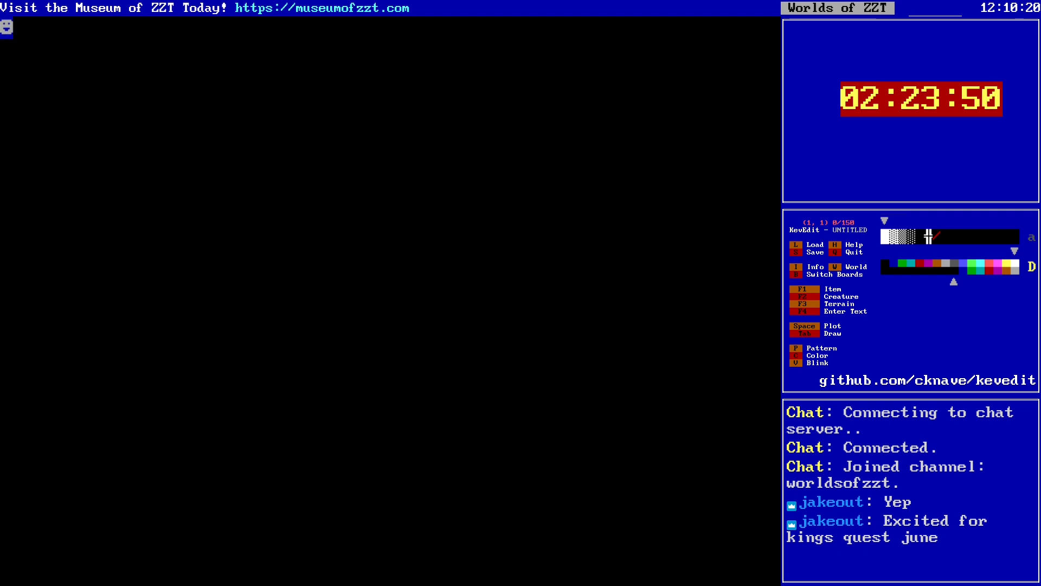
Step: Add a new board to the world, title it "Template" and switch to it
key("b")
key("Down")
key("Return")
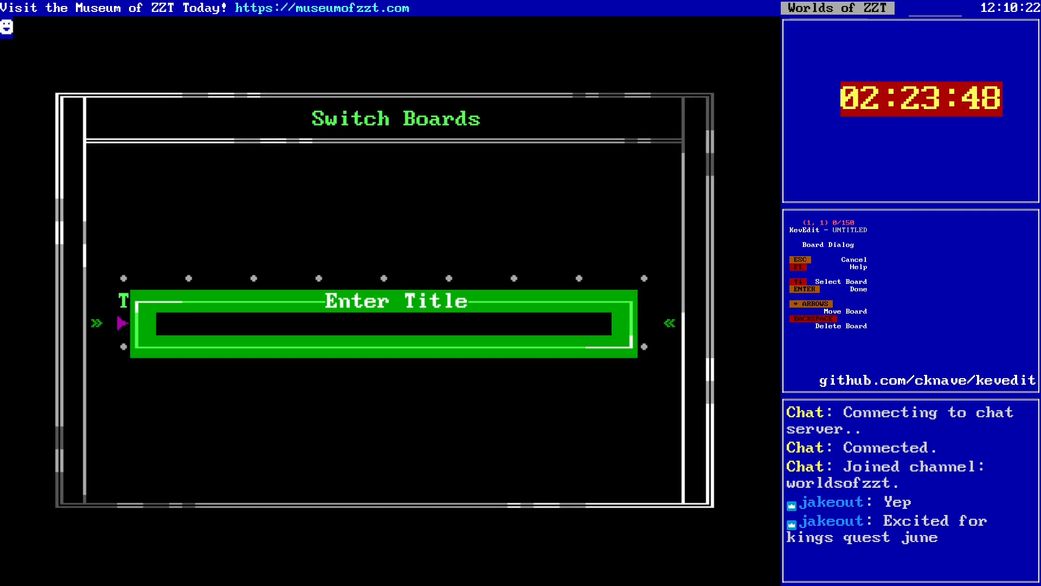
type("Template")
key("Return")
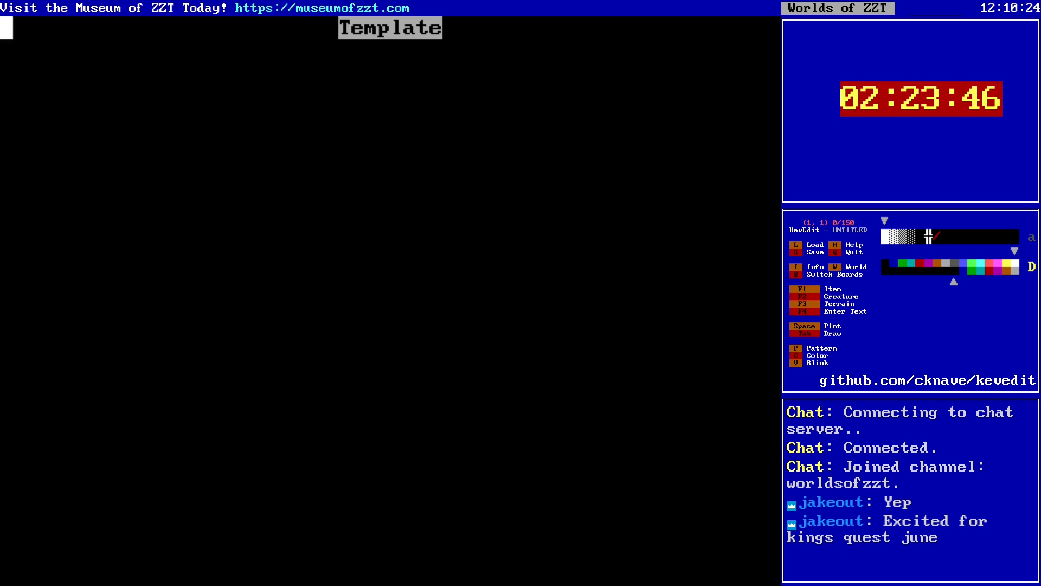
Step: Place a bright blue centipede head on black in the board's bottom-left corner, at column 1, row 25
key("Down")
key("Down")
key("Down")
key("Down")
key("Down")
key("Down")
key("Down")
key("Down")
key("Down")
key("Down")
key("Down")
key("Down")
key("Down")
key("Down")
key("Down")
key("Down")
key("Down")
key("Down")
key("Down")
key("Down")
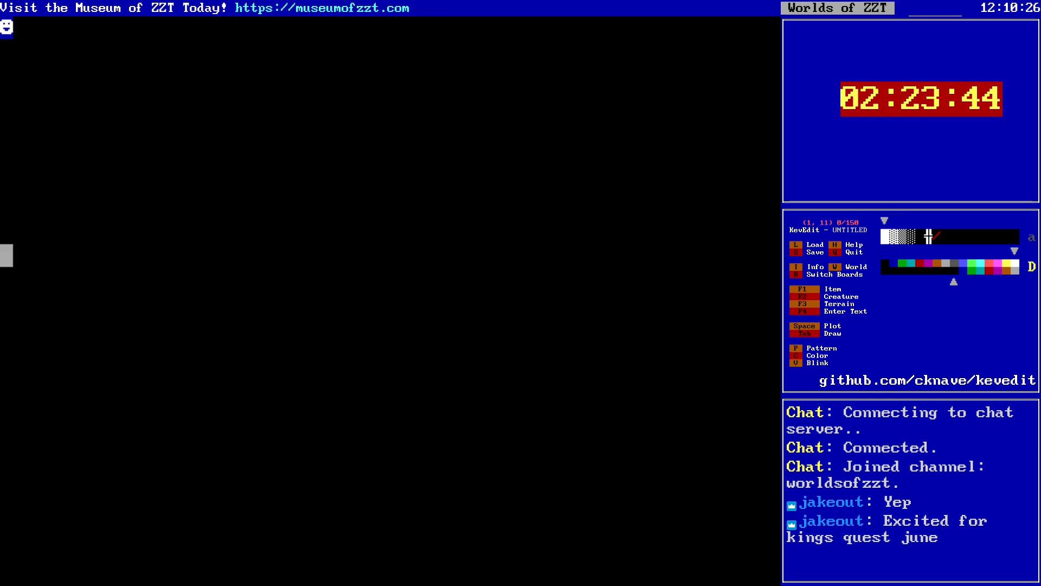
key("c")
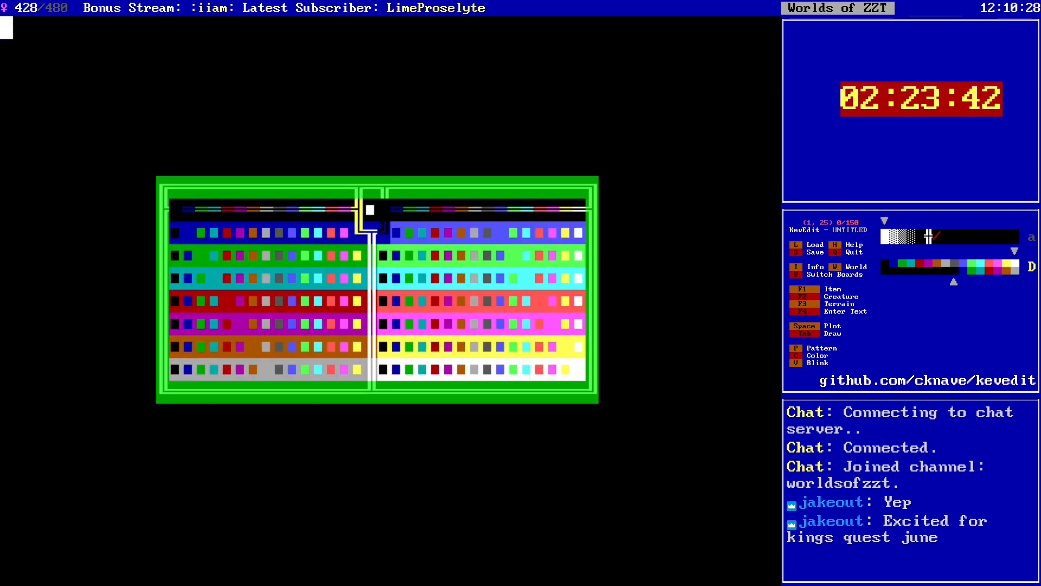
key("Left")
key("Left")
key("Left")
key("Left")
key("Left")
key("Left")
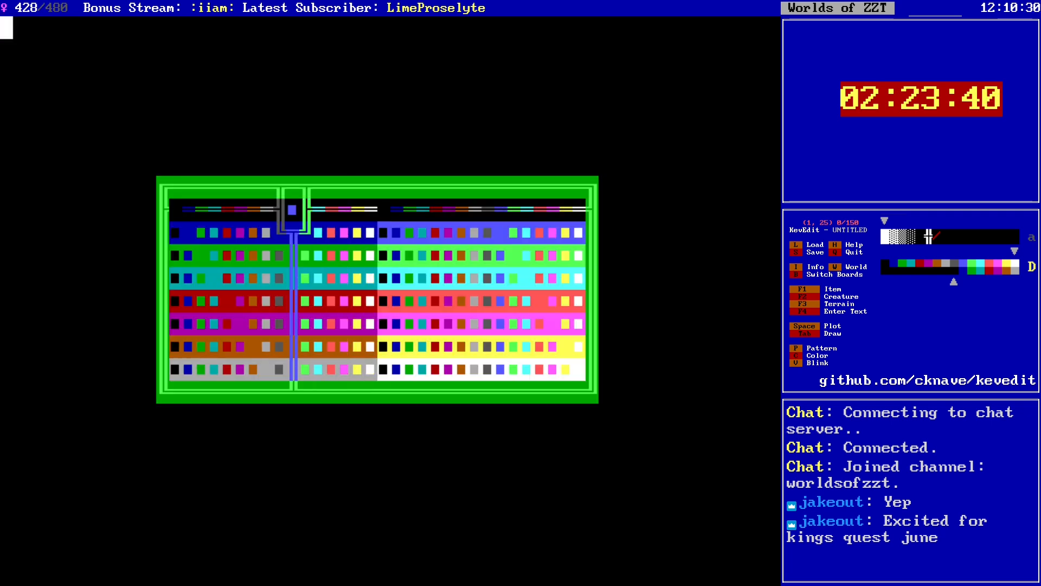
key("Return")
key("Right")
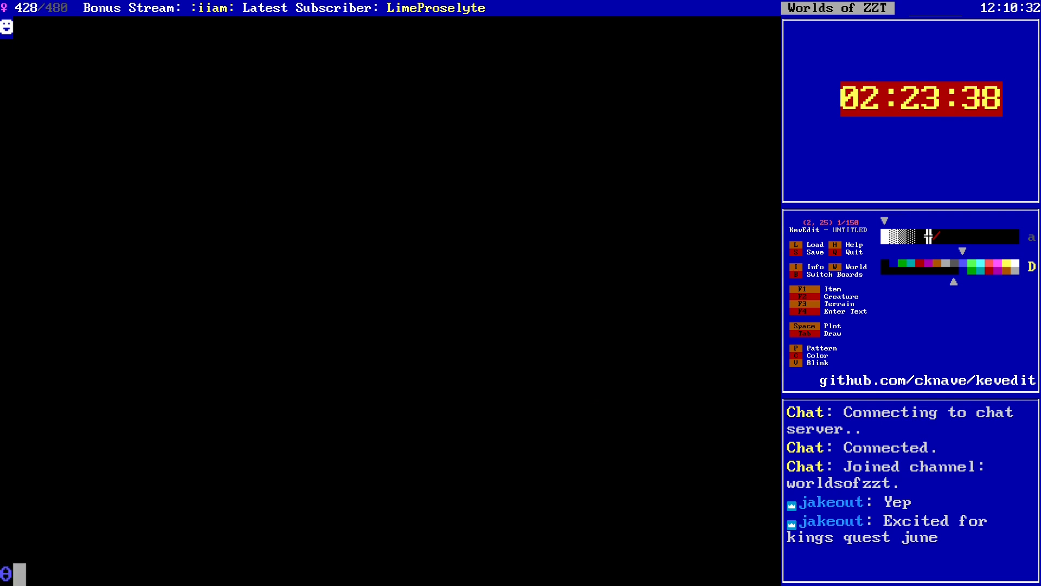
Step: Add bright green, cyan and red centipede heads in columns 2 to 4 of row 25, beside the blue one
key("f")
key("F2")
key("h")
key("Right")
key("F2")
key("h")
key("Right")
key("f")
key("F2")
key("h")
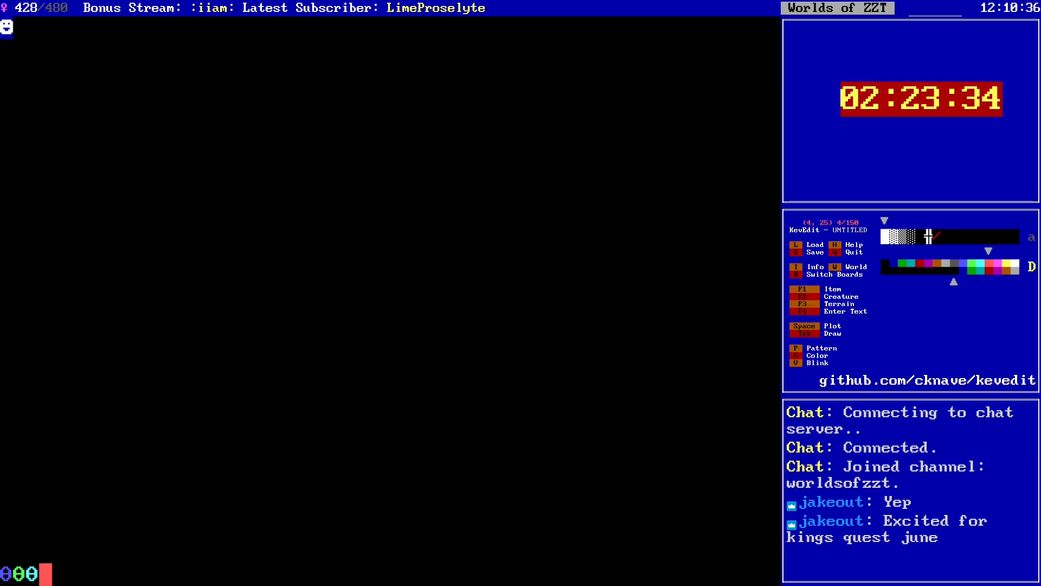
Step: Continue the row of centipede heads with bright purple, yellow and white ones in columns 5 to 7
key("Right")
key("f")
key("F2")
key("h")
key("Right")
key("f")
key("F2")
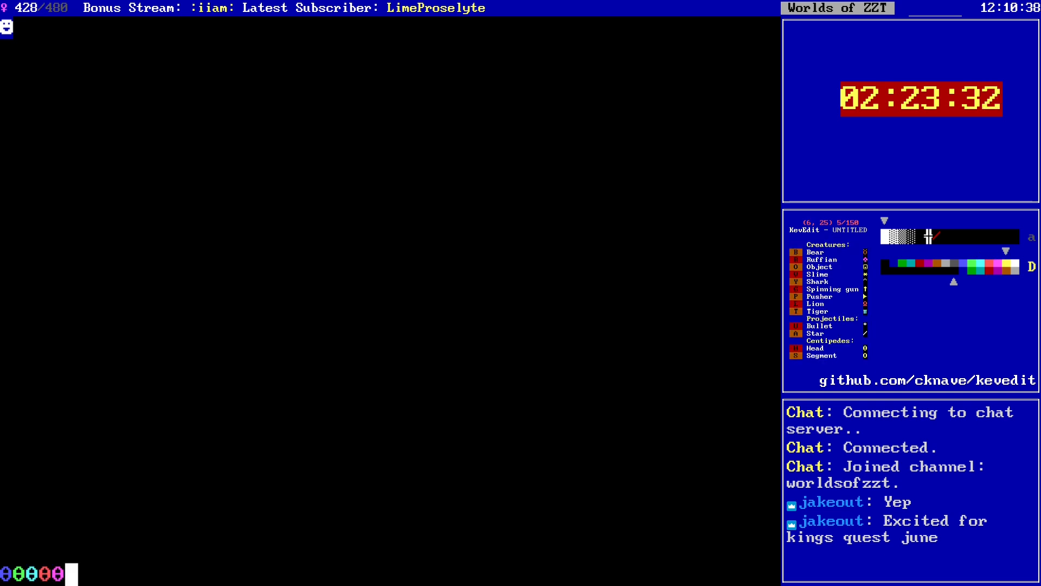
key("h")
key("Right")
key("f")
key("F2")
key("h")
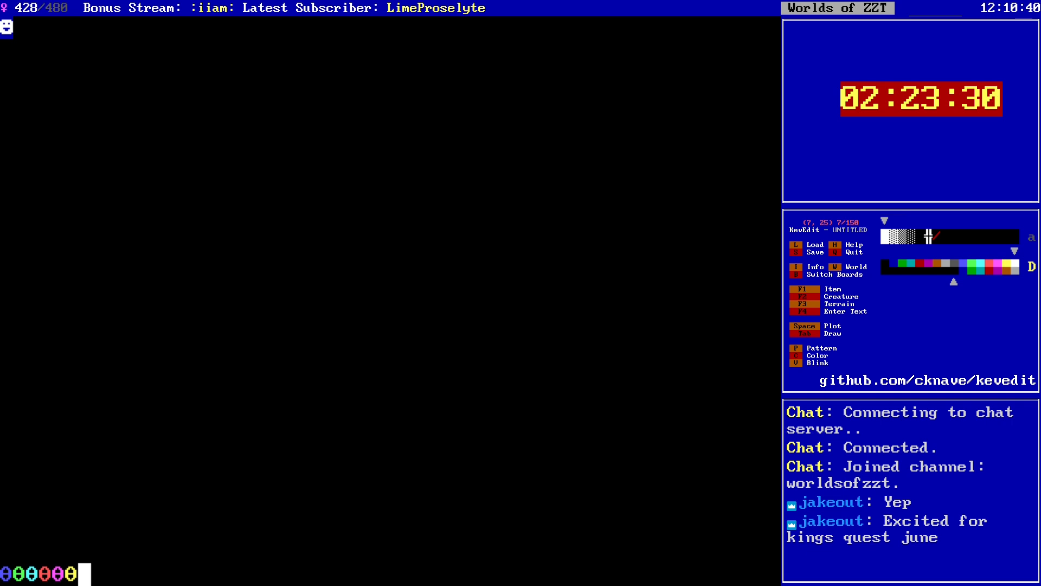
Step: Set the drawing colour to dark blue on black
key("Up")
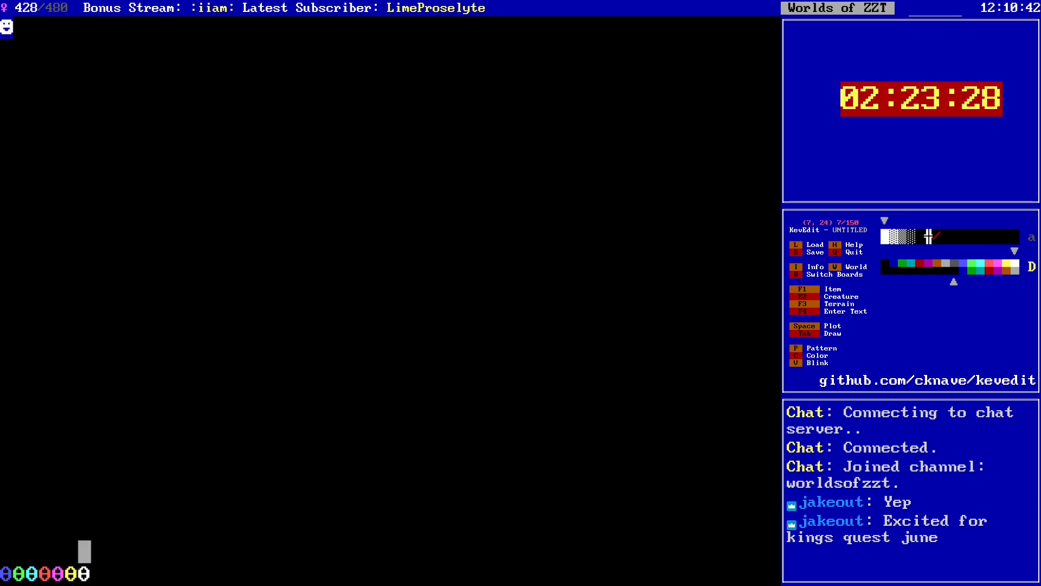
key("c")
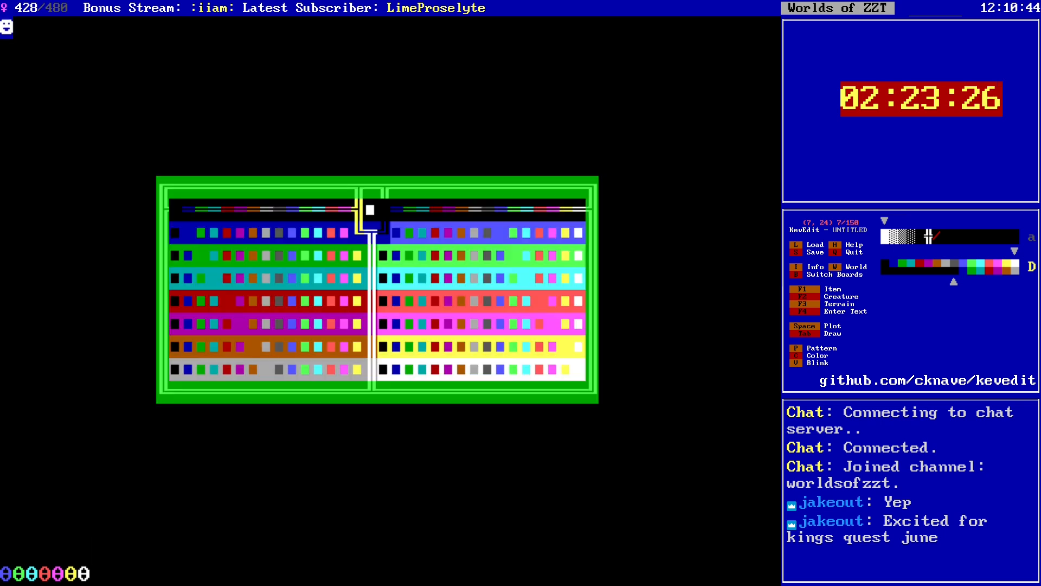
key("Left")
key("Left")
key("Left")
key("Left")
key("Left")
key("Left")
key("Left")
key("Left")
key("Left")
key("Left")
key("Left")
key("Left")
key("Left")
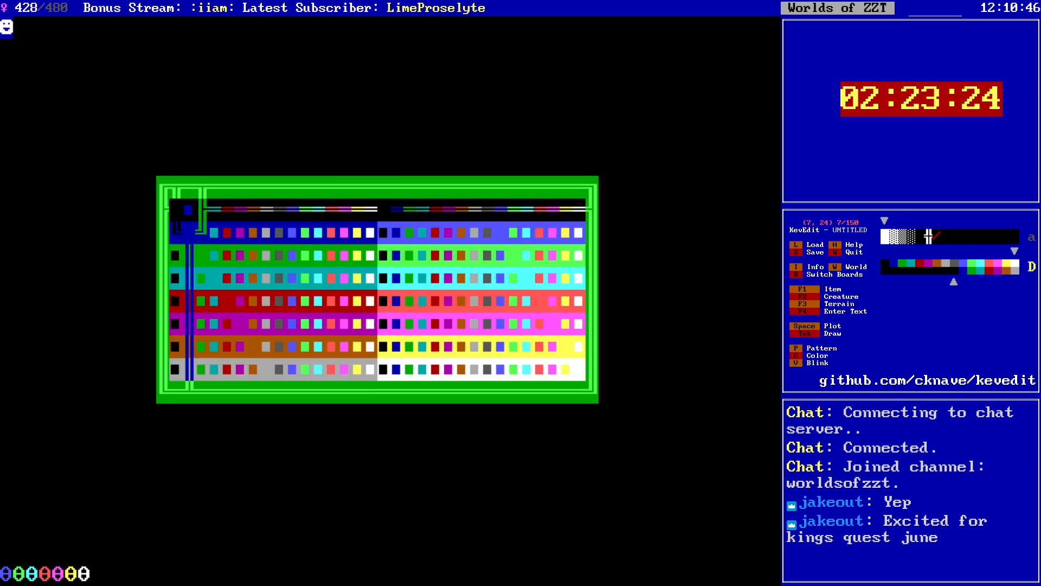
key("Return")
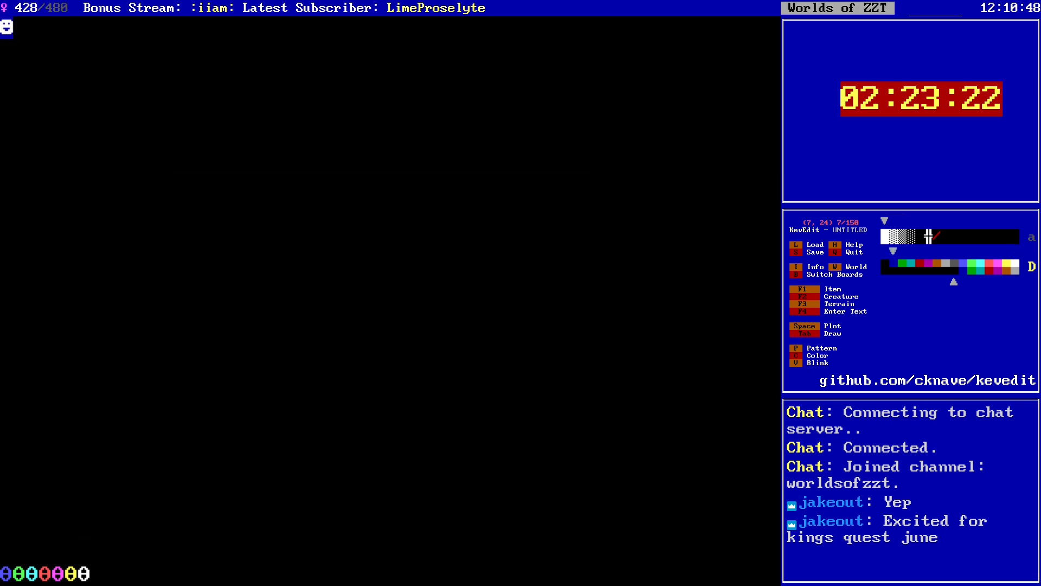
Step: Set the drawing colour to white on a dark blue background
key("Up")
key("Up")
key("Up")
key("Up")
key("Up")
key("Up")
key("Up")
key("Up")
key("Up")
key("Up")
key("Up")
key("Up")
key("Up")
key("Up")
key("Up")
key("Up")
key("Up")
key("Up")
key("Up")
key("Up")
key("c")
key("Right")
key("Right")
key("Right")
key("Right")
key("Right")
key("Right")
key("Right")
key("Right")
key("Right")
key("Right")
key("Right")
key("Right")
key("Right")
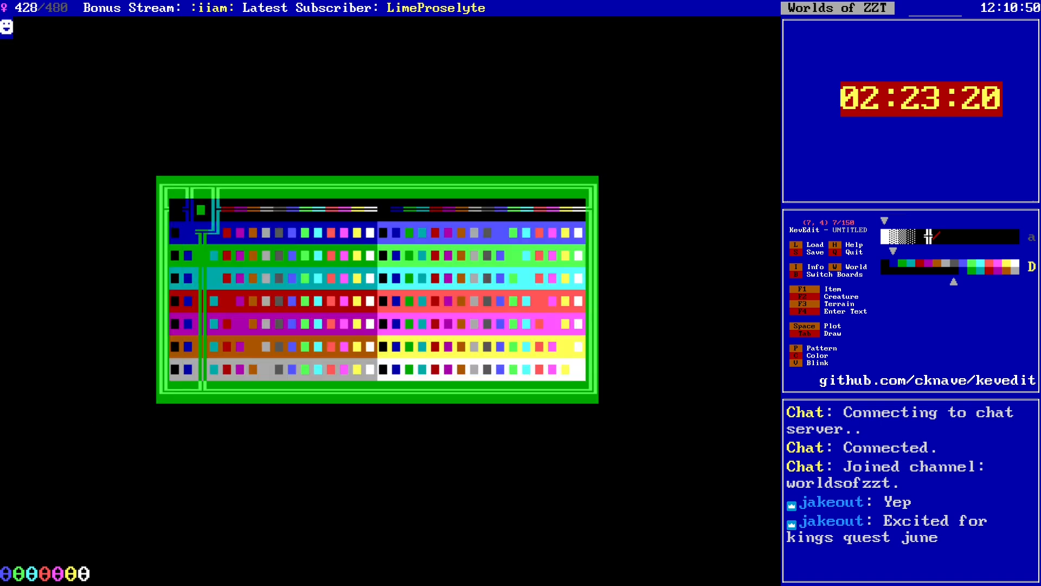
key("Return")
Step: Draw a horizontal line wall in white on dark blue along row 6, from column 12 to column 52
key("p")
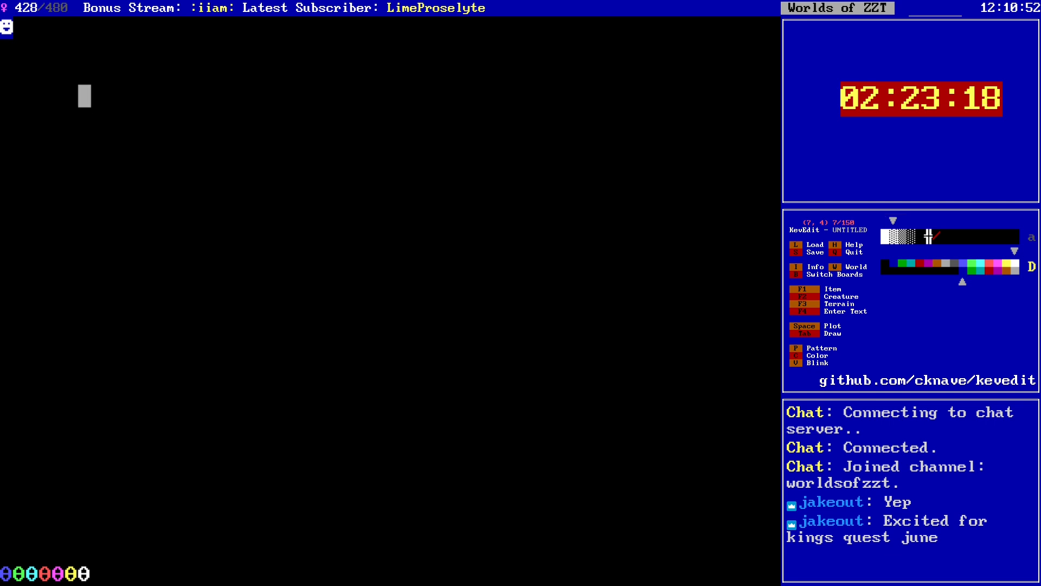
key("Right")
key("Right")
key("Right")
key("Right")
key("Right")
key("Down")
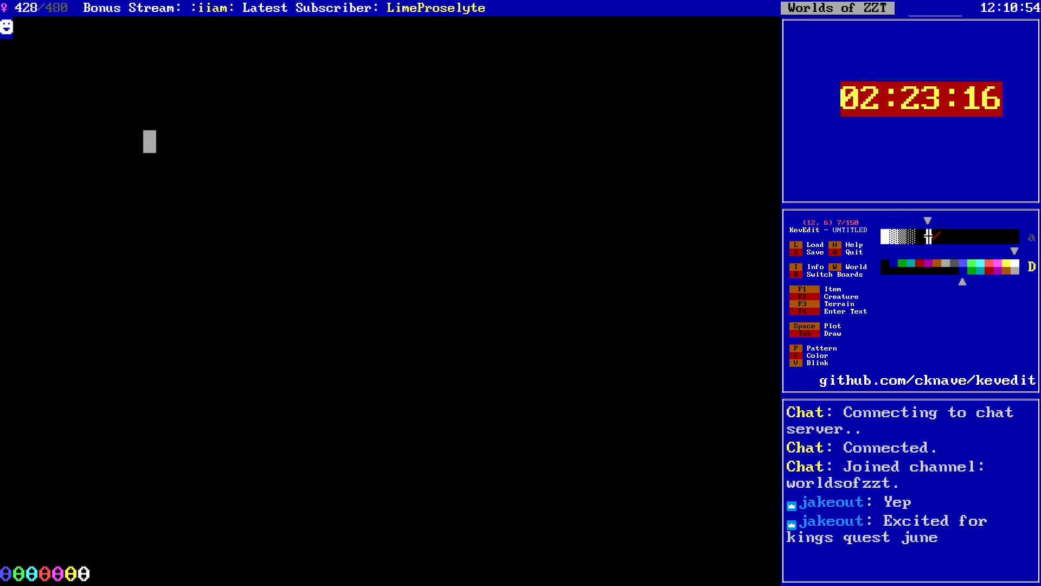
key("Tab")
key("Right")
key("Right")
key("Right")
key("Right")
key("Right")
key("Right")
key("Right")
key("Right")
key("Right")
key("Right")
key("Right")
key("Right")
key("Right")
key("Right")
key("Right")
key("Right")
key("Right")
key("Right")
key("Right")
key("Right")
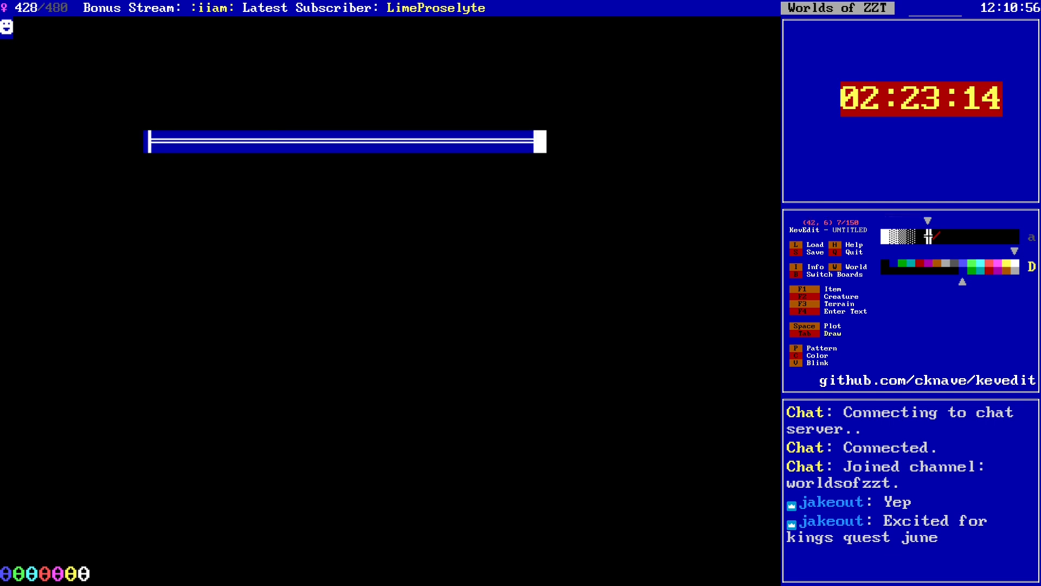
key("Right")
key("Right")
key("Right")
key("Right")
key("Right")
key("Right")
key("Right")
key("Right")
key("Right")
key("Right")
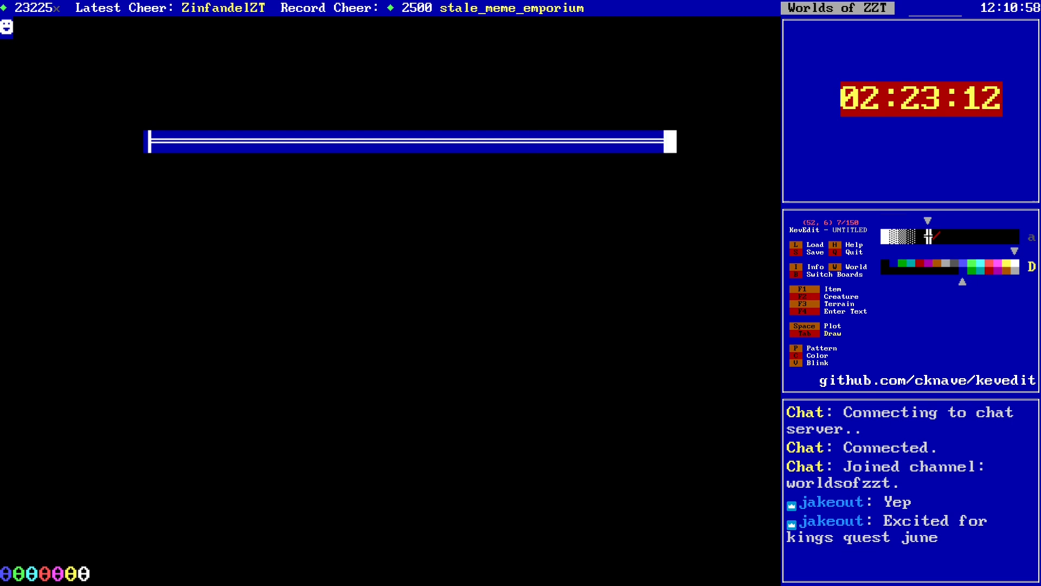
Step: Extend the line wall down column 52 from row 6 to row 20
key("Down")
key("Down")
key("Down")
key("Down")
key("Down")
key("Down")
key("Down")
key("Down")
key("Down")
key("Down")
key("Down")
key("Down")
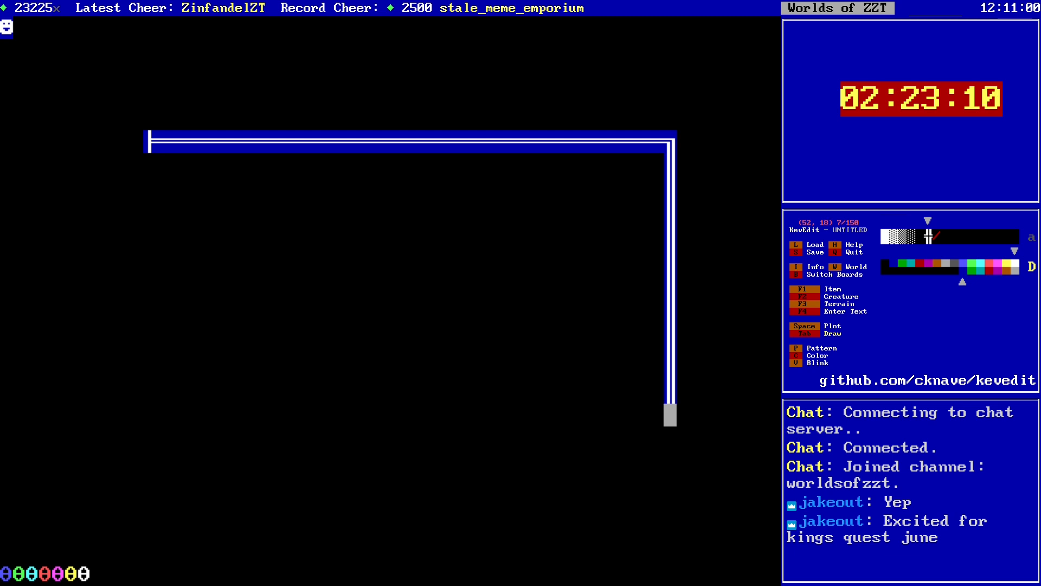
key("Down")
key("Down")
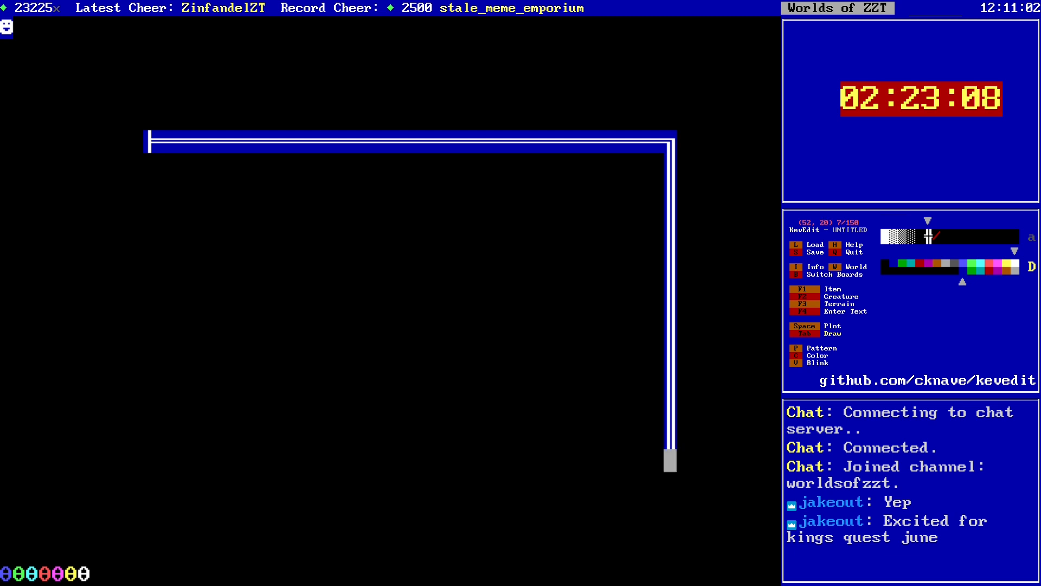
Step: Place a white-on-dark-blue line wall tile at column 51, row 20
key("Left")
key("Right")
key("Left")
key("Up")
key("Up")
key("Down")
key("Down")
key("space")
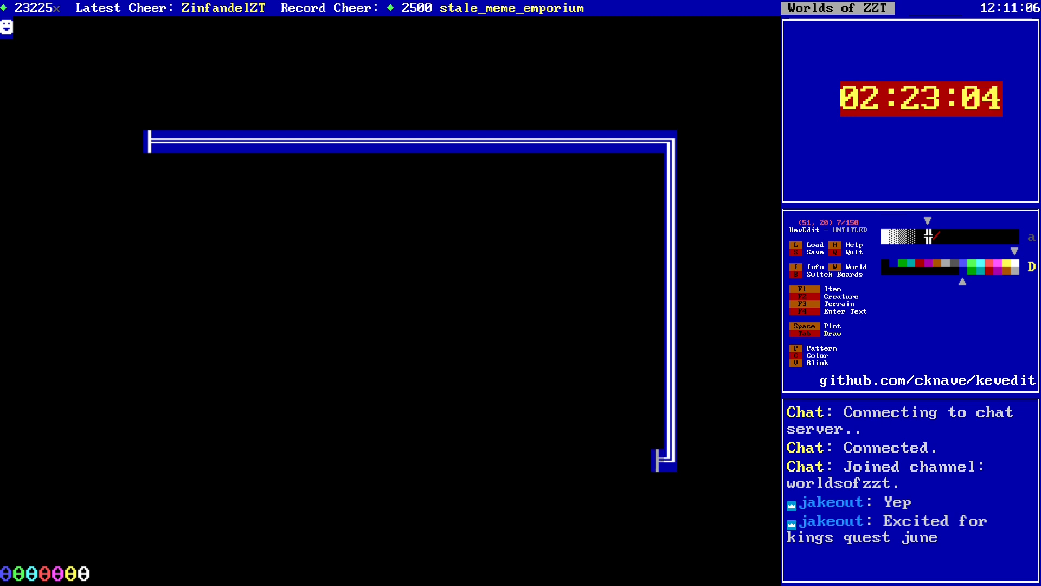
Step: Place white solid marker tiles in column 51 on rows 17 to 19 and rows 7 and 8
key("Up")
key("Up")
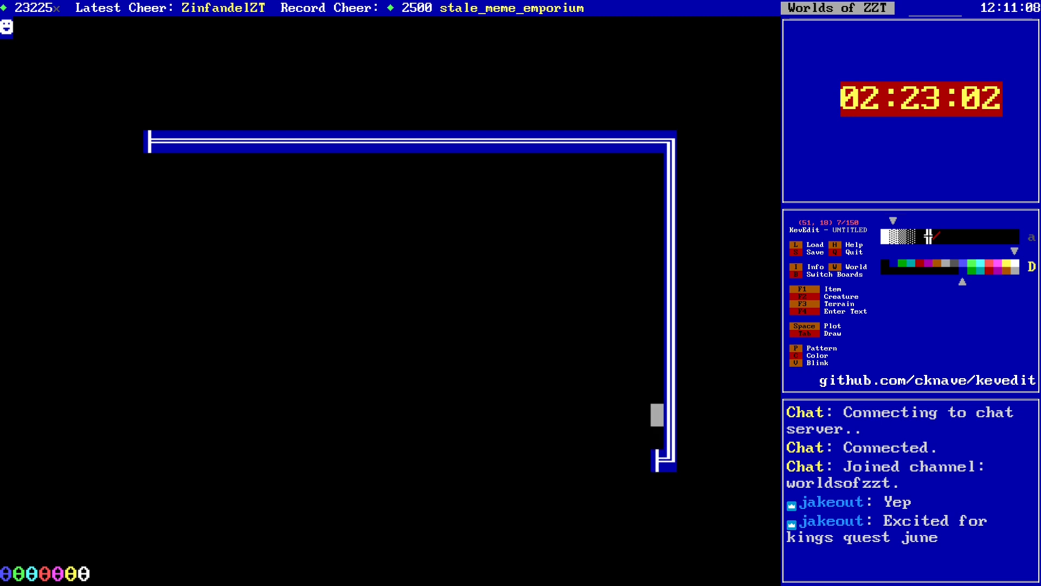
key("shift+p")
key("shift+p")
key("o")
key("Escape")
key("p")
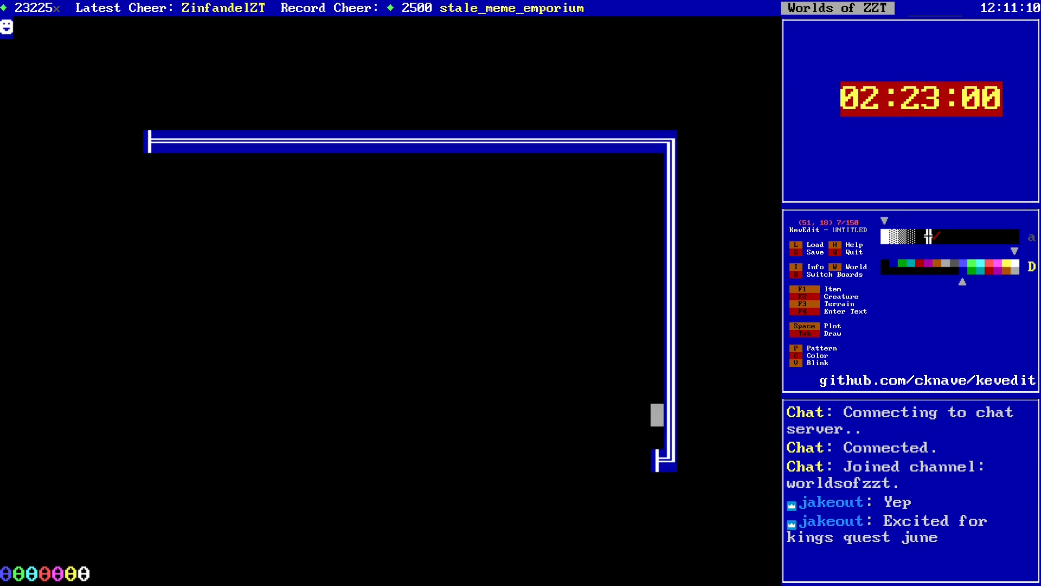
key("Down")
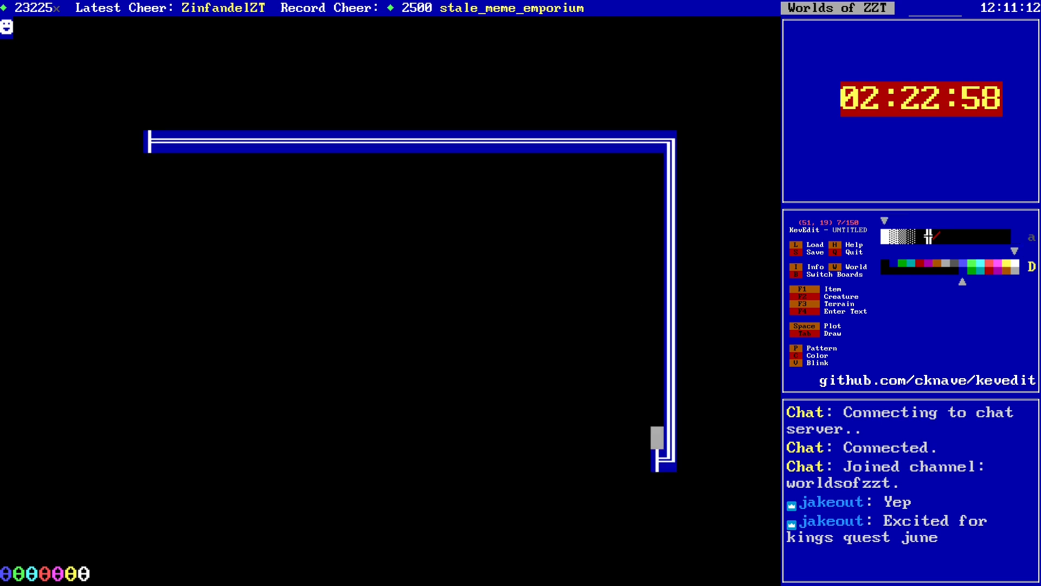
key("space")
key("Up")
key("space")
key("Up")
key("space")
key("Up")
key("Up")
key("Up")
key("Up")
key("Up")
key("Up")
key("Up")
key("Up")
key("Up")
key("Up")
key("space")
key("Down")
key("space")
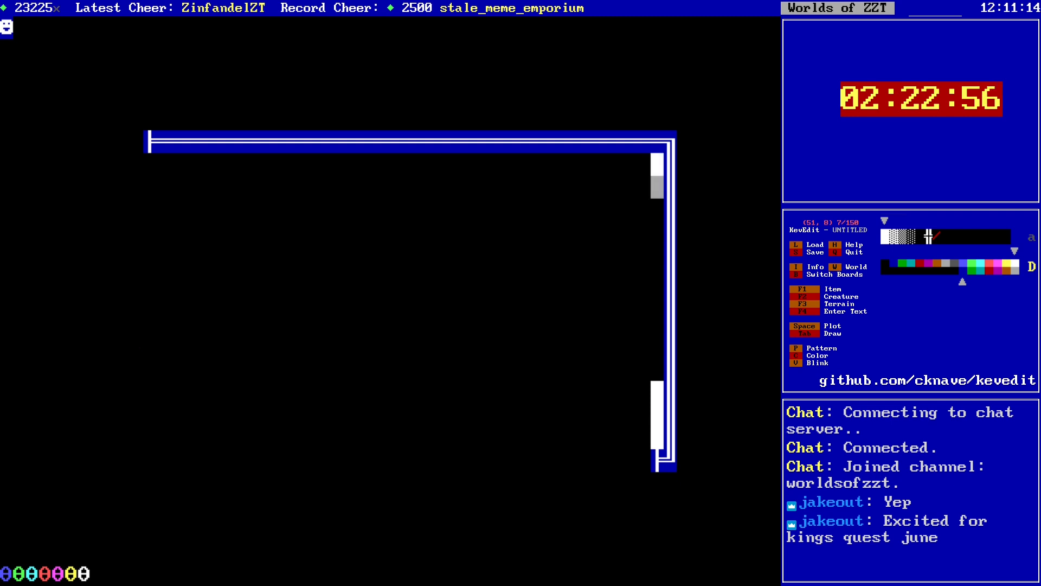
Step: Place further white solid marker tiles in column 51 on rows 10, 12 and 15
key("Down")
key("Down")
key("space")
key("Down")
key("Down")
key("Down")
key("Down")
key("Down")
key("space")
key("Up")
key("Up")
key("Up")
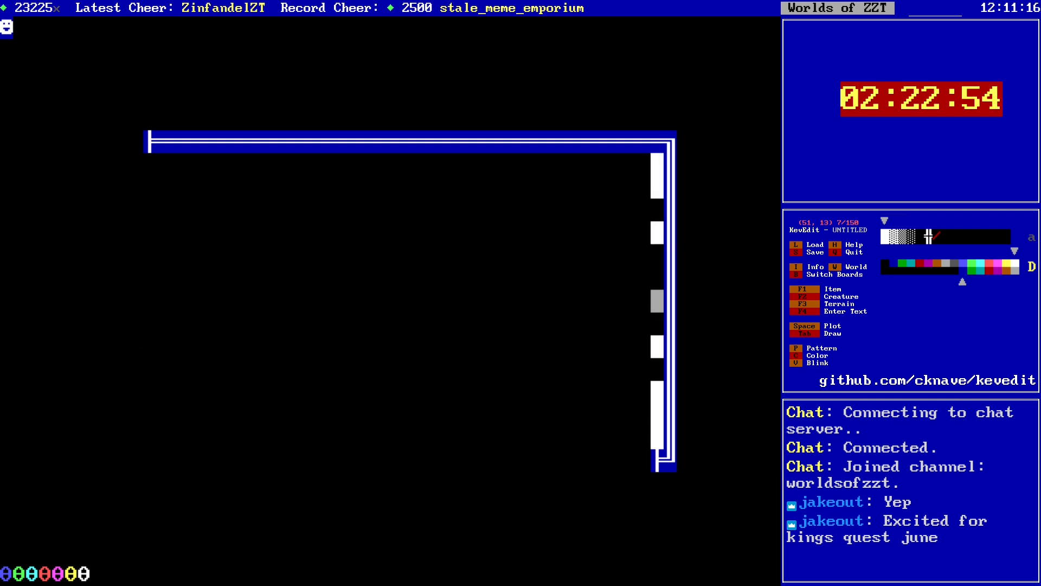
key("space")
key("Down")
key("Down")
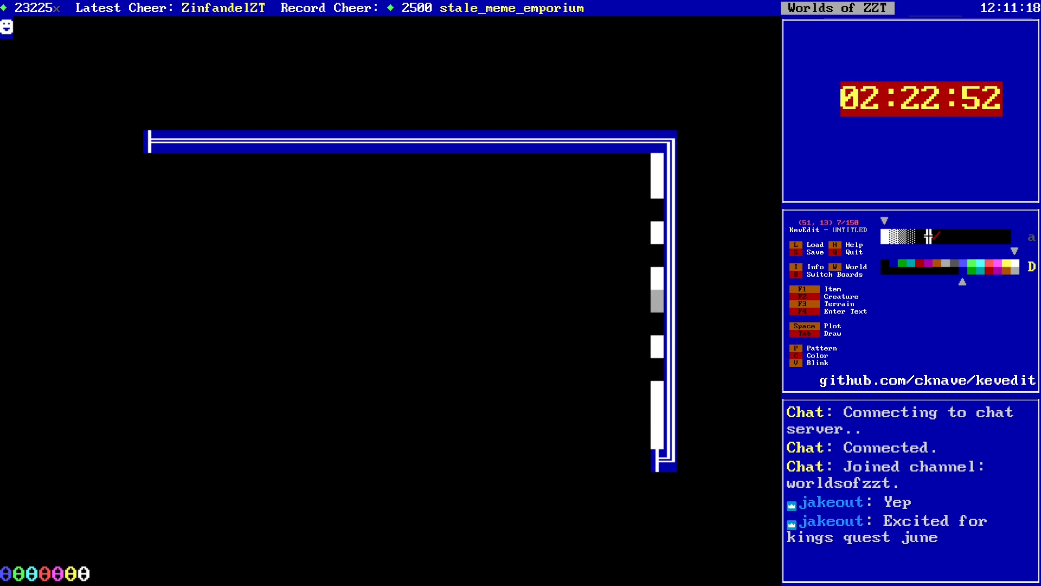
Step: Delete the solid markers in column 51 on rows 15 to 19 and the line wall tile at column 51, row 20
key("Down")
key("Delete")
key("Down")
key("Down")
key("Delete")
key("Down")
key("Down")
key("Down")
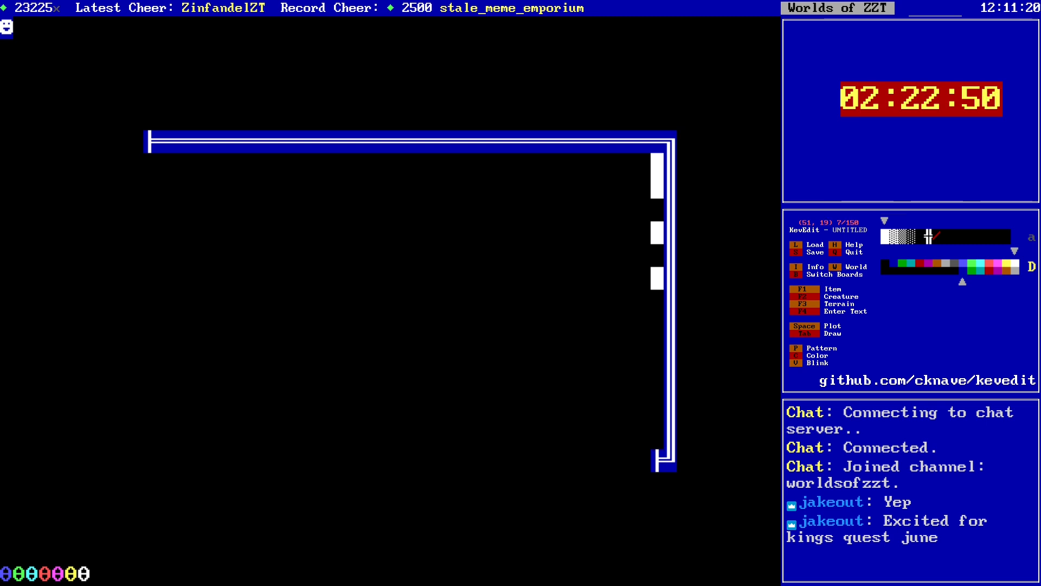
key("Right")
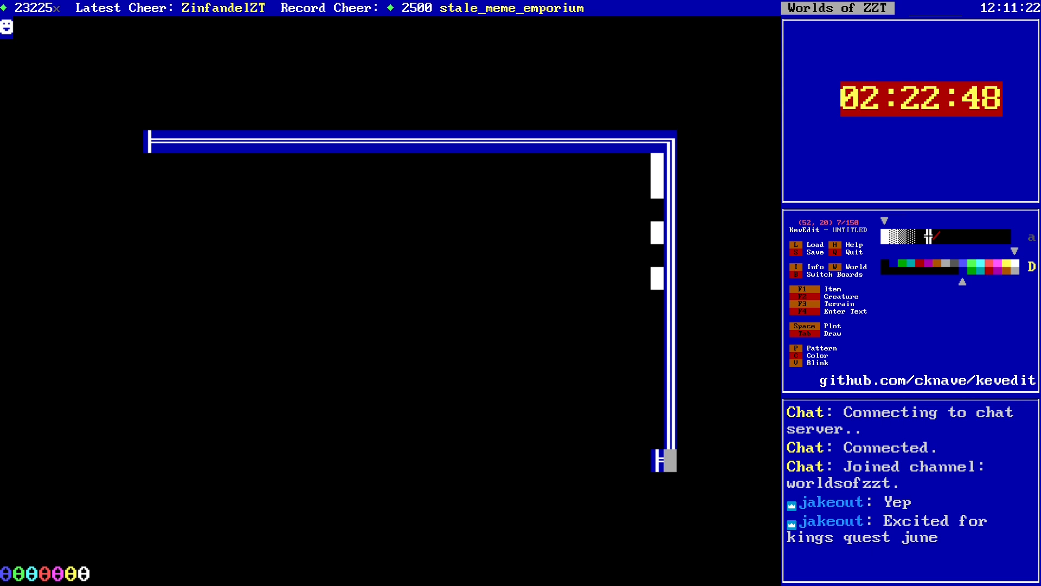
key("Return")
key("Left")
key("Delete")
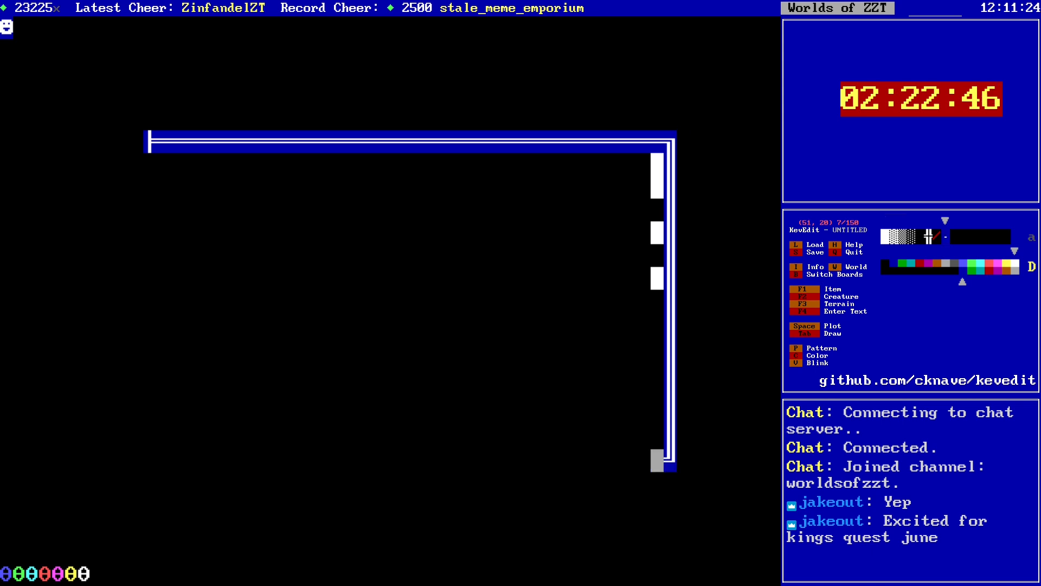
Step: Extend the frame to row 21 and draw its lower line wall along that row from column 52 to column 12
key("Down")
key("Tab")
key("Left")
key("Left")
key("Left")
key("Left")
key("Left")
key("Left")
key("Left")
key("Left")
key("Left")
key("Left")
key("Left")
key("Left")
key("Left")
key("Left")
key("Left")
key("Left")
key("Left")
key("Left")
key("Left")
key("Left")
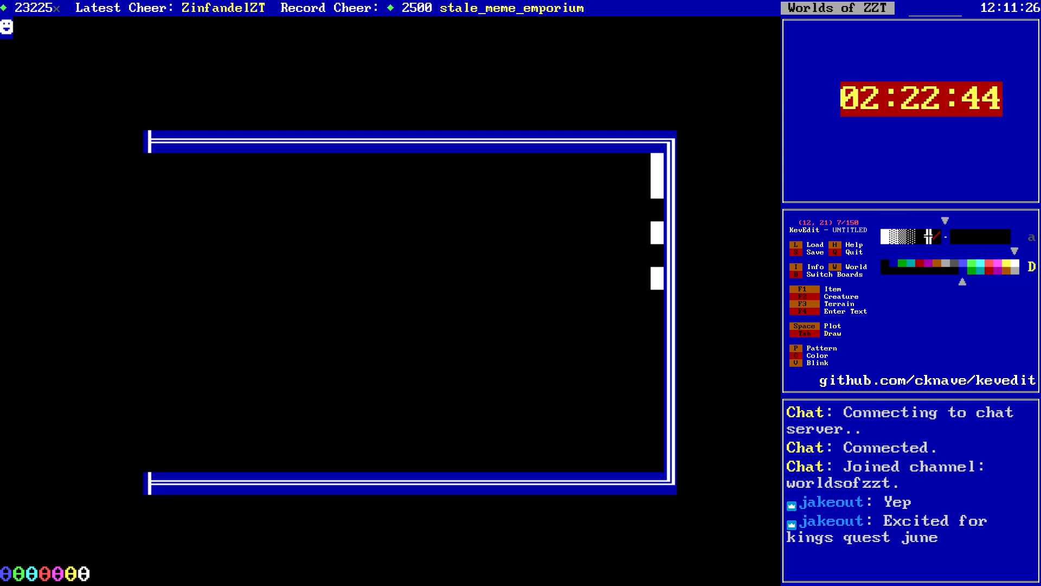
Step: Draw the line wall up column 12 from row 21 to row 6 to close the frame
key("Tab")
key("Up")
key("Up")
key("Down")
key("Tab")
key("Up")
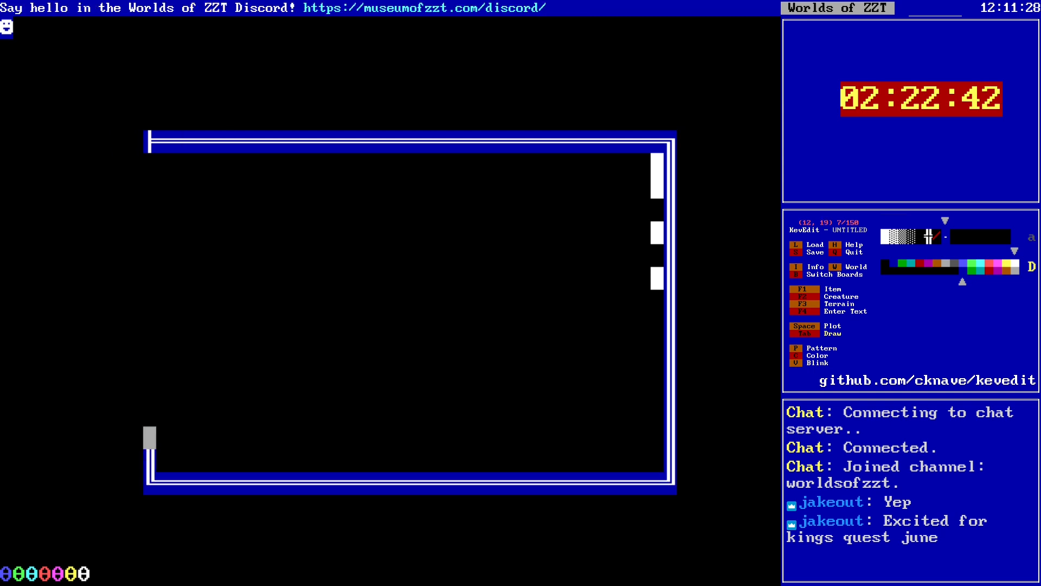
key("Up")
key("Up")
key("Up")
key("Up")
key("Up")
key("Up")
key("Up")
key("Up")
key("Up")
key("Up")
key("Up")
key("Up")
key("Tab")
Step: Erase the remaining solid markers in column 51 on rows 7, 8, 10 and 12
key("alt+Right")
key("alt+Right")
key("alt+Right")
key("alt+Right")
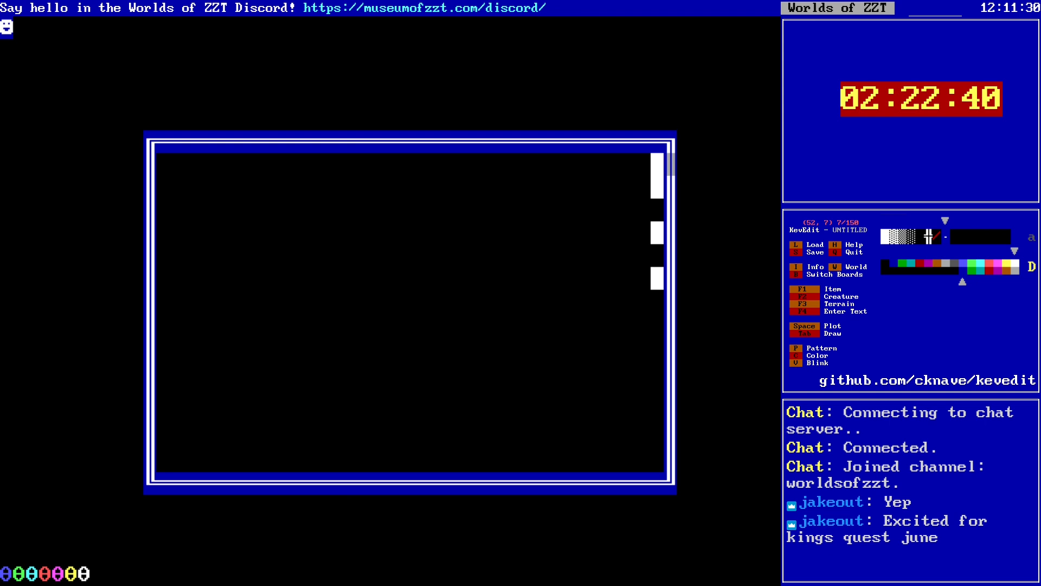
key("p")
key("p")
key("Left")
key("Down")
key("Down")
key("Down")
key("Down")
key("Down")
key("Down")
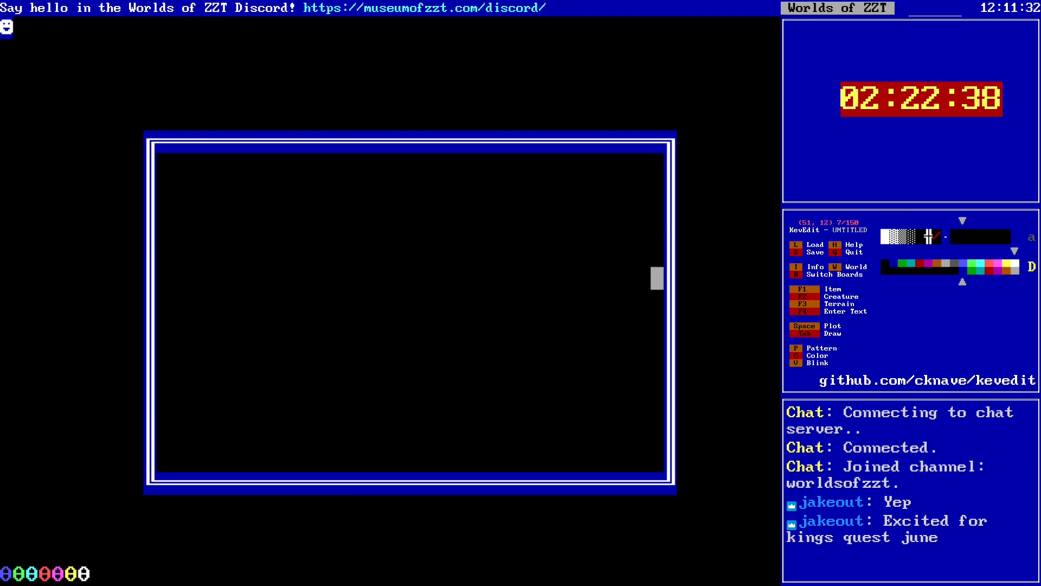
Step: Move the player to column 13, row 7, just inside the frame's upper-left corner
key("alt+Left")
key("alt+Left")
key("alt+Left")
key("Up")
key("Up")
key("Up")
key("Up")
key("Up")
key("alt+Left")
key("Right")
key("Right")
key("Right")
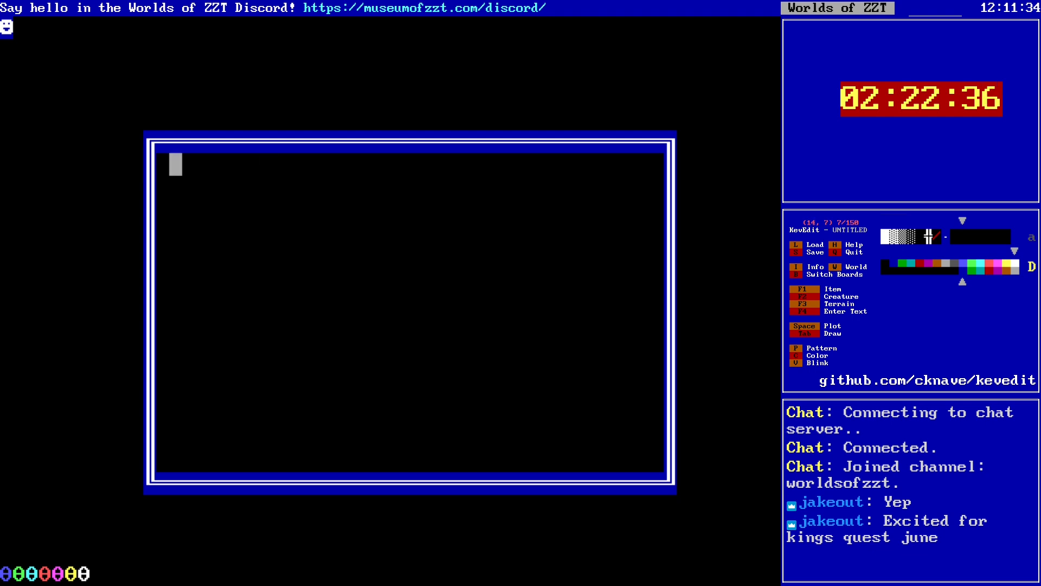
key("Left")
key("Left")
key("Left")
key("Left")
key("Left")
key("Up")
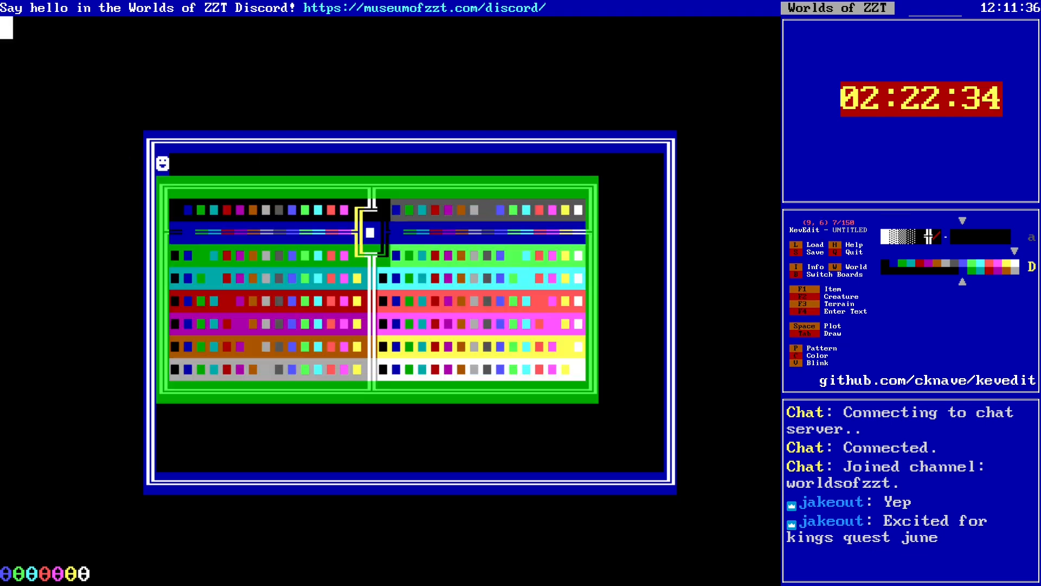
Step: Set the drawing colour to dark blue on black
key("c")
key("Left")
key("Left")
key("Left")
key("Left")
key("Left")
key("Left")
key("Left")
key("Left")
key("Left")
key("Left")
key("Left")
key("Left")
key("Left")
key("Return")
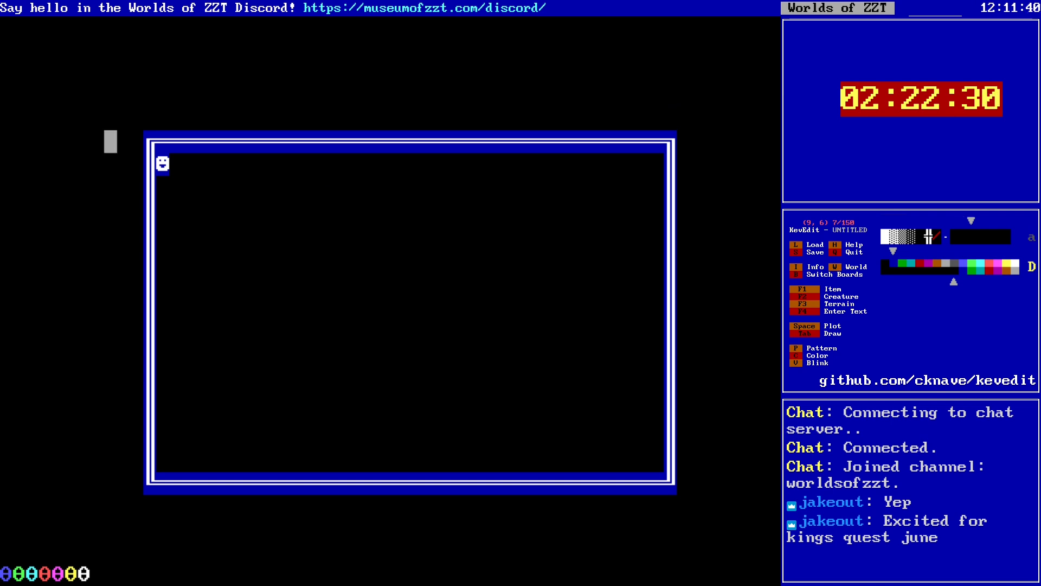
Step: Flood-fill the empty area outside the frame with dark blue solid wall
key("Return")
key("p")
key("p")
key("p")
key("p")
key("p")
key("p")
key("f")
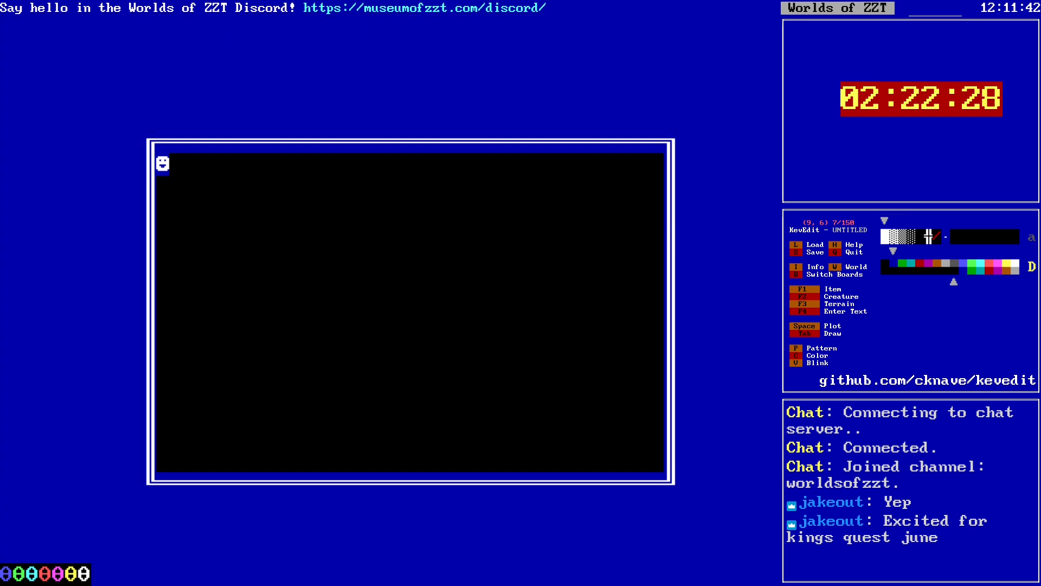
key("Down")
key("Down")
key("Down")
key("Down")
key("Down")
key("Down")
key("Down")
key("Down")
key("Down")
key("Down")
key("Down")
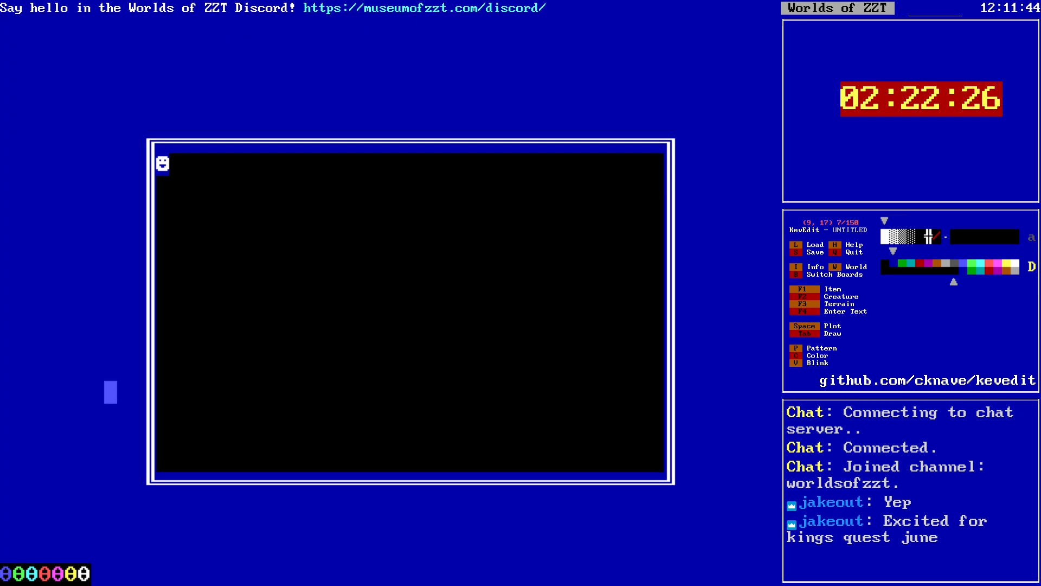
Step: Save the world under the file name BOMBWME.zzt
key("s")
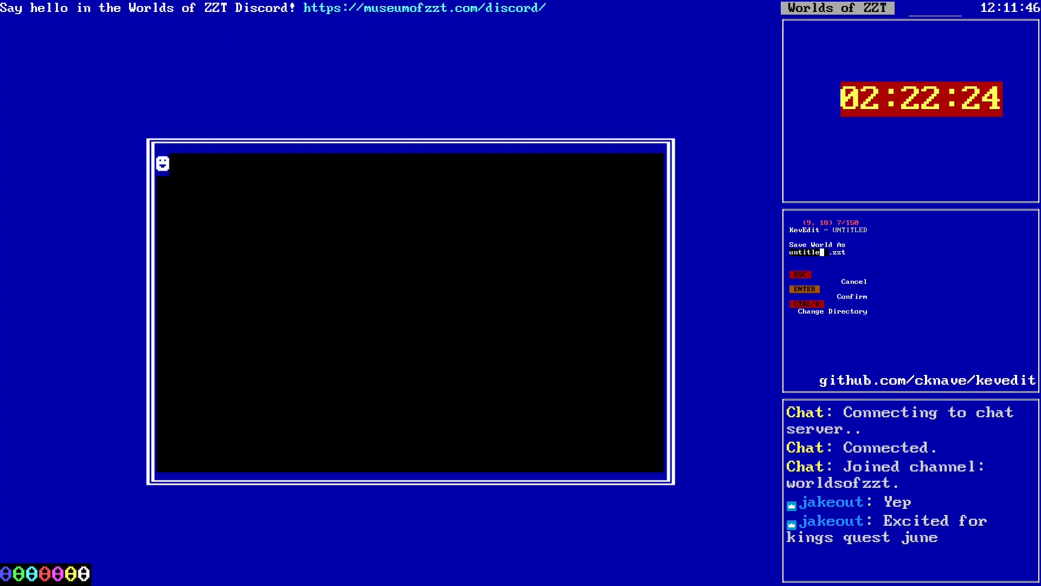
key("BackSpace")
key("BackSpace")
key("BackSpace")
key("BackSpace")
key("BackSpace")
key("BackSpace")
key("BackSpace")
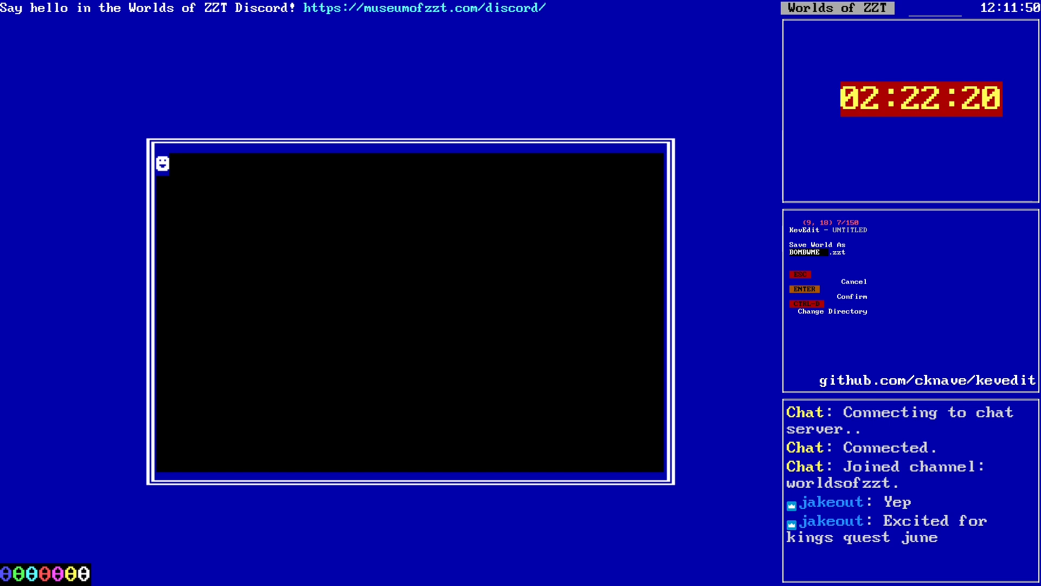
key("Return")
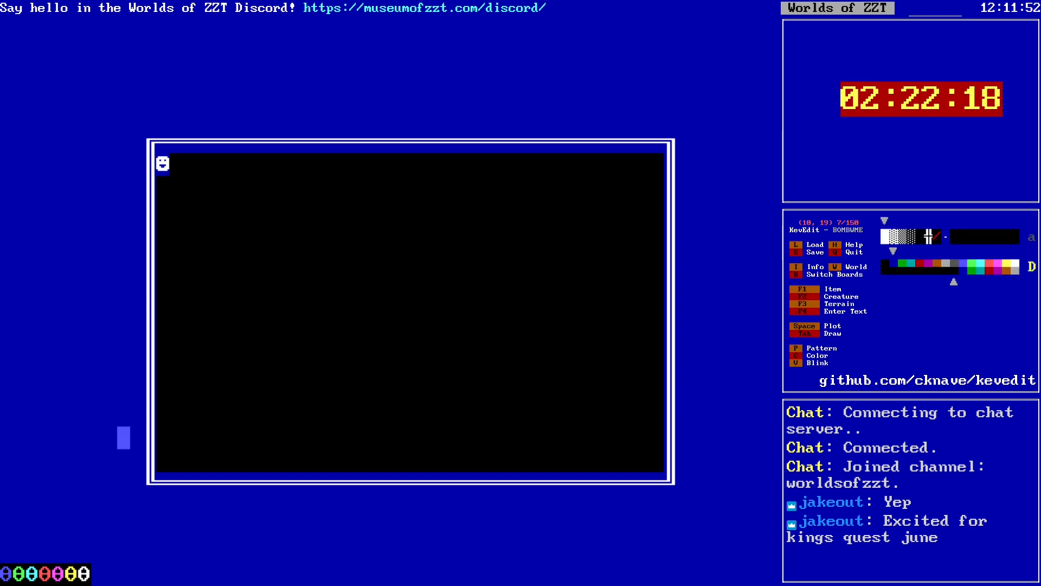
key("Right")
key("Right")
key("Right")
key("Right")
key("Right")
key("Right")
key("Right")
key("Right")
key("Right")
key("Right")
key("Right")
key("Right")
key("Right")
key("Right")
key("Right")
key("Right")
key("Right")
key("Right")
key("Right")
key("Right")
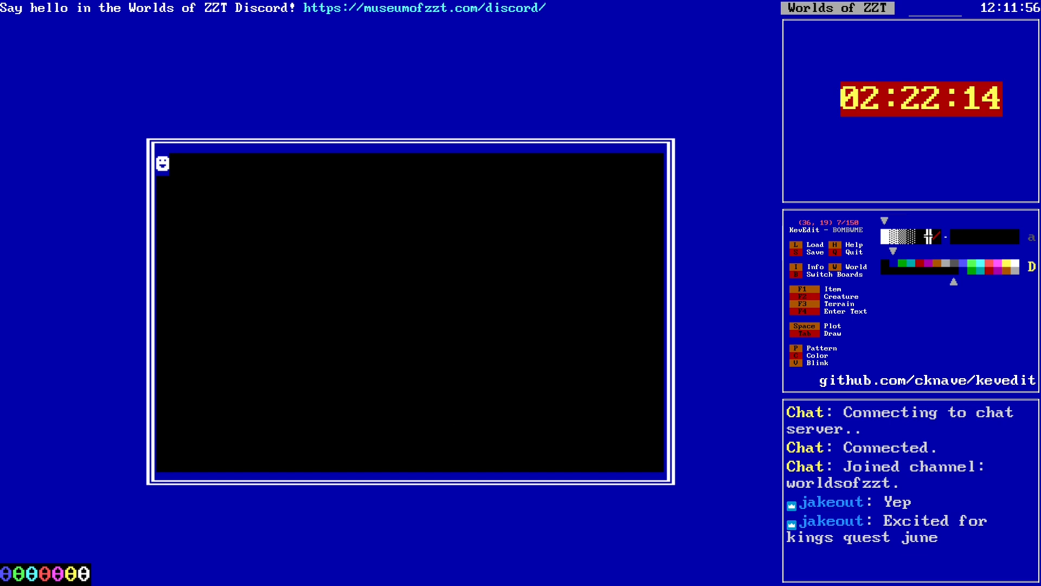
Step: Clear the cells in columns 9 and 10 of row 25, just beyond the centipede heads
key("Down")
key("Down")
key("Down")
key("Down")
key("Down")
key("Down")
key("Left")
key("Left")
key("Left")
key("Left")
key("Left")
key("Left")
key("Left")
key("Left")
key("Left")
key("Left")
key("Left")
key("Left")
key("Left")
key("Left")
key("Left")
key("Left")
key("Left")
key("Left")
key("Left")
key("Left")
key("Right")
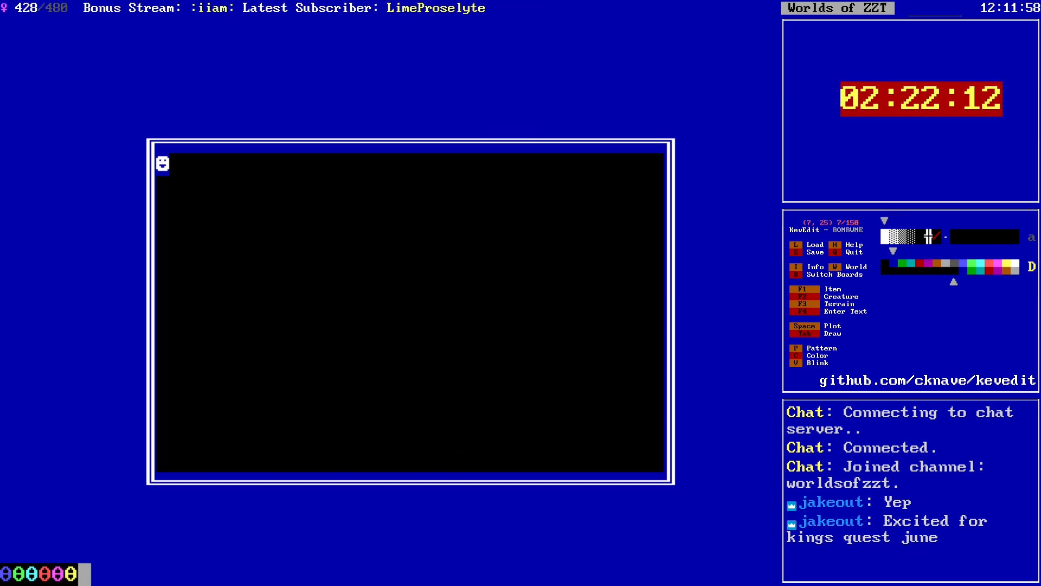
key("Right")
key("Right")
key("Right")
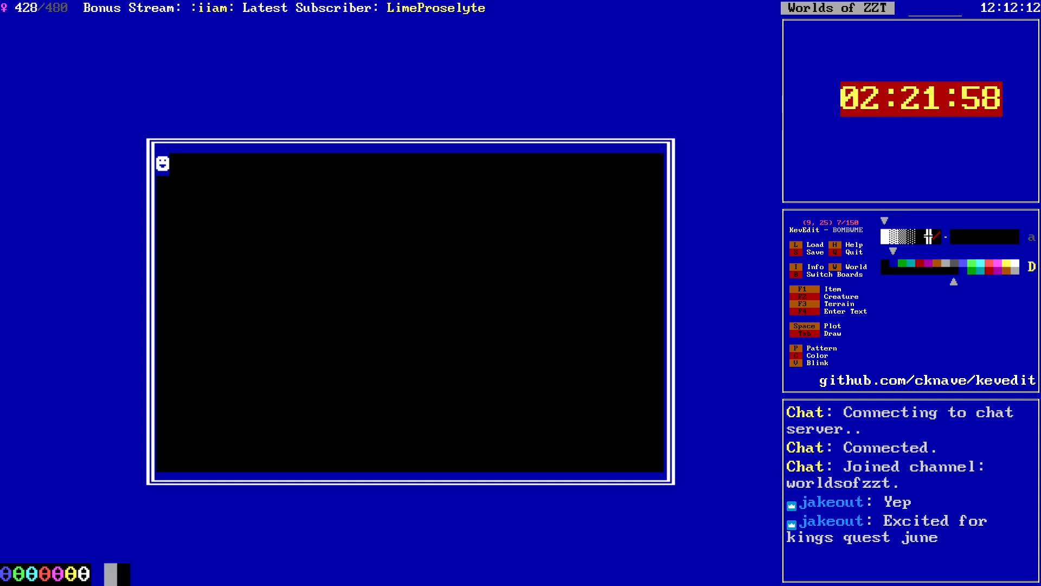
Step: Set the drawing colour to white on black
key("c")
key("Right")
key("Right")
key("Right")
key("Right")
key("Right")
key("Right")
key("Right")
key("Right")
key("Right")
key("Right")
key("Right")
key("Right")
key("Right")
key("Right")
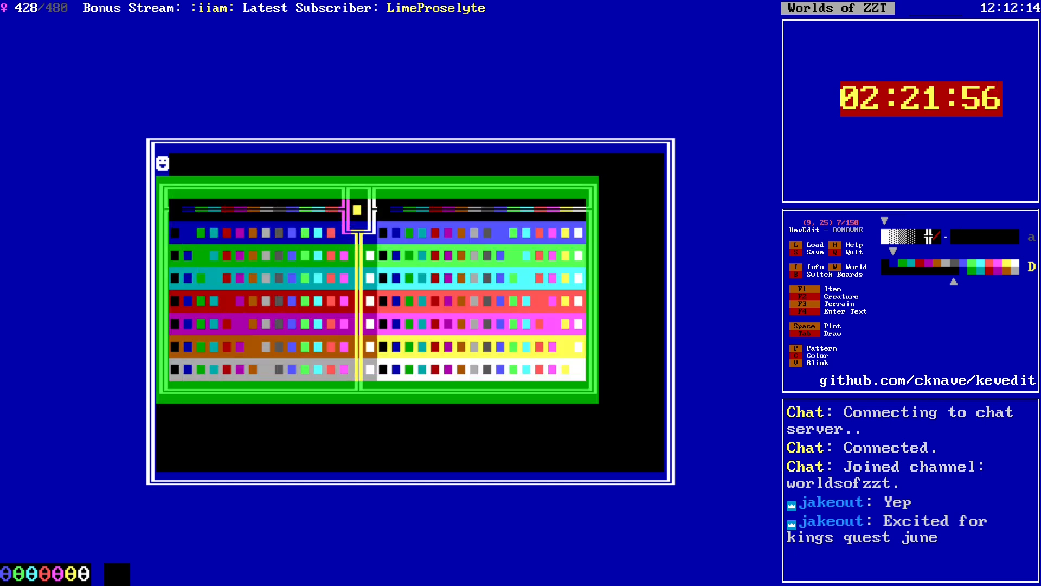
key("Return")
key("Left")
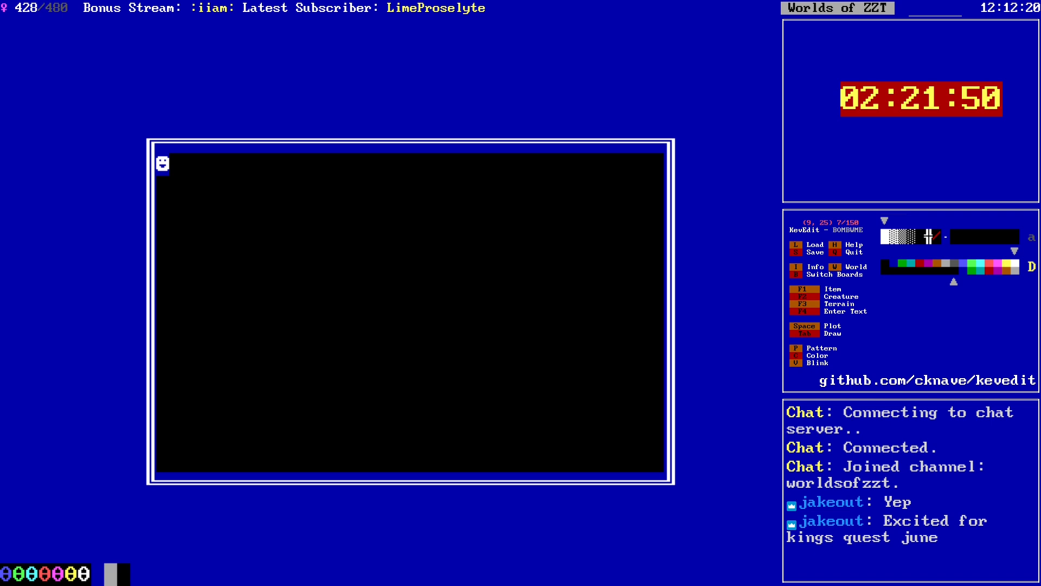
Step: Place a white object with character 1 in column 9 of row 25
key("F2")
key("o")
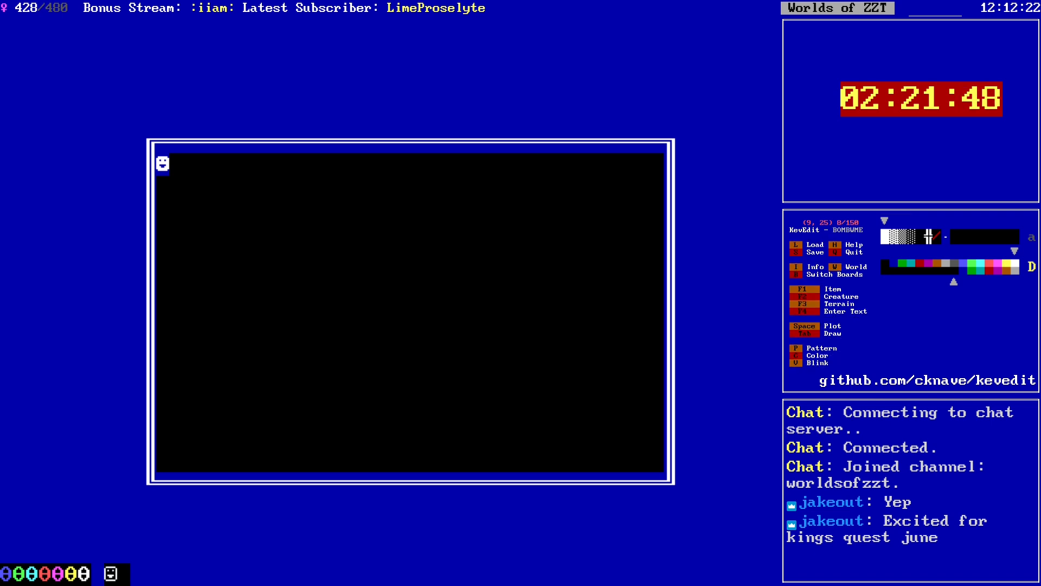
key("Return")
key("Down")
key("Down")
key("Down")
key("Left")
key("Left")
key("Up")
key("Up")
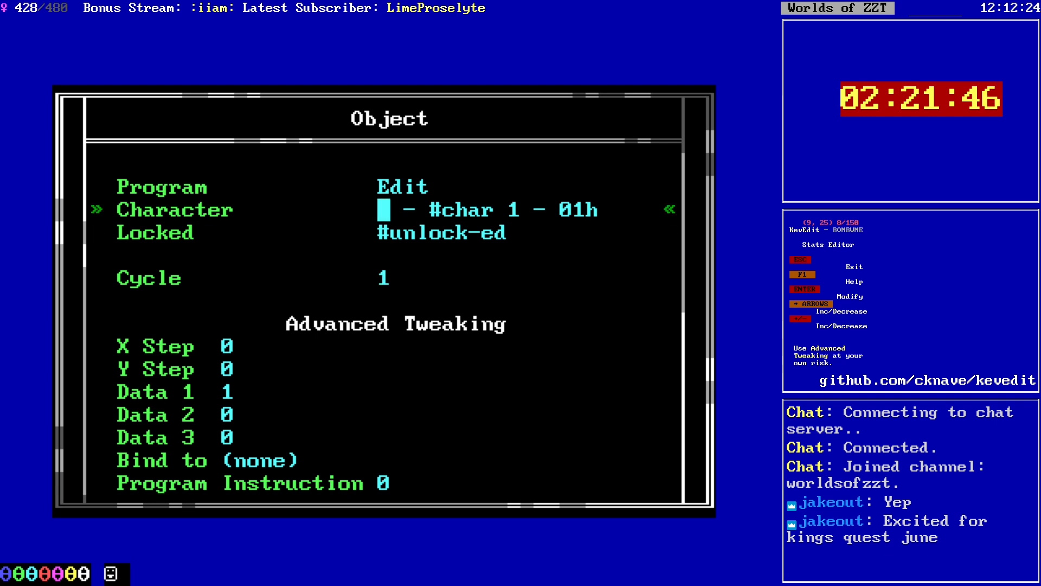
key("Return")
key("Down")
key("Return")
key("Up")
key("Return")
type("@C")
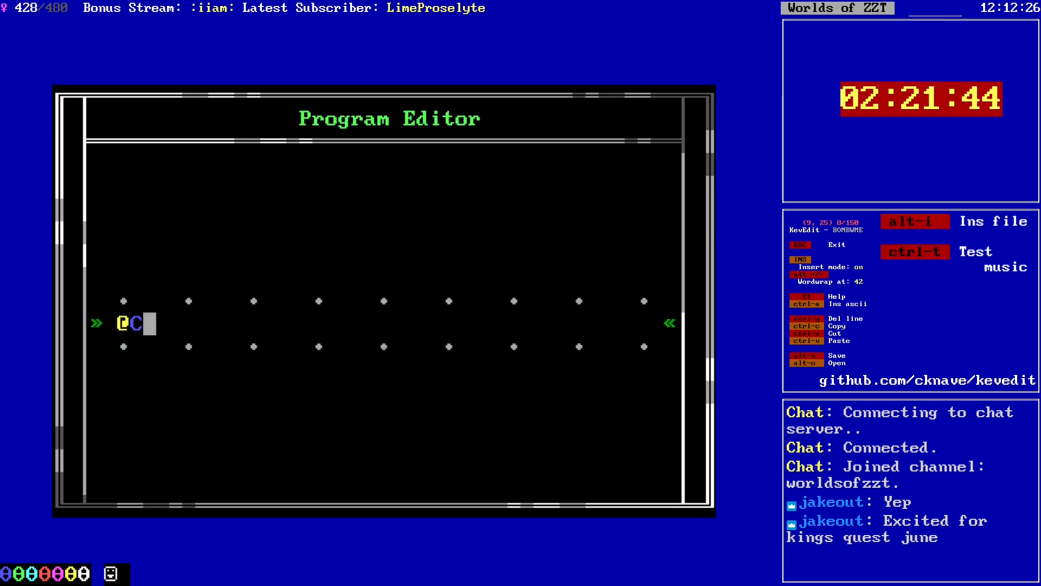
type("hk")
key("Return")
type(":l")
key("Return")
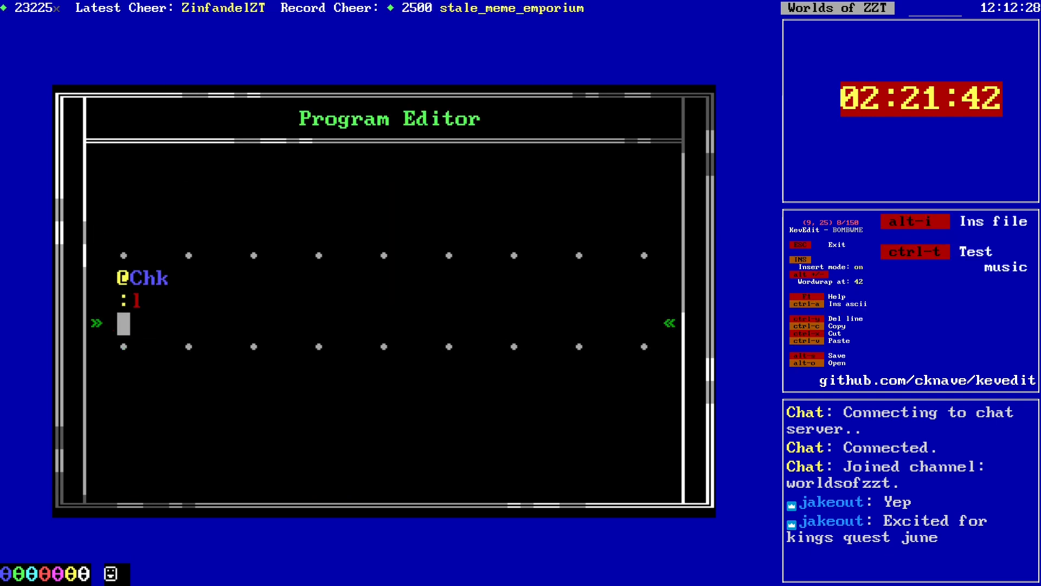
Step: Add the line "#if not any blue fake #foo:f1" below the :l label
type("#if not any blue fake ")
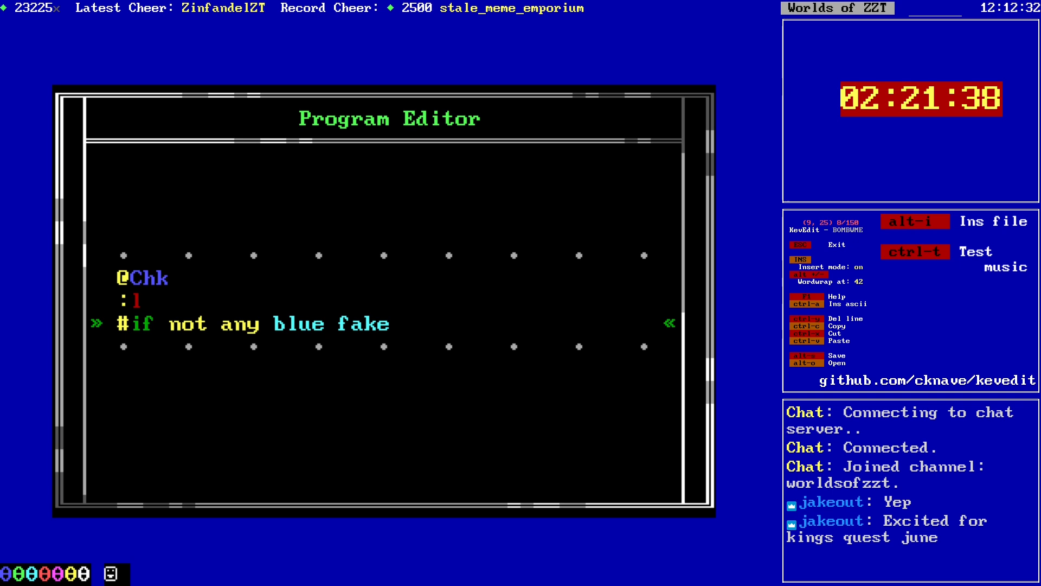
type("f1")
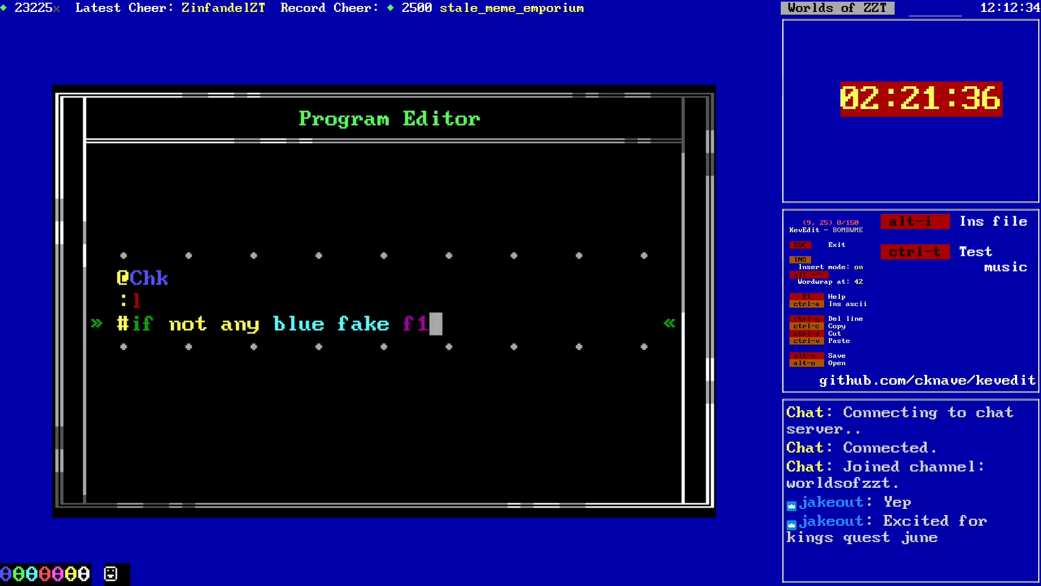
key("BackSpace")
key("BackSpace")
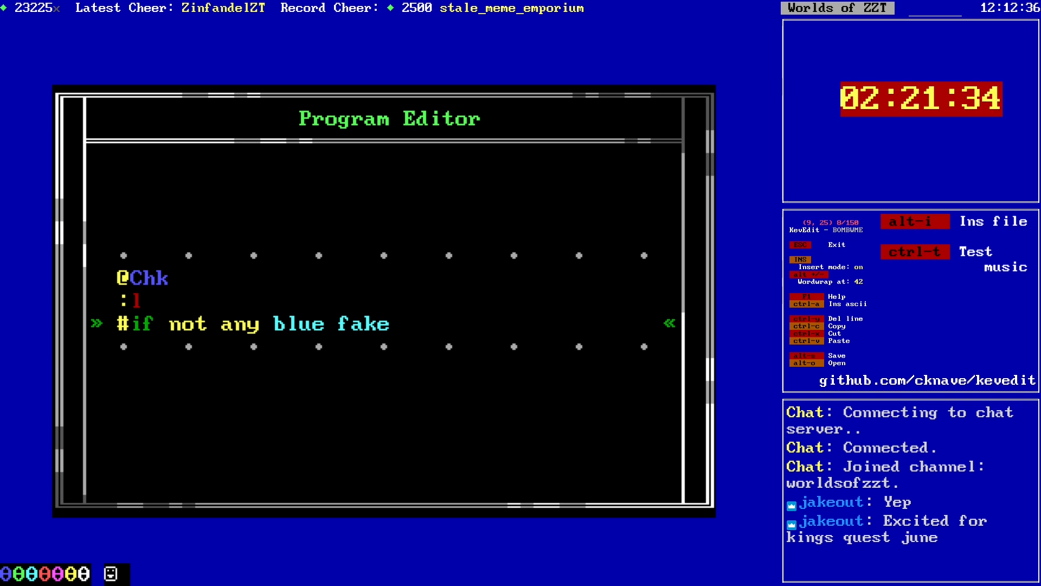
type("#")
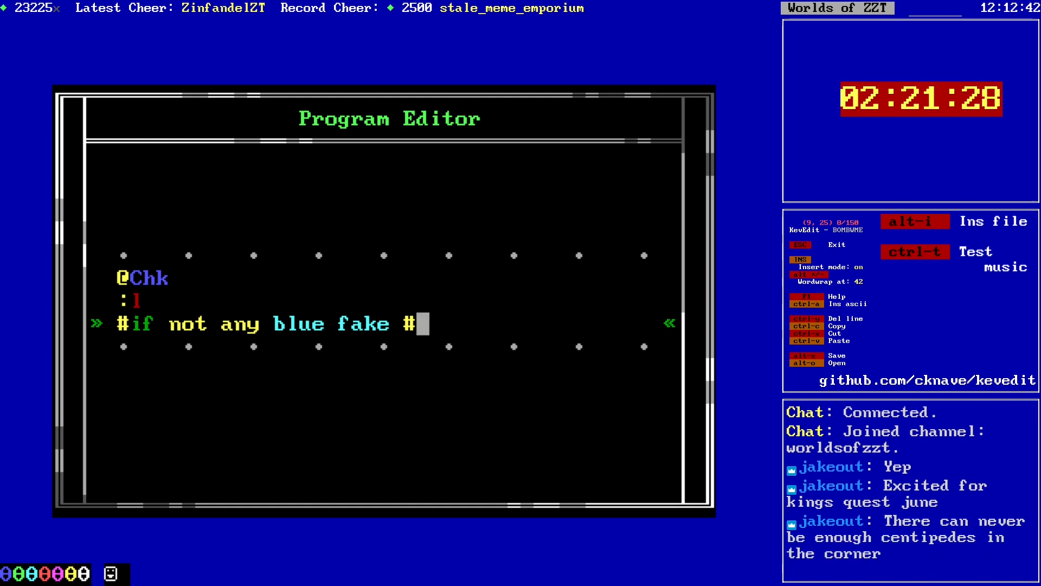
type("foo:f1")
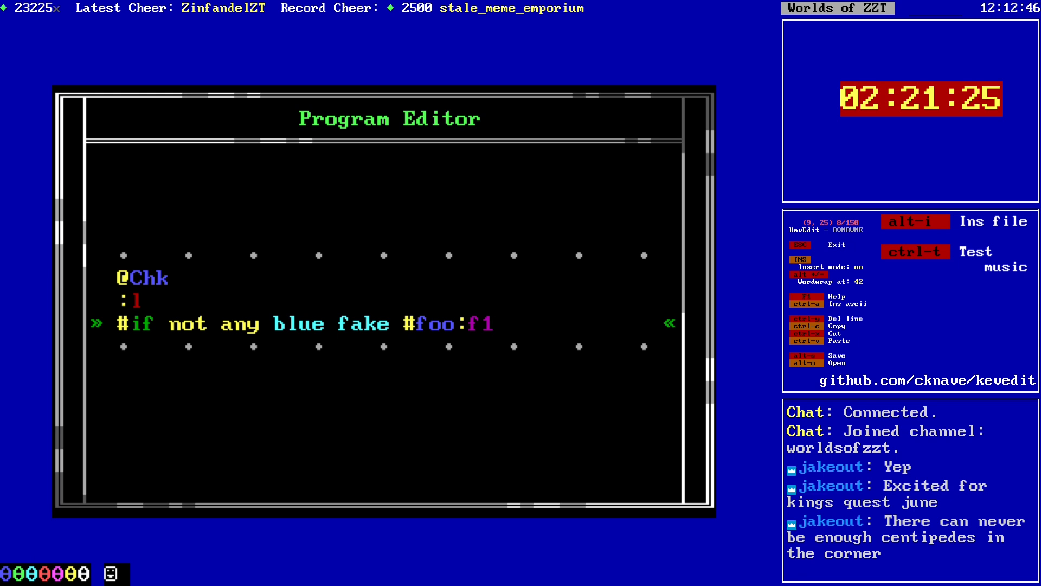
Step: Copy the "#if not any blue fake #foo:f1" line and paste six copies of it beneath the original
key("shift+Home")
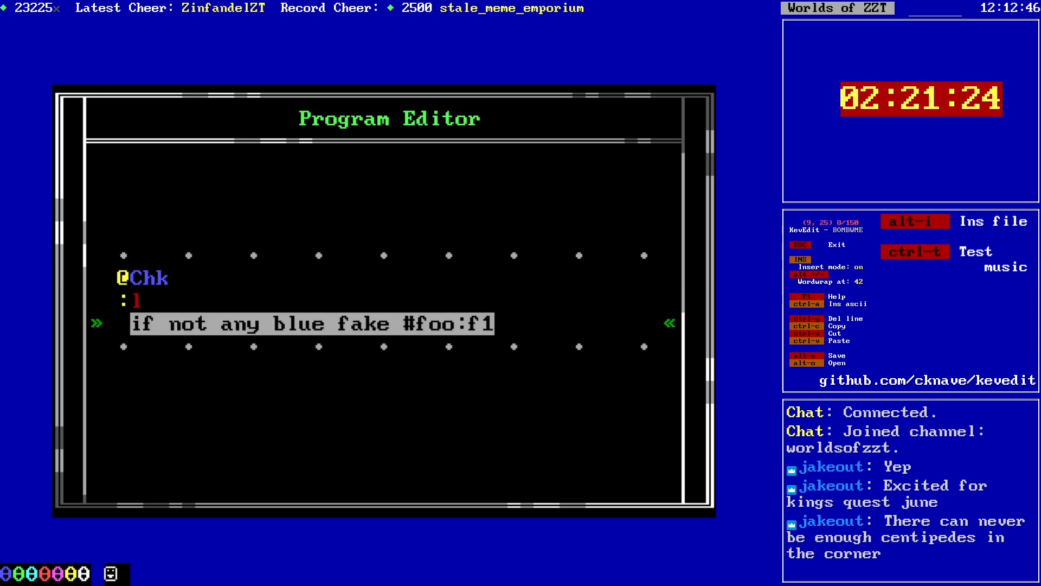
key("ctrl+c")
key("End")
key("Return")
key("ctrl+v")
key("Return")
key("ctrl+v")
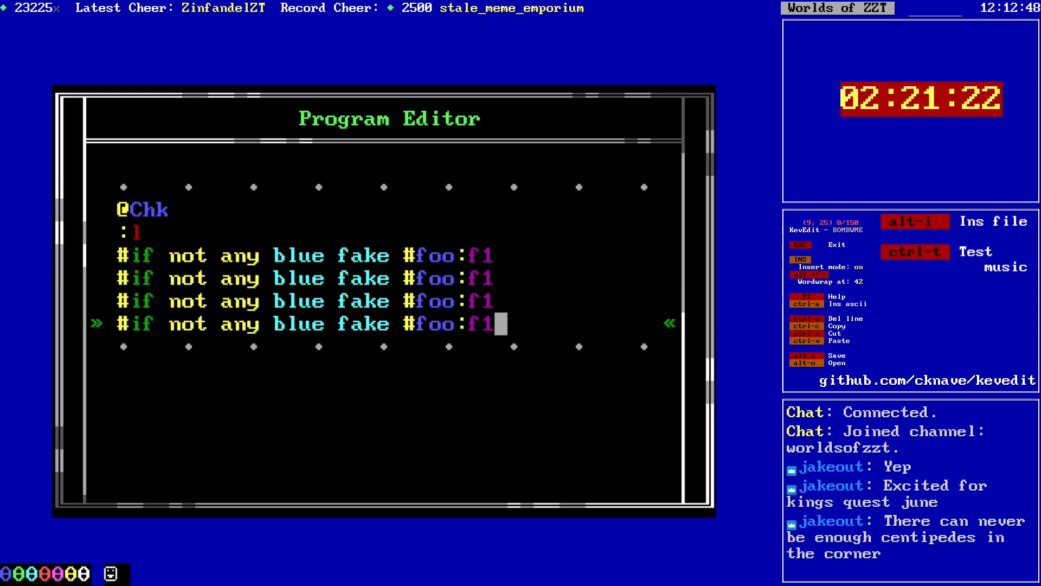
key("Return")
key("ctrl+v")
key("Return")
key("ctrl+v")
key("Return")
key("ctrl+v")
key("Return")
key("ctrl+v")
Step: Renumber the target labels in the six pasted #if lines to f2 through f7 in order
key("Up")
key("Up")
key("Up")
key("Up")
key("Up")
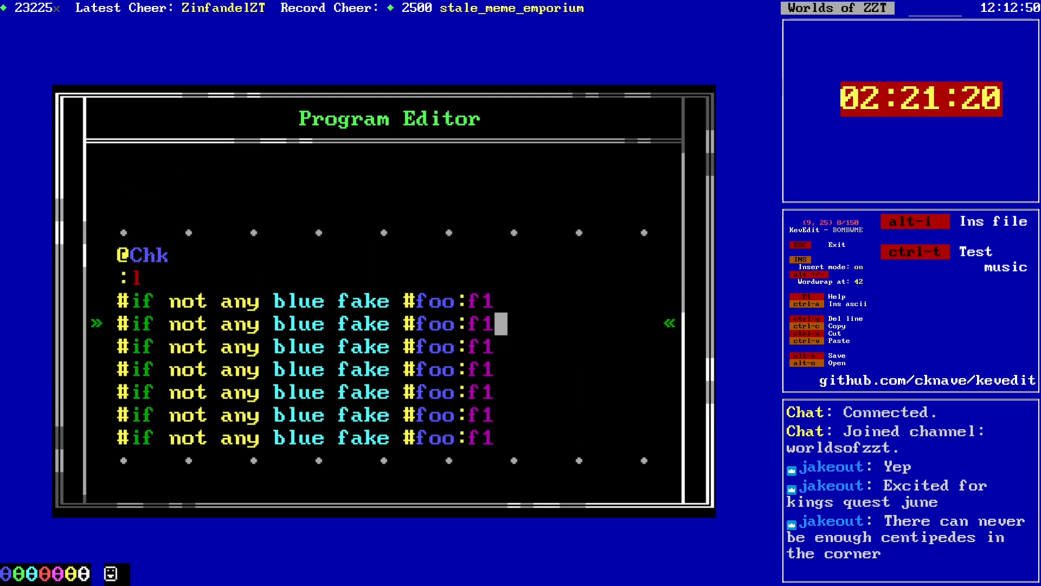
key("BackSpace")
type("2")
key("Down")
key("BackSpace")
key("3")
key("Down")
key("BackSpace")
key("4")
key("Down")
key("BackSpace")
key("5")
key("Down")
key("BackSpace")
type("6")
key("Down")
key("BackSpace")
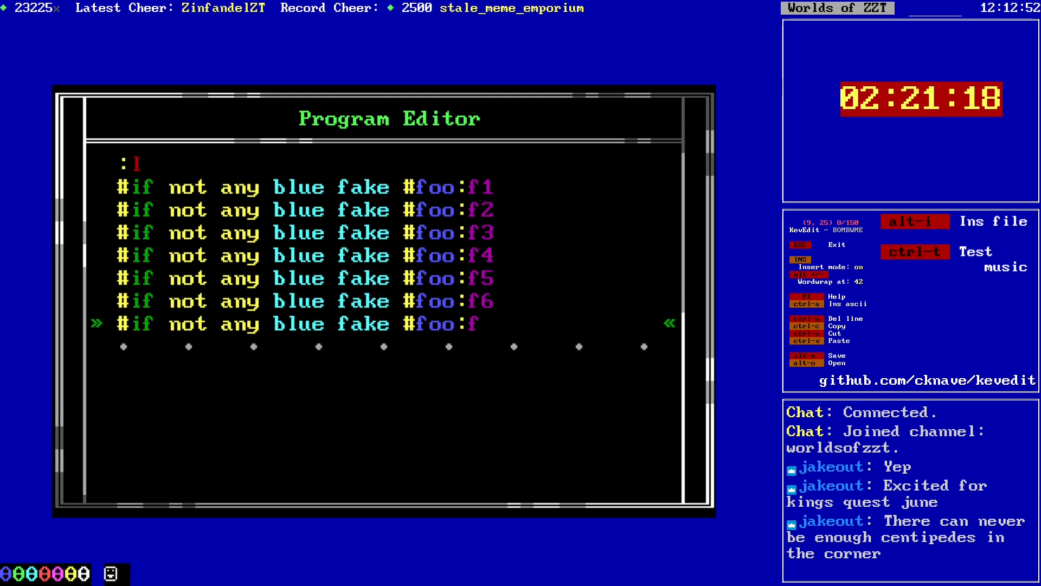
type("7")
key("Up")
key("BackSpace")
type("6")
Step: Change the checked fake wall colour to green in the #foo:f2 line
key("Left")
key("Left")
key("Left")
key("Left")
key("Left")
key("Left")
key("Left")
key("Left")
key("Left")
key("Left")
key("Left")
key("Left")
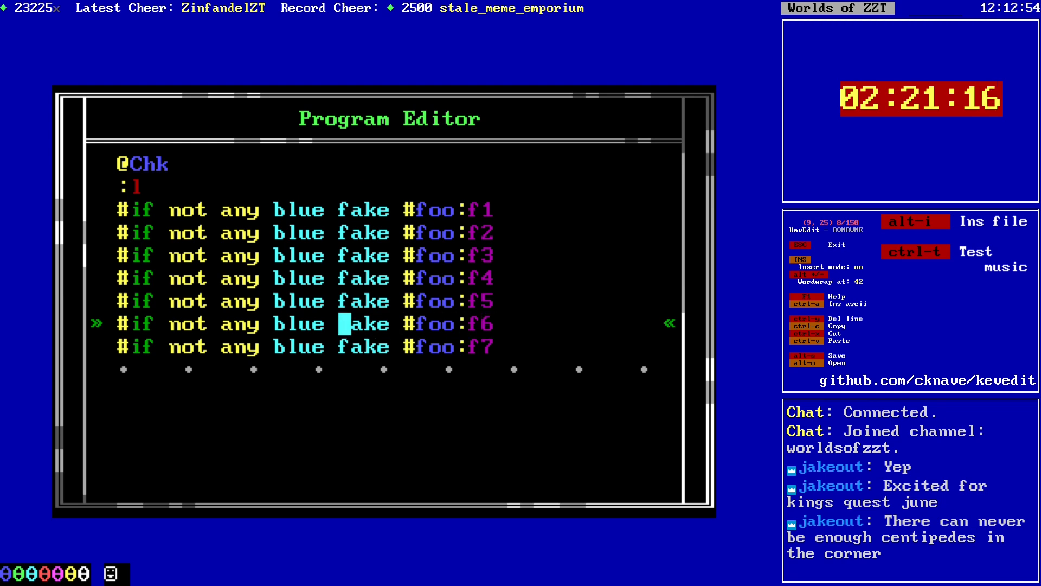
key("Up")
key("Up")
key("Up")
key("Up")
key("BackSpace")
key("BackSpace")
key("BackSpace")
key("BackSpace")
key("BackSpace")
type("green")
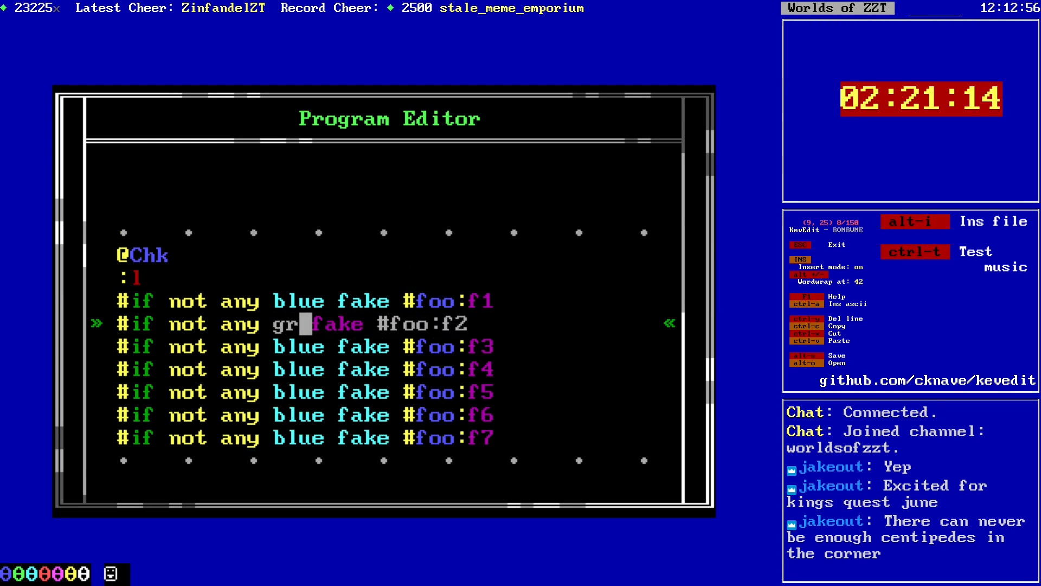
Step: Change the checked fake wall colour to cyan in the #foo:f3 line
key("Down")
key("BackSpace")
key("BackSpace")
key("BackSpace")
key("BackSpace")
type("cyan")
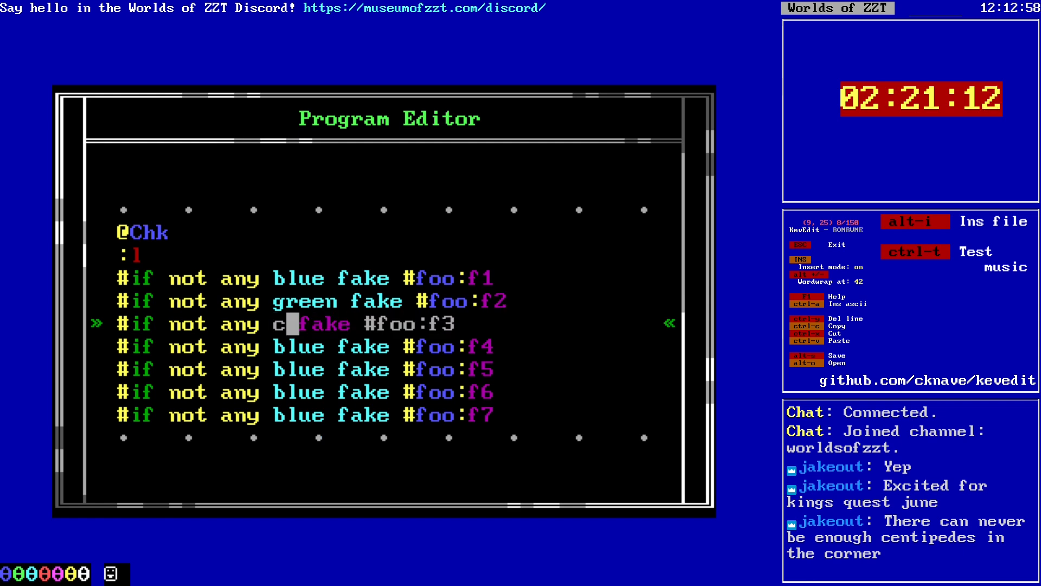
Step: Change the checked fake wall colour to red in the #foo:f4 line
key("Down")
key("BackSpace")
key("BackSpace")
key("BackSpace")
key("BackSpace")
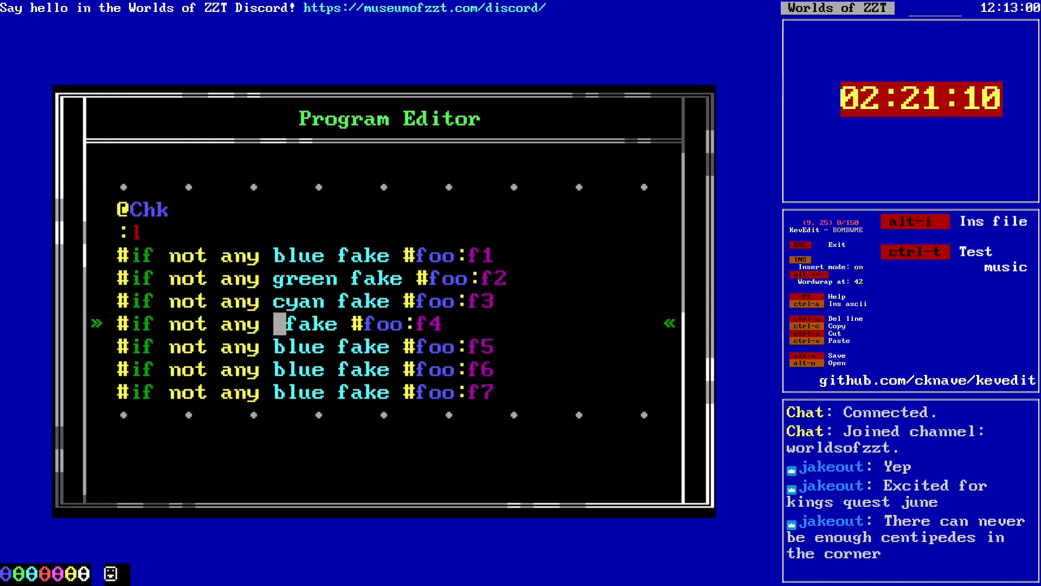
type("red")
Step: Change the checked fake wall colour to purple in the #foo:f5 line
key("Down")
key("BackSpace")
type("purple")
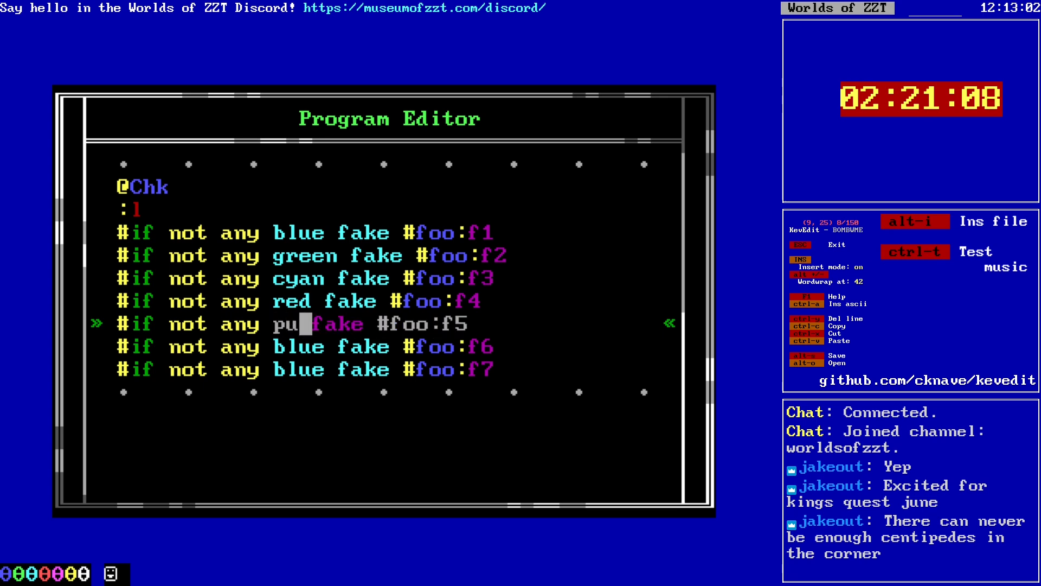
Step: Change the checked fake wall colour to yellow in the #foo:f6 line
key("Down")
key("Left")
key("Left")
key("BackSpace")
key("BackSpace")
key("BackSpace")
key("BackSpace")
type("yellow")
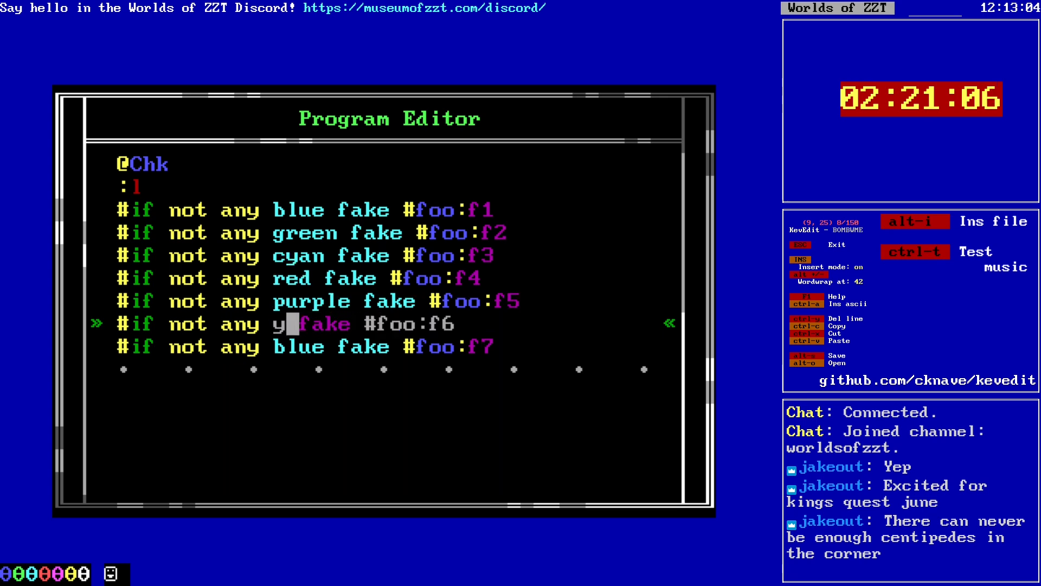
Step: Change the checked colour to white in the #foo:f7 line and add the line "/i#l" below it
key("Down")
key("Left")
key("Left")
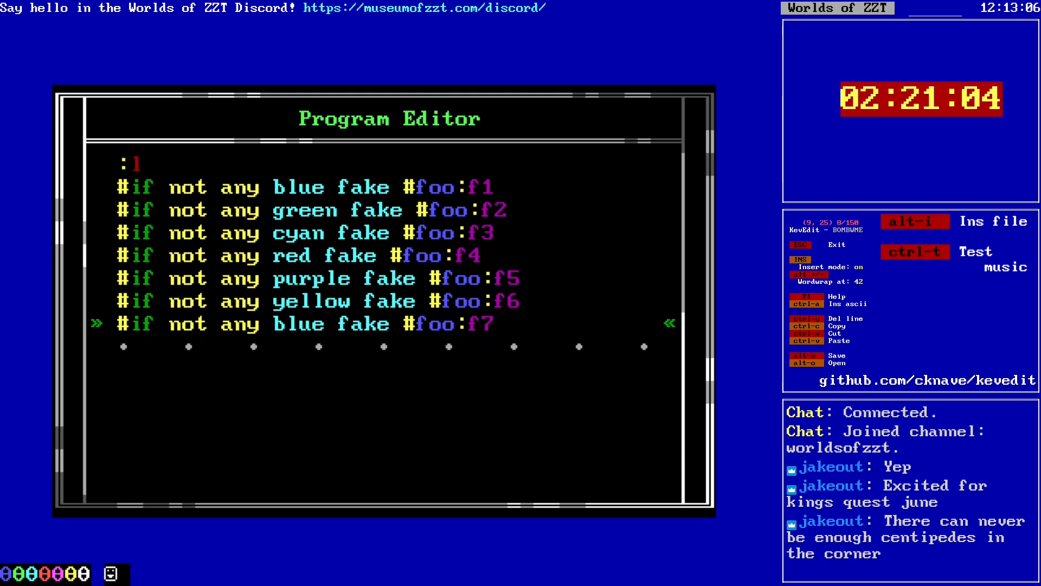
key("BackSpace")
key("BackSpace")
key("BackSpace")
key("BackSpace")
type("white")
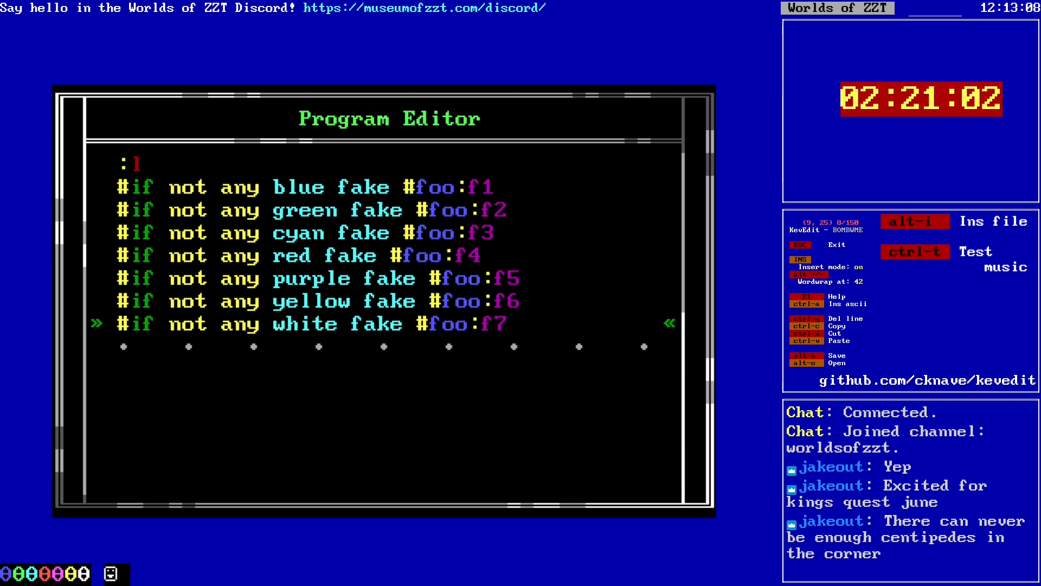
key("Return")
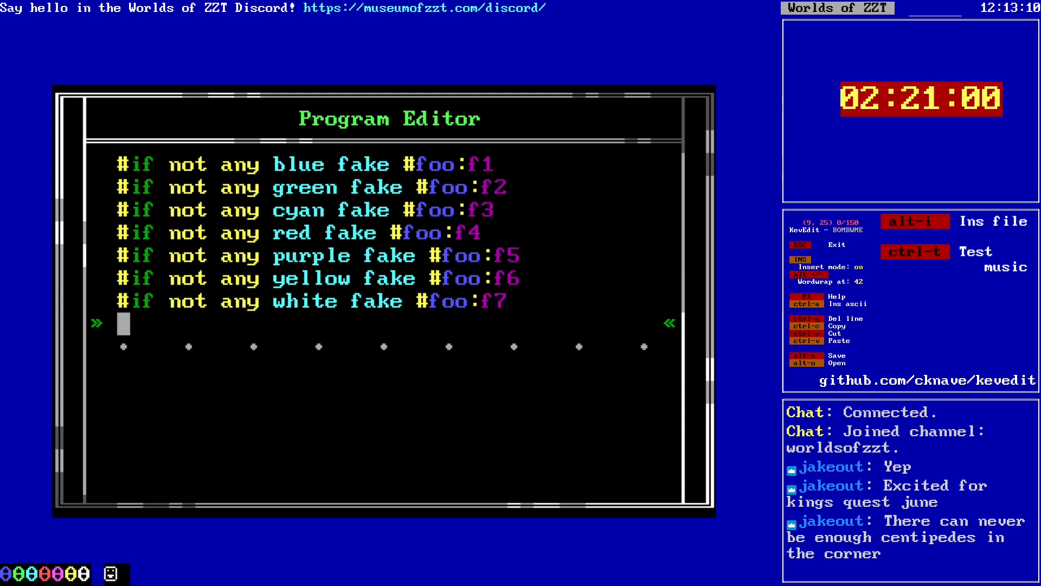
type("/i#l")
Step: Review the seven fake wall check lines in the Chk program
key("Up")
key("Up")
key("Up")
key("Up")
key("Up")
key("Up")
key("Up")
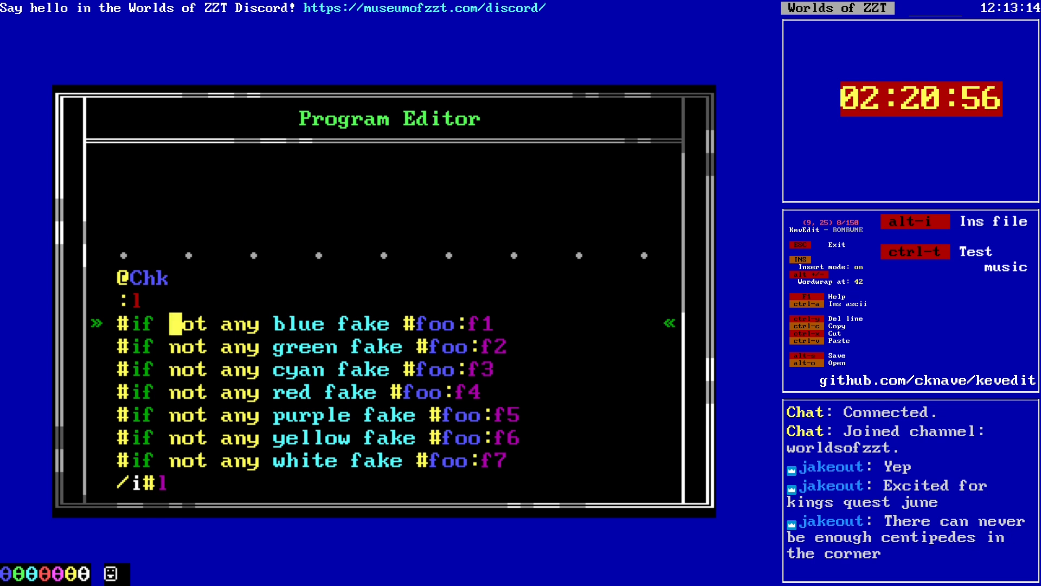
key("Down")
key("Down")
key("Down")
key("Down")
key("Down")
key("Down")
key("Down")
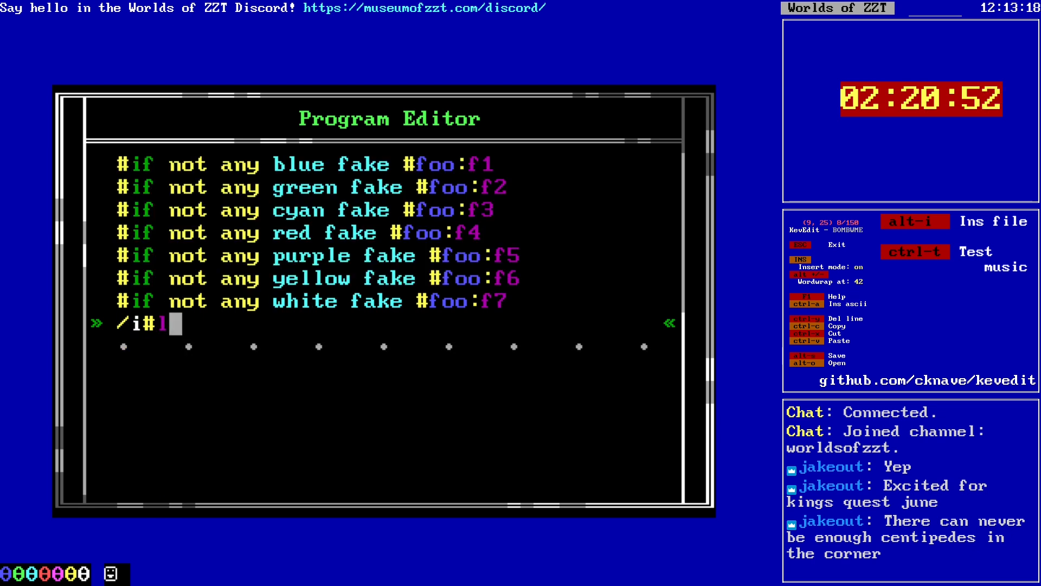
Step: Finish the Chk program, set that object's character to 33 (!), and recheck its settings
key("Escape")
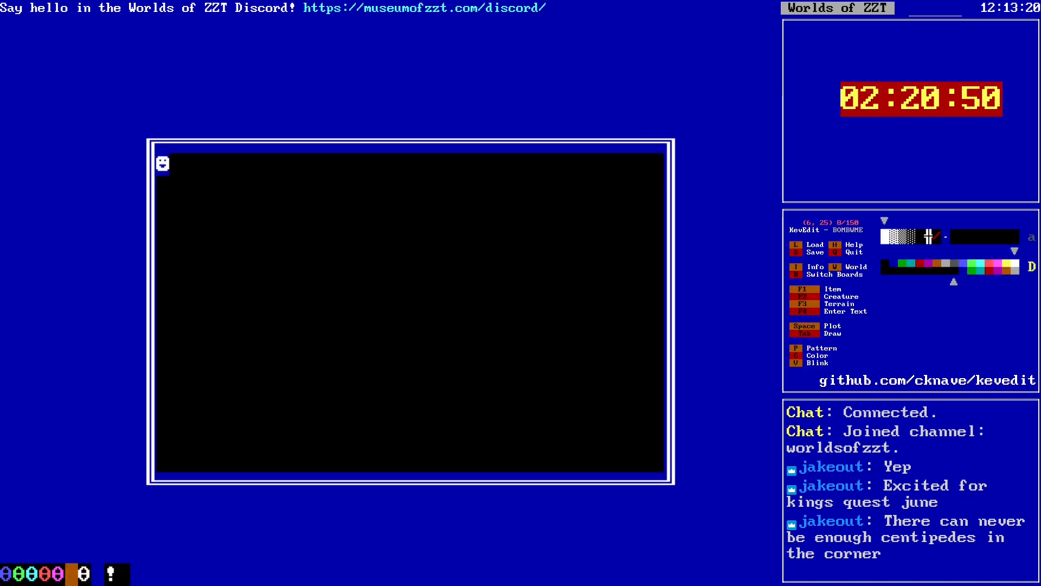
key("Right")
key("Right")
key("Right")
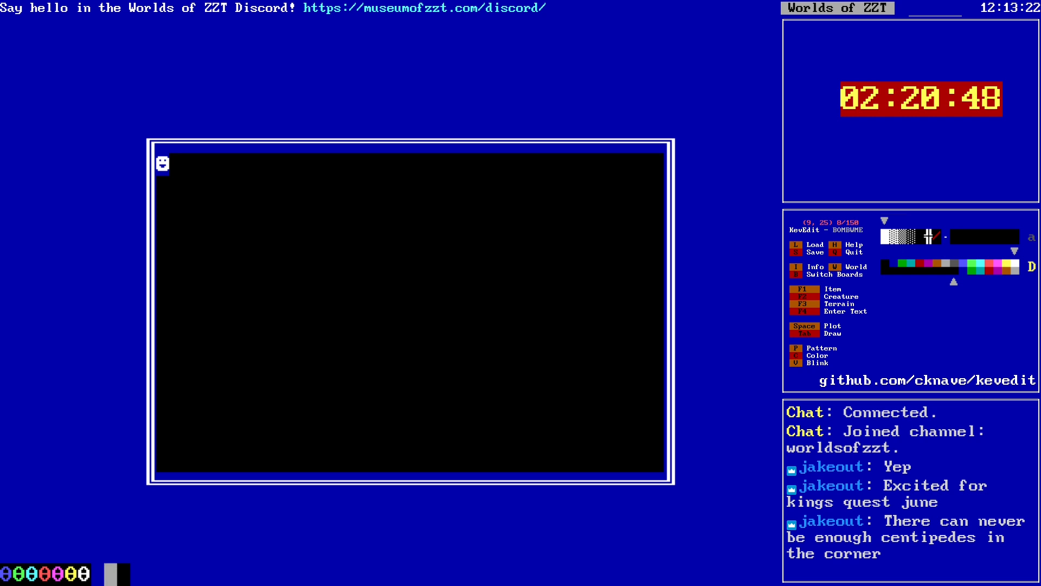
key("Return")
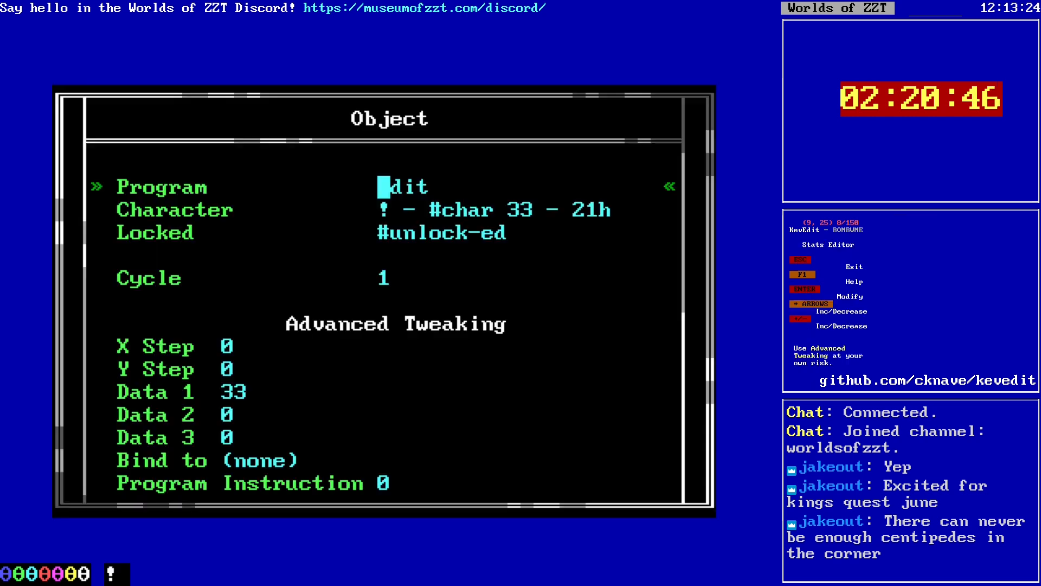
key("Return")
key("Escape")
key("Escape")
key("Right")
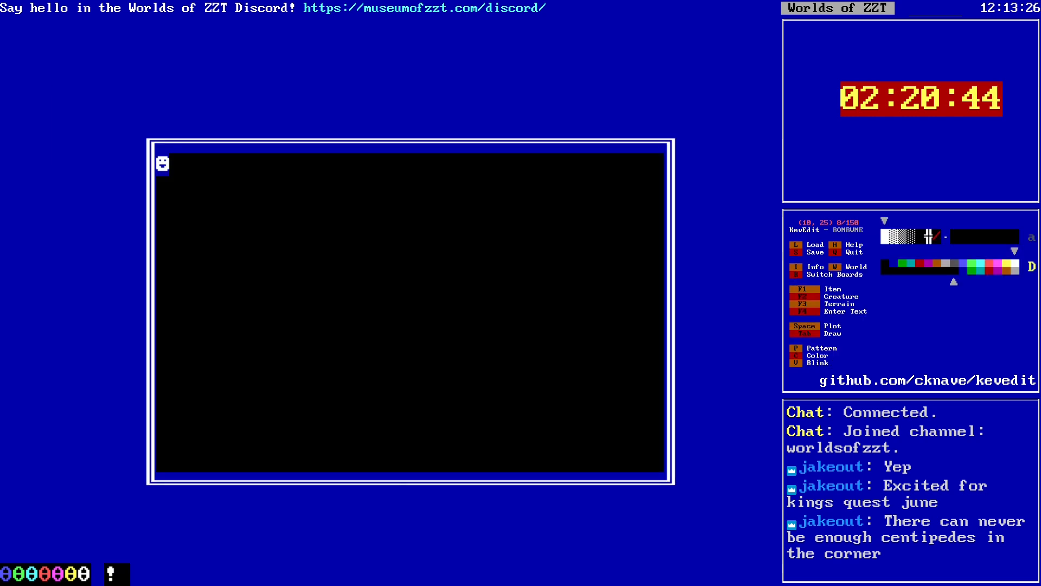
Step: Place a second object with character 1 in column 10 of row 25
key("Return")
key("Down")
key("Down")
key("Down")
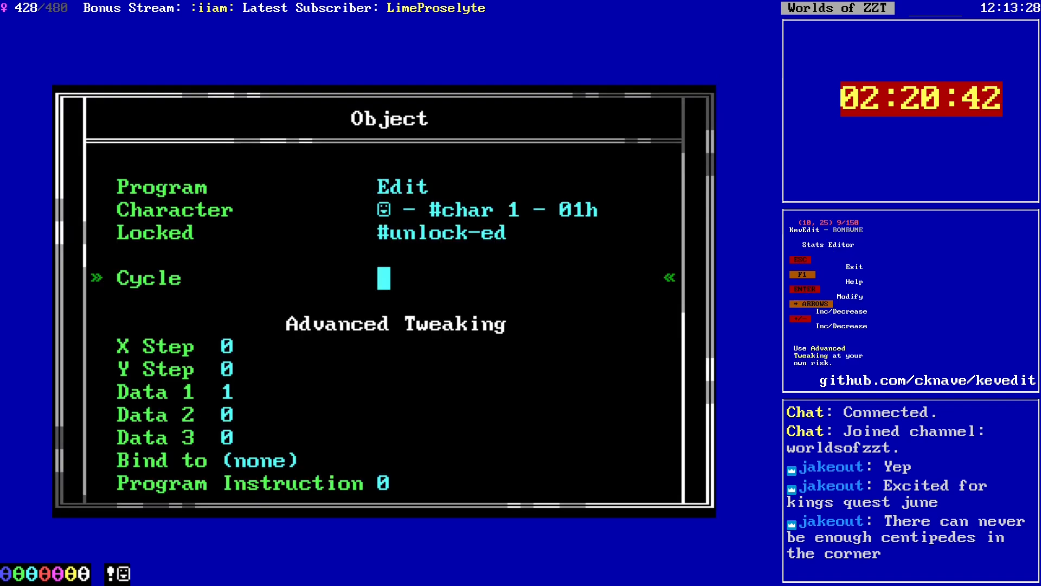
key("Up")
key("Up")
key("Up")
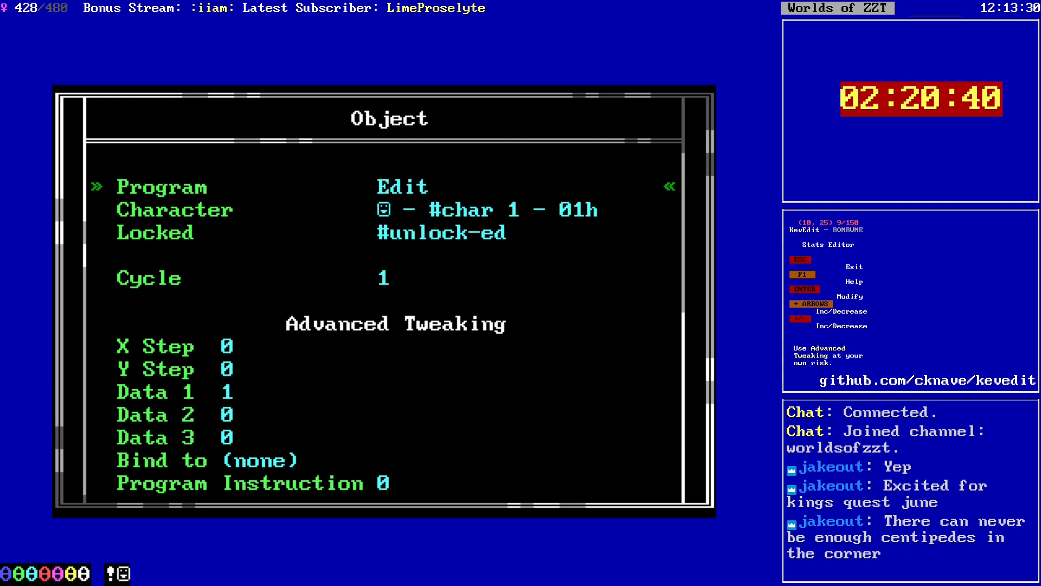
key("Return")
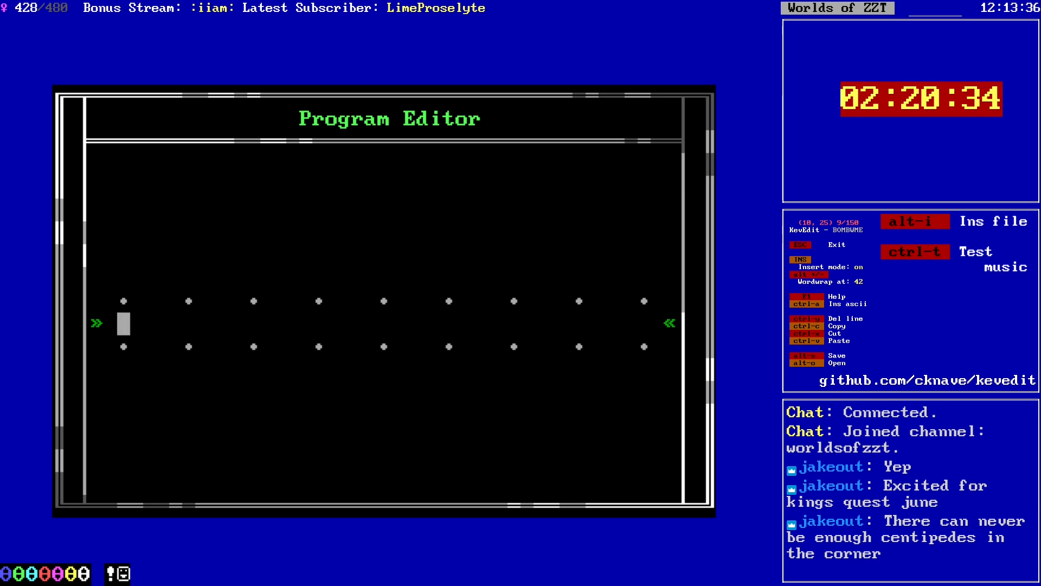
type("@")
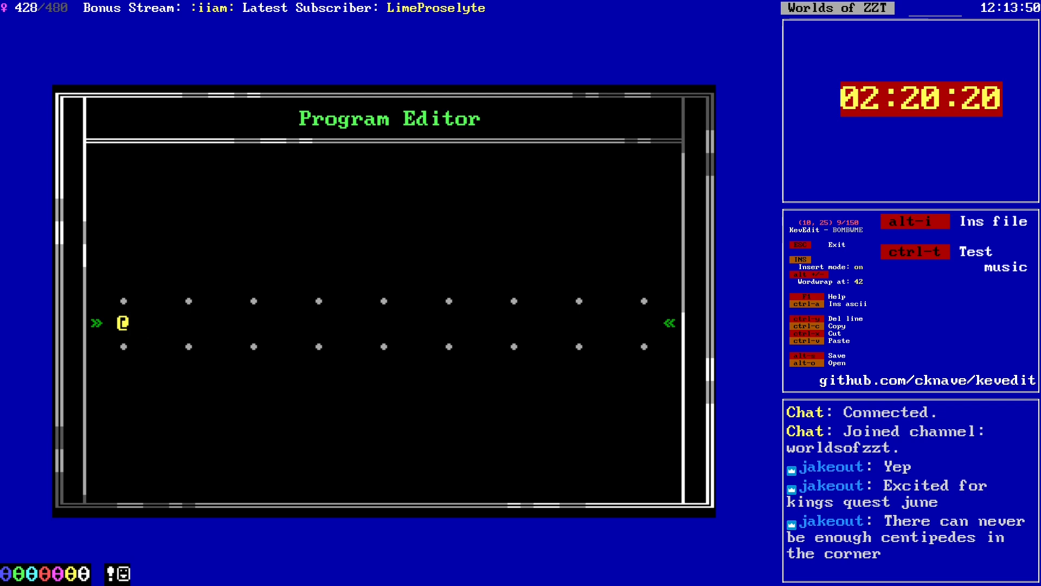
type("Foo")
key("Return")
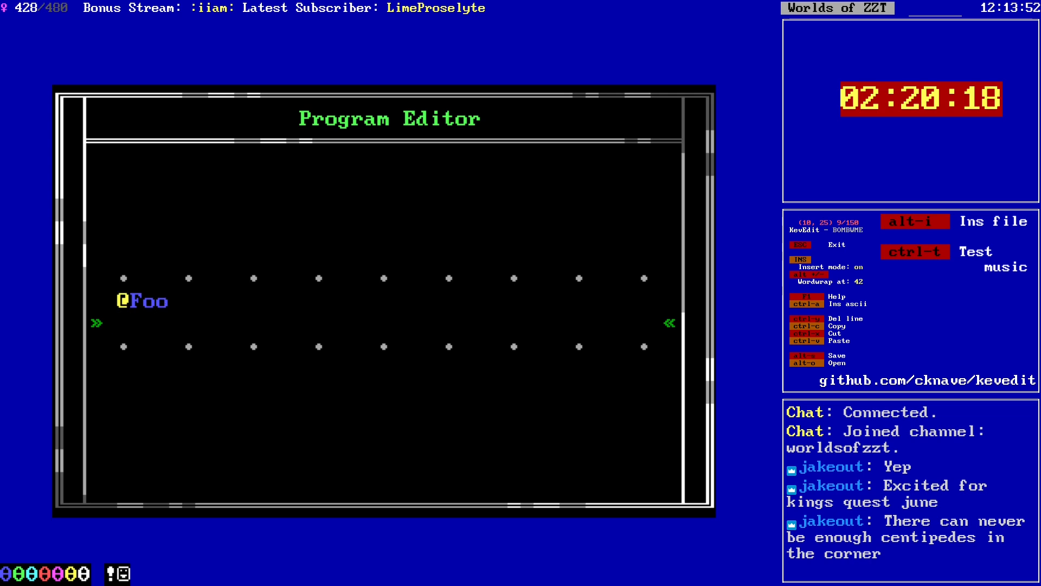
type("#end")
key("Return")
key("Escape")
key("Escape")
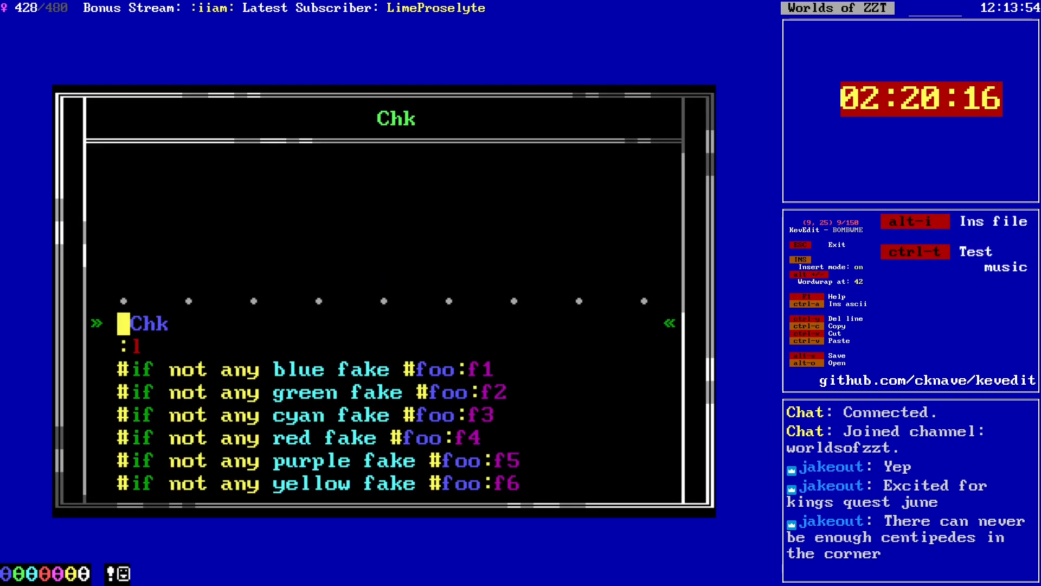
Step: Reopen the Foo object's program and add the label :f1 below #end
key("Escape")
key("Right")
key("Return")
key("Return")
key("Down")
key("Down")
type(":f1")
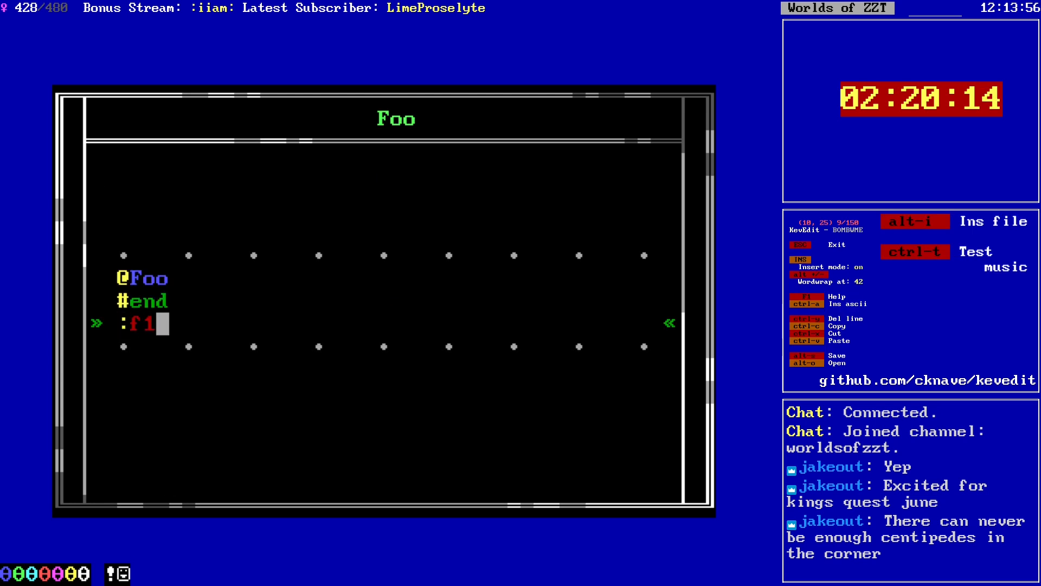
Step: Add the line "#change blue head solid" below the :f1 label
key("Return")
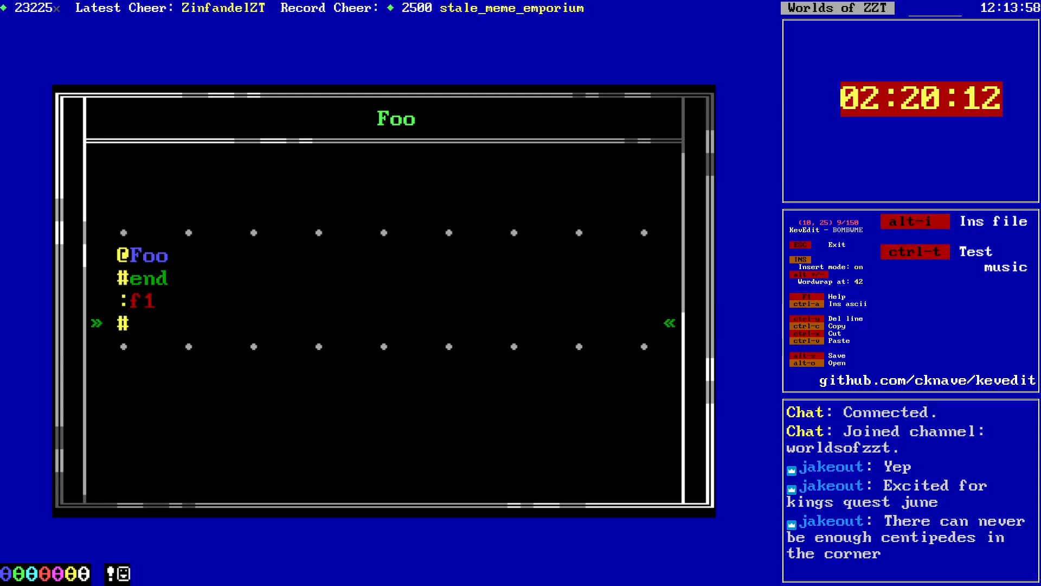
type("#change blue head")
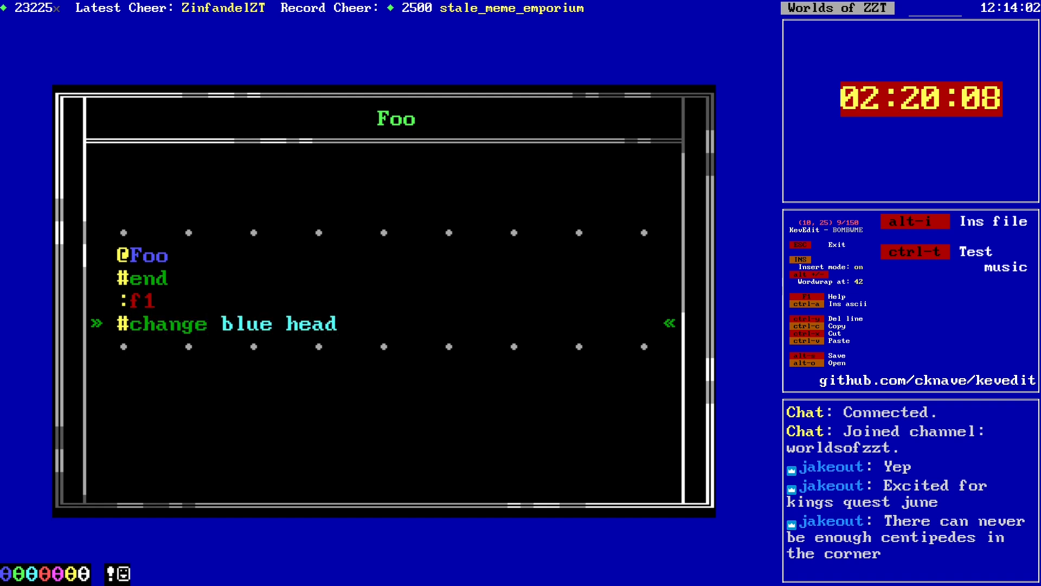
type(" solid")
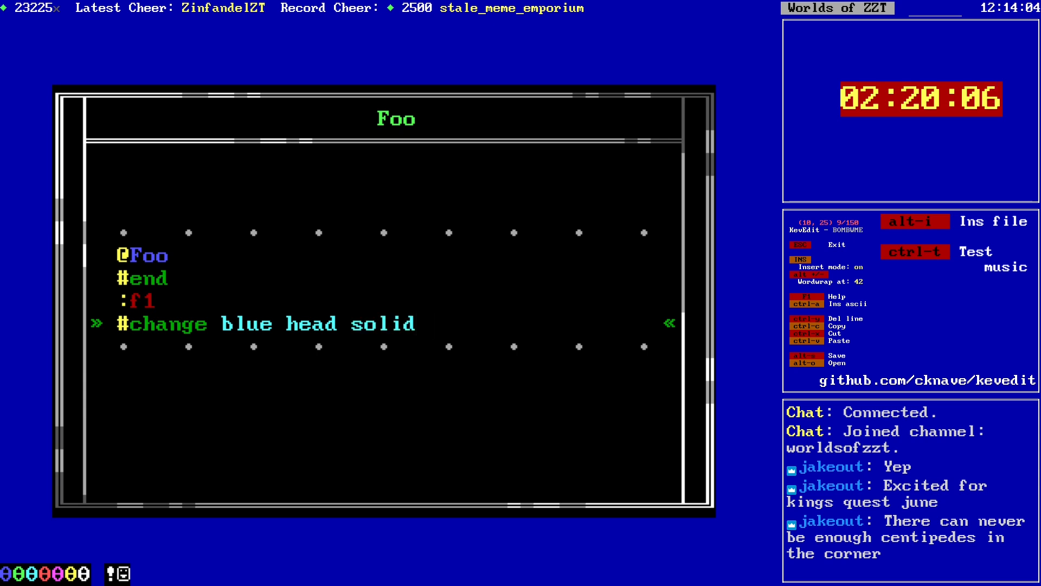
key("Up")
key("Up")
key("Up")
key("Return")
type(":")
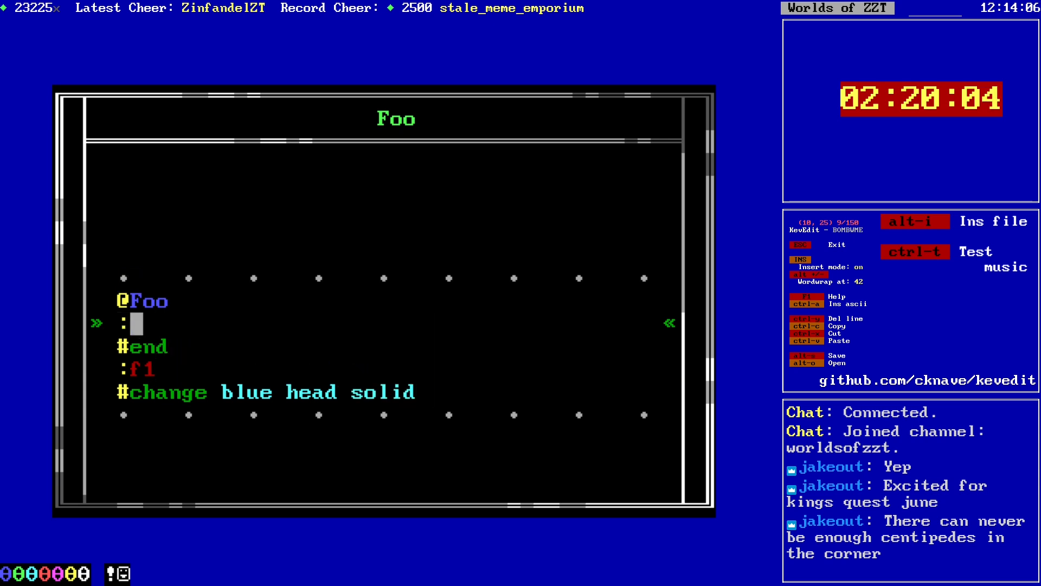
type("x")
Step: Add the line #x below "#change blue head solid" to return to the :x label
key("Down")
key("Down")
key("Down")
key("Return")
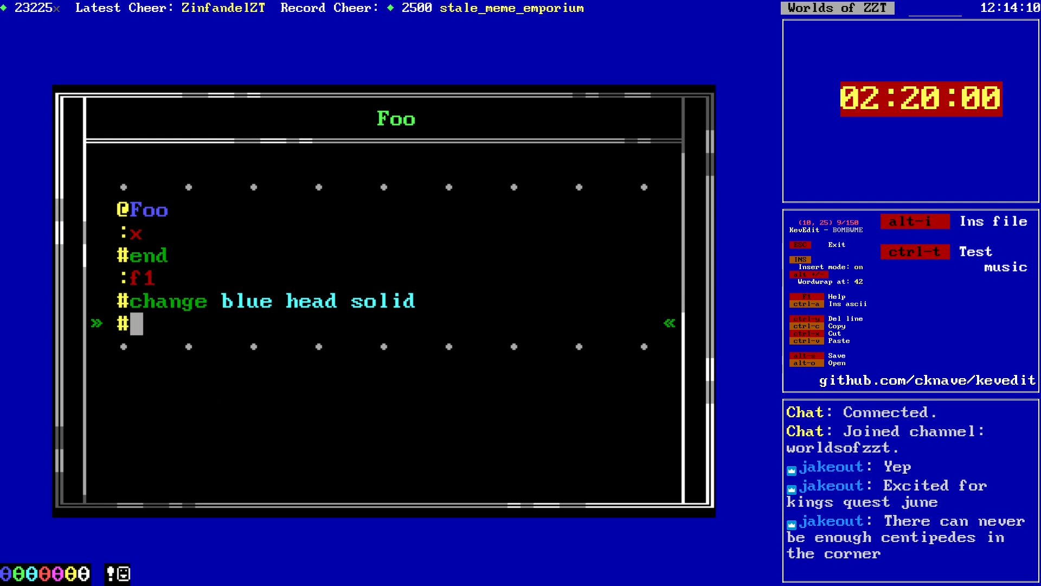
type("#x")
Step: Copy the three-line :f1 block and paste one copy beneath it, followed by a new line
key("shift+Up")
key("shift+Up")
key("shift+Home")
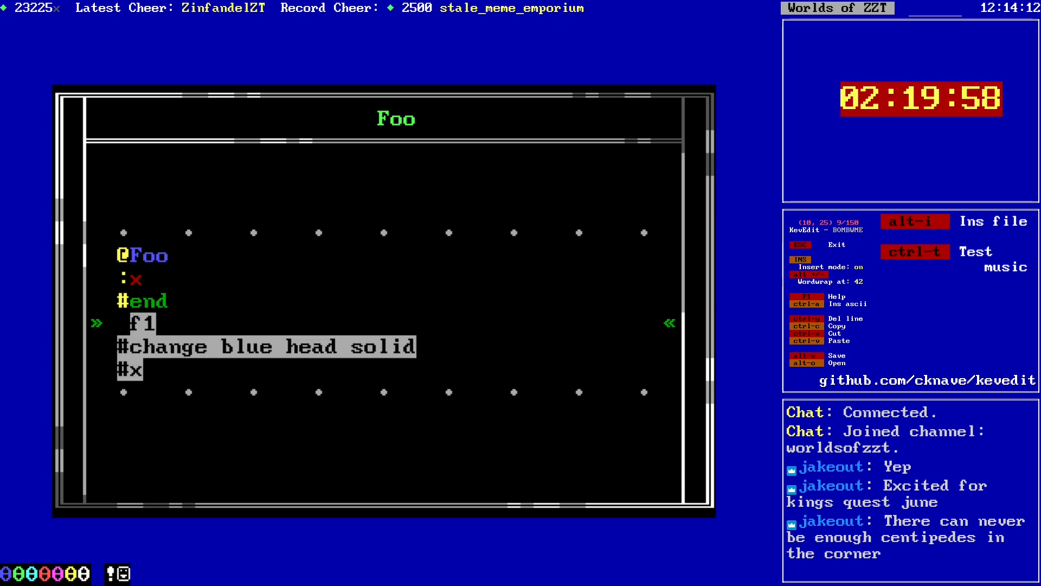
key("ctrl+c")
key("Down")
key("Down")
key("End")
key("Return")
key("ctrl+v")
key("Return")
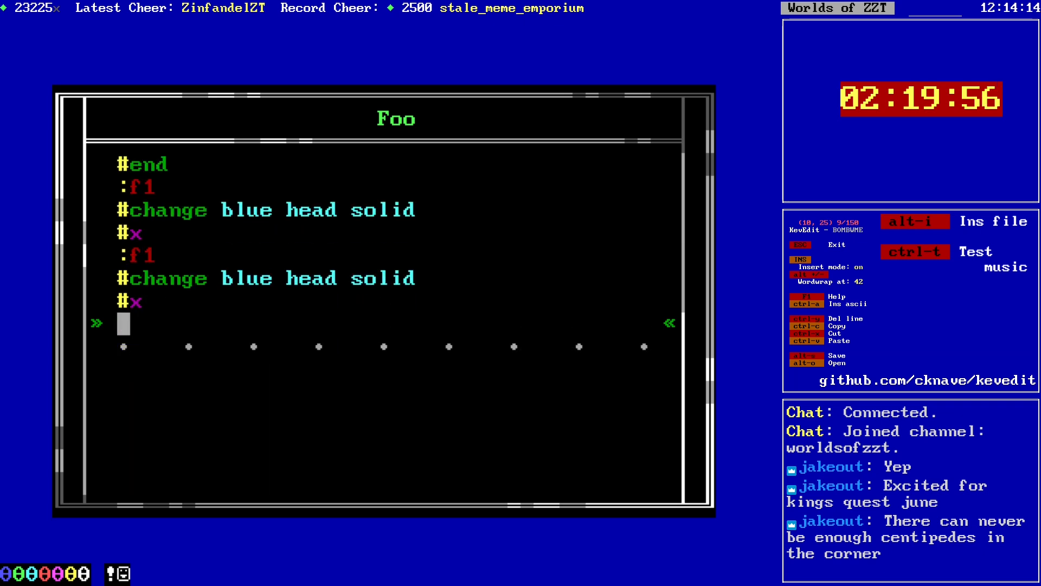
Step: Paste six more copies of the three-line :f1 block beneath the existing two
key("ctrl+v")
key("Return")
key("ctrl+v")
key("Down")
key("Down")
key("End")
key("Return")
key("ctrl+v")
key("Down")
key("Down")
key("End")
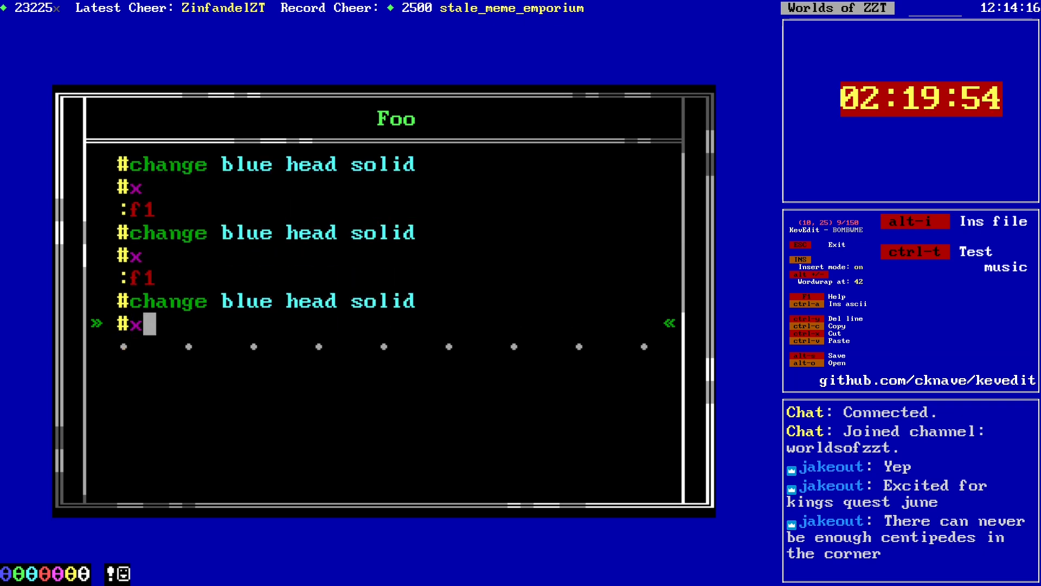
key("Return")
type(":")
key("ctrl+v")
key("Down")
key("Down")
key("End")
key("Return")
key("ctrl+v")
key("Down")
key("Down")
key("End")
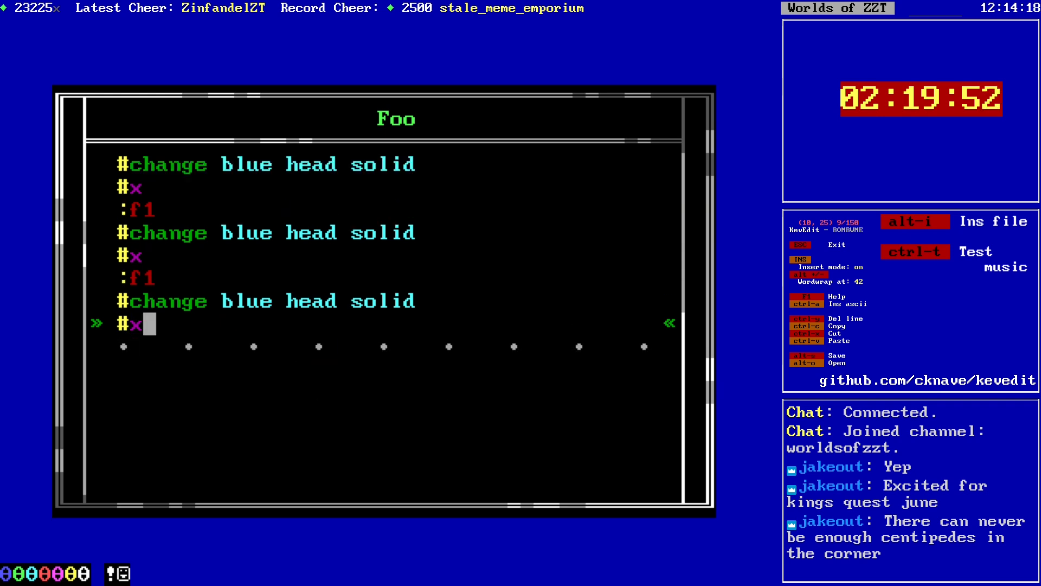
key("Return")
Step: Replace the colour in the second :f1 block's change line with green, giving "#change green head solid"
key("Up")
key("Up")
key("Up")
key("Up")
key("Up")
key("Up")
key("Up")
key("Up")
key("Up")
key("Up")
key("Up")
key("Up")
key("Up")
key("Up")
key("Up")
key("Up")
key("Up")
key("Up")
key("Up")
key("Up")
key("Down")
key("Down")
key("Down")
key("Down")
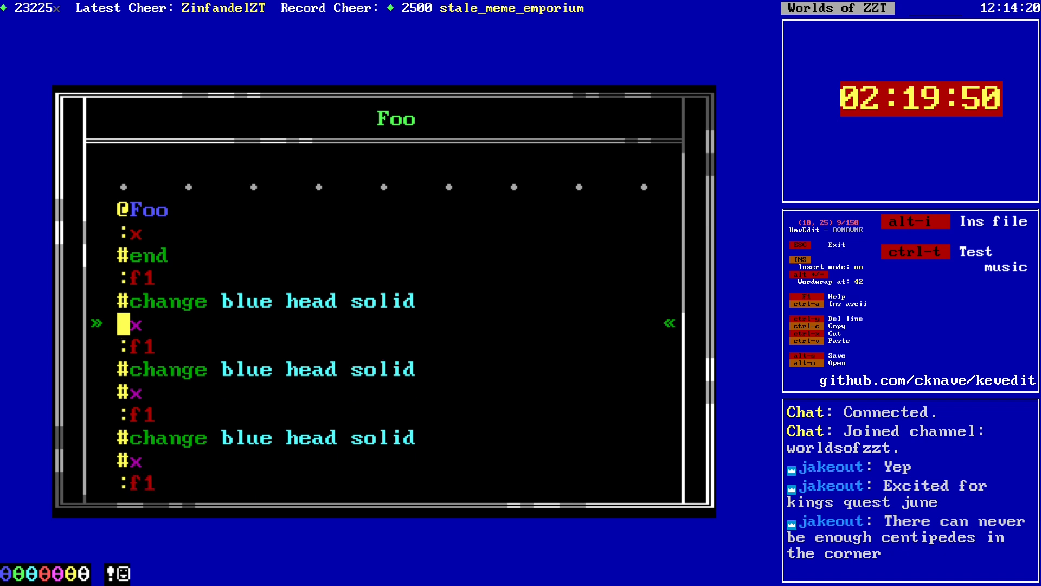
key("Right")
key("Right")
key("Right")
key("Right")
key("Right")
key("Right")
key("Right")
key("Right")
key("Delete")
key("Delete")
key("Delete")
key("Delete")
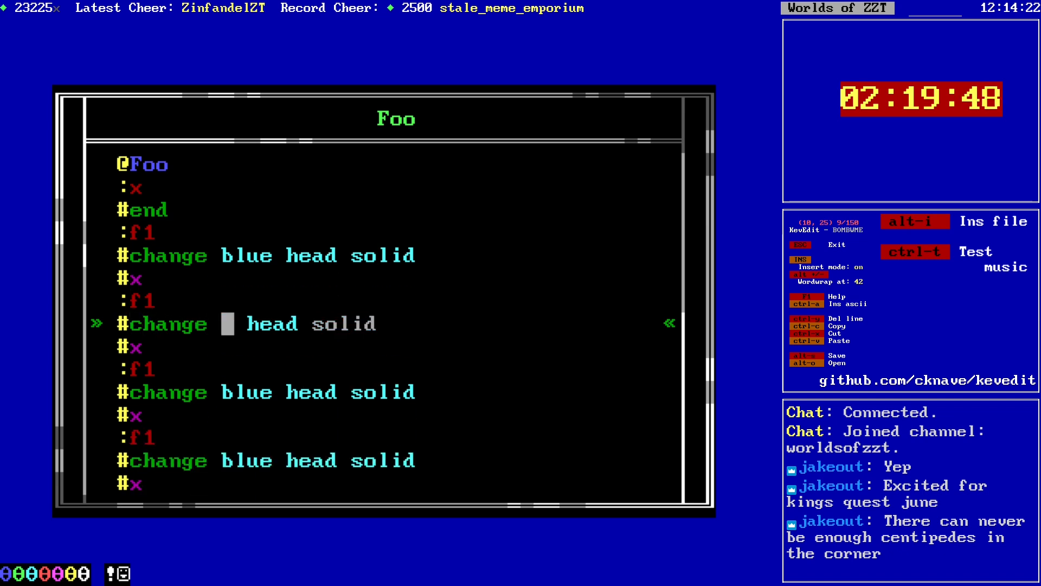
type("green")
Step: Replace the colour in the third :f1 block's change line with cyan
key("Down")
key("Down")
key("Down")
key("Home")
key("Right")
key("Right")
key("Right")
key("Right")
key("Right")
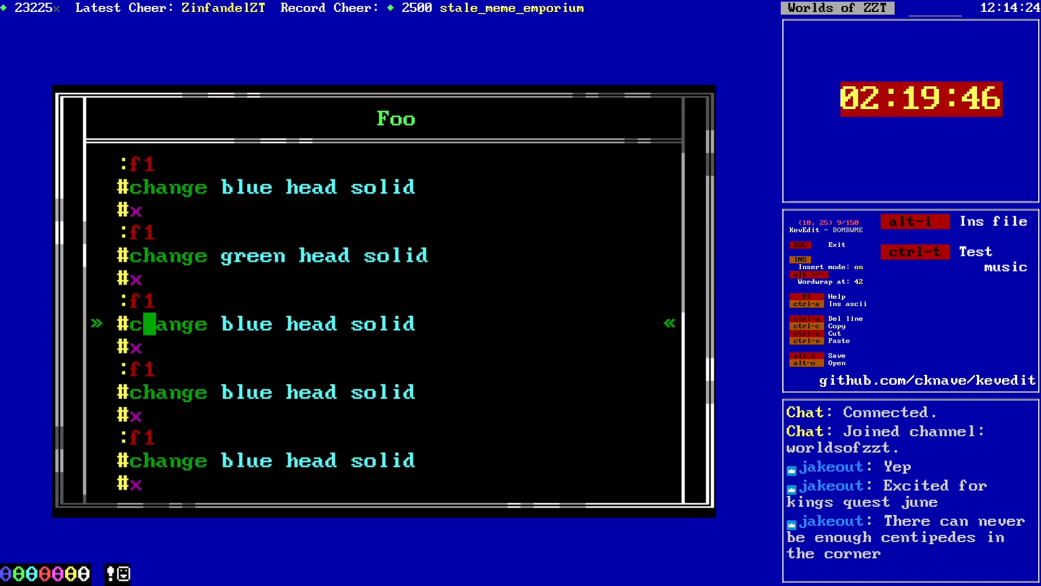
key("Right")
key("Right")
key("Right")
key("Delete")
key("Delete")
key("Delete")
key("Delete")
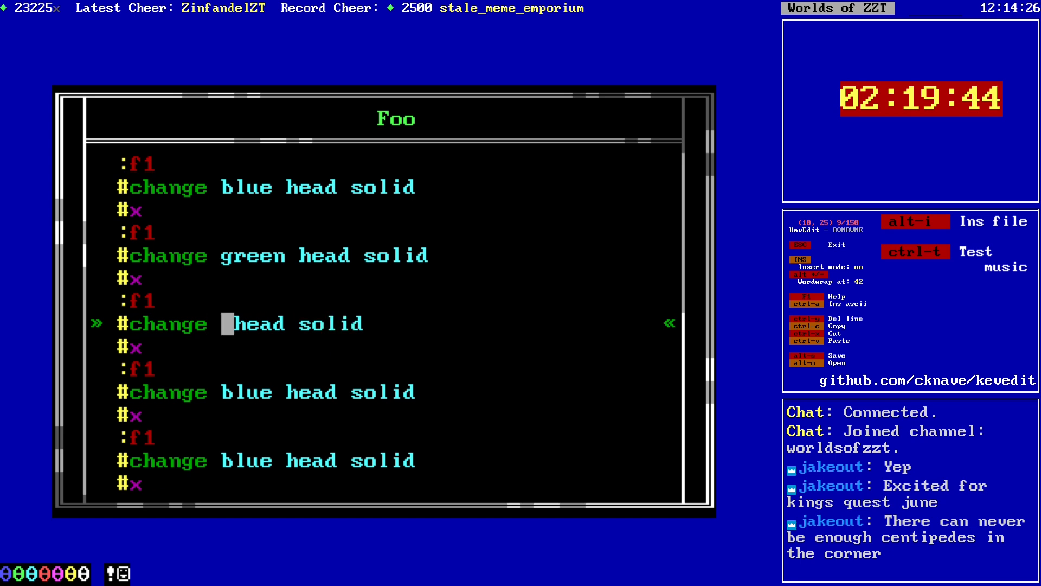
type("cyan")
Step: Replace the colour in the fourth :f1 block's change line with red
key("Down")
key("Down")
key("Down")
key("Right")
key("Right")
key("Right")
key("Right")
key("Right")
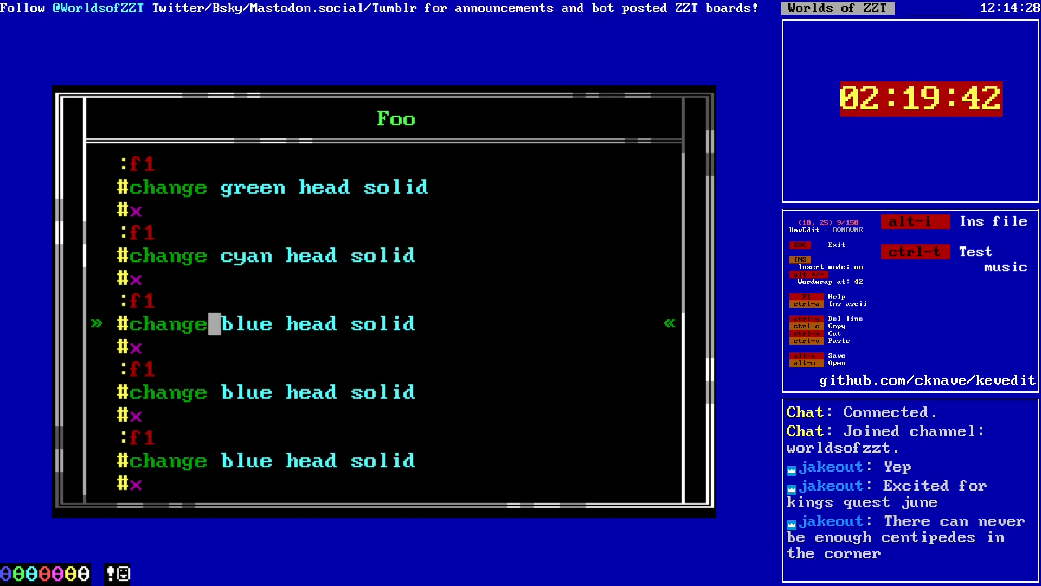
key("Delete")
key("Delete")
key("Delete")
type("red")
Step: Replace the colour in the fifth :f1 block's change line with purple
key("Down")
key("Down")
key("Down")
key("Right")
key("Right")
key("Right")
key("Right")
key("Right")
key("Right")
key("Right")
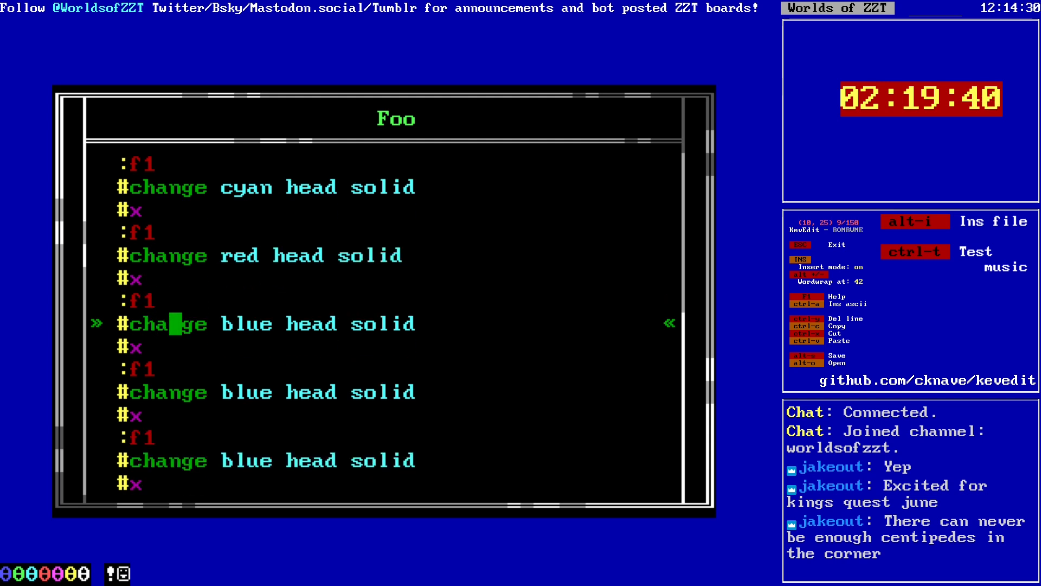
key("Right")
key("Delete")
key("Delete")
key("Delete")
key("Delete")
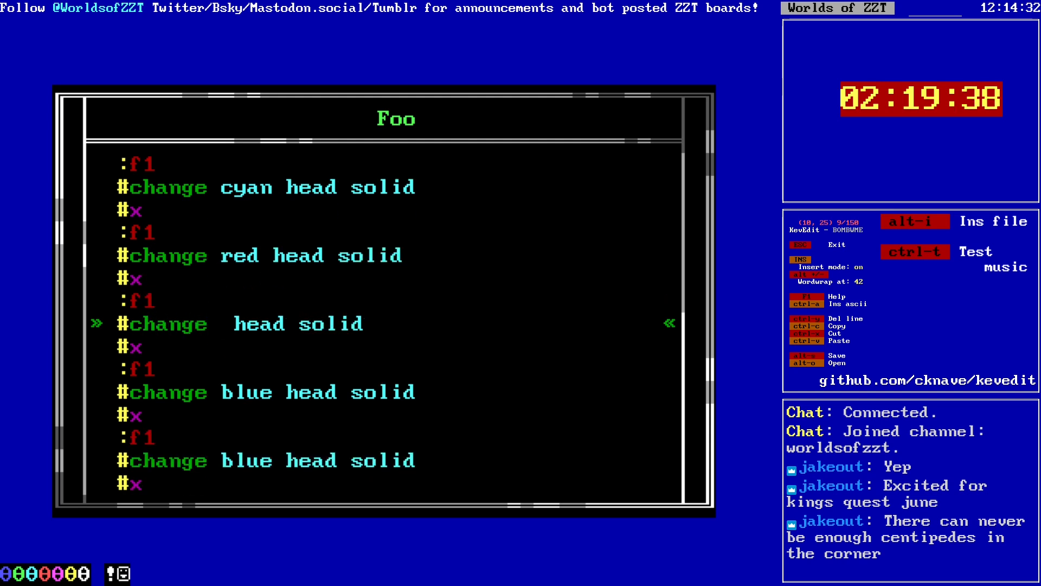
type("purple")
Step: Replace the colour in the sixth :f1 block's change line with yellow
key("Down")
key("Down")
key("Down")
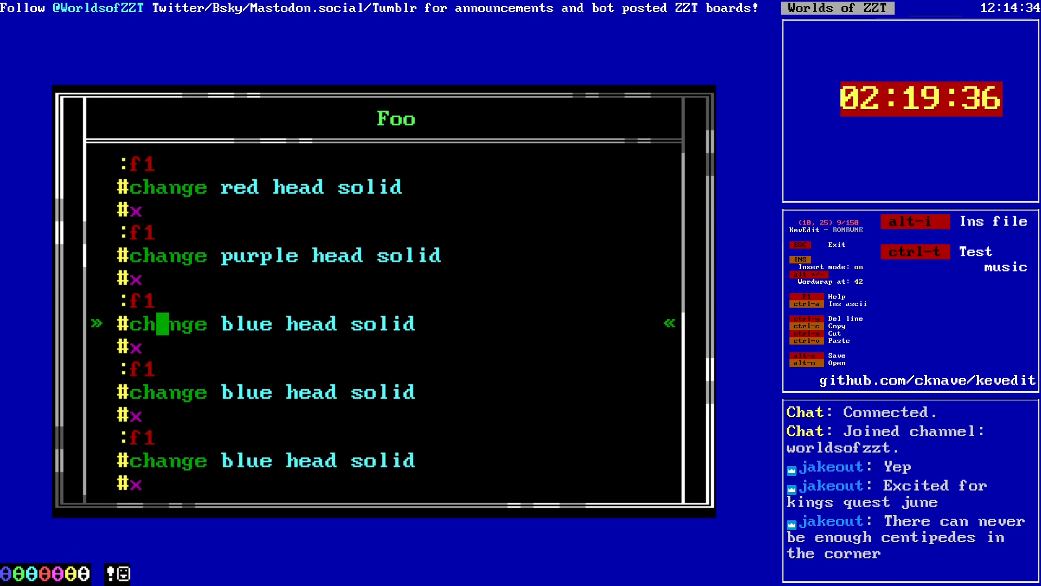
key("Right")
key("Right")
key("Right")
key("Delete")
key("Delete")
key("Delete")
key("Delete")
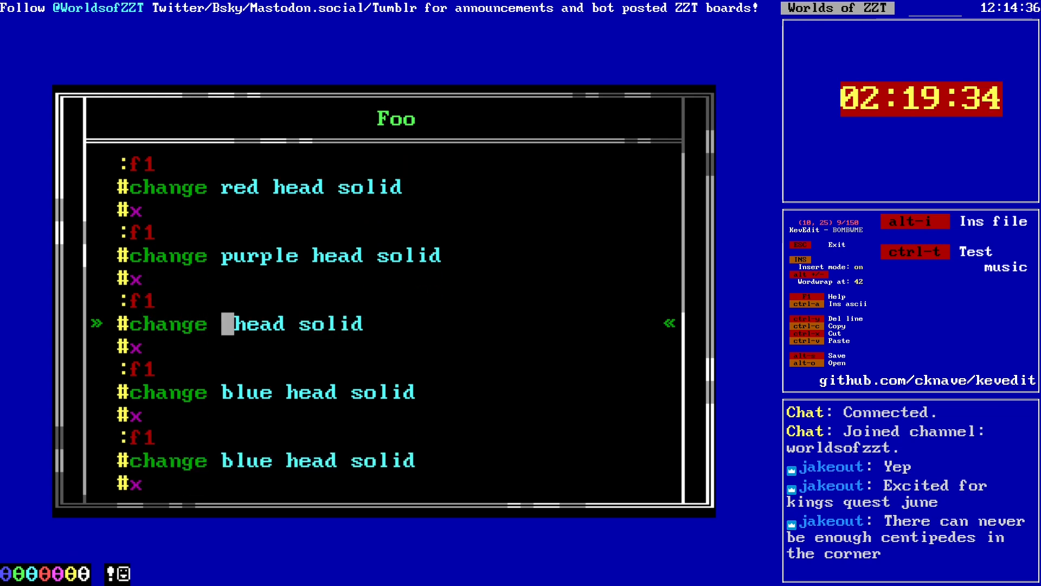
type("yellow")
Step: Replace the colour in the seventh :f1 block's change line with white
key("Down")
key("Down")
key("Down")
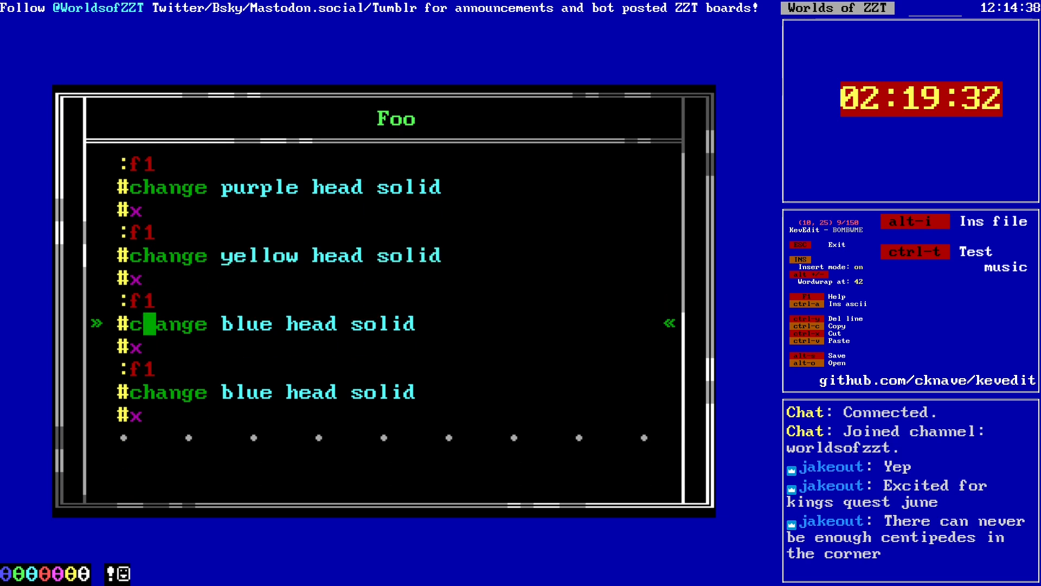
key("Right")
key("Right")
key("Right")
key("Right")
key("Right")
key("Right")
key("Delete")
key("Delete")
key("Delete")
key("Delete")
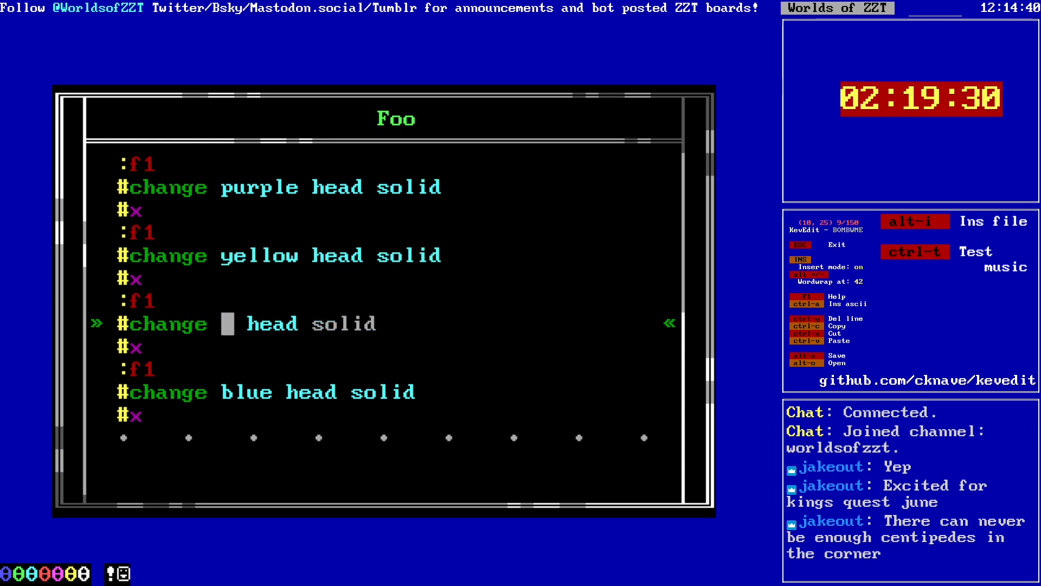
type("white")
Step: Check the colours in the Foo script's change lines back up to its beginning
key("Page_Up")
key("Up")
key("Up")
key("Up")
key("Up")
key("Up")
key("Up")
key("Up")
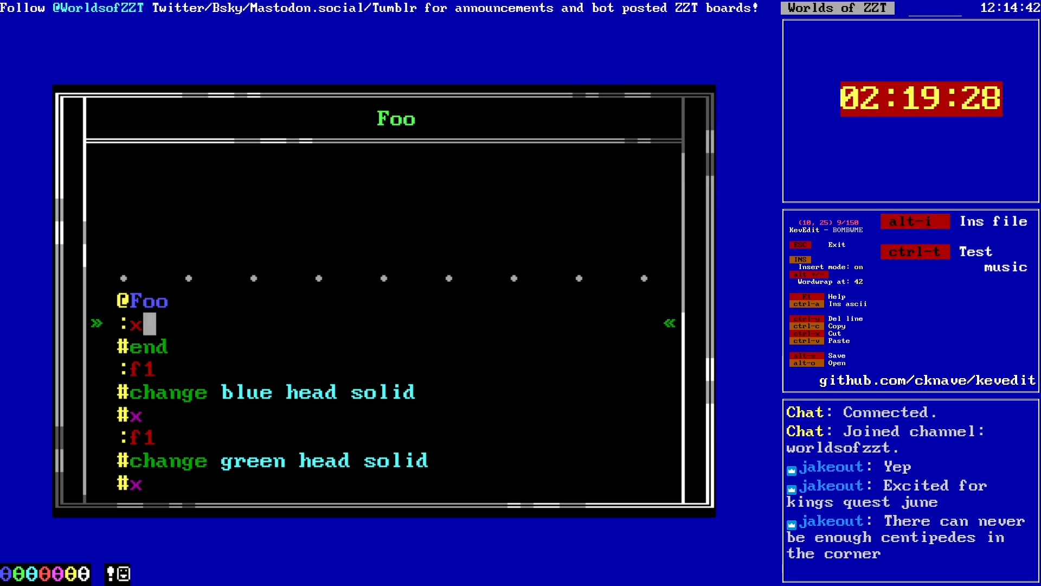
Step: Delete the surplus three-line :f1 block with the blue change line at the end of the Foo script
key("Down")
key("Down")
key("Down")
key("Down")
key("Down")
key("Down")
key("Down")
key("Down")
key("Down")
key("Down")
key("Down")
key("Down")
key("Down")
key("Down")
key("Down")
key("Down")
key("Down")
key("Down")
key("Down")
key("Down")
key("Down")
key("Down")
key("Down")
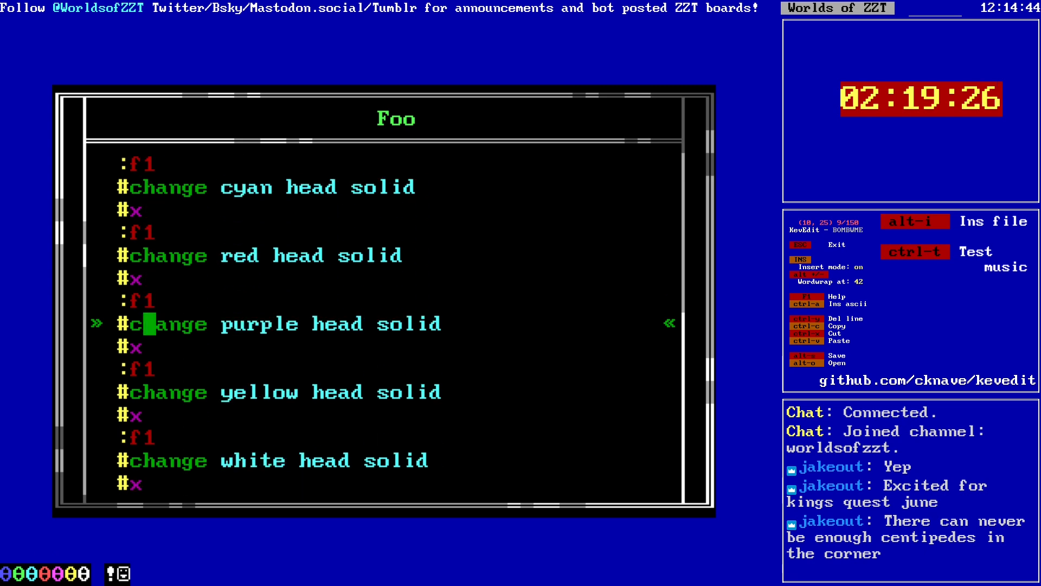
key("ctrl+y")
key("ctrl+y")
key("ctrl+y")
Step: Rename the label above the white change line to :f7 and the one above the yellow change line to :f6
key("Up")
key("Up")
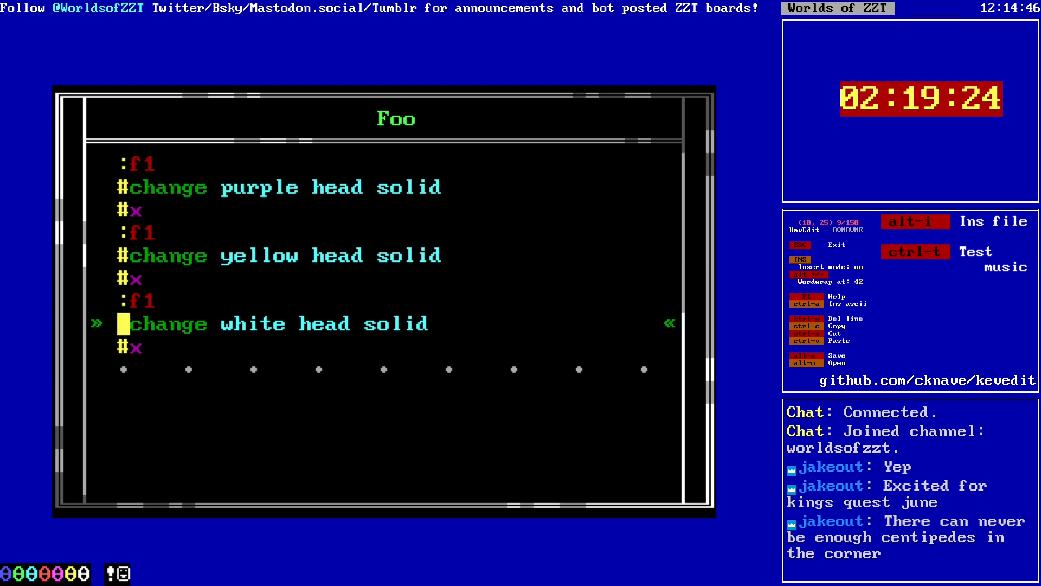
key("End")
key("BackSpace")
type("7")
key("Up")
key("Up")
key("Up")
key("End")
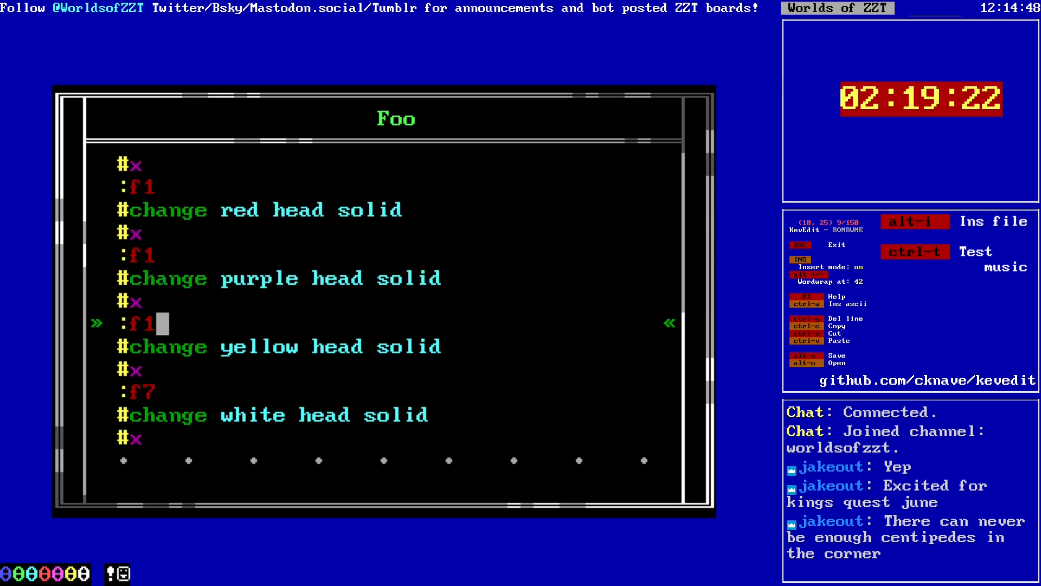
key("BackSpace")
type("6")
Step: Rename the label above the purple change line to :f5 and the one above the red change line to :f4
key("Up")
key("Up")
key("Up")
key("BackSpace")
type("5")
key("Up")
key("Up")
key("Up")
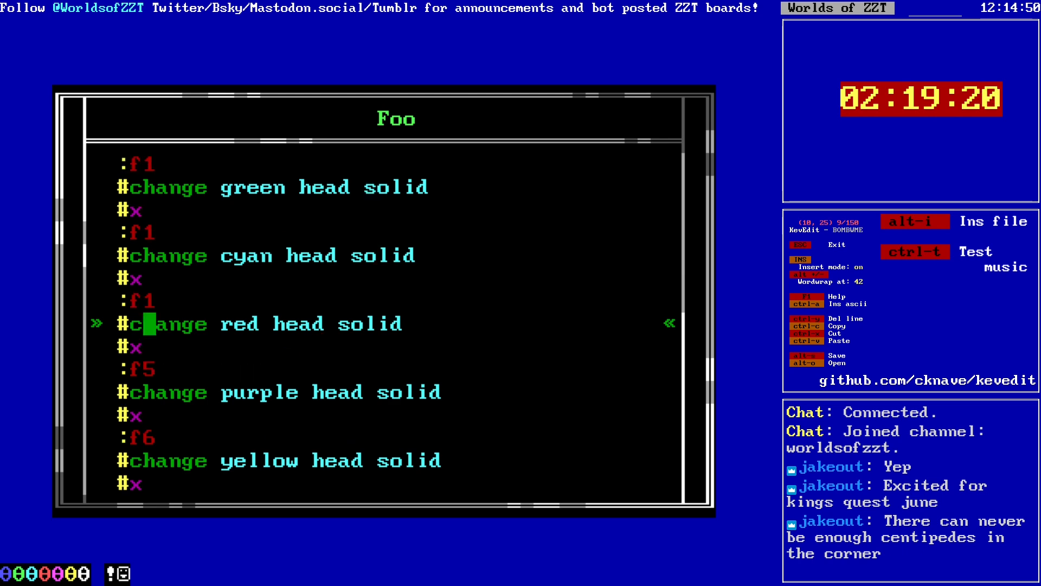
key("BackSpace")
type("4")
Step: Rename the labels above the cyan and green change lines to :f3 and :f2, and close the Foo script
key("Up")
key("Up")
key("Up")
key("BackSpace")
type("3")
key("Up")
key("Up")
key("Up")
key("BackSpace")
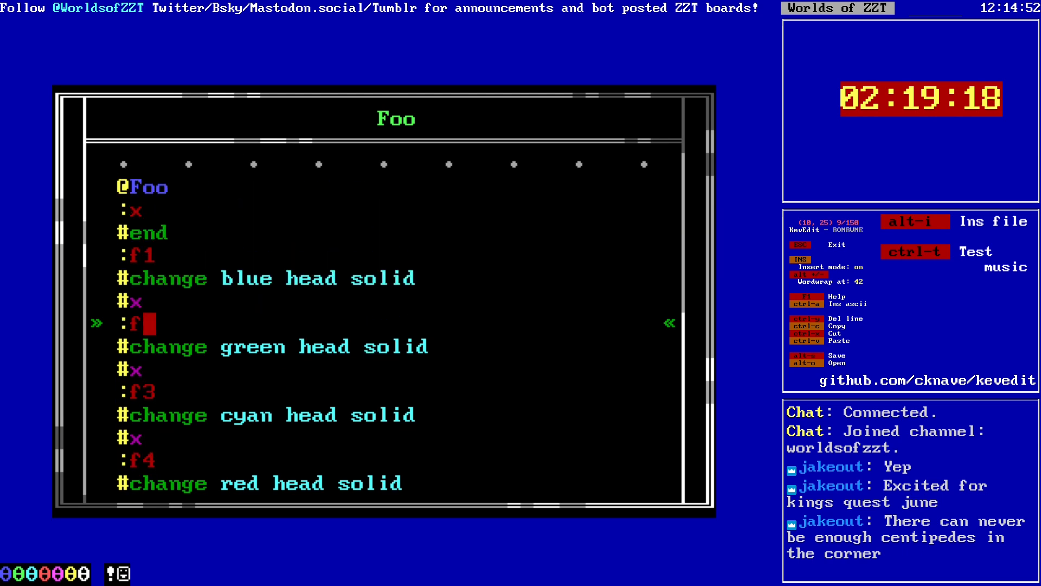
type("2")
key("Escape")
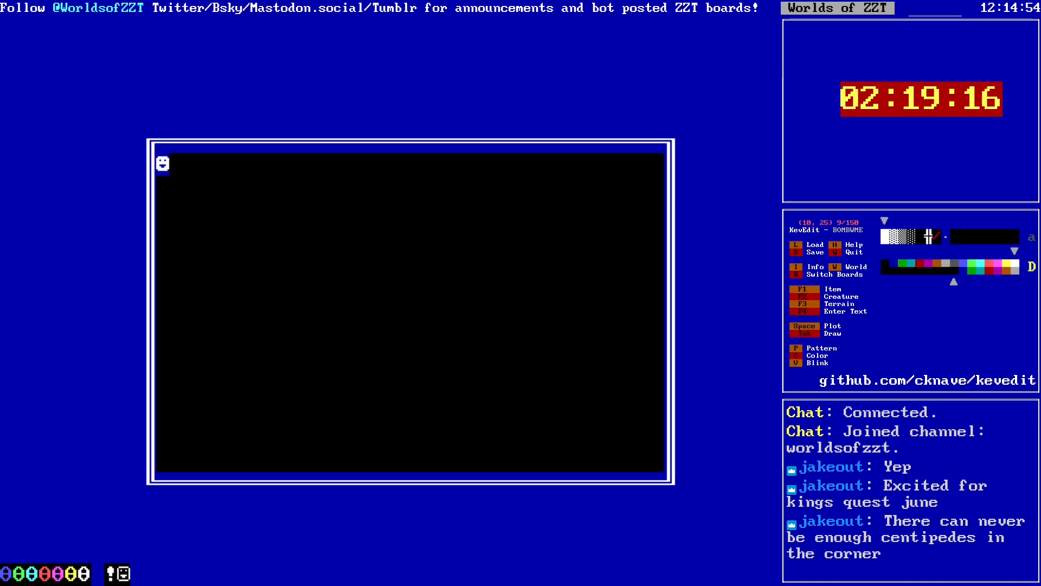
Step: Save the BOMBWME world with the finished Foo script
key("Up")
key("Up")
key("Up")
key("Up")
key("Up")
key("Right")
key("Right")
key("Right")
key("Right")
key("Right")
key("Right")
key("Right")
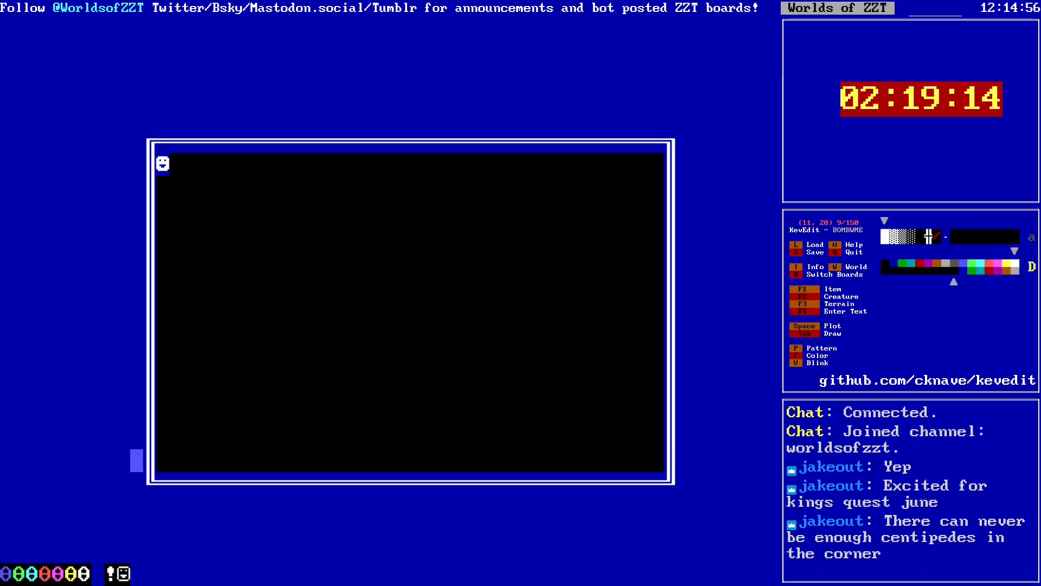
key("s")
key("Return")
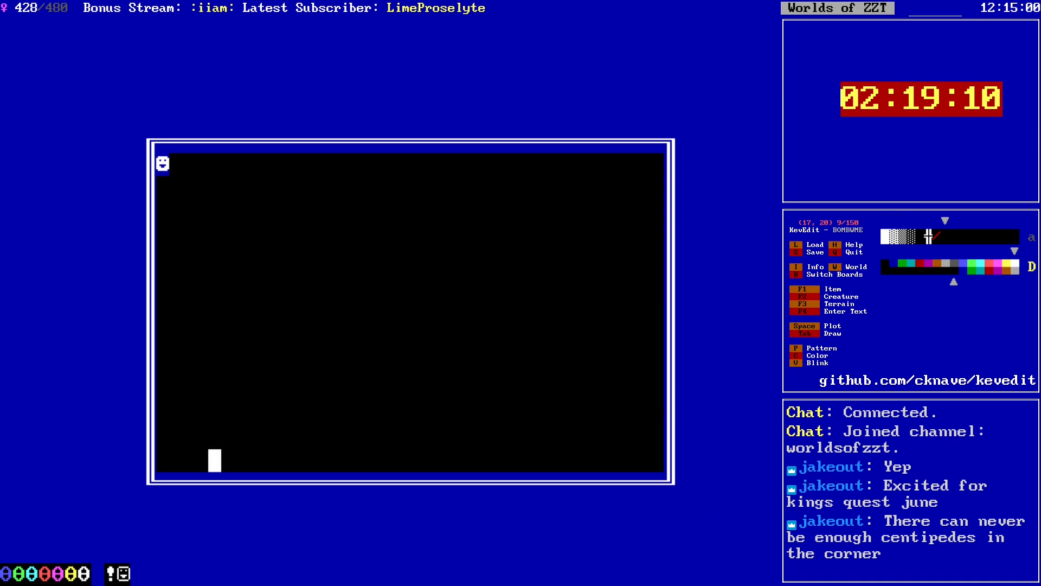
Step: Set the drawing colour to light red on black
key("Up")
key("Up")
key("Up")
key("Up")
key("Up")
key("Up")
key("Up")
key("Up")
key("Up")
key("Up")
key("Up")
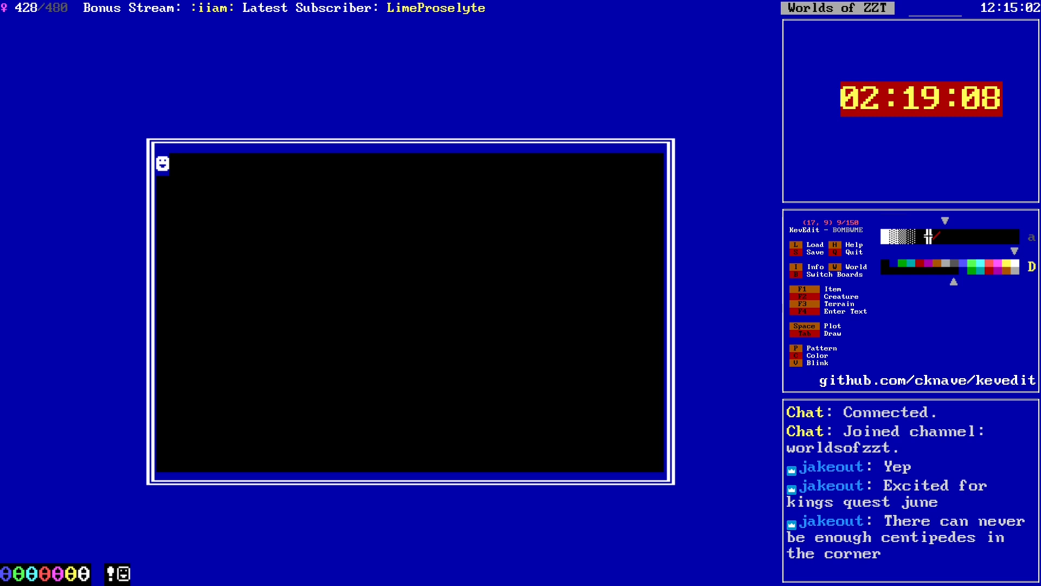
key("c")
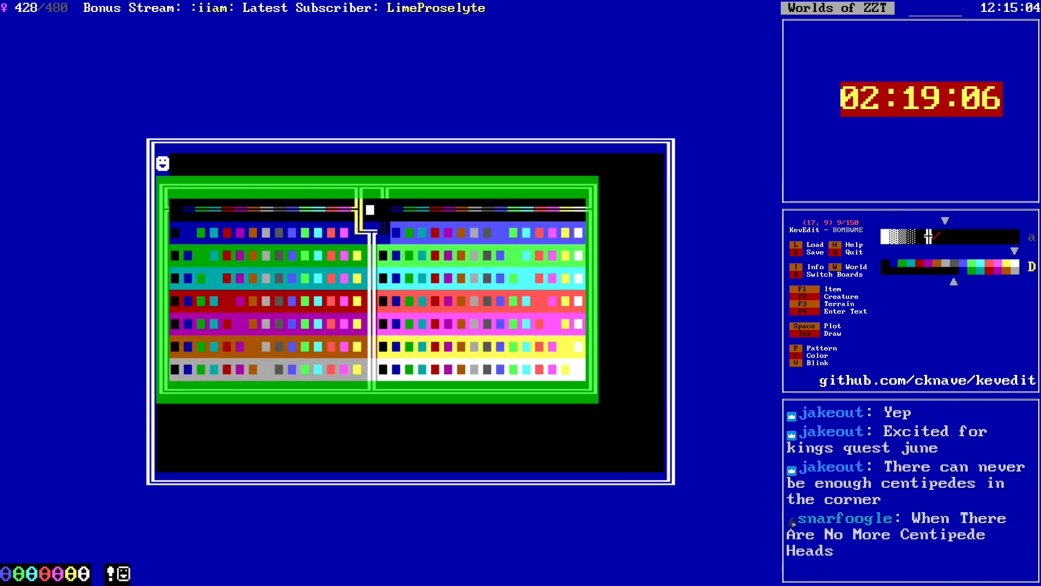
key("Left")
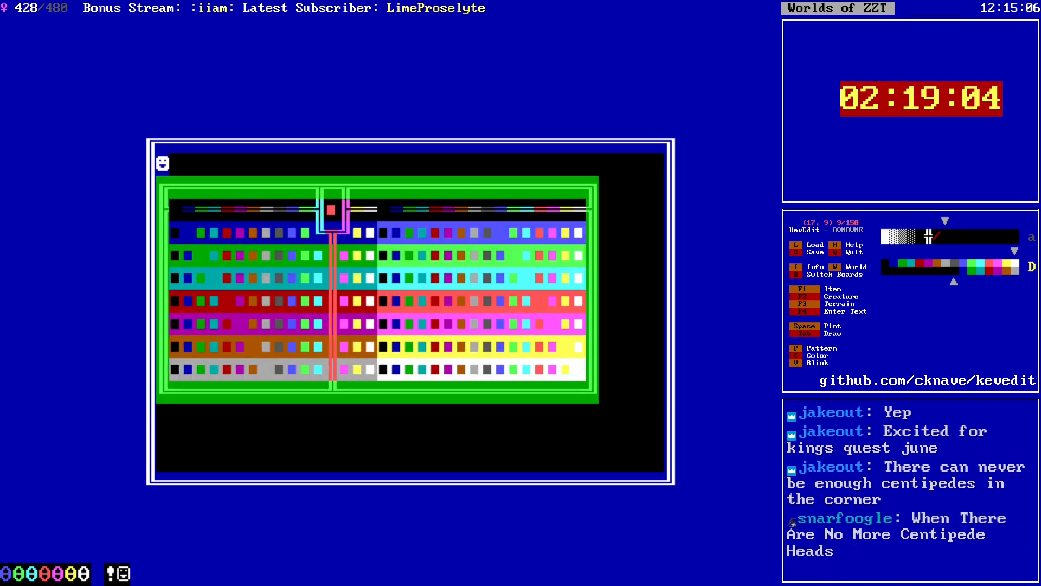
key("Return")
Step: Place a light red bomb at (13, 8), directly below the player
key("Left")
key("Left")
key("Left")
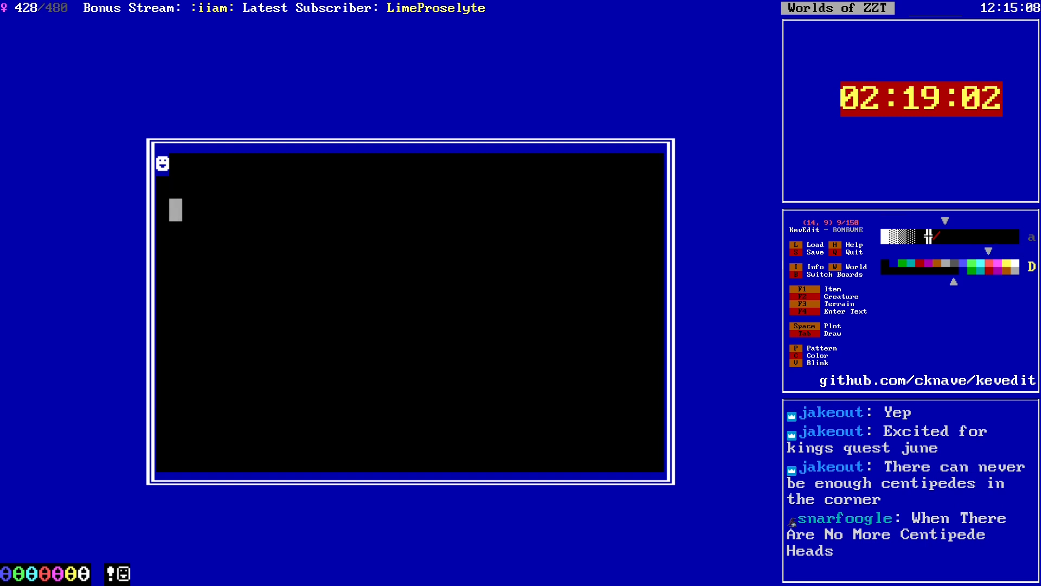
key("Down")
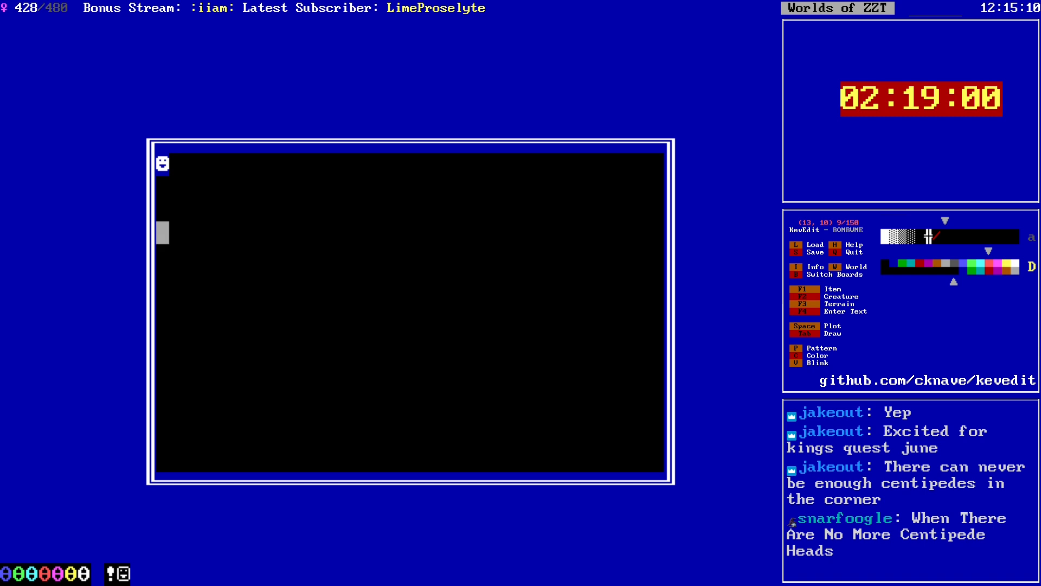
key("Up")
key("Up")
key("F1")
key("b")
key("Down")
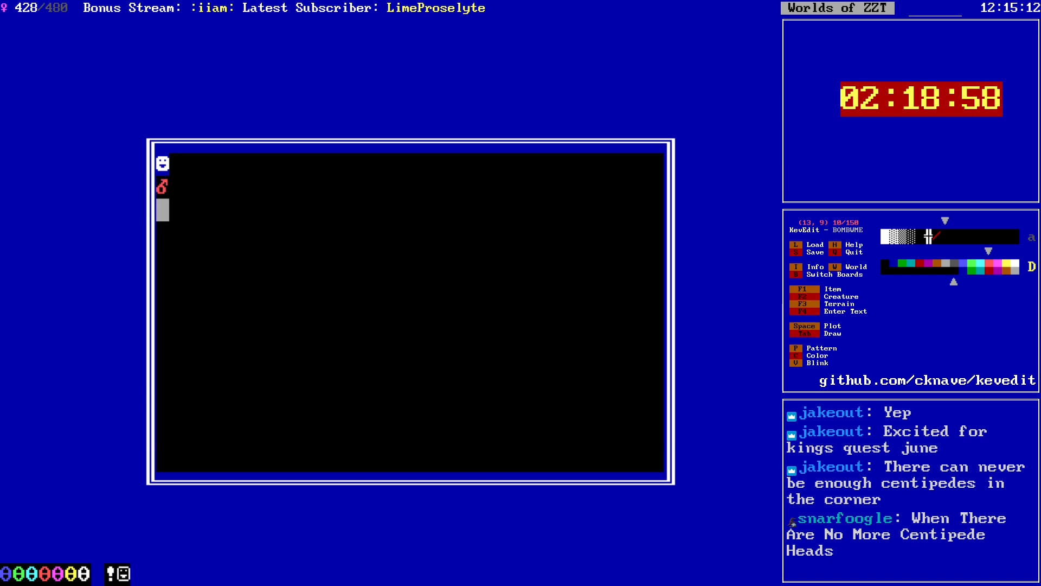
Step: Save the world with the new bomb, overwriting the existing BOMBWME file
key("Down")
key("s")
key("Return")
key("y")
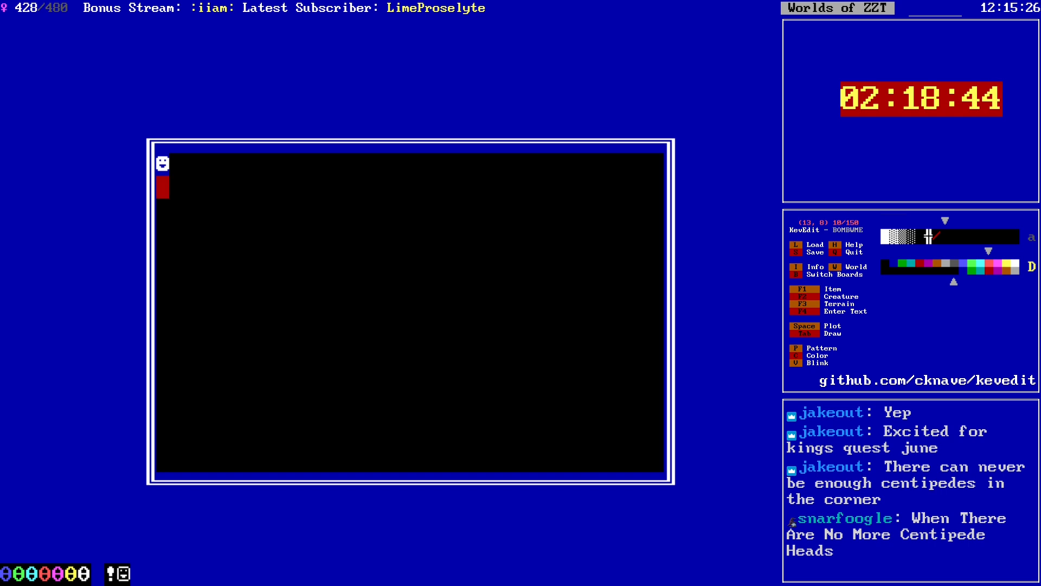
key("Down")
key("Down")
key("Down")
key("s")
key("Return")
key("y")
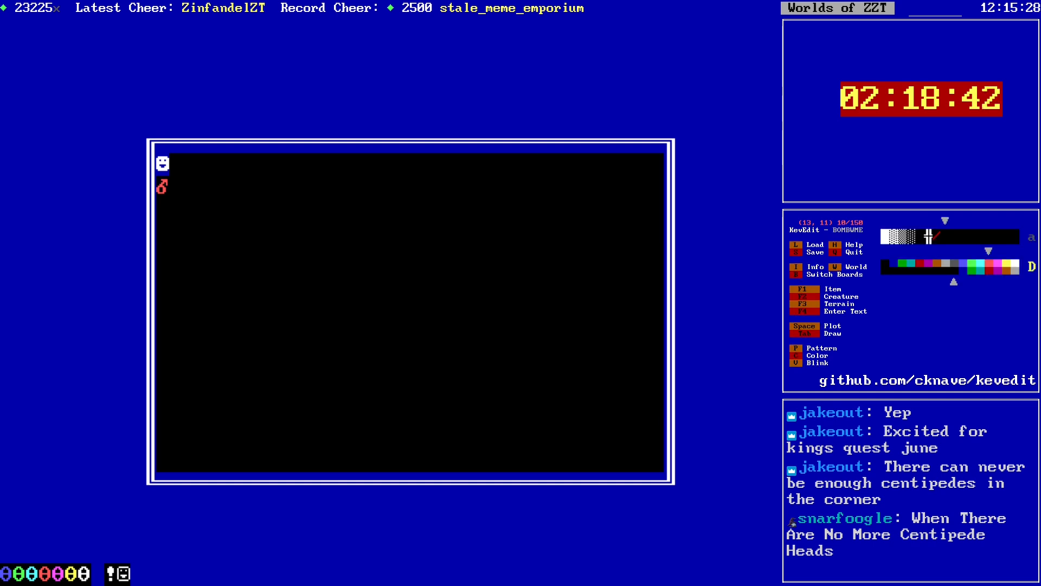
Step: Set the drawing colour to yellow on black and choose the line wall as the pattern
key("c")
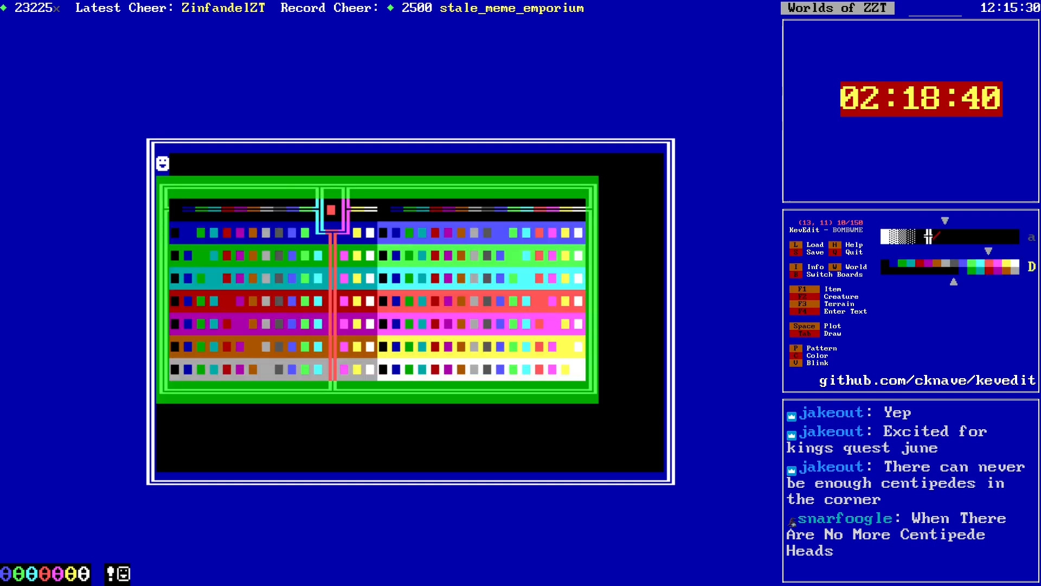
key("Left")
key("Right")
key("Right")
key("Right")
key("Return")
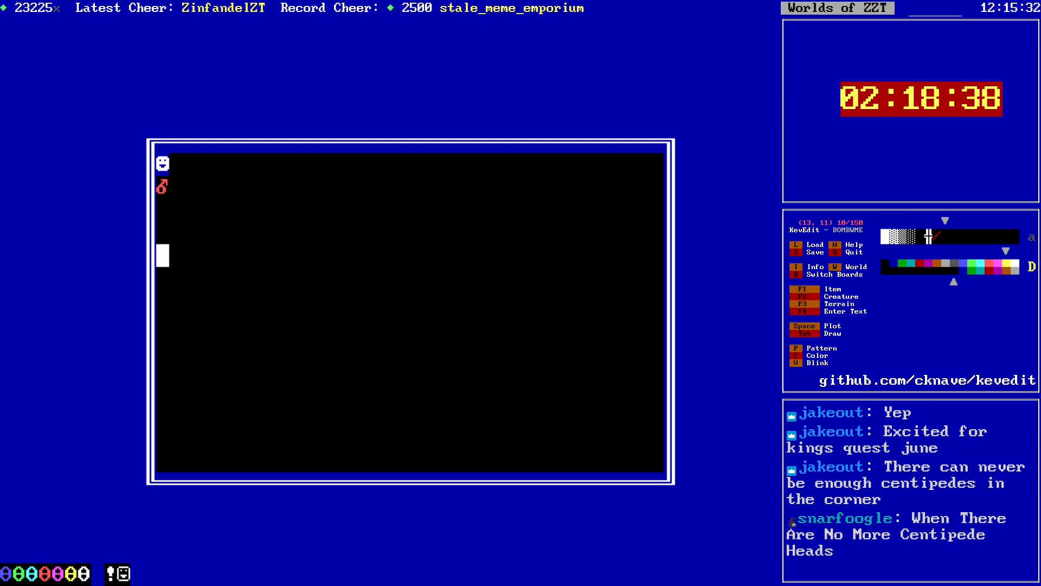
key("shift+p")
key("shift+p")
key("shift+p")
key("p")
Step: Draw a closed 3-by-3 ring of yellow line walls around (48, 17) in the board's black area
key("alt+Right")
key("alt+Right")
key("alt+Right")
key("alt+Down")
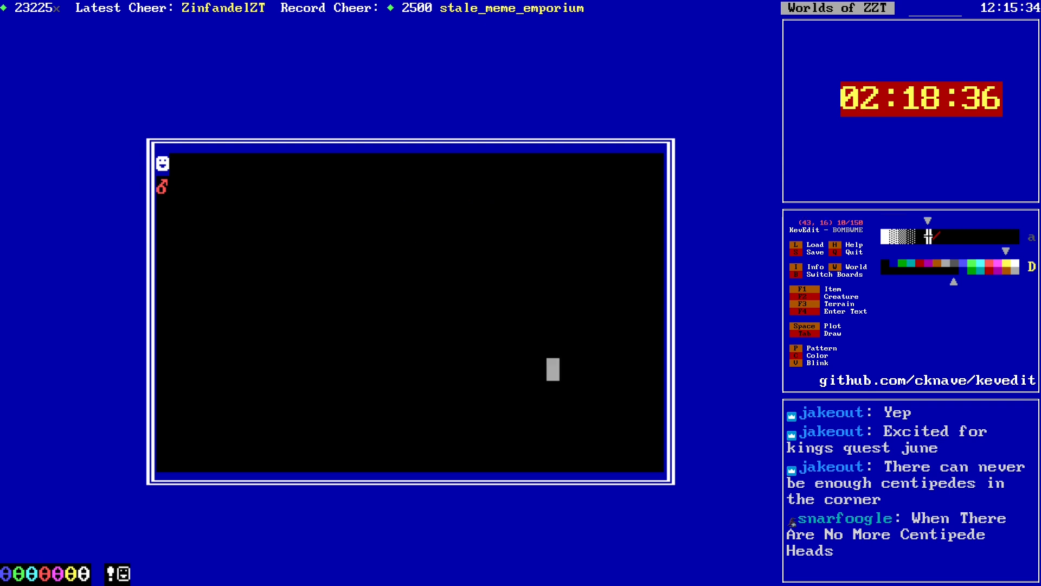
key("Right")
key("Right")
key("Right")
key("Right")
key("Tab")
key("Left")
key("Left")
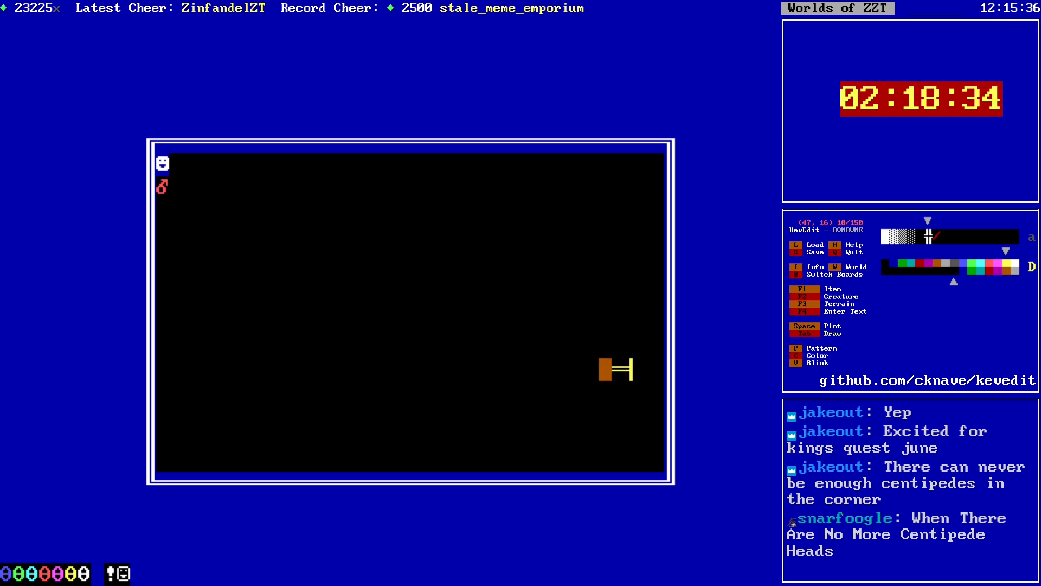
key("Down")
key("Down")
key("Right")
key("Right")
key("Up")
key("Tab")
key("Left")
Step: Plot a yellow breakable wall in the centre of the line-wall ring
key("p")
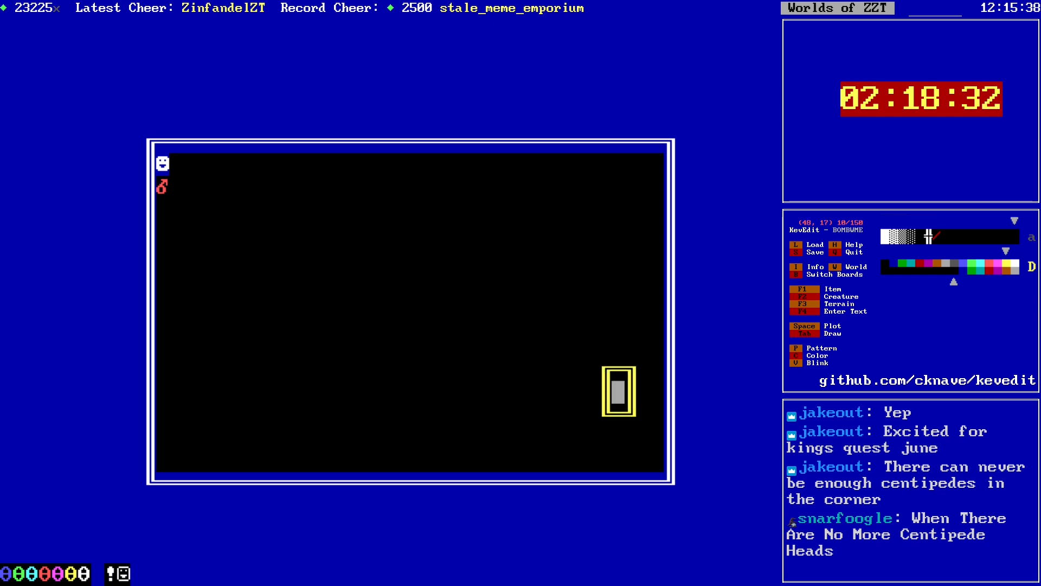
key("p")
key("space")
Step: Save the world with the walled-in breakable tile
key("Up")
key("Up")
key("Up")
key("Up")
key("Left")
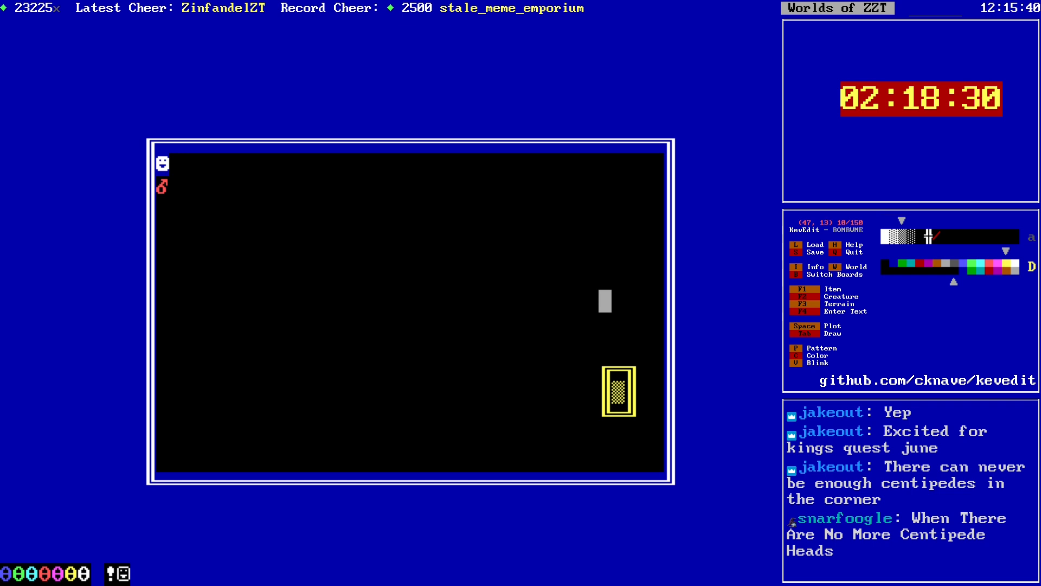
key("Left")
key("s")
key("Return")
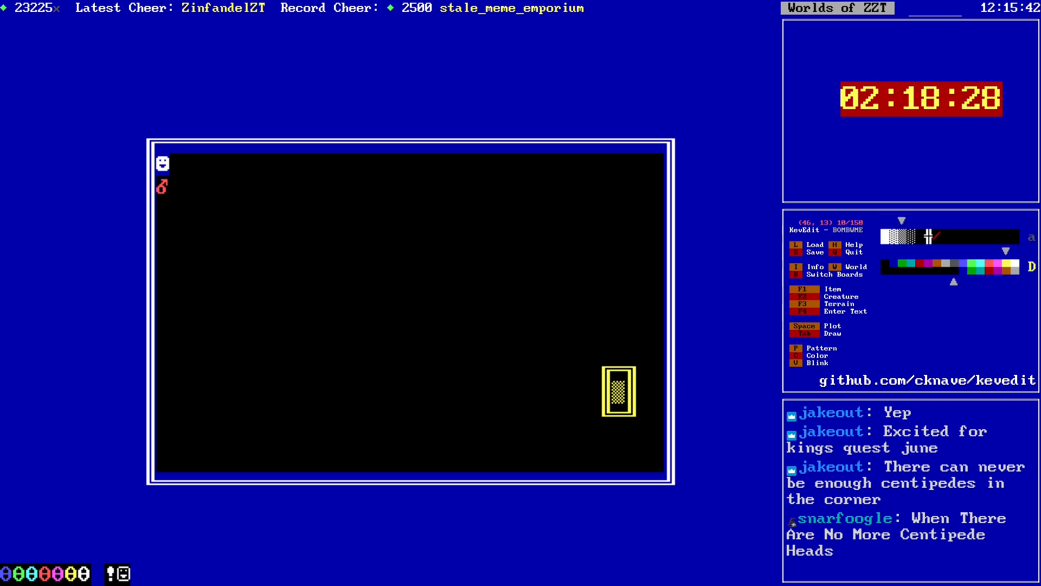
key("alt+Left")
key("alt+Left")
key("alt+Left")
key("alt+Down")
key("Up")
key("Down")
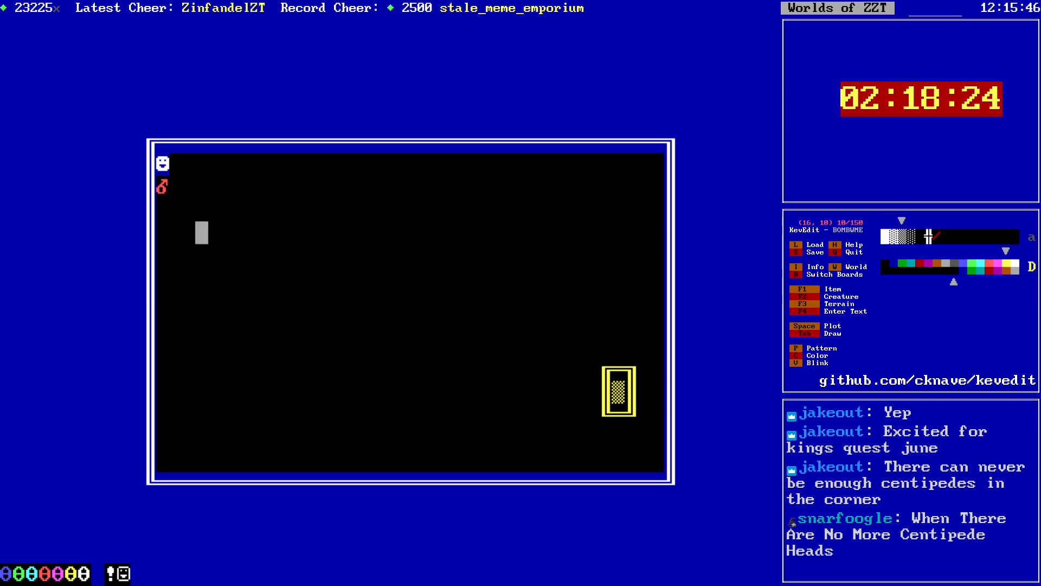
Step: Delete the bomb at (13, 8)
key("Left")
key("Left")
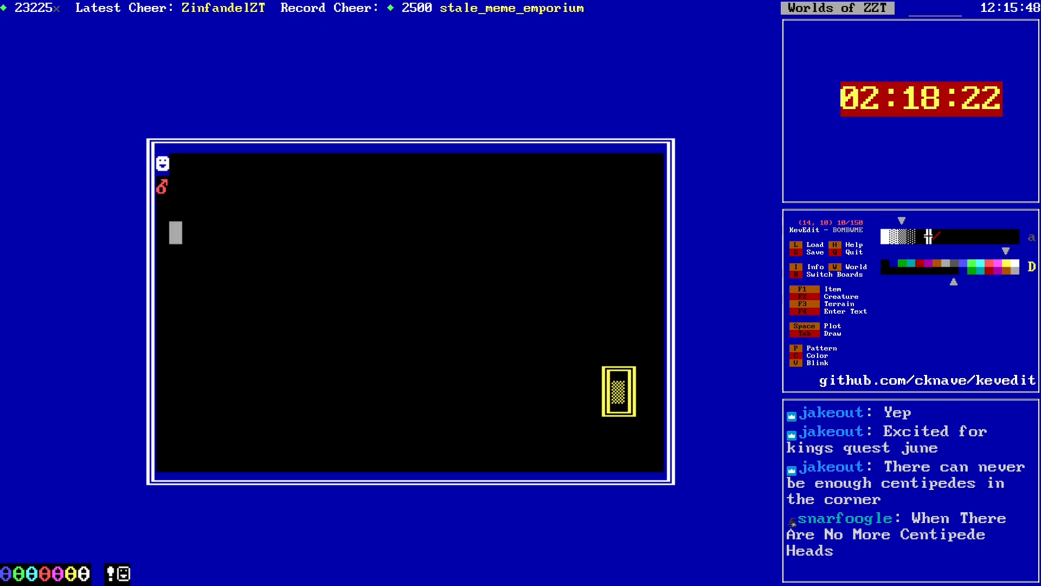
key("Up")
key("Up")
key("Left")
key("Delete")
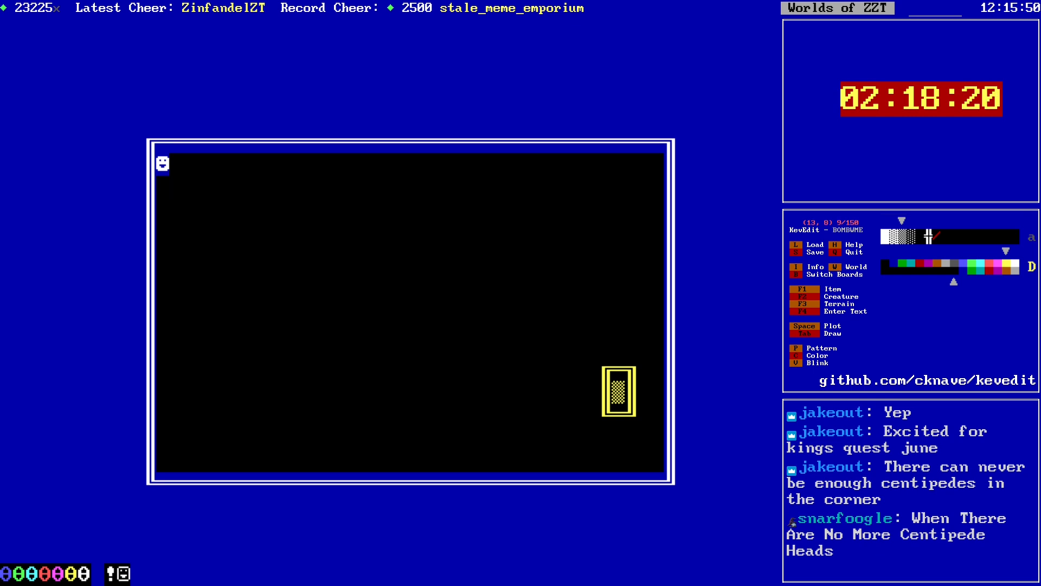
Step: Set the drawing colour to light red on black and create an object at (13, 8)
key("c")
key("Left")
key("Left")
key("Return")
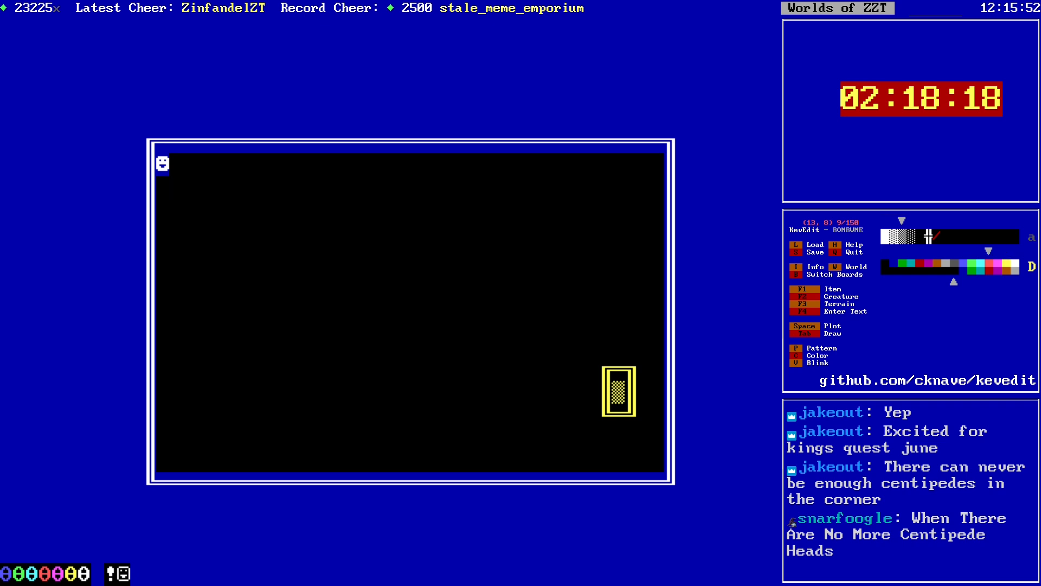
key("F2")
key("o")
Step: Set the new object's cycle to 6
key("Down")
key("Down")
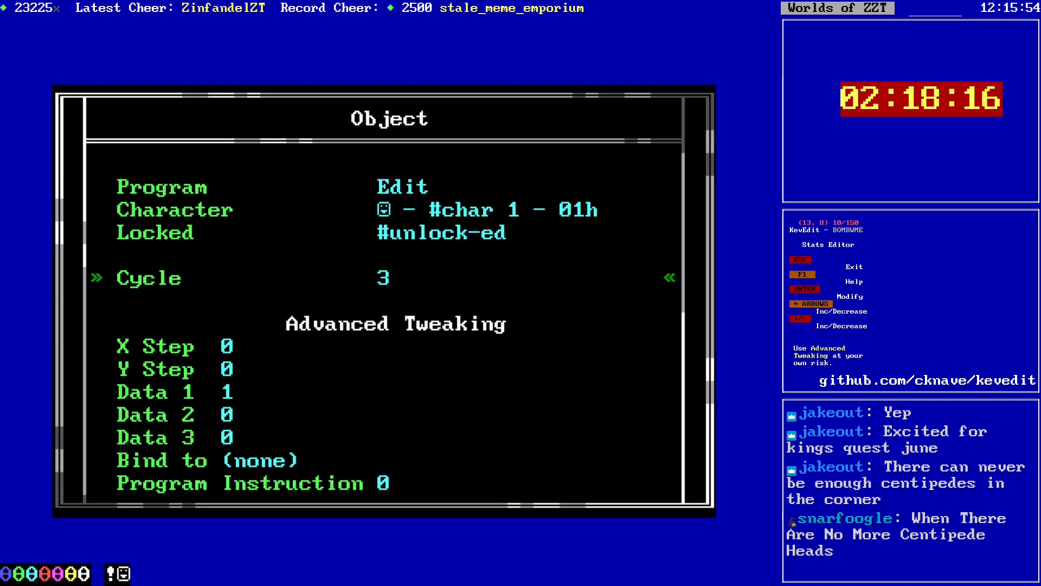
key("Return")
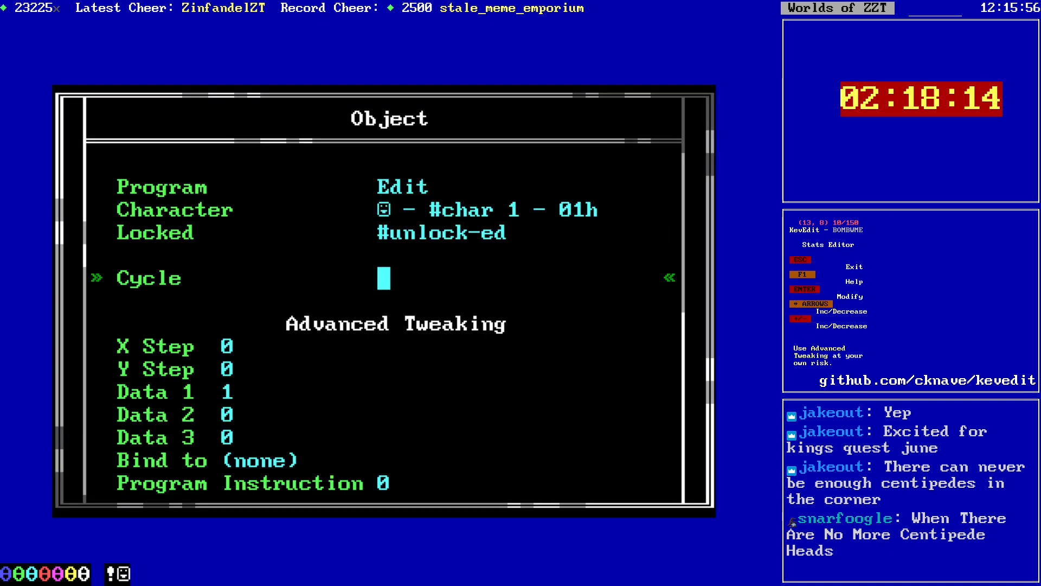
type("6")
key("Return")
Step: Begin the object's program with the lines "/i" and "'Cool Code"
key("Up")
key("Up")
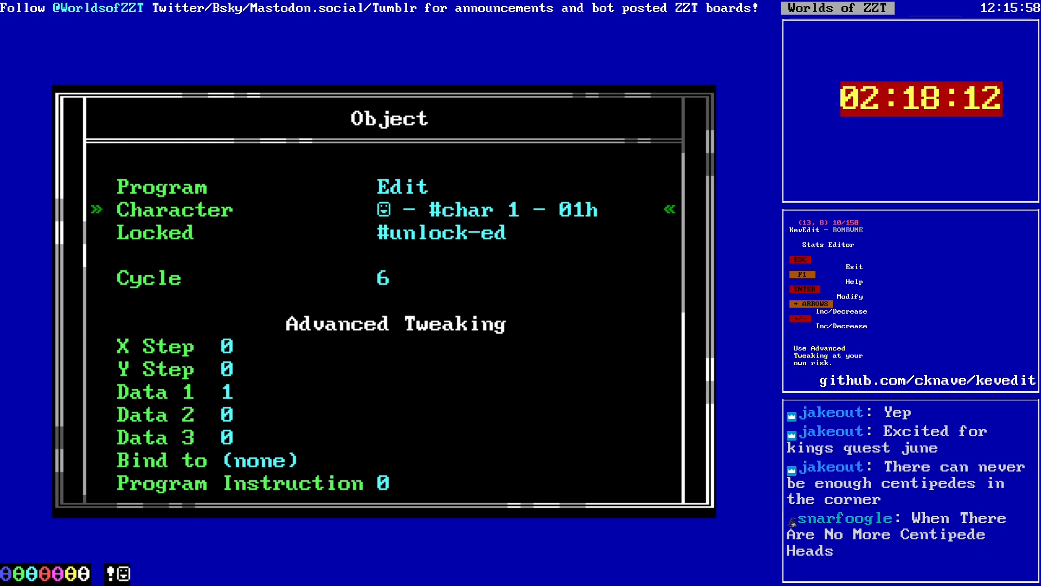
key("Up")
key("Return")
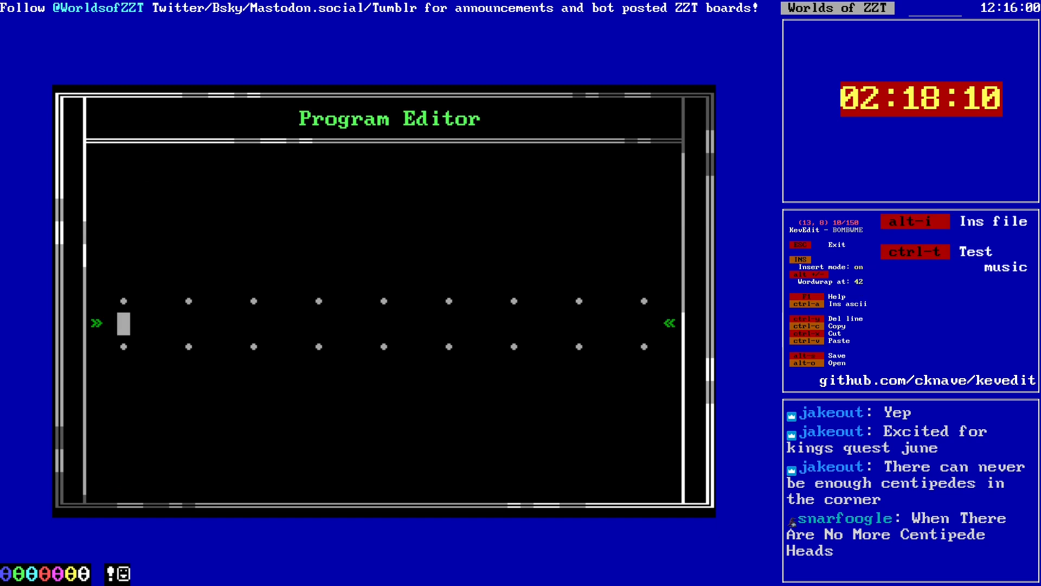
type("/")
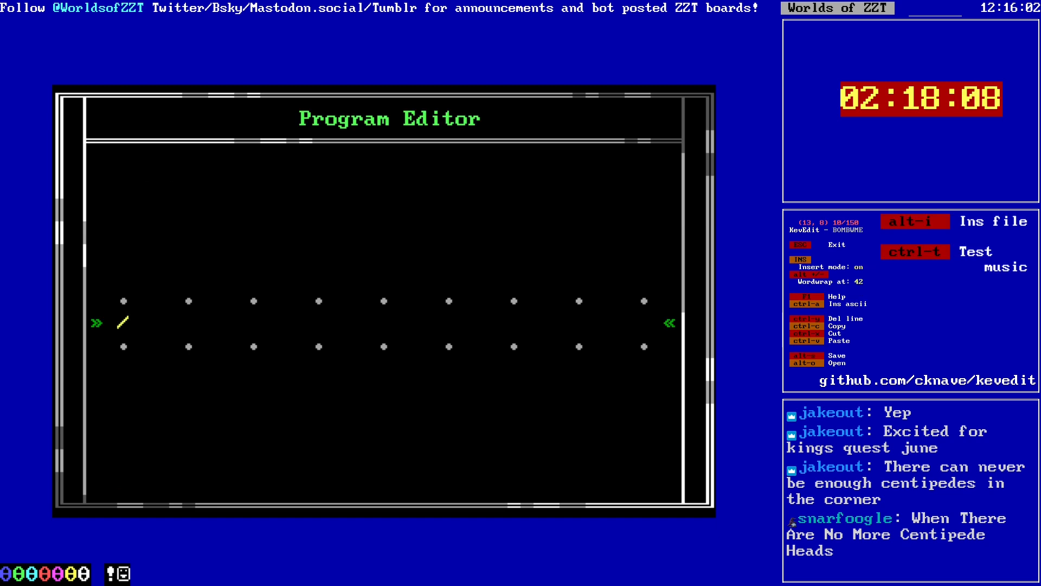
type("i")
key("Return")
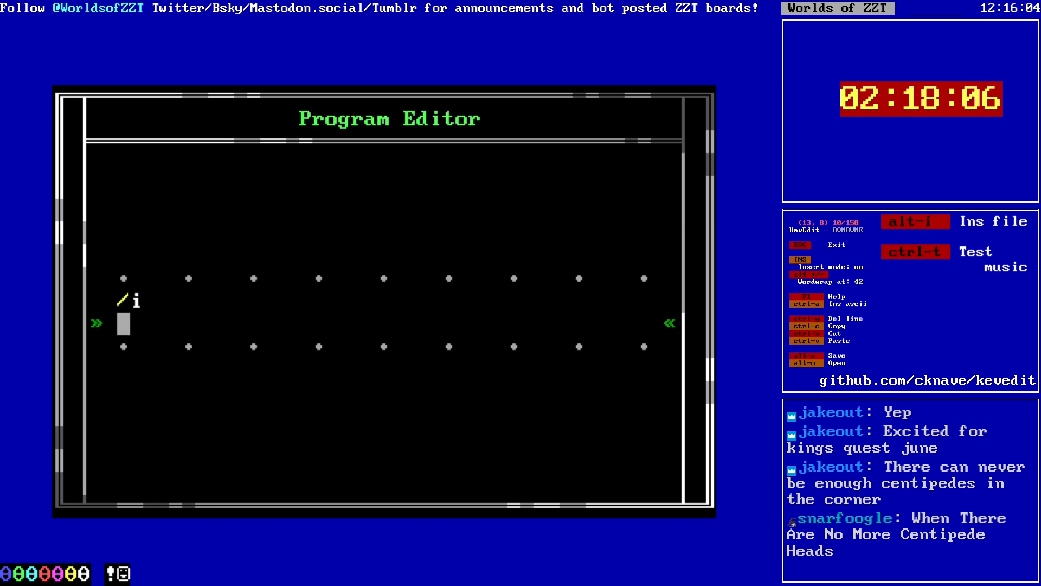
type("'")
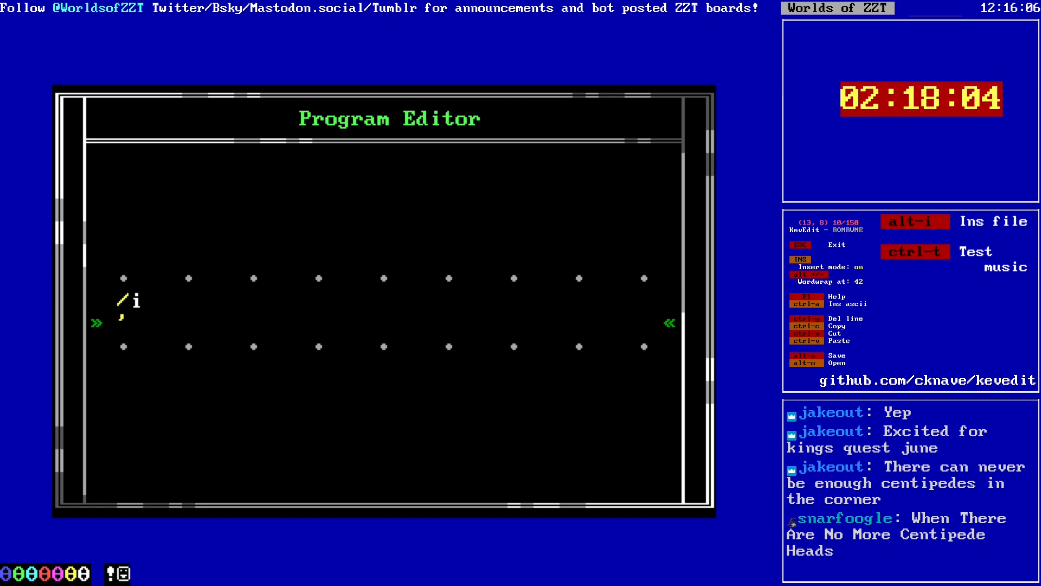
type("Cool Code")
key("Return")
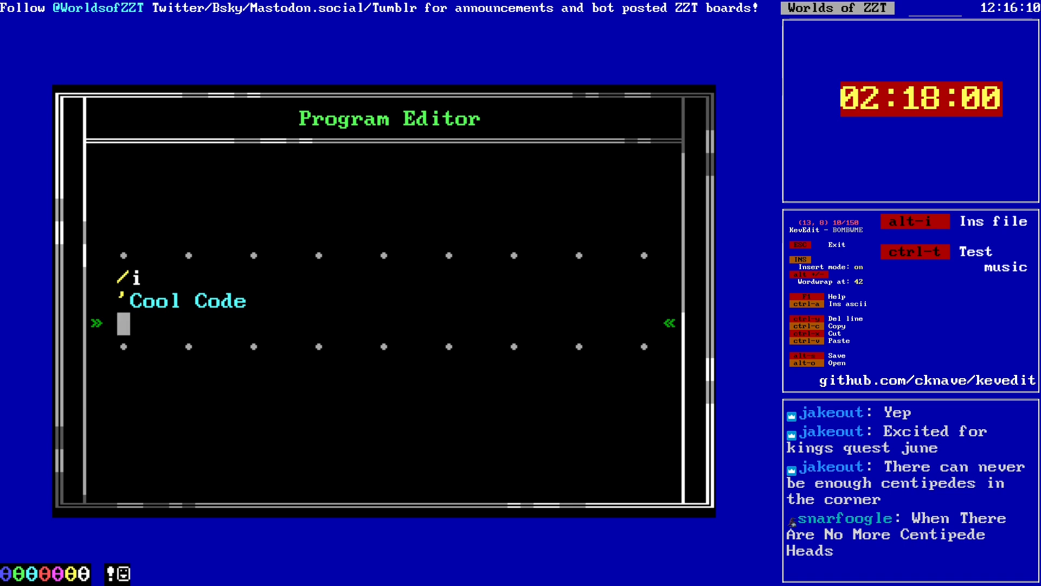
Step: Complete the object's program below the comment with "#cycle 6", "#char 9" and "#end"
type("#")
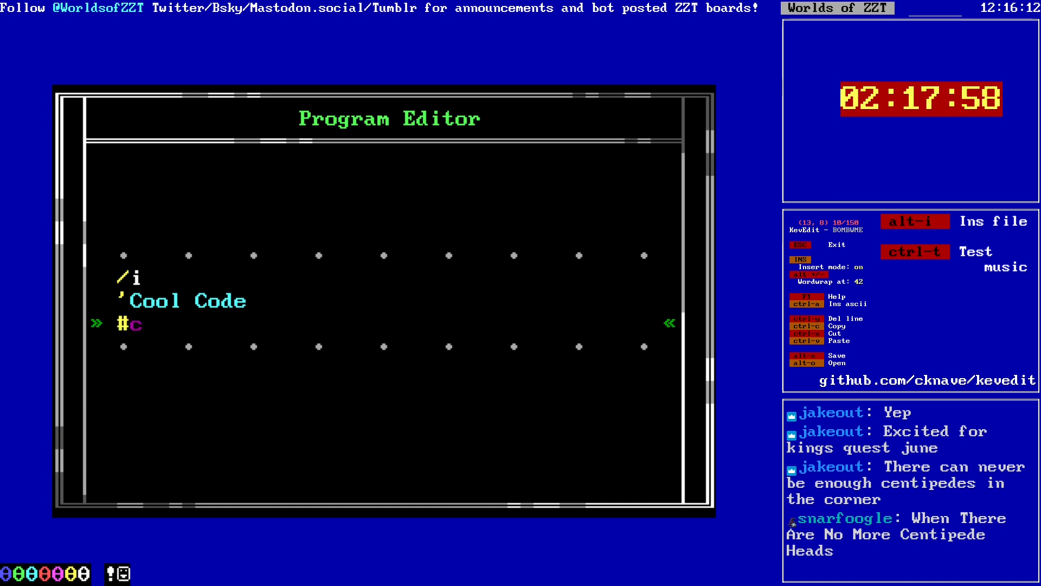
type("char")
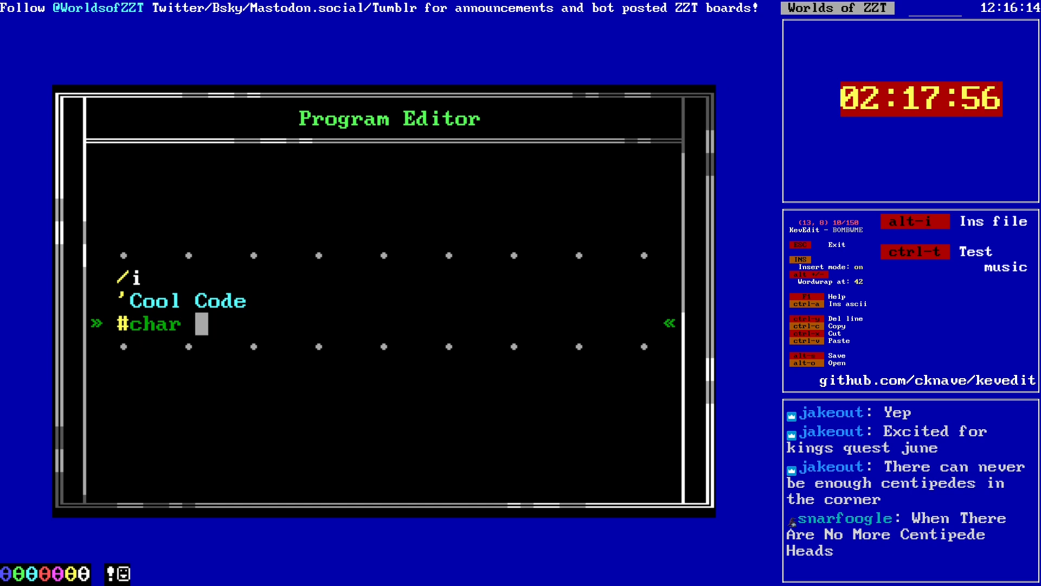
type(" 9")
key("Up")
key("End")
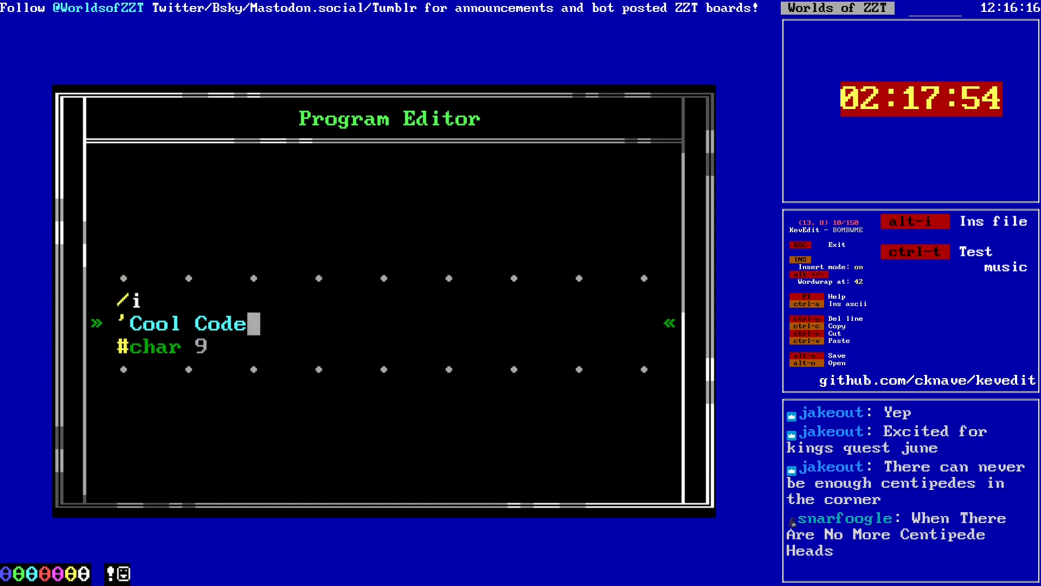
key("Return")
type("#cy")
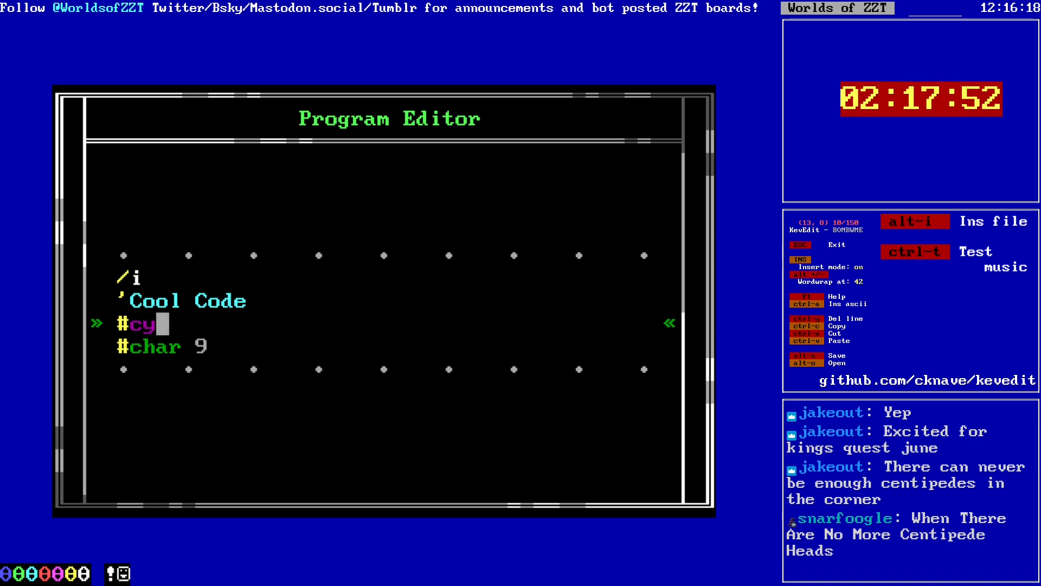
type("cle 6")
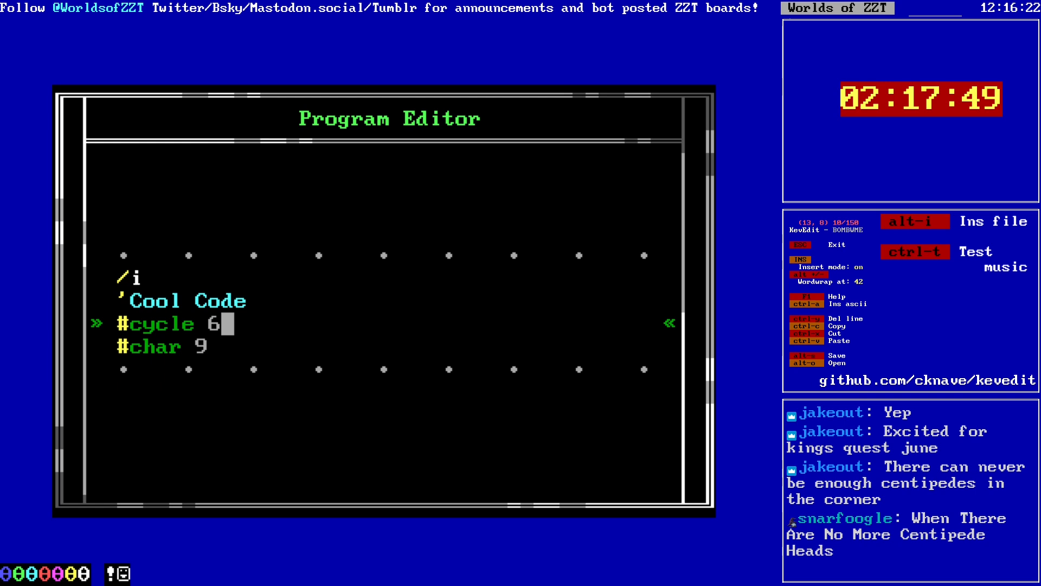
key("Down")
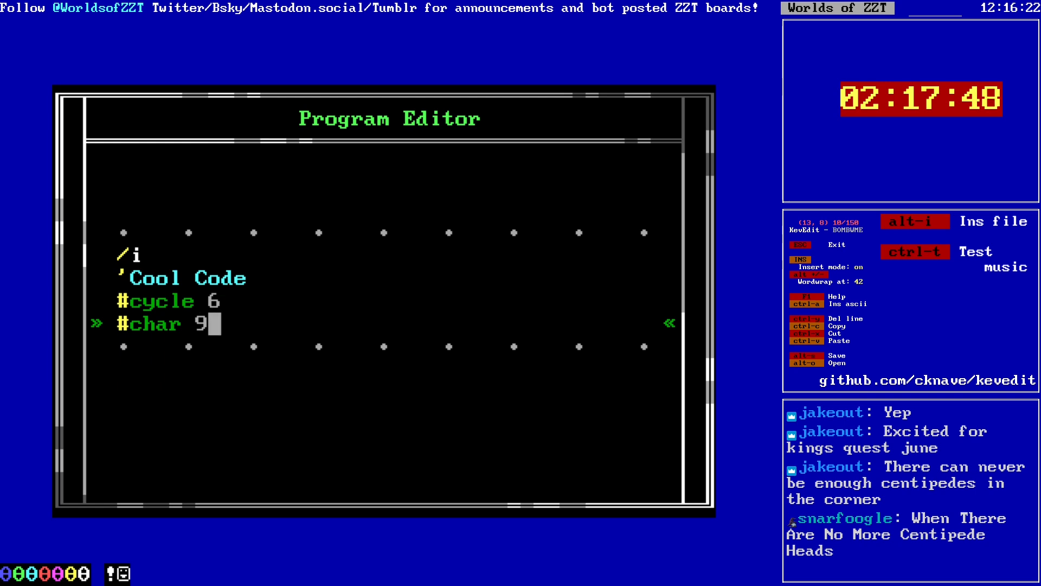
key("Return")
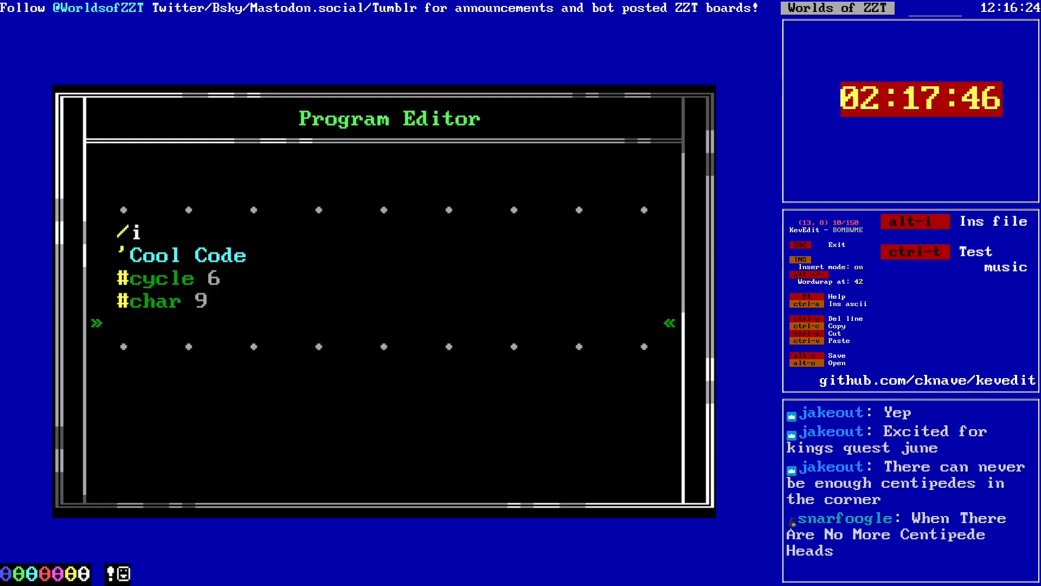
type("#end")
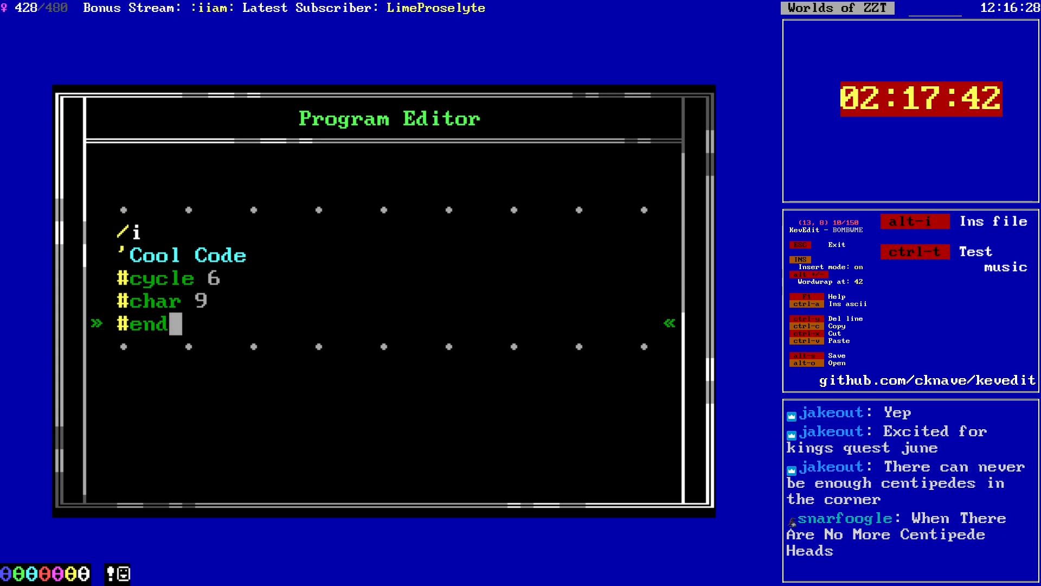
key("Escape")
Step: Set the object's character to the small hollow circle, #char 9
key("Down")
key("Return")
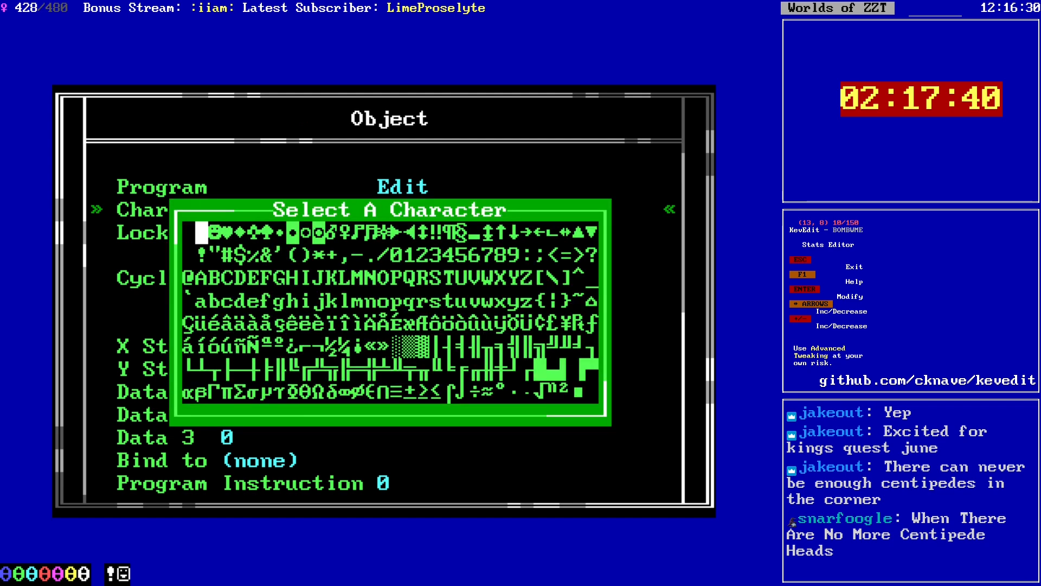
key("Right")
key("Return")
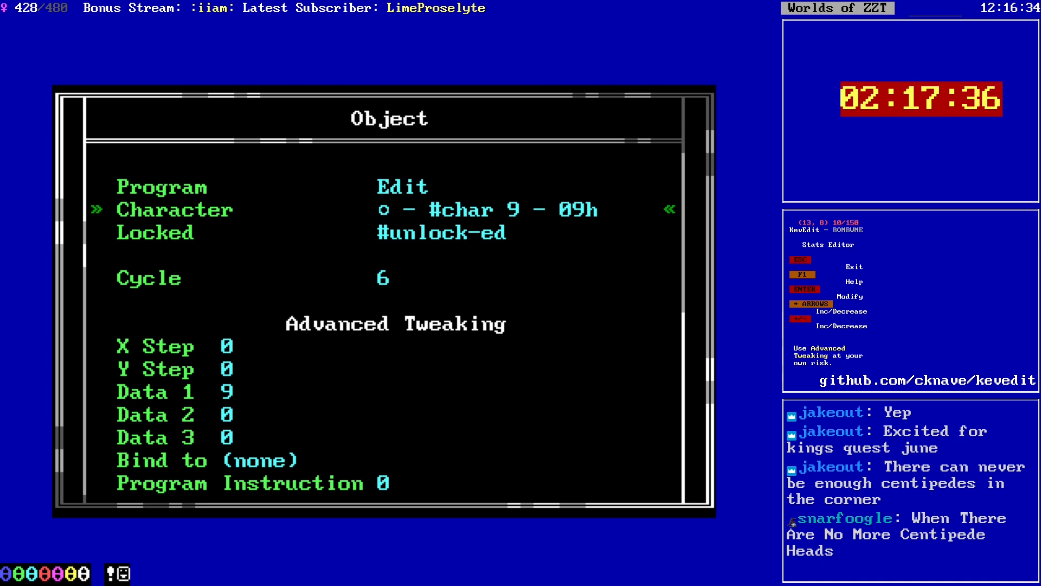
Step: Lower the object's character to the blank #char 0 and finish editing its stats
key("Left")
key("Left")
key("Left")
key("Left")
key("Left")
key("Left")
key("Left")
key("Left")
key("Left")
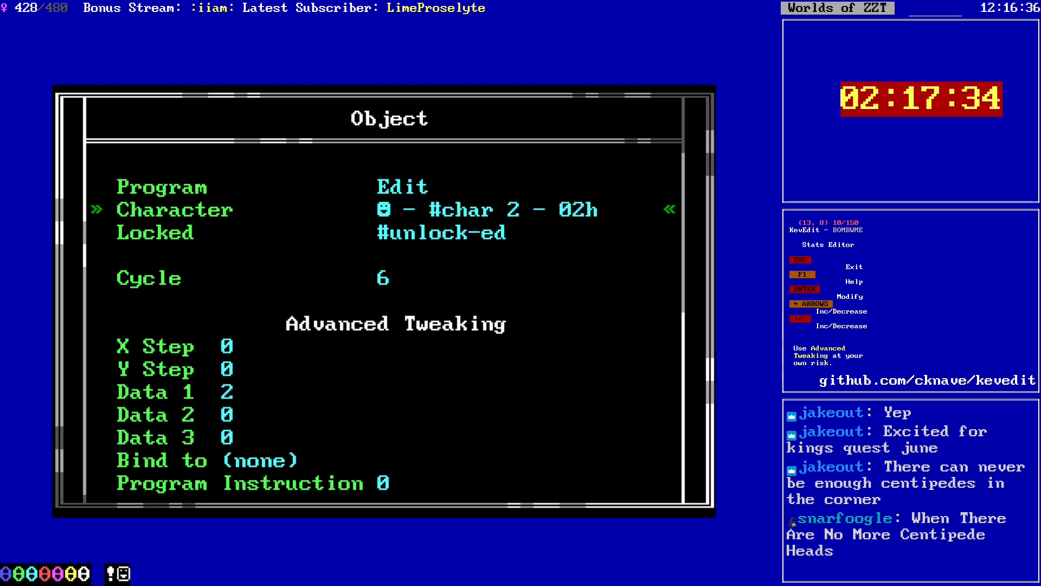
key("Escape")
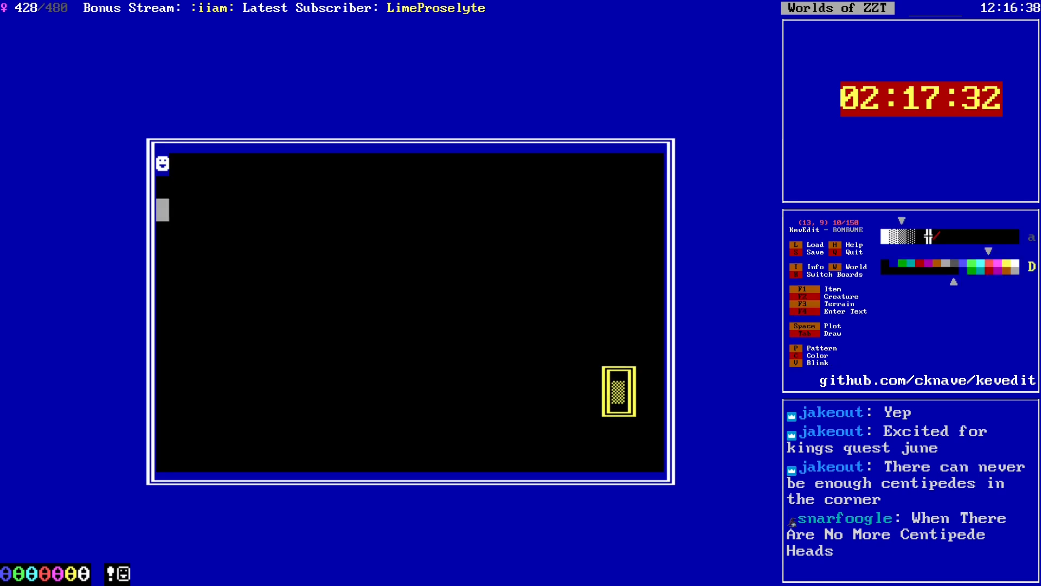
Step: Save the world over the existing BOMBWME file with the new object
key("s")
key("Return")
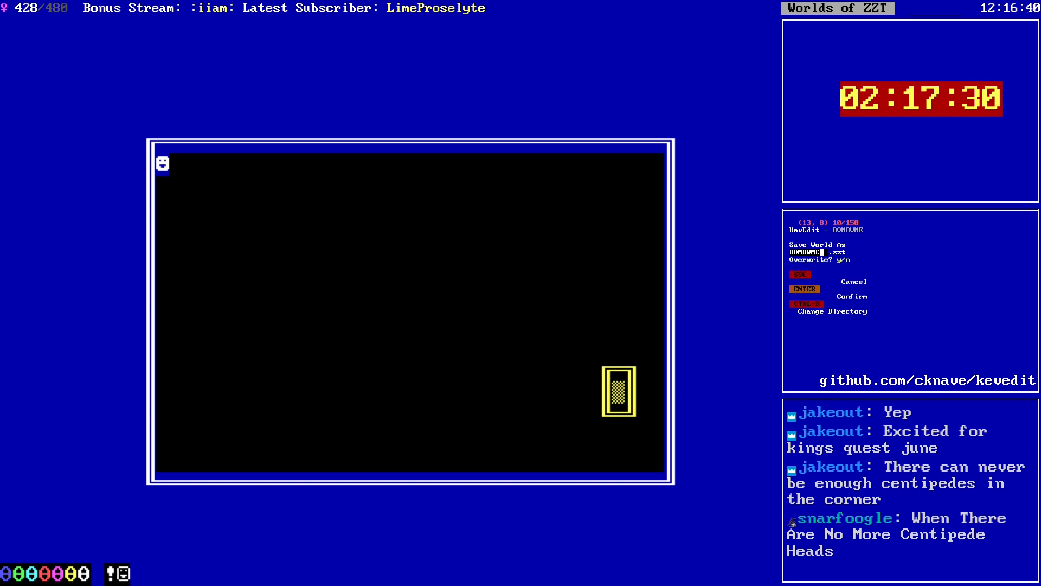
key("y")
Step: Change the tile type of the object at (13, 8) to bomb, keeping its stats and code
key("e")
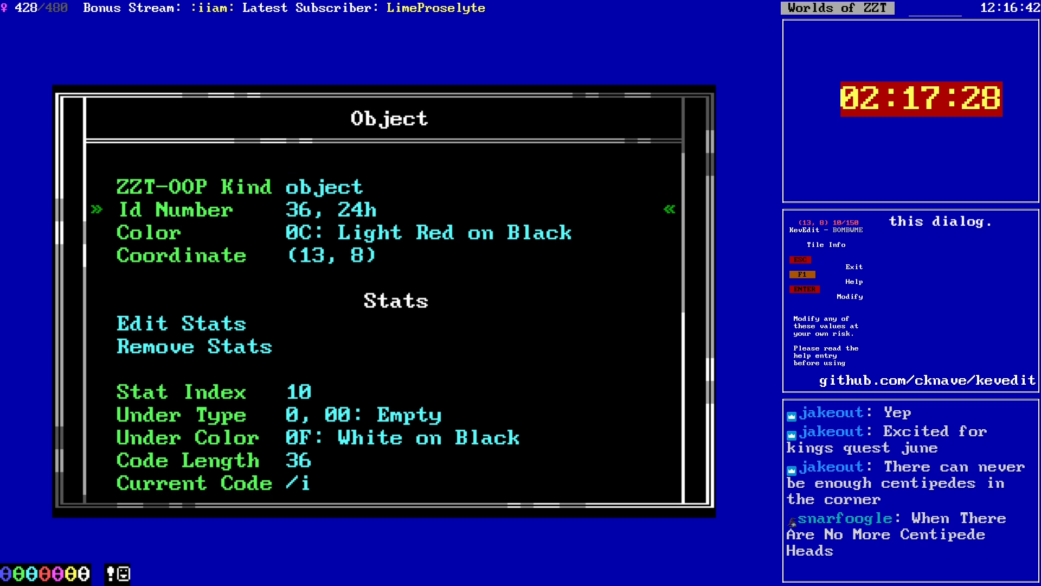
key("Return")
key("Up")
key("Up")
key("Up")
key("Up")
key("Up")
key("Up")
key("Up")
key("Up")
key("Up")
key("Up")
key("Up")
key("Up")
key("Up")
key("Up")
key("Up")
key("Up")
key("Up")
key("Up")
key("Up")
key("Up")
key("Up")
key("Up")
key("Up")
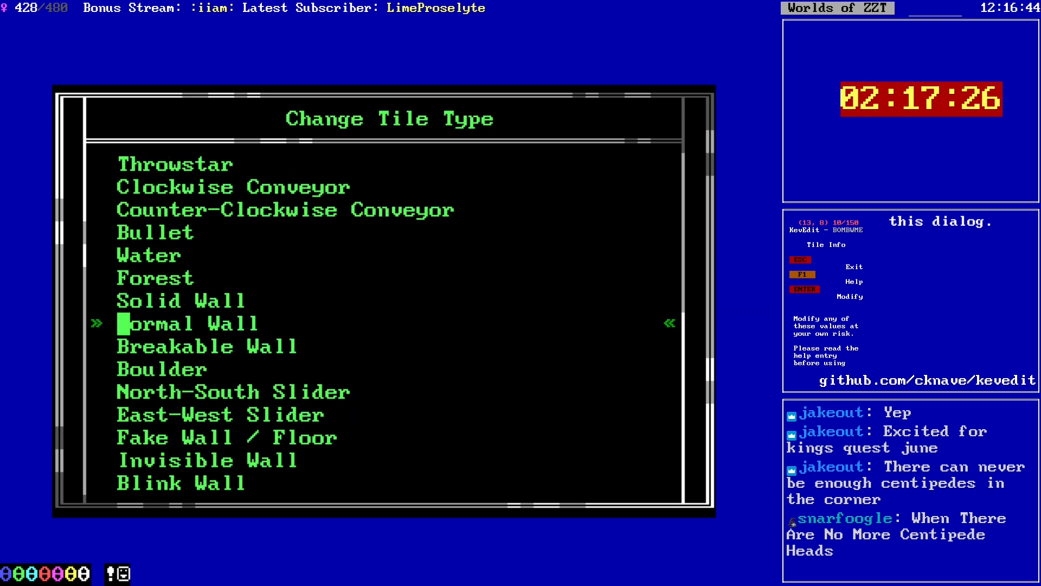
key("Return")
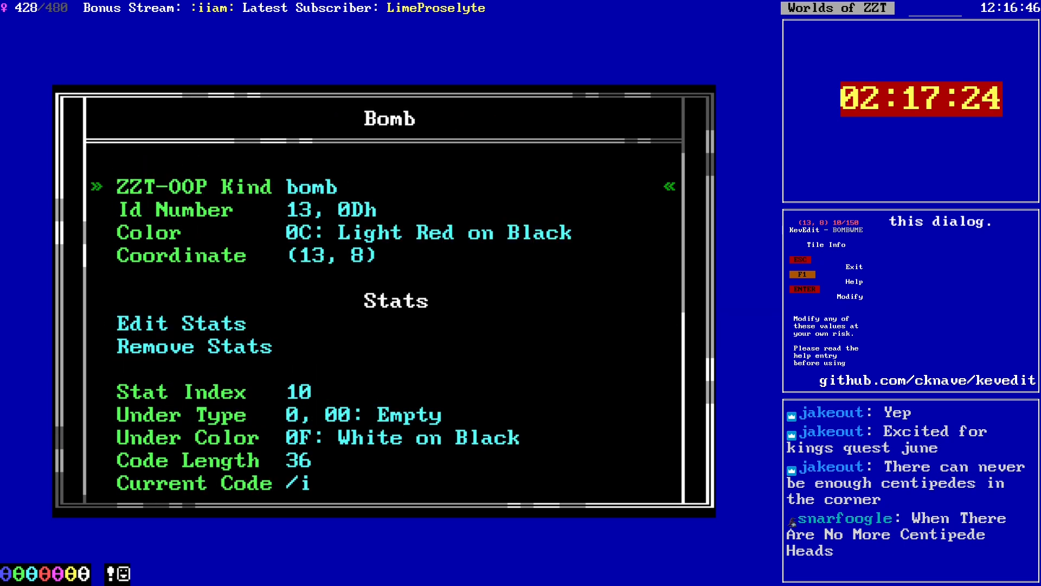
key("Page_Down")
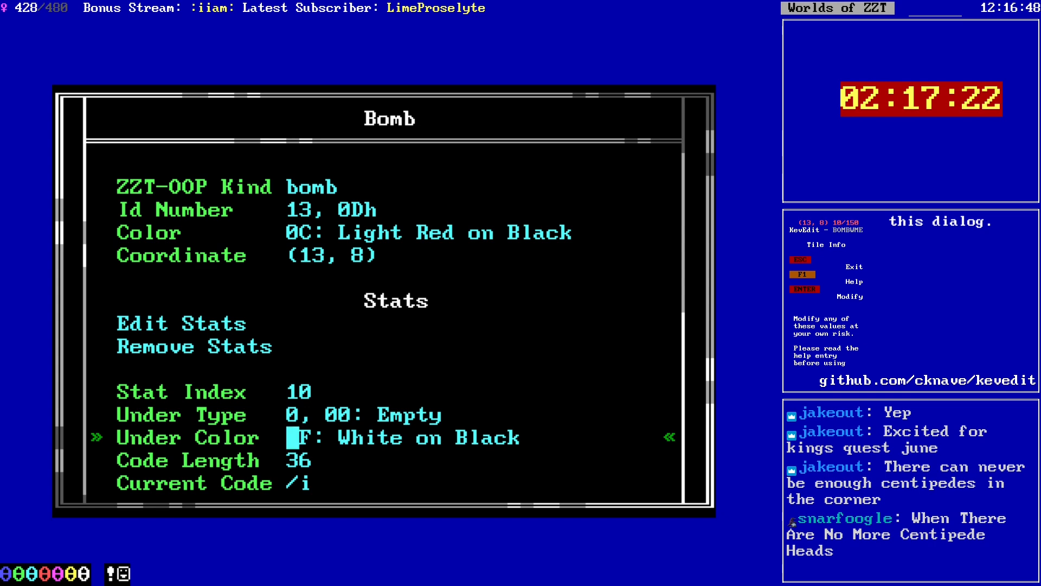
key("Escape")
Step: Save the BOMBWME world again with the object converted to a bomb
key("Down")
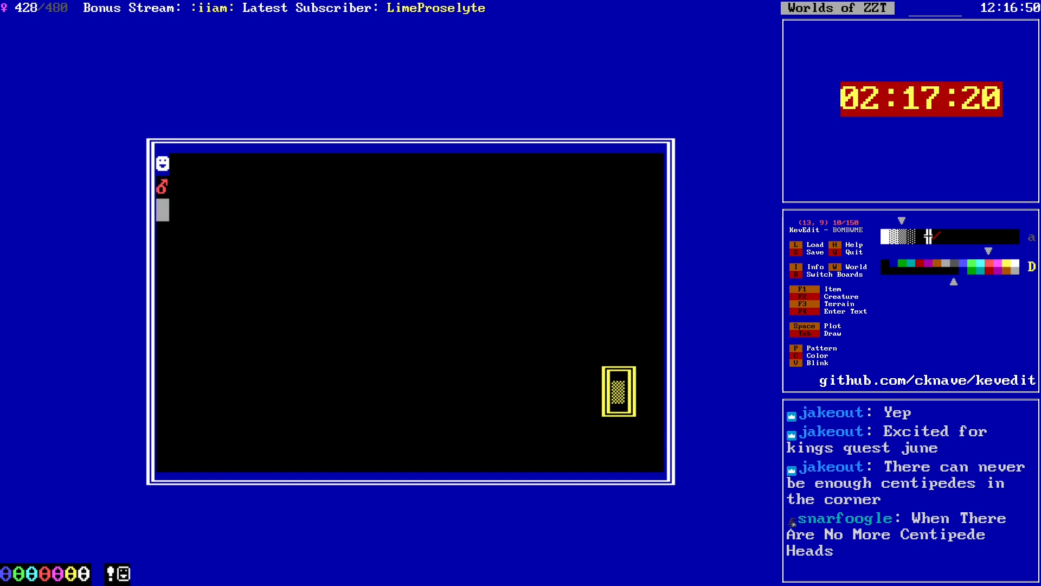
key("Down")
key("Right")
key("Right")
key("s")
key("Return")
key("y")
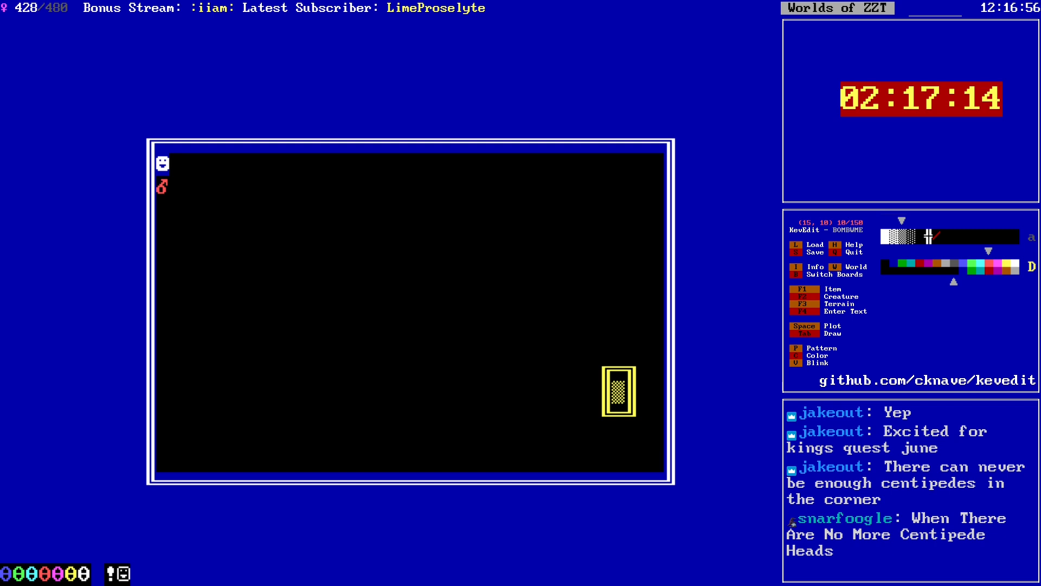
Step: Set the drawing colour to light blue on black
key("Down")
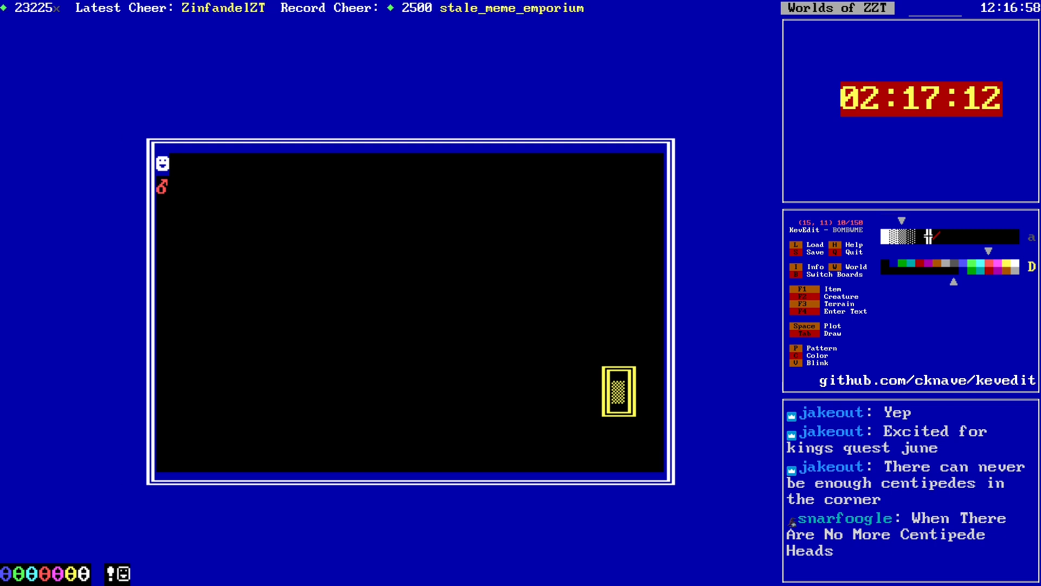
key("c")
key("Left")
key("Left")
key("Return")
Step: Plot a light blue normal wall at (21, 11)
key("alt+Right")
key("alt+Down")
key("Left")
key("Left")
key("Left")
key("Left")
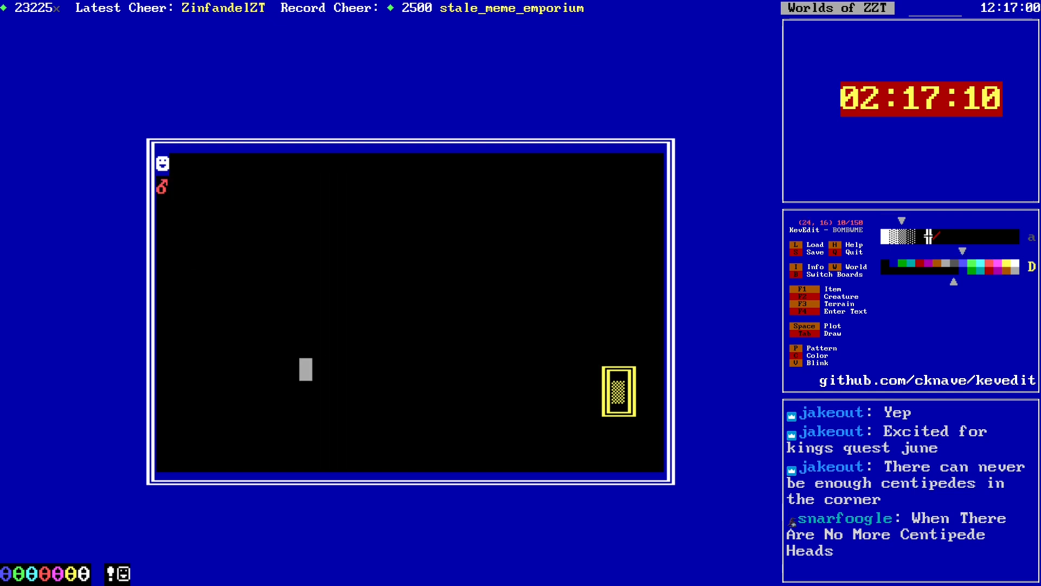
key("Up")
key("Up")
key("Up")
key("Up")
key("Up")
key("F3")
key("n")
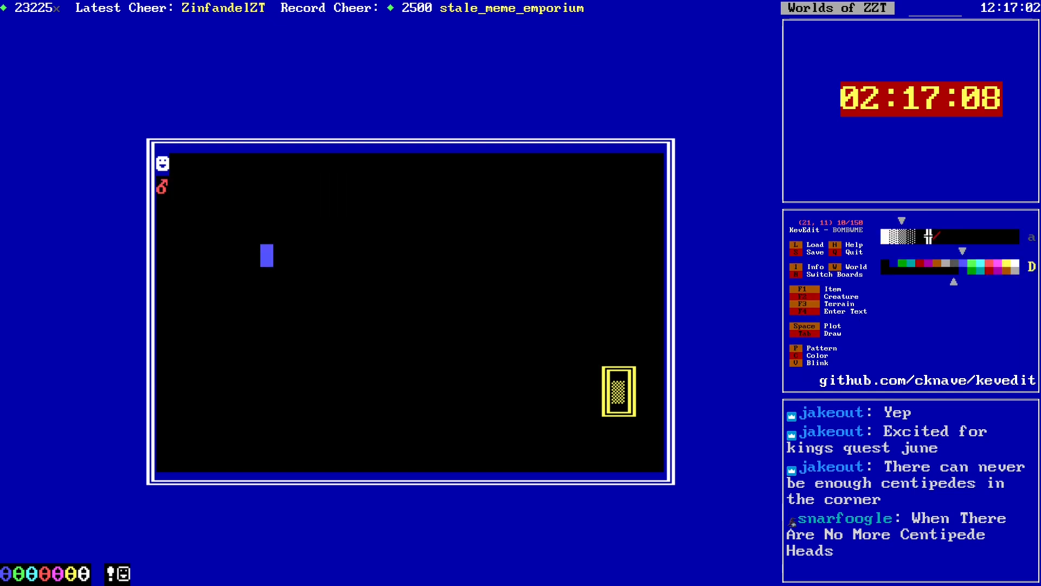
Step: Plot a light green normal wall at (23, 11) and a light cyan one at (25, 11)
key("Right")
key("Right")
key("F3")
key("n")
key("Right")
key("Right")
key("c")
key("F3")
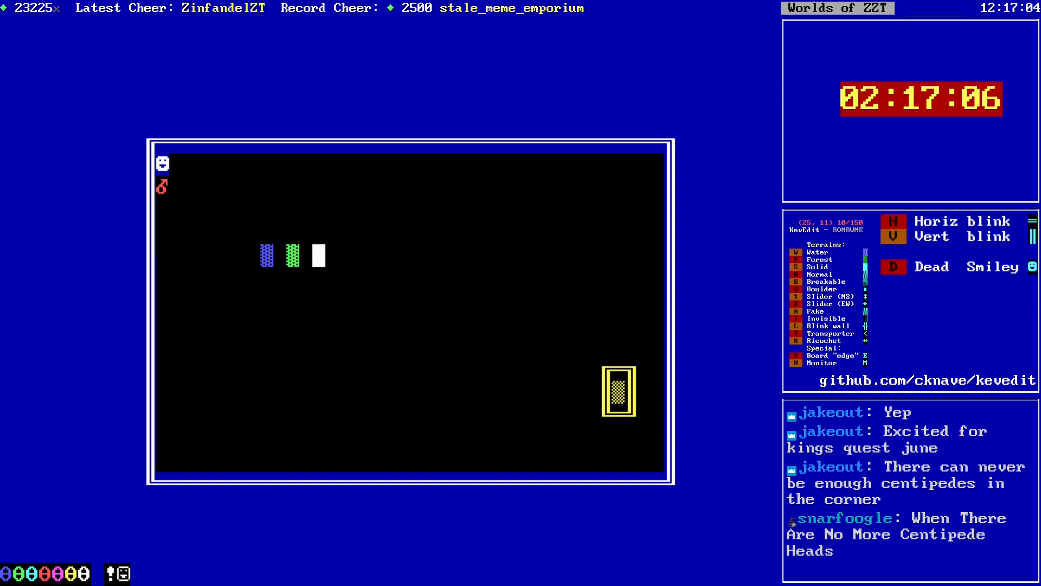
key("n")
Step: Plot a light red normal wall at (27, 11)
key("Right")
key("Right")
key("c")
key("F3")
key("n")
Step: Plot a light purple normal wall at (29, 11) and a yellow one at (31, 11)
key("Right")
key("Right")
key("c")
key("F3")
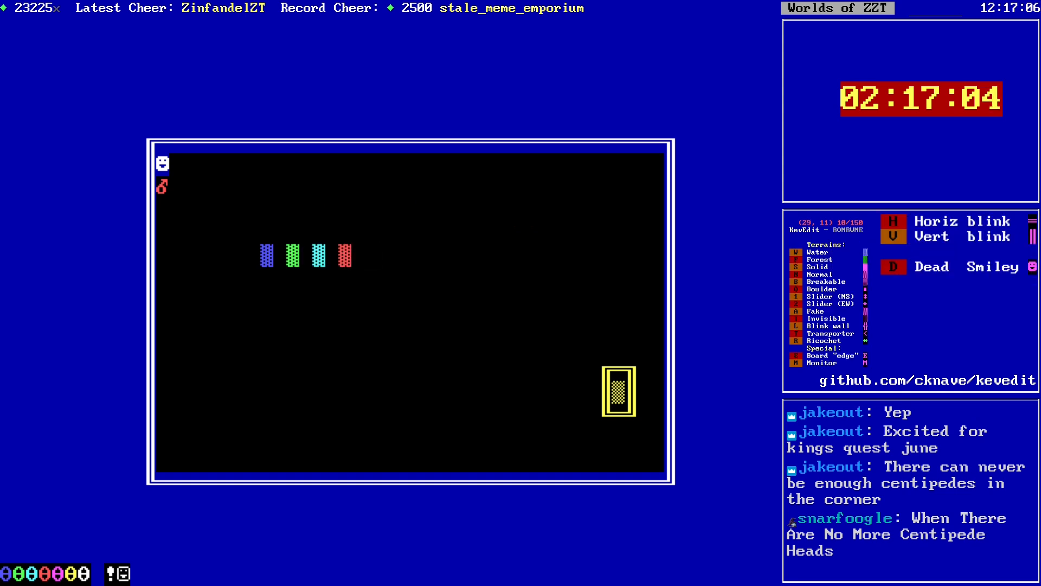
key("n")
key("Right")
key("Right")
key("F3")
key("n")
Step: Plot a white normal wall at (33, 11) to end the row
key("Right")
key("Right")
key("c")
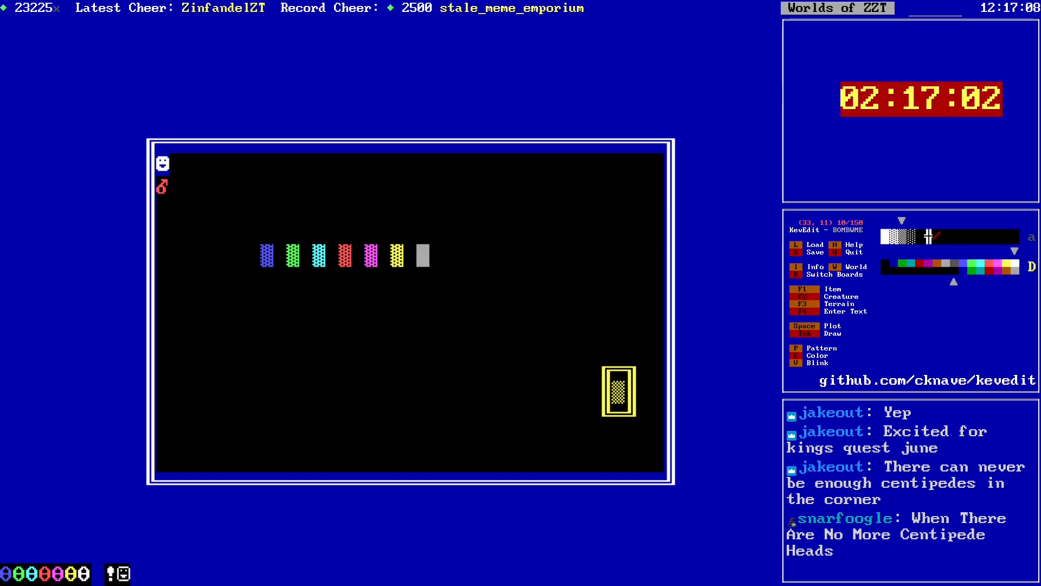
key("F3")
key("n")
key("Down")
key("Down")
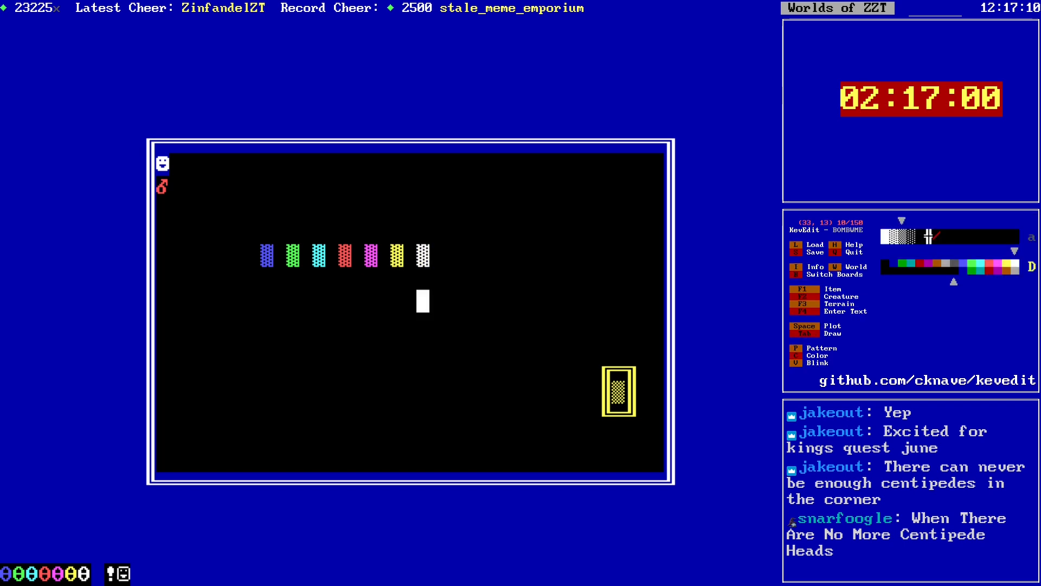
key("l")
key("Up")
key("Return")
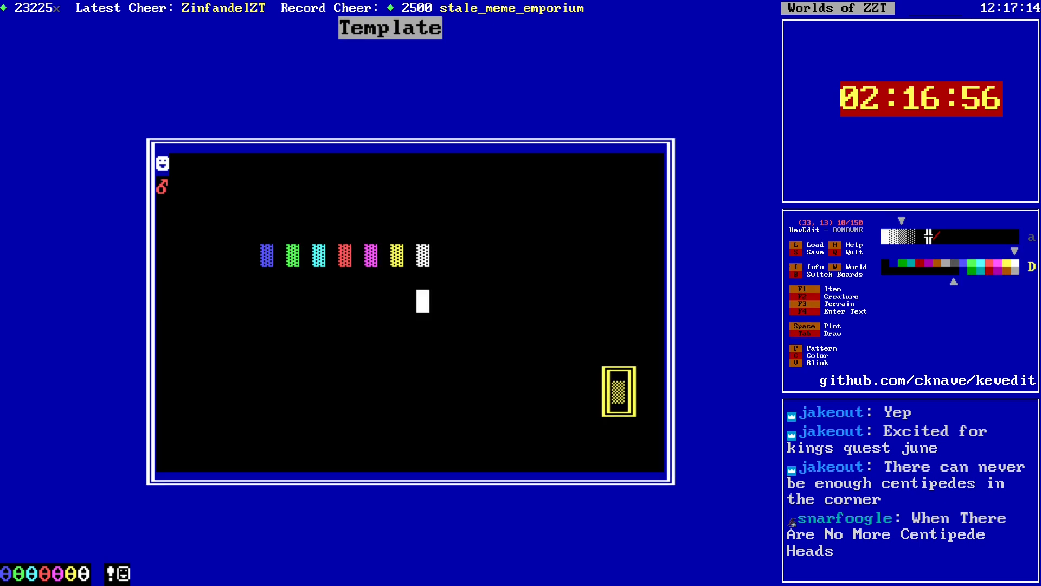
Step: Move the code-carrying bomb to (14, 8) by plotting its copy there and deleting the original at (13, 8)
key("alt+Left")
key("alt+Left")
key("alt+Up")
key("Right")
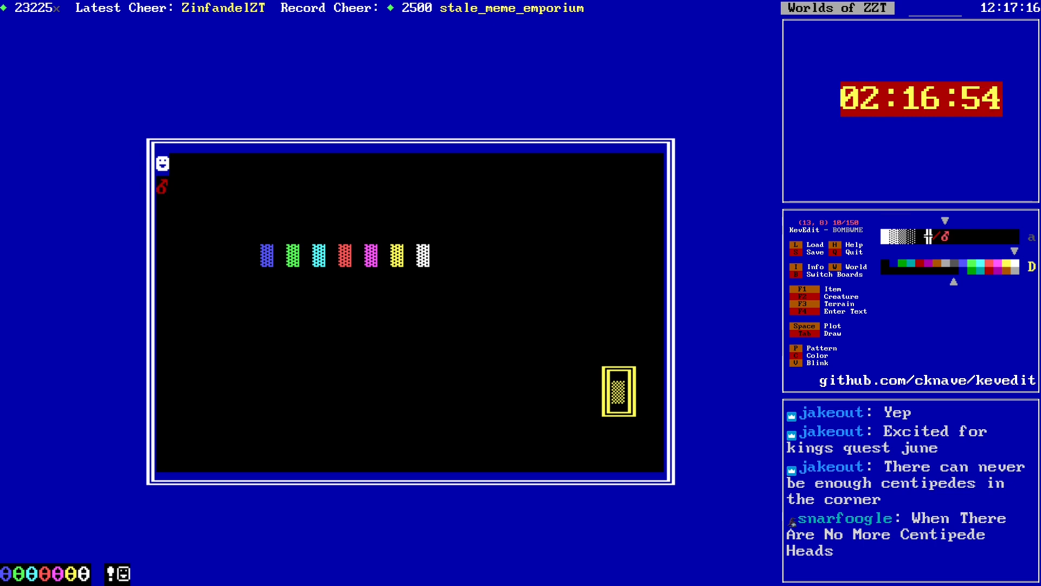
key("space")
key("Left")
key("Delete")
Step: Place the player at (14, 7), directly above the bomb
key("Right")
key("Right")
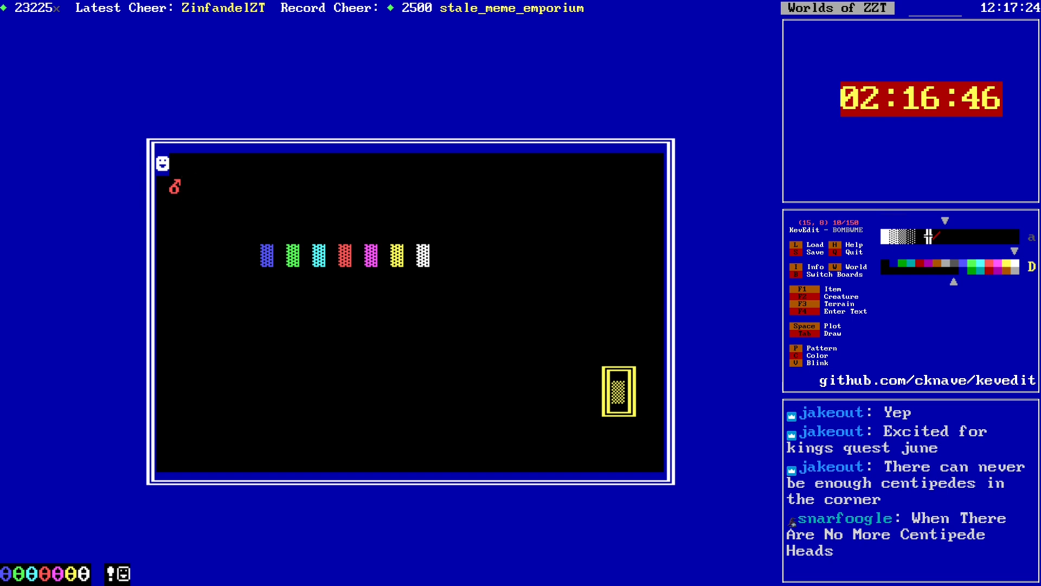
key("Up")
key("Left")
key("F1")
key("z")
Step: Plot white solid walls on both sides of the player and bomb, at (13, 7), (13, 8), (15, 7) and (15, 8)
key("Down")
key("Left")
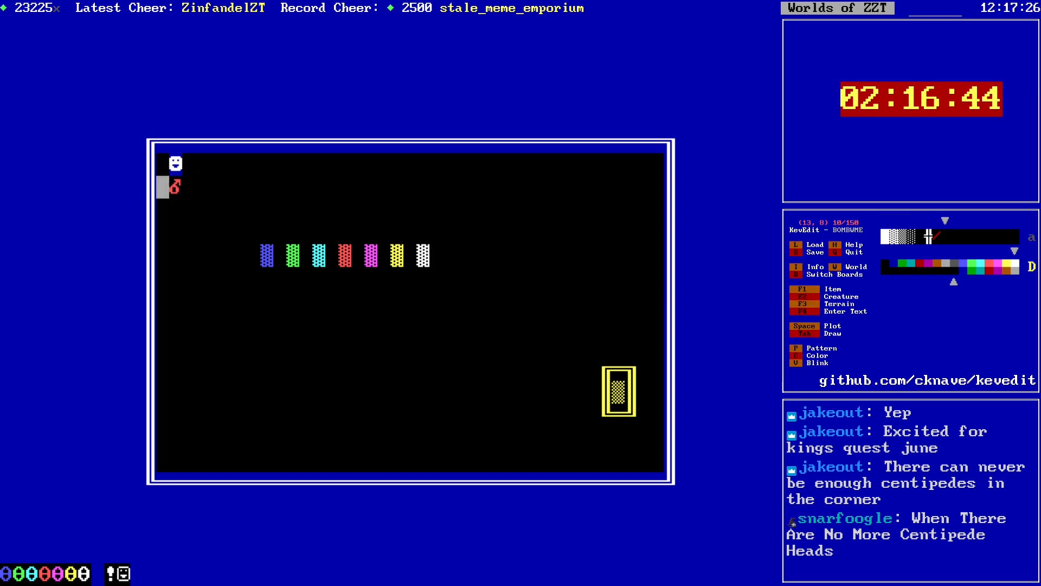
key("p")
key("p")
key("p")
key("p")
key("p")
key("p")
key("p")
key("p")
key("p")
key("space")
key("Up")
key("space")
key("Right")
key("Right")
key("space")
key("Down")
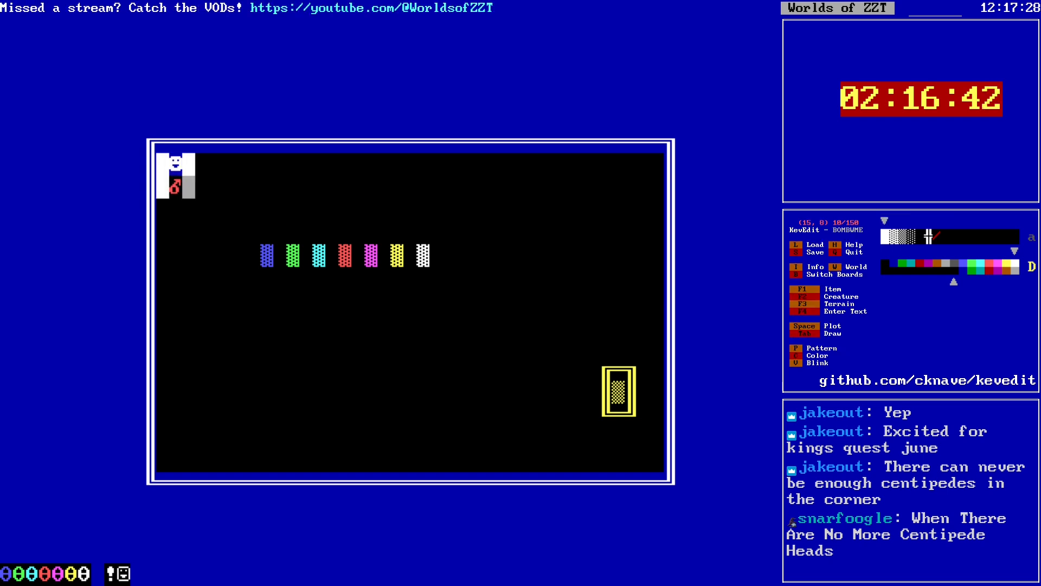
Step: Save the world as BOMBWME, overwriting the existing file
key("Down")
key("Down")
key("s")
key("Return")
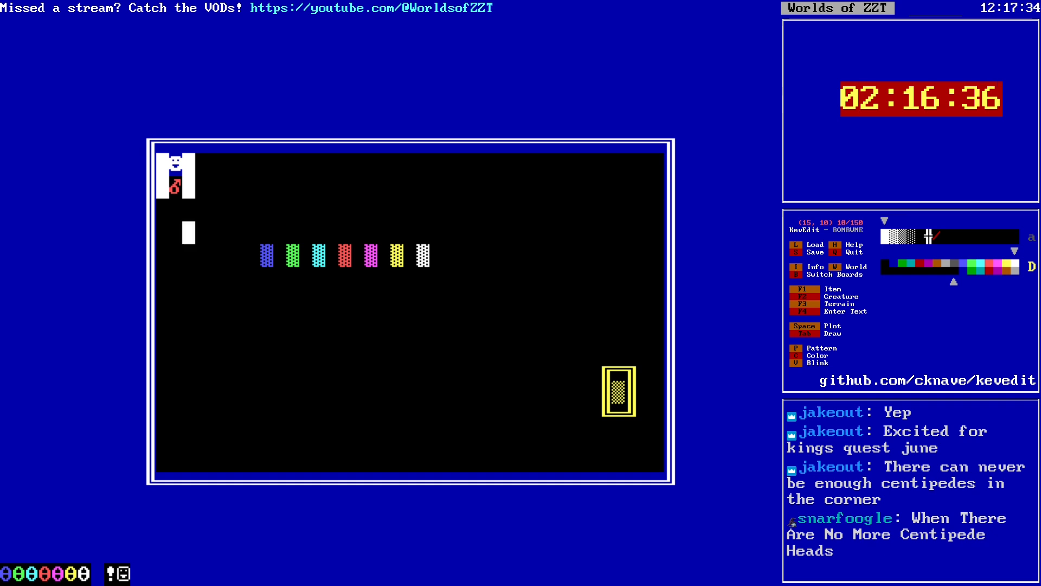
key("s")
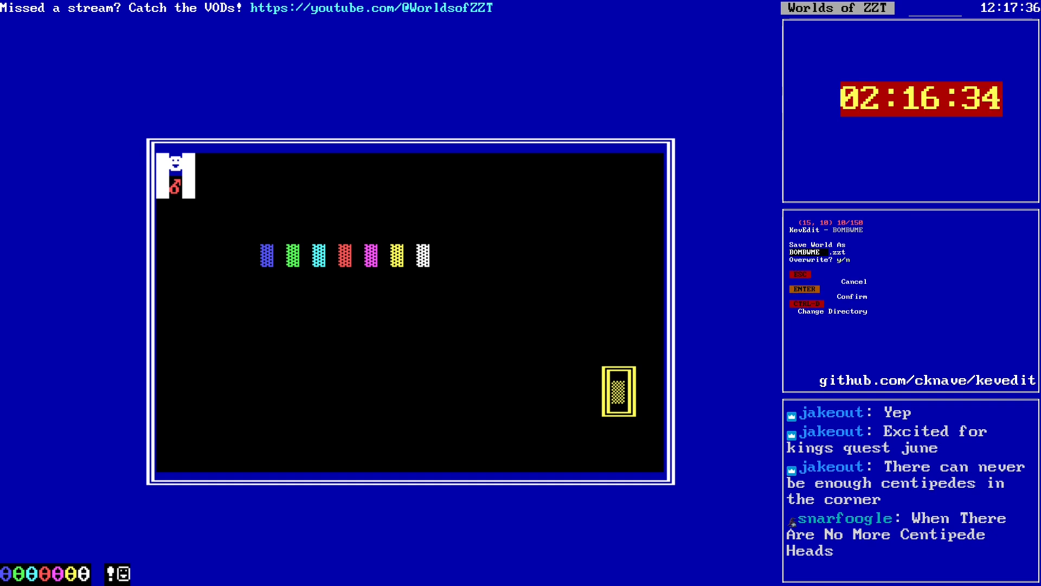
key("y")
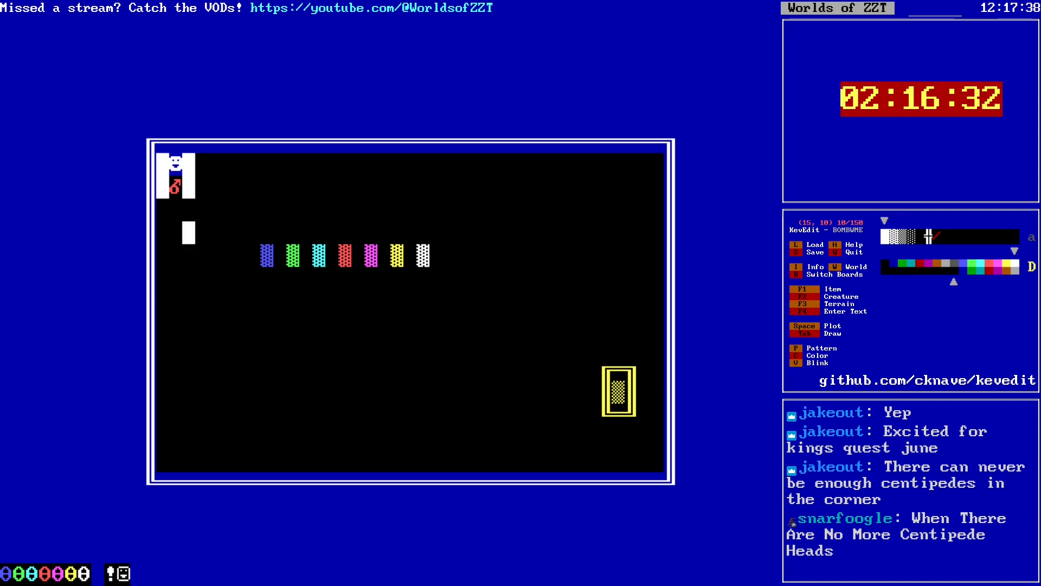
Step: Switch to ZZT, load the BOMBWME world and start playing it
key("q")
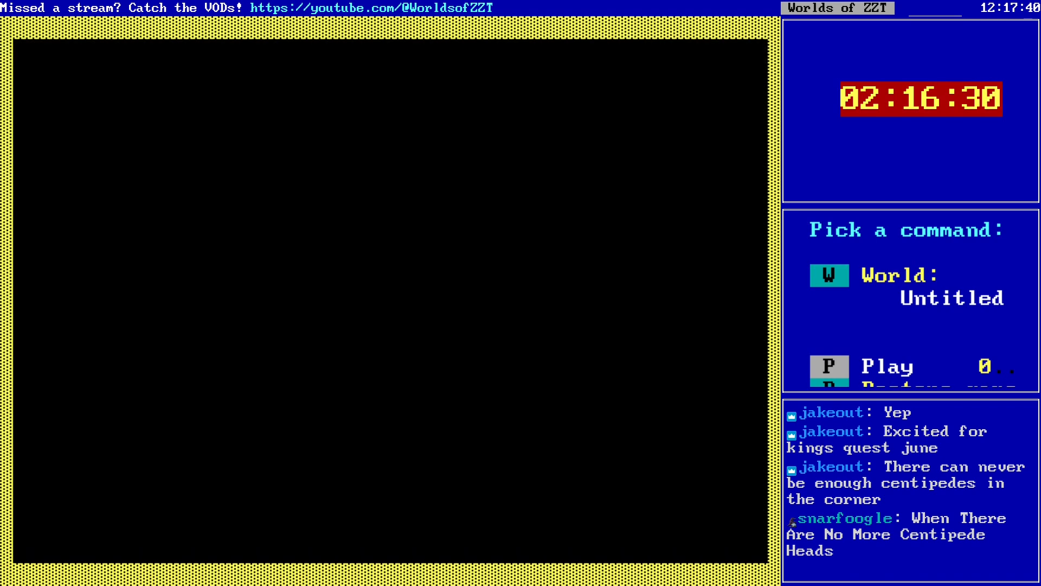
key("w")
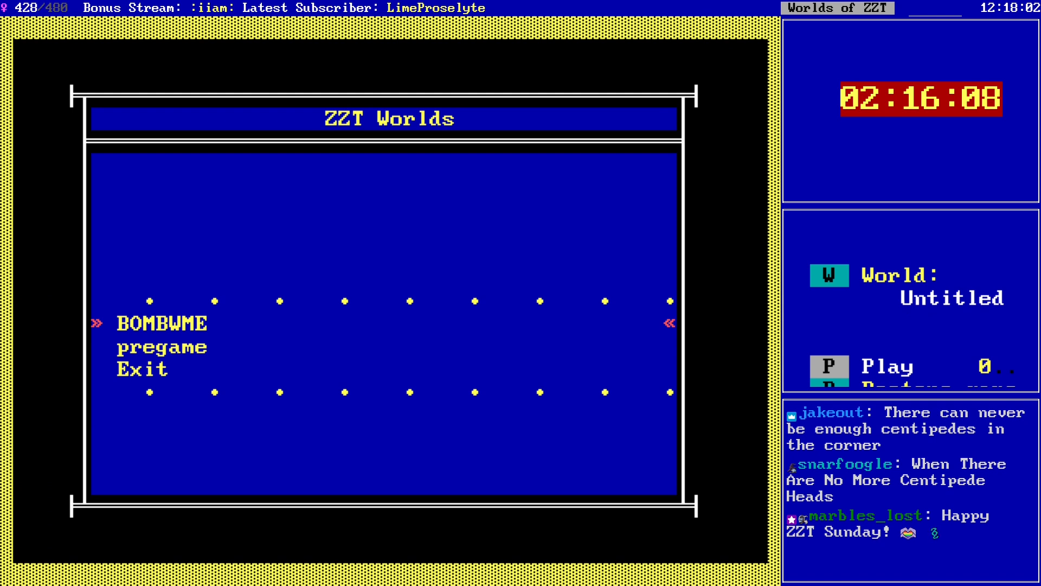
key("Down")
key("Up")
key("Return")
key("p")
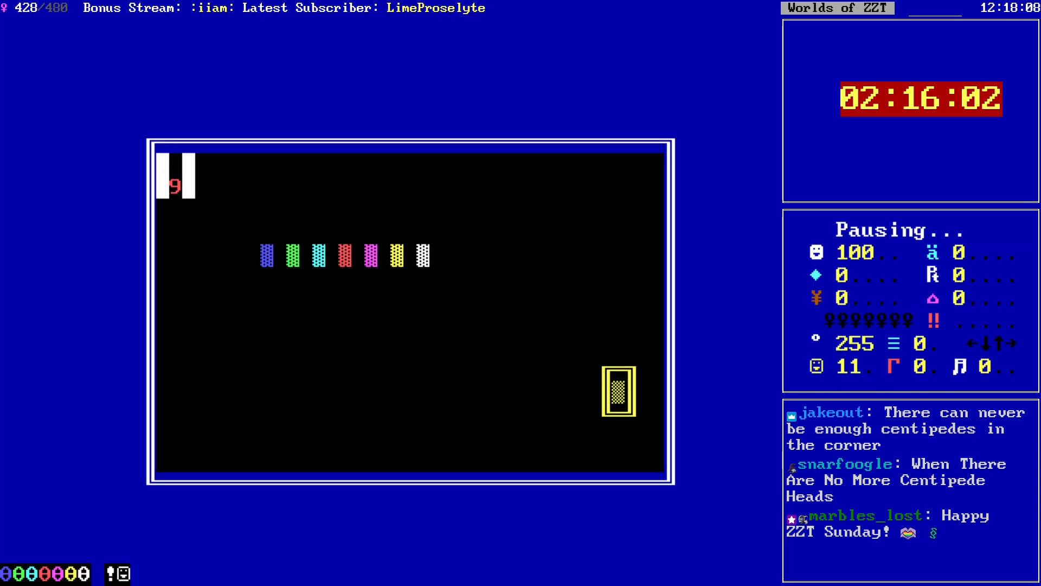
Step: Activate the bomb and push it out of the walled corner and across to the blue wall
key("Down")
key("Down")
key("Down")
key("Down")
key("Left")
key("Down")
key("Right")
key("Right")
key("Right")
key("Right")
key("Right")
key("Right")
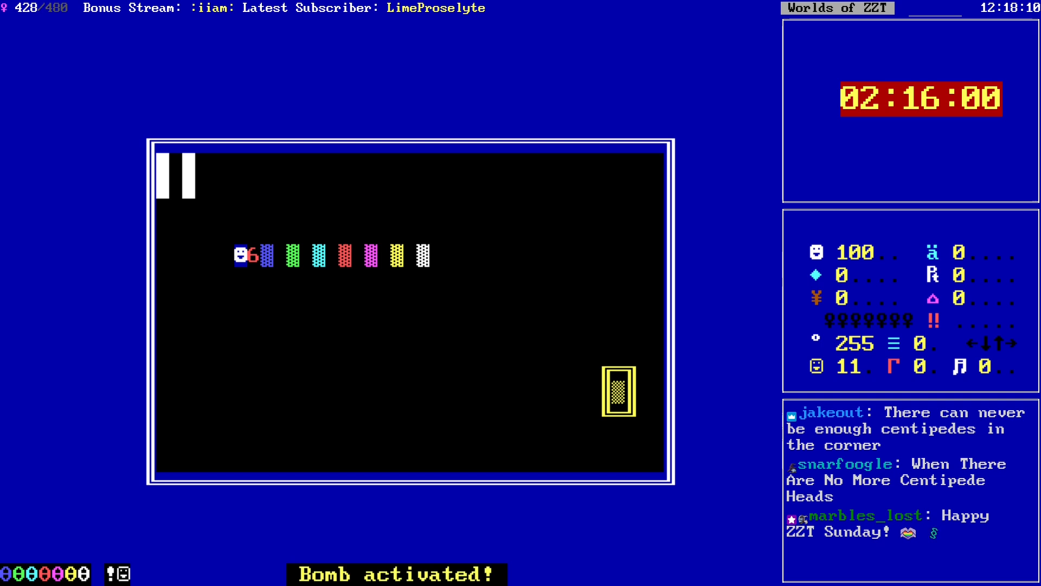
Step: Push the bomb through the blue and green walls, then step down away from it
key("Right")
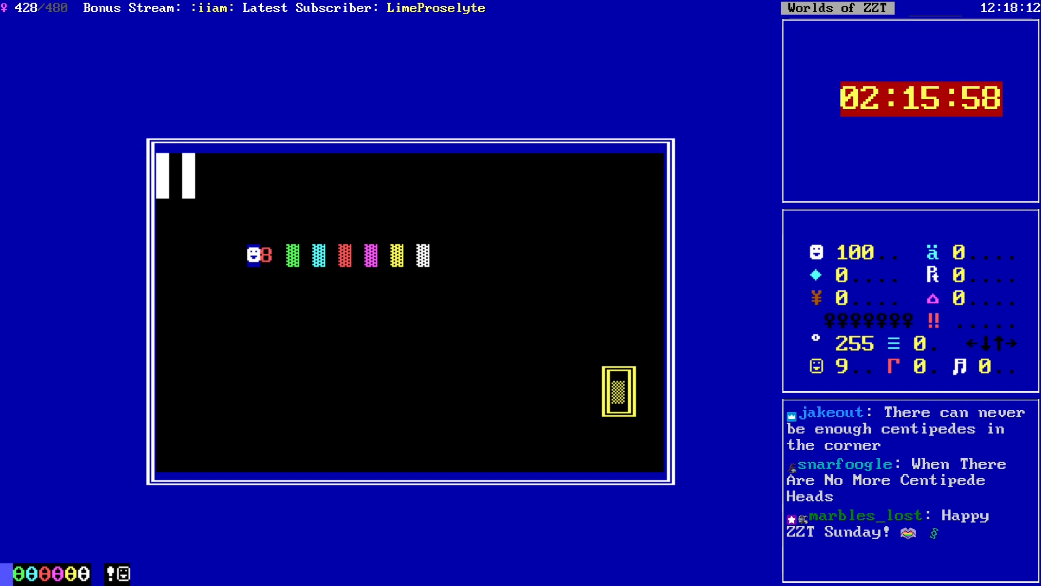
key("Right")
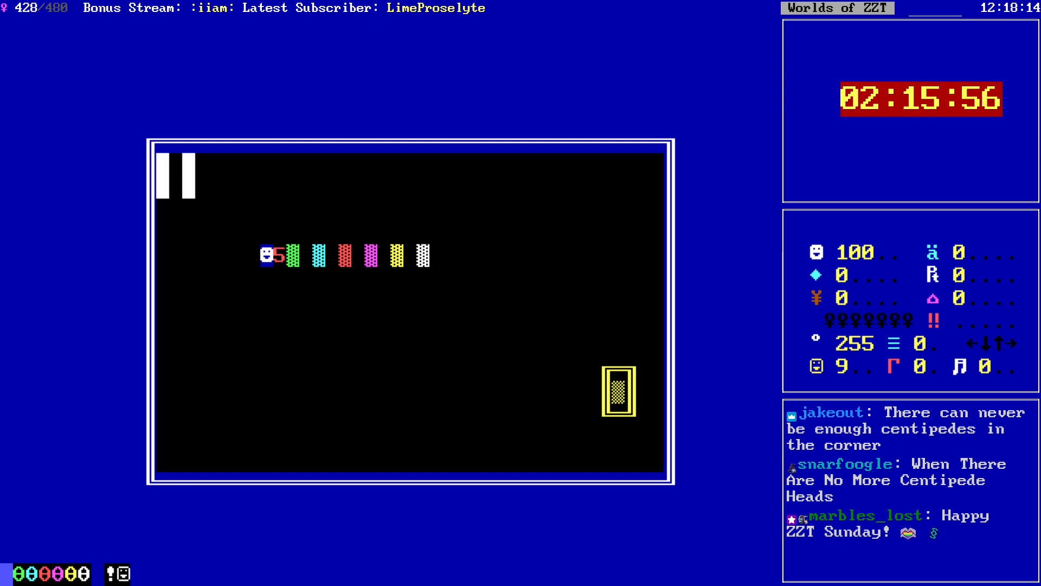
key("Right")
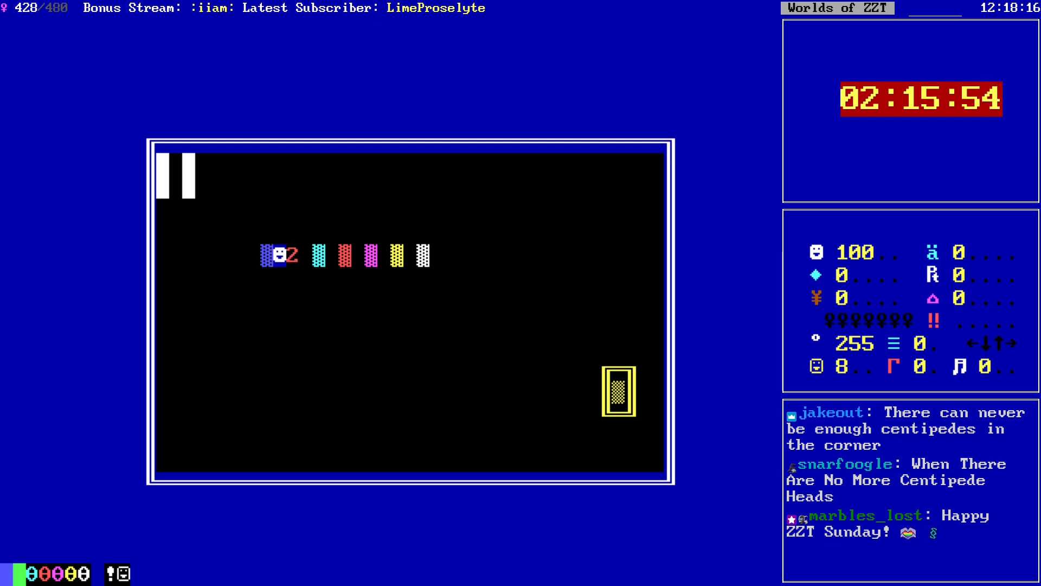
key("Down")
Step: End the test game and switch back to KevEdit
key("Escape")
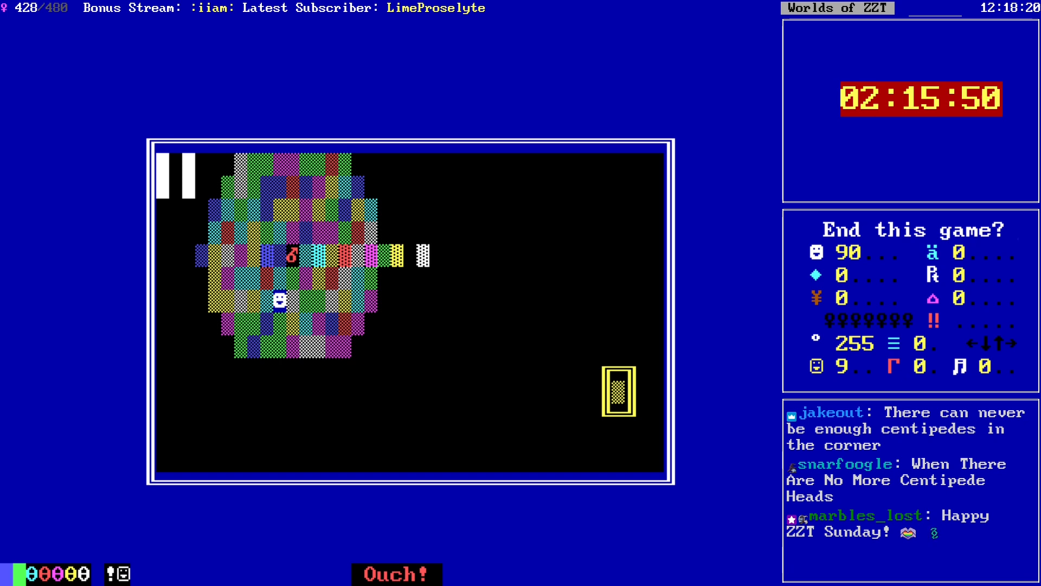
key("y")
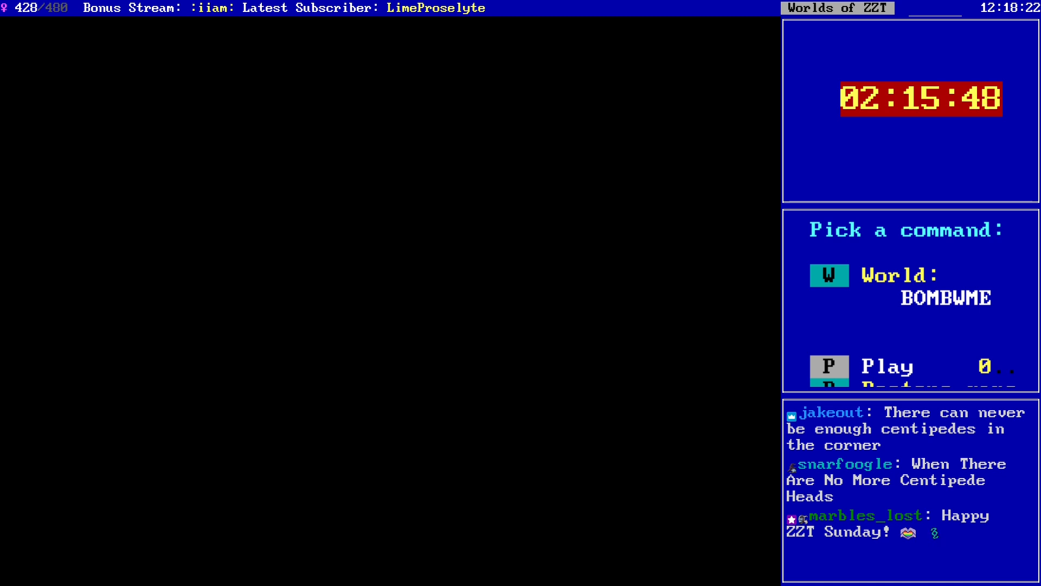
key("alt+Tab")
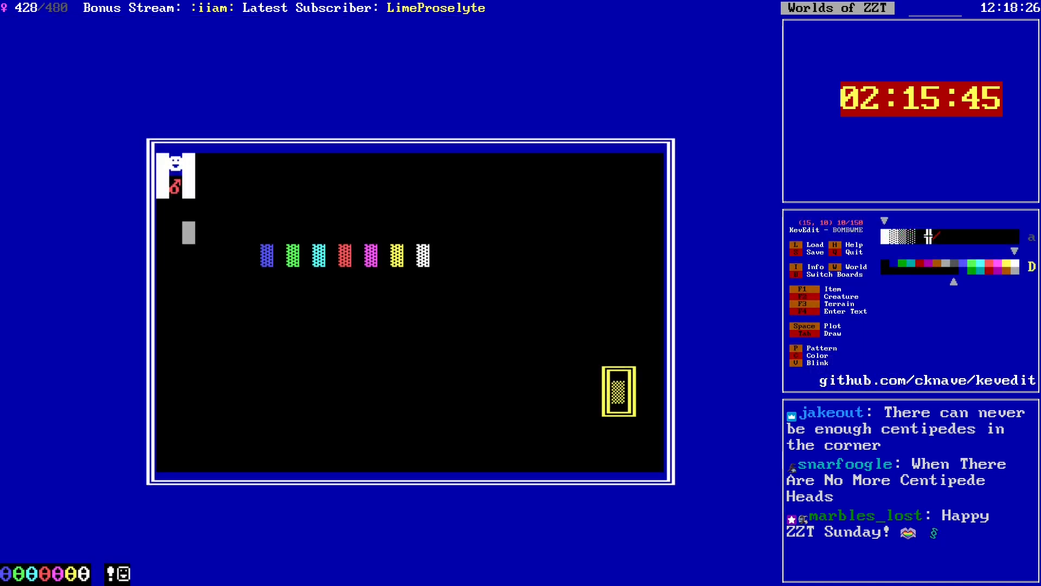
Step: Examine the program of the Chk object at (9, 25)
key("Down")
key("Down")
key("Down")
key("Down")
key("Down")
key("Down")
key("Down")
key("Down")
key("Down")
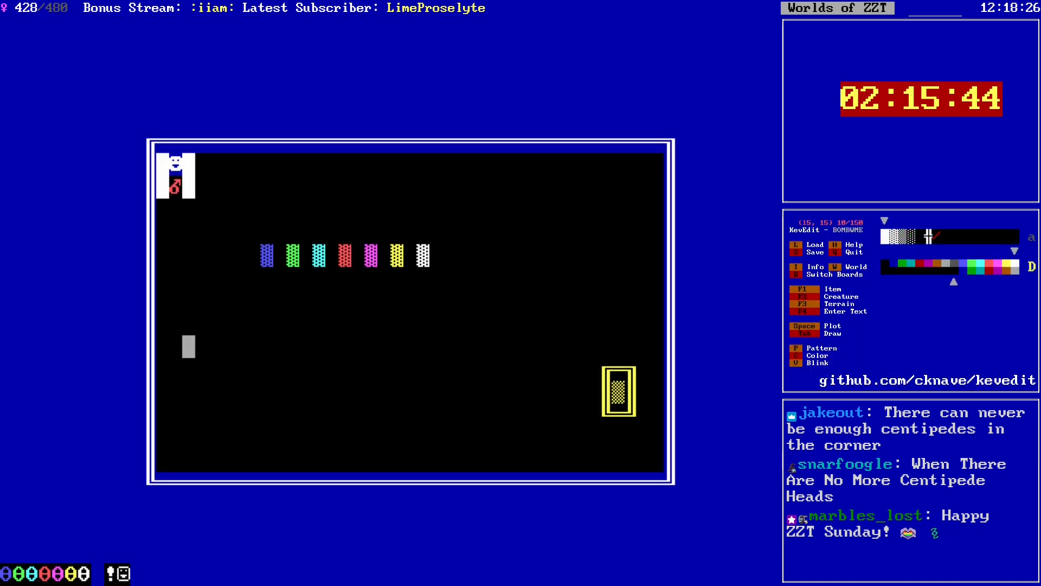
key("Return")
key("Down")
key("Down")
key("Down")
key("Down")
key("Down")
key("Down")
key("Down")
key("Down")
key("Down")
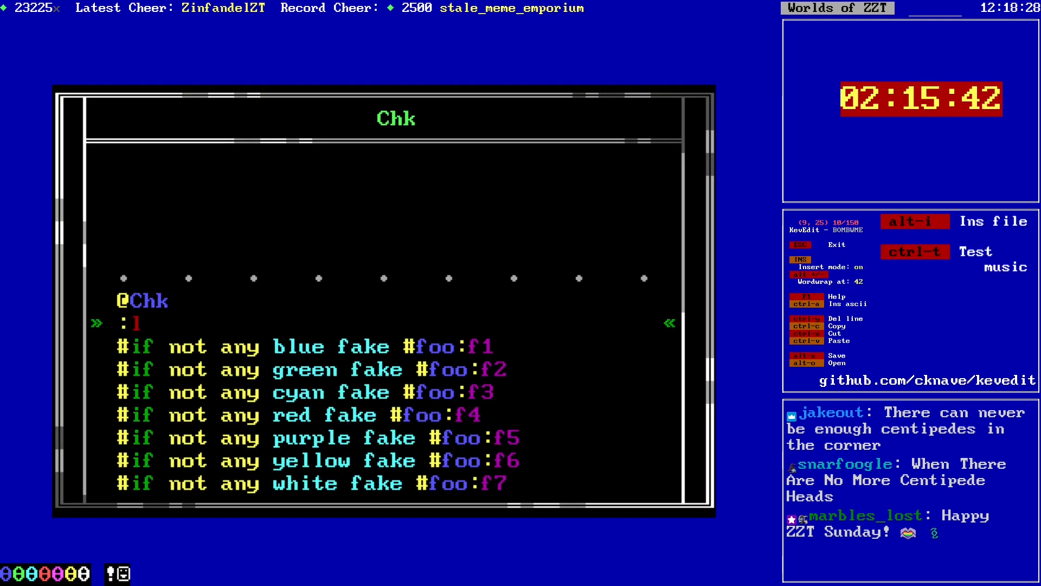
key("Up")
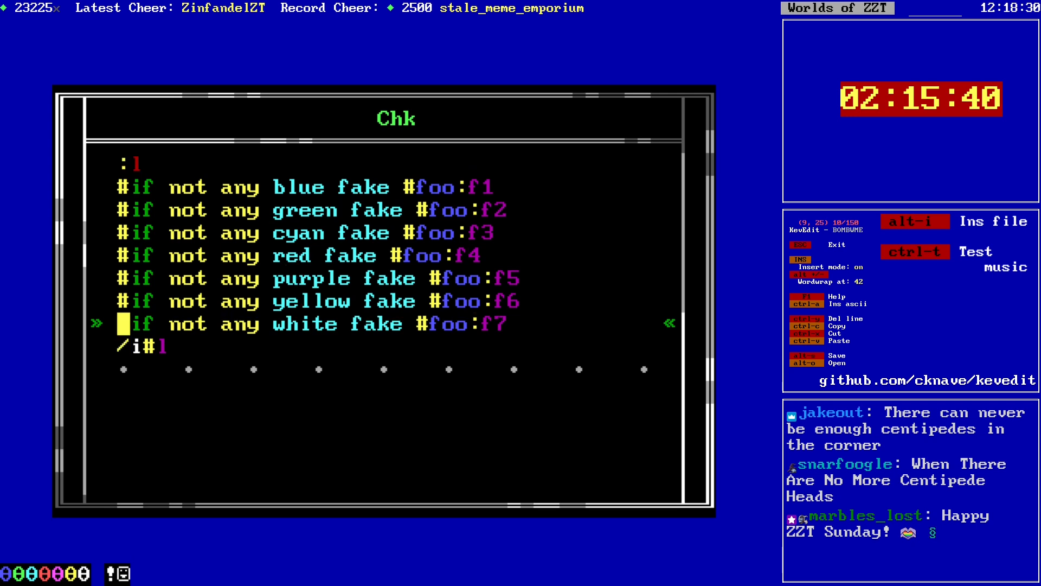
key("Escape")
Step: Examine the program of the Foo object at (10, 25)
key("Right")
key("Return")
key("Down")
key("Down")
key("Down")
key("Down")
key("Down")
key("Down")
key("Down")
key("Escape")
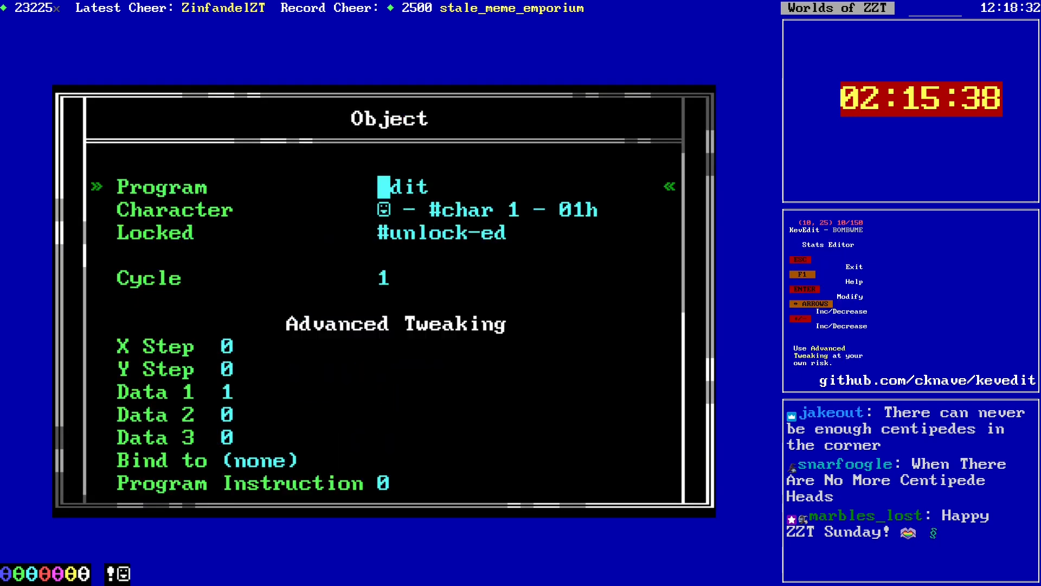
key("Escape")
Step: Review the board's stat list from the player down through the centipede heads
key("i")
key("Down")
key("Down")
key("Down")
key("Down")
key("Down")
key("Down")
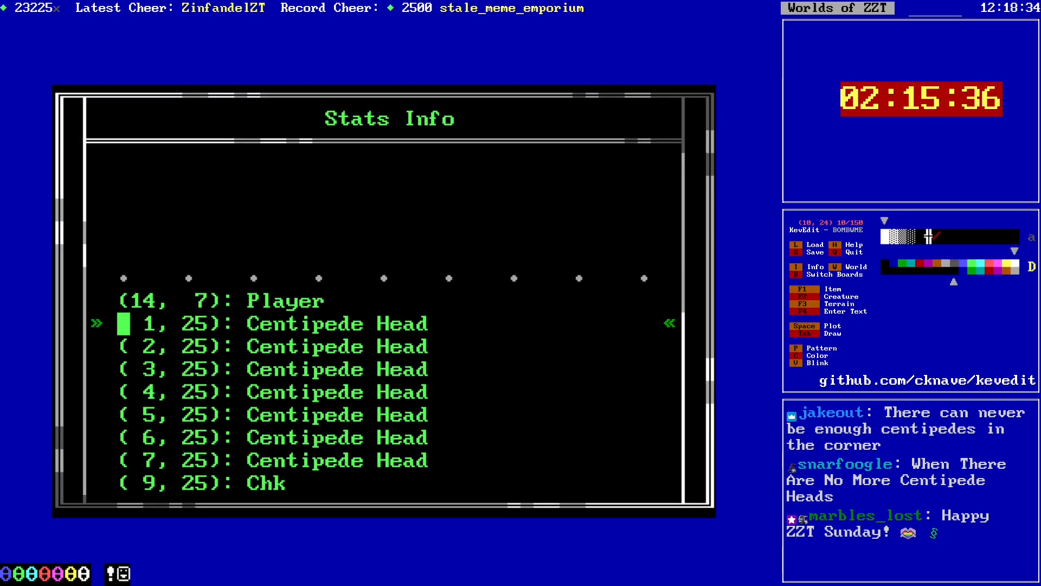
key("Down")
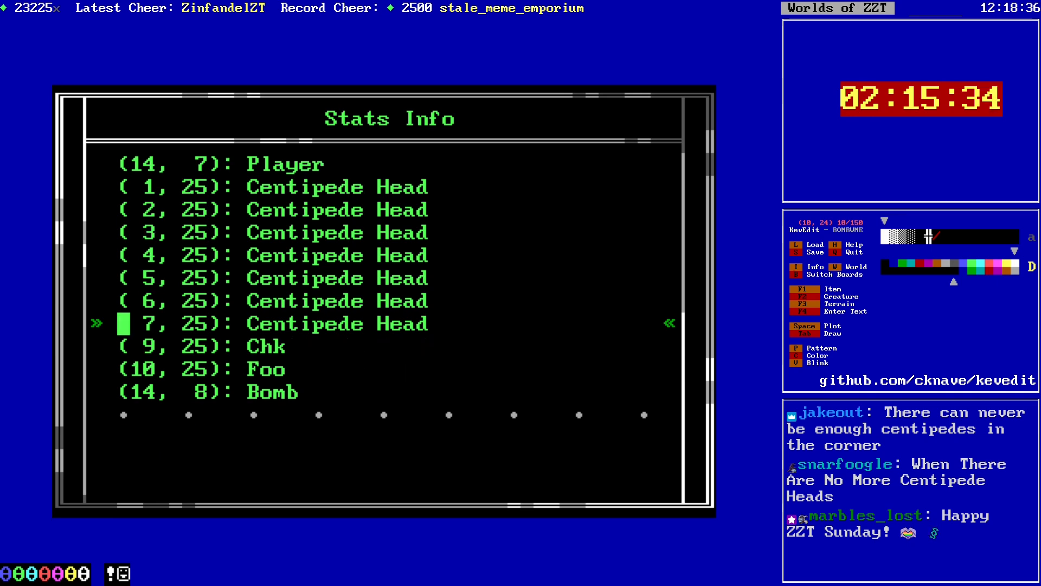
key("Escape")
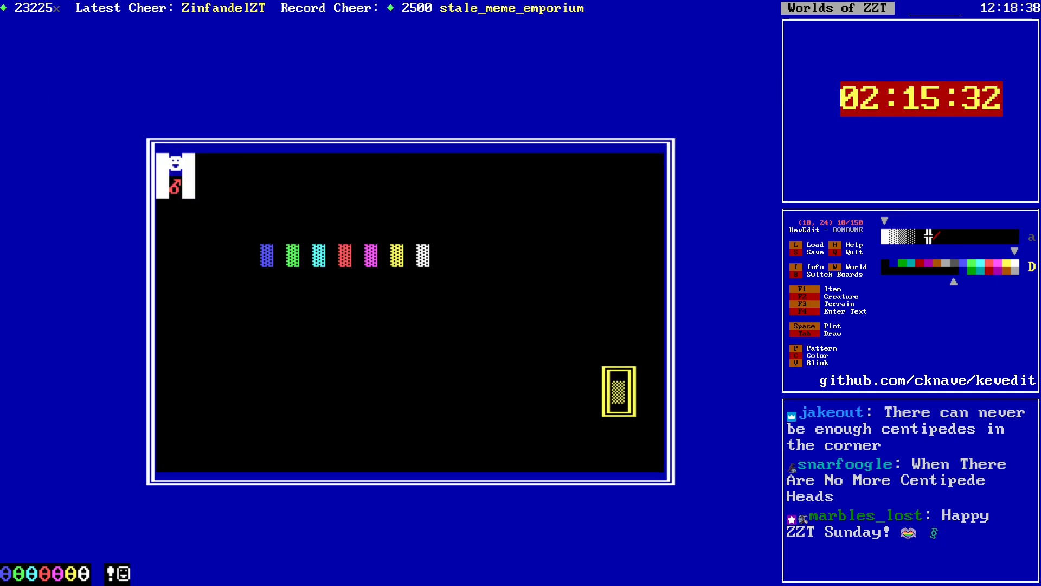
Step: Open the tile information of the bomb at (14, 8)
key("alt+Up")
key("alt+Right")
key("Left")
key("Left")
key("Left")
key("Left")
key("Left")
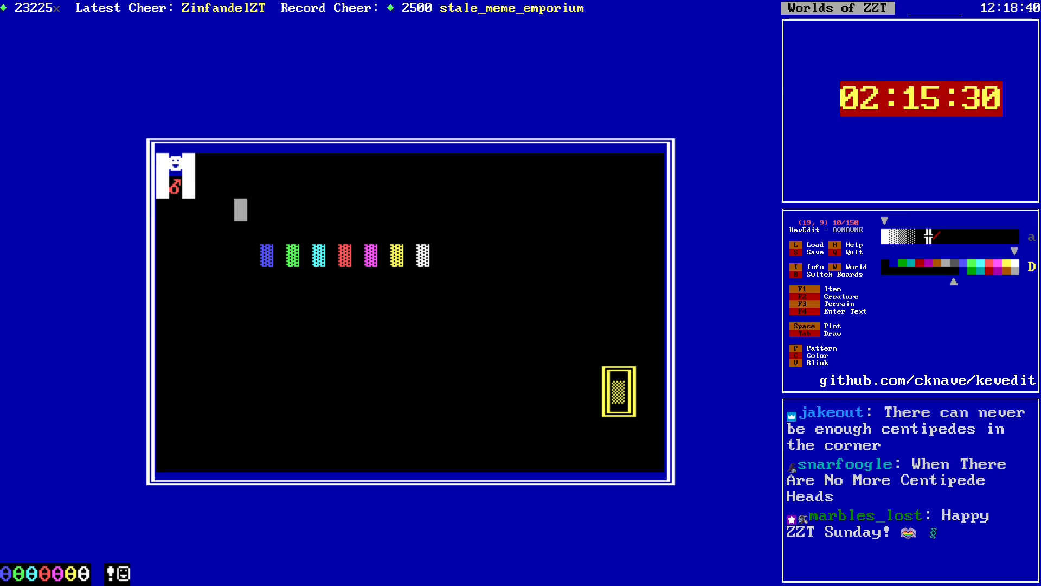
key("Up")
key("Left")
key("Return")
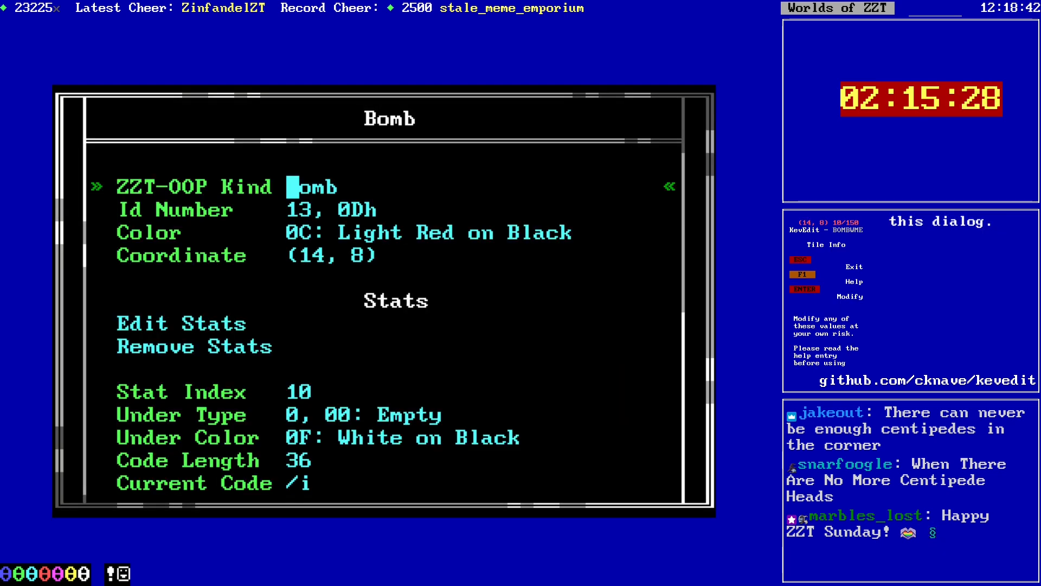
Step: Change the tile type of the bomb at (14, 8) to Object
key("Up")
key("Up")
key("Up")
key("Up")
key("Up")
key("Up")
key("Up")
key("Return")
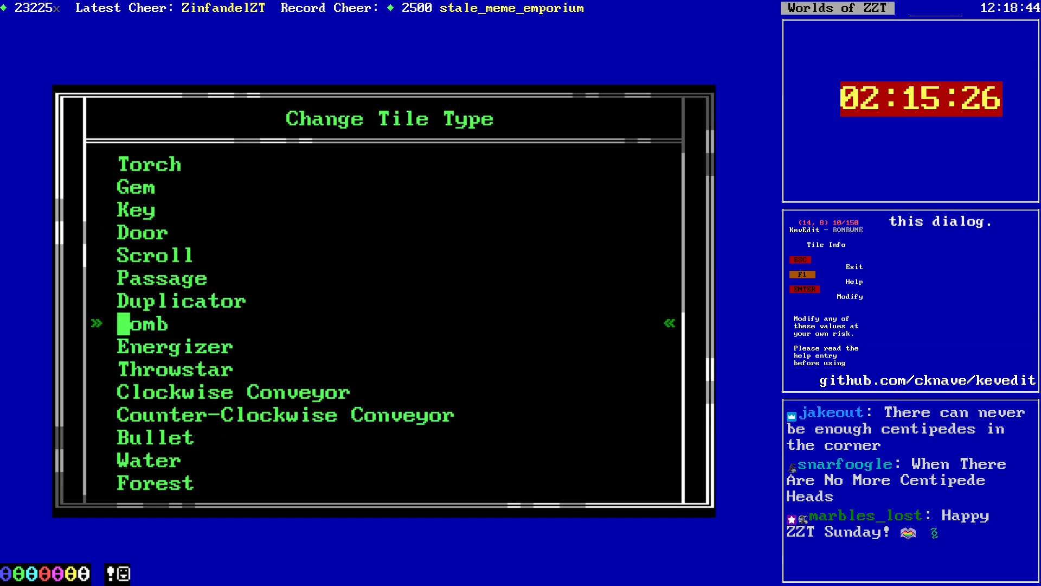
key("Down")
key("Down")
key("Down")
key("Down")
key("Down")
key("Down")
key("Down")
key("Down")
key("Down")
key("Down")
key("Down")
key("Down")
key("Down")
key("Down")
key("Down")
key("Down")
key("Down")
key("Down")
key("Down")
key("Down")
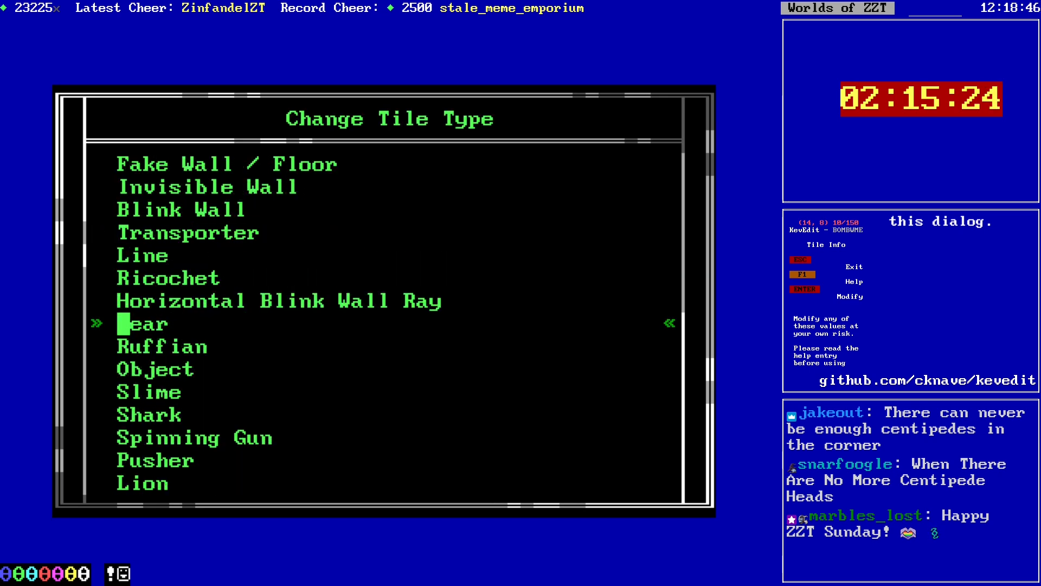
key("Down")
key("Down")
key("Return")
Step: Replace the #end command with #restart in the program of the object at (14, 8)
key("Escape")
key("Return")
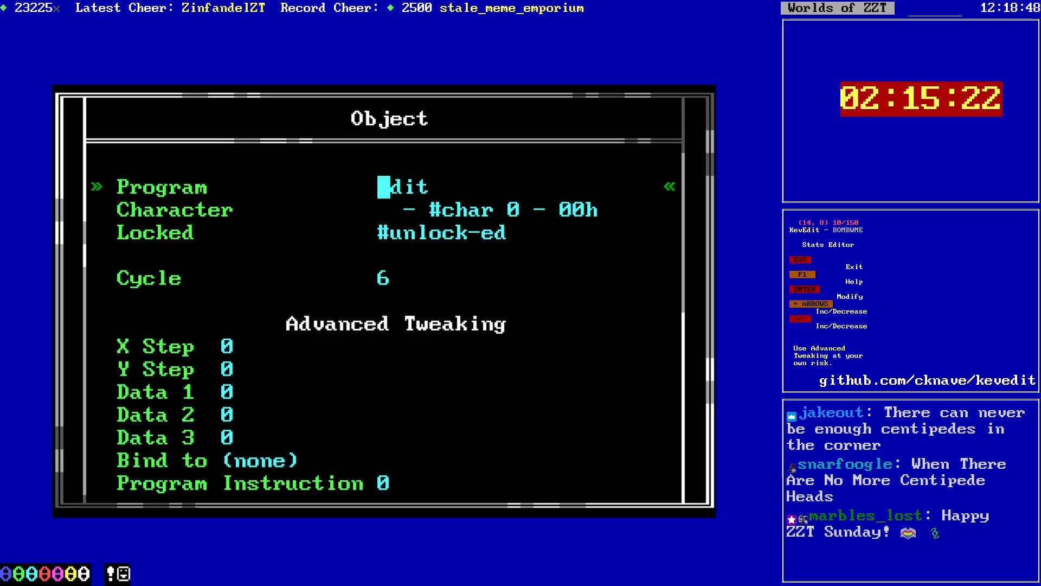
key("Return")
key("Down")
key("Down")
key("Down")
key("Down")
key("End")
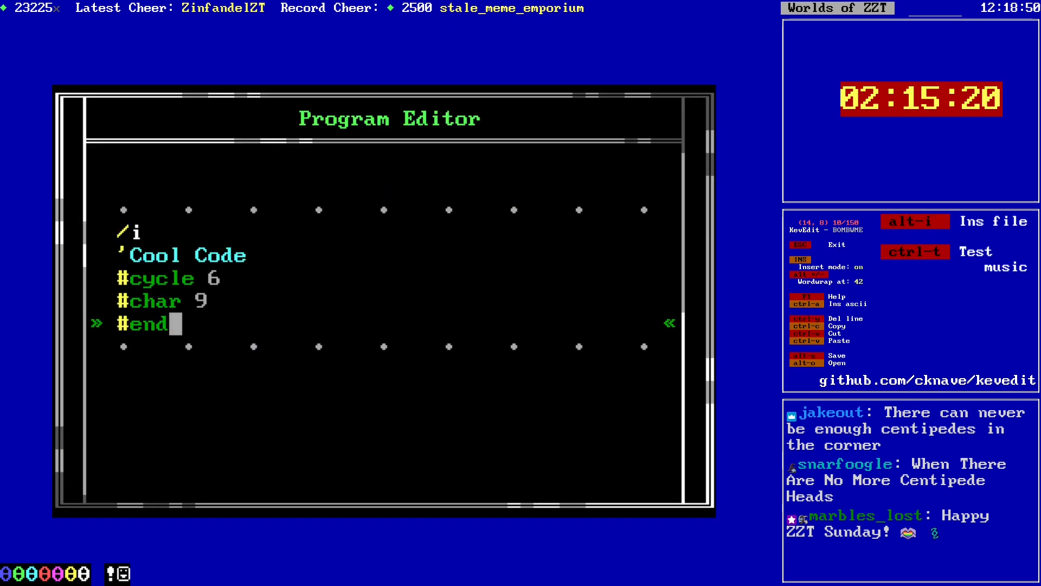
key("BackSpace")
key("BackSpace")
key("BackSpace")
type("restart")
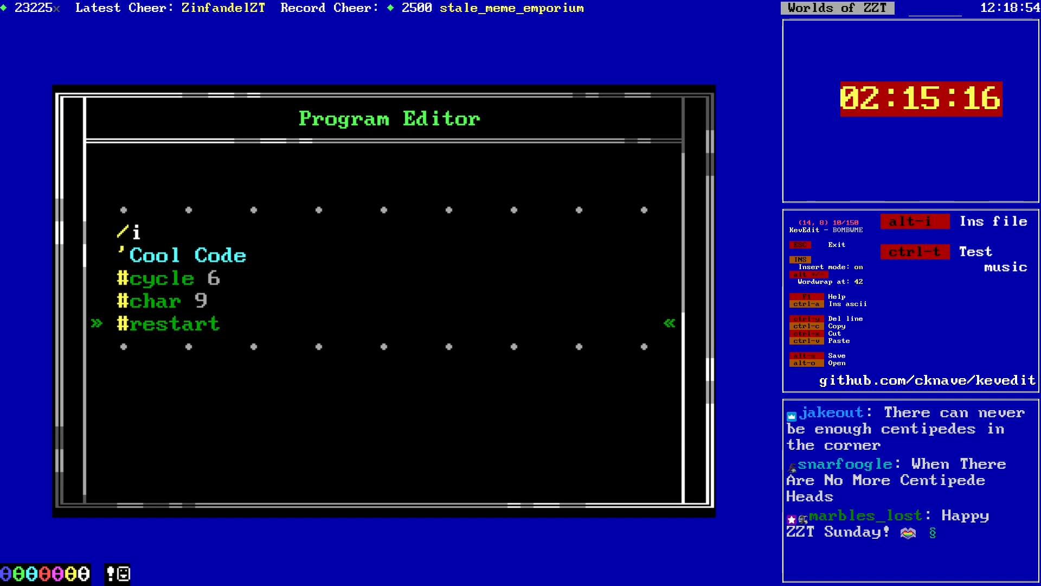
Step: Review the edited program line by line, from the /i movement through the #restart command
key("Up")
key("Up")
key("Up")
key("Up")
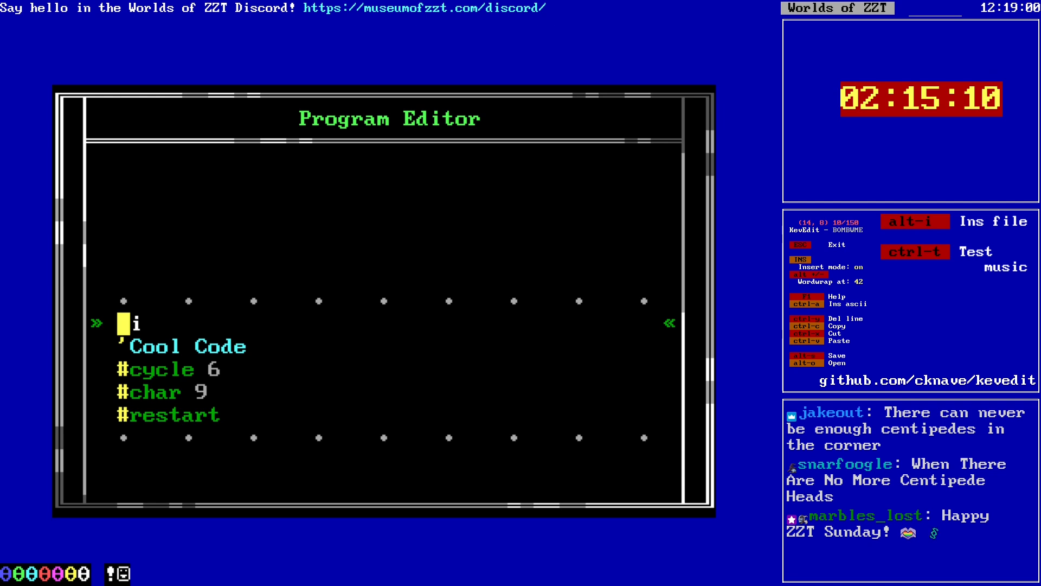
key("Home")
key("shift+End")
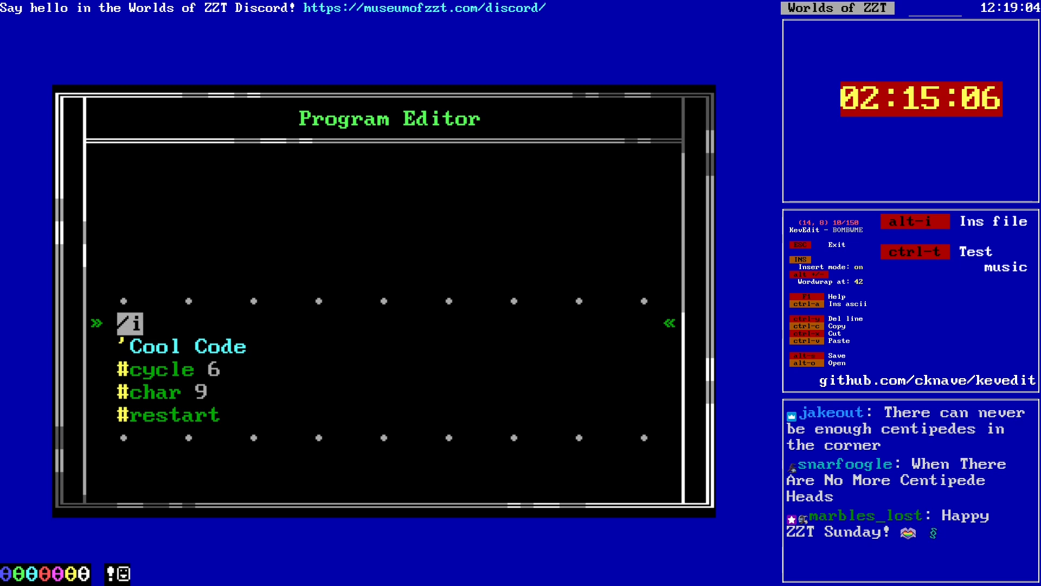
key("Down")
key("Down")
key("Down")
key("Down")
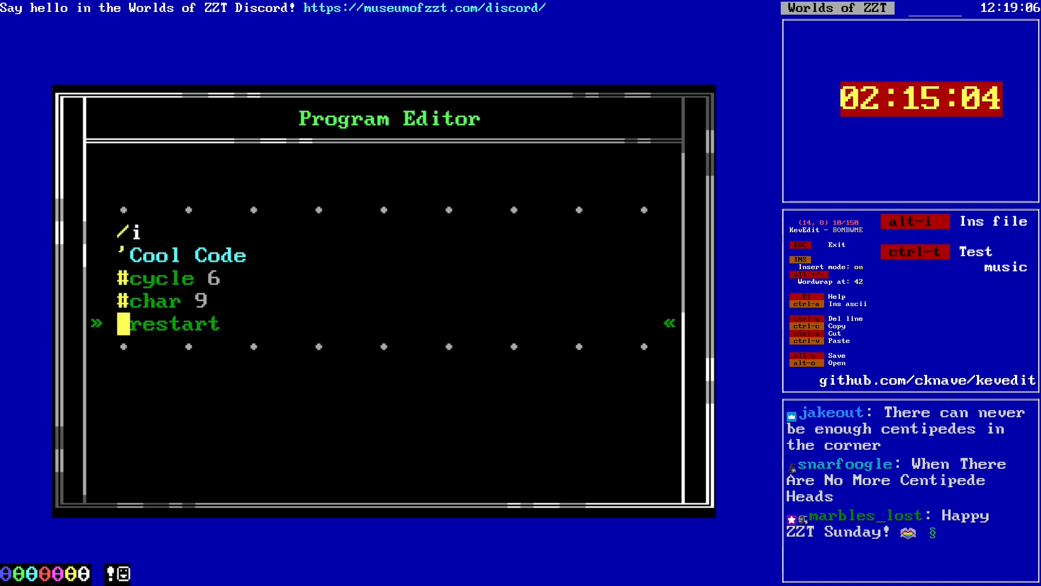
key("Up")
key("Up")
key("Up")
key("Up")
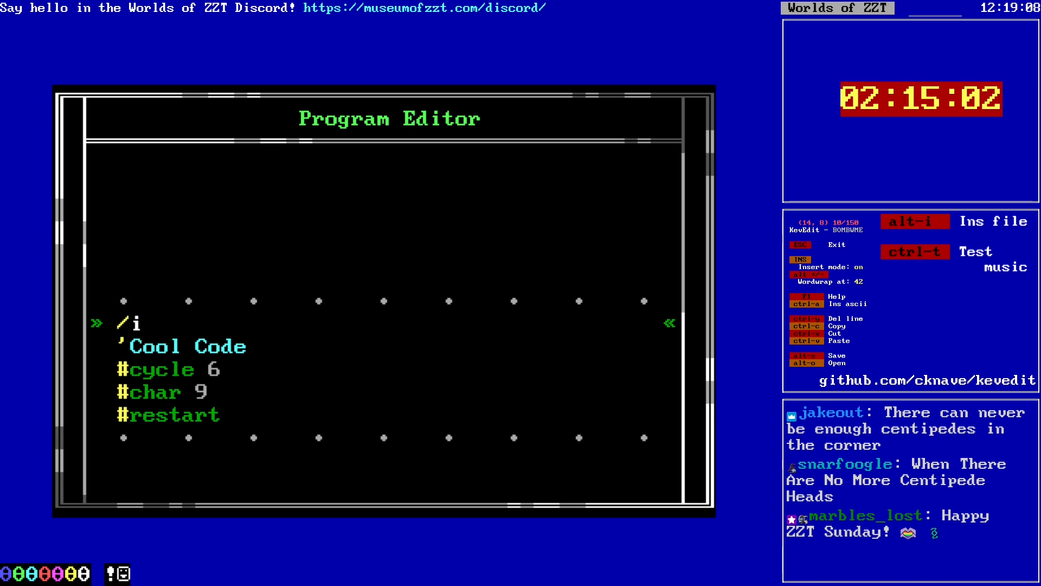
Step: Leave the program editor and change the tile type of the object at (14, 8) back to Bomb
key("Escape")
key("i")
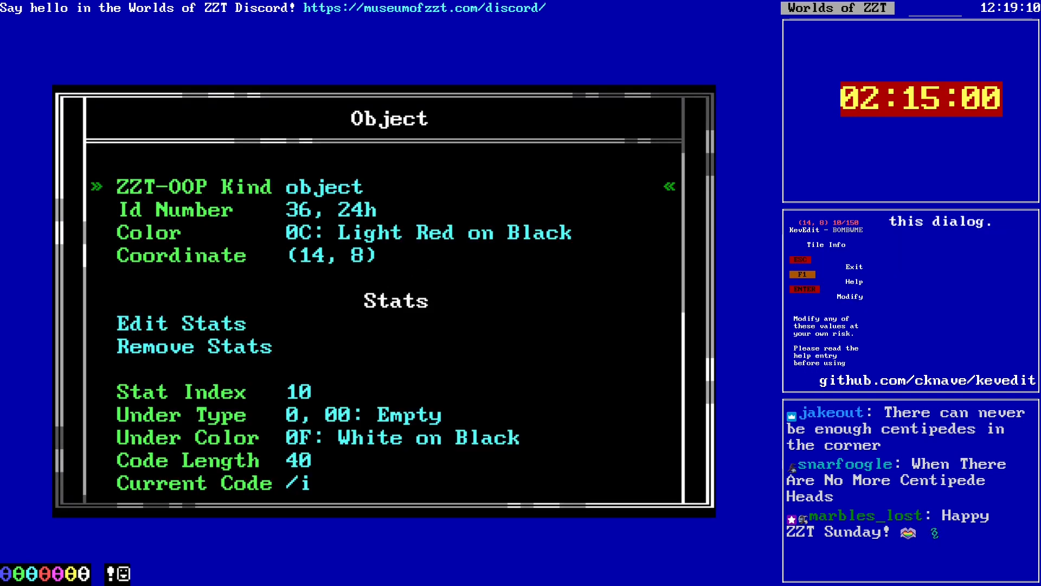
key("Down")
key("Down")
key("Down")
key("Down")
key("Up")
key("Up")
key("Up")
key("Up")
key("Return")
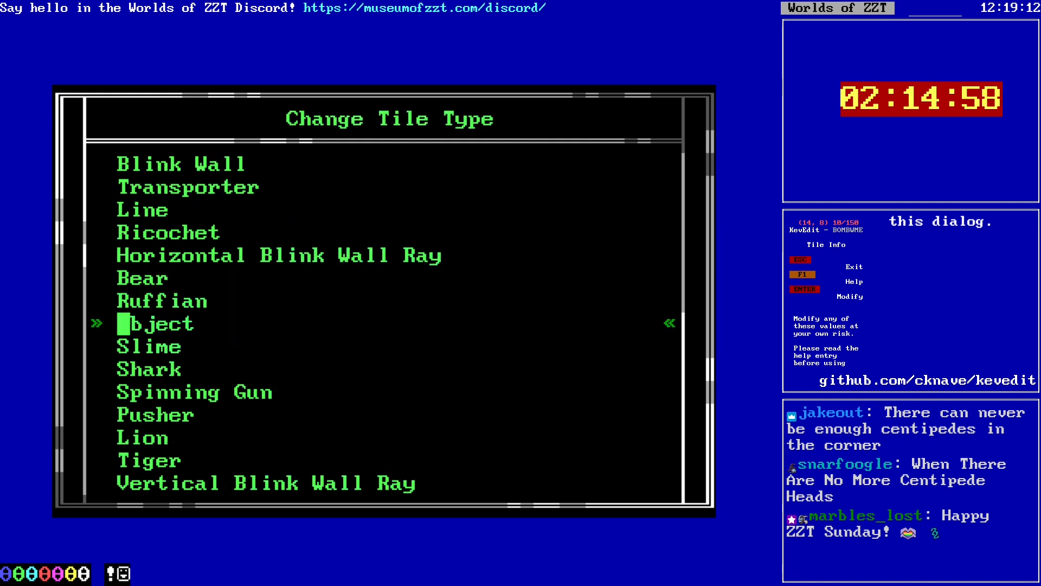
key("Up")
key("Up")
key("Up")
key("Up")
key("Up")
key("Up")
key("Up")
key("Up")
key("Up")
key("Up")
key("Up")
key("Up")
key("Up")
key("Up")
key("Up")
key("Up")
key("Up")
key("Up")
key("Up")
key("Up")
key("Up")
key("Up")
key("Return")
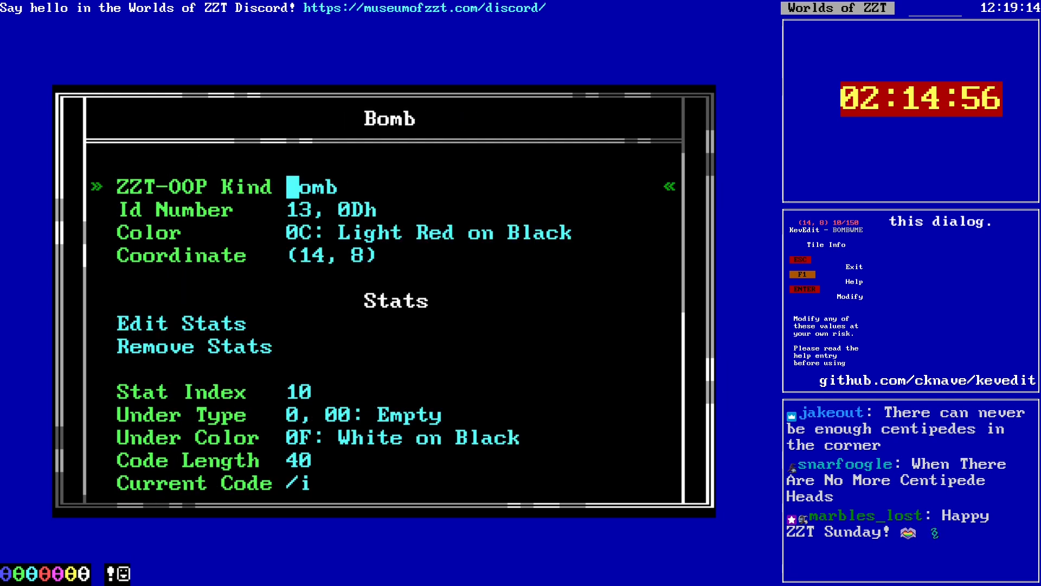
key("Escape")
Step: Point out the objects along row 25, including those at (10, 25) and (11, 25)
key("Down")
key("Down")
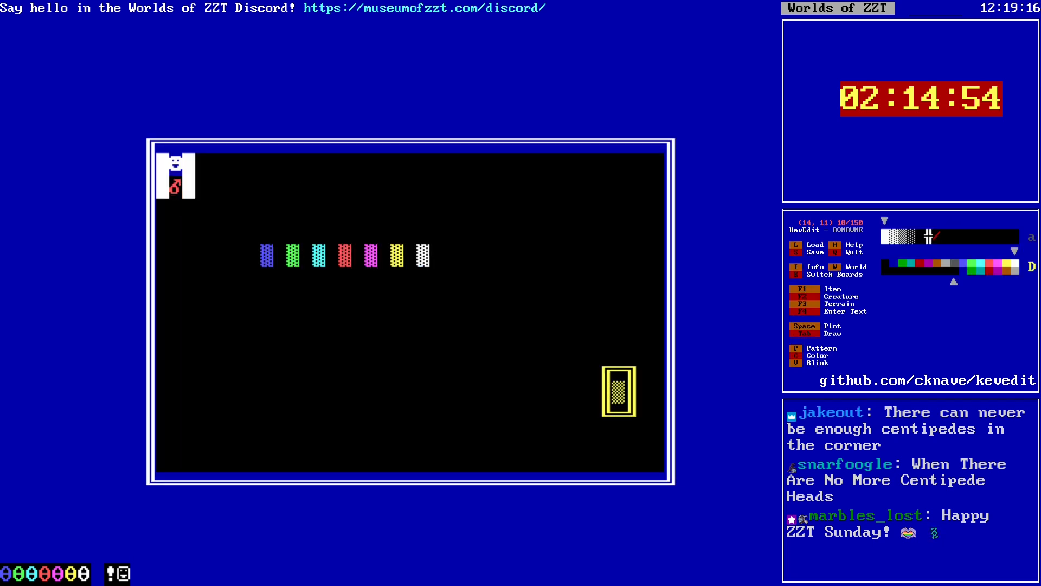
key("Down")
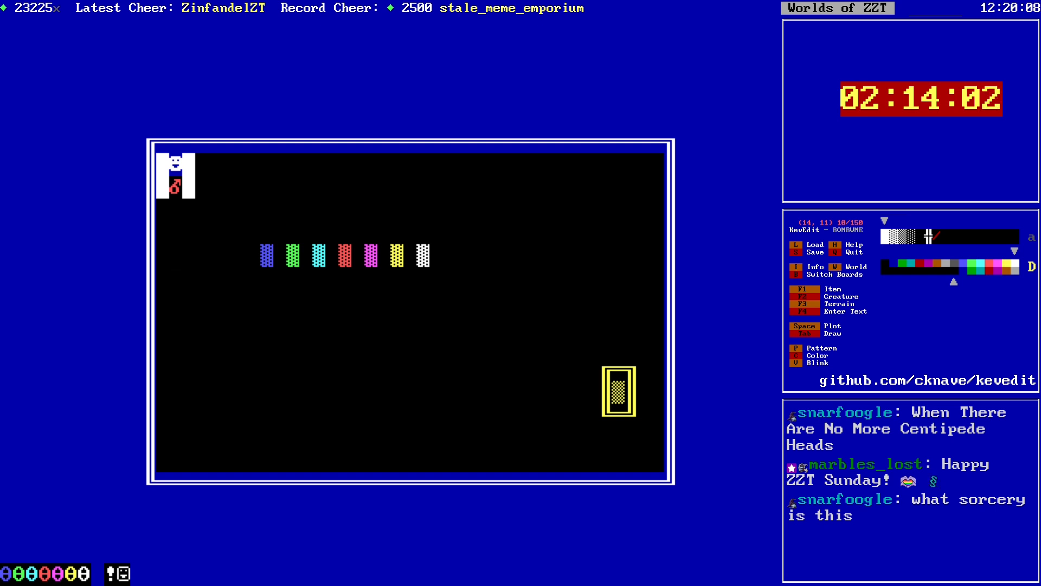
key("Down")
key("Down")
key("Down")
key("Down")
key("Down")
key("Down")
key("Down")
key("Down")
key("Down")
key("Down")
key("Down")
key("Down")
key("Down")
key("Down")
key("Left")
key("Left")
key("Left")
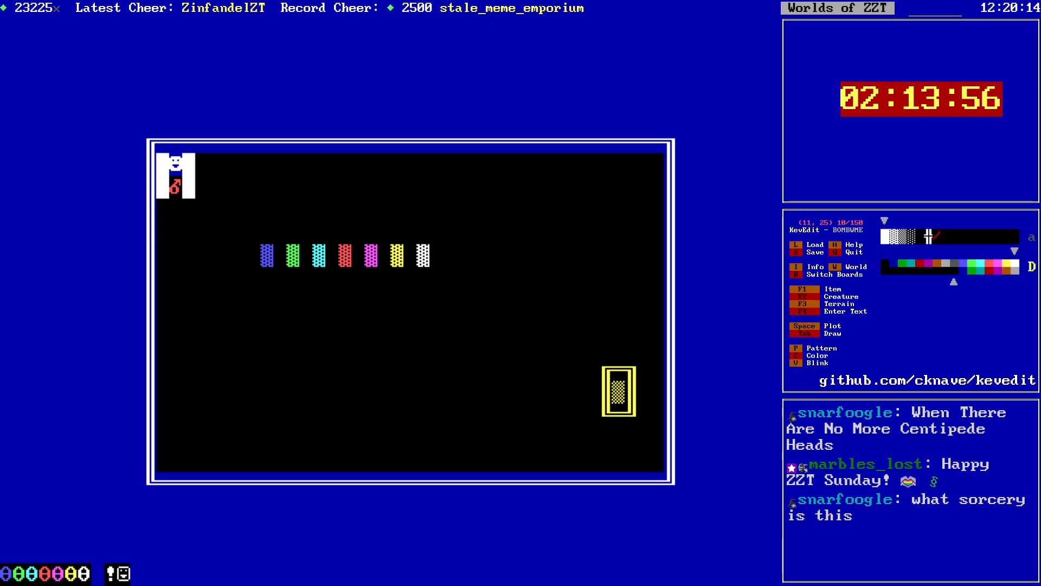
key("Right")
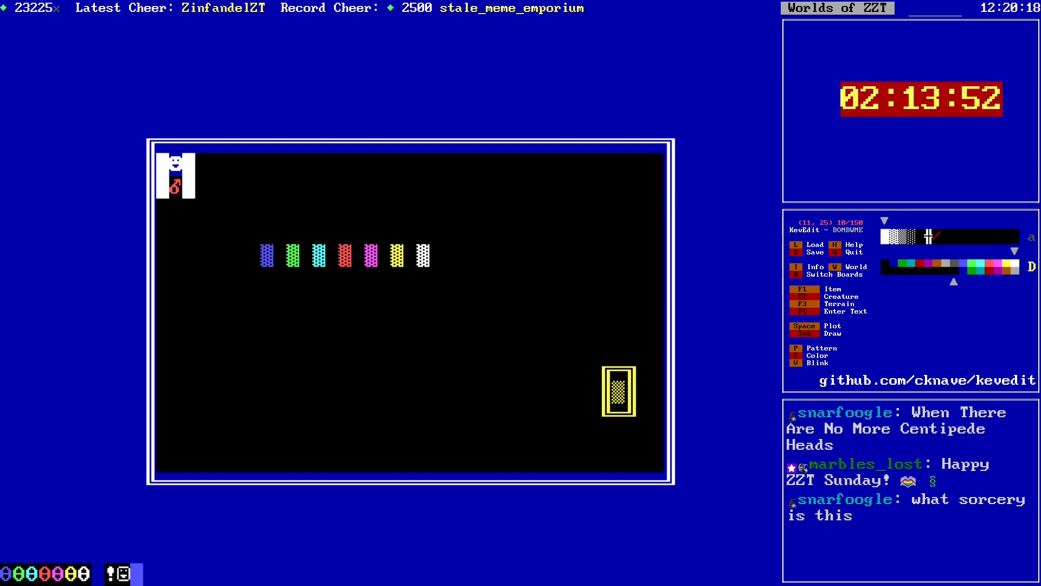
key("Left")
key("Left")
key("Left")
key("Left")
key("Left")
key("Left")
key("Left")
key("Left")
key("Left")
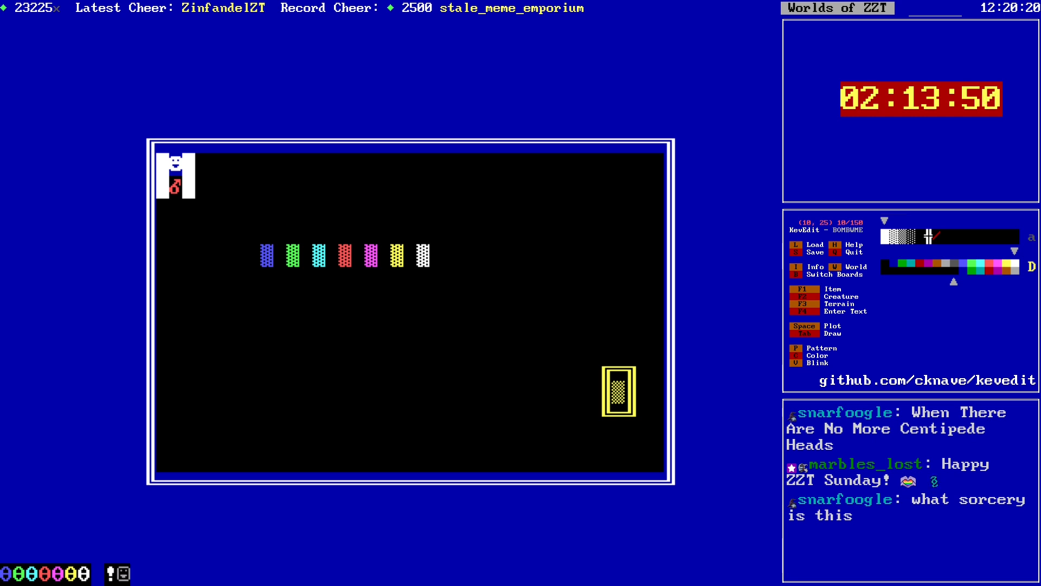
key("Right")
key("Right")
key("Right")
key("Right")
key("Right")
key("Right")
key("Right")
key("Right")
key("Right")
key("Right")
key("Right")
key("Right")
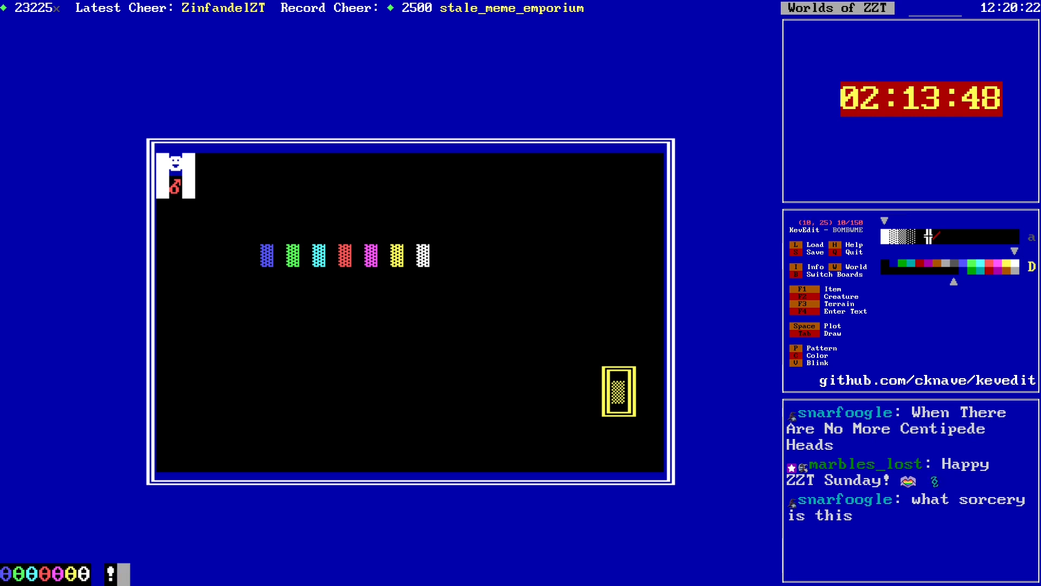
Step: Return the editing cursor to the bomb at (14, 8)
key("Up")
key("Up")
key("Up")
key("Up")
key("Up")
key("Up")
key("Up")
key("Up")
key("Up")
key("Up")
key("Up")
key("Up")
key("Up")
key("Up")
key("Up")
key("Up")
key("Up")
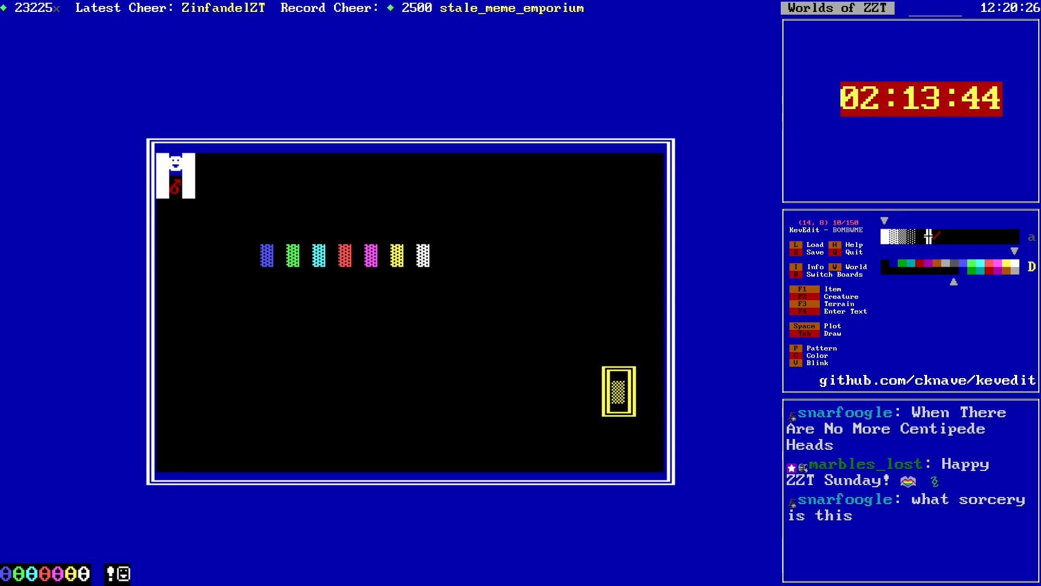
Step: Examine the Foo object's program at (10, 25), down to its final change command for the white head
key("Down")
key("Down")
key("Down")
key("Down")
key("Down")
key("Down")
key("Down")
key("Down")
key("Down")
key("Down")
key("Down")
key("Down")
key("Down")
key("Down")
key("Down")
key("Down")
key("Down")
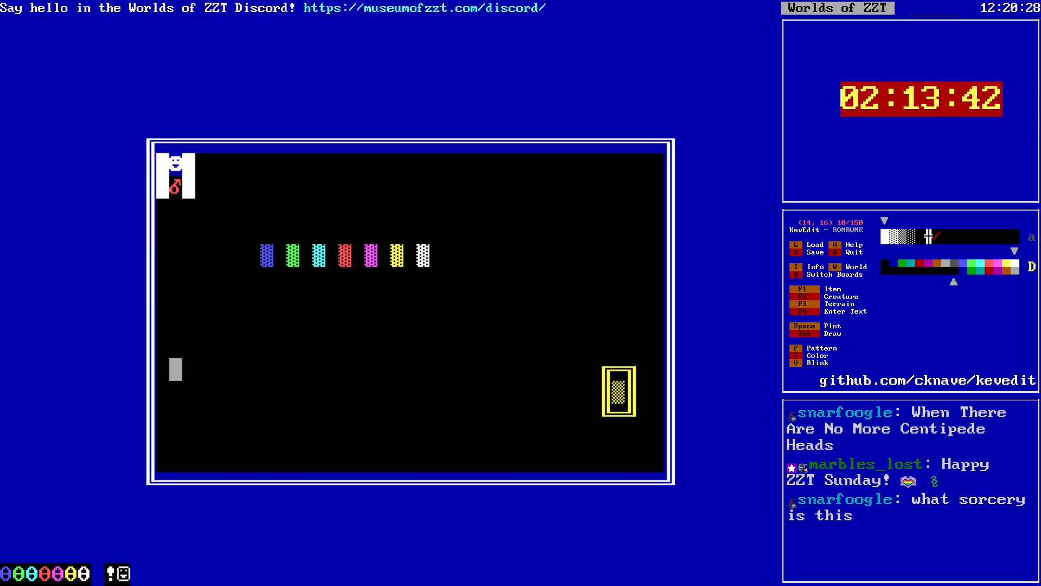
key("Left")
key("Left")
key("Left")
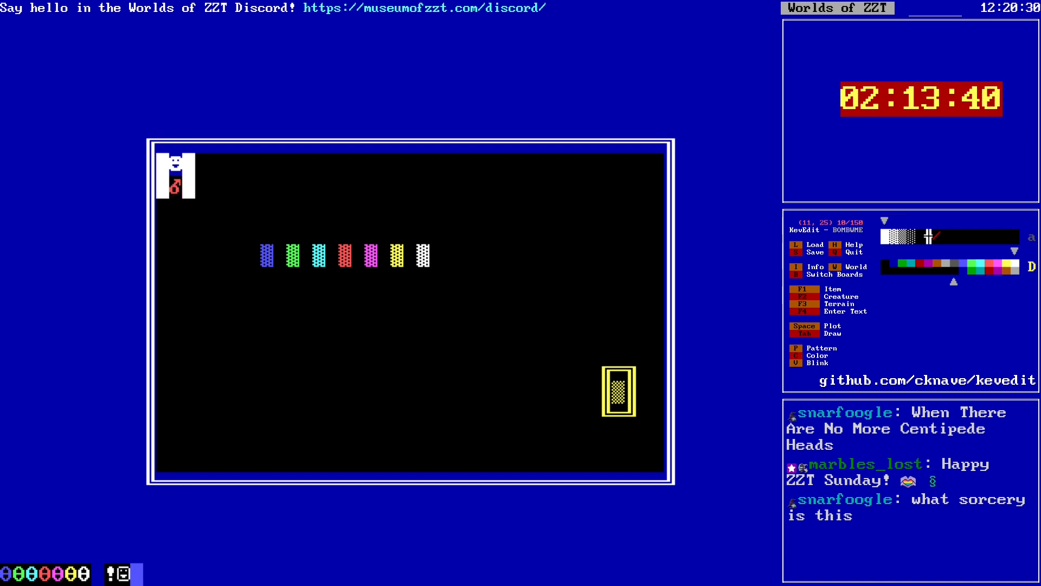
key("Left")
key("Left")
key("Left")
key("Left")
key("Left")
key("Left")
key("Left")
key("Left")
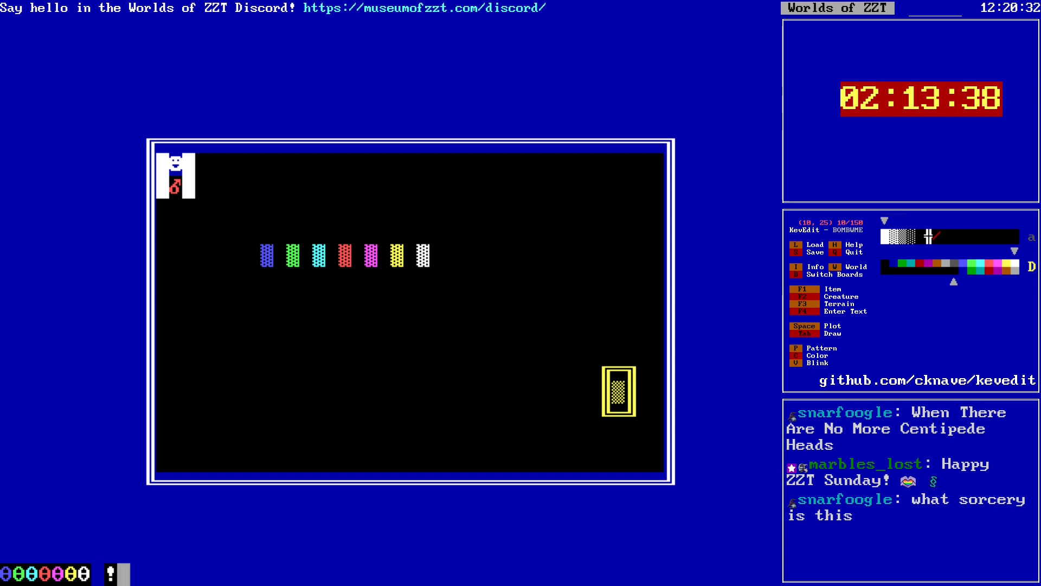
key("Right")
key("Right")
key("Right")
key("Right")
key("Right")
key("Right")
key("Right")
key("Return")
key("Down")
key("Down")
key("Down")
key("Down")
key("Down")
key("Down")
key("Down")
key("Down")
key("Down")
key("Down")
key("Down")
key("Down")
key("Down")
key("Down")
key("Down")
key("Down")
key("Down")
key("Down")
key("Down")
key("Down")
key("Down")
key("Down")
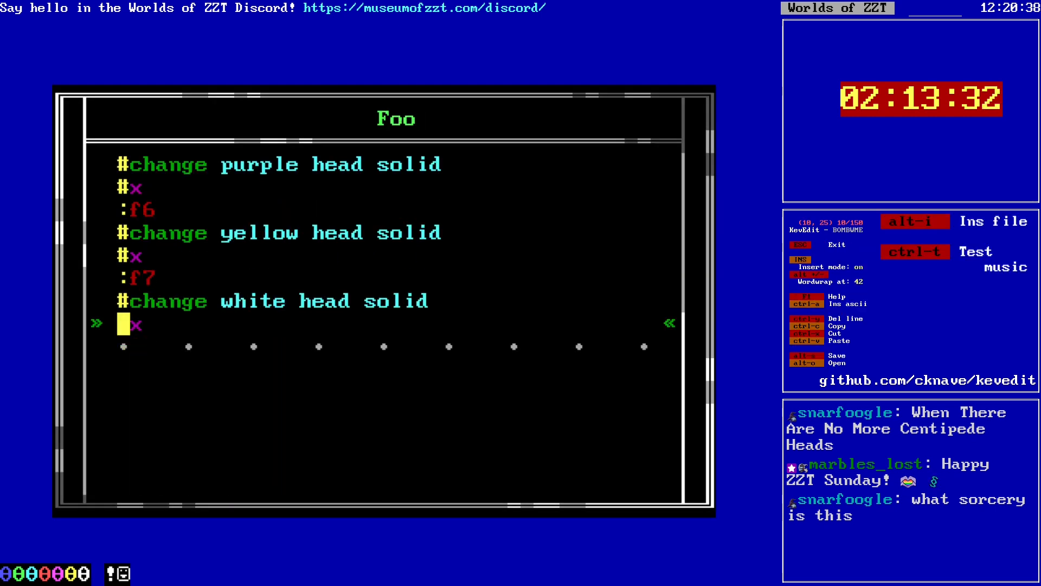
key("Escape")
key("Escape")
Step: Place a new white-on-black object on the board edge at (11, 25)
key("Right")
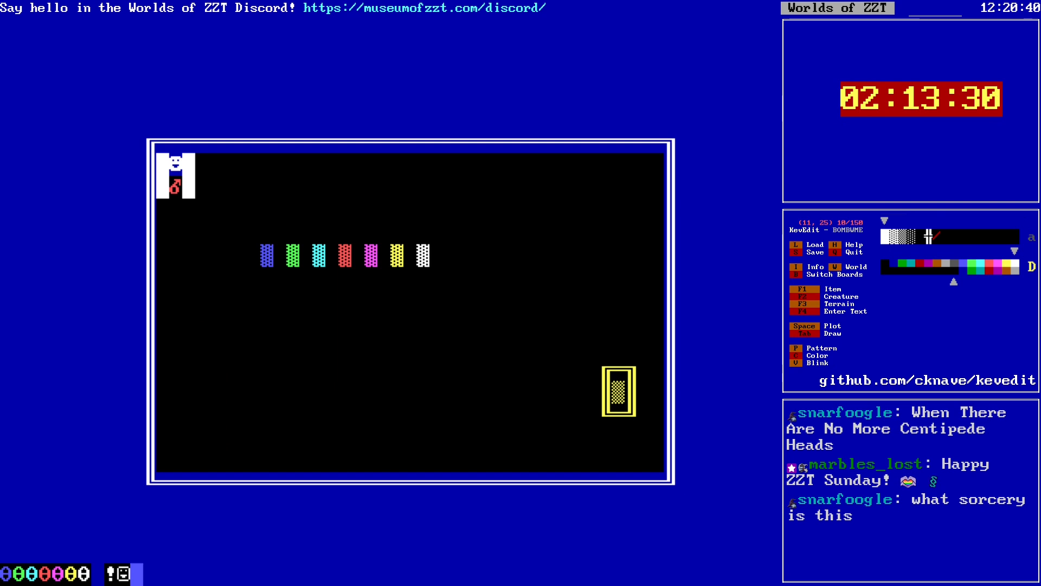
key("c")
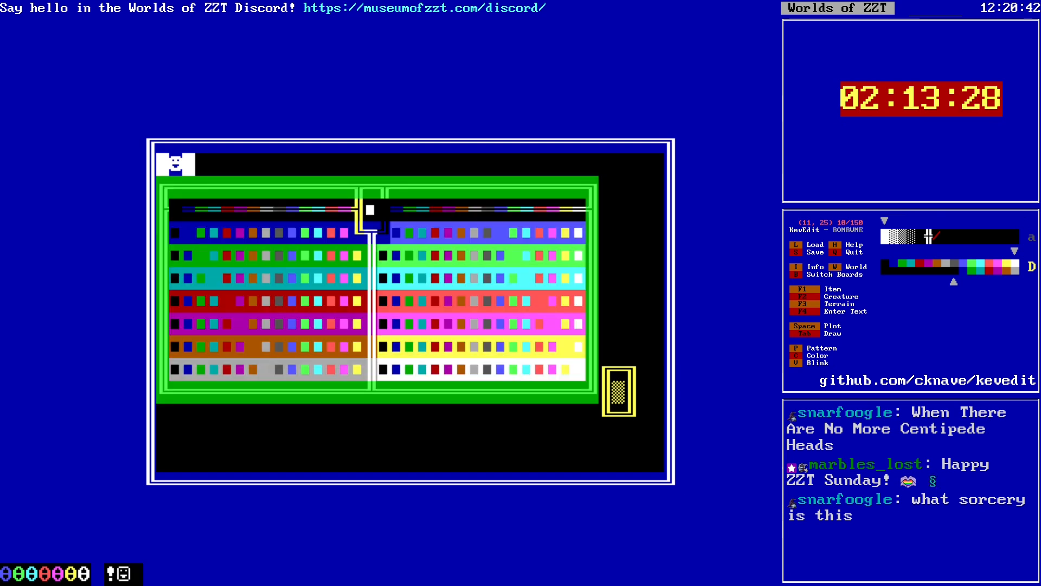
key("Left")
key("Right")
key("Return")
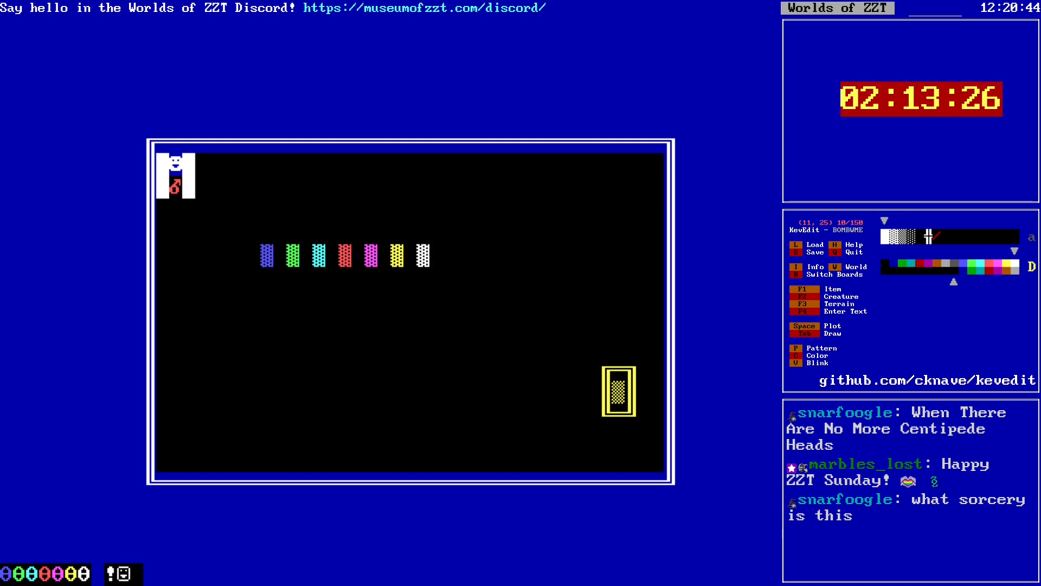
key("F2")
key("o")
key("Return")
Step: Set the new object's character to V
key("Down")
key("Down")
key("Down")
key("Left")
key("Left")
key("Up")
key("Up")
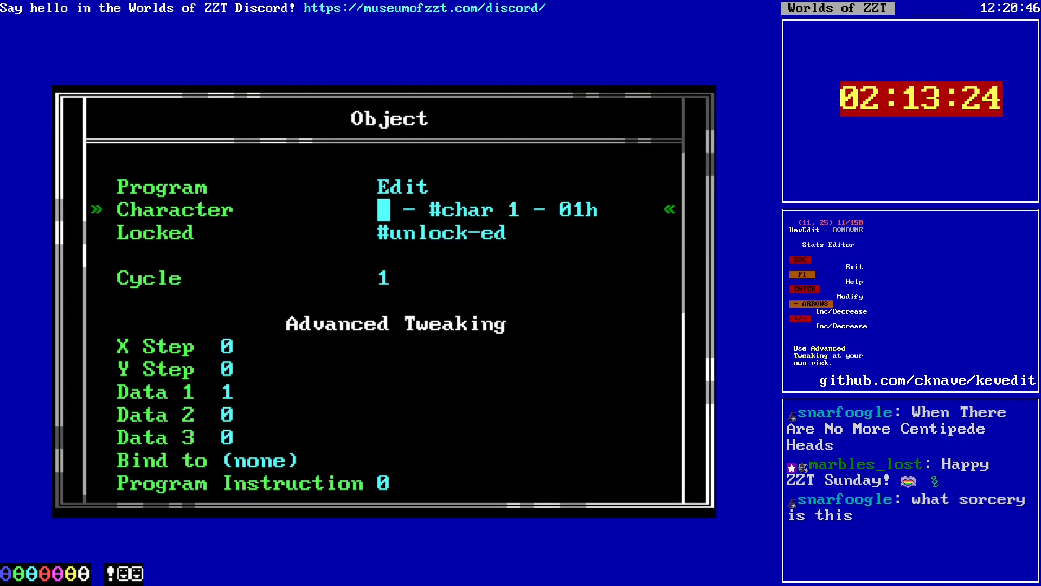
key("Return")
key("Down")
key("Down")
key("Left")
key("Left")
key("Left")
key("Left")
key("Left")
key("Left")
key("Left")
key("Left")
key("Left")
key("Left")
key("Left")
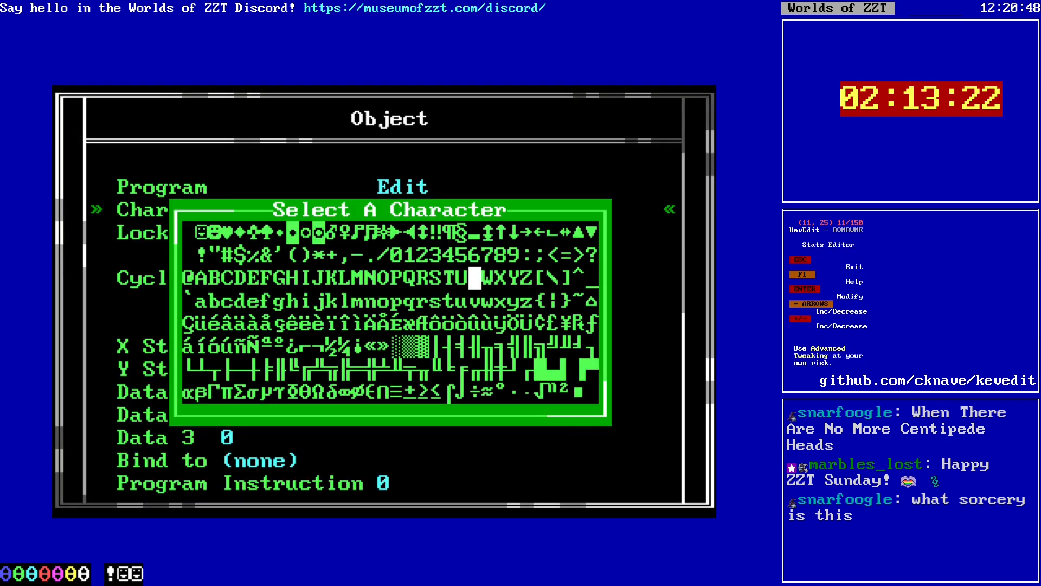
key("Return")
key("Up")
key("Return")
type("@Victory")
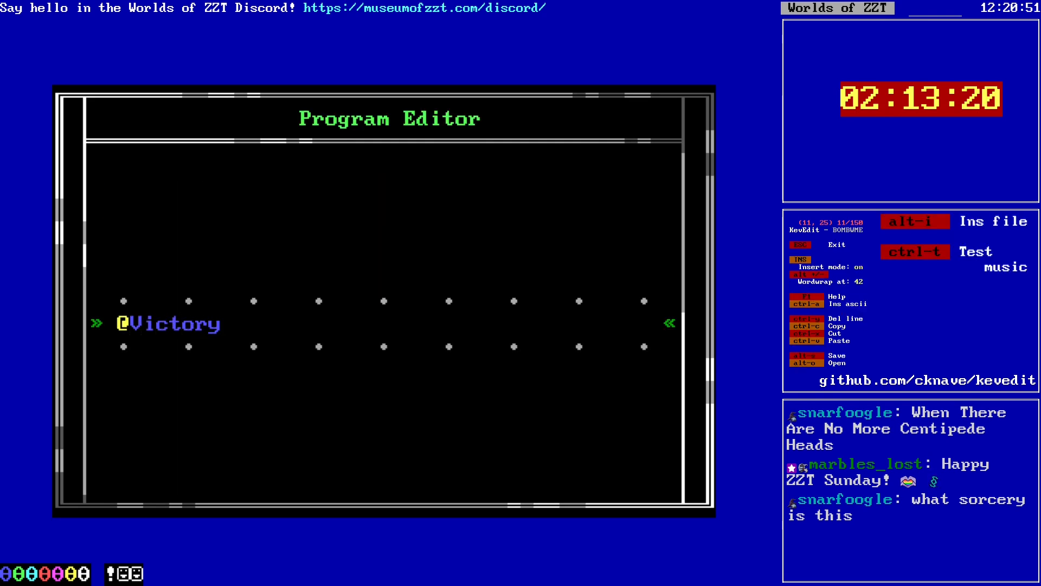
key("Return")
type(":loop")
key("Return")
type("#")
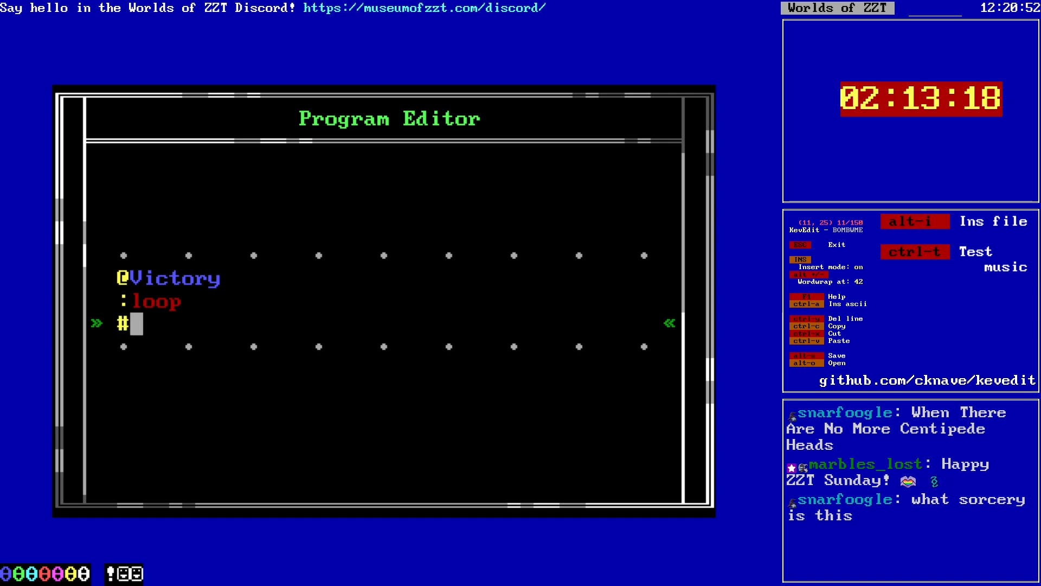
type("if not any yellow")
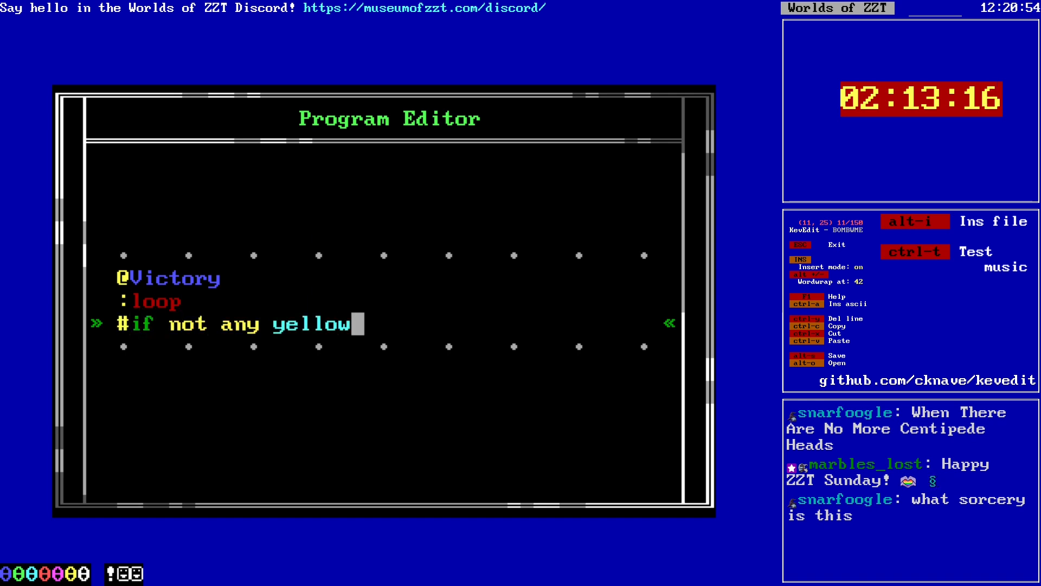
type(" breakable win")
key("Return")
type("/i#loop")
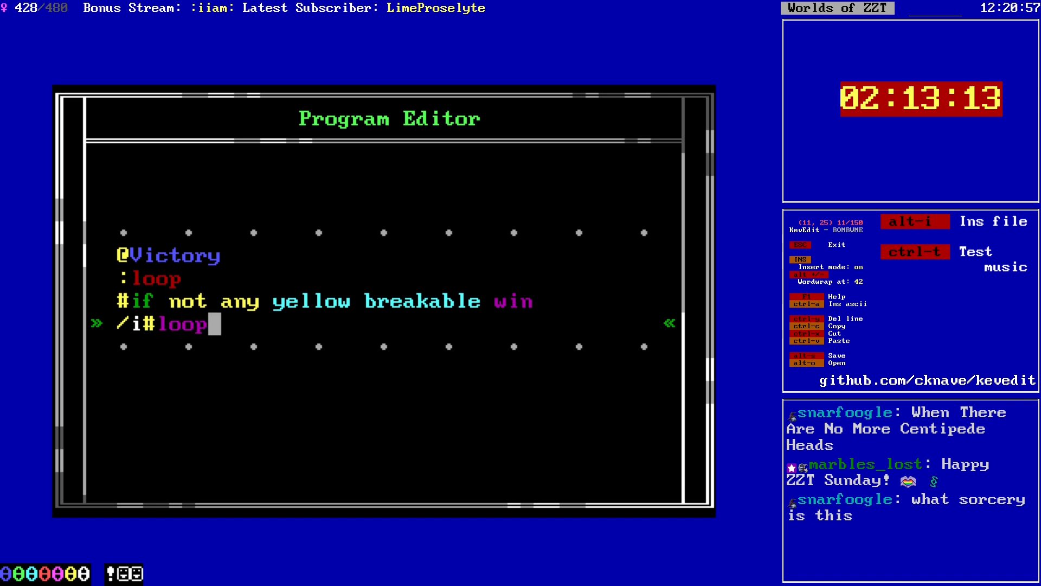
Step: Add a :win label with the message "You win :)" to the Victory program and leave the object's editor
key("Return")
type(":win")
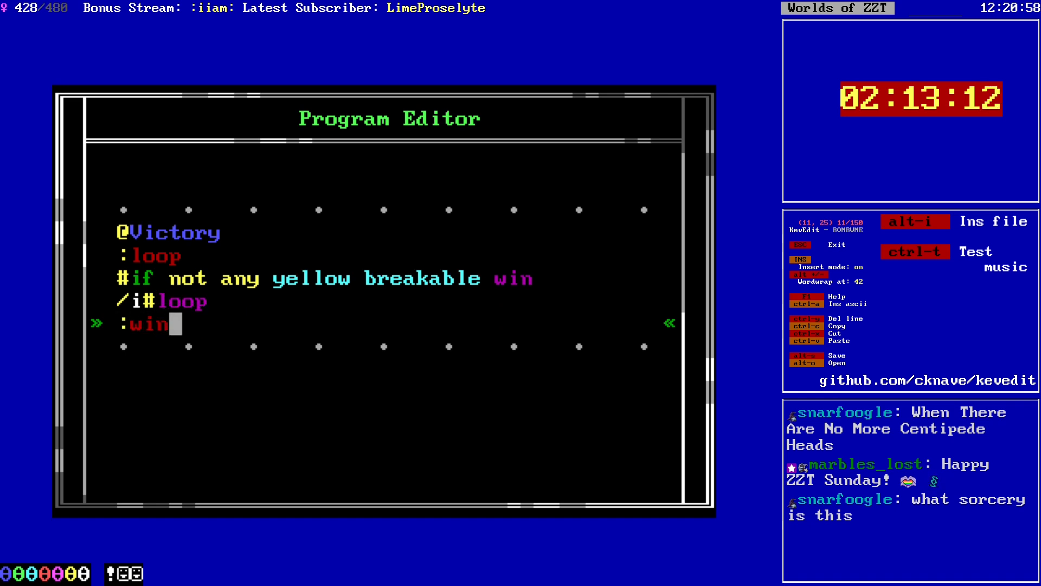
key("Return")
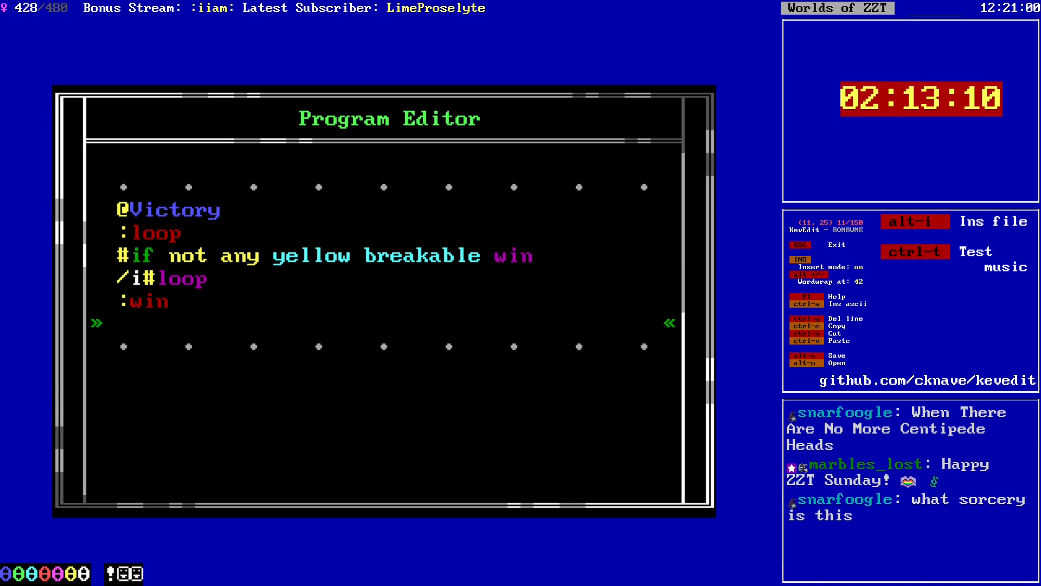
type("You win :)")
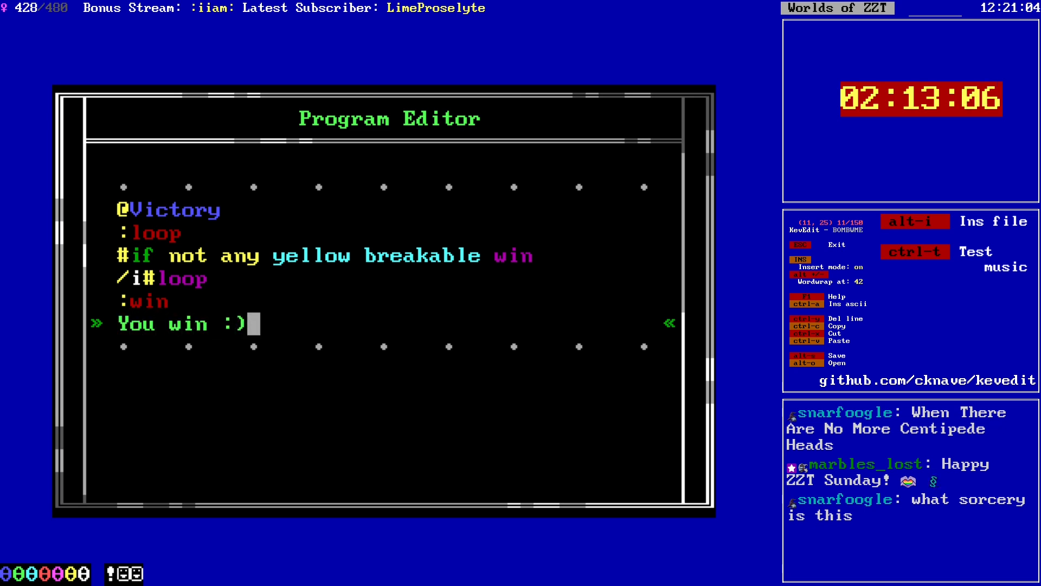
key("Escape")
key("Escape")
Step: Save the BOMBWME world
key("Right")
key("Right")
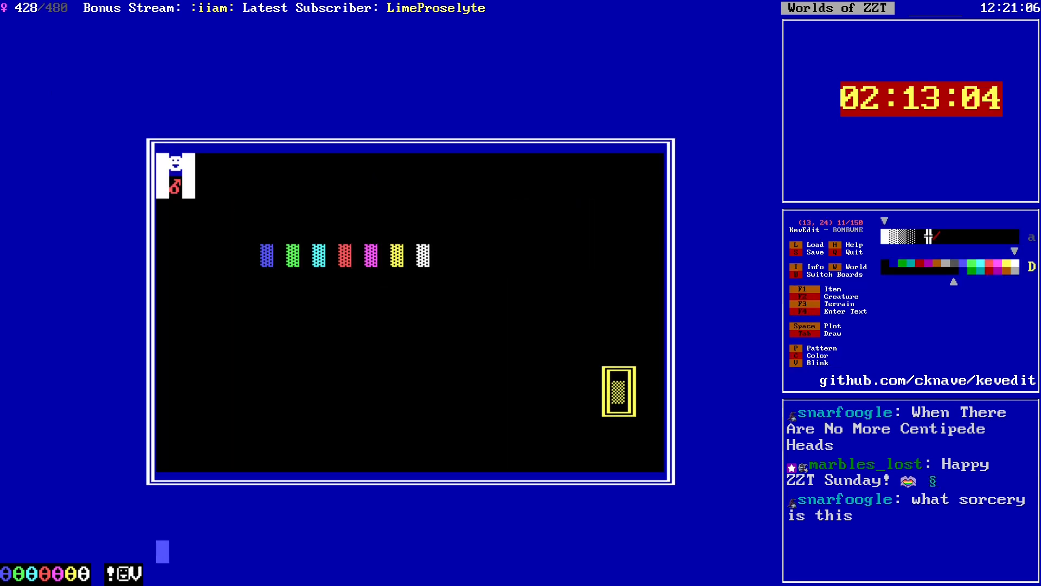
key("Right")
key("Up")
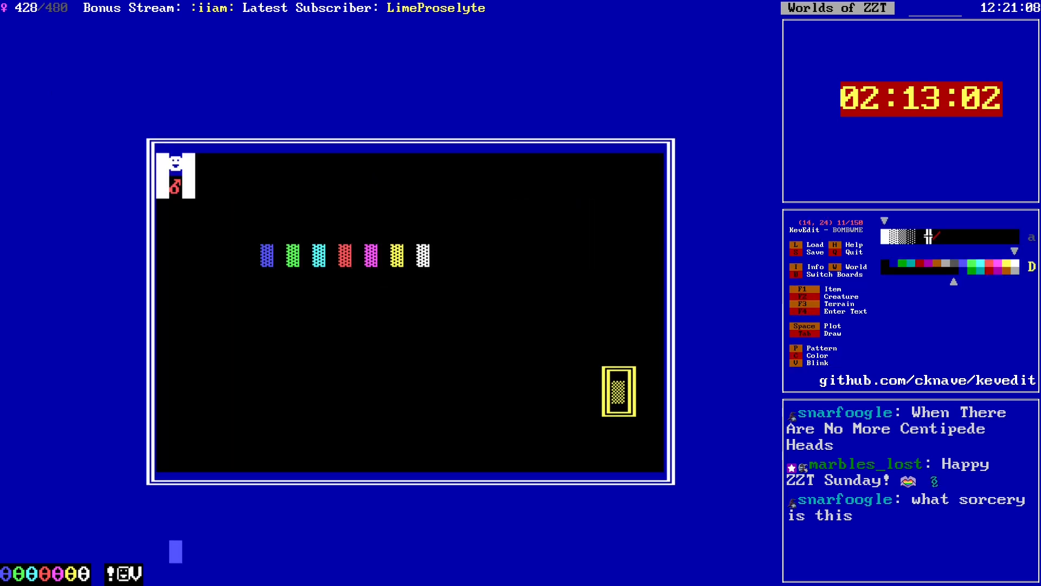
key("s")
key("Return")
Step: Append the line "#change bomb purple key" to the end of the Victory object's program
key("Down")
key("Left")
key("Left")
key("Left")
key("Return")
key("Return")
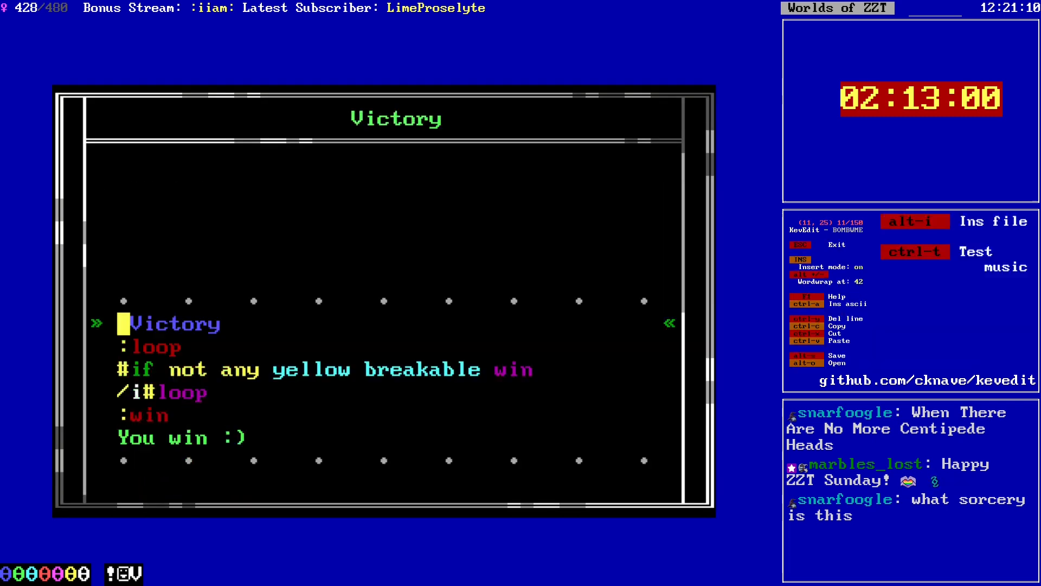
key("Down")
key("Down")
key("Down")
key("Down")
key("Down")
key("End")
key("Return")
type("#change ")
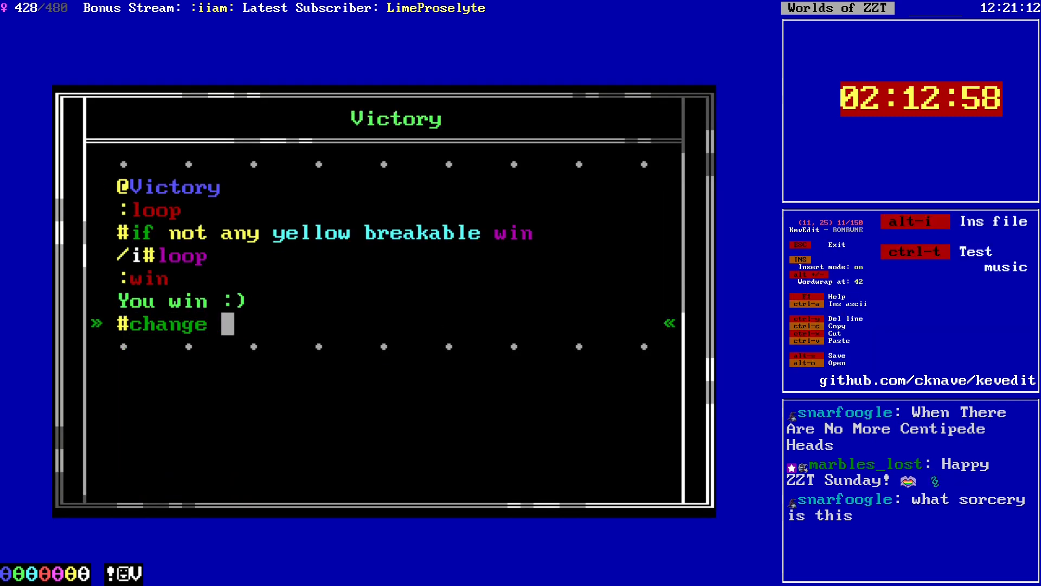
type("bomb purple key")
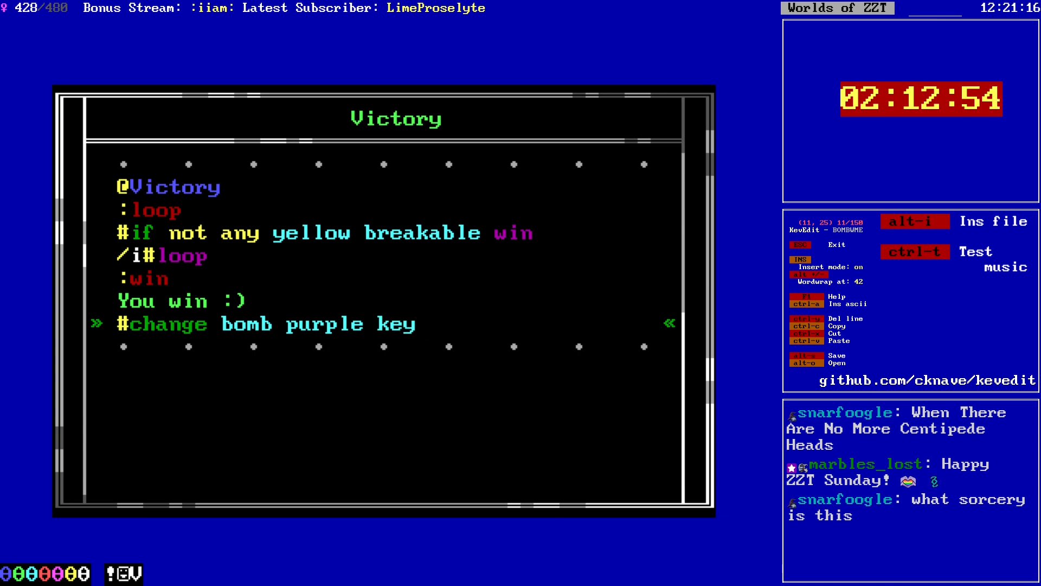
key("Escape")
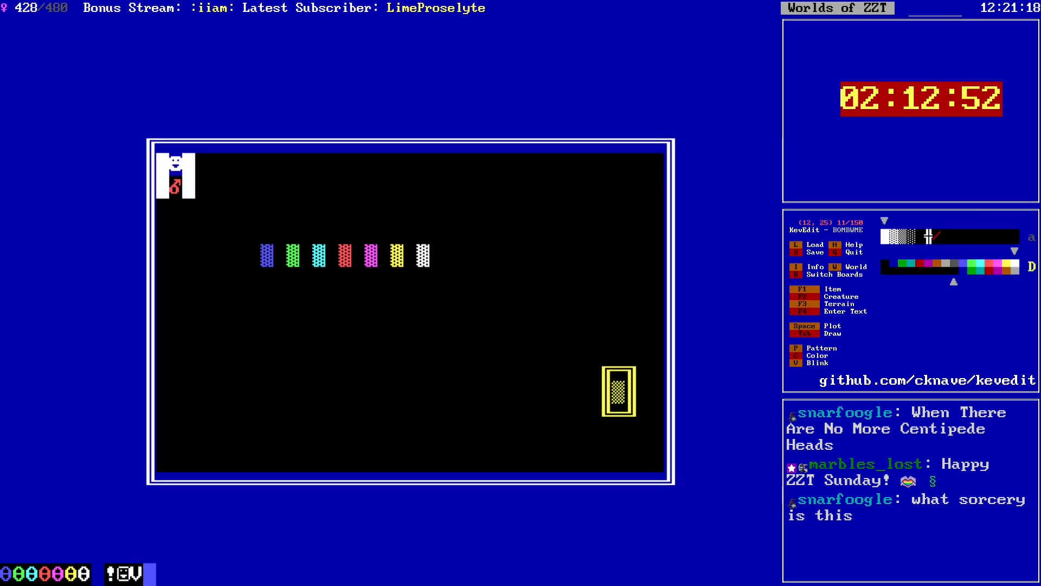
Step: Add stats to the yellow breakable wall at (48, 17)
key("Right")
key("Right")
key("Right")
key("Right")
key("Right")
key("Right")
key("Right")
key("Right")
key("Right")
key("Right")
key("Right")
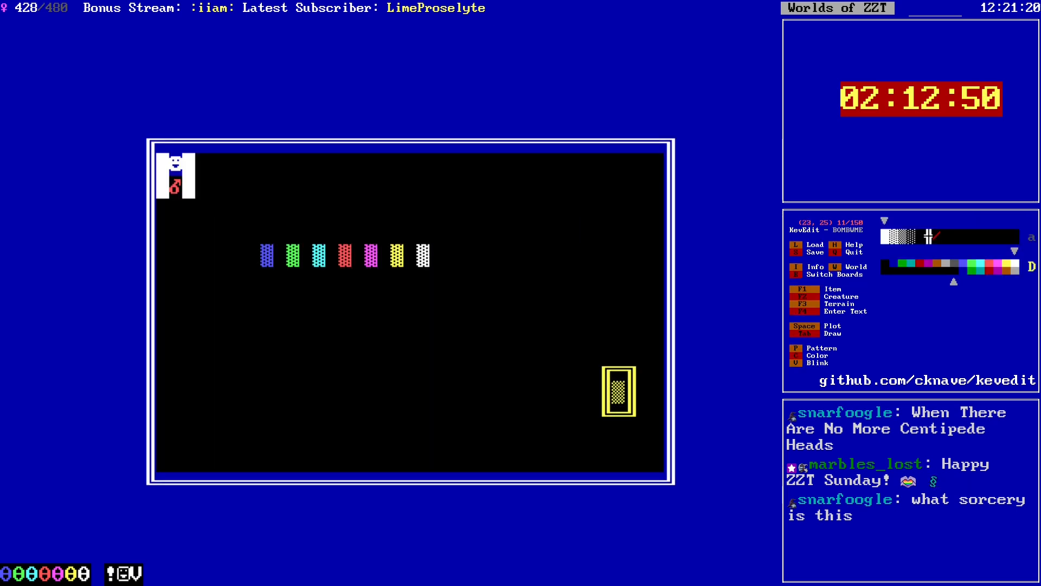
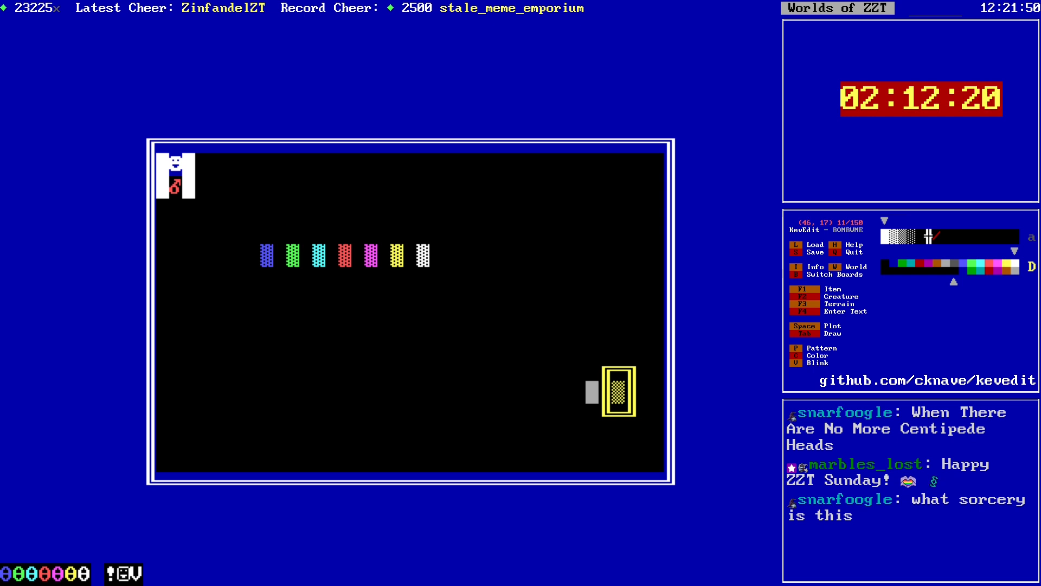
key("Return")
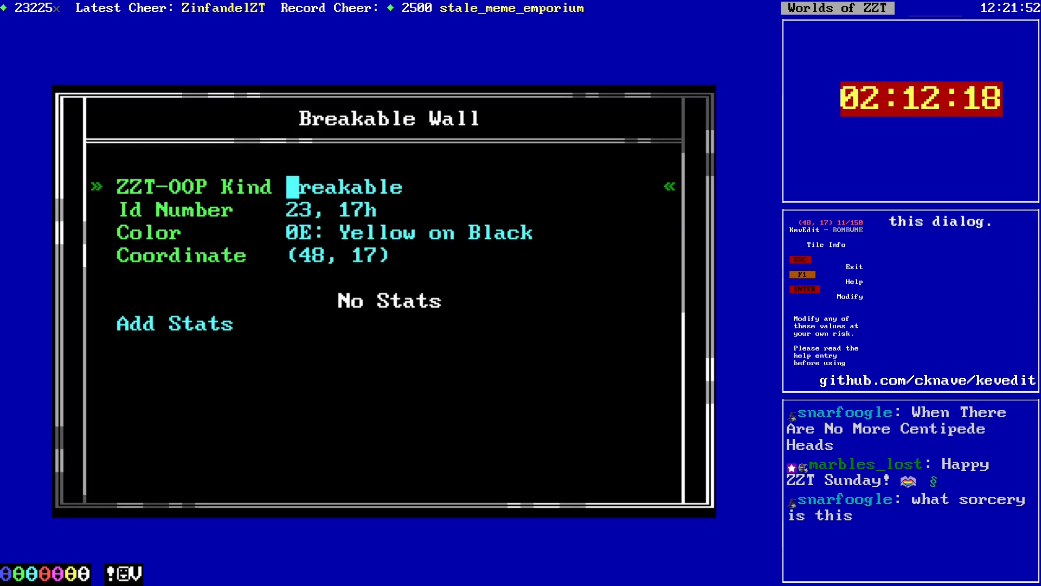
key("Up")
key("Return")
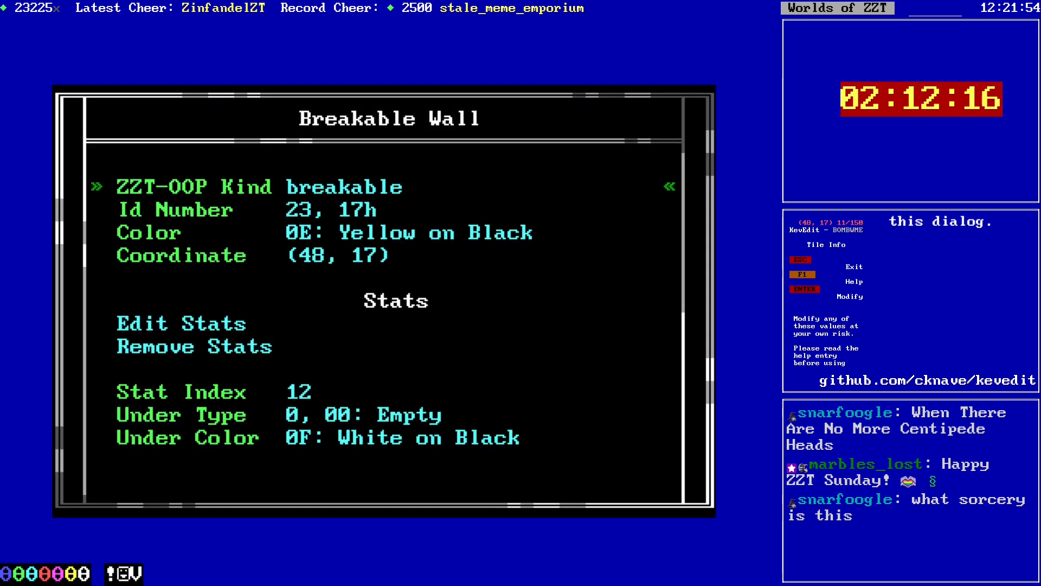
Step: Set the tile type underneath the yellow breakable wall at (48, 17) to Key
key("Down")
key("Down")
key("Down")
key("Up")
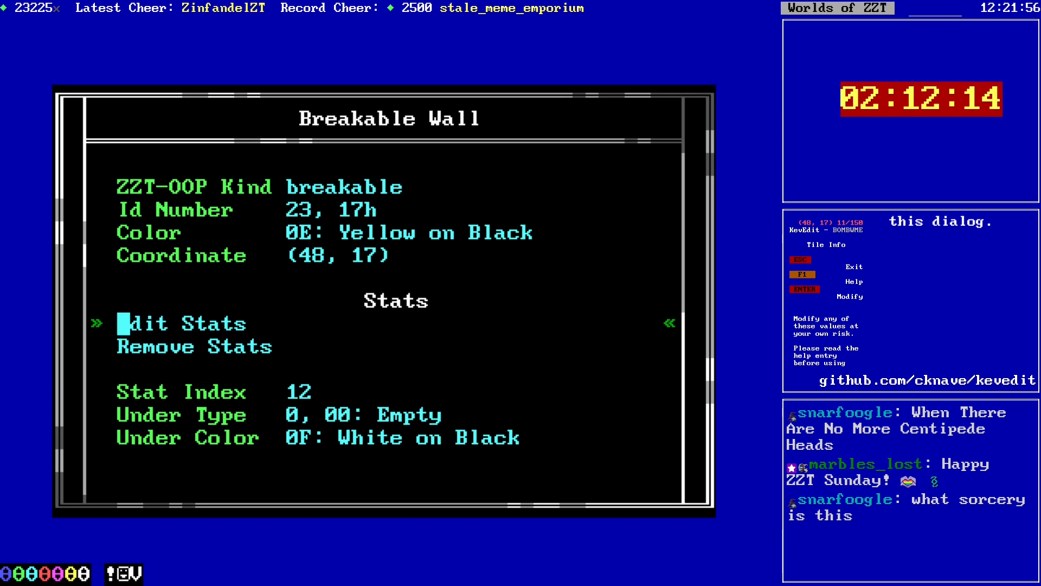
key("Down")
key("Down")
key("Return")
key("Down")
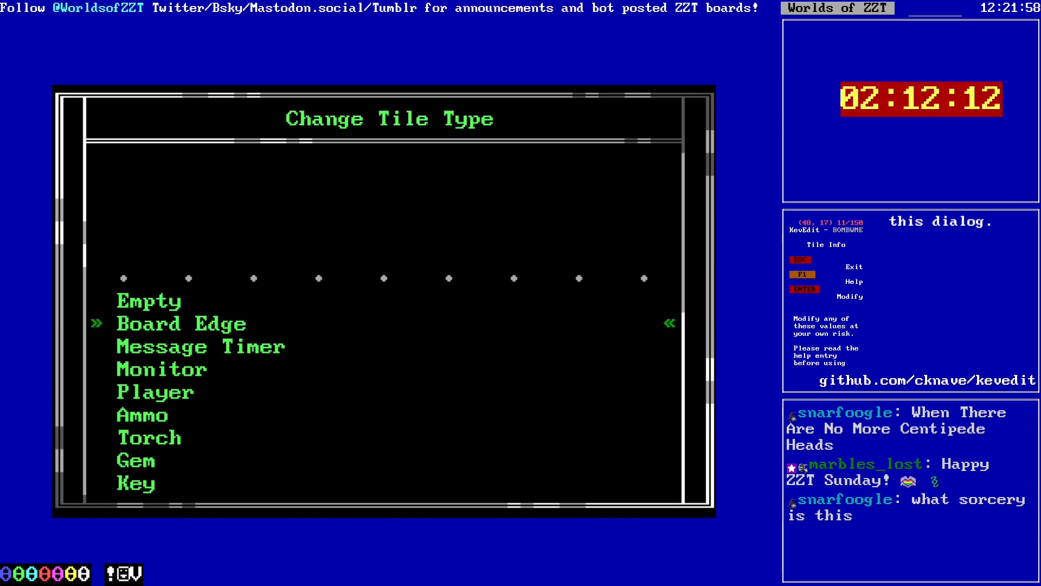
key("Down")
key("Down")
key("Down")
key("Down")
key("Down")
key("Down")
key("Down")
key("Return")
Step: Set the breakable wall's under color to Light Purple on Black and leave the tile info dialog
key("Down")
key("Down")
key("Down")
key("Down")
key("Down")
key("Down")
key("Down")
key("Down")
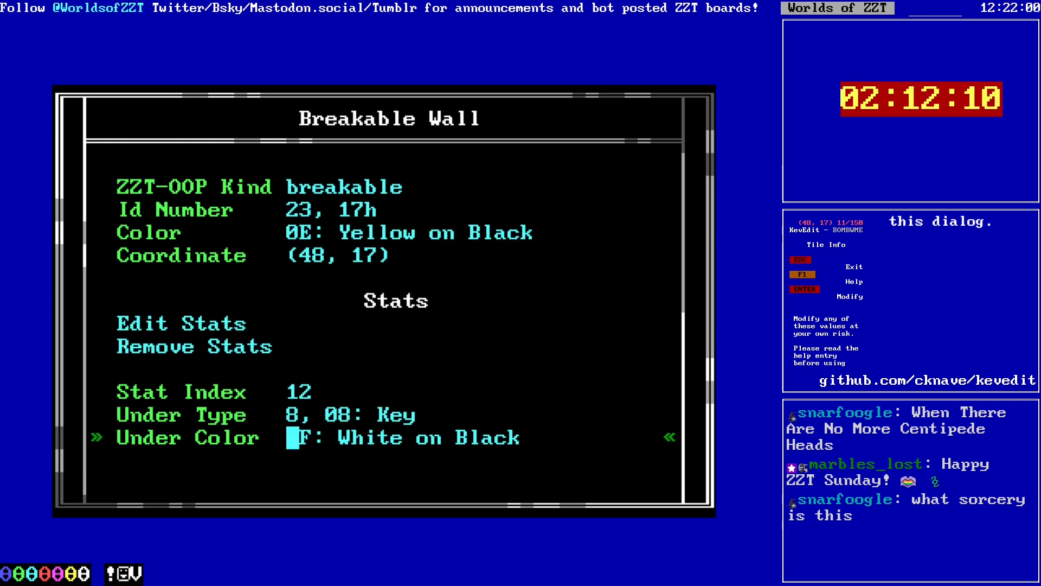
key("Return")
key("Left")
key("Return")
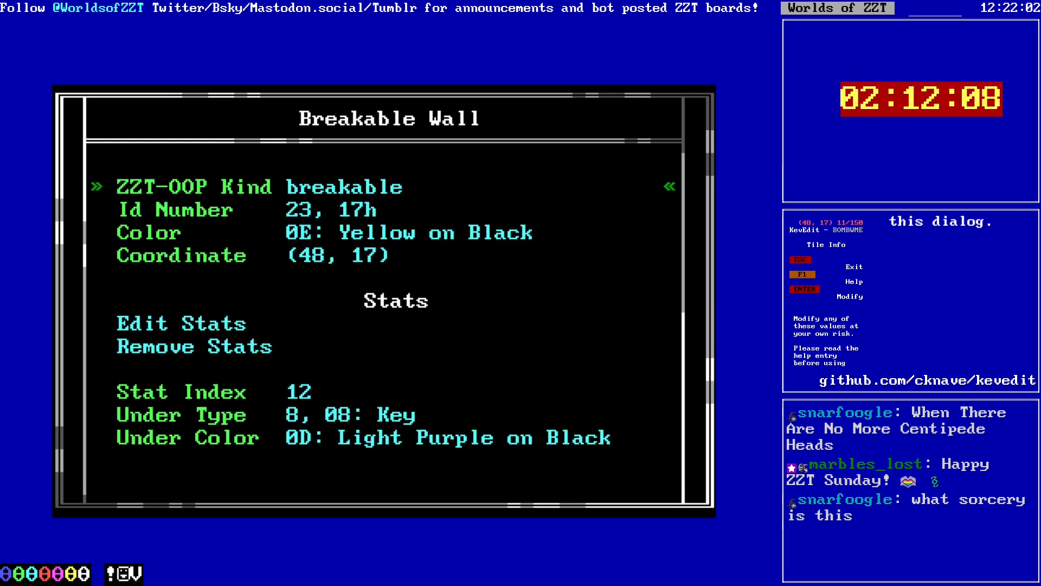
key("Escape")
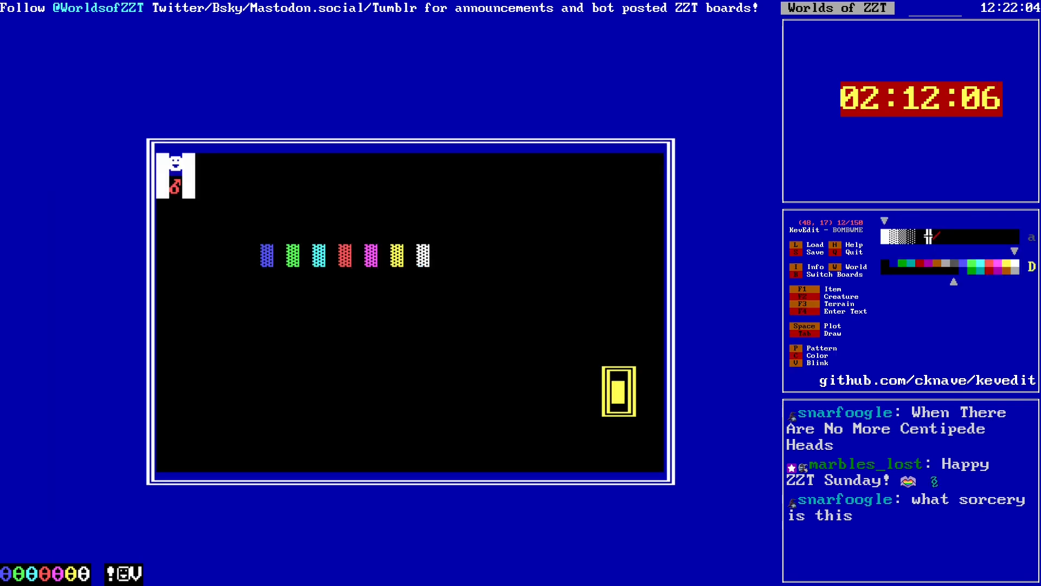
Step: Change the last line of the Victory object's program to "#change yellow line empty" and leave the object's editor
key("Down")
key("Down")
key("Down")
key("Down")
key("Down")
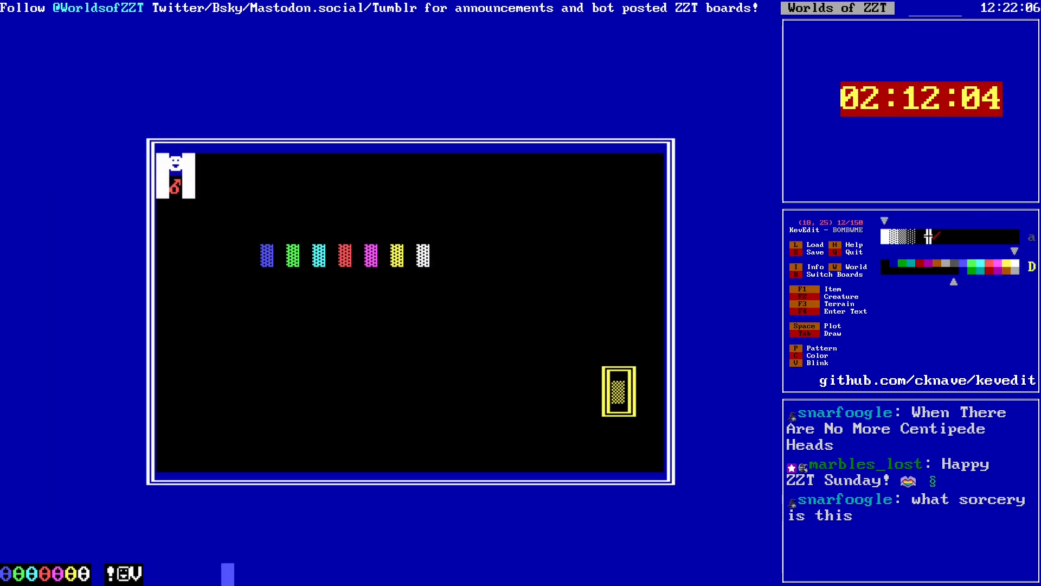
key("Return")
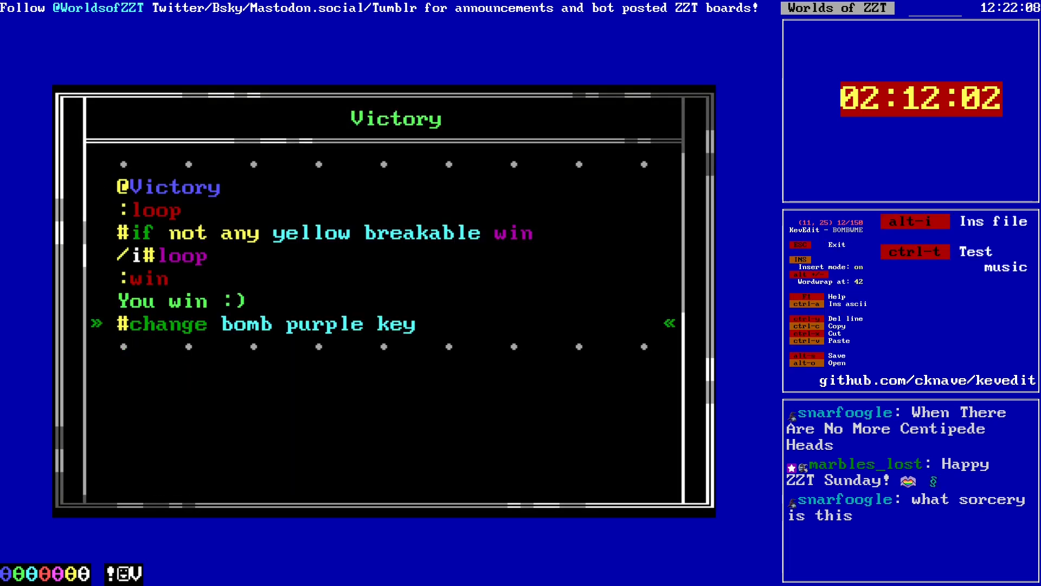
key("End")
key("BackSpace")
key("BackSpace")
key("BackSpace")
key("BackSpace")
key("BackSpace")
key("BackSpace")
key("BackSpace")
key("BackSpace")
key("BackSpace")
key("BackSpace")
key("BackSpace")
key("BackSpace")
key("BackSpace")
key("BackSpace")
key("BackSpace")
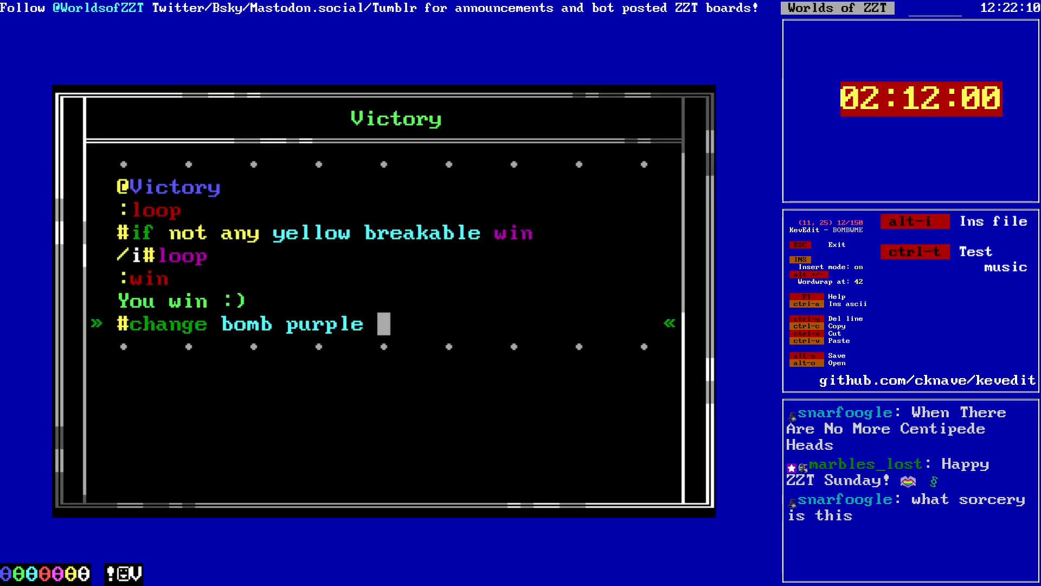
type("yellow line empty")
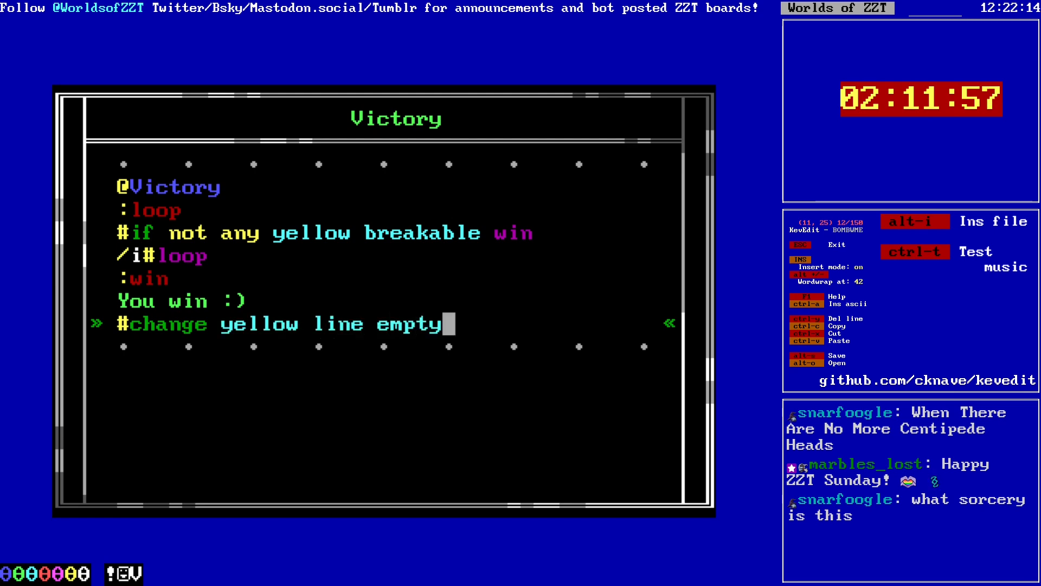
key("Escape")
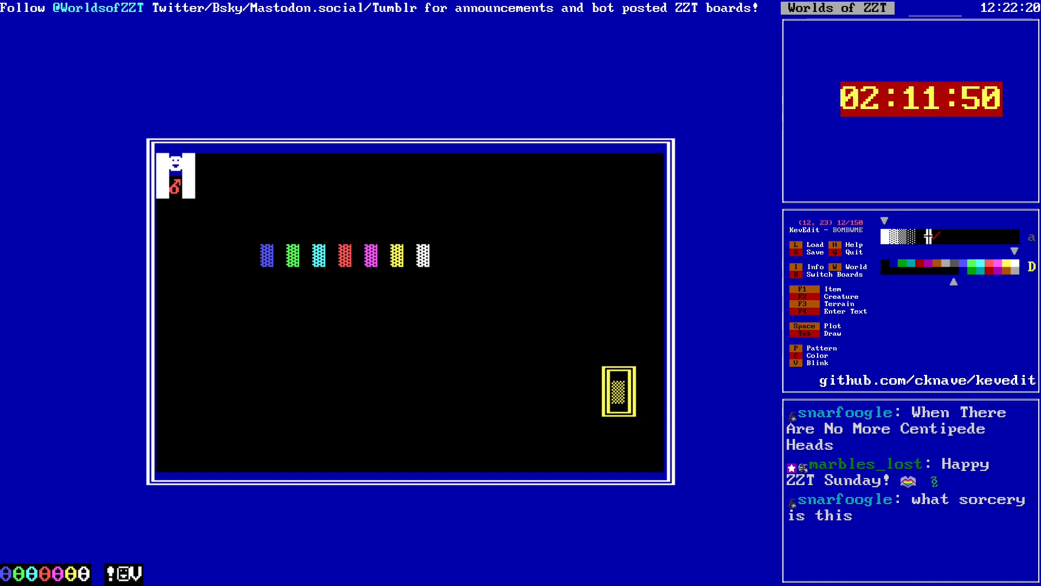
Step: Save the BOMBWME world, overwriting the existing file
key("Left")
key("Right")
key("s")
key("Return")
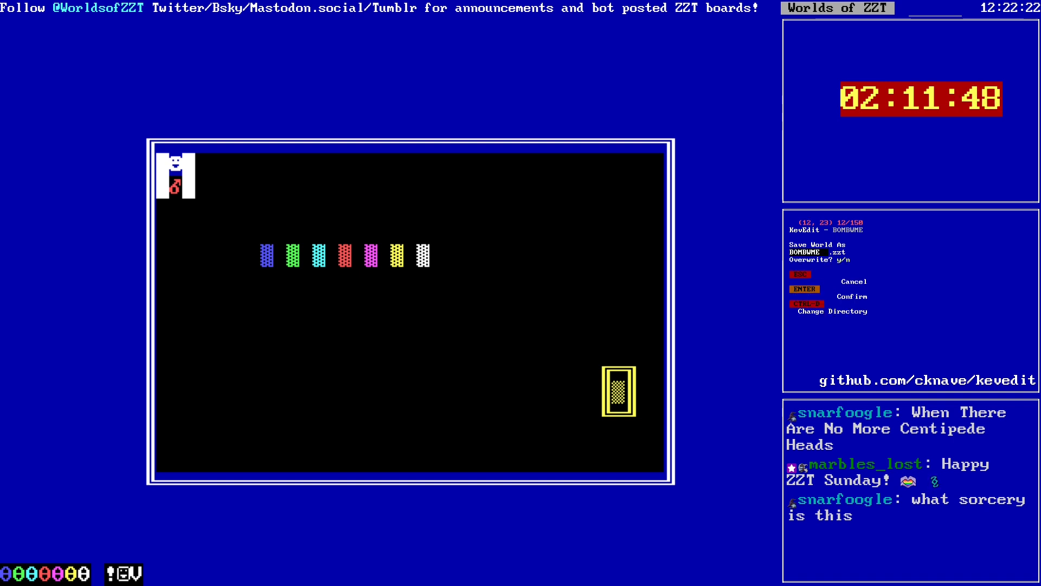
key("y")
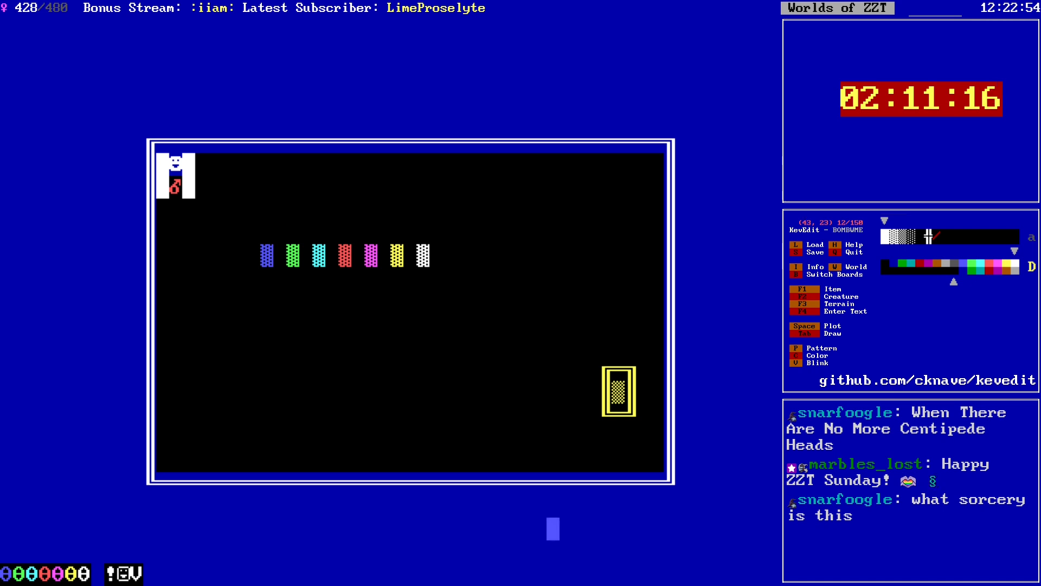
Step: Delete the yellow breakable wall with stats at (48, 17) and plot a plain yellow breakable wall in its place
key("Left")
key("Left")
key("Down")
key("Delete")
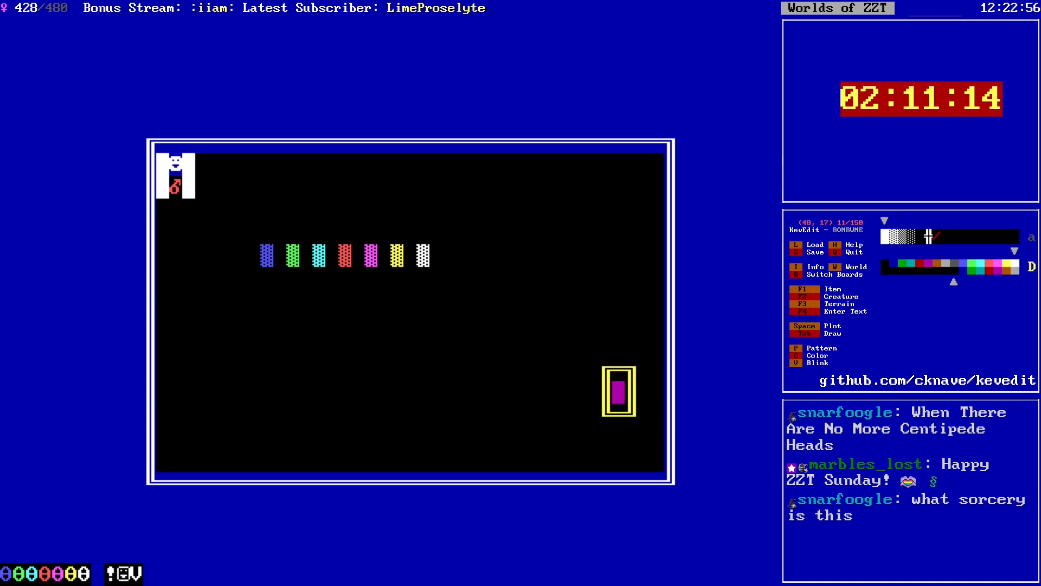
key("c")
key("Left")
key("Return")
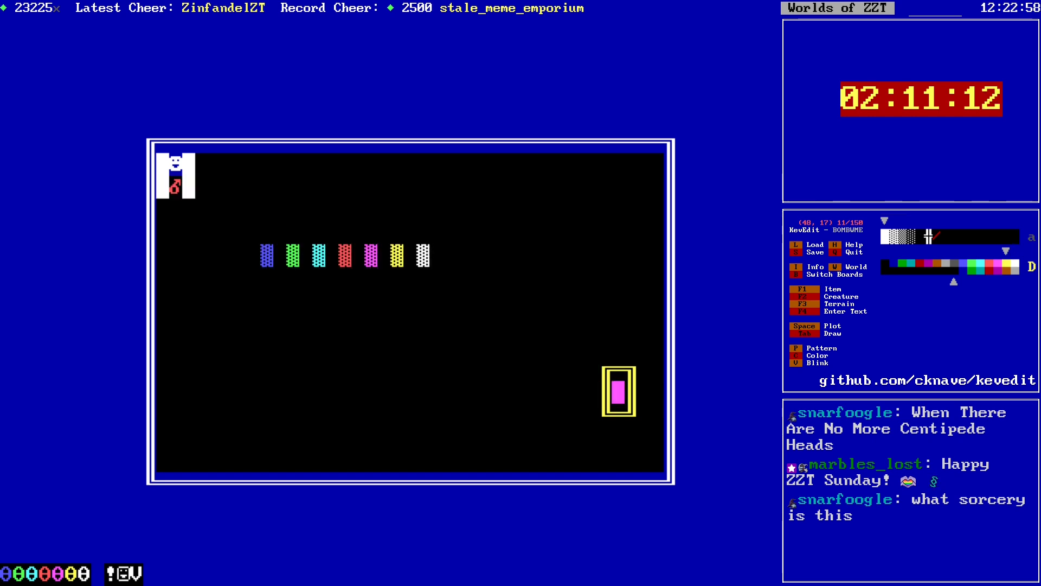
key("p")
key("p")
key("shift+p")
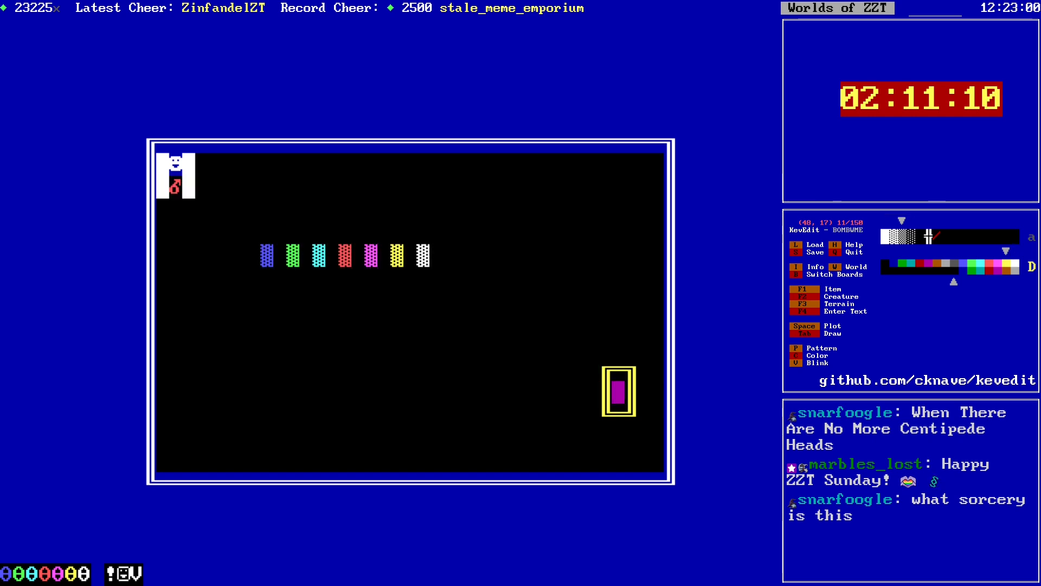
key("space")
Step: Insert the line "#all:win" directly below the :win label in the Victory object's program
key("Down")
key("Down")
key("Left")
key("Left")
key("Left")
key("Left")
key("Left")
key("Left")
key("Left")
key("Left")
key("Left")
key("Left")
key("Left")
key("Left")
key("Left")
key("Left")
key("Left")
key("Left")
key("Left")
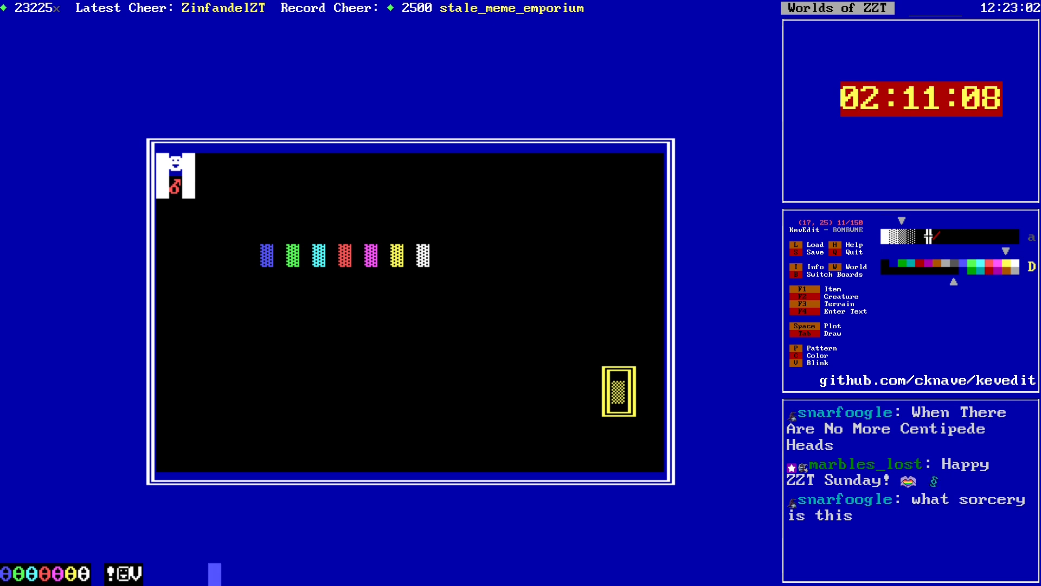
key("Return")
key("Return")
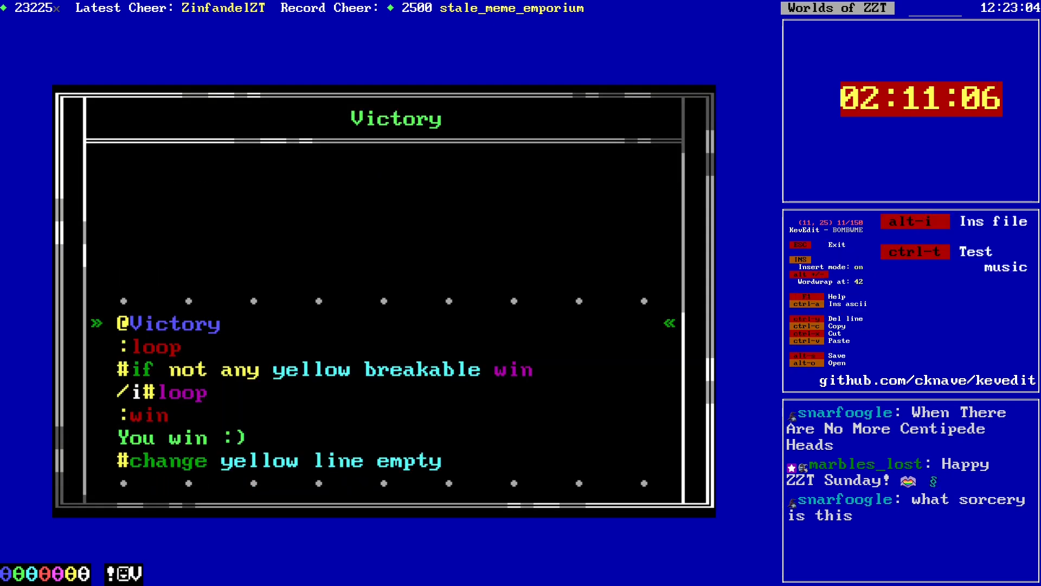
key("Down")
key("Down")
key("Down")
key("Down")
key("Down")
key("Down")
key("Up")
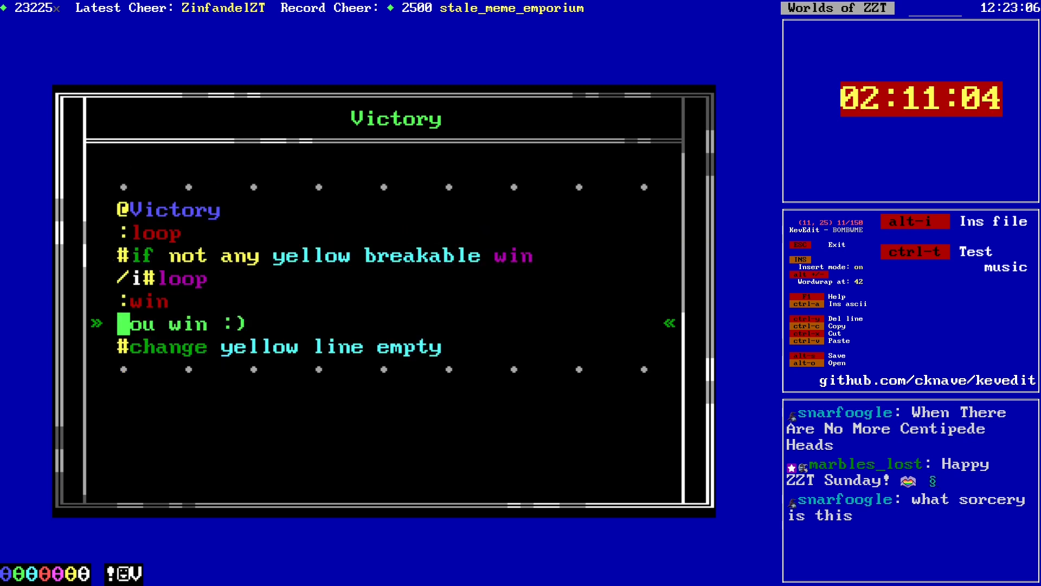
key("Return")
type("#all:")
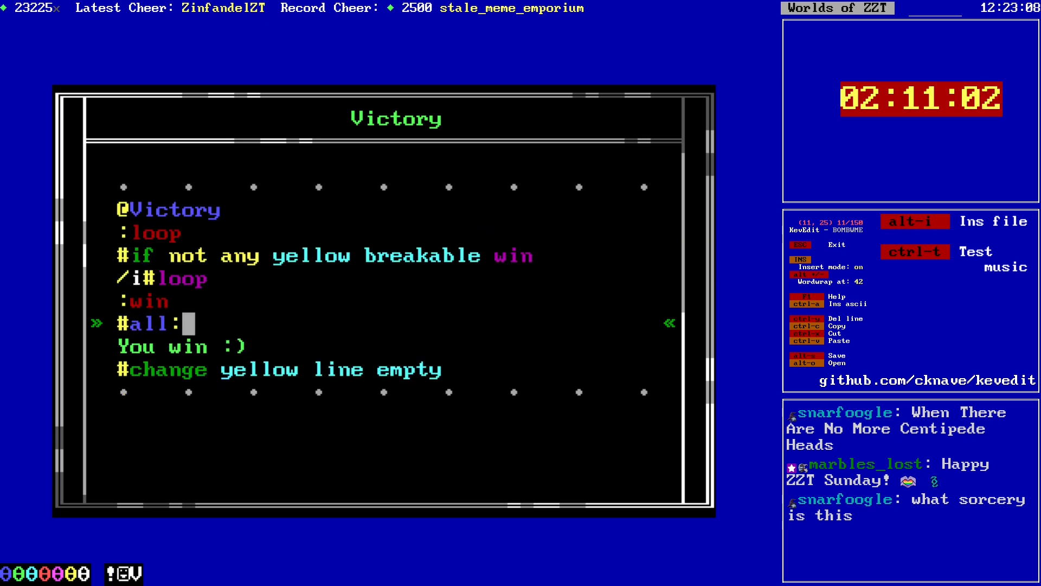
type("win")
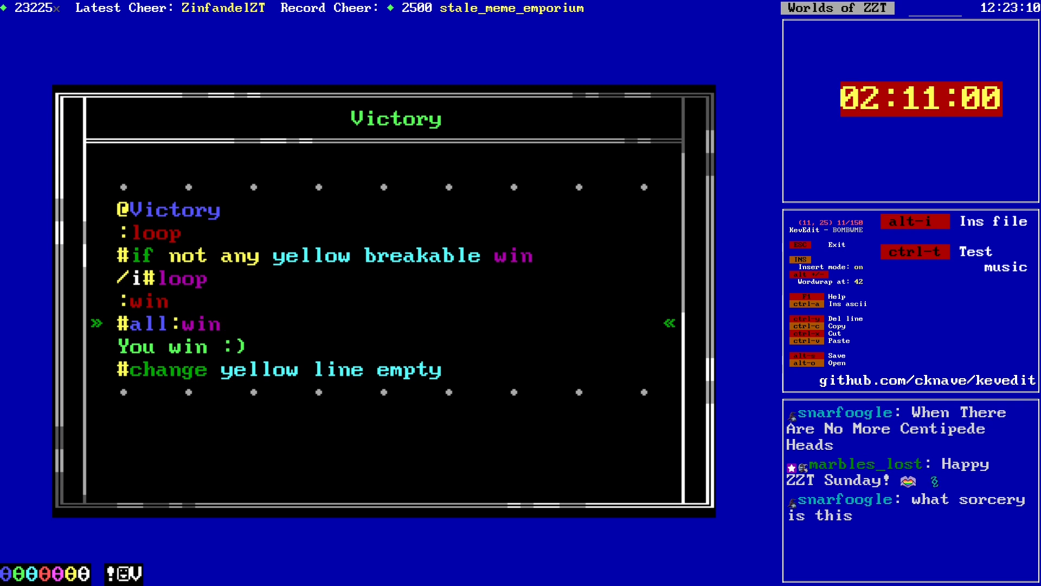
Step: Rename the Victory program's win label and the #if line's target to "act", leave the editor and save the world
key("Up")
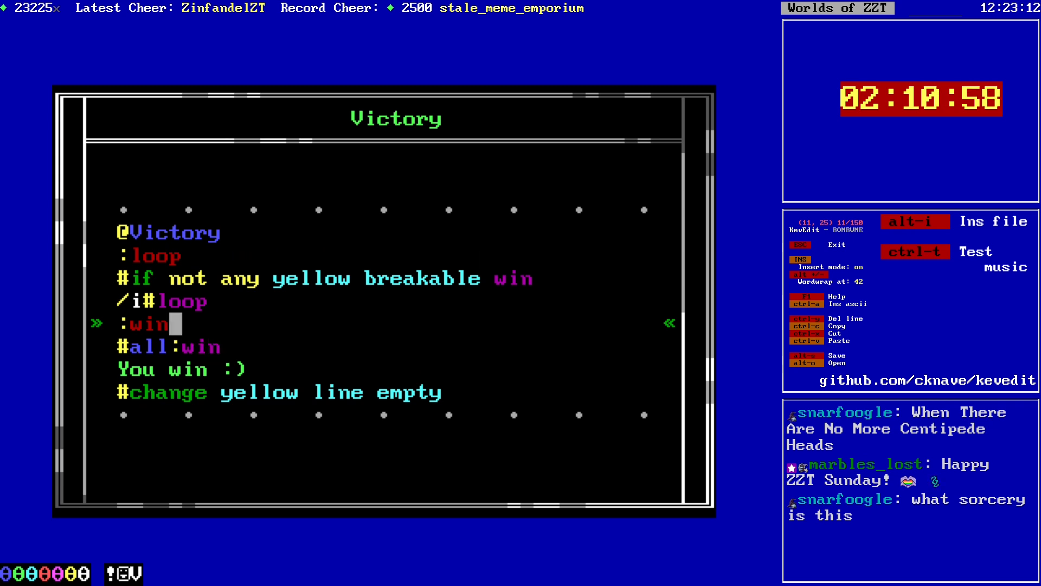
key("Down")
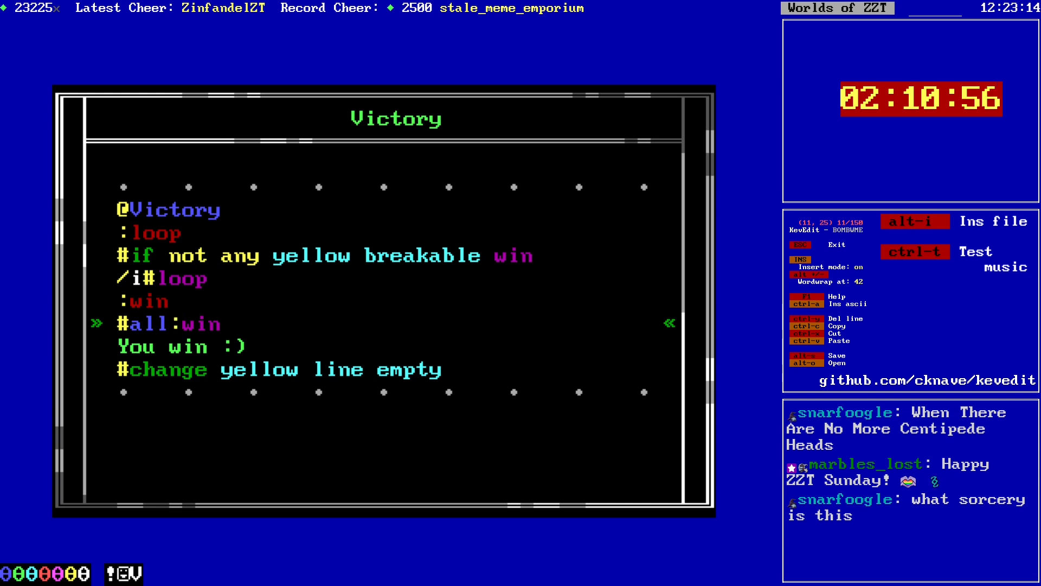
key("Up")
key("Up")
key("BackSpace")
key("BackSpace")
key("BackSpace")
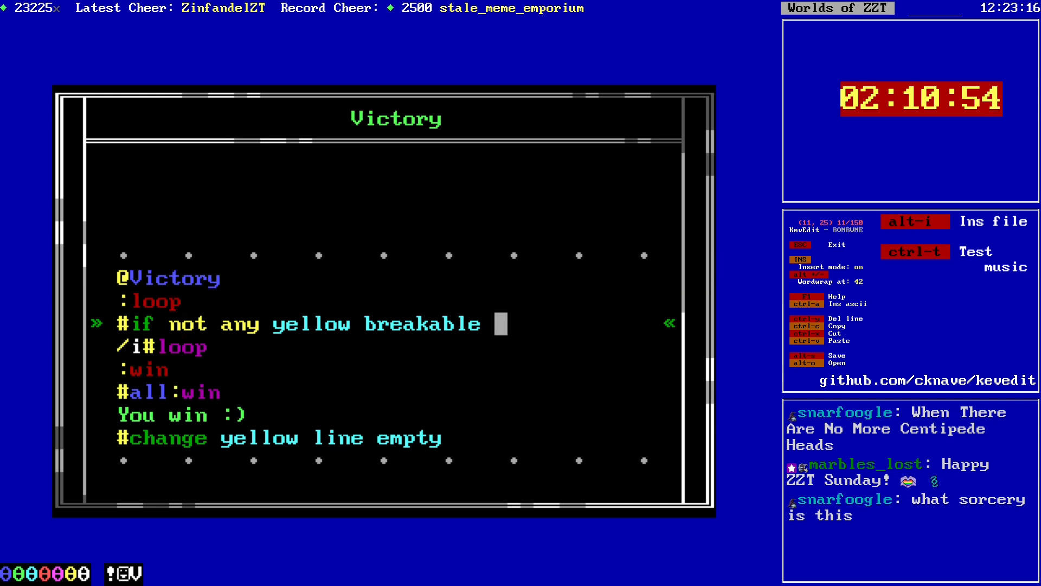
type("act")
key("Down")
key("Down")
key("BackSpace")
key("BackSpace")
key("BackSpace")
type("act")
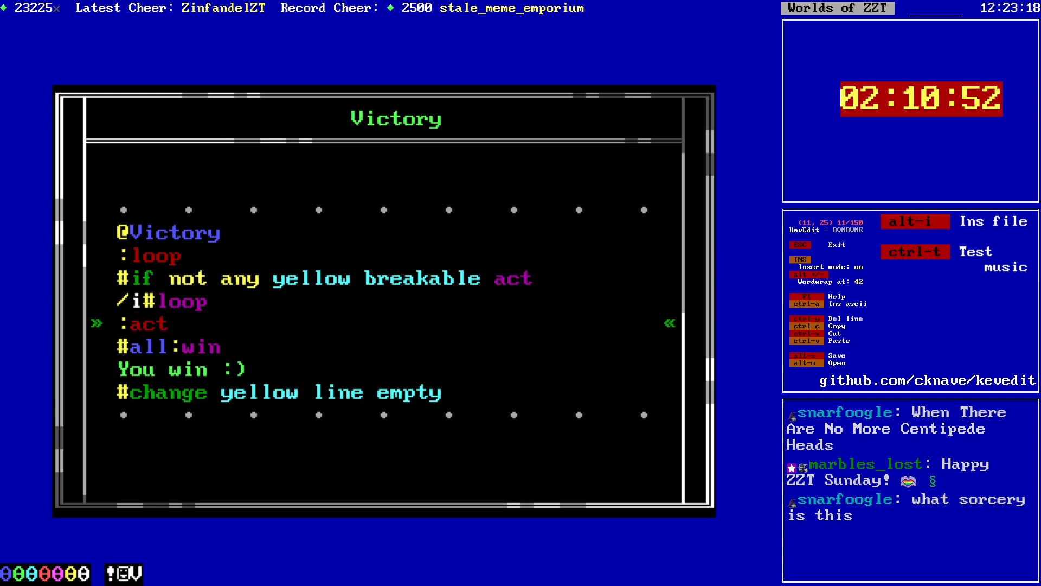
key("Down")
key("Down")
key("Down")
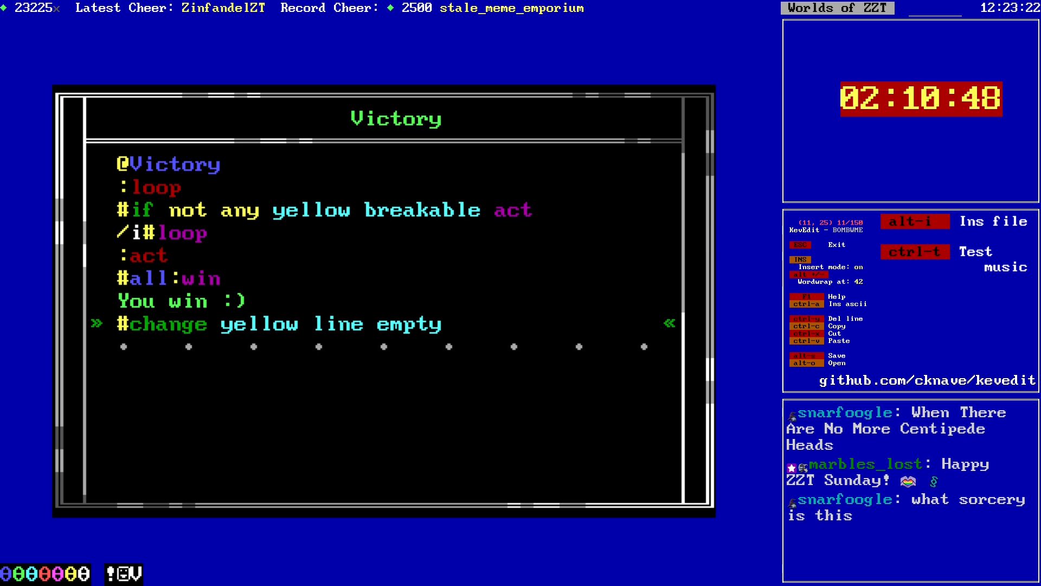
key("Escape")
key("Escape")
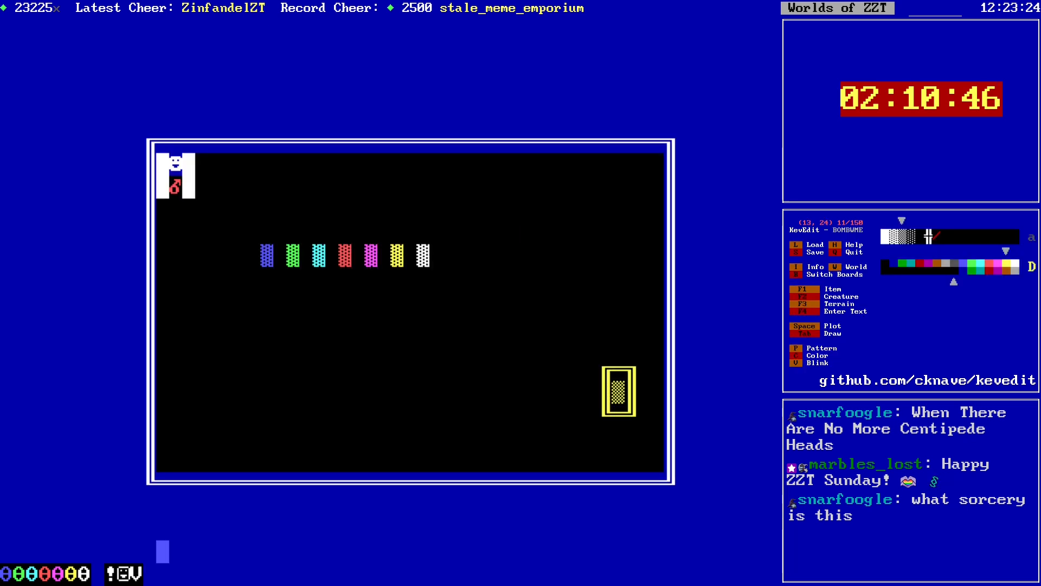
key("alt+s")
key("Return")
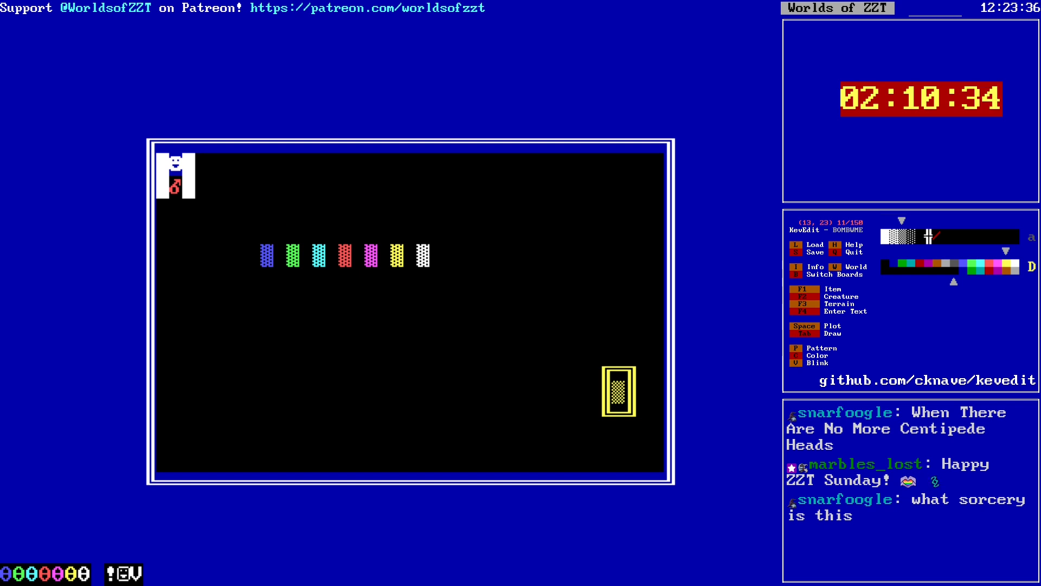
key("Down")
key("Right")
key("Right")
key("Right")
key("Right")
key("Right")
key("Right")
key("Right")
key("Right")
key("Right")
key("Right")
key("Right")
key("Right")
key("Right")
key("Right")
key("Right")
key("Right")
key("Up")
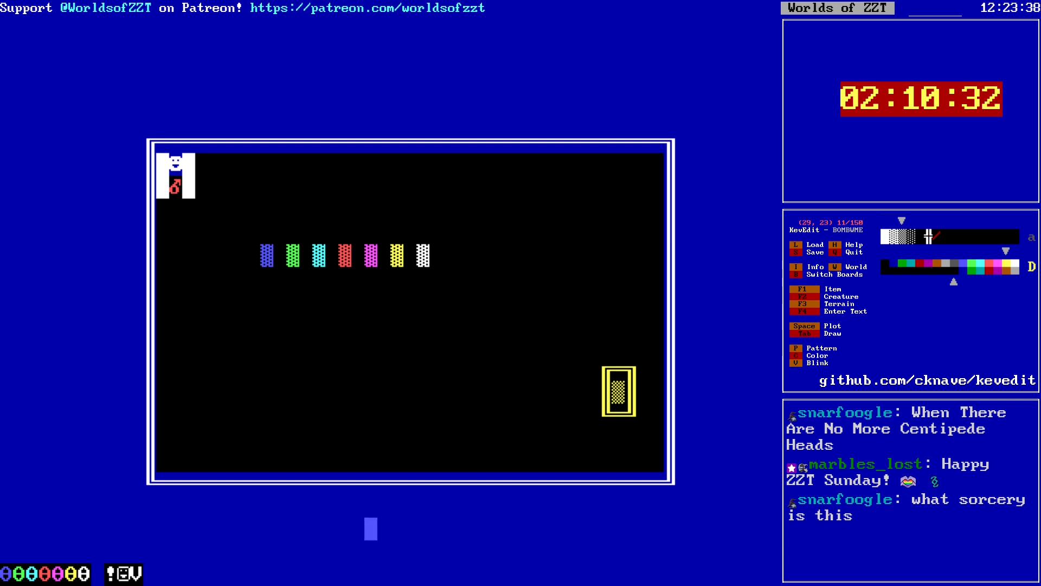
key("Up")
key("Up")
key("Up")
key("Up")
key("Up")
key("Up")
key("Up")
key("Up")
key("Up")
key("Up")
key("Up")
key("Up")
key("Up")
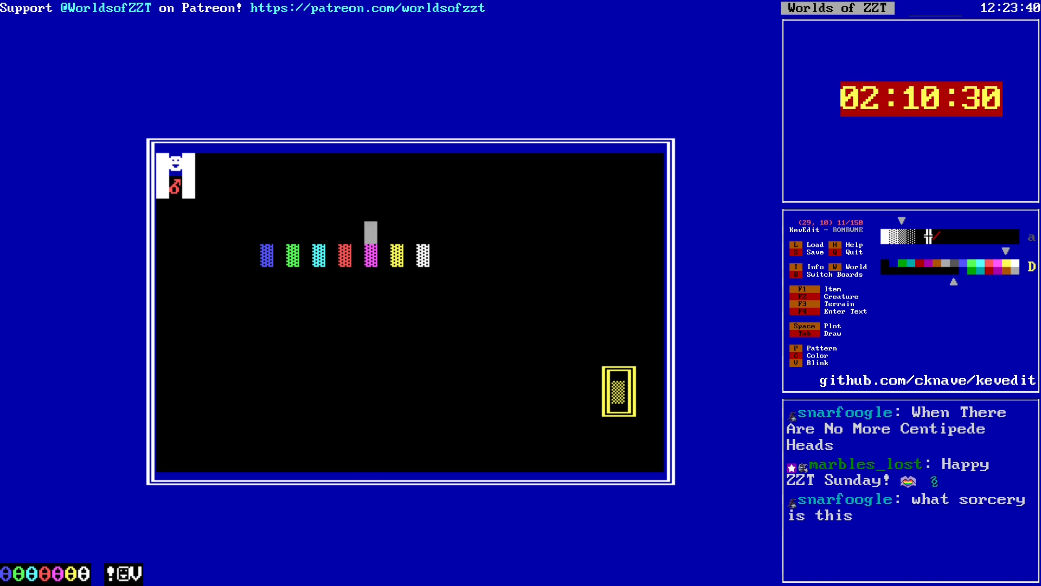
Step: Save the BOMBWME world over its existing file
key("s")
key("y")
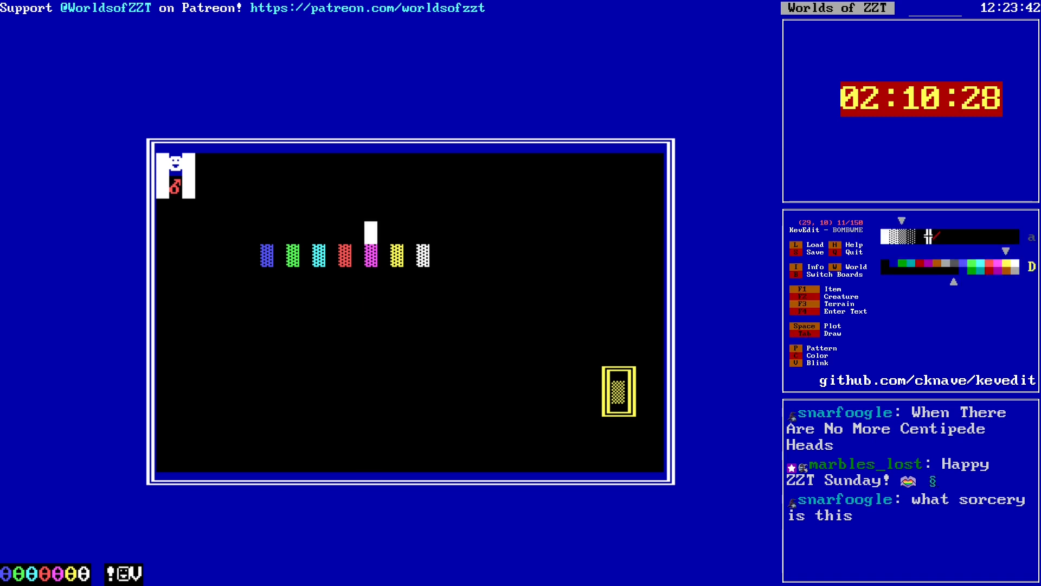
key("t")
key("Down")
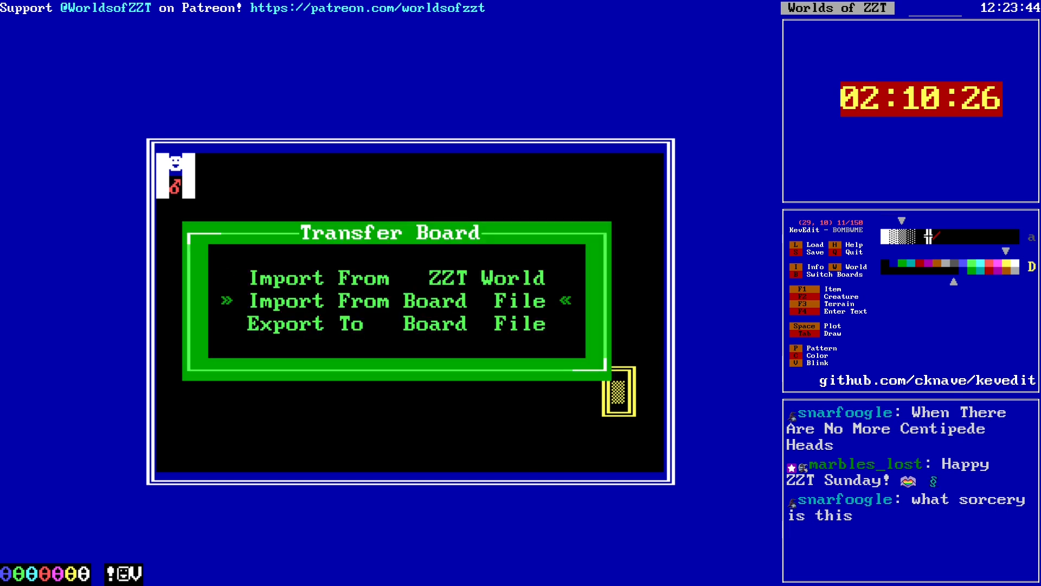
key("Down")
key("Return")
key("Escape")
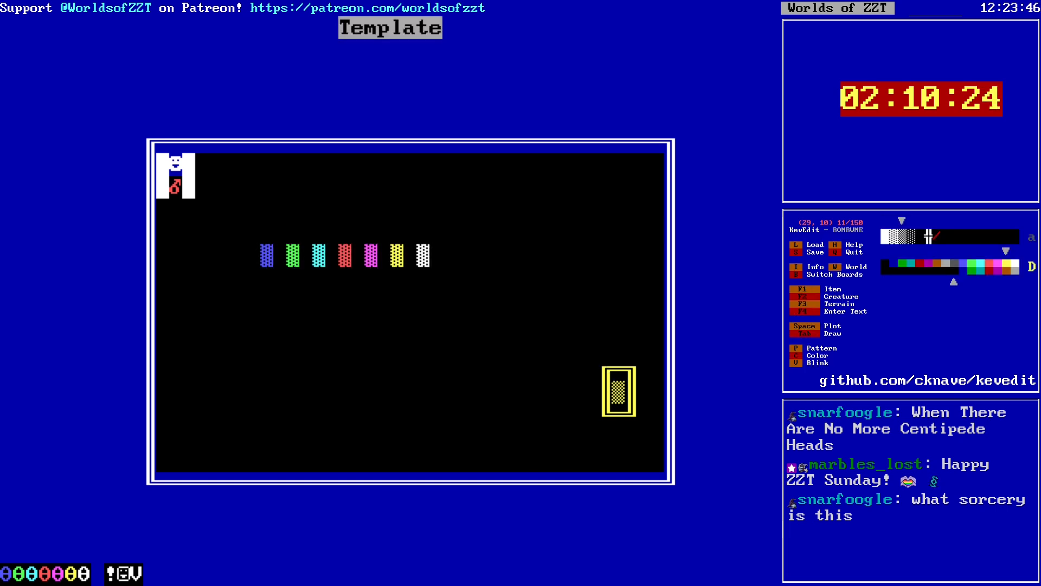
Step: Import the board file 1.brd through the board transfer options of the board list
key("b")
key("Return")
key("t")
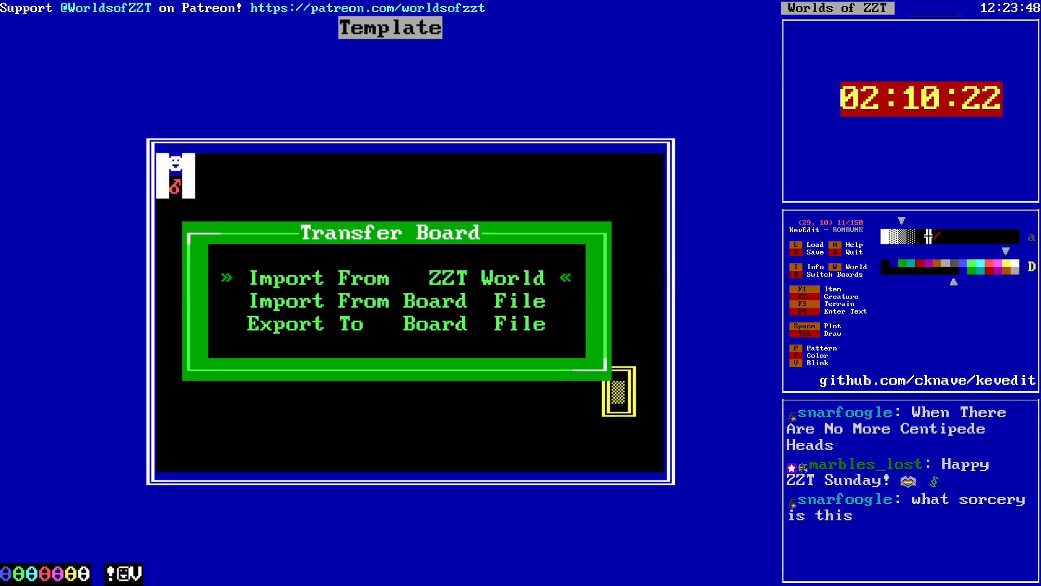
key("Return")
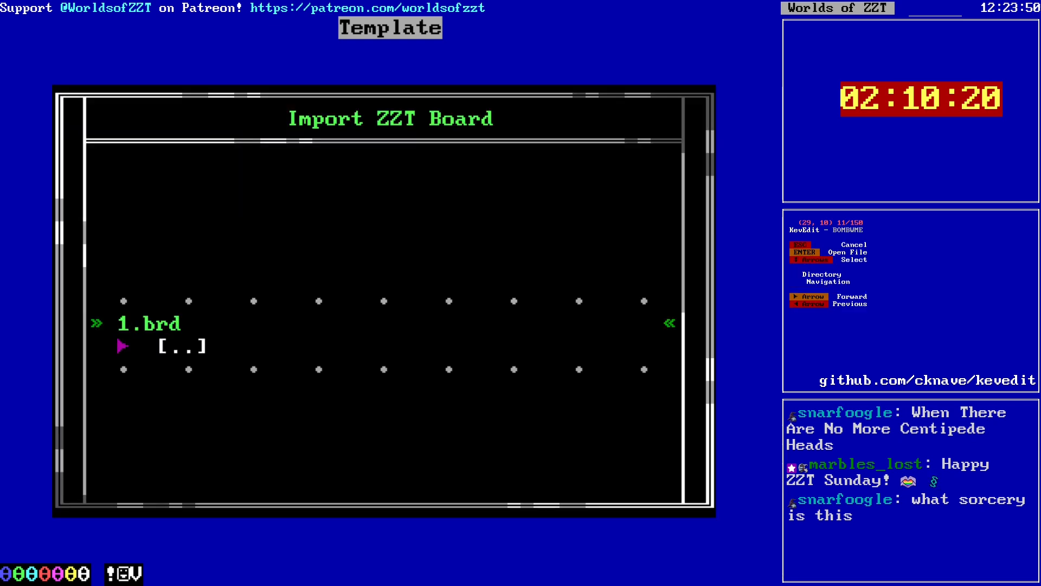
key("Return")
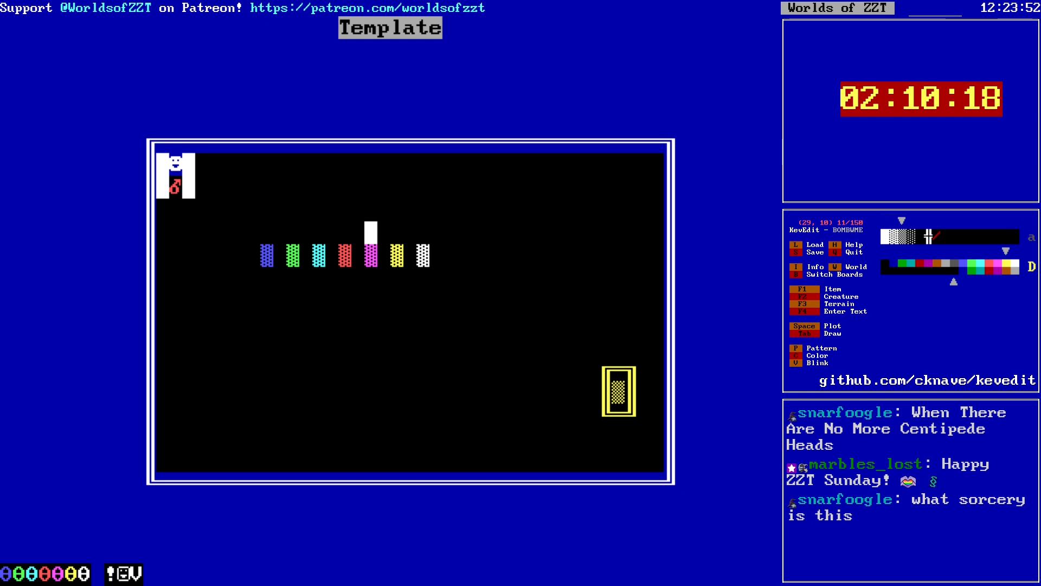
Step: Change the board's title from Template to L1 in its board info
key("i")
key("Return")
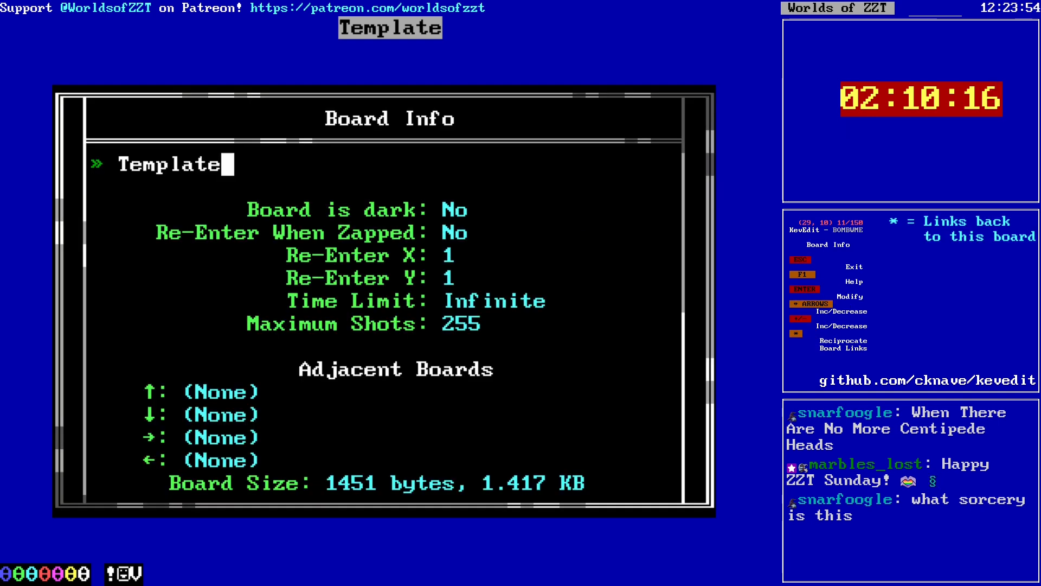
key("BackSpace")
key("BackSpace")
key("BackSpace")
key("BackSpace")
key("BackSpace")
key("BackSpace")
key("BackSpace")
key("BackSpace")
type("L1")
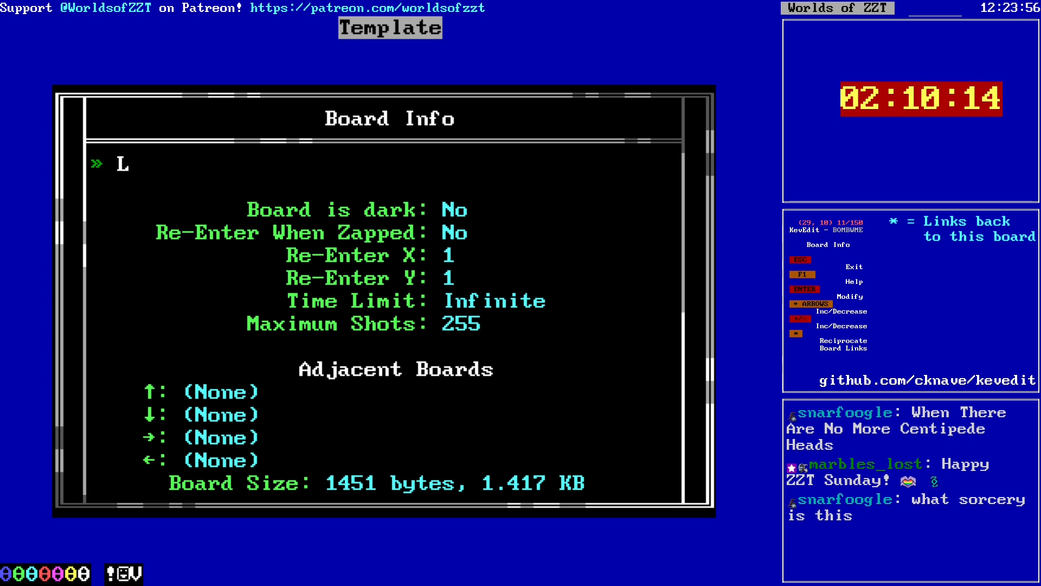
key("Return")
key("Escape")
key("Down")
key("Down")
key("Left")
key("Left")
key("Left")
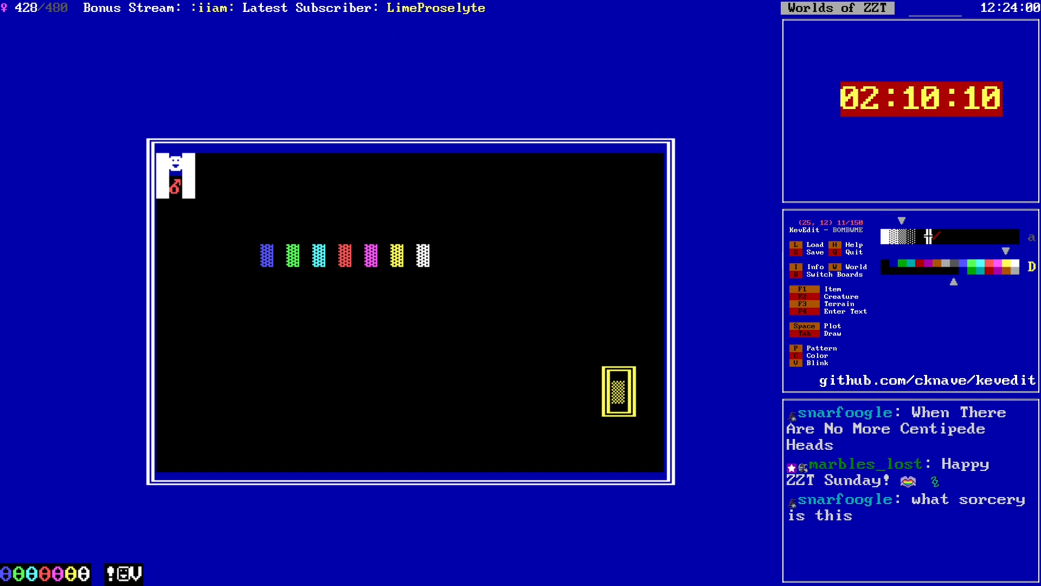
key("Left")
key("Left")
key("Left")
key("Left")
key("Left")
key("Left")
key("Left")
key("Left")
key("Left")
key("Left")
key("Left")
key("Up")
key("Right")
key("Right")
key("Right")
key("Right")
key("Right")
key("Right")
key("Right")
key("Right")
key("Right")
key("Right")
key("Right")
key("Right")
key("Right")
key("Right")
key("Right")
key("Right")
key("Right")
key("Right")
key("Right")
key("Right")
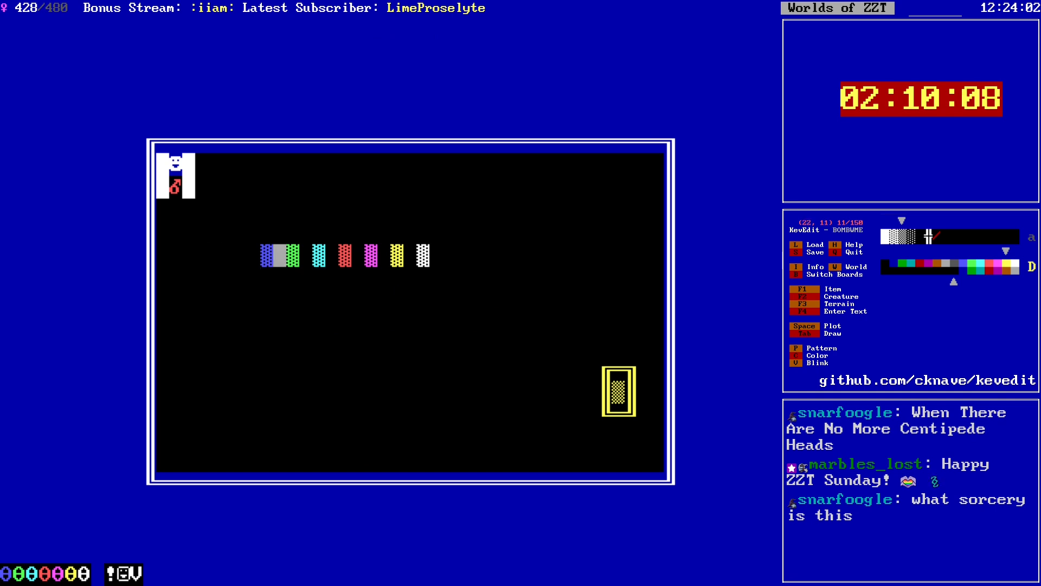
key("Left")
key("Left")
key("Left")
key("Left")
key("Left")
key("Left")
key("Left")
key("Left")
key("Left")
key("Left")
key("Left")
key("Left")
key("Left")
key("Left")
key("Left")
key("Left")
key("Left")
key("Left")
key("Left")
key("Left")
key("Left")
key("Left")
key("Left")
key("Left")
key("Left")
key("Left")
key("Right")
key("Right")
key("Right")
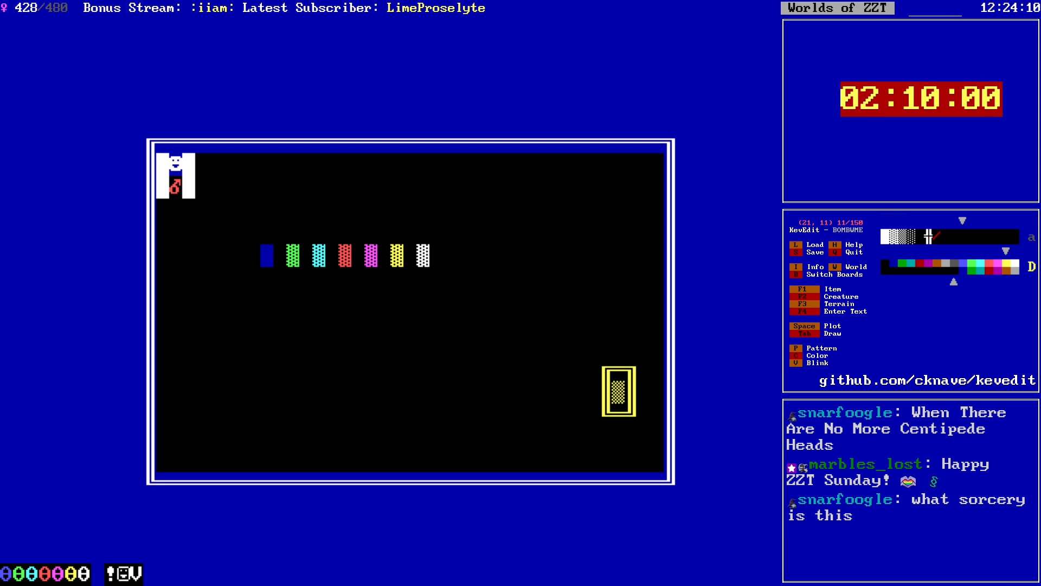
Step: Set the drawing color to white on black and the pattern to solid wall
key("Up")
key("Left")
key("Left")
key("c")
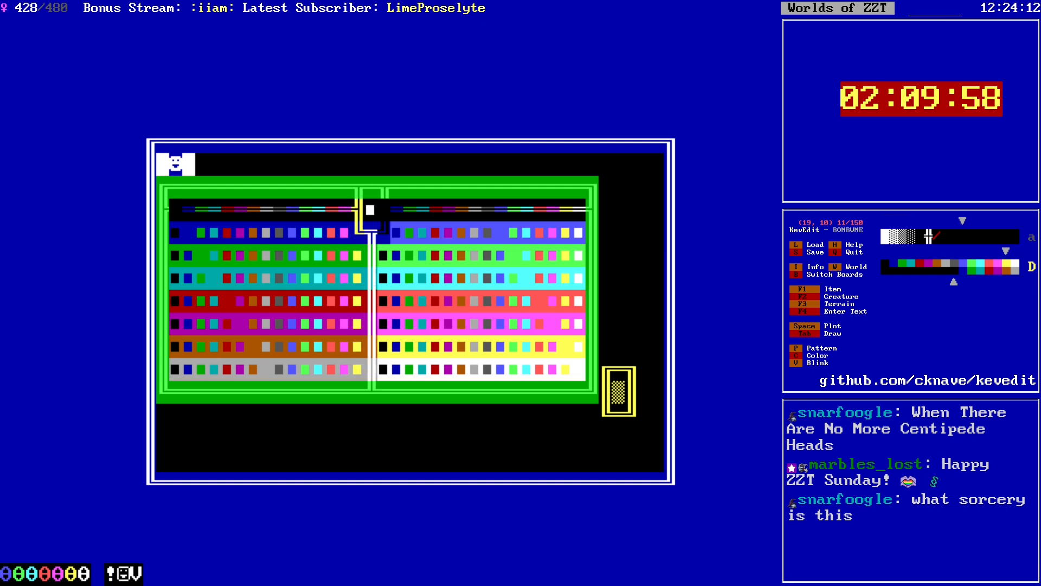
key("Return")
key("Left")
key("Left")
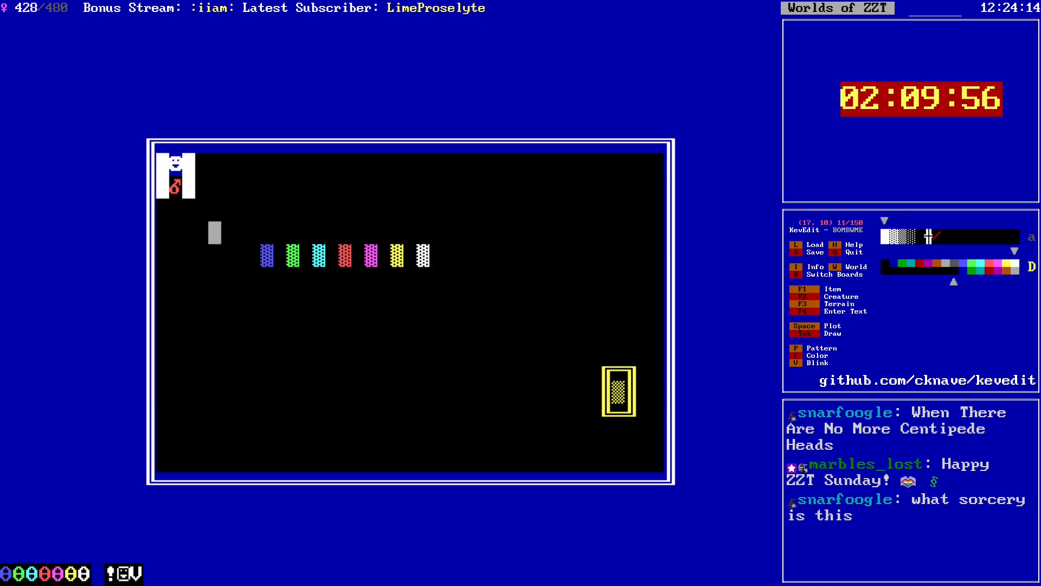
key("Up")
key("Left")
key("Left")
key("Left")
key("Left")
key("Tab")
key("Down")
key("Down")
key("Down")
key("Down")
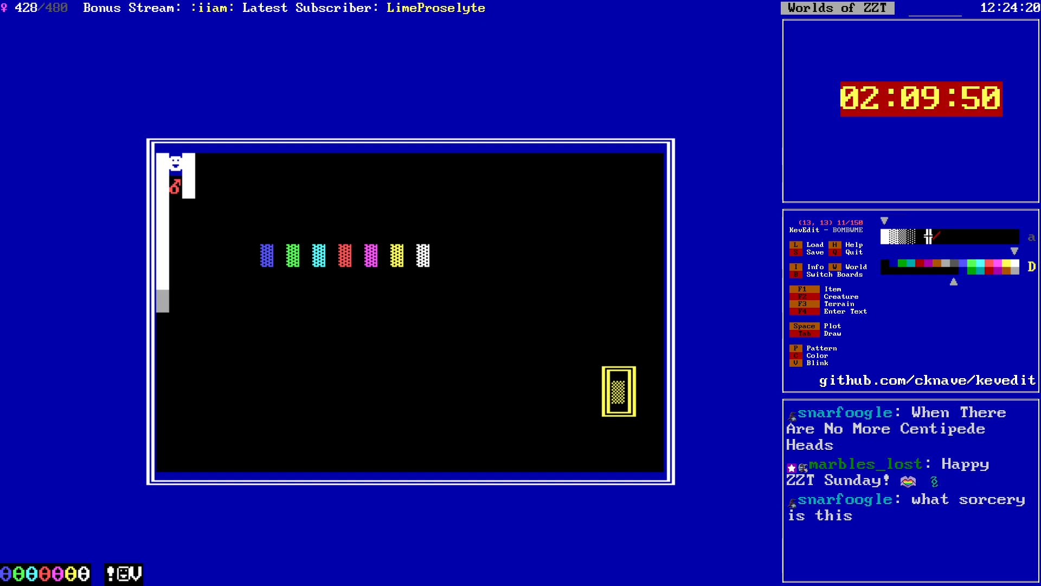
key("BackSpace")
key("Up")
key("BackSpace")
key("Up")
key("BackSpace")
key("Up")
key("BackSpace")
key("Up")
key("Right")
key("Right")
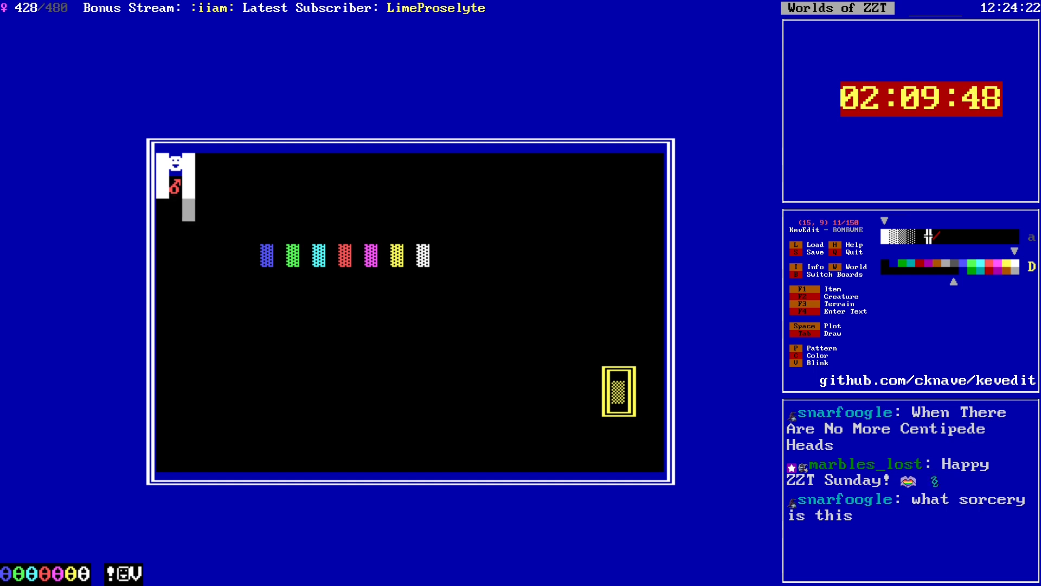
Step: Draw a white solid wall column straight down from (13, 9) to (13, 17), below the player enclosure
key("Left")
key("Left")
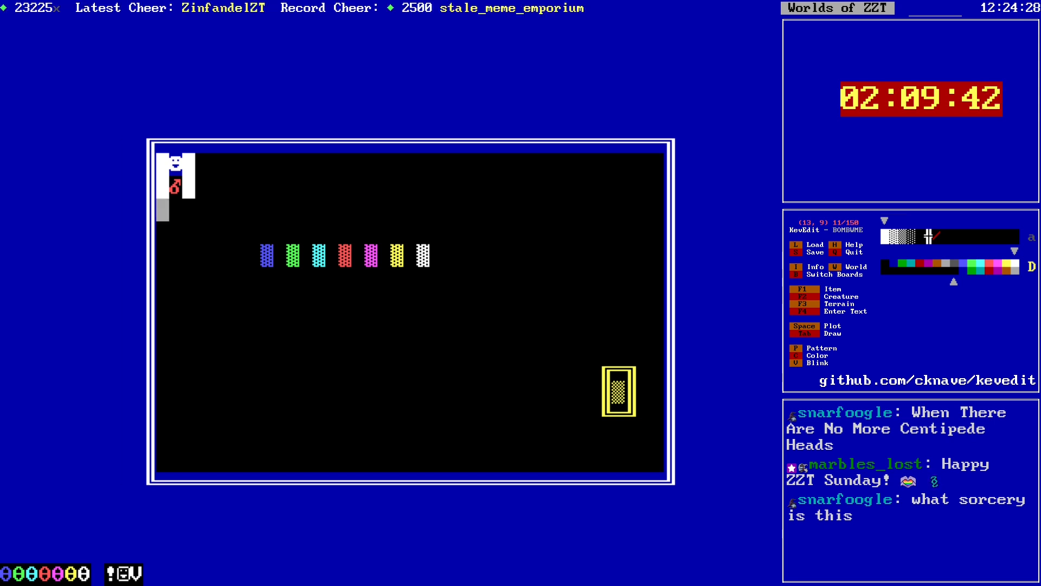
key("Down")
key("Down")
key("Down")
key("Down")
key("Down")
key("Down")
key("Down")
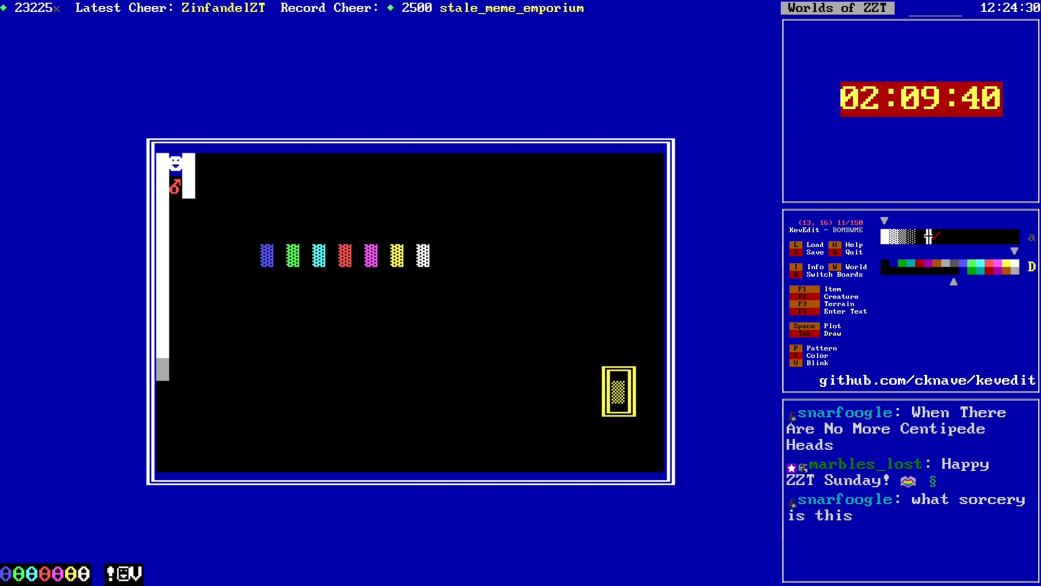
key("Down")
key("Down")
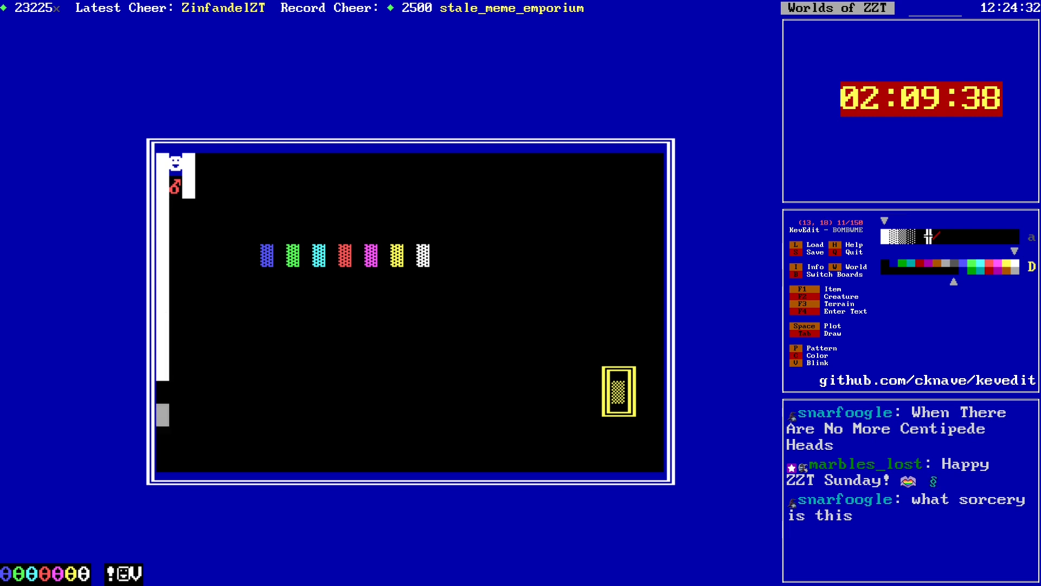
Step: Place a white clockwise conveyor at (14, 18) and plot a white solid wall beside it at (15, 18)
key("Right")
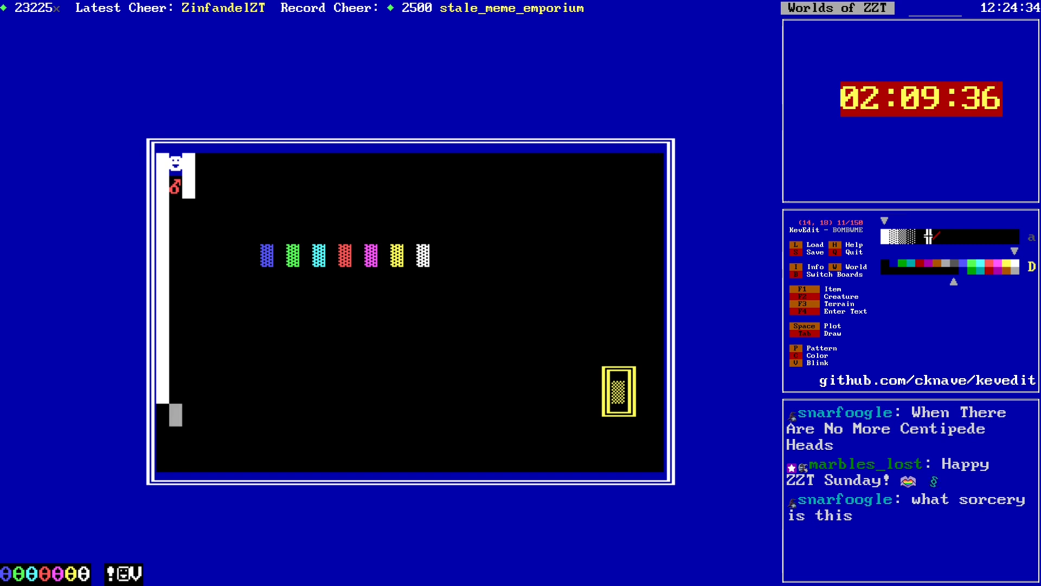
key("F1")
key("1")
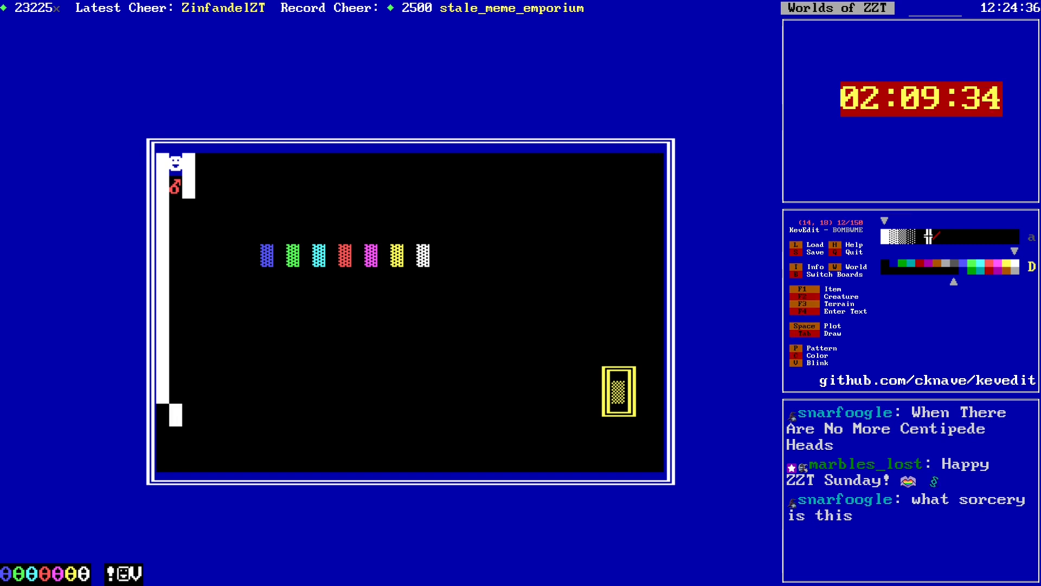
key("Right")
key("space")
Step: Draw a white solid wall column from (15, 16) up to the player enclosure, leaving (15, 17) open
key("Up")
key("Up")
key("Tab")
key("Up")
key("Up")
key("Up")
key("Up")
key("Up")
key("Up")
key("Up")
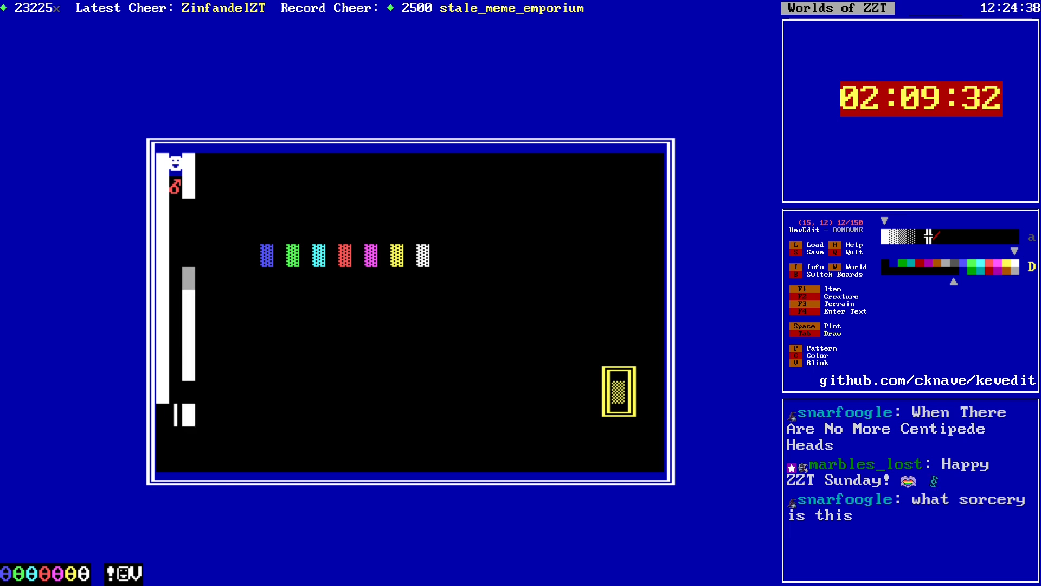
key("Down")
key("Down")
key("Down")
key("Down")
key("Down")
key("Down")
key("Down")
key("Right")
key("Right")
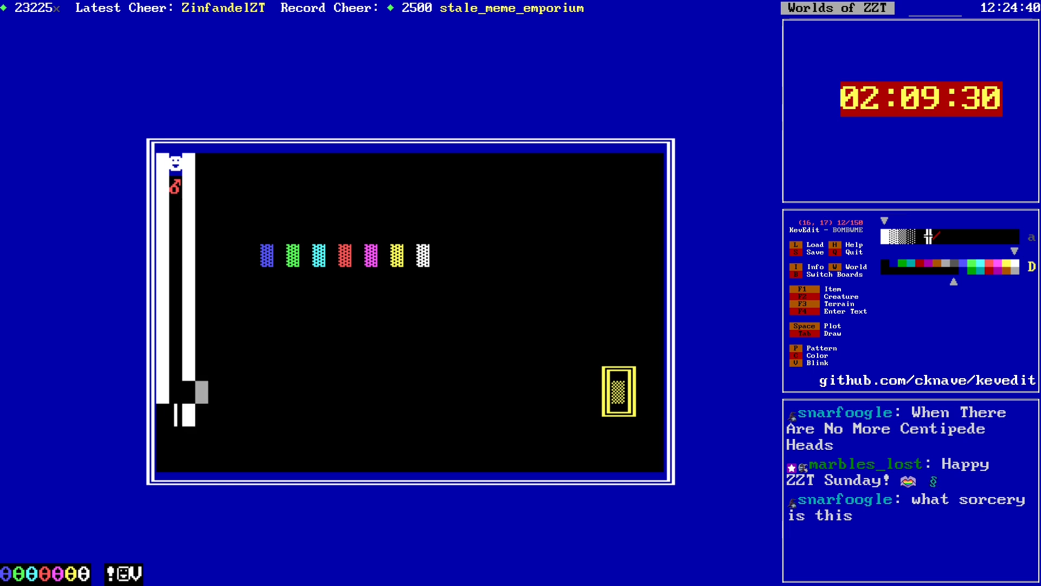
Step: Draw a white solid wall row along row 16 from the wall column at (15, 16) to (46, 16), beside the yellow exit box
key("Right")
key("Right")
key("Right")
key("Right")
key("Right")
key("Right")
key("Right")
key("Right")
key("Right")
key("Right")
key("Right")
key("Right")
key("Right")
key("Right")
key("Right")
key("Right")
key("Right")
key("Right")
key("Right")
key("Right")
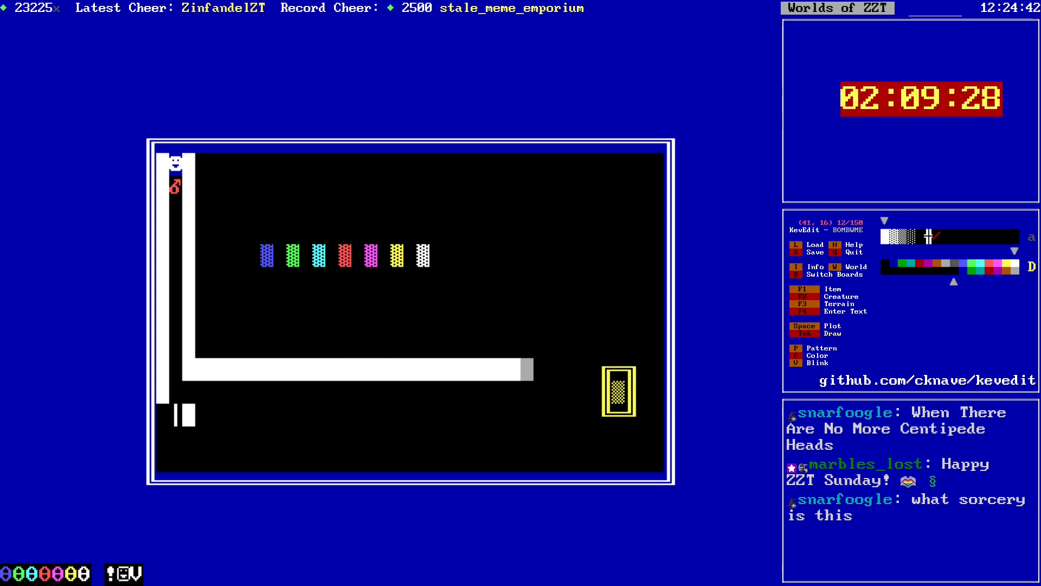
Step: Draw a white solid wall row along row 18 from (46, 18) back to (15, 18), and plot a matching wall at (13, 18)
key("Tab")
key("Down")
key("Down")
key("Tab")
key("Left")
key("Left")
key("Left")
key("Left")
key("Left")
key("Left")
key("Left")
key("Left")
key("Left")
key("Left")
key("Left")
key("Left")
key("Left")
key("Left")
key("Left")
key("Left")
key("Left")
key("Left")
key("Left")
key("Left")
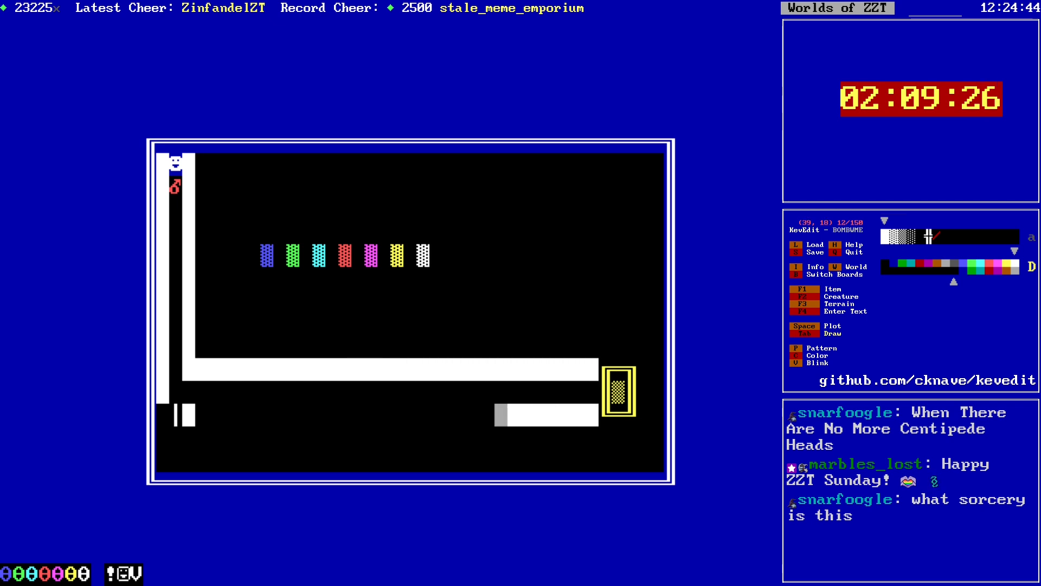
key("Left")
key("Left")
key("Left")
key("Left")
key("Left")
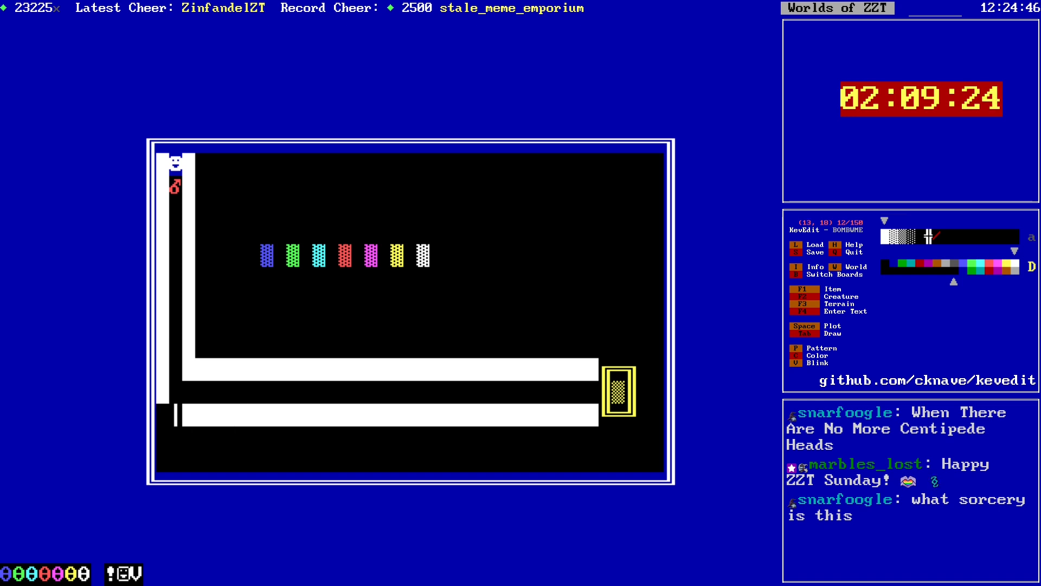
key("Up")
key("Up")
key("Right")
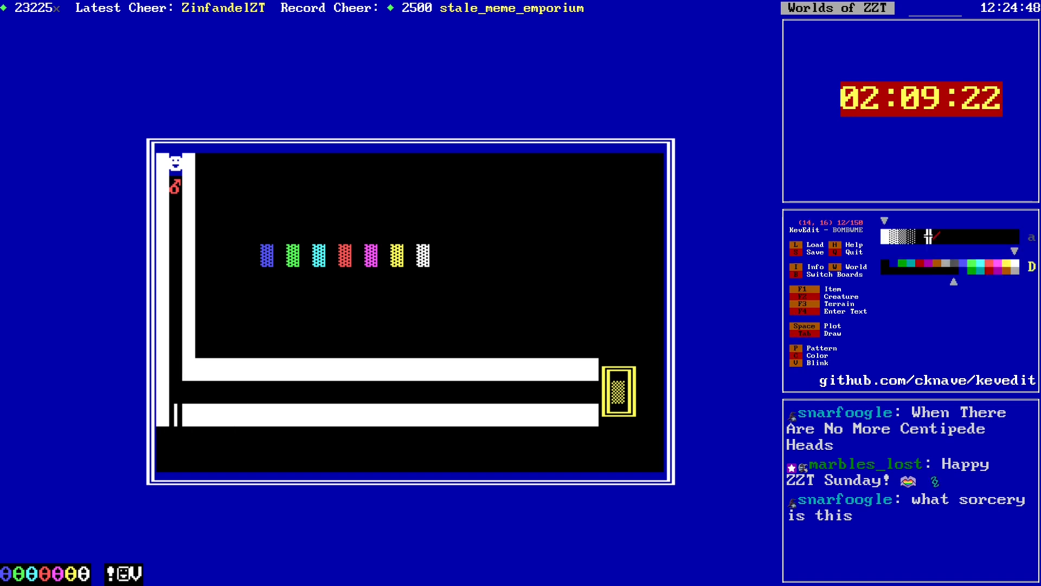
Step: Set the drawing color to light green on black and flood-fill the upper L-shaped wall with the normal wall pattern
key("c")
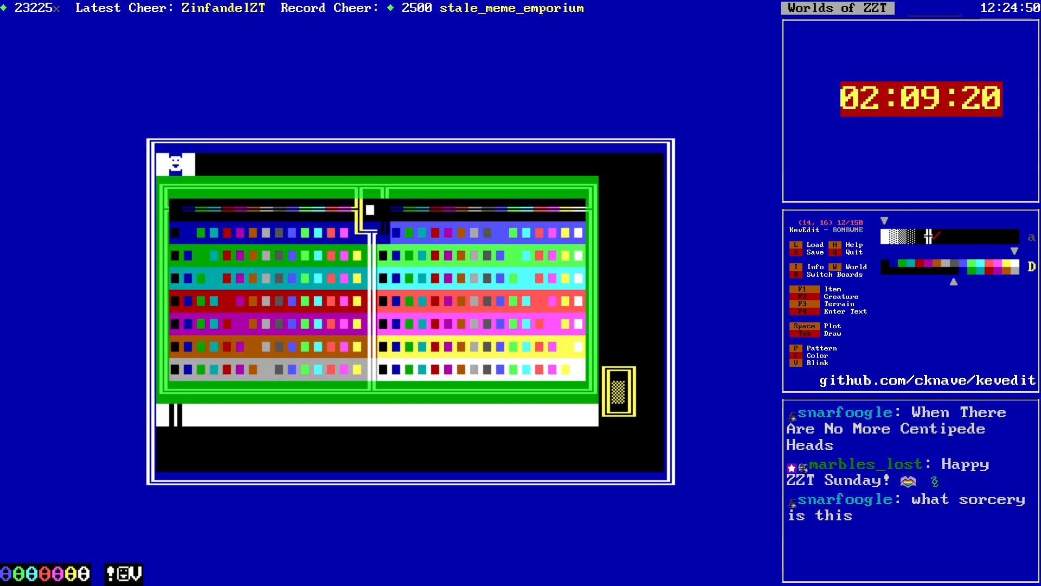
key("Left")
key("Left")
key("Left")
key("Left")
key("Left")
key("Return")
key("Right")
key("Right")
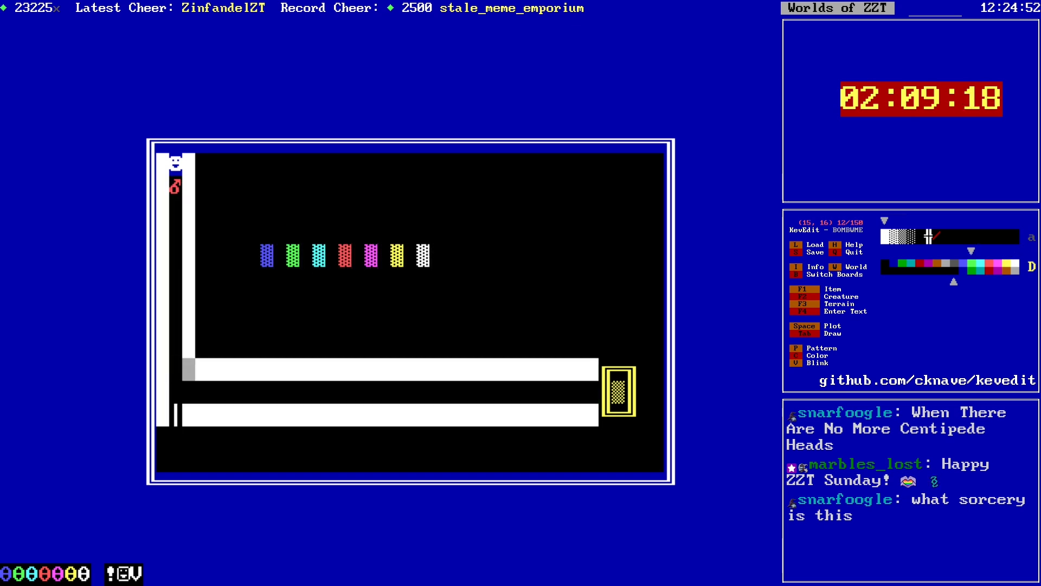
key("f")
key("Down")
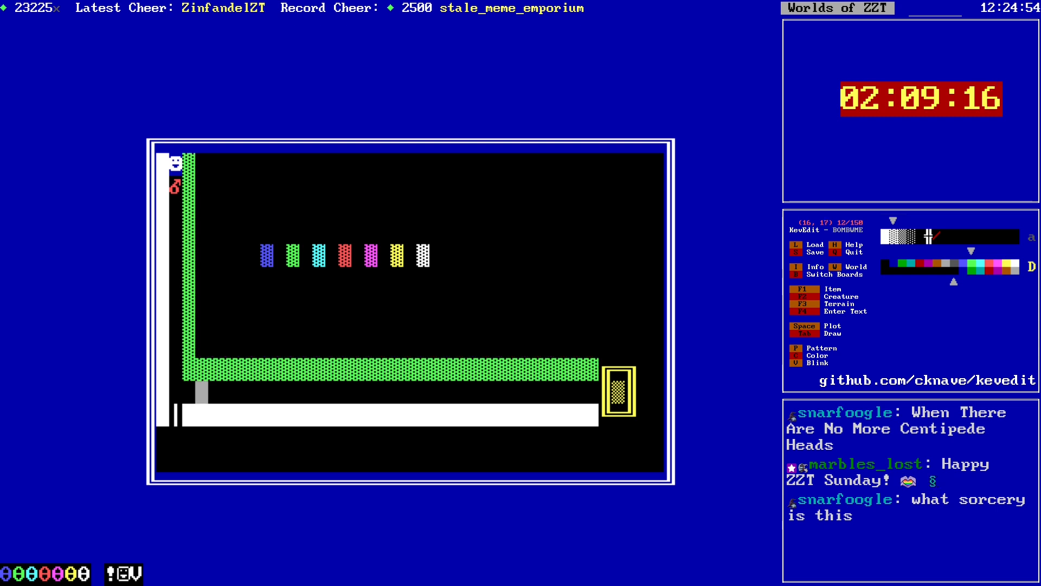
Step: Flood-fill the row 18 wall and the column 13 wall with light green normal wall
key("Down")
key("f")
key("Left")
key("Left")
key("Left")
key("f")
key("Right")
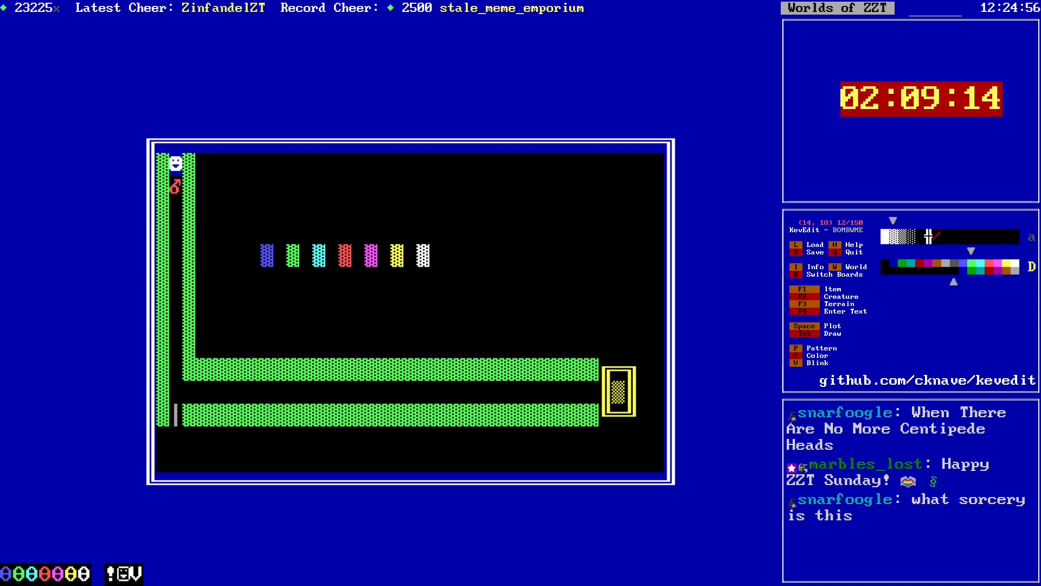
Step: Recolor the conveyor at (14, 18) light green
key("Return")
key("Up")
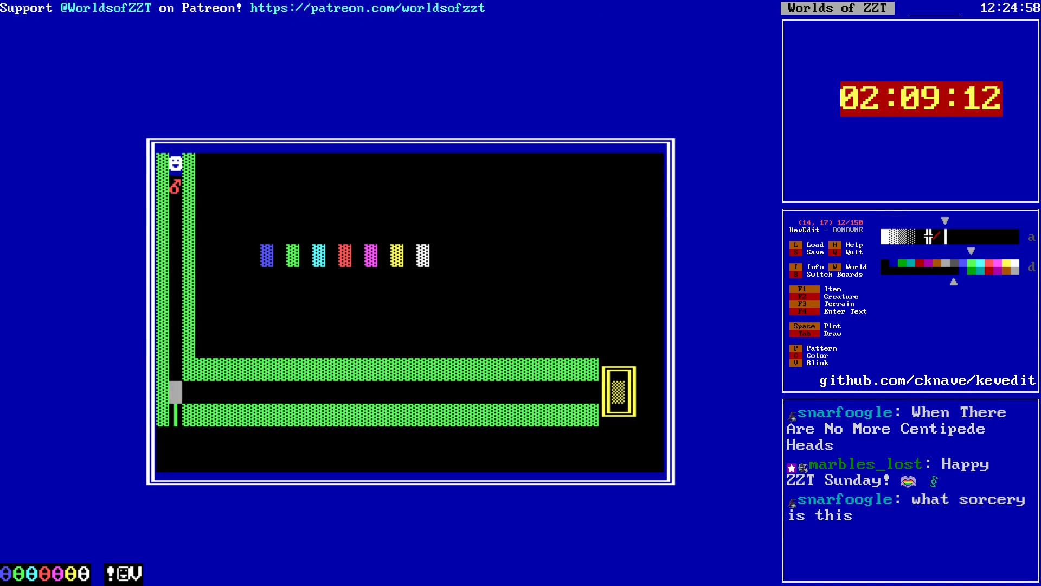
key("Return")
key("Down")
key("Up")
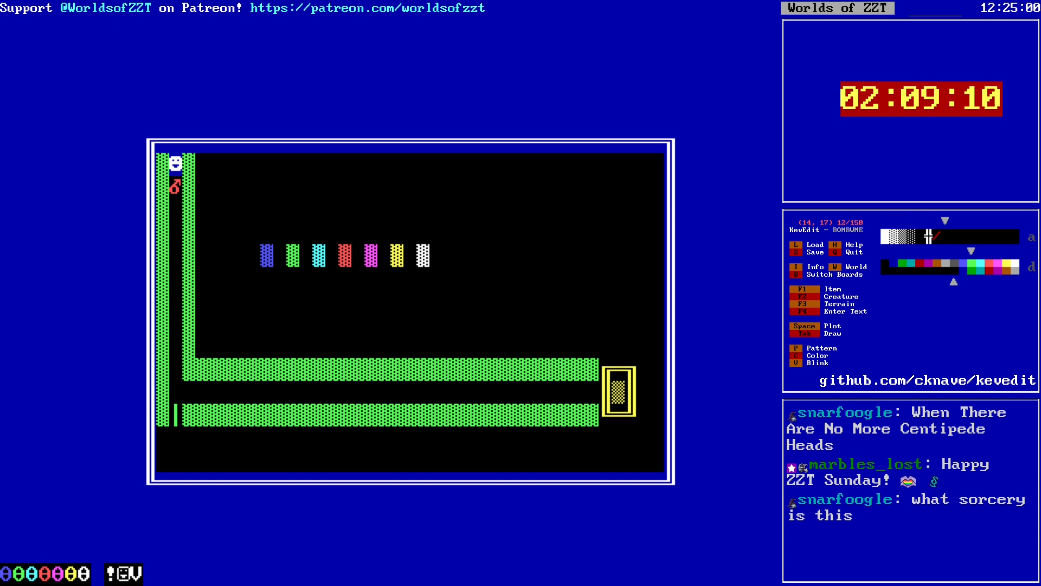
Step: Copy the blue block at (21, 11) into the corridor at (23, 17), with default color mode turned on
key("Right")
key("Right")
key("Right")
key("Right")
key("Right")
key("Right")
key("Right")
key("Right")
key("Right")
key("Right")
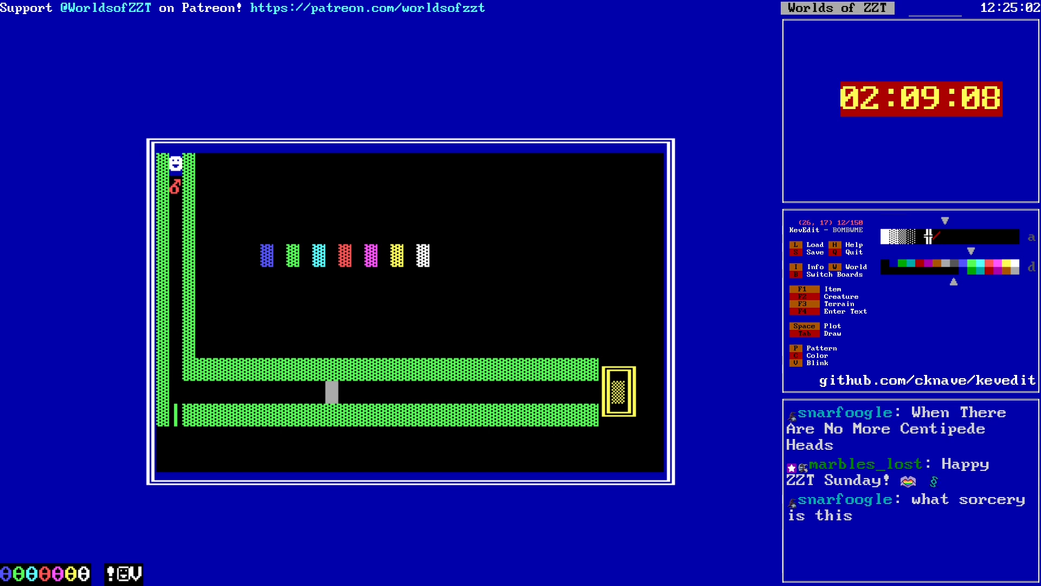
key("Left")
key("Left")
key("Up")
key("Left")
key("Left")
key("Up")
key("Up")
key("Up")
key("Left")
key("Up")
key("Up")
key("Return")
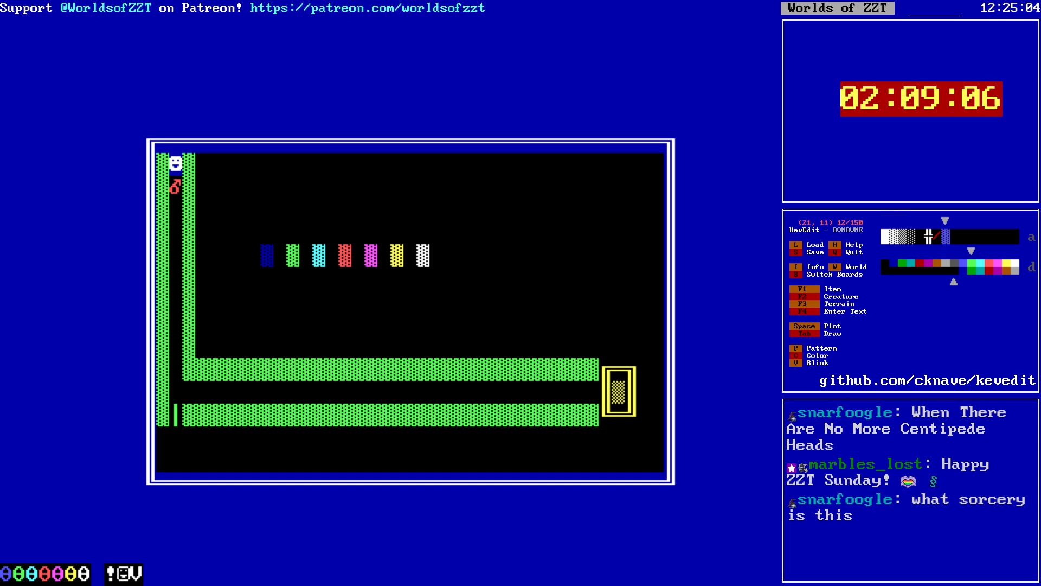
key("Down")
key("Down")
key("Down")
key("Down")
key("Down")
key("d")
key("Down")
key("Right")
key("Right")
key("Right")
key("Right")
key("Right")
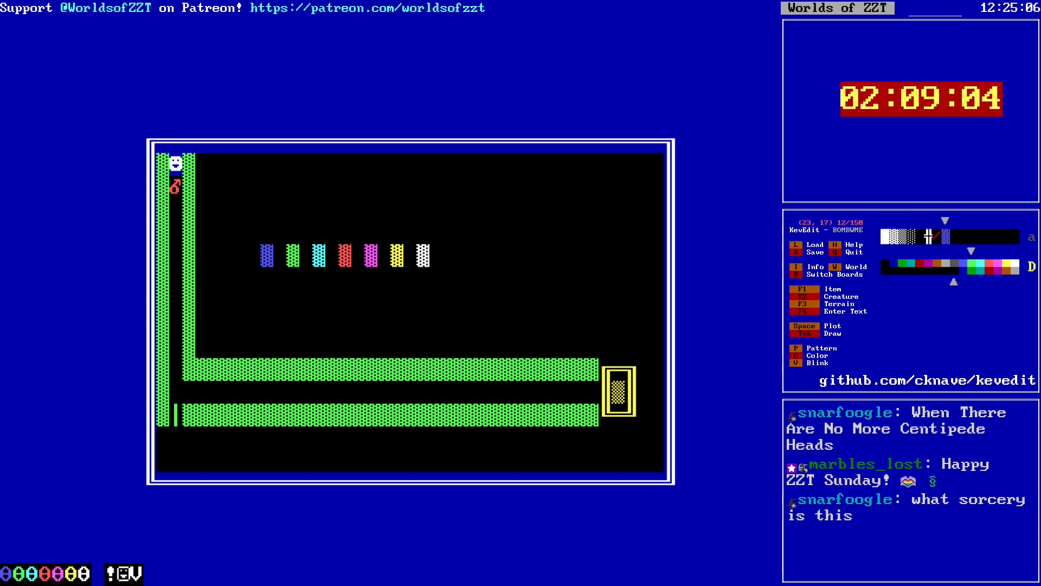
key("Left")
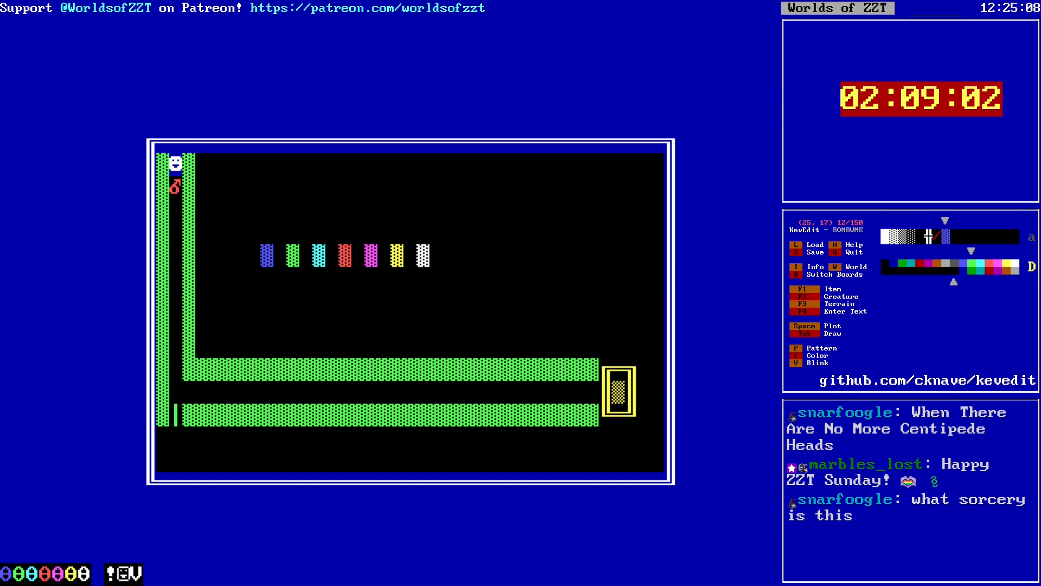
key("Left")
key("Left")
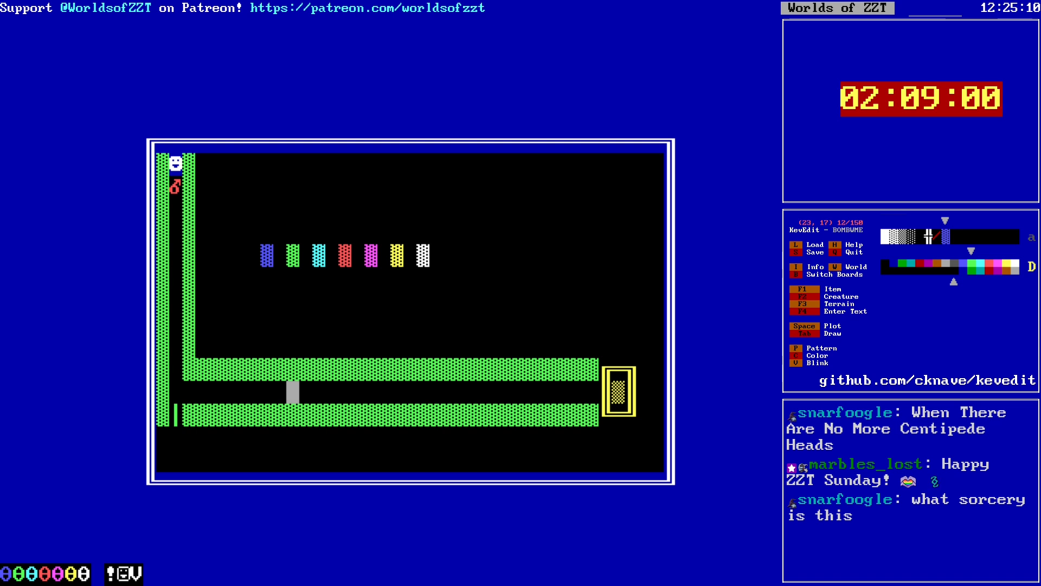
Step: Copy the yellow block at (31, 11) into the corridor at (38, 17)
key("Right")
key("Right")
key("Right")
key("Right")
key("Right")
key("Right")
key("Right")
key("Right")
key("Up")
key("Up")
key("Up")
key("Up")
key("Up")
key("Up")
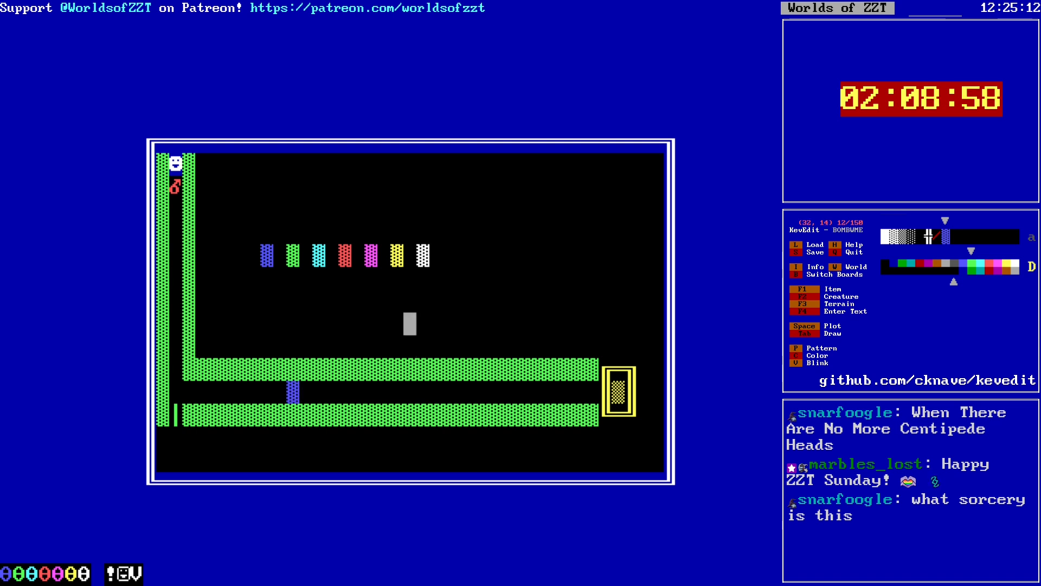
key("Return")
key("Down")
key("Down")
key("Down")
key("Down")
key("Down")
key("Right")
key("Right")
key("Right")
key("Right")
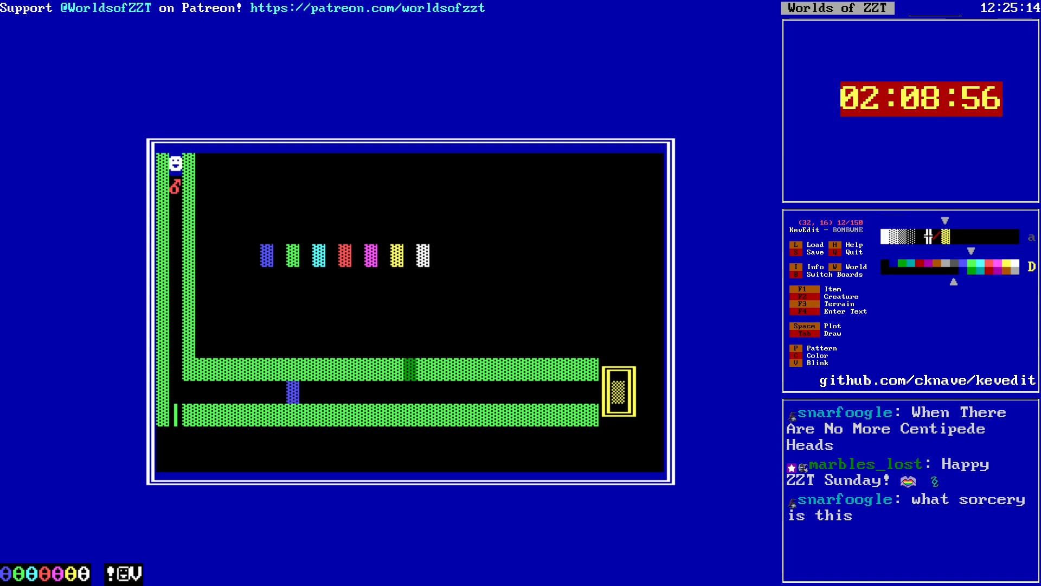
key("Down")
key("Right")
key("Right")
key("Right")
key("Up")
key("Left")
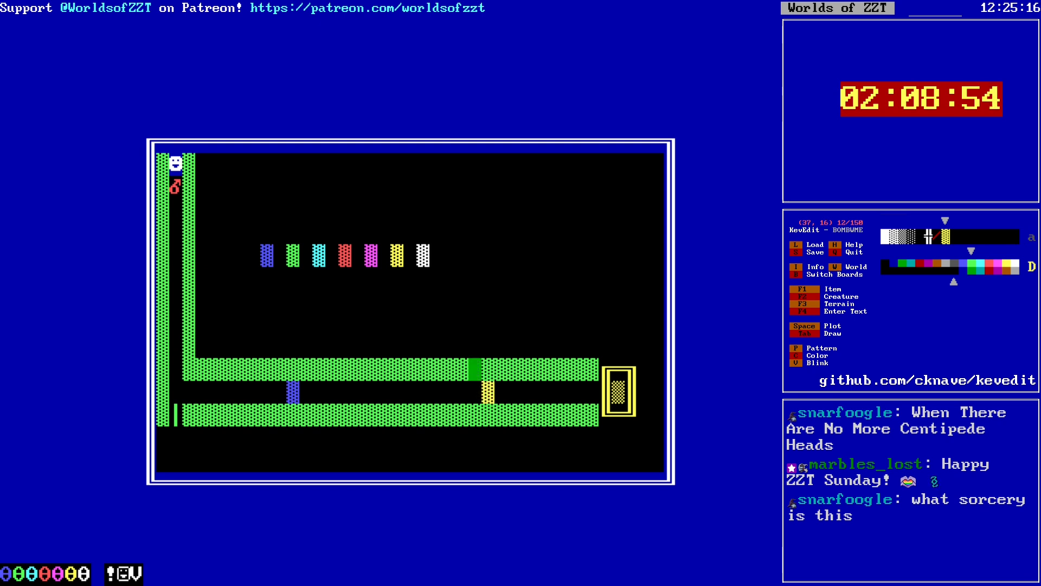
Step: Save the world over the existing BOMBWME file
key("Up")
key("Left")
key("s")
key("Return")
key("y")
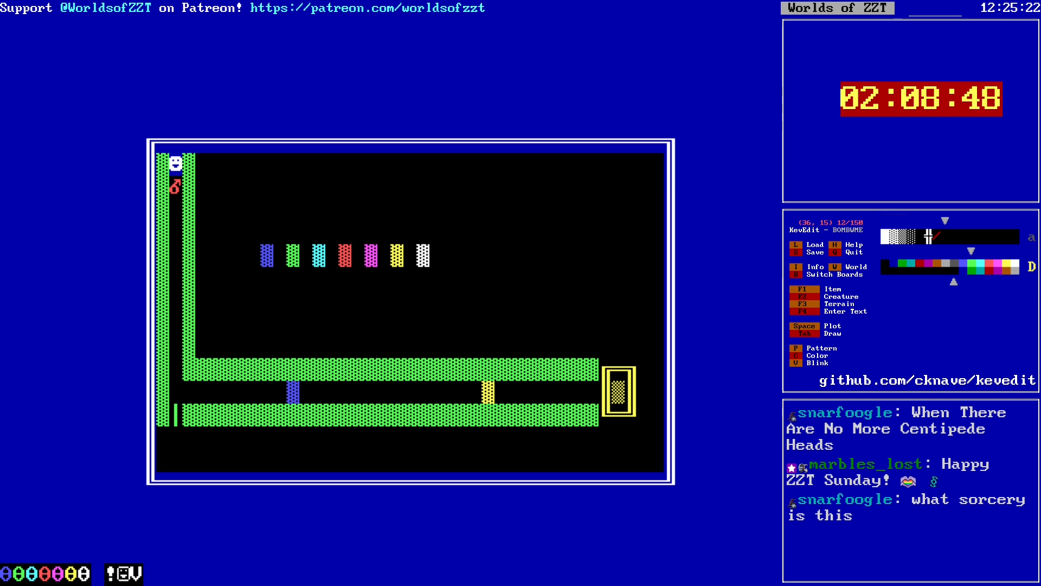
Step: Delete the original yellow block at (31, 11) from the row of colored blocks
key("Up")
key("Up")
key("Up")
key("Up")
key("Left")
key("Left")
key("Left")
key("Left")
key("Left")
key("Left")
key("Delete")
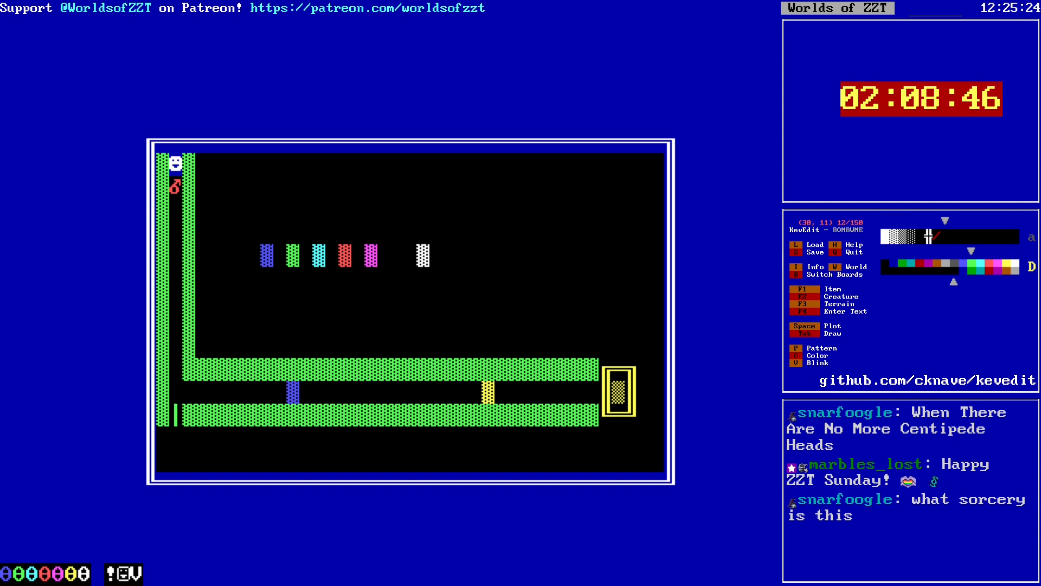
Step: Delete the original blue block at (21, 11) from the row of colored blocks
key("Left")
key("Left")
key("Left")
key("Left")
key("Left")
key("Left")
key("Left")
key("Left")
key("Left")
key("Delete")
Step: Move the blue block in the corridor from (23, 17) to (27, 17)
key("Down")
key("Down")
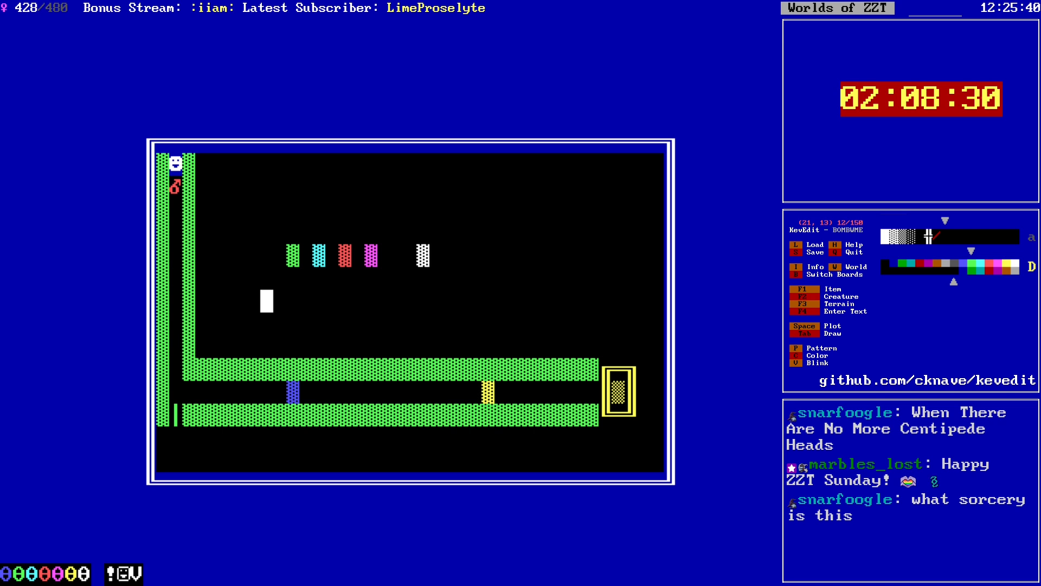
key("Down")
key("Down")
key("Down")
key("Right")
key("Right")
key("Down")
key("Return")
key("Delete")
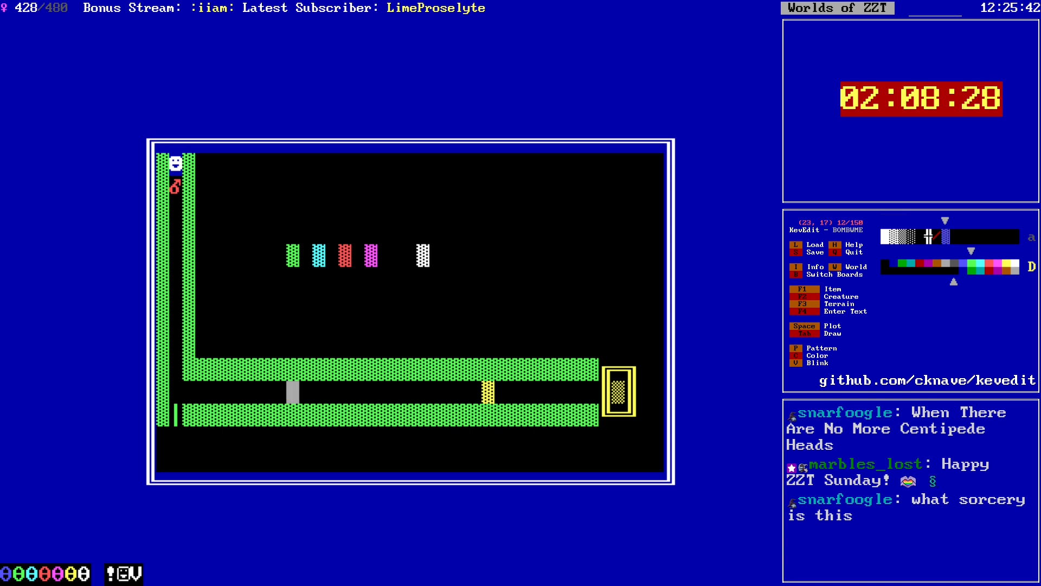
key("Right")
key("Right")
key("Right")
key("Right")
key("Right")
key("Left")
key("space")
Step: Delete the yellow block at (38, 17) from the corridor and save the world
key("Right")
key("Right")
key("Right")
key("Right")
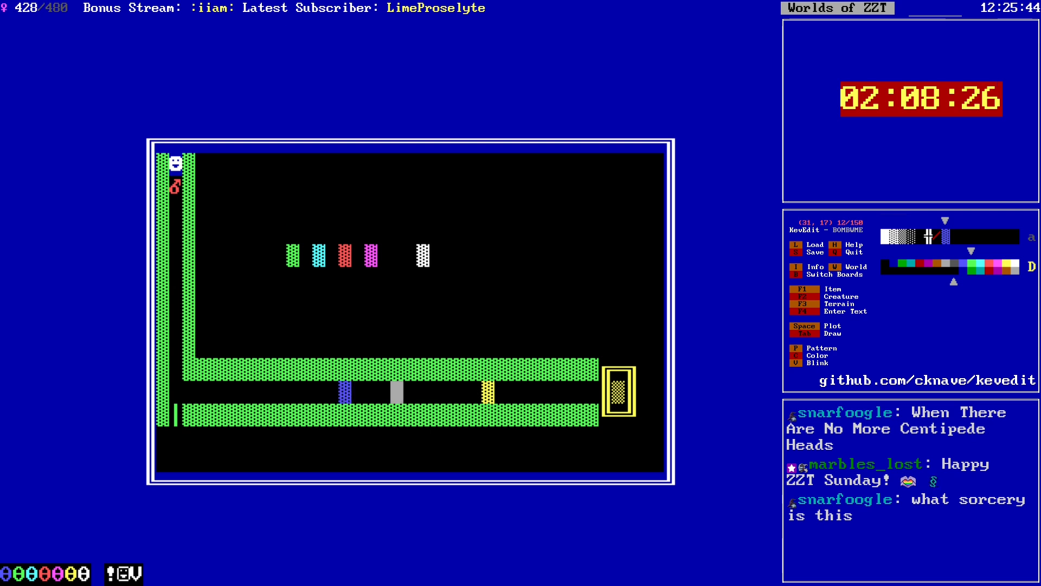
key("Right")
key("Right")
key("Right")
key("Right")
key("Right")
key("Right")
key("Right")
key("Right")
key("Right")
key("Left")
key("Left")
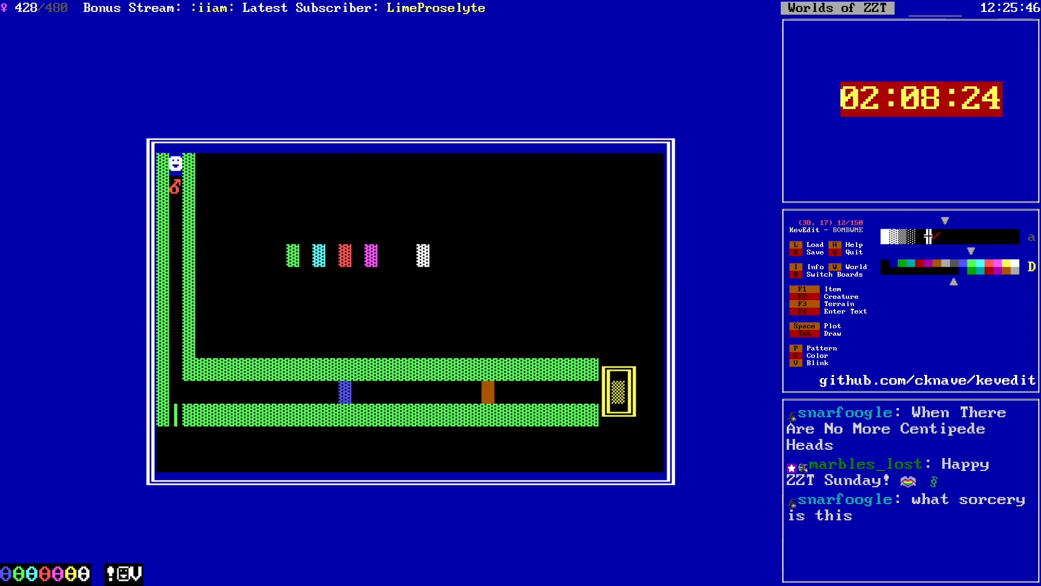
key("Left")
key("Left")
key("s")
key("Return")
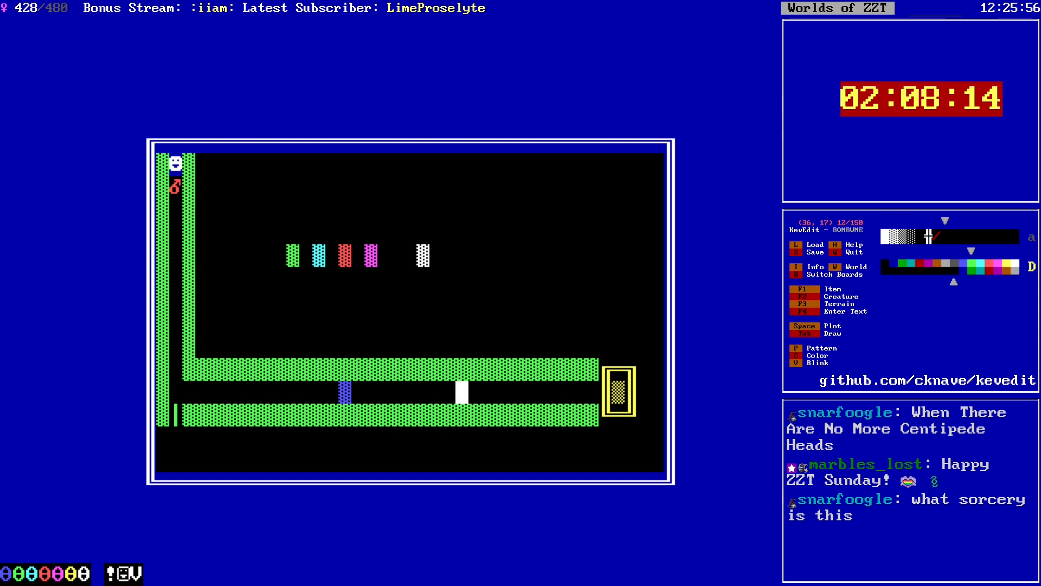
key("Left")
key("Left")
key("Left")
key("Left")
key("Left")
key("Left")
key("Left")
key("Left")
key("Left")
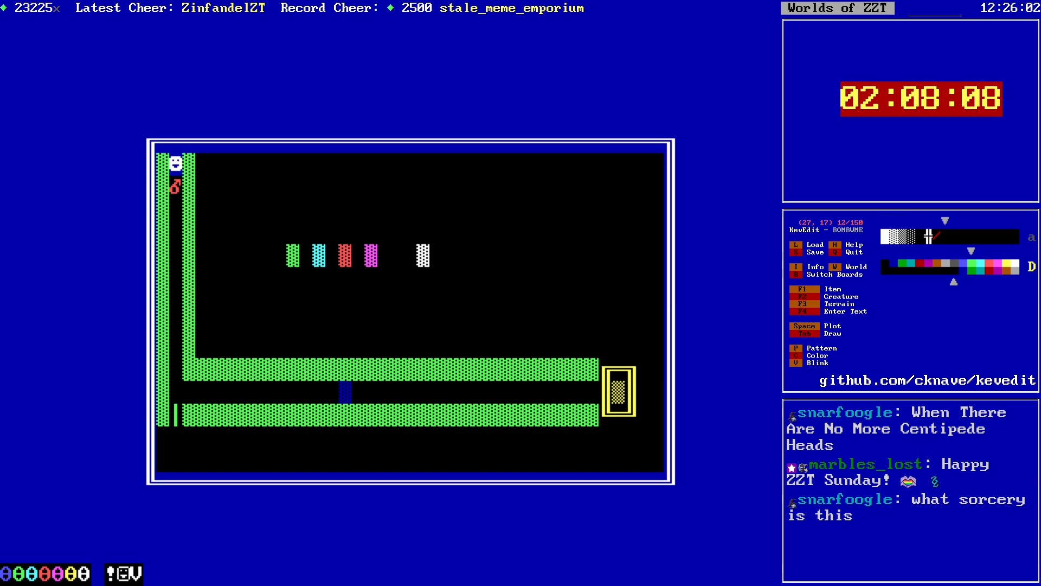
key("Right")
key("Right")
key("Right")
key("Right")
key("Right")
key("Right")
key("Right")
key("Right")
key("Right")
key("Right")
key("Right")
key("Right")
key("Right")
key("Right")
key("Right")
key("Right")
key("Right")
key("Right")
key("Right")
key("Right")
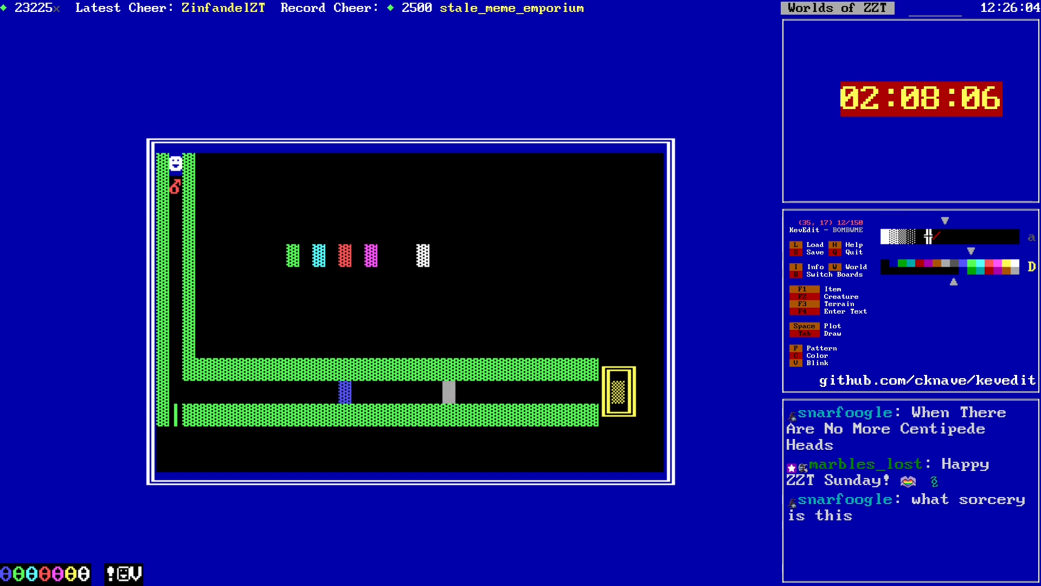
key("Up")
key("Up")
key("Up")
key("Left")
key("Left")
key("Left")
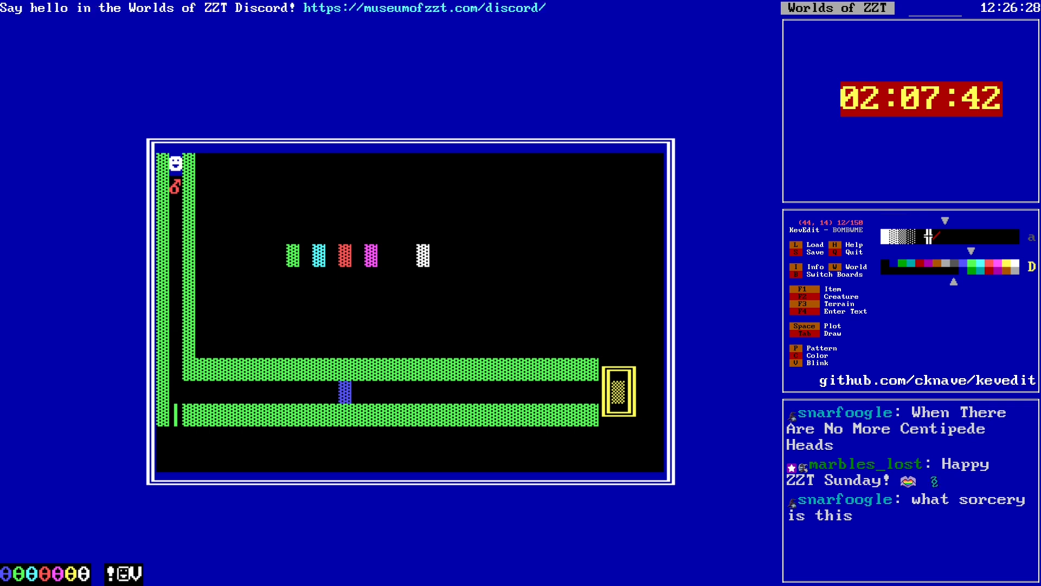
Step: Place a yellow normal wall at (31, 11) in the gap between the magenta and white blocks
key("f")
key("f")
key("f")
key("f")
key("alt+Up")
key("alt+Left")
key("alt+Left")
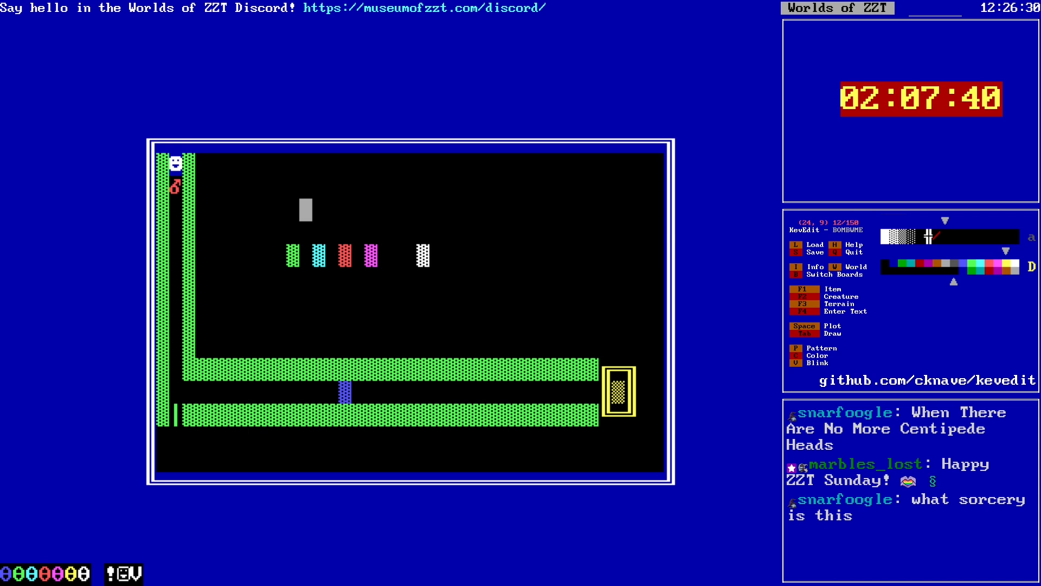
key("alt+Right")
key("Down")
key("Down")
key("Left")
key("Left")
key("Left")
key("F3")
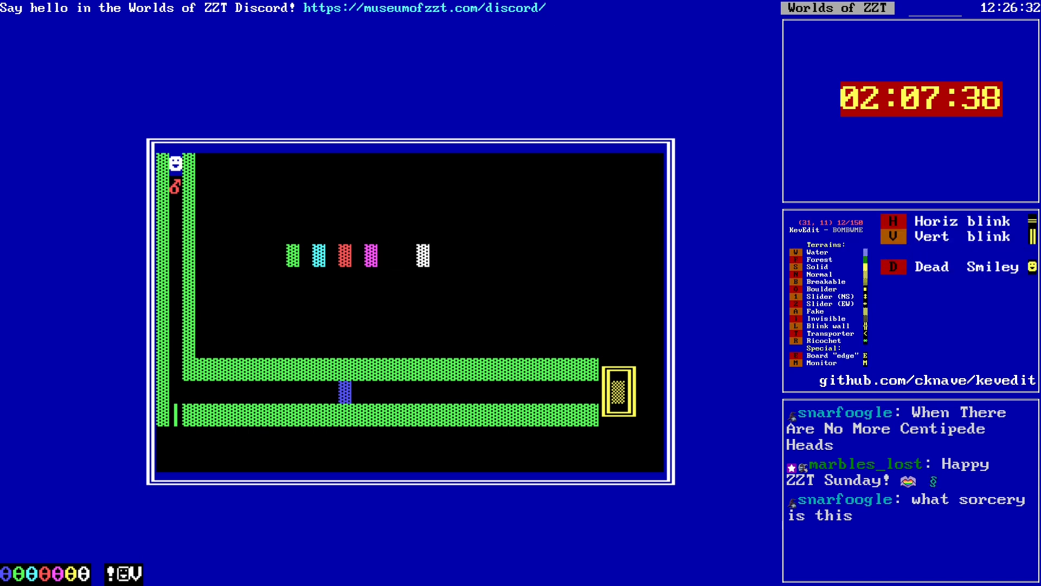
key("n")
Step: Save the world over the existing BOMBWME file
key("Down")
key("Down")
key("Left")
key("Left")
key("Left")
key("Down")
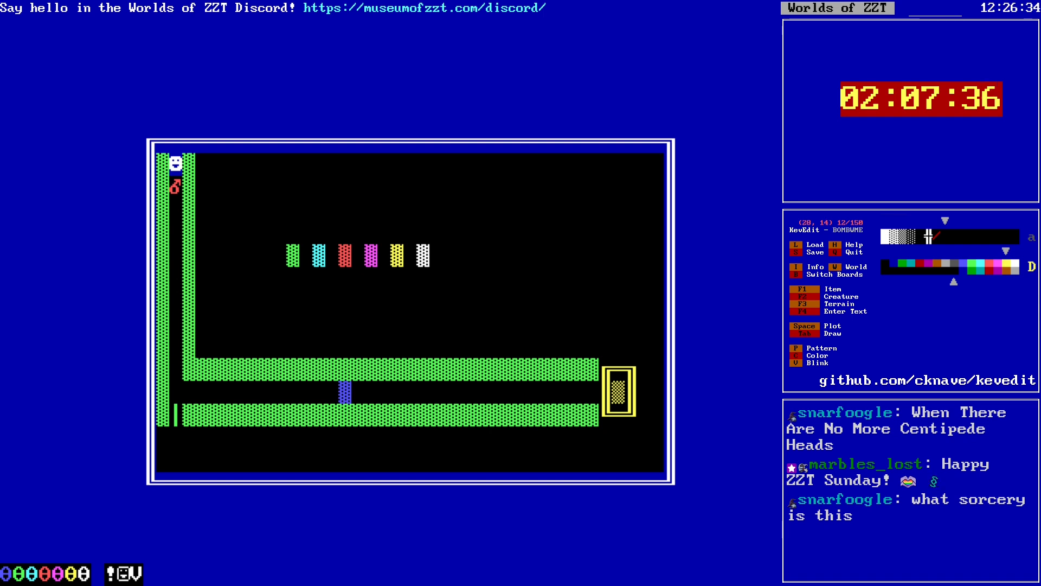
key("s")
key("Return")
key("y")
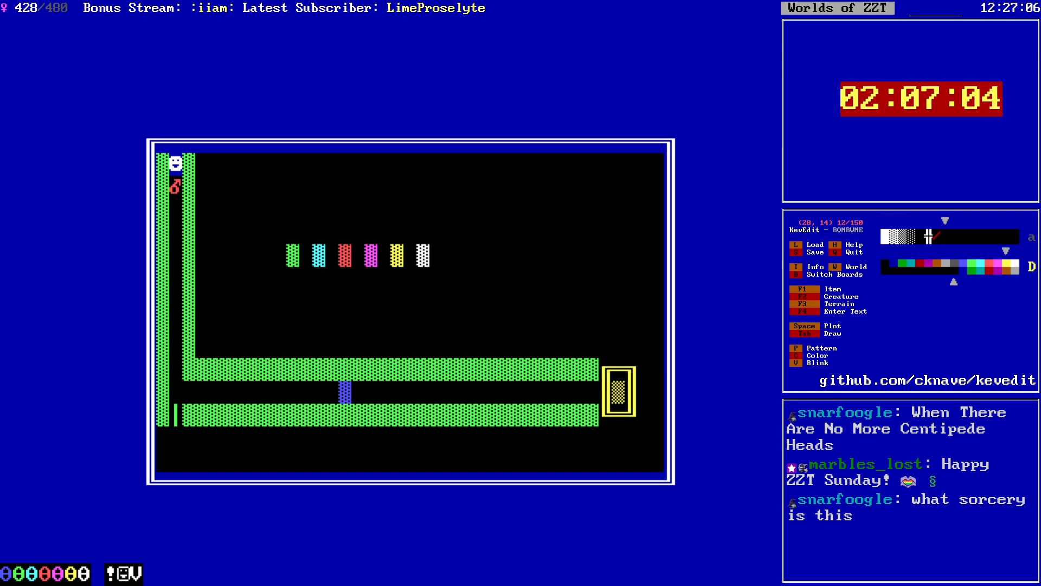
Step: Add a new board titled "How to play" after board L1
key("b")
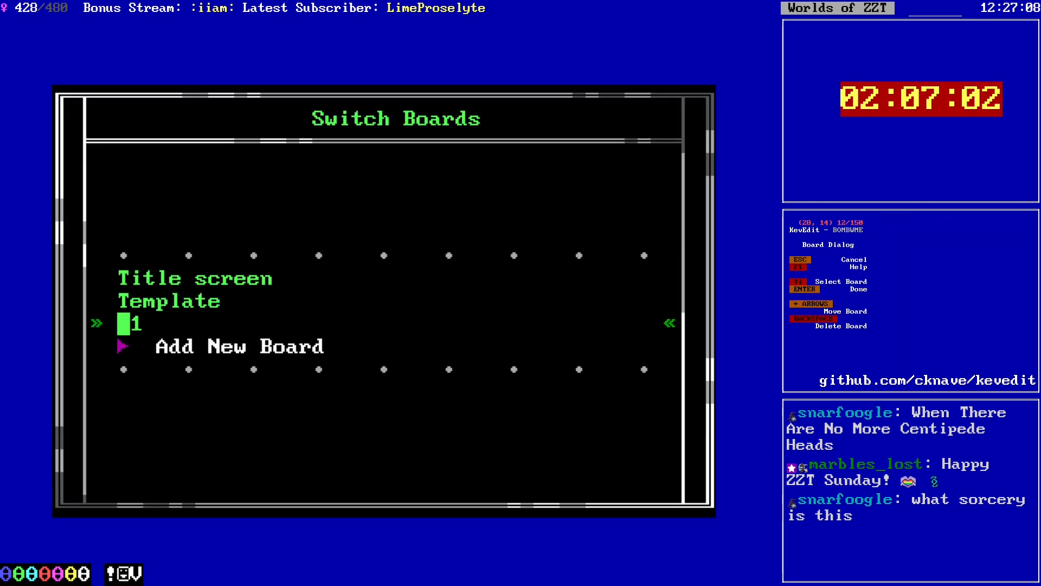
key("Return")
type("How t")
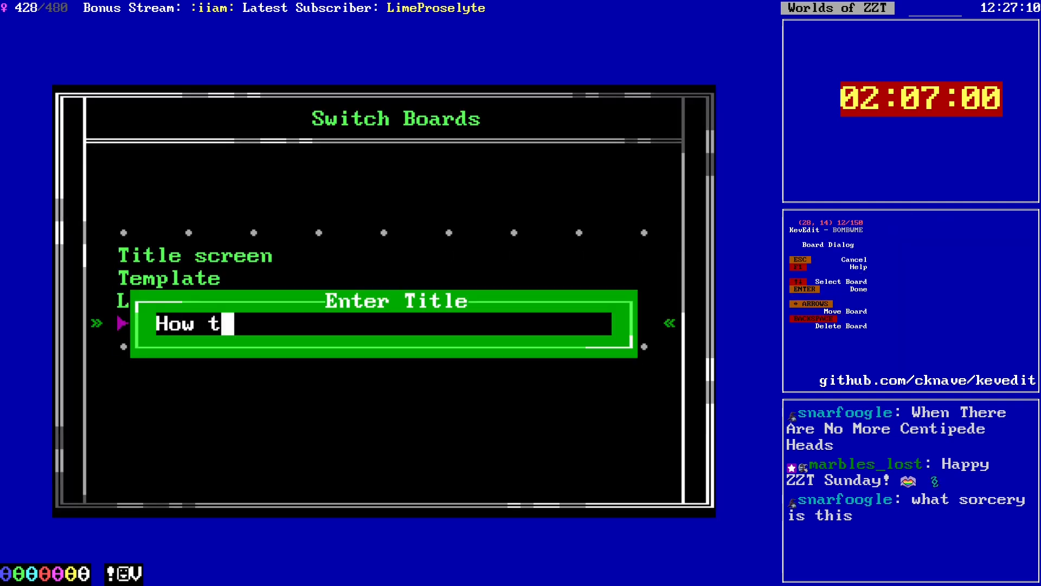
type("o play")
key("Return")
Step: Move the player to the board's lower-left corner at (1, 25)
key("alt+Left")
key("alt+Left")
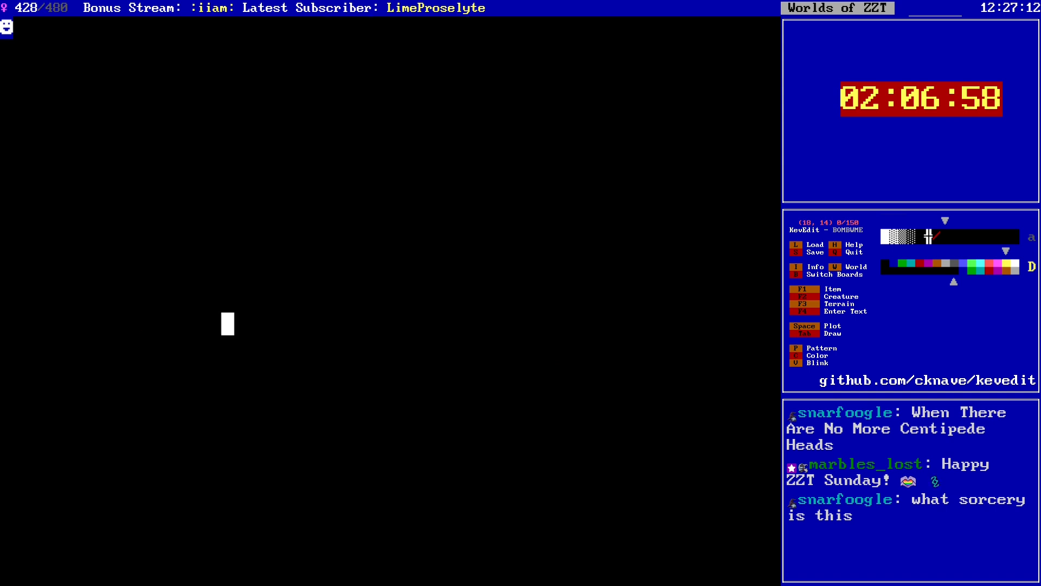
key("alt+Down")
key("alt+Down")
key("alt+Left")
key("F1")
key("z")
key("Up")
Step: Write the heading "YOUR MISSION:" in white text starting at (1, 1)
key("c")
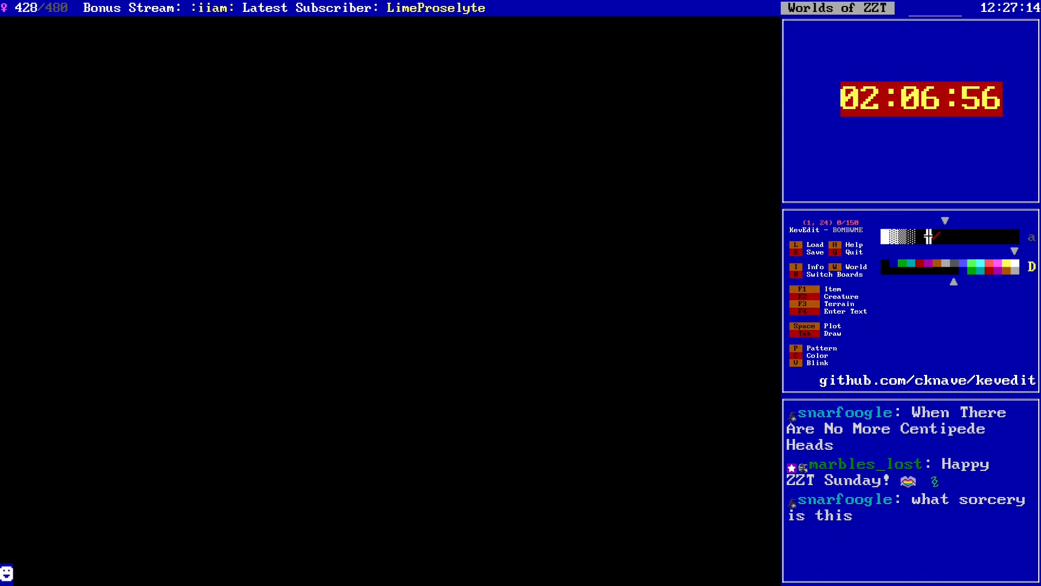
key("alt+Up")
key("alt+Up")
key("alt+Up")
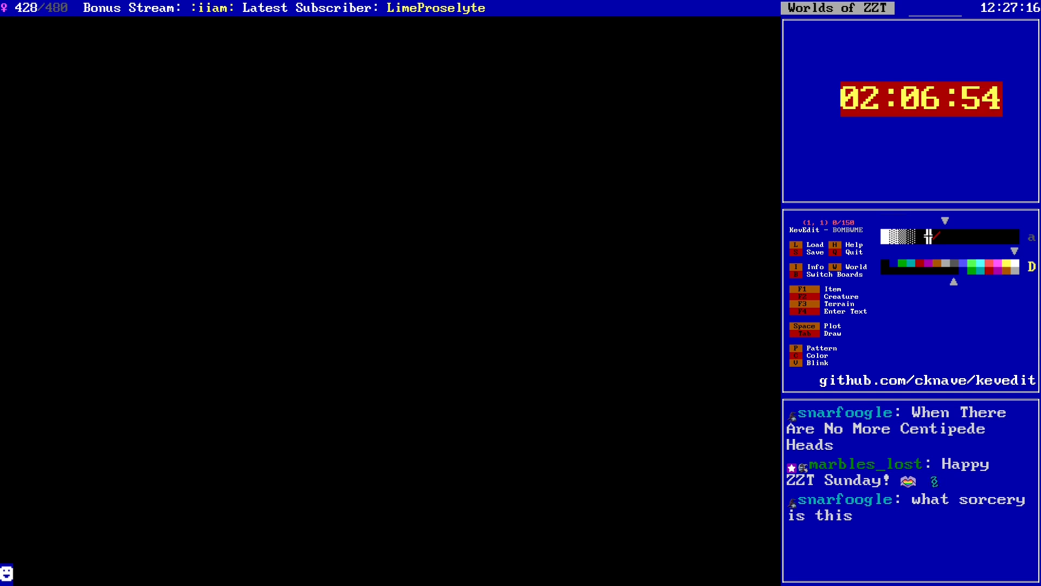
key("F4")
type("YOUR MISSION:")
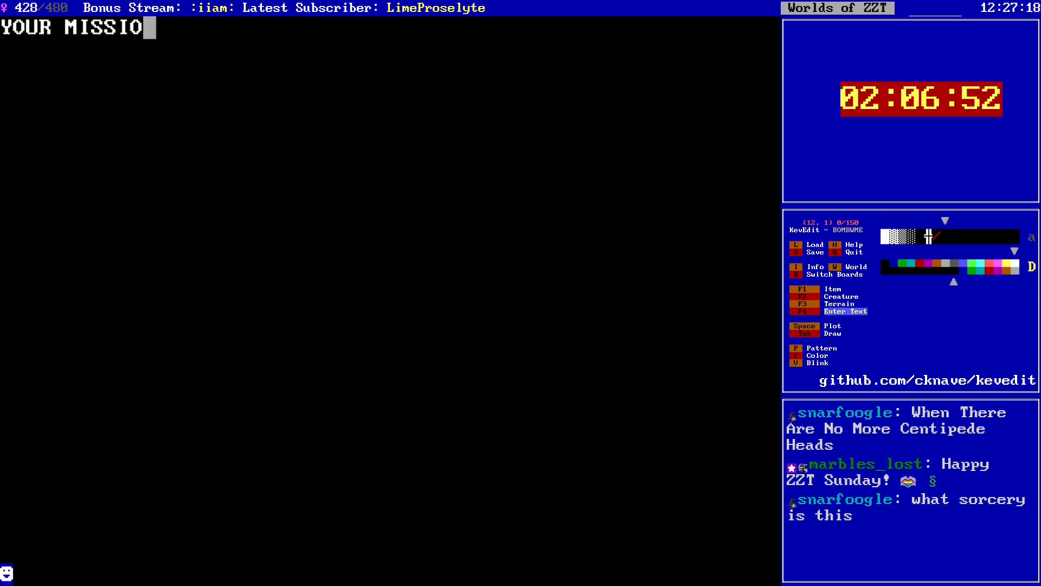
Step: Write the bullet line "* Take the bomb ()" starting at (4, 3), under the mission heading
key("Down")
key("Down")
key("Left")
key("Left")
key("Left")
key("Left")
key("Left")
key("Left")
key("Left")
key("Left")
key("Left")
key("Left")
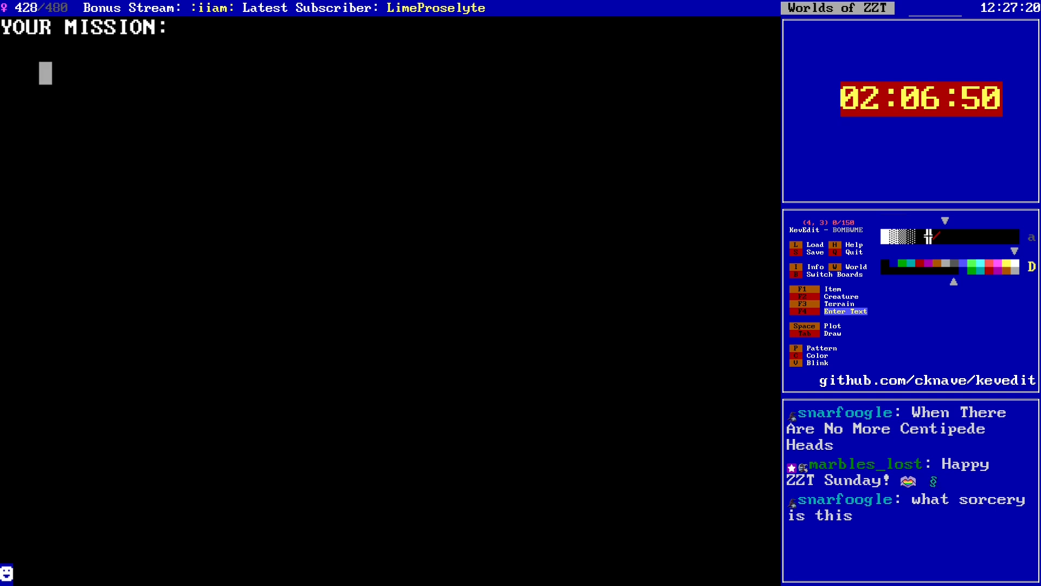
type("* Take ")
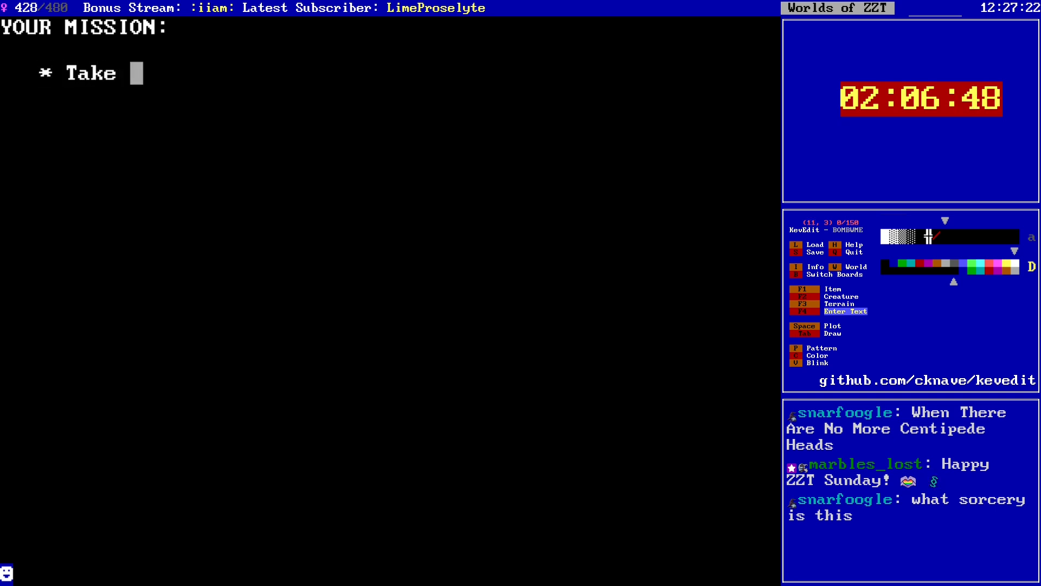
type("the bomb ()")
key("Escape")
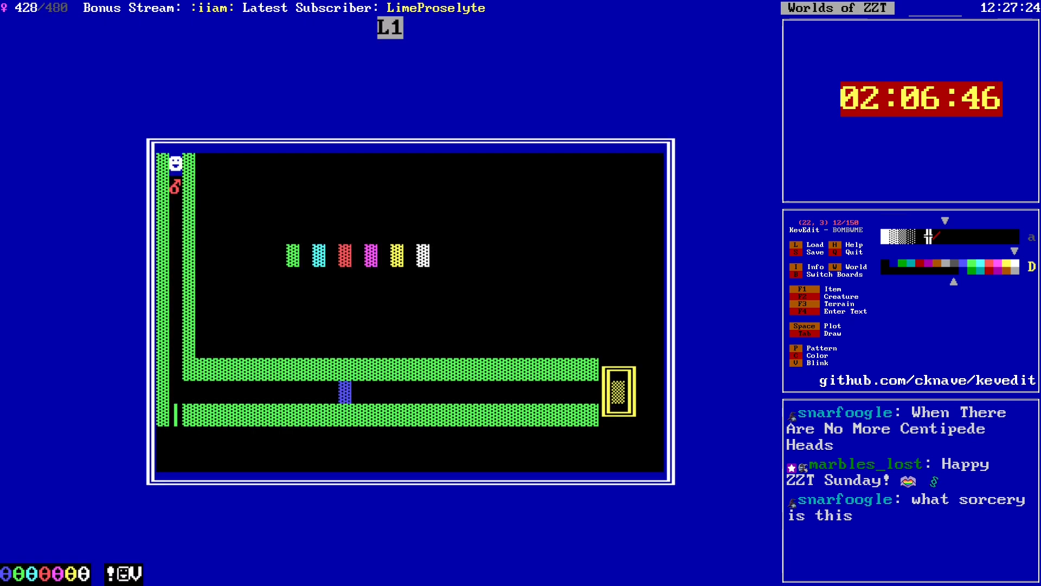
Step: Place a red bomb symbol at (21, 3), just after the opening parenthesis of the bullet line
key("Page_Up")
key("Left")
key("c")
key("Left")
key("Left")
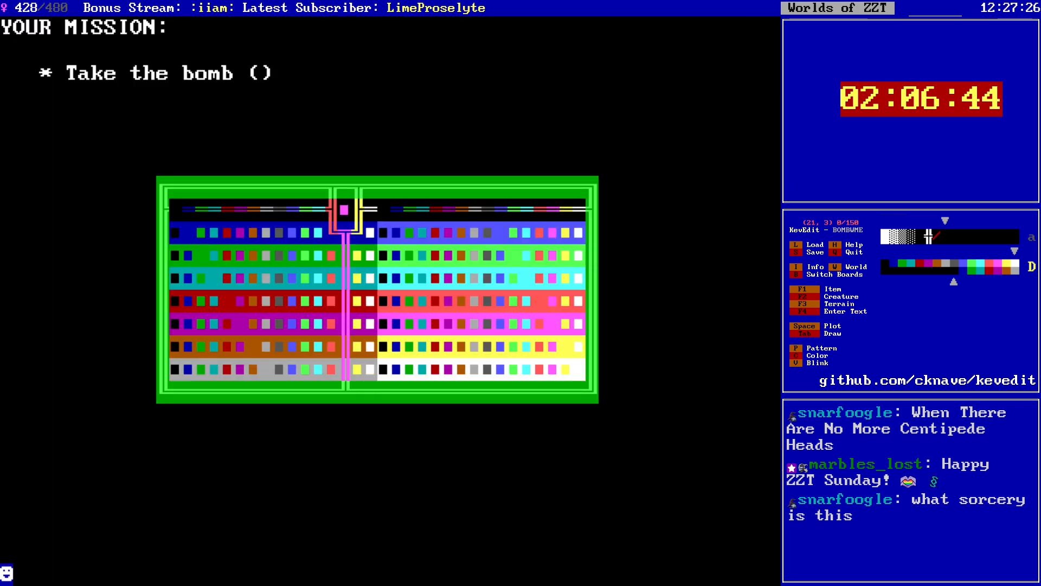
key("Return")
key("space")
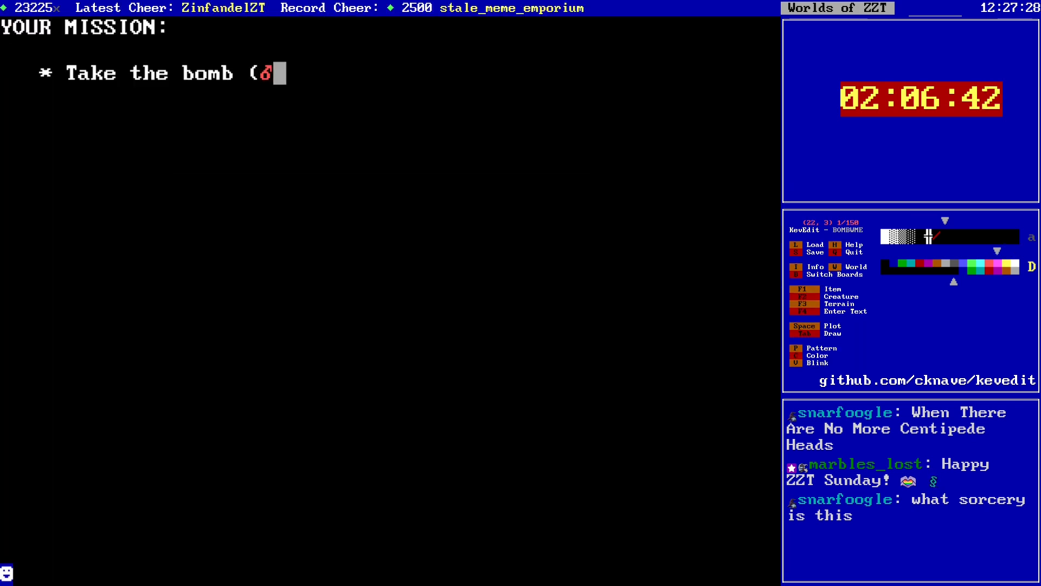
Step: Switch the color back to white and continue the bullet line with ") and blow up the "
key("c")
key("c")
type(")")
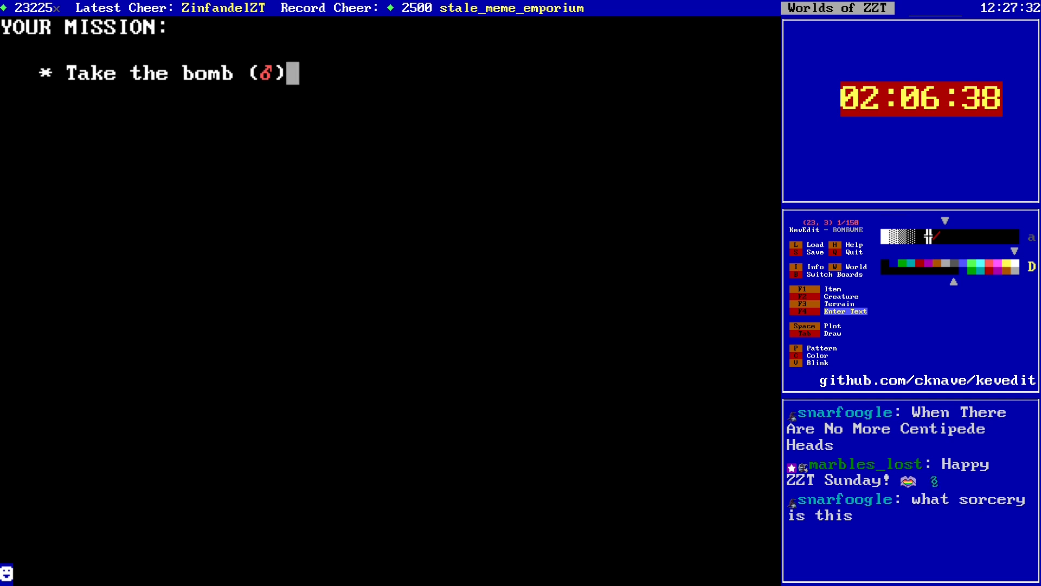
type(" and blow up the")
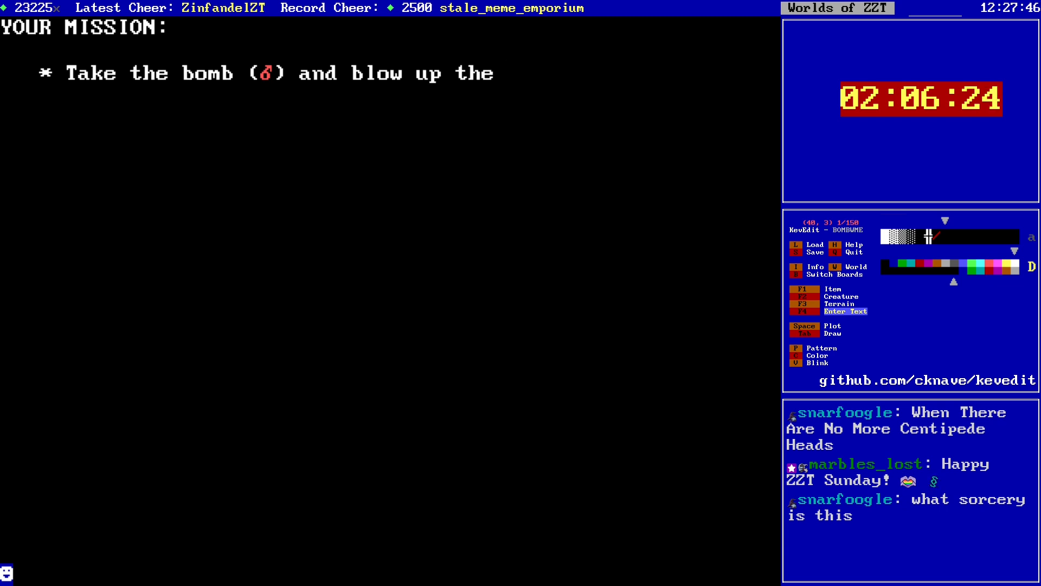
key("Escape")
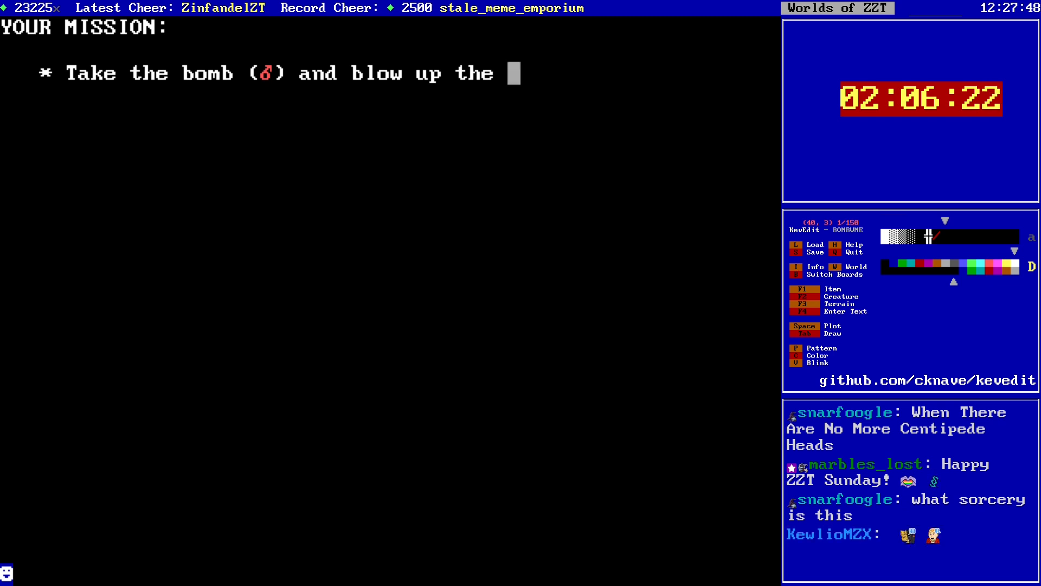
Step: Switch to board L1 and erase the yellow double-line frame around the corridor's end at (48, 17)
key("Page_Down")
key("Right")
key("Right")
key("Down")
key("Down")
key("Down")
key("Down")
key("Down")
key("Down")
key("Down")
key("Down")
key("Down")
key("Down")
key("Down")
key("Down")
key("Down")
key("Down")
key("Down")
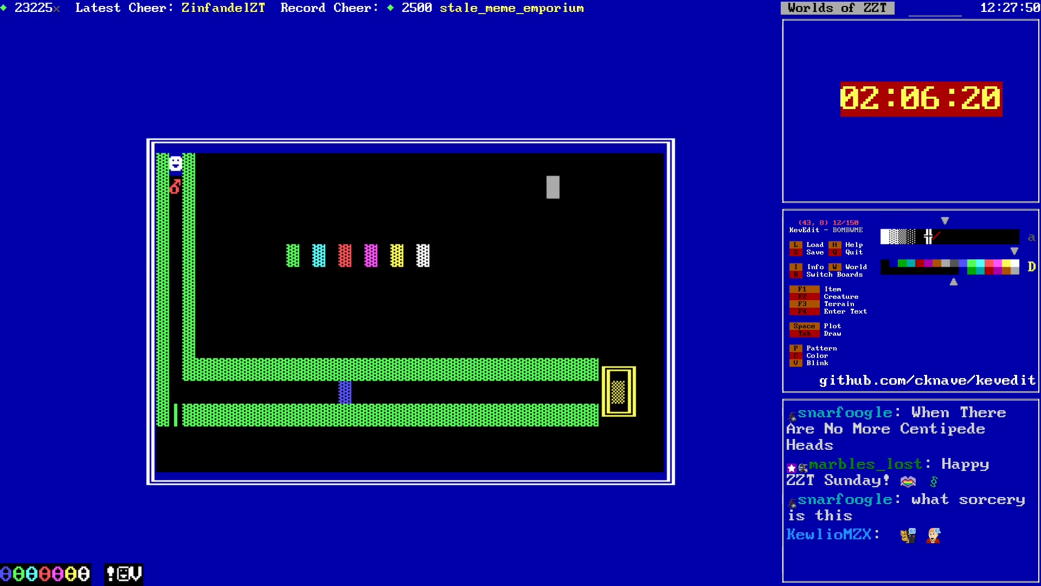
key("Right")
key("Right")
key("Right")
key("Right")
key("Right")
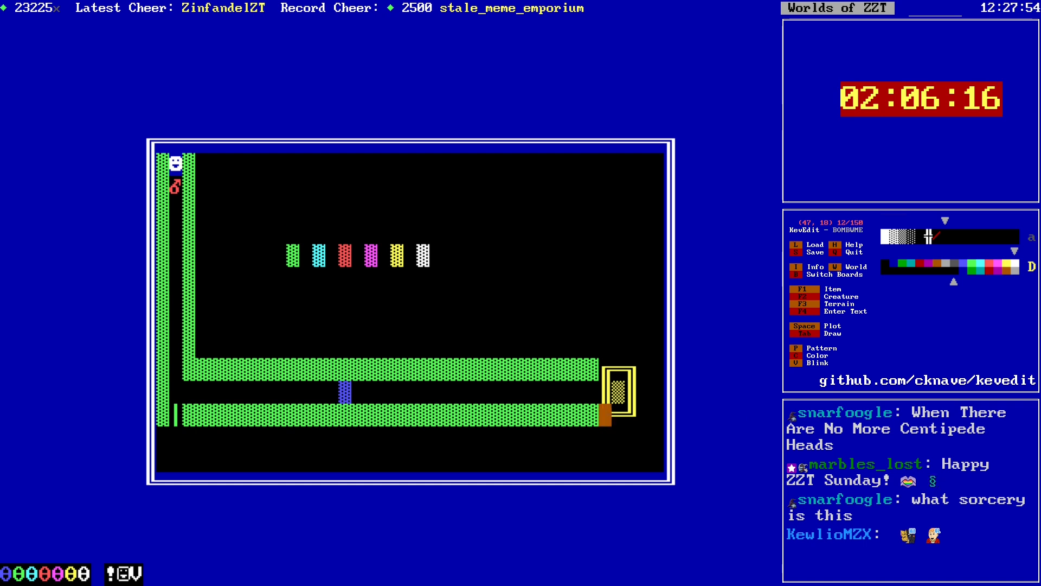
key("Right")
key("p")
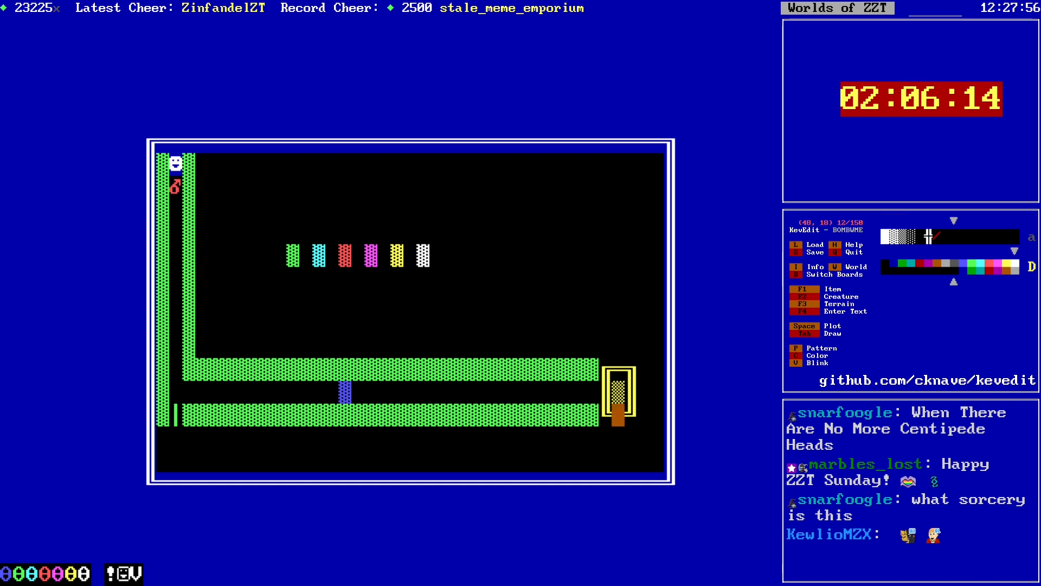
key("p")
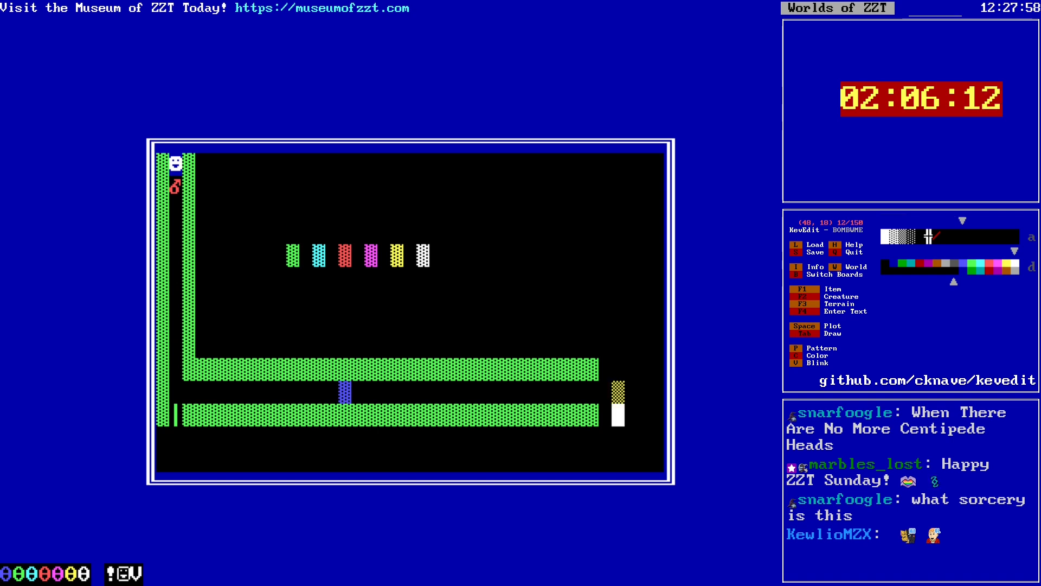
Step: Enclose the corridor's end with white breakable walls around (48, 17) and clear the yellow tile inside
key("Left")
key("Left")
key("Return")
key("Right")
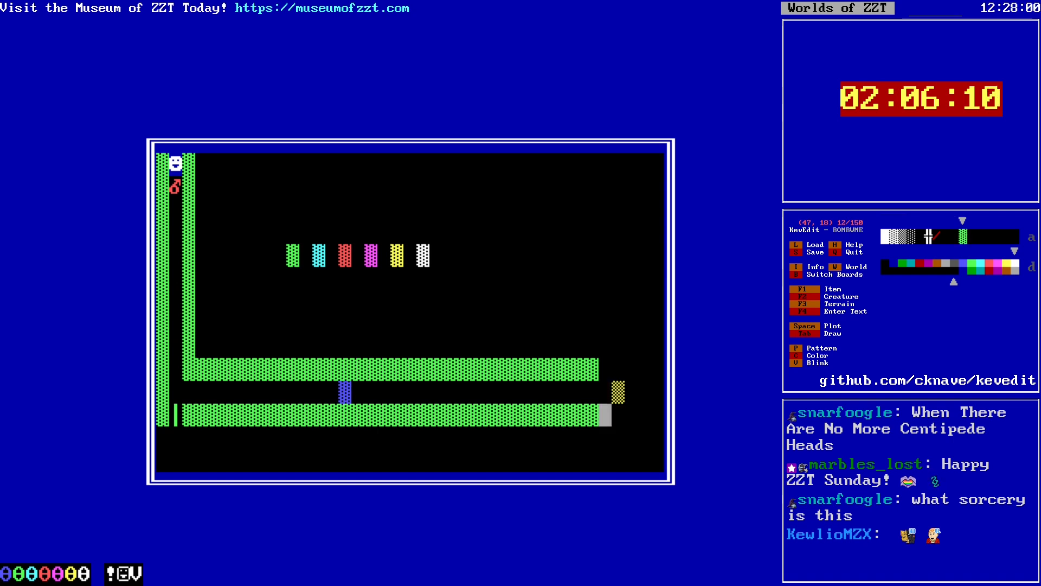
key("Up")
key("Up")
key("Left")
key("Left")
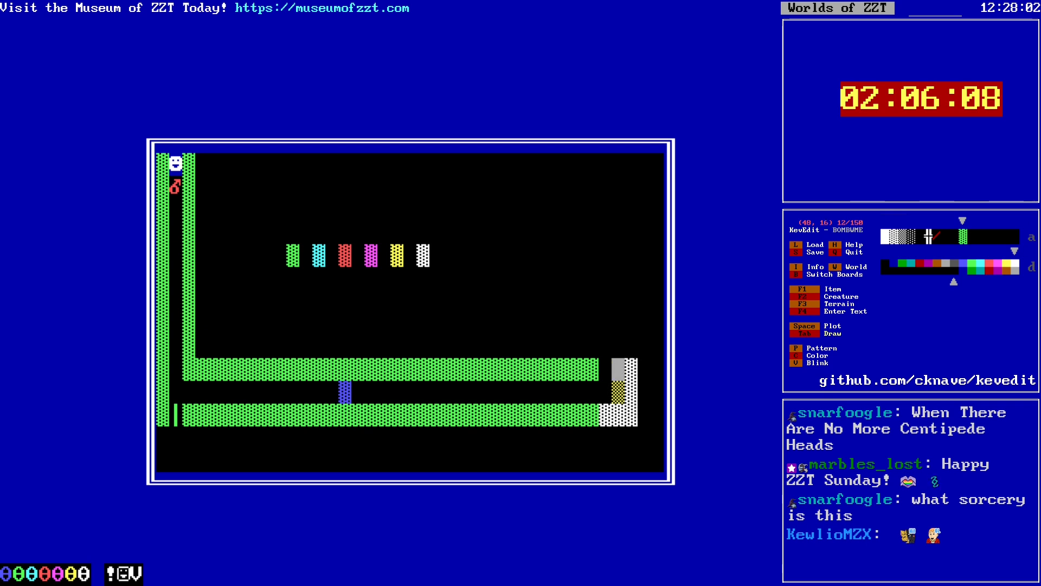
key("Right")
key("Down")
key("d")
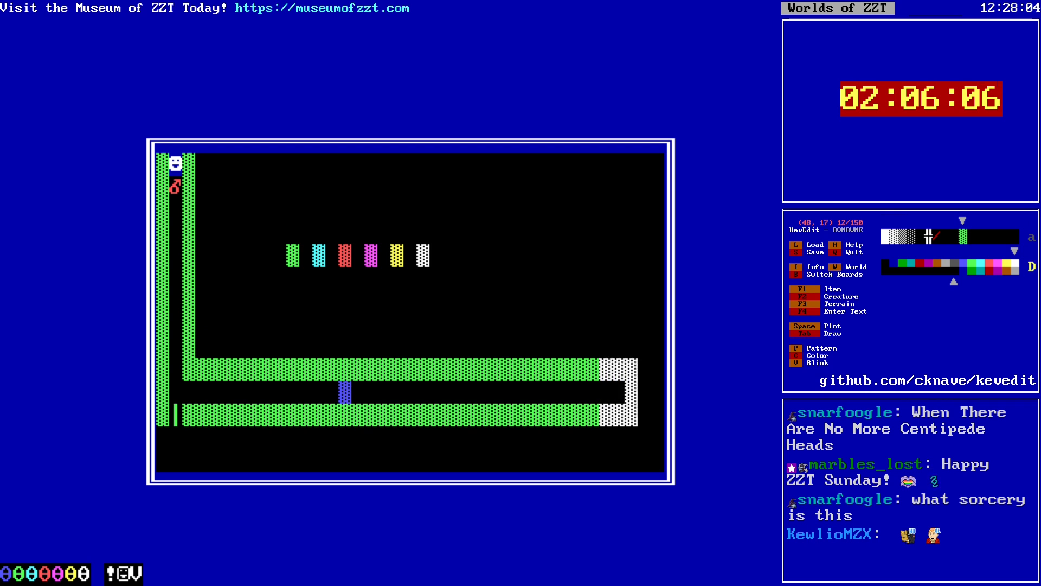
Step: Save the BOMBWME world, overwriting the existing file
key("s")
key("Return")
key("y")
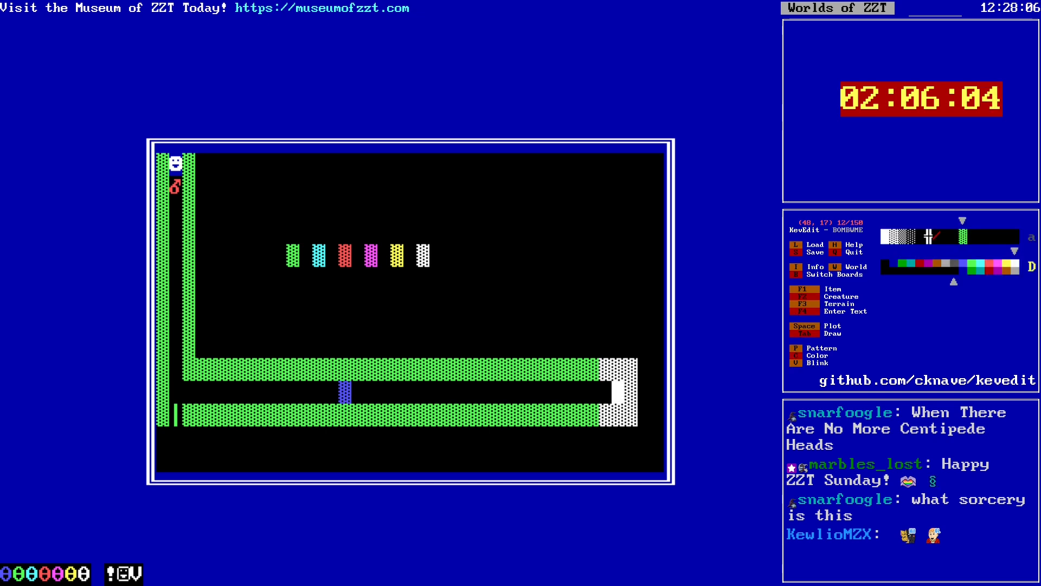
key("s")
key("Return")
key("y")
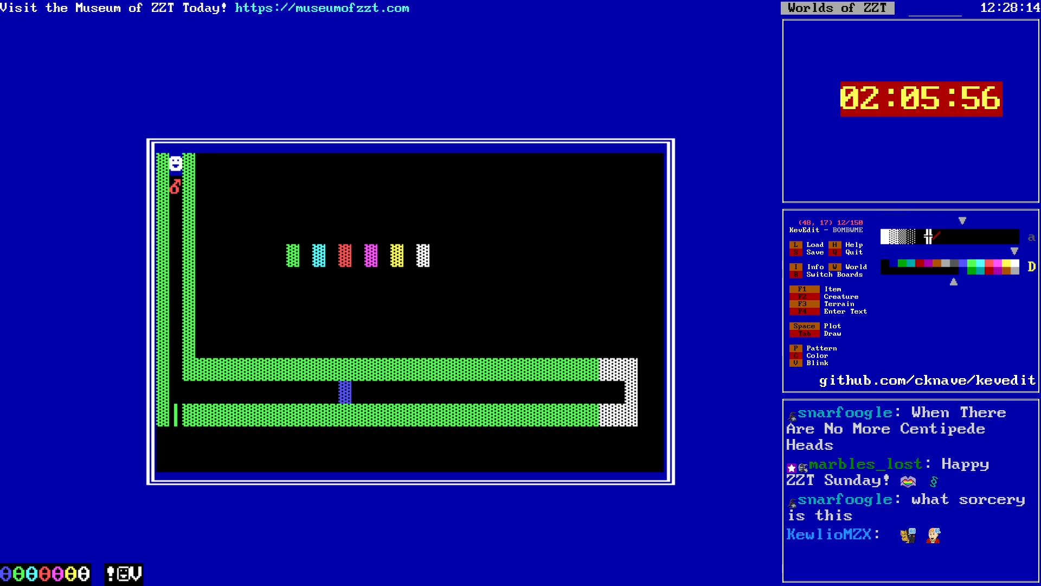
key("c")
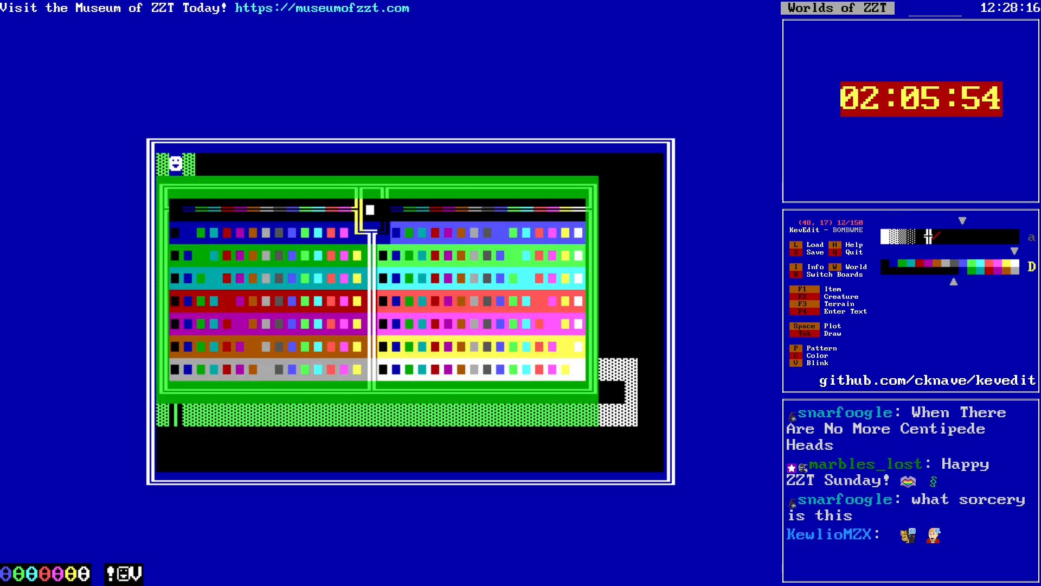
key("Left")
key("Left")
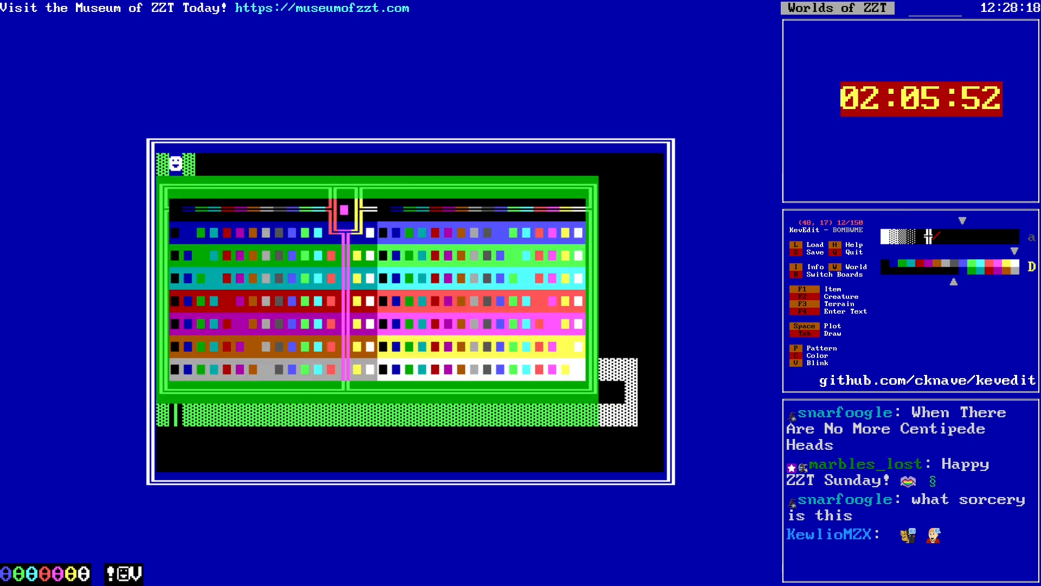
key("Return")
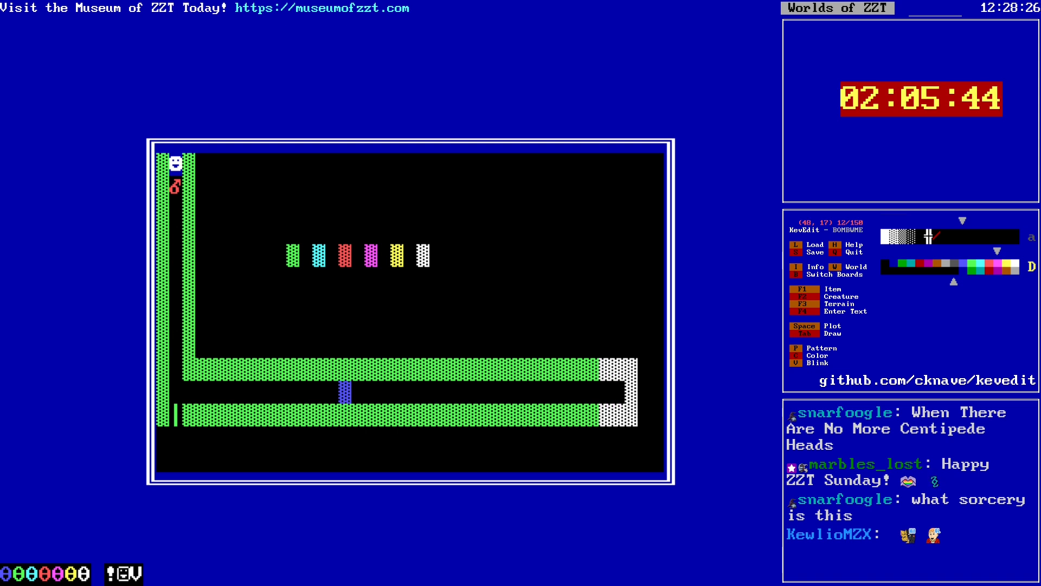
key("F2")
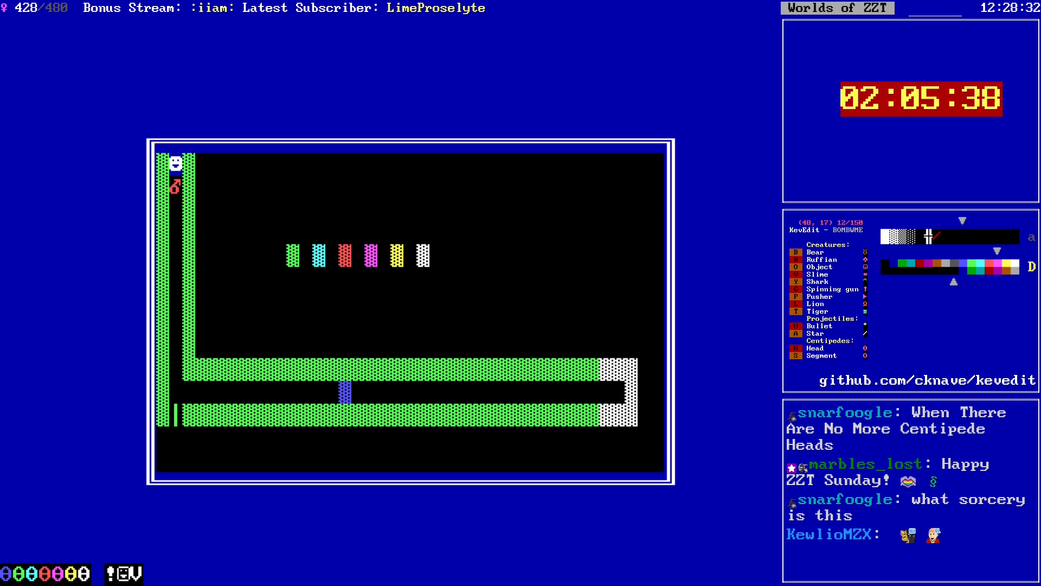
key("Escape")
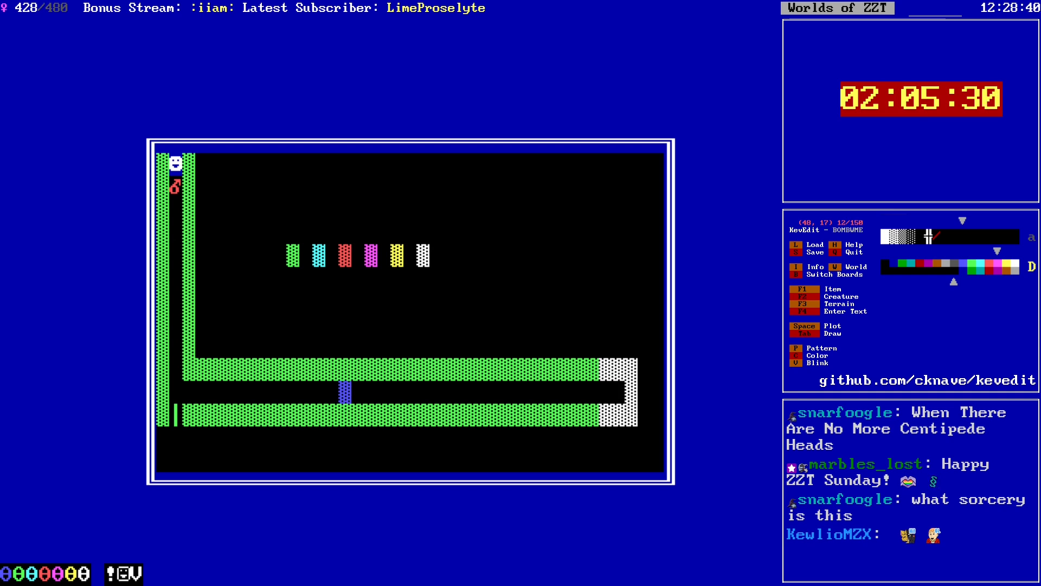
Step: Set the color to light green and place an object at (48, 17), inside the white walls
key("c")
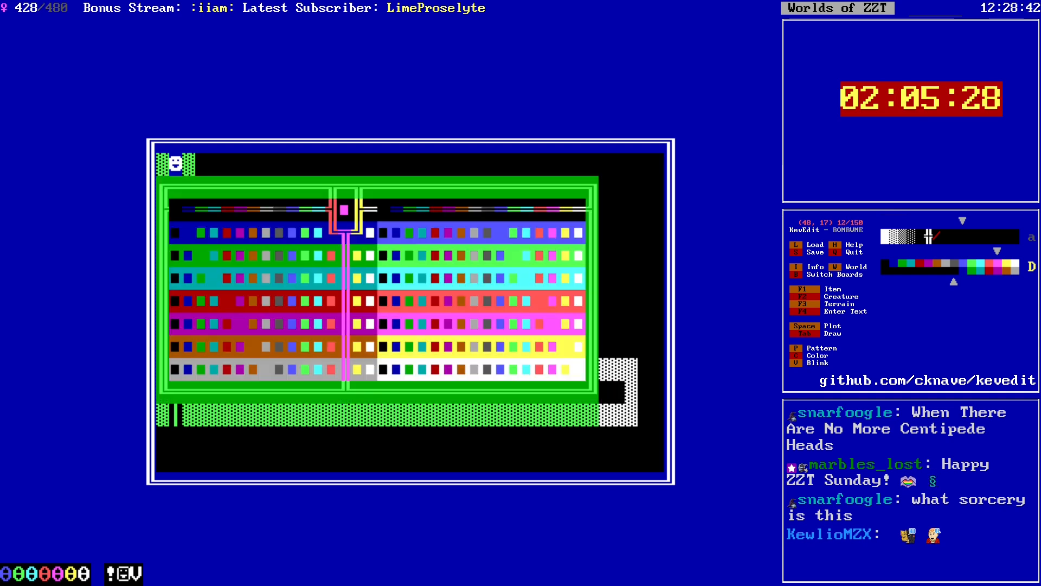
key("Left")
key("Left")
key("Left")
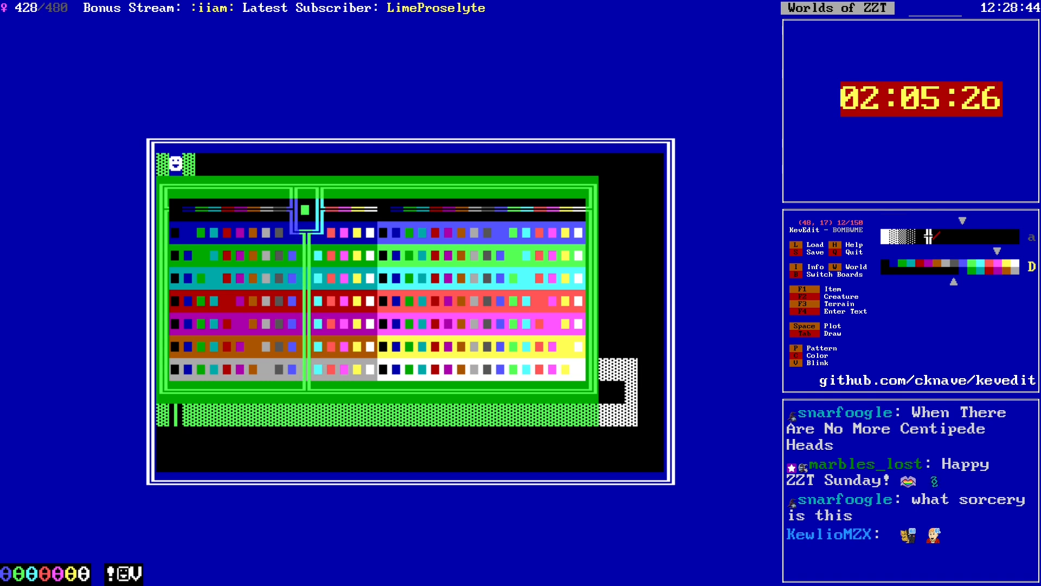
key("Return")
key("F2")
key("o")
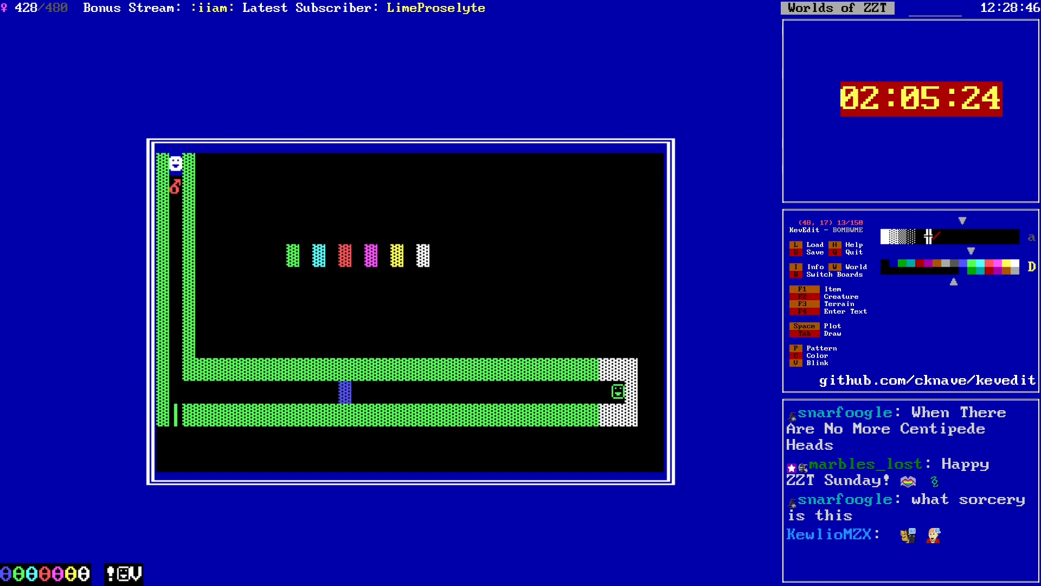
Step: Open the green object's settings and set its character to the diamond, #char 4
key("Return")
key("Down")
key("Down")
key("Down")
key("Left")
key("Left")
key("Up")
key("Up")
key("Up")
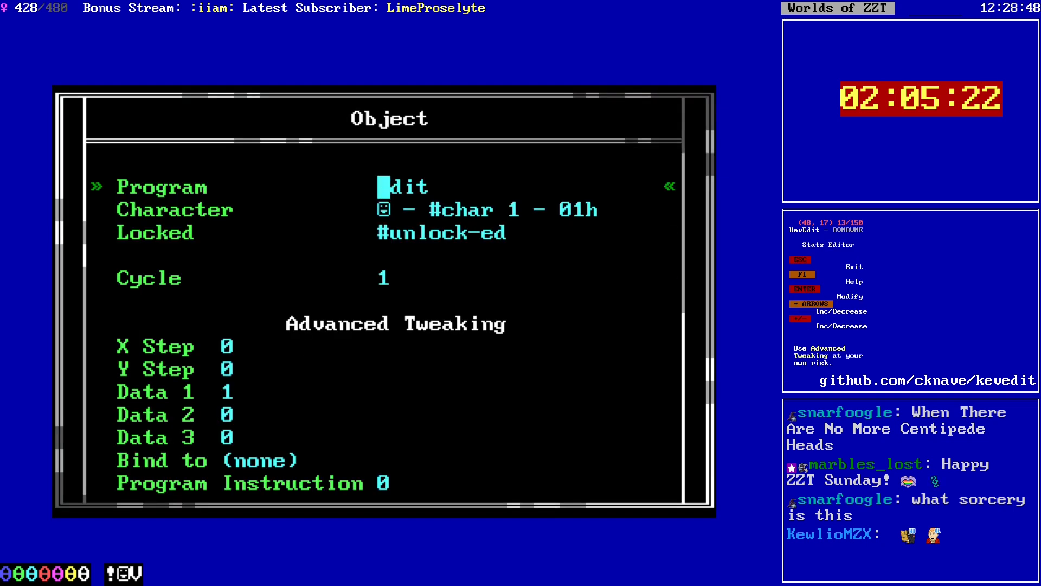
key("Down")
key("Return")
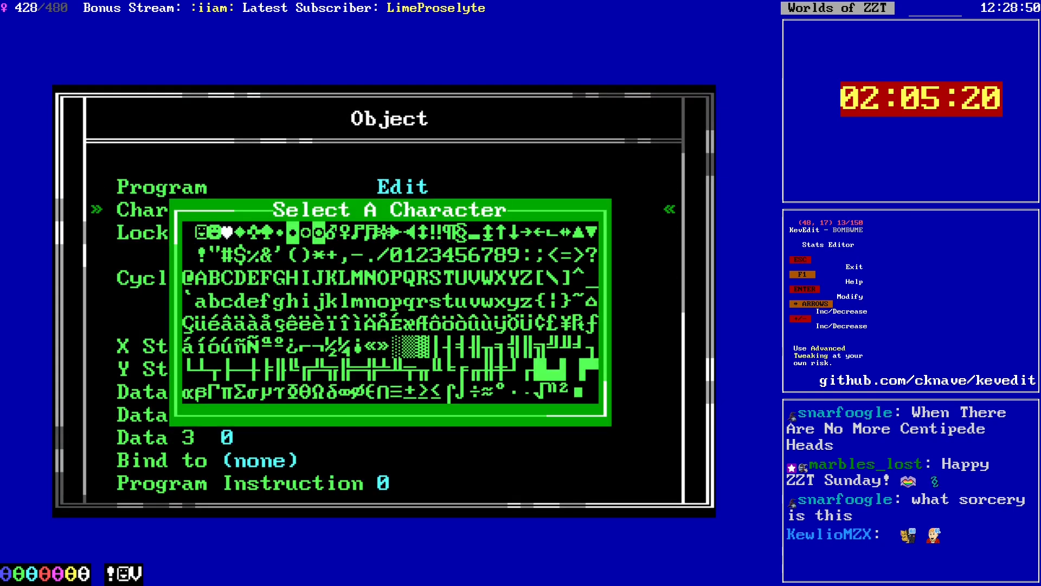
key("Right")
key("Return")
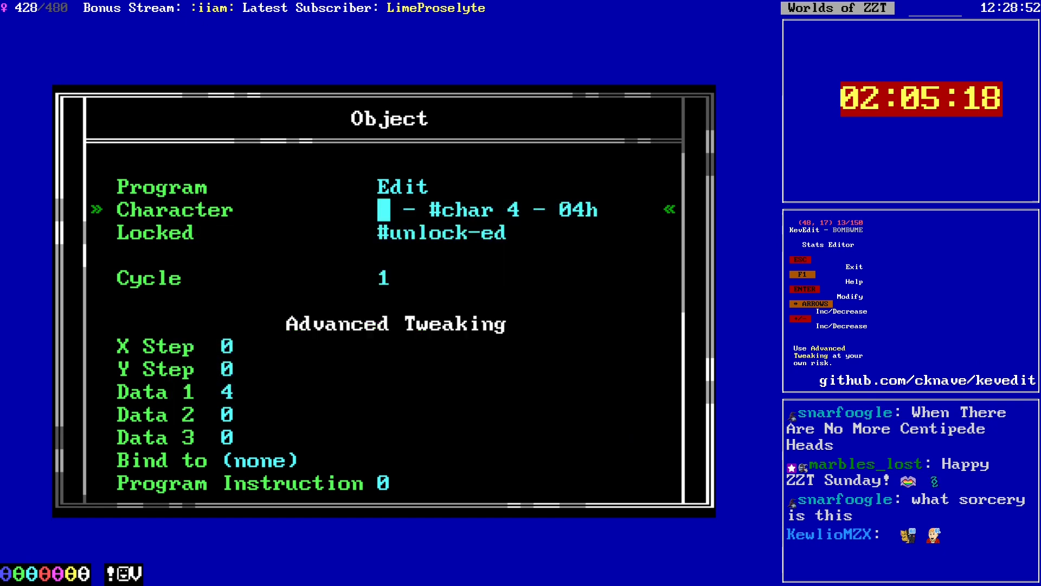
key("Up")
key("Return")
type("@Cor")
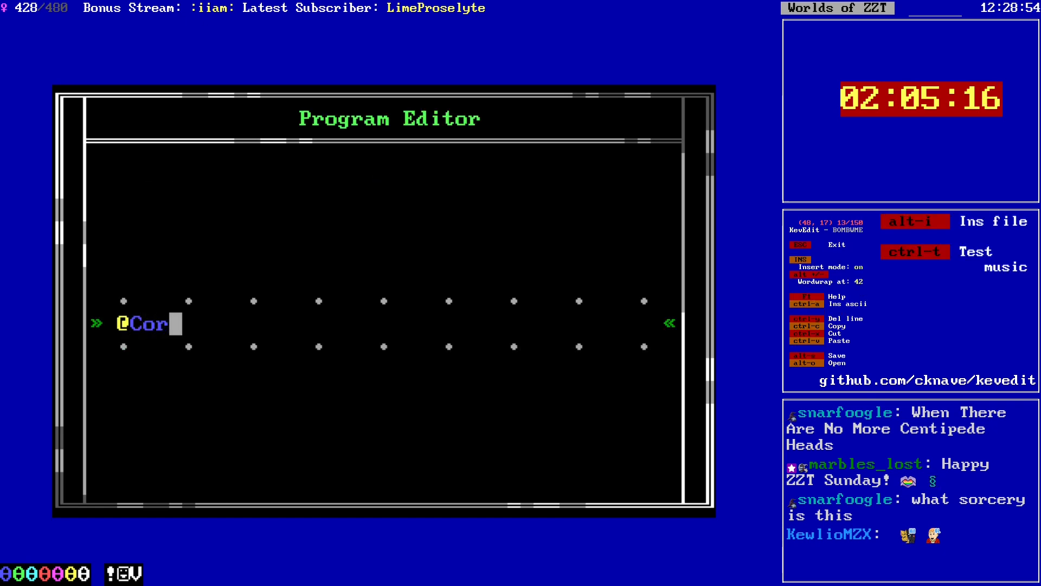
type("e")
key("Return")
type(":loop")
key("Return")
Step: Add the program lines "#char 254" and "/i" below the loop label
type("#c")
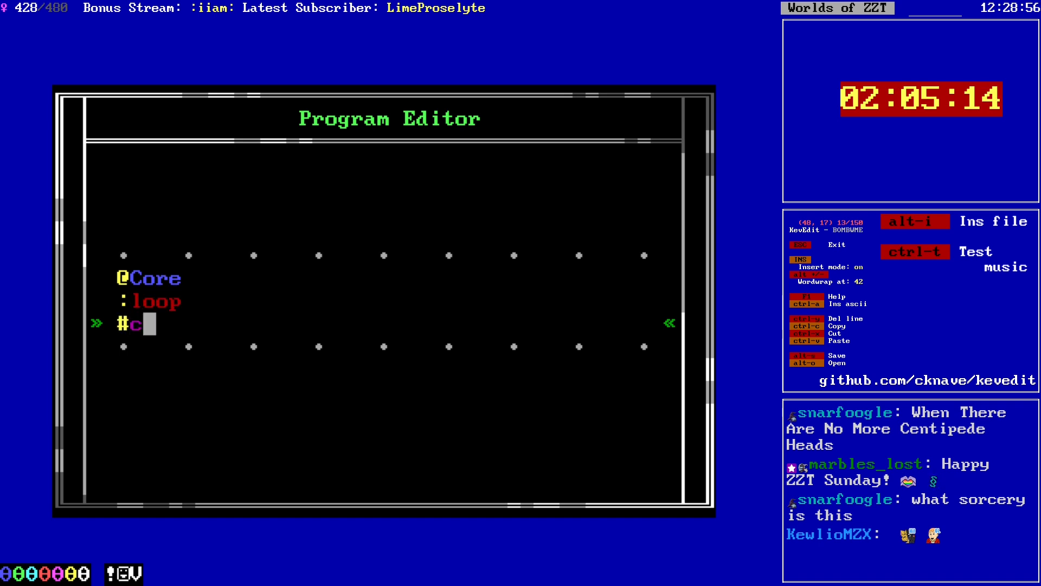
type("har")
key("ctrl+a")
key("Up")
key("Left")
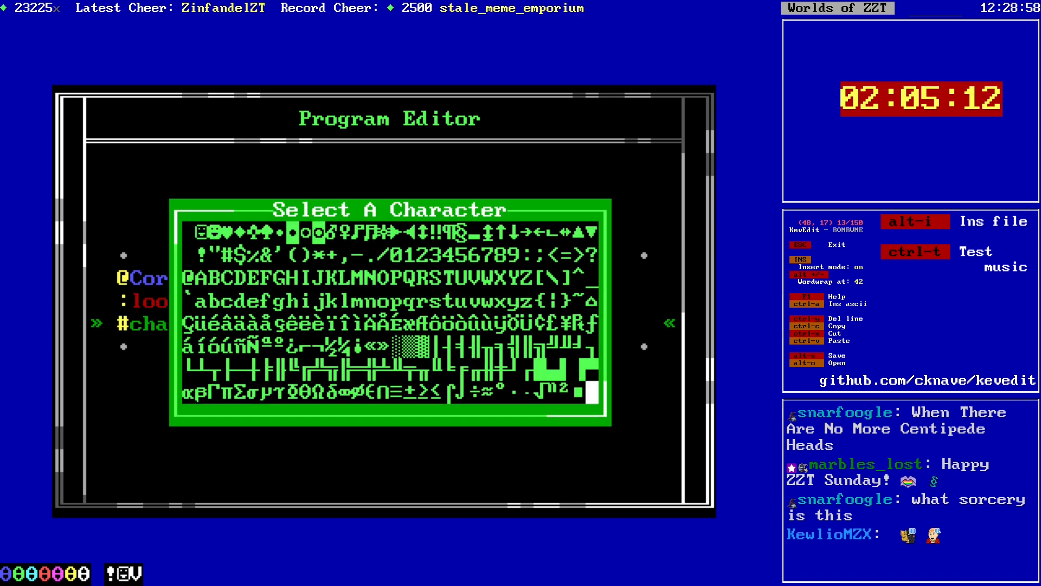
key("Left")
key("Return")
key("Return")
type("/i")
key("Return")
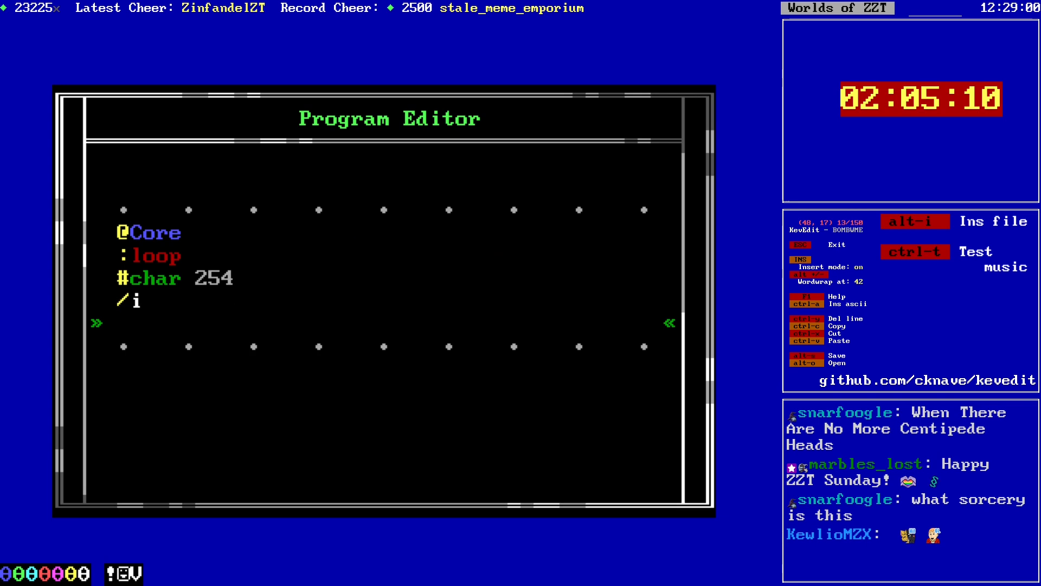
Step: Add the program lines "#char 4" and "/i#l" to finish the Core's animation loop
type("#char")
key("ctrl+a")
key("Down")
key("Right")
key("Right")
key("Right")
key("Right")
key("Right")
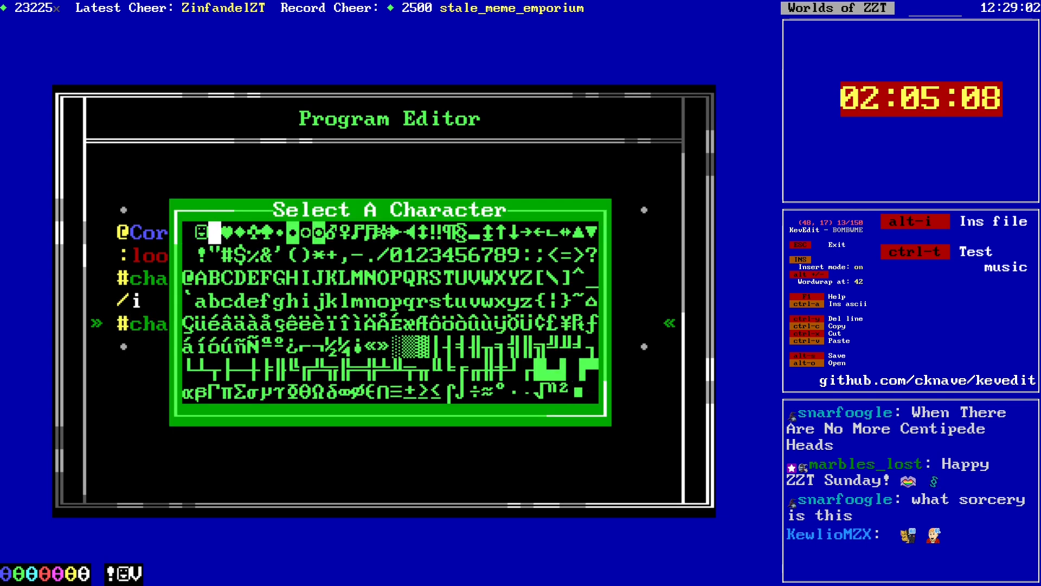
key("Return")
key("Return")
type("/i#l")
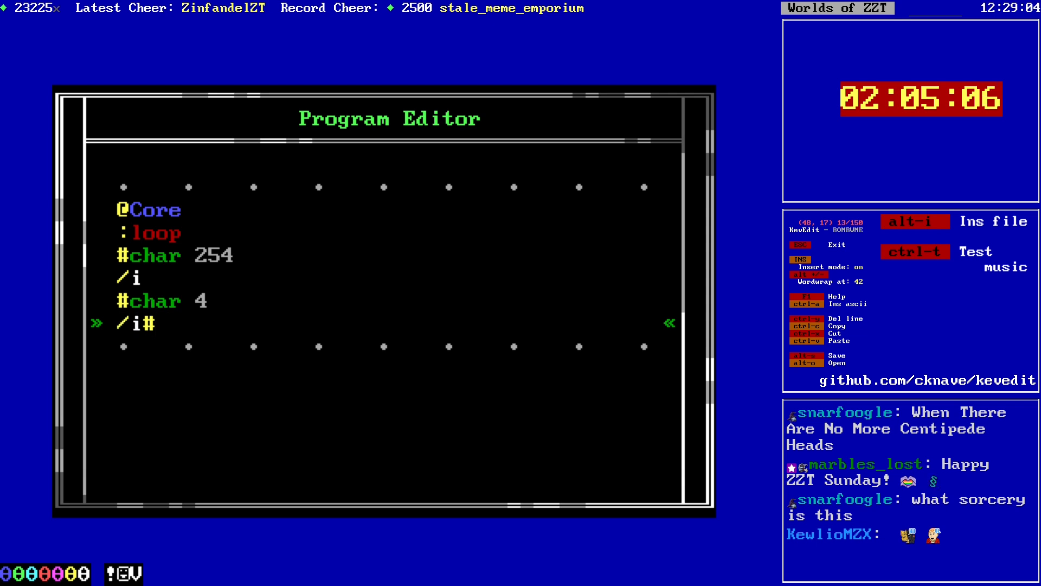
Step: Shorten the program's loop label to ":l"
key("Up")
key("Up")
key("Up")
key("Up")
key("BackSpace")
key("BackSpace")
key("Down")
key("Down")
key("Down")
key("Down")
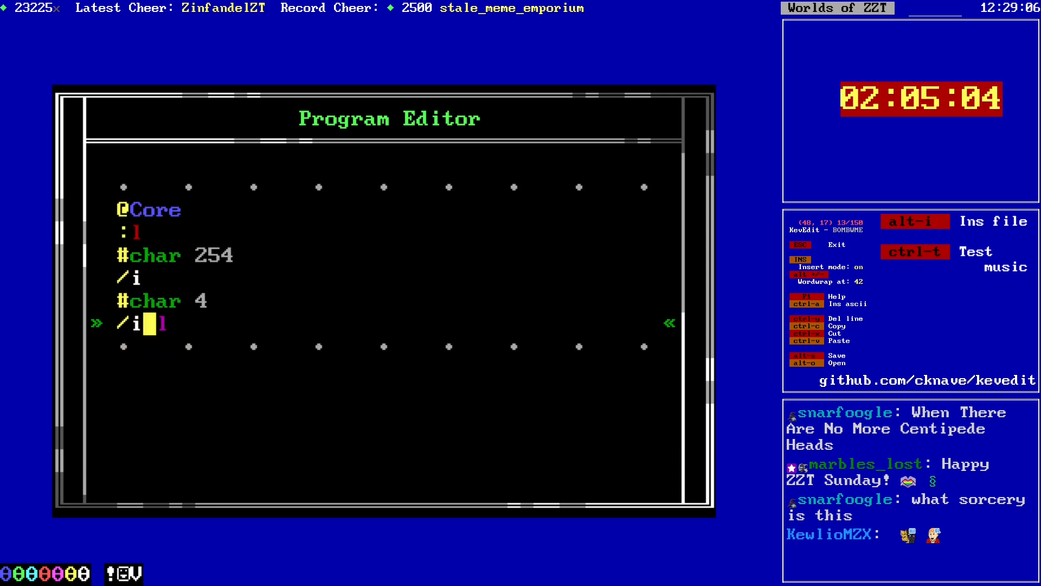
Step: Add a ":bombed" label followed by "#become purple key" and close the Core object's program
key("End")
key("Return")
type(":bombed")
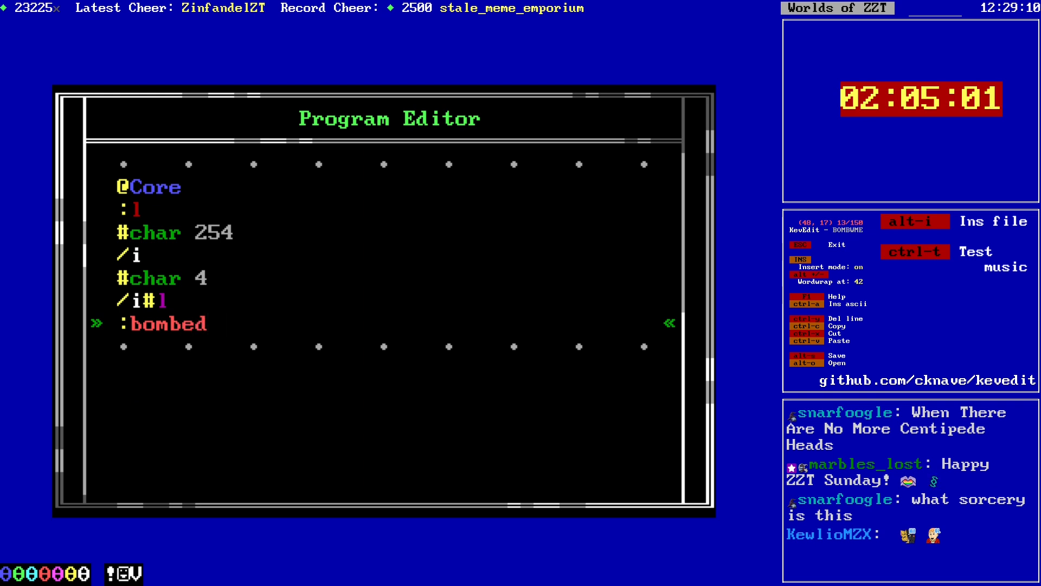
key("Return")
type("#")
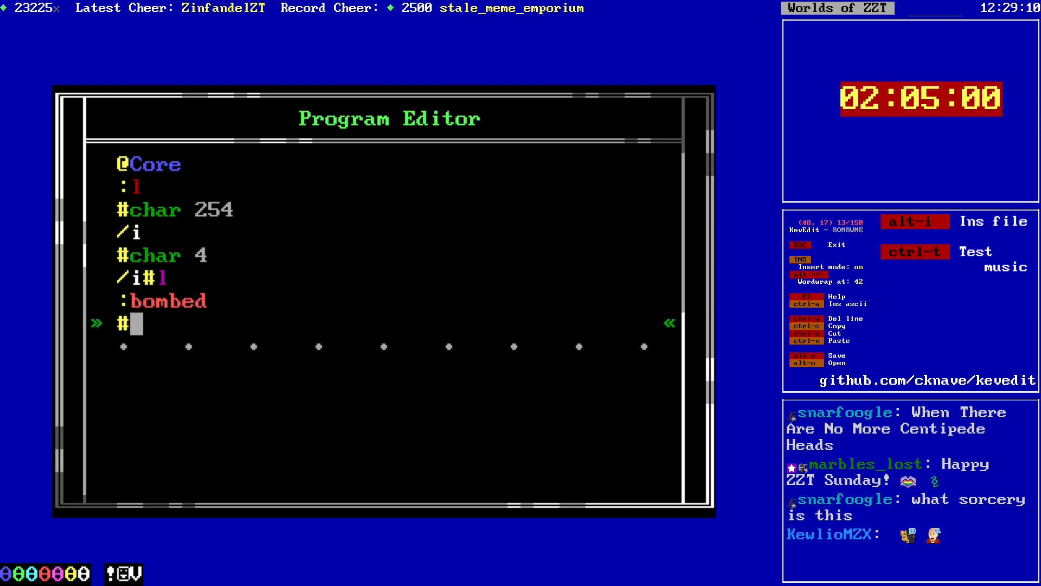
type("become purple key")
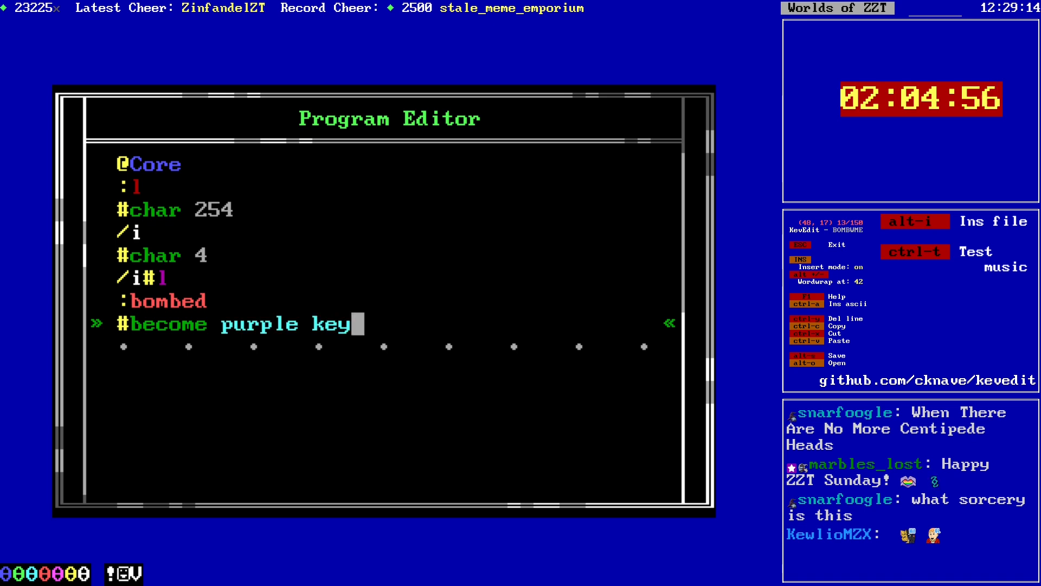
key("Escape")
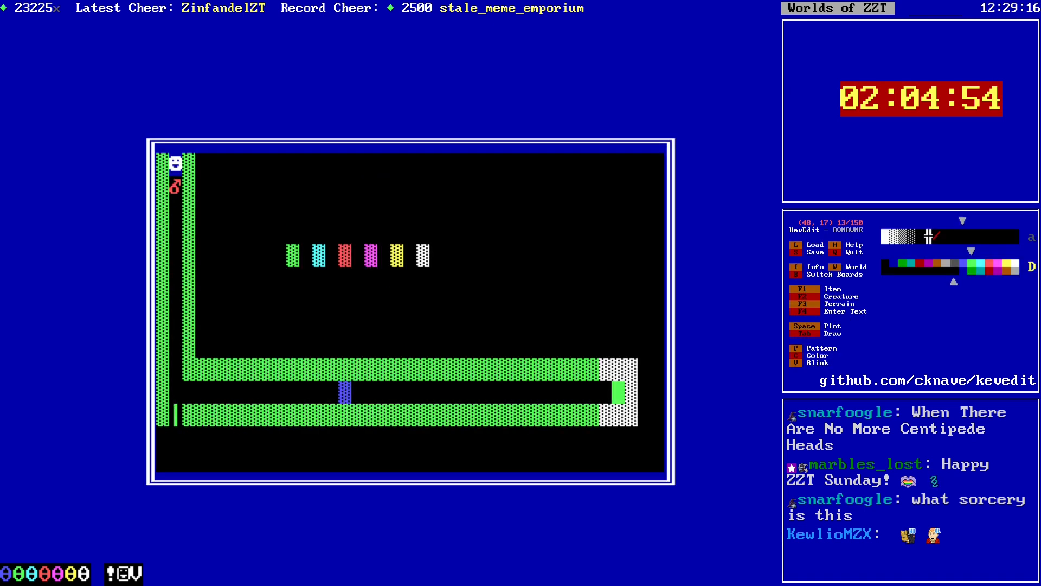
Step: Save the world with the new Core object on board L1
key("Left")
key("Left")
key("Left")
key("Left")
key("alt+s")
key("y")
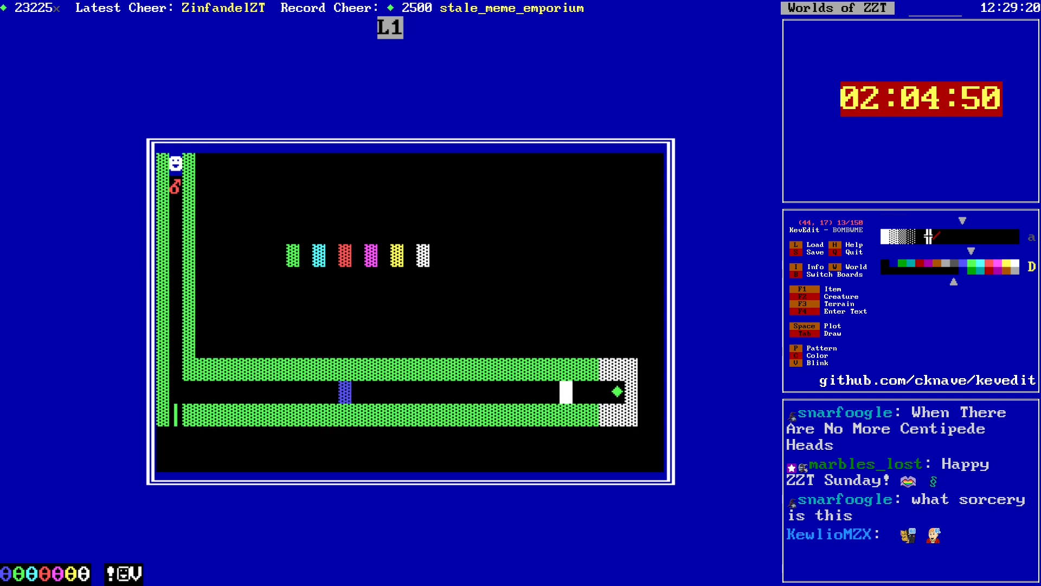
Step: Return to the "How to play" board and place a yellow object at (40, 3), after "blow up the "
key("Page_Up")
key("Up")
key("Up")
key("Up")
key("Up")
key("Up")
key("Up")
key("Up")
key("Up")
key("Up")
key("Up")
key("Up")
key("Up")
key("Up")
key("Left")
key("Up")
key("Left")
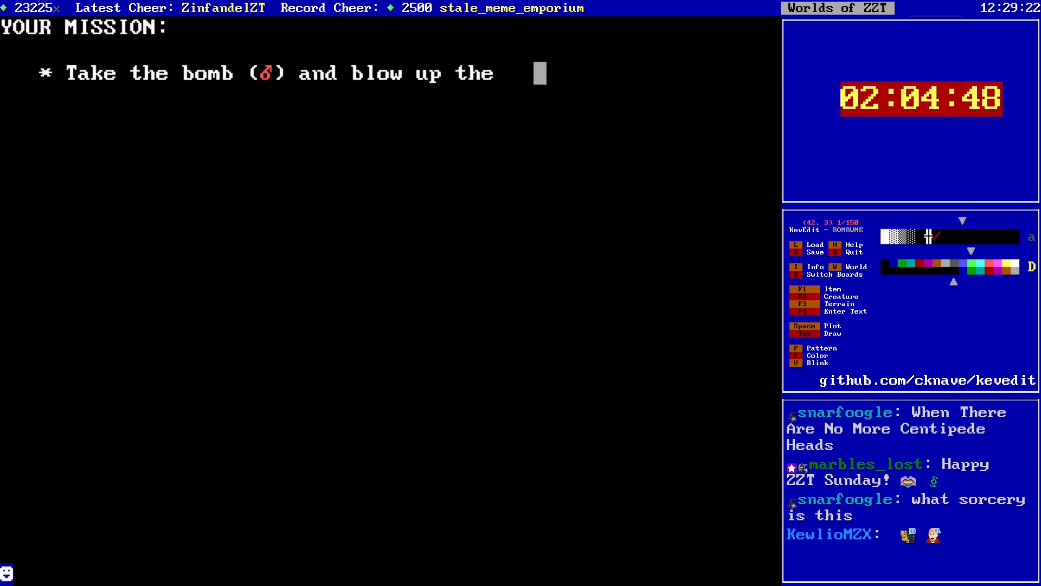
key("Left")
key("Left")
key("F4")
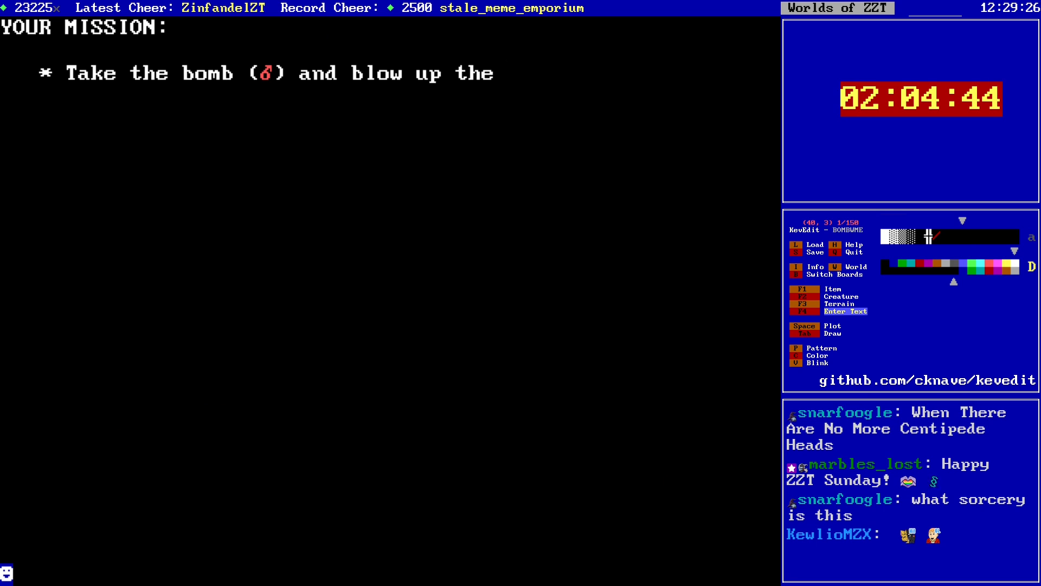
key("F4")
key("c")
key("Left")
key("Return")
key("F2")
key("o")
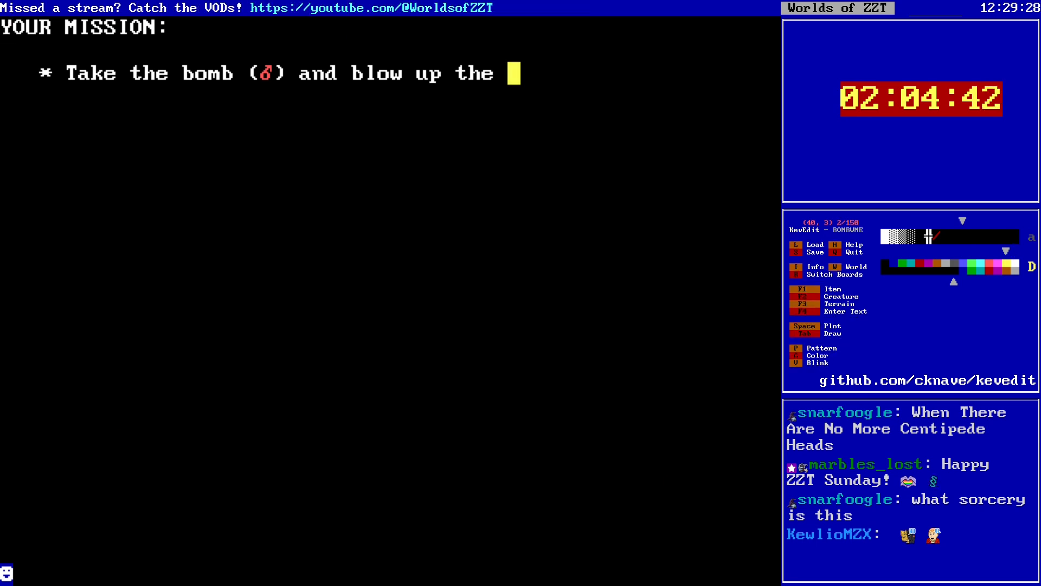
key("Return")
key("Down")
key("Escape")
Step: Choose bright green as the drawing color and replace the yellow object at (40, 3) with a green object
key("c")
key("Left")
key("Left")
key("Left")
key("Left")
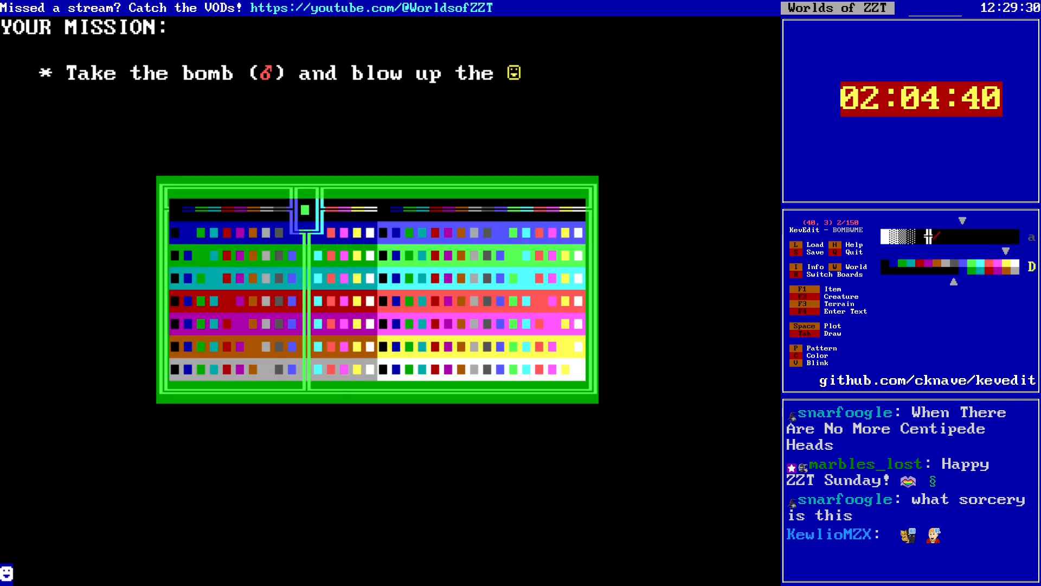
key("Right")
key("Left")
key("Return")
key("F2")
key("o")
Step: Set the character of the green object at (40, 3) to "C"
key("Return")
key("Down")
key("Down")
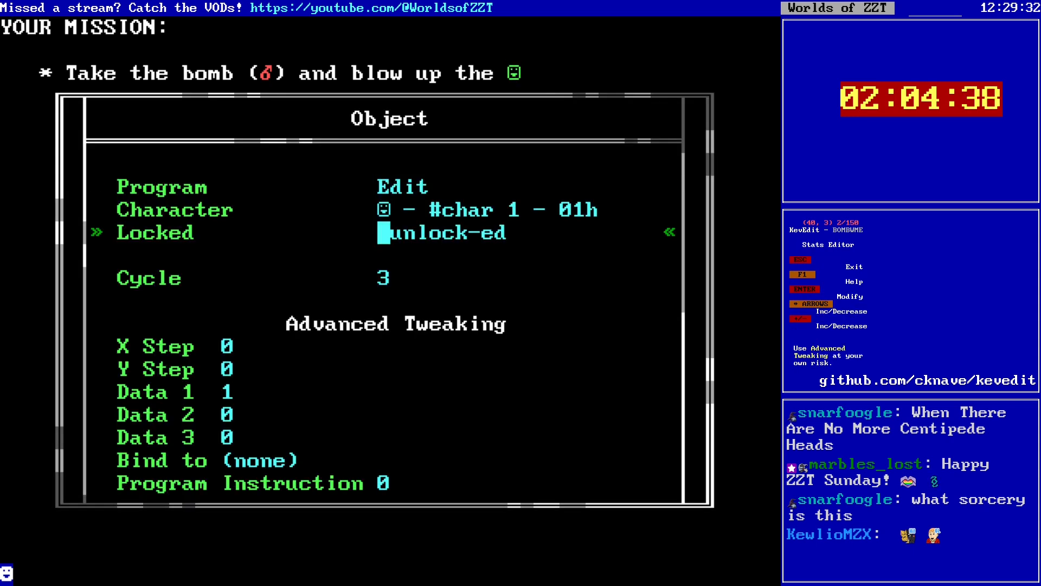
key("Up")
key("Return")
key("Down")
key("Down")
key("Right")
key("Right")
key("Return")
key("Escape")
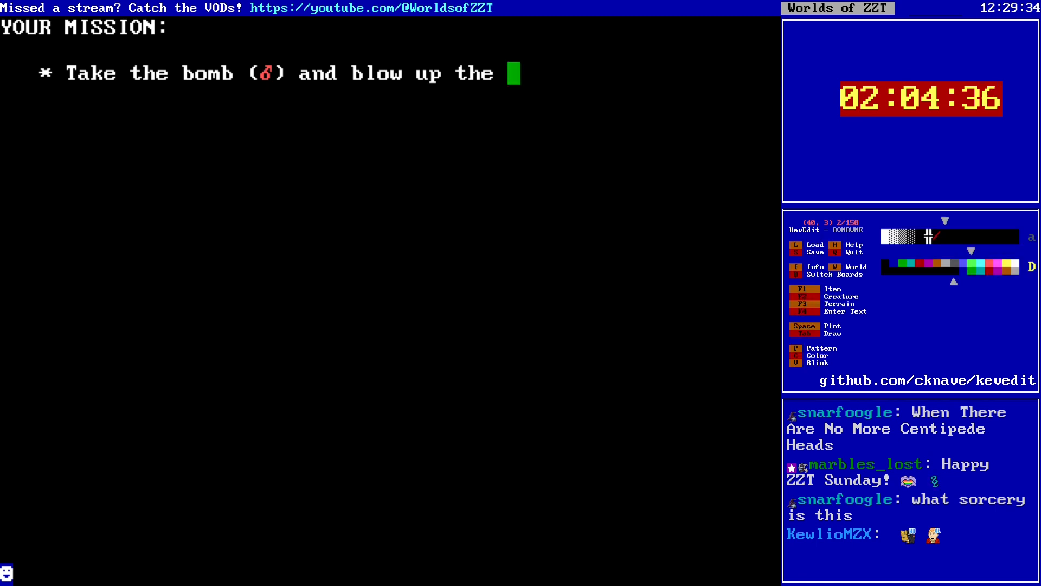
Step: Copy the green "C" object to (41, 3) and set the copy's character to "O"
key("Insert")
key("Right")
key("space")
key("Return")
key("Down")
key("Return")
key("Right")
key("Right")
key("Right")
key("Right")
key("Right")
key("Right")
key("Right")
key("Right")
key("Right")
key("Right")
key("Right")
key("Right")
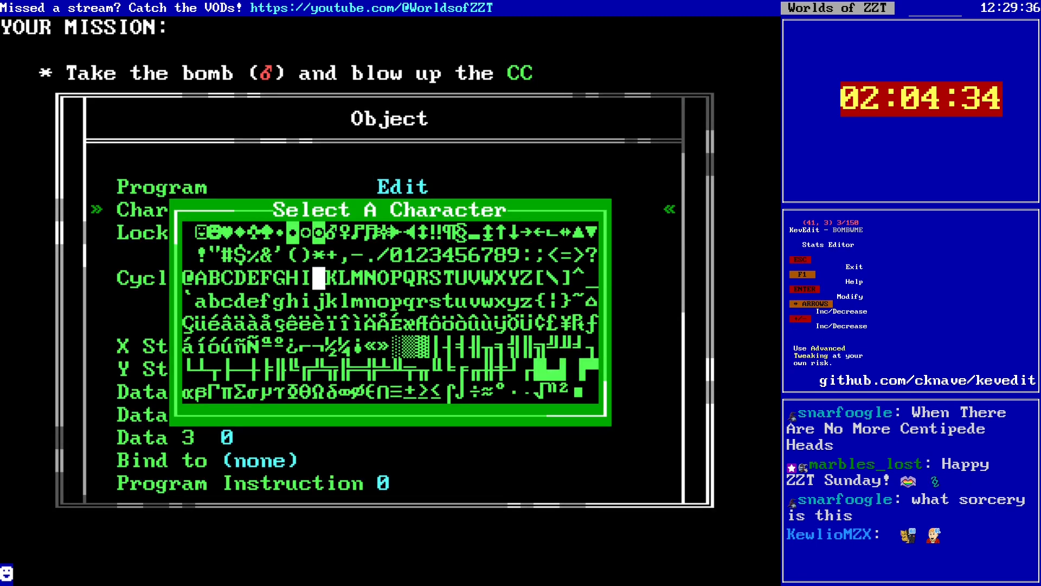
key("Return")
key("Escape")
Step: Place another copy of the green "C" object at (42, 3) and set its character to "R"
key("Right")
key("space")
key("Return")
key("Down")
key("Return")
key("Right")
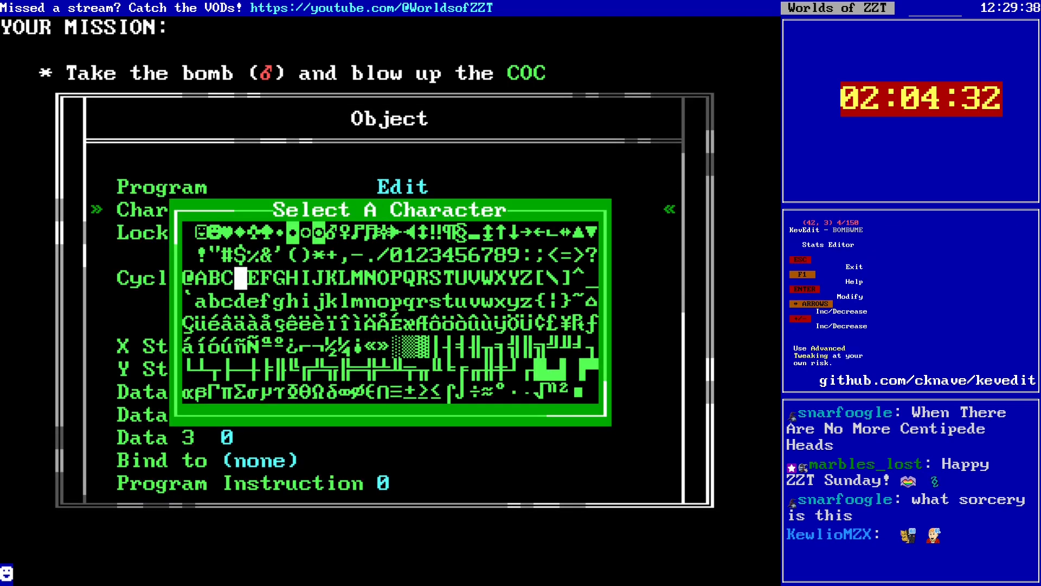
key("Right")
key("Right")
key("Right")
key("Right")
key("Right")
key("Right")
key("Right")
key("Right")
key("Right")
key("Right")
key("Right")
key("Right")
key("Right")
key("Right")
key("Return")
key("Escape")
Step: Place a last copy of the green "C" object at (43, 3) and set its character to "E"
key("Right")
key("space")
key("Return")
key("Down")
key("Return")
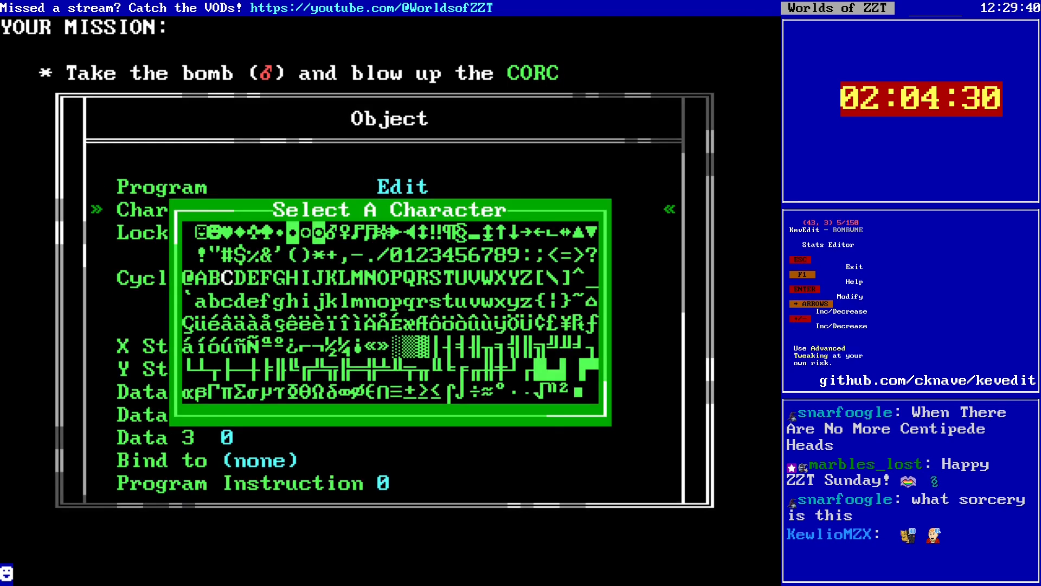
key("Right")
key("Right")
key("Return")
key("Escape")
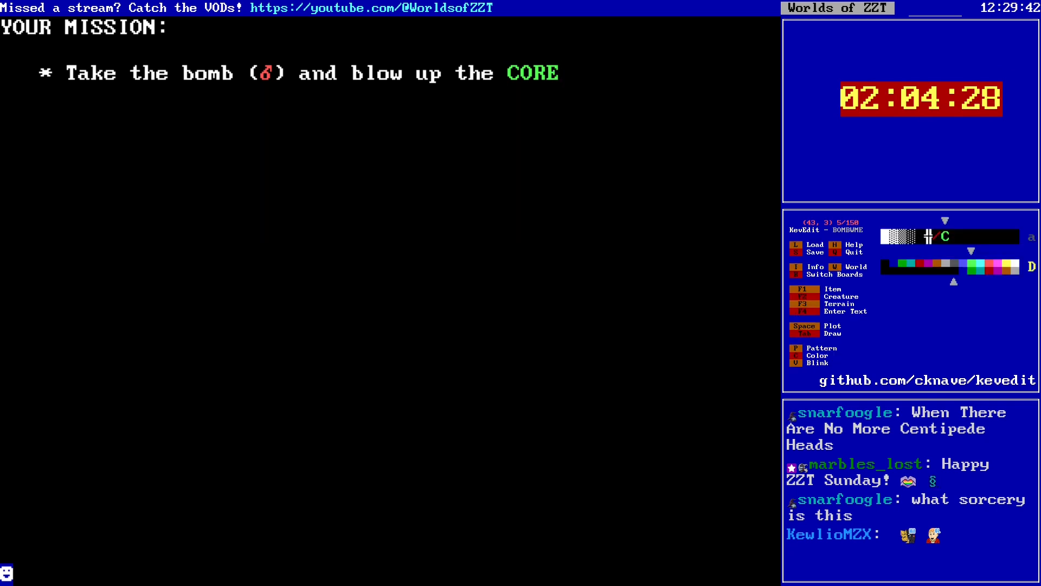
Step: Go to puzzle board L1 and pick up the green diamond Core object as the current pattern
key("Right")
key("Right")
key("Right")
key("Page_Down")
key("alt+Down")
key("alt+Down")
key("alt+Right")
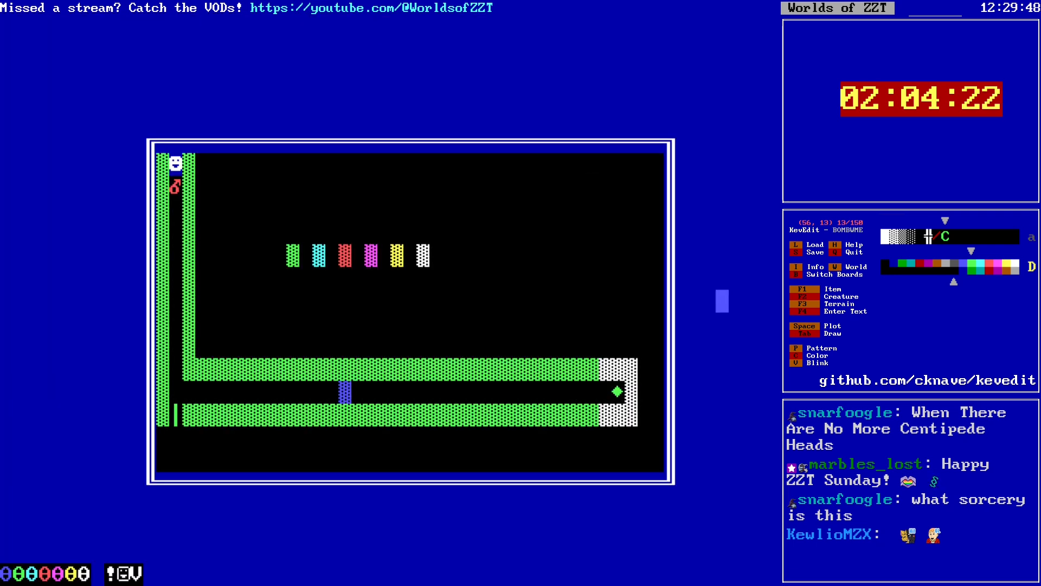
key("alt+Left")
key("alt+Down")
key("Up")
key("Right")
key("Right")
key("Return")
Step: Return to the "How to play" board and place the green diamond at (46, 3), after the word "CORE"
key("Page_Up")
key("Left")
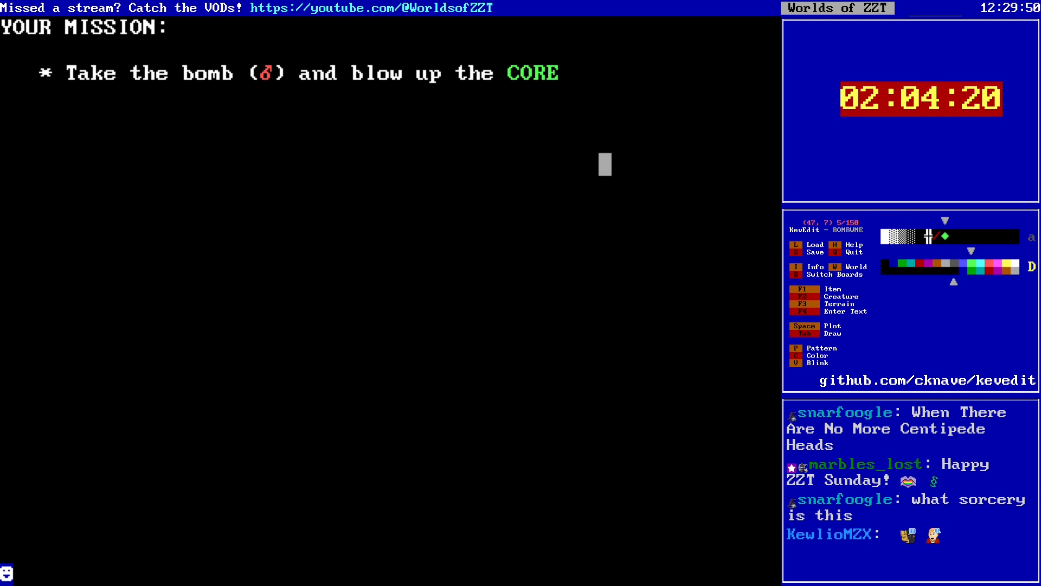
key("Left")
key("Left")
key("Left")
key("Up")
key("Up")
key("Up")
key("Up")
key("space")
Step: Enclose the green diamond after "CORE" in white text parentheses
key("Right")
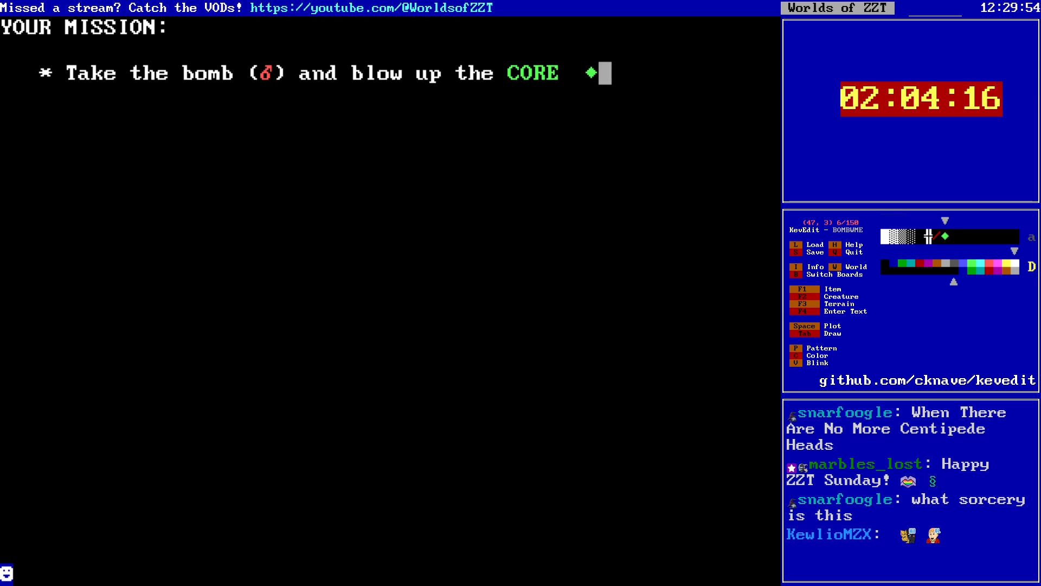
key("F4")
type(")")
key("Left")
key("Left")
key("Left")
type("(")
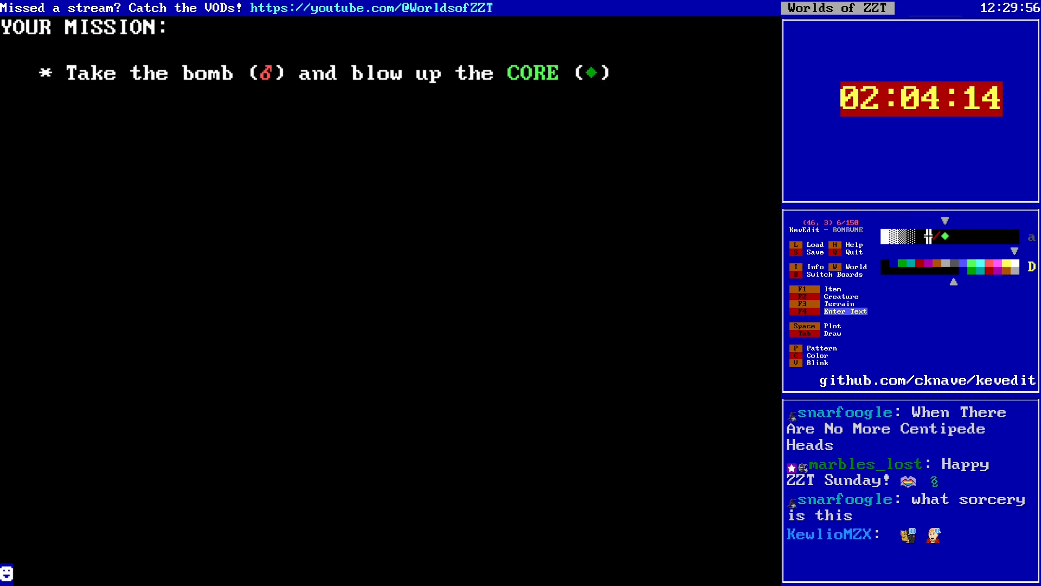
key("Escape")
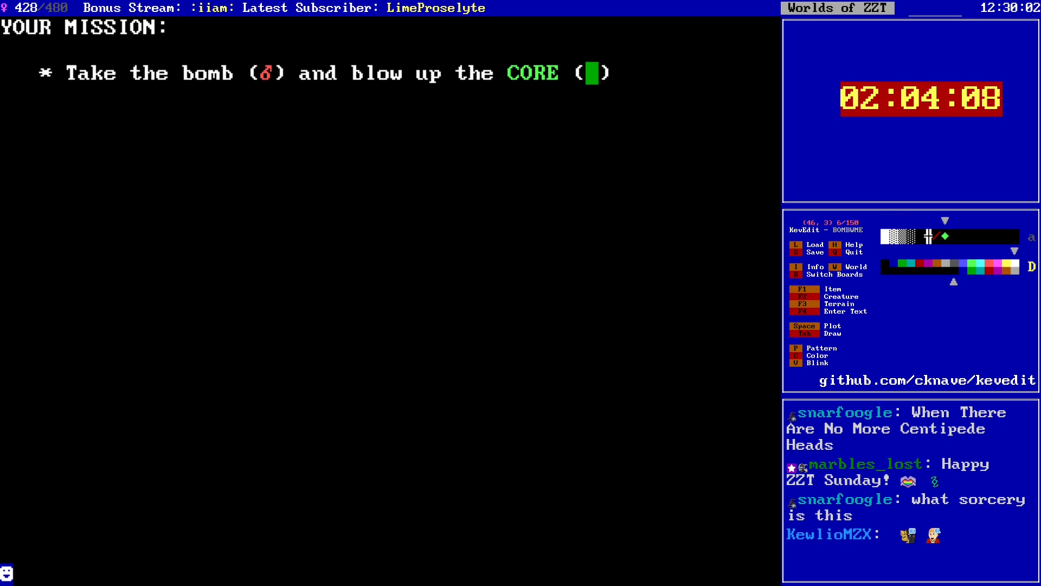
Step: Replace the "b" of "bomb" at (15, 3) with a new bright red object
key("Left")
key("Left")
key("Left")
key("Left")
key("Left")
key("Left")
key("Left")
key("Left")
key("Left")
key("Left")
key("Left")
key("Left")
key("Left")
key("Left")
key("Left")
key("Left")
key("Left")
key("Left")
key("Left")
key("Left")
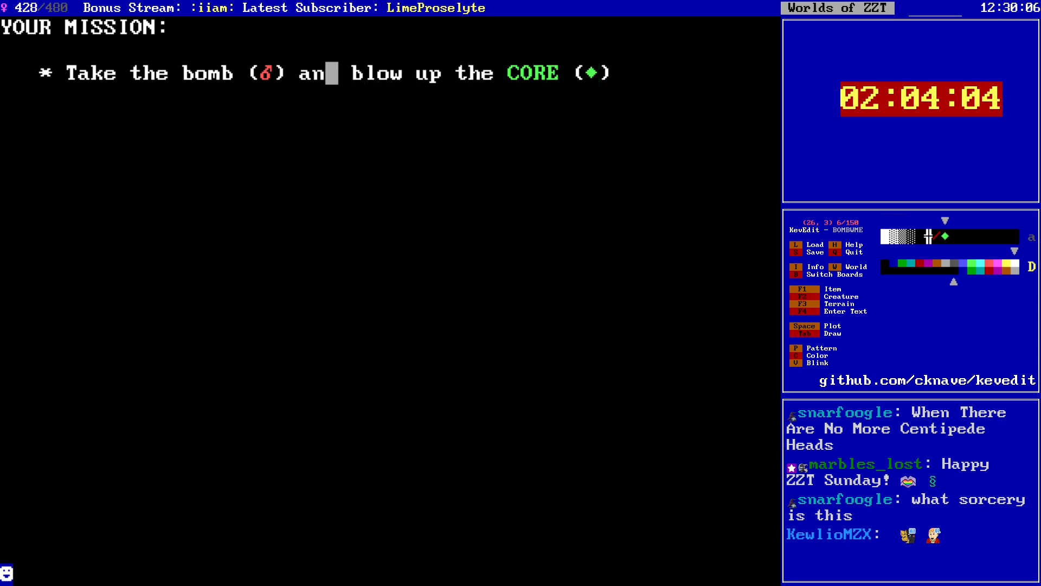
key("Left")
key("Left")
key("Left")
key("Left")
key("Left")
key("Left")
key("Left")
key("Left")
key("Left")
key("Left")
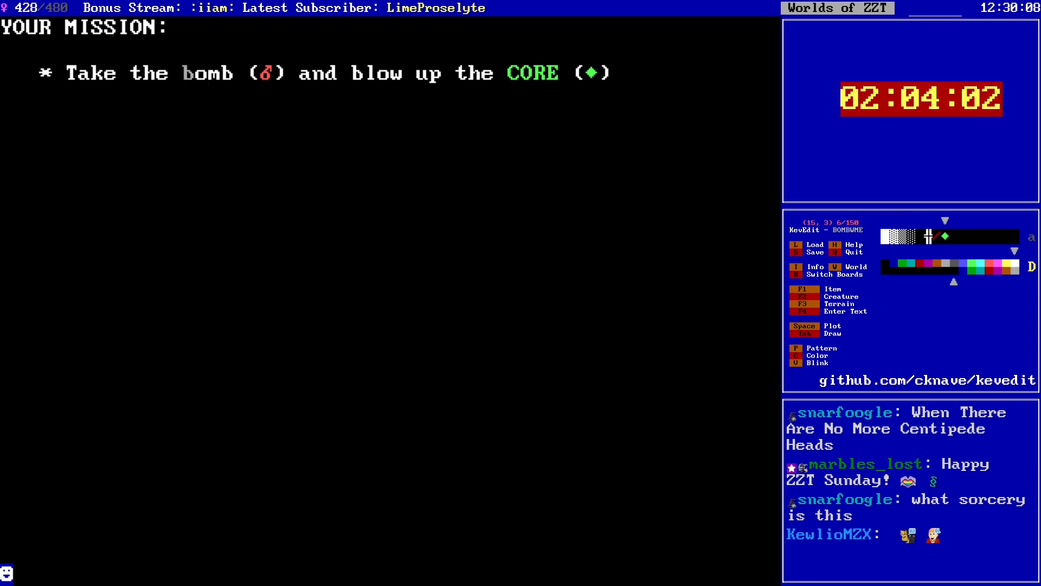
key("c")
key("Left")
key("Left")
key("Left")
key("Return")
key("F2")
key("o")
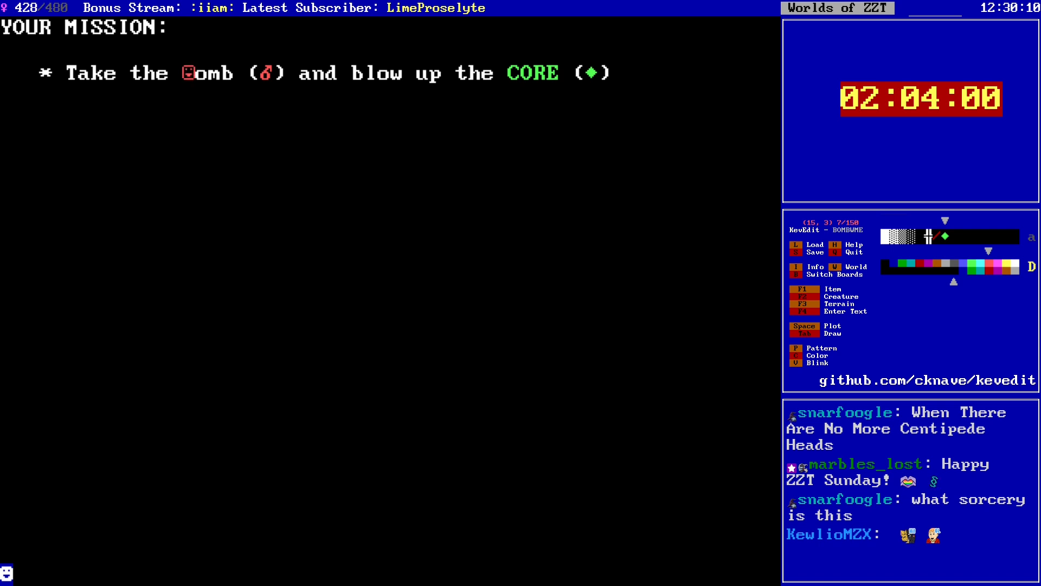
Step: Set the character of the red object at (15, 3) to "B"
key("Return")
key("Down")
key("Return")
key("Right")
key("Right")
key("Down")
key("Down")
key("Left")
key("Return")
key("Escape")
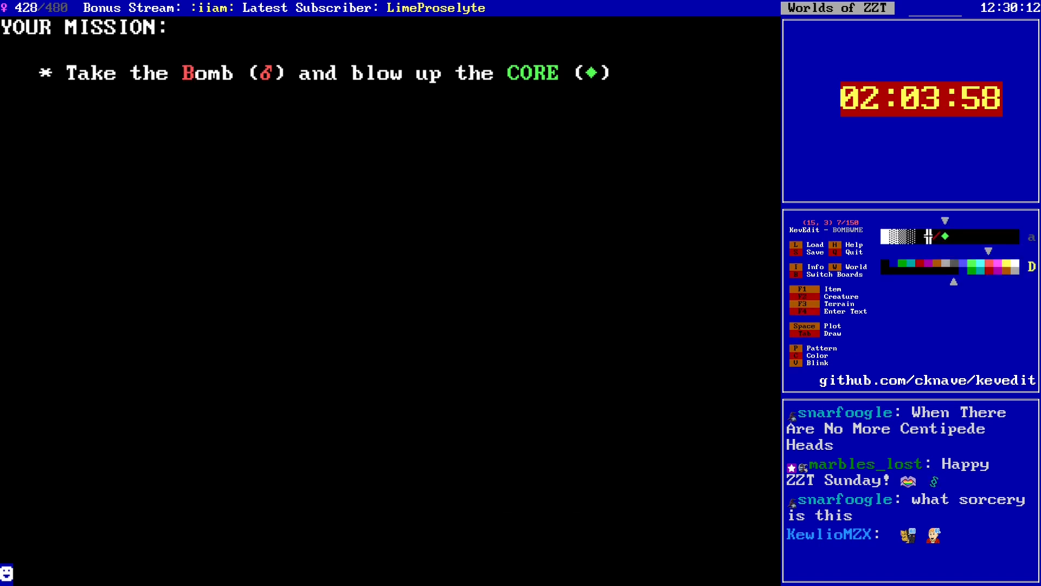
Step: Replace the "o" of "Bomb" at (16, 3) with a red object and set its character to "O"
key("Right")
key("space")
key("Return")
key("Down")
key("Return")
key("Right")
key("Right")
key("Right")
key("Right")
key("Right")
key("Right")
key("Right")
key("Right")
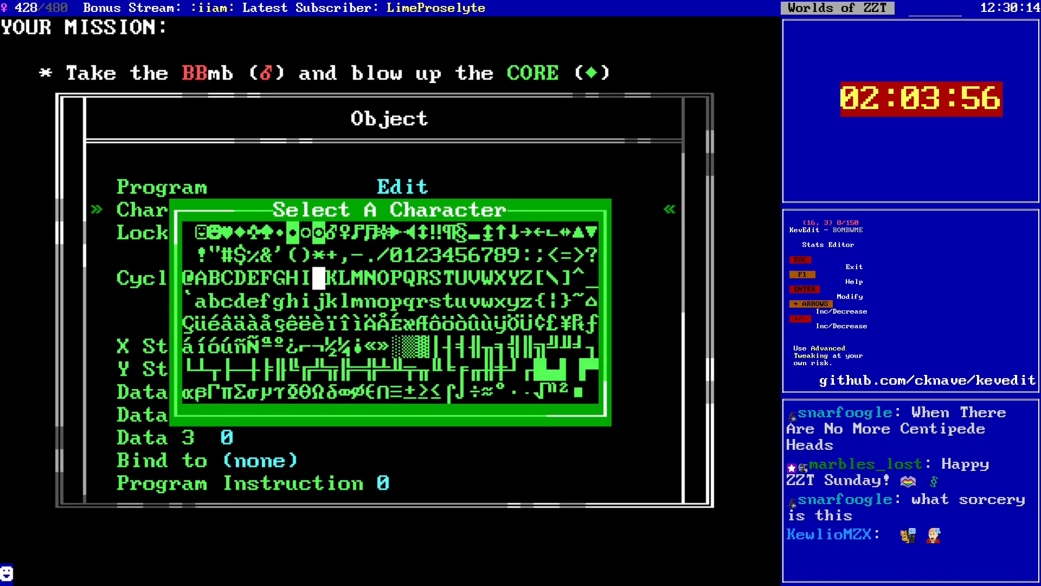
key("Right")
key("Right")
key("Right")
key("Right")
key("Right")
key("Return")
key("Escape")
Step: Replace the "m" at (17, 3) with a red object and set its character to "M"
key("Right")
key("space")
key("Return")
key("Down")
key("minus")
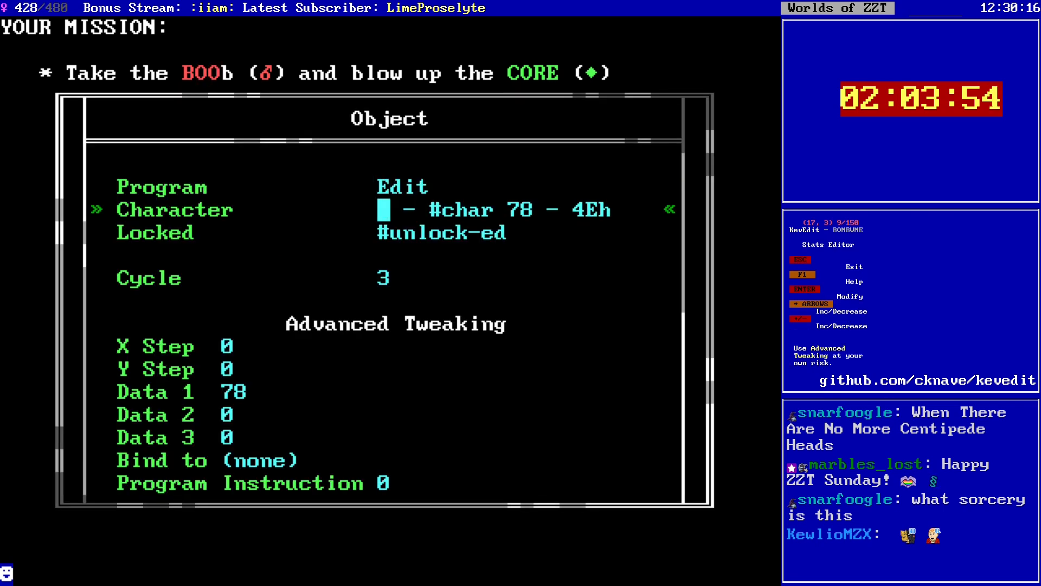
key("Escape")
Step: Copy the red "B" object at (15, 3) over the final "b" at (18, 3)
key("Left")
key("Left")
key("Left")
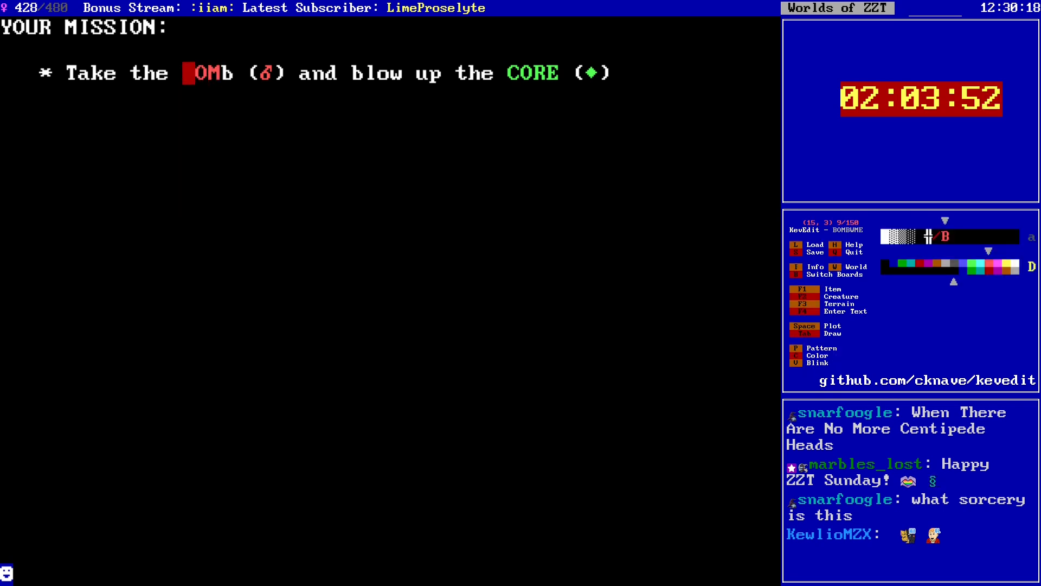
key("Insert")
key("Right")
key("Right")
key("Right")
key("space")
Step: Change the drawing color to white and end the first mission line with a text period at (48, 3)
key("Down")
key("Down")
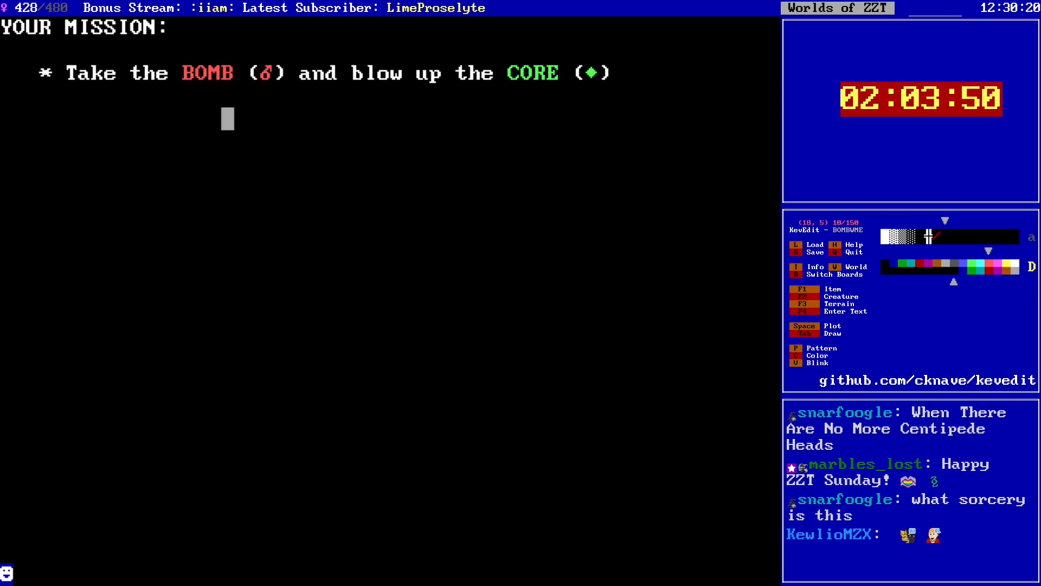
key("c")
key("c")
key("c")
key("Right")
key("Right")
key("Right")
key("Right")
key("Right")
key("Right")
key("Right")
key("Right")
key("Right")
key("Right")
key("Right")
key("Right")
key("Right")
key("Right")
key("Right")
key("Right")
key("Right")
key("Right")
key("Right")
key("Right")
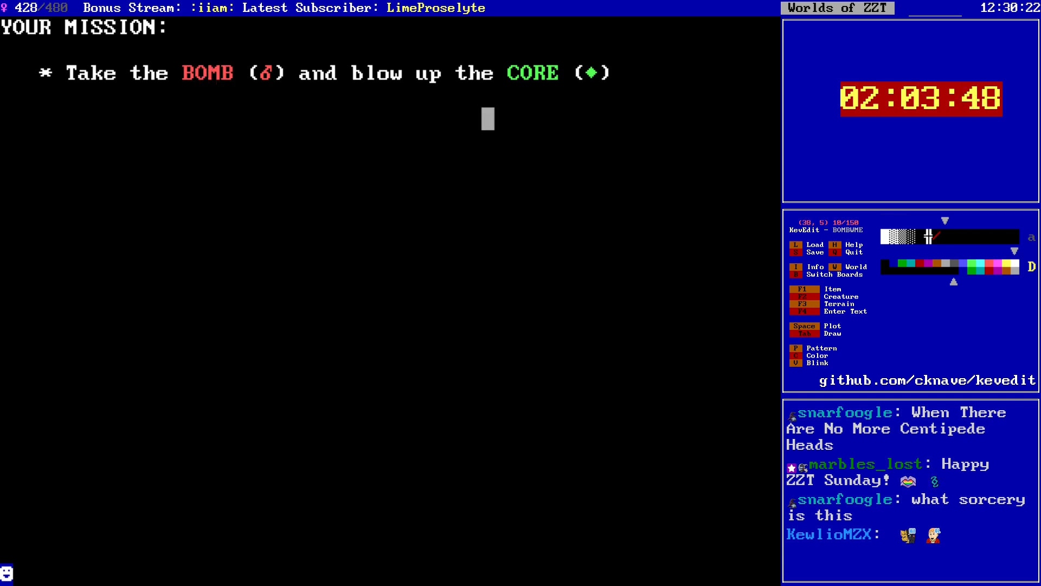
key("Up")
key("Up")
key("F4")
type(".")
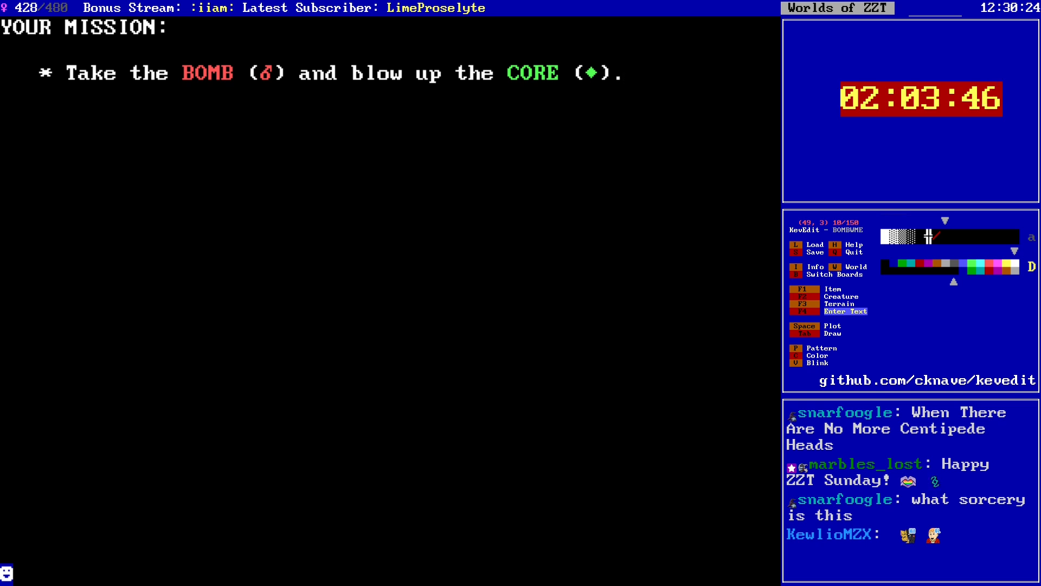
key("F4")
Step: Start a second bullet line at (4, 5) with the white text "* Replenish your"
key("Down")
key("Down")
key("Left")
key("Left")
key("Left")
key("Left")
key("Left")
key("Left")
key("Left")
key("Left")
key("Left")
key("Left")
key("Left")
key("Left")
key("Left")
key("Left")
key("Left")
key("Left")
key("Left")
key("Left")
key("Left")
key("Left")
key("Right")
key("Right")
key("Right")
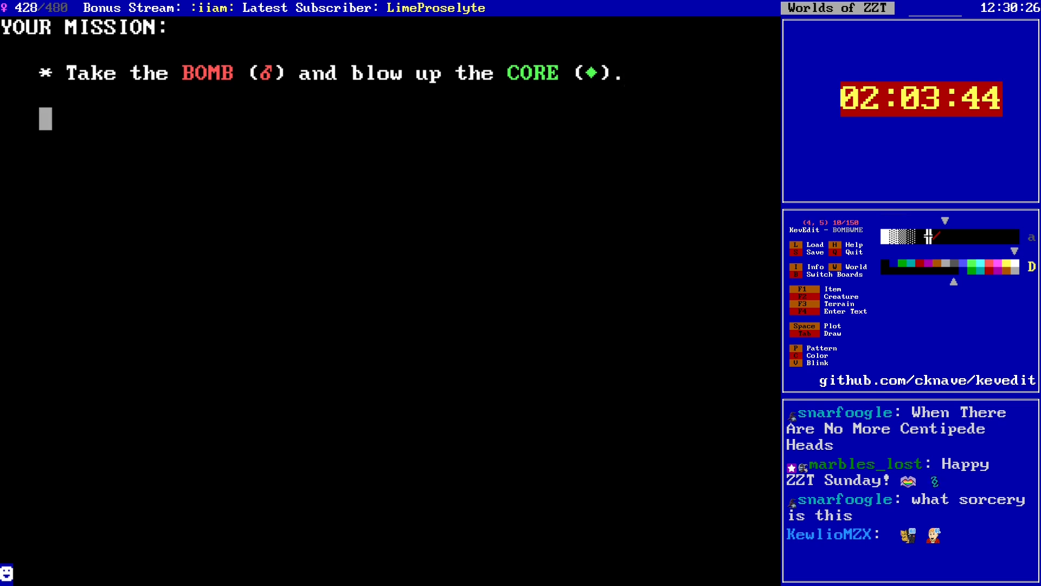
key("F4")
type("* ")
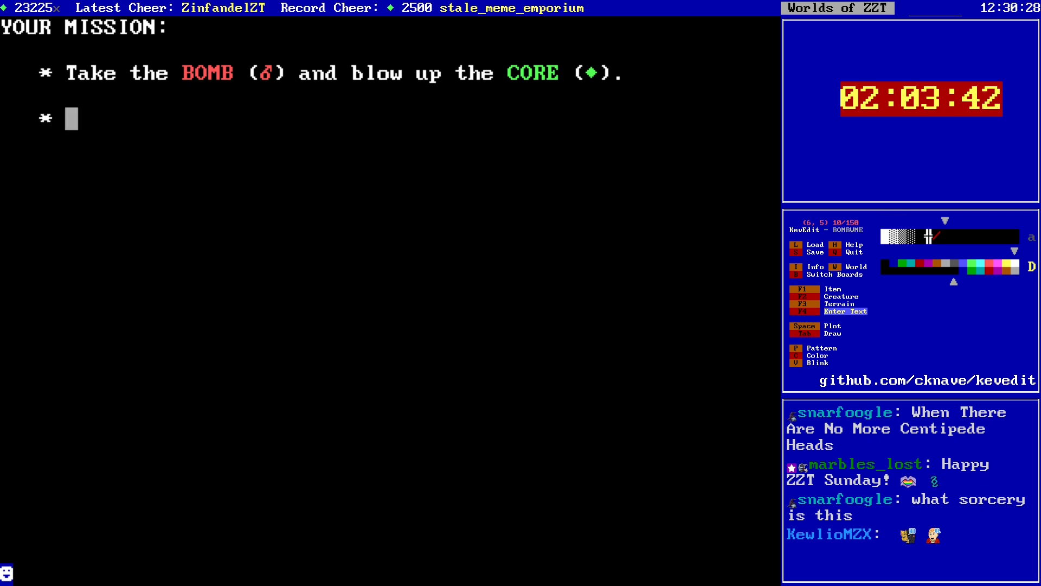
type("Replen")
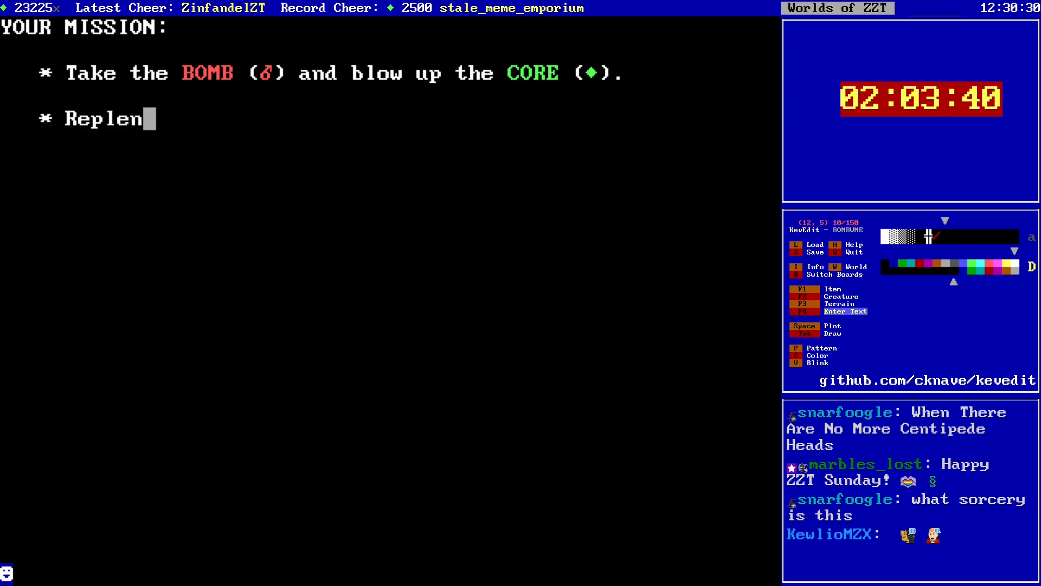
type("ish your")
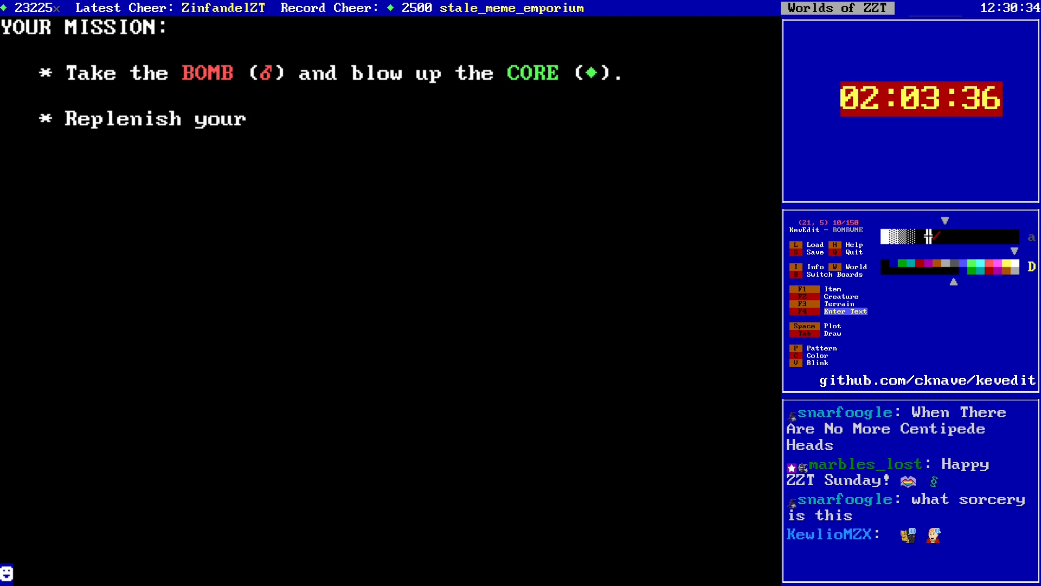
Step: Replace "your" in the second bullet with "the FUSE"
key("BackSpace")
key("BackSpace")
key("BackSpace")
key("BackSpace")
key("BackSpace")
type("the FUSE")
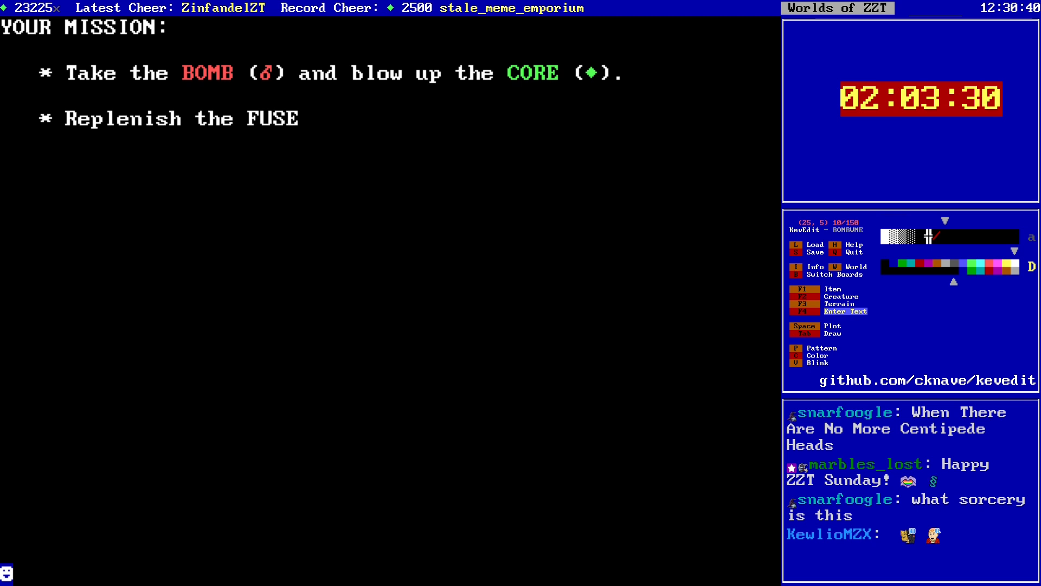
Step: Continue the second bullet after "FUSE" with the text "by pushing bomb onto FUSE-o"
type(" by p")
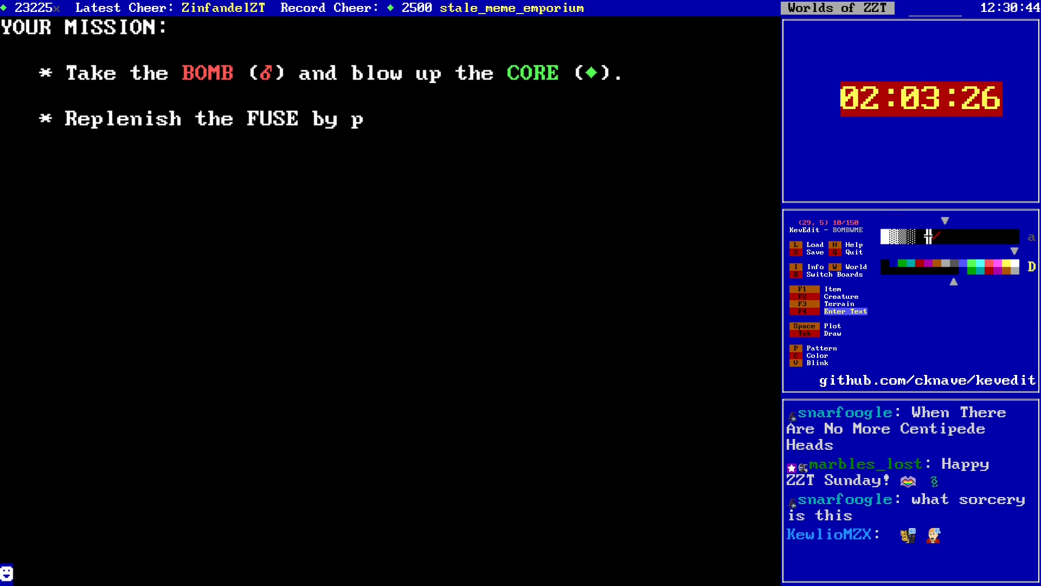
type("ushing bomb onto ")
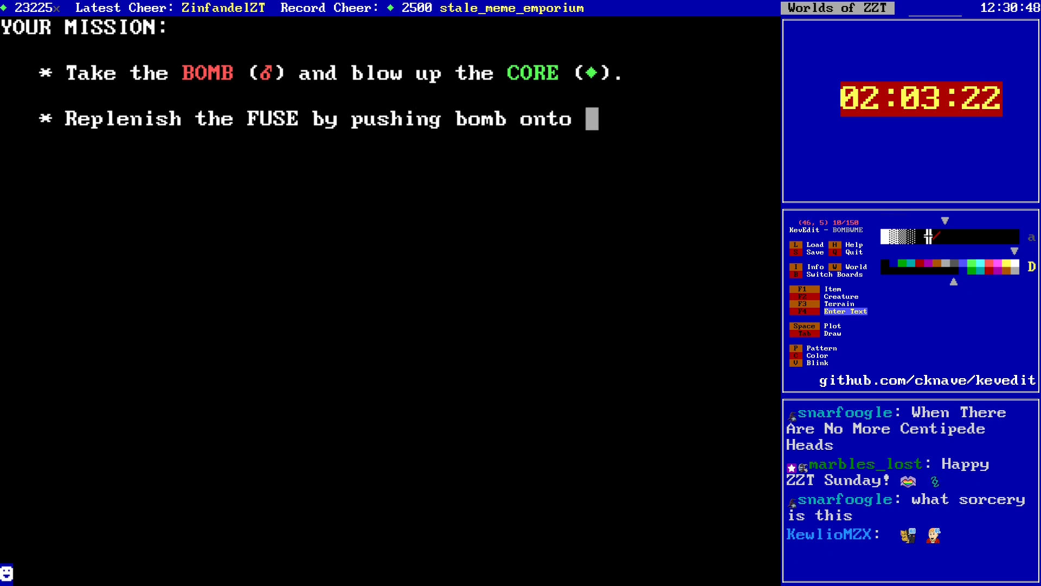
type("FUSE-")
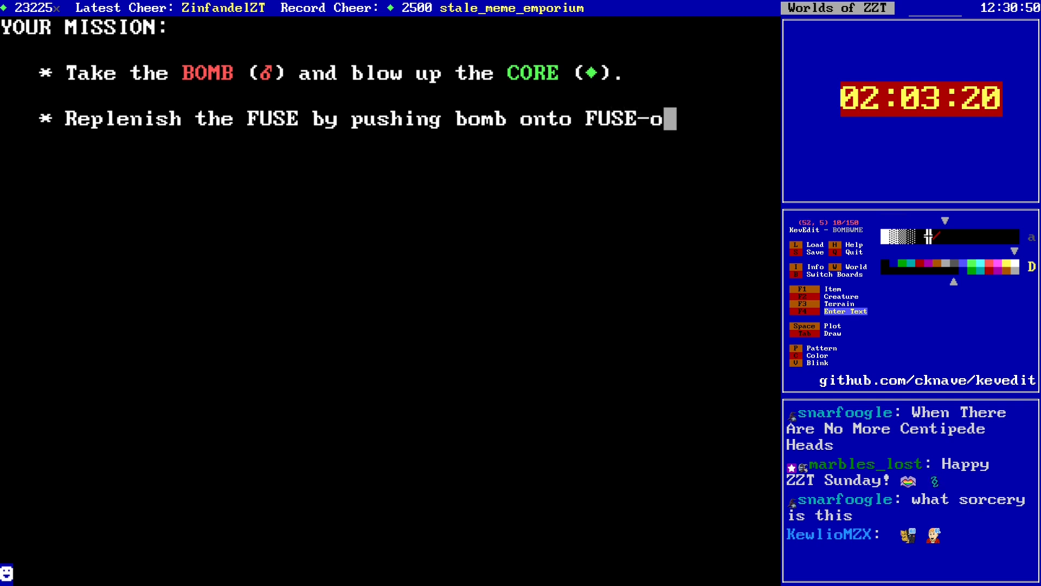
Step: Complete the second bullet with "FUSE-O-MATIC" and move "onto FUSE-O-MATIC" to the next line, aligned under "Replenish"
type("O-MATIC")
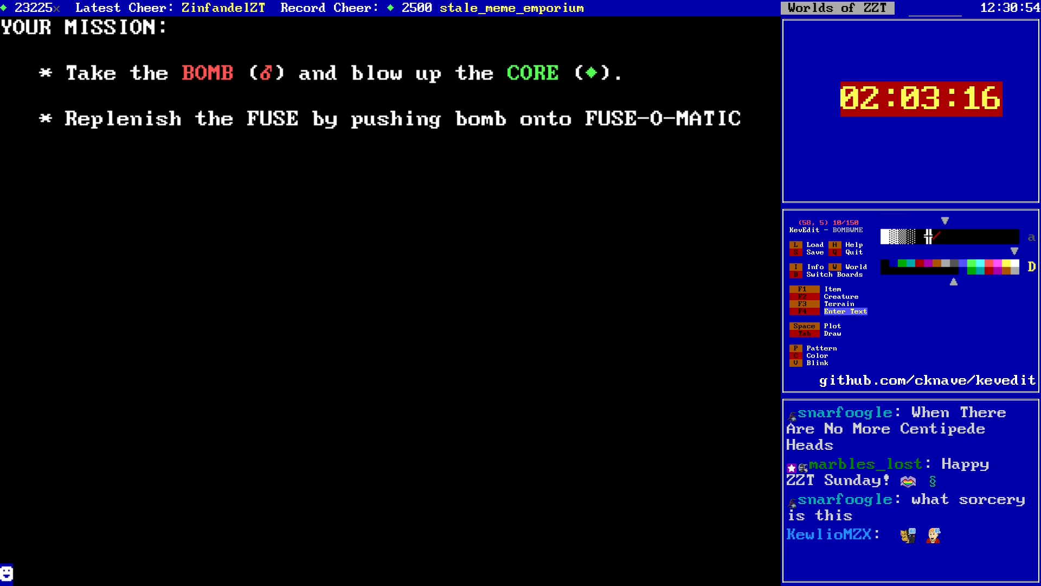
key("F4")
key("Left")
key("shift+Left")
key("shift+Left")
key("shift+Left")
key("shift+Left")
key("shift+Left")
key("shift+Left")
key("shift+Left")
key("shift+Left")
key("shift+Left")
key("shift+Left")
key("shift+Left")
key("shift+Left")
key("shift+Left")
key("shift+Left")
key("shift+Left")
key("shift+Left")
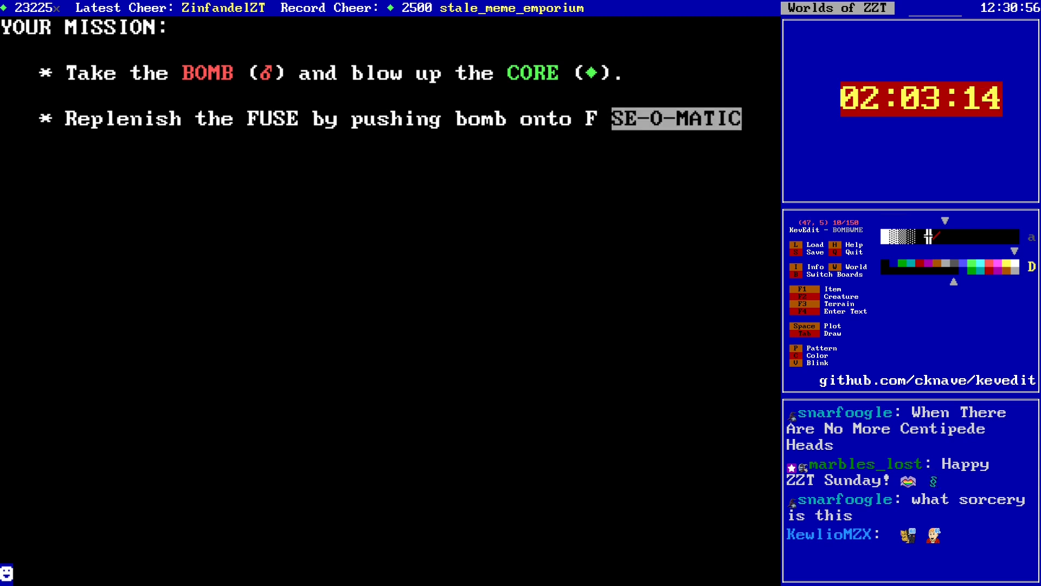
key("Return")
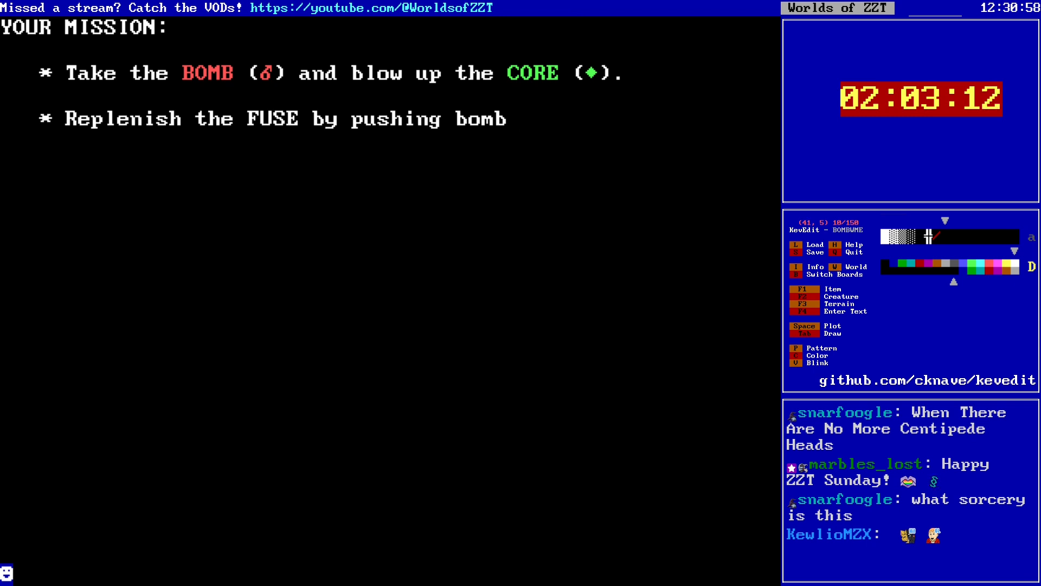
key("alt+Left")
key("alt+Left")
key("alt+Left")
key("alt+Left")
key("Return")
key("alt+Left")
key("alt+Left")
key("alt+Left")
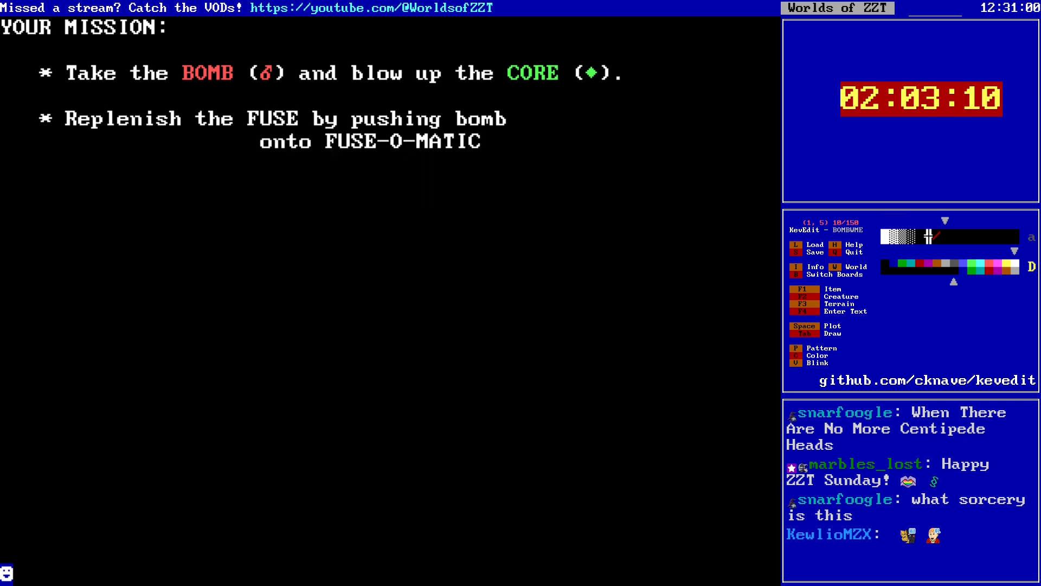
key("Left")
key("Left")
key("Left")
key("Left")
key("Left")
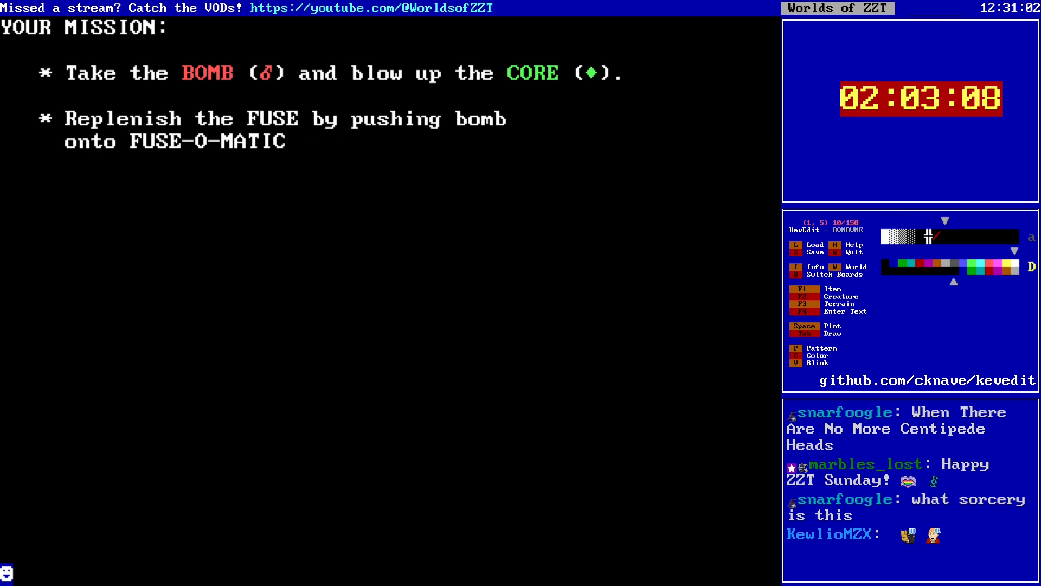
key("Return")
Step: Make FUSE-O-MATIC plural on the second bullet's lower line and add an opening parenthesis after it
key("alt+Right")
key("alt+Right")
key("Down")
key("Right")
key("Right")
key("Right")
key("Left")
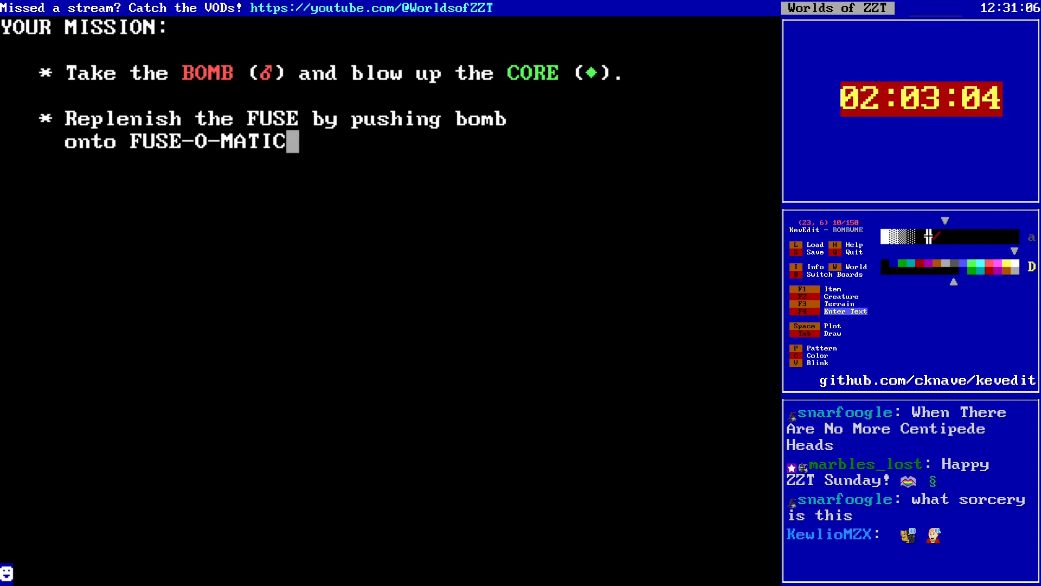
type("S ")
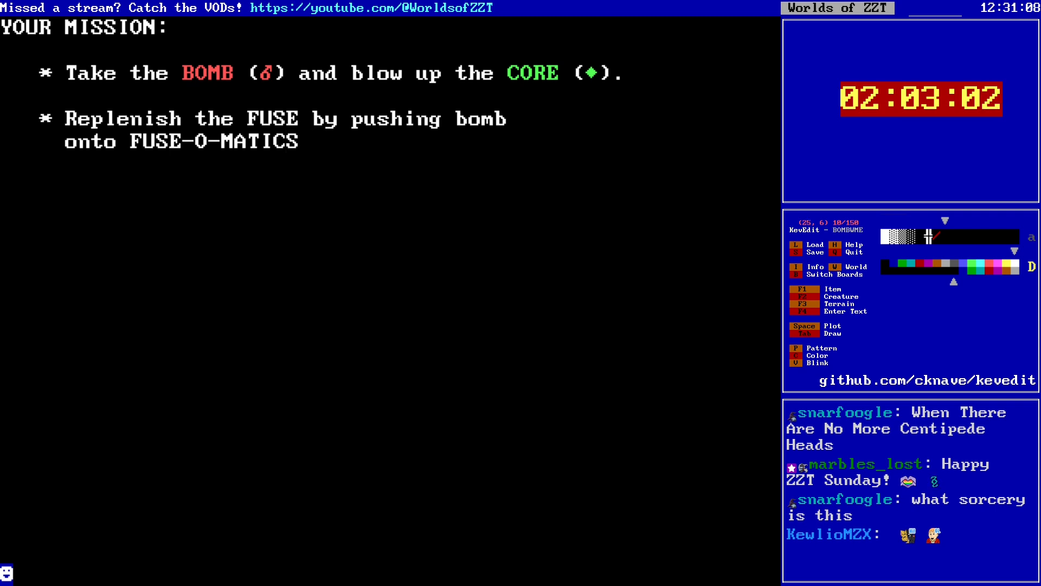
type("(")
Step: Place a bright blue fake wall tile directly after the opening parenthesis
type("c")
key("Left")
key("Left")
key("Left")
key("Left")
key("Left")
key("Left")
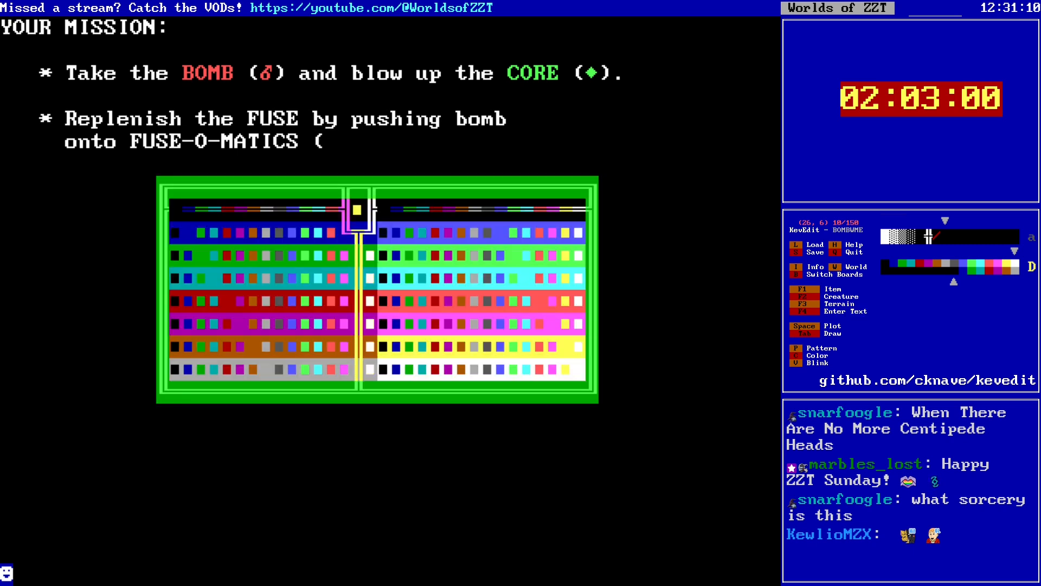
key("Return")
key("F3")
key("a")
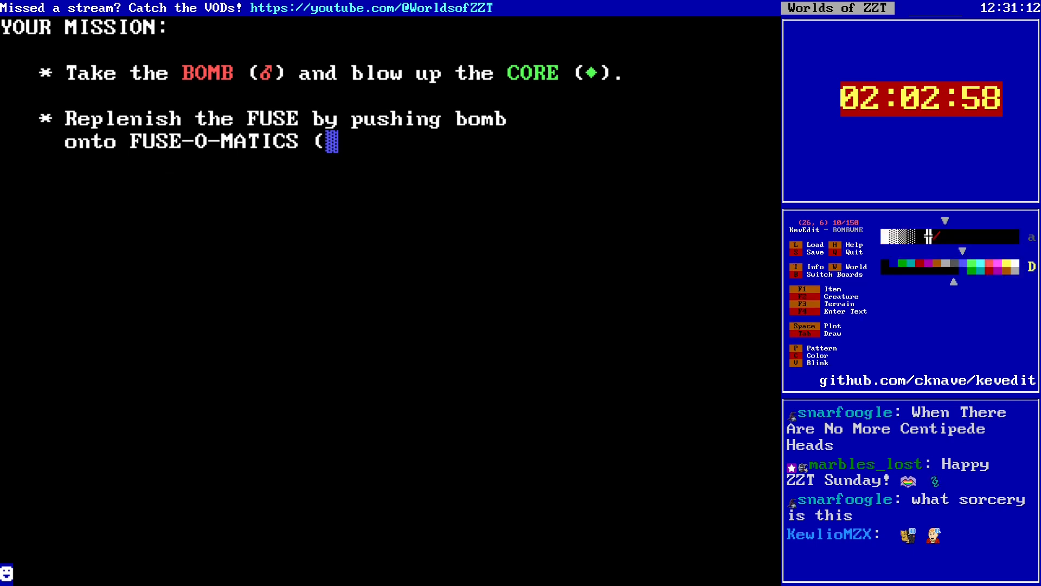
key("Right")
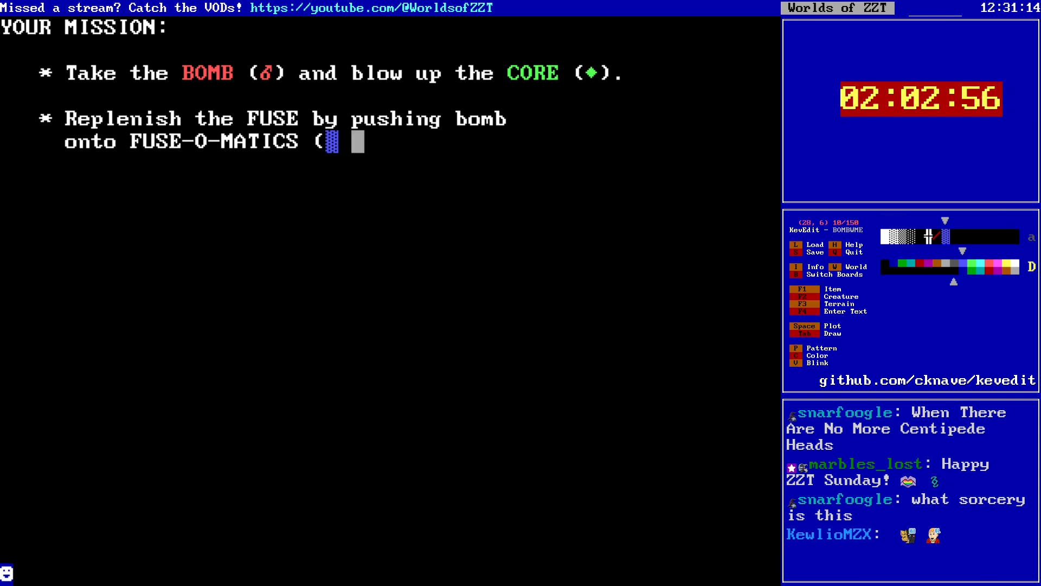
Step: Add bright green, cyan and red fake wall tiles after the blue one, leaving one blank space between tiles
key("F3")
key("a")
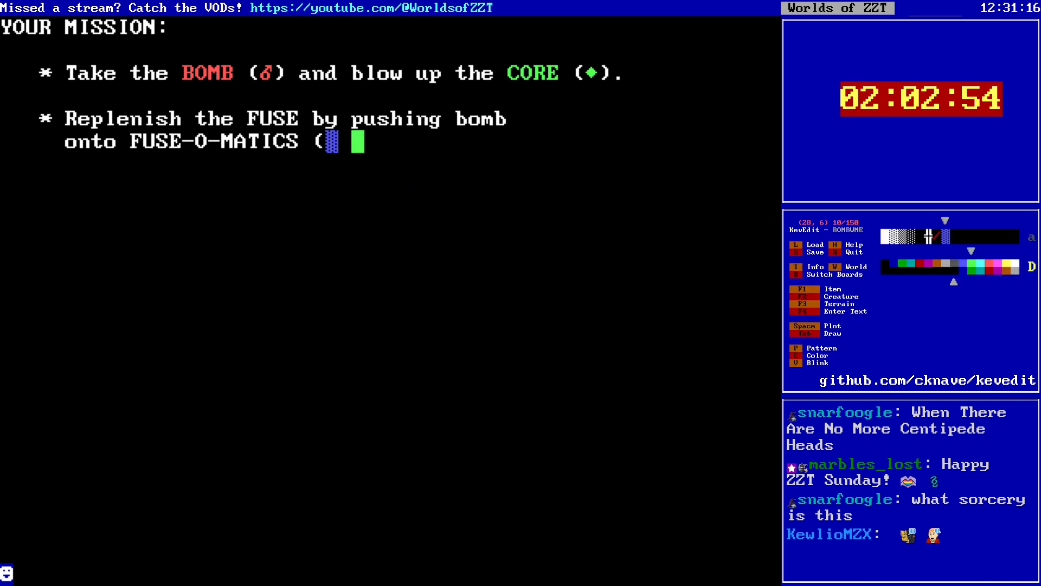
key("Right")
key("Right")
key("c")
key("F3")
key("a")
key("Right")
key("Right")
key("c")
key("F3")
key("a")
key("Right")
key("Right")
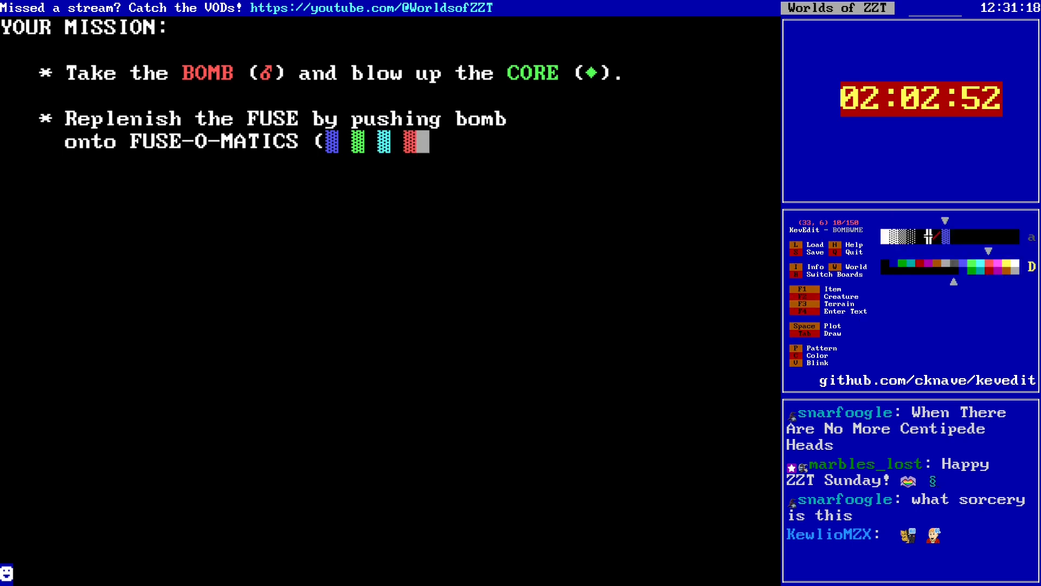
Step: Continue the tile row with bright magenta and yellow fake walls, each separated by one blank space
key("c")
key("F3")
key("a")
key("Right")
key("Right")
key("c")
key("F3")
key("a")
key("Right")
key("Right")
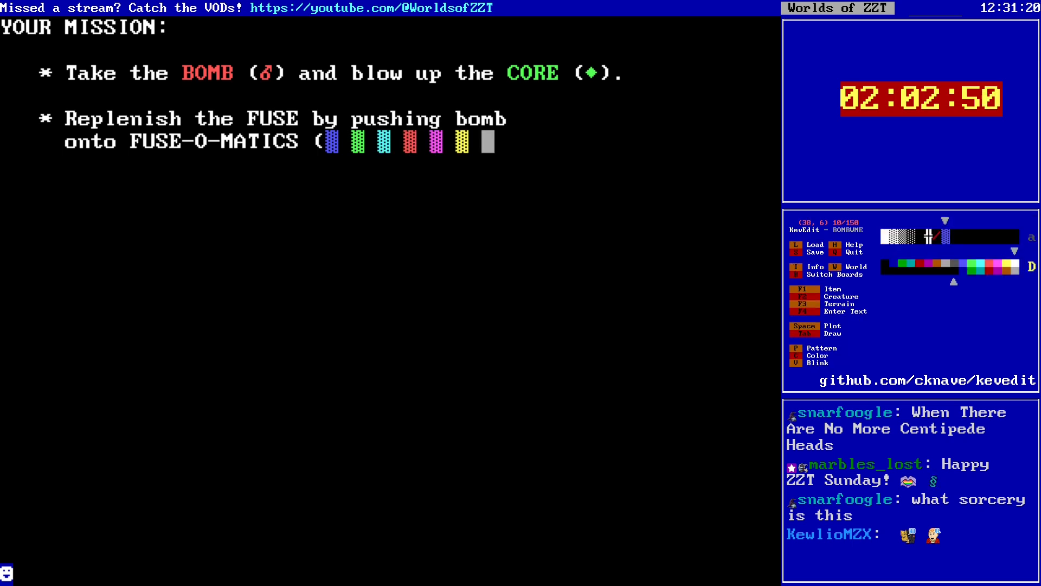
Step: Finish the tile row with a white fake wall and a closing parenthesis
key("c")
key("F3")
key("a")
key("F4")
type(")")
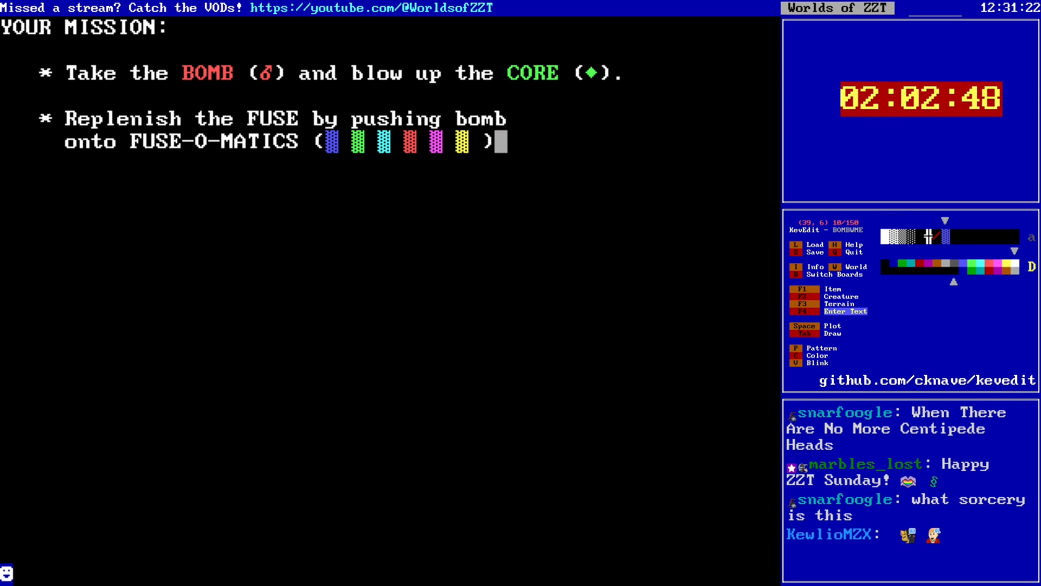
key("F4")
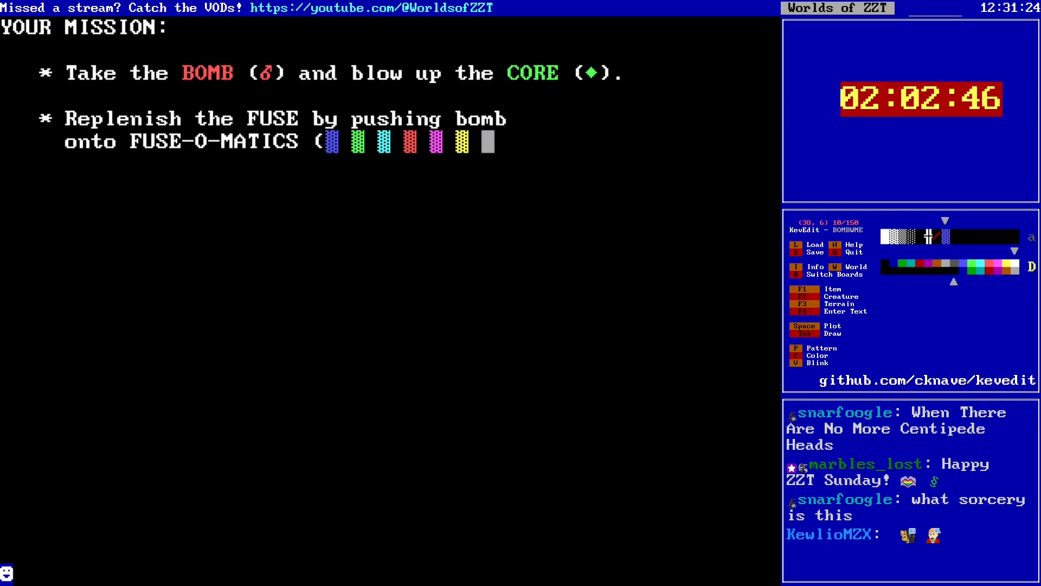
key("F3")
key("a")
key("Right")
key("F4")
type(")")
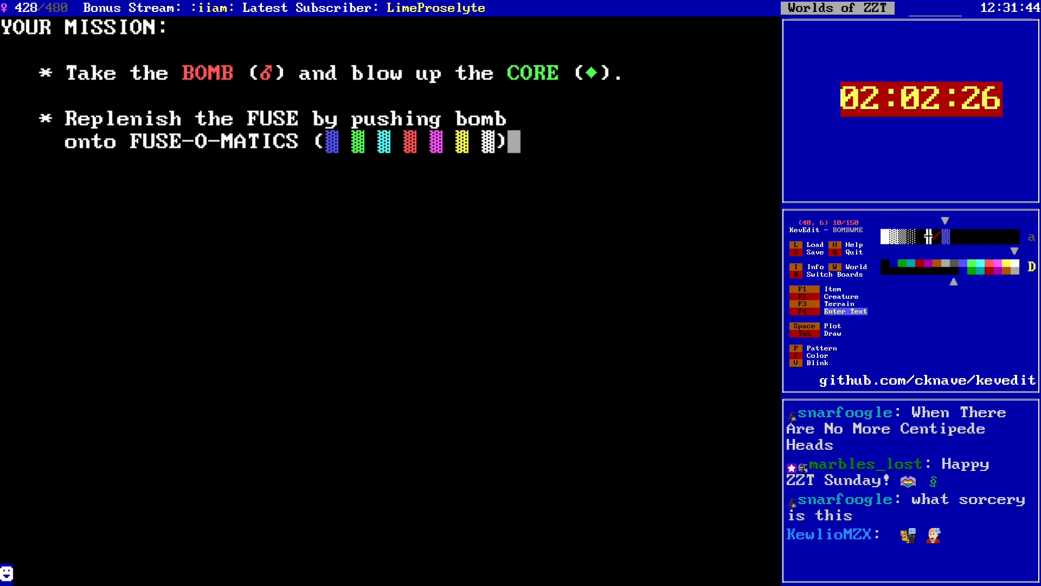
Step: Save the world as BOMBWME, overwriting the existing file
key("F4")
key("Down")
key("Down")
key("Down")
key("s")
key("Return")
key("y")
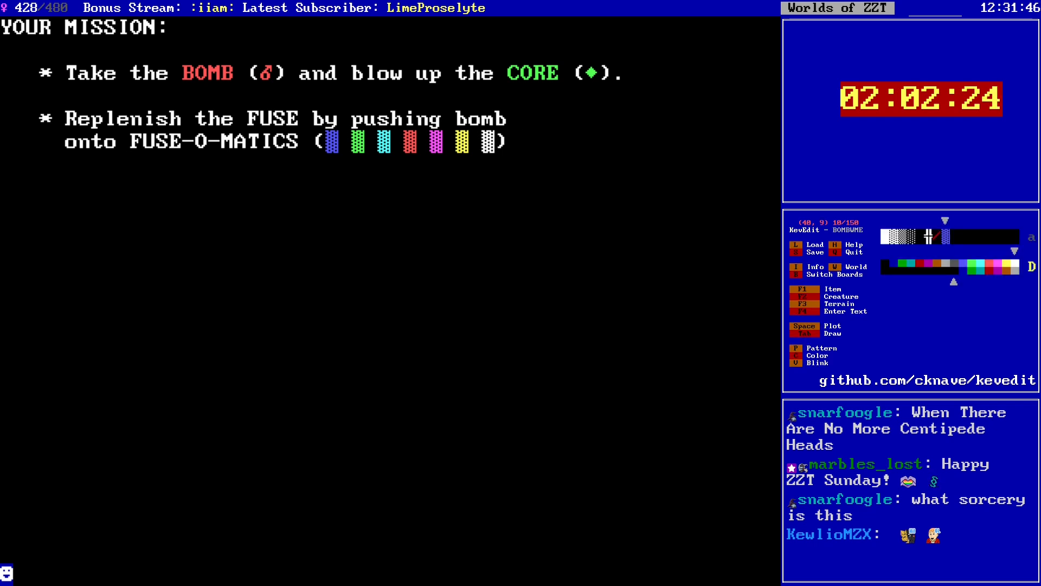
key("Up")
key("Up")
key("Up")
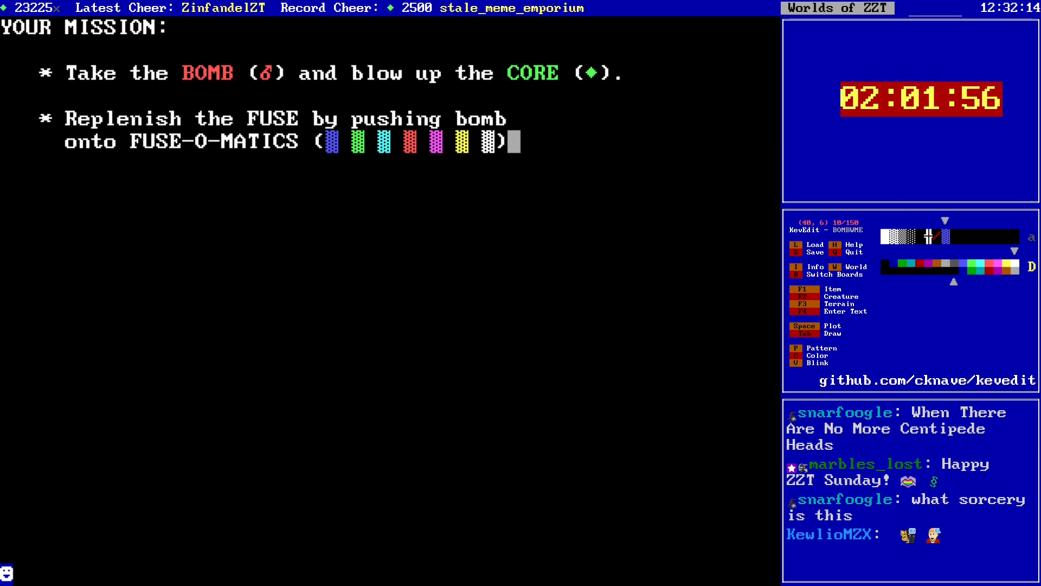
key("Down")
key("Down")
key("Left")
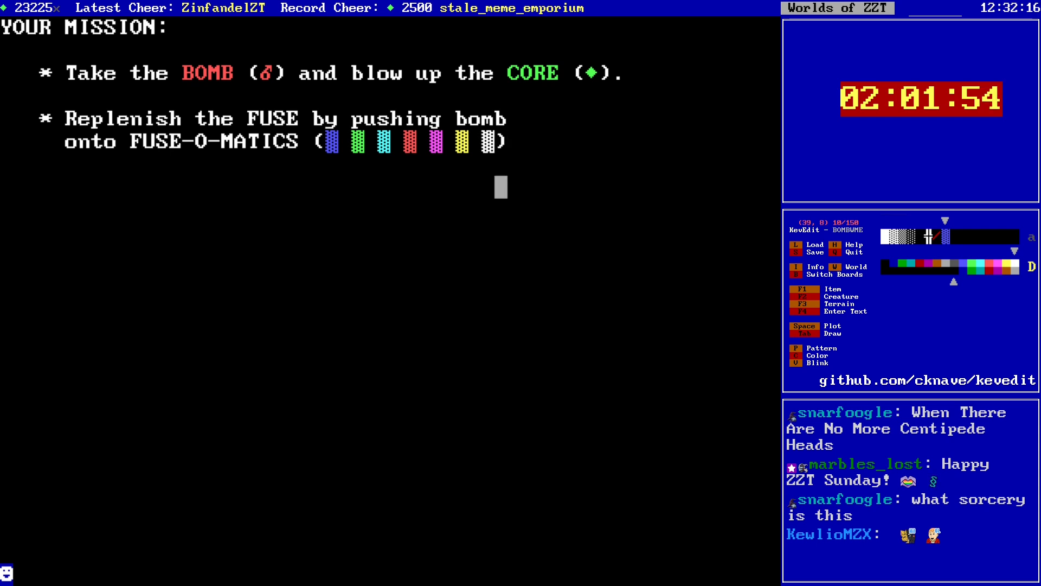
Step: End the second bullet with a period after the closing parenthesis
key("Up")
key("Up")
key("Right")
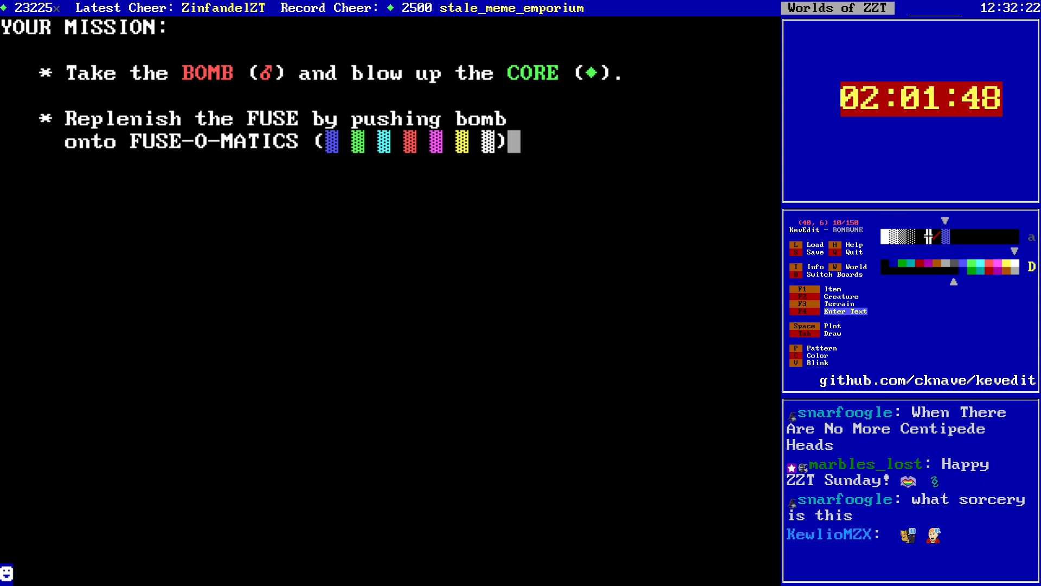
Step: Write a third bullet two rows below the second, reading "* Careful! Each FUSE-O-MATIC only works once."
key("alt+Left")
key("alt+Left")
key("alt+Left")
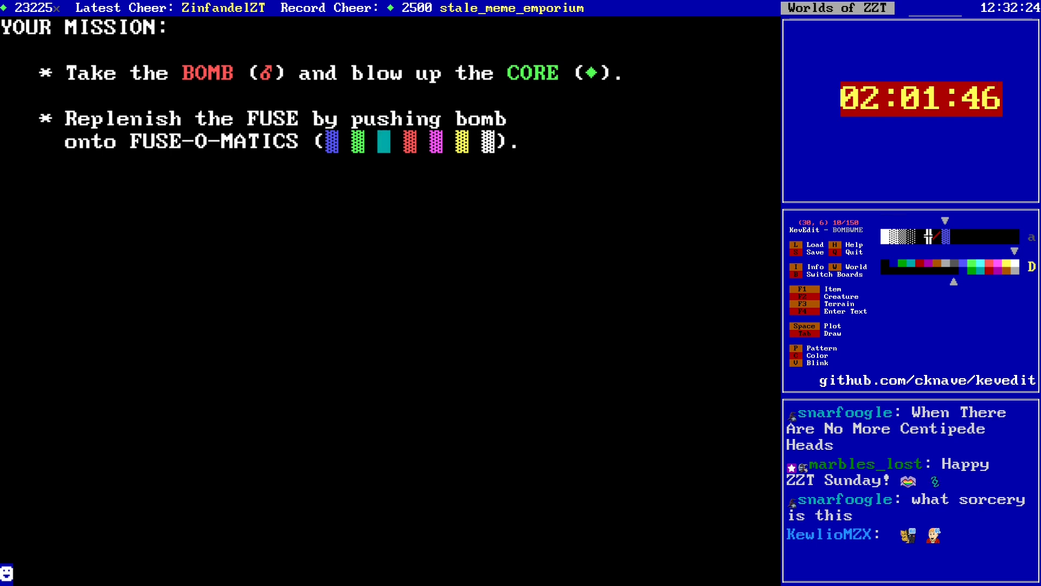
key("Left")
key("Left")
key("Down")
key("Down")
key("Left")
key("Left")
key("Left")
key("Left")
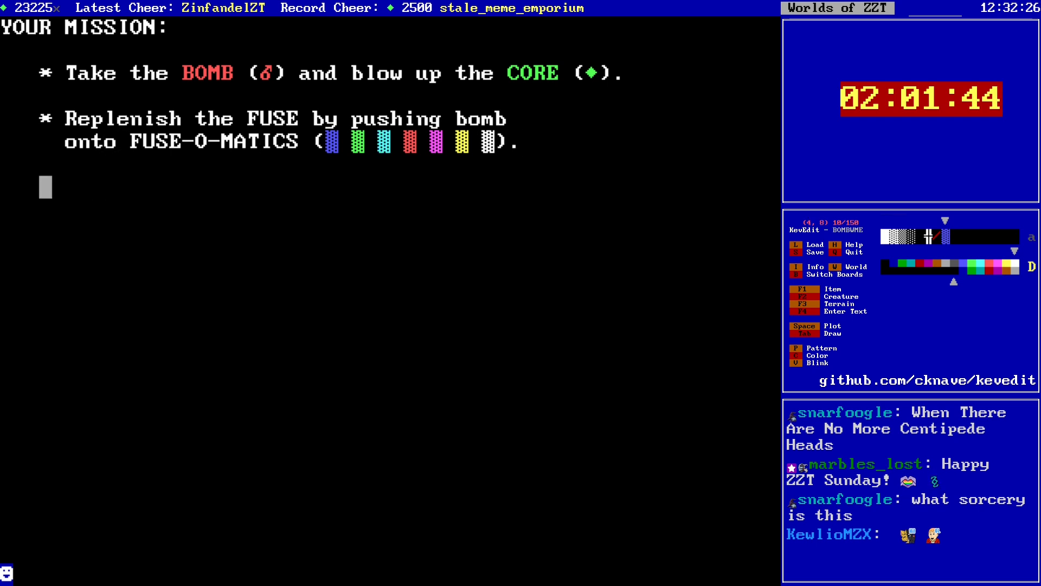
key("F4")
type("* Careful! ")
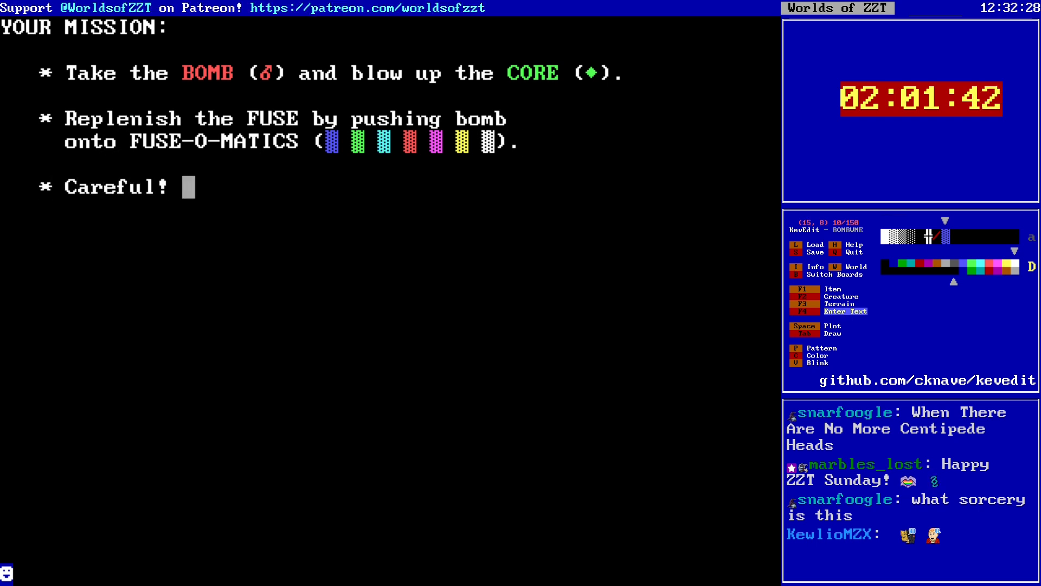
type("Ea")
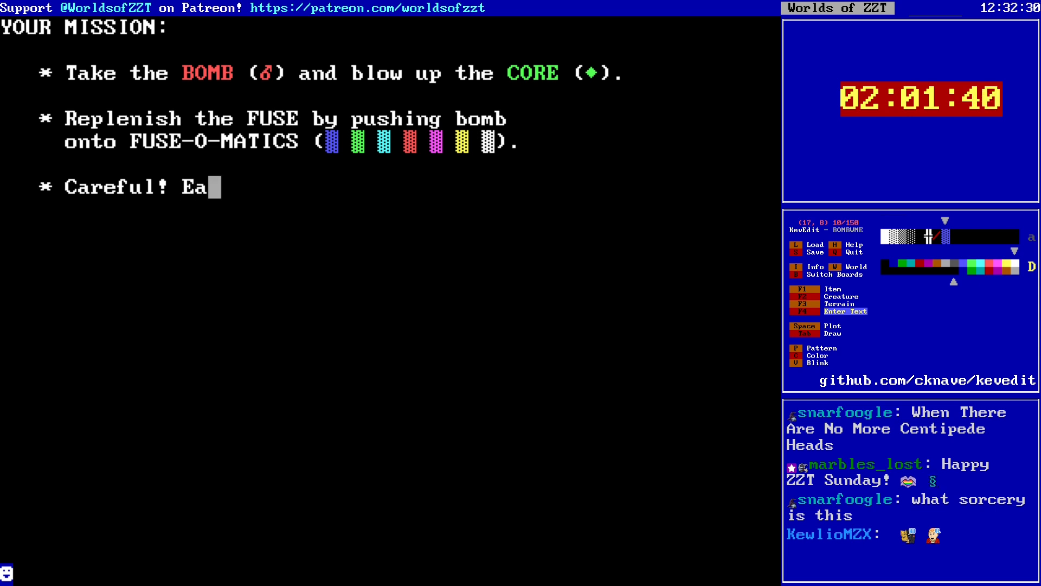
type("ch FUSE-O-MATIC ")
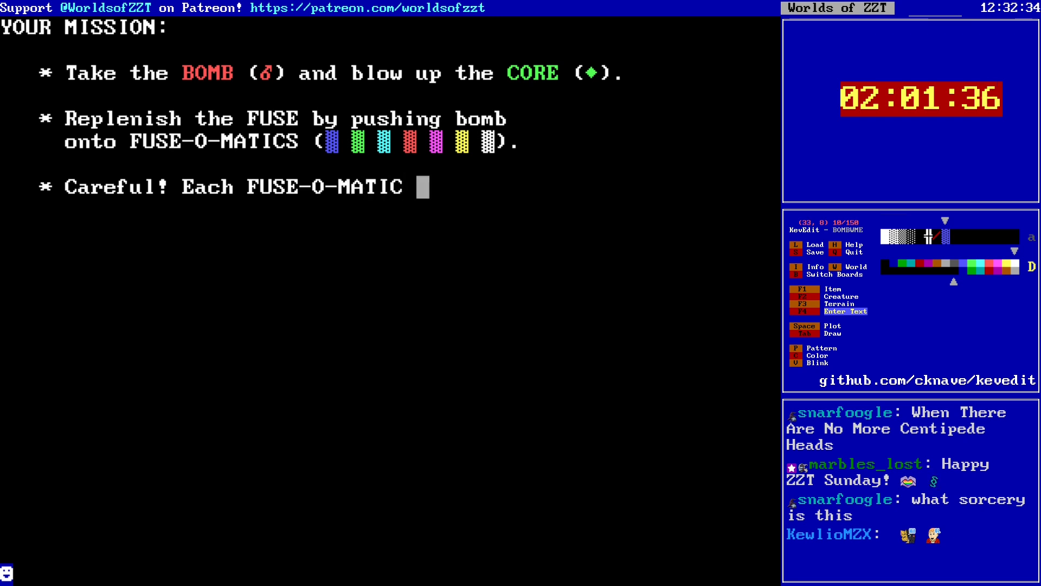
type("can")
key("BackSpace")
key("BackSpace")
key("BackSpace")
key("BackSpace")
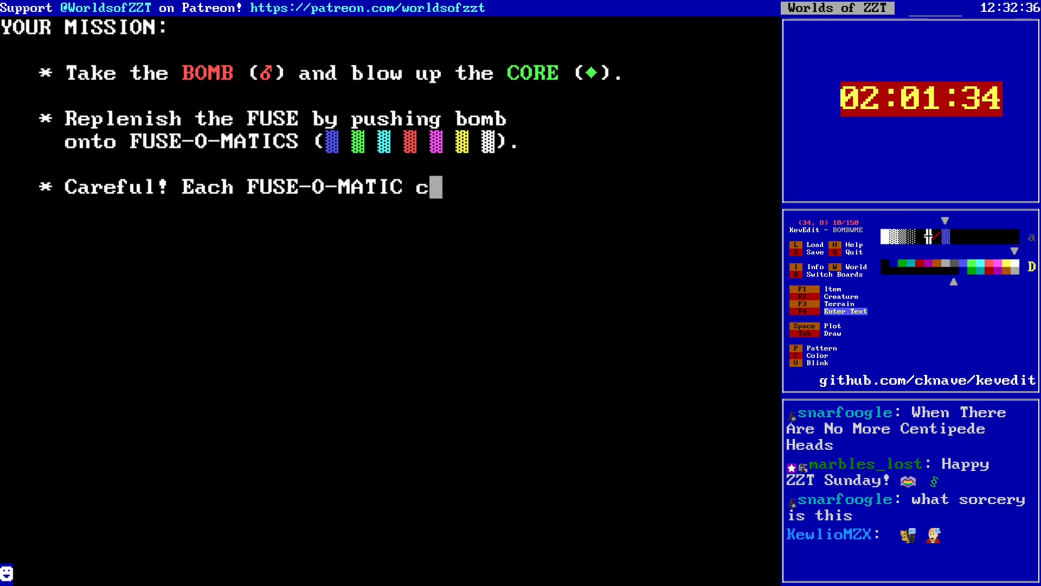
type("only works once.")
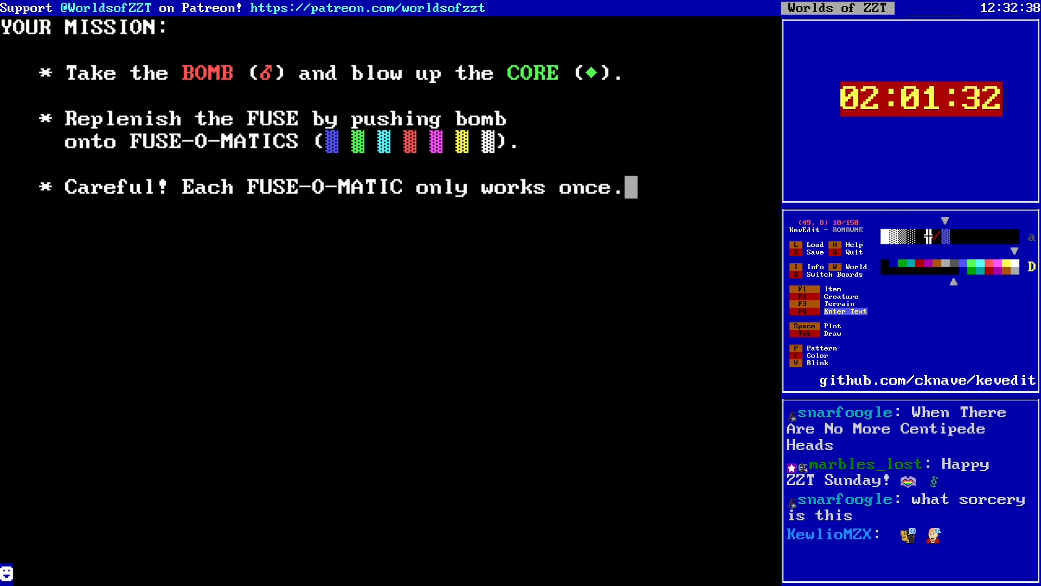
Step: Continue the third bullet on the row below, aligned with its text, with "Don't waste time trying to use them again!"
key("Down")
key("Left")
key("Left")
key("Left")
key("Left")
key("Left")
key("Left")
key("Left")
key("Left")
key("Left")
key("Left")
key("Left")
key("Left")
key("Left")
key("Left")
key("Left")
key("Left")
key("Left")
key("Left")
key("Left")
key("Left")
key("Left")
key("Left")
key("Left")
key("Left")
key("Left")
key("Left")
key("Left")
key("Left")
key("Left")
key("Left")
key("Left")
key("Left")
key("Left")
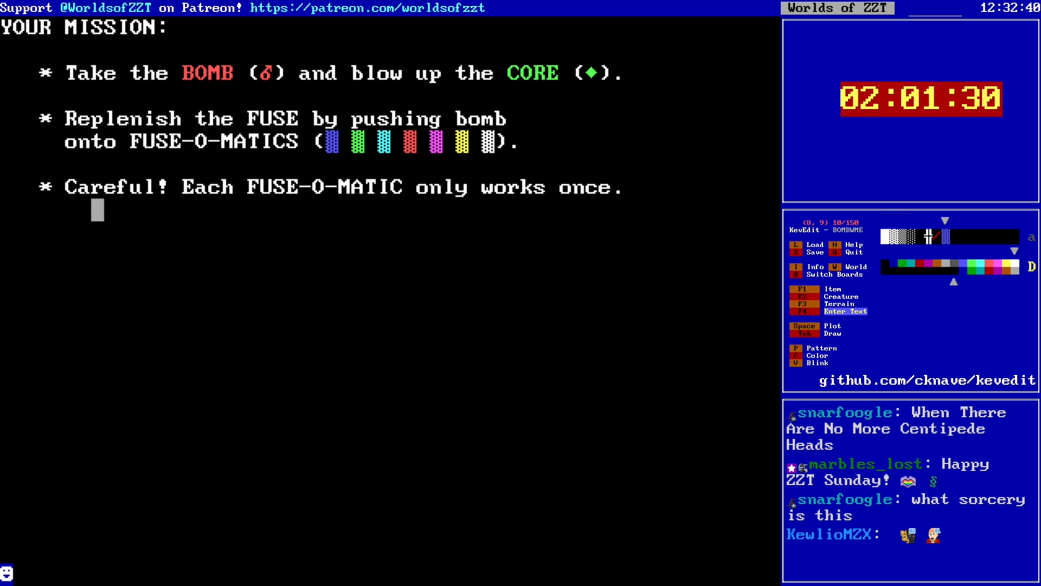
type("Don't ")
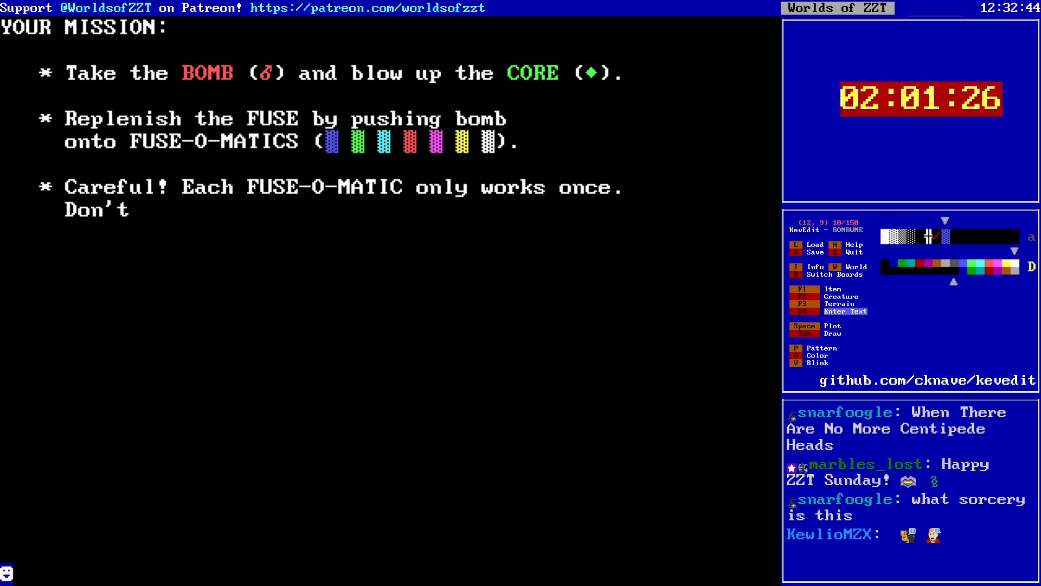
type("waste time ")
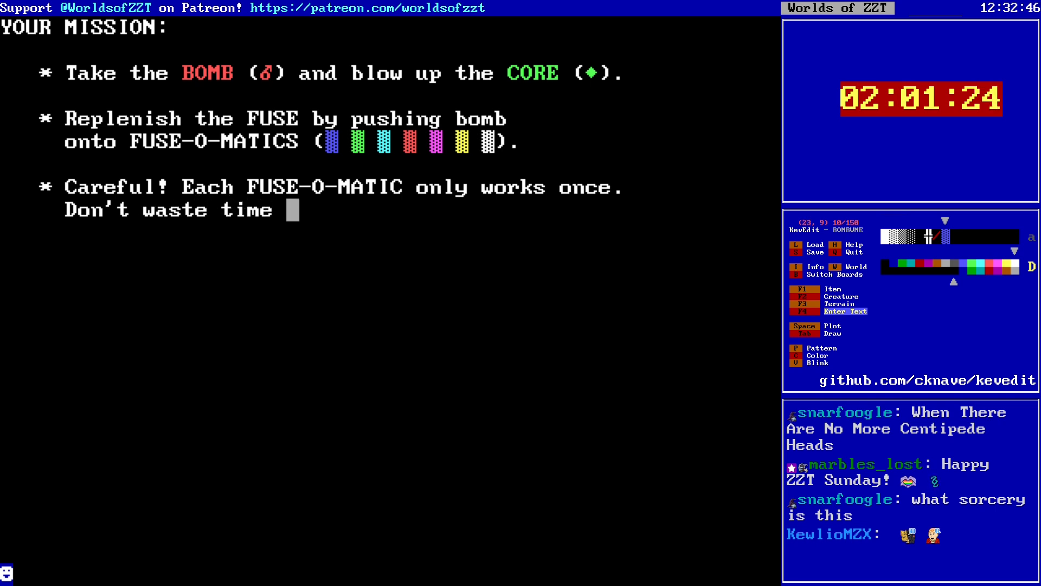
type("trying to use th")
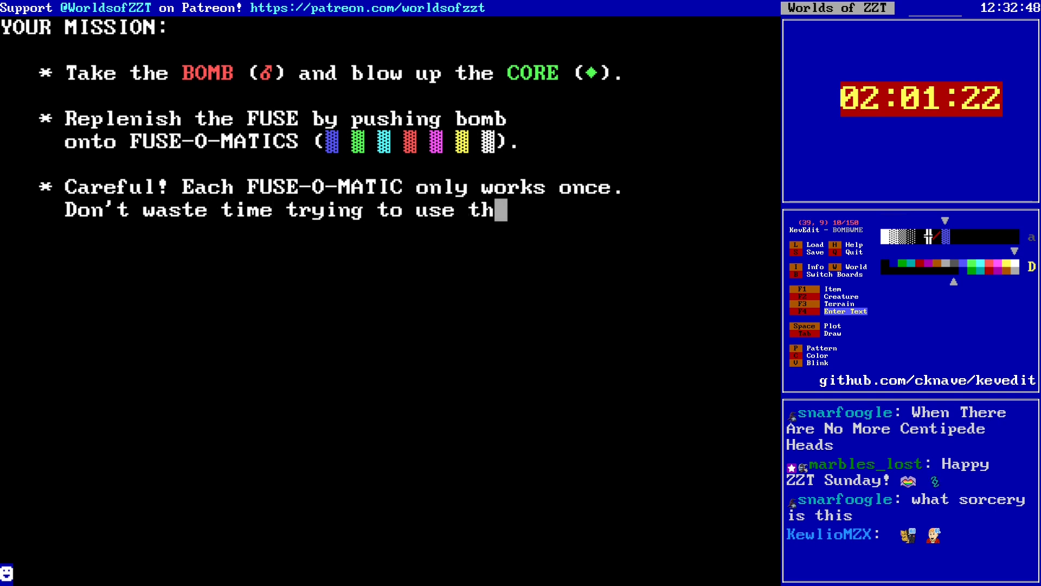
type("em again!")
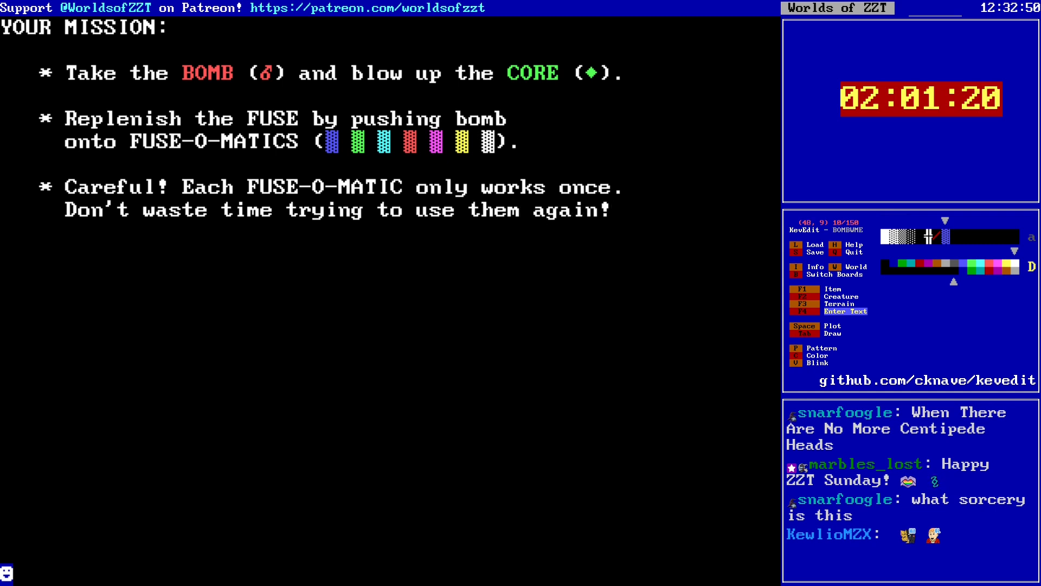
key("F4")
Step: Replace the F of FUSE-O-MATICS in the second bullet with a light red object using the character F
key("Left")
key("alt+Left")
key("alt+Left")
key("alt+Left")
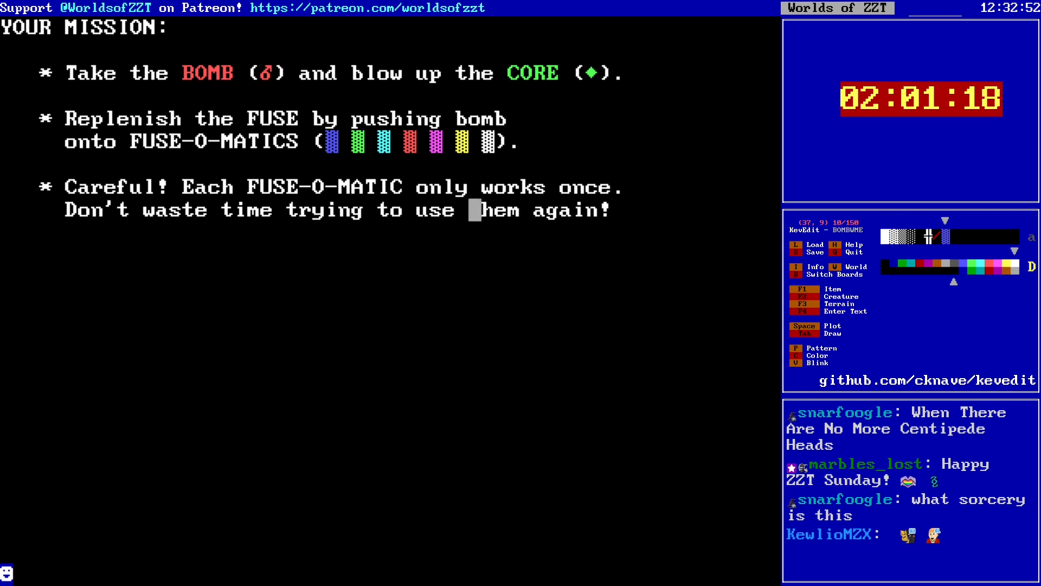
key("alt+Up")
key("Left")
key("Down")
key("Down")
key("Left")
key("Left")
key("Left")
key("Left")
key("Left")
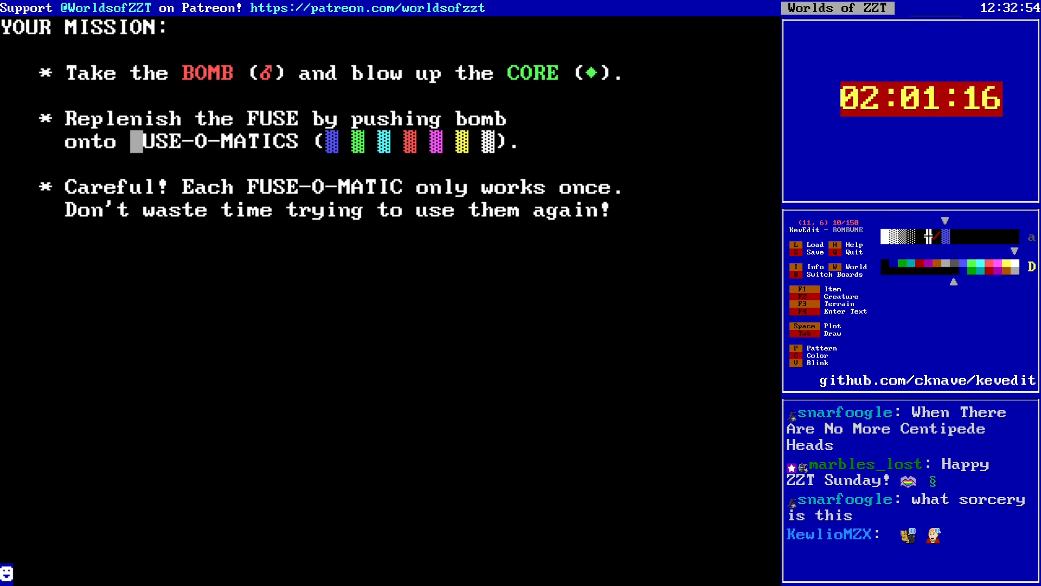
key("c")
key("Left")
key("Left")
key("Left")
key("Left")
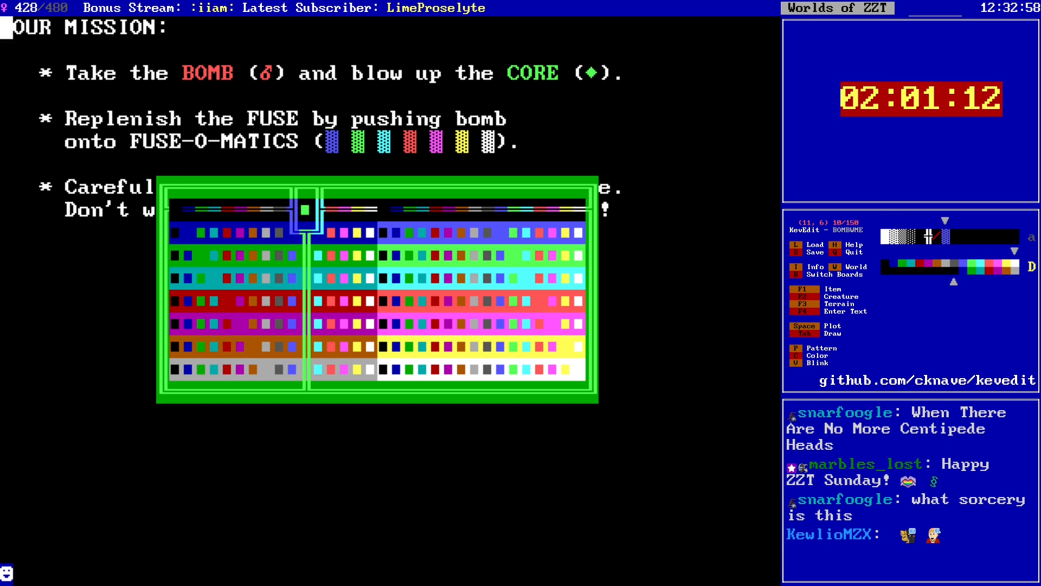
key("Right")
key("Return")
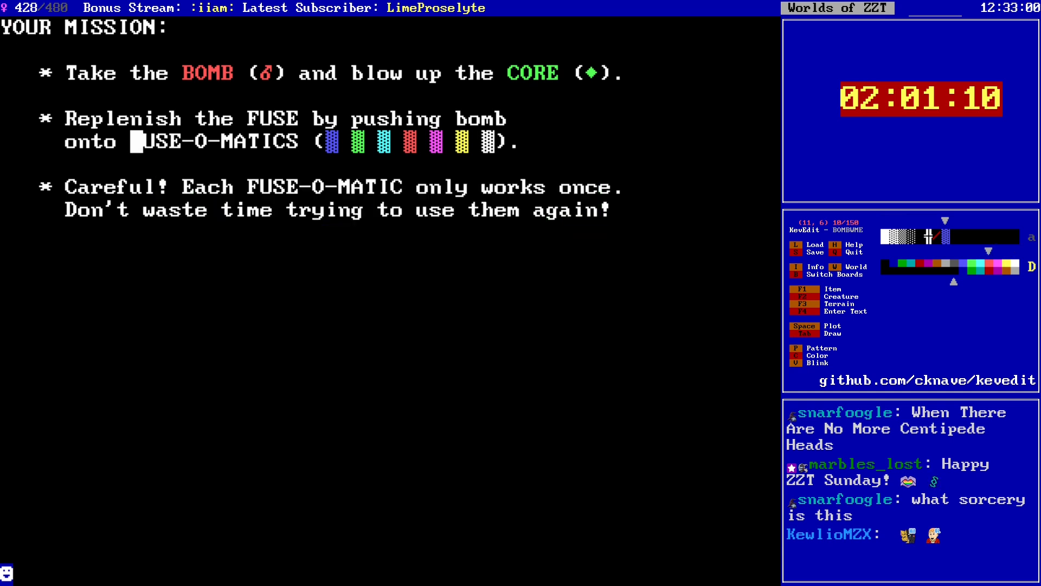
key("Return")
key("Down")
key("Right")
key("Right")
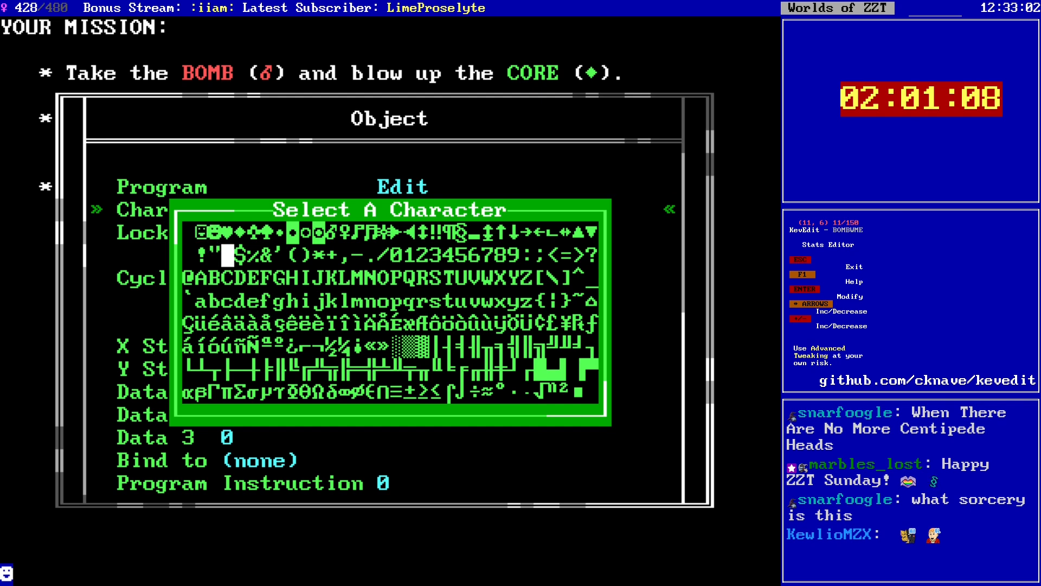
key("Down")
key("Right")
key("Right")
key("Right")
key("Return")
key("Escape")
key("Right")
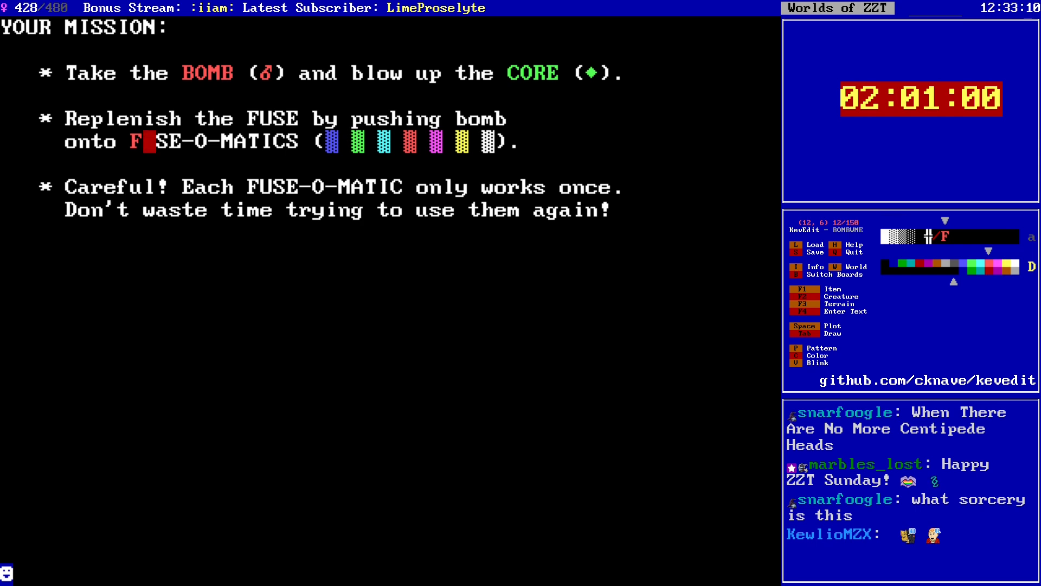
Step: Replace the U of FUSE-O-MATICS with a light red object using the character U
key("Return")
key("Right")
key("Right")
key("Right")
key("Right")
key("Right")
key("Right")
key("Right")
key("Right")
key("Right")
key("Right")
key("Right")
key("Right")
key("Right")
key("Right")
key("Right")
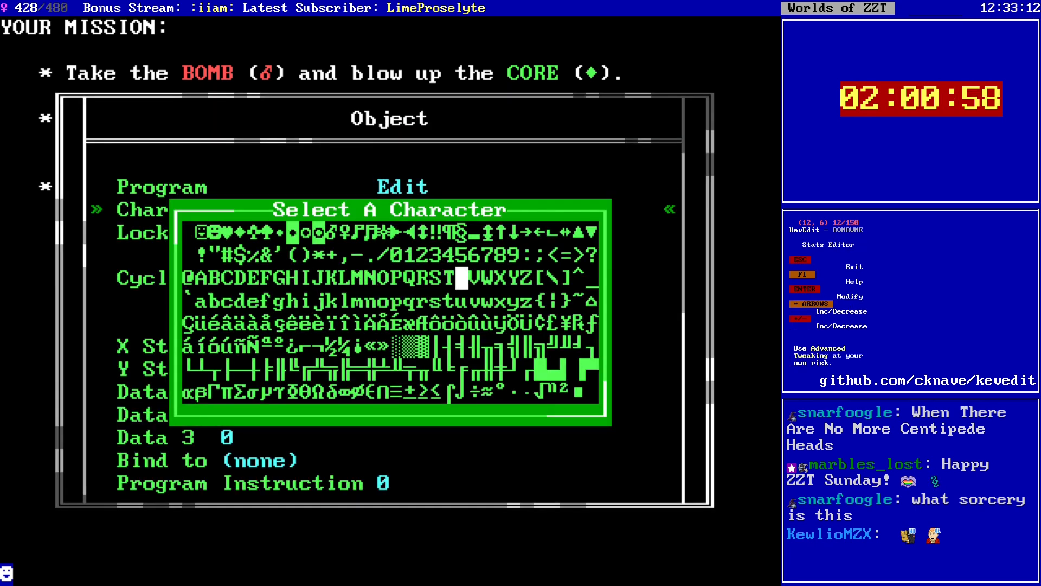
key("Return")
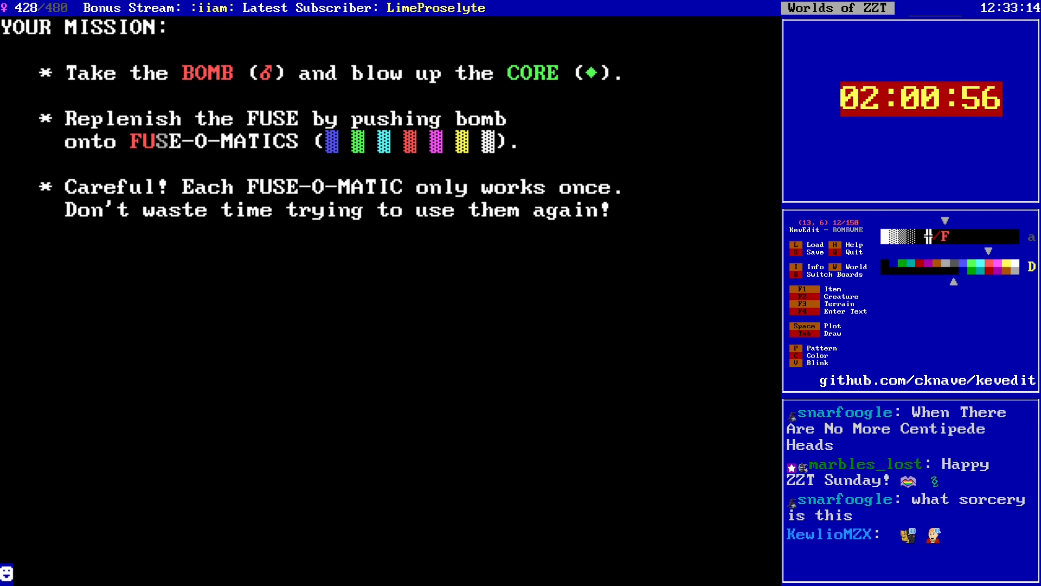
Step: Switch the drawing colour to yellow and replace the S of FUSE-O-MATICS with an object using the character S
key("c")
key("Right")
key("Return")
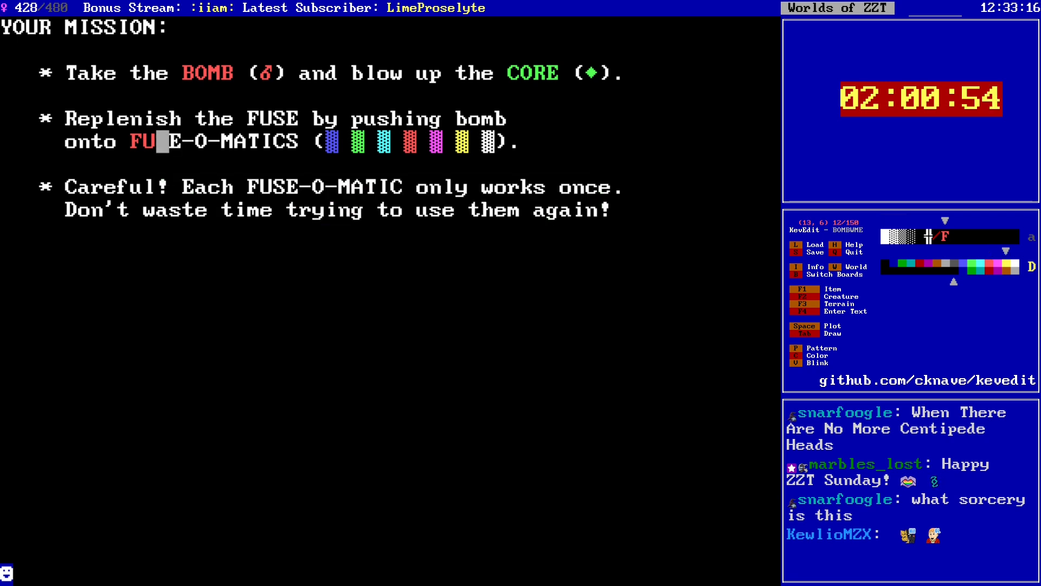
key("space")
key("Return")
key("Down")
key("Return")
key("Right")
key("Right")
key("Right")
key("Right")
key("Right")
key("Right")
key("Right")
key("Right")
key("Right")
key("Right")
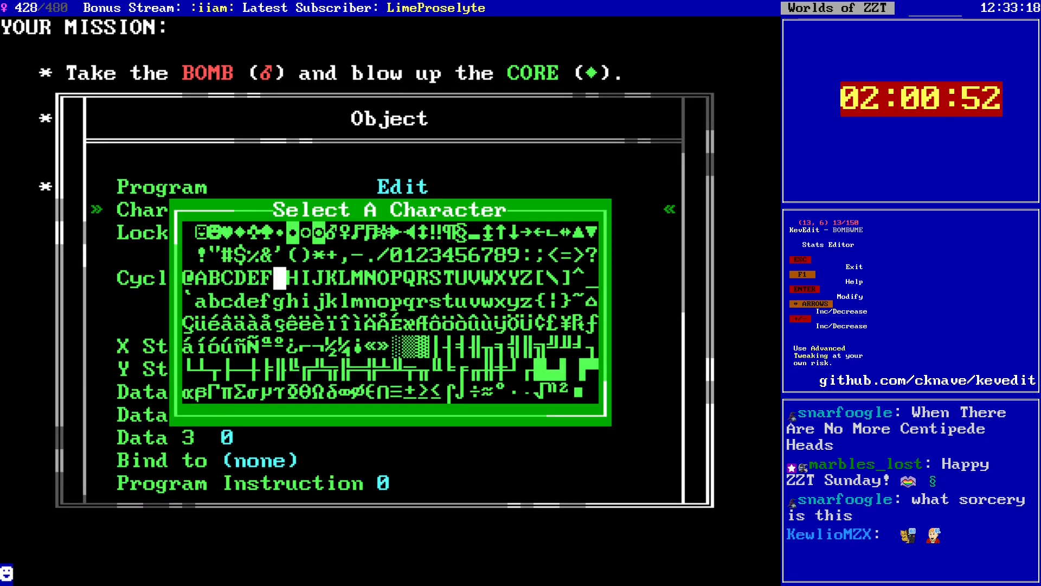
key("Right")
key("Right")
key("Right")
key("Return")
key("Escape")
Step: Replace the E of FUSE-O-MATICS with a yellow object using the character E
key("Right")
key("Return")
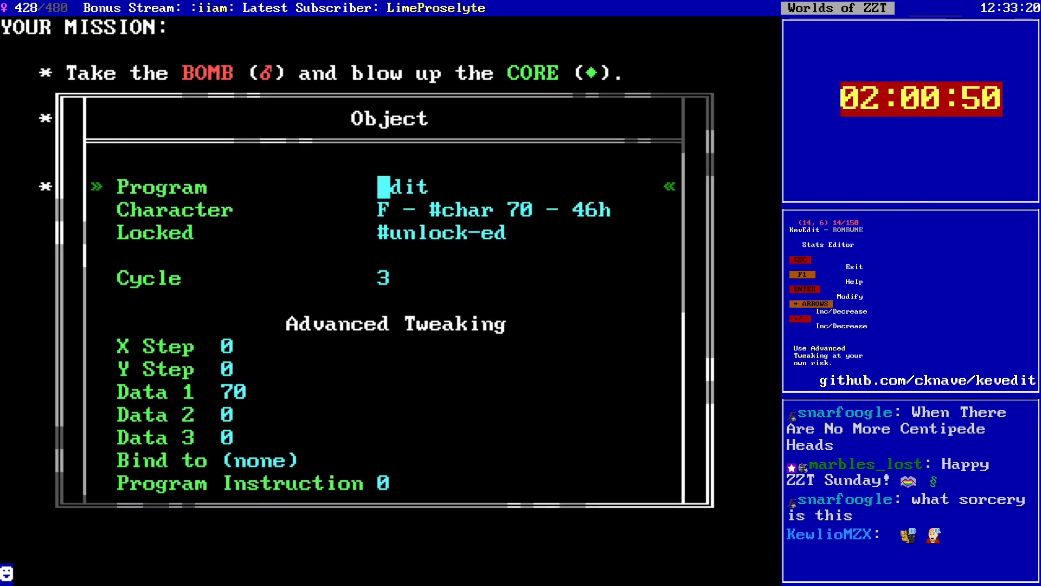
key("Down")
key("Return")
key("Left")
key("Return")
key("Escape")
key("Right")
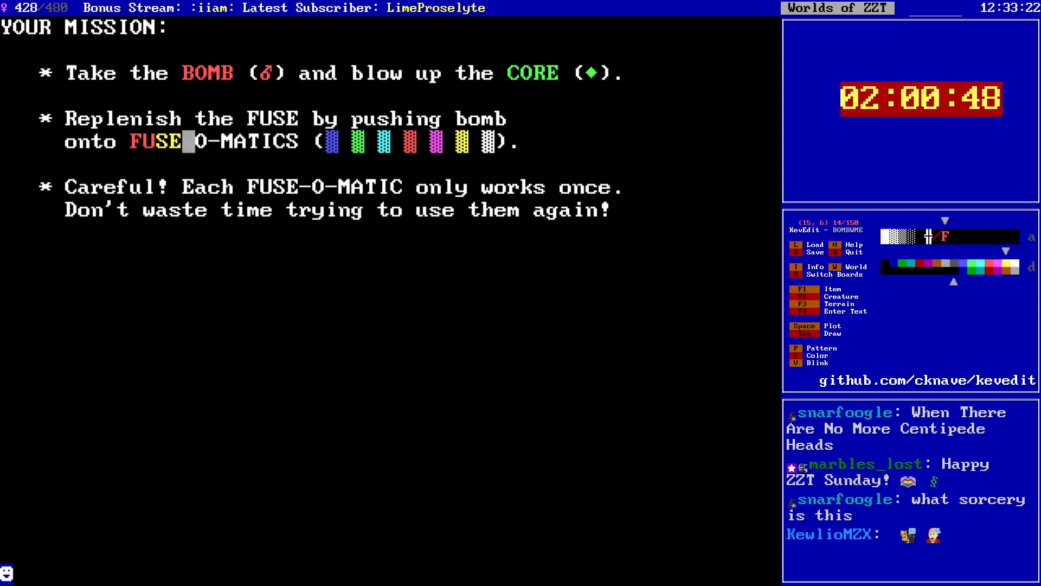
Step: Switch the drawing colour to light green and replace the first hyphen of FUSE-O-MATICS with a hyphen object
key("c")
key("Left")
key("Left")
key("Left")
key("Left")
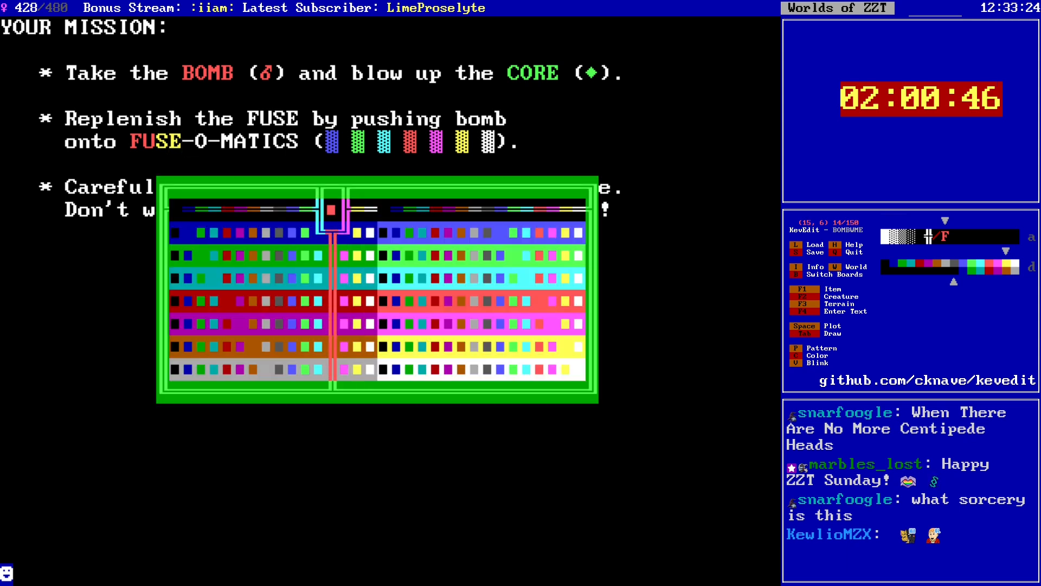
key("Return")
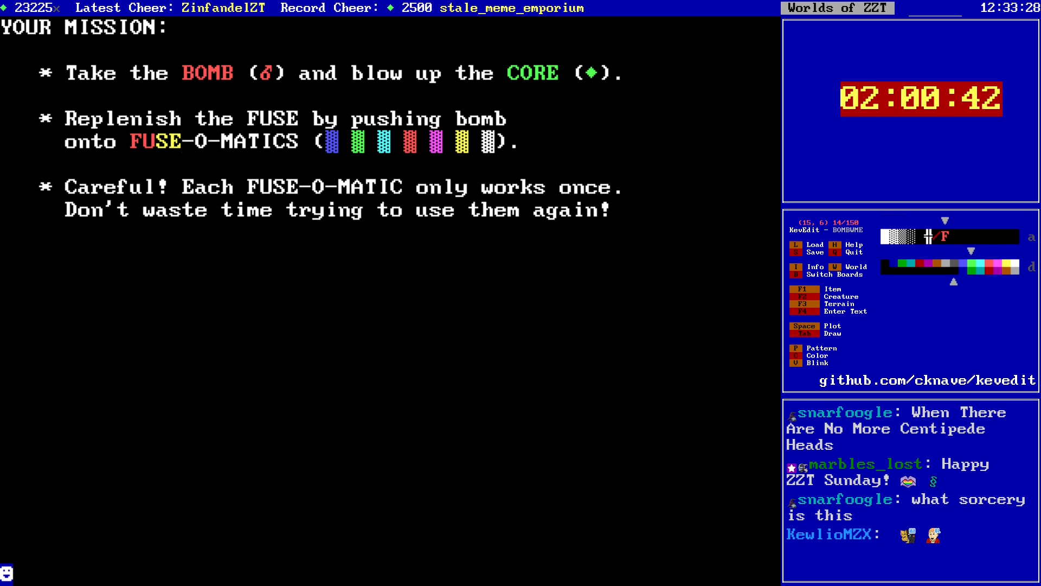
key("space")
key("Return")
key("Down")
key("Return")
key("Right")
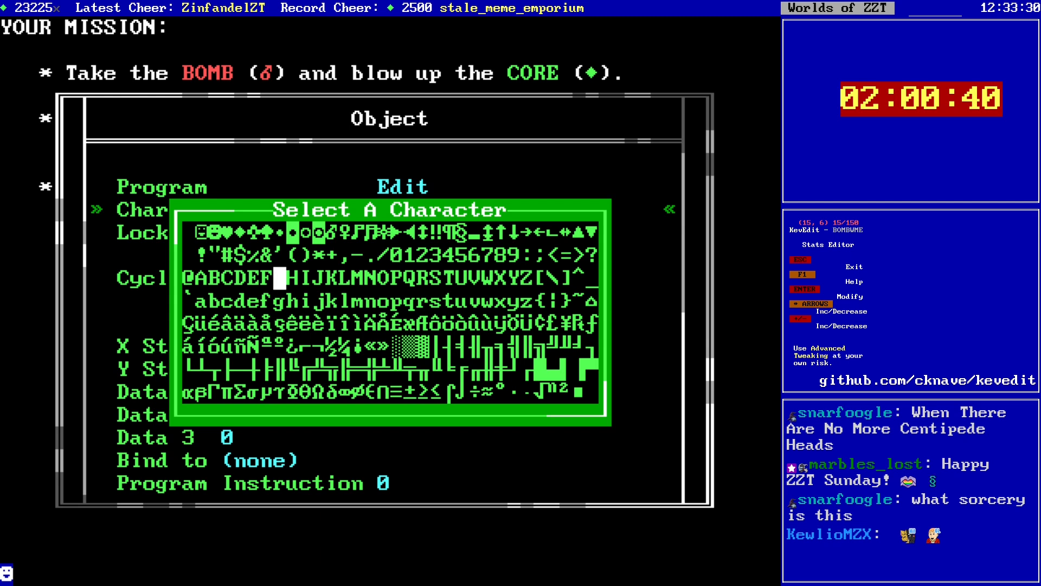
key("Left")
key("Return")
Step: Replace the O of FUSE-O-MATICS with a light green object using the character O
key("Down")
key("Return")
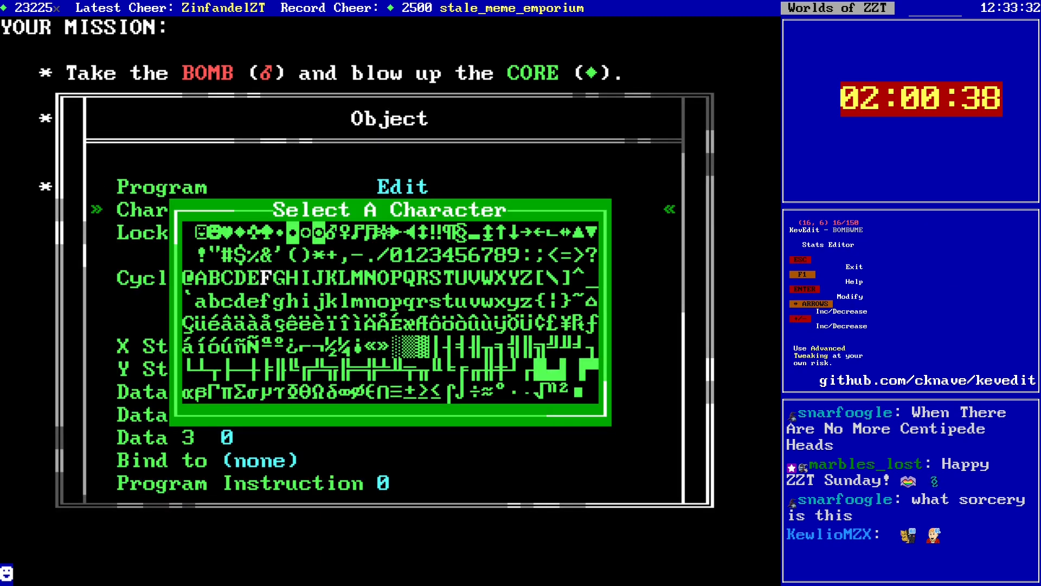
key("Right")
key("Right")
key("Right")
key("Right")
key("Right")
key("Right")
key("Right")
key("Right")
key("Right")
key("Return")
key("Escape")
Step: Copy the light green hyphen object over the second hyphen of FUSE-O-MATICS
key("Left")
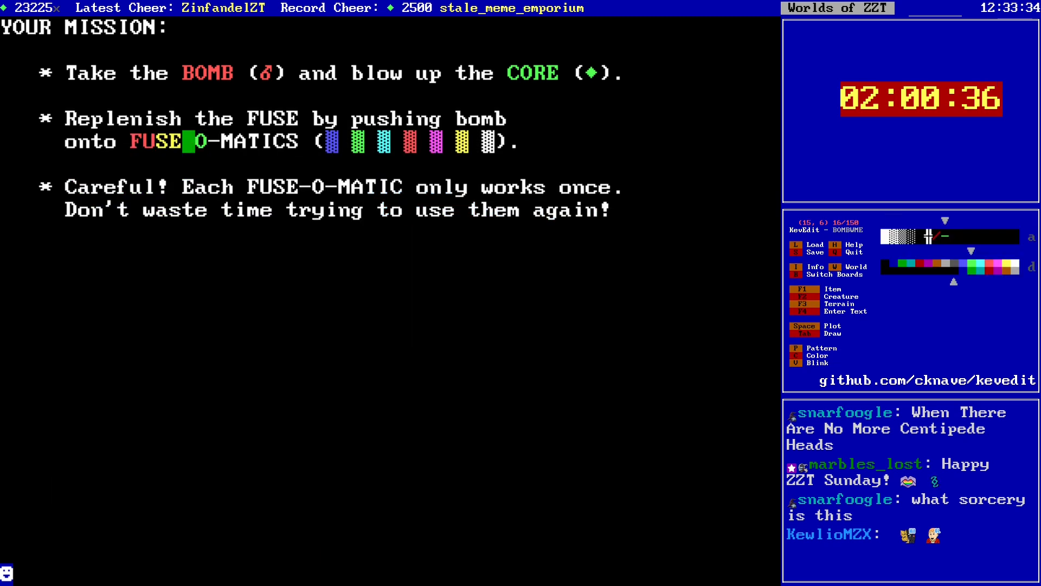
key("Right")
key("Right")
key("Right")
key("Right")
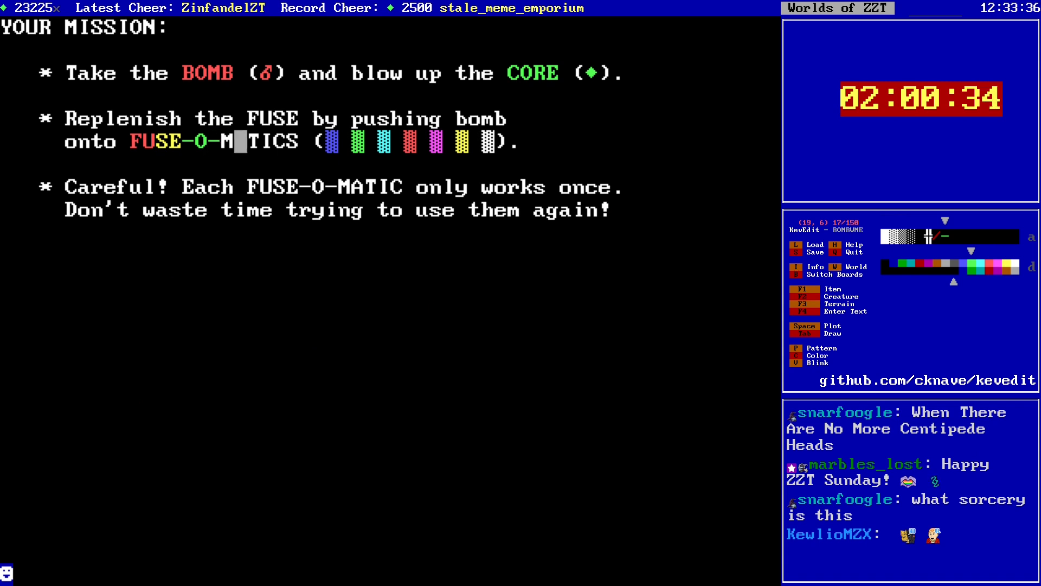
Step: Switch the drawing colour to light cyan and replace the M of FUSE-O-MATICS with an object using the character M
key("Right")
key("Right")
key("Right")
key("Right")
key("Left")
key("Left")
key("Left")
key("Left")
key("Left")
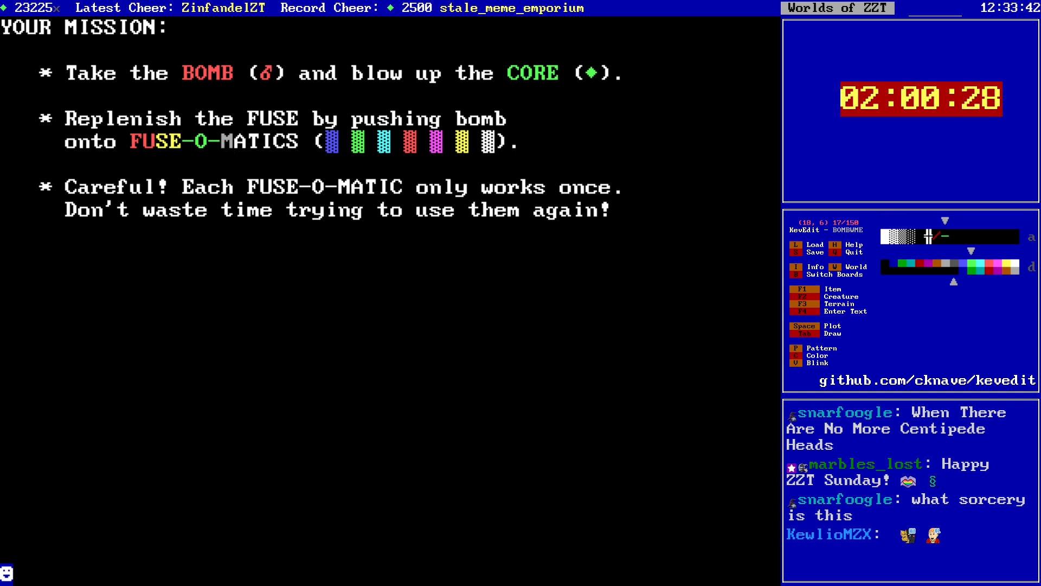
key("c")
key("Right")
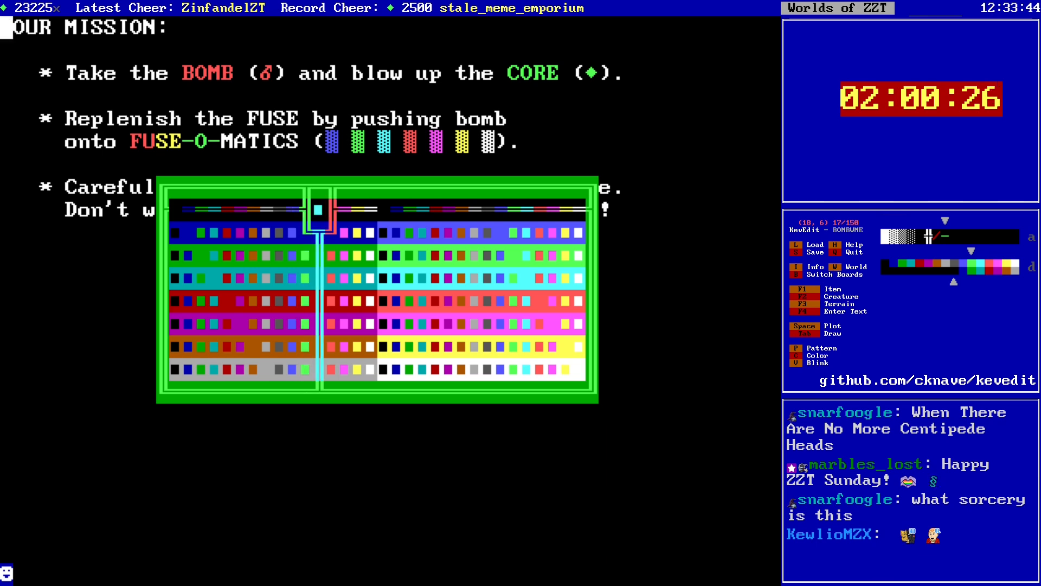
key("Return")
key("space")
key("Return")
key("Down")
key("Return")
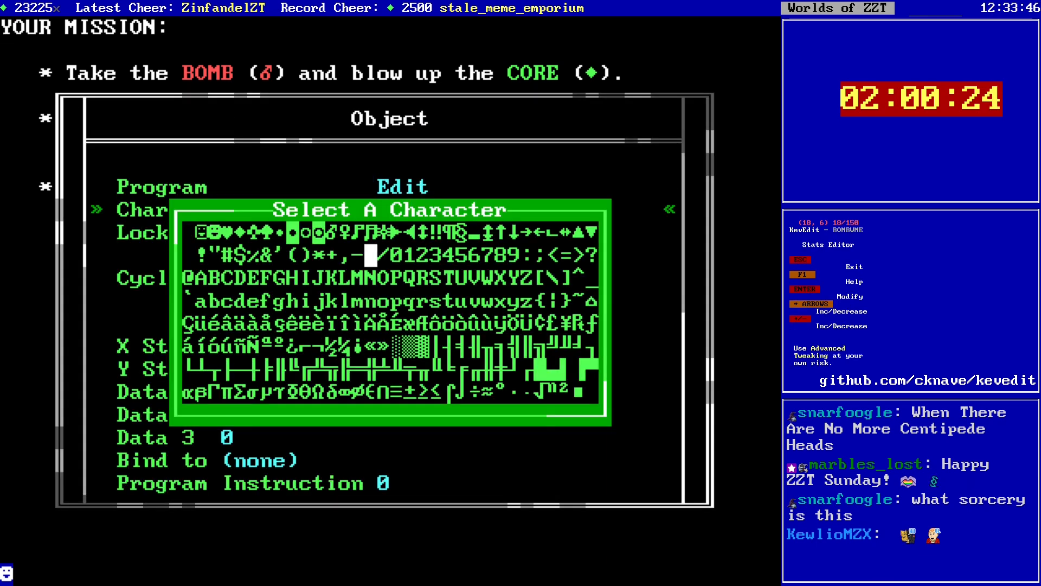
key("Down")
key("Return")
key("Escape")
Step: Replace the A of FUSE-O-MATICS with a light cyan object using the character A
key("Right")
key("Return")
key("Down")
key("Return")
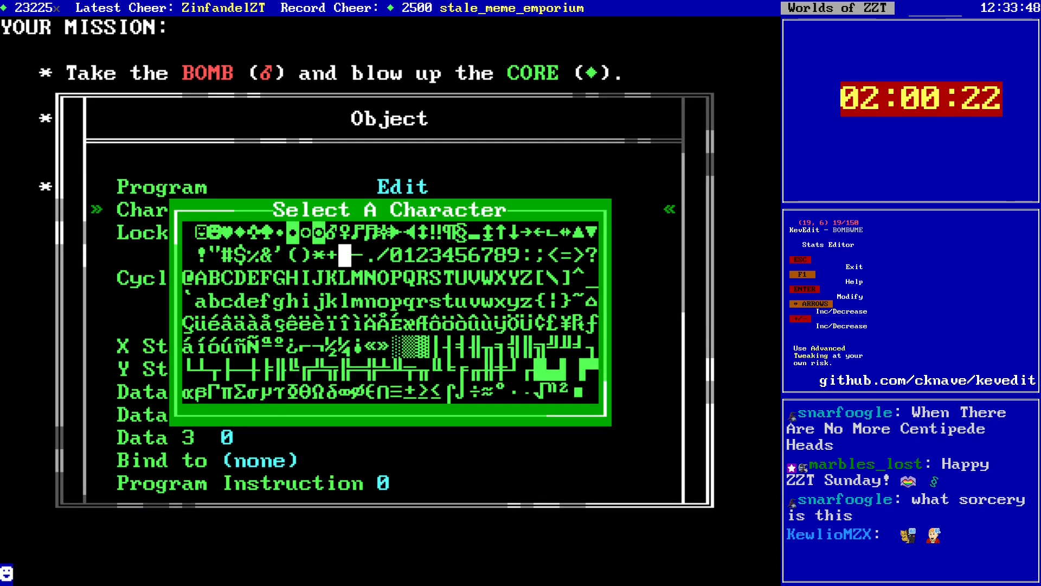
key("Left")
key("Left")
key("Left")
key("Left")
key("Left")
key("Left")
key("Left")
key("Left")
key("Left")
key("Left")
key("Left")
key("Left")
key("Left")
key("Down")
key("Right")
key("Return")
key("Escape")
Step: Replace the T of FUSE-O-MATICS with an object using the character T
key("Right")
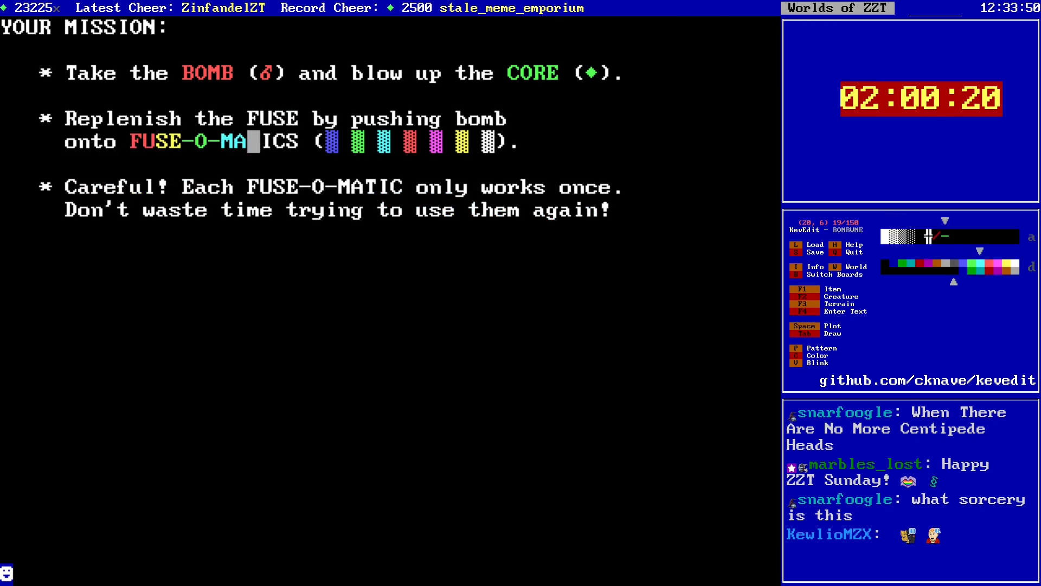
key("space")
key("Return")
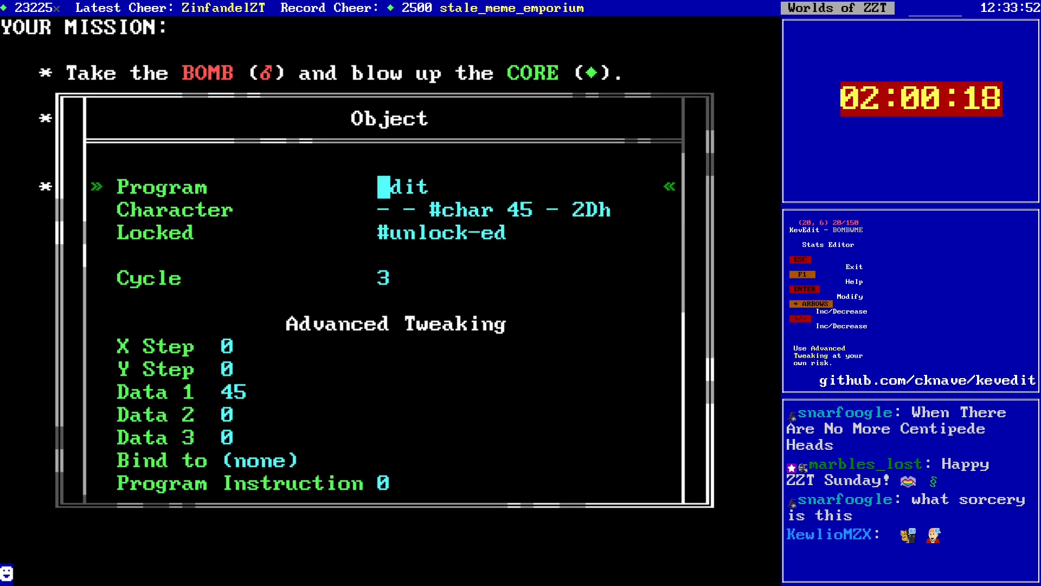
key("Down")
key("Return")
key("Down")
key("Right")
key("Right")
key("Right")
key("Right")
key("Right")
key("Right")
key("Right")
key("Return")
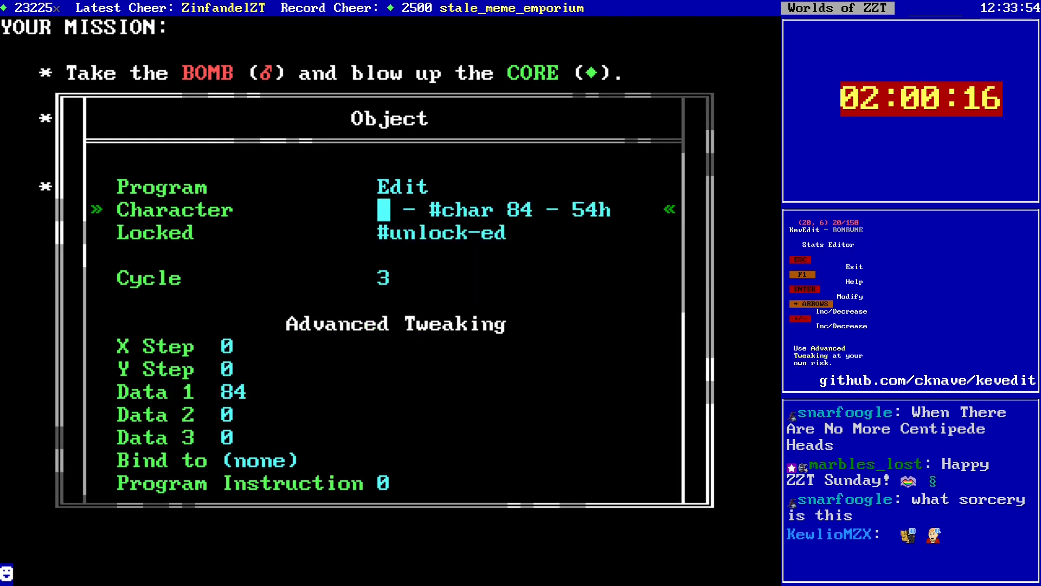
key("Escape")
Step: Switch the drawing colour to light blue and recolour the T object of FUSE-O-MATICS with it
key("c")
key("Left")
key("Return")
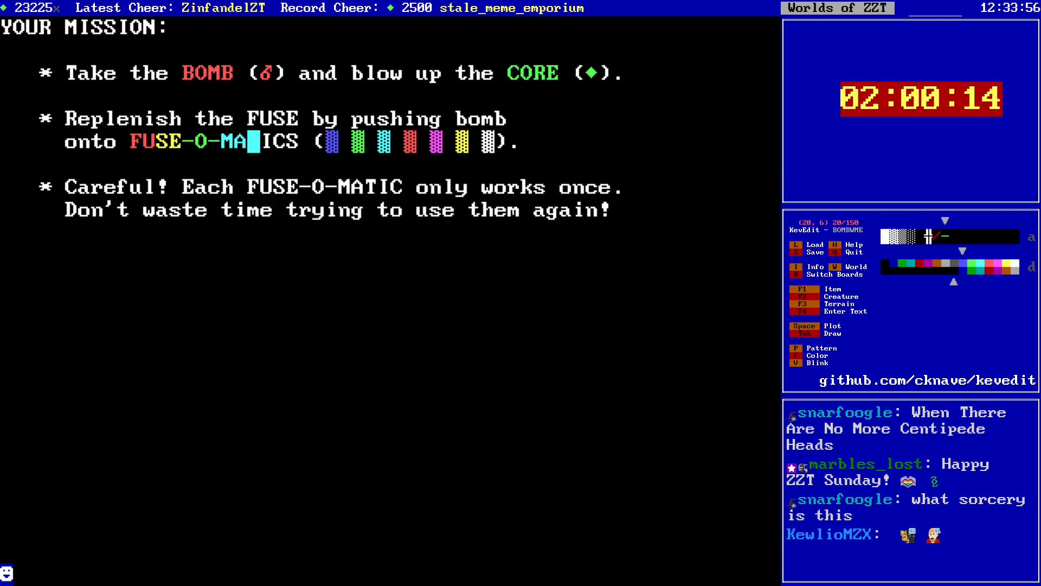
Step: Replace the I of FUSE-O-MATICS with a light blue object using the character I
key("Right")
key("space")
key("Return")
key("Down")
key("Return")
key("Left")
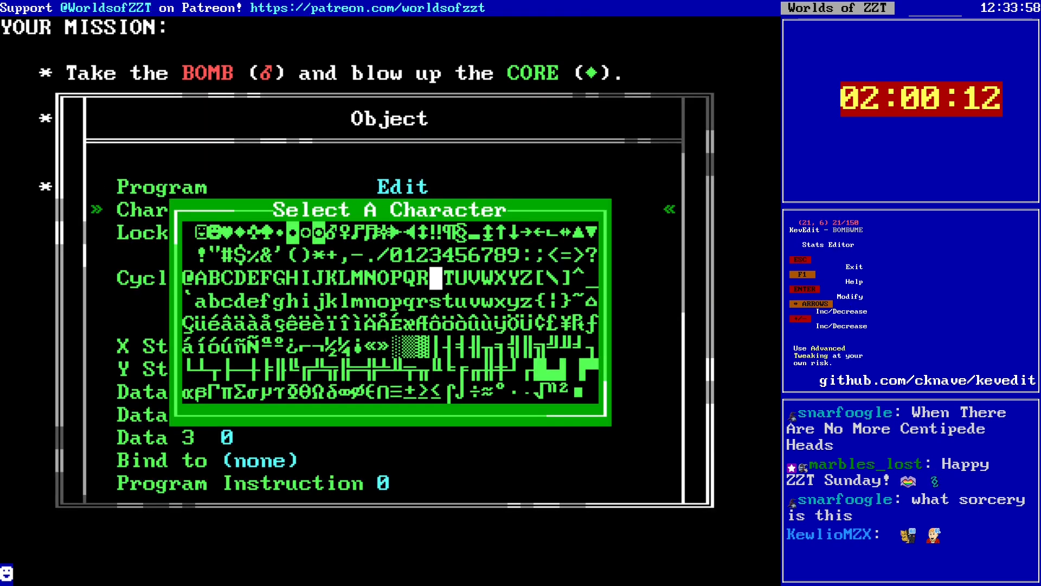
key("Left")
key("Left")
key("Left")
key("Left")
key("Left")
key("Left")
key("Left")
key("Left")
key("Left")
key("Left")
key("Return")
key("Escape")
Step: Switch the drawing colour to light magenta and replace the C of FUSE-O-MATICS with an object using the character C
key("Right")
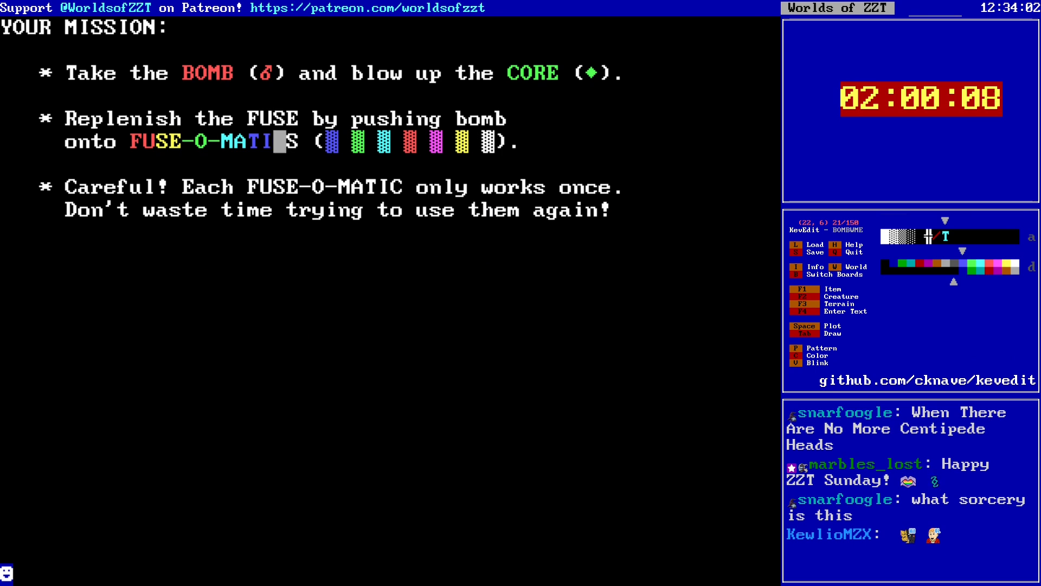
key("c")
key("c")
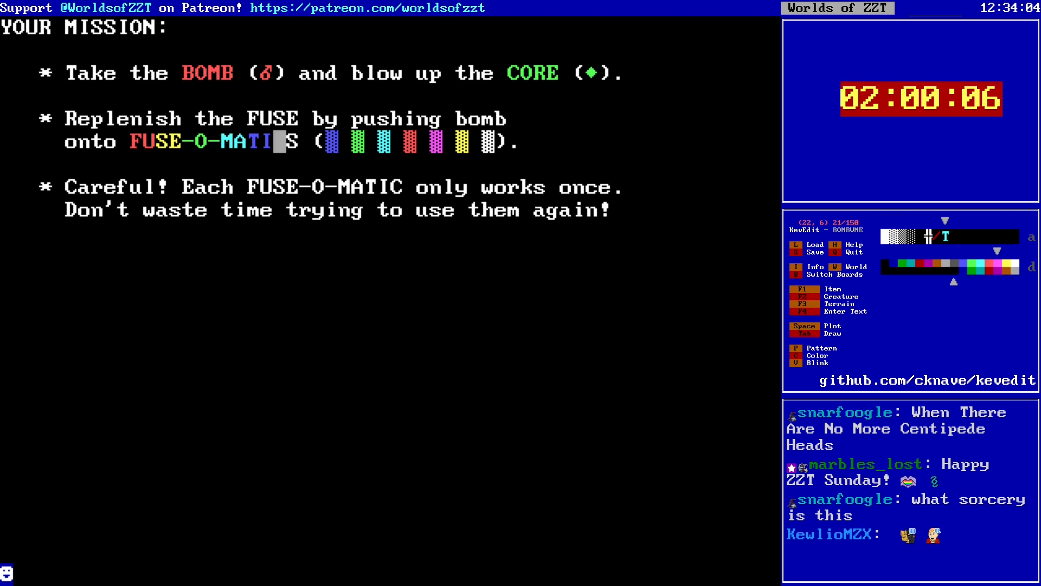
key("space")
key("Down")
key("Up")
key("Return")
key("Down")
key("Return")
key("Left")
key("Left")
key("Left")
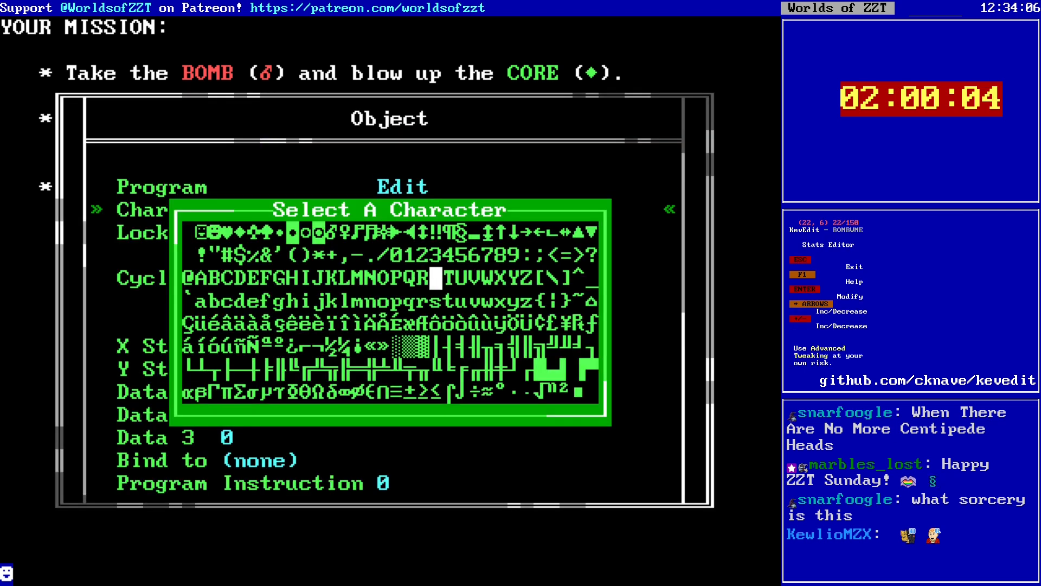
key("Left")
key("Left")
key("Left")
key("Left")
key("Left")
key("Left")
key("Left")
key("Left")
key("Left")
key("Left")
key("Left")
key("Left")
key("Left")
key("Left")
key("Return")
key("Escape")
Step: Replace the final S of FUSE-O-MATICS with a light magenta object using the character S
key("Right")
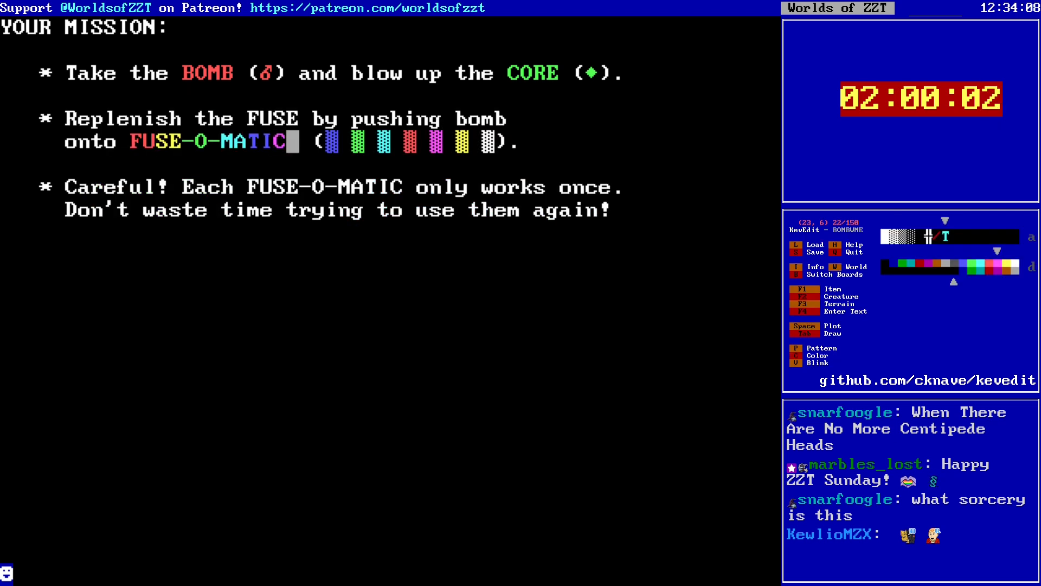
key("space")
key("Return")
key("Left")
key("Return")
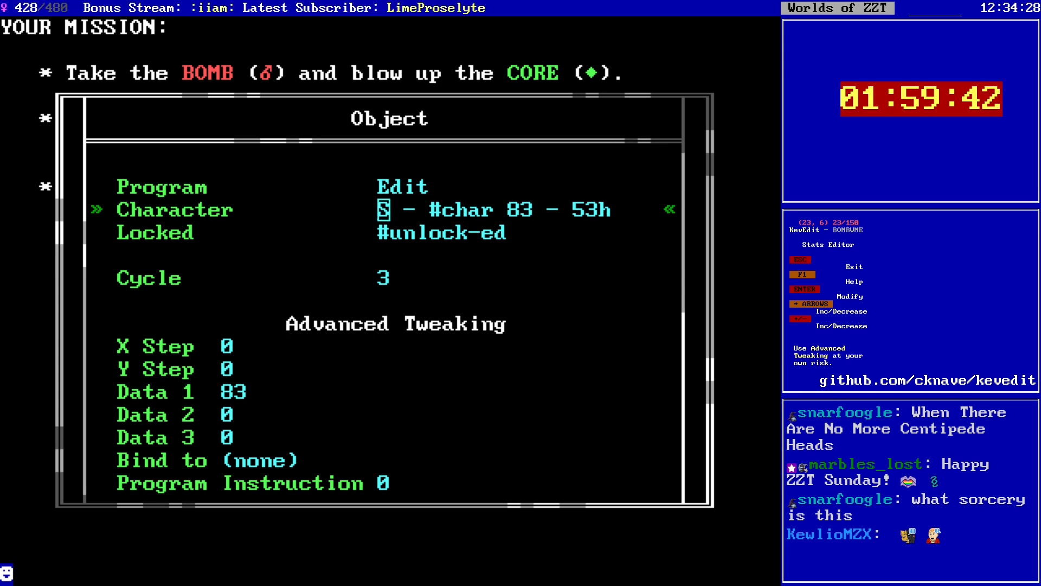
key("Escape")
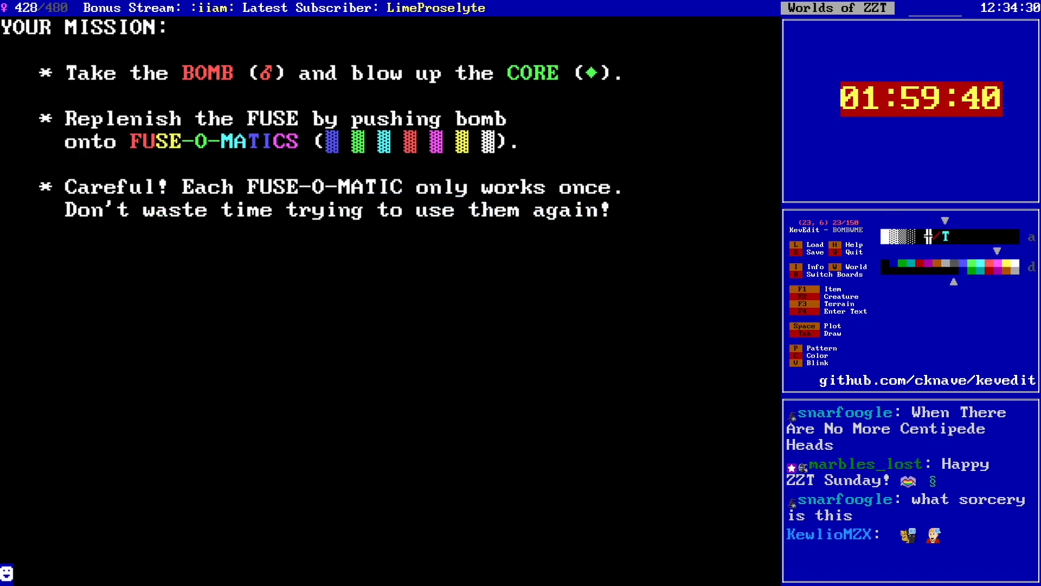
Step: Select the whole multicoloured FUSE-O-MATICS lettering in the second bullet and copy it as a block
key("Right")
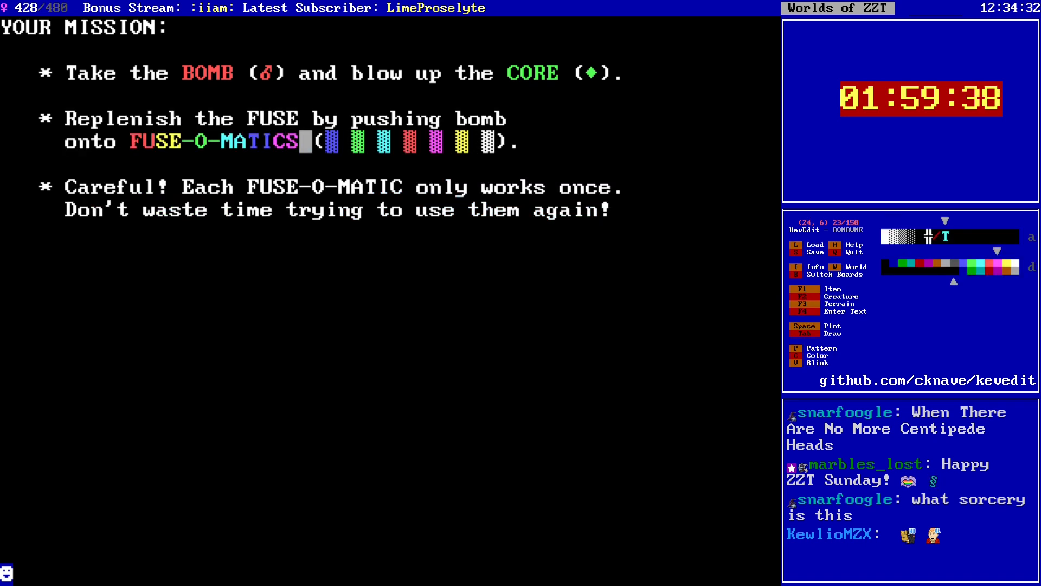
key("Left")
key("alt+Left")
key("Left")
key("Left")
key("ctrl+c")
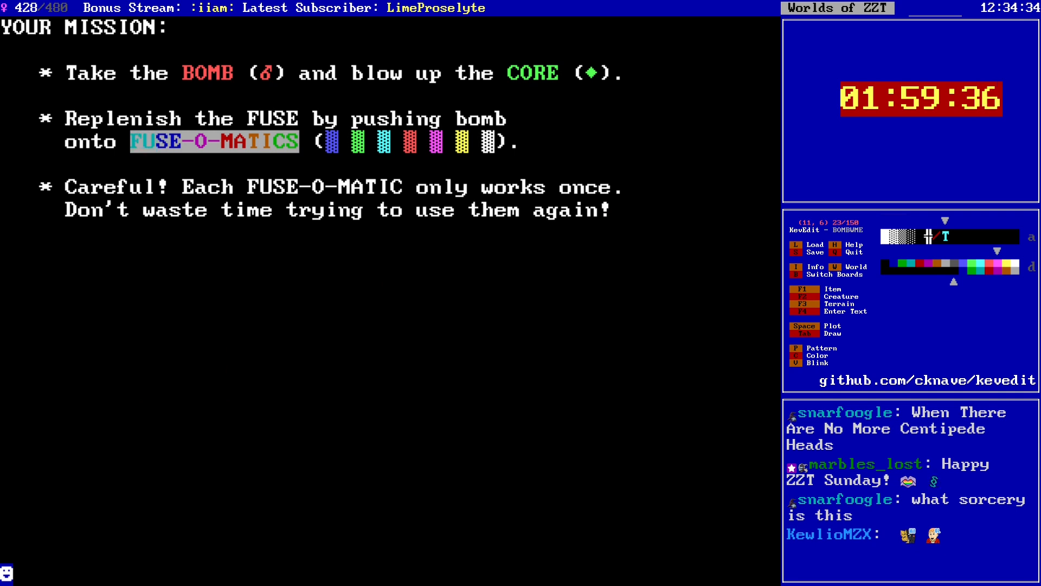
key("Return")
Step: Try to paste the multicoloured lettering over FUSE-O-MATIC in the third bullet
key("ctrl+v")
key("alt+Right")
key("Down")
key("Down")
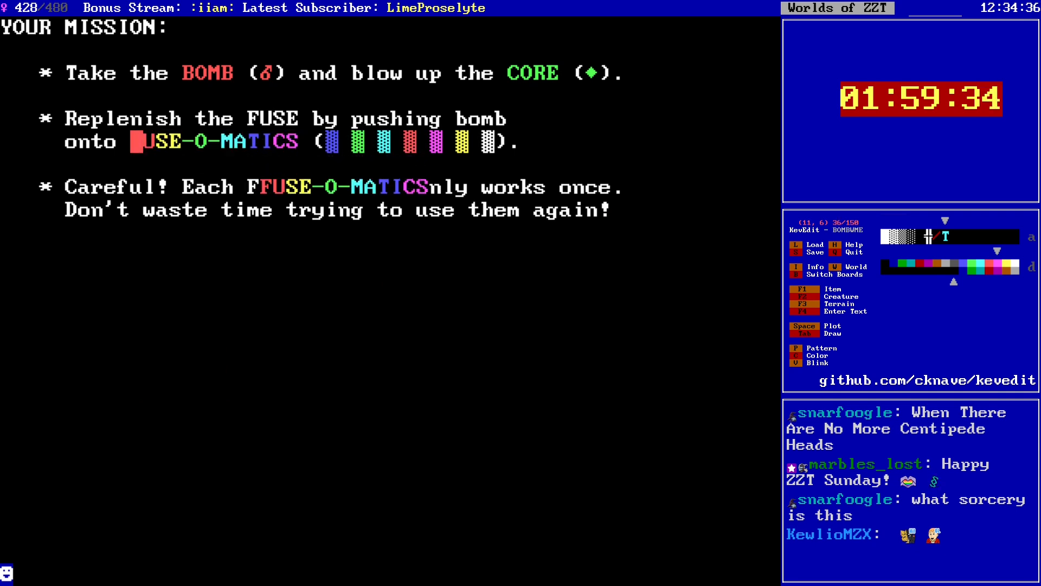
key("alt+Right")
key("alt+Right")
key("Down")
key("Down")
key("Right")
key("Right")
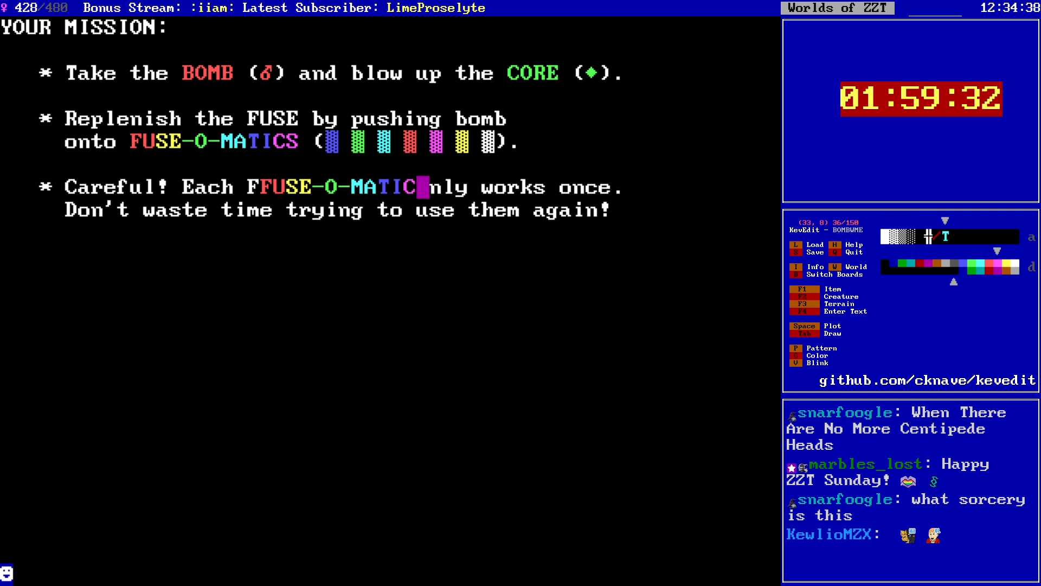
Step: Paste the multicoloured FUSE-O-MATICS block over FUSE-O-MATIC in the third bullet, with its F one space after "Each"
key("ctrl+v")
key("Left")
key("Right")
key("Down")
key("Down")
key("Down")
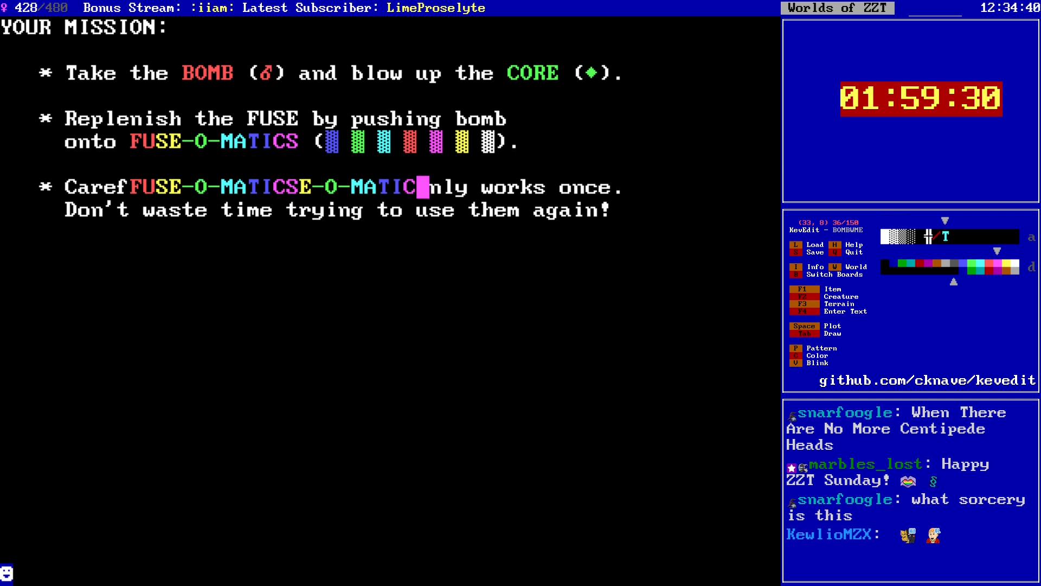
key("Right")
key("Right")
key("Right")
key("Right")
key("Right")
key("Right")
key("Right")
key("Right")
key("Up")
key("Right")
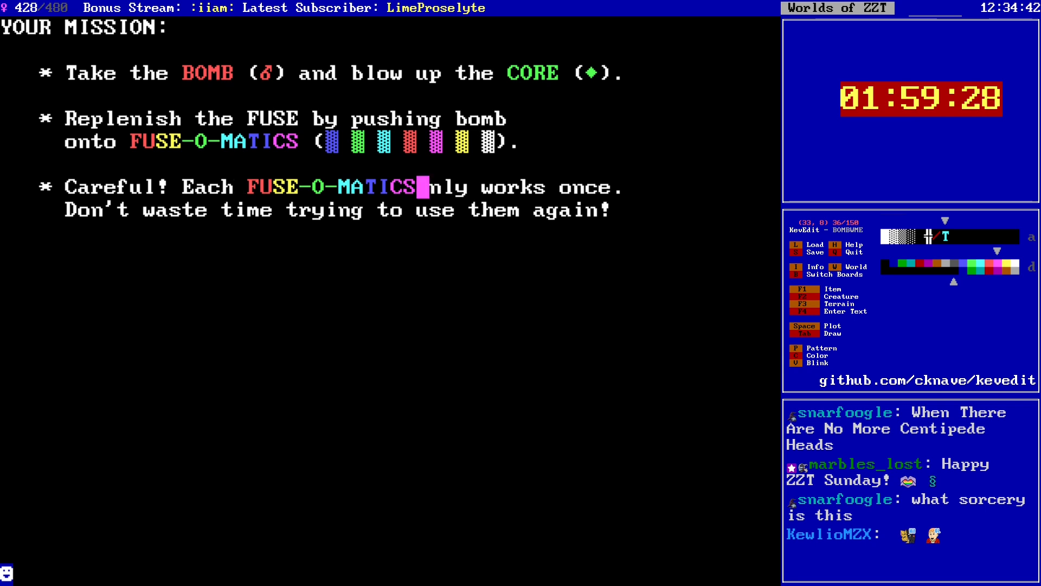
key("Return")
Step: Delete the two surplus S objects after the multicoloured FUSE-O-MATIC in the third bullet
key("Delete")
key("Up")
key("Left")
key("Down")
key("Delete")
Step: Switch the drawing colour to white and restore the missing "o" of "only" in the third bullet
key("Right")
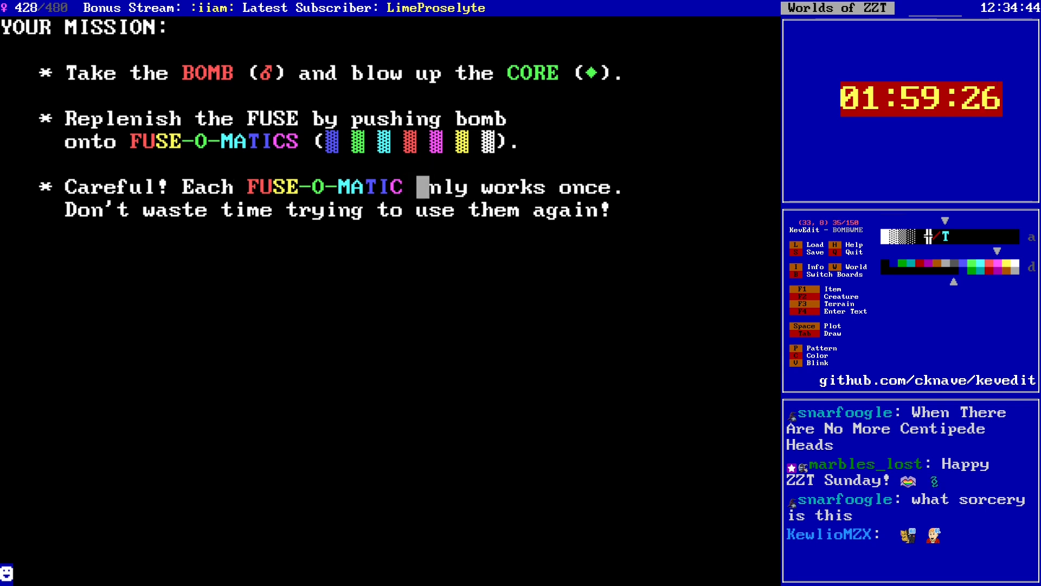
key("c")
key("Right")
key("Up")
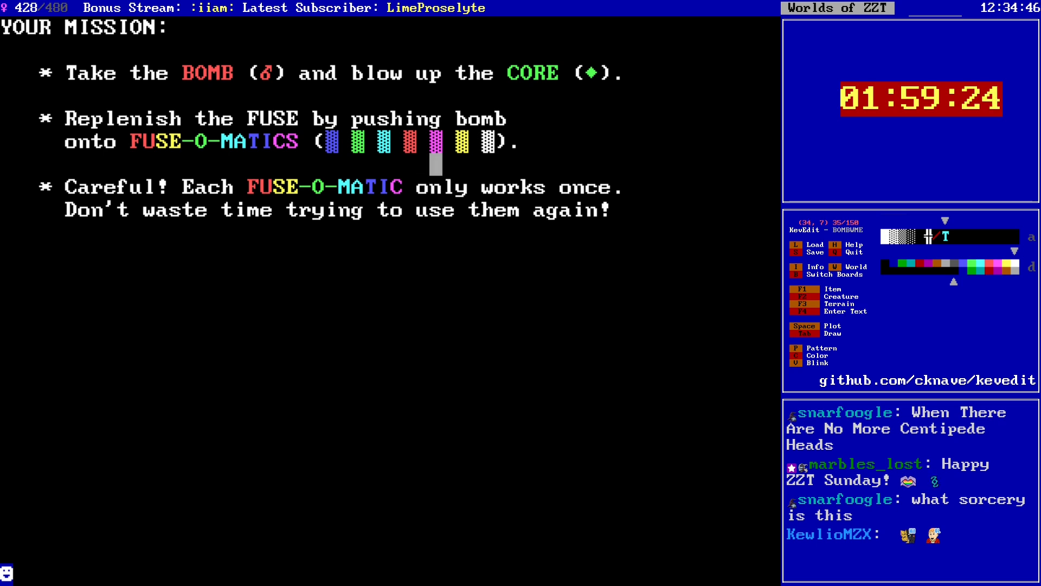
Step: Turn on default colour mode and save the world as BOMBWME, overwriting the existing file
key("Down")
key("Down")
key("Down")
key("Down")
key("d")
key("Return")
key("s")
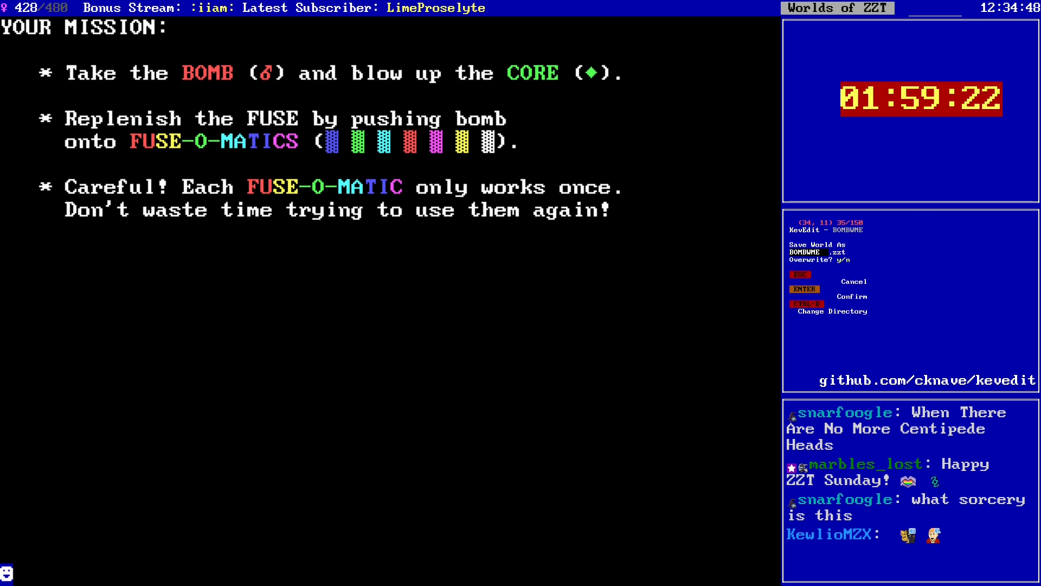
key("Return")
key("Left")
key("Left")
key("Left")
key("Left")
key("Left")
key("Left")
key("Left")
key("Left")
key("Left")
key("Left")
key("Left")
key("Left")
key("Left")
key("Left")
key("Left")
key("Left")
key("Left")
key("Left")
key("Left")
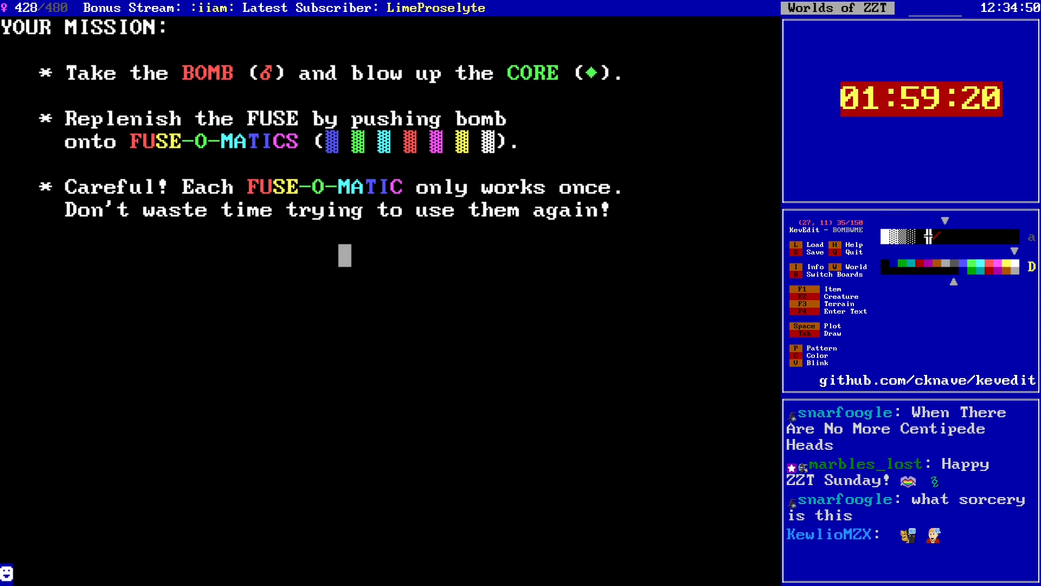
key("Left")
key("Left")
key("Left")
key("Left")
key("Left")
key("Left")
key("Left")
key("Left")
key("Left")
key("Left")
key("Left")
key("Left")
key("Left")
key("Right")
key("Right")
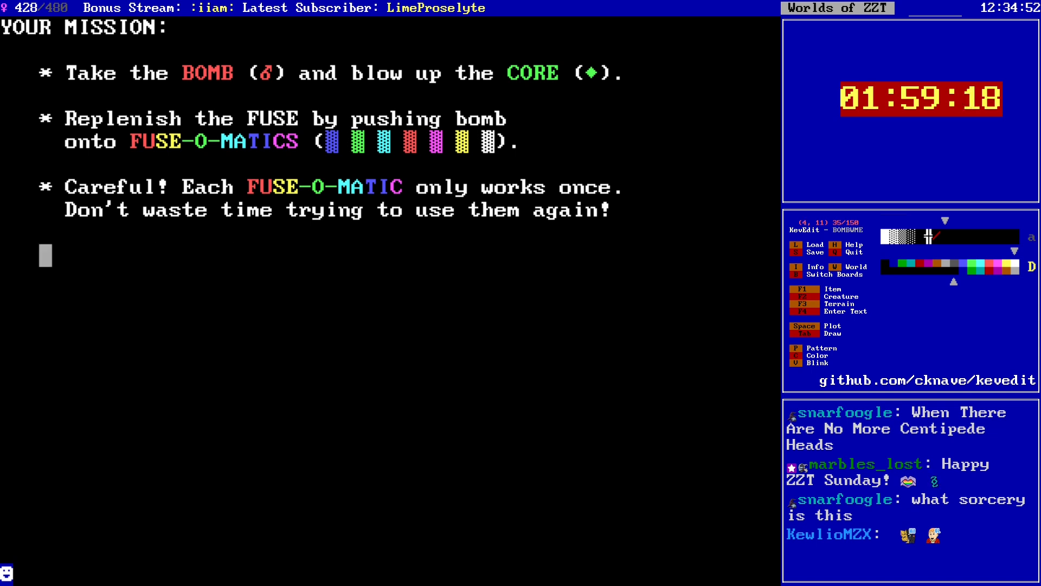
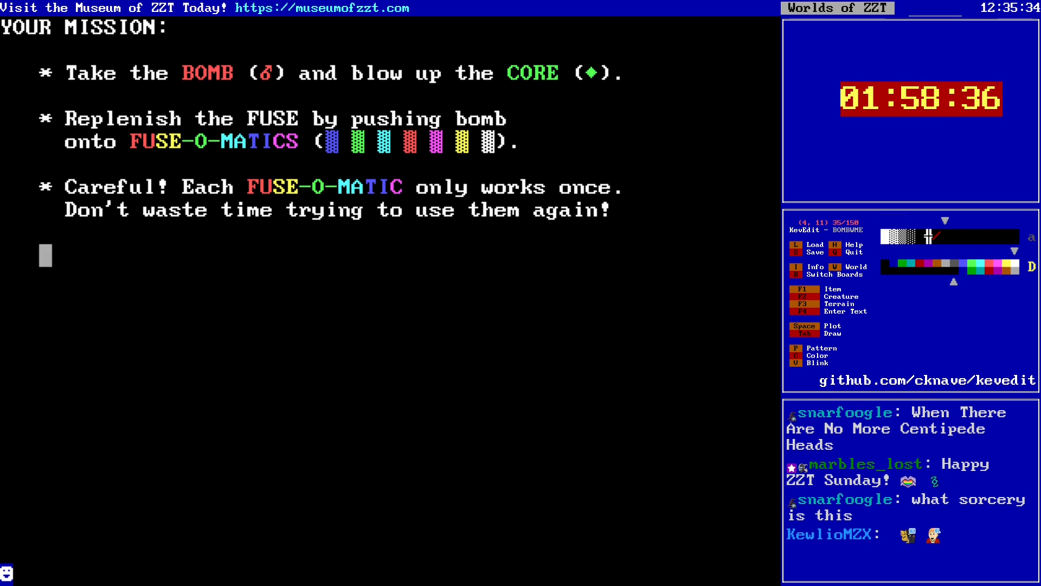
Step: Save the world again under the name BOMBWME, overwriting the existing file
key("s")
key("Return")
key("y")
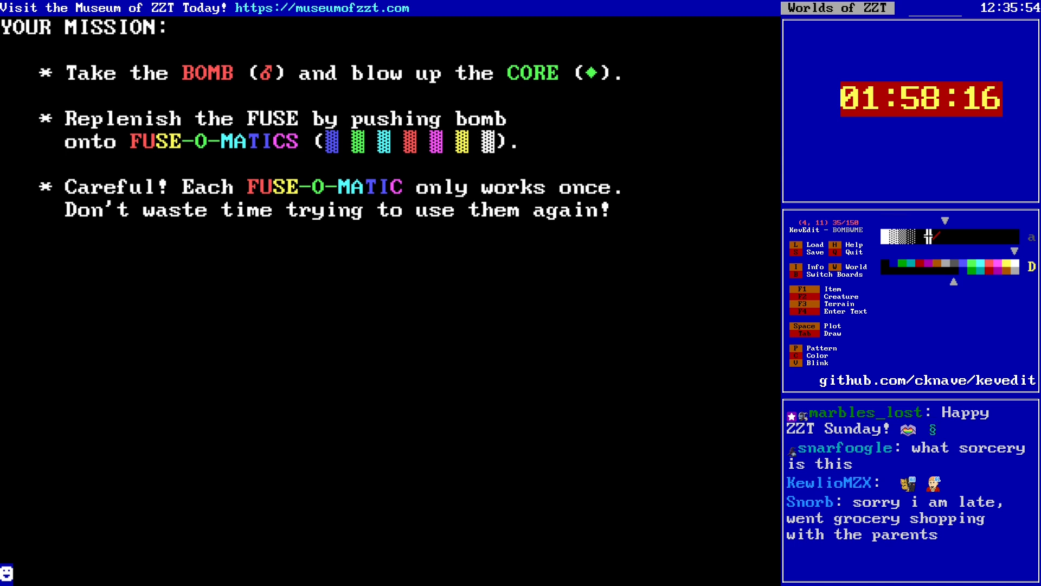
key("s")
key("Return")
Step: Switch from the How to play board to the L1 board
key("b")
key("Up")
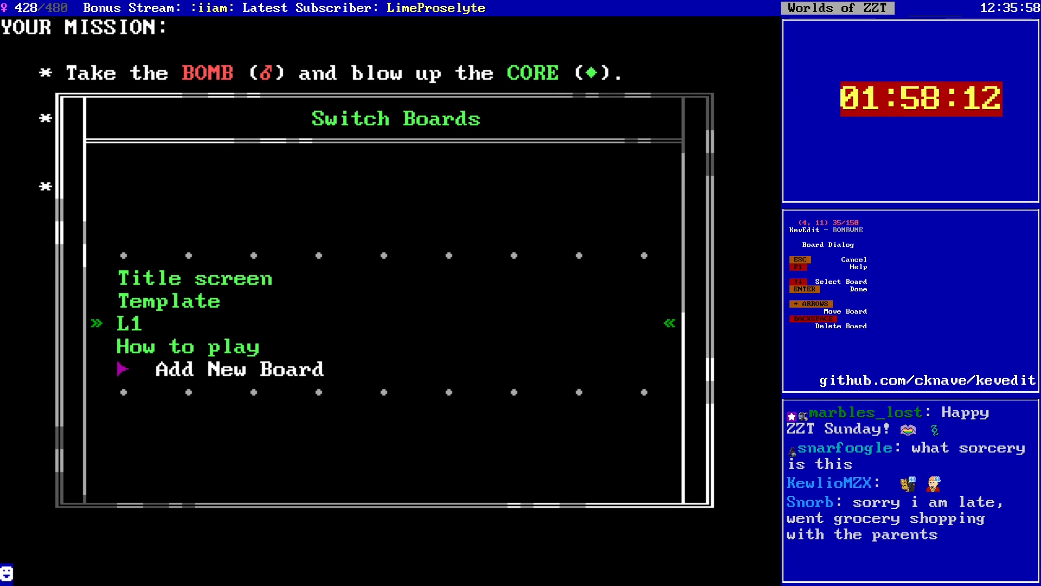
key("Return")
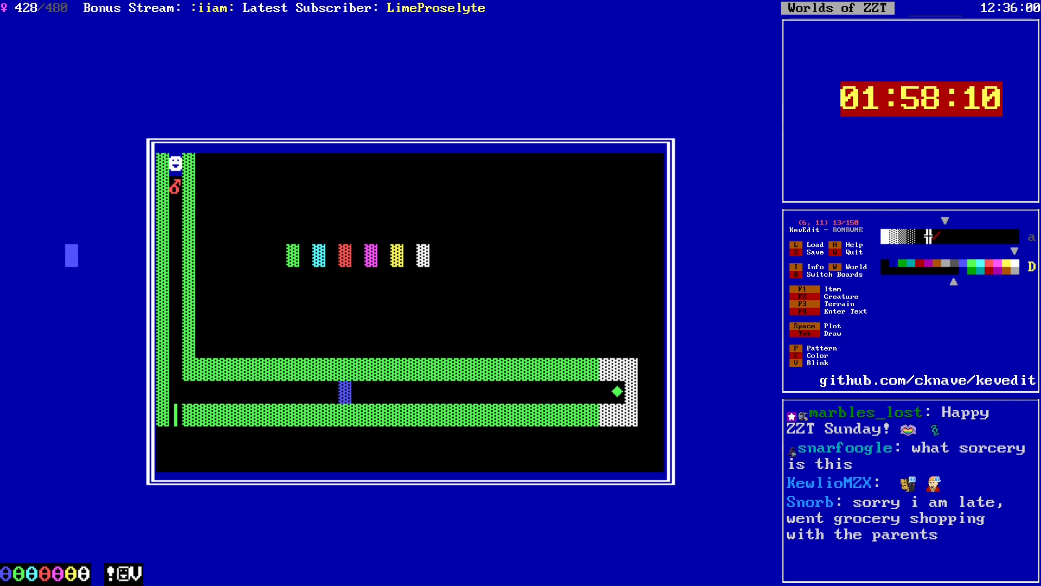
Step: Erase the row of green, cyan, red, magenta, yellow and white fuse objects in the play area by drawing over it with the empty pattern
key("Right")
key("Right")
key("Right")
key("Right")
key("Right")
key("Right")
key("Right")
key("Right")
key("Right")
key("Right")
key("Right")
key("Right")
key("Right")
key("Right")
key("Right")
key("Right")
key("Right")
key("Right")
key("Right")
key("Right")
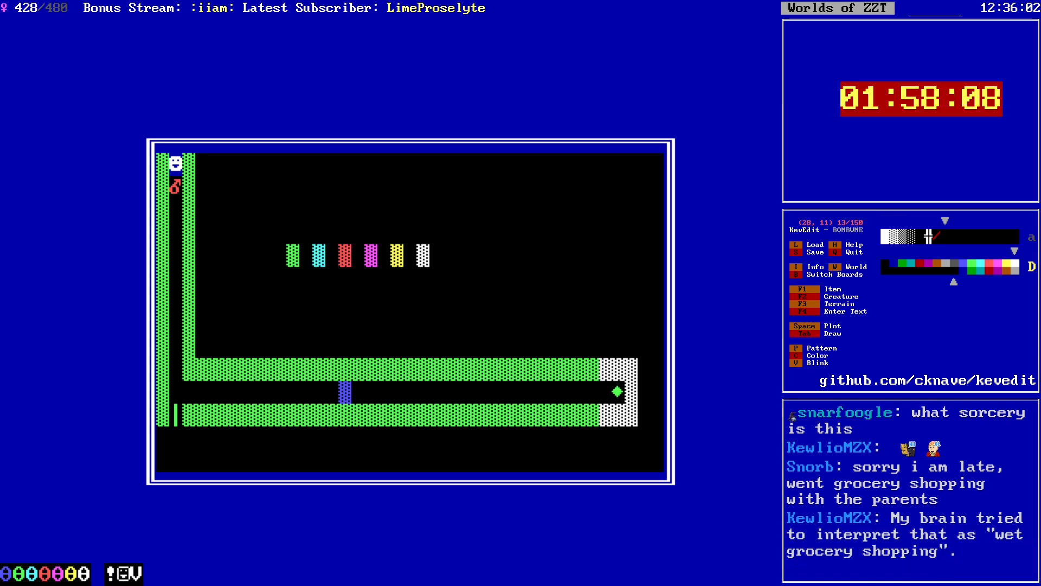
key("Left")
key("Left")
key("Left")
key("Left")
key("Left")
key("p")
key("p")
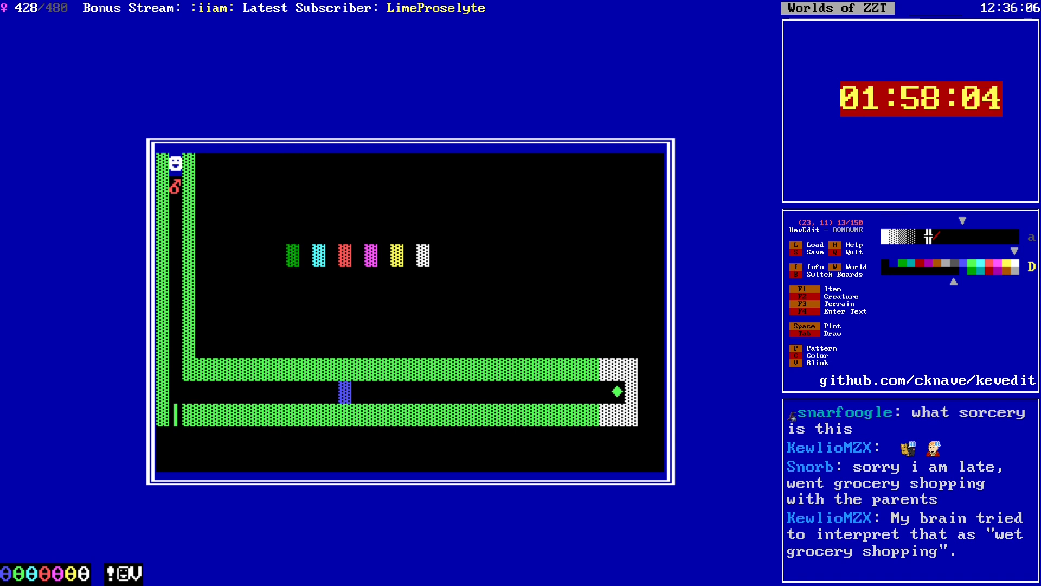
key("Tab")
key("Right")
key("Right")
key("Right")
key("Right")
key("Right")
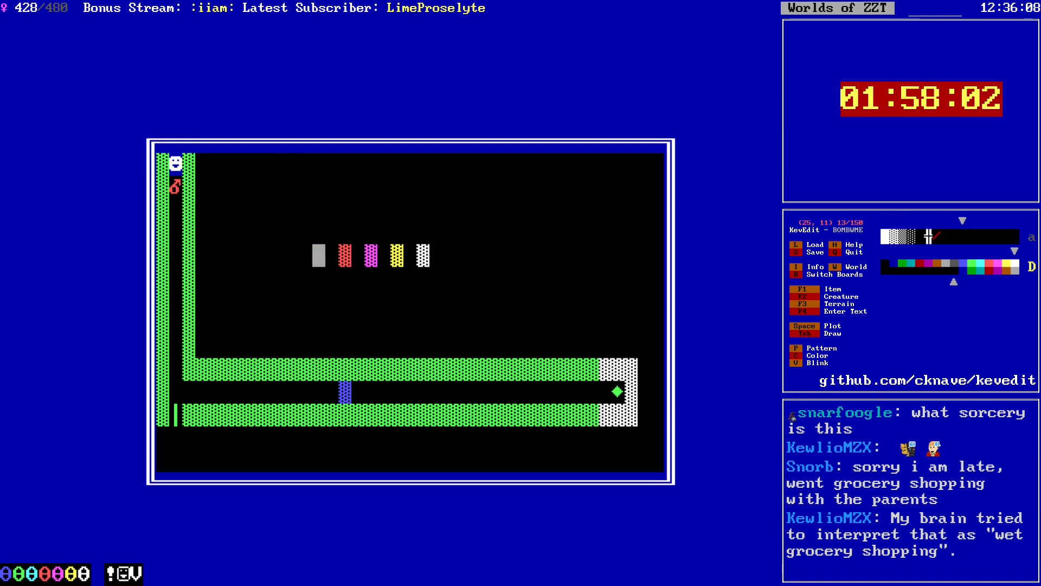
key("Right")
key("Right")
key("Right")
key("Right")
key("Right")
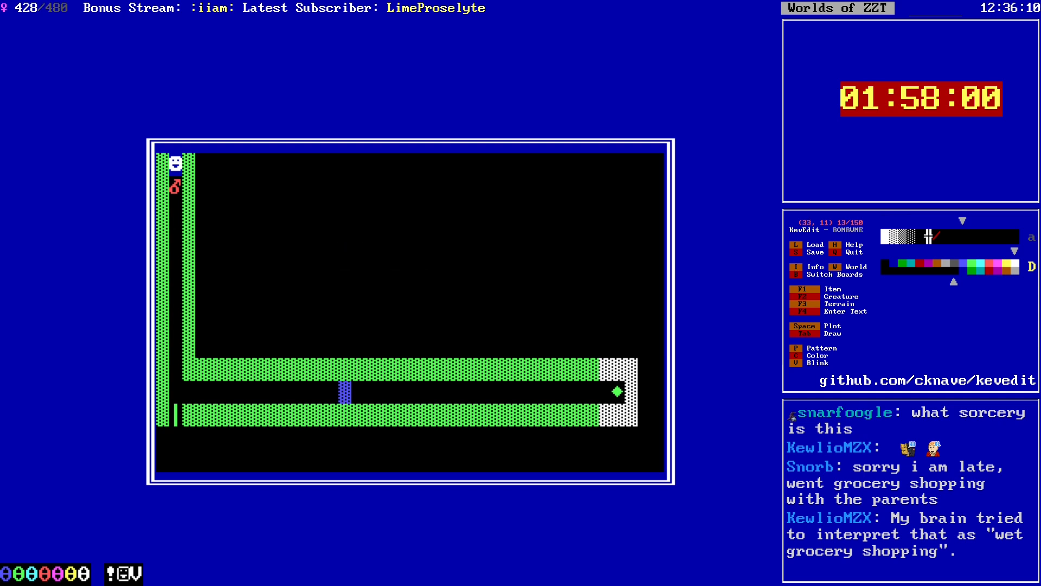
Step: Set the drawing colour to light cyan on black
key("Down")
key("Down")
key("Down")
key("Down")
key("Down")
key("Left")
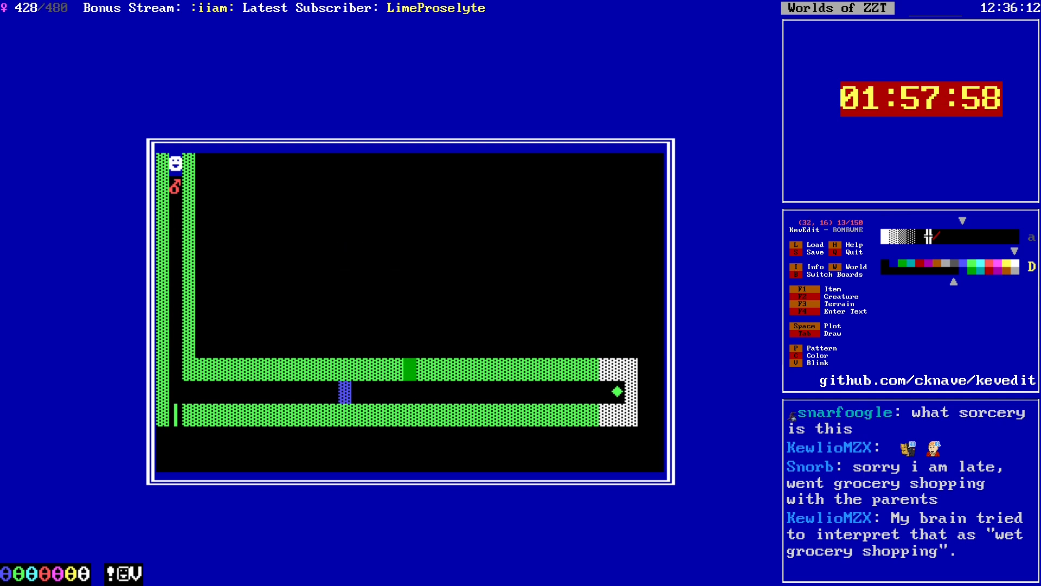
key("Left")
key("Left")
key("Left")
key("Left")
key("Left")
key("Left")
key("Left")
key("Left")
key("Left")
key("Left")
key("Left")
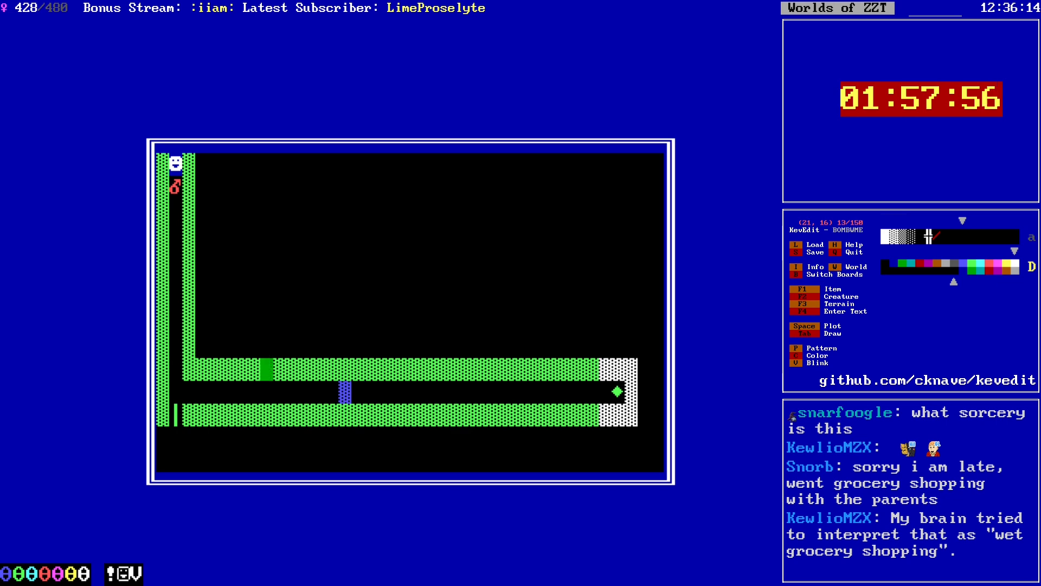
key("c")
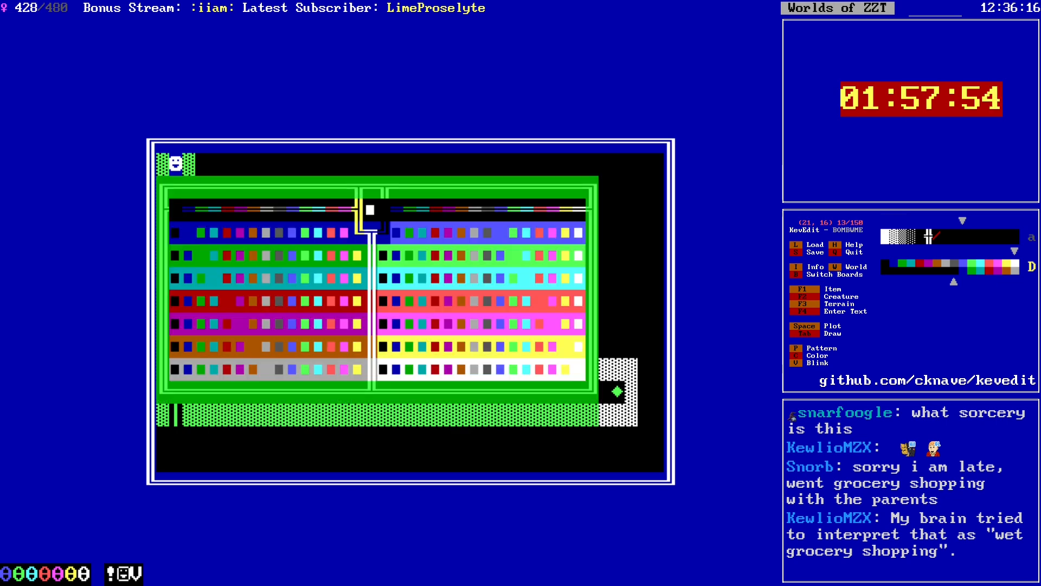
key("Left")
key("Left")
key("Left")
key("Left")
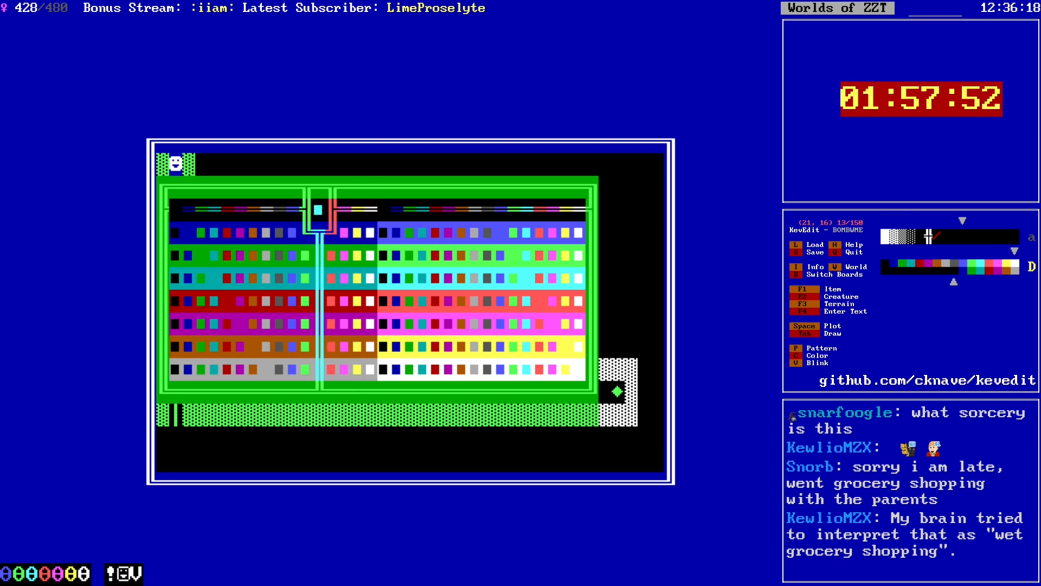
key("Return")
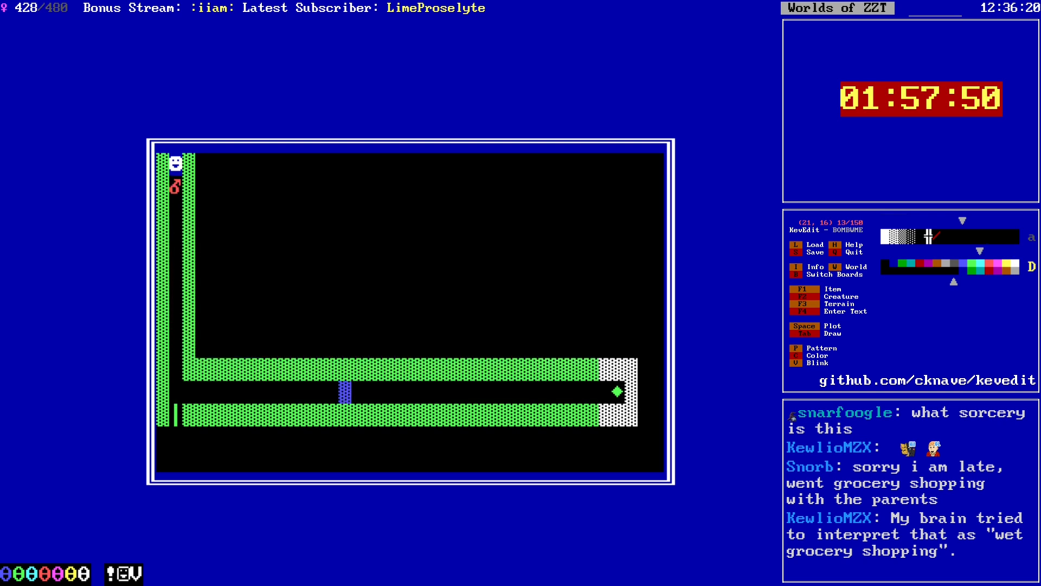
Step: Set the drawing colour to white on dark blue, with the cursor on the upper end of the frame's left wall
key("alt+Left")
key("alt+Up")
key("alt+Up")
key("Right")
key("c")
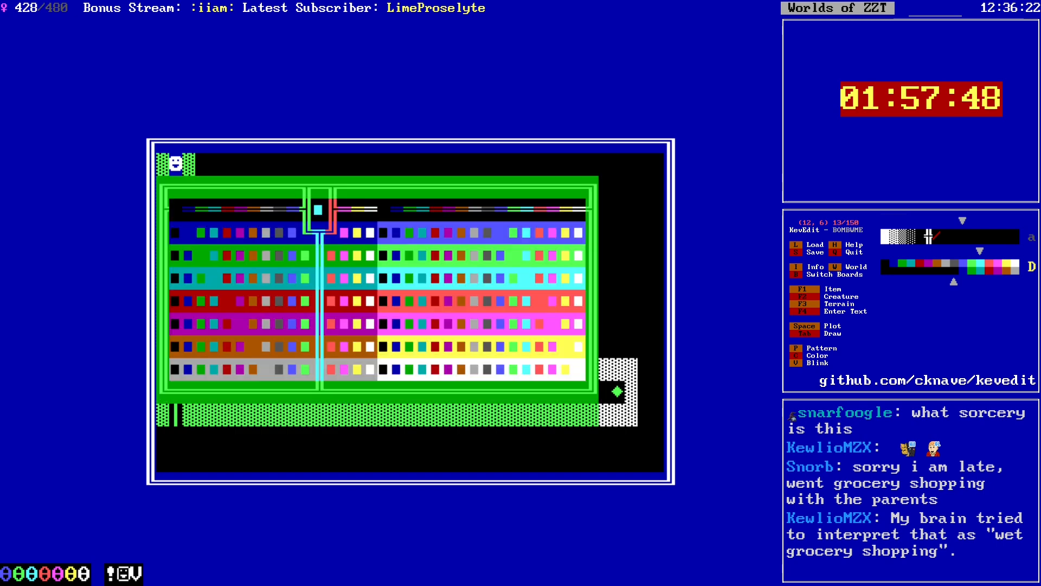
key("Down")
key("Right")
key("Right")
key("Right")
key("Right")
key("Return")
key("Down")
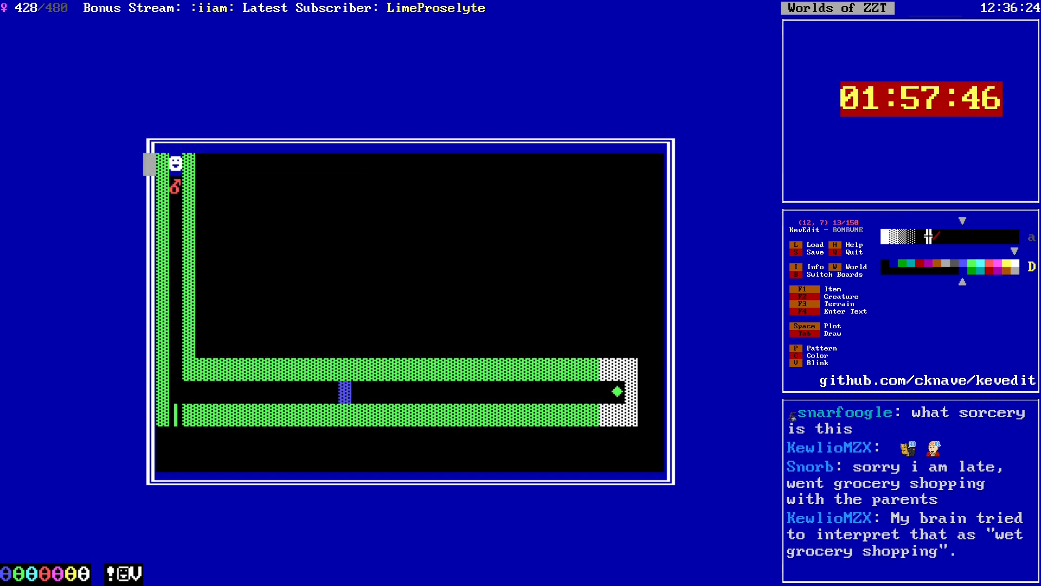
Step: Replace the frame's left wall with Vert blink terrain from row 7 down to row 20, leaving the corners in place
key("F3")
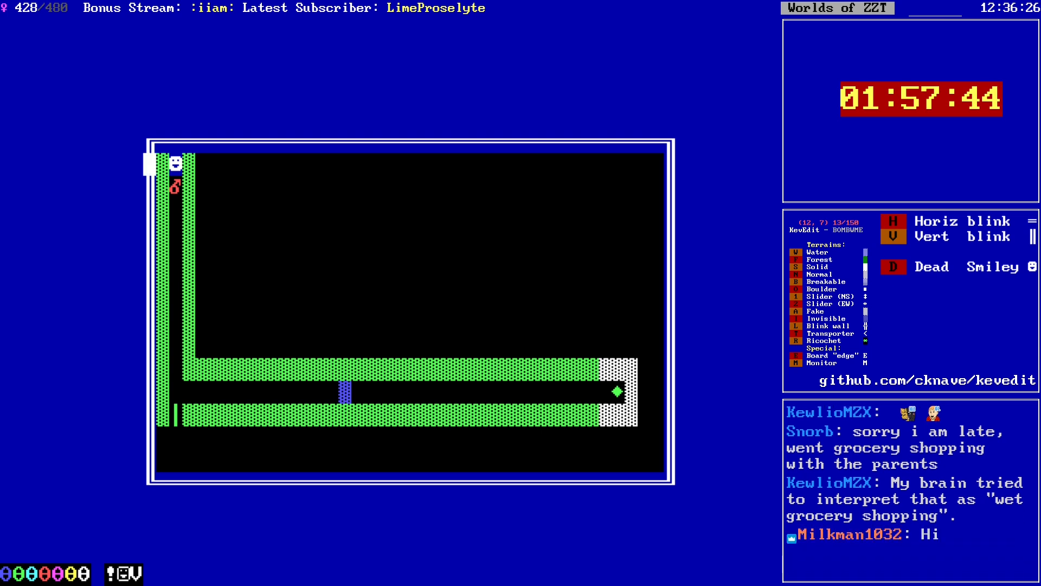
key("Escape")
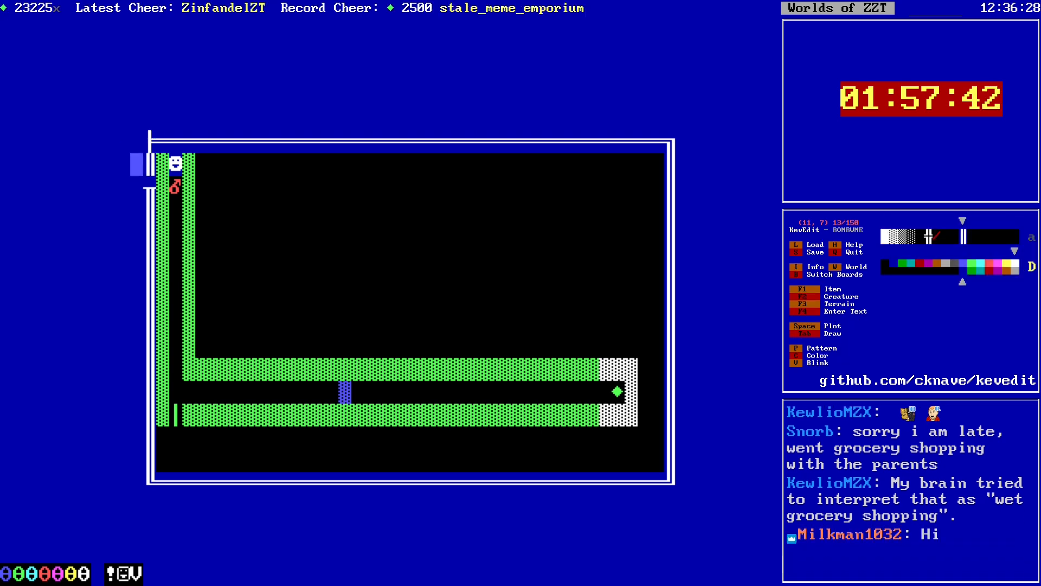
key("Down")
key("Down")
key("Down")
key("Down")
key("Down")
key("Down")
key("Down")
key("Down")
key("Down")
key("Down")
key("Down")
key("Down")
key("Down")
key("Down")
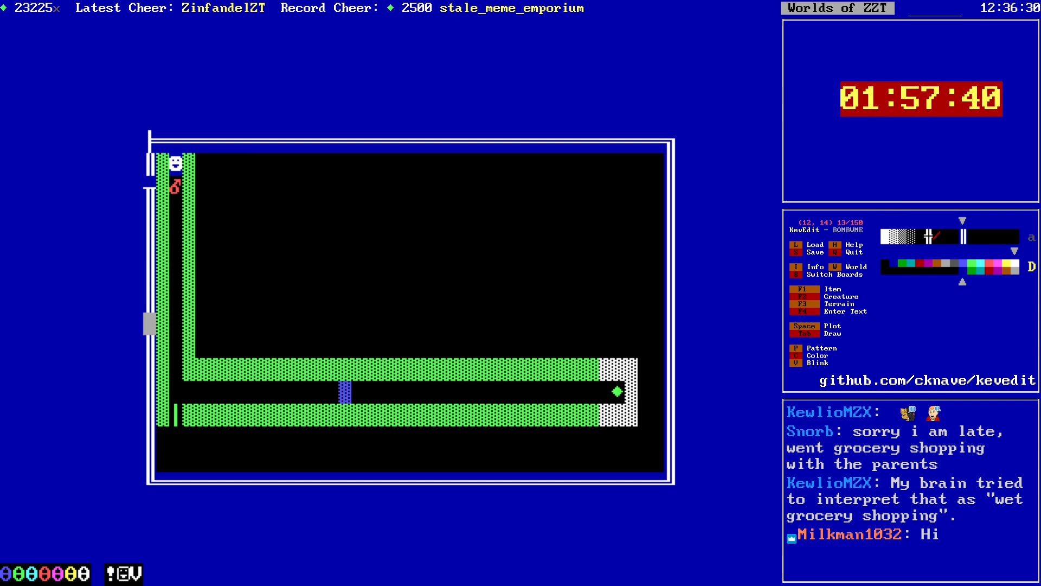
key("Up")
key("Up")
Step: Replace the frame's right wall with Vert blink terrain from row 20 up to row 7, leaving the corners in place
key("alt+Right")
key("alt+Right")
key("alt+Right")
key("alt+Right")
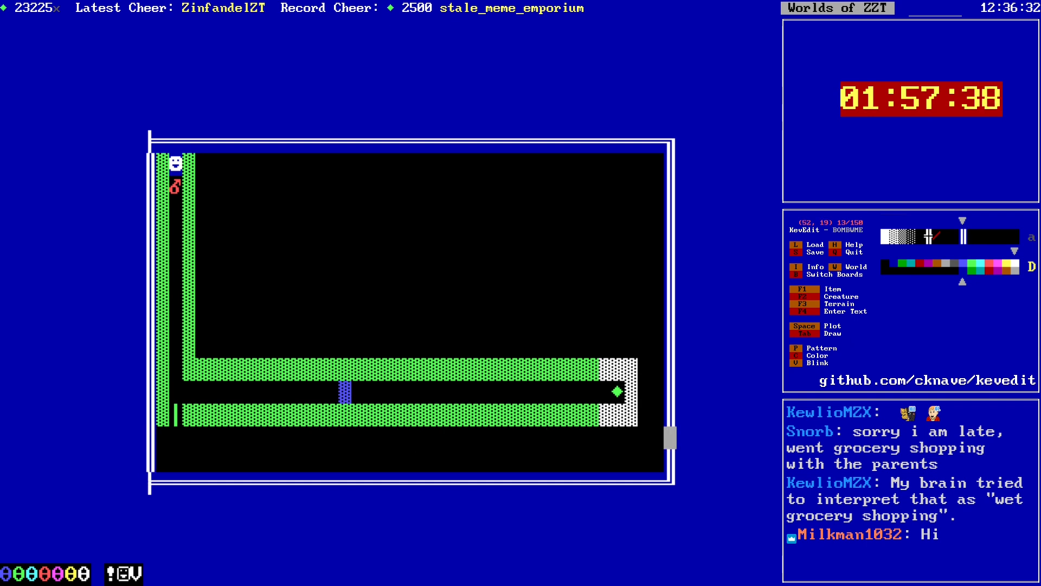
key("Down")
key("Up")
key("Up")
key("Up")
key("Up")
key("Up")
key("Up")
key("Up")
key("Up")
key("Up")
key("Up")
key("Up")
key("Up")
key("Up")
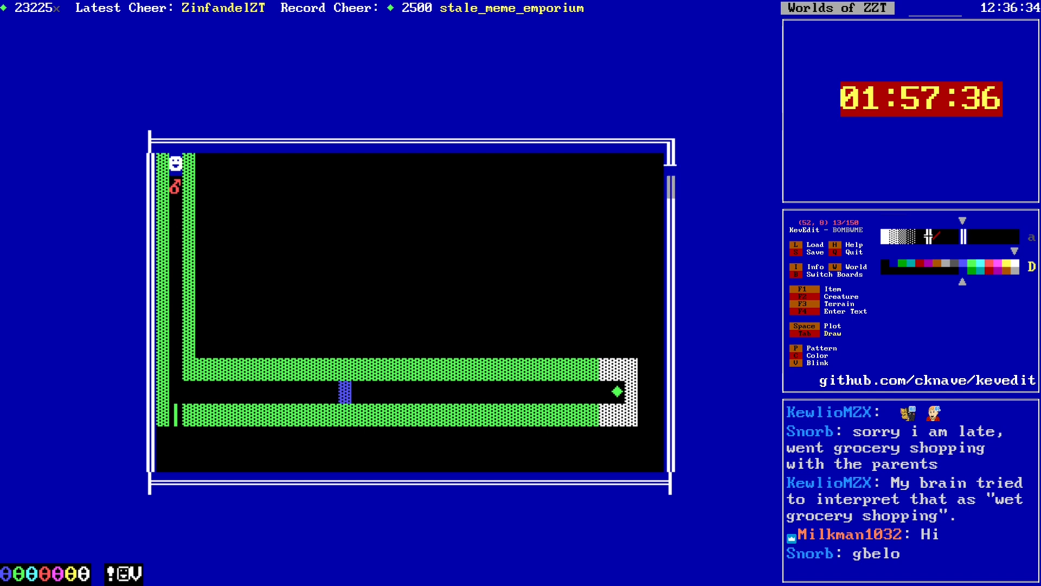
Step: Pick horizontal blink terrain and flood-fill the frame's top wall with it, leaving the single piece at the upper-right corner
key("F3")
key("l")
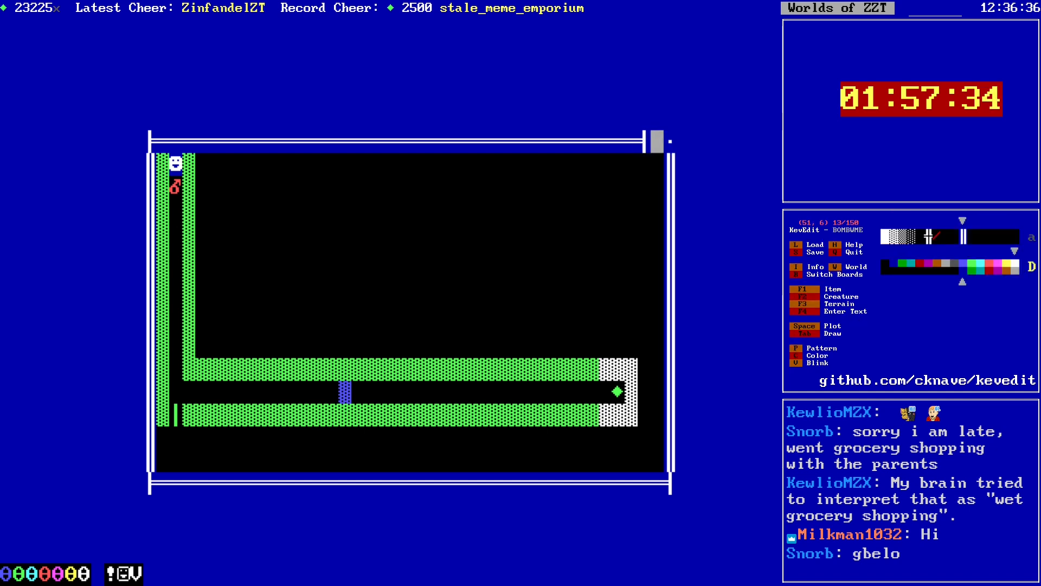
key("Left")
key("Left")
Step: Flood-fill the frame's bottom wall at row 21 with the horizontal blink terrain, including both lower corners
key("Down")
key("Down")
key("Down")
key("Down")
key("Down")
key("Down")
key("Down")
key("Down")
key("Down")
key("Down")
key("Down")
key("Down")
key("Down")
key("Down")
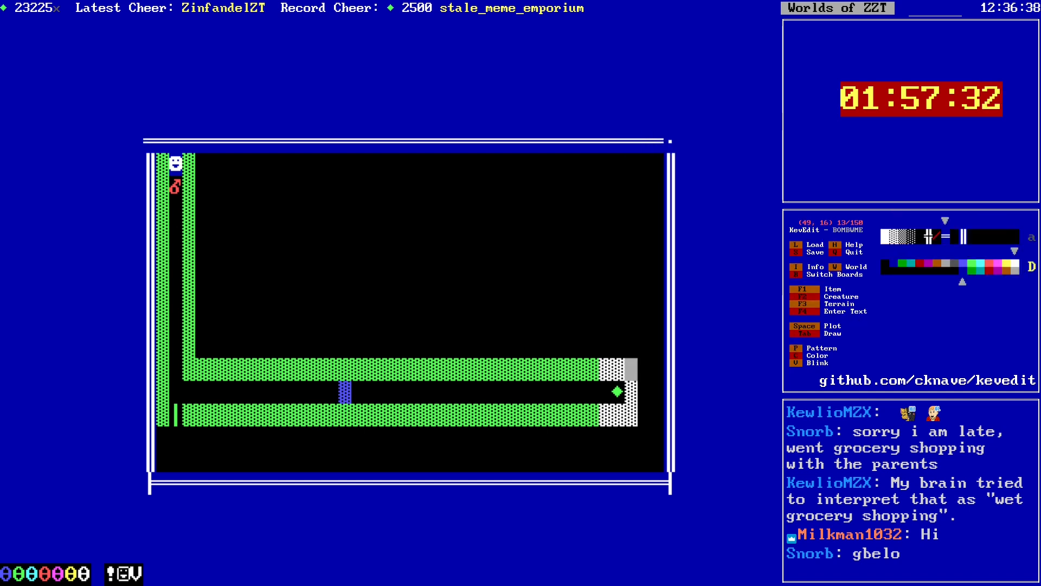
key("f")
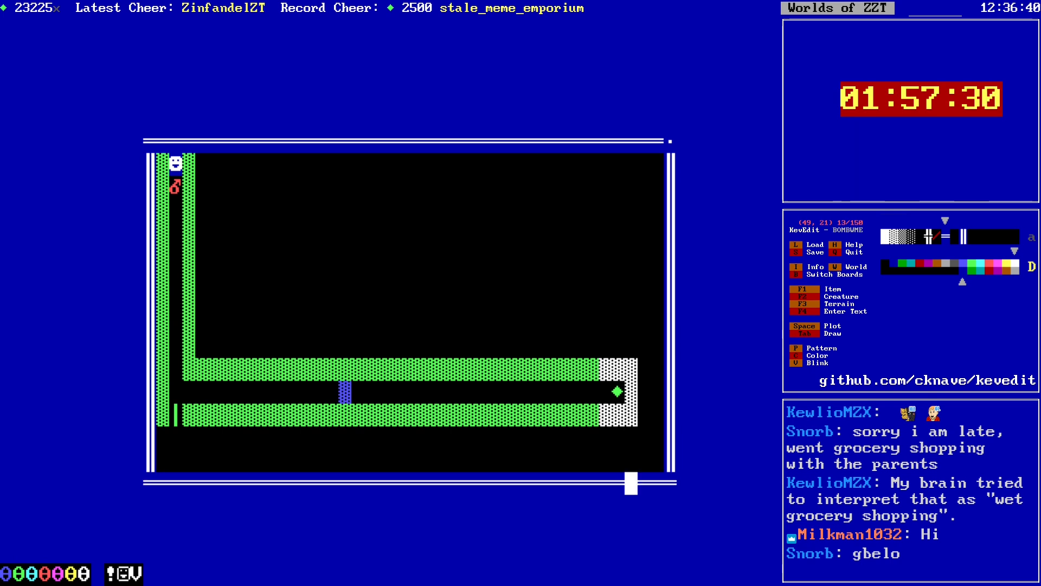
Step: Set the drawing colour to light blue, with the cursor on the frame's upper-left corner at 12, 6
key("alt+Left")
key("alt+Left")
key("alt+Left")
key("alt+Up")
key("alt+Up")
key("alt+Left")
key("Right")
key("Right")
key("Right")
key("Up")
key("Up")
key("Up")
key("Up")
key("Up")
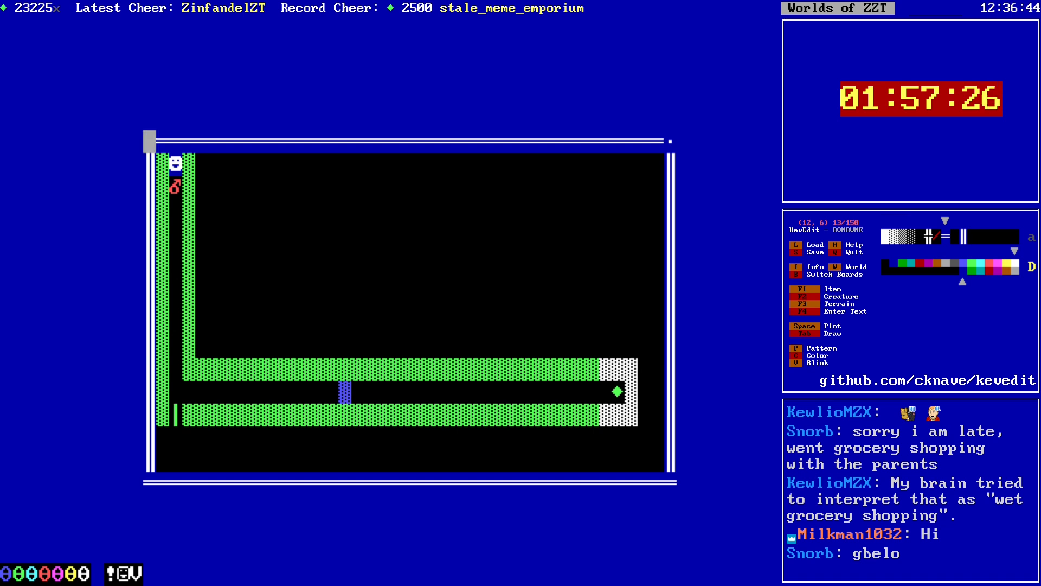
key("c")
key("Left")
key("Left")
key("Left")
key("Left")
key("Left")
key("Return")
Step: Insert the double-line corner character ╔ as text at the frame's upper-left corner
key("F4")
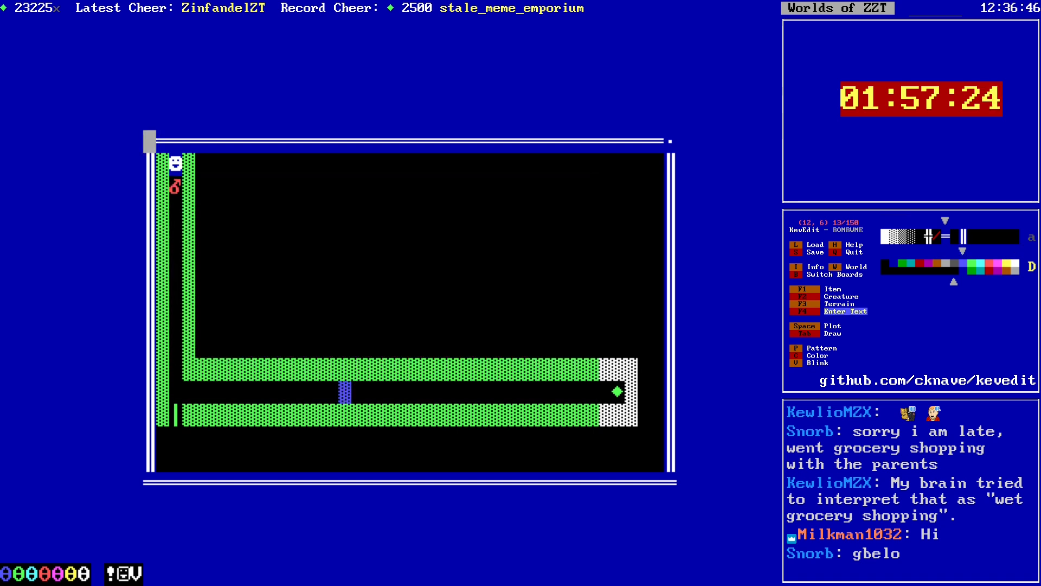
key("ctrl+a")
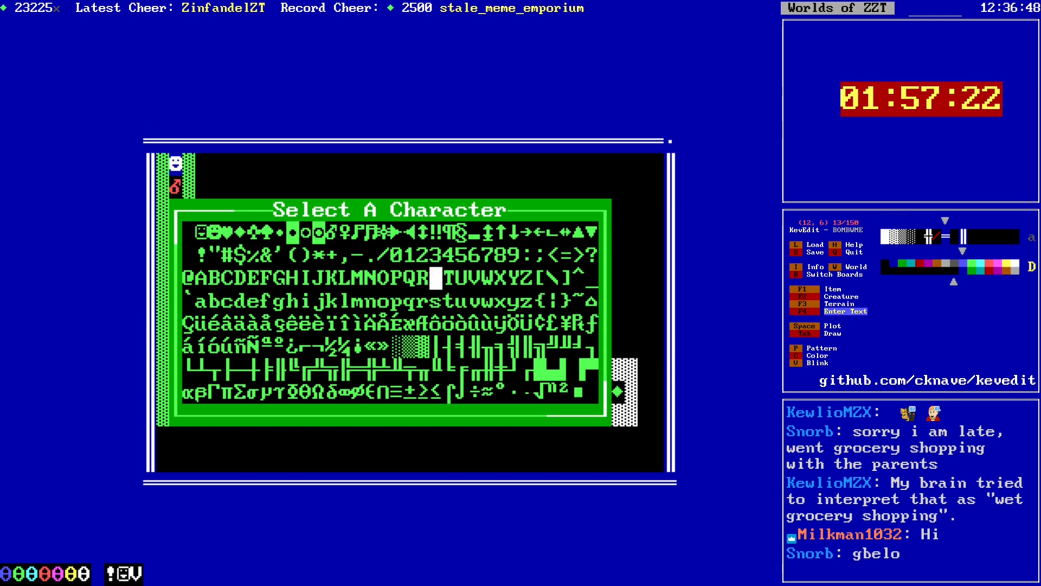
key("Up")
key("Right")
key("Up")
key("Up")
key("Up")
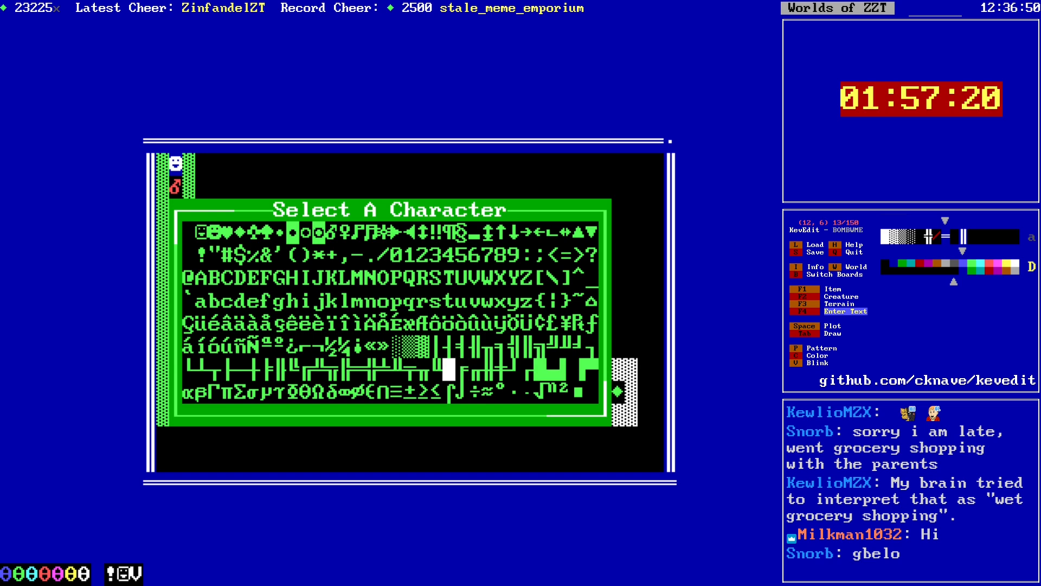
key("Right")
key("Right")
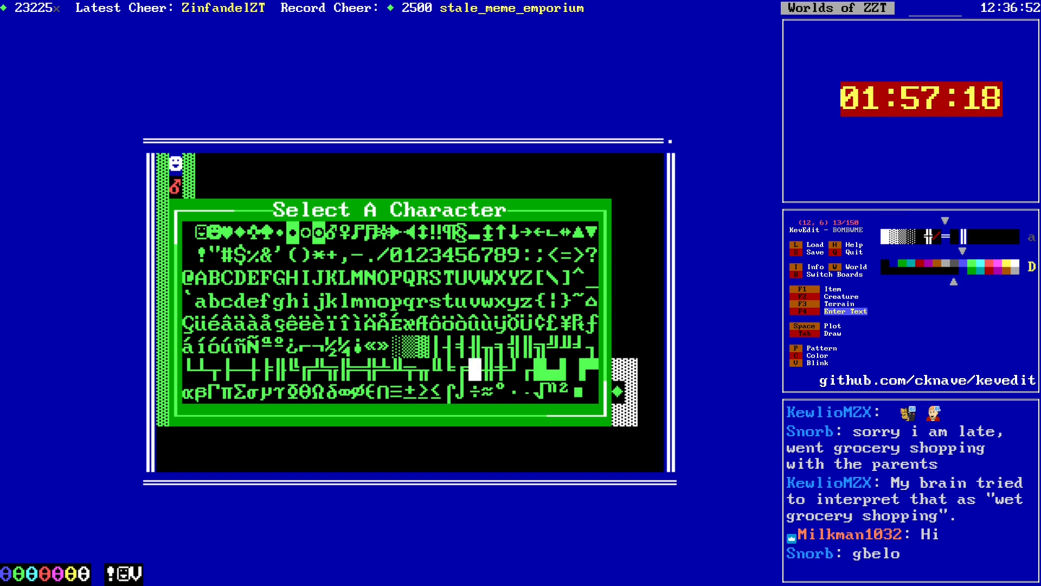
key("Left")
key("Left")
key("Left")
key("Left")
key("Left")
key("Left")
key("Left")
key("Left")
key("Left")
key("Left")
key("Left")
key("Left")
key("Left")
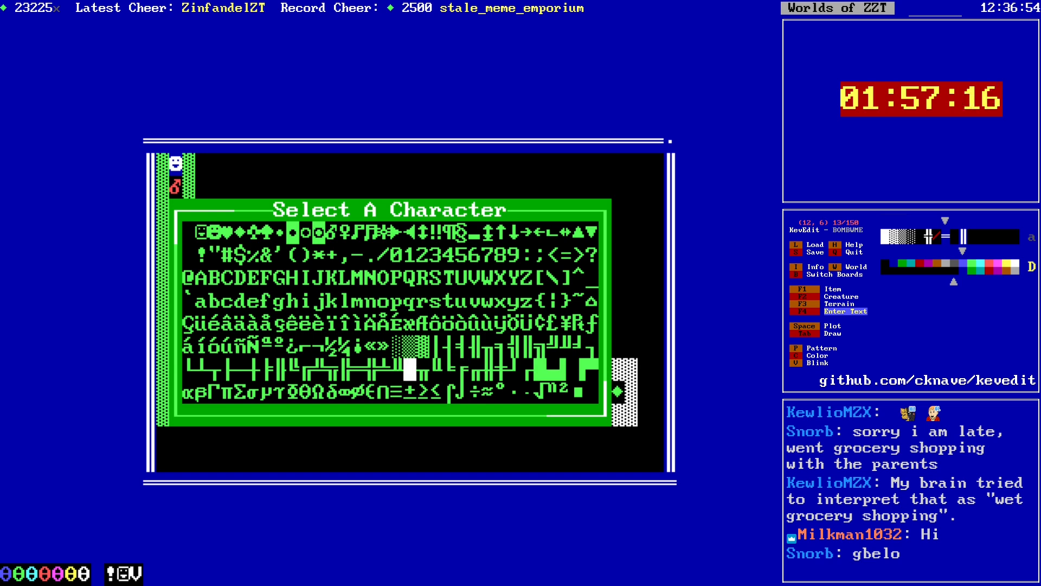
key("Return")
key("Escape")
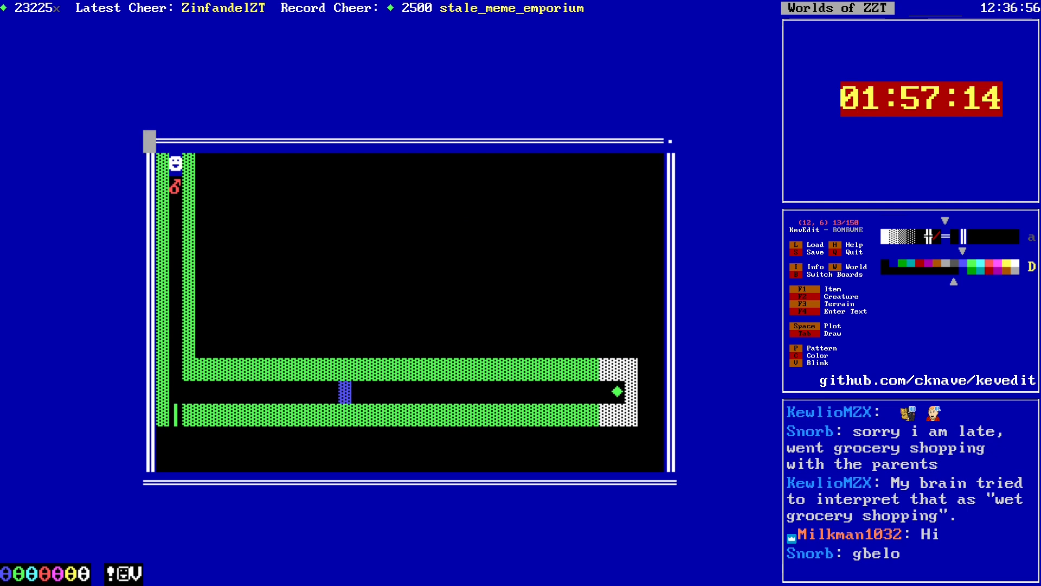
Step: Insert the double-line corner character ╚ as text at the frame's lower-left corner at 12, 21
key("Down")
key("Down")
key("Down")
key("Down")
key("Down")
key("Down")
key("Down")
key("Down")
key("Down")
key("Down")
key("Down")
key("Down")
key("Down")
key("Down")
key("Down")
key("F4")
key("ctrl+a")
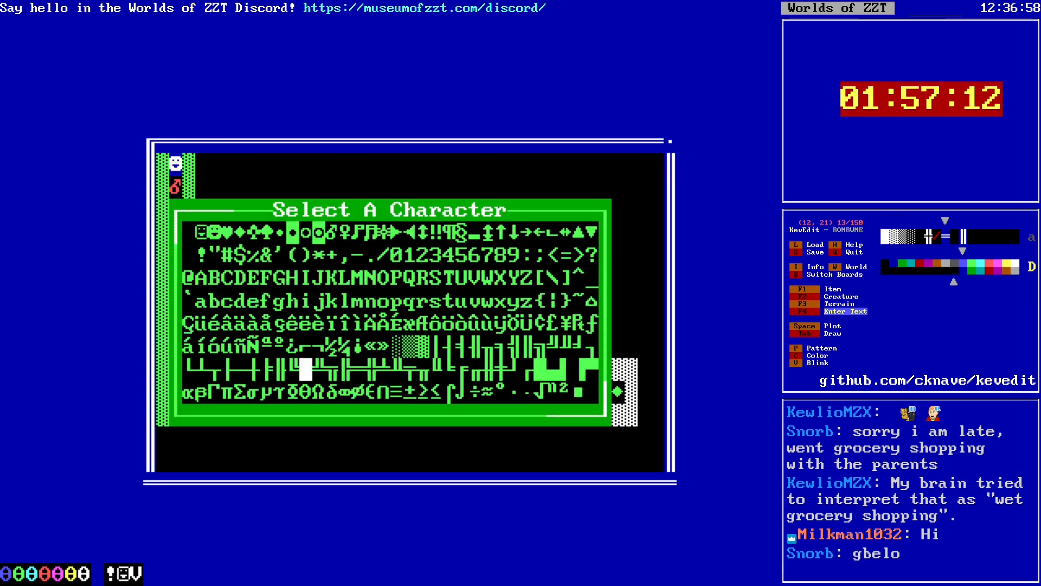
key("Left")
key("Return")
Step: Insert the double-line corner character ╝ as text at the frame's lower-right corner at 52, 21
key("Right")
key("Right")
key("Right")
key("Right")
key("Right")
key("Right")
key("Right")
key("Right")
key("Right")
key("Right")
key("Right")
key("Right")
key("Right")
key("Right")
key("Right")
key("Right")
key("Right")
key("Right")
key("Right")
key("Right")
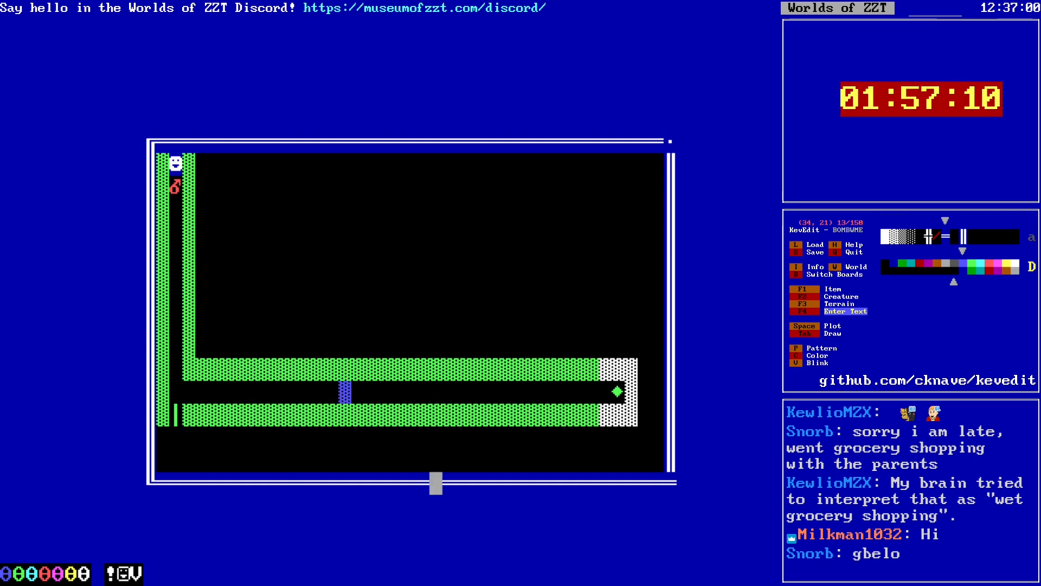
key("Left")
key("ctrl+a")
key("Left")
key("Left")
key("Left")
key("Left")
key("Left")
key("Left")
key("Left")
key("Left")
key("Left")
key("Left")
key("Left")
key("Left")
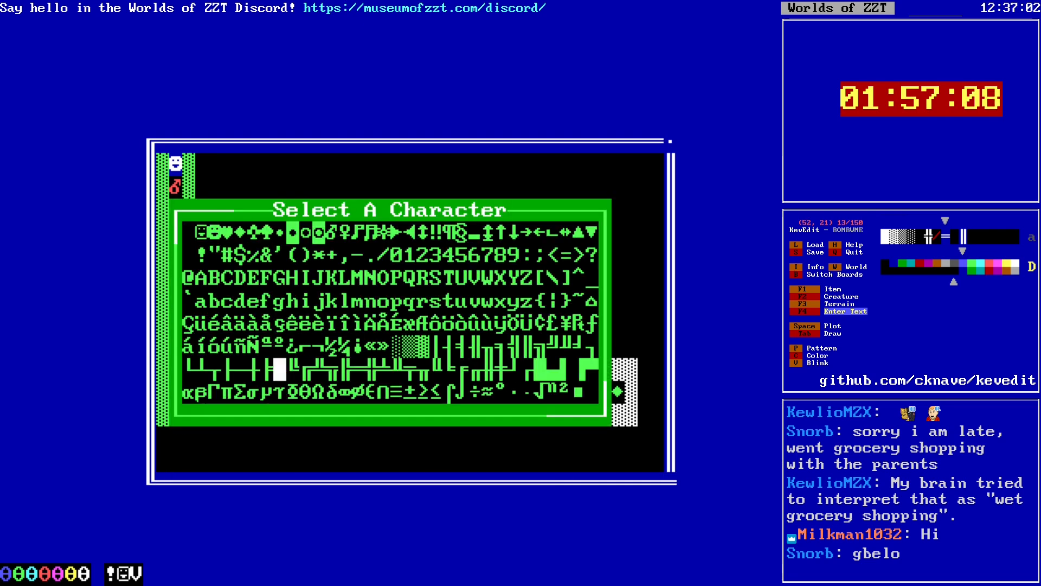
key("Up")
key("Return")
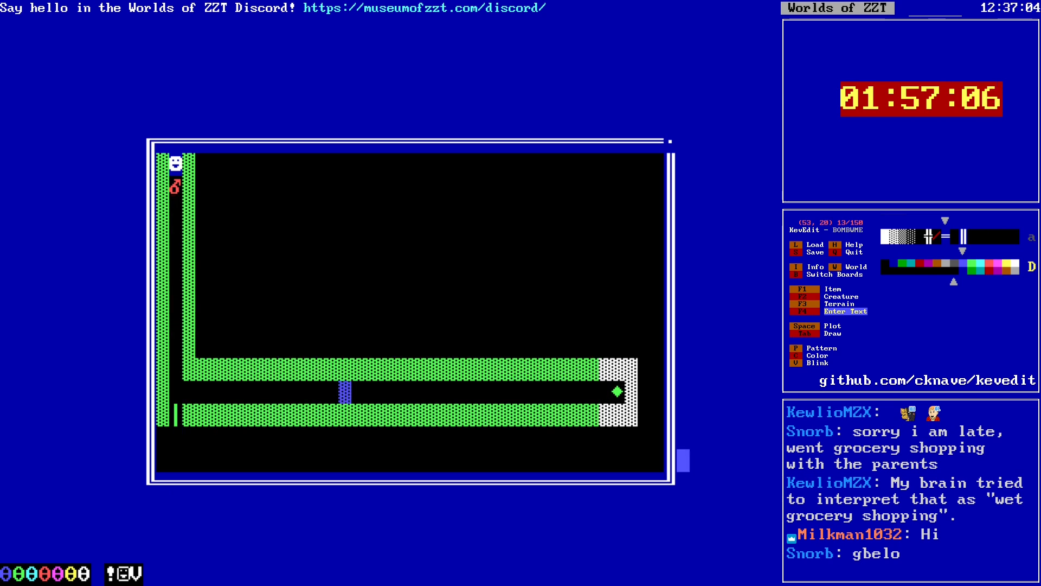
Step: Insert the double-line corner character ╗ as text at the frame's upper-right corner at 52, 6 and leave text entry
key("Up")
key("Up")
key("Up")
key("Up")
key("Up")
key("Up")
key("Up")
key("Up")
key("Up")
key("Up")
key("Up")
key("Up")
key("ctrl+a")
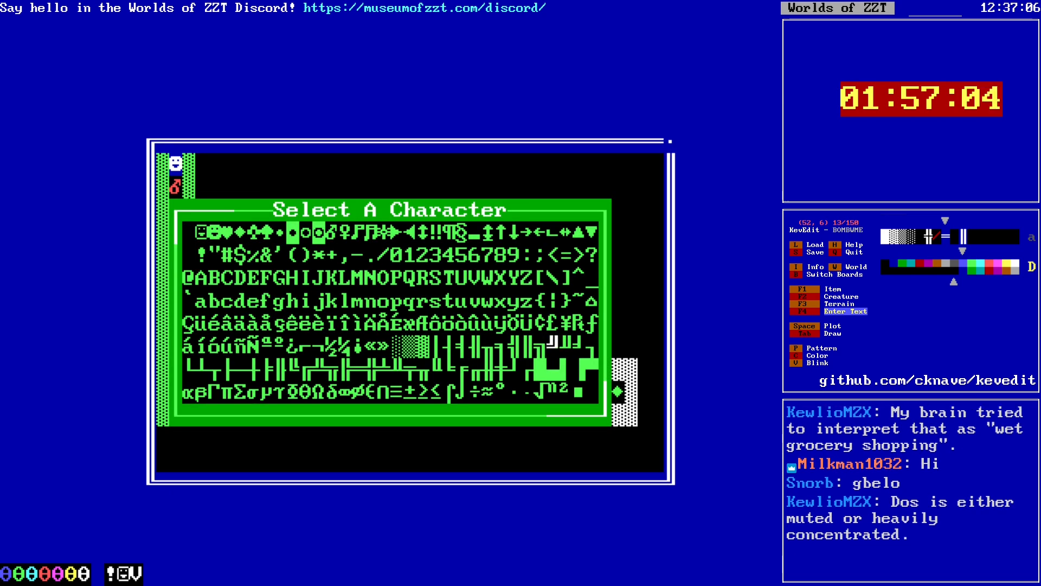
key("Return")
key("Escape")
key("Left")
key("Down")
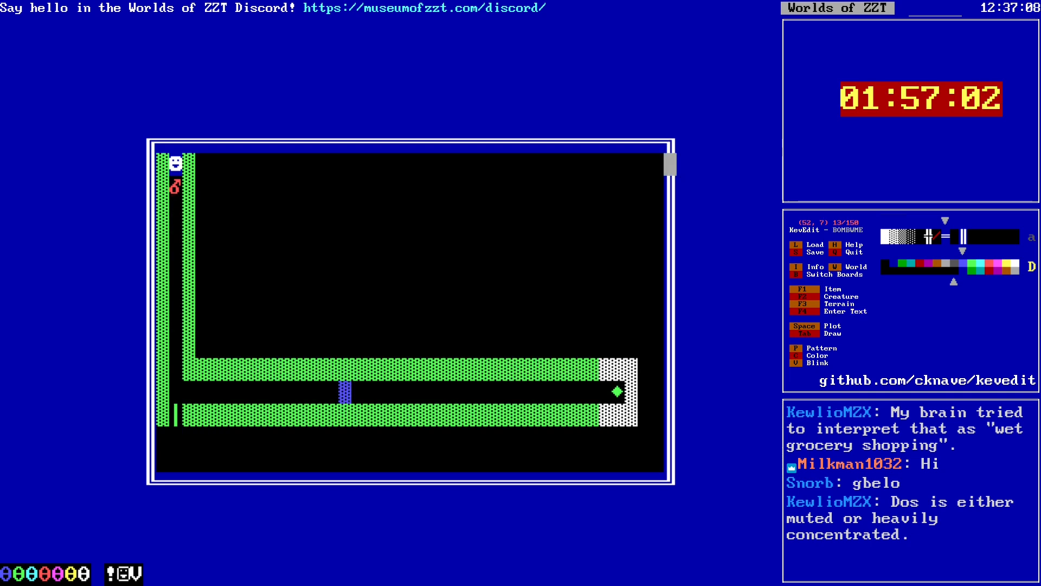
Step: Fill the outer vertical green wall at 13, 12 with double-line walls
key("alt+Left")
key("alt+Down")
key("alt+Left")
key("alt+Left")
key("alt+Left")
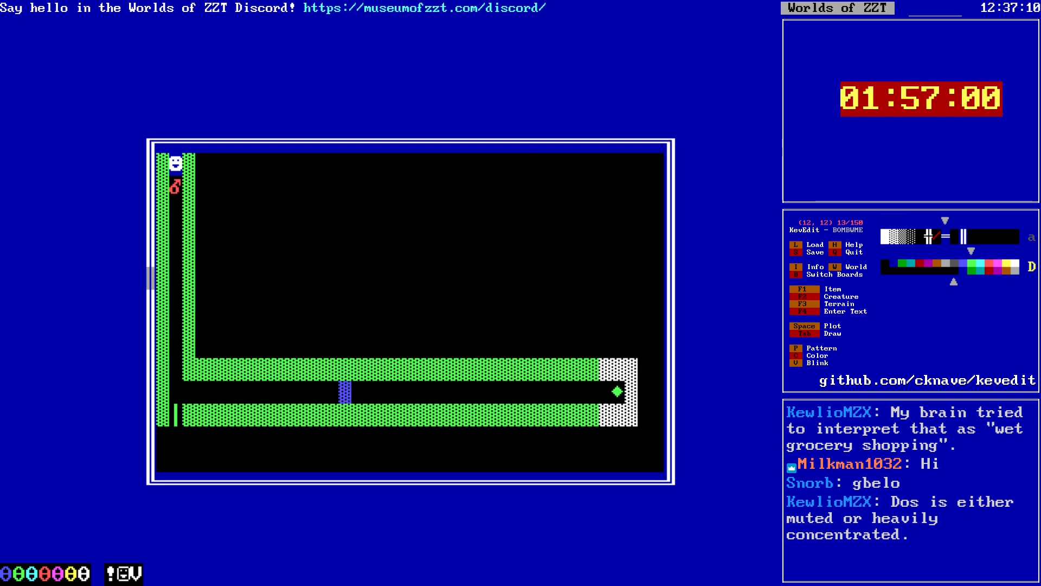
key("Right")
key("p")
key("shift+p")
key("shift+p")
key("shift+p")
key("f")
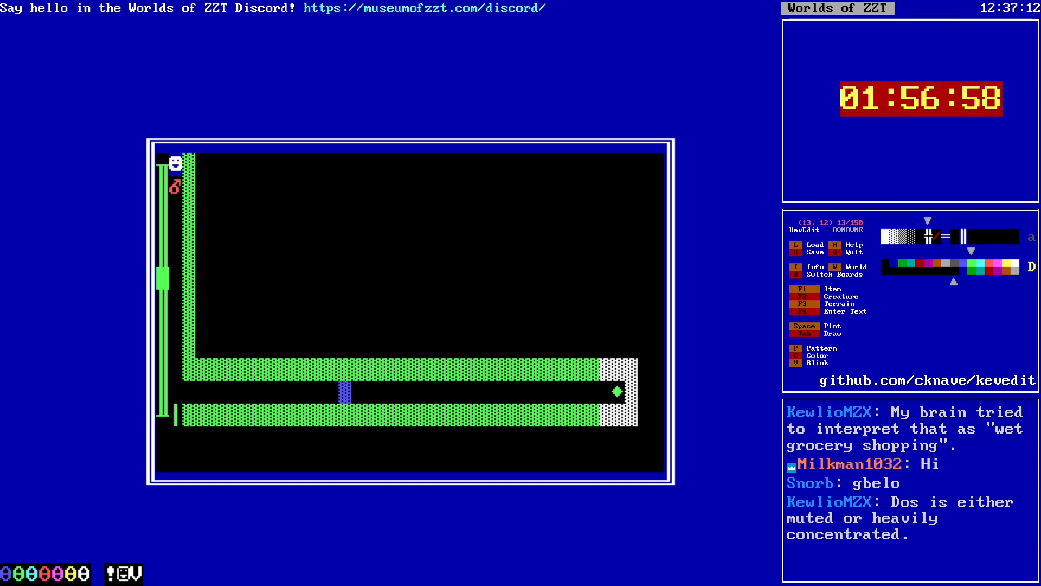
Step: Fill the inner green wall and the corridor's lower green wall with double-line walls
key("Right")
key("Right")
key("f")
key("Down")
key("Down")
key("Down")
key("Down")
key("Down")
key("Down")
key("Right")
key("Right")
key("f")
Step: Fill the white wall around the corridor's right end, starting at 47, 18, with double-line walls
key("alt+Right")
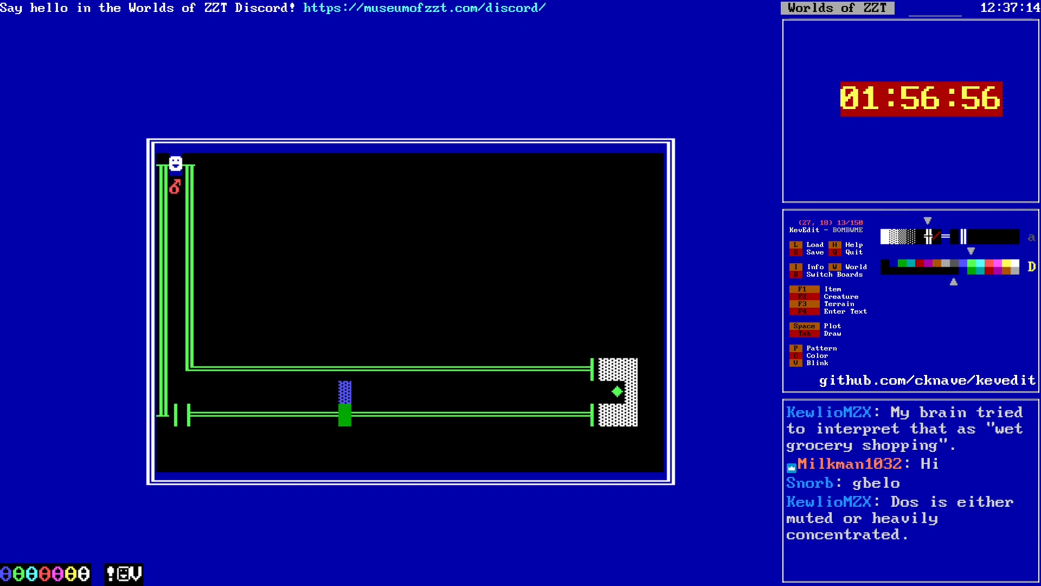
key("alt+Right")
key("alt+Right")
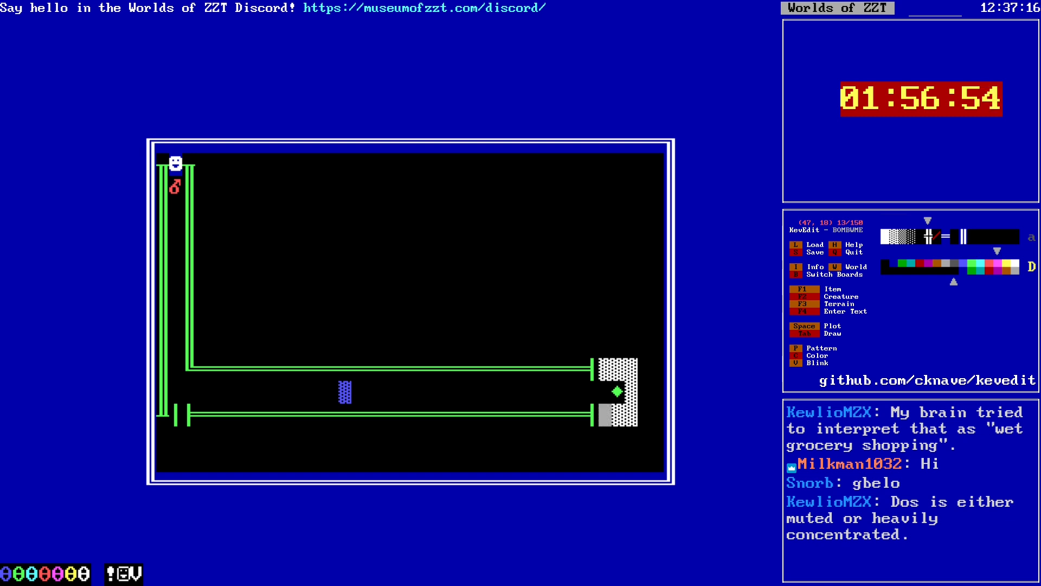
key("f")
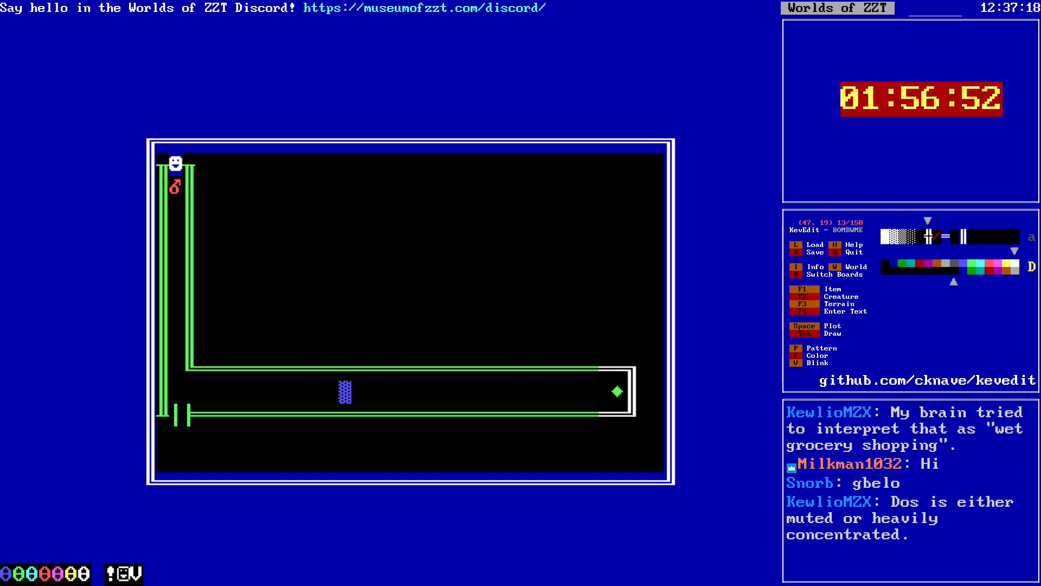
Step: Set both the drawing foreground and background colours to purple
key("Up")
key("c")
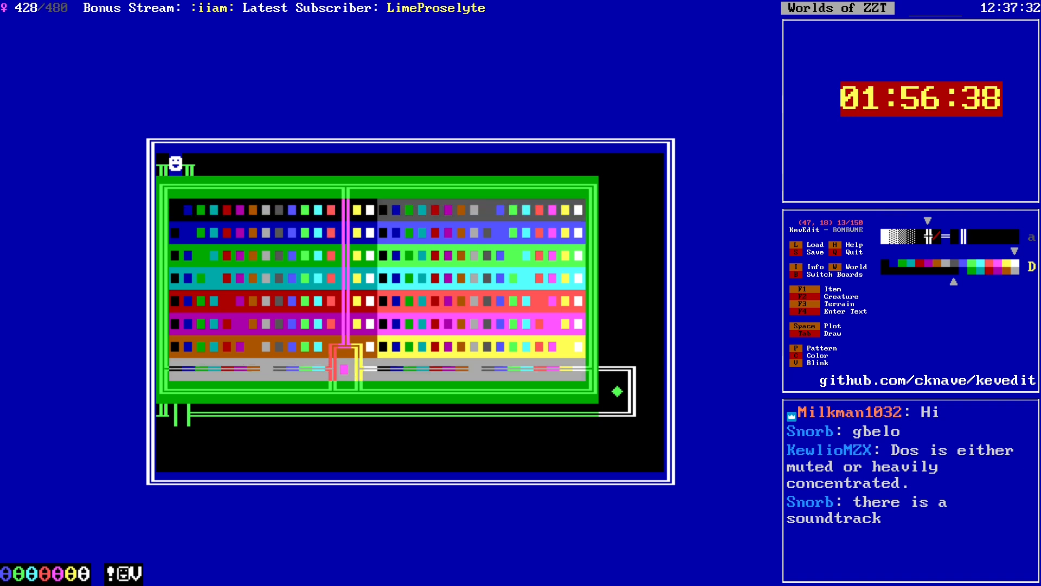
key("Return")
key("F1")
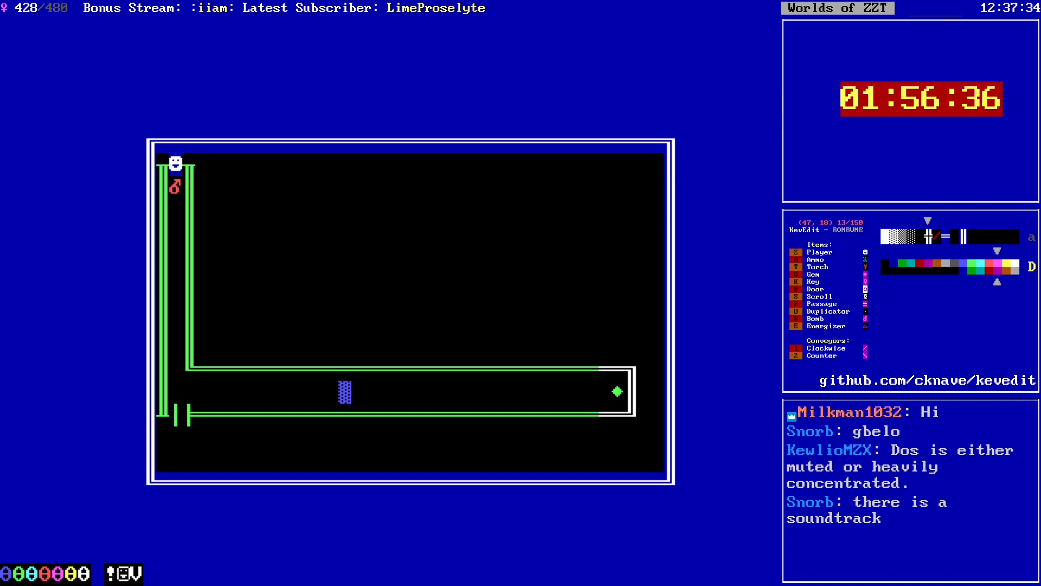
key("Escape")
Step: Examine the code of the Core object at 48, 17, including its bombed label
key("Up")
key("Right")
key("Return")
key("Return")
key("Page_Down")
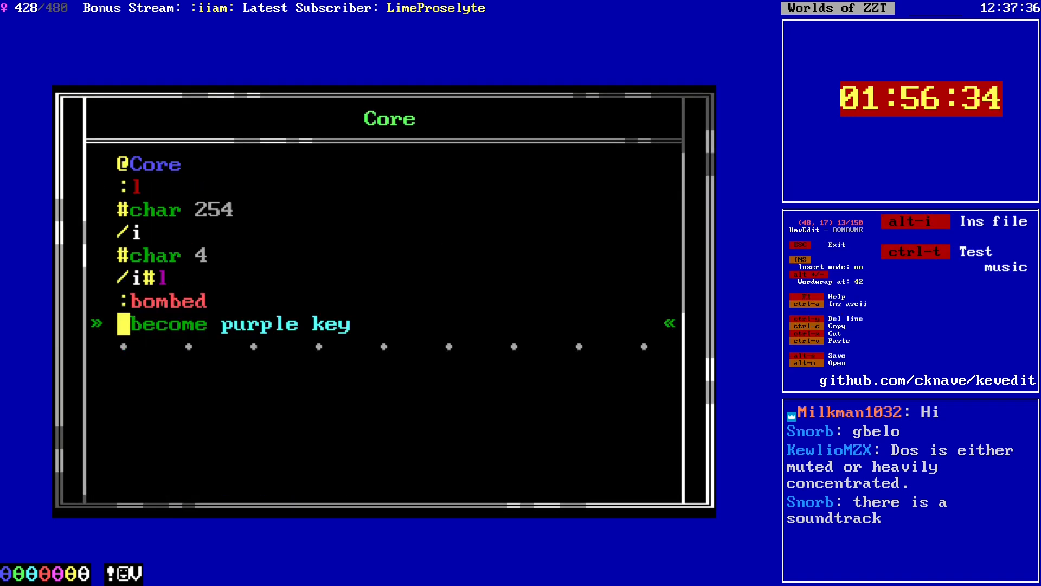
key("Escape")
key("Escape")
Step: Place a purple door at 49, 17 with default colours turned off, and save the world
key("Right")
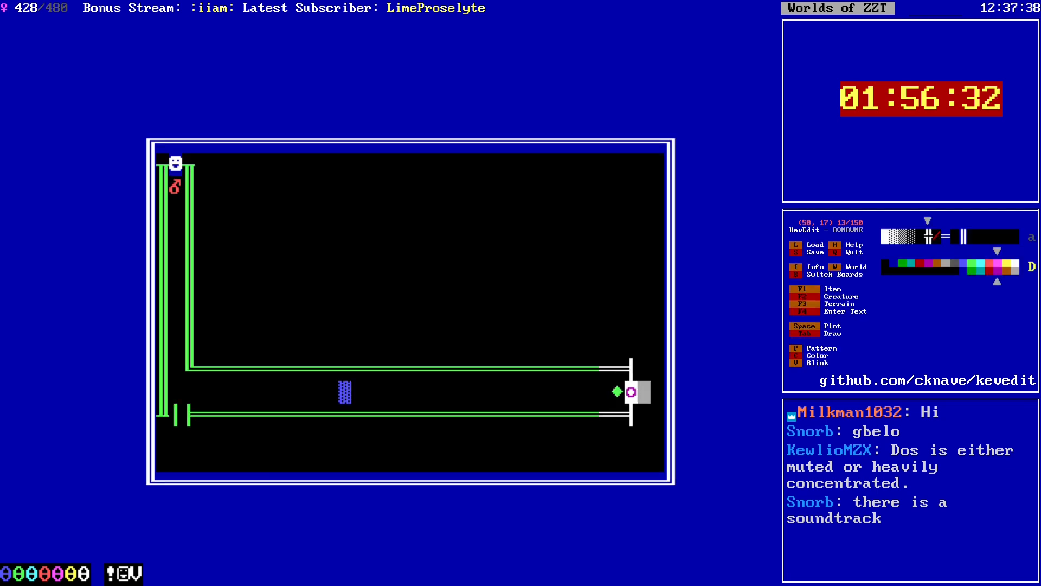
key("Right")
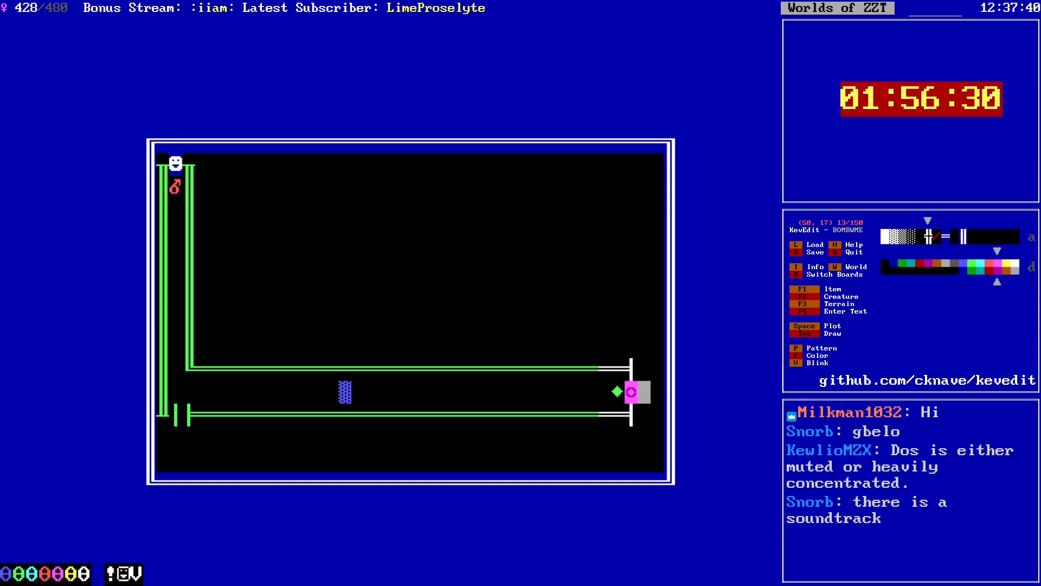
key("p")
key("p")
key("p")
key("p")
key("s")
key("Return")
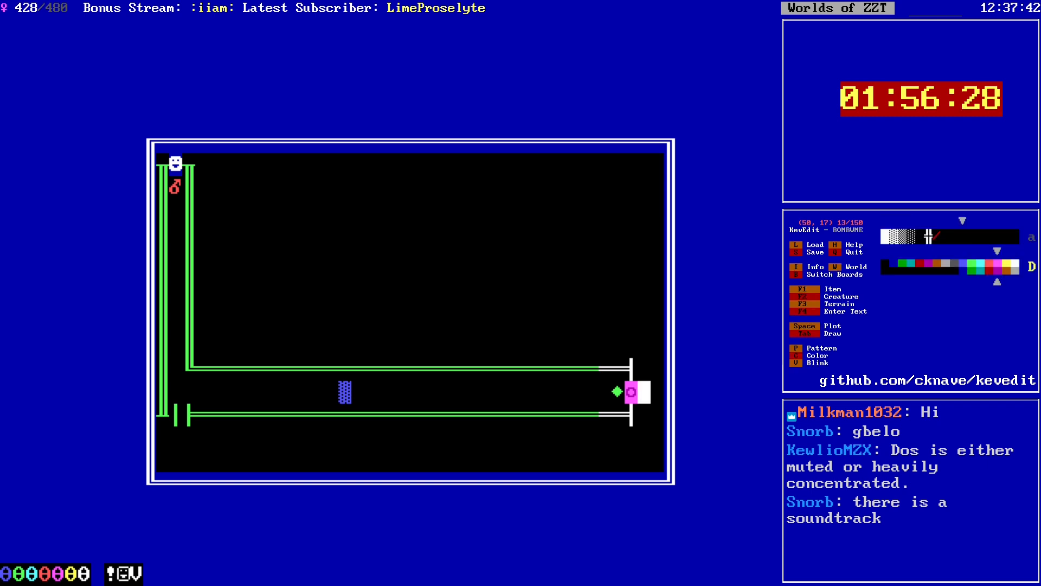
Step: Extend the corridor's white double-line walls past the door to 51, 16 and 51, 18
key("Right")
key("space")
key("Right")
key("space")
key("Down")
key("Down")
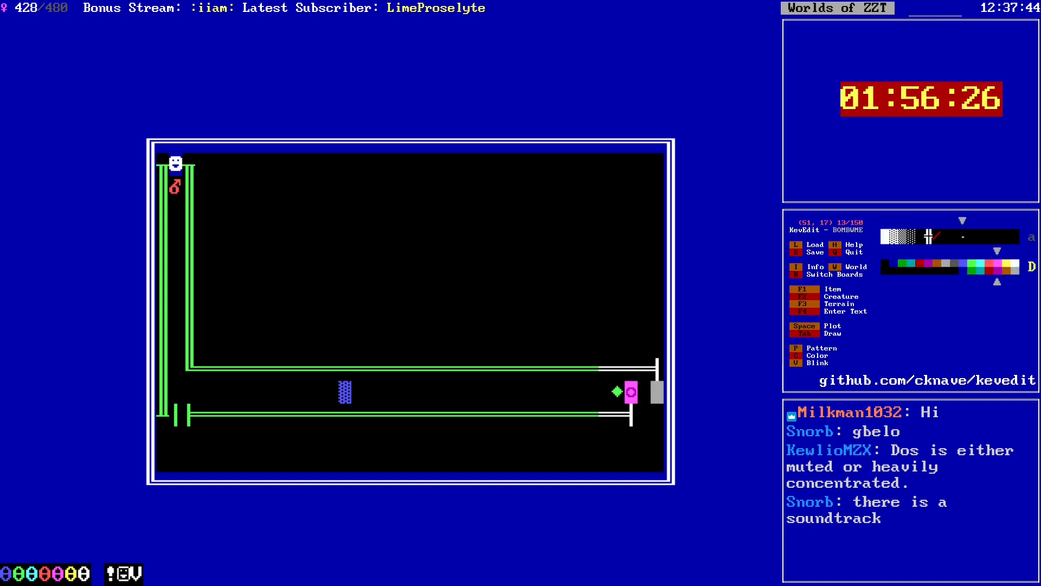
key("space")
key("Left")
key("space")
key("Left")
Step: Save the BOMBWME world with the cursor moved to the open area at 19, 12
key("Up")
key("Left")
key("Left")
key("Left")
key("Left")
key("Left")
key("Left")
key("Left")
key("Left")
key("Left")
key("Left")
key("Left")
key("Left")
key("Left")
key("Left")
key("Left")
key("Left")
key("Left")
key("Left")
key("Left")
key("Left")
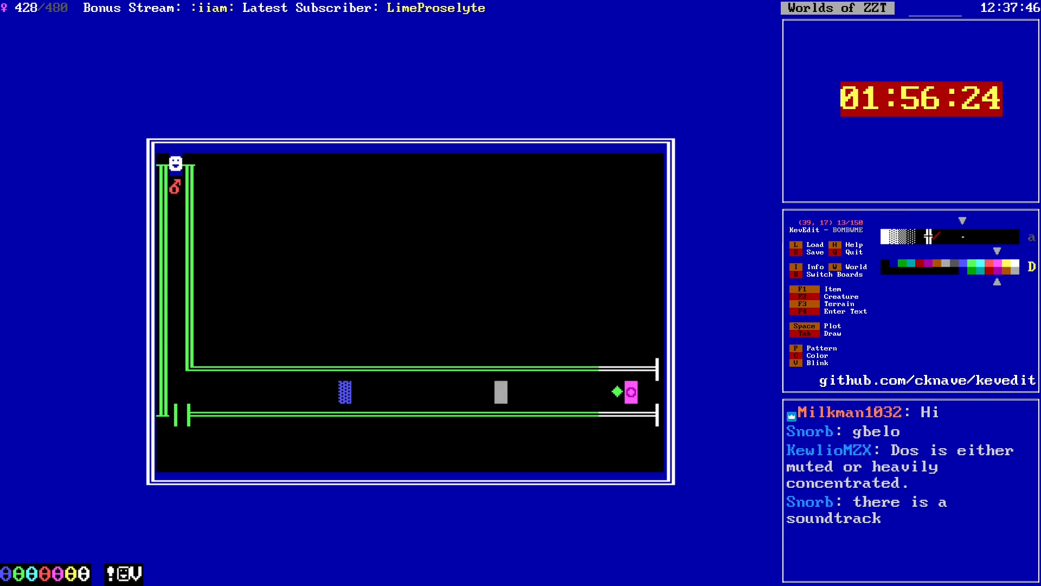
key("Up")
key("Up")
key("Up")
key("Up")
key("Up")
key("s")
key("y")
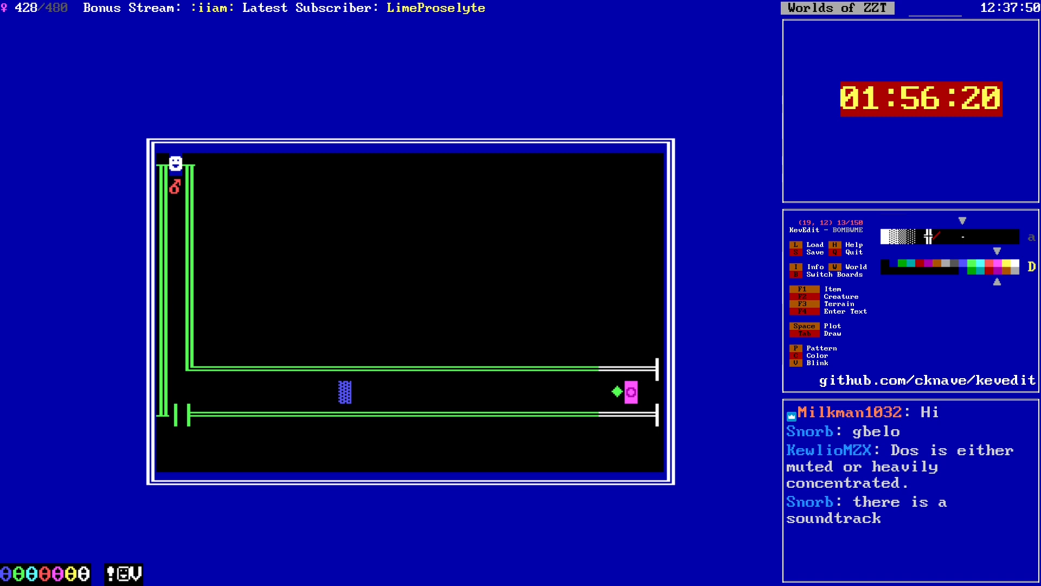
Step: Set the drawing colour to light blue on black
key("c")
key("Left")
key("Left")
key("Left")
key("Left")
key("Up")
key("Up")
key("Up")
key("Up")
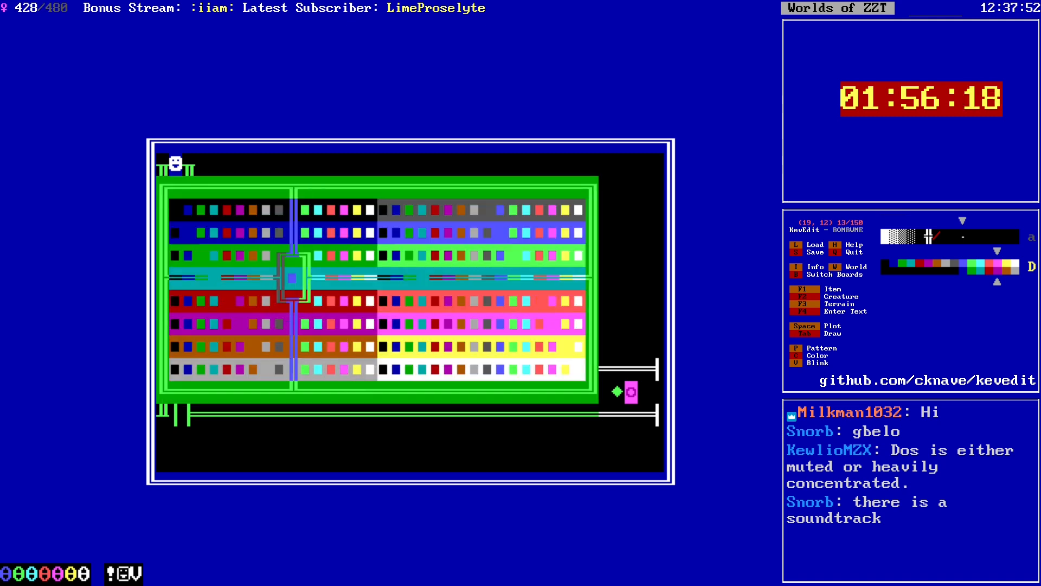
key("Return")
Step: Enter the board title text "Level I: Let's Begin" starting at 12, 1
key("Left")
key("Left")
key("Left")
key("Left")
key("Left")
key("Left")
key("Left")
key("Up")
key("Up")
key("Up")
key("Up")
key("Up")
key("Up")
key("Up")
key("Up")
key("Up")
key("Up")
key("Up")
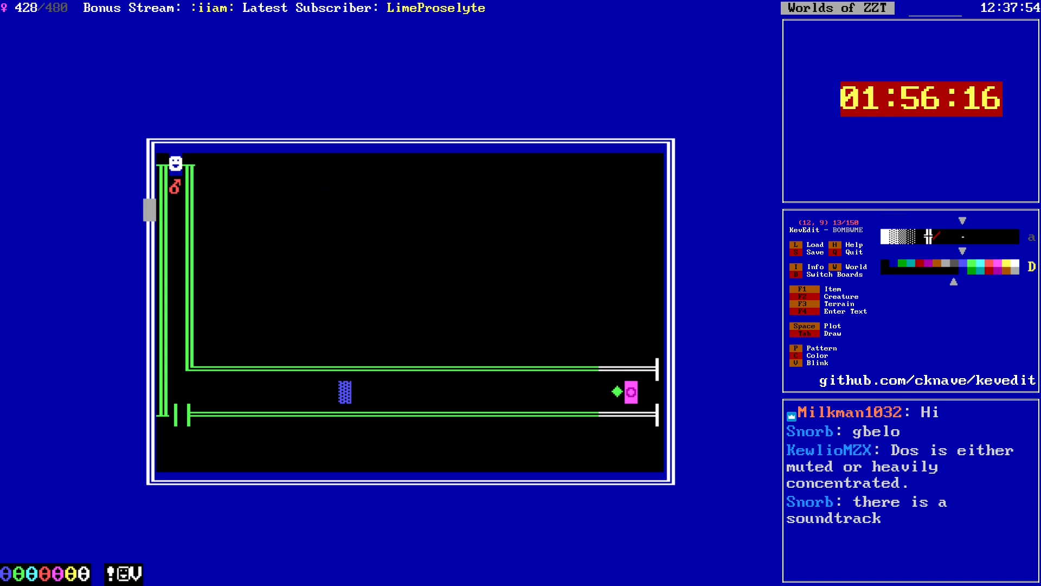
key("F4")
type("Level ")
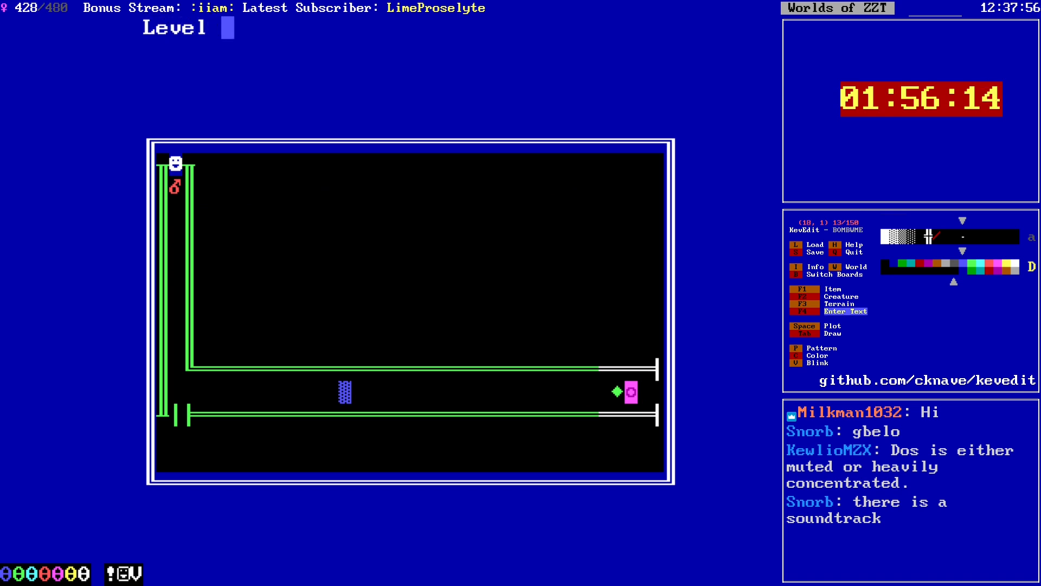
type("I: Let's Begin")
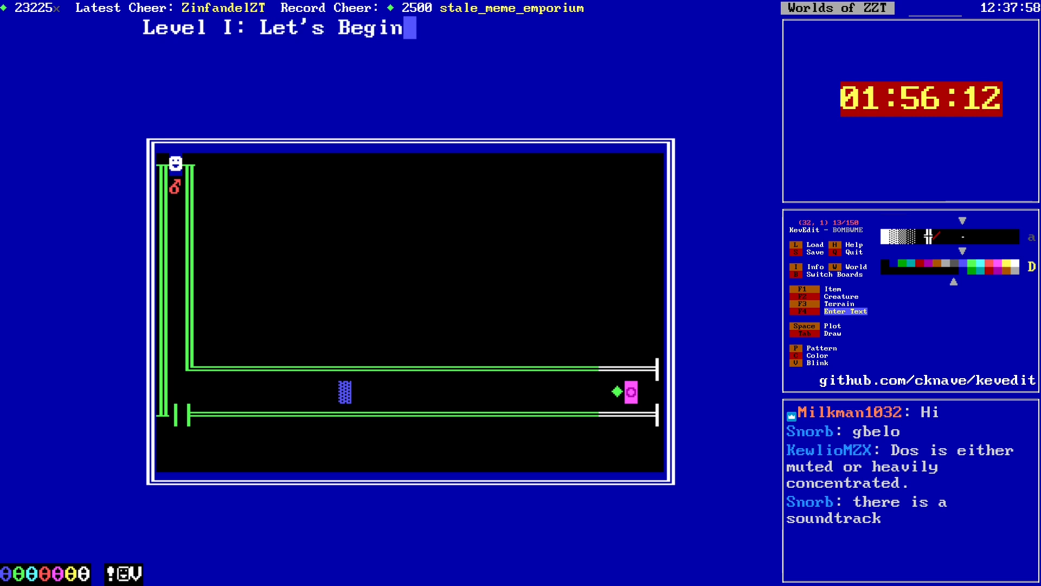
Step: Leave text entry, return to the corridor at 34, 17 and save the world
key("Down")
key("Down")
key("Down")
key("Down")
key("Down")
key("Down")
key("Down")
key("Down")
key("Down")
key("Down")
key("Down")
key("Down")
key("Down")
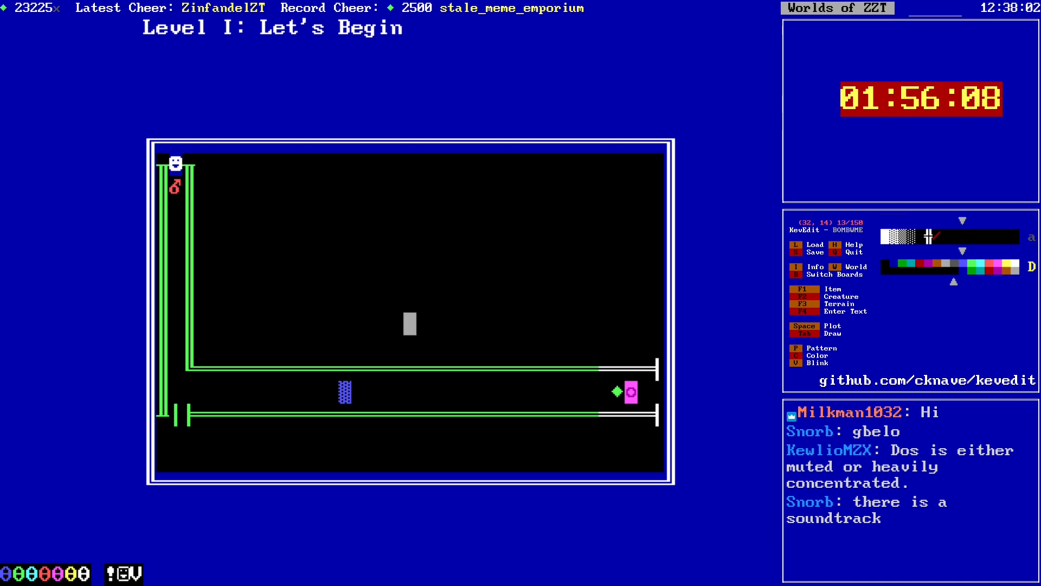
key("Down")
key("Down")
key("Right")
key("Down")
key("Right")
key("Up")
key("Right")
key("Up")
key("s")
key("Return")
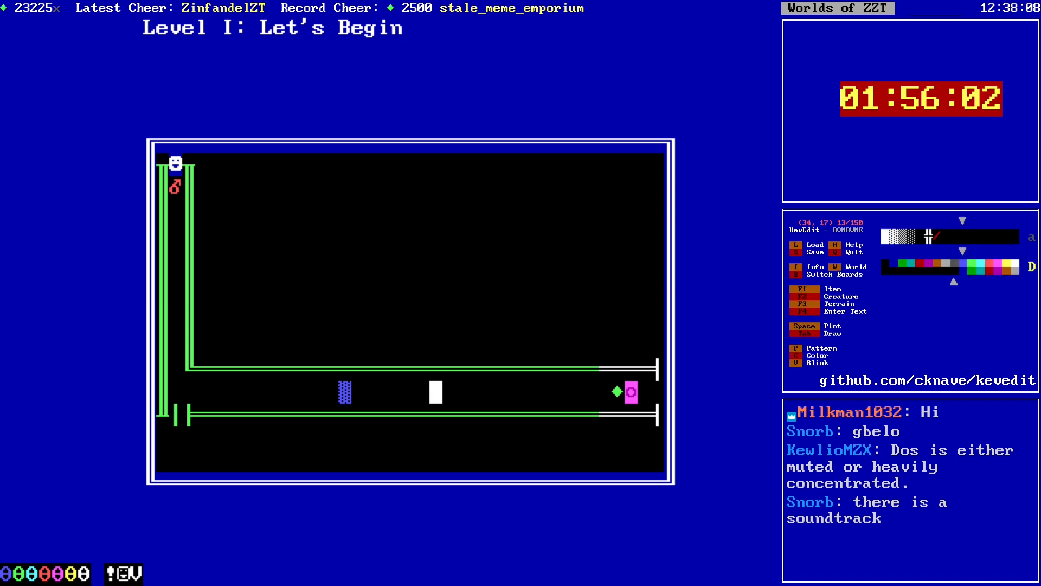
Step: Set the drawing colour to light green on green with the cursor in the corridor's east wall gap at 51, 17
key("Right")
key("Right")
key("Right")
key("Right")
key("Right")
key("Right")
key("Right")
key("Right")
key("Right")
key("Right")
key("Right")
key("Right")
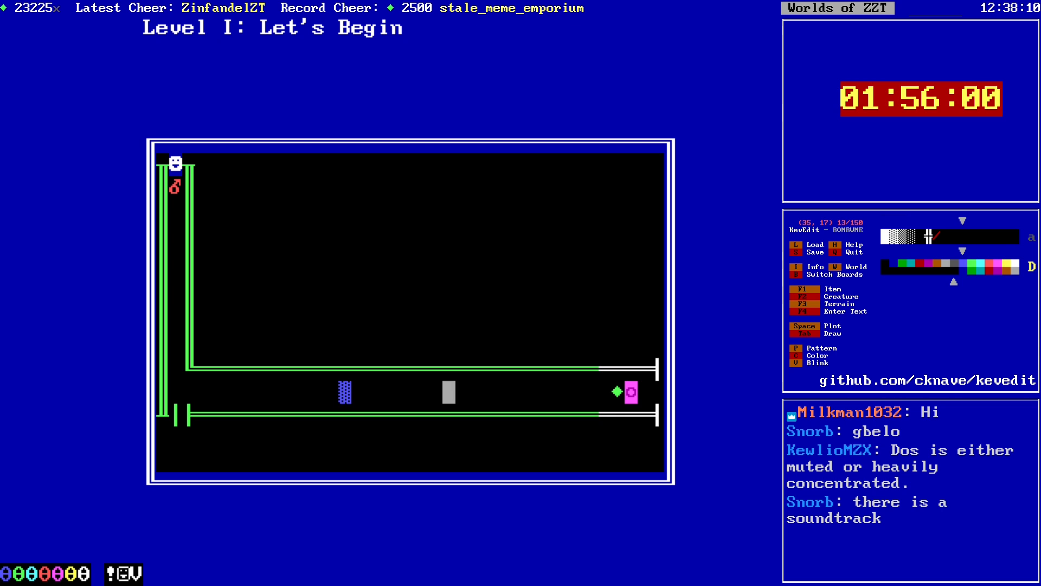
key("Right")
key("Right")
key("Right")
key("Right")
key("Right")
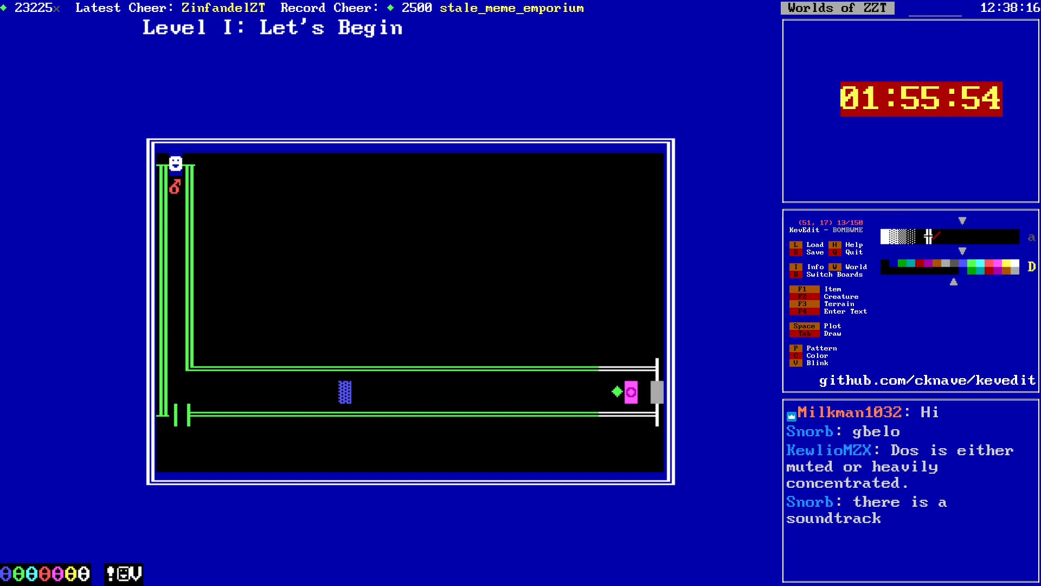
key("c")
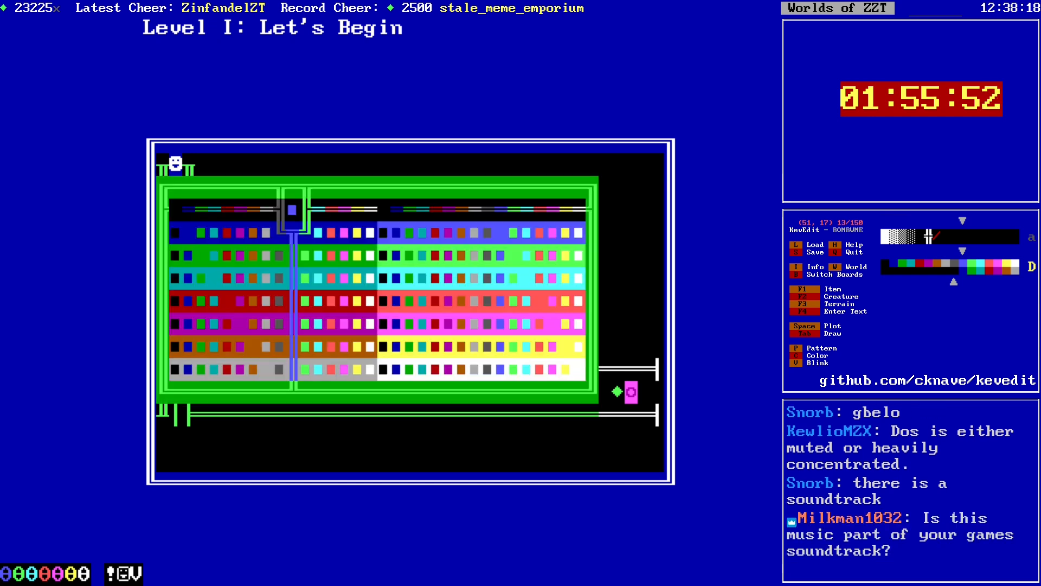
key("Right")
key("Right")
key("Right")
key("Right")
key("Right")
key("Right")
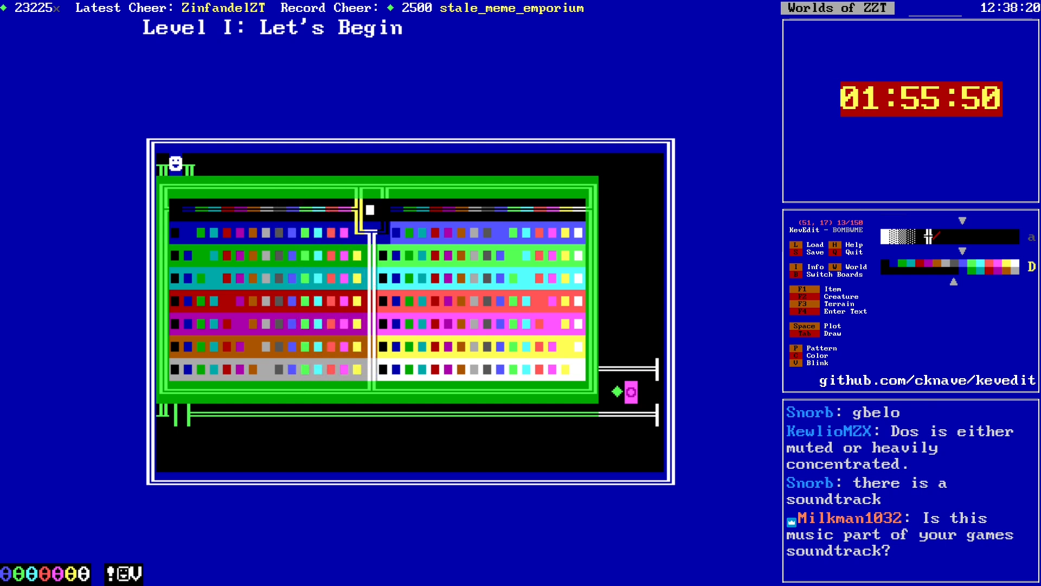
key("Left")
key("Left")
key("Left")
key("Left")
key("Left")
key("Down")
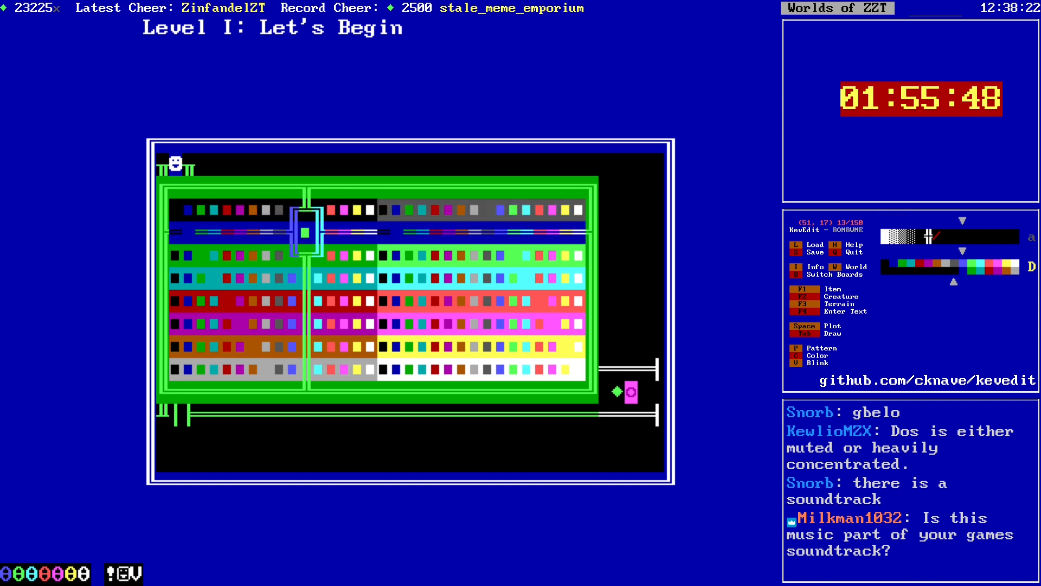
key("Return")
Step: Place a passage in the corridor's east wall gap at 51, 17 and close its settings
key("space")
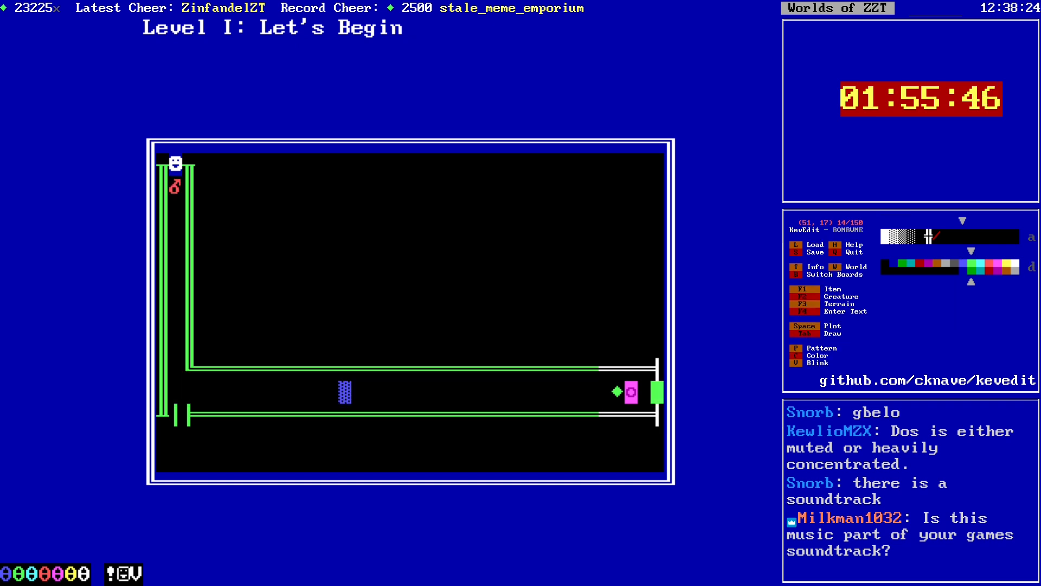
key("Return")
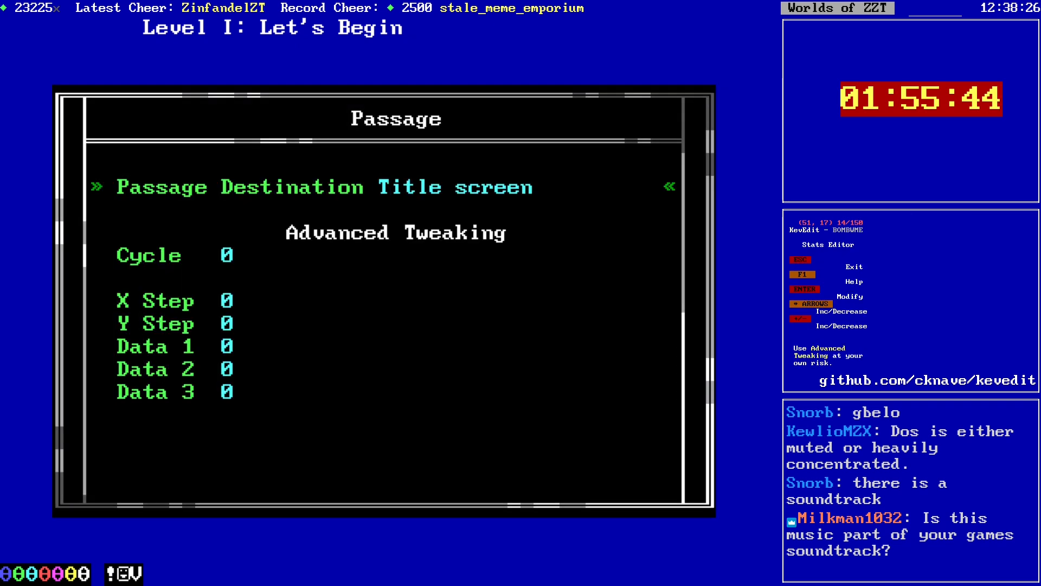
key("Escape")
key("Left")
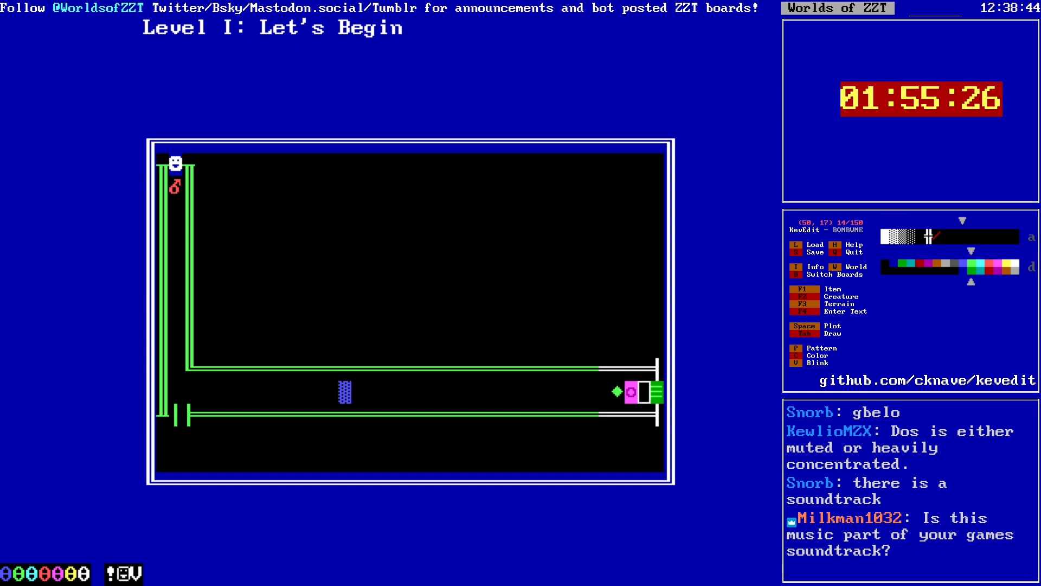
Step: Open the code of the Victory object at 11, 25
key("Left")
key("Left")
key("Left")
key("Left")
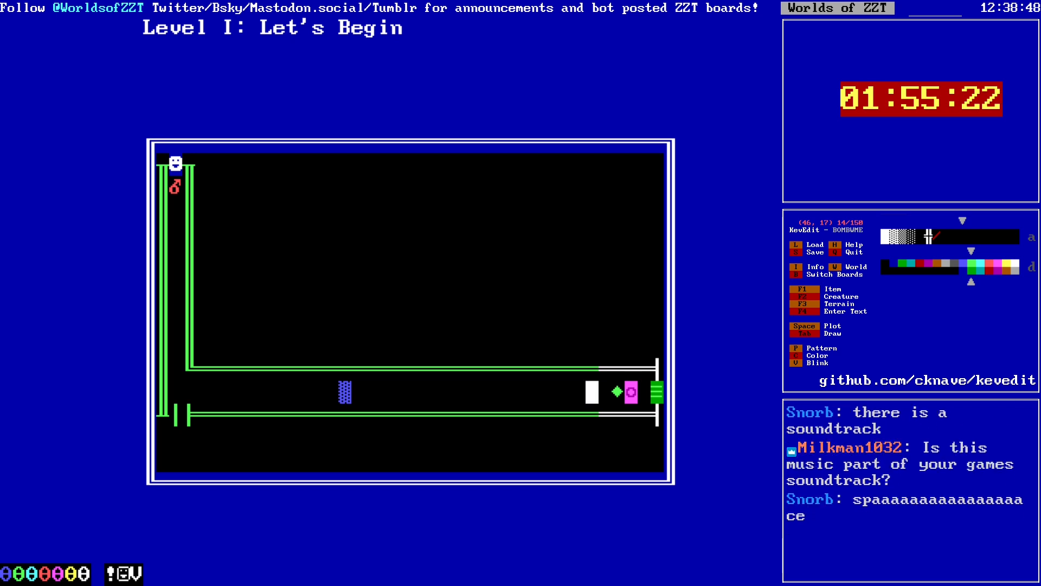
key("Left")
key("Left")
key("Left")
key("Left")
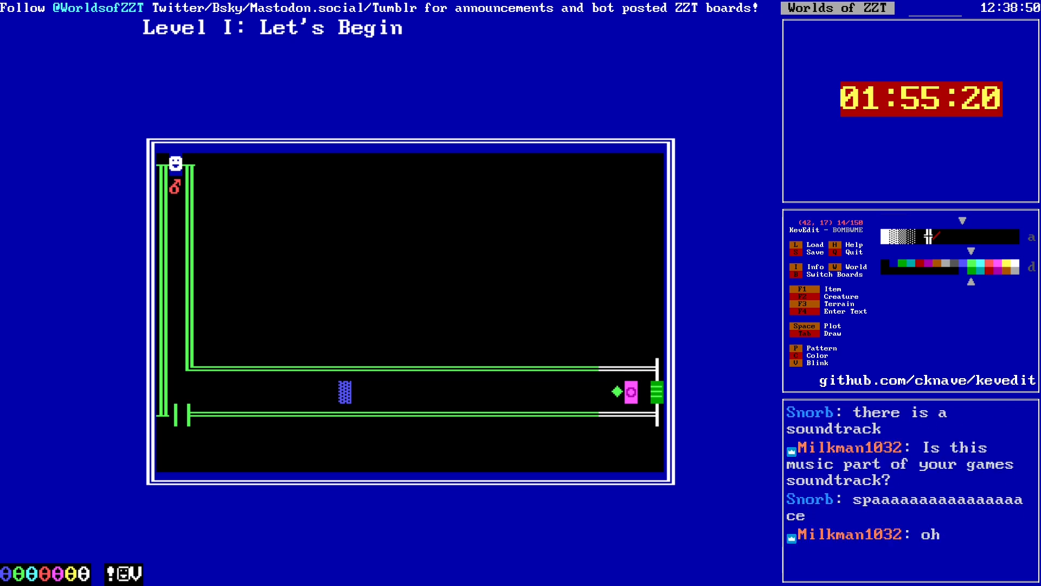
key("Left")
key("Left")
key("Left")
key("Left")
key("Left")
key("Left")
key("Left")
key("Left")
key("Left")
key("Left")
key("Left")
key("Left")
key("Left")
key("Left")
key("Left")
key("Left")
key("Left")
key("Left")
key("Left")
key("Left")
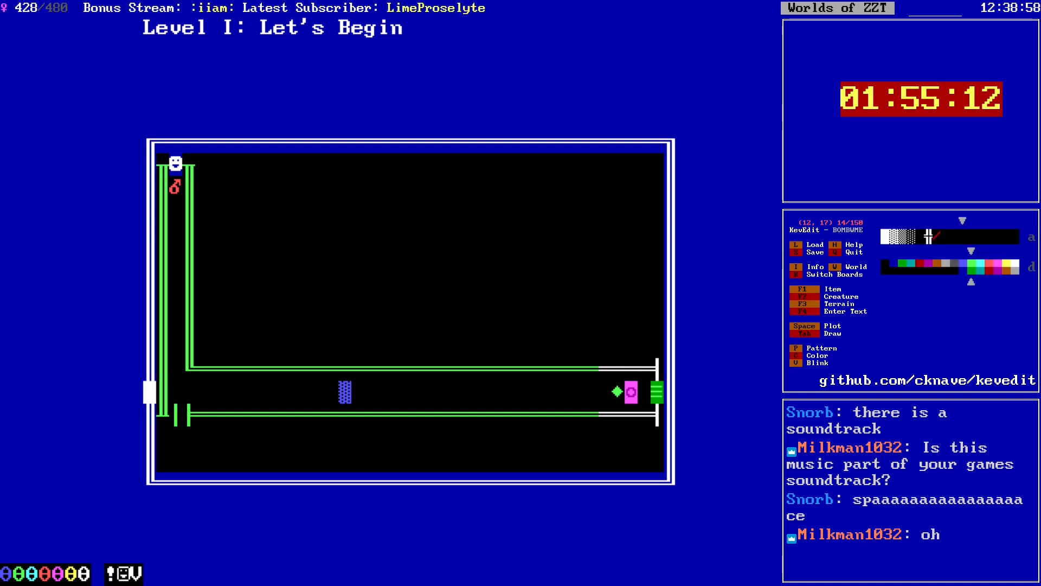
key("Down")
key("Down")
key("Down")
key("Down")
key("Right")
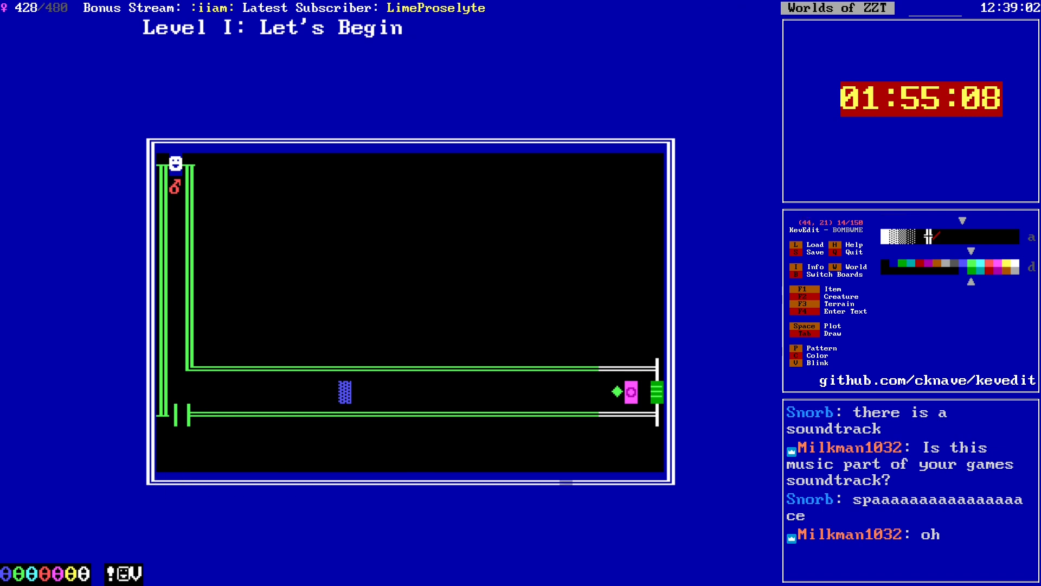
key("Right")
key("Down")
key("Down")
key("Down")
key("Down")
key("Left")
key("Left")
key("Left")
key("Return")
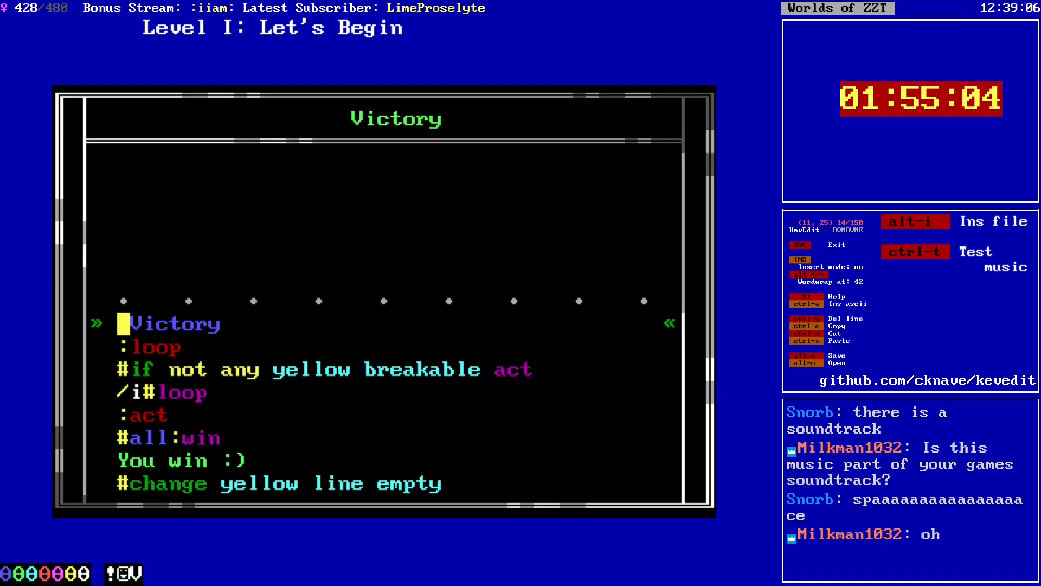
Step: Add the line "#if not any bomb uhoh" below the yellow breakable check in the Victory code
key("Down")
key("Down")
key("End")
key("Return")
type("#if not any")
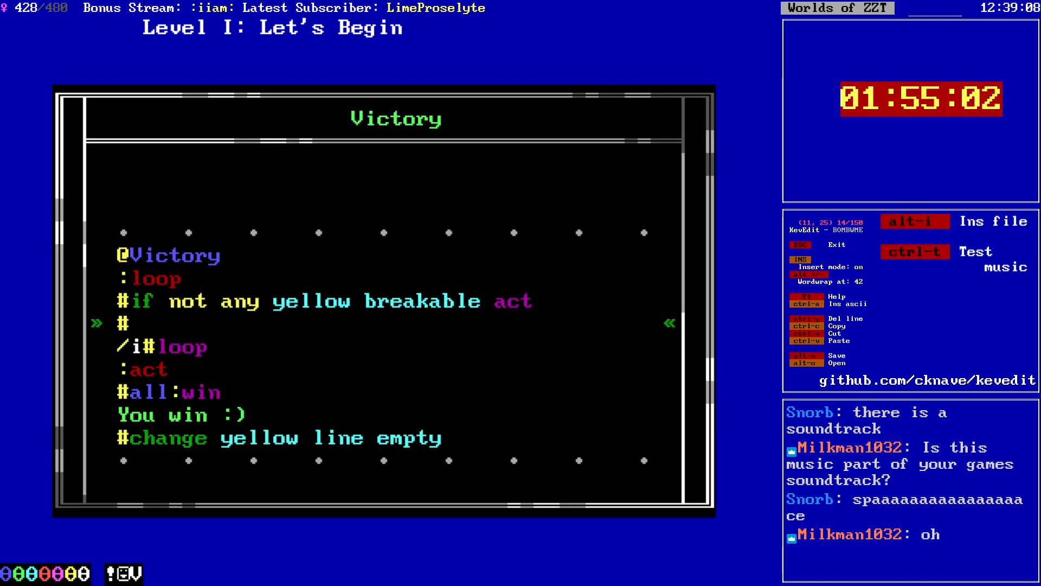
type(" bo")
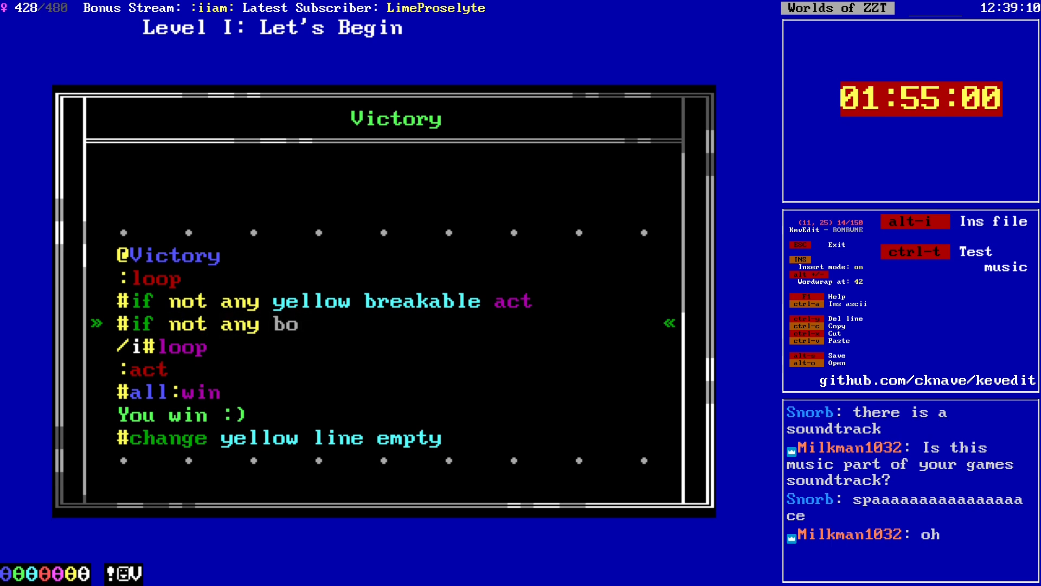
type("mb")
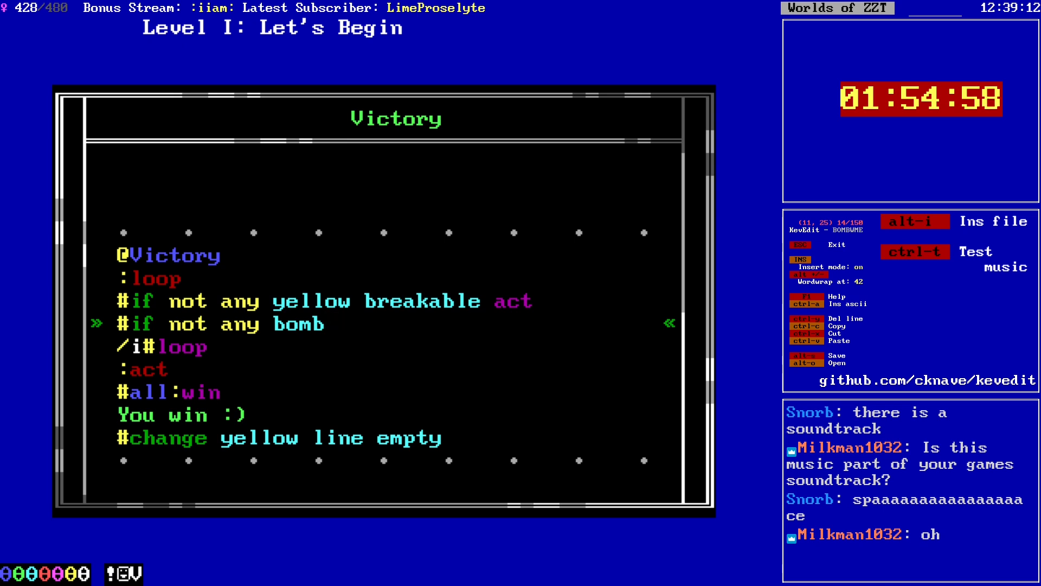
type(" uhoh")
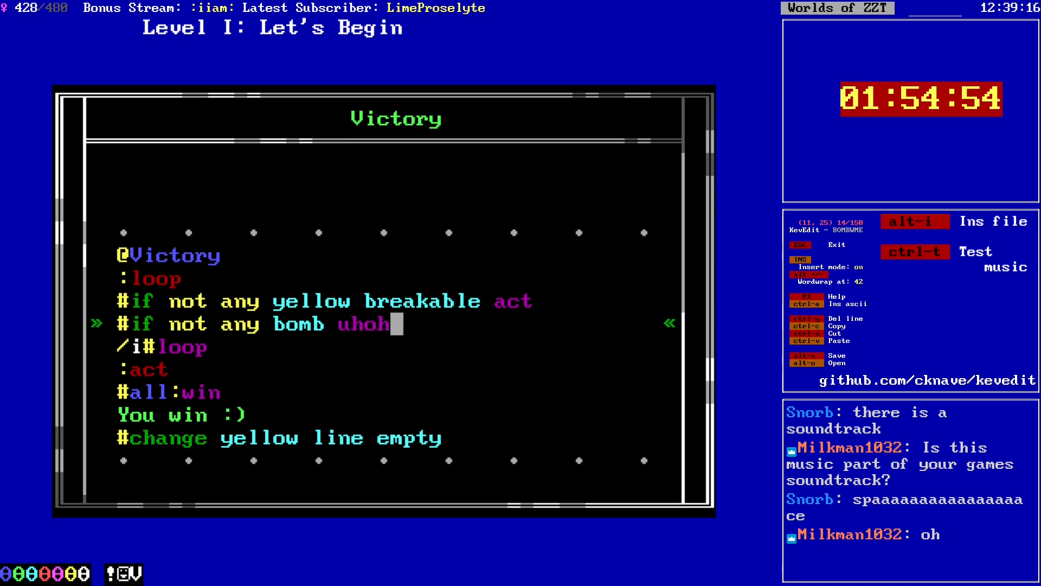
Step: Rework the bomb check into "#if not any bomb if any yellow breakable z" on a single line
key("shift+Home")
key("End")
key("Left")
key("Left")
key("Left")
key("Left")
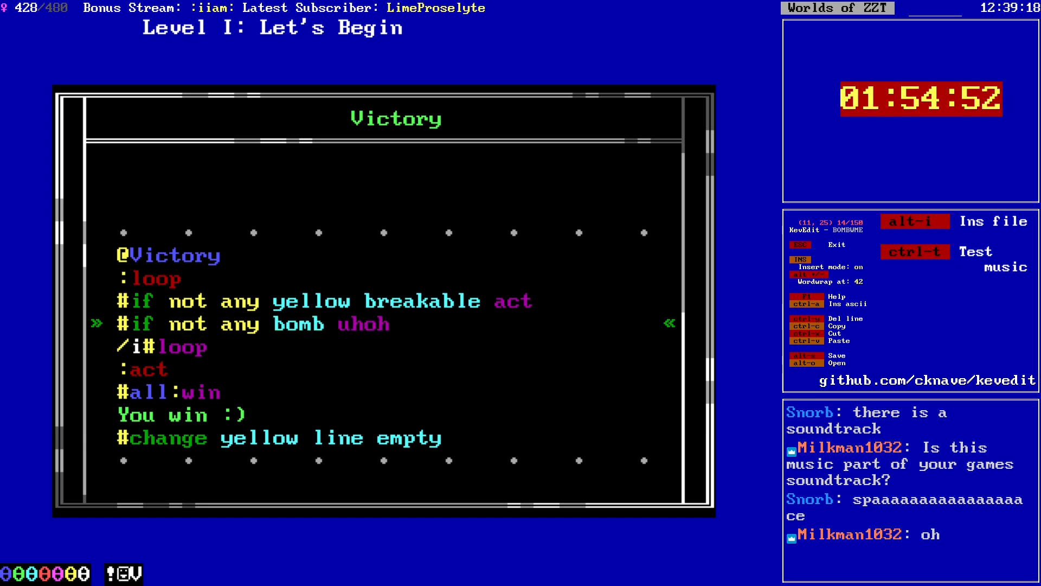
type("if any yellow break")
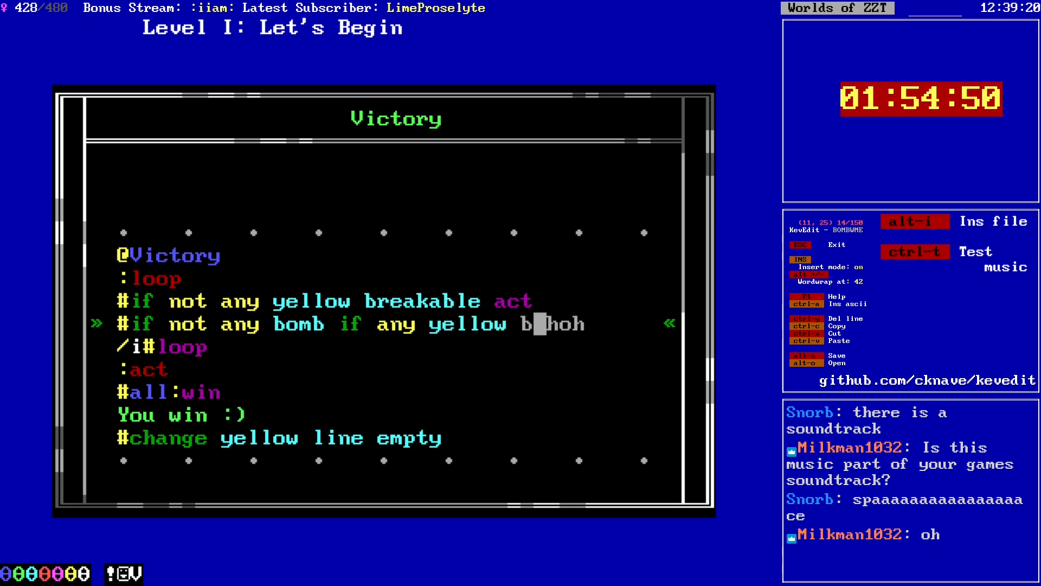
type("abl")
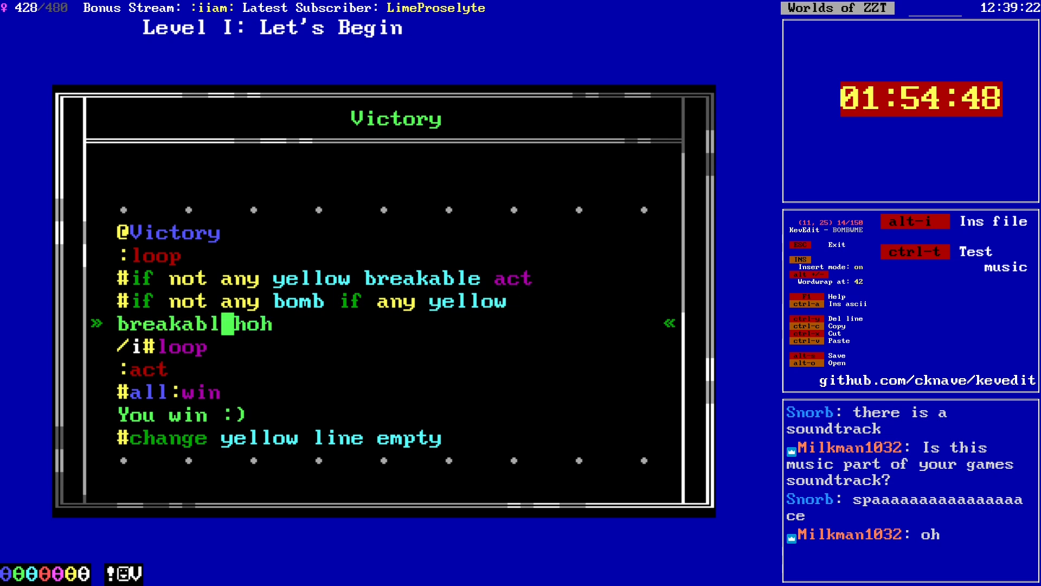
key("Delete")
key("Delete")
key("Delete")
key("Delete")
type("e")
key("Home")
key("BackSpace")
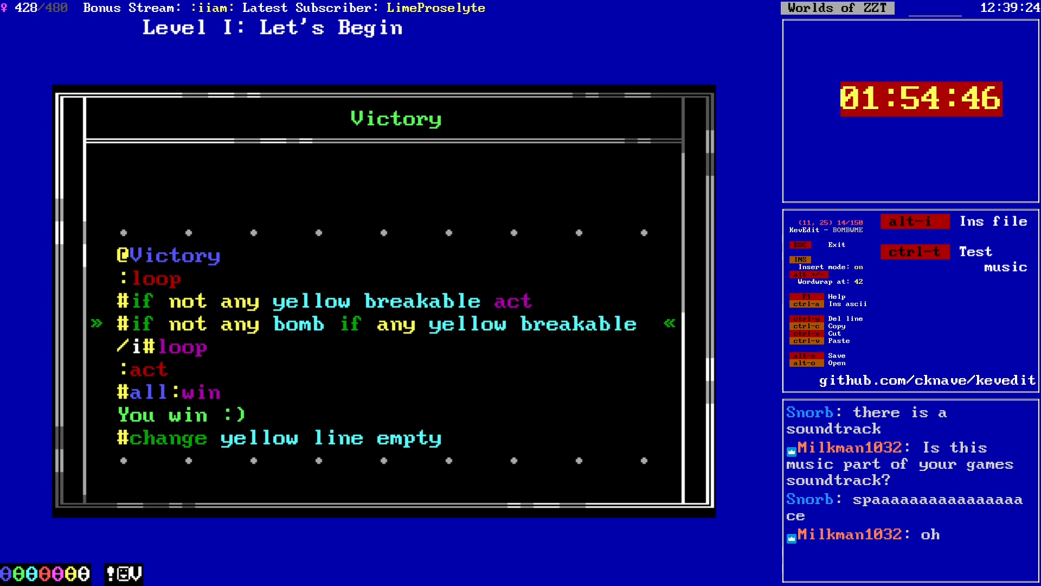
type("z")
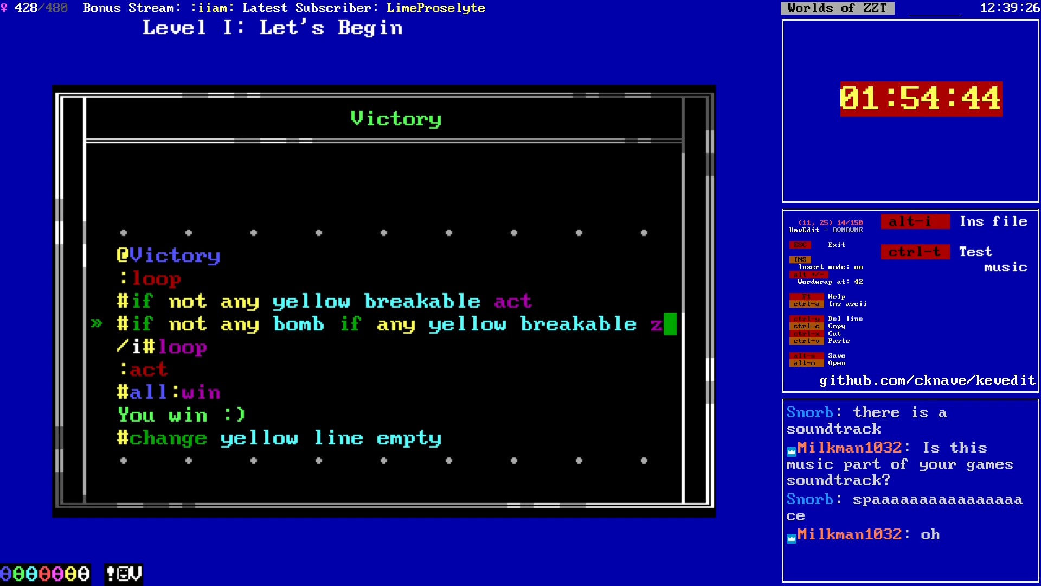
Step: Append "#end", the label ":z" and "#all:lose" on separate lines at the end of the Victory code
key("Down")
key("Down")
key("Down")
key("Down")
key("Down")
key("Down")
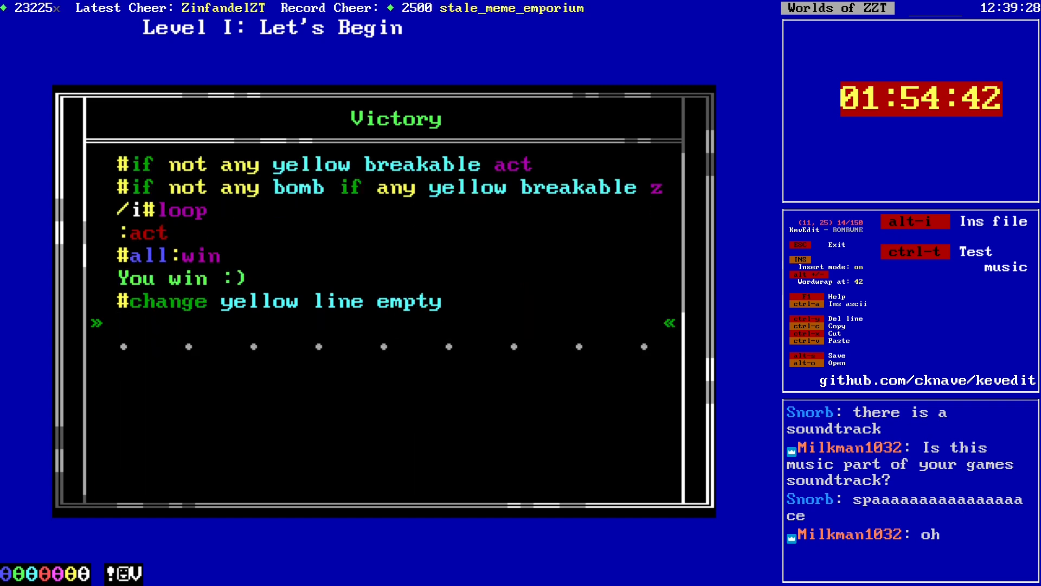
type("#end")
key("Return")
type(":z")
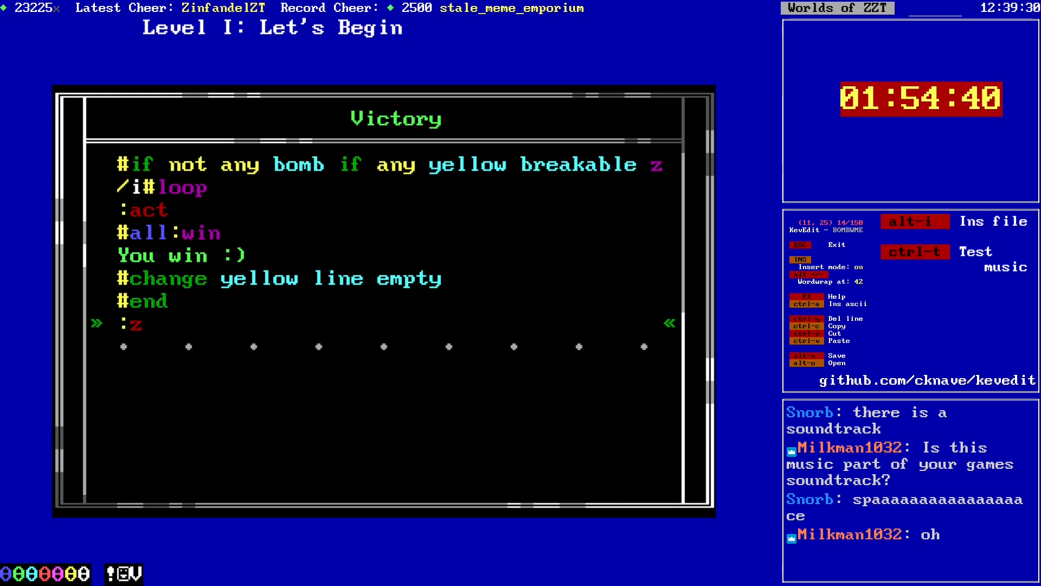
key("Return")
type("#all:lose")
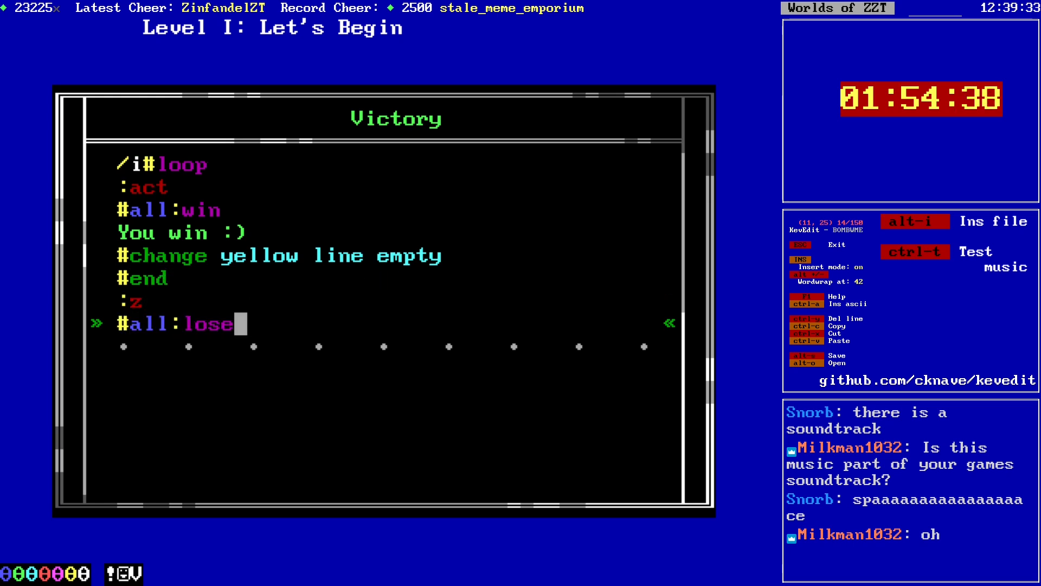
Step: Add the message "You lose :(" and the command "#endgame" below "#all:lose"
key("Return")
type("You lose :(")
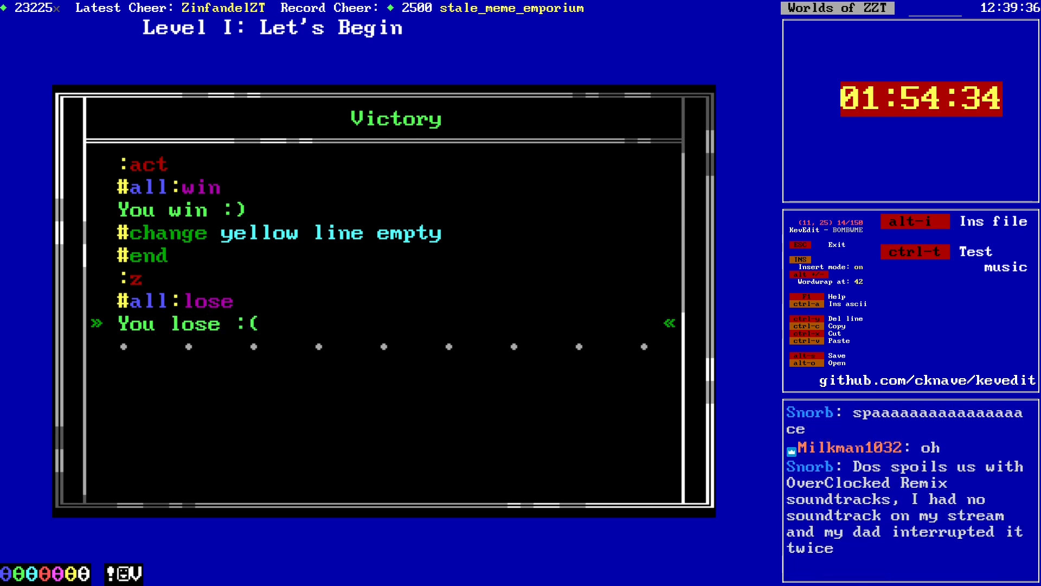
key("Return")
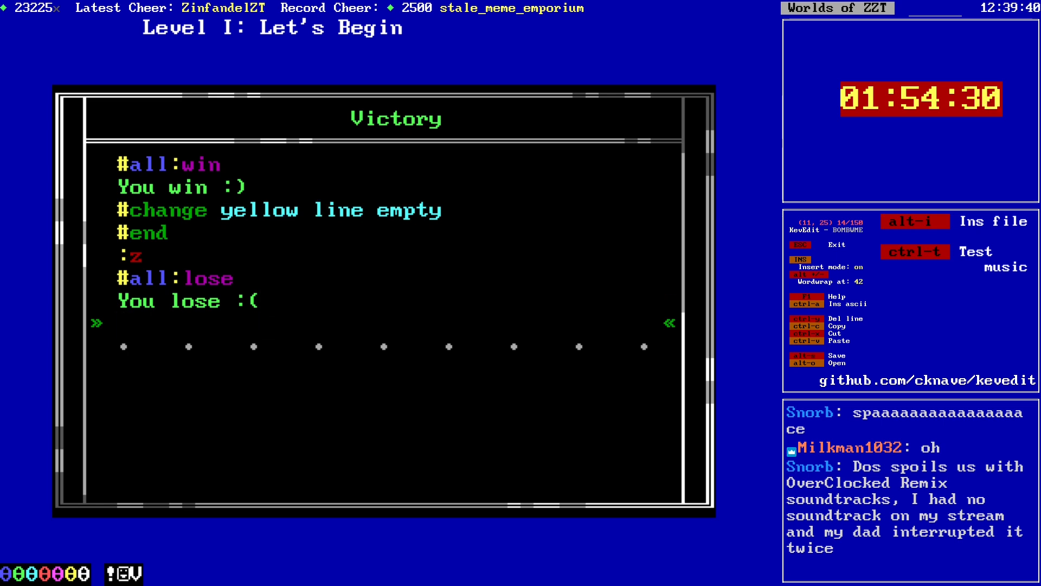
type("#")
type("game")
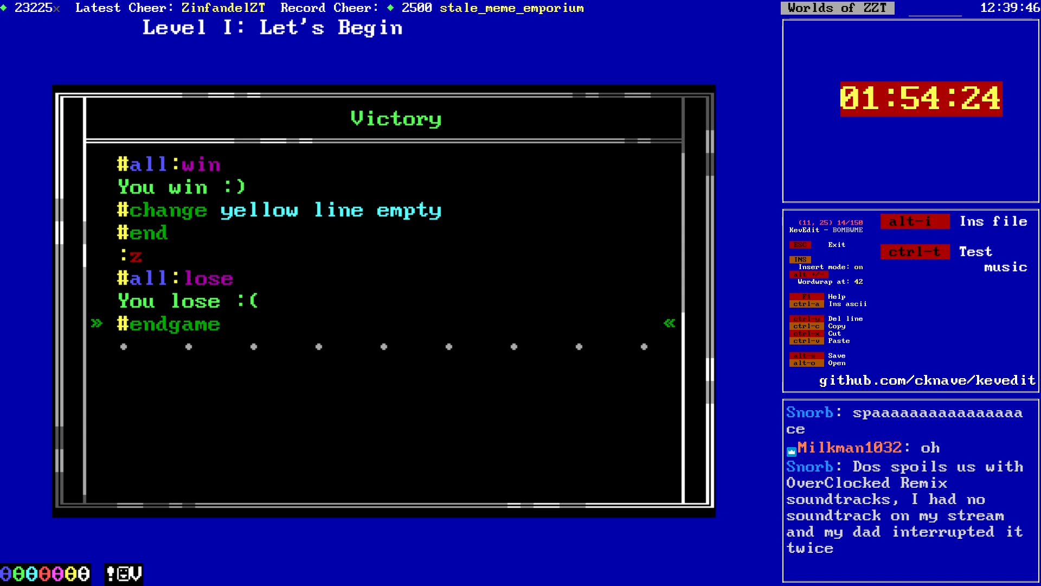
Step: Insert the label ":gover" above the losing message and add "/i#gover" below "#endgame"
key("Up")
key("Up")
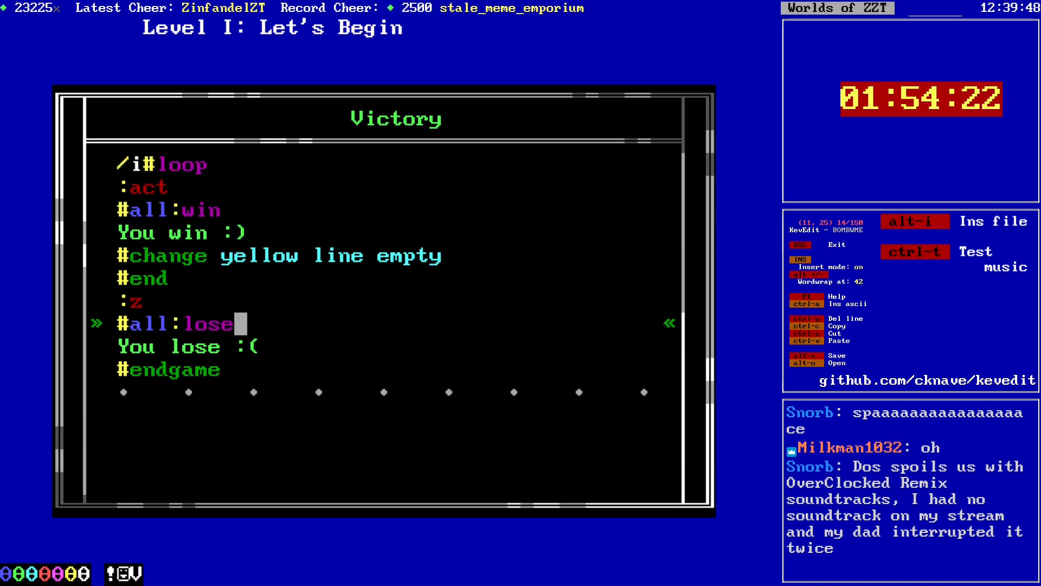
key("Return")
type(":")
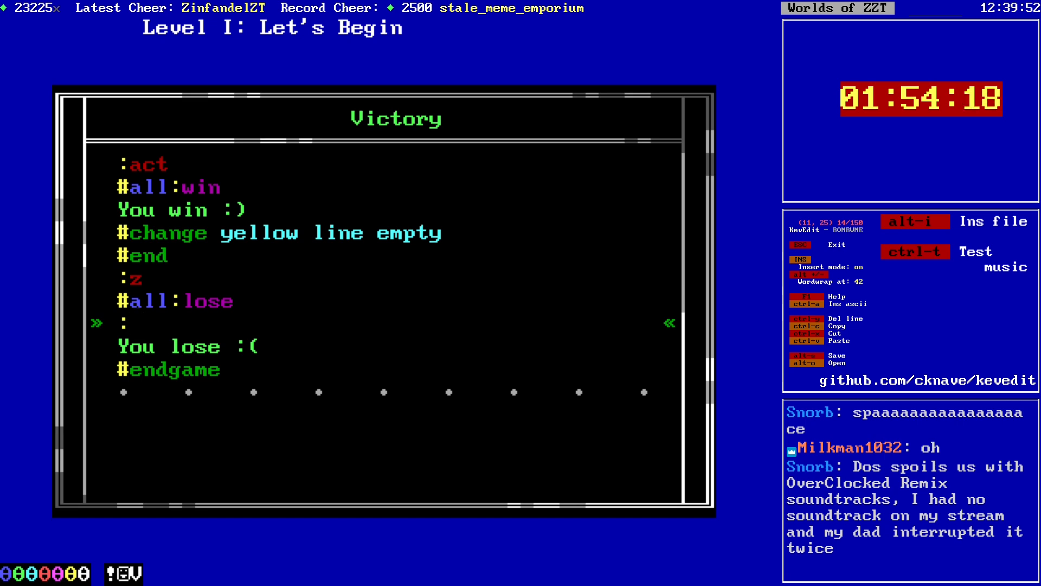
type("gover")
key("Down")
key("Down")
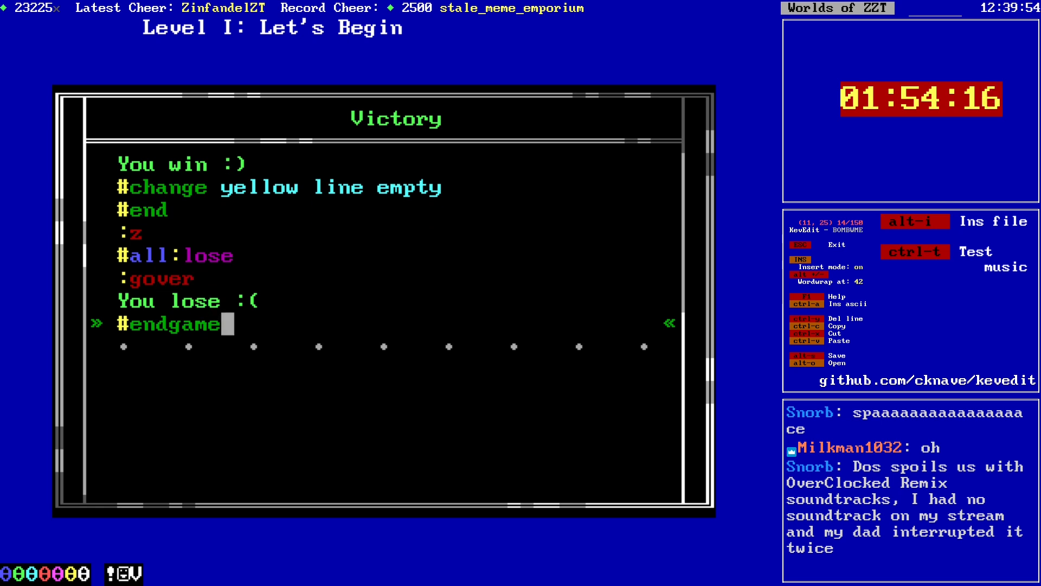
key("Return")
type("/i#gover")
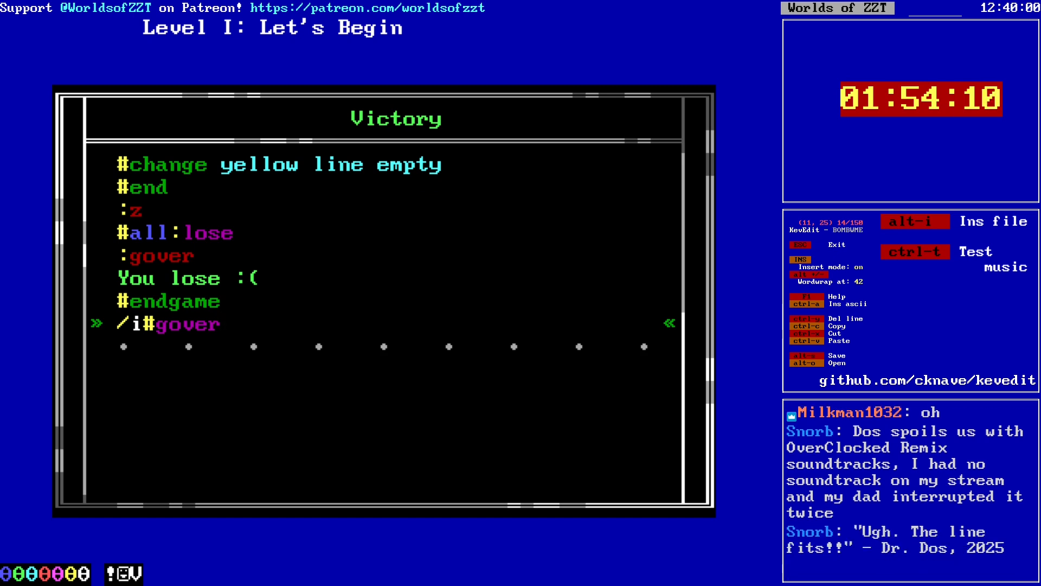
Step: Close the Victory object's code and save the BOMBWME world
key("Escape")
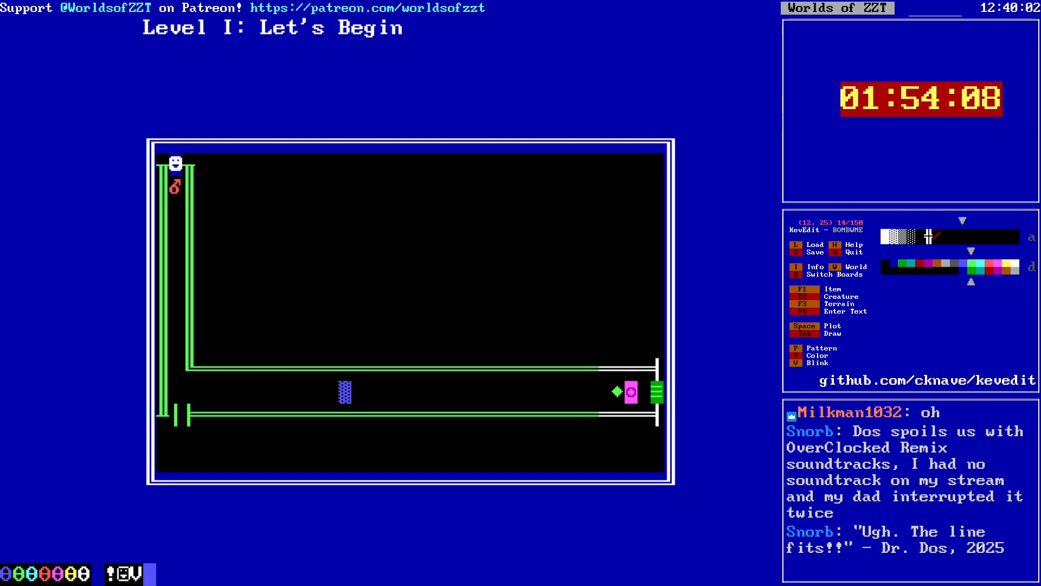
key("s")
key("Return")
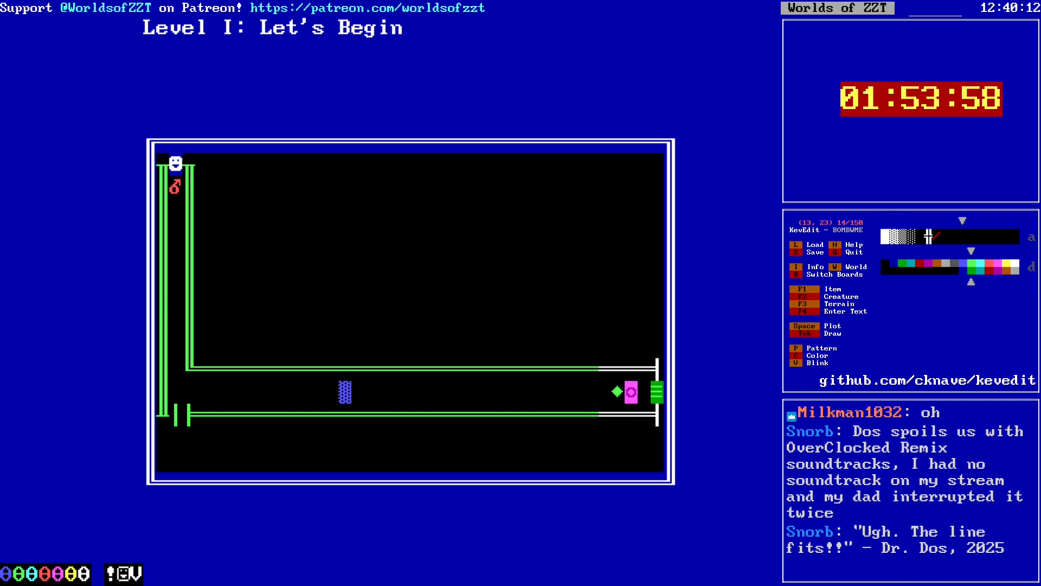
Step: Reopen the code of the Victory object at 11, 25
key("Down")
key("Down")
key("Left")
key("Left")
key("Return")
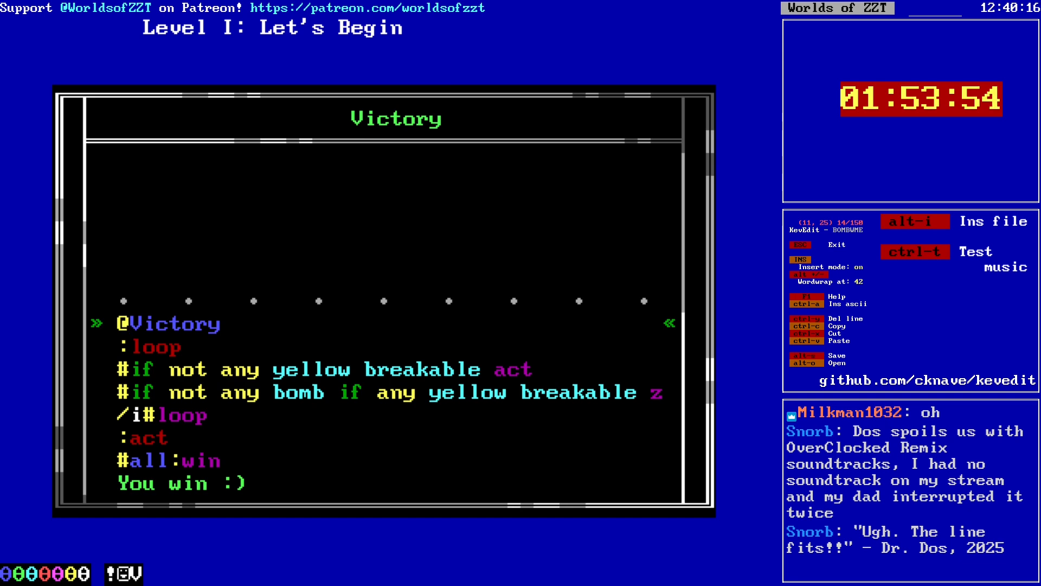
Step: Review the Victory object's code from its opening conditions down to the ":act" label
key("Down")
key("Down")
key("Down")
key("Up")
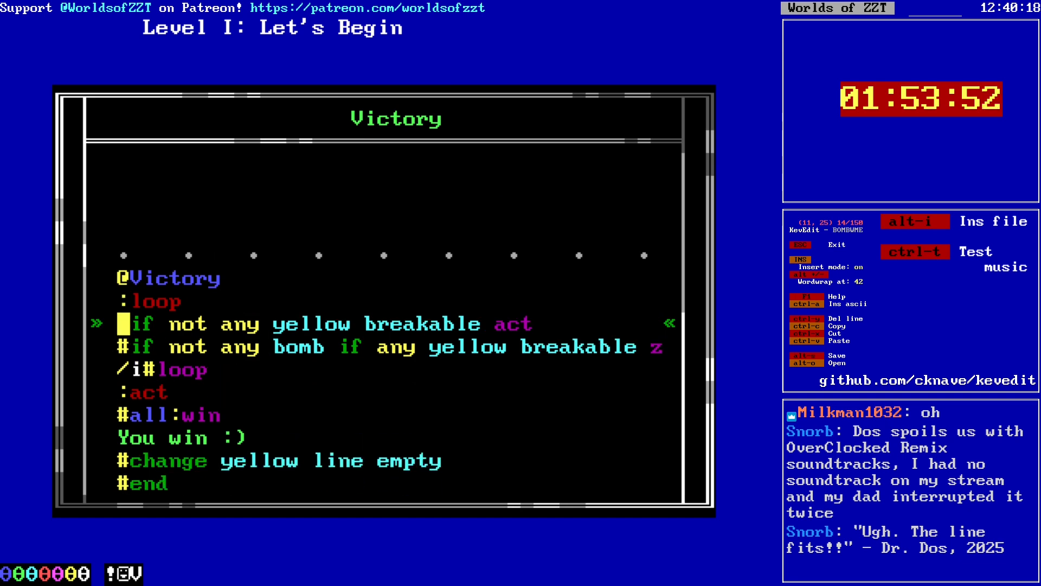
key("Escape")
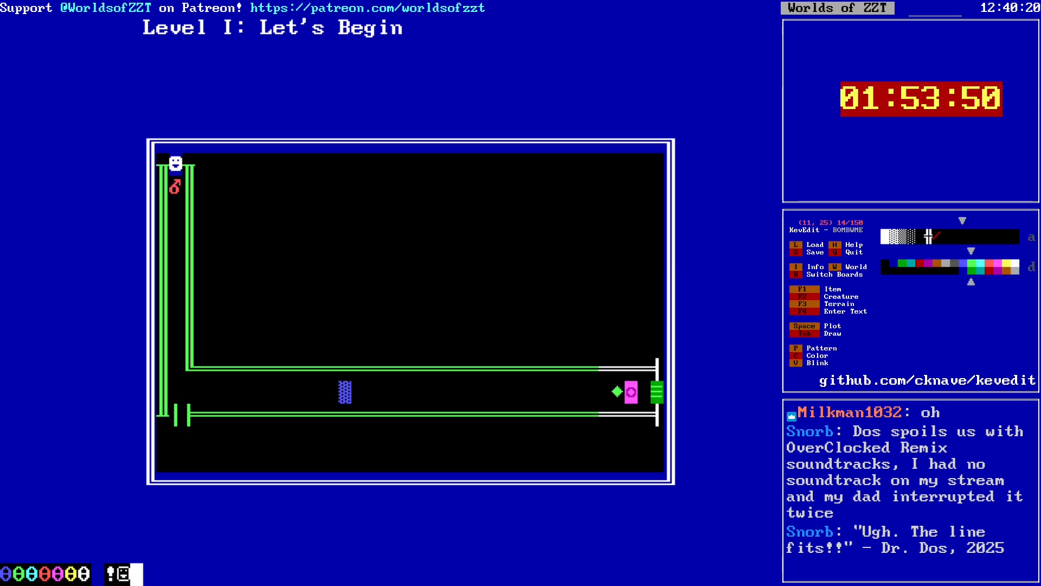
key("Return")
key("Down")
key("Down")
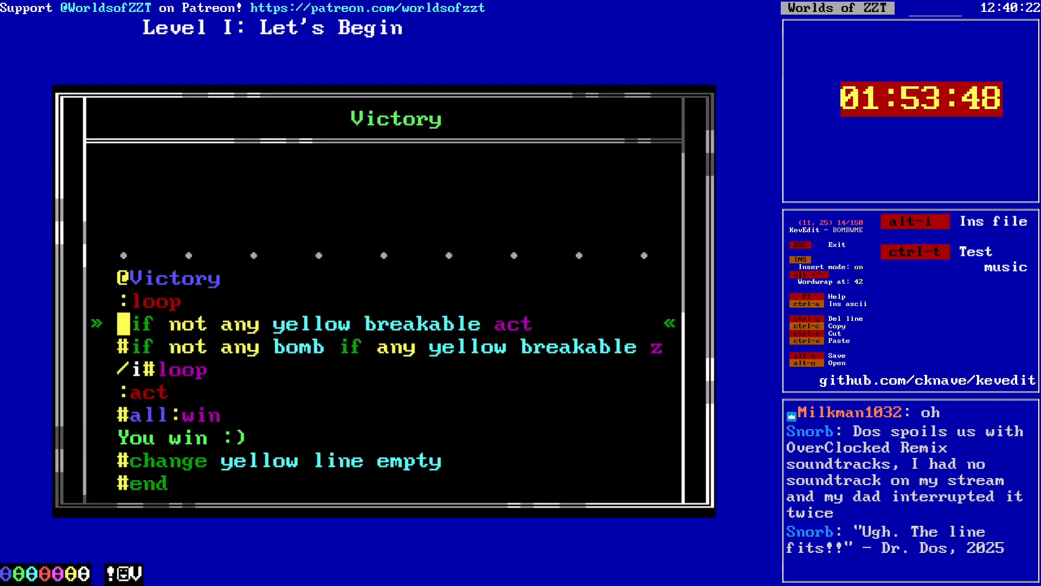
key("Down")
key("Down")
key("Down")
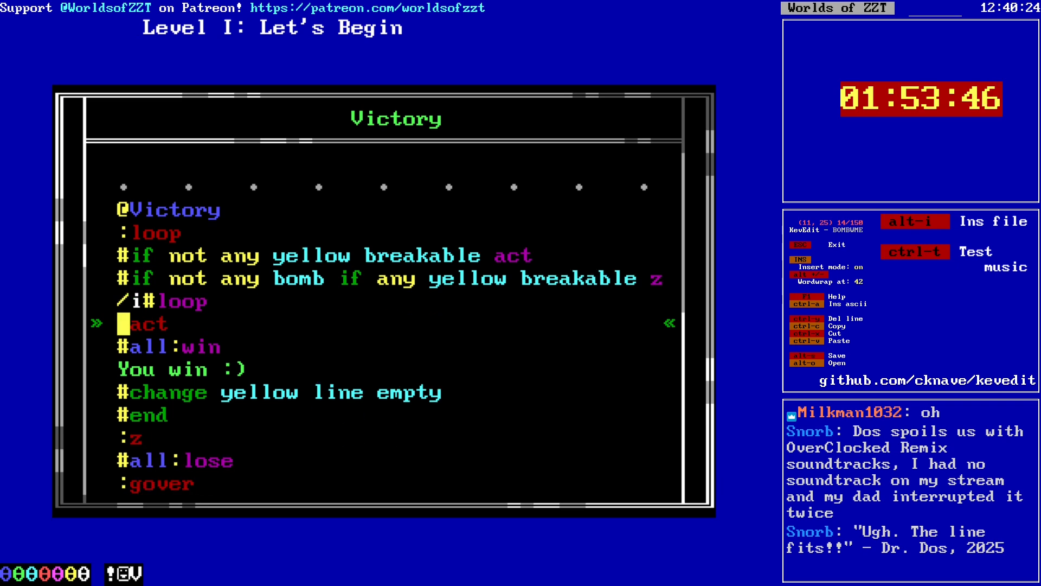
key("Escape")
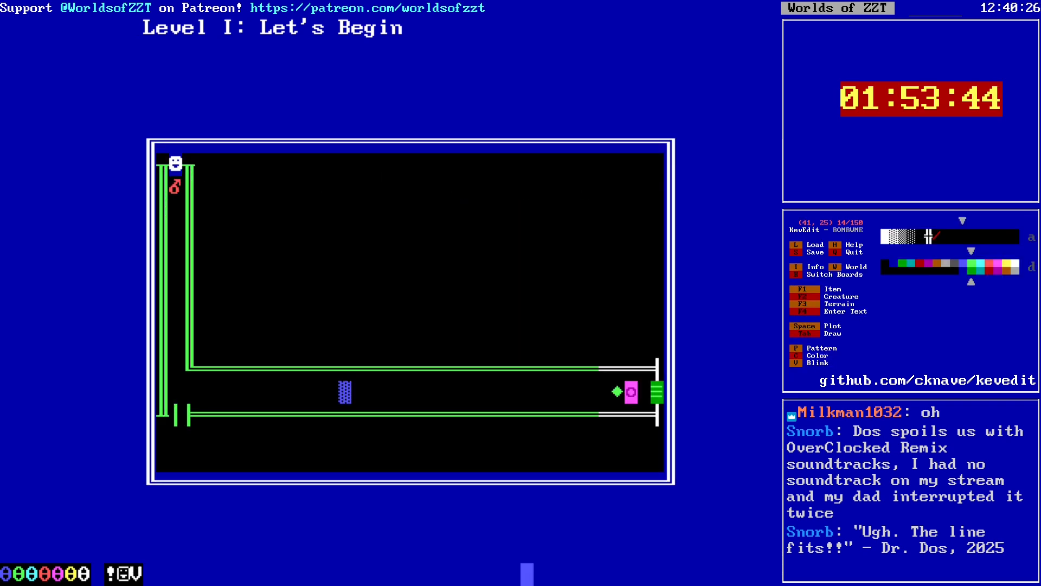
Step: Open the Core object's code at 48, 17 and add "#all:win" and "#die" below "#become purple key"
key("Down")
key("Down")
key("Left")
key("Left")
key("Left")
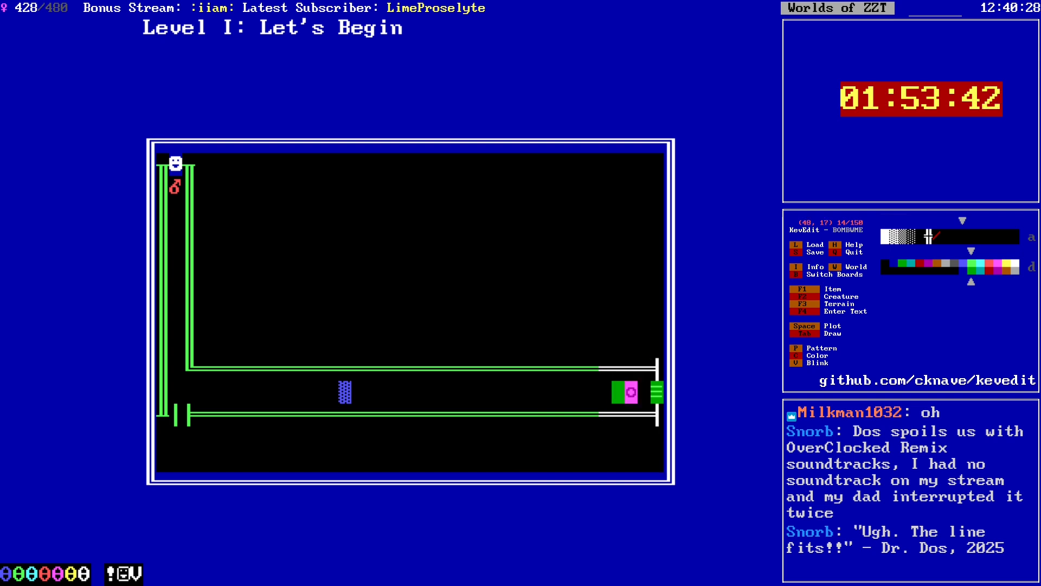
key("Return")
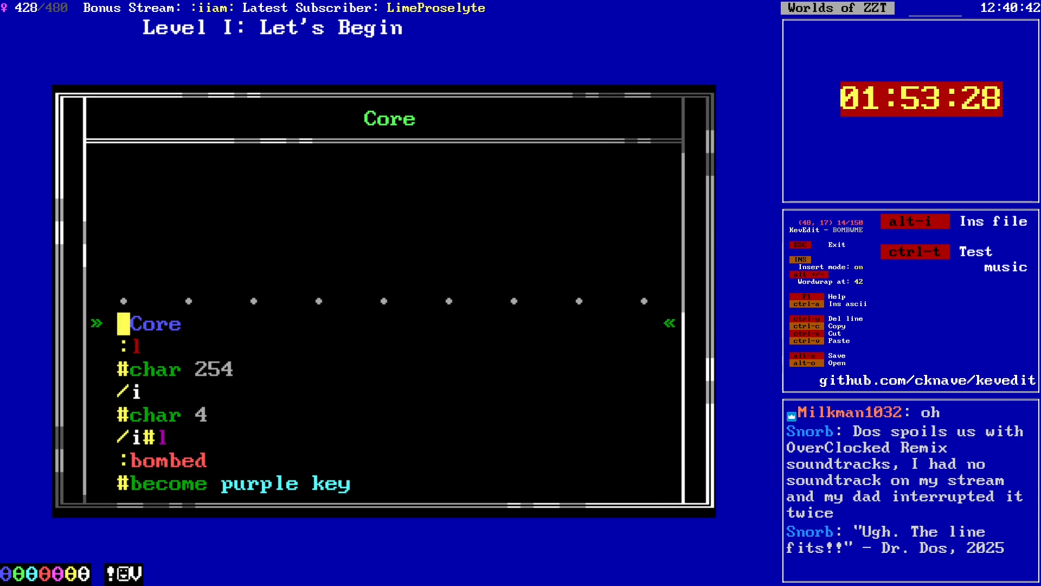
key("Down")
key("Down")
key("Down")
key("Down")
key("Down")
key("Down")
key("Down")
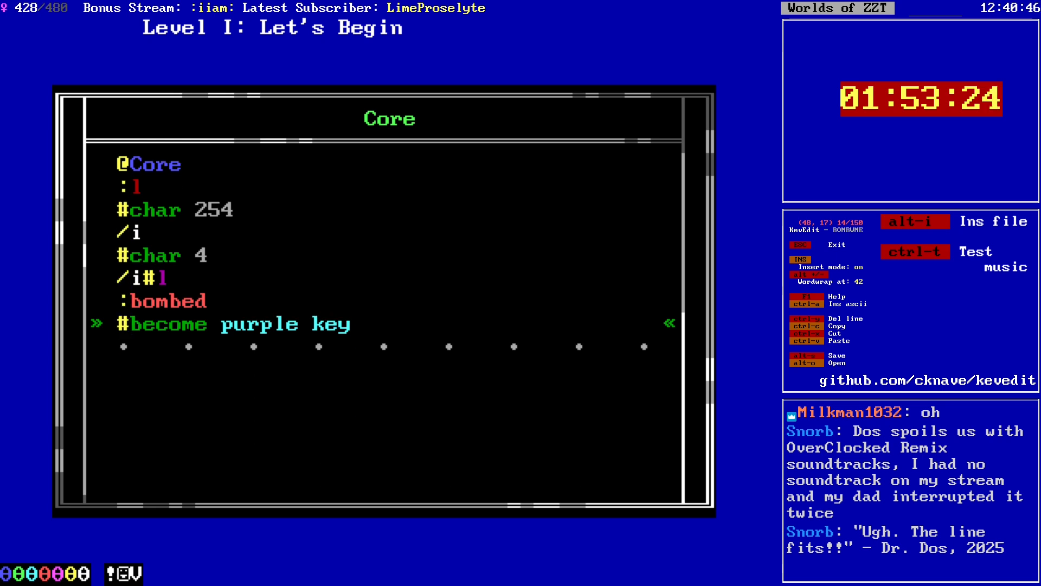
key("End")
key("Return")
type("#all:win")
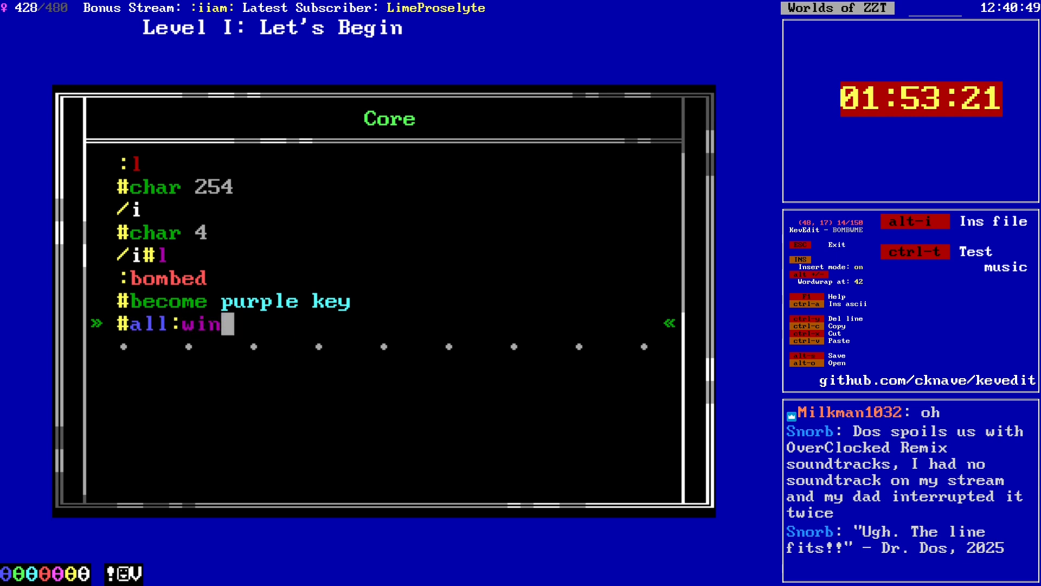
key("Return")
type("#die")
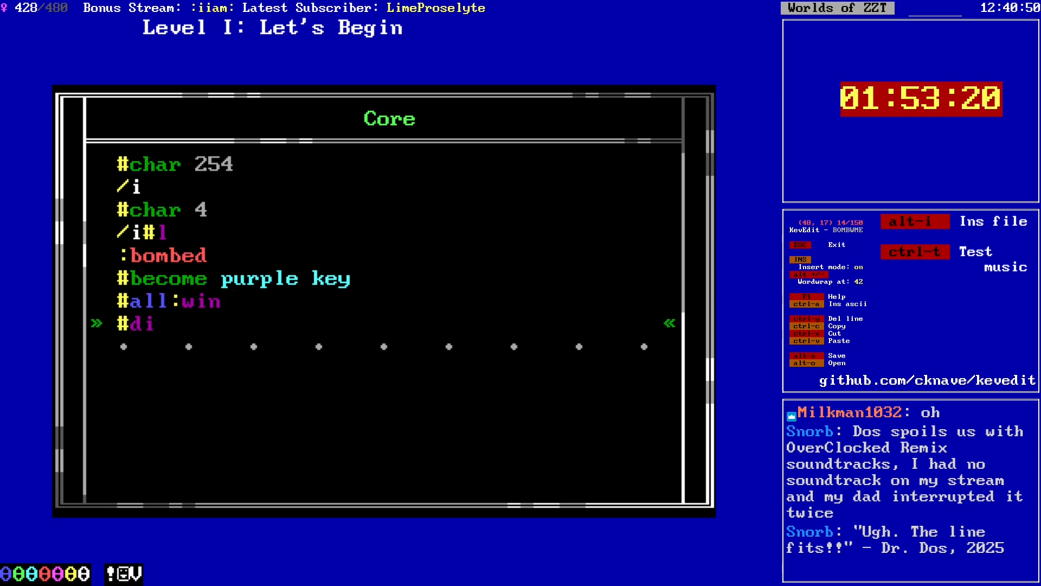
Step: Move the "#become purple key" line below "#all:win" in place of "#die", and close the Core object's code
key("Up")
key("Up")
key("End")
key("shift+Home")
key("ctrl+c")
key("BackSpace")
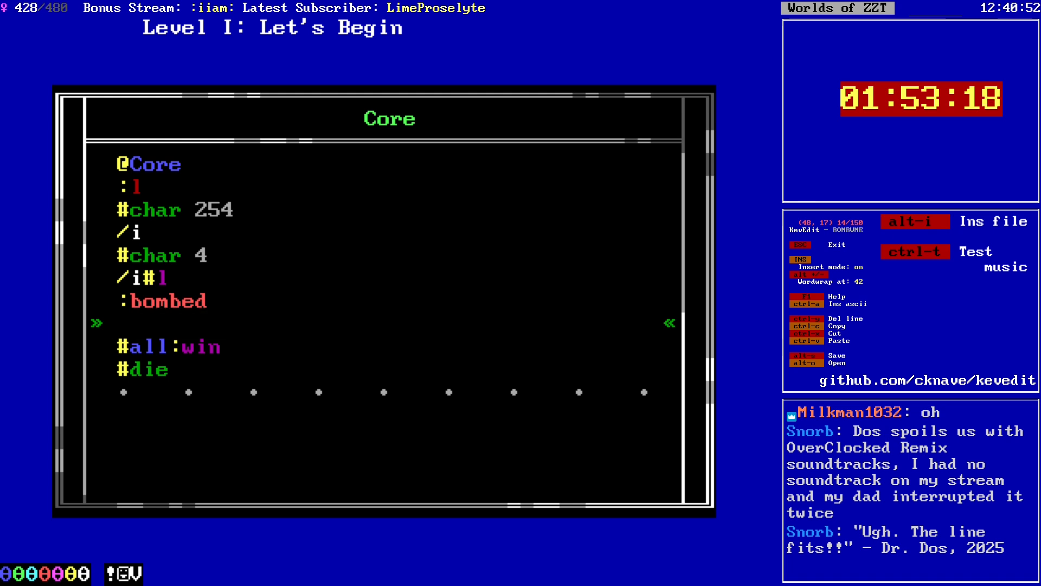
key("BackSpace")
key("Down")
key("Down")
key("BackSpace")
key("BackSpace")
key("BackSpace")
key("BackSpace")
key("ctrl+v")
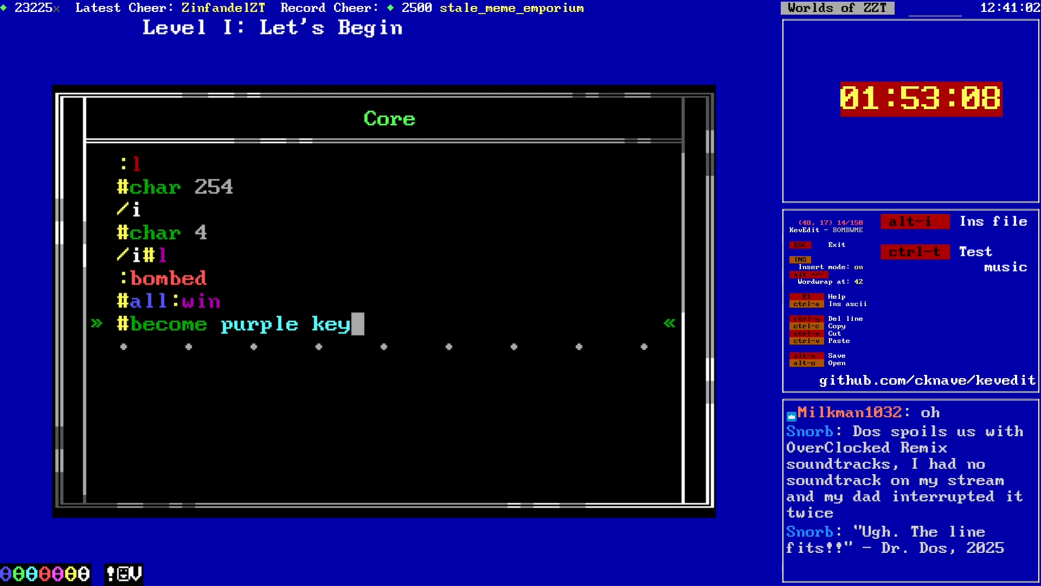
key("Page_Up")
key("Escape")
Step: Delete the line "#if not any yellow breakable act" from the code of the Victory object at 11, 25
key("Left")
key("Left")
key("Left")
key("Left")
key("Left")
key("Left")
key("Left")
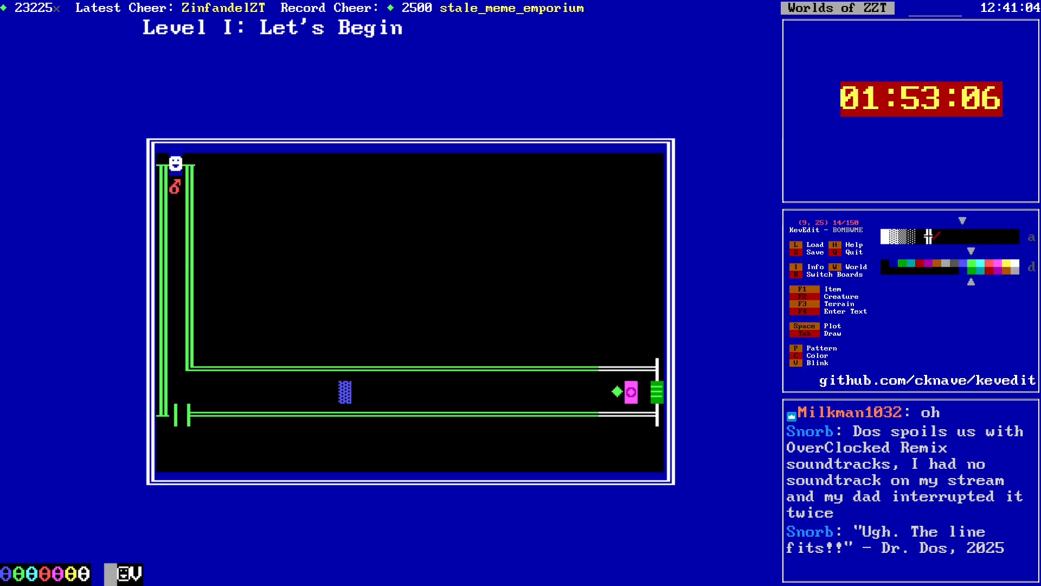
key("Return")
key("Down")
key("Down")
key("ctrl+y")
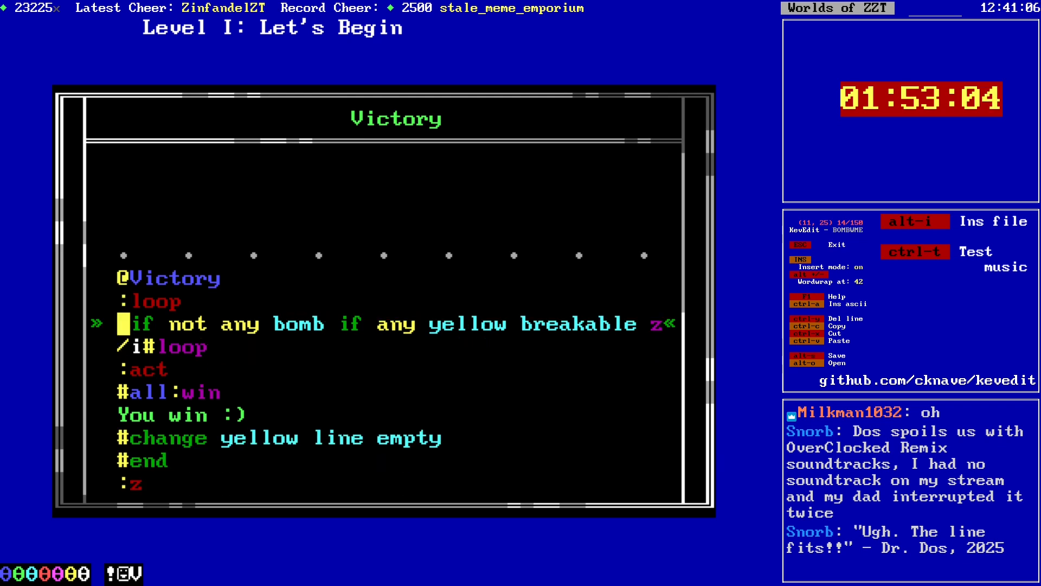
key("Down")
key("Up")
key("Up")
key("Up")
key("End")
key("BackSpace")
key("BackSpace")
key("BackSpace")
key("BackSpace")
key("BackSpace")
key("BackSpace")
key("BackSpace")
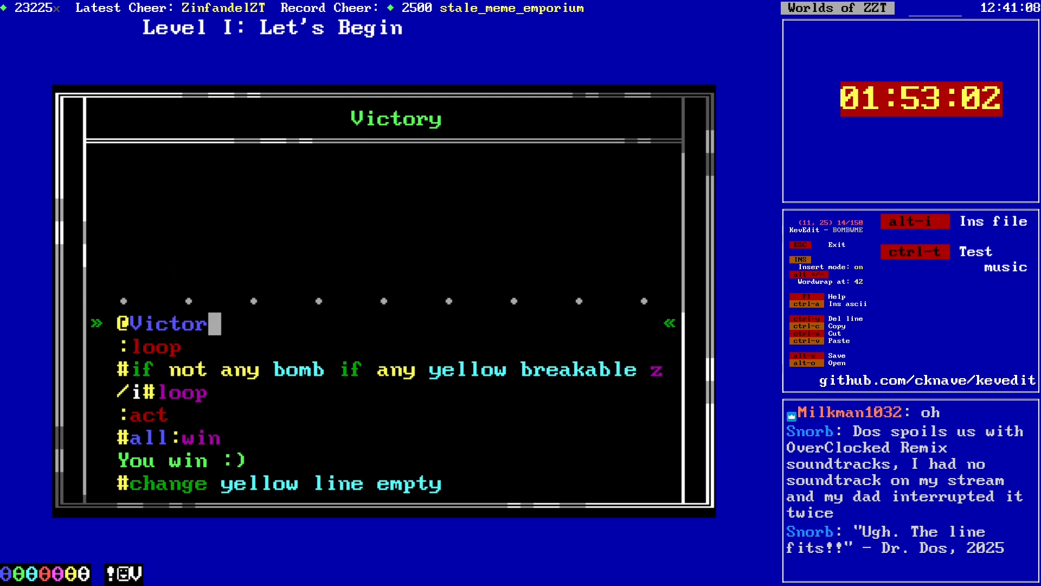
type("WinLose")
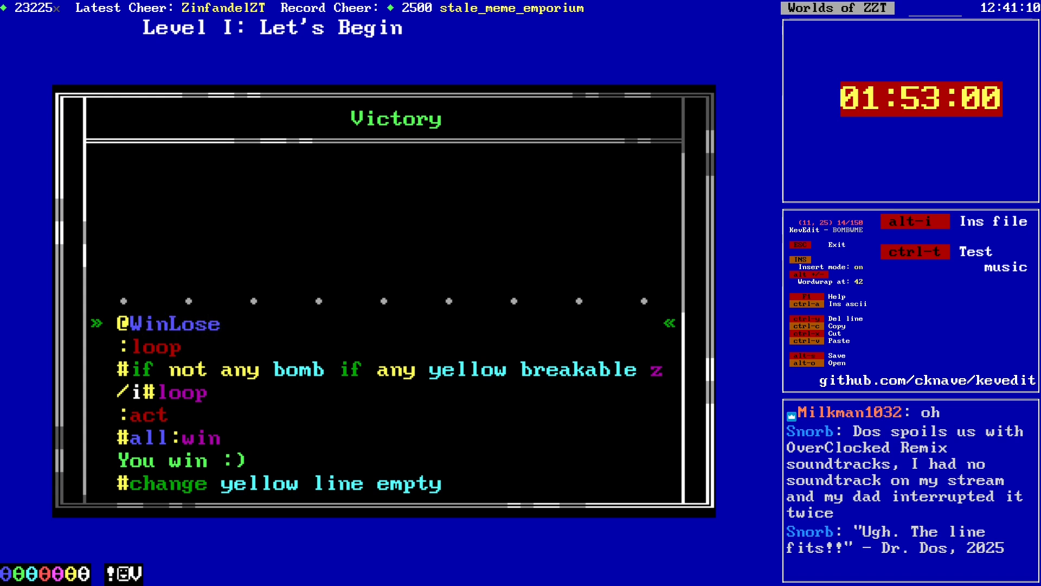
Step: Rename the ":act" label to ":win"
key("Down")
key("Down")
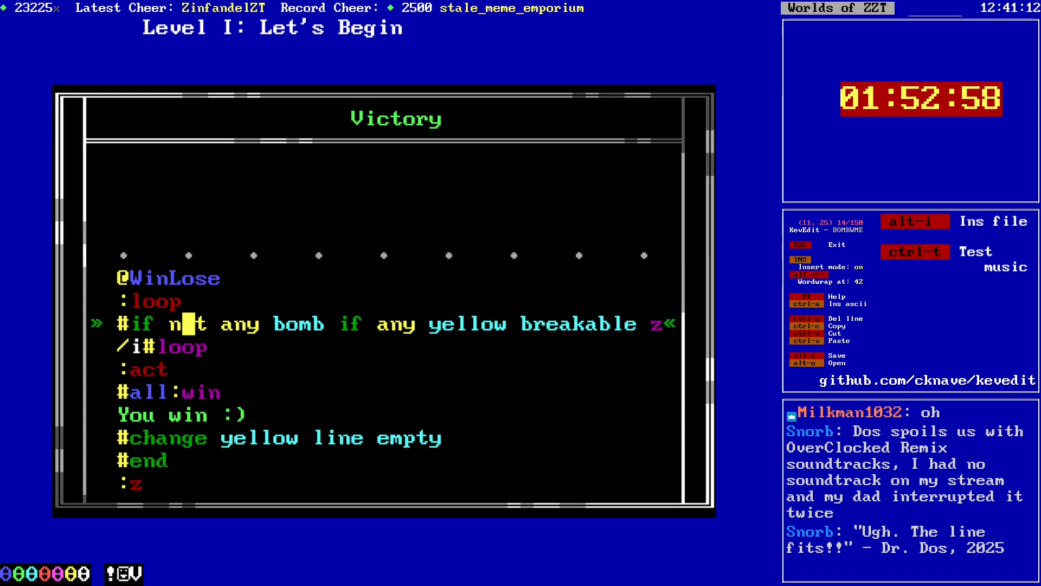
key("Down")
key("Down")
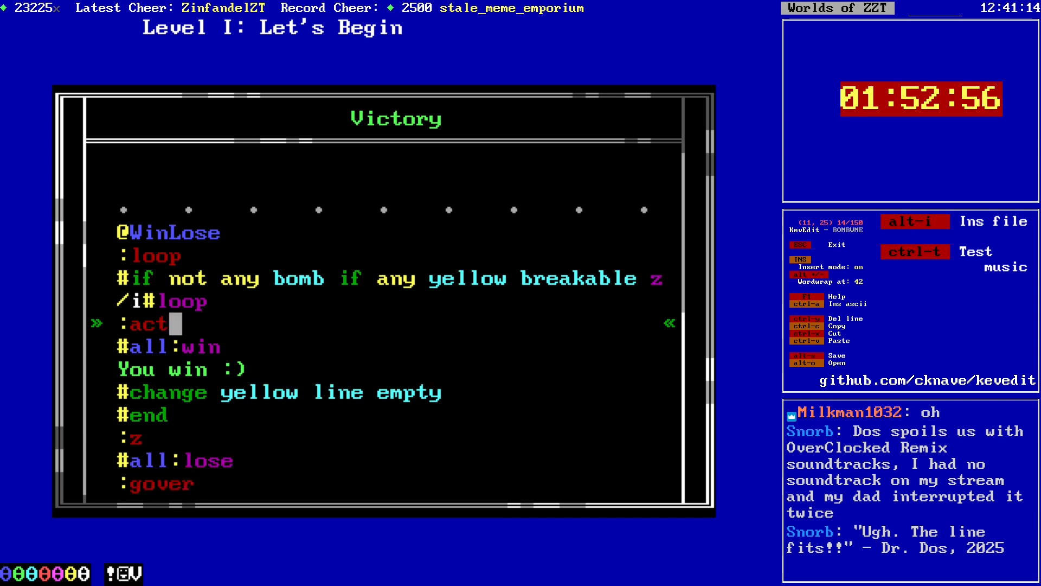
key("BackSpace")
key("BackSpace")
key("BackSpace")
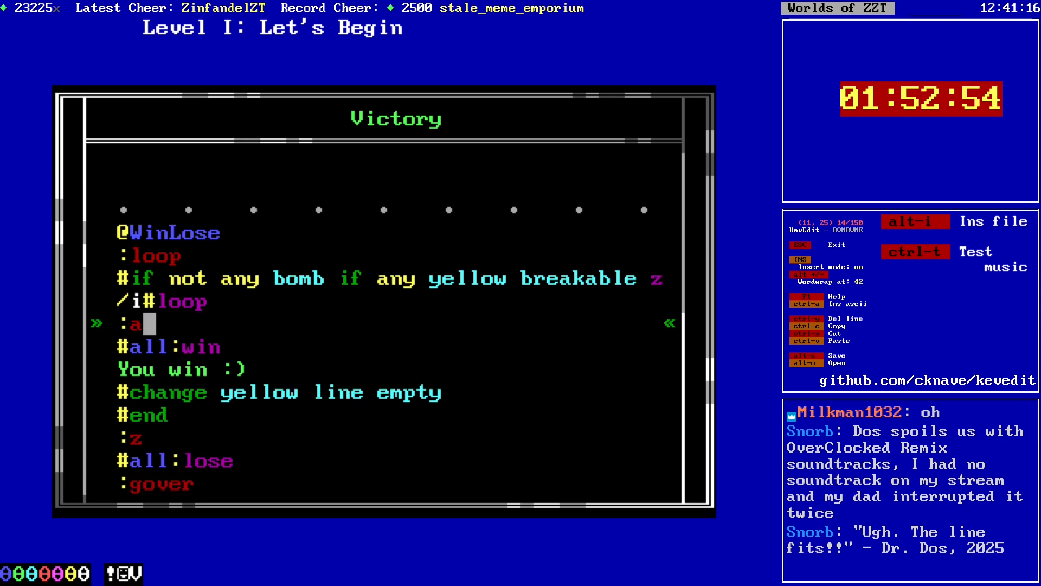
type("win")
Step: Delete the "#all:win" and "#change yellow line empty" lines around the winning message
key("Down")
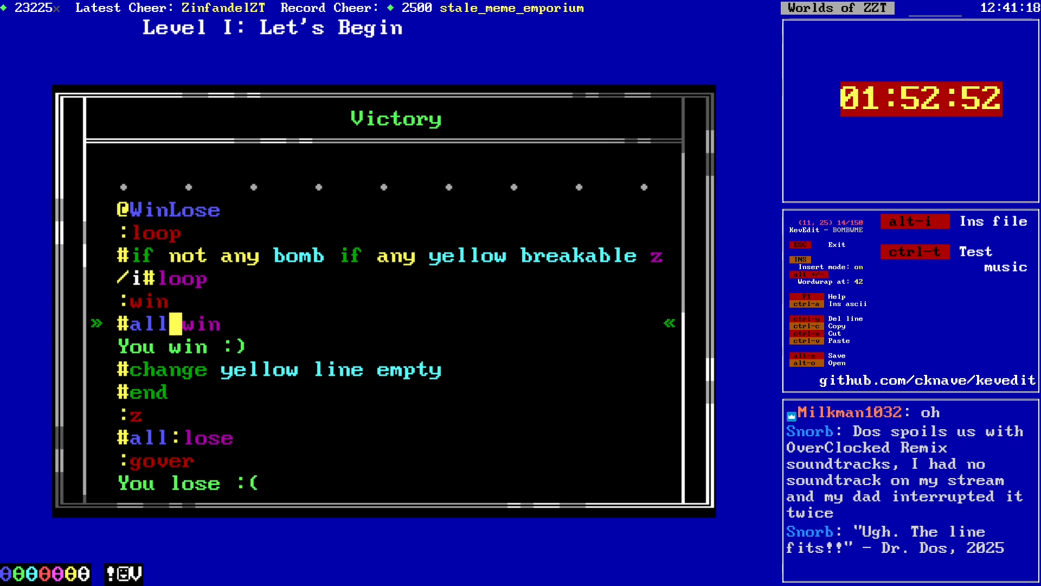
key("ctrl+y")
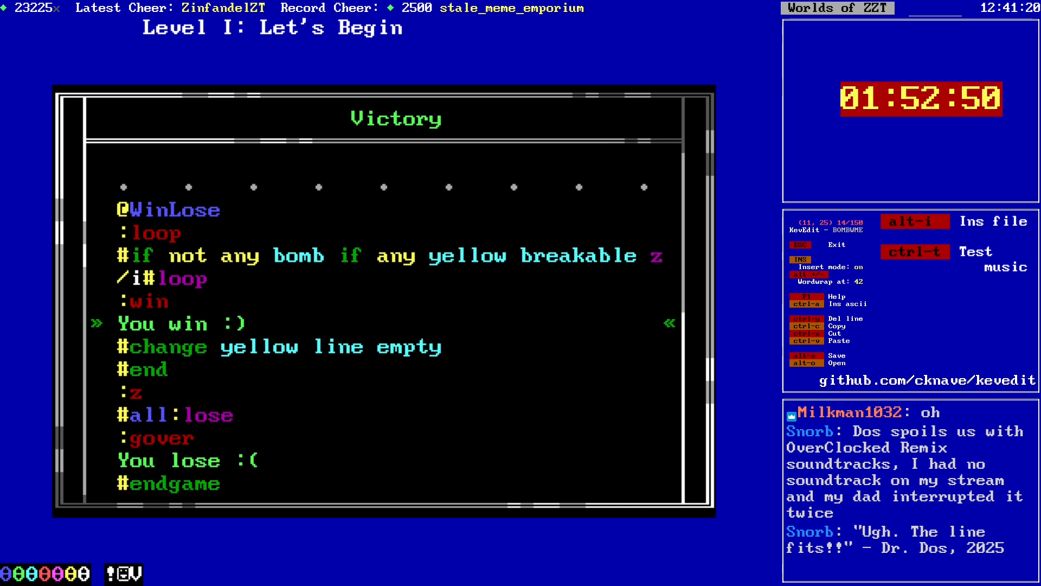
key("Down")
key("ctrl+y")
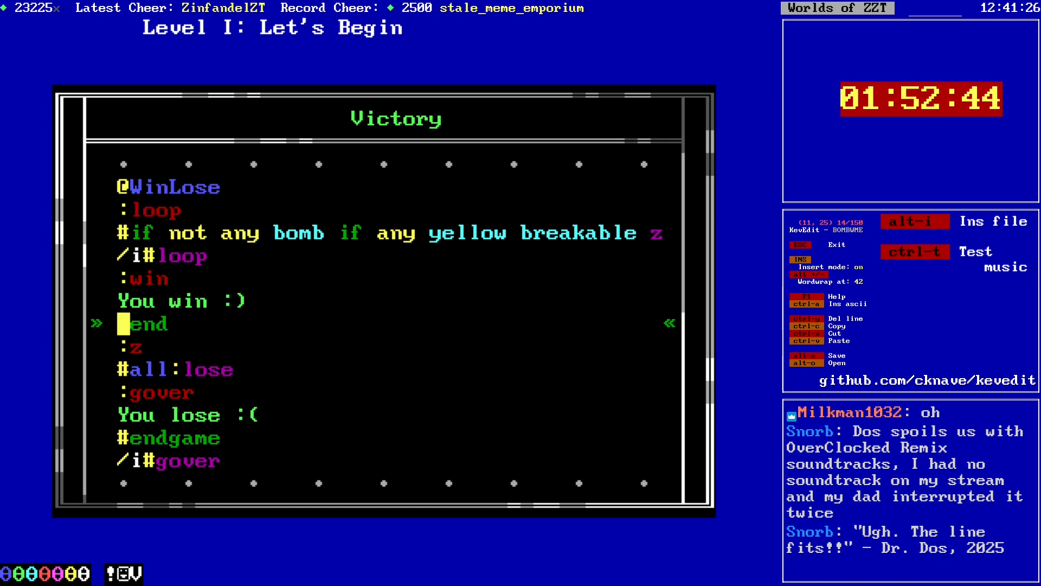
Step: Close the WinLose object's code and save the world as BOMBWME
key("Down")
key("Down")
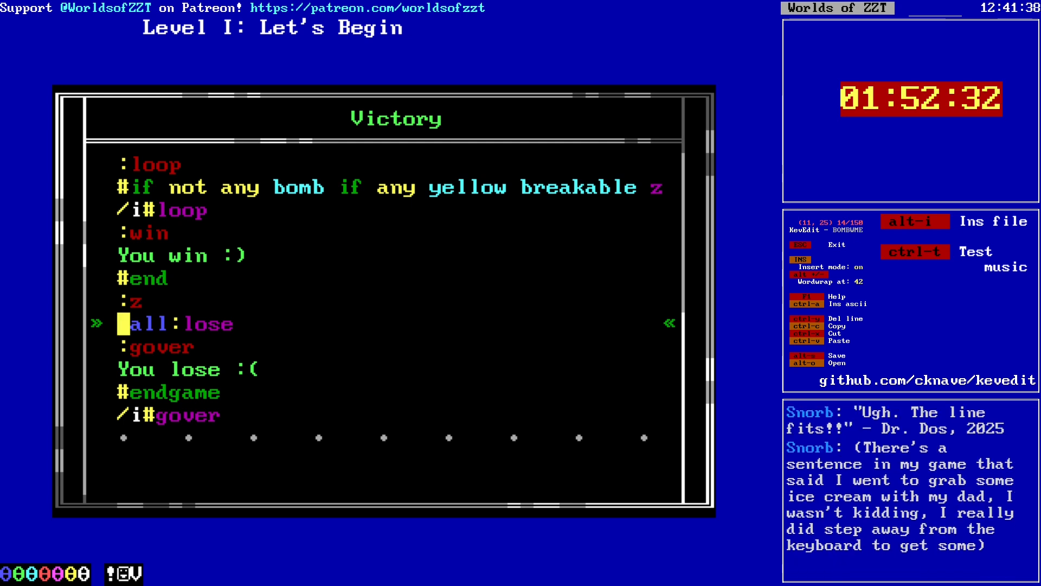
key("Escape")
key("Escape")
key("Right")
key("Right")
key("s")
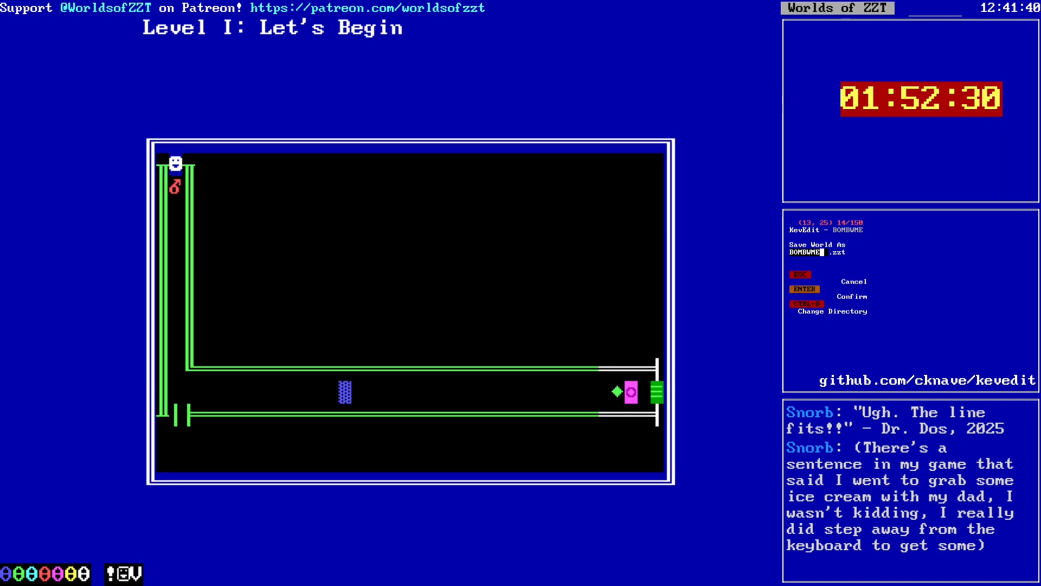
key("Return")
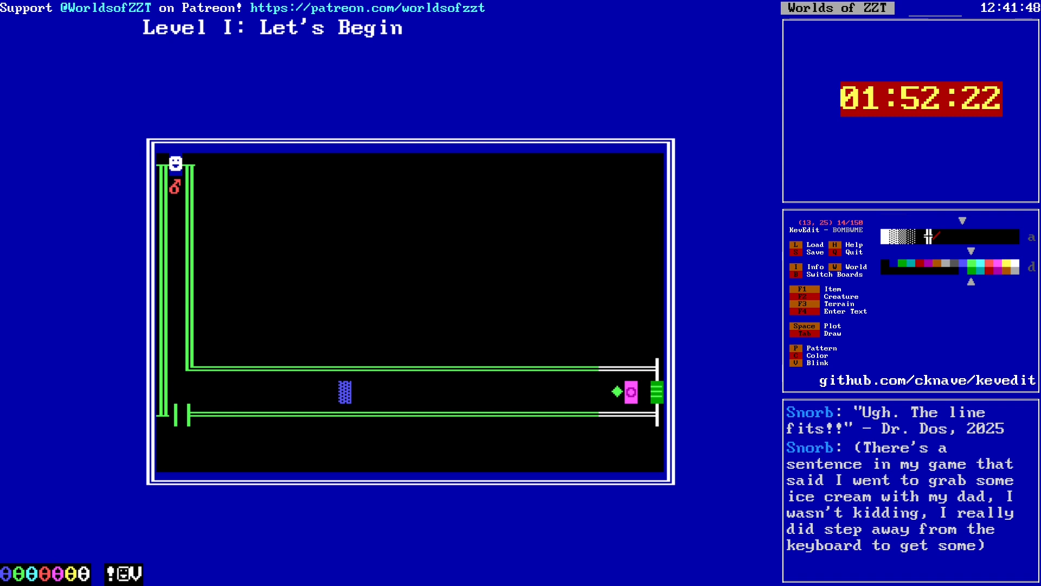
Step: Save the BOMBWME world again under the same name
key("Up")
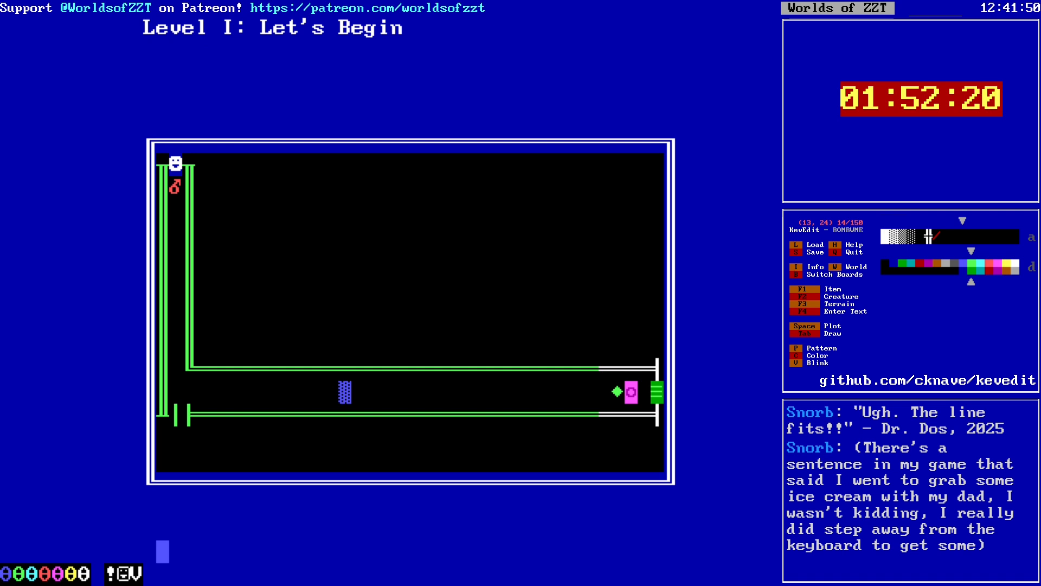
key("s")
key("y")
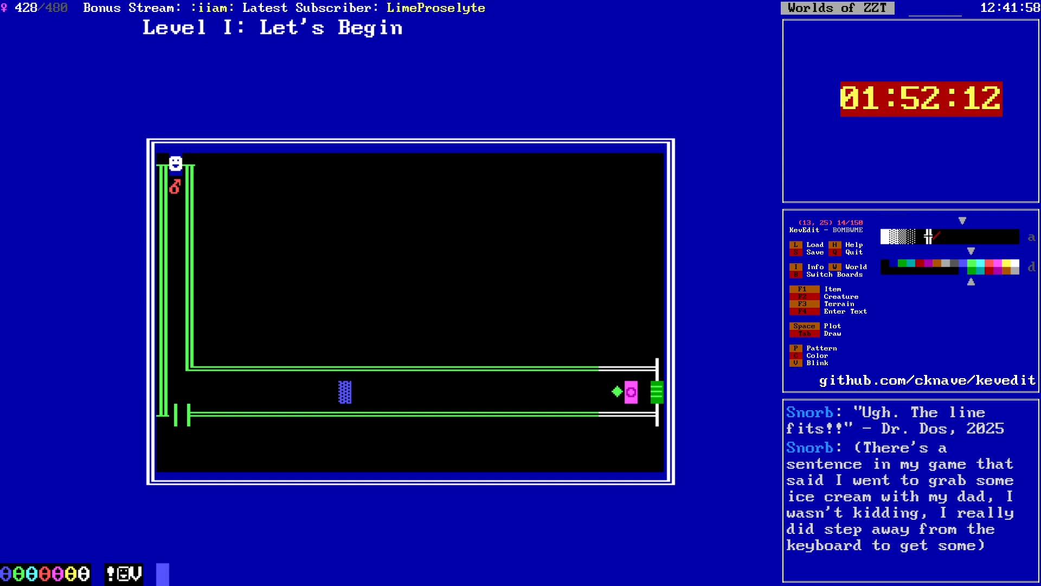
key("Up")
key("Up")
key("Up")
key("Up")
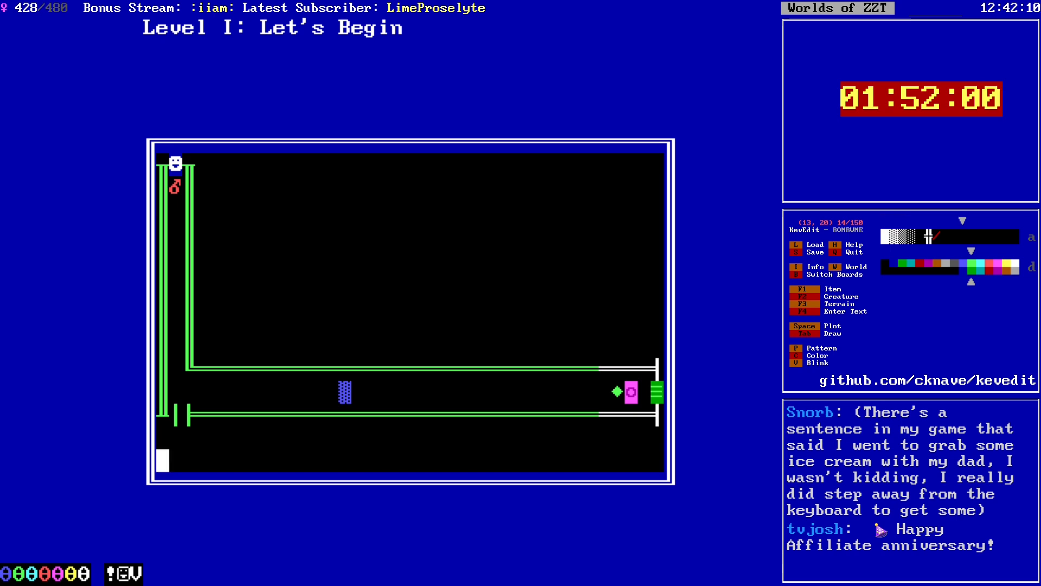
key("s")
key("Return")
key("y")
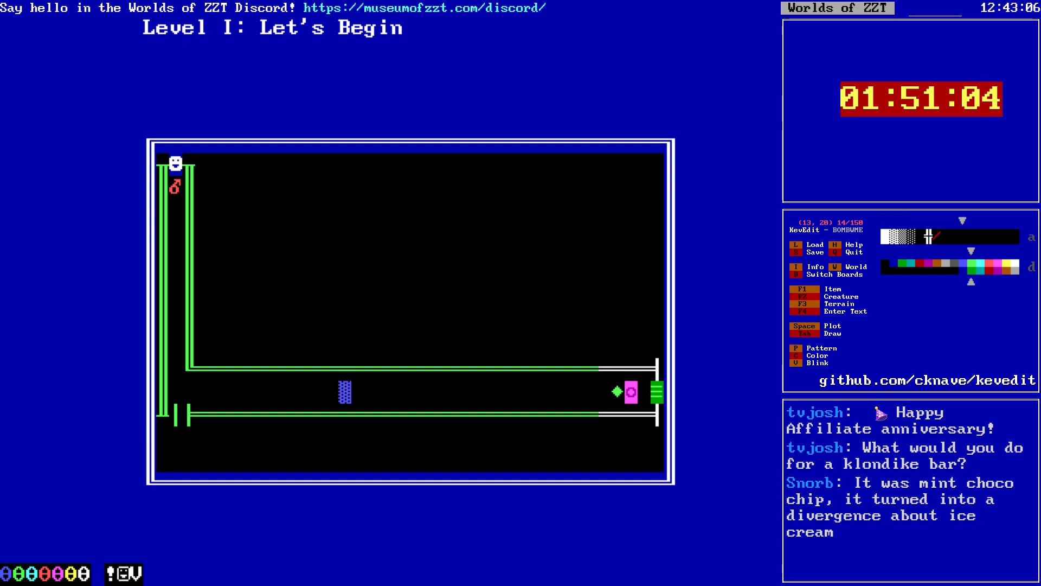
key("s")
key("Return")
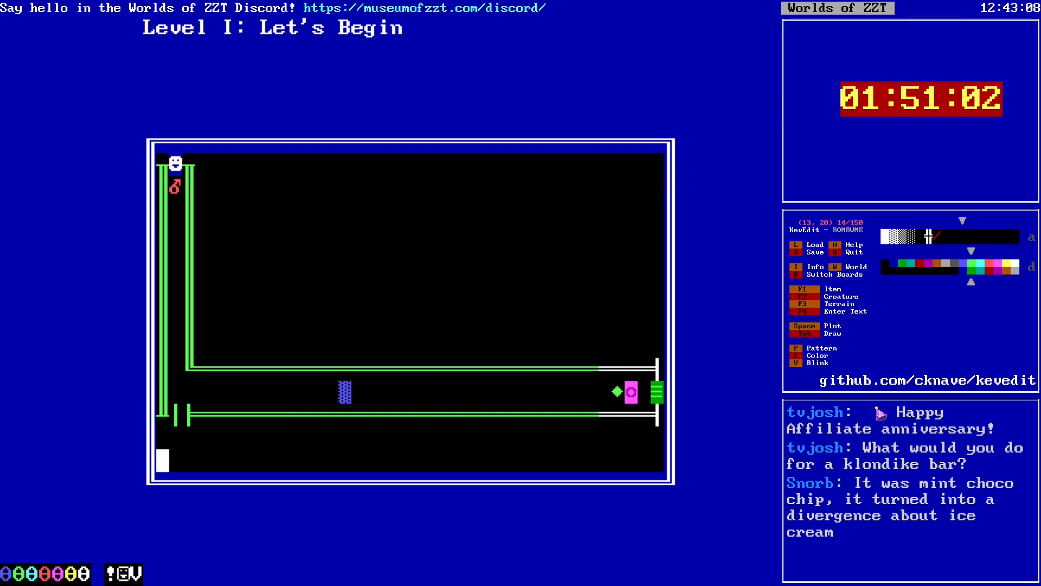
key("Right")
key("Right")
key("Right")
key("Right")
key("Right")
key("Right")
key("Right")
key("Right")
key("Right")
key("Right")
key("Right")
key("Right")
key("Right")
key("Right")
key("Right")
key("Right")
key("Right")
key("Right")
key("Right")
key("Right")
key("Right")
key("Right")
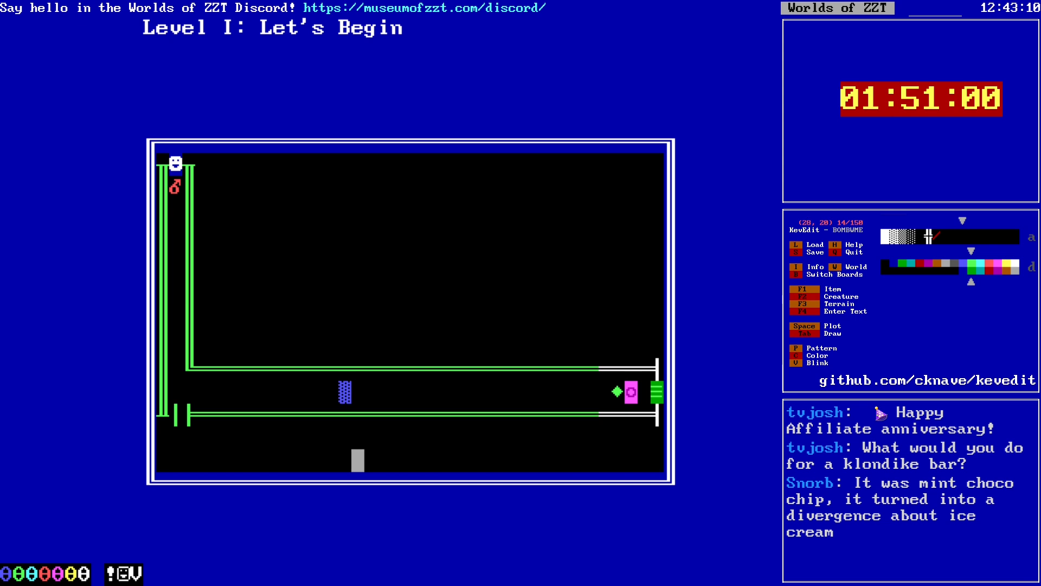
key("alt+Left")
key("alt+Left")
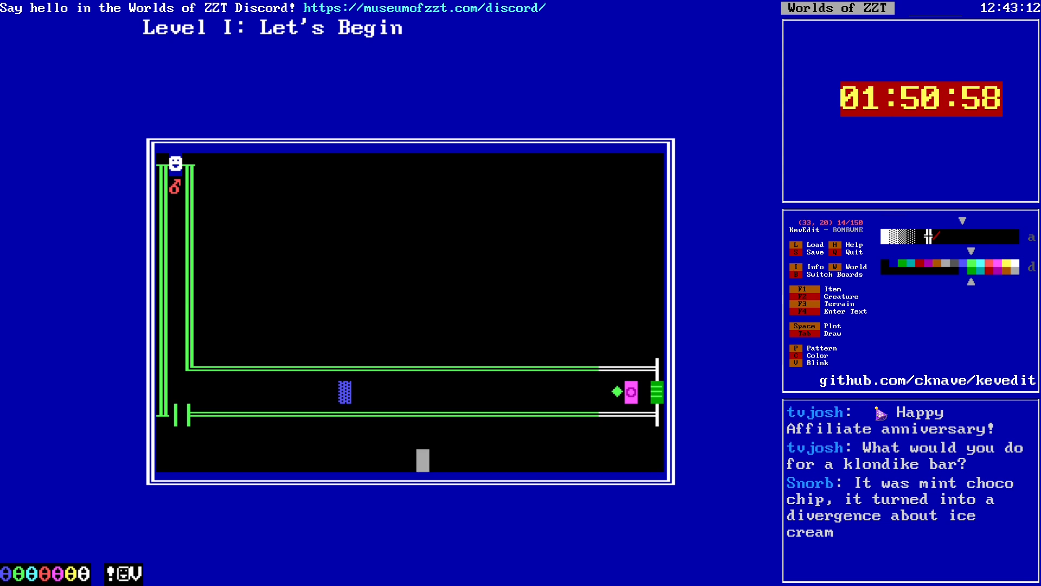
Step: Save the world once more under the name BOMBWME
key("s")
key("Return")
key("s")
key("Return")
key("y")
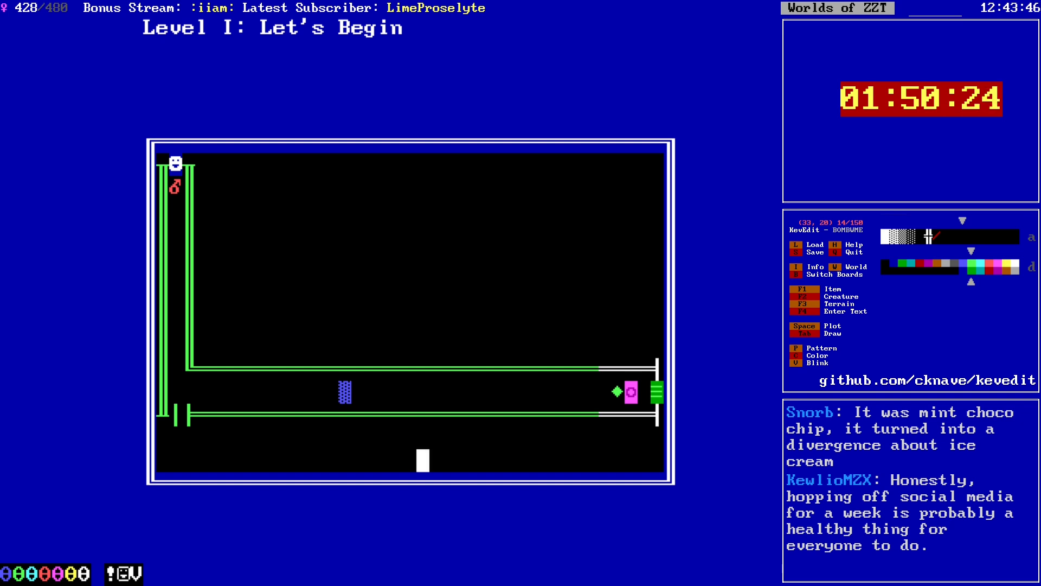
key("Left")
key("Left")
key("Left")
key("Left")
key("Left")
key("Left")
key("Left")
key("Left")
key("Left")
key("Left")
key("Left")
key("Left")
key("Left")
key("Left")
key("Left")
key("Down")
key("Down")
key("Down")
key("Down")
key("Down")
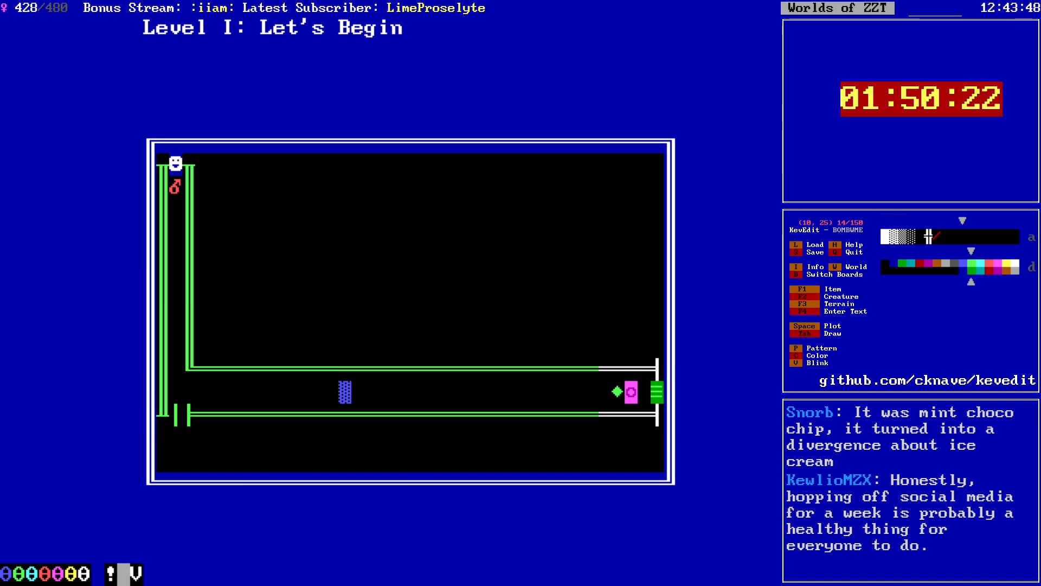
key("Left")
key("Left")
key("Left")
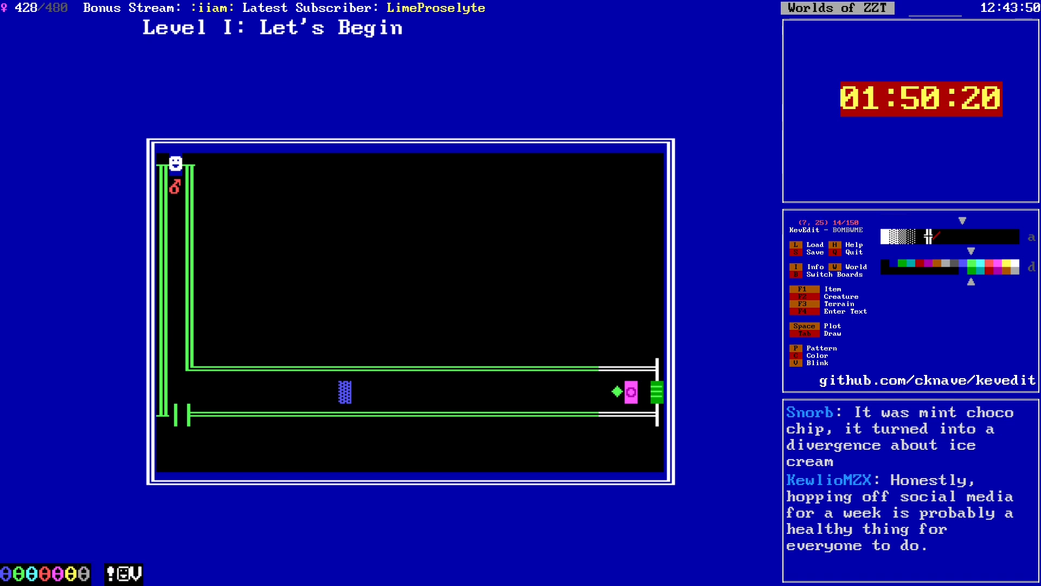
Step: Turn on default colour mode and place green, cyan and red breakable walls side by side from (18, 8)
key("Up")
key("Up")
key("Up")
key("Up")
key("Up")
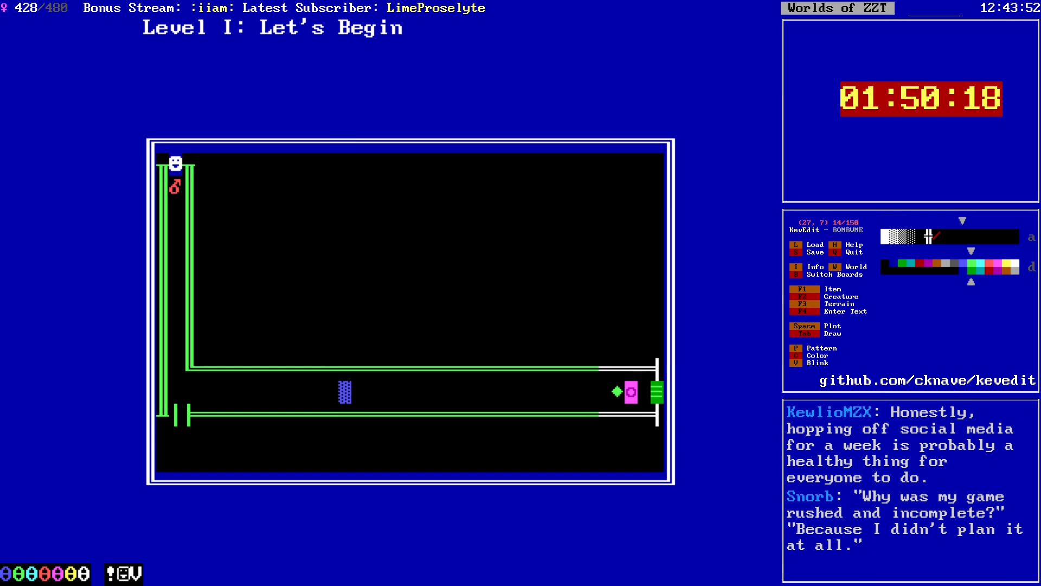
key("c")
key("Up")
key("Up")
key("Return")
key("Down")
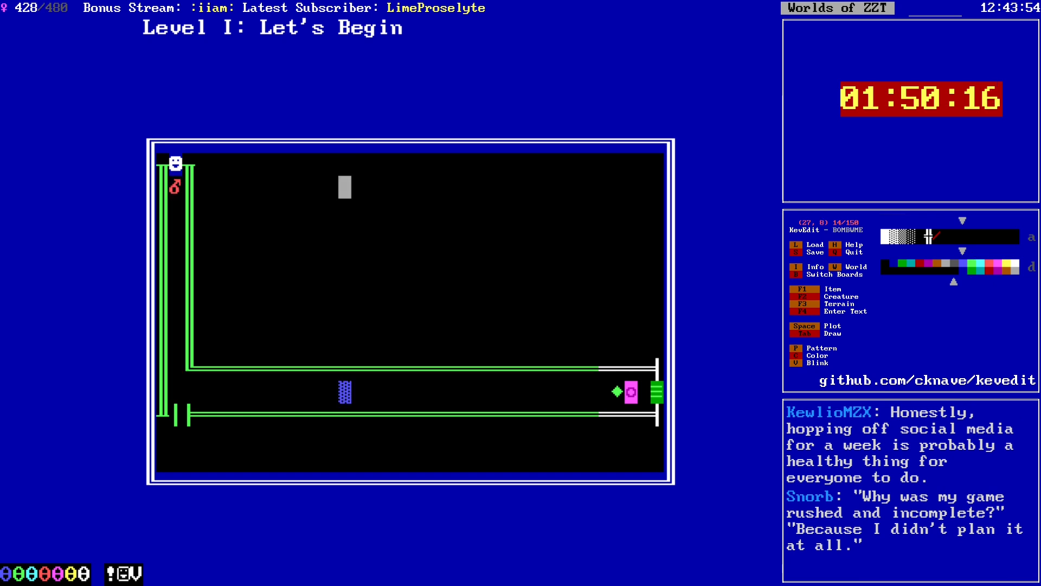
key("Left")
key("Left")
key("Left")
key("Left")
key("Left")
key("Left")
key("Left")
key("Left")
key("Left")
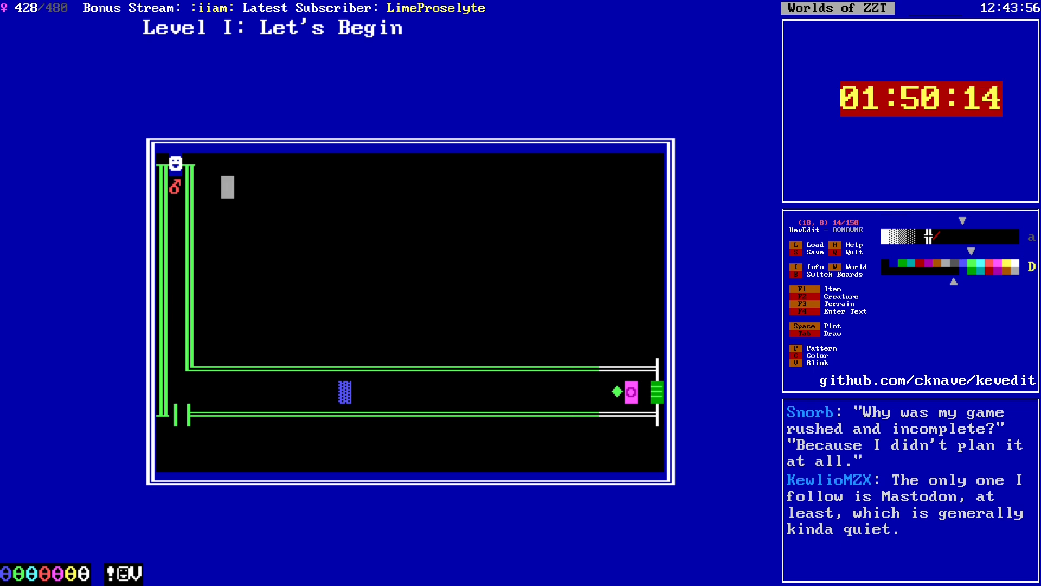
key("d")
key("Right")
key("c")
key("F3")
key("b")
key("Right")
key("c")
key("F3")
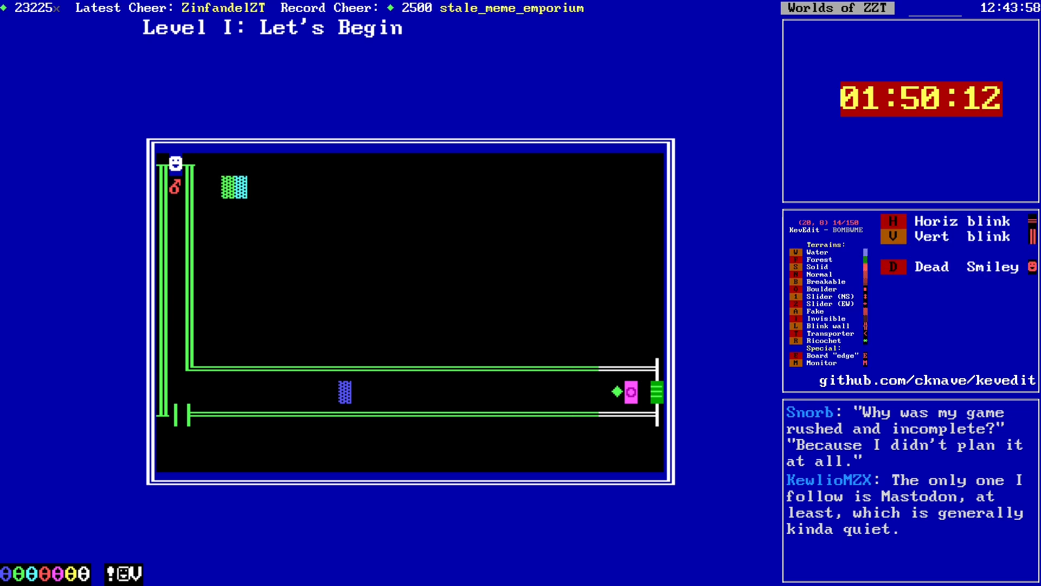
key("b")
Step: Extend the row of breakable walls with magenta, yellow and white ones at (21, 8) to (23, 8)
key("Right")
key("c")
key("F3")
key("b")
key("Right")
key("c")
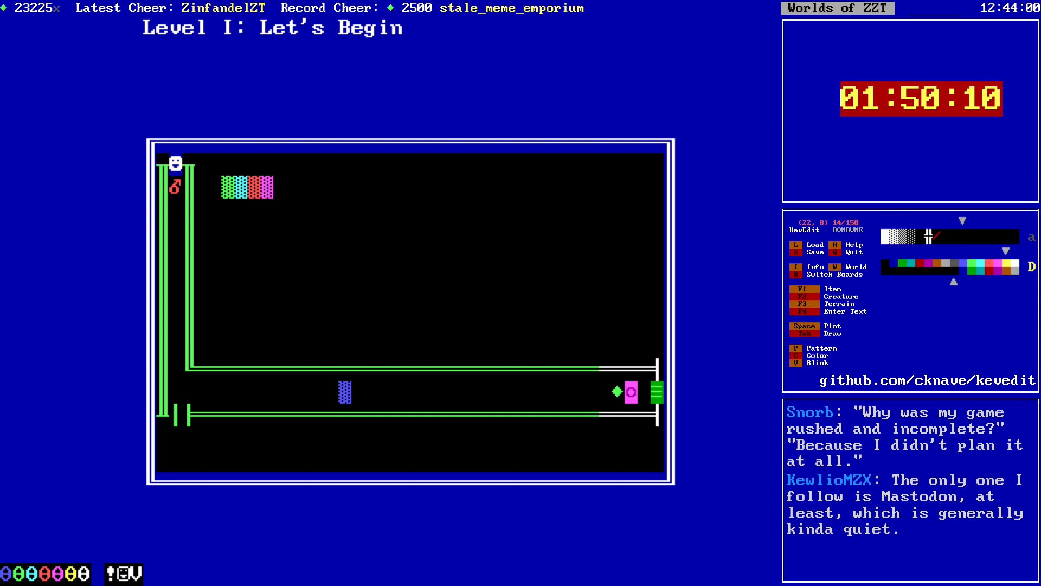
key("F3")
key("b")
key("Right")
key("c")
key("F3")
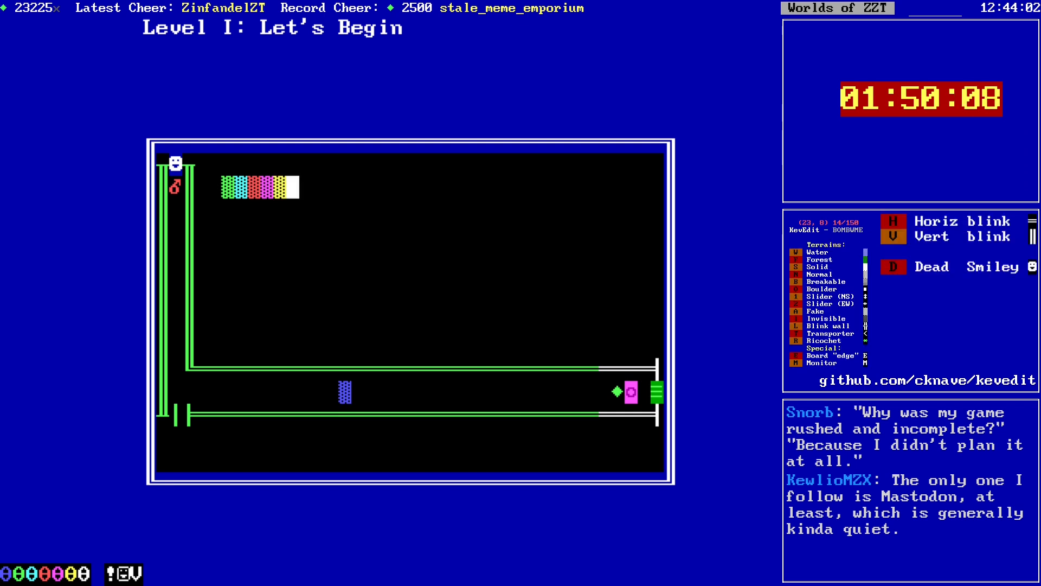
key("b")
Step: Open the code of the WinLose object on the bottom row of the board
key("Down")
key("Down")
key("Down")
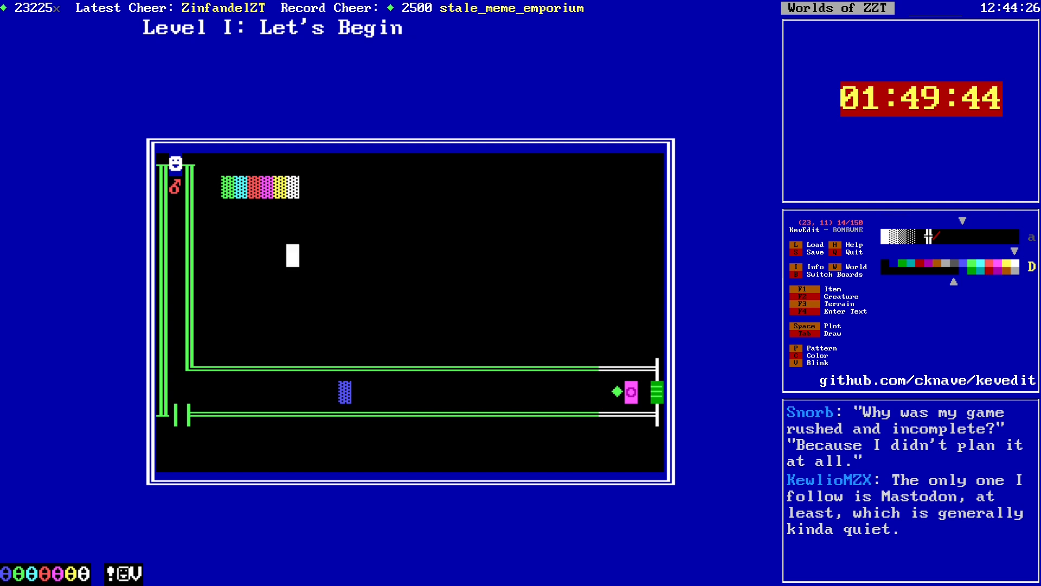
key("Page_Up")
key("Page_Down")
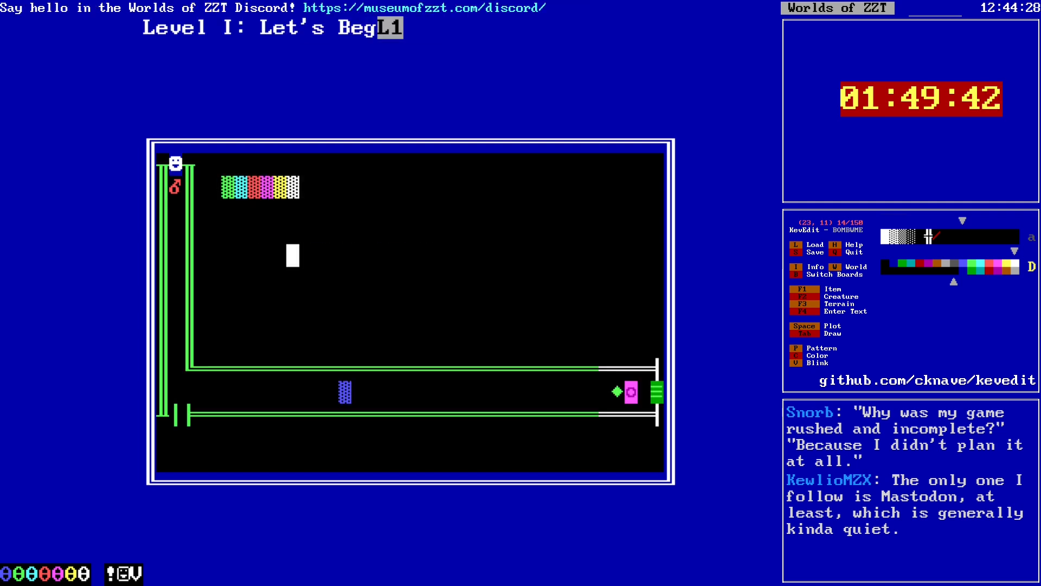
key("Down")
key("Down")
key("Down")
key("Down")
key("Down")
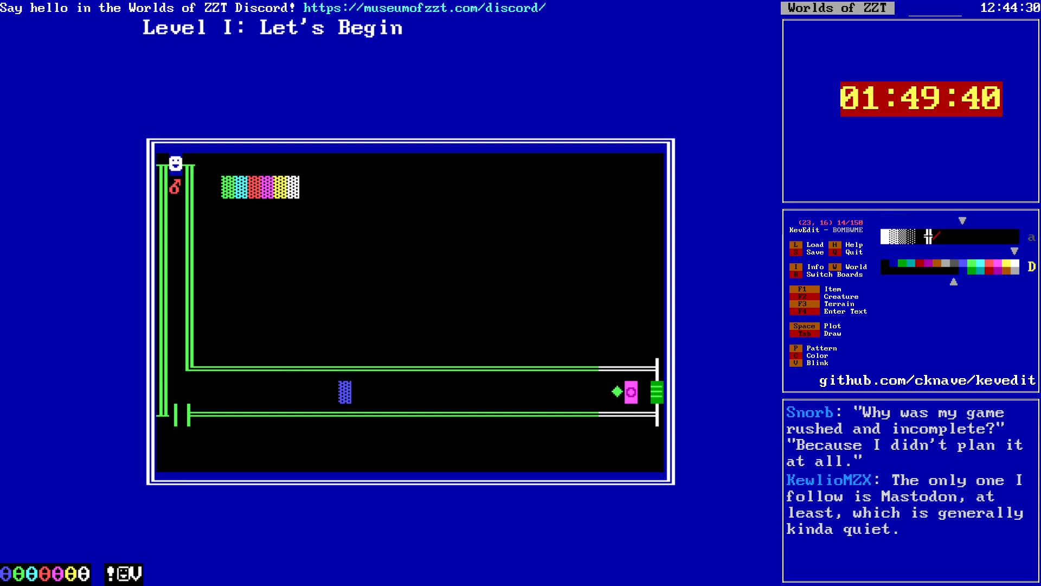
key("Down")
key("Down")
key("Down")
key("Down")
key("Down")
key("Down")
key("Down")
key("Down")
key("Down")
key("Left")
key("Left")
key("Left")
key("Left")
key("Left")
key("Left")
key("Left")
key("Left")
key("Left")
key("Left")
key("Left")
key("Left")
key("Left")
key("Left")
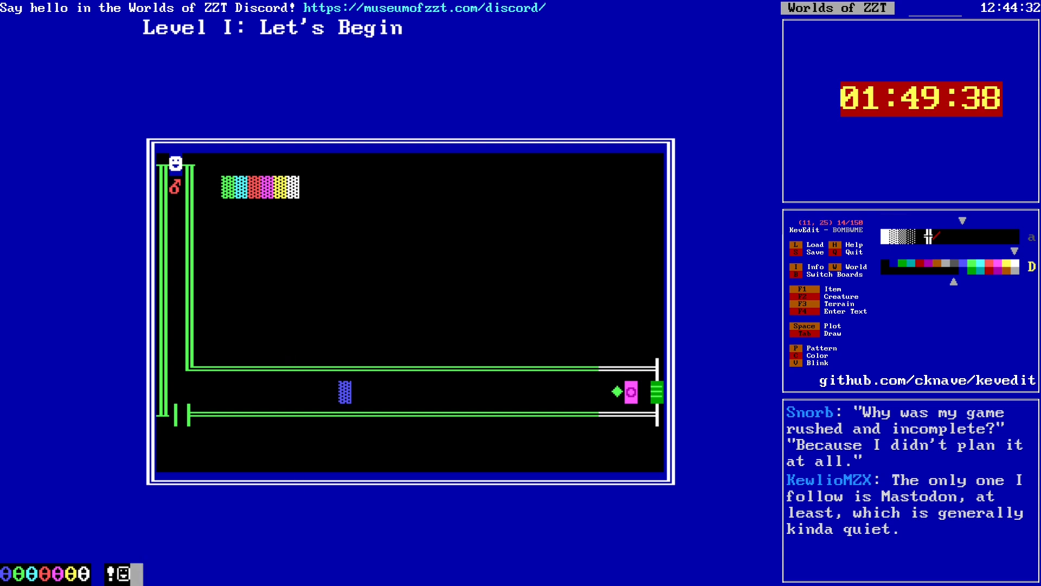
key("Right")
key("Right")
key("Return")
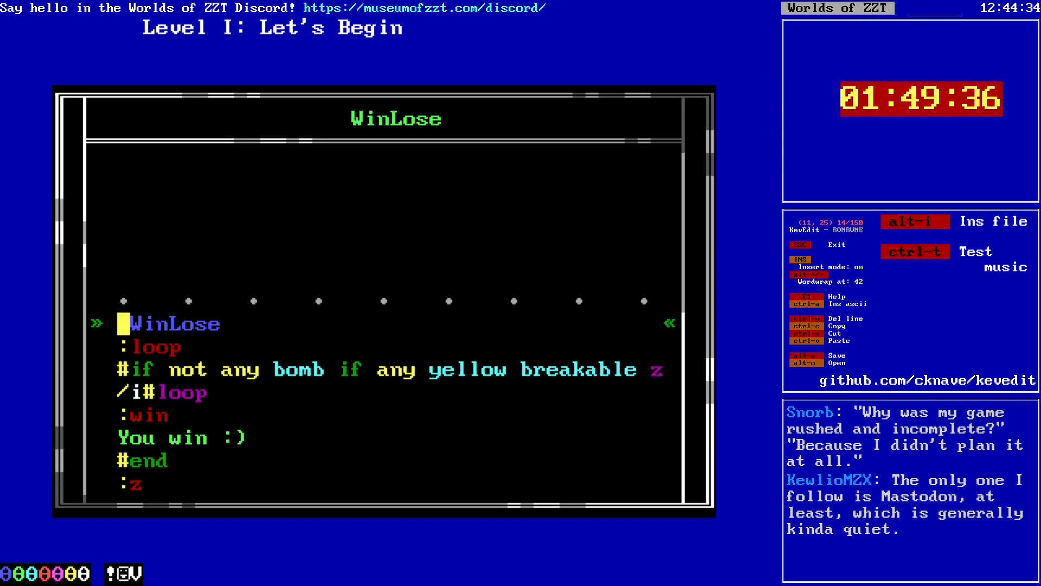
Step: Change the bomb check line under the loop label to "#if not any bomb problose"
key("Down")
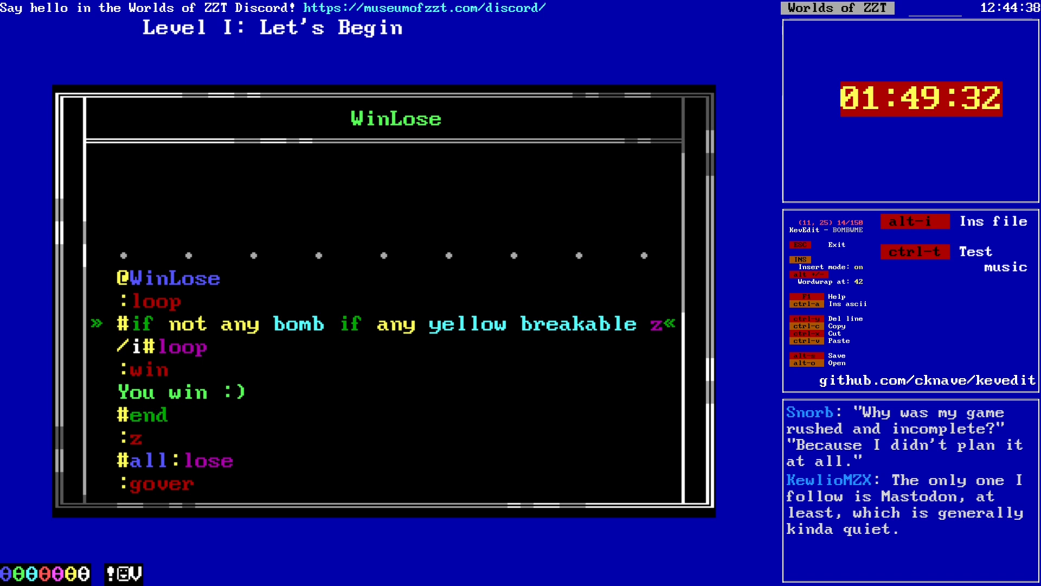
key("End")
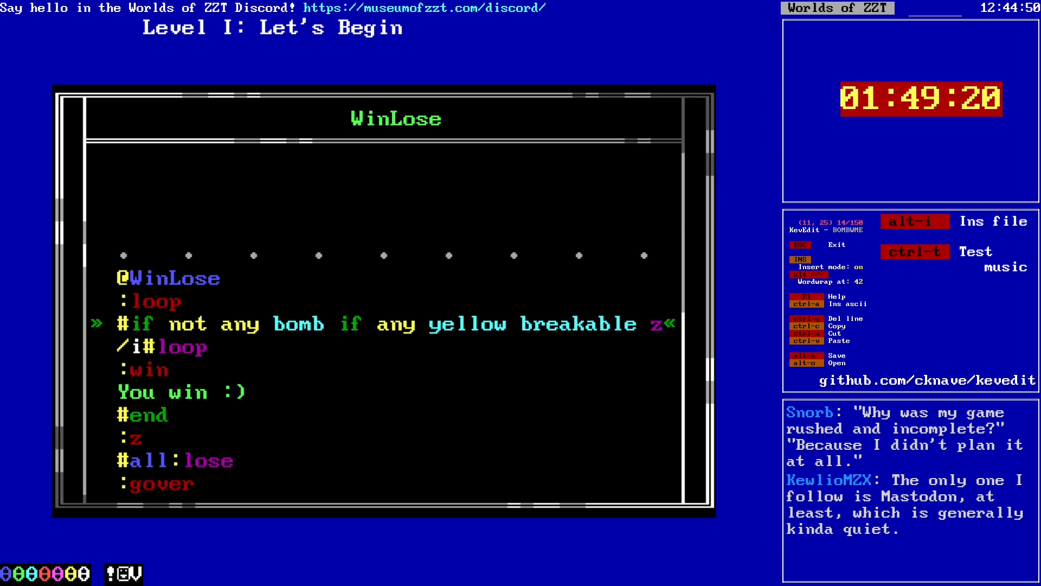
key("BackSpace")
key("BackSpace")
key("BackSpace")
key("BackSpace")
key("BackSpace")
key("BackSpace")
key("BackSpace")
key("BackSpace")
key("BackSpace")
key("BackSpace")
key("BackSpace")
key("BackSpace")
key("BackSpace")
key("BackSpace")
key("BackSpace")
key("BackSpace")
key("BackSpace")
key("BackSpace")
key("BackSpace")
key("BackSpace")
key("BackSpace")
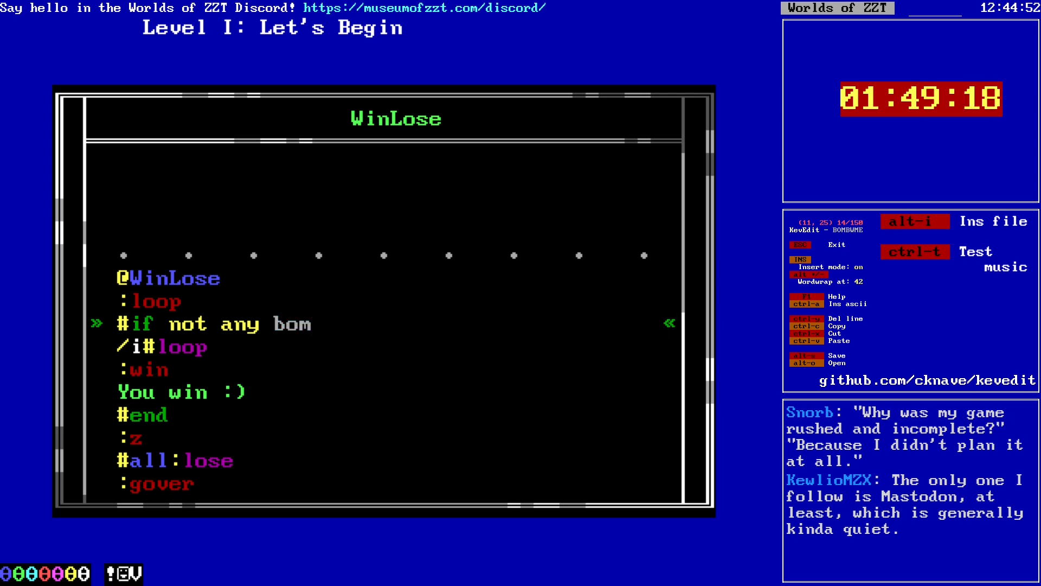
type("b problose")
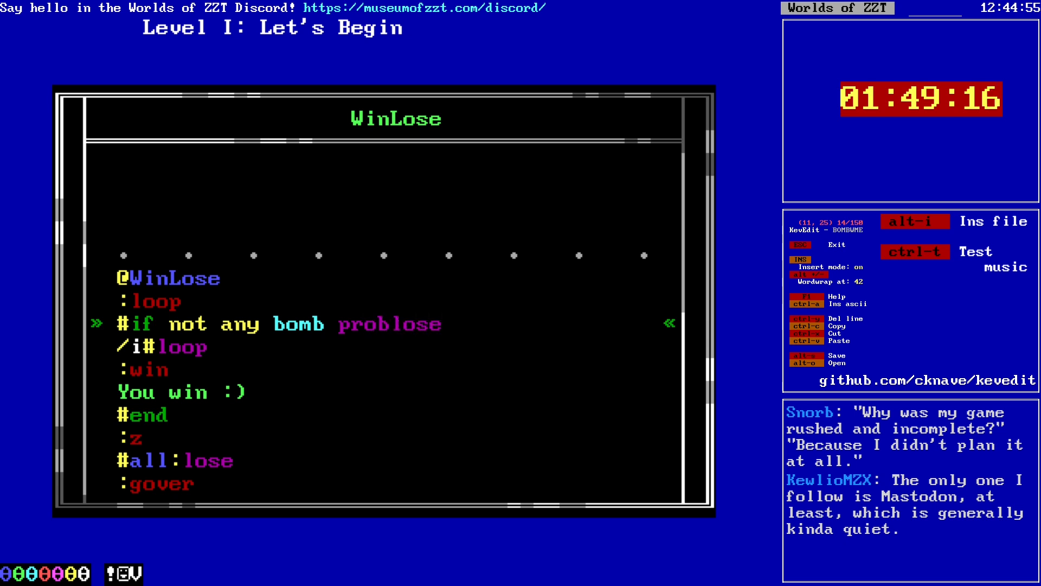
Step: Below the "/i#loop" line, add the lines ":problose", "/i/i/i" and "#if not any bomb lose"
key("Down")
key("Return")
type(":p")
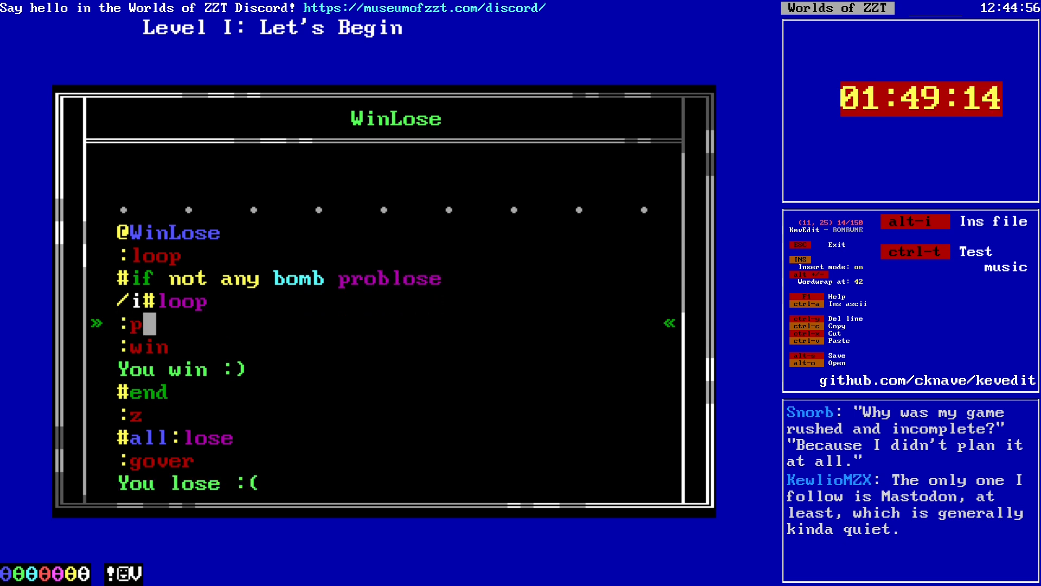
type("roblose")
key("Return")
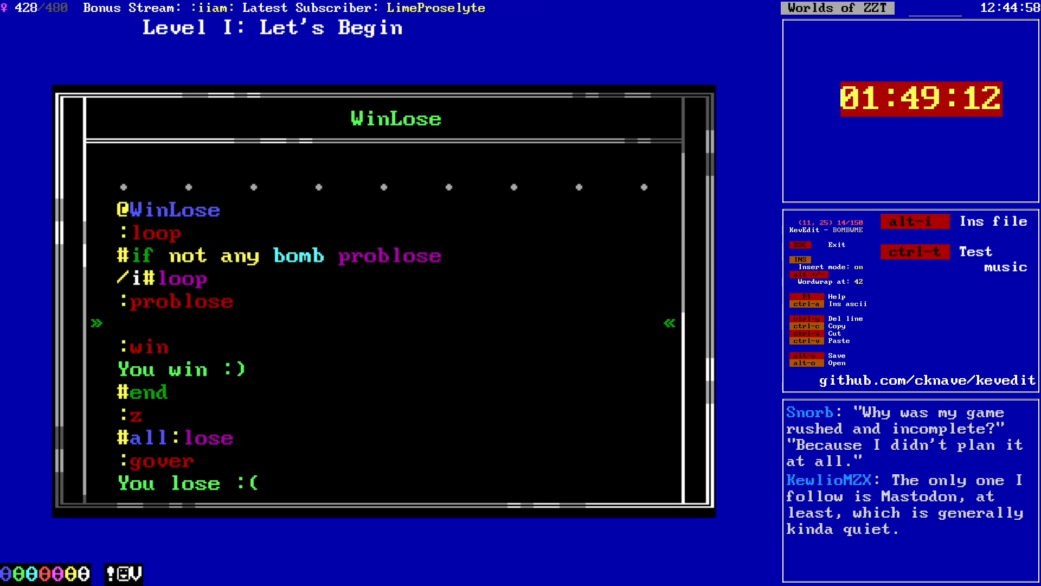
type("/i/i/i")
key("Return")
type("#if n")
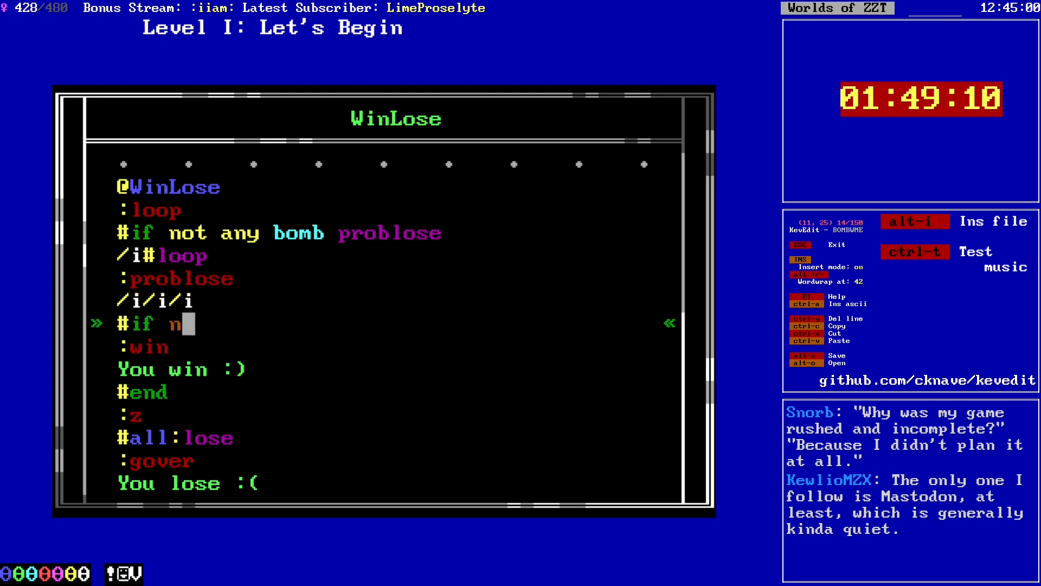
type("ot any bomb")
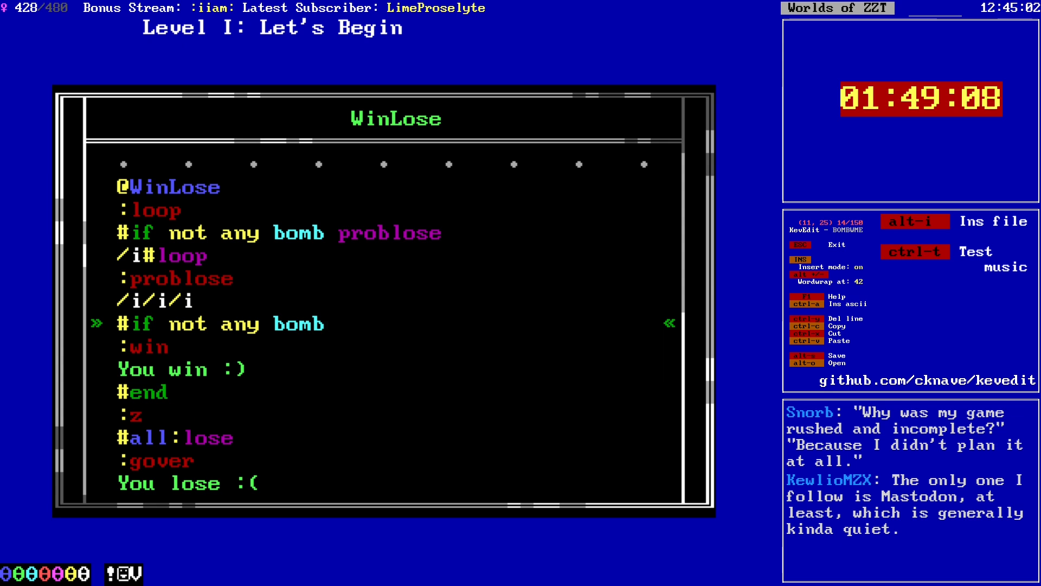
type(" lose")
Step: Rename the ":z" label above the "#all:lose" line to ":didlose"
key("Down")
key("Down")
key("Down")
key("Down")
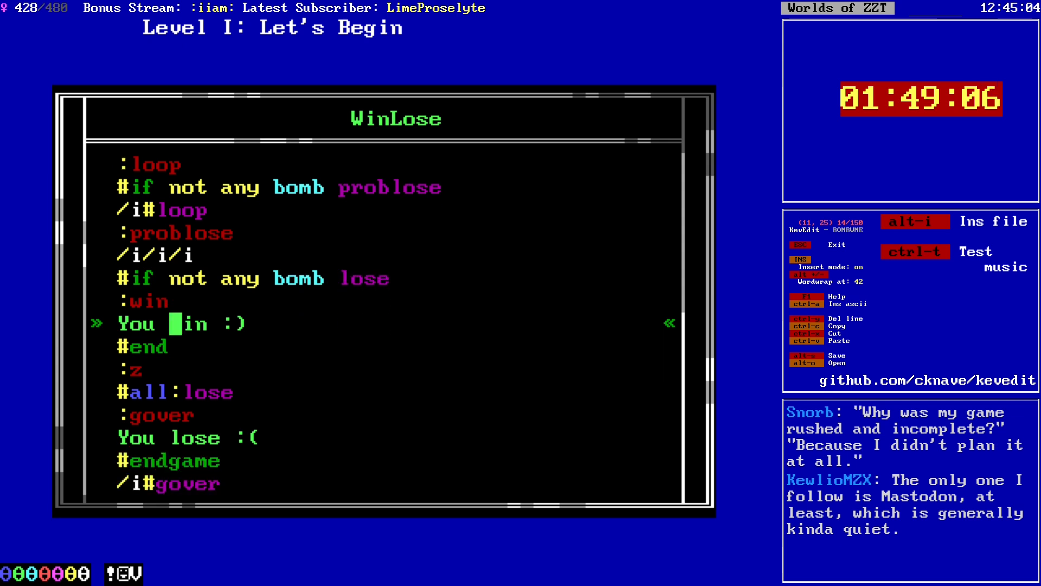
key("BackSpace")
type("lose")
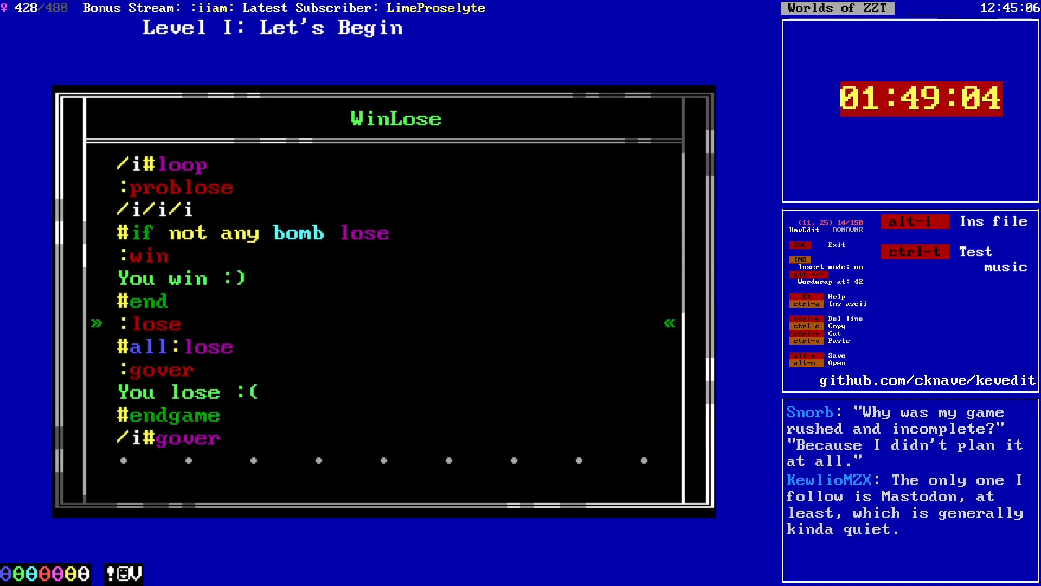
key("BackSpace")
key("BackSpace")
key("BackSpace")
key("BackSpace")
type("didlose")
Step: Change the target of the second bomb check, under the problose label, to "didlose"
key("Up")
key("Up")
key("Up")
key("Up")
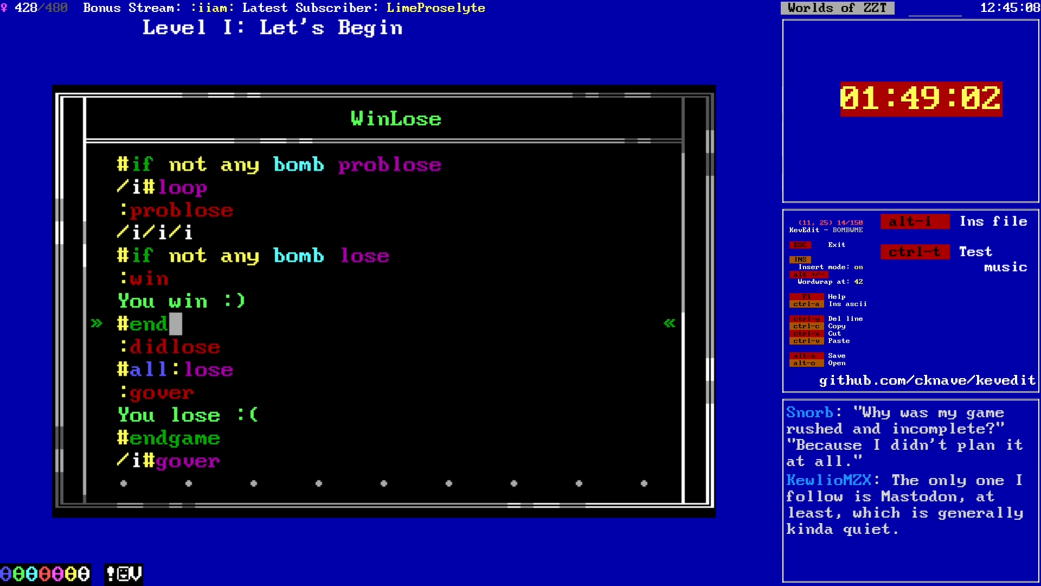
key("End")
key("Left")
key("Left")
key("Left")
key("Left")
type("did")
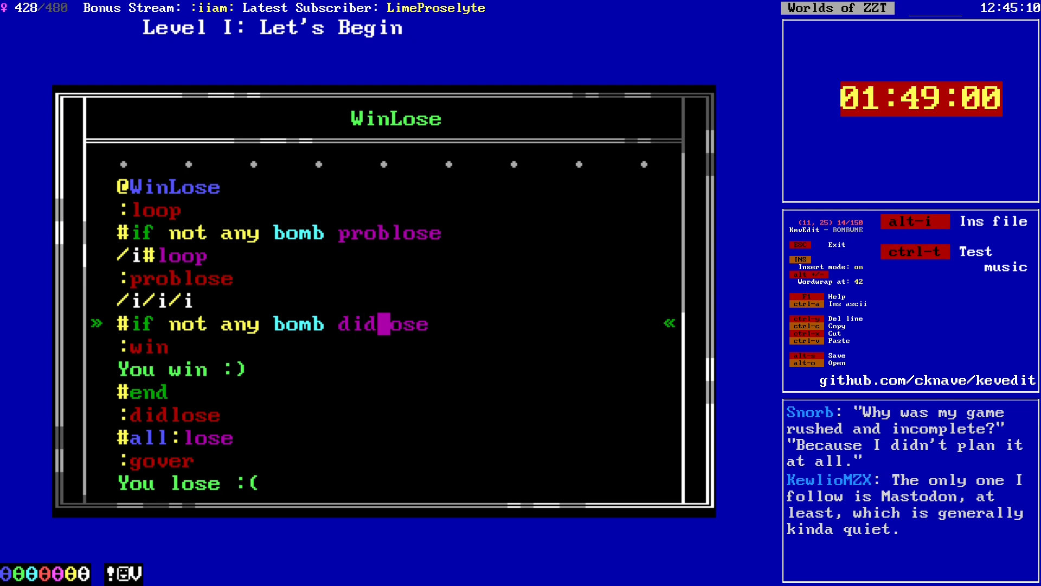
Step: Add an "#end" line after the didlose check and close the WinLose object's code
key("End")
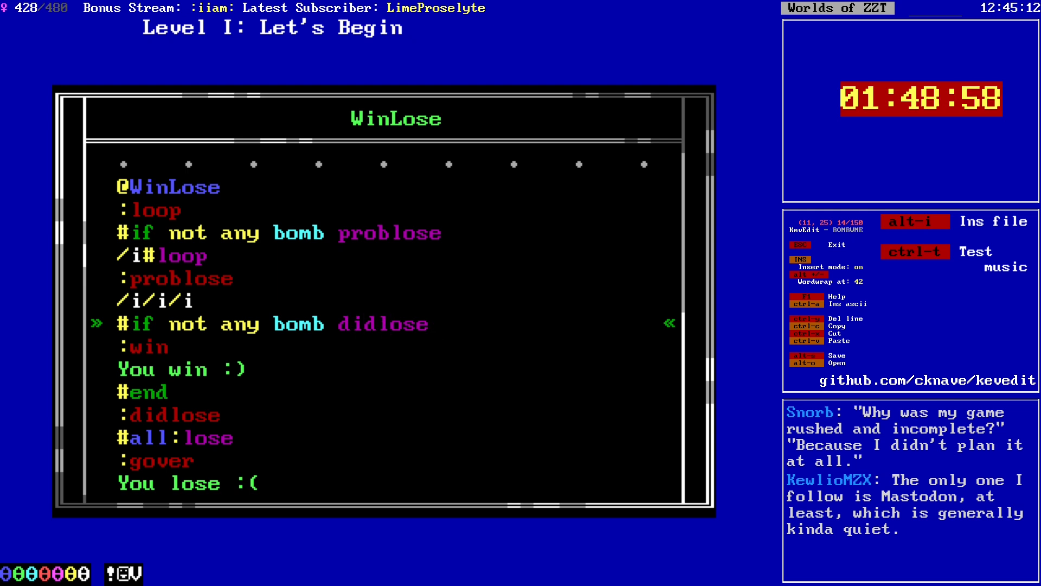
key("Return")
type("#end")
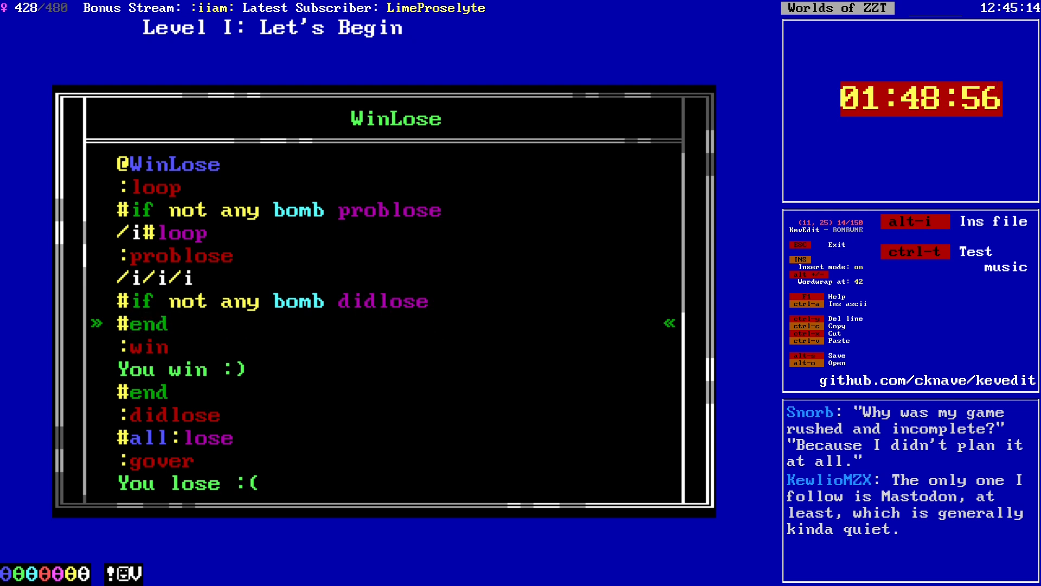
key("Escape")
key("Escape")
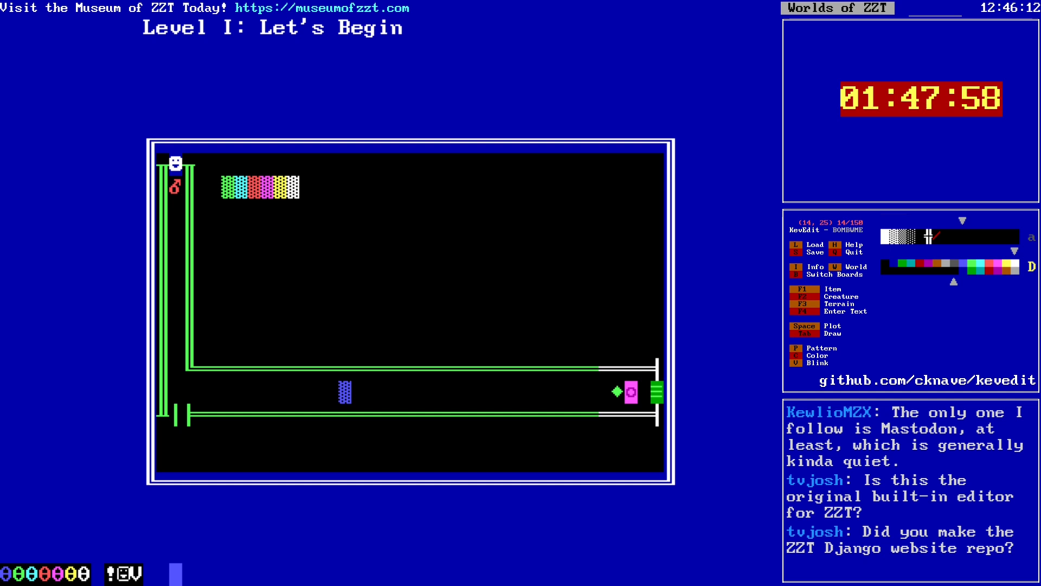
Step: Save the world as BOMBWME and reopen board L1
key("Up")
key("Up")
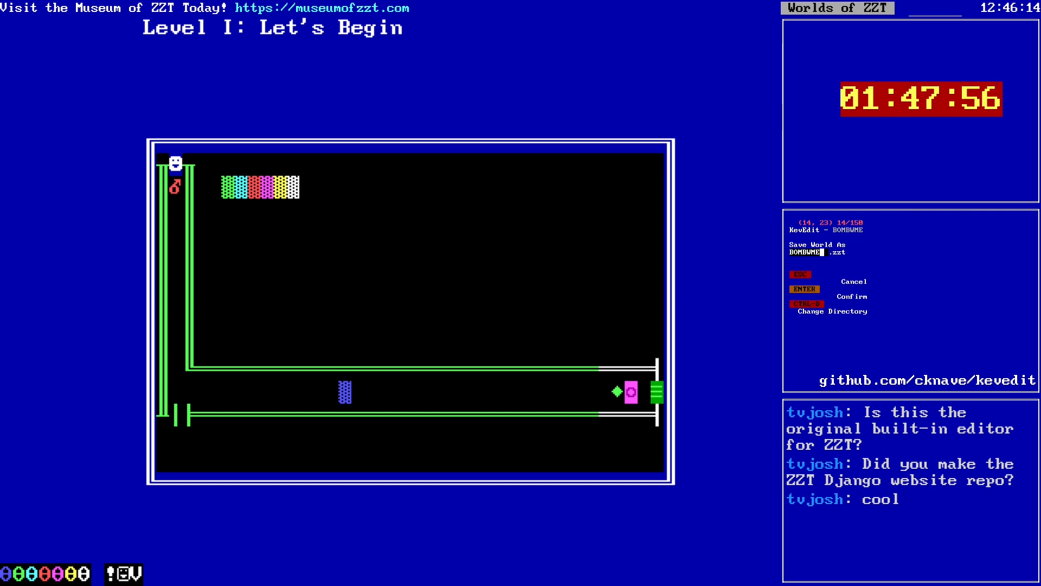
key("b")
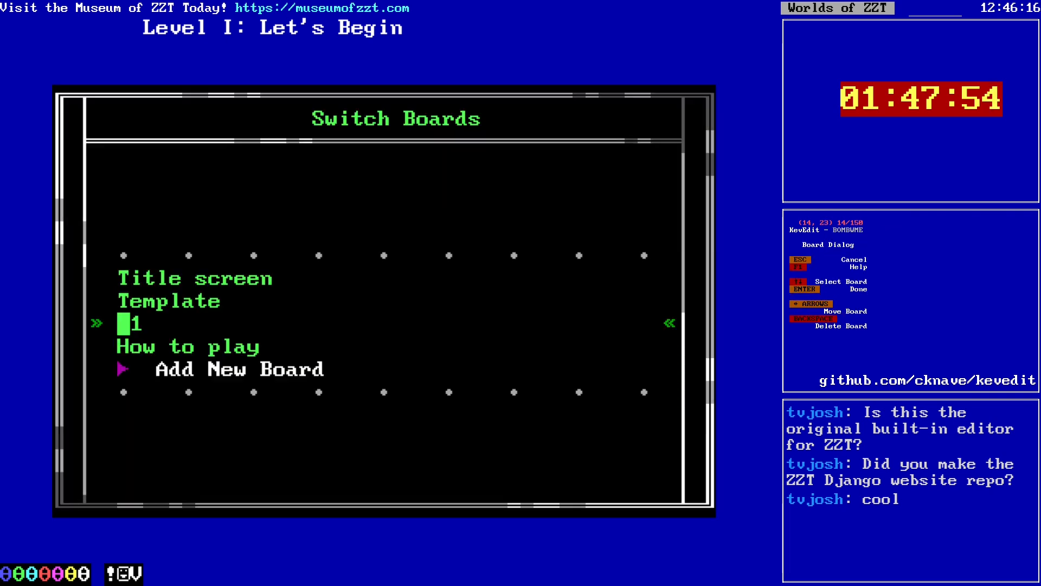
key("Up")
key("Down")
key("Return")
Step: Try to copy the row of six coloured breakables plus the empty tiles beside it onto the blue area outside the playfield
key("Right")
key("alt+Up")
key("alt+Up")
key("alt+Up")
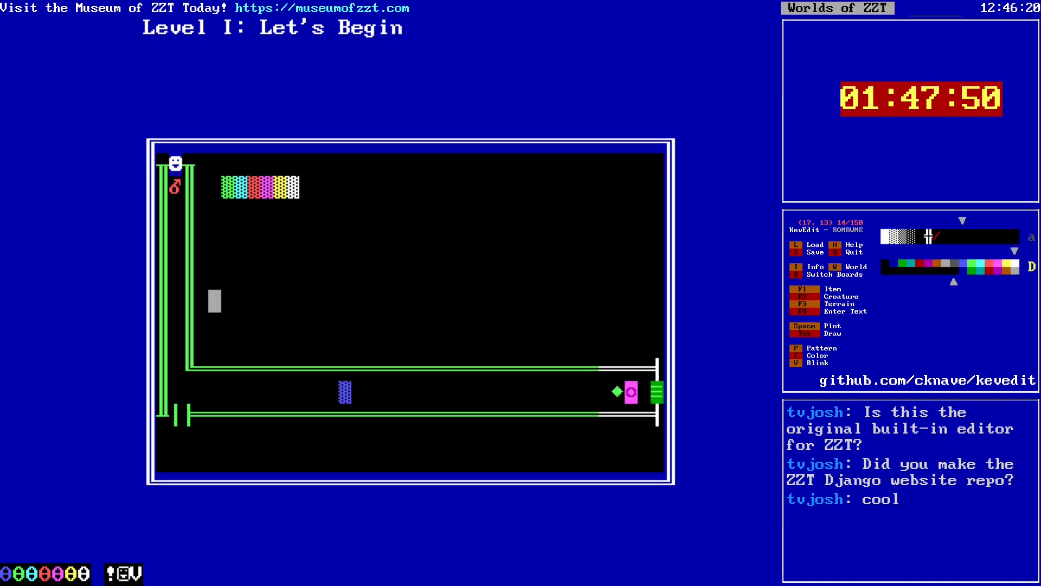
key("Right")
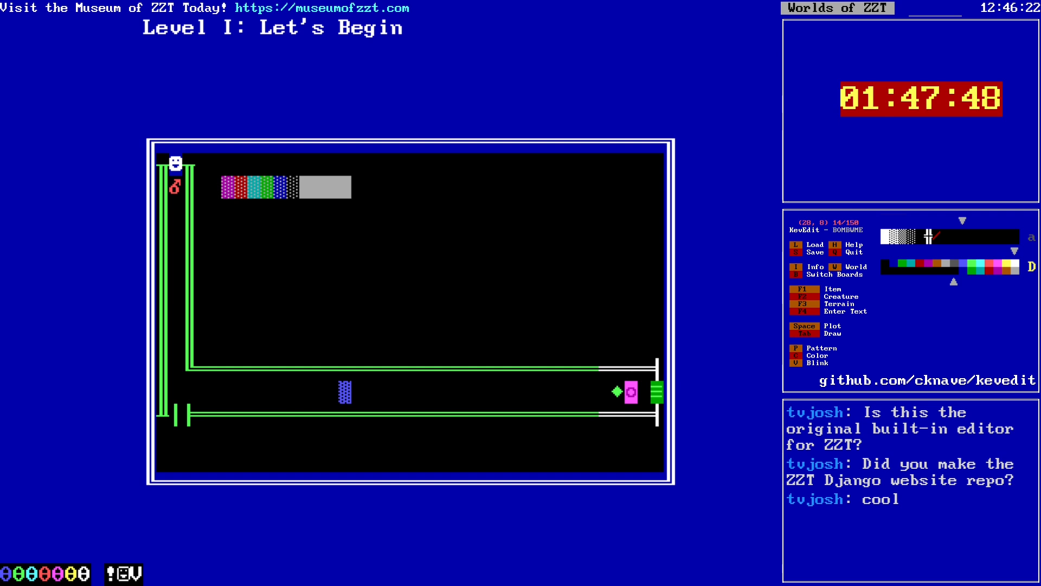
key("ctrl+z")
key("ctrl+z")
key("ctrl+z")
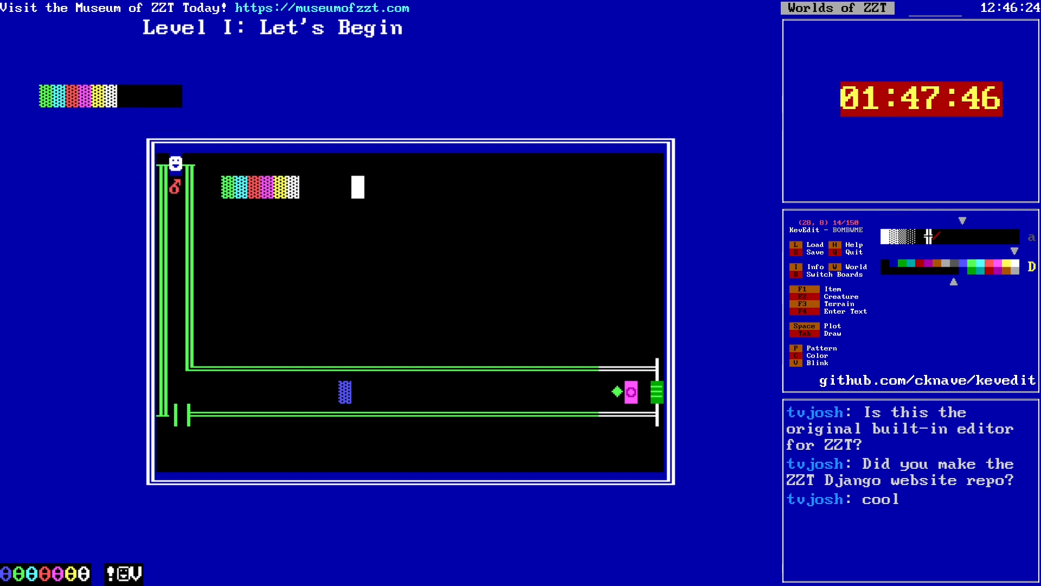
Step: Place a copy of just the six coloured breakables in the blue area at the board's upper-left corner
key("Left")
key("Left")
key("Left")
key("Left")
key("Left")
key("Left")
key("Left")
key("Left")
key("Left")
key("Left")
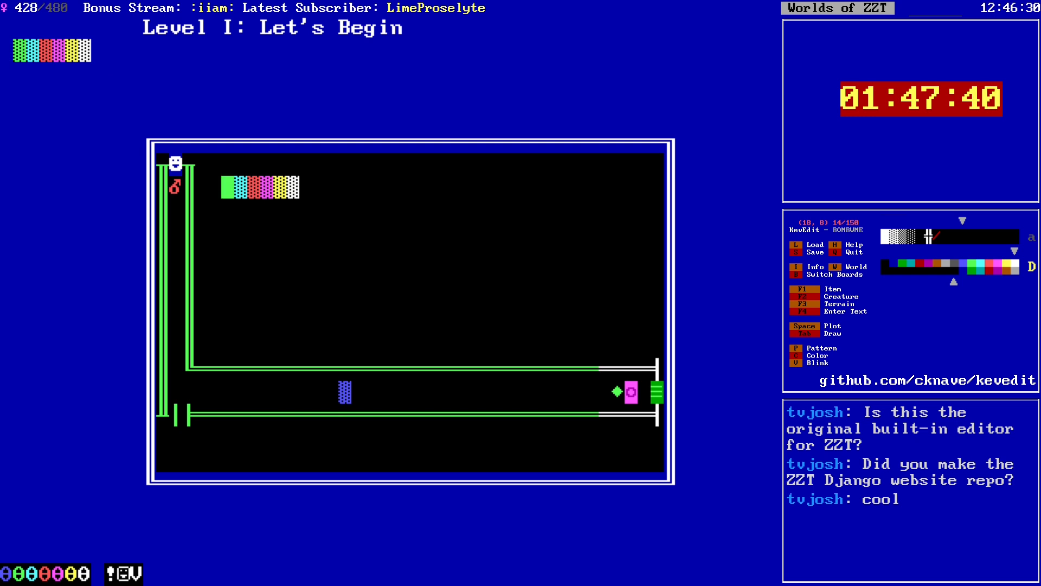
key("Left")
key("Left")
key("Left")
key("Left")
key("Left")
key("Left")
key("Left")
key("Left")
key("Left")
key("Left")
key("Left")
key("Left")
key("Left")
key("Left")
key("Left")
key("Left")
key("Left")
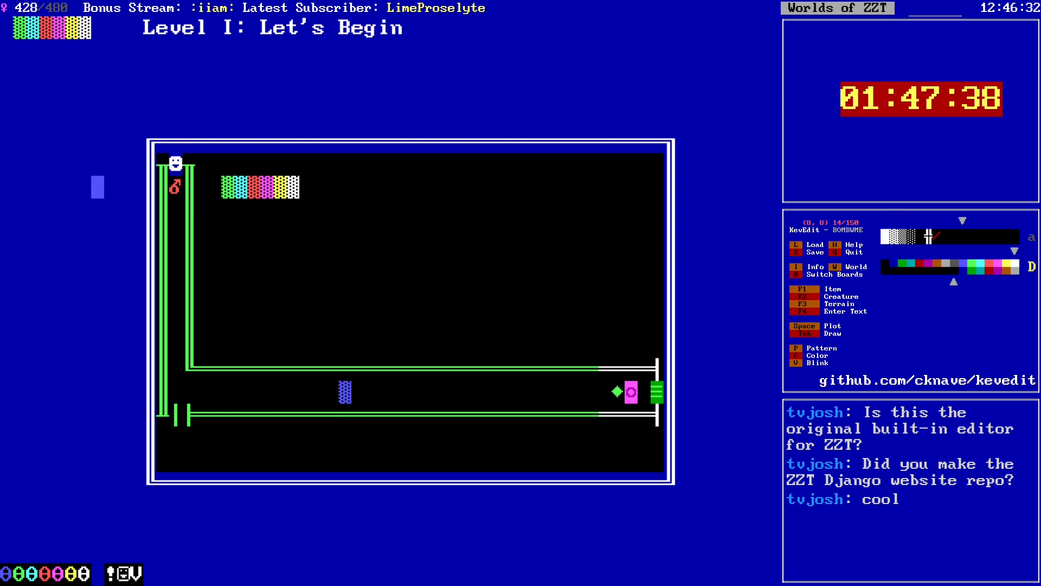
Step: Clear the original row of six coloured breakables from inside the black playfield
key("Up")
key("Right")
key("alt+Right")
key("alt+Right")
key("Down")
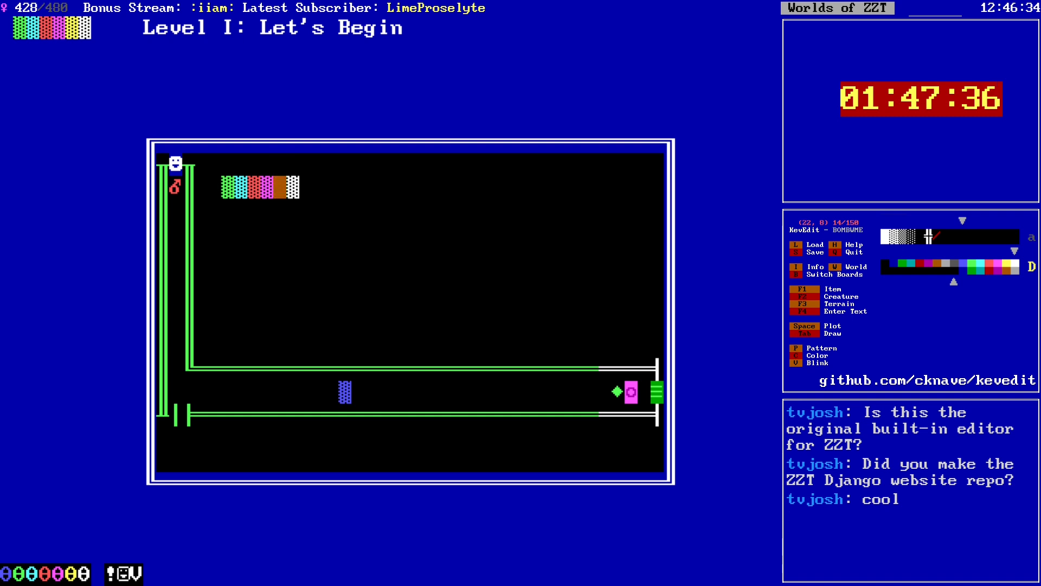
key("alt+Left")
key("Right")
key("Right")
key("Right")
key("Right")
key("Right")
key("Right")
key("Right")
key("Right")
key("Right")
key("Right")
key("Right")
key("Right")
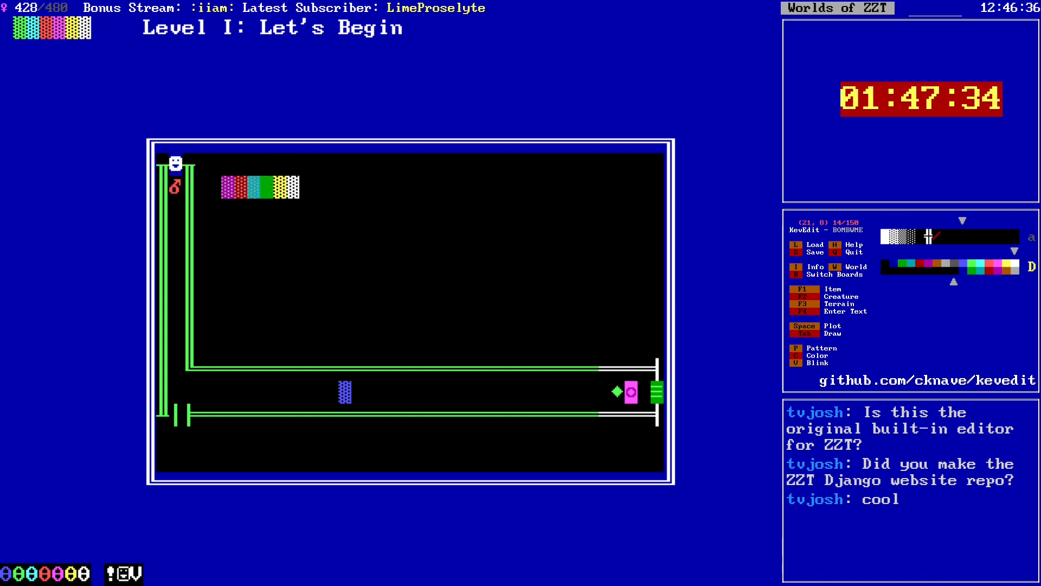
key("Down")
key("Down")
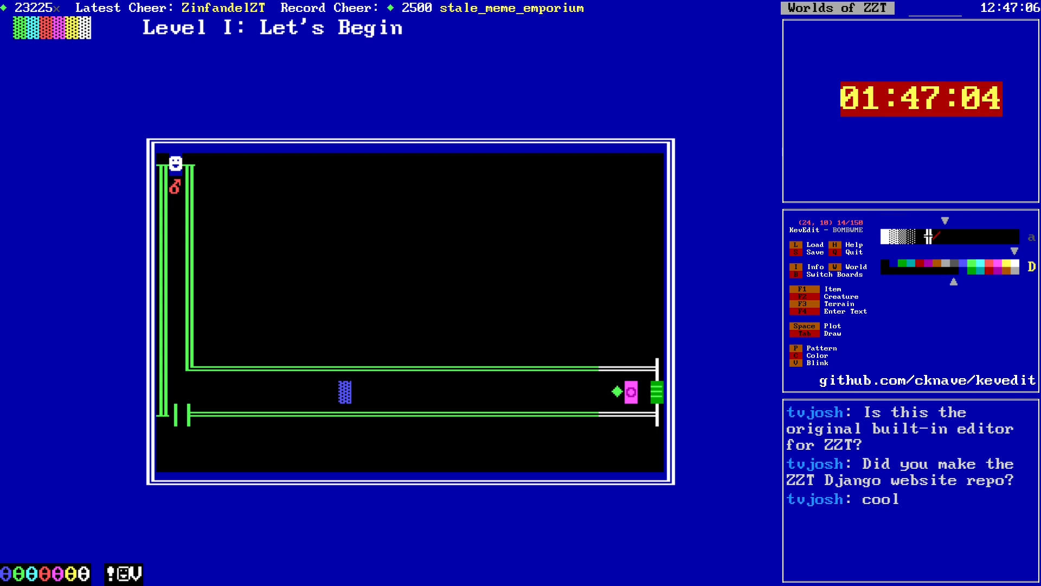
Step: Set the world's starting score to 1000 and save the world as BOMBWME, overwriting the existing file
key("i")
key("Down")
key("Down")
key("Down")
key("Down")
key("Down")
key("Down")
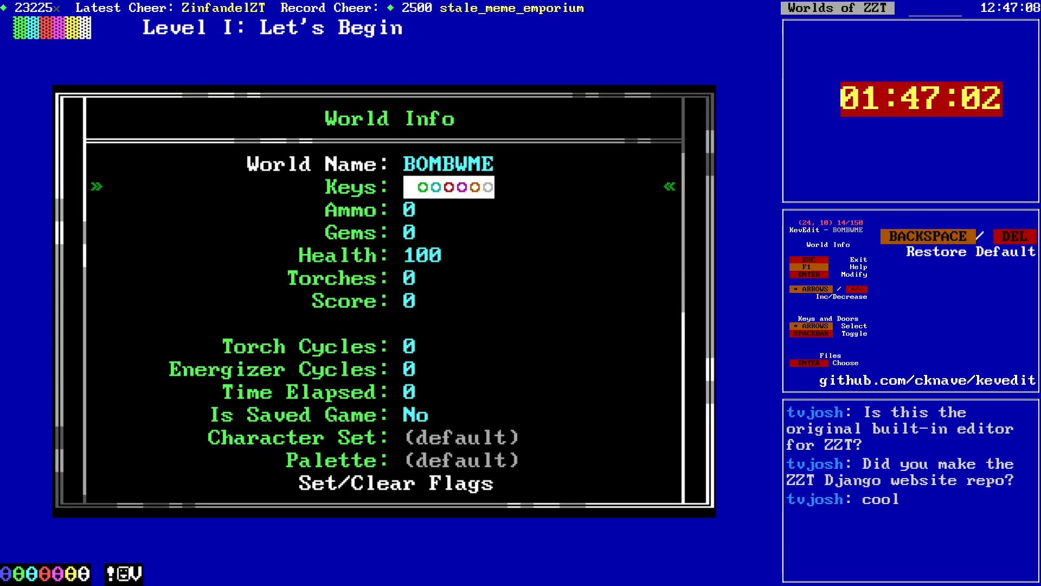
key("Return")
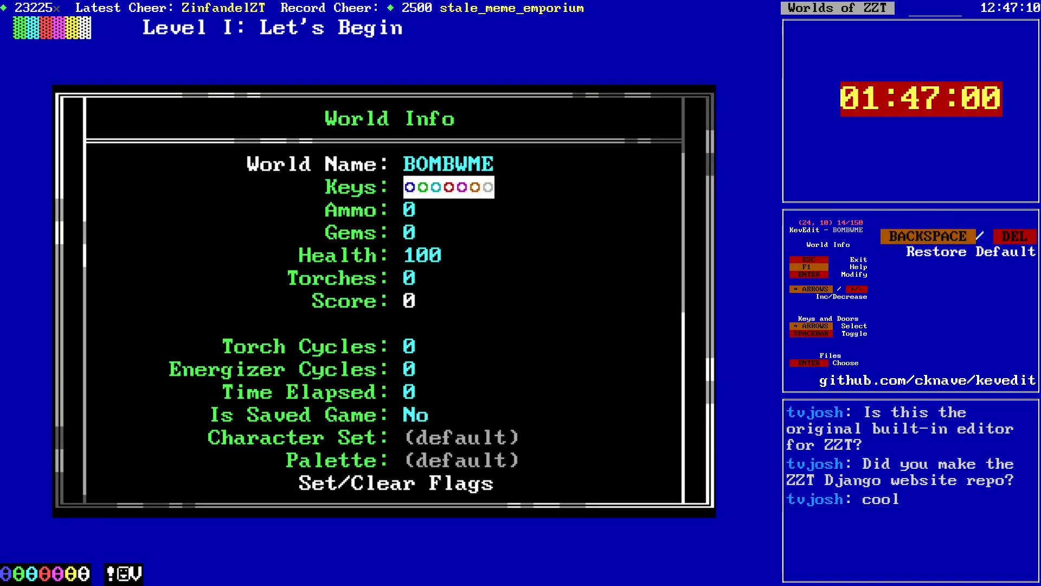
key("BackSpace")
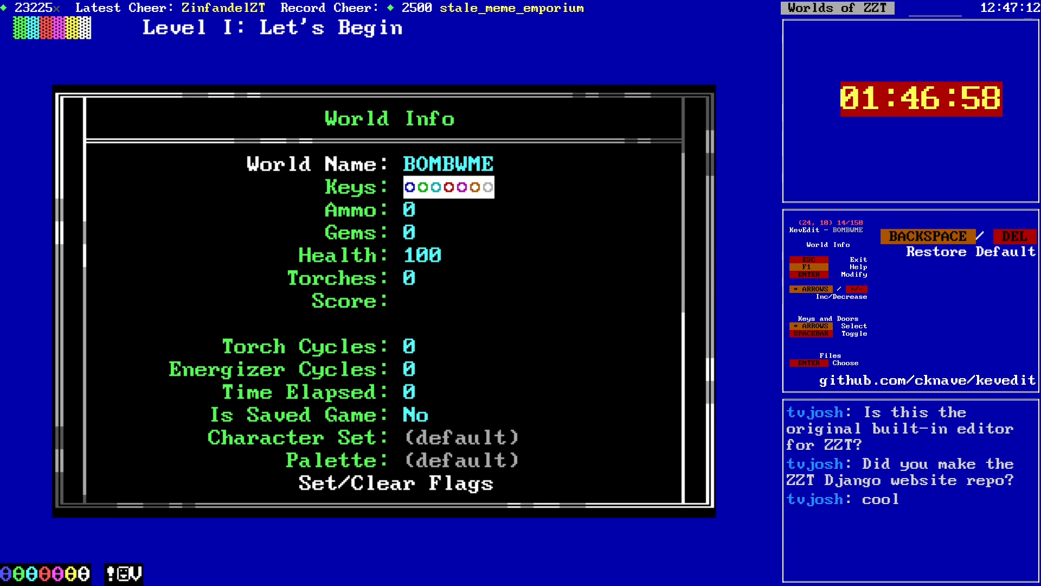
type("1000")
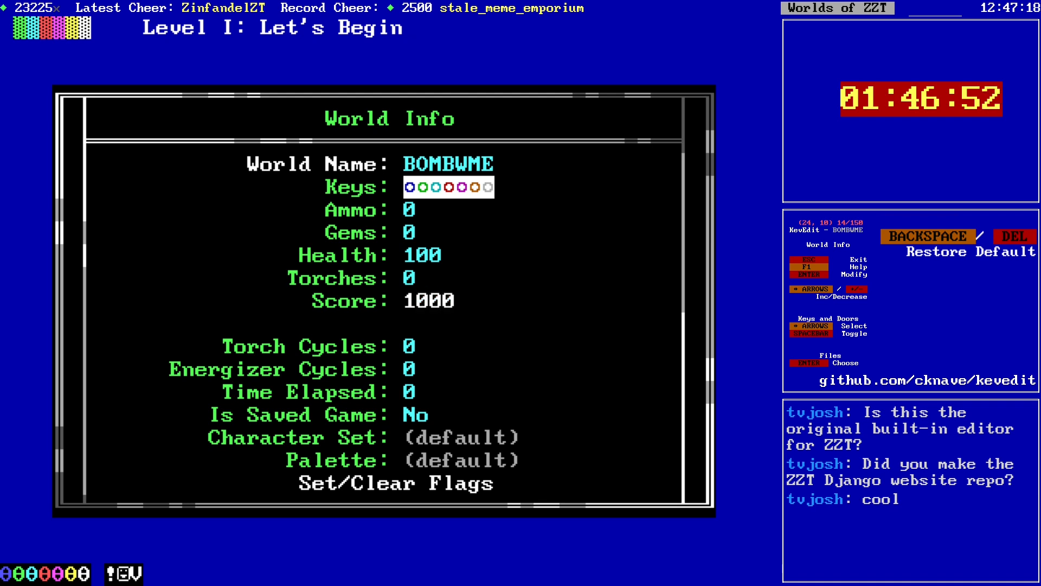
key("Return")
key("Escape")
key("s")
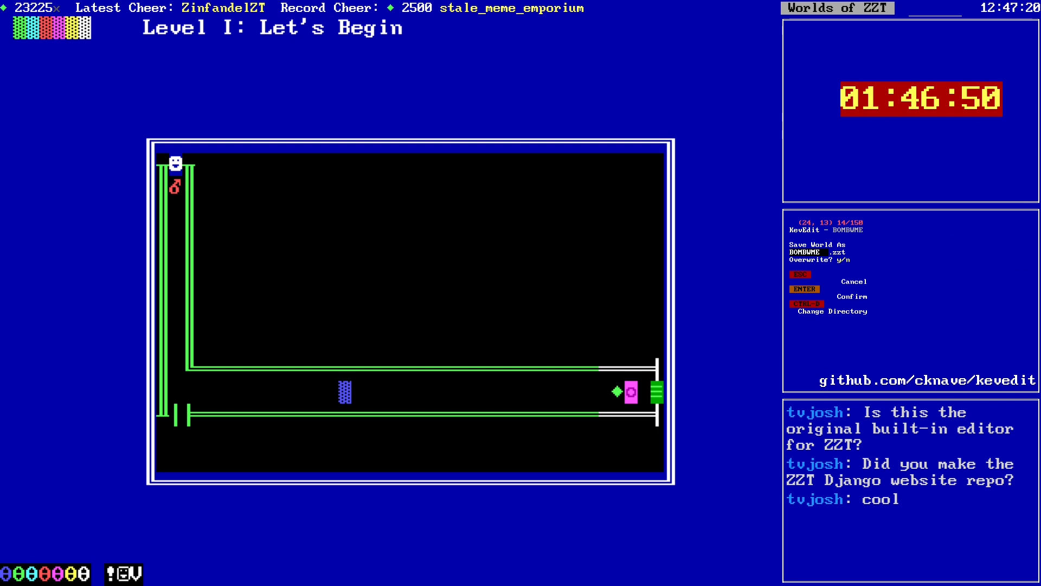
key("Return")
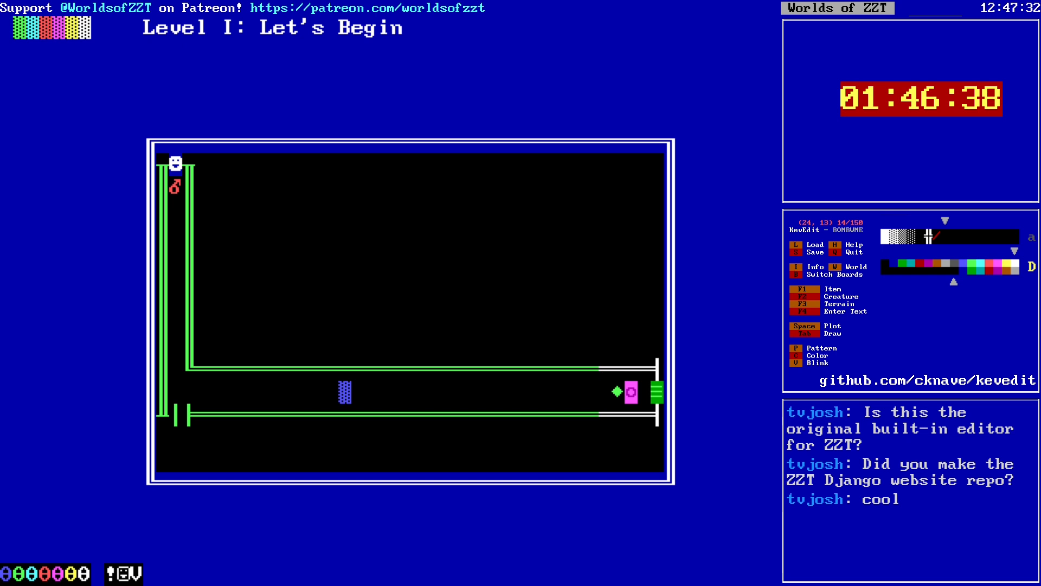
Step: Export board L1 to the board file 1.brd, overwriting the existing file
key("t")
key("Down")
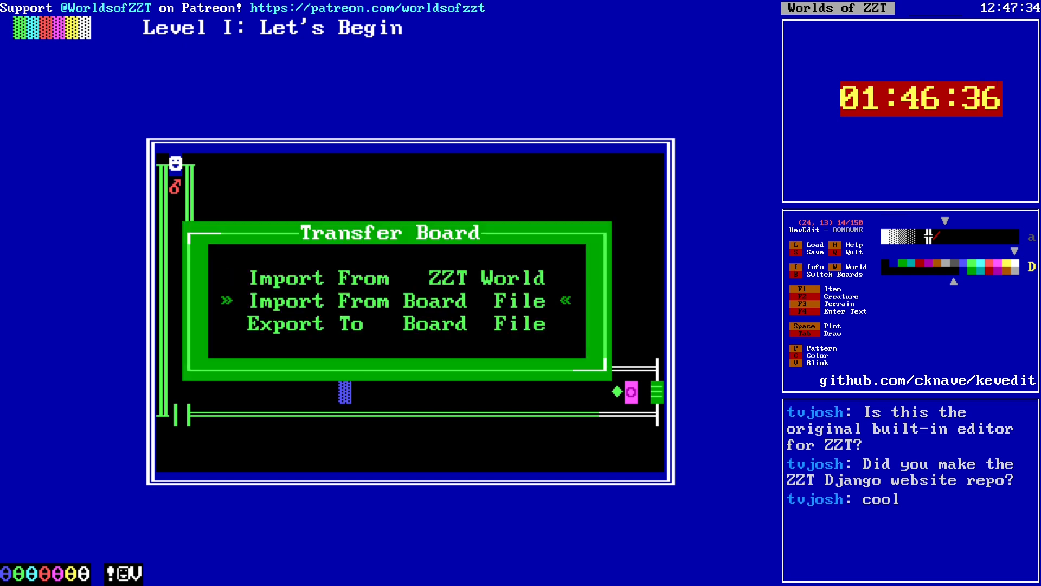
key("Down")
key("Return")
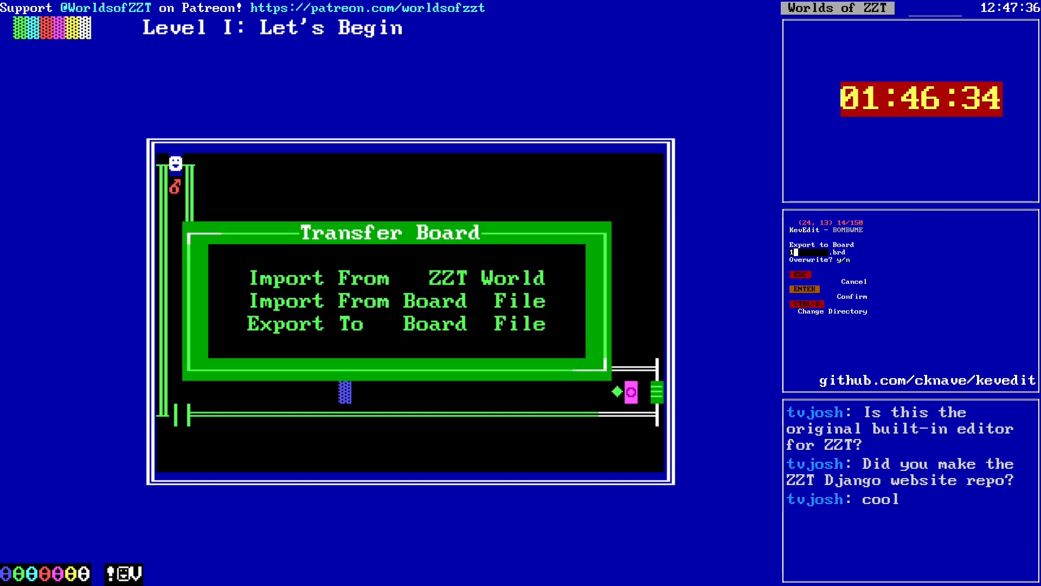
key("y")
Step: Switch to the Template board and import the exported L1 board file over it
key("b")
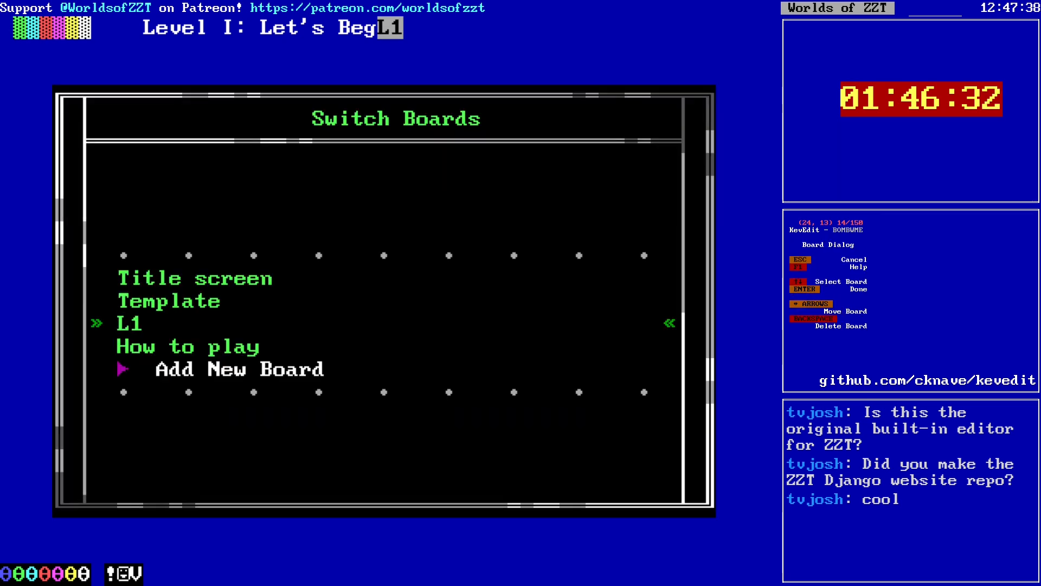
key("Up")
key("Return")
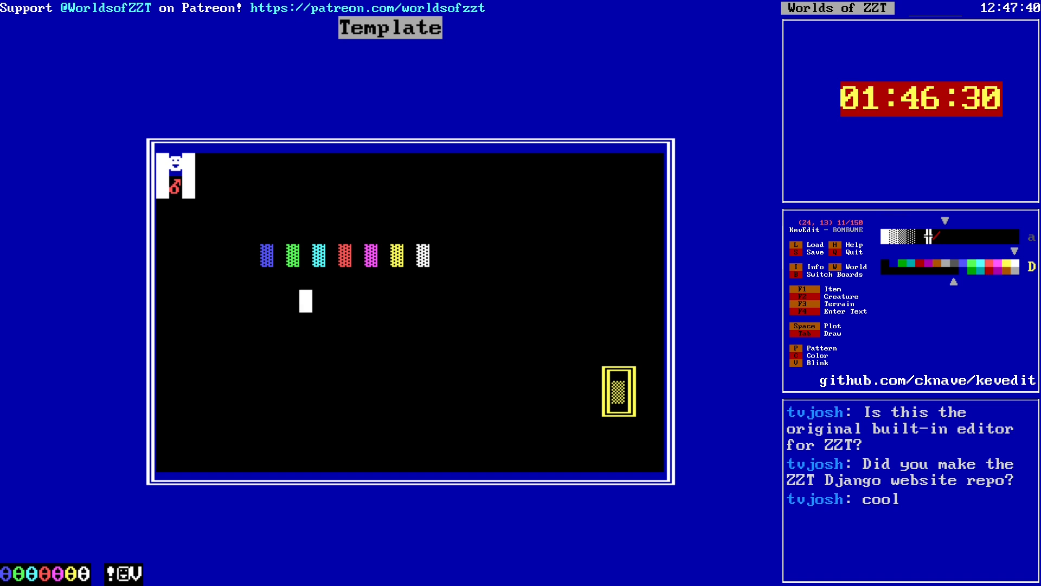
key("t")
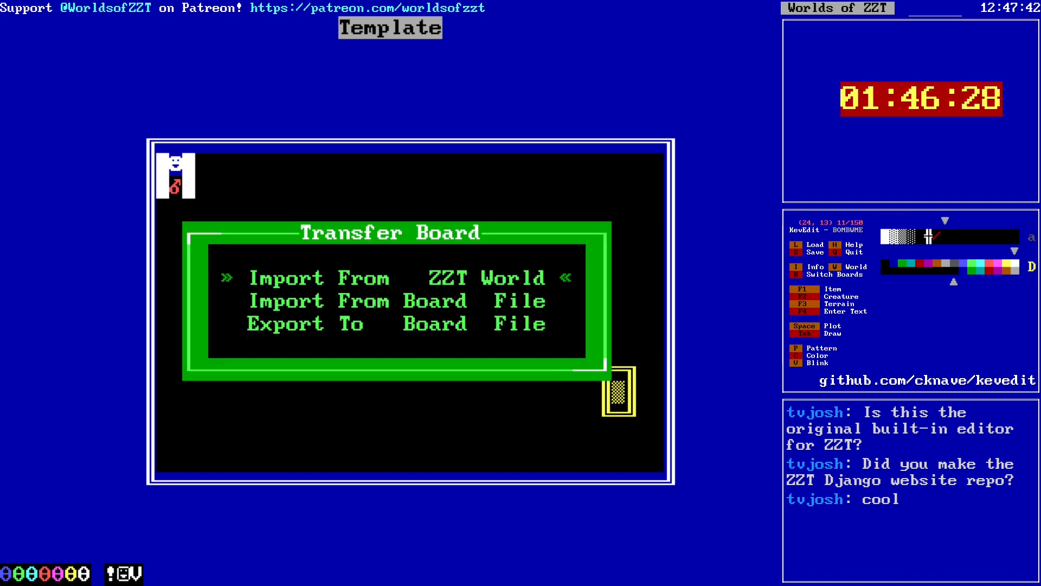
key("Return")
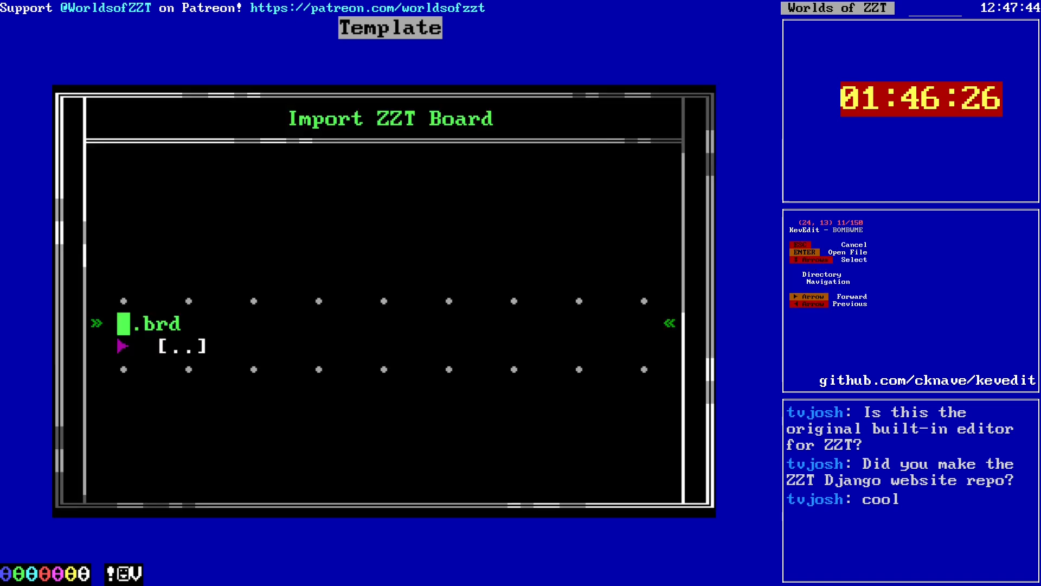
key("Return")
Step: Clear the block holding the green corridor walls and blue breakable, keeping only the green wall stubs beside the player's starting spot
key("Left")
key("Left")
key("Left")
key("alt+Left")
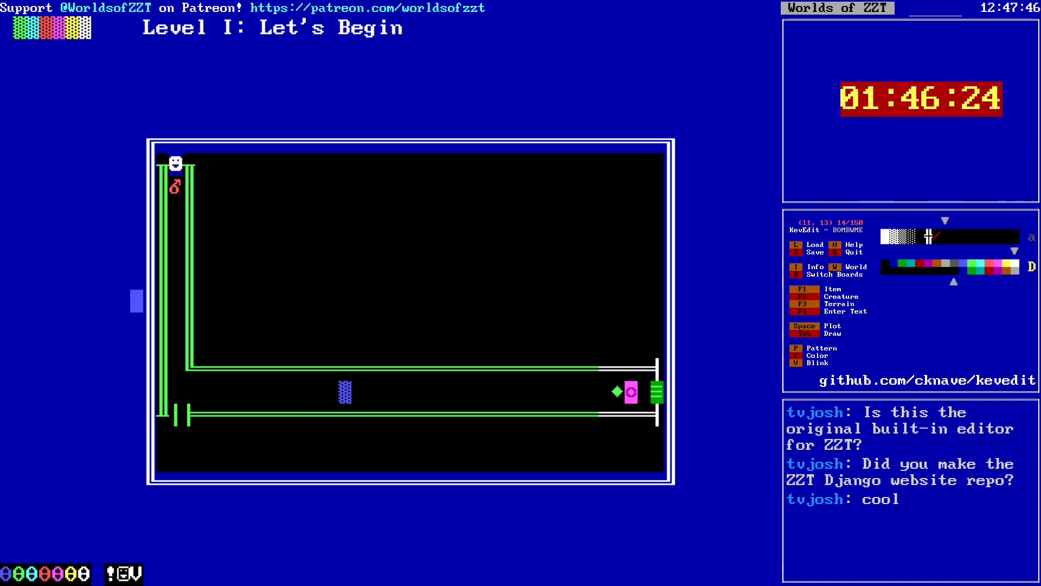
key("alt+Up")
key("Right")
key("Right")
key("Down")
key("Up")
key("Up")
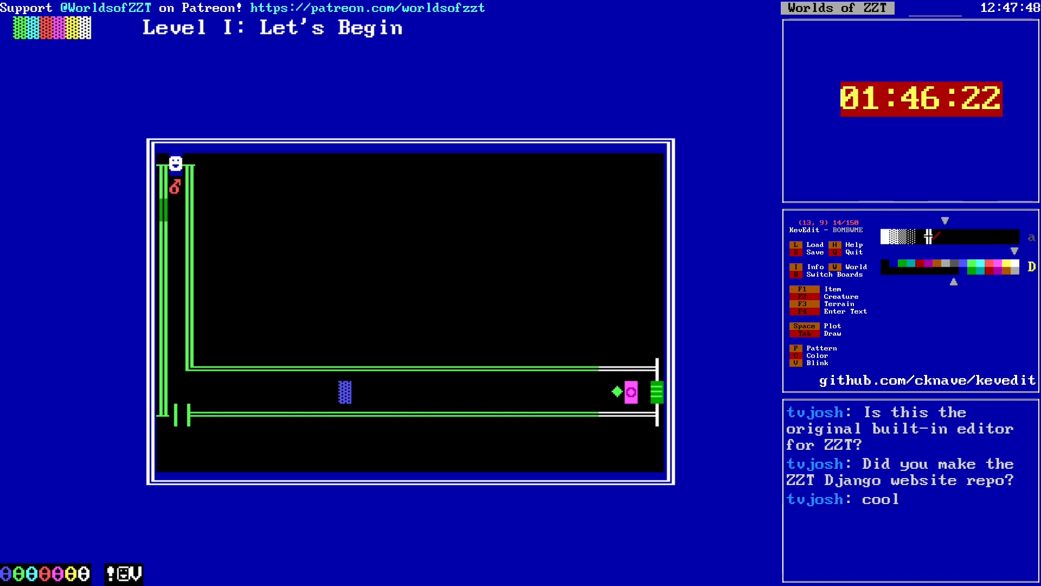
key("alt+b")
key("alt+Right")
key("alt+Right")
key("alt+Down")
key("alt+Right")
key("alt+Down")
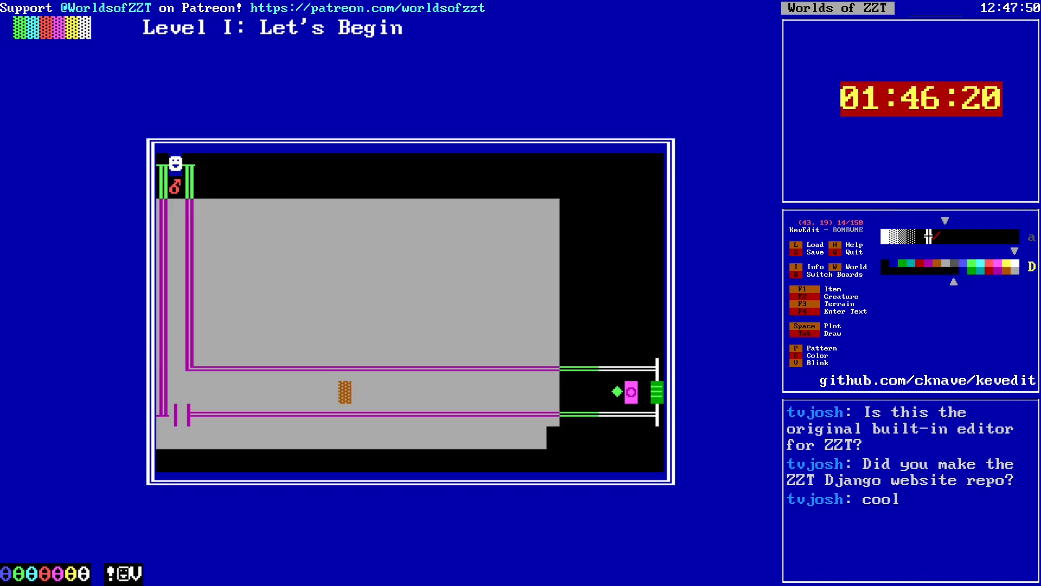
key("Right")
key("Right")
key("Right")
key("Right")
key("Delete")
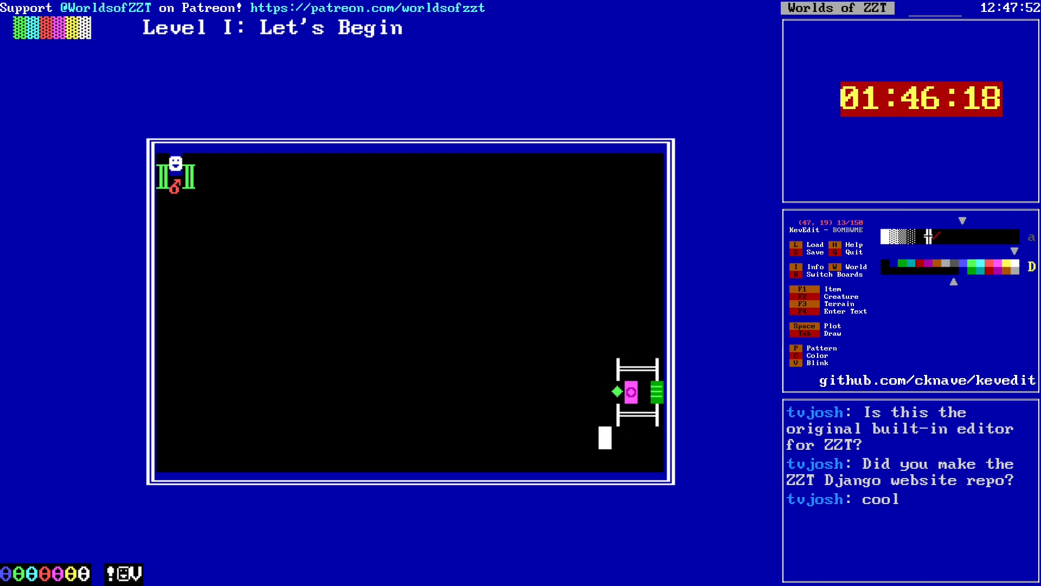
Step: Delete the white wall pieces below and above the magenta object at the playfield's lower right
key("Right")
key("Up")
key("Right")
key("Right")
key("Delete")
key("Right")
key("Delete")
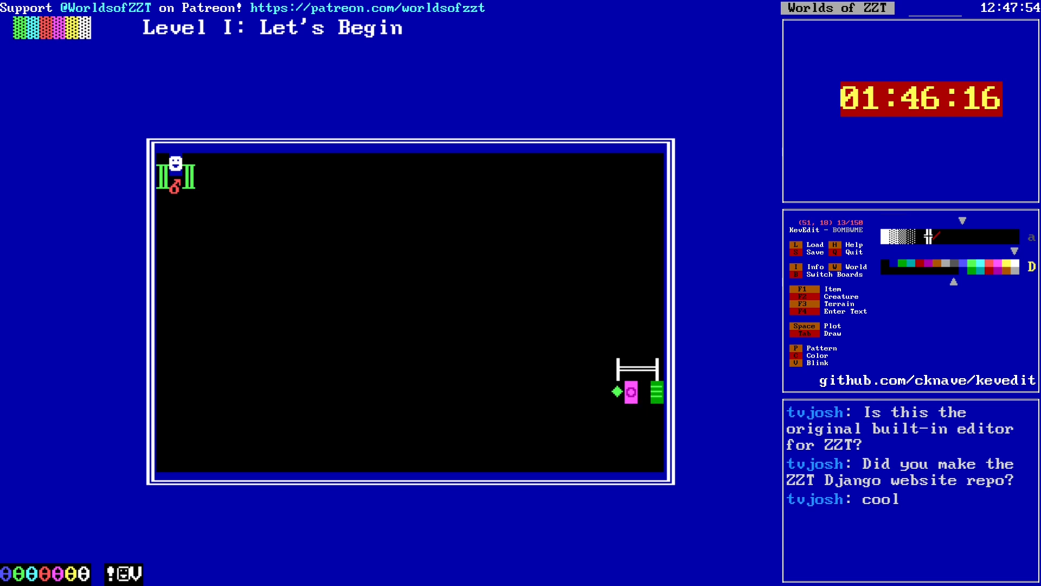
key("Up")
key("Up")
key("Delete")
key("Left")
key("Delete")
key("Left")
key("Delete")
key("Left")
key("Delete")
Step: Move the green striped tile one space left so that it sits directly beside the magenta object
key("Down")
key("Right")
key("Right")
key("Right")
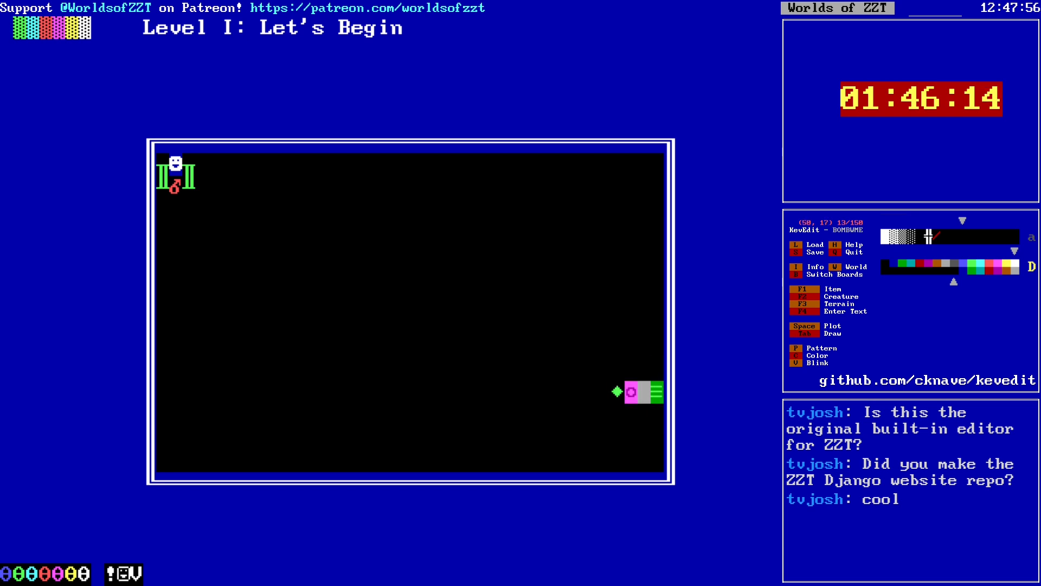
key("Insert")
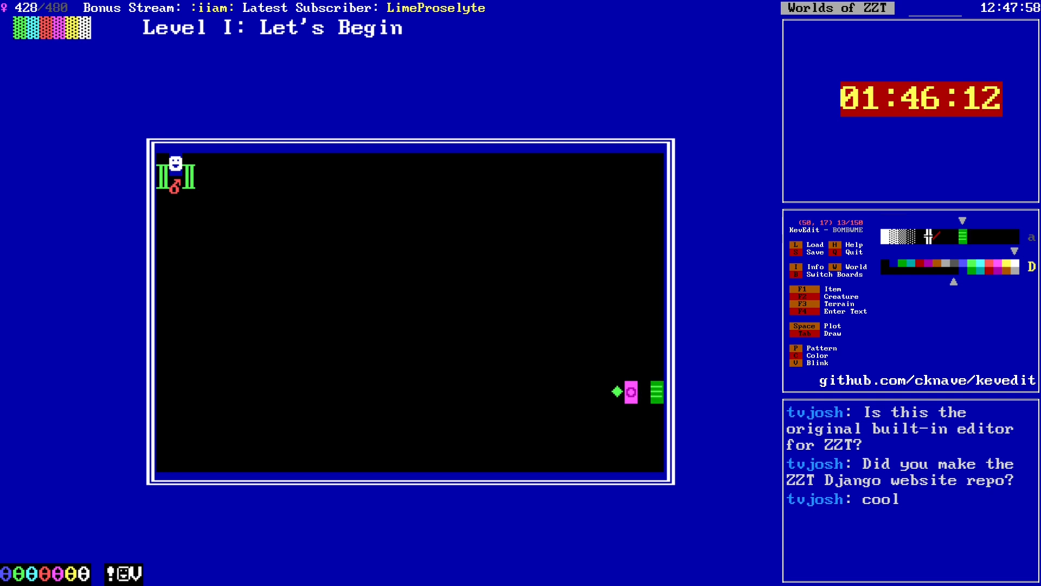
key("Left")
key("space")
key("Right")
key("Delete")
key("Left")
key("Down")
key("Insert")
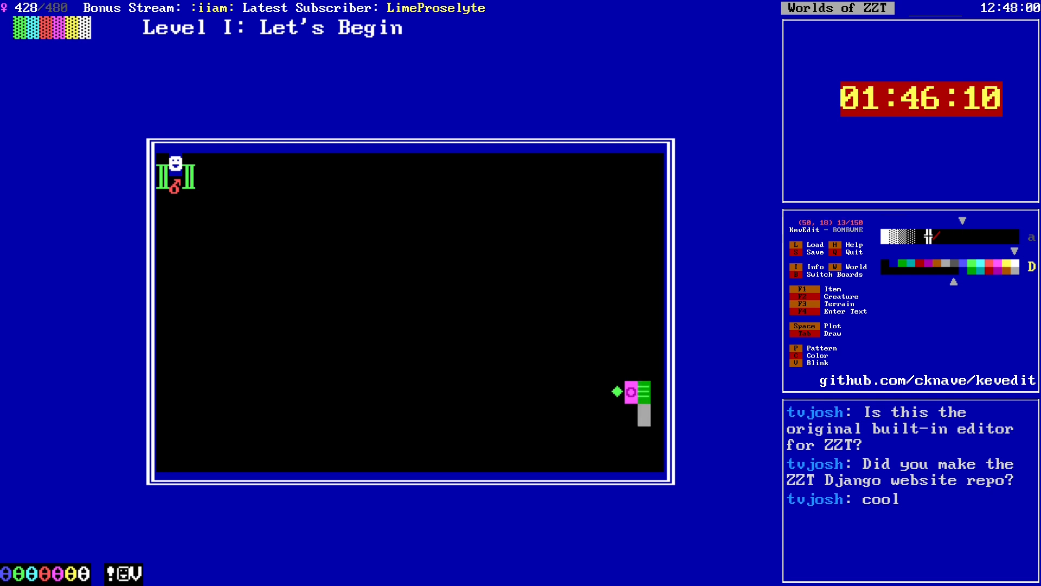
key("Up")
key("alt+Left")
key("alt+Left")
key("alt+Up")
key("alt+Up")
key("alt+Left")
key("Left")
key("Left")
key("Left")
key("Left")
key("Left")
key("Left")
key("Left")
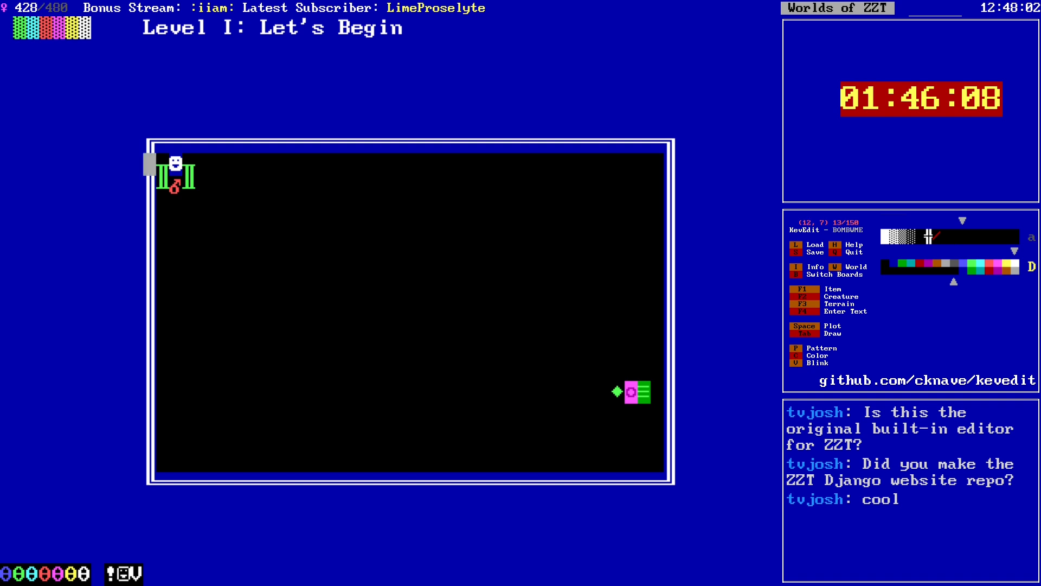
key("Down")
key("Down")
key("Right")
key("Right")
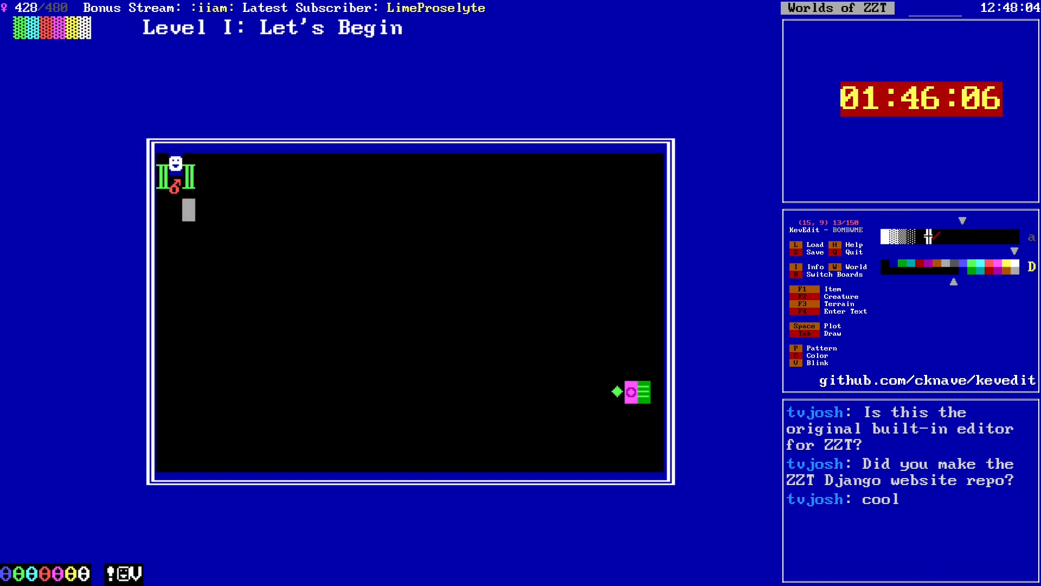
Step: Save the world and export the stripped-down template board to a board file
key("s")
key("Return")
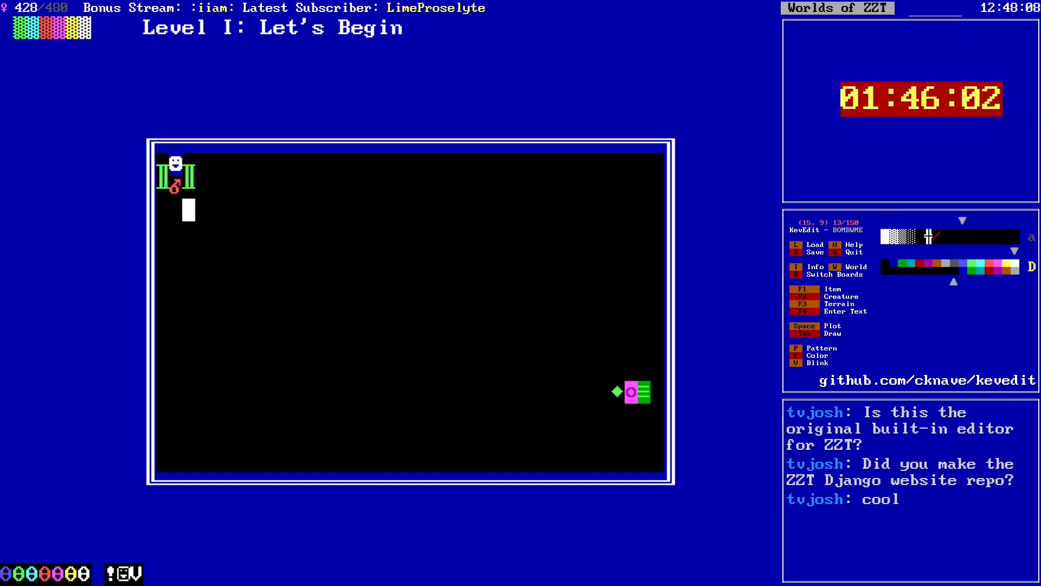
key("t")
key("Up")
key("Return")
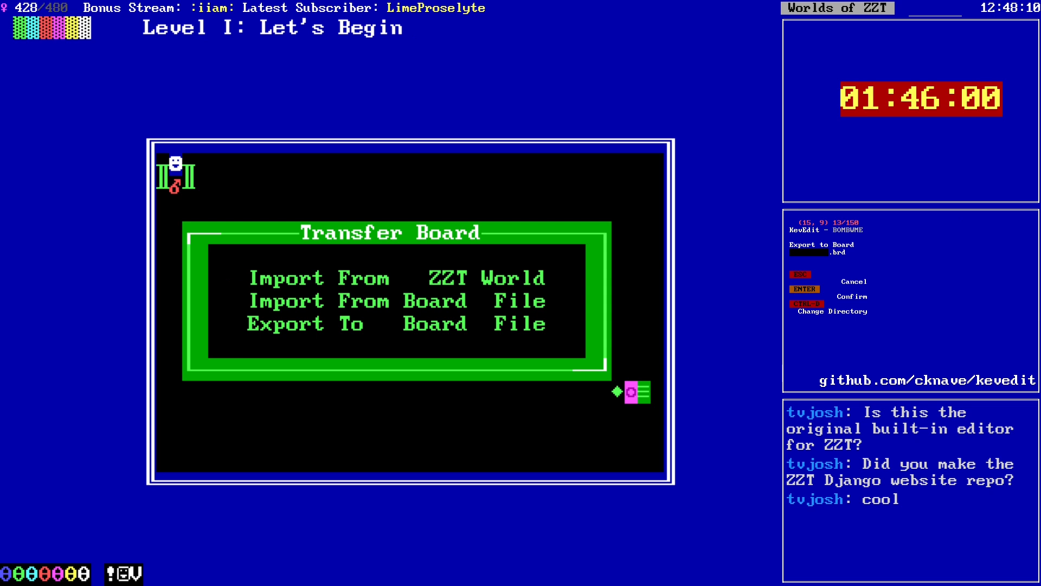
key("y")
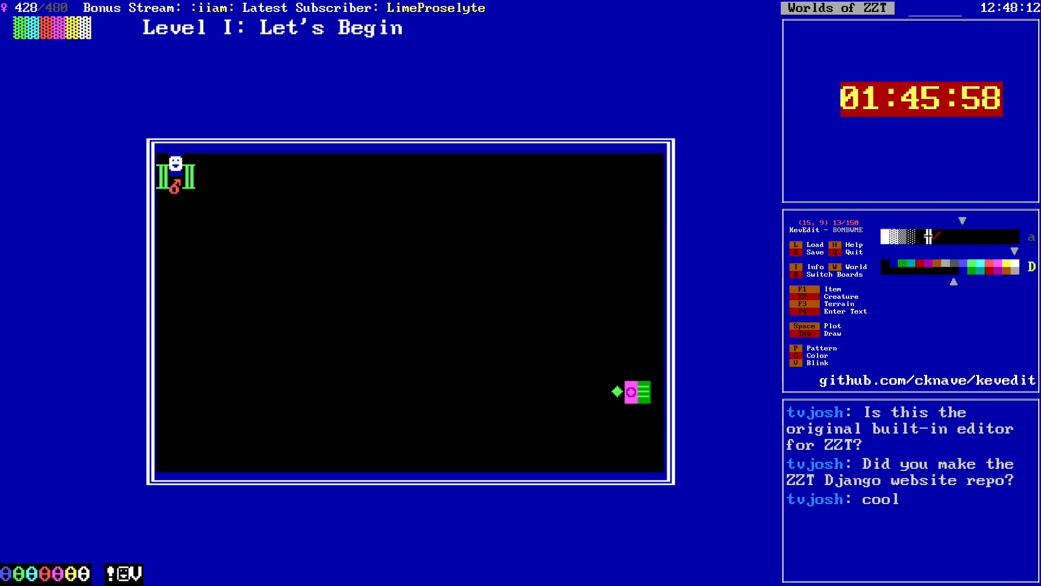
Step: View the old Template board, ending on the Title screen board
key("b")
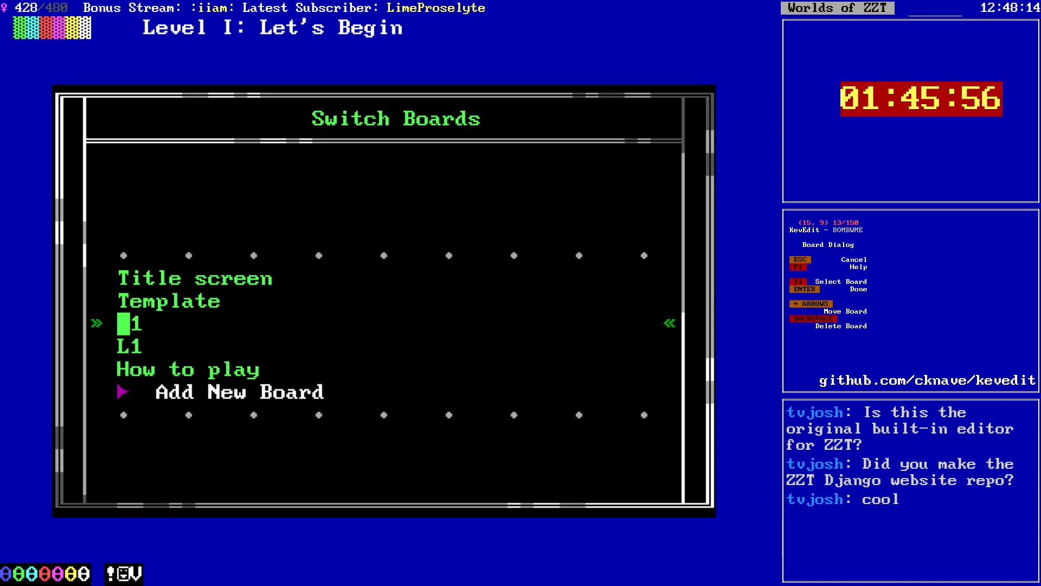
key("Up")
key("Return")
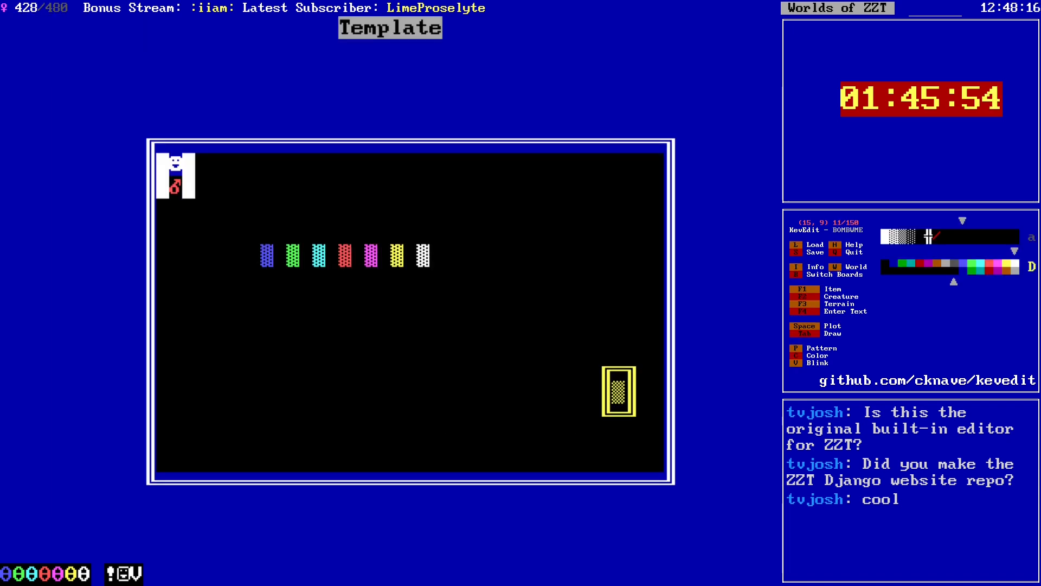
key("s")
key("Escape")
key("b")
key("Up")
key("Return")
key("s")
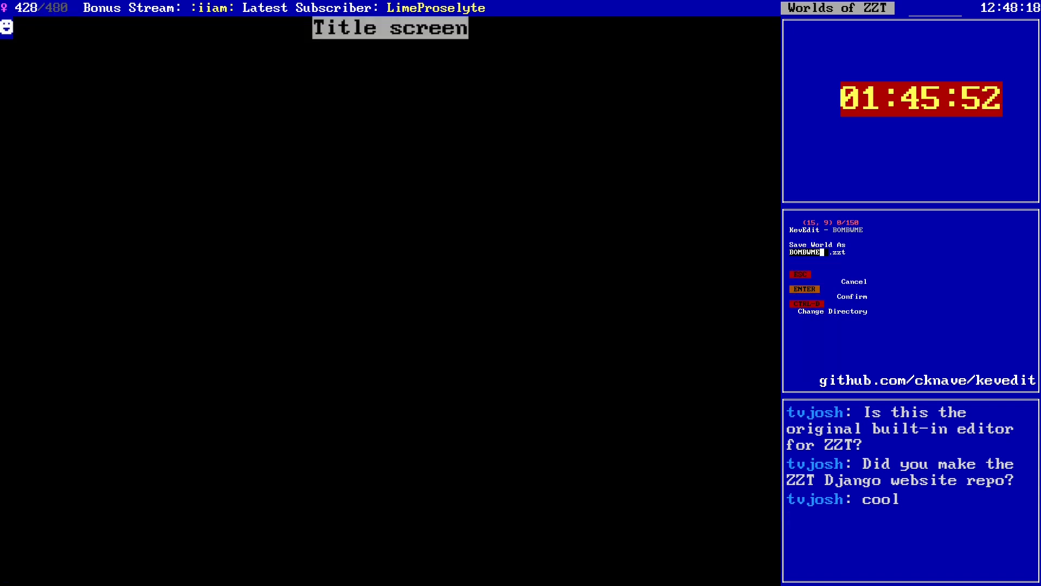
key("Escape")
Step: Delete the old Template board from the world's board list and stay on the Title screen board
key("b")
key("Down")
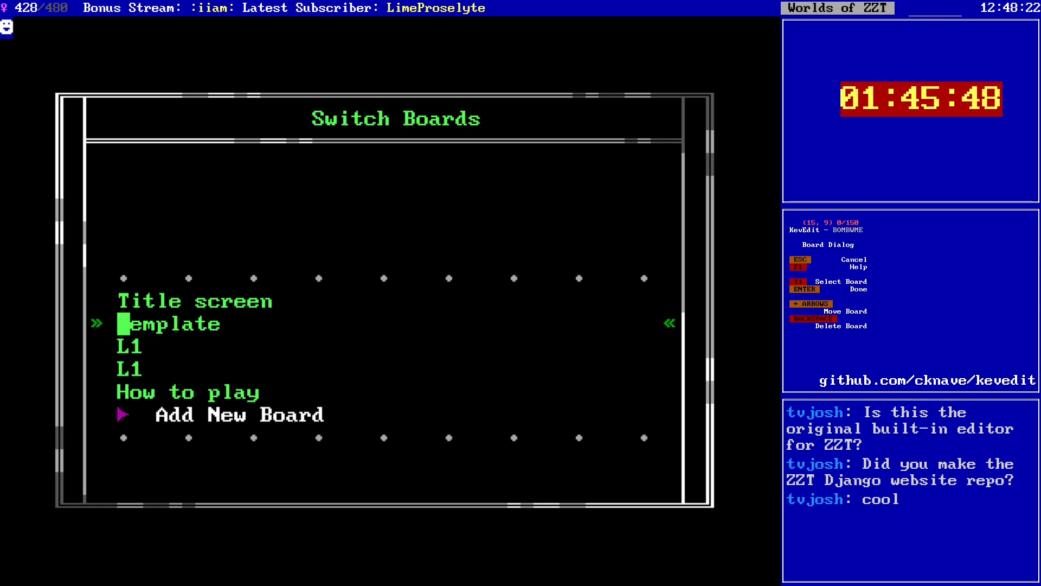
key("BackSpace")
key("Up")
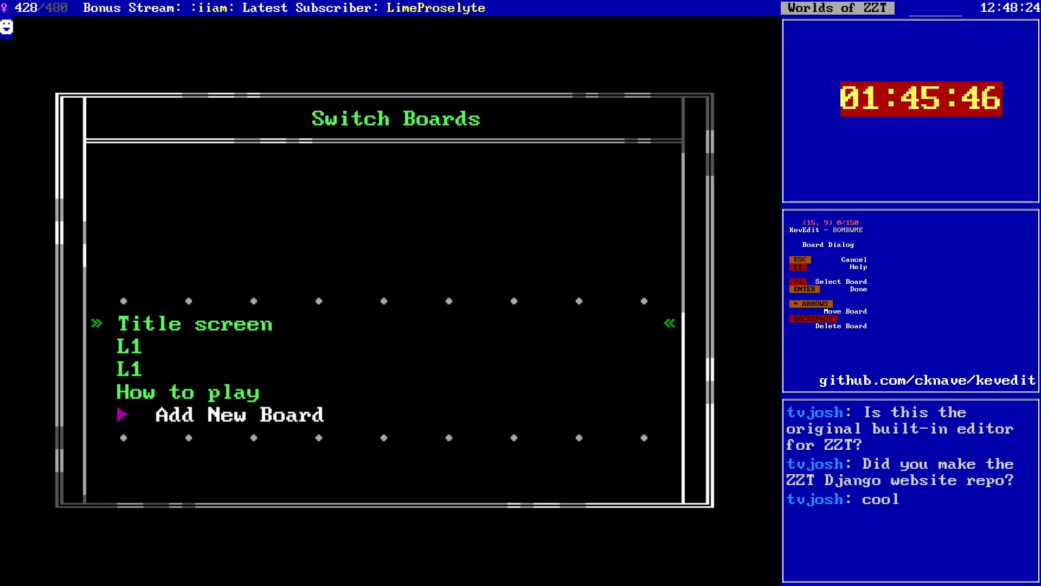
key("Return")
Step: Save the world, overwriting the existing BOMBWME file
key("Down")
key("Down")
key("s")
key("Return")
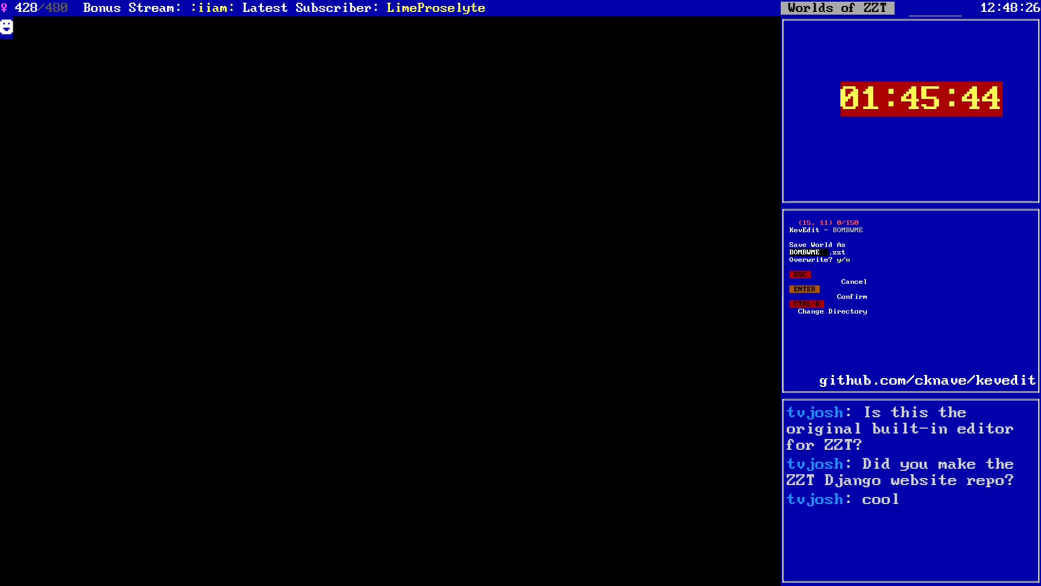
key("y")
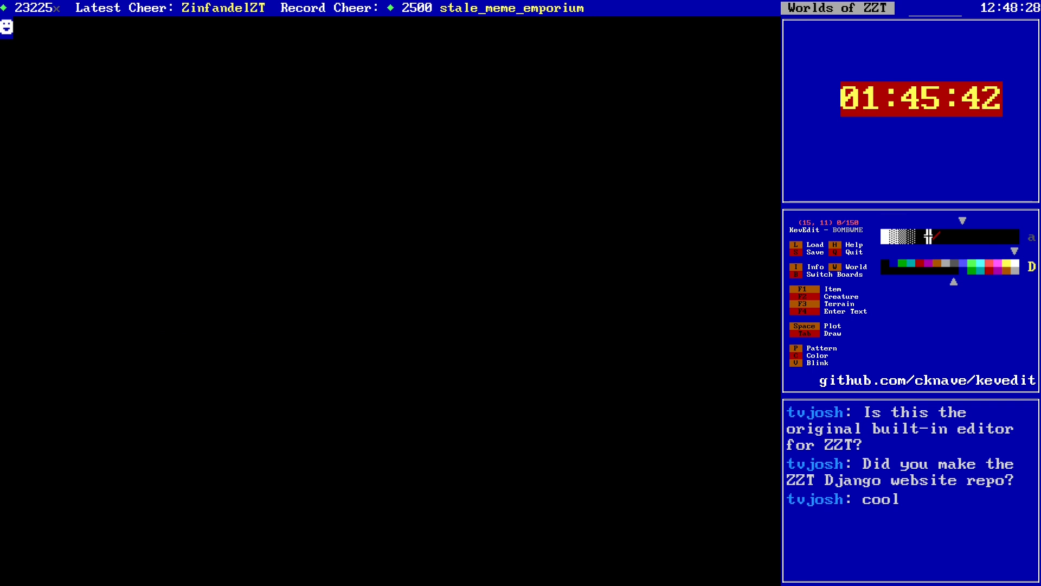
Step: Rename the stripped-down L1 board as "Templ" and save the world
key("b")
key("Down")
key("Return")
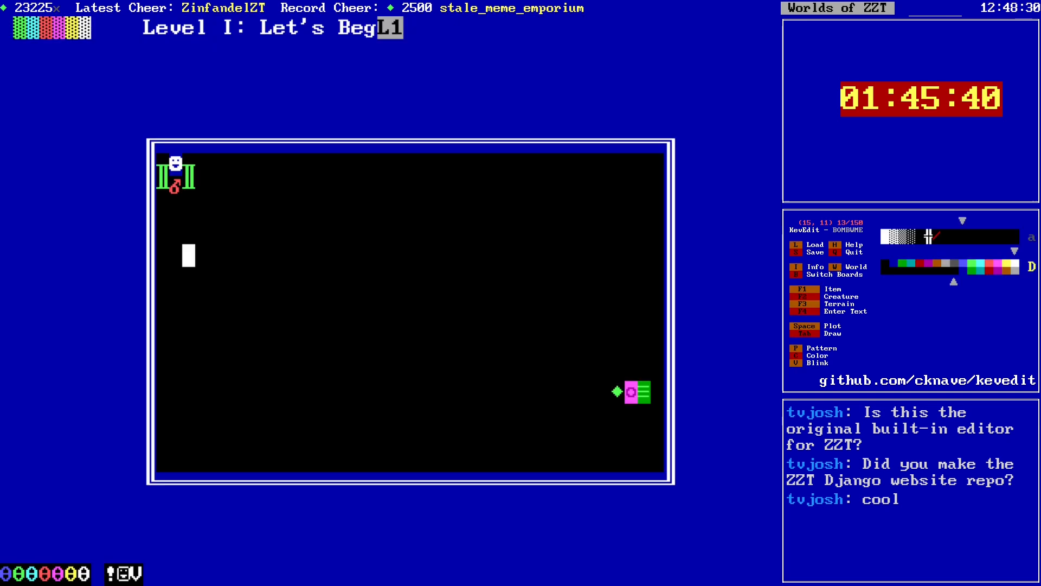
key("b")
key("Down")
key("Return")
type("i")
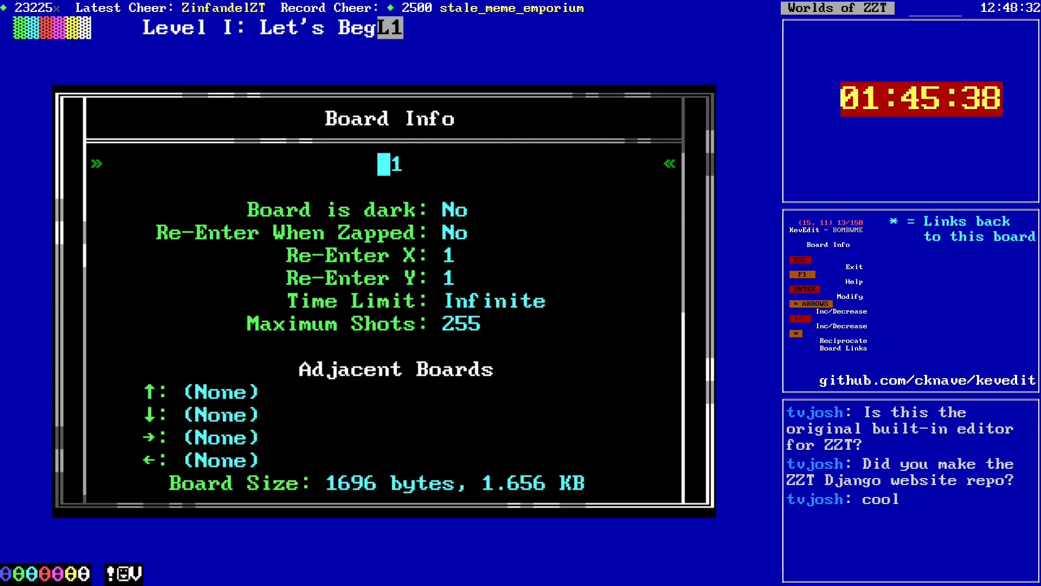
type("Templ")
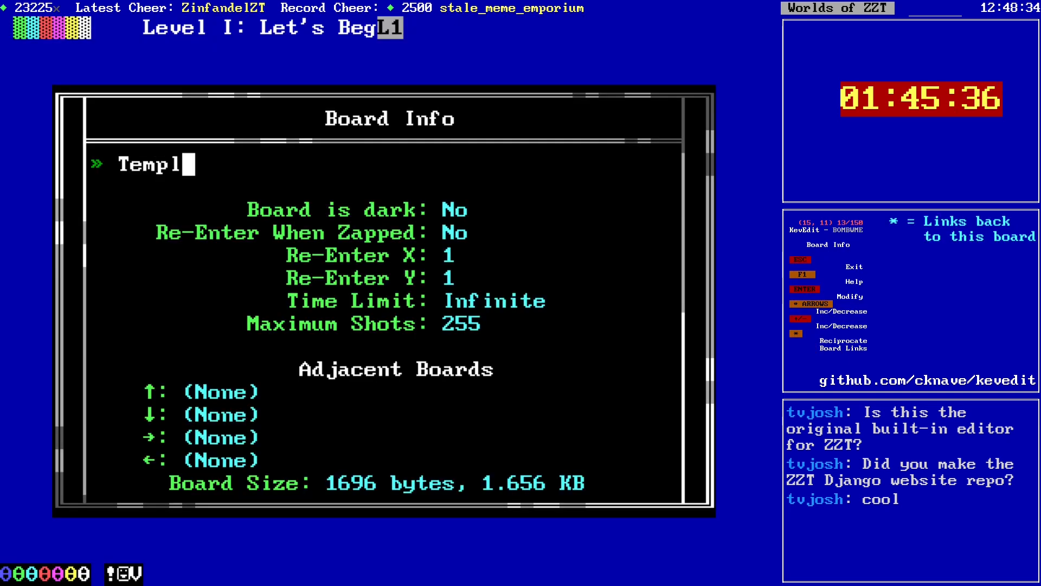
key("Return")
key("Escape")
Step: Go to the How to play board and import the exported template board from its board file
key("b")
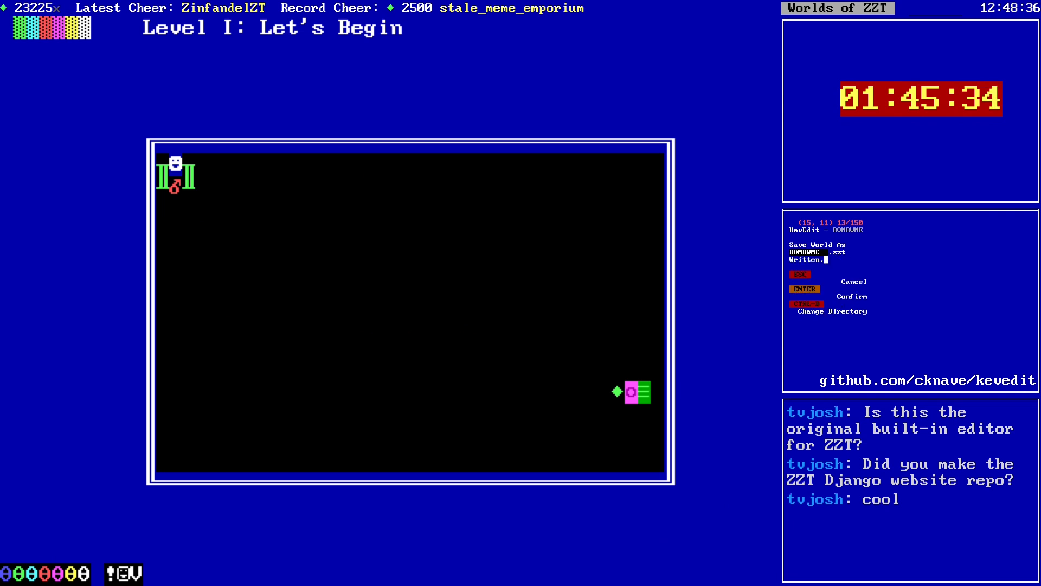
key("Down")
key("Down")
key("Return")
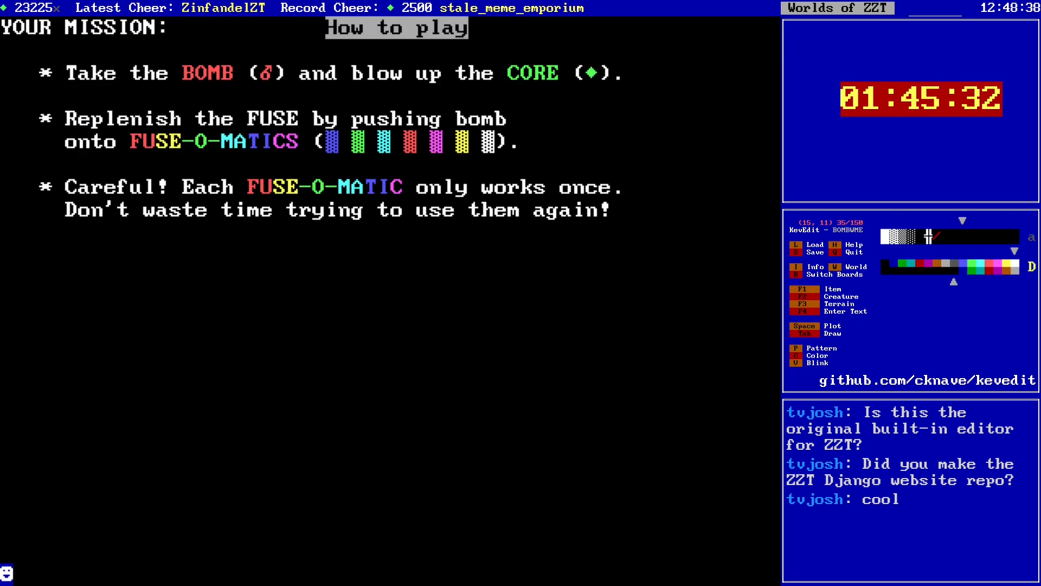
key("b")
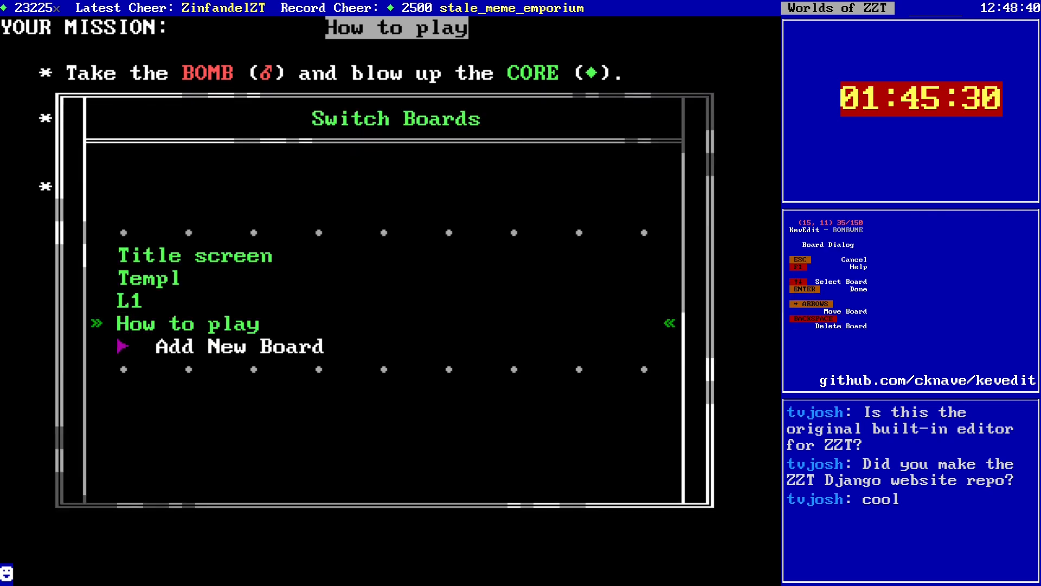
key("Return")
key("t")
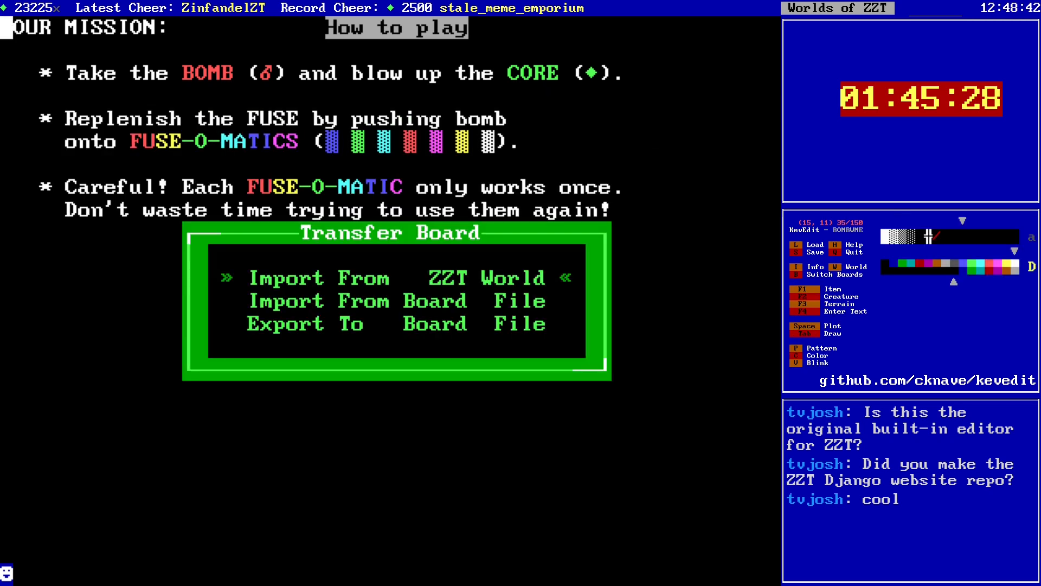
key("Down")
key("Return")
key("Return")
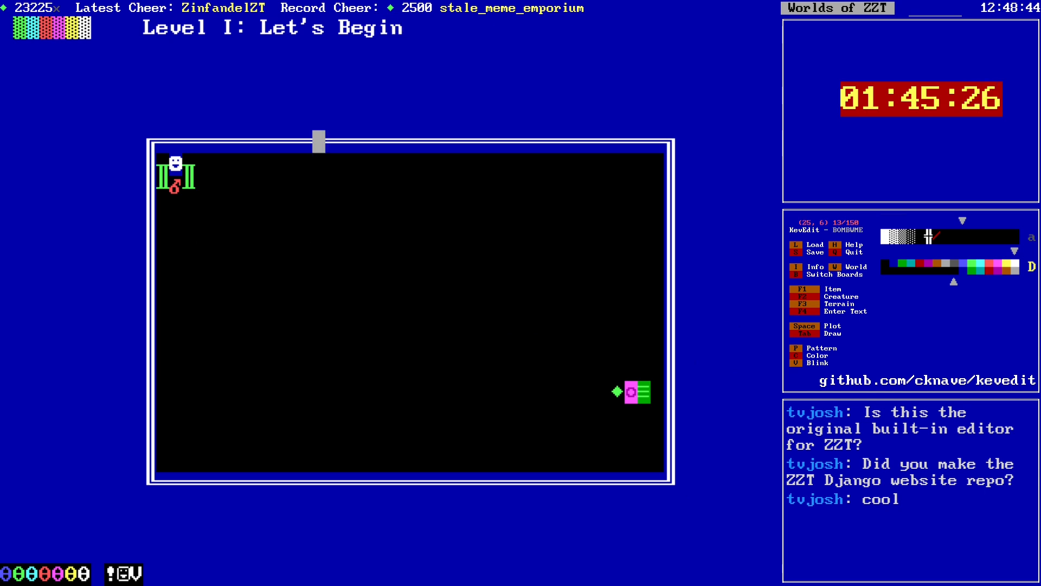
Step: Rename the imported template board as "L2" and save the world
key("i")
key("Return")
key("BackSpace")
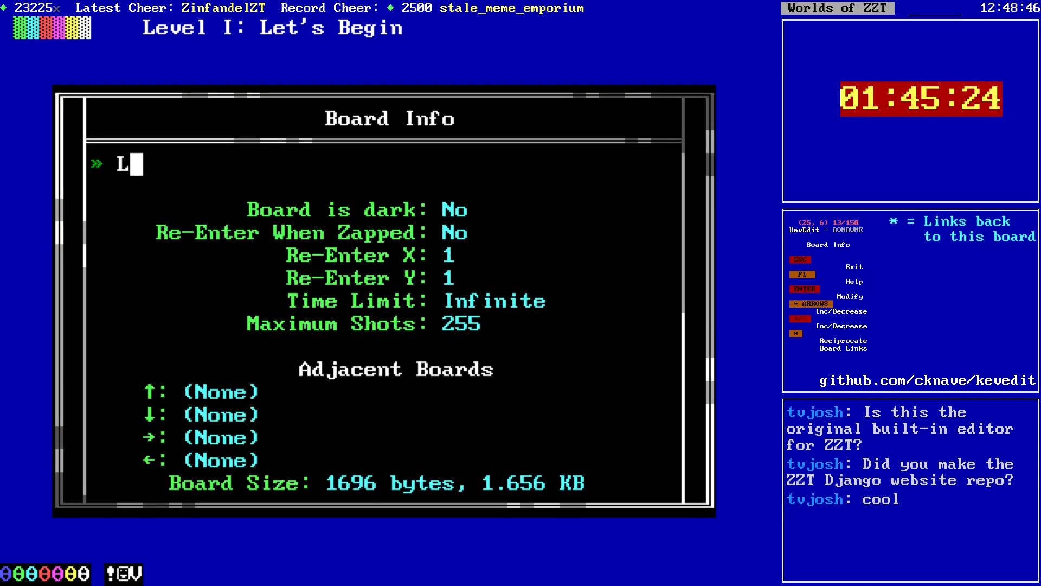
type("2")
key("Return")
key("Escape")
key("Down")
key("Down")
key("Down")
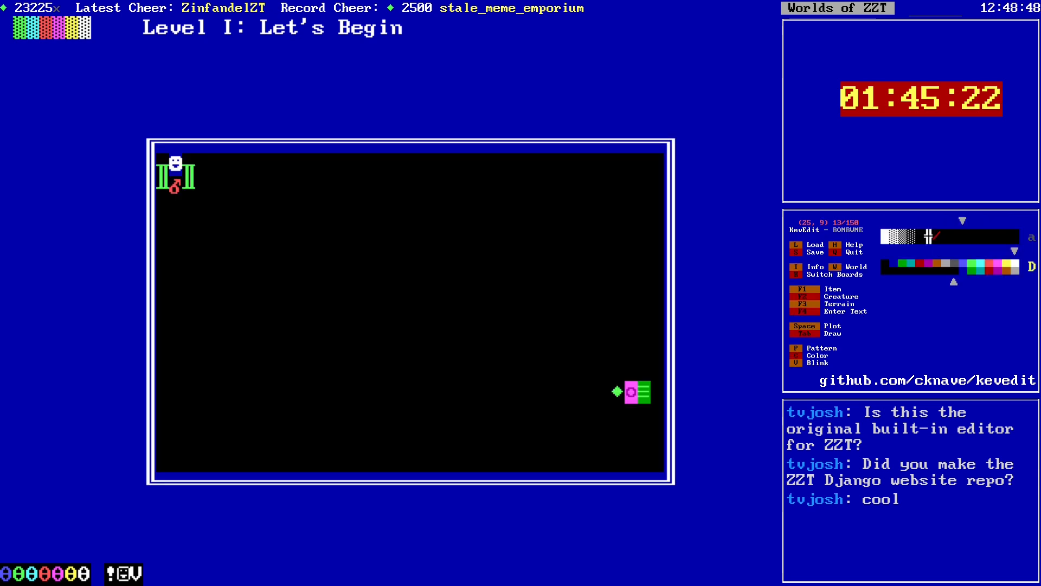
key("s")
key("y")
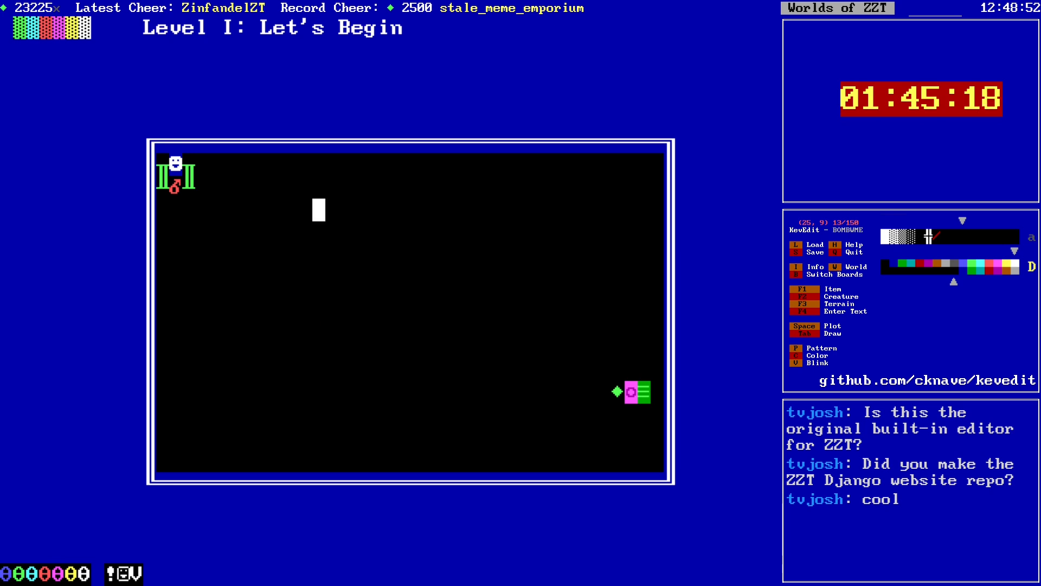
Step: Set the drawing foreground colour to light blue for the board heading text
key("Left")
key("Left")
key("Left")
key("Left")
key("Left")
key("Left")
key("Left")
key("Left")
key("Left")
key("Left")
key("Up")
key("Up")
key("Up")
key("Up")
key("Up")
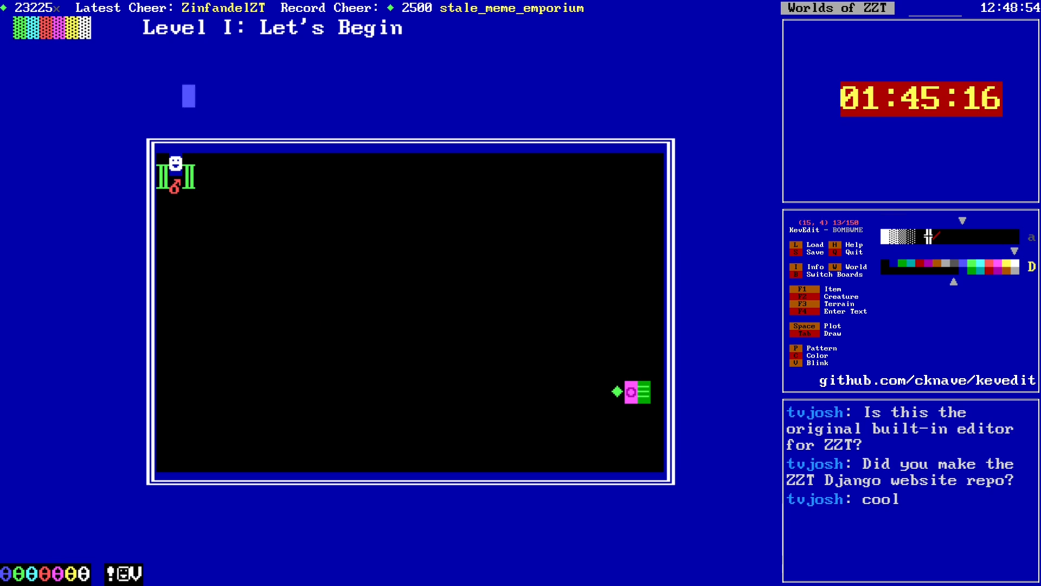
key("c")
key("Left")
key("Left")
key("Left")
key("Left")
key("Left")
key("Left")
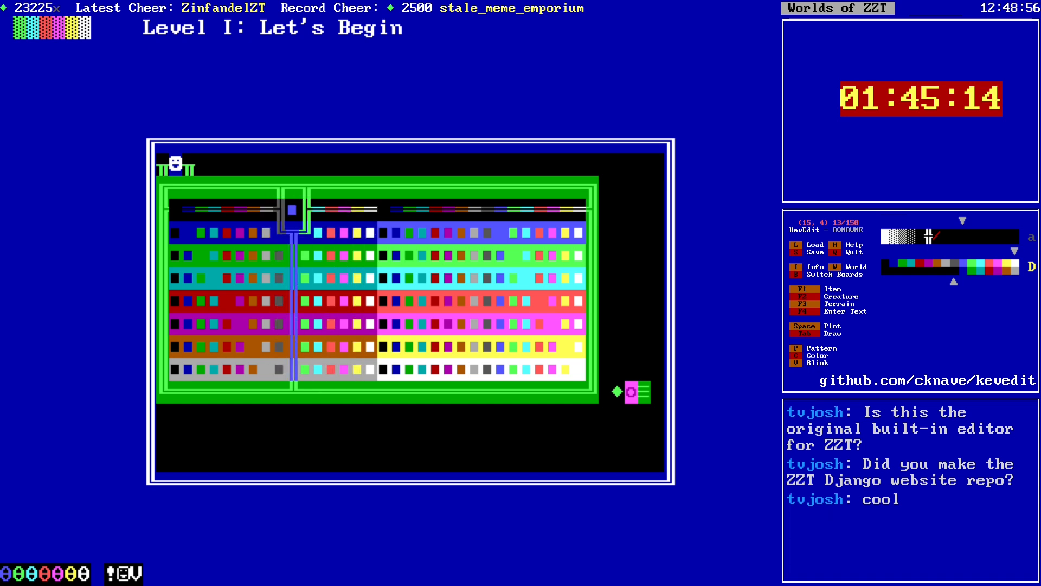
key("Return")
Step: Change the heading above the playfield to "Level II: Nuclear Warhead Storage Facility"
key("Right")
key("Right")
key("Right")
key("Right")
key("Right")
key("Right")
key("Right")
key("Right")
key("Right")
key("Right")
key("Up")
key("Up")
key("Up")
key("Left")
key("Left")
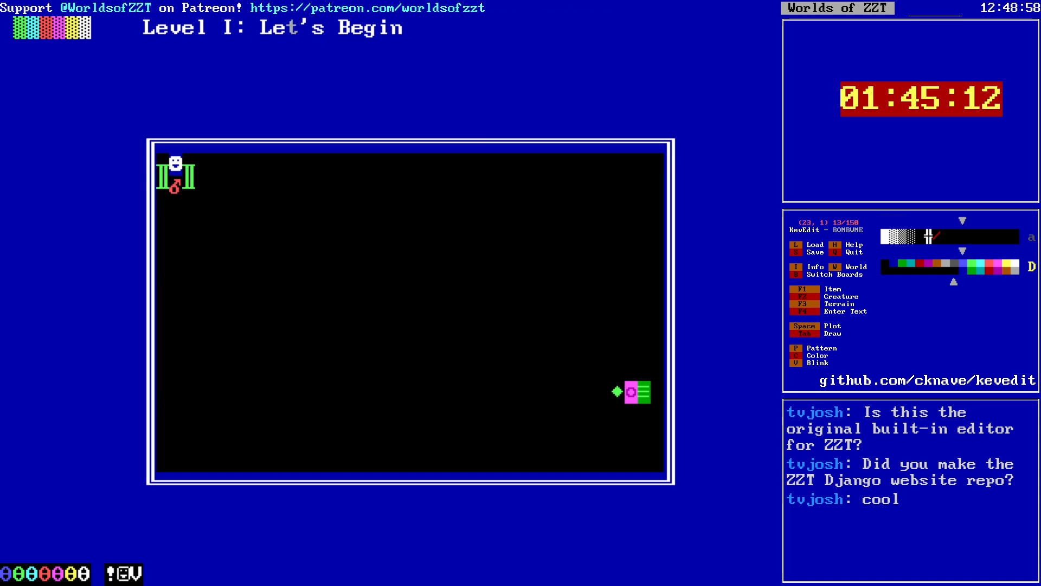
key("Left")
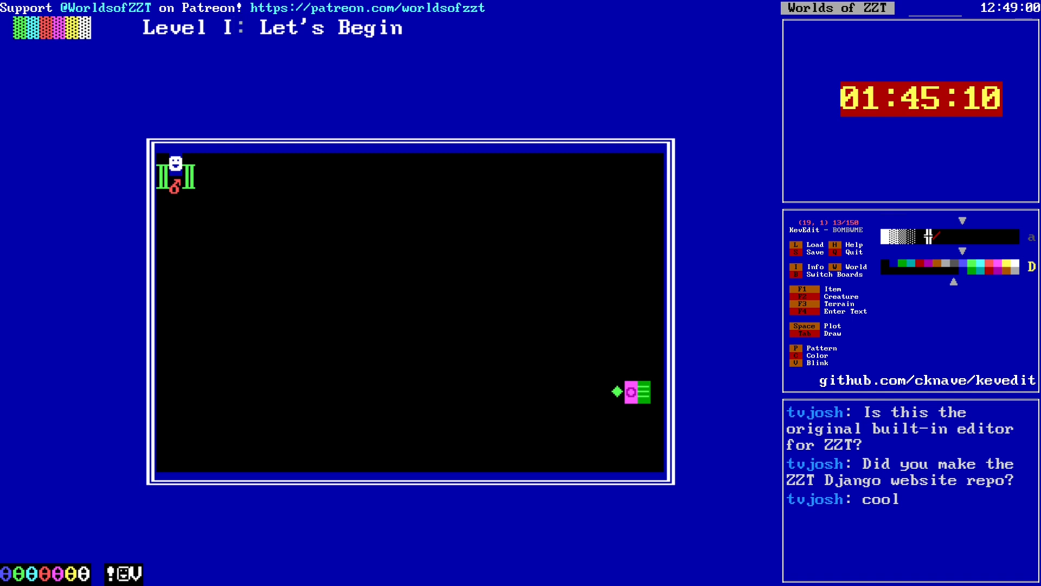
key("F4")
type("I: ")
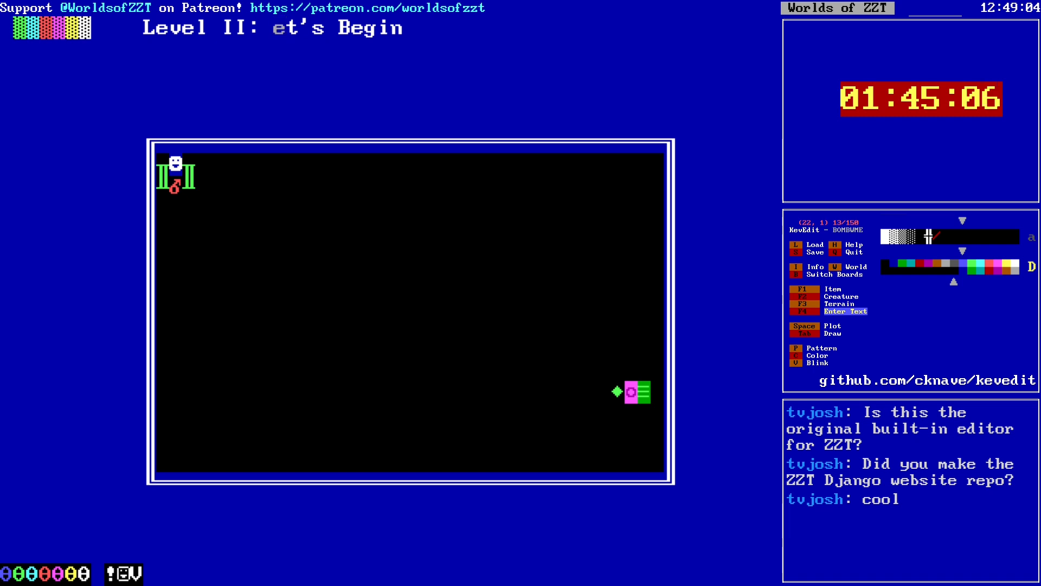
type("Nuclear Warhea")
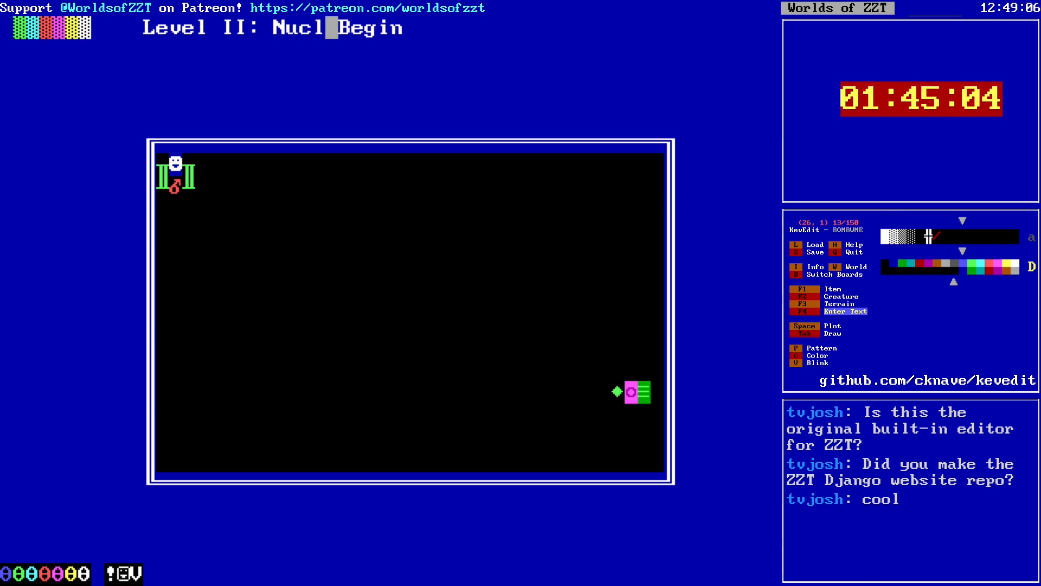
type("d Storage Facility")
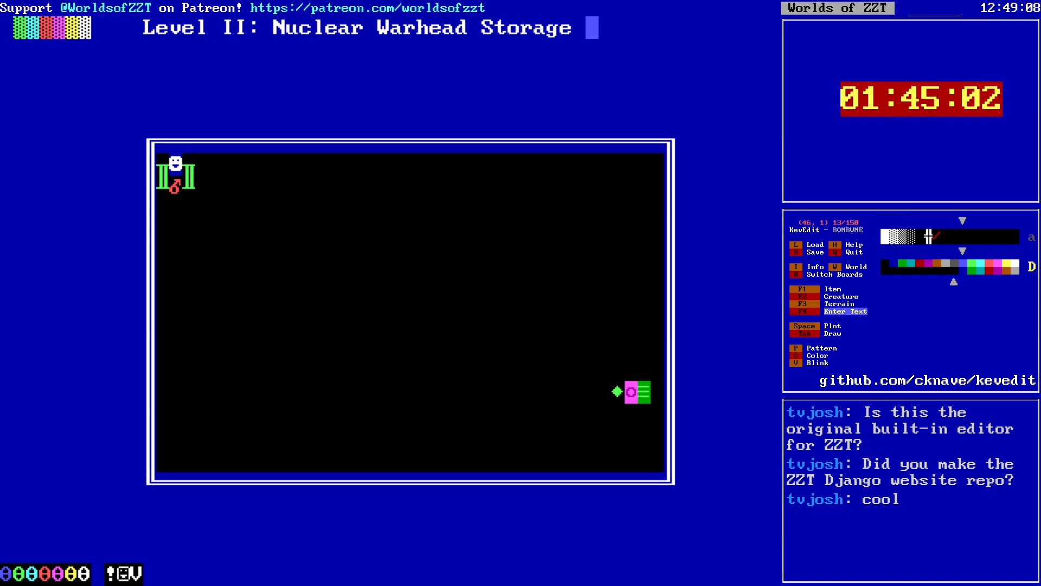
key("Escape")
Step: Save the BOMBWME world with the new Level II heading
key("Down")
key("Down")
key("Down")
key("Down")
key("Down")
key("Down")
key("Down")
key("Down")
key("Down")
key("Down")
key("Down")
key("Down")
key("Down")
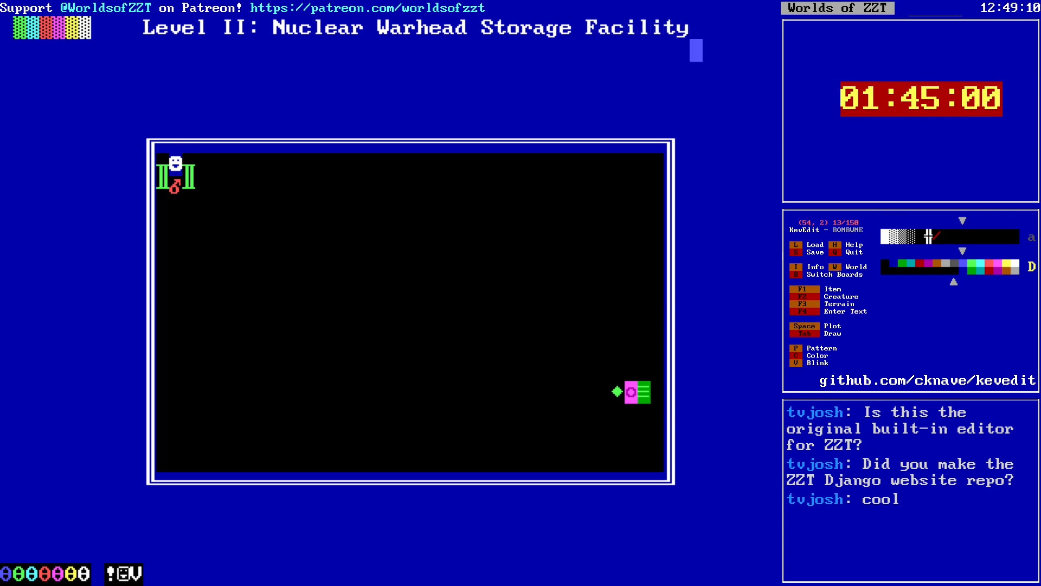
key("Left")
key("Left")
key("Left")
key("Left")
key("Left")
key("Left")
key("Left")
key("Left")
key("Left")
key("Left")
key("Left")
key("Left")
key("Left")
key("Left")
key("Left")
key("Left")
key("Left")
key("Left")
key("Left")
key("Left")
key("alt+Left")
key("Left")
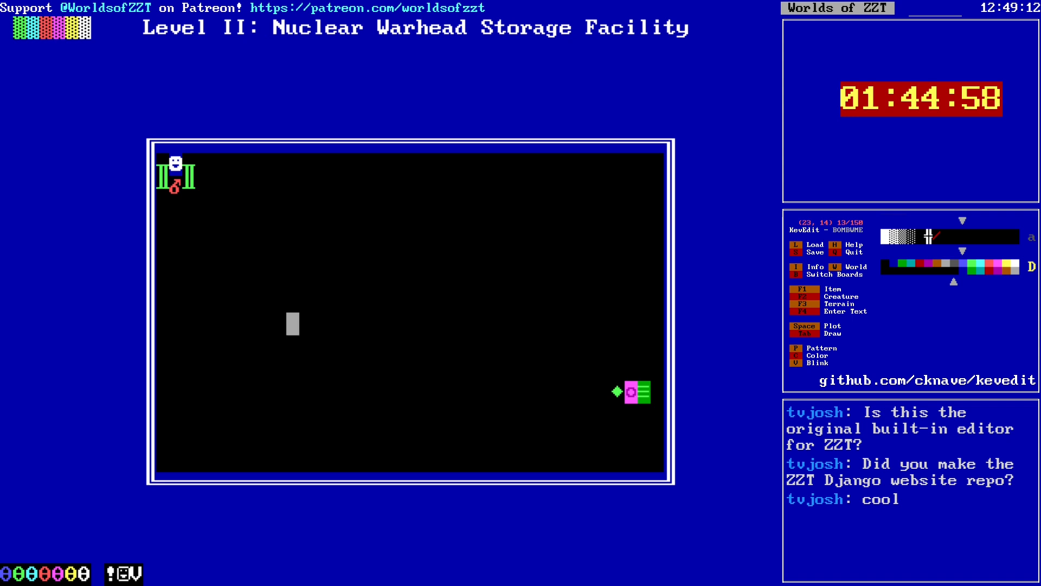
key("s")
key("Return")
key("alt+Left")
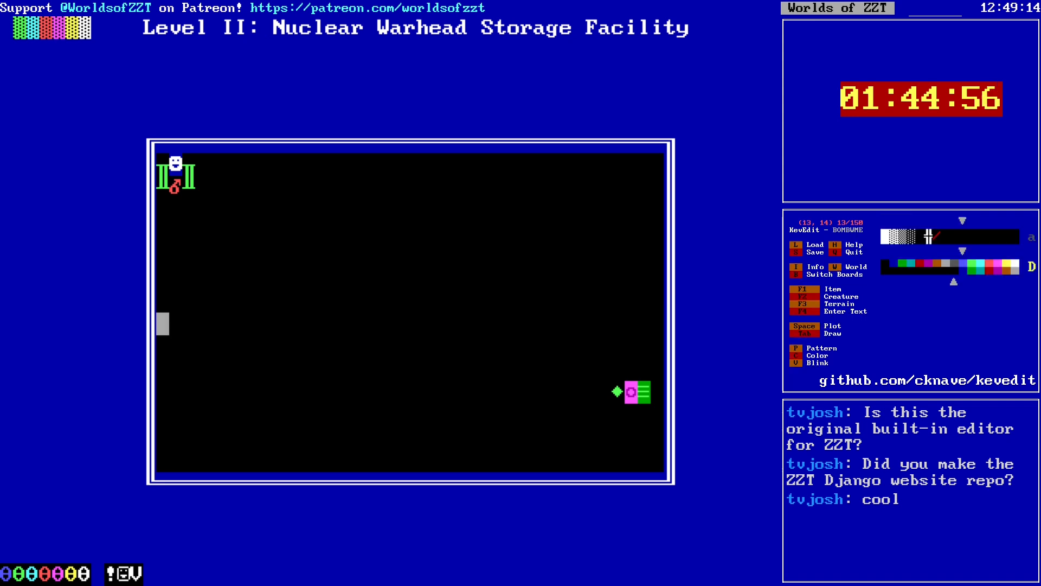
key("Down")
key("Down")
key("Right")
key("Right")
key("Right")
key("Right")
key("Right")
key("Right")
key("Right")
key("Right")
key("Right")
key("Right")
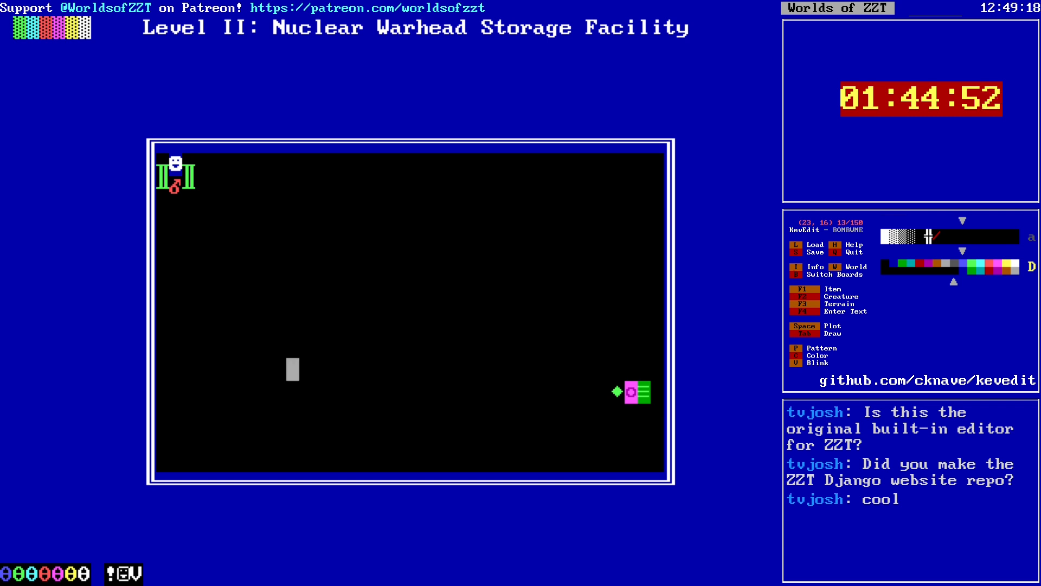
Step: Set the world's starting score to 10000 and save the world
key("i")
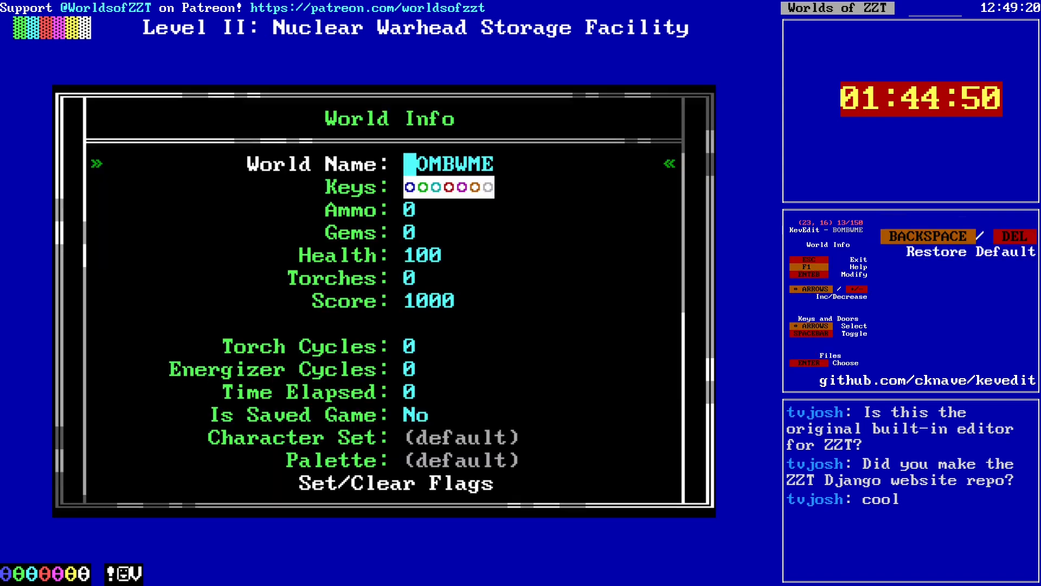
key("Down")
key("Down")
key("Down")
key("Down")
key("Down")
key("Down")
key("Return")
key("Home")
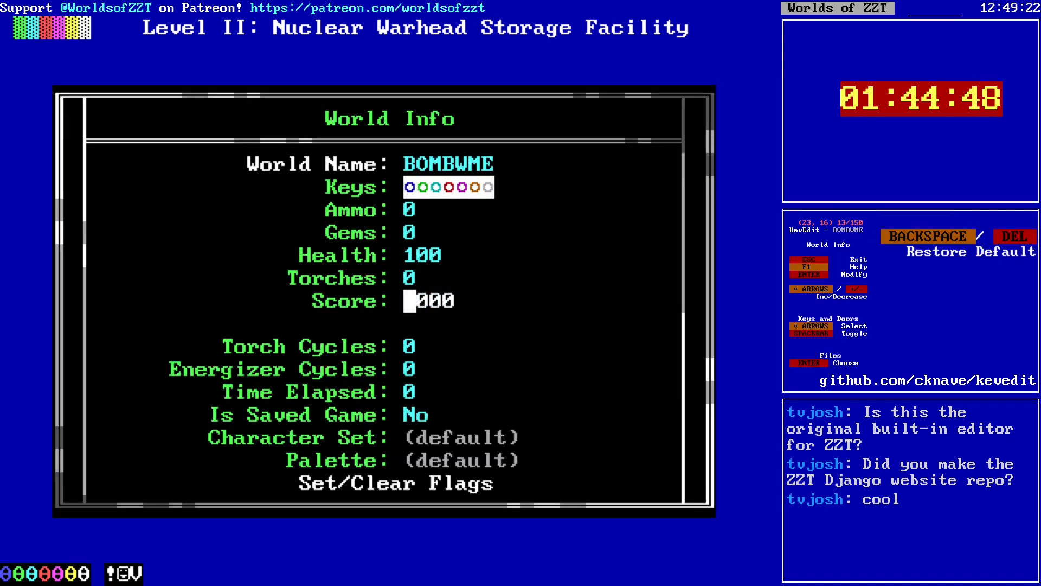
key("Delete")
type("10")
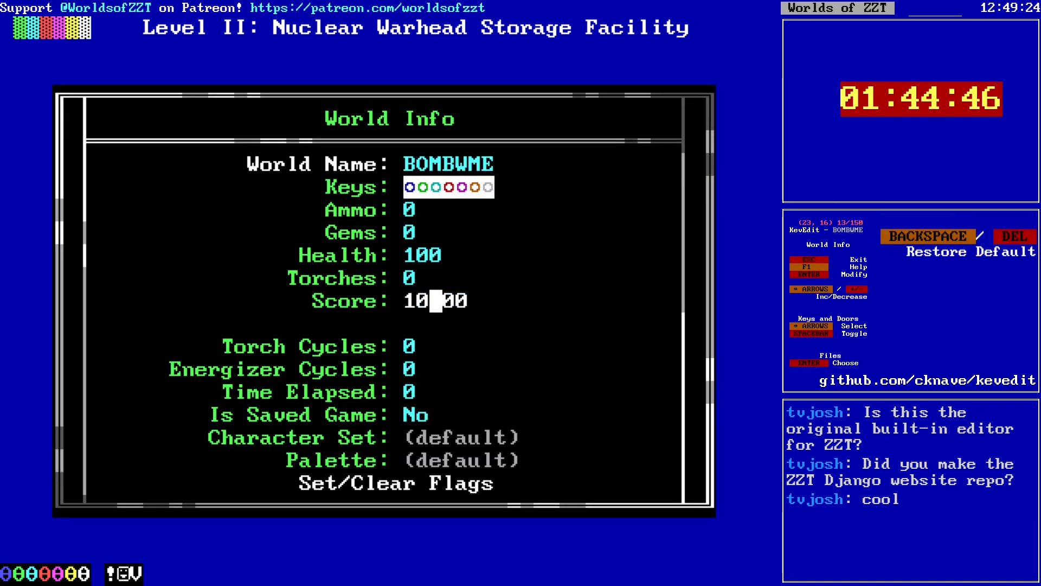
key("Return")
key("Escape")
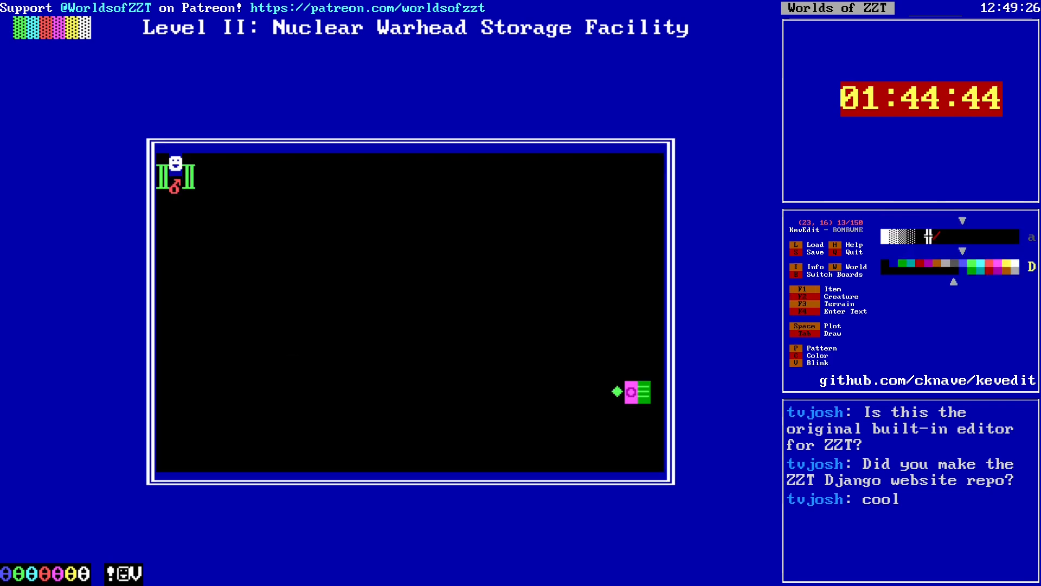
key("s")
key("Return")
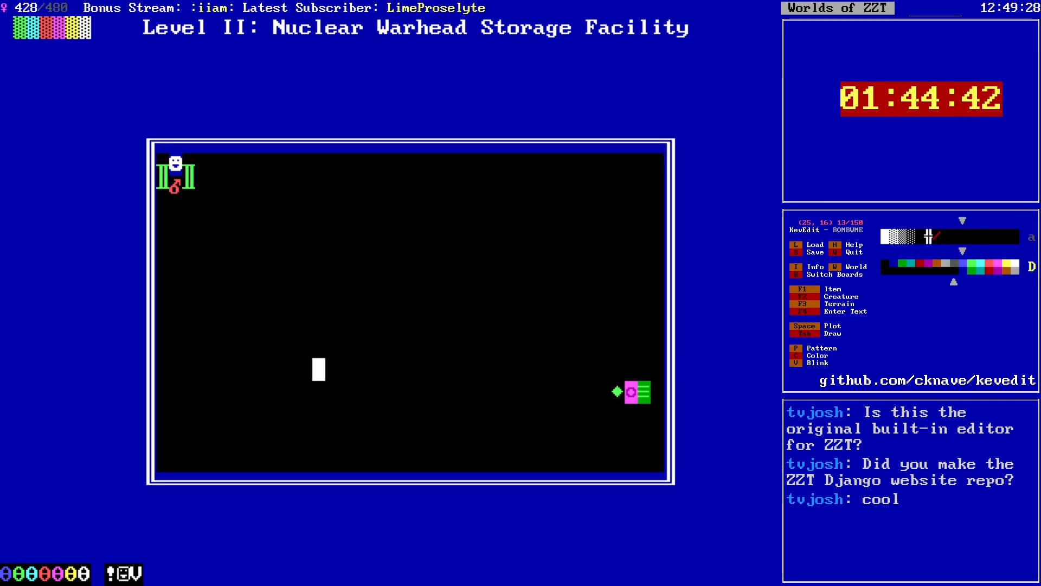
Step: Set the drawing foreground colour to dark grey on black for the warhead objects
key("Left")
key("Left")
key("Left")
key("Left")
key("Left")
key("Left")
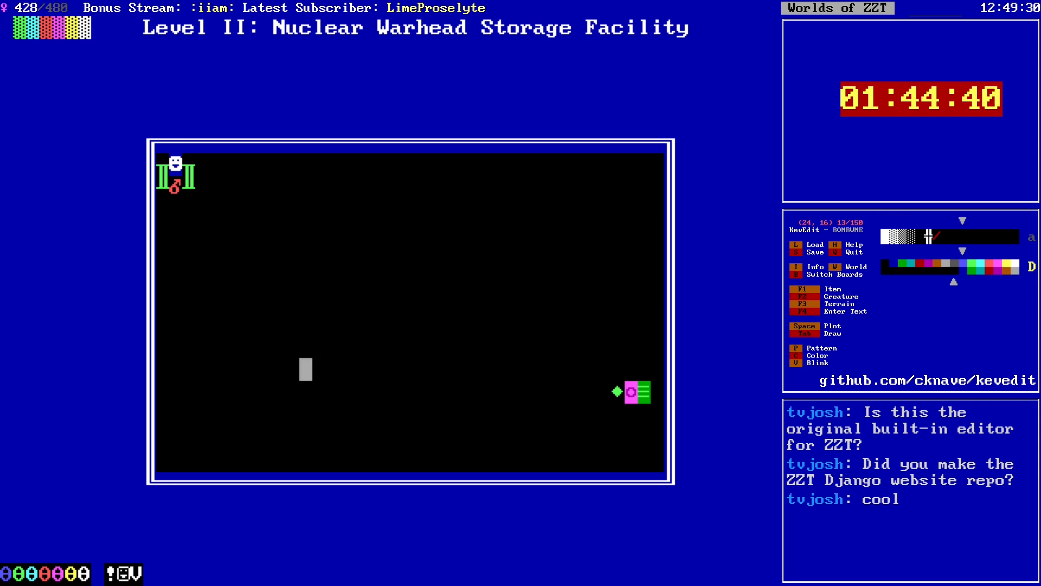
key("Left")
key("Left")
key("Left")
key("Up")
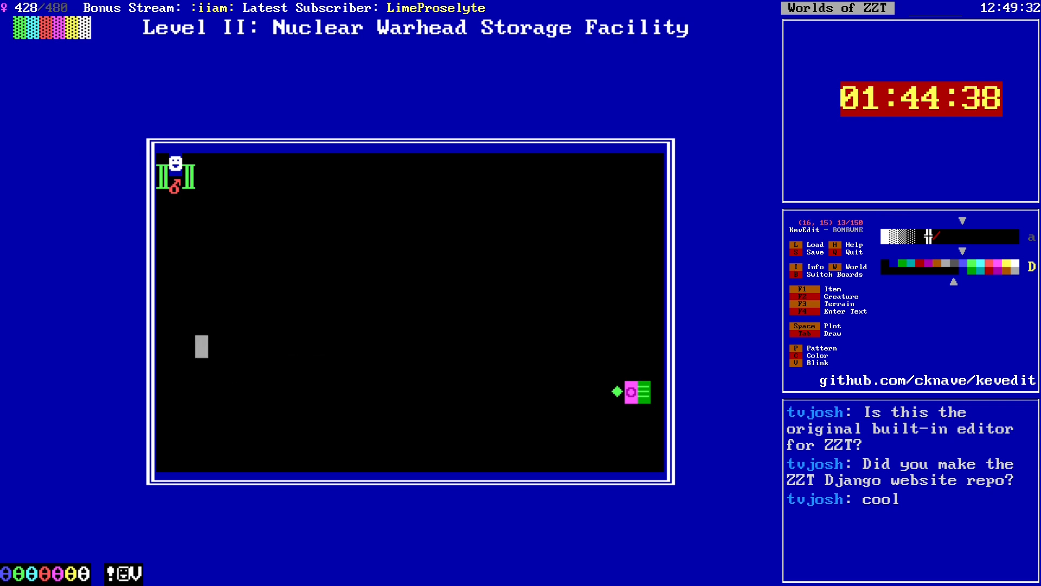
key("Left")
key("Right")
key("Up")
key("Right")
key("Up")
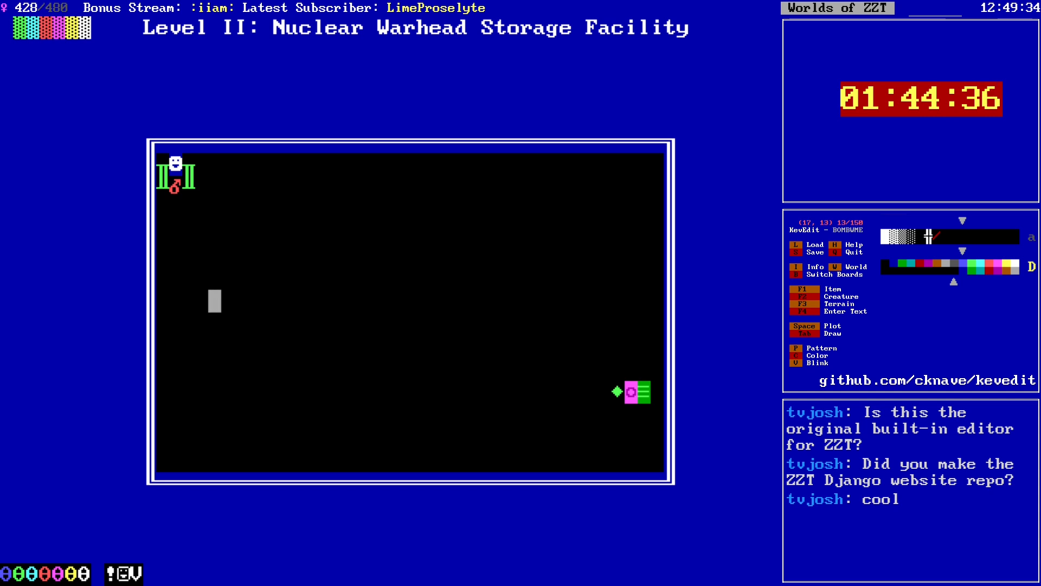
key("Up")
key("Up")
key("Up")
key("Left")
key("Up")
key("c")
key("Left")
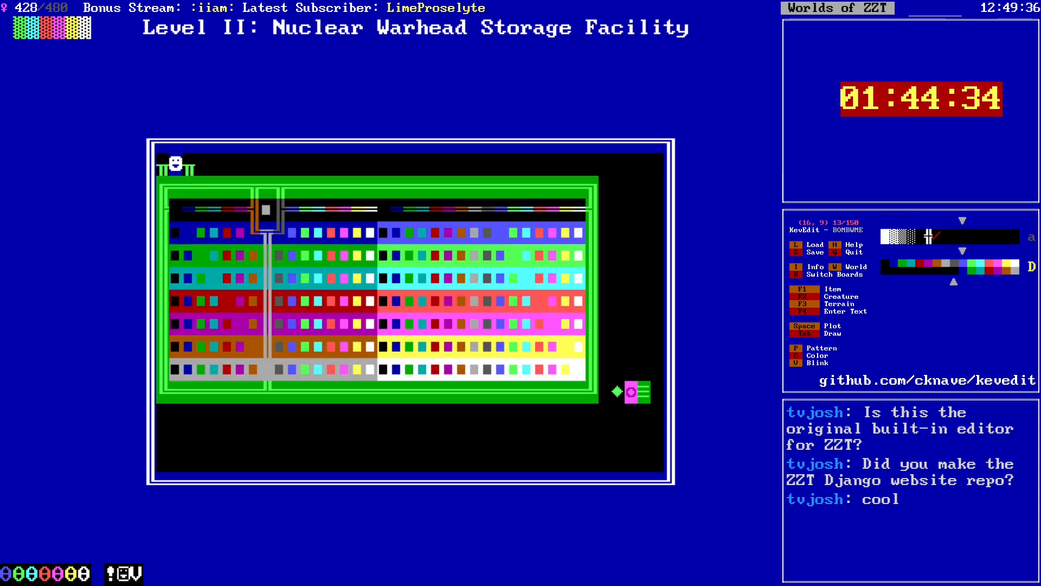
key("Return")
Step: Place an object over the green wall tile just right of the red item below the player, and set its cycle to 1
key("Left")
key("Up")
key("F2")
key("o")
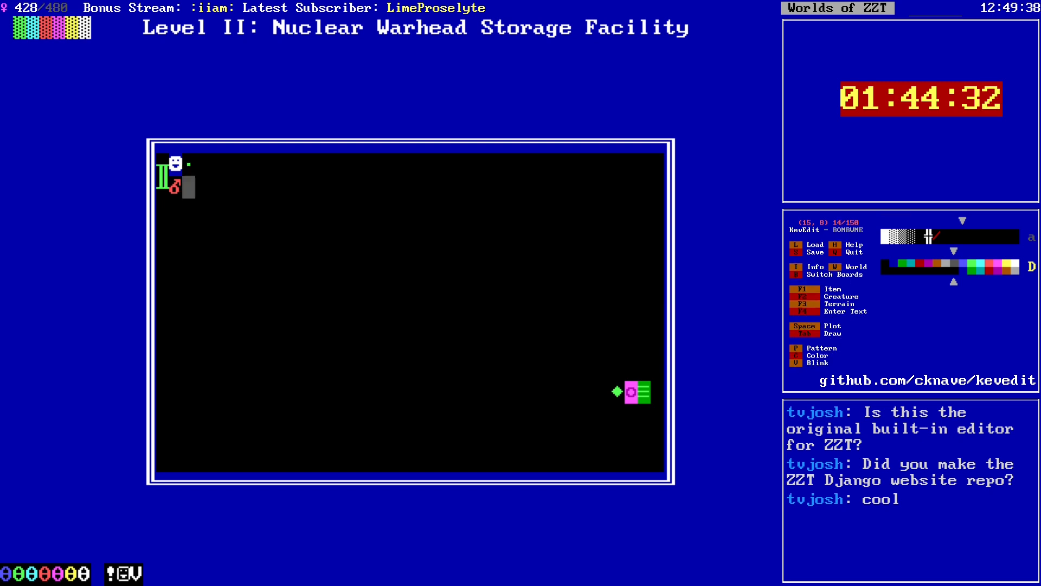
key("Down")
key("Down")
key("Down")
key("Return")
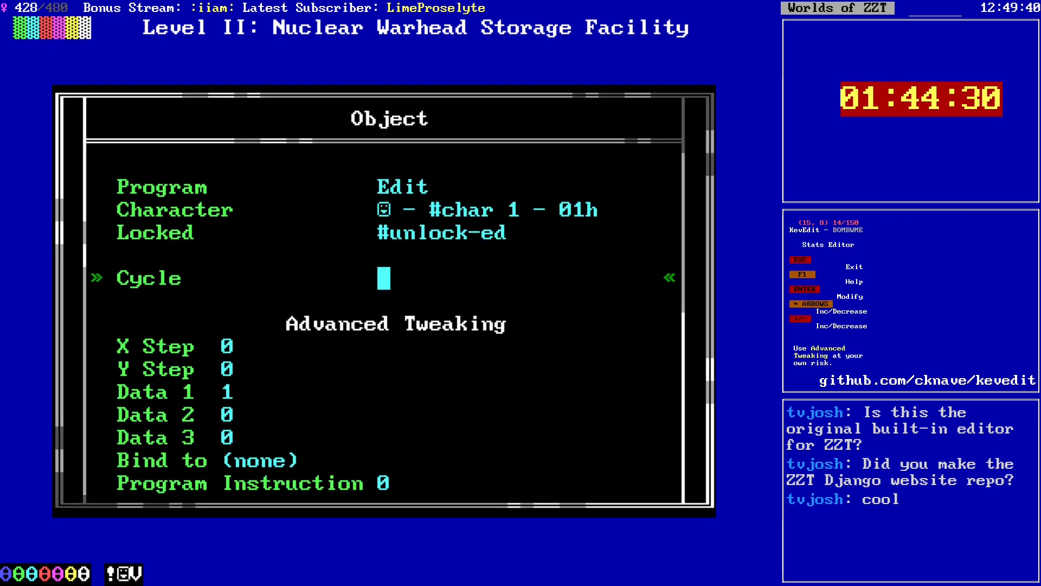
type("1")
key("Return")
Step: Set the new object's character to W (#char 87)
key("Up")
key("Up")
key("Return")
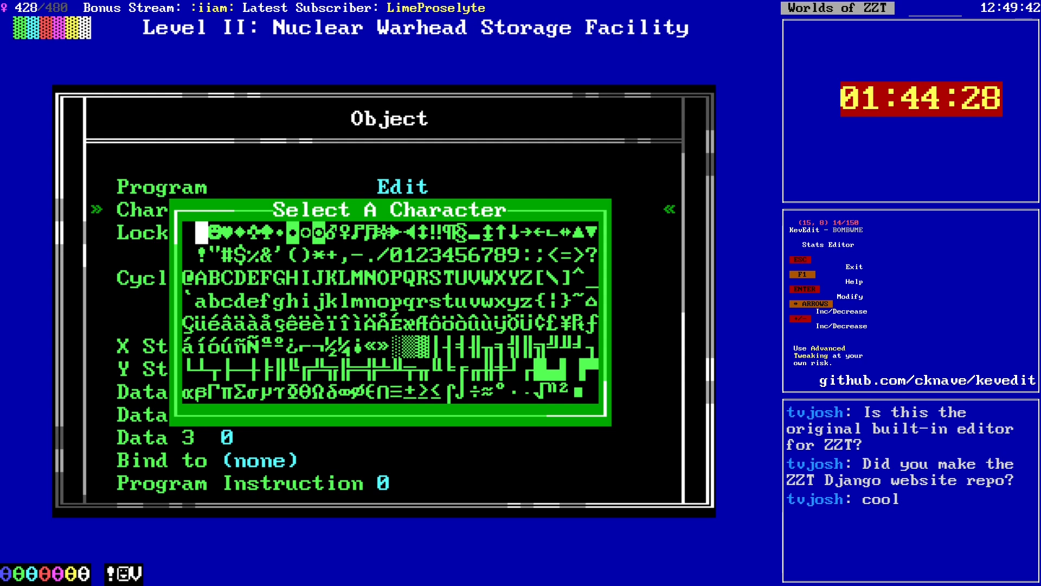
key("Down")
key("Right")
key("Right")
key("Right")
key("Right")
key("Right")
key("Right")
key("Right")
key("Right")
key("Right")
key("Right")
key("Right")
key("Right")
key("Right")
key("Right")
key("Right")
key("Right")
key("Right")
key("Right")
key("Right")
key("Right")
key("Down")
key("Left")
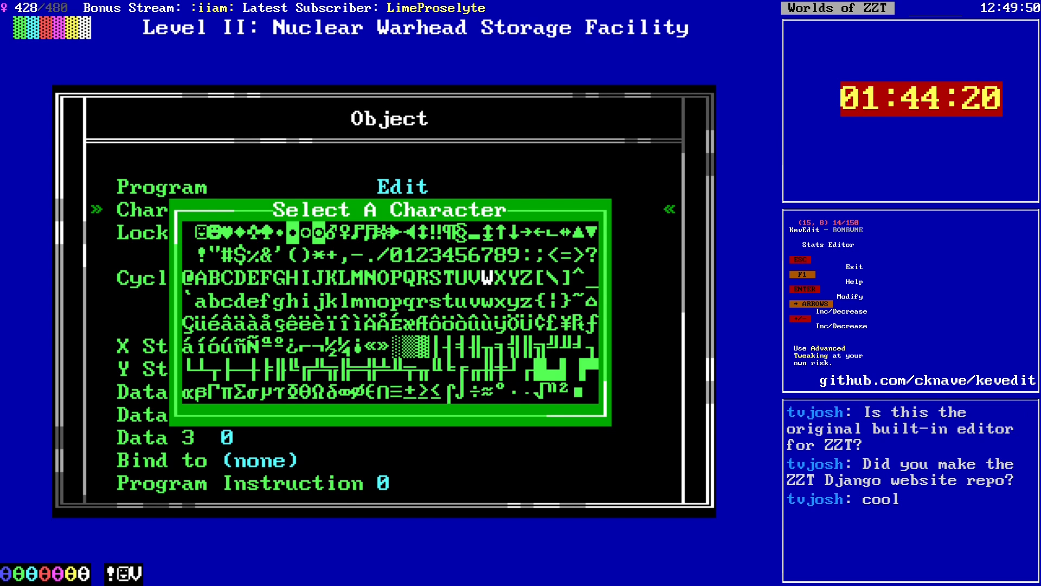
key("Return")
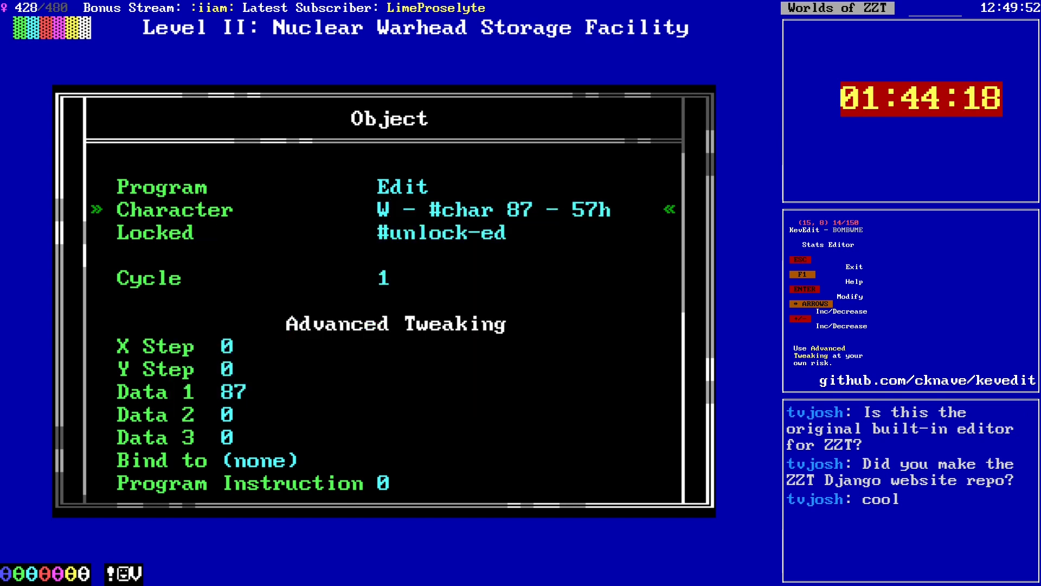
key("Up")
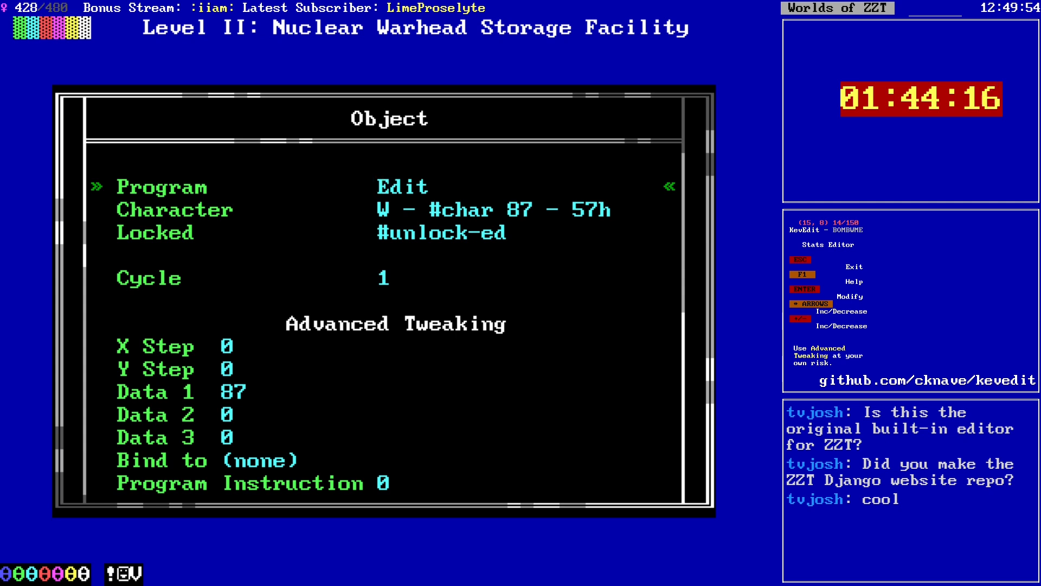
key("Return")
type("@Warhead")
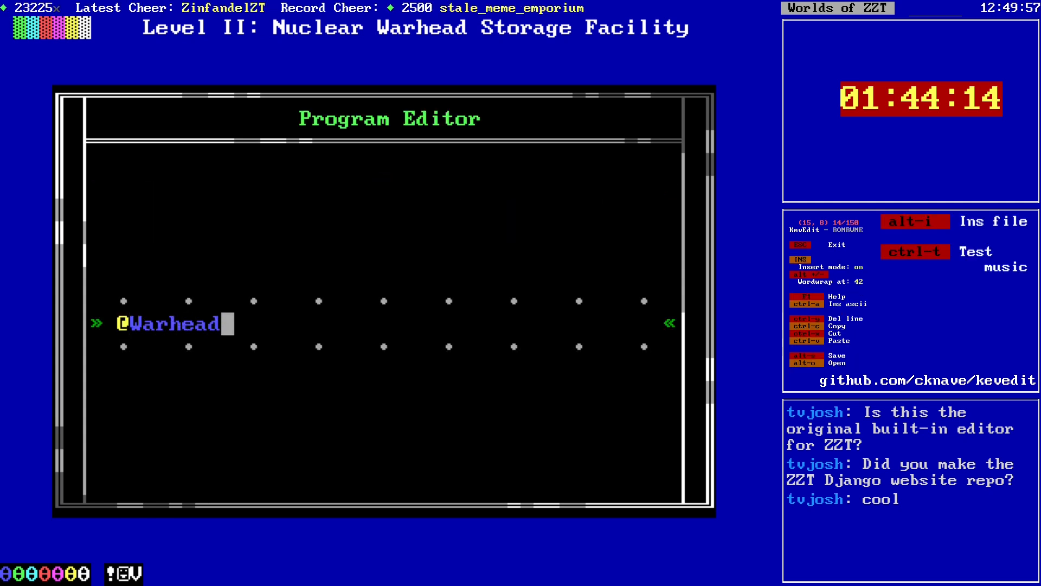
key("Return")
type("#end")
key("Return")
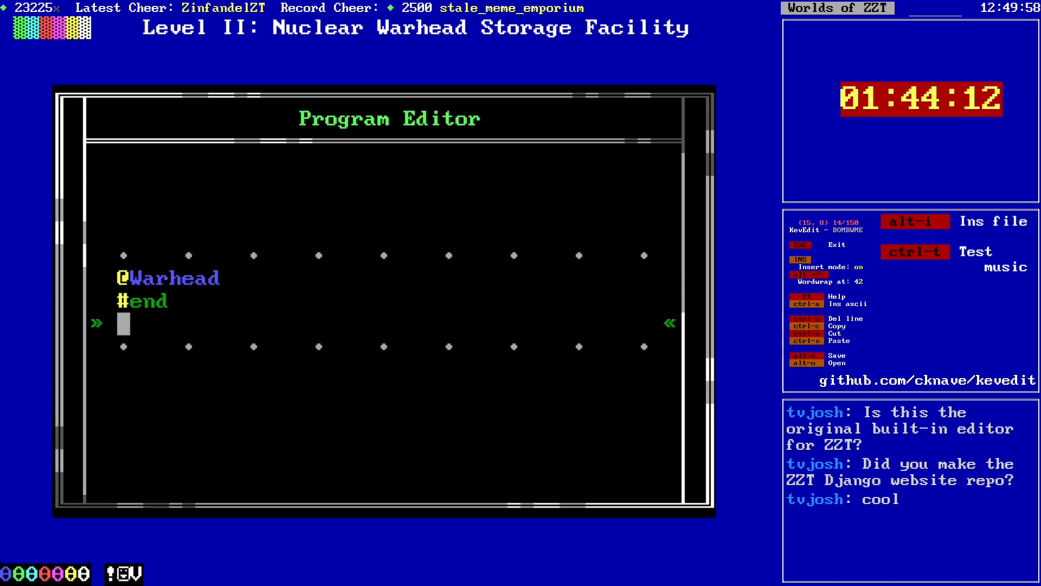
Step: Add a ":bombed" label to the warhead program with the command "#take score 100"
type(":bombed")
key("Return")
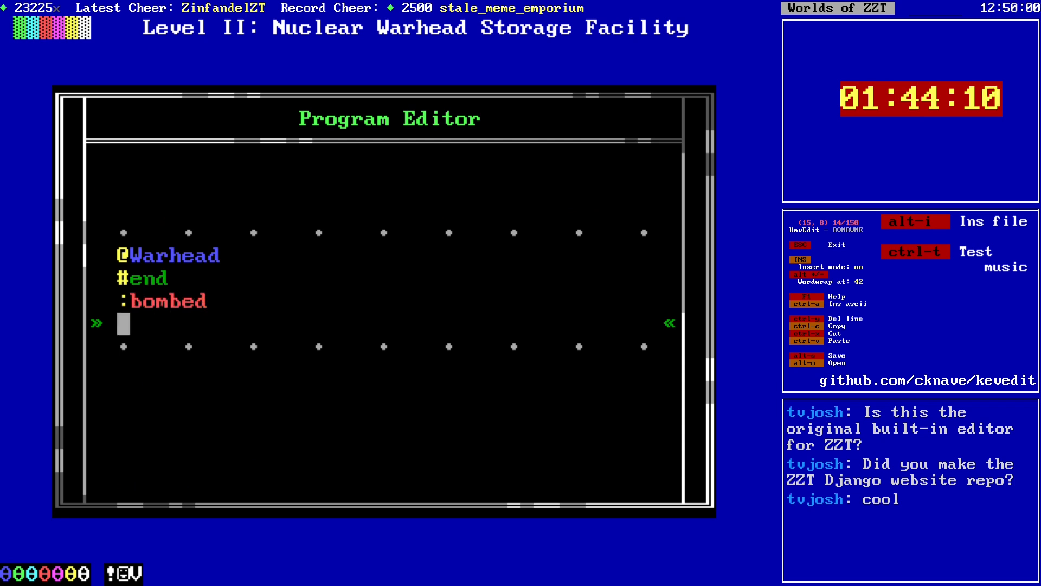
type("#take score")
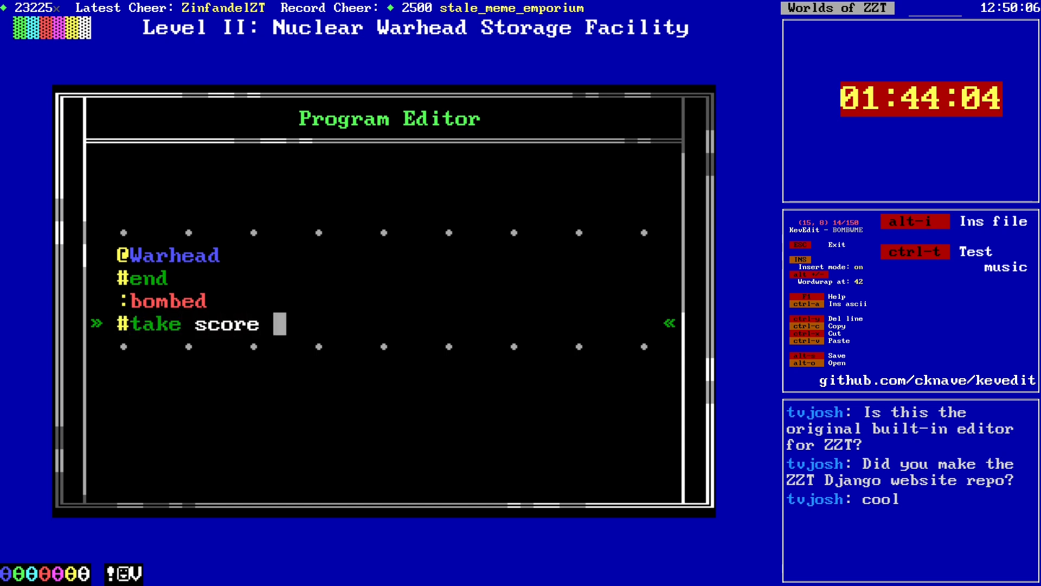
type(" 1000")
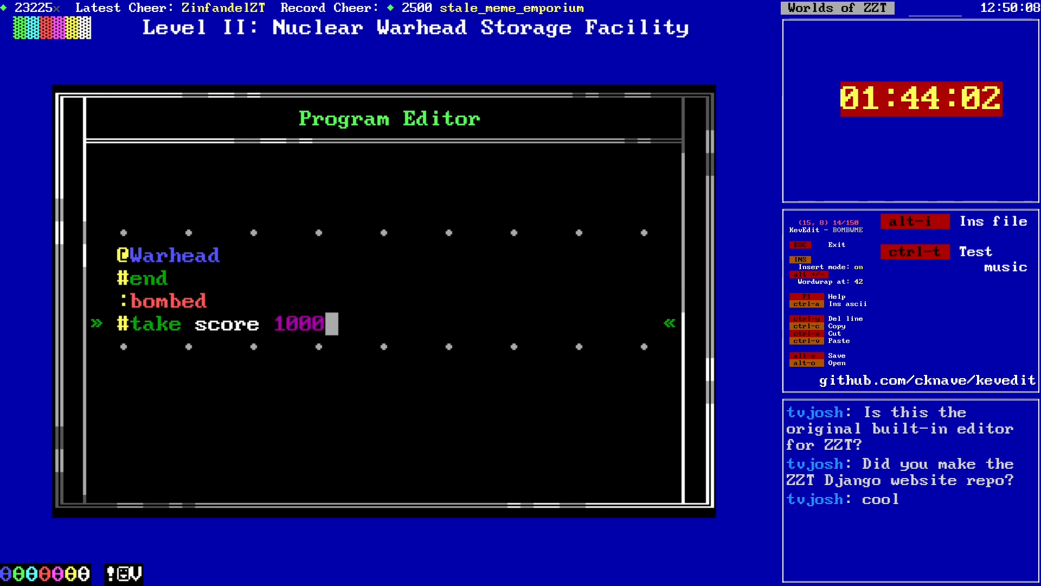
key("BackSpace")
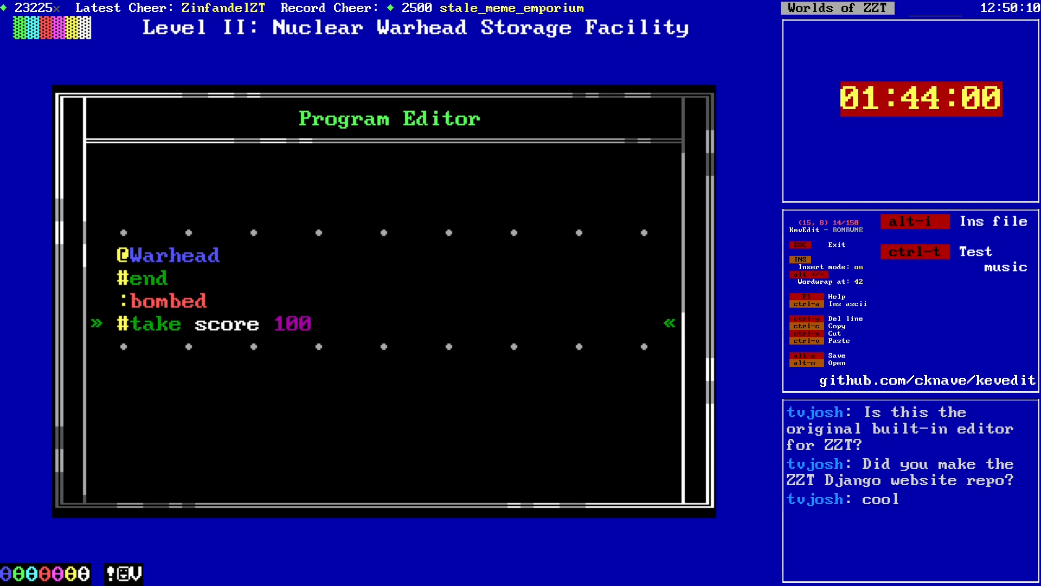
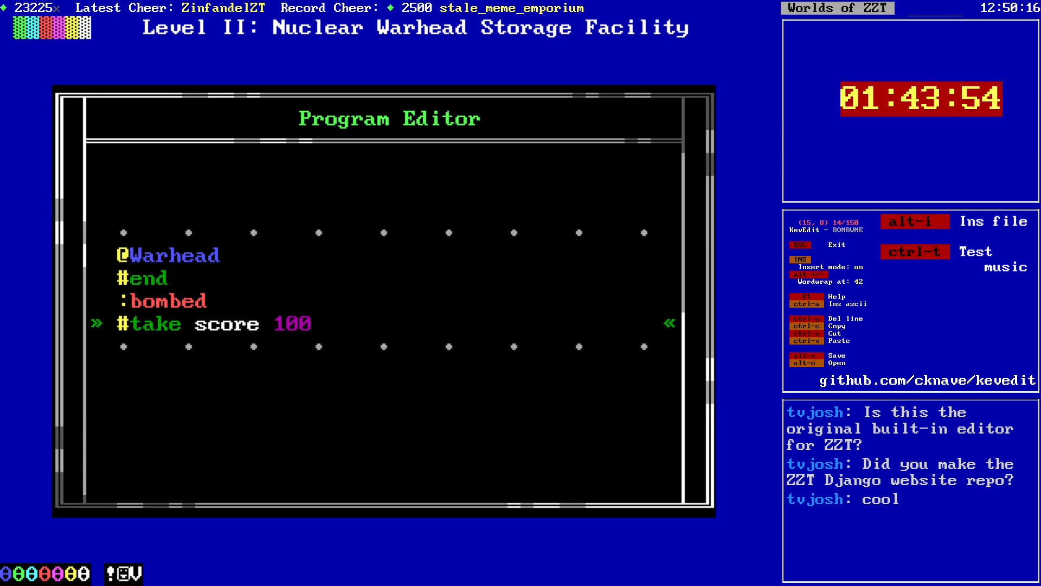
key("Escape")
Step: Change the warhead object's character to the upward-pointing solid triangle and close its settings
key("Return")
key("Down")
key("Return")
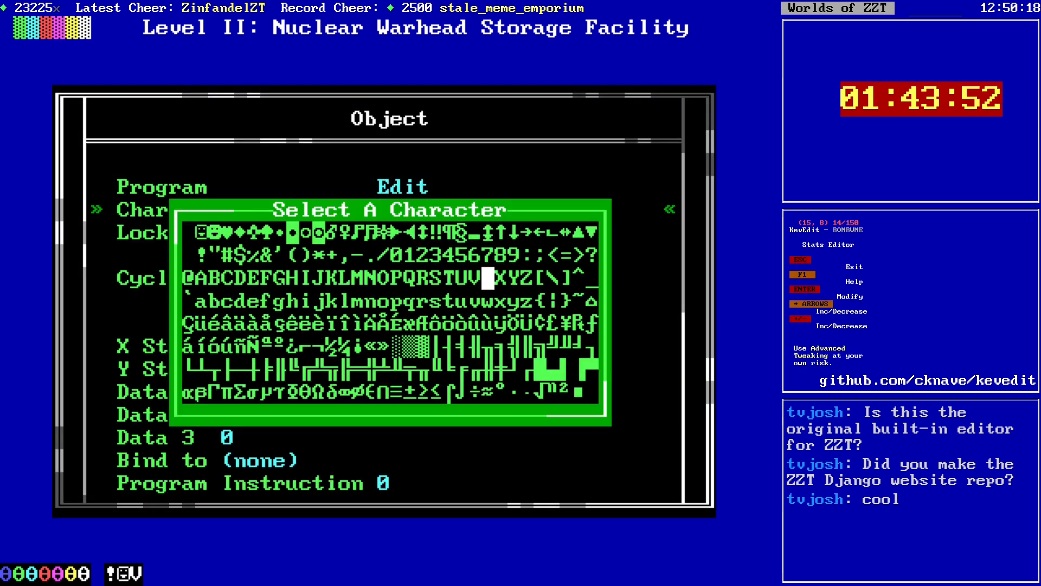
key("Left")
key("Left")
key("Left")
key("Left")
key("Left")
key("Left")
key("Left")
key("Up")
key("Right")
key("Right")
key("Right")
key("Right")
key("Right")
key("Right")
key("Right")
key("Right")
key("Right")
key("Right")
key("Right")
key("Right")
key("Right")
key("Right")
key("Right")
key("Right")
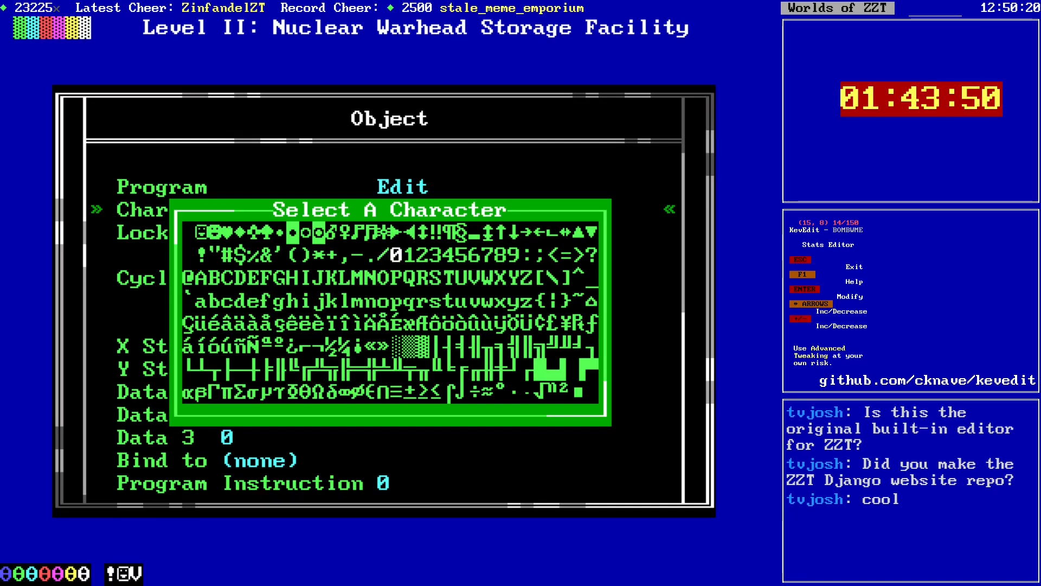
key("Up")
key("Left")
key("Return")
key("Escape")
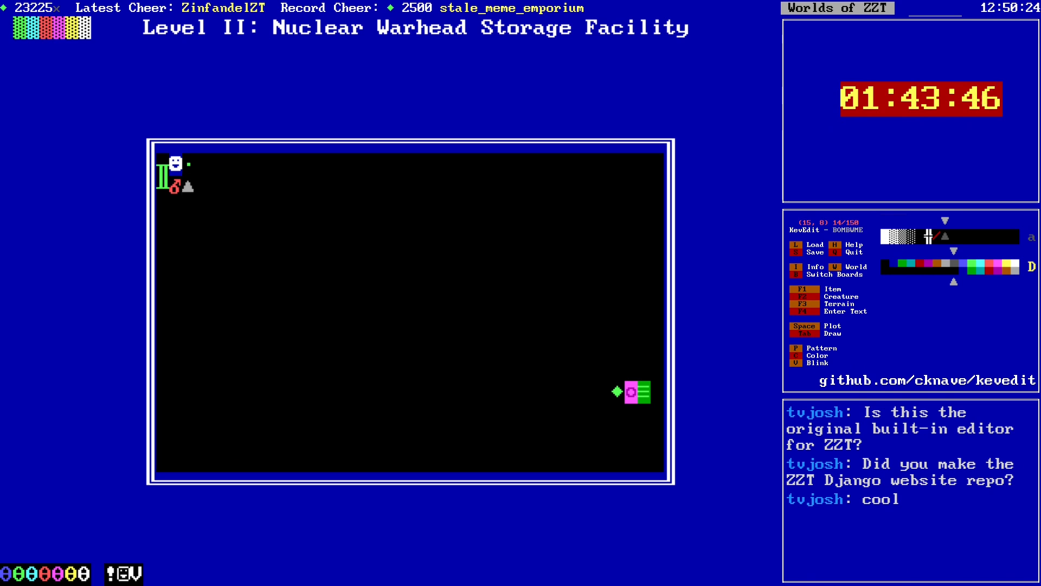
Step: Place a copy of the warhead object over the wall tile immediately left of the player
key("Up")
key("Left")
key("Left")
key("space")
Step: Replace the original warhead's whole program, right of the red item, with the single line "#bind warhead"
key("Down")
key("Right")
key("Right")
key("Return")
key("Return")
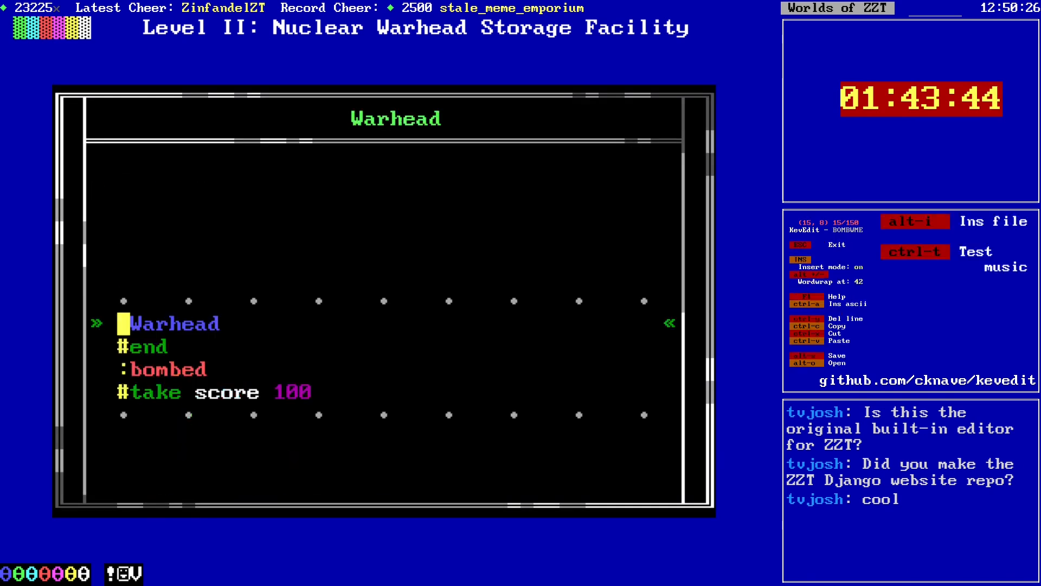
key("ctrl+y")
key("ctrl+y")
key("ctrl+y")
key("ctrl+y")
type("#bind ")
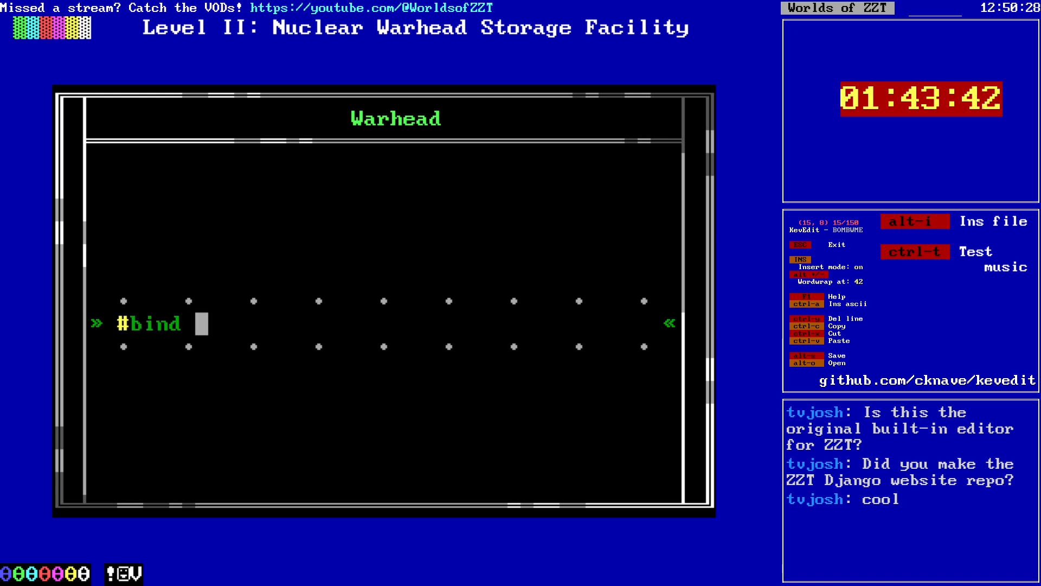
type("warhead")
key("Escape")
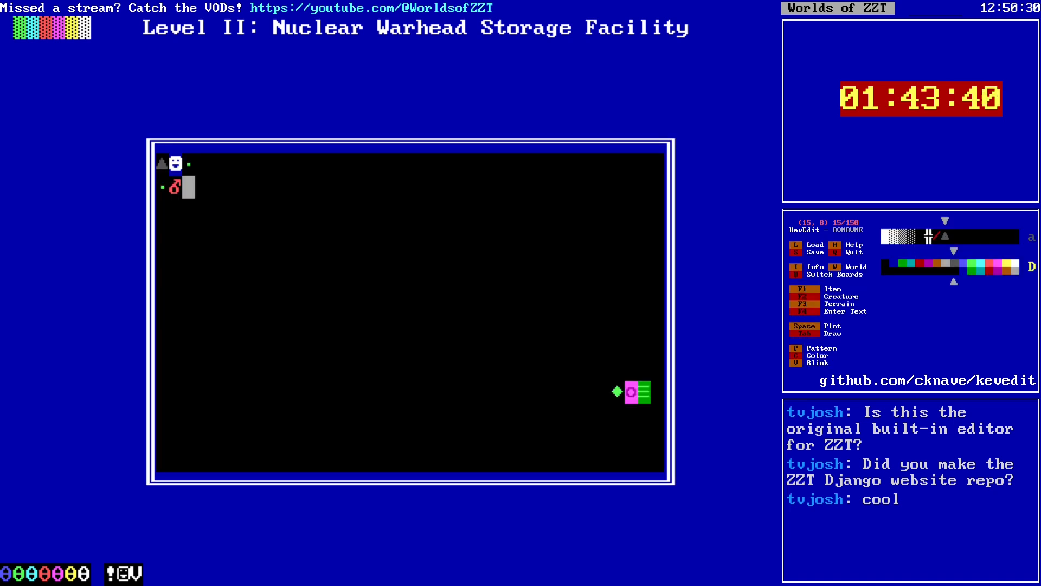
Step: Place bound warhead copies over the remaining wall tiles right of the player and left of the red item
key("Up")
key("space")
key("Left")
key("Left")
key("Down")
key("space")
key("Down")
key("Down")
key("Down")
key("Down")
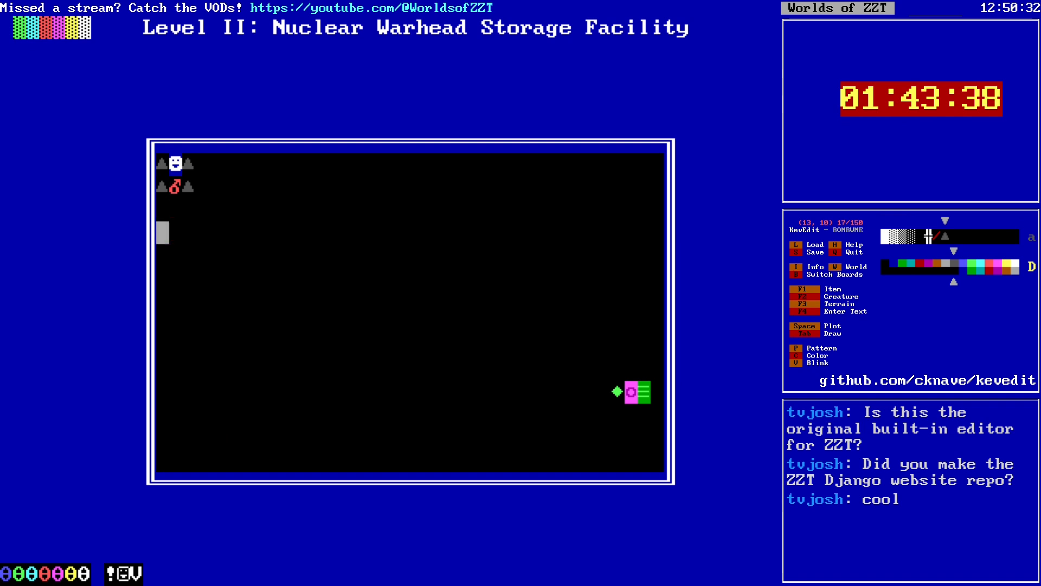
key("Up")
key("Up")
key("Up")
key("Down")
key("Down")
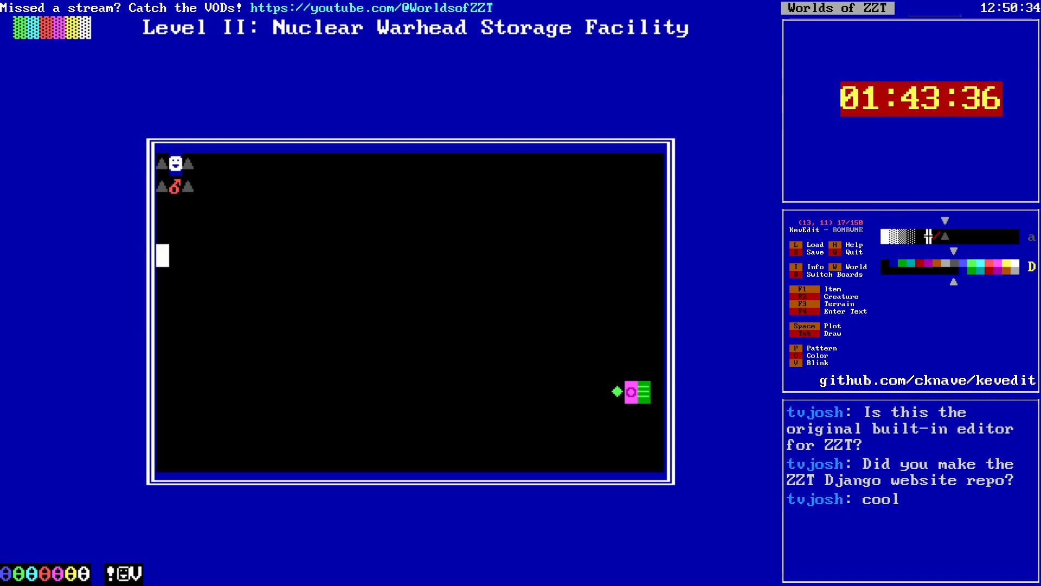
key("Down")
key("Down")
key("Right")
key("Right")
key("Right")
key("Down")
key("Left")
key("Left")
key("Down")
key("Down")
key("Left")
key("Up")
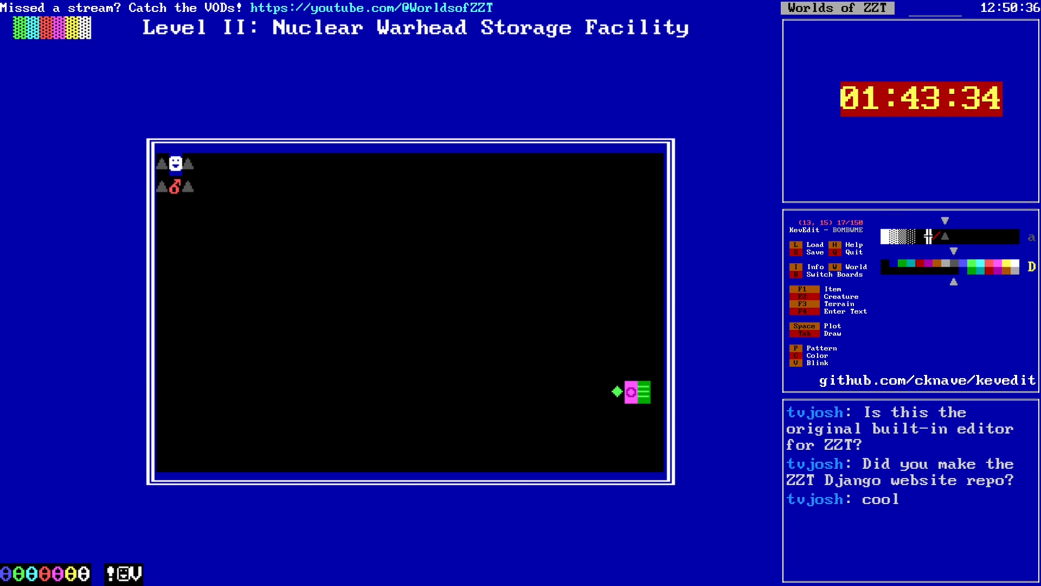
Step: Place a horizontal line of six bound warheads in row 14, from column 13 at the room's left wall to column 18
key("Up")
key("space")
key("Right")
key("space")
key("Right")
key("space")
key("Right")
key("space")
key("Right")
key("Right")
key("space")
Step: Place six more bound warheads in row 15, directly beneath the line from column 18 back to column 13
key("Down")
key("space")
key("Left")
key("space")
key("Left")
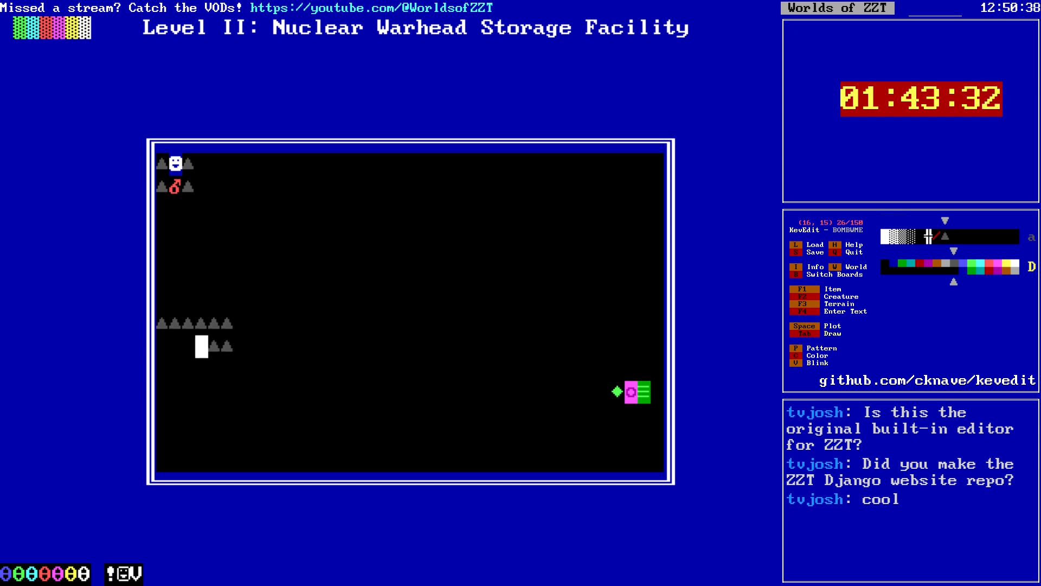
key("space")
key("Left")
key("space")
key("Left")
key("space")
key("Left")
key("space")
Step: Extend the warheads right of the red item downward with four copies in column 15, rows 9 to 12
key("Right")
key("Right")
key("Right")
key("Right")
key("Right")
key("Right")
key("Right")
key("Right")
key("Right")
key("Right")
key("Right")
key("Up")
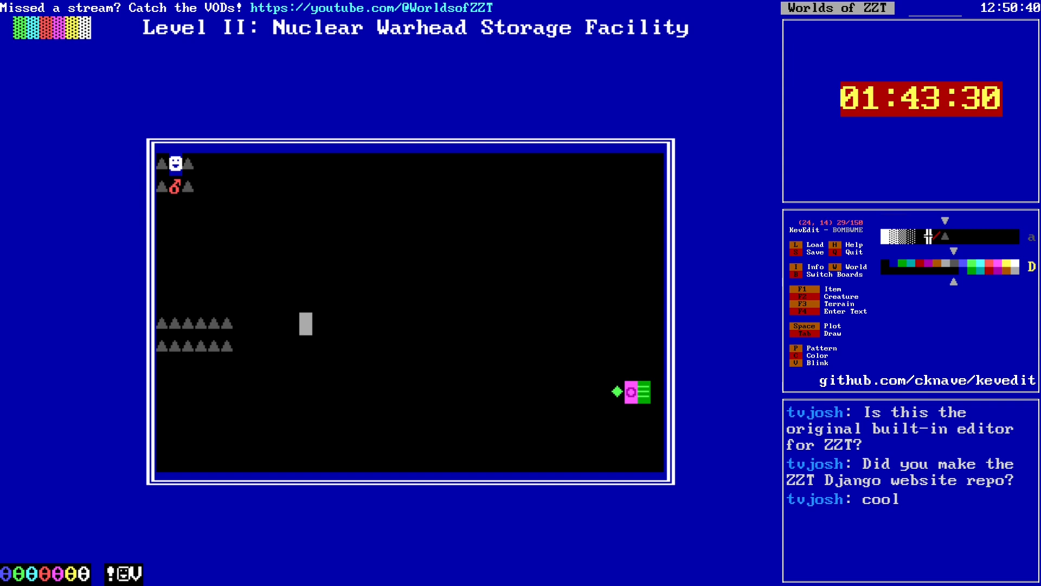
key("Left")
key("Up")
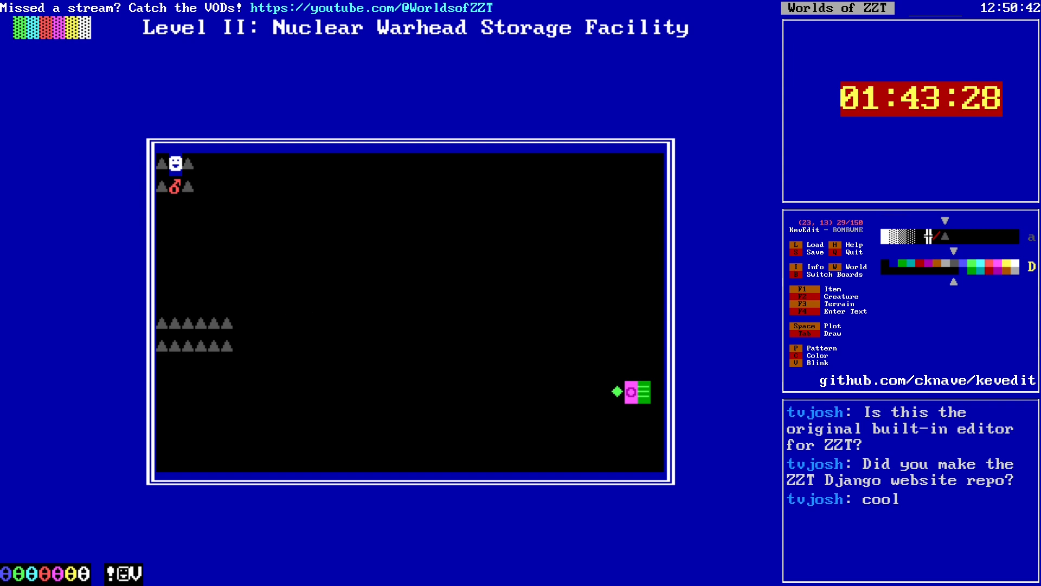
key("Left")
key("Left")
key("Left")
key("Left")
key("Left")
key("Up")
key("Left")
key("Up")
key("Up")
key("Up")
key("Left")
key("space")
key("Down")
key("space")
key("Down")
key("space")
key("Down")
key("space")
Step: Double the vertical warhead line with copies in column 16, from row 12 up to row 7
key("Right")
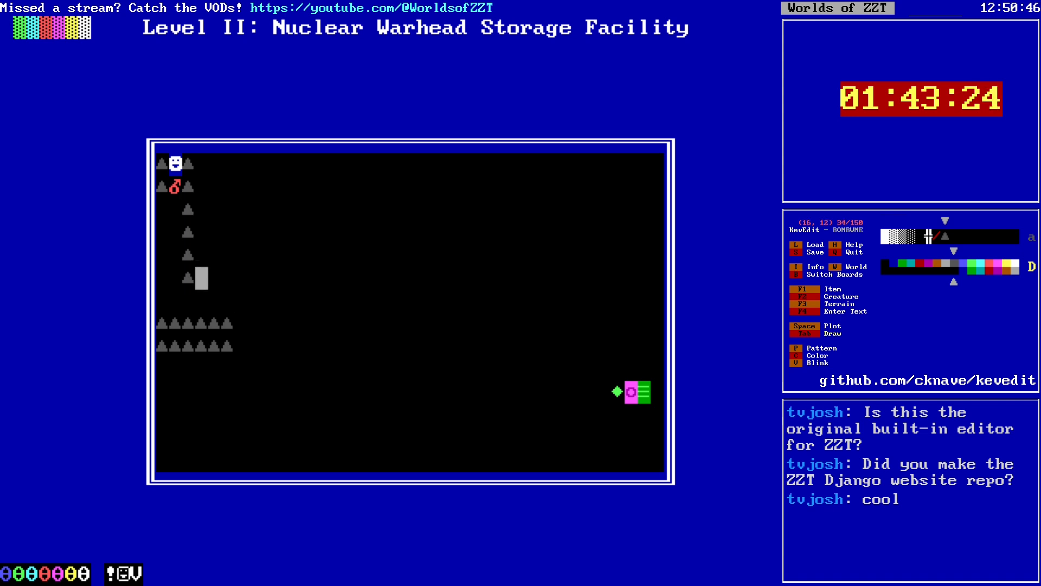
key("space")
key("Up")
key("space")
key("Up")
key("space")
key("space")
key("Up")
key("space")
key("Up")
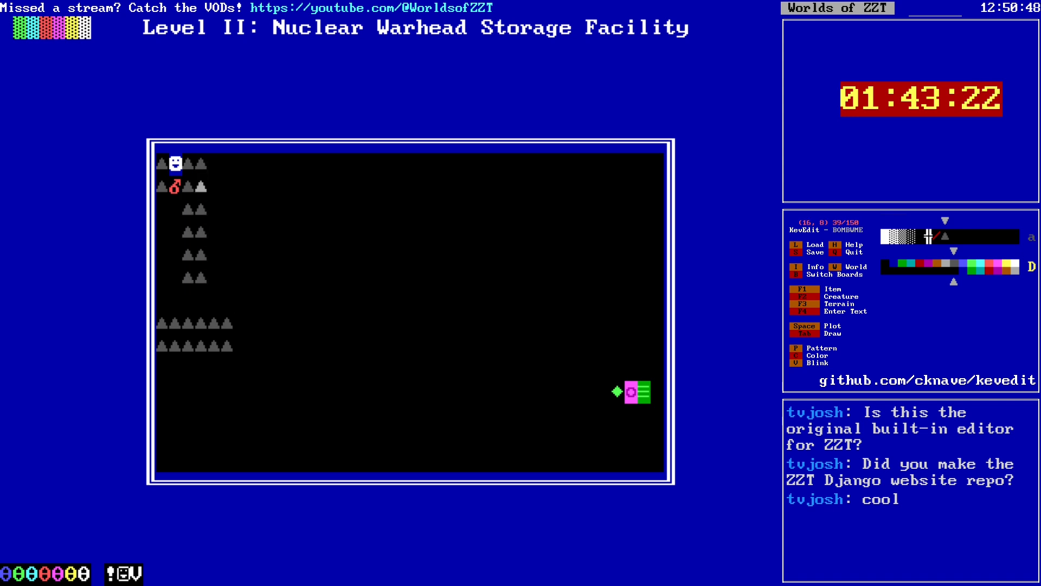
Step: Draw a two-wide vertical band of warheads in columns 27 and 28, from row 7 down to row 15
key("Down")
key("Down")
key("Down")
key("Down")
key("Down")
key("Right")
key("Right")
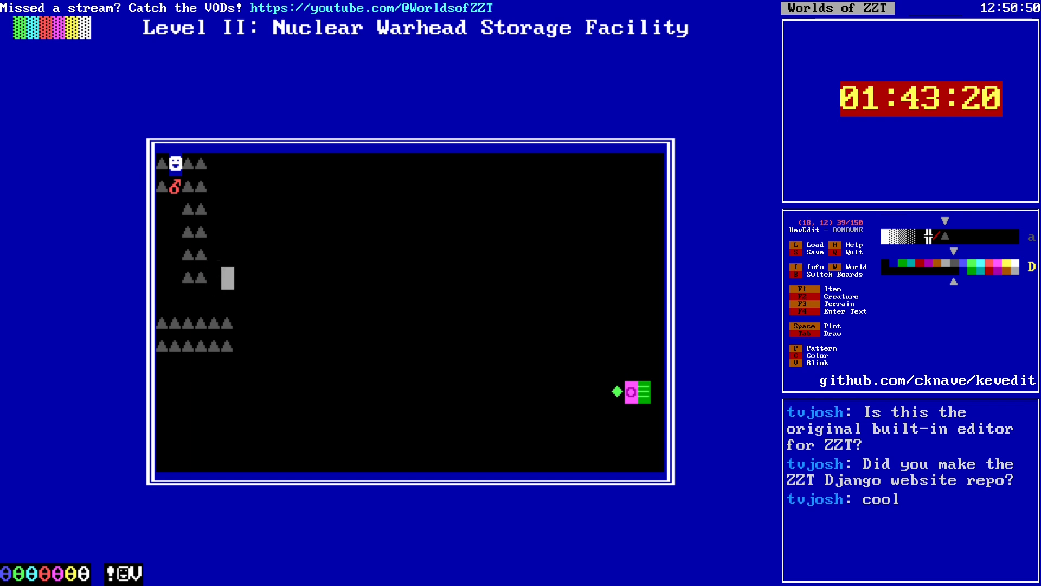
key("Right")
key("Right")
key("Right")
key("Right")
key("Right")
key("Right")
key("Right")
key("Right")
key("Right")
key("Right")
key("Up")
key("Up")
key("Up")
key("Up")
key("Up")
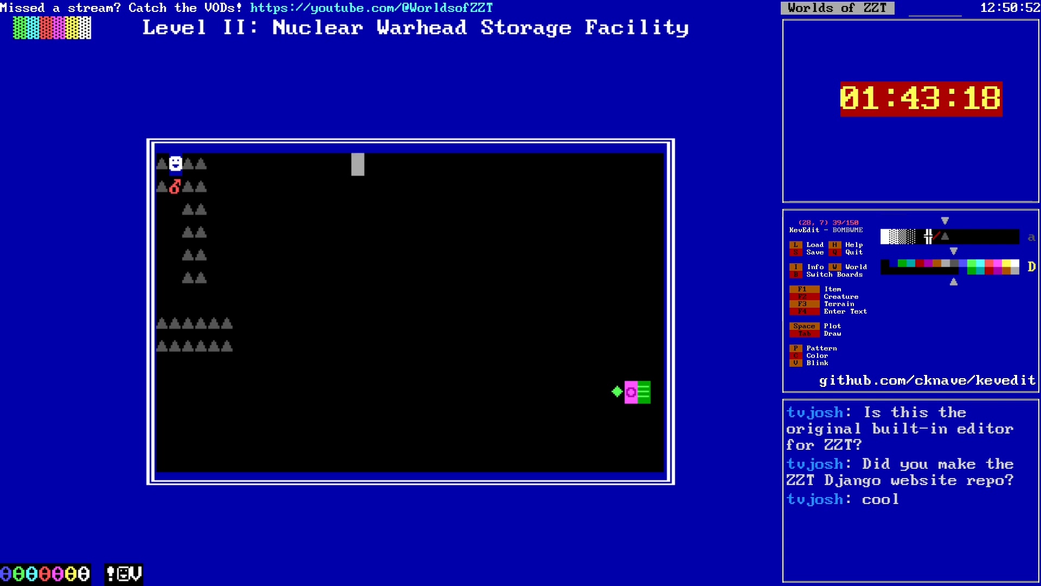
key("Left")
key("Down")
key("Right")
key("Down")
key("Left")
key("Down")
key("Right")
key("Down")
key("Left")
key("Down")
key("Right")
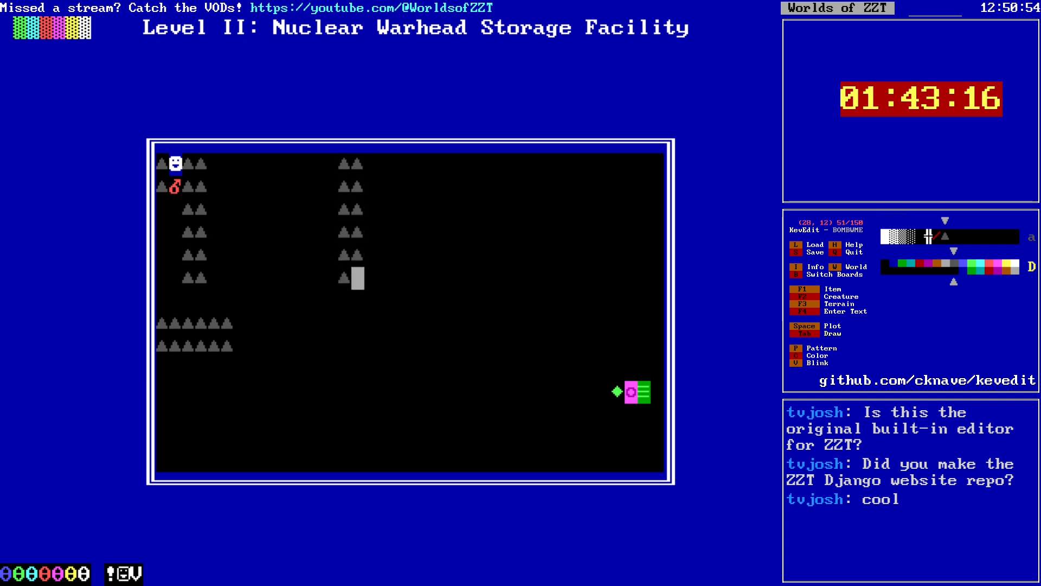
key("Down")
key("Left")
key("Down")
key("Right")
key("Down")
key("Left")
Step: Continue the two-wide warhead band in rows 17 to 20, leaving row 16 open as a gap
key("Down")
key("Down")
key("Right")
key("Down")
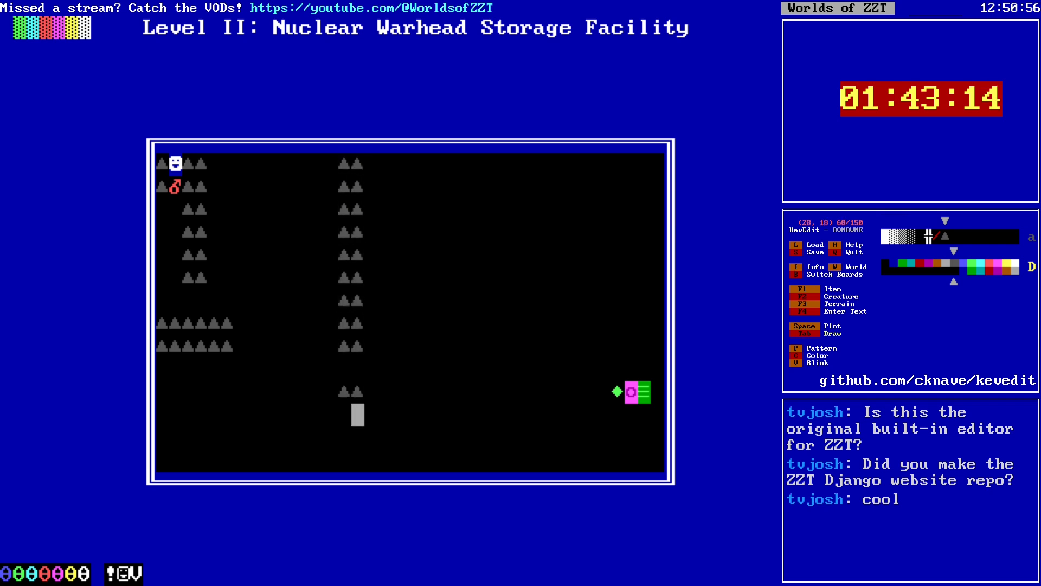
key("Left")
key("Down")
key("Right")
key("Down")
key("Left")
Step: Draw a horizontal line of warheads along row 17, from the two-wide band out to column 36
key("Right")
key("Right")
key("Up")
key("Up")
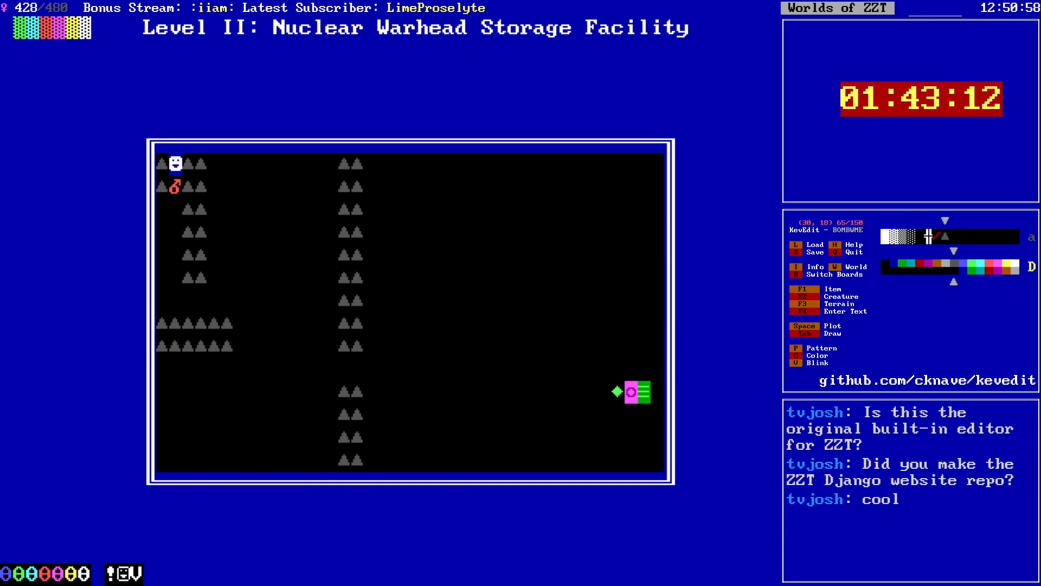
key("Up")
key("Right")
key("Left")
key("Left")
key("Right")
key("Right")
key("Right")
key("Right")
key("Right")
key("Right")
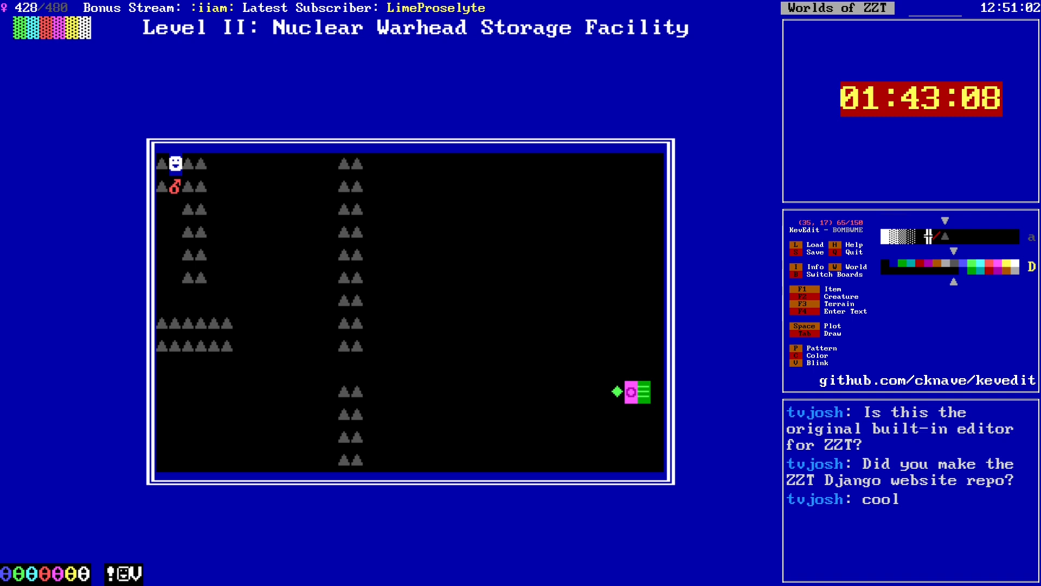
key("Left")
key("Left")
key("Left")
key("Left")
key("Left")
key("Left")
key("Tab")
key("Right")
key("Right")
key("Right")
key("Right")
key("Right")
key("Right")
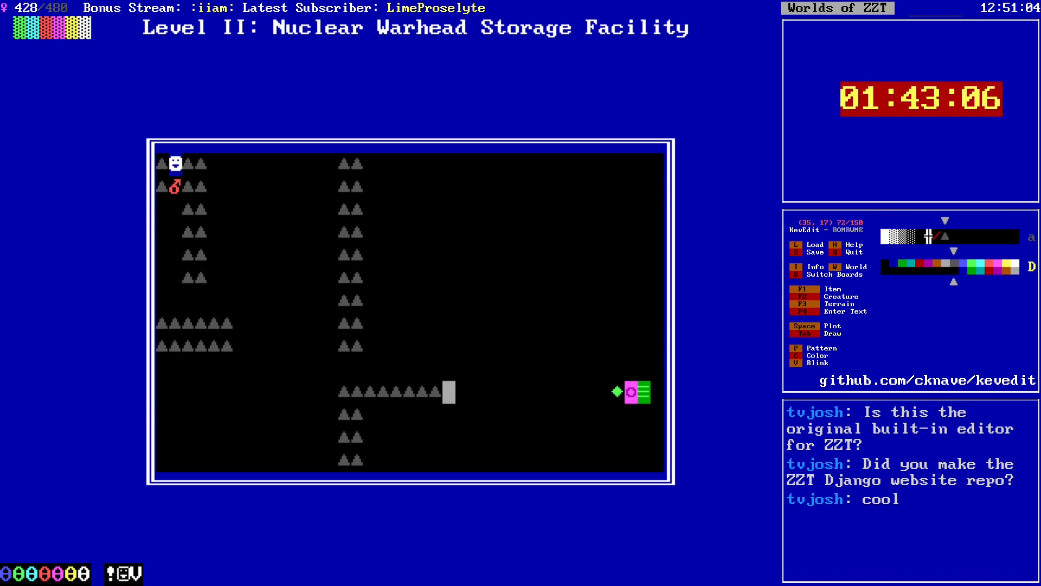
key("Right")
Step: Draw a second line of warheads along row 18, from column 36 back to the two-wide band
key("Down")
key("Left")
key("Left")
key("Left")
key("Left")
key("Left")
key("Left")
key("Left")
Step: Erase the warheads at column 33 in rows 17 and 18 to open a vertical gap in the double line
key("Up")
key("Right")
key("Right")
key("Right")
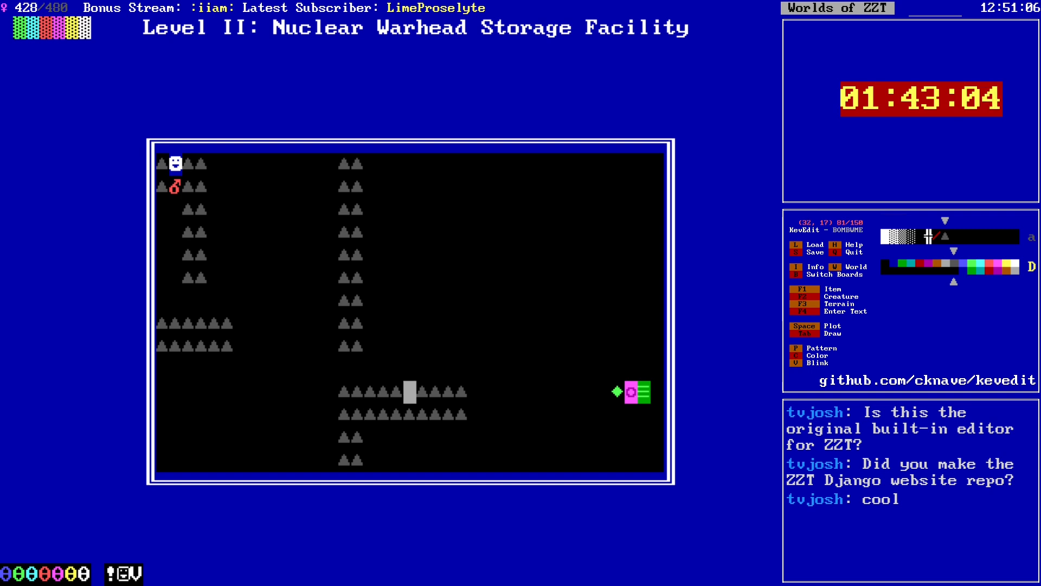
key("Right")
key("Down")
key("space")
key("Right")
key("Down")
key("Left")
key("Left")
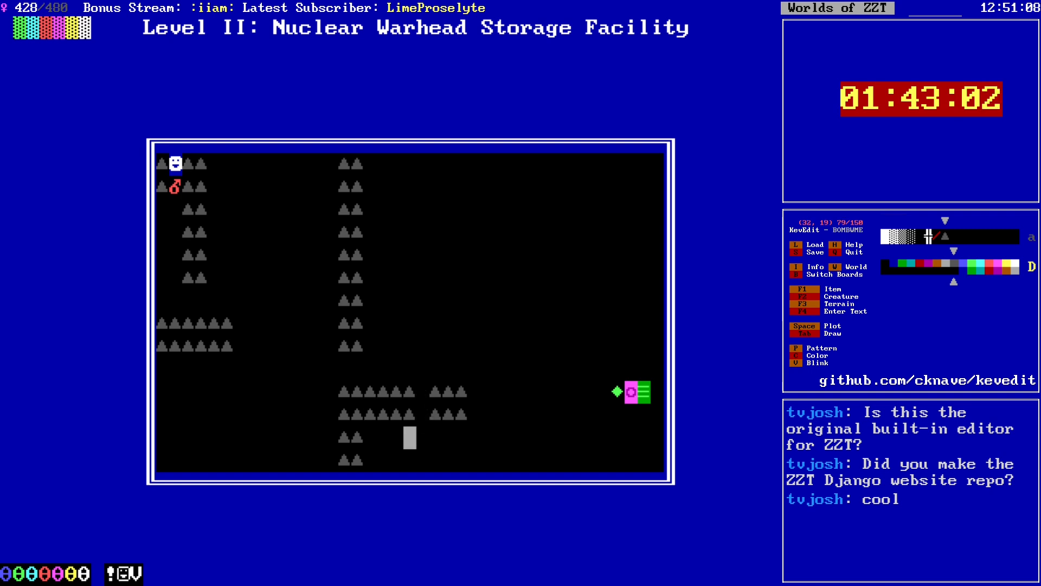
Step: Place a two-by-two block of warheads at columns 31 and 32 in rows 19 and 20
key("Tab")
key("Left")
key("Down")
key("Right")
key("Tab")
Step: Erase the remaining warheads at columns 34 to 36 in rows 17 and 18
key("Right")
key("Up")
key("Right")
key("Up")
key("Up")
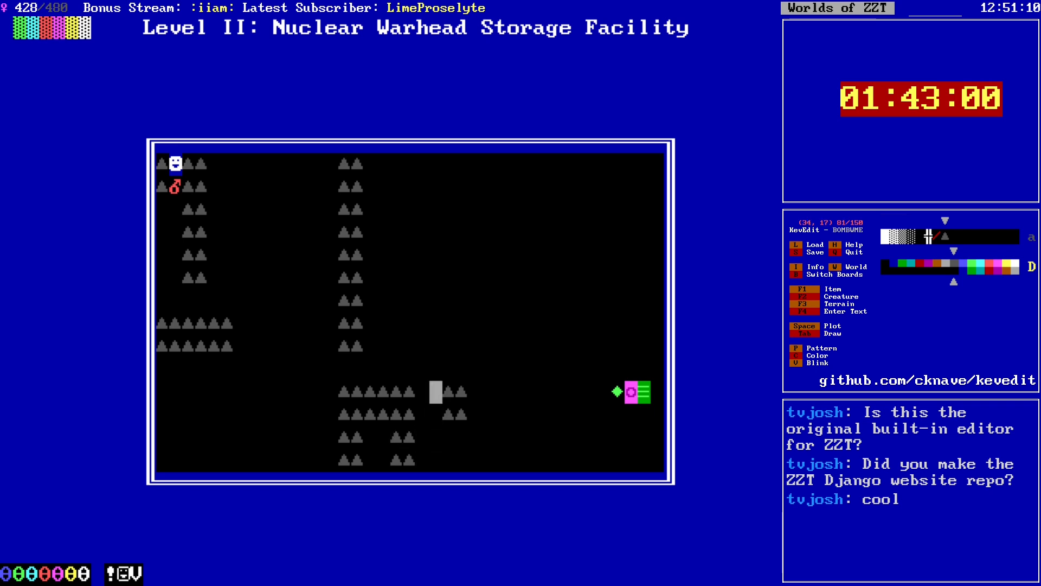
key("Right")
key("Right")
key("Down")
key("Left")
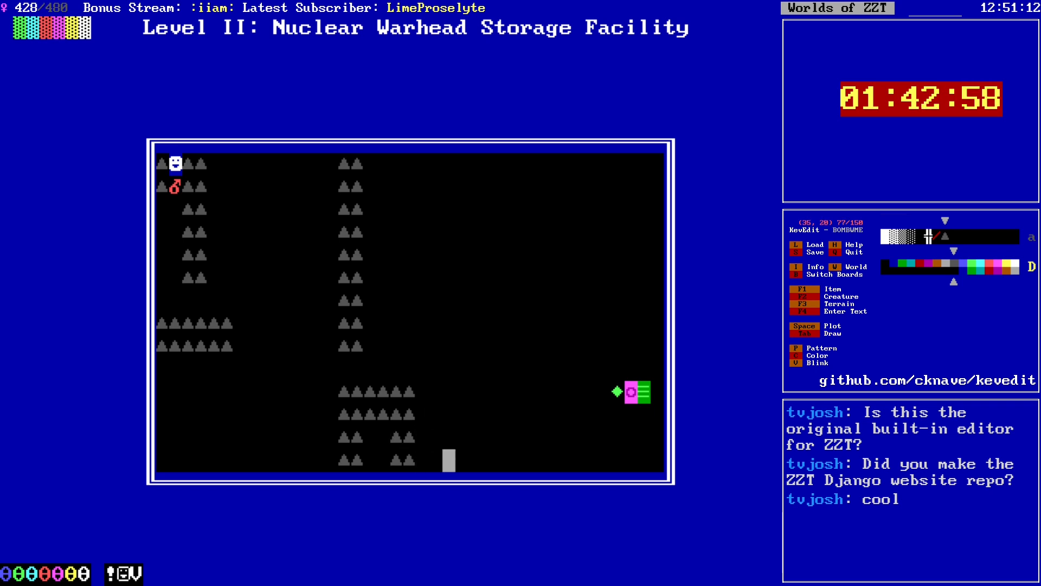
Step: Draw a two-wide vertical band of warheads at columns 38 and 39 from row 20 up to row 12
key("Right")
key("Right")
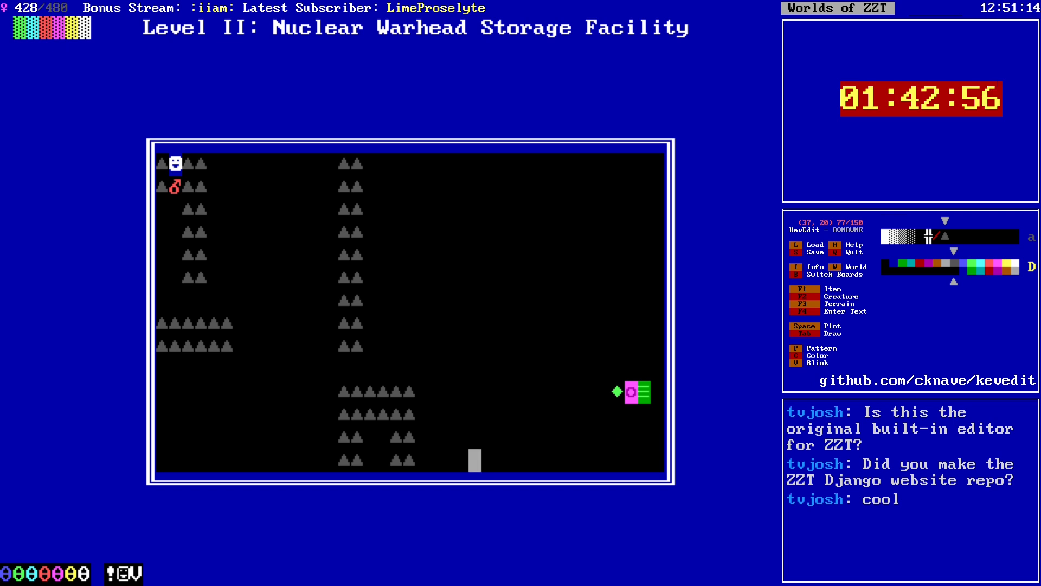
key("Up")
key("Up")
key("Up")
key("Up")
key("Up")
key("Up")
key("Up")
key("Up")
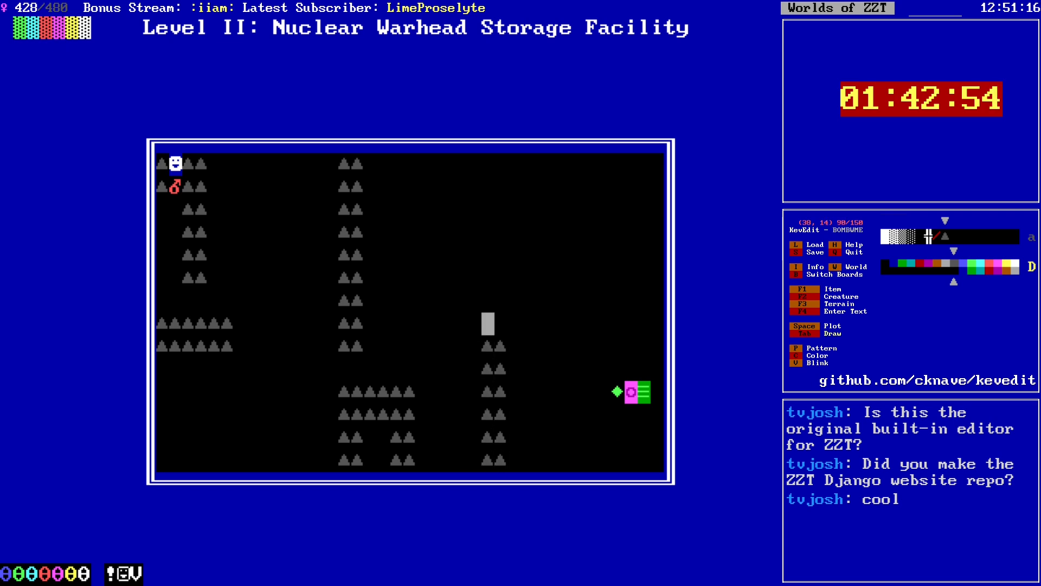
key("Right")
key("Left")
key("Left")
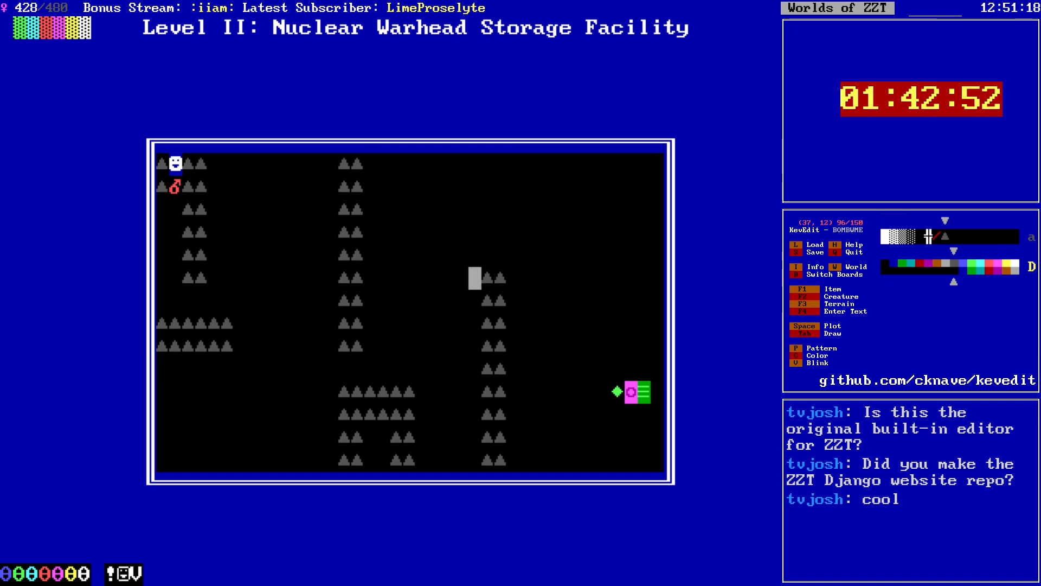
Step: Draw a double line of warheads at columns 29 to 32 in rows 12 and 13, joining the middle band
key("Left")
key("Left")
key("Left")
key("Left")
key("Left")
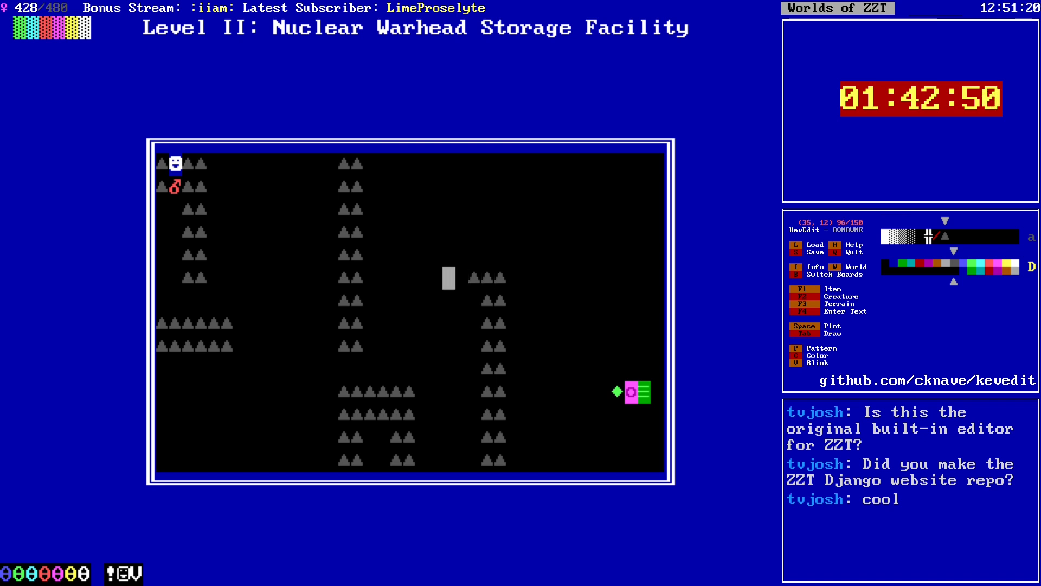
key("Tab")
key("Down")
key("Left")
key("Left")
key("Left")
key("Up")
key("Right")
key("Right")
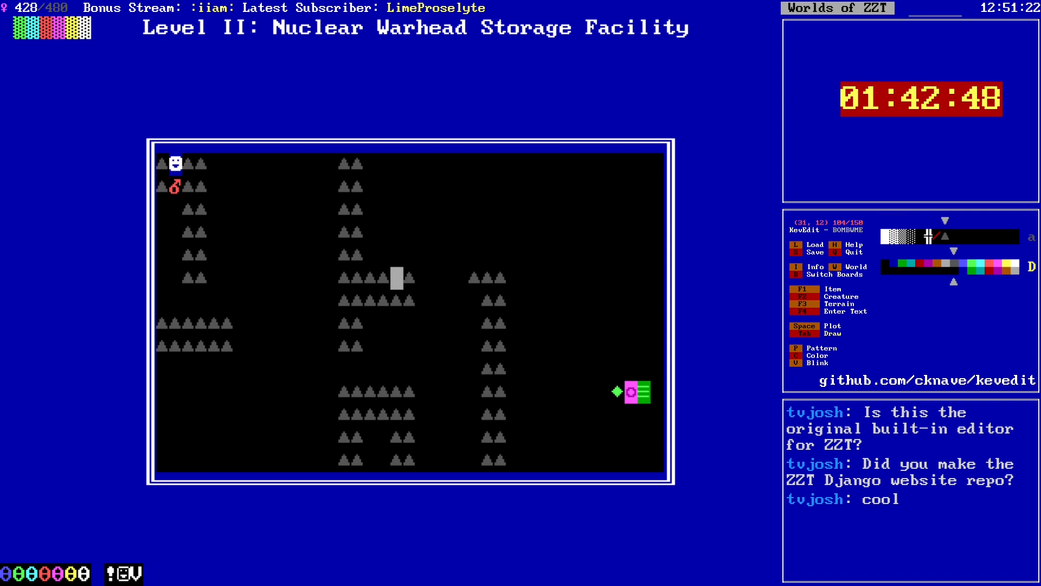
key("Right")
Step: Erase the stray warhead at column 37 in row 12
key("Tab")
key("Right")
key("Up")
key("Right")
key("Right")
key("Right")
key("Right")
key("Down")
key("Delete")
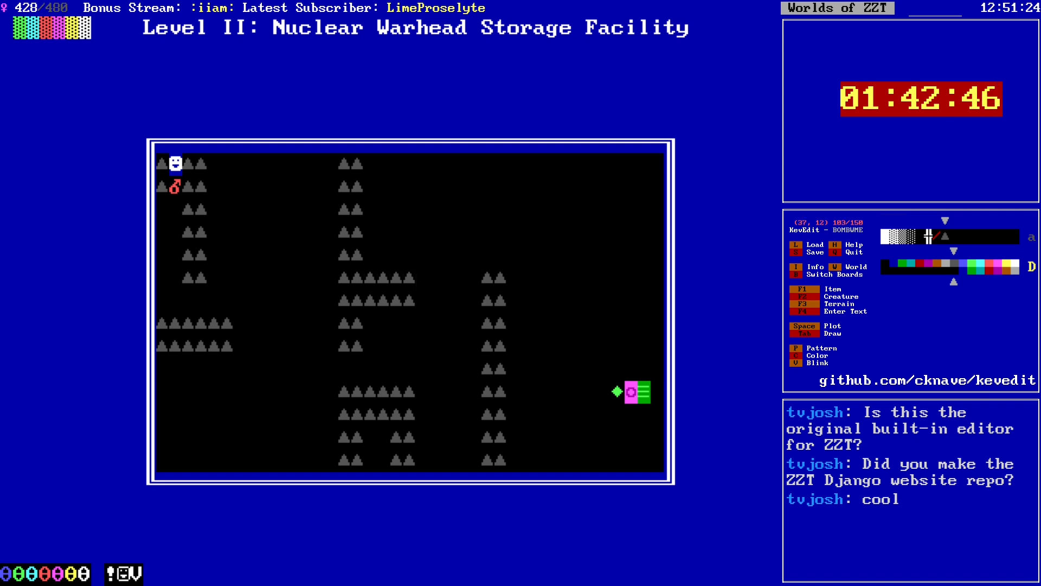
Step: Extend the two-wide warhead band at columns 38 and 39 upward through rows 11 to 9
key("Tab")
key("Up")
key("Up")
key("Right")
key("Down")
key("Down")
key("Tab")
key("Left")
key("Up")
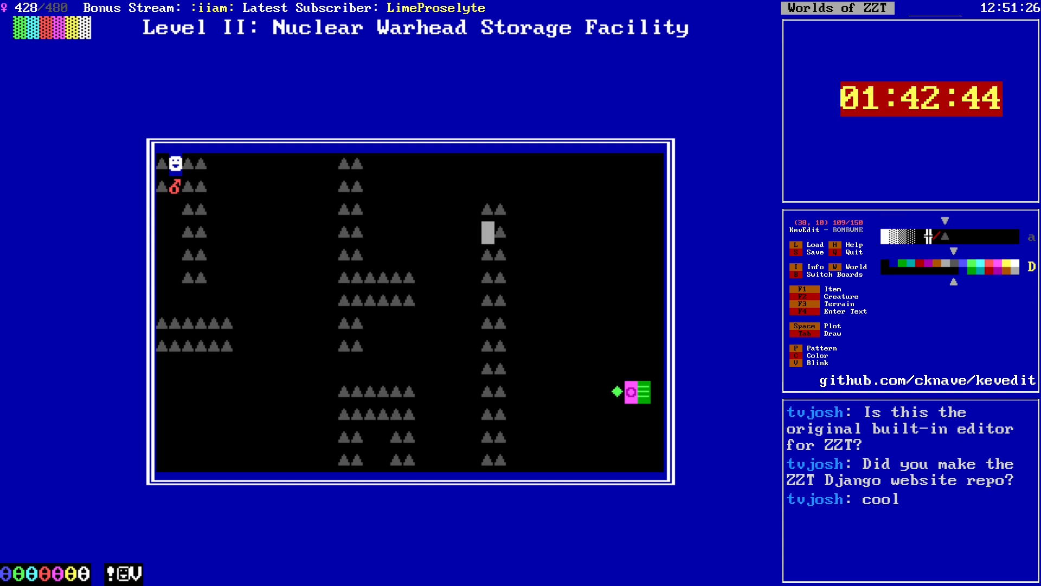
Step: Place two warheads at columns 38 and 39 in row 7, leaving row 8 open as a gap
key("Left")
key("Up")
key("Up")
key("Up")
key("Right")
key("Tab")
key("Right")
key("Tab")
Step: Draw a double line of warheads along rows 9 and 10 from column 40 to the border at column 51
key("Right")
key("Right")
key("Right")
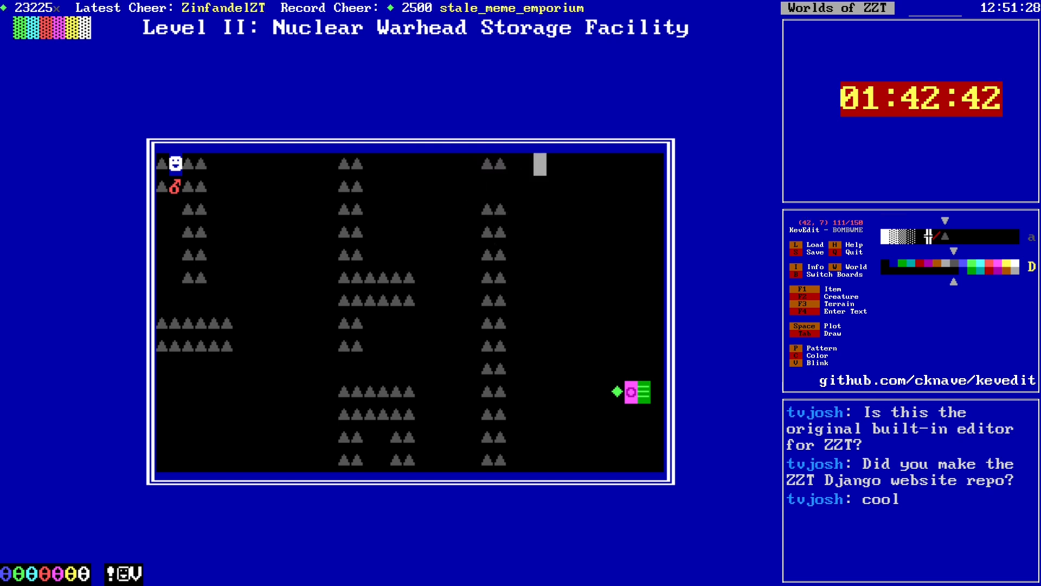
key("Down")
key("Down")
key("Left")
key("Left")
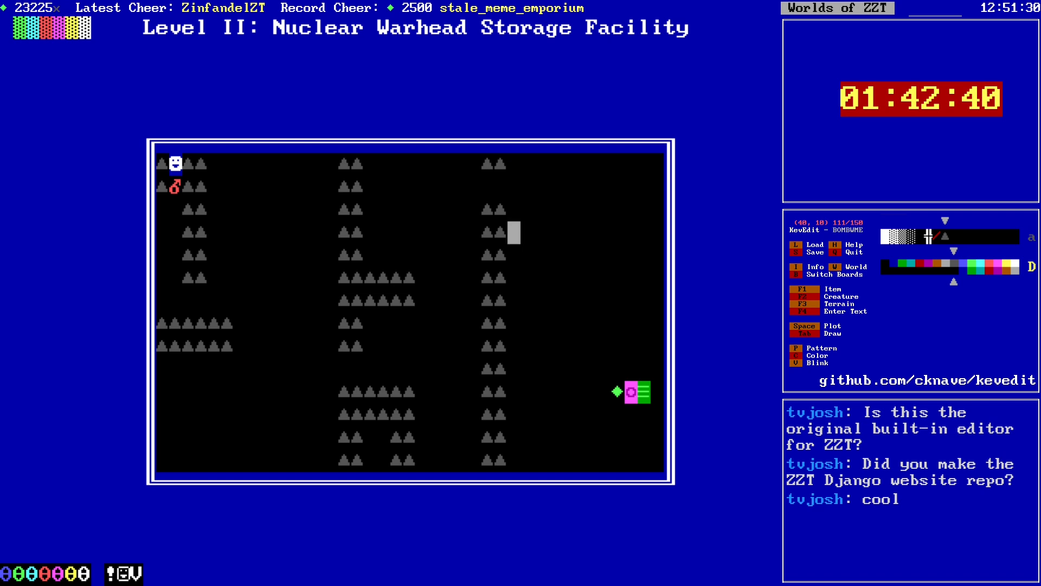
key("Down")
key("Right")
key("Up")
key("Right")
key("Down")
key("Right")
key("Up")
key("Right")
key("Down")
key("Right")
key("Up")
key("Right")
key("Down")
key("Right")
key("Up")
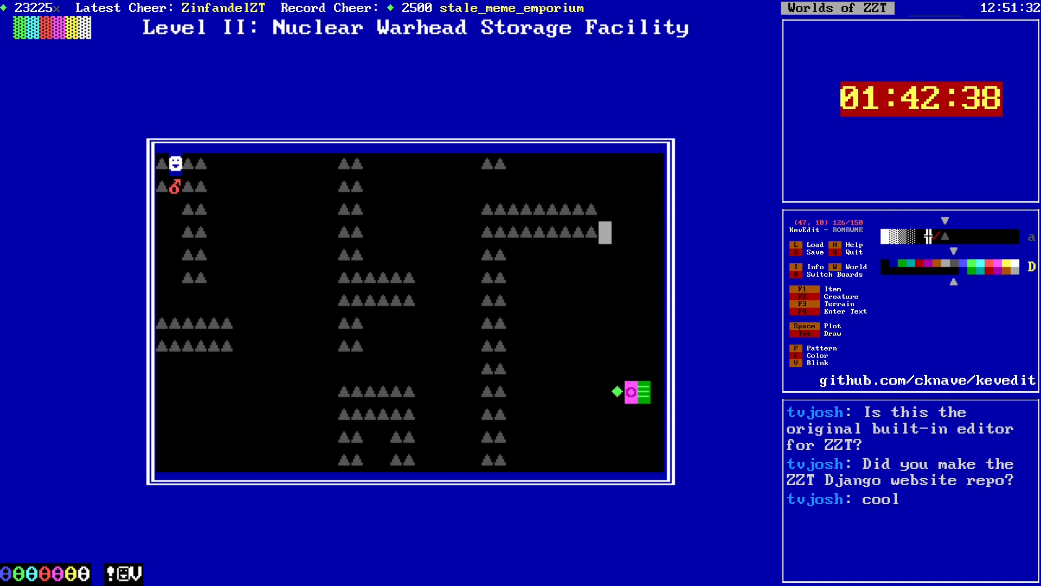
key("Right")
key("Down")
key("Right")
key("Up")
key("Right")
key("Down")
key("Right")
key("Up")
key("Tab")
Step: Select the three-tile group at columns 48 to 50 in row 17 and move it up to row 8
key("Down")
key("Down")
key("Down")
key("Down")
key("Down")
key("Down")
key("Down")
key("Down")
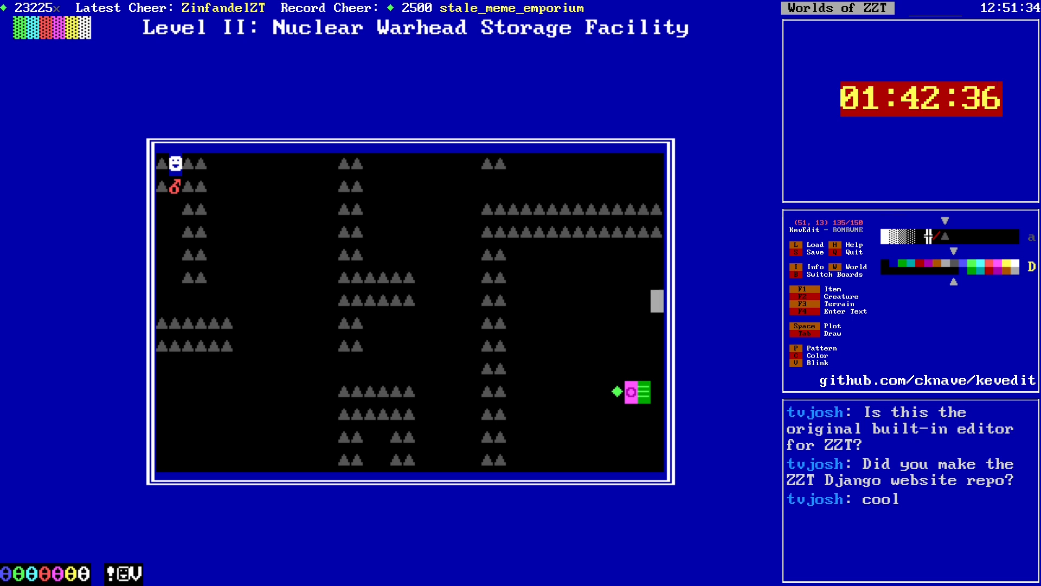
key("Left")
key("Left")
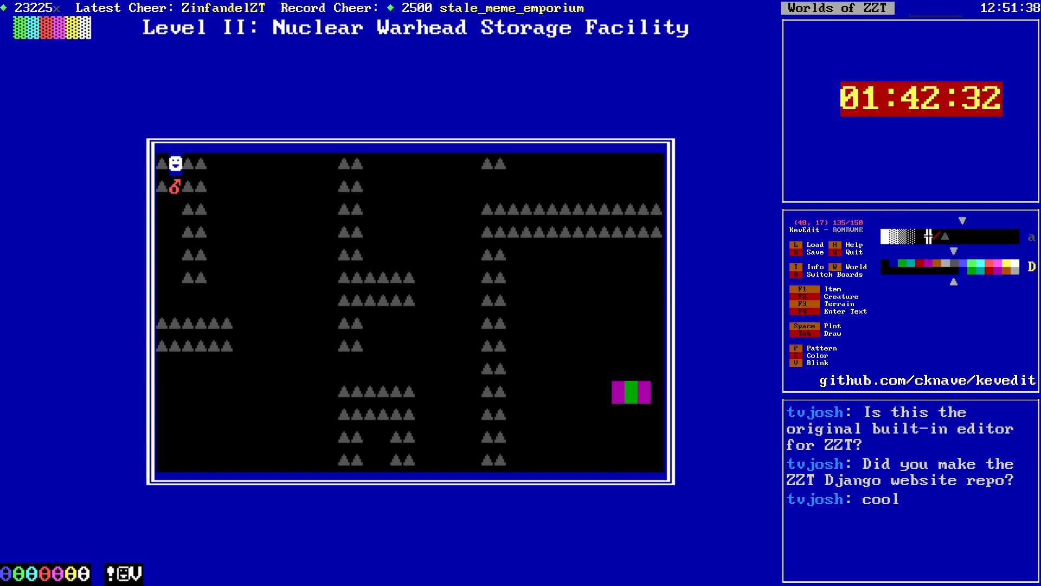
key("Return")
key("Up")
key("Up")
key("Up")
key("Up")
key("Up")
key("Up")
key("Up")
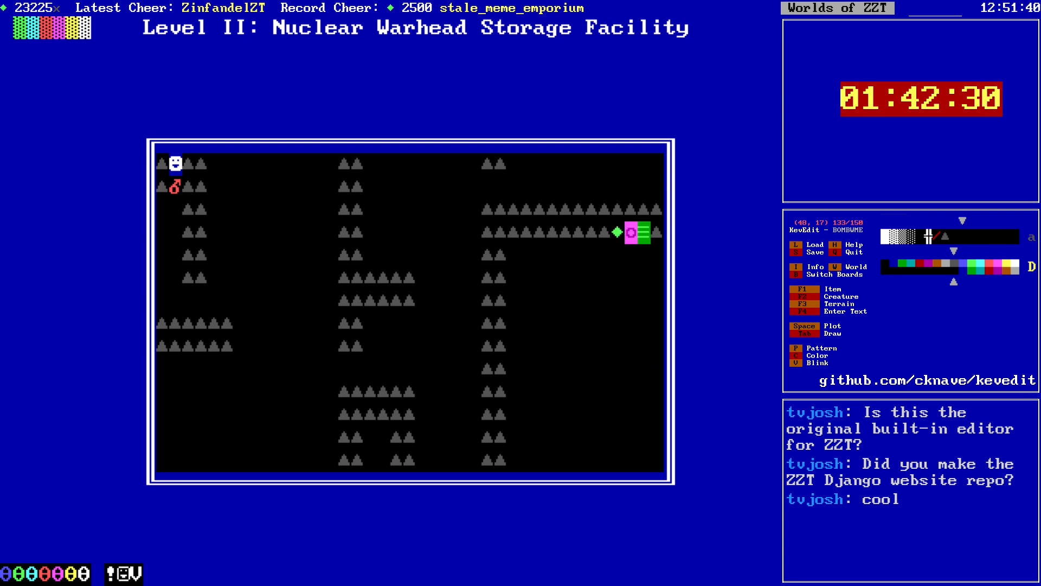
key("Up")
key("Up")
key("Left")
key("Right")
key("Right")
key("Left")
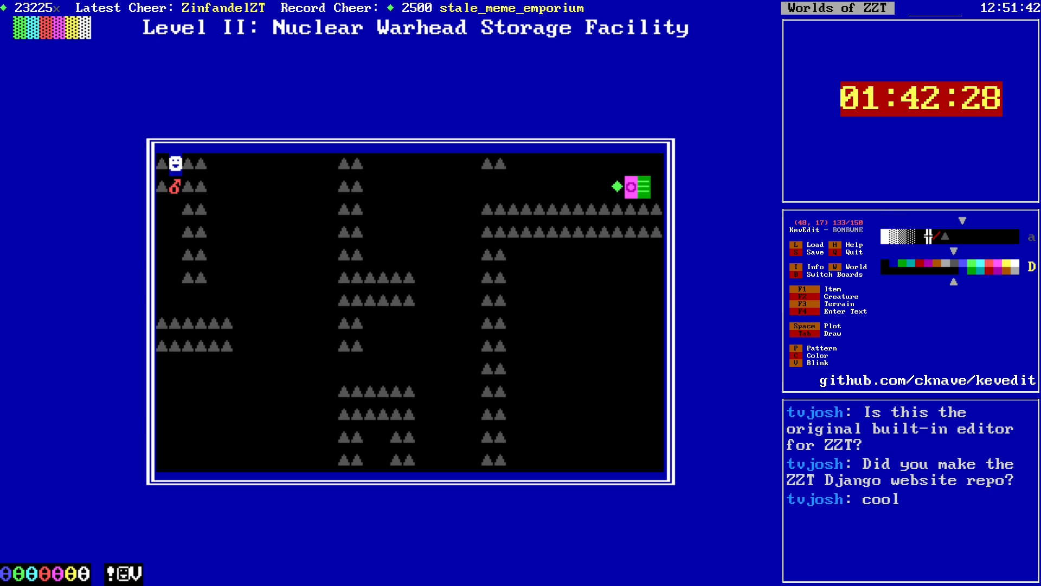
Step: Shift the three-tile group along row 8 to columns 38 to 40, filling the gap in the warhead band
key("Left")
key("Left")
key("Left")
key("Left")
key("Left")
key("Left")
key("Left")
key("Left")
key("Left")
key("Left")
key("Right")
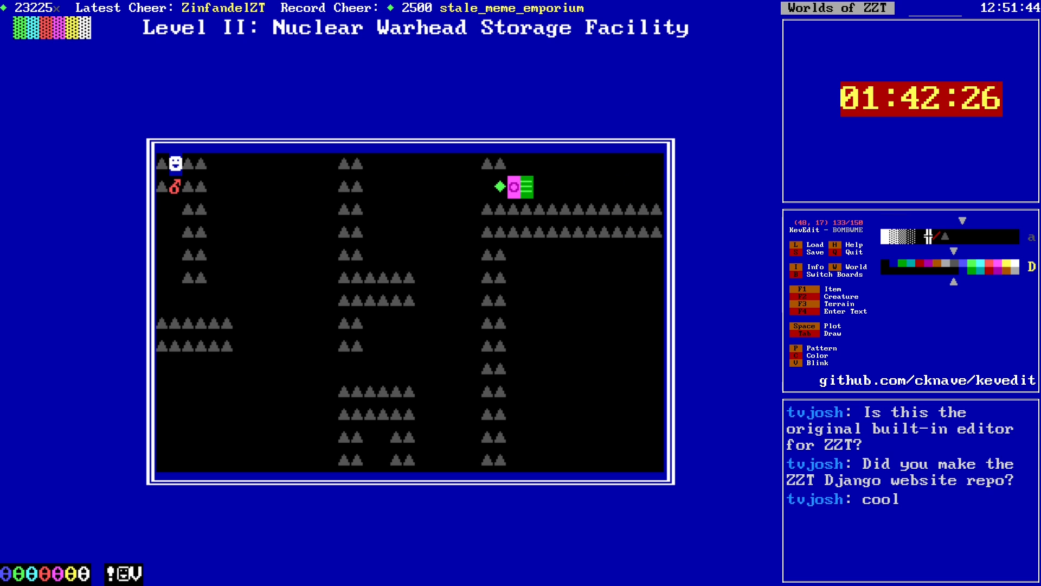
key("Right")
key("Right")
key("Right")
key("Right")
key("Left")
key("Left")
key("Left")
key("Left")
key("Left")
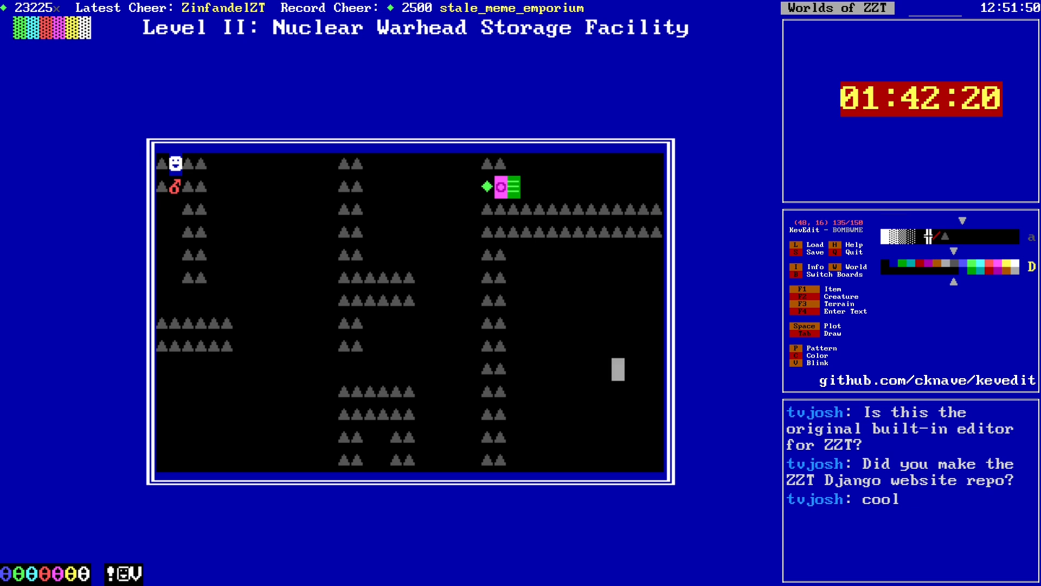
Step: Erase the six coloured tiles at columns 2 to 7 in row 1 by plotting the plain blue background over them
key("Up")
key("Up")
key("Up")
key("Up")
key("Up")
key("Up")
key("Left")
key("Left")
key("Left")
key("Left")
key("Left")
key("Left")
key("Left")
key("Left")
key("Left")
key("Left")
key("Left")
key("Left")
key("Left")
key("Left")
key("Left")
key("Left")
key("Left")
key("Left")
key("Left")
key("Left")
key("Left")
key("Left")
key("Left")
key("Left")
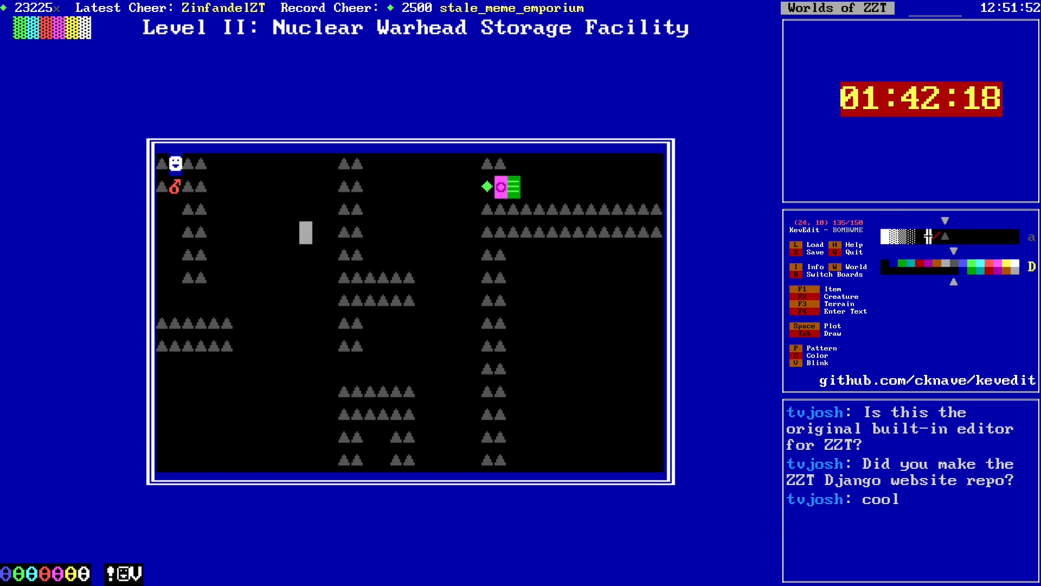
key("minus")
key("Left")
key("Left")
key("Left")
key("Left")
key("Left")
key("Left")
key("Left")
key("Left")
key("Left")
key("Left")
key("Down")
key("Down")
key("Down")
key("Down")
key("Down")
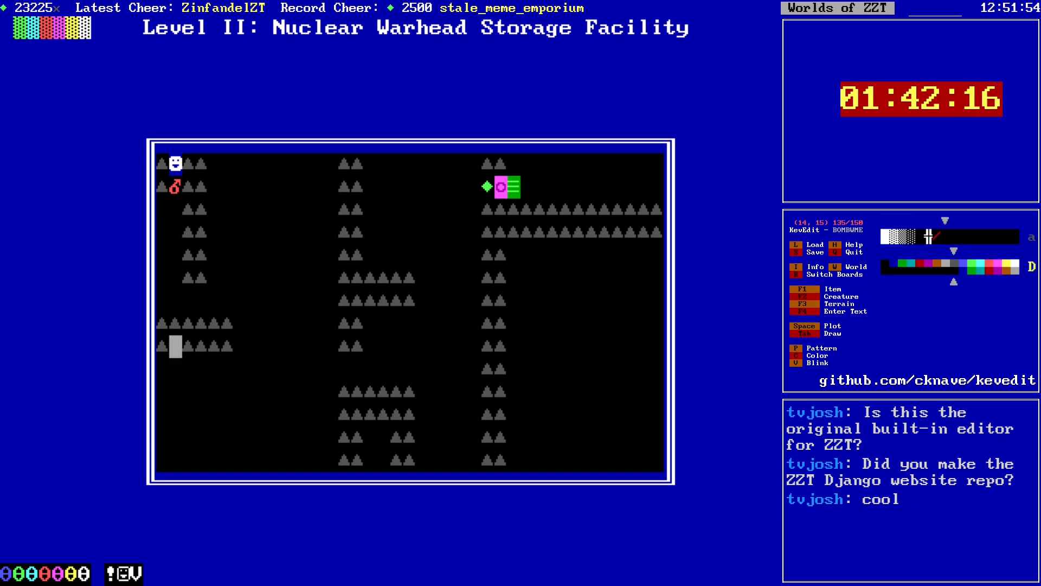
key("alt+Left")
key("alt+Up")
key("alt+Up")
key("alt+Up")
key("Left")
key("Left")
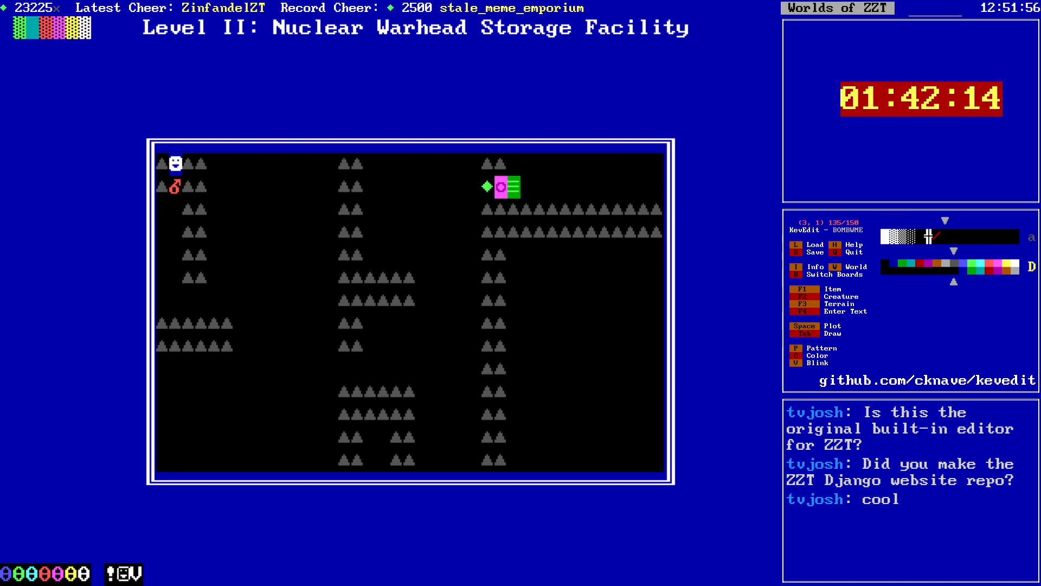
key("Down")
key("Return")
key("Up")
key("space")
key("Right")
key("space")
key("Right")
key("space")
key("Right")
key("space")
key("Right")
key("space")
key("Right")
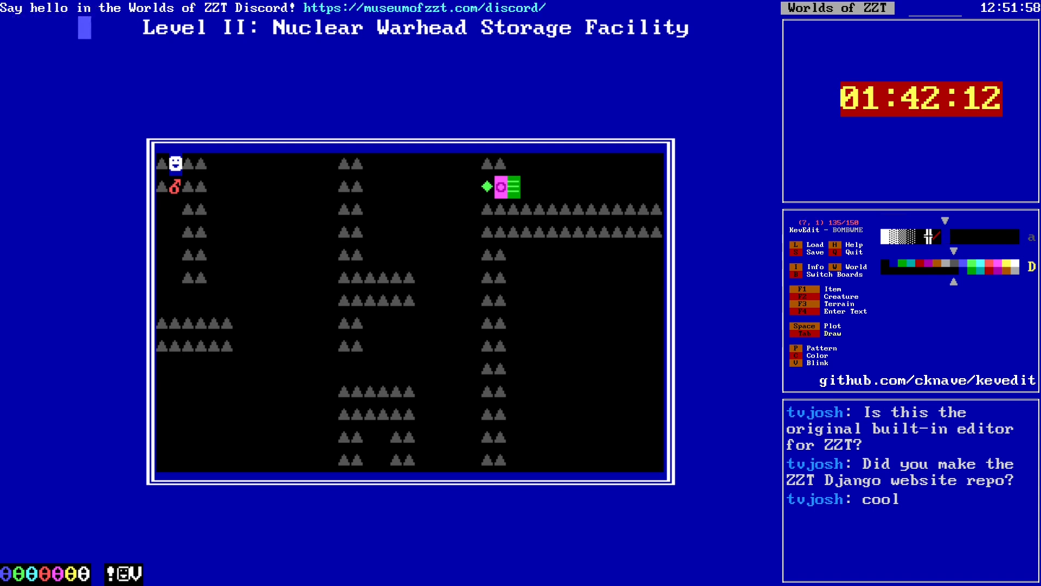
key("space")
Step: Save the BOMBWME world over its existing file
key("Down")
key("s")
key("Return")
key("y")
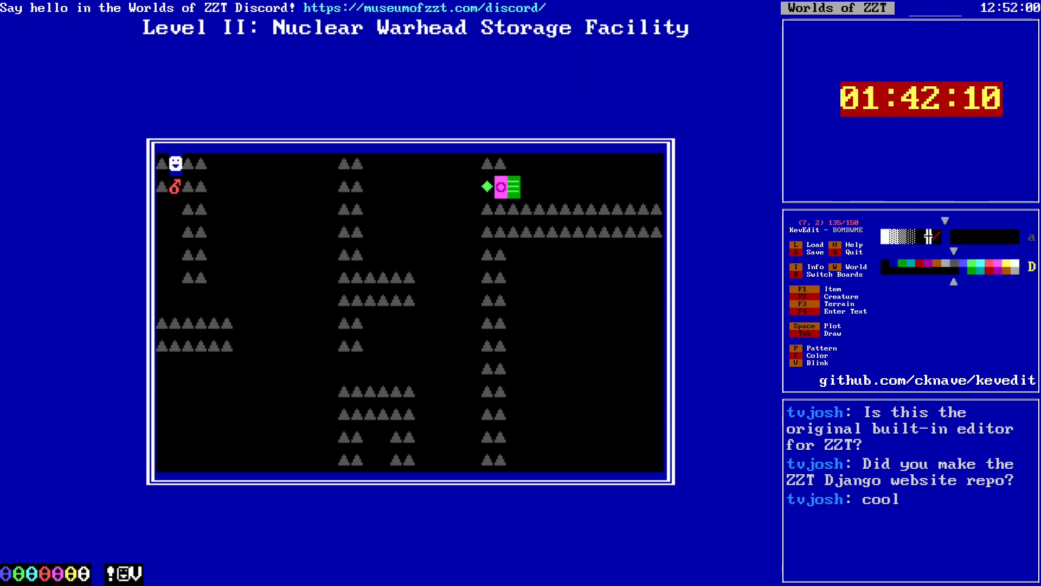
Step: Place a dark grey normal wall at column 35, row 16, inside the facility
key("Down")
key("Down")
key("Down")
key("Down")
key("Down")
key("Down")
key("Down")
key("Down")
key("Down")
key("Down")
key("Down")
key("Down")
key("Down")
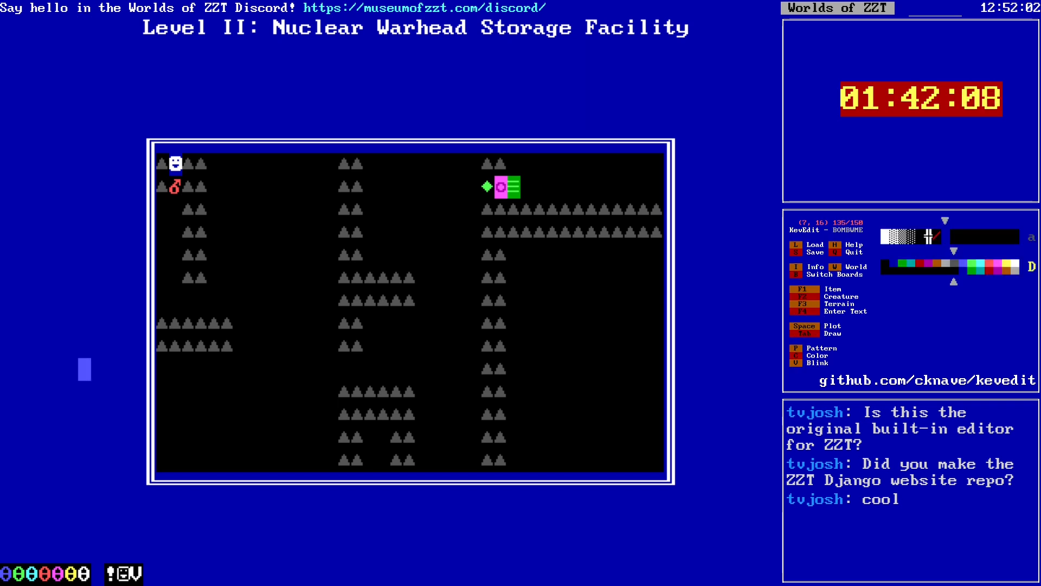
key("Right")
key("Right")
key("Right")
key("Right")
key("Right")
key("Right")
key("Right")
key("Right")
key("Right")
key("Down")
key("Down")
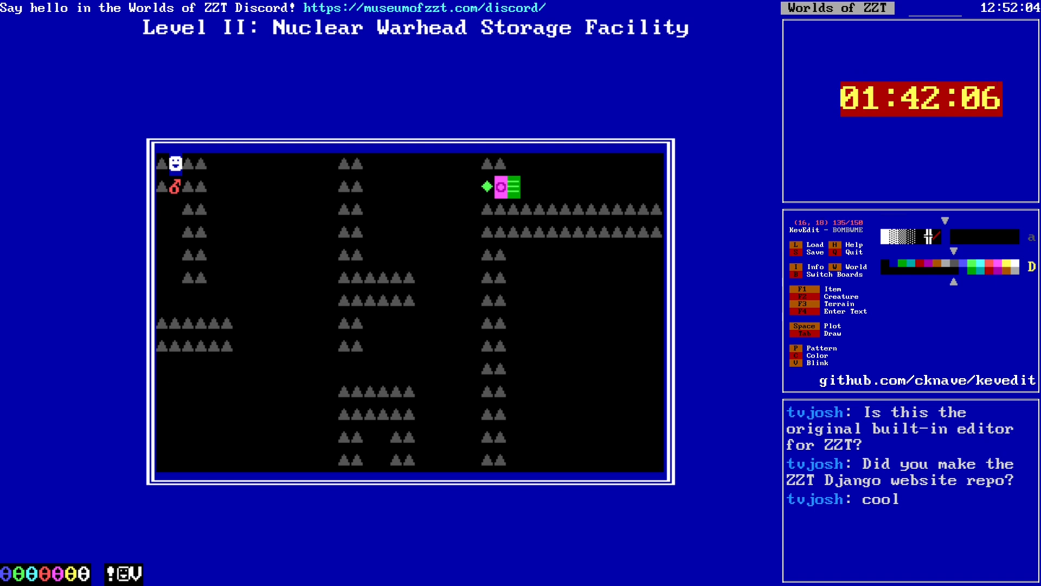
key("Right")
key("Right")
key("Right")
key("Right")
key("Right")
key("Right")
key("Right")
key("Right")
key("Right")
key("Right")
key("Right")
key("Right")
key("Right")
key("Right")
key("Right")
key("Right")
key("Right")
key("Right")
key("Right")
key("Up")
key("Up")
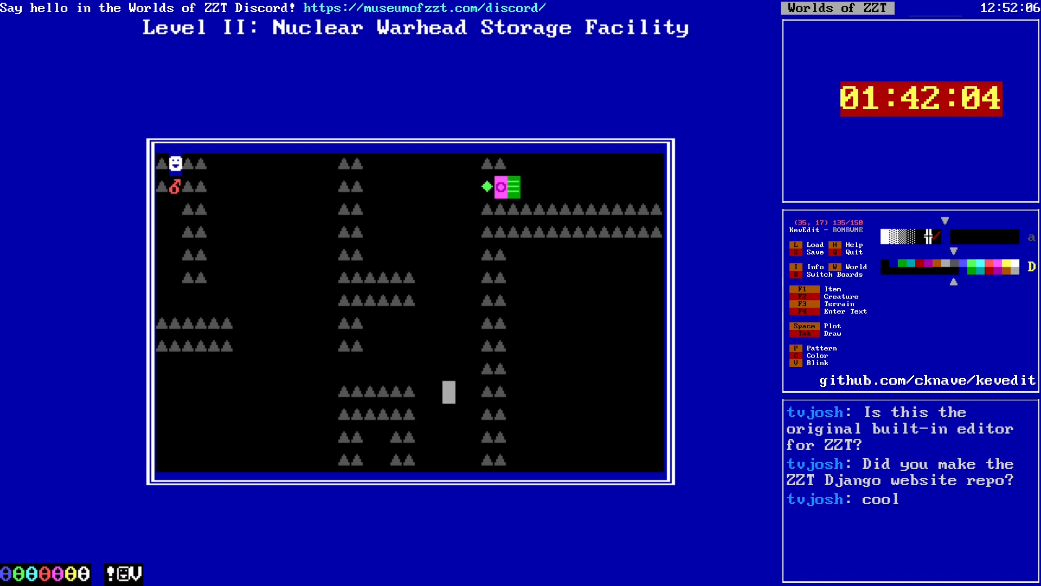
key("F3")
key("n")
Step: Switch the drawing colour to bright blue and replace the wall at column 35, row 16 with a blue one
key("Up")
key("Up")
key("Left")
key("Left")
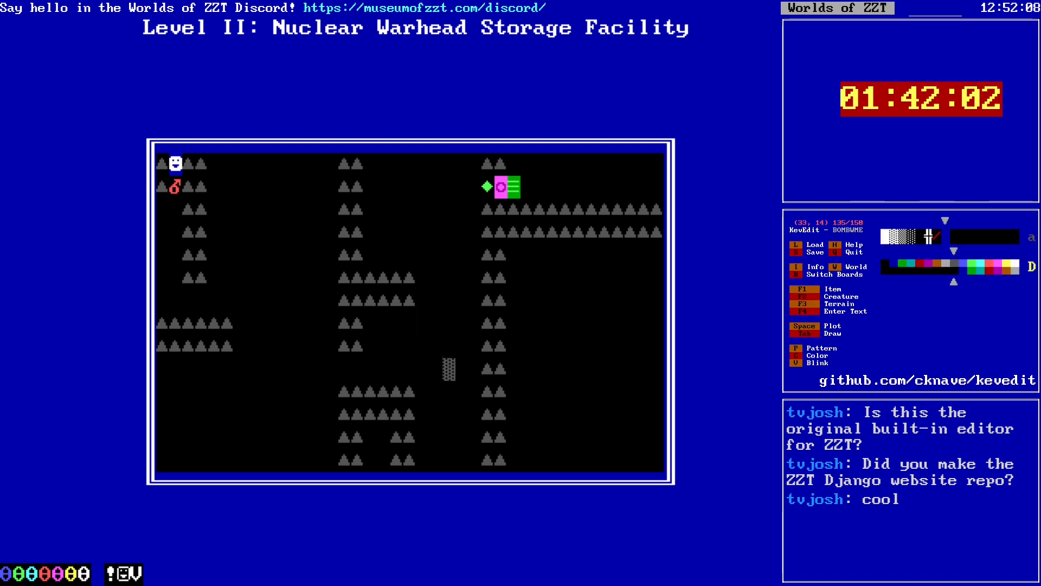
key("Down")
key("Down")
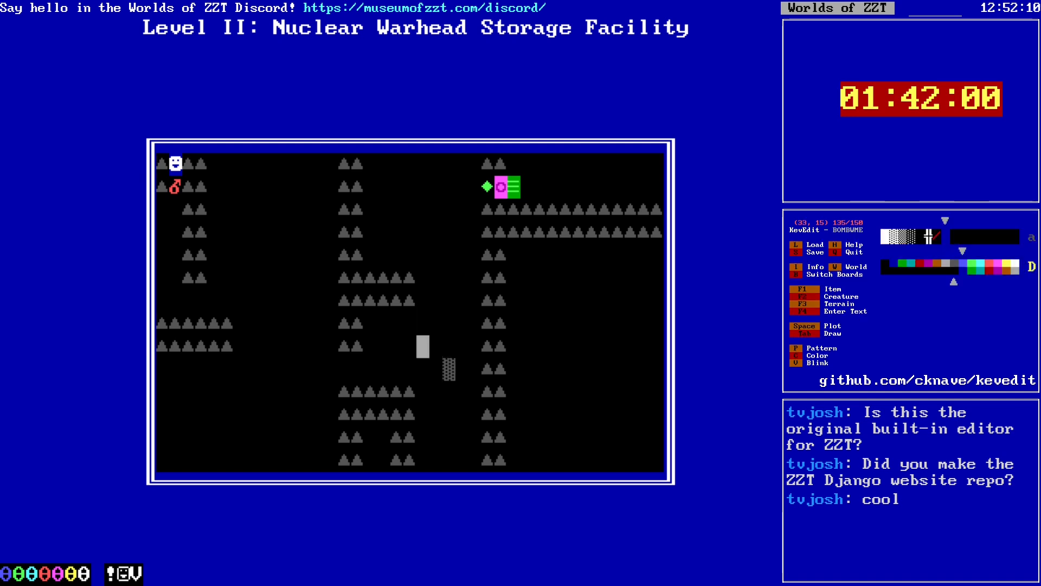
key("Right")
key("Right")
key("c")
key("F3")
key("n")
Step: Set the drawing colour to bright green and place a green wall tile at column 23, row 11
key("Up")
key("Left")
key("alt+Up")
key("alt+Left")
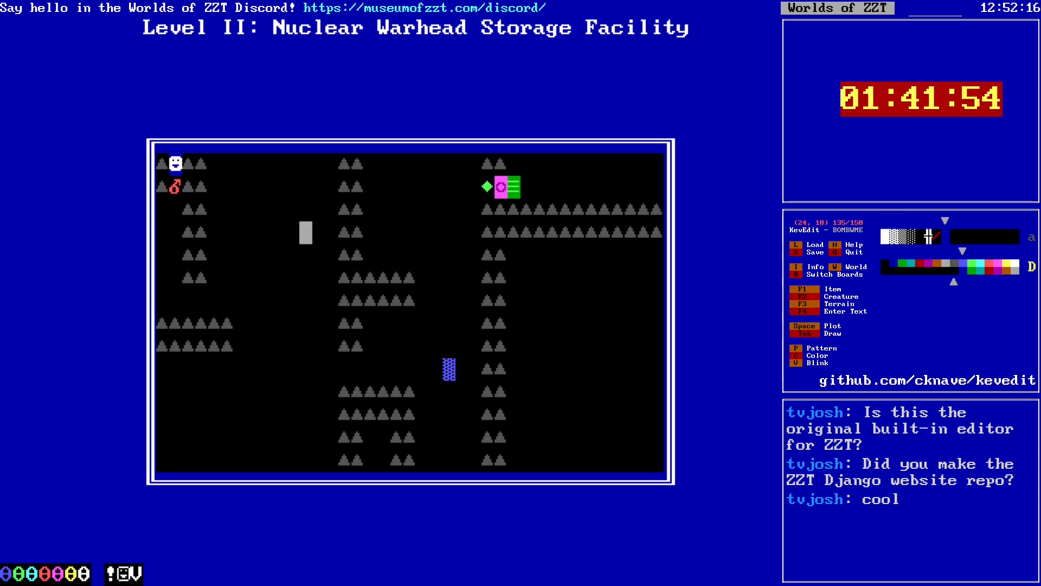
key("Down")
key("Left")
key("Left")
key("Left")
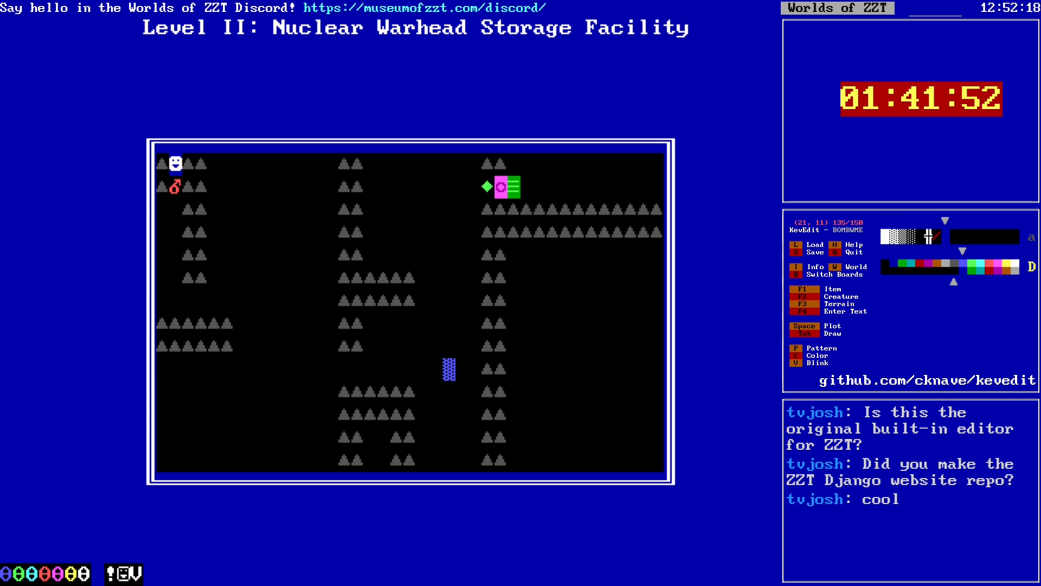
key("Up")
key("Up")
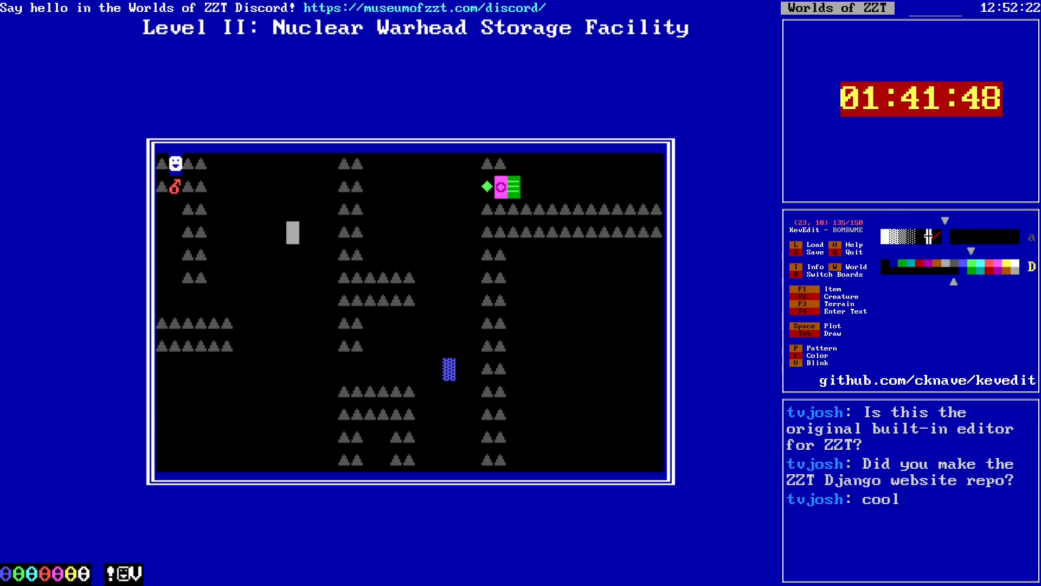
key("Down")
key("F3")
key("f")
Step: Set the drawing colour to bright cyan and place a cyan wall tile at column 17, row 18
key("Down")
key("Down")
key("Down")
key("Down")
key("Down")
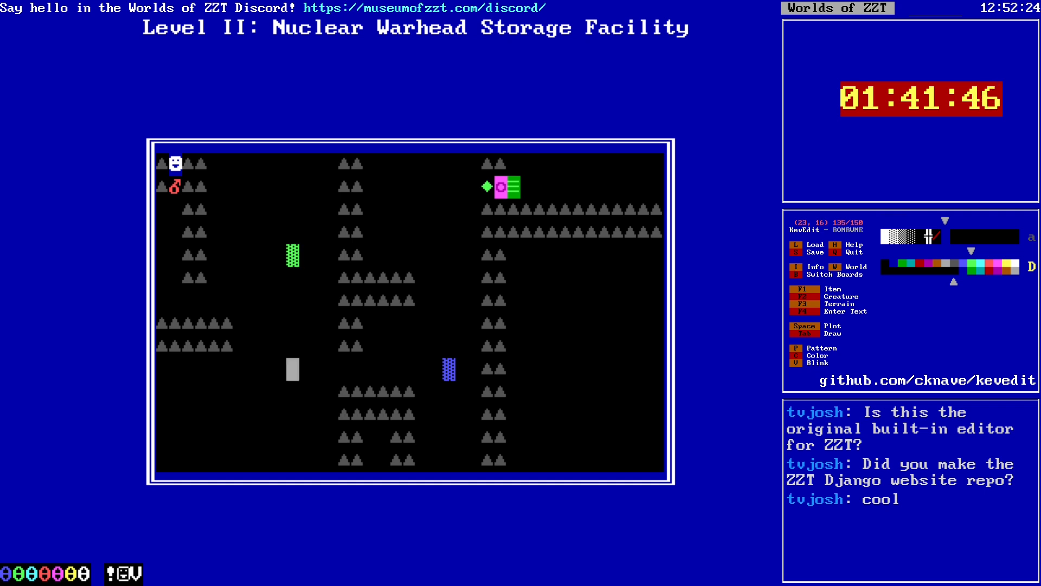
key("Down")
key("Left")
key("Left")
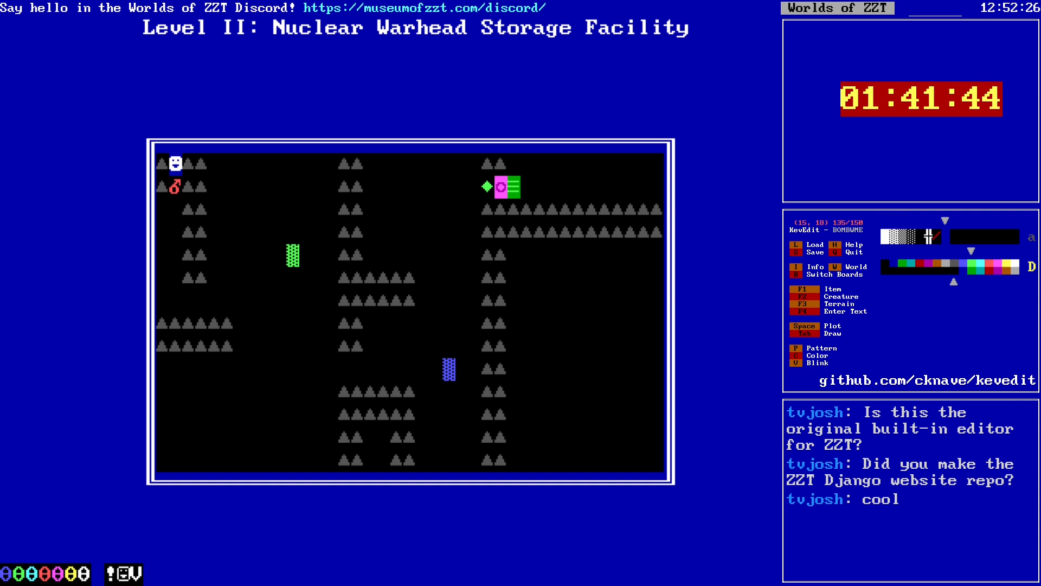
key("c")
key("Down")
key("Right")
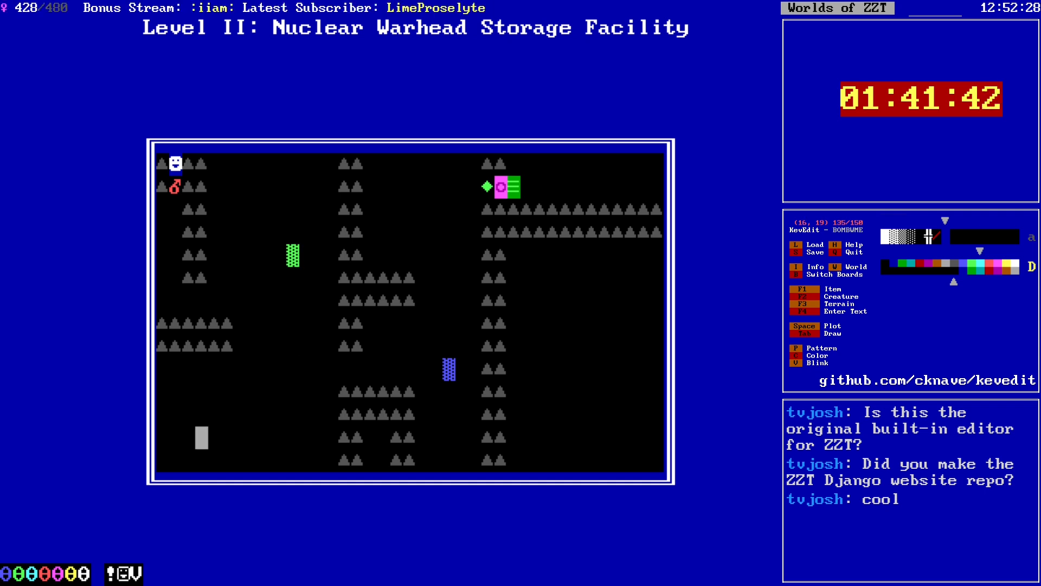
key("Up")
key("Right")
Step: Set the drawing colour to bright red and place a red wall tile at column 34, row 7
key("Up")
key("Up")
key("Up")
key("Up")
key("Up")
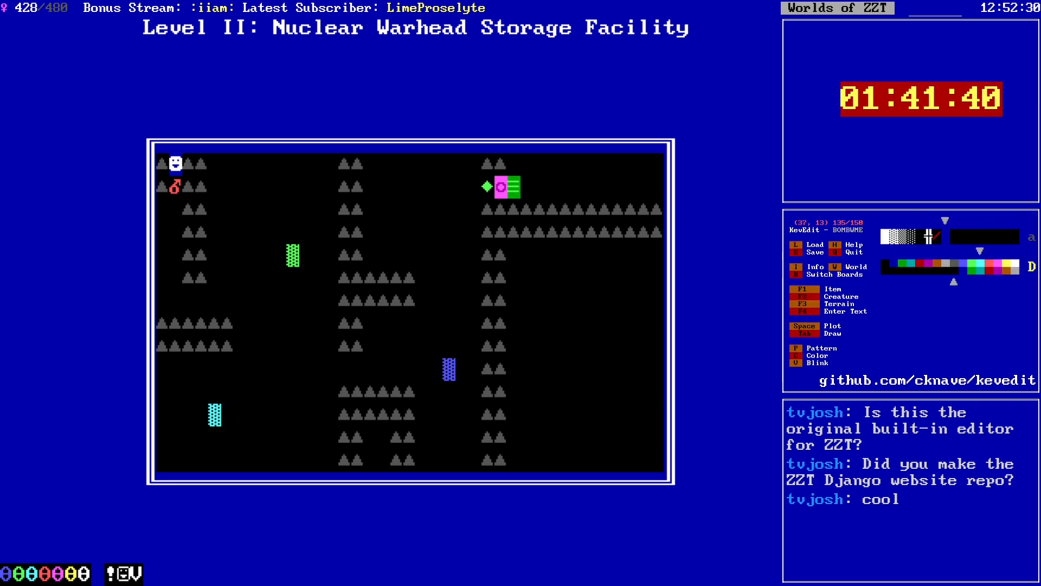
key("Left")
key("Up")
key("Left")
key("Left")
key("Up")
key("Left")
key("Up")
key("Left")
key("Left")
key("Up")
key("Up")
key("Left")
key("Up")
key("F3")
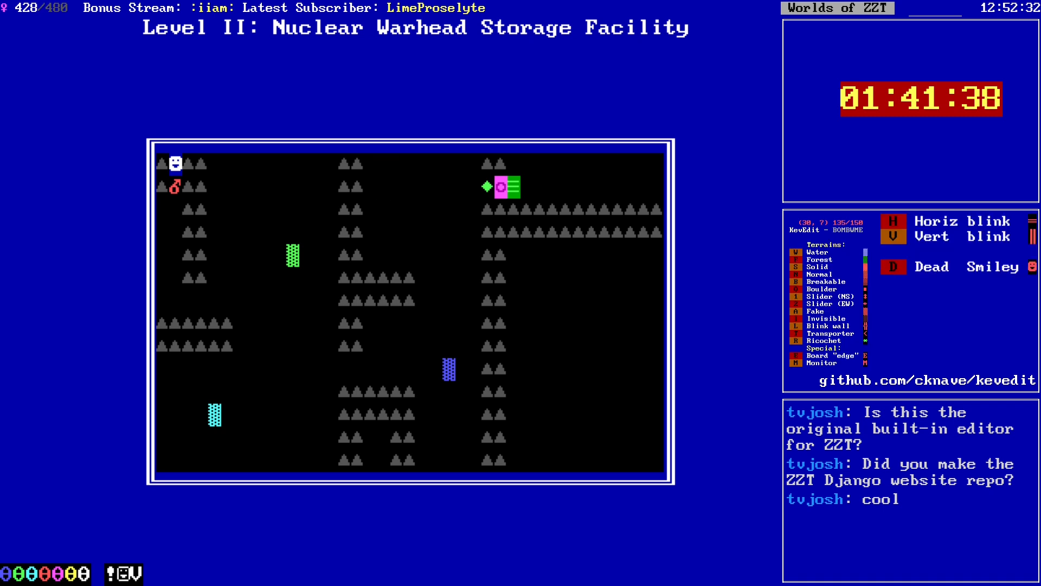
key("Escape")
key("Right")
key("Right")
key("Right")
key("Right")
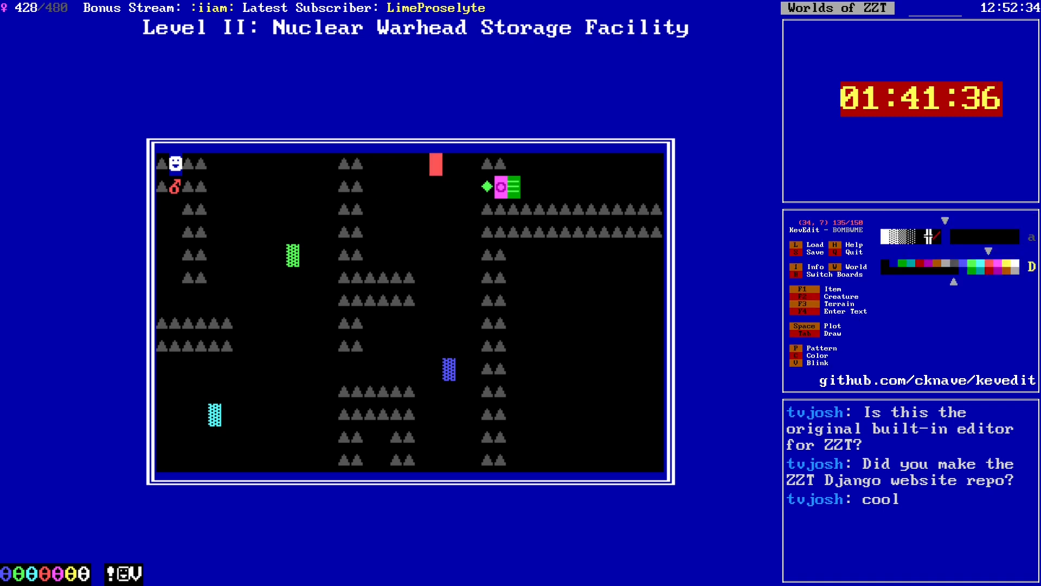
Step: Set the drawing colour to bright magenta and place a magenta fake wall at column 31, row 10
key("Down")
key("Down")
key("Left")
key("Left")
key("Left")
key("Down")
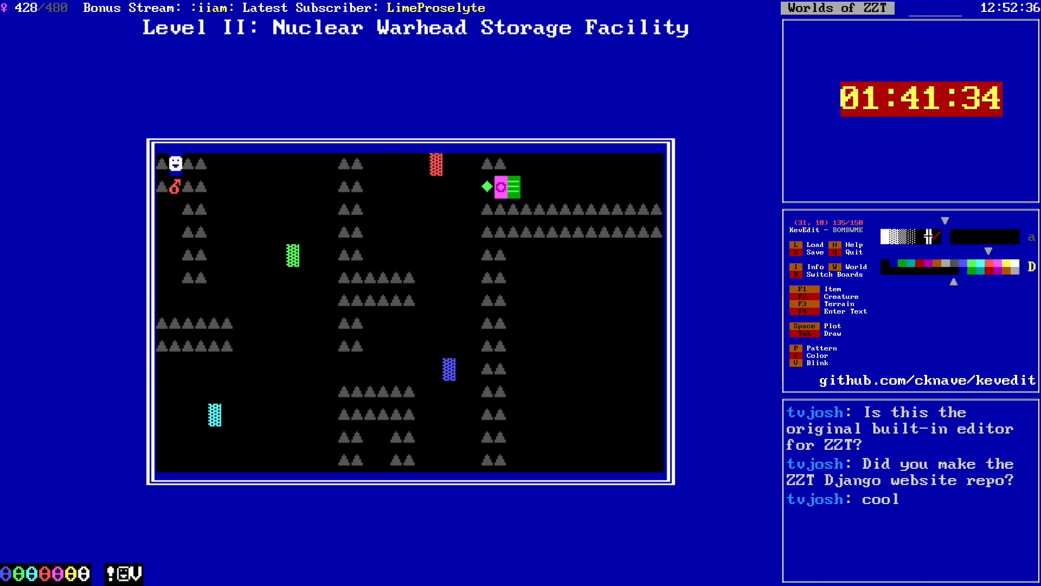
key("F3")
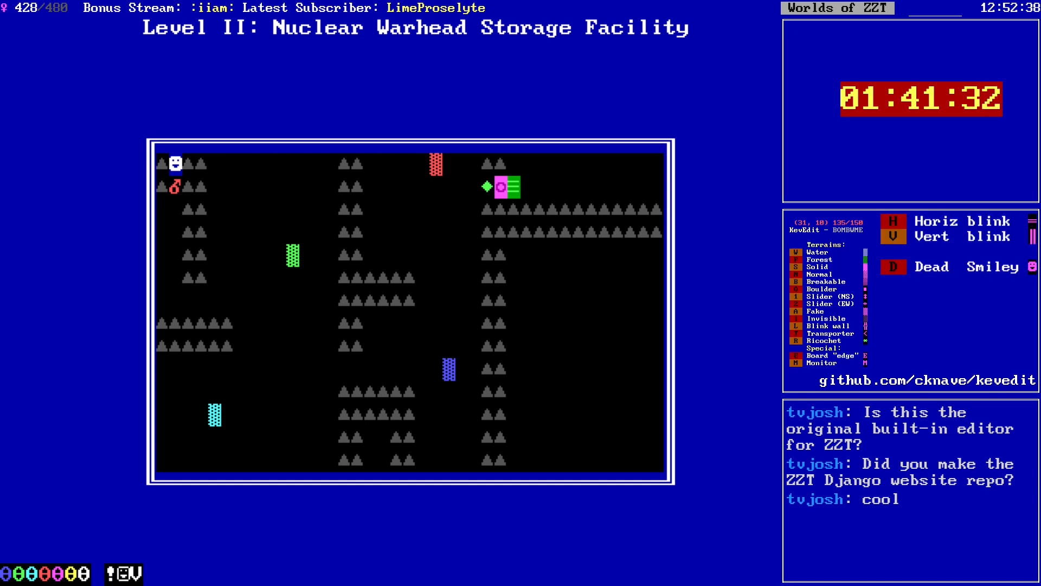
key("a")
Step: Move the red wall one tile over by clearing column 34, row 7 and placing a bright red fake wall at column 35
key("Right")
key("Right")
key("Right")
key("Right")
key("Up")
key("Up")
key("Up")
key("Left")
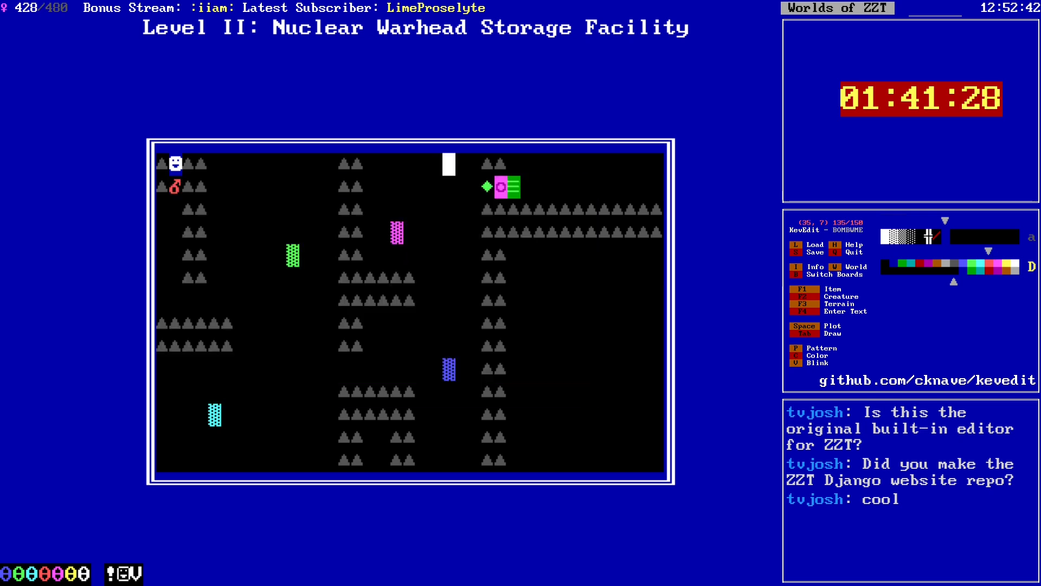
key("F3")
key("a")
key("Down")
key("Down")
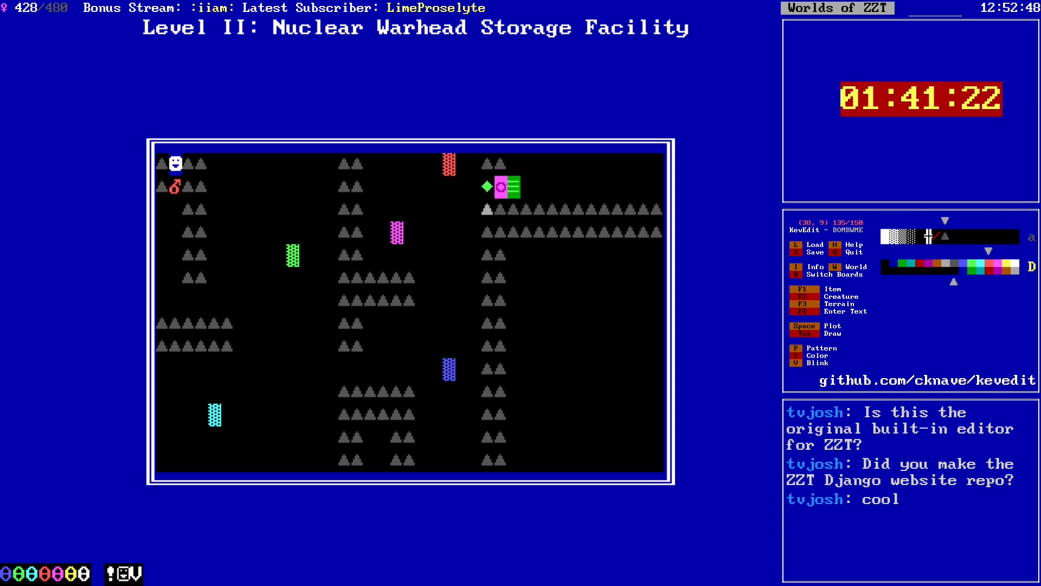
Step: Save the BOMBWME world with the new wall tiles on board L2
key("Right")
key("Down")
key("Down")
key("Right")
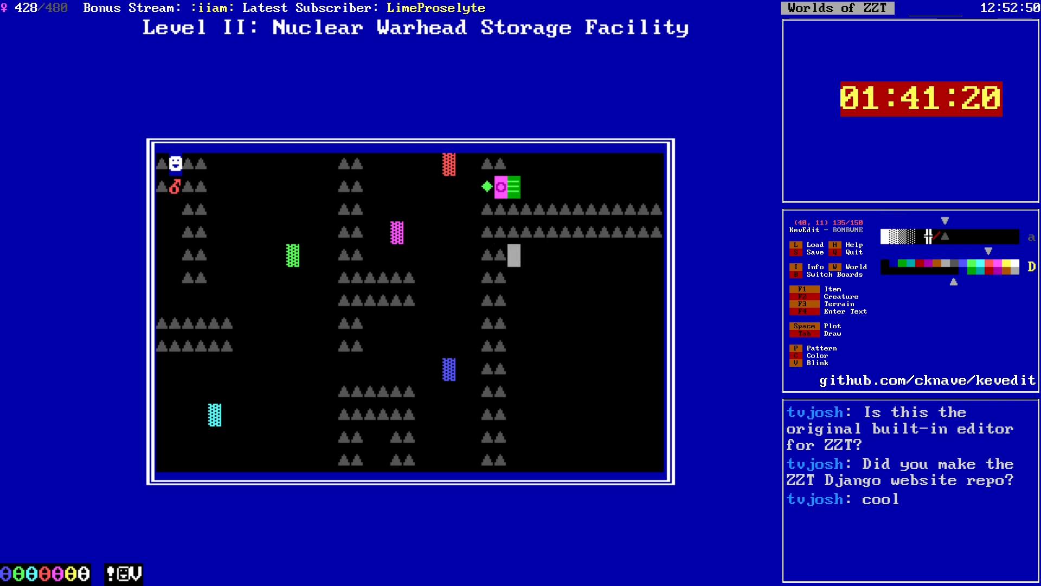
key("Right")
key("s")
key("Return")
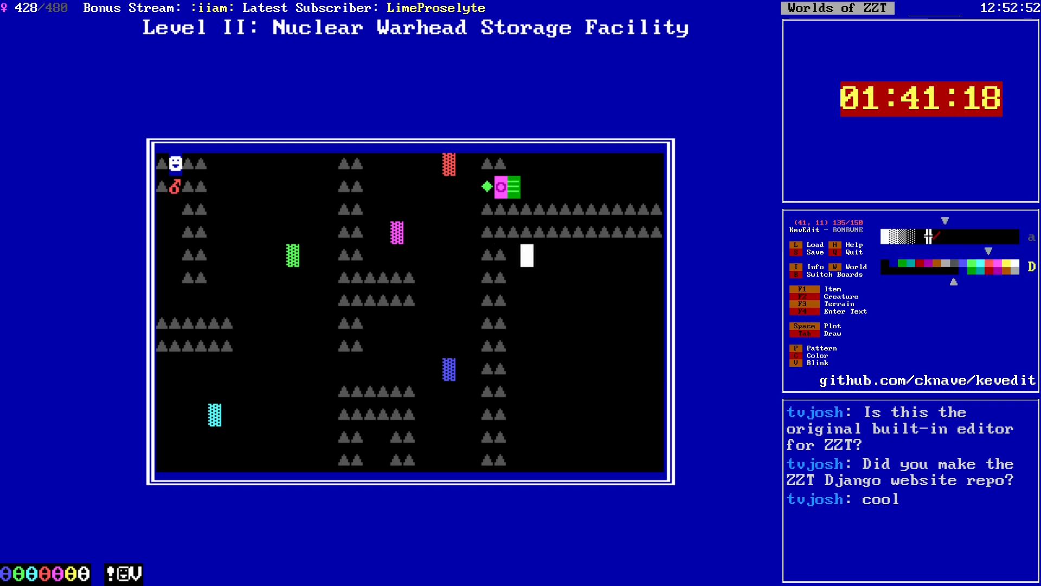
Step: Open board L1 and set the destination of its passage at column 51, row 17 to board L2
key("b")
key("Up")
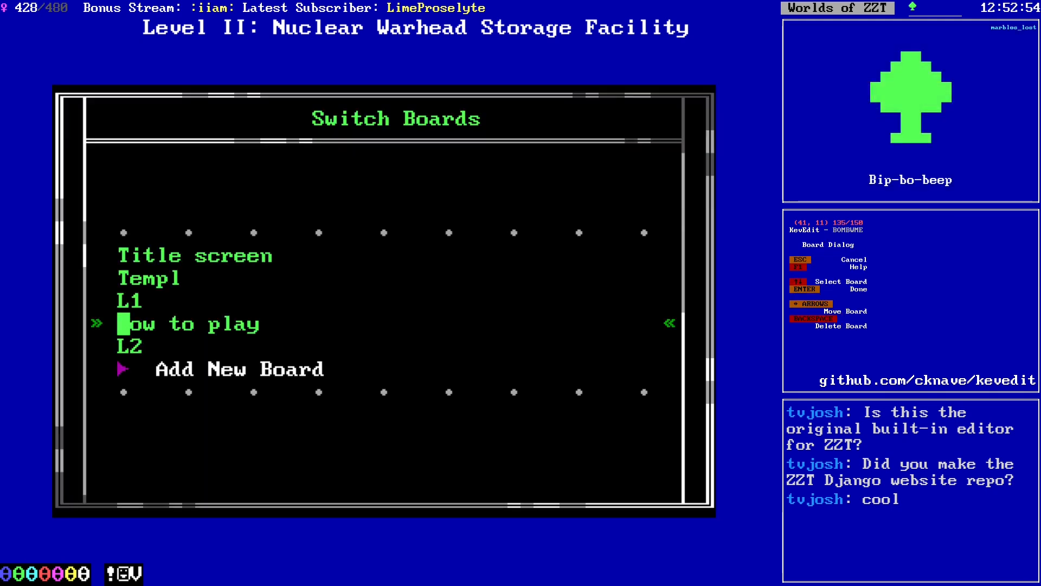
key("Up")
key("Return")
key("alt+Right")
key("alt+Down")
key("Down")
key("Return")
key("Return")
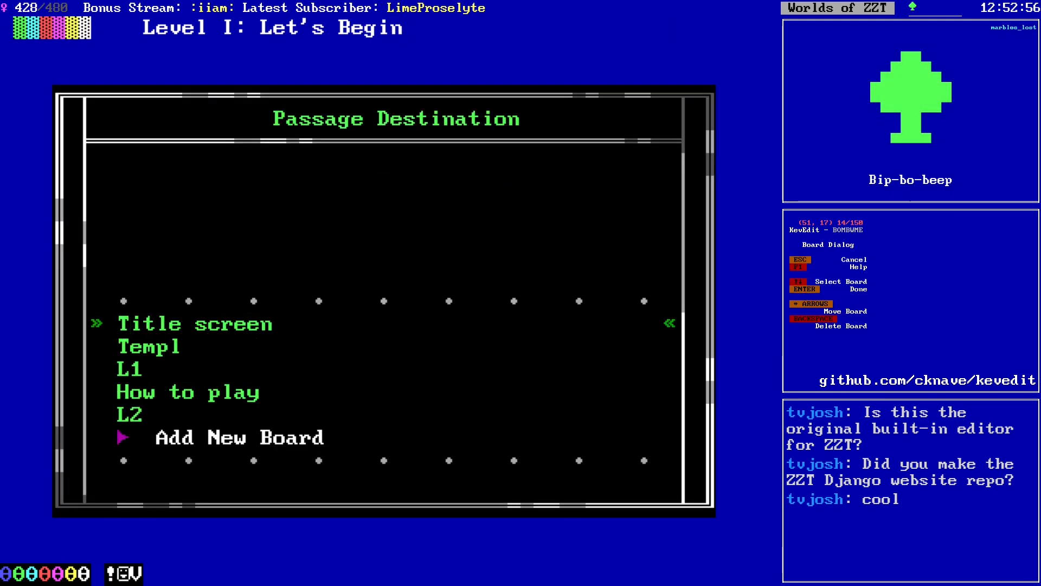
key("Page_Down")
key("Up")
key("Return")
key("Escape")
Step: Return to board L2 and place a white normal wall at column 2, row 1
key("Page_Down")
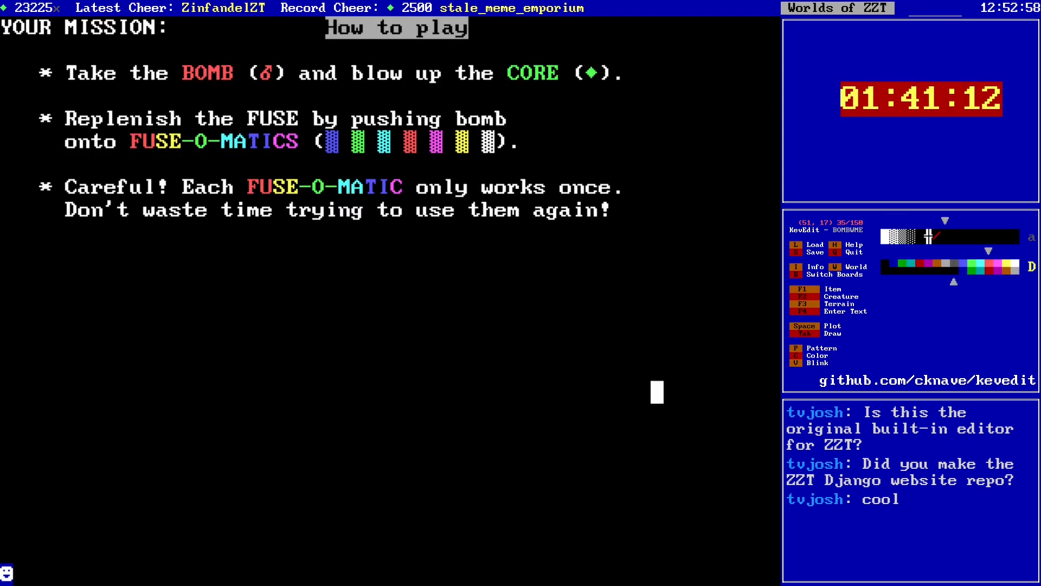
key("Page_Down")
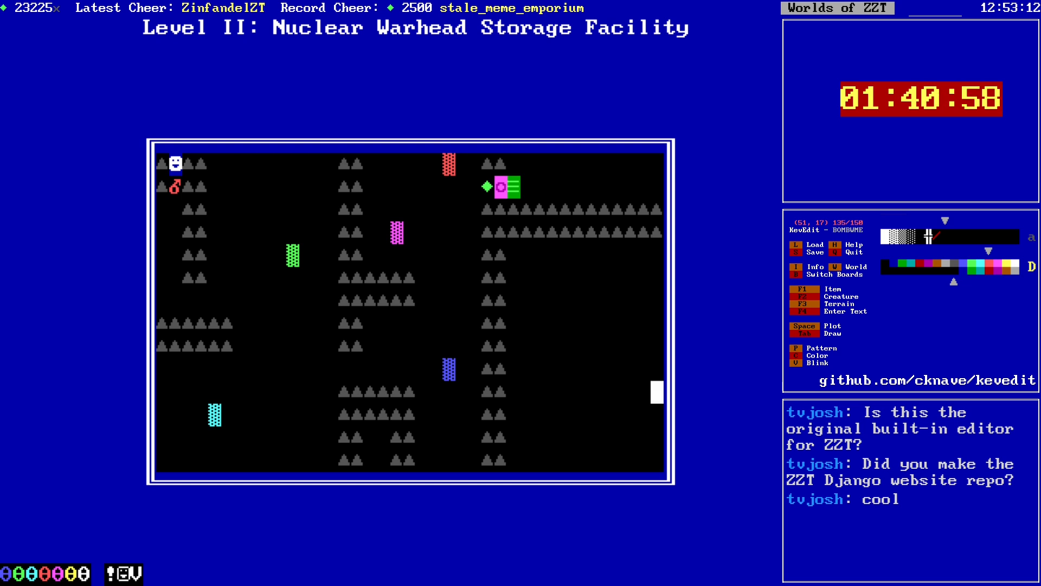
key("alt+Left")
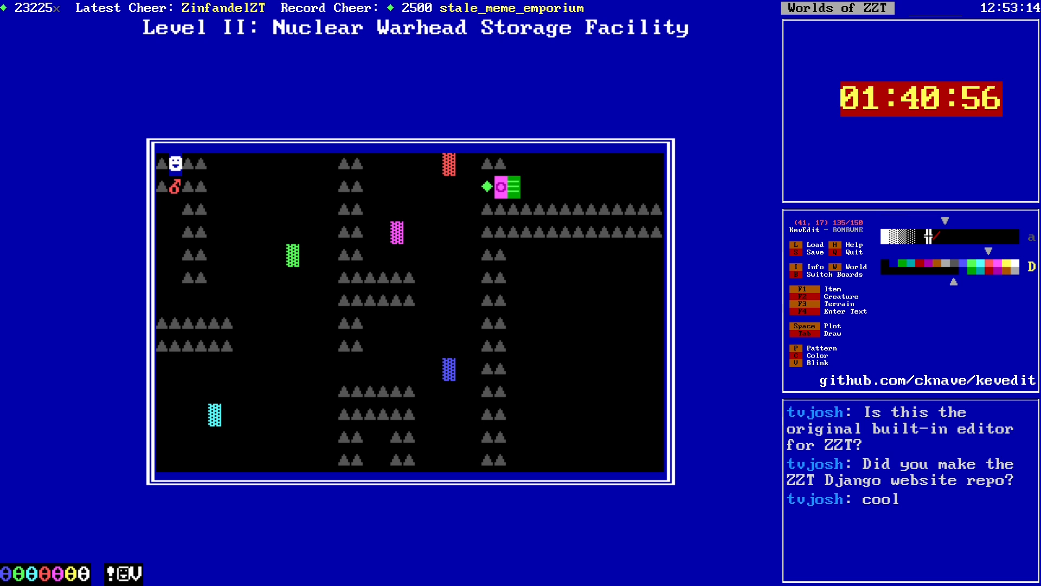
key("alt+Up")
key("alt+Left")
key("alt+Up")
key("alt+Left")
key("alt+Up")
key("alt+Left")
key("alt+Up")
key("alt+Left")
key("Up")
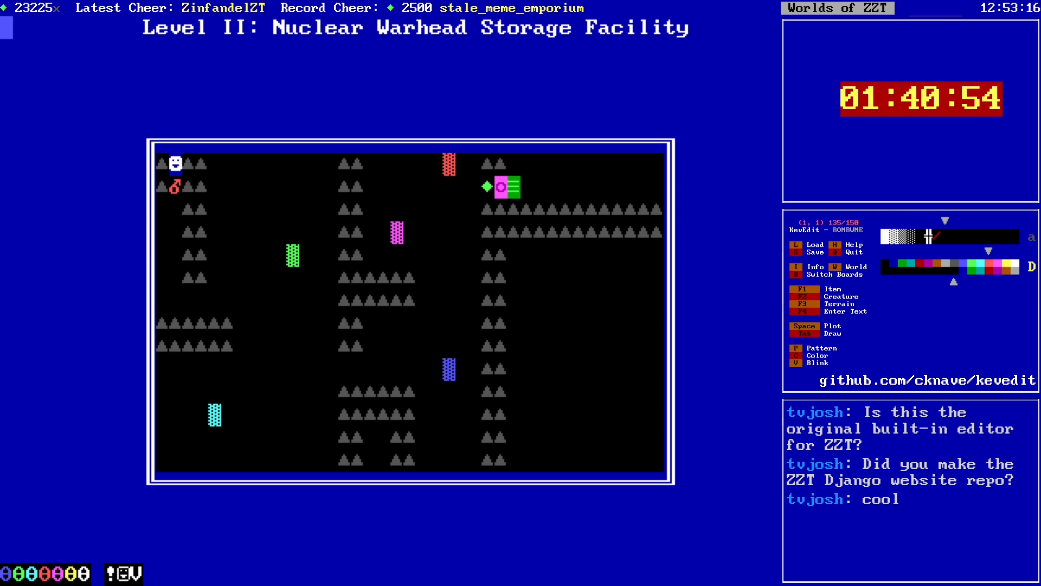
key("Right")
key("F3")
key("n")
key("Down")
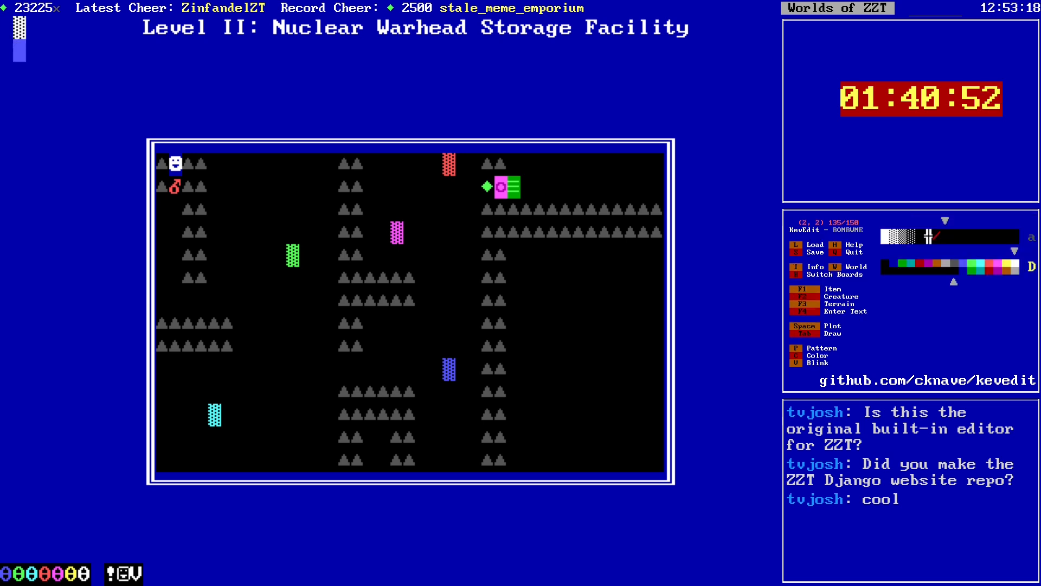
Step: Save the BOMBWME world, overwriting the existing file
key("s")
key("Return")
key("y")
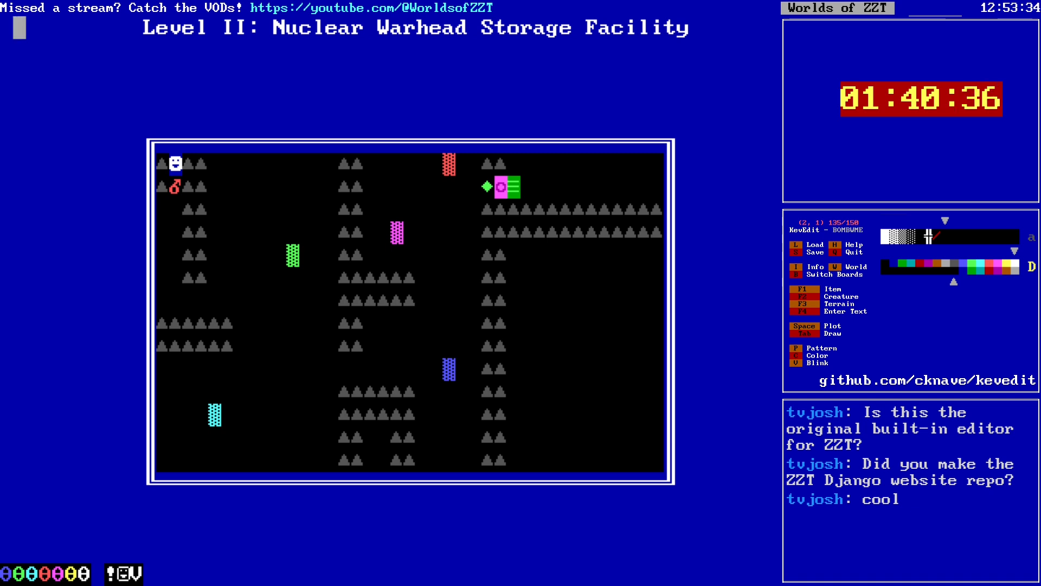
Step: Set the drawing colour to yellow and place a yellow wall tile at column 3, row 1, beside the white one
key("Up")
key("Right")
key("c")
key("Left")
key("Return")
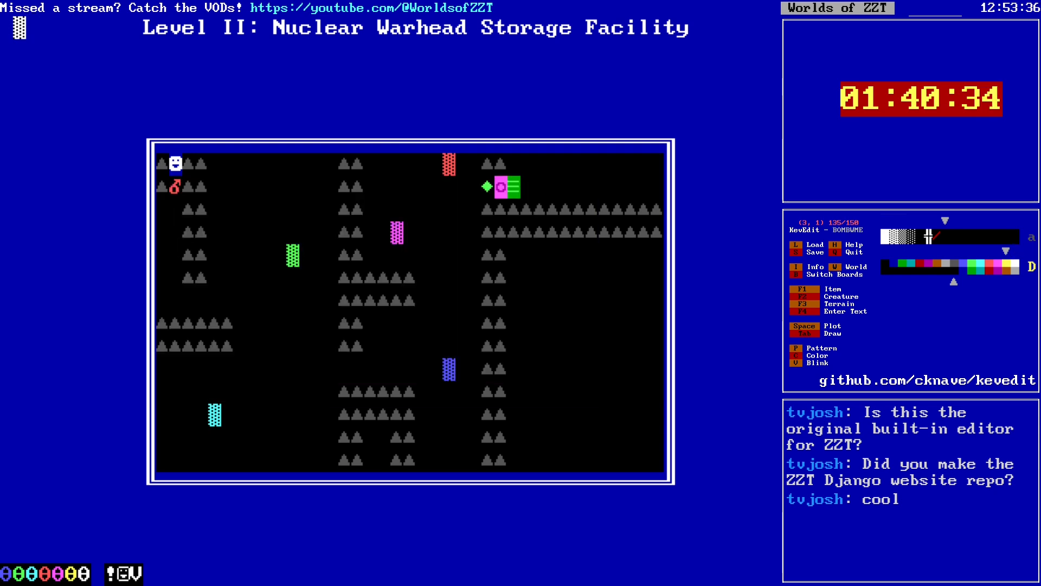
key("Left")
key("Return")
key("Escape")
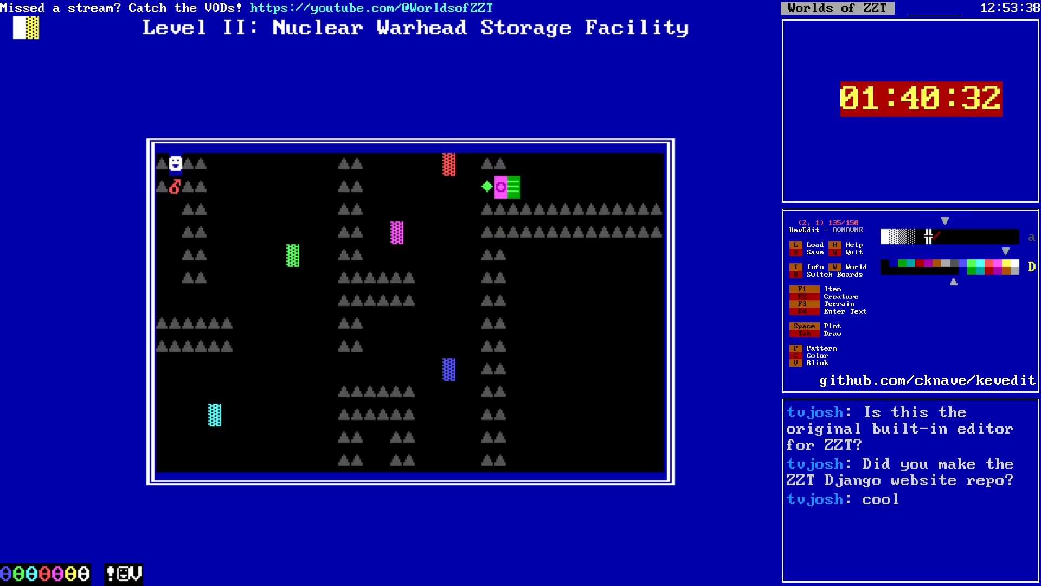
key("Down")
key("Down")
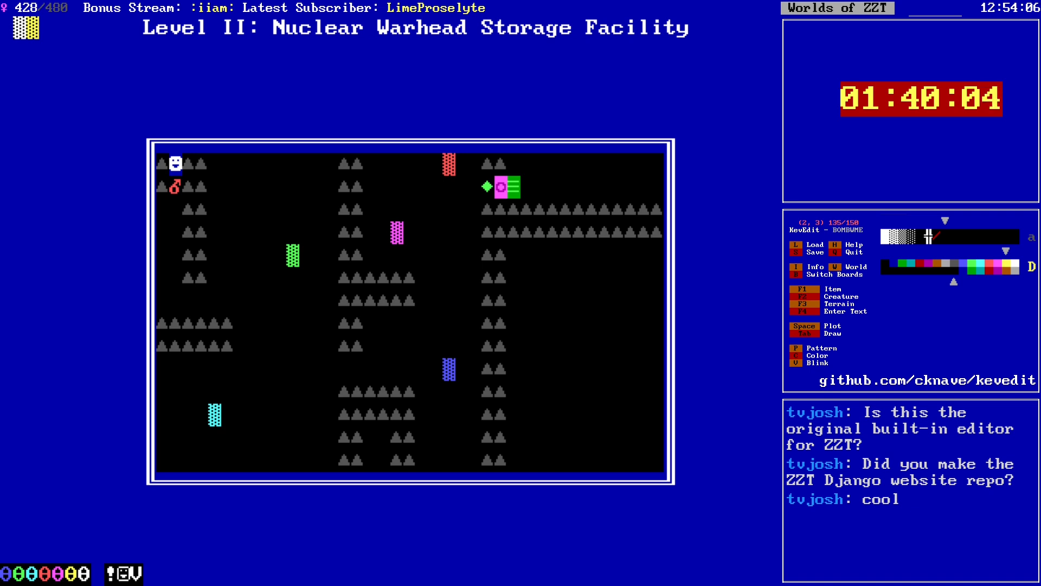
Step: Switch to ZZT, reload the BOMBWME world and start playing it
key("alt+Tab")
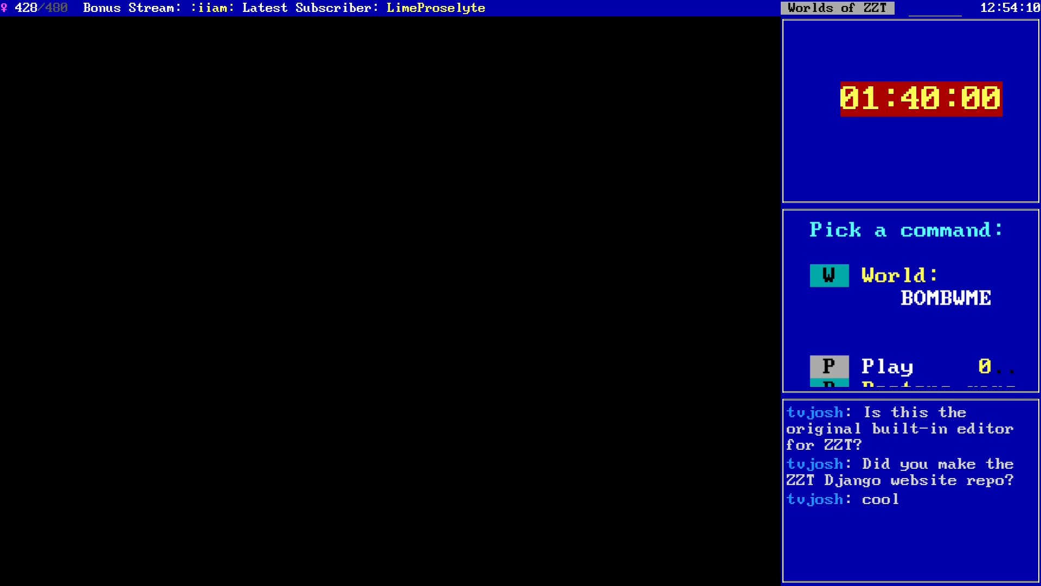
key("w")
key("Return")
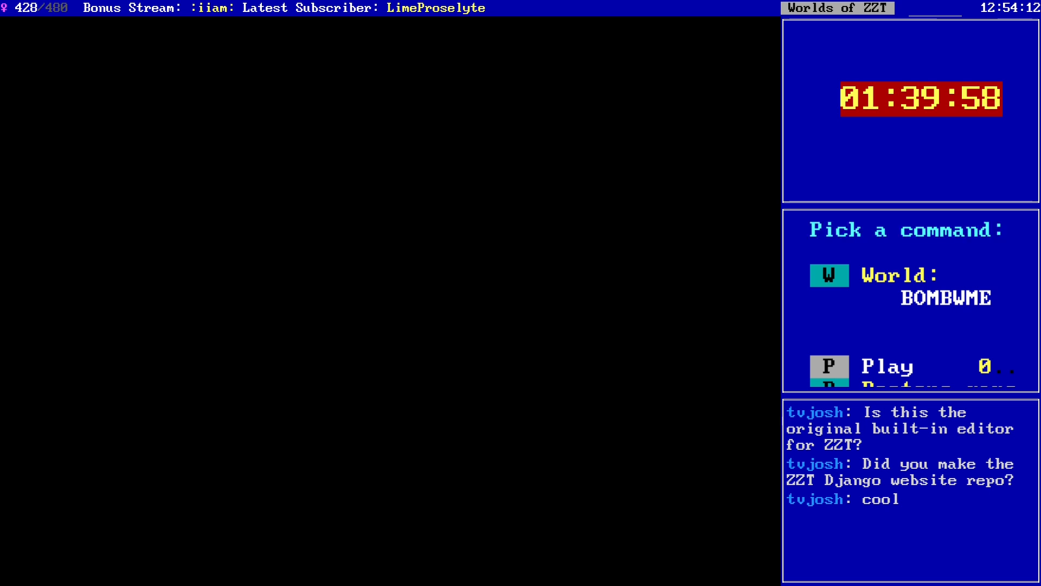
key("p")
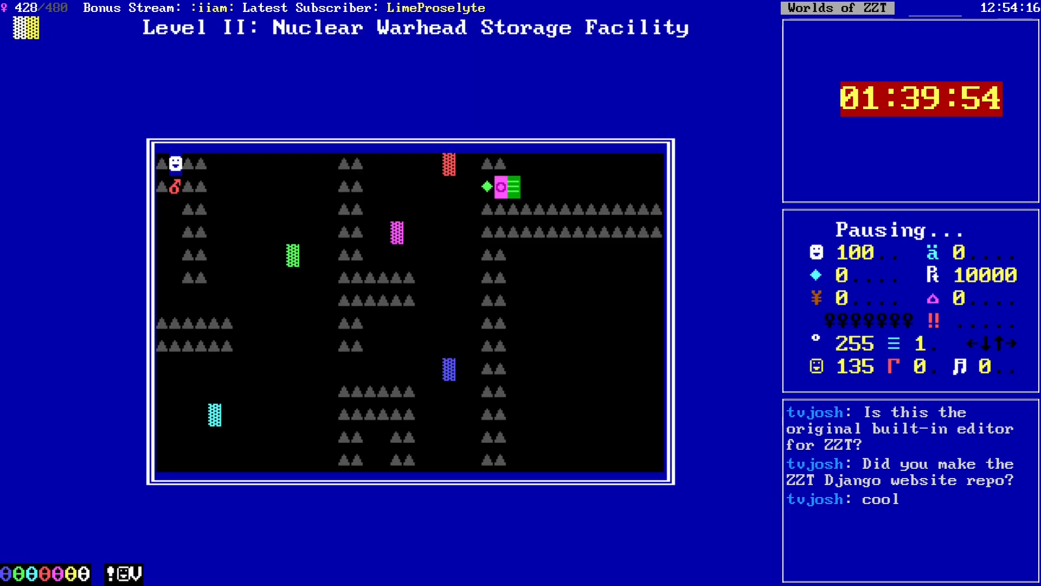
Step: Switch back to KevEdit, open board L1 and save the world with it as the current board
key("alt+Tab")
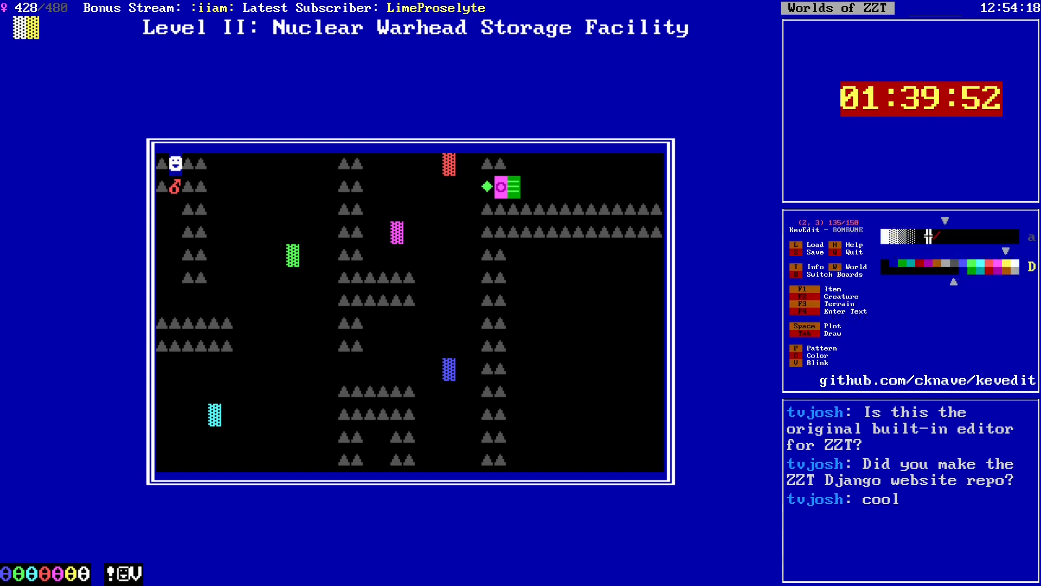
key("Page_Up")
key("Page_Up")
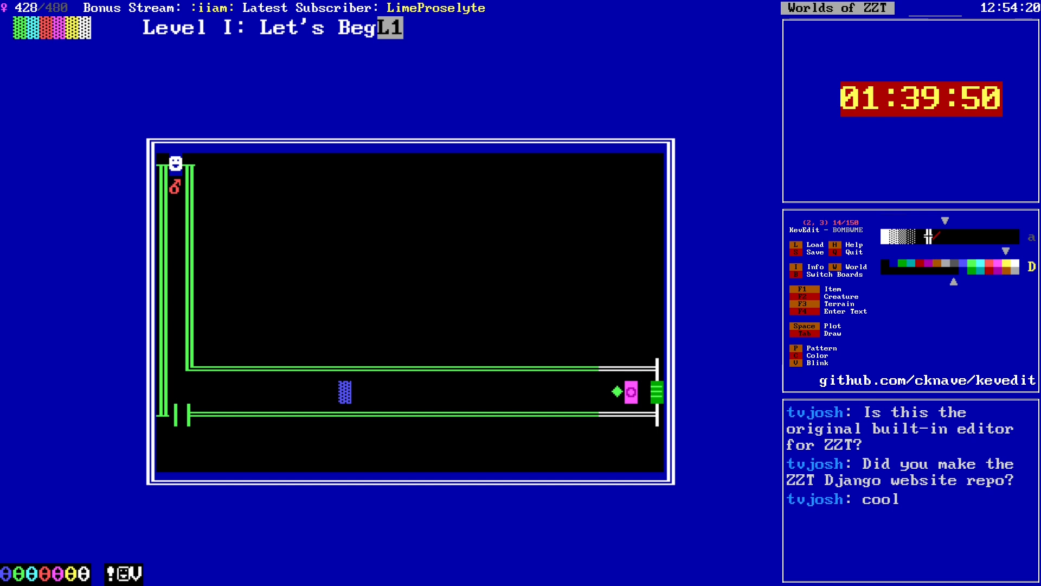
key("Down")
key("Down")
key("Down")
key("Down")
key("Down")
key("Down")
key("Down")
key("Down")
key("Down")
key("Down")
key("Down")
key("Down")
key("Down")
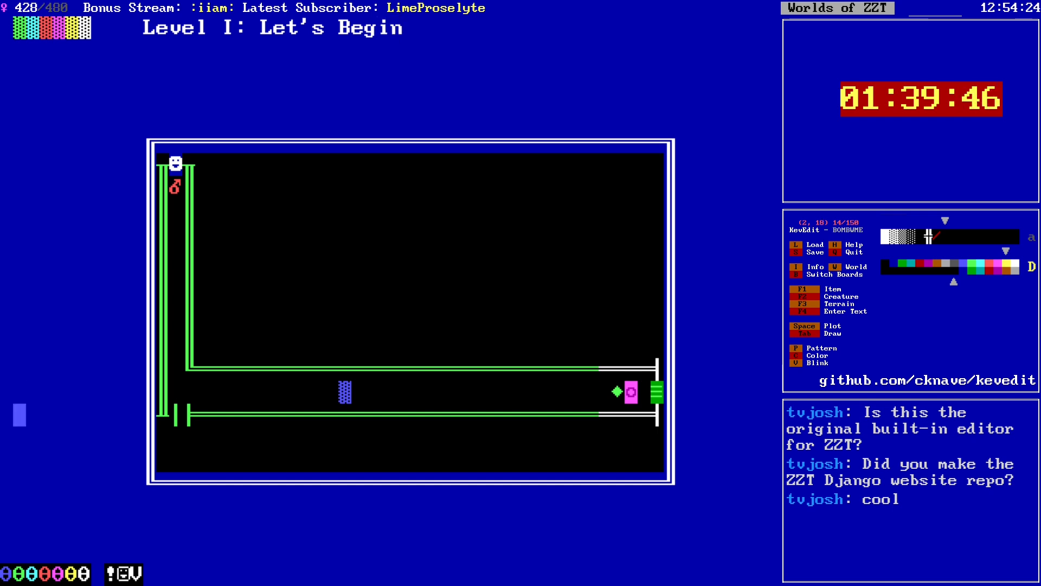
key("s")
key("Return")
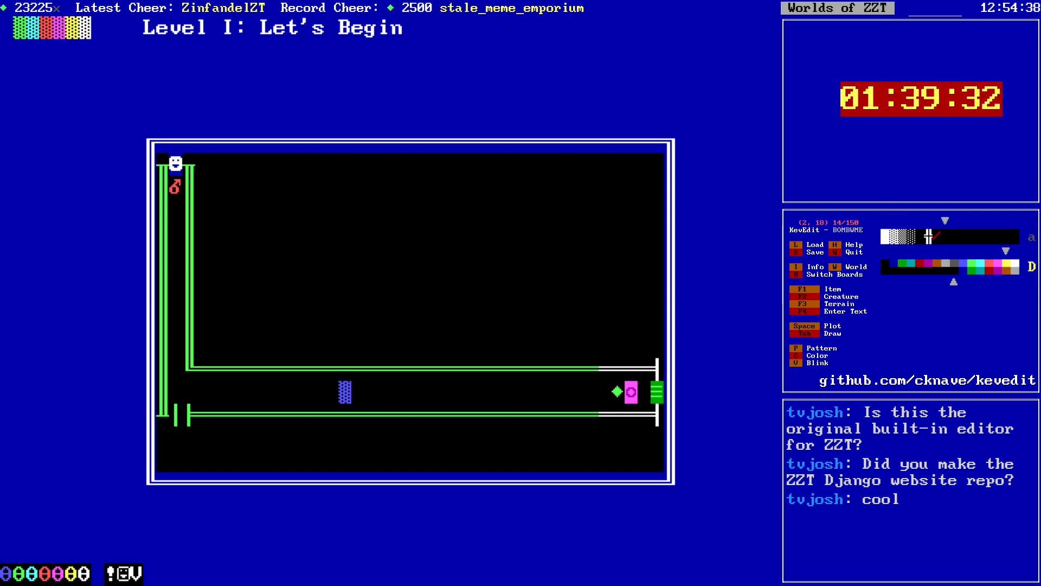
Step: Save the edited world over the existing BOMBWME file
key("s")
key("Return")
key("y")
Step: End the running game in ZZT, reload the BOMBWME world and start playing it
key("q")
key("Escape")
key("y")
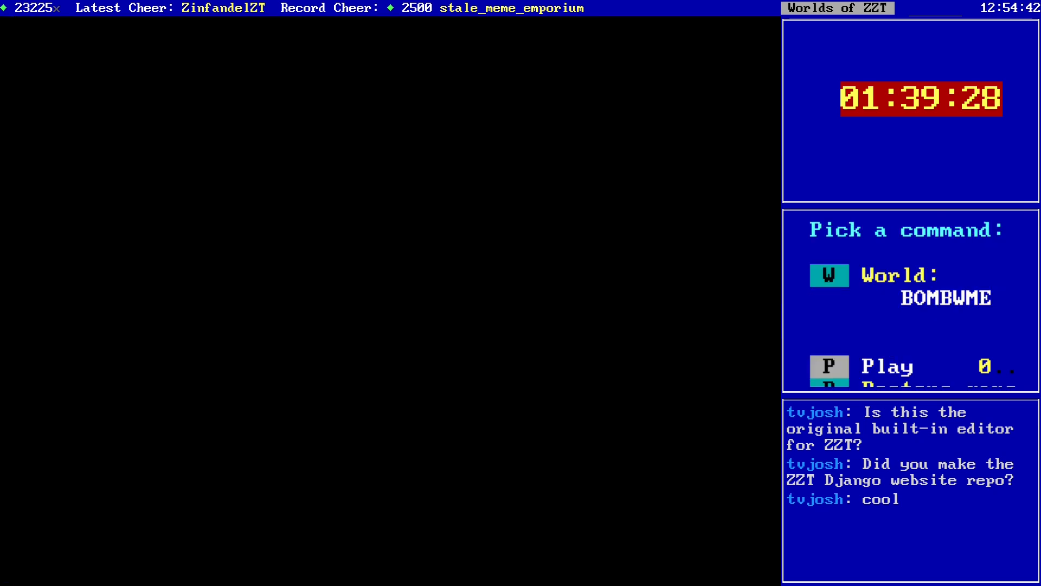
key("w")
key("Return")
key("p")
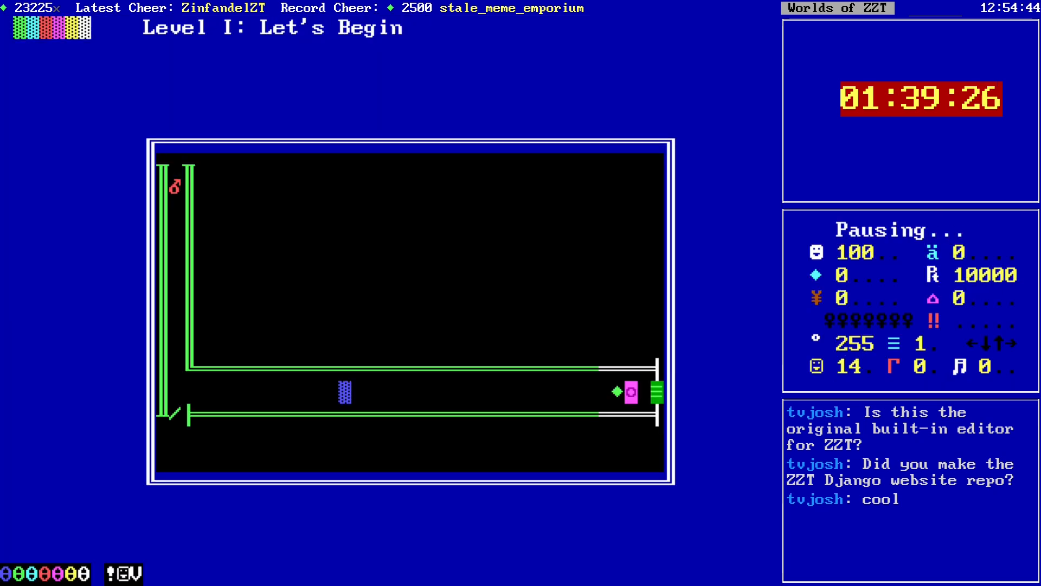
Step: Playtest Level I by arming the bomb and pushing it down the green shaft and rightward into the lower corridor
key("Down")
key("Down")
key("Down")
key("Down")
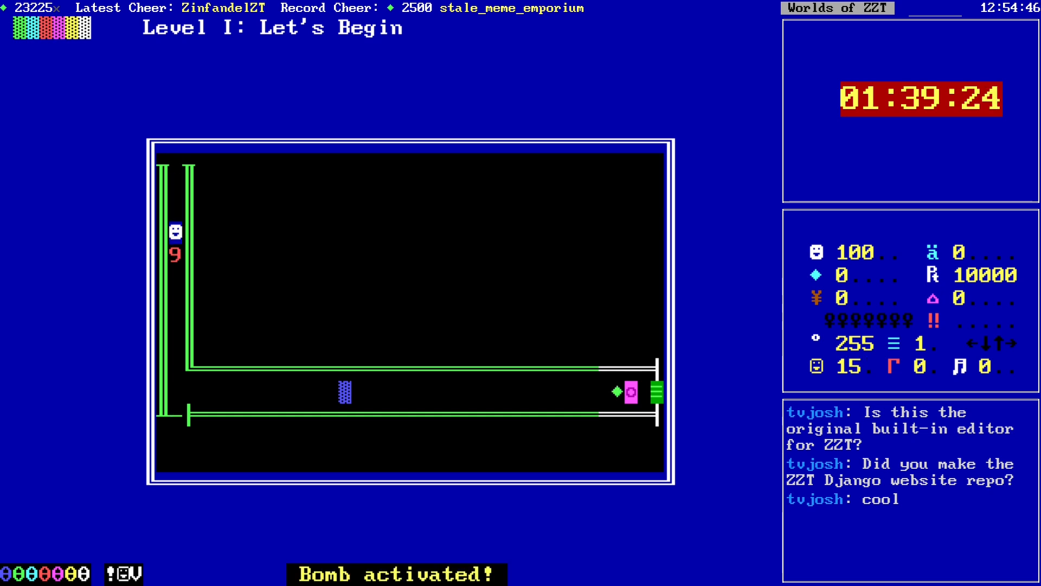
key("Down")
key("Down")
key("Down")
key("Down")
key("Down")
key("Down")
key("Down")
key("Right")
key("Right")
key("Right")
key("Right")
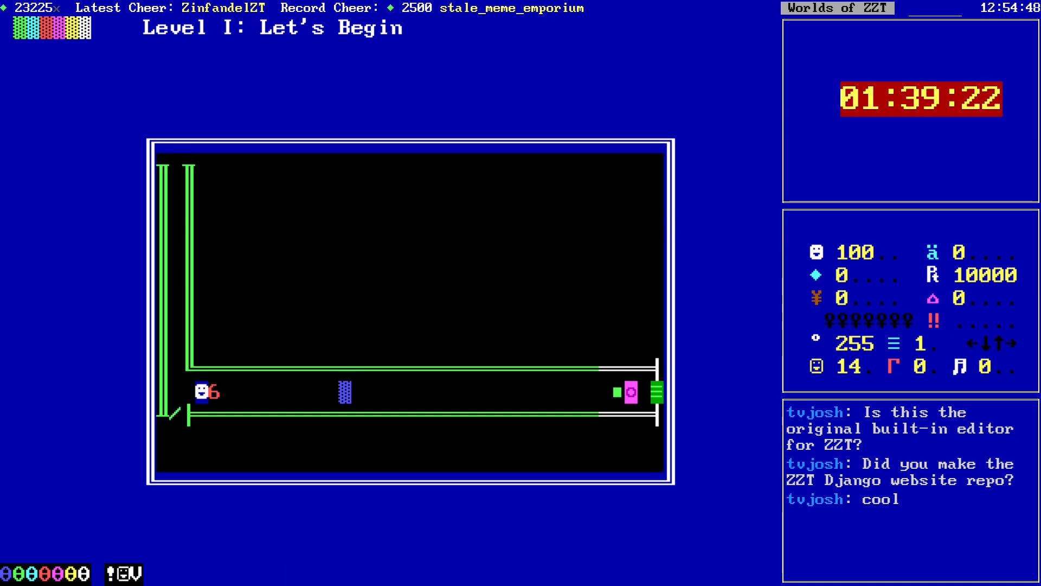
key("Right")
key("Right")
key("Right")
key("Right")
key("Left")
key("Left")
key("Left")
key("Left")
key("Left")
key("Left")
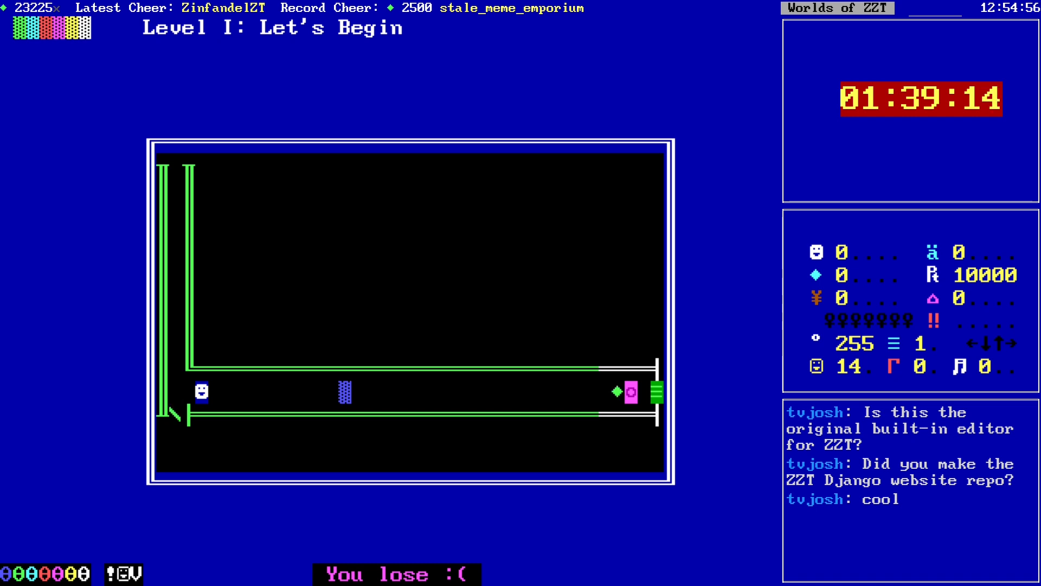
Step: Leave the lost game without entering a high-score name and start a new BOMBWME game
key("Escape")
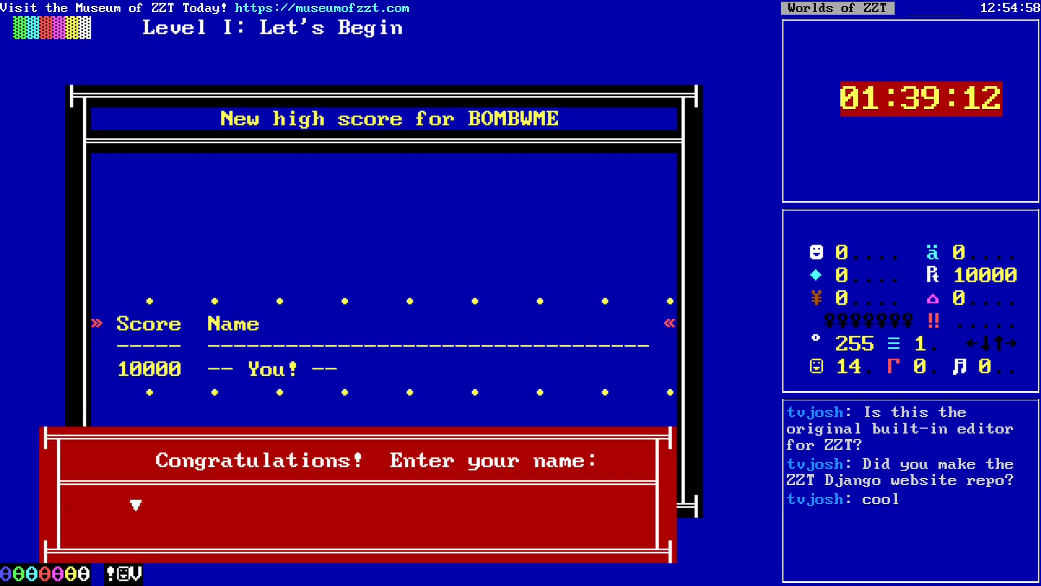
key("Return")
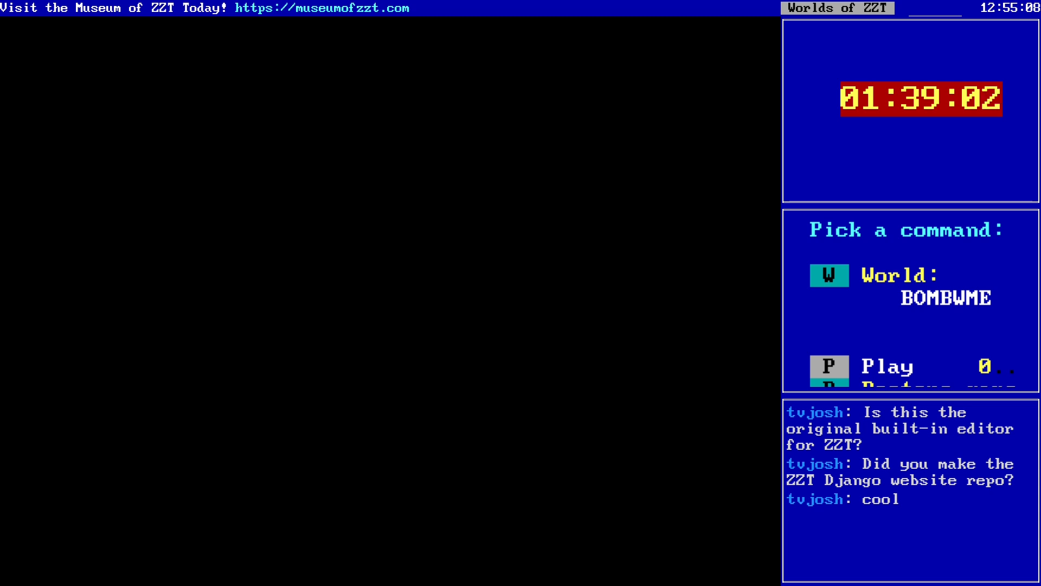
key("p")
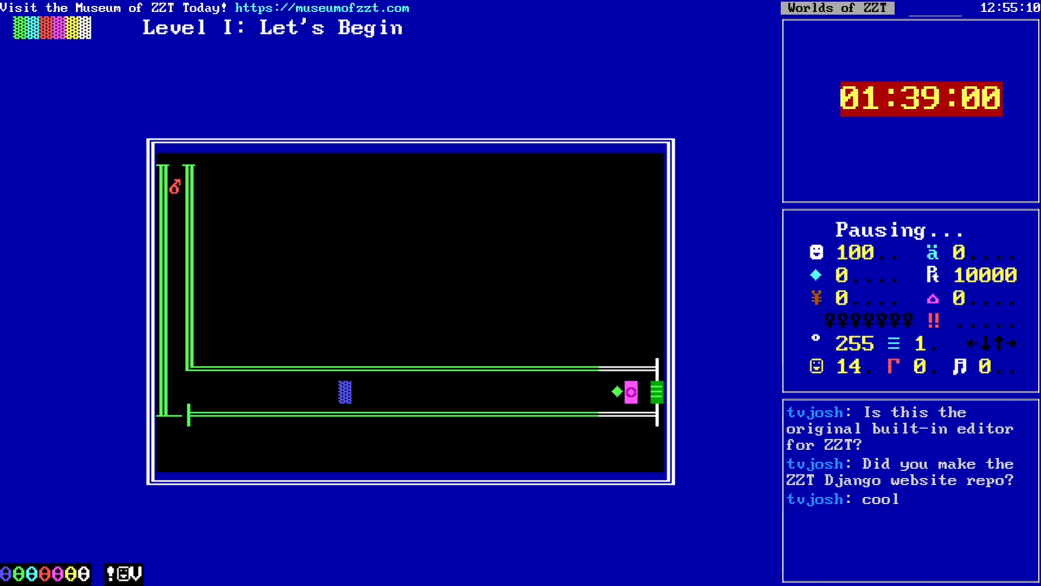
Step: Arm the Level I bomb, push it down the shaft into the corridor, and step back from it
key("Down")
key("Down")
key("Down")
key("Down")
key("Down")
key("Down")
key("Down")
key("Down")
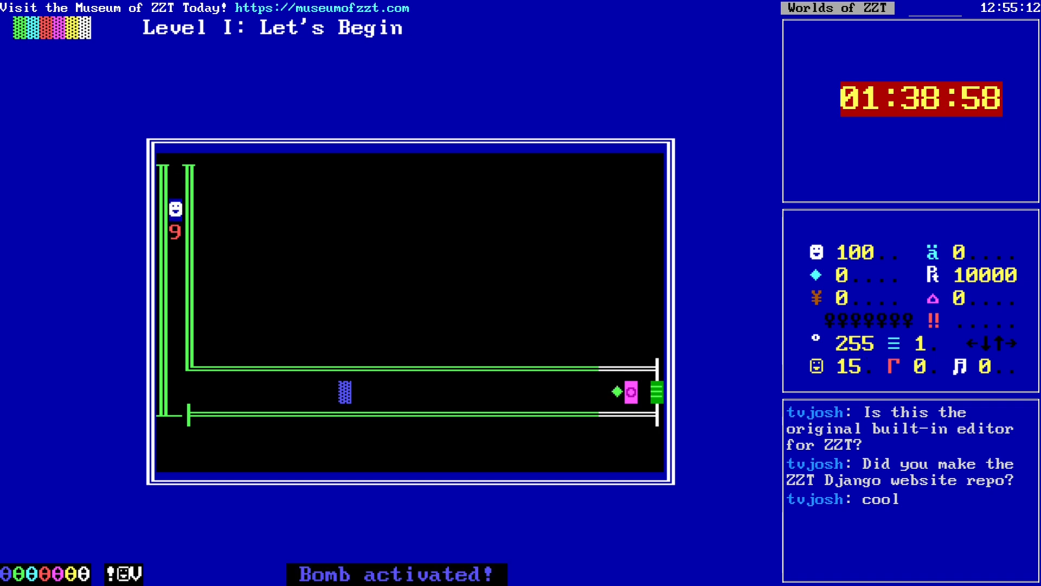
key("Down")
key("Down")
key("Down")
key("Right")
key("Right")
key("Right")
key("Left")
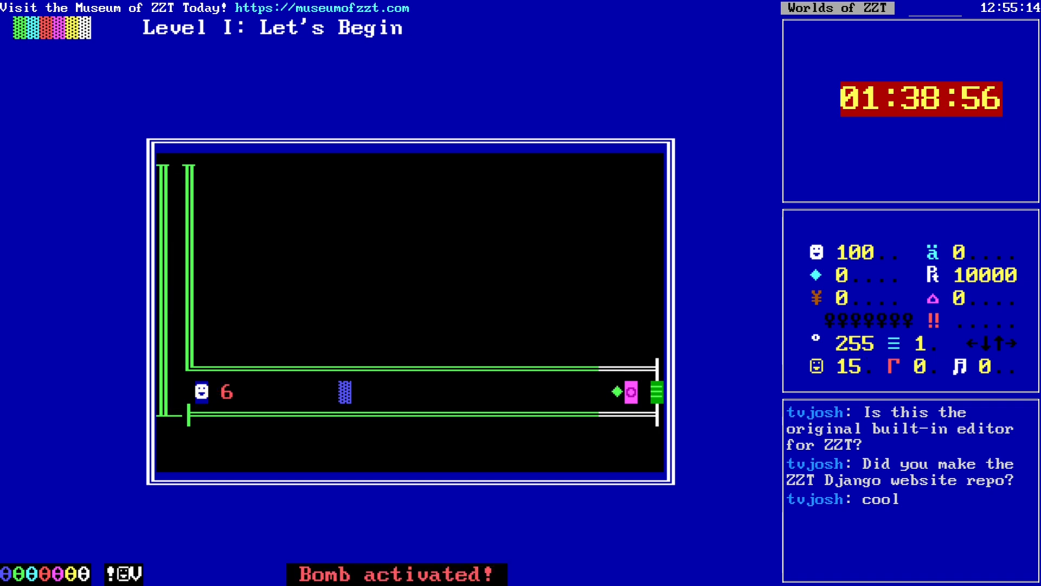
Step: Use the zap cheat to open the corridor walls and walk out above the corridor
key("question")
type("zap")
key("Return")
key("Up")
key("Up")
key("Right")
key("Right")
key("Right")
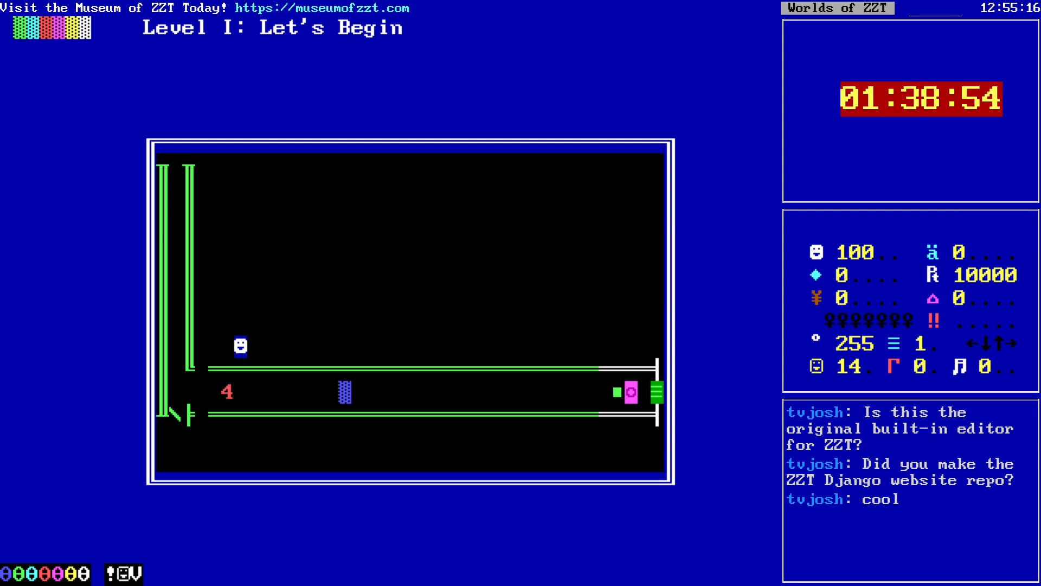
Step: Walk above the corridor to the blue Fuse-O-Matic, zap the wall there and move down onto it
key("Right")
key("Right")
key("Right")
key("Right")
key("Right")
key("Right")
key("Right")
key("Right")
key("question")
type("zap")
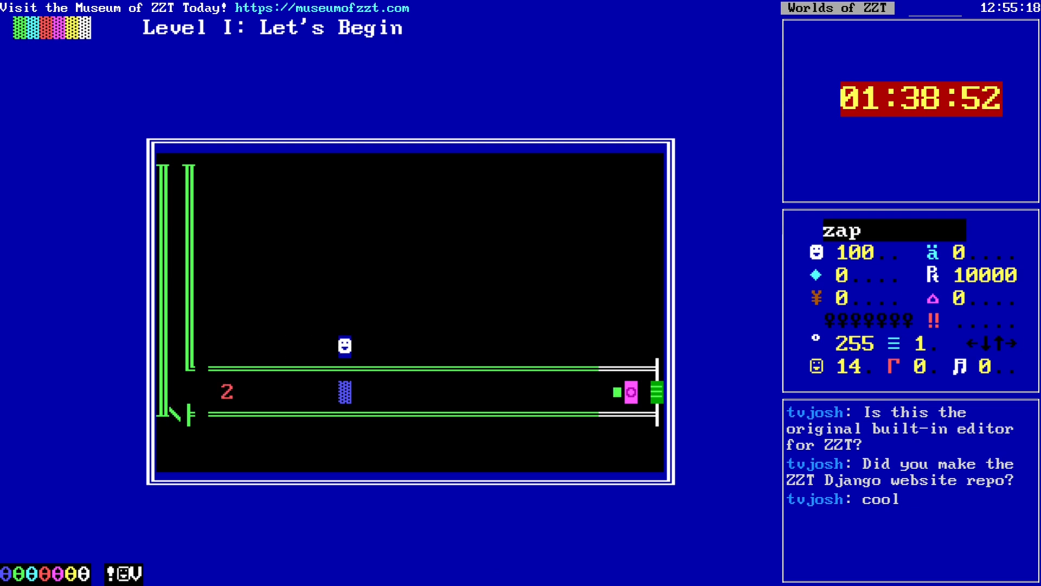
key("Return")
key("Down")
key("Down")
Step: Let the bomb test play out, then end the game and return to the title screen
key("q")
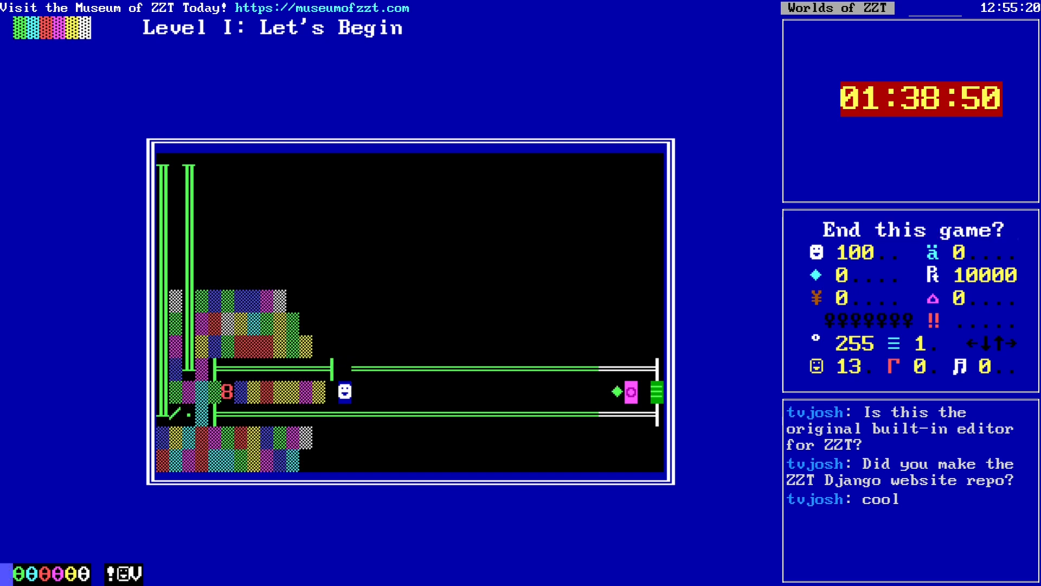
key("n")
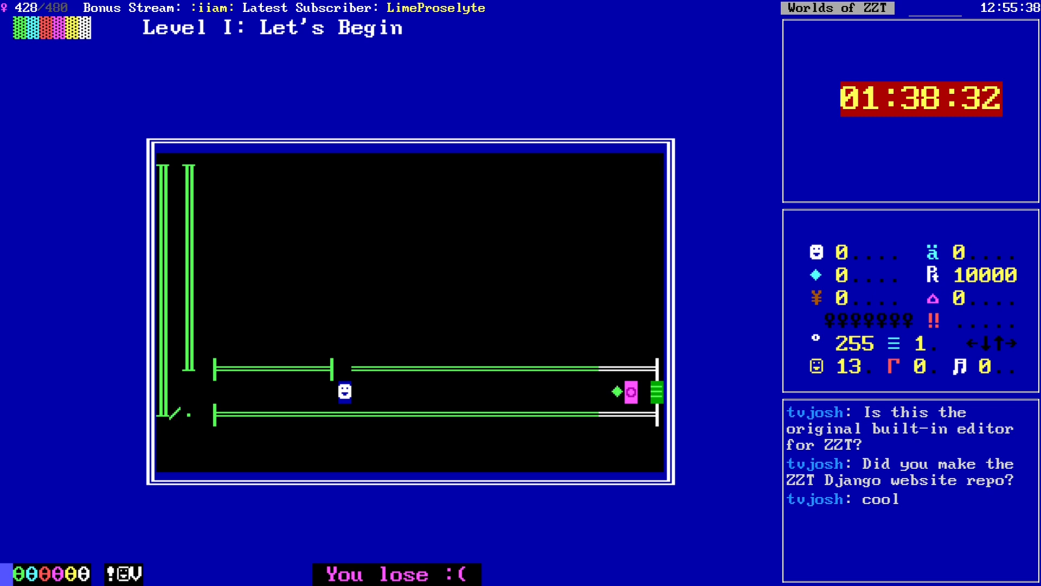
key("Escape")
key("Escape")
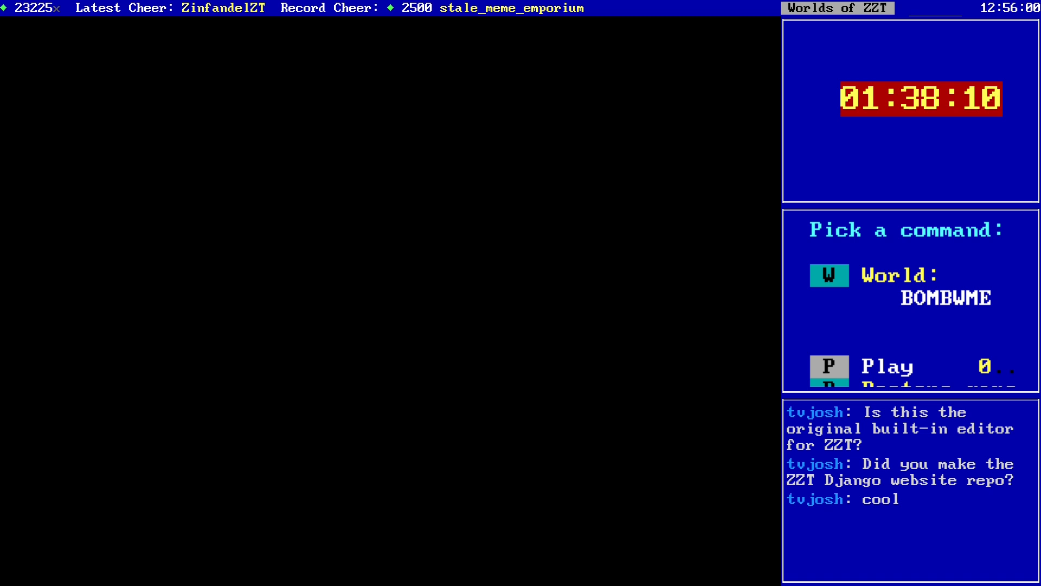
Step: Switch to KevEdit, save the BOMBWME world and open the L2 board
key("alt+Tab")
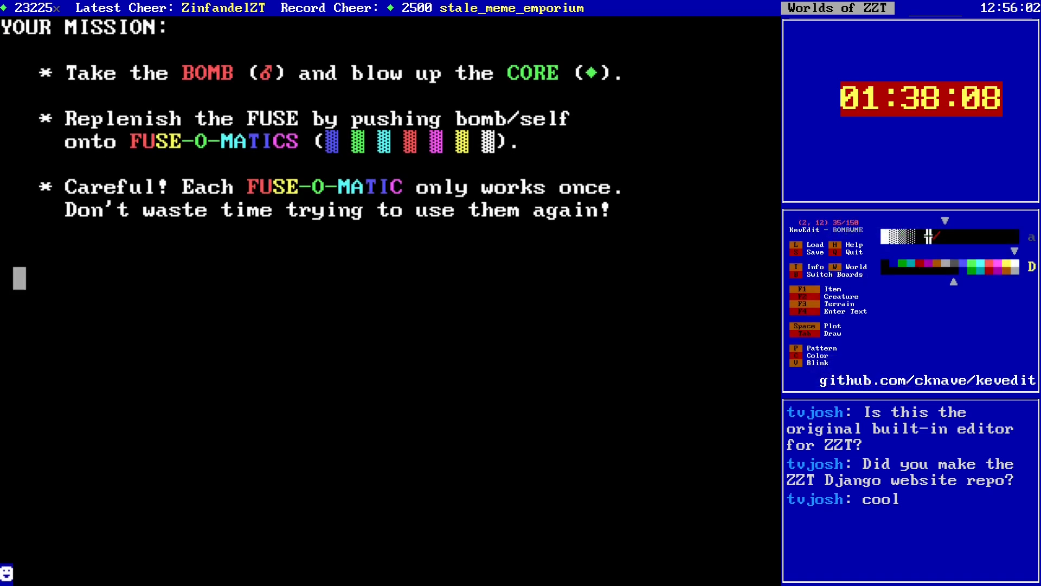
key("s")
key("Return")
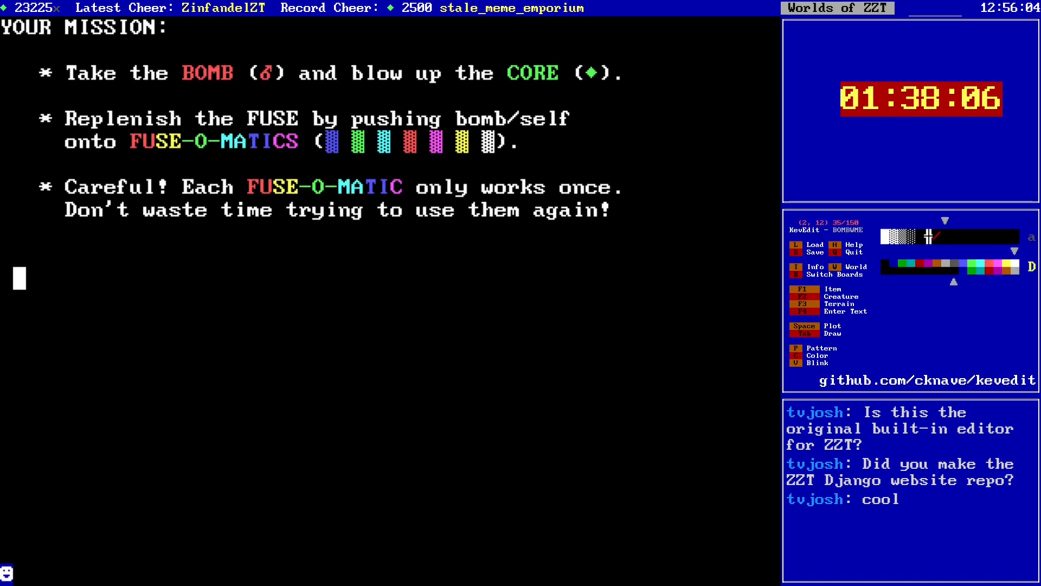
key("alt+Right")
key("alt+Right")
key("alt+Right")
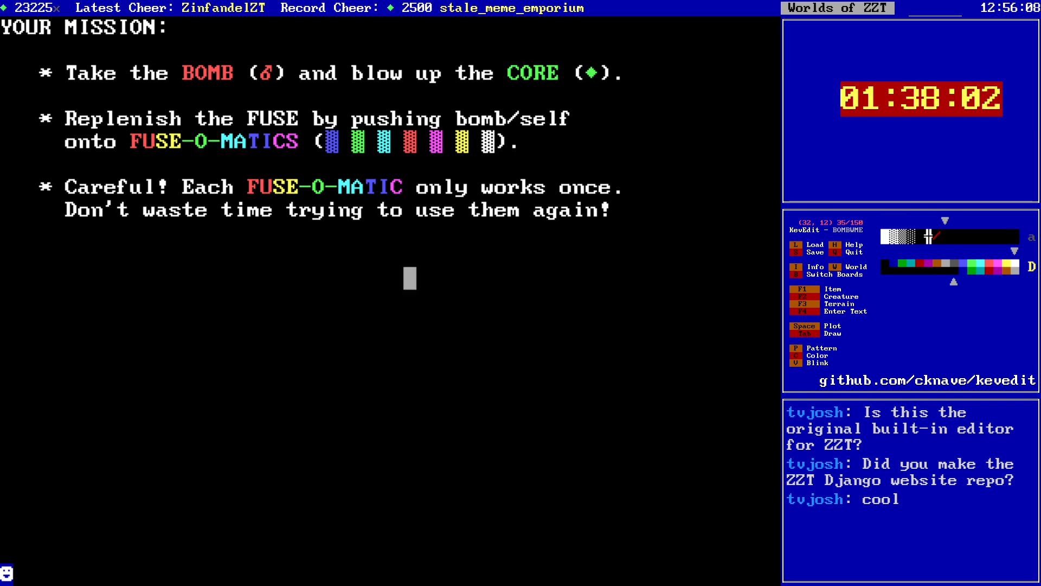
key("b")
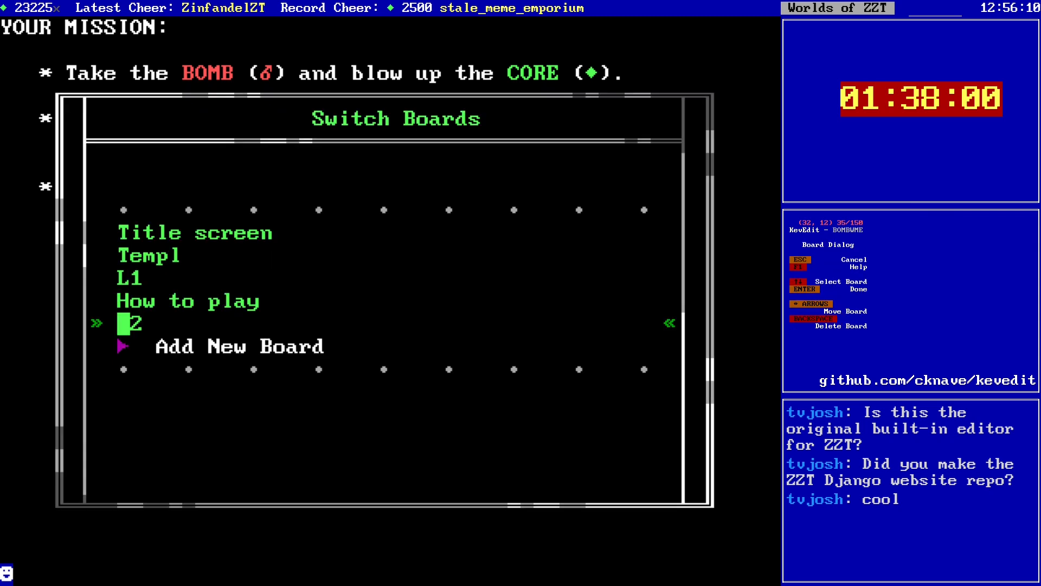
key("Return")
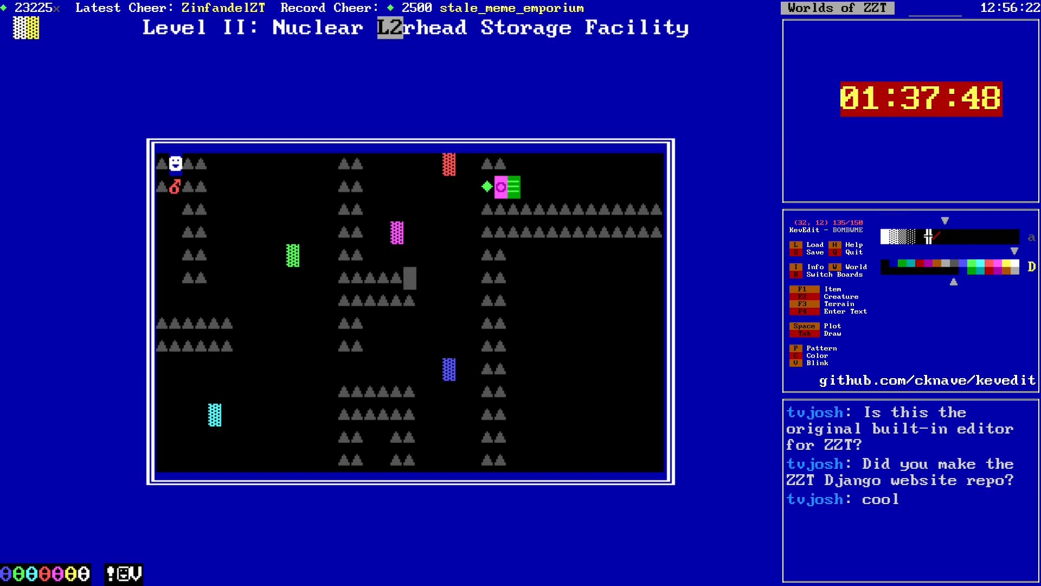
Step: Examine the Level II layout around the central spike wall and the route through its lower gap
key("Down")
key("Down")
key("Down")
key("Down")
key("Up")
key("Up")
key("Up")
key("Up")
key("Up")
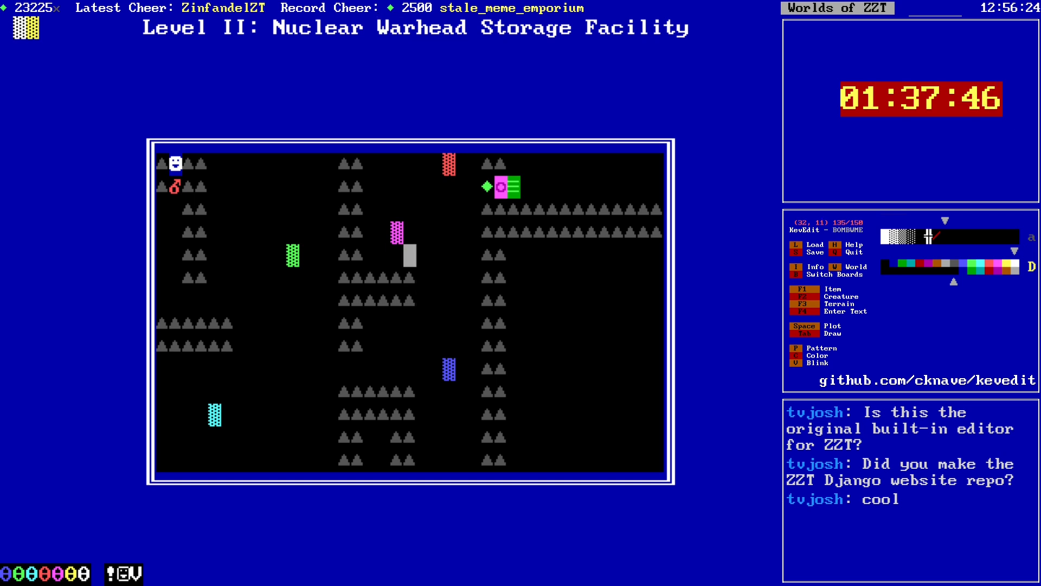
key("Up")
key("Left")
key("Down")
key("Down")
key("Down")
key("Down")
key("Down")
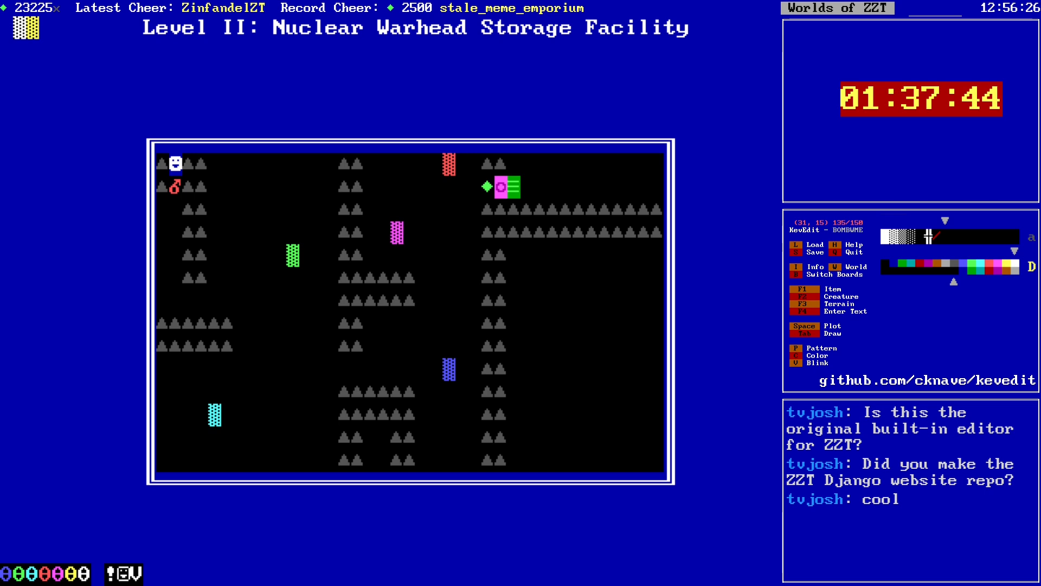
key("Left")
key("Left")
key("Left")
key("Left")
key("Left")
key("Left")
key("Left")
key("Left")
key("Left")
key("Left")
key("Down")
key("Right")
key("Right")
key("Right")
key("Right")
key("Right")
key("Right")
key("Right")
key("Right")
key("Right")
key("Right")
key("Right")
key("Right")
key("Right")
key("Right")
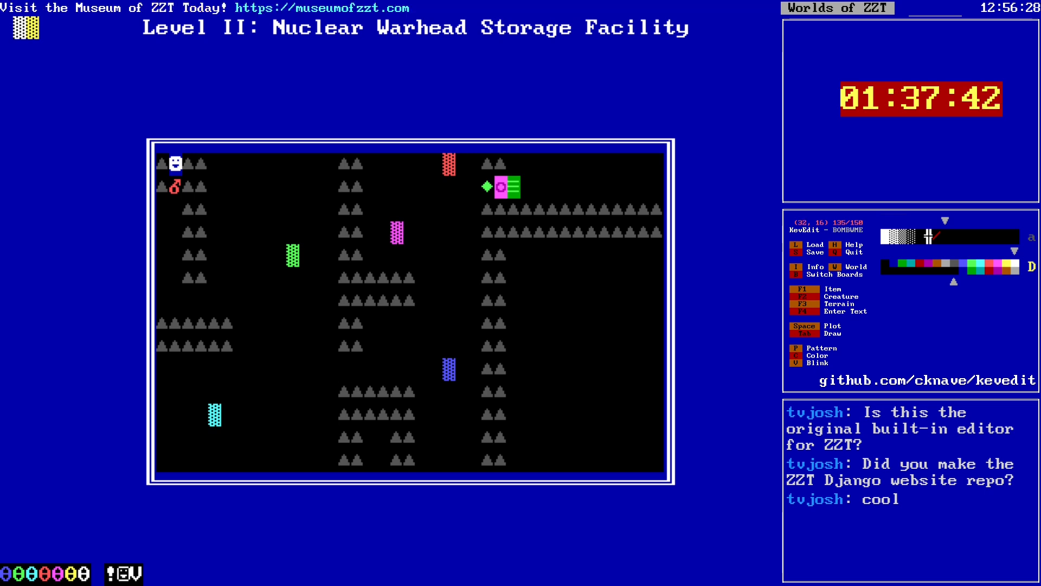
Step: Move the blue Fuse-O-Matic up one row to position (35, 15)
key("Down")
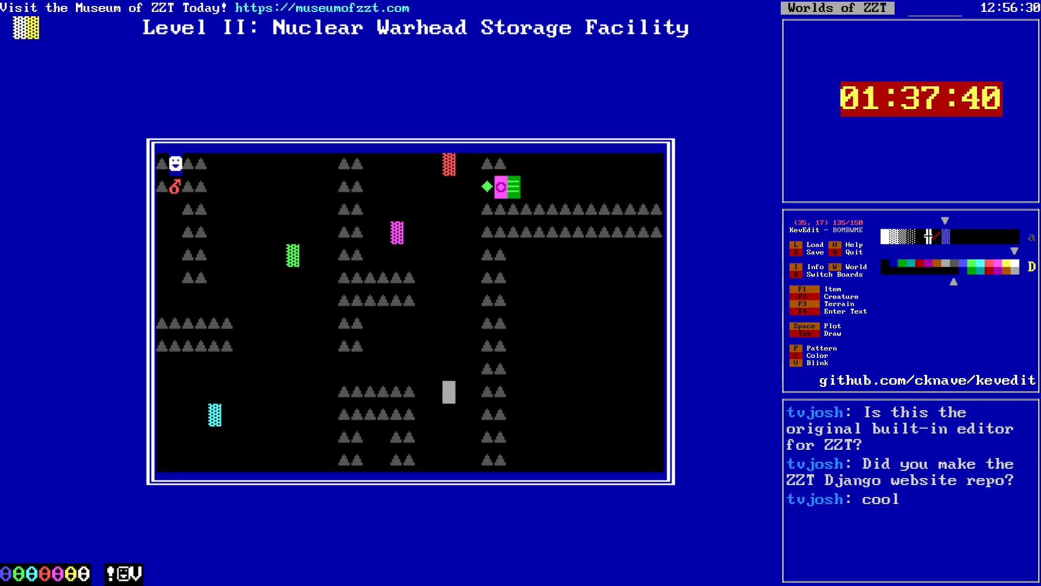
key("Down")
key("Down")
key("Up")
key("Right")
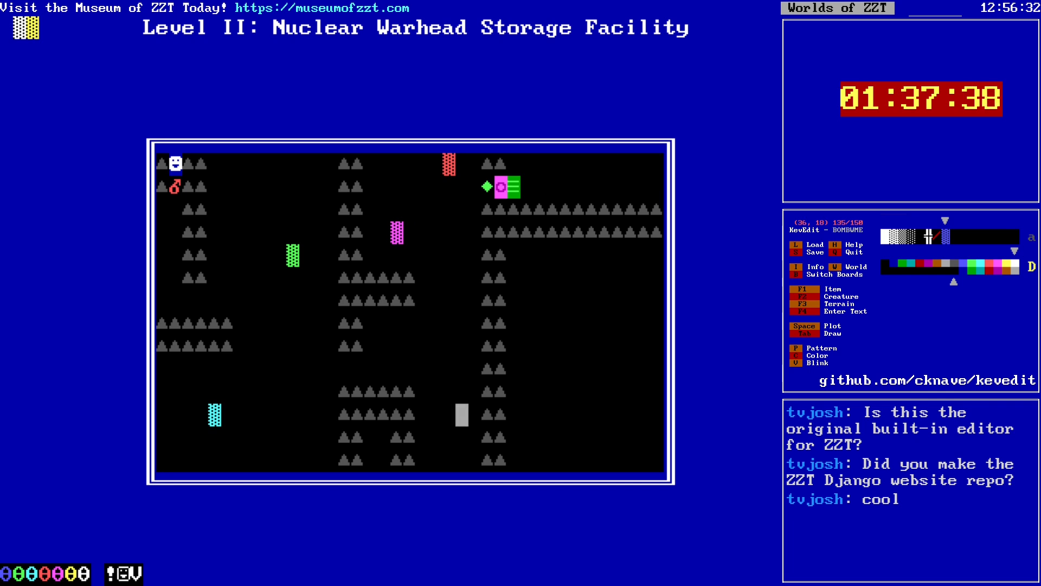
key("Left")
key("Up")
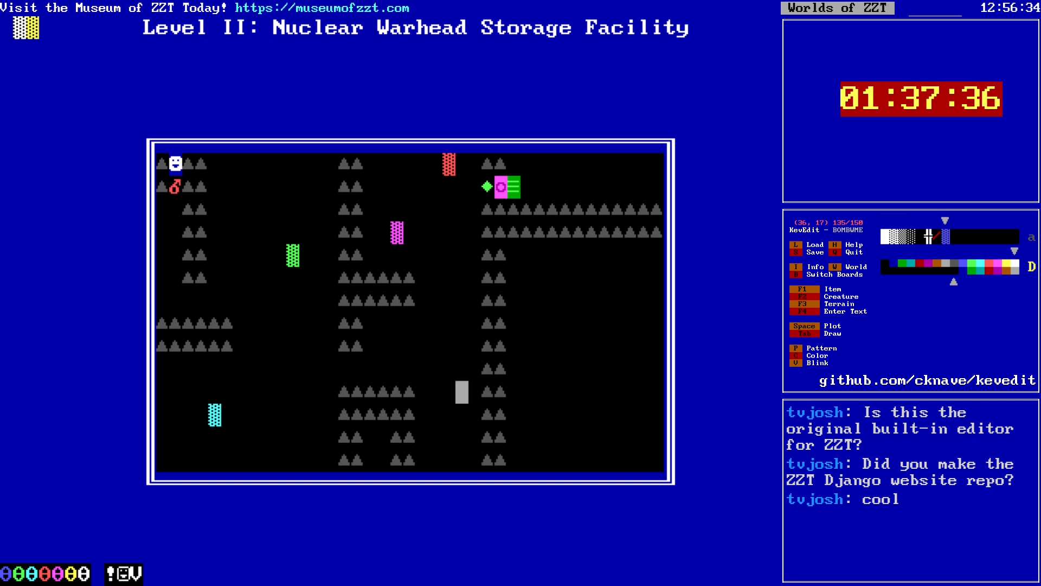
key("Up")
key("Up")
key("space")
Step: Copy the gray spike ending the central row 13 and place two more to its right, at columns 33 and 34
key("Left")
key("Left")
key("Up")
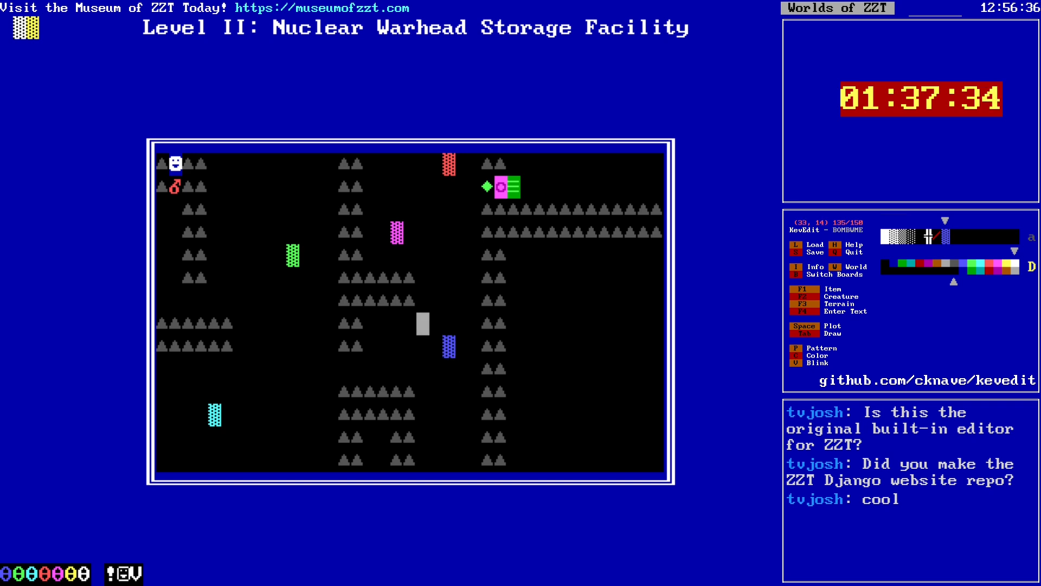
key("Up")
key("Left")
key("Return")
key("Right")
key("space")
key("Right")
key("space")
key("Down")
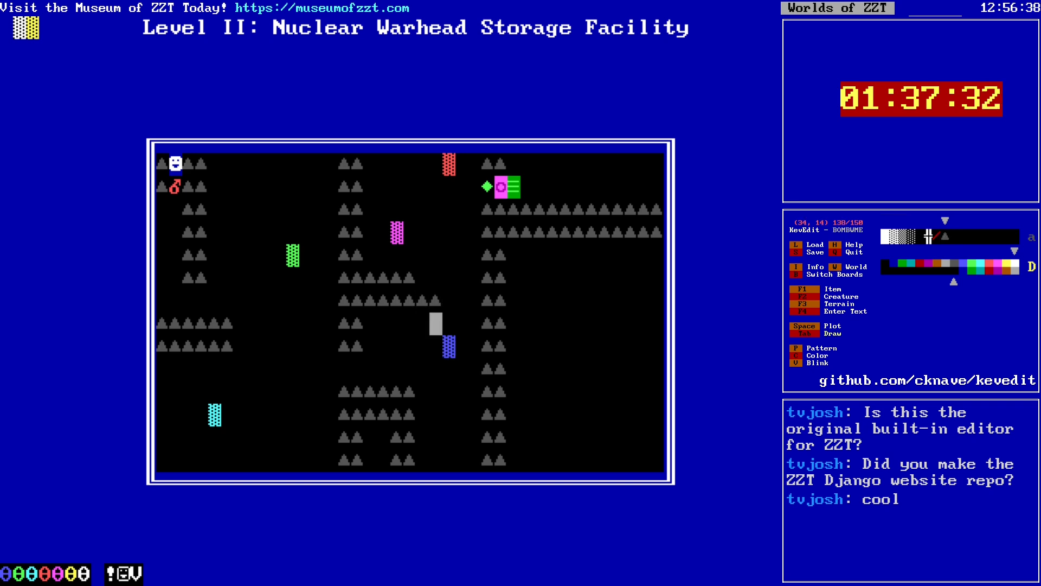
Step: Place gray spikes at columns 33 and 34 in rows 12, 14 and 15 around the end of the central spike row
key("space")
key("Down")
key("space")
key("Left")
key("space")
key("Up")
key("space")
key("Up")
key("Up")
key("space")
key("Right")
key("Down")
key("Down")
key("Down")
key("Down")
key("Down")
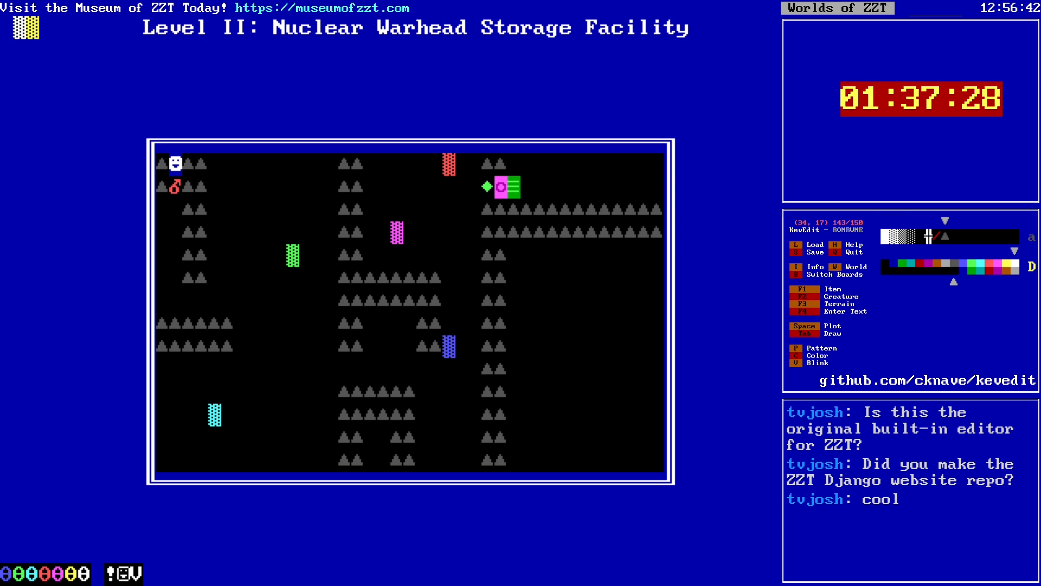
Step: Move the blue Fuse-O-Matic up two rows to position (35, 13), at the end of the central spike row
key("Up")
key("Up")
key("Right")
key("Up")
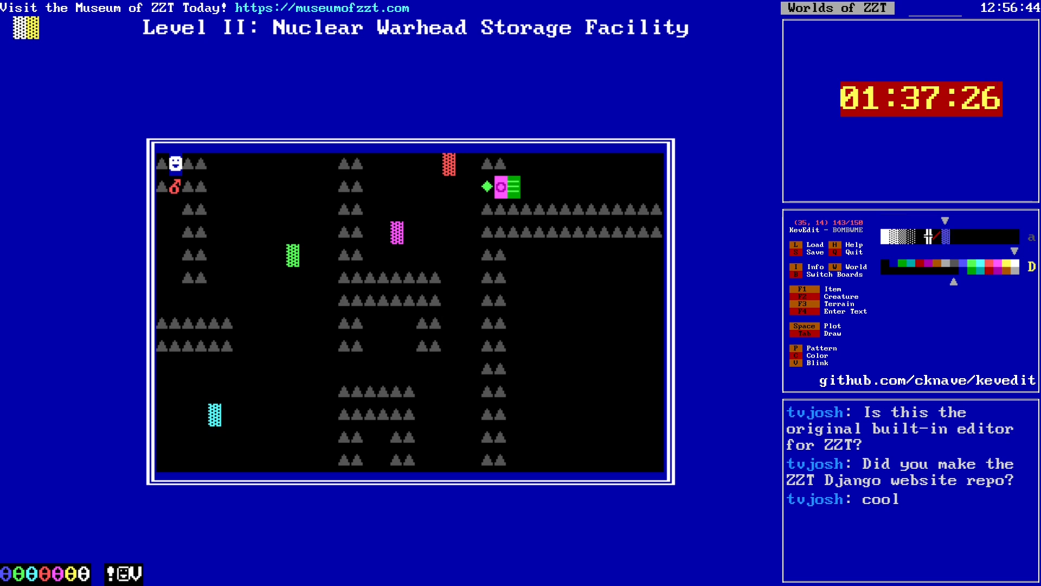
key("Right")
key("Right")
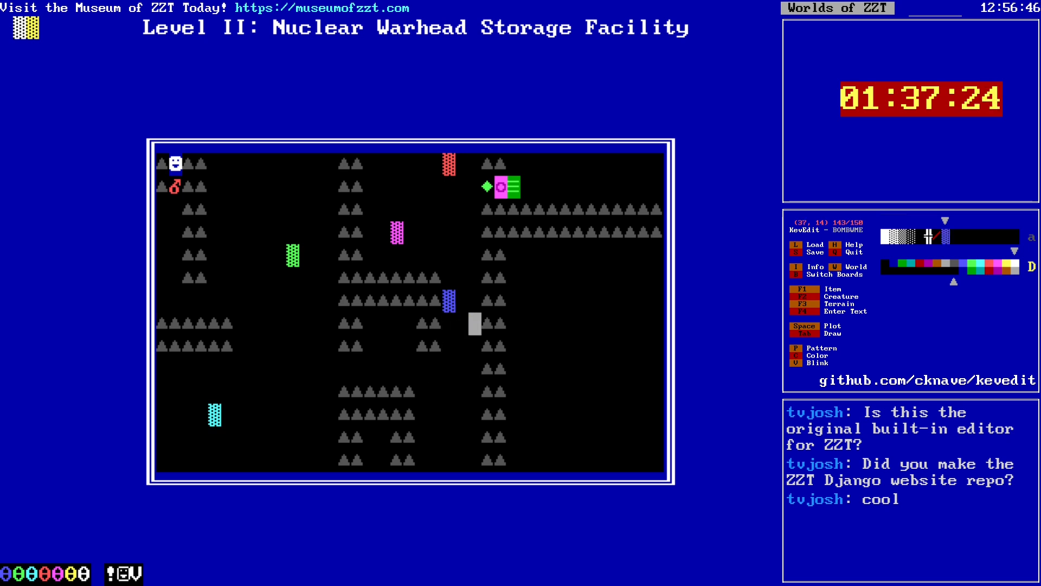
Step: Copy a gray spike and fill columns 36 and 37 with spikes from row 12 to row 15
key("Up")
key("Up")
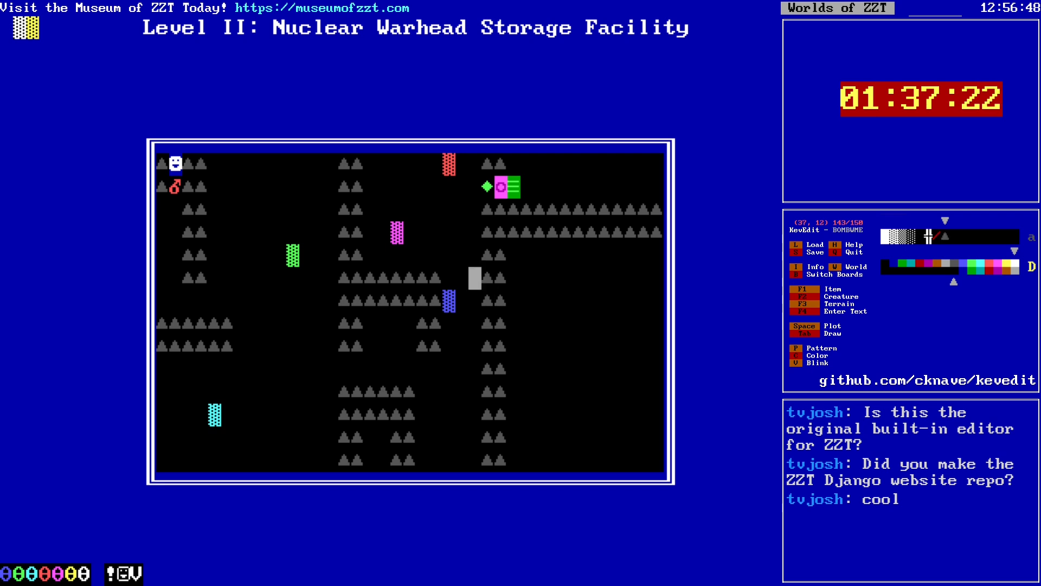
key("Tab")
key("Left")
key("Down")
key("Down")
key("Down")
key("Right")
key("Up")
key("Up")
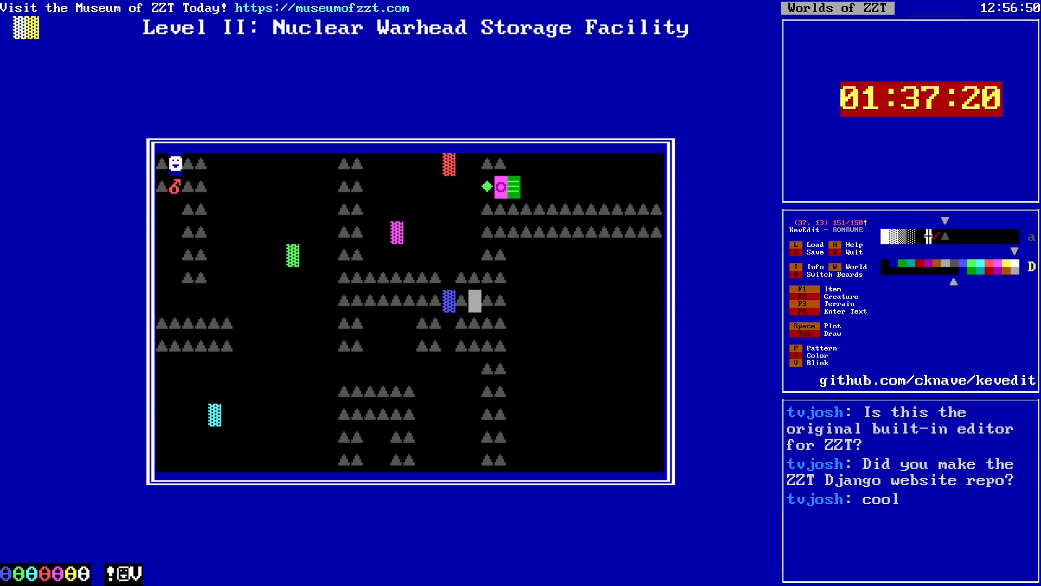
key("Down")
key("Left")
key("Down")
key("Left")
key("Left")
key("Down")
key("Down")
key("Down")
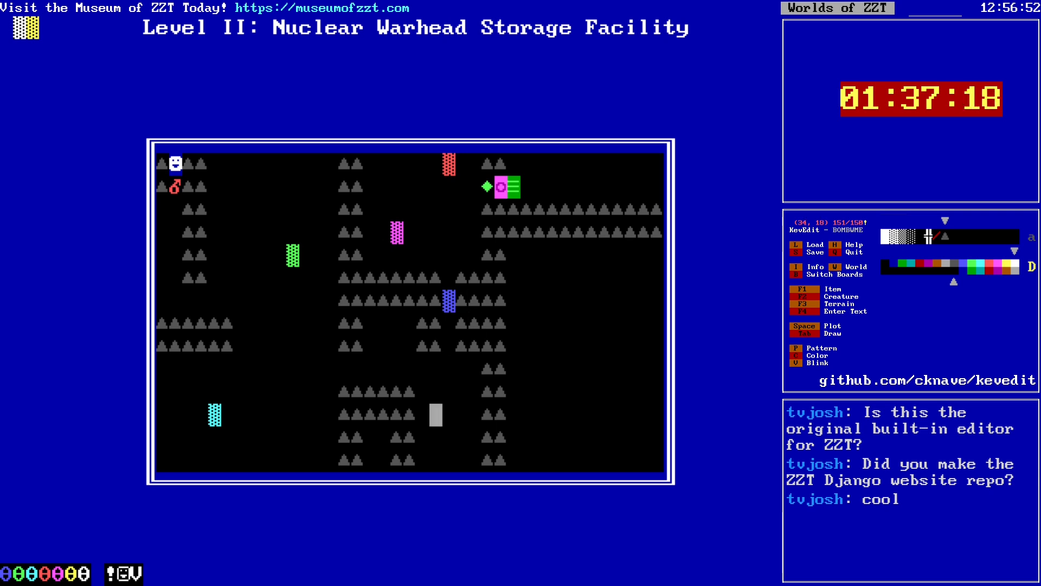
key("shift+Left")
key("shift+Left")
key("Right")
key("Right")
key("Right")
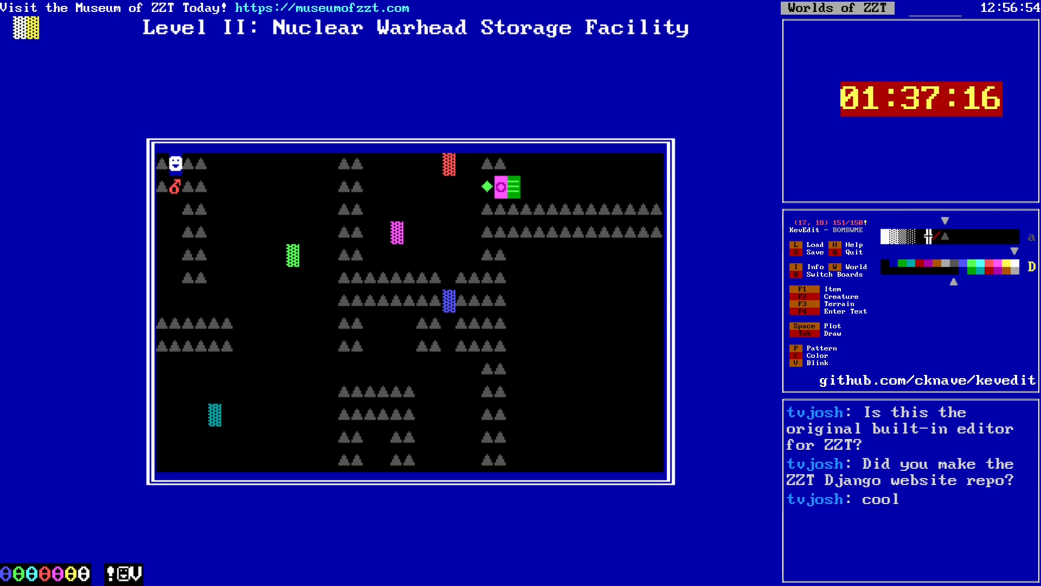
key("Return")
key("Down")
key("Right")
key("Right")
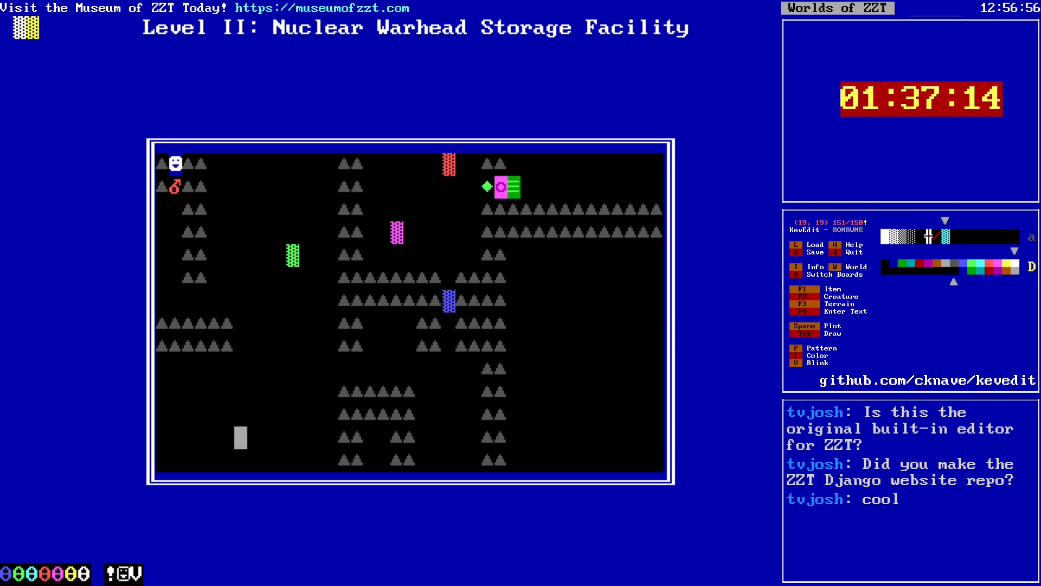
key("Up")
key("Left")
key("Left")
key("space")
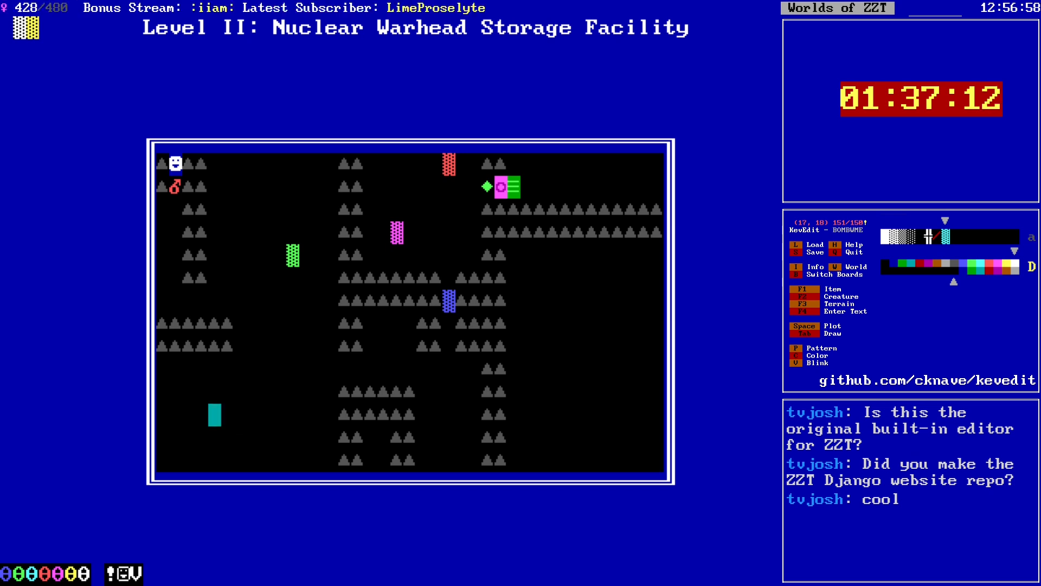
Step: Move the green Fuse-O-Matic three columns to the left, to position (20, 11)
key("Up")
key("Right")
key("Up")
key("Right")
key("Up")
key("Right")
key("Up")
key("Right")
key("Up")
key("Up")
key("Right")
key("Right")
key("Up")
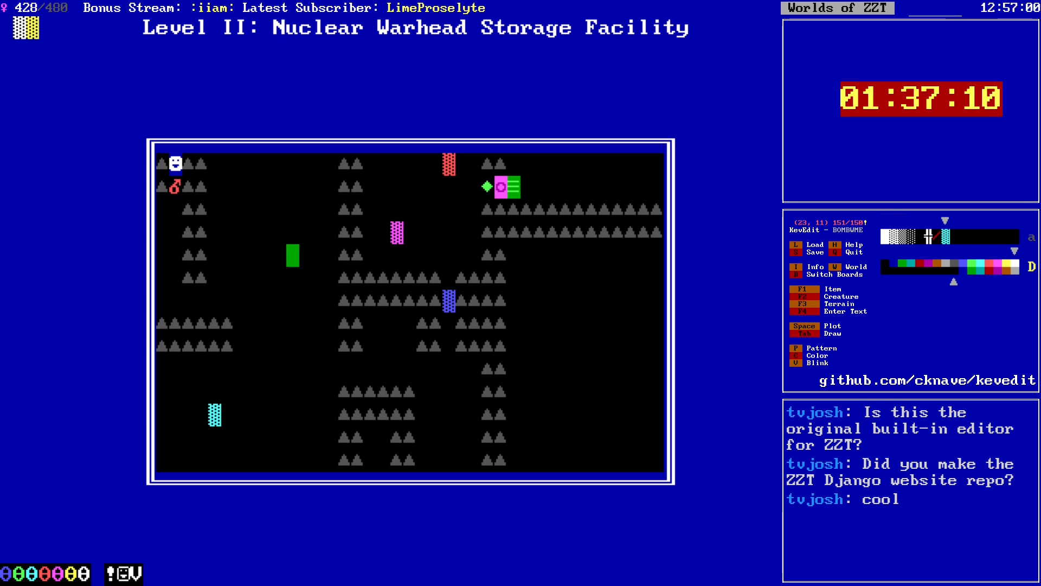
key("Return")
key("Left")
key("Left")
key("Left")
key("space")
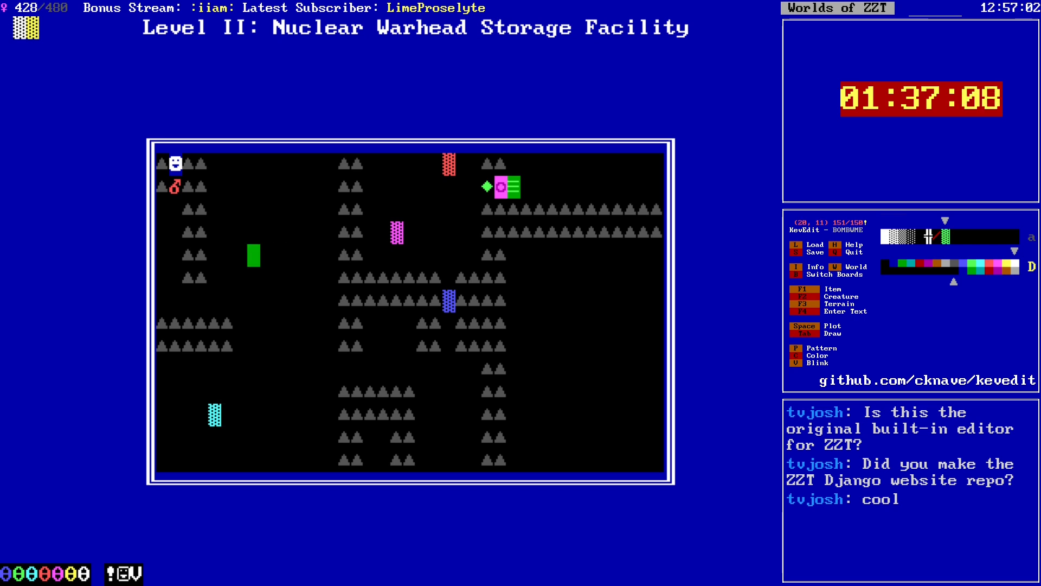
Step: Set the drawing color to yellow and place a breakable tile at (35, 19), in the lower gap between the spike walls
key("Down")
key("Down")
key("Down")
key("Down")
key("Down")
key("Right")
key("Right")
key("Right")
key("Right")
key("Right")
key("Right")
key("Right")
key("Right")
key("Right")
key("Right")
key("Right")
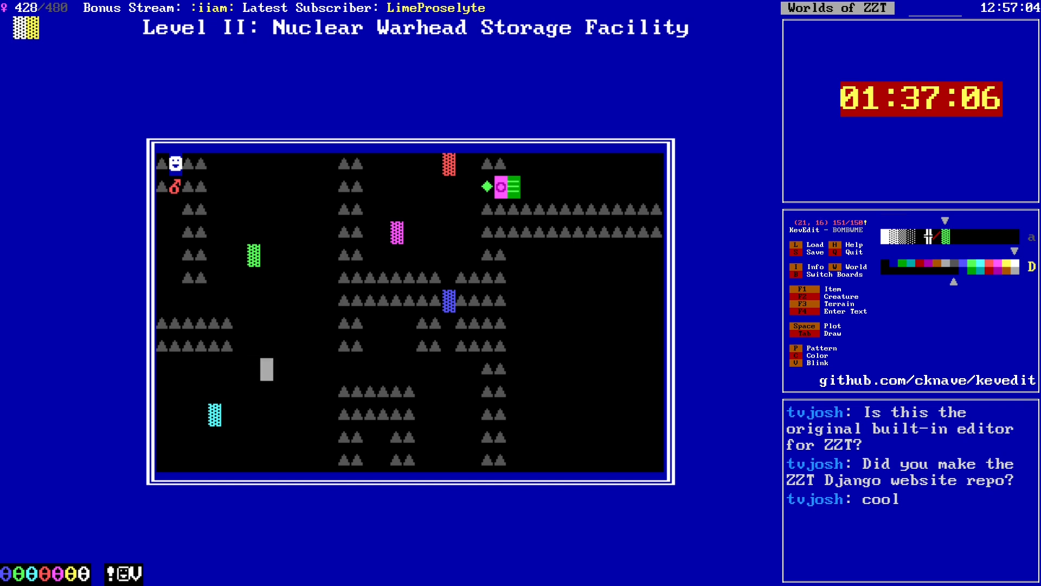
key("Right")
key("Right")
key("Right")
key("Right")
key("Right")
key("Right")
key("Left")
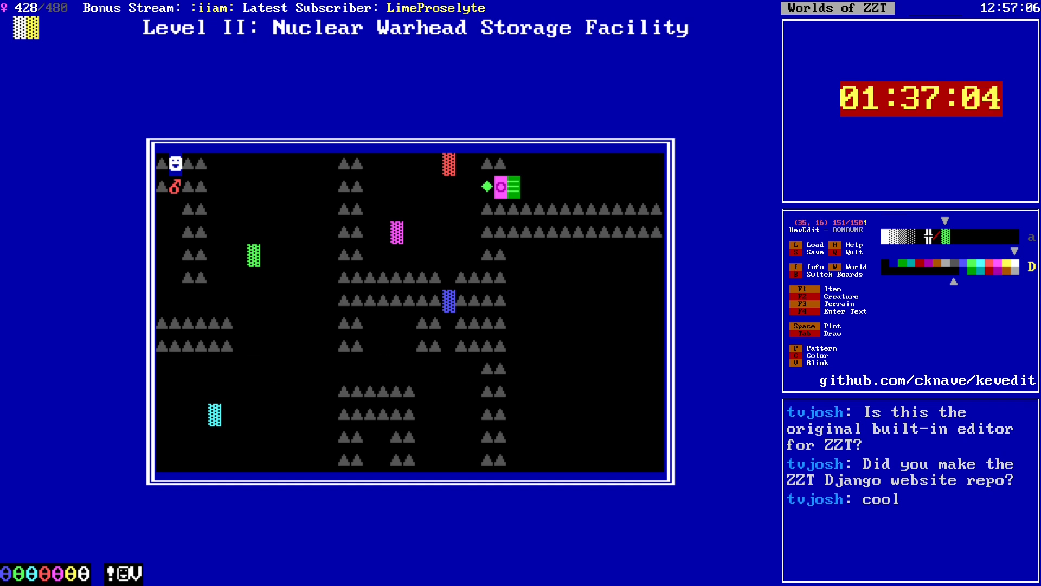
key("Left")
key("Down")
key("Down")
key("Down")
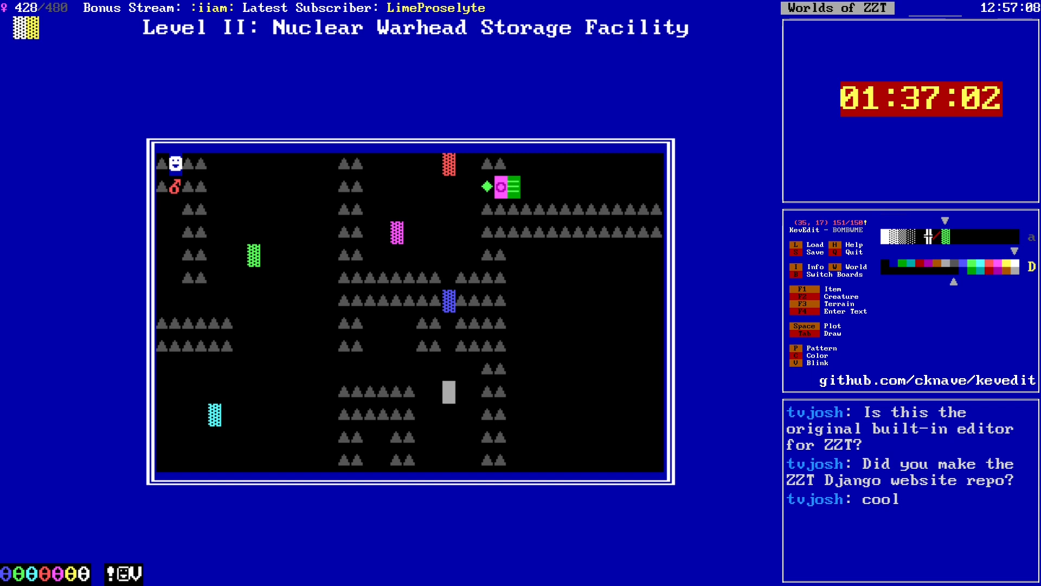
key("c")
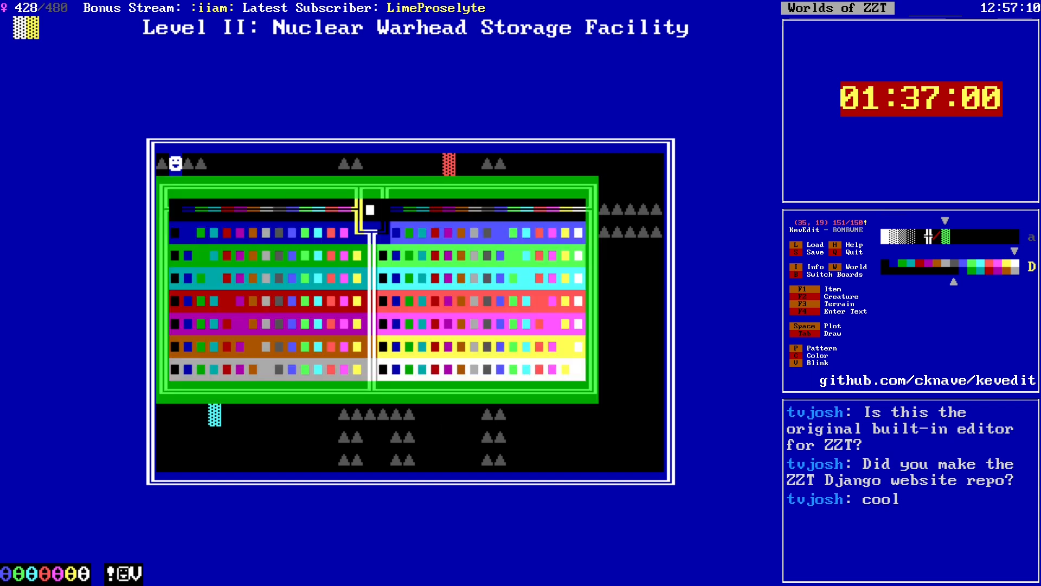
key("Left")
key("Return")
key("F3")
key("b")
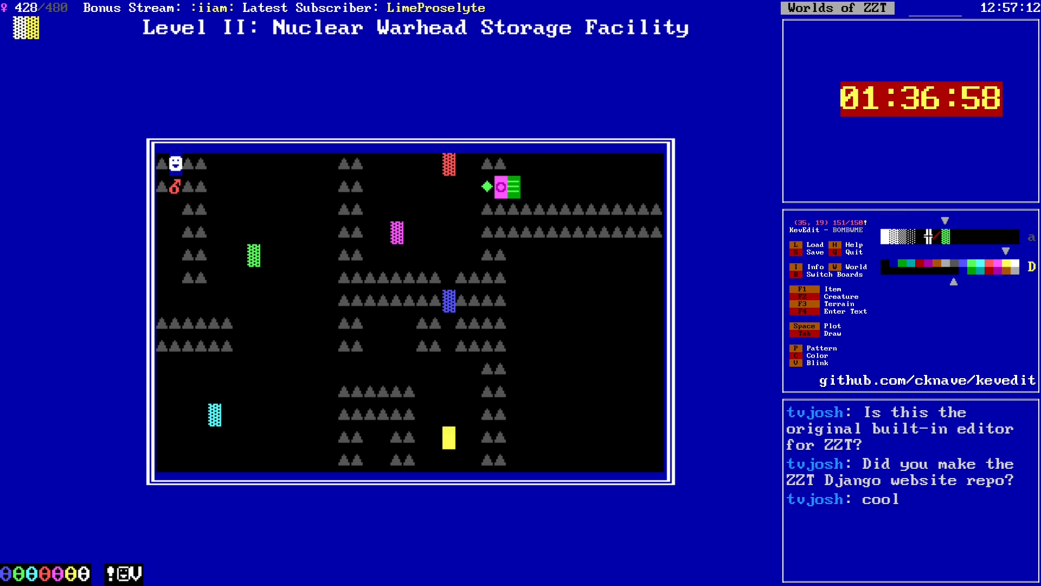
Step: Copy the blue background tile at (3, 2) and cover the spare yellow breakable tile at (3, 1) with it
key("alt+Left")
key("alt+Left")
key("alt+Up")
key("alt+Up")
key("alt+Up")
key("alt+Left")
key("Up")
key("Up")
key("Left")
key("Left")
key("Return")
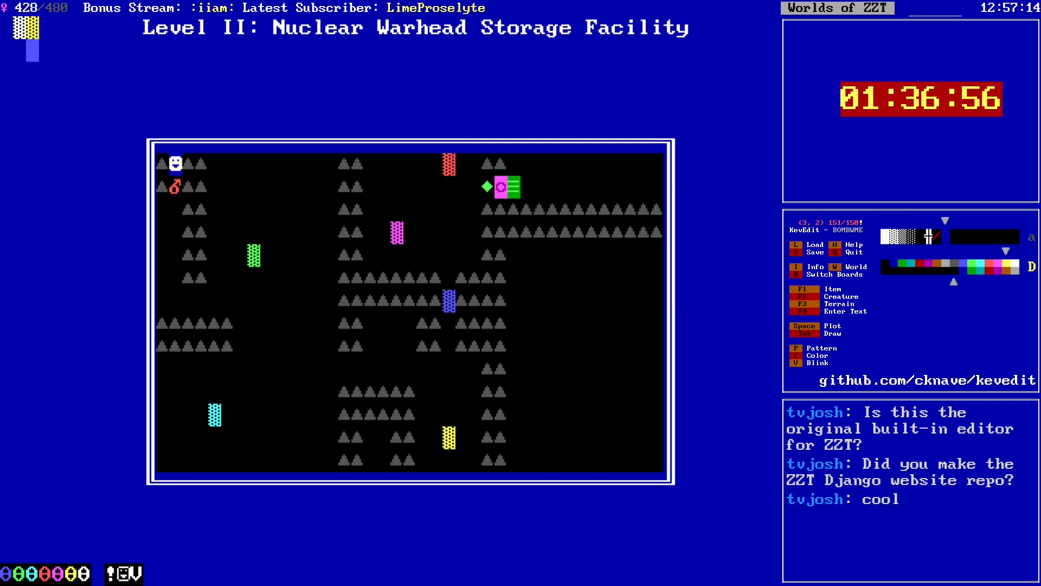
key("Up")
key("Down")
key("Down")
key("Down")
key("Down")
key("Down")
key("Down")
key("Down")
key("Down")
key("Down")
key("Down")
key("Down")
key("Down")
key("Down")
key("Down")
key("Down")
key("Down")
key("Down")
key("Down")
key("Down")
key("Down")
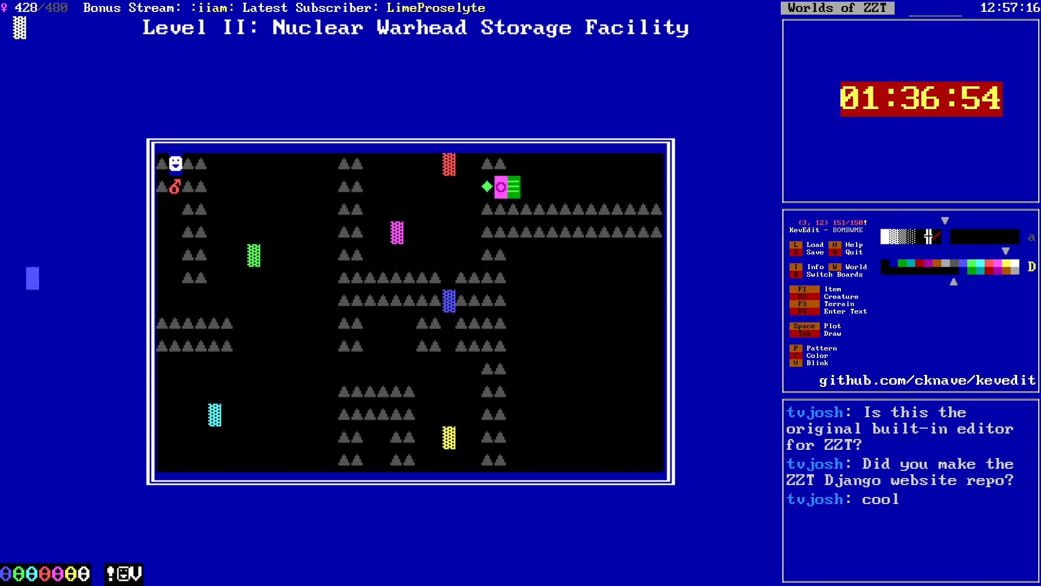
key("Right")
key("Right")
key("Right")
key("Right")
key("Right")
key("Right")
key("Right")
key("Right")
key("Right")
key("Right")
key("Right")
key("Right")
key("Right")
key("Right")
key("Right")
key("Right")
key("Right")
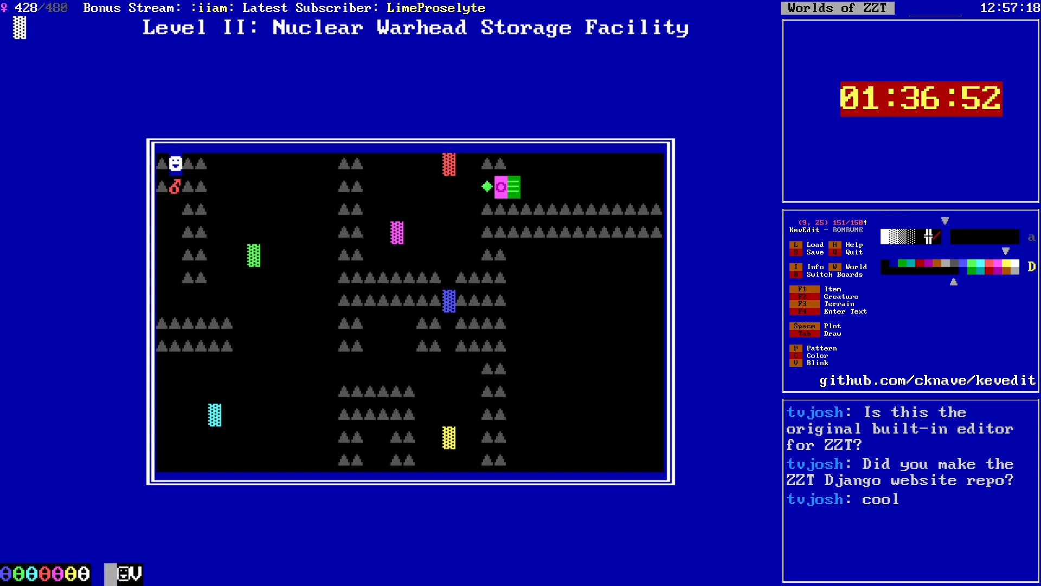
key("Up")
key("Up")
key("Up")
key("Up")
key("Up")
key("Up")
key("Up")
key("Up")
key("Up")
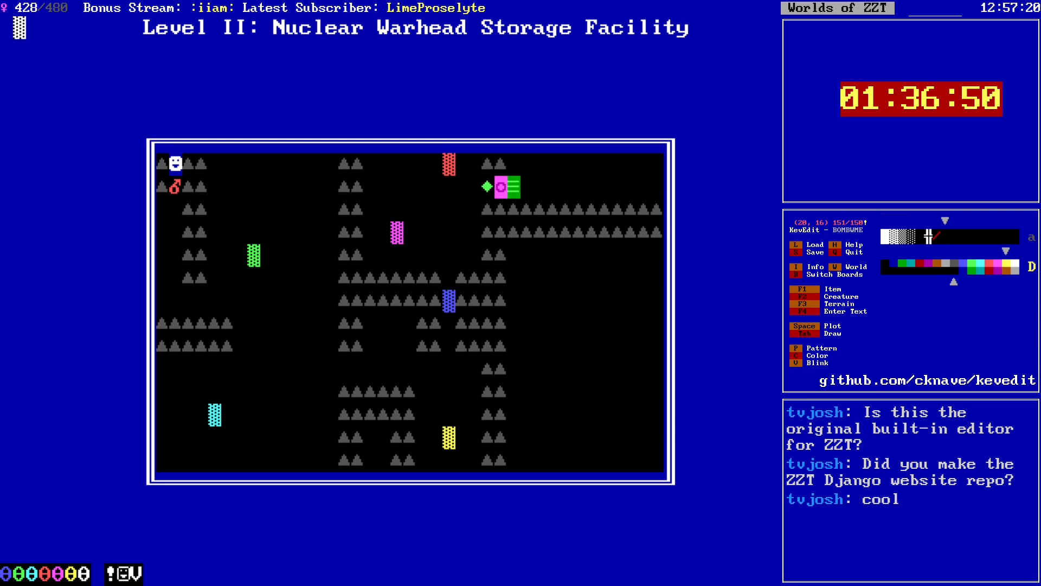
Step: Save the edited BOMBWME world, switch to ZZT, and reload it to start a playtest
key("s")
key("Return")
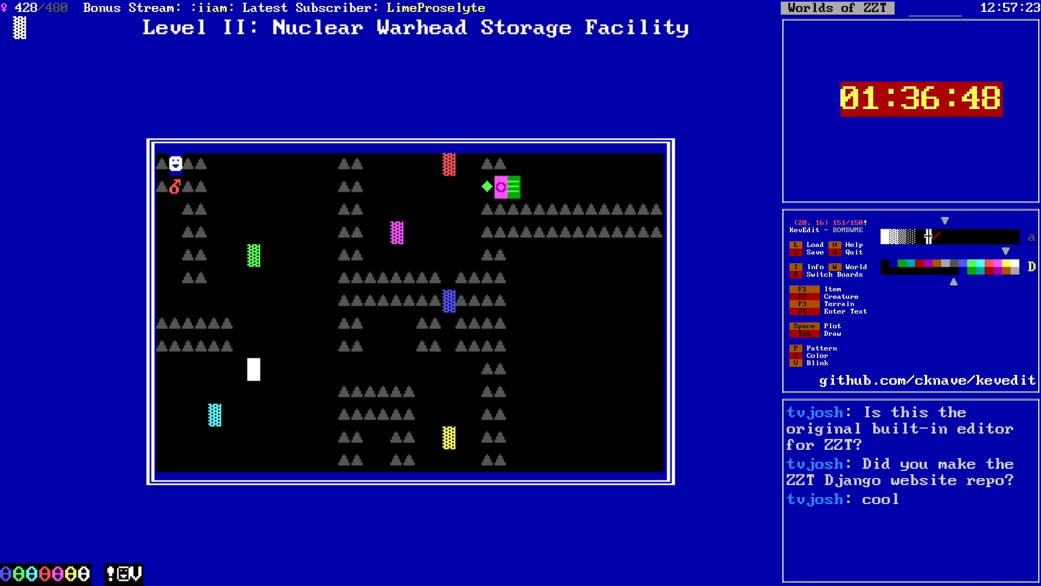
key("alt+Tab")
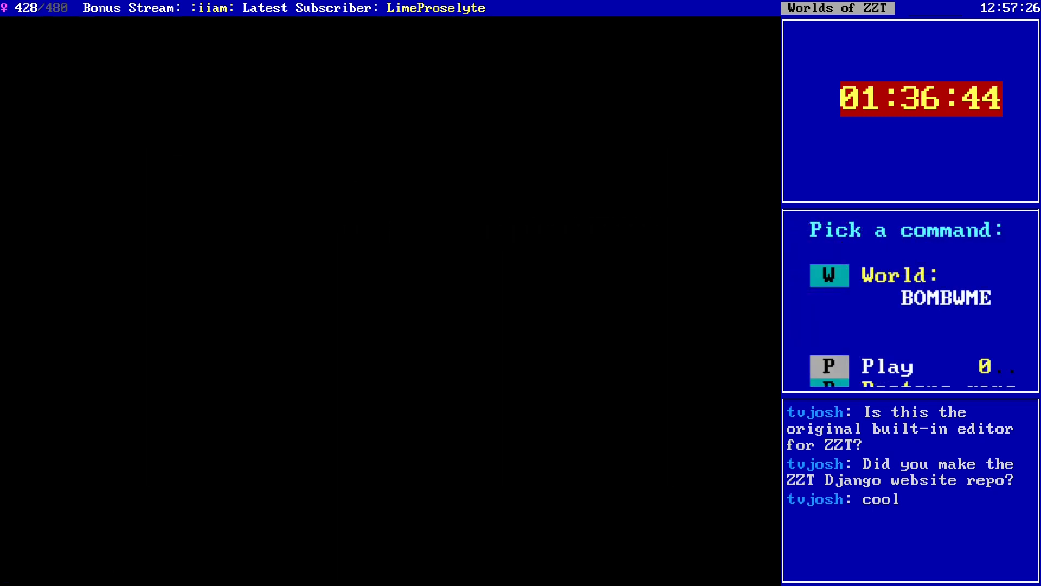
key("w")
key("Return")
key("p")
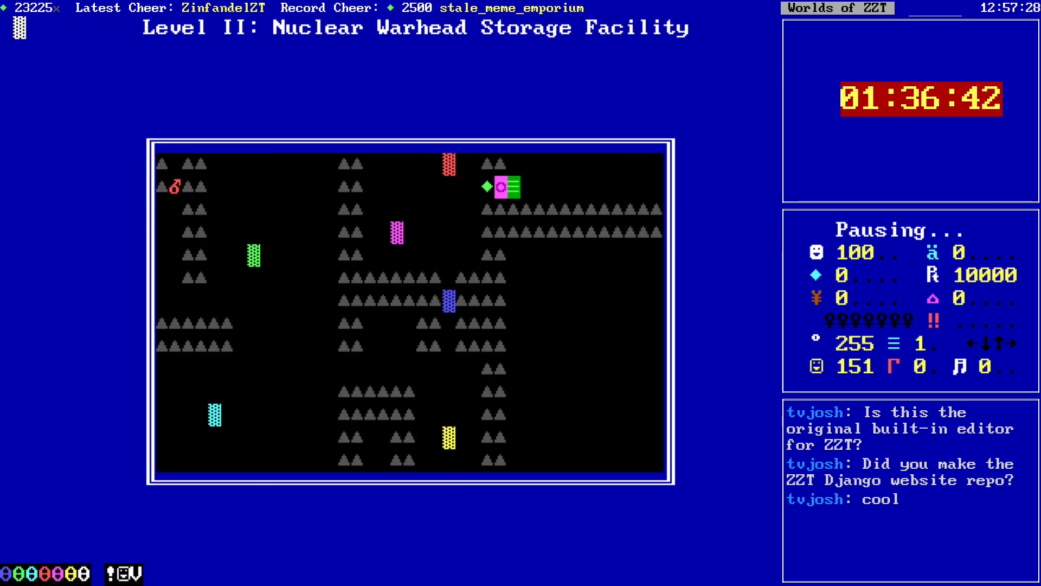
Step: Push the bomb down the starting corridor to row 13 and place the player on its left side
key("Down")
key("Down")
key("Down")
key("Down")
key("Down")
key("Down")
key("Left")
key("Down")
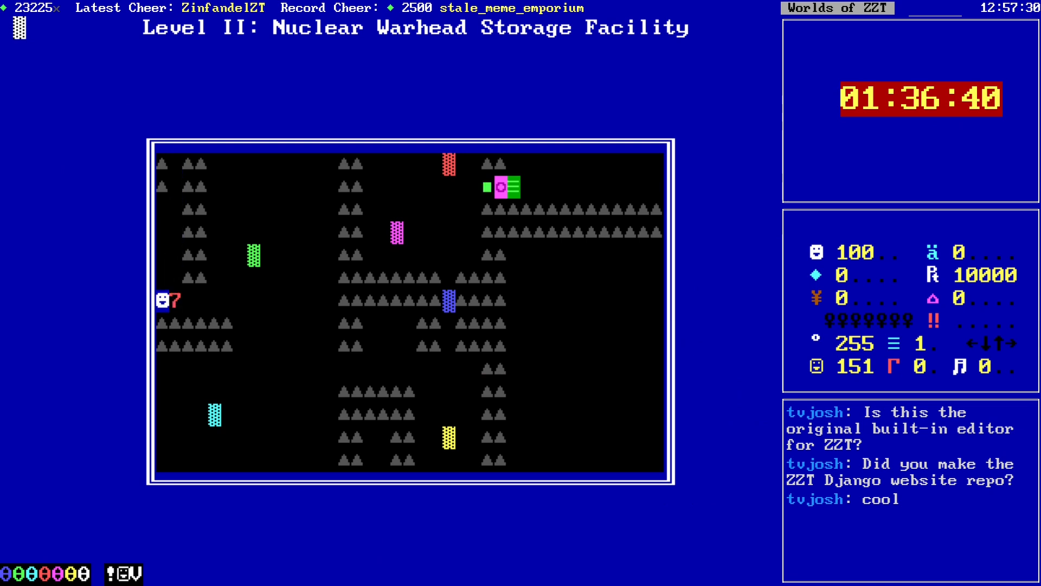
Step: Push the bomb right past the first spike wall and up onto the green Fuse-O-Matic
key("Right")
key("Right")
key("Right")
key("Right")
key("Right")
key("Right")
key("Down")
key("Right")
key("Up")
key("Up")
key("Left")
key("Up")
key("Up")
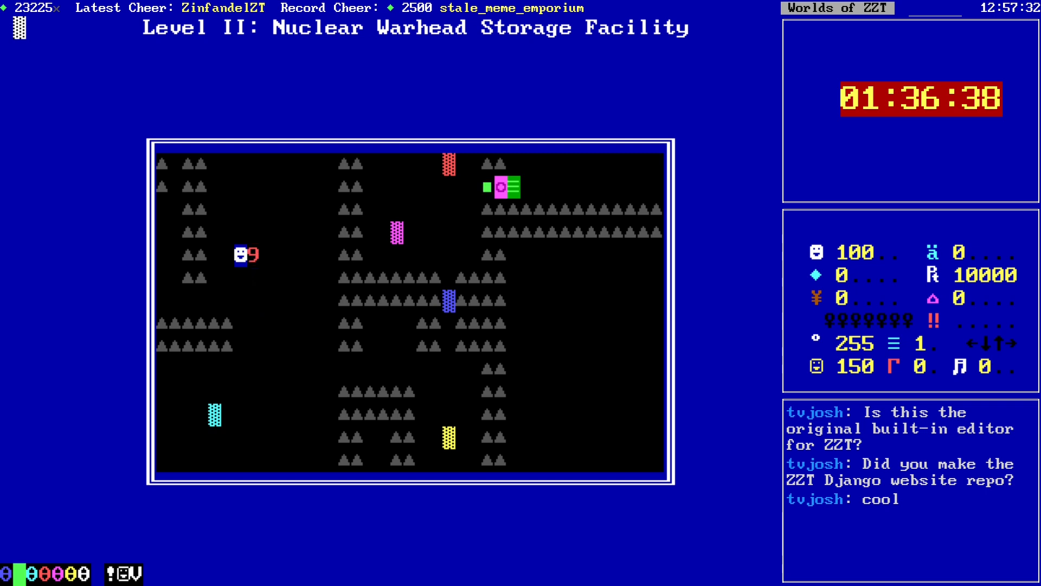
Step: Push the bomb from the green Fuse-O-Matic down to row 16, below the horizontal spike wall
key("Right")
key("Down")
key("Down")
key("Down")
key("Down")
key("Down")
key("Left")
key("Left")
key("Down")
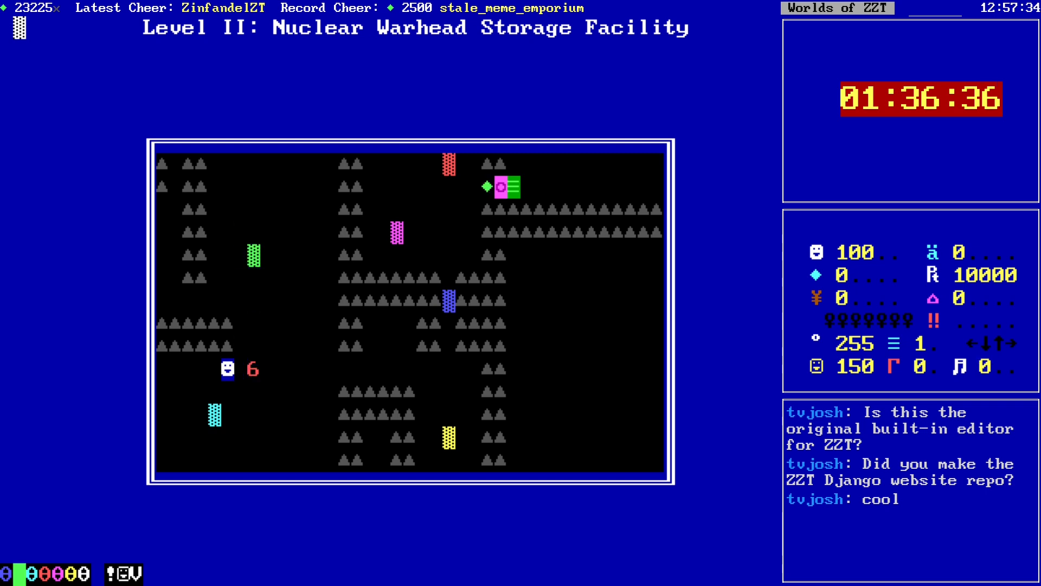
Step: Run the bomb over the cyan Fuse-O-Matic and return it to row 16
key("Left")
key("Down")
key("Down")
key("Up")
key("Right")
key("Up")
Step: Push the bomb right along row 16 to the vertical passage at column 35
key("Right")
key("Right")
key("Right")
key("Right")
key("Right")
key("Right")
key("Right")
key("Right")
key("Right")
key("Right")
key("Right")
key("Right")
key("Right")
key("Right")
key("Right")
key("Right")
key("Right")
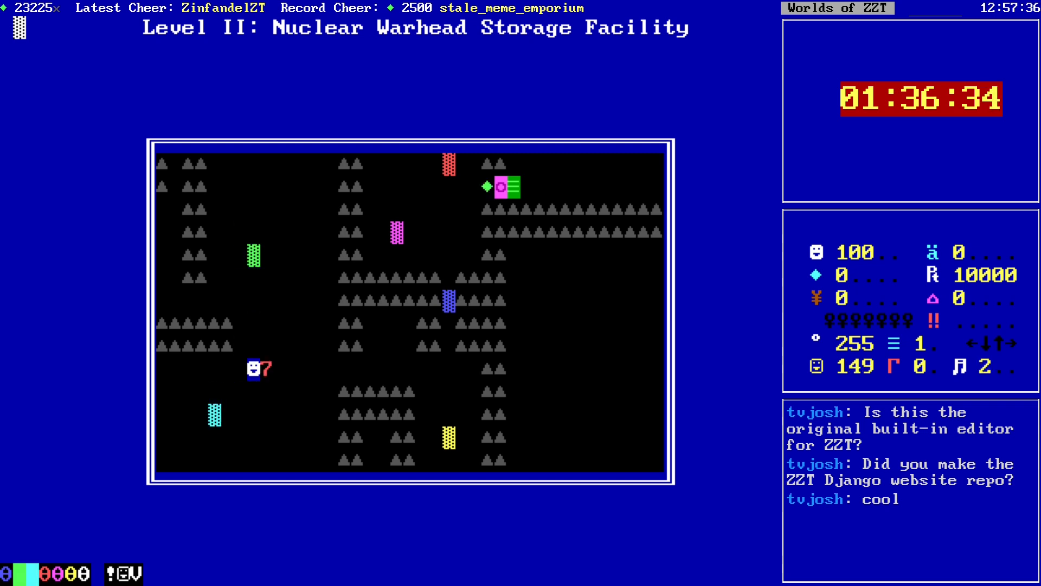
Step: Activate the yellow Fuse-O-Matic and push the bomb up through the blue one into the upper room
key("Down")
key("Down")
key("Down")
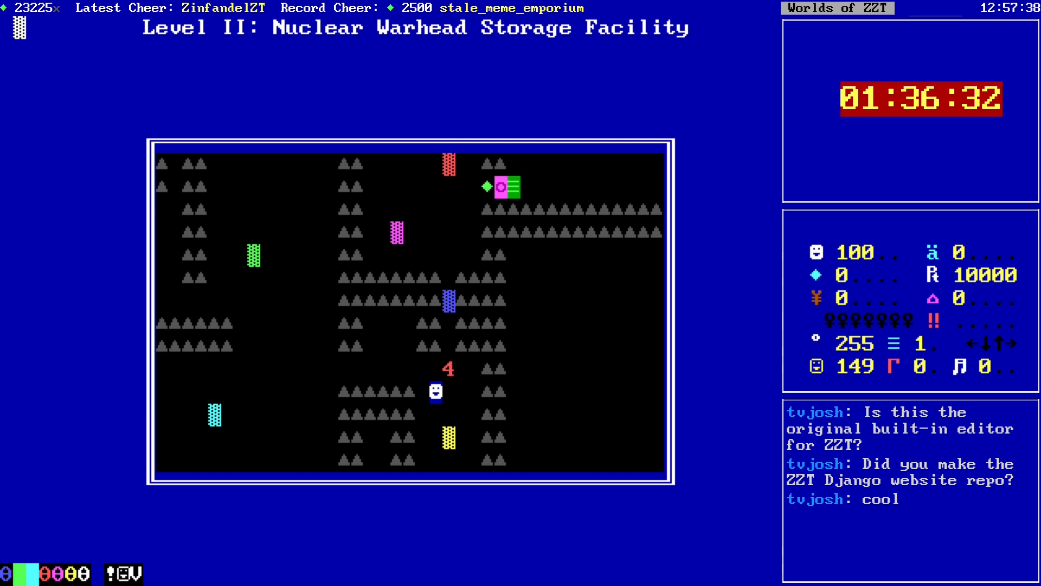
key("Right")
key("Up")
key("Up")
key("Up")
key("Up")
key("Up")
key("Up")
key("Up")
key("Up")
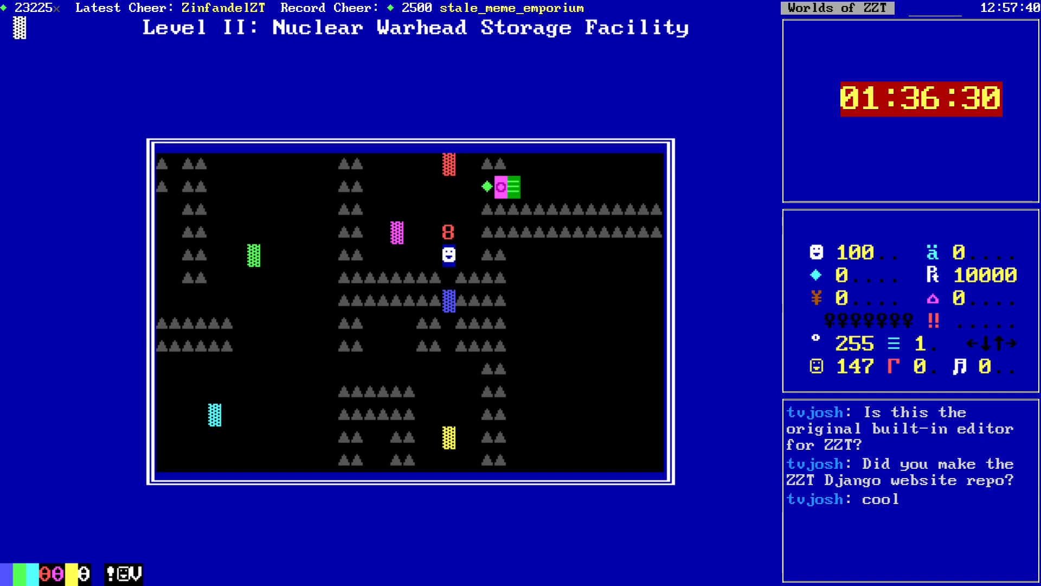
Step: Push the bomb left onto the magenta Fuse-O-Matic and up out of it
key("Right")
key("Up")
key("Left")
key("Left")
key("Left")
key("Left")
key("Down")
key("Left")
key("Up")
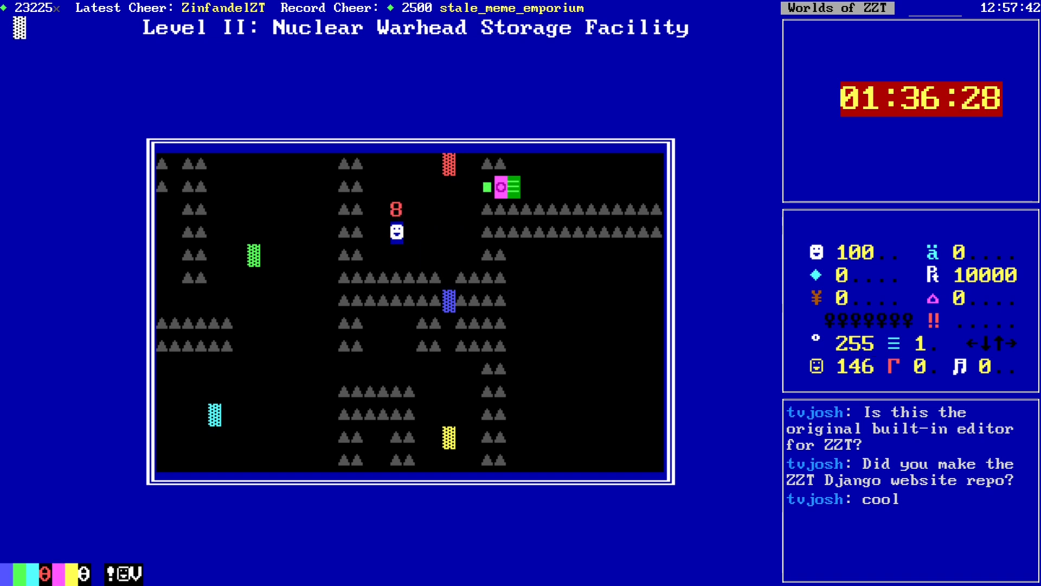
Step: Push the bomb right along row 8 and activate the red Fuse-O-Matic at column 35
key("Up")
key("Left")
key("Up")
key("Right")
key("Right")
key("Right")
key("Right")
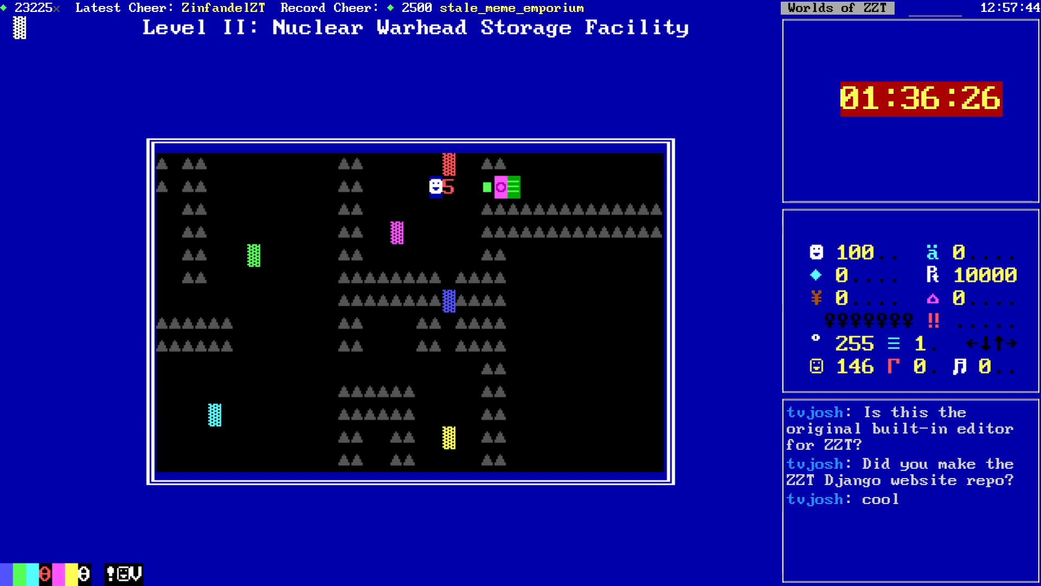
key("Right")
key("Up")
key("Down")
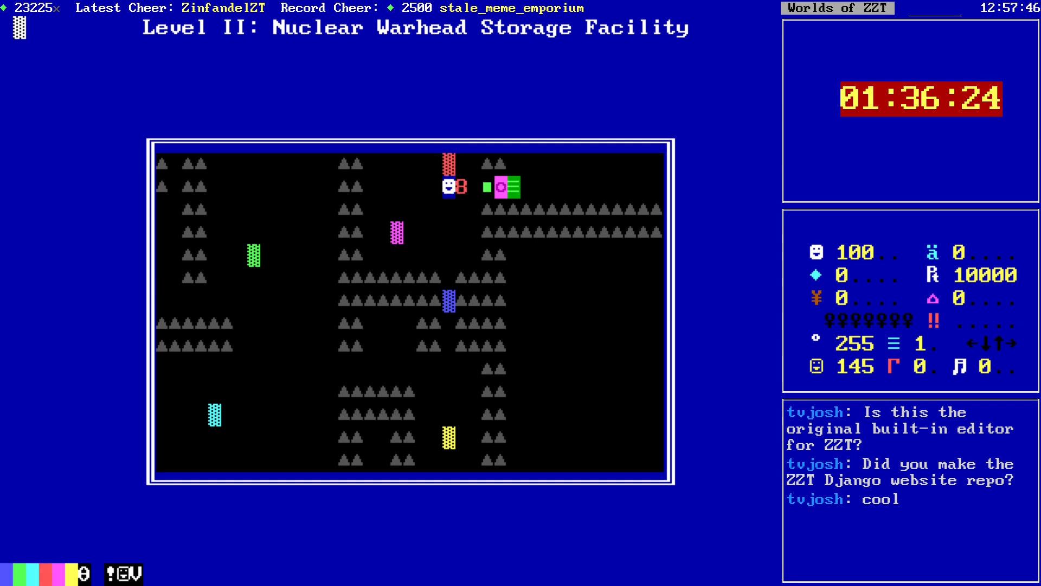
Step: Push the bomb right against the green target at the end of row 8 and retreat from it
key("Right")
key("Left")
key("Up")
key("Left")
key("Left")
key("Down")
key("Left")
key("Down")
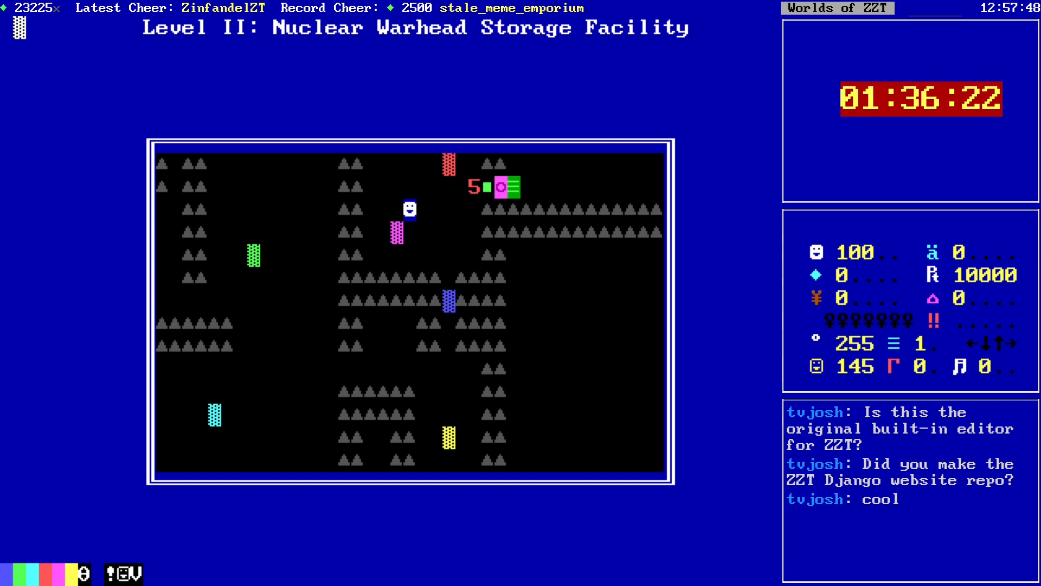
Step: Keep the player clear of the blast in row 11 until the bomb detonates beside the green target
key("Left")
key("Left")
key("Left")
key("Down")
key("Down")
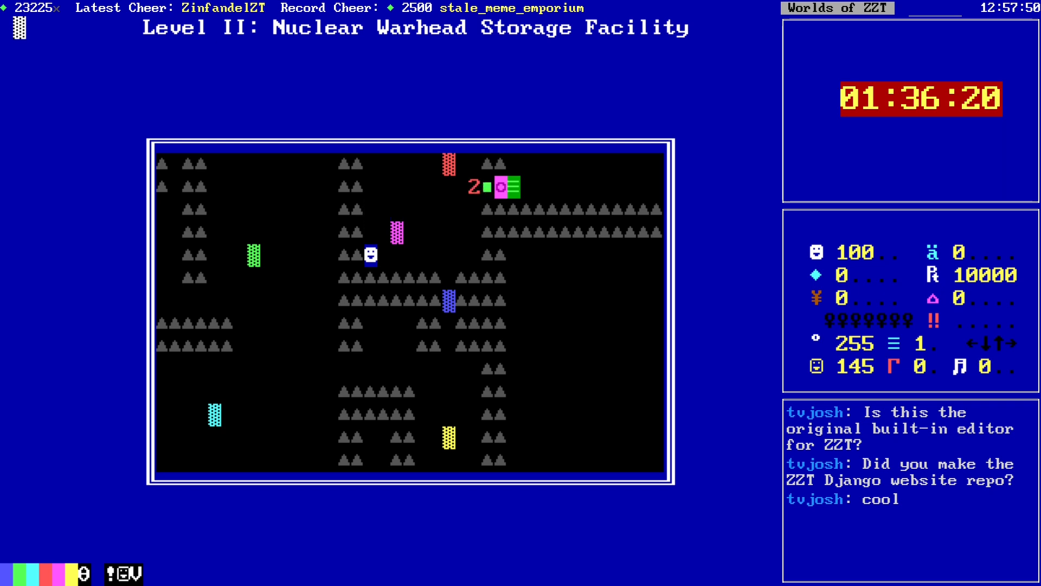
key("Right")
key("Right")
key("Right")
key("Right")
key("Right")
key("Right")
key("Right")
key("Right")
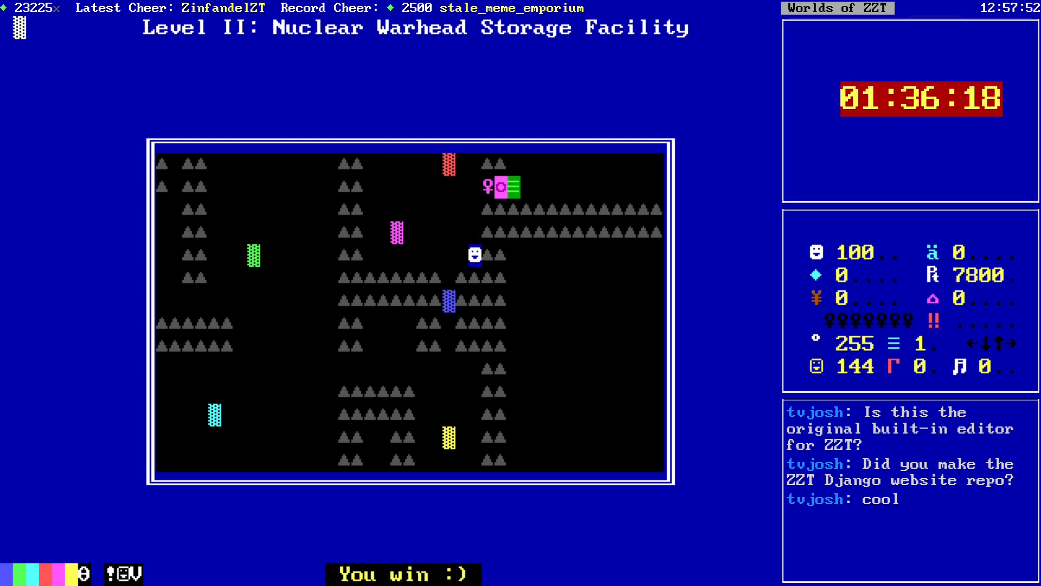
Step: Walk the player up to the purple key beside the exit, collect it, and unlock the purple door
key("Up")
key("Up")
key("Up")
key("Right")
key("Right")
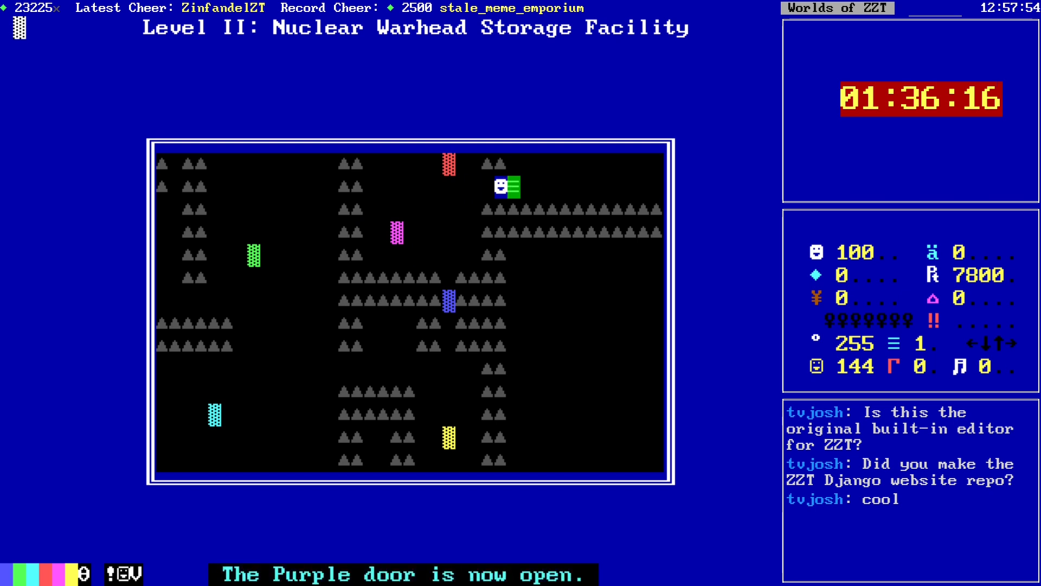
Step: Enter the green passage behind the purple door and end the test game
key("Right")
key("Escape")
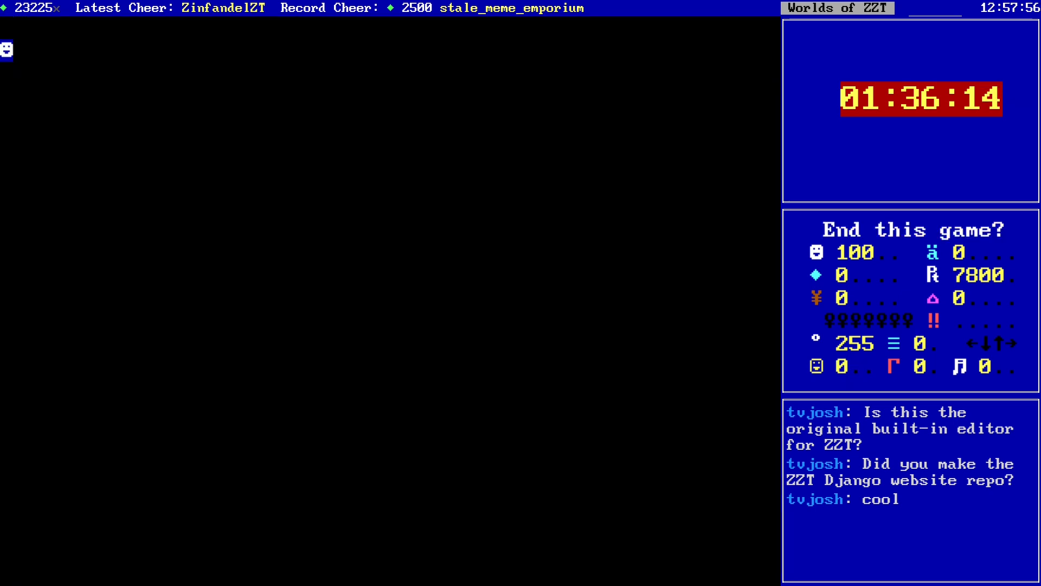
key("y")
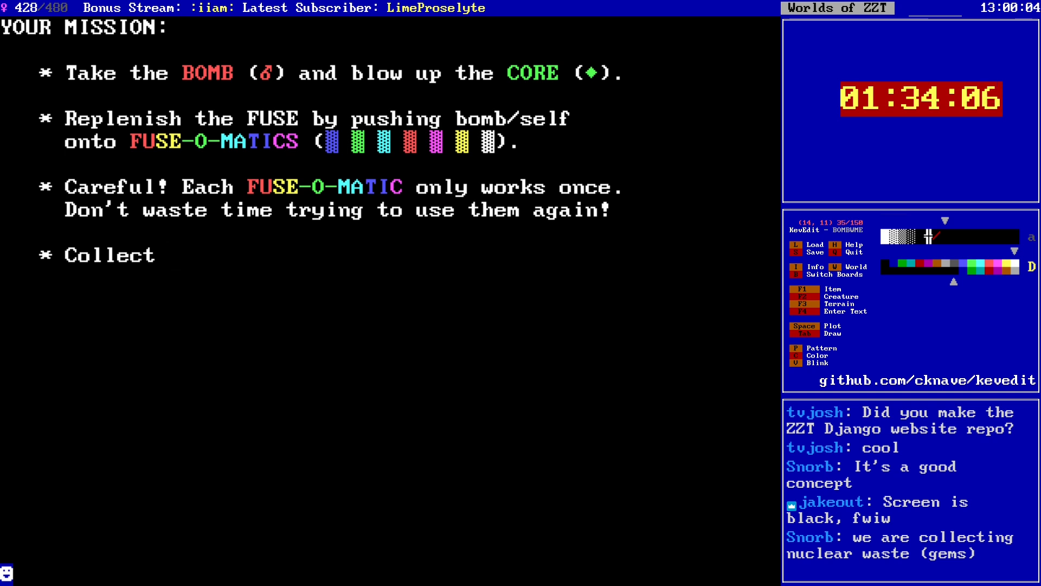
Step: Switch from the How to play board to board L3
key("b")
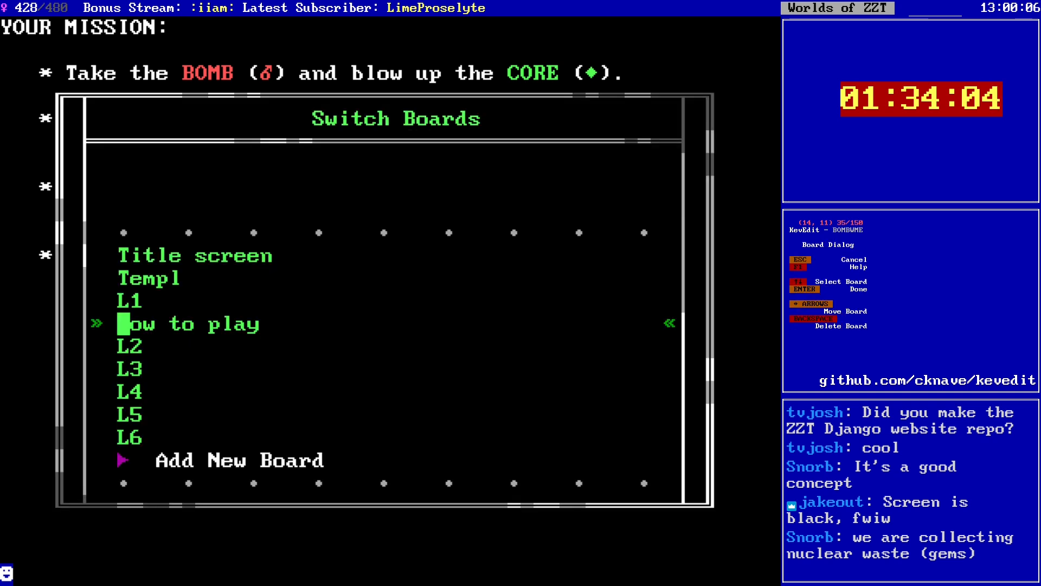
key("Down")
key("Return")
key("b")
key("Down")
key("Up")
key("Up")
key("Up")
key("Return")
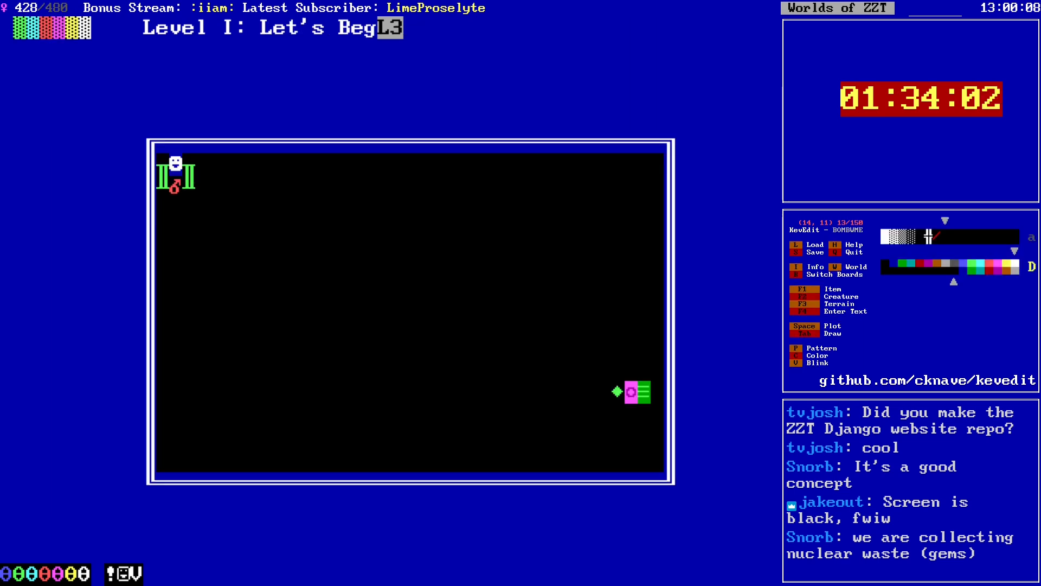
Step: Rewrite the L3 board heading as "Level III: The Puppy Factory" with the text color set to blue
key("Right")
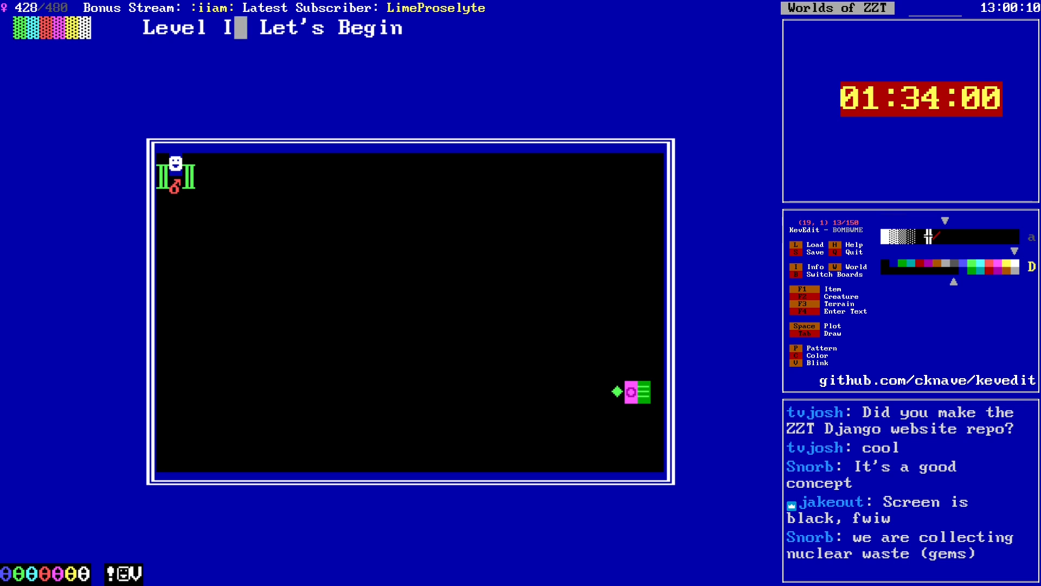
key("c")
key("Left")
key("Left")
key("Left")
key("Left")
key("Left")
key("Return")
key("F4")
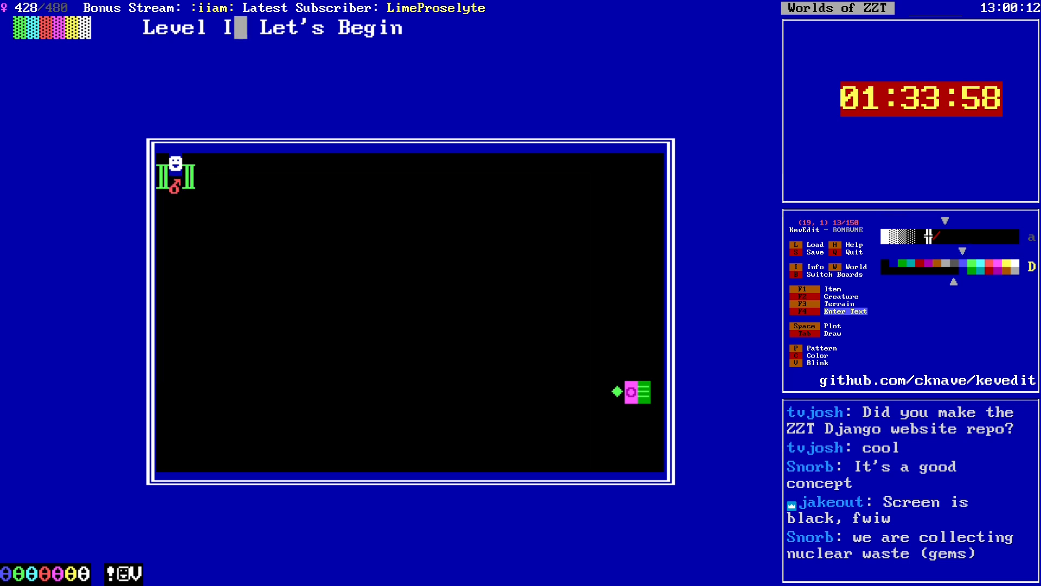
type("II: ")
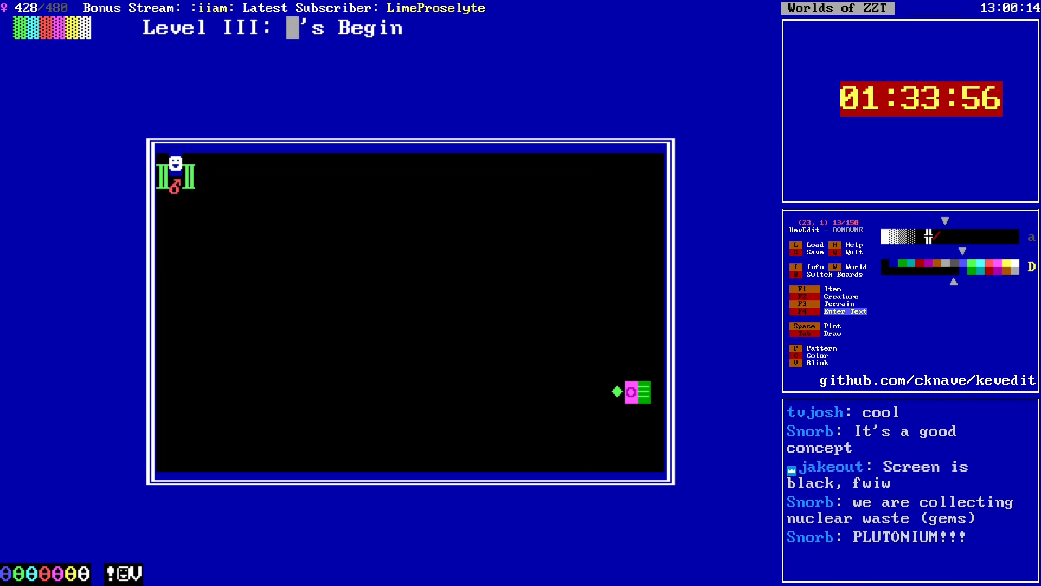
type("The Puppy Factory")
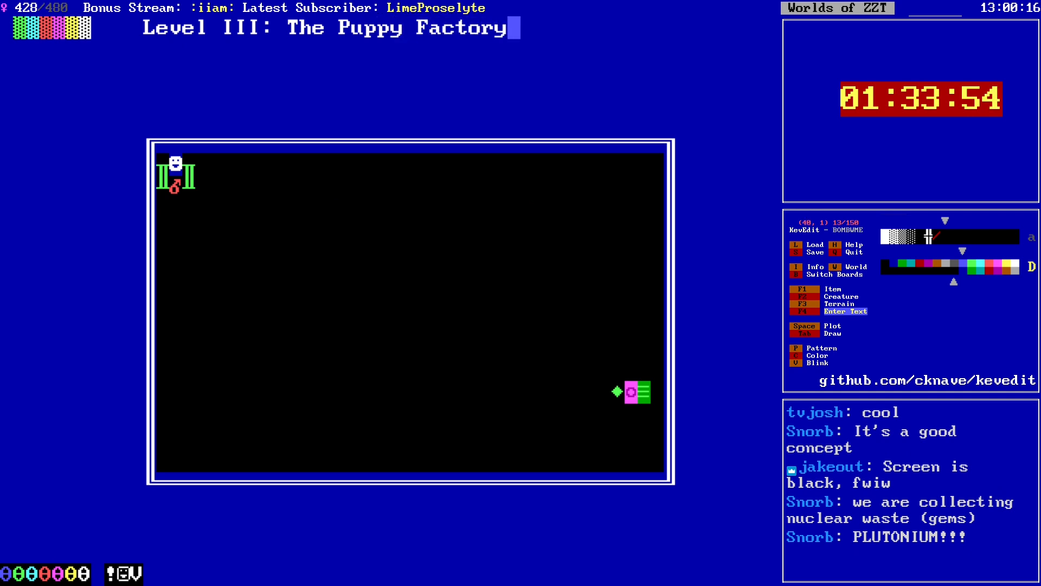
Step: Finish text entry and save the world under the file name BOMBWME
key("Escape")
key("Down")
key("Down")
key("Down")
key("Down")
key("Down")
key("Down")
key("Down")
key("Down")
key("Down")
key("Down")
key("Down")
key("Down")
key("Down")
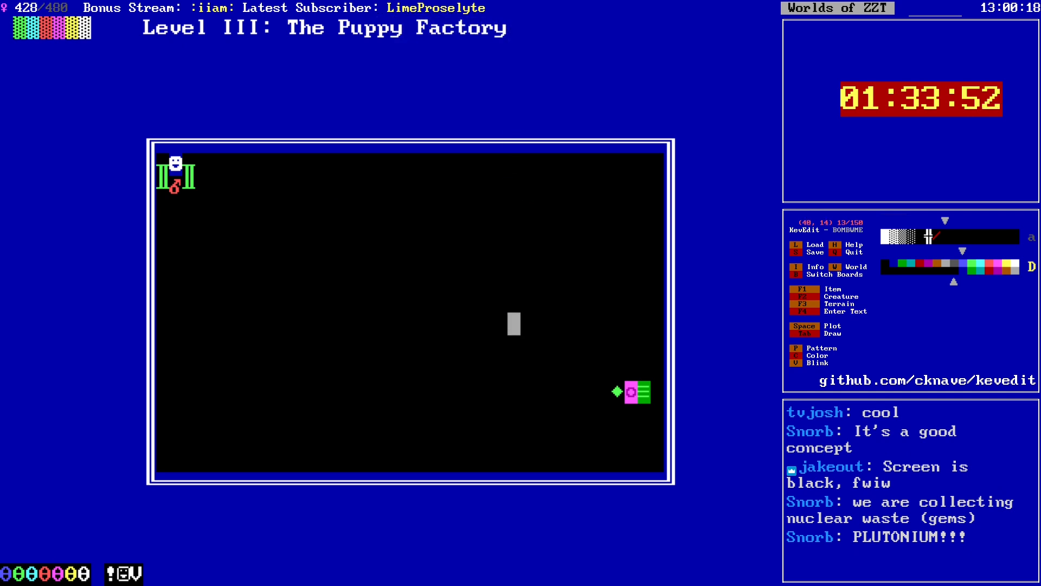
key("s")
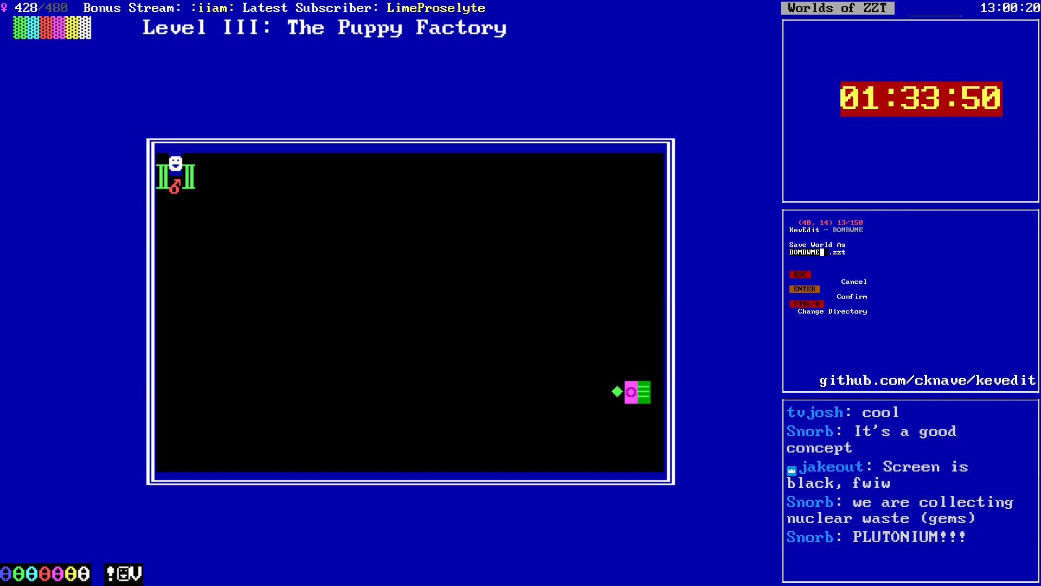
key("Return")
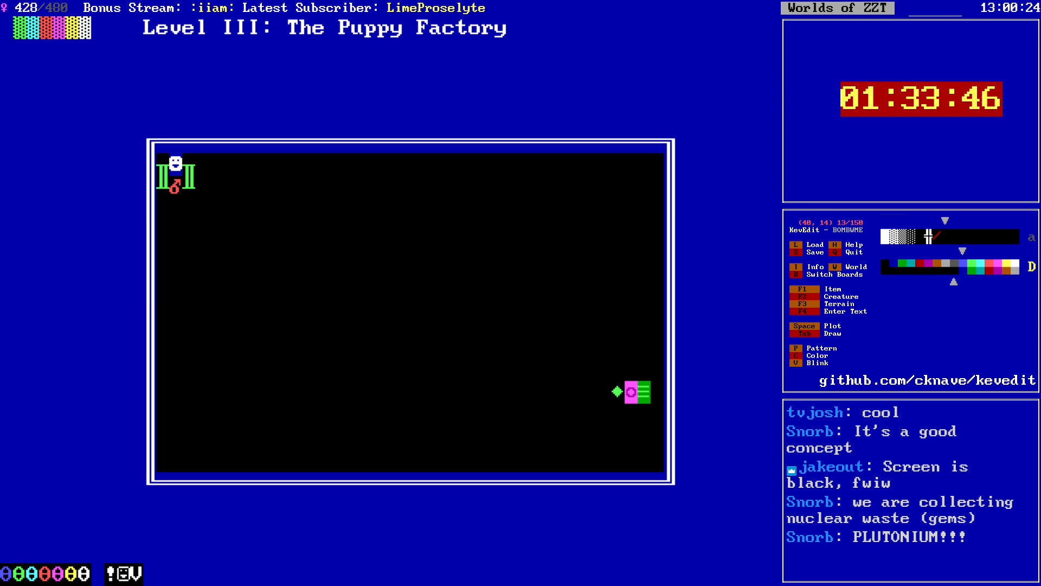
Step: Return to the How to play board and open the item list with the cursor one space after "Collect"
key("Left")
key("Left")
key("Left")
key("Left")
key("Left")
key("Left")
key("Left")
key("Left")
key("Left")
key("Left")
key("Left")
key("Left")
key("Page_Up")
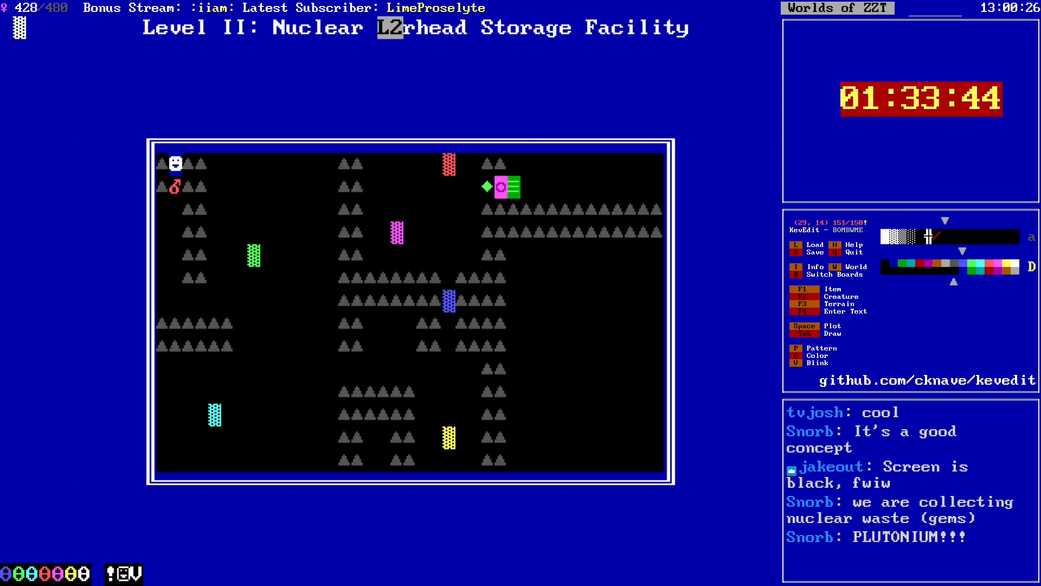
key("Page_Up")
key("Left")
key("Left")
key("Left")
key("Left")
key("Left")
key("Left")
key("Left")
key("Left")
key("Left")
key("Left")
key("Left")
key("Left")
key("Left")
key("Left")
key("Left")
key("Up")
key("Up")
key("Up")
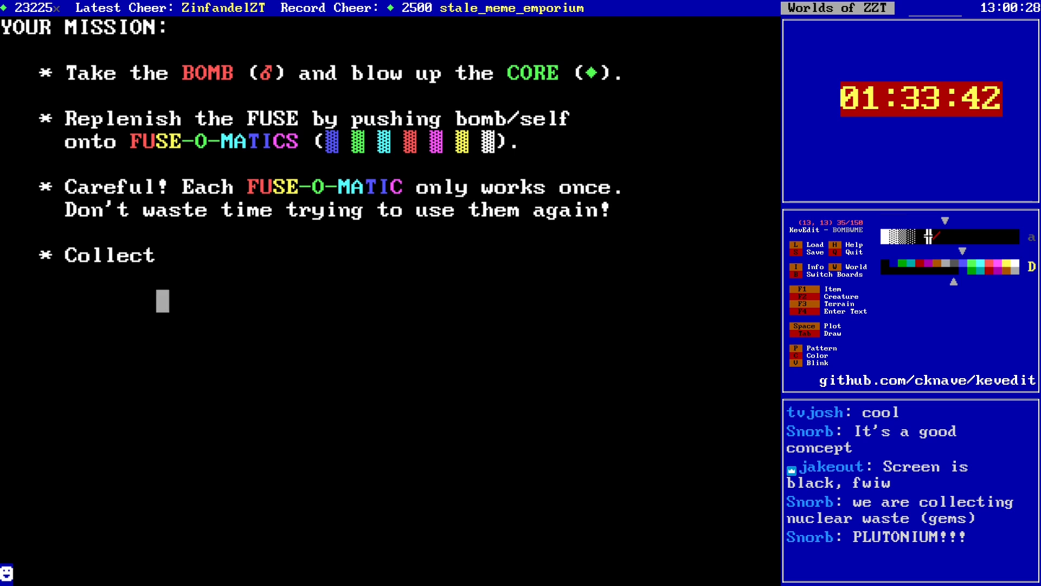
key("Right")
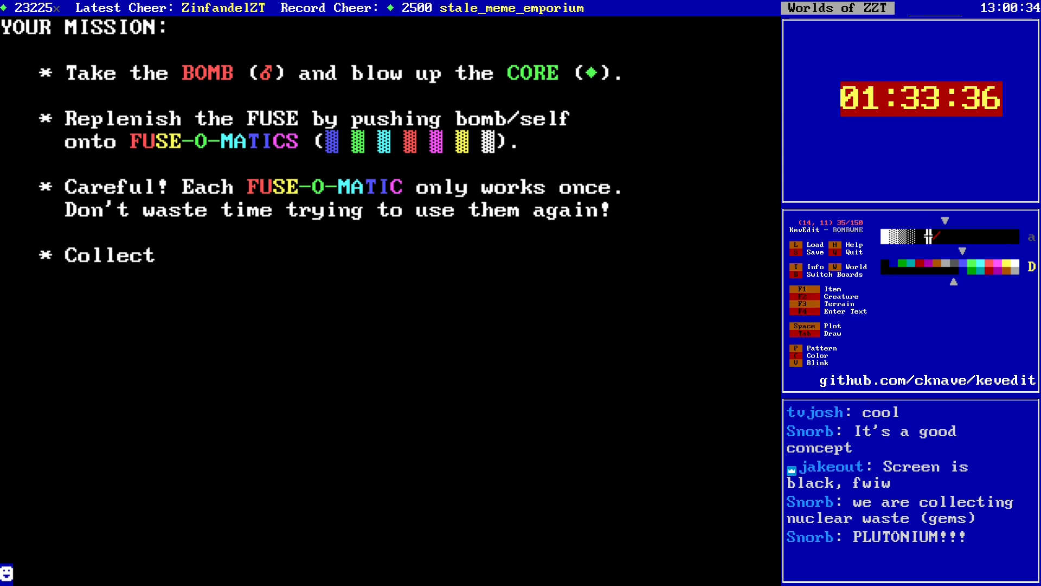
key("F1")
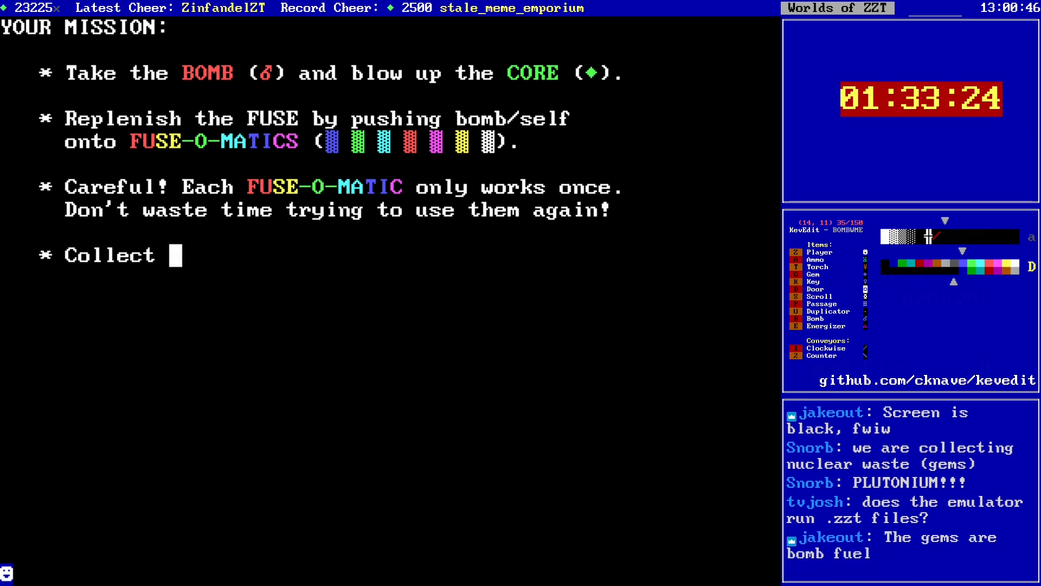
Step: Switch to ZZT and start playing the BOMBWME world
key("alt+Tab")
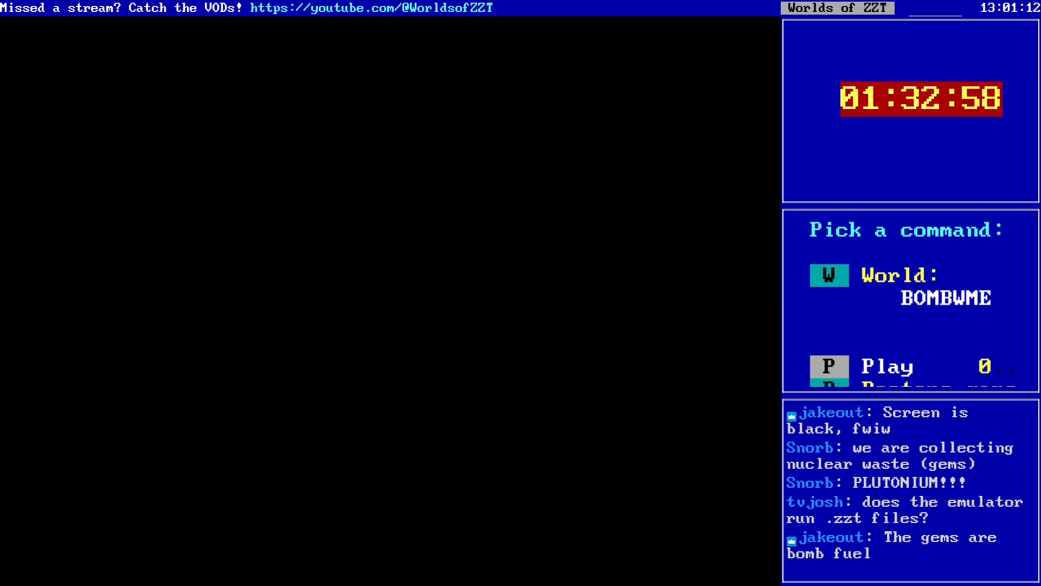
key("p")
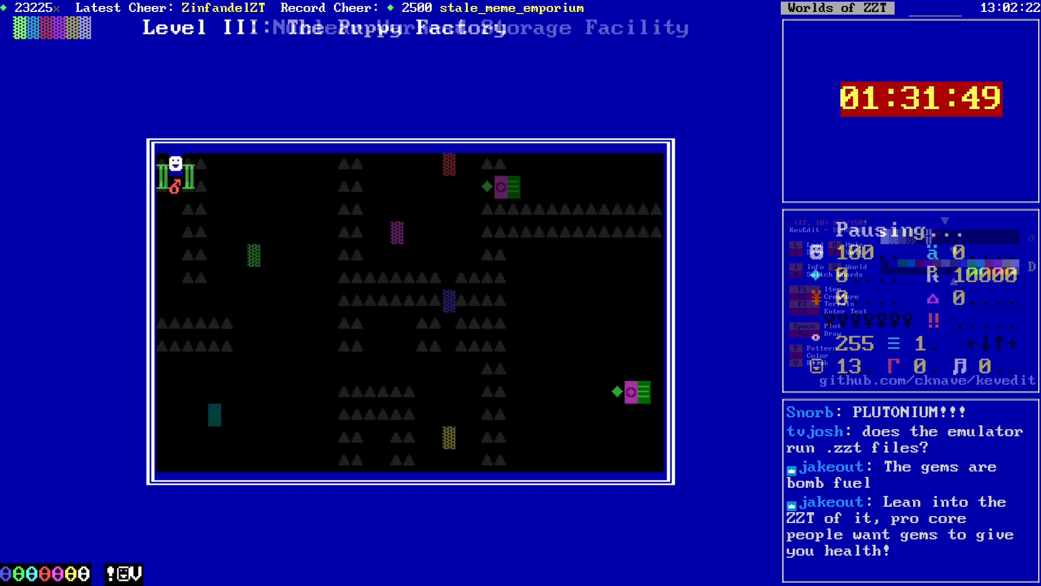
Step: Examine the open space around the cyan Fuse-O-Matic on the Level II board
key("Right")
key("Right")
key("Right")
key("Right")
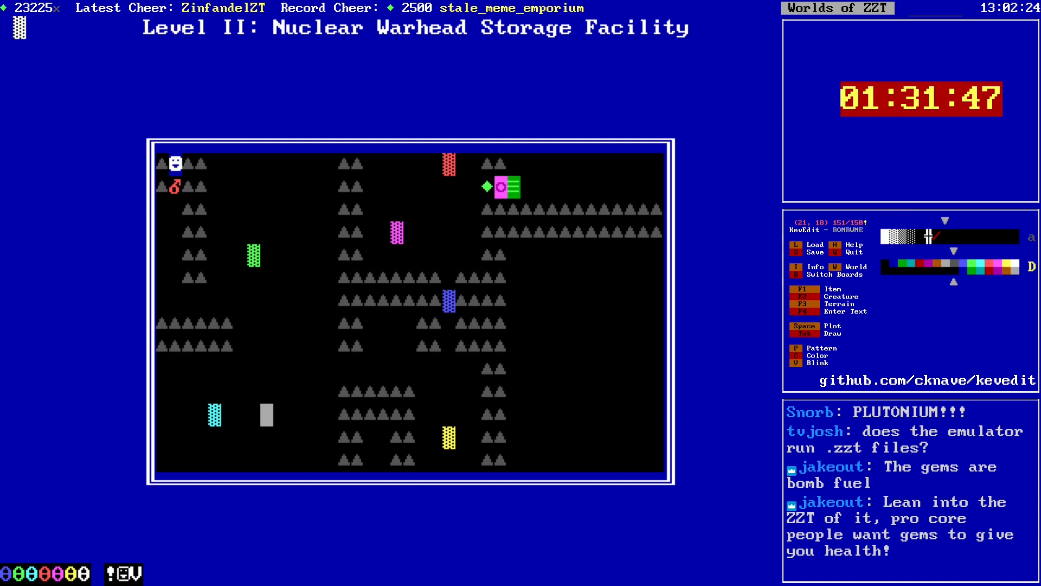
key("Left")
key("Left")
key("Left")
key("Left")
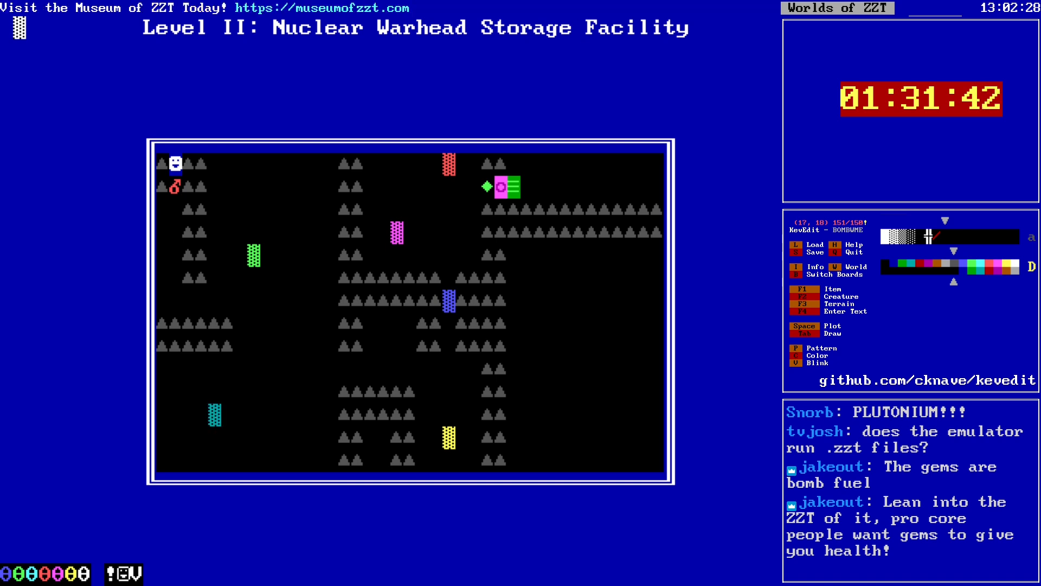
key("Up")
key("Right")
key("Right")
key("Right")
key("Right")
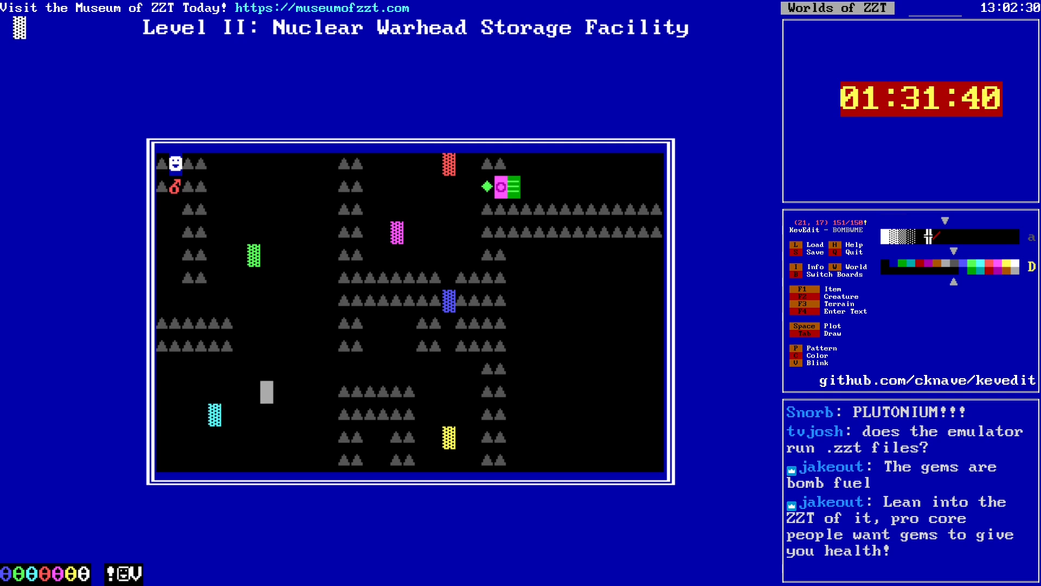
key("Left")
key("Left")
key("Down")
key("Left")
key("Left")
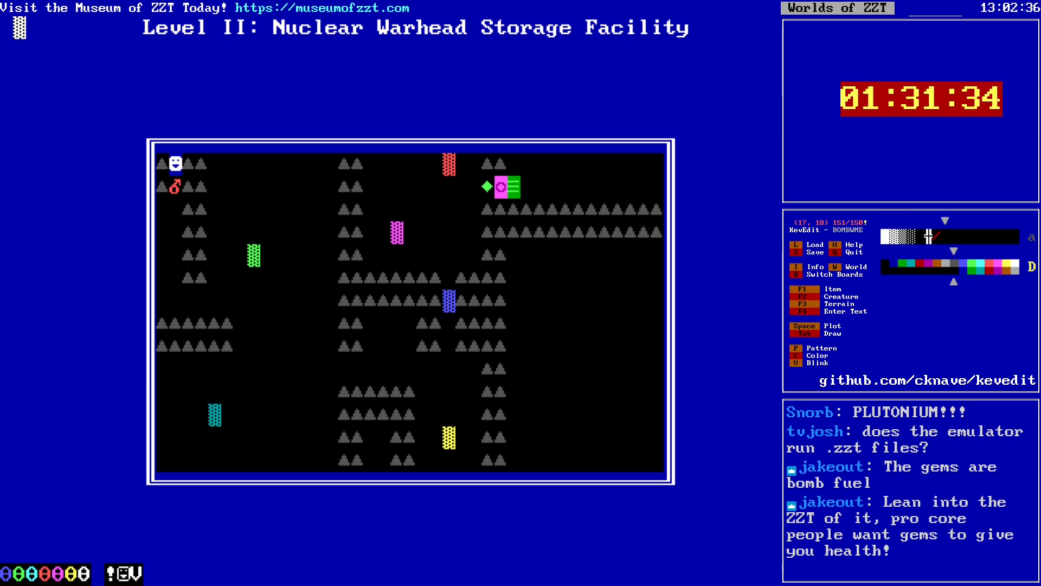
Step: Compare the empty Level III board with Level II's spike wall layout
key("Page_Down")
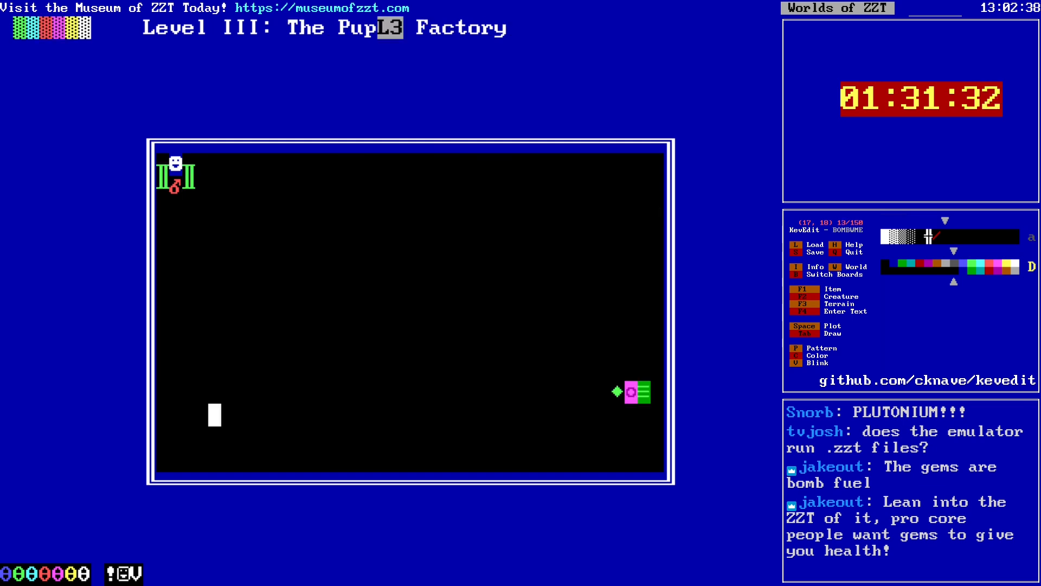
key("Down")
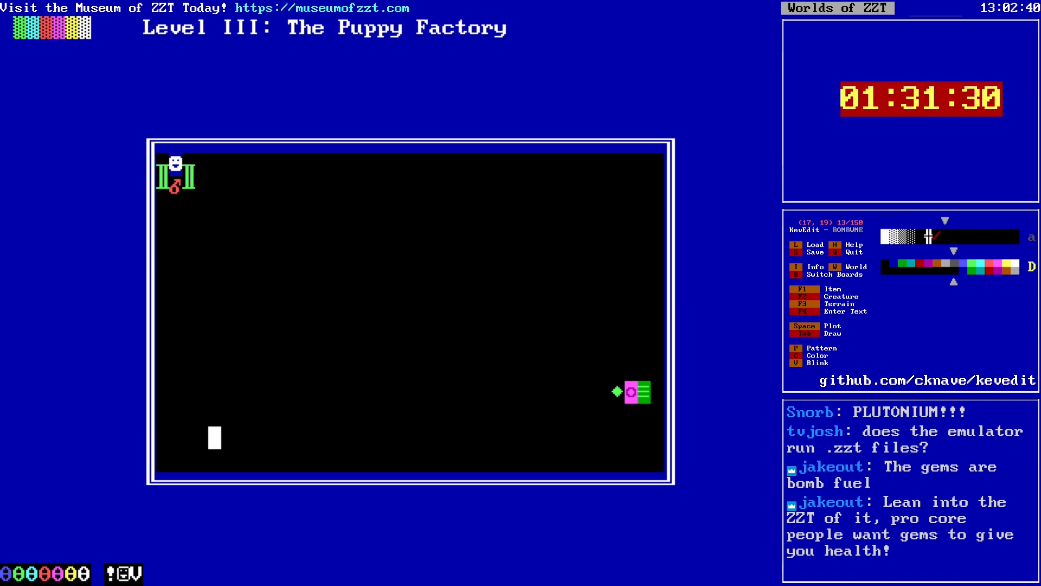
key("Right")
key("Right")
key("Right")
key("Right")
key("Right")
key("Right")
key("Right")
key("Right")
key("Right")
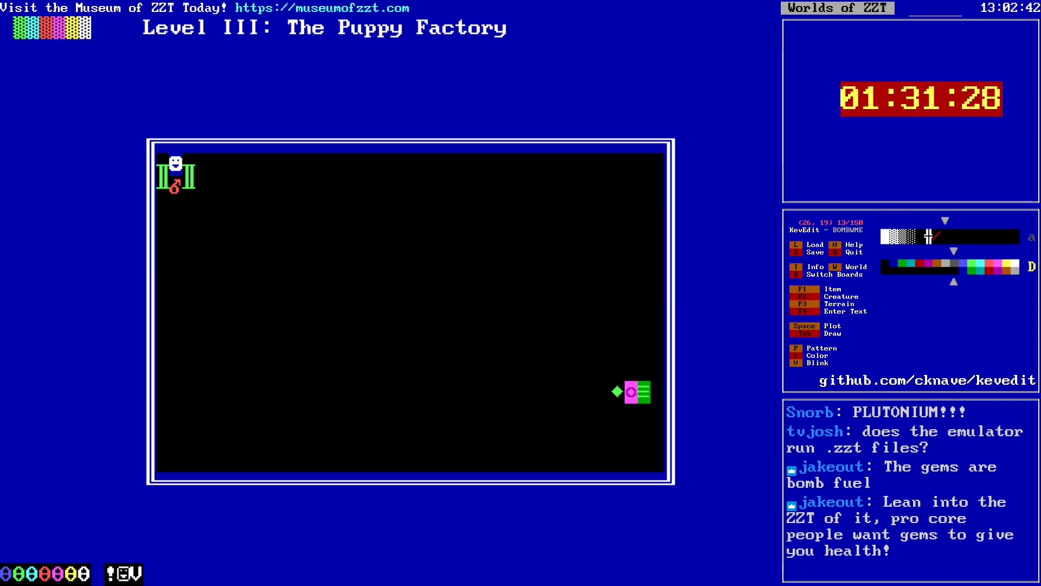
key("Page_Up")
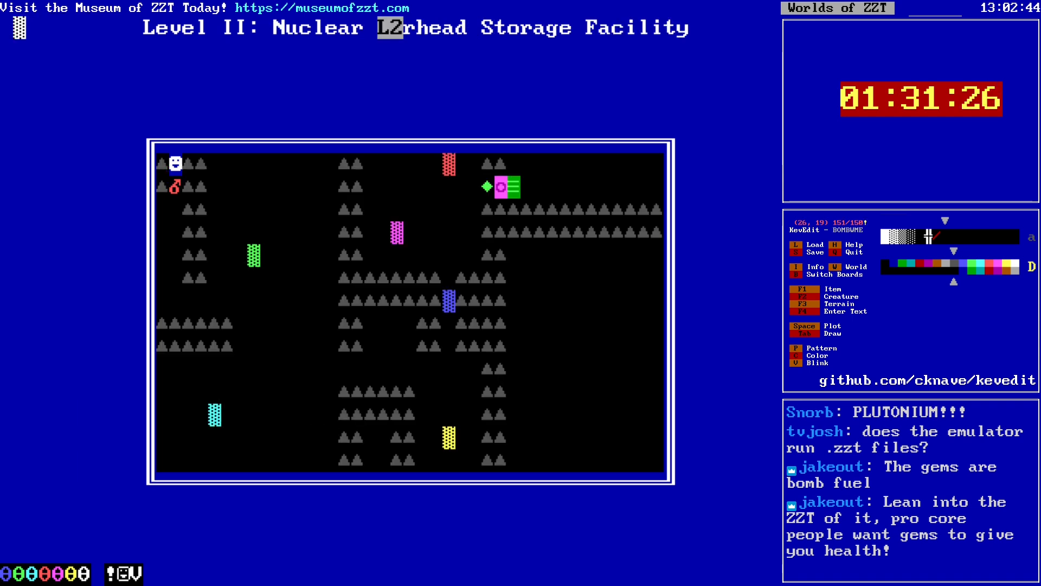
key("Up")
key("Up")
key("Up")
key("Up")
key("Up")
key("Right")
key("Right")
key("Page_Down")
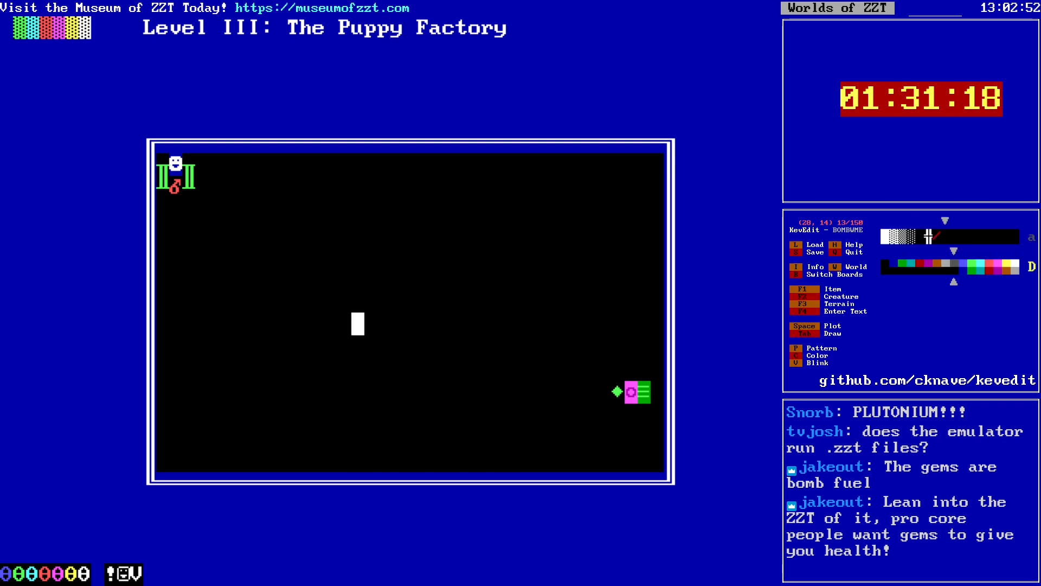
Step: Complete the GUNPOWDER line on the How to play board with the text "for bonus points."
key("Page_Up")
key("Page_Up")
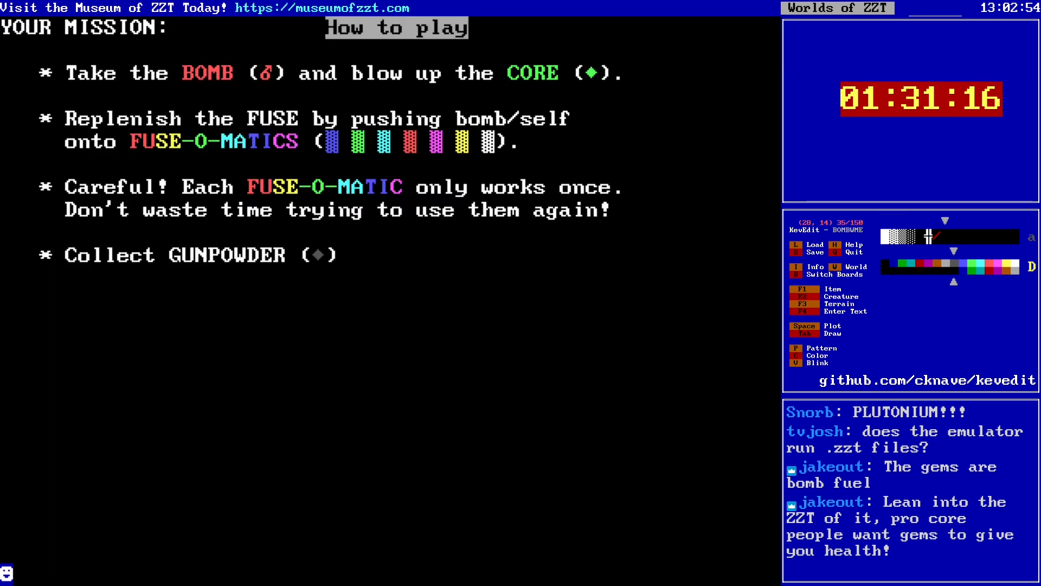
key("Up")
key("Up")
key("Up")
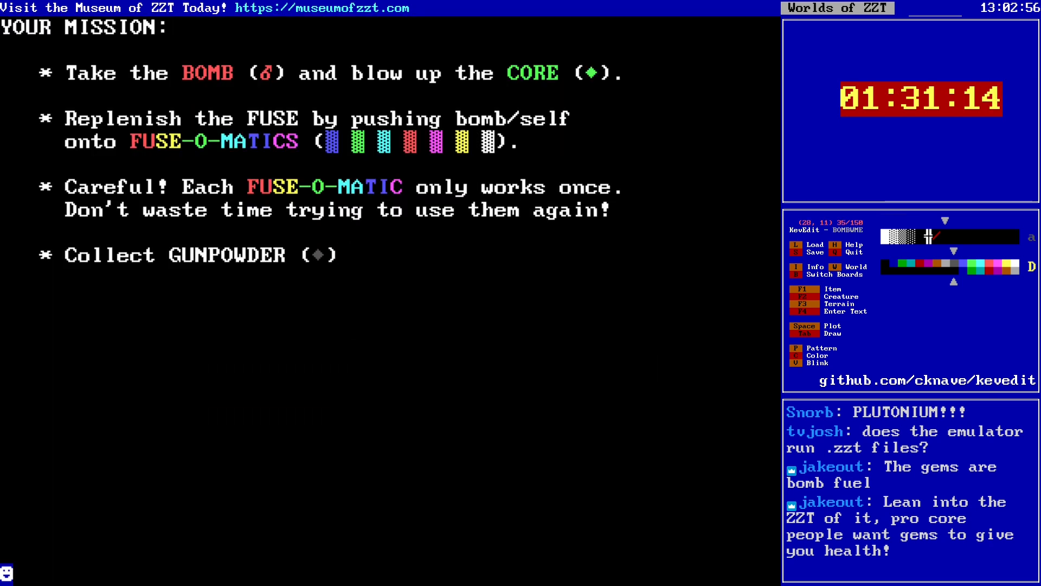
key("F4")
type("for bonus points.")
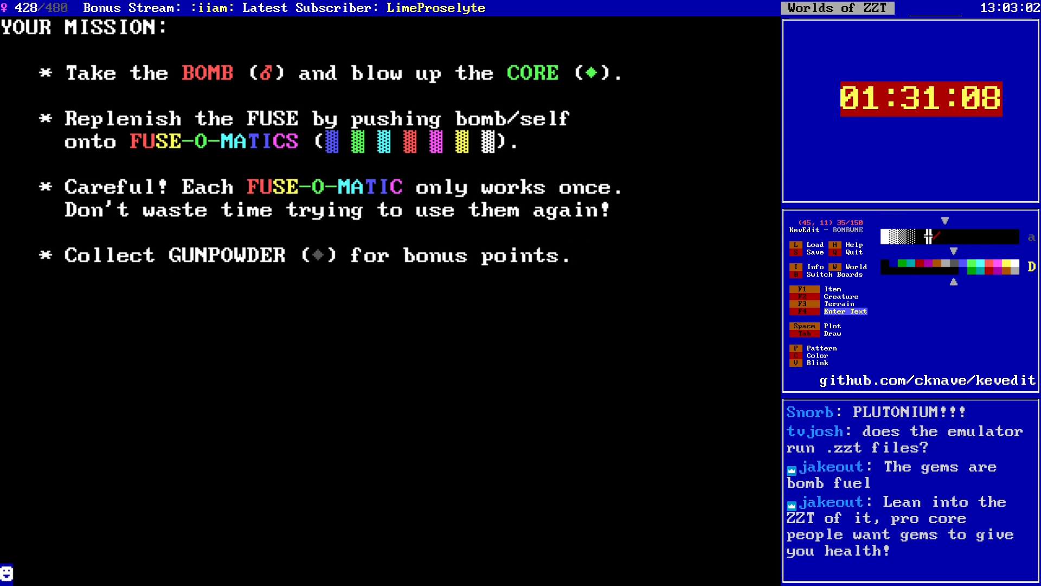
key("Down")
key("Left")
key("Left")
key("Left")
key("Left")
key("Left")
key("Left")
key("Left")
key("Left")
key("Left")
key("Left")
key("Left")
key("Left")
key("Left")
key("Left")
key("Left")
key("Left")
key("Left")
key("Left")
key("Left")
key("Left")
key("Right")
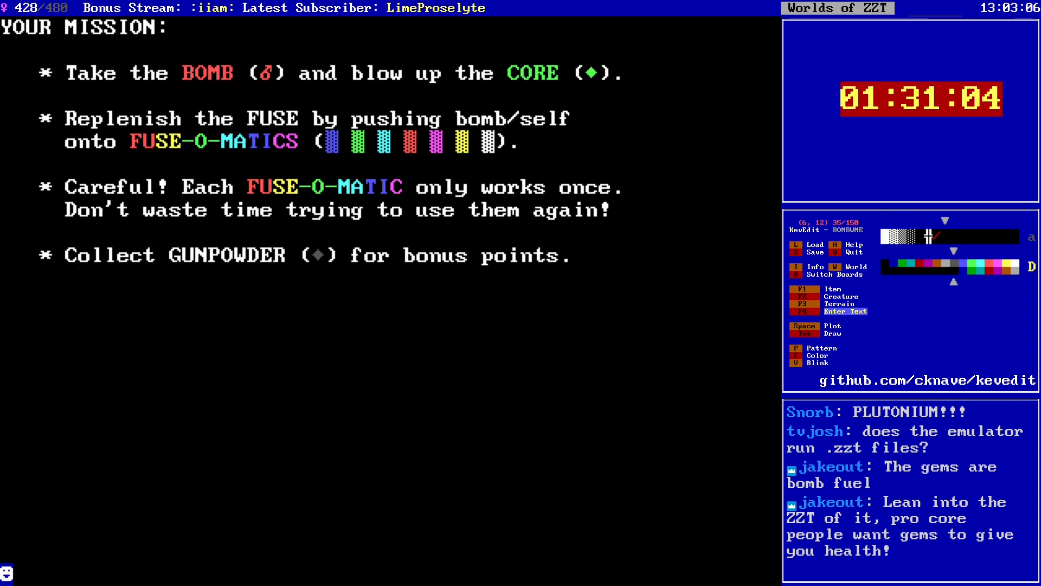
key("F4")
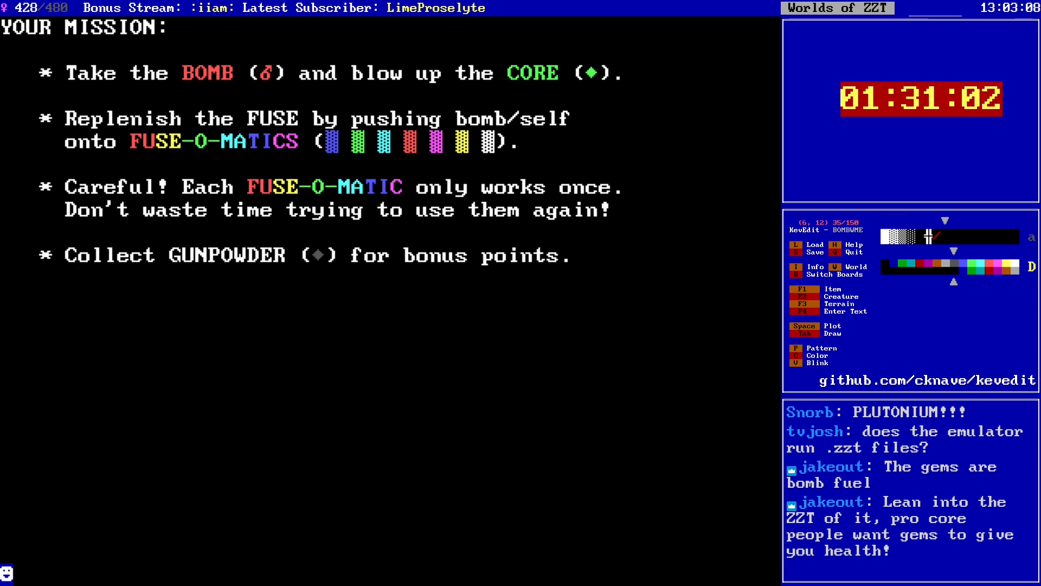
Step: Pick up the green O object in the "Careful!" line's FUSE-O-MATIC as the pattern for plotting
key("Right")
key("Right")
key("Right")
key("Right")
key("Right")
key("Right")
key("Right")
key("Right")
key("Right")
key("Up")
key("Left")
key("Left")
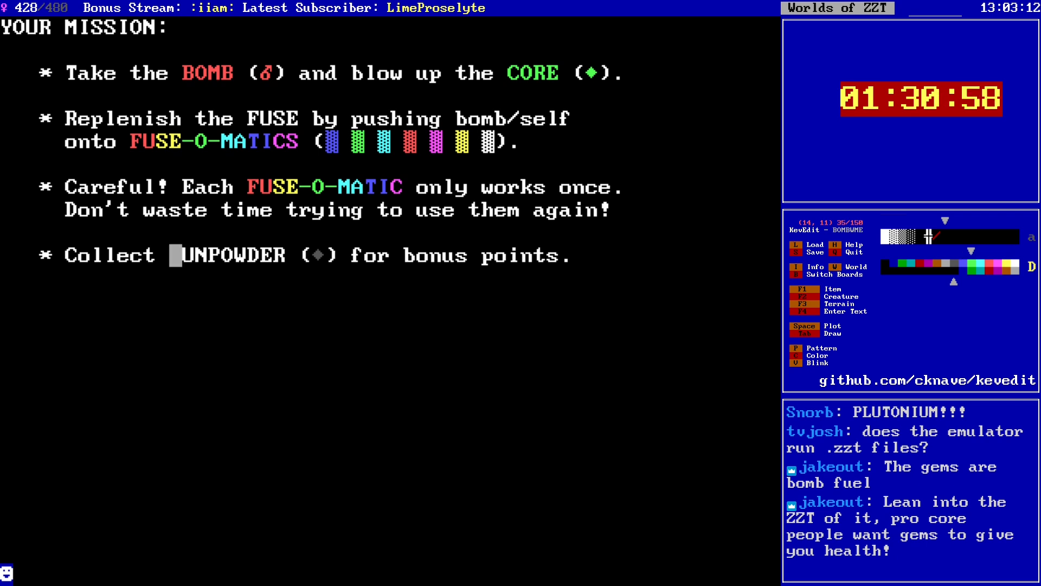
key("Right")
key("Right")
key("Right")
key("Right")
key("Right")
key("Right")
key("Right")
key("Right")
key("Right")
key("Right")
key("Up")
key("Up")
key("Up")
key("Up")
key("Up")
key("Down")
key("Down")
key("Right")
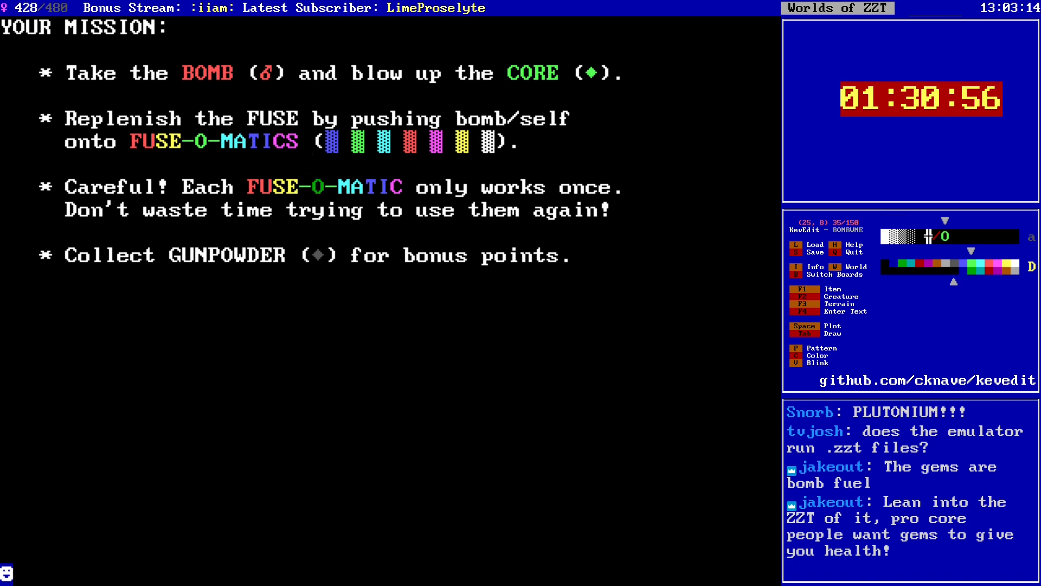
Step: Draw copies of the green O object over all nine letters of the word GUNPOWDER
key("Left")
key("Left")
key("Left")
key("Left")
key("Left")
key("Left")
key("Left")
key("Left")
key("Left")
key("Left")
key("Left")
key("Down")
key("Down")
key("Down")
key("Tab")
key("Right")
key("Right")
key("Right")
key("Right")
key("Right")
key("Right")
key("Right")
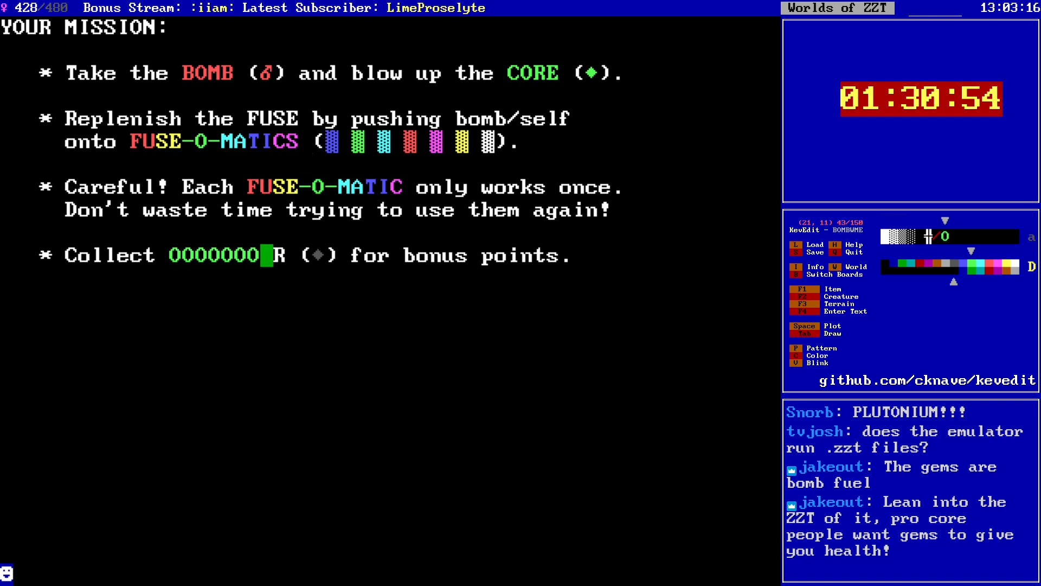
key("Right")
Step: Change the character of the first object in the GUNPOWDER word to G
key("Left")
key("Left")
key("Left")
key("Left")
key("Left")
key("Left")
key("Left")
key("Left")
key("Return")
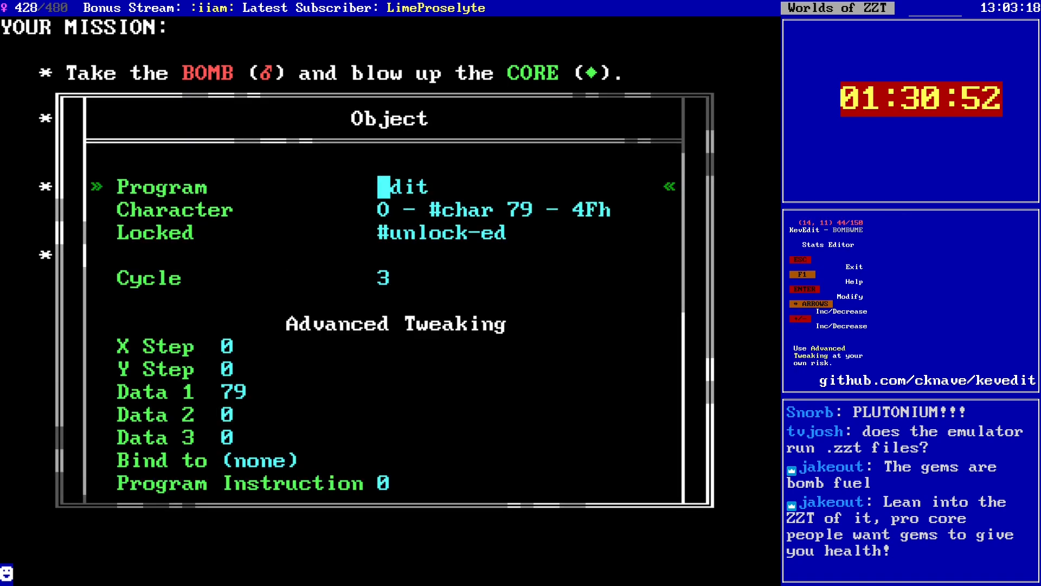
key("Down")
key("Return")
key("Left")
key("Left")
key("Left")
key("Left")
key("Left")
key("Left")
key("Left")
key("Left")
key("Return")
key("Escape")
Step: Change the character of the second object in the GUNPOWDER word to U
key("Right")
key("Return")
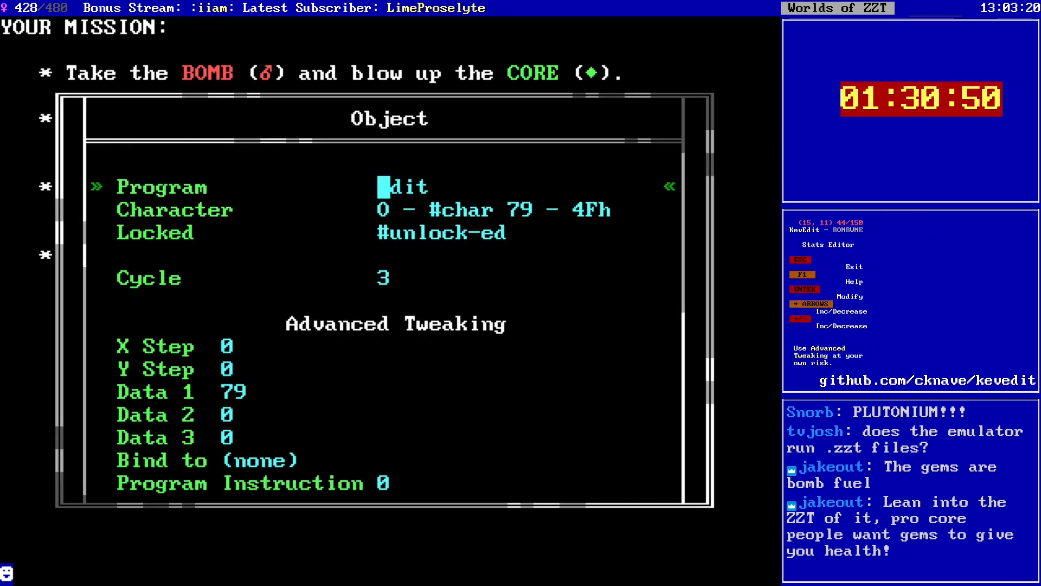
key("Down")
key("Return")
key("Right")
key("Right")
key("Right")
key("Right")
key("Right")
key("Right")
key("Return")
key("Escape")
Step: Change the character of the third object in the GUNPOWDER word to N (#char 78)
key("Right")
key("Return")
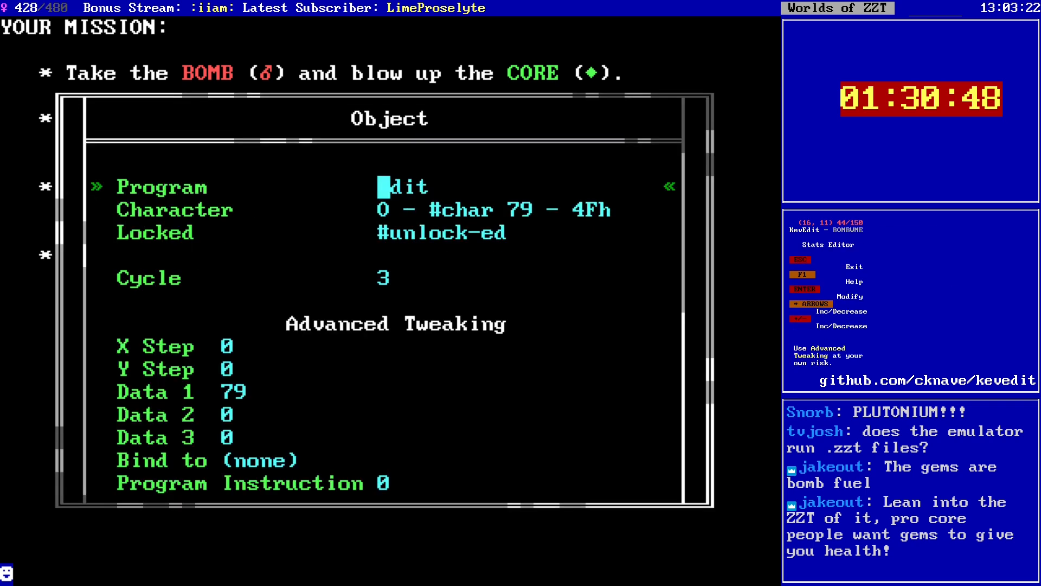
key("Return")
key("Escape")
key("Down")
key("Return")
key("Left")
key("Return")
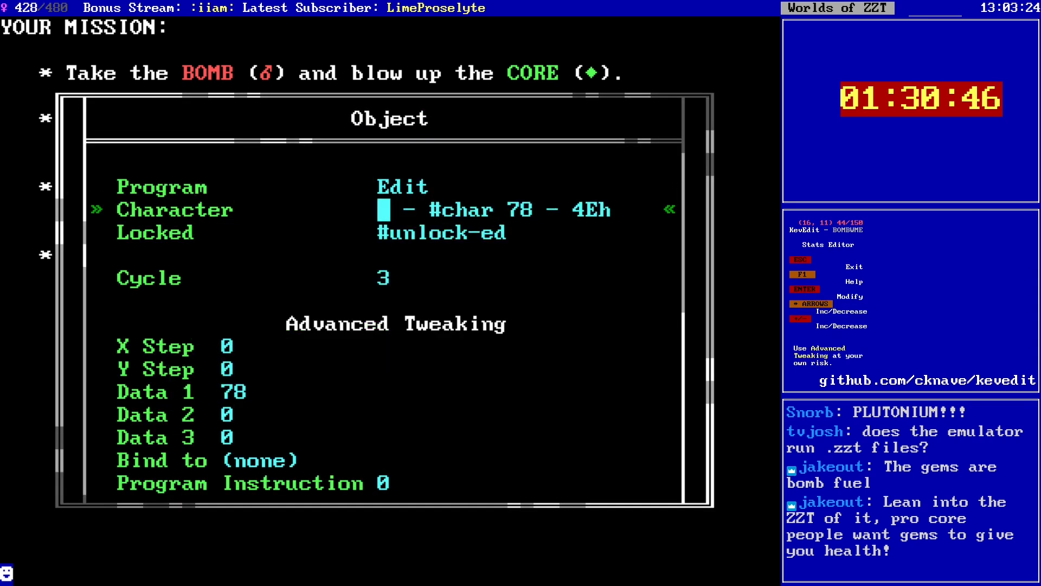
key("Escape")
Step: Change the character of the fourth object in the GUNPOWDER word to P
key("Right")
key("Return")
key("Down")
key("Return")
key("Right")
key("Right")
key("Left")
key("Return")
key("Escape")
key("Right")
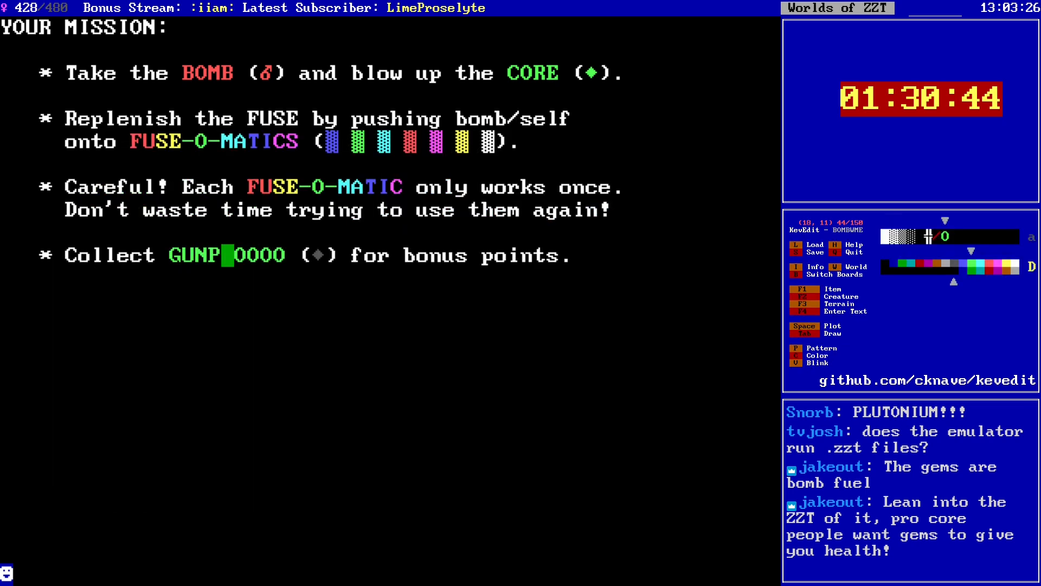
key("Return")
key("Down")
key("Return")
key("Right")
key("Escape")
key("Escape")
Step: Change the character of the sixth object in the GUNPOWDER word to W
key("Right")
key("Return")
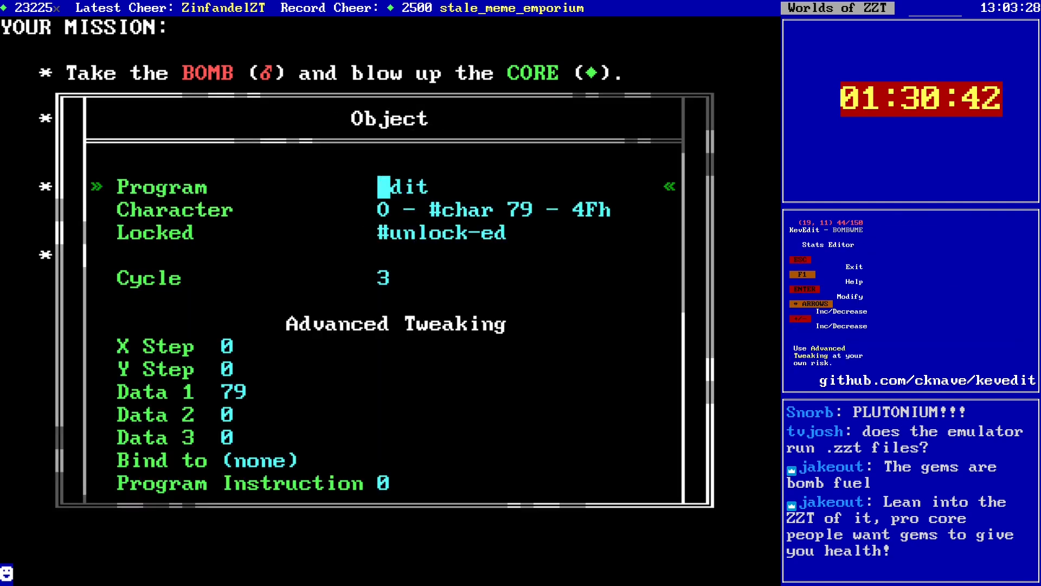
key("Down")
key("Return")
key("Right")
key("Right")
key("Right")
key("Right")
key("Right")
key("Right")
key("Right")
key("Return")
key("Escape")
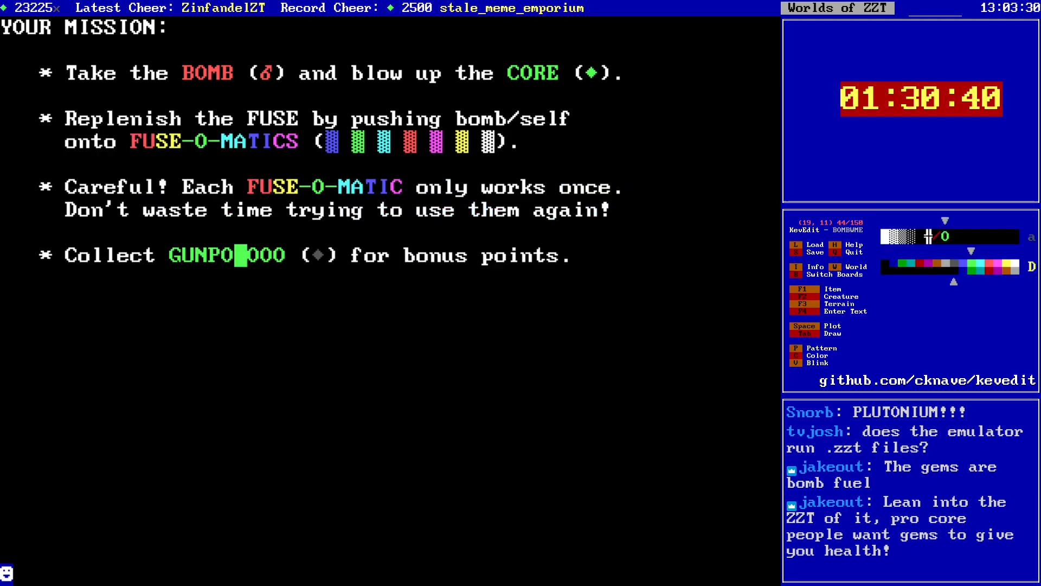
Step: Change the character of the seventh object in the GUNPOWDER word to D
key("Right")
key("Return")
key("Down")
key("Return")
key("Left")
key("Left")
key("Left")
key("Left")
key("Left")
key("Left")
key("Left")
key("Left")
key("Left")
key("Left")
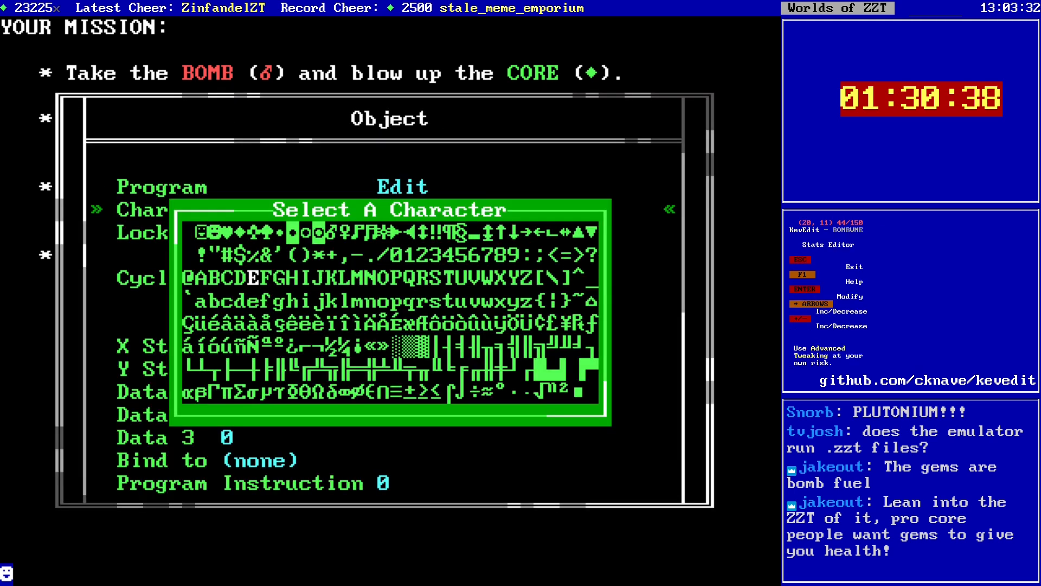
key("Return")
key("Escape")
Step: Change the character of the eighth object in the GUNPOWDER word to E
key("Right")
key("Return")
key("Escape")
key("Right")
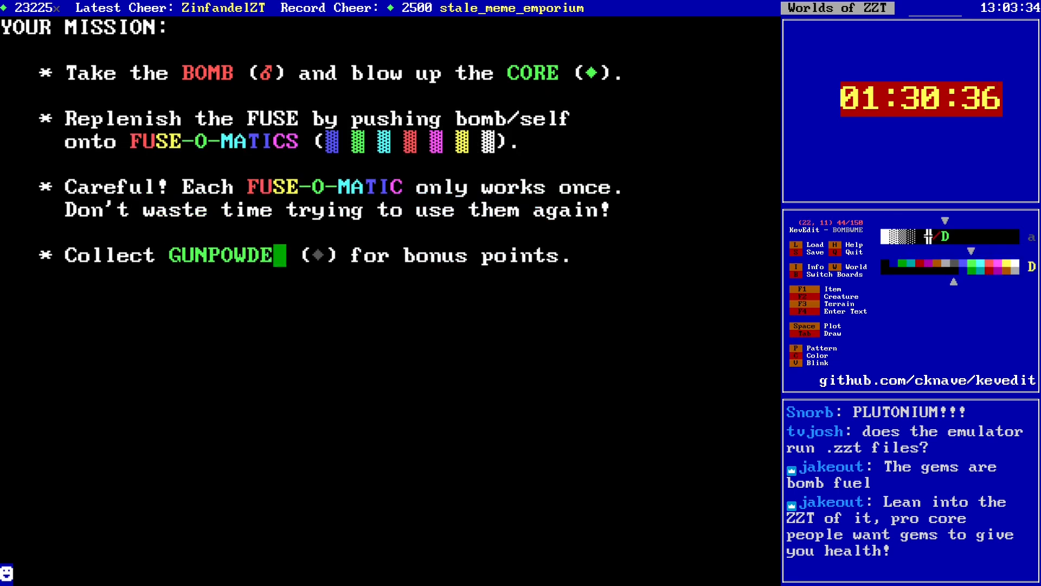
Step: Change the character of the ninth object in the GUNPOWDER word to R and save the world as BOMBWME
key("Return")
key("Down")
key("Return")
key("Right")
key("Right")
key("Right")
key("Right")
key("Right")
key("Right")
key("Right")
key("Right")
key("Right")
key("Right")
key("Right")
key("Right")
key("Right")
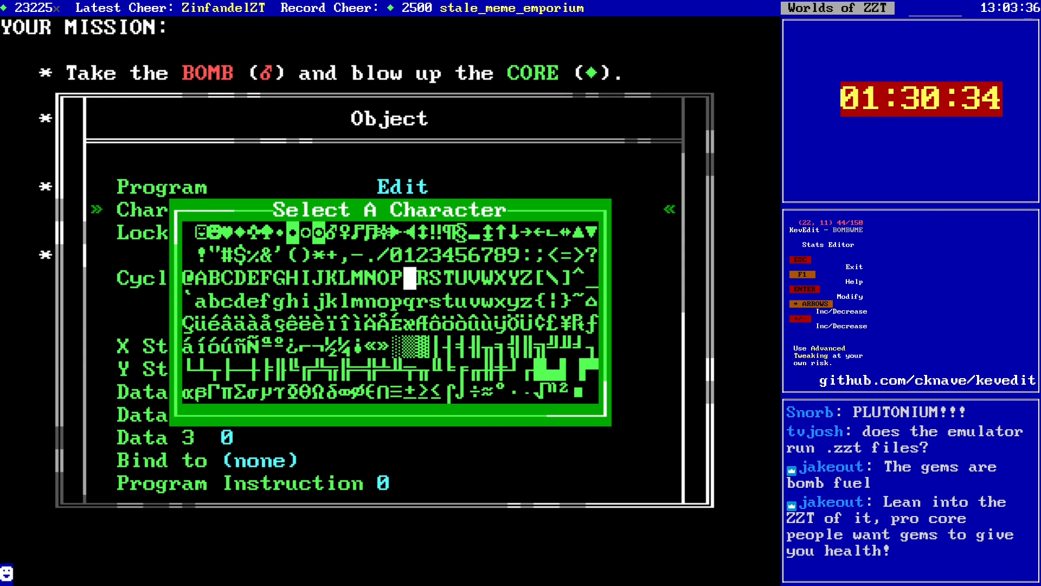
key("Right")
key("Return")
key("Escape")
key("Down")
key("Down")
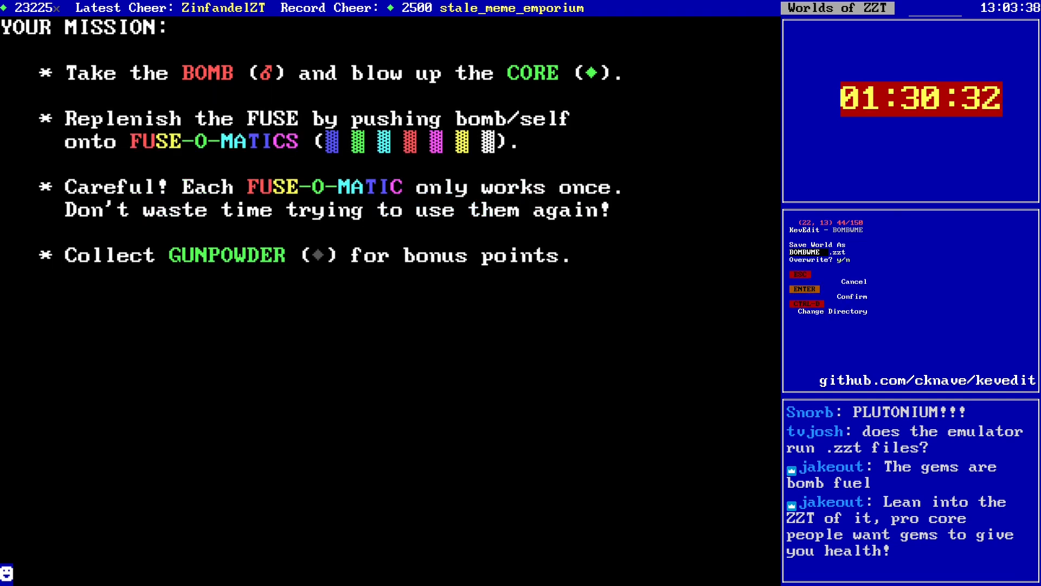
key("b")
key("Down")
key("Return")
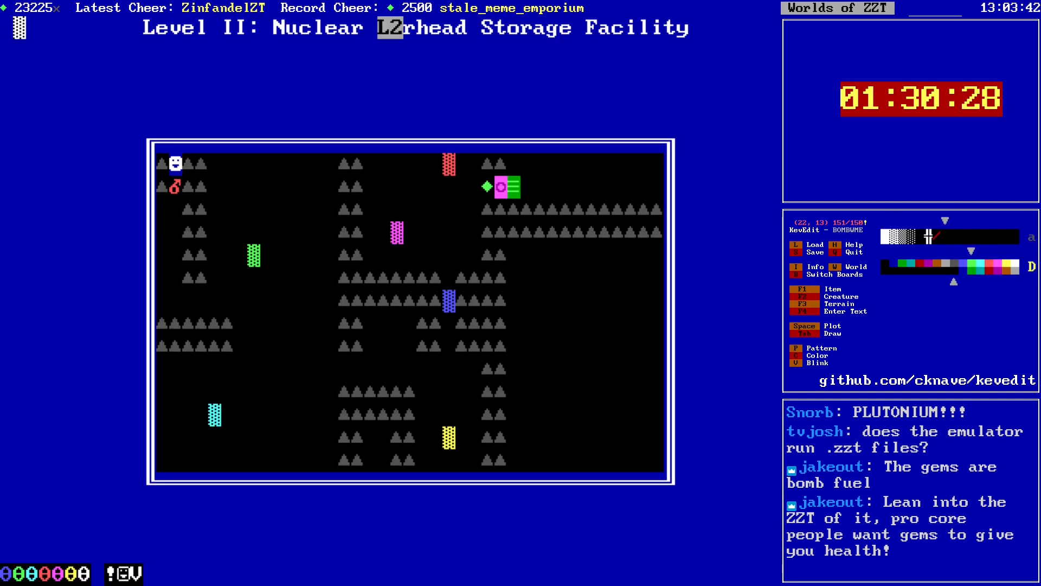
key("Page_Up")
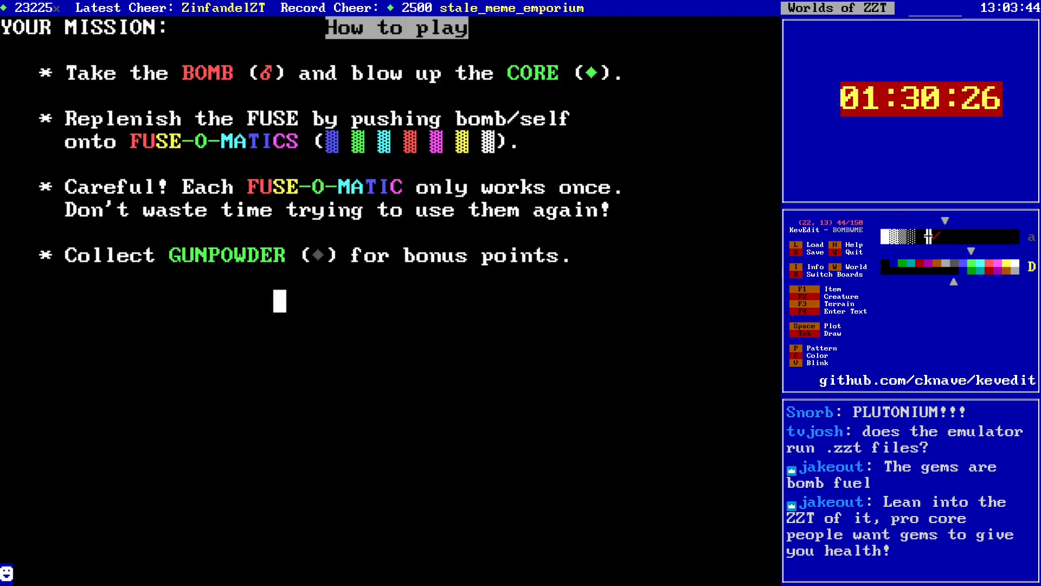
Step: Pick up the dark gray gunpowder gem from the How to play board as the drawing pattern and switch to board L2
key("Right")
key("Right")
key("Up")
key("Up")
key("Right")
key("Right")
key("Left")
key("Return")
key("Page_Down")
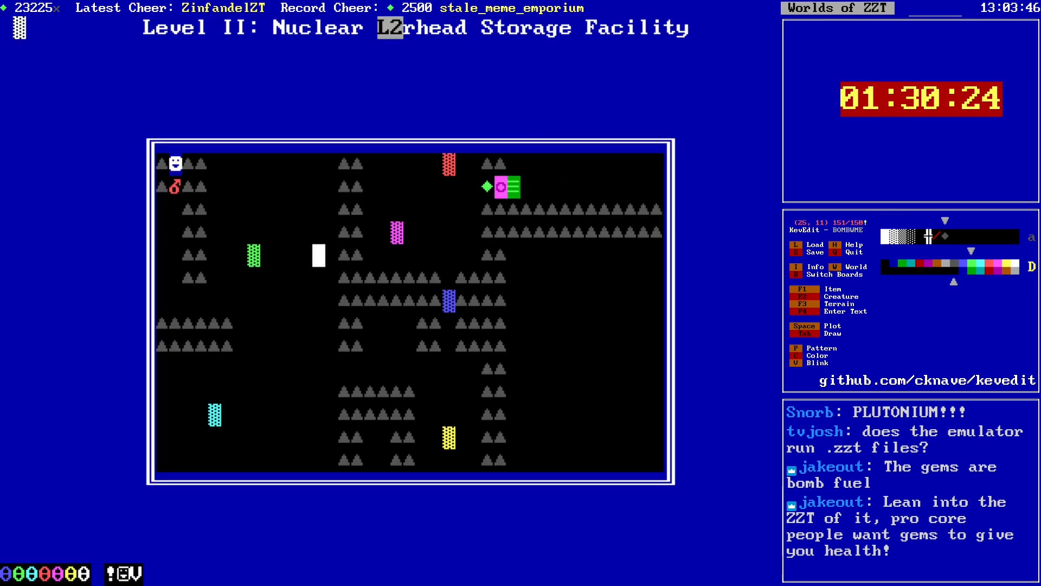
Step: Plot a 2-by-2 block of gunpowder gems from (30, 14) to (31, 15), between the rock pairs below the blue Fuse-O-Matic
key("Left")
key("Left")
key("Left")
key("Left")
key("Left")
key("Left")
key("Left")
key("Left")
key("Left")
key("Left")
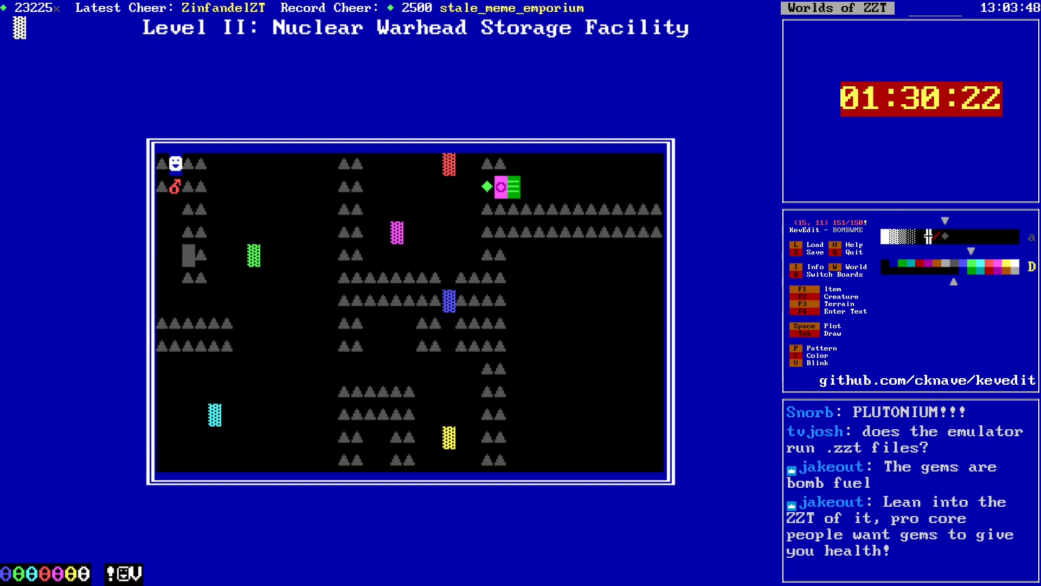
key("Down")
key("Down")
key("Right")
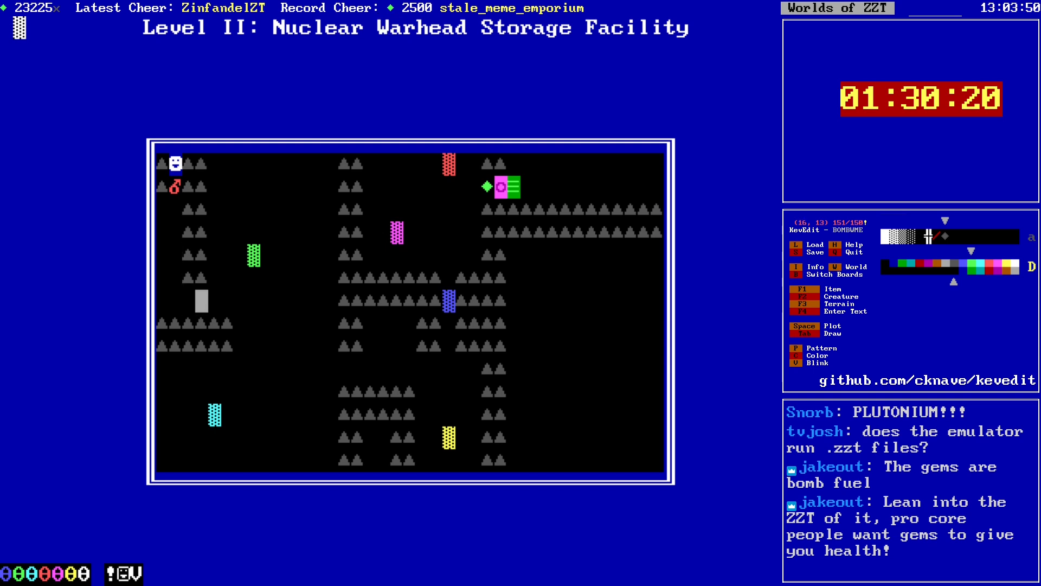
key("Right")
key("Right")
key("Right")
key("Right")
key("Right")
key("Right")
key("Right")
key("Right")
key("Right")
key("Right")
key("Right")
key("Right")
key("Right")
key("Right")
key("Right")
key("Down")
key("space")
key("Left")
key("space")
key("Down")
key("space")
key("Right")
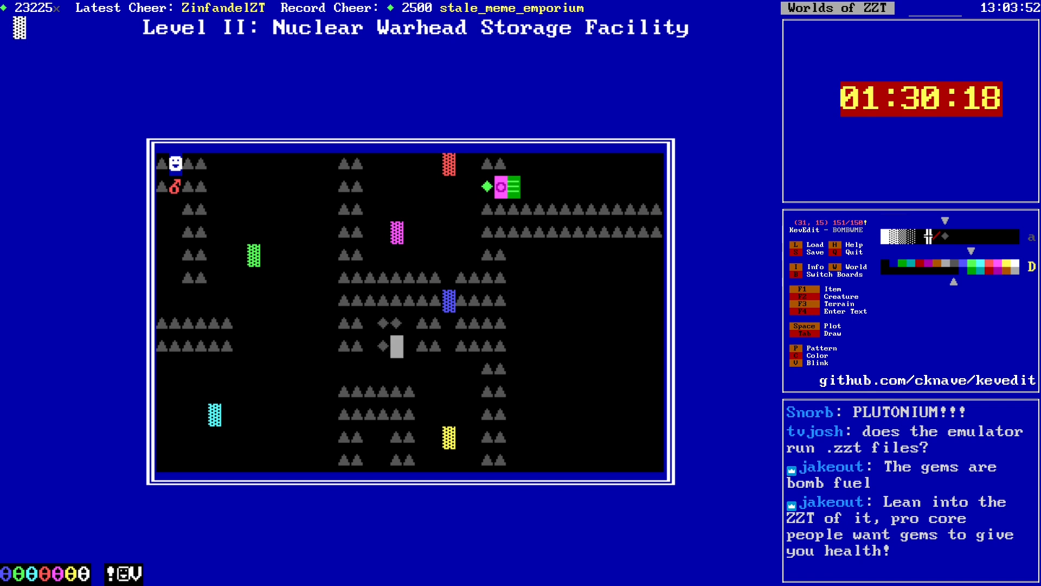
key("space")
Step: Plot five gunpowder gems in a U shape around the sides and underside of the yellow Fuse-O-Matic
key("Down")
key("Right")
key("Right")
key("Right")
key("Down")
key("Down")
key("Down")
key("Left")
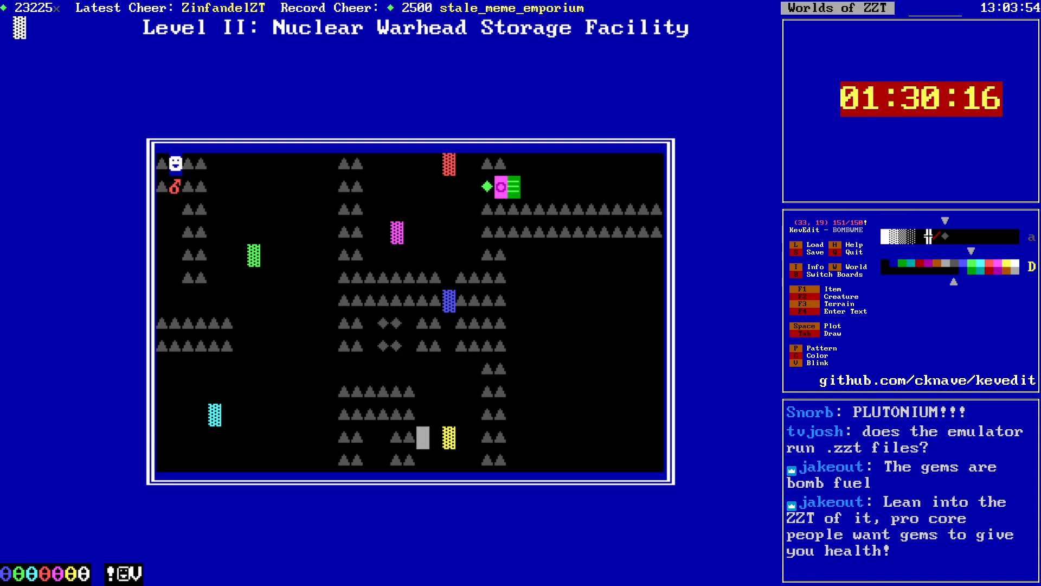
key("Right")
key("Up")
key("space")
key("Down")
key("space")
key("Right")
key("space")
key("Right")
key("space")
key("Up")
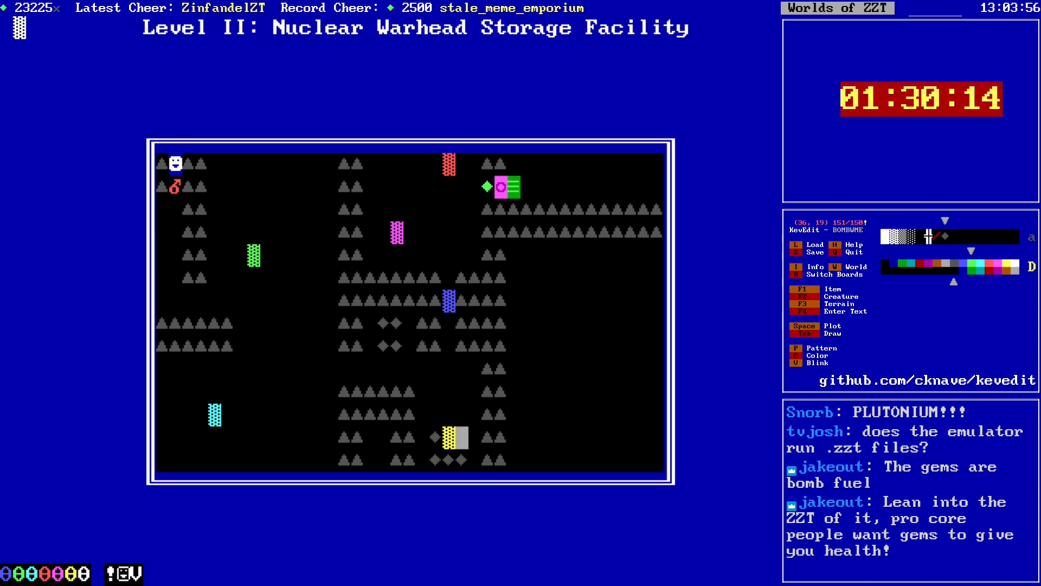
Step: Plot a block of gunpowder gems two wide and three high from (13, 17) to (14, 19), west of the cyan Fuse-O-Matic
key("Left")
key("Left")
key("Left")
key("Left")
key("Left")
key("Left")
key("Left")
key("Left")
key("Left")
key("Left")
key("Left")
key("Left")
key("Left")
key("Left")
key("Left")
key("Left")
key("Left")
key("Left")
key("Left")
key("Left")
key("Left")
key("Up")
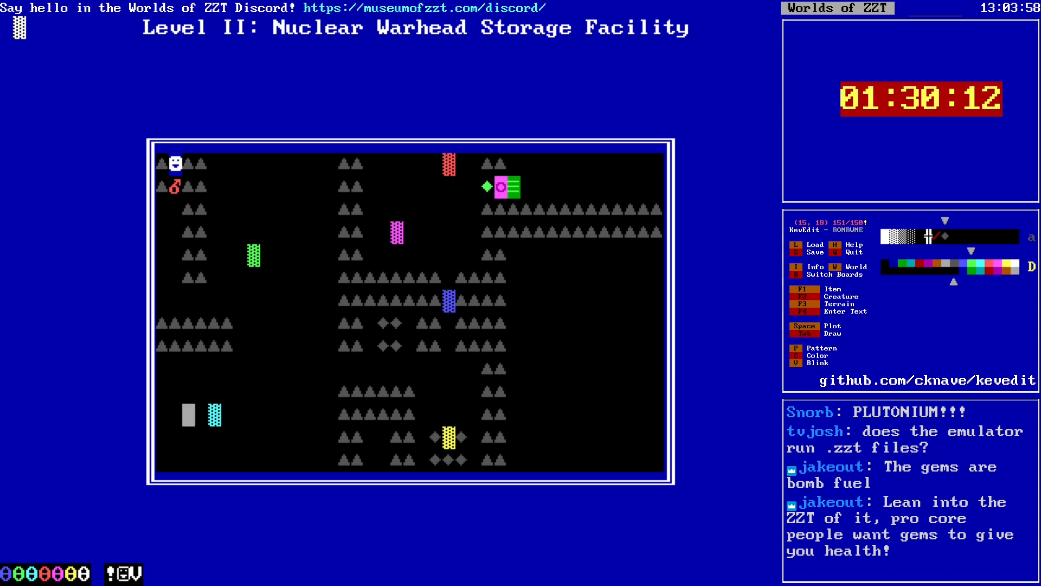
key("Left")
key("Up")
key("Up")
key("Down")
key("space")
key("Left")
key("space")
key("Down")
key("space")
key("Right")
key("space")
key("Down")
key("space")
key("Left")
key("space")
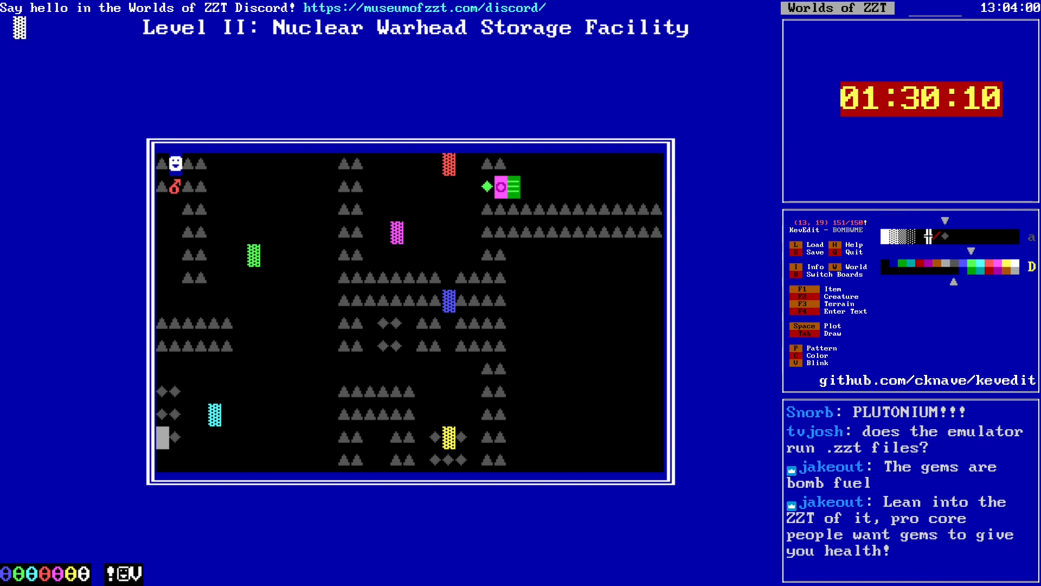
Step: Plot a block of gunpowder gems two wide and five high from (29, 7) to (30, 11), west of the purple Fuse-O-Matic
key("Right")
key("Right")
key("Right")
key("Right")
key("Right")
key("Right")
key("Right")
key("Right")
key("Right")
key("Right")
key("Right")
key("Right")
key("Right")
key("Right")
key("Right")
key("Right")
key("Right")
key("Right")
key("Right")
key("Right")
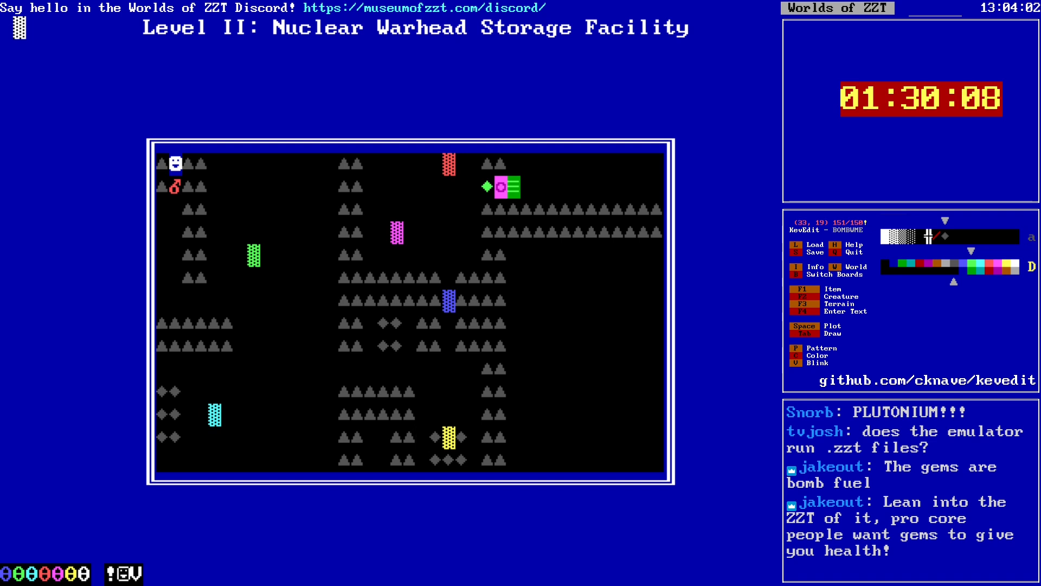
key("Up")
key("Up")
key("Up")
key("Up")
key("Up")
key("Up")
key("Up")
key("Up")
key("Up")
key("Up")
key("Up")
key("Up")
key("Left")
key("Left")
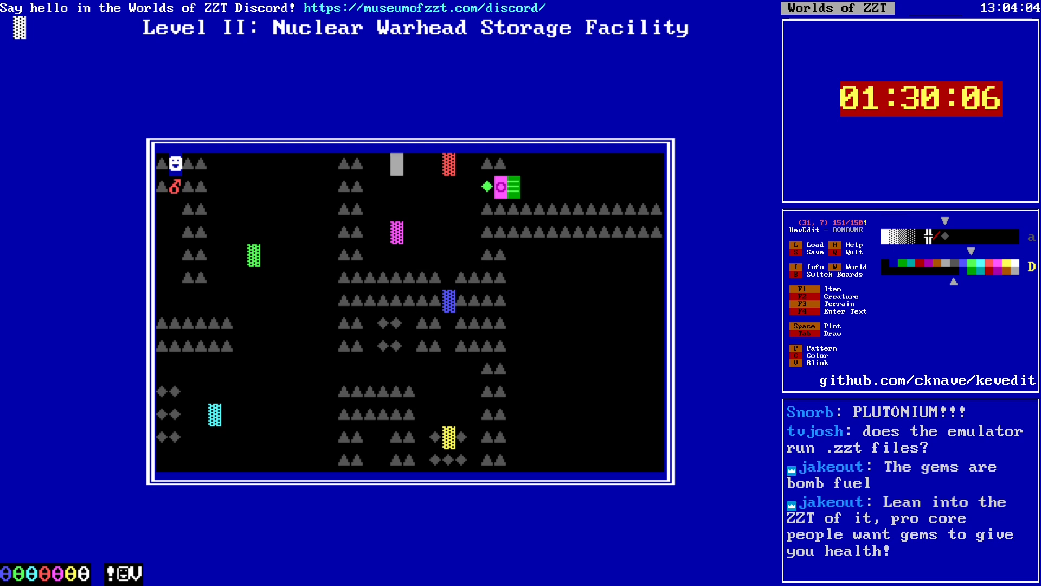
key("Left")
key("Left")
key("space")
key("Down")
key("space")
key("Down")
key("space")
key("Down")
key("space")
key("Down")
key("space")
key("Right")
key("space")
key("Up")
key("space")
key("Up")
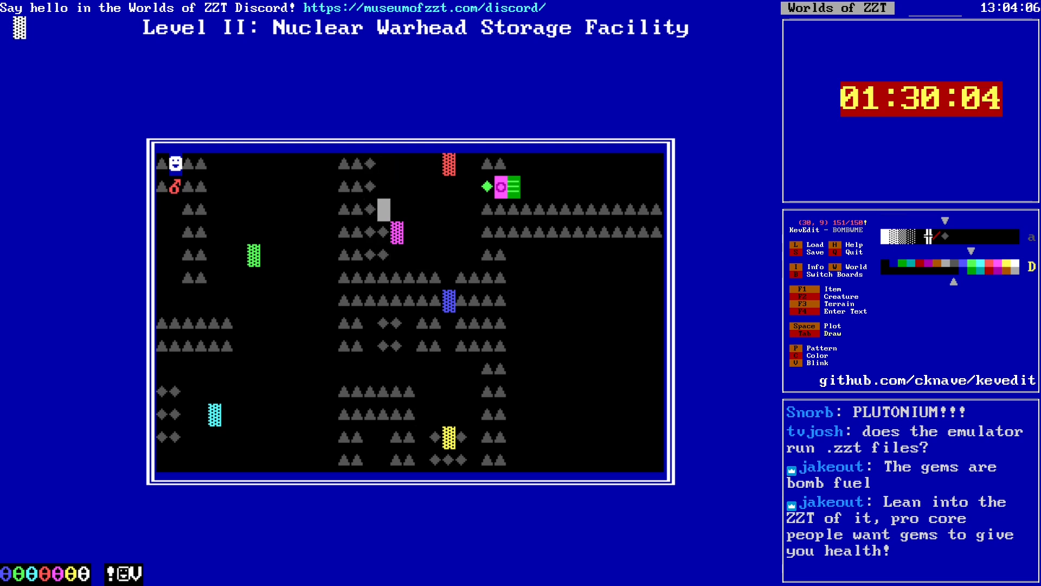
key("space")
key("Up")
key("space")
key("Up")
key("space")
Step: Plot a block of gunpowder gems four wide and two high from (31, 7) to (34, 8), beside the red Fuse-O-Matic
key("Right")
key("space")
key("Right")
key("space")
key("Right")
key("space")
key("Right")
key("space")
key("Down")
key("space")
key("Left")
key("space")
key("Left")
key("space")
key("Left")
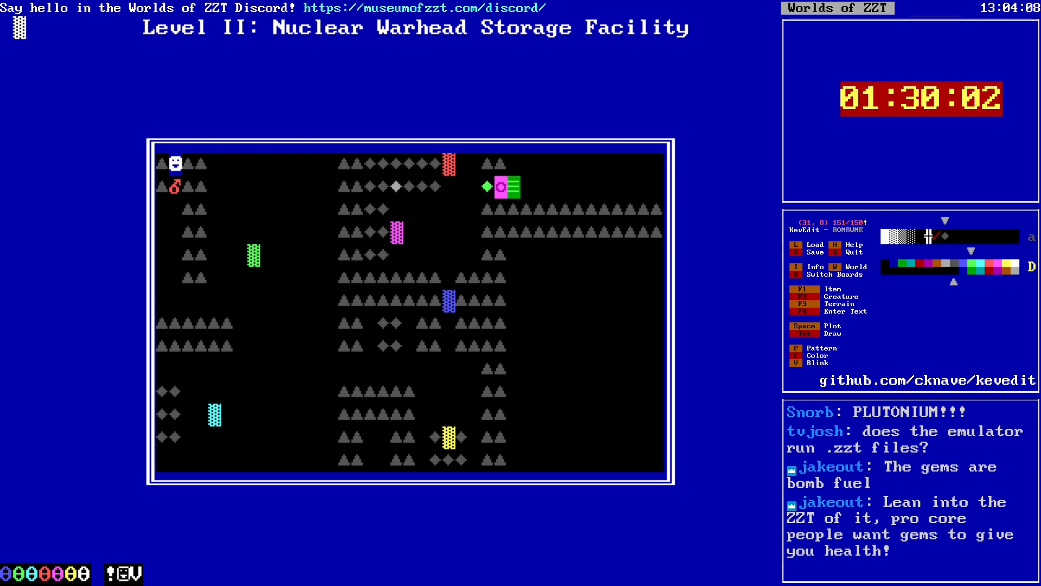
Step: Save the world as BOMBWME.zzt
key("Down")
key("Right")
key("Right")
key("Right")
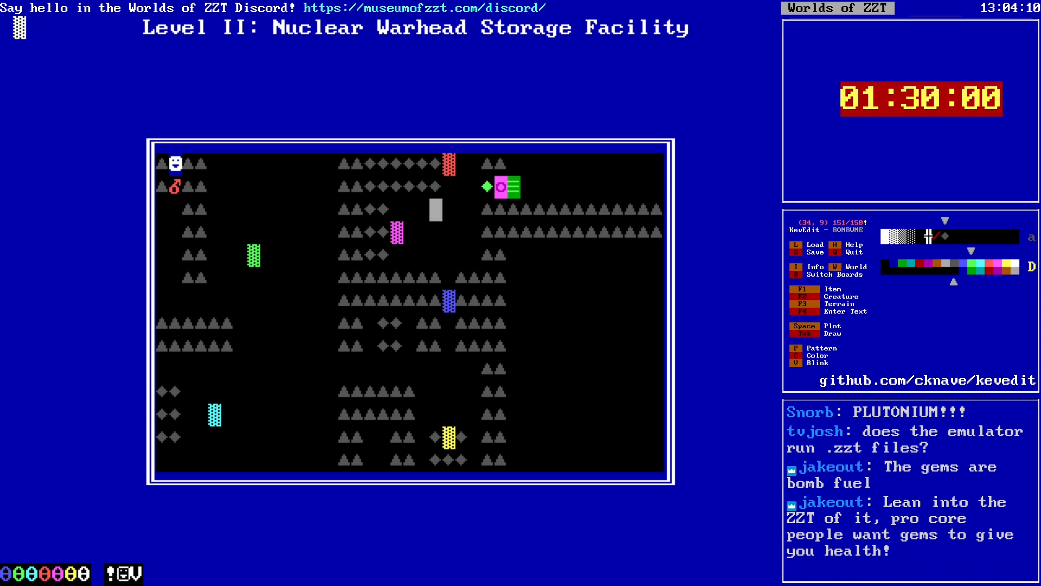
key("Right")
key("Right")
key("Down")
key("s")
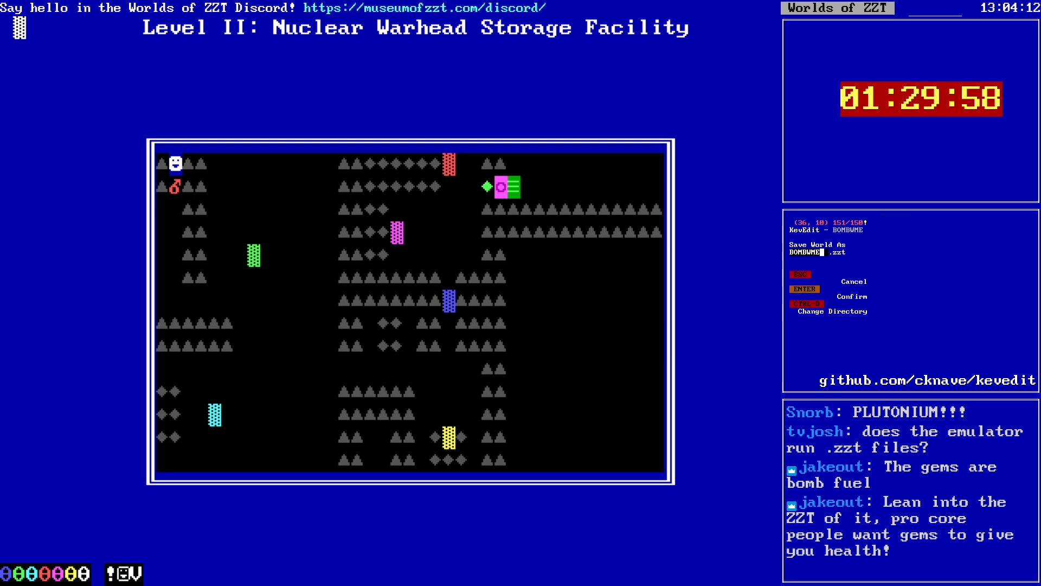
key("Return")
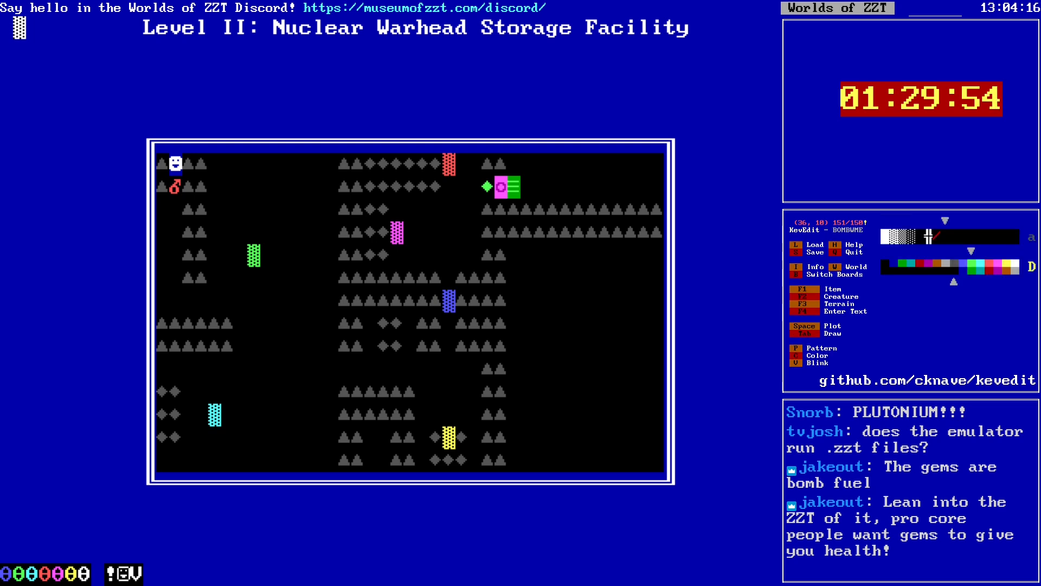
Step: Set the drawing color to dark grey on black
key("Down")
key("Right")
key("Right")
key("Right")
key("Right")
key("Right")
key("Right")
key("Right")
key("Right")
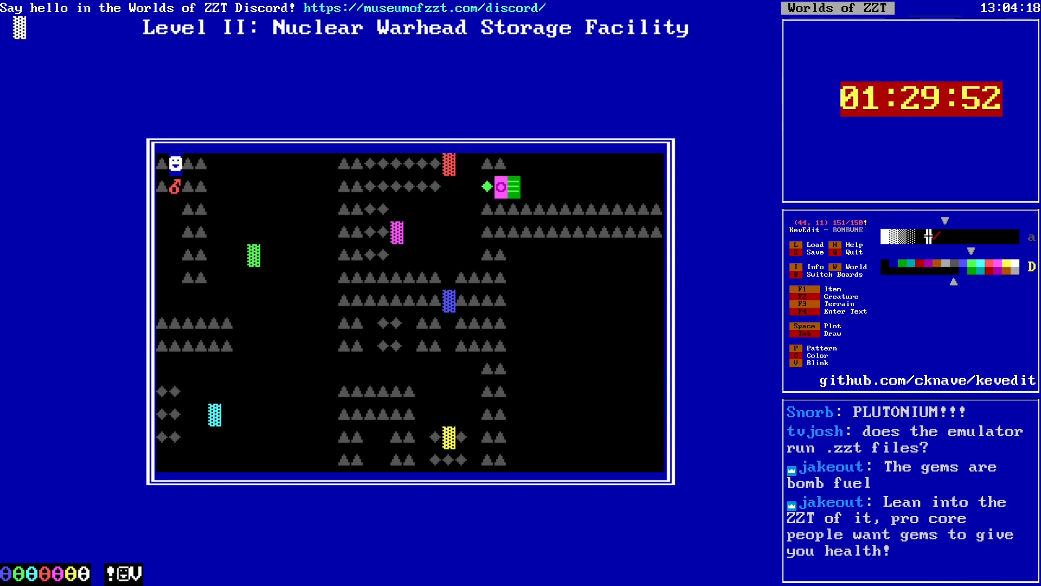
key("c")
key("Left")
key("Return")
key("Left")
key("Left")
key("Left")
key("Left")
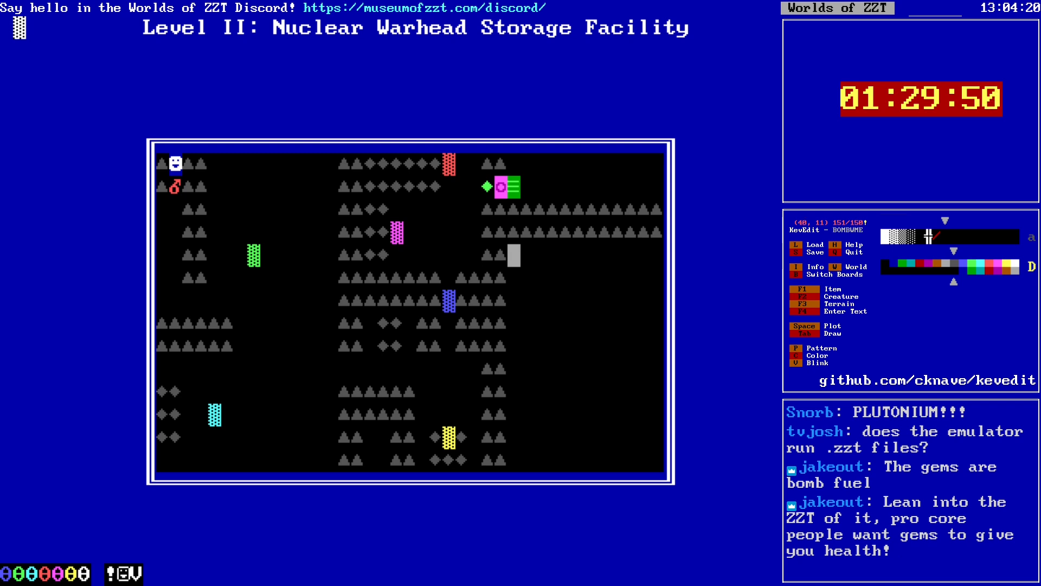
key("c")
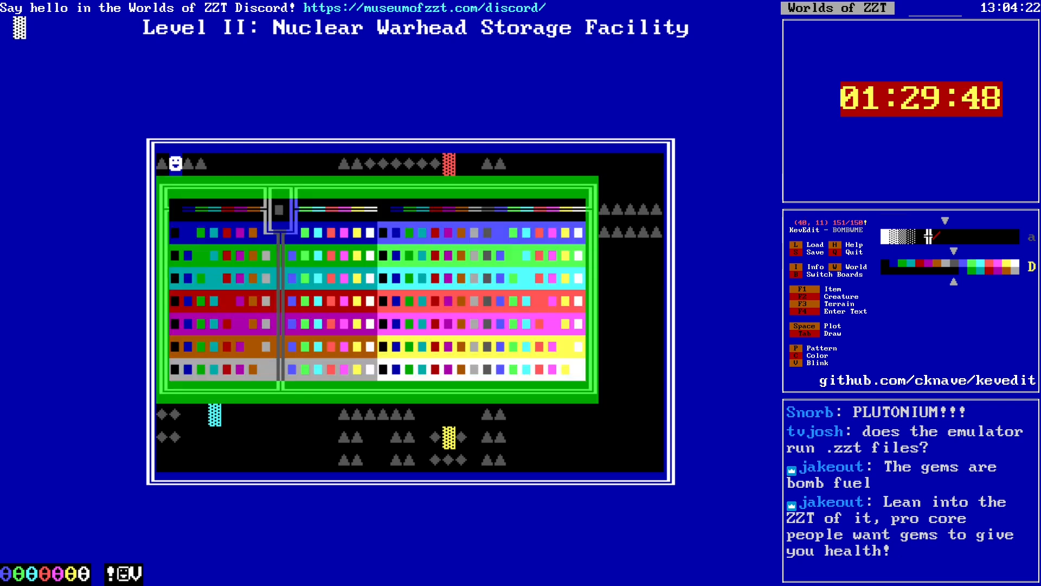
key("Return")
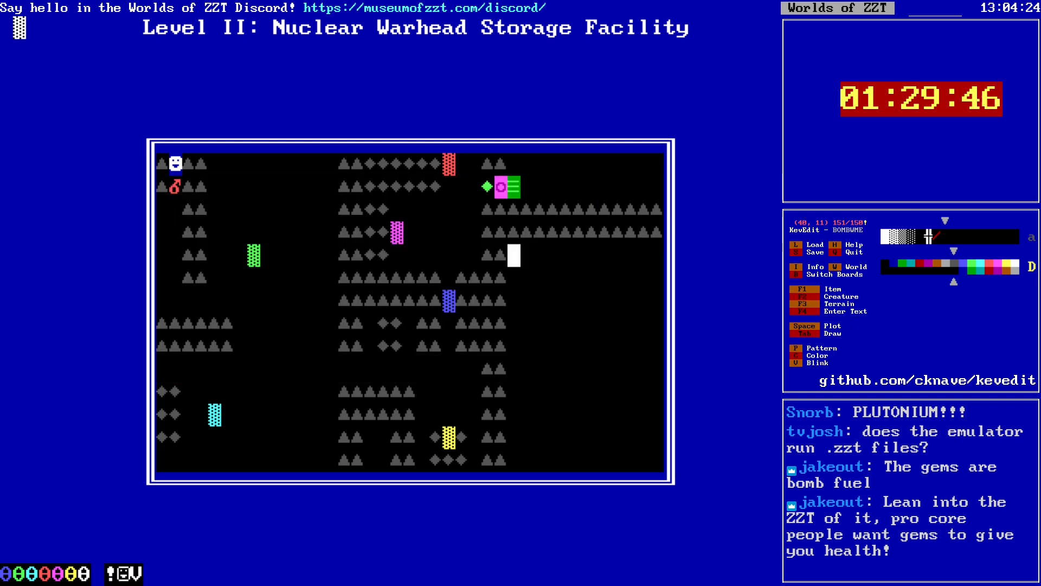
Step: Delete the rock at (51, 10), at the east end of the lower long rock row
key("Up")
key("Right")
key("Right")
key("Right")
key("Right")
key("Right")
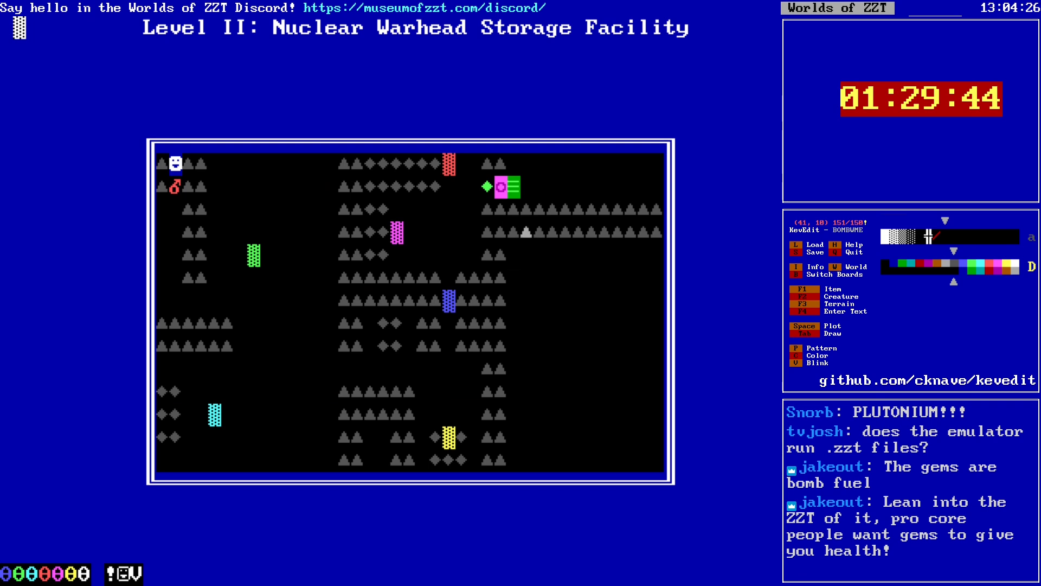
key("Right")
key("Right")
key("Right")
key("Right")
key("Right")
key("Right")
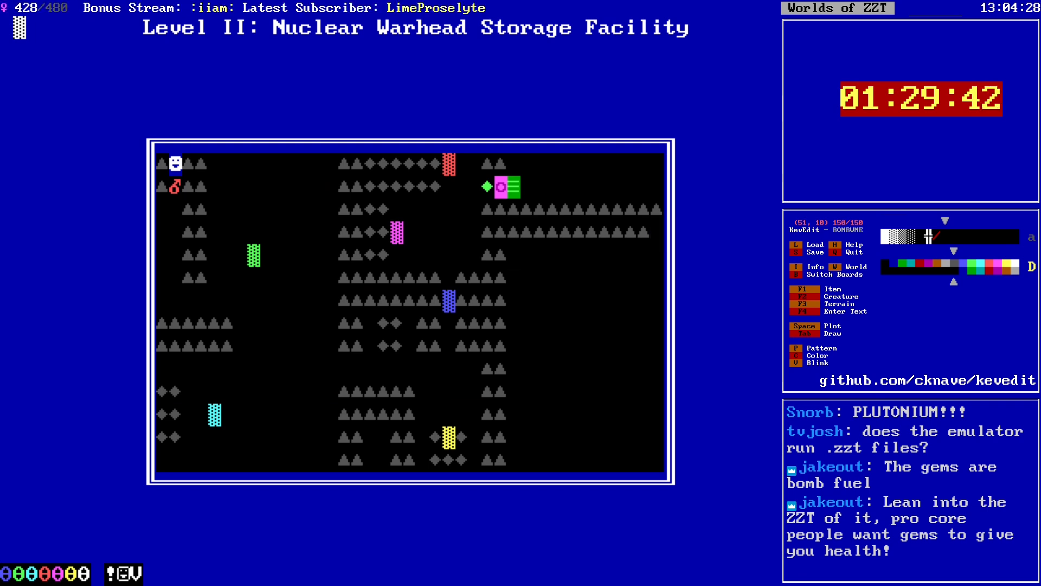
Step: Place a dark grey pusher in the empty cell at (51, 10) and remove its stats
key("F2")
key("p")
key("ctrl+t")
key("Down")
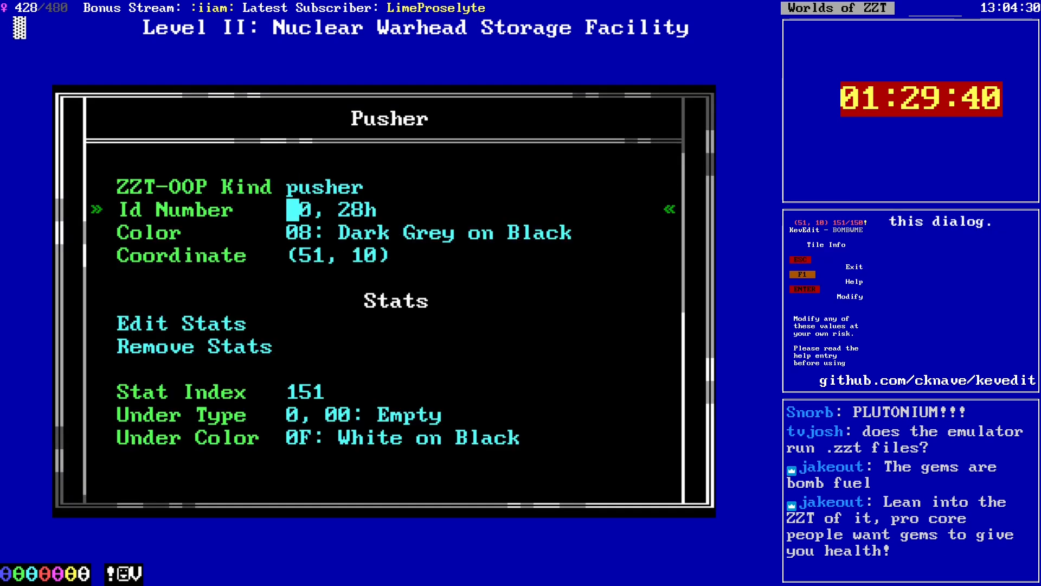
key("Down")
key("Down")
key("Down")
key("Down")
key("Return")
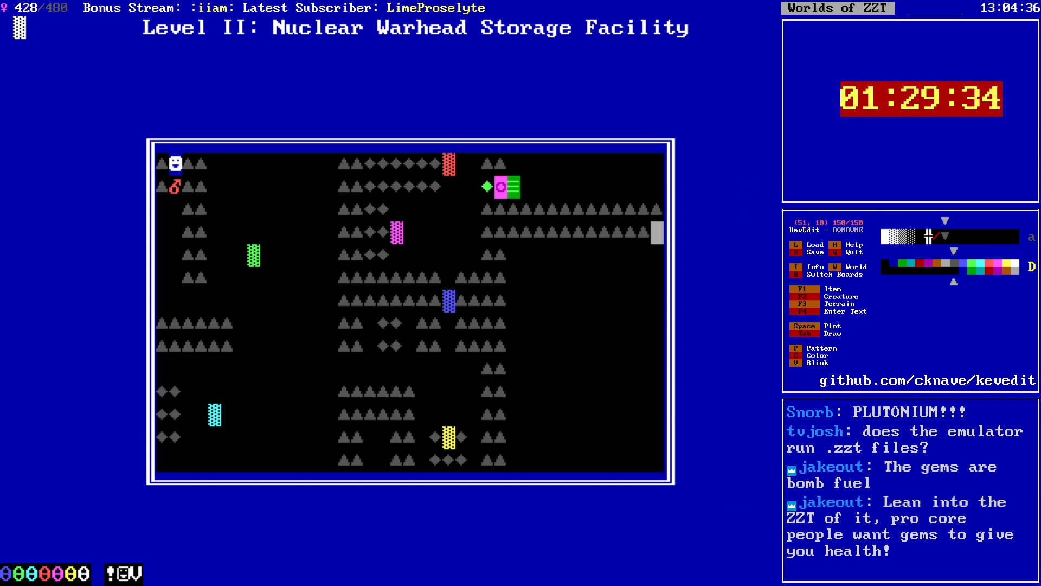
Step: Change the drawing color to light green
key("c")
key("c")
key("c")
key("c")
key("c")
key("c")
key("c")
key("k")
key("Right")
key("Right")
key("Right")
key("Right")
key("Right")
key("Right")
key("Right")
key("Right")
key("Right")
key("Right")
key("Return")
Step: Enter the ▲ character as white-on-green text at (51, 10), at the end of the lower rock row
key("F4")
key("ctrl+a")
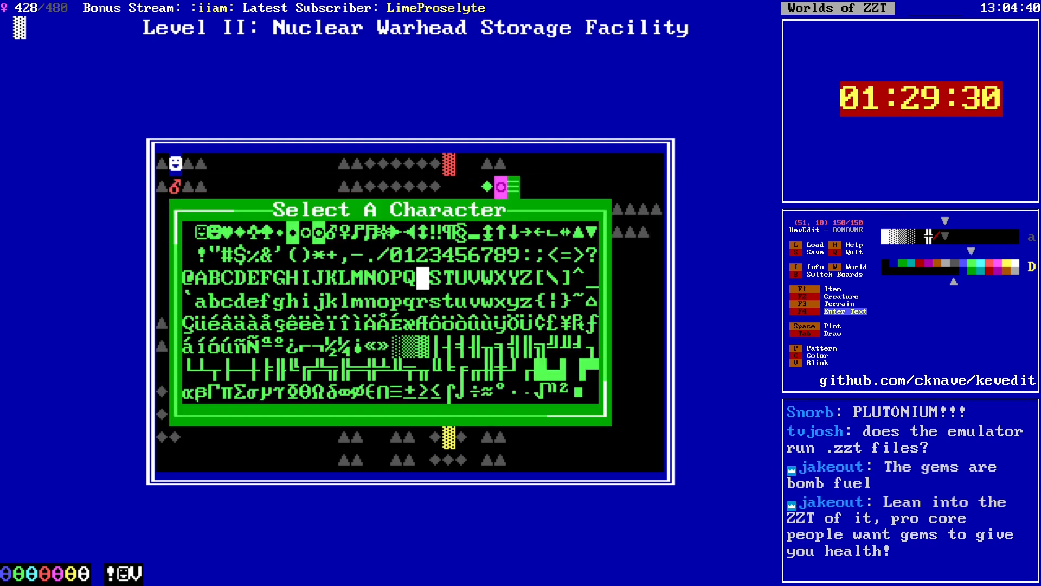
key("Up")
key("Right")
key("Right")
key("Right")
key("Right")
key("Right")
key("Right")
key("Right")
key("Right")
key("Right")
key("Right")
key("Right")
key("Right")
key("Return")
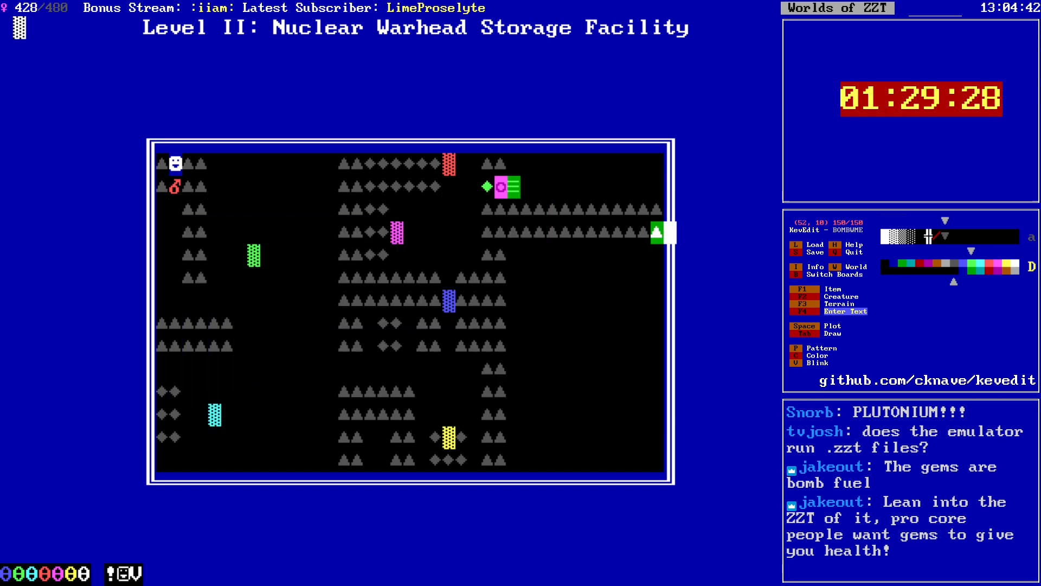
Step: Set the drawing color to white on black and re-enter the ▲ text character at (51, 10)
key("F4")
key("Left")
key("k")
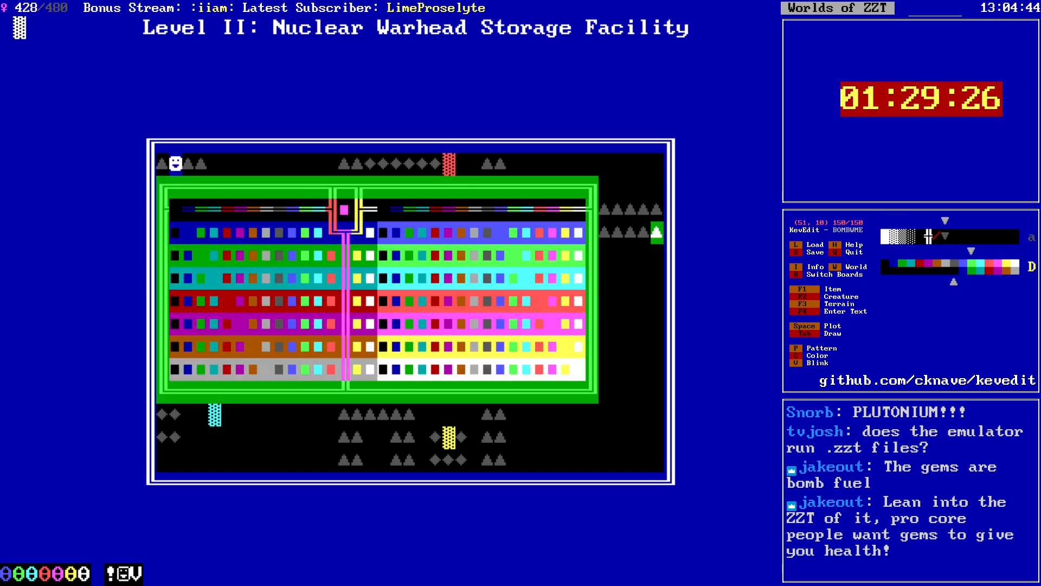
key("Right")
key("Right")
key("Return")
key("F4")
key("ctrl+a")
key("Return")
key("F4")
Step: Copy the white ▲ at (51, 10) and flood-fill the empty eastern area below the lower long rock row with it
key("Left")
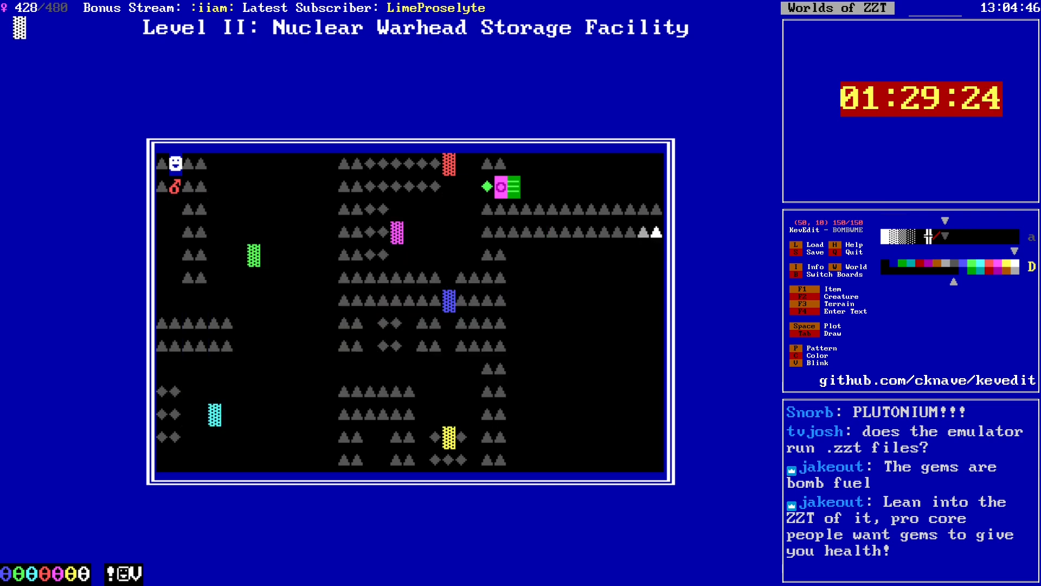
key("Right")
key("Return")
key("Left")
key("Down")
key("f")
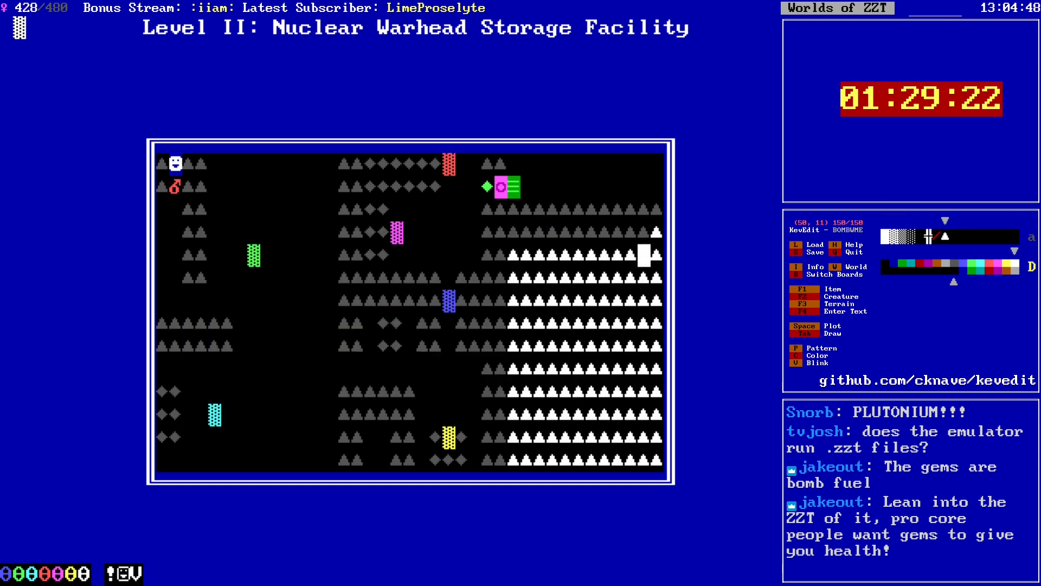
Step: Draw a line of white ▲ tiles along row 9 from (26, 9) west to (17, 9)
key("Left")
key("Left")
key("Left")
key("Left")
key("Left")
key("Left")
key("Left")
key("Left")
key("Left")
key("Left")
key("Left")
key("Left")
key("Left")
key("Left")
key("Left")
key("Left")
key("Left")
key("Left")
key("Left")
key("Left")
key("Up")
key("Up")
key("Tab")
key("Left")
key("Left")
key("Left")
key("Left")
key("Left")
key("Left")
key("Left")
key("Left")
key("Left")
key("Left")
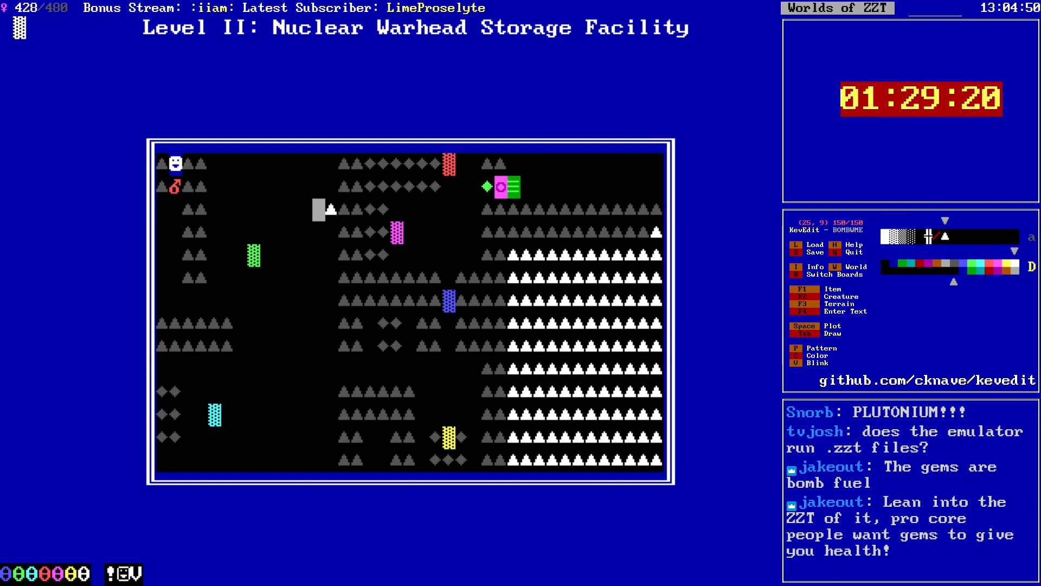
key("Tab")
Step: Place a single white ▲ tile at (13, 9), diagonally below the player
key("Left")
key("Left")
key("Left")
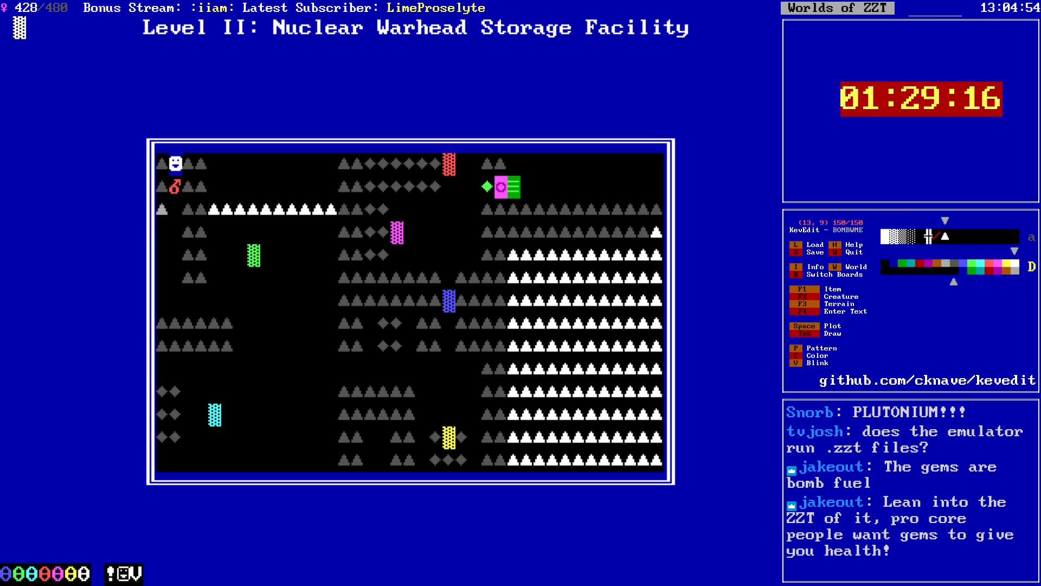
key("space")
Step: Flood-fill the empty two-row area above the new ▲ line, in rows 7 and 8, with white ▲ tiles
key("Right")
key("Right")
key("Right")
key("Up")
key("Right")
key("Right")
key("f")
Step: Flood-fill the empty northeast area from (40, 7), above the upper long rock row, with white ▲ tiles
key("Right")
key("Right")
key("Right")
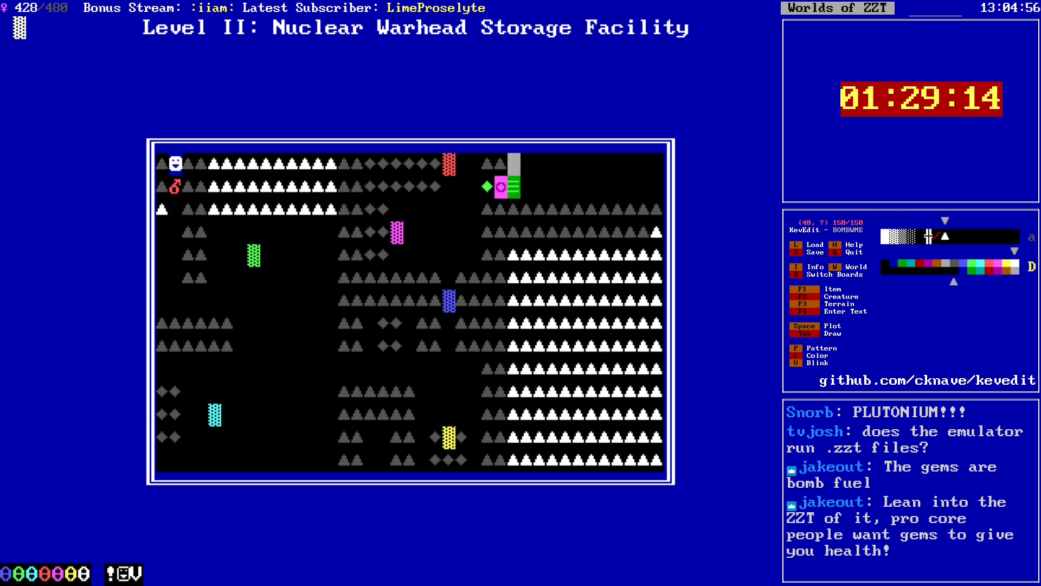
key("f")
Step: Flood-fill the enclosed 2×2 gap at columns 29–30, rows 19–20, with white ▲ tiles
key("alt+Down")
key("alt+Down")
key("alt+Left")
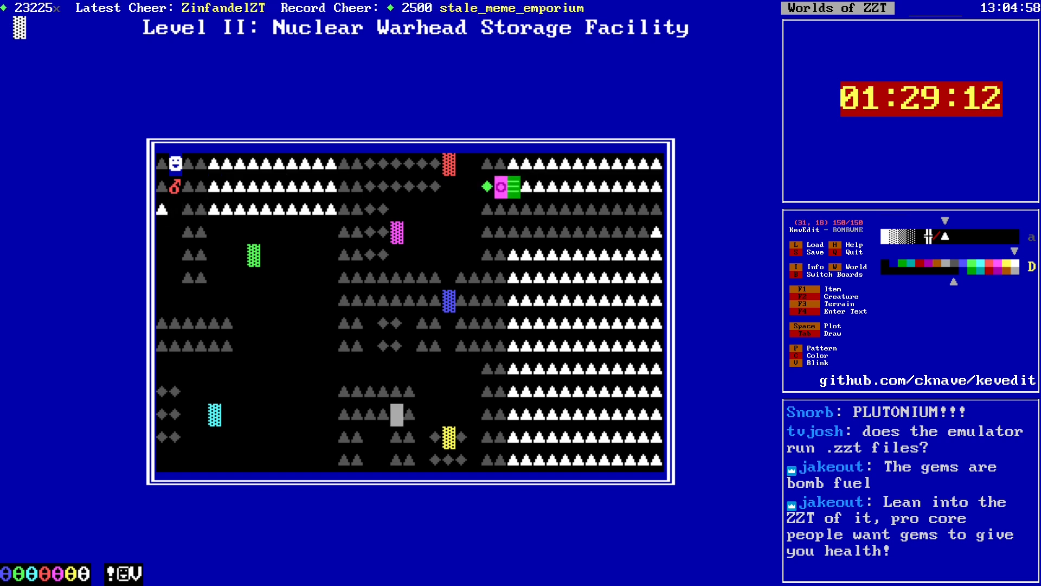
key("Down")
key("Left")
key("f")
Step: Draw a two-wide vertical strip of white ▲ tiles at columns 25–26, from row 10 down to row 15
key("Left")
key("Up")
key("Up")
key("Up")
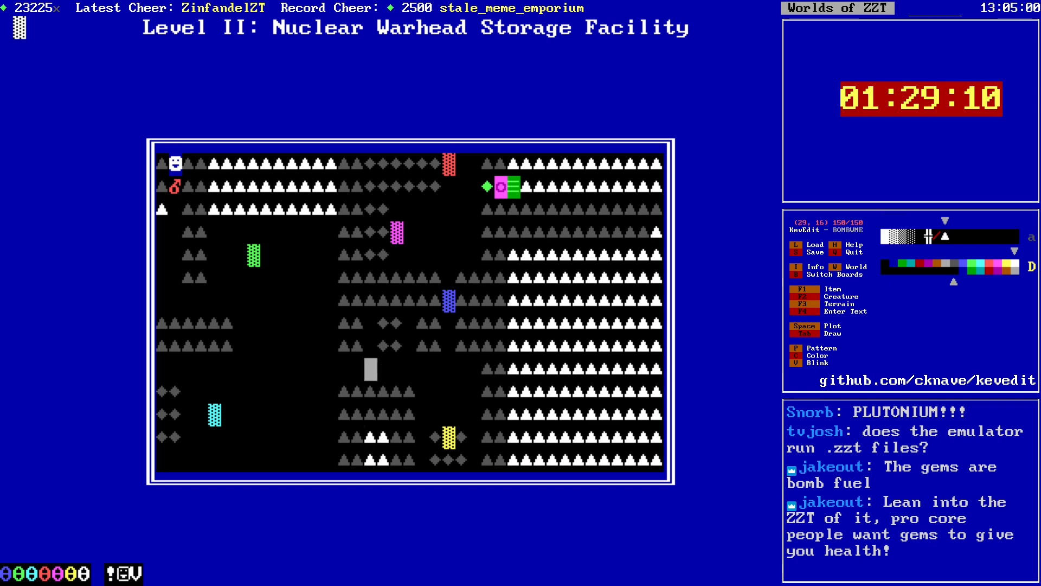
key("Up")
key("Up")
key("Left")
key("Left")
key("Left")
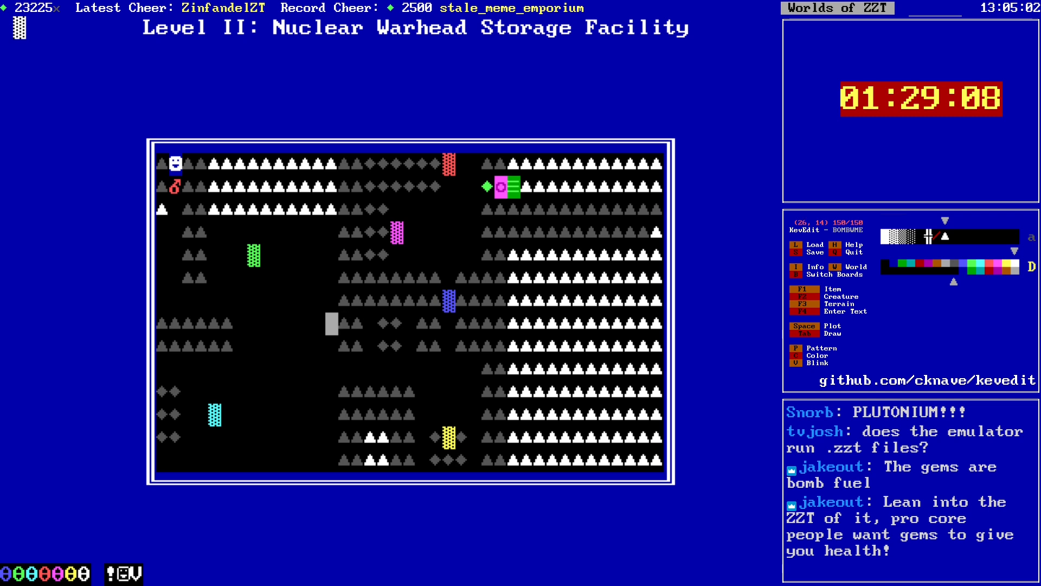
key("Left")
key("Up")
key("Up")
key("Up")
key("Up")
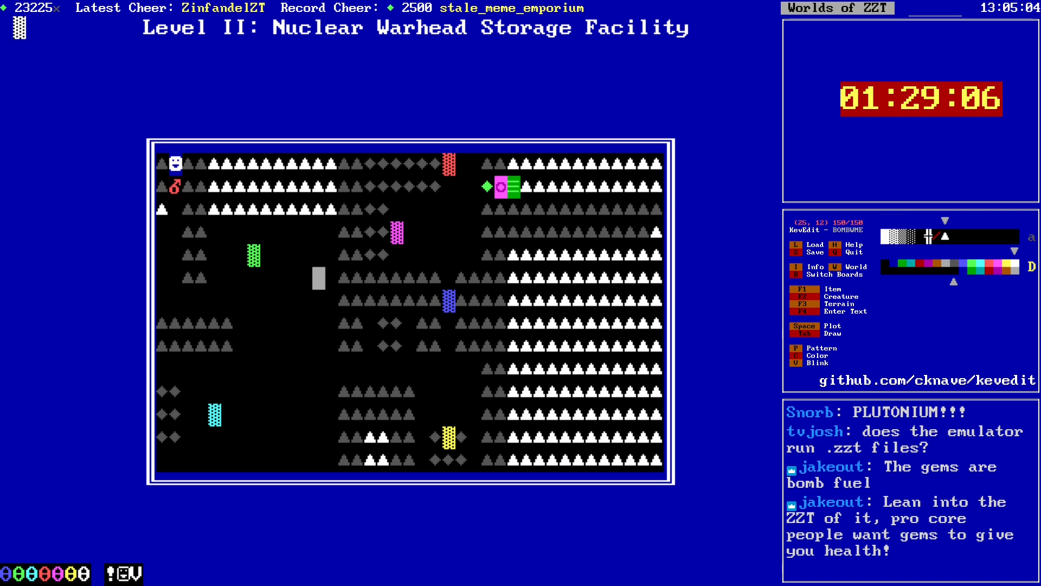
key("shift+Right")
key("shift+Down")
key("shift+Left")
key("shift+Down")
key("shift+Right")
key("shift+Down")
key("shift+Left")
key("shift+Down")
key("shift+Right")
key("shift+Down")
key("shift+Left")
Step: Draw two rows of white ▲ tiles across columns 19–26 in rows 19 and 20
key("Down")
key("Down")
key("Down")
key("Down")
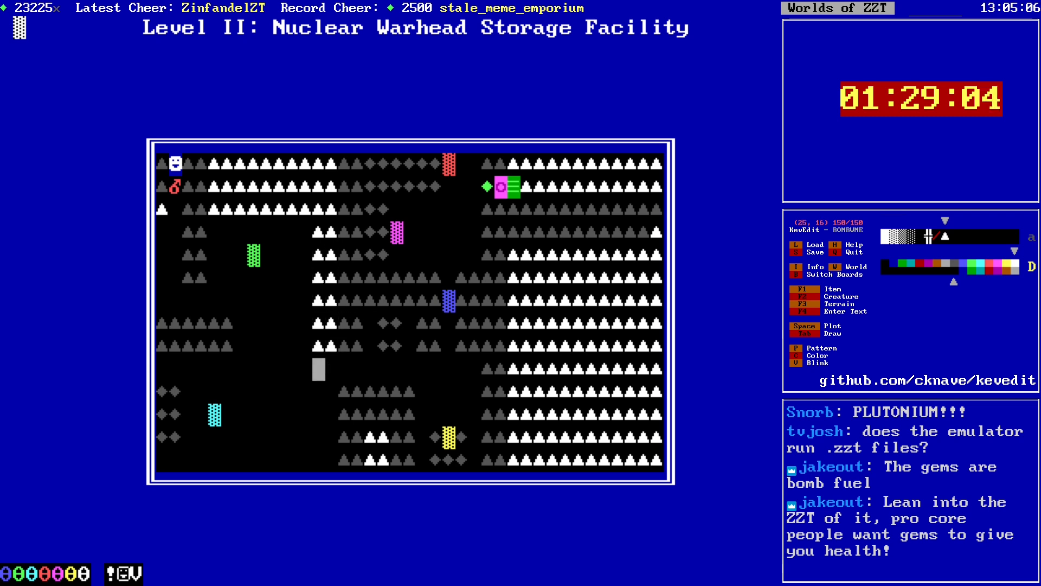
key("Right")
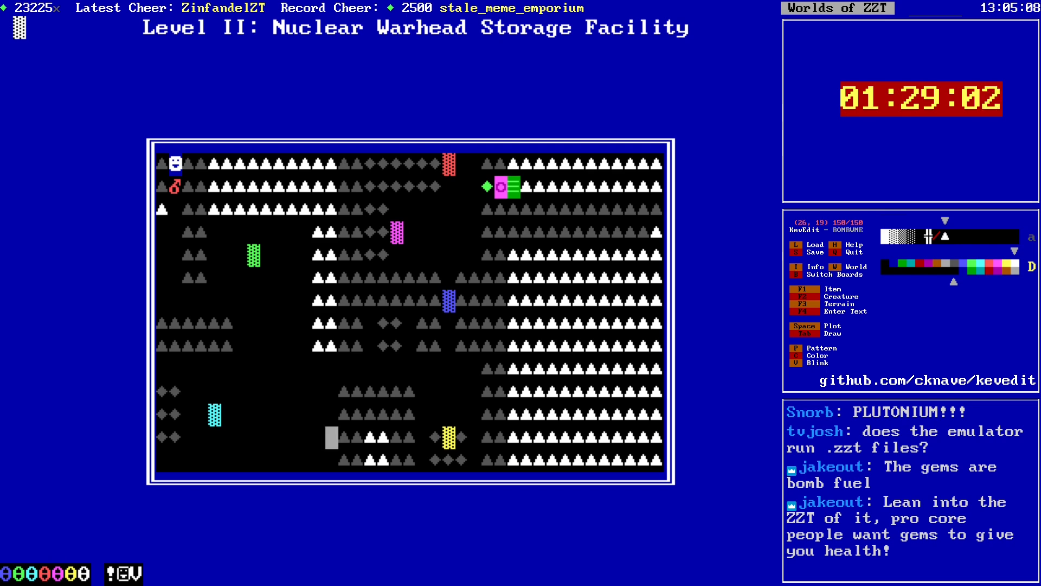
key("shift+Left")
key("shift+Left")
key("shift+Left")
key("shift+Left")
key("shift+Left")
key("shift+Left")
key("shift+Left")
key("shift+Down")
key("shift+Right")
key("shift+Right")
key("shift+Right")
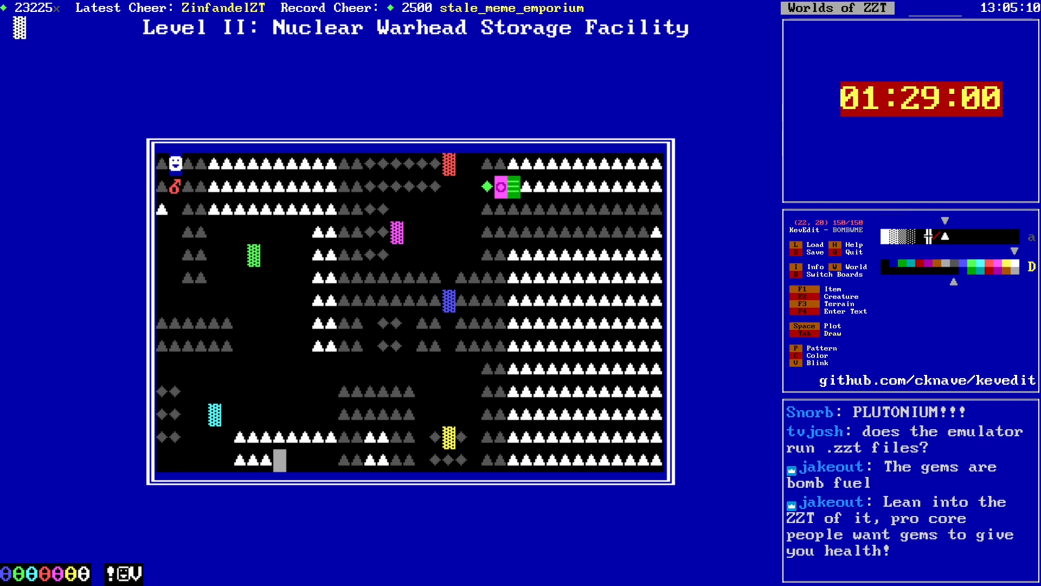
key("shift+Right")
key("shift+Right")
key("shift+Right")
key("shift+Right")
Step: Switch to the L3 board
key("Up")
key("Left")
key("Up")
key("Left")
key("Up")
key("Left")
key("Left")
key("Up")
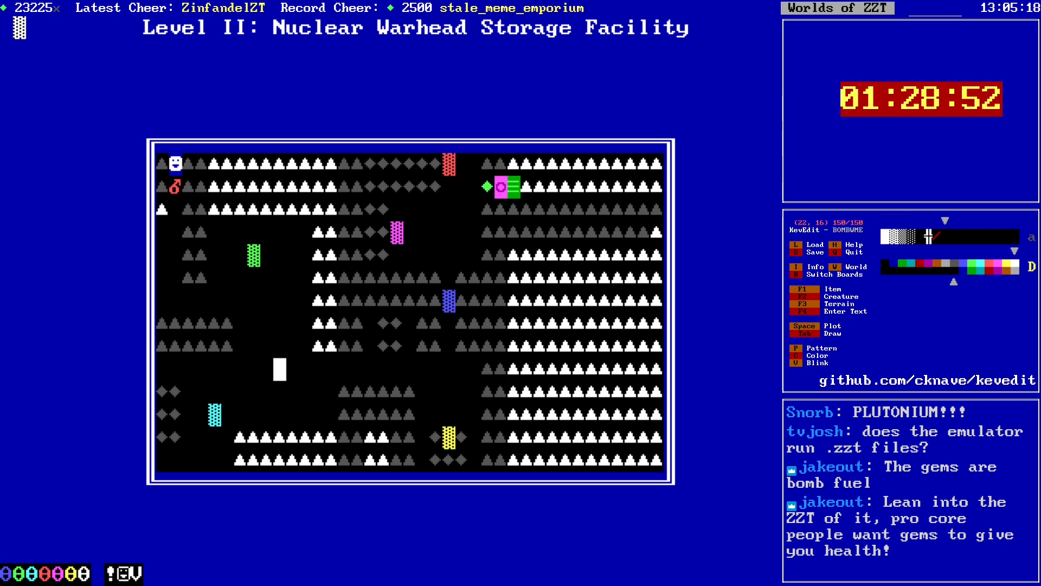
key("b")
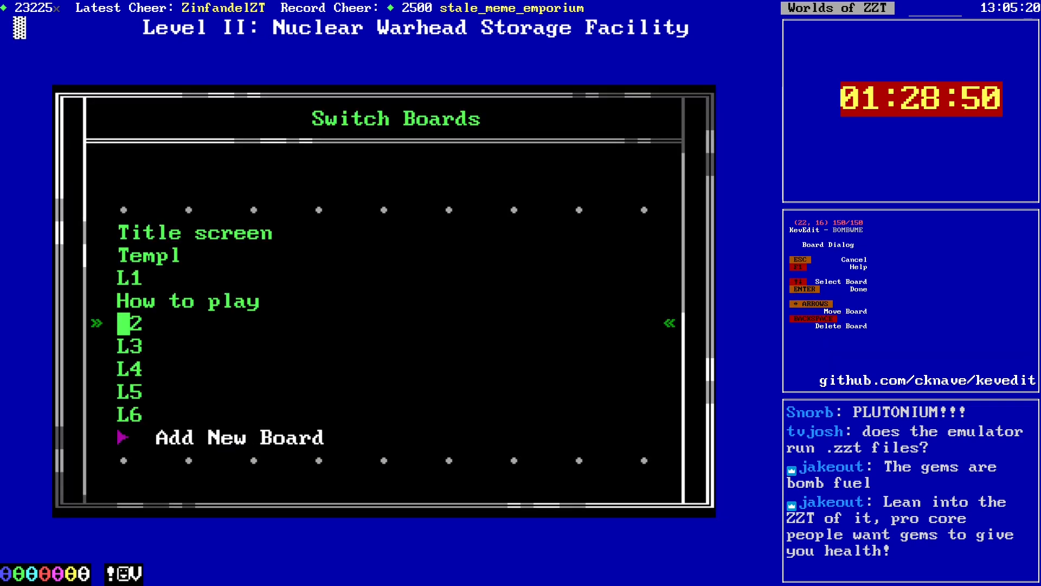
key("Down")
key("Return")
Step: Save the world as BOMBWME.zzt, overwriting the existing file
key("s")
key("Return")
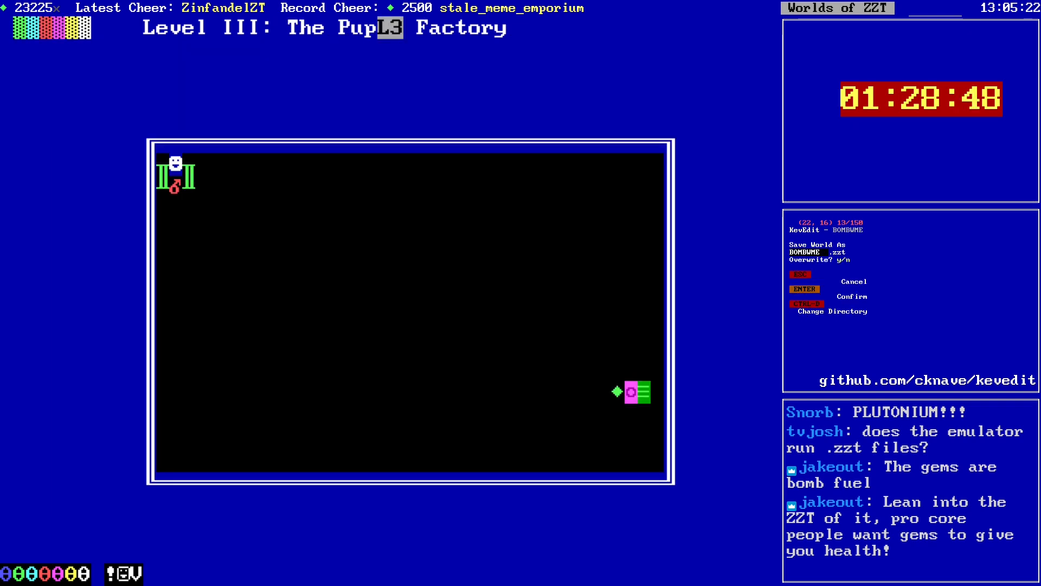
key("y")
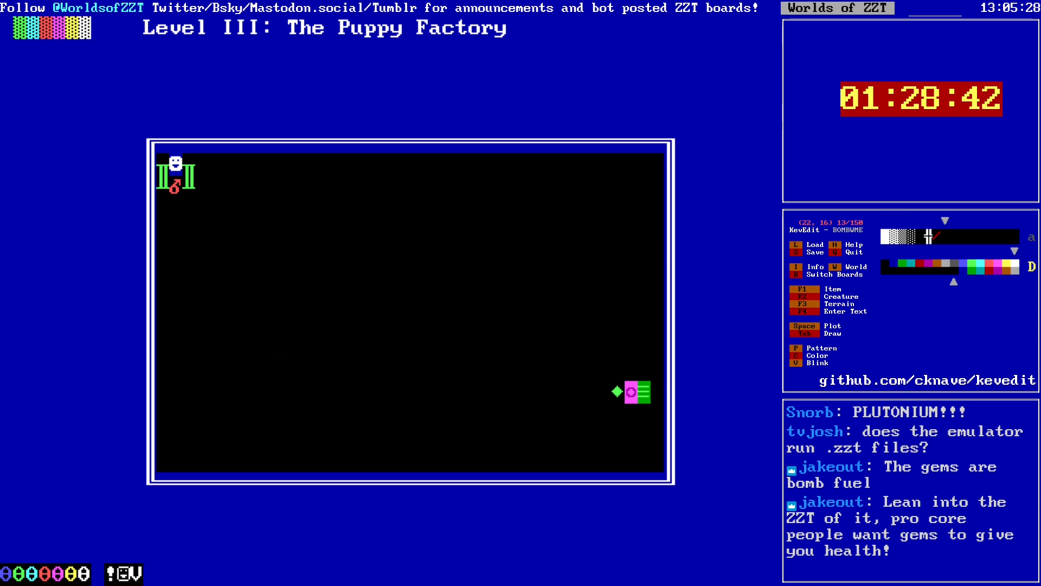
Step: Set the drawing color to yellow on black
key("c")
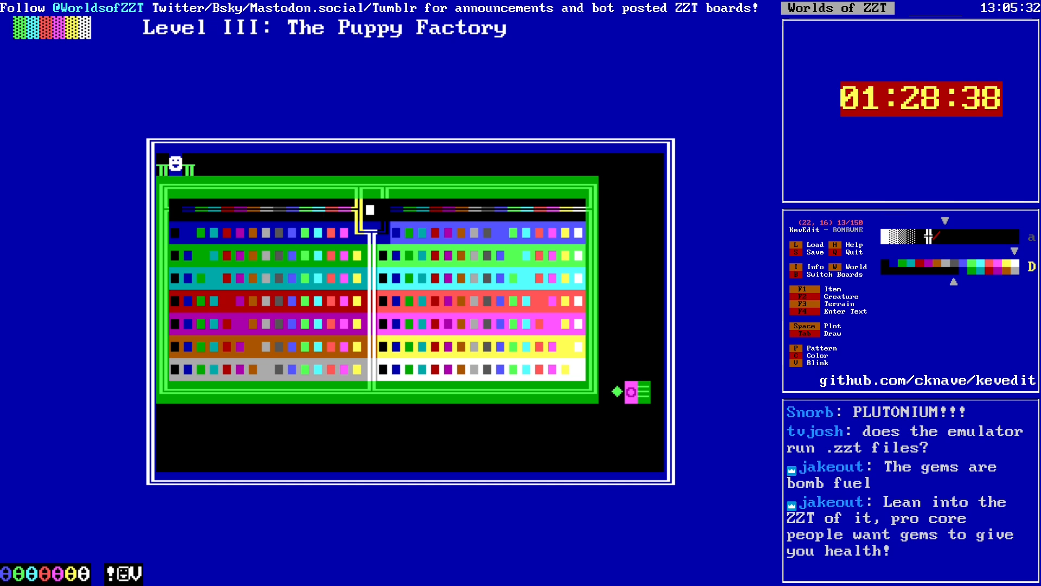
key("Left")
key("Left")
key("Left")
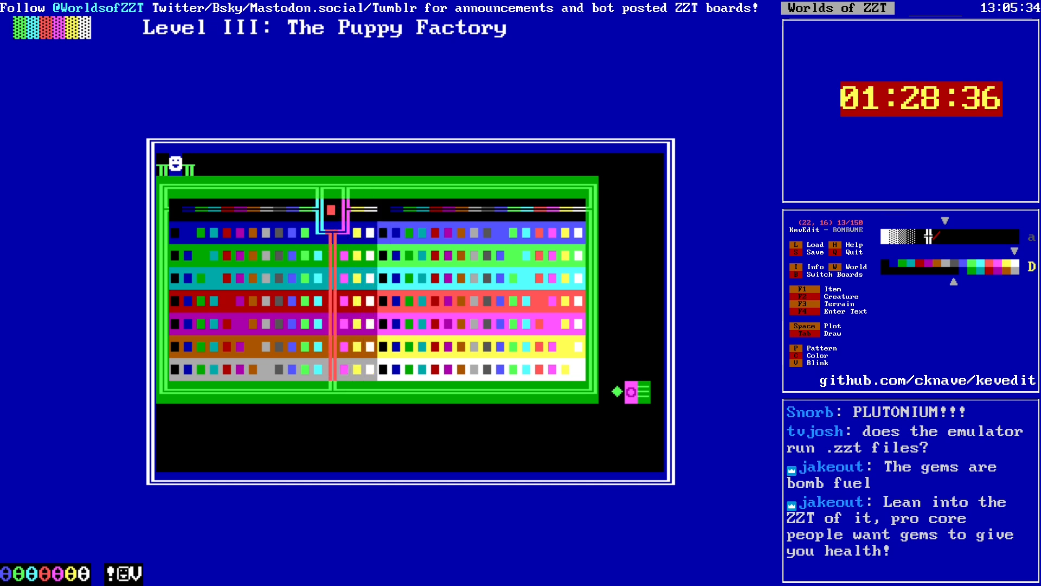
key("Right")
key("Return")
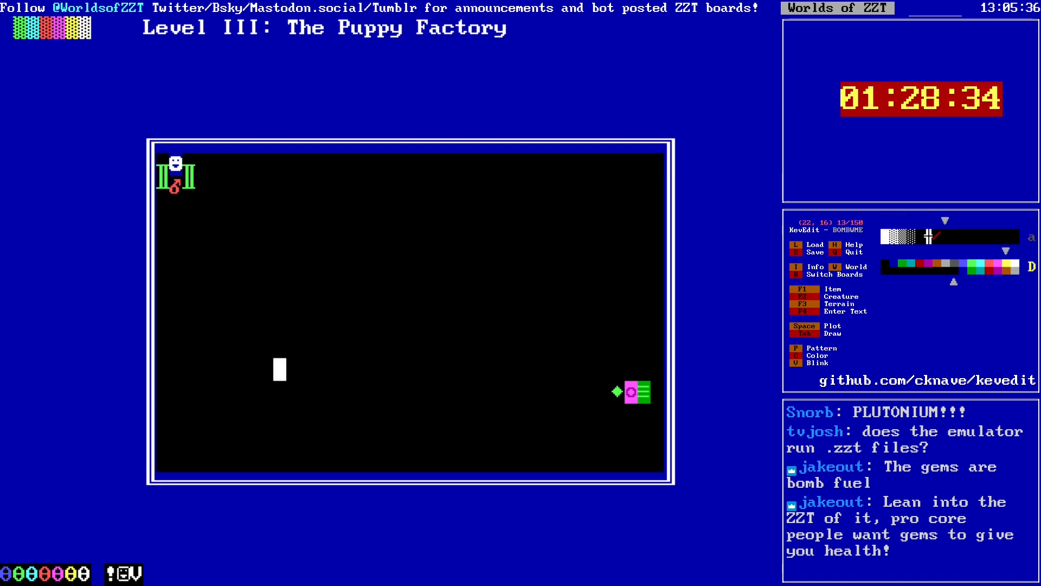
Step: Create an object at column 22, row 13 and choose π (227) as its character after browsing the character set
key("Up")
key("Up")
key("Up")
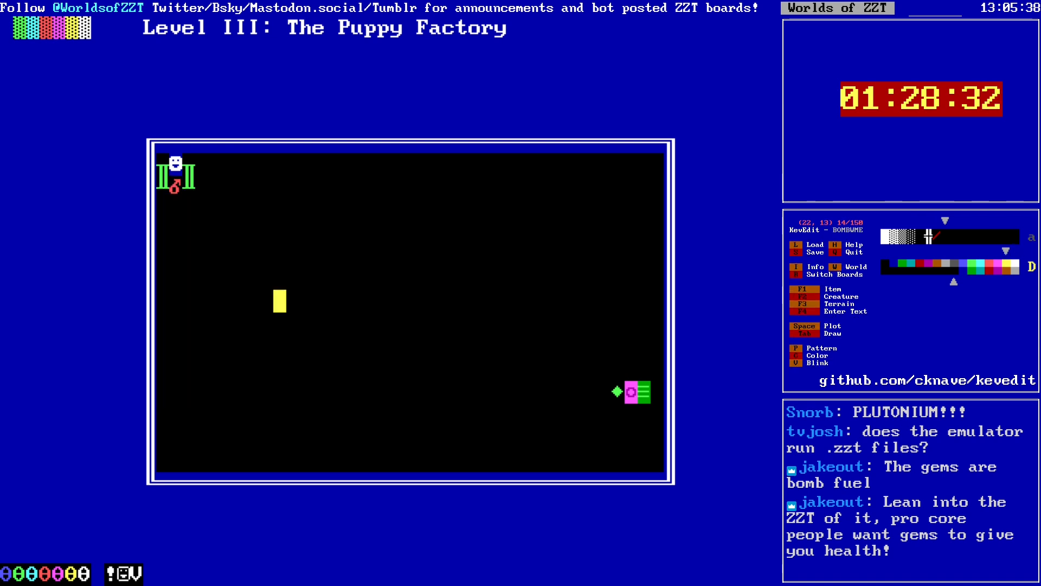
key("F1")
key("o")
key("Up")
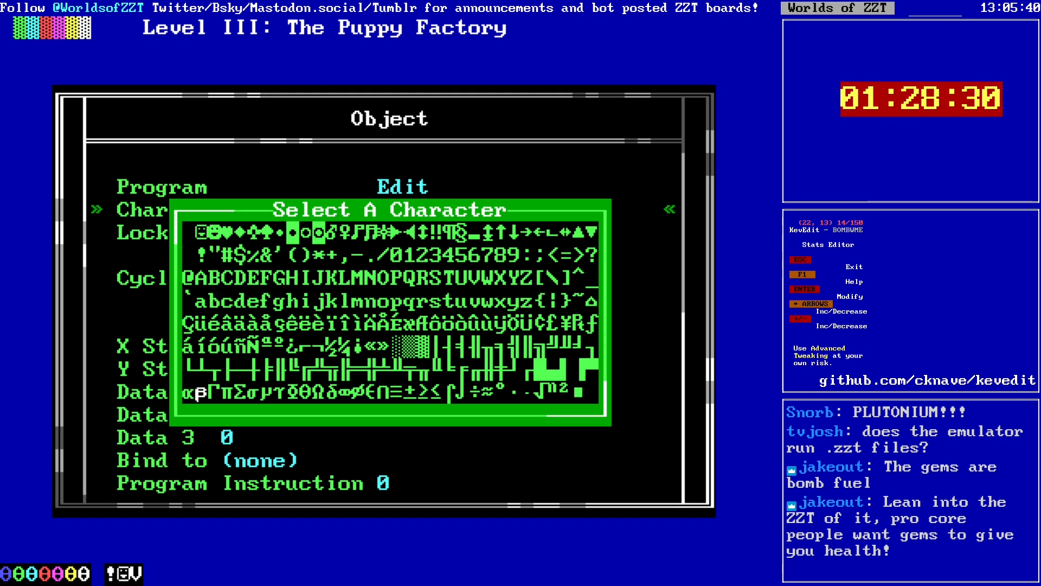
key("Right")
key("Right")
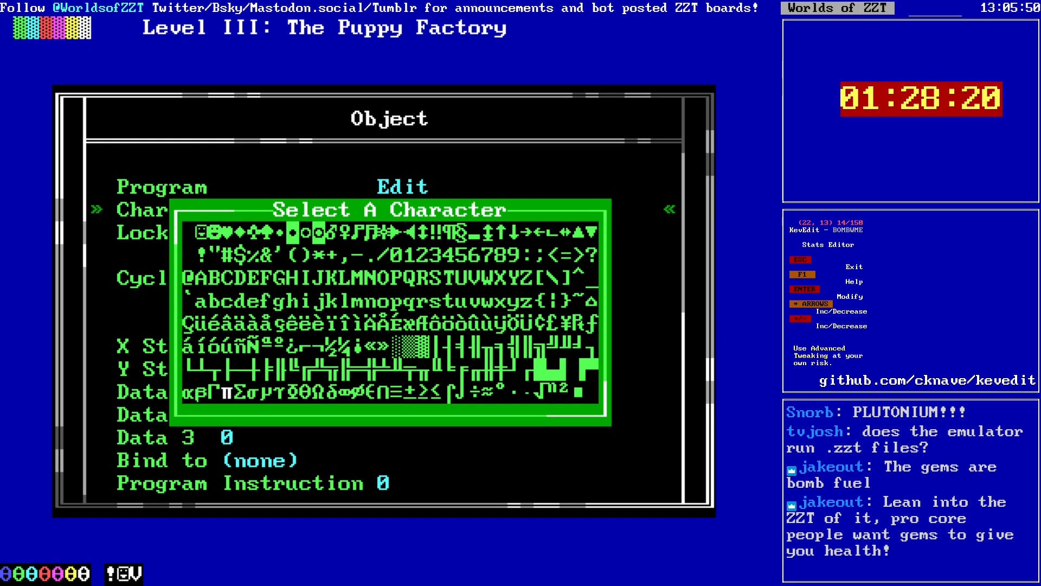
key("Down")
key("Right")
key("Right")
key("Right")
key("Right")
key("Right")
key("Right")
key("Right")
key("Right")
key("Right")
key("Right")
key("Right")
key("Right")
key("Right")
key("Right")
key("Right")
key("Right")
key("Right")
key("Right")
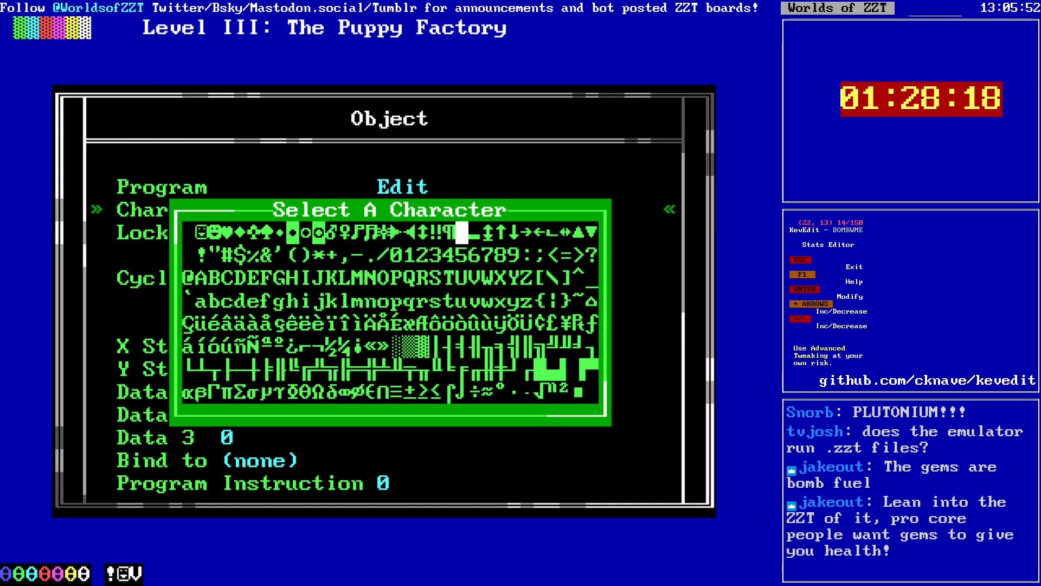
key("Left")
key("Left")
key("Left")
key("Left")
key("Left")
key("Left")
key("Left")
key("Left")
key("Left")
key("Left")
key("Left")
key("Left")
key("Left")
key("Left")
key("Left")
key("Left")
key("Left")
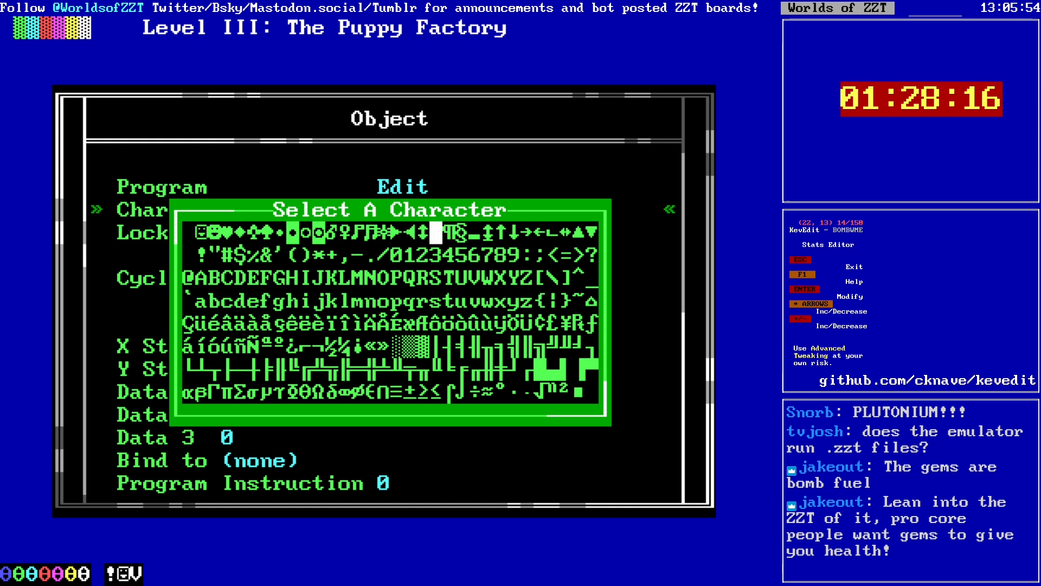
key("Up")
key("Right")
key("Right")
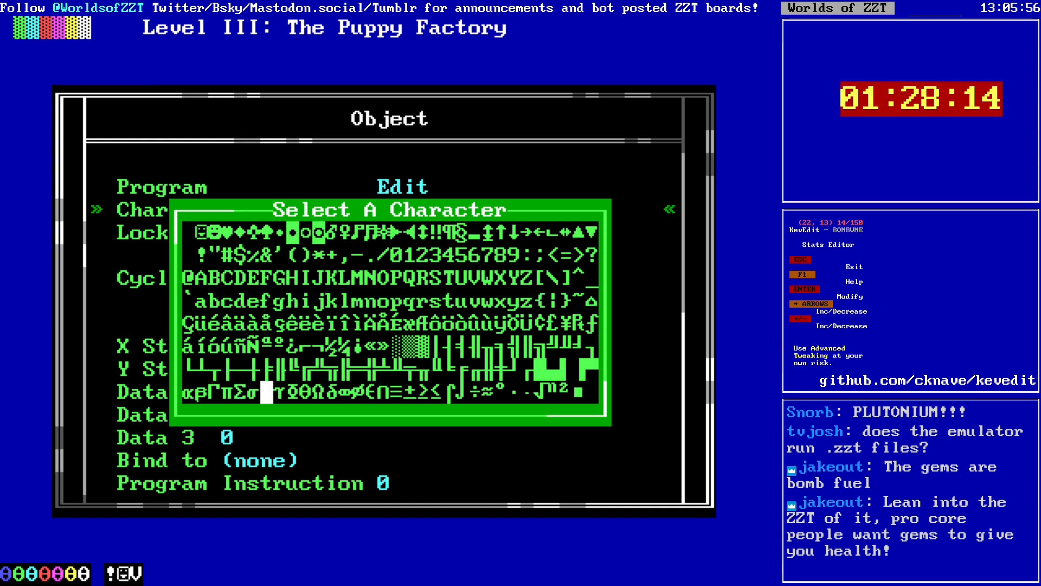
key("Right")
key("Left")
key("Left")
key("Left")
key("Left")
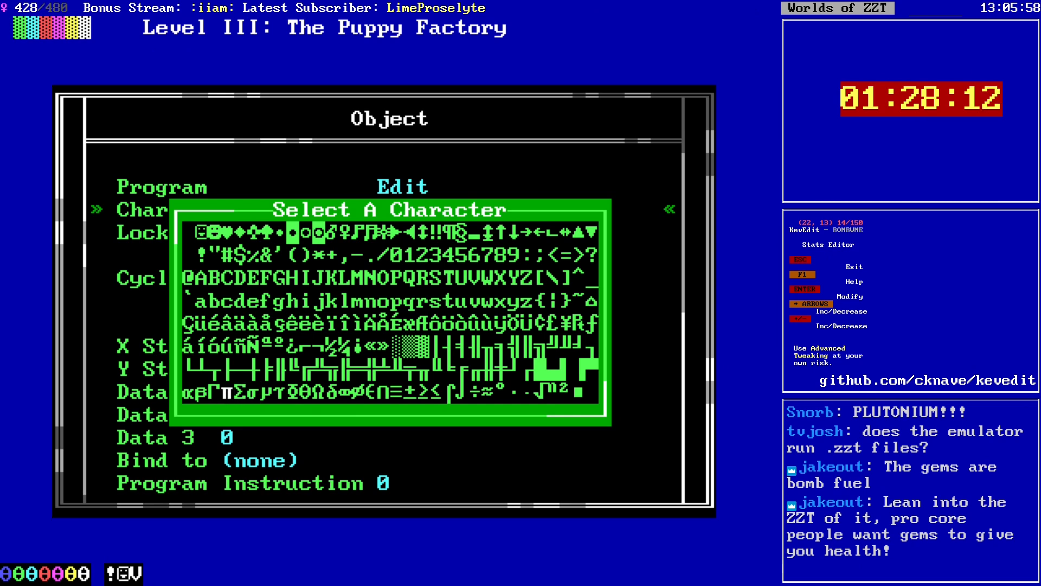
key("Return")
Step: Set the new π object's cycle to 1 and open its program
key("Down")
key("Down")
key("Return")
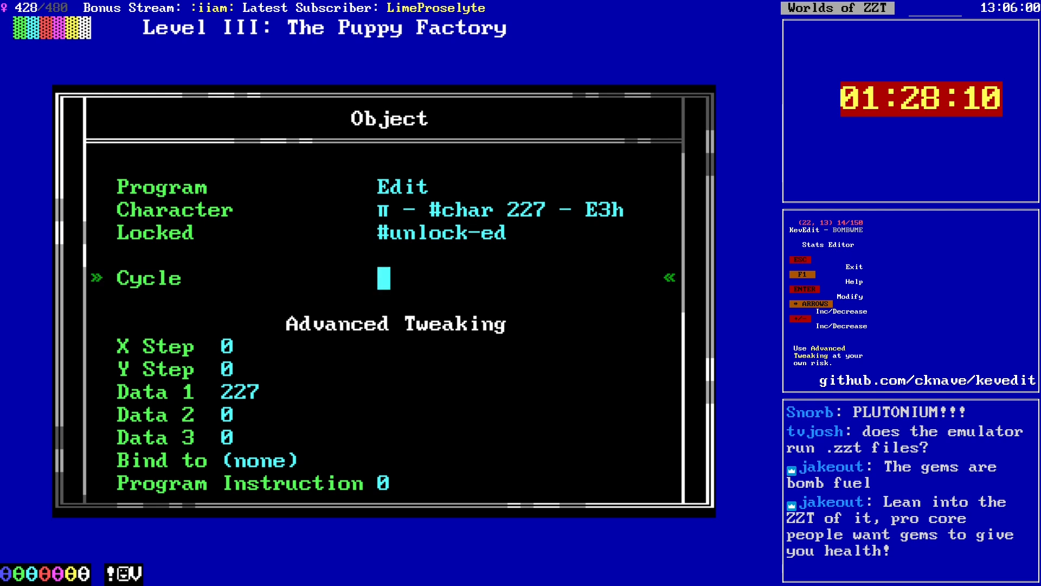
type("3")
key("Return")
key("Up")
key("Down")
key("Return")
type("1")
key("Return")
key("Up")
key("Up")
key("Up")
key("Return")
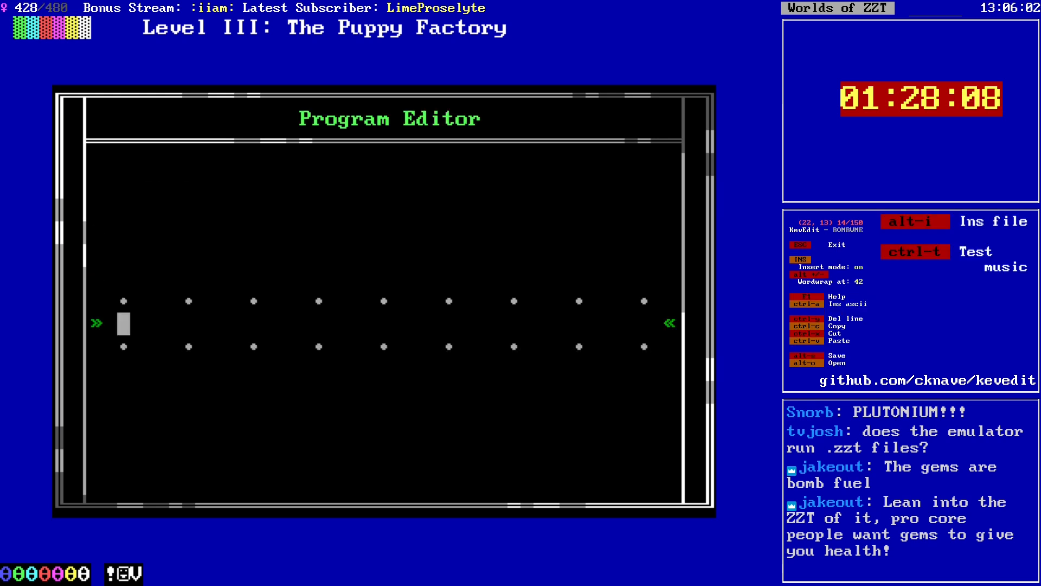
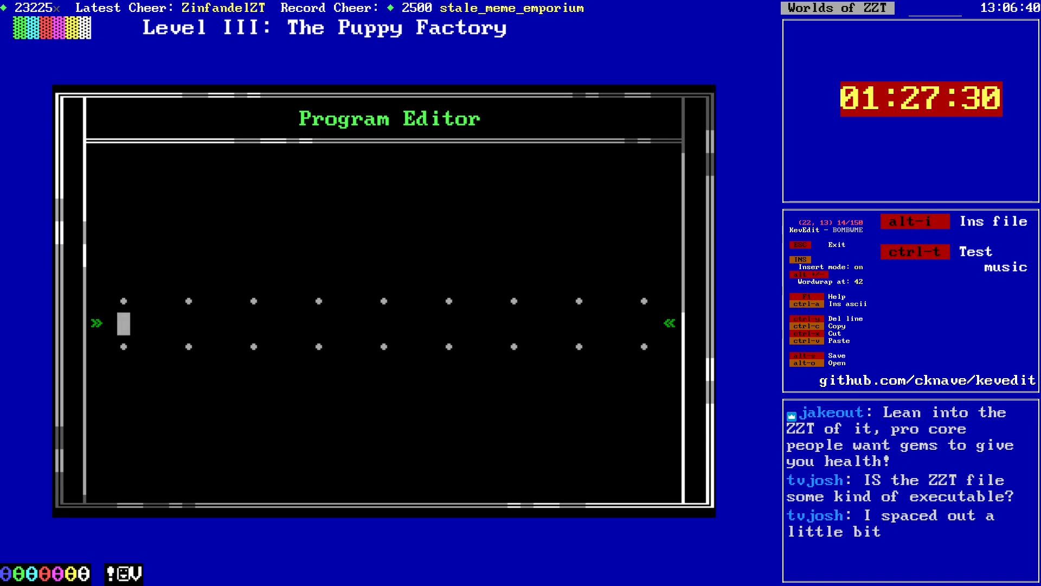
Step: Leave the empty program and copy the π object at column 22, row 13 into the pattern buffer
key("Escape")
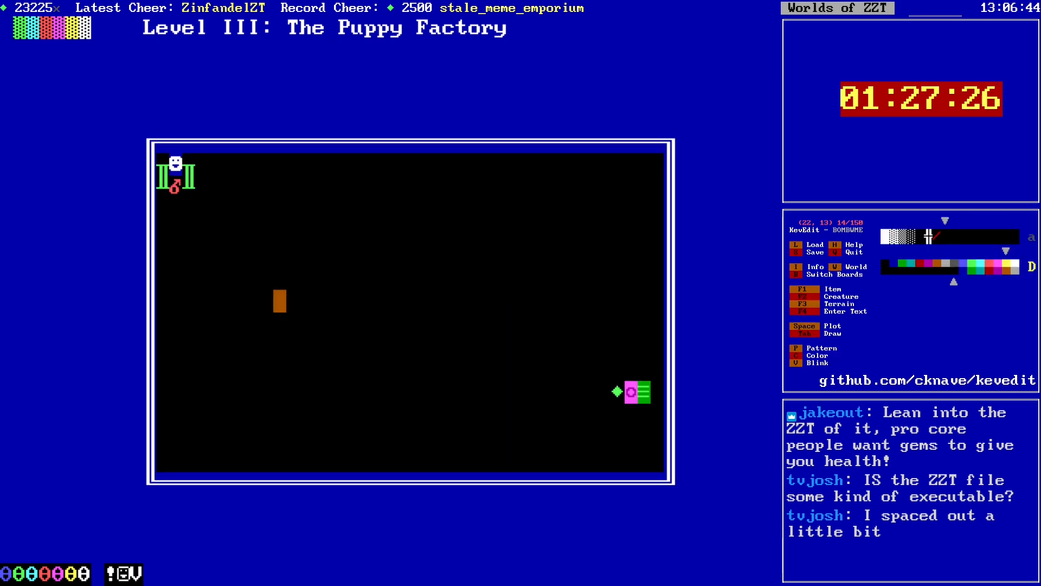
key("Insert")
key("Left")
key("Left")
key("Left")
key("Right")
key("Right")
key("Right")
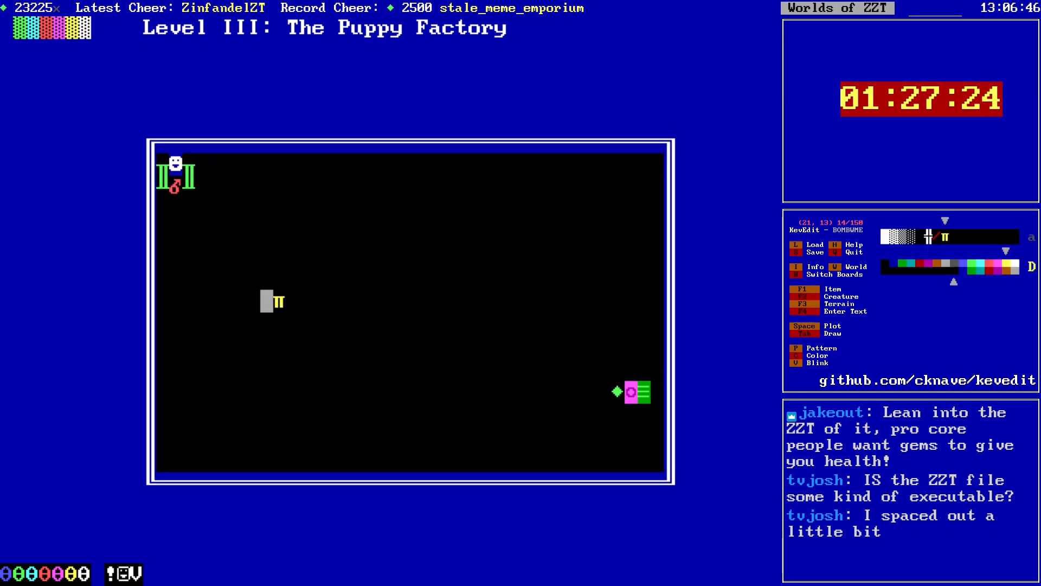
Step: Set the cycle of the π object at column 22, row 13 to 3
key("Return")
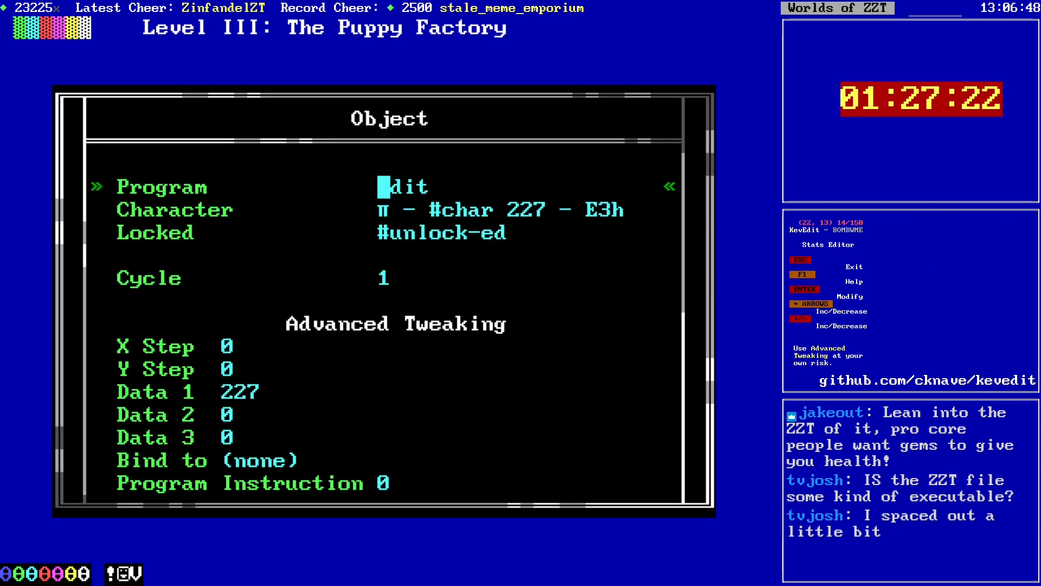
key("Down")
key("Down")
key("Down")
key("Right")
key("Right")
key("Up")
key("Up")
key("Up")
Step: Write the object's program: #walk n, #end, label :thud with #walk opp flow and #end, and label :bombed
key("Return")
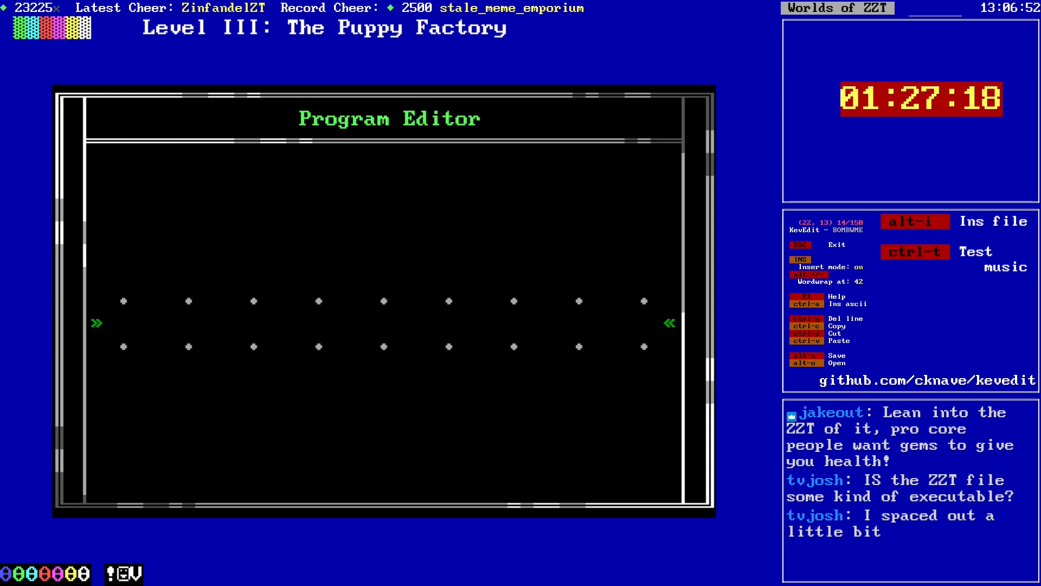
type("#")
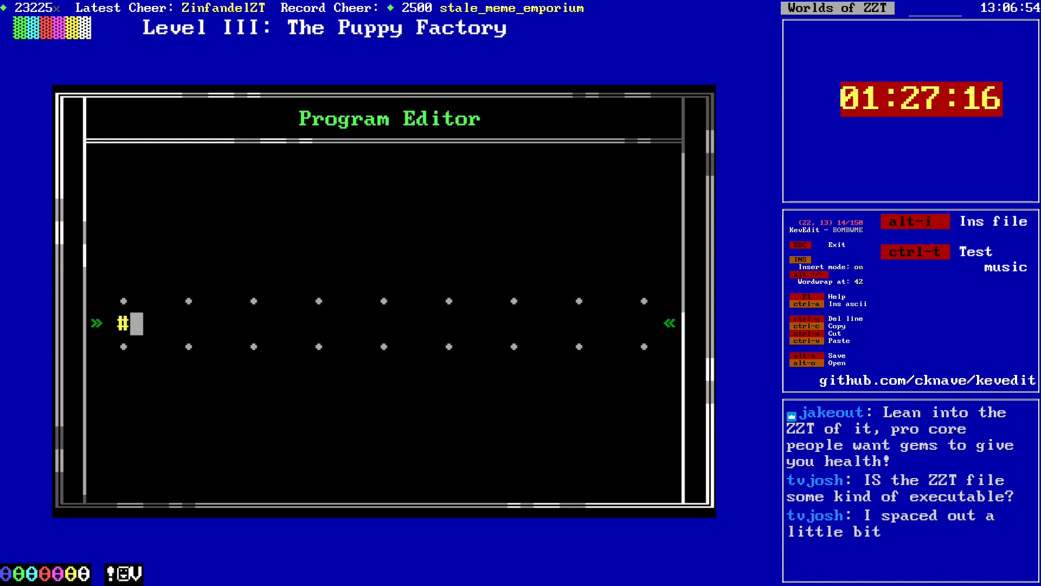
type("walk n")
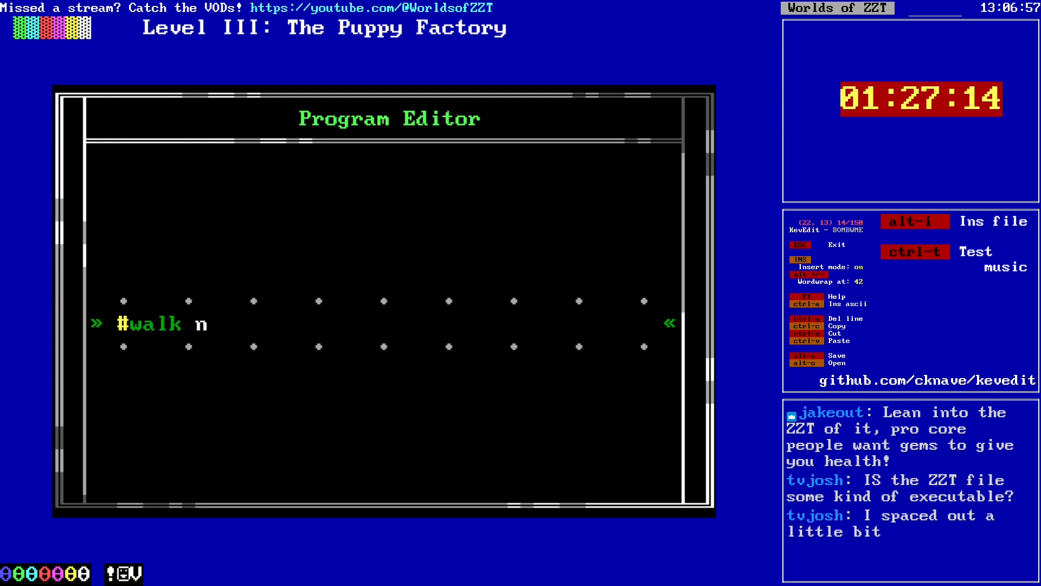
key("Return")
type("#end")
key("Return")
type(":thud")
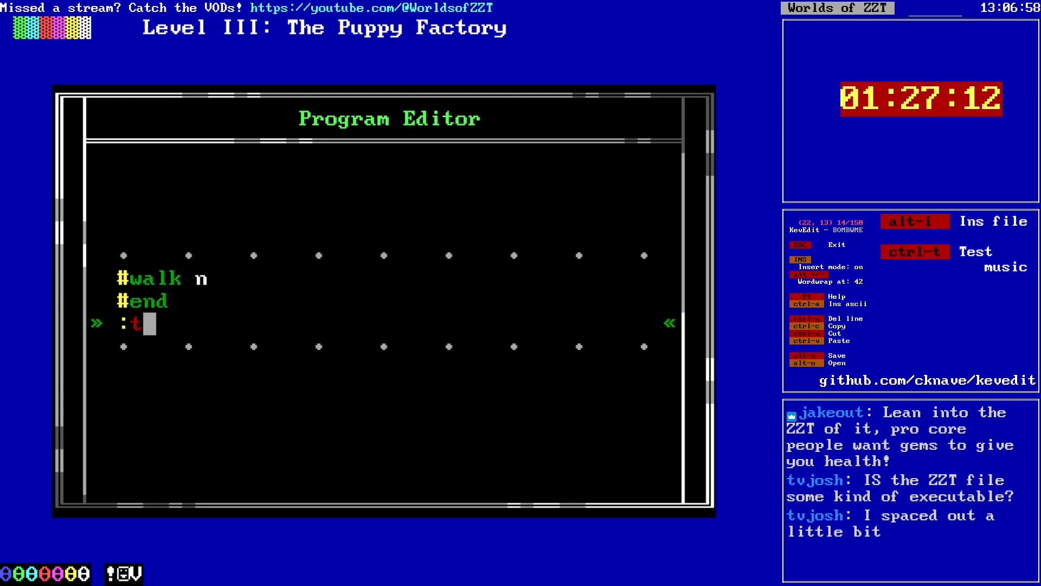
key("Return")
type("#walk opp flow")
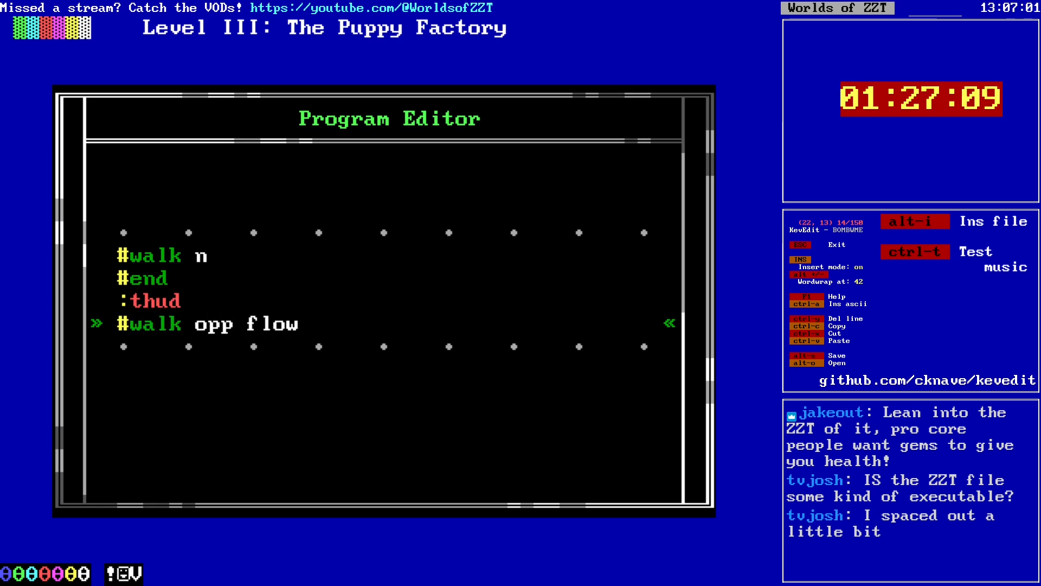
key("Return")
type("#end")
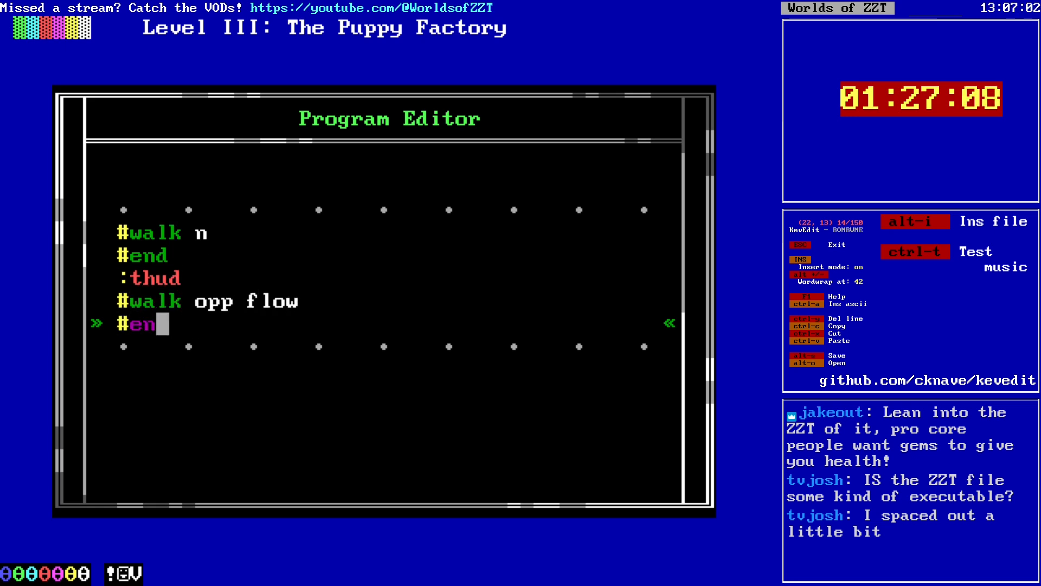
key("Return")
type(":bombed")
key("Escape")
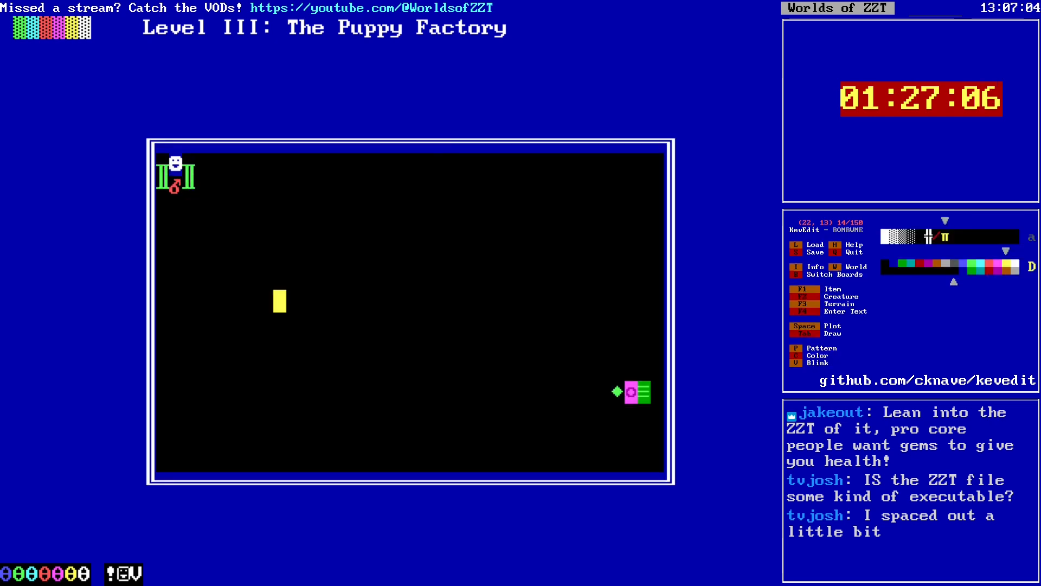
Step: Examine the code under the :bombed label in a Warhead object's program on the Level II board
key("Page_Up")
key("shift+Left")
key("Right")
key("shift+Up")
key("Up")
key("Return")
key("Return")
key("Down")
key("Down")
key("Down")
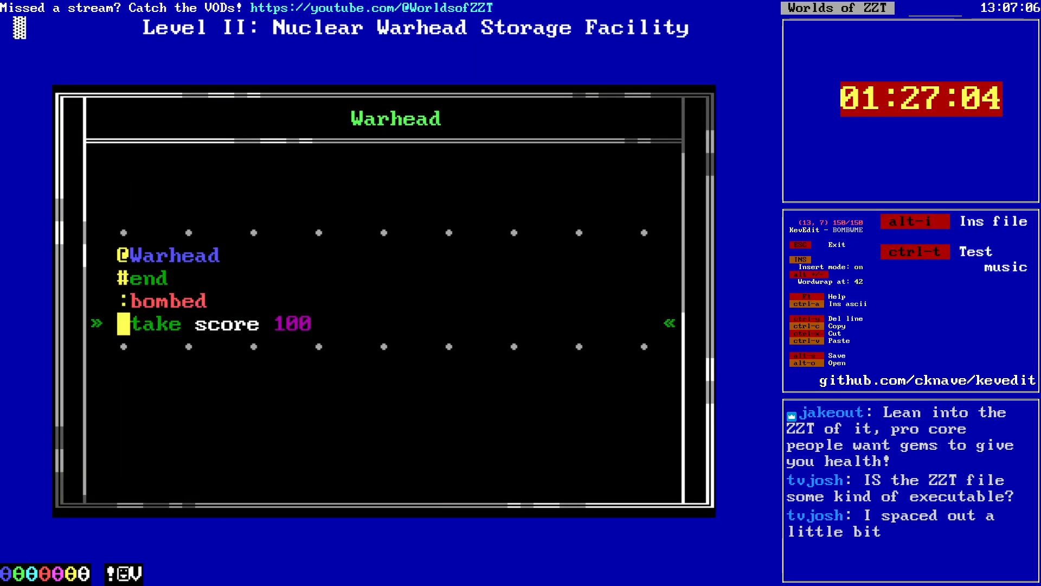
key("Escape")
key("Escape")
Step: Back on the Level III board, add #take score 100 under the :bombed label in the π object's program
key("Page_Down")
key("shift+Down")
key("Down")
key("shift+Right")
key("Left")
key("Return")
key("Return")
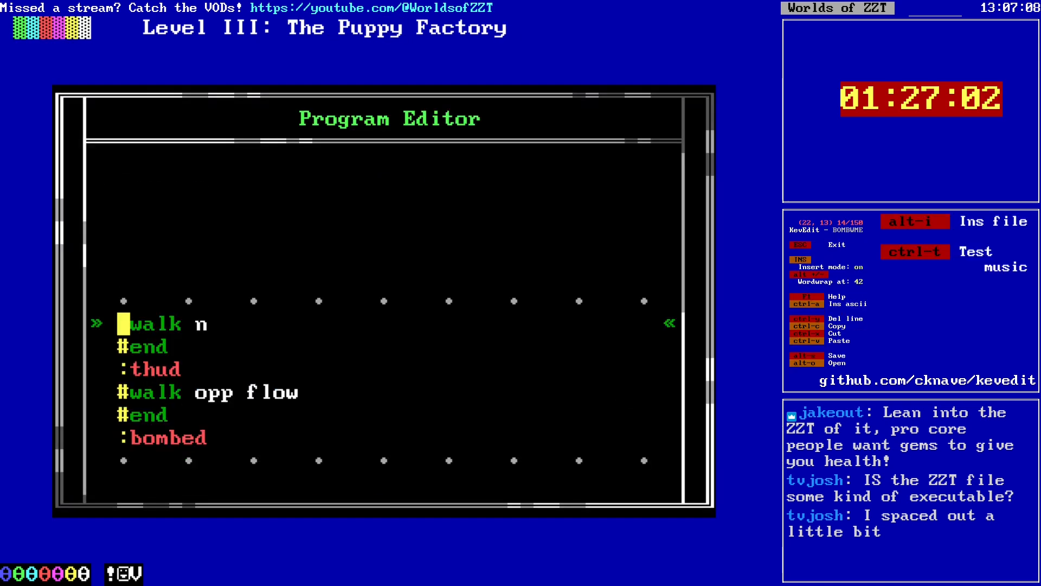
key("Page_Down")
key("End")
key("Return")
type("#take score 100")
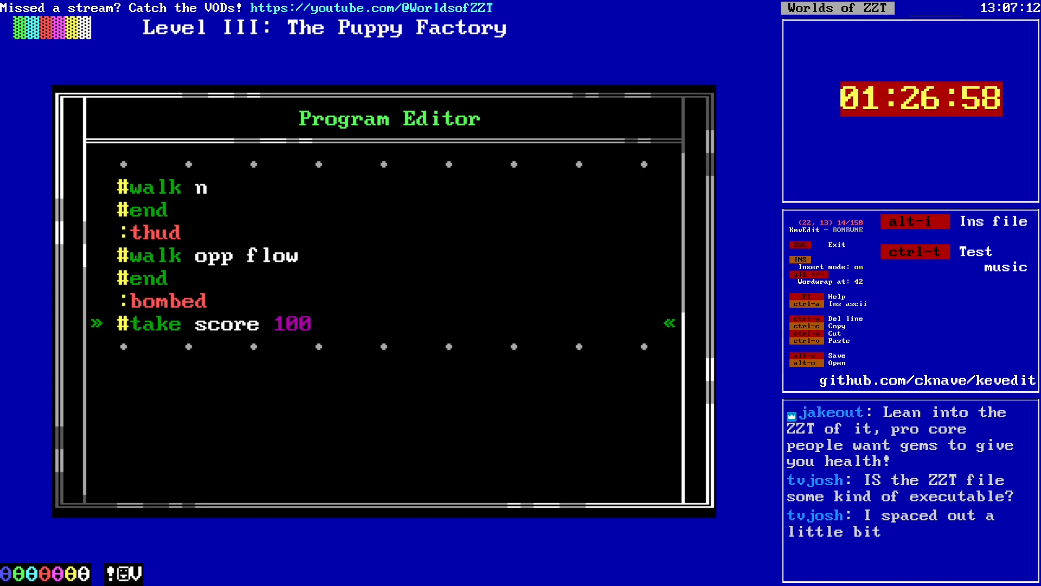
key("Escape")
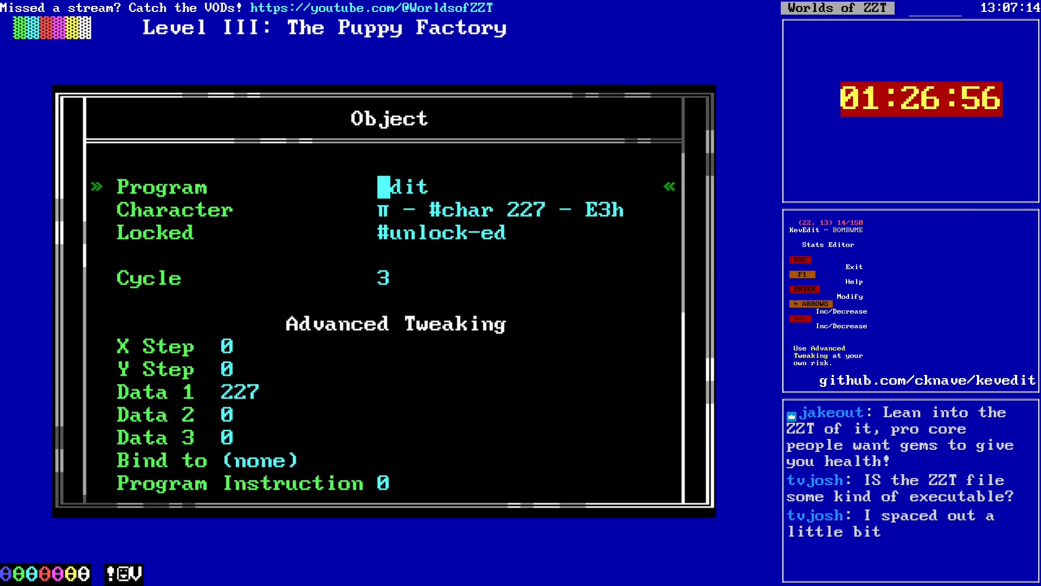
key("Escape")
Step: Plot copies of the yellow π object at column 26, row 17 and column 27, row 13
key("Left")
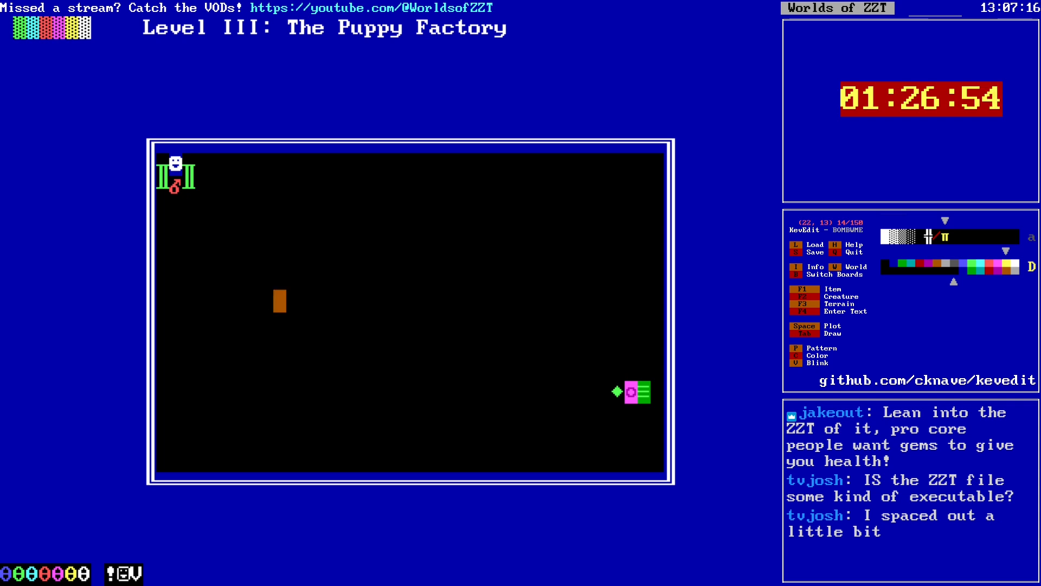
key("Down")
key("Down")
key("Down")
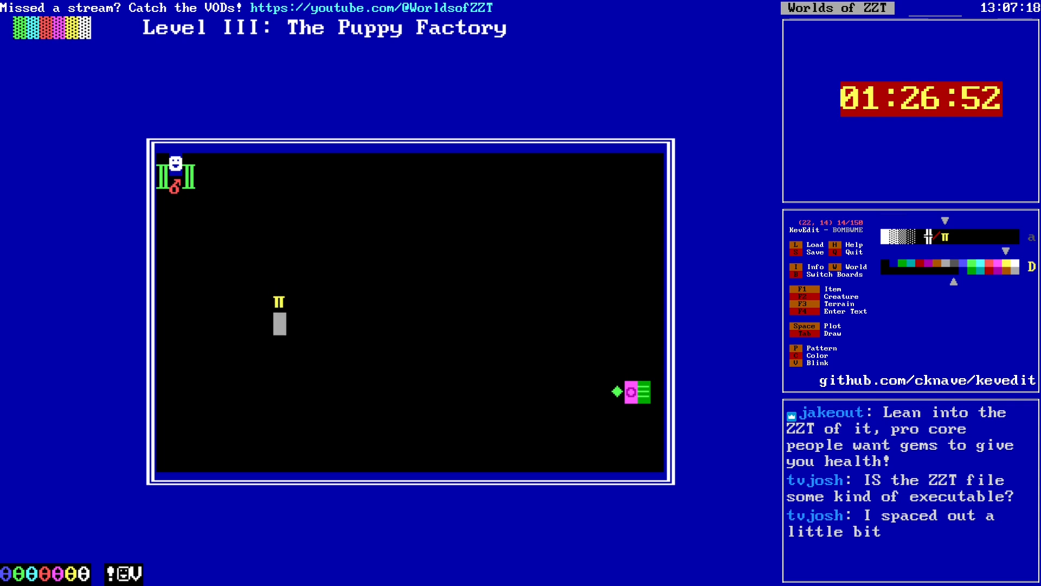
key("Right")
key("Right")
key("Right")
key("Right")
key("Down")
key("space")
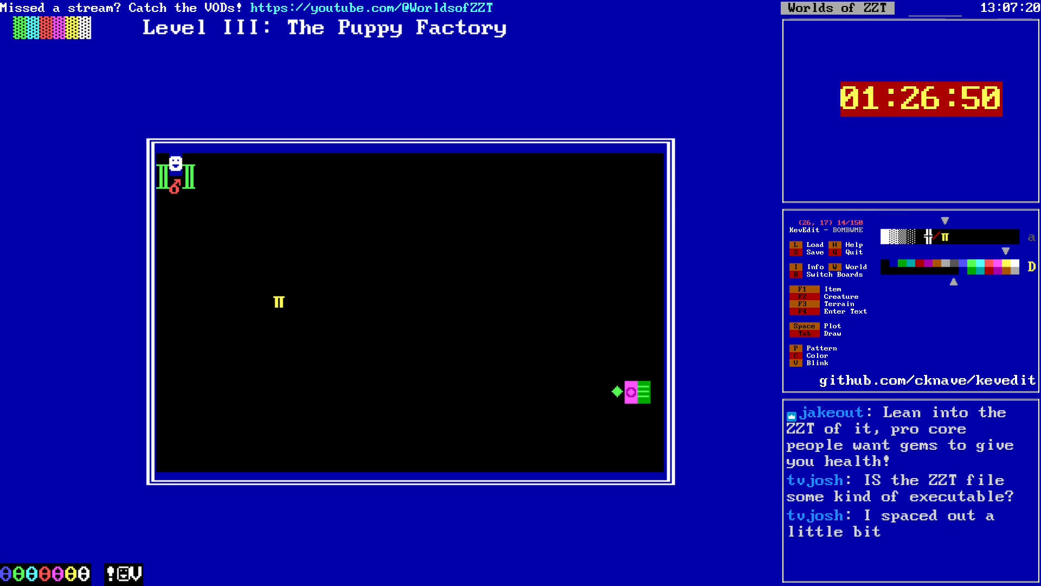
key("Up")
key("Up")
key("Up")
key("Up")
key("Right")
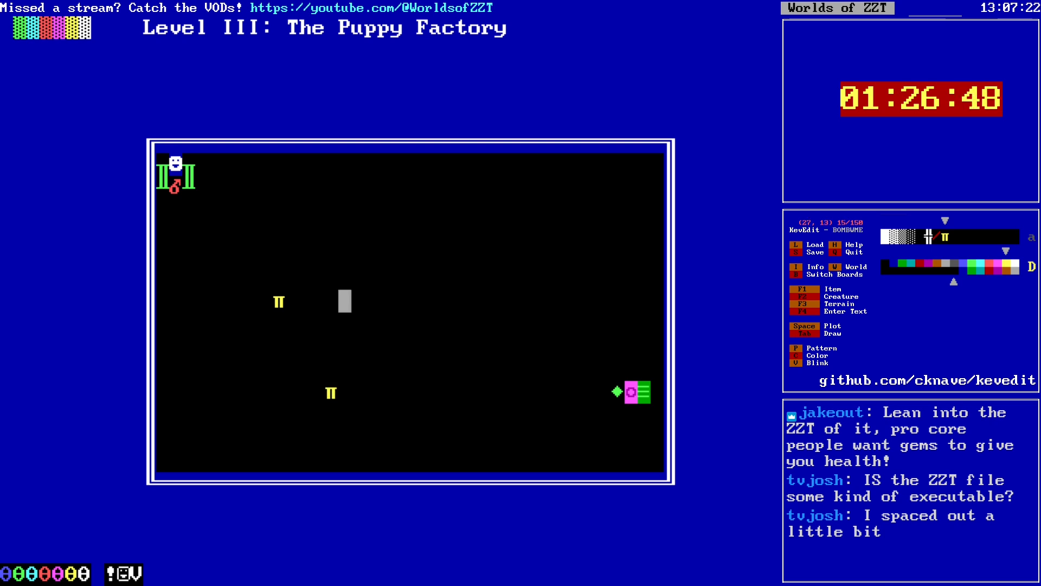
key("space")
Step: Plot two more π objects at column 28, row 17 and column 29, row 13
key("Right")
key("Down")
key("Down")
key("Down")
key("Down")
key("space")
key("Right")
key("Up")
key("Up")
key("Up")
key("Up")
key("space")
Step: Plot another π object at column 30, row 17
key("Right")
key("Down")
key("Down")
key("Down")
key("Down")
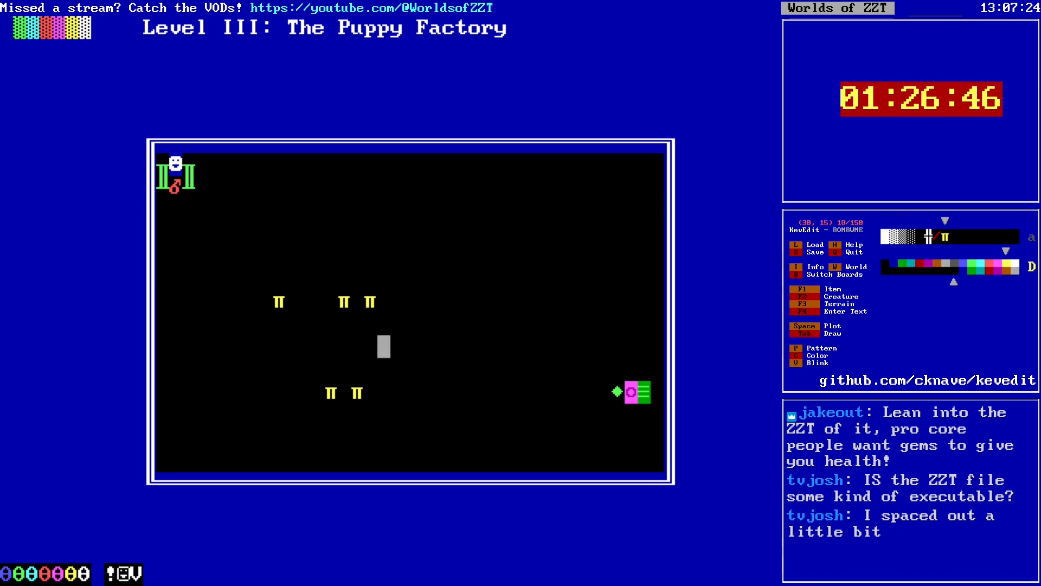
key("space")
key("Up")
key("Up")
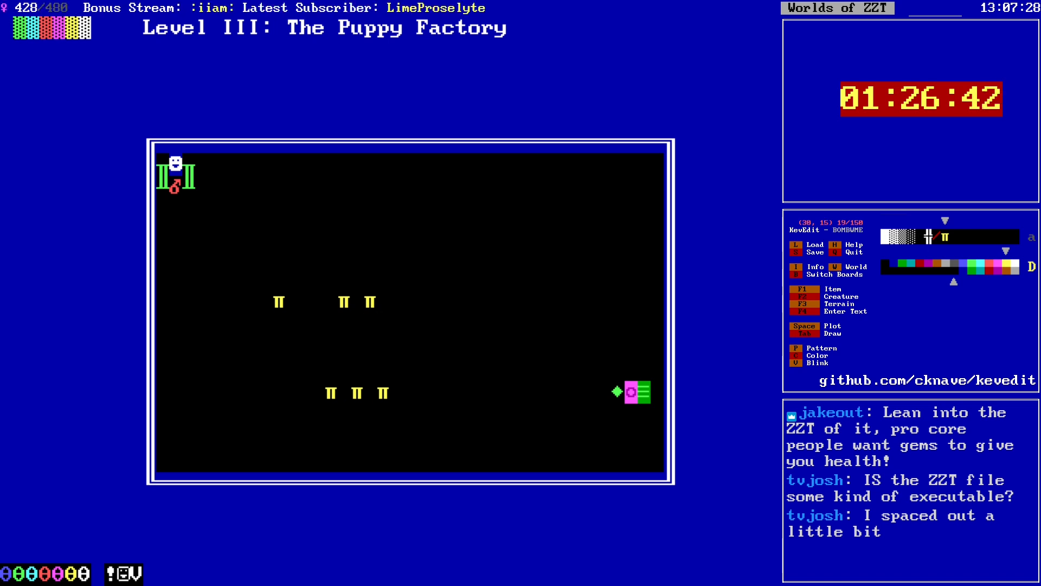
Step: Delete the three yellow π objects along row 13, leaving the three on row 17
key("Left")
key("Delete")
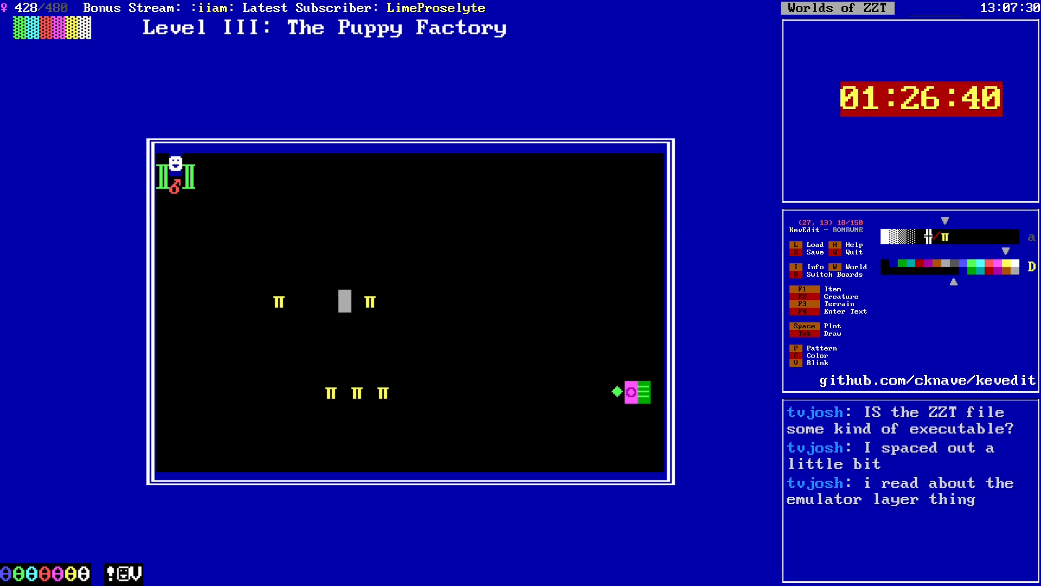
key("Up")
key("Up")
key("Delete")
key("Left")
key("Left")
key("Left")
key("Left")
key("Left")
key("Left")
key("Left")
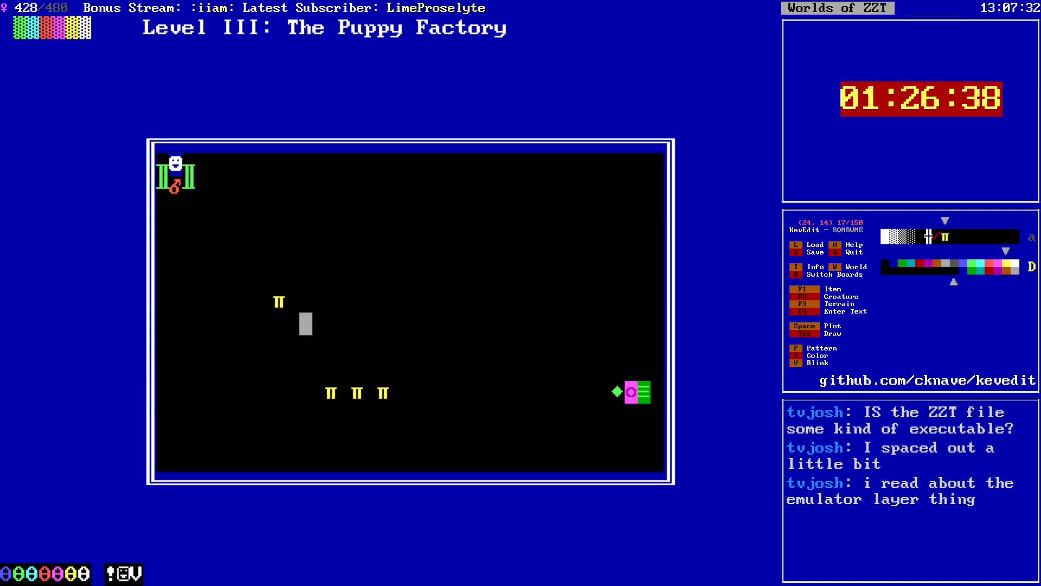
key("Delete")
Step: Save the world as BOMBWME.zzt
key("Down")
key("Down")
key("Down")
key("Down")
key("Down")
key("s")
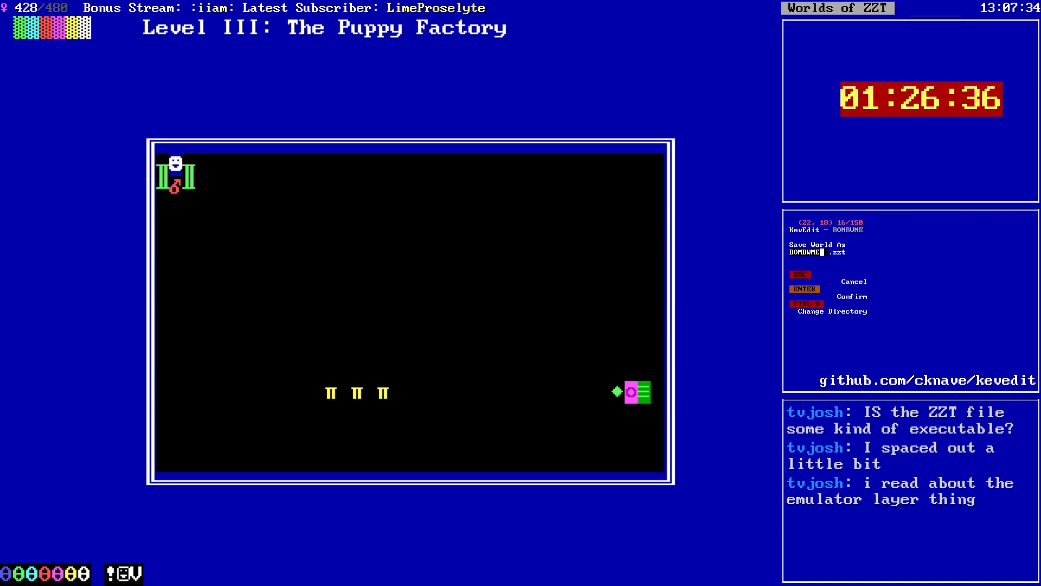
key("Return")
Step: Plot light blue on black normal walls around the π at column 26, covering columns 24 to 27 on rows 17 and 18
key("c")
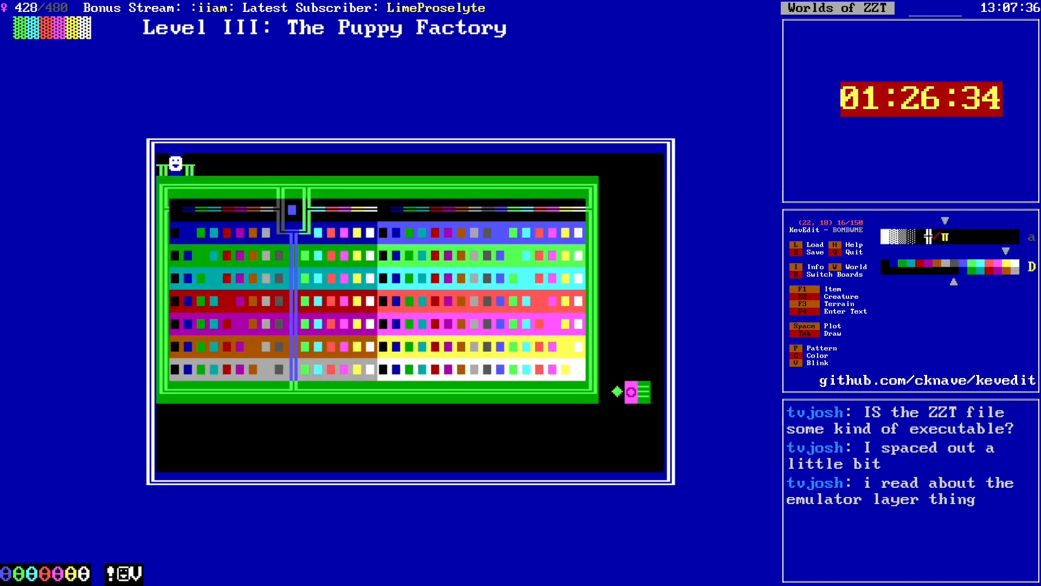
key("Return")
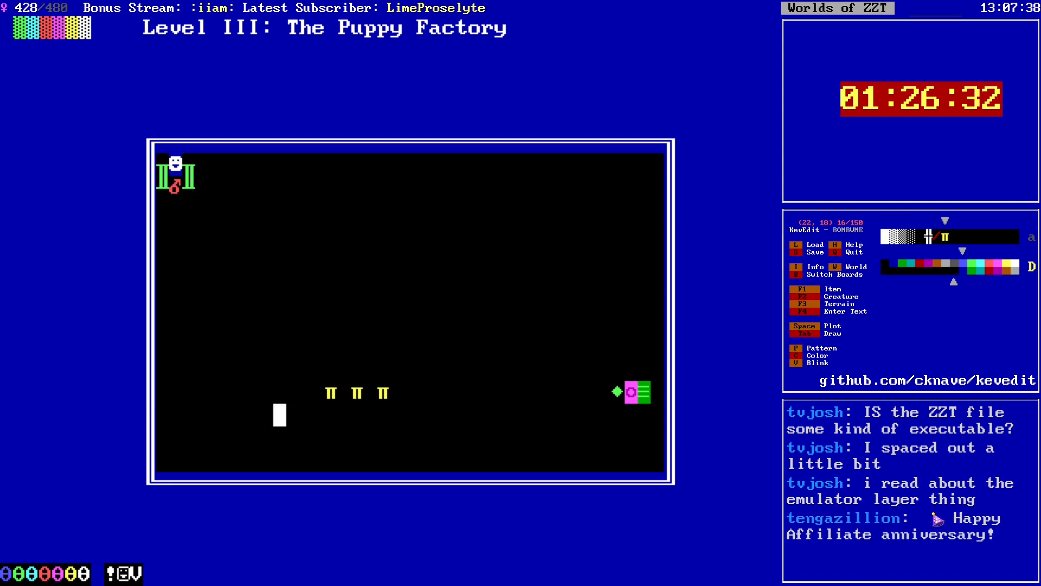
key("p")
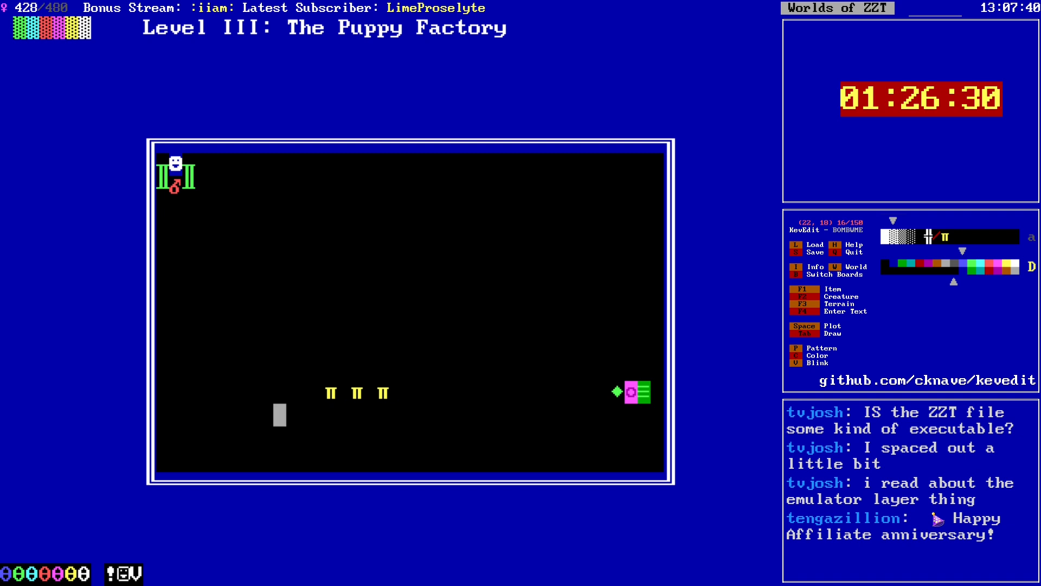
key("Right")
key("Right")
key("Right")
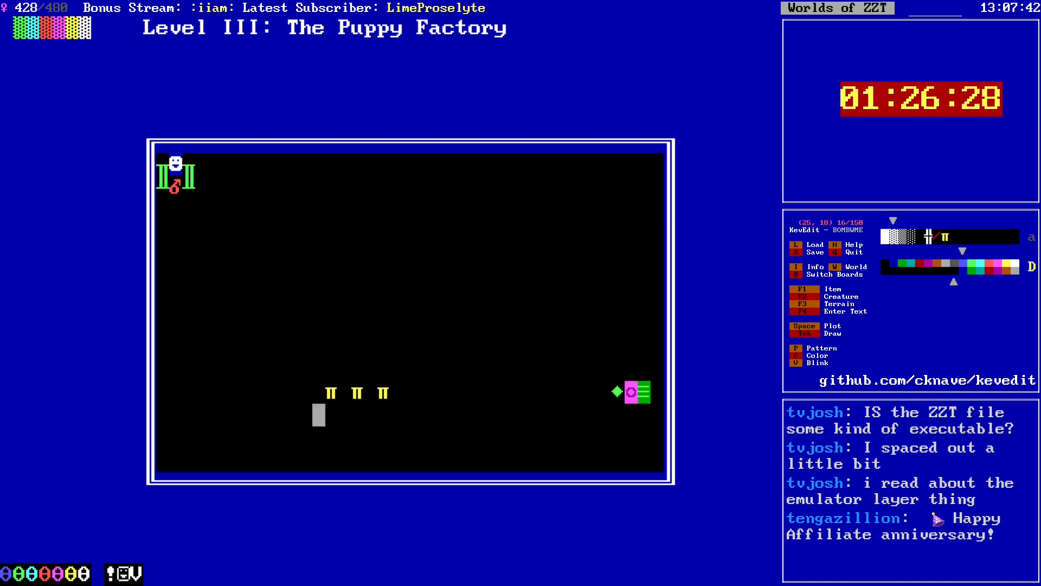
key("Up")
key("space")
key("Left")
key("space")
key("Down")
key("space")
key("Right")
key("space")
key("Right")
key("space")
key("Right")
key("space")
key("Up")
key("space")
Step: Continue the walls around the other two π objects, along row 18 to column 32 and at columns 29, 31 and 32 on row 17
key("Down")
key("Right")
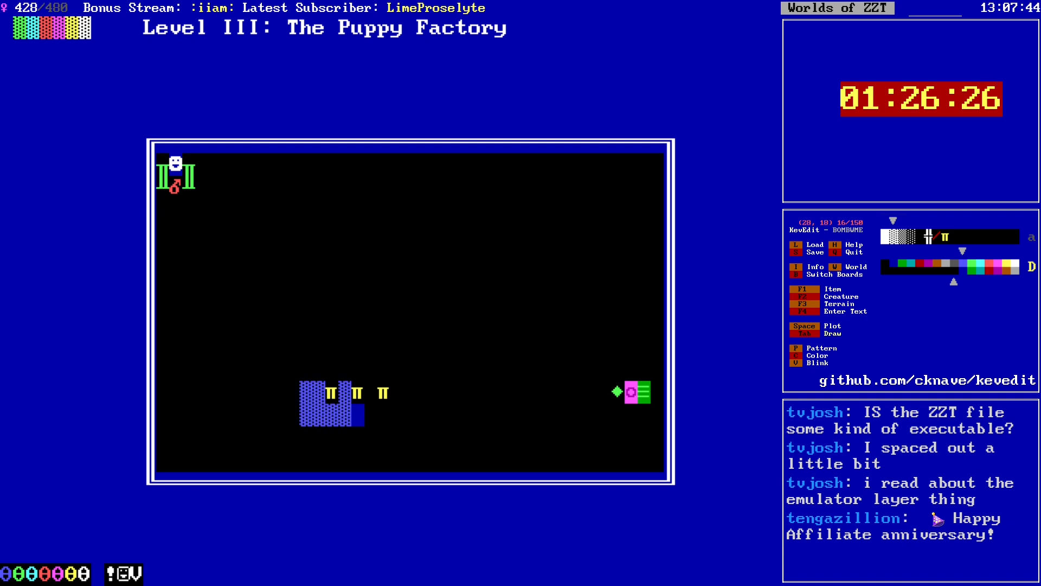
key("space")
key("Right")
key("space")
key("Up")
key("space")
key("Down")
key("Right")
key("space")
key("Right")
key("space")
key("Right")
key("space")
key("Up")
key("space")
key("Left")
key("space")
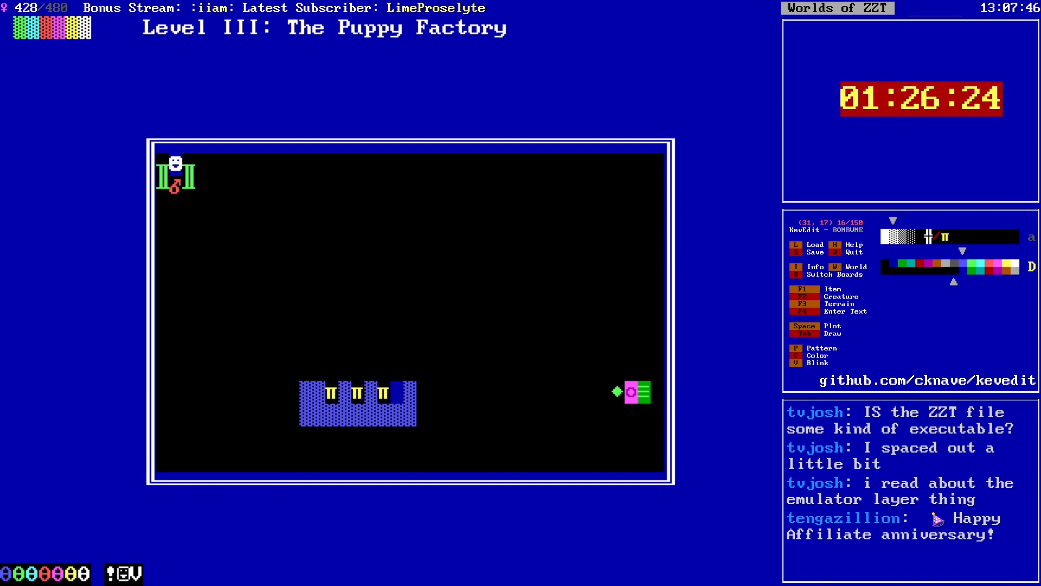
Step: Extend the wall at columns 31 and 32 up to row 16, erasing the surplus tiles on row 15
key("Up")
key("Up")
key("Up")
key("Down")
key("Down")
key("space")
key("Up")
key("space")
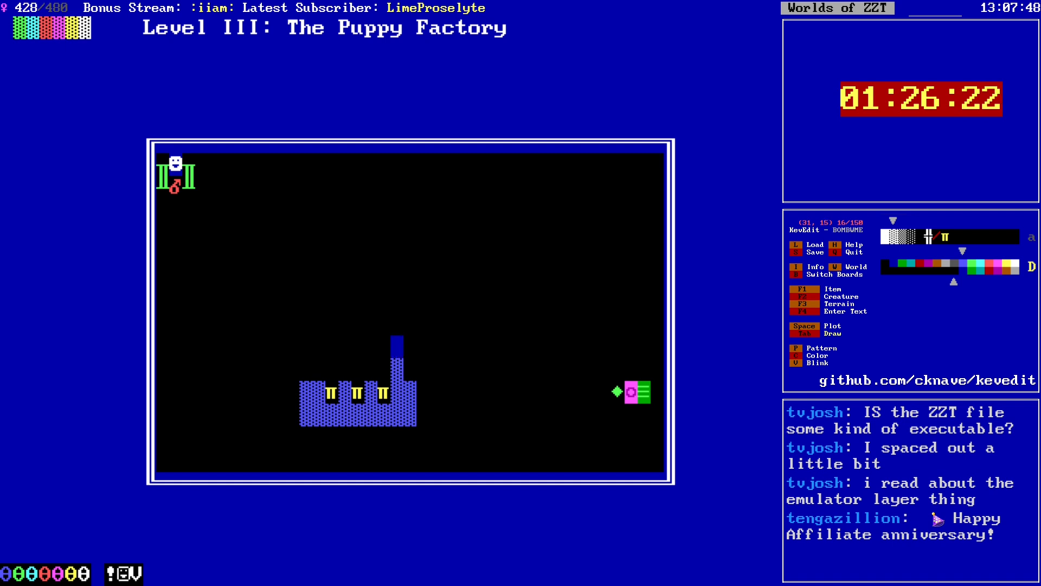
key("Right")
key("space")
key("Down")
key("space")
key("Left")
key("Left")
key("Up")
key("Right")
key("space")
key("Right")
key("space")
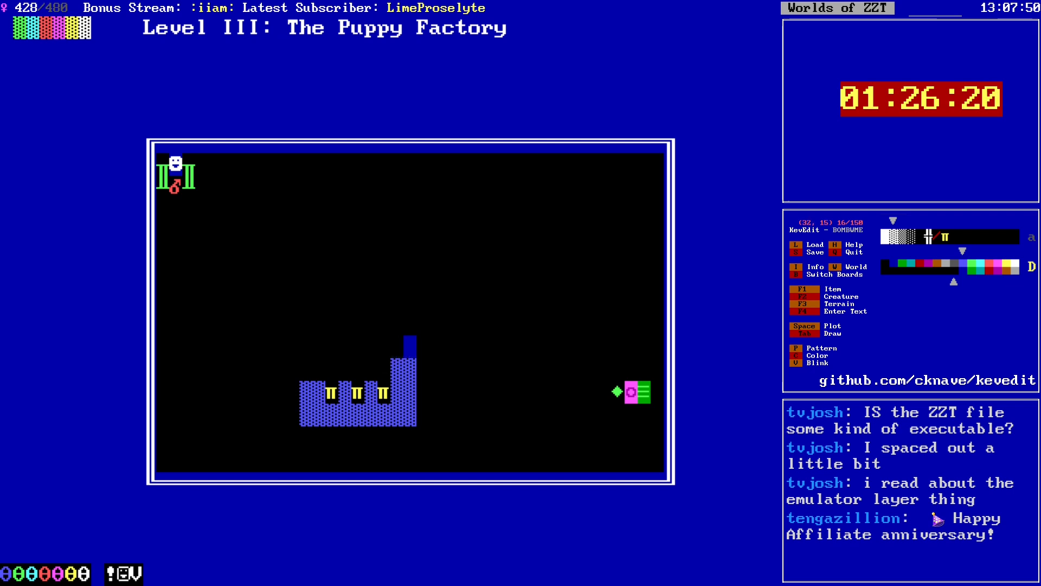
Step: Raise the walls at columns 24 and 25 and the dividers at columns 27 and 29 to row 16
key("Left")
key("Left")
key("Down")
key("Left")
key("Left")
key("Left")
key("Left")
key("Left")
key("space")
key("Left")
key("space")
key("Right")
key("Right")
key("Right")
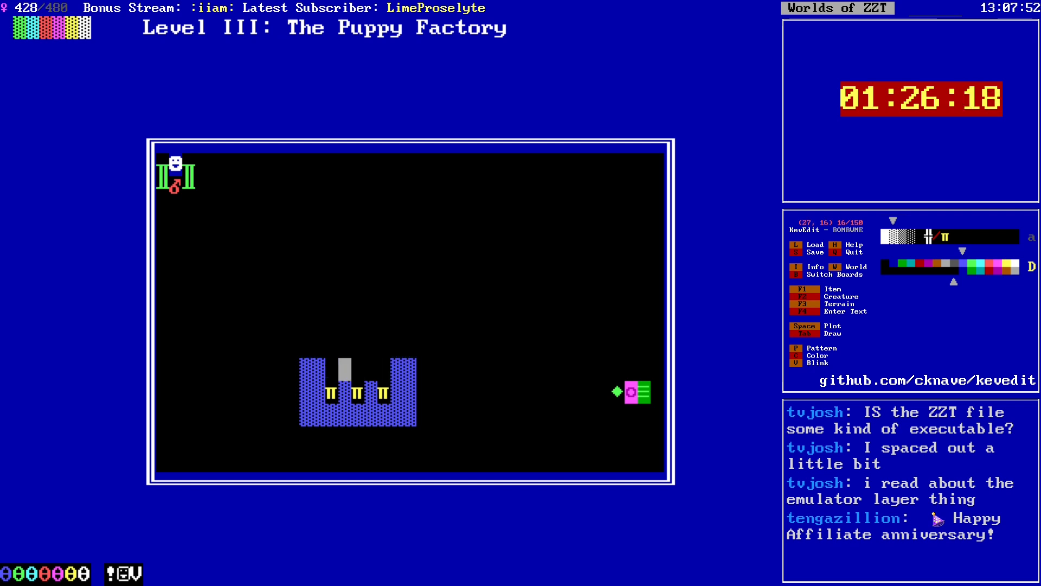
key("space")
key("Right")
key("Right")
key("space")
Step: Draw a two-by-two blue wall block at columns 31 and 32, rows 11 and 12
key("Right")
key("Right")
key("Up")
key("Up")
key("Up")
key("Up")
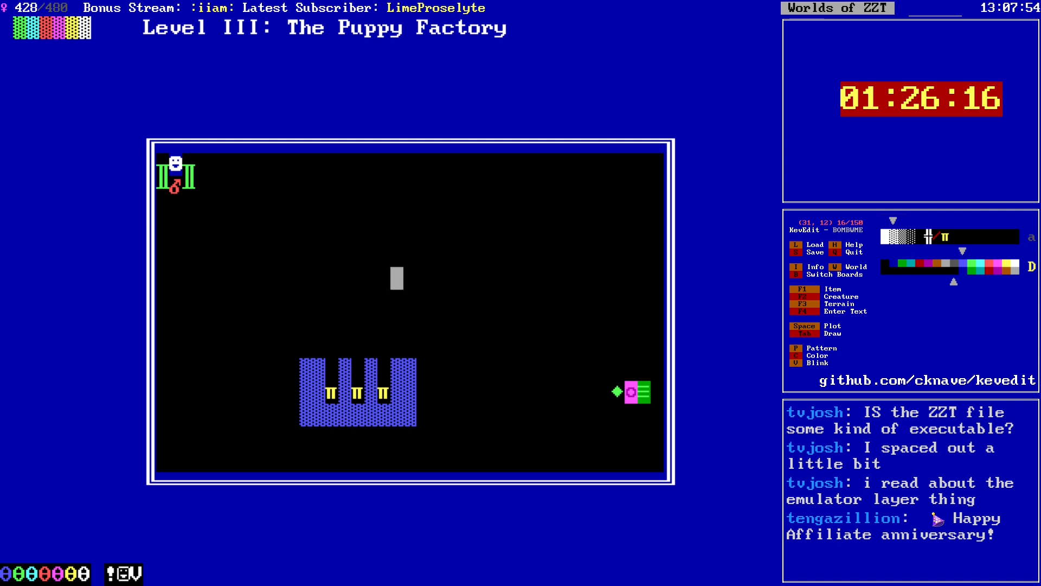
key("Up")
key("shift+Right")
key("shift+Down")
key("shift+Left")
key("shift+Up")
Step: Draw the upper wall along row 11 to column 24, finishing with a two-by-two block at columns 24 and 25
key("shift+Left")
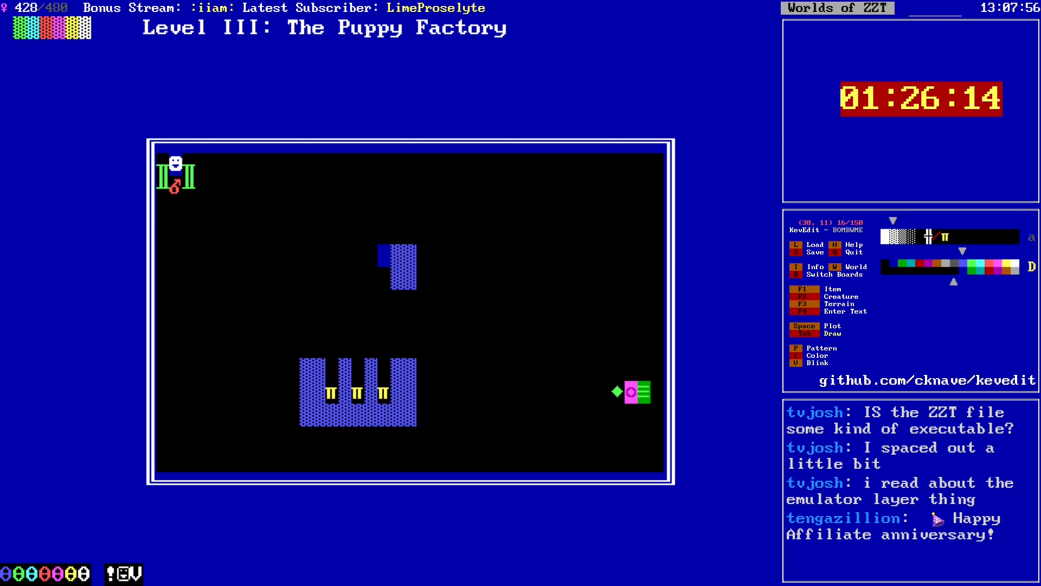
key("shift+Left")
key("shift+Left")
key("shift+Left")
key("shift+Left")
key("shift+Left")
key("shift+Down")
key("shift+Left")
key("shift+Up")
Step: Add single-tile dividers at columns 27 and 29 on row 12 beneath the upper wall
key("Right")
key("Down")
key("Right")
key("Right")
key("Down")
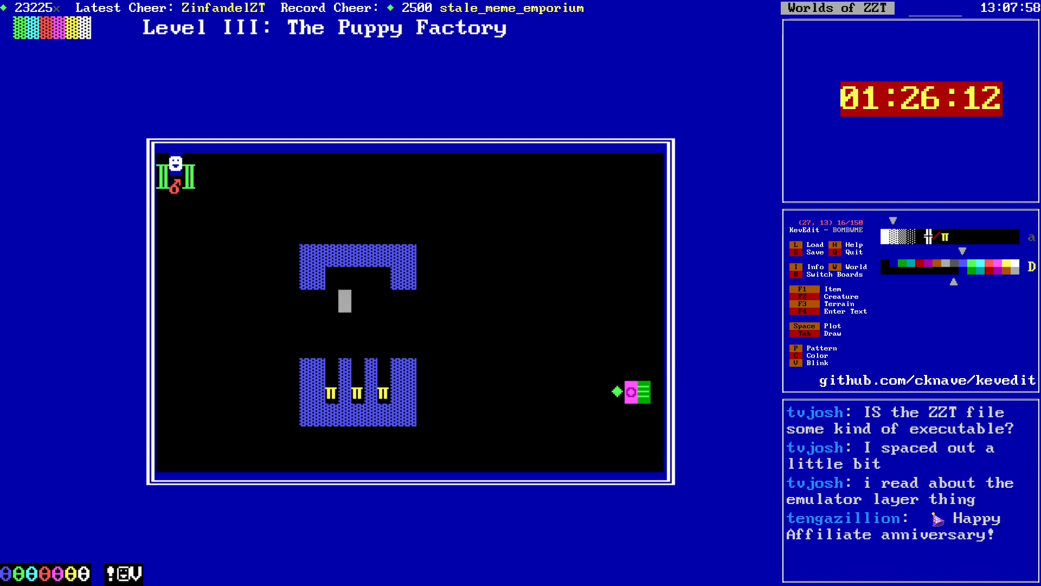
key("shift+Up")
key("Right")
key("shift+Right")
key("Down")
key("Down")
key("Left")
key("Left")
key("Down")
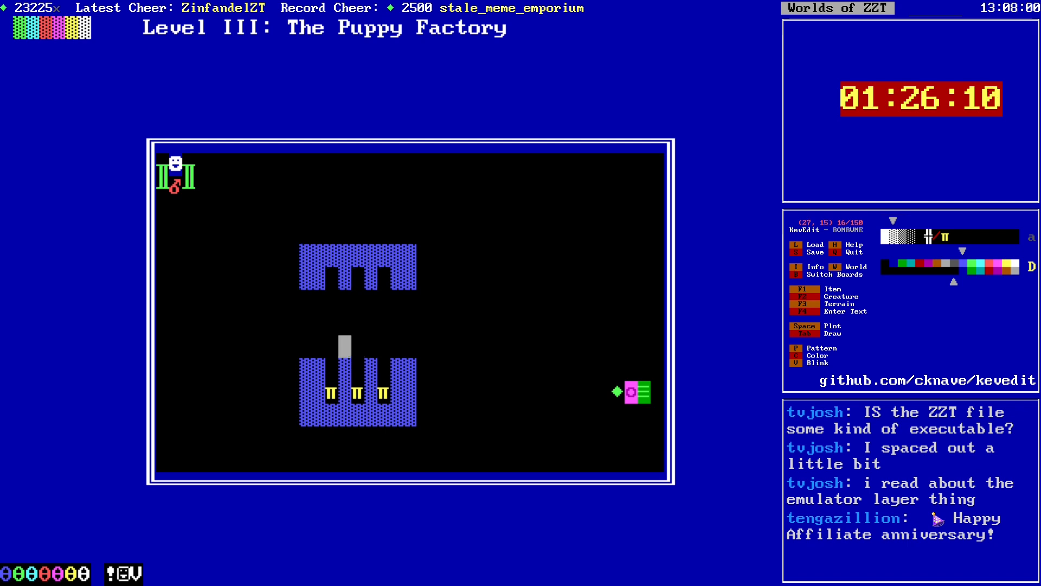
key("Left")
key("Up")
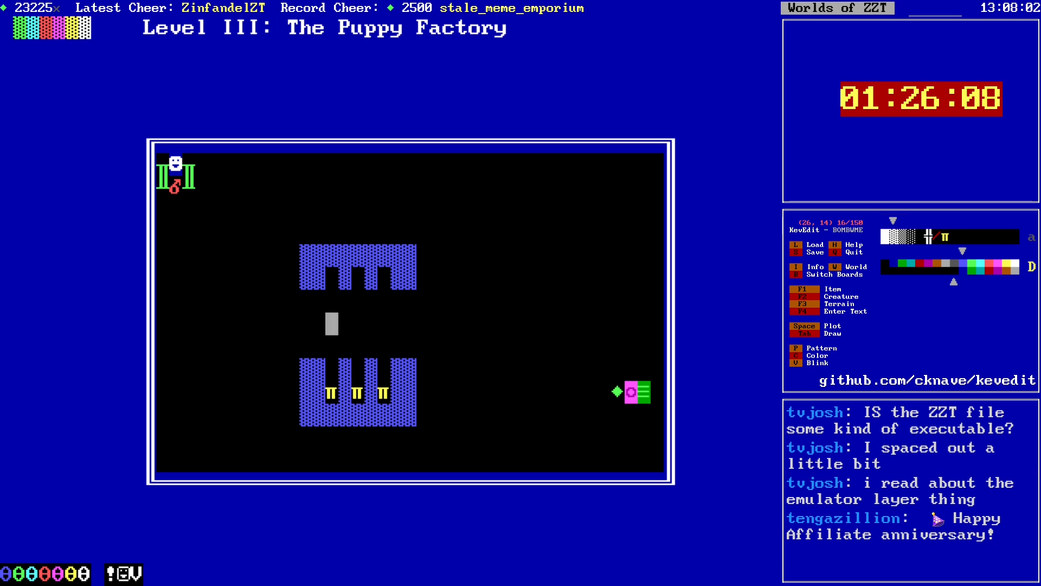
key("Left")
key("Up")
key("Up")
key("Left")
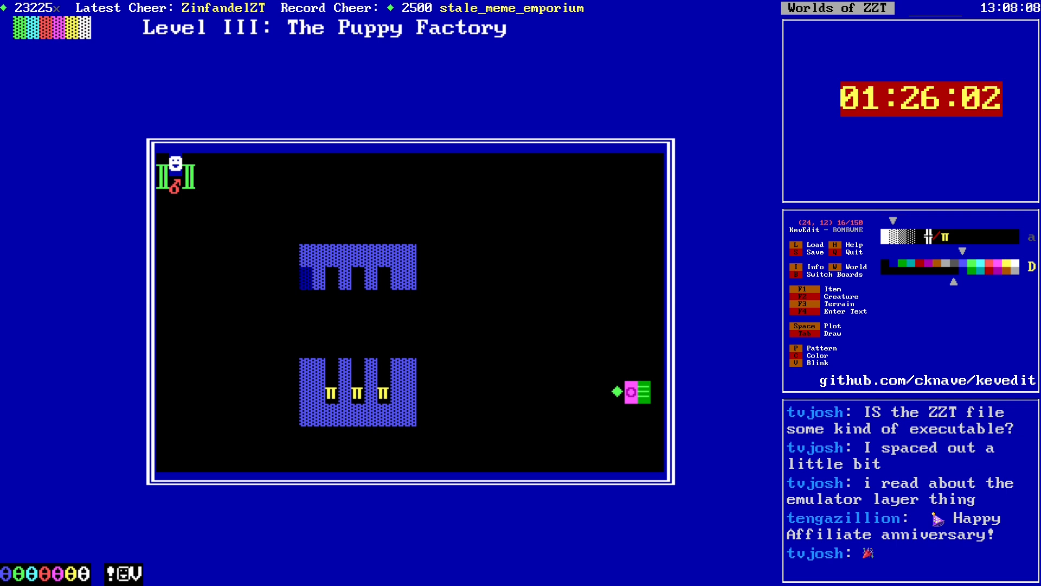
key("c")
key("Return")
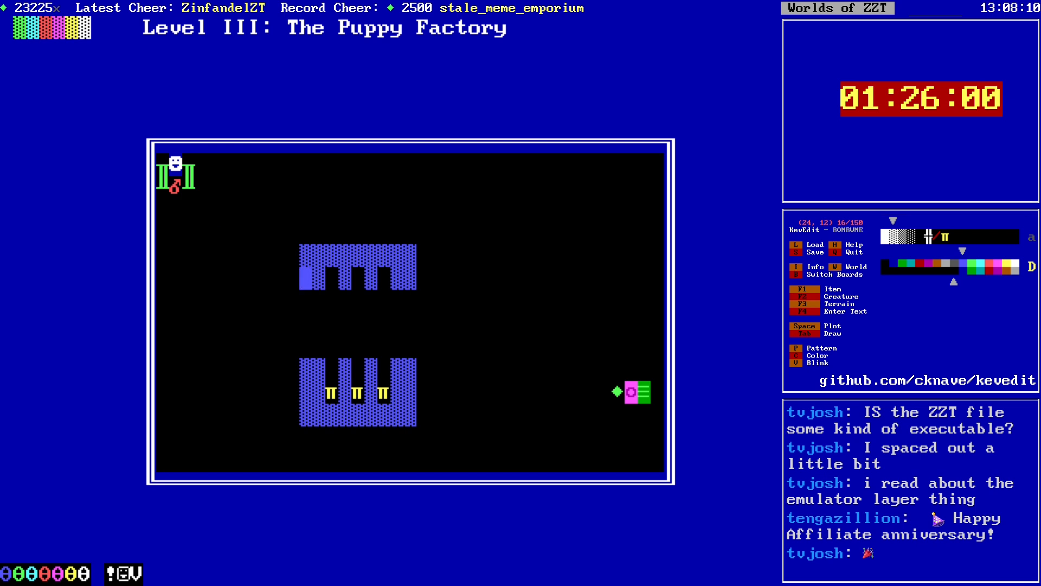
key("Up")
key("Down")
key("Right")
key("Up")
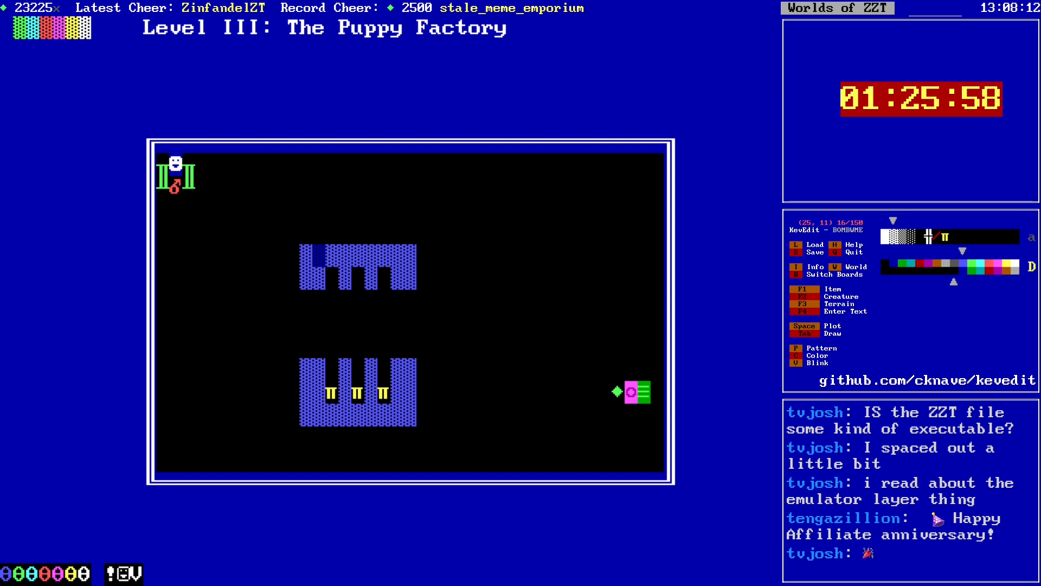
key("Left")
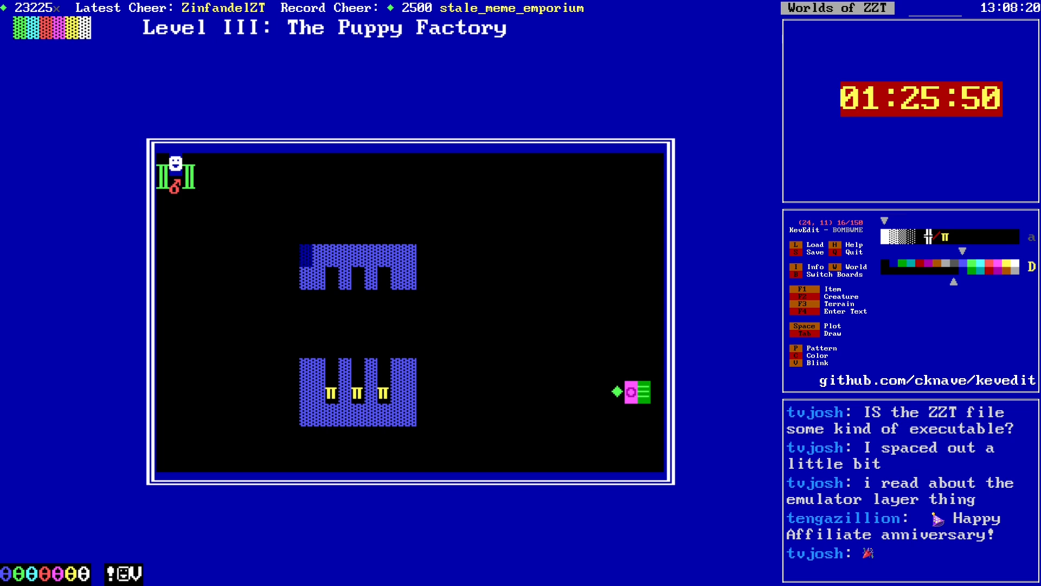
Step: Flood-fill the upper wall structure with the normal wall pattern in light blue on dark blue
key("p")
key("c")
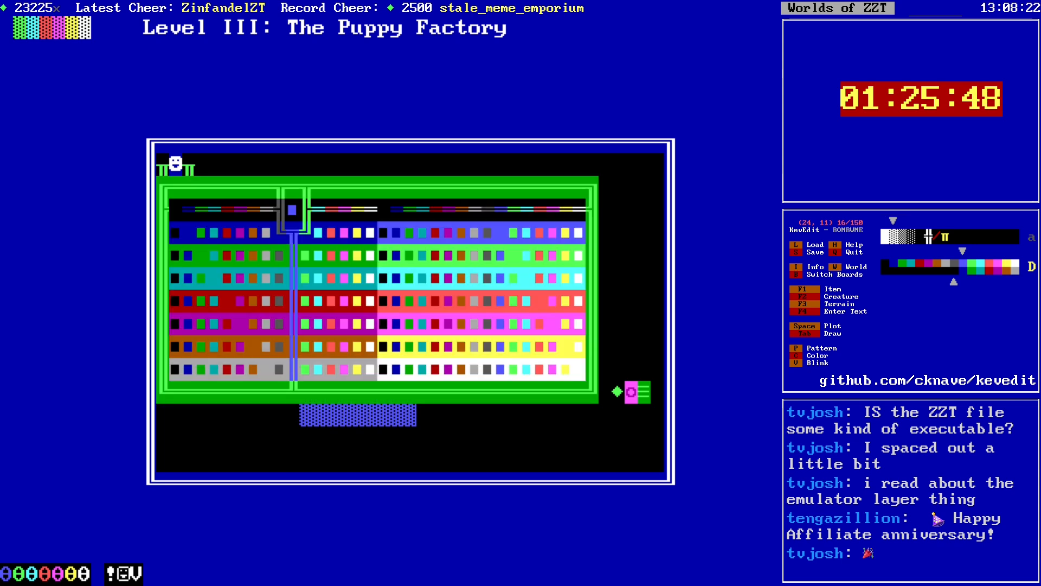
key("Right")
key("Return")
key("Right")
key("Down")
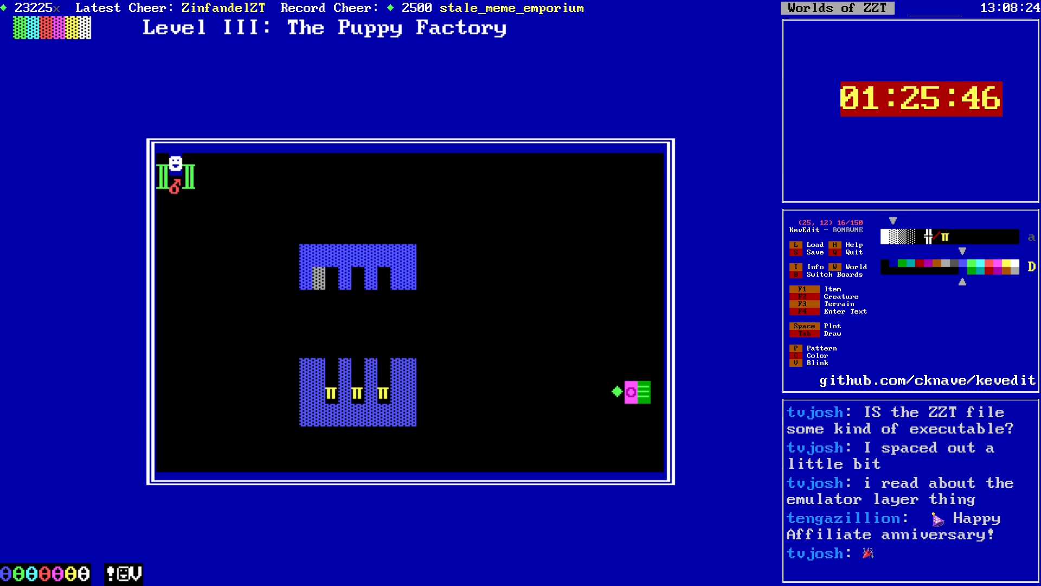
Step: Recolour the upper wall structure to light cyan on dark blue
key("Down")
key("Up")
key("c")
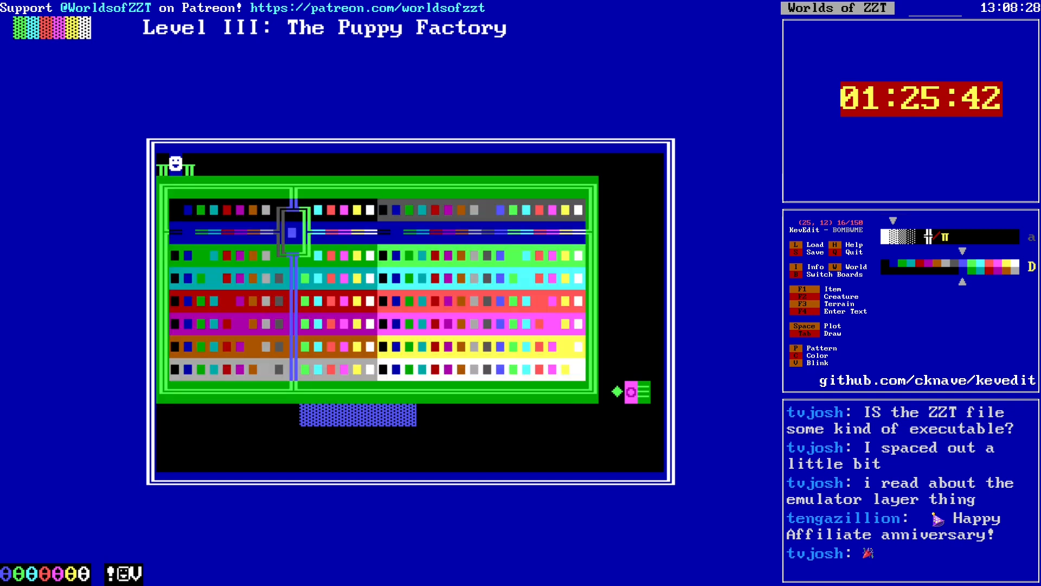
key("Right")
key("Right")
key("Up")
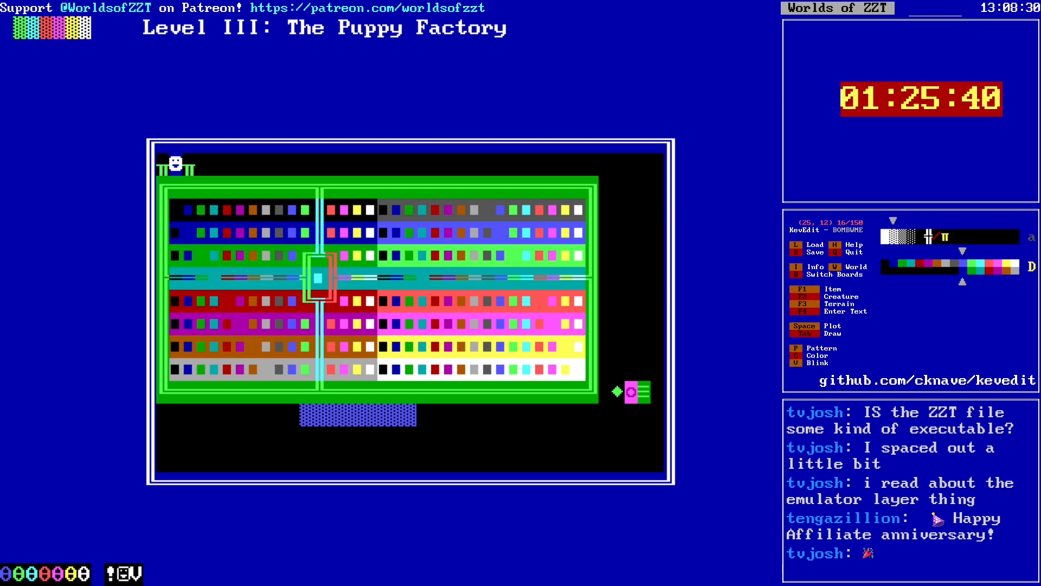
key("Return")
Step: Set the drawing colour to light cyan on dark red
key("Down")
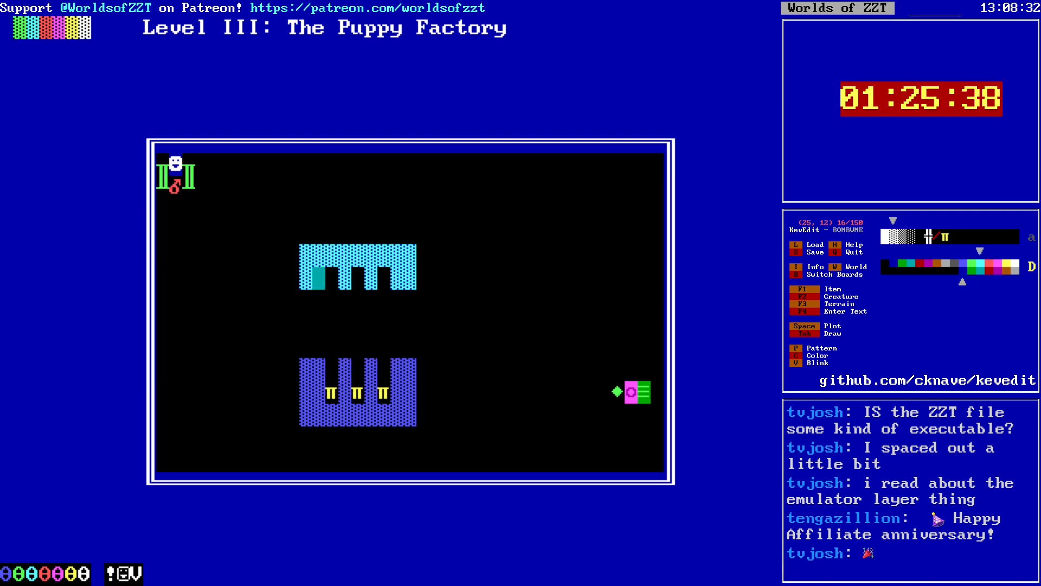
key("c")
key("Down")
key("Down")
key("Down")
key("Return")
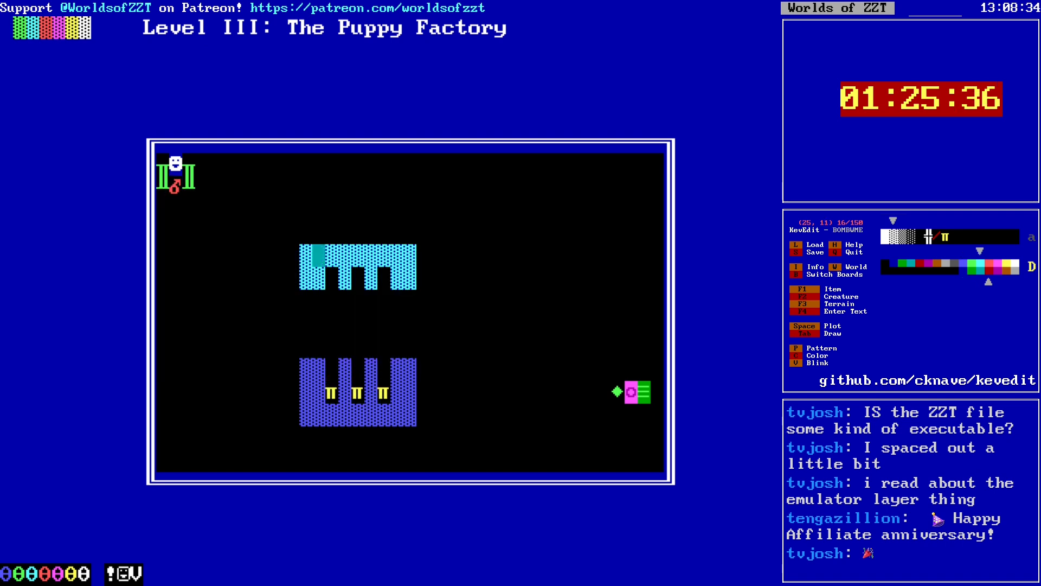
key("Left")
Step: Flood-fill the upper wall structure with the normal wall pattern in light magenta on dark cyan
key("c")
key("Right")
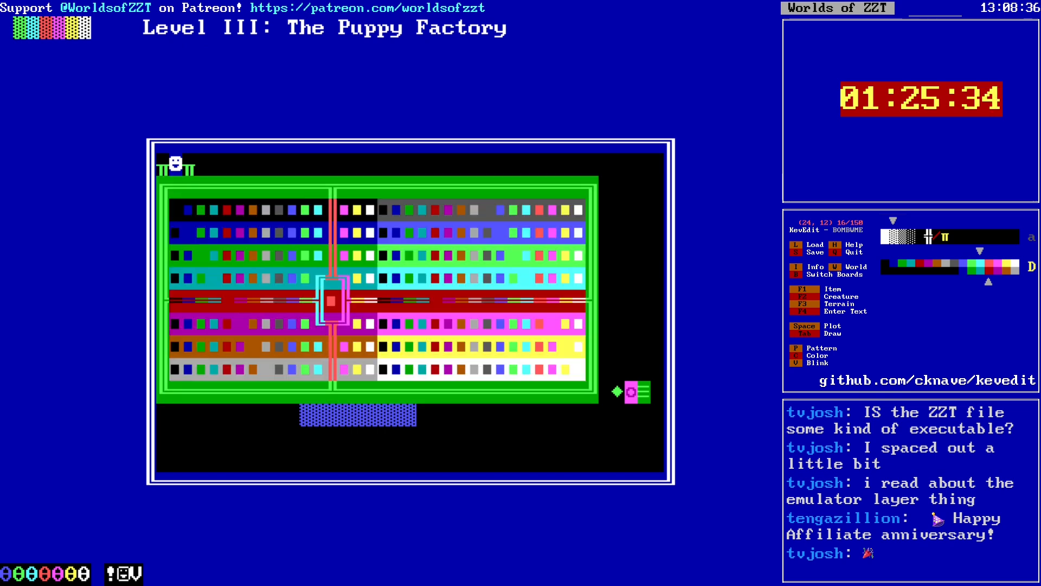
key("Right")
key("Up")
key("Return")
key("f")
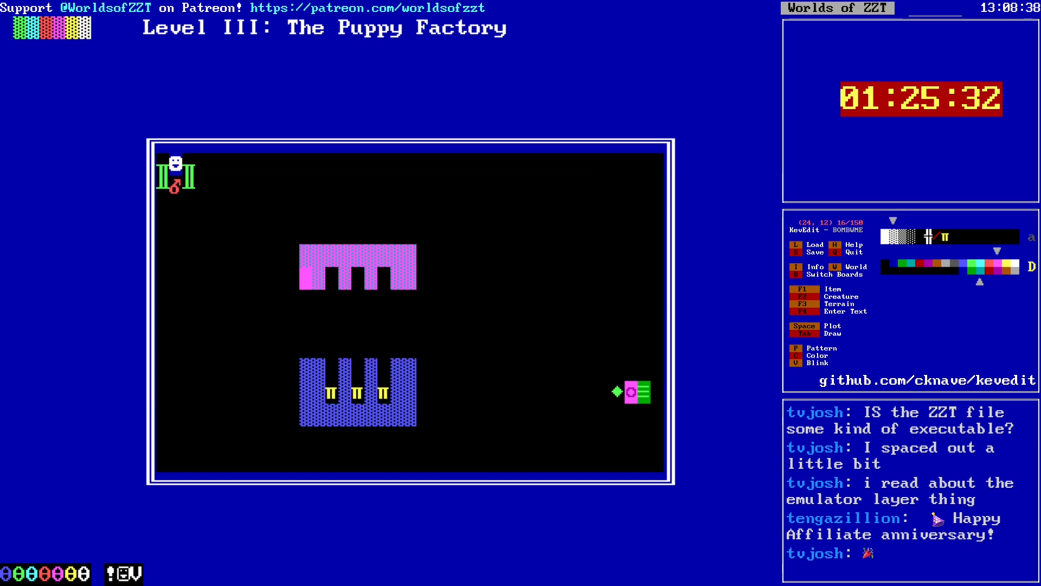
Step: Flood-fill the lower wall structure around the puppies with the same light magenta on dark cyan wall
key("Down")
key("Down")
key("Down")
key("Down")
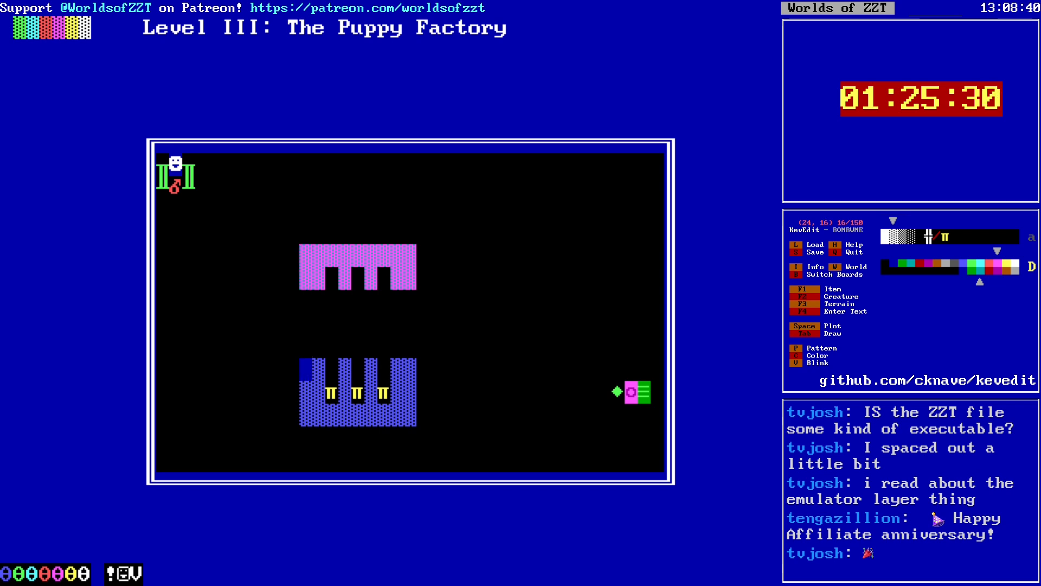
key("f")
key("Down")
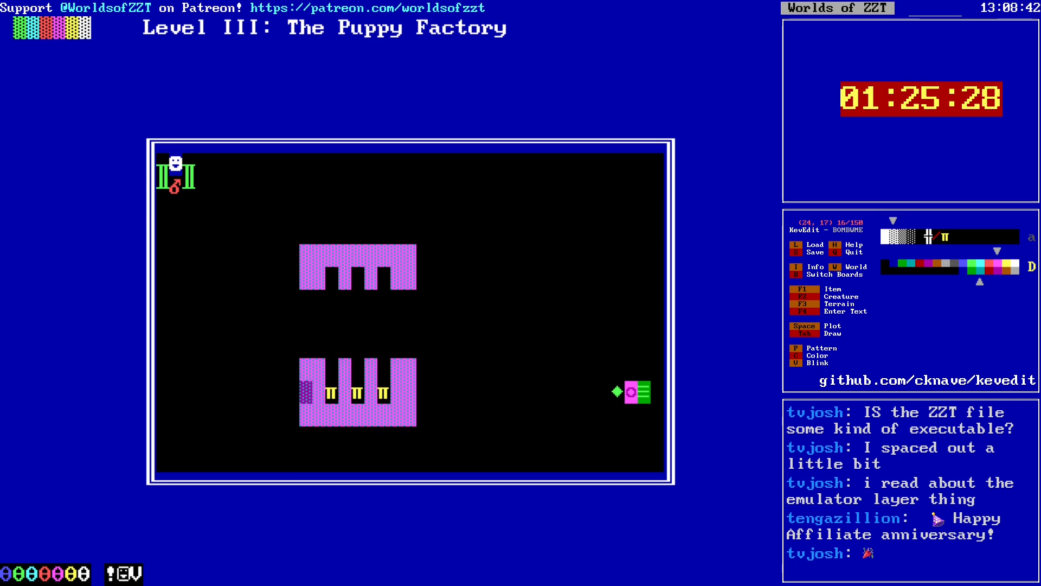
Step: Set the drawing colour to light magenta on black
key("c")
key("Down")
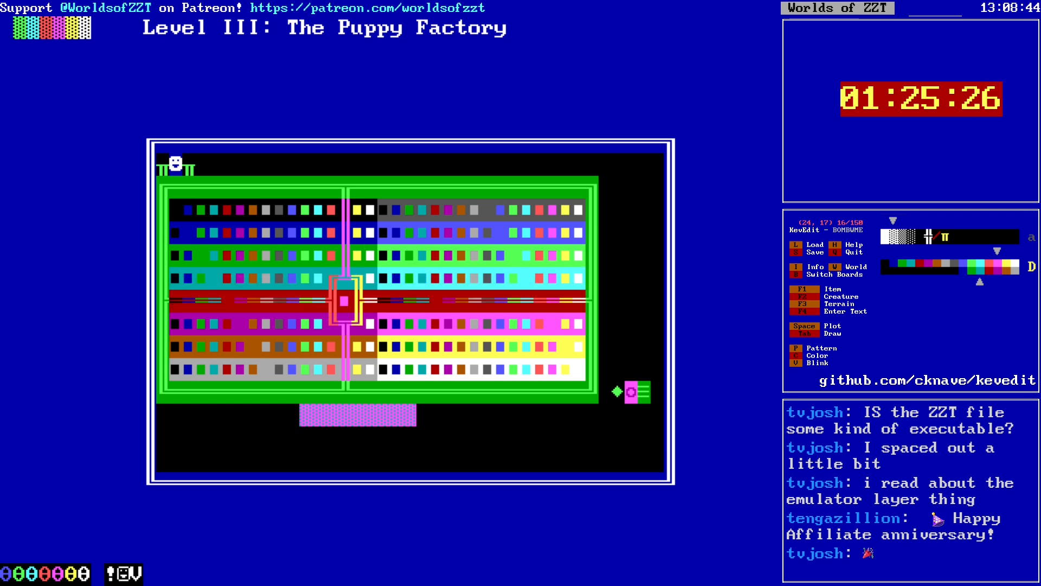
key("Down")
key("Down")
key("Down")
key("Down")
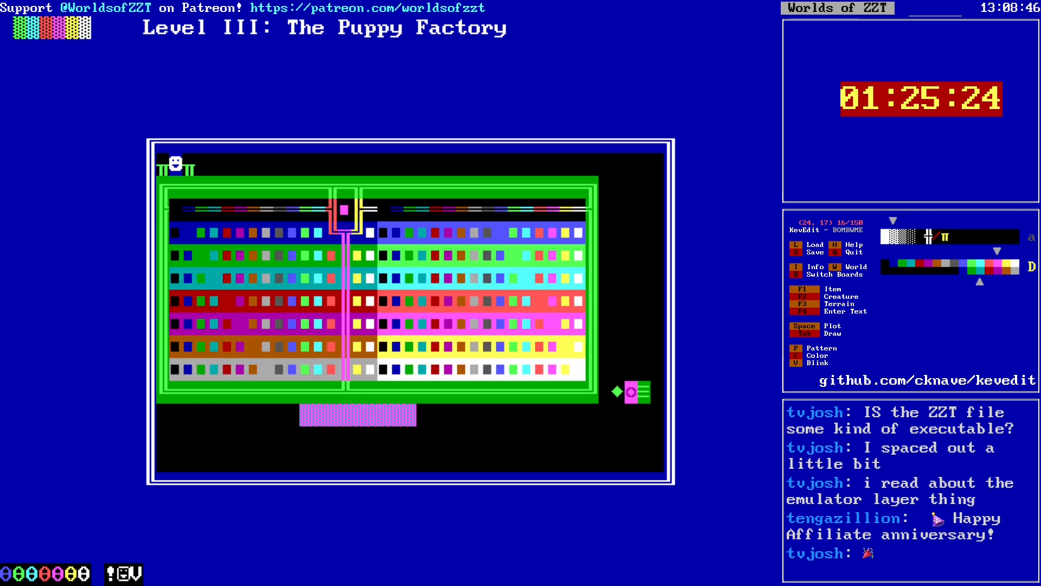
key("Return")
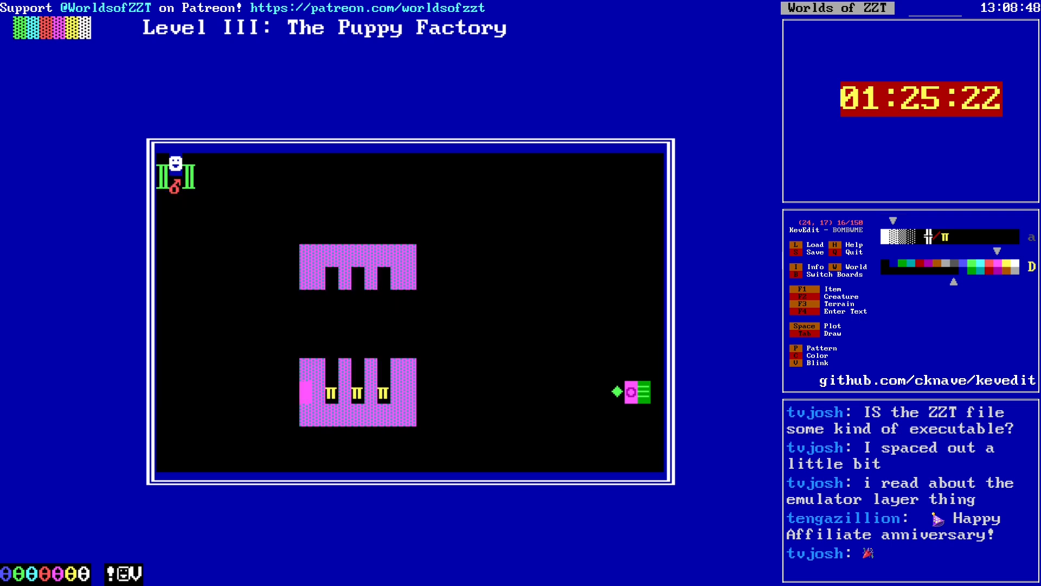
key("space")
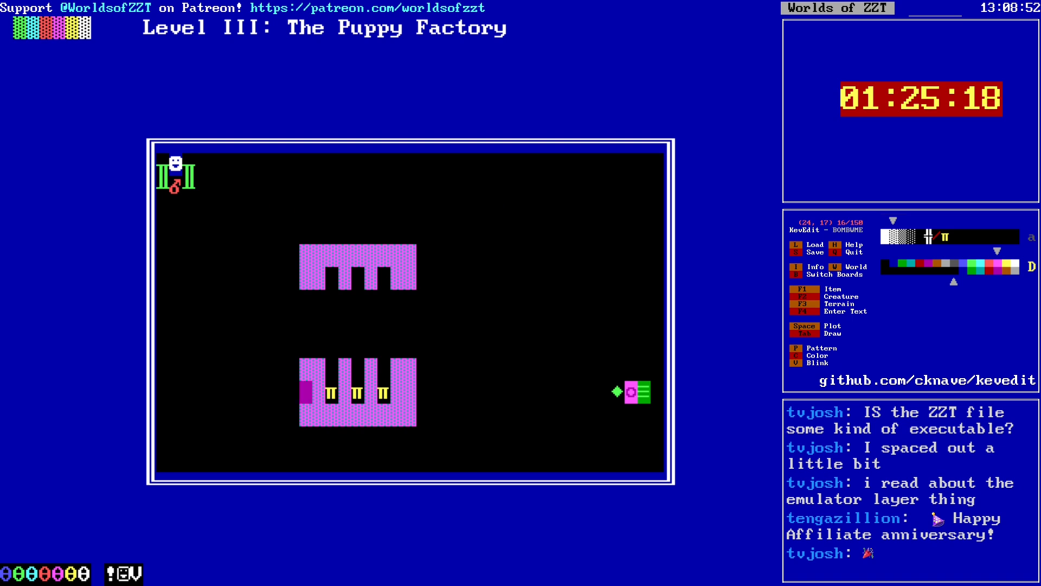
key("Down")
key("Left")
key("Right")
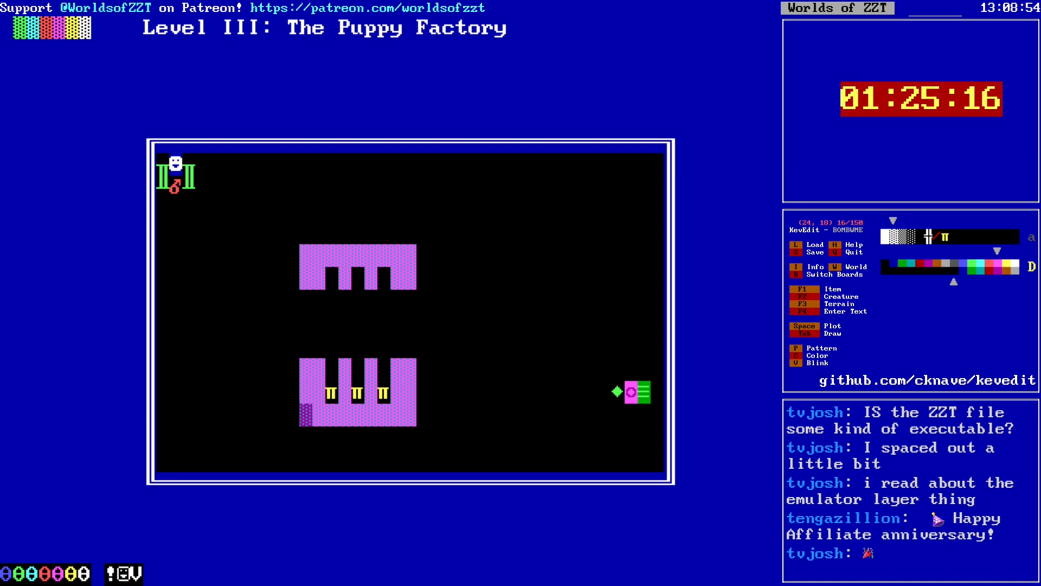
key("Down")
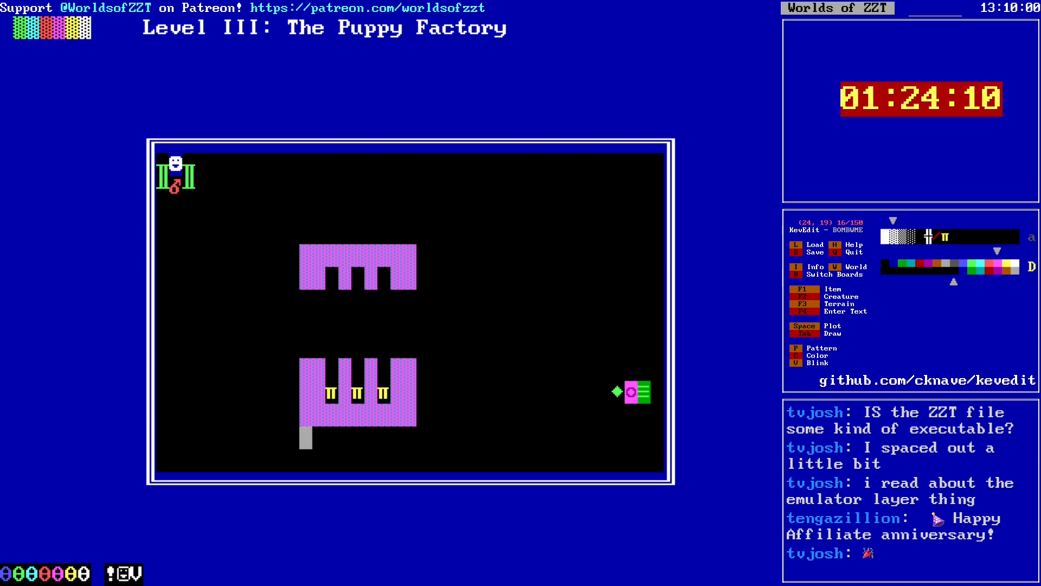
Step: Change the drawing foreground colour to yellow
key("c")
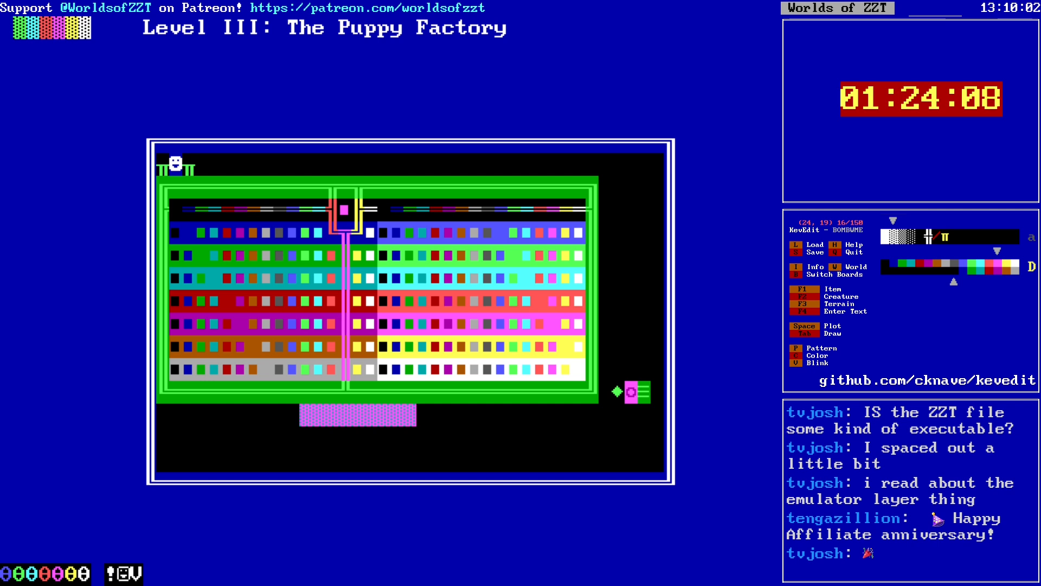
key("Right")
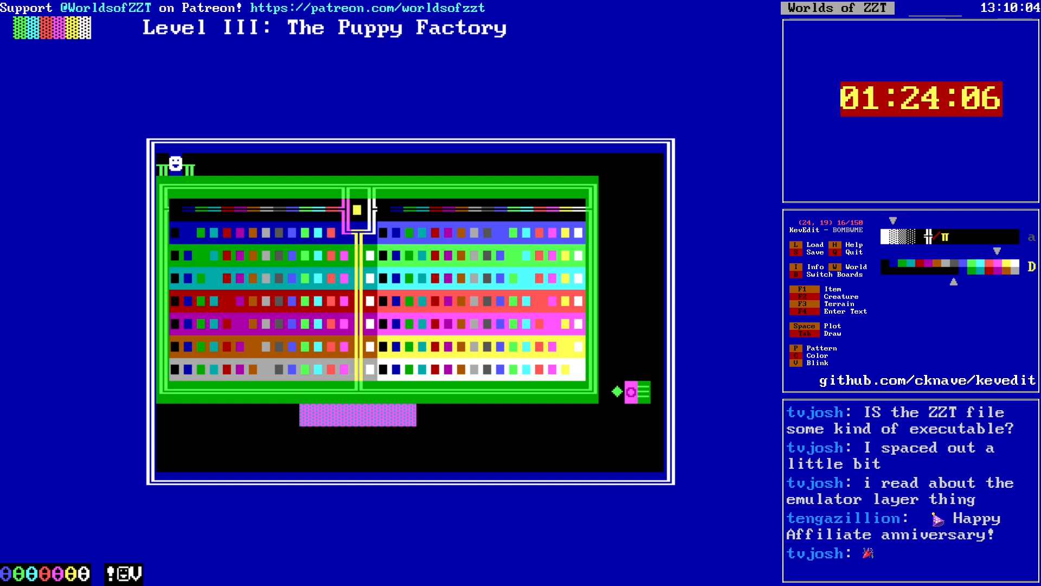
key("Return")
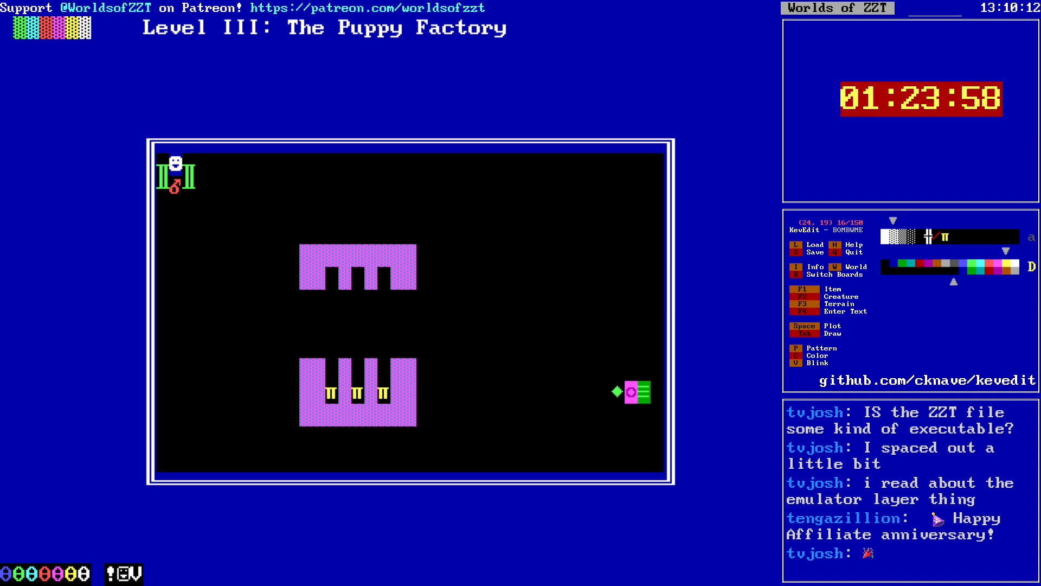
Step: Save the BOMBWME world, overwriting the existing file
key("s")
key("Return")
key("y")
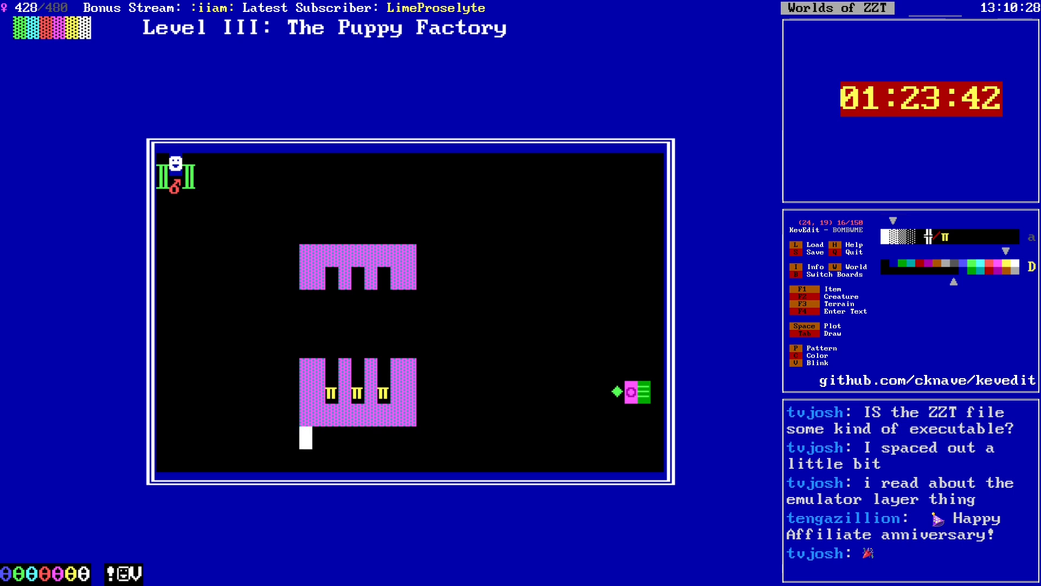
Step: Review the board's stat list down to the puppy object entries
key("Up")
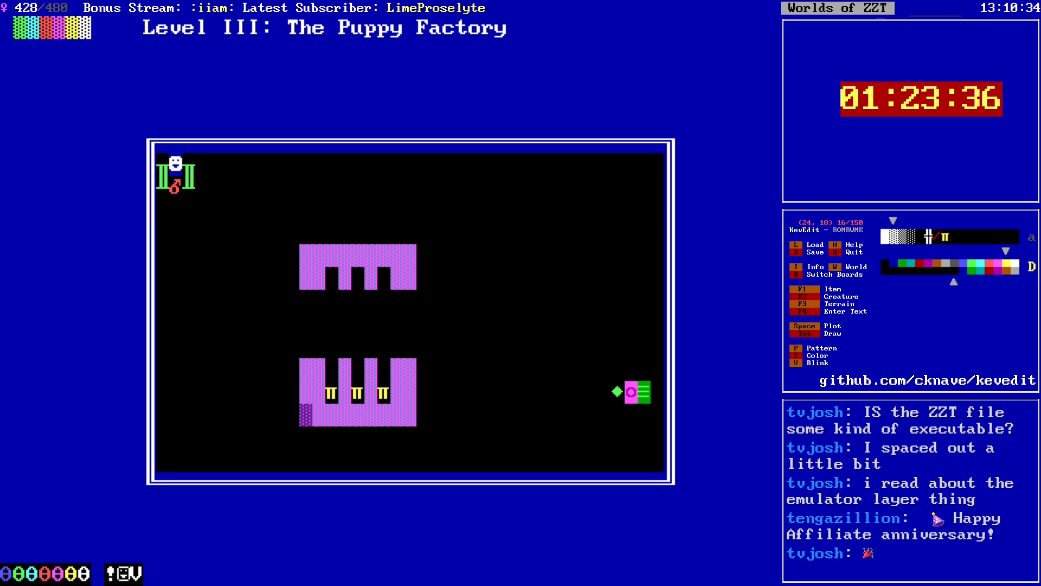
key("alt+Up")
key("alt+Left")
key("Left")
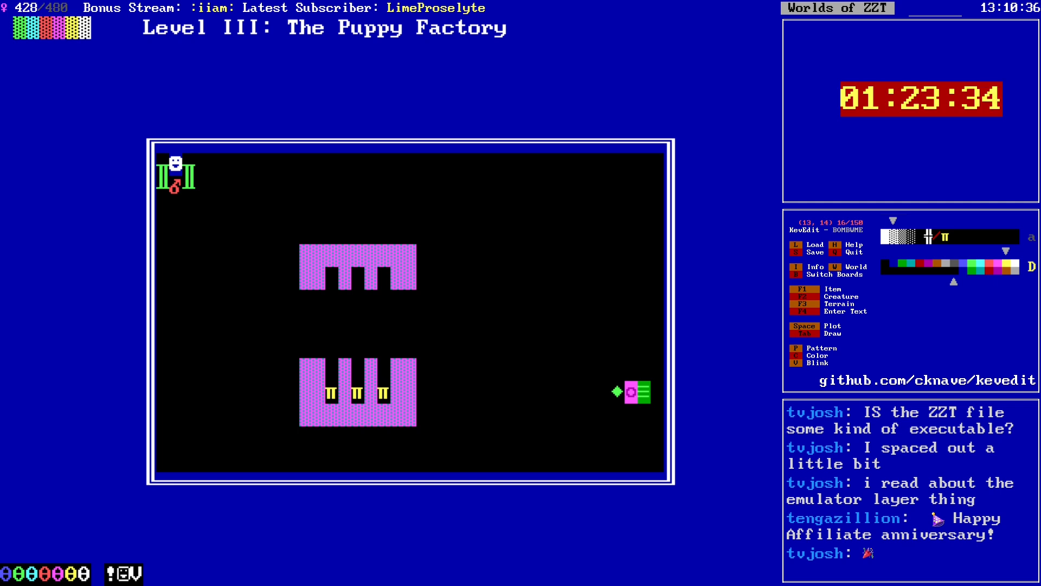
key("Down")
key("Up")
key("x")
key("Page_Down")
key("Page_Down")
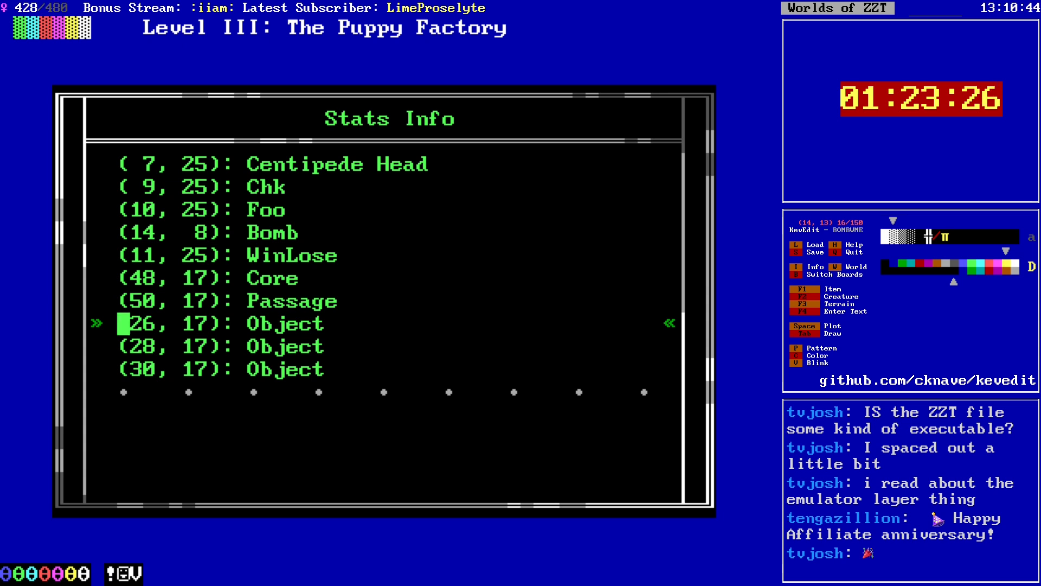
key("Escape")
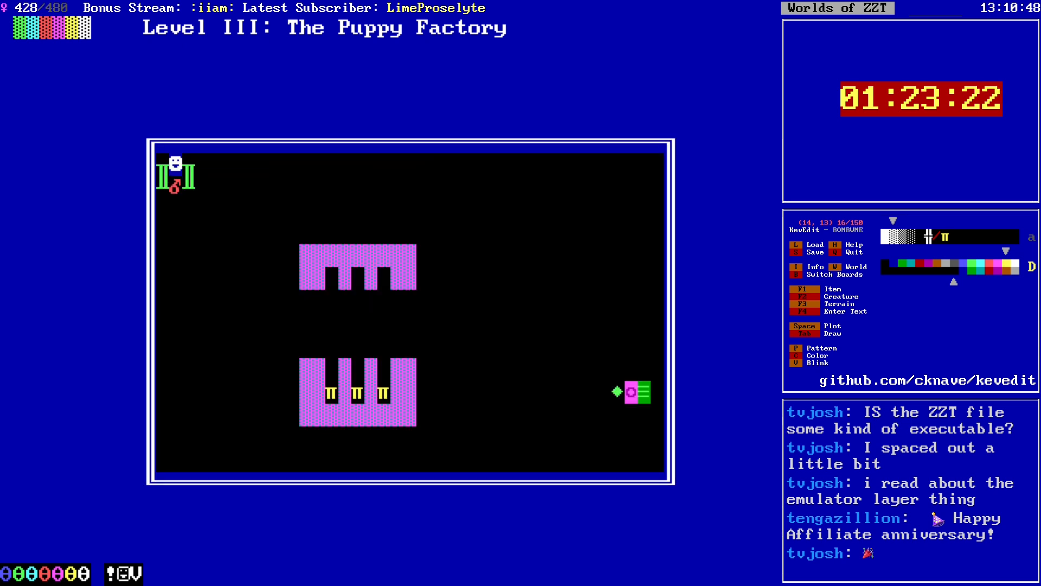
Step: View the previous board, Level II, and return to Level III: The Puppy Factory
key("Page_Up")
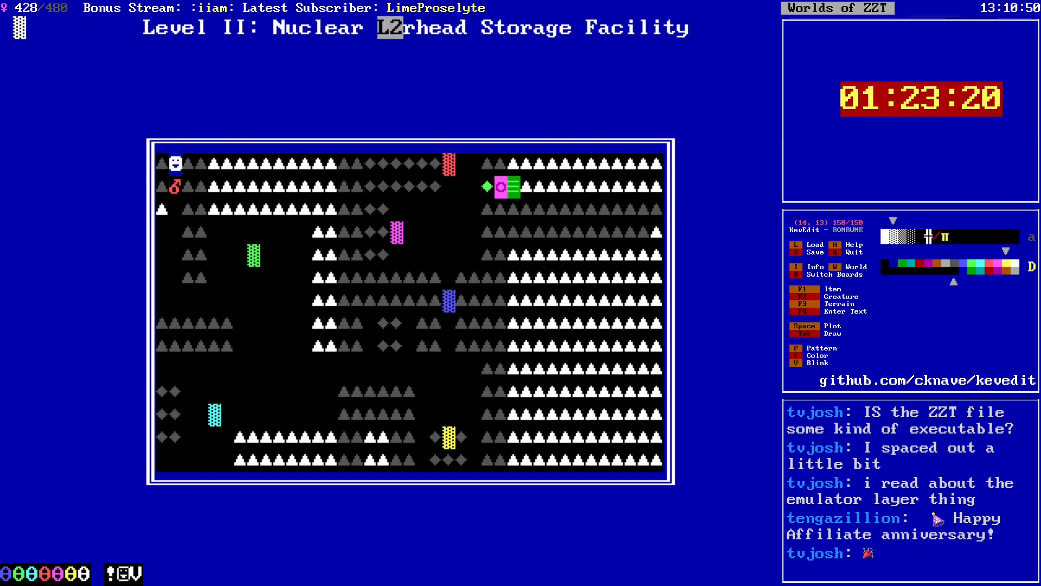
key("Page_Down")
key("Up")
key("Up")
key("Up")
key("Up")
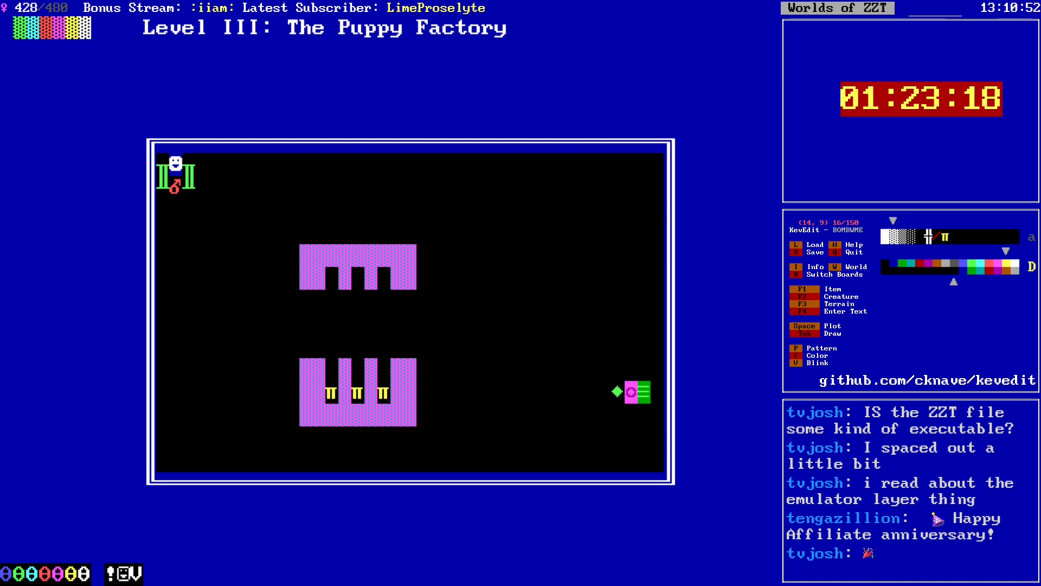
Step: Pick up the light magenta on dark cyan wall as the drawing pattern and extend the lower wall down column 24
key("Down")
key("Down")
key("Down")
key("Down")
key("alt+Right")
key("Down")
key("Down")
key("Down")
key("Down")
key("Down")
key("Tab")
key("Down")
key("Down")
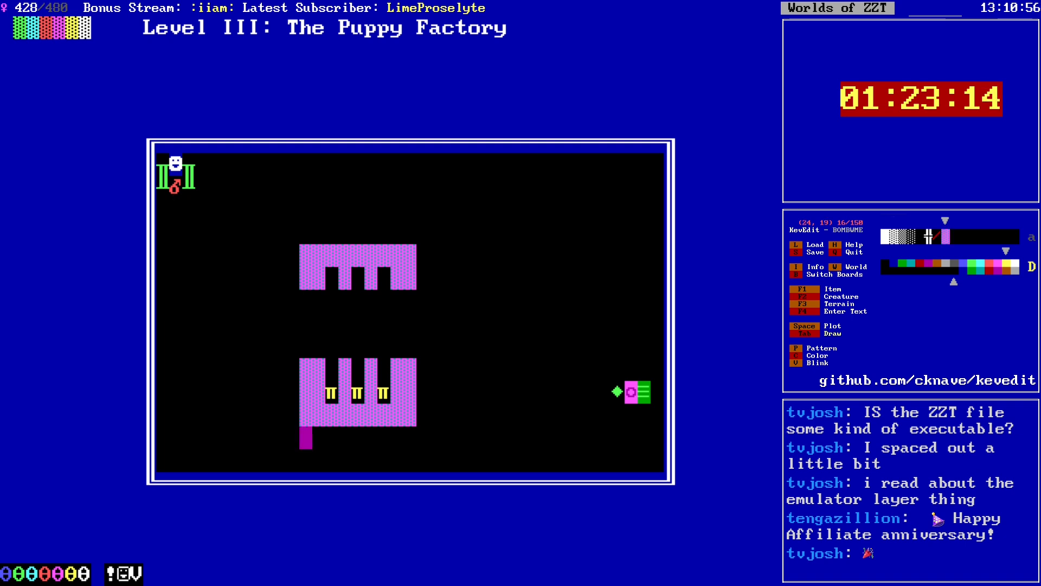
Step: Draw the wall along row 20 from column 24 to column 32
key("Right")
key("Right")
key("Right")
key("Right")
key("Right")
key("Right")
key("Right")
key("Right")
Step: Draw the wall back along row 19 from column 32 to fill the gap beneath the lower structure
key("Up")
key("Left")
key("Left")
key("Left")
key("Left")
key("Left")
key("Left")
key("Left")
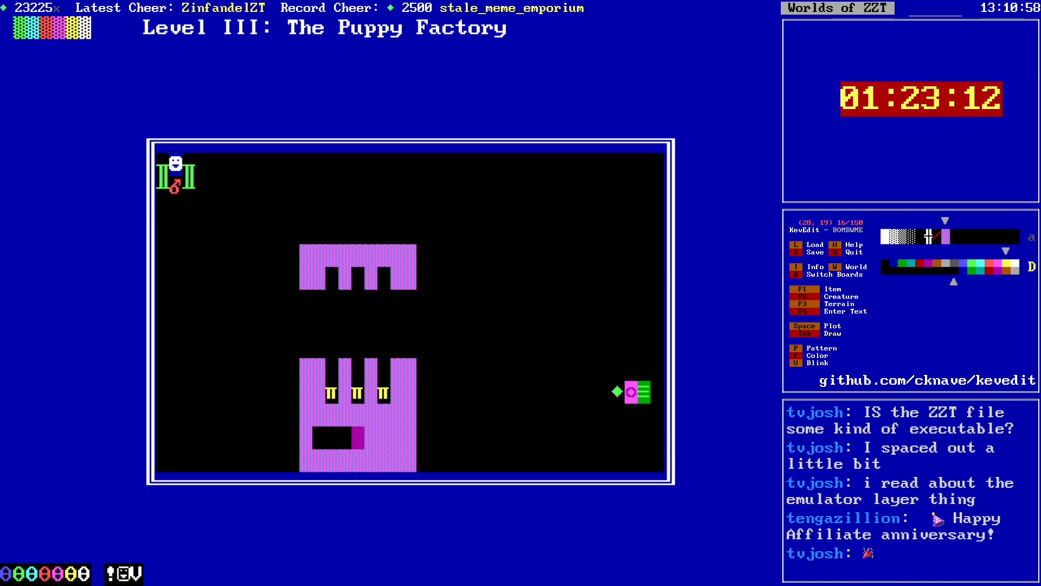
key("Tab")
Step: Draw a wall up column 24 from row 10 to row 7 above the upper structure
key("Up")
key("Up")
key("Up")
key("Up")
key("Up")
key("Up")
key("Up")
key("Up")
key("Left")
key("Tab")
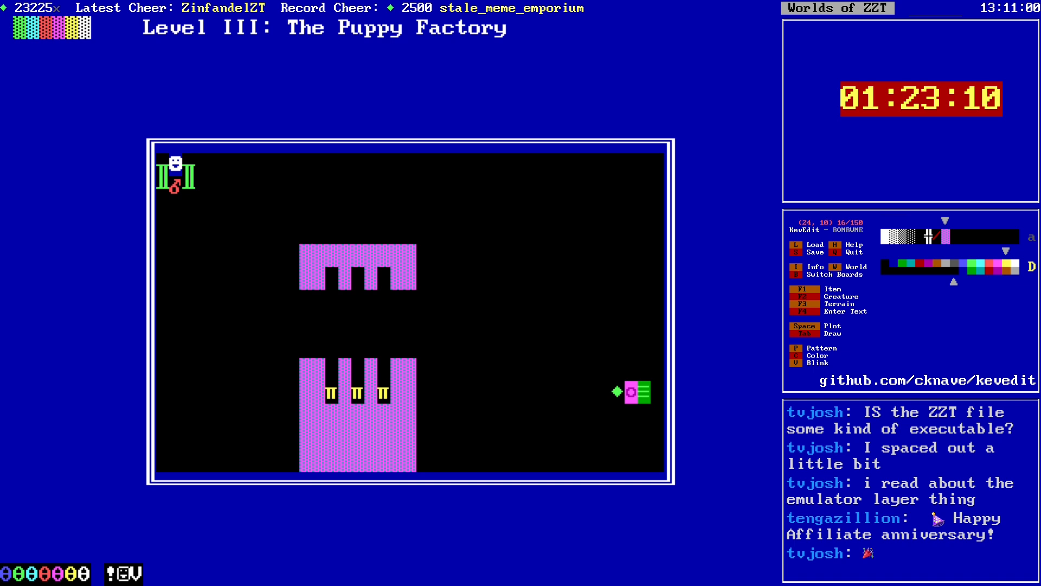
key("Up")
key("Up")
key("Up")
key("Up")
Step: Draw the wall along row 7 from column 24 to column 32
key("Right")
key("Right")
key("Right")
key("Right")
key("Right")
key("Right")
key("Right")
key("Right")
key("Right")
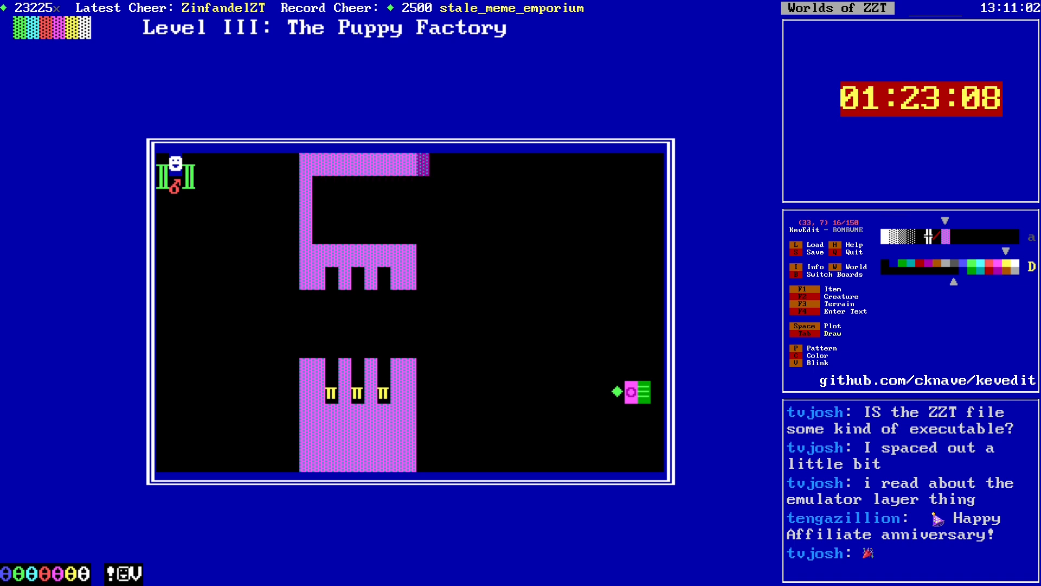
Step: Draw the wall down column 32 to row 10 to close the rectangle above the upper structure
key("Down")
key("Left")
key("Tab")
key("Down")
key("Down")
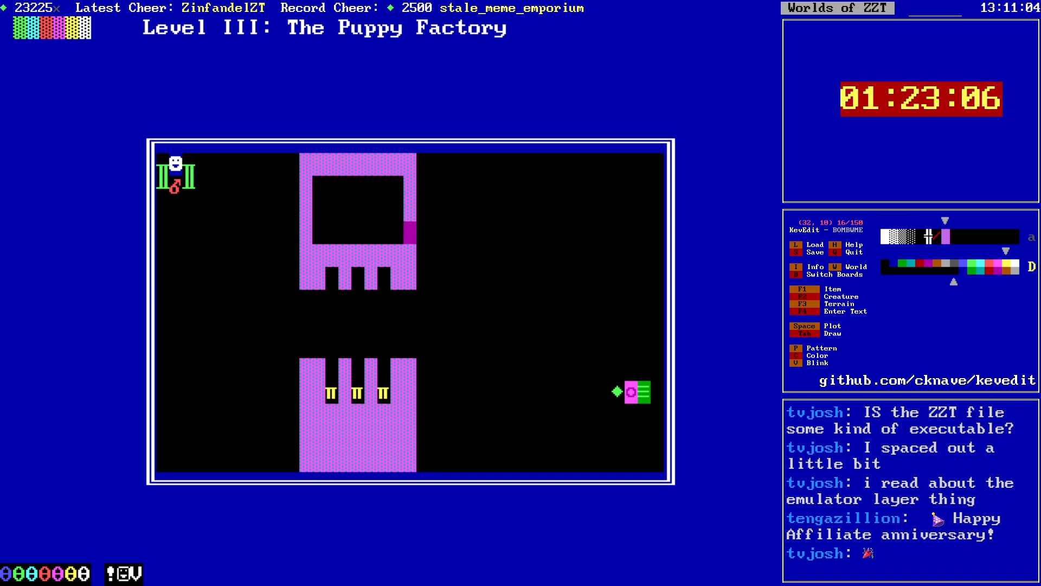
key("Tab")
Step: Flood-fill the interior of the closed upper rectangle with the light magenta on dark cyan wall
key("Left")
key("Left")
key("f")
Step: Set the cycle of the puppy object at column 30, row 17 to 1
key("Down")
key("Down")
key("Down")
key("Down")
key("Down")
key("Down")
key("Down")
key("Return")
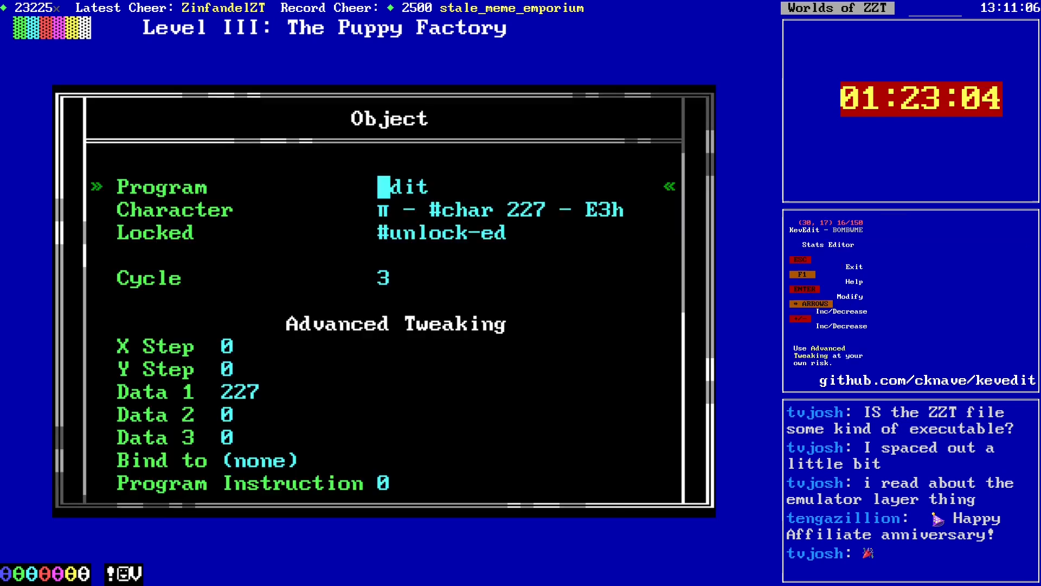
key("Down")
key("Down")
key("Down")
key("Return")
type("1")
key("Return")
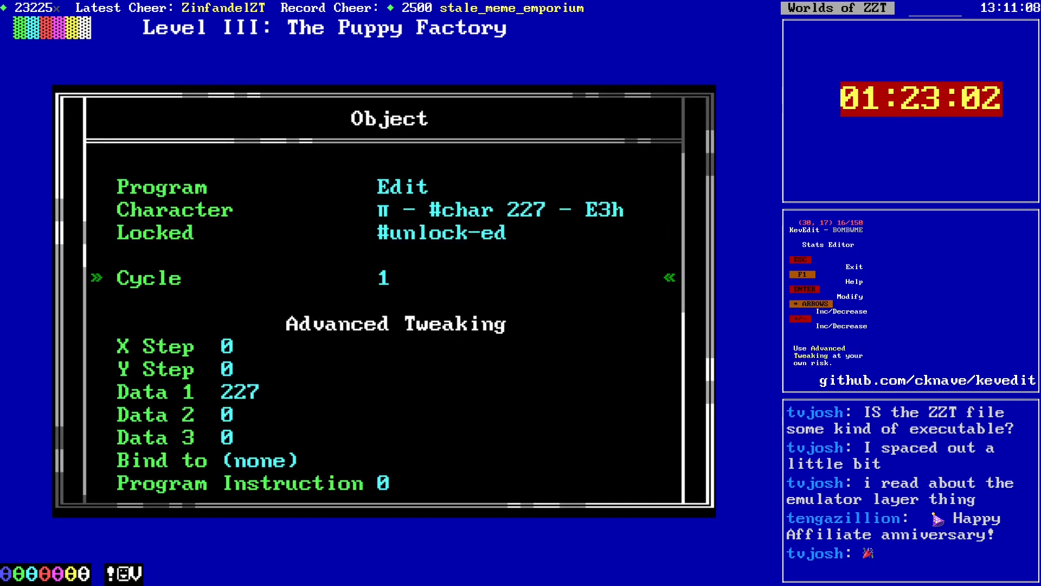
Step: Re-enter 1 as the cycle of the same puppy object at column 30
key("Escape")
key("Return")
key("Down")
key("Down")
key("Down")
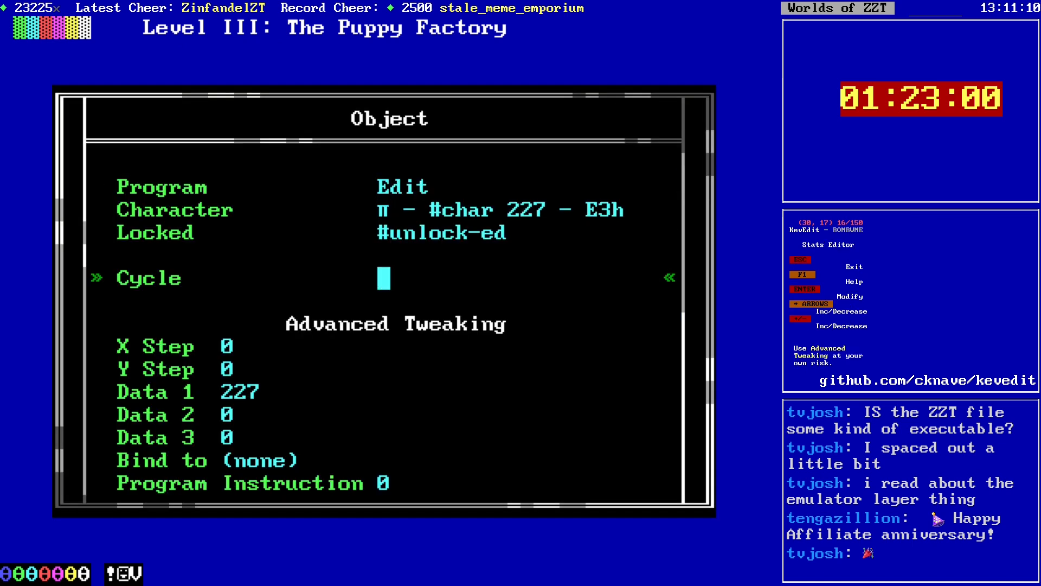
key("Return")
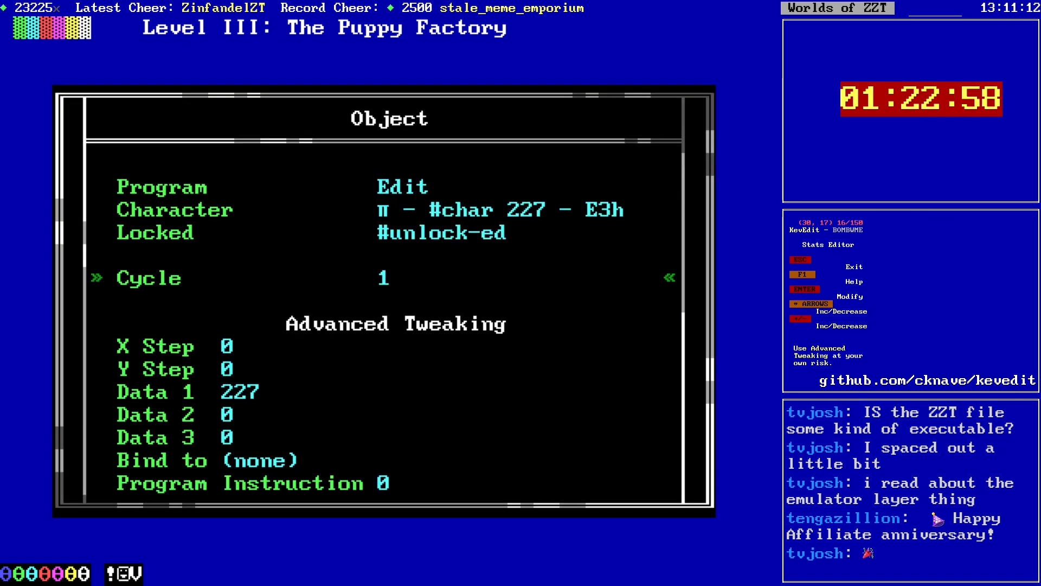
key("Escape")
Step: Edit the cycle setting of the middle puppy object at column 28, row 17
key("Left")
key("Left")
key("Return")
key("Down")
key("Down")
key("Down")
key("Left")
key("Left")
key("Escape")
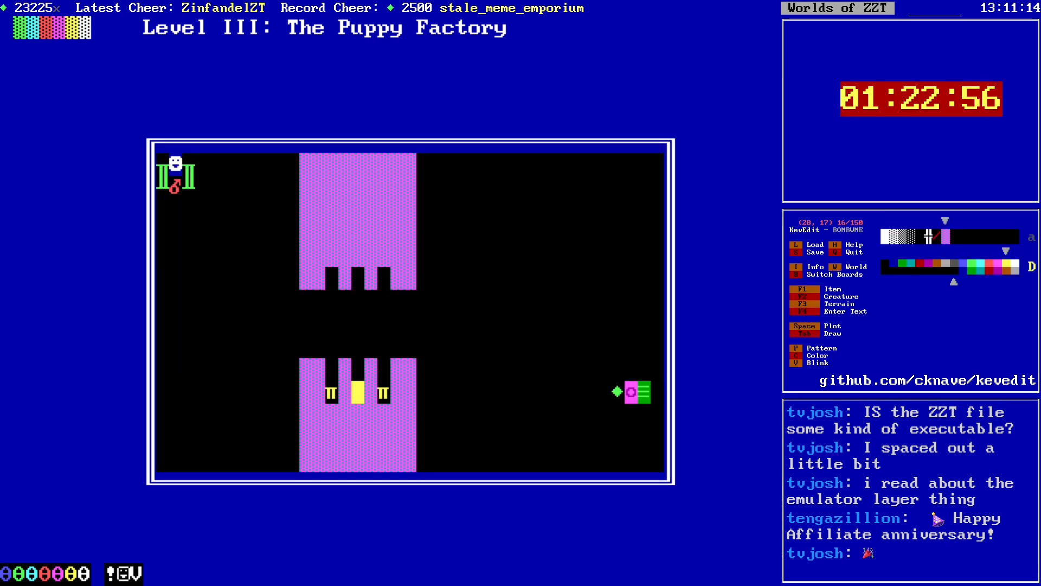
key("Return")
key("Down")
key("Down")
key("Down")
key("Return")
key("Escape")
key("Left")
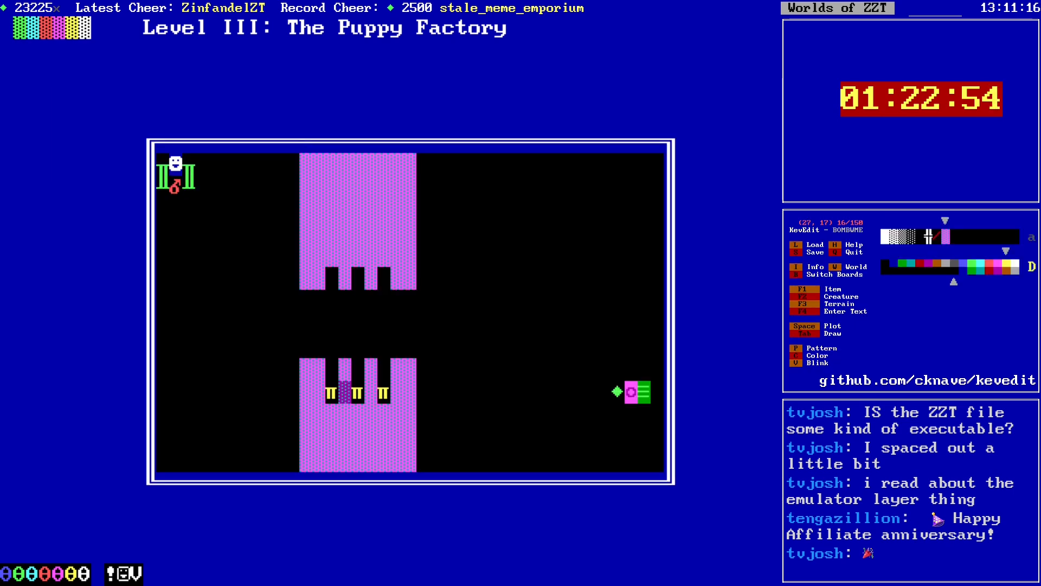
Step: Move the block spanning columns 27 to 37, rows 11 to 20, one column to the right to widen the first stall divider
key("Down")
key("Down")
key("Down")
key("alt+b")
key("alt+Right")
key("alt+Up")
key("Up")
key("Up")
key("Up")
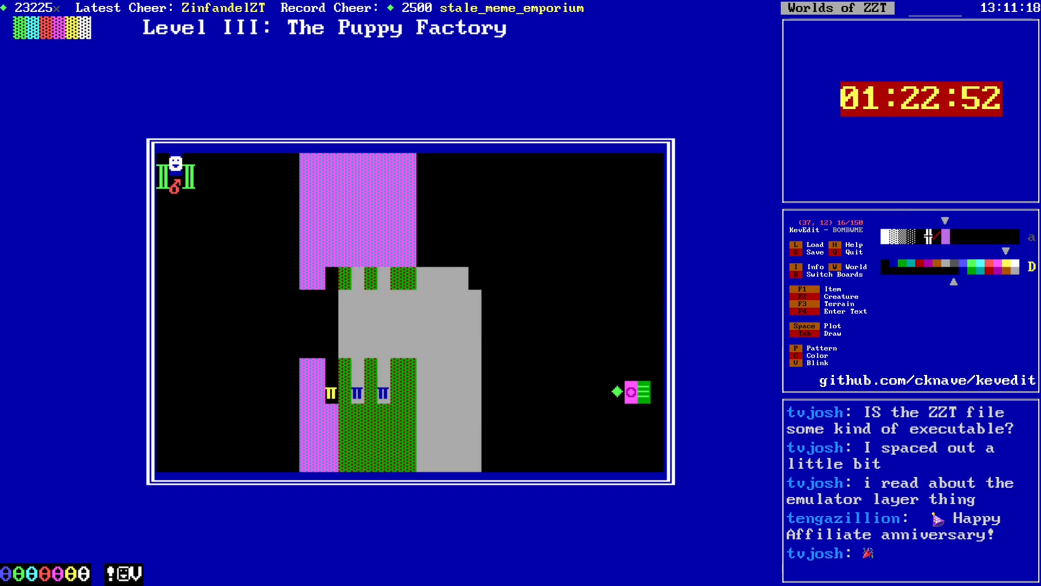
key("Up")
key("Return")
key("Right")
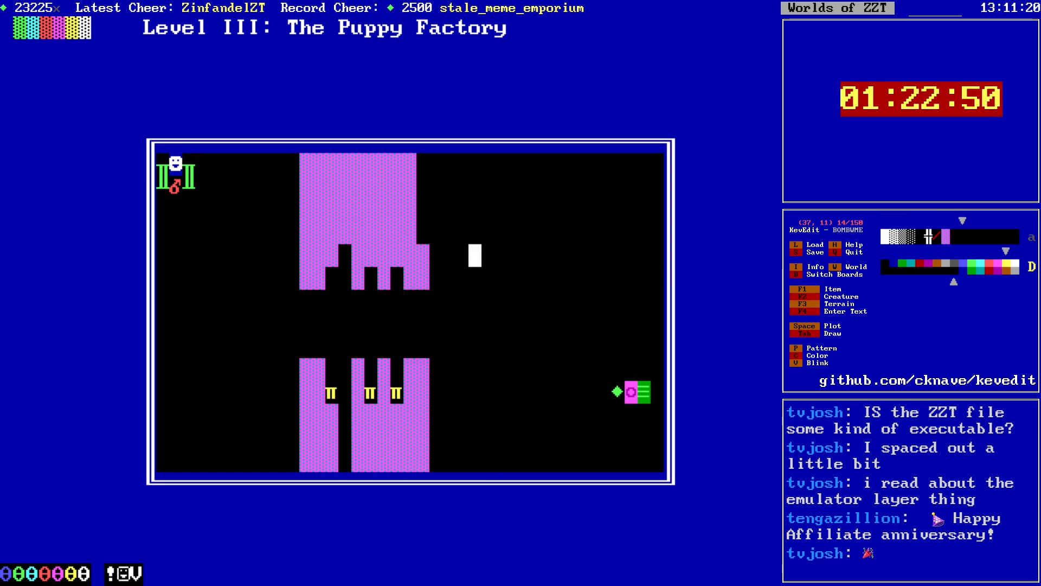
key("Return")
Step: Move the block spanning columns 30 to 37, rows 11 to 20, one column to the right to widen the second stall divider
key("alt+b")
key("alt+Left")
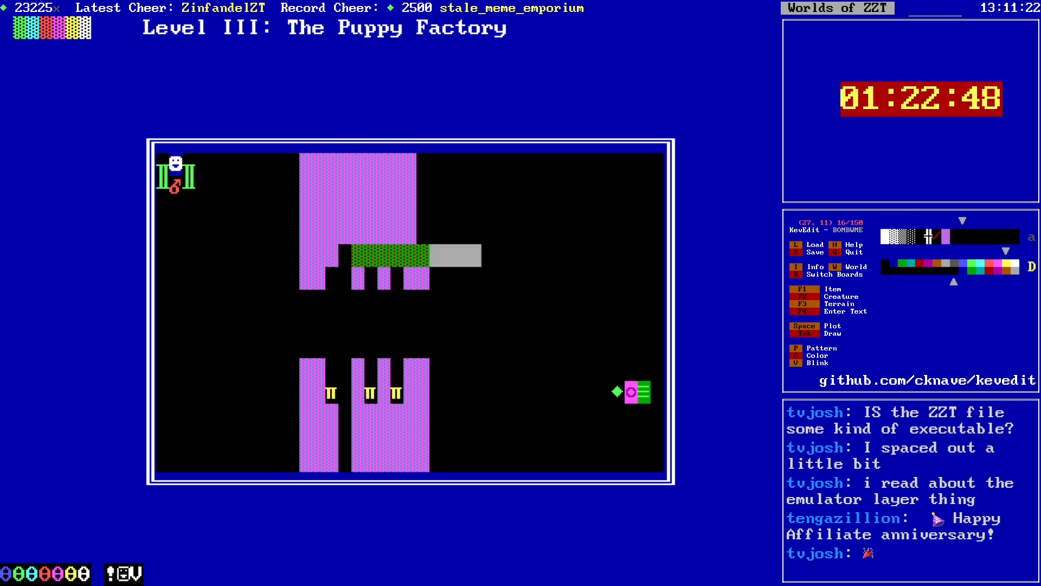
key("Right")
key("Right")
key("Right")
key("Down")
key("Down")
key("Down")
key("Down")
key("Down")
key("Down")
key("Down")
key("Down")
key("Down")
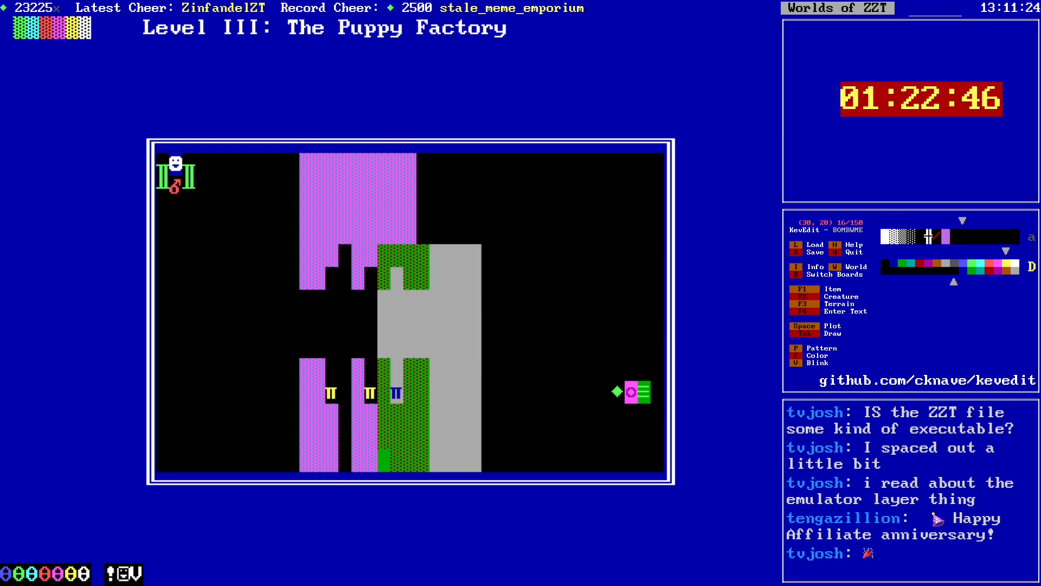
key("Return")
key("Right")
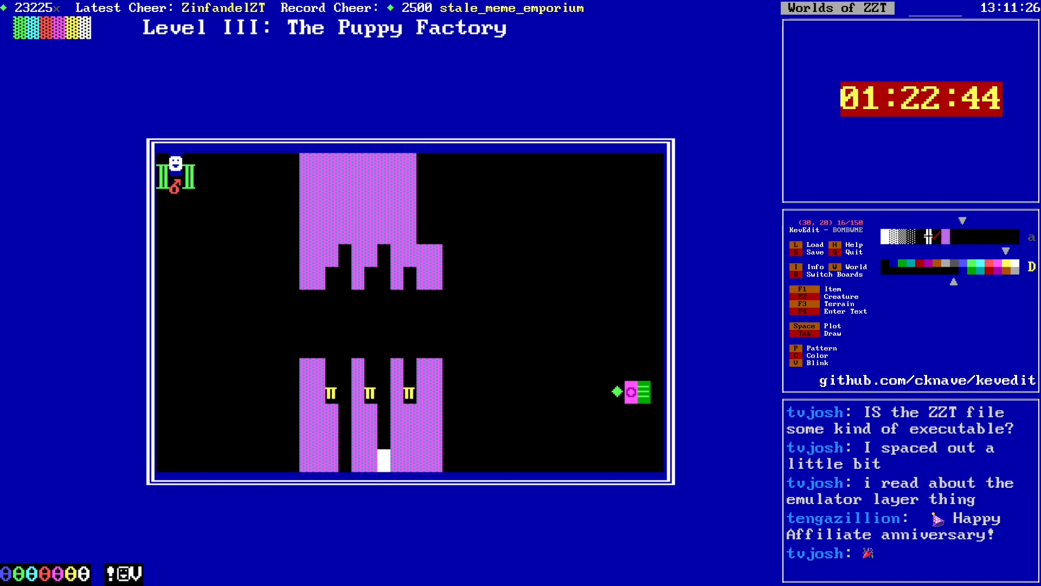
Step: Fill the gap in the lower wall at column 30, rows 16 to 20, with the magenta wall pattern
key("shift+p")
key("shift+p")
key("Right")
key("Tab")
key("Left")
key("Up")
key("Up")
key("Up")
key("Up")
key("Tab")
Step: Fill the lower wall's remaining gap at column 27, rows 16 to 20, with the magenta wall
key("Left")
key("Left")
key("Left")
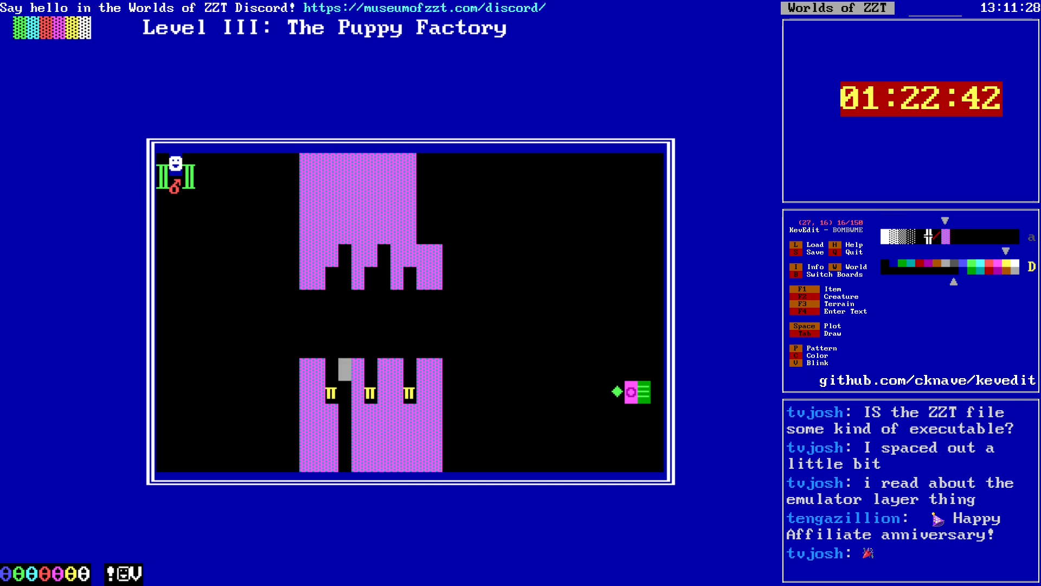
key("Tab")
key("Down")
key("Down")
key("Down")
key("Down")
Step: Plot magenta wall tiles into the upper wall's gaps at columns 27 and 30, rows 11 and 12
key("Up")
key("Up")
key("Up")
key("Up")
key("Up")
key("Up")
key("Up")
key("Up")
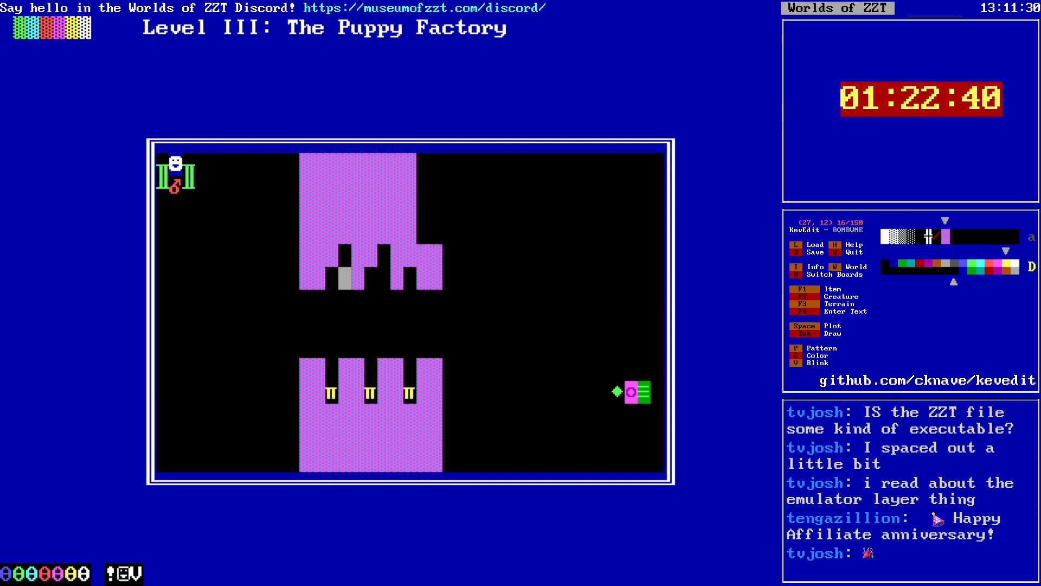
key("space")
key("Up")
key("space")
key("Right")
key("Right")
key("Right")
key("Down")
key("space")
key("Right")
key("Left")
key("Up")
Step: Extend the upper magenta wall over columns 33 and 34 from row 10 up to row 7
key("Right")
key("Right")
key("Right")
key("Tab")
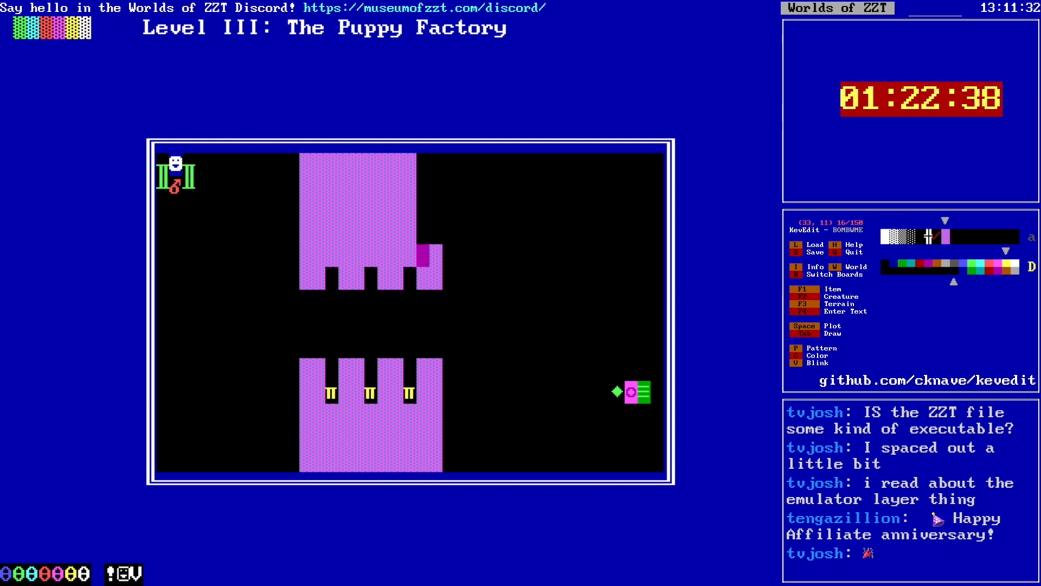
key("Up")
key("Right")
key("Up")
key("Left")
key("Up")
key("Right")
key("Up")
key("Left")
key("Down")
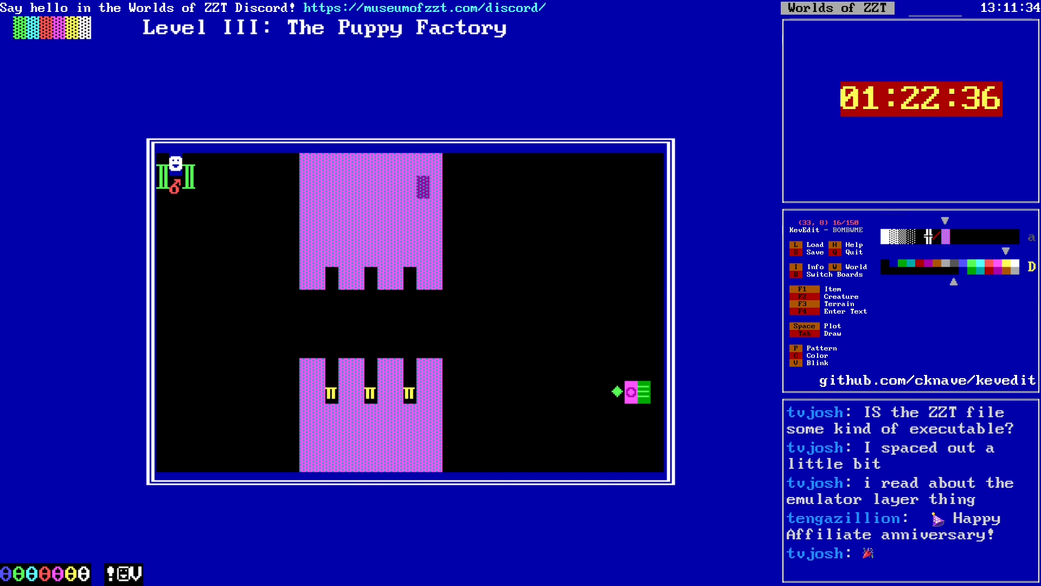
key("Down")
key("Down")
key("Down")
key("Left")
key("Left")
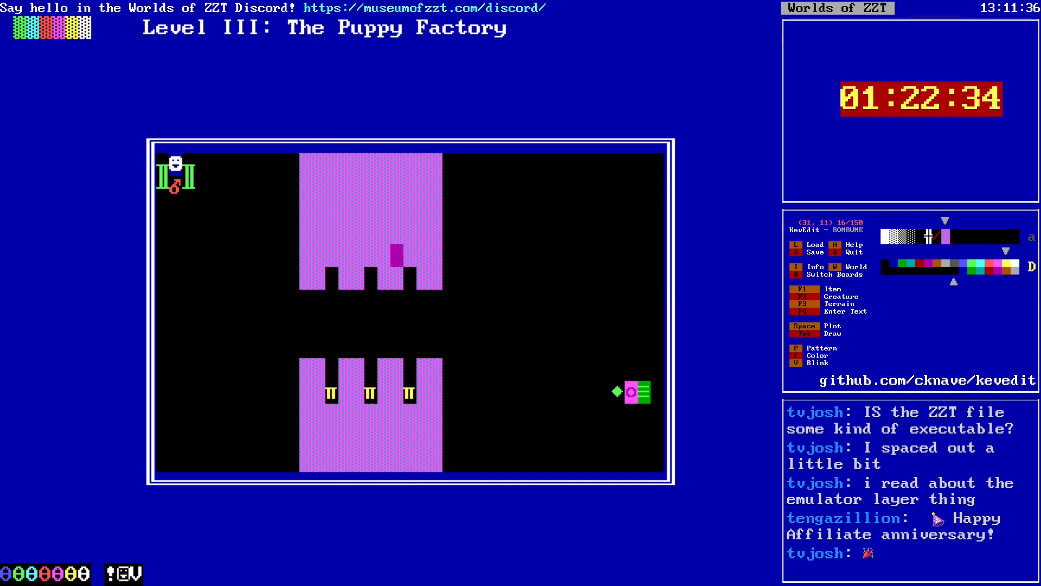
key("Left")
key("Left")
key("Left")
key("Left")
key("Left")
key("Left")
key("Left")
key("Left")
key("Left")
key("Left")
key("Down")
key("Down")
key("Down")
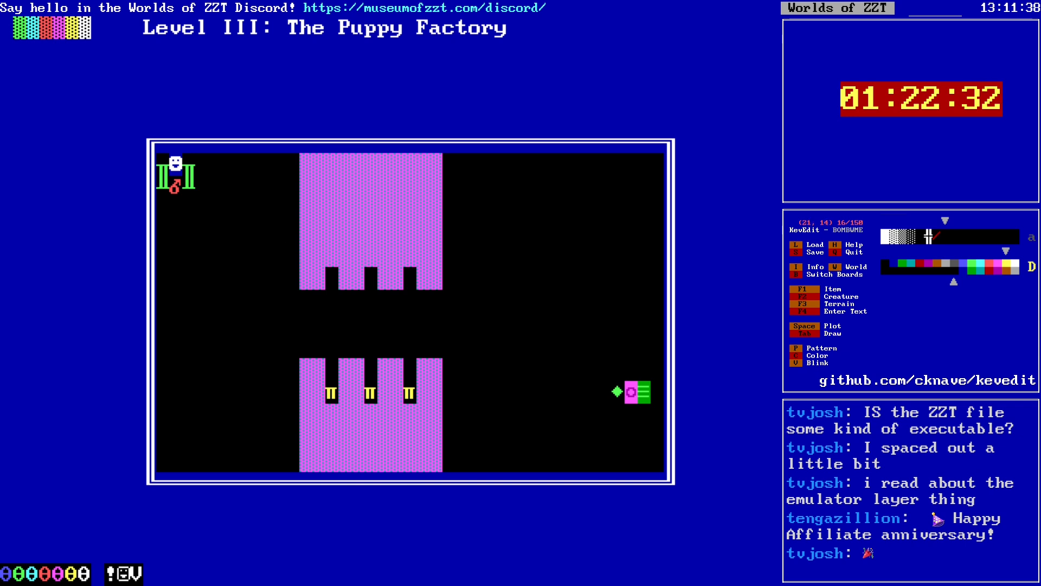
key("Right")
key("Right")
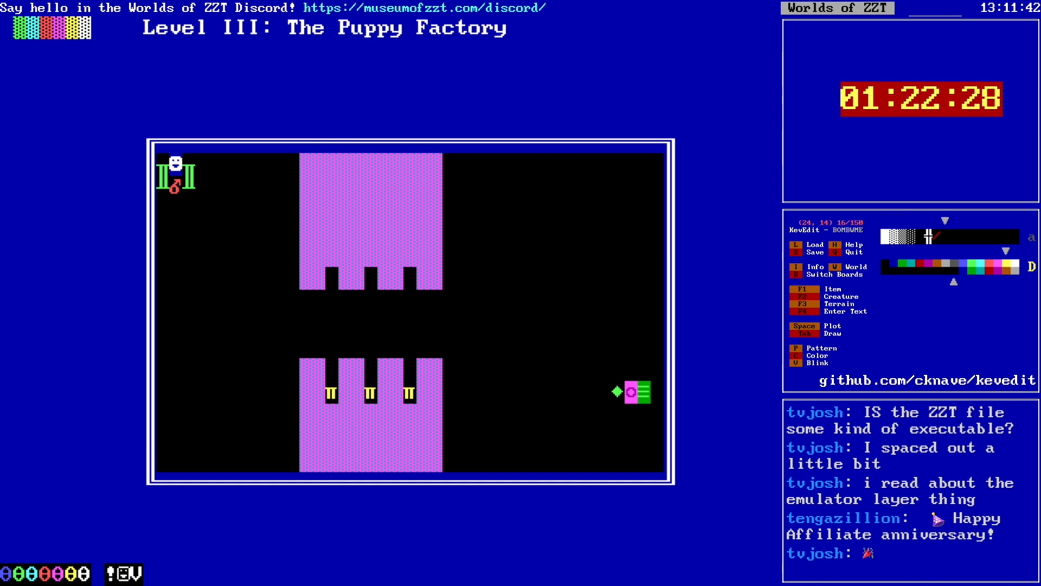
key("Left")
key("Left")
key("Left")
key("Left")
key("Left")
key("Left")
key("Left")
key("Left")
key("Left")
key("Right")
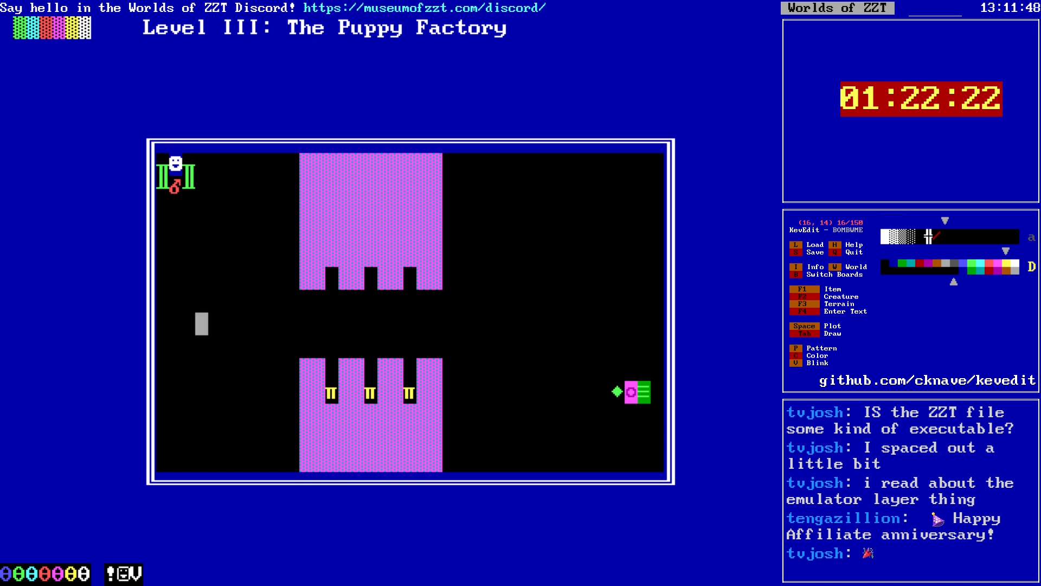
key("Right")
key("Right")
key("Right")
key("Right")
key("Right")
key("Right")
key("Right")
key("Right")
key("Right")
key("Right")
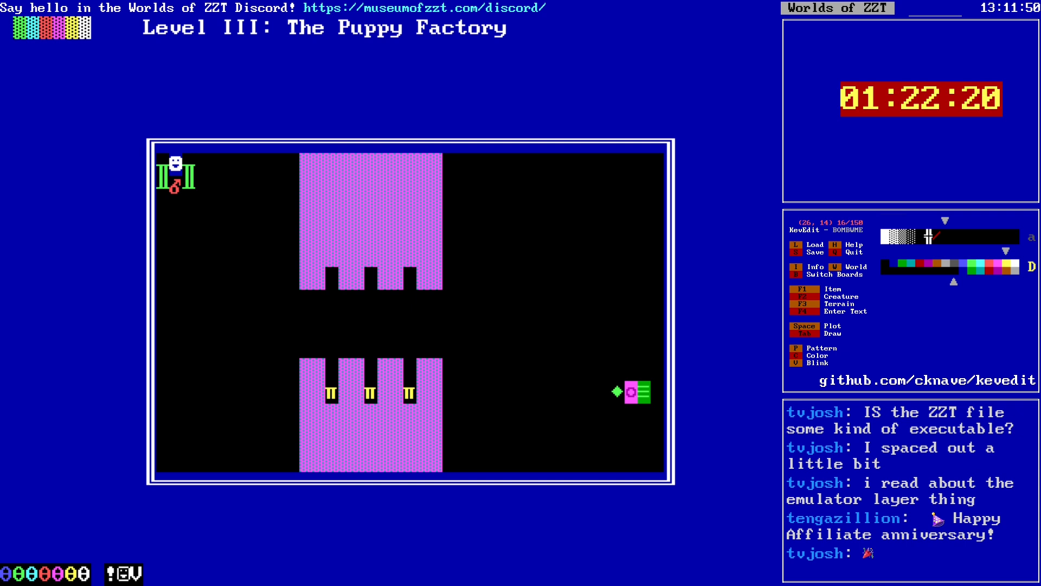
Step: Place a light blue normal wall in the corridor at column 27, row 13, below the first upper divider
key("Up")
key("Right")
key("c")
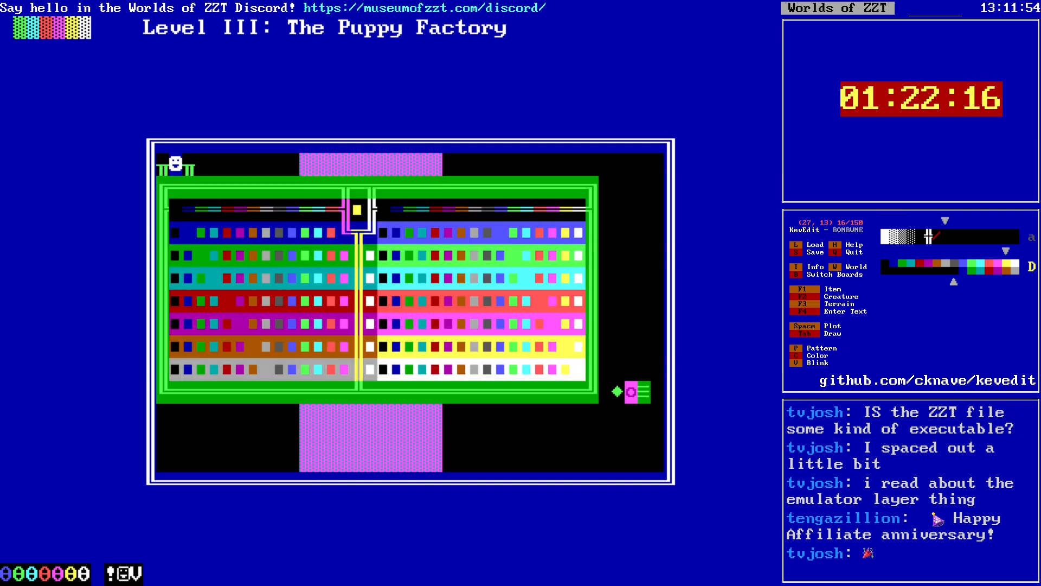
key("Left")
key("Left")
key("Left")
key("Left")
key("Left")
key("Return")
key("F3")
key("n")
Step: Place a light green normal wall in the corridor at column 31, row 15, above the second lower divider
key("Right")
key("Right")
key("Right")
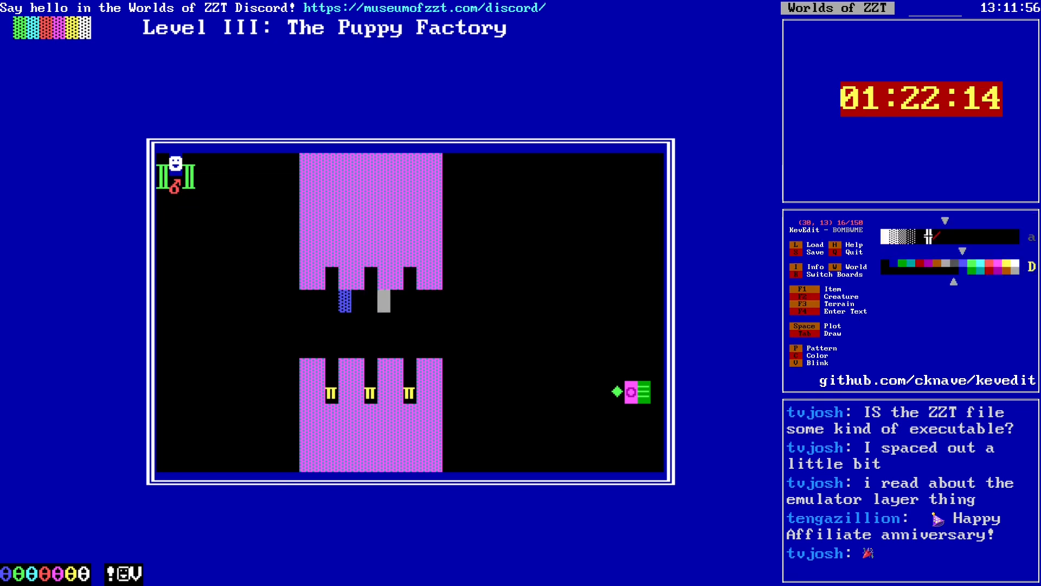
key("Down")
key("Down")
key("Right")
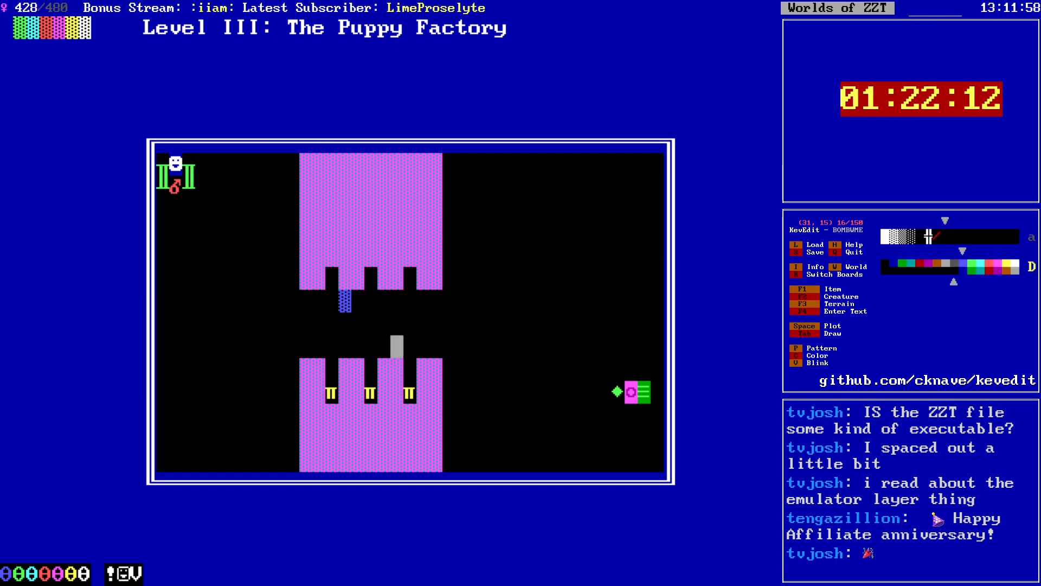
key("Right")
key("Right")
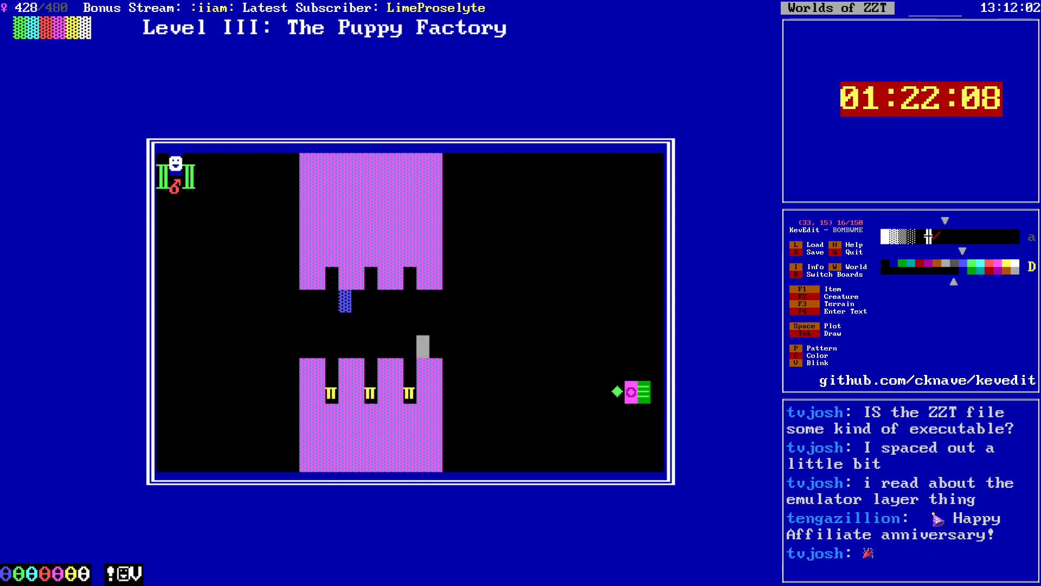
key("Left")
key("Left")
key("F3")
key("s")
key("F3")
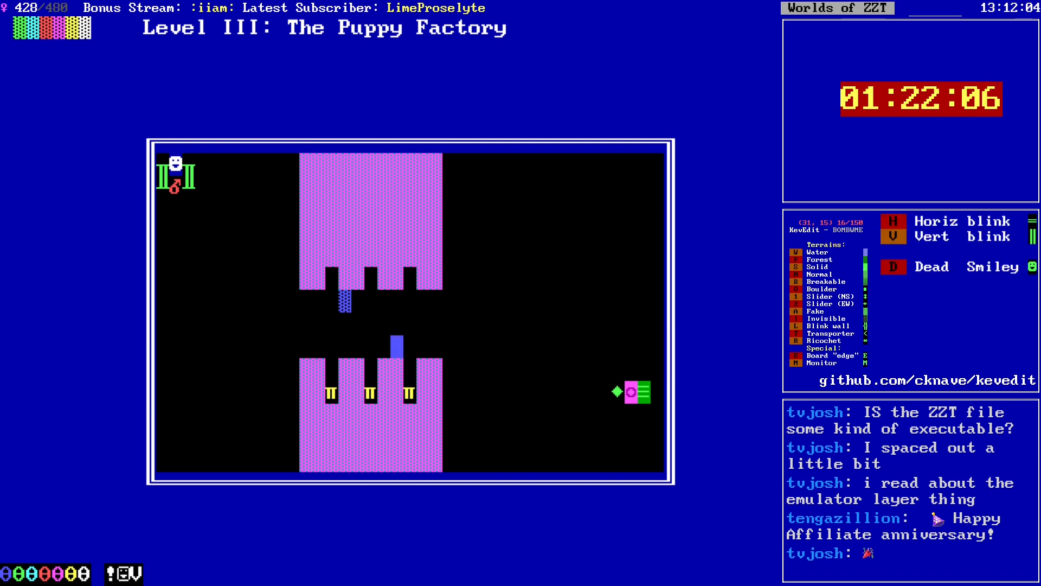
key("f")
key("Right")
key("Right")
Step: Remove the magenta wall tile at the upper wall's lower-left corner, column 24, row 12
key("Left")
key("Left")
key("Left")
key("Left")
key("Left")
key("Left")
key("Left")
key("Left")
key("Left")
key("Left")
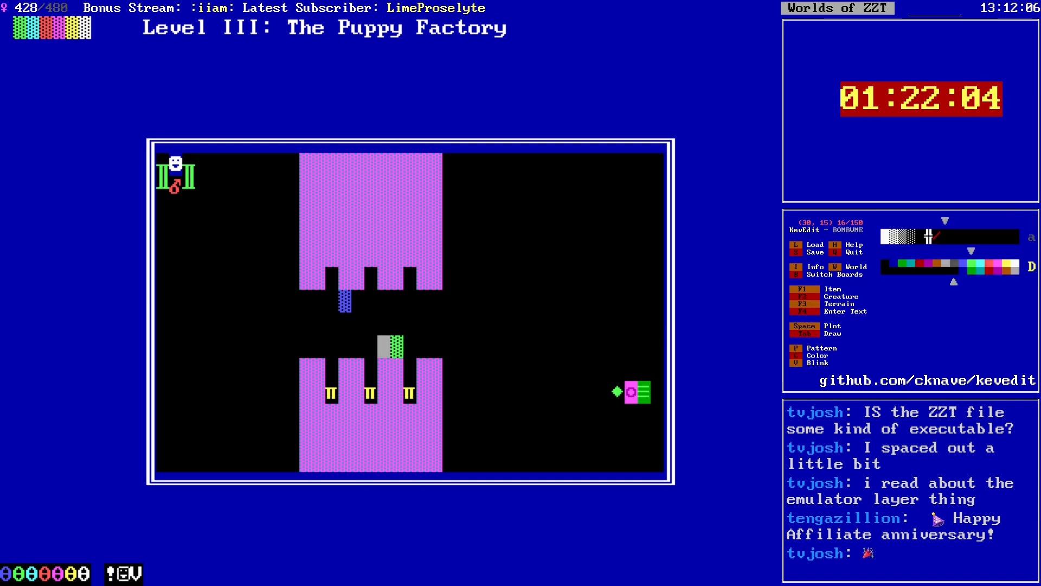
key("Up")
key("Up")
key("Up")
key("Right")
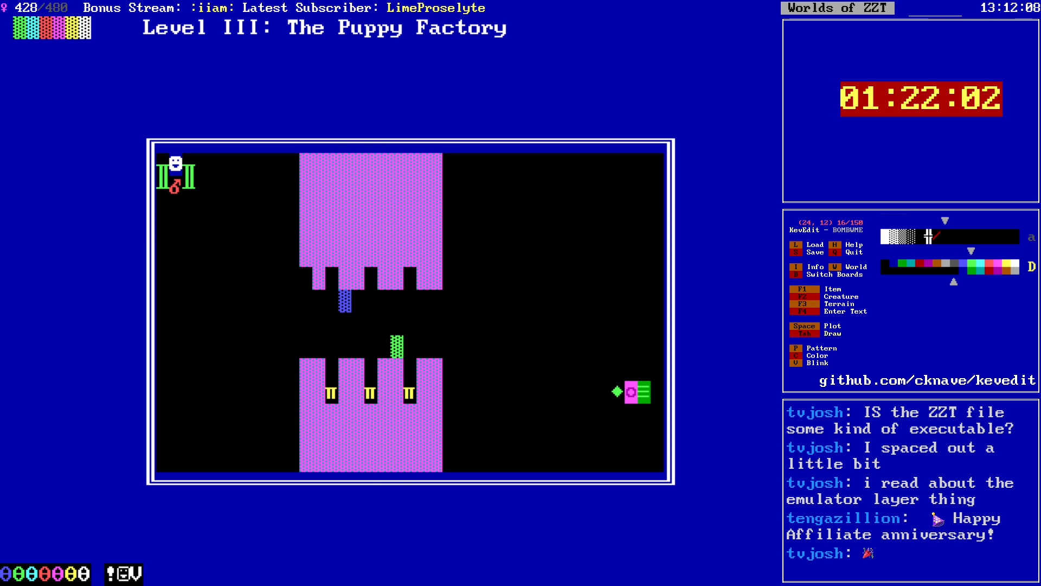
Step: Draw a magenta wall line along row 12 from column 24 to column 15, then up column 15 to row 7
key("Return")
key("Tab")
key("Left")
key("Left")
key("Left")
key("Left")
key("Left")
key("Left")
key("Left")
key("Left")
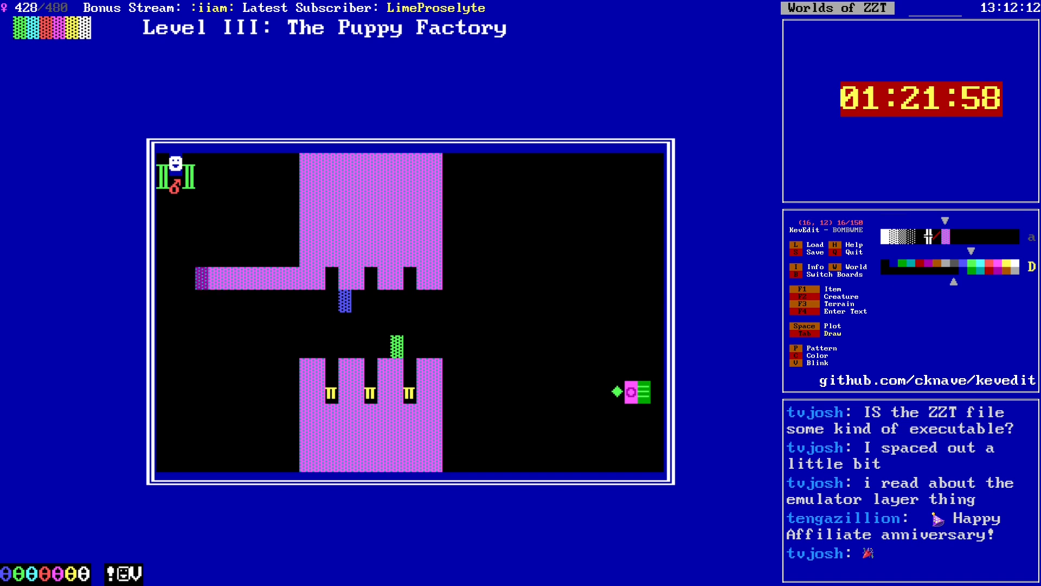
key("Left")
key("Up")
key("Up")
key("Up")
key("Up")
key("Up")
key("Tab")
Step: Flood-fill the enclosed area between the new outline and the upper magenta wall with magenta wall
key("Right")
key("Down")
key("f")
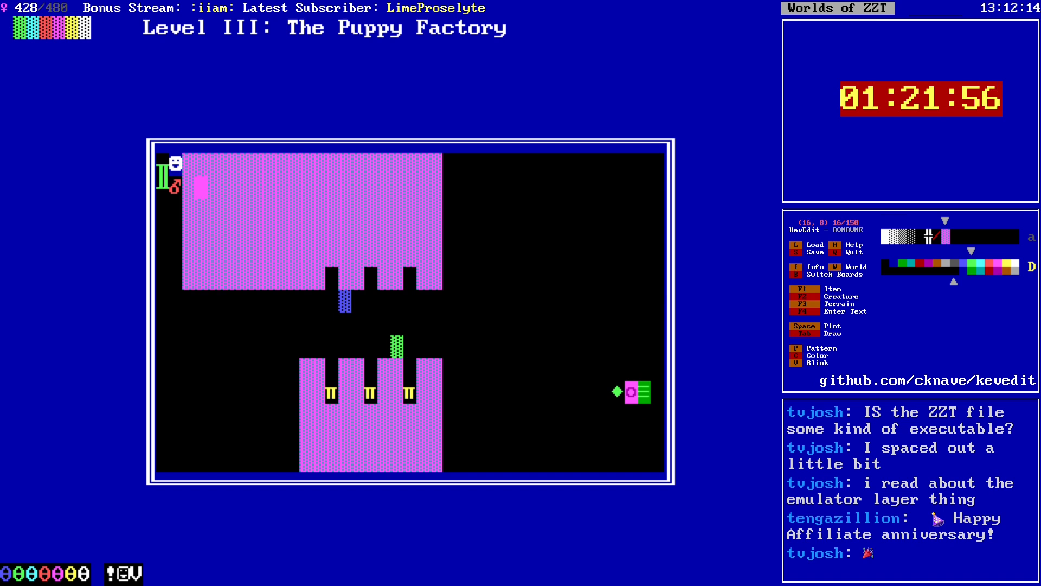
Step: Draw a magenta wall down column 13 from row 7 to row 12, replacing the green tiles beside the player
key("Left")
key("Left")
key("Left")
key("Up")
key("Tab")
key("Down")
key("Down")
key("Down")
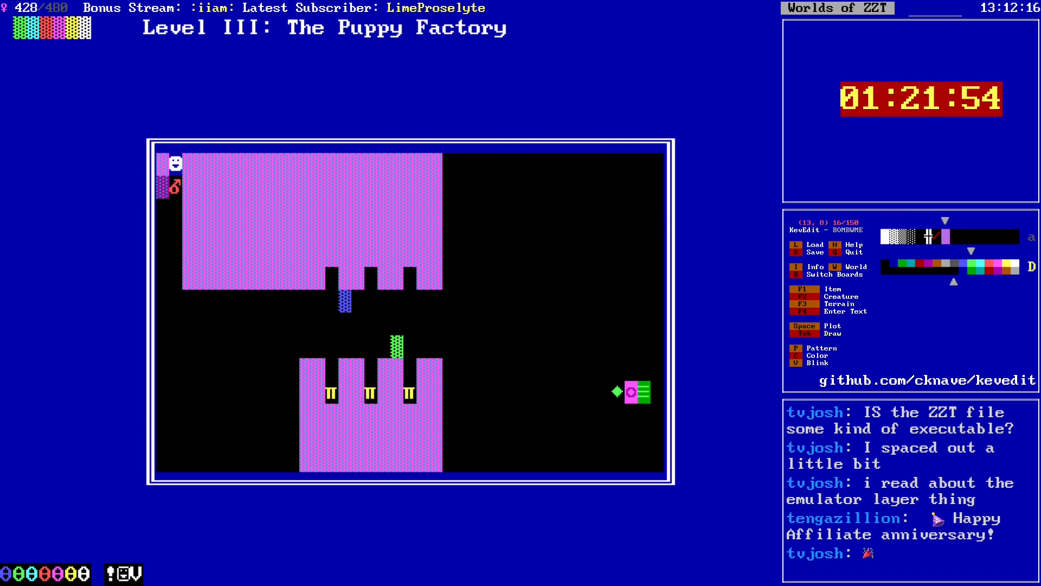
key("Down")
key("Down")
key("Tab")
Step: Draw a magenta wall line along row 16 from column 13 to column 23, joining the lower magenta wall
key("Down")
key("Down")
key("Down")
key("Down")
key("Tab")
key("Right")
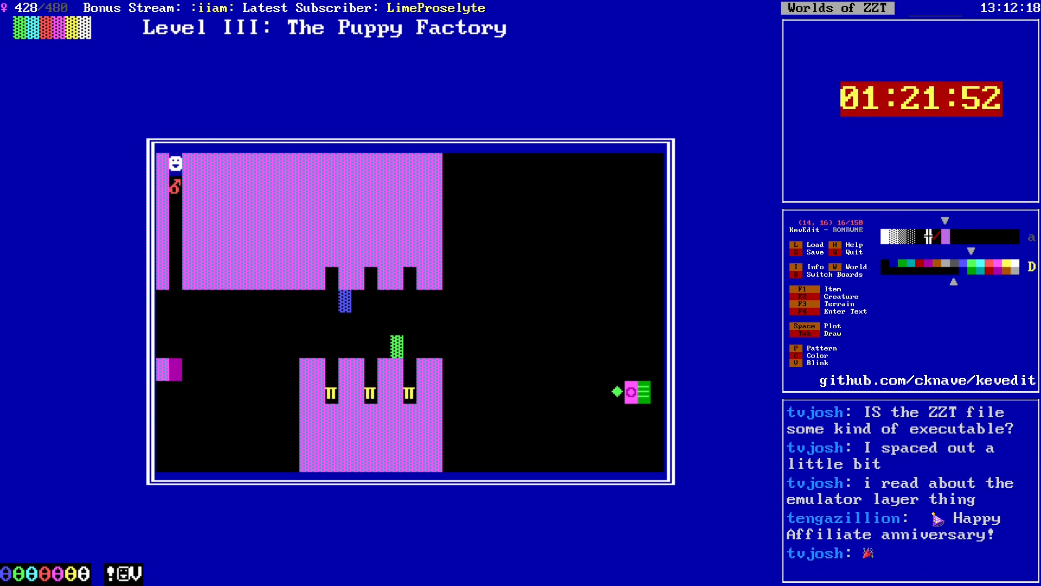
key("Right")
key("Right")
key("Right")
key("Right")
key("Right")
key("Right")
key("Right")
key("Right")
key("Right")
key("Tab")
Step: Flood-fill the enclosed area below the row 16 line with magenta wall
key("Left")
key("Down")
key("Down")
key("f")
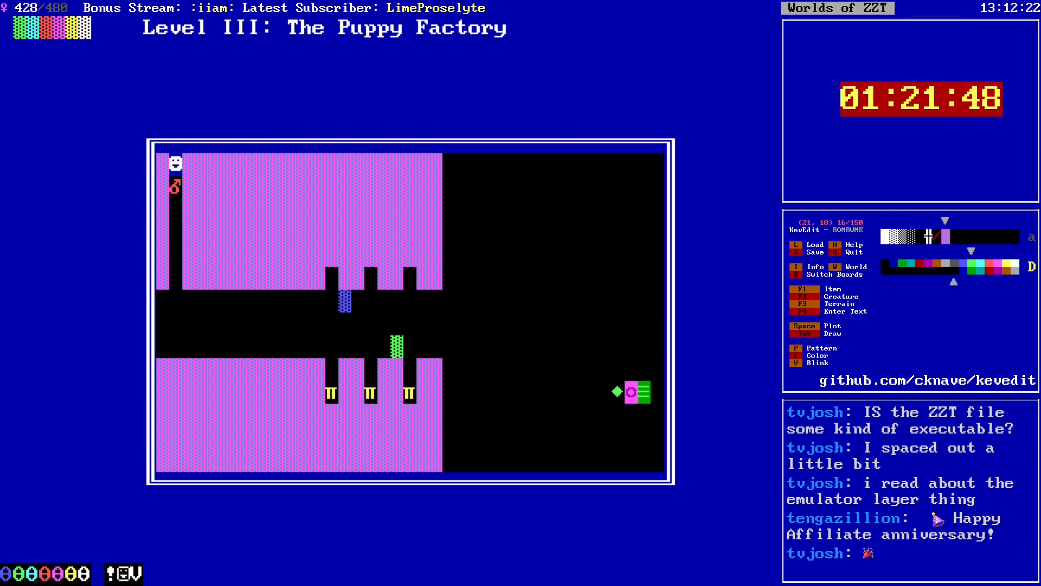
key("Up")
key("Up")
key("Right")
key("Right")
key("Right")
key("Right")
key("Right")
key("Right")
key("Right")
key("Right")
key("Right")
key("Right")
key("Right")
key("Right")
key("Right")
key("Right")
key("Right")
key("Right")
key("Right")
key("Right")
key("Right")
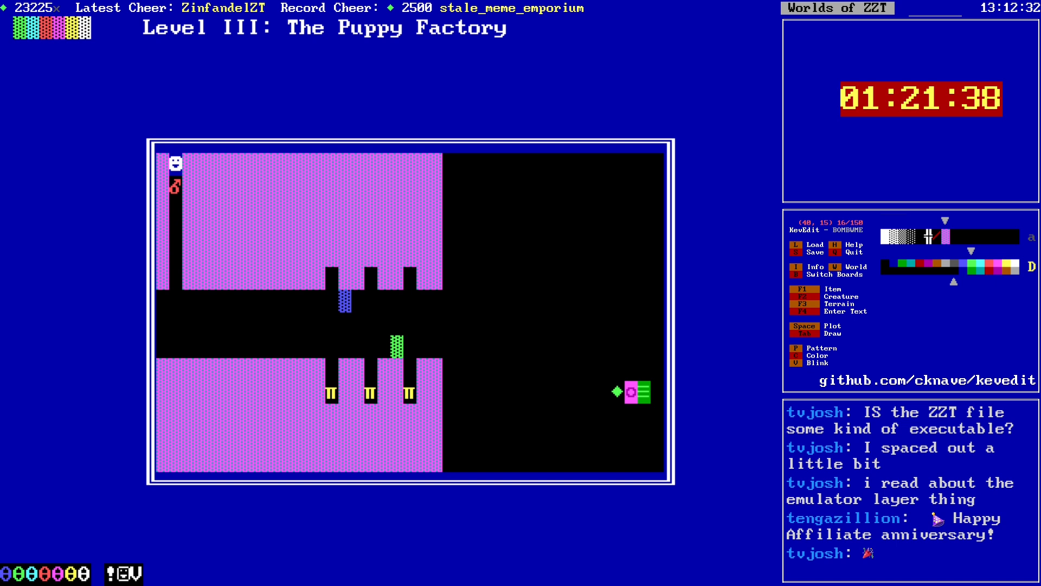
key("Left")
key("Down")
key("Left")
key("Down")
key("Left")
key("Down")
key("Left")
key("Down")
Step: Choose light blue as the drawing color and clear a shaft in the lower magenta wall at columns 18 and 19, rows 16 to 19
key("c")
key("Left")
key("Return")
key("alt+Left")
key("alt+Left")
key("alt+Up")
key("Right")
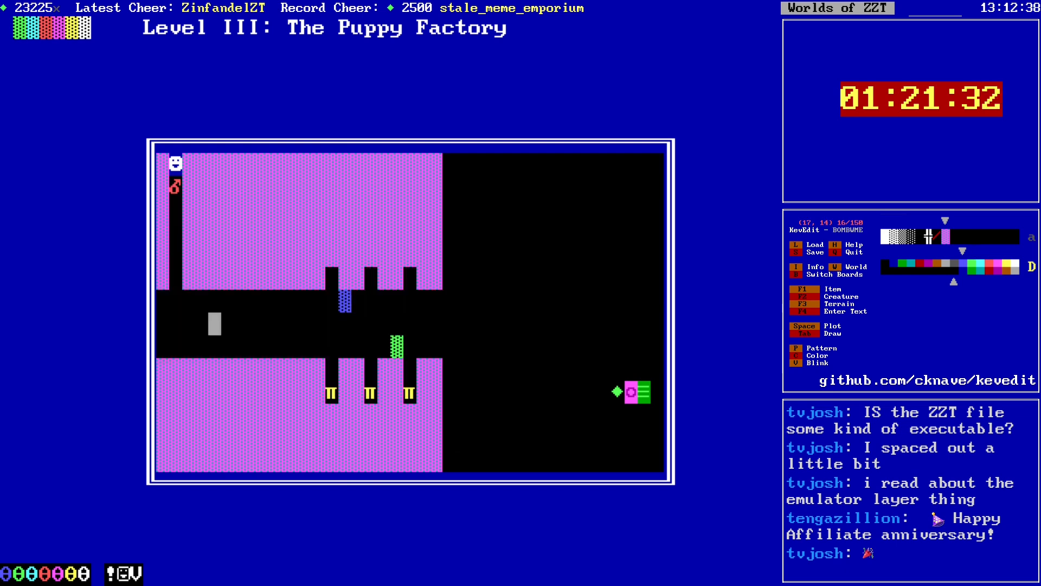
key("Down")
key("Right")
key("Down")
key("Right")
key("Right")
key("Left")
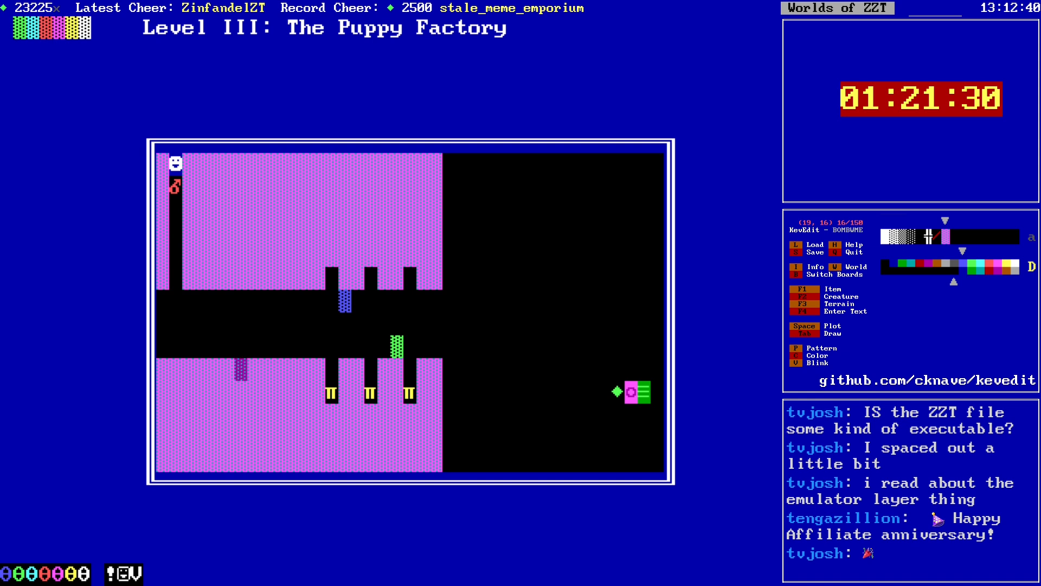
key("Tab")
key("Left")
key("Down")
key("Right")
key("Down")
key("Left")
key("Tab")
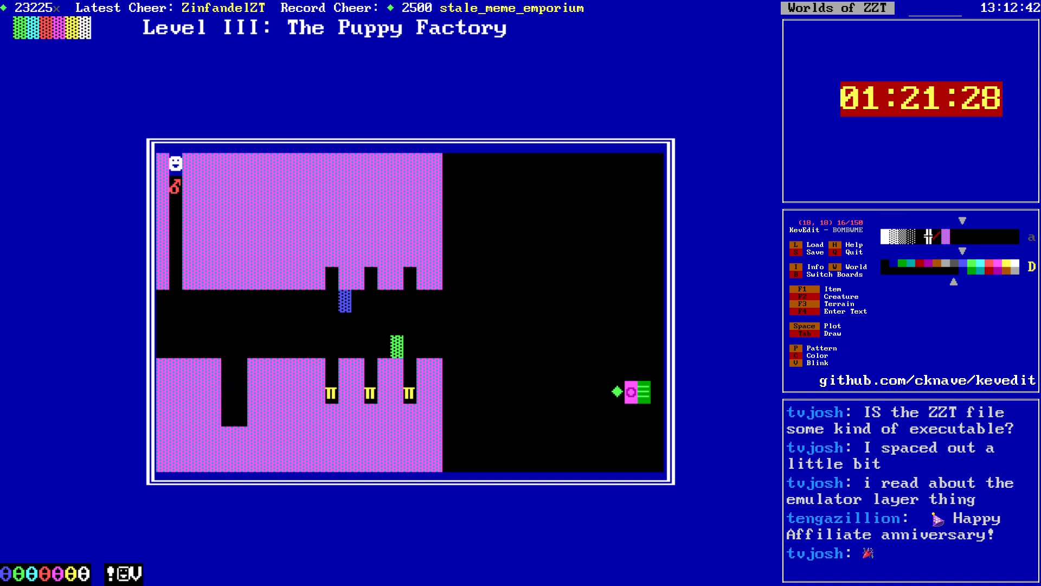
key("Right")
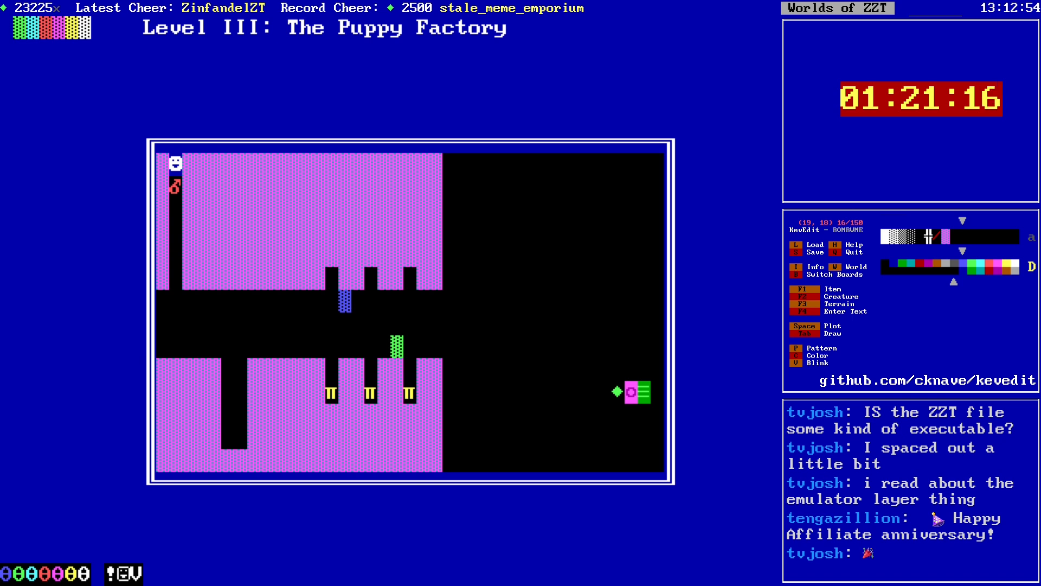
Step: Place a light blue key at the bottom of the cleared shaft, column 19, row 19
key("Down")
key("F1")
key("k")
key("Up")
key("Up")
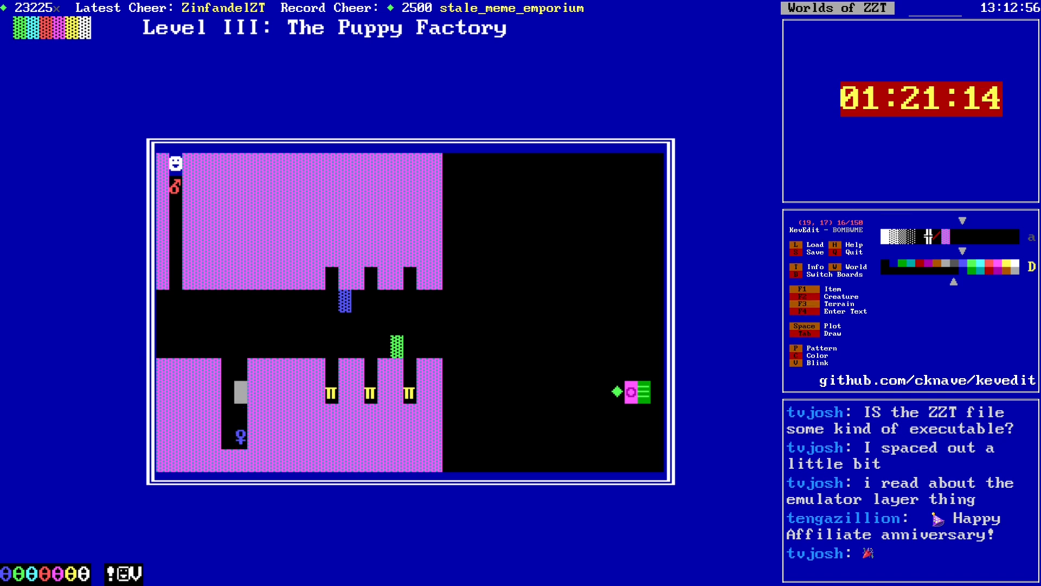
Step: Set the drawing color to light cyan
key("Up")
key("Right")
key("Right")
key("Right")
key("Right")
key("Right")
key("Right")
key("Right")
key("Right")
key("Right")
key("Right")
key("Right")
key("Right")
key("Right")
key("Right")
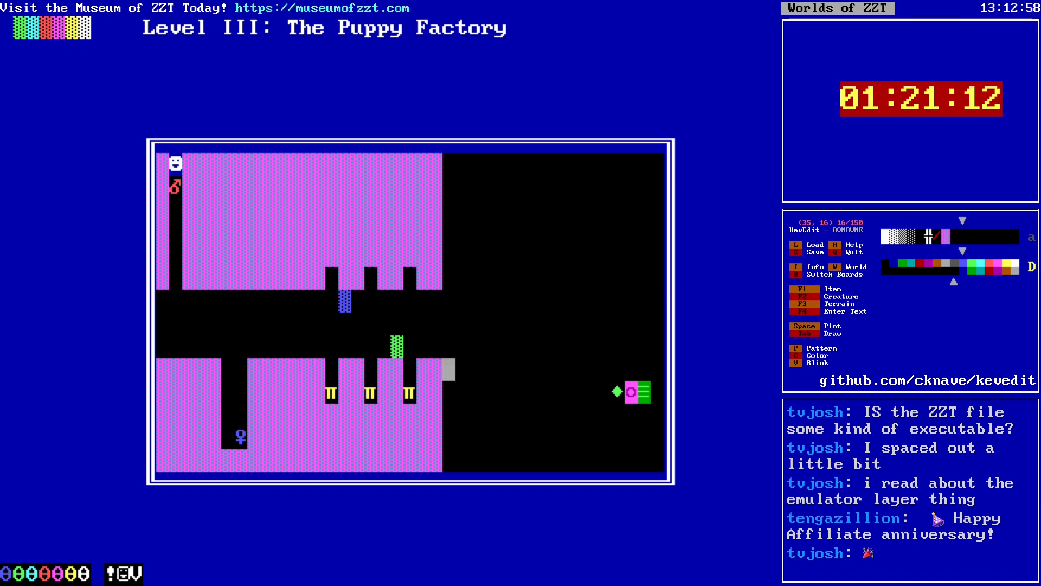
key("Up")
key("Up")
key("Right")
key("Right")
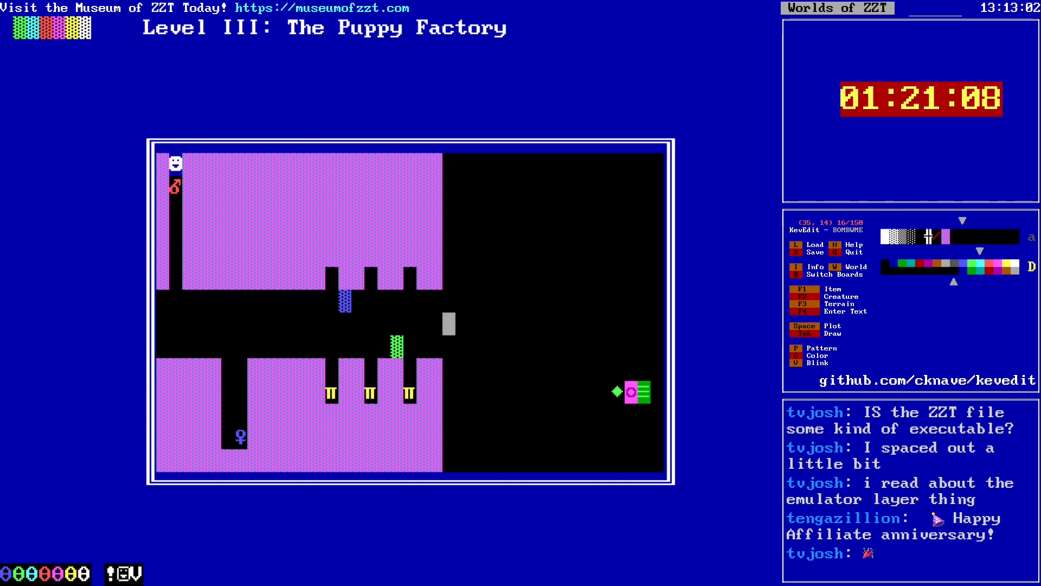
key("Right")
key("Right")
key("Right")
key("Right")
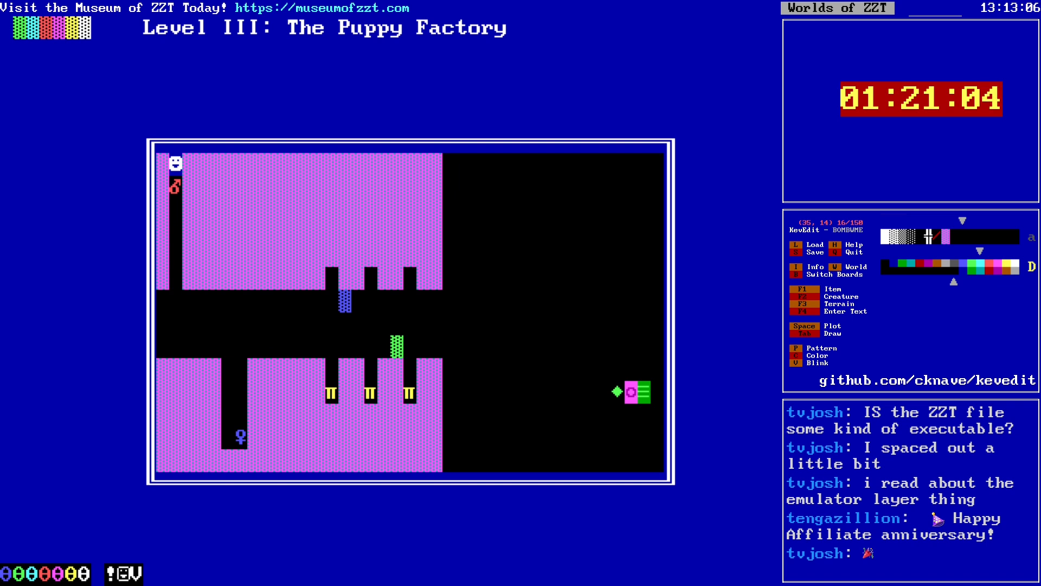
Step: Clear row 20 of the lower magenta wall from beneath the key shaft through column 34
key("Left")
key("Left")
key("Left")
key("Left")
key("Left")
key("Left")
key("Left")
key("Left")
key("Left")
key("Left")
key("Left")
key("Left")
key("Left")
key("Left")
key("Left")
key("Left")
key("Left")
key("Left")
key("Left")
key("Left")
key("Down")
key("Down")
key("Down")
key("Down")
key("Down")
key("Right")
key("Right")
key("Right")
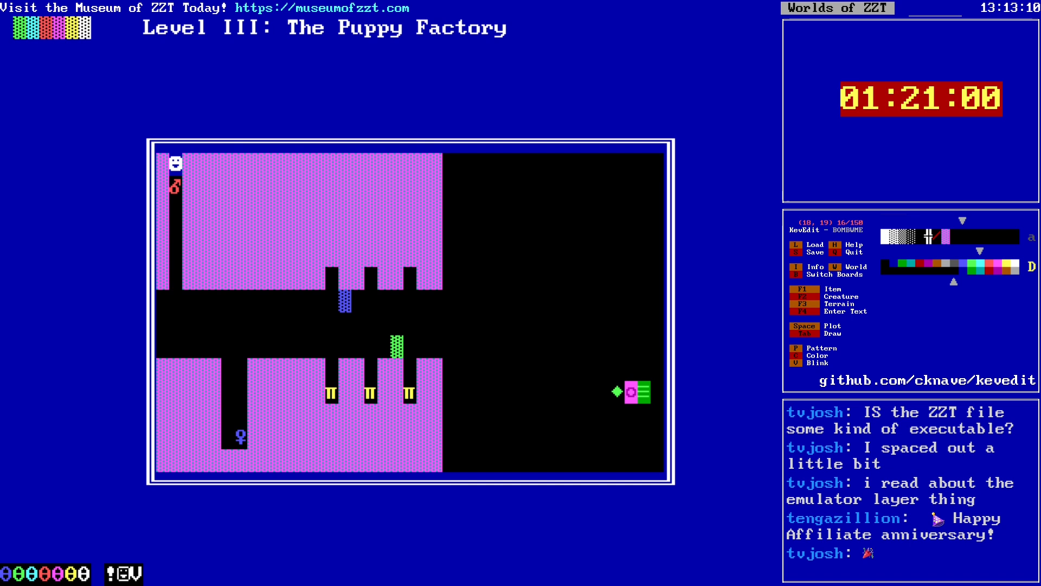
key("Left")
key("Right")
key("Right")
key("Right")
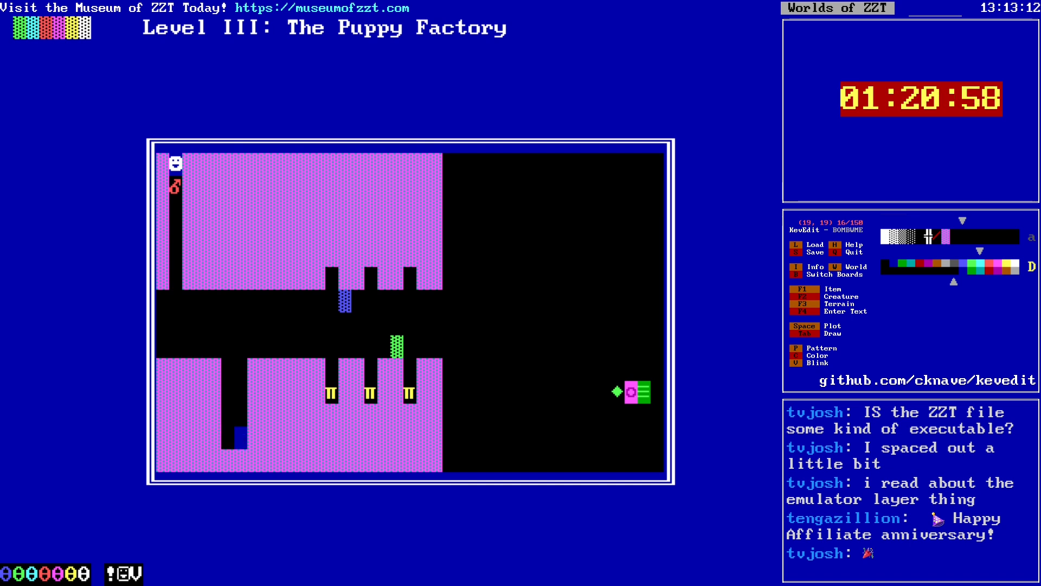
key("Left")
key("Down")
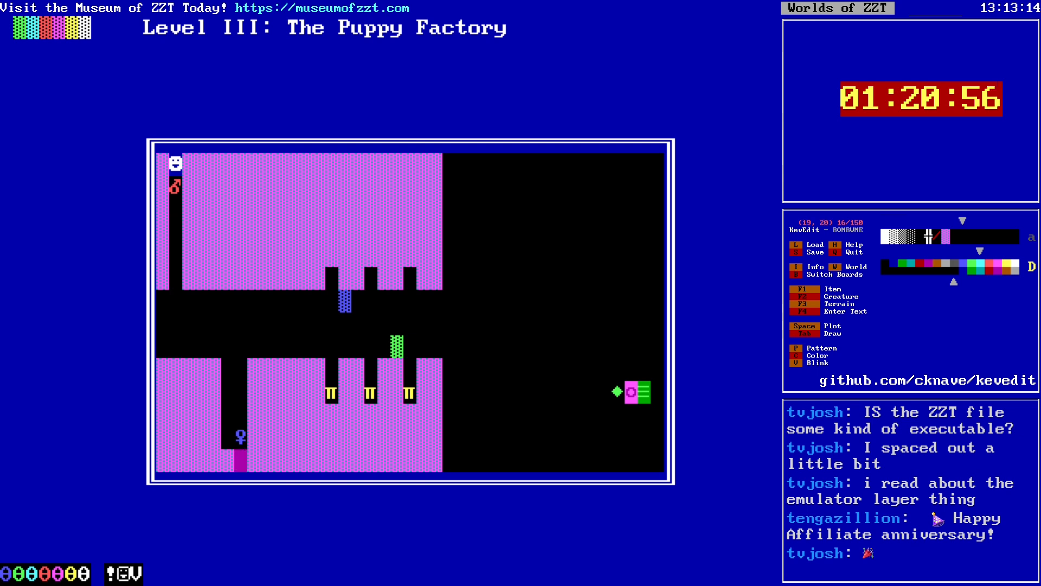
key("Tab")
key("Right")
key("Right")
key("Right")
key("Right")
key("Right")
key("Right")
key("Right")
key("Right")
key("Right")
key("Right")
key("Right")
key("Right")
key("Right")
key("Right")
key("Up")
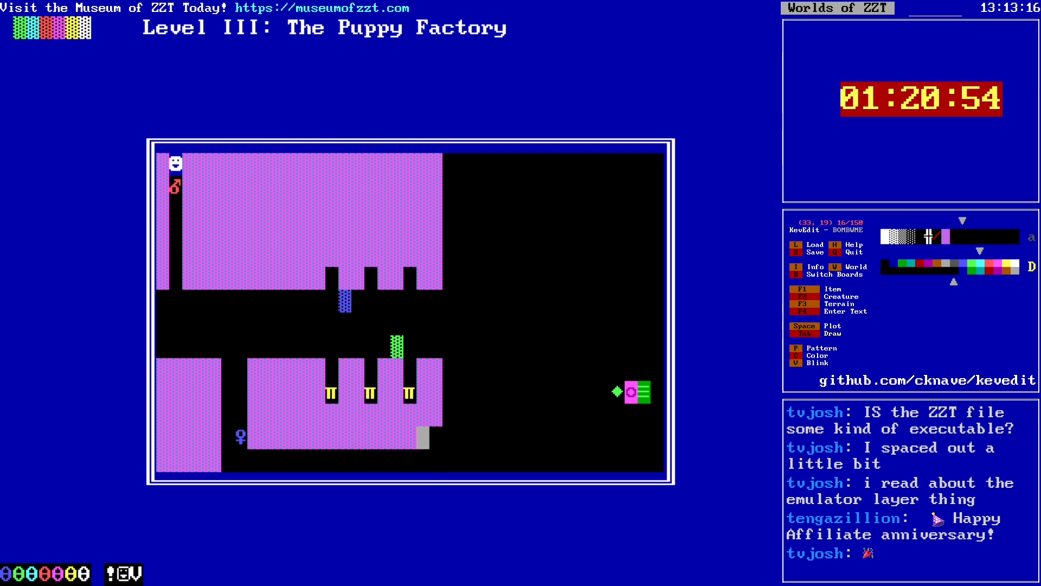
Step: Clear row 19 of the lower magenta wall between column 34 and the key, making the passage two rows high
key("Left")
key("Left")
key("Left")
key("Left")
key("Left")
key("Left")
key("Left")
key("Left")
key("Left")
key("Left")
key("Left")
key("Left")
key("Left")
Step: Place a light cyan terrain tile in the cleared lower passage at column 26, row 19
key("Right")
key("Right")
key("Right")
key("Right")
key("Right")
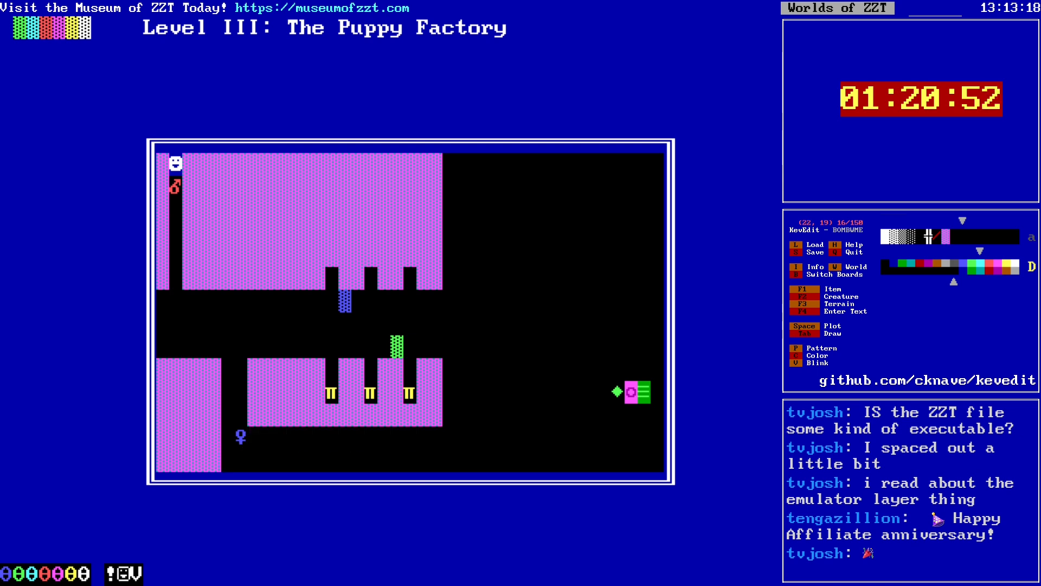
key("Right")
key("Right")
key("Right")
key("Right")
key("Left")
key("Right")
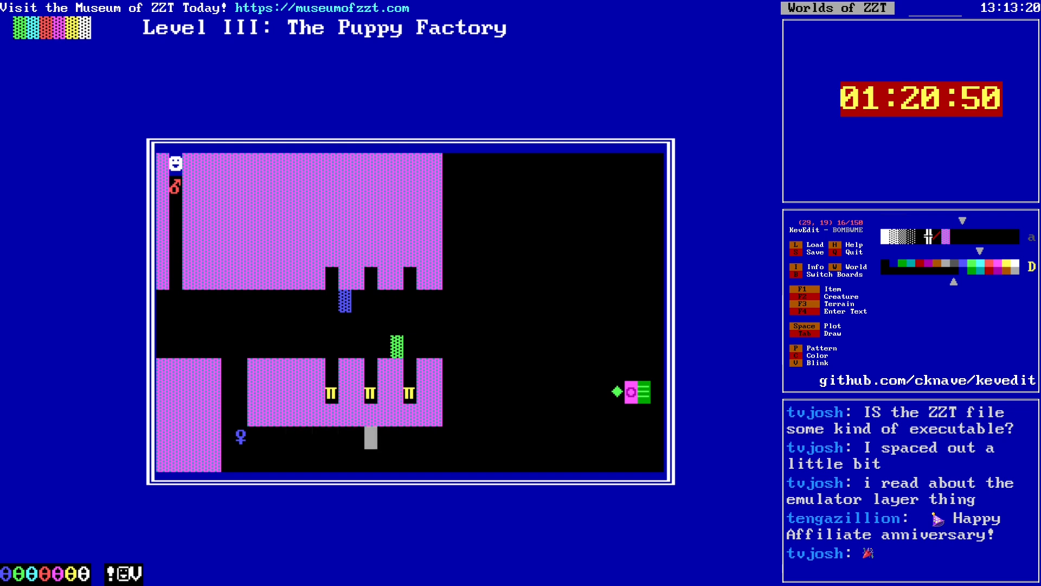
key("F3")
key("Escape")
key("Left")
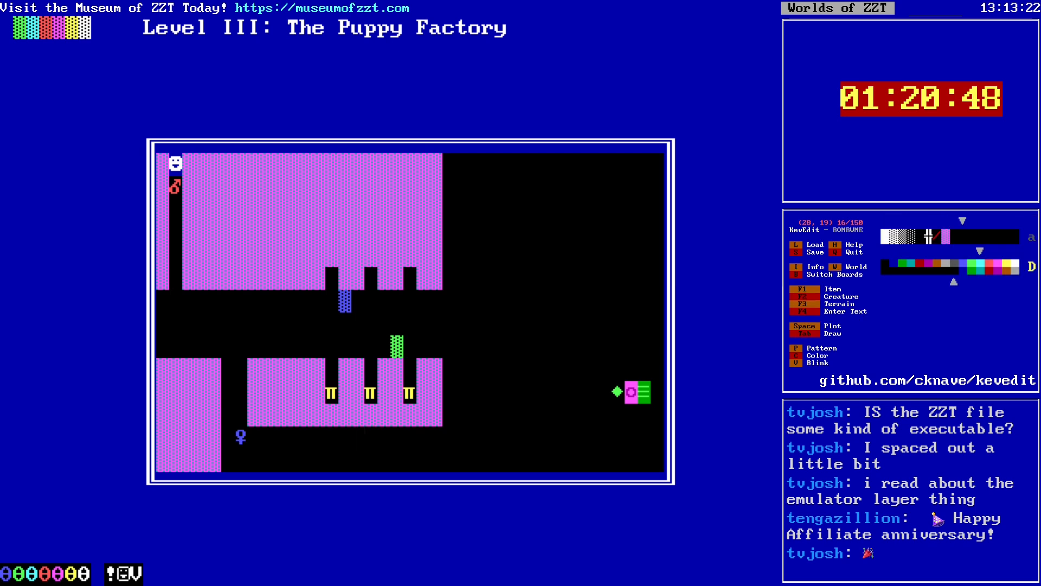
key("Right")
key("F3")
key("w")
key("Right")
key("Right")
key("Right")
key("Right")
key("Right")
key("Right")
key("Right")
key("Right")
key("Right")
key("Up")
key("Up")
key("Up")
key("Up")
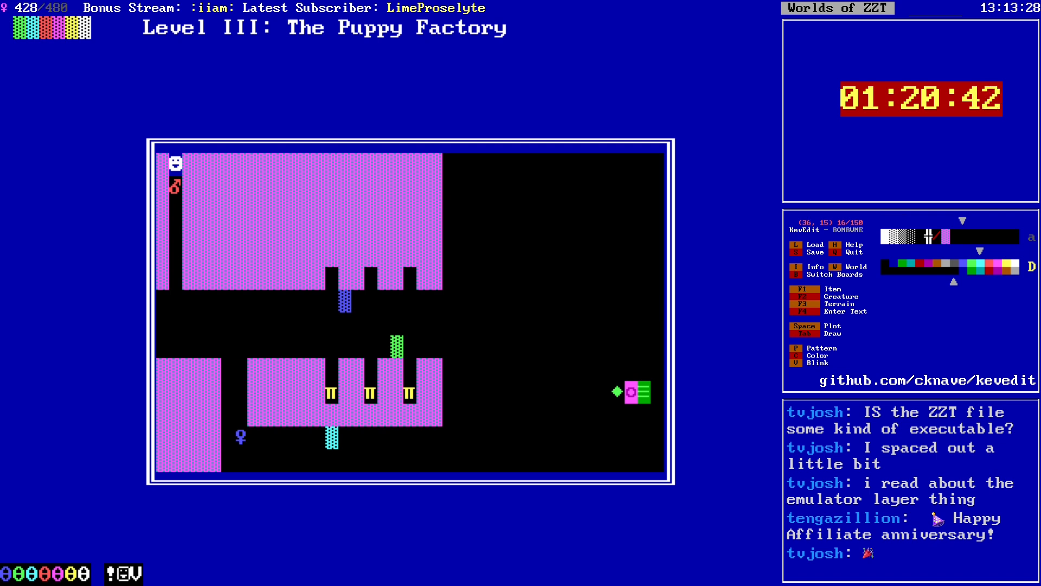
key("Left")
key("Left")
key("Down")
key("Right")
key("Right")
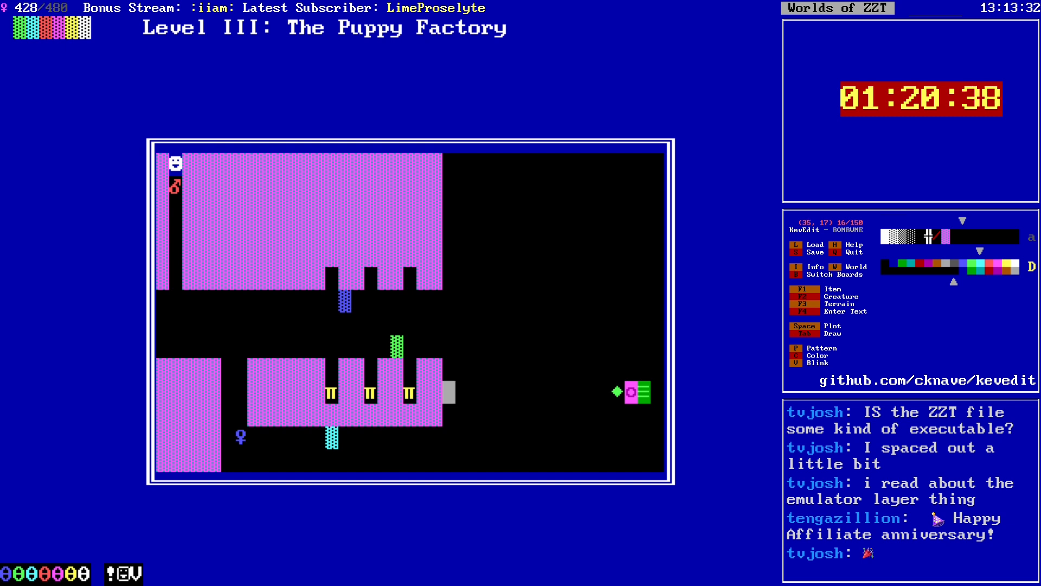
Step: Set the drawing color to light red, turn off default color mode, and place a door in the key shaft at column 19, row 16
key("Left")
key("Left")
key("Left")
key("Left")
key("Left")
key("Left")
key("Left")
key("Left")
key("Left")
key("Left")
key("Left")
key("Left")
key("Left")
key("Left")
key("Left")
key("Left")
key("Up")
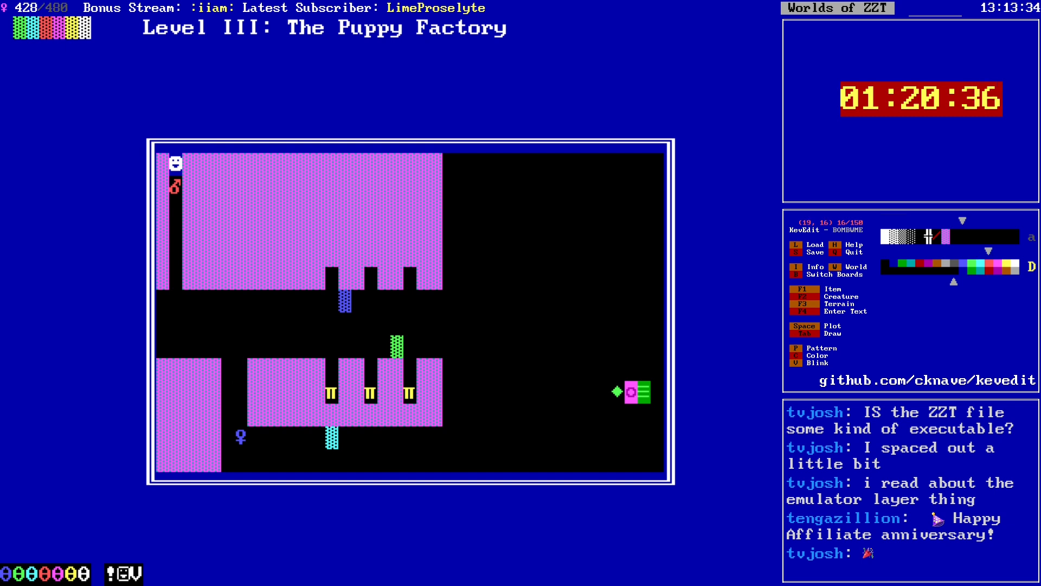
key("c")
key("Down")
key("Down")
key("Down")
key("Down")
key("Return")
key("d")
key("F1")
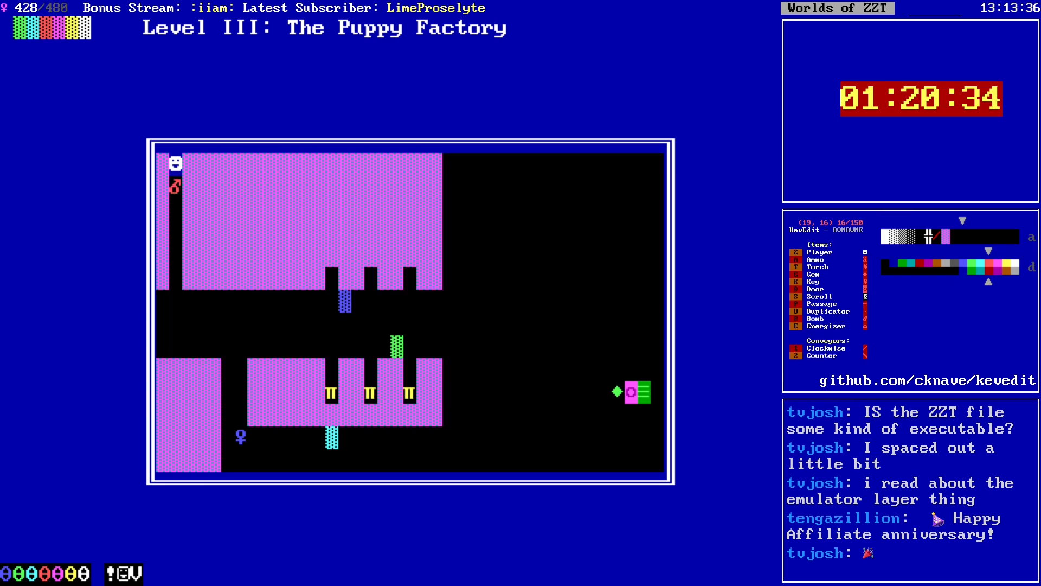
key("d")
Step: Select the magenta wall pattern and turn default color mode back on for the area beyond the upper wall
key("Right")
key("Right")
key("Right")
key("Right")
key("Right")
key("Right")
key("Right")
key("Right")
key("Right")
key("Right")
key("Right")
key("Right")
key("Right")
key("Right")
key("Right")
key("Up")
key("Up")
key("Up")
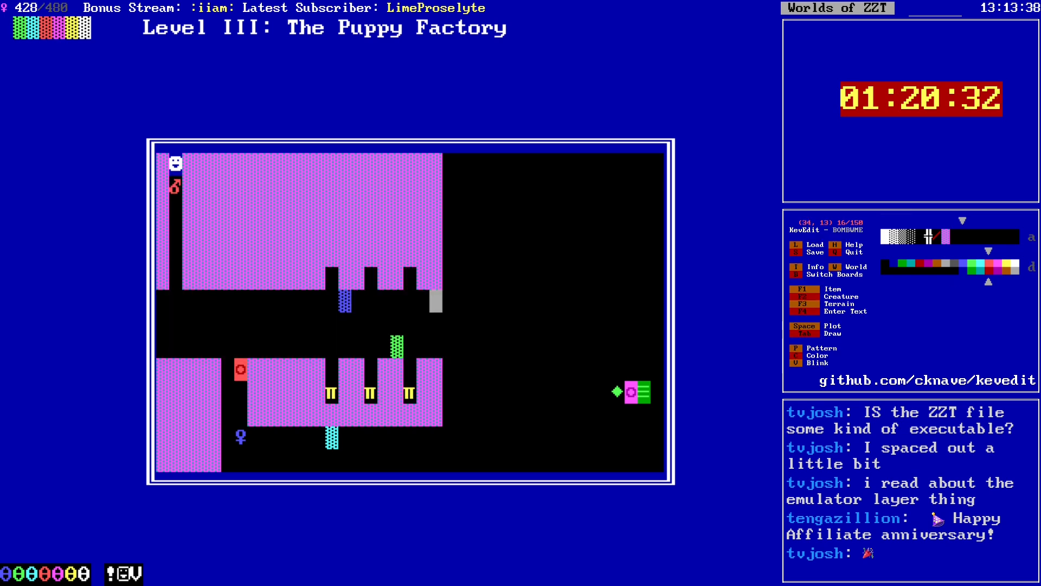
key("Up")
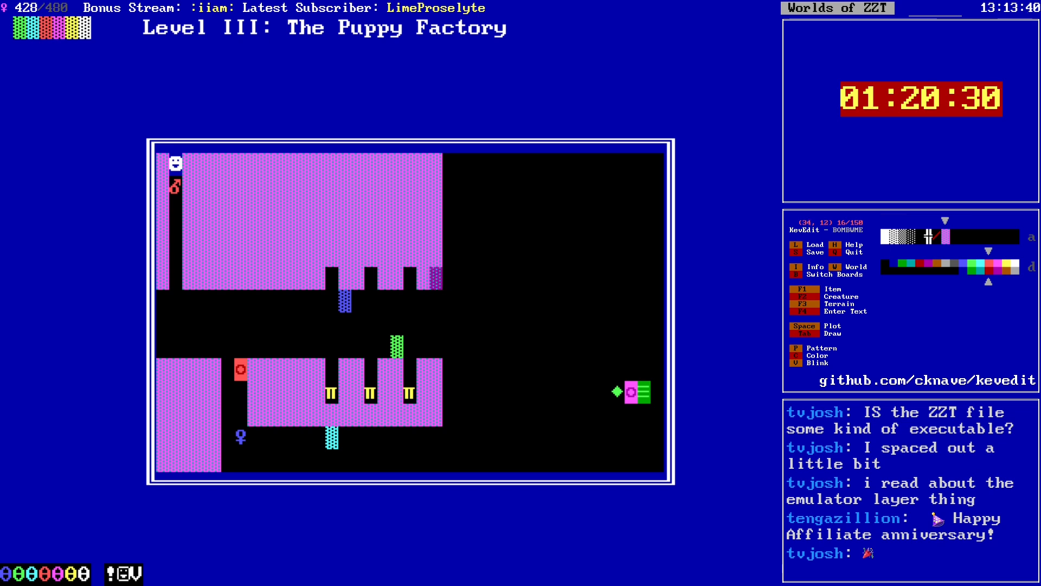
key("Up")
key("Up")
key("Right")
key("Right")
key("d")
key("Left")
key("Left")
key("Up")
key("Right")
key("Right")
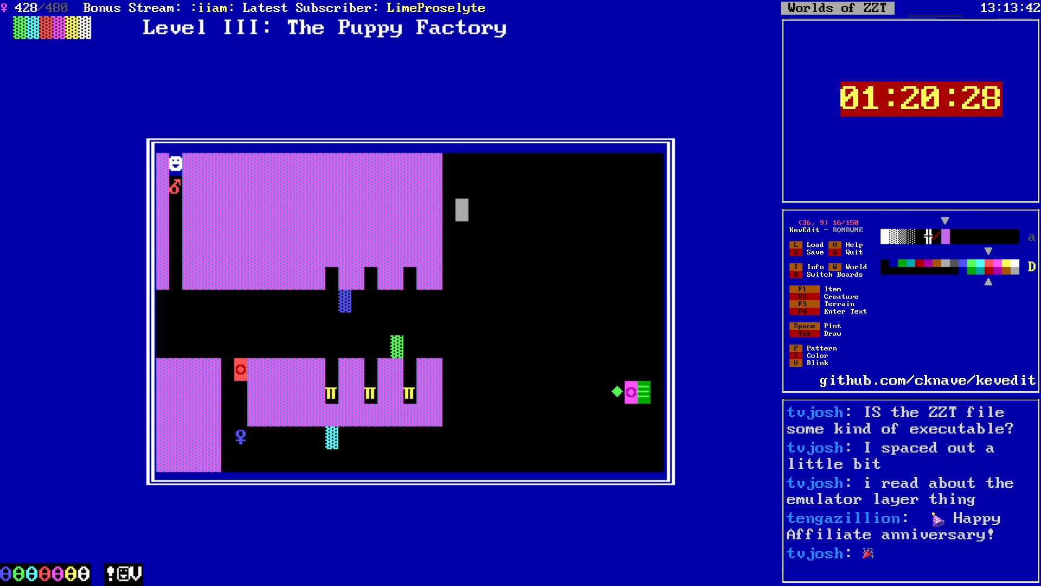
Step: Draw magenta wall beyond the upper wall along row 9, columns 35 to 39, and down columns 38 and 39 to row 12
key("Right")
key("Right")
key("Right")
key("Right")
key("Down")
key("Down")
key("Down")
key("Left")
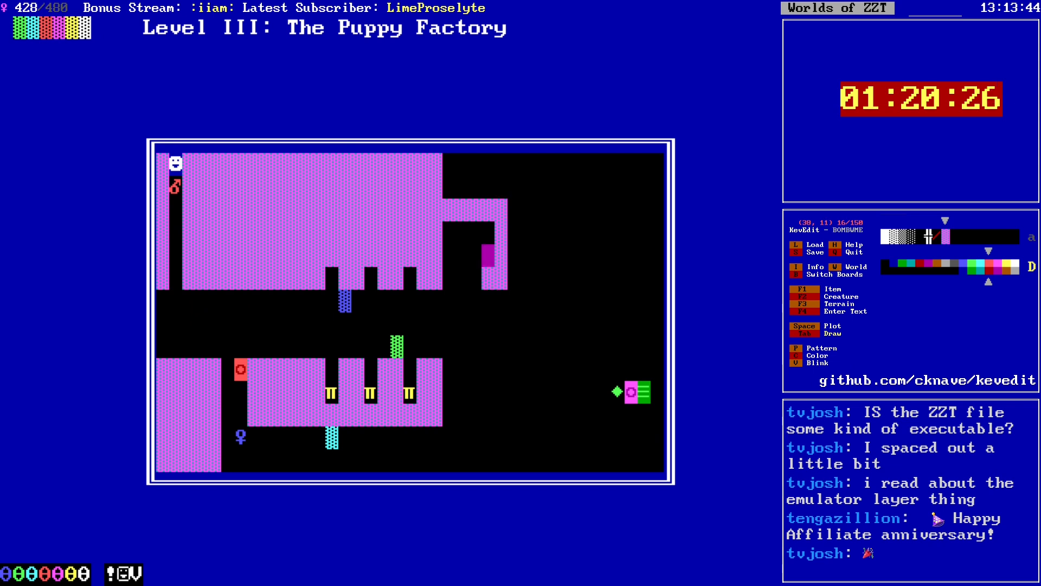
Step: Set the drawing color to light red on black and place a key inside the new alcove at column 36, row 11
key("Up")
key("Up")
key("Left")
key("Left")
key("Down")
key("F1")
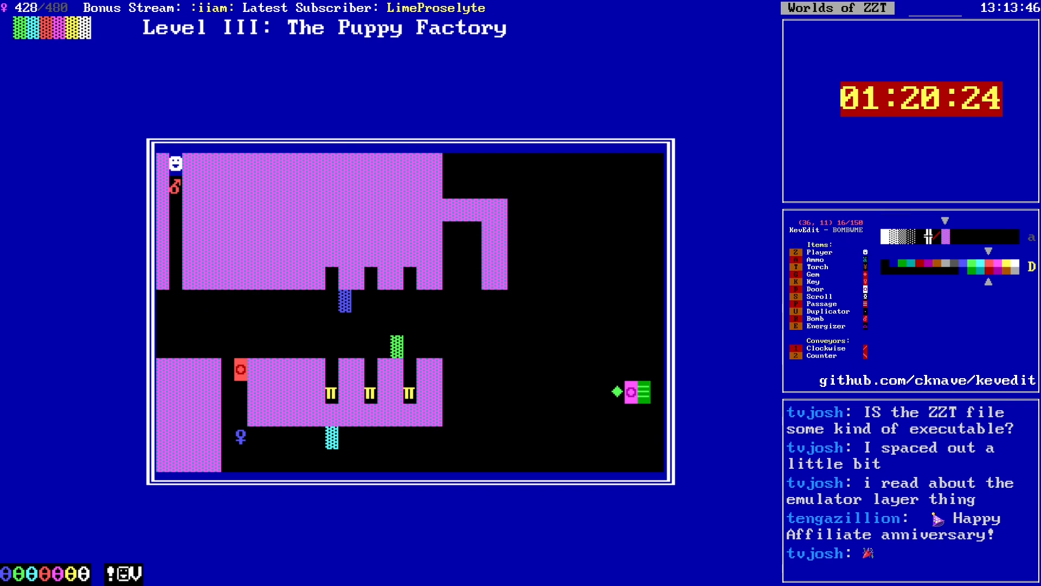
key("k")
key("Down")
key("Down")
key("Up")
key("c")
key("Up")
key("Up")
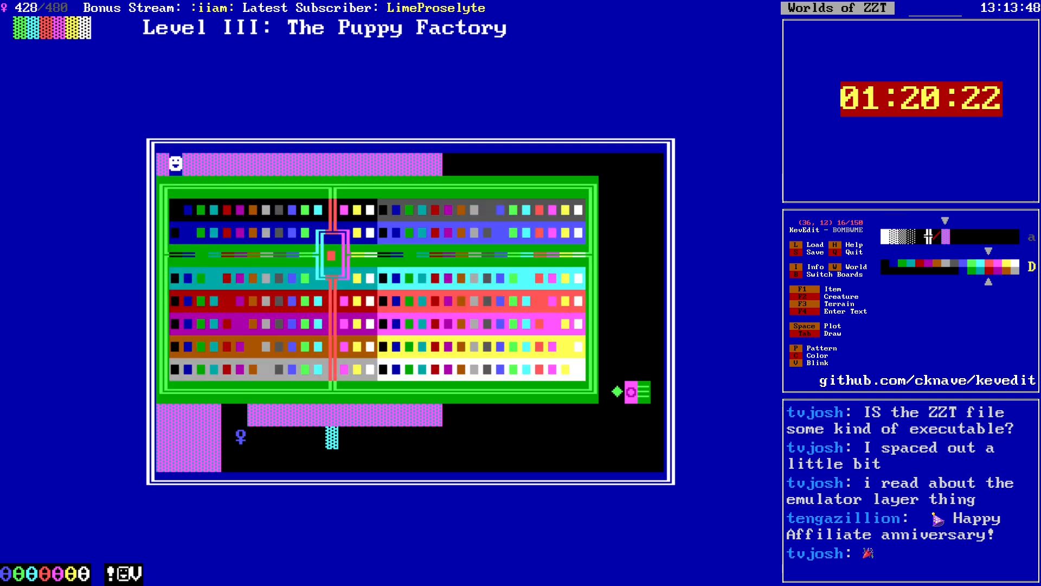
key("Up")
key("Up")
key("Return")
key("Up")
key("F1")
key("k")
key("Down")
key("Down")
key("Down")
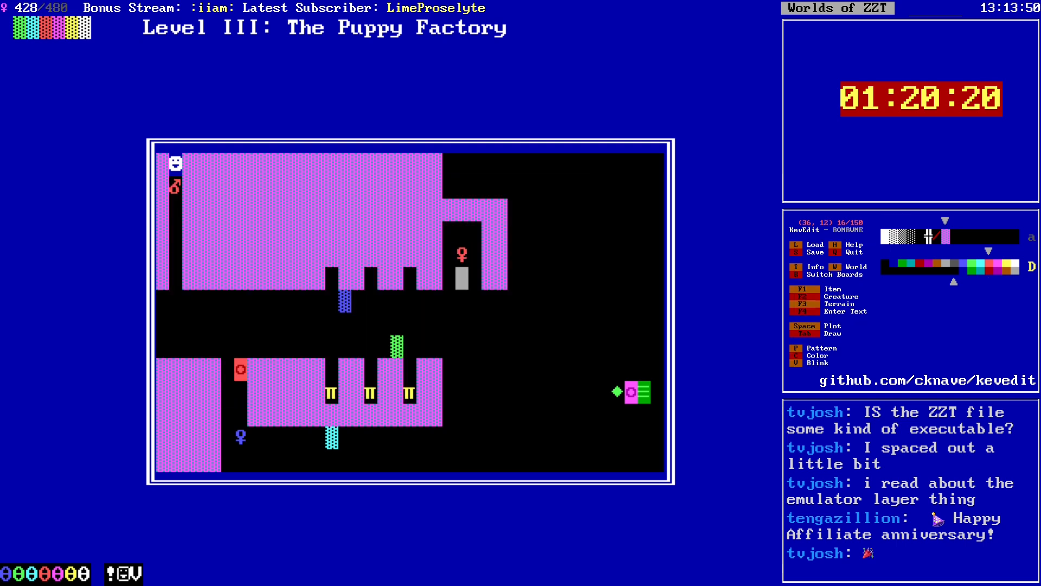
Step: Save the BOMBWME world, overwriting the existing file
key("s")
key("Return")
key("y")
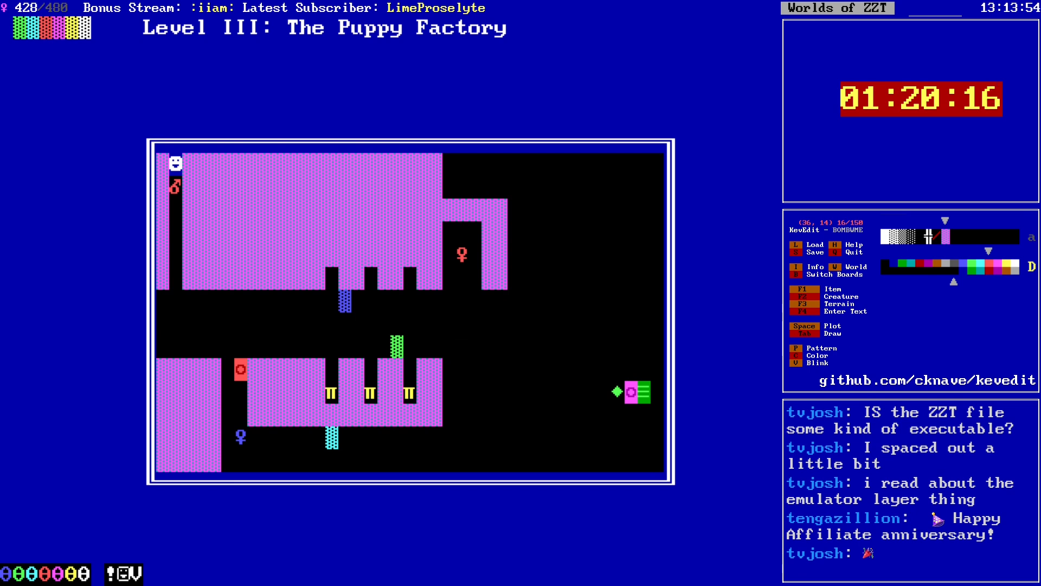
Step: Place a light red solid tile at column 18, row 16, directly beside the red door
key("Down")
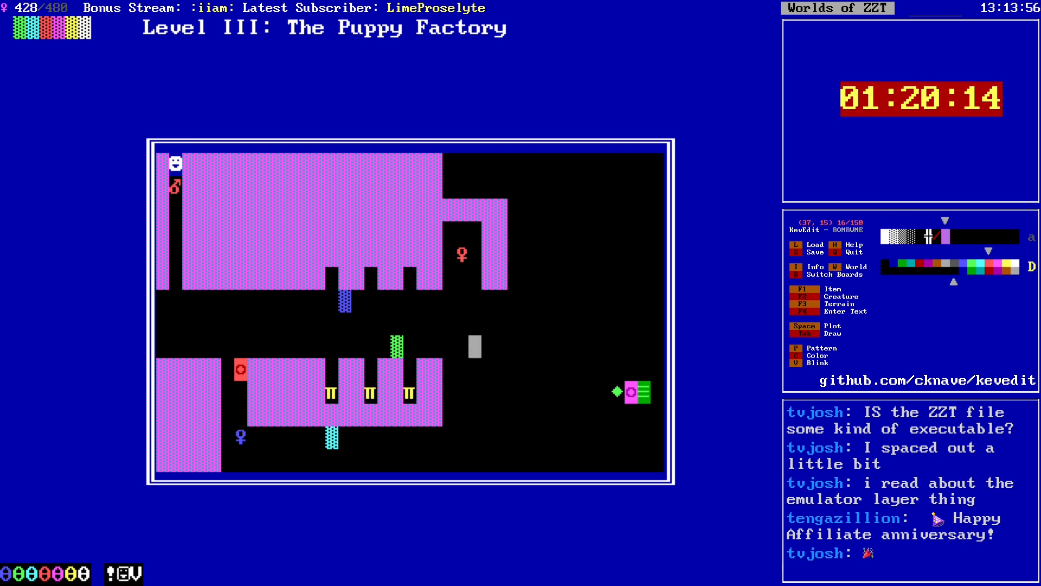
key("Left")
key("Left")
key("Left")
key("Left")
key("Left")
key("Left")
key("Left")
key("Left")
key("Left")
key("Left")
key("Left")
key("Left")
key("Left")
key("Left")
key("Left")
key("Left")
key("Left")
key("Left")
key("Left")
key("Left")
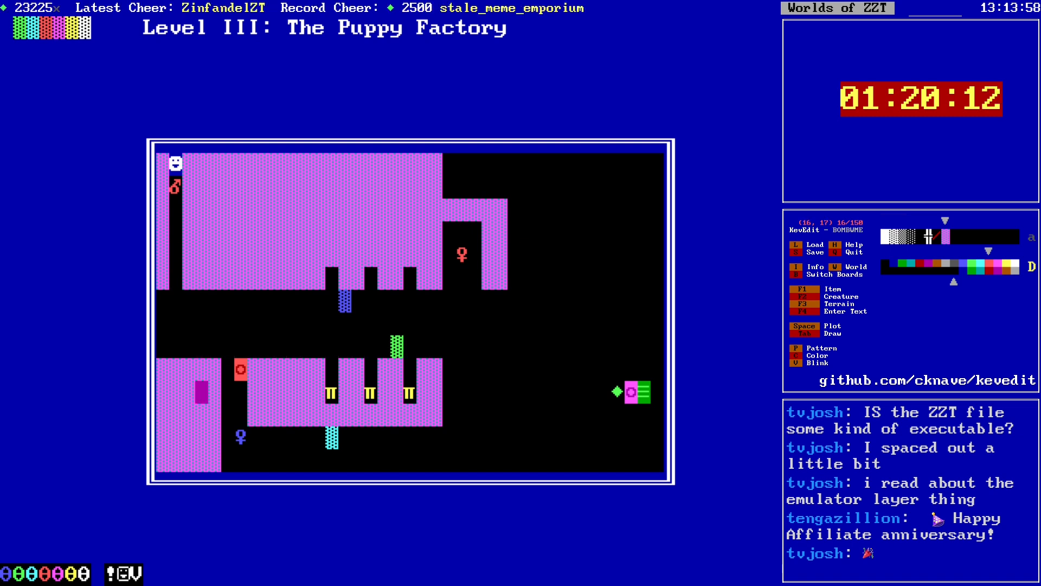
key("Right")
key("Right")
key("Up")
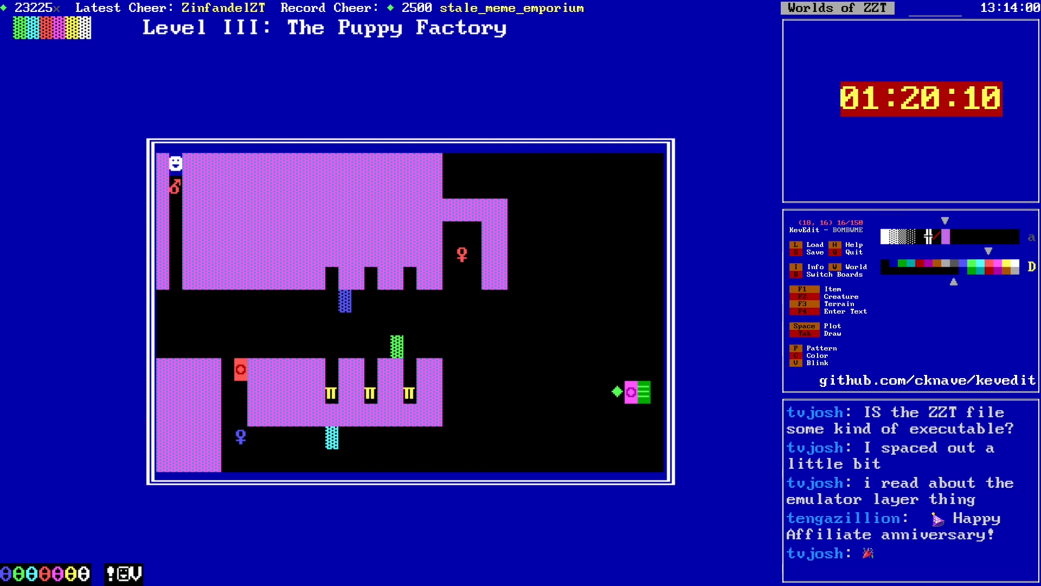
key("Up")
key("Up")
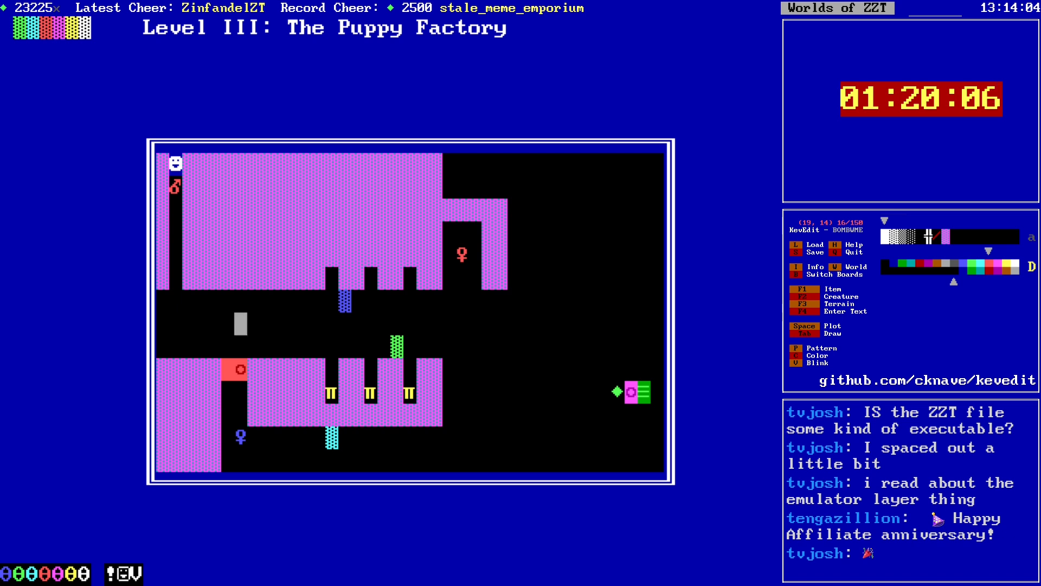
Step: Set the drawing color to light blue on blue and place a door at column 38, row 14, across the middle corridor
key("Right")
key("Right")
key("Right")
key("Right")
key("Right")
key("Right")
key("Right")
key("Right")
key("Right")
key("Right")
key("Right")
key("Right")
key("Right")
key("Right")
key("Right")
key("Right")
key("Right")
key("Right")
key("Right")
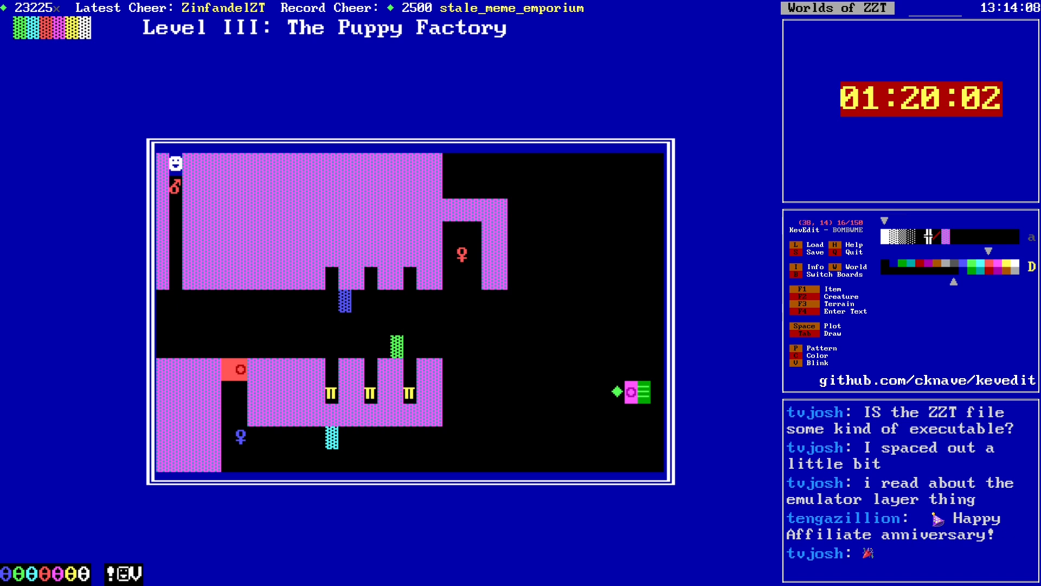
key("c")
key("Left")
key("Left")
key("Left")
key("Down")
key("Return")
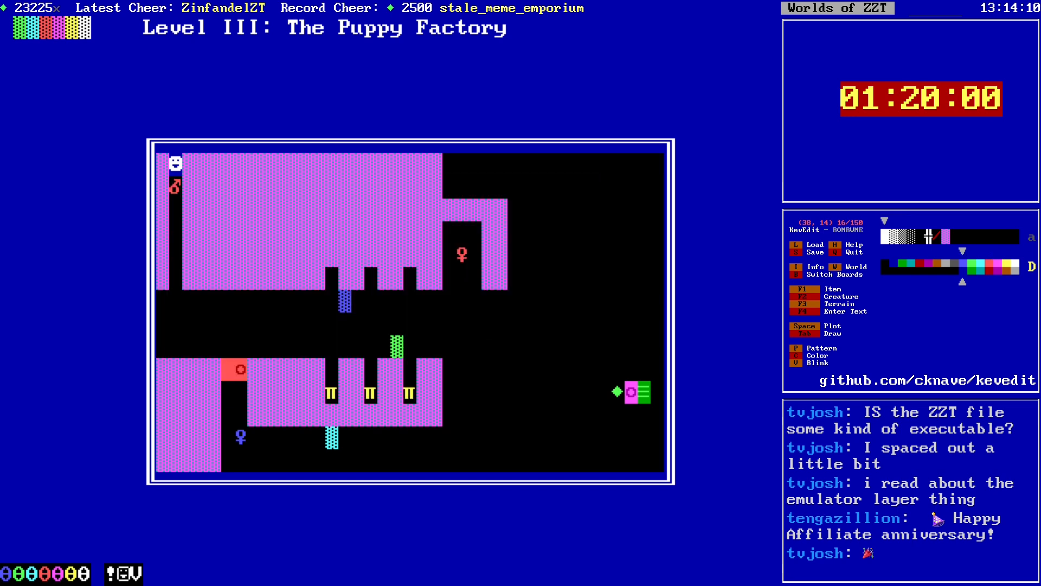
key("F1")
key("d")
Step: Extend the magenta wall down to the blue door by filling columns 38 and 39 on row 13 in the pattern's default color
key("Up")
key("Up")
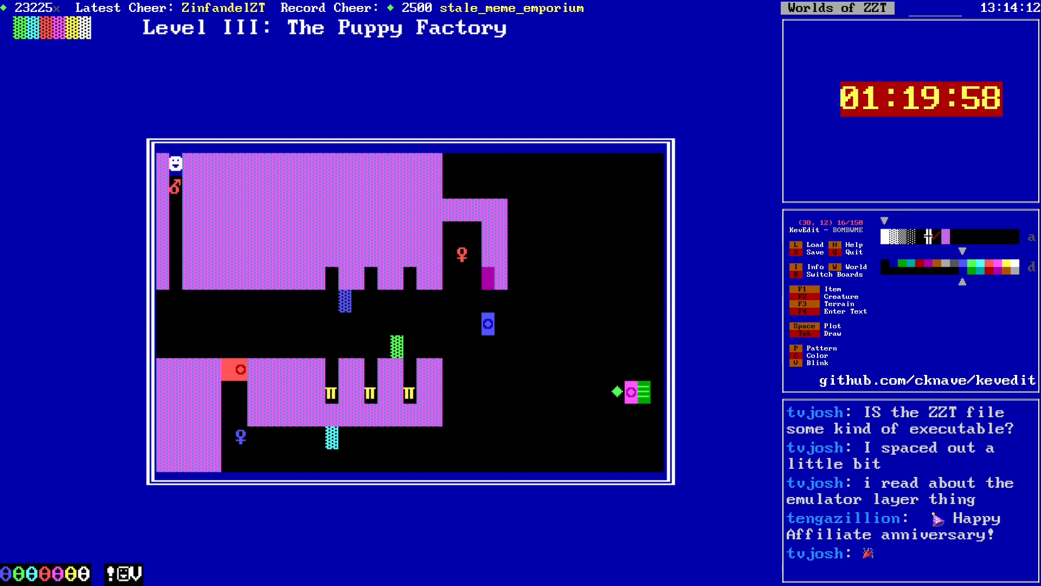
key("Down")
key("space")
key("Right")
key("space")
key("Down")
key("Up")
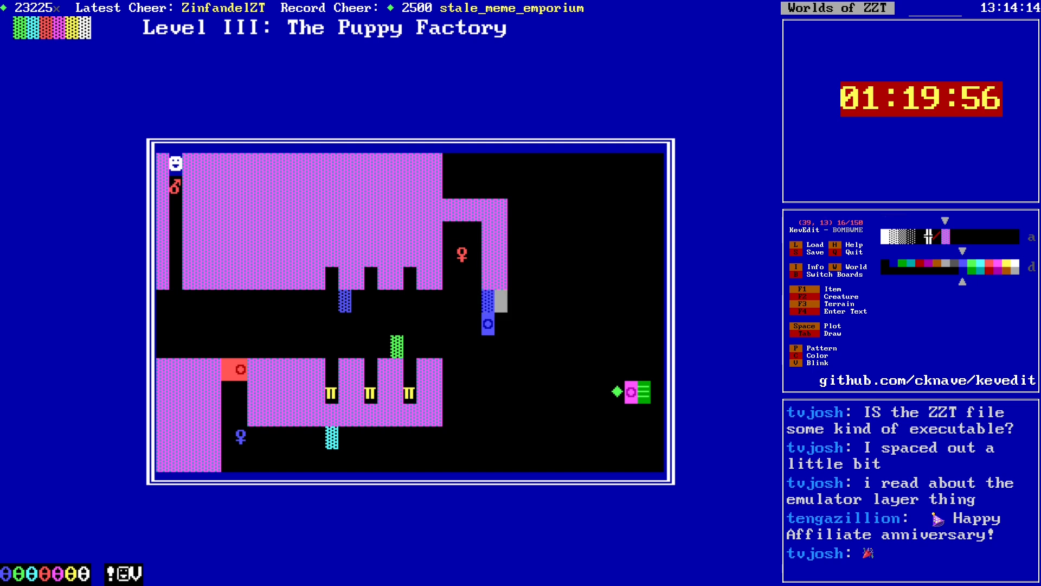
key("Up")
key("Down")
key("space")
key("Left")
key("space")
Step: Build magenta wall below the blue door at columns 38 and 39, row 15, and join it to the lower wall along row 16
key("Down")
key("Down")
key("space")
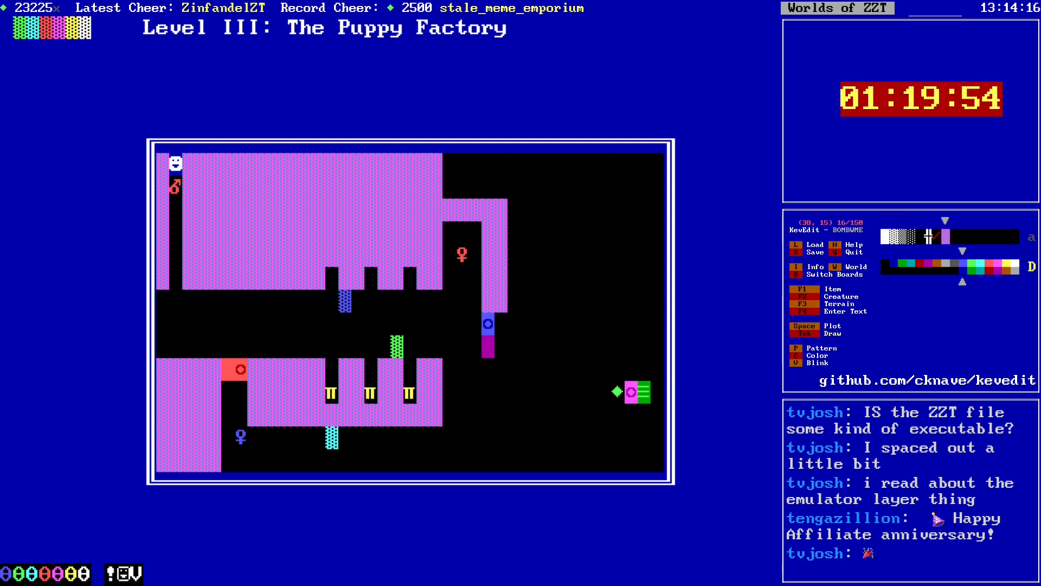
key("Right")
key("space")
key("Down")
key("space")
key("Left")
key("space")
key("Left")
key("space")
key("Left")
key("space")
key("Left")
key("space")
Step: Fill rows 17 and 18 between columns 35 and 39 with magenta wall to thicken the lower block
key("Down")
key("space")
key("Down")
key("space")
key("Right")
key("space")
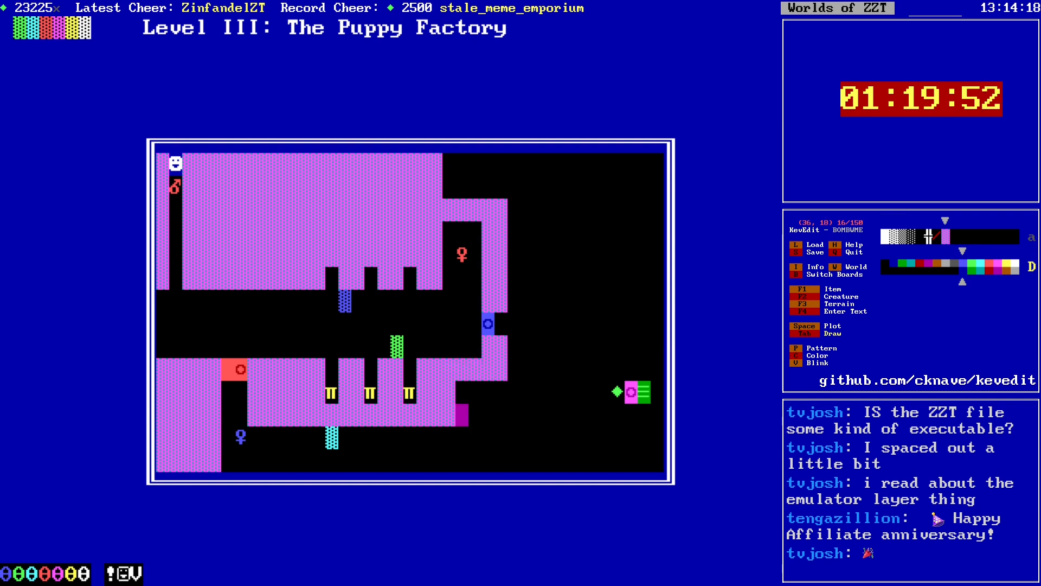
key("Right")
key("space")
key("Right")
key("space")
key("Right")
key("space")
key("Up")
key("space")
key("Left")
key("space")
key("Left")
key("space")
key("Left")
key("space")
Step: Build a two-column magenta wall at columns 42 and 43, rising from row 20 to row 15
key("Down")
key("Down")
key("Down")
key("Right")
key("Right")
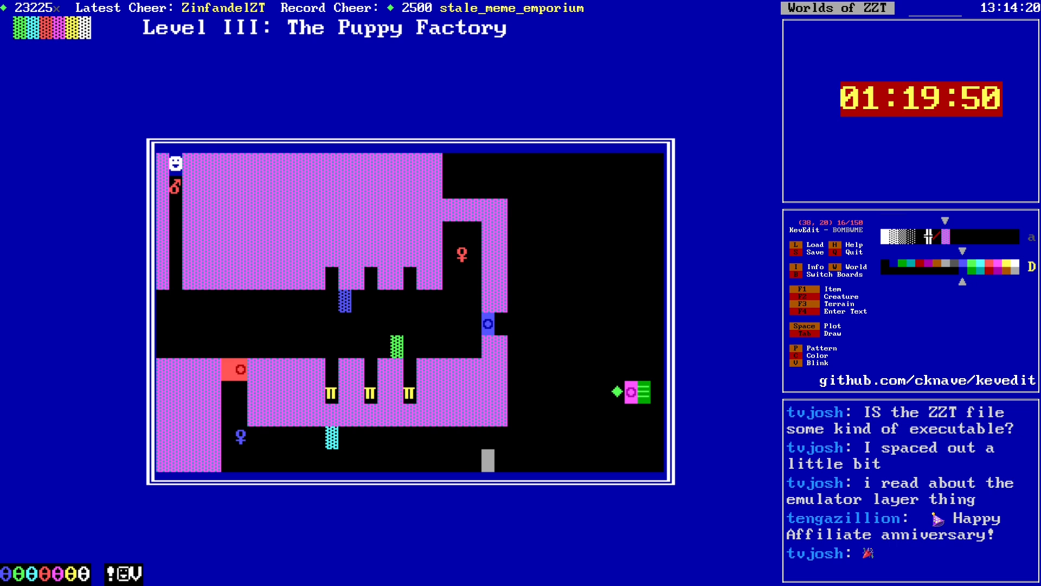
key("Right")
key("Right")
key("Right")
key("Right")
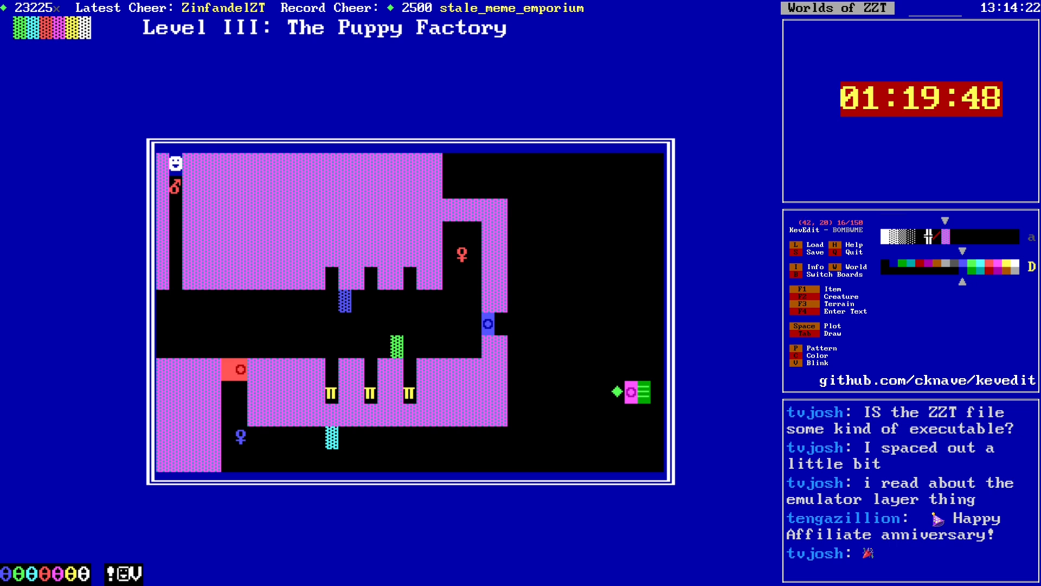
key("space")
key("Left")
key("space")
key("Up")
key("space")
key("Right")
key("space")
key("Up")
key("space")
key("Left")
key("space")
key("Up")
key("space")
key("Right")
key("space")
key("Up")
key("space")
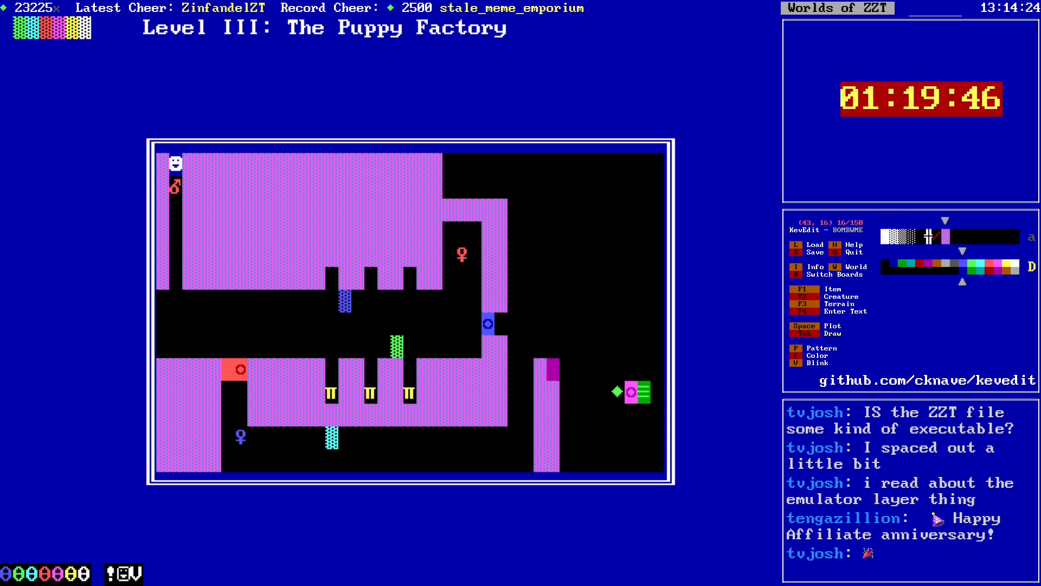
key("Right")
key("space")
key("Up")
key("space")
Step: Extend the magenta wall along row 13 from column 40 to the board's right edge
key("Left")
key("Up")
key("Up")
key("Left")
key("Left")
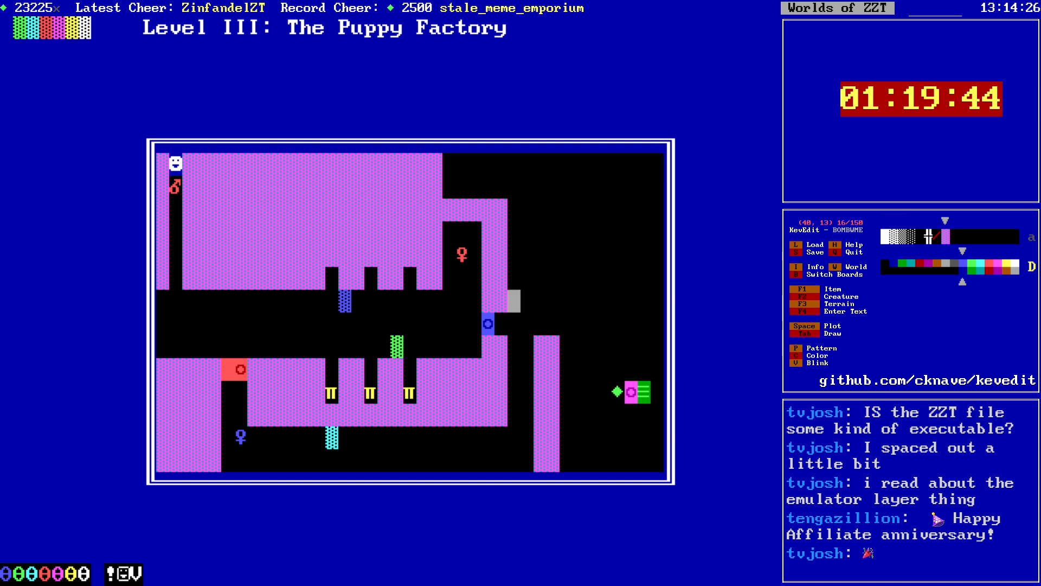
key("space")
key("Right")
key("space")
key("Right")
key("space")
key("Right")
key("space")
key("Right")
key("space")
key("Right")
key("space")
key("Right")
key("space")
key("Right")
key("space")
key("Right")
key("space")
key("Right")
key("space")
key("Right")
key("space")
key("Right")
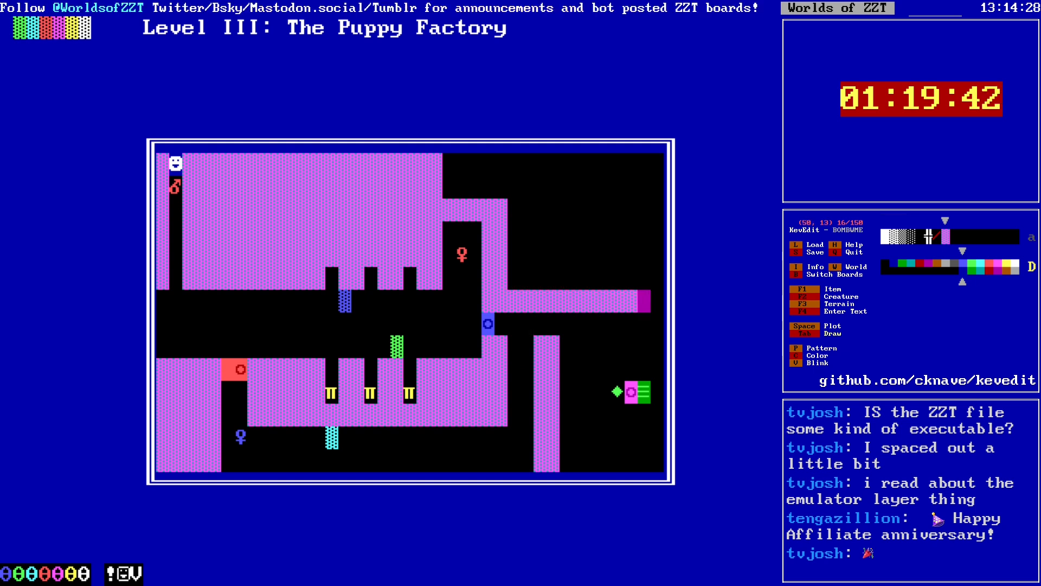
Step: Flood-fill the empty area above the row 13 wall with magenta wall
key("Up")
key("Left")
key("f")
Step: Move the green gem, purple door and green passage as a block to columns 49 to 51 on row 14
key("Down")
key("Left")
key("Down")
key("Left")
key("Left")
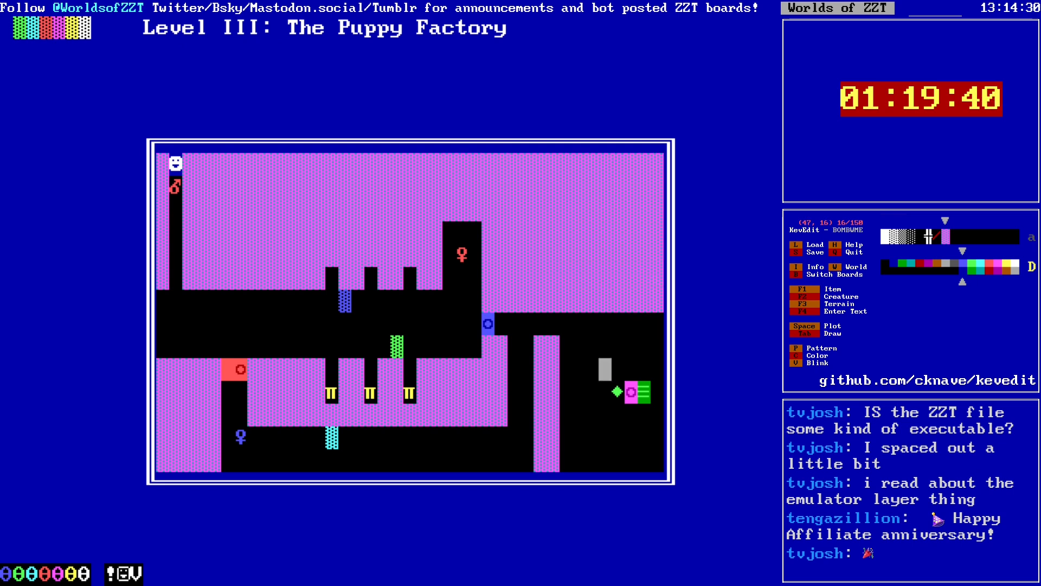
key("Down")
key("Left")
key("Left")
key("Down")
key("Left")
key("Down")
key("Right")
key("Right")
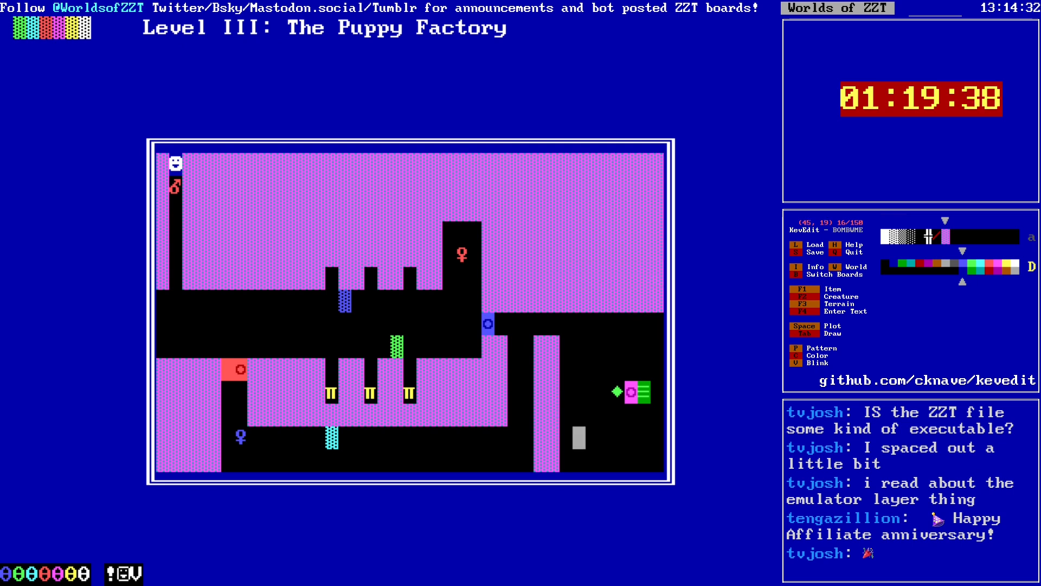
key("Right")
key("Up")
key("Up")
key("Right")
key("Right")
key("Right")
key("Return")
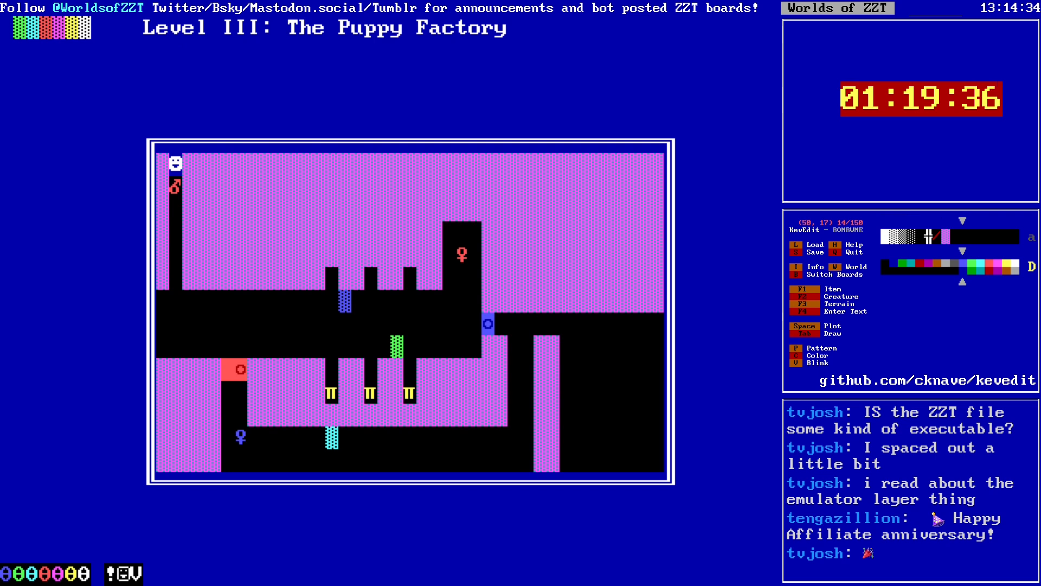
key("Up")
key("Up")
key("Up")
key("Right")
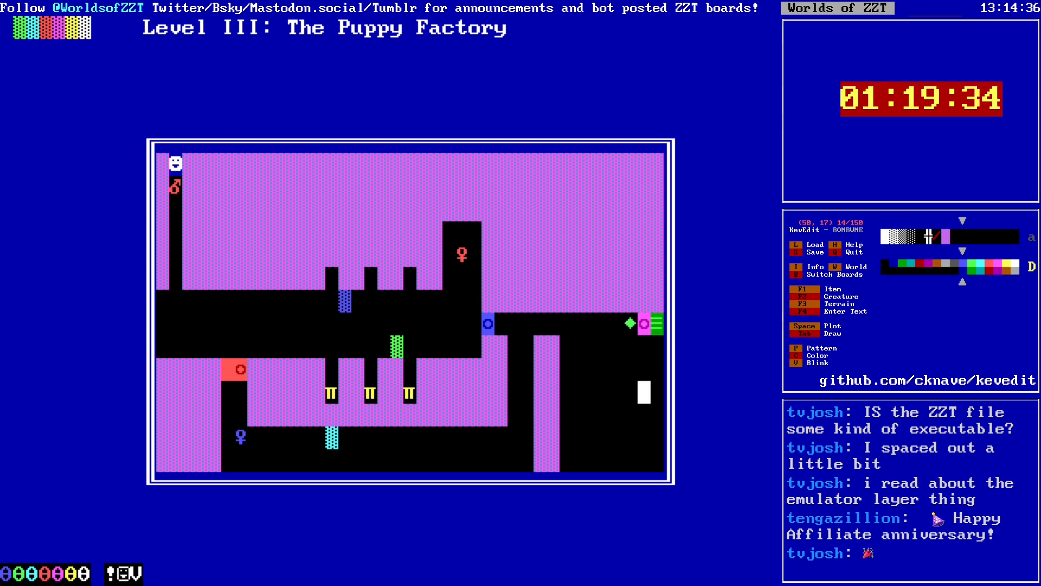
key("Left")
key("Up")
key("Up")
key("Left")
key("Up")
key("Up")
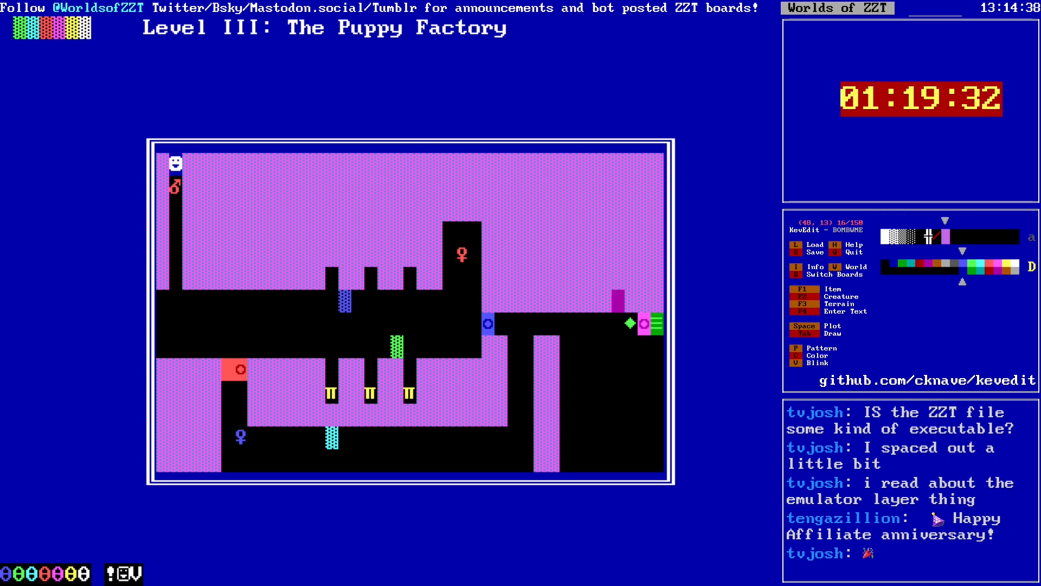
key("Down")
key("Down")
key("Down")
key("Down")
key("Down")
key("Up")
key("Up")
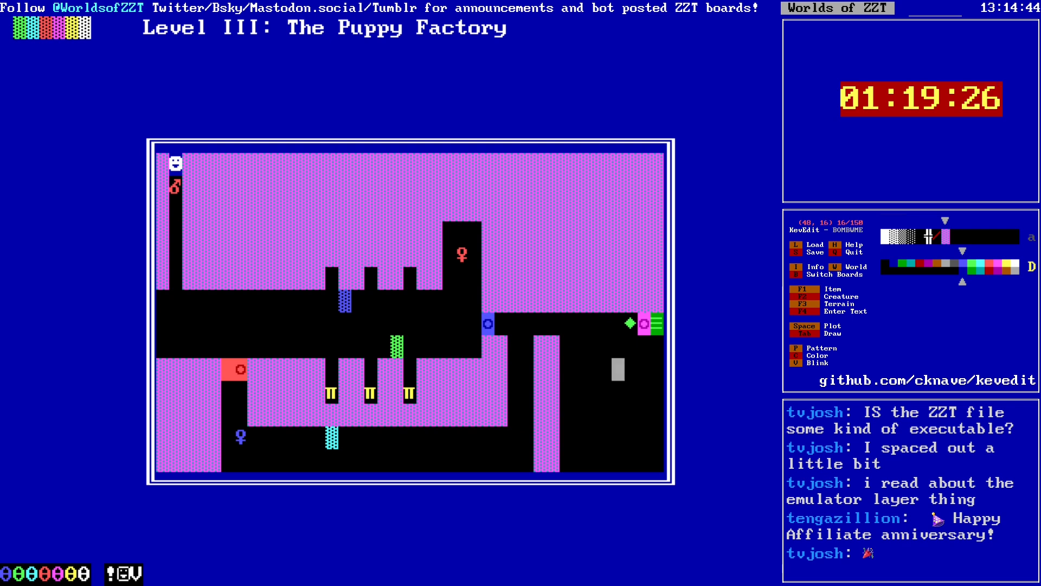
Step: Set the foreground color to light red and place a fake wall at column 51, row 20, in the lower-right corner
key("Down")
key("Down")
key("Down")
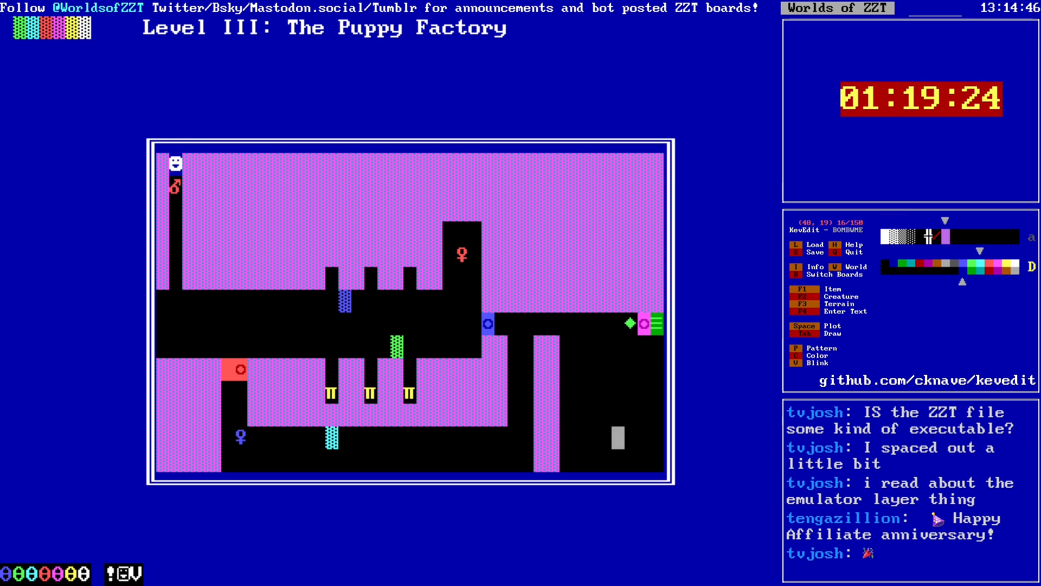
key("Down")
key("Right")
key("Right")
key("Right")
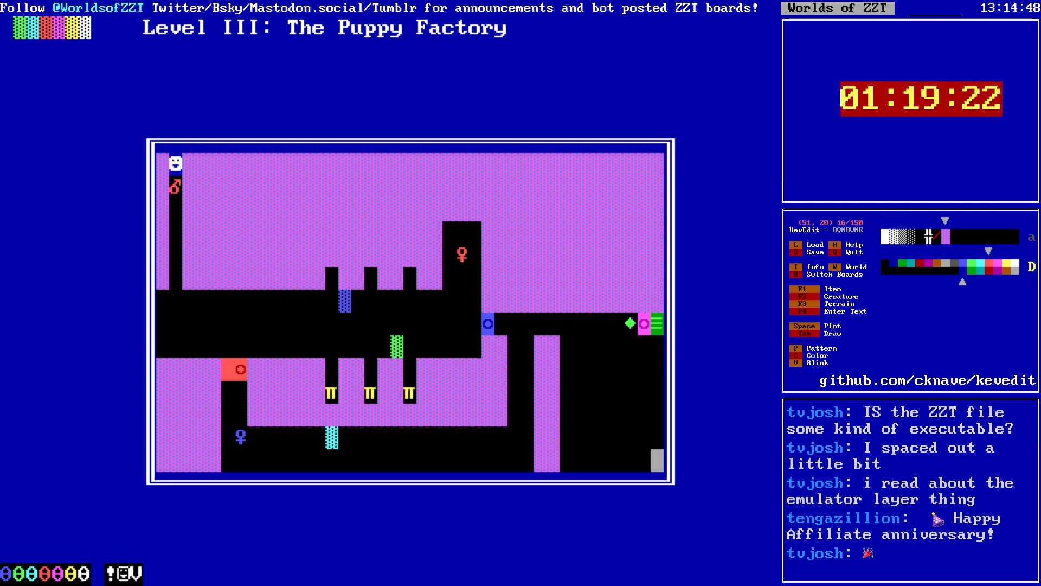
key("F3")
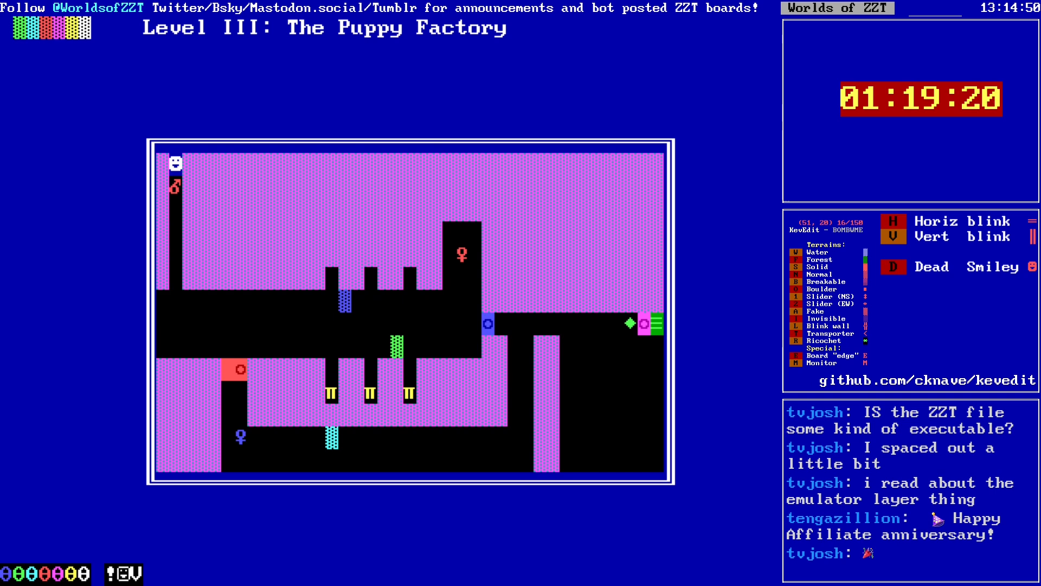
key("a")
Step: Set the foreground color to yellow and replace the blue fake wall at column 27, row 13 with a yellow one
key("Left")
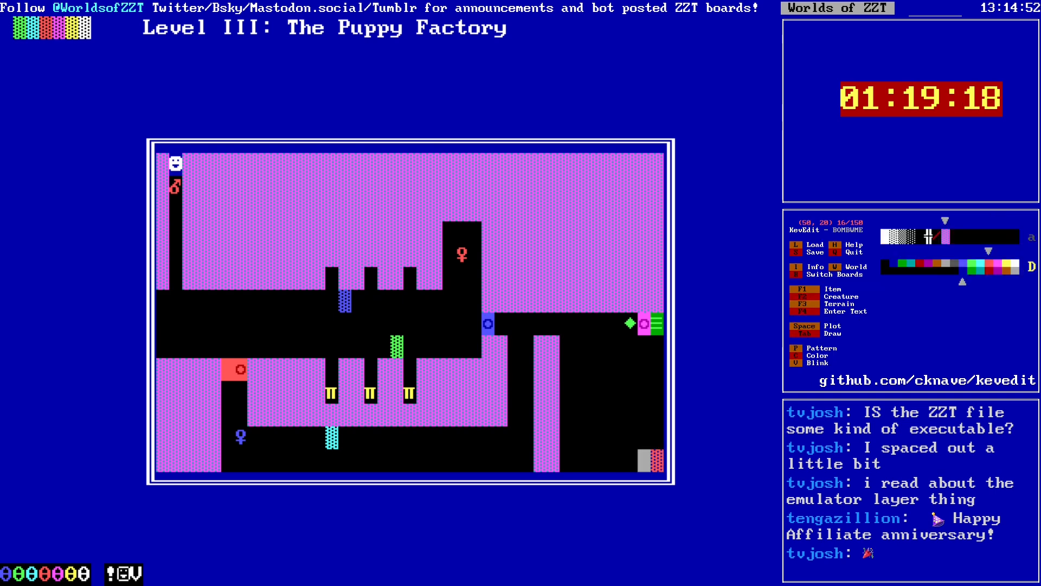
key("Left")
key("Left")
key("Left")
key("Left")
key("Left")
key("Left")
key("Left")
key("Left")
key("Left")
key("Left")
key("Left")
key("Left")
key("Left")
key("Left")
key("Left")
key("Left")
key("Left")
key("Left")
key("Left")
key("Left")
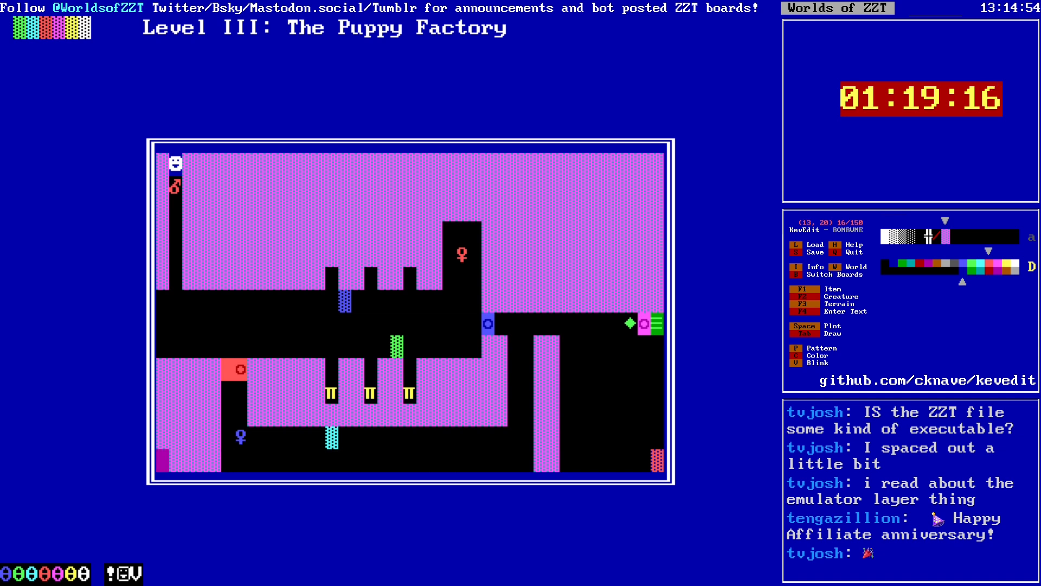
key("Right")
key("Right")
key("Right")
key("Right")
key("Right")
key("Right")
key("Right")
key("Right")
key("Right")
key("Right")
key("Right")
key("Right")
key("Right")
key("Right")
key("Right")
key("Right")
key("Right")
key("Right")
key("Right")
key("Right")
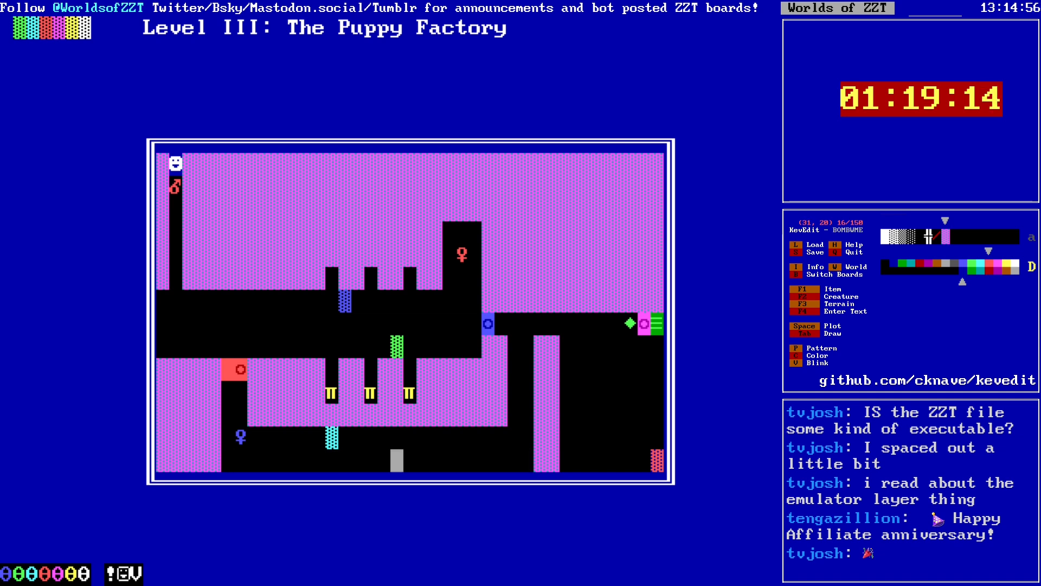
key("Up")
key("Left")
key("Up")
key("Left")
key("Up")
key("Left")
key("Up")
key("Left")
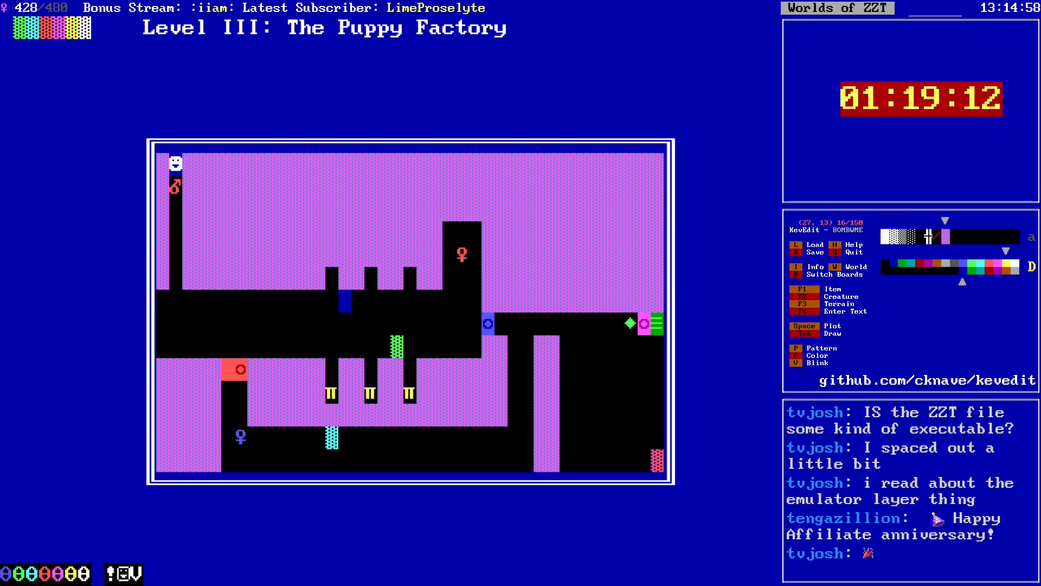
key("F3")
key("b")
Step: Set the drawing color to light blue on black and place a fake wall at column 50, row 20
key("Down")
key("Down")
key("Right")
key("Right")
key("Right")
key("Right")
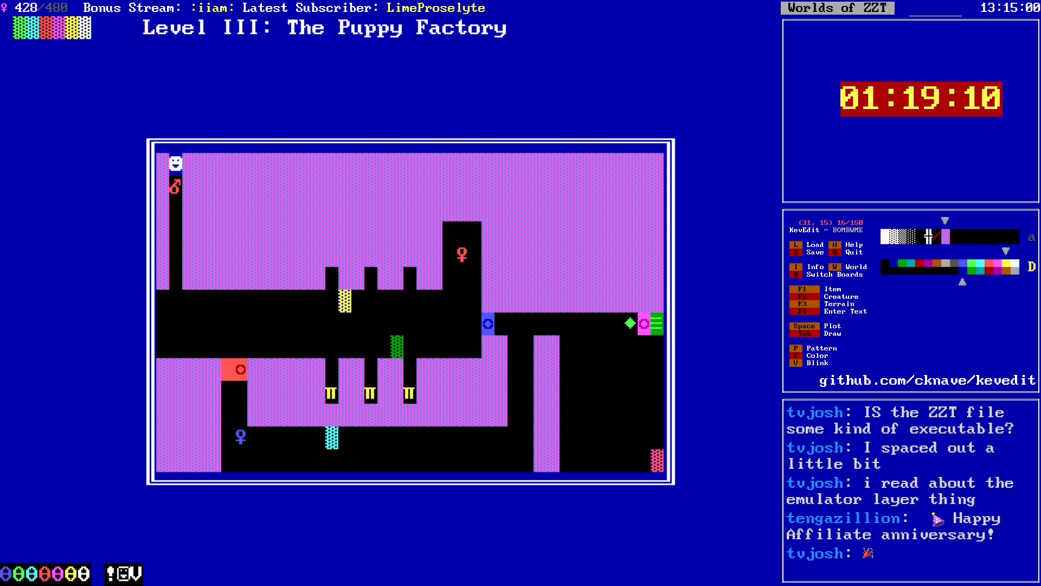
key("c")
key("Left")
key("Left")
key("Left")
key("Left")
key("Left")
key("Up")
key("Return")
key("alt+Down")
key("alt+Right")
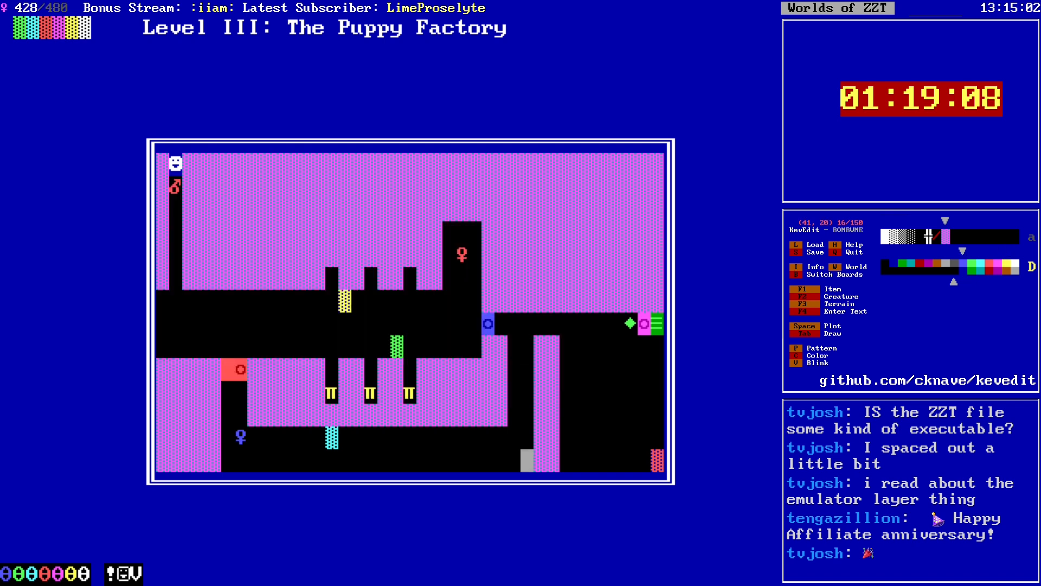
key("Right")
key("Right")
key("Right")
key("Right")
key("Right")
key("Right")
key("Right")
key("Right")
key("Right")
key("F3")
key("b")
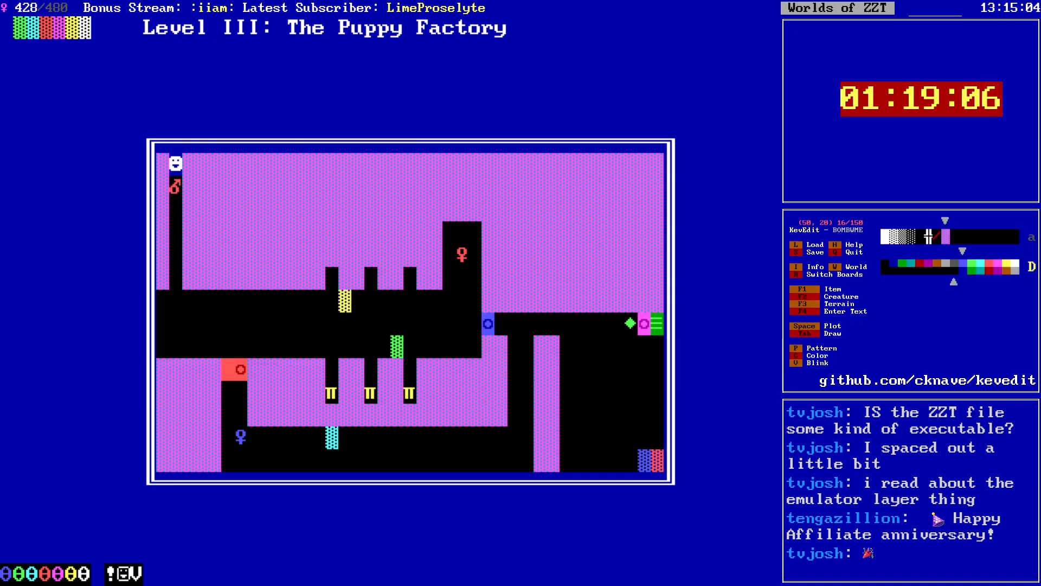
Step: Change the fake wall at column 27, row 13 to Yellow on Black in its tile info
key("Left")
key("Left")
key("Left")
key("Left")
key("Left")
key("Left")
key("Left")
key("Left")
key("Left")
key("Left")
key("Left")
key("Left")
key("Left")
key("Left")
key("Left")
key("Left")
key("alt+Left")
key("alt+Left")
key("alt+Left")
key("alt+Up")
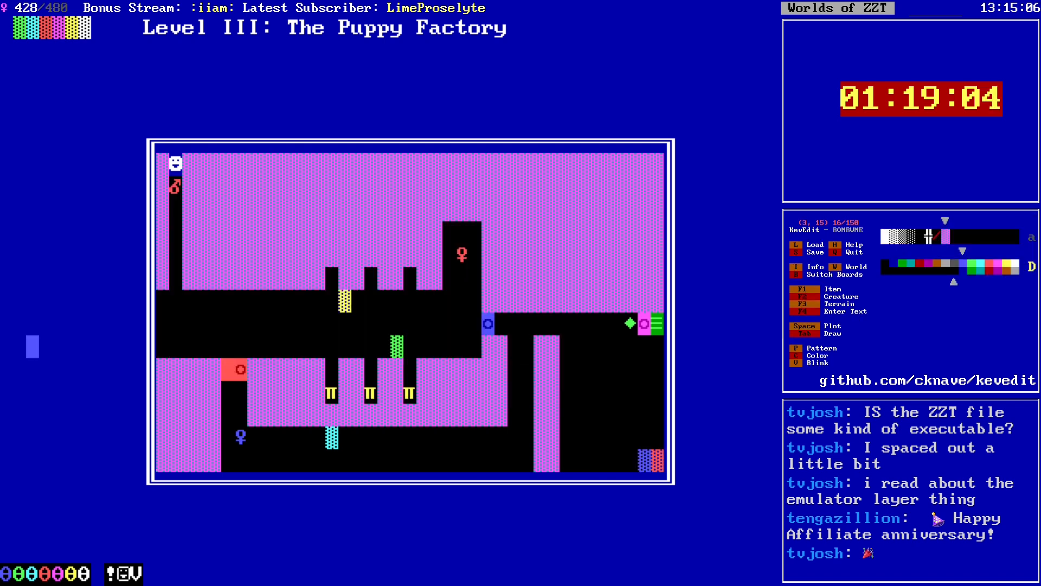
key("Right")
key("alt+Right")
key("alt+Right")
key("Up")
key("Up")
key("Right")
key("Right")
key("Right")
key("Return")
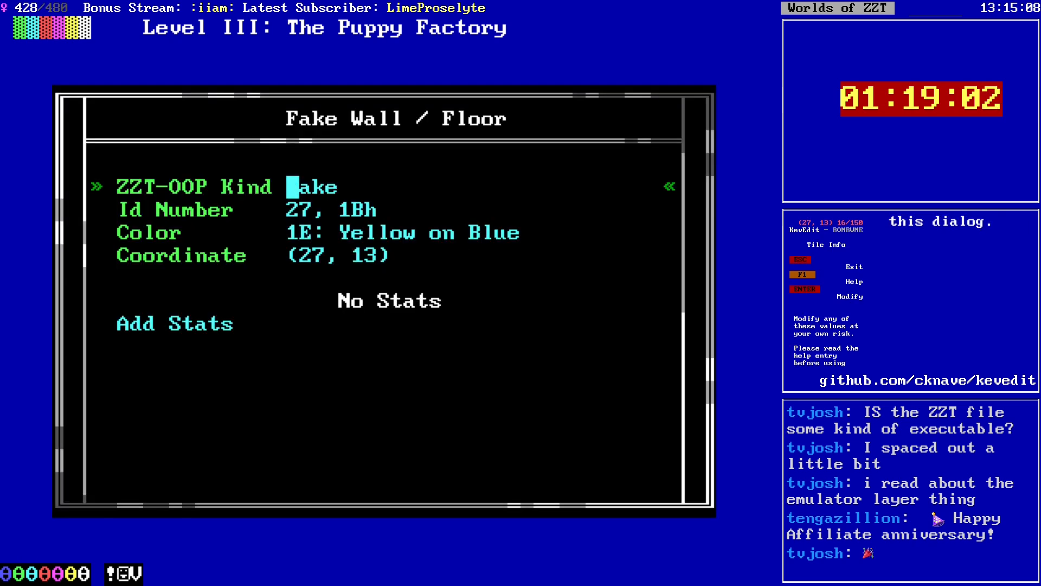
key("Escape")
key("t")
key("Down")
key("Down")
key("Return")
key("Up")
key("Return")
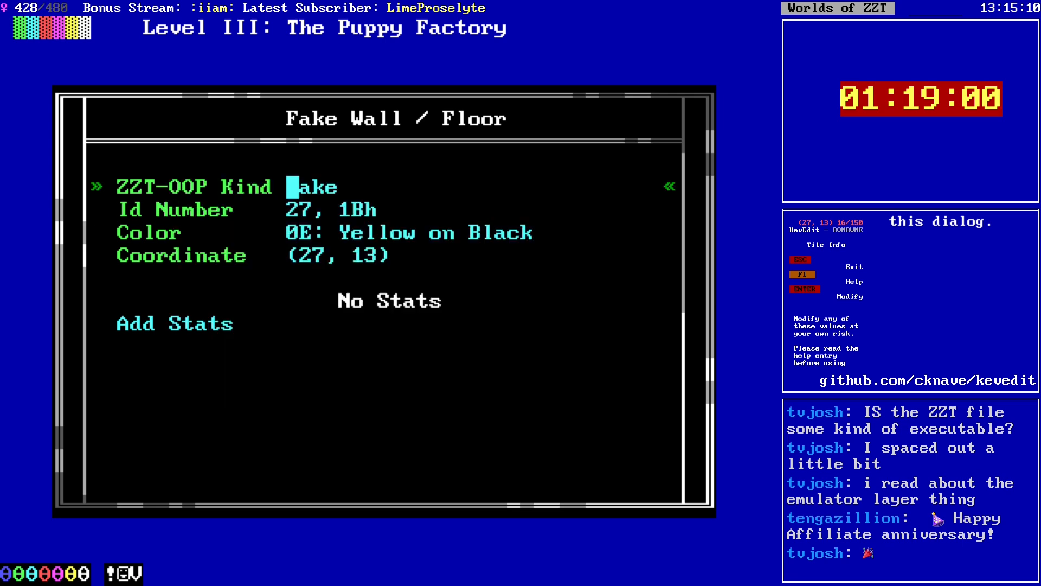
key("Escape")
Step: Check the color in the tile info of the fake wall at column 26, row 19
key("Down")
key("Down")
key("Down")
key("Down")
key("Down")
key("Down")
key("Left")
key("Return")
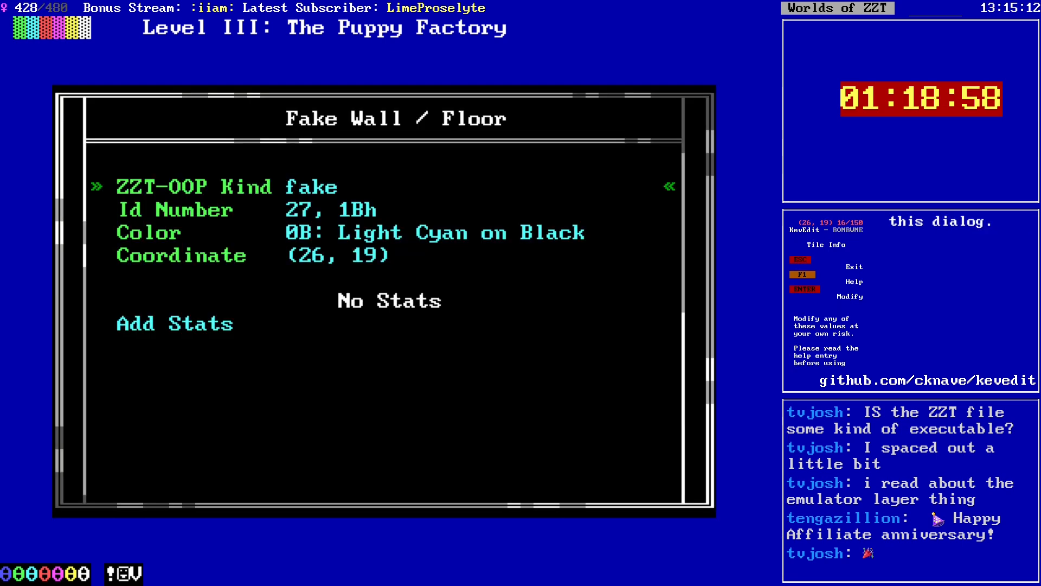
key("Escape")
Step: Move the blue fake wall from column 50 to column 51 on row 20, replacing the red one there
key("alt+Right")
key("alt+Right")
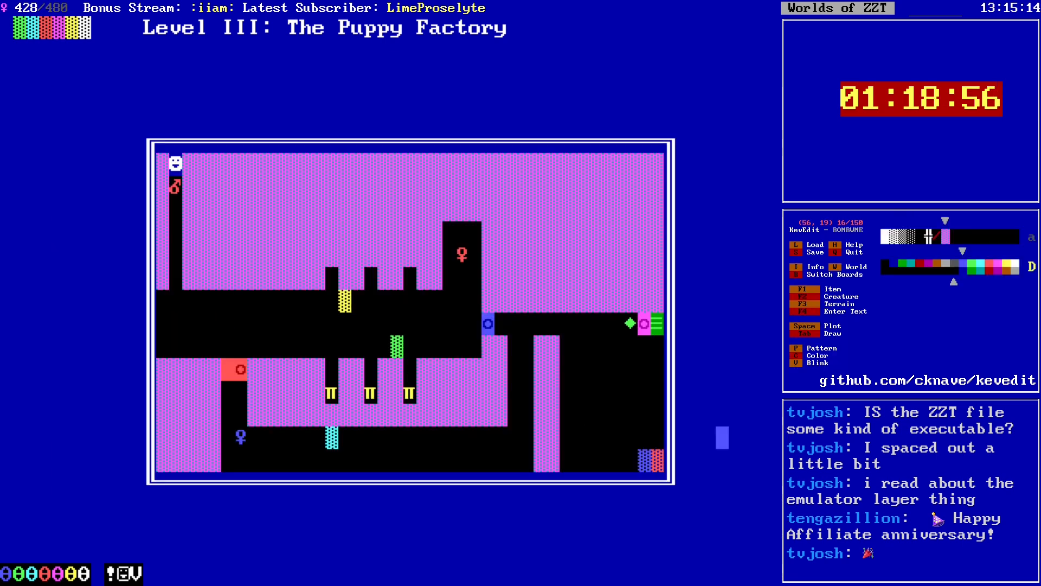
key("Left")
key("Left")
key("Left")
key("Down")
key("Left")
key("Left")
key("Left")
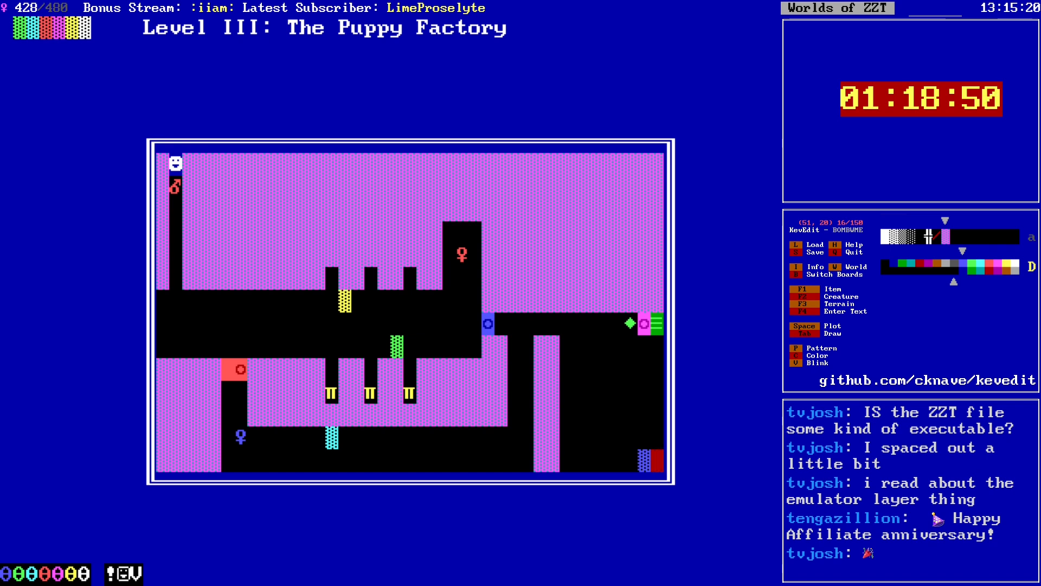
key("Left")
key("Insert")
key("Up")
key("Left")
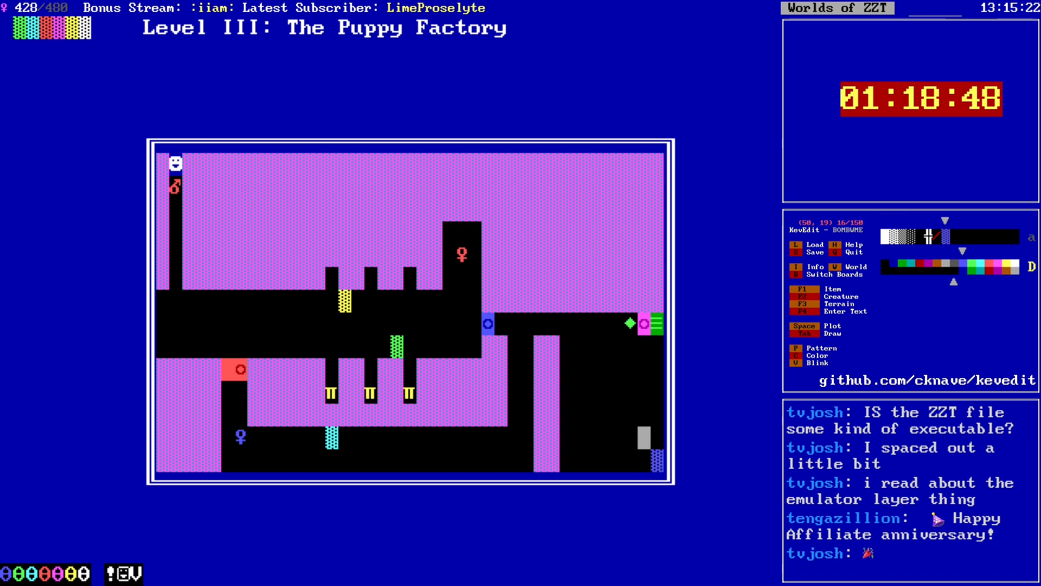
Step: Copy a dark gray gunpowder tile from Level II: Nuclear Warhead Storage Facility into the pattern buffer, and return to Level III
key("Up")
key("Left")
key("Page_Up")
key("Page_Up")
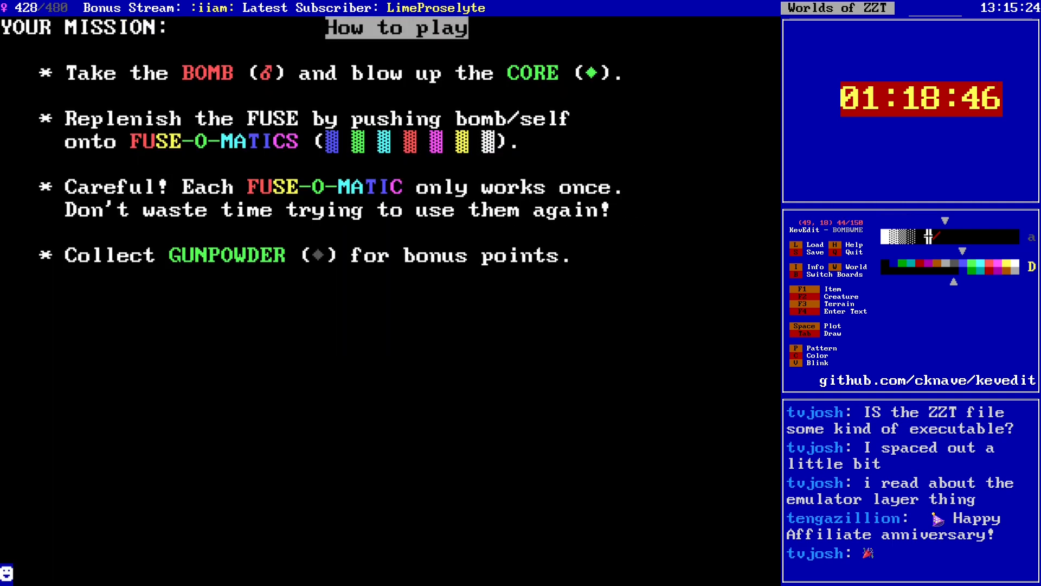
key("Page_Down")
key("alt+Left")
key("Down")
key("Left")
key("Down")
key("Left")
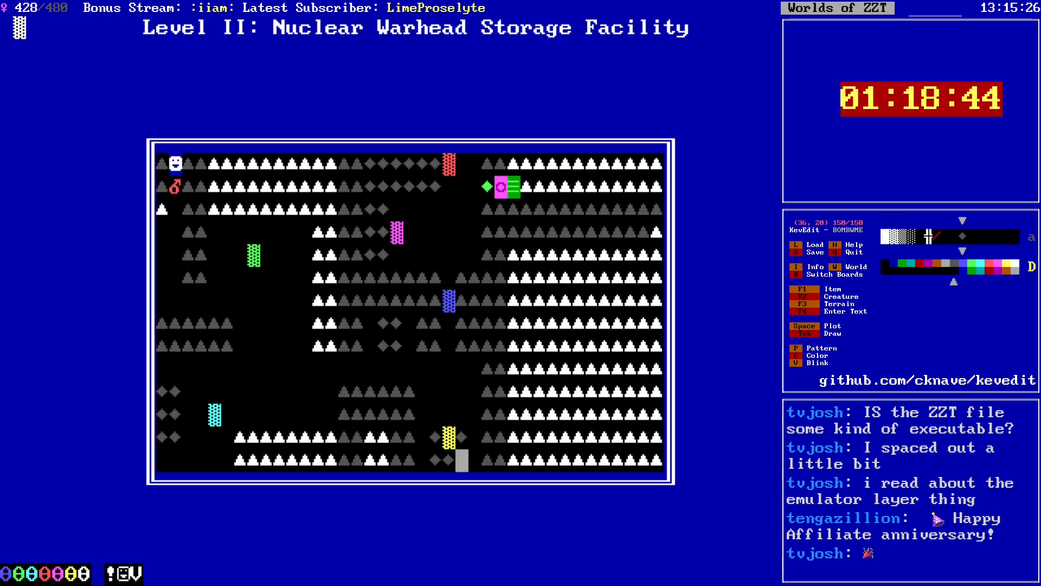
key("Page_Down")
key("Up")
key("Left")
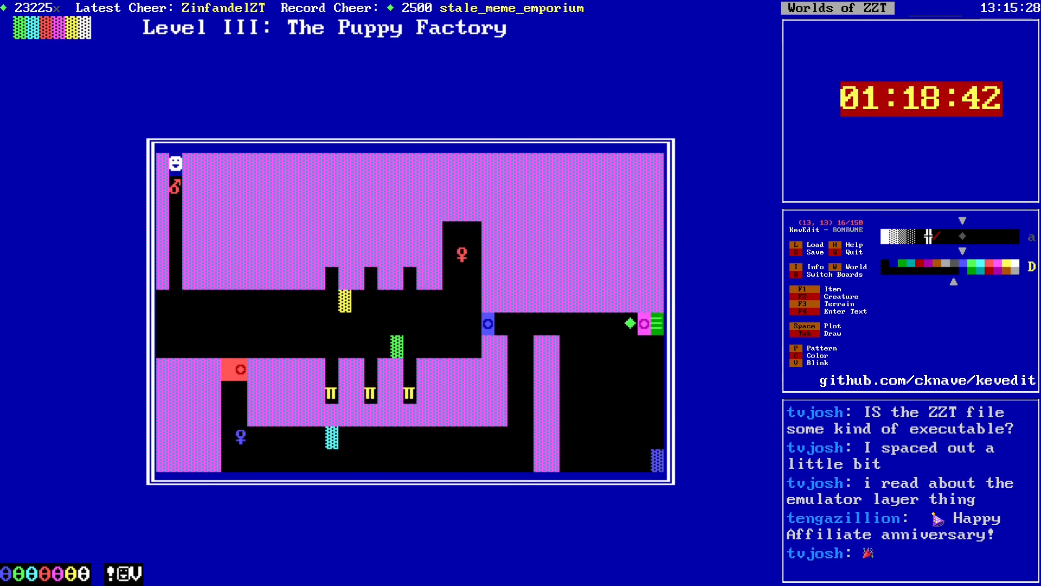
Step: Place gunpowder tiles in column 13 on rows 13 to 15, at the corridor's west end
key("Left")
key("space")
key("Down")
key("space")
key("Down")
key("space")
Step: Fill columns 44 and 45 of the southeast chamber with gunpowder from row 20 up to row 15
key("Right")
key("Right")
key("Right")
key("Right")
key("Right")
key("Right")
key("Right")
key("Right")
key("Right")
key("Right")
key("Right")
key("Right")
key("Right")
key("Right")
key("Right")
key("Right")
key("Right")
key("Right")
key("Right")
key("Right")
key("Right")
key("Right")
key("Right")
key("Right")
key("Right")
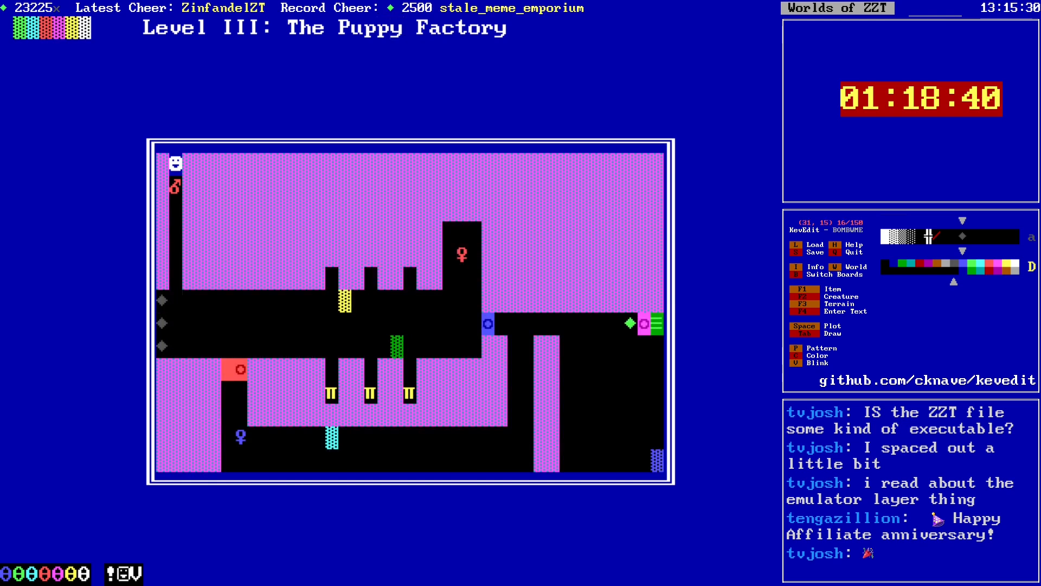
key("Down")
key("Right")
key("Down")
key("Right")
key("Down")
key("Down")
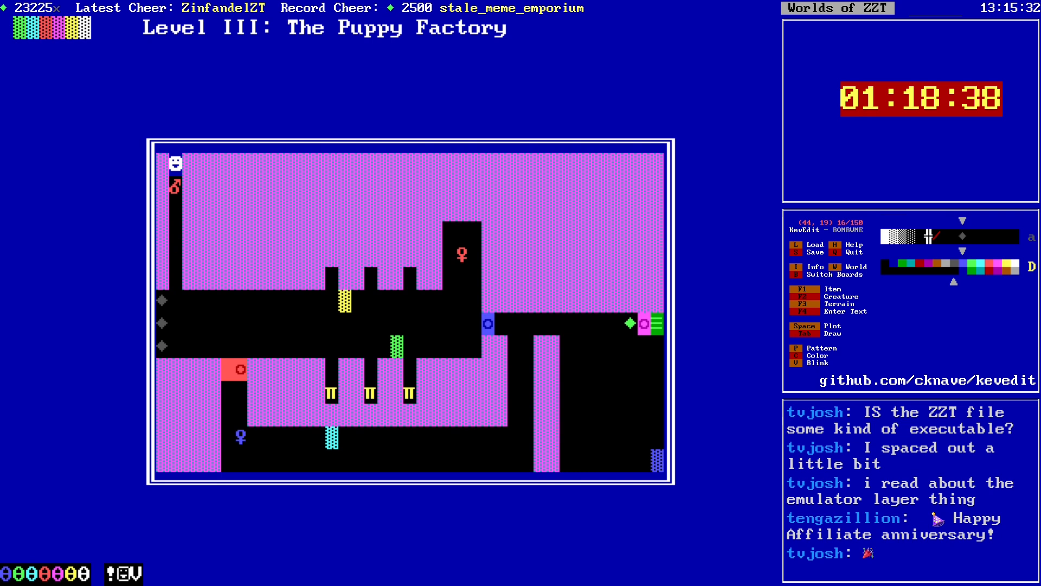
key("shift+Down")
key("shift+Right")
key("shift+Up")
key("shift+Up")
key("shift+Left")
key("shift+Up")
key("shift+Right")
key("shift+Up")
key("shift+Left")
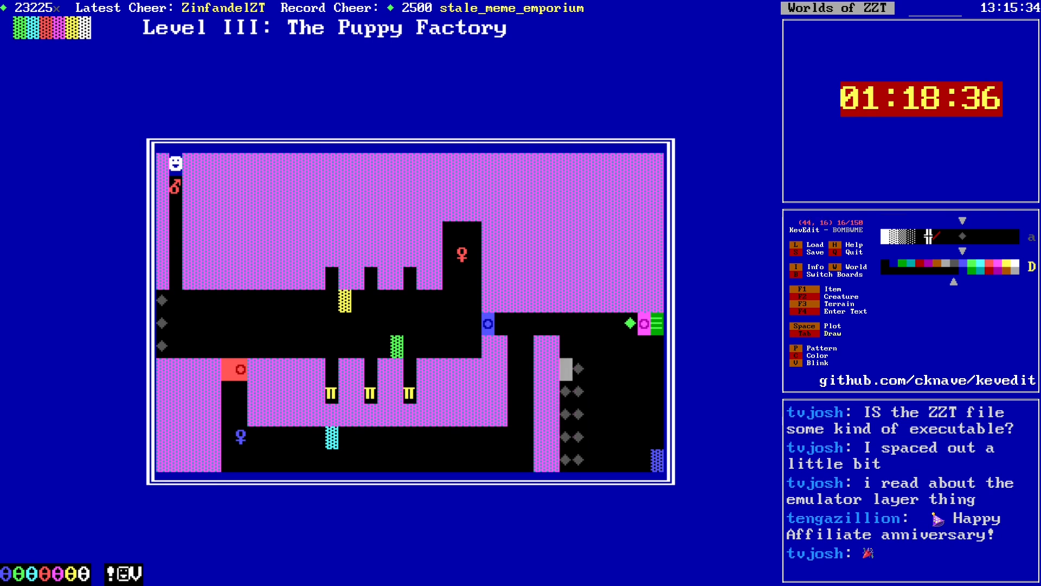
key("shift+Up")
key("shift+Right")
Step: Extend the gunpowder eastward to column 51 on row 19 and column 50 on row 20
key("Right")
key("Down")
key("Down")
key("Right")
key("Right")
key("Down")
key("Right")
key("Down")
key("Right")
key("Right")
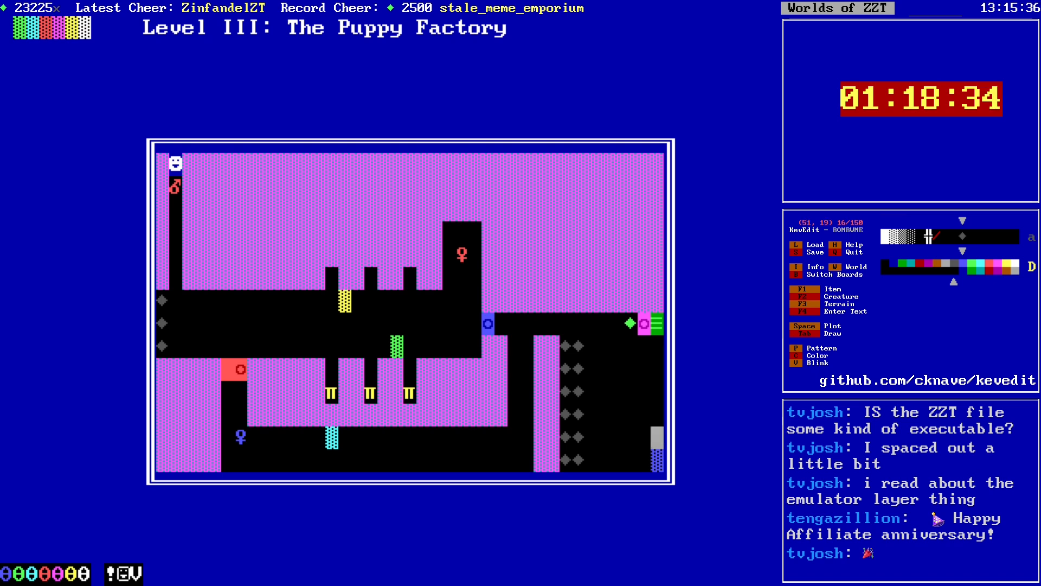
key("shift+Left")
key("shift+Left")
key("shift+Left")
key("shift+Left")
key("shift+Left")
key("shift+Down")
key("shift+Right")
key("shift+Right")
key("shift+Right")
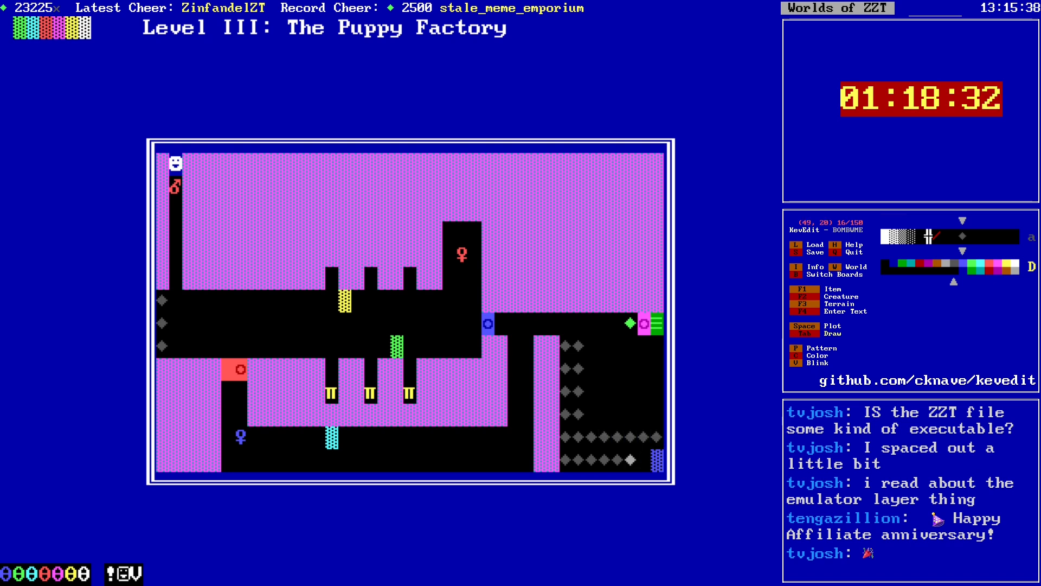
Step: Pick up the magenta wall pattern and draw it across columns 46 to 51 on rows 15 and 16
key("Up")
key("Up")
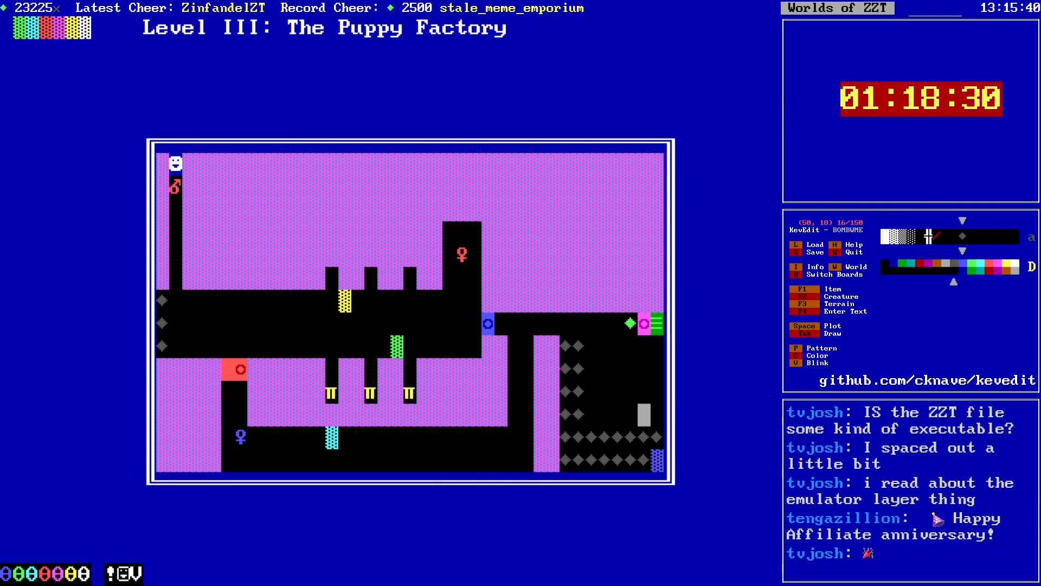
key("Up")
key("Up")
key("Up")
key("Up")
key("Right")
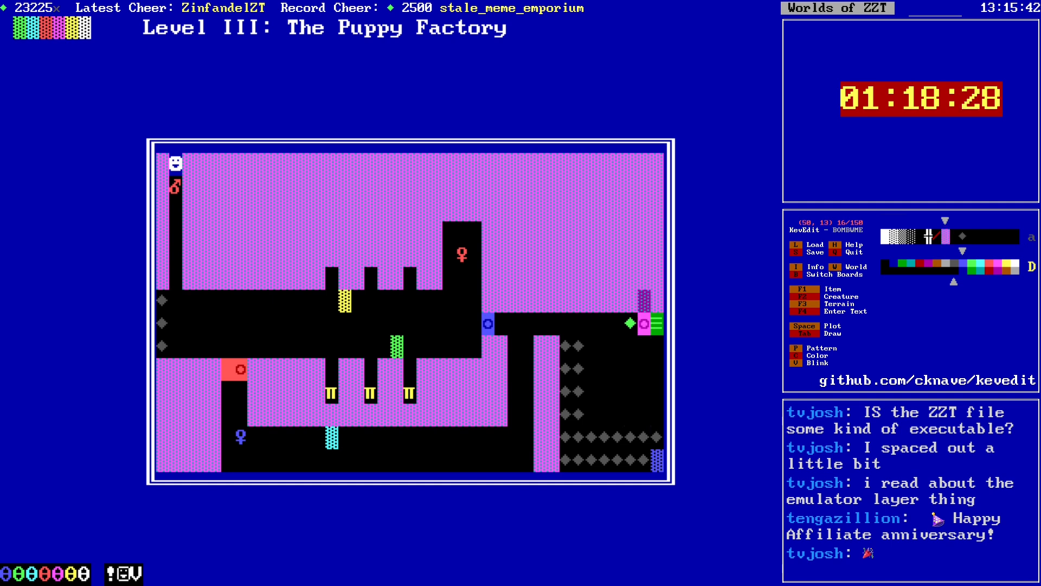
key("Down")
key("Down")
key("Left")
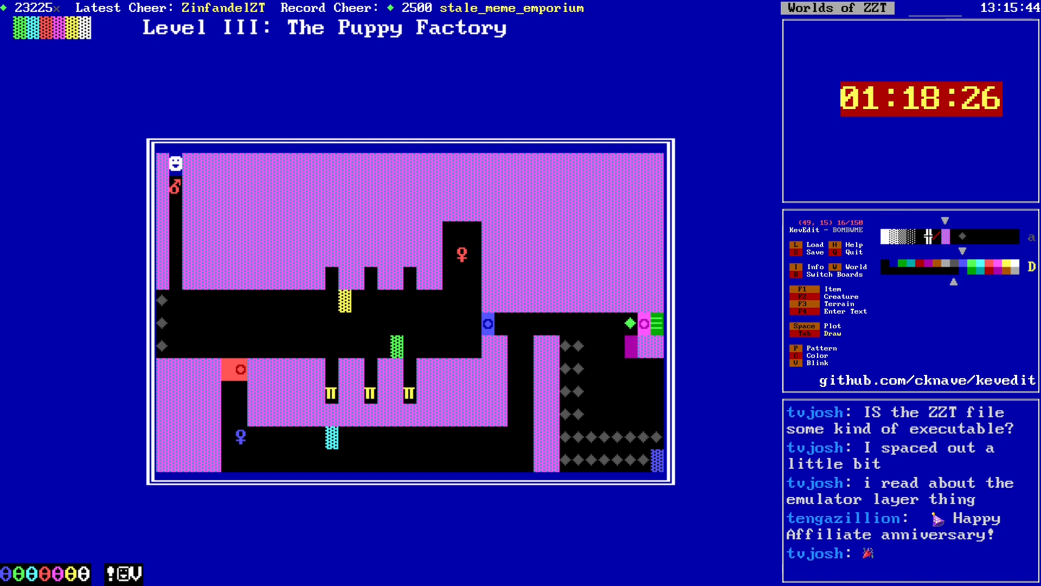
key("Tab")
key("Left")
key("Left")
key("Left")
key("Down")
key("Right")
key("Right")
key("Right")
key("Right")
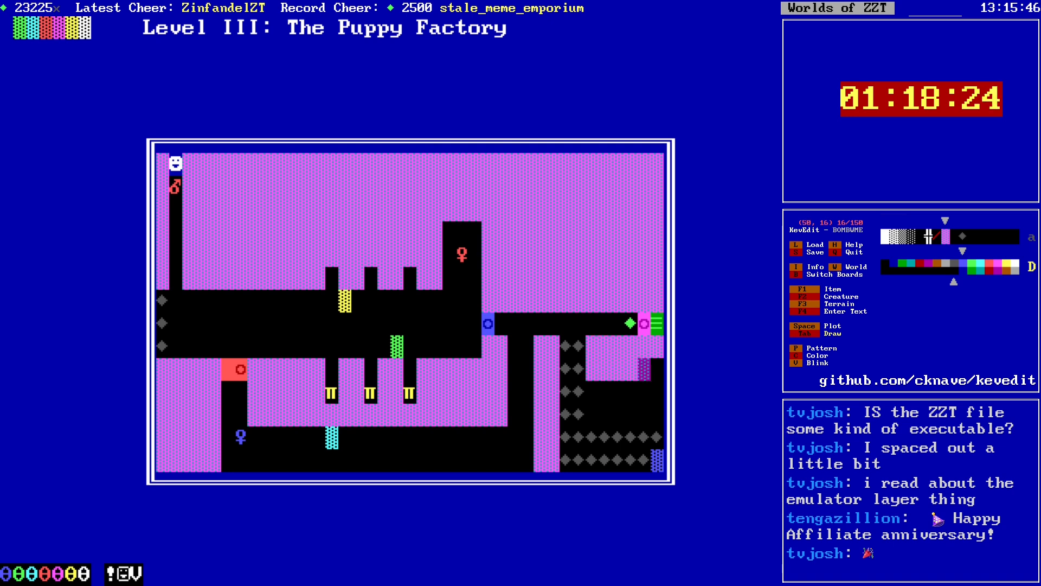
key("Right")
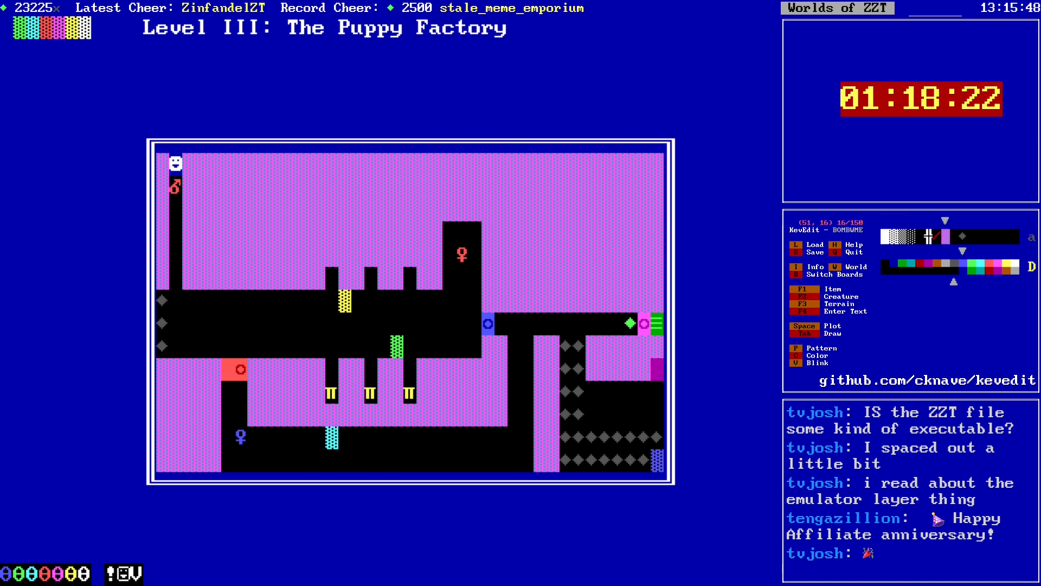
key("Down")
key("Left")
key("Left")
key("Left")
key("Left")
key("Left")
key("Left")
key("Left")
key("Left")
key("Left")
key("Left")
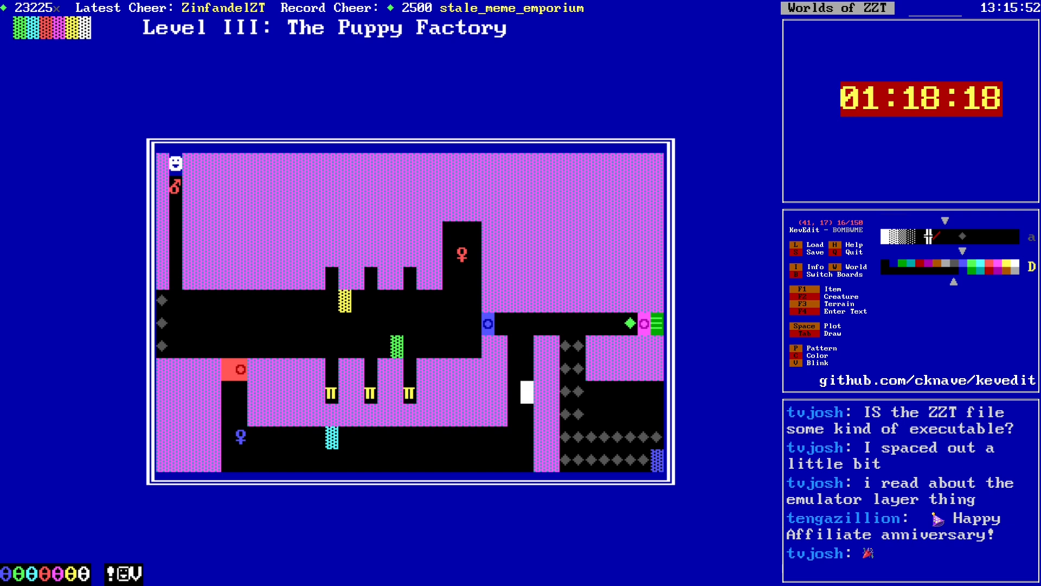
key("Up")
key("Up")
key("Right")
key("Right")
key("Right")
key("Right")
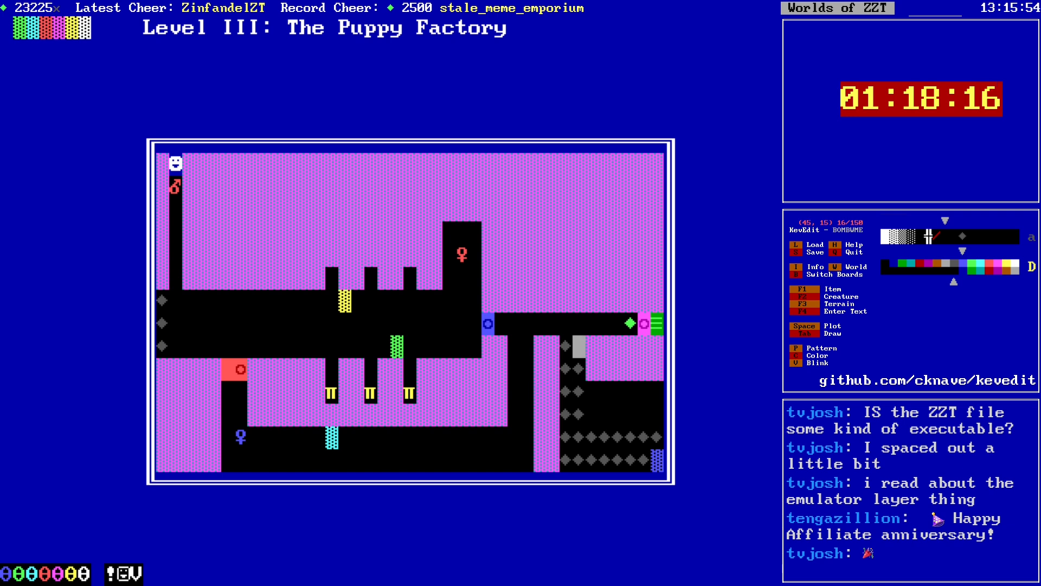
key("alt+Down")
key("alt+Down")
key("alt+Left")
key("alt+Left")
key("alt+Left")
Step: Save the BOMBWME world, overwriting the existing file
key("s")
key("Return")
key("y")
Step: Go back to Level I: Let's Begin and open the code of the WinLose object at column 11, row 25
key("Page_Up")
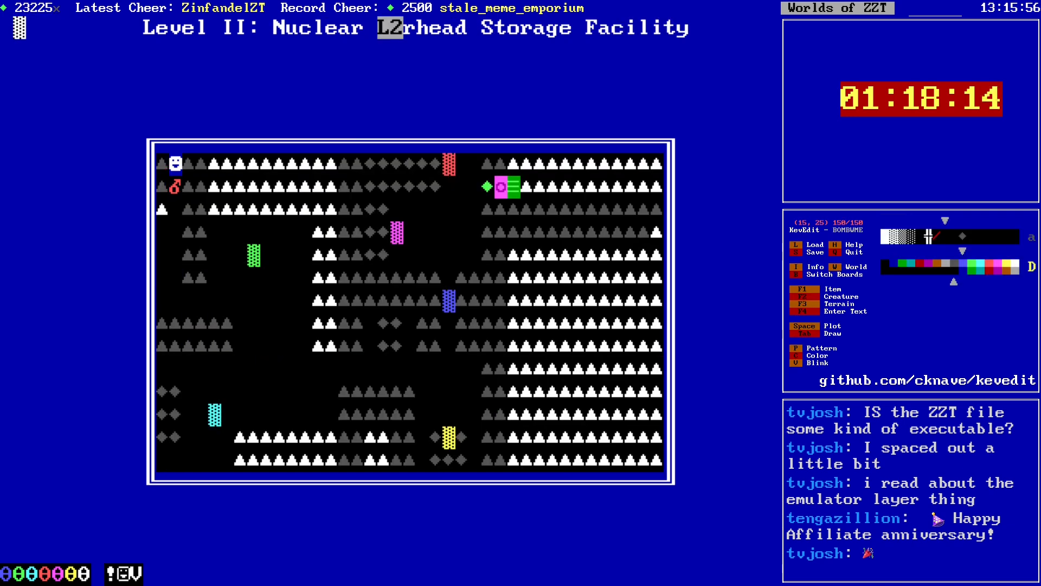
key("Page_Up")
key("Page_Up")
key("Left")
key("Left")
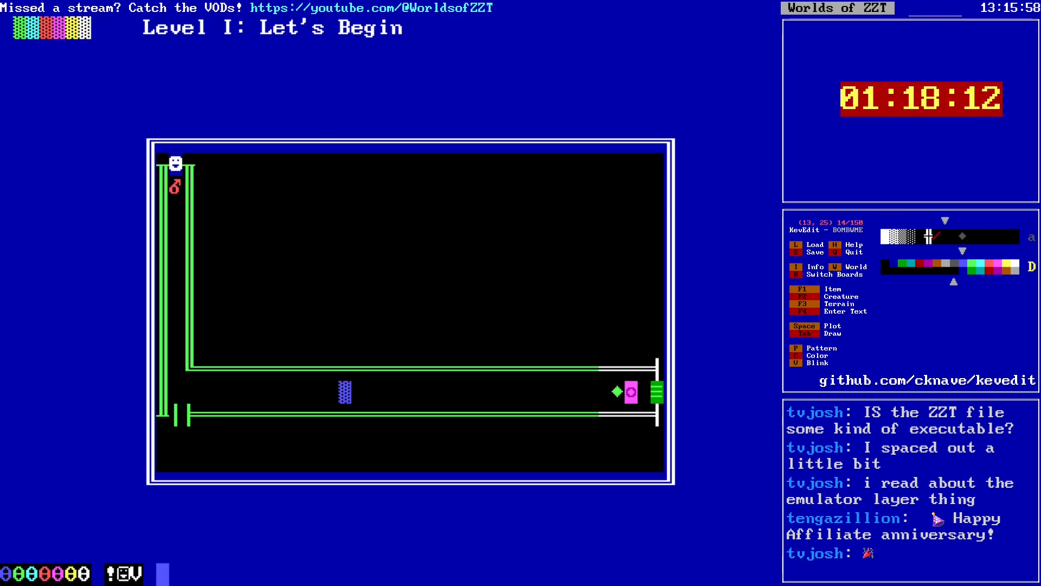
key("Left")
key("Return")
Step: Insert the line "#change gem empty" after "You win :)" in the WinLose code and close the editor
key("Down")
key("Down")
key("Down")
key("Down")
key("Down")
key("Down")
key("Down")
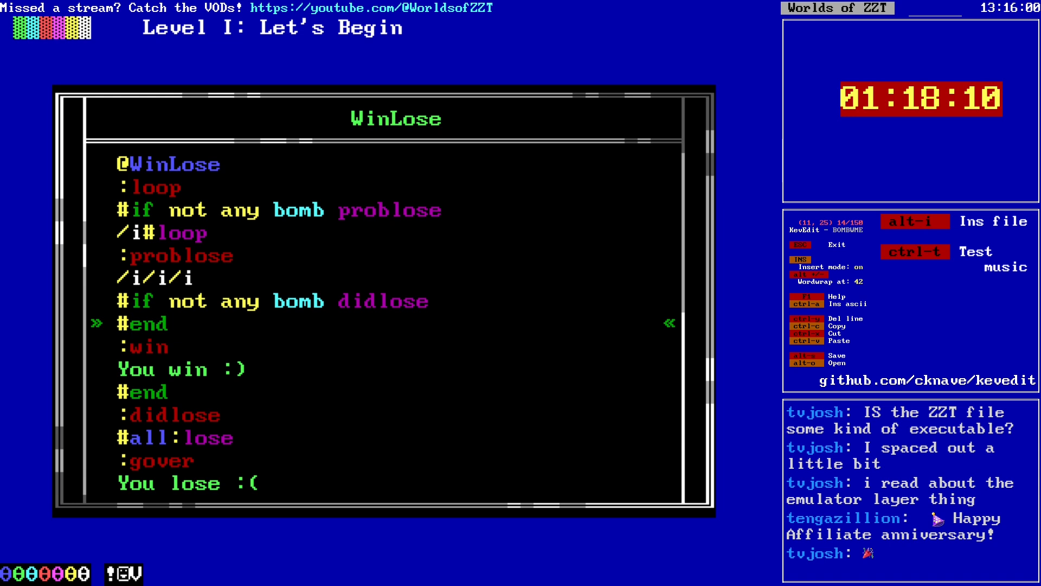
key("Down")
key("Down")
key("Down")
key("Return")
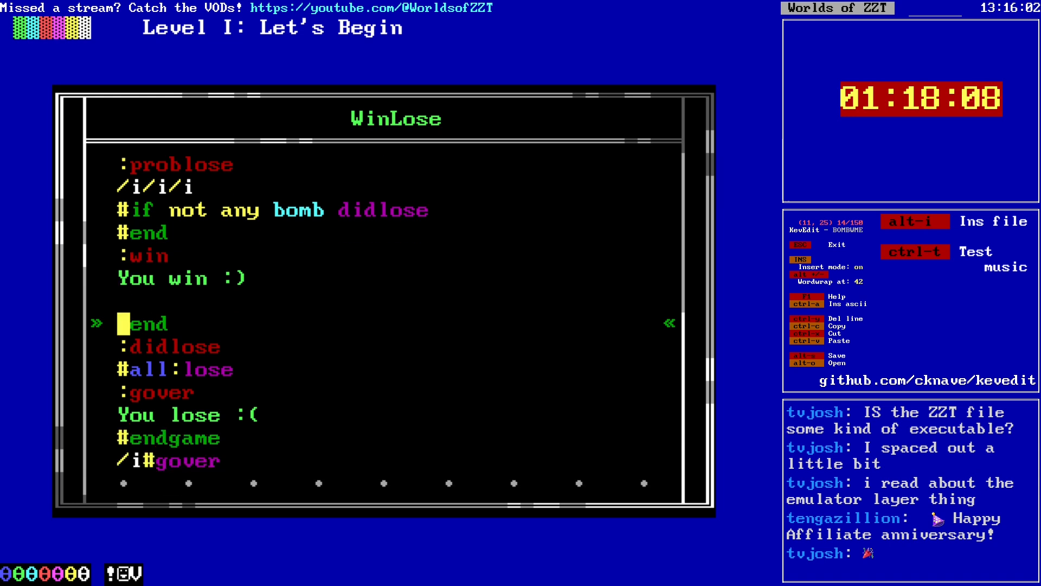
key("Up")
type("#change gem empty")
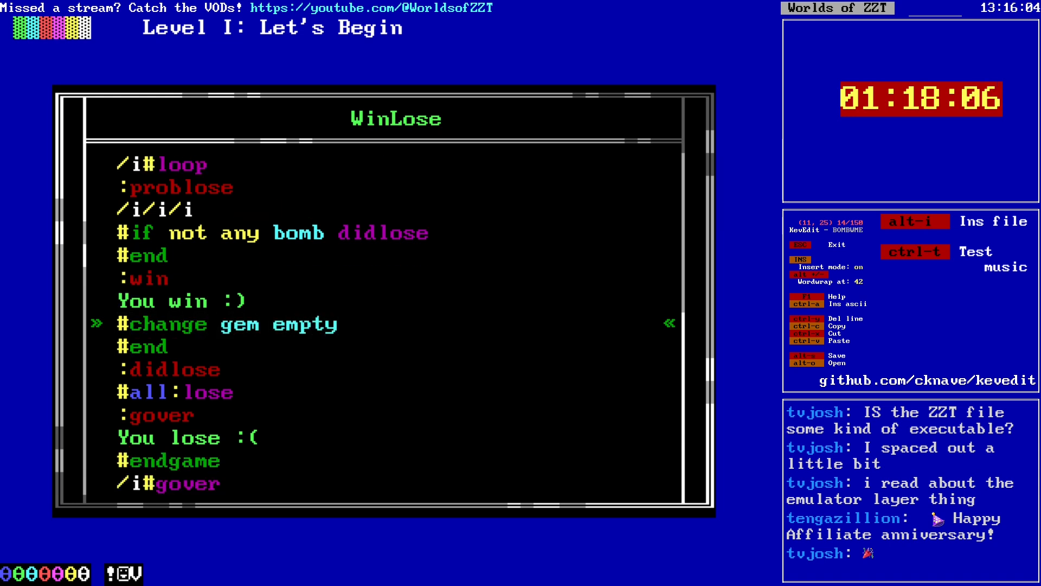
key("Home")
key("Escape")
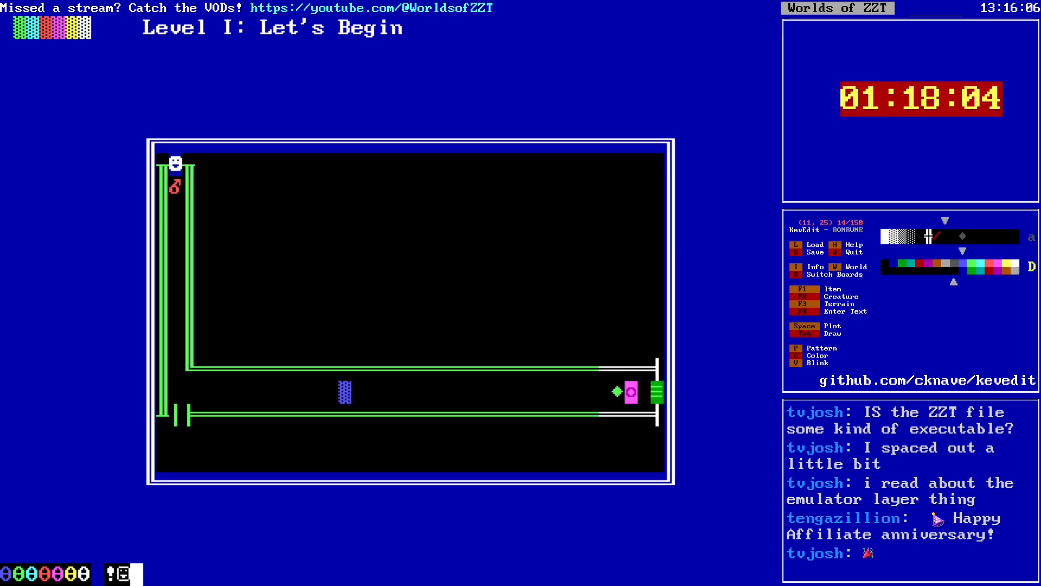
Step: Export Level I: Let's Begin to a board file, overwriting the existing one
key("t")
key("Down")
key("Down")
key("Return")
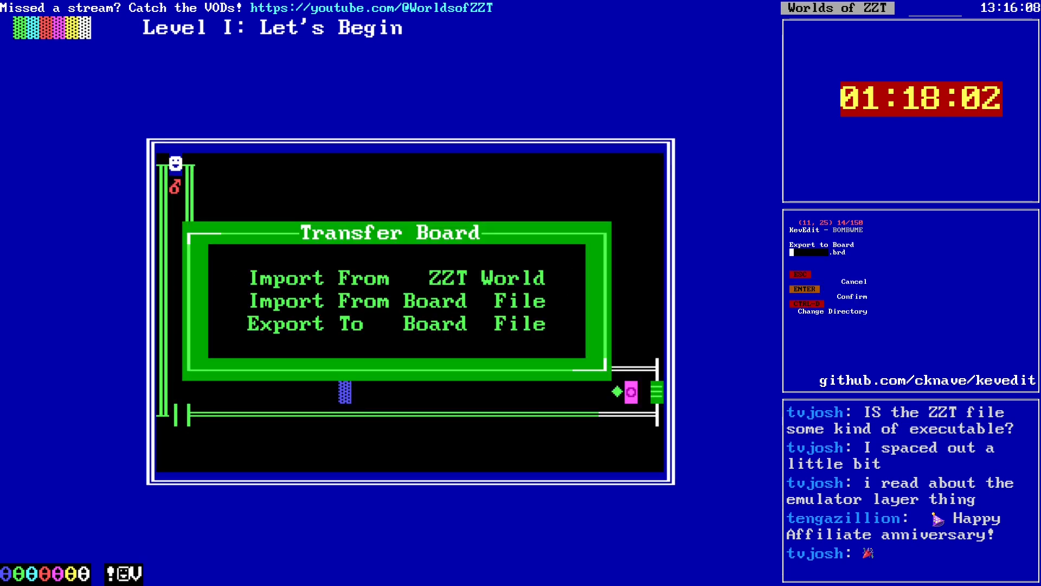
key("Return")
key("y")
key("Return")
key("Escape")
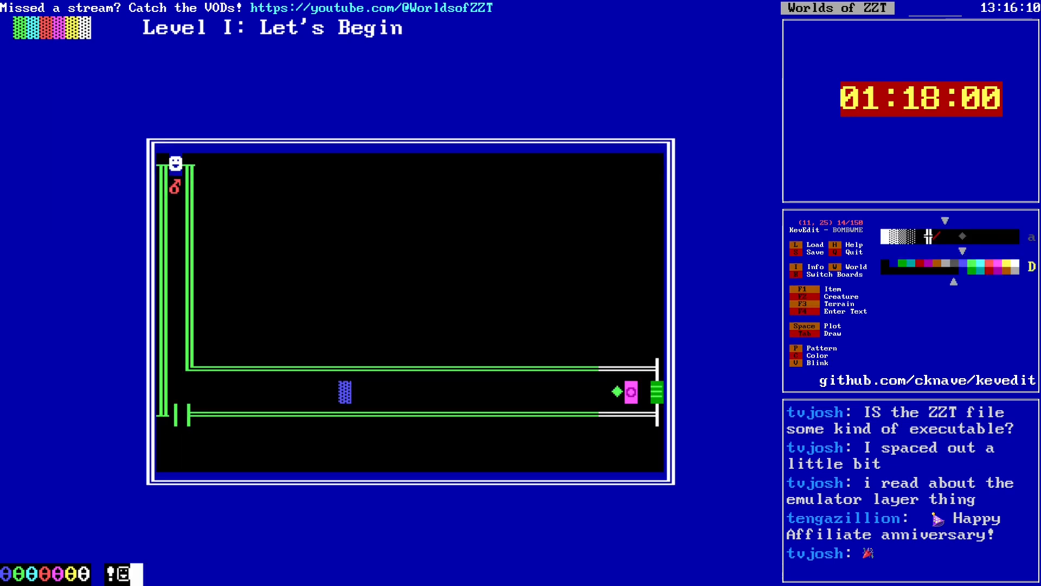
Step: Add "#change gem empty" after "You win :)" in the WinLose object's code on Level II: Nuclear Warhead Storage Facility
key("Page_Down")
key("Page_Down")
key("Return")
key("Page_Down")
key("Page_Down")
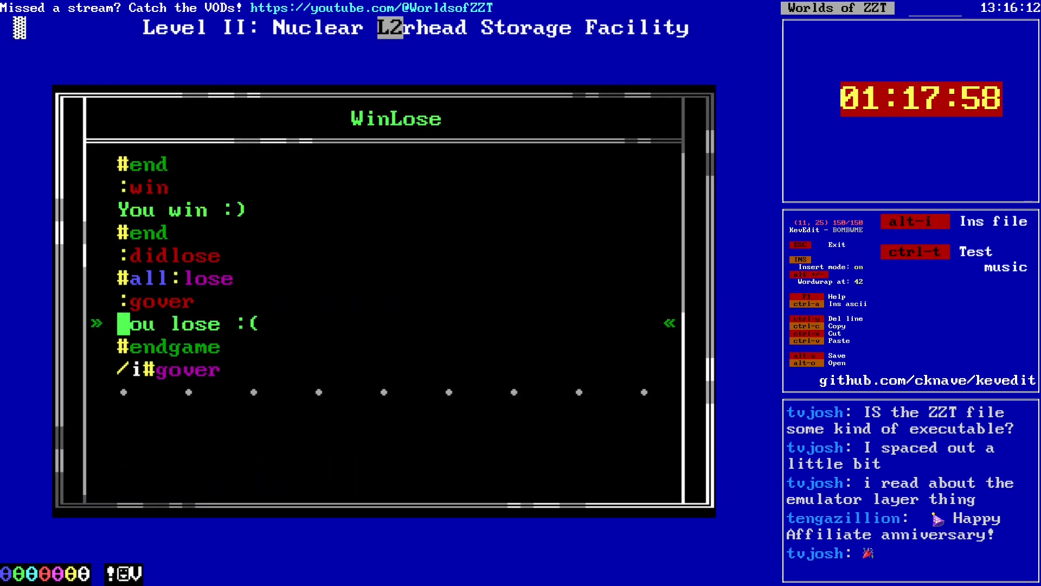
key("Up")
key("Up")
key("Up")
key("Up")
key("Return")
key("Up")
type("#change gem empty")
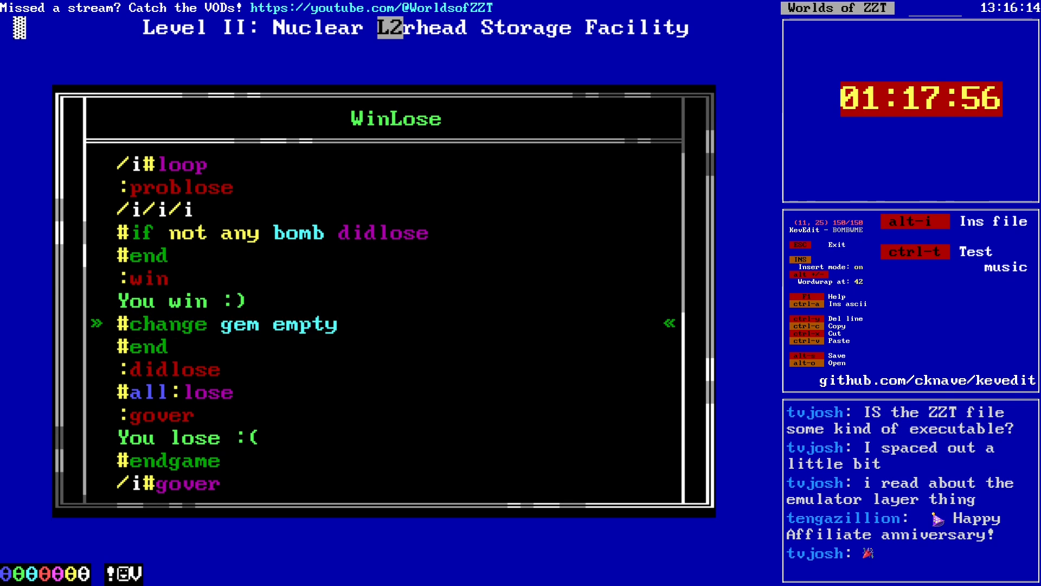
key("Escape")
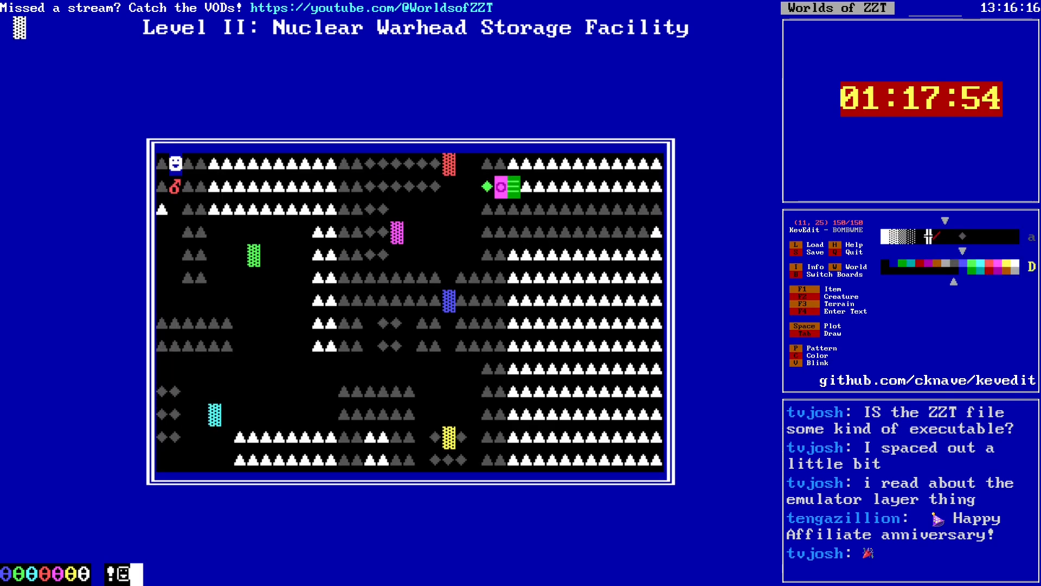
Step: On Level III: The Puppy Factory, insert the line "#change gem empty" after "You win :)" in the WinLose object's code
key("Page_Down")
key("Return")
key("Return")
key("Down")
key("Down")
key("Down")
key("Down")
key("Down")
key("Down")
key("Down")
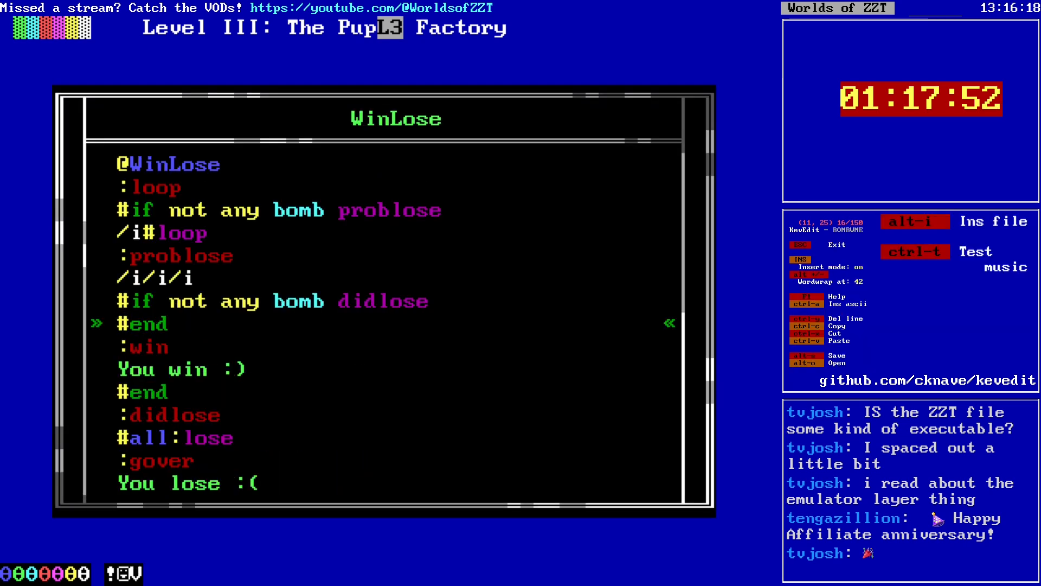
key("Down")
key("Down")
key("Return")
key("Up")
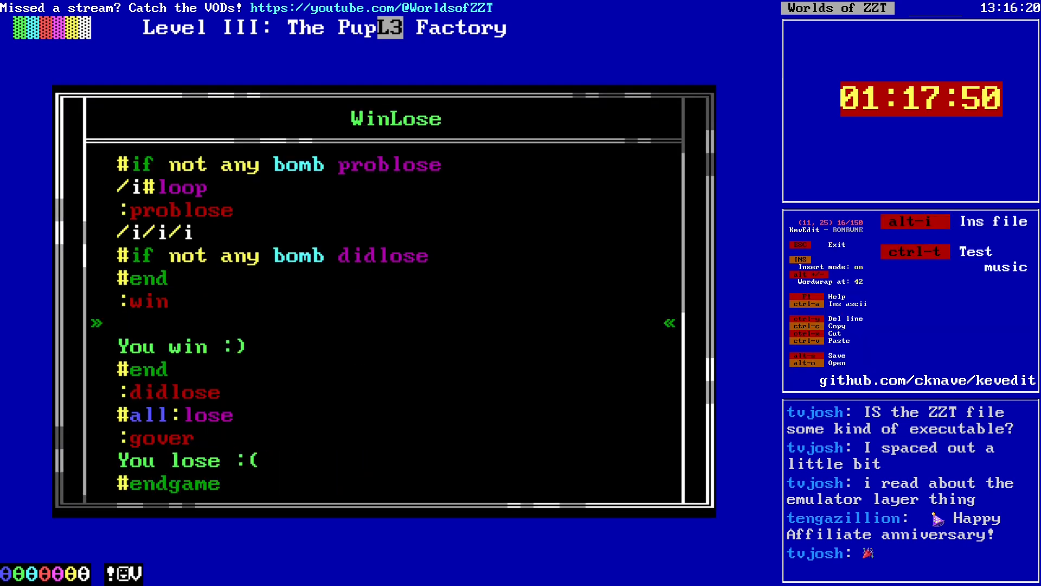
key("BackSpace")
key("Down")
key("End")
key("Escape")
key("Escape")
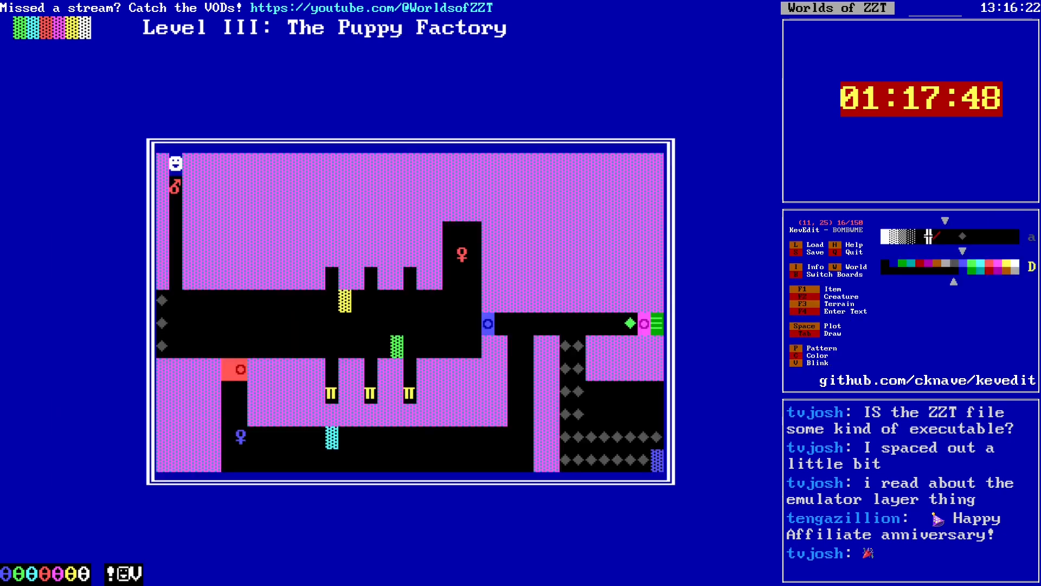
Step: Switch to board L4 and insert "#change gem empty" after "You win :)" in its WinLose object's code
key("Page_Up")
key("Page_Up")
key("Return")
key("Return")
key("Page_Down")
key("Down")
key("Down")
key("End")
key("Return")
type("#change gem empty")
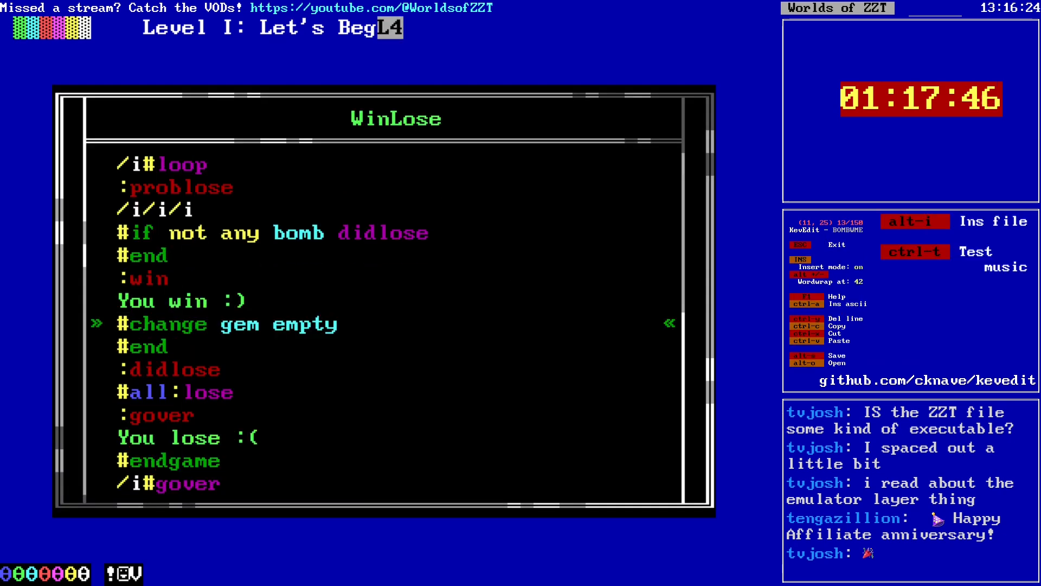
key("Escape")
key("Escape")
Step: Switch to board L5 and add the line "#change gem empty" below "You win :)" in its WinLose code
key("Page_Down")
key("Return")
key("Return")
key("Page_Down")
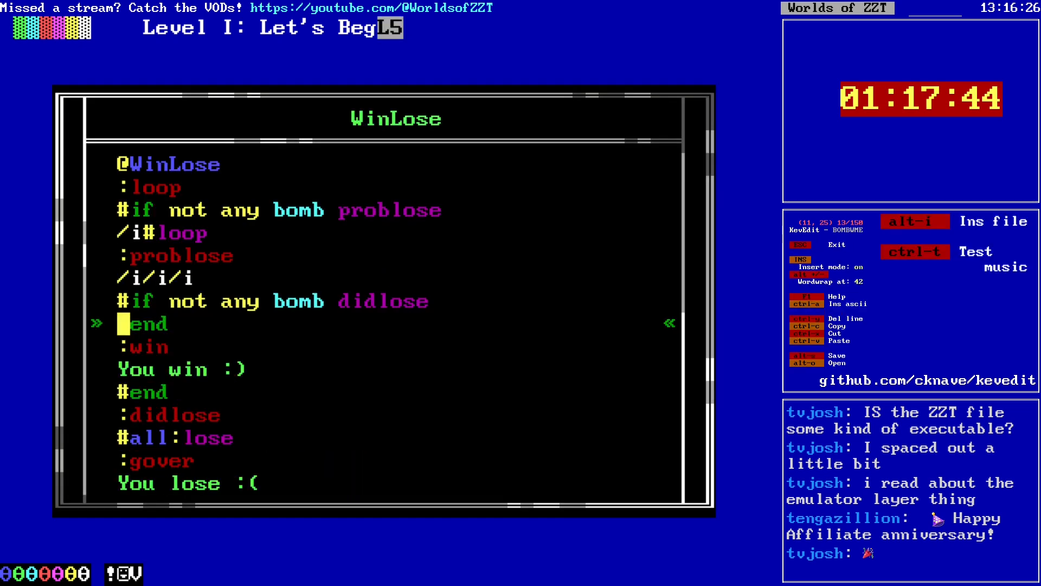
key("Down")
key("Down")
key("End")
key("Return")
type("#change gem empty")
key("Escape")
key("Escape")
Step: Switch to board L6 and put "#change gem empty" right after "You win :)" in the WinLose object's code
key("Page_Down")
key("Return")
key("Return")
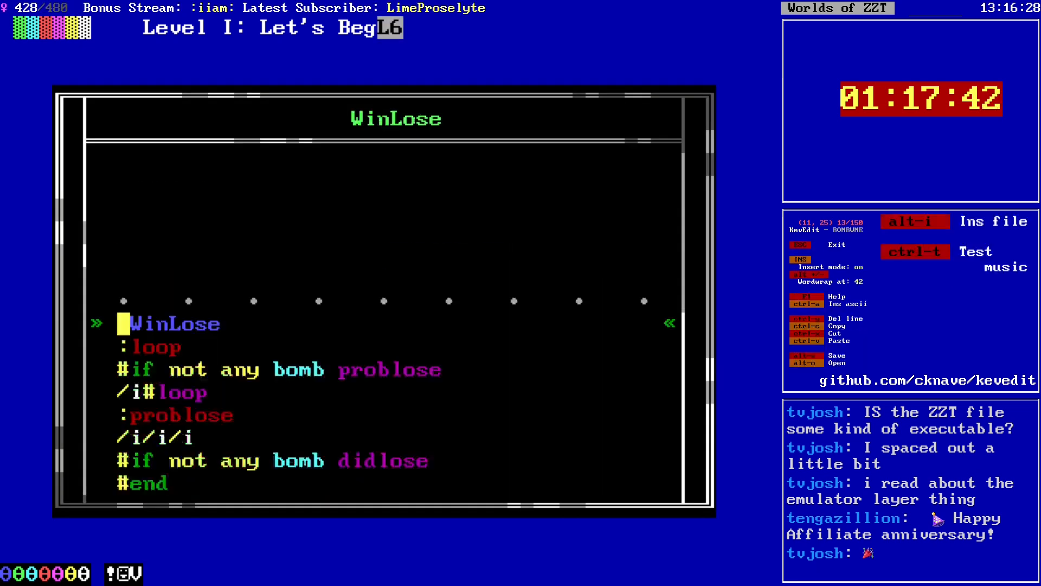
key("Page_Down")
key("Down")
key("Down")
key("End")
key("Return")
type("#change gem empty")
key("Escape")
key("Escape")
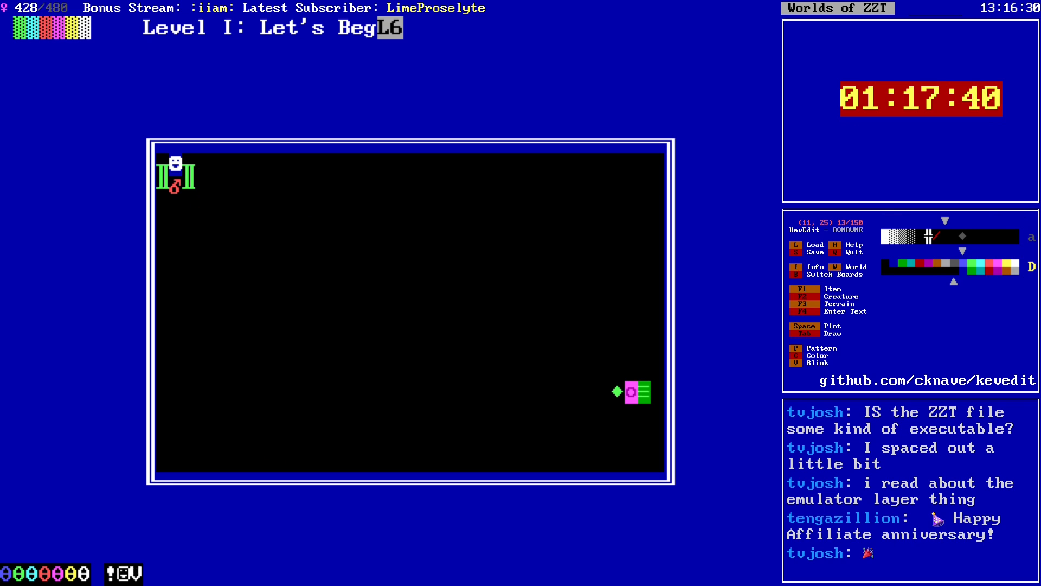
Step: Recheck the WinLose code on board L6 and look over the world's board list
key("Return")
key("Return")
key("Page_Down")
key("Escape")
key("Escape")
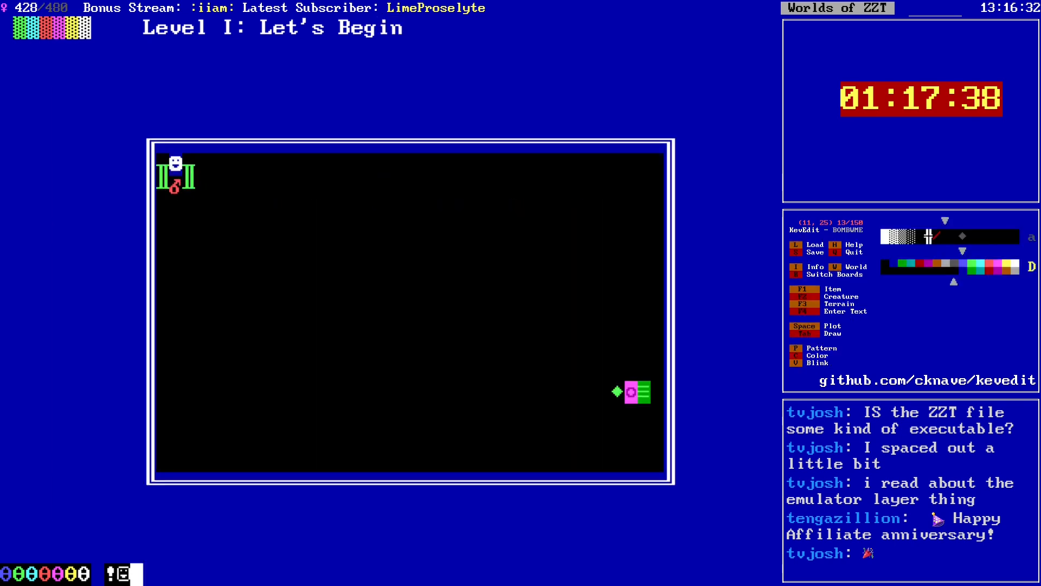
key("b")
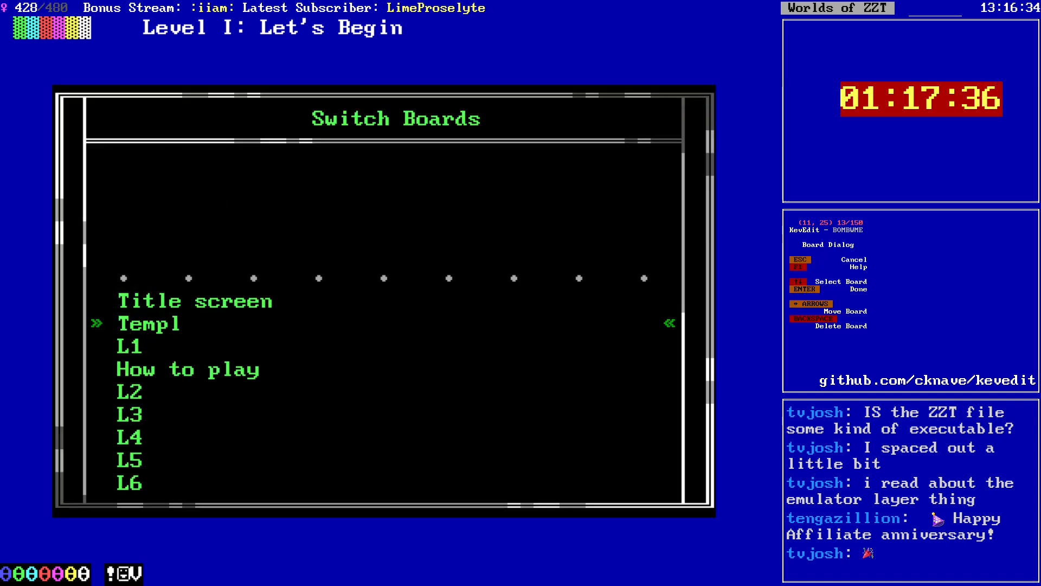
key("Down")
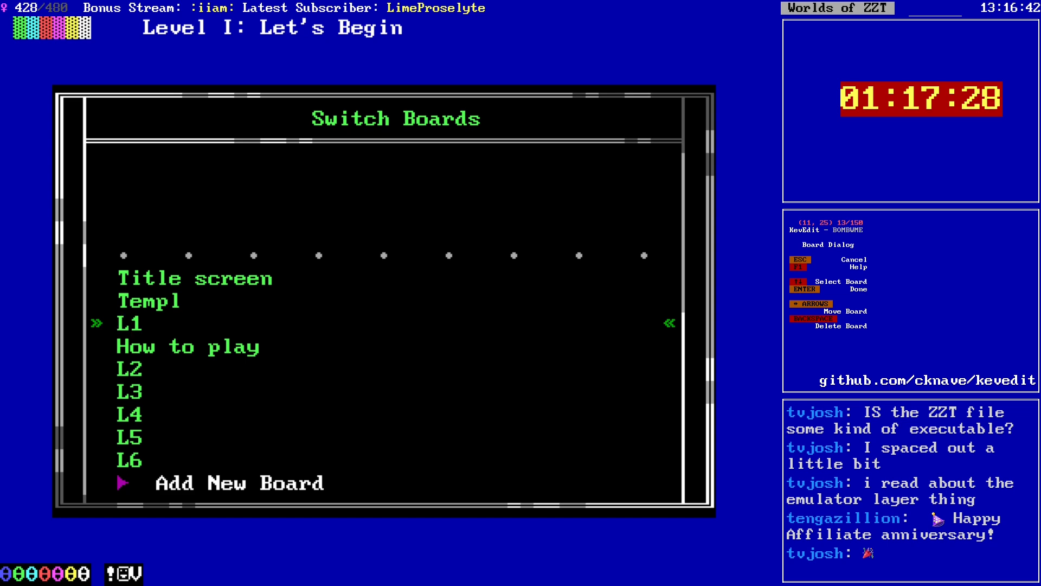
key("Escape")
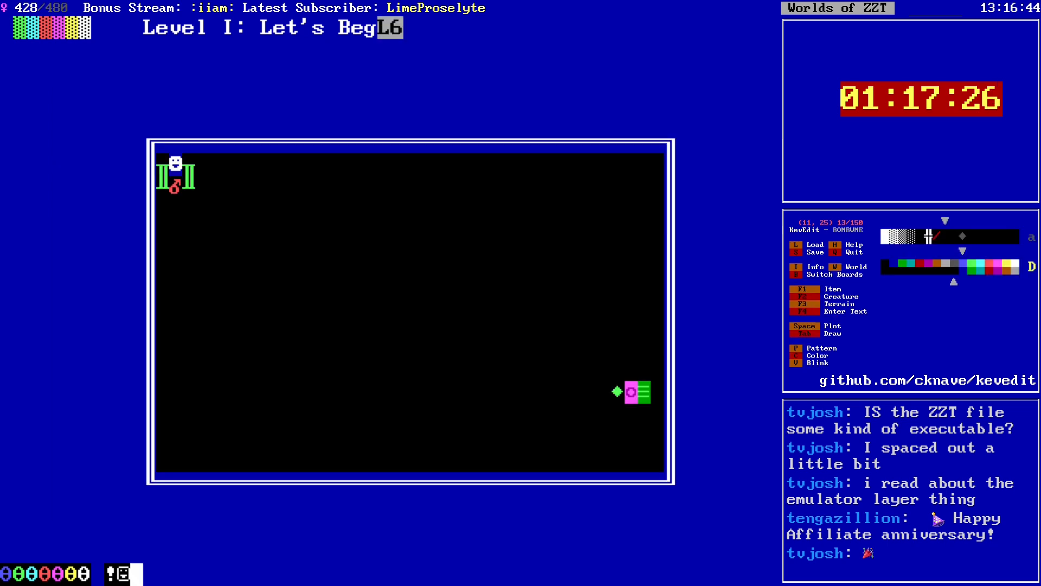
Step: Return to the Level III: The Puppy Factory board and save the BOMBWME world
key("Page_Up")
key("Page_Up")
key("Page_Up")
key("Page_Up")
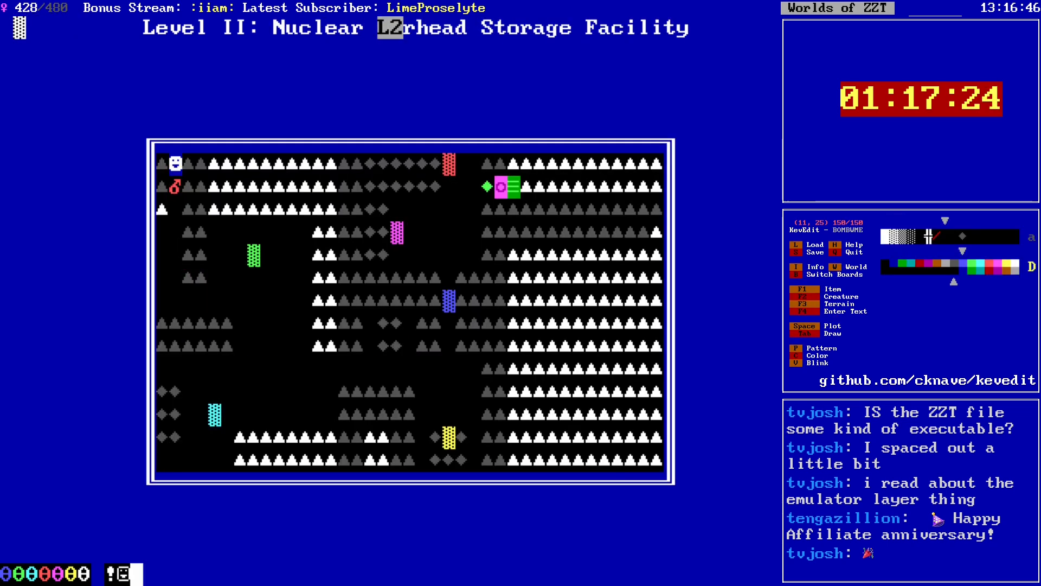
key("Page_Down")
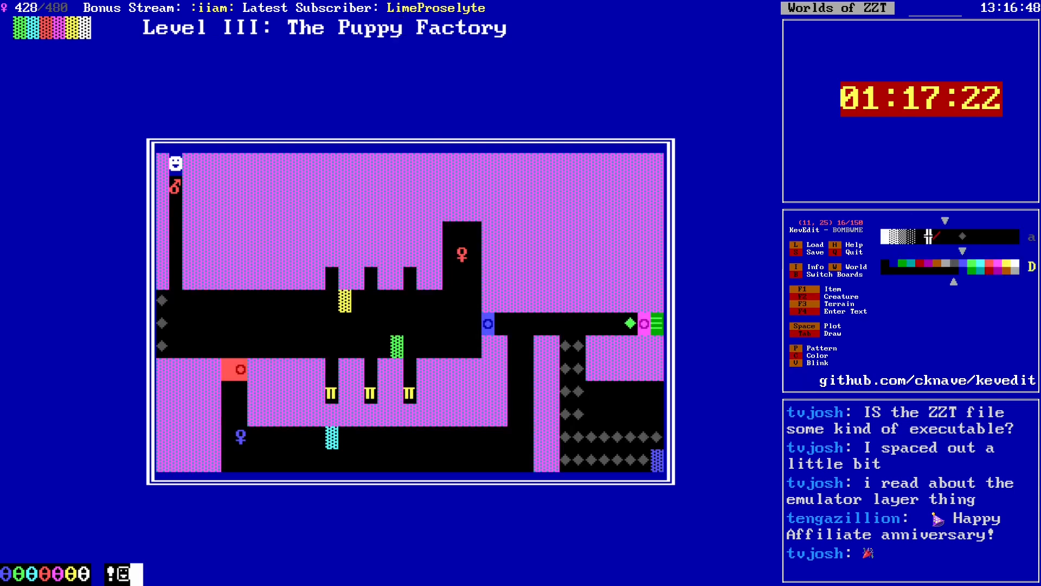
key("Right")
key("Right")
key("Right")
key("Right")
key("Right")
key("Right")
key("Right")
key("Right")
key("Right")
key("Right")
key("Up")
key("Up")
key("Up")
key("Up")
key("Up")
key("Up")
key("Up")
key("Up")
key("Up")
key("Up")
key("Up")
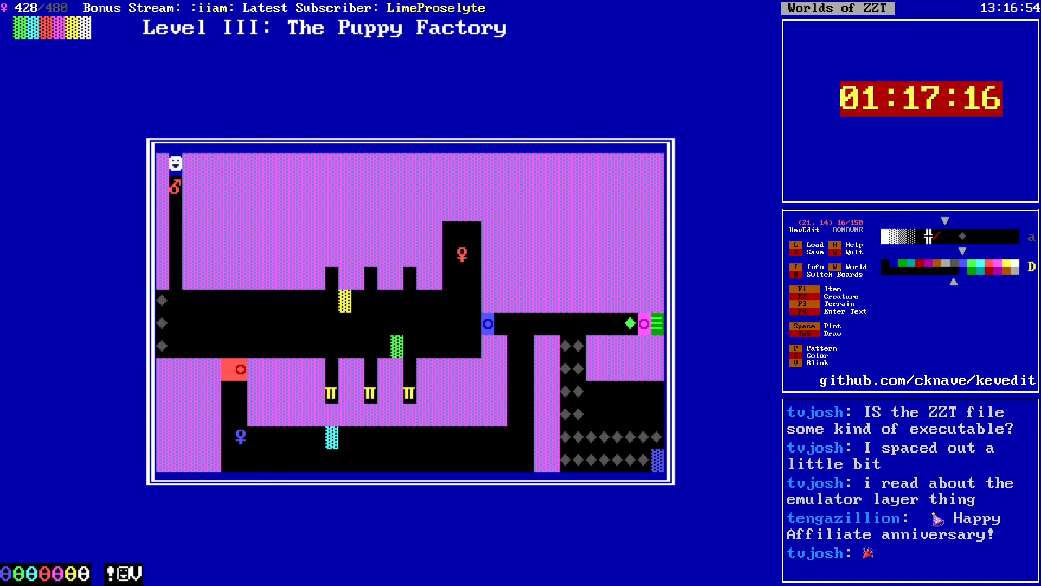
key("Right")
key("s")
key("Return")
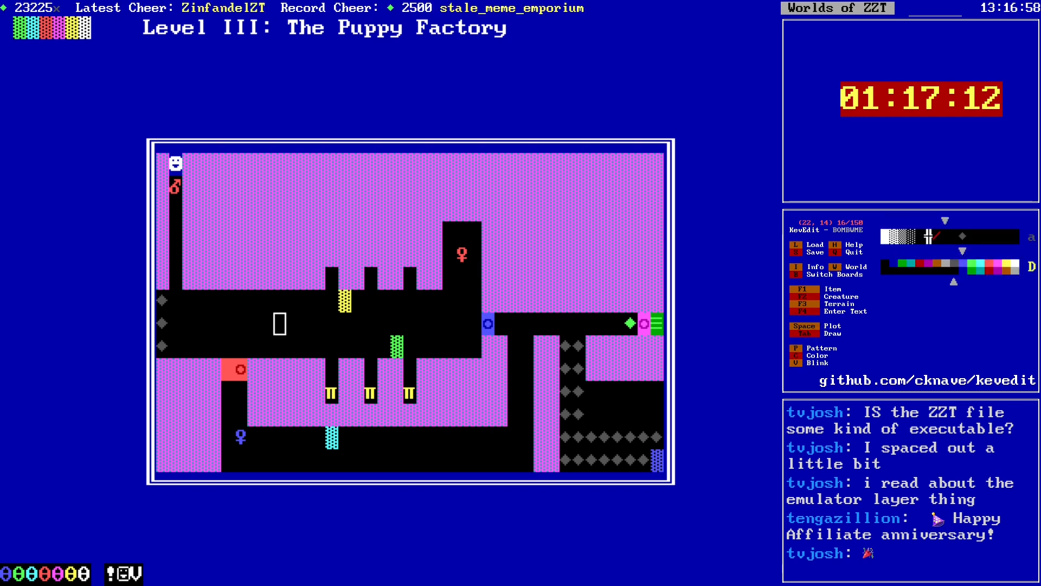
Step: Playtest the BOMBWME world on Level III, activating the bomb, collecting gems at the hall's west end and pushing the bomb east
key("alt+t")
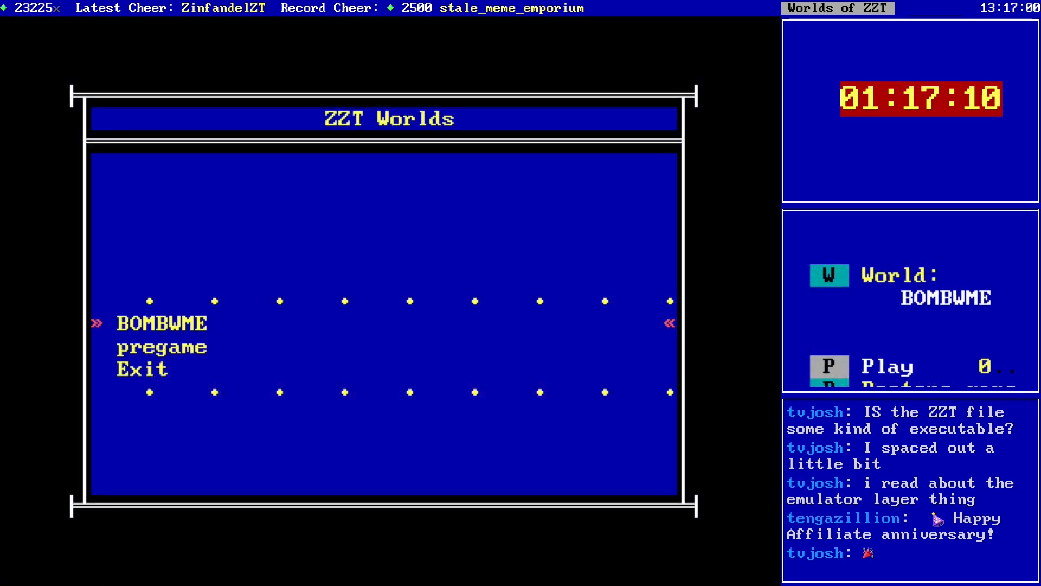
key("Return")
key("p")
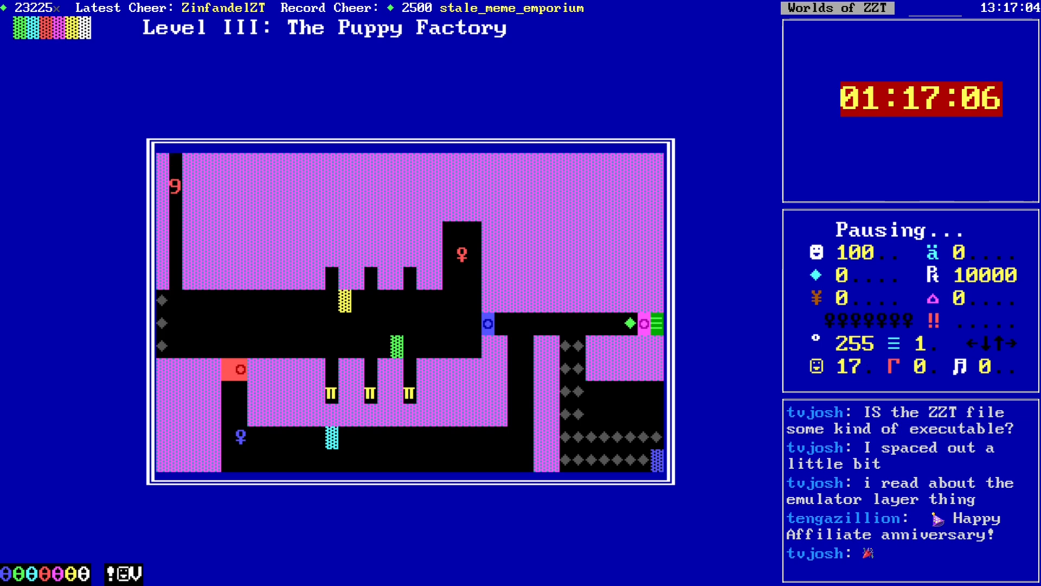
key("Down")
key("Down")
key("Down")
key("Down")
key("Down")
key("Down")
key("Down")
key("Left")
key("Down")
key("Right")
key("Right")
key("Right")
key("Right")
key("Right")
key("Right")
key("Right")
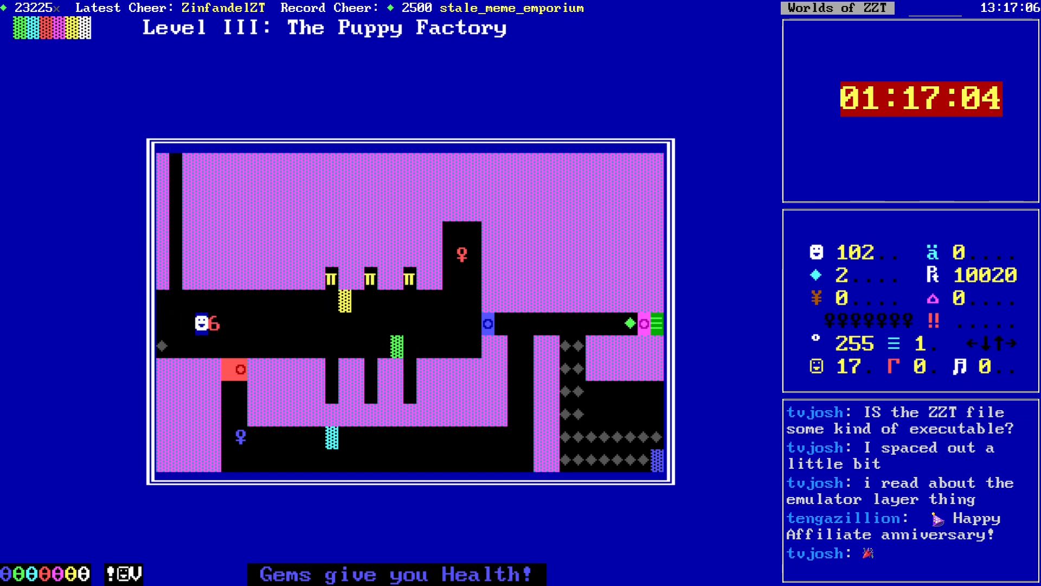
Step: Push the lit bomb toward the yellow breakable wall in the main hall, then end the playtest after the explosion
key("Right")
key("Right")
key("Right")
key("Right")
key("Down")
key("Right")
key("Up")
key("Left")
key("Up")
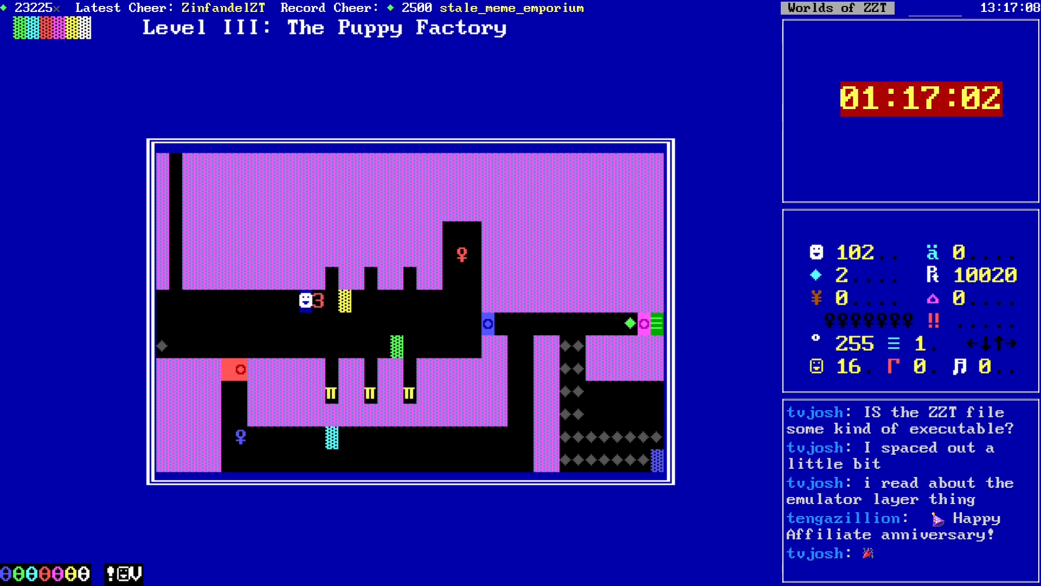
key("Right")
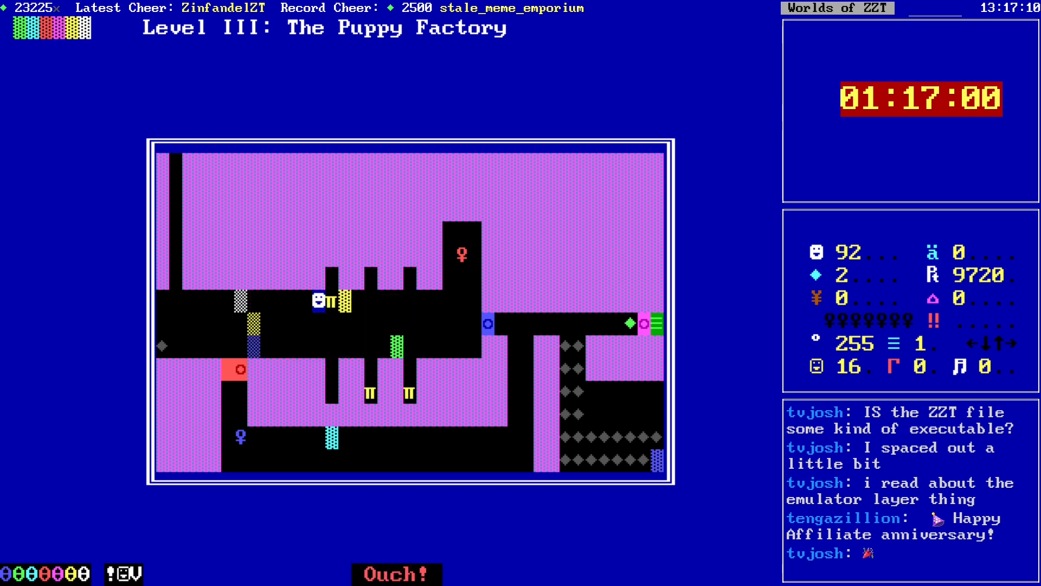
key("q")
key("y")
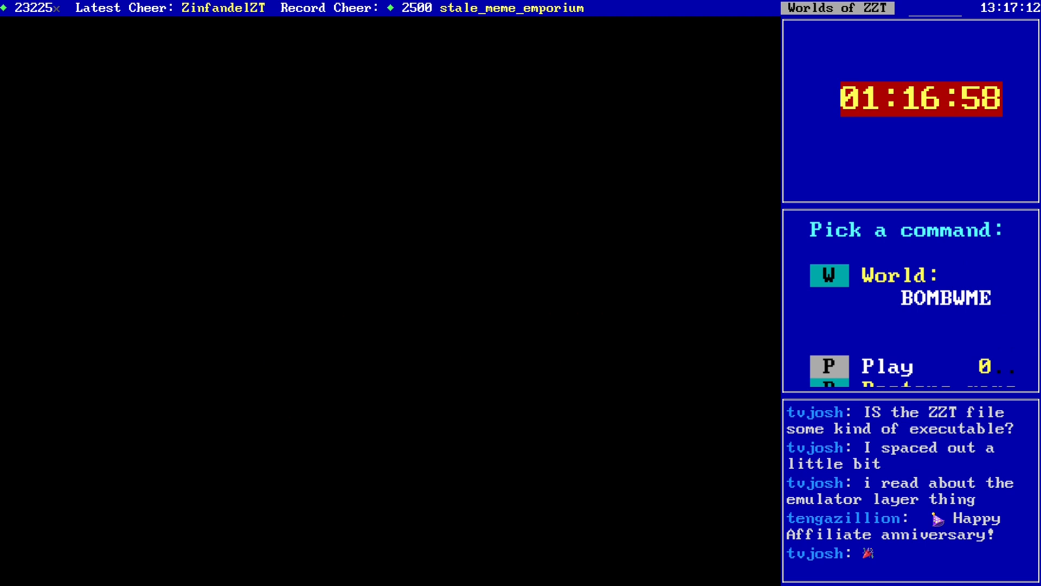
Step: Restart the Level III playtest, activate the bomb and push it down the entry corridor and east along the hall's middle row
key("p")
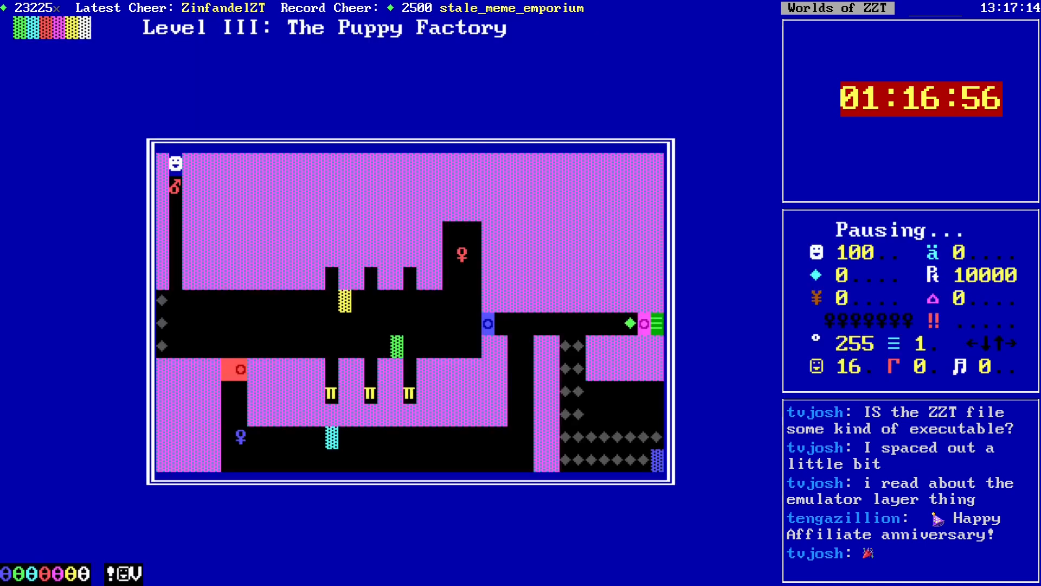
key("Down")
key("Down")
key("Down")
key("Down")
key("Down")
key("Down")
key("Down")
key("Left")
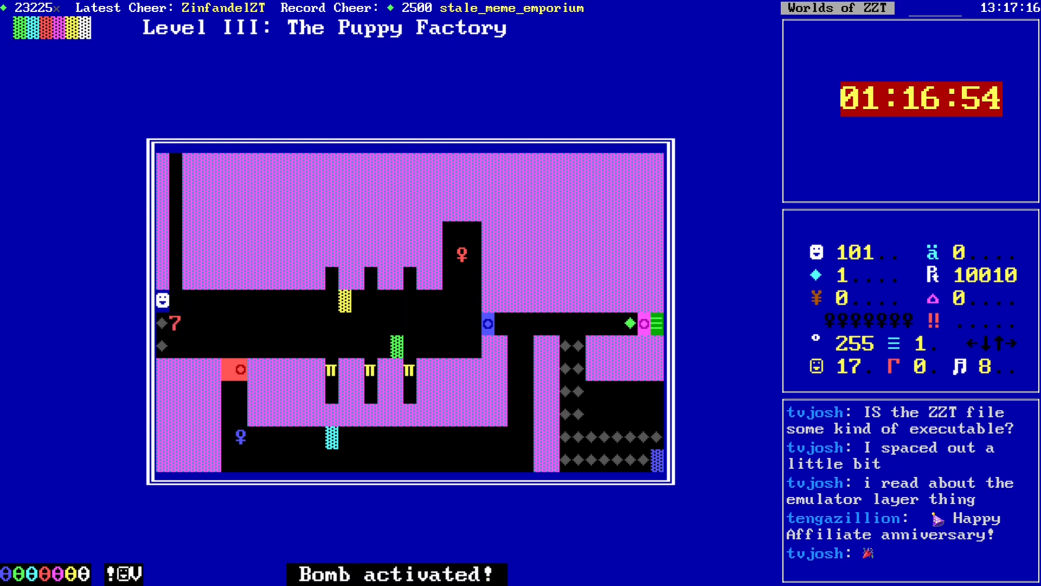
key("Down")
key("Right")
key("Right")
key("Right")
key("Right")
key("Right")
key("Right")
key("Right")
key("Right")
key("Right")
key("Right")
key("Right")
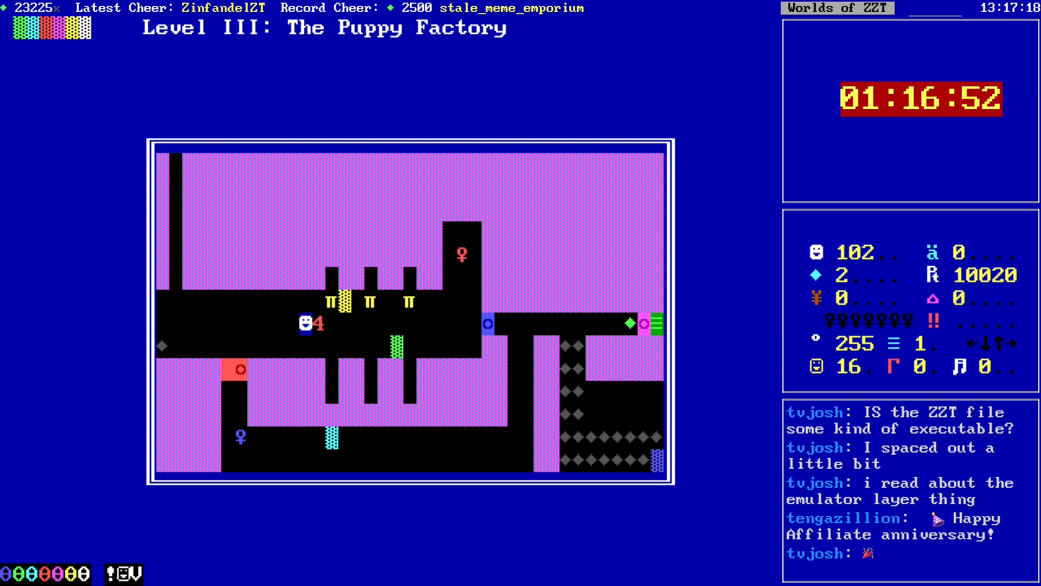
Step: Manoeuvre the bomb around the moving pushers to the yellow breakable wall, and leave the playtest after it explodes
key("Down")
key("Right")
key("Up")
key("Left")
key("Up")
key("Right")
key("Right")
key("Left")
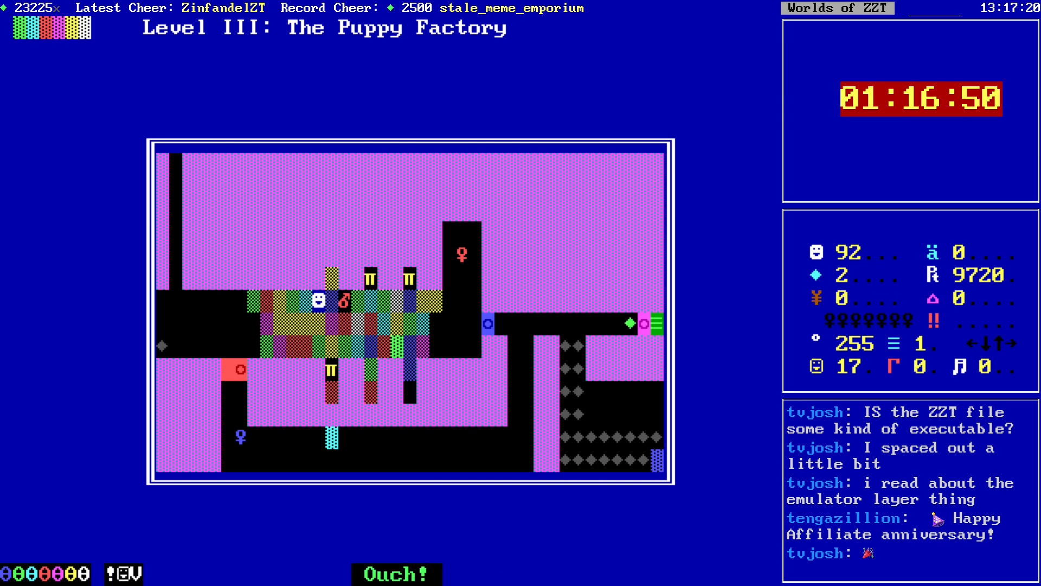
key("Return")
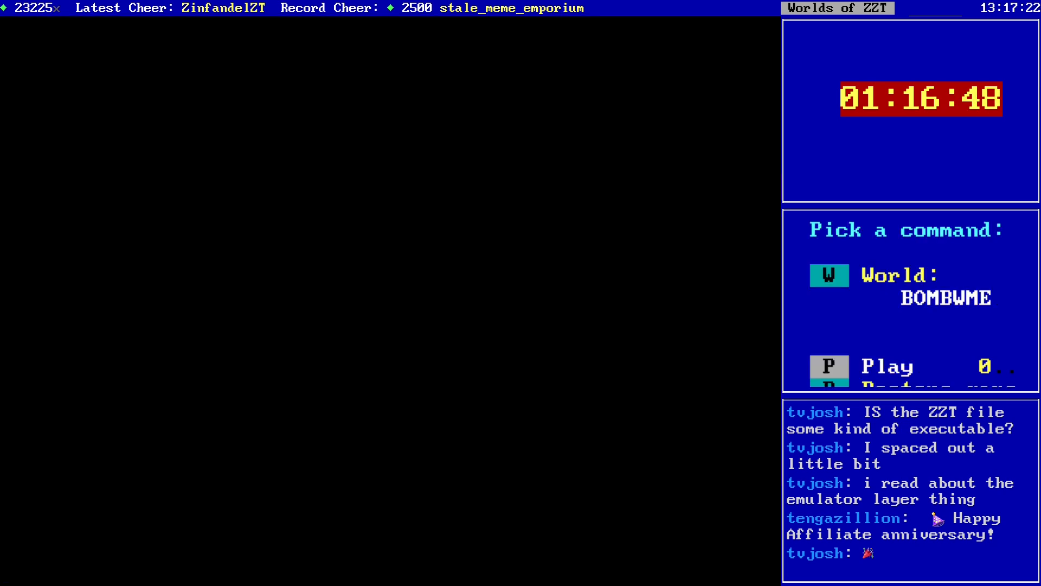
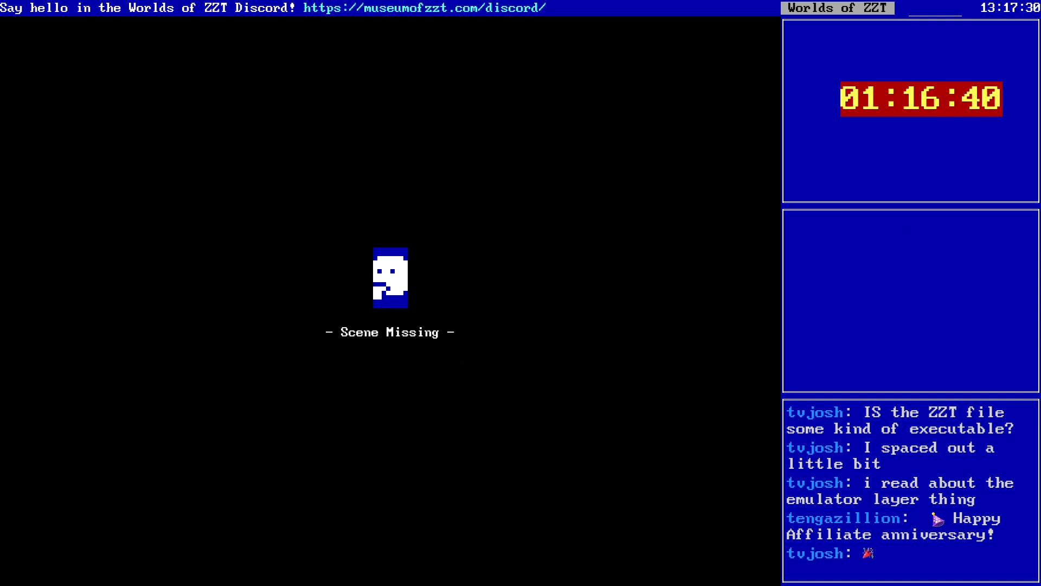
Step: Switch to KevEdit and erase the green, cyan and yellow blocks from the colour strip beside the Level III title
key("p")
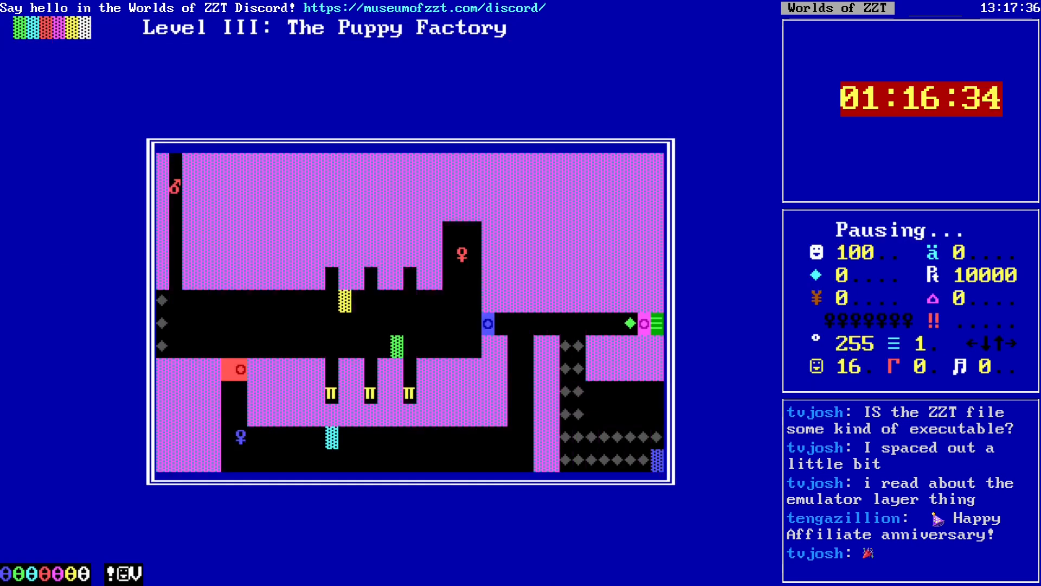
key("alt+Tab")
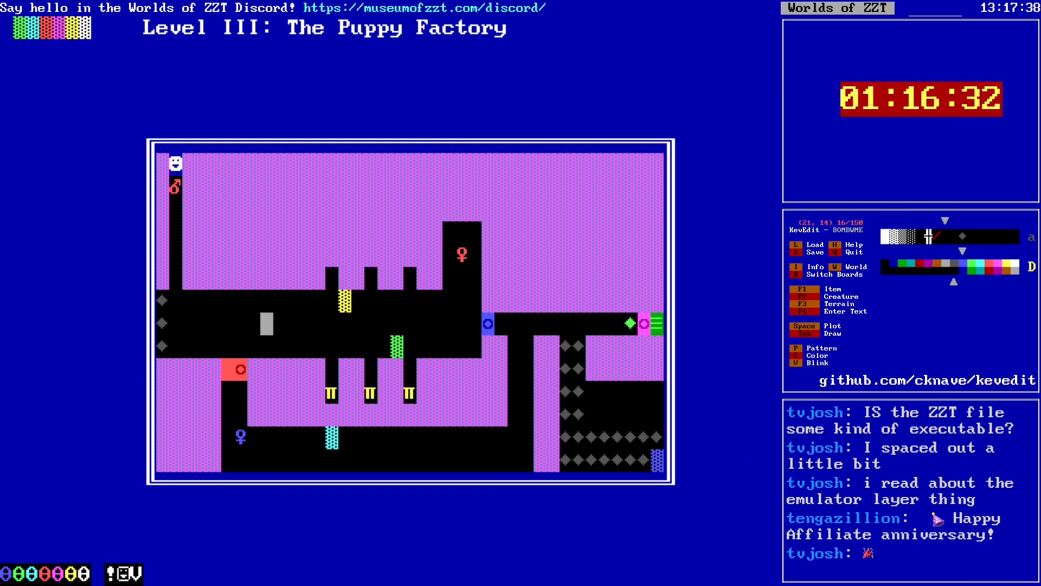
key("alt+Left")
key("alt+Left")
key("alt+Up")
key("alt+Up")
key("Up")
key("Up")
key("Right")
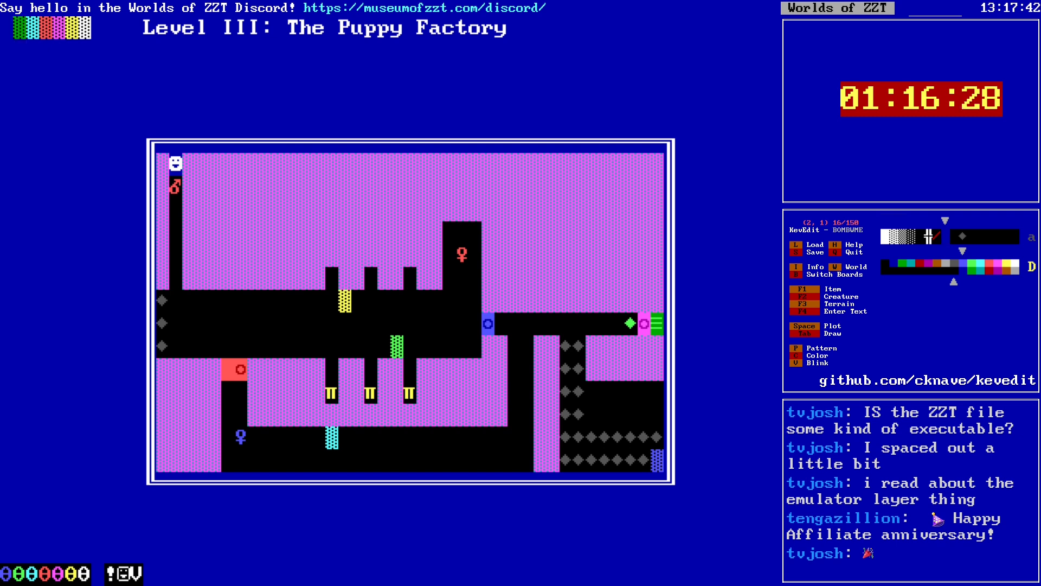
key("Right")
key("Left")
key("Left")
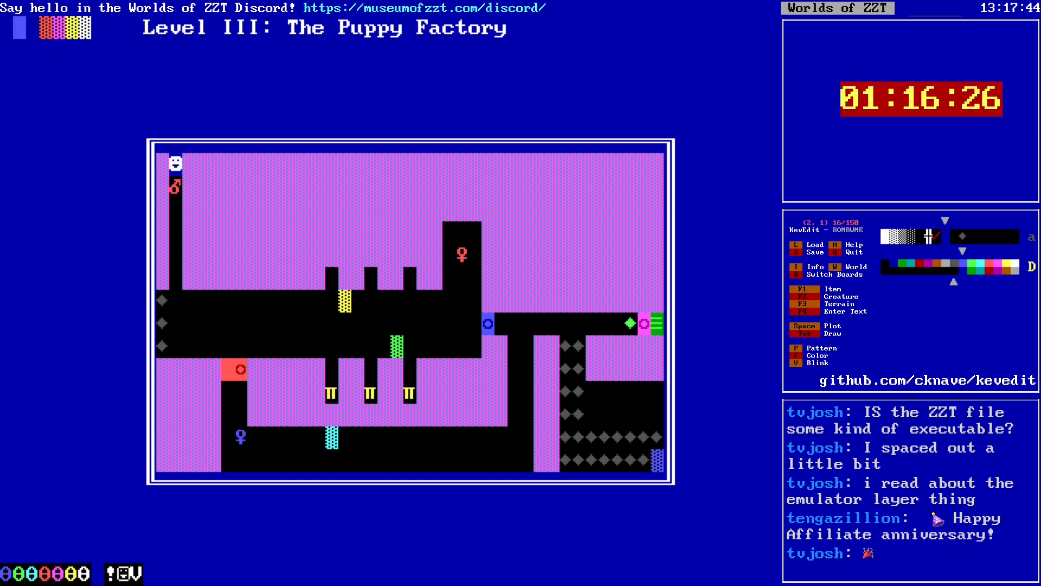
key("Right")
key("Right")
key("Right")
key("Right")
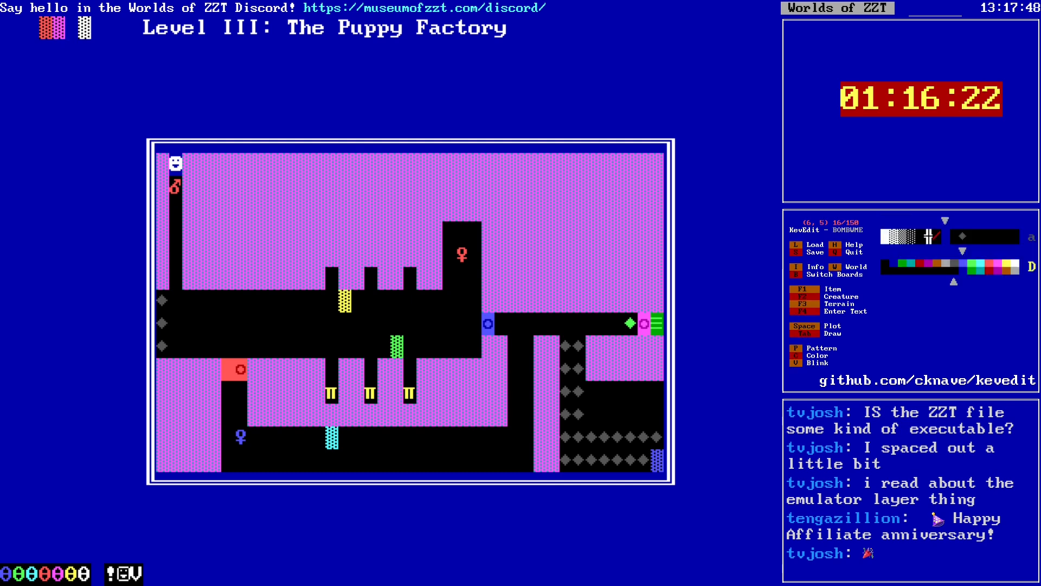
Step: Extend the three narrow alcoves above the main hall upward by one tile each, clearing the purple wall there
key("alt+Down")
key("alt+Right")
key("alt+Right")
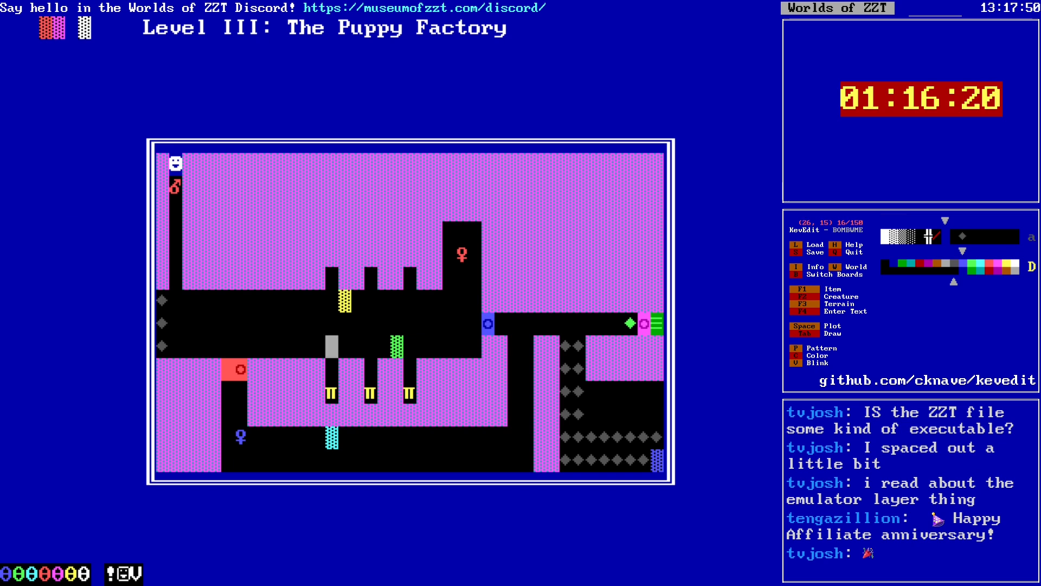
key("Up")
key("Up")
key("Up")
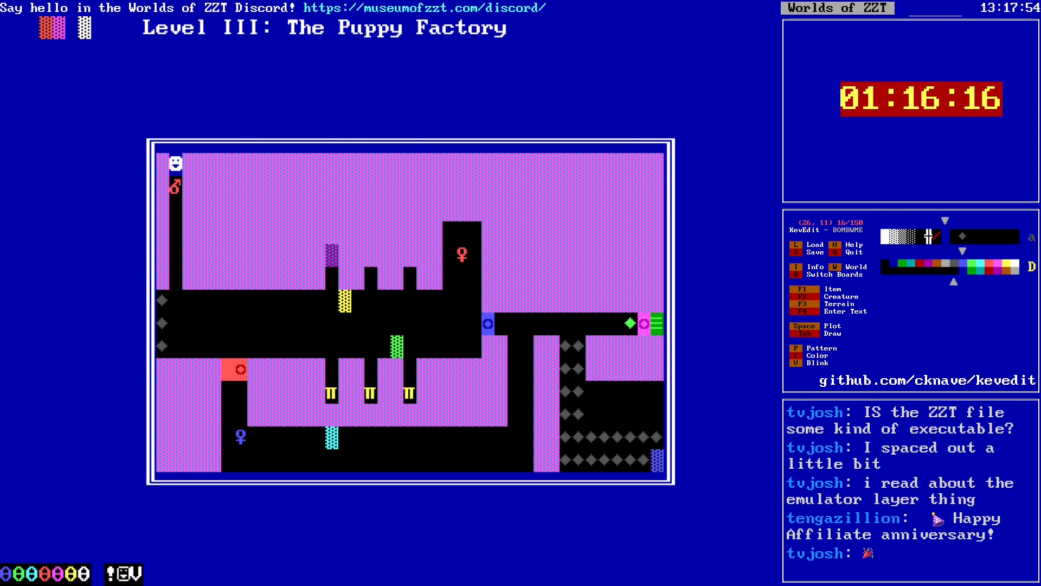
key("Right")
key("space")
key("Right")
key("Down")
key("Down")
key("Down")
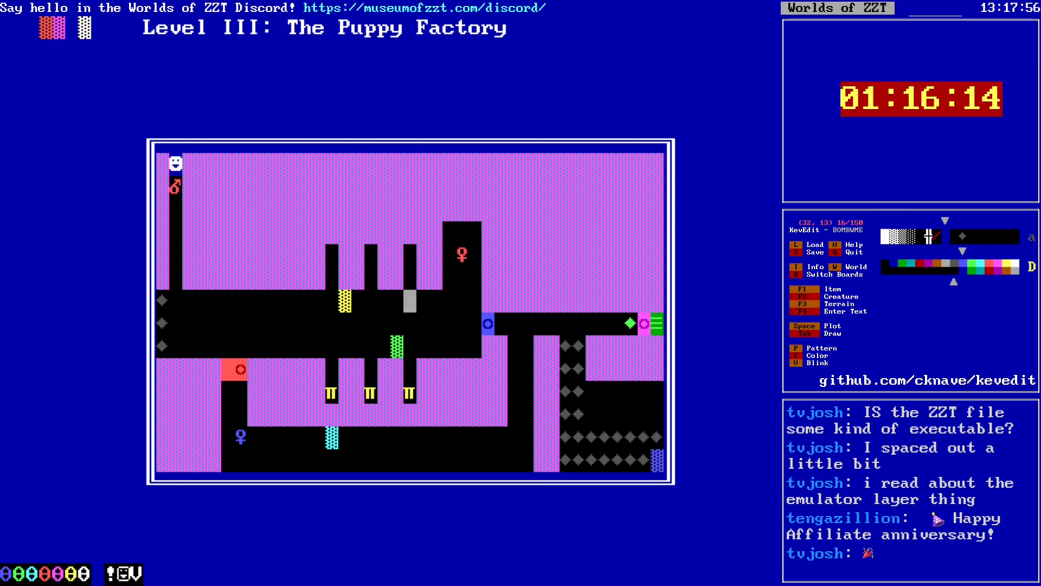
Step: Save the BOMBWME world, overwriting the existing file
key("s")
key("Return")
key("y")
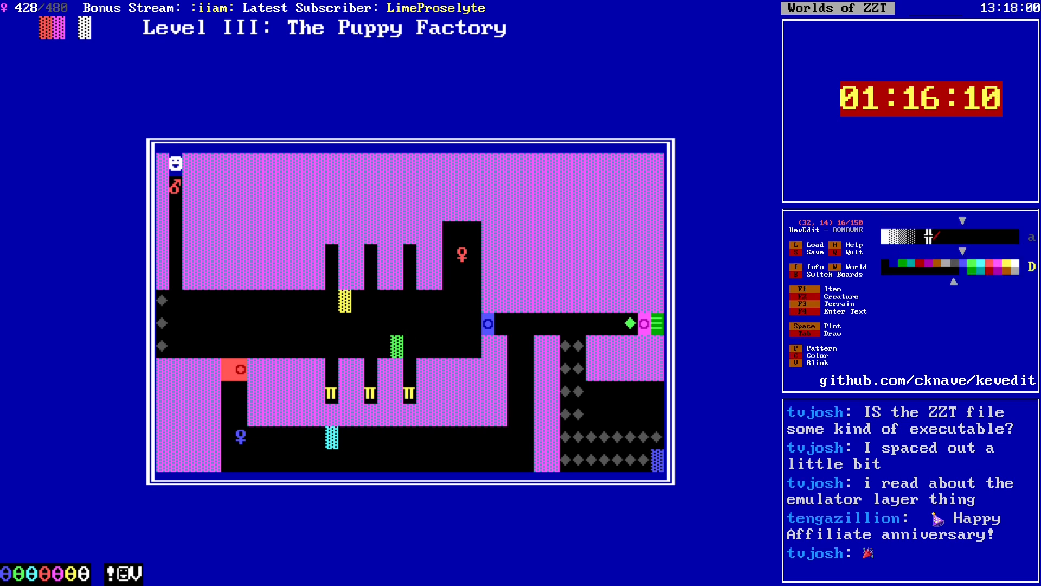
Step: End the current game and start playing Level III: The Puppy Factory from its beginning
key("alt+Tab")
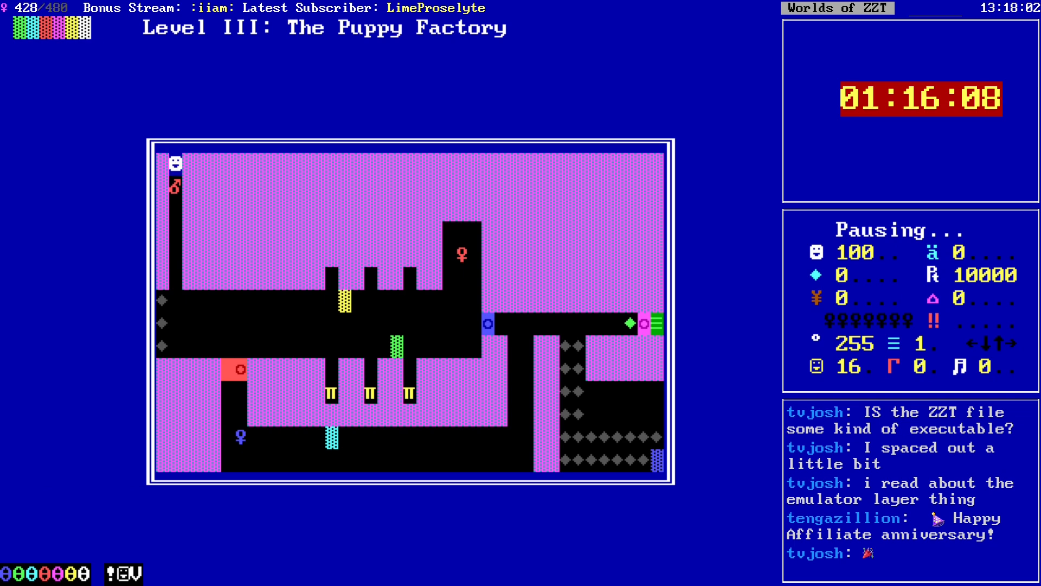
key("Escape")
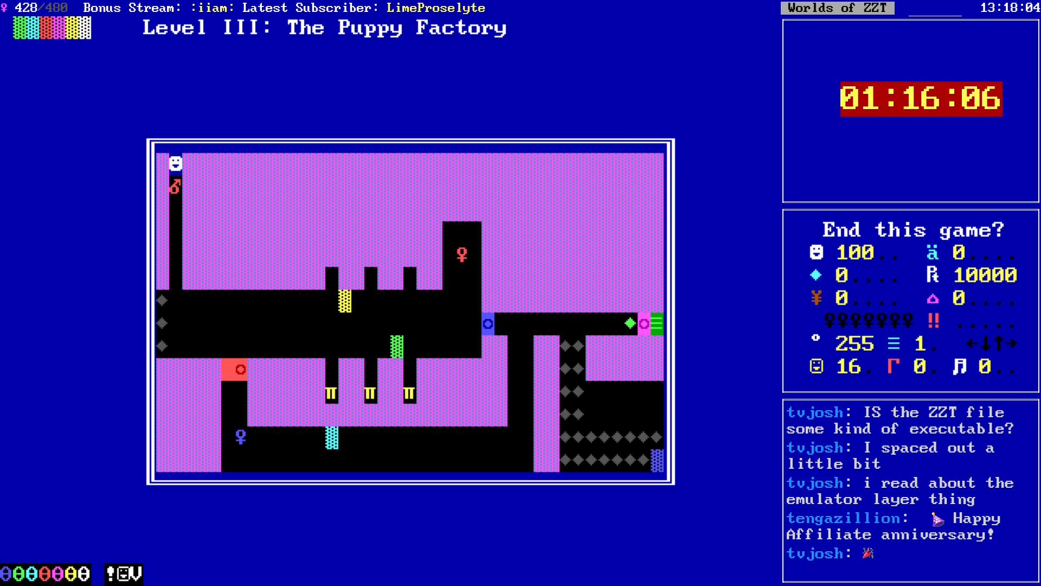
key("y")
key("p")
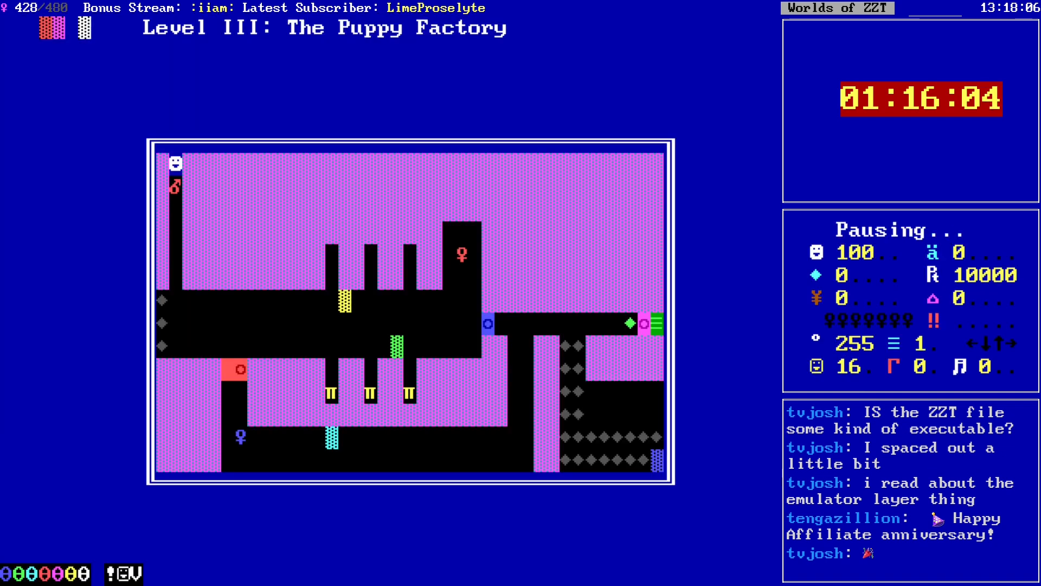
Step: Activate the bomb below the start position and push it down the shaft to the hall's top row
key("Down")
key("Down")
key("Down")
key("Down")
key("Down")
key("Down")
key("Down")
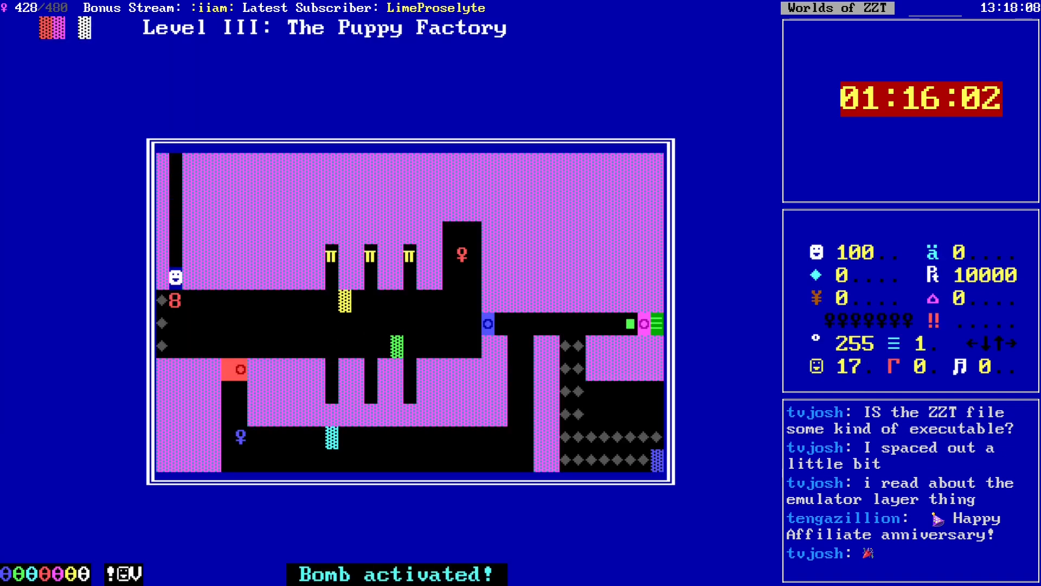
Step: Collect the two upper gems by the left wall and start pushing the bomb right along the hall's top row
key("Left")
key("Right")
key("Down")
key("Right")
key("Up")
key("Left")
key("Up")
key("Right")
key("Right")
key("Right")
key("Right")
key("Right")
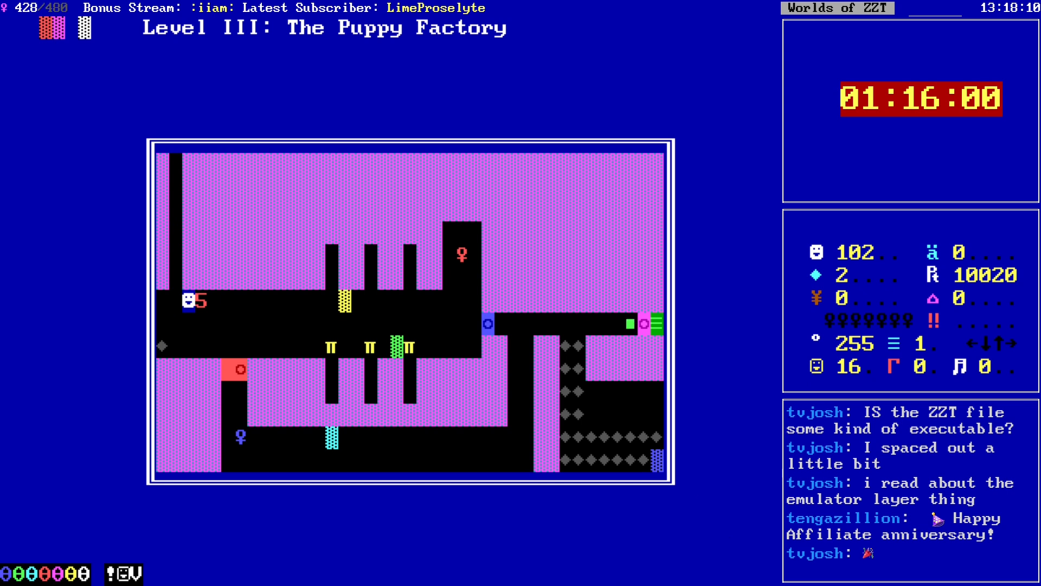
Step: Push the bomb right along the hall's top row onto the yellow patterned tile
key("Right")
key("Right")
key("Right")
key("Right")
key("Right")
key("Right")
key("Right")
key("Right")
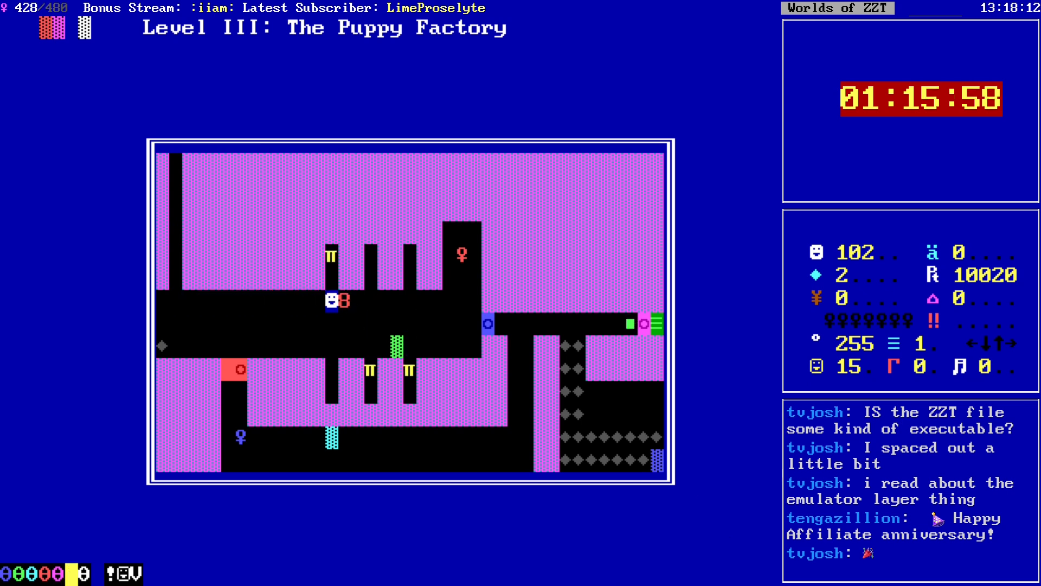
key("Down")
key("Left")
key("Up")
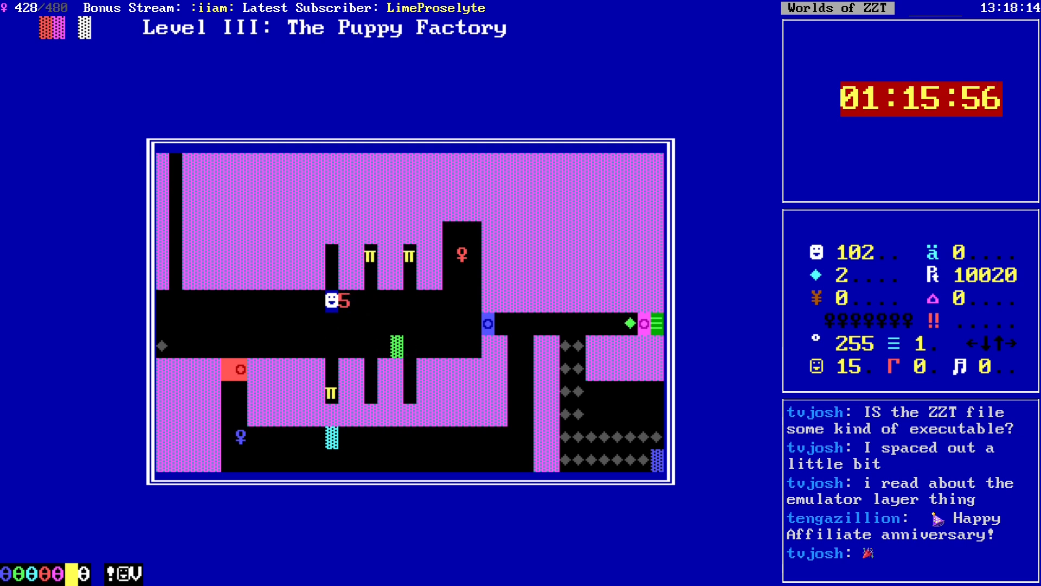
Step: Push the bomb farther right to the column of the third upper alcove, and step down to the middle row
key("Right")
key("Right")
key("Right")
key("Right")
key("Right")
key("Down")
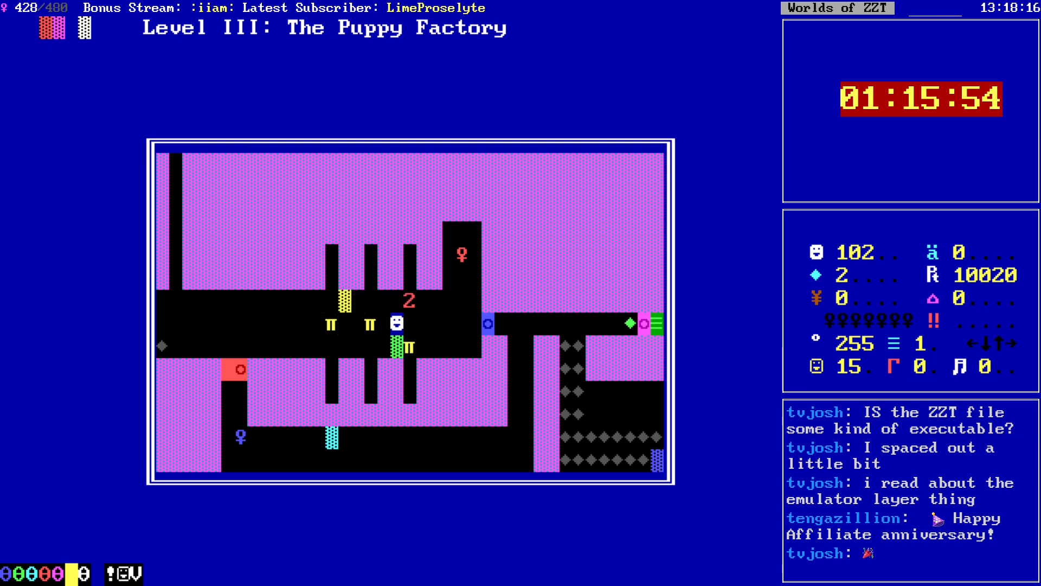
Step: Go around the bomb and collect the red key in the upper-right alcove
key("Down")
key("Up")
key("Right")
key("Right")
key("Right")
key("Right")
key("Right")
key("Up")
key("Up")
key("Up")
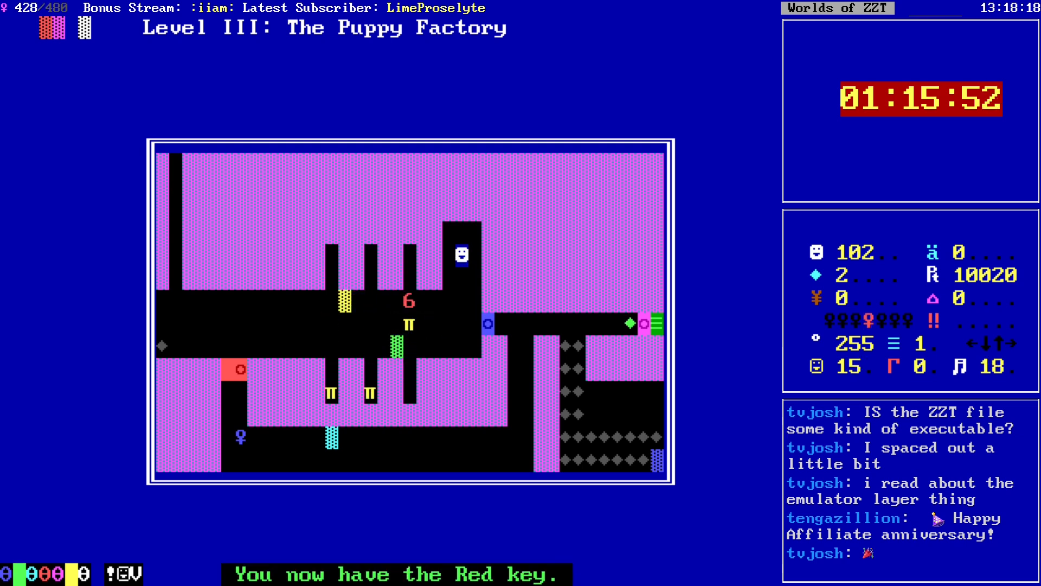
Step: Carry the red key out of the alcove and back left along the hall's middle row
key("Down")
key("Down")
key("Down")
key("Left")
key("Left")
key("Left")
key("Left")
key("Left")
key("Left")
key("Left")
key("Left")
key("Left")
key("Left")
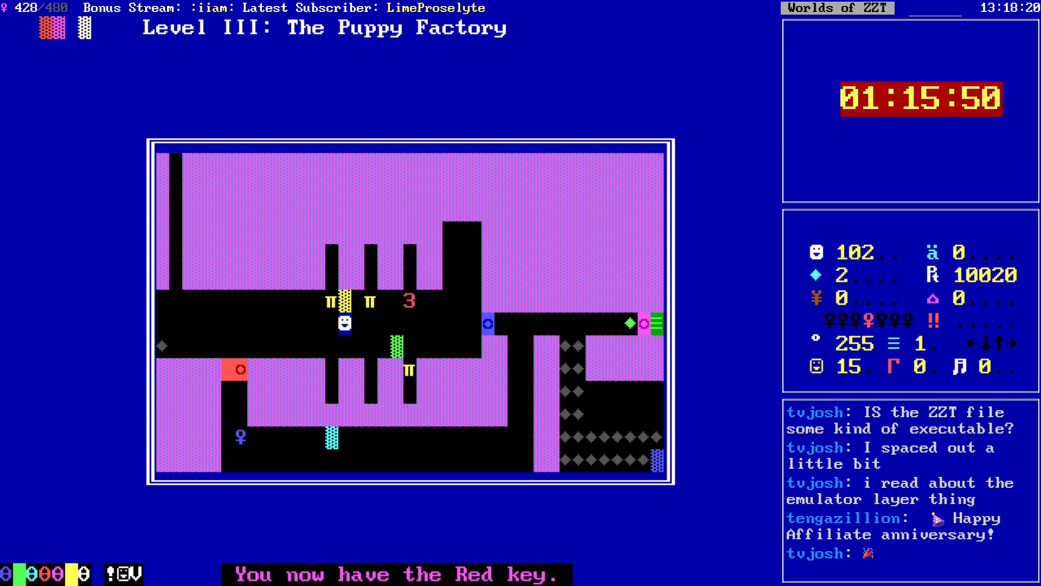
Step: Quit the current attempt and restart the Puppy Factory level
key("q")
key("y")
key("p")
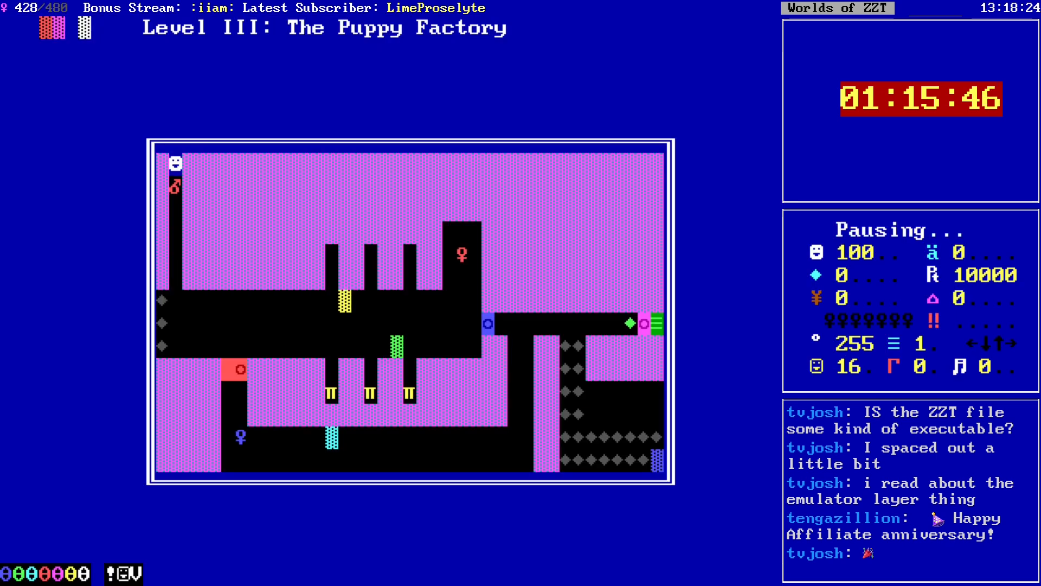
Step: Activate the bomb, push it down to the hall's middle row, and collect the two upper gems while getting behind it
key("Down")
key("Down")
key("Down")
key("Down")
key("Down")
key("Down")
key("Down")
key("Right")
key("Right")
key("Right")
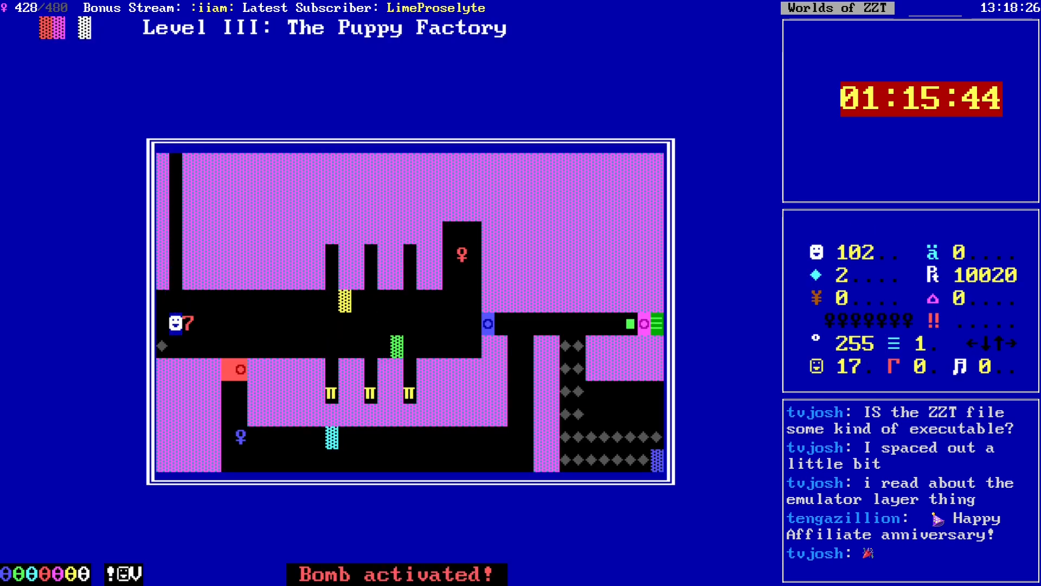
Step: Push the bomb right along the hall's middle row to the column between the second upper and lower alcoves
key("Right")
key("Right")
key("Right")
key("Right")
key("Right")
key("Right")
key("Right")
key("Right")
key("Right")
key("Right")
key("Right")
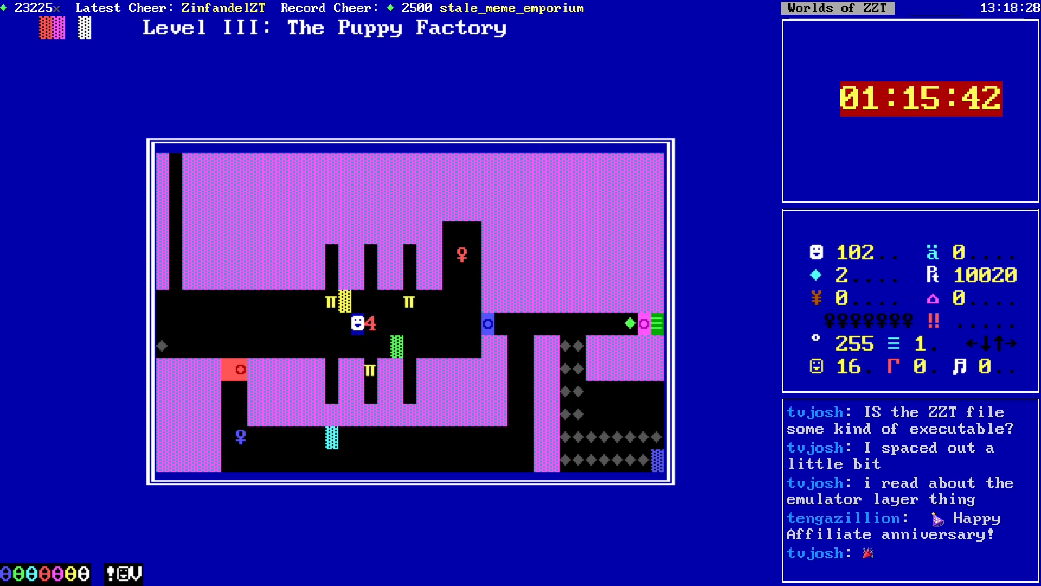
Step: Leave the bomb in the middle row and cross the hall's top row to collect the red key in the upper-right alcove
key("Up")
key("Left")
key("Right")
key("Right")
key("Right")
key("Right")
key("Right")
key("Right")
key("Right")
key("Right")
key("Right")
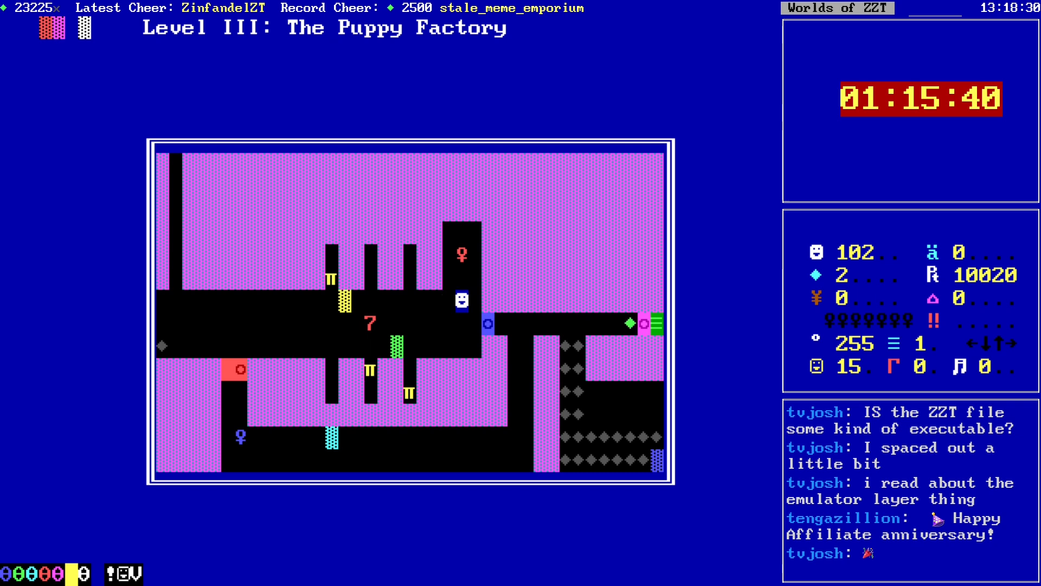
key("Up")
key("Up")
Step: Return left along the hall's bottom row, unlock the red door, and collect the blue key below it
key("Down")
key("Down")
key("Down")
key("Down")
key("Left")
key("Left")
key("Left")
key("Left")
key("Left")
key("Left")
key("Left")
key("Left")
key("Left")
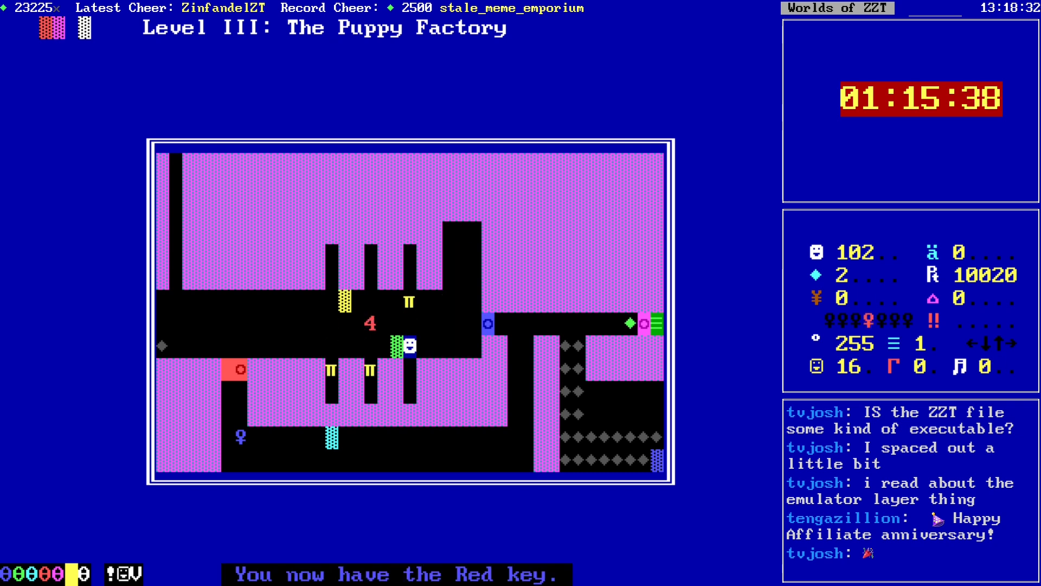
key("Left")
key("Left")
key("Left")
key("Left")
key("Left")
key("Left")
key("Left")
key("Left")
key("Down")
key("Down")
key("Down")
key("Down")
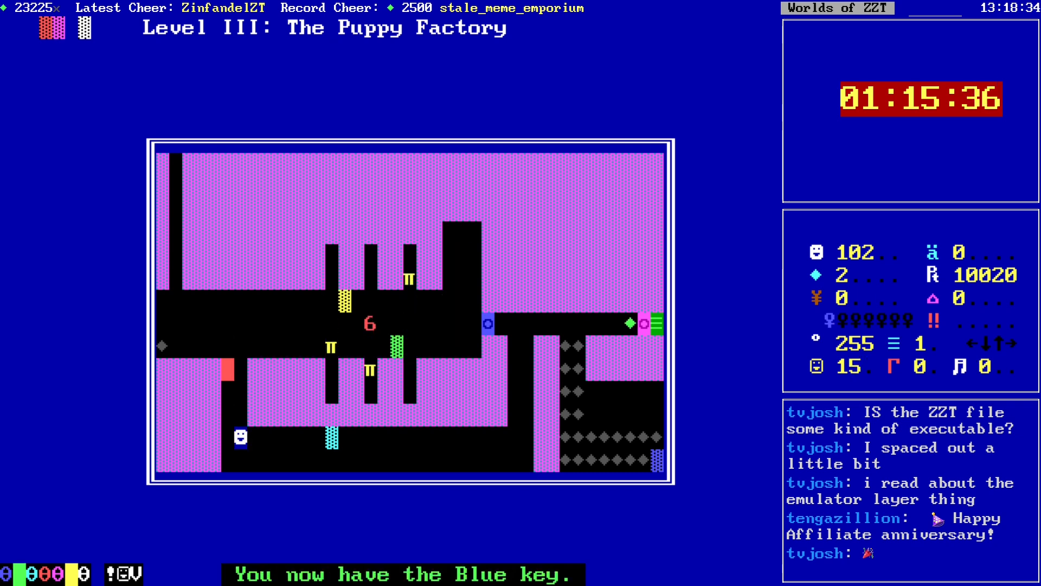
Step: Follow the lower corridor right from the blue key's spot to the vertical passage at its far end
key("Right")
key("Right")
key("Right")
key("Right")
key("Right")
key("Right")
key("Right")
key("Right")
key("Right")
key("Right")
key("Right")
key("Right")
key("Right")
key("Right")
key("Right")
key("Right")
key("Right")
key("Right")
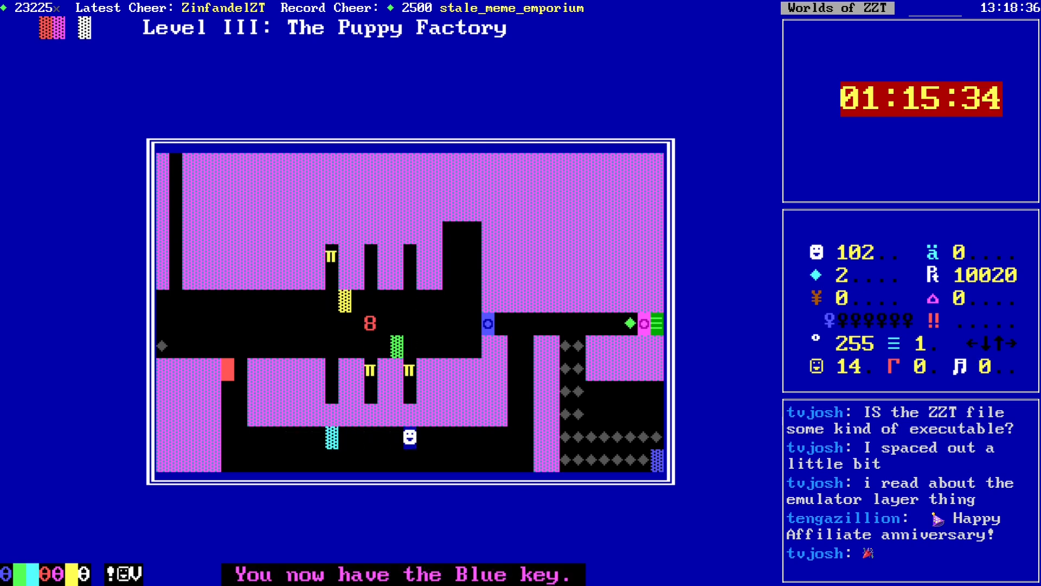
key("Right")
key("Right")
key("Right")
key("Right")
Step: Follow the lower corridor and vertical passage up to the right side of the blue door
key("Up")
key("Up")
key("Up")
key("Up")
key("Up")
key("Left")
key("Left")
key("Left")
key("Left")
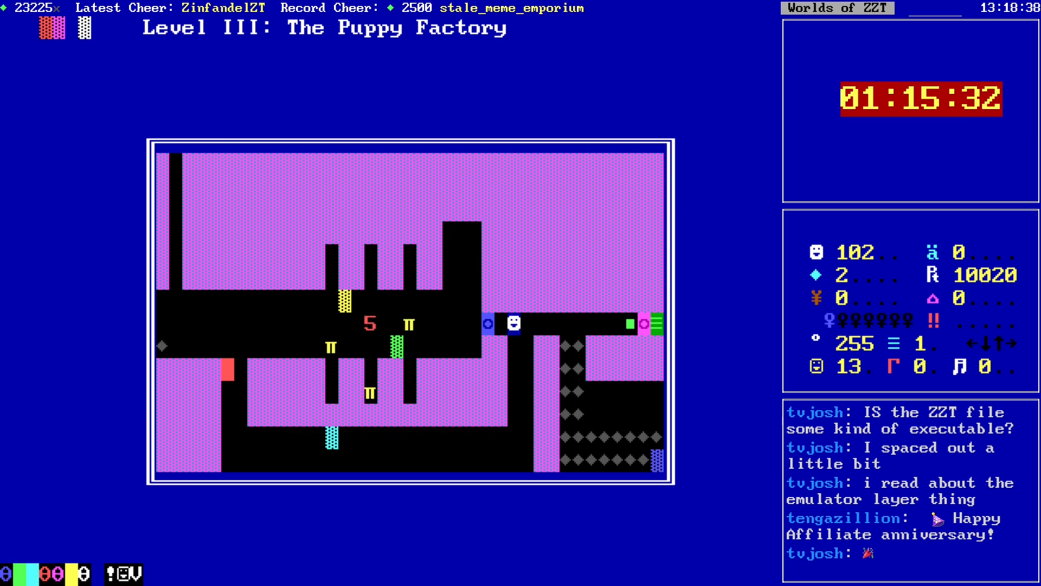
Step: Unlock the blue door and move left along the hall's middle row to the ticking bomb
key("Left")
key("Left")
key("Left")
key("Left")
key("Left")
key("Left")
key("Left")
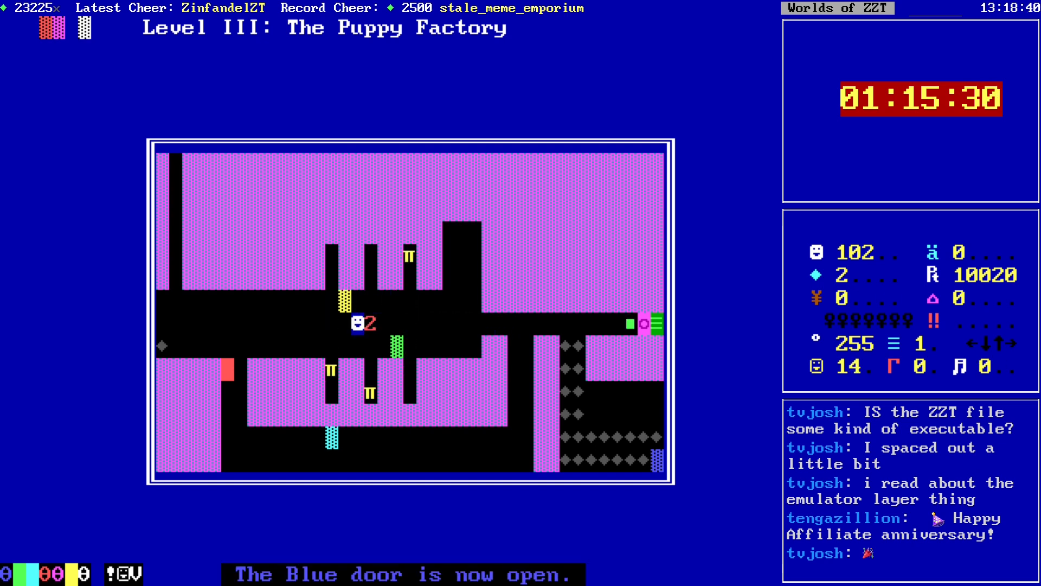
Step: End the playtest and return to the board in the KevEdit editor
key("q")
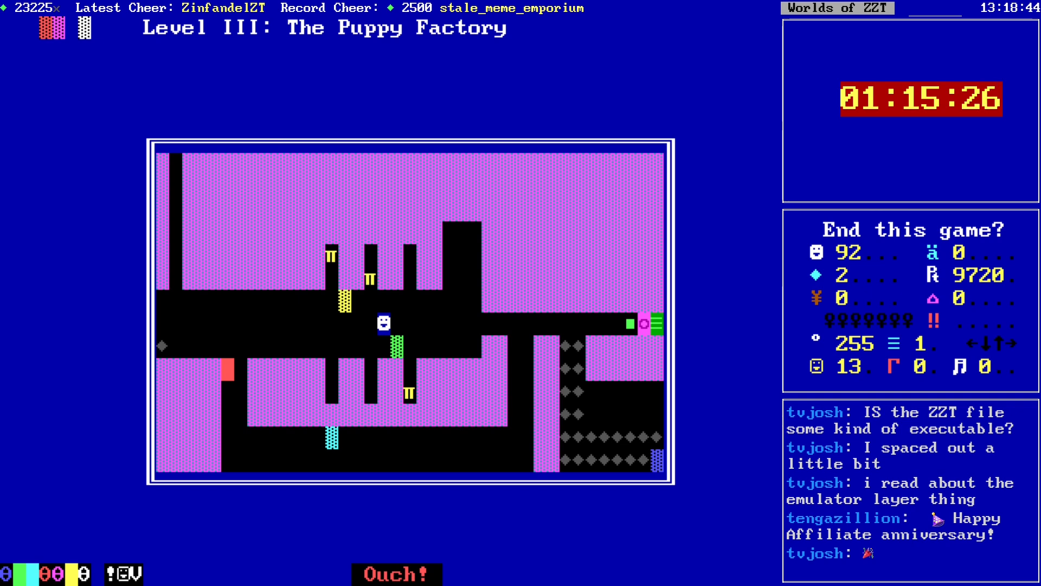
key("y")
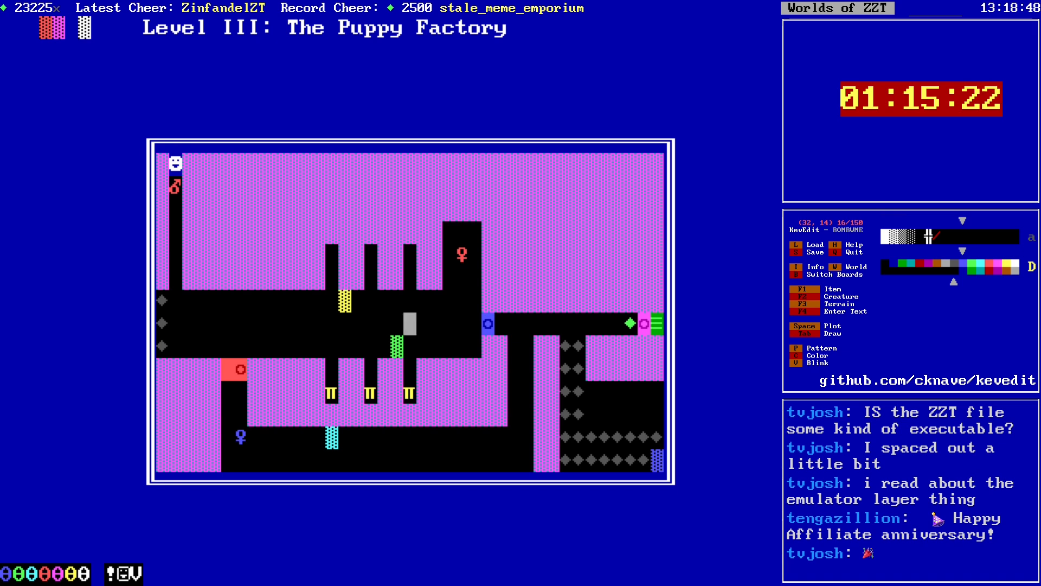
Step: Examine the hall's upper and lower alcoves around the three puppies
key("Down")
key("Down")
key("Left")
key("Left")
key("Left")
key("Left")
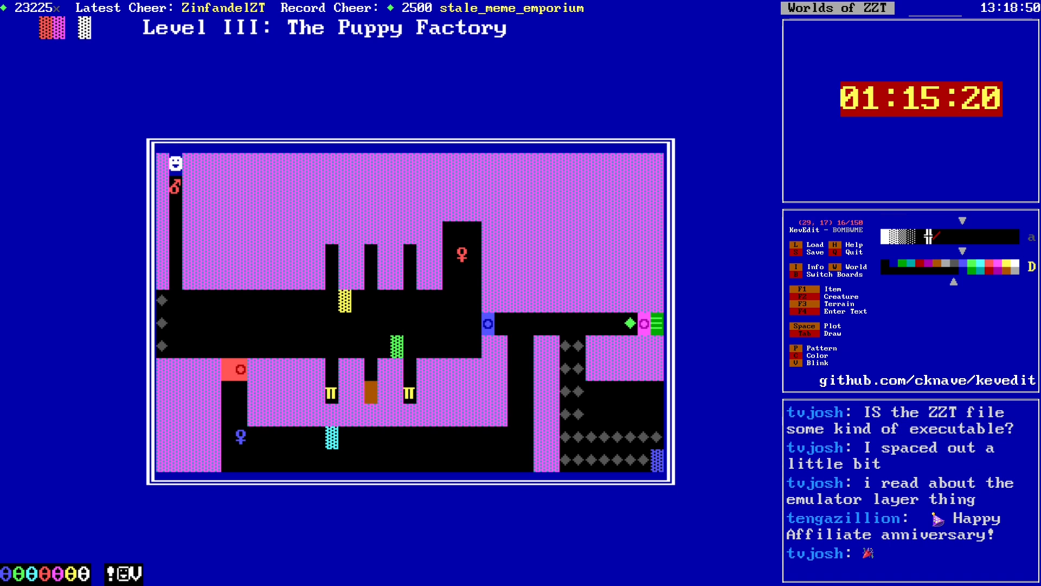
key("Left")
key("Left")
key("Up")
key("Up")
key("Up")
key("Up")
key("Up")
key("Up")
key("Up")
key("Up")
key("Up")
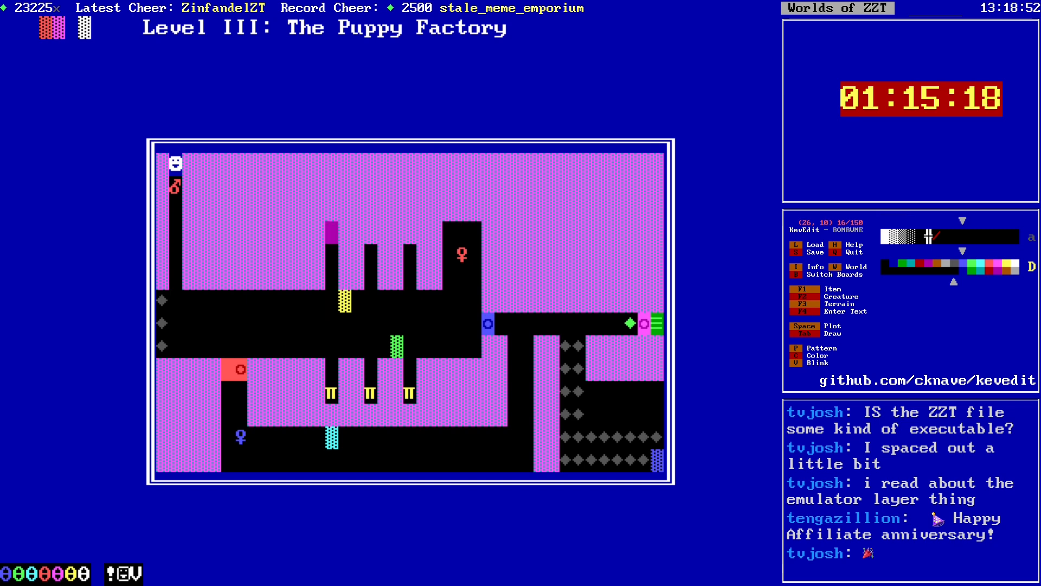
key("Down")
key("Down")
key("Down")
key("Down")
key("Down")
key("Down")
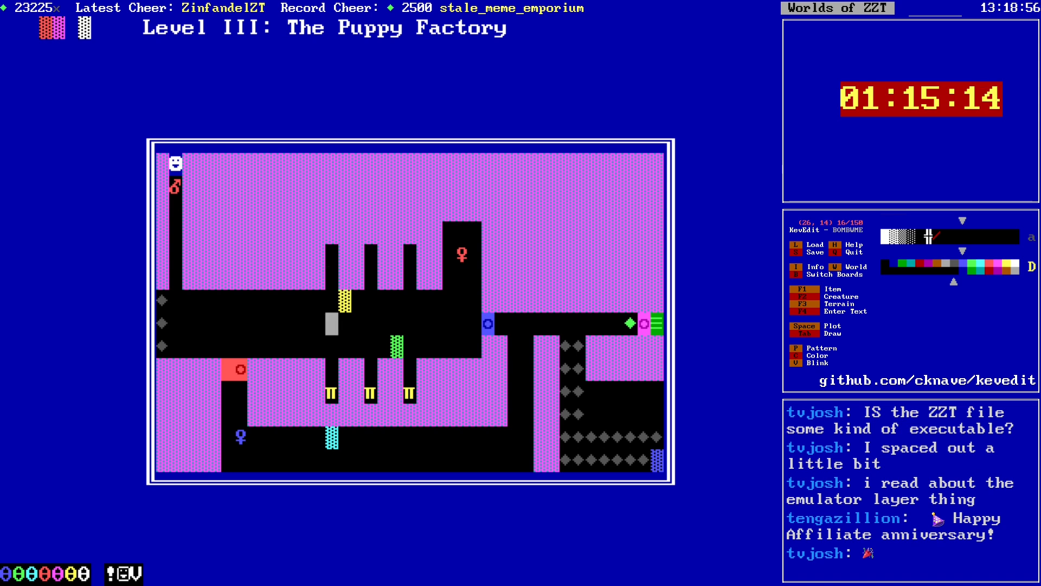
Step: Place a white breakable wall in the hall's middle row at (33, 14), between the green breakable and the blue door
key("Right")
key("Right")
key("Right")
key("Right")
key("Right")
key("Right")
key("Right")
key("Right")
key("Right")
key("Right")
key("Right")
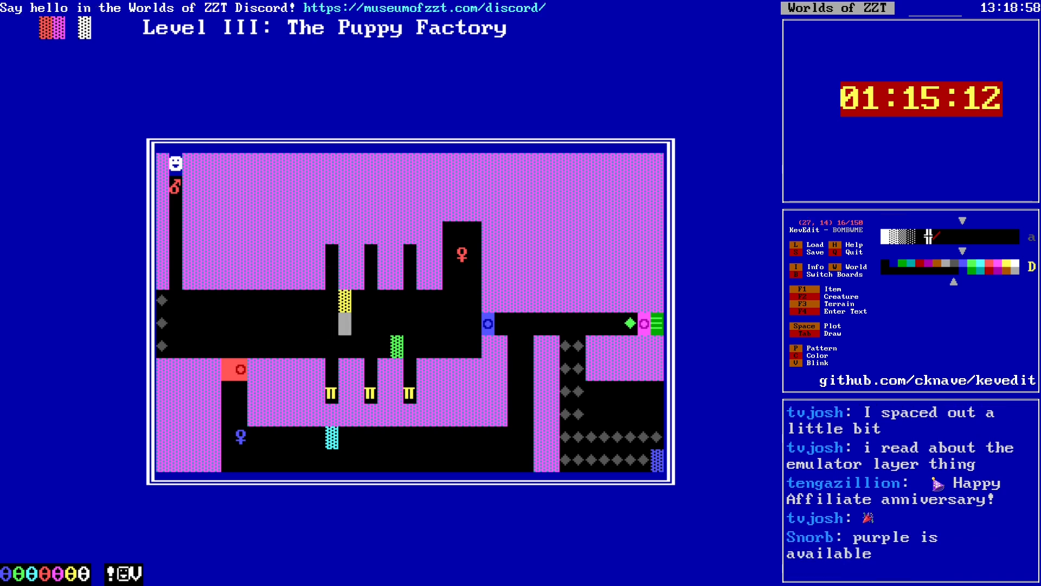
key("Left")
key("Left")
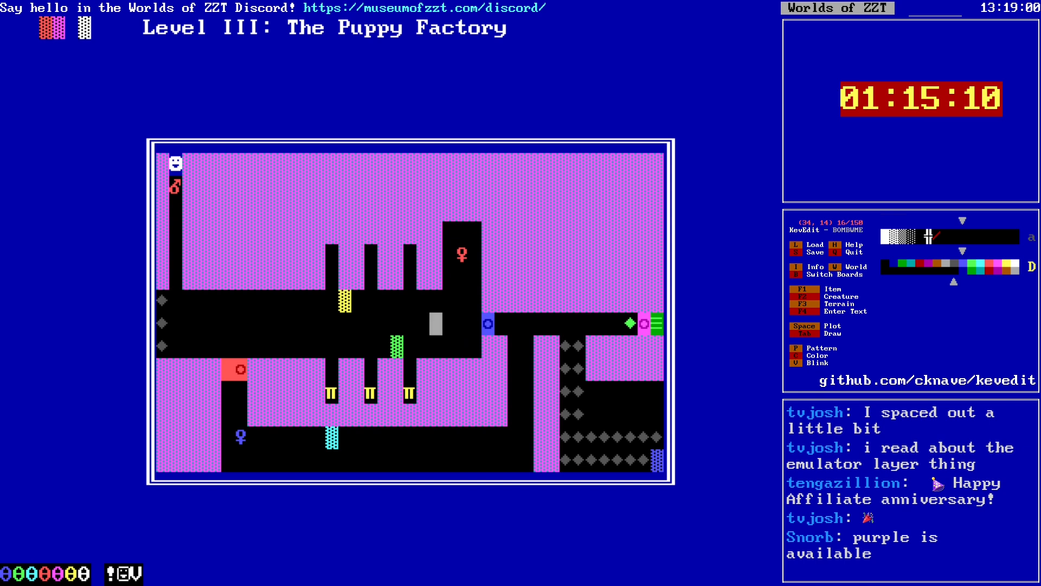
key("Left")
key("Left")
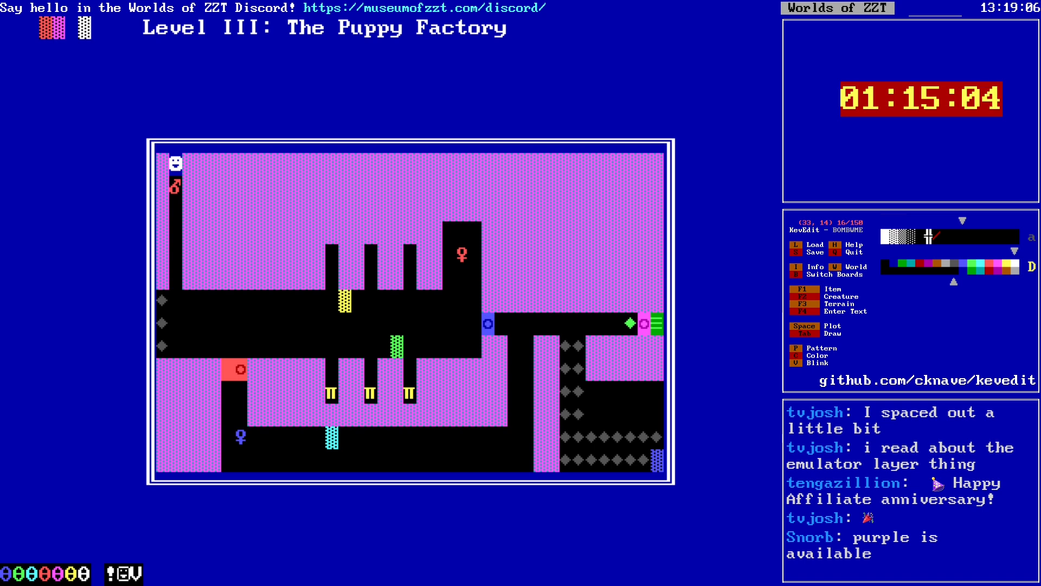
key("F3")
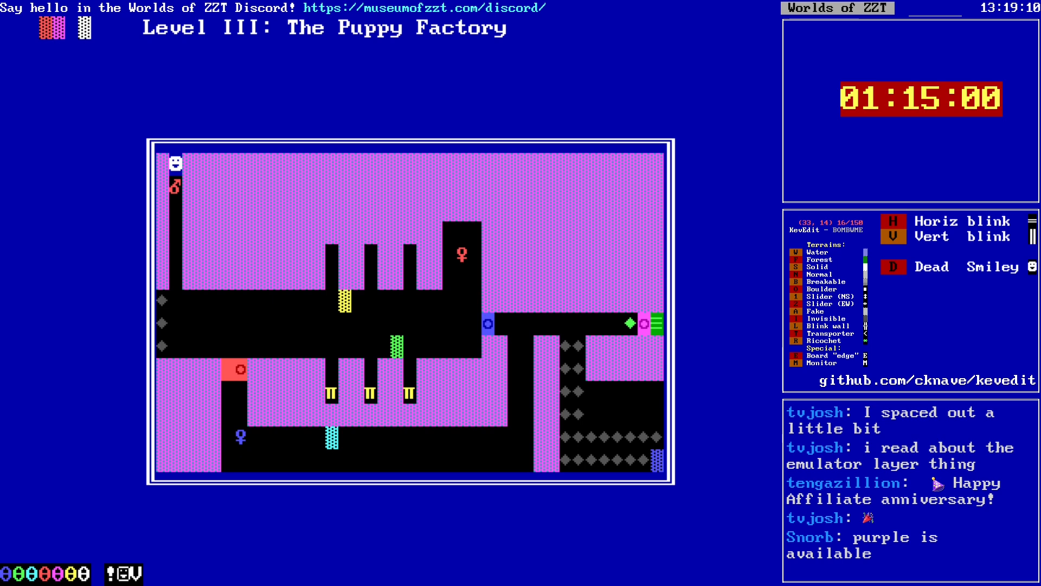
key("b")
key("Down")
key("Down")
key("Down")
key("Down")
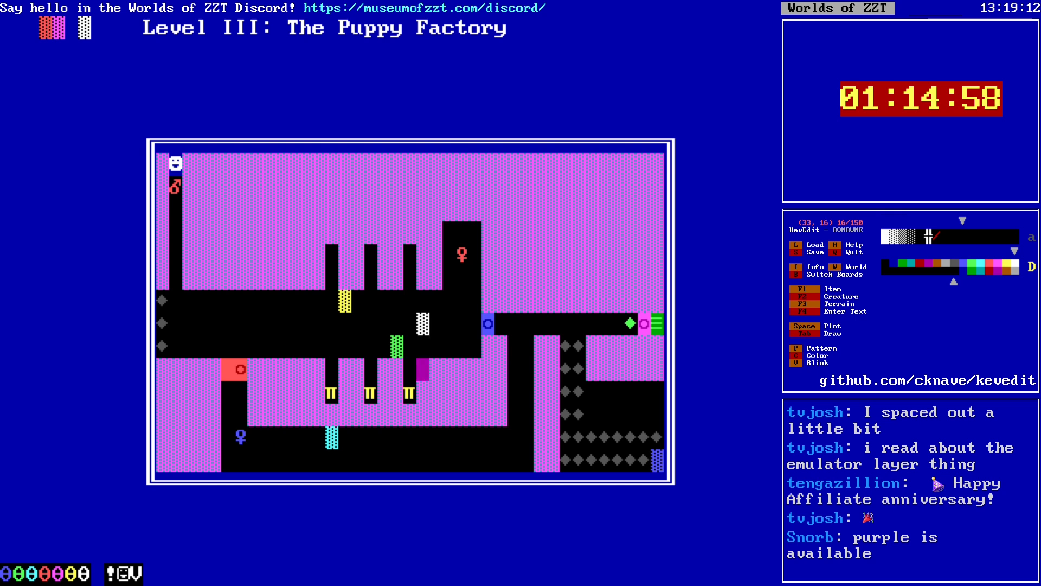
key("Left")
key("Left")
key("Left")
key("Left")
key("Left")
key("Left")
key("Left")
key("Left")
key("Left")
key("Left")
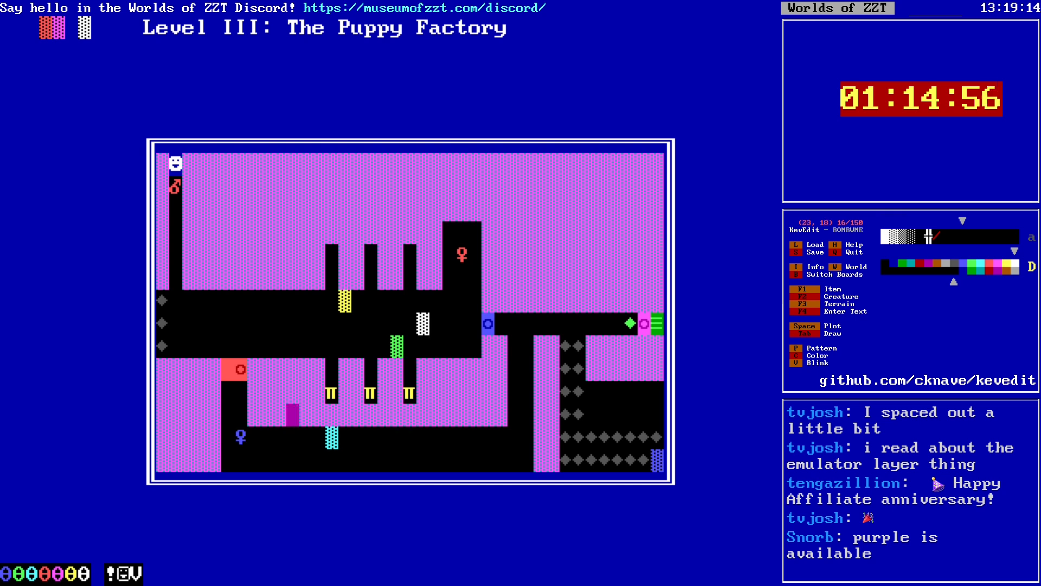
Step: Save the world as BOMBWME, overwriting the existing file
key("Up")
key("Up")
key("Up")
key("Up")
key("s")
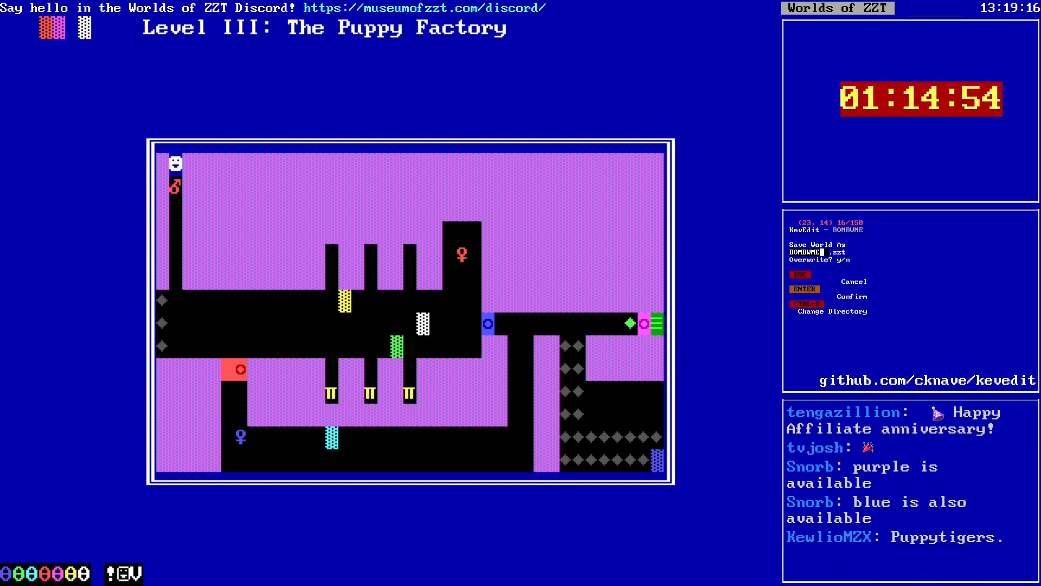
key("y")
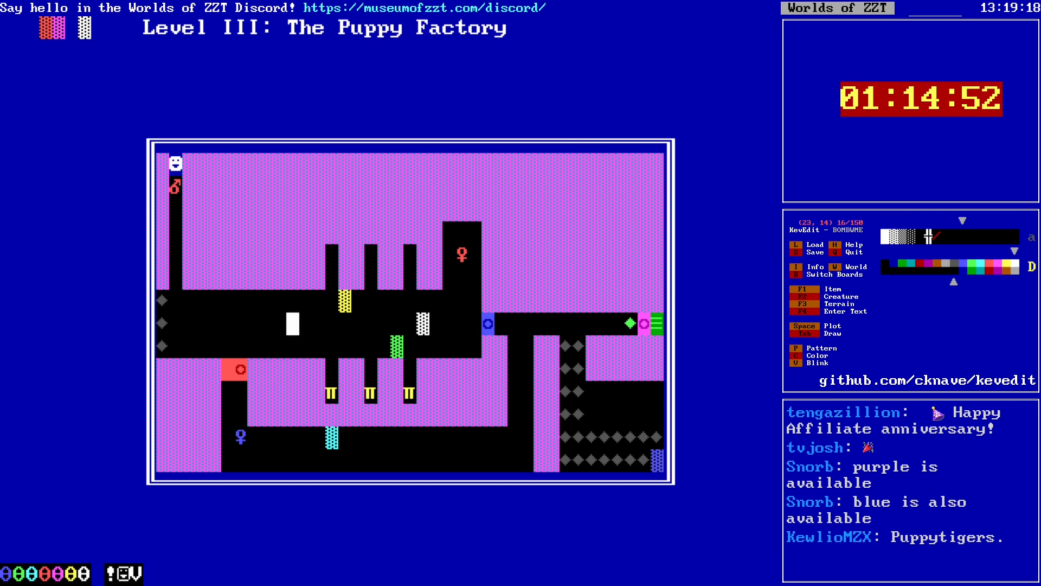
Step: Survey the lower corridor from end to end, including the area around the blue key and cyan breakable
key("Down")
key("Down")
key("Down")
key("Down")
key("Down")
key("Down")
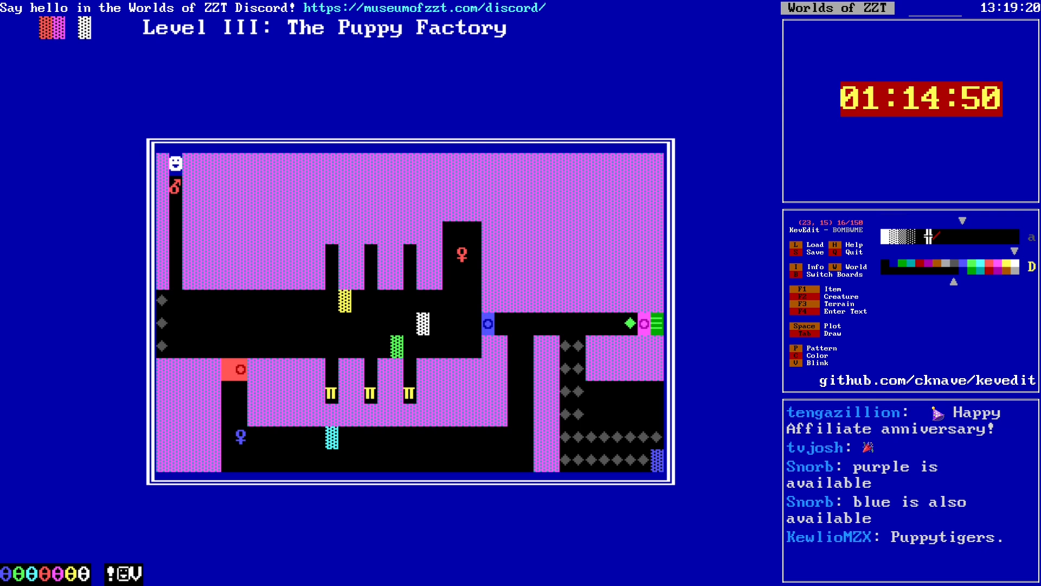
key("Right")
key("Right")
key("Right")
key("Right")
key("Right")
key("Right")
key("Right")
key("Right")
key("Right")
key("Right")
key("Right")
key("Right")
key("Right")
key("Right")
key("Right")
key("Right")
key("Right")
key("Right")
key("Right")
key("Right")
key("Right")
key("Right")
key("Right")
key("Right")
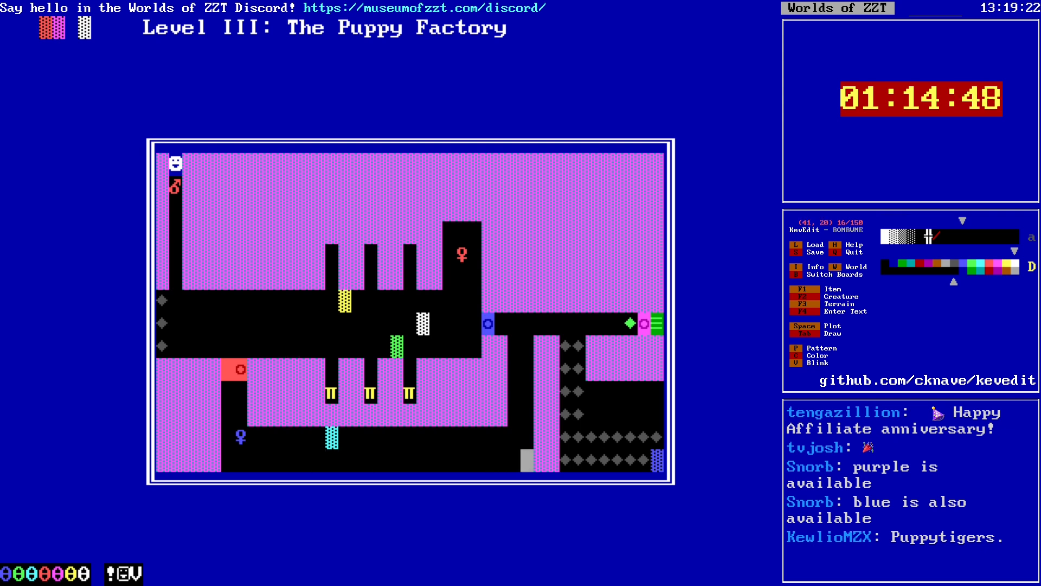
key("Left")
key("Left")
key("Left")
key("Left")
key("Left")
key("Left")
key("Left")
key("Left")
key("Left")
key("Left")
key("Left")
key("Left")
key("Left")
key("Left")
key("Left")
key("Left")
key("Left")
key("Left")
key("Left")
key("Left")
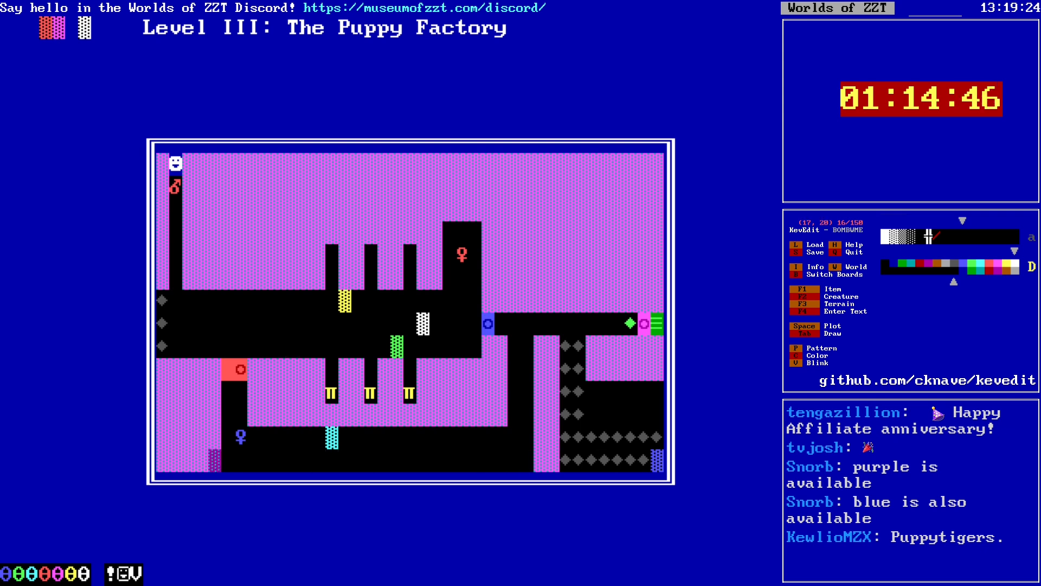
Step: Set the drawing colour to bright yellow on black
key("Up")
key("Up")
key("c")
key("Left")
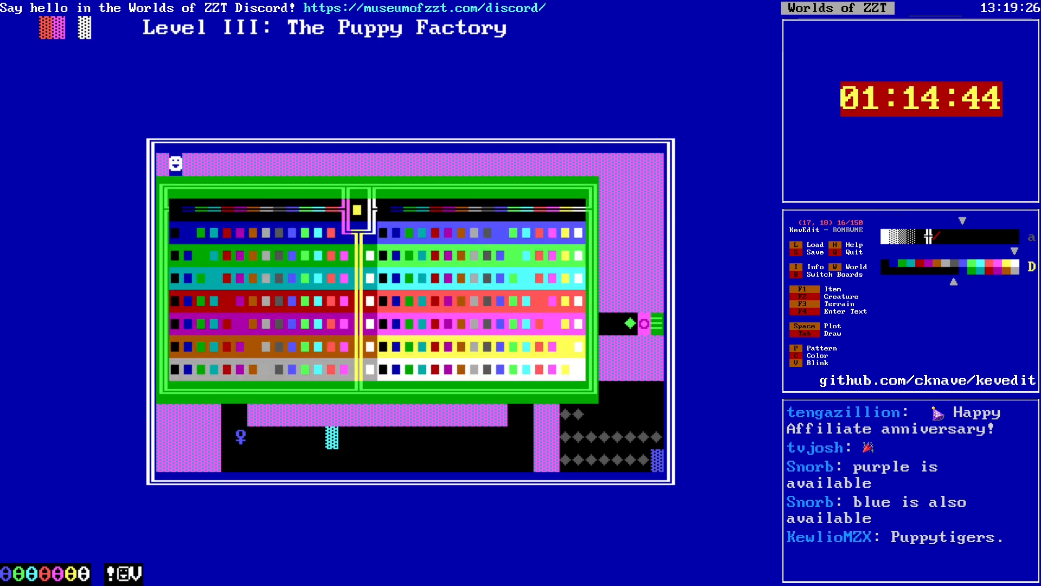
key("Left")
key("Return")
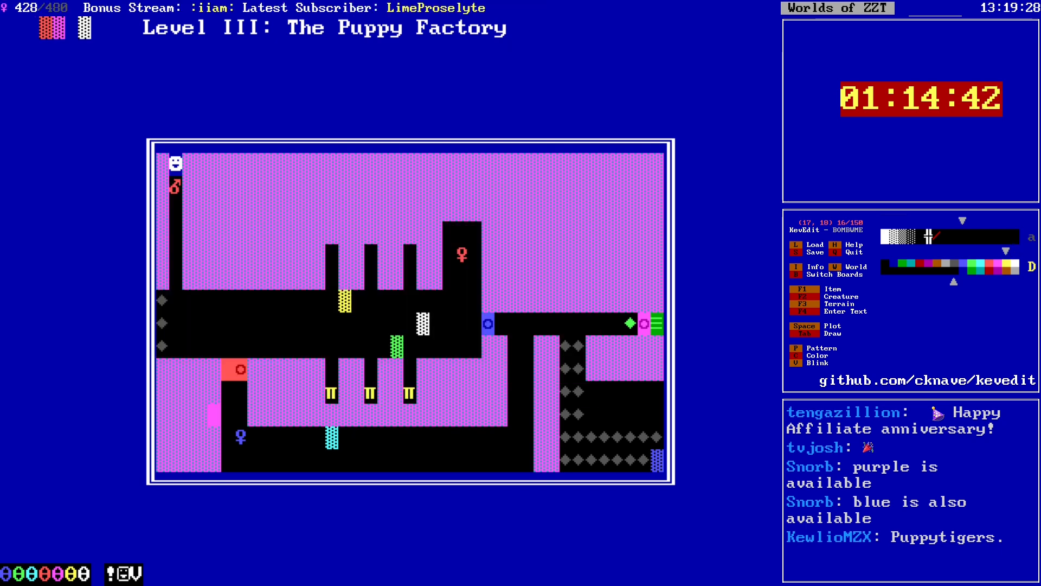
Step: Copy the yellow puppy in the first lower alcove at (26, 17) into the pattern buffer
key("Left")
key("Left")
key("Left")
key("Left")
key("Left")
key("Left")
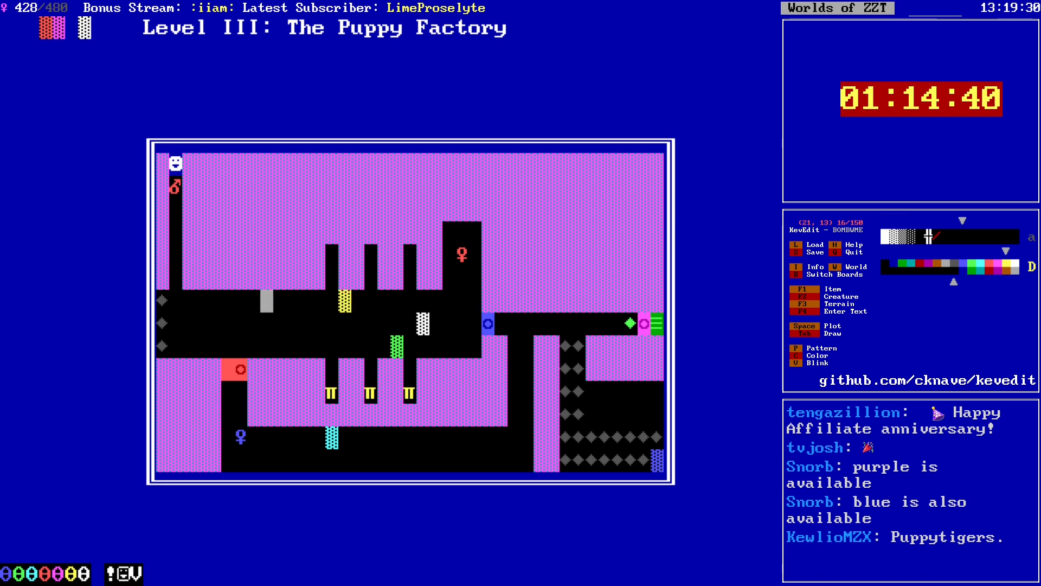
key("Right")
key("alt+Down")
key("alt+Right")
key("Left")
key("Left")
key("Left")
key("Left")
key("Up")
key("Left")
key("Insert")
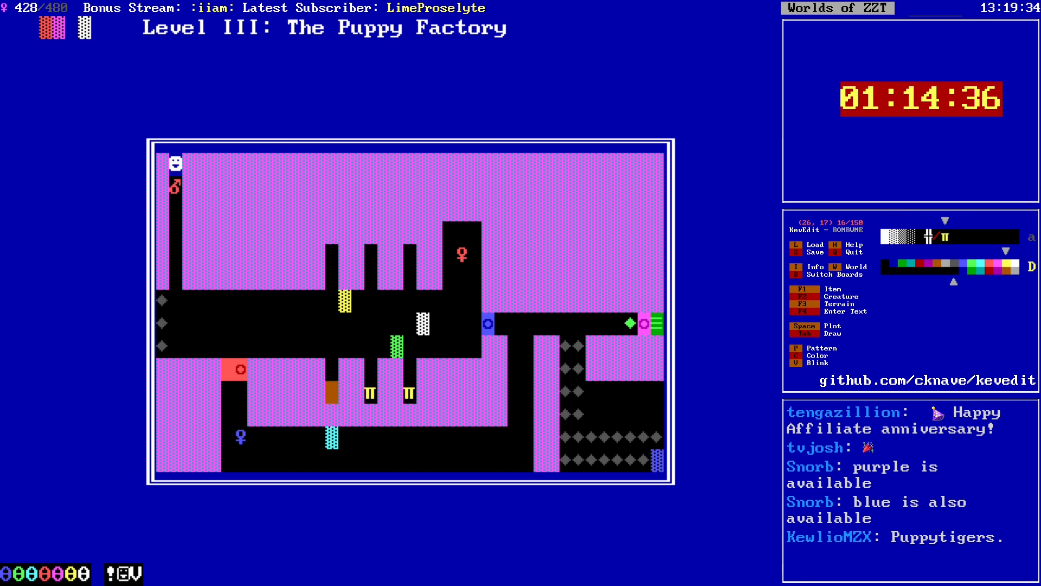
key("alt+Up")
key("alt+Left")
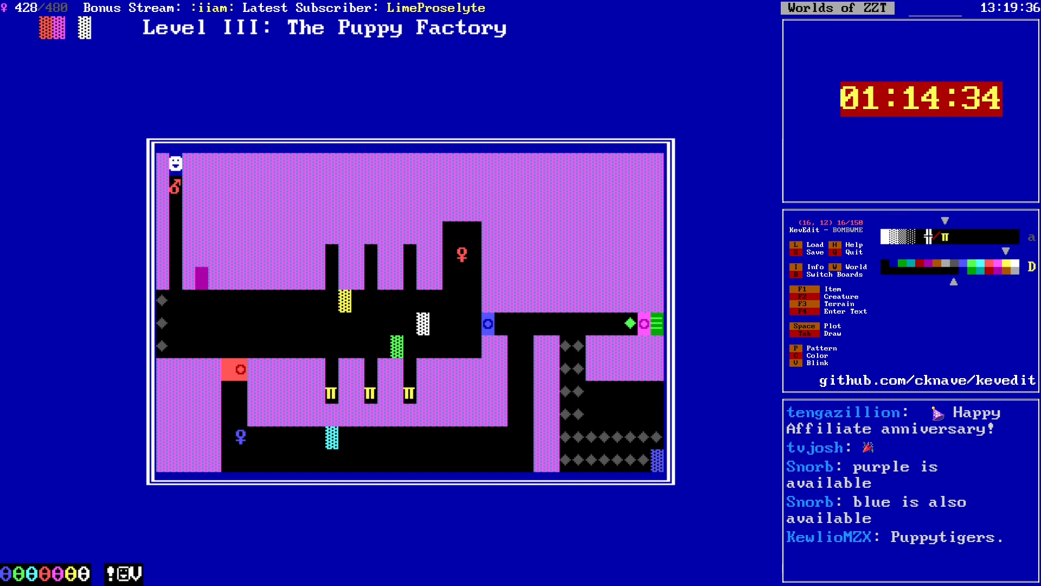
Step: Examine the bottom edge of the middle corridor between the grey diamonds and the first lower alcove
key("Right")
key("Right")
key("Right")
key("Down")
key("Down")
key("Down")
key("Right")
key("Right")
key("Right")
key("Right")
key("Right")
key("Right")
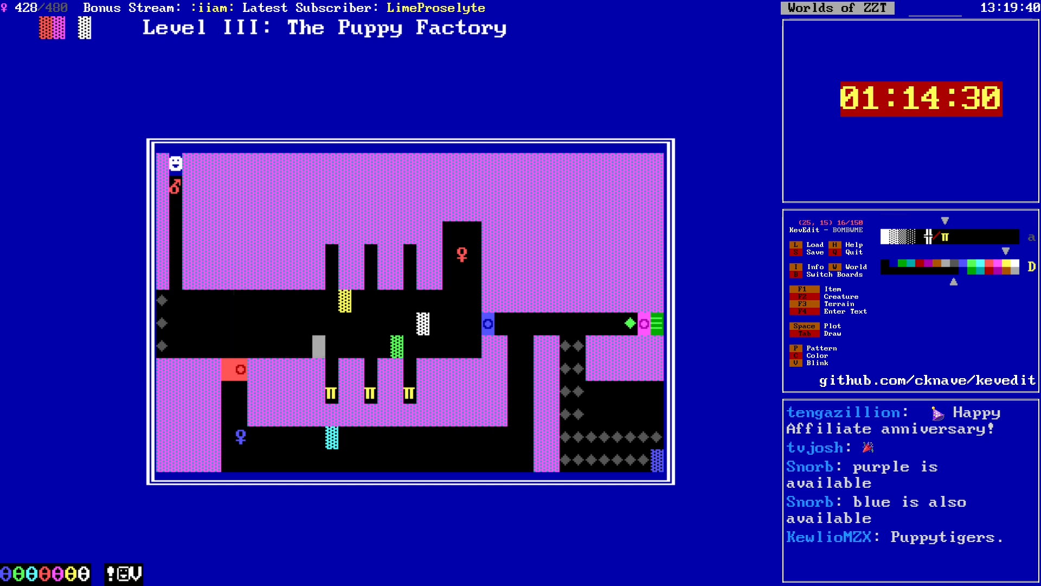
key("Left")
key("Left")
key("Left")
key("Left")
key("Left")
key("Left")
key("Left")
key("Left")
key("Left")
Step: Place two copied yellow puppies between the first and second lower alcoves at (28, 16) and (27, 16)
key("Right")
key("Right")
key("Right")
key("Right")
key("Right")
key("Right")
key("Right")
key("Right")
key("Right")
key("Right")
key("Right")
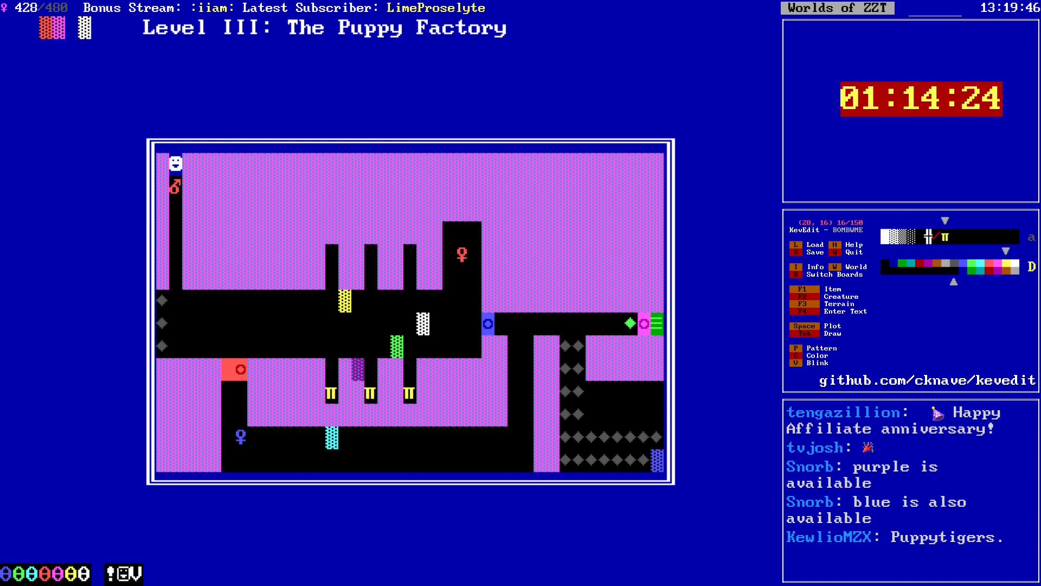
key("space")
key("Left")
key("space")
key("Right")
Step: Open the program of the puppy at (28, 16) and add an #end line
key("Return")
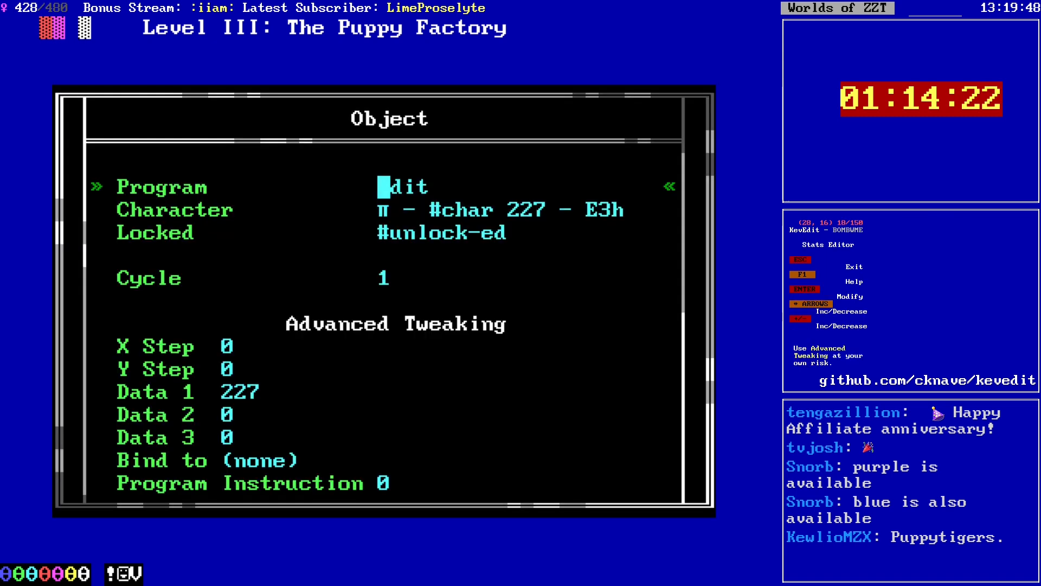
key("Return")
key("Down")
key("Down")
key("Down")
key("Down")
key("Down")
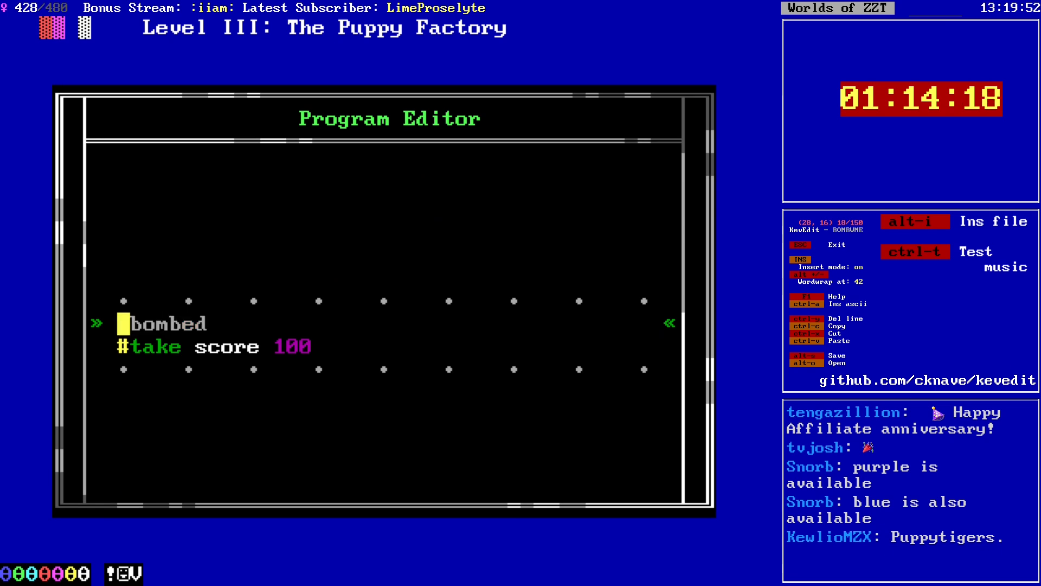
key("Return")
type("#end")
key("Escape")
key("Escape")
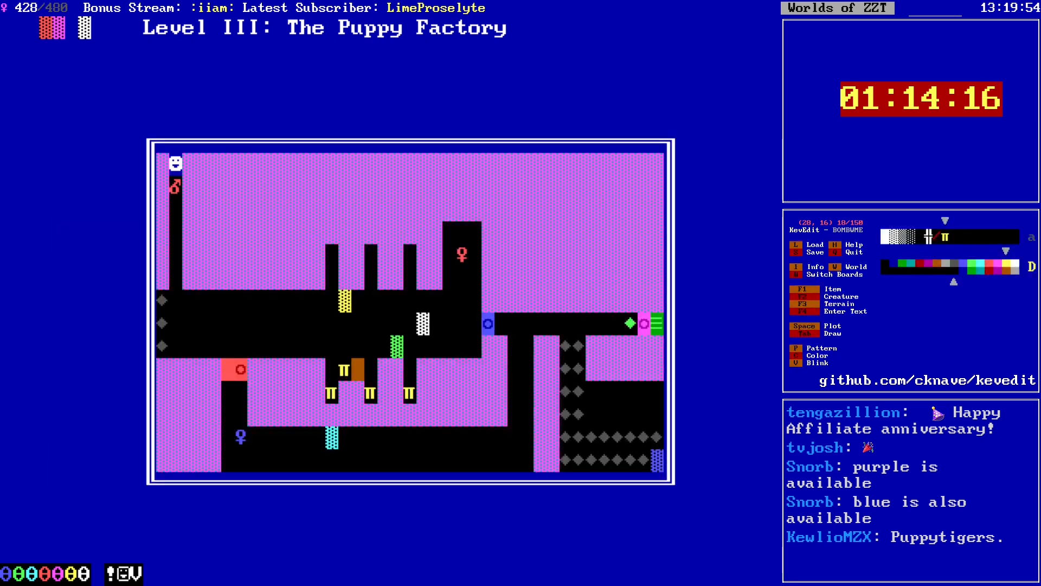
Step: Place two more yellow puppies between the second and third lower alcoves at (30, 16) and (31, 16)
key("Right")
key("Right")
key("Right")
key("space")
key("Right")
key("space")
key("Right")
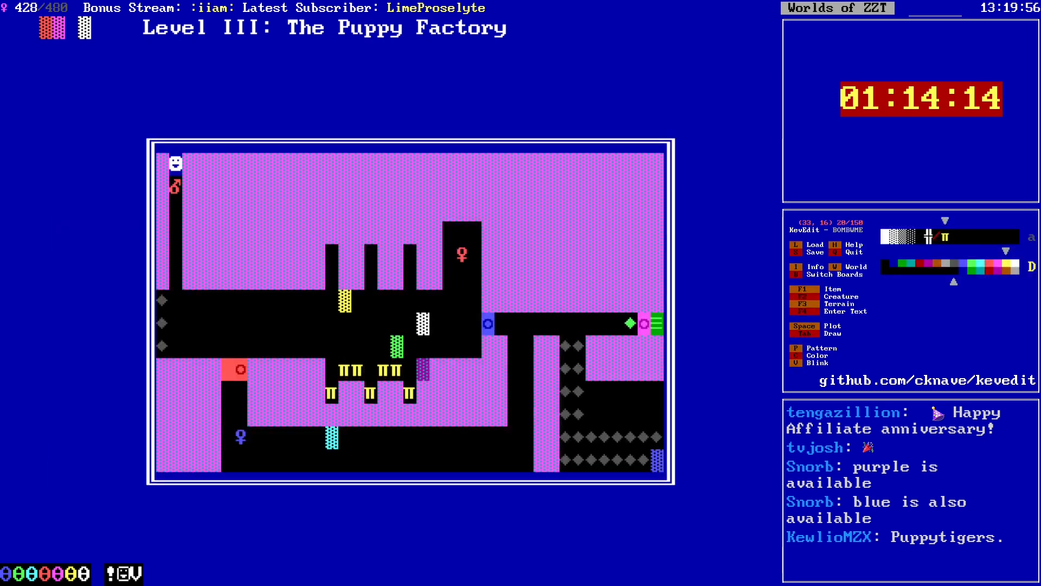
Step: Place four yellow puppies between the upper alcoves at (31, 12), (30, 12), (28, 12) and (27, 12)
key("Up")
key("Up")
key("Up")
key("Left")
key("Left")
key("Up")
key("space")
key("Left")
key("space")
key("Left")
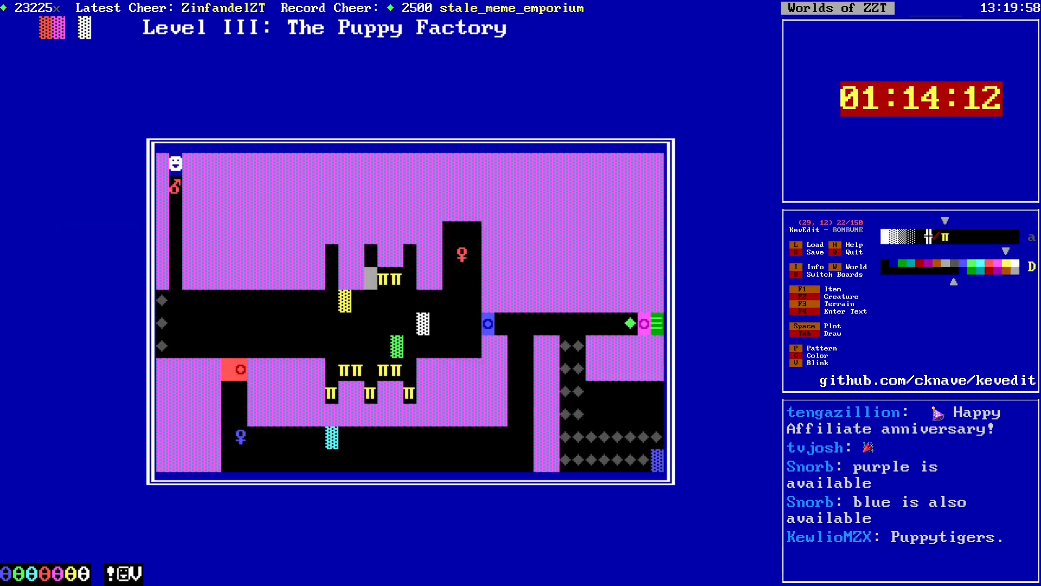
key("Left")
key("space")
key("Left")
key("space")
Step: Look over the area around the blue door and the wall between the puppy alcoves and the lower corridor
key("Down")
key("Down")
key("Right")
key("Right")
key("Right")
key("Right")
key("Right")
key("Right")
key("Right")
key("Right")
key("Right")
key("Right")
key("Right")
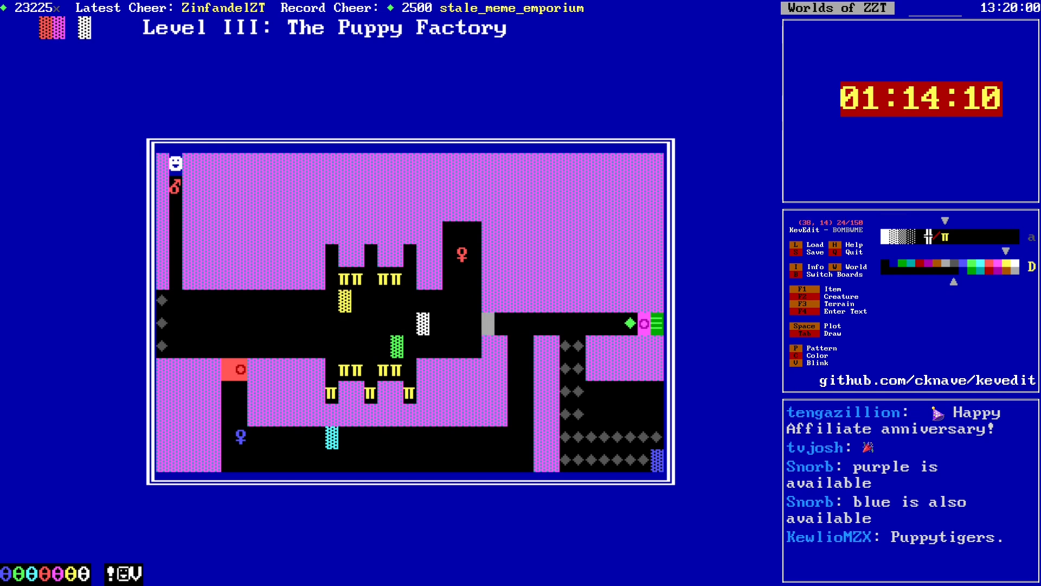
key("Down")
key("Down")
key("Down")
key("Right")
key("Right")
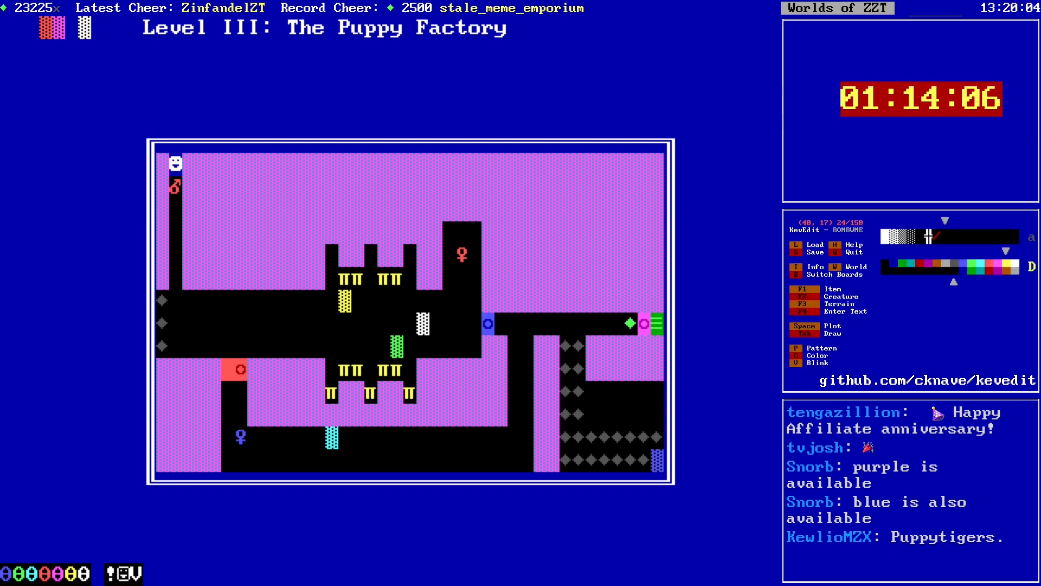
key("Down")
key("Left")
key("Left")
key("Left")
key("Left")
key("Left")
key("Left")
key("Left")
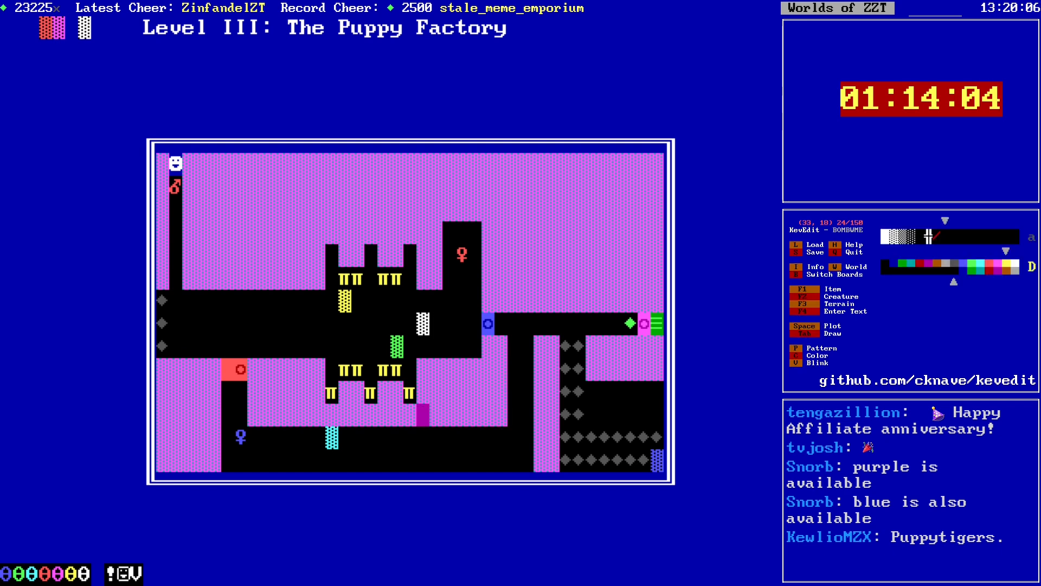
Step: Relocate the white breakable wall from (33, 14) to (36, 14), nearer the blue door
key("Up")
key("Up")
key("Up")
key("Up")
key("Right")
key("Right")
key("Right")
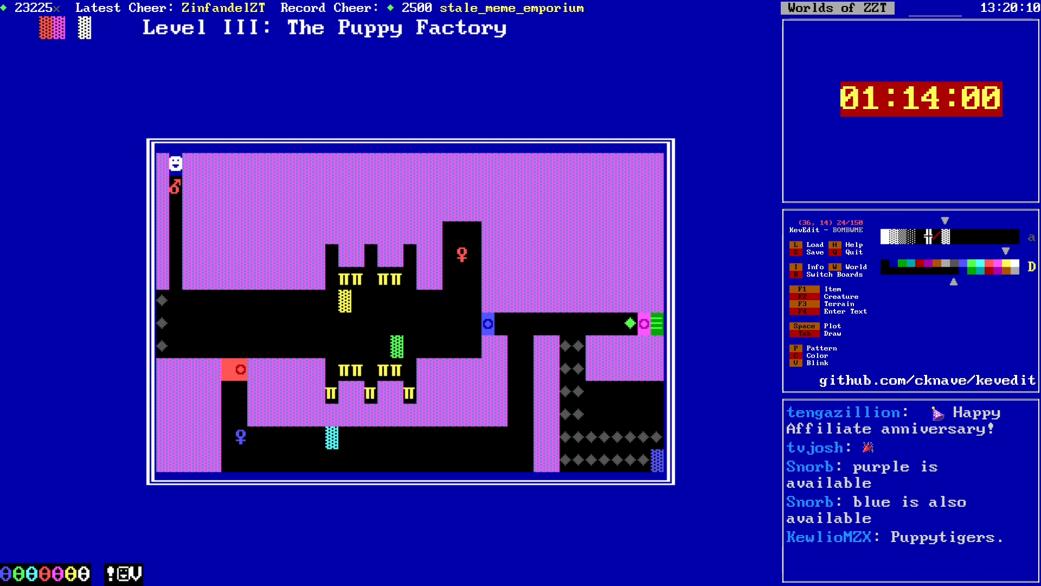
Step: Save the world as BOMBWME, overwriting the existing file
key("Down")
key("Down")
key("Left")
key("Down")
key("Down")
key("Down")
key("Down")
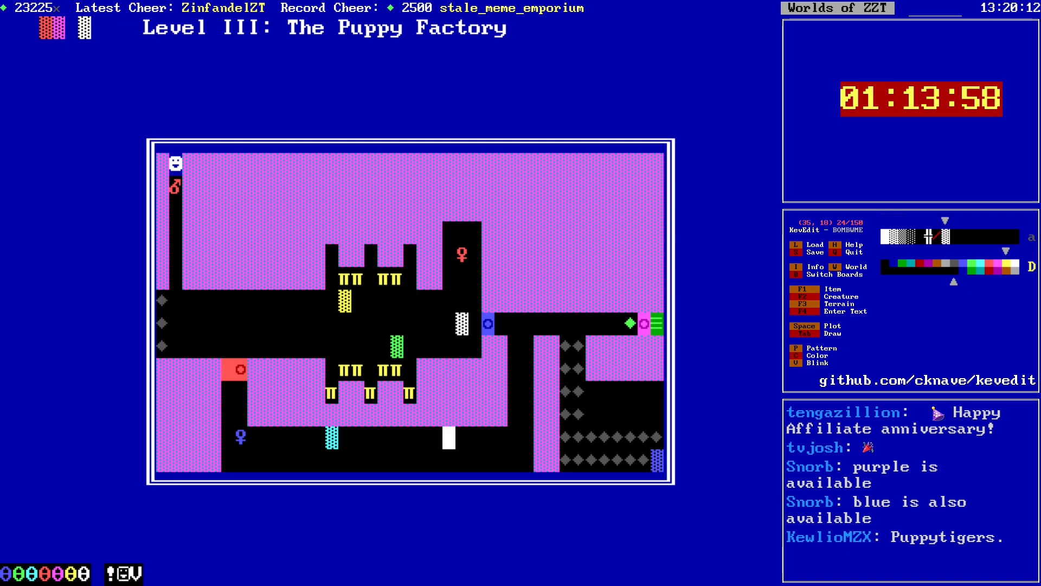
key("s")
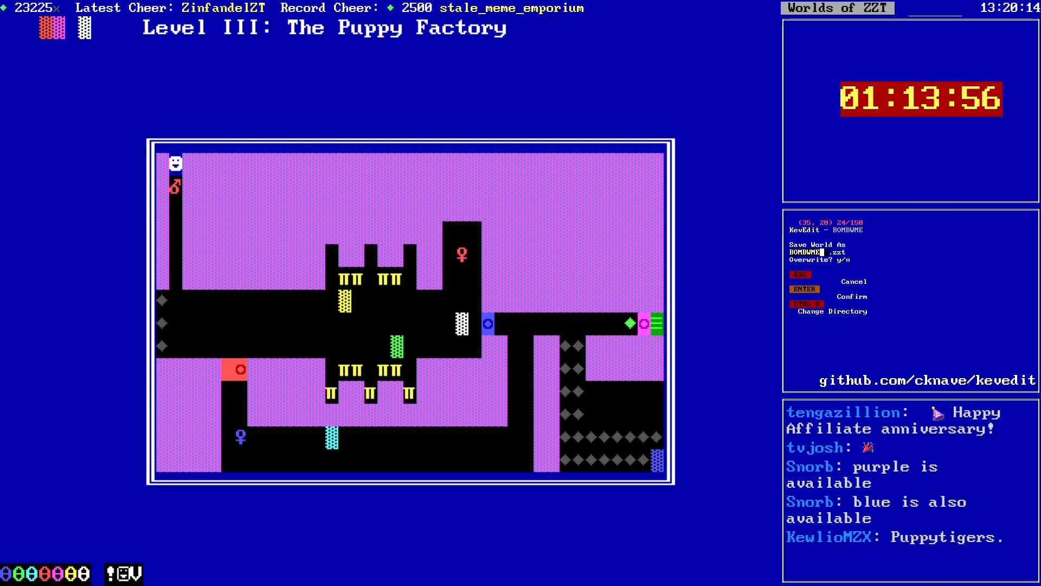
key("y")
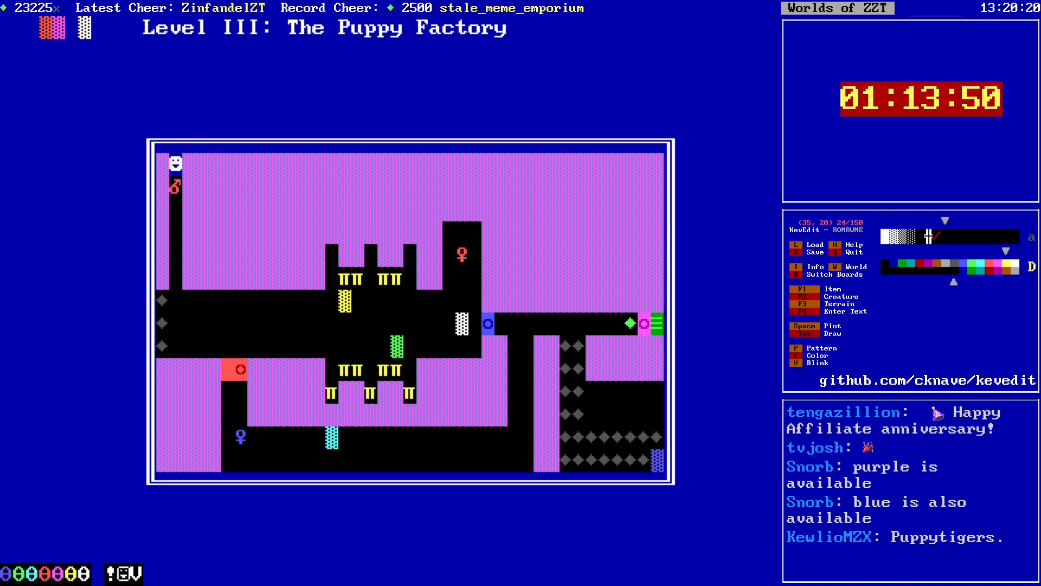
Step: Switch to ZZT, end the current game, reload the BOMBWME world and start playing
key("alt+Tab")
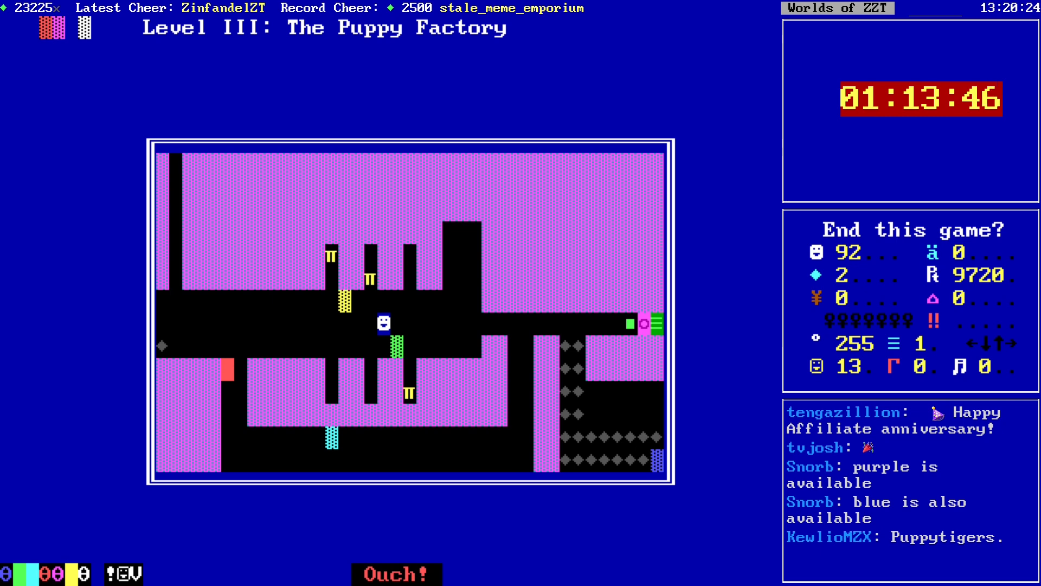
key("y")
key("w")
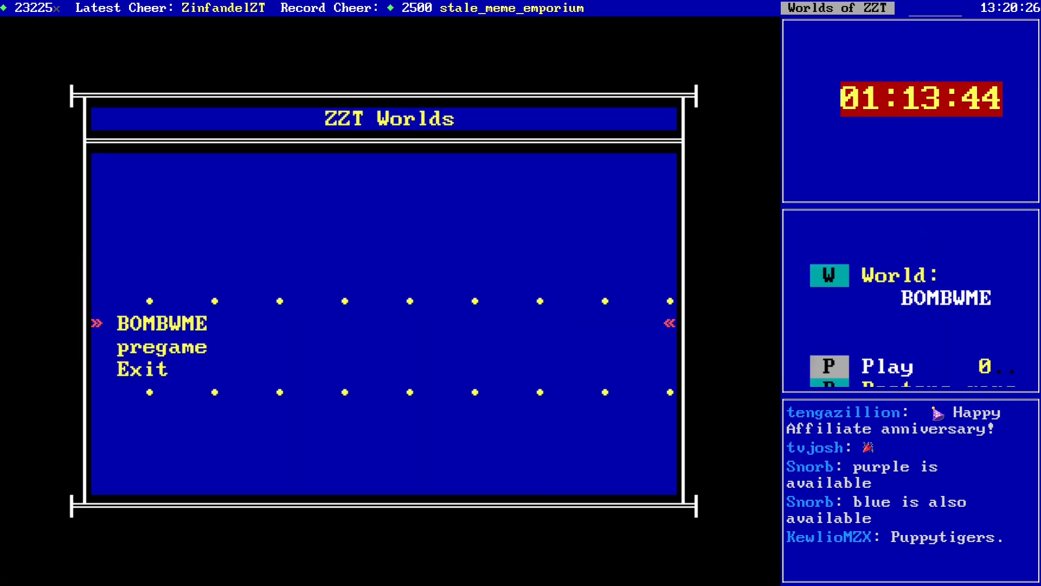
key("Return")
key("p")
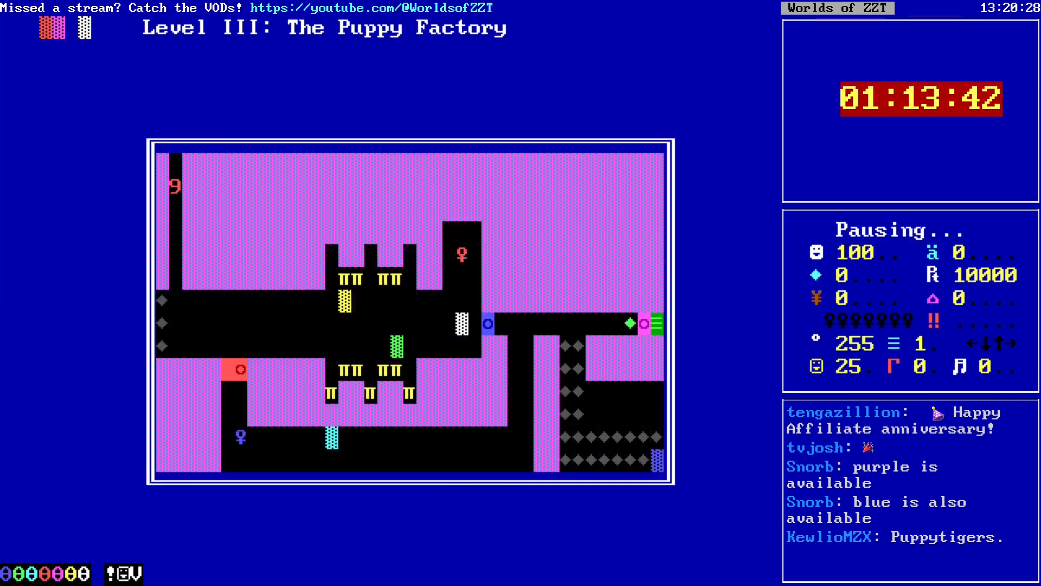
Step: Activate the bomb, push it down the entry shaft and collect two of the grey diamonds in the corridor
key("Down")
key("Down")
key("Down")
key("Down")
key("Down")
key("Down")
key("Down")
key("Left")
key("Down")
key("Right")
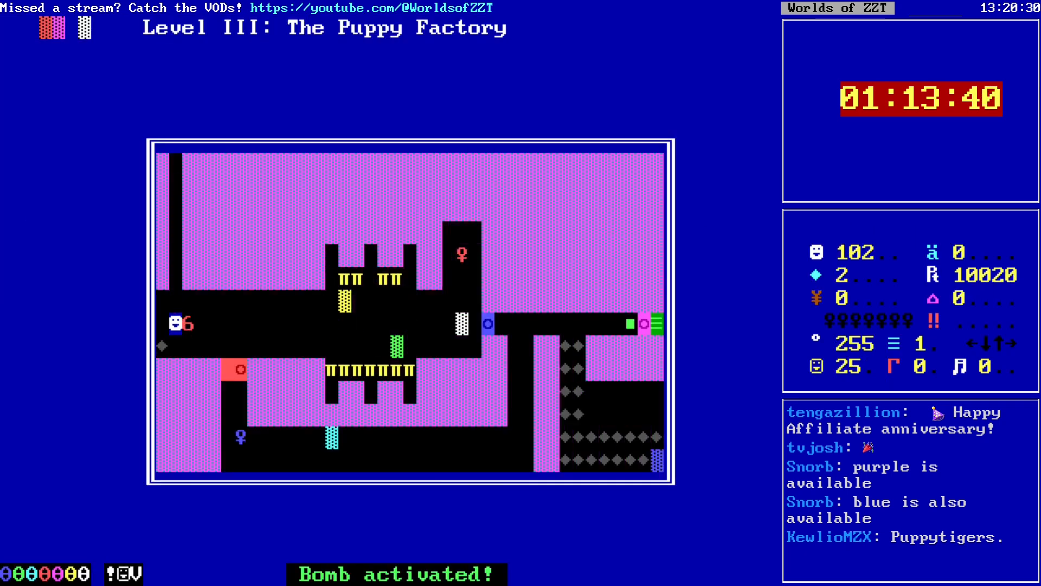
Step: Push the bomb along the middle corridor to between the puppy rows and move onto the yellow breakable's tile
key("Right")
key("Right")
key("Right")
key("Right")
key("Right")
key("Right")
key("Right")
key("Right")
key("Right")
key("Right")
key("Right")
key("Right")
key("Right")
key("Up")
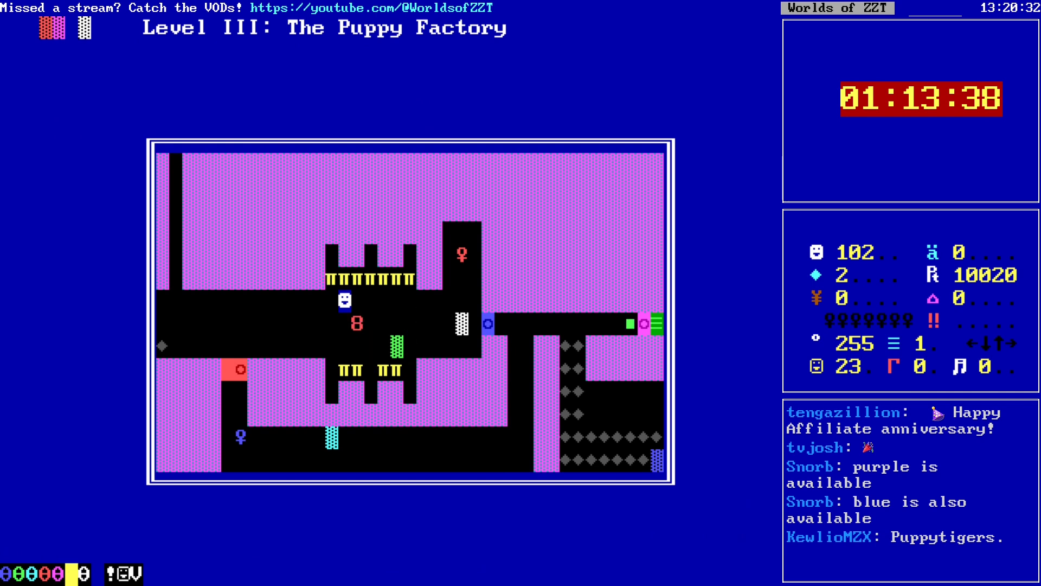
Step: Go around the active bomb, head past the puppies and collect the red key from its nook
key("Down")
key("Down")
key("Right")
key("Right")
key("Right")
key("Up")
key("Right")
key("Right")
key("Right")
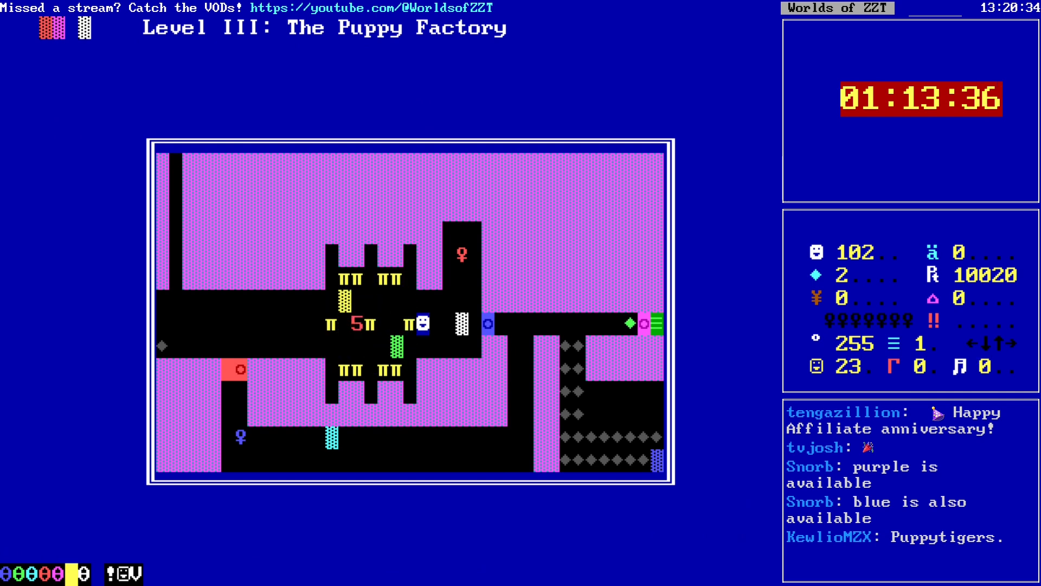
key("Right")
key("Right")
key("Up")
key("Up")
key("Right")
key("Up")
Step: Leave the red key's nook and return to the bottom row of the middle corridor at (34, 15)
key("Down")
key("Down")
key("Left")
key("Down")
key("Down")
key("Left")
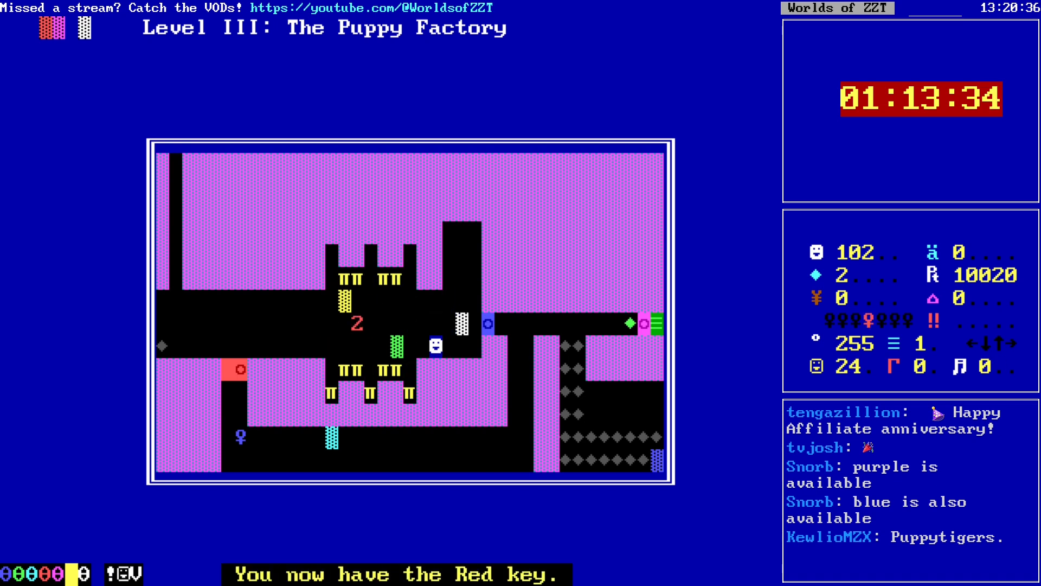
Step: Return along the corridor's bottom row to the green breakable's tile, and end the playtest
key("Left")
key("Left")
key("Left")
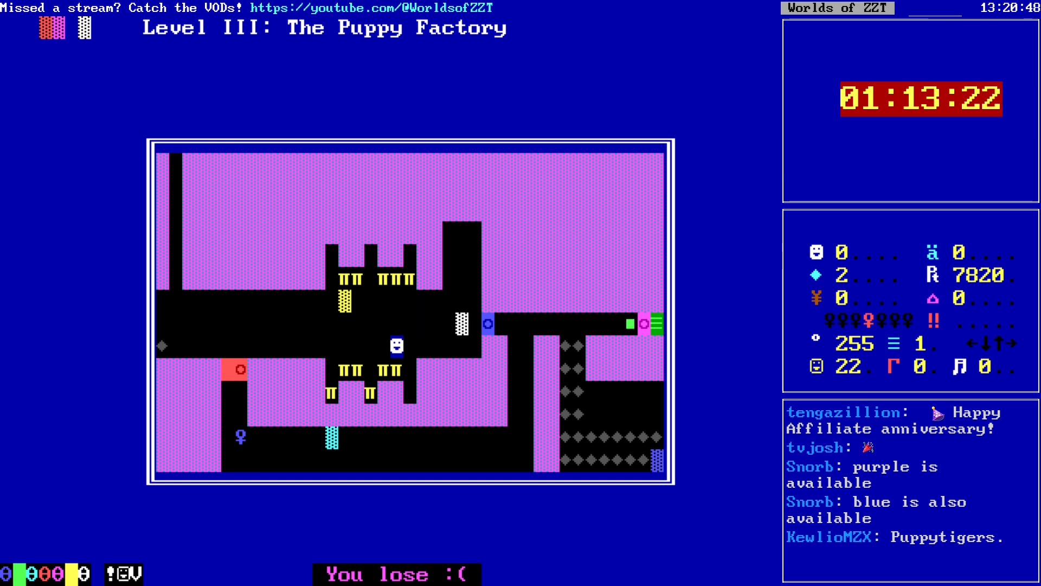
key("Escape")
key("Return")
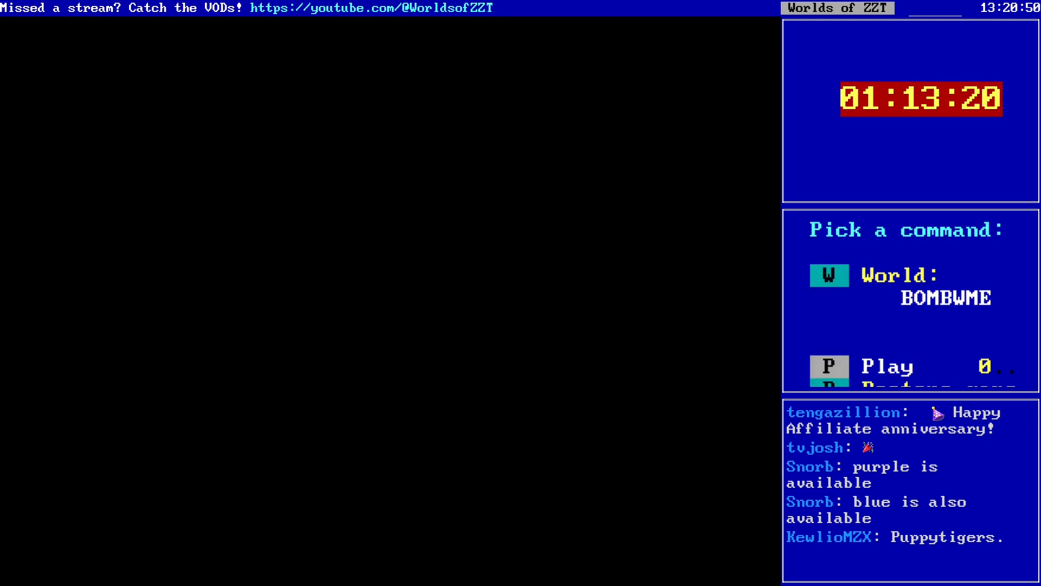
Step: Start a new playtest of the level, activate the bomb and push it down the entry shaft
key("p")
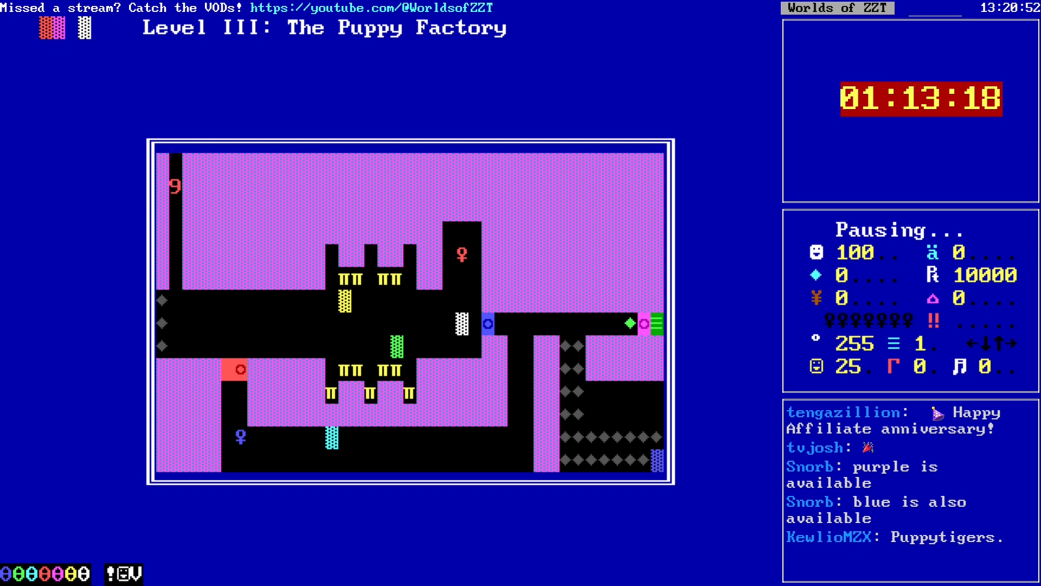
key("Down")
key("Down")
key("Down")
key("Down")
key("Down")
key("Down")
key("Down")
Step: Push the bomb along the middle corridor to below the yellow breakable and move onto that breakable's tile
key("Right")
key("Right")
key("Right")
key("Right")
key("Right")
key("Right")
key("Right")
key("Right")
key("Right")
key("Right")
key("Right")
key("Right")
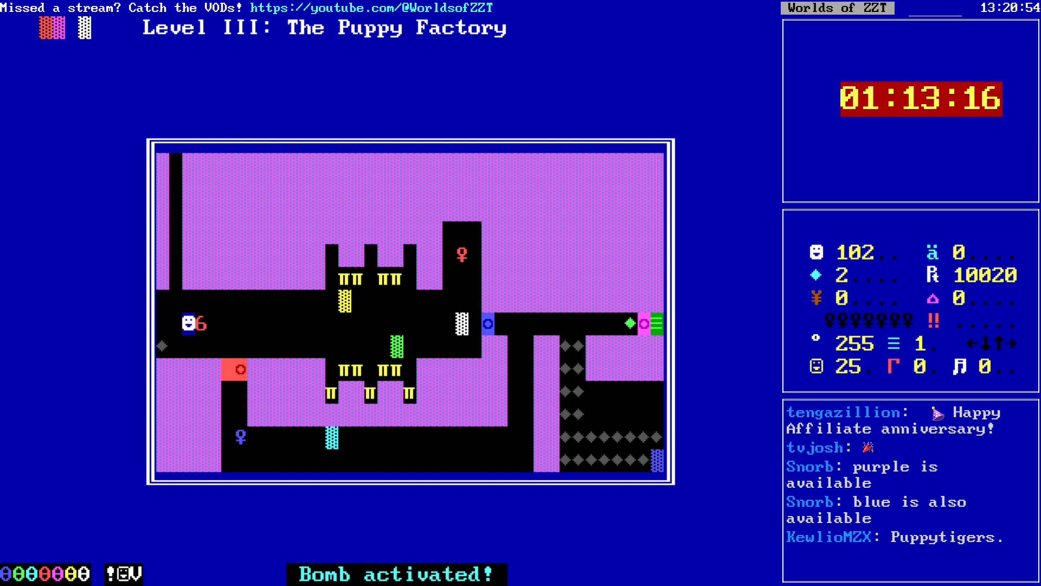
key("Up")
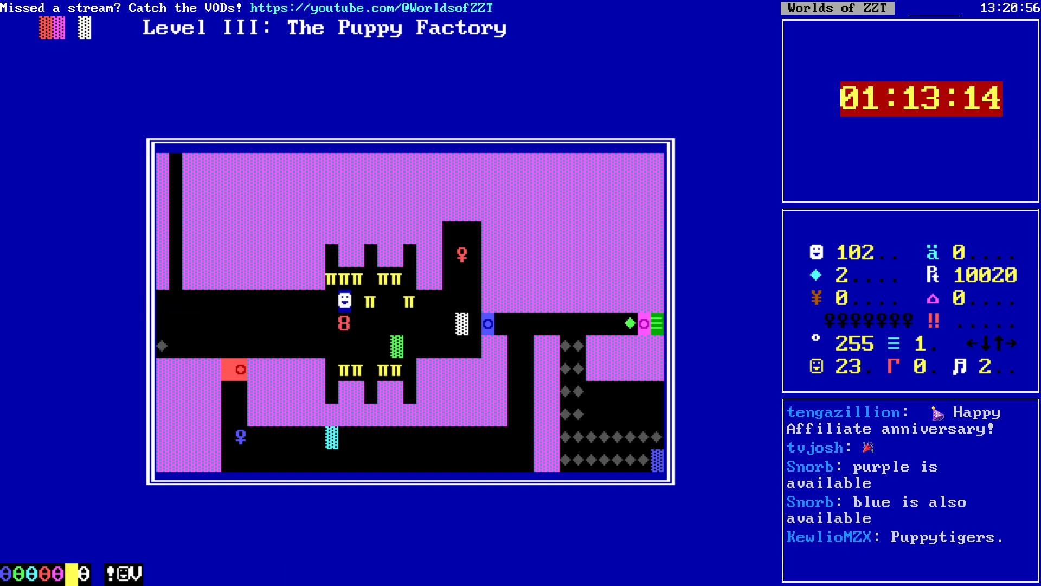
Step: Head east past the puppy rows and collect the red key from its nook
key("Right")
key("Right")
key("Right")
key("Right")
key("Right")
key("Right")
key("Right")
key("Right")
key("Right")
key("Right")
key("Up")
key("Up")
key("Down")
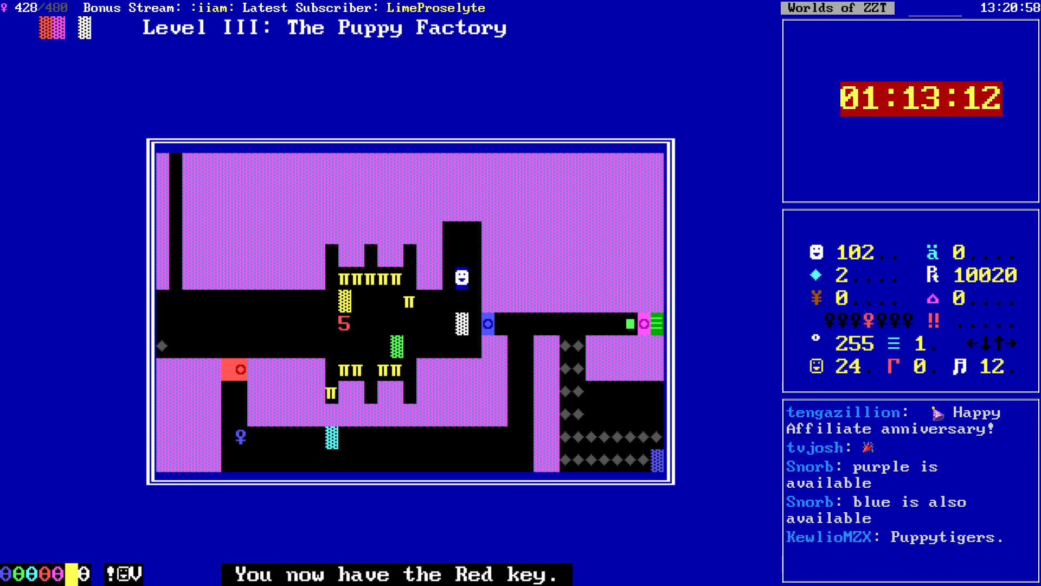
Step: Leave the red key's nook and cross the green breakable's tile to reach the spot directly below the bomb
key("Down")
key("Left")
key("Left")
key("Down")
key("Left")
key("Left")
key("Left")
key("Left")
key("Left")
key("Left")
key("Left")
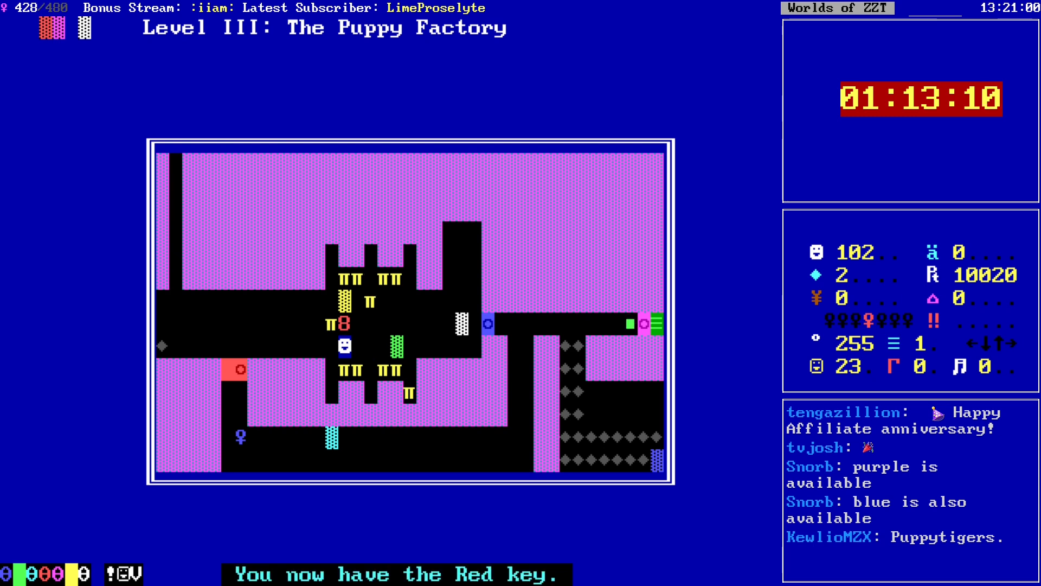
Step: Head west along the corridor, unlock the red door and descend to collect the blue key
key("Left")
key("Left")
key("Left")
key("Left")
key("Left")
key("Left")
key("Left")
key("Left")
key("Down")
key("Down")
key("Down")
key("Down")
Step: Travel east along the lower corridor, passing over the cyan breakable's tile
key("Right")
key("Right")
key("Right")
key("Right")
key("Right")
key("Right")
key("Right")
key("Right")
key("Right")
key("Right")
key("Right")
key("Right")
key("Right")
key("Right")
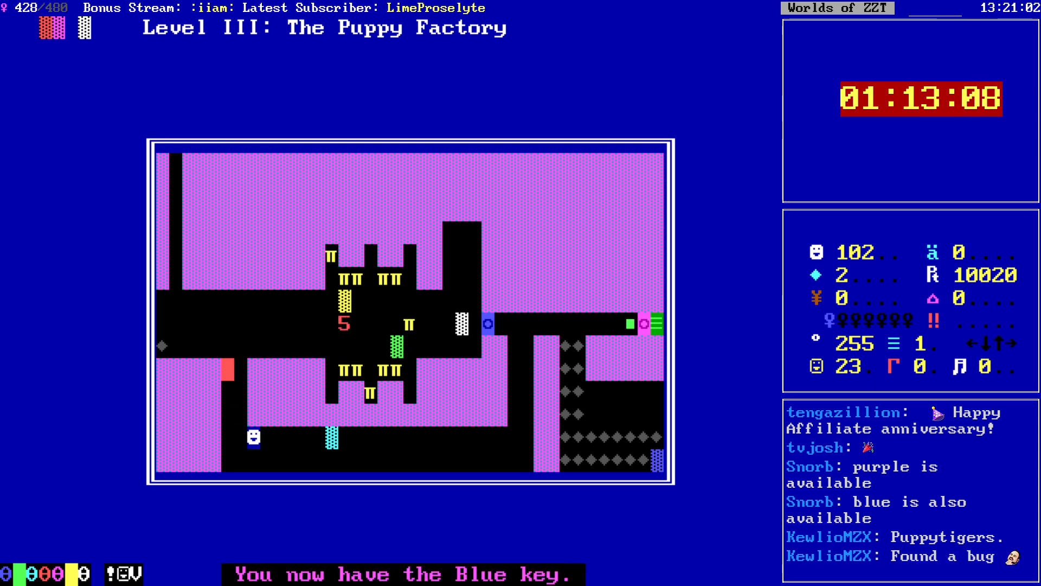
key("Right")
key("Right")
key("Right")
key("Right")
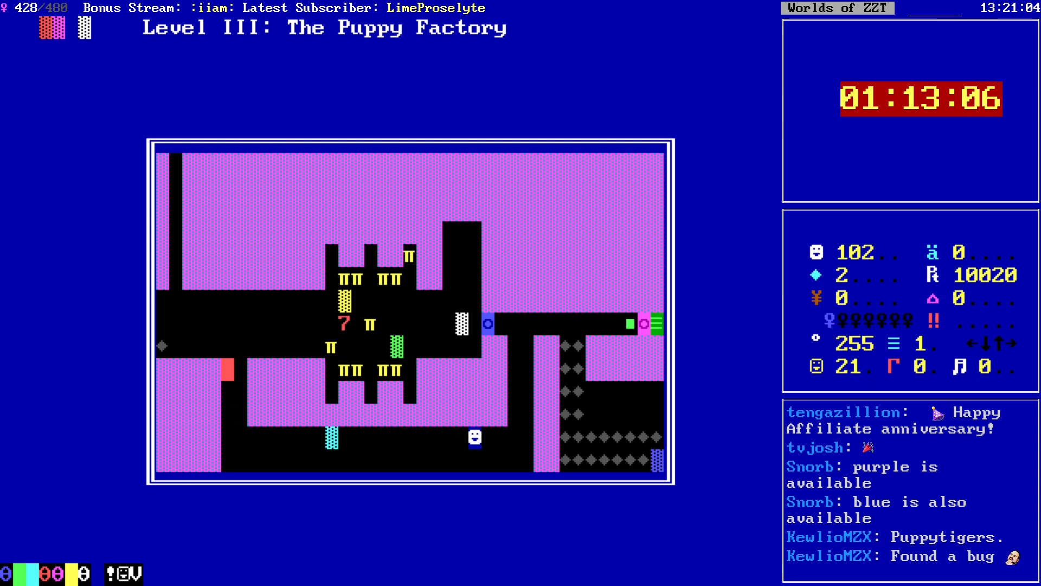
Step: Continue to the lower corridor's east end and climb the shaft to reach the blue door from its east side
key("Right")
key("Right")
key("Right")
key("Right")
key("Up")
key("Up")
key("Up")
key("Up")
key("Up")
key("Left")
key("Left")
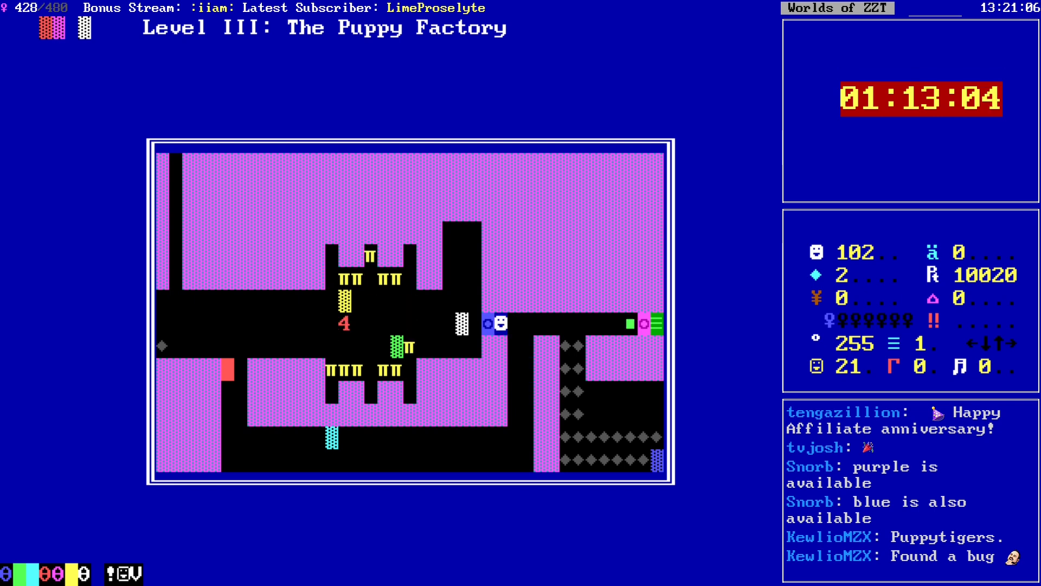
Step: Unlock the blue door, return to the bomb between the puppy rows, and quit the playtest to resume editing
key("Left")
key("Left")
key("Left")
key("Left")
key("Left")
key("Left")
key("Left")
key("Left")
key("Left")
key("Left")
key("Up")
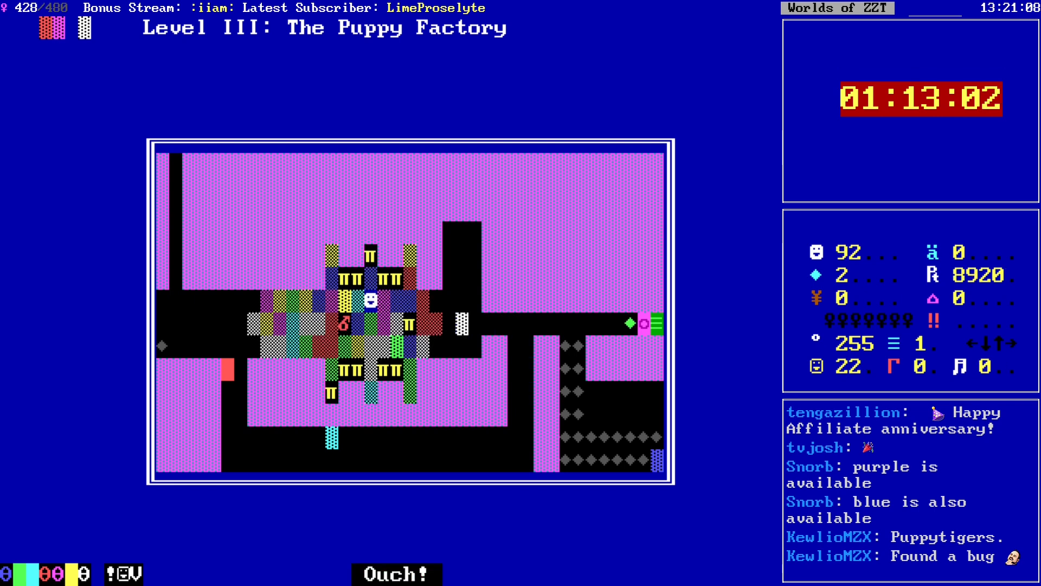
key("Escape")
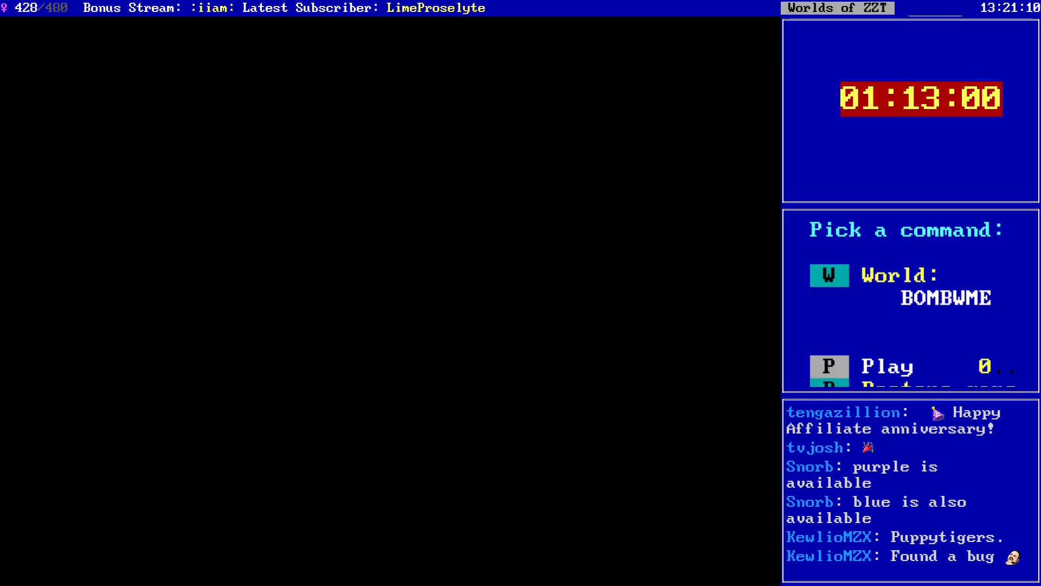
key("y")
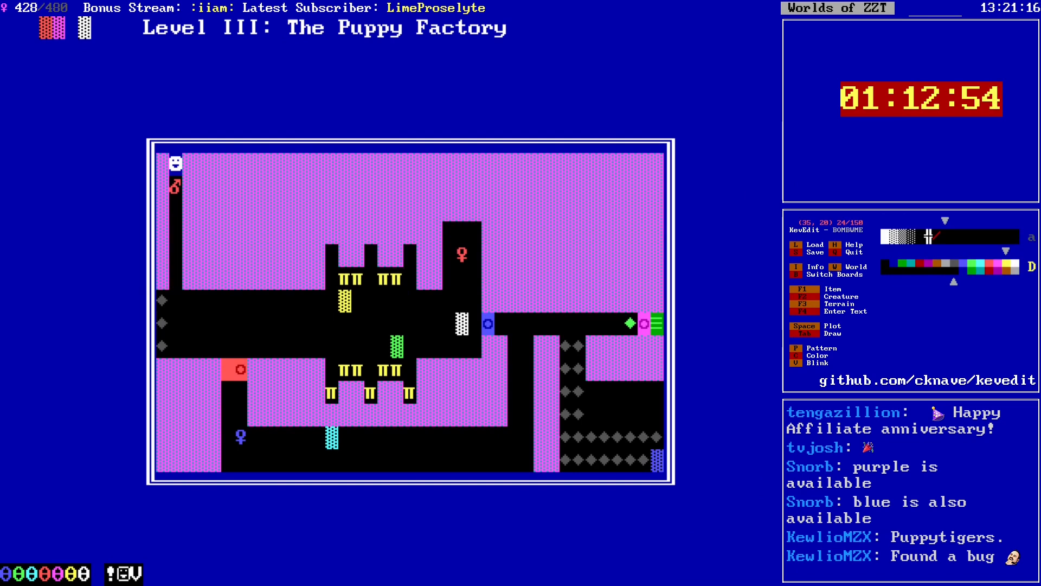
Step: Remove the white breakable at (7, 1) and the red breakable at (4, 1) from the spares beside the level title
key("Left")
key("Left")
key("Left")
key("Up")
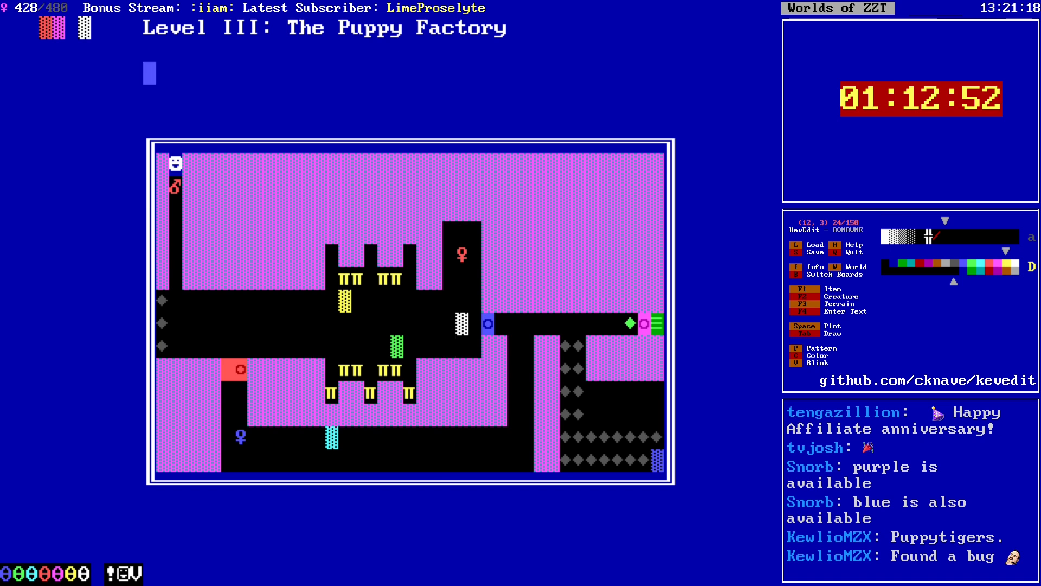
key("Left")
key("Left")
key("Left")
key("Up")
key("Up")
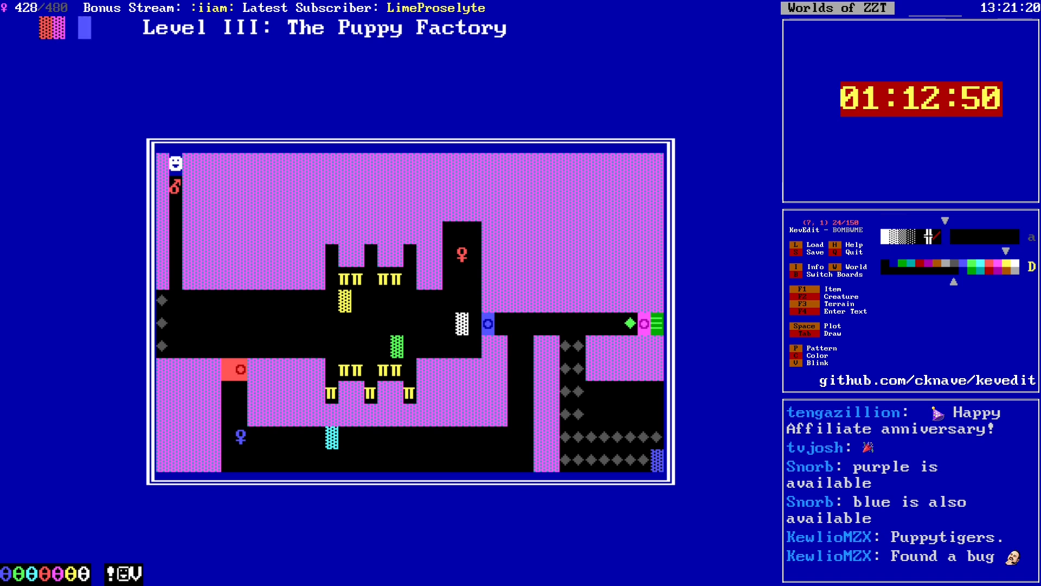
key("Left")
key("Left")
key("Left")
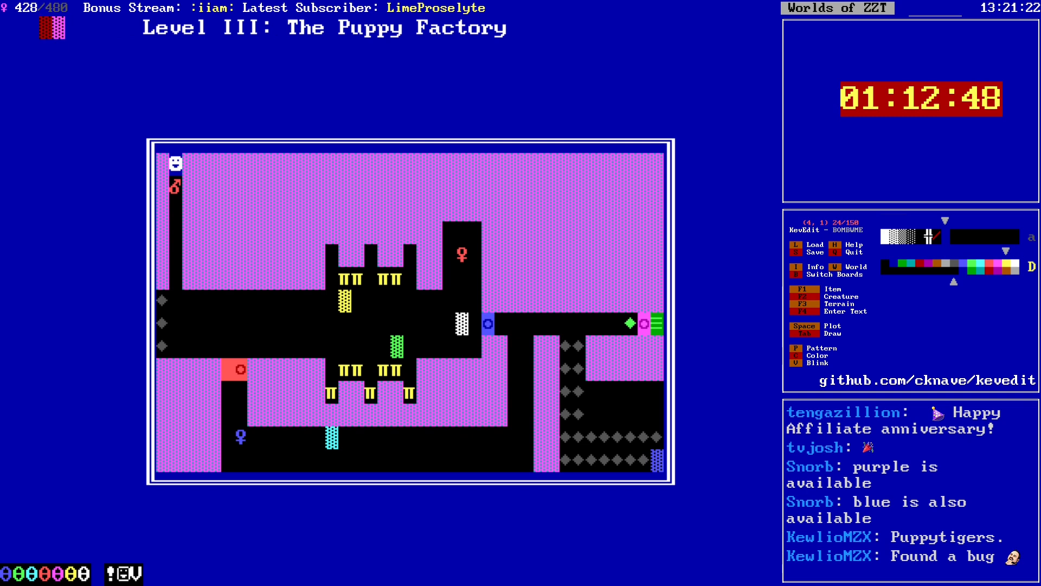
Step: Set the drawing color to bright red on a black background for a new breakable wall
key("Down")
key("Down")
key("Down")
key("Down")
key("Down")
key("Down")
key("Down")
key("Down")
key("Down")
key("Down")
key("Down")
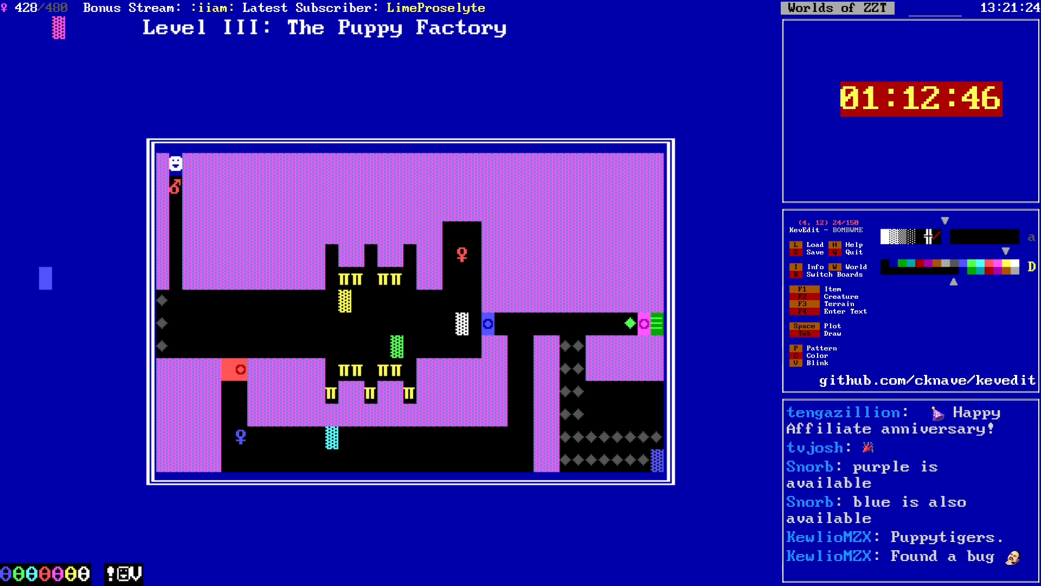
key("Right")
key("Right")
key("Right")
key("Right")
key("Right")
key("Right")
key("Right")
key("Right")
key("Right")
key("Right")
key("Right")
key("Right")
key("Right")
key("Right")
key("Right")
key("Right")
key("Right")
key("Right")
key("Right")
key("Right")
key("Down")
key("Down")
key("Down")
key("Down")
key("Down")
key("Down")
key("Down")
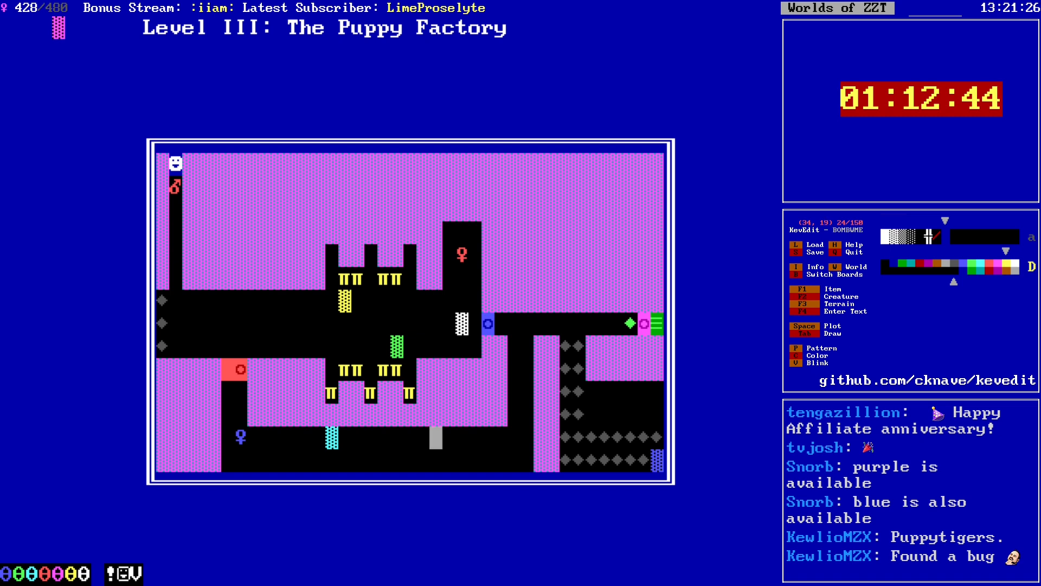
key("c")
key("Left")
key("Left")
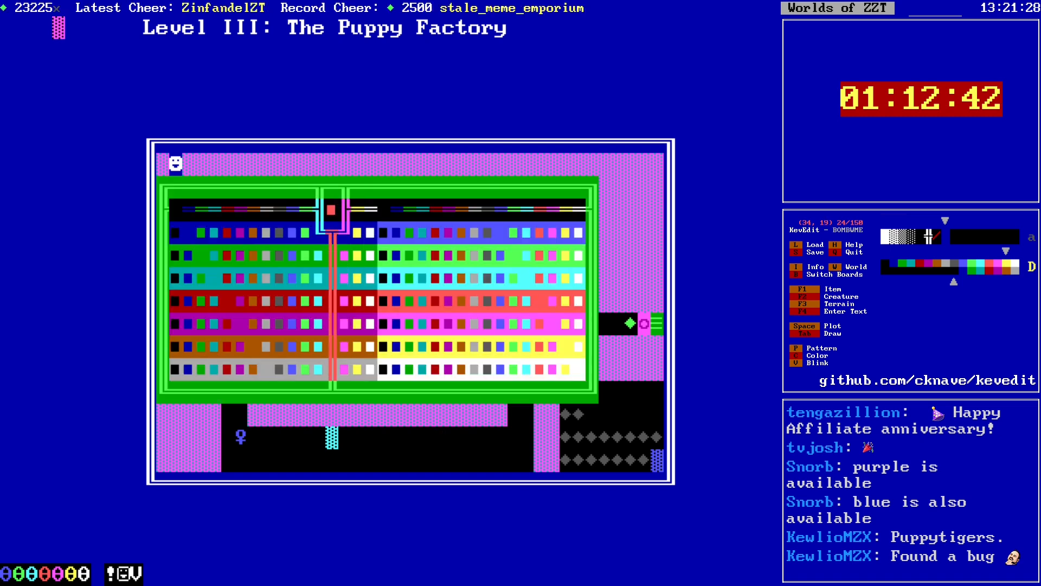
key("Return")
Step: Place a red breakable wall at (19, 14), in the west corridor above the red door
key("alt+Up")
key("alt+Left")
key("alt+Left")
key("Right")
key("Right")
key("Right")
key("Right")
key("Right")
key("Right")
key("Right")
key("Right")
key("Right")
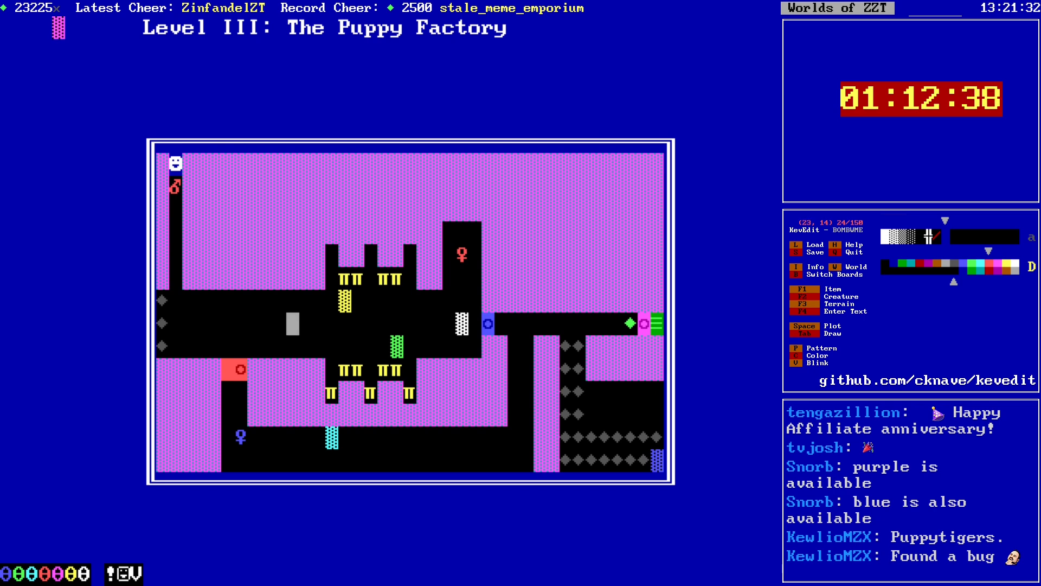
key("Left")
key("Left")
key("Left")
key("Left")
key("Left")
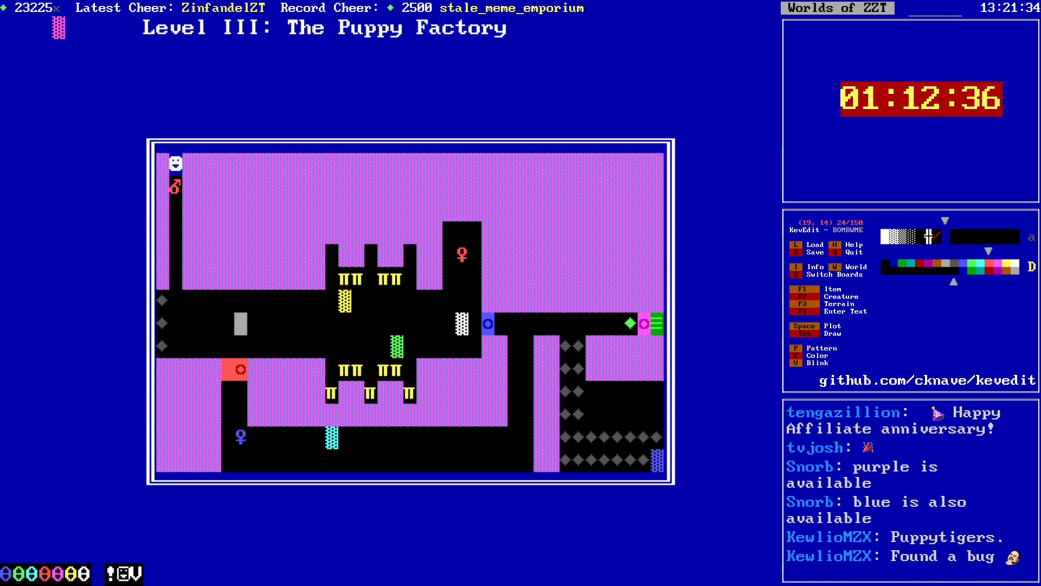
key("Right")
key("Right")
key("F3")
key("b")
key("Right")
key("Right")
key("Right")
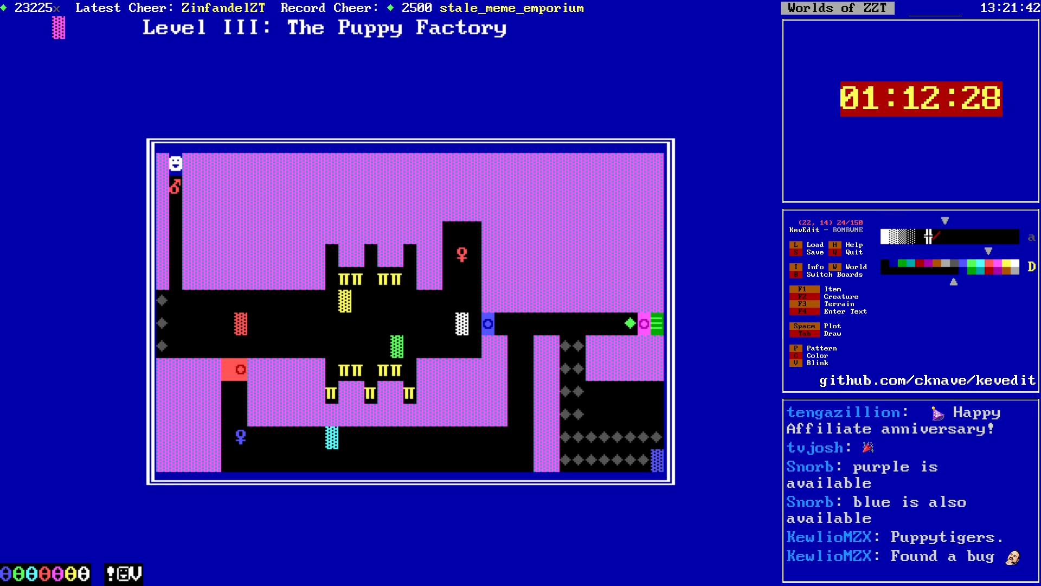
Step: Launch a playtest of the BOMBWME world and start playing the Puppy Factory level
key("Right")
key("Right")
key("Right")
key("Right")
key("Right")
key("Right")
key("Right")
key("Right")
key("Right")
key("Right")
key("alt+t")
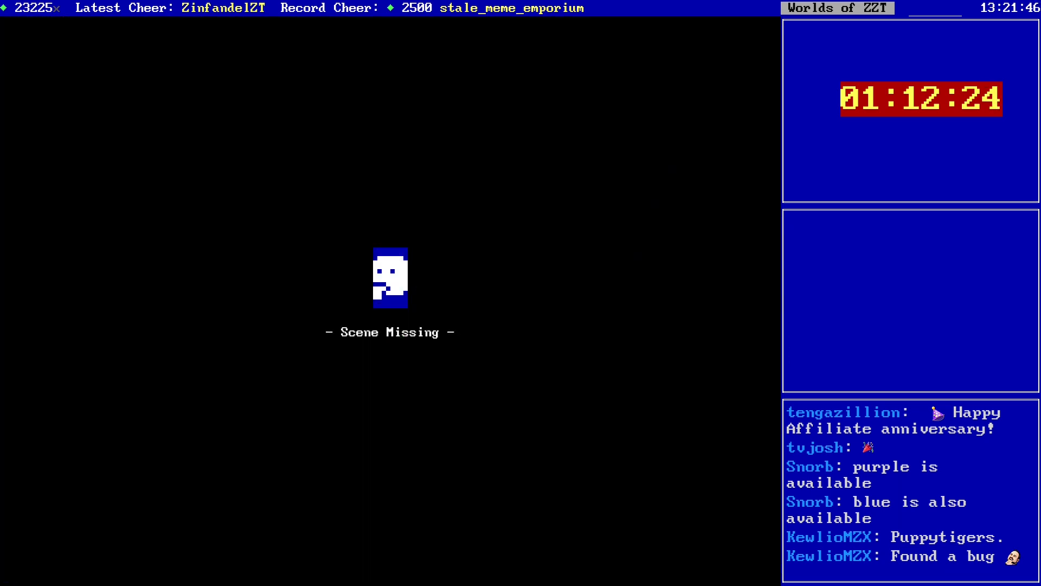
key("w")
key("Return")
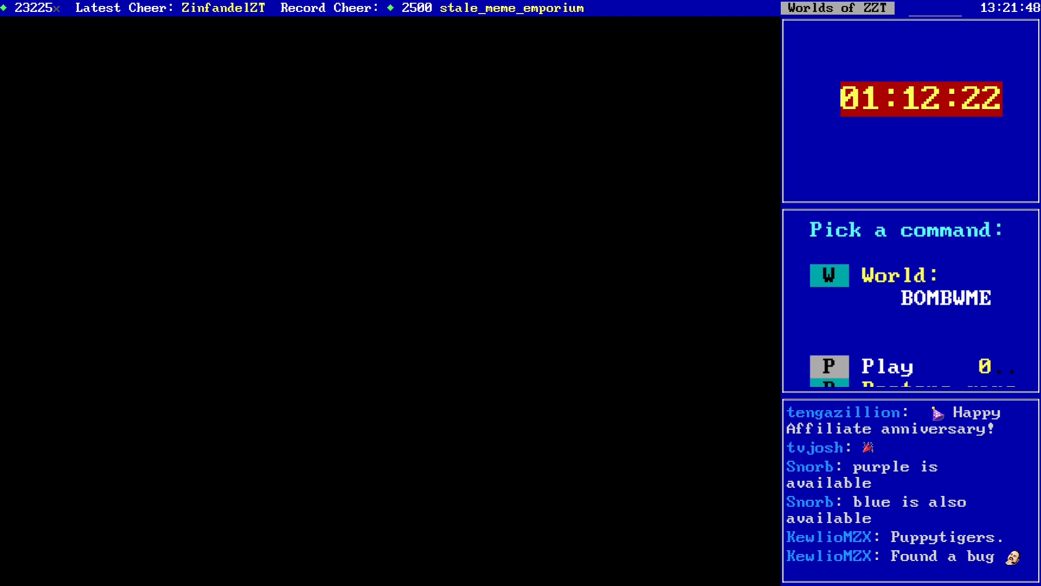
key("p")
Step: Activate the bomb, push it down the entrance shaft into the corridor, and collect the upper two gems at the west end
key("Down")
key("Down")
key("Down")
key("Down")
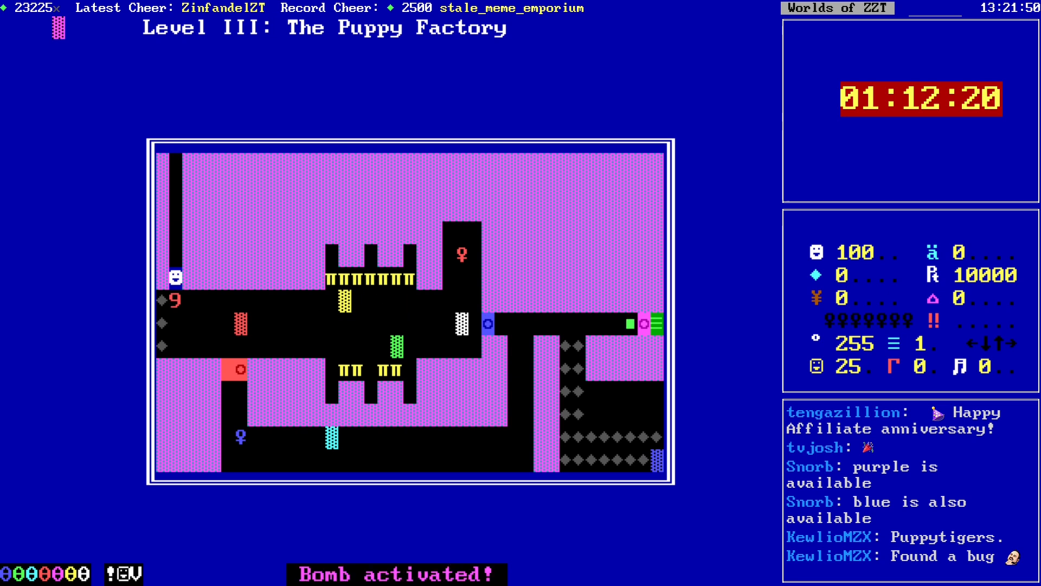
key("Down")
key("Left")
key("Down")
Step: Push the bomb east along the corridor, across the red breakable's tile and in between the puppy rows
key("Right")
key("Right")
key("Right")
key("Right")
key("Right")
key("Right")
key("Right")
key("Right")
key("Right")
key("Right")
key("Right")
key("Right")
key("Right")
key("Right")
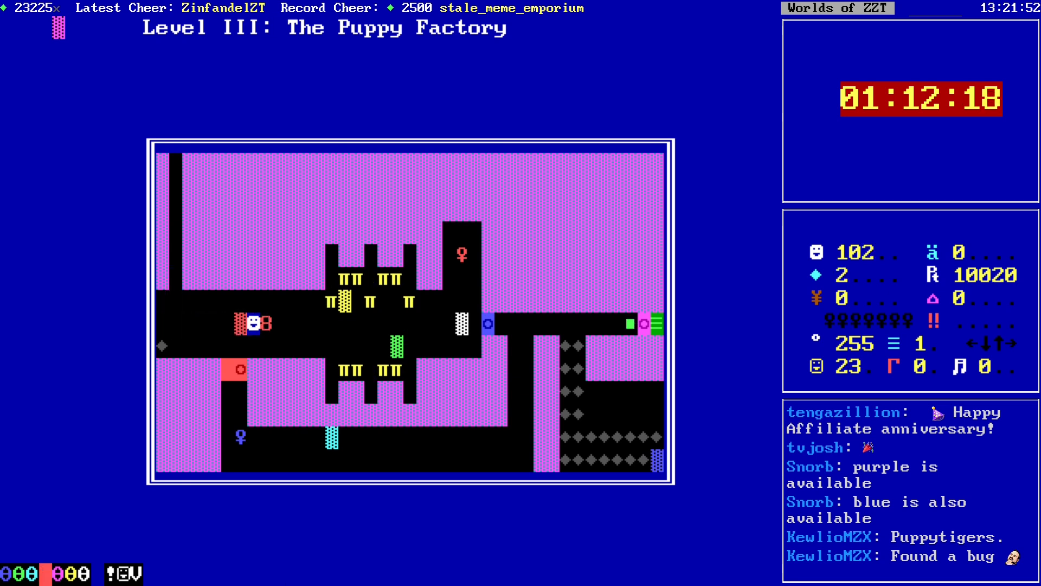
key("Right")
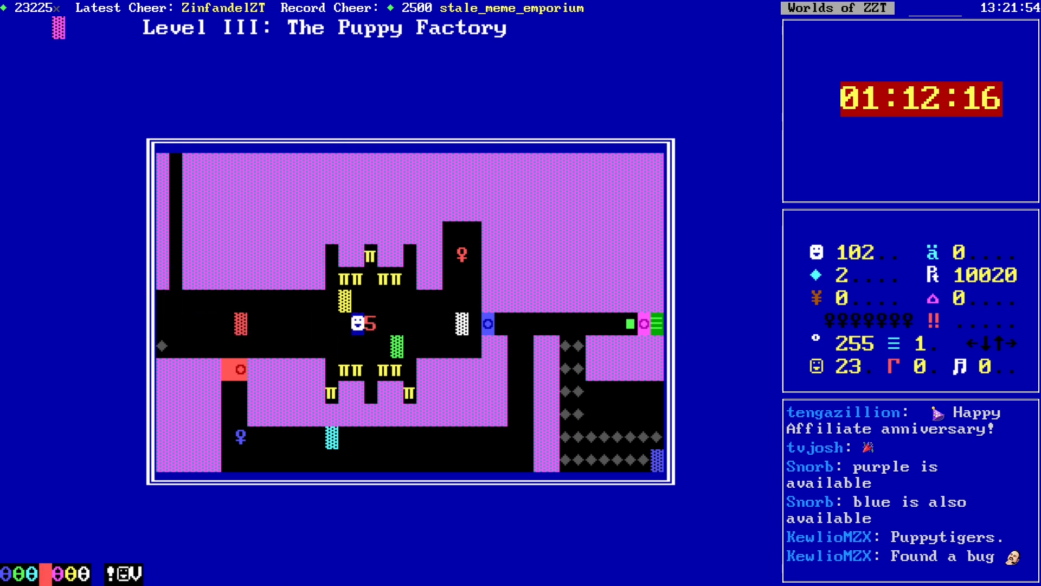
Step: Detour onto the yellow breakable's tile and return to the middle row behind the bomb
key("Right")
key("Left")
key("Left")
key("Up")
key("Down")
key("Right")
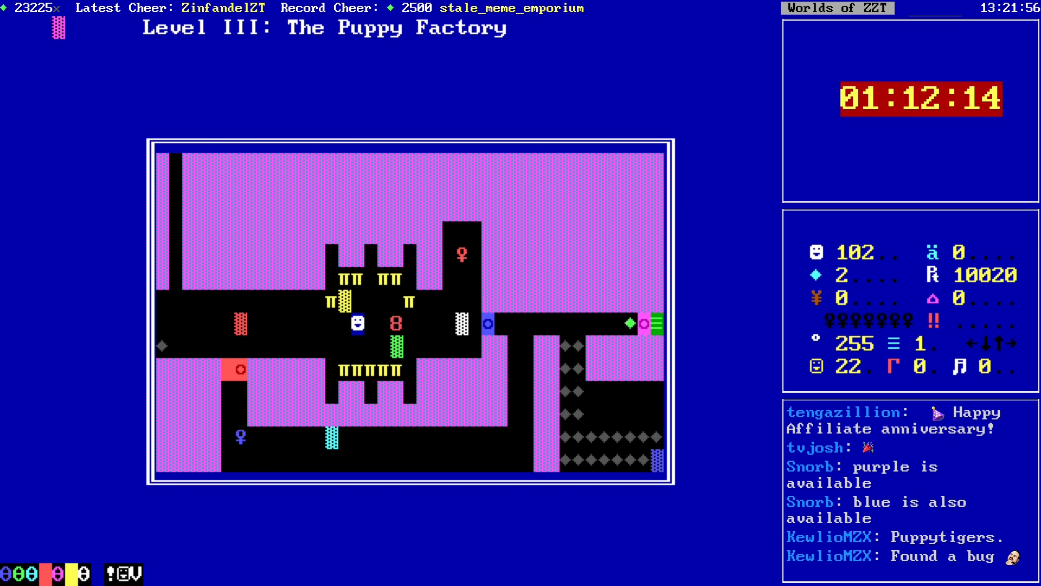
Step: Push the bomb east up to the white breakable and collect the red key from the alcove above
key("Right")
key("Right")
key("Right")
key("Right")
key("Right")
key("Right")
key("Up")
key("Right")
key("Right")
key("Up")
key("Up")
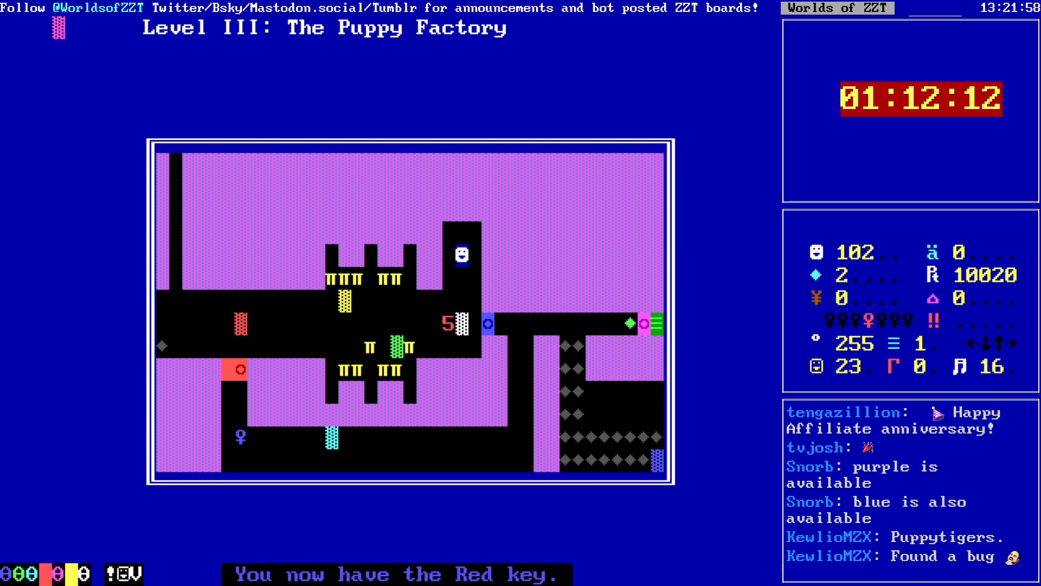
Step: Head back west from the alcove between the puppy rows, passing over the green breakable's tile
key("Down")
key("Down")
key("Left")
key("Left")
key("Left")
key("Down")
key("Down")
key("Left")
key("Left")
key("Left")
key("Left")
key("Left")
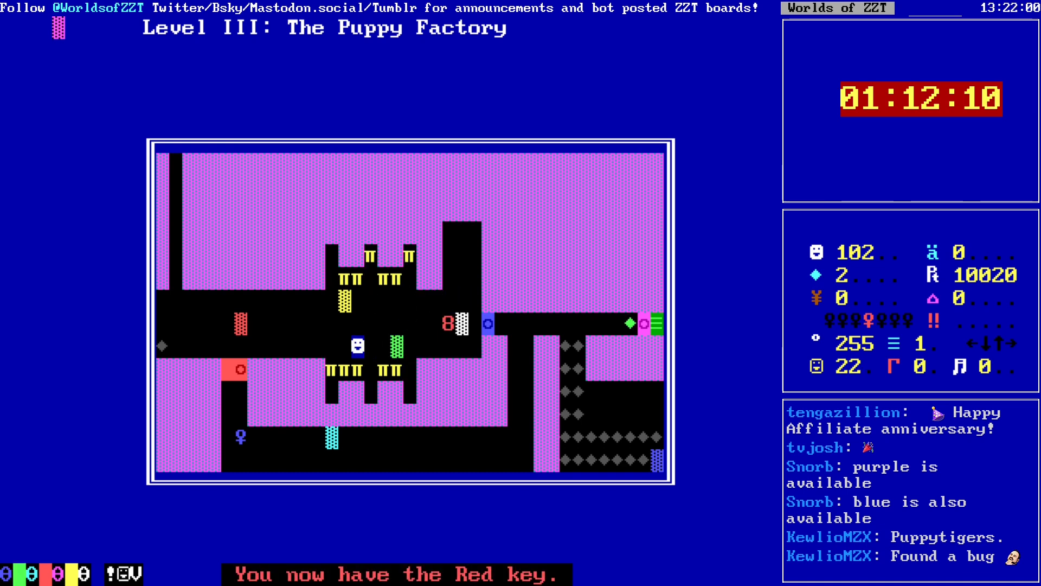
Step: Continue west along the corridor, unlock the red door, and collect the blue key below it
key("Left")
key("Left")
key("Left")
key("Left")
key("Left")
key("Left")
key("Left")
key("Left")
key("Left")
key("Down")
key("Down")
key("Down")
key("Down")
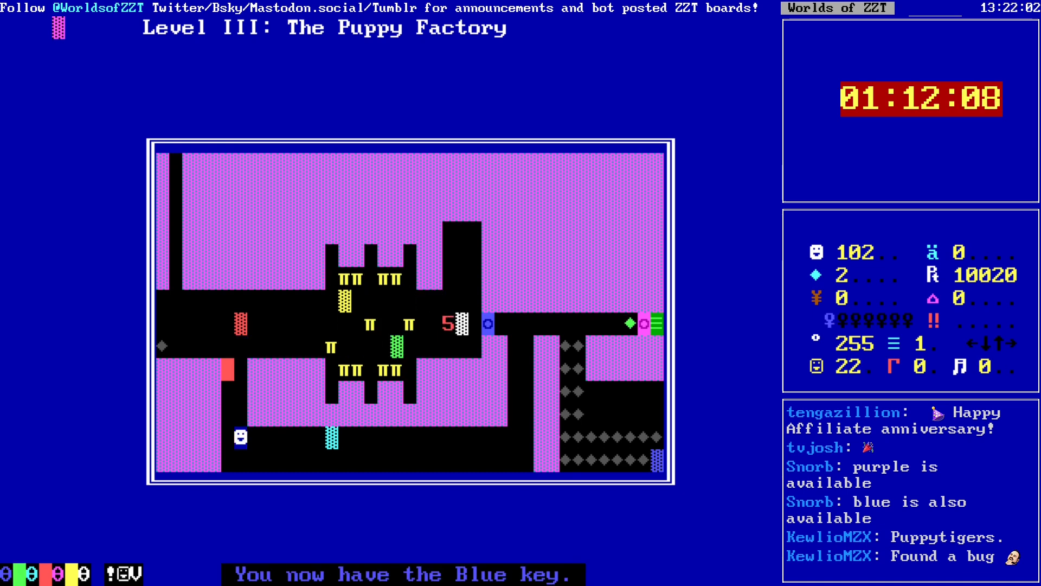
Step: Travel east along the lower corridor from the blue key's spot, crossing the cyan breakable's tile
key("Right")
key("Right")
key("Right")
key("Right")
key("Right")
key("Right")
key("Right")
key("Right")
key("Right")
key("Right")
key("Right")
key("Right")
key("Right")
key("Right")
key("Right")
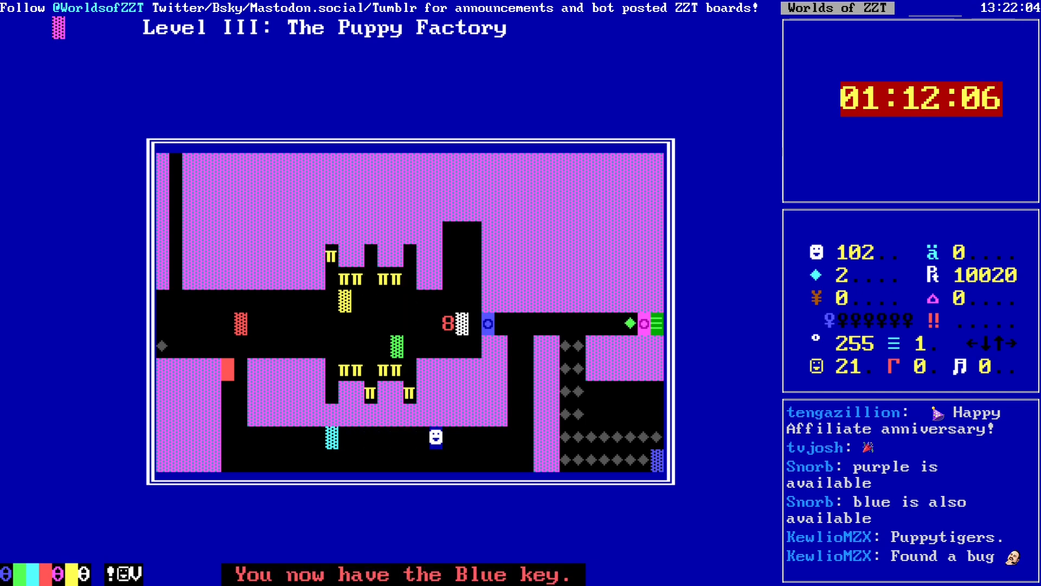
Step: Continue east along the lower corridor, go north up the side passage, and unlock the blue door
key("Right")
key("Right")
key("Right")
key("Right")
key("Right")
key("Right")
key("Up")
key("Up")
key("Up")
key("Up")
key("Up")
key("Left")
key("Left")
key("Left")
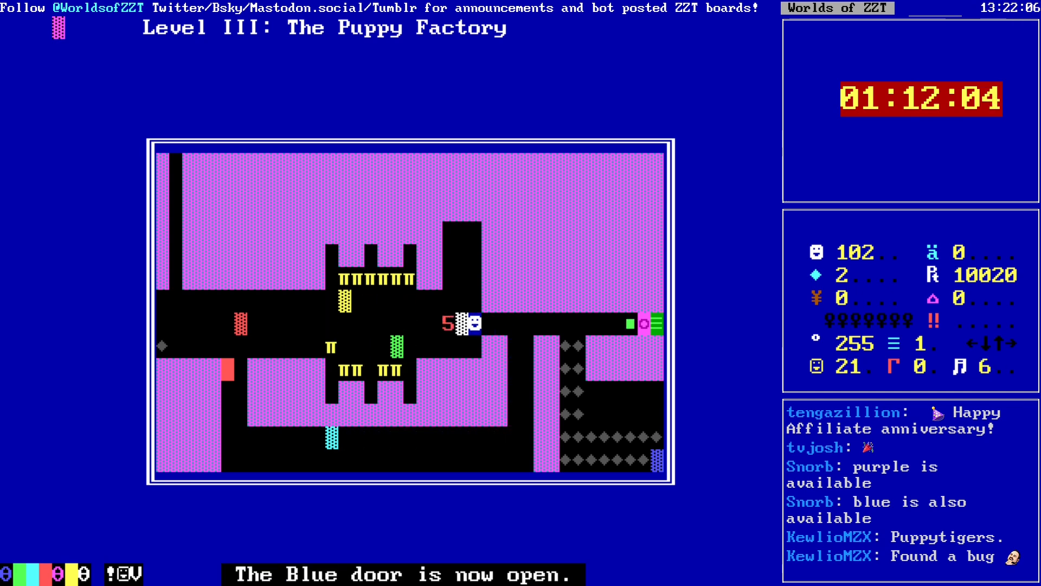
Step: Circle to the bomb's west side and push it east through the white breakable's tile and the blue doorway along the corridor
key("Up")
key("Left")
key("Left")
key("Left")
key("Down")
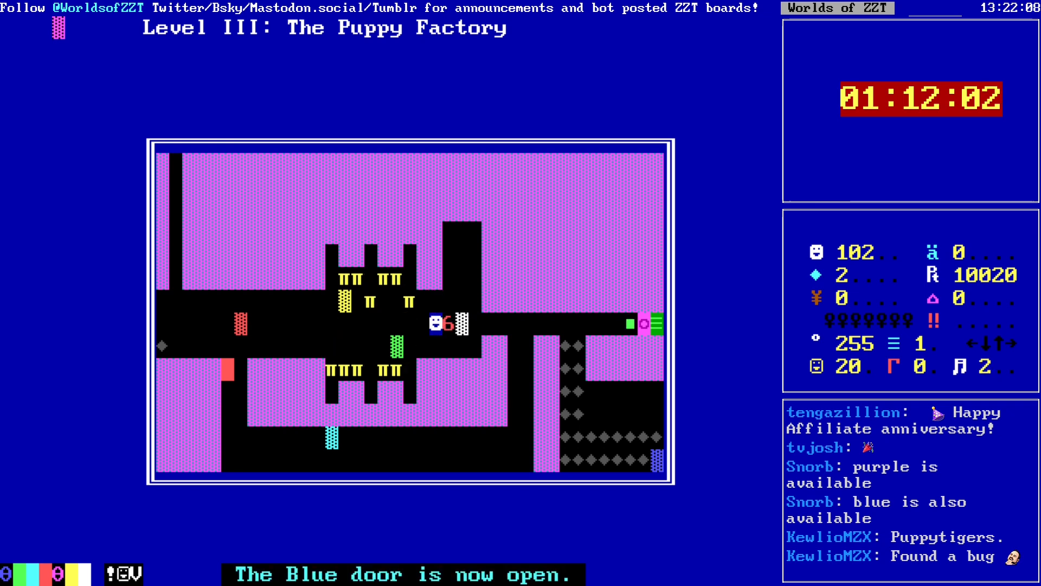
key("Right")
key("Right")
key("Right")
key("Right")
key("Right")
key("Right")
key("Right")
key("Right")
key("Right")
key("Right")
key("Right")
Step: Leave the bomb in the corridor and collect gems down the south passage and east along the lowest row
key("Down")
key("Down")
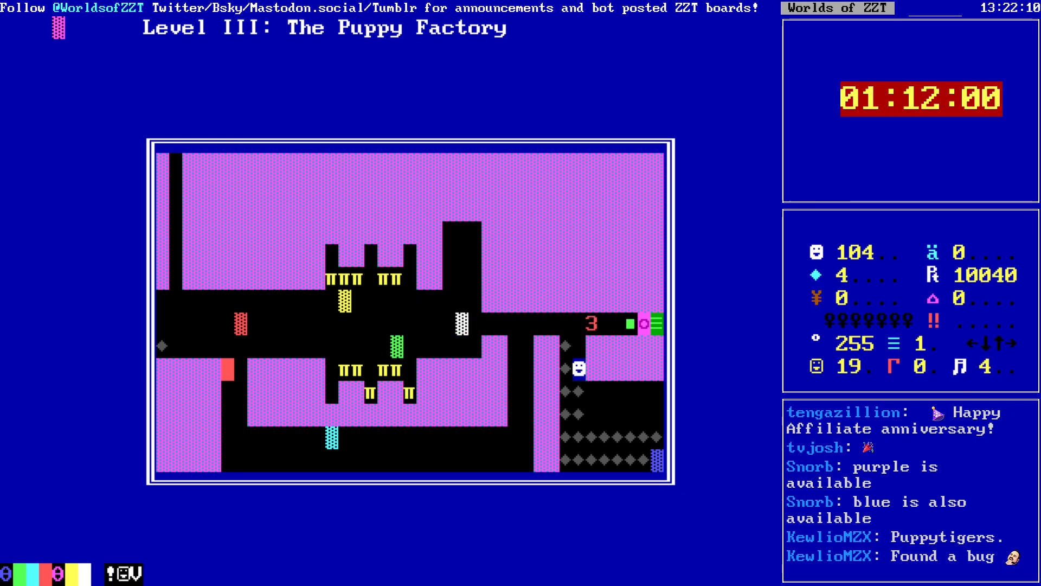
key("Down")
key("Down")
key("Down")
key("Down")
key("Right")
key("Right")
key("Right")
key("Right")
key("Right")
key("Left")
key("Up")
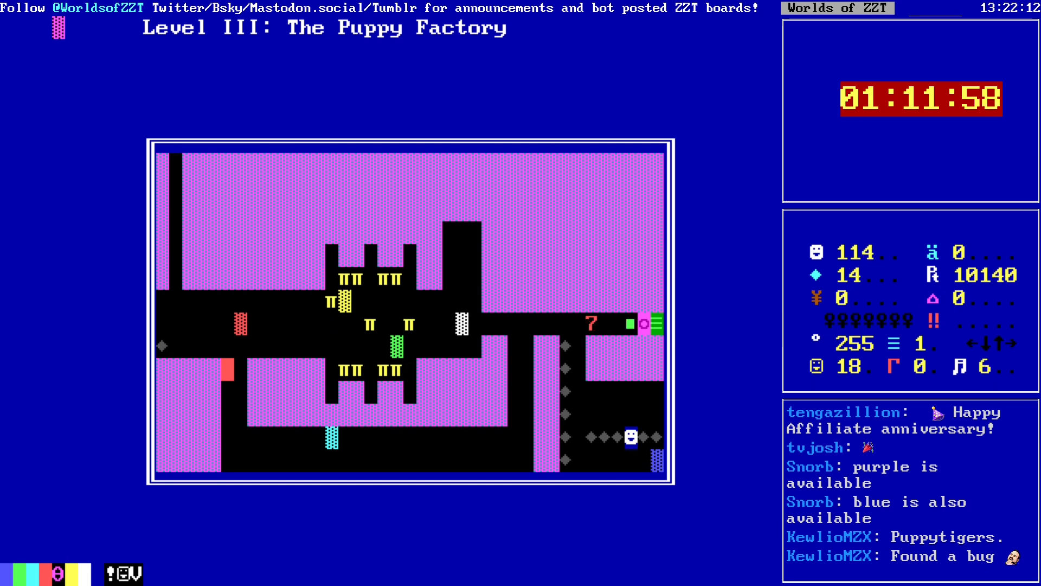
Step: Collect the remaining gems in the chamber's upper gem row, from its east end back to the west wall
key("Up")
key("Right")
key("Down")
key("Right")
key("Left")
key("Left")
key("Left")
key("Left")
key("Left")
key("Left")
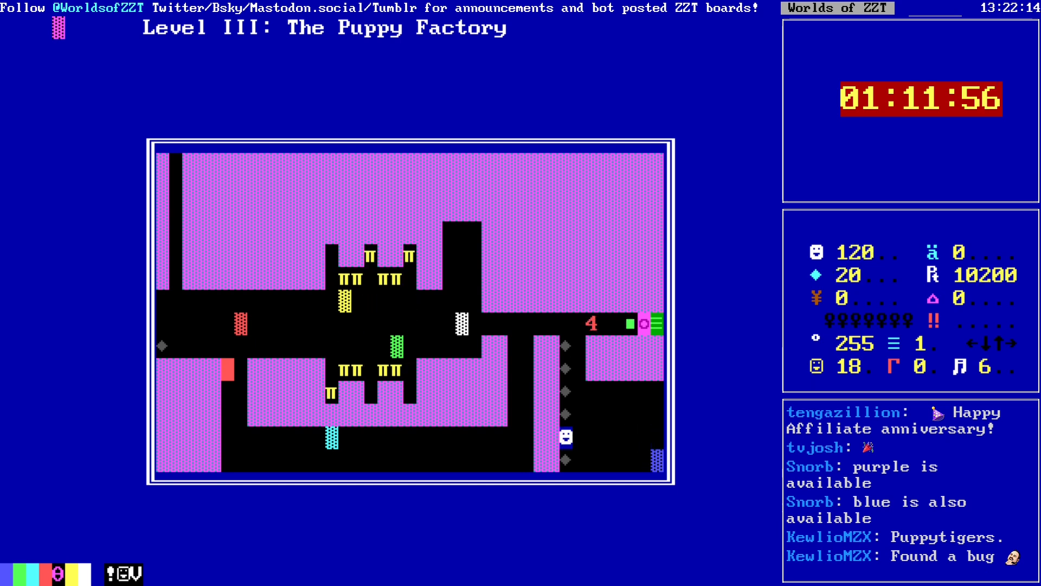
Step: Collect the gems along the chamber's west wall and shelter from the bomb in its southwest corner
key("Down")
key("Up")
key("Up")
key("Up")
key("Up")
key("Up")
key("Down")
key("Down")
key("Down")
key("Down")
key("Down")
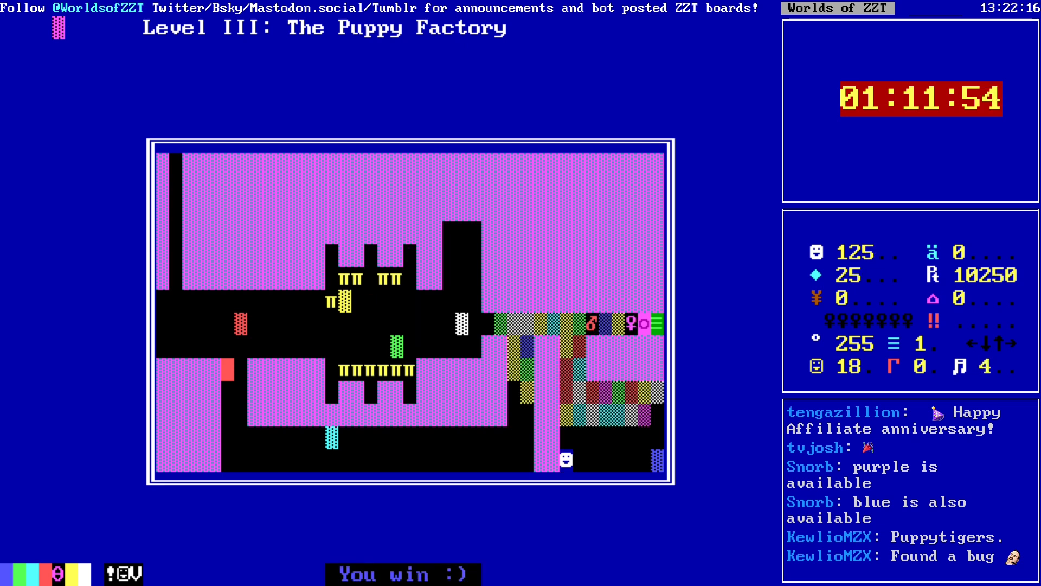
Step: Return north to the corridor, collect the purple key, and unlock the purple door beside the green tile
key("Up")
key("Up")
key("Up")
key("Up")
key("Up")
key("Right")
key("Up")
key("Right")
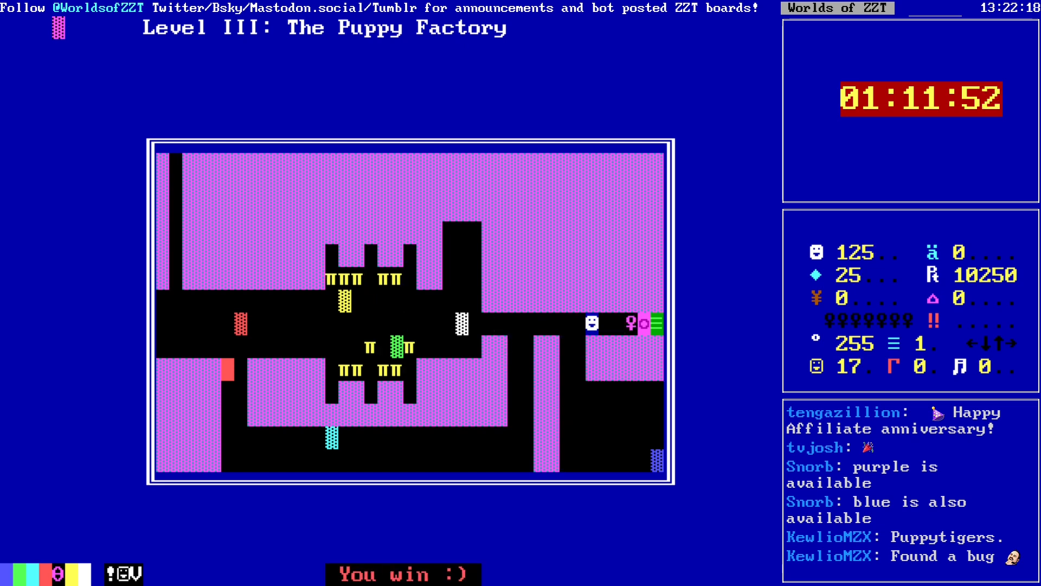
key("Right")
key("Right")
key("Right")
key("Right")
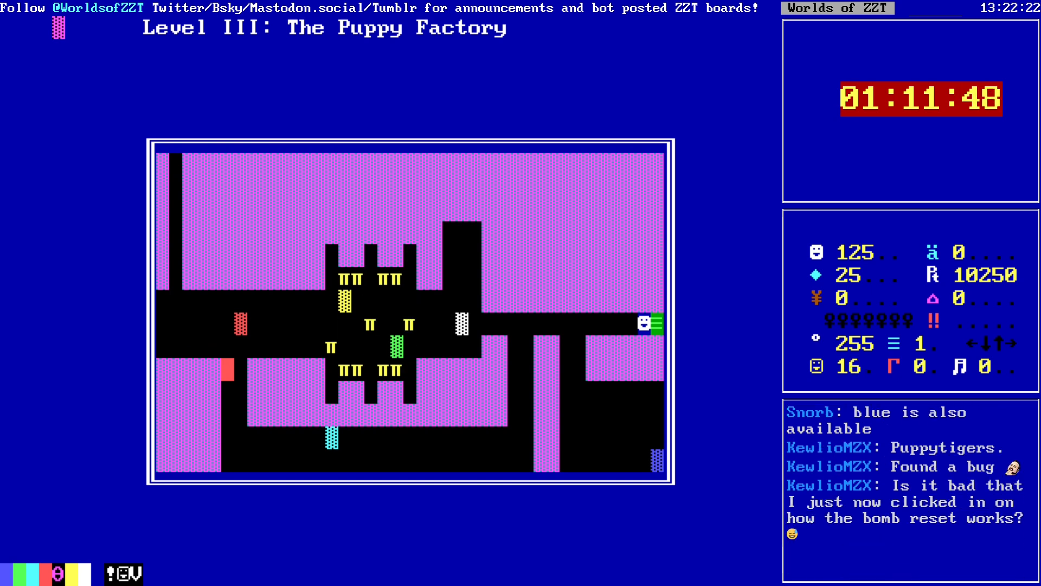
Step: End the playtest and switch the editor to the Title screen board
key("Escape")
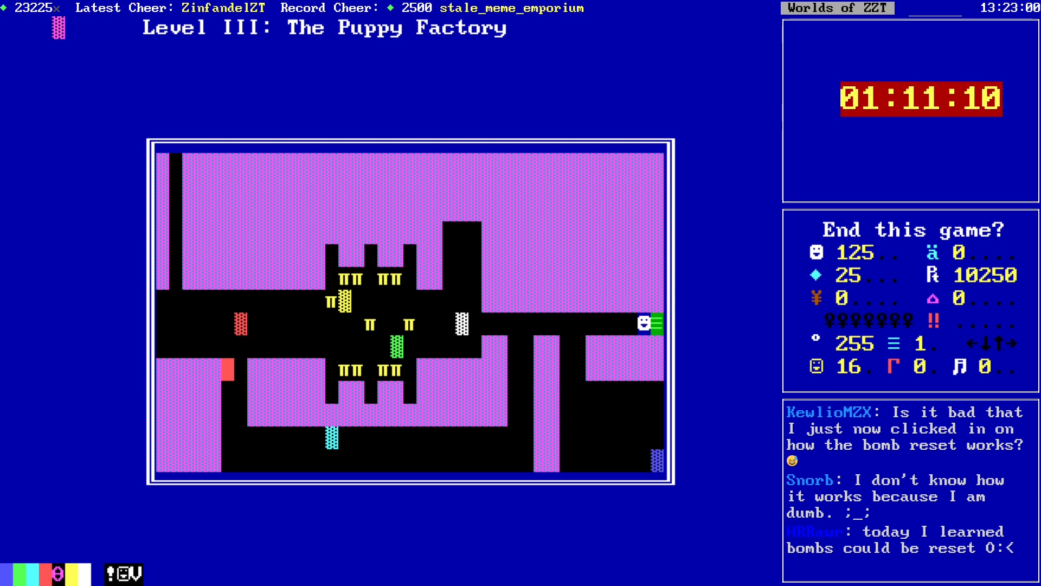
key("y")
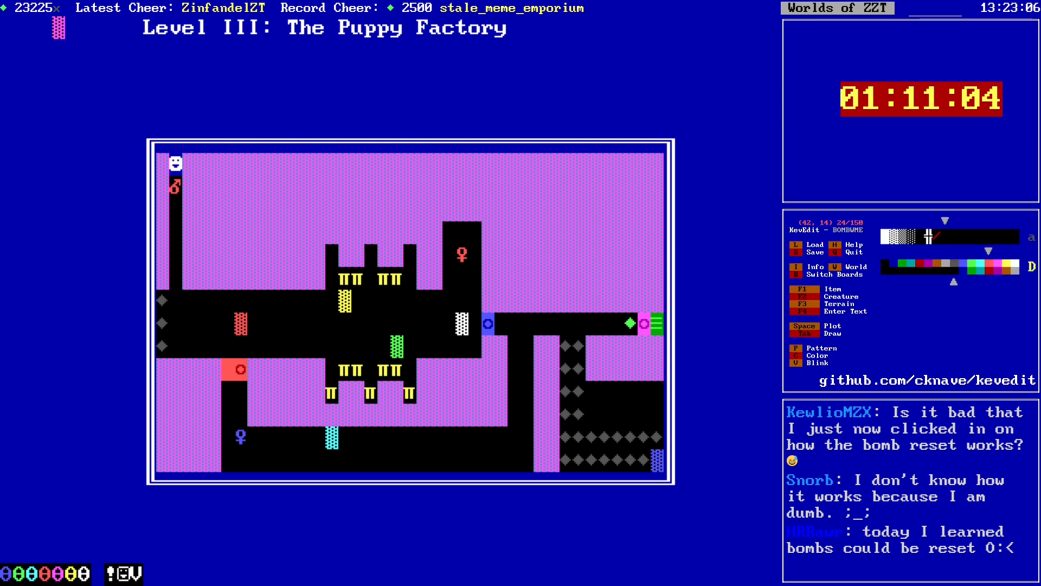
key("b")
key("Home")
key("Return")
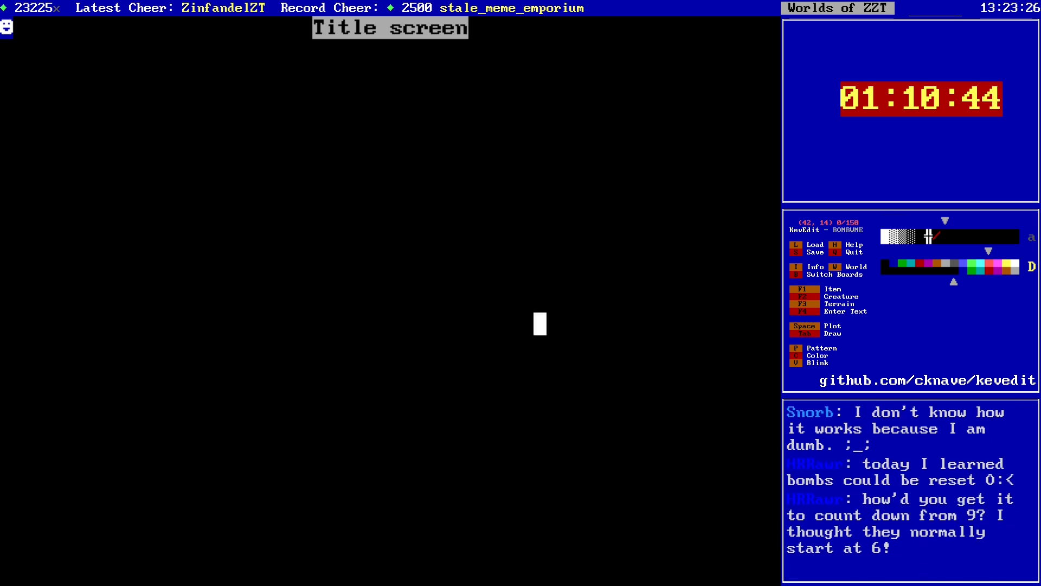
key("b")
key("Escape")
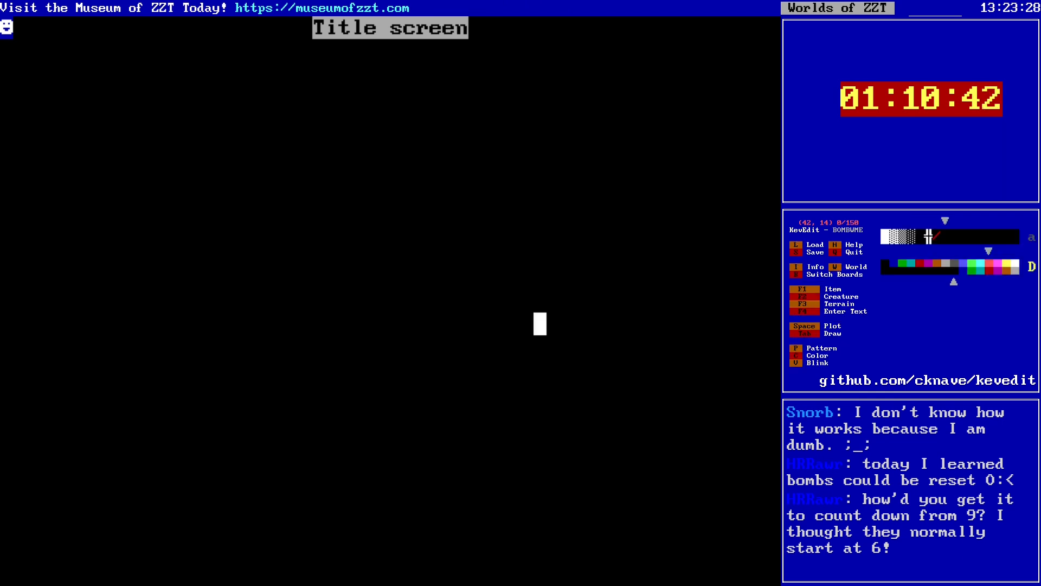
Step: Set the drawing color to purple and the pattern to breakable
key("alt+Left")
key("alt+Left")
key("alt+Up")
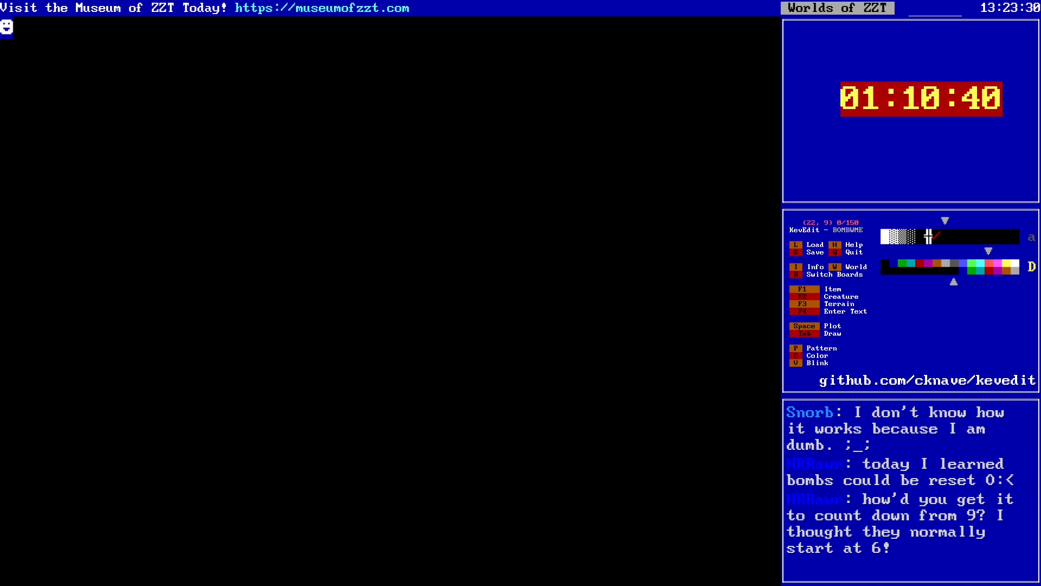
key("c")
key("p")
key("p")
key("p")
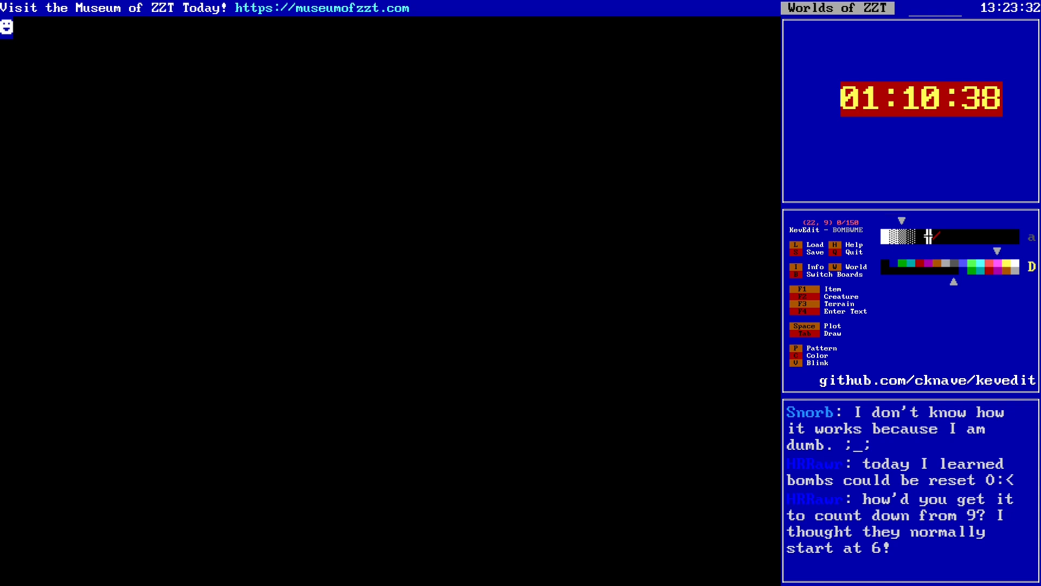
Step: Draw a horizontal purple breakable line along row 6 from about column 8 to column 48
key("alt+Left")
key("alt+Left")
key("alt+Up")
key("Down")
key("Right")
key("Right")
key("Right")
key("Right")
key("Right")
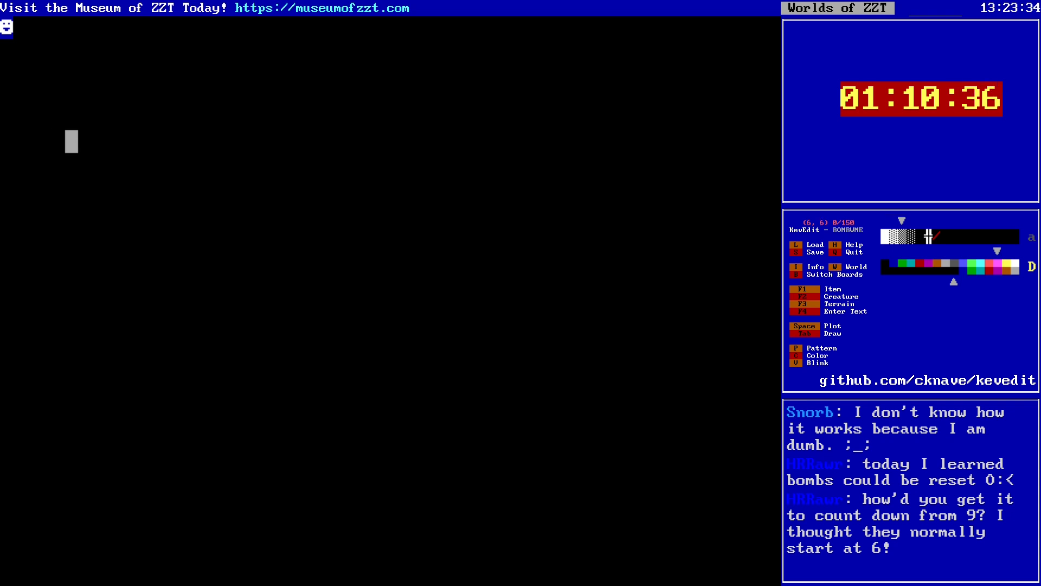
key("Tab")
key("Right")
key("Right")
key("Right")
key("Right")
key("Right")
key("Right")
key("Right")
key("Right")
key("Right")
key("Right")
key("Right")
key("Right")
key("Right")
key("Right")
key("Right")
key("Right")
key("Right")
key("Right")
key("Right")
key("Right")
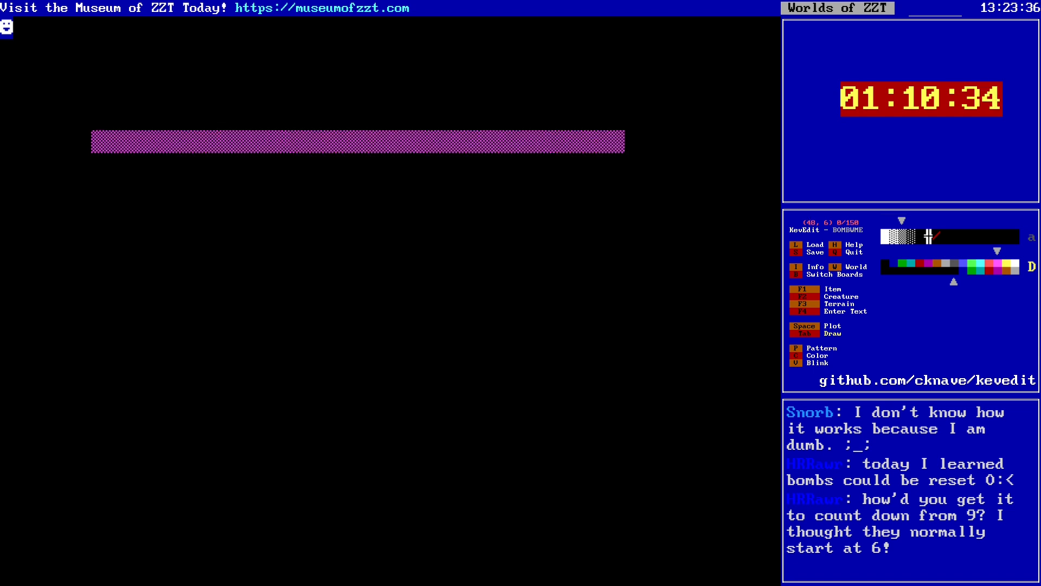
Step: Draw a staircase diagonal from the upper line's east end down to column 53, row 11
key("Down")
key("Right")
key("Down")
key("Right")
key("Down")
key("Right")
key("Down")
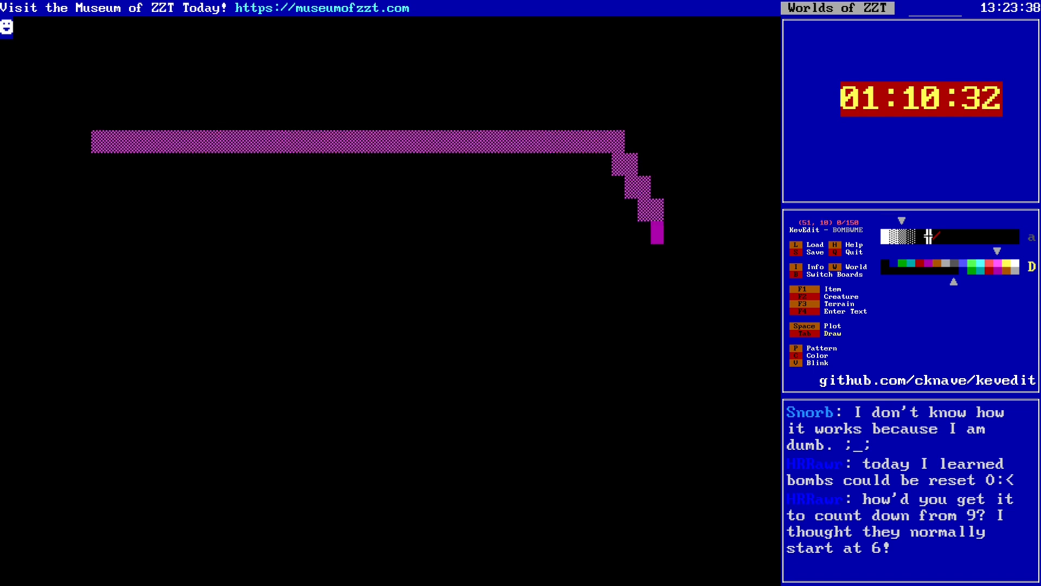
key("Right")
key("Down")
key("Right")
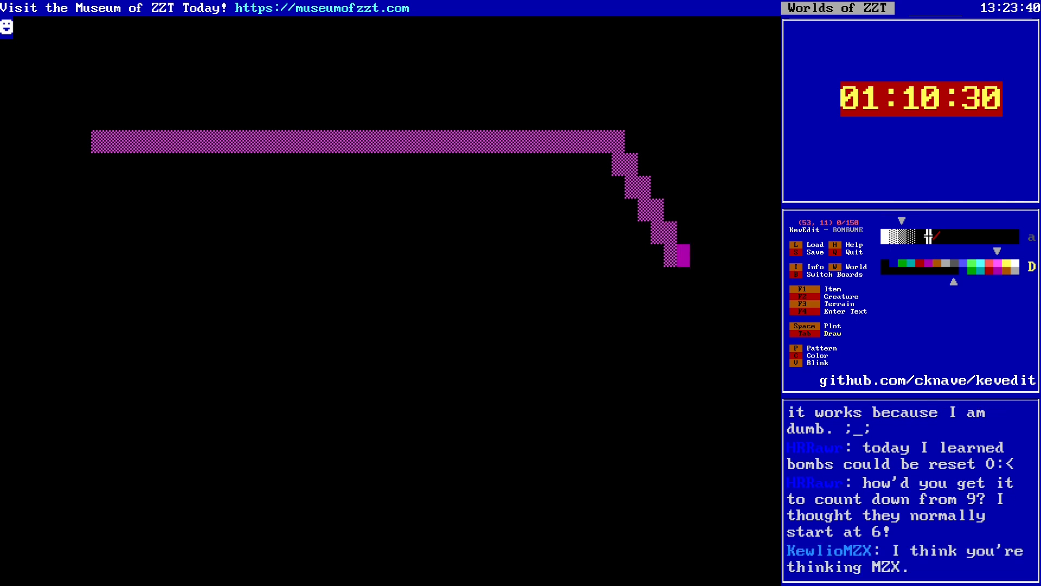
Step: Draw the lower edge west along row 11 to column 13, and bring the cursor to column 9, row 7 without drawing
key("Left")
key("Left")
key("Left")
key("Left")
key("Left")
key("Left")
key("Left")
key("Left")
key("Left")
key("Left")
key("Left")
key("Left")
key("Left")
key("Left")
key("Left")
key("Left")
key("Left")
key("Left")
key("Left")
key("Left")
key("Left")
key("Left")
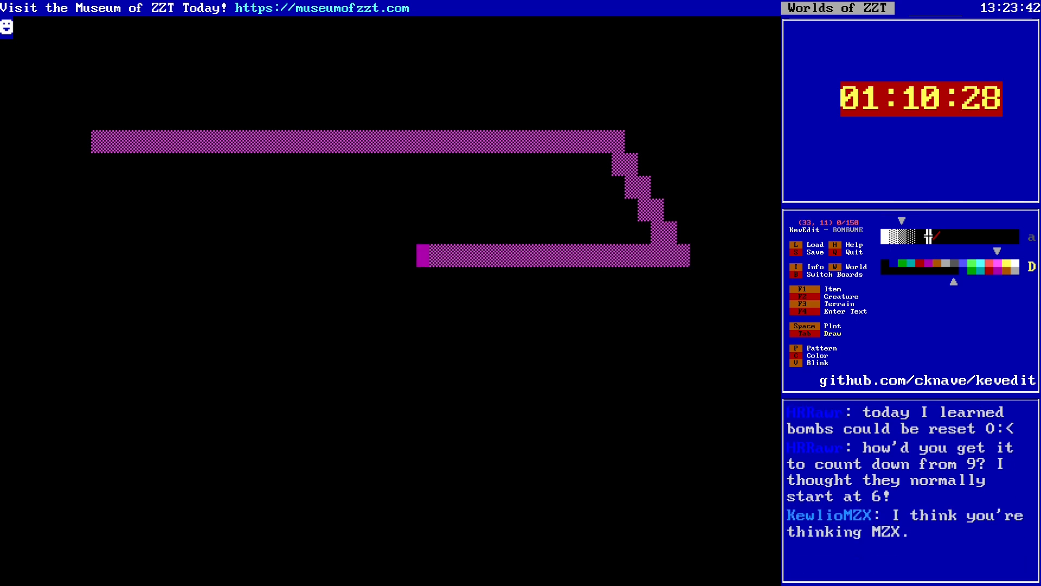
key("Up")
key("Up")
key("Up")
key("Left")
key("Left")
key("Up")
key("Left")
key("Left")
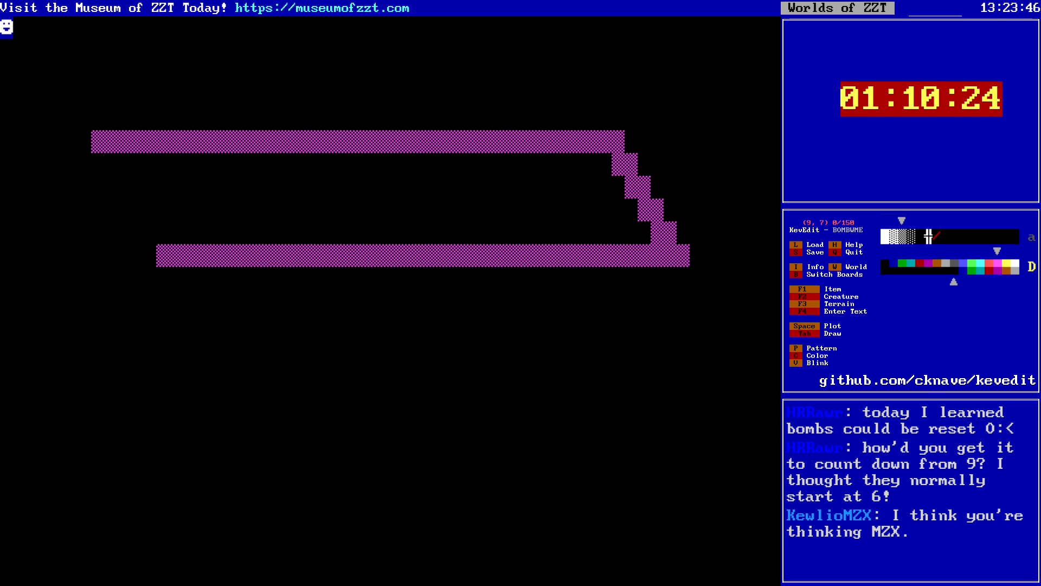
Step: Draw the upper frame's west side as a staircase diagonal from column 9, row 7 to column 13, row 11
key("Tab")
key("Right")
key("Down")
key("Right")
key("Down")
key("Right")
key("Down")
key("Right")
key("Down")
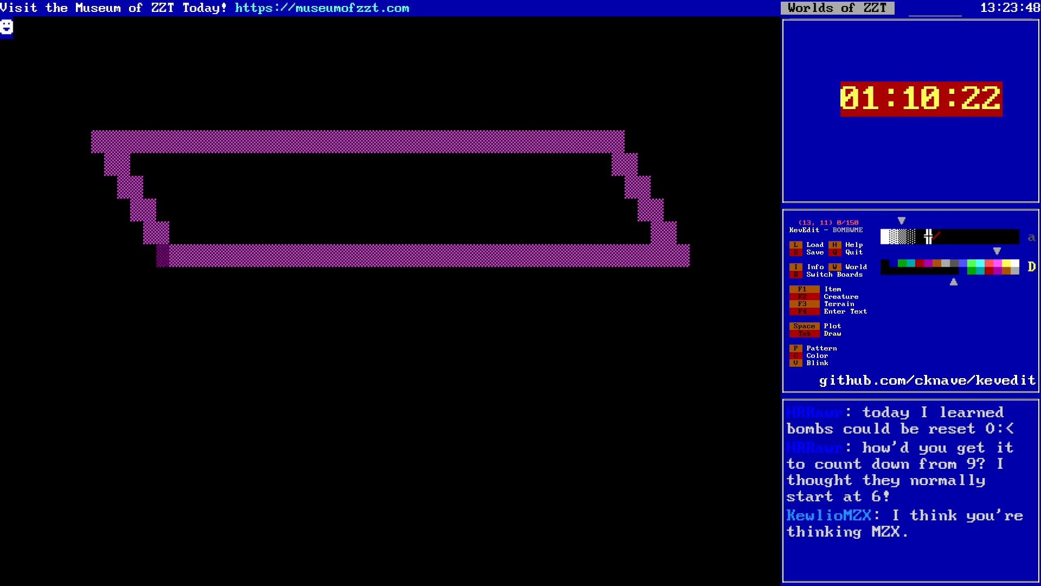
Step: Continue the purple staircase diagonal from column 13, row 11 down to column 18, row 16
key("Right")
key("Down")
key("Right")
key("Down")
key("Right")
key("Down")
key("Right")
key("Down")
key("Right")
key("Down")
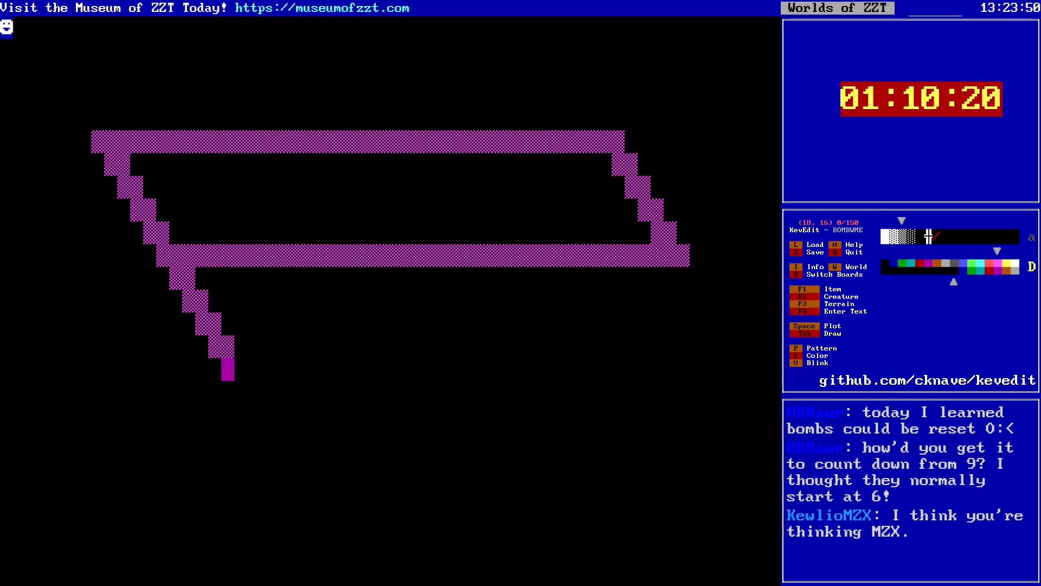
Step: Draw a horizontal purple line along row 16 from column 18 east to about column 52
key("Right")
key("Right")
key("Right")
key("Right")
key("Right")
key("Right")
key("Right")
key("Right")
key("Right")
key("Right")
key("Right")
key("Right")
key("Right")
key("Right")
key("Right")
key("Right")
key("Right")
key("Right")
key("Right")
key("Right")
key("Right")
key("Right")
key("Right")
key("Right")
key("Right")
key("Right")
key("Right")
key("Right")
key("Right")
key("Right")
key("Right")
key("Right")
key("Right")
key("Right")
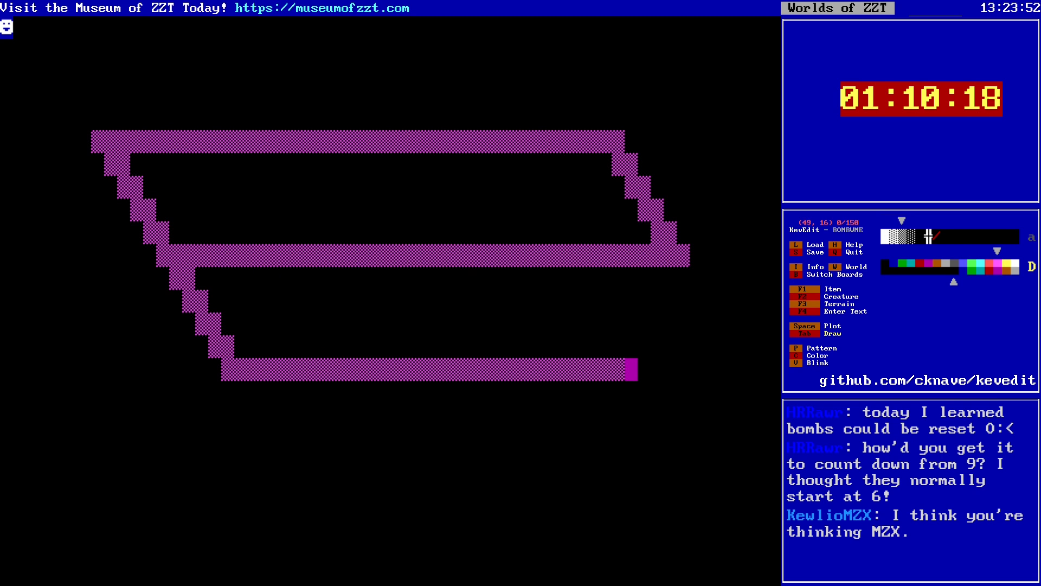
Step: Draw the lower frame's east side as a staircase diagonal from column 53, row 11 down to column 58, row 16
key("Tab")
key("Up")
key("Up")
key("Right")
key("Up")
key("Up")
key("Up")
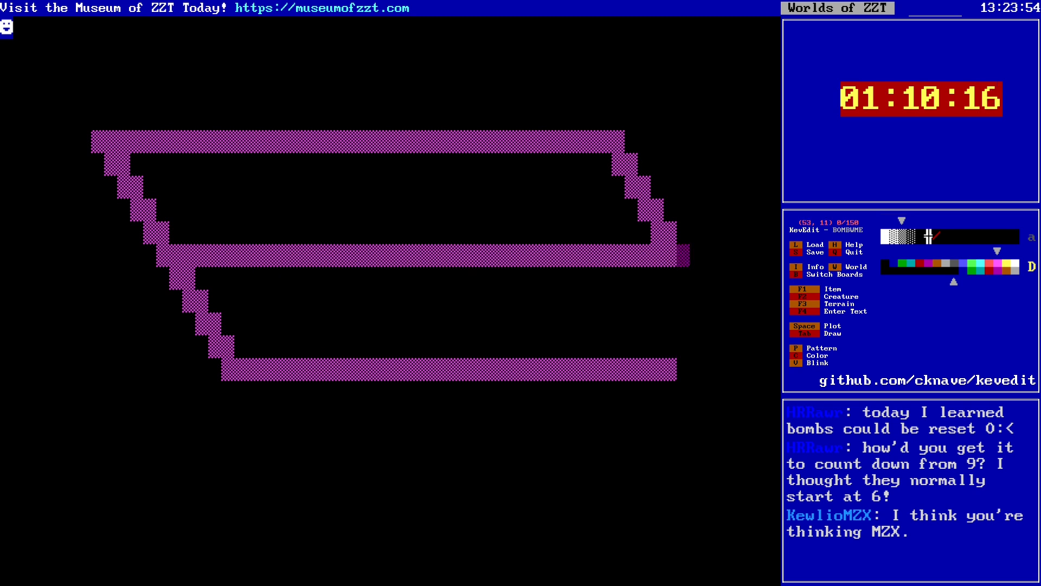
key("Tab")
key("Down")
key("Right")
key("Down")
key("Right")
key("Down")
key("Right")
key("Down")
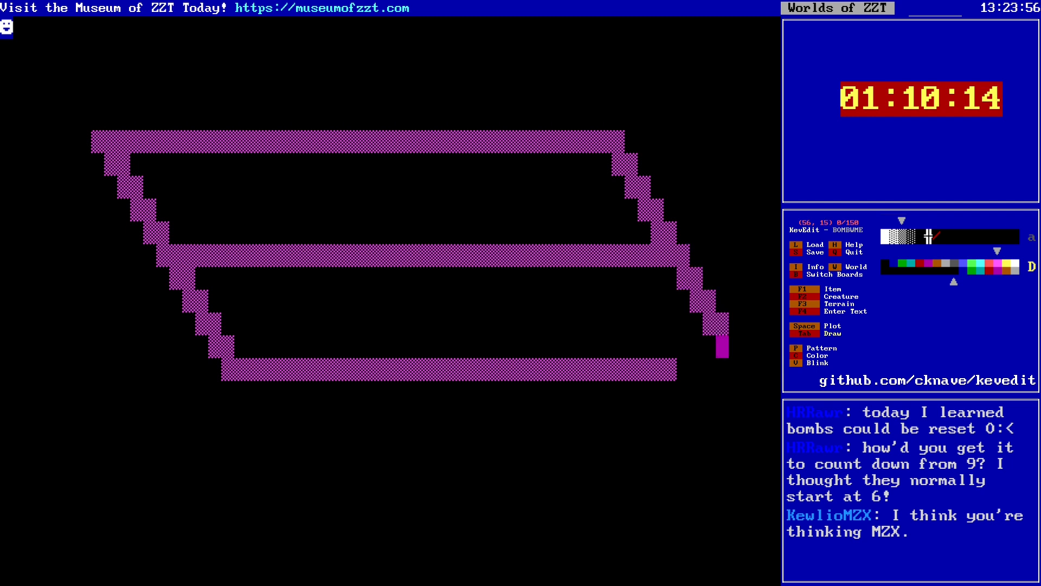
key("Right")
key("Down")
key("Right")
Step: Close the lower edge along row 16 from column 58 west, carrying the cursor on to column 20
key("Left")
key("Left")
key("Left")
key("Left")
key("Left")
key("Left")
key("Left")
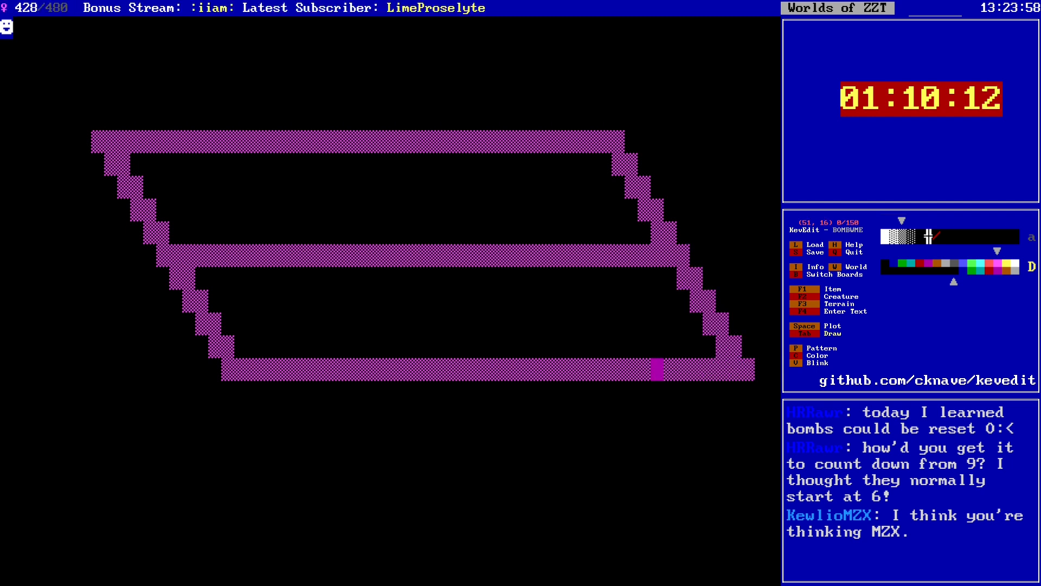
key("s")
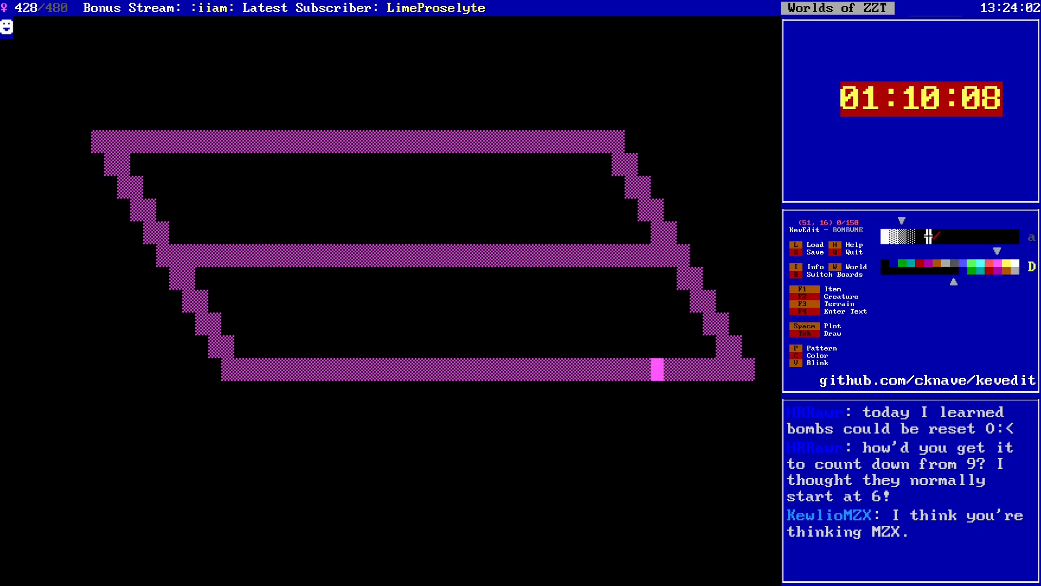
key("Left")
key("Left")
key("Left")
key("Left")
key("Left")
key("Left")
key("Left")
key("Left")
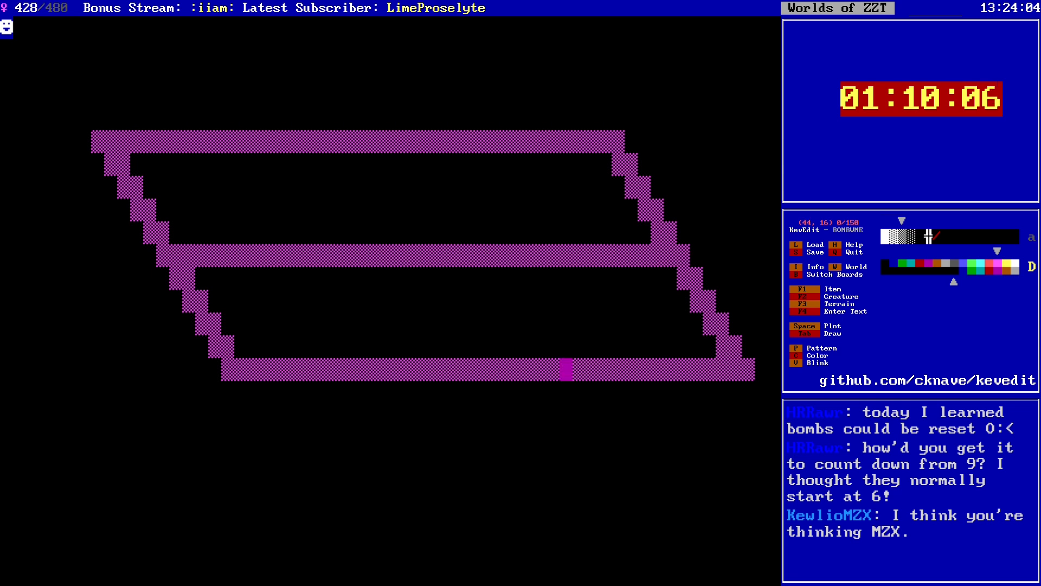
key("Left")
key("Left")
key("Left")
key("Left")
key("Left")
key("Left")
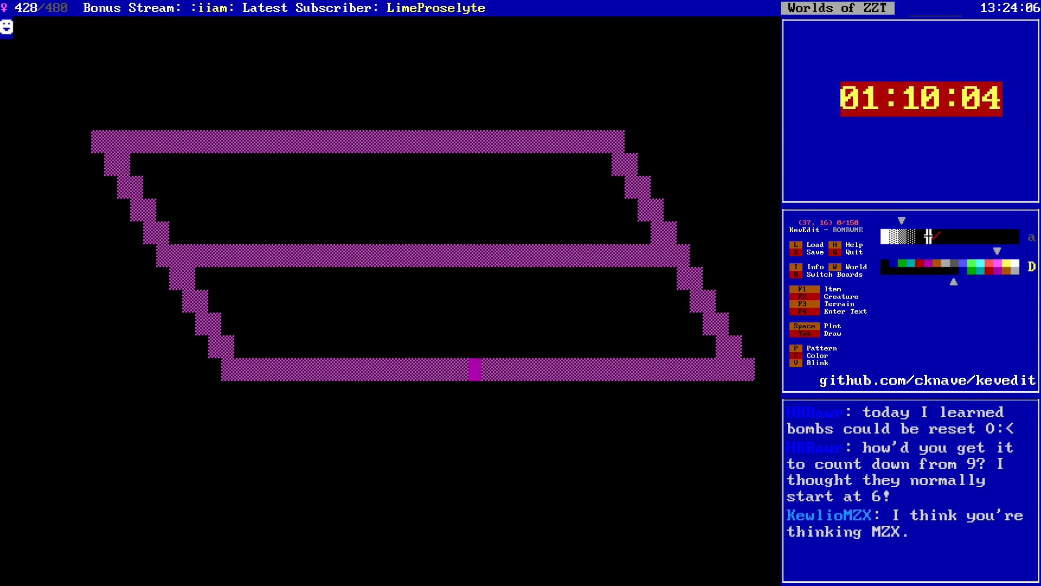
key("Left")
key("Left")
key("Left")
key("Left")
key("Left")
key("Left")
key("Left")
key("Left")
key("Left")
key("Left")
key("Left")
key("Left")
key("Left")
key("Left")
key("Left")
key("Left")
key("Left")
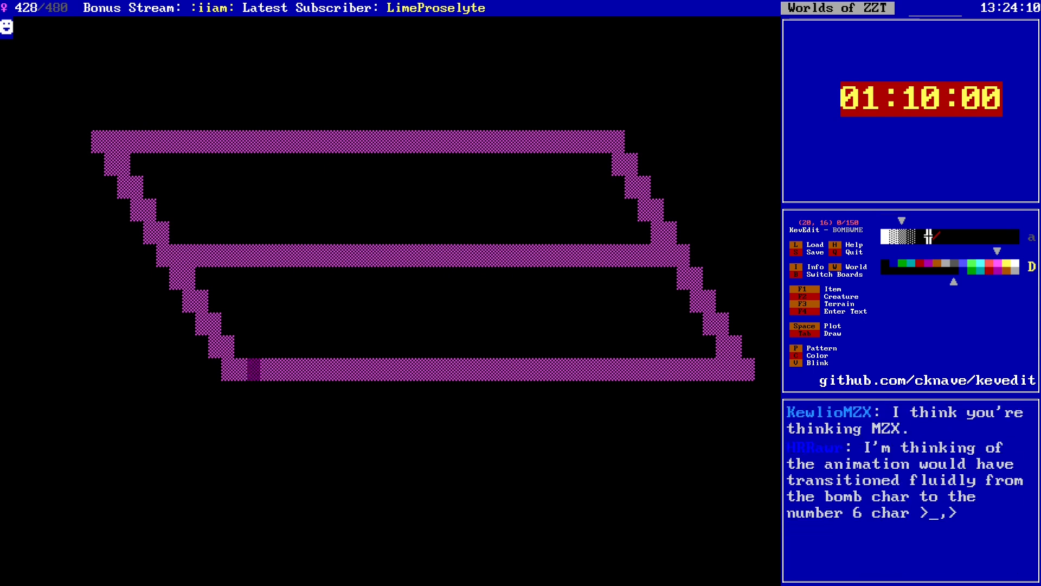
Step: Set the drawing color to yellow and the pattern to line wall, and bring the cursor to column 8, row 17 without drawing
key("c")
key("Return")
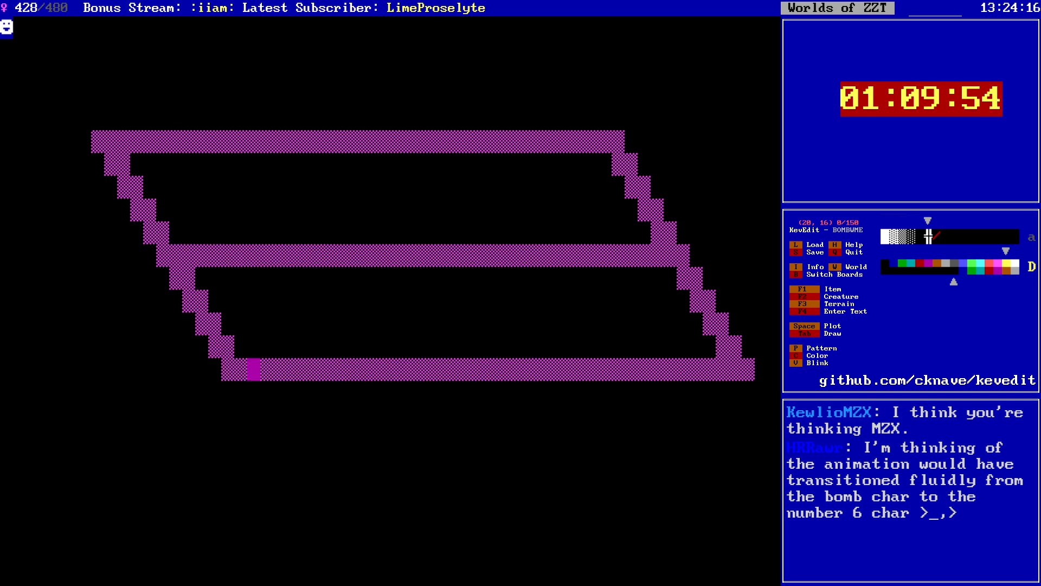
key("Up")
key("alt+Left")
key("alt+Down")
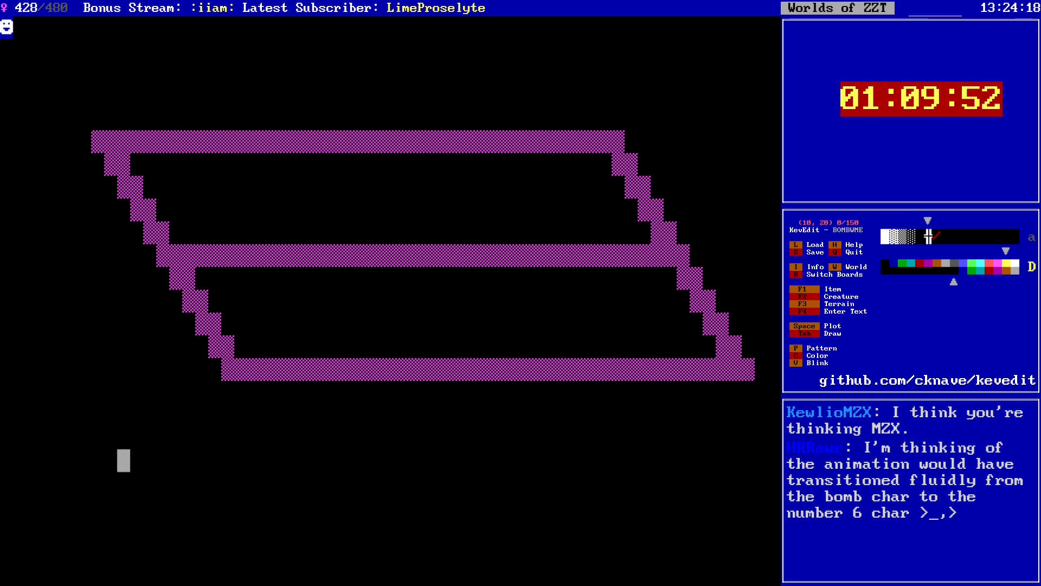
key("Up")
key("Left")
key("Up")
key("Left")
key("Up")
Step: Draw a two-column yellow line-wall stem in columns 8 and 9 from row 17 to row 20, with a stub at column 10, row 20
key("Tab")
key("Right")
key("Down")
key("Left")
key("Down")
key("Right")
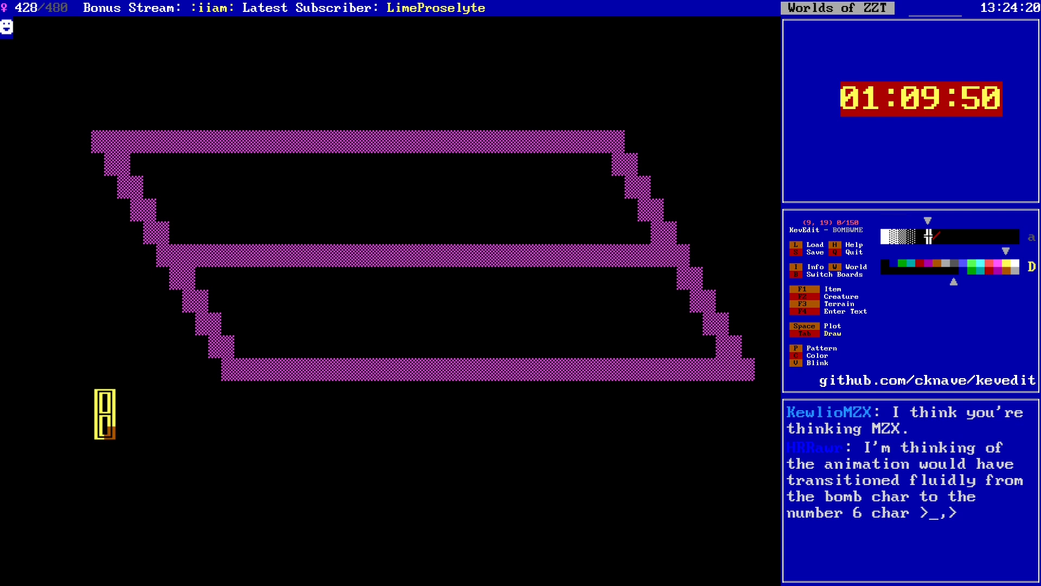
key("Down")
key("Left")
key("Right")
key("Right")
key("Tab")
key("Left")
key("Down")
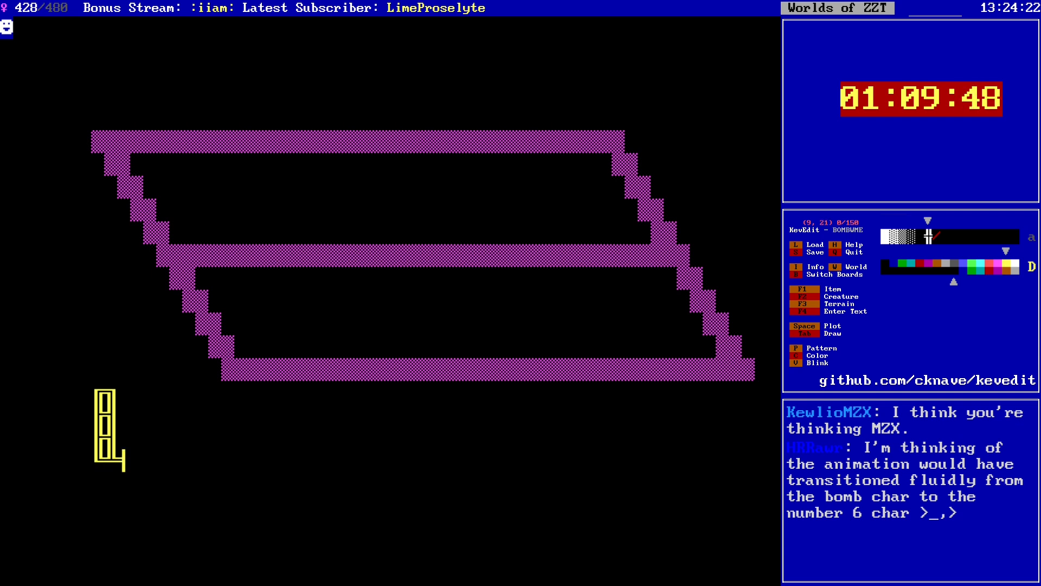
Step: Extend the two-column yellow stem in columns 8 and 9 down to row 23
key("Left")
key("Down")
key("Right")
key("Left")
key("Down")
key("Right")
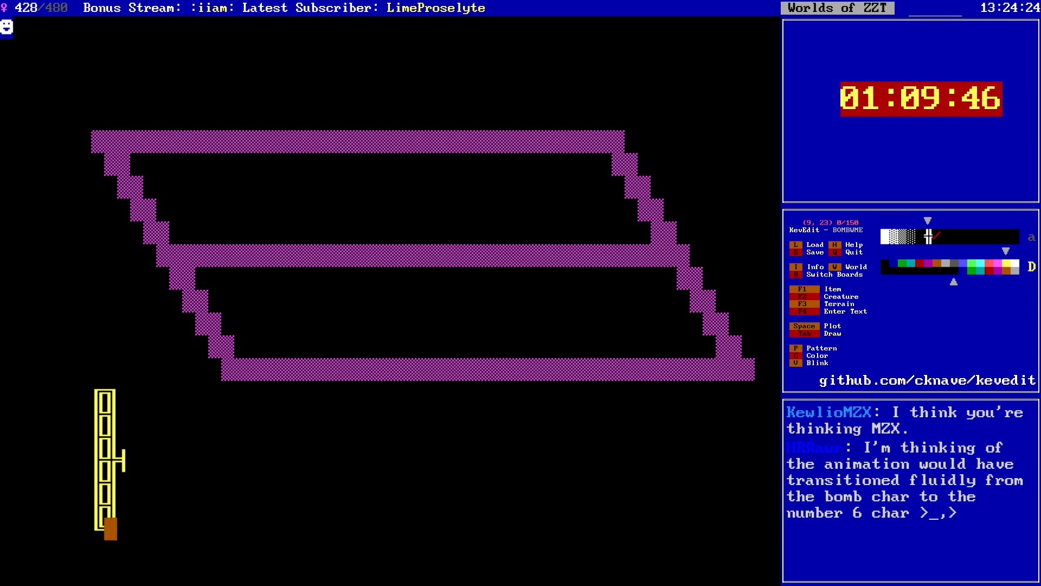
Step: Draw the letter's lower bowl: base along row 23 to column 14, two-column side up to row 21, and top back along row 20
key("Right")
key("Right")
key("Right")
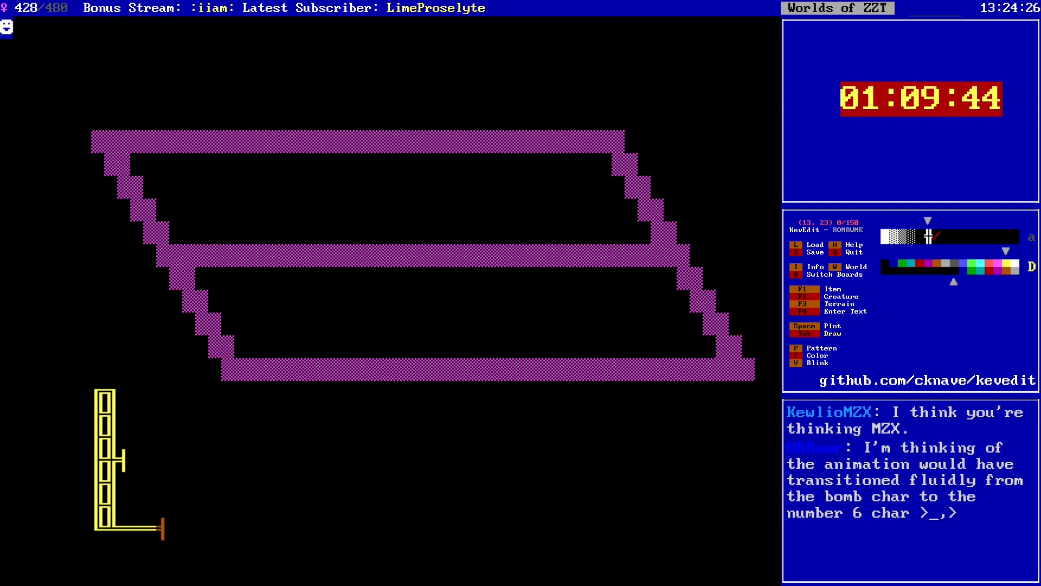
key("Right")
key("Up")
key("Left")
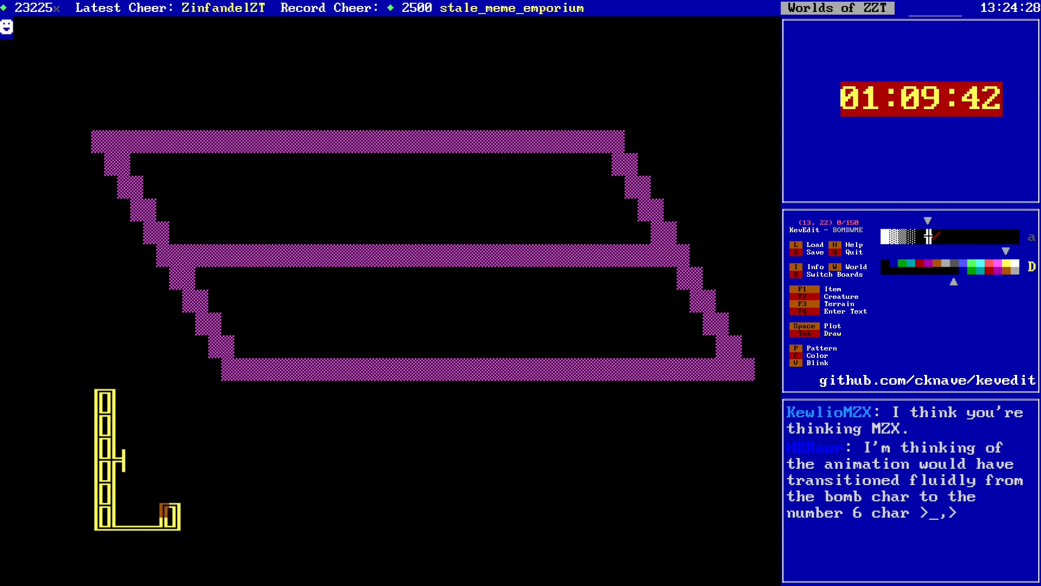
key("Up")
key("Right")
key("Left")
key("Up")
key("Left")
key("Left")
key("Tab")
Step: Draw the B's upper inner side in column 13 from the lower bowl up toward row 17
key("Right")
key("Right")
key("Up")
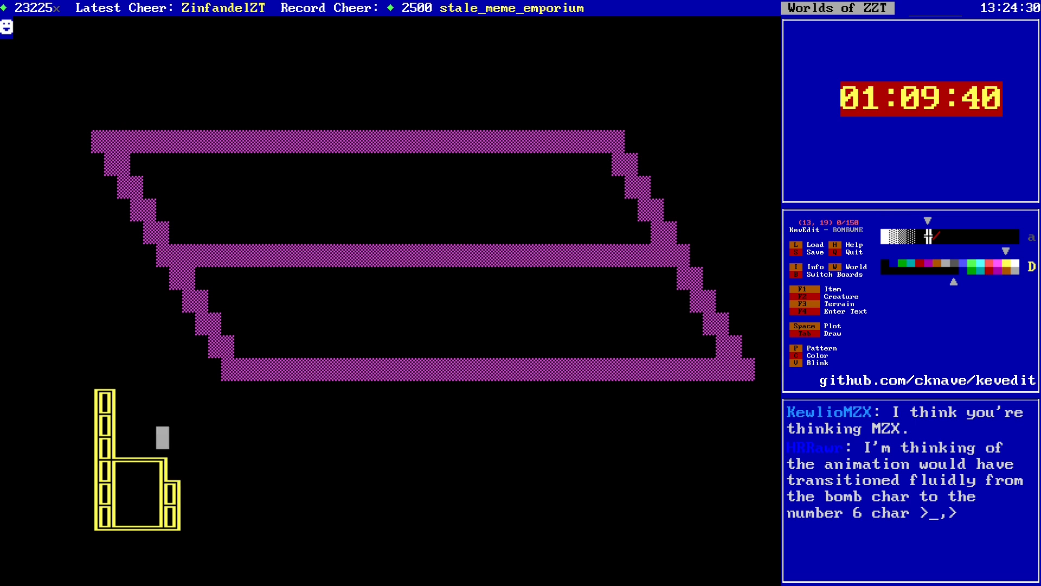
key("Up")
key("Up")
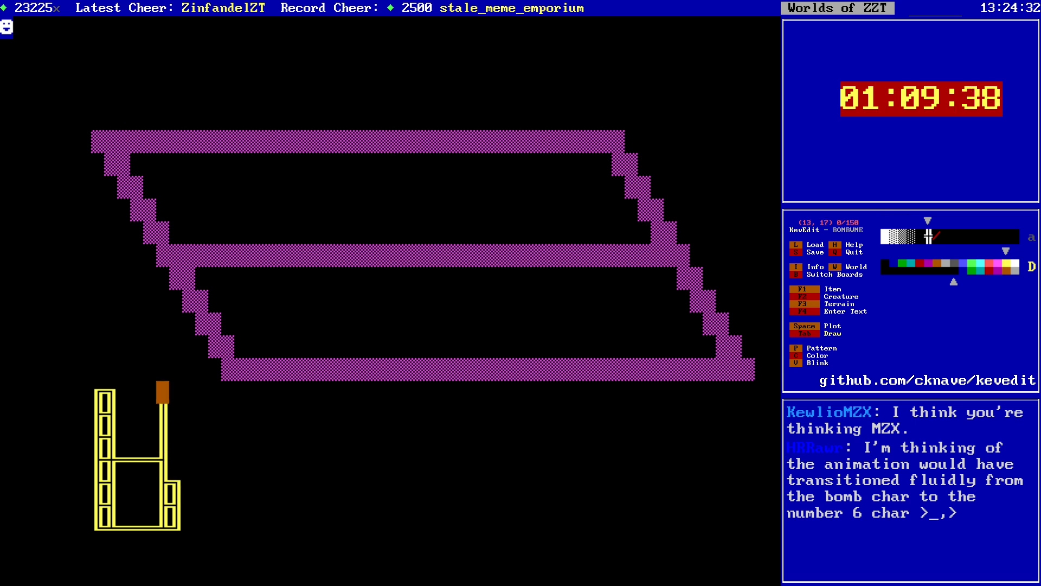
Step: Complete the B's upper bowl with column 14 in rows 17 and 18 and a top edge along row 17 to the stem
key("Right")
key("Down")
key("Left")
key("Up")
key("Left")
key("Left")
key("Left")
key("Right")
key("Right")
key("Right")
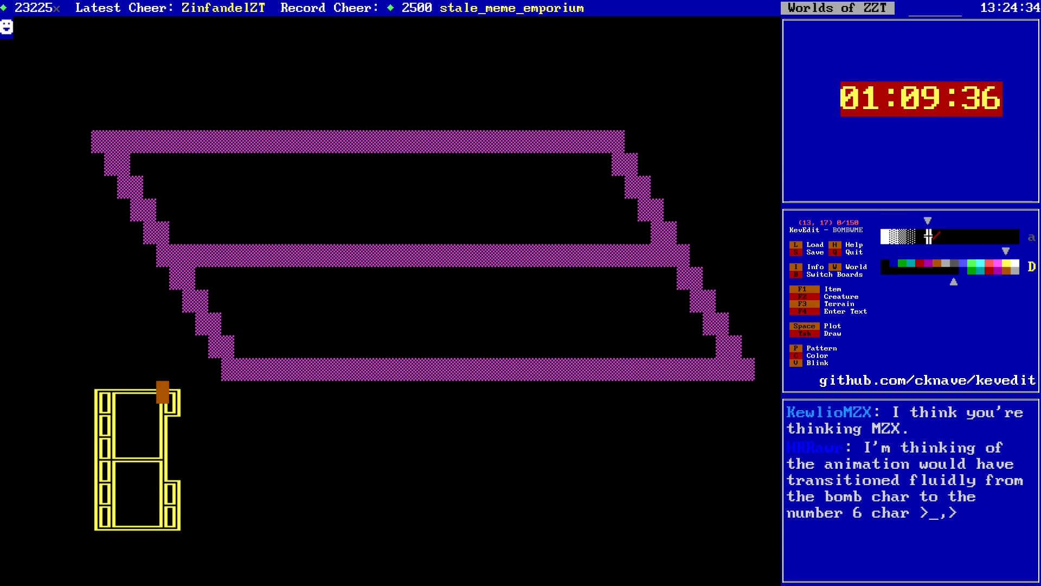
Step: Draw the O's two-column yellow line-wall left side in columns 17 and 18 from row 17 to row 23
key("Tab")
key("Right")
key("Right")
key("Right")
key("Right")
key("Tab")
key("Down")
key("Down")
key("Down")
key("Down")
key("Down")
key("Down")
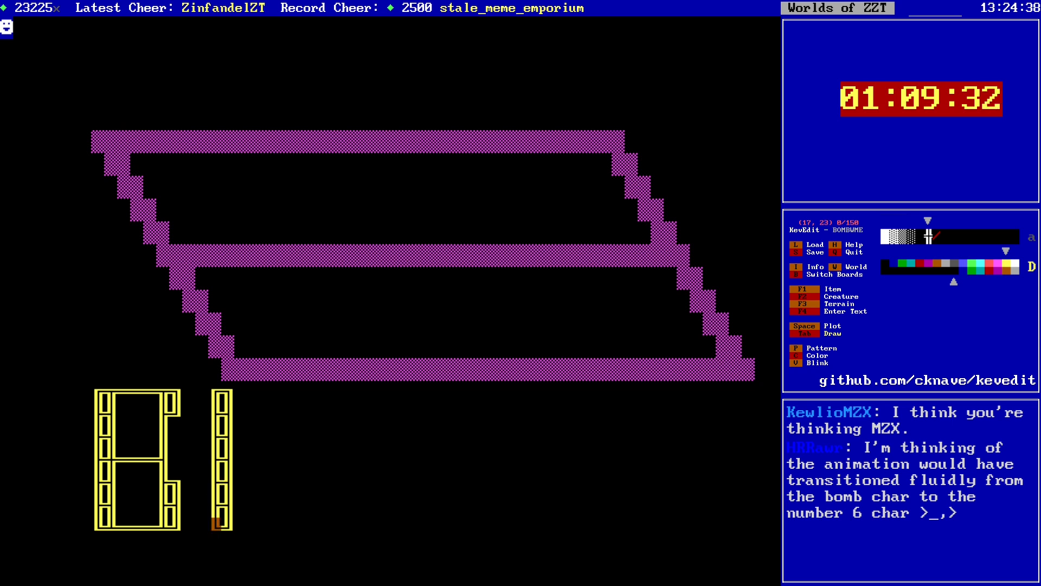
Step: Complete the O with a base along row 23, a two-column side in columns 21 and 22, and a top along row 17
key("Right")
key("Right")
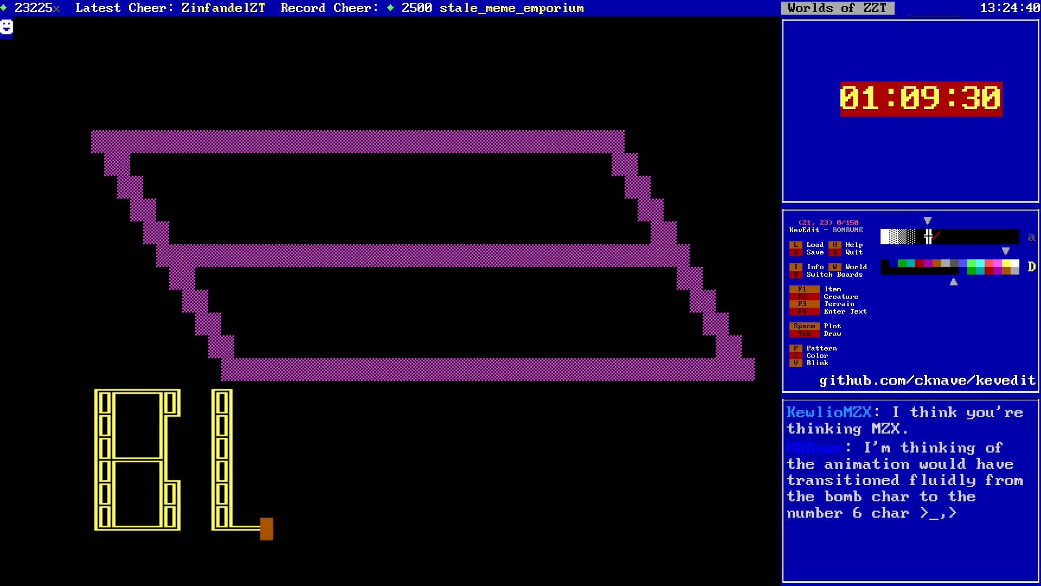
key("Right")
key("Left")
key("Up")
key("Up")
key("Up")
key("Up")
key("Up")
key("Up")
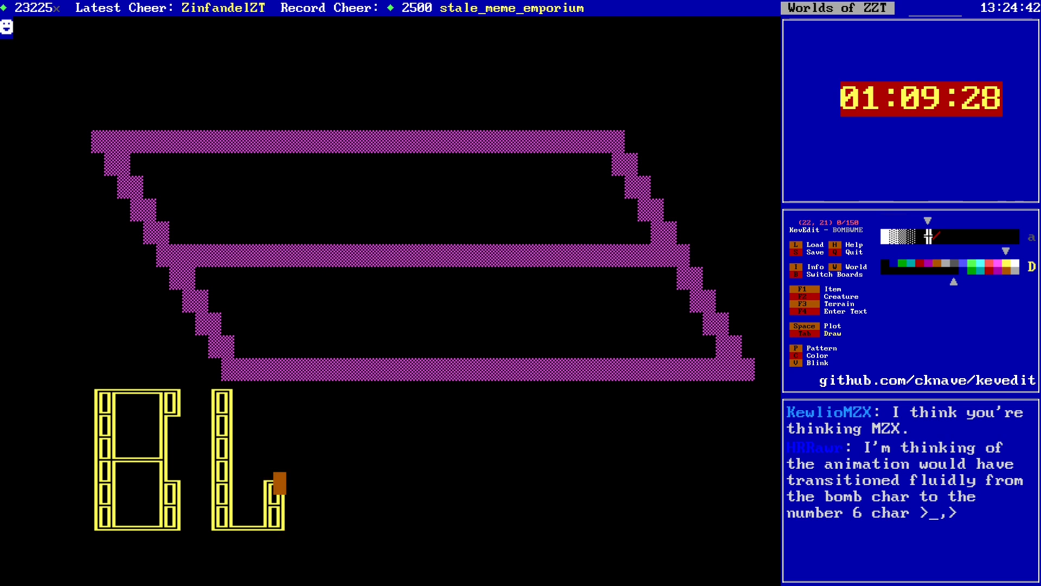
key("Left")
key("Left")
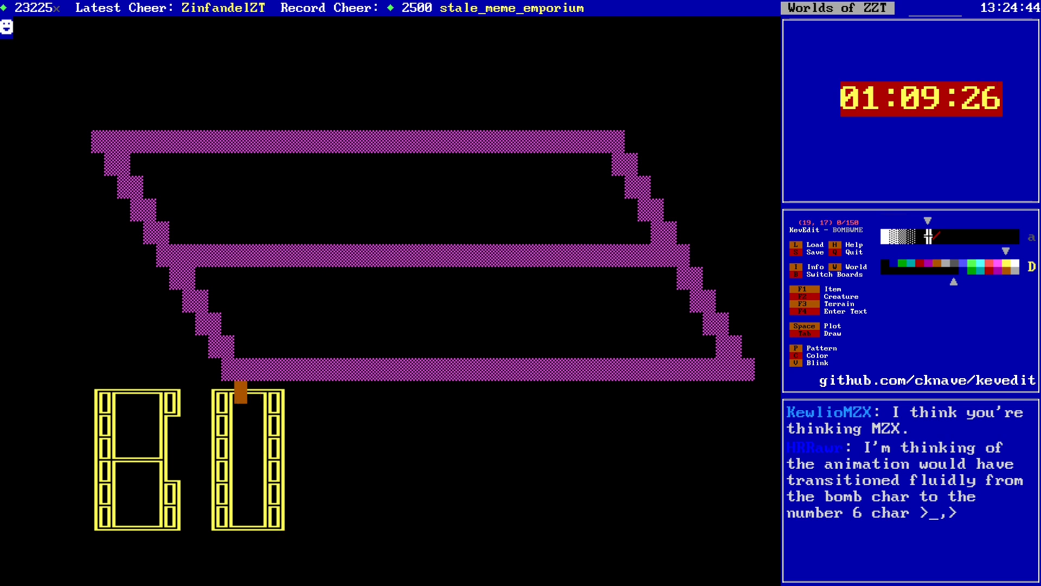
Step: Draw the M's two-column left leg in columns 25 and 26 from row 23 up to row 17, leaving a gap after the O
key("Tab")
key("Right")
key("Down")
key("Right")
key("Right")
key("Right")
key("Down")
key("Down")
key("Right")
key("Down")
key("Down")
key("Down")
key("Right")
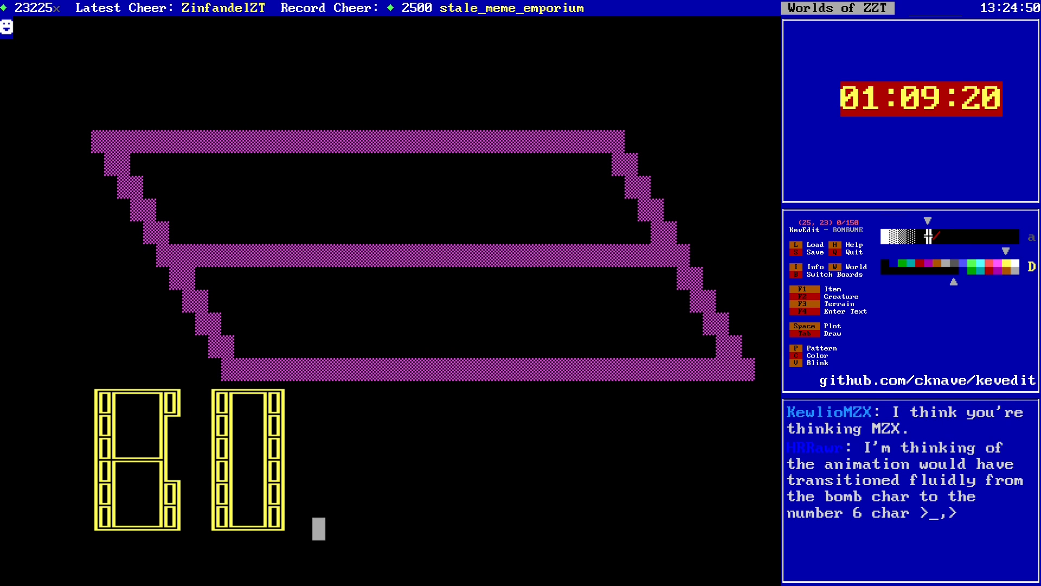
key("Tab")
key("Up")
key("Up")
key("Up")
key("Up")
key("Up")
key("Up")
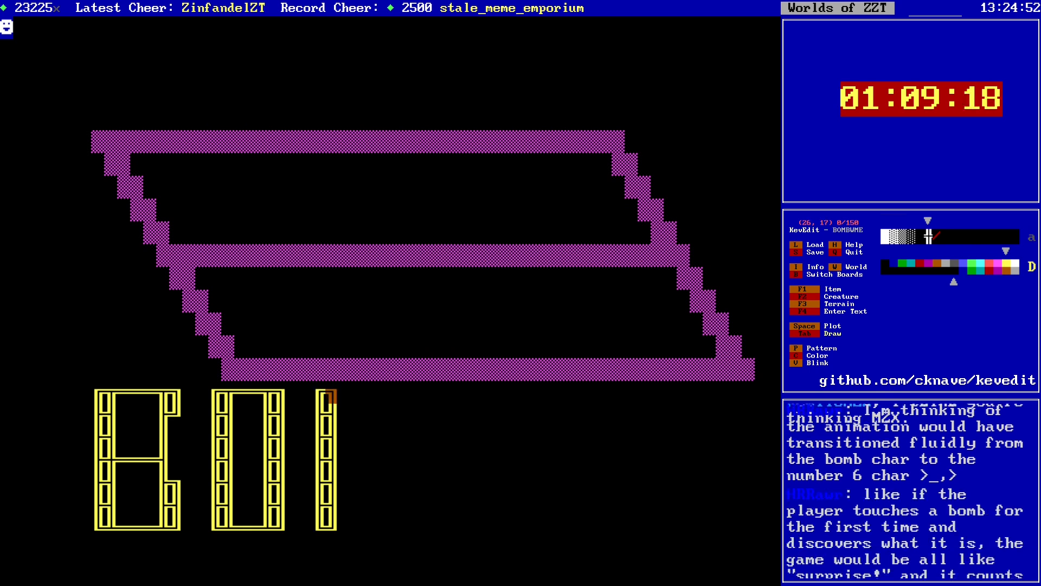
Step: Extend the M's top along row 17 and draw its two-column middle prong in columns 28 and 29 down to row 19
key("Right")
key("Right")
key("Right")
key("Down")
key("Down")
key("Up")
key("Up")
key("Right")
key("Right")
key("Right")
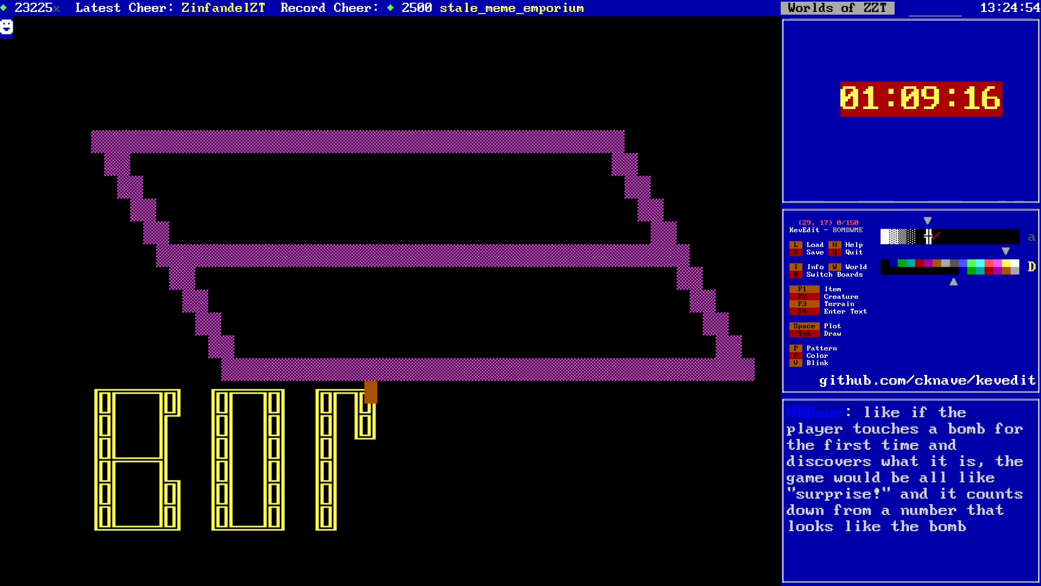
Step: Connect the M's top to a two-column right leg in columns 31 and 32 running down to row 23
key("Right")
key("Down")
key("Down")
key("Down")
key("Down")
key("Down")
key("Down")
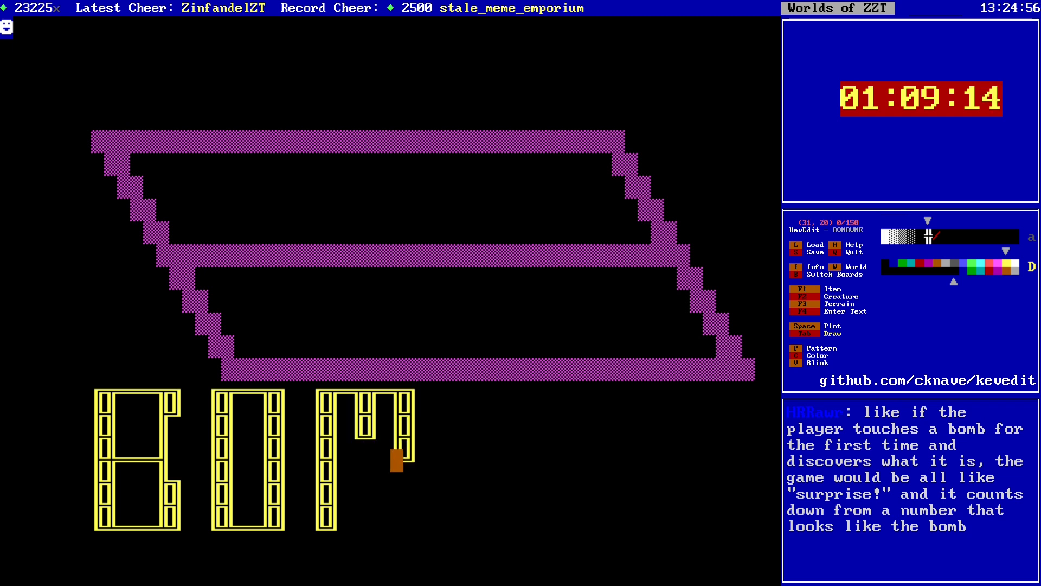
key("Right")
key("Right")
Step: Select and copy the whole first letter B, columns 8 to 14 and rows 17 to 23
key("Left")
key("Left")
key("Left")
key("Left")
key("Left")
key("Left")
key("Left")
key("Left")
key("Left")
key("Left")
key("Left")
key("Left")
key("Left")
key("Left")
key("Left")
key("Left")
key("Left")
key("Left")
key("Left")
key("Left")
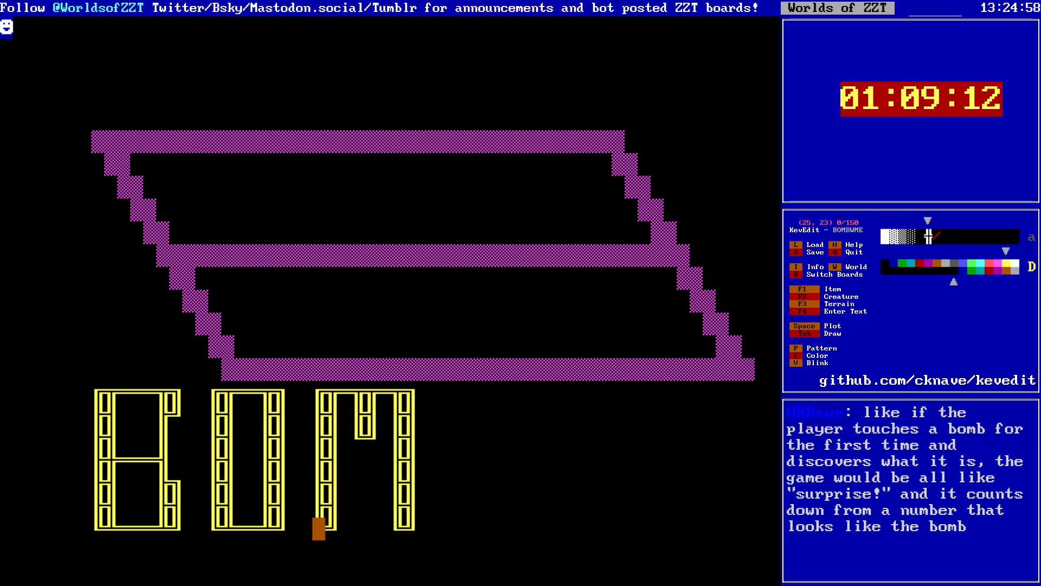
key("Right")
key("shift+Left")
key("shift+Left")
key("shift+Left")
key("shift+Left")
key("shift+Left")
key("shift+Left")
key("shift+Left")
key("shift+Left")
key("shift+Left")
key("shift+Left")
key("shift+Left")
key("shift+Up")
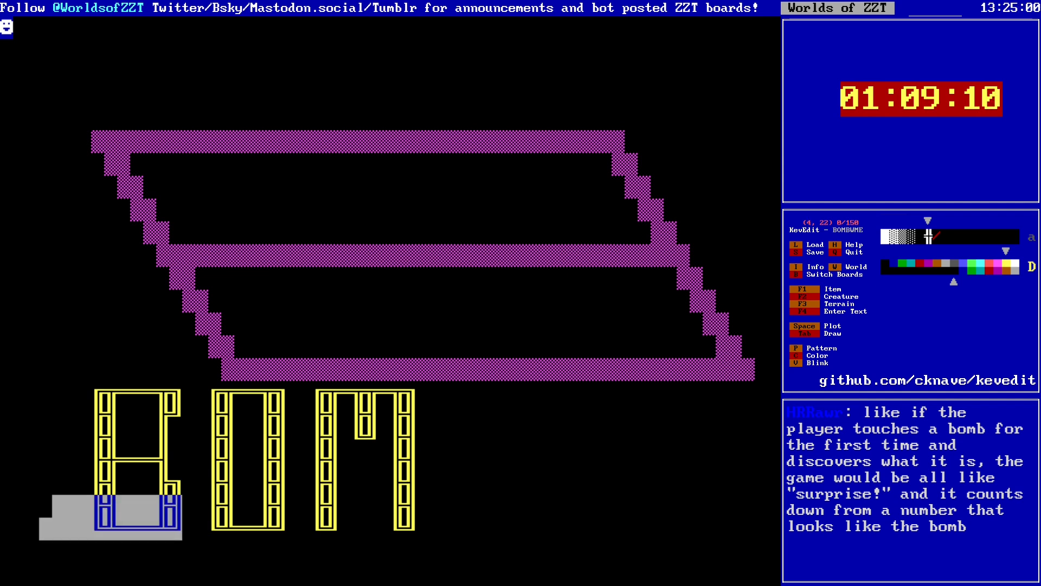
key("shift+Up")
key("shift+Up")
key("shift+Right")
key("shift+Up")
key("shift+Right")
key("shift+Up")
key("shift+Right")
key("Up")
key("Right")
key("Return")
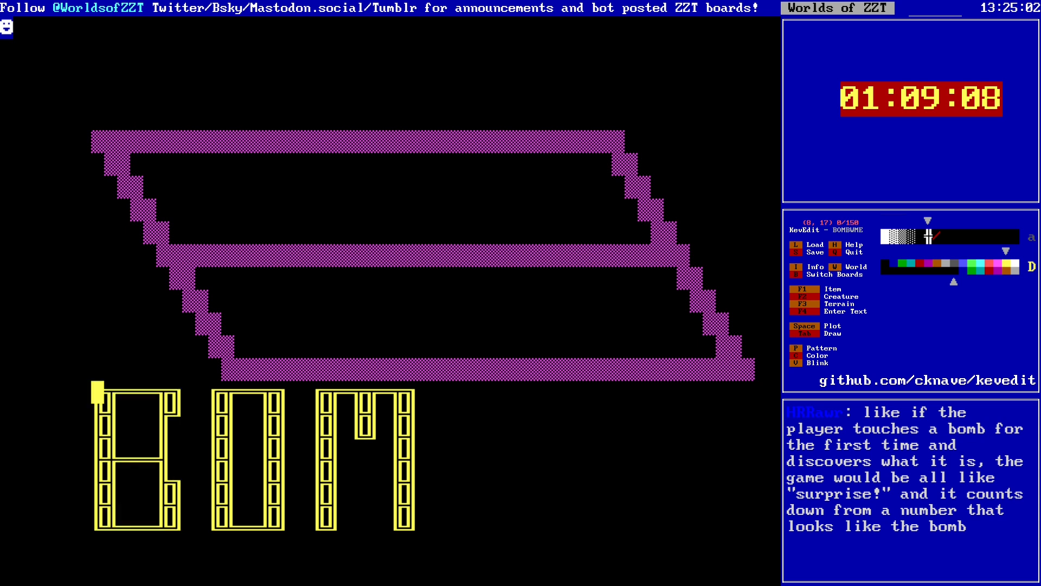
Step: Paste the copied B after the M in columns 35 to 41, with its top on row 17
key("ctrl+v")
key("Right")
key("Right")
key("Right")
key("Right")
key("Right")
key("Right")
key("Right")
key("Right")
key("Right")
key("Right")
key("Left")
key("Left")
key("Left")
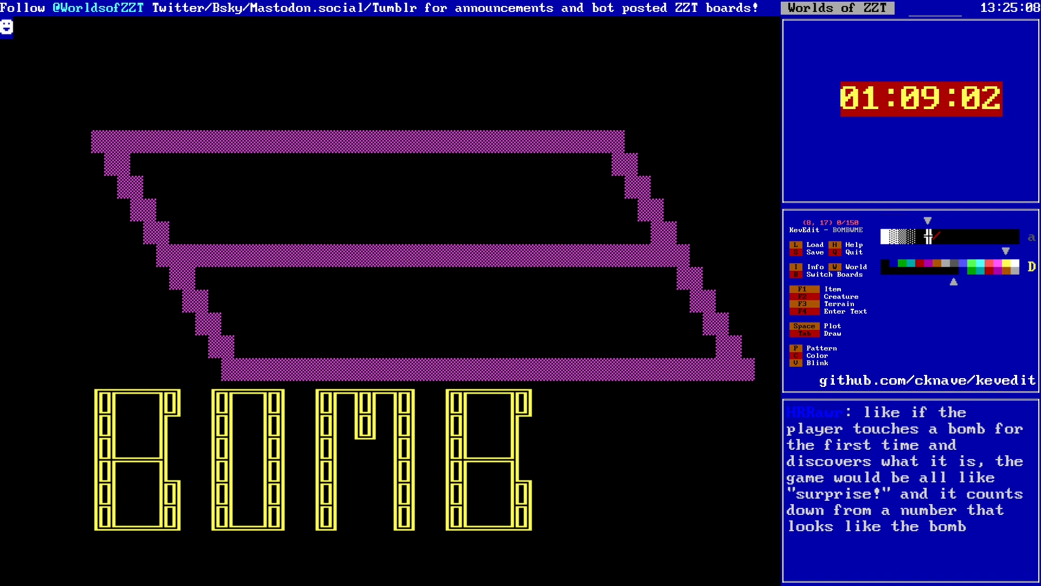
Step: Move the whole BOMB lettering, columns 8 to 41, below the frame to columns 17 to 50 and rows 18 to 24
key("shift+Down")
key("shift+Down")
key("shift+Down")
key("shift+Down")
key("shift+Down")
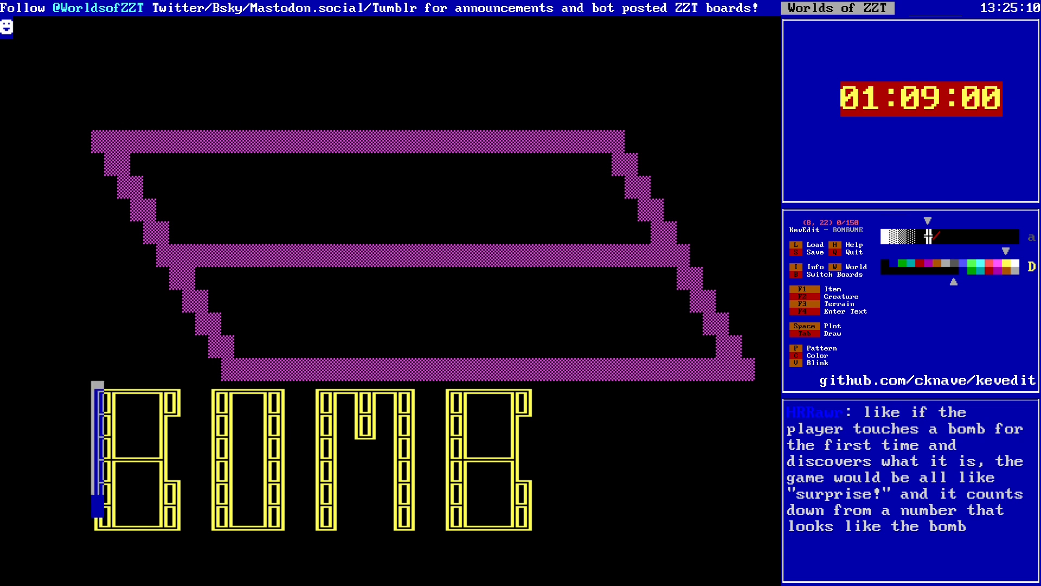
key("shift+Right")
key("shift+Right")
key("shift+Right")
key("shift+Right")
key("shift+Right")
key("shift+Right")
key("shift+Right")
key("shift+Right")
key("shift+Right")
key("shift+Right")
key("shift+Right")
key("shift+Right")
key("shift+Right")
key("shift+Right")
key("shift+Right")
key("shift+Right")
key("shift+Right")
key("shift+Right")
key("shift+Right")
key("shift+Right")
key("shift+Right")
key("shift+Right")
key("shift+Right")
key("shift+Down")
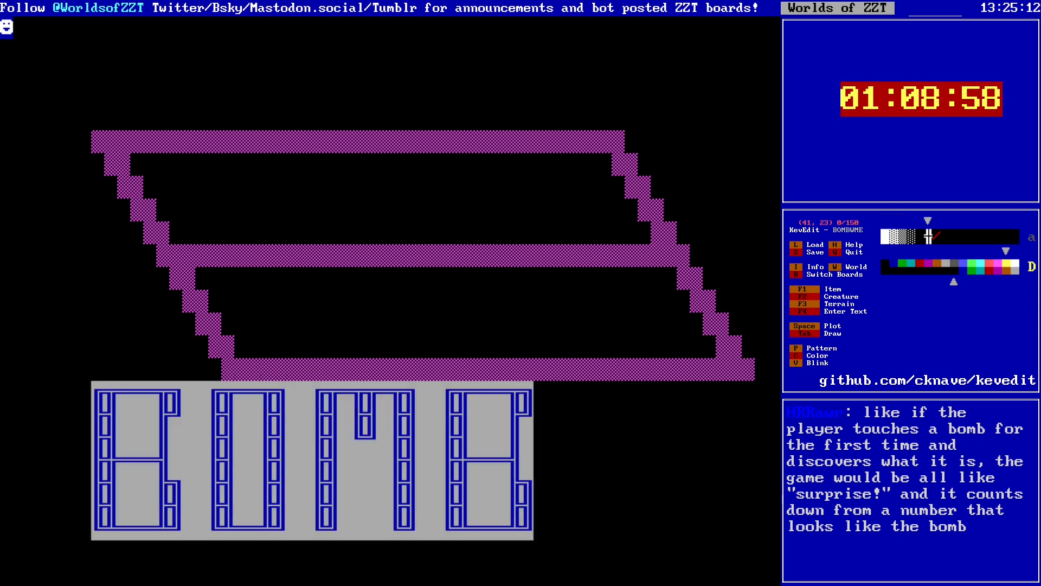
key("Delete")
key("Right")
key("Right")
key("Right")
key("Right")
key("Right")
key("Right")
key("Right")
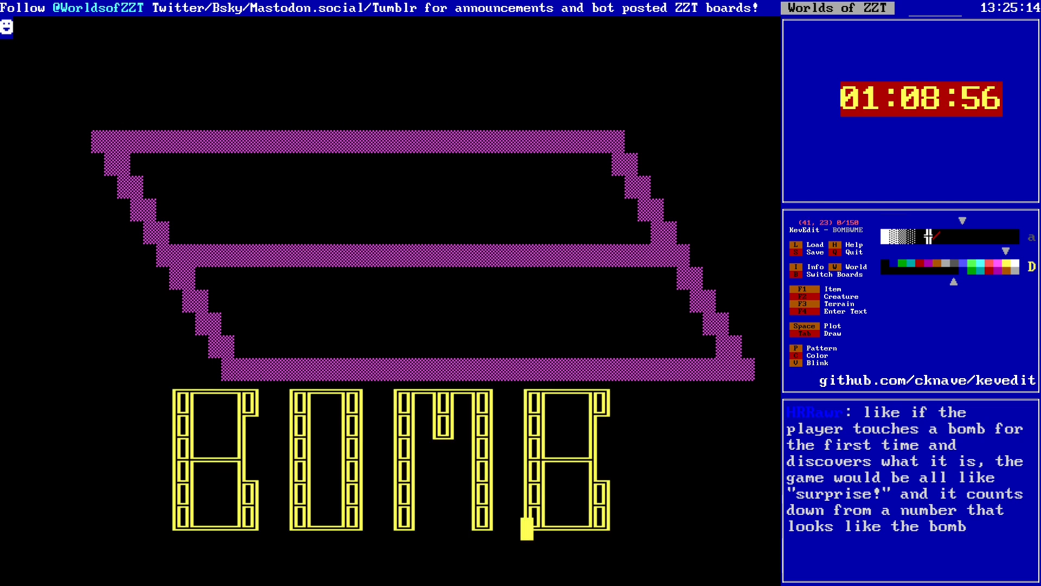
key("Right")
key("Right")
key("Up")
key("Up")
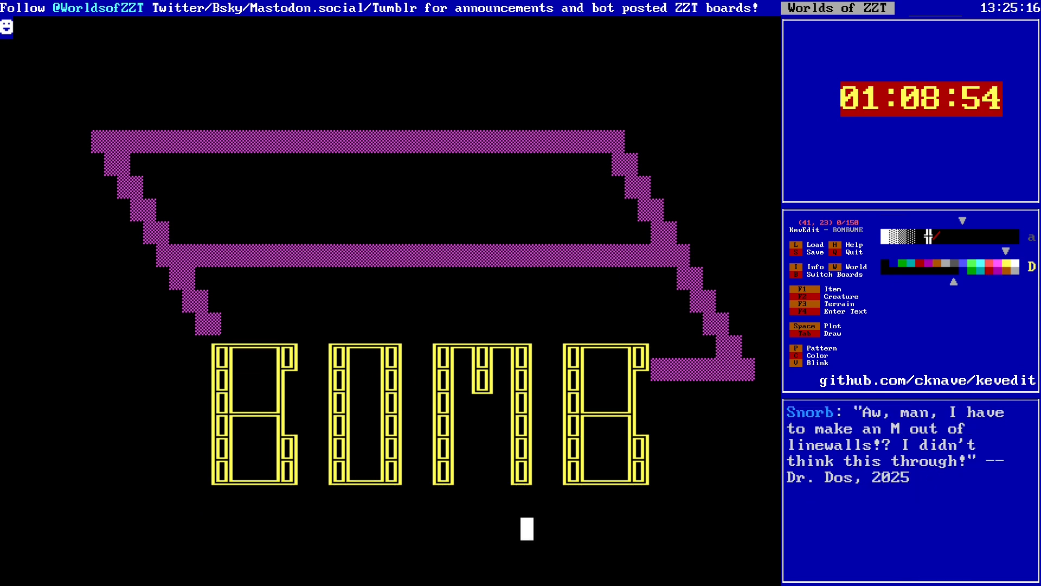
key("Up")
key("Up")
key("Up")
key("Up")
key("Up")
key("Up")
key("Up")
key("Up")
key("Up")
key("Up")
key("Left")
key("Left")
key("Up")
key("Left")
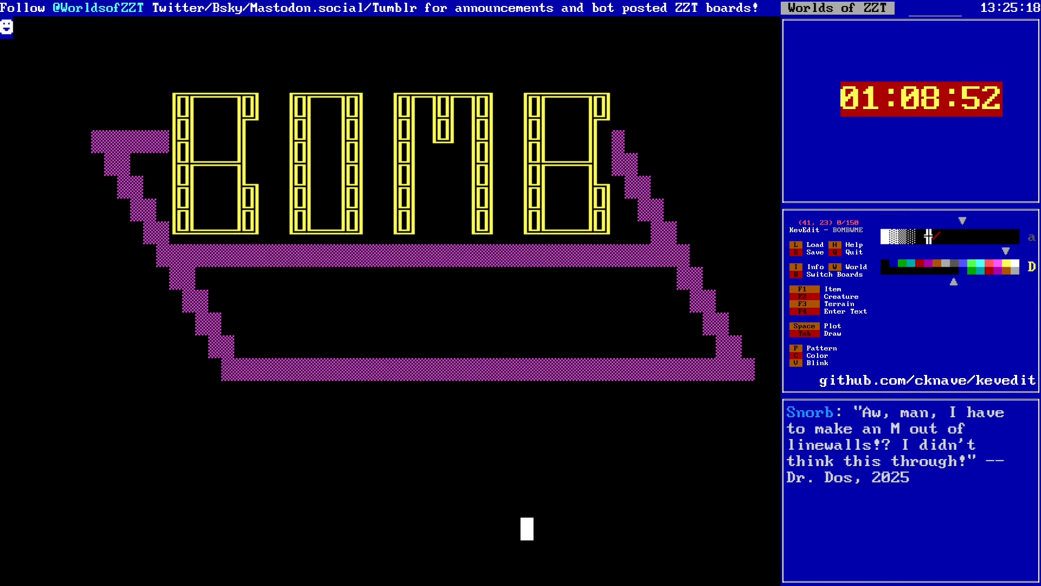
key("Down")
key("Down")
key("Down")
key("Down")
key("Down")
key("Down")
key("Down")
key("Down")
key("Down")
key("Down")
key("Down")
key("Down")
key("Down")
key("Down")
key("Right")
key("Right")
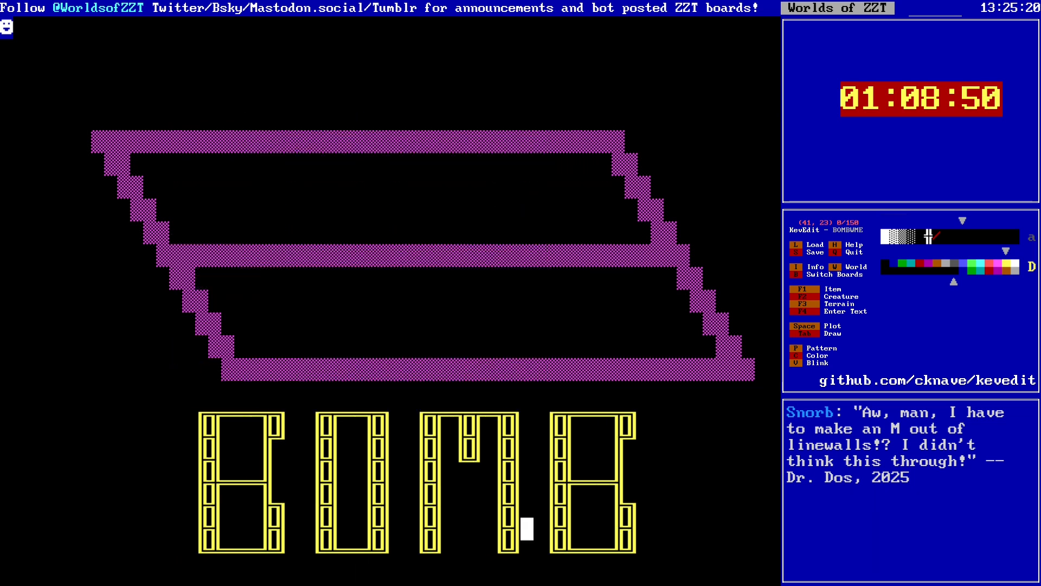
key("Right")
key("Return")
Step: Select the frame's block in columns 1 to 41, rows 6 to 16, and move it seven columns left so its corner reaches column 1
key("Up")
key("Up")
key("Up")
key("Up")
key("Up")
key("Up")
key("Up")
key("Up")
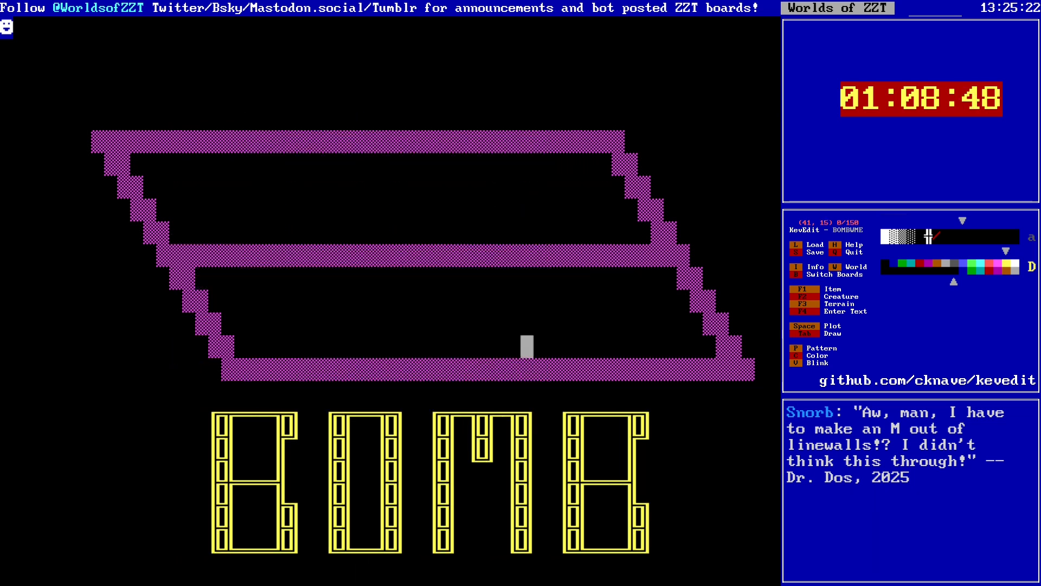
key("ctrl+x")
key("alt+Left")
key("alt+Left")
key("alt+Up")
key("alt+Left")
key("alt+Left")
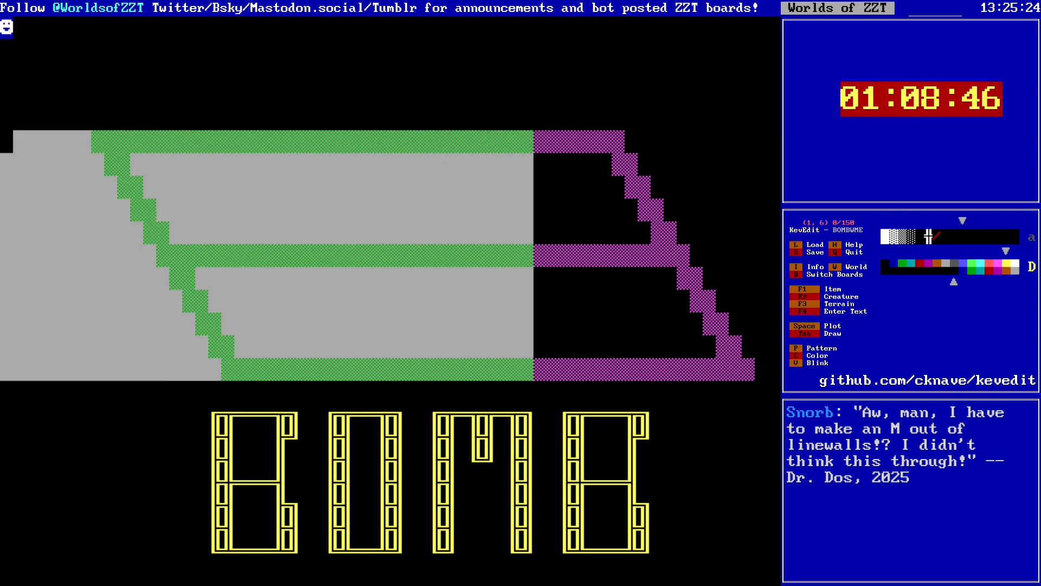
key("Return")
key("ctrl+v")
key("Left")
key("Left")
key("Left")
key("Left")
key("Left")
key("Left")
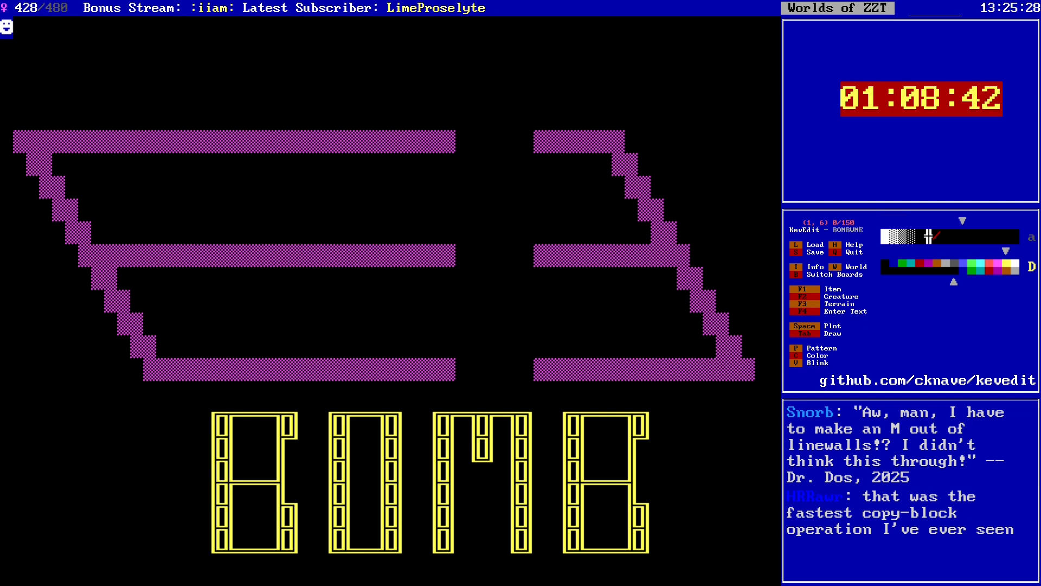
key("Left")
Step: Pick up the purple frame pattern and fill the gap in the frame's top bar on row 6, columns 35 to 41
key("alt+Right")
key("alt+Right")
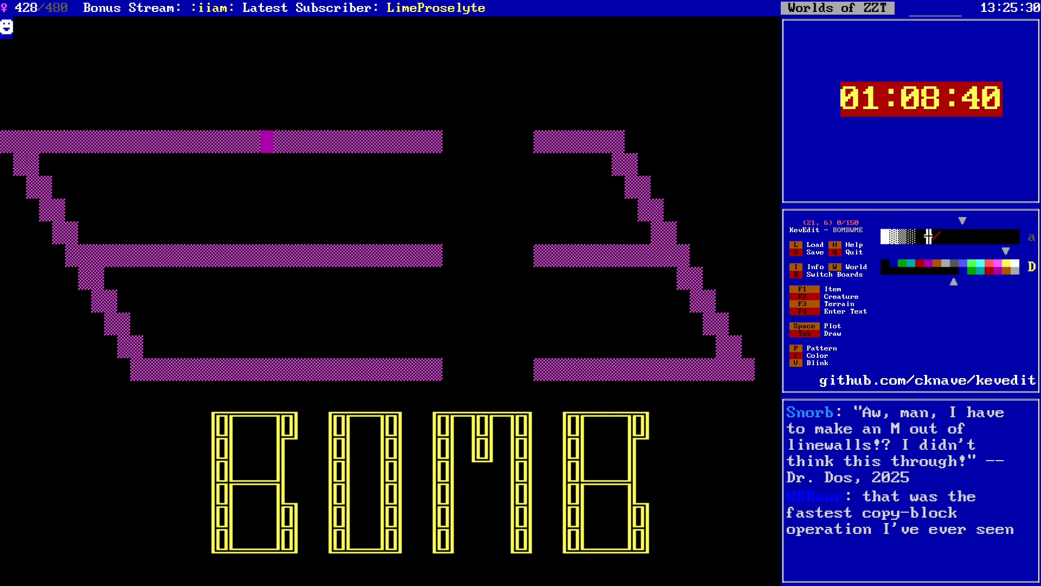
key("Return")
key("Right")
key("Right")
key("Right")
key("space")
key("Right")
key("space")
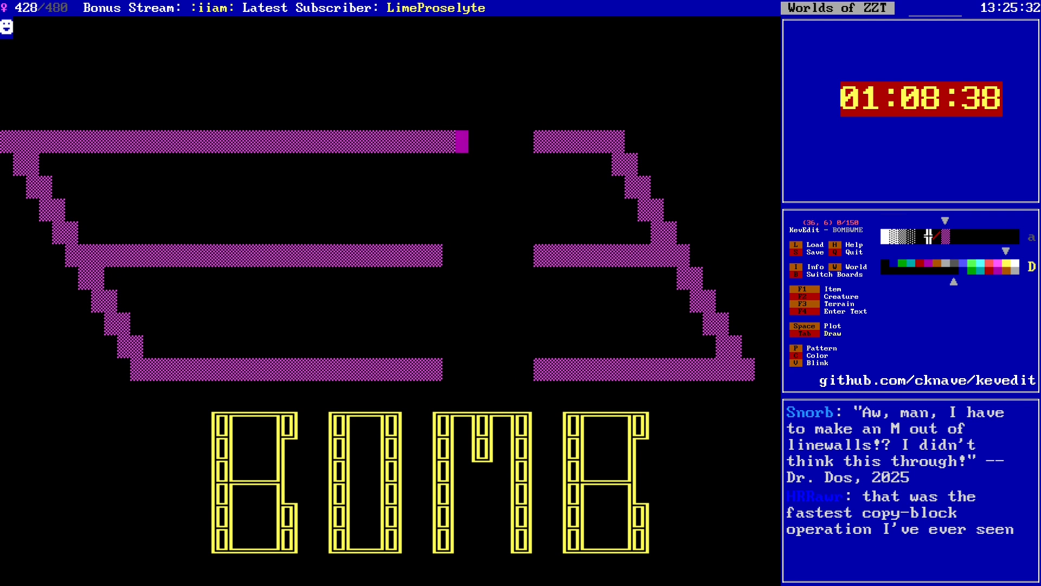
key("shift+Right")
key("shift+Right")
key("shift+Right")
key("shift+Right")
key("shift+Right")
key("shift+Right")
key("shift+Right")
Step: Fill the gap in the frame's middle bar on row 11, columns 35 to 41, with the purple pattern
key("Down")
key("Down")
key("Down")
key("Down")
key("Down")
key("Left")
key("Left")
key("Left")
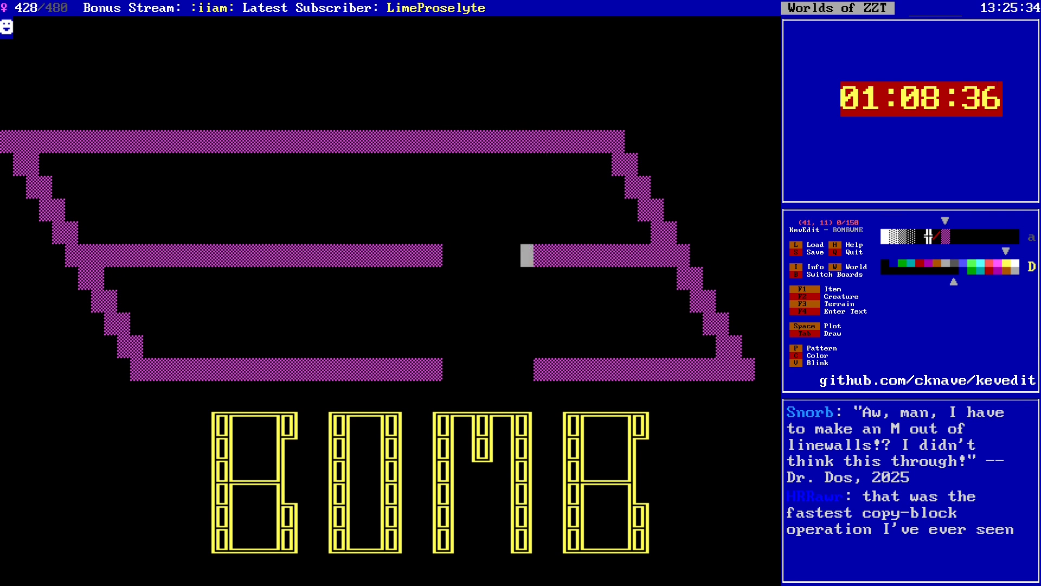
key("Right")
key("shift+Left")
key("shift+Left")
key("shift+Left")
key("shift+Left")
key("shift+Left")
key("shift+Left")
Step: Fill the gap in the frame's bottom bar on row 16, columns 35 to 41, with the purple pattern
key("Down")
key("Down")
key("Down")
key("Down")
key("Down")
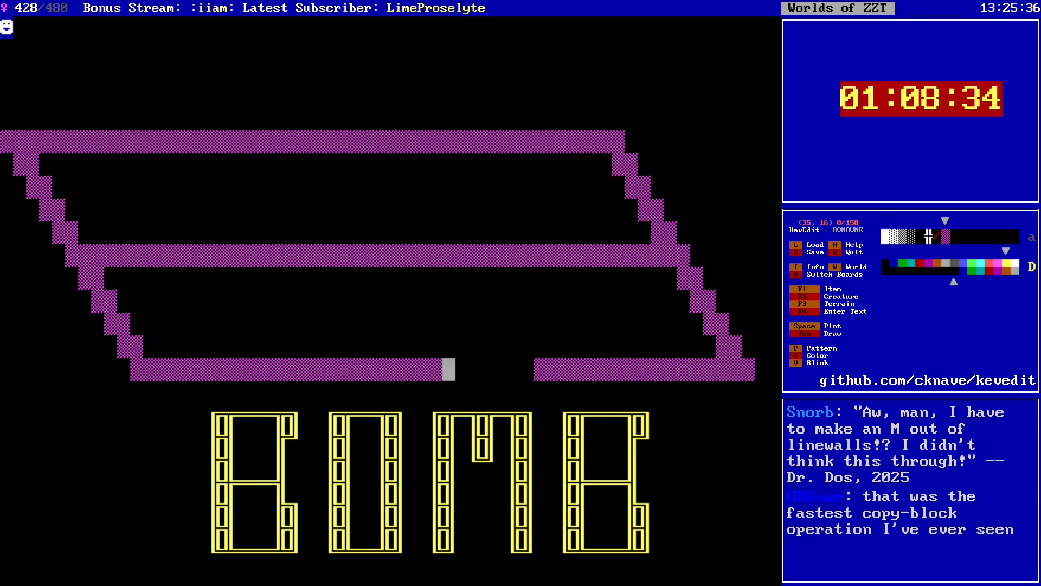
key("shift+Right")
key("shift+Right")
key("shift+Right")
key("shift+Right")
key("shift+Right")
key("shift+Right")
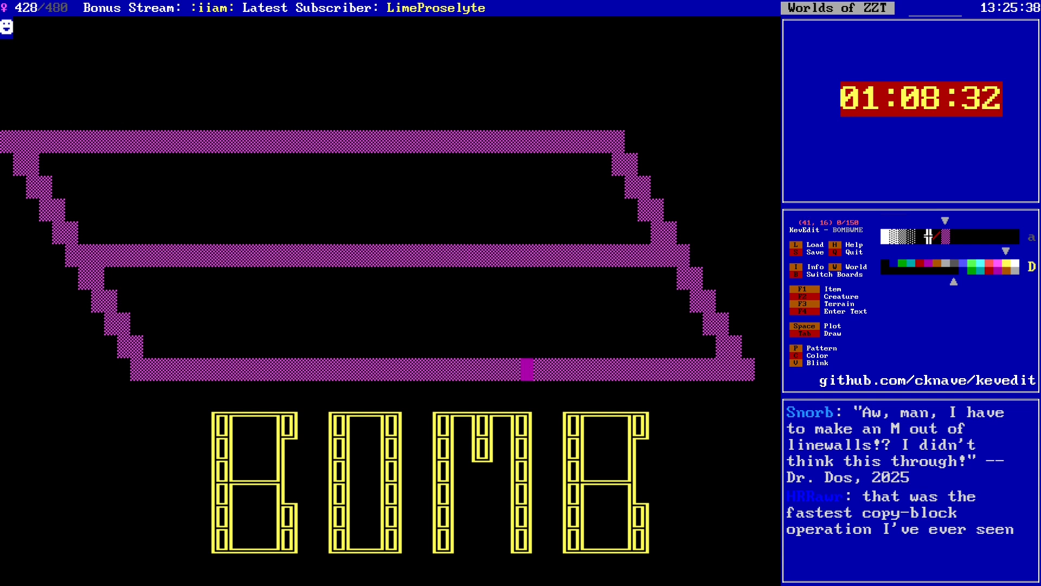
Step: Select the BOMB lettering's block in columns 17 to 50, rows 18 to 24, and try to move it up onto the frame
key("Down")
key("Down")
key("Right")
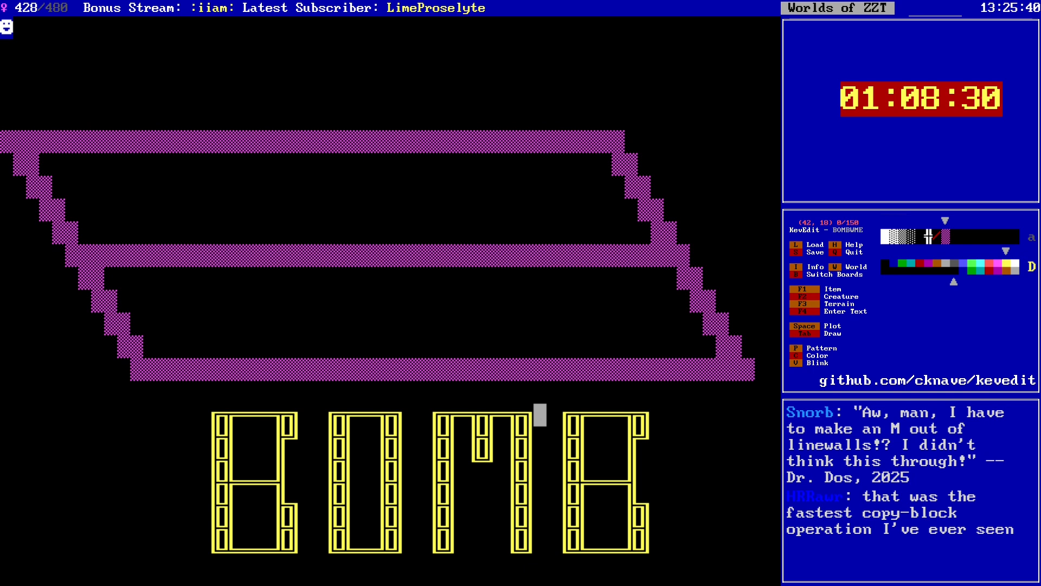
key("Right")
key("Right")
key("Right")
key("Right")
key("Right")
key("Right")
key("Right")
key("Right")
key("shift+Down")
key("shift+Down")
key("shift+Down")
key("shift+Down")
key("shift+Down")
key("shift+Left")
key("shift+Left")
key("shift+Left")
key("shift+Left")
key("shift+Left")
key("shift+Left")
key("shift+Left")
key("shift+Left")
key("shift+Left")
key("shift+Left")
key("shift+Left")
key("shift+Left")
key("shift+Left")
key("shift+Left")
key("shift+Left")
key("shift+Left")
key("shift+Left")
key("shift+Left")
key("shift+Left")
key("shift+Left")
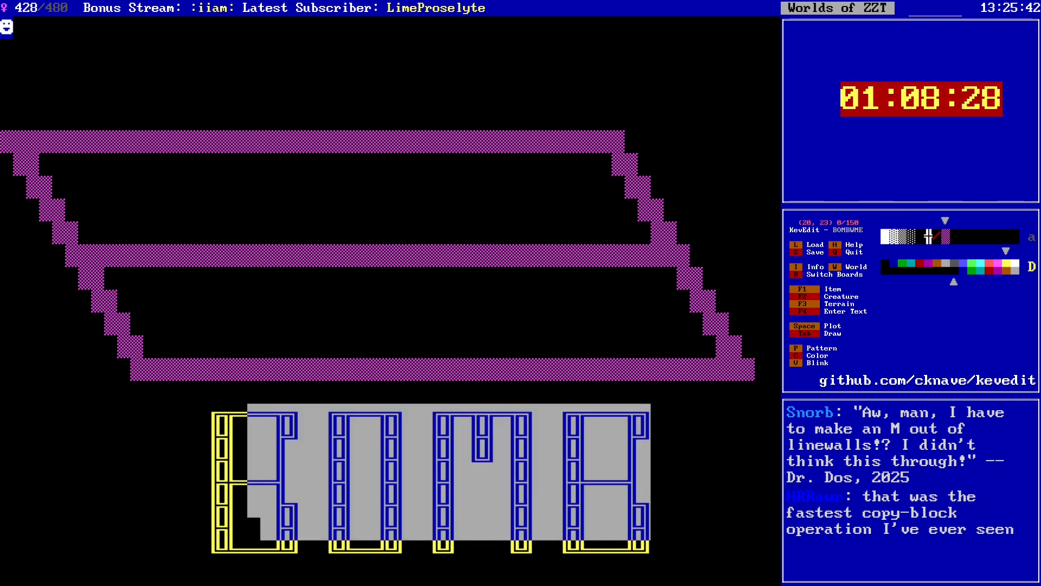
key("shift+Down")
key("shift+Left")
key("ctrl+c")
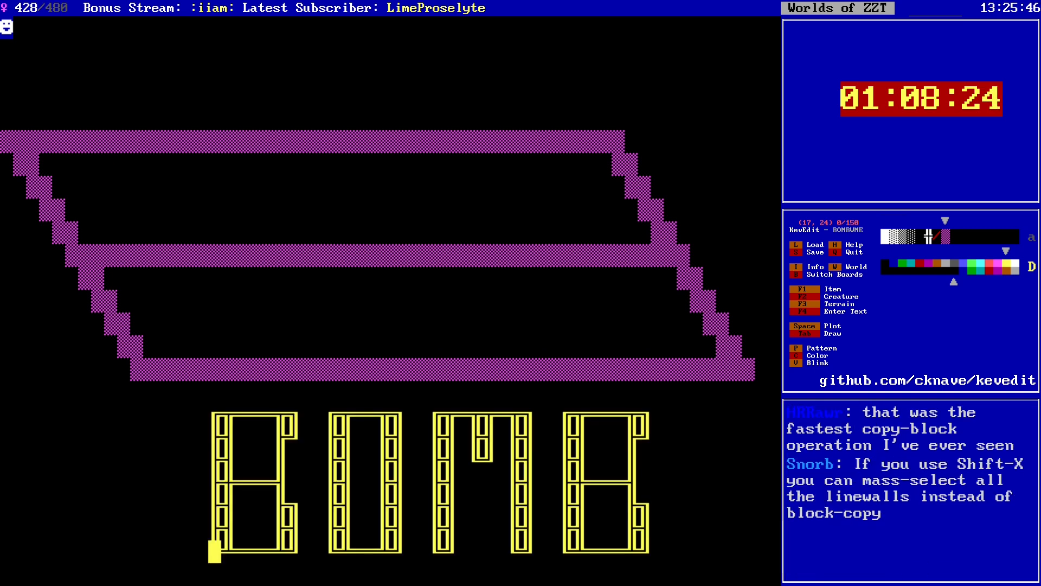
key("ctrl+z")
key("ctrl+z")
key("ctrl+z")
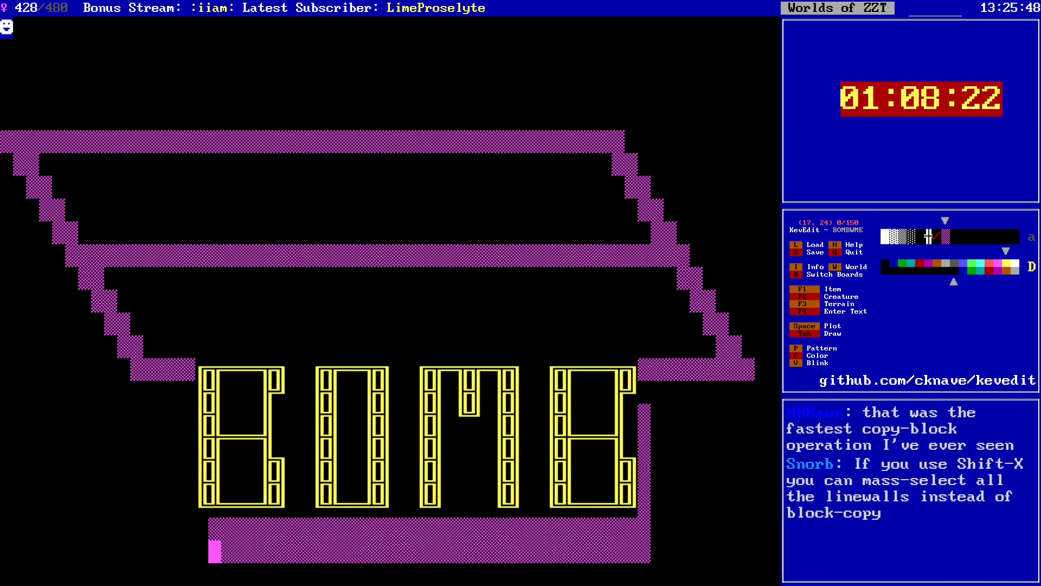
Step: Cancel the block move and try selecting all connected line walls of the BOMB lettering
key("Down")
key("Right")
key("ctrl+z")
key("Up")
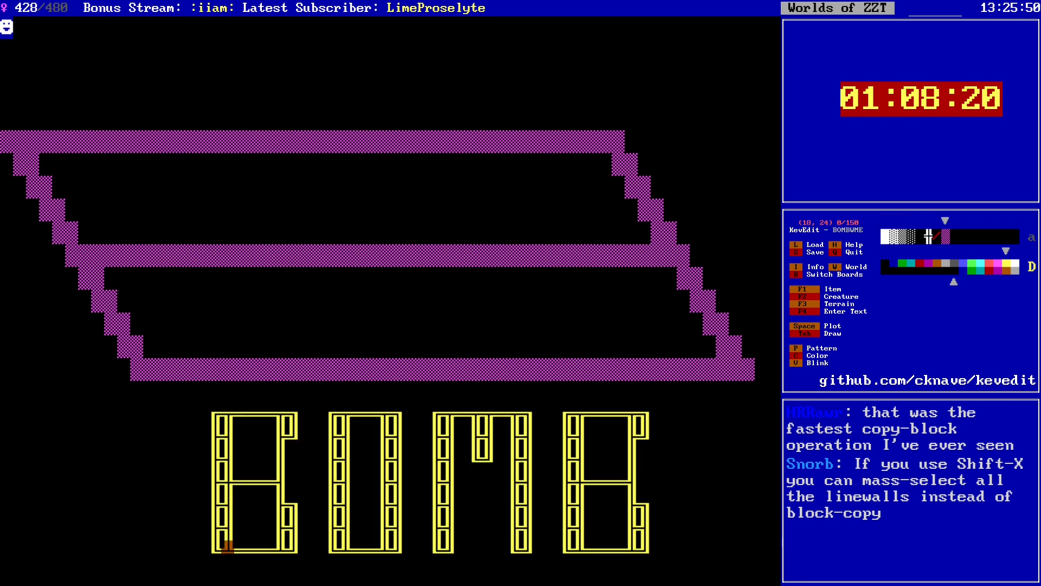
key("shift+x")
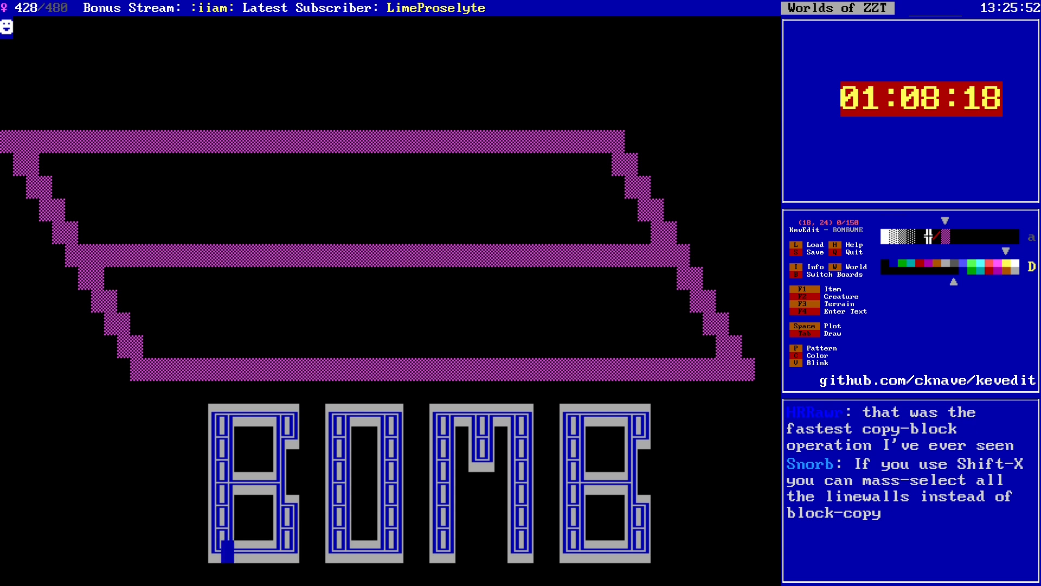
key("Return")
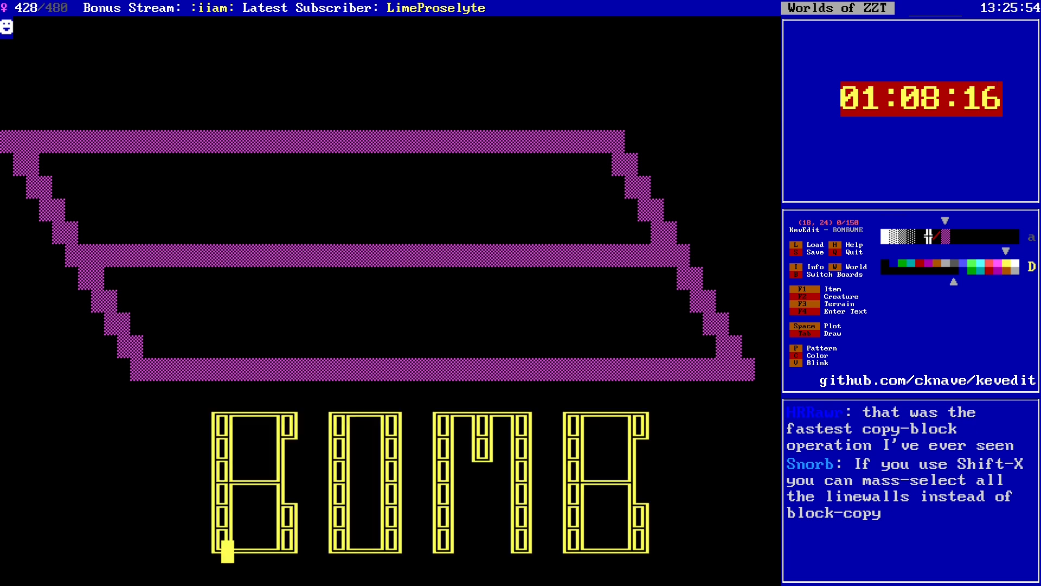
Step: Set the colour to light red and draw a small line-wall shape beside the lettering in columns 9 to 12, rows 19 to 21
key("c")
key("Left")
key("Left")
key("Return")
key("Left")
key("Left")
key("Up")
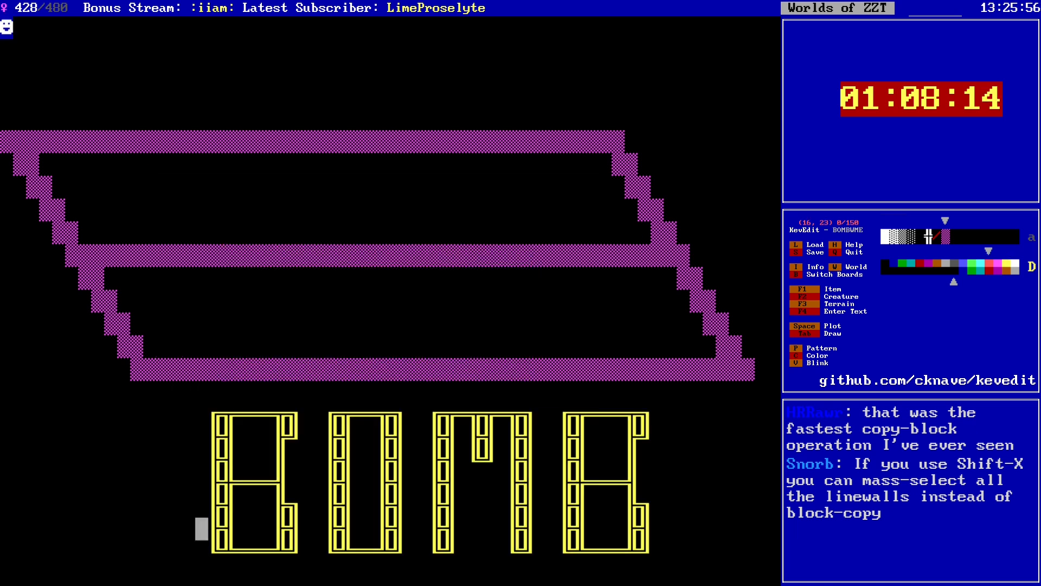
key("Left")
key("Left")
key("Up")
key("Up")
key("shift+p")
key("shift+p")
key("Left")
key("Up")
key("Left")
key("Up")
key("Left")
key("Tab")
key("Left")
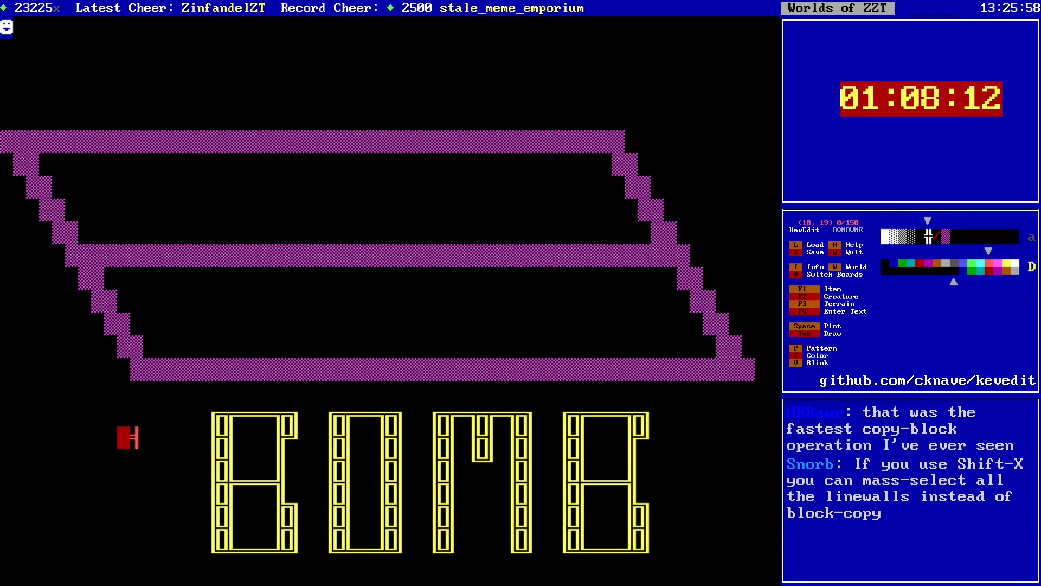
key("Down")
key("Left")
key("Down")
key("Right")
key("Left")
key("Up")
key("Right")
key("Right")
key("Up")
key("Right")
key("Down")
key("Down")
key("Left")
key("Left")
key("Up")
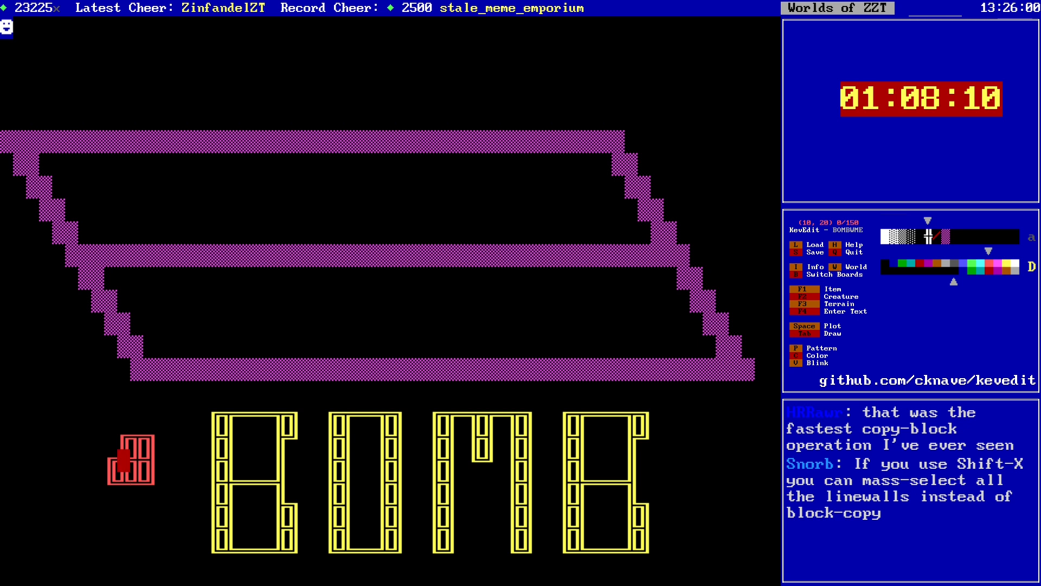
Step: Try the connected-tile selection on the small red line-wall shape
key("Right")
key("shift+x")
key("Escape")
key("Right")
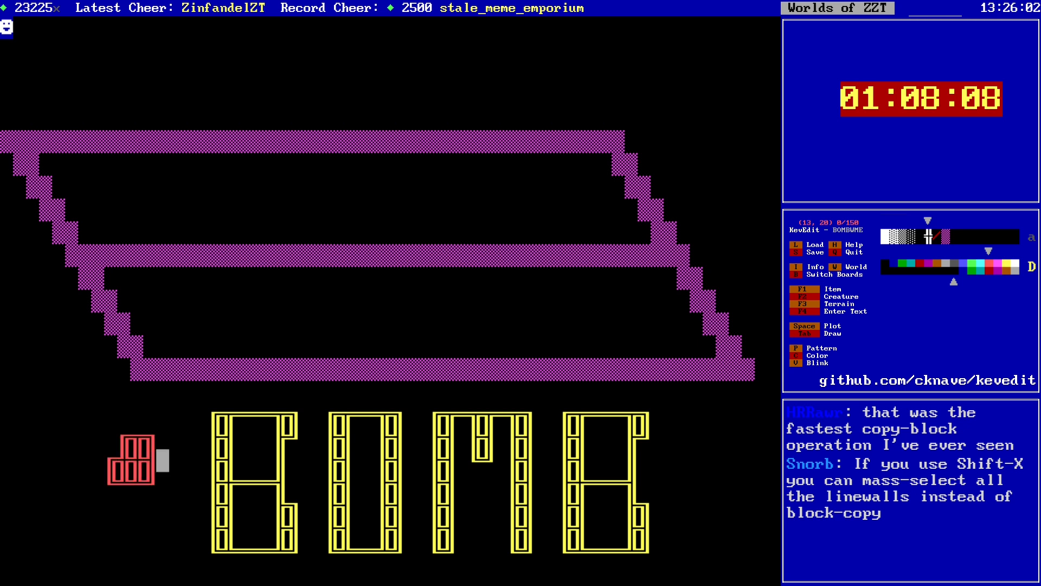
Step: Select the BOMB lettering's connected line walls and, with the empty pattern as fill, move them fifteen rows up and seven columns left
key("Right")
key("Right")
key("Down")
key("Right")
key("Right")
key("Right")
key("shift+x")
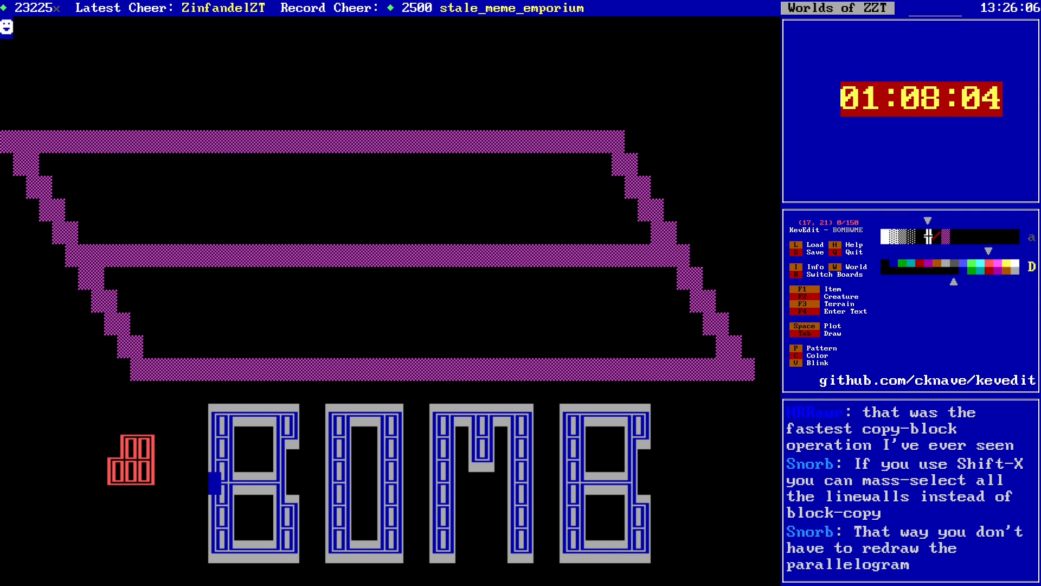
key("p")
key("p")
key("p")
key("p")
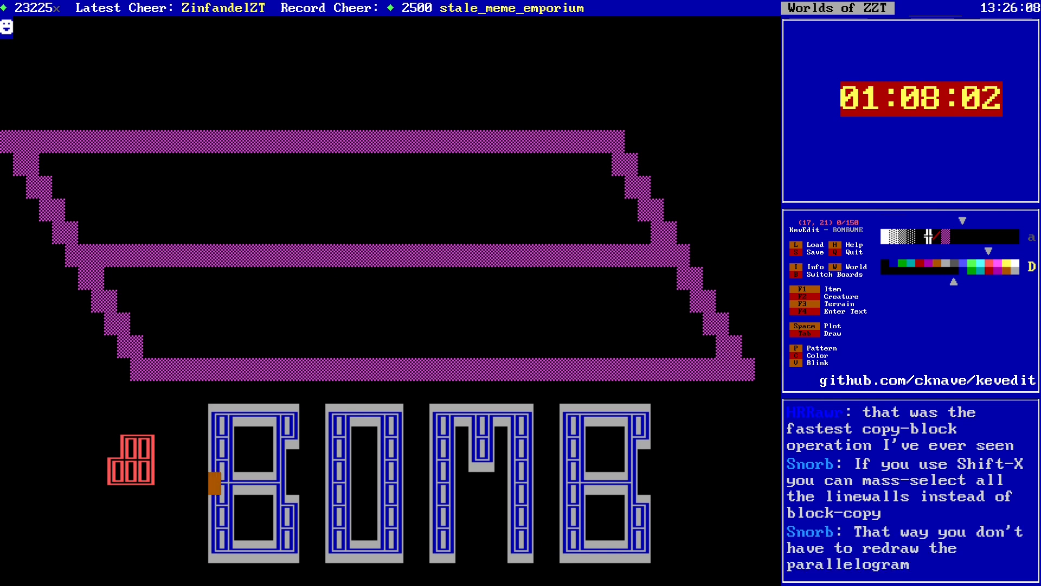
key("Return")
key("Up")
key("Up")
key("Left")
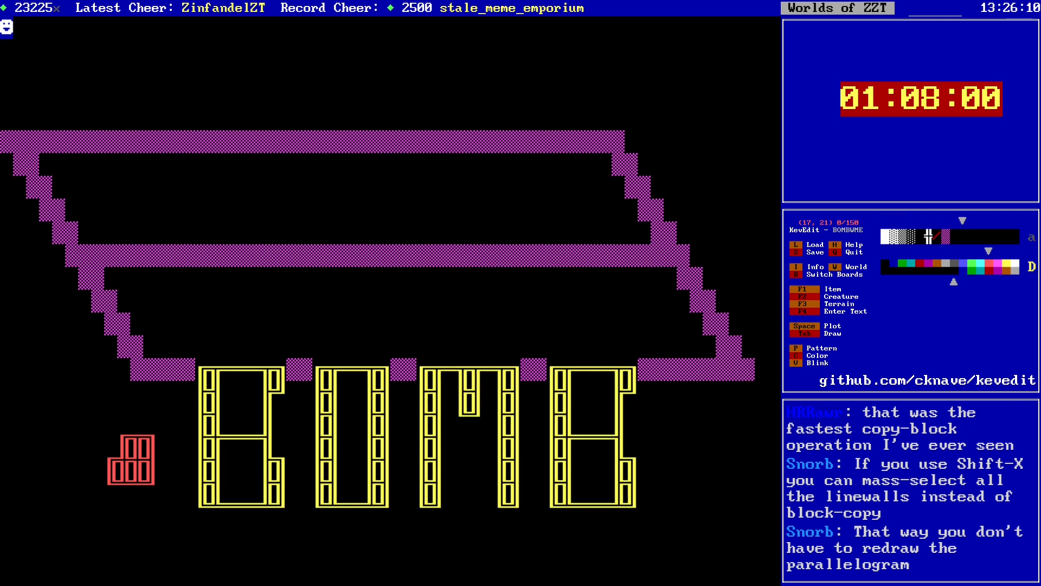
key("Up")
key("Up")
key("Up")
key("Up")
key("Up")
key("Left")
key("Left")
key("Up")
key("Up")
key("Up")
key("Left")
key("Up")
key("Up")
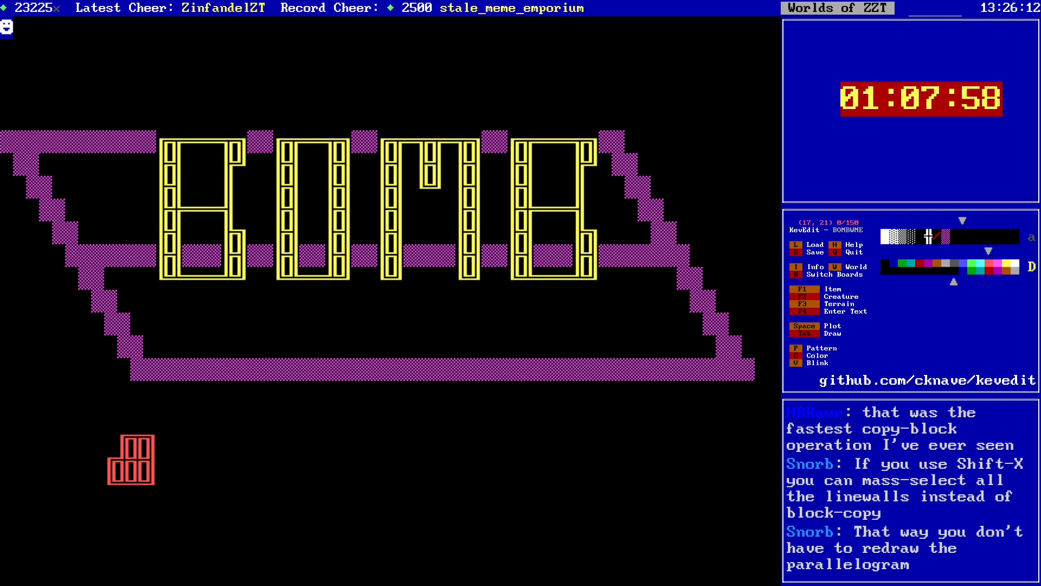
key("Up")
key("Up")
key("Up")
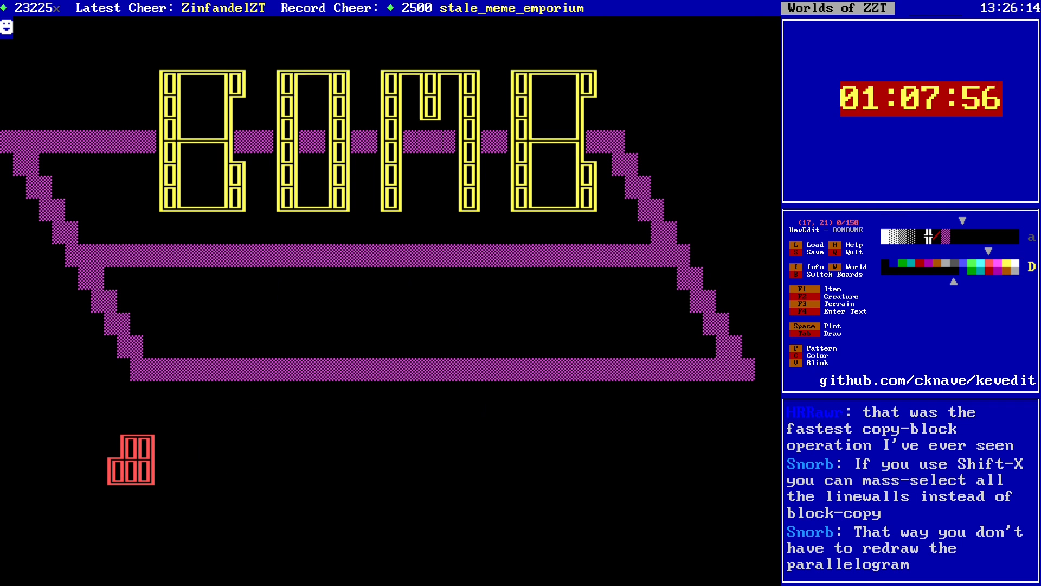
key("Left")
key("Left")
key("Left")
key("Left")
key("Right")
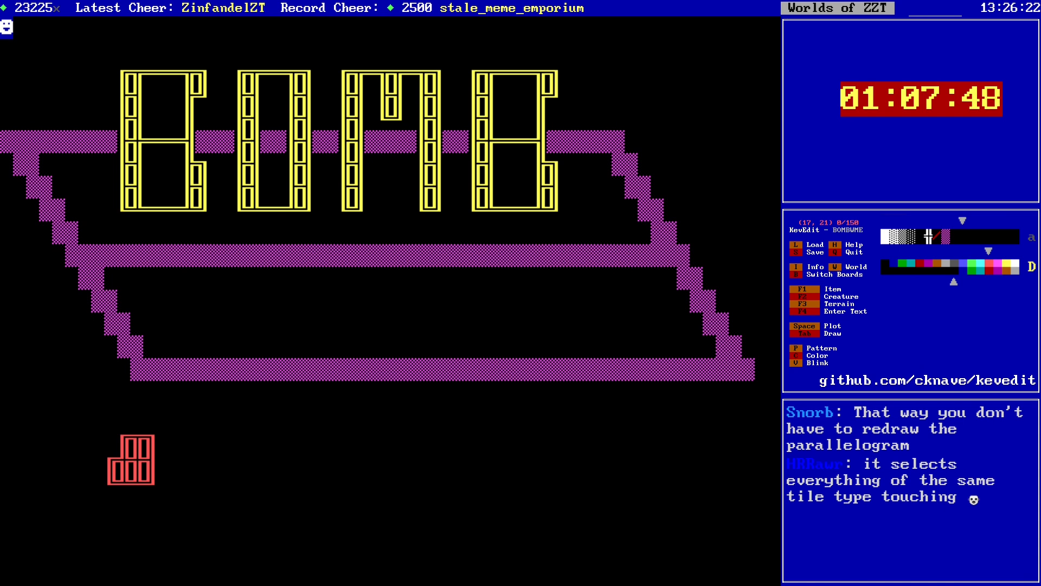
Step: Lengthen the M's middle stroke by one row with yellow line walls at row 6, columns 30 and 31
key("Up")
key("Up")
key("Up")
key("Up")
key("Up")
key("Up")
key("Up")
key("Up")
key("Up")
key("Up")
key("Up")
key("Up")
key("Up")
key("Up")
key("Up")
key("Right")
key("Right")
key("Right")
key("Right")
key("Right")
key("Right")
key("Right")
key("Right")
key("Right")
key("Right")
key("Right")
key("Right")
key("Right")
key("Right")
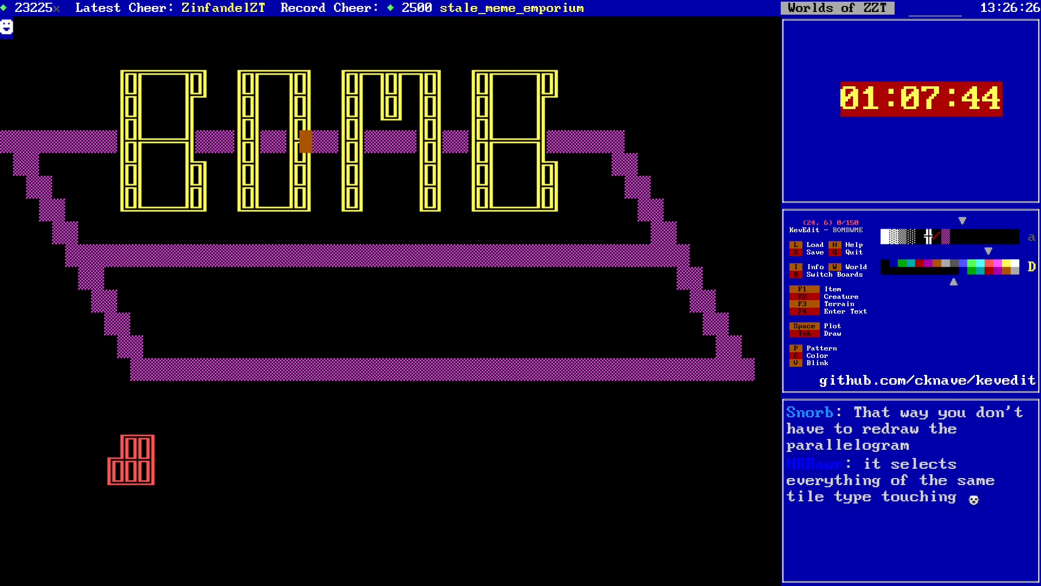
key("Left")
key("Down")
key("Down")
key("Down")
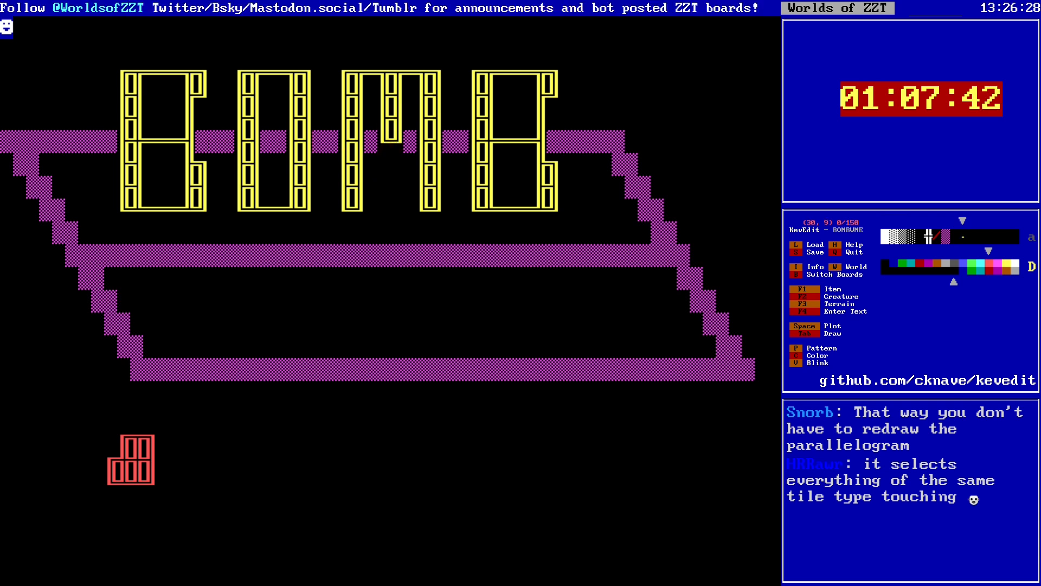
Step: Set the colour to light magenta and enter the text WITH on the frame's middle bar at row 11, columns 27 to 30
key("Down")
key("Down")
key("Left")
key("Left")
key("Left")
key("Left")
key("Left")
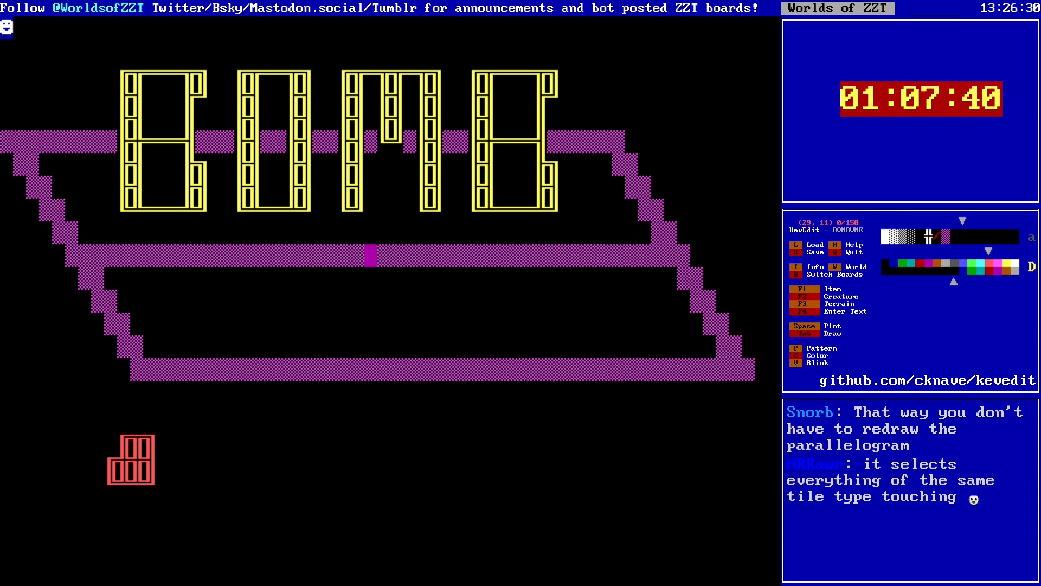
key("c")
key("F4")
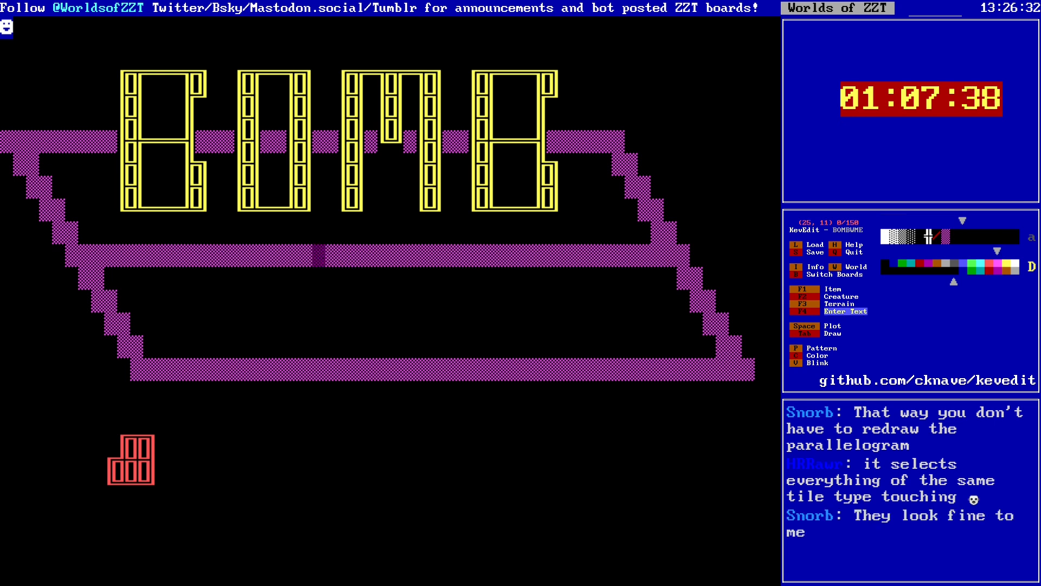
key("Right")
key("Right")
type("WITH")
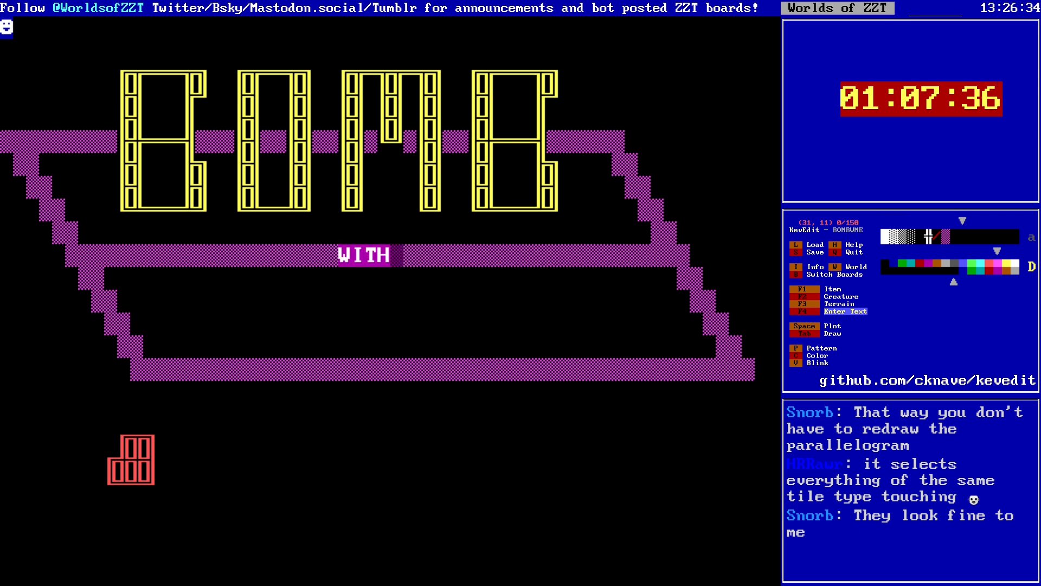
key("F4")
Step: Erase the small red line-wall shape below the frame
key("Down")
key("Down")
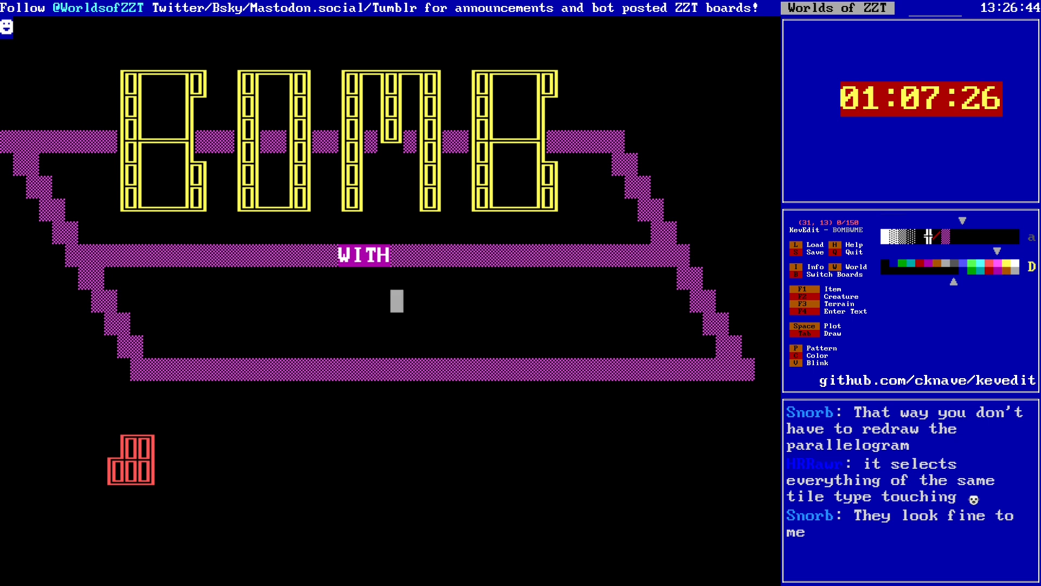
key("alt+Down")
key("alt+Left")
key("alt+Left")
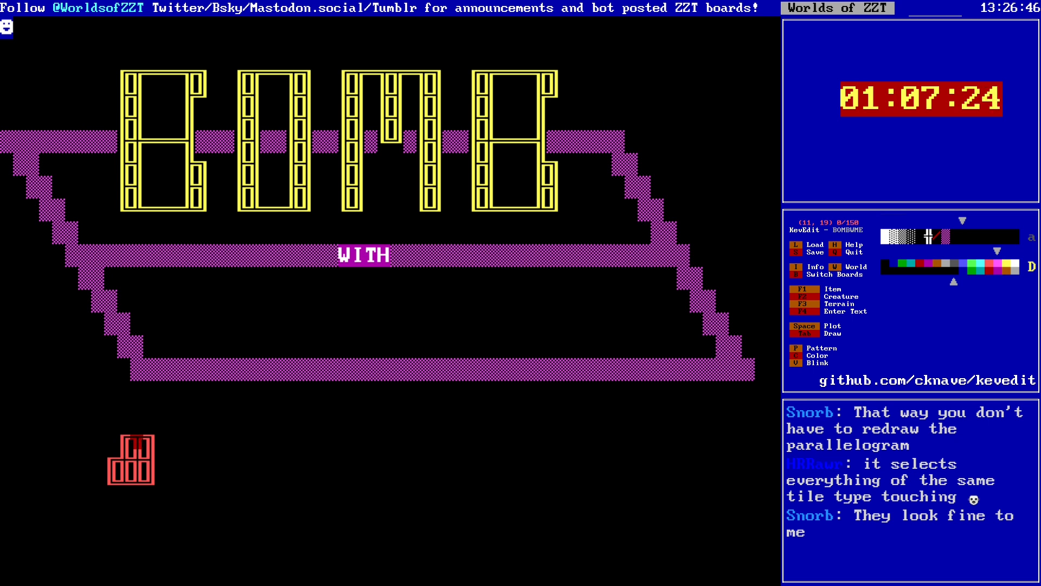
key("Delete")
key("Down")
key("Down")
key("Down")
key("Right")
key("Right")
Step: Set the drawing colour to light red with the solid pattern selected
key("c")
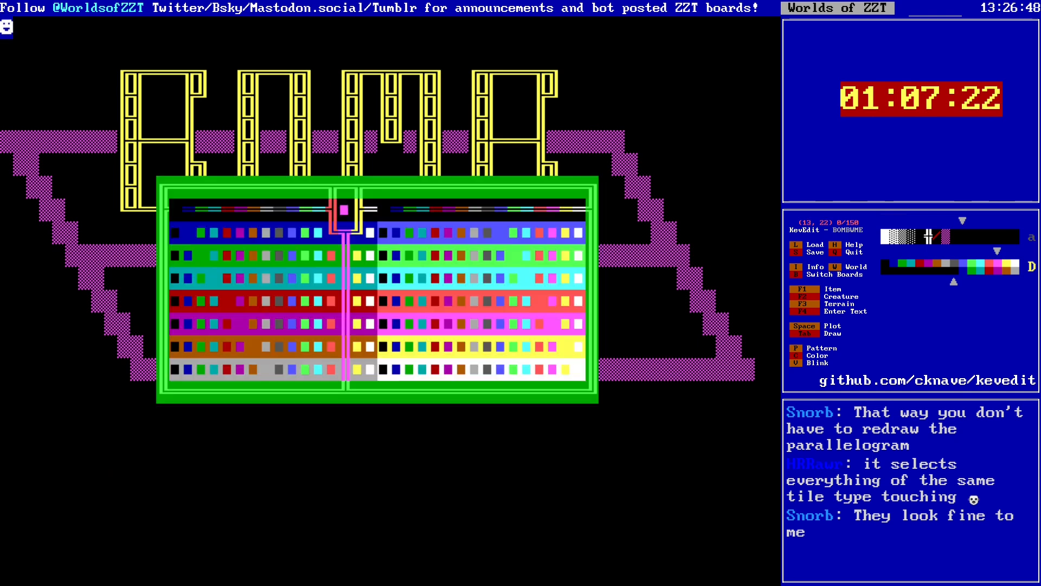
key("Left")
key("Return")
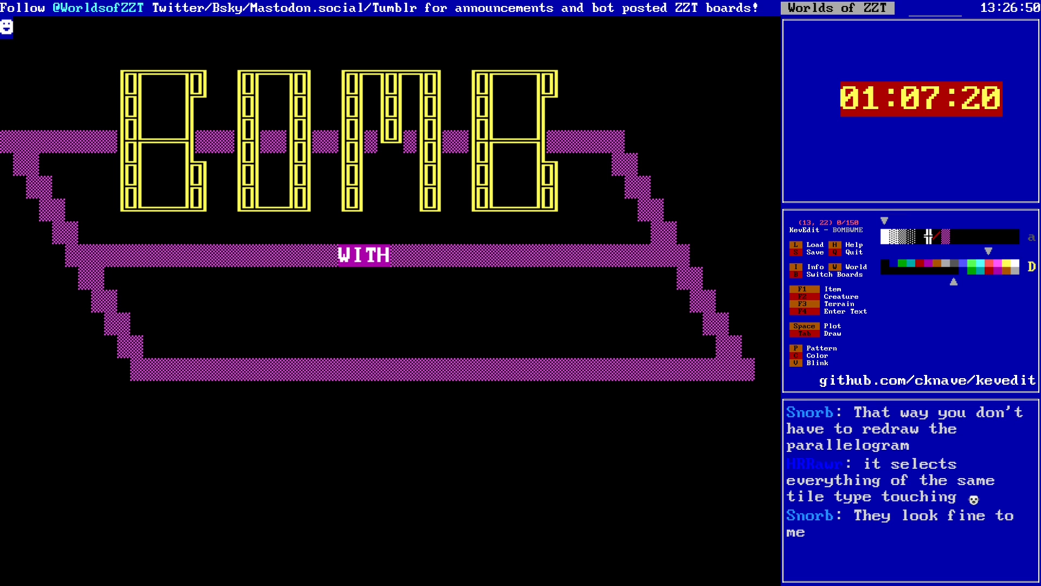
key("Right")
key("Right")
key("Right")
key("Right")
key("Right")
key("Right")
key("Right")
key("Right")
key("Right")
key("Right")
key("Right")
key("Right")
key("Right")
key("Right")
key("Right")
key("Up")
key("Up")
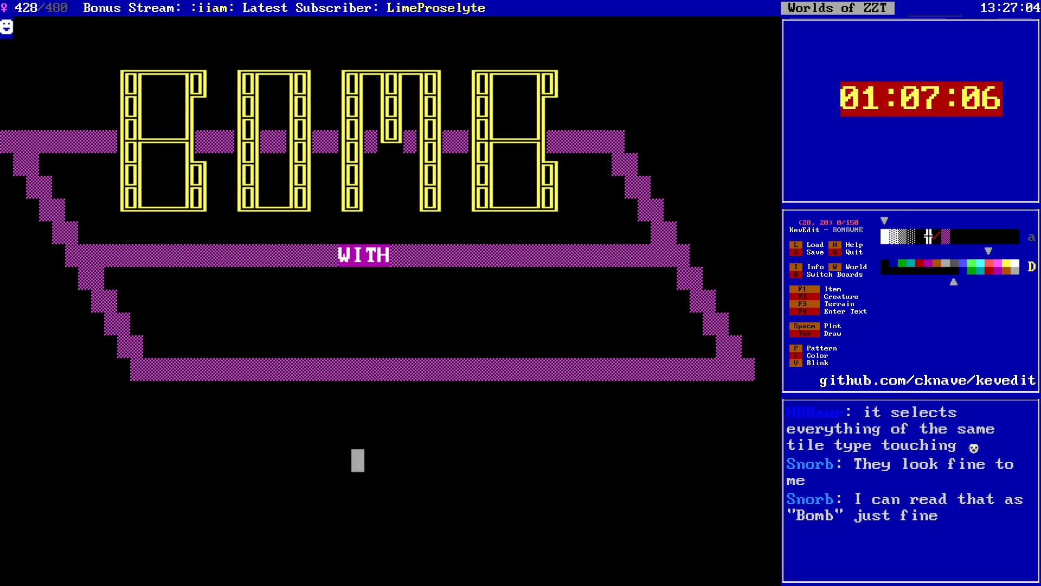
key("Up")
key("Up")
key("Up")
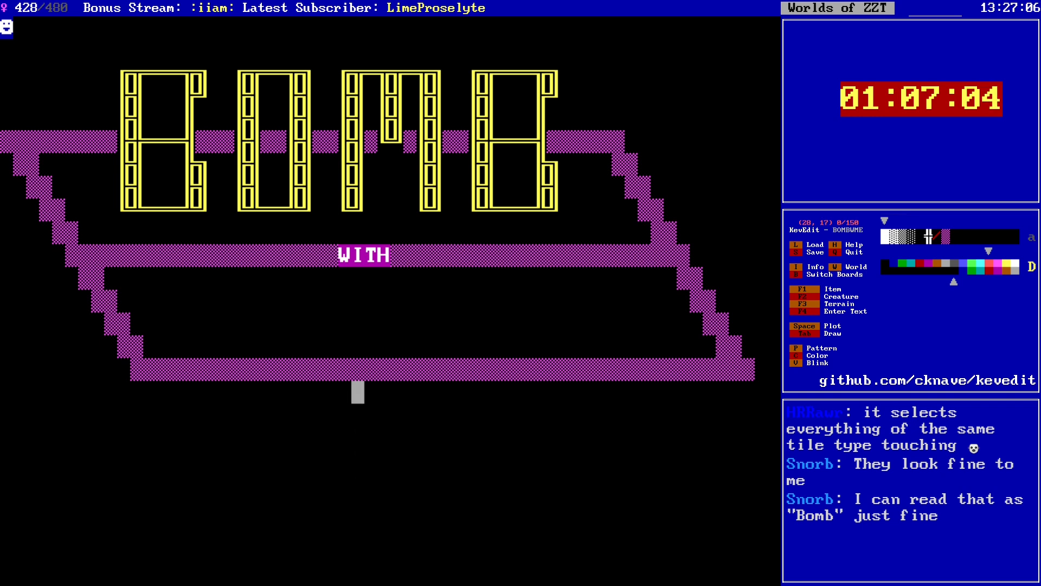
key("Up")
key("Up")
key("Up")
key("Up")
key("Up")
key("Up")
key("Up")
key("Up")
key("Up")
key("Up")
key("Up")
key("Up")
key("Up")
key("Up")
key("Left")
key("Left")
key("Left")
key("Left")
key("Left")
key("Left")
key("Left")
key("Left")
key("Left")
key("Left")
key("Left")
key("Left")
key("Left")
key("Left")
key("Left")
key("Left")
key("Left")
key("Left")
key("Left")
key("Left")
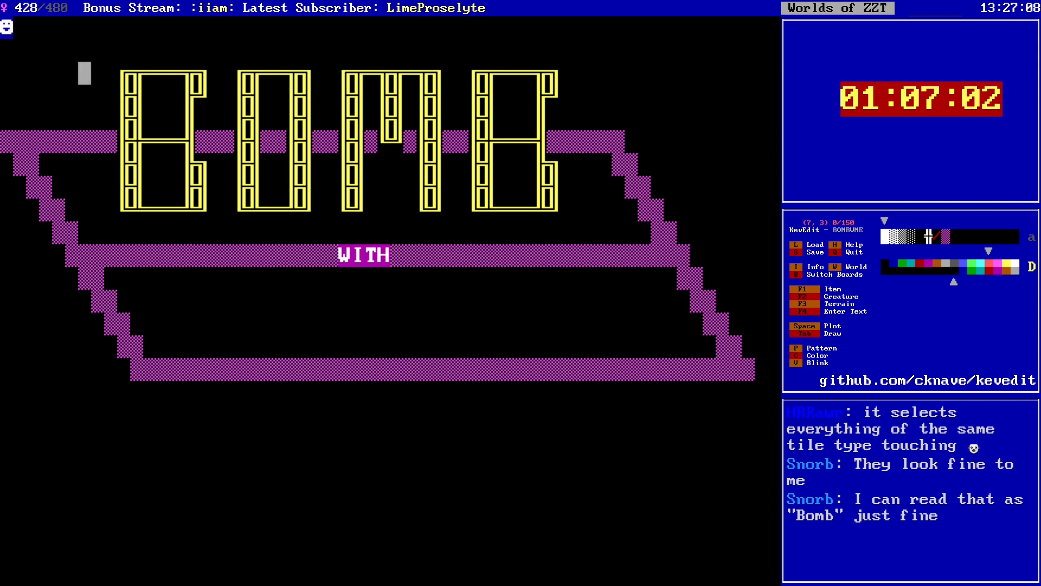
key("Down")
key("Down")
key("Down")
key("Down")
key("Down")
key("Down")
key("Down")
key("Down")
key("Down")
key("Down")
key("Down")
key("Down")
key("Down")
key("Down")
key("Down")
key("Down")
key("Down")
key("Down")
key("Down")
key("Down")
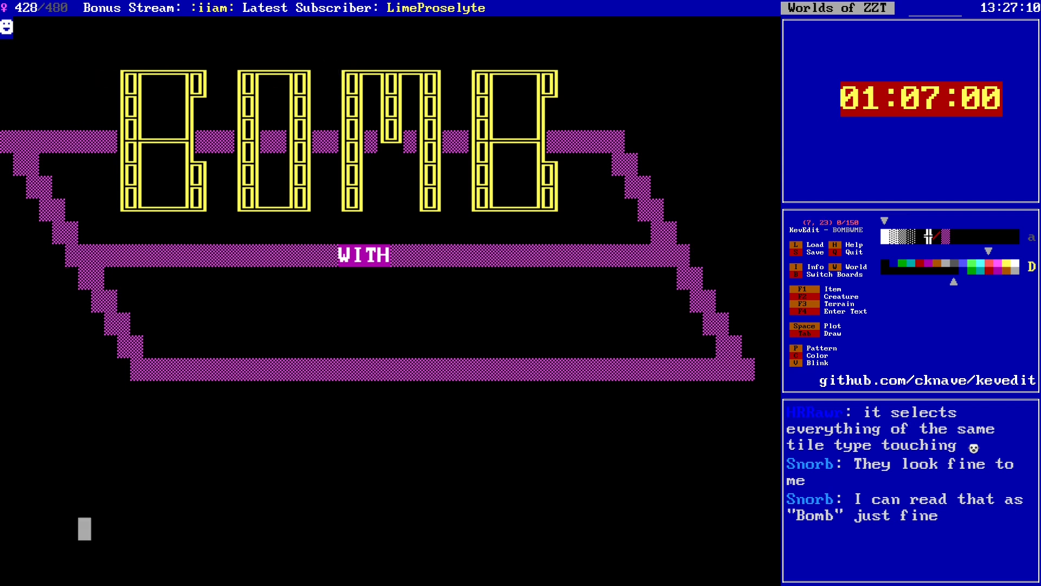
key("Right")
key("Right")
key("Right")
key("Right")
key("Right")
key("Right")
key("Right")
key("Right")
key("Right")
key("Right")
key("Right")
key("Right")
key("Right")
key("Right")
key("Right")
key("Right")
key("Right")
key("Right")
key("Right")
key("Right")
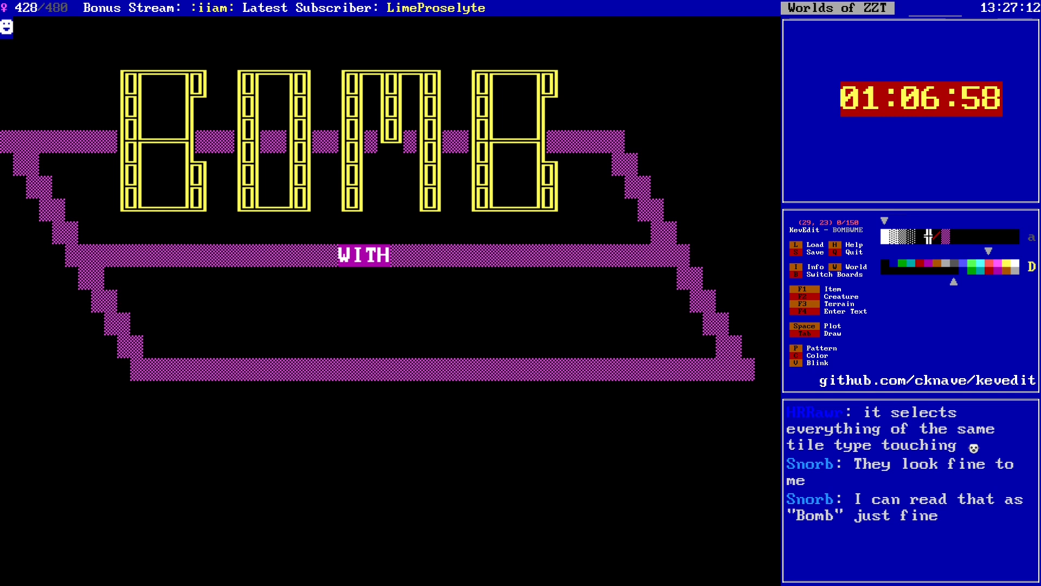
key("Up")
key("Up")
key("Up")
key("Up")
key("Up")
key("Up")
key("Up")
key("Up")
key("Up")
key("Up")
key("Up")
key("Up")
key("Up")
key("Up")
key("Up")
key("Up")
key("Left")
key("Left")
key("Left")
key("Left")
key("Left")
key("Left")
key("Left")
key("Left")
key("Left")
key("Left")
key("Left")
key("Up")
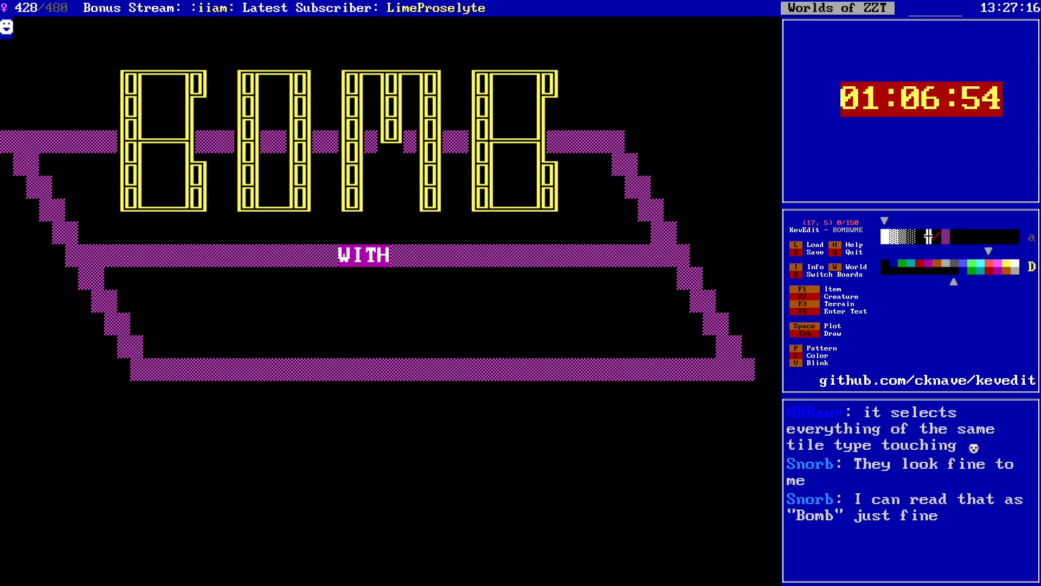
key("Left")
key("Left")
key("Down")
key("Down")
key("Down")
key("Down")
key("Down")
key("Down")
key("Down")
key("Down")
key("Down")
key("Down")
key("Down")
key("Down")
key("Down")
key("Down")
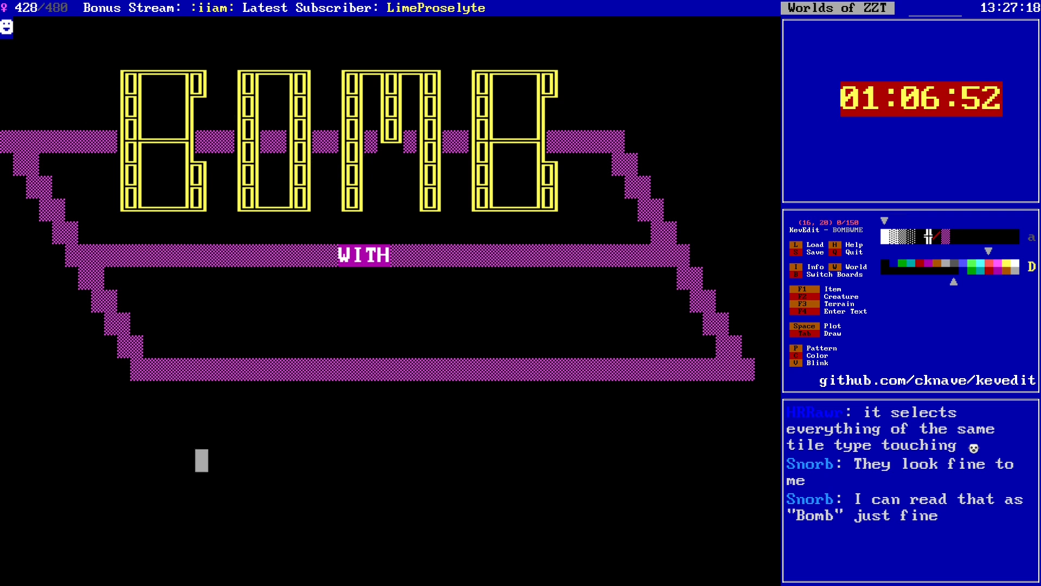
key("Right")
key("Right")
key("Right")
key("Right")
key("Right")
key("Right")
key("Right")
key("Right")
key("Right")
key("Right")
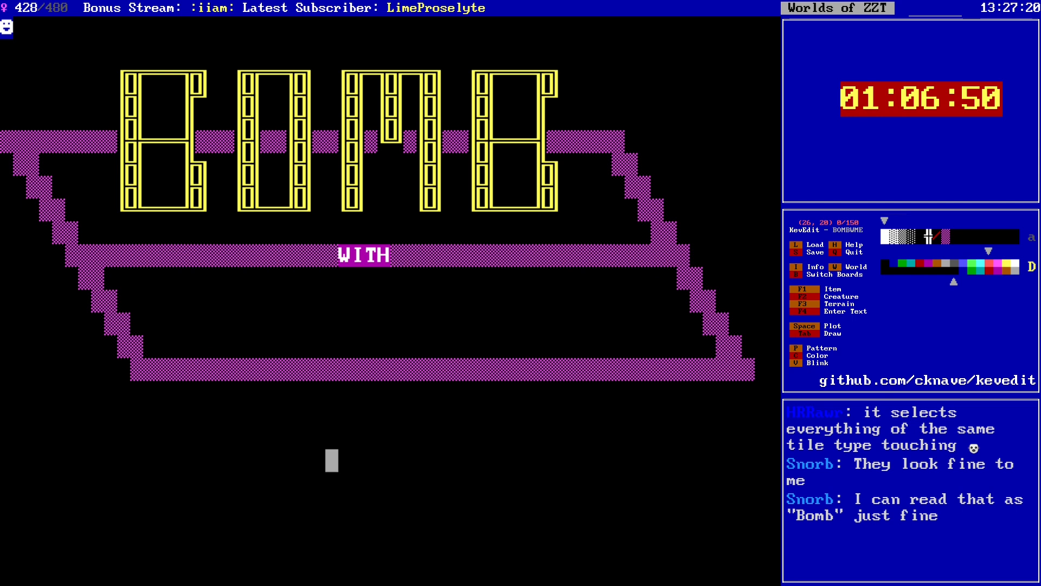
key("Left")
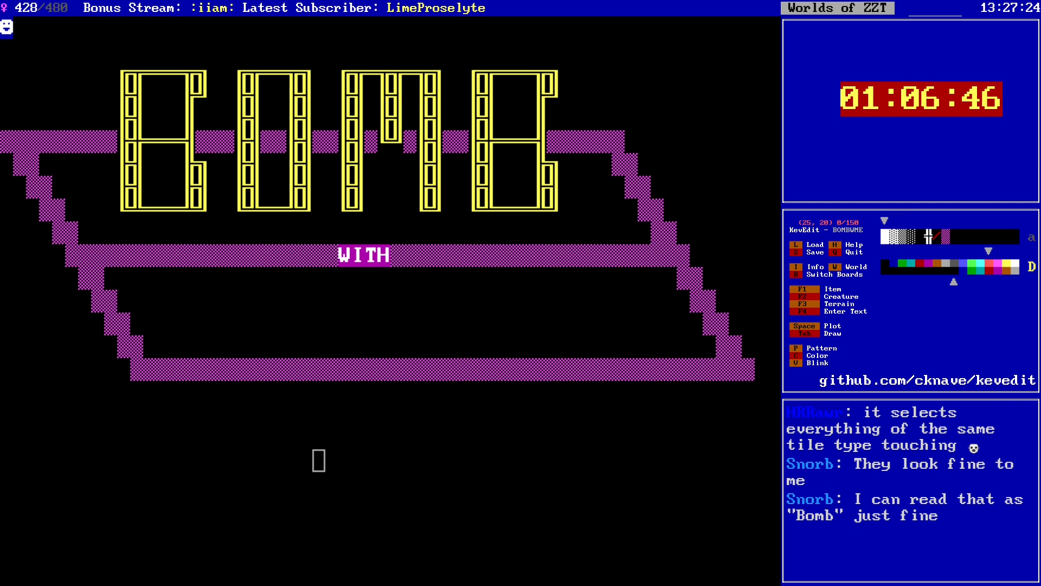
key("Left")
key("Left")
key("Up")
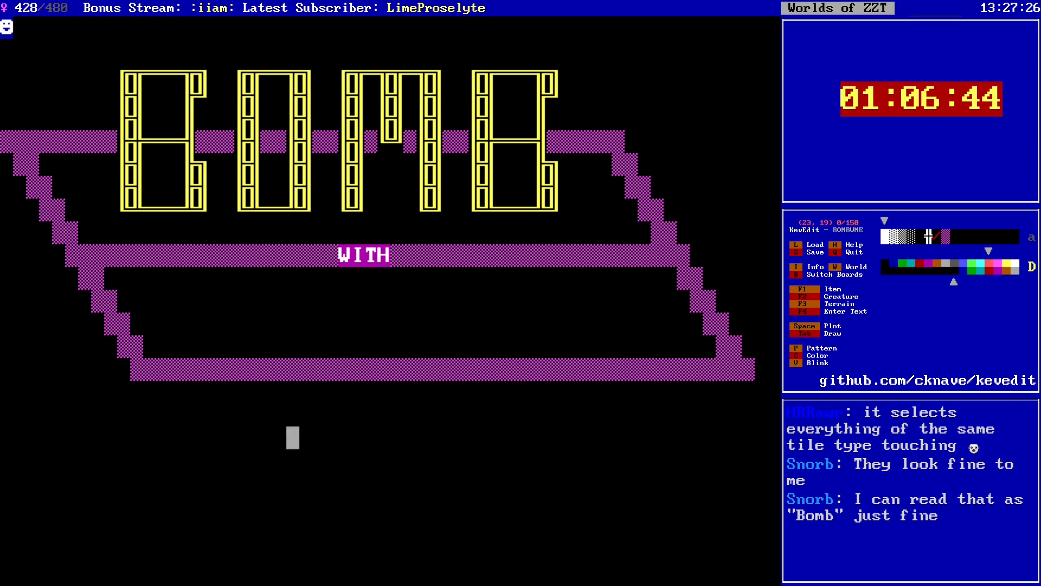
Step: Draw the left stroke of a solid light red M below the WITH caption, columns 23 and 24, rows 13 to 19
key("Left")
key("Left")
key("Left")
key("Left")
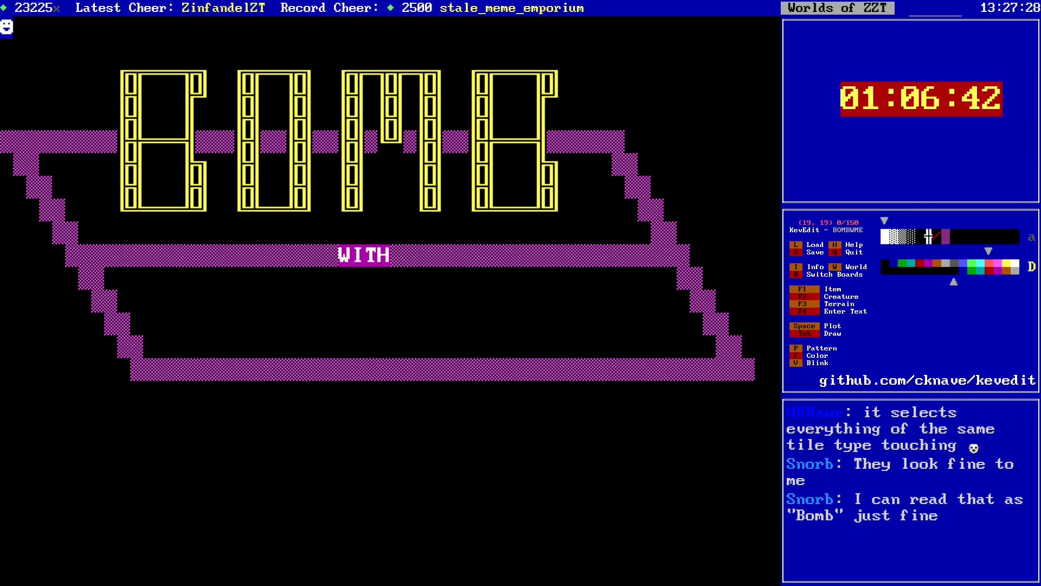
key("Up")
key("Up")
key("Up")
key("Up")
key("Up")
key("Up")
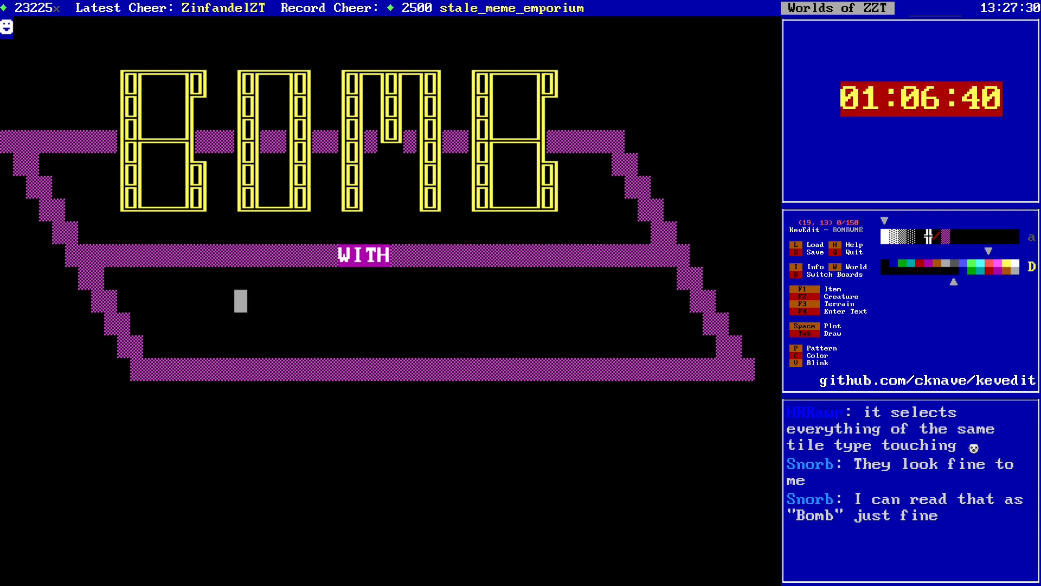
key("Right")
key("Right")
key("Right")
key("Right")
key("shift+Right")
key("shift+Down")
key("shift+Down")
key("shift+Down")
key("shift+Down")
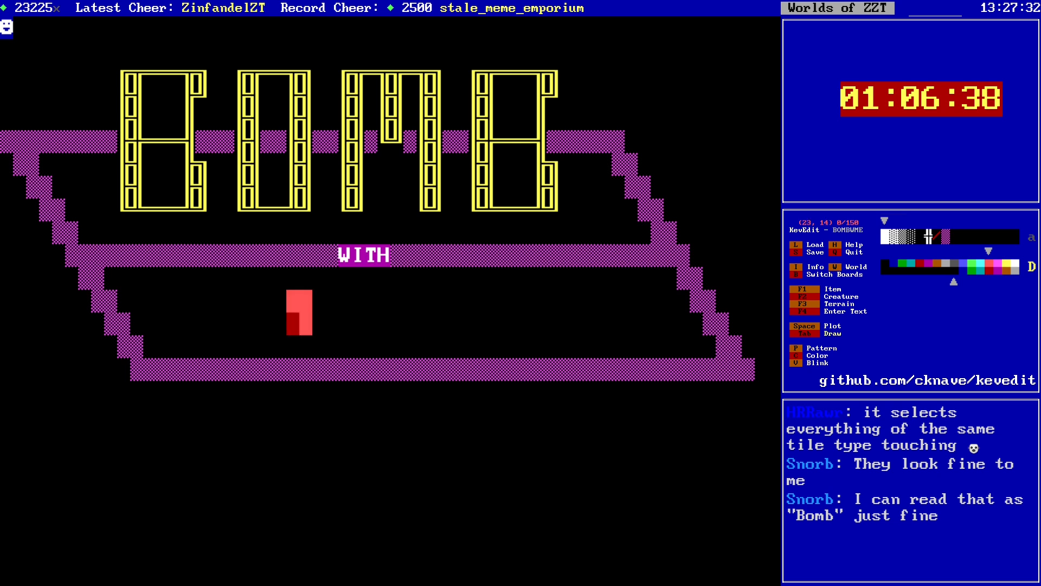
key("shift+Down")
key("shift+Down")
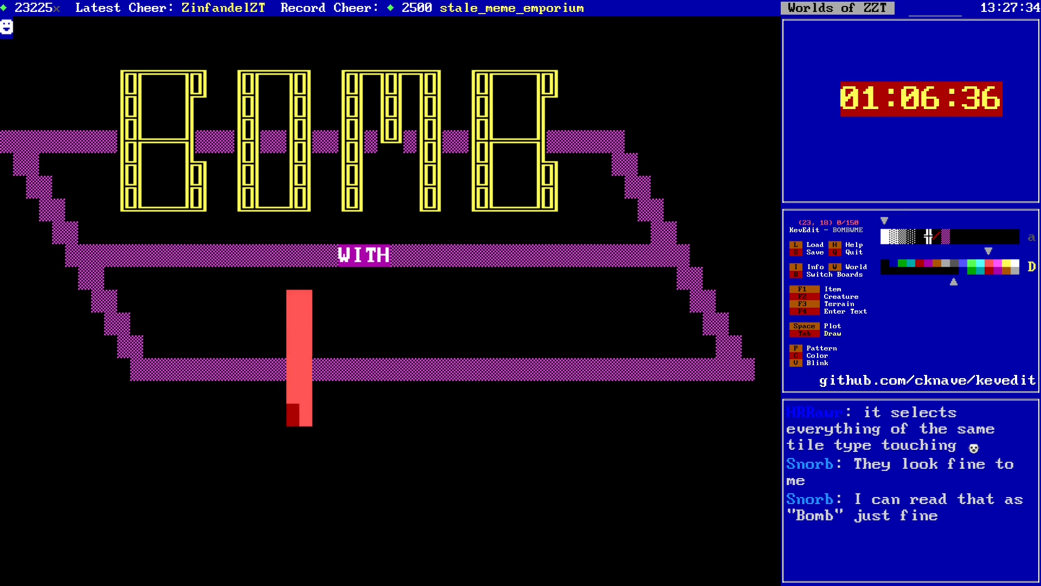
Step: Draw the M's right stroke in solid light red at columns 28 and 29, rows 13 to 19
key("Right")
key("Right")
key("Right")
key("Right")
key("Right")
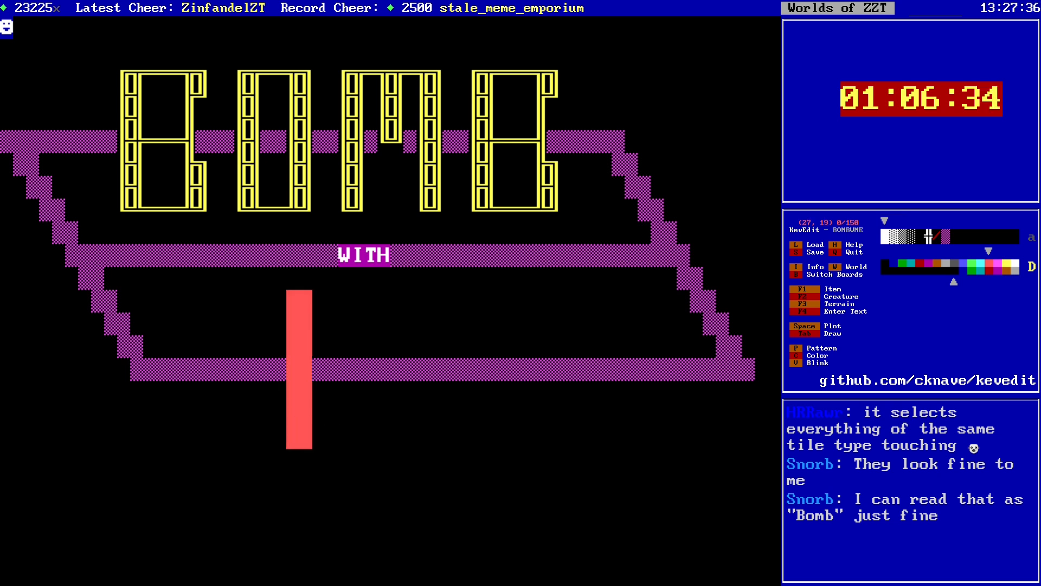
key("shift+Left")
key("shift+Up")
key("shift+Up")
key("shift+Up")
key("shift+Up")
key("shift+Up")
key("shift+Up")
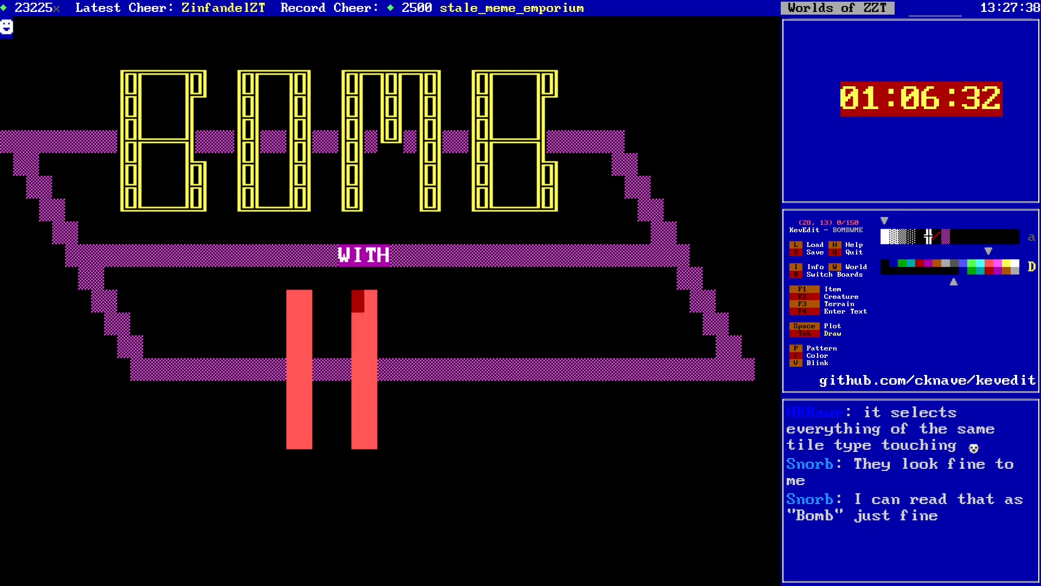
Step: Plot the M's central V with solid tiles at columns 25 and 27 of row 14 and column 26 of row 15
key("Down")
key("Left")
key("space")
key("Down")
key("Left")
key("Down")
key("Up")
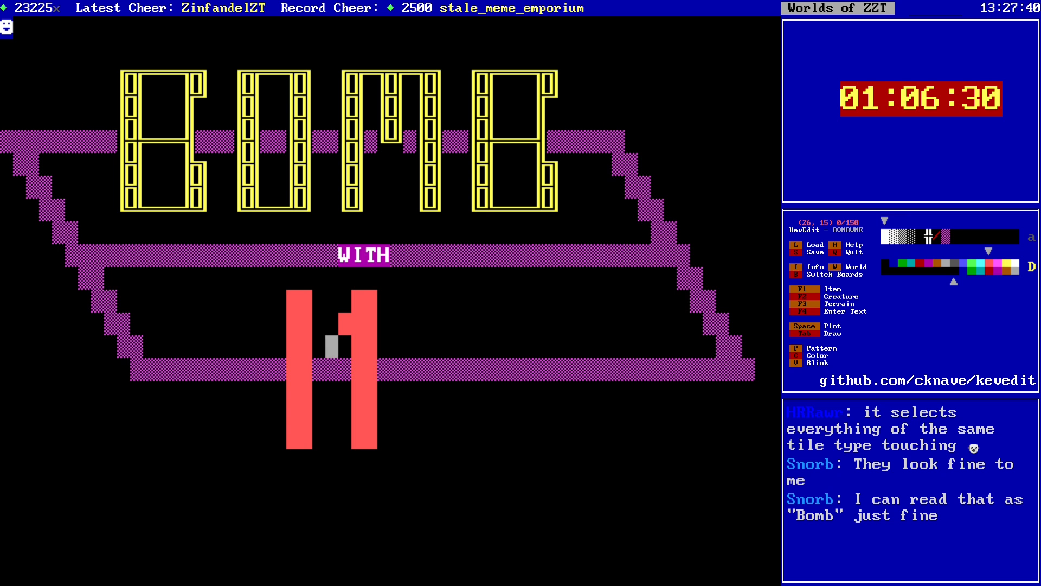
key("space")
key("Up")
key("Left")
key("space")
Step: Draw the E's upper stem at columns 33 and 34, rows 13 to 16, and its middle arm along row 16 to column 37
key("Right")
key("Right")
key("Right")
key("Right")
key("Right")
key("Up")
key("Right")
key("Right")
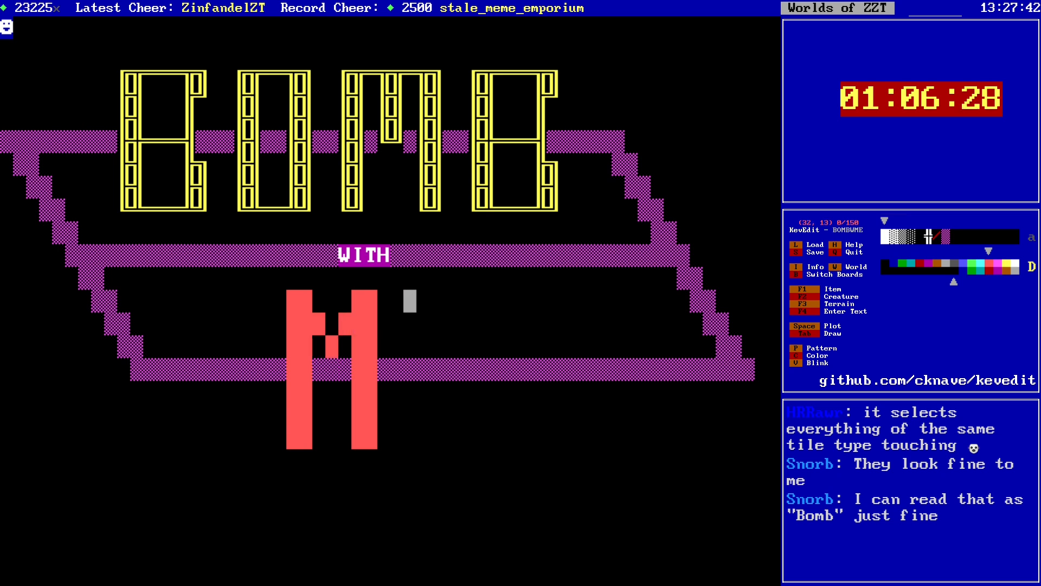
key("Right")
key("shift+Right")
key("shift+Down")
key("shift+Left")
key("shift+Down")
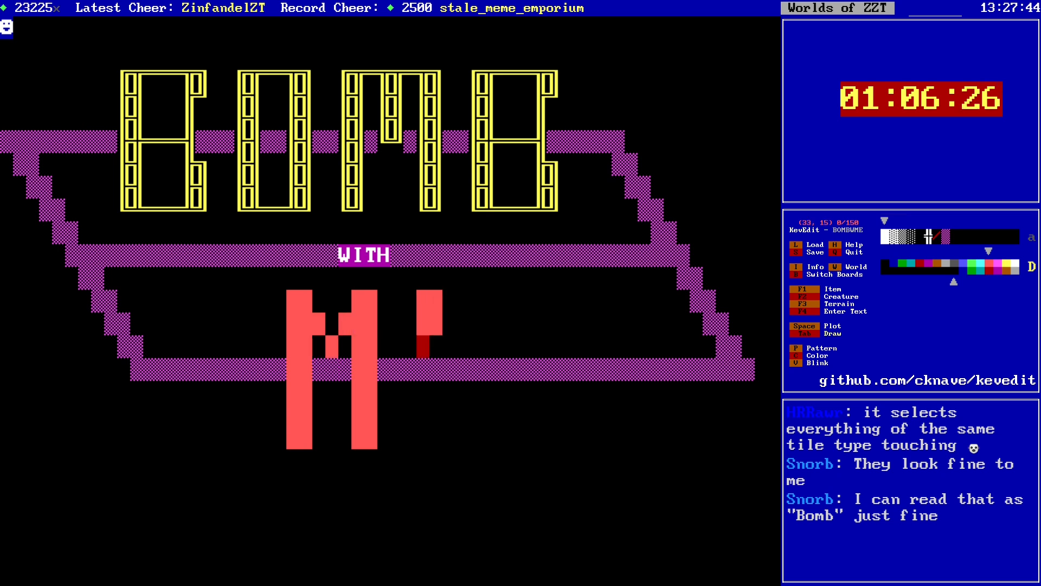
key("shift+Right")
key("shift+Down")
key("shift+Left")
key("shift+Right")
key("shift+Right")
key("shift+Right")
key("shift+Right")
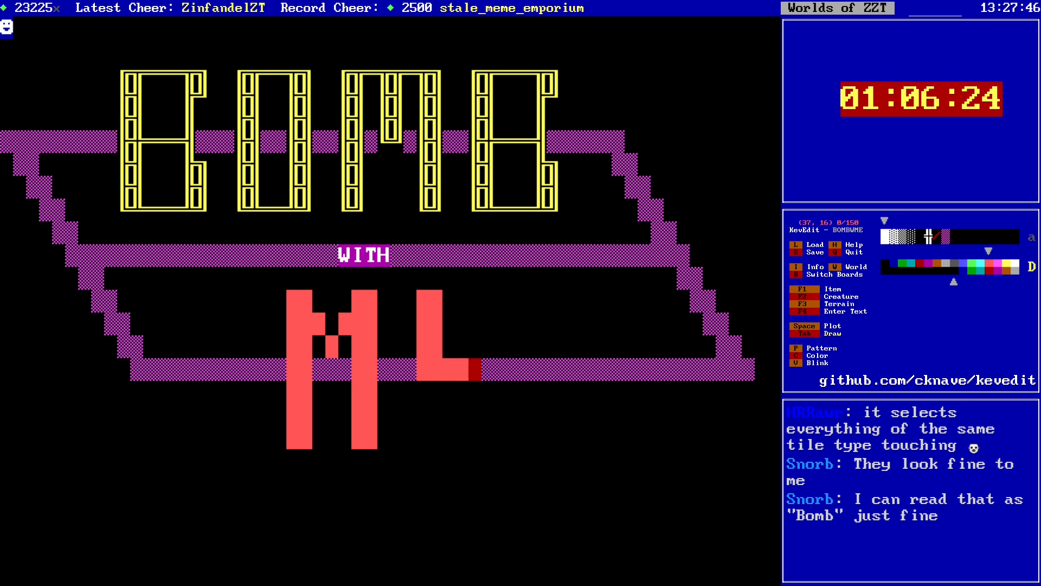
Step: Extend the E's stem down to row 19 and draw its bottom arm along row 19 to column 39
key("shift+Left")
key("shift+Left")
key("shift+Left")
key("shift+Down")
key("shift+Left")
key("shift+Down")
key("shift+Right")
key("shift+Down")
key("shift+Left")
key("shift+Right")
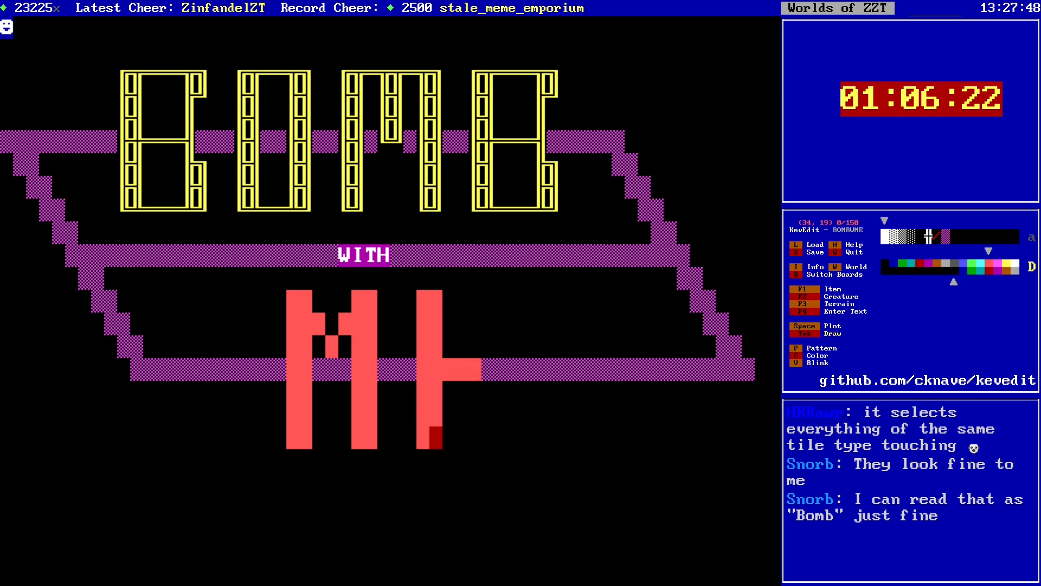
key("shift+Right")
key("shift+Right")
key("shift+Right")
key("shift+Right")
key("shift+Right")
Step: Draw the E's top arm along row 13 from column 39 back to the stem
key("Up")
key("Up")
key("Up")
key("Up")
key("Up")
key("Up")
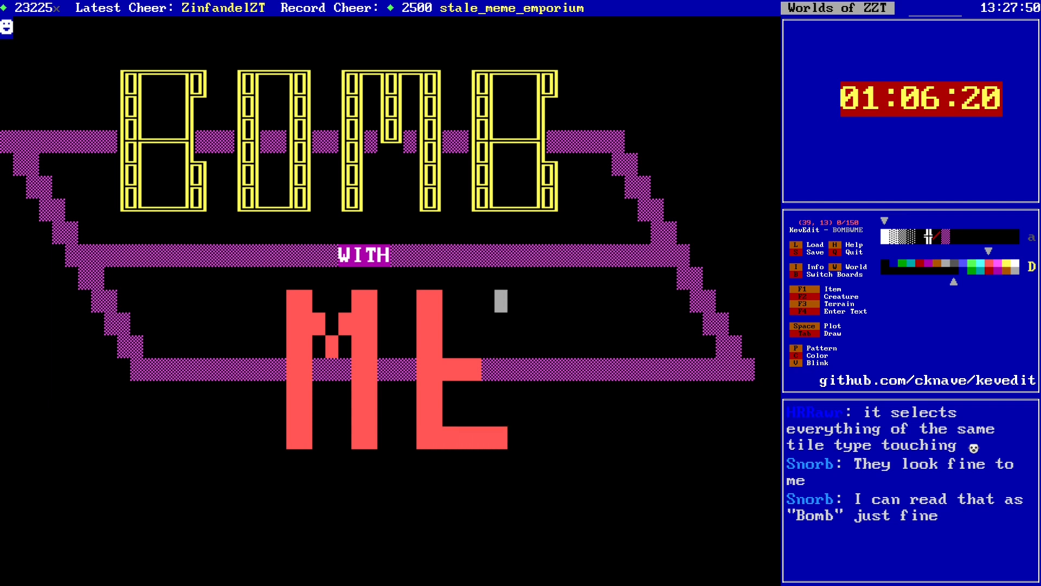
key("shift+Left")
key("shift+Left")
key("shift+Left")
key("shift+Left")
key("shift+Left")
Step: Set the drawing colour to yellow with the line-wall pattern and place the cursor below the ME lettering on row 21
key("Down")
key("Down")
key("Down")
key("Down")
key("Down")
key("Down")
key("Down")
key("Down")
key("Down")
key("Down")
key("Down")
key("Down")
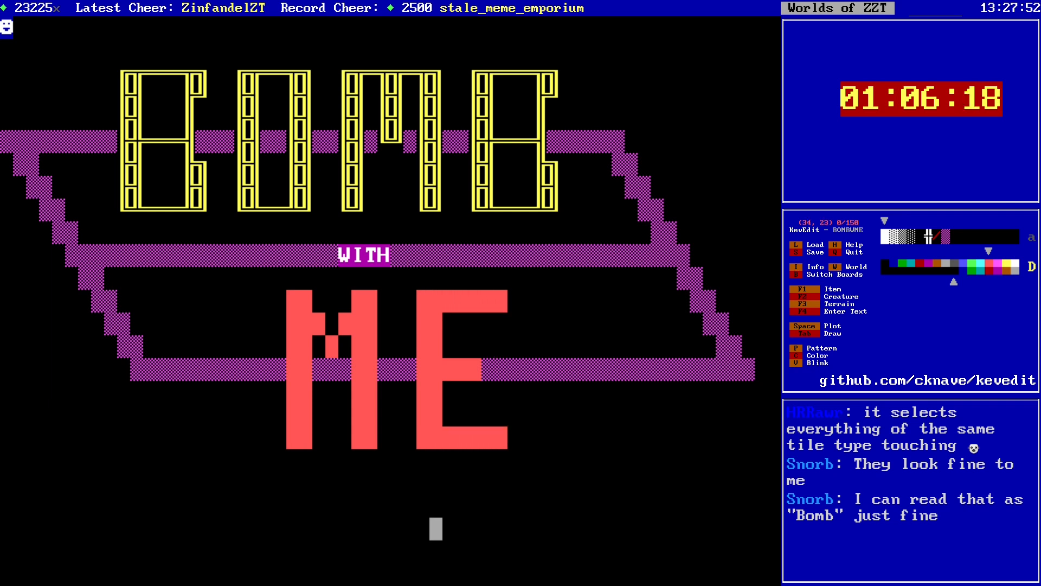
key("Up")
key("Up")
key("Up")
key("Up")
key("f")
key("f")
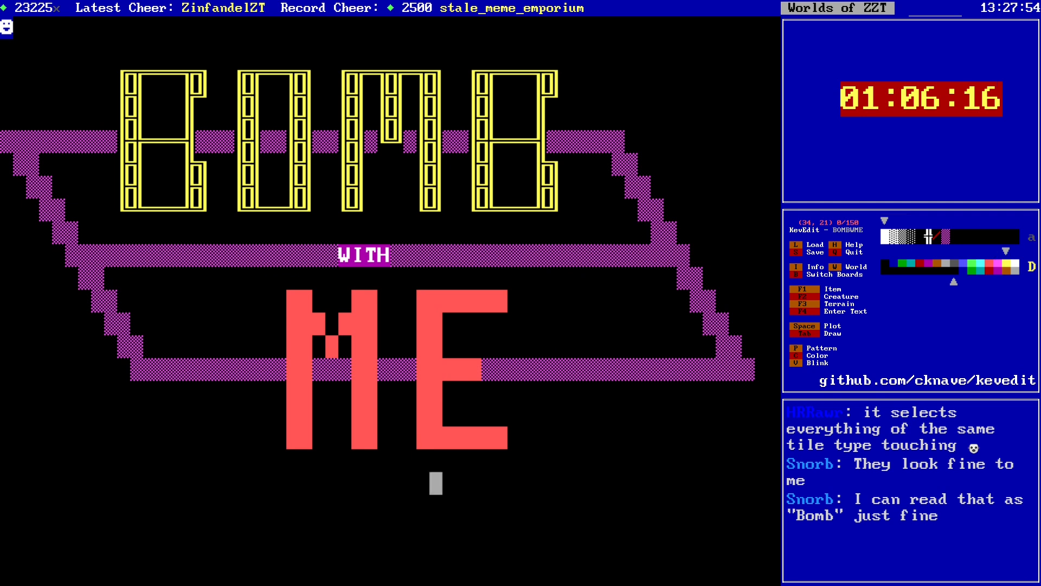
key("p")
key("Right")
key("Right")
key("Right")
key("Right")
key("Right")
key("Right")
key("Right")
key("Right")
key("Right")
key("Right")
key("Right")
key("Right")
key("Right")
key("Right")
key("Right")
key("Right")
key("Right")
key("Right")
key("Right")
key("Right")
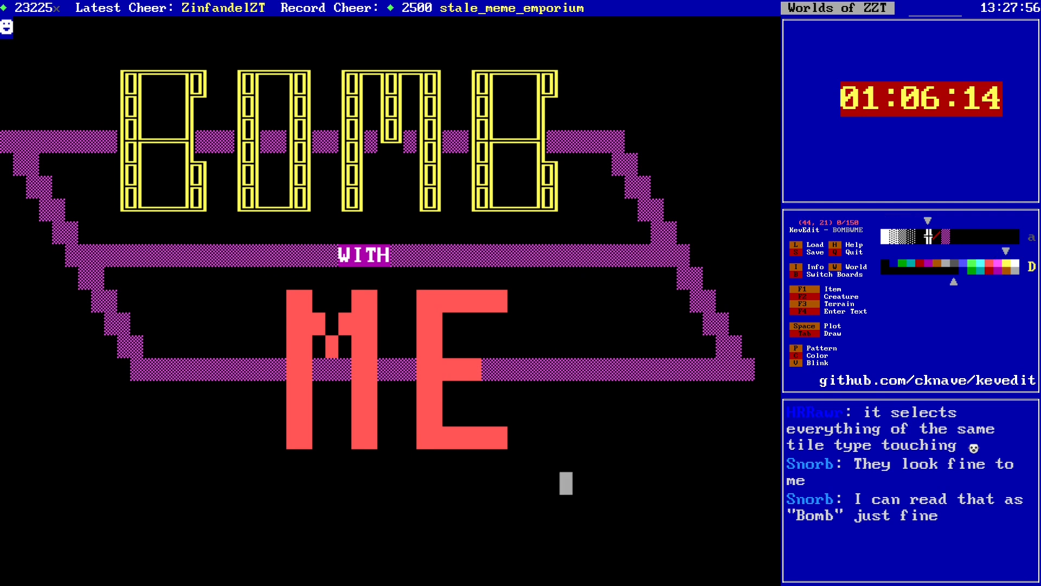
Step: Draw a yellow line-wall strip across the full board width along row 21, below the ME lettering, ending at column 1
key("Tab")
key("Left")
key("Left")
key("Left")
key("Left")
key("Left")
key("Left")
key("Left")
key("Left")
key("Left")
key("Left")
key("Left")
key("Left")
key("Left")
key("Left")
key("Left")
key("Left")
key("Left")
key("Left")
key("Left")
key("Left")
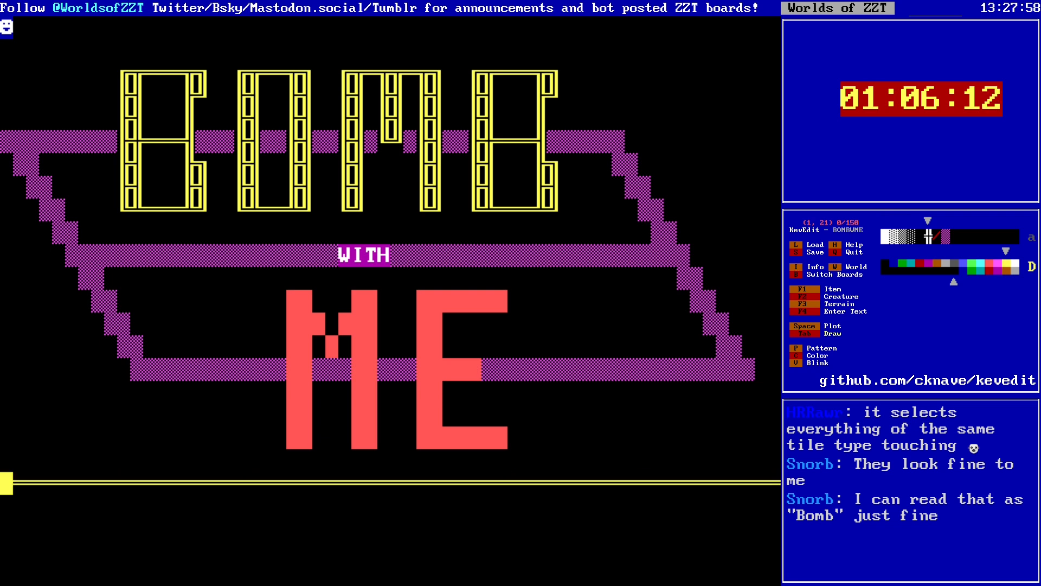
Step: Draw a second yellow line-wall strip along row 22 from column 1 to column 60, directly beneath the first, and stop drawing
key("Down")
key("Right")
key("Right")
key("Right")
key("Right")
key("Right")
key("Right")
key("Right")
key("Right")
key("Right")
key("Right")
key("Right")
key("Right")
key("Right")
key("Right")
key("Right")
key("Right")
key("Right")
key("Right")
key("Right")
key("Right")
key("Right")
key("Right")
key("Right")
key("Right")
key("Right")
key("Right")
key("Right")
key("Right")
key("Right")
key("Right")
key("Tab")
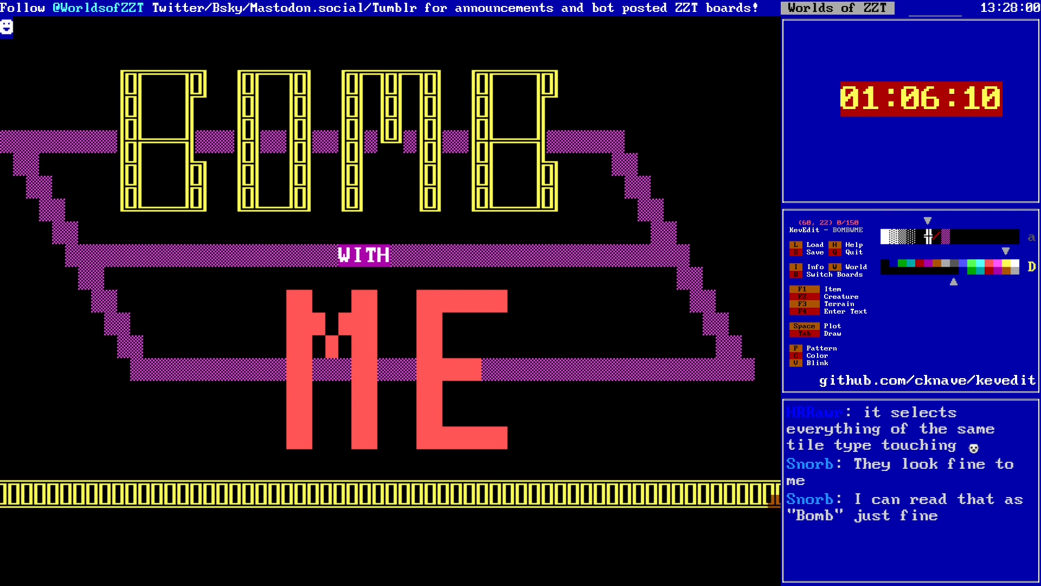
Step: Select the artwork from the board's lower-right corner to above BOMB, across the full width, and move it up one row
key("Down")
key("Down")
key("Down")
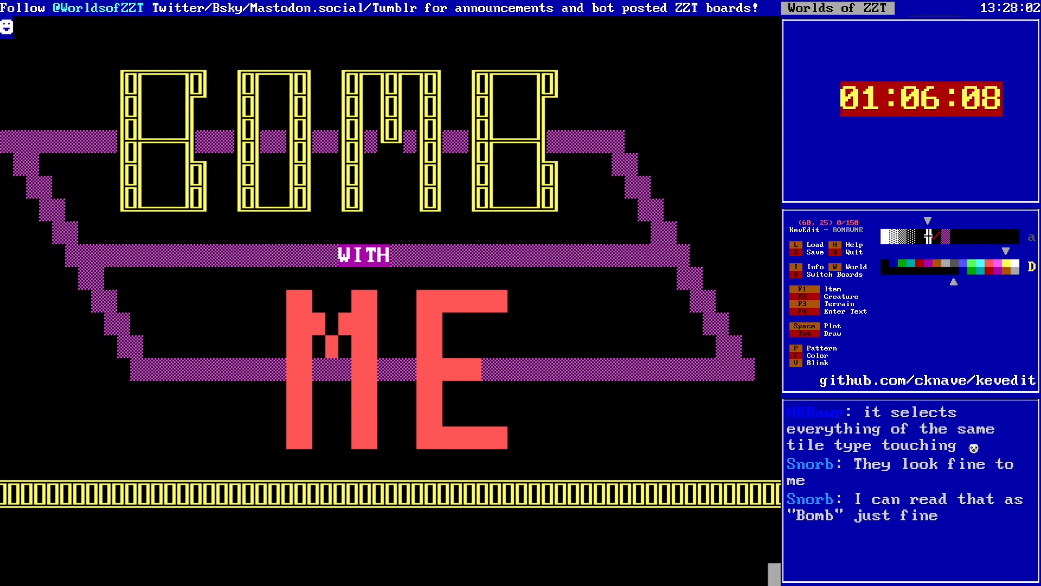
key("shift+Up")
key("shift+Up")
key("shift+Up")
key("shift+Up")
key("shift+Up")
key("shift+Up")
key("shift+Up")
key("shift+Up")
key("shift+Up")
key("shift+Up")
key("shift+Up")
key("shift+Up")
key("shift+Up")
key("shift+Up")
key("shift+Up")
key("shift+Up")
key("shift+Up")
key("shift+Up")
key("shift+Up")
key("shift+Up")
key("shift+Left")
key("shift+Left")
key("shift+Left")
key("shift+Left")
key("shift+Left")
key("shift+Left")
key("shift+Left")
key("shift+Left")
key("shift+Left")
key("shift+Left")
key("shift+Left")
key("shift+Left")
key("shift+Left")
key("shift+Left")
key("shift+Left")
key("shift+Left")
key("shift+Left")
key("shift+Left")
key("shift+Left")
key("shift+Left")
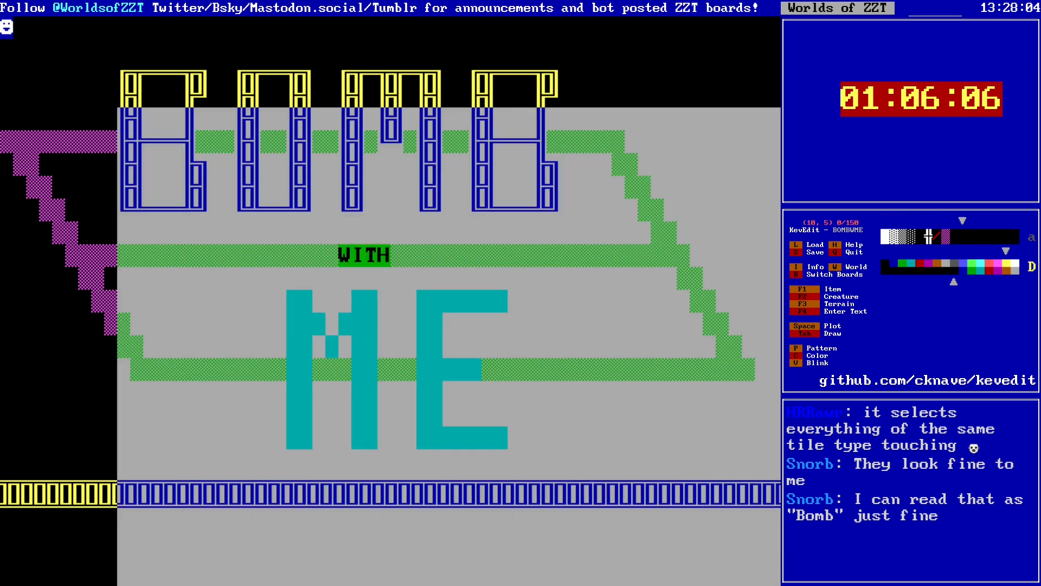
key("shift+Up")
key("ctrl+x")
key("ctrl+v")
key("Up")
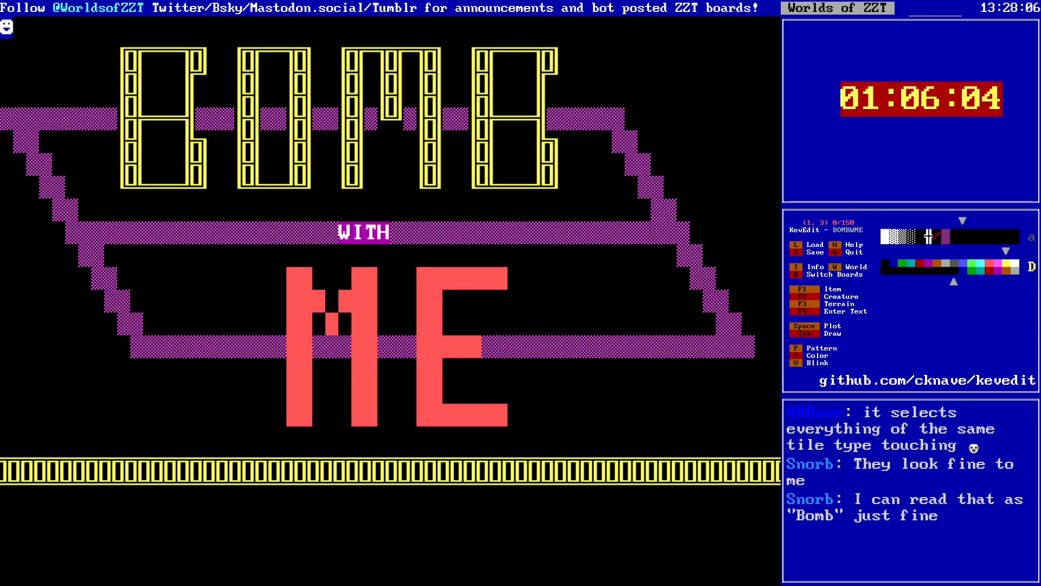
Step: Draw a yellow line-wall strip across the full board width along row 24, below the existing yellow band
key("Down")
key("Down")
key("Down")
key("Down")
key("Down")
key("Down")
key("Down")
key("Down")
key("Down")
key("Down")
key("Down")
key("Down")
key("Down")
key("Down")
key("Down")
key("Down")
key("Down")
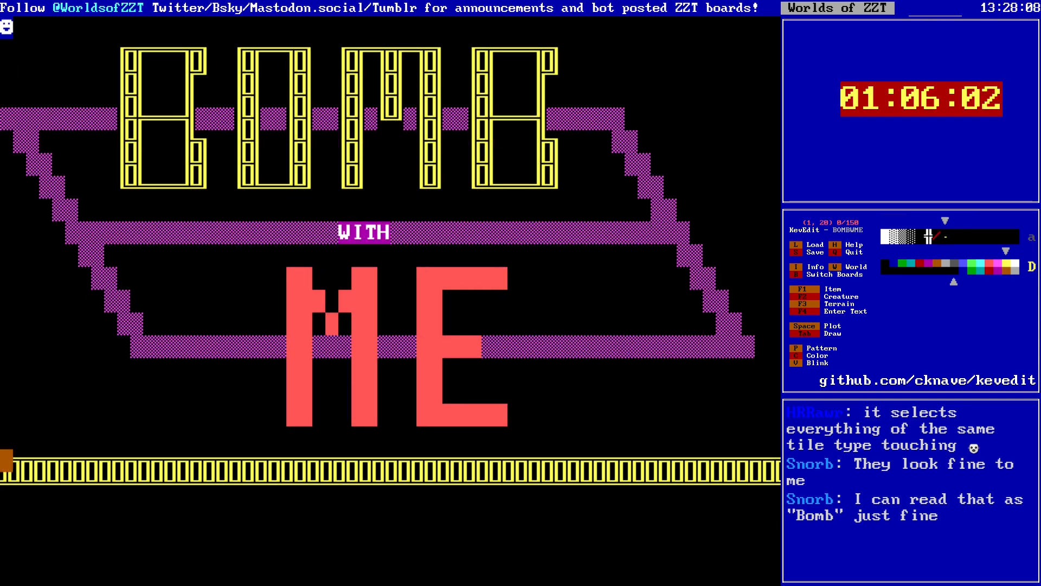
key("Down")
key("Down")
key("Down")
key("Down")
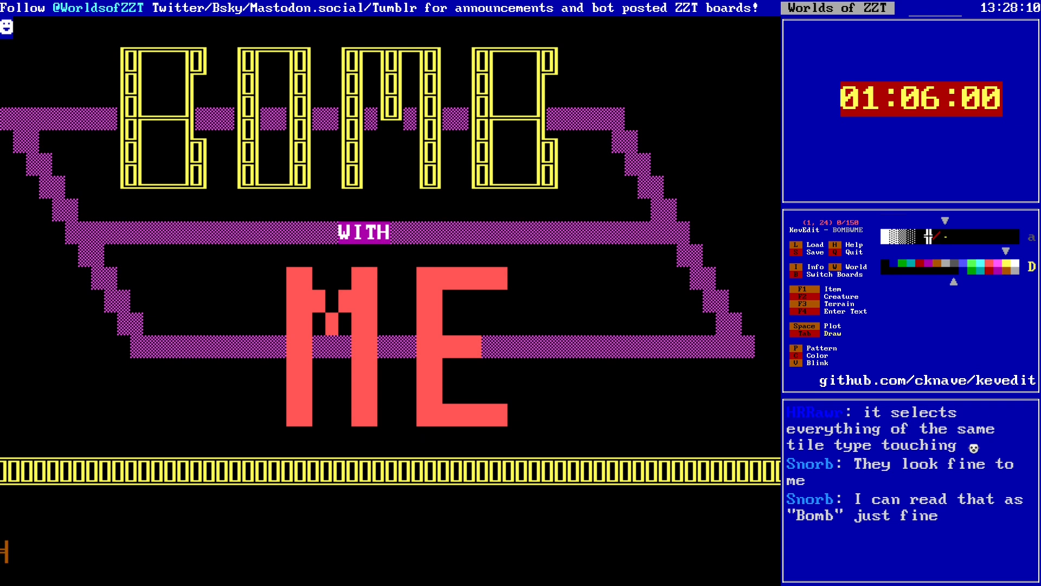
key("Tab")
key("Right")
key("Right")
key("Right")
key("Right")
key("Right")
key("Right")
key("Right")
key("Right")
key("Right")
key("Right")
key("Right")
key("Right")
key("Right")
key("Right")
key("Right")
key("Right")
key("Right")
key("Right")
key("Right")
key("Right")
key("Left")
key("Left")
key("Left")
key("Left")
key("Left")
key("Left")
key("Left")
key("Left")
key("Left")
key("Left")
key("Left")
key("Left")
key("Left")
key("Left")
key("Left")
key("Left")
key("Left")
key("Left")
key("Left")
key("Left")
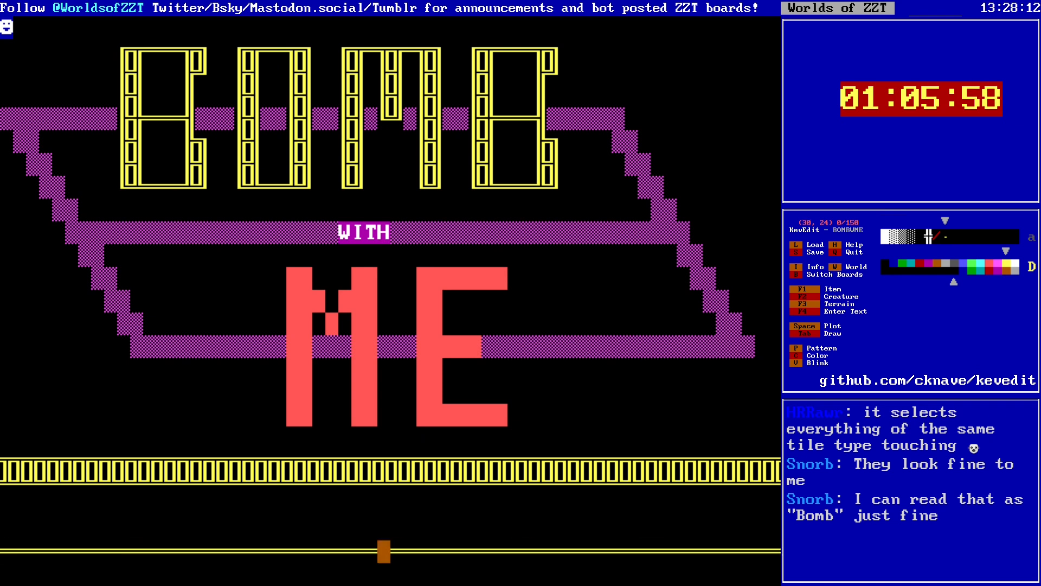
Step: Flood-fill the empty area on rows 22 and 23, between the yellow line walls, with solid dark blue
key("Up")
key("c")
key("Left")
key("Left")
key("Left")
key("Left")
key("Left")
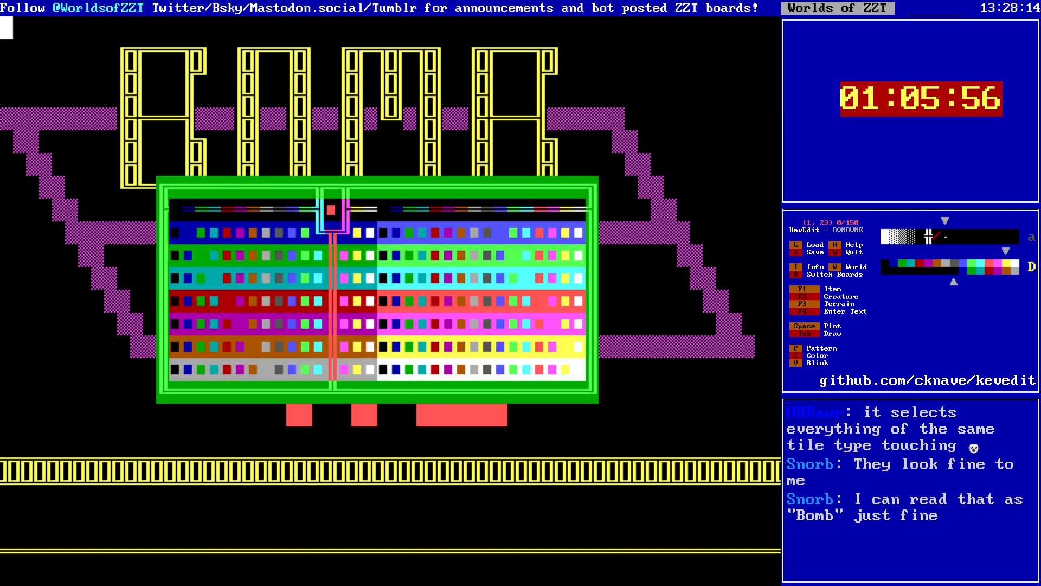
key("Left")
key("Left")
key("Left")
key("Left")
key("Left")
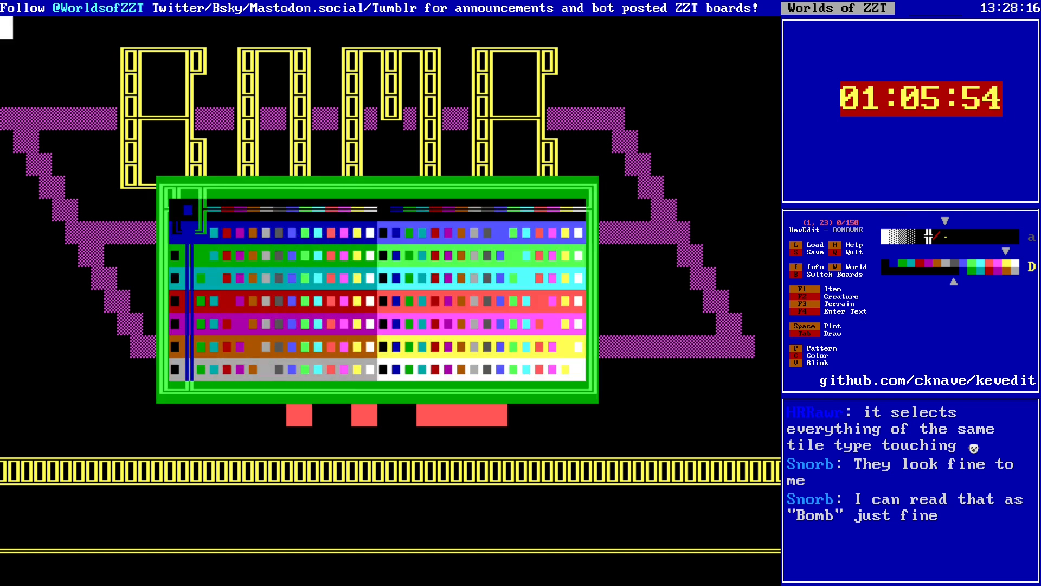
key("Return")
key("Right")
key("p")
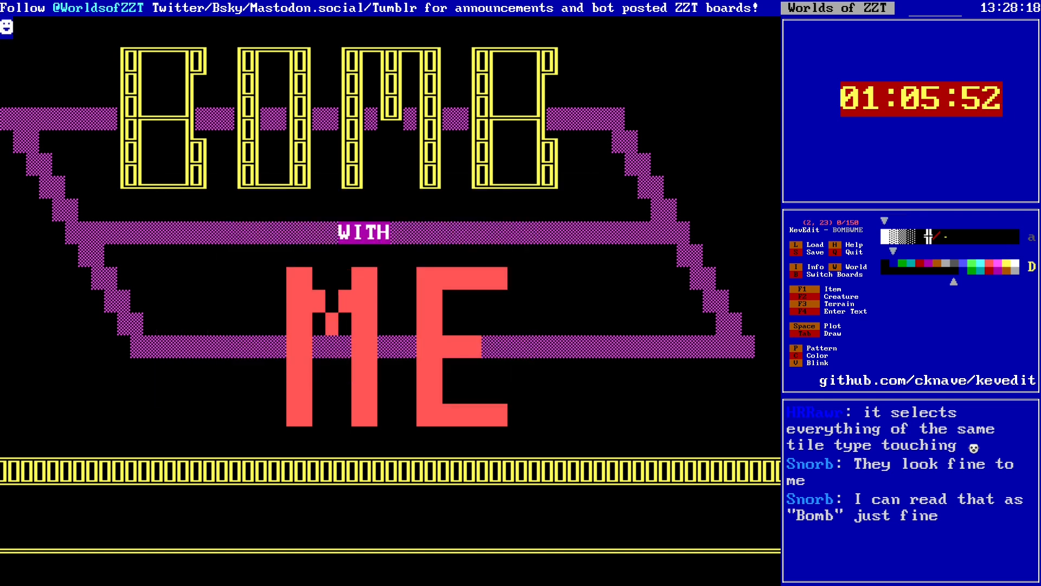
key("f")
Step: Write the author's name as white text on row 25, starting at column 1
key("Down")
key("Down")
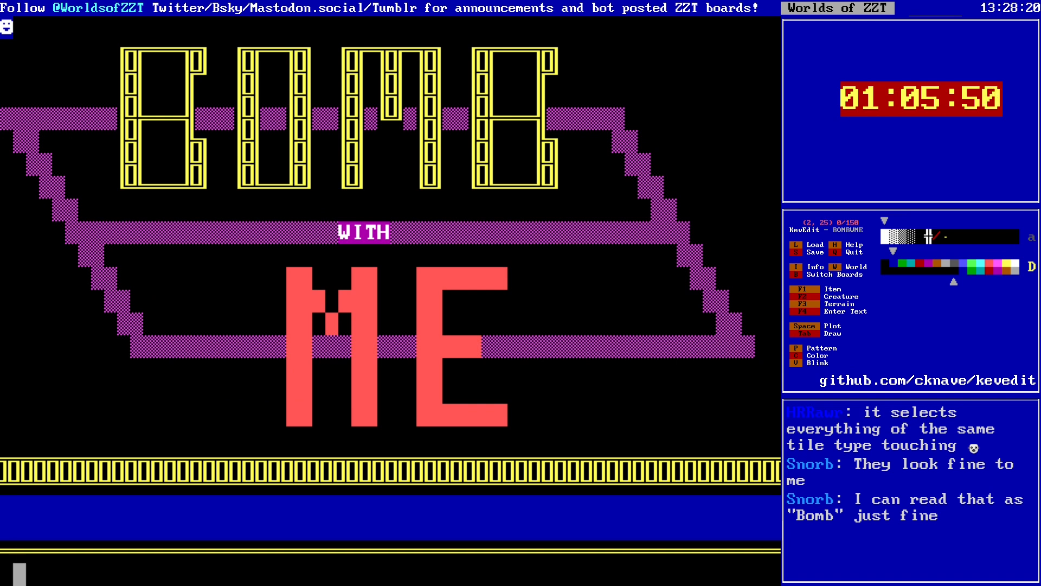
key("Left")
key("c")
key("c")
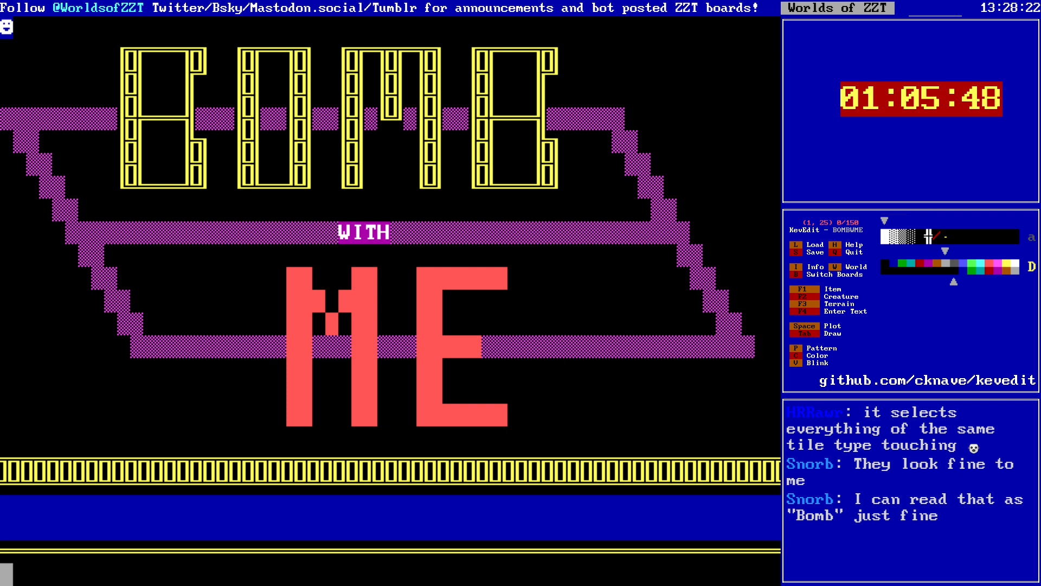
key("c")
type("Dr. Dos")
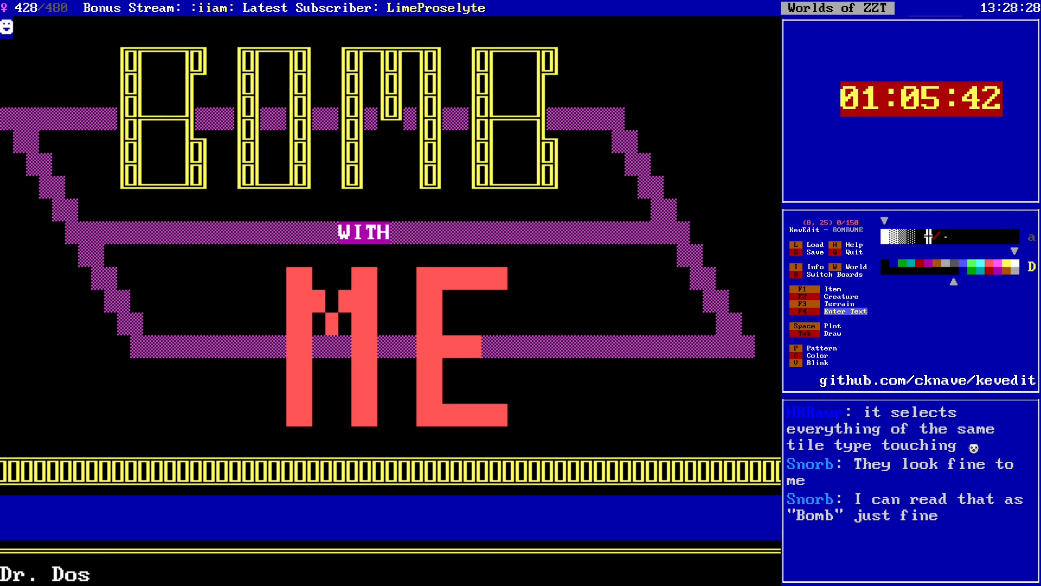
Step: Write "2025" as white text on row 25, ending at the board's last column
key("Up")
key("Right")
key("Right")
key("Right")
key("Right")
key("Right")
key("Right")
key("Right")
key("Right")
key("Right")
key("Right")
key("Right")
key("Right")
key("Right")
key("Right")
key("Right")
key("Right")
key("Right")
key("Right")
key("Right")
key("Right")
key("Right")
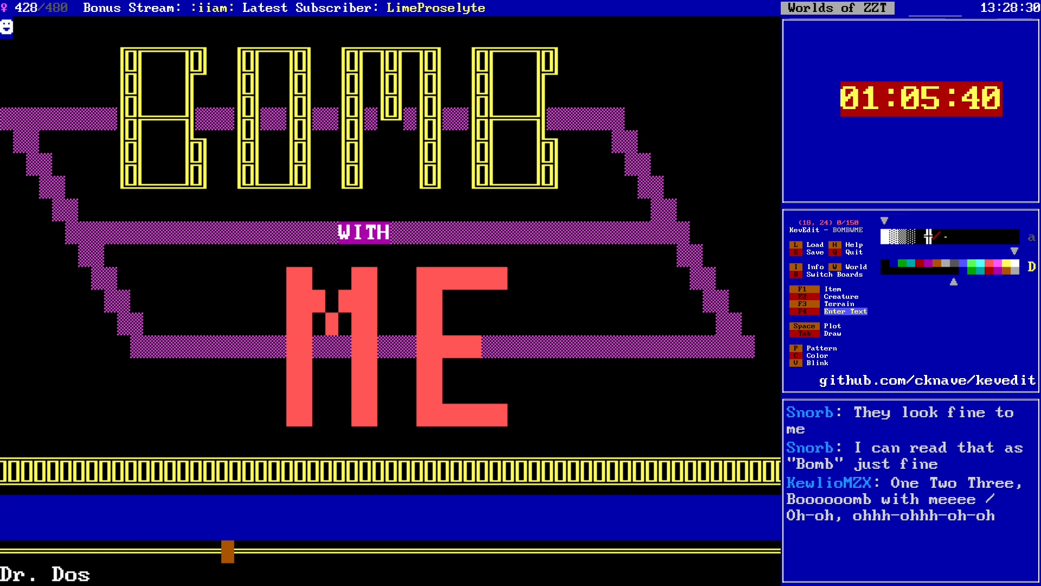
key("F4")
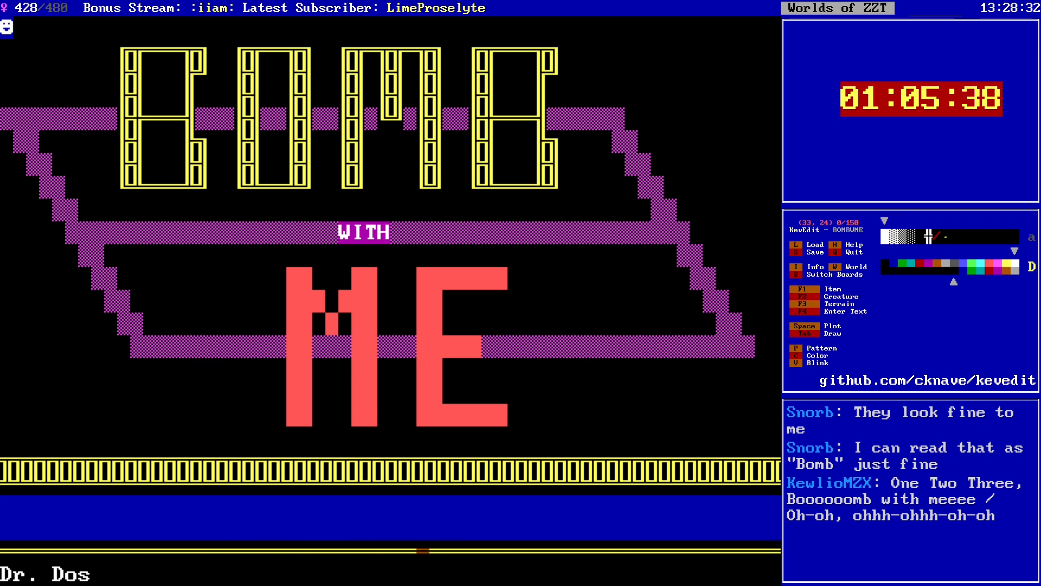
key("c")
key("Escape")
key("Down")
key("alt+Right")
key("alt+Right")
key("alt+Right")
key("Left")
key("Left")
key("Left")
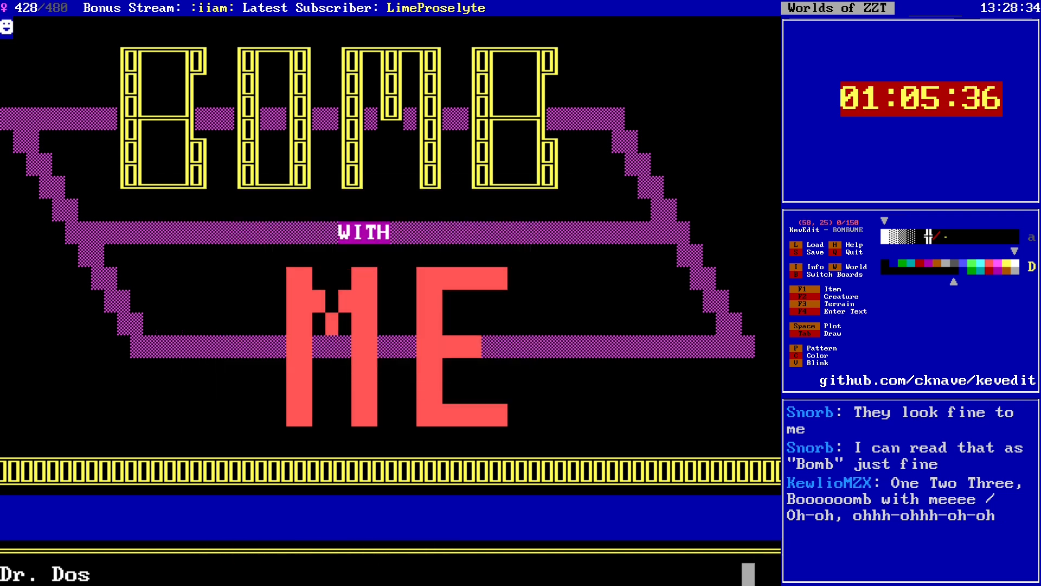
key("F4")
type("2025")
key("F4")
Step: With the colour set to light blue, write "Designed & Developed for the 2.4 Hours Jam" on row 22 of the blue band, starting at column 9
key("Left")
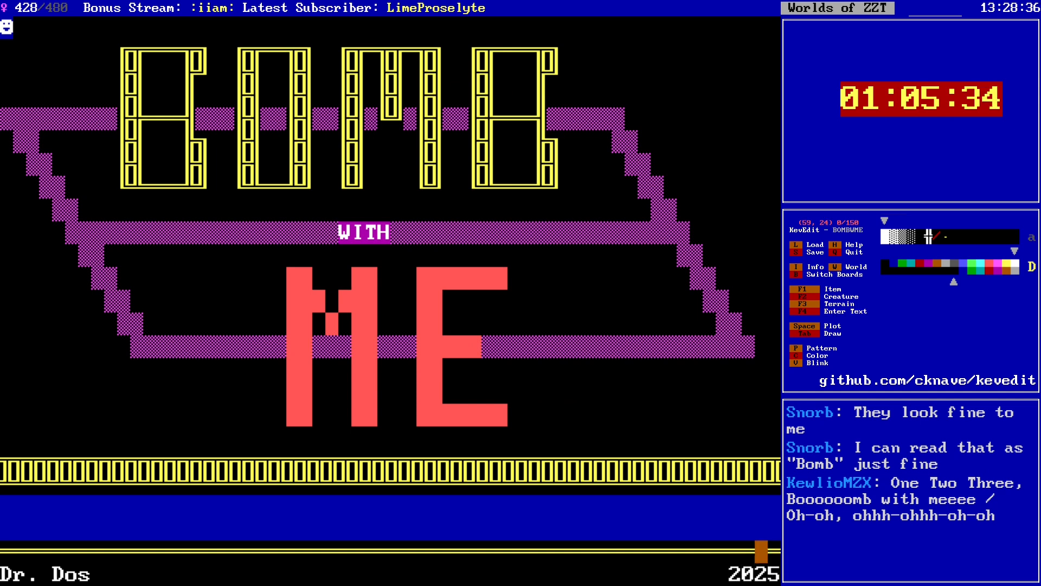
key("alt+Left")
key("Up")
key("Up")
key("Up")
key("Up")
key("Up")
key("Up")
key("alt+Left")
key("alt+Left")
key("c")
key("Left")
key("Left")
key("Left")
key("Left")
key("Left")
key("Left")
key("Left")
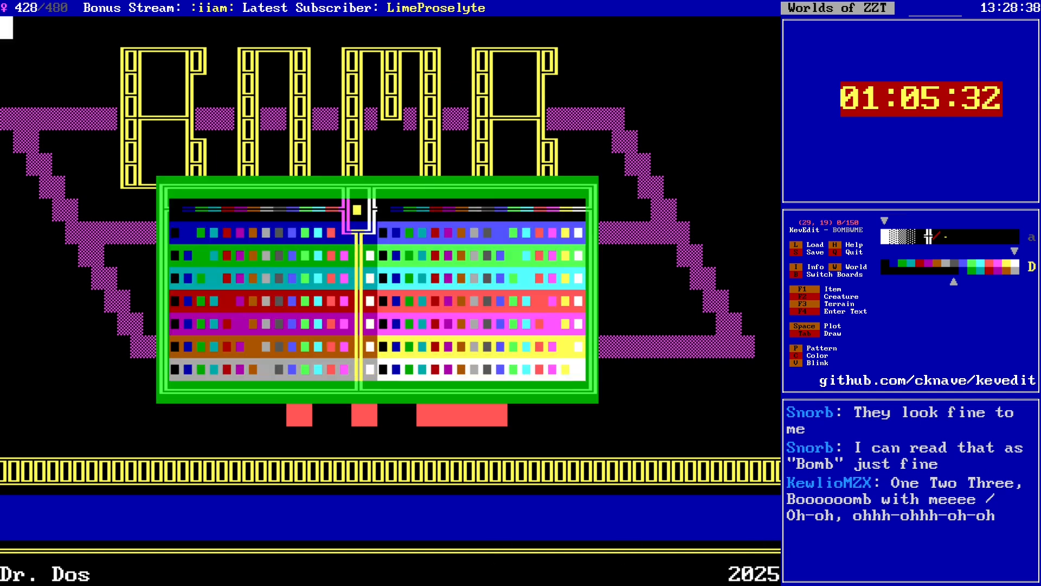
key("Right")
key("Right")
key("Left")
key("Return")
key("Down")
key("Down")
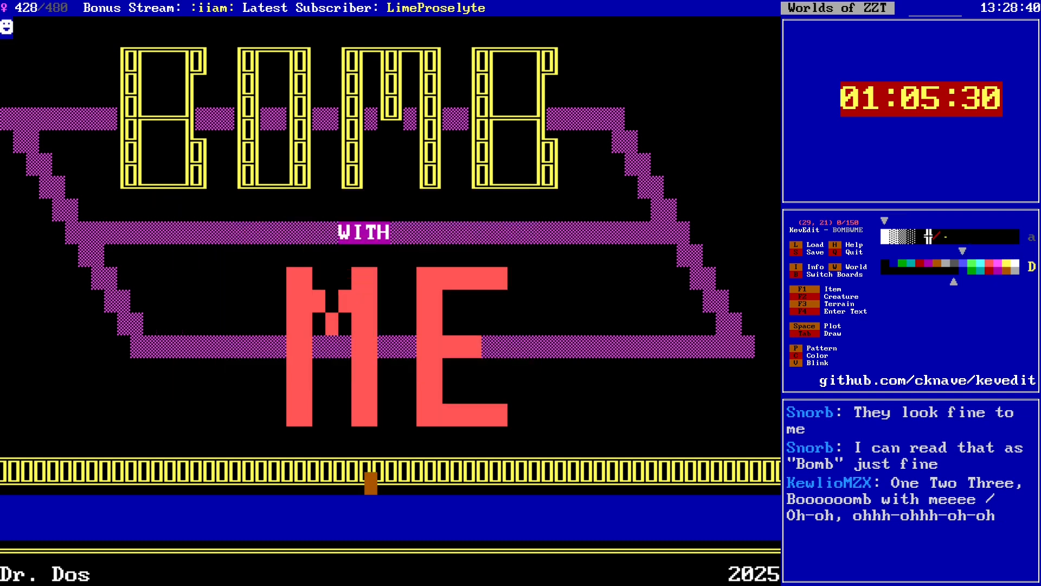
key("Down")
key("alt+Left")
key("alt+Left")
key("F4")
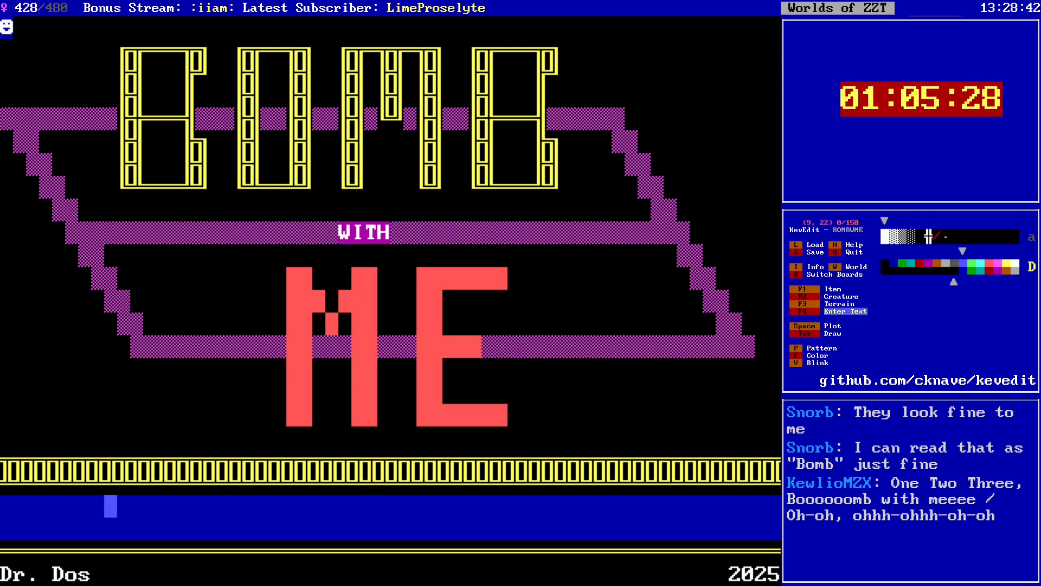
type("Designed & ")
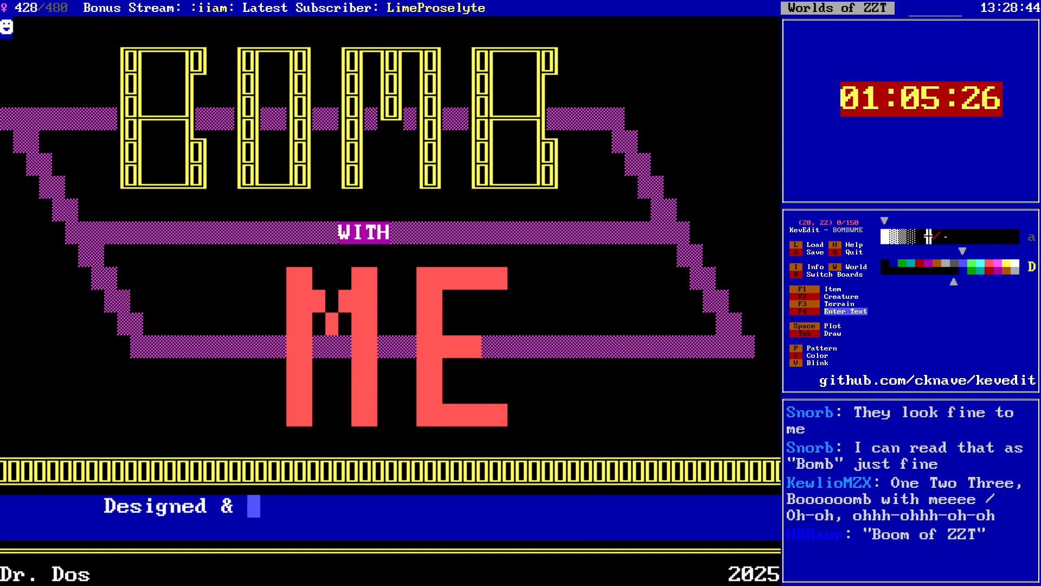
type("Developed for the")
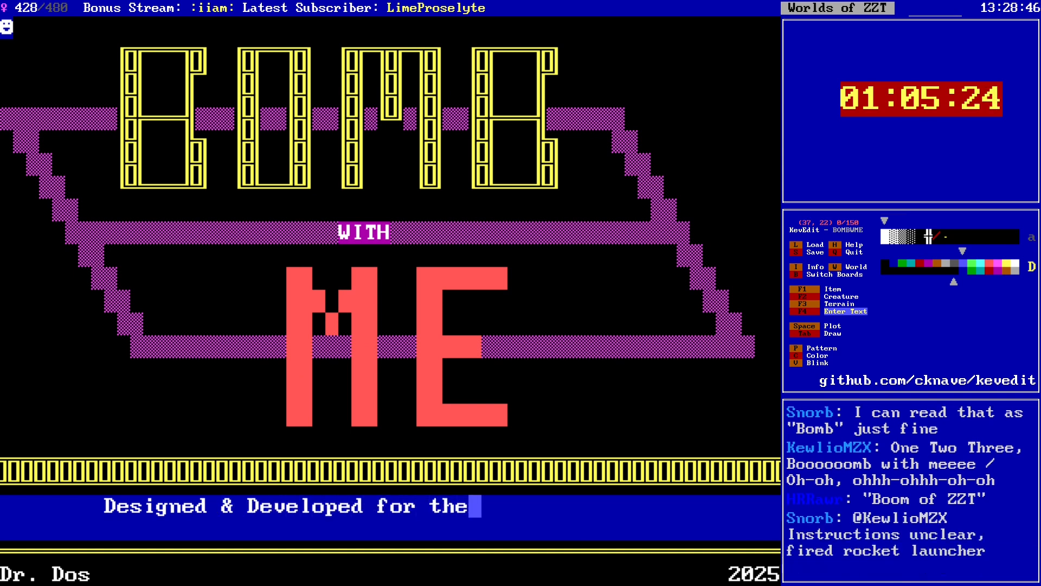
type(" 2.4 Hours")
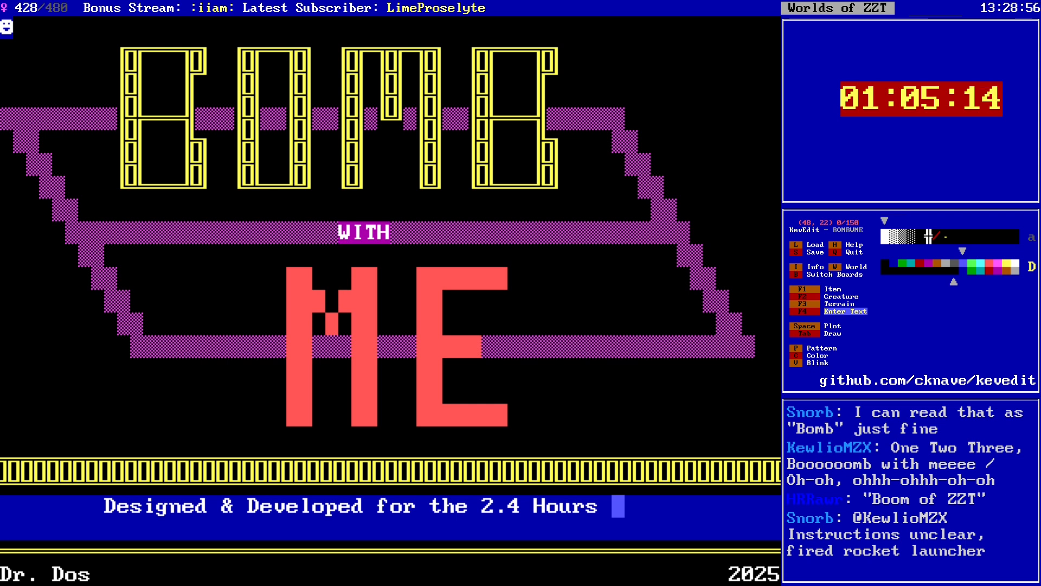
type("Jam")
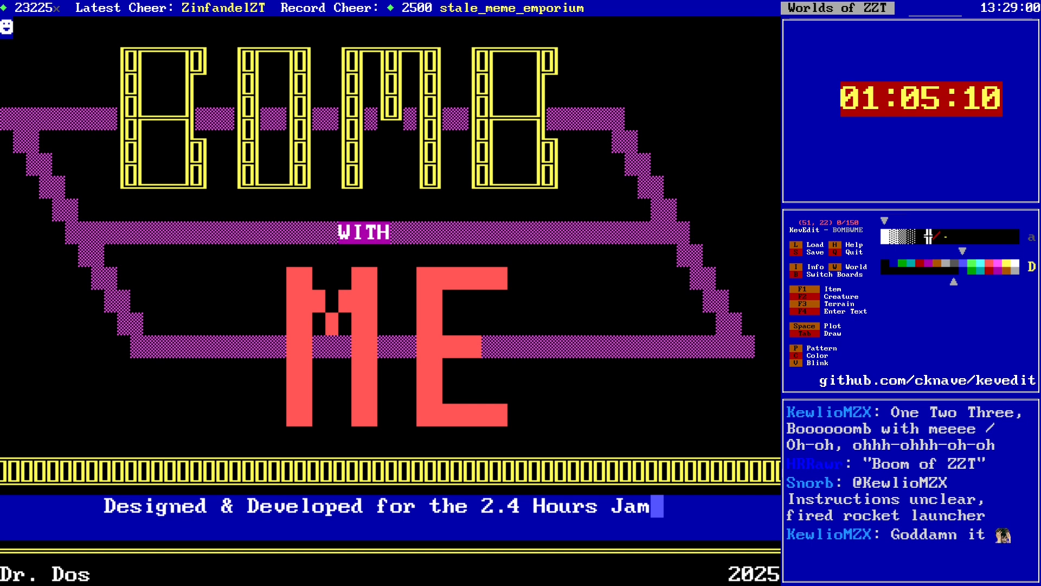
key("Down")
key("Left")
key("Left")
key("Left")
key("Left")
key("Left")
key("Left")
key("Left")
key("Left")
key("Left")
key("Left")
key("Left")
key("Left")
key("Left")
key("Left")
key("Left")
key("Left")
key("Left")
key("Left")
key("Left")
key("Left")
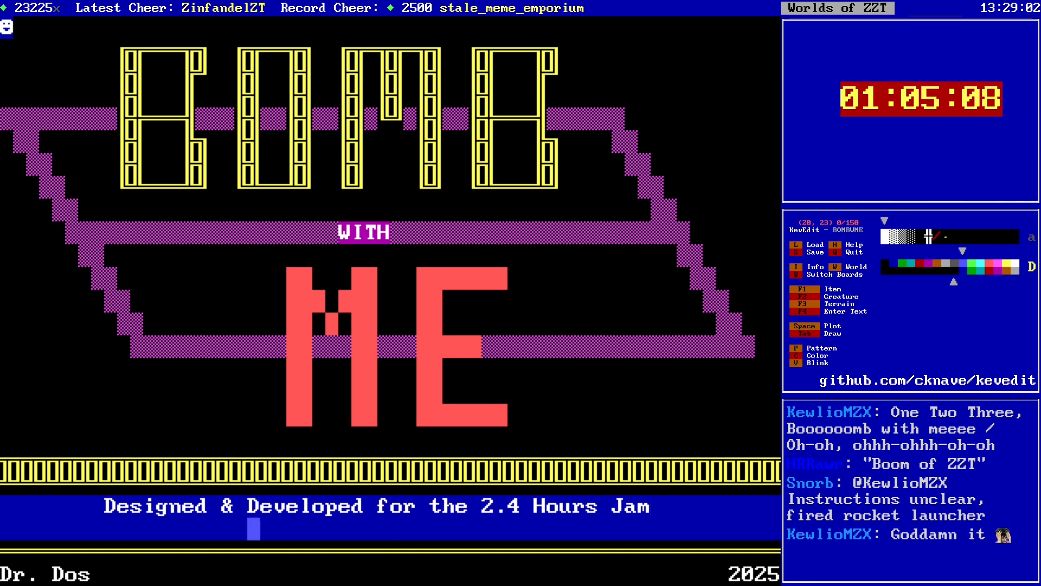
key("F4")
type("June 1")
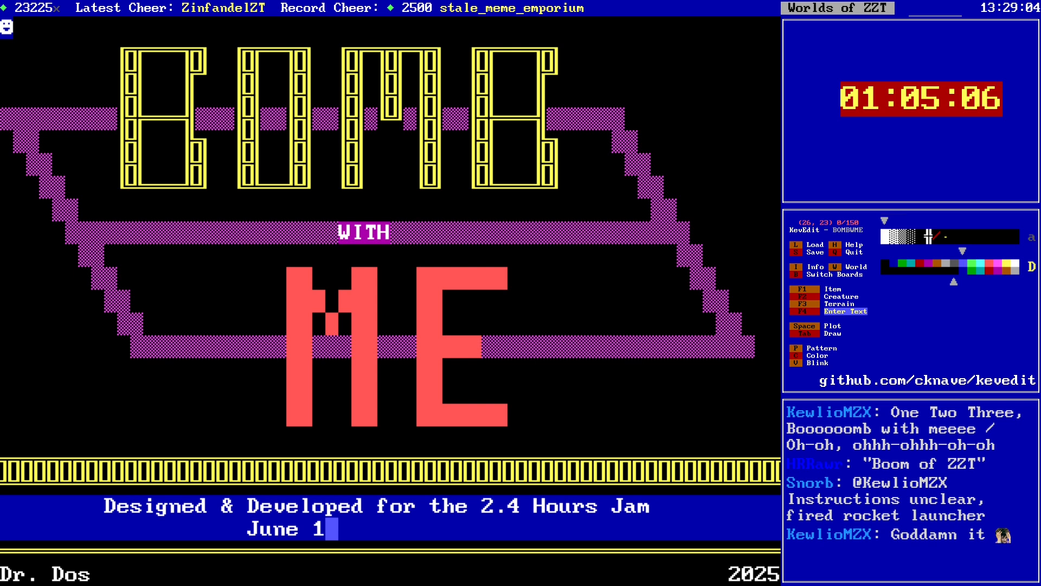
key("F4")
key("BackSpace")
key("BackSpace")
key("BackSpace")
key("BackSpace")
key("BackSpace")
key("BackSpace")
key("BackSpace")
key("BackSpace")
key("BackSpace")
key("BackSpace")
key("BackSpace")
key("BackSpace")
key("BackSpace")
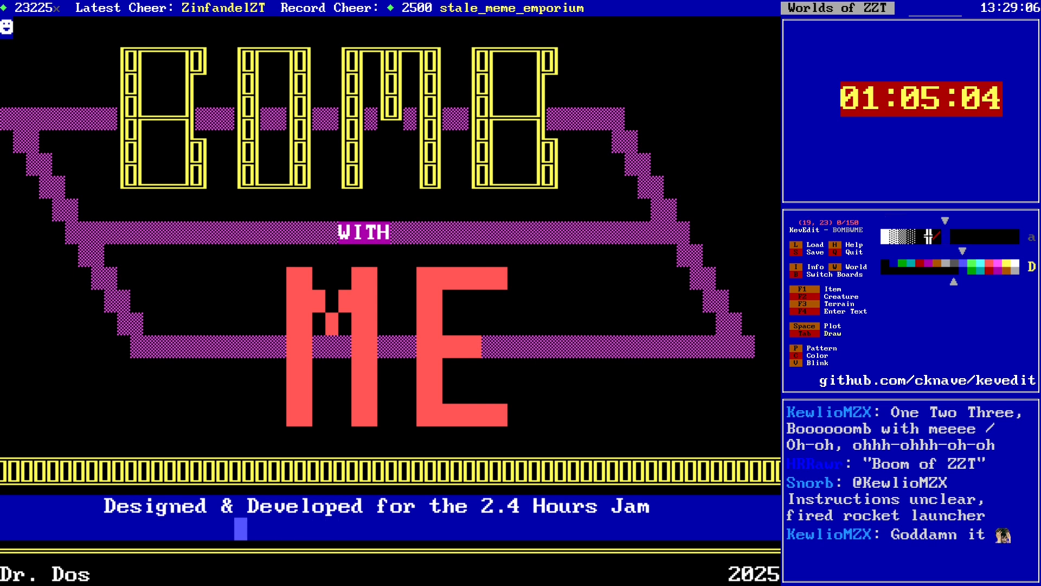
Step: Select the "Designed & Developed for the 2.4 Hours Jam" line on row 22 as a block and move it to start at column 12
key("Up")
key("Left")
key("Left")
key("Left")
key("Left")
key("p")
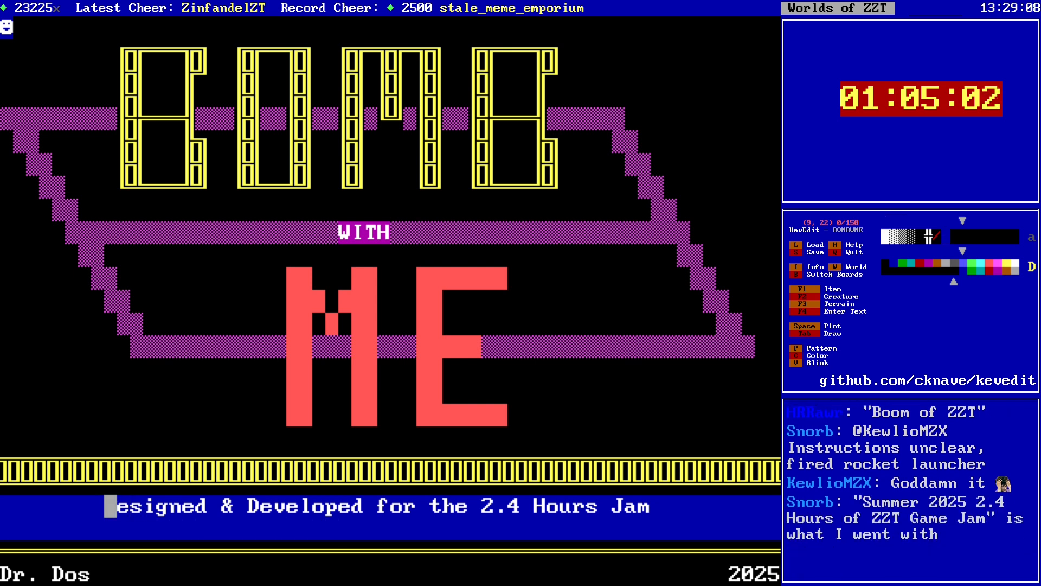
key("shift+Right")
key("shift+Right")
key("shift+Right")
key("shift+Right")
key("shift+Right")
key("shift+Right")
key("shift+Right")
key("shift+Right")
key("shift+Right")
key("shift+Right")
key("shift+Right")
key("shift+Right")
key("shift+Right")
key("shift+Right")
key("shift+Right")
key("shift+Right")
key("shift+Right")
key("shift+Right")
key("shift+Right")
key("shift+Right")
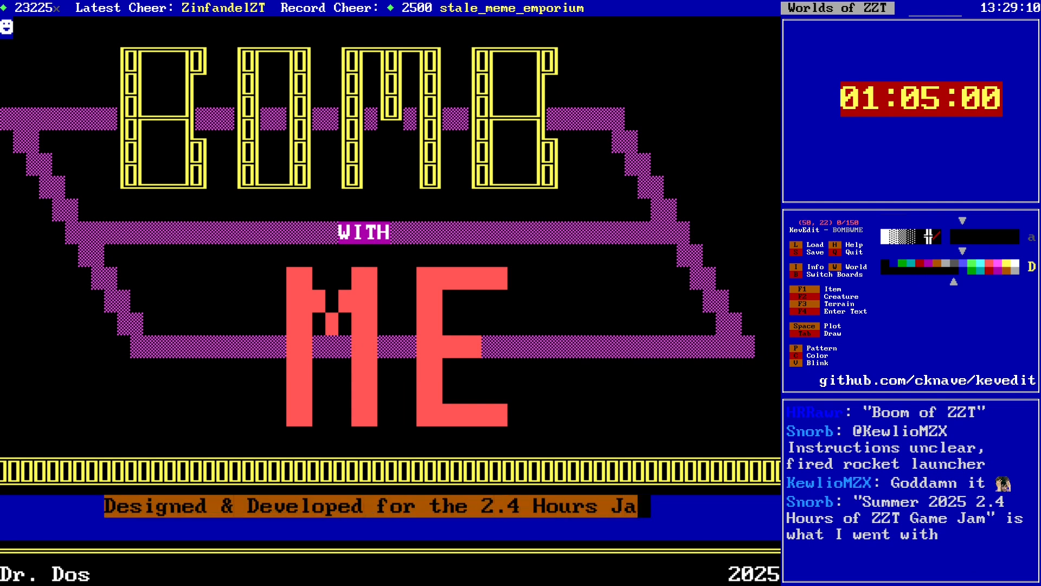
key("Delete")
type("Designed & Developed for the 2.4 Hours Jam")
key("Right")
key("Right")
key("Right")
key("Right")
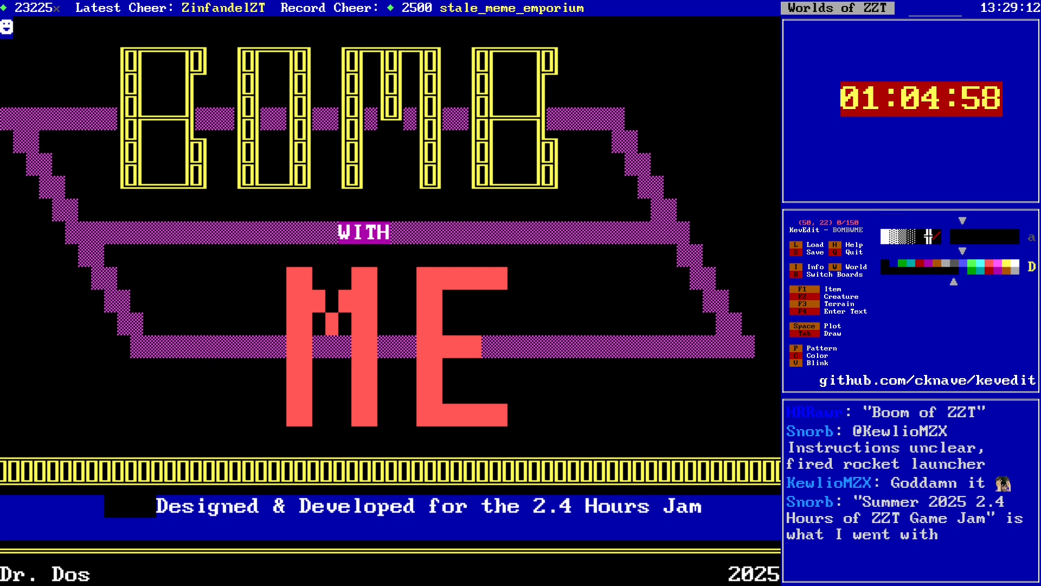
key("Left")
key("Return")
Step: Fill the black gap before the credit text on row 22 with dark blue and save the world as BOMBWME, overwriting the existing file
key("Down")
key("Left")
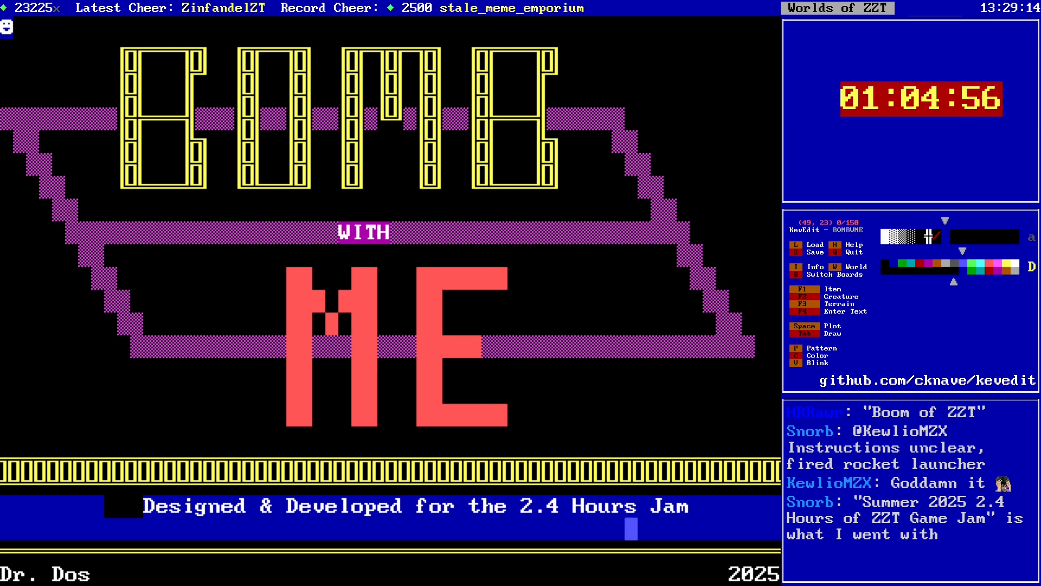
key("Left")
key("Left")
key("Left")
key("Left")
key("Left")
key("Left")
key("Left")
key("Left")
key("Left")
key("Left")
key("Left")
key("Left")
key("Left")
key("Left")
key("Left")
key("Left")
key("Left")
key("Left")
key("Left")
key("Left")
key("s")
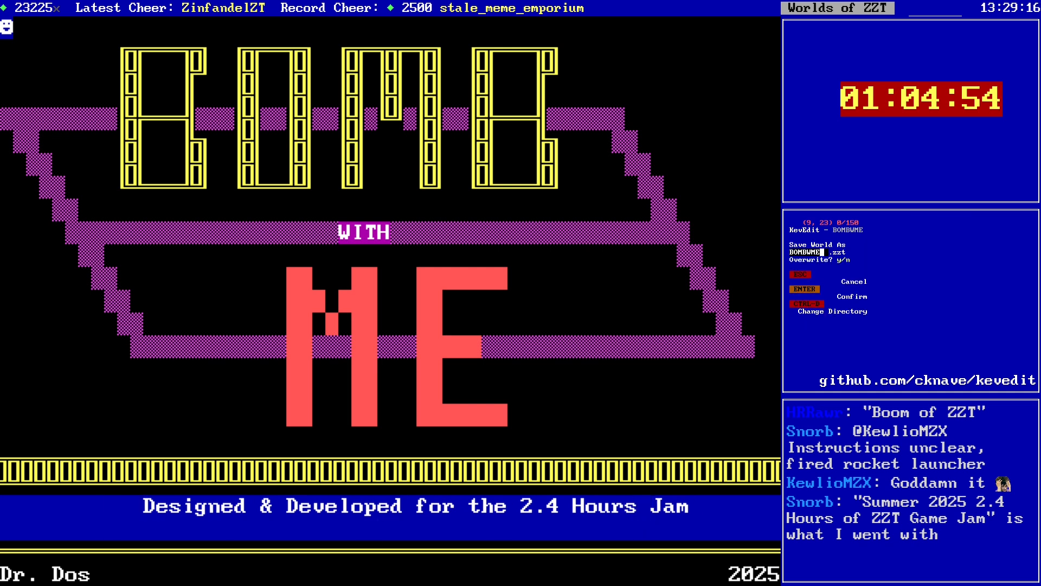
key("y")
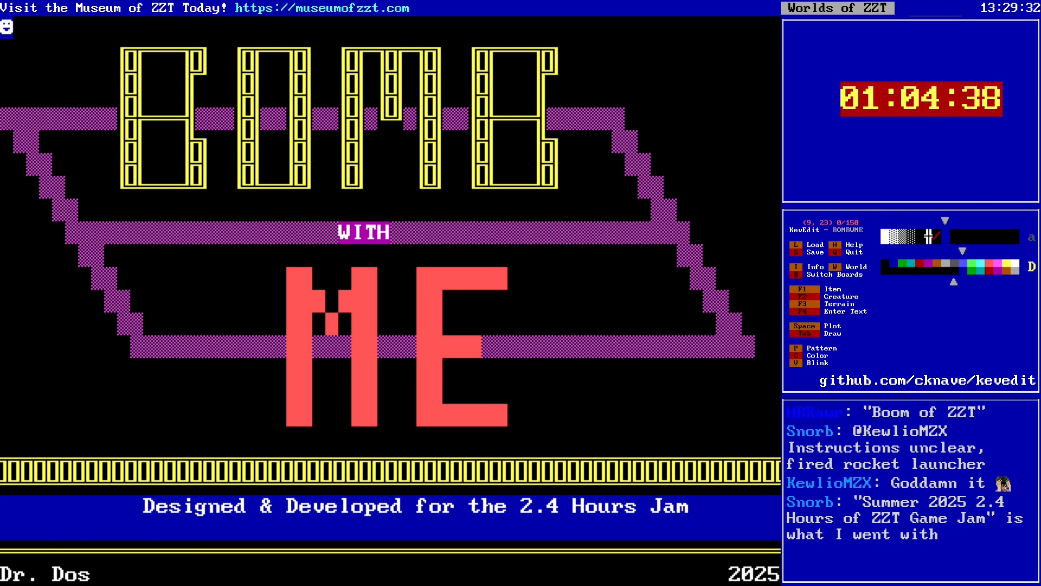
Step: Switch to the "How to play" board
key("Page_Down")
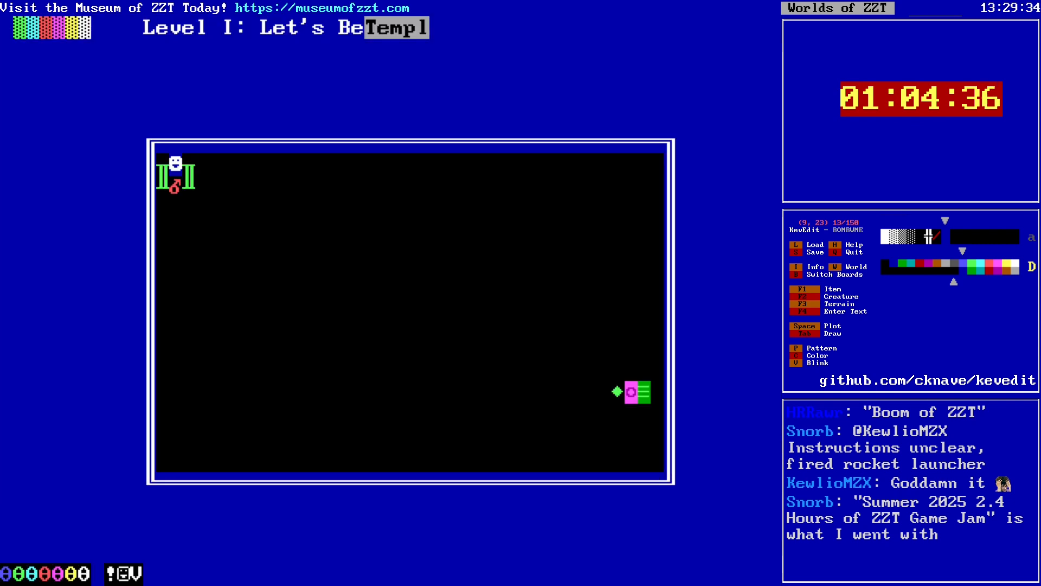
key("Page_Down")
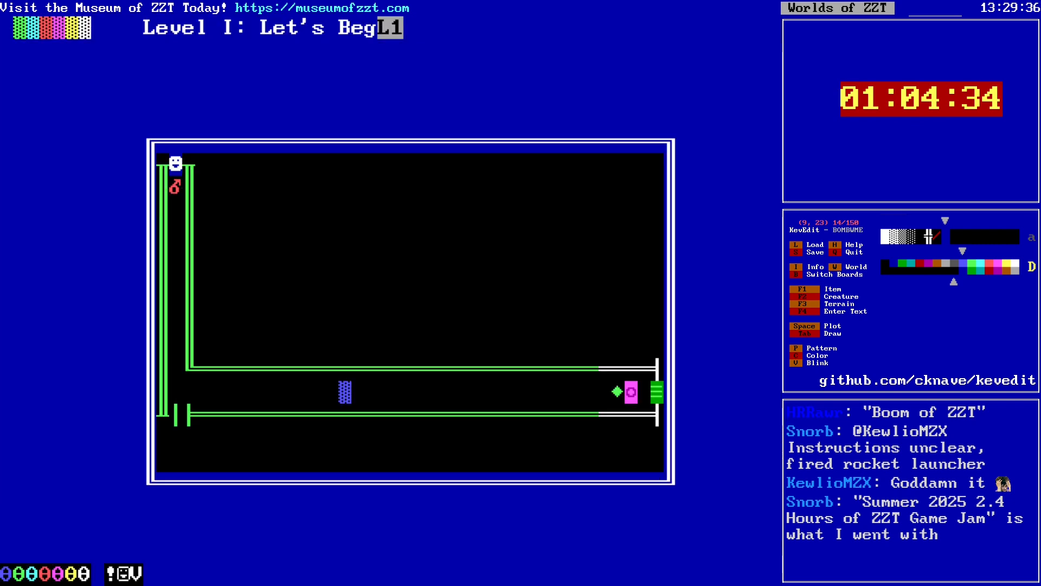
key("Down")
key("Page_Down")
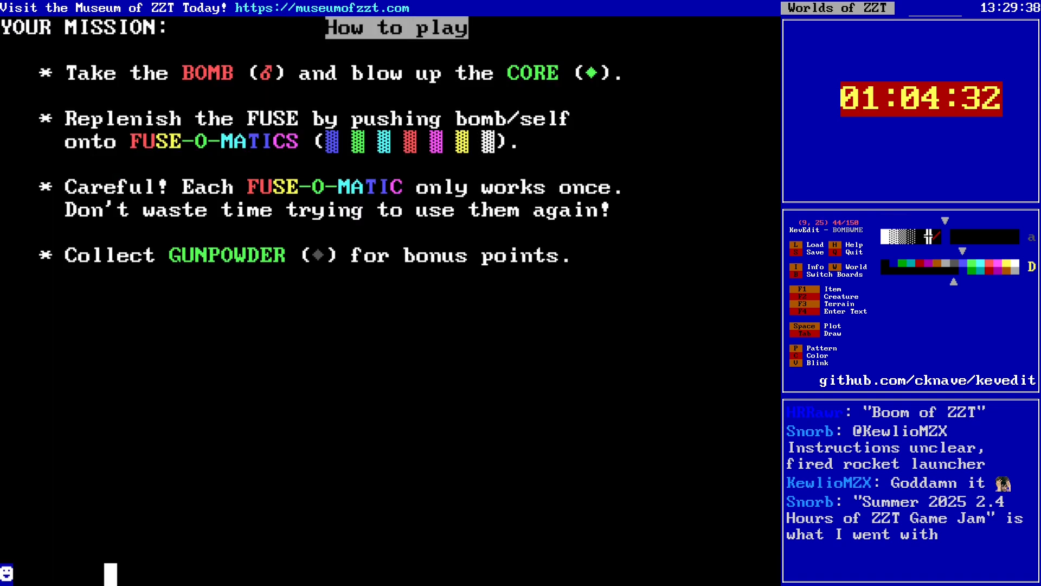
Step: Replace "pushing bomb/self" on row 5 with white text so the line reads "Replenish the FUSE by activating a"
key("Up")
key("Up")
key("Up")
key("Up")
key("Up")
key("Up")
key("Up")
key("Up")
key("Up")
key("Up")
key("Up")
key("Up")
key("Up")
key("Up")
key("Up")
key("Up")
key("Up")
key("Up")
key("Up")
key("Up")
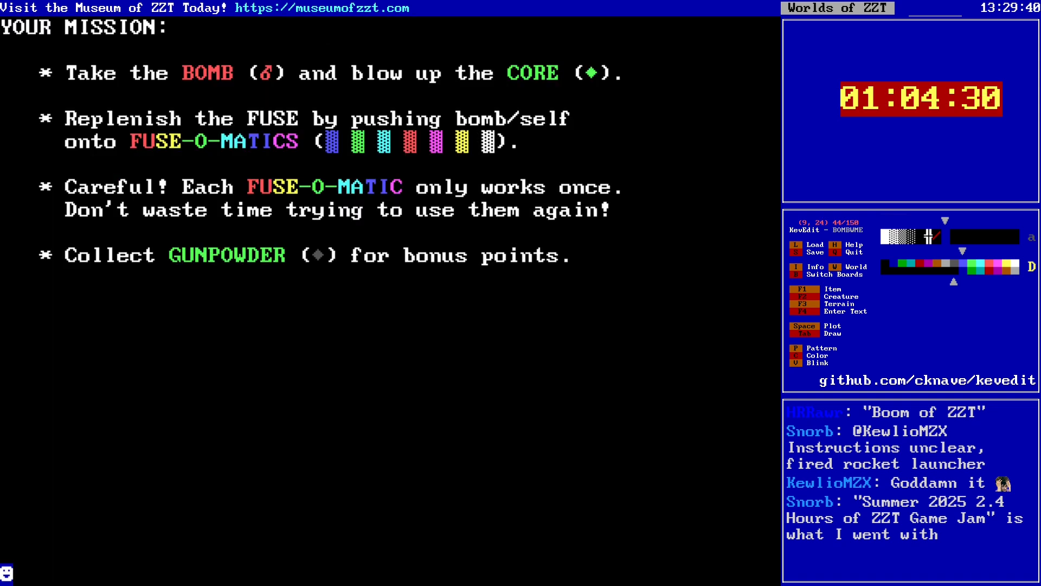
key("Right")
key("Right")
key("Right")
key("Right")
key("Right")
key("Right")
key("Right")
key("Right")
key("Right")
key("Right")
key("Right")
key("Right")
key("Right")
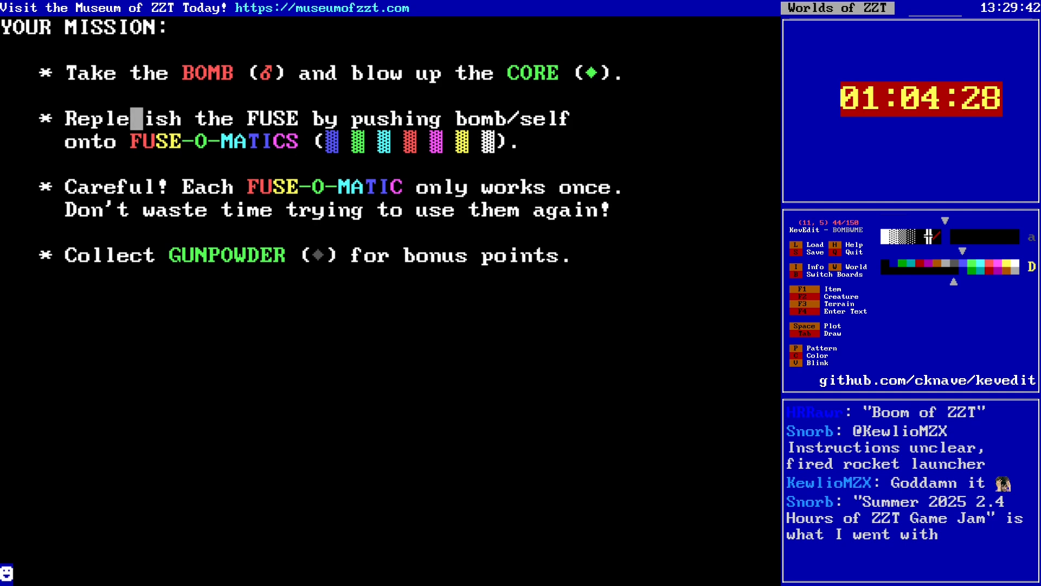
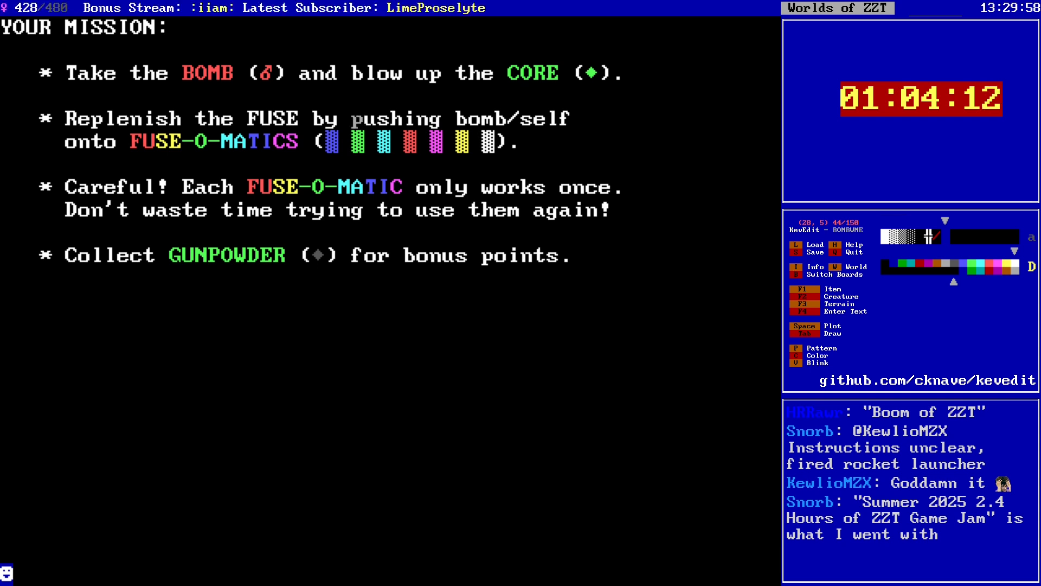
key("F4")
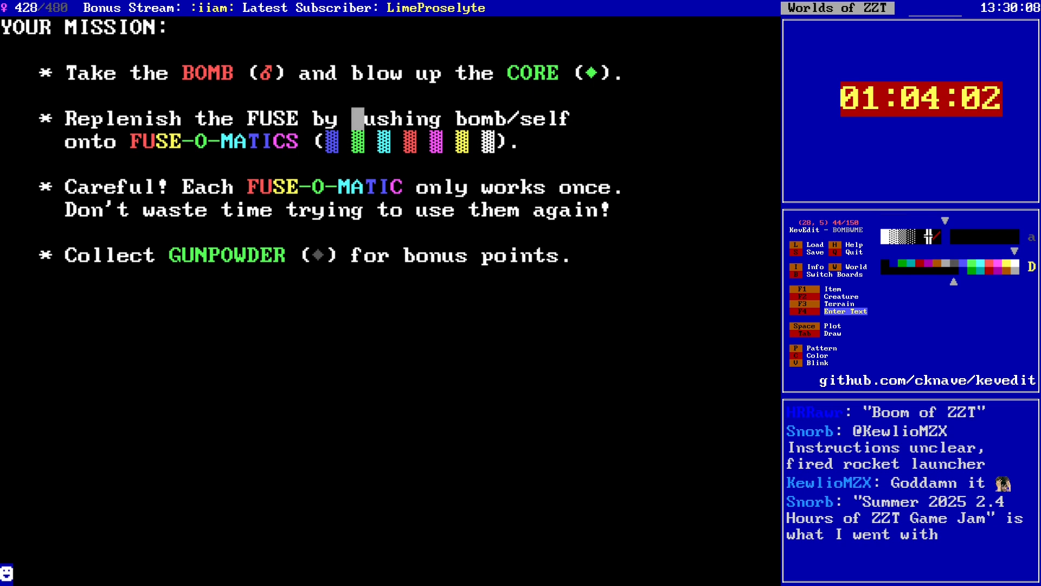
type("activating ")
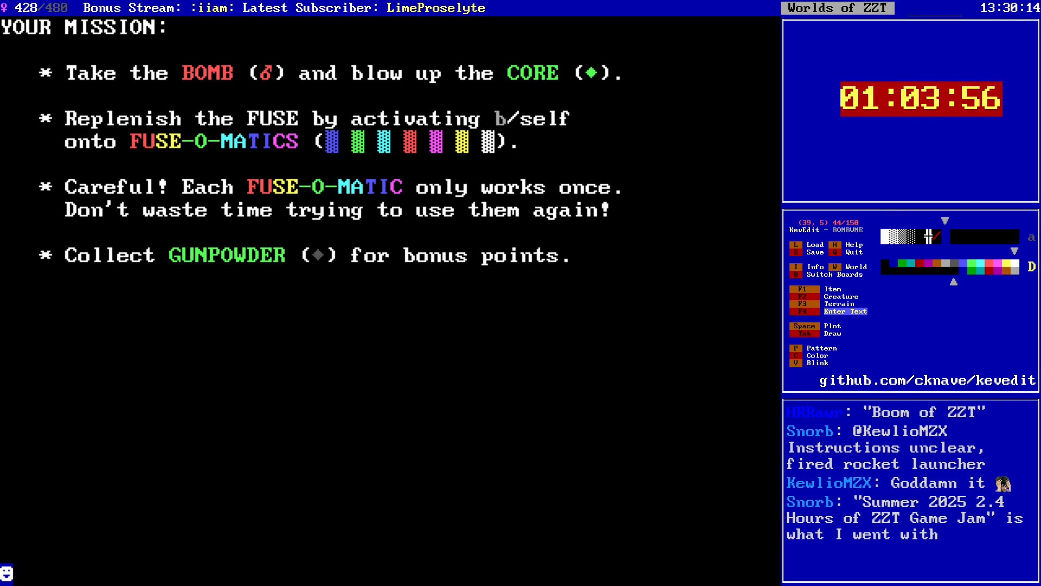
type("a")
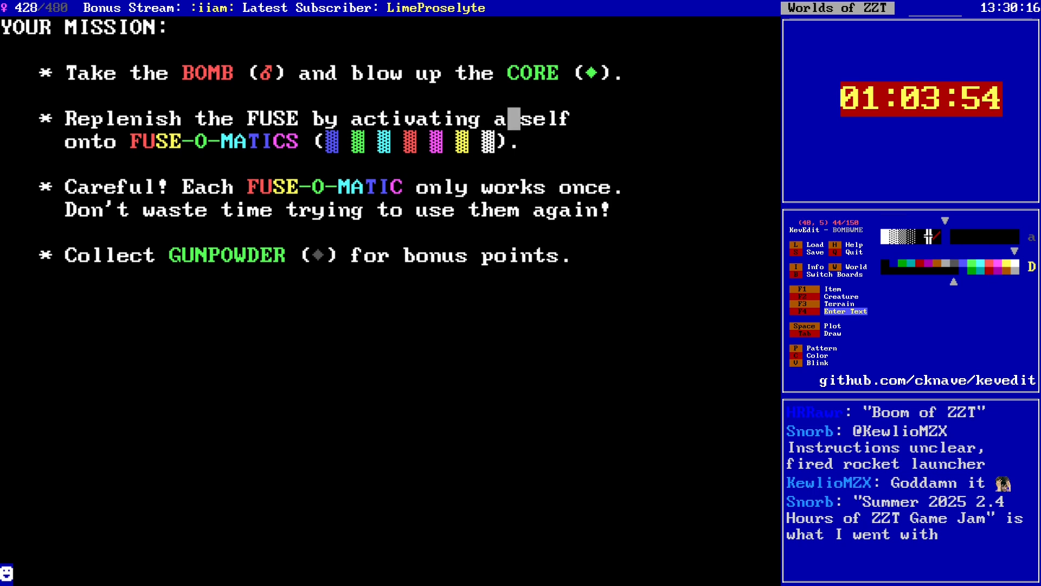
key("Left")
Step: Erase the trailing "S" of FUSE-O-MATICS on row 6
key("Down")
key("alt+Left")
key("alt+Left")
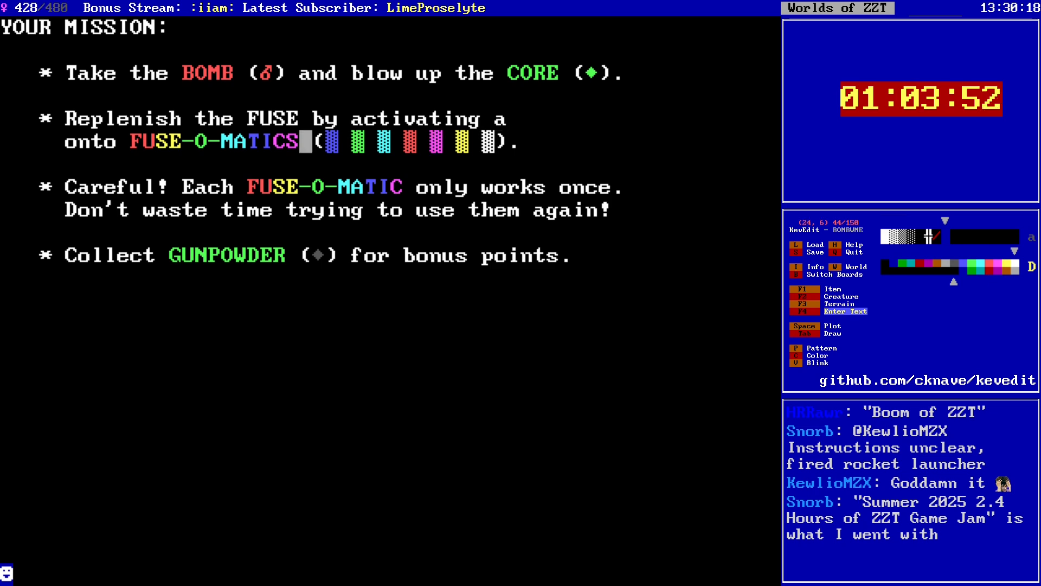
key("BackSpace")
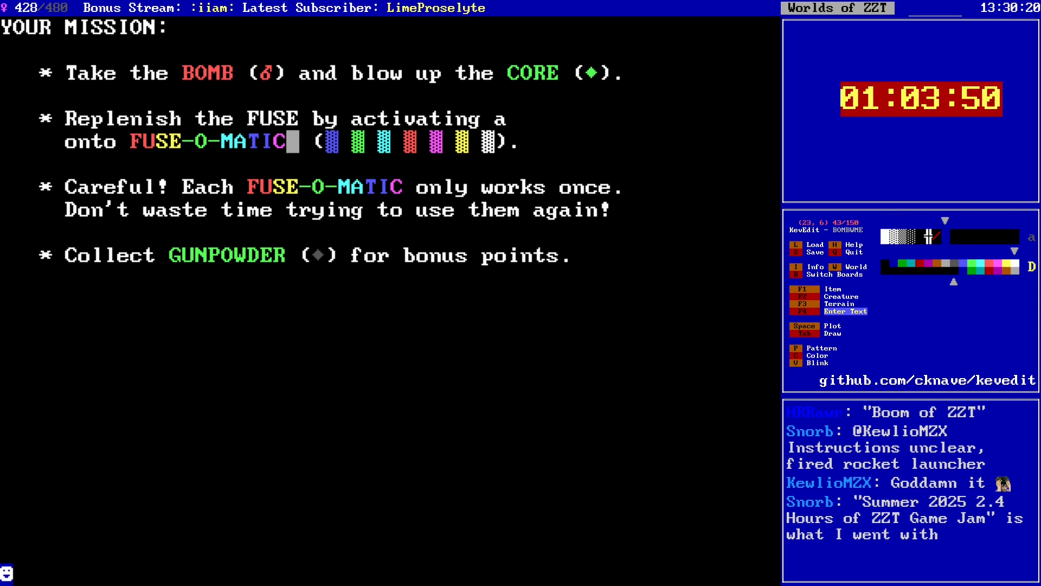
Step: Move the multicoloured FUSE-O-MATIC text on row 6 as a block over the word "onto", starting at column 6
key("Left")
key("Escape")
key("alt+Left")
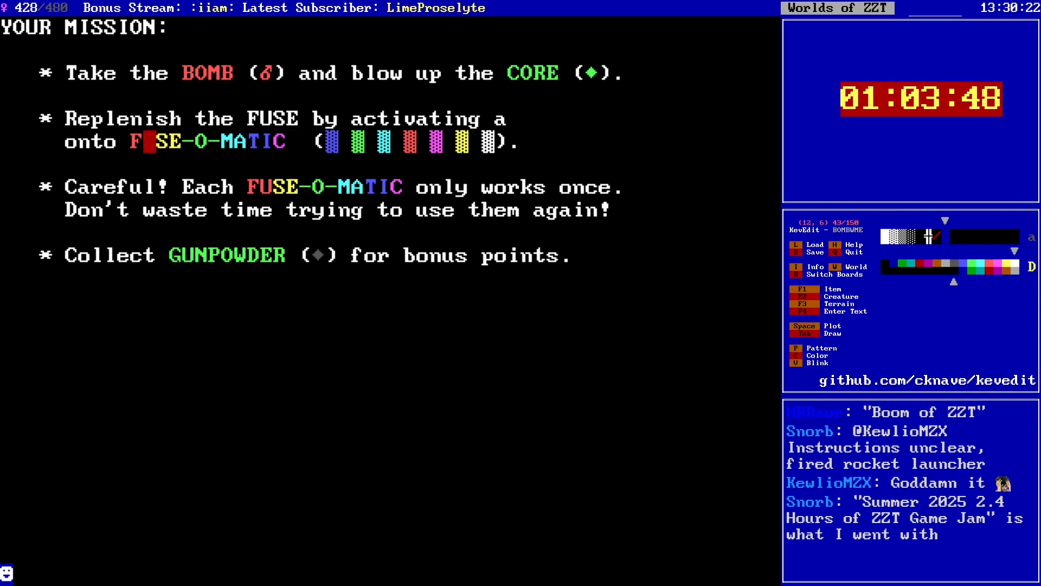
key("Left")
key("alt+m")
key("alt+Right")
key("Right")
key("Return")
key("Left")
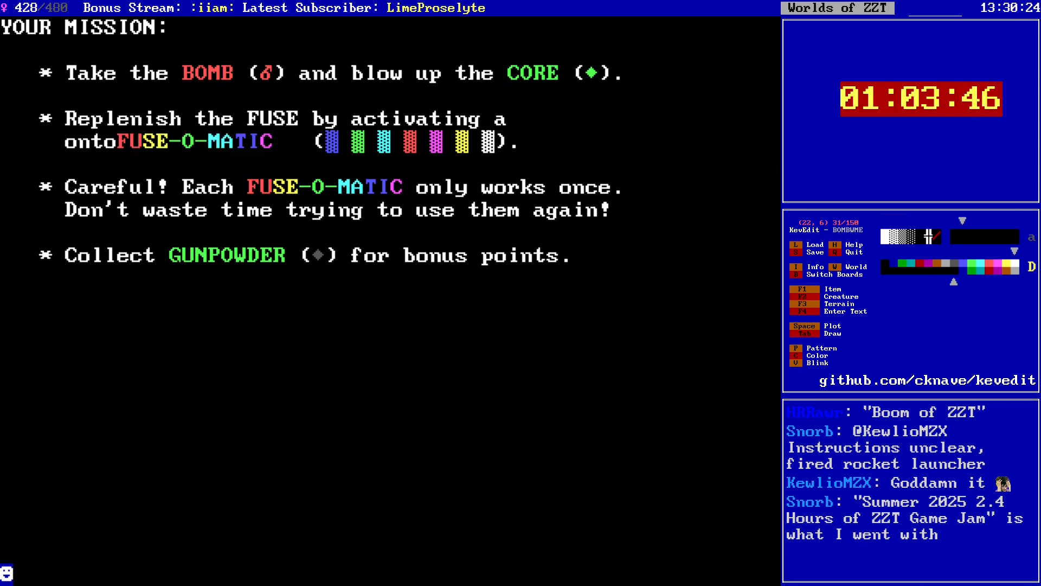
key("Left")
key("Left")
key("Left")
key("Left")
key("alt+Return")
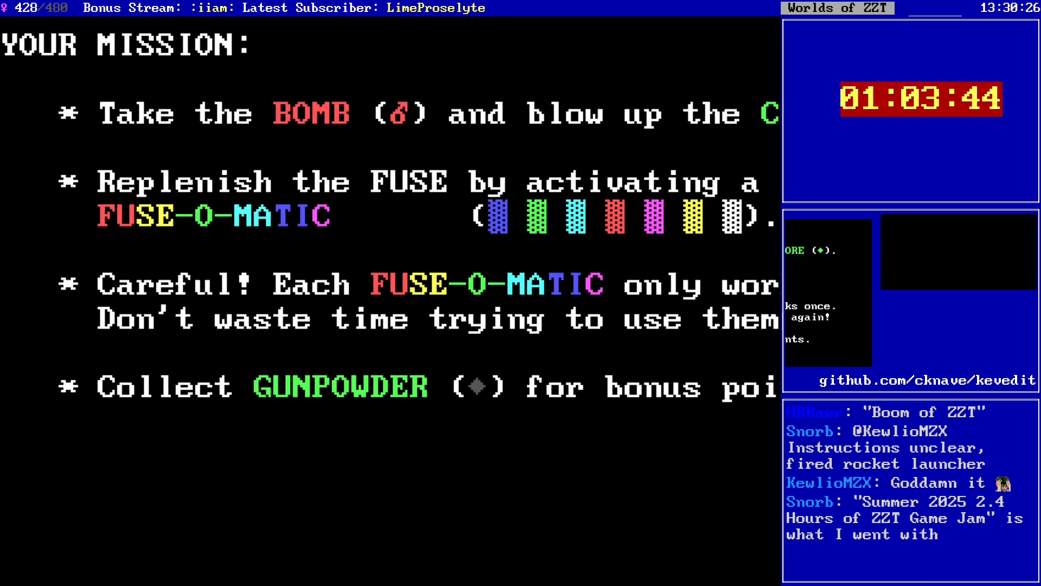
Step: Move the bracketed group of coloured blocks on row 6 so it follows FUSE-O-MATIC after a single space
key("alt+Return")
key("Right")
key("Right")
key("Right")
key("alt+m")
key("alt+Right")
key("alt+Right")
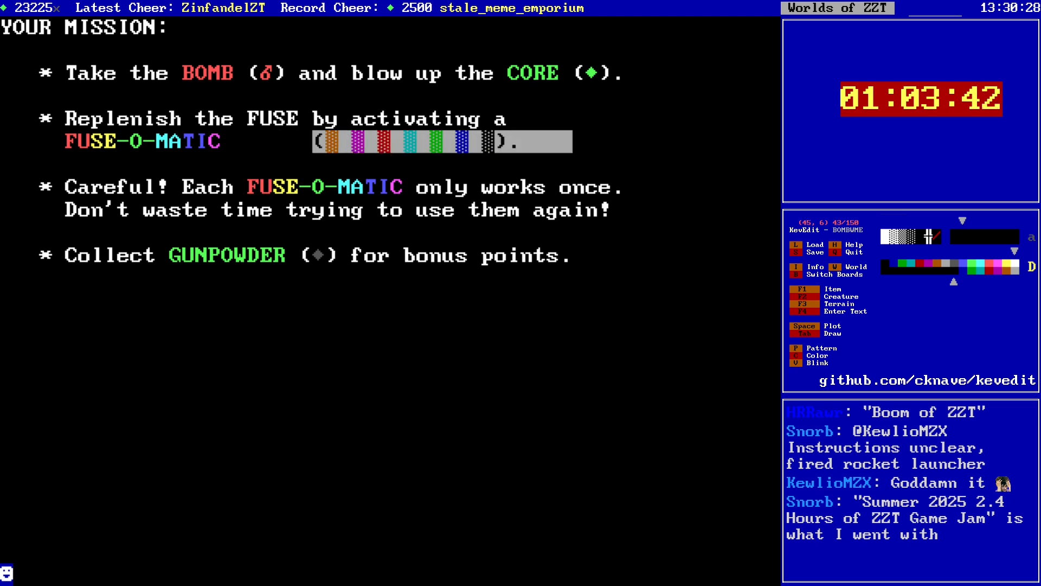
key("Return")
key("Left")
key("Left")
key("Left")
key("Left")
key("Left")
key("Left")
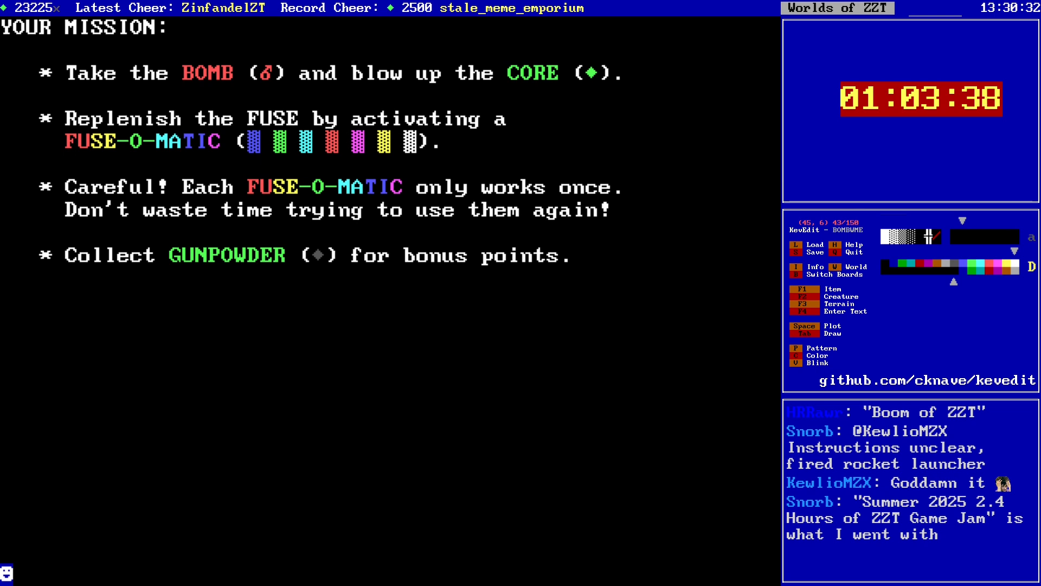
key("Left")
key("Left")
key("Left")
key("Left")
key("Left")
key("Left")
key("Left")
key("Left")
key("Right")
key("F4")
type("Any obstructi")
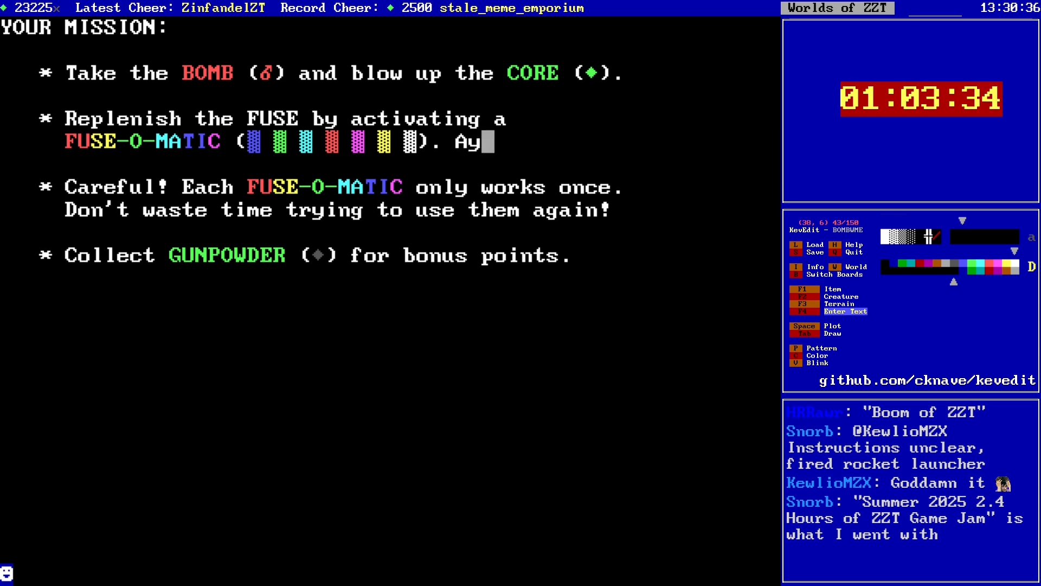
type("on")
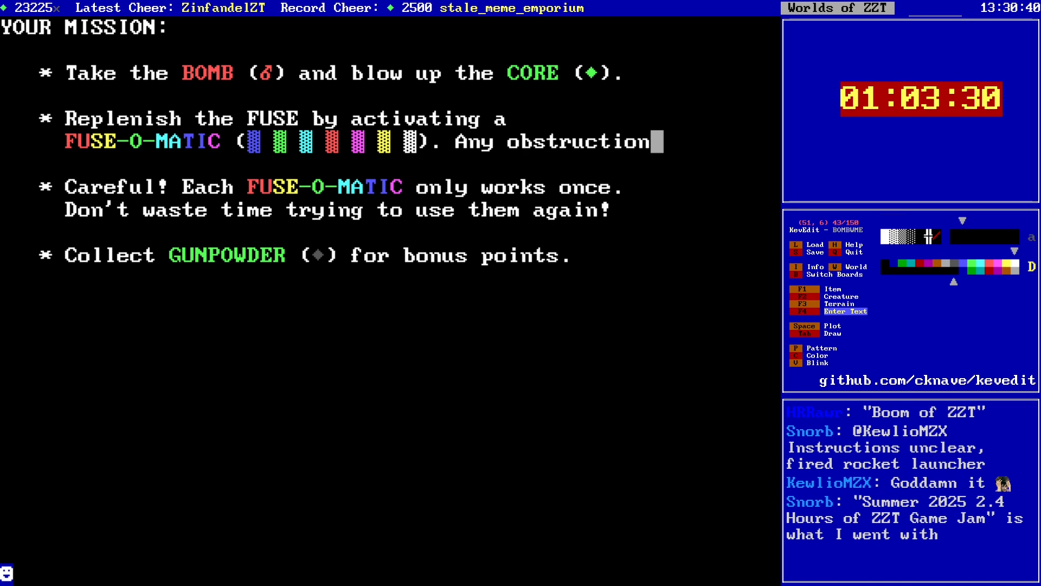
key("BackSpace")
key("BackSpace")
key("BackSpace")
key("BackSpace")
key("BackSpace")
key("BackSpace")
key("BackSpace")
key("BackSpace")
key("BackSpace")
key("BackSpace")
key("BackSpace")
key("BackSpace")
key("BackSpace")
key("BackSpace")
key("BackSpace")
key("BackSpace")
key("Escape")
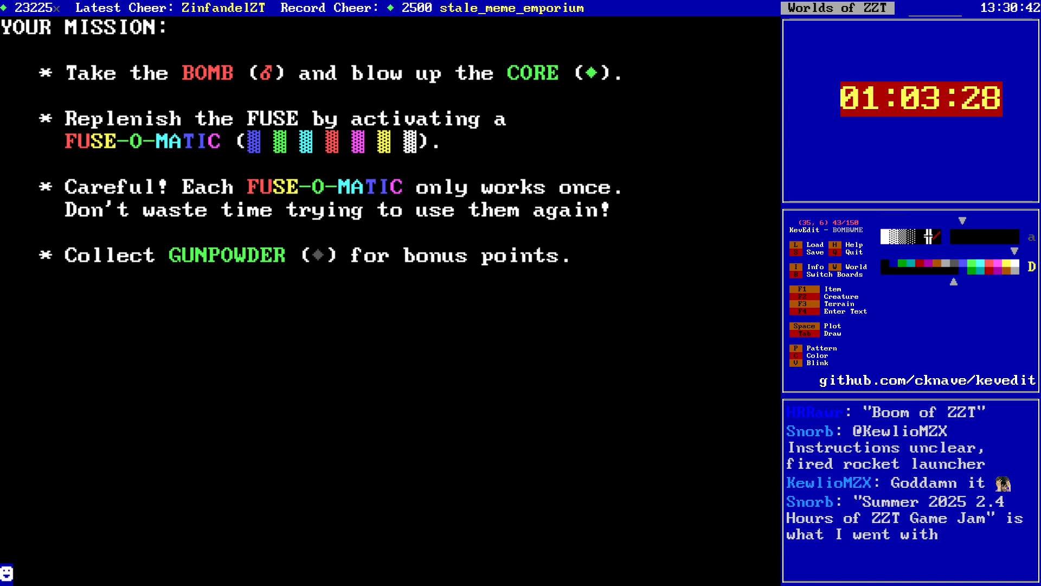
Step: Move the "Careful!" and "Collect GUNPOWDER" paragraphs down three rows as one block, so they start on row 11
key("Down")
key("Down")
key("alt+Left")
key("alt+Left")
key("alt+Left")
key("shift+Down")
key("shift+Down")
key("shift+Down")
key("shift+Down")
key("shift+Down")
key("shift+Right")
key("shift+Right")
key("shift+Right")
key("shift+Right")
key("shift+Right")
key("shift+Right")
key("shift+Right")
key("shift+Right")
key("shift+Right")
key("shift+Right")
key("shift+Right")
key("shift+Right")
key("shift+Right")
key("shift+Right")
key("shift+Right")
key("shift+Right")
key("shift+Right")
key("shift+Right")
key("shift+Right")
key("shift+Right")
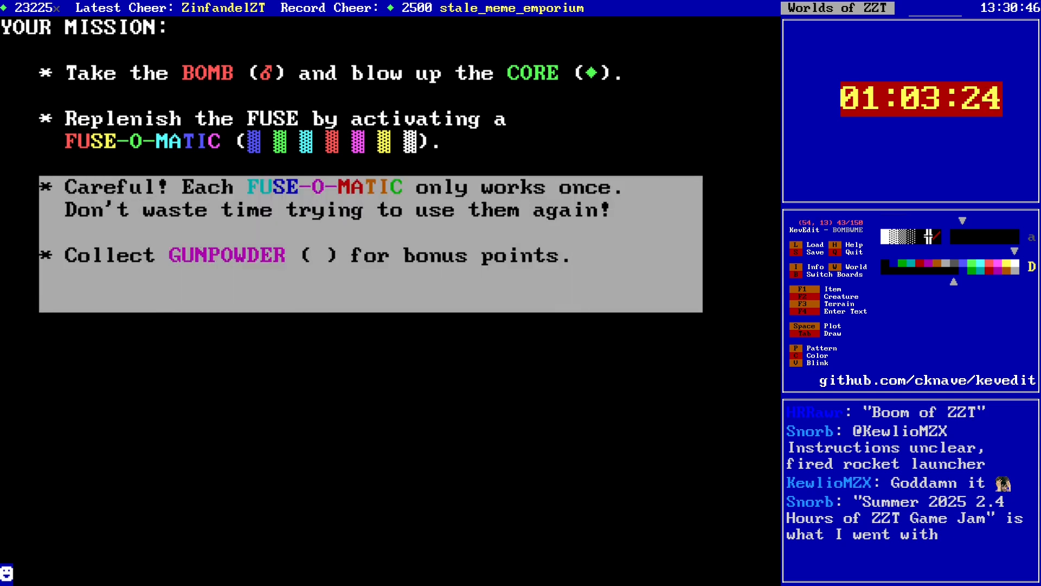
key("Return")
key("Down")
key("Down")
key("Down")
Step: Write the bullet line "* Any obstruction will activate the device!" in white on row 8, aligned with the other bullets
key("Up")
key("Up")
key("Up")
key("Up")
key("Up")
key("alt+Left")
key("alt+Left")
key("alt+Left")
key("alt+Left")
key("alt+Left")
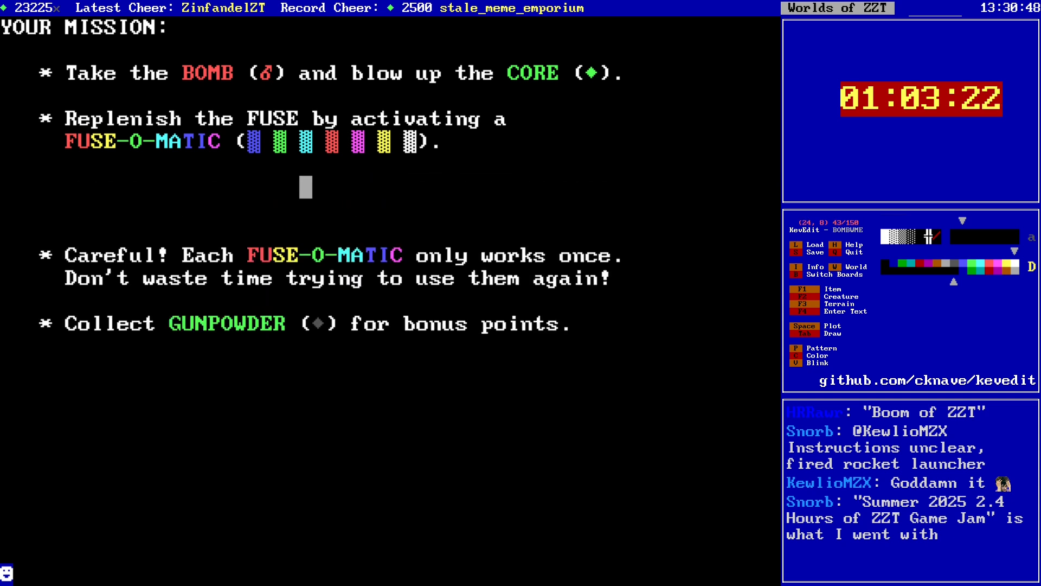
key("F4")
type("*")
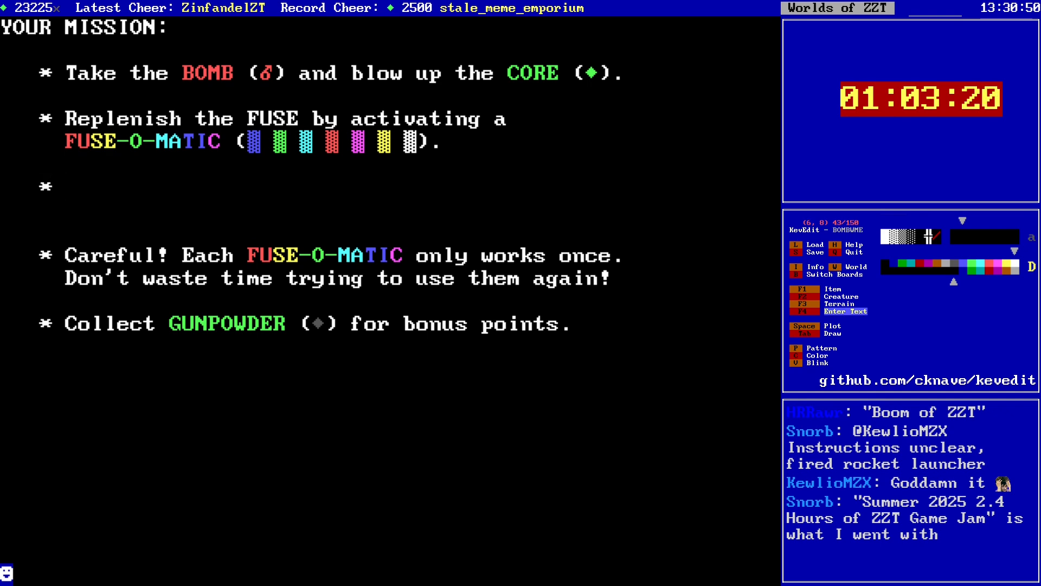
type("Any  ")
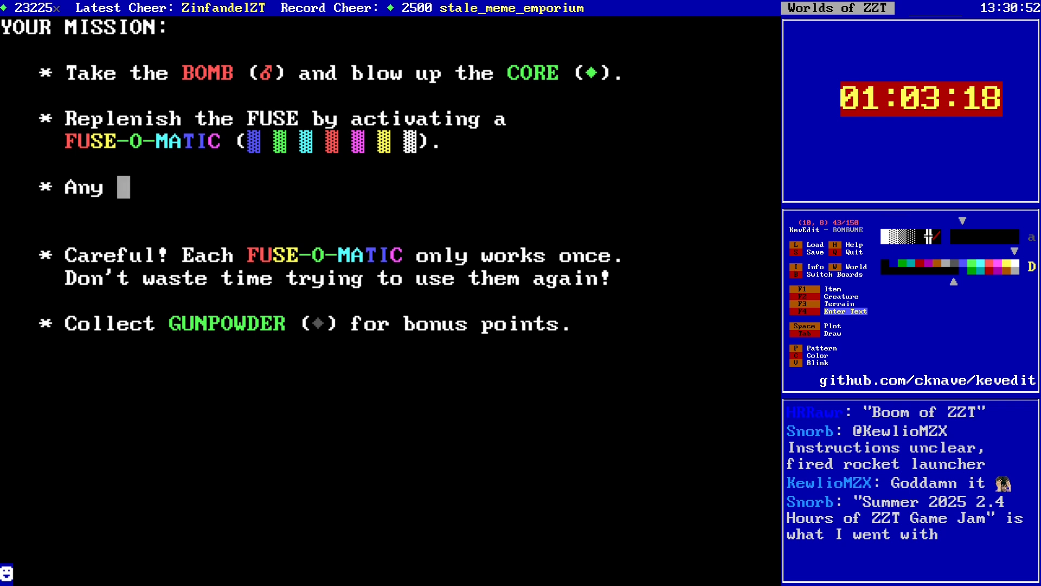
type("obstruction will ac")
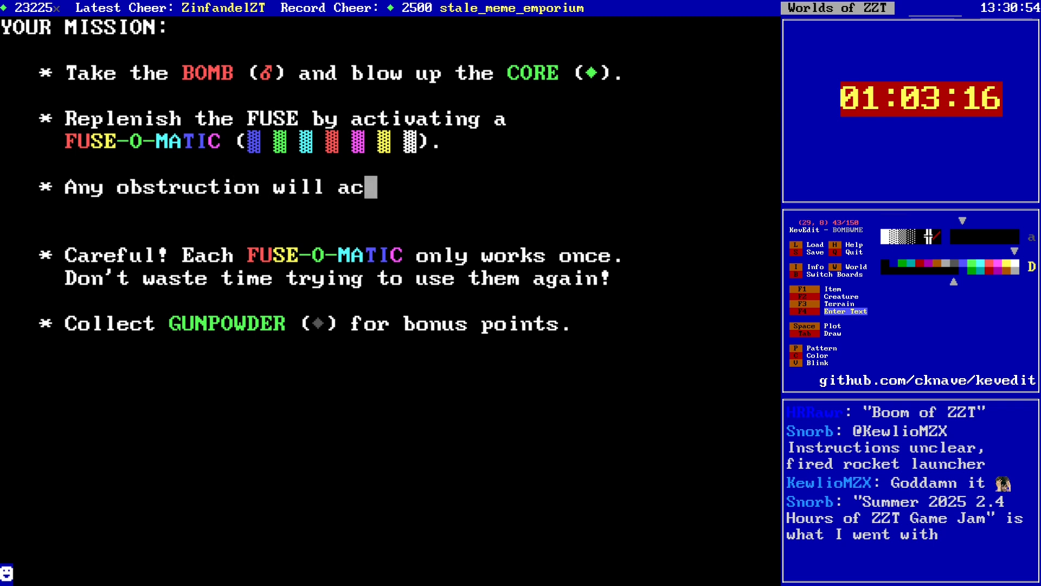
type("tivate the device!")
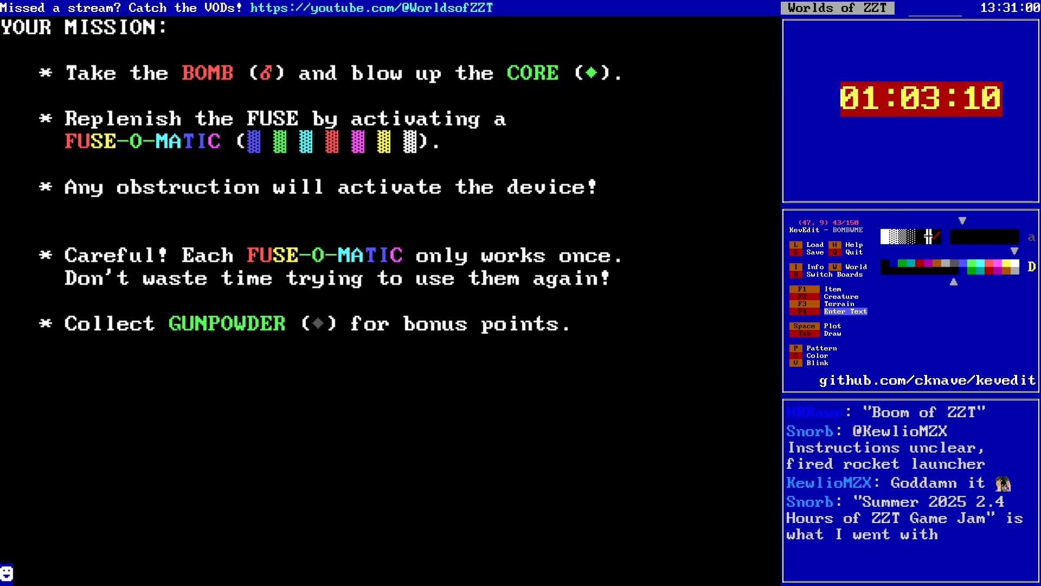
Step: Add the line "The player, the bomb, whatever you got." on row 9, aligned under "Any"
key("Left")
key("Left")
key("Left")
key("Left")
key("Left")
key("Left")
key("Left")
key("Left")
key("Left")
key("Left")
key("Left")
key("Left")
key("Left")
key("Left")
key("Left")
key("Left")
key("Left")
key("Left")
key("Left")
key("Left")
type("The player, the bomb,")
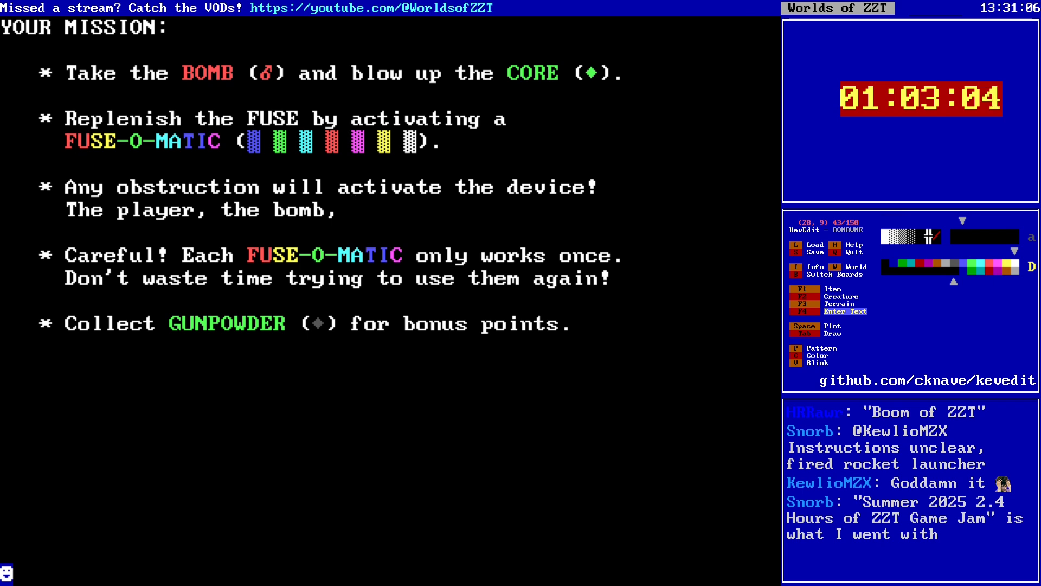
type(" w")
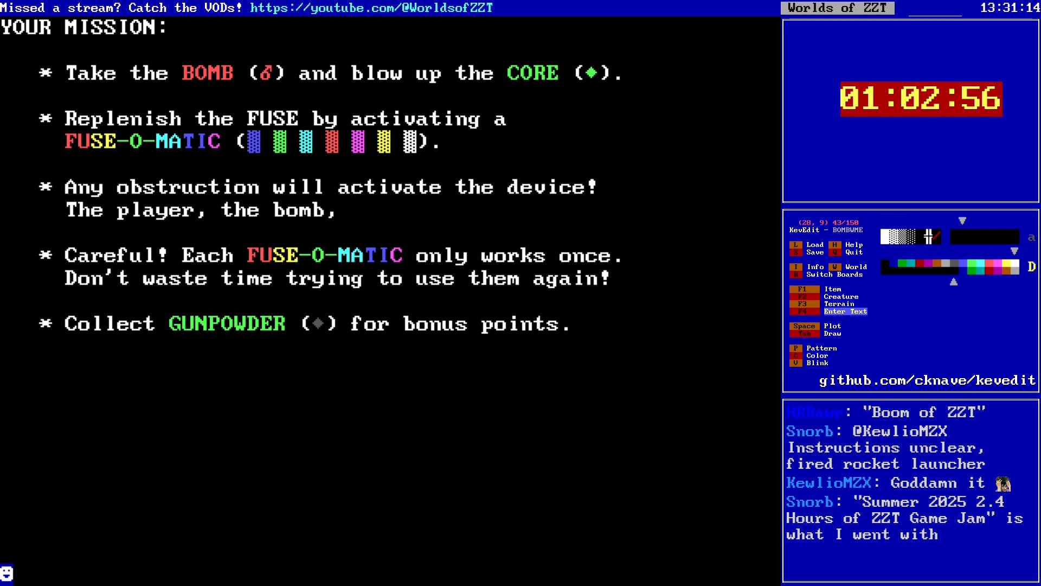
type("whatever you go")
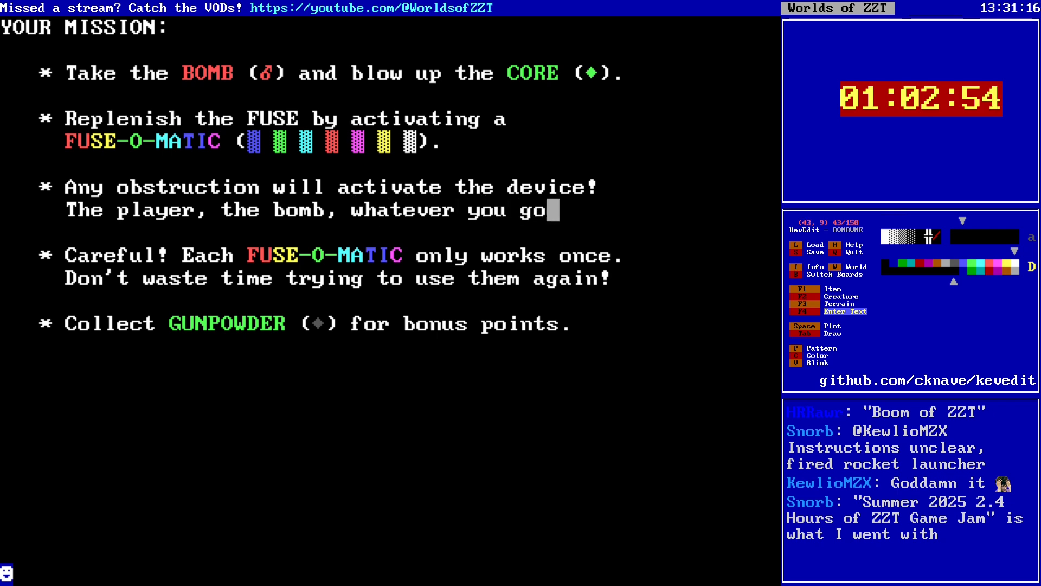
type("t.")
Step: Replace the "F" of the white word FUSE on row 5 with a yellow object using character 70
key("alt+Left")
key("alt+Left")
key("alt+Left")
key("alt+Left")
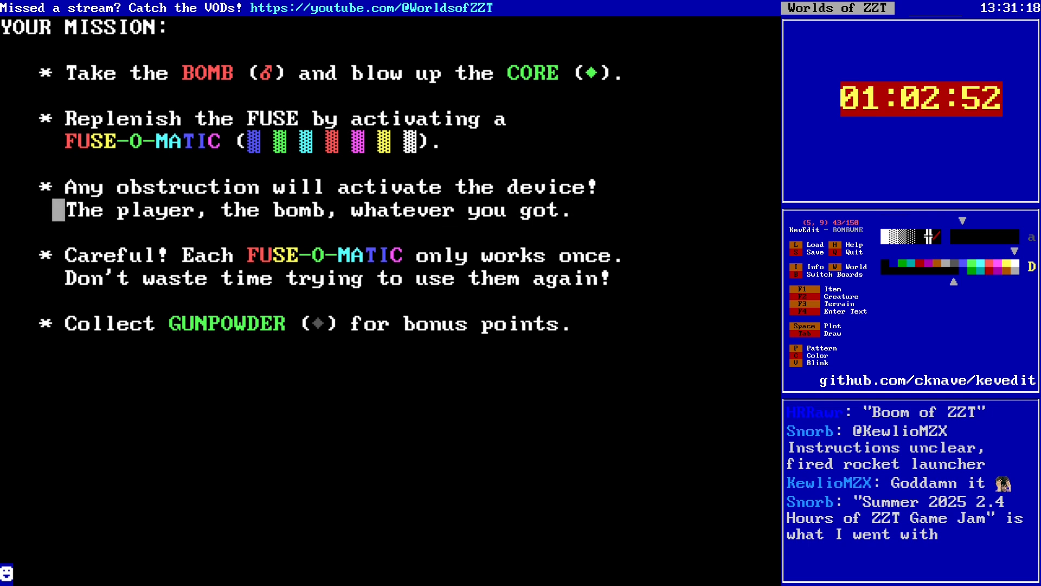
key("alt+Up")
key("alt+Right")
key("alt+Right")
key("Down")
key("Left")
key("Left")
key("Left")
key("Left")
key("Left")
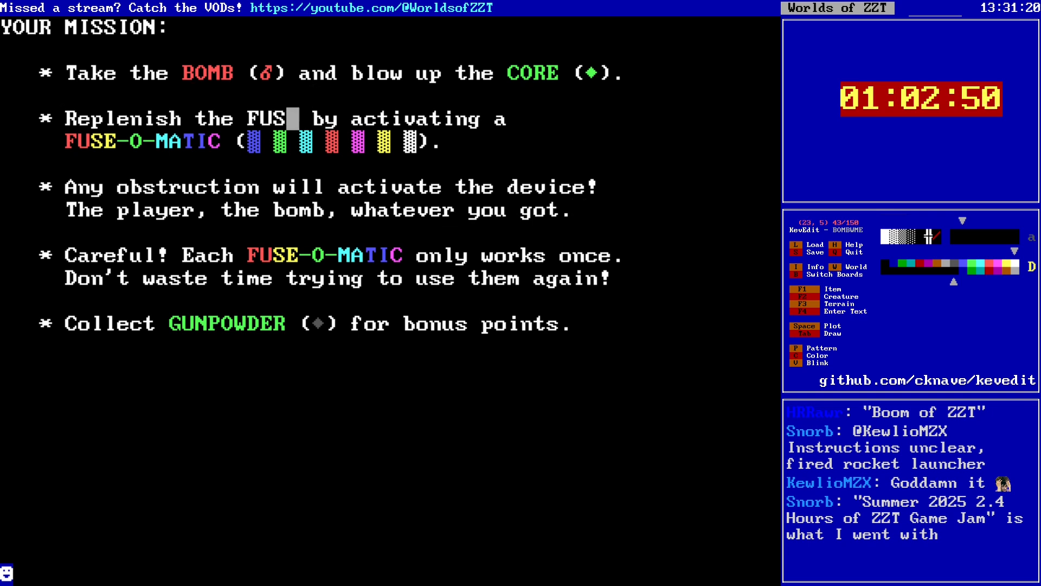
key("c")
key("Left")
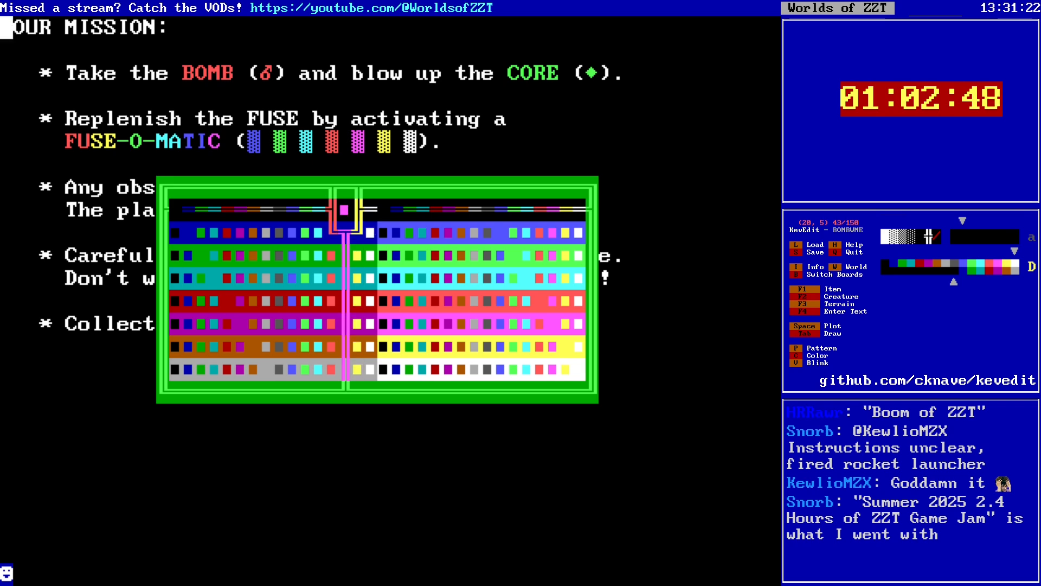
key("Return")
key("F2")
key("o")
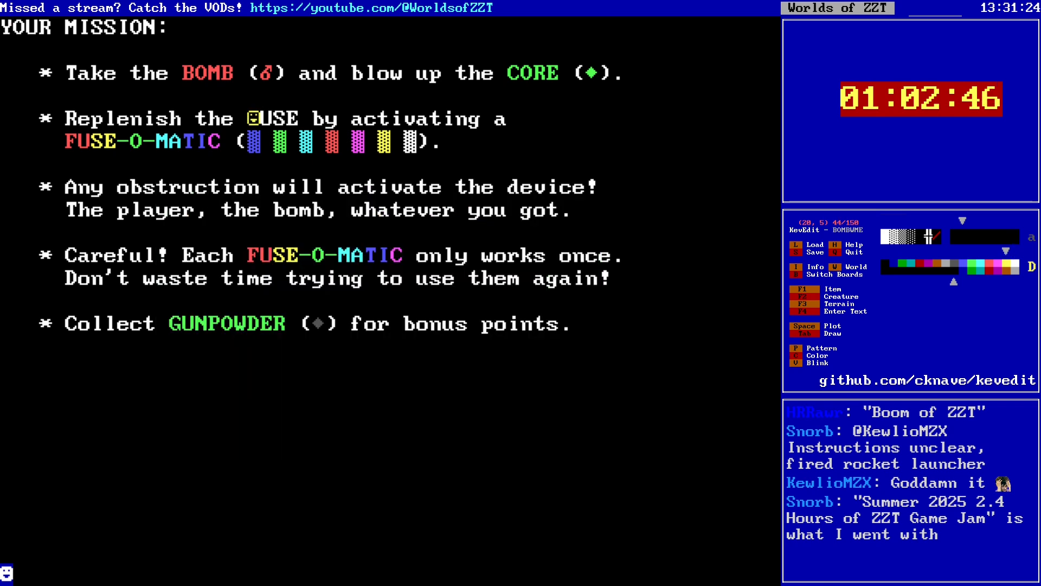
key("Return")
key("Down")
key("Return")
key("Down")
key("Down")
key("Right")
key("Right")
key("Right")
key("Right")
key("Right")
key("Return")
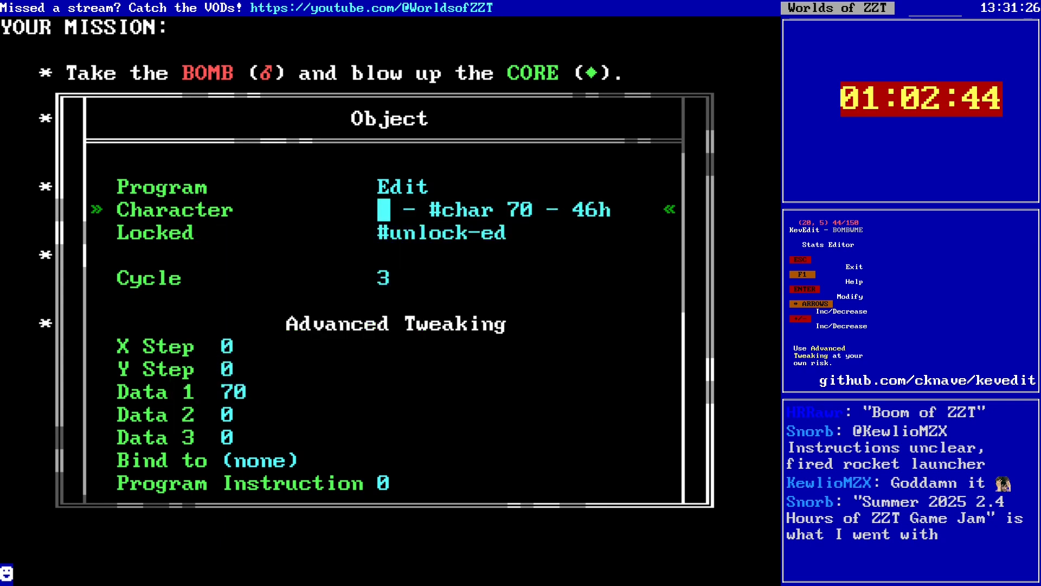
key("Escape")
Step: Plot copies of the yellow "F" object over the letters "USE" on row 5
key("Right")
key("space")
key("Right")
key("space")
key("Right")
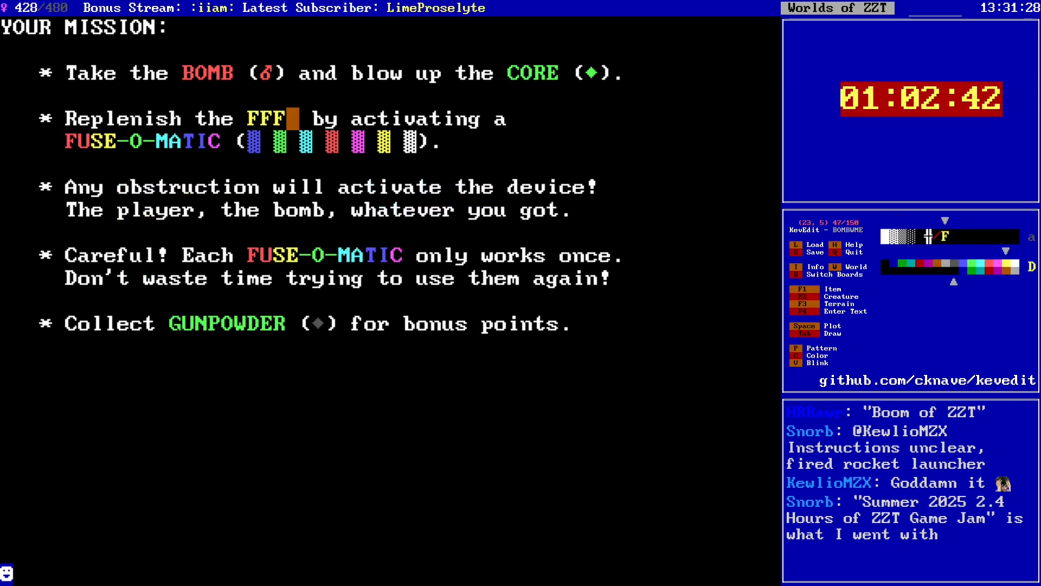
key("space")
Step: Set the character of the fourth yellow "F" object on row 5 to "E" (69)
key("Return")
key("Down")
key("Left")
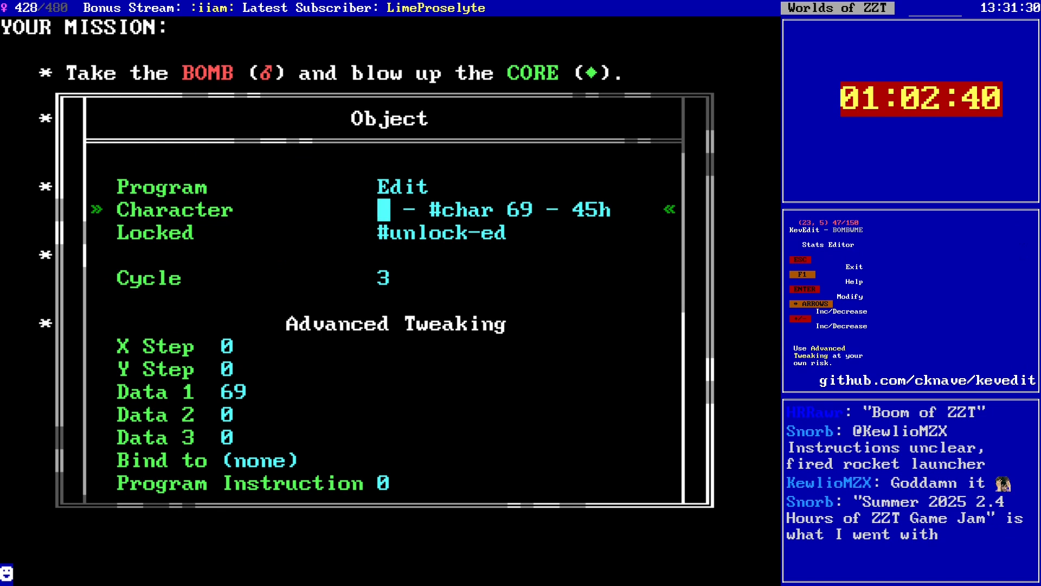
key("Escape")
Step: Change the third yellow "F" object on row 5 to the character "S" (83)
key("Left")
key("Return")
key("Down")
key("Return")
key("Right")
key("Right")
key("Right")
key("Right")
key("Right")
key("Right")
key("Right")
key("Right")
key("Right")
key("Right")
key("Right")
key("Right")
key("Right")
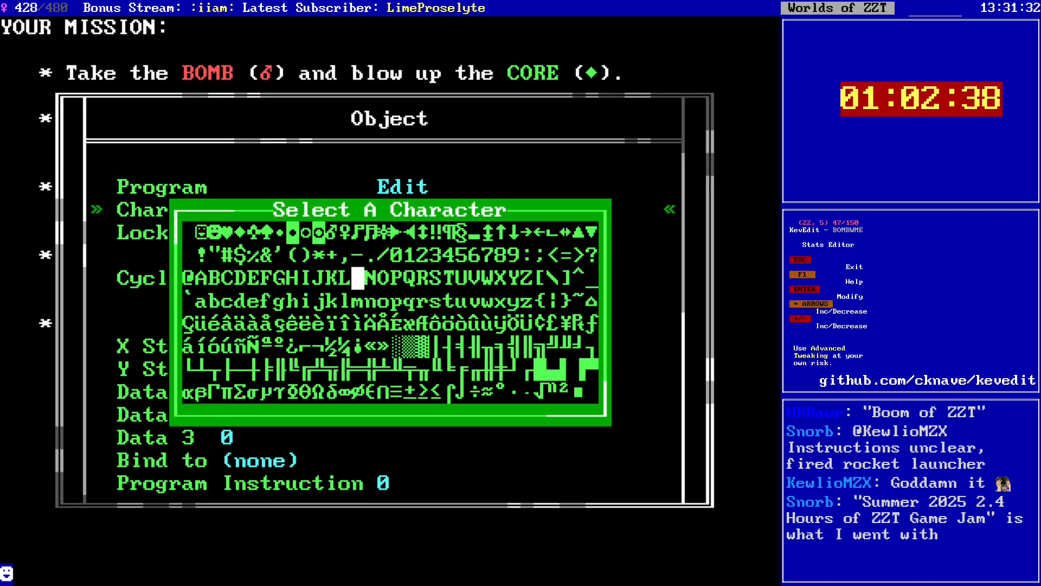
key("Return")
key("Escape")
Step: Change the second yellow "F" object on row 5 to the character "U"
key("Left")
key("Return")
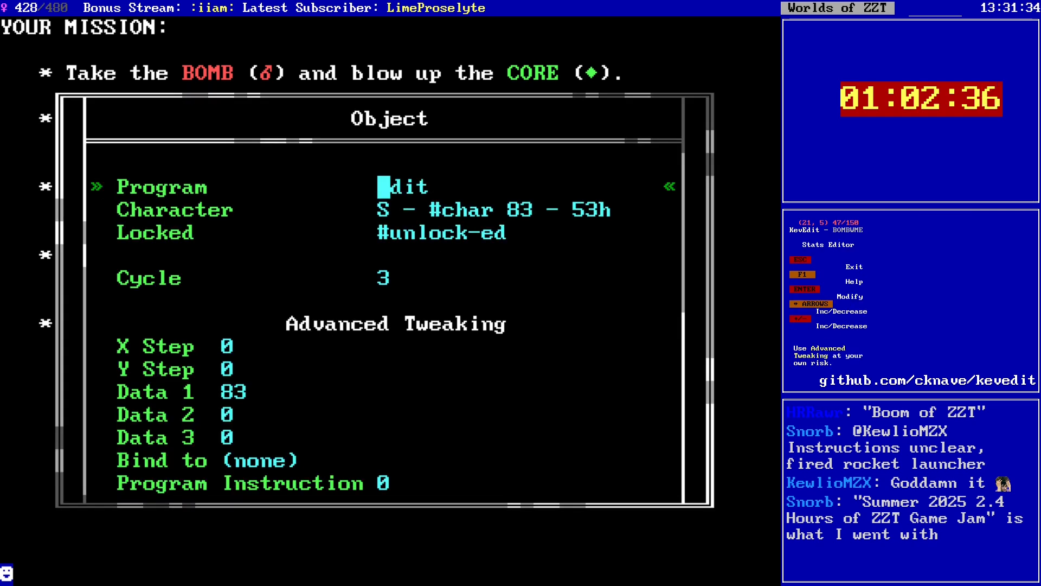
key("Down")
key("Return")
key("Right")
key("Right")
key("Return")
key("Escape")
Step: Add a white "*" bullet on row 16, aligned with the bullets above it
key("Down")
key("Down")
key("Down")
key("Up")
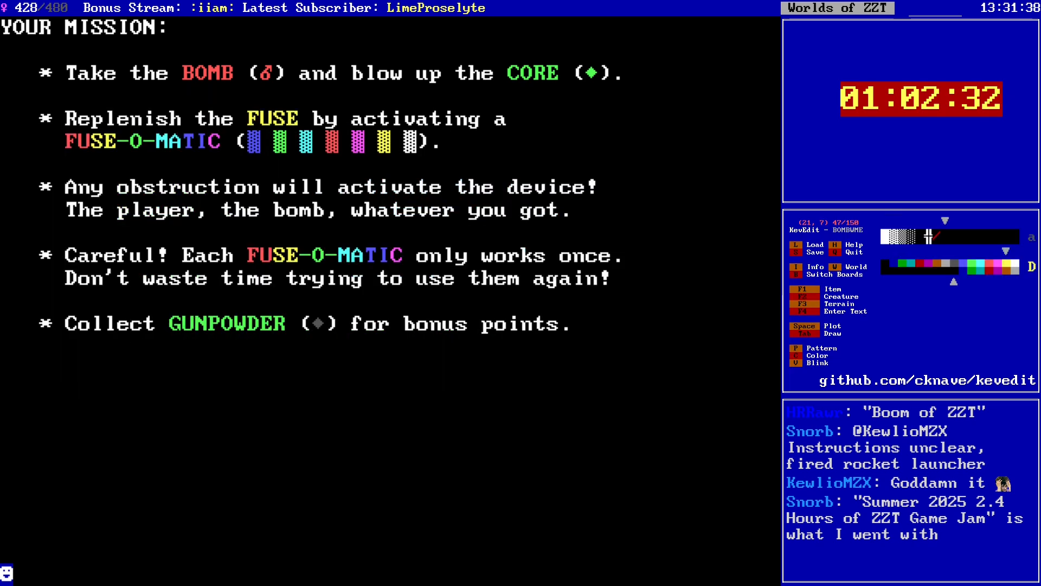
key("alt+Down")
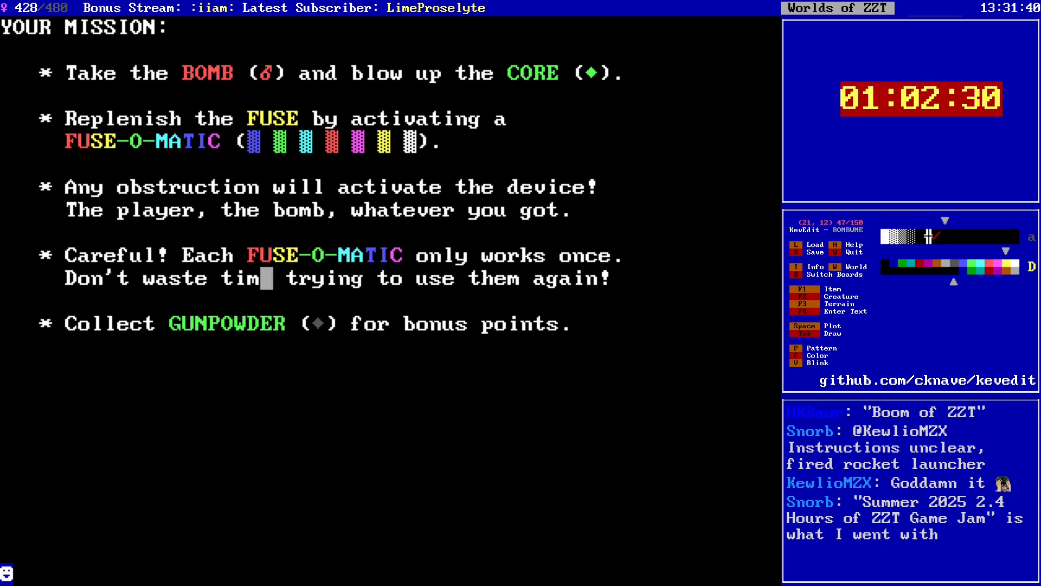
key("alt+Down")
key("alt+Left")
key("alt+Left")
key("Right")
key("Right")
key("Right")
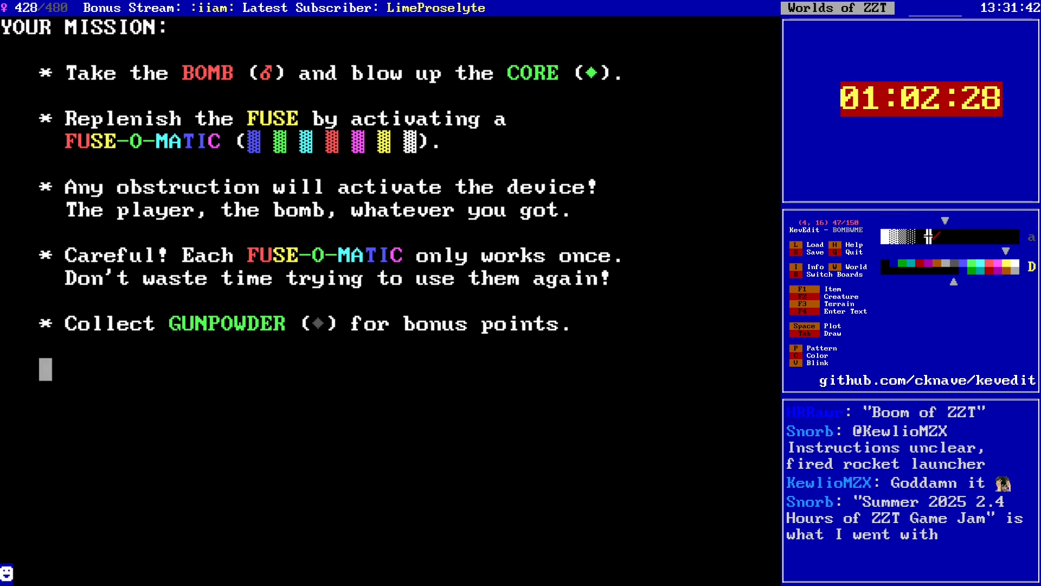
key("F4")
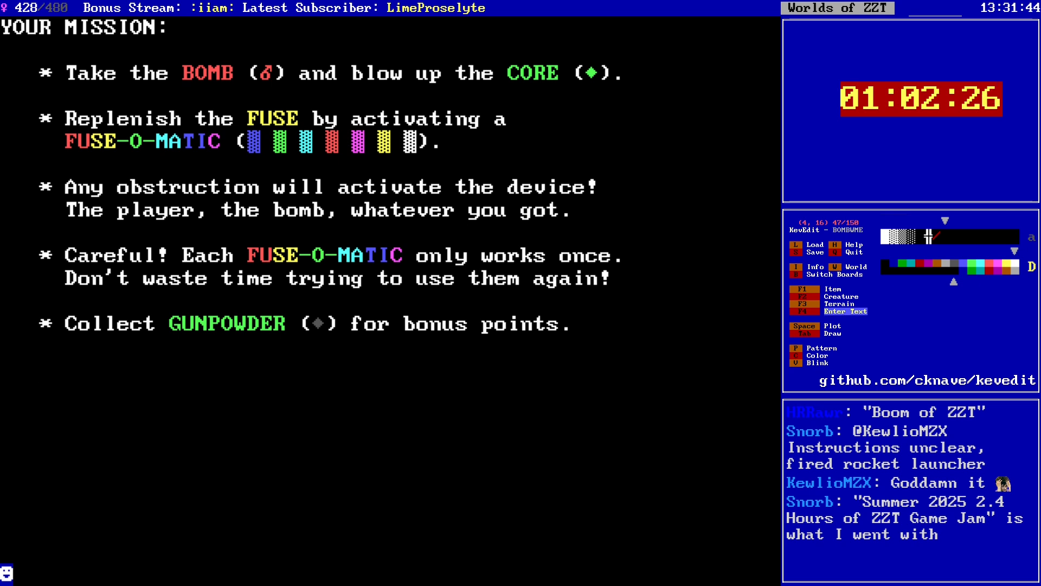
type("*")
key("F4")
key("Right")
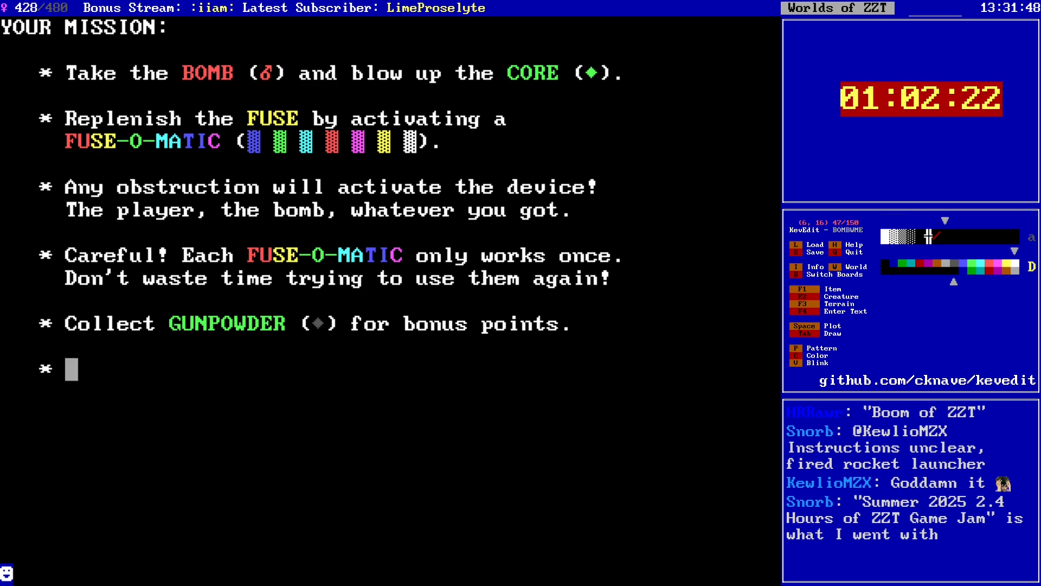
key("c")
key("Left")
key("Left")
key("Left")
key("Left")
key("Left")
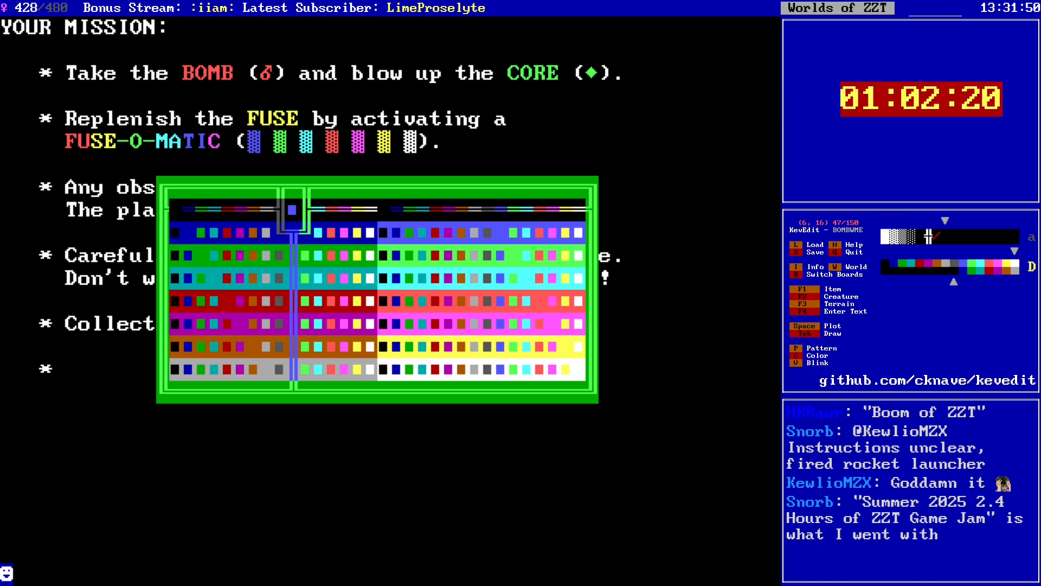
key("Right")
key("Right")
key("Right")
key("Right")
key("Right")
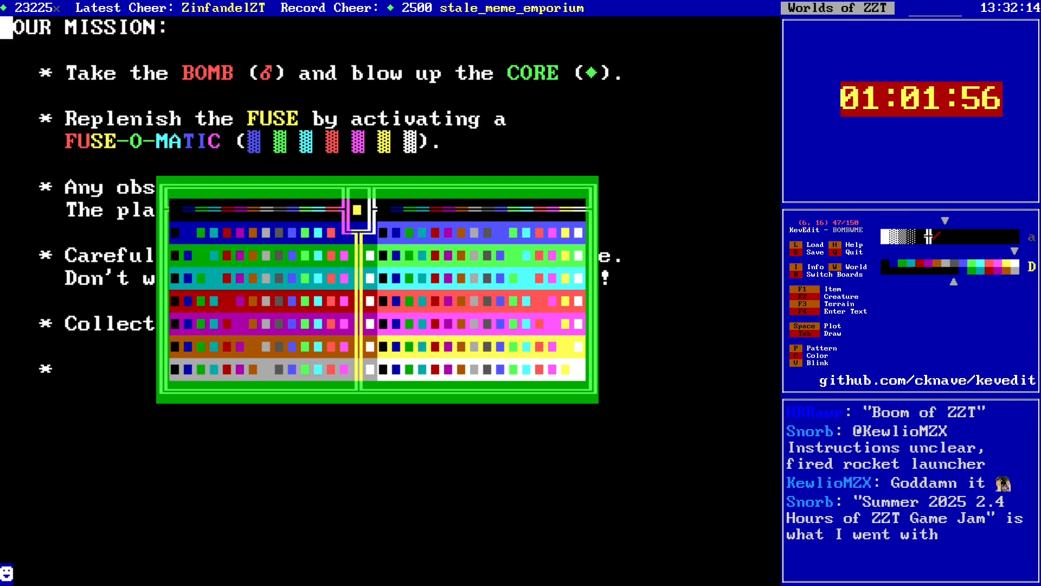
key("Return")
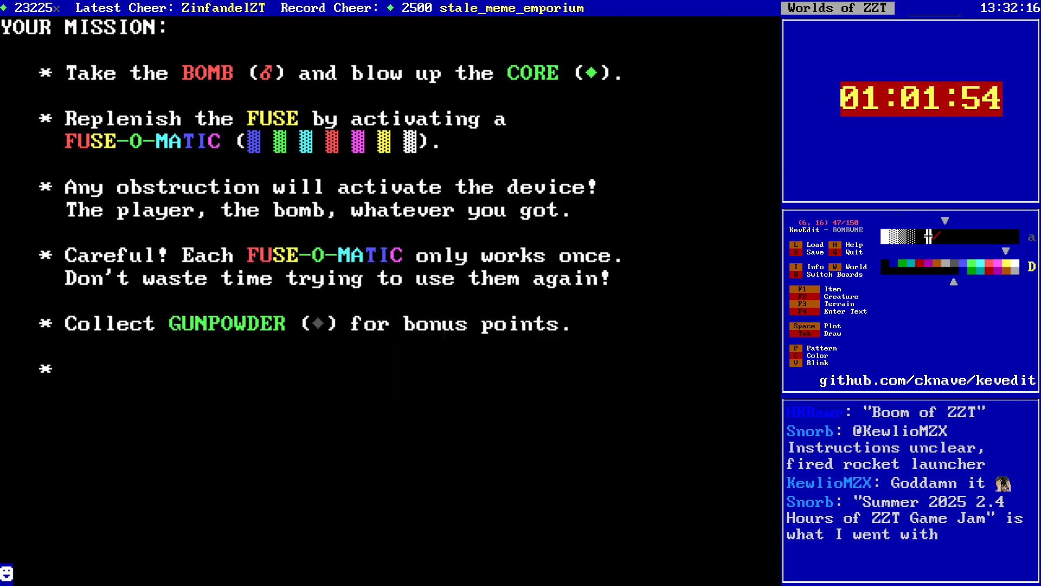
Step: Write "If the bomb explodes and the core remains, it's" in white after the bullet on row 16
key("c")
key("F4")
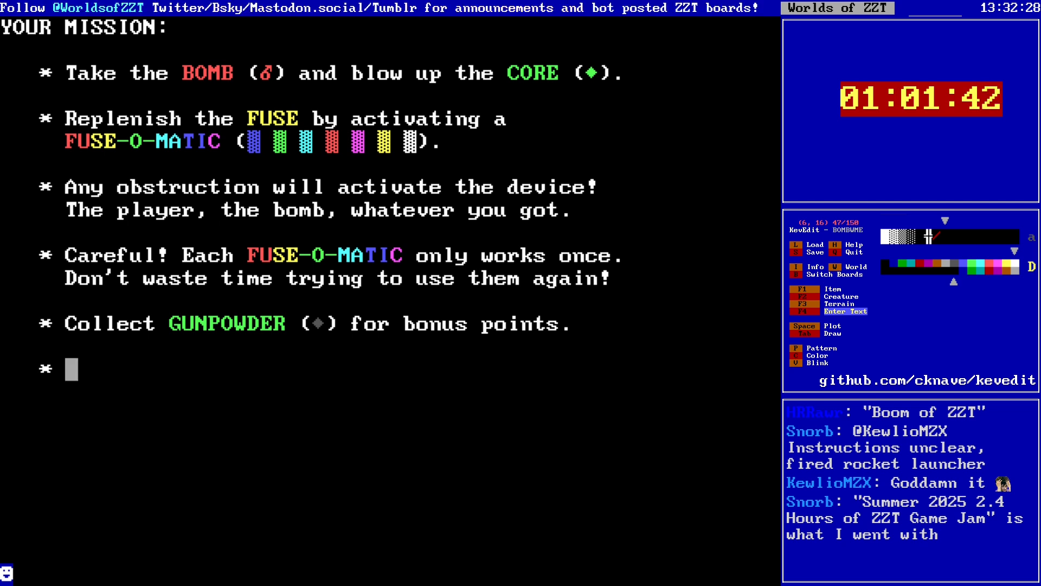
type("If the bomb expl")
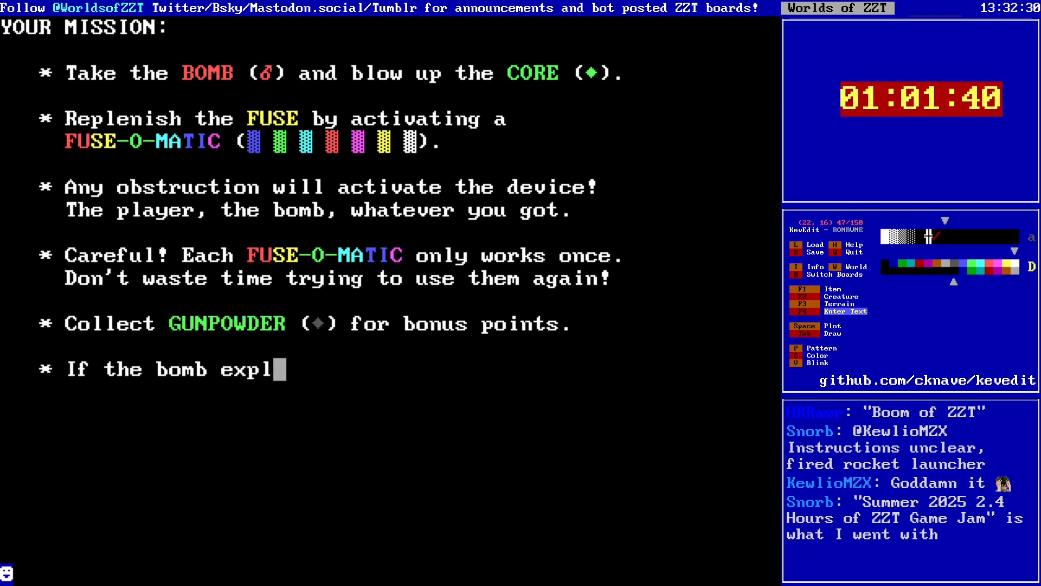
type("odes and the rore ")
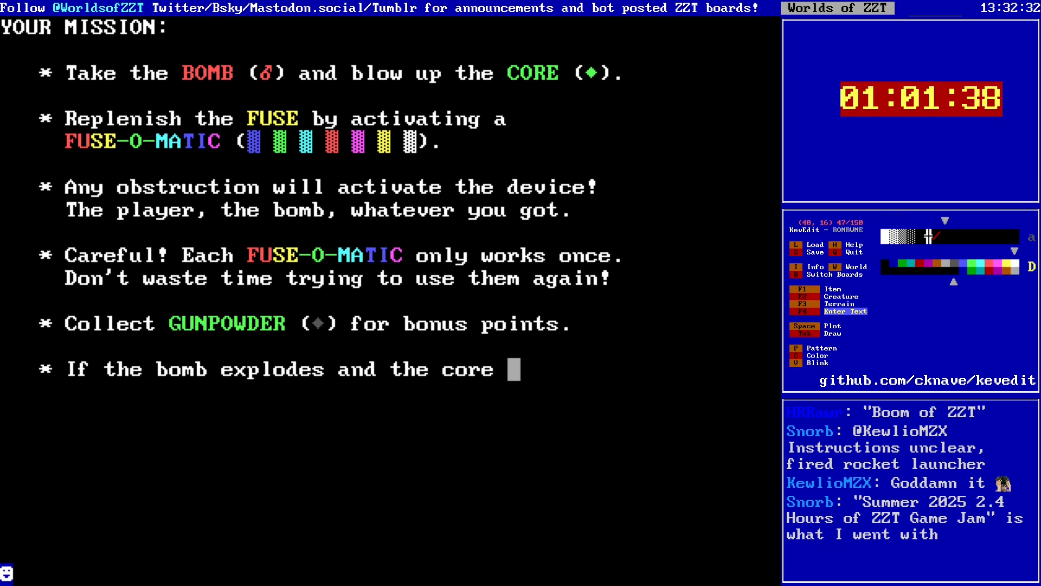
type("remains, it's")
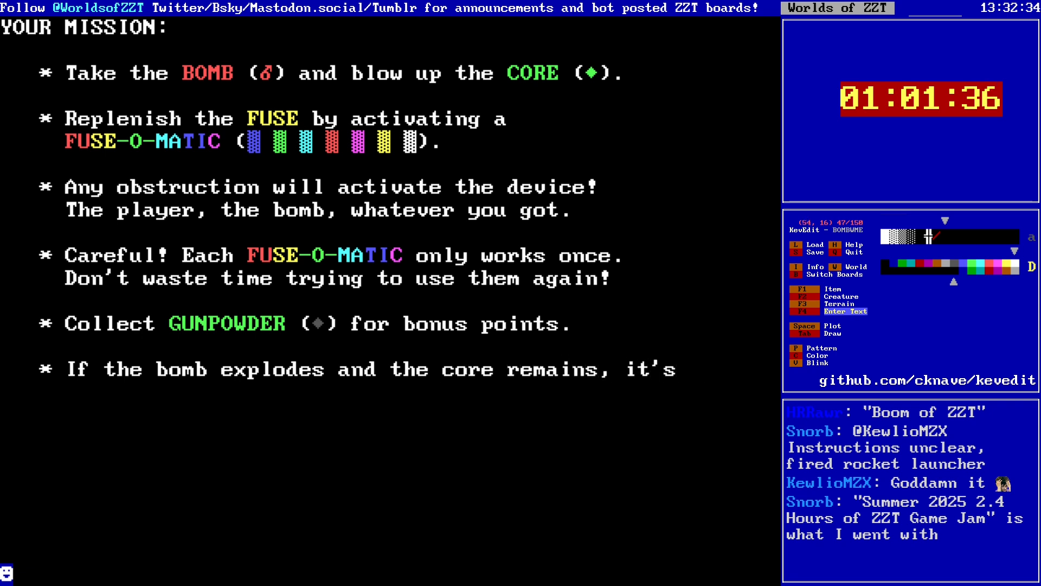
Step: Continue the bullet on row 17, aligned under "If", with "GMAE OVER! Your score will be penalized for any"
key("Down")
key("Left")
key("Left")
key("Left")
key("Left")
key("Left")
key("Left")
key("Left")
key("Left")
key("Left")
key("Left")
key("Left")
key("Left")
key("Left")
key("Left")
key("Left")
key("Left")
key("Left")
key("Left")
key("Left")
key("Left")
type("GMAE OV")
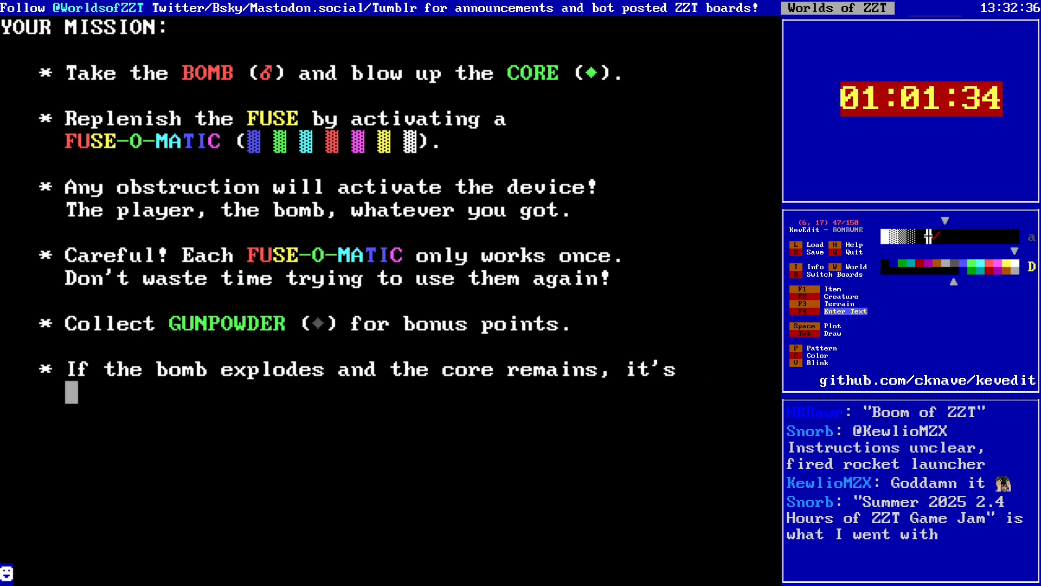
type("ER ")
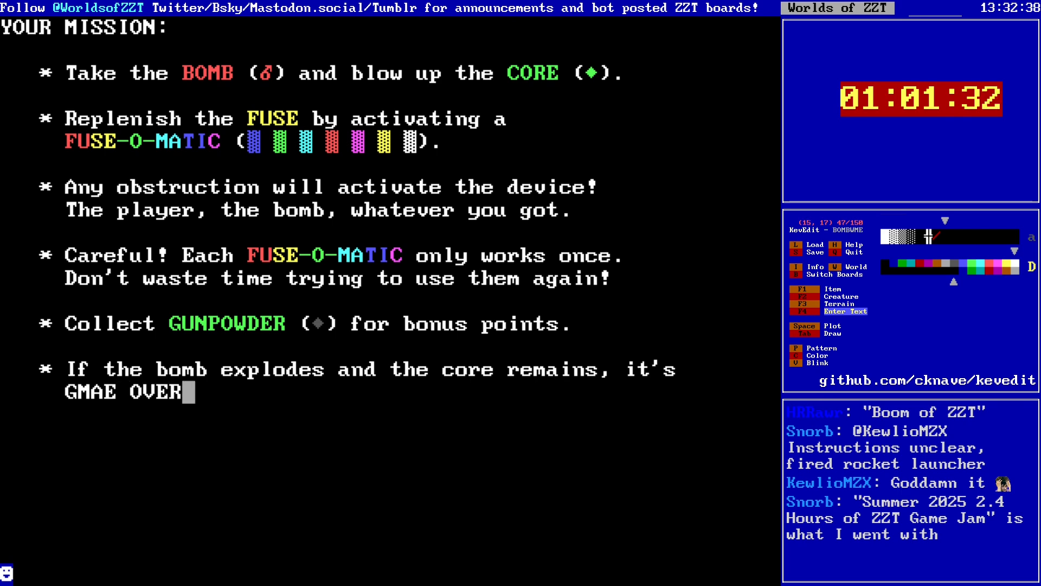
type("!")
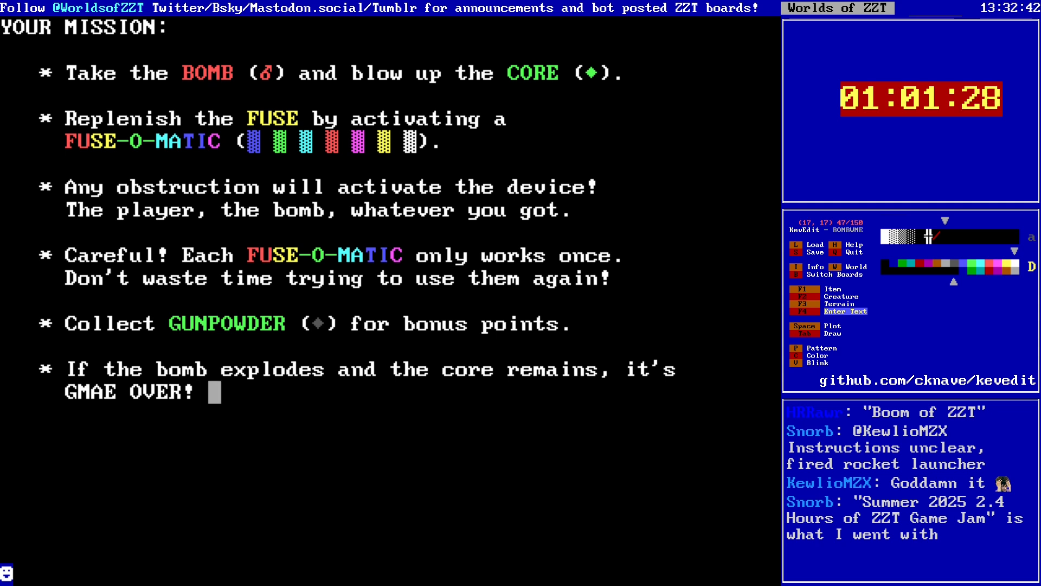
type(" Your score ")
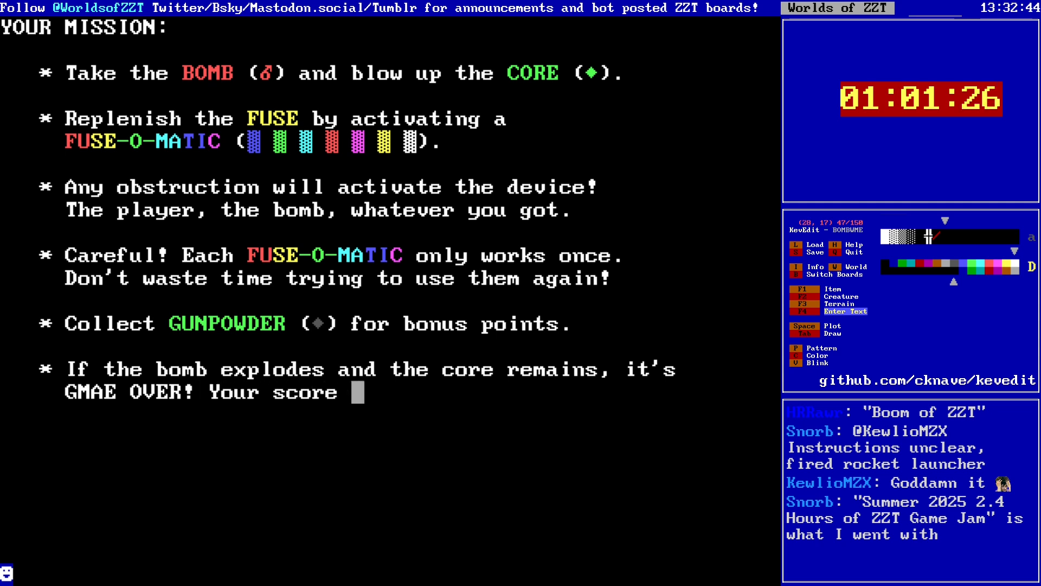
type("will be penaliz")
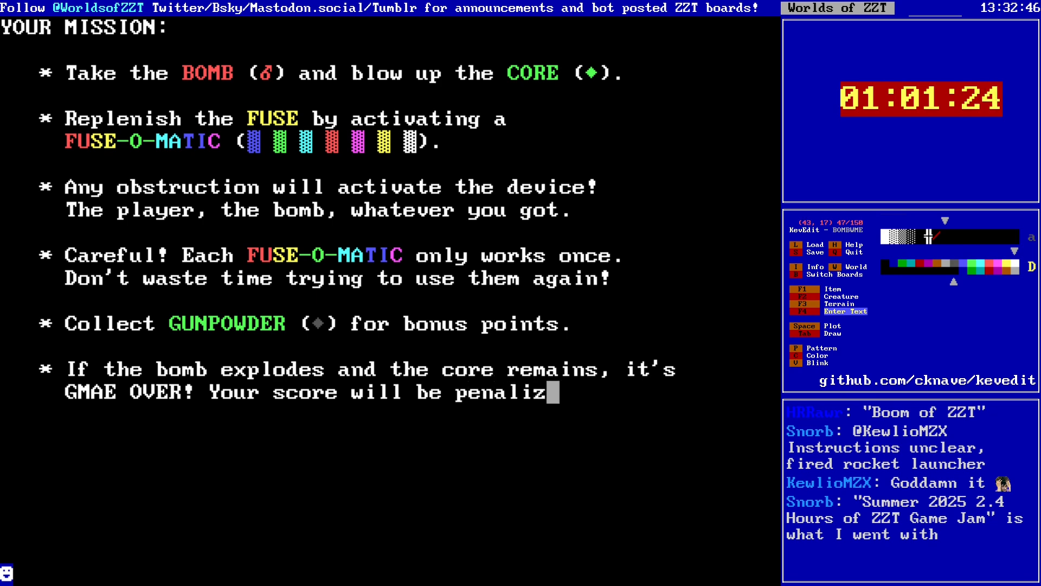
type("ed for any")
Step: Write "casualties" on row 18, aligned under "GMAE"
key("Down")
key("Left")
key("Left")
key("Left")
key("Left")
key("Left")
key("Left")
key("Left")
key("Left")
key("Left")
key("Left")
key("Left")
key("Left")
key("Left")
key("Left")
key("Left")
key("Left")
key("Left")
key("Left")
key("Left")
key("Left")
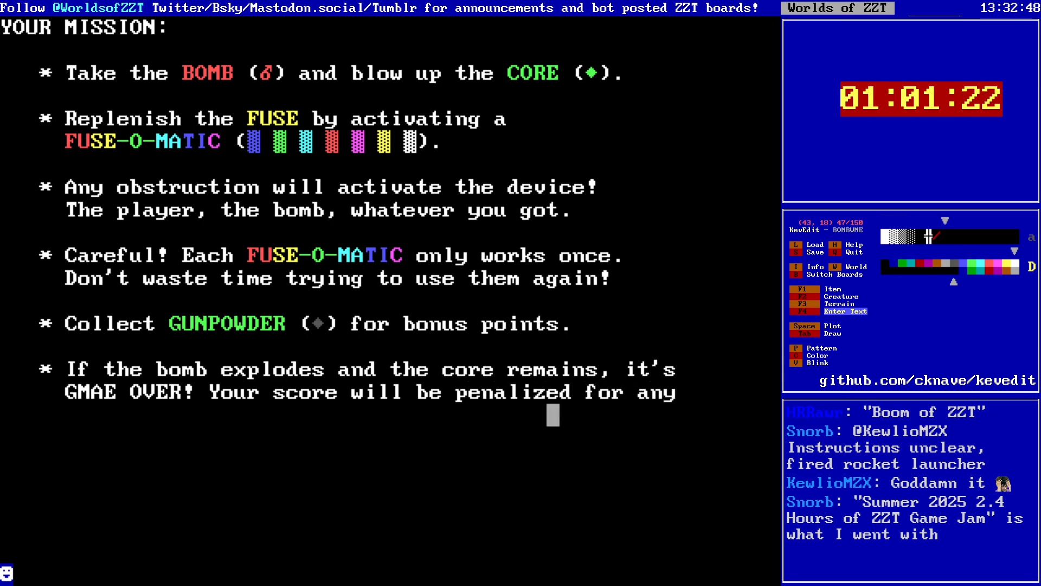
key("Left")
key("Left")
key("Left")
key("Left")
key("Left")
key("Left")
key("Left")
key("Left")
key("Left")
key("Left")
key("Right")
key("Right")
key("Right")
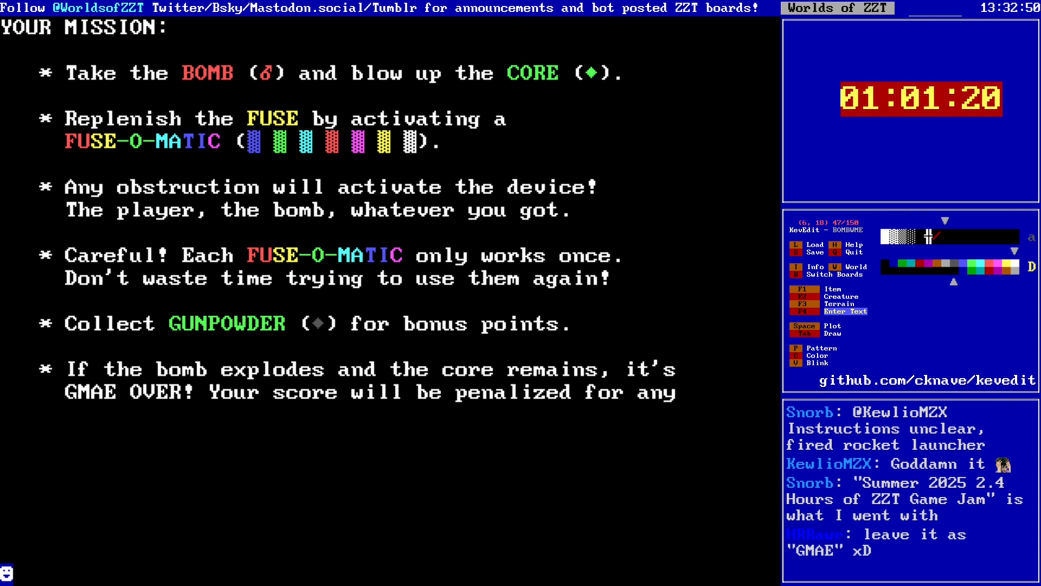
type("casualties")
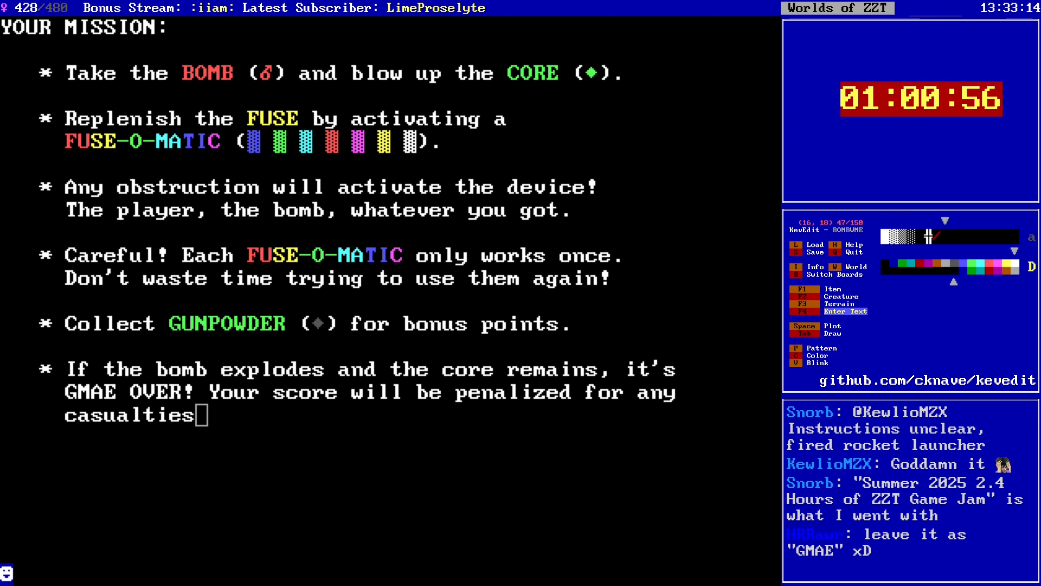
Step: Replace the "G" of "GMAE" on row 17 with a light cyan object
key("Left")
key("Left")
key("Left")
key("Left")
key("Left")
key("Left")
key("Left")
key("Left")
key("Left")
key("Left")
key("Left")
key("Left")
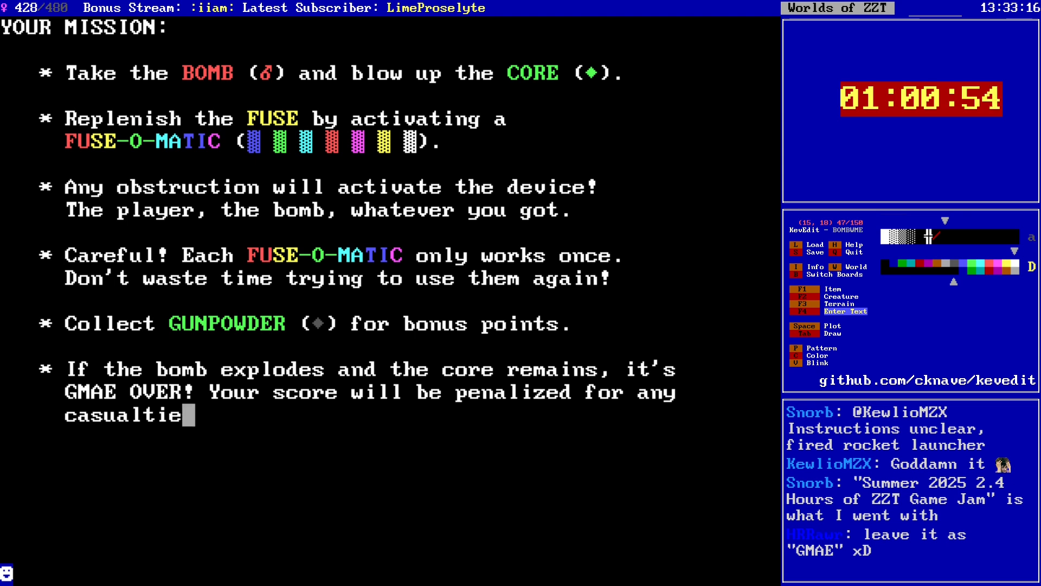
key("Right")
key("Right")
key("Up")
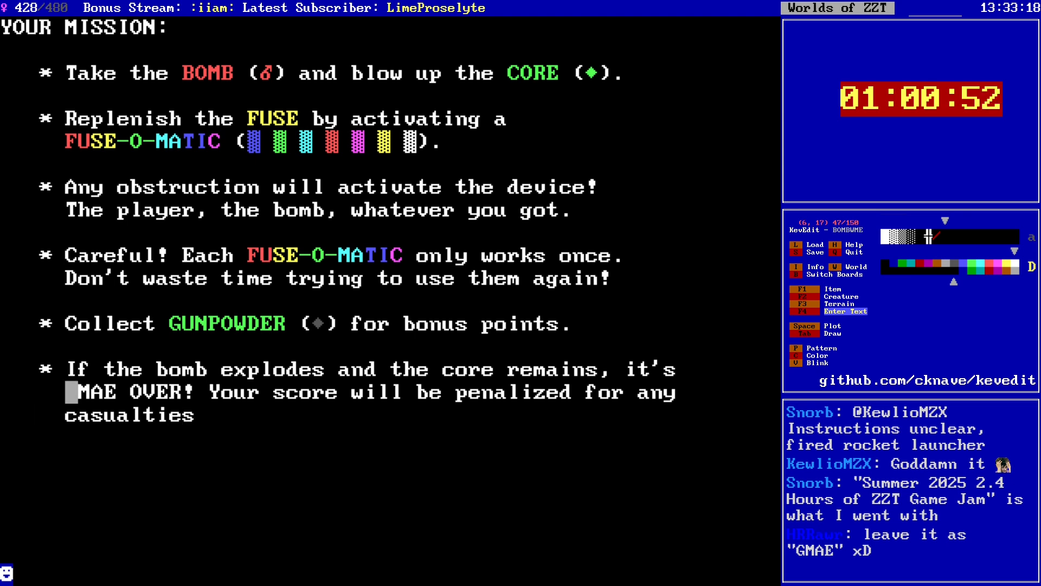
type("k")
key("F4")
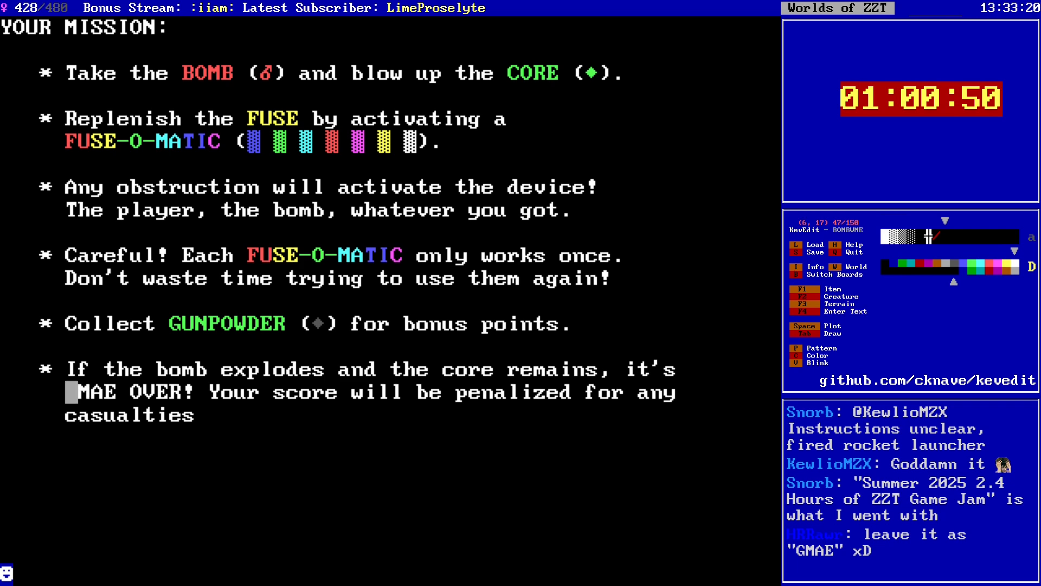
key("c")
key("Left")
key("Left")
key("Left")
key("Left")
key("Return")
key("F2")
key("o")
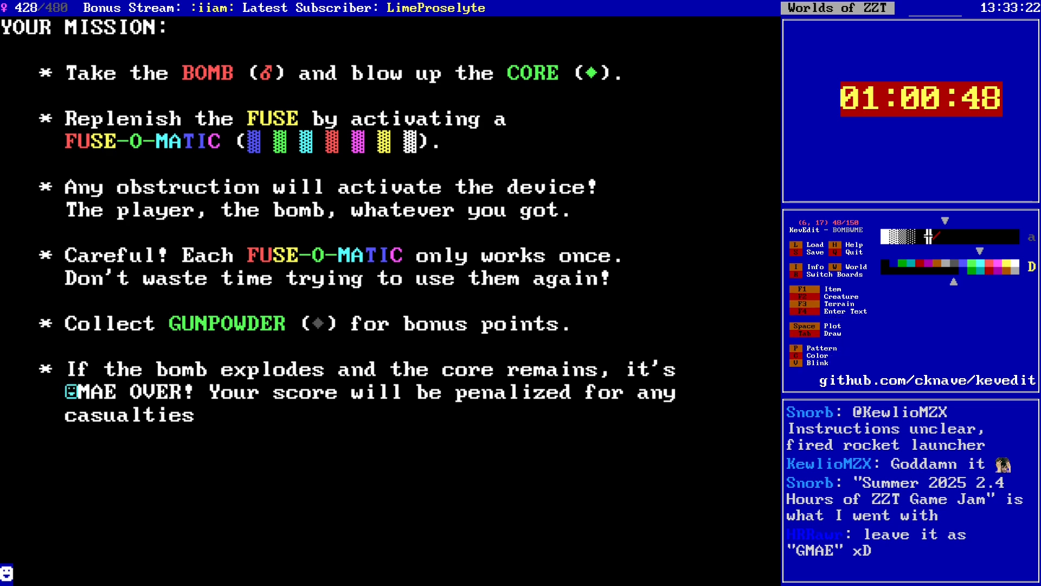
Step: Set the character of the light cyan object at the start of row 17 to "G"
key("Return")
key("Down")
key("Return")
key("Down")
key("Right")
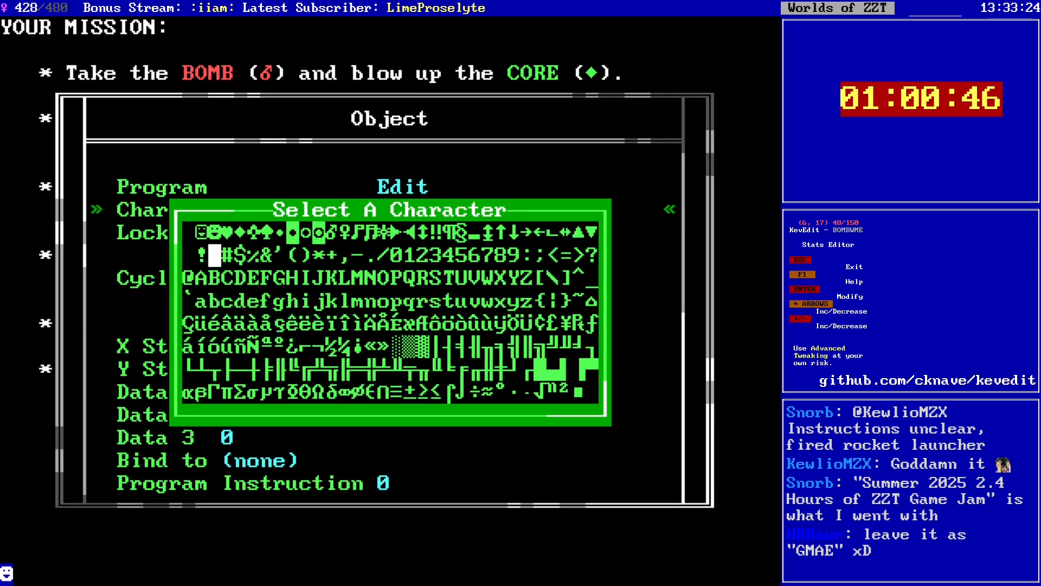
key("Right")
key("Right")
key("Right")
key("Right")
key("Right")
key("Right")
key("Right")
key("Right")
key("Right")
key("Right")
key("Down")
key("Left")
key("Left")
key("Left")
key("Left")
key("Left")
key("Return")
key("Escape")
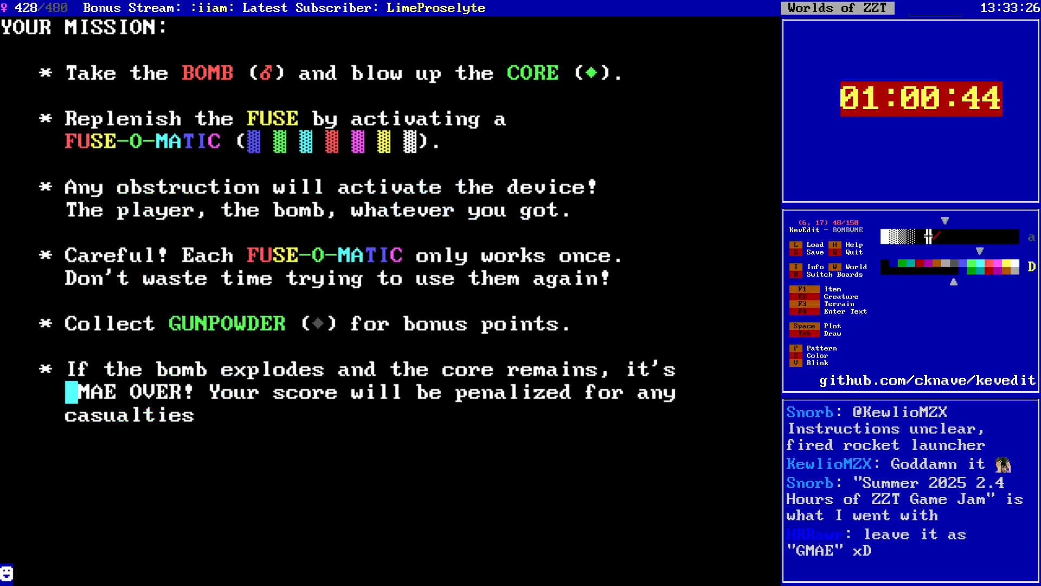
Step: Replace the "M" of "GMAE" on row 17 with a light cyan object that has the character "A"
key("Right")
key("space")
key("Return")
key("Down")
key("Return")
key("Left")
key("Left")
key("Left")
key("Left")
key("Left")
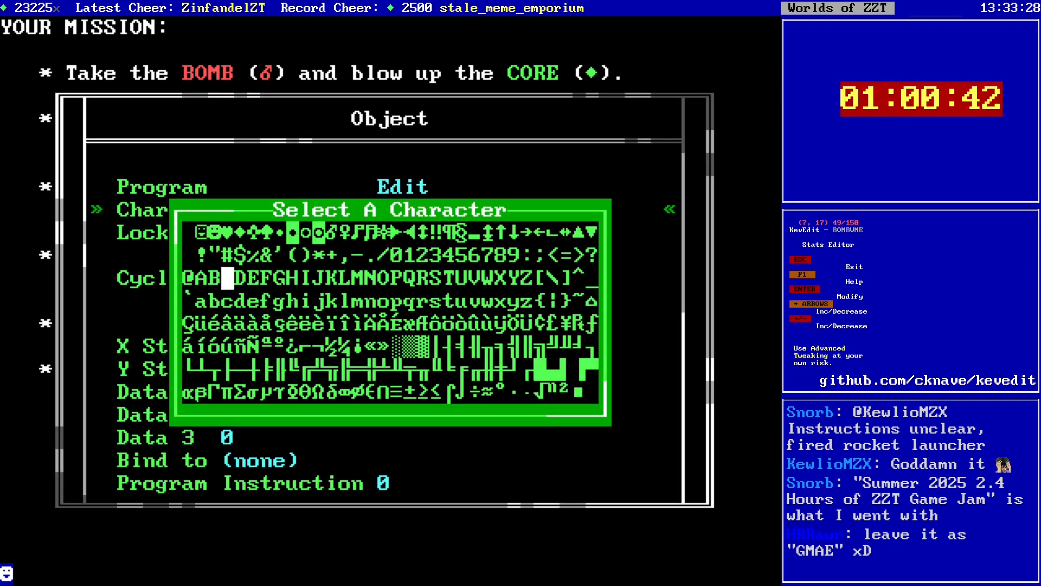
key("Return")
key("Escape")
Step: Replace the third letter of the word on row 17 with a light cyan object that has the character "M"
key("Right")
key("space")
key("Return")
key("Down")
key("Return")
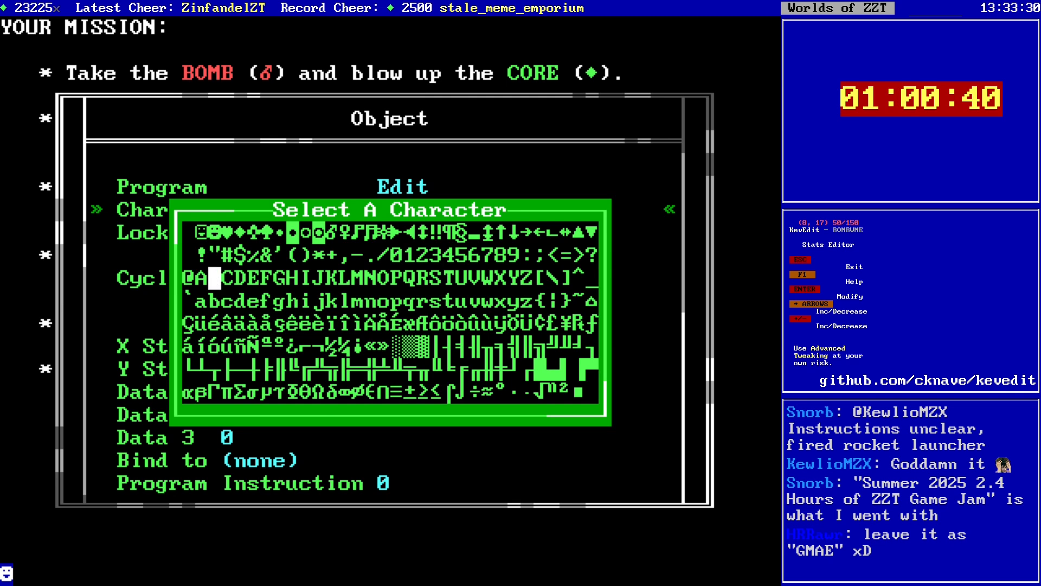
key("Right")
key("Right")
key("Right")
key("Right")
key("Right")
key("Right")
key("Right")
key("Right")
key("Right")
key("Right")
key("Right")
key("Return")
key("Escape")
Step: Replace the "E" that ends the first word on row 17 with a light cyan object of character "E"
key("Right")
key("space")
key("Return")
key("Return")
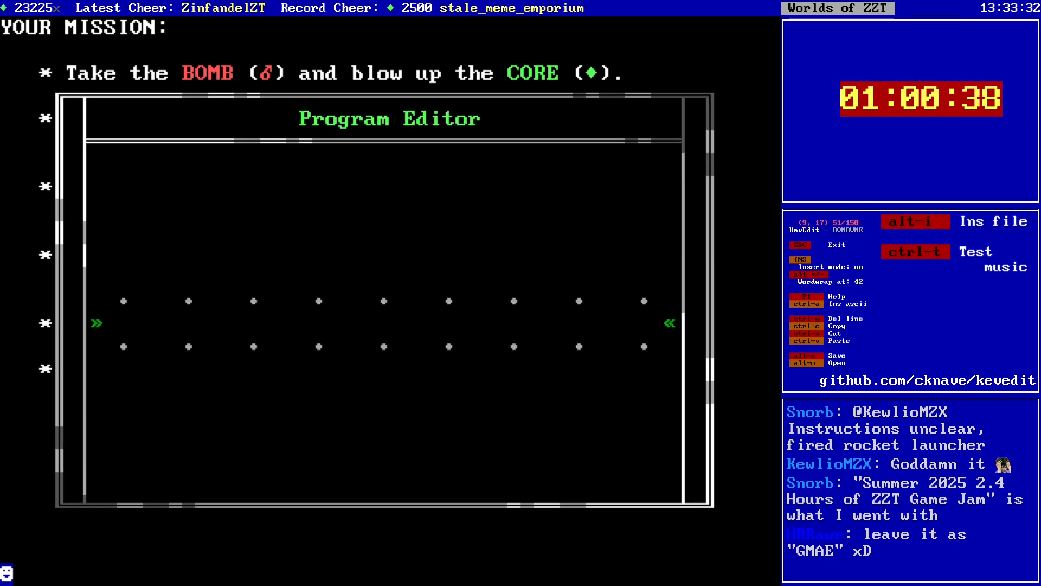
key("Escape")
key("Down")
key("Return")
key("Left")
key("Left")
key("Left")
key("Left")
key("Left")
key("Left")
key("Left")
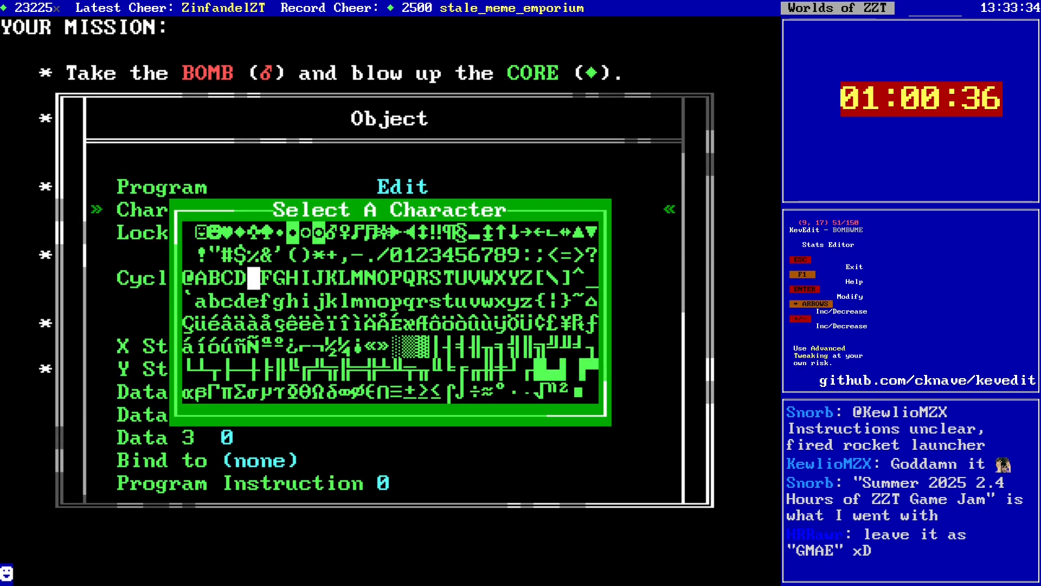
key("Return")
key("Escape")
Step: Replace the "O" of "OVER" on row 17 with a light cyan object that has the character "O"
key("Right")
key("Right")
key("space")
key("Return")
key("Return")
key("Escape")
key("Down")
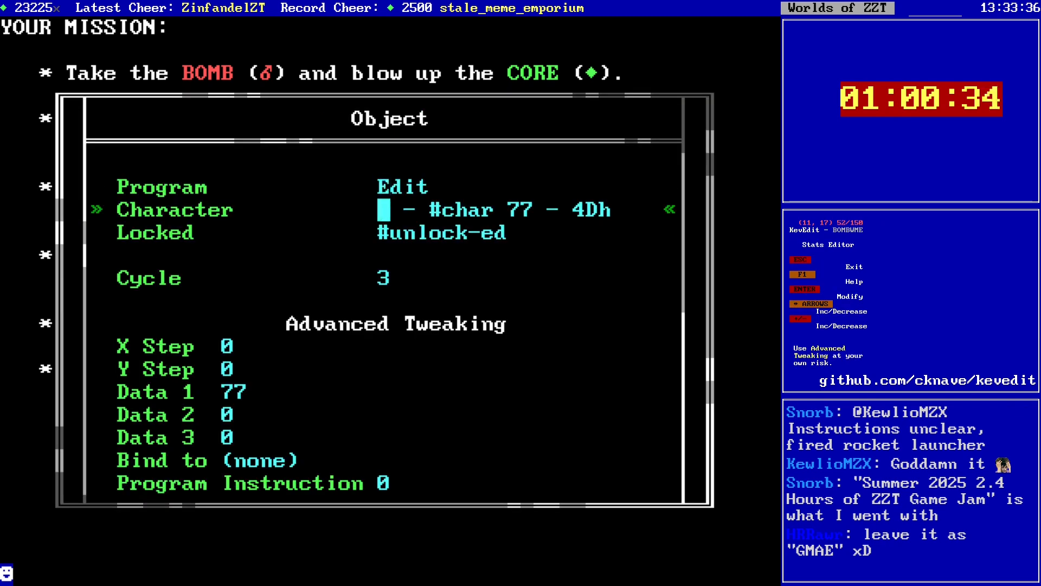
key("Return")
key("Right")
key("Return")
key("Escape")
Step: Replace the "V" of "OVER" on row 17 with a light cyan object that has the character "V"
key("Right")
key("space")
key("Return")
key("Down")
key("Return")
key("Right")
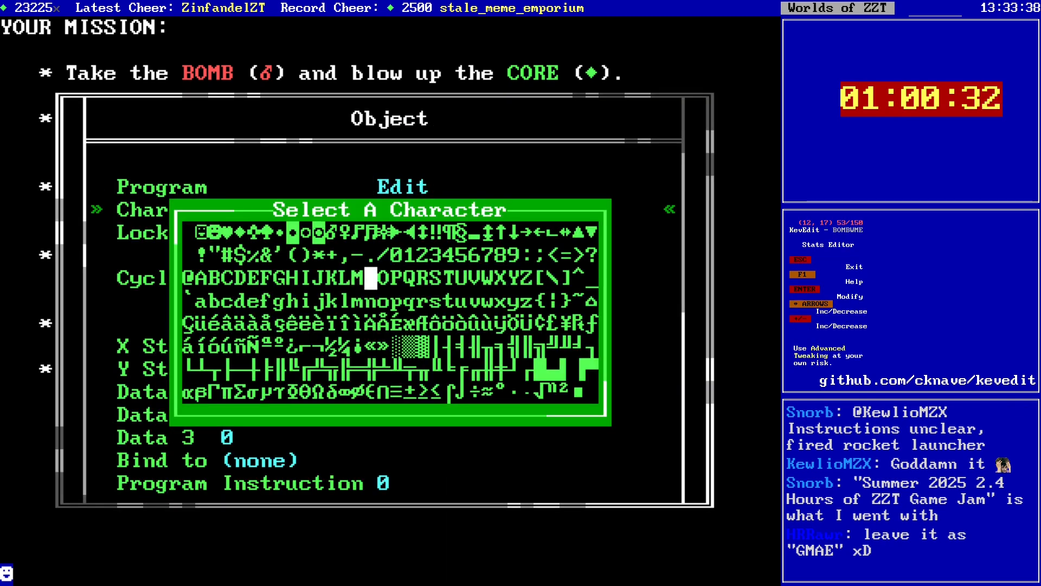
key("Right")
key("Right")
key("Right")
key("Right")
key("Right")
key("Right")
key("Right")
key("Right")
key("Return")
key("Escape")
Step: Replace the "E" of "OVER" on row 17 with a light cyan object that has the character "E"
key("Right")
key("space")
key("Return")
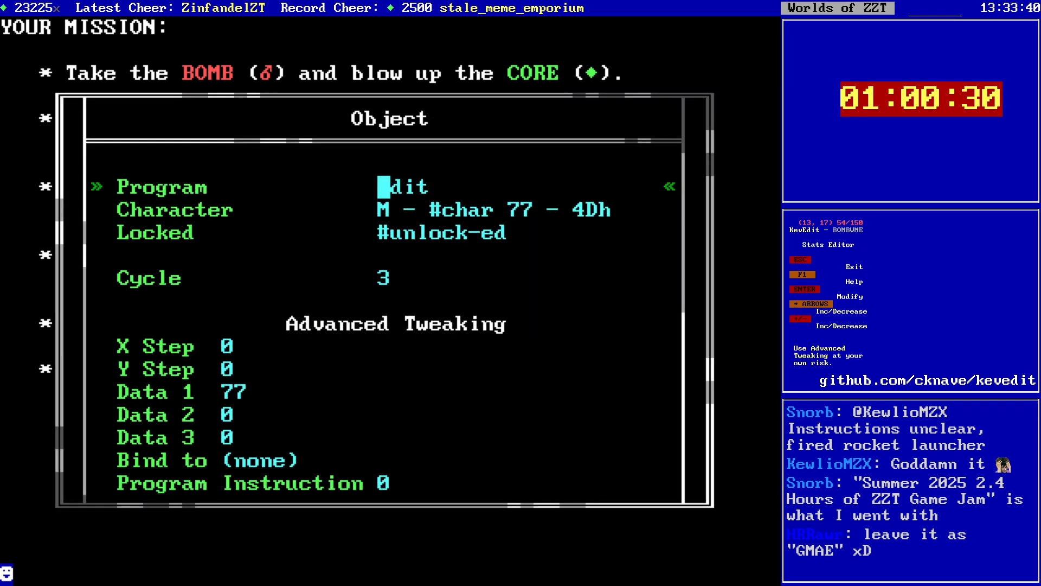
key("Down")
key("Return")
key("Left")
key("Left")
key("Left")
key("Left")
key("Left")
key("Left")
key("Left")
key("Left")
key("Return")
key("Escape")
Step: Replace the "R" of "OVER" on row 17 with a light cyan object that has the character "R"
key("Right")
key("space")
key("Return")
key("Down")
key("Return")
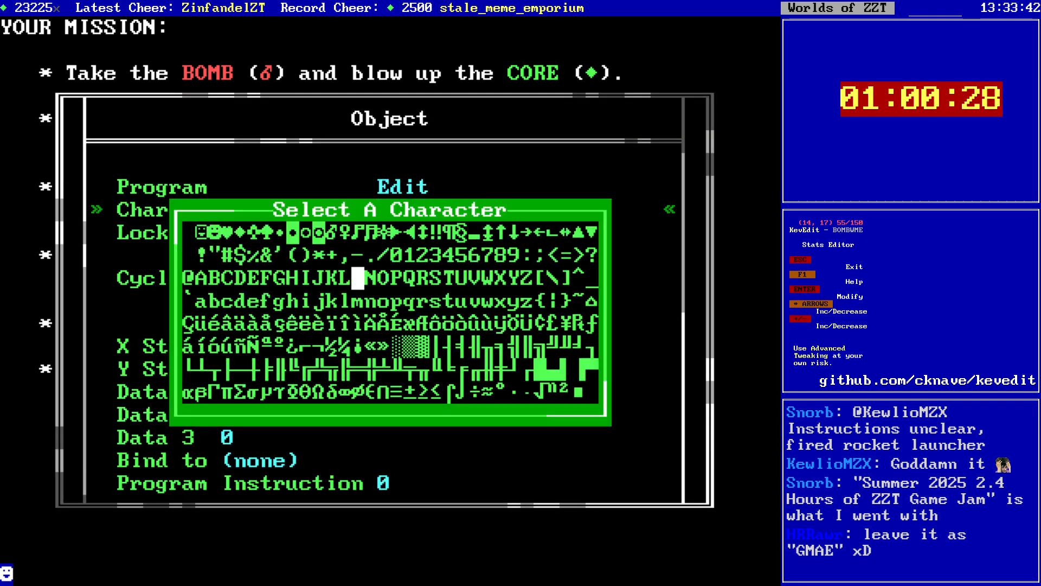
key("Right")
key("Right")
key("Right")
key("Right")
key("Right")
key("Right")
key("Left")
key("Return")
key("Escape")
Step: Replace the "c" of "casualties" on row 18 with a light magenta object that has the character "C"
key("Down")
key("Down")
key("Down")
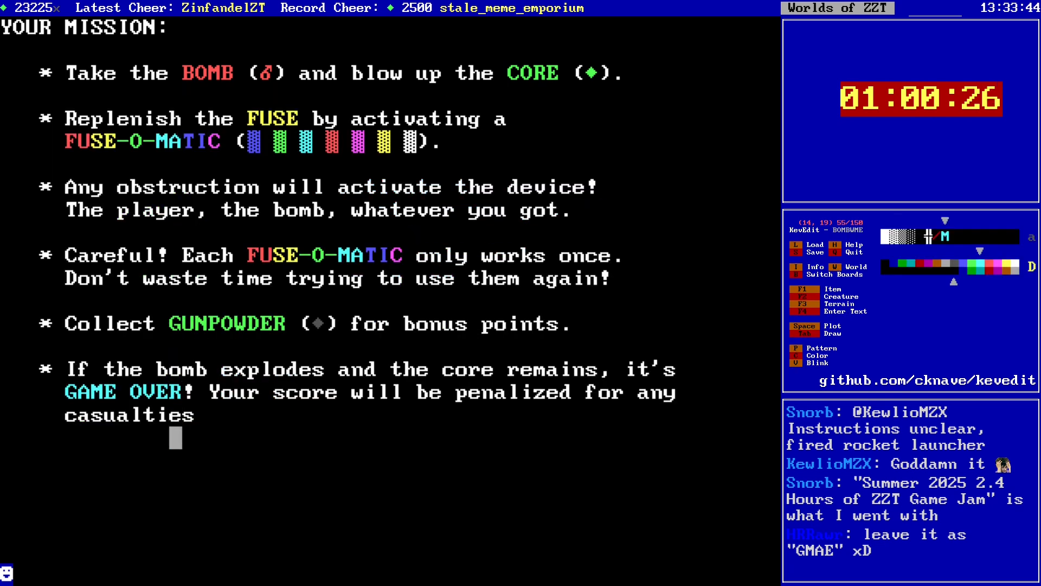
key("Left")
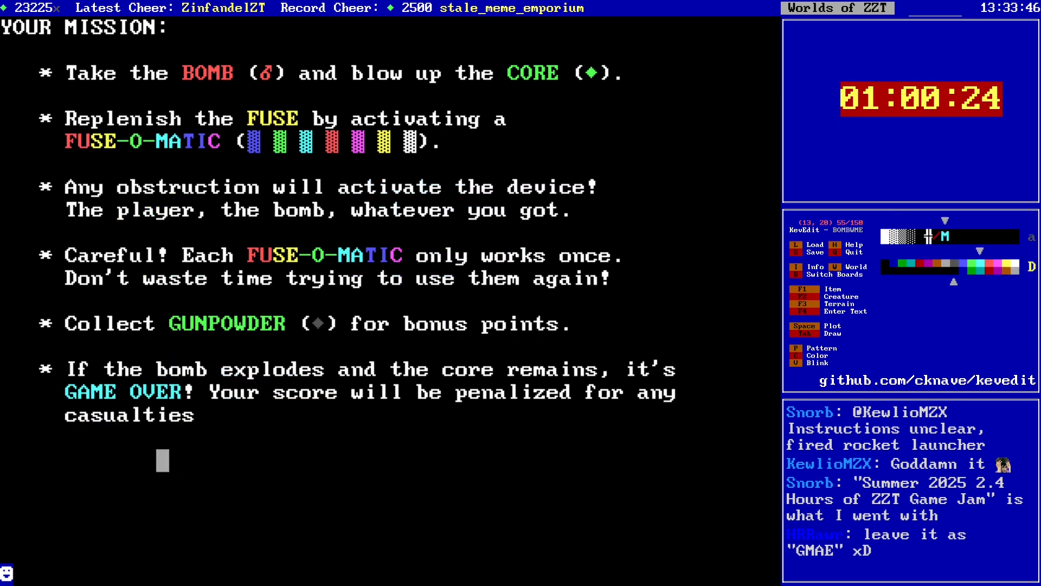
key("Left")
key("Left")
key("Left")
key("Left")
key("Left")
key("Up")
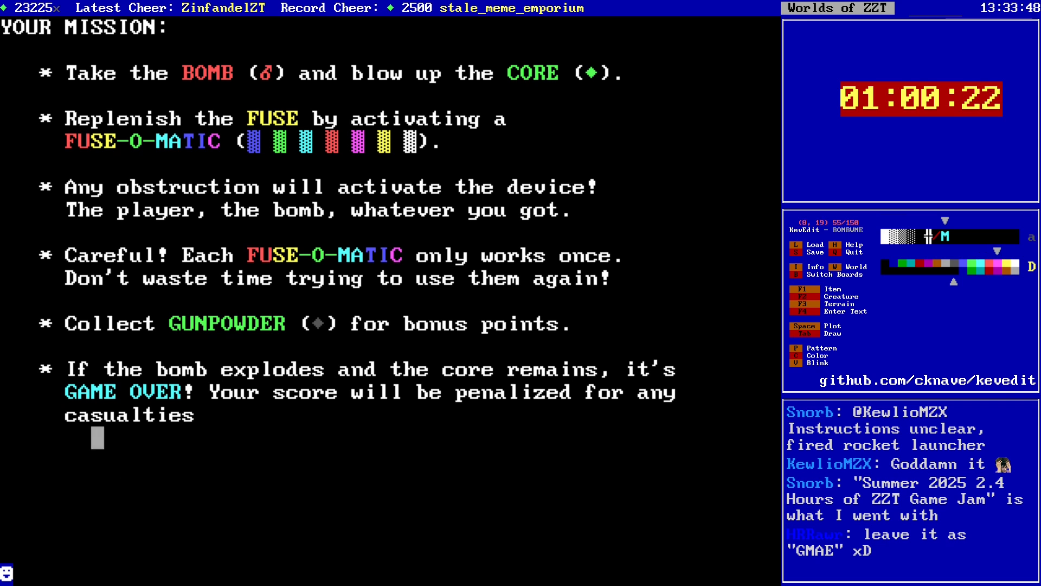
key("Down")
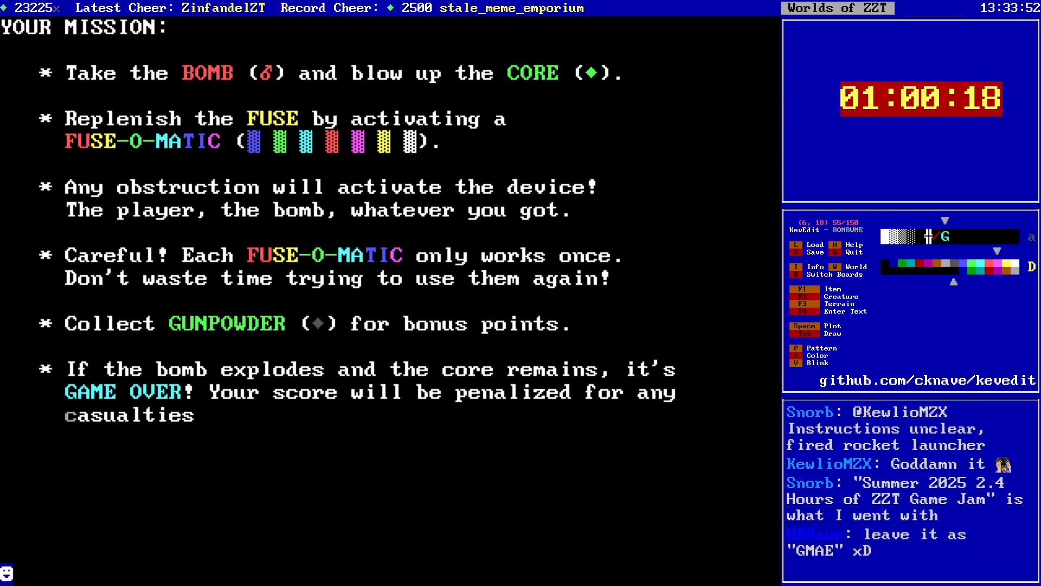
key("space")
key("Down")
key("Return")
key("Left")
key("Left")
key("Left")
key("Left")
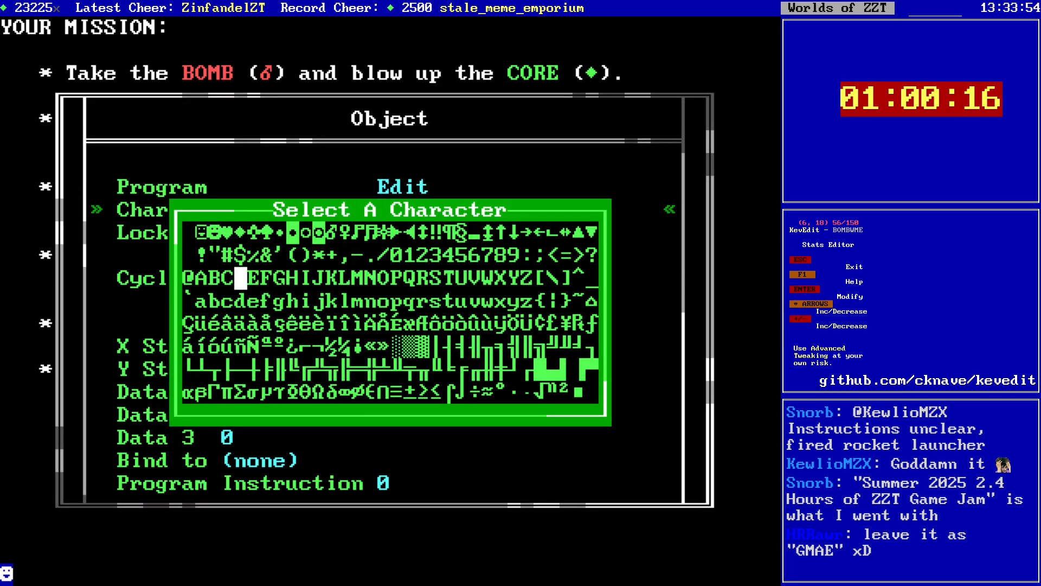
key("Return")
key("Escape")
Step: Replace both "a" letters of "casualties" on row 18 with light magenta copies of the "A" object in "GAME"
key("Down")
key("Right")
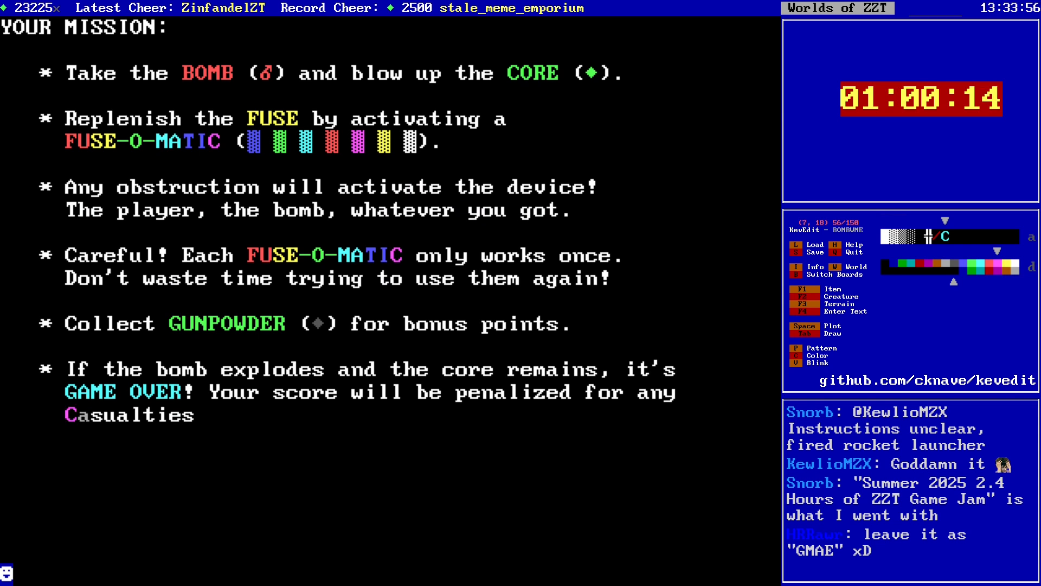
key("Up")
key("Up")
key("Insert")
key("Down")
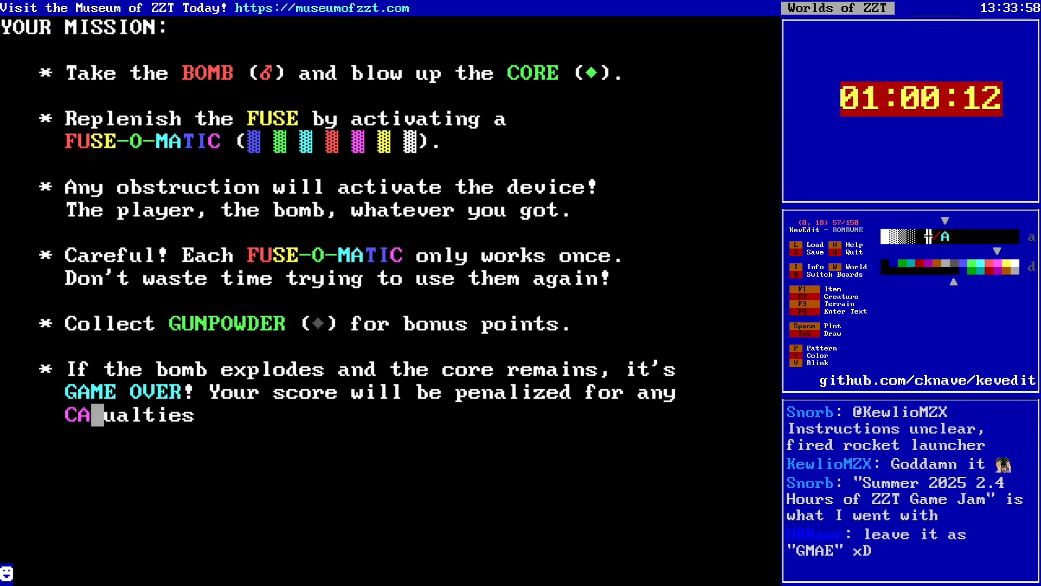
key("Right")
key("Right")
key("space")
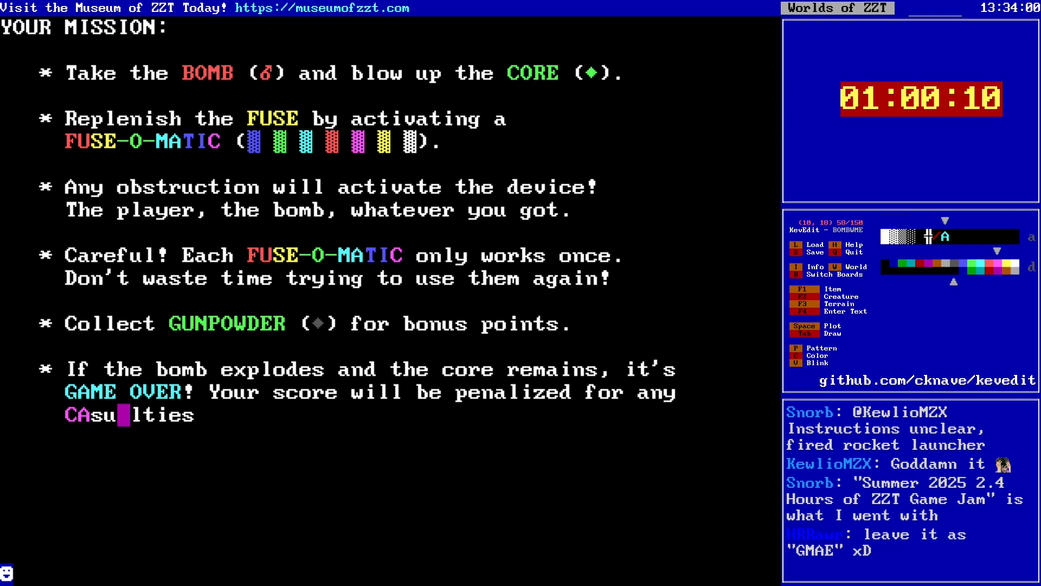
Step: Replace the "e" of "casualties" on row 18 with a light magenta copy of the "E" object in "OVER"
key("Right")
key("Right")
key("Right")
key("Up")
key("Insert")
key("Down")
key("Right")
key("space")
Step: Replace the final "s" of "casualties" on row 18 with a light magenta object that has the character "S"
key("Up")
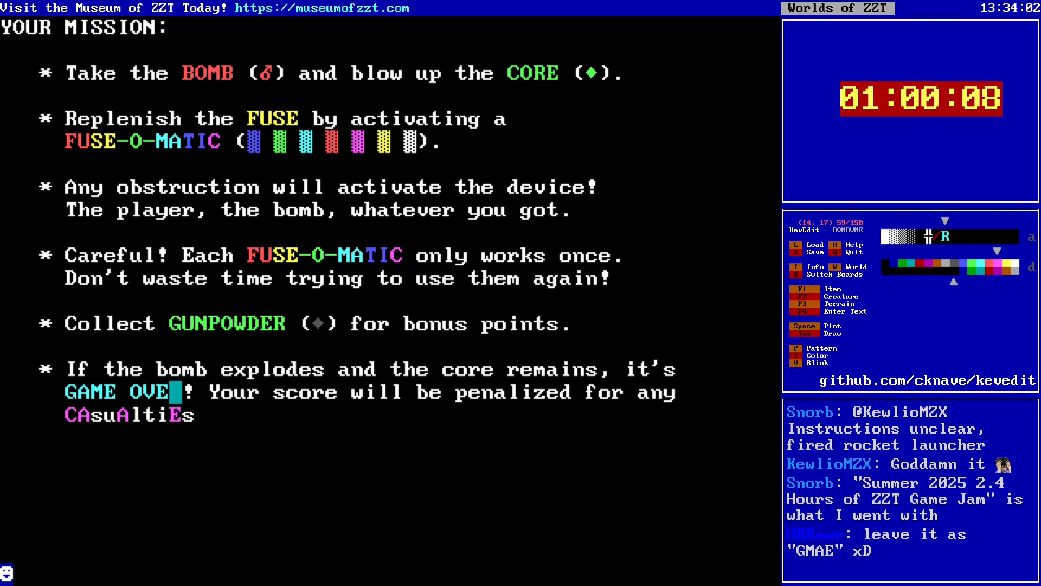
key("Insert")
key("Down")
key("Right")
key("space")
key("Down")
key("Up")
key("Return")
key("Down")
key("Return")
key("Right")
key("Return")
key("Escape")
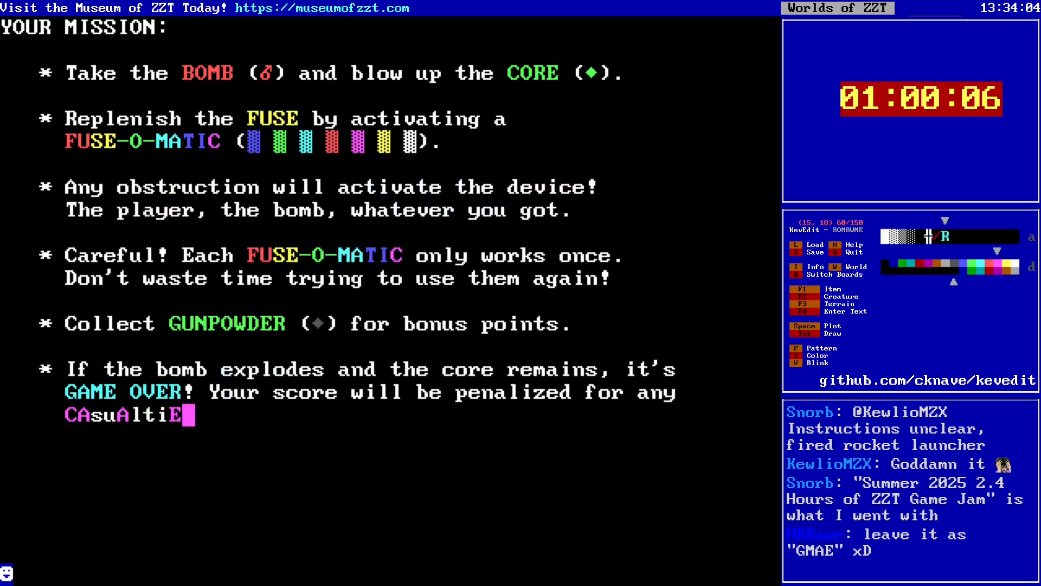
Step: Replace the "t" of "casualties" on row 18 with a light magenta object that has the character "T"
key("Insert")
key("Left")
key("Left")
key("Left")
key("space")
key("Return")
key("Down")
key("Return")
key("Right")
key("Return")
key("Escape")
Step: Replace the first "s" of "casualties" on row 18 with a light magenta copy of the "S" object
key("Left")
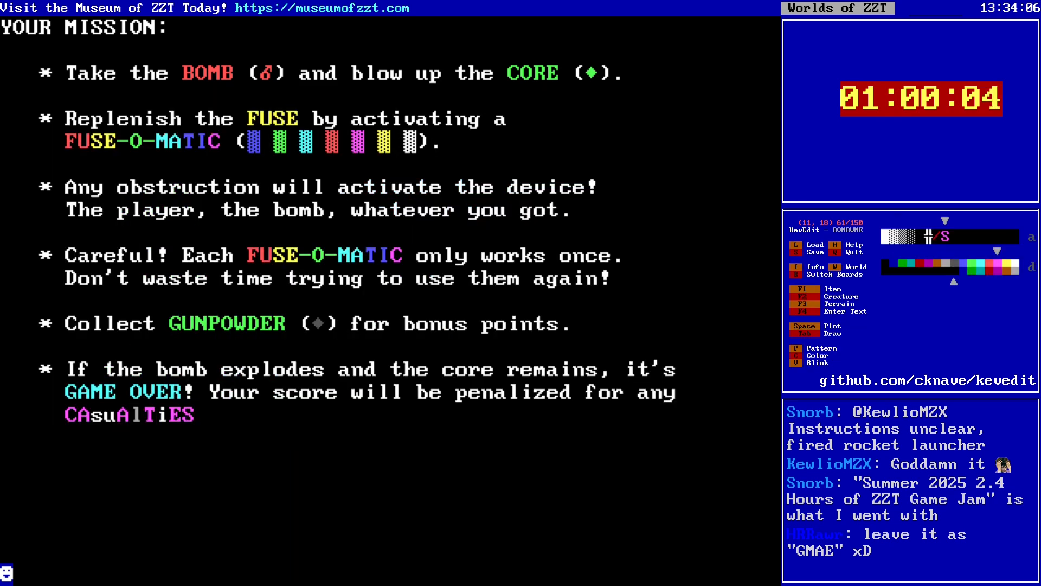
key("Left")
key("Left")
key("Left")
key("space")
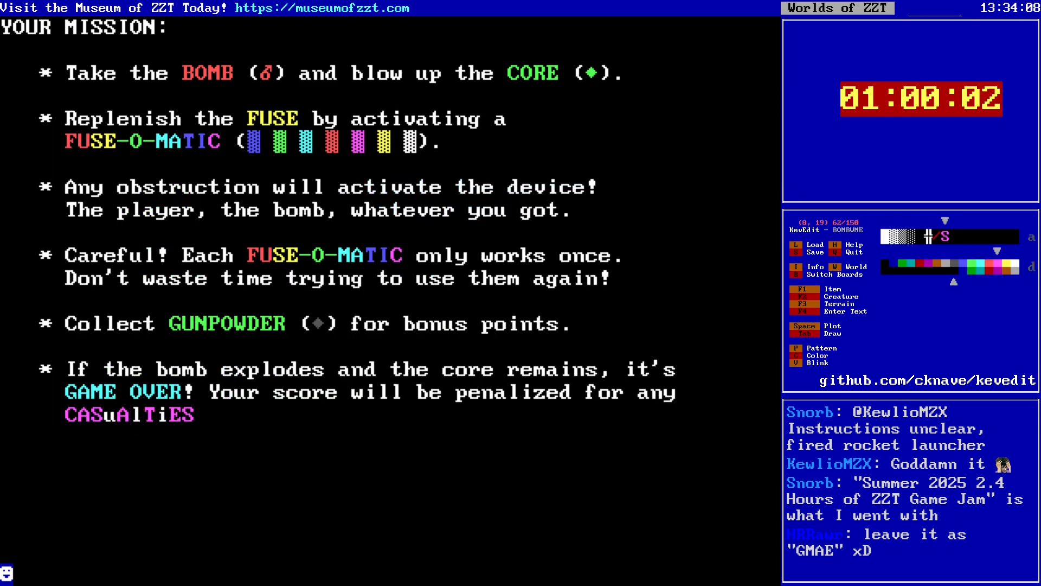
Step: Replace the "u" of "casualties" on row 18 with a light magenta object that has the character "U"
key("Right")
key("space")
key("Return")
key("Down")
key("Return")
key("Right")
key("Right")
key("Return")
key("Escape")
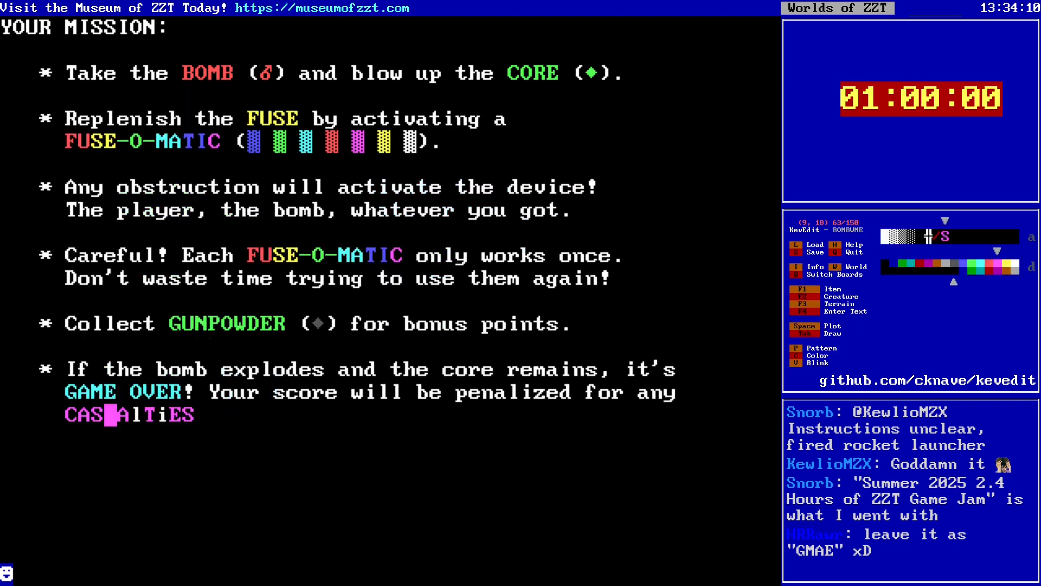
Step: Replace the "l" of "casualties" on row 18 with a light magenta object that has the character "L"
key("Right")
key("Right")
key("space")
key("Return")
key("Down")
key("Return")
key("Left")
key("Left")
key("Left")
key("Left")
key("Left")
key("Left")
key("Left")
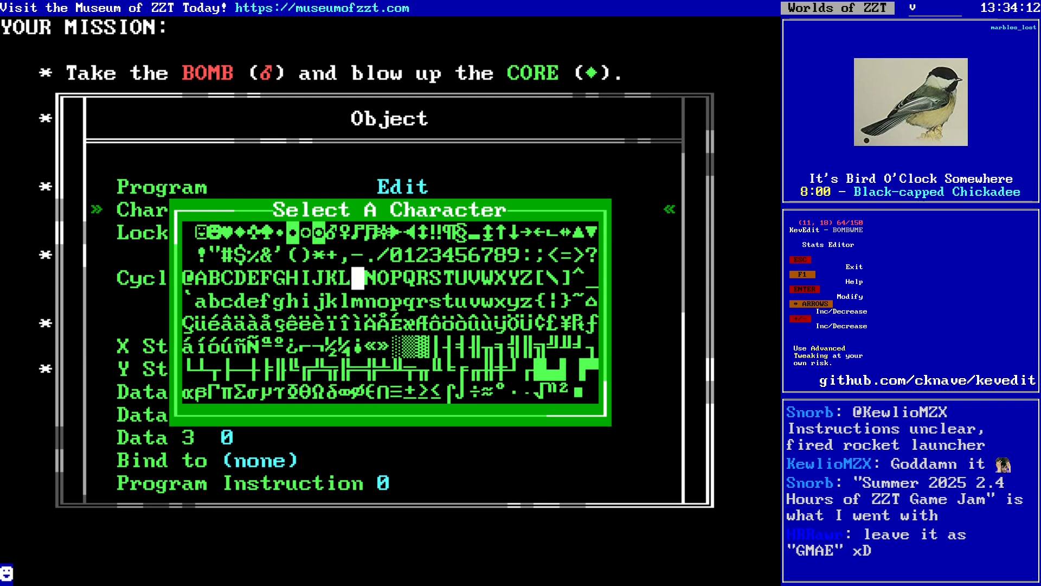
key("Return")
key("Escape")
Step: Replace the "i" of "casualties" on row 18 with a light magenta object that has the character "I"
key("Right")
key("Right")
key("space")
key("Return")
key("Down")
key("Return")
key("Right")
key("Right")
key("Right")
key("Right")
key("Right")
key("Right")
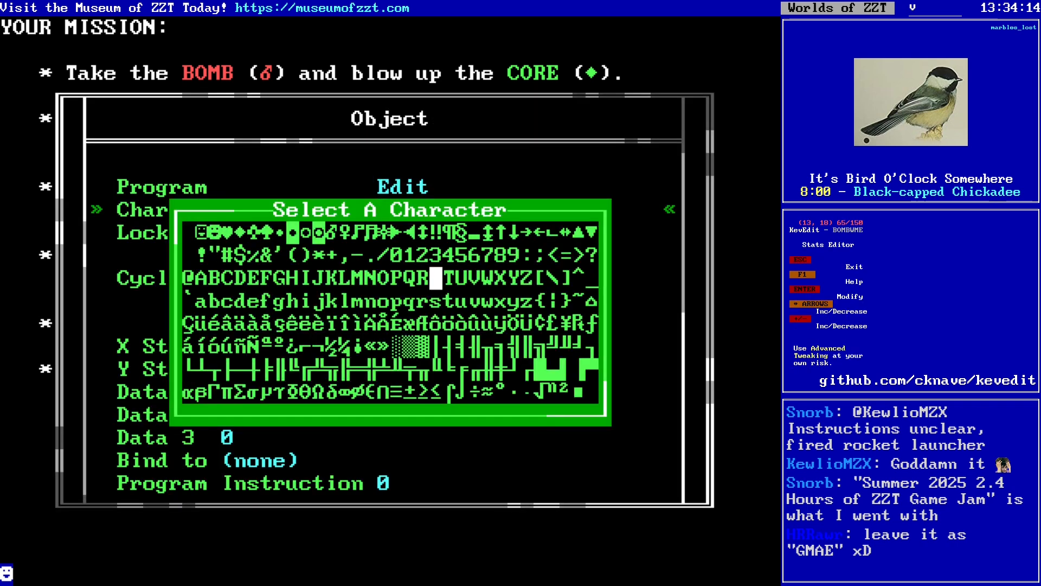
key("Left")
key("Left")
key("Left")
key("Left")
key("Left")
key("Left")
key("Left")
key("Left")
key("Left")
key("Return")
key("Escape")
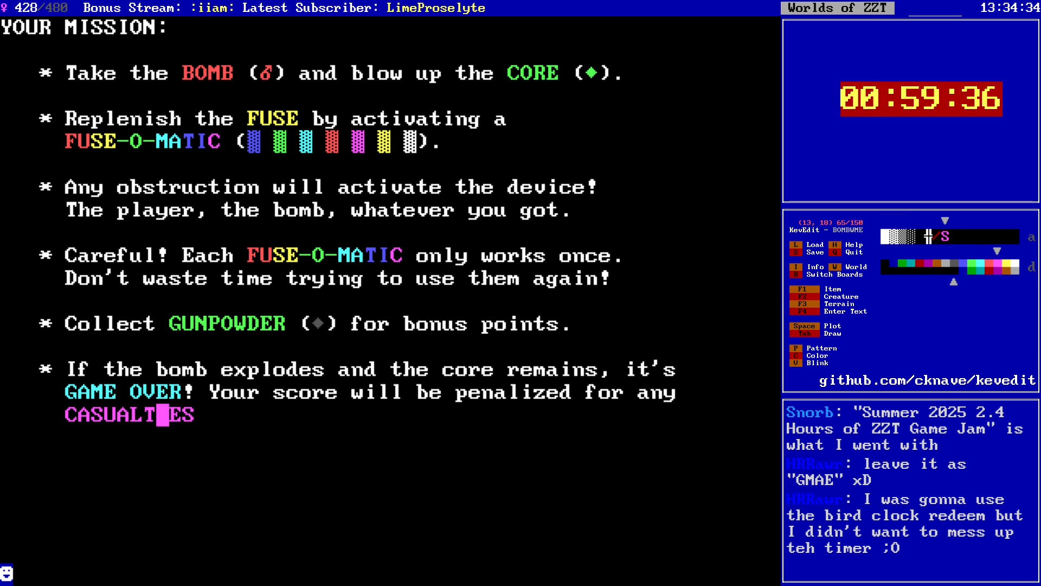
Step: Try adding a "!" directly after "CASUALTIES" on row 18 in the current light magenta color
key("Down")
key("Down")
key("Down")
key("Right")
key("Right")
key("Up")
key("Up")
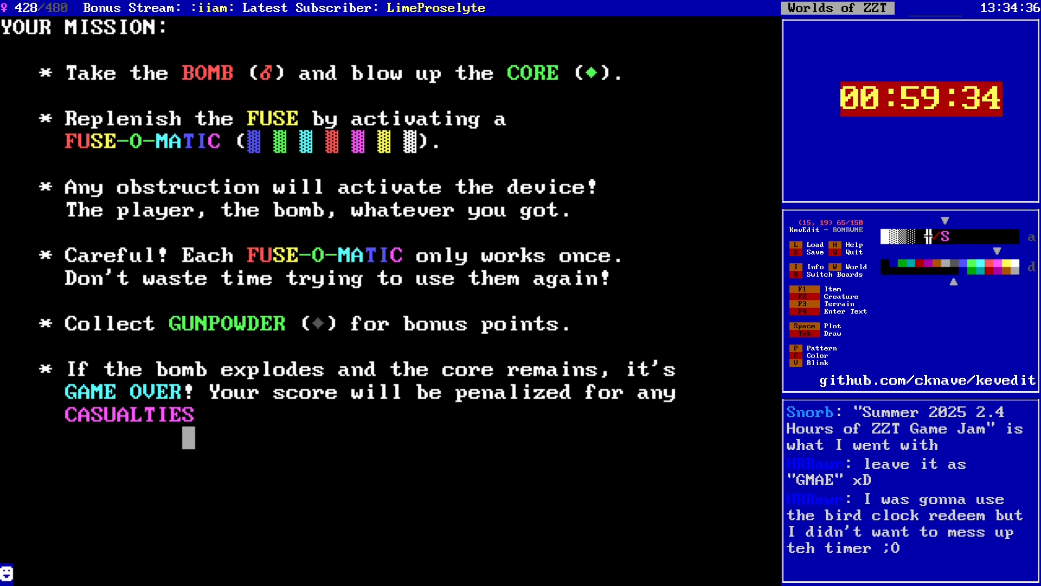
key("Right")
key("Up")
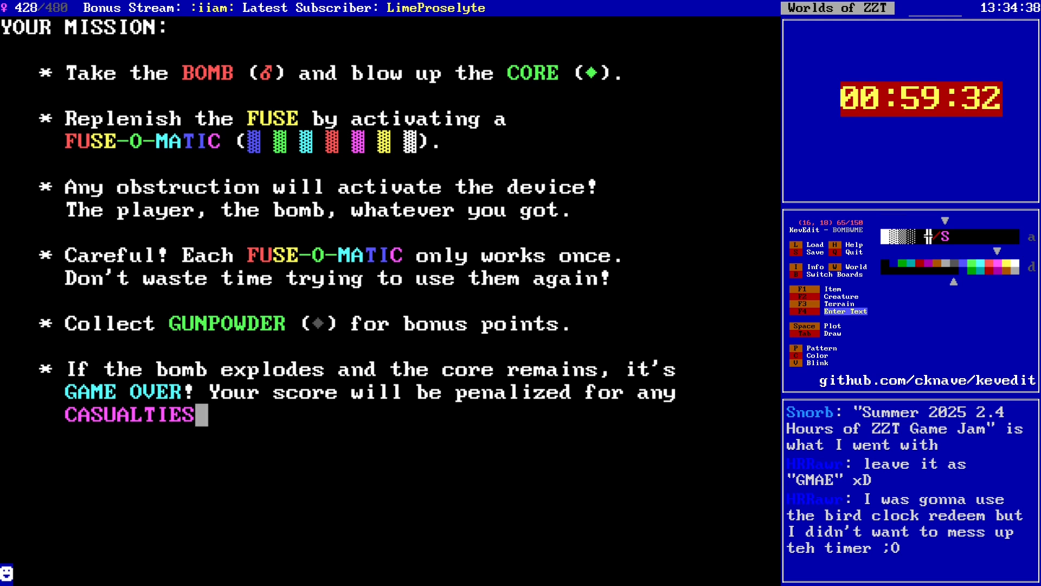
type("!")
key("Down")
key("Up")
key("BackSpace")
Step: Set the drawing color to white and add the text "!" directly after "CASUALTIES" on row 18
key("F4")
key("c")
key("c")
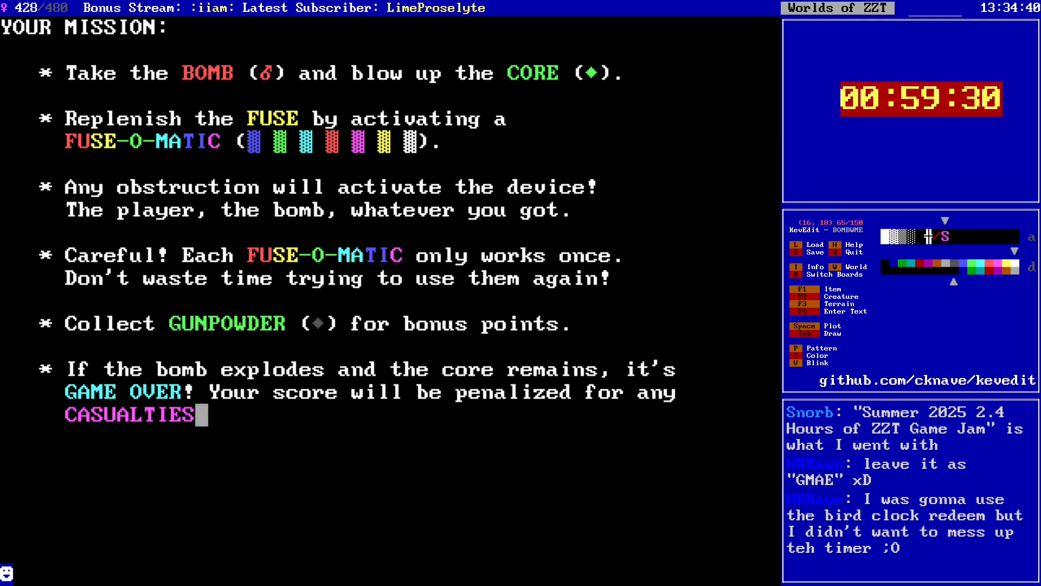
type("!")
key("Down")
key("Down")
key("Left")
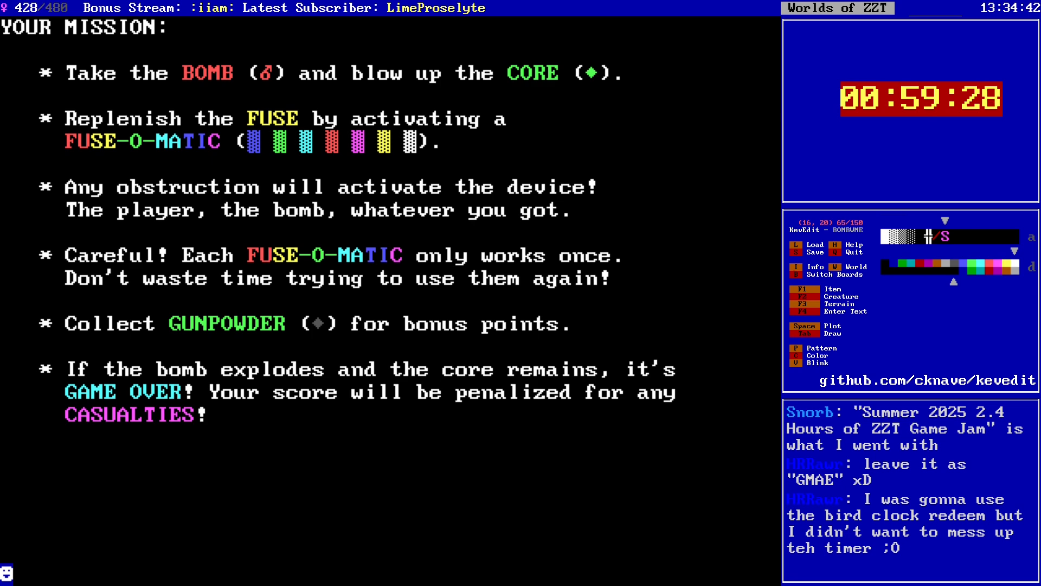
Step: Save the world under its existing name BOMBWME
key("Return")
key("s")
key("Return")
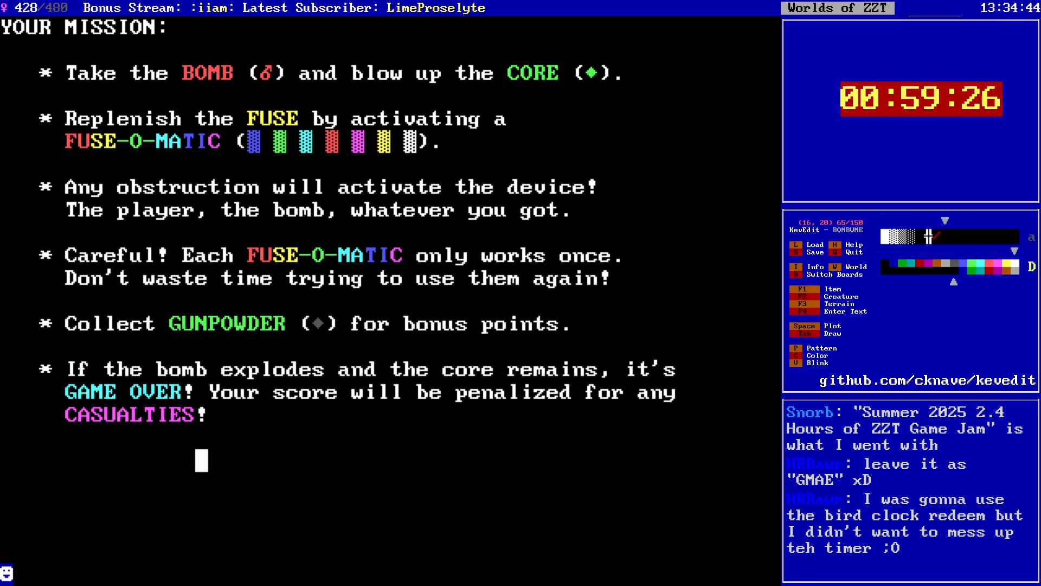
Step: Switch to board L2, the Nuclear Warhead Storage Facility level
key("b")
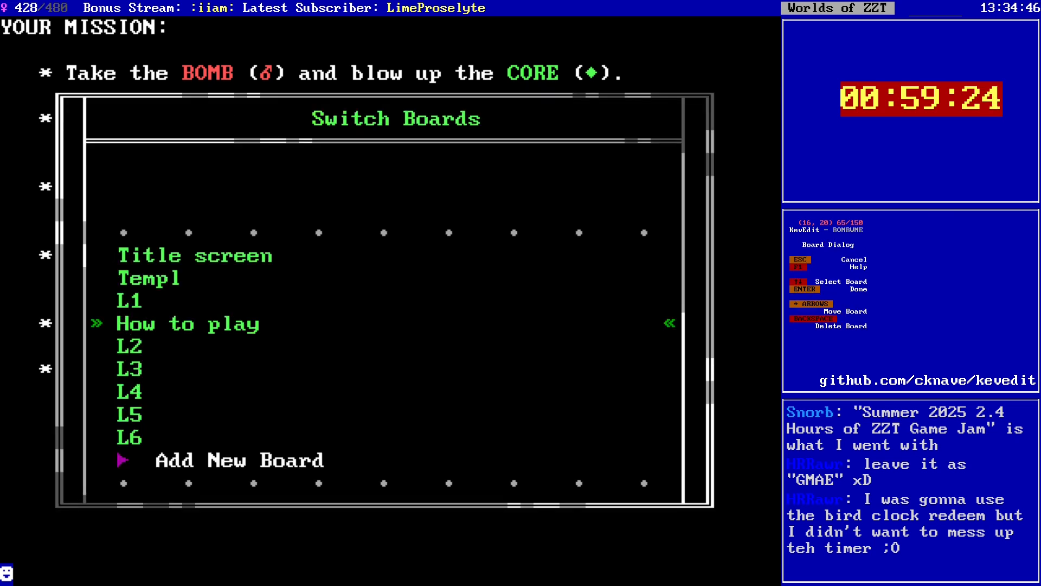
key("Down")
key("Return")
key("Down")
key("Down")
key("Down")
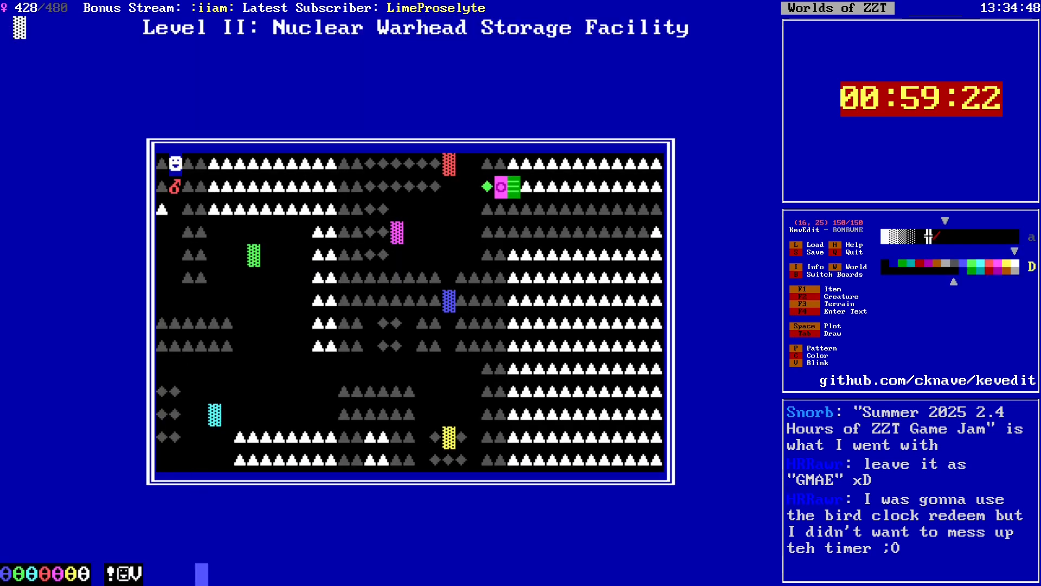
key("Page_Up")
key("Page_Up")
key("Page_Down")
key("Page_Down")
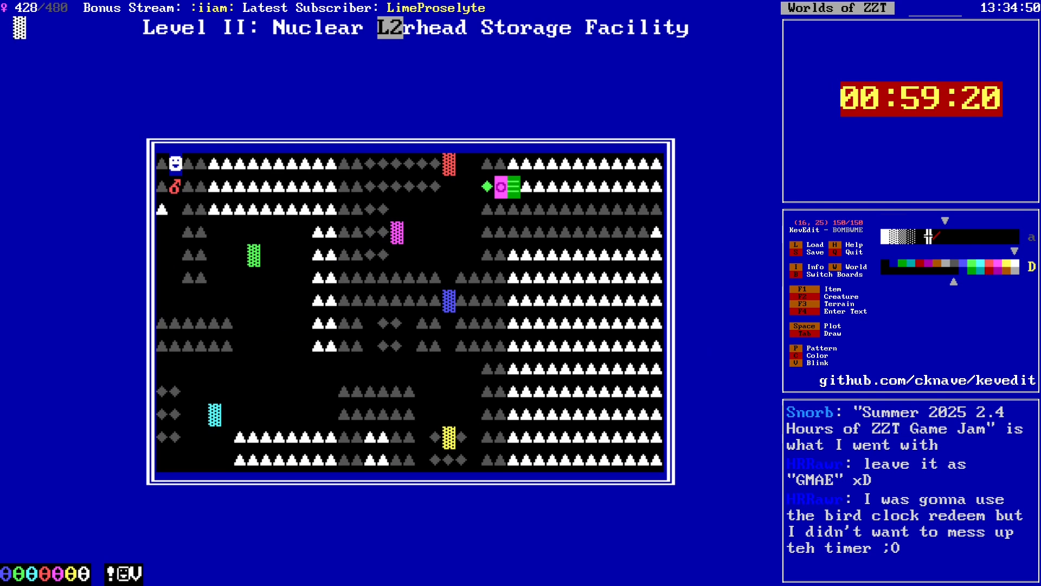
Step: Set the destination of the green passage behind the core on board L2 to board L2
key("alt+Up")
key("alt+Right")
key("alt+Right")
key("alt+Right")
key("alt+Up")
key("alt+Up")
key("alt+Left")
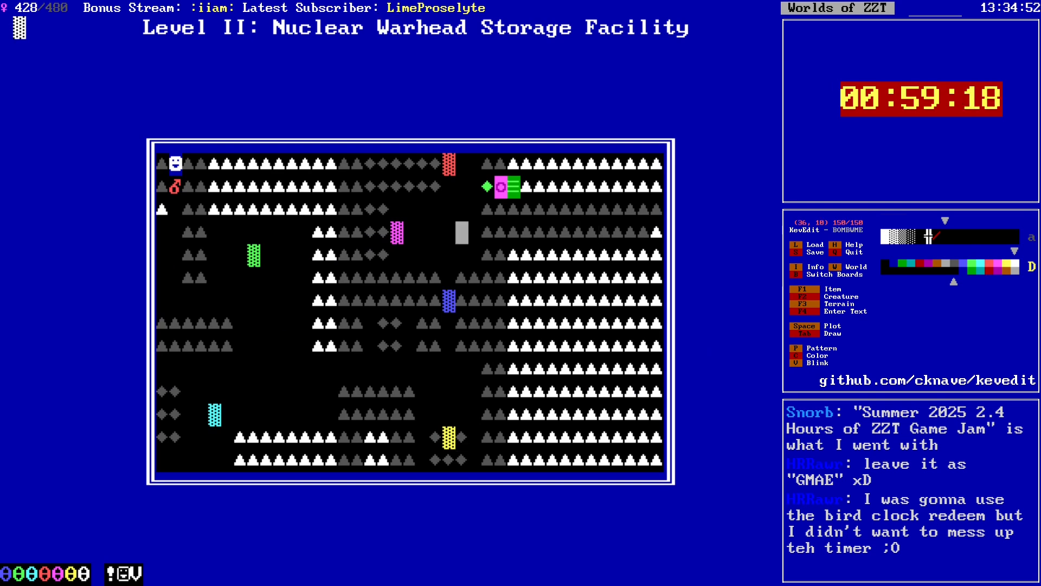
key("Up")
key("Right")
key("Right")
key("Right")
key("Right")
key("Up")
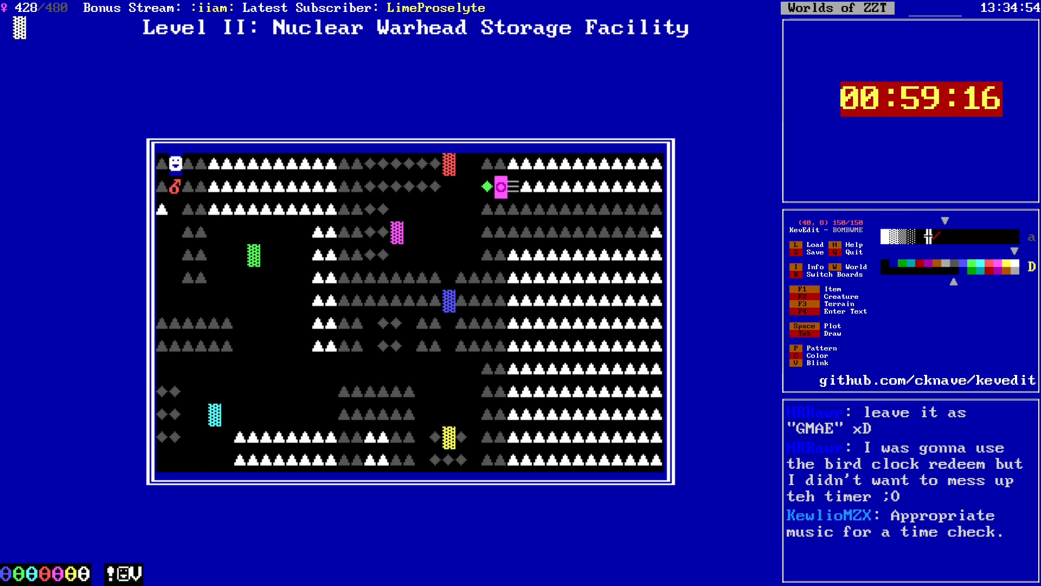
key("Return")
key("Return")
key("Down")
key("Down")
key("Down")
key("Down")
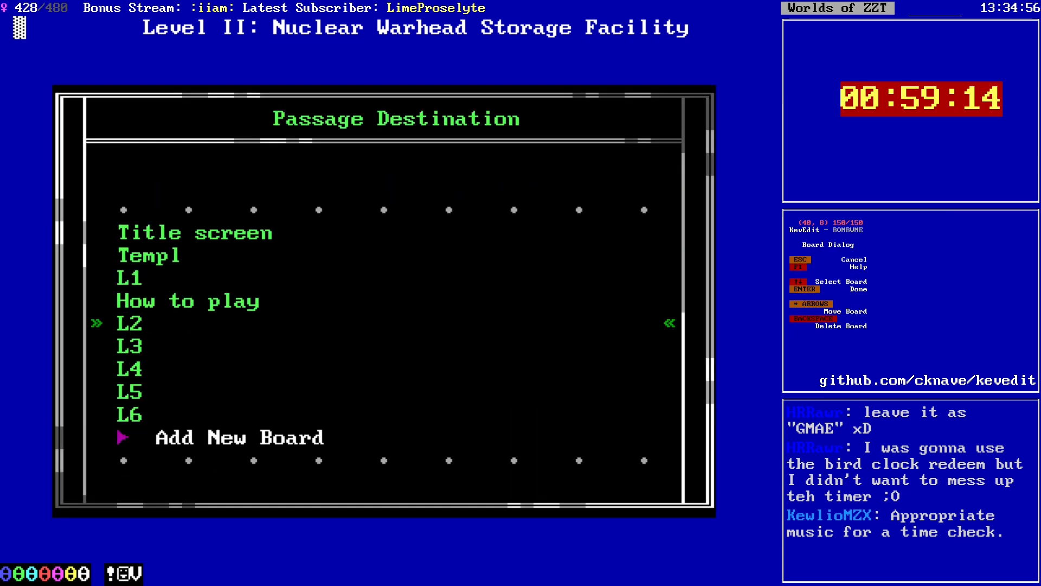
key("Return")
key("Escape")
Step: Examine the passage behind the core on board L3 and compare the neighbouring level boards
key("Page_Down")
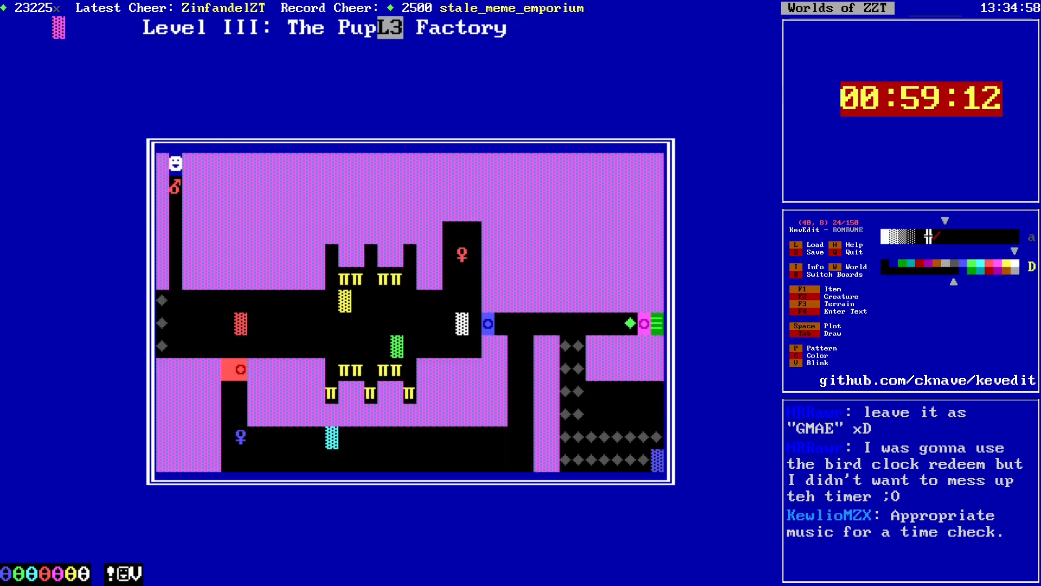
key("alt+Right")
key("alt+Down")
key("Down")
key("Right")
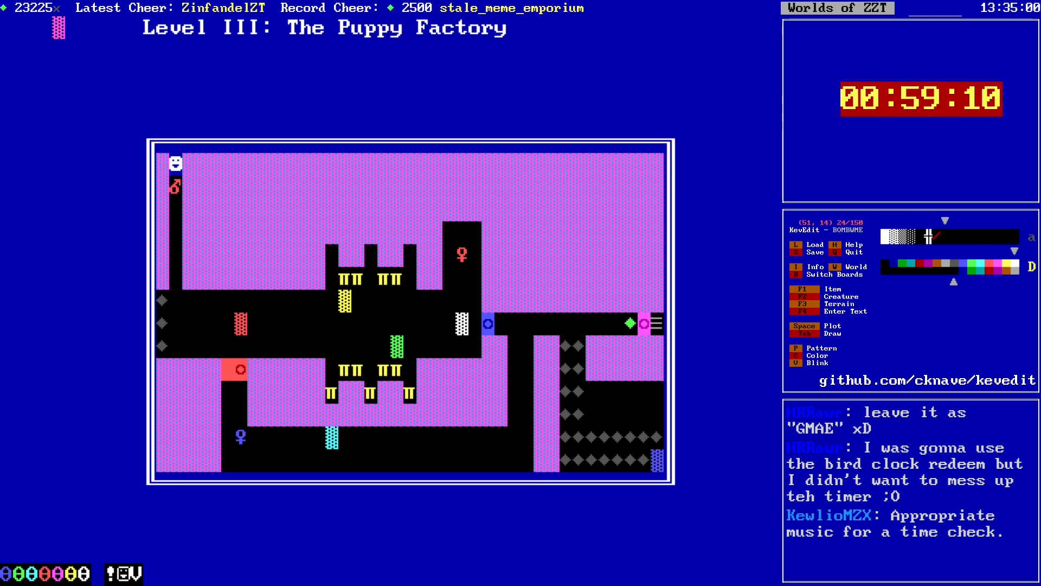
key("Page_Up")
key("Page_Up")
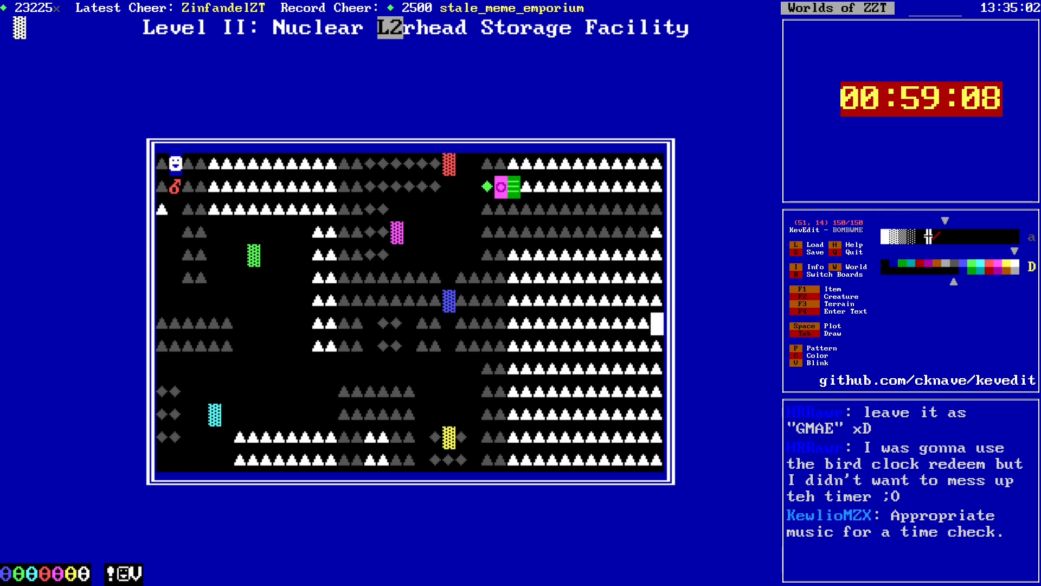
key("Page_Down")
key("Page_Down")
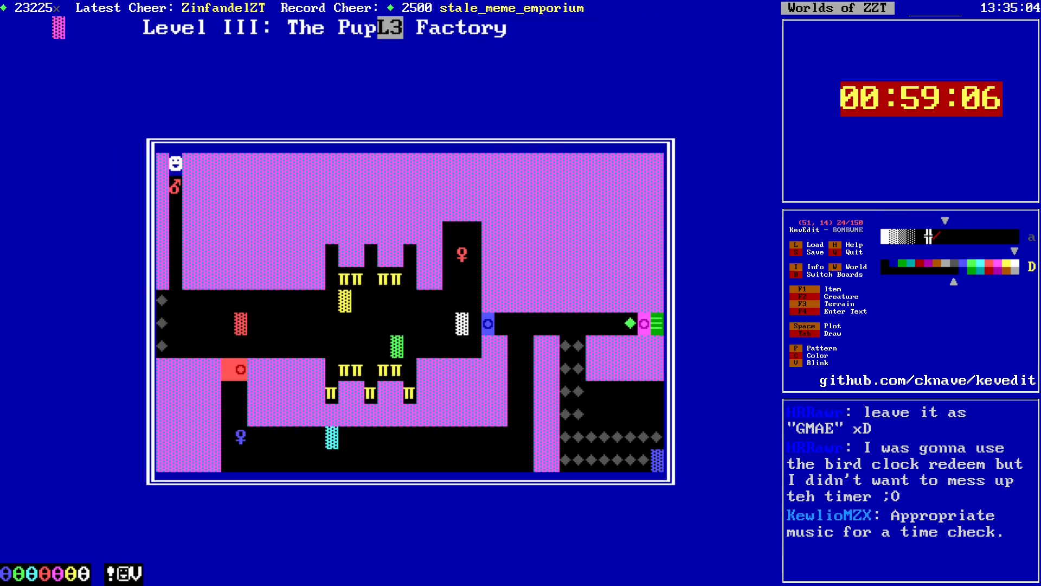
key("Page_Up")
key("Page_Up")
key("Page_Down")
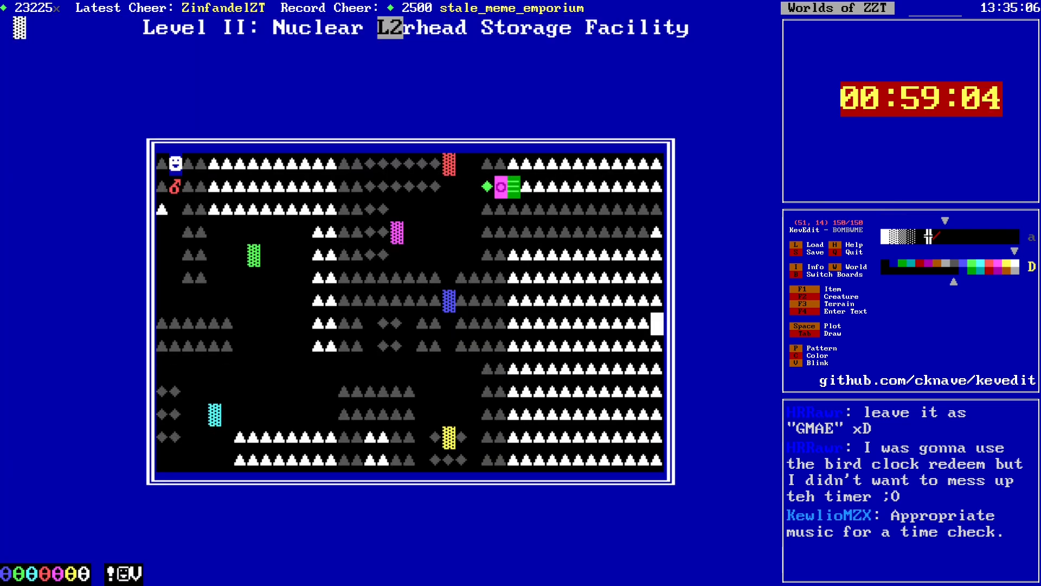
Step: From board L1, save the world over BOMBWME and move to the Templ board
key("b")
key("Up")
key("Up")
key("Return")
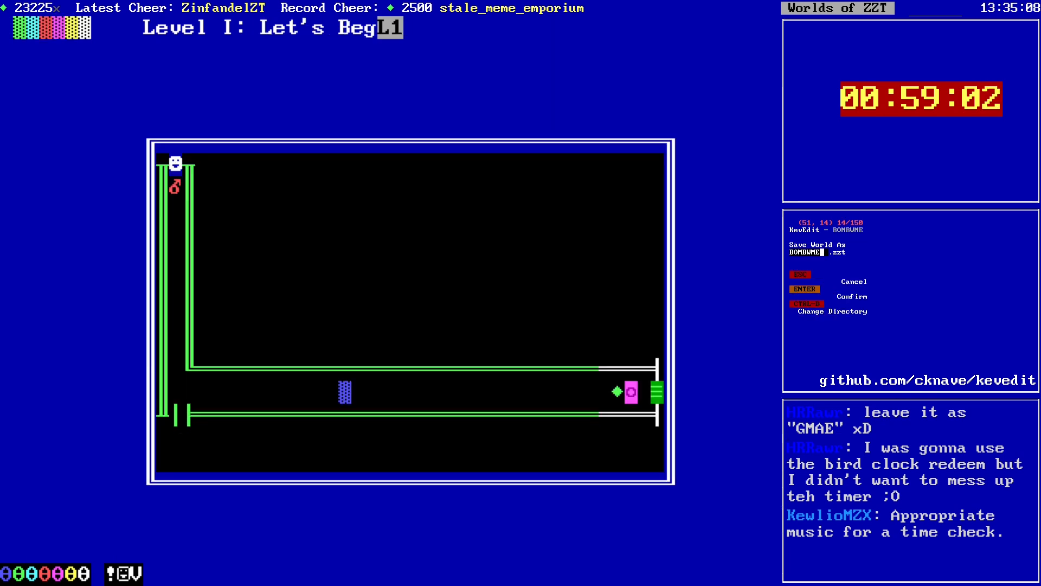
key("Page_Up")
Step: Move the How to play board above L1 in the board order and switch to the Title screen board
key("b")
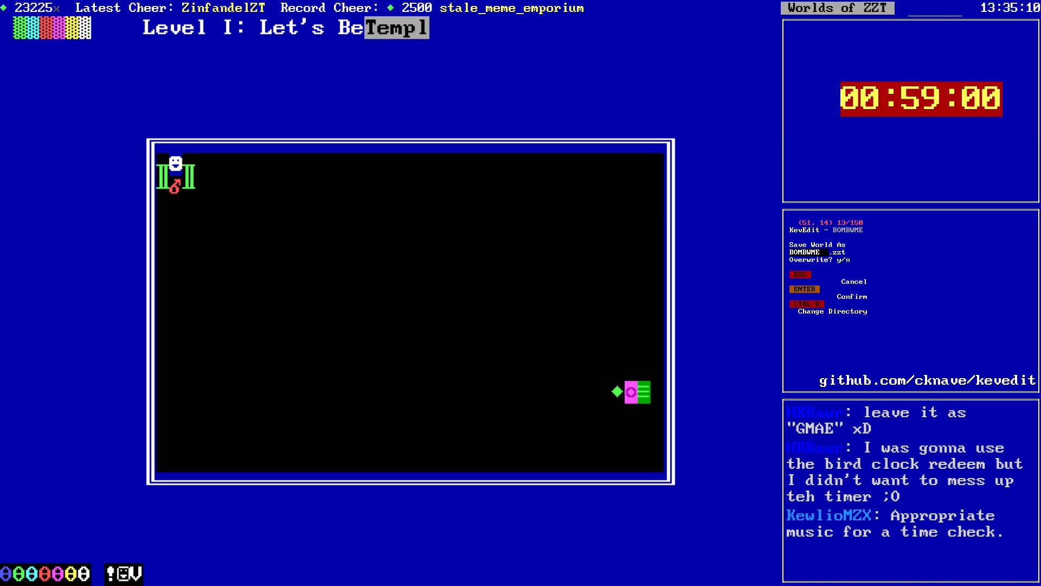
key("Down")
key("Down")
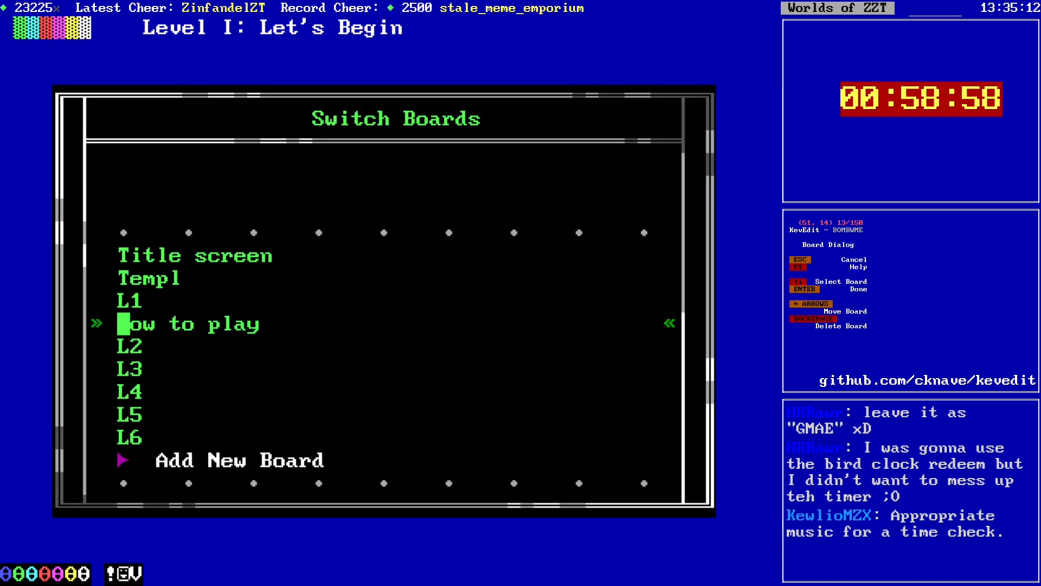
key("shift+Up")
key("Up")
key("Up")
key("Return")
Step: Page through the reordered boards and inspect the green passage behind the core on board L1
key("Page_Down")
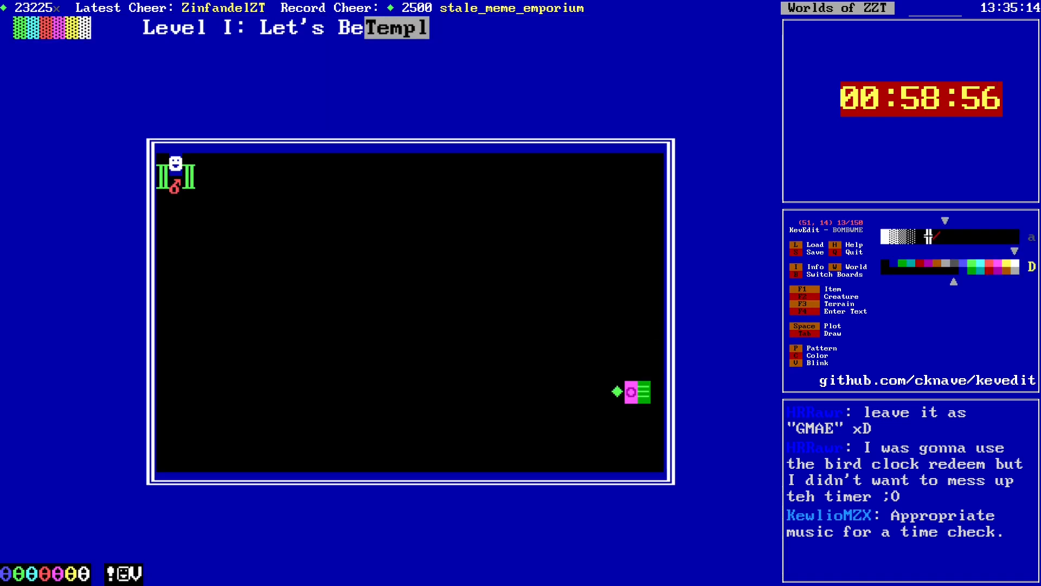
key("Page_Down")
key("Page_Down")
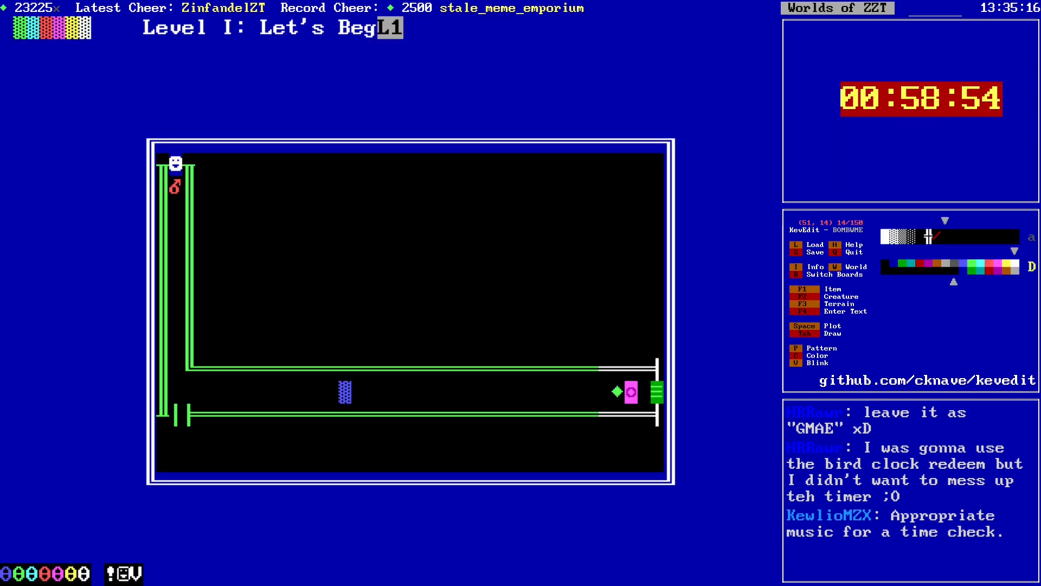
key("Page_Down")
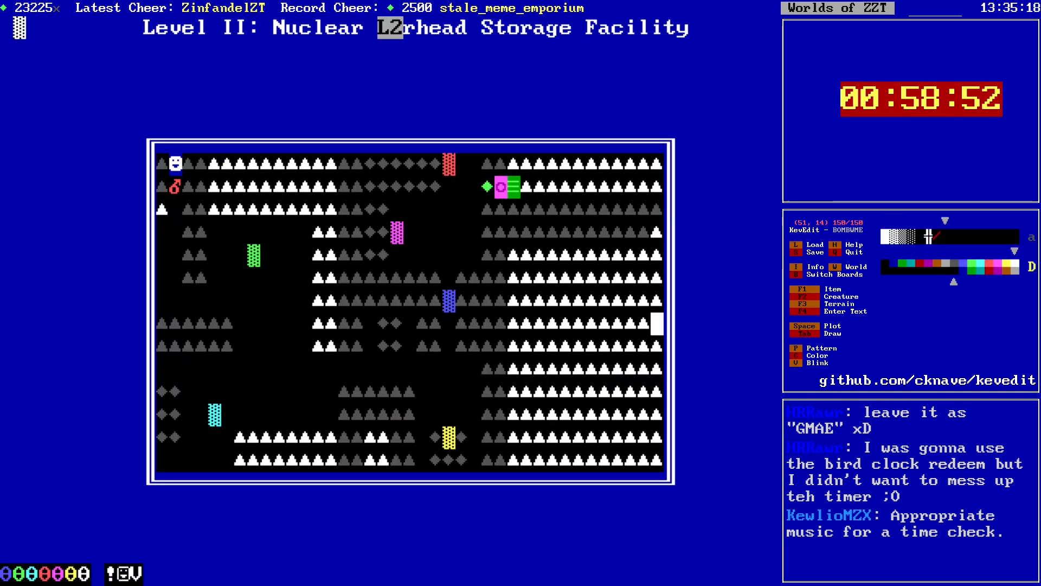
key("Page_Up")
key("Down")
key("Down")
key("Down")
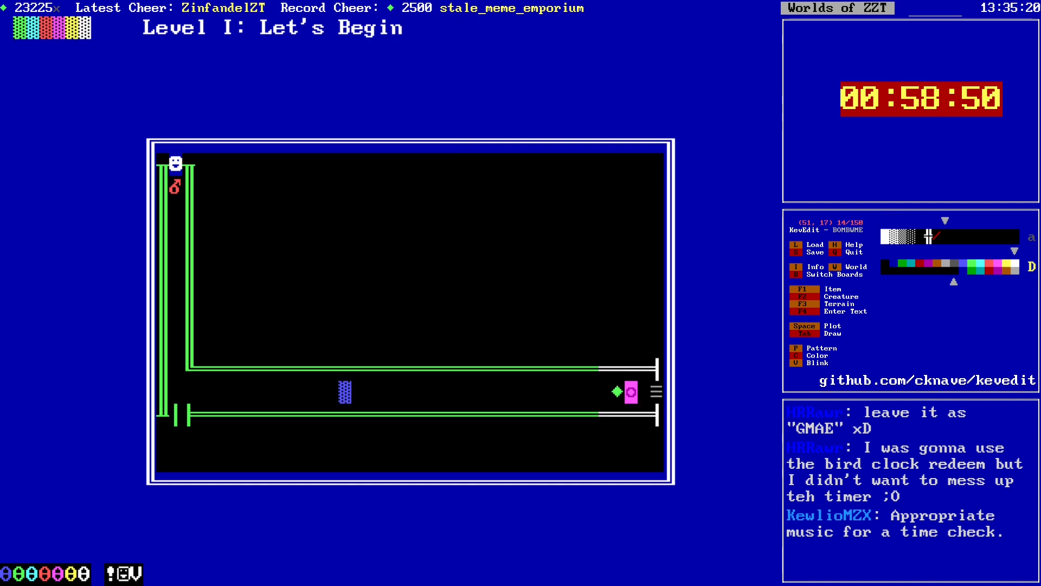
Step: On board L2, replot the passage behind the core in bright cyan on dark cyan with default colour mode off
key("Page_Down")
key("Left")
key("Left")
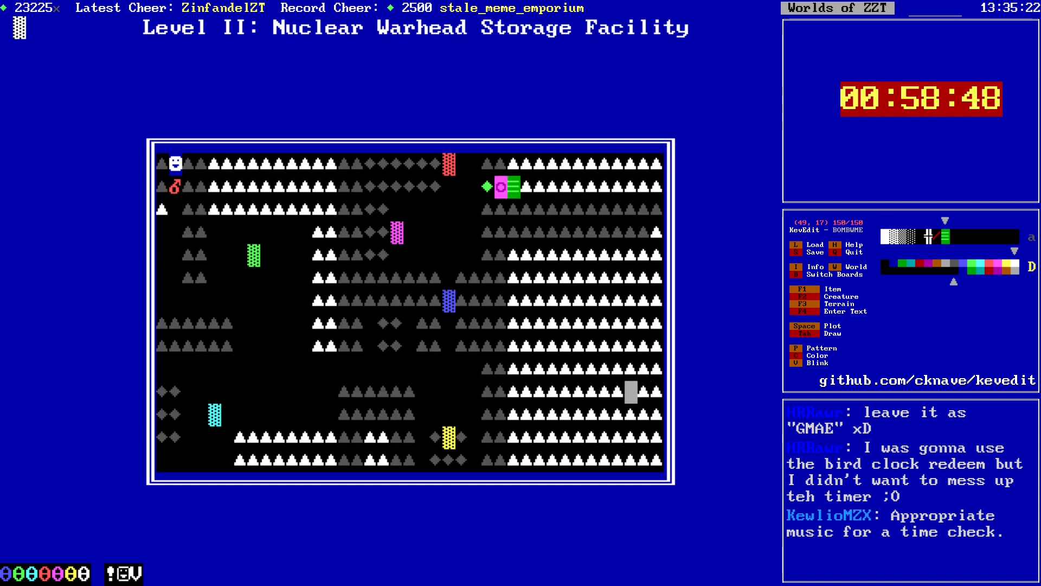
key("Up")
key("Up")
key("Up")
key("Left")
key("Left")
key("Left")
key("Left")
key("Up")
key("Up")
key("Up")
key("Left")
key("Left")
key("Left")
key("Up")
key("Up")
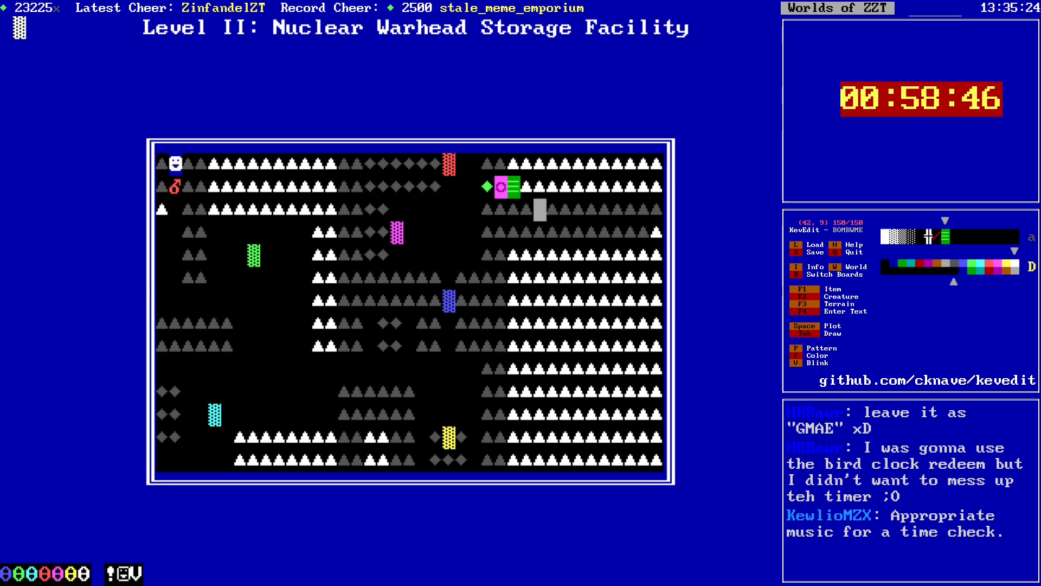
key("Left")
key("Up")
key("Left")
key("c")
key("Left")
key("Left")
key("Left")
key("Down")
key("Down")
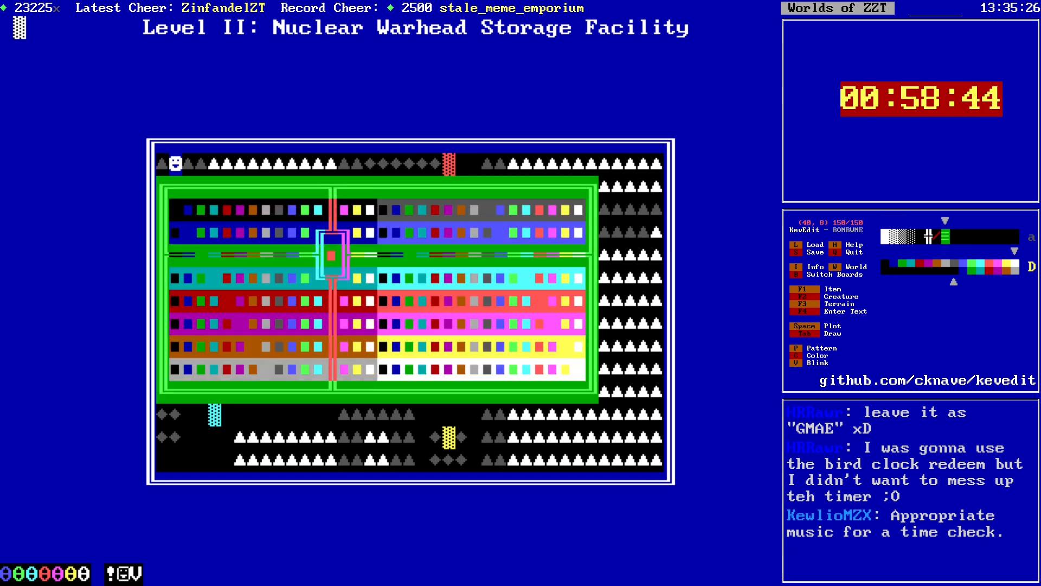
key("Down")
key("Left")
key("Return")
key("d")
key("space")
key("Down")
key("Up")
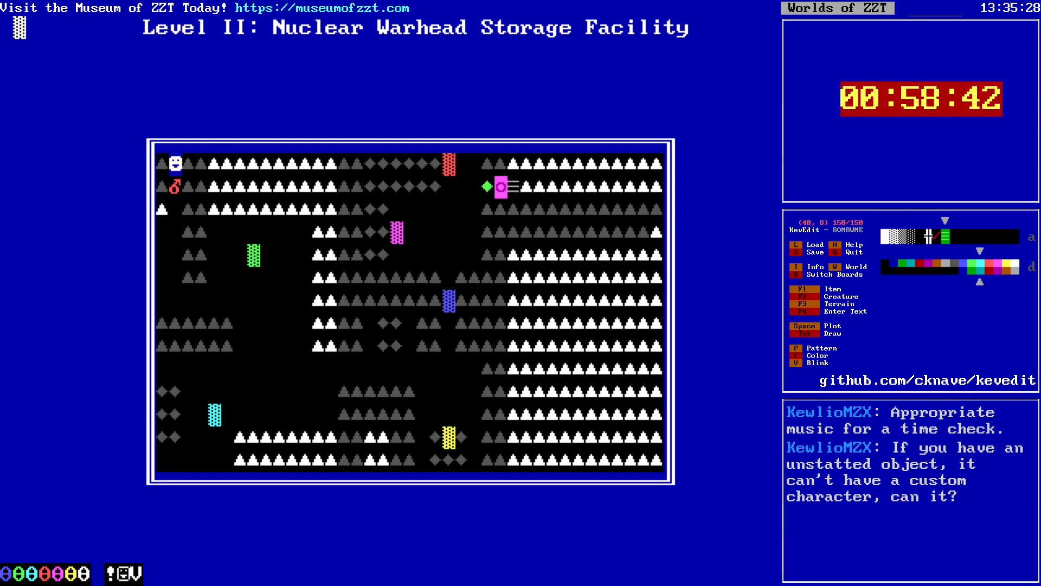
Step: Set the destination of the passage behind the core on board L2 to the next board in the list
key("Return")
key("Down")
key("Return")
Step: On board L3, The Puppy Factory, set the destination of the green passage behind the core to board L4
key("Right")
key("Page_Down")
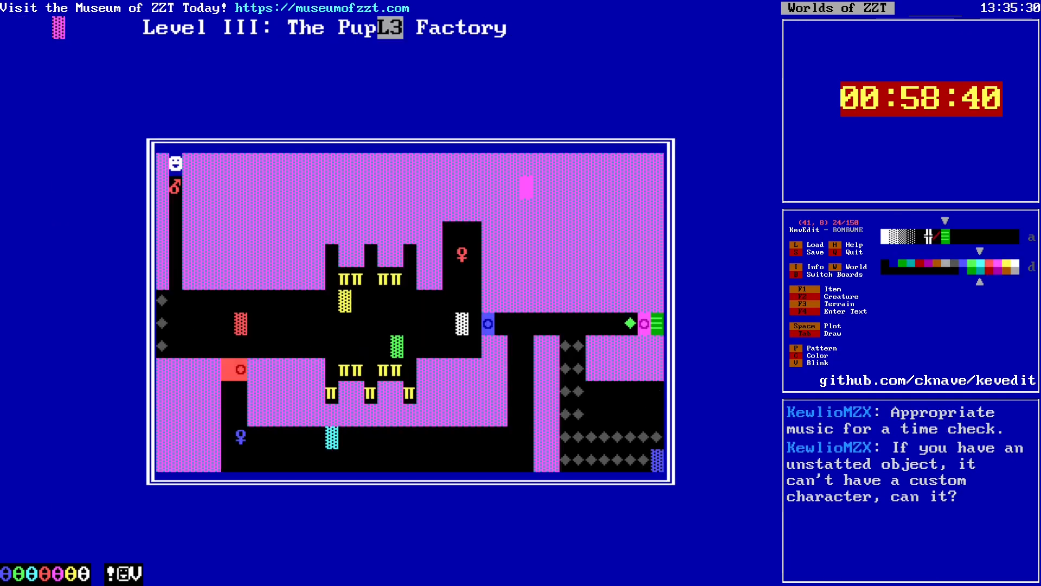
key("Right")
key("Down")
key("Down")
key("Down")
key("Down")
key("Down")
key("Down")
key("Down")
key("Right")
key("Right")
key("Right")
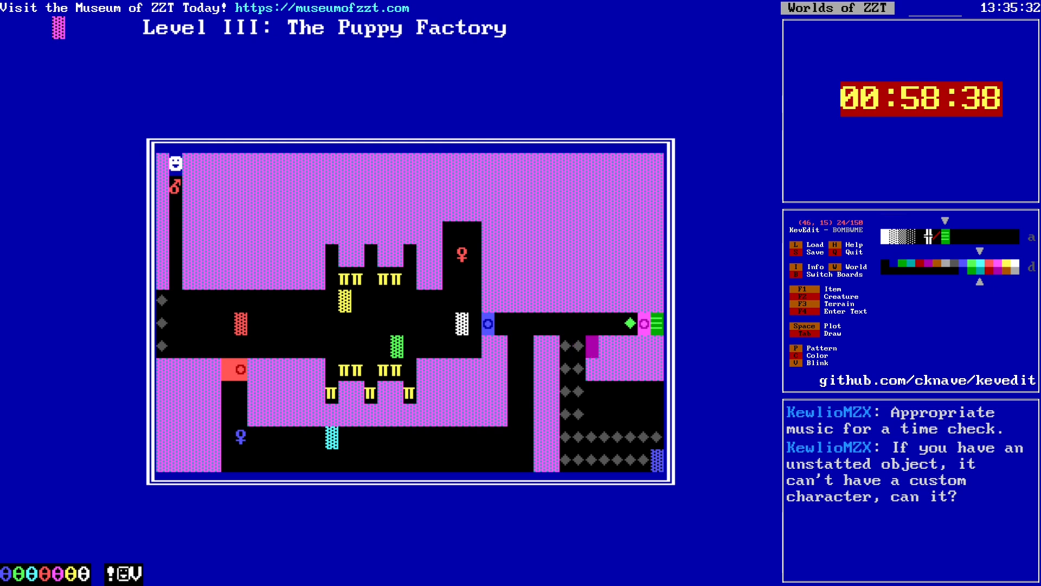
key("Up")
key("Right")
key("Right")
key("Right")
key("Right")
key("Right")
key("Right")
key("Return")
key("Return")
key("Down")
key("Down")
key("Down")
key("Down")
key("Down")
key("Down")
key("Down")
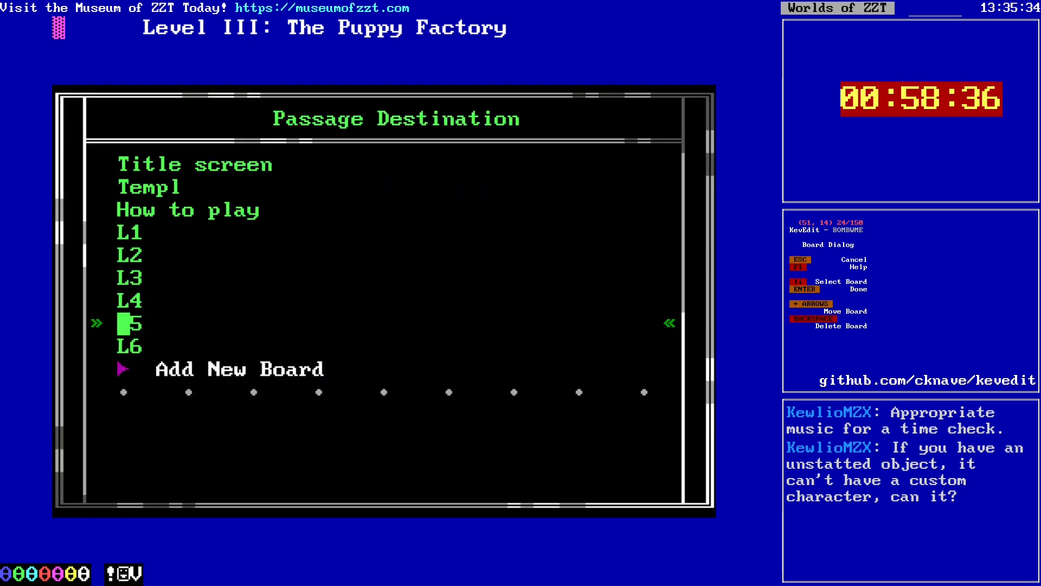
key("Up")
key("Return")
key("Escape")
Step: Check board L4, return to board L3 and save the BOMBWME world
key("Page_Down")
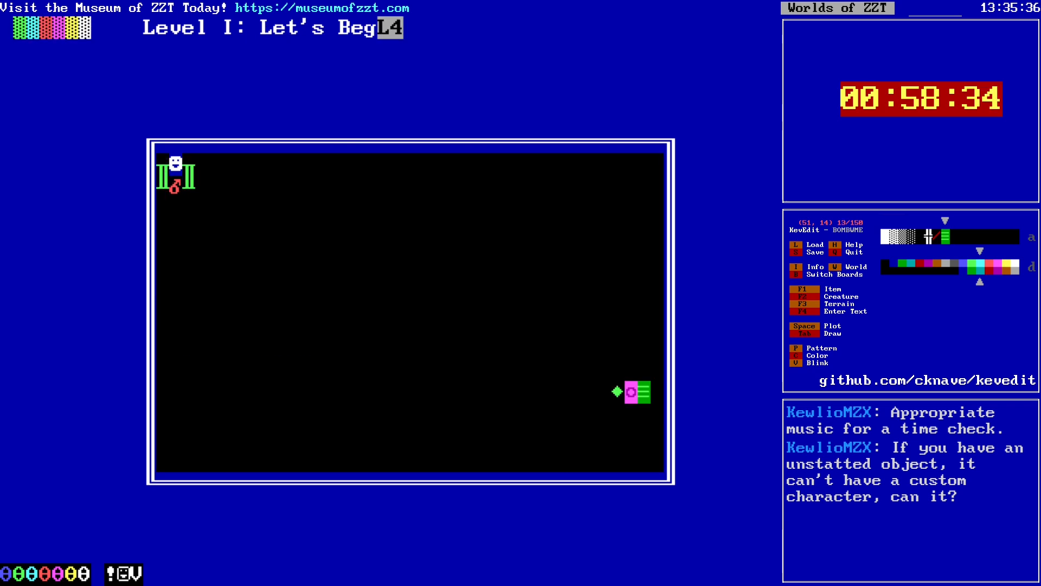
key("Left")
key("Left")
key("Left")
key("Left")
key("Left")
key("Left")
key("Left")
key("Left")
key("Left")
key("Left")
key("Left")
key("Left")
key("Page_Up")
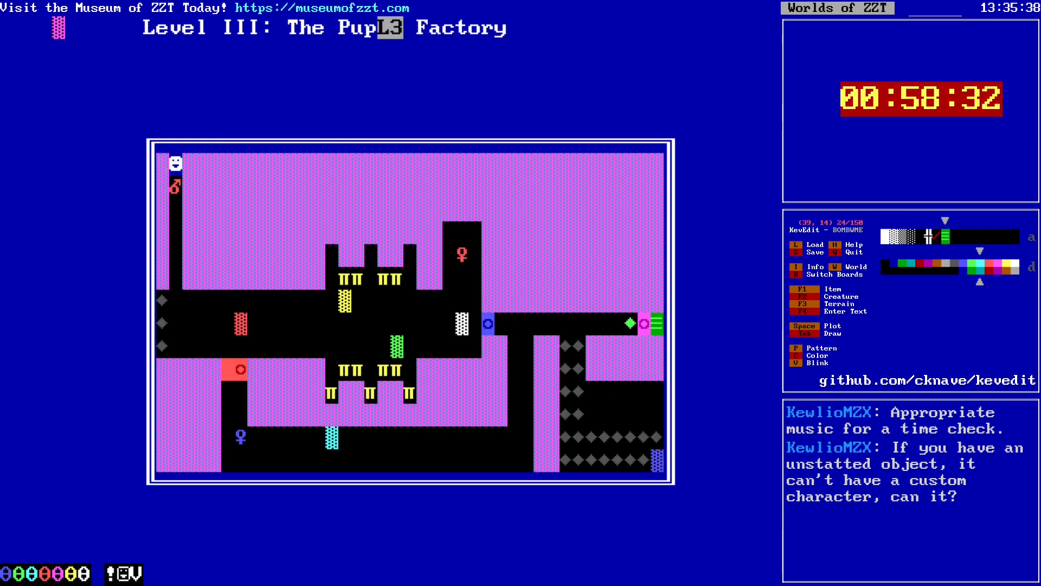
key("Right")
key("Right")
key("s")
key("Return")
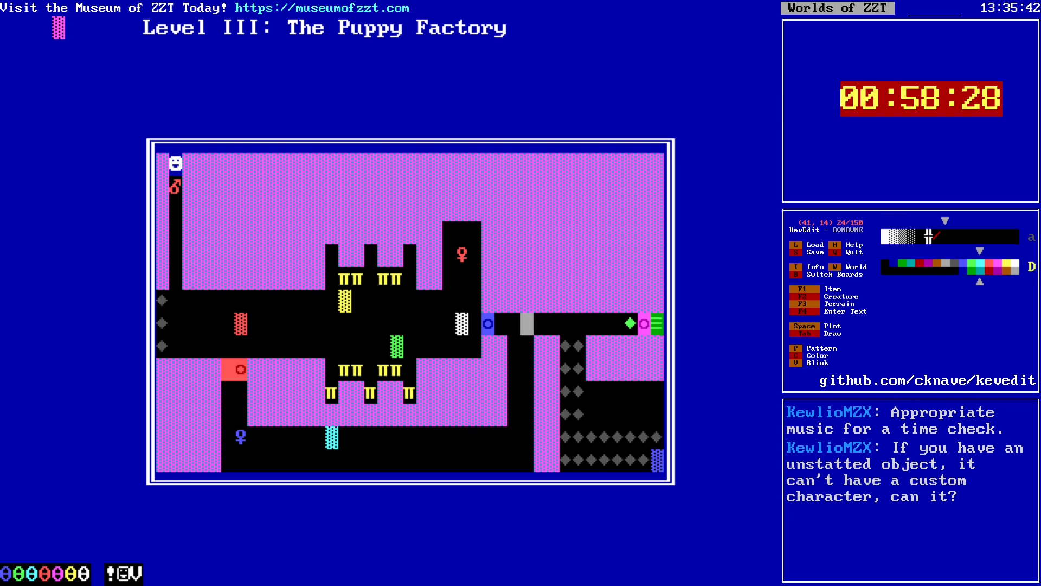
Step: Switch to ZZT, end the running game, reload the BOMBWME world and start a new game
key("alt+Tab")
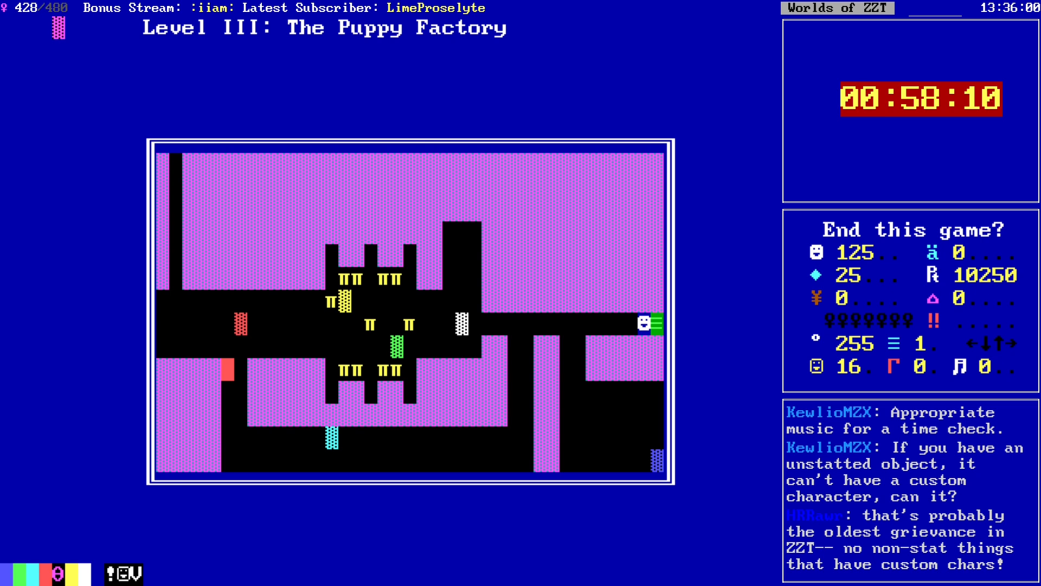
key("y")
key("w")
key("Return")
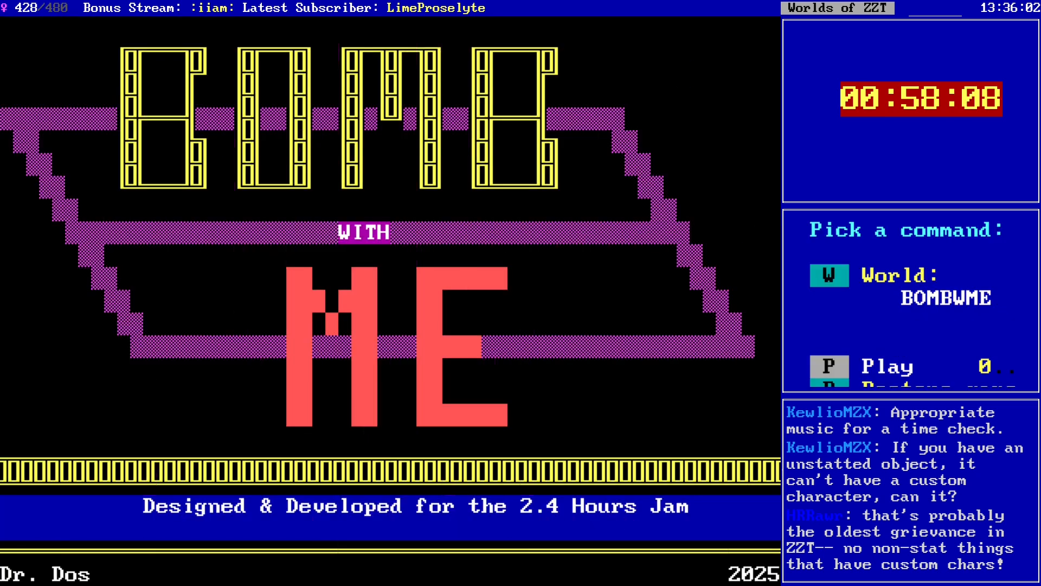
key("p")
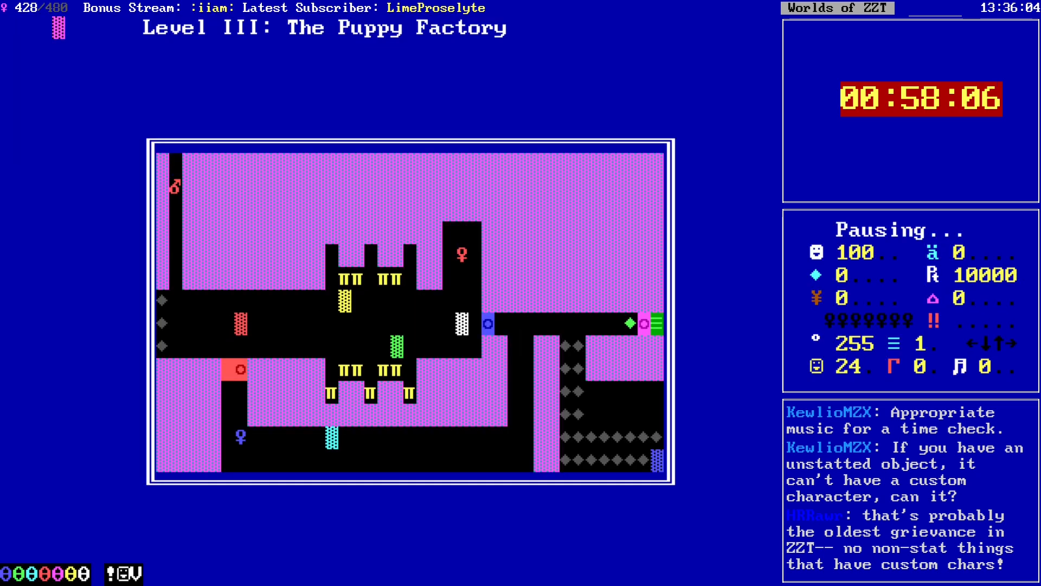
Step: Playtest The Puppy Factory: activate the bomb and push it down the entry corridor
key("Down")
key("Down")
key("Down")
key("Down")
key("Down")
key("Down")
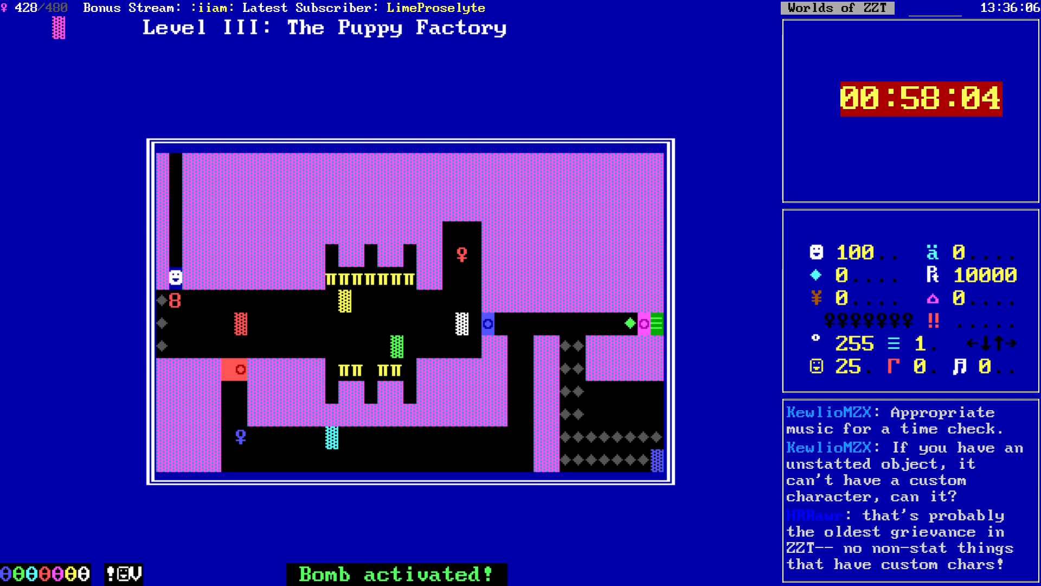
Step: Collect two gems beside the entry corridor and push the bomb east past the red tile
key("Left")
key("Down")
key("Right")
key("Right")
key("Right")
key("Right")
key("Right")
key("Right")
key("Right")
key("Right")
key("Right")
key("Right")
key("Right")
key("Right")
key("Right")
key("Right")
key("Right")
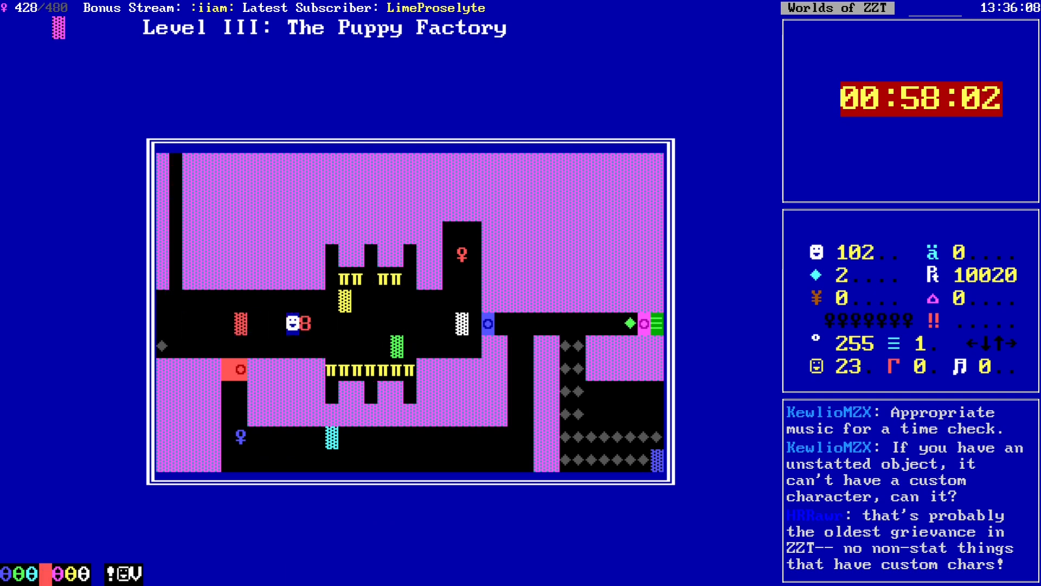
Step: Push the bomb onto the green tile in the central room and continue east
key("Right")
key("Right")
key("Up")
key("Right")
key("Down")
key("Right")
key("Right")
key("Right")
key("Right")
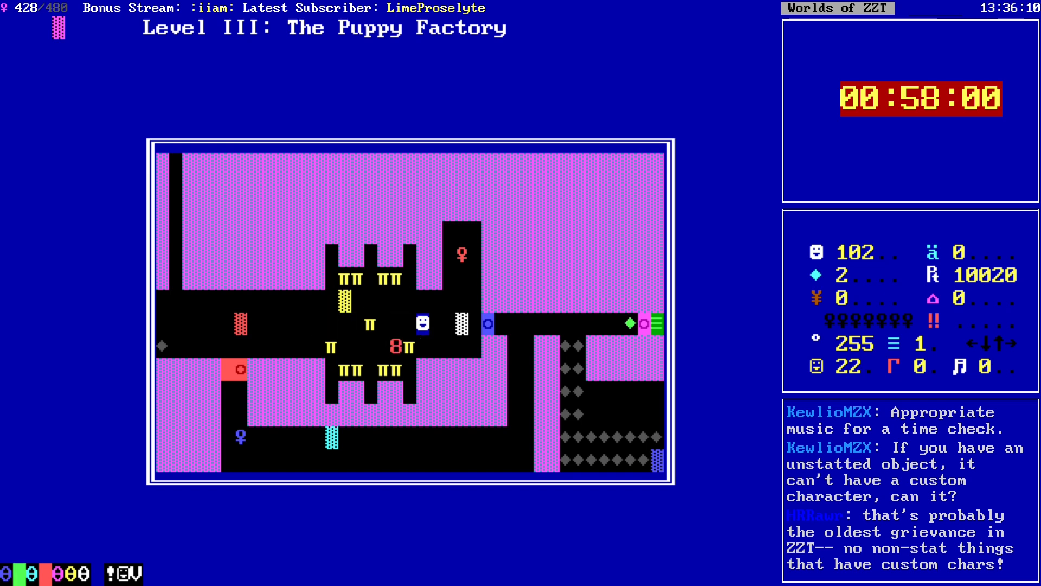
Step: Collect the red key from the alcove and step onto the white tile before the blue door
key("Up")
key("Up")
key("Up")
key("Right")
key("Down")
key("Down")
key("Down")
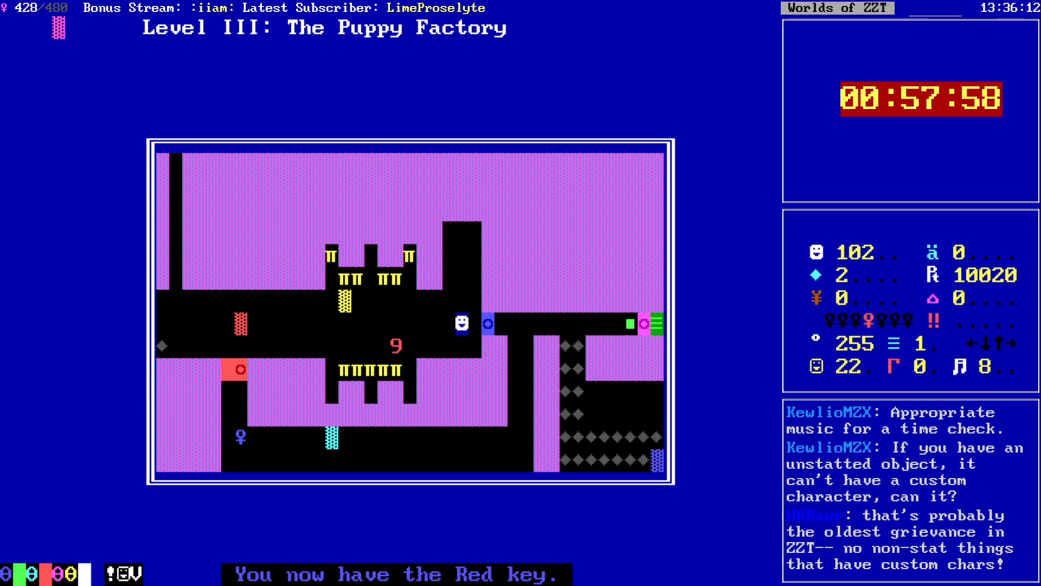
Step: Walk west across the central room and unlock the red door with the red key
key("Left")
key("Left")
key("Left")
key("Left")
key("Left")
key("Left")
key("Left")
key("Left")
key("Left")
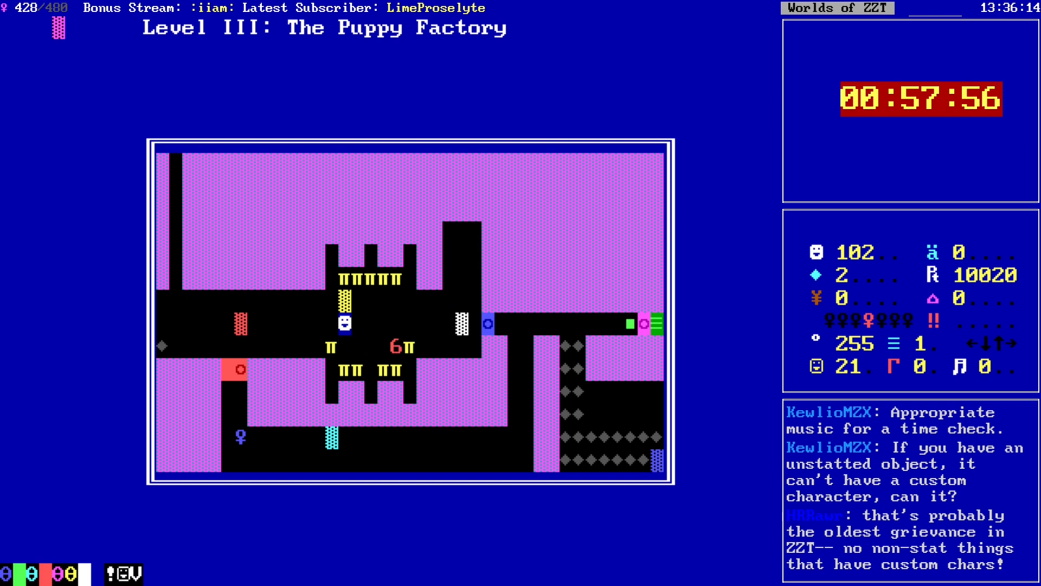
key("Left")
key("Left")
key("Down")
key("Left")
key("Left")
key("Left")
key("Left")
key("Left")
key("Left")
key("Down")
key("Down")
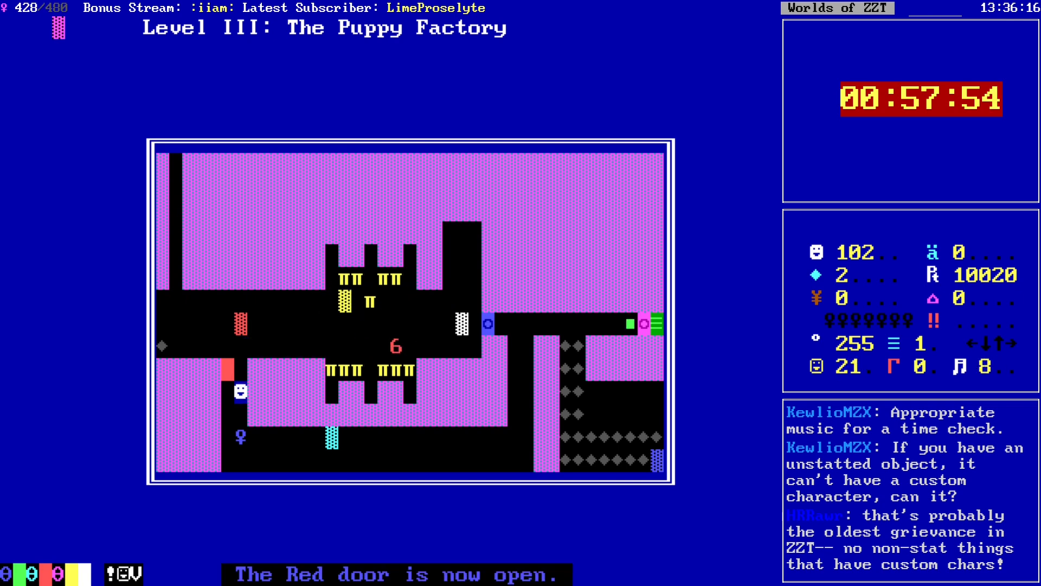
Step: Collect the blue key south of the red door and walk east over the cyan tile
key("Down")
key("Down")
key("Right")
key("Right")
key("Right")
key("Right")
key("Right")
key("Right")
key("Right")
key("Right")
key("Right")
key("Right")
key("Right")
key("Right")
key("Right")
key("Right")
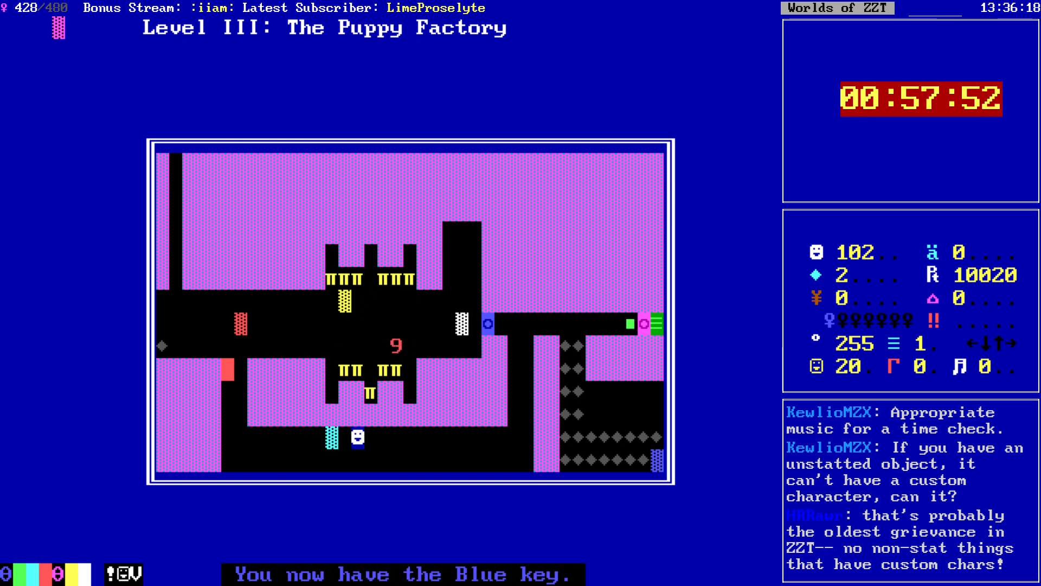
Step: Follow the lower passage east and north to the far side of the blue door
key("Right")
key("Right")
key("Right")
key("Right")
key("Right")
key("Right")
key("Right")
key("Up")
key("Up")
key("Up")
key("Up")
key("Up")
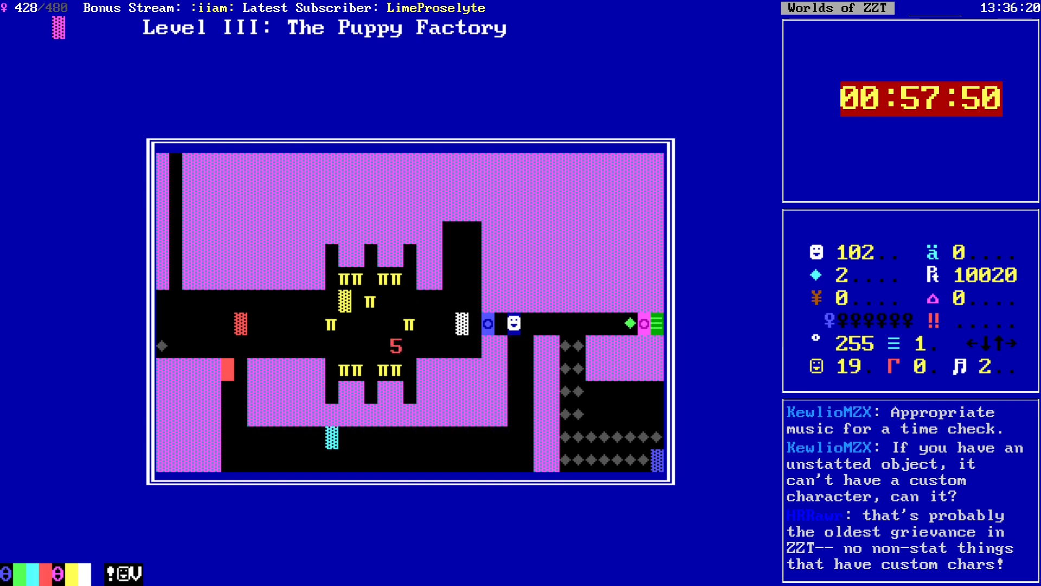
Step: Unlock the blue door and walk west to the bomb on the green tile
key("Left")
key("Left")
key("Left")
key("Left")
key("Left")
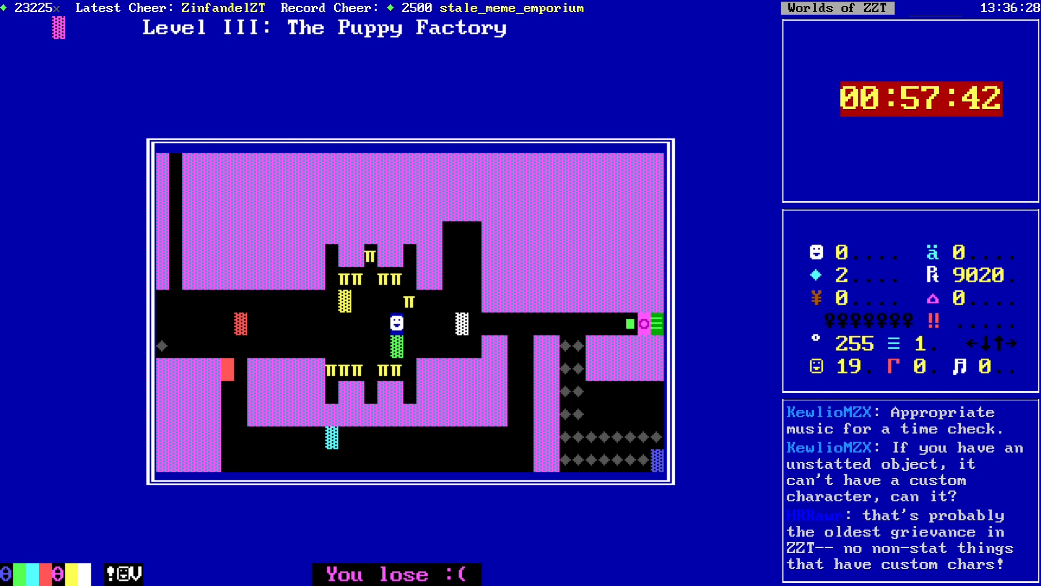
Step: Dismiss the high score entry and restart play on The Puppy Factory
key("alt+F4")
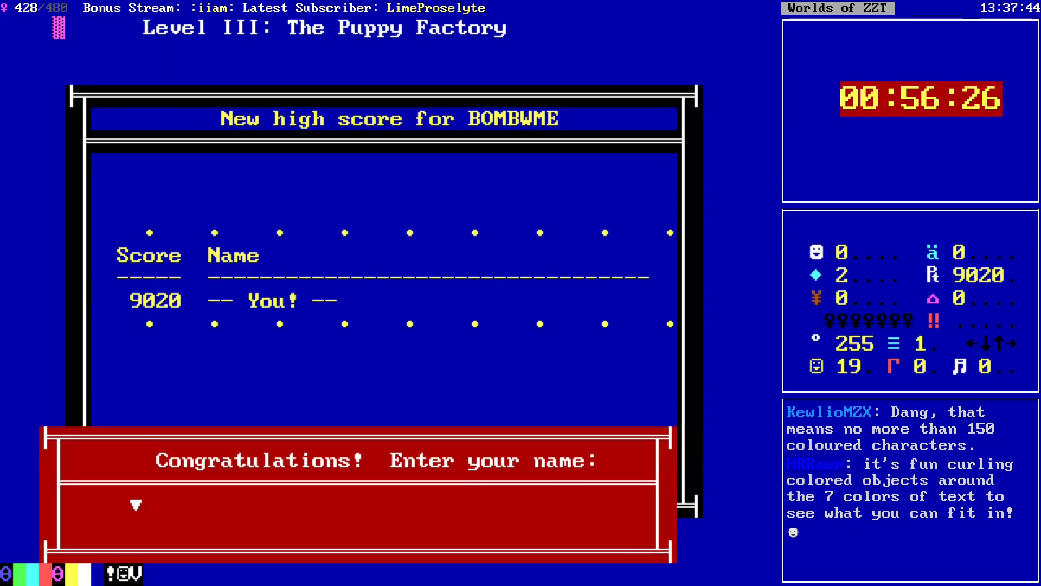
key("Return")
key("w")
key("Return")
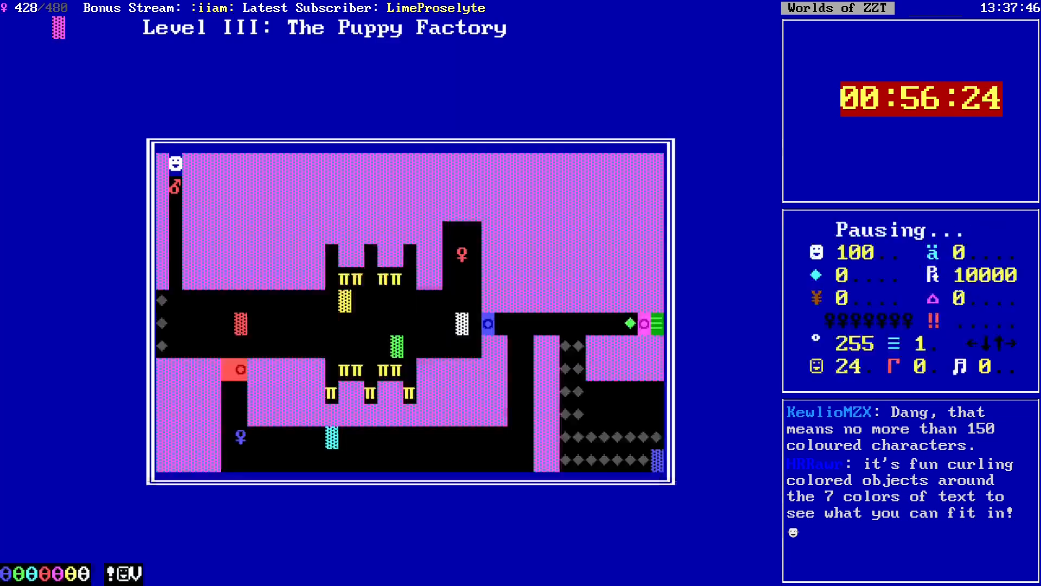
Step: Activate the bomb and push it down the entry corridor
key("Down")
key("Down")
key("Down")
key("Down")
key("Down")
key("Down")
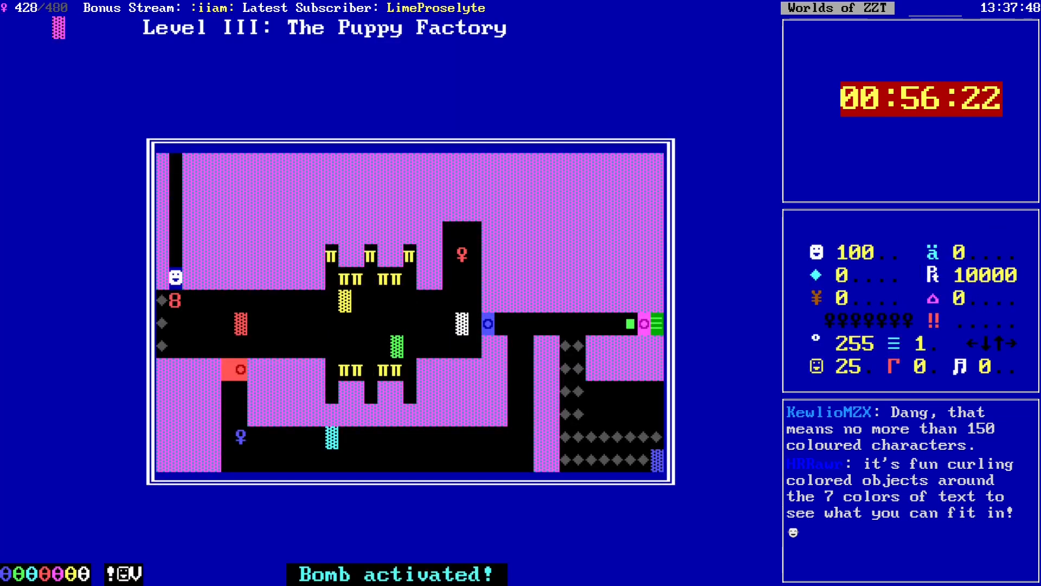
Step: Collect two gems below the entry corridor and push the bomb east onto the white tile before the blue door
key("Down")
key("Left")
key("Down")
key("Right")
key("Right")
key("Right")
key("Right")
key("Right")
key("Right")
key("Right")
key("Right")
key("Right")
key("Right")
key("Right")
key("Right")
key("Right")
key("Right")
key("Right")
key("Right")
key("Right")
key("Right")
key("Right")
key("Right")
key("Right")
key("Right")
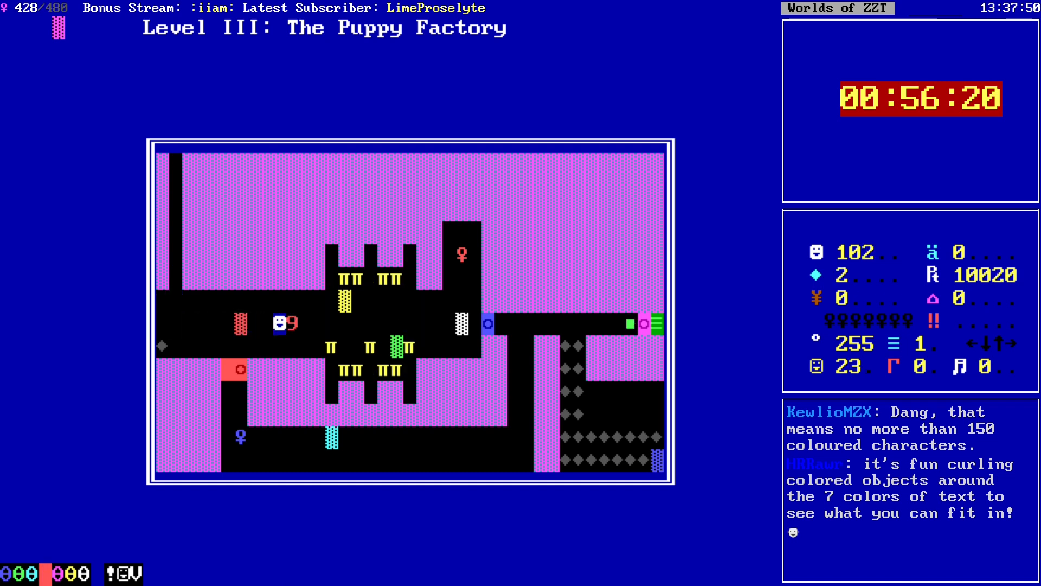
Step: Collect the red key from the alcove and return west onto the yellow tile
key("Up")
key("Up")
key("Up")
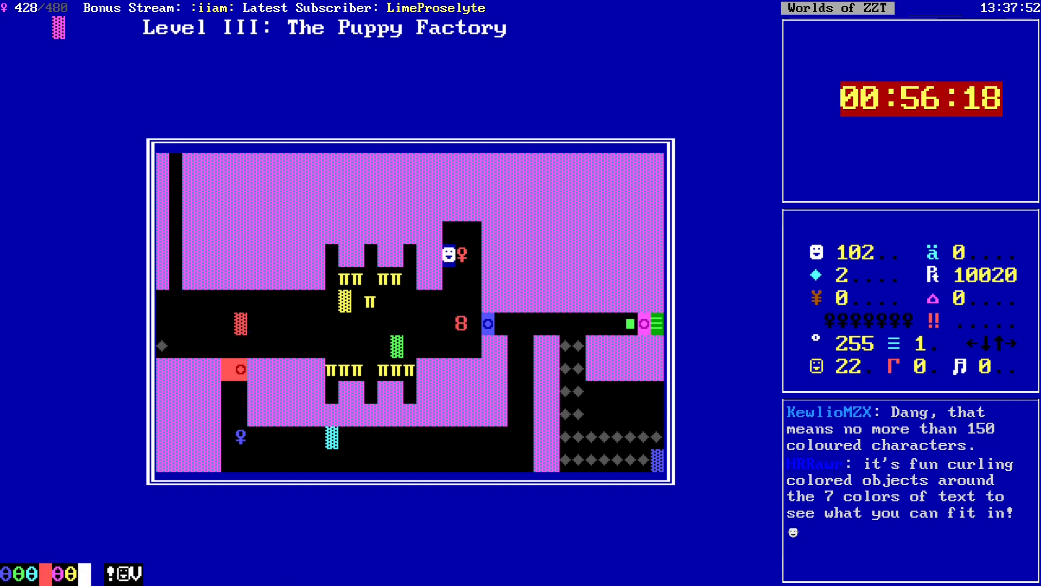
key("Right")
key("Down")
key("Down")
key("Left")
key("Left")
key("Left")
key("Left")
key("Left")
key("Left")
key("Left")
key("Left")
key("Left")
key("Left")
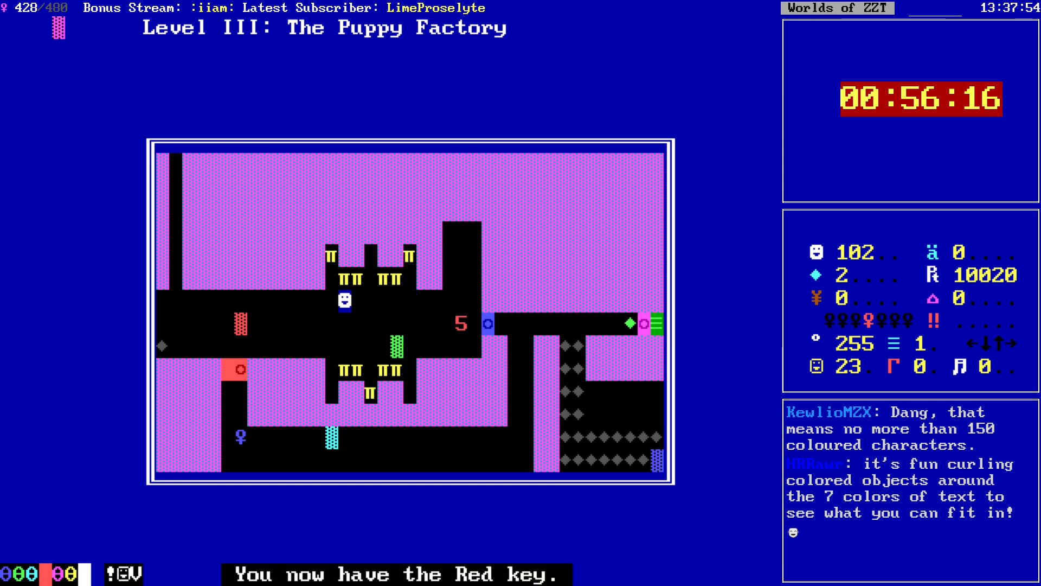
Step: Cross the green tile in the central room eastward and turn back west over it
key("Down")
key("Down")
key("Right")
key("Right")
key("Right")
key("Right")
key("Right")
key("Right")
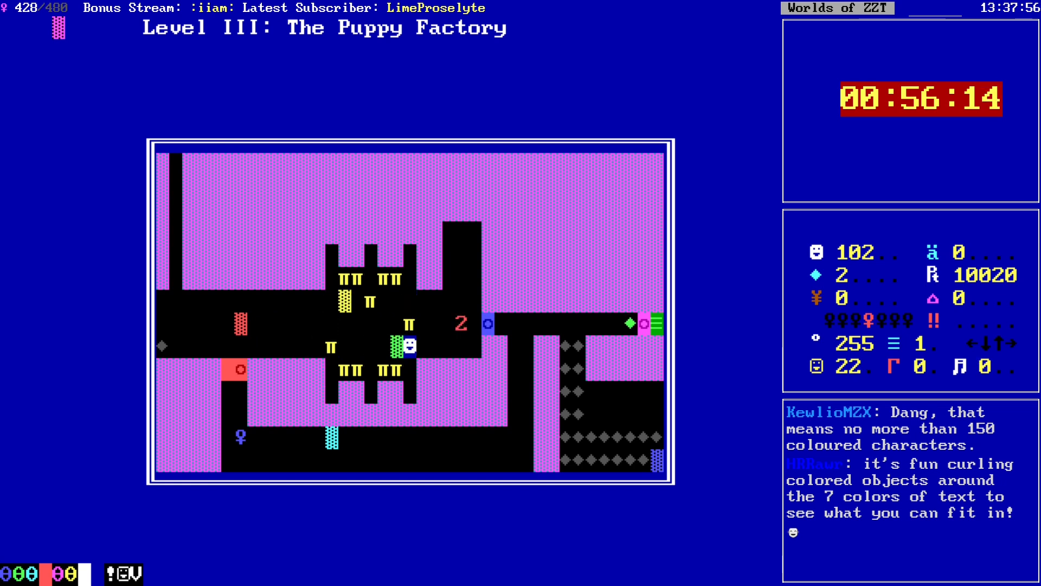
key("Left")
key("Left")
key("Left")
key("Left")
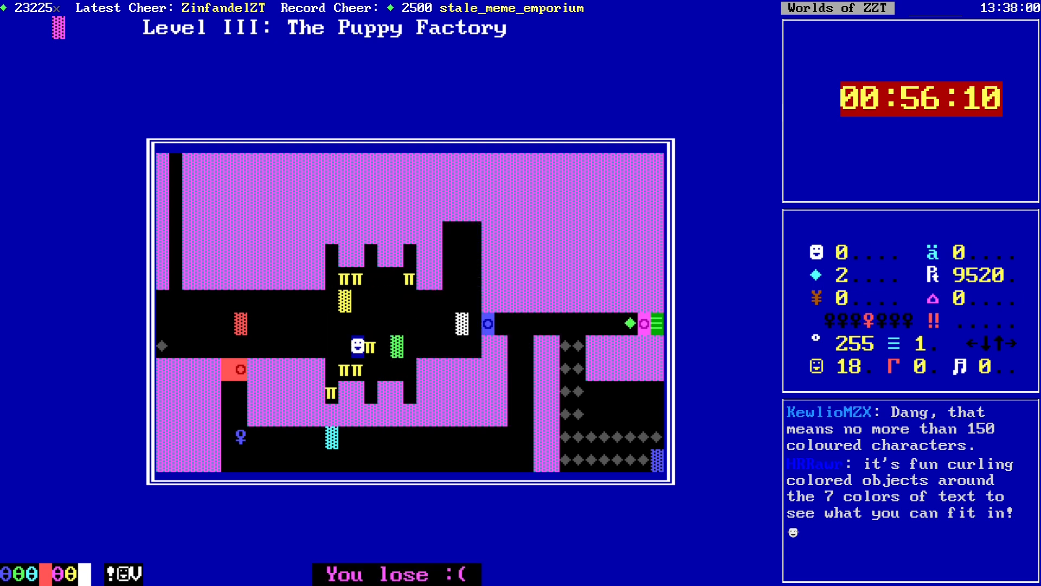
Step: Skip the high score entry and start a new game of BOMBWME
key("Escape")
key("Return")
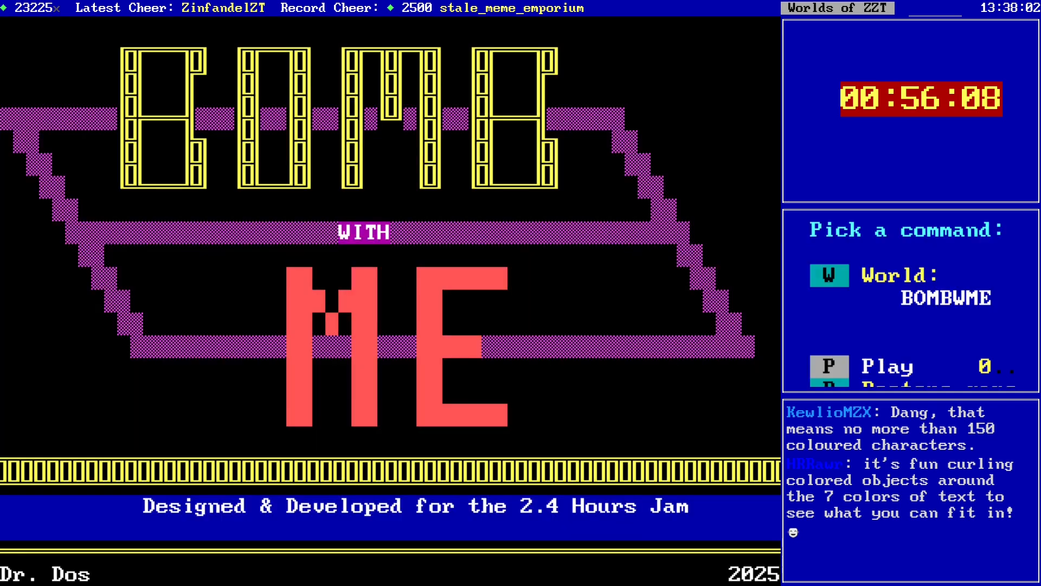
key("p")
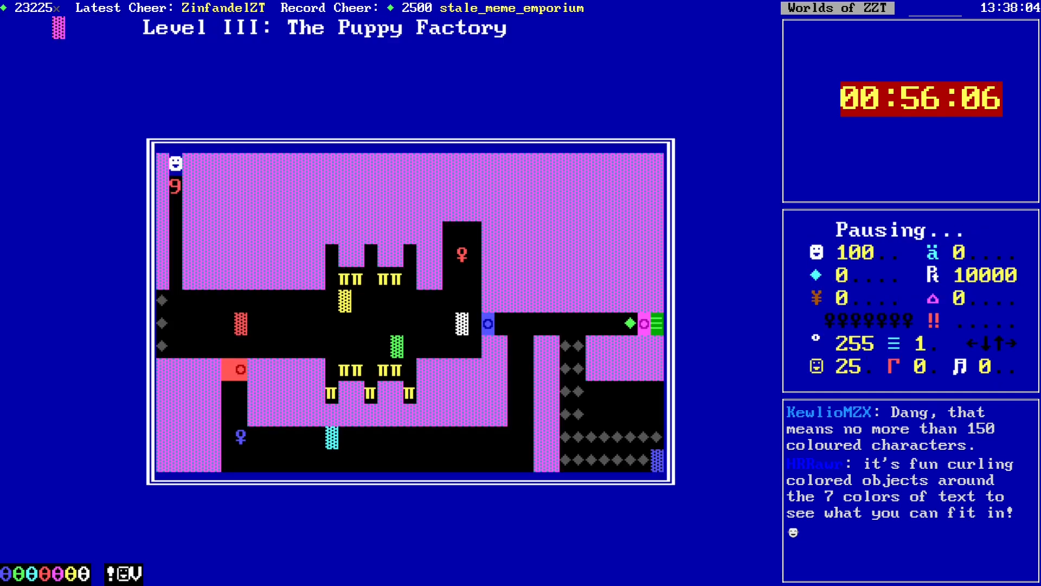
Step: Push the activated bomb to the south end of the entry path, leave it there, and cross the red tile eastward
key("Down")
key("Down")
key("Down")
key("Down")
key("Down")
key("Down")
key("Down")
key("Right")
key("Right")
key("Right")
key("Right")
key("Right")
key("Right")
key("Right")
key("Right")
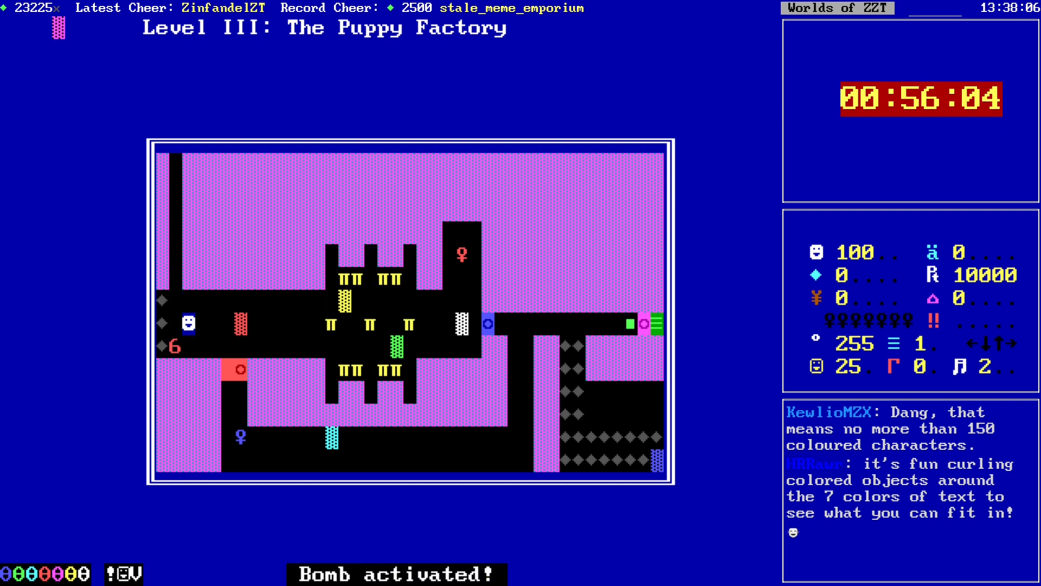
key("Right")
key("Right")
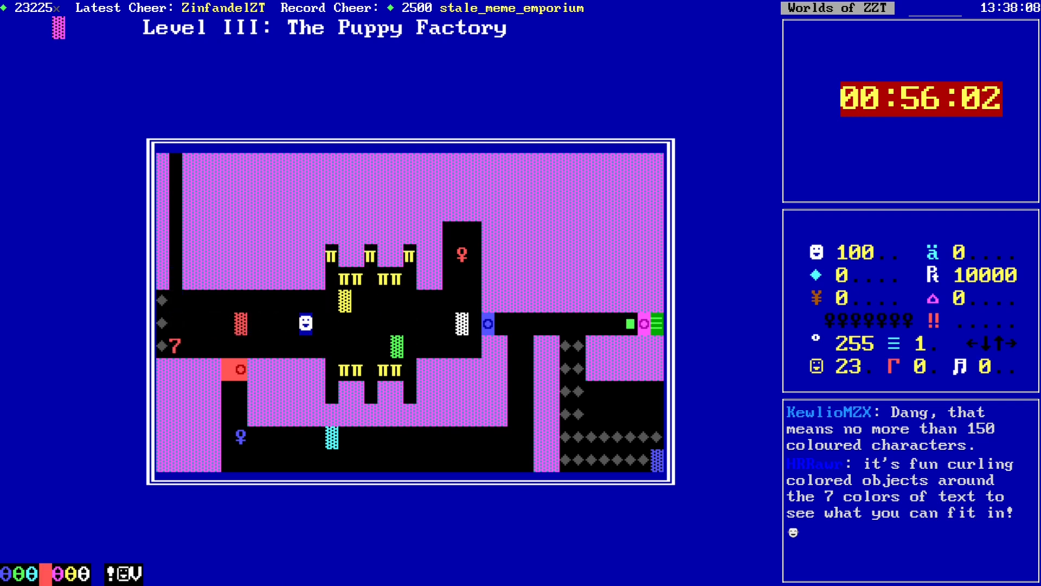
Step: Walk over the yellow tile in the central room without the bomb
key("Up")
key("Right")
key("Right")
key("Right")
key("Right")
key("Right")
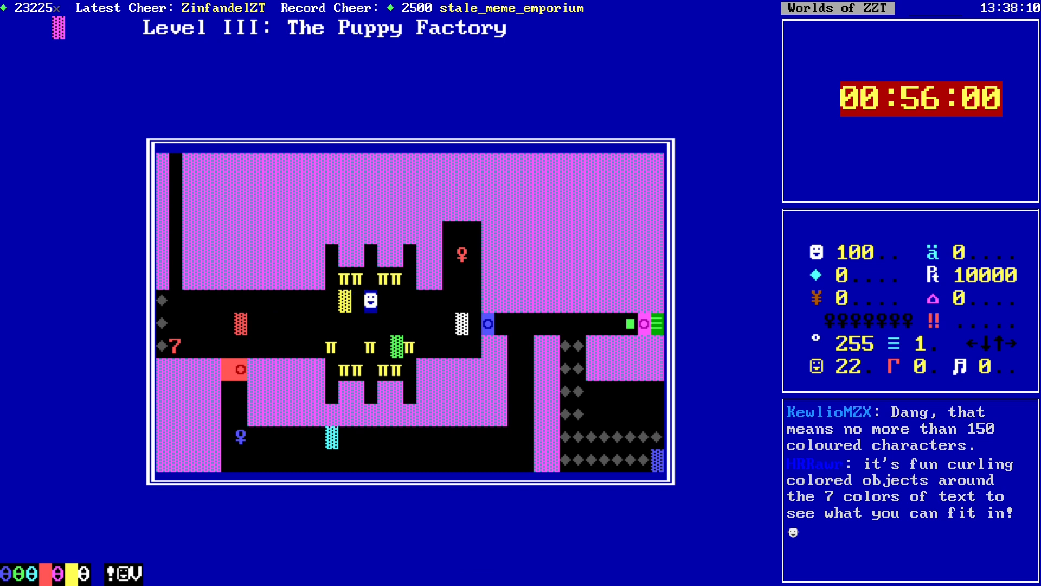
Step: Step over the green tile and the white tile without the bomb, stopping just west of the white tile
key("Right")
key("Right")
key("Down")
key("Right")
key("Down")
key("Right")
key("Right")
key("Right")
key("Right")
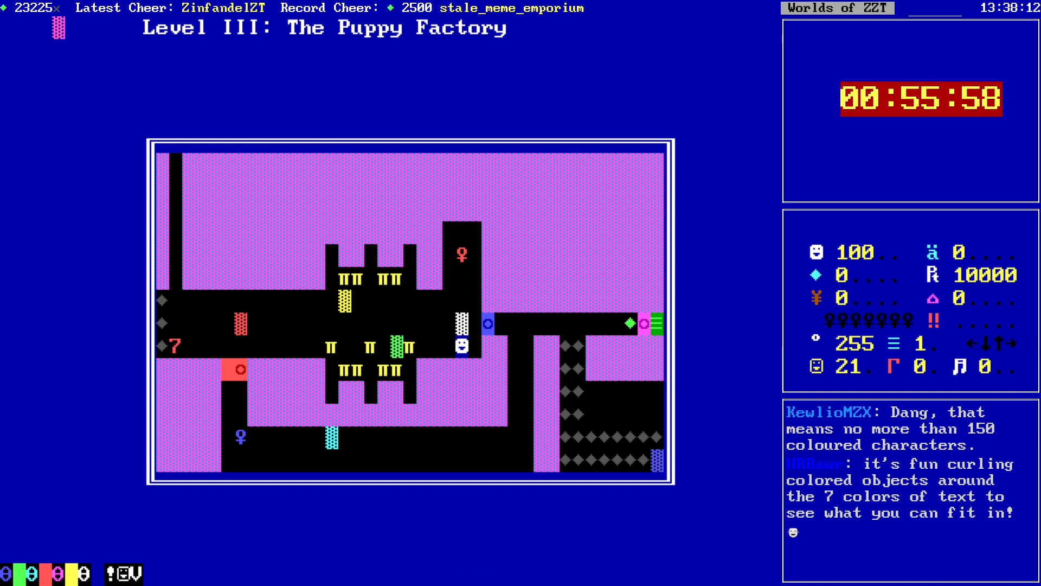
key("Up")
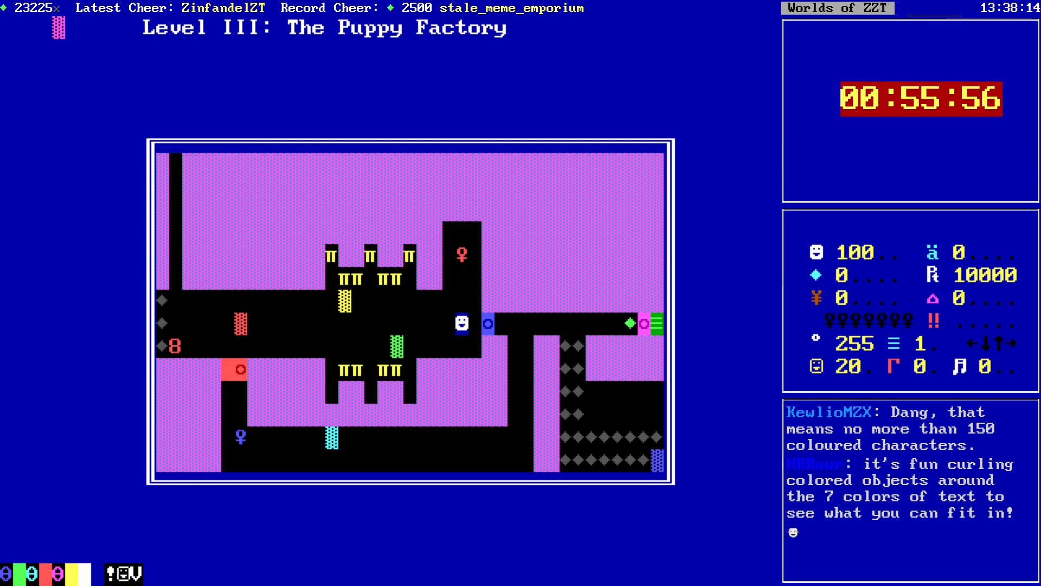
key("Left")
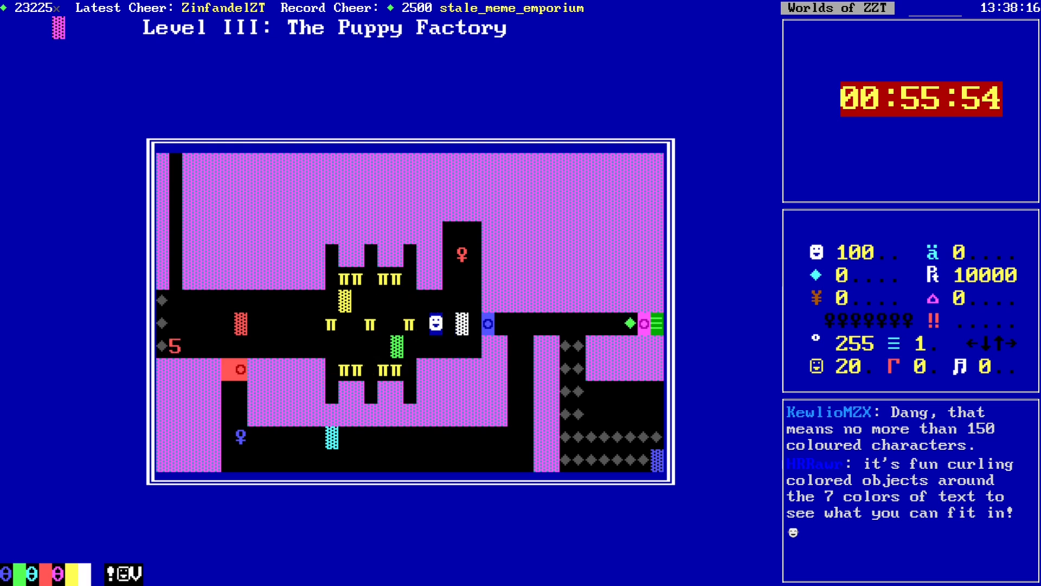
Step: Quit the current playthrough and start a new game of BOMBWME
key("q")
key("y")
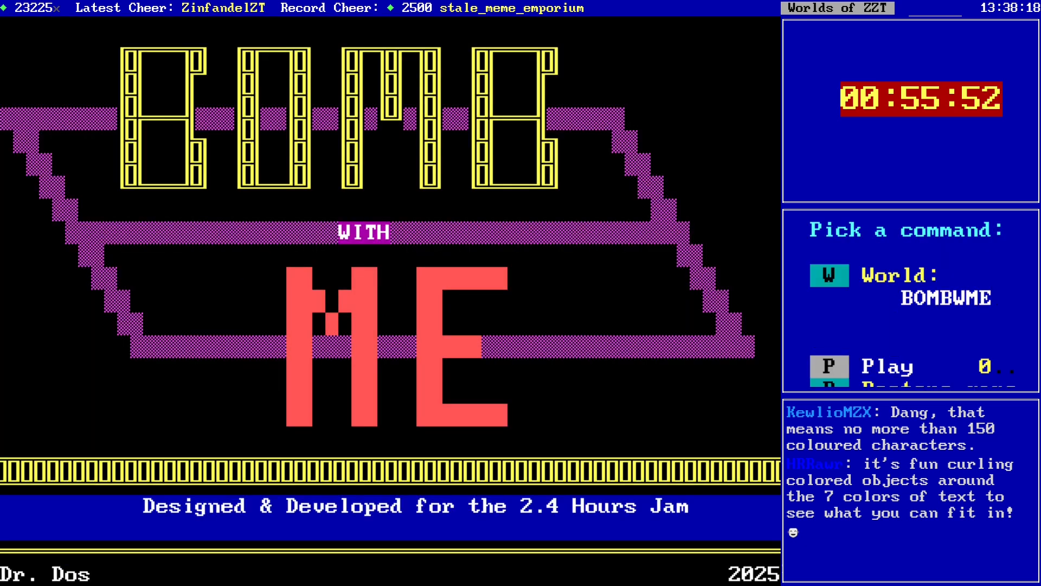
key("p")
Step: Push the activated bomb south out of the entry path into the corridor's middle row and collect the northernmost gem at the west wall
key("Down")
key("Down")
key("Down")
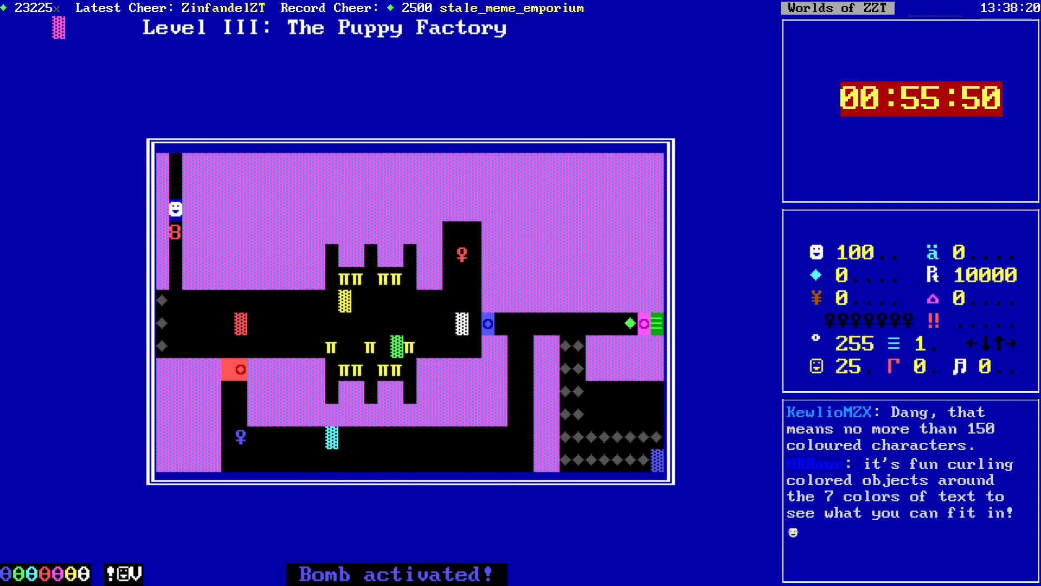
key("Down")
key("Down")
key("Down")
key("Down")
key("Left")
Step: Walk east along the corridor's north row without the bomb, crossing the yellow tile and stopping just north of the white tile
key("Right")
key("Right")
key("Right")
key("Right")
key("Right")
key("Right")
key("Right")
key("Right")
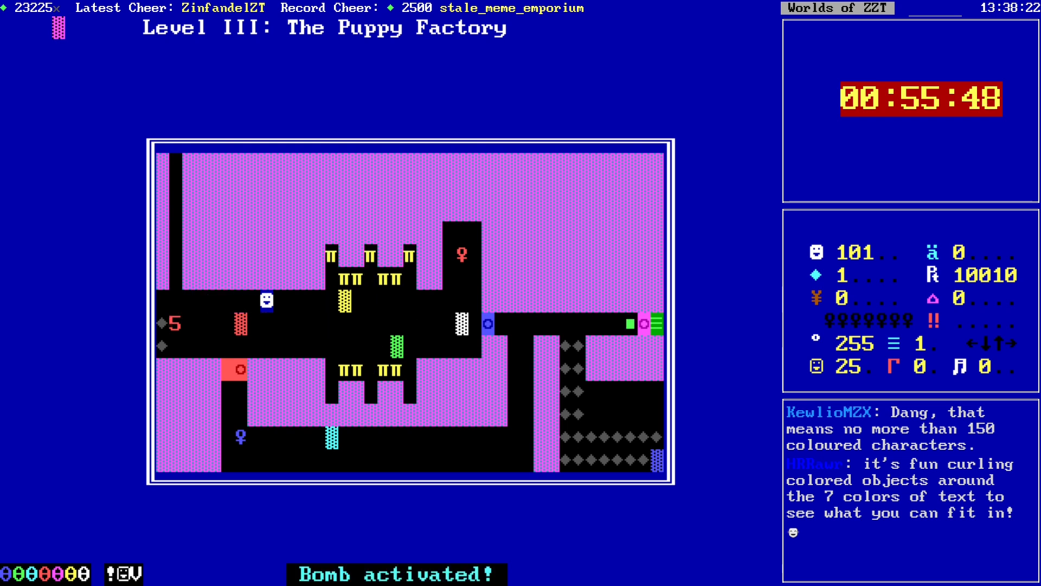
key("Right")
key("Right")
key("Right")
key("Right")
key("Right")
key("Right")
key("Right")
key("Right")
key("Right")
key("Right")
key("Right")
key("Right")
key("Right")
key("Right")
key("Right")
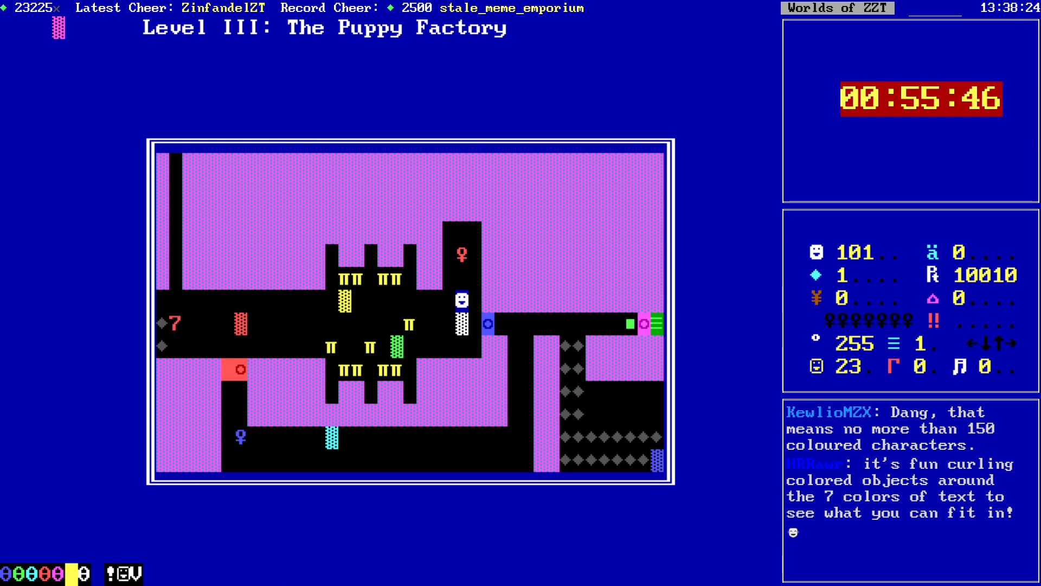
Step: Step south over the white tile and walk west across the green tile, stopping two cells south of the yellow tile
key("Down")
key("Down")
key("Left")
key("Left")
key("Left")
key("Left")
key("Left")
key("Left")
key("Left")
key("Left")
key("Left")
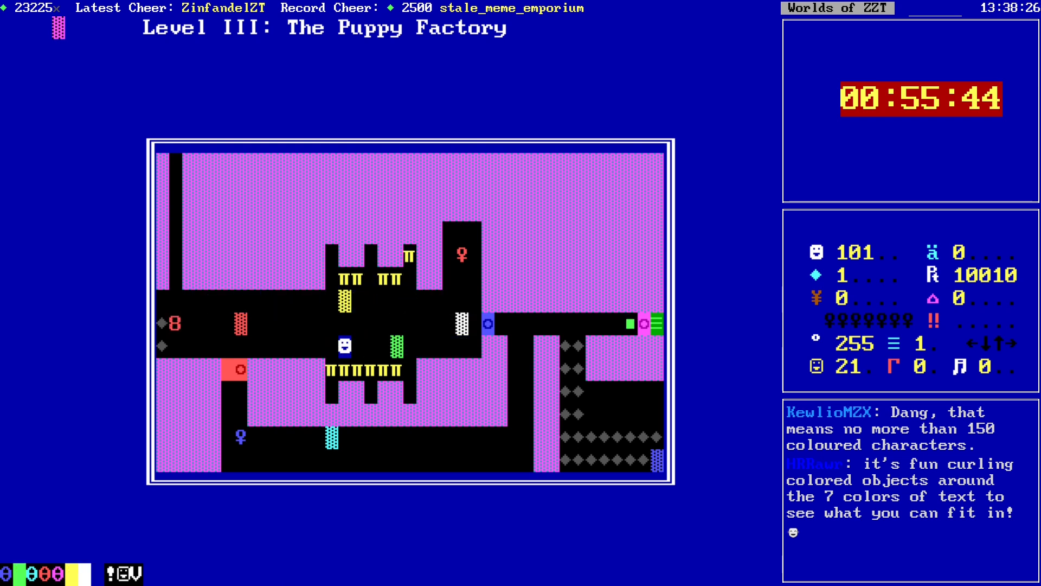
Step: Walk the player west past the red tile in the Puppy Factory playtest and end the game
key("Left")
key("Left")
key("Left")
key("Left")
key("Left")
key("Left")
key("Left")
key("Left")
key("Left")
key("Up")
key("Left")
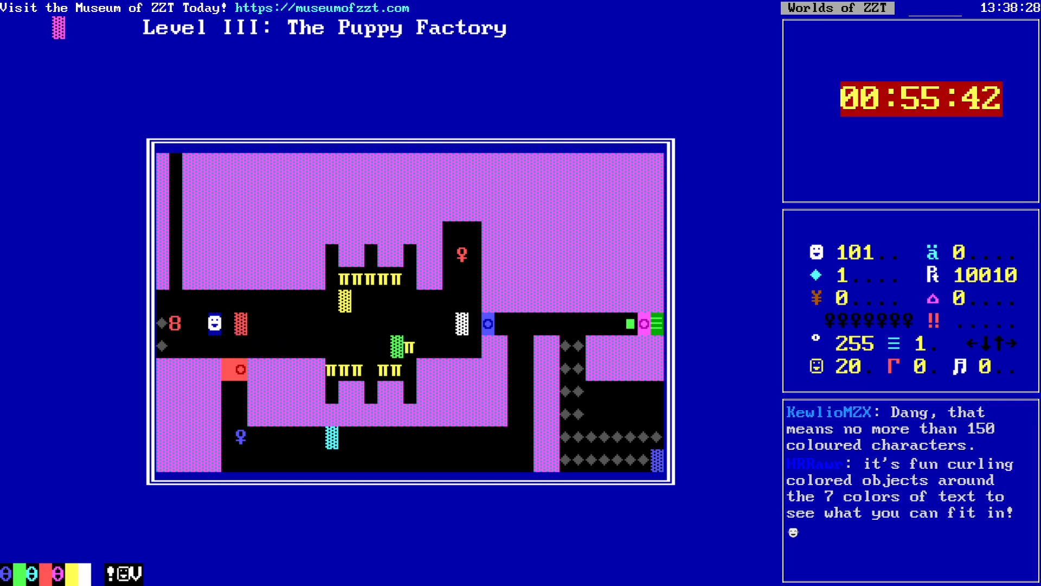
key("Escape")
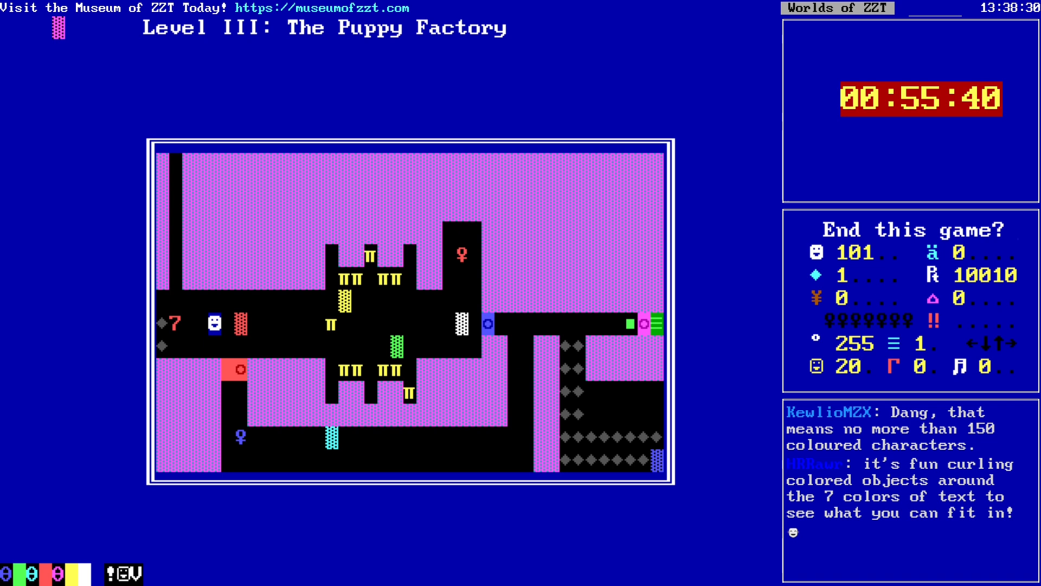
key("y")
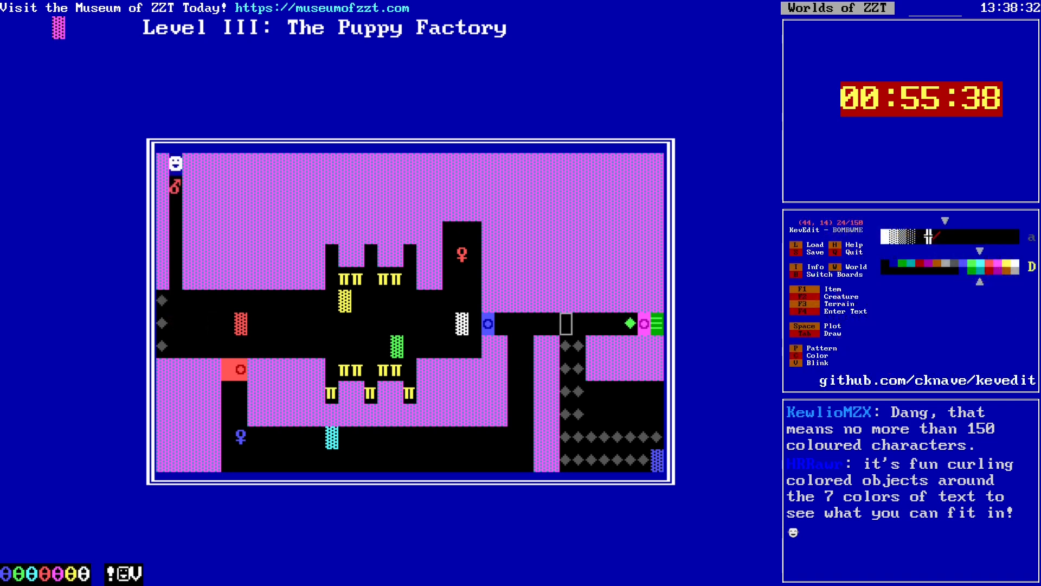
Step: Open the code of the Chk object in the bottom row at (9, 25)
key("alt+Left")
key("alt+Left")
key("alt+Down")
key("alt+Down")
key("alt+Left")
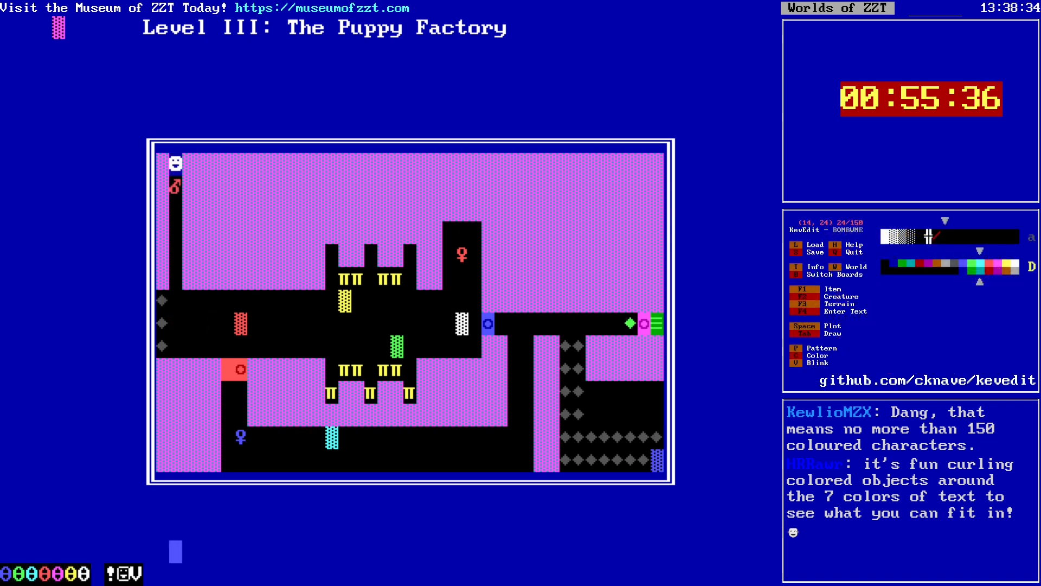
key("alt+Left")
key("Right")
key("Down")
key("Right")
key("Right")
key("Right")
key("Right")
key("Return")
key("Return")
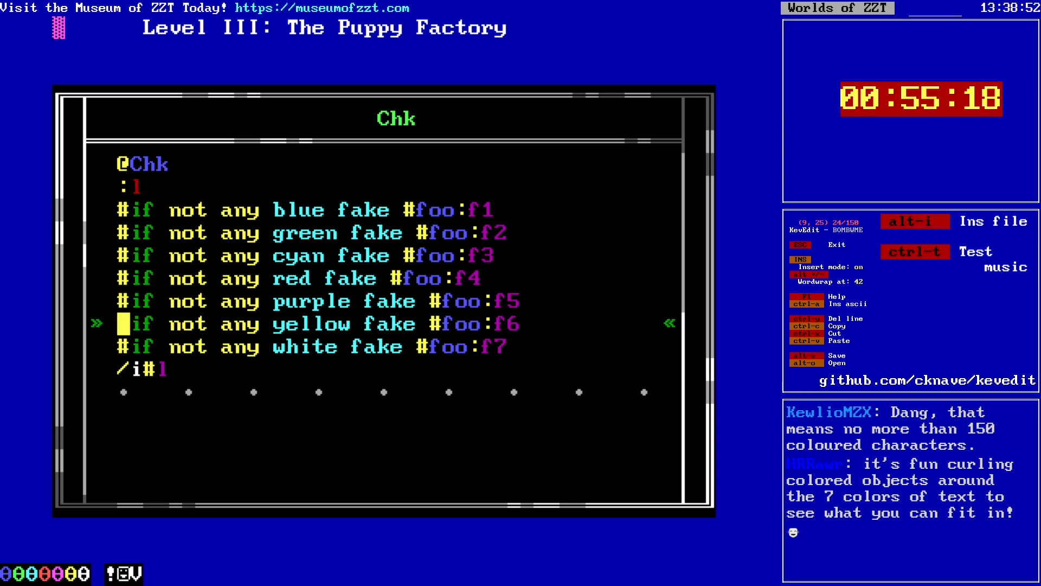
Step: Review Chk's "if not any" checks for the seven fake colors and the #foo labels they call, and close the code
key("Up")
key("Up")
key("Up")
key("Up")
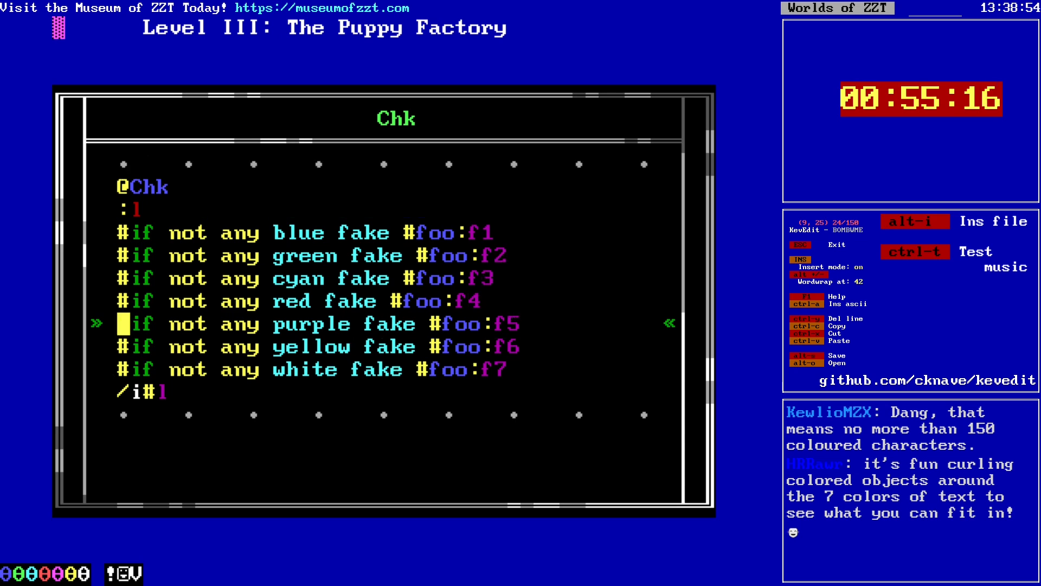
key("shift+Home")
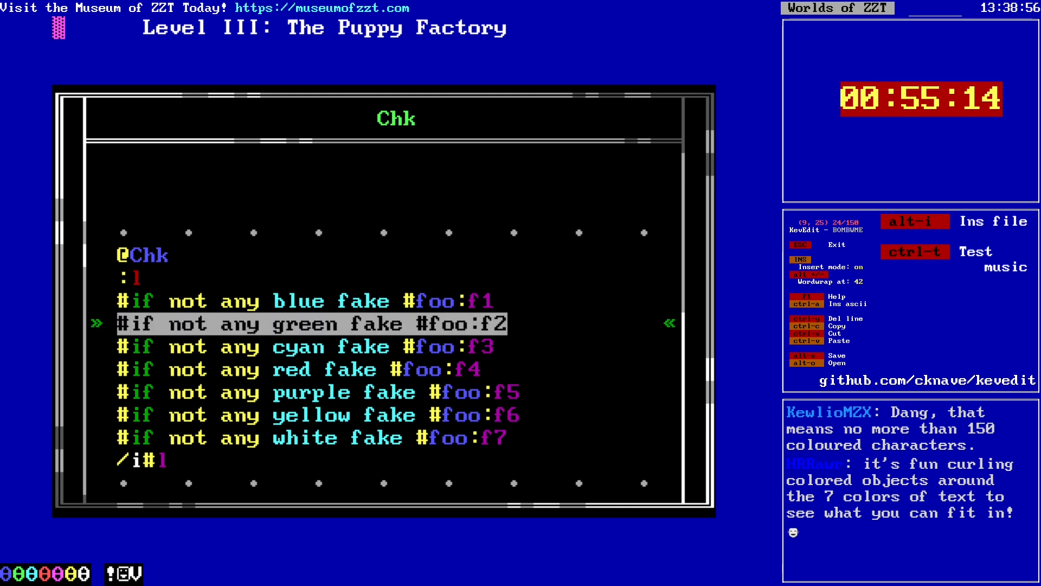
key("Down")
key("Down")
key("Down")
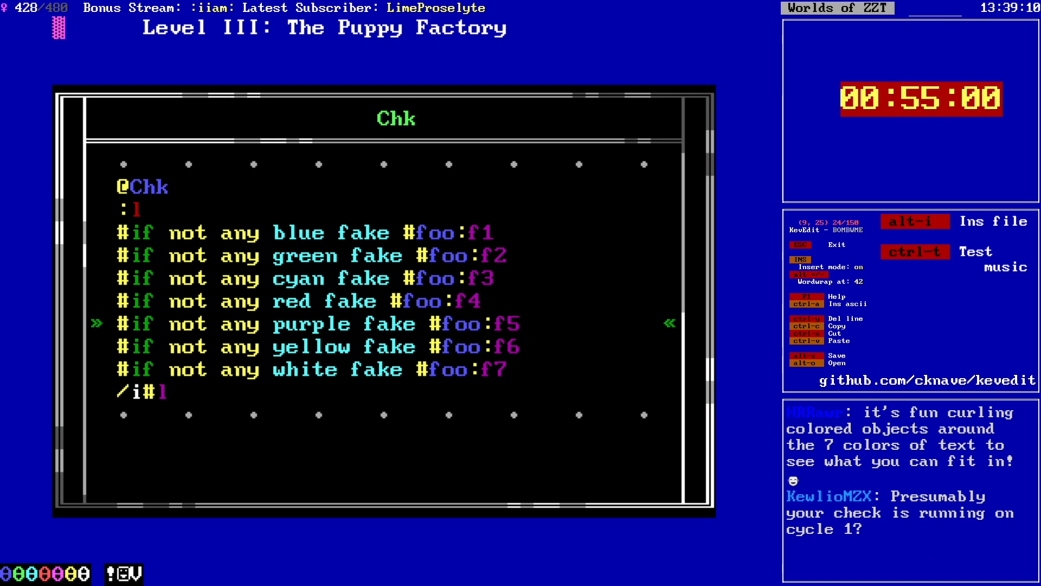
key("Up")
key("Up")
key("Up")
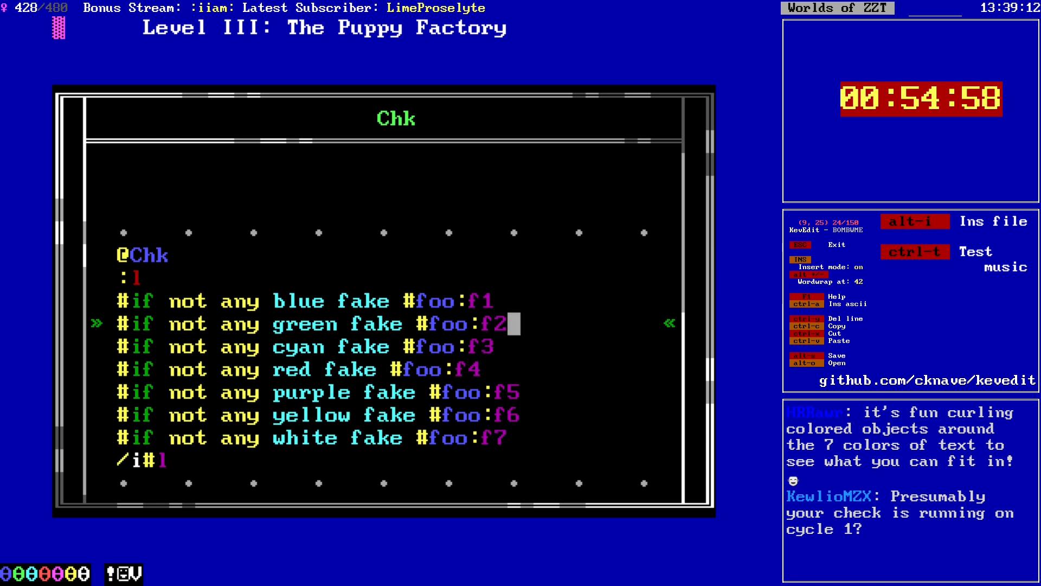
key("shift+Home")
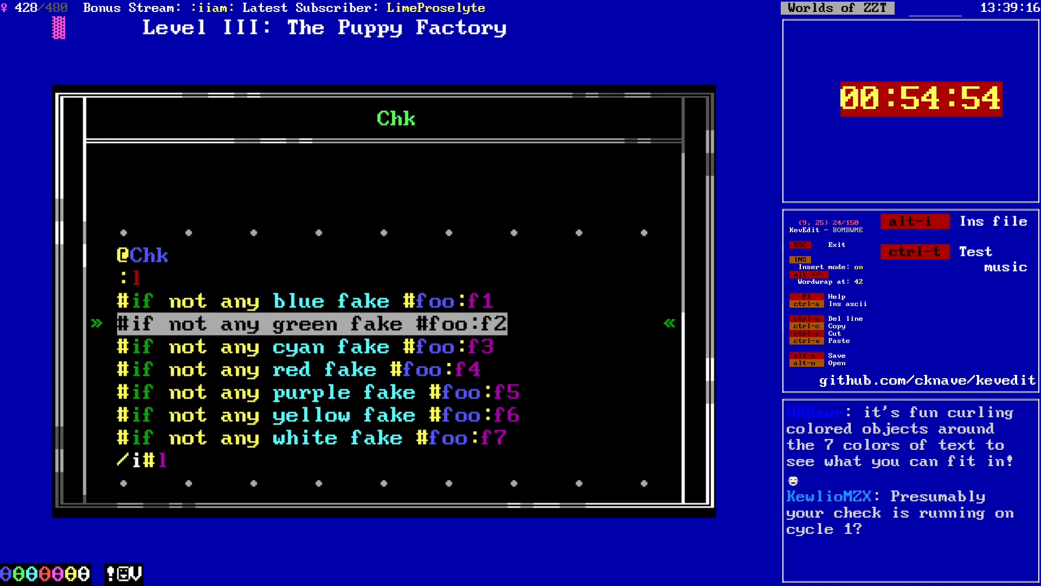
key("End")
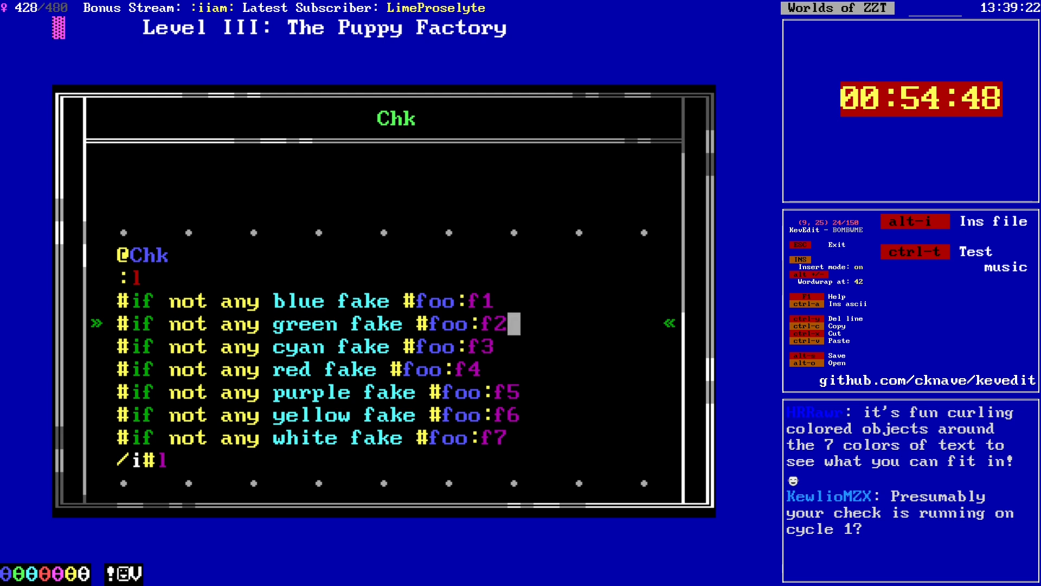
key("Down")
key("Down")
key("Down")
key("Down")
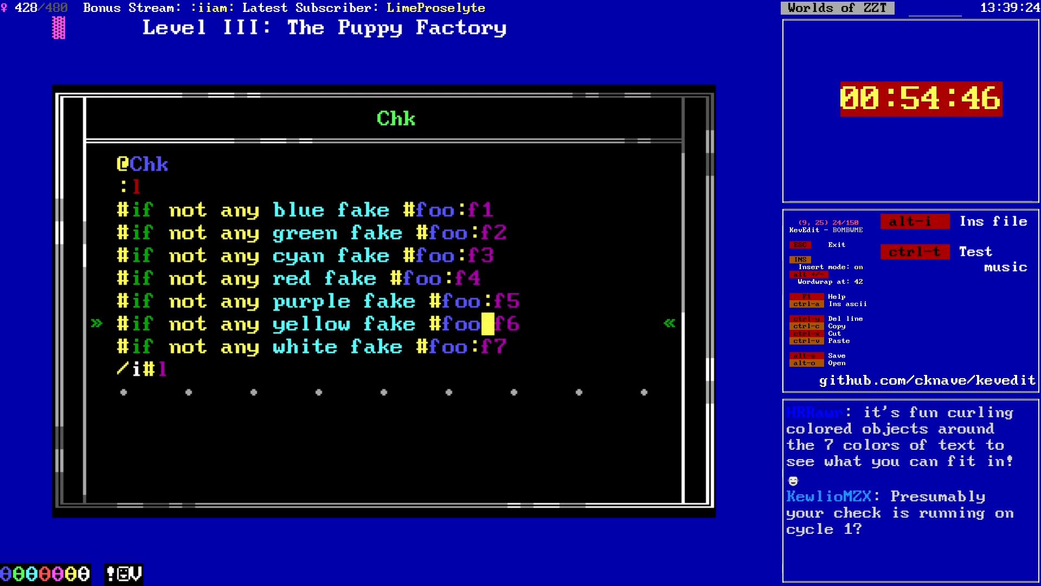
key("shift+Down")
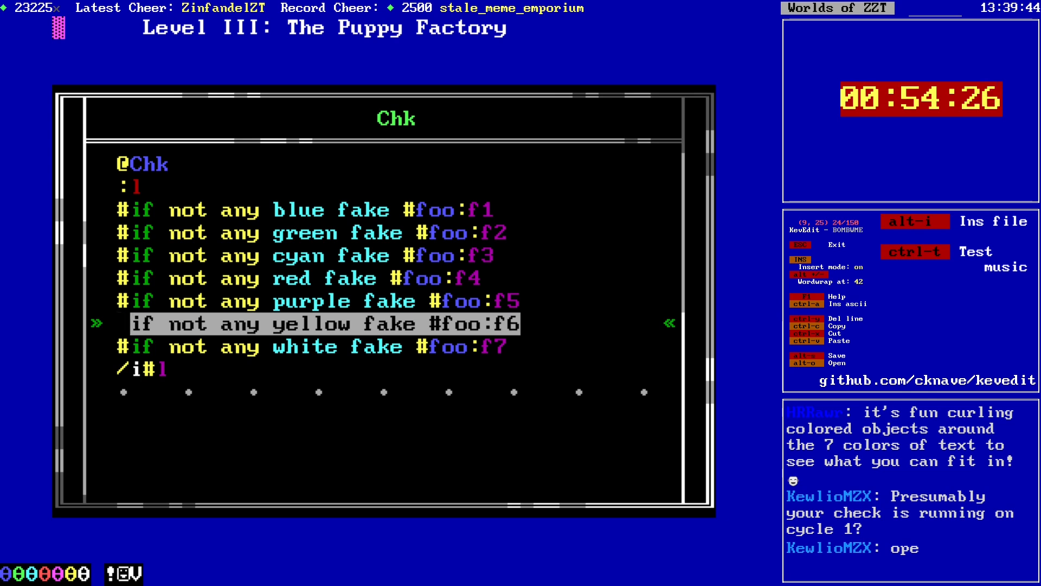
key("Up")
key("Up")
key("Up")
key("Up")
key("Up")
key("Down")
key("Down")
key("Down")
key("Down")
key("Down")
key("Down")
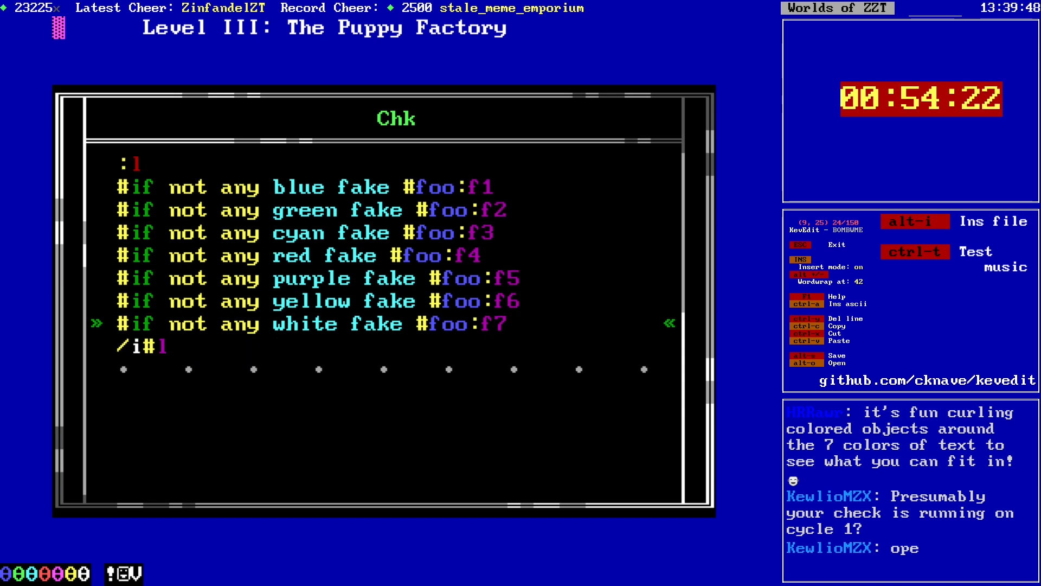
key("Up")
key("Up")
key("Up")
key("Up")
key("Up")
key("Up")
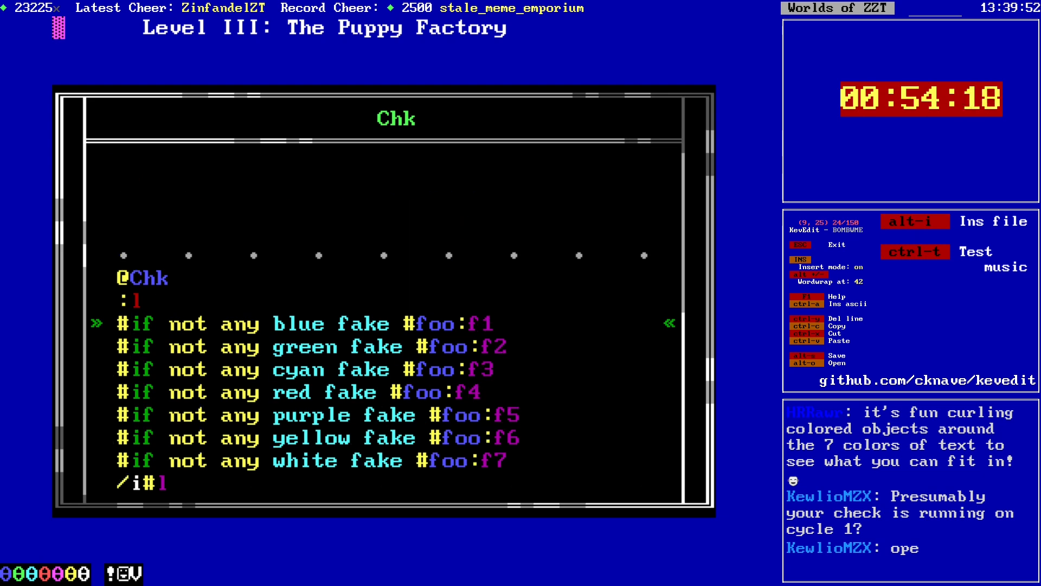
key("Left")
key("Left")
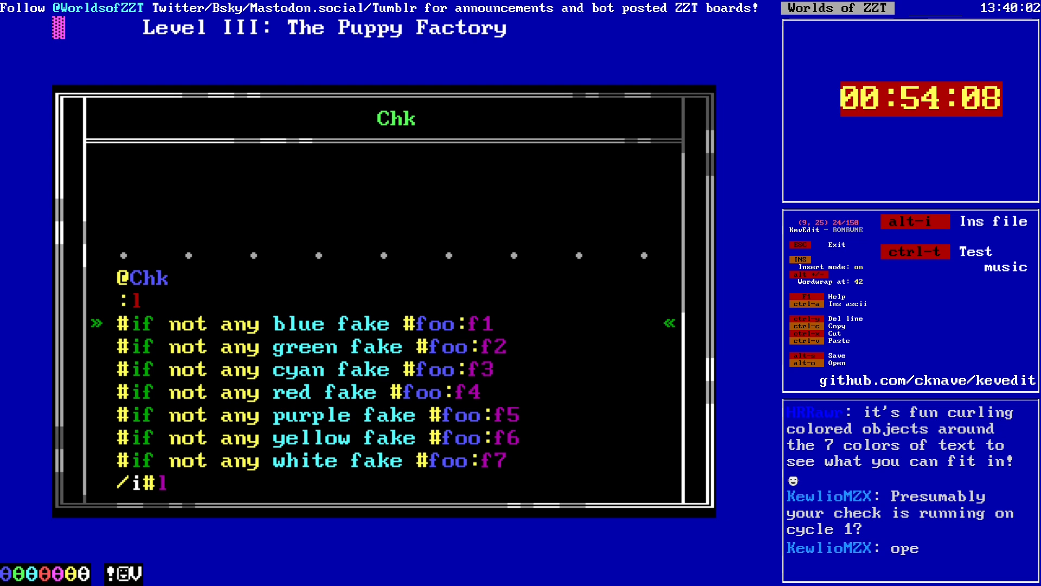
key("Escape")
key("Escape")
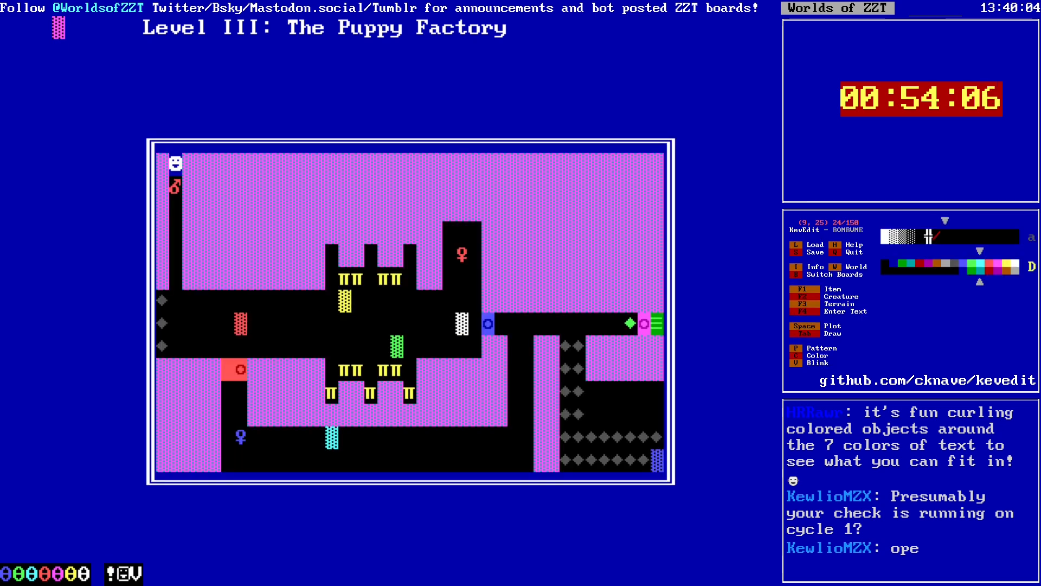
Step: Save the world and switch to the Level I: Let's Begin board
key("s")
key("y")
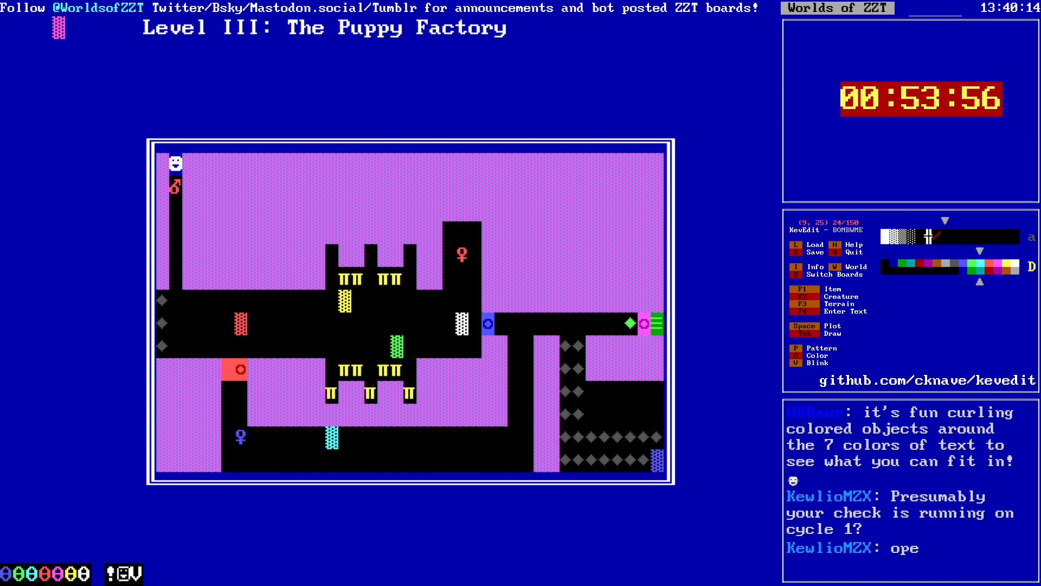
key("Return")
key("Return")
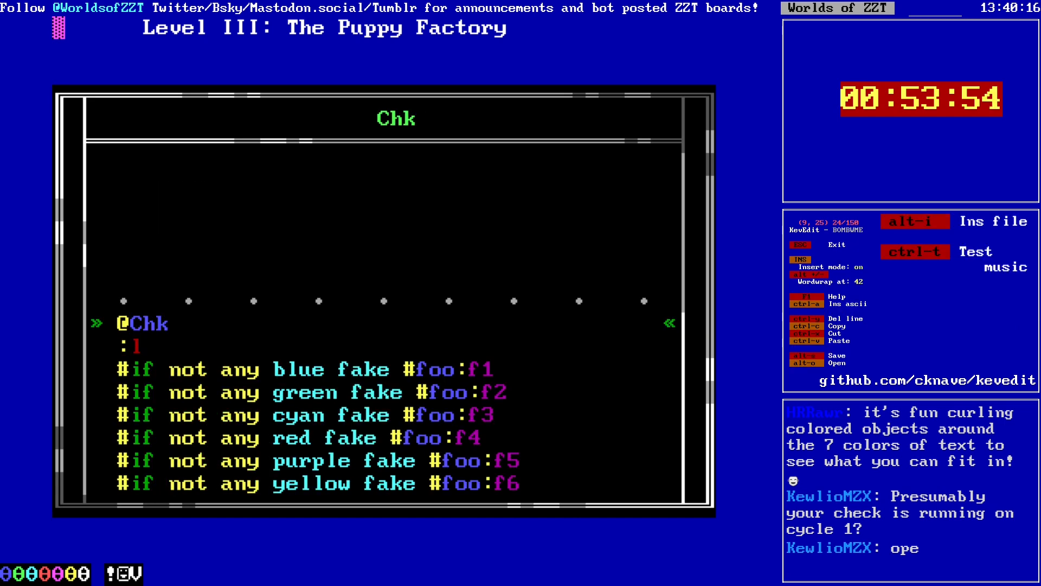
key("Escape")
key("Escape")
key("Page_Up")
key("Page_Up")
key("Page_Up")
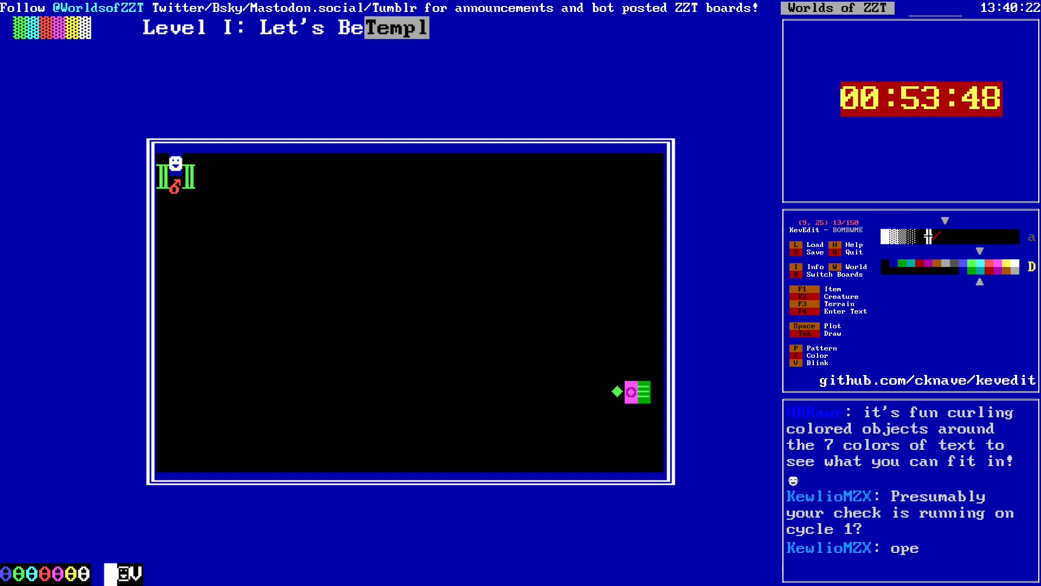
Step: In this board's Chk code, change the targets of the blue, green and cyan checks to #foo1, #foo2 and #foo3
key("Return")
key("Return")
key("Down")
key("Down")
key("End")
key("Left")
key("Left")
key("Left")
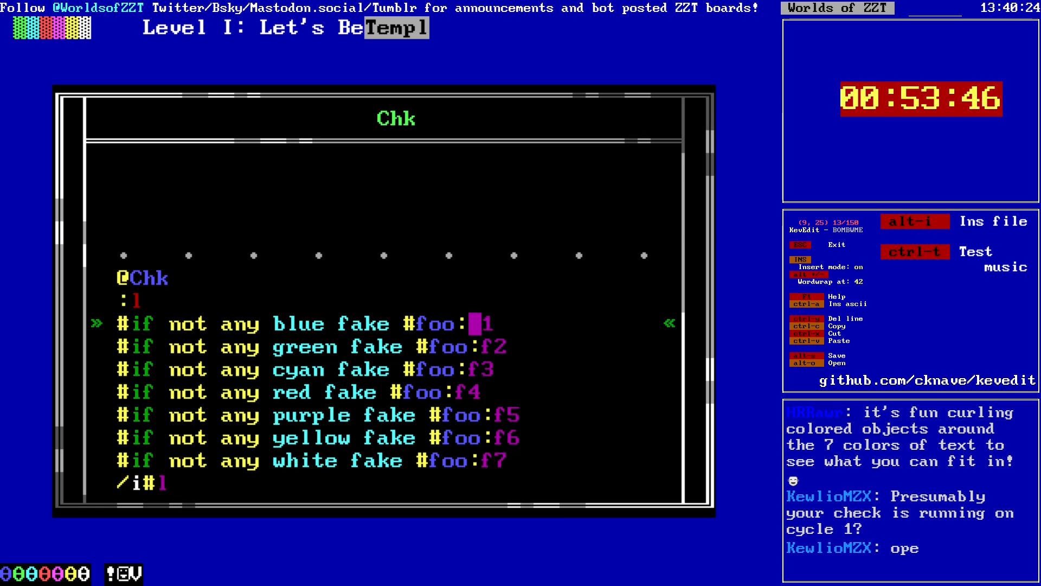
type("1")
key("Down")
type("2")
key("Down")
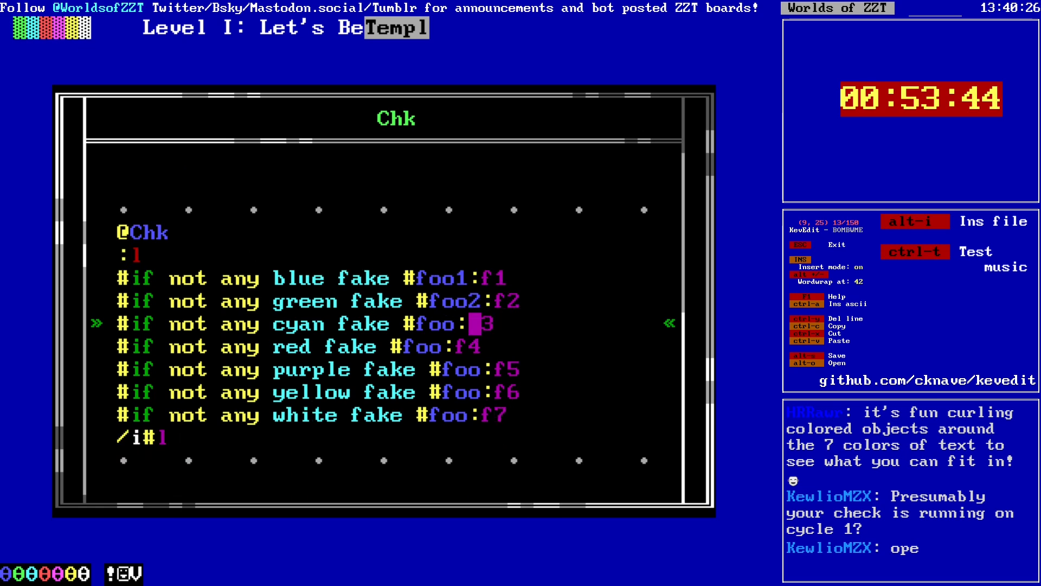
key("Left")
key("Left")
type("3")
Step: Change the targets of the red, purple, yellow and white checks to #foo4, #foo5, #foo6 and #foo7
key("Down")
key("Left")
type("4")
key("Down")
key("Right")
type("5")
key("Down")
key("Left")
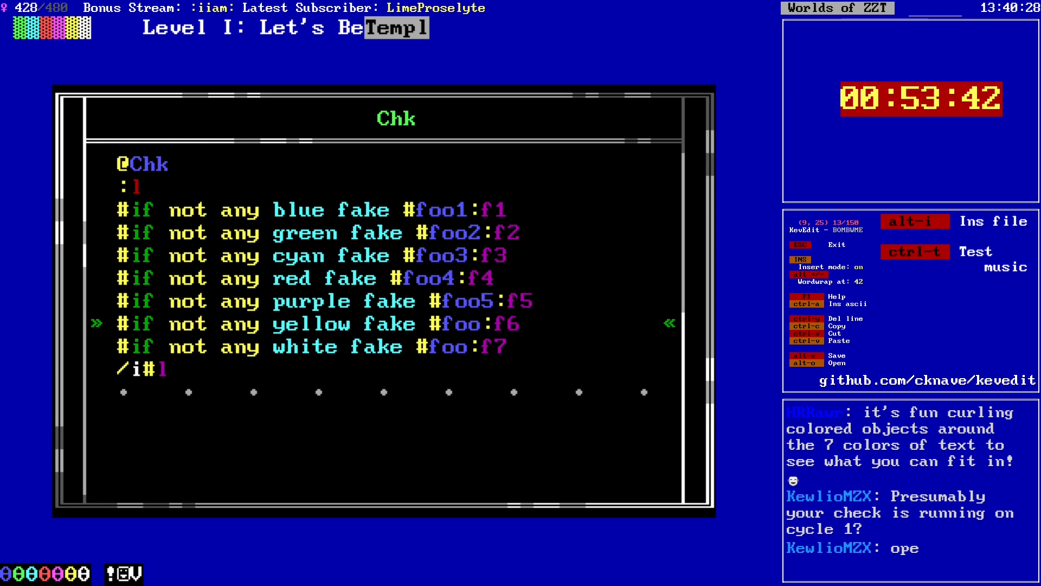
type("6")
key("Down")
key("Left")
type("7")
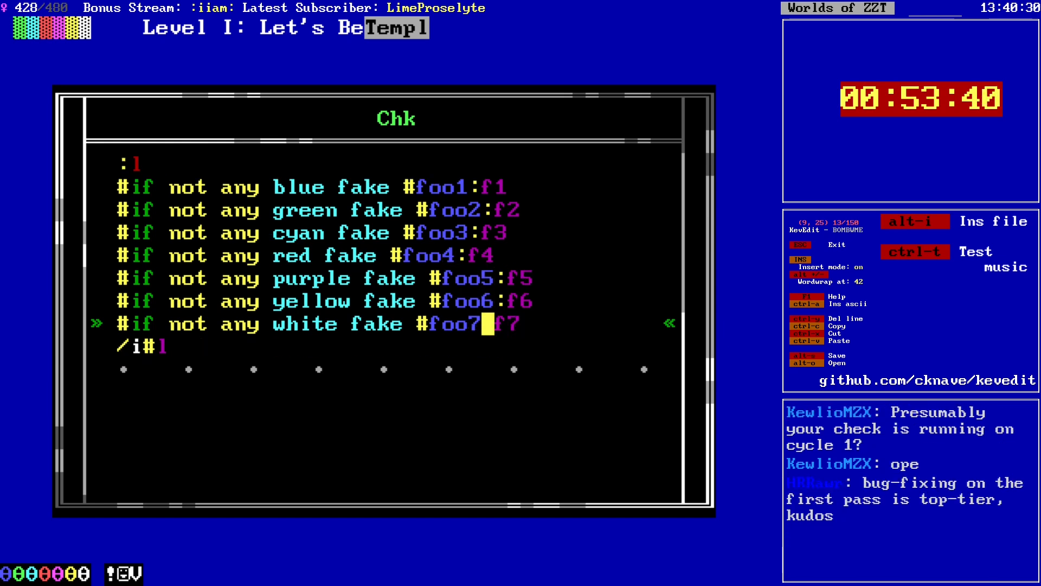
Step: Remove the digit from the label in all seven Chk checks so each sends to :f, and save the world
key("Delete")
key("Up")
key("Delete")
key("Up")
key("Delete")
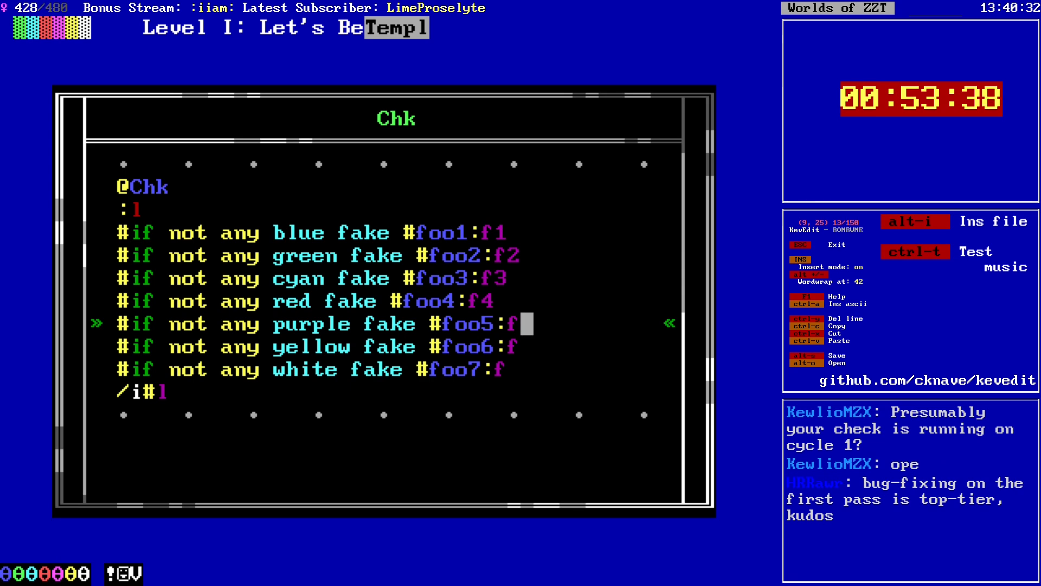
key("Up")
key("BackSpace")
key("Up")
key("Delete")
key("Up")
key("Right")
key("Right")
key("BackSpace")
key("Up")
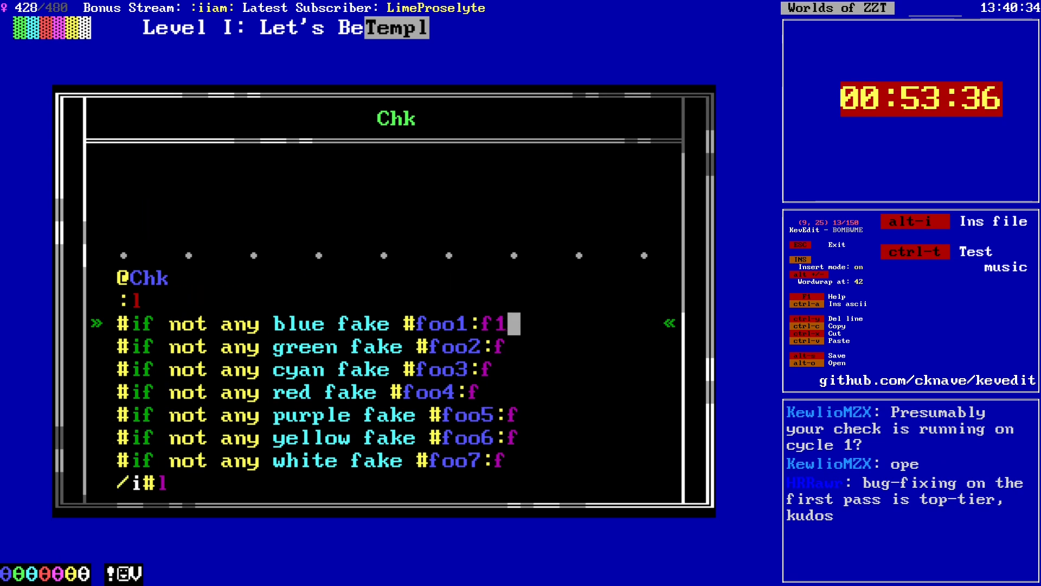
key("BackSpace")
key("Escape")
key("Escape")
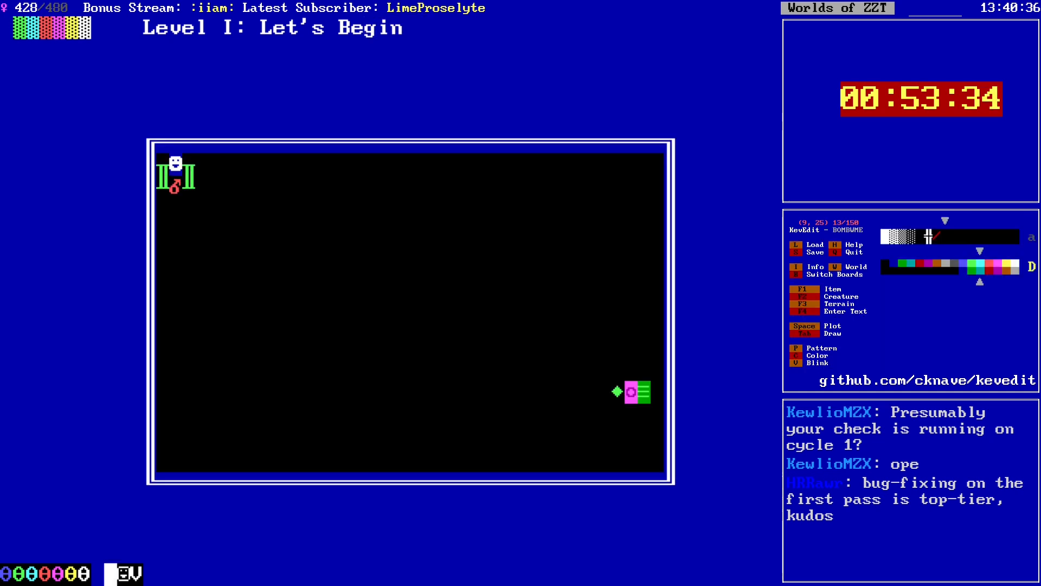
key("s")
key("Return")
Step: Examine the Foo object's numbered labels and the #change command under each
key("Right")
key("Return")
key("Return")
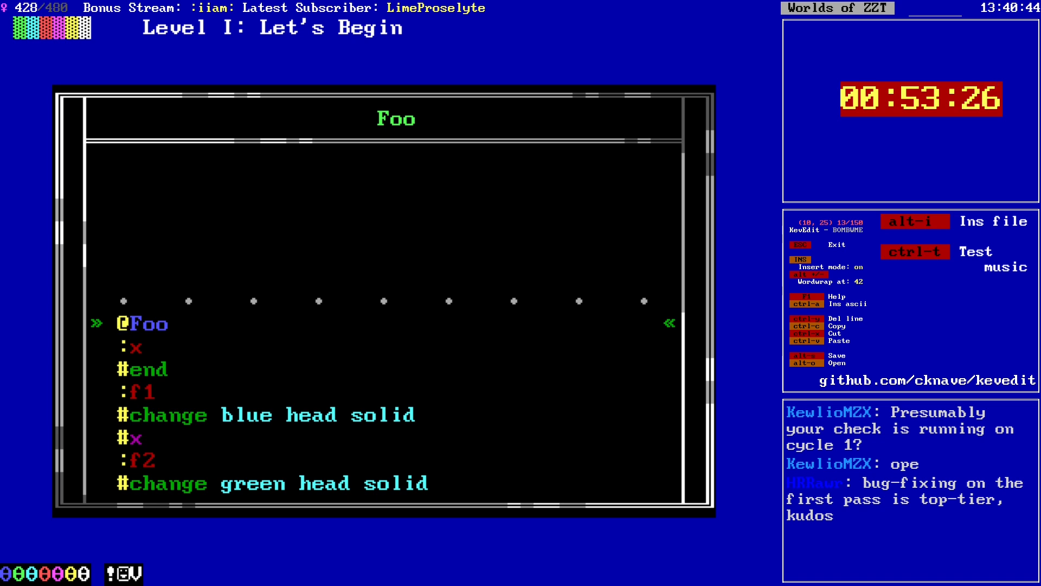
key("Down")
key("Down")
key("Down")
key("Down")
key("Down")
key("Down")
key("Down")
key("Down")
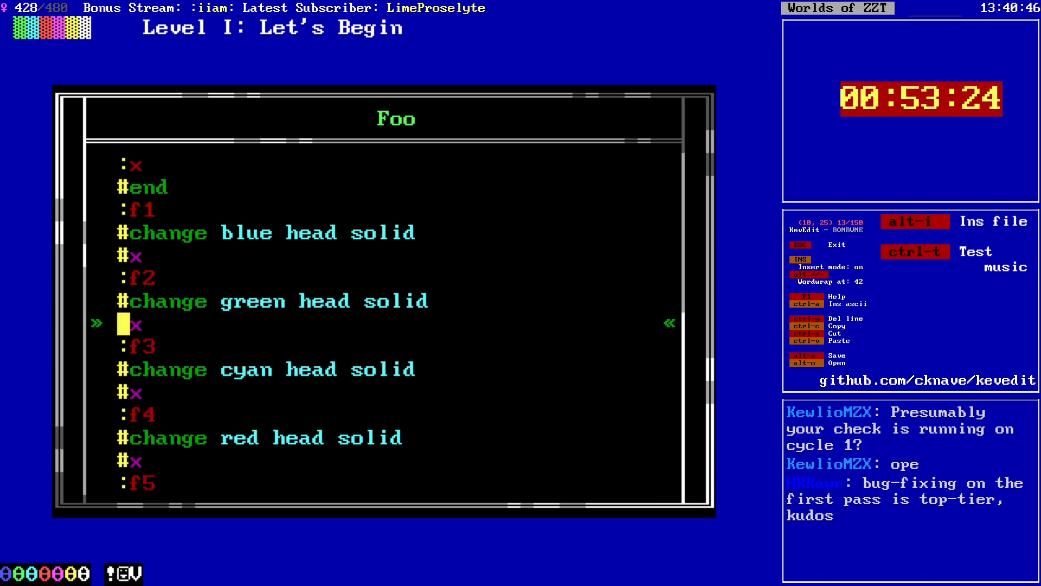
key("Up")
key("Up")
key("Up")
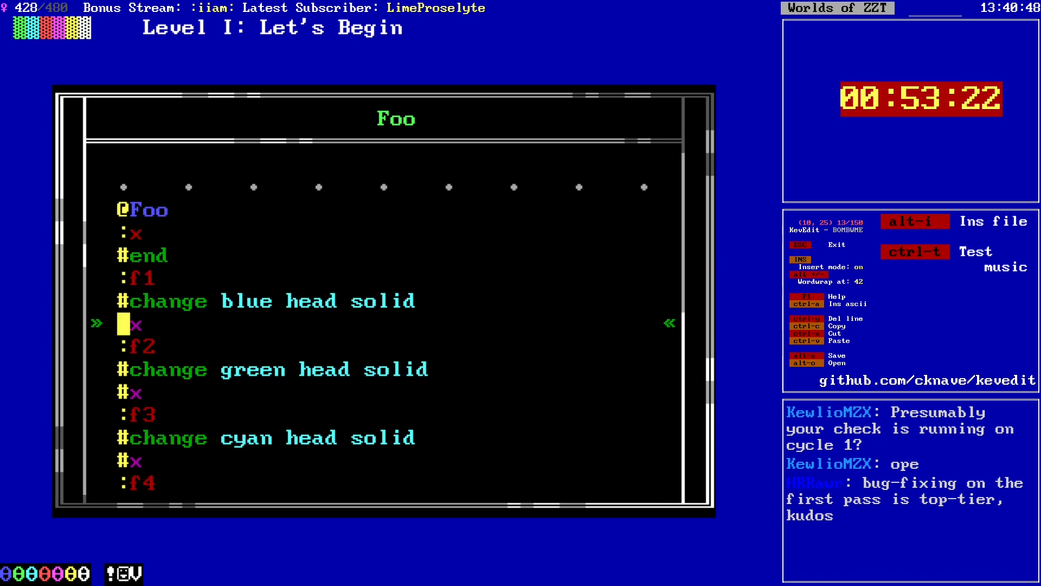
key("Escape")
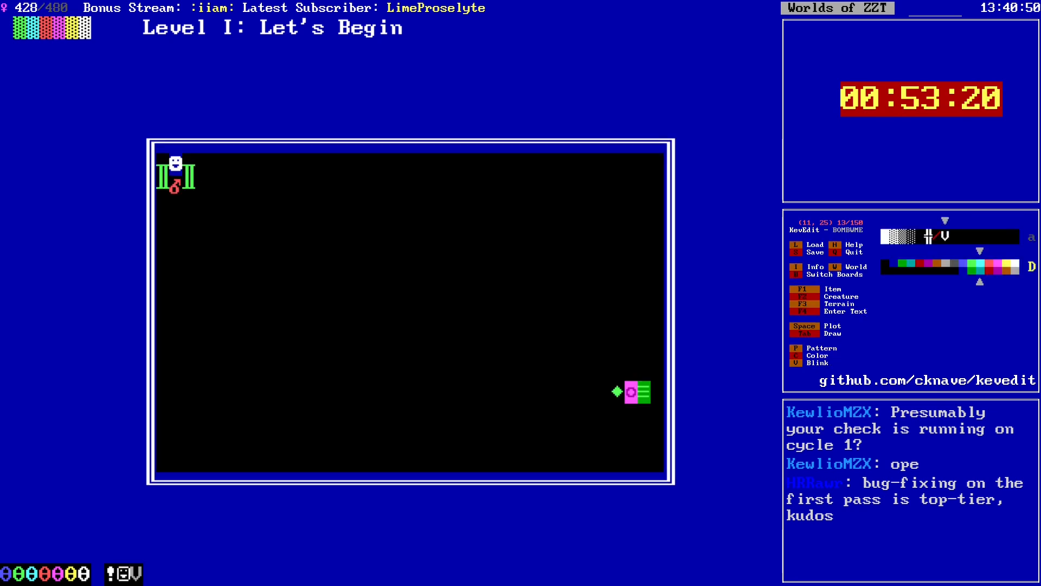
Step: Move the WinLose object from (11, 25) to the empty bottom-row tile at (8, 25), looking through its code
key("Left")
key("Left")
key("Left")
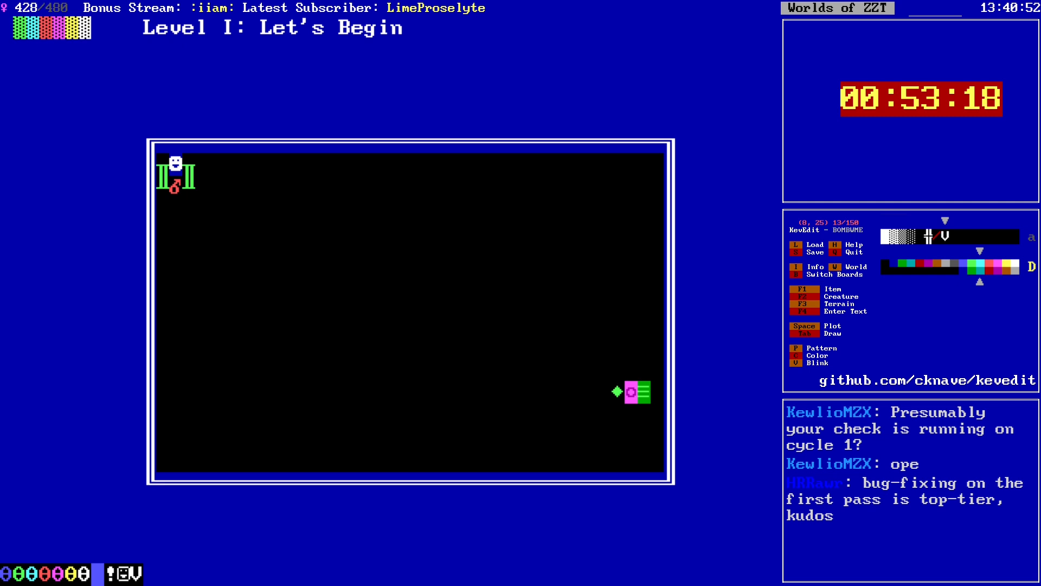
key("Return")
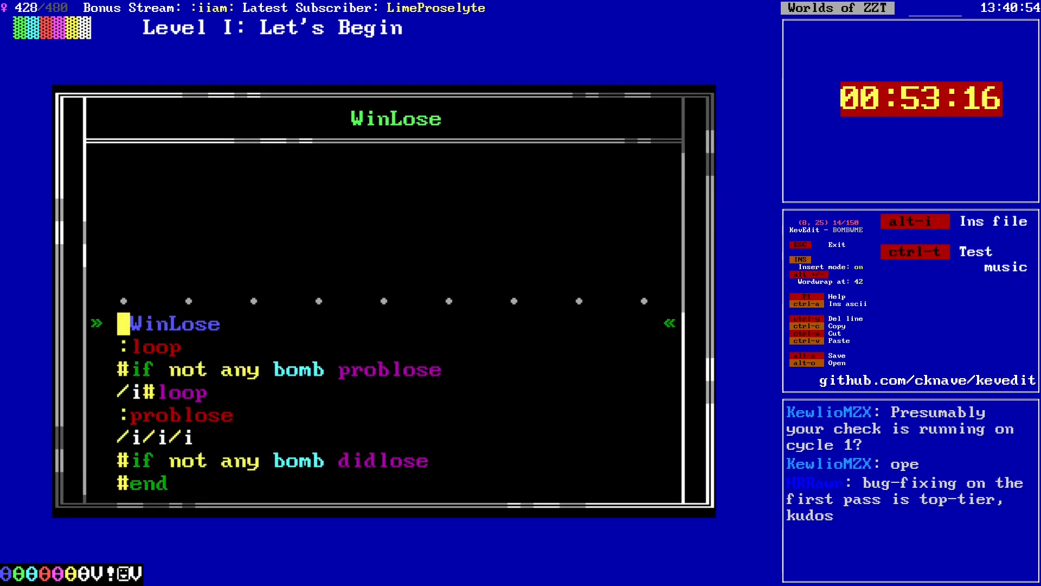
key("Down")
key("Down")
key("Down")
key("Down")
key("Down")
key("Down")
key("Down")
key("Down")
key("Down")
key("Down")
key("Down")
key("Down")
key("Down")
key("Down")
key("Escape")
key("Right")
key("Right")
key("Right")
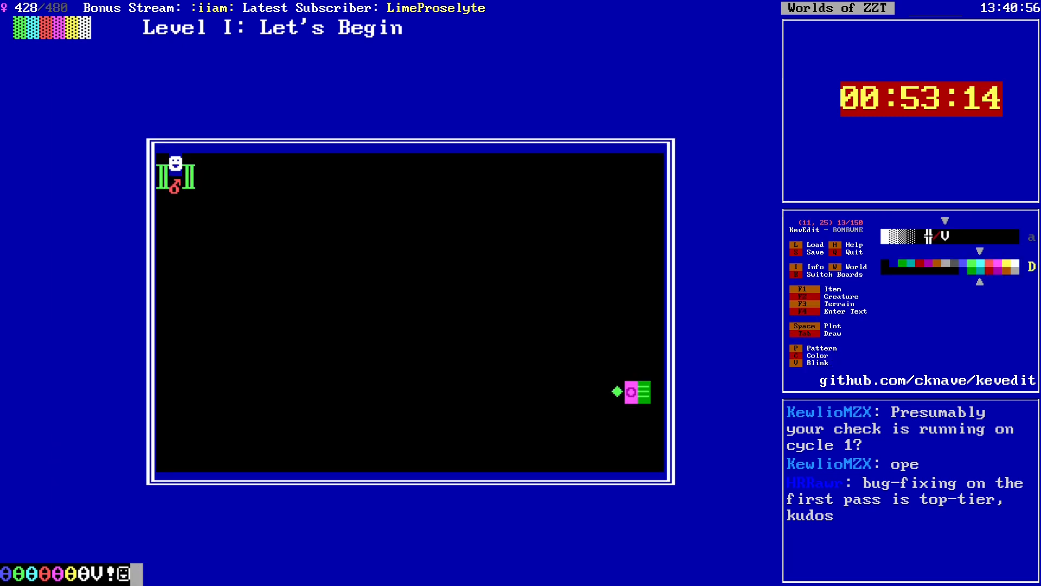
key("Left")
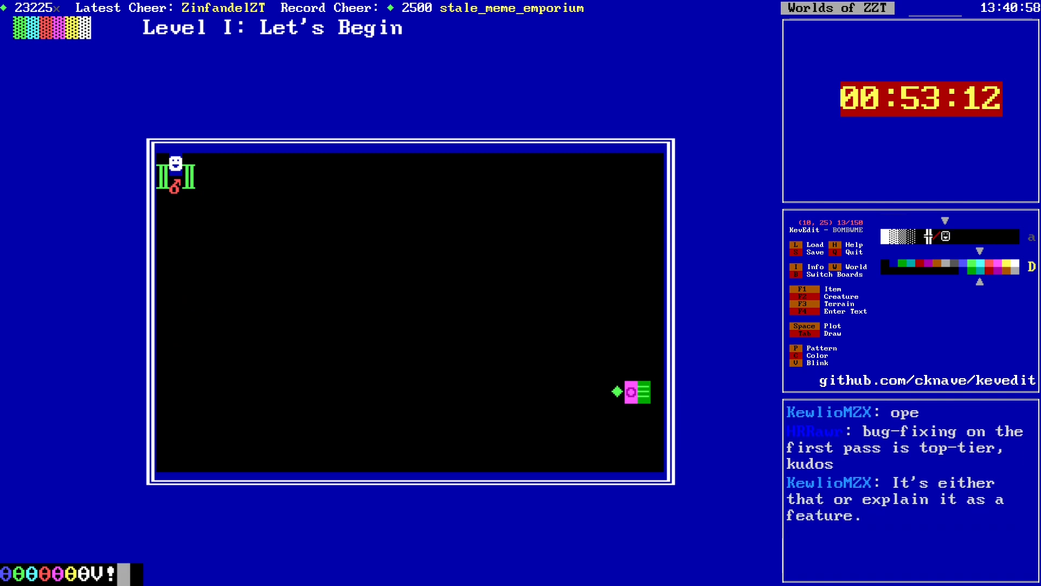
Step: Place a copy of the Foo object on the empty tile at (1, 24) and open its code
key("alt+Left")
key("Up")
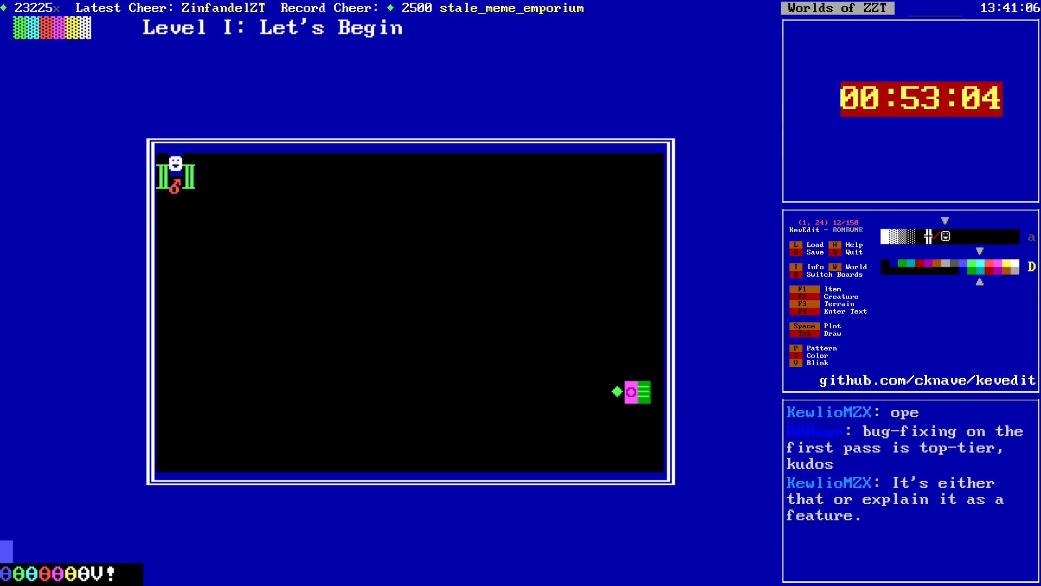
key("space")
key("Return")
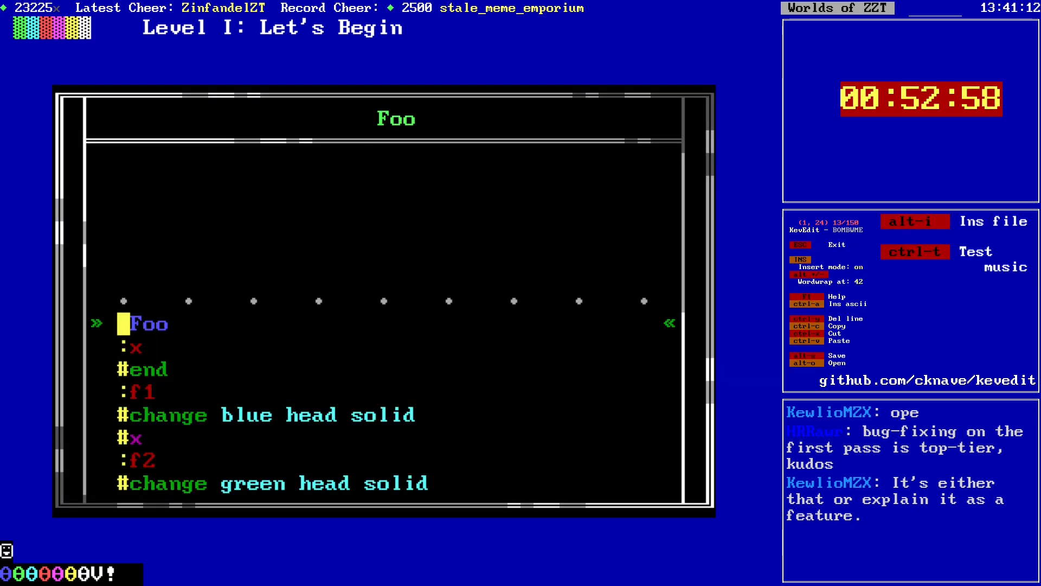
Step: Rename the object at (1, 24) to Foo1 and change its :f1 label to :f
type("1")
key("Down")
key("Down")
key("Down")
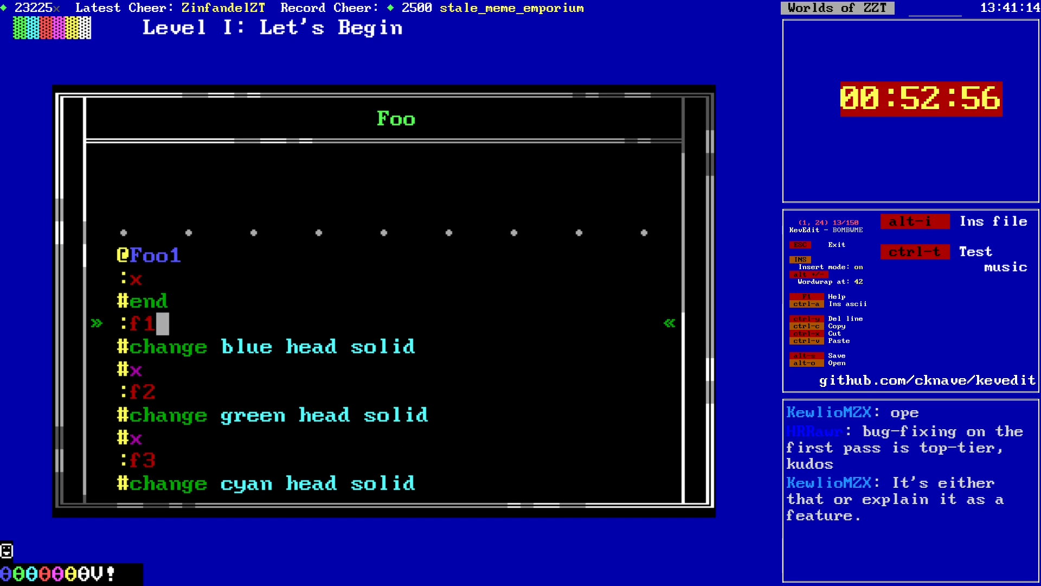
key("Down")
key("Down")
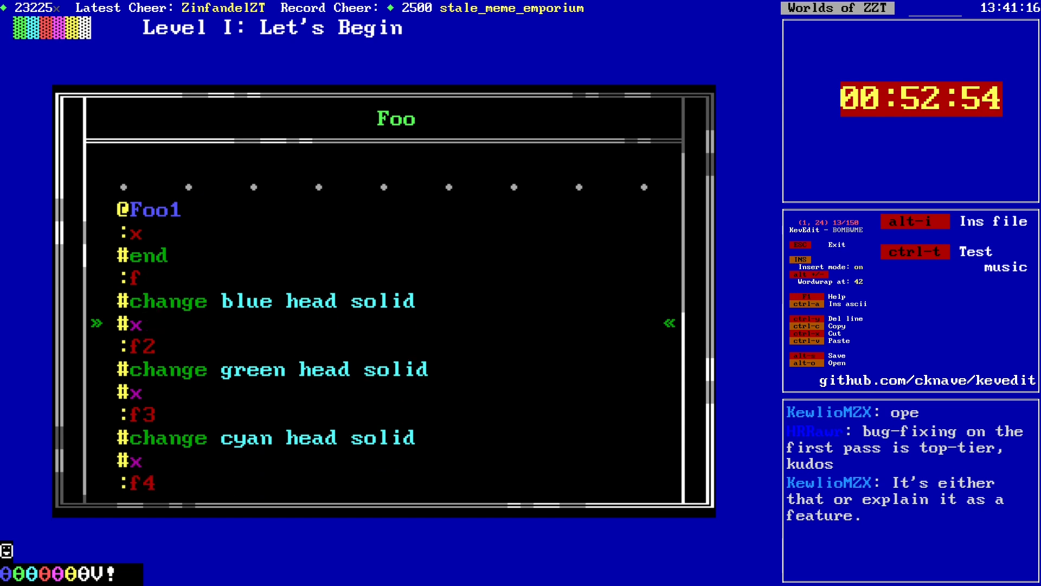
key("Down")
key("Delete")
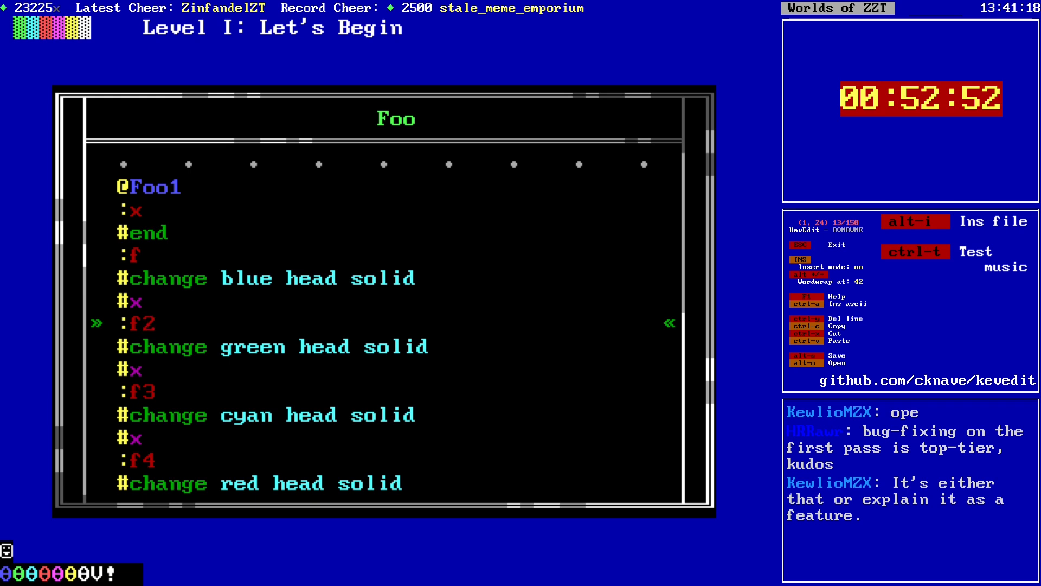
key("Escape")
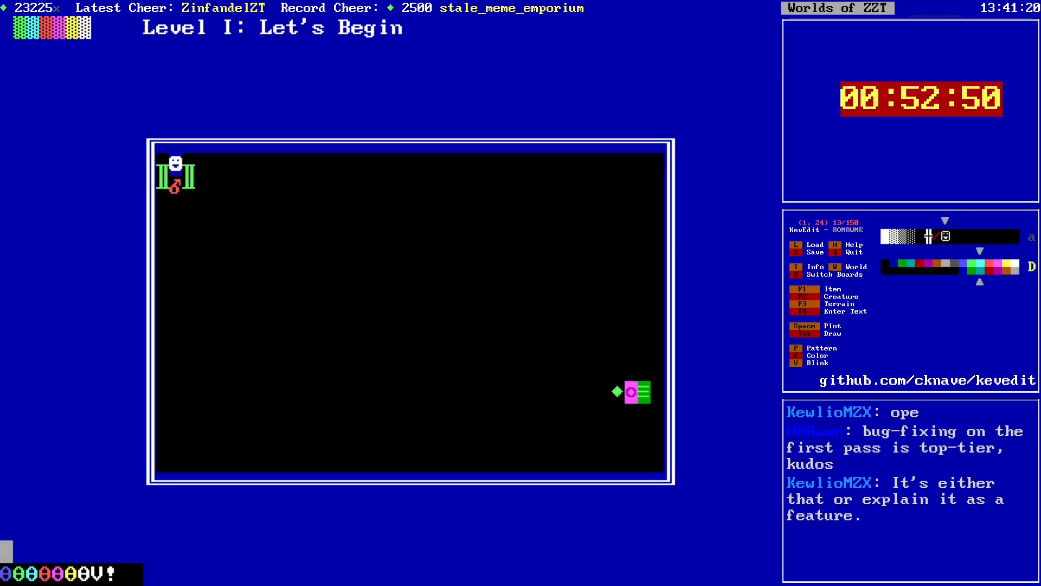
Step: Place copies of the Foo1 object on the six tiles from (2, 24) to (7, 24)
key("Right")
key("space")
key("Right")
key("space")
key("Right")
key("Right")
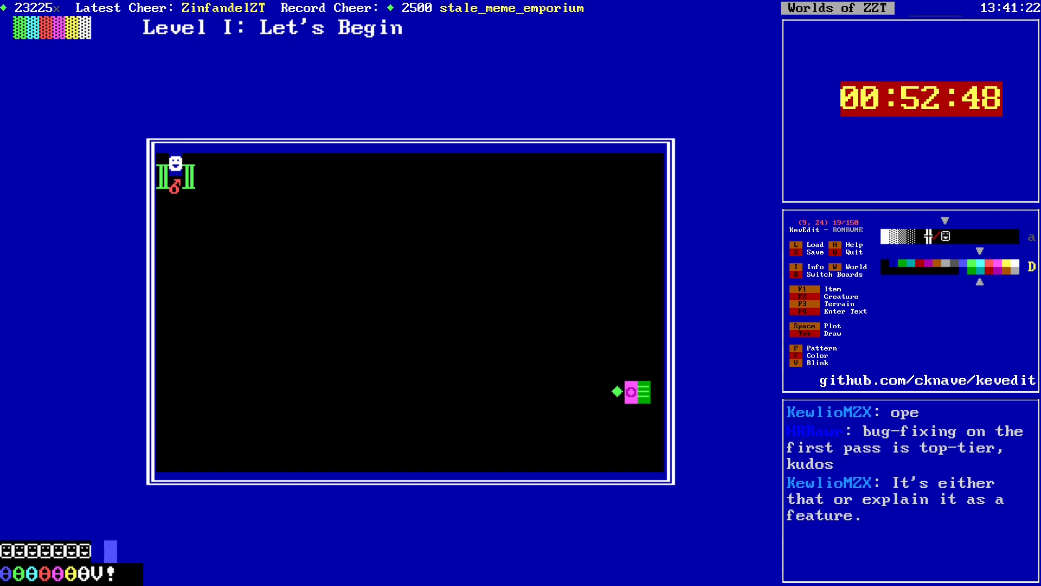
Step: Review the code of the objects at (8, 25) and (9, 25), including the #foo targets in the Chk checks
key("Down")
key("Left")
key("Return")
key("Return")
key("Down")
key("Down")
key("Down")
key("Down")
key("Down")
key("Down")
key("Down")
key("Escape")
key("Escape")
key("Right")
key("Return")
key("Return")
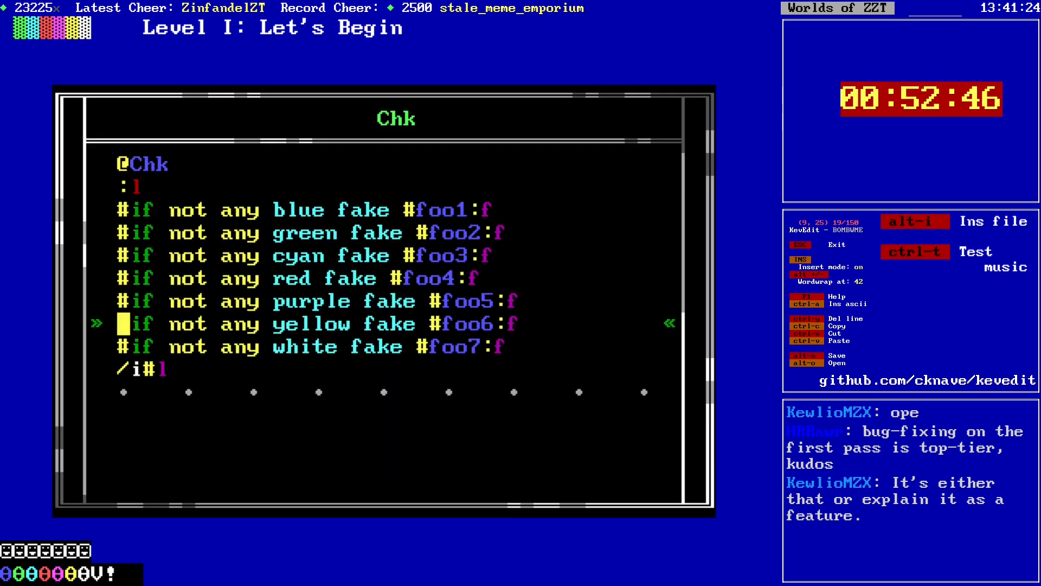
key("Escape")
key("Escape")
Step: Delete the f2 to f7 sections from the Foo1 object at (1, 24), keeping the blue #change command and its #x line
key("alt+Left")
key("Up")
key("Return")
key("Return")
key("Down")
key("Down")
key("Down")
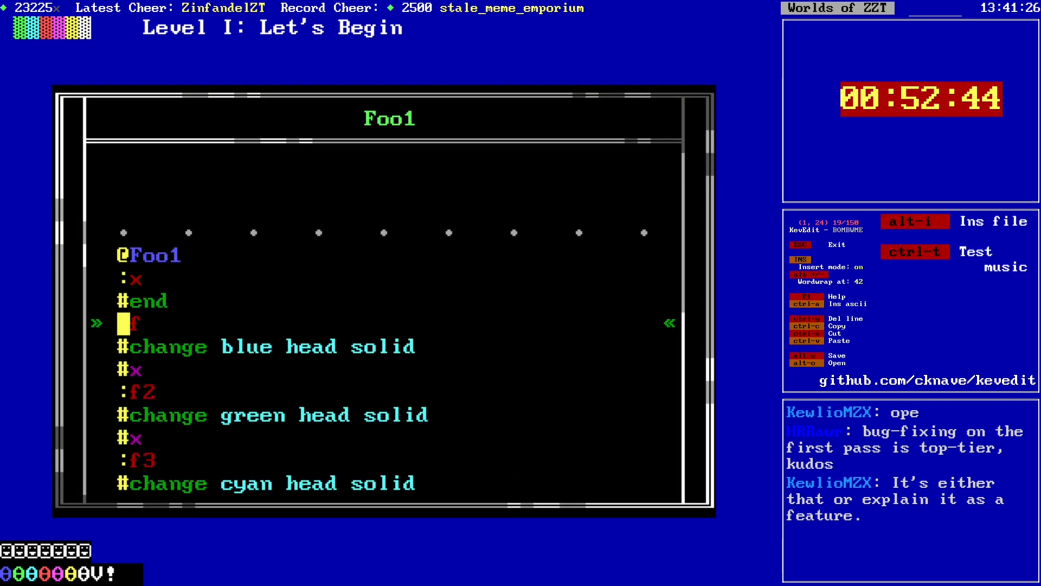
key("Down")
key("Down")
key("Down")
key("ctrl+y")
key("ctrl+y")
key("ctrl+y")
key("ctrl+y")
key("ctrl+y")
key("ctrl+y")
key("ctrl+y")
key("ctrl+y")
key("ctrl+y")
key("ctrl+y")
key("ctrl+y")
key("ctrl+y")
key("ctrl+y")
key("ctrl+y")
key("ctrl+y")
key("ctrl+y")
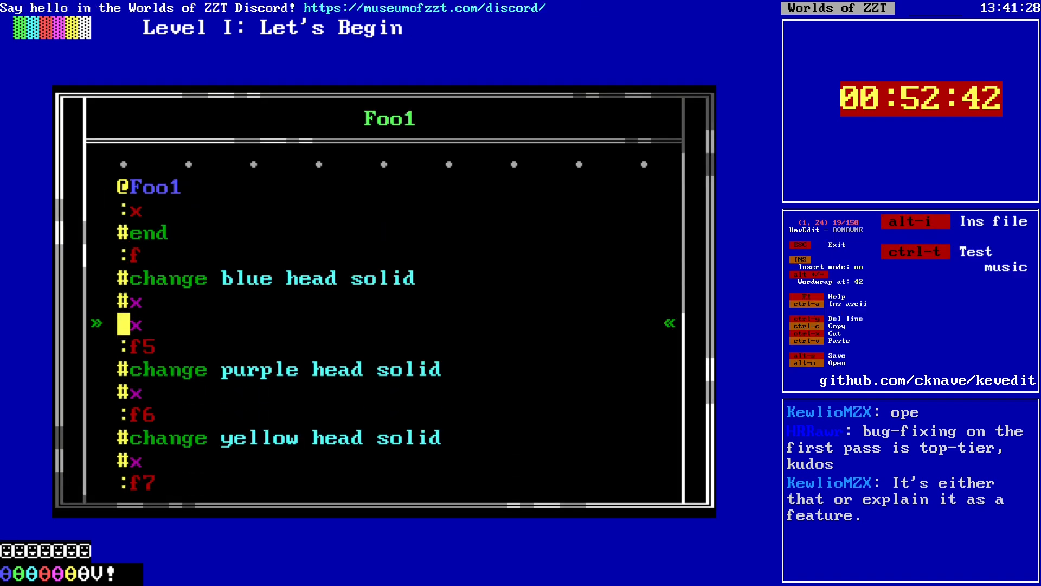
key("ctrl+y")
key("ctrl+y")
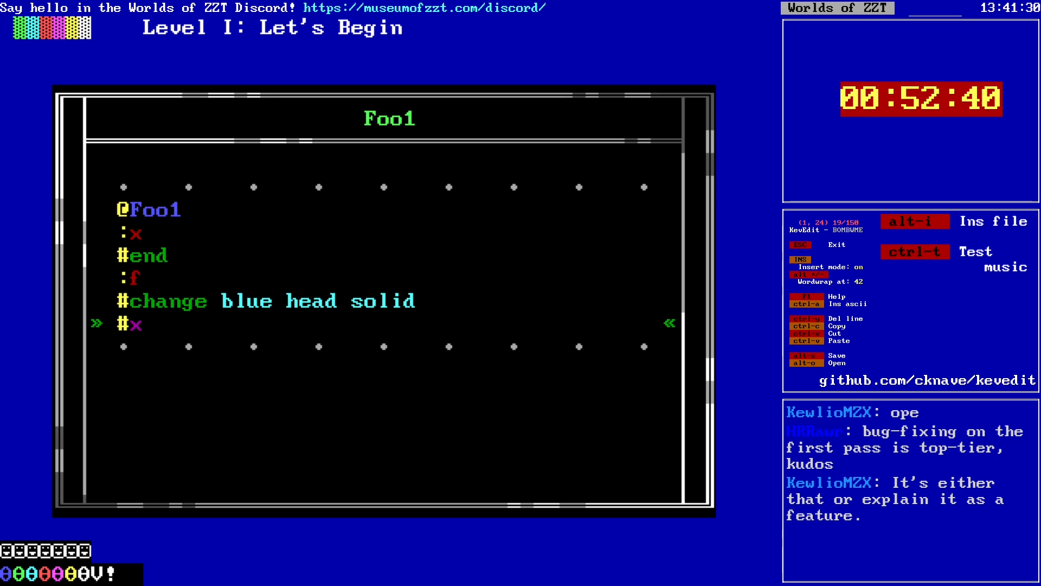
key("Escape")
Step: Rename the object at (2, 24) to Foo2
key("Right")
key("Return")
key("Return")
key("BackSpace")
type("2")
Step: Remove the blue #change command, its #x and the :f2 label so green comes directly under :f in Foo2
key("Down")
key("Down")
key("Down")
key("Down")
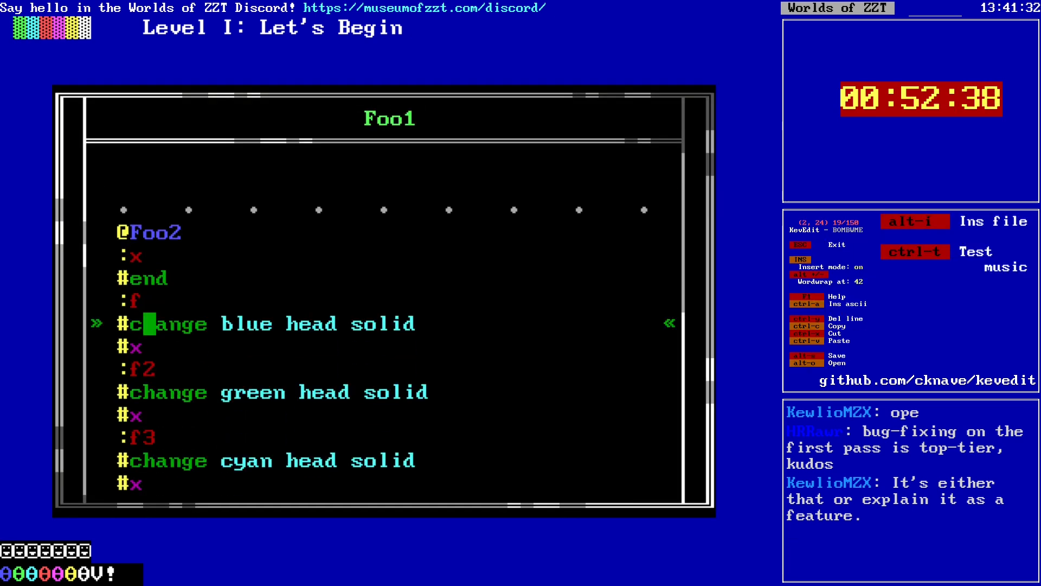
key("ctrl+y")
key("ctrl+y")
key("ctrl+y")
key("Down")
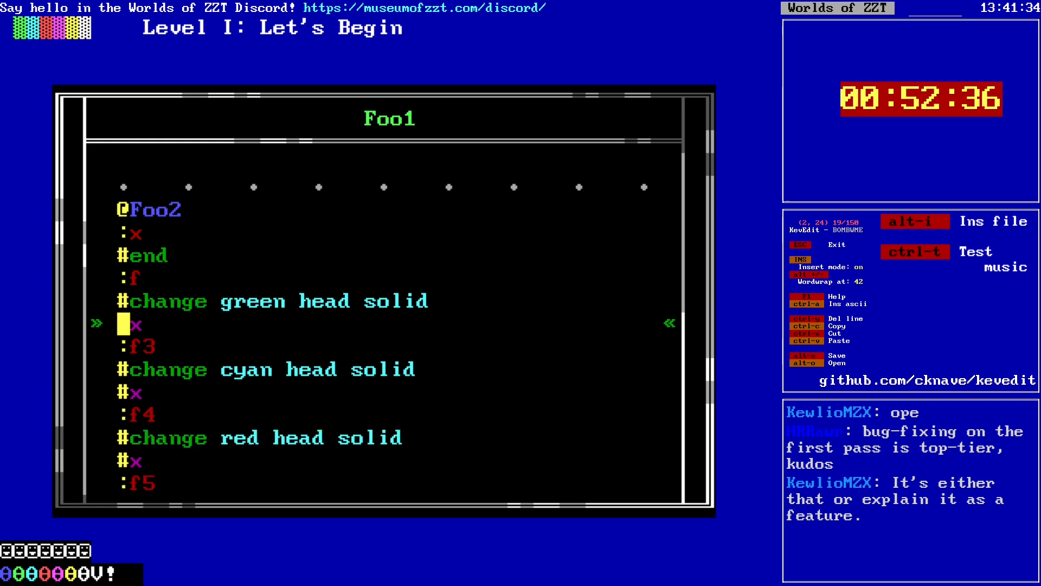
Step: Delete all lines below the green #change command in Foo2, including the #x, and close its code
key("ctrl+y")
key("ctrl+y")
key("ctrl+y")
key("ctrl+y")
key("ctrl+y")
key("ctrl+y")
key("ctrl+y")
key("ctrl+y")
key("ctrl+y")
key("ctrl+y")
key("ctrl+y")
key("ctrl+y")
key("ctrl+y")
key("ctrl+y")
key("ctrl+y")
key("ctrl+y")
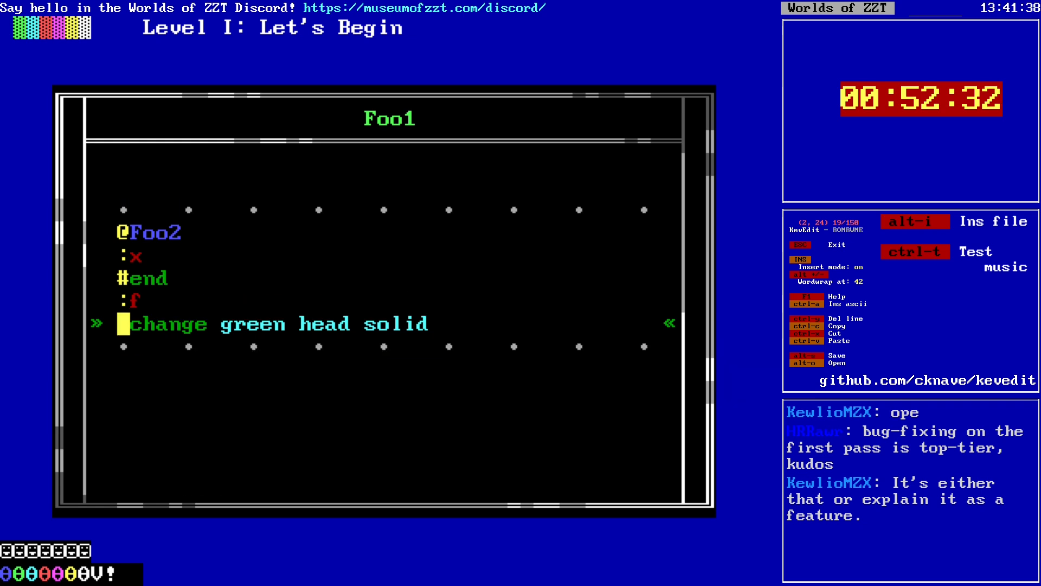
key("Escape")
Step: Rename the object at (3, 24) to Foo3
key("Right")
key("Return")
key("Down")
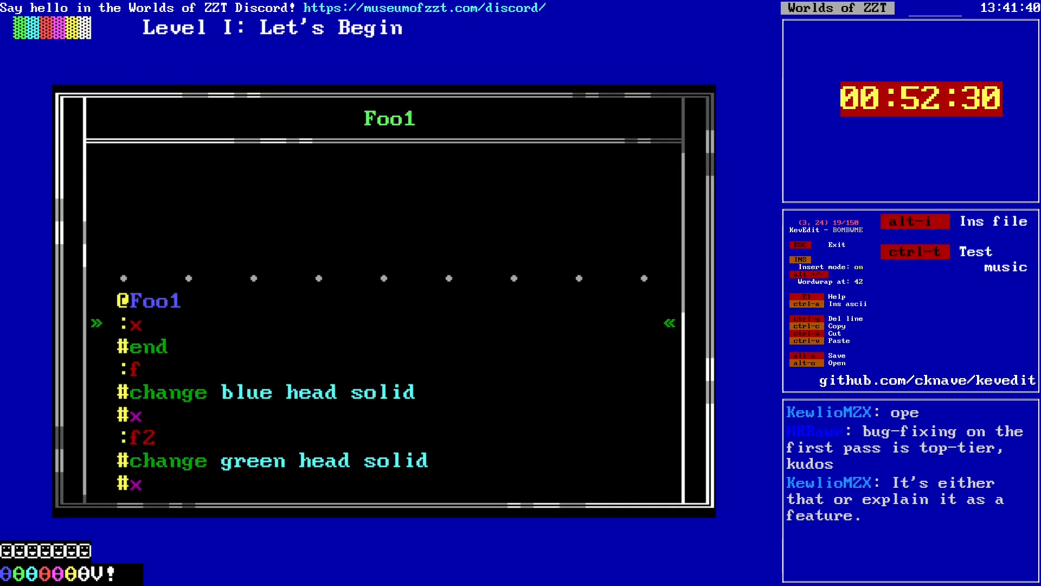
key("Up")
key("End")
key("BackSpace")
type("3")
Step: Remove the blue and green sections and the :f3 label so cyan comes directly under :f in Foo3
key("Down")
key("Down")
key("Down")
key("Down")
key("Down")
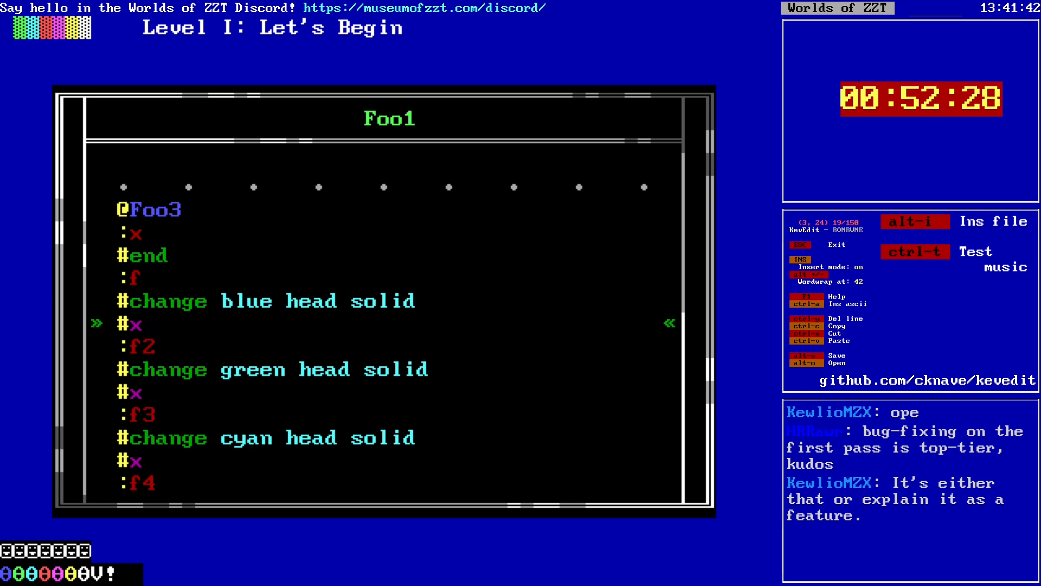
key("ctrl+y")
key("Up")
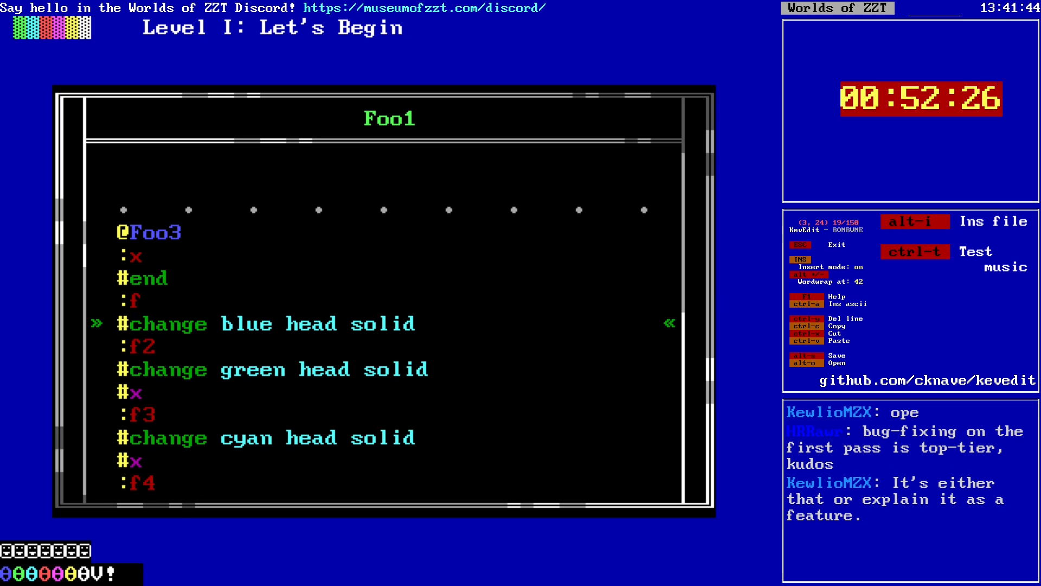
key("ctrl+y")
key("ctrl+y")
key("ctrl+y")
key("ctrl+y")
key("ctrl+y")
Step: Delete all lines below the cyan #change command in Foo3 and close its code
key("Down")
key("ctrl+y")
key("ctrl+y")
key("ctrl+y")
key("ctrl+y")
key("ctrl+y")
key("ctrl+y")
key("ctrl+y")
key("ctrl+y")
key("ctrl+y")
key("ctrl+y")
key("ctrl+y")
key("ctrl+y")
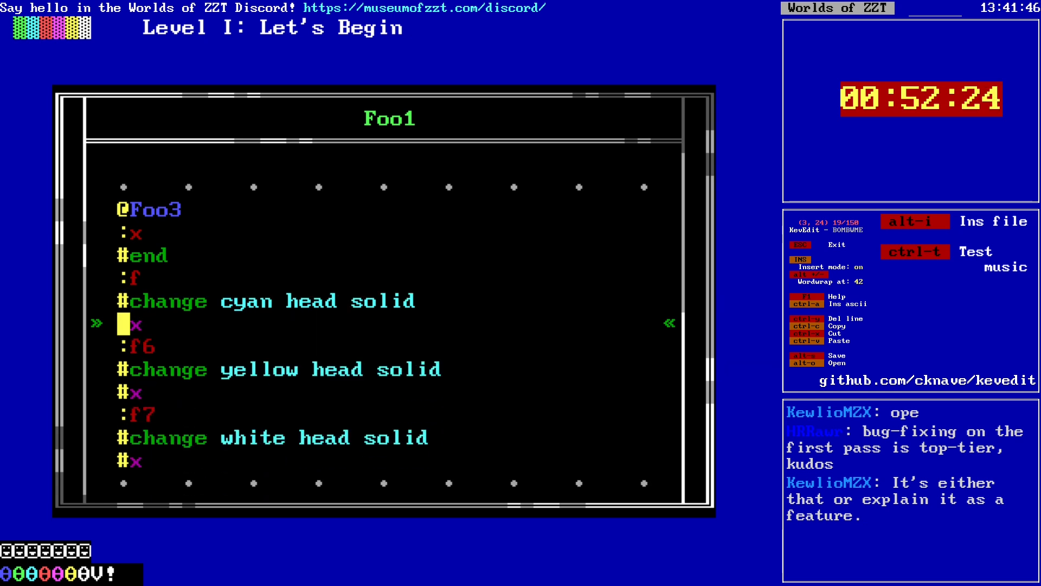
key("ctrl+y")
key("Escape")
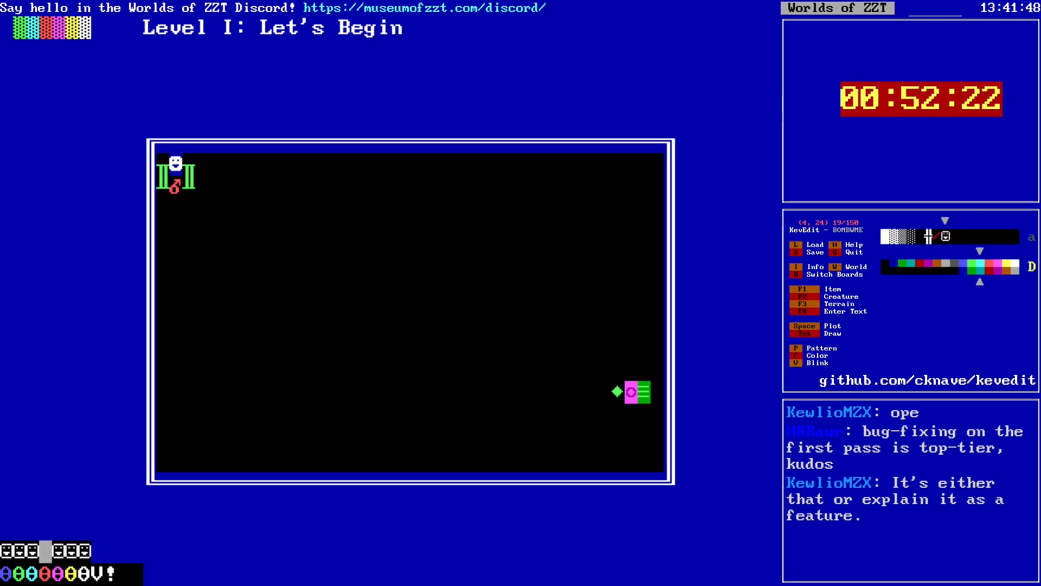
Step: Rename the object at (4, 24) to Foo4
key("Return")
key("Return")
type("4")
Step: Remove the blue, green and cyan sections and the :f4 label so red comes directly under :f in Foo4
key("Down")
key("Down")
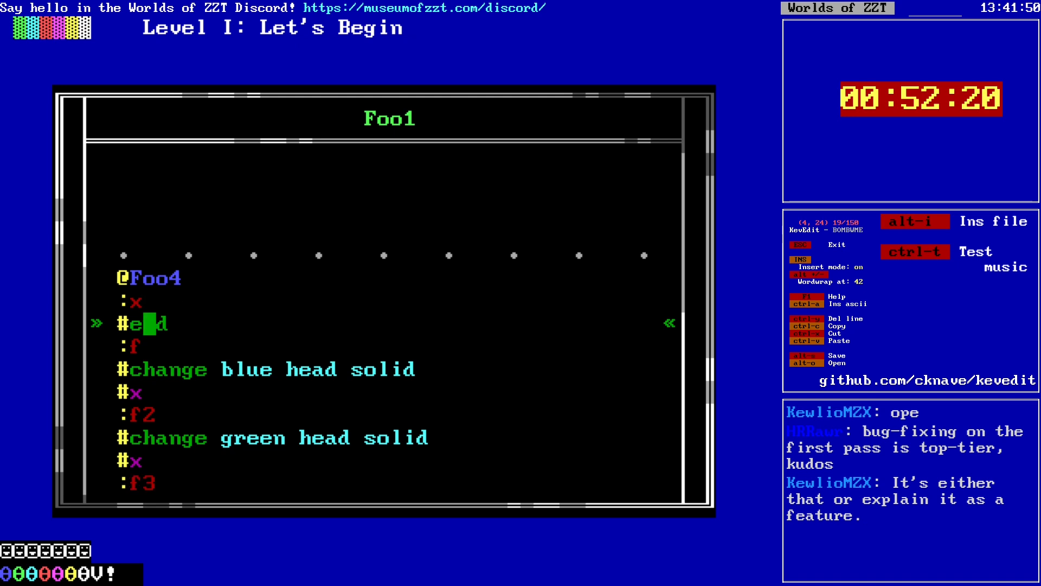
key("Down")
key("Down")
key("Down")
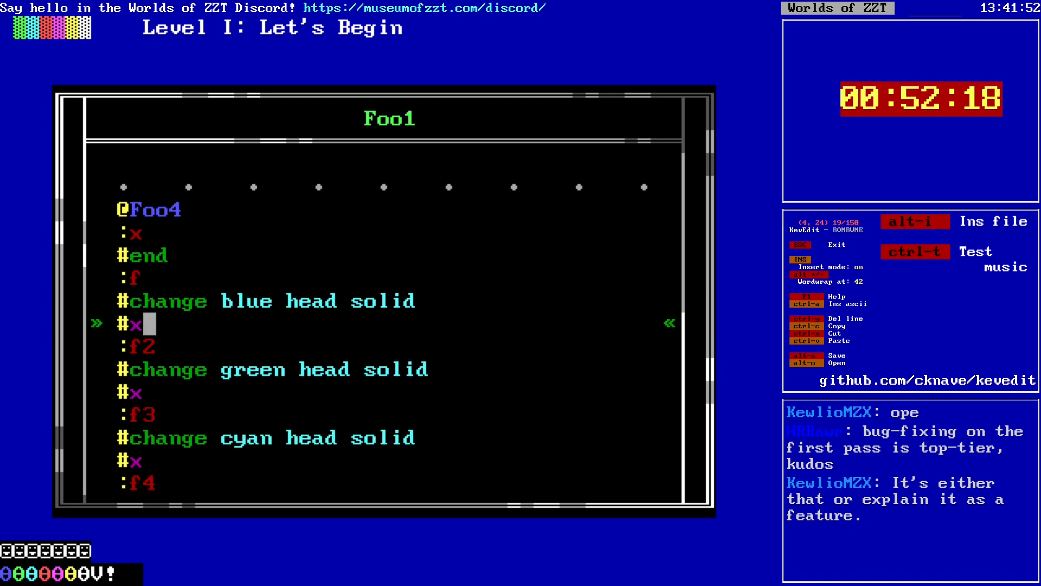
key("ctrl+y")
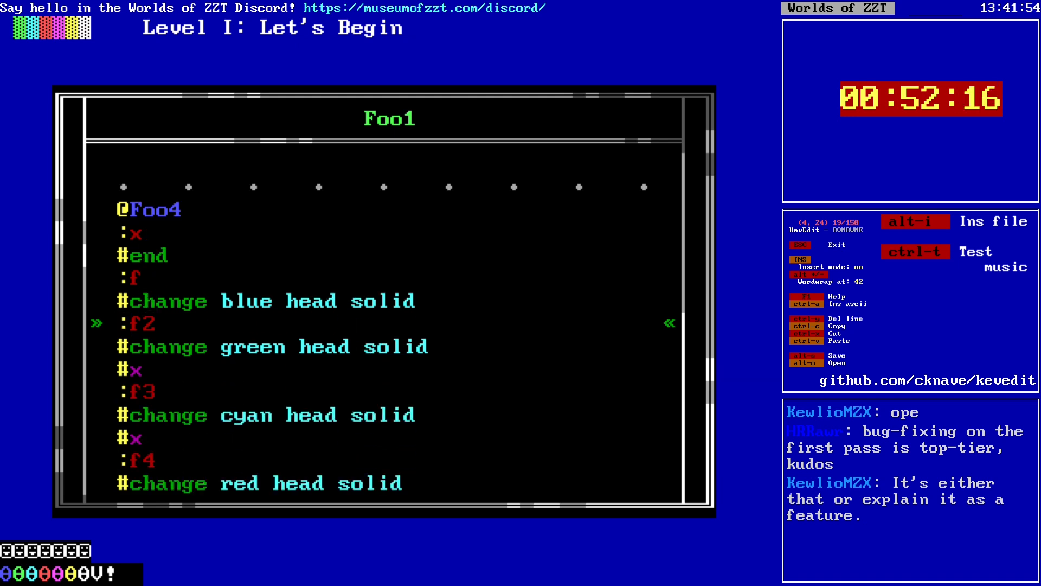
key("Up")
key("ctrl+y")
key("ctrl+y")
key("ctrl+y")
key("ctrl+y")
key("ctrl+y")
key("ctrl+y")
key("ctrl+y")
key("ctrl+y")
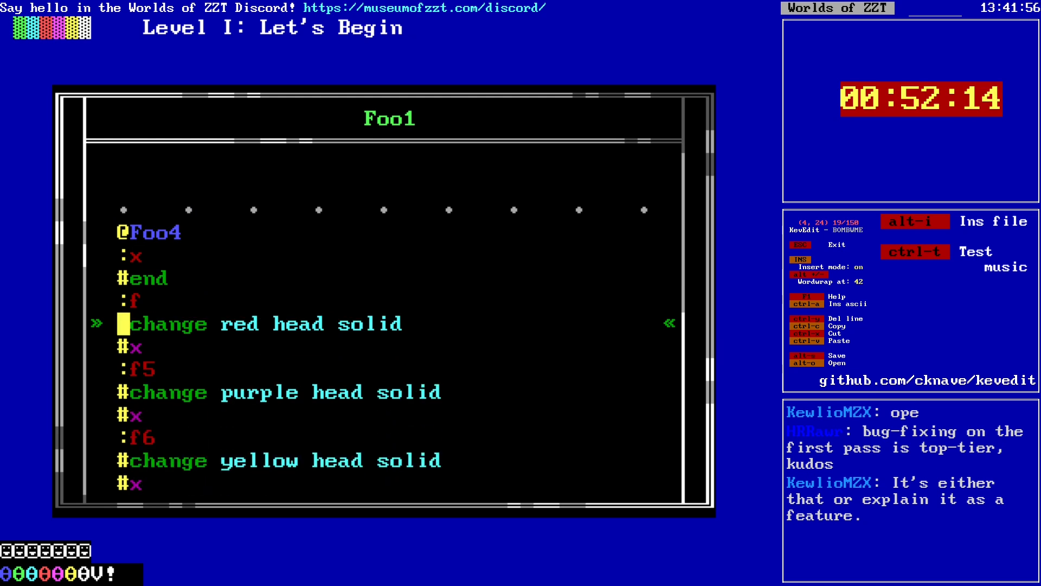
Step: Delete all lines below the red #change command in Foo4
key("Down")
key("ctrl+y")
key("ctrl+y")
key("ctrl+y")
key("ctrl+y")
key("ctrl+y")
key("ctrl+y")
key("ctrl+y")
key("ctrl+y")
key("ctrl+y")
key("ctrl+y")
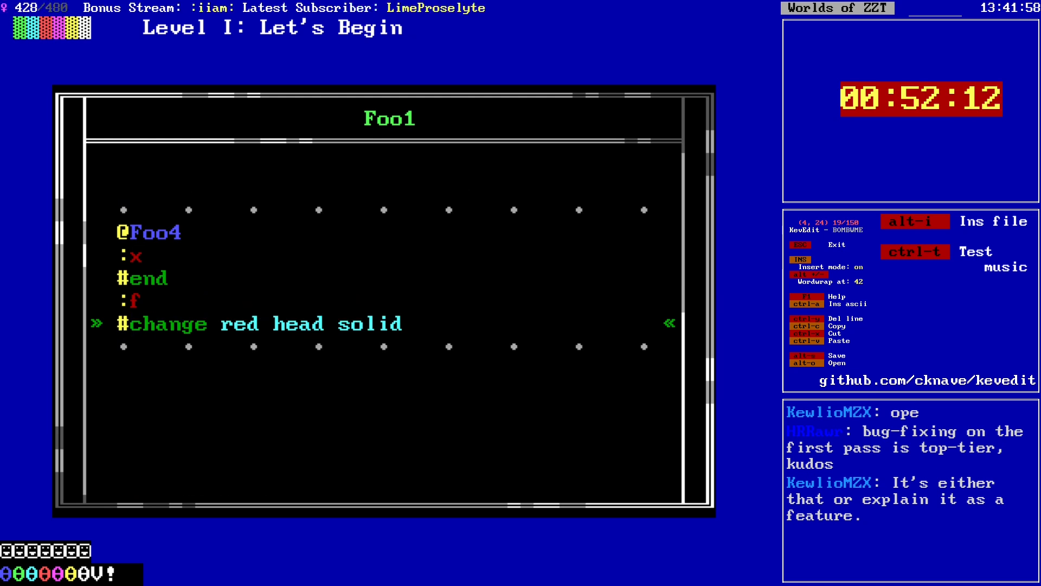
Step: Close Foo4's code and rename the object at (5, 24) to Foo5
key("Escape")
key("Right")
key("Return")
key("Down")
key("Up")
key("End")
key("BackSpace")
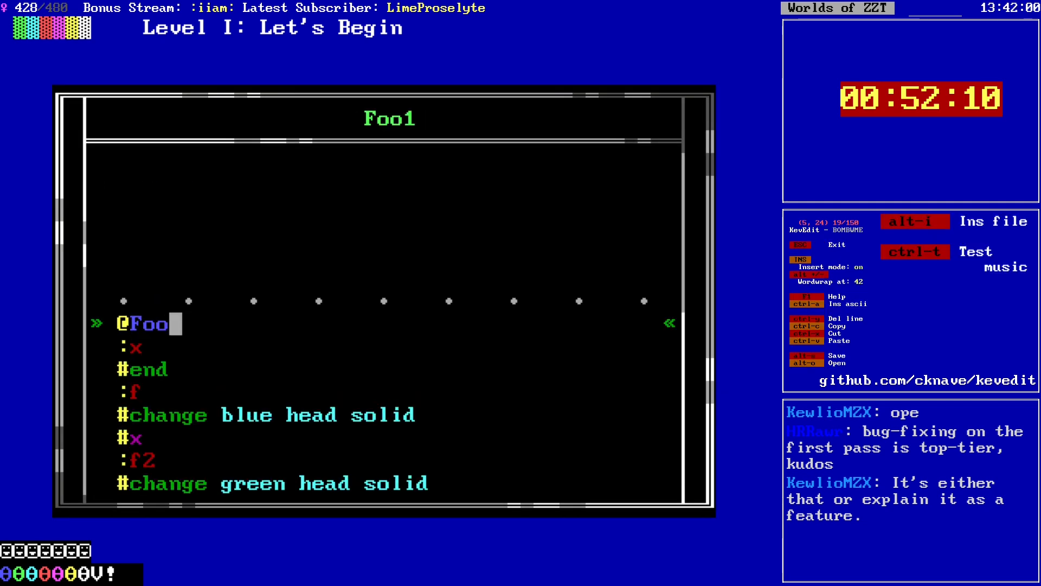
type("5")
Step: Remove the blue, green, cyan and red sections and the :f5 label so purple comes directly under :f in Foo5
key("Down")
key("Down")
key("Down")
key("Down")
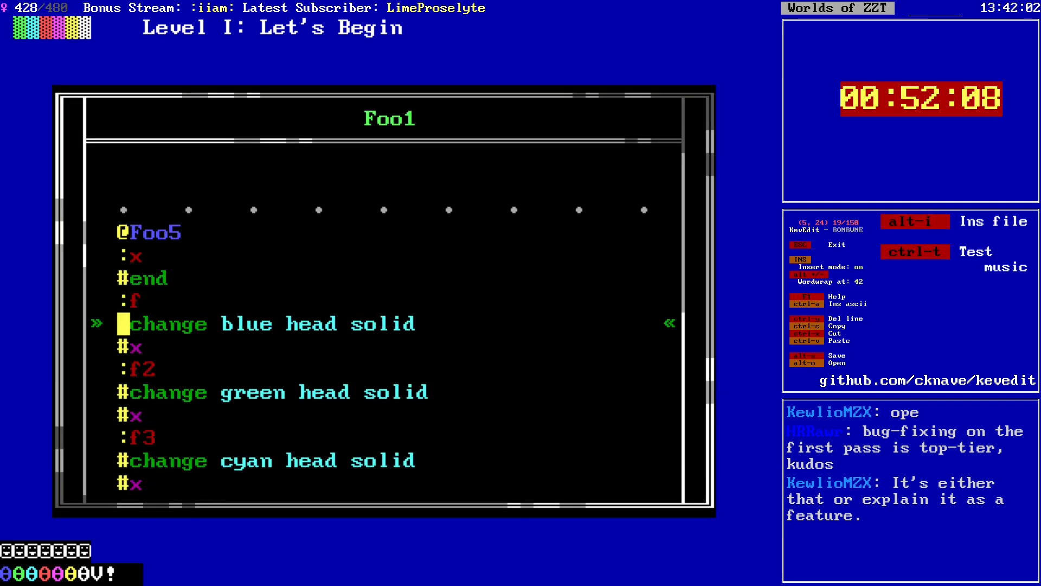
key("ctrl+y")
key("ctrl+y")
key("ctrl+y")
key("ctrl+y")
key("ctrl+y")
key("ctrl+y")
key("ctrl+y")
key("ctrl+y")
key("ctrl+y")
key("ctrl+y")
key("ctrl+y")
key("ctrl+y")
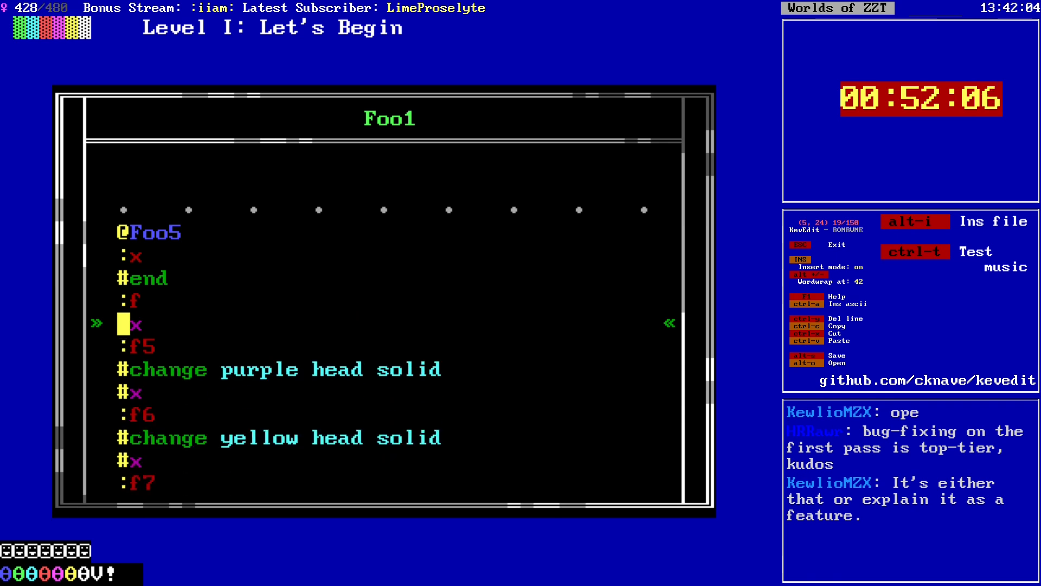
key("Down")
key("ctrl+y")
key("ctrl+y")
Step: Delete all lines below the purple #change command in Foo5 and close its code
key("ctrl+y")
key("ctrl+y")
key("ctrl+y")
key("ctrl+y")
key("ctrl+y")
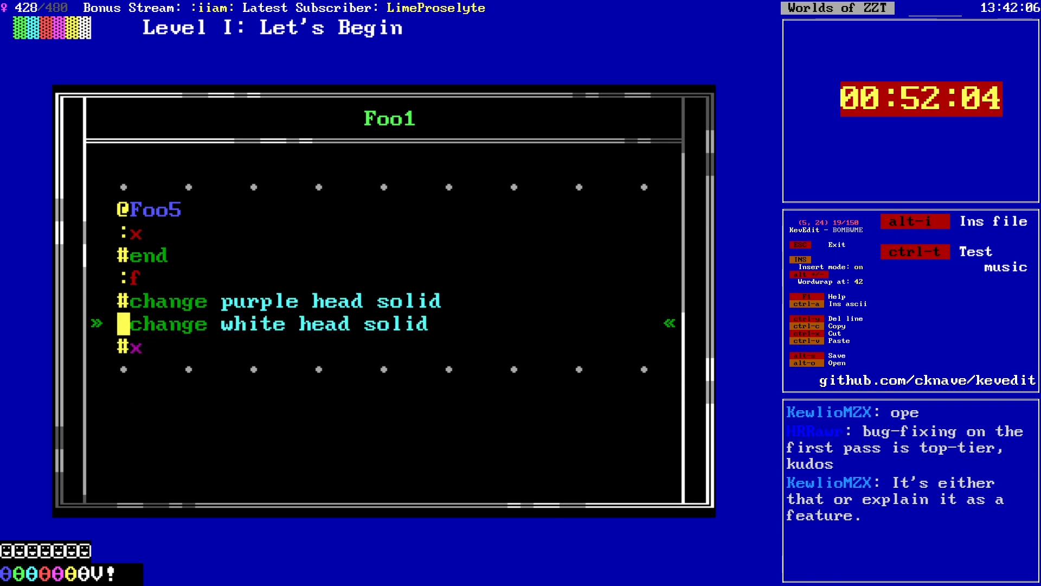
key("Escape")
Step: Rename the object at (6, 24) to Foo6
key("Return")
key("Down")
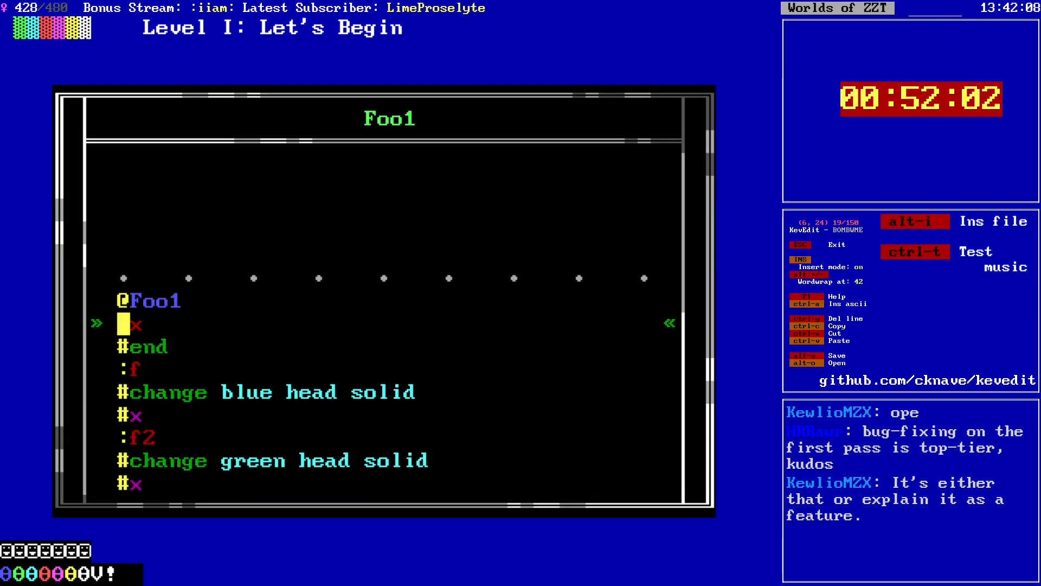
key("Up")
key("End")
Step: Remove the blue, green, cyan, red and purple sections and the :f6 label so yellow comes directly under :f in Foo6
key("Down")
key("Down")
key("Down")
key("Down")
key("Down")
key("Down")
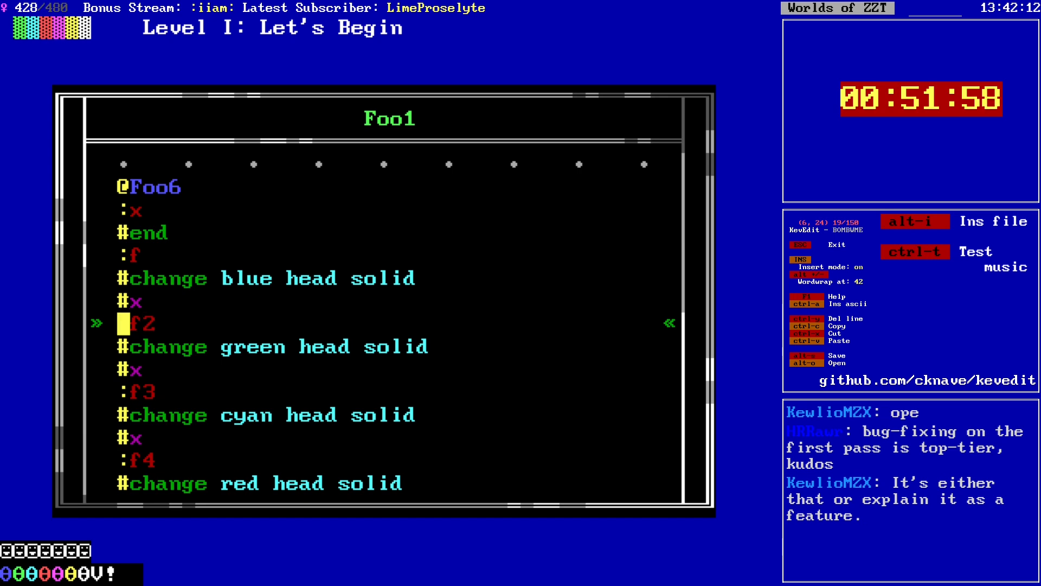
key("Up")
key("Up")
key("ctrl+y")
key("ctrl+y")
key("ctrl+y")
key("ctrl+y")
key("ctrl+y")
key("ctrl+y")
key("ctrl+y")
key("ctrl+y")
key("ctrl+y")
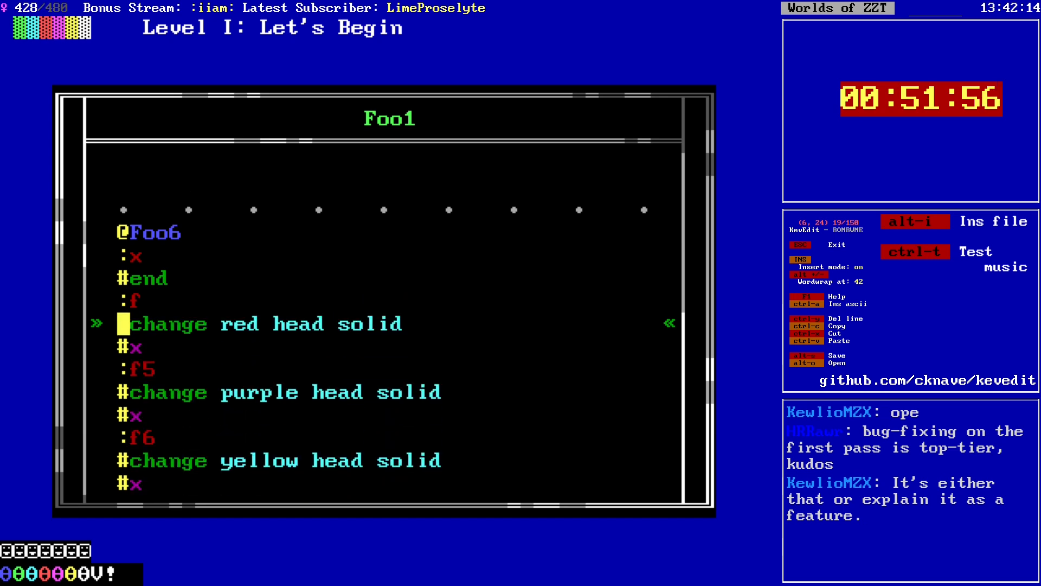
key("ctrl+y")
key("ctrl+y")
key("ctrl+y")
key("ctrl+y")
key("ctrl+y")
key("ctrl+y")
Step: Delete all lines below the yellow #change command in Foo6 and close its code
key("Down")
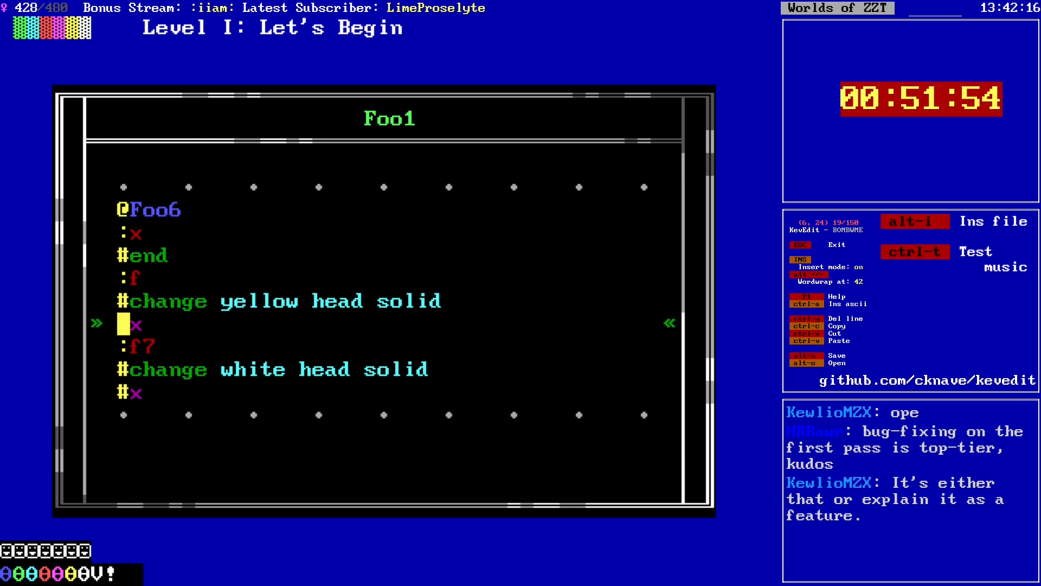
key("ctrl+y")
key("ctrl+y")
key("ctrl+y")
key("ctrl+y")
key("Escape")
key("Escape")
Step: Rename the object at (7, 24) to Foo7
key("Right")
key("Return")
key("Return")
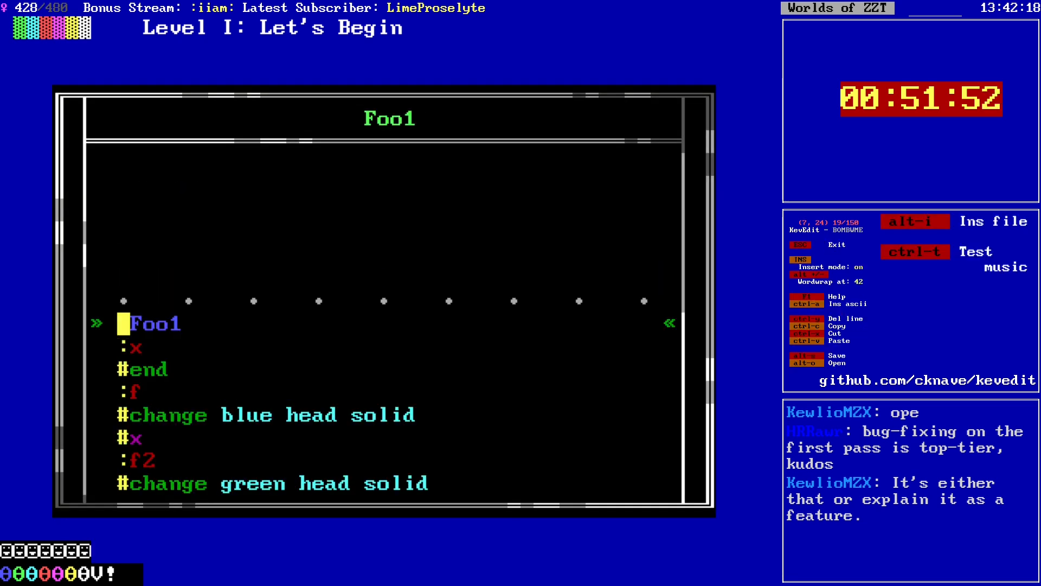
key("End")
key("BackSpace")
type("7")
Step: Remove the blue through yellow sections and the :f7 label so white comes directly under :f in Foo7, and close its code
key("Down")
key("Down")
key("Down")
key("Down")
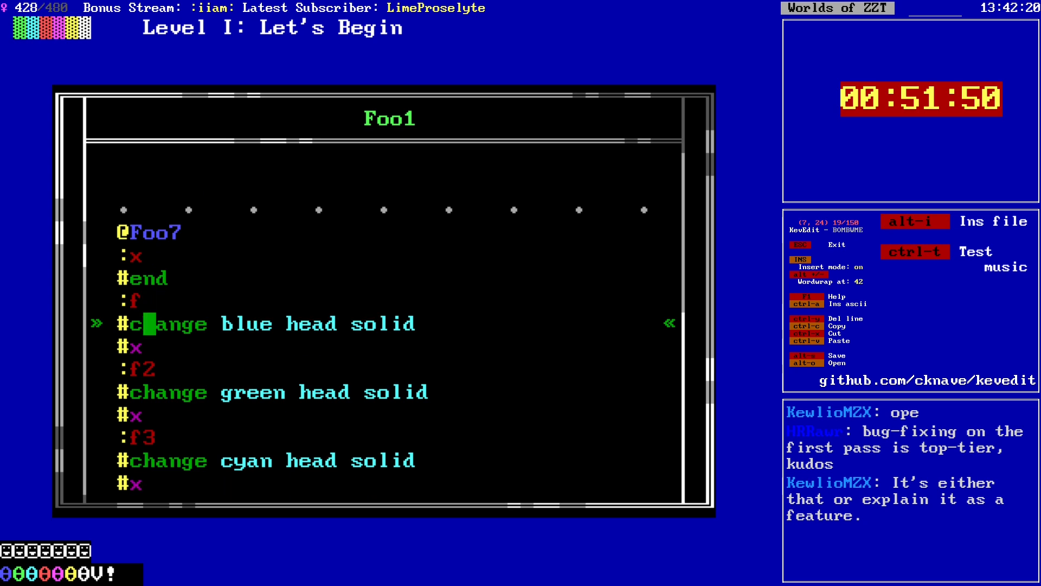
key("Down")
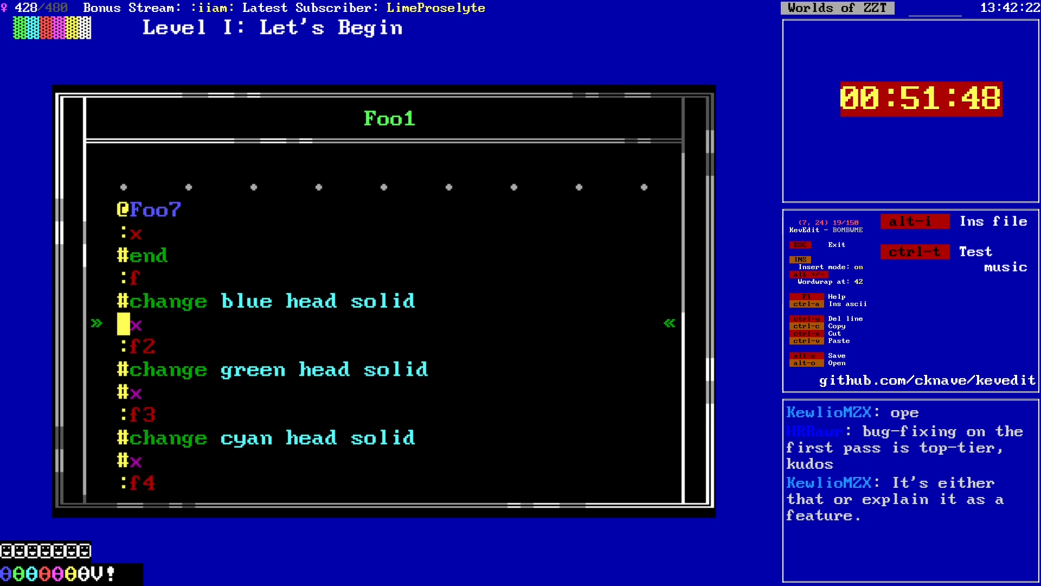
key("ctrl+y")
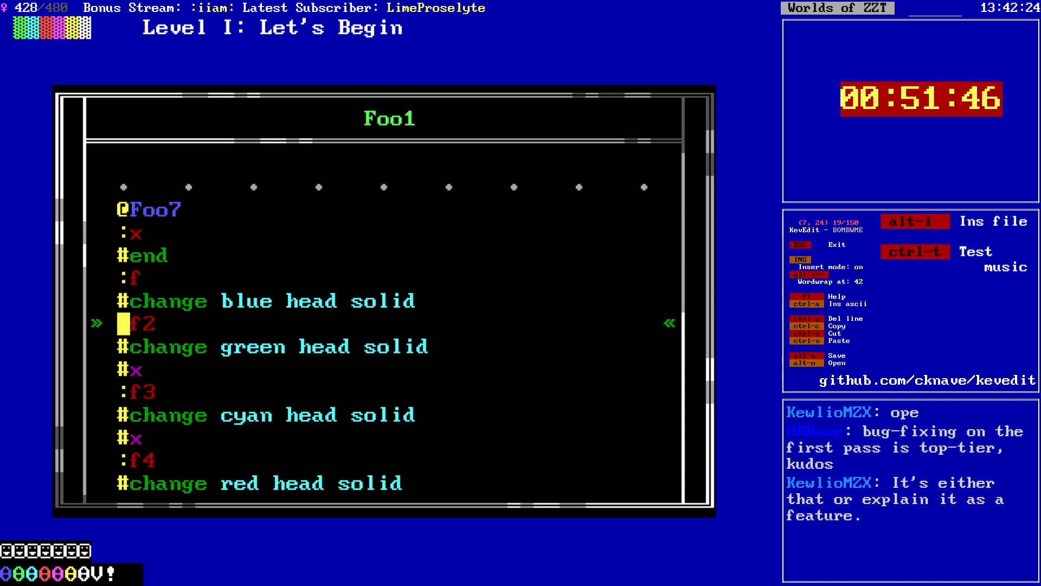
key("ctrl+y")
key("ctrl+y")
key("ctrl+y")
key("ctrl+y")
key("ctrl+y")
key("ctrl+y")
key("ctrl+y")
key("ctrl+y")
key("ctrl+y")
key("ctrl+y")
key("ctrl+y")
key("ctrl+y")
key("ctrl+y")
key("ctrl+y")
key("ctrl+y")
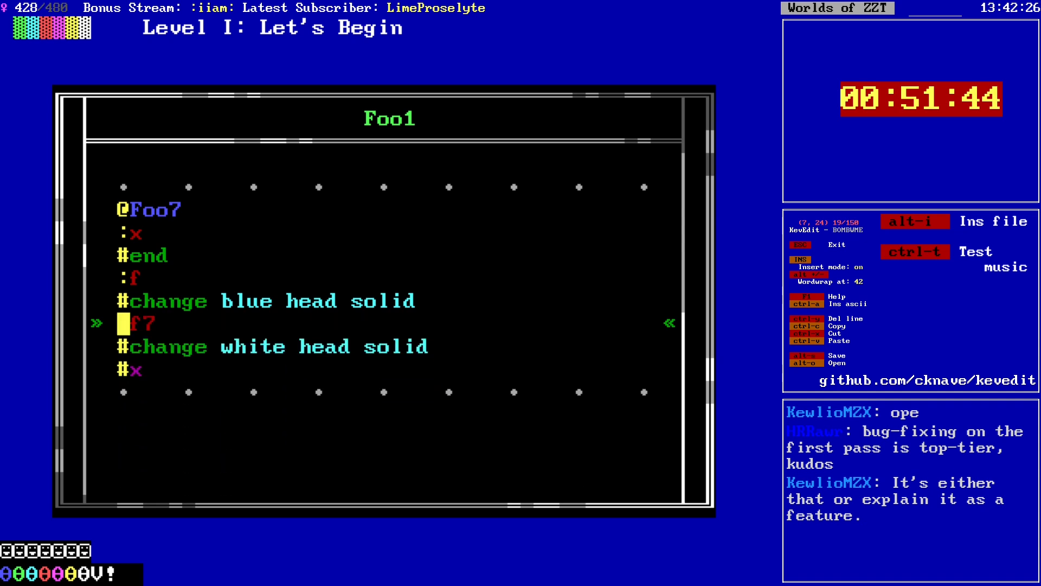
key("ctrl+y")
key("Up")
key("ctrl+y")
key("Escape")
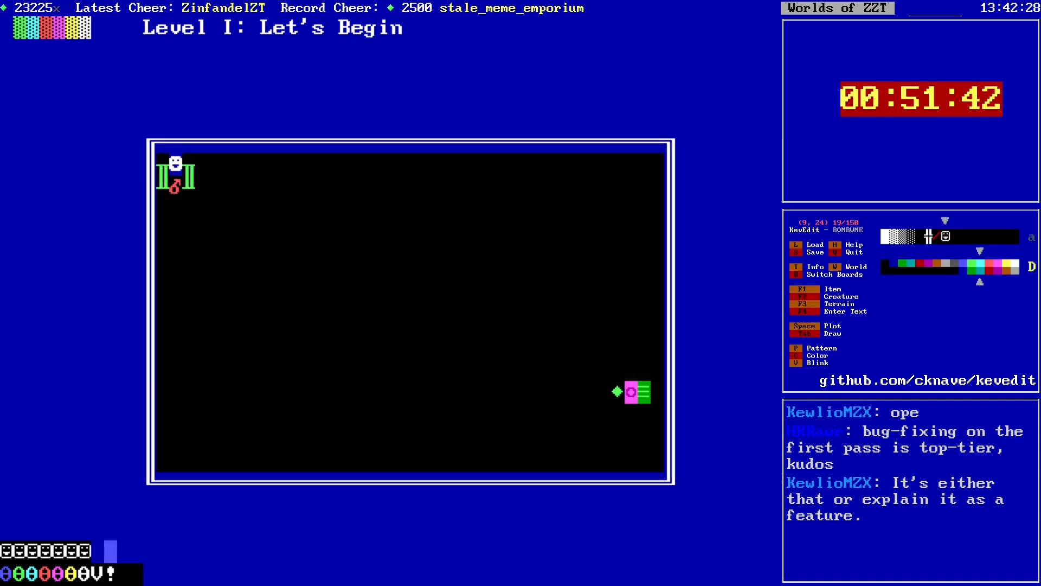
Step: Save the world as BOMBWME, overwriting the existing file
key("Right")
key("Right")
key("Right")
key("Right")
key("Right")
key("Right")
key("Right")
key("Right")
key("Right")
key("Right")
key("Up")
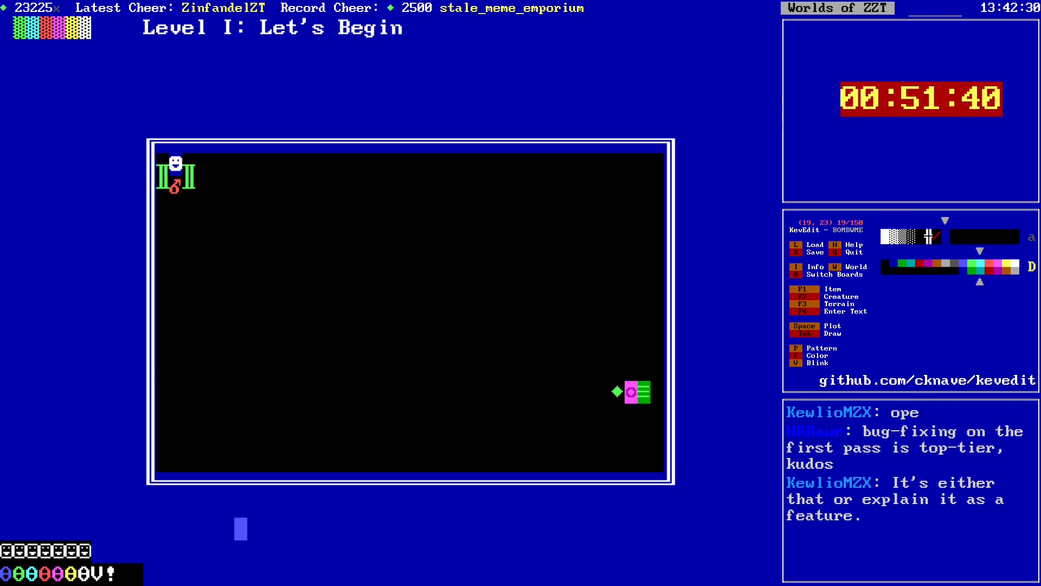
key("Up")
key("Up")
key("Up")
key("Up")
key("Up")
key("Up")
key("Up")
key("Up")
key("Up")
key("Up")
key("s")
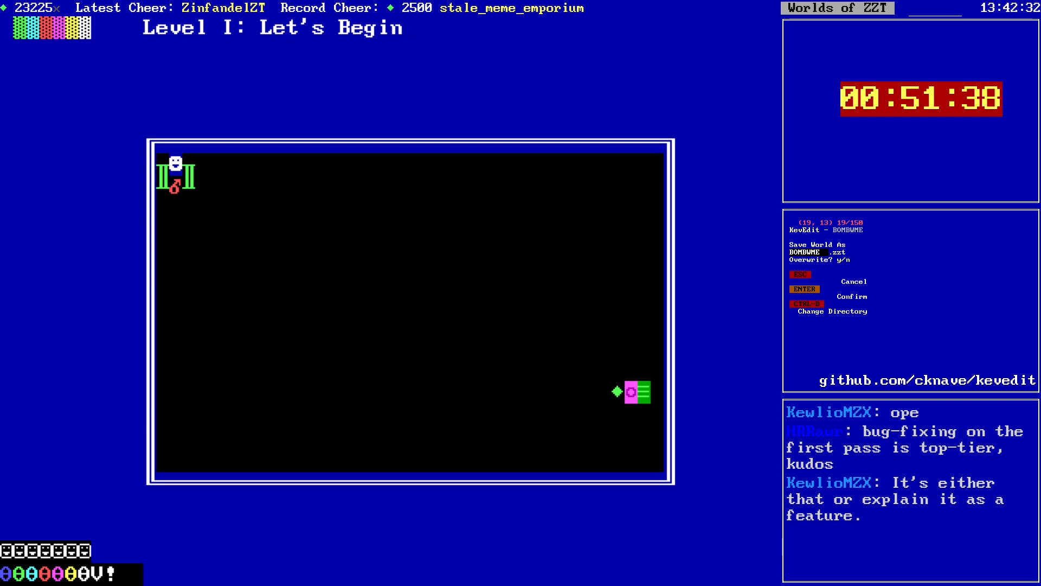
key("y")
key("Down")
key("Down")
key("Down")
key("Down")
key("Down")
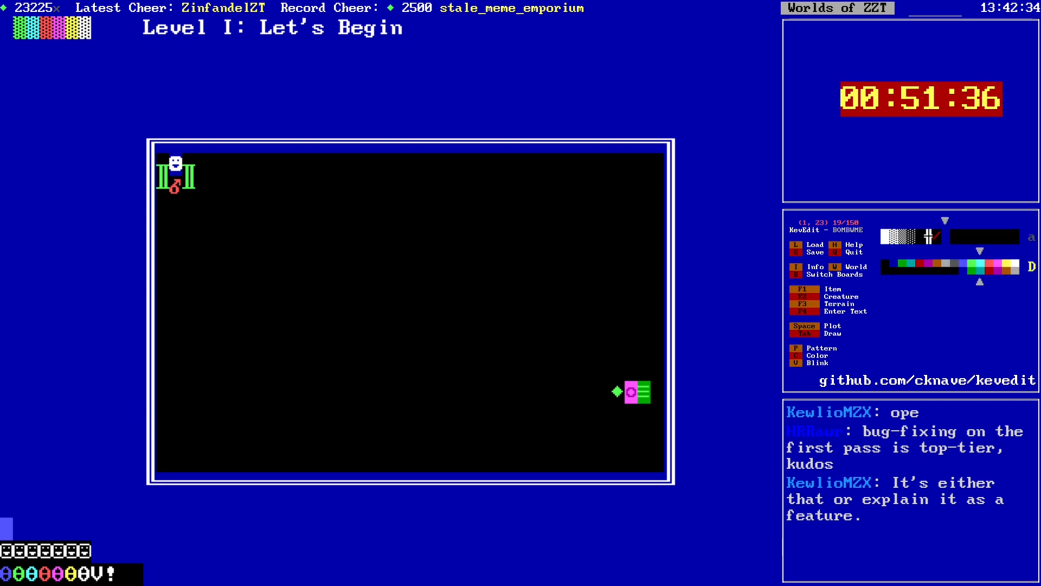
key("Left")
key("Left")
key("Left")
key("Left")
key("Left")
key("Left")
key("Left")
key("Left")
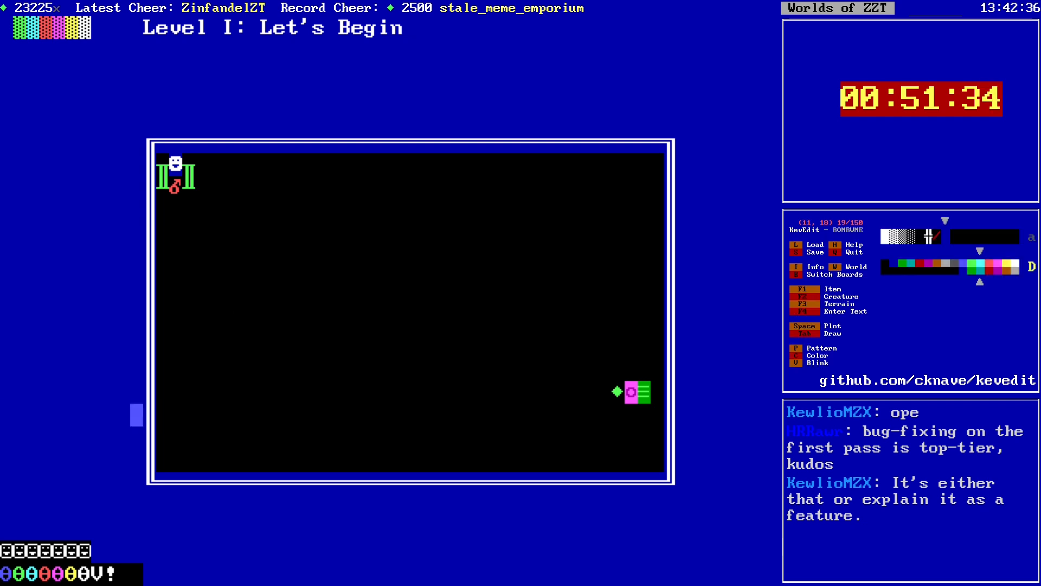
key("Right")
key("Right")
key("Right")
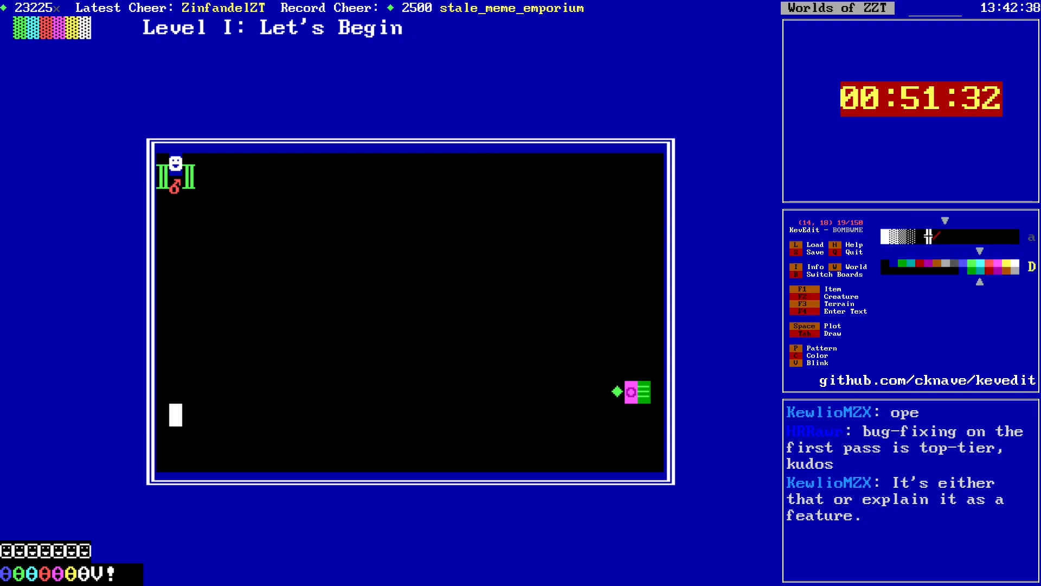
key("Up")
key("Up")
key("Up")
key("Up")
key("Up")
key("Up")
key("Up")
key("Up")
key("Up")
key("Up")
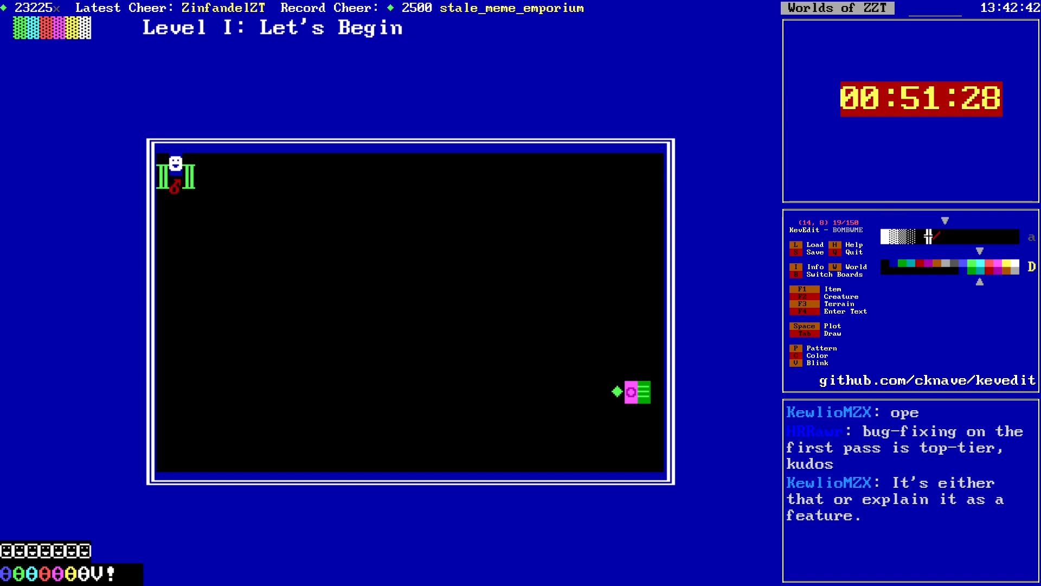
key("alt+Left")
key("alt+Up")
key("Up")
key("Up")
key("Left")
key("Left")
key("alt+Down")
key("alt+Down")
key("alt+Right")
key("alt+Right")
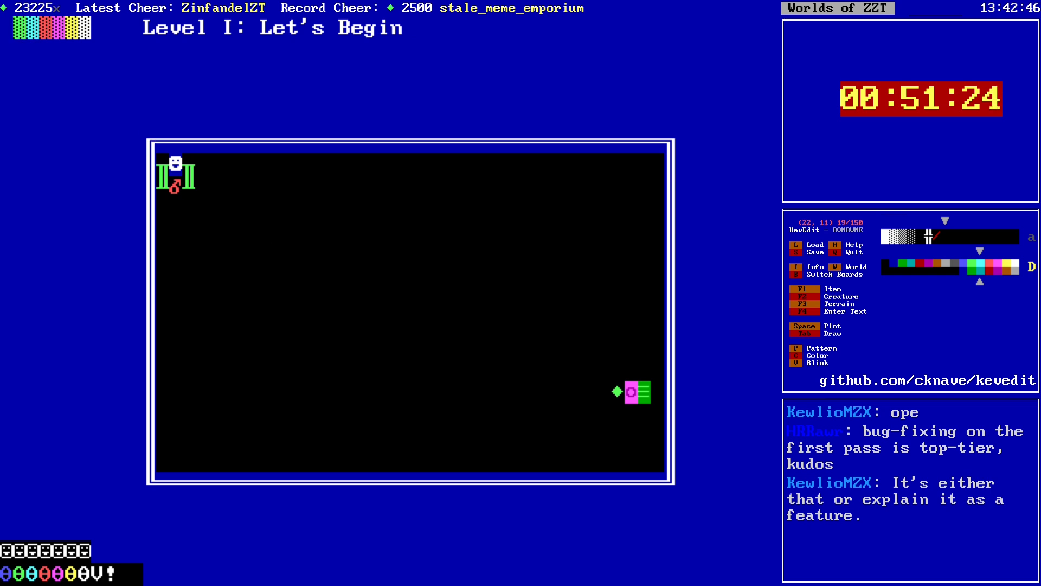
Step: Choose light blue as the drawing color and place a blue Fuse-O-Matic tile at (16, 10) inside the Level I room
key("Left")
key("c")
key("Left")
key("Left")
key("Up")
key("Up")
key("Up")
key("Return")
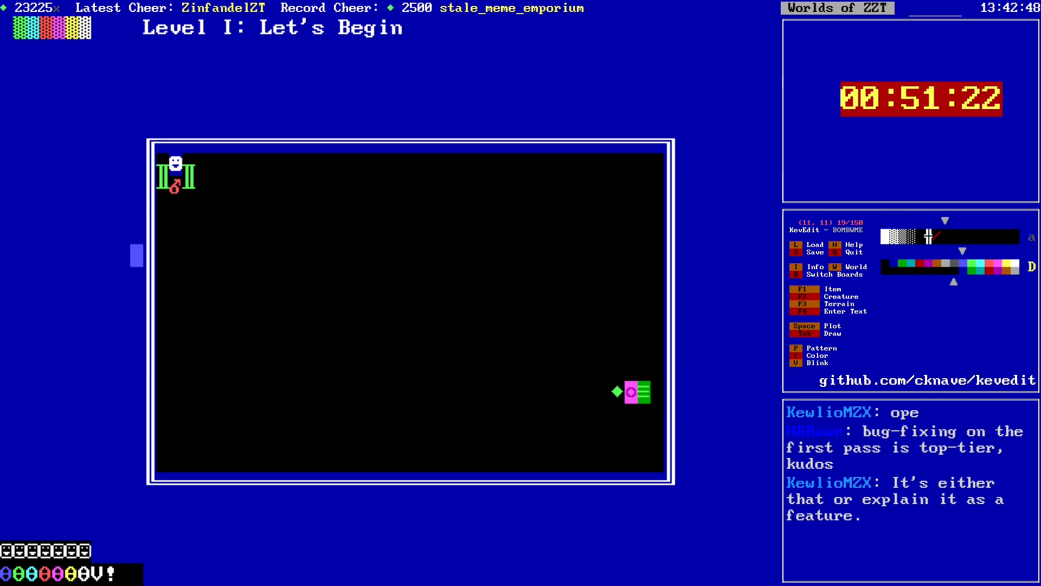
key("Right")
key("Right")
key("Right")
key("Right")
key("Right")
key("Up")
key("Up")
key("Down")
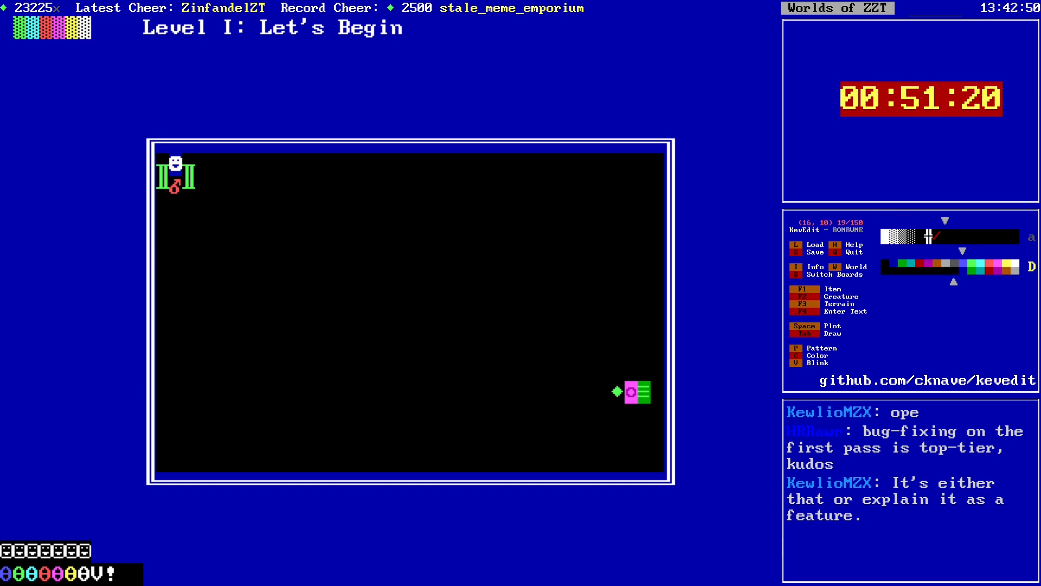
key("F3")
key("Escape")
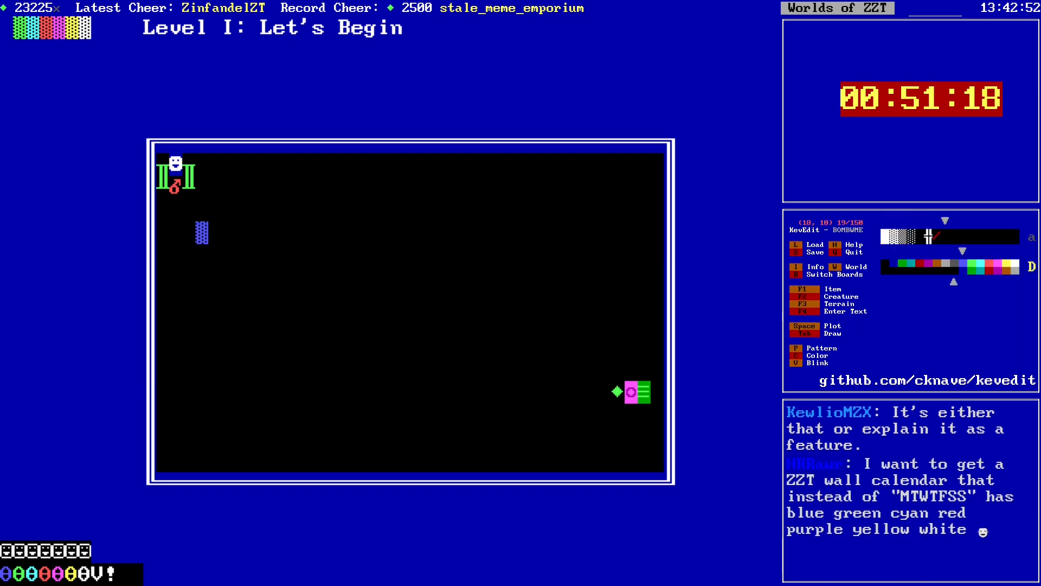
Step: Copy the row of green, cyan, red, purple, yellow and white tiles beside the title into the room, starting two columns after the blue tile
key("F3")
key("Escape")
key("alt+Left")
key("alt+Up")
key("alt+Up")
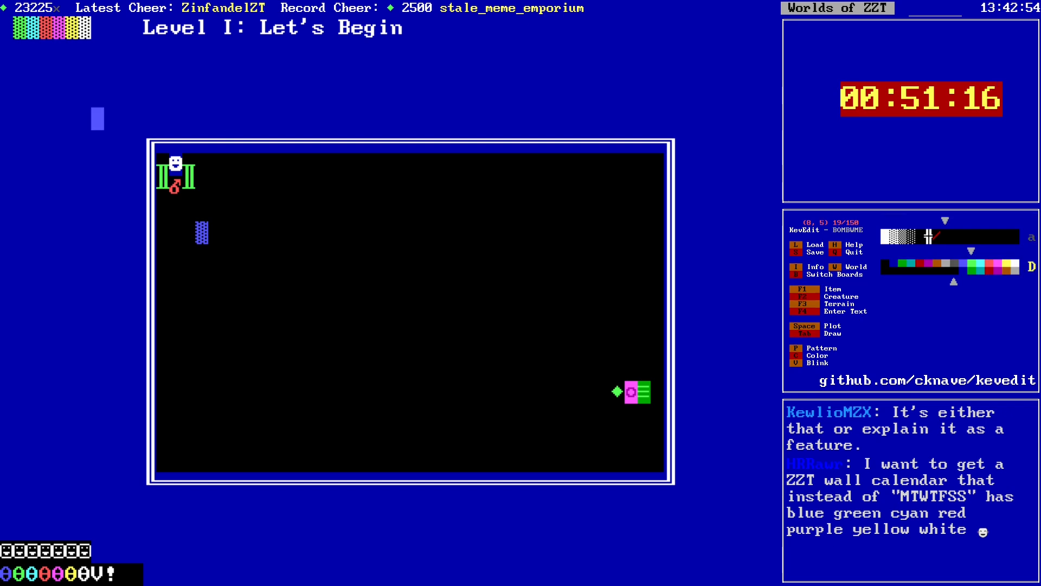
key("Left")
key("Left")
key("Left")
key("Left")
key("Left")
key("Left")
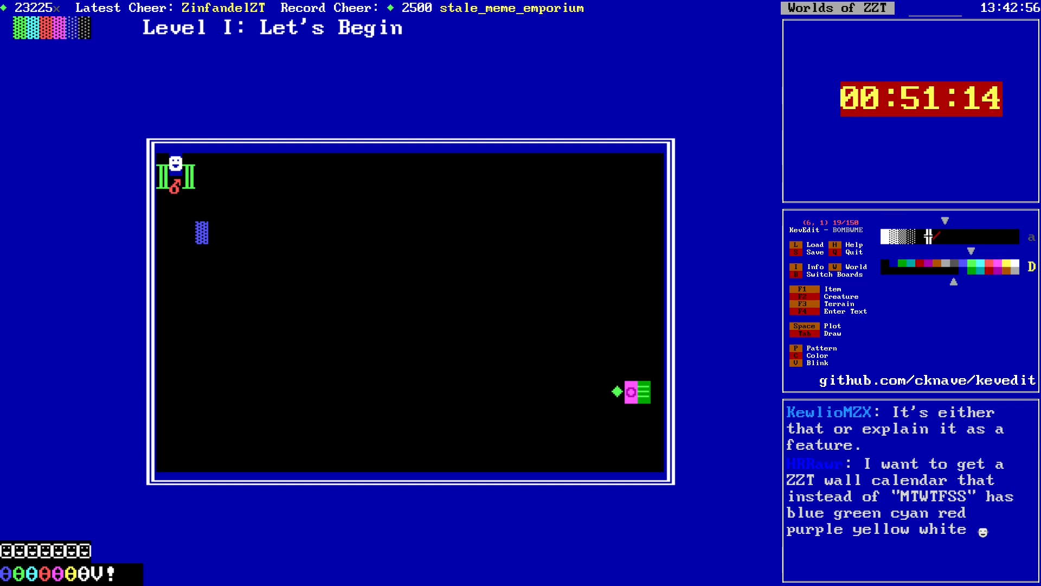
key("Return")
key("alt+Right")
key("alt+Down")
key("alt+Down")
key("Right")
key("Right")
key("Right")
key("Right")
key("Right")
key("Right")
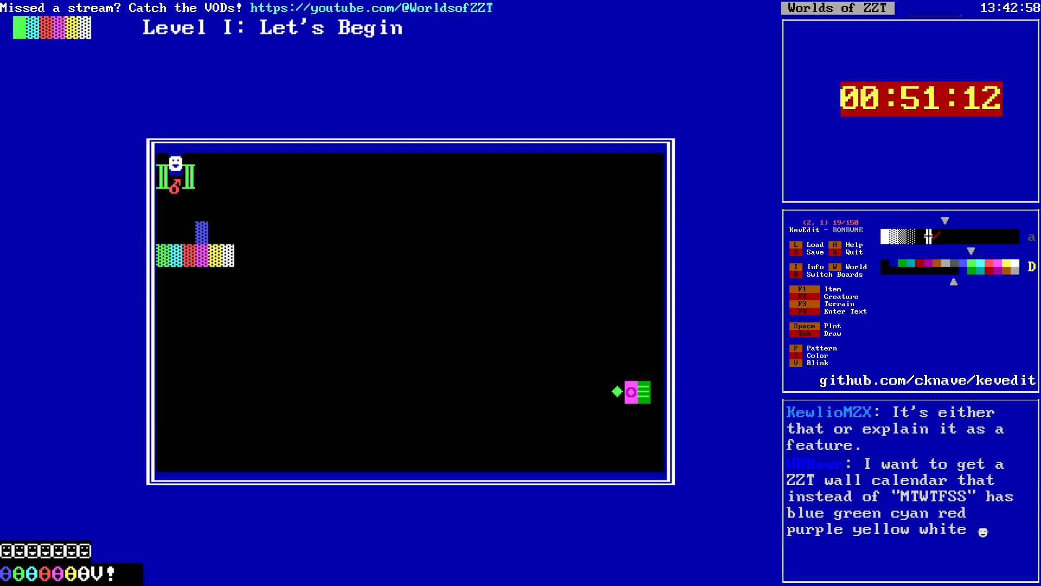
key("Up")
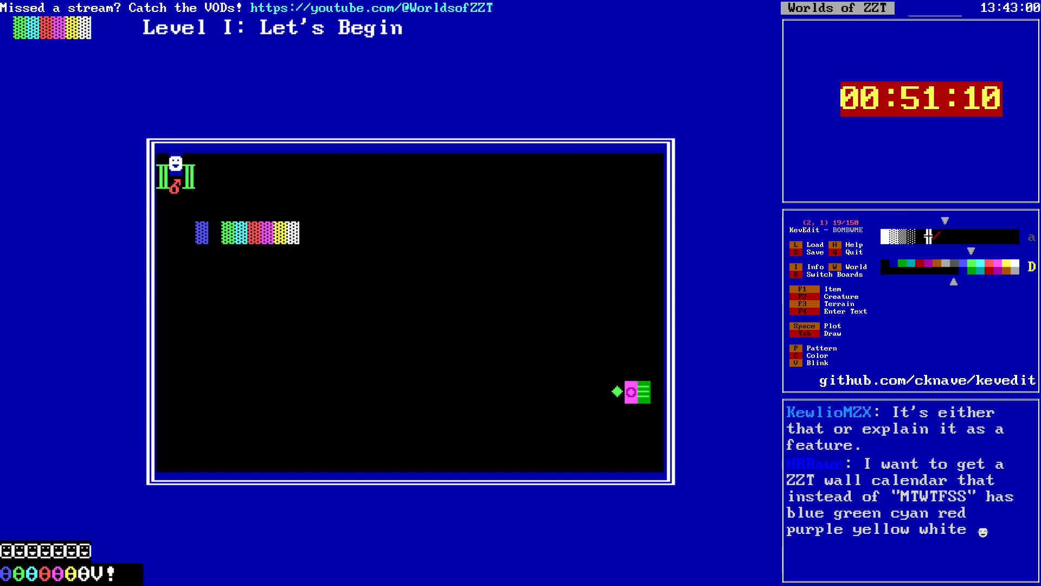
Step: Clear the original row of six colored tiles beside the Level I title
key("Up")
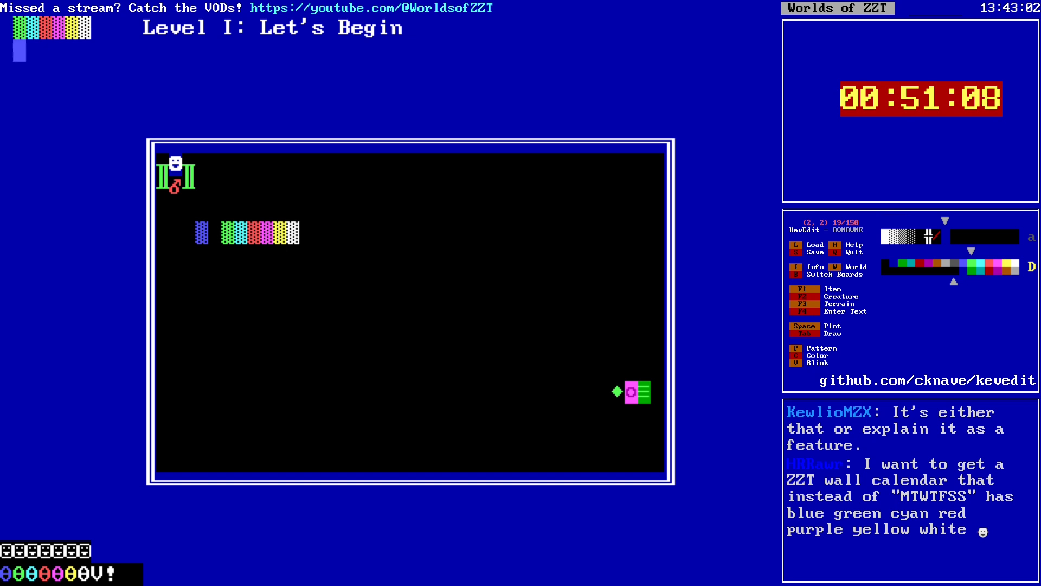
key("Right")
key("Right")
key("Right")
key("Right")
key("Right")
key("Right")
key("Right")
key("Down")
key("Down")
key("Down")
key("Down")
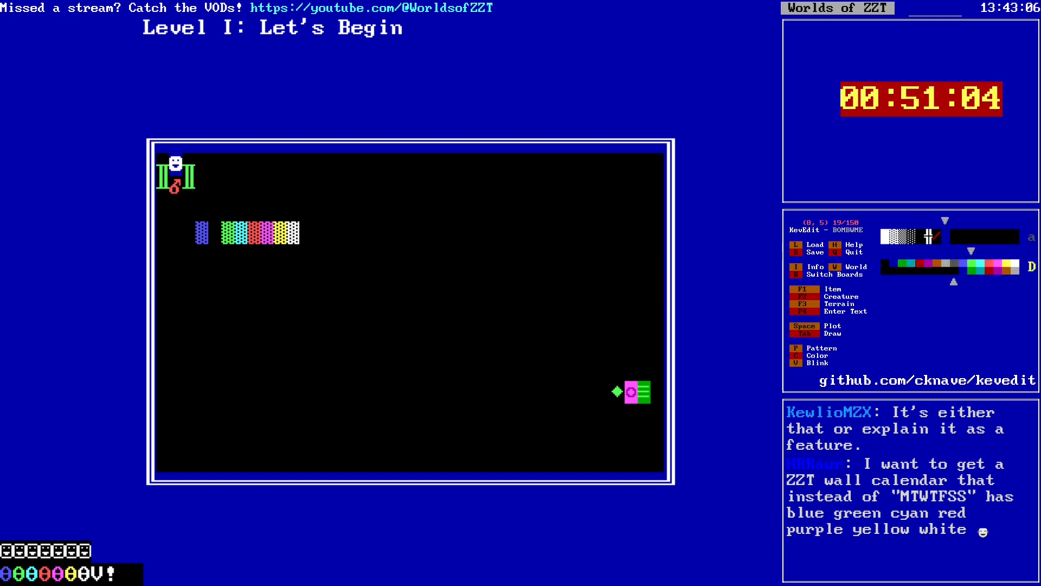
Step: Switch to ZZT, end the running game and start a fresh game of the BOMBWME world
key("alt+Tab")
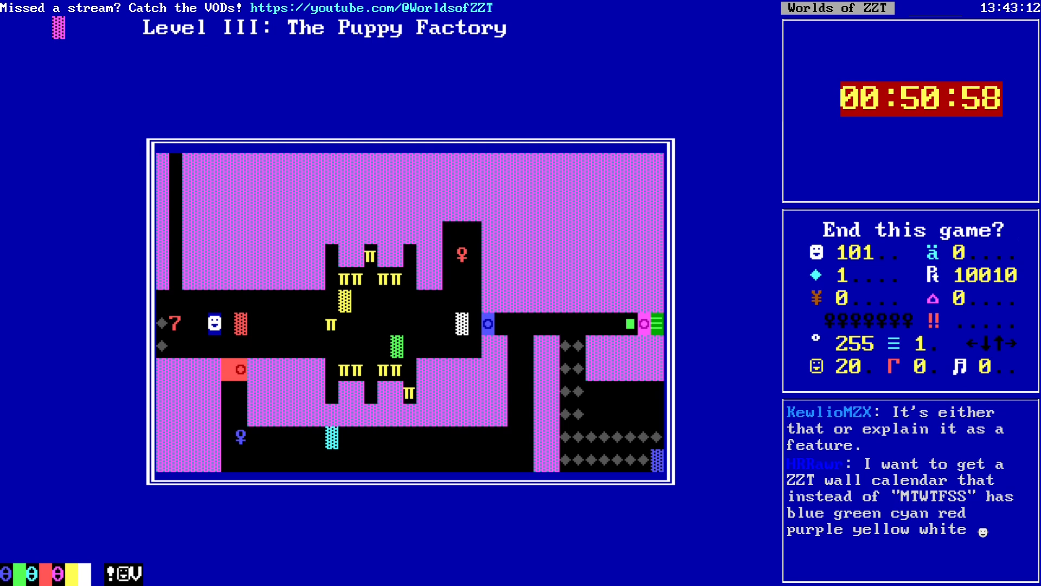
key("y")
key("w")
key("Return")
key("p")
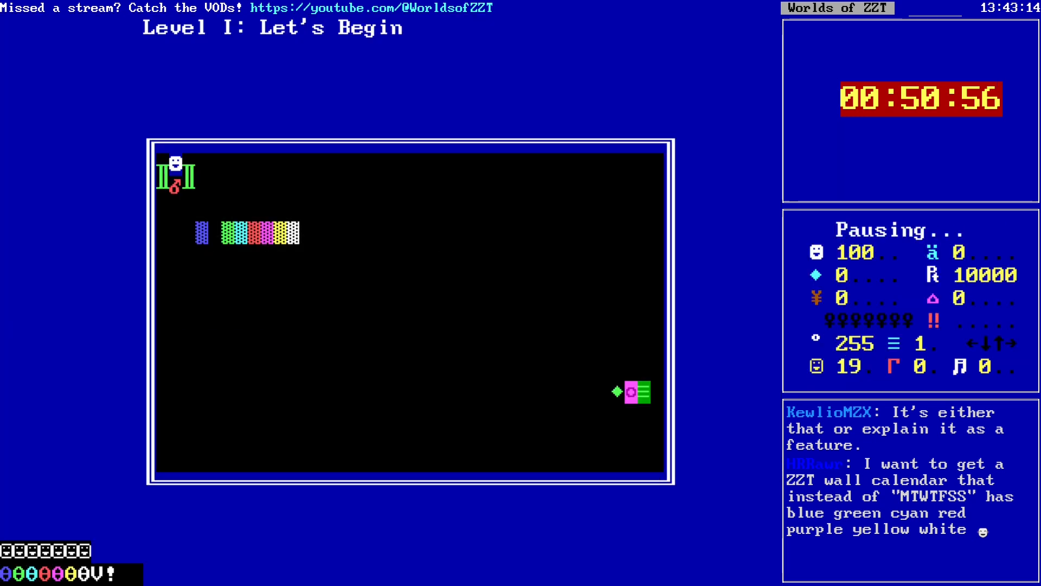
Step: Playtest Level I by pushing the activated bomb into the blue and green tiles, and end the game
key("Down")
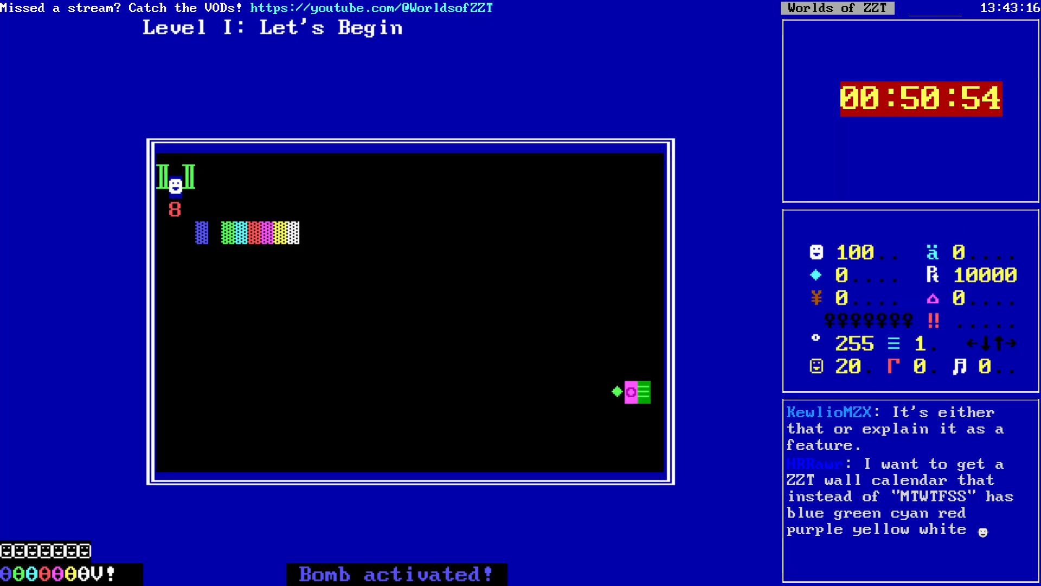
key("Down")
key("Left")
key("Down")
key("Right")
key("Right")
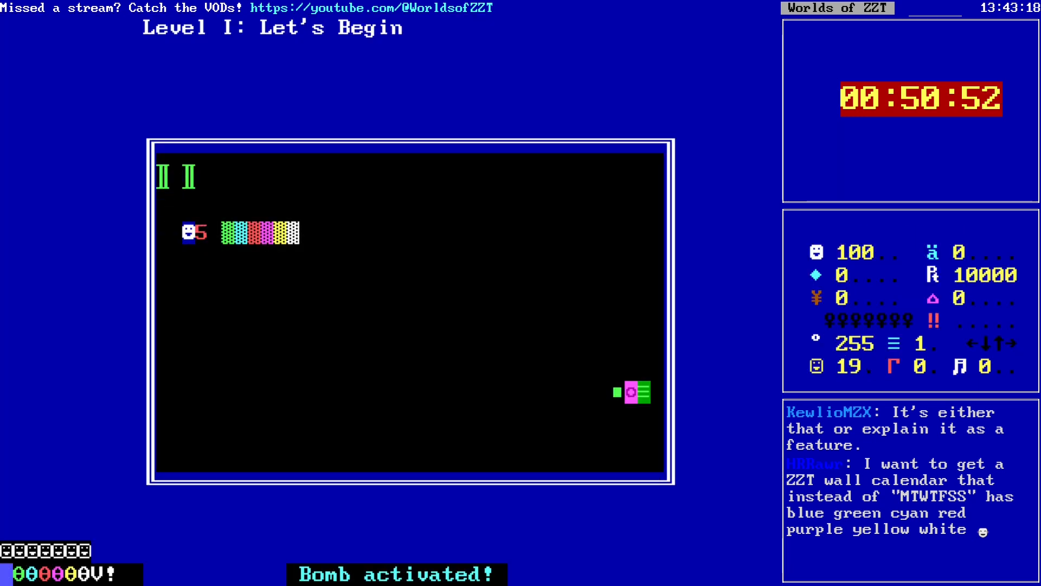
key("Right")
key("Right")
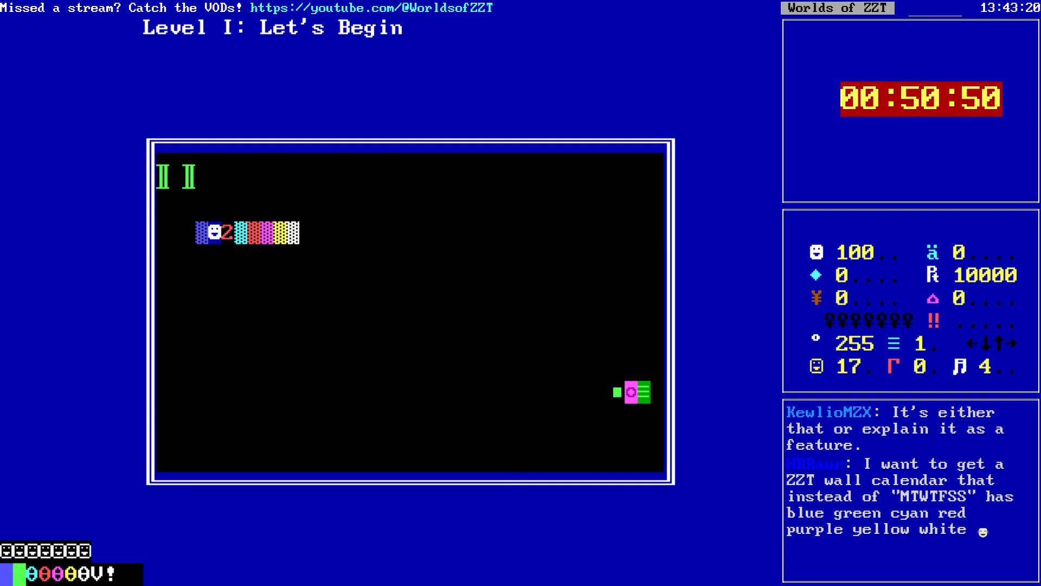
key("Right")
key("Escape")
key("y")
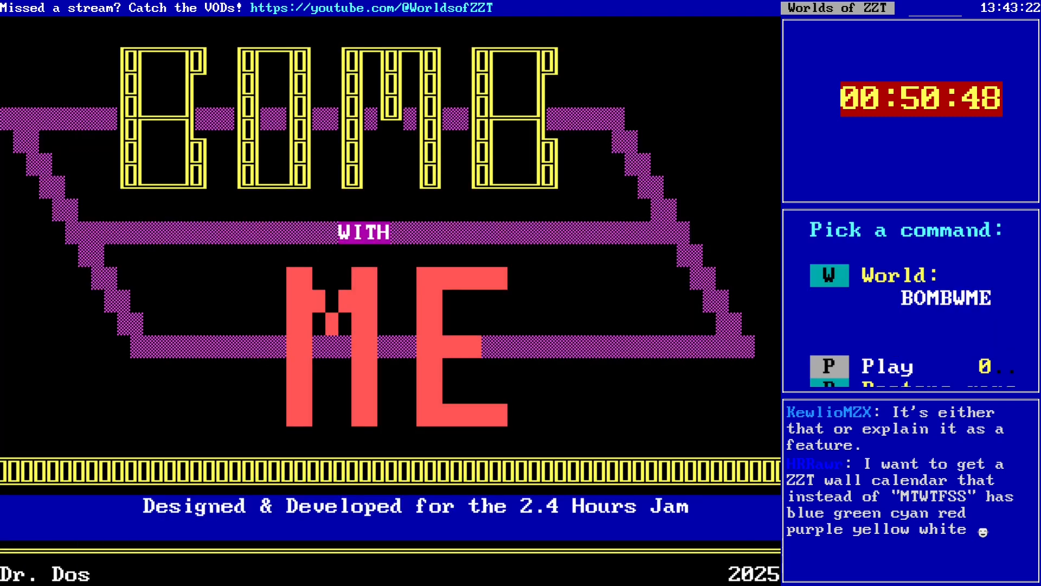
key("Escape")
key("y")
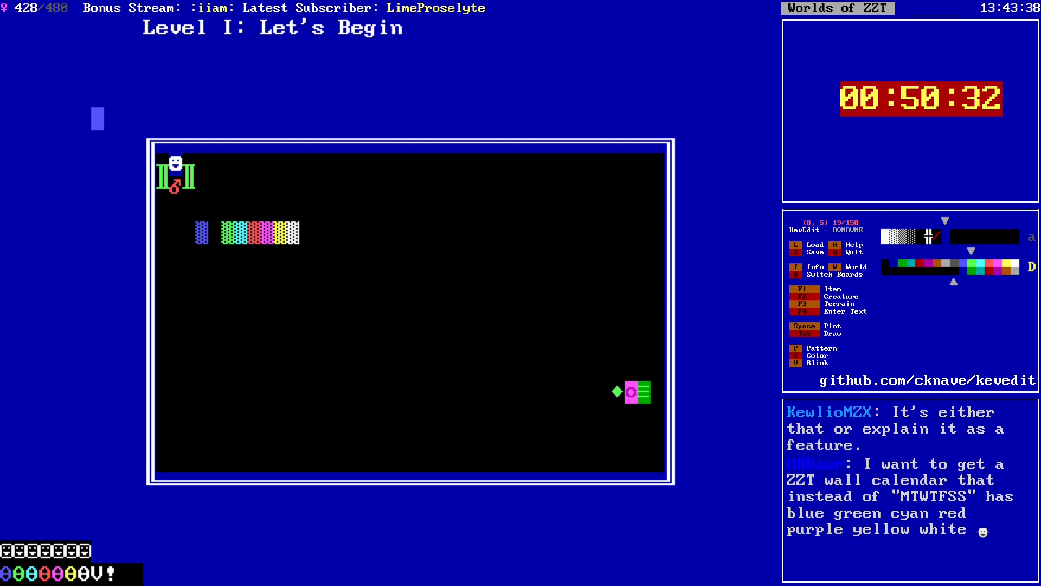
Step: Return to KevEdit and review the level boards from L5 back to How to play, ending on the Level I board
key("Left")
key("Down")
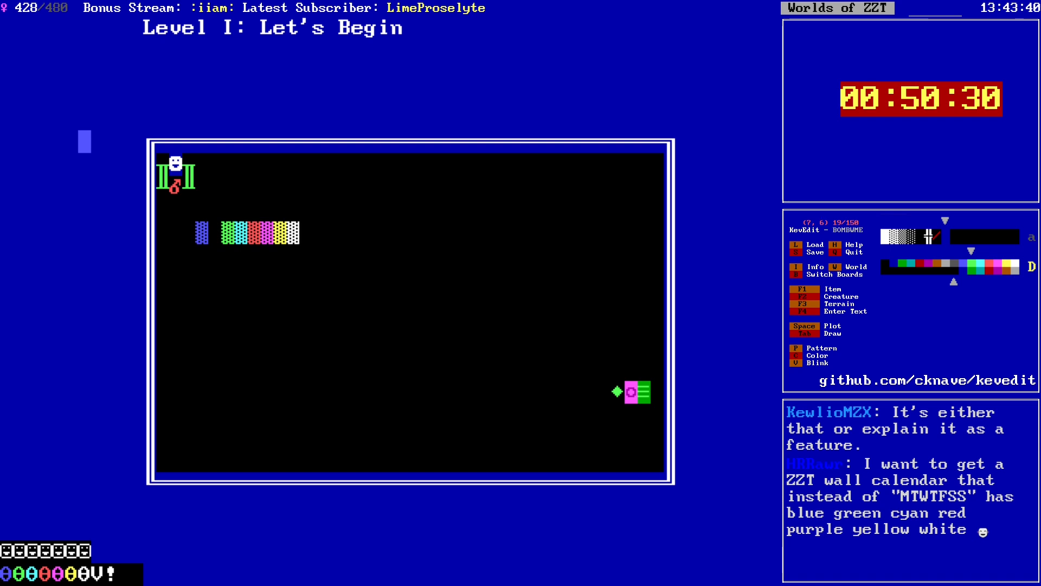
key("b")
key("Down")
key("Down")
key("Down")
key("Down")
key("Down")
key("Down")
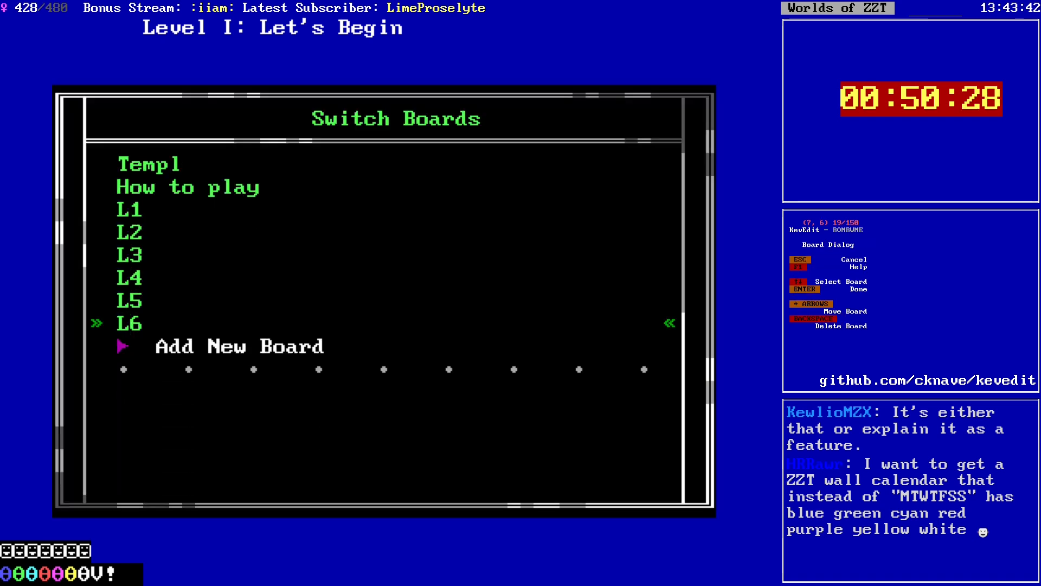
key("Up")
key("Return")
key("Page_Up")
key("Page_Up")
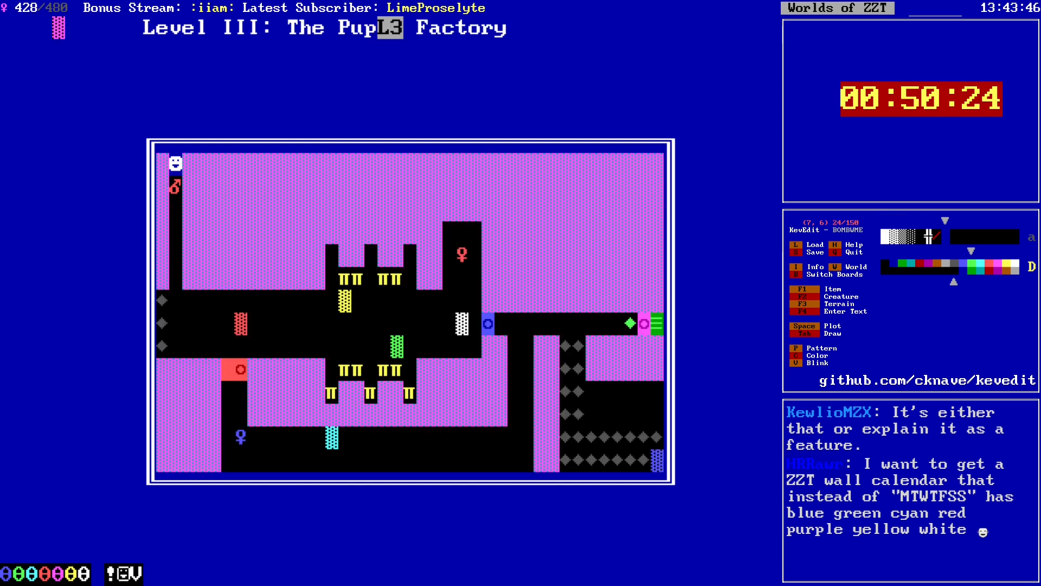
key("Page_Up")
key("Page_Up")
key("Page_Up")
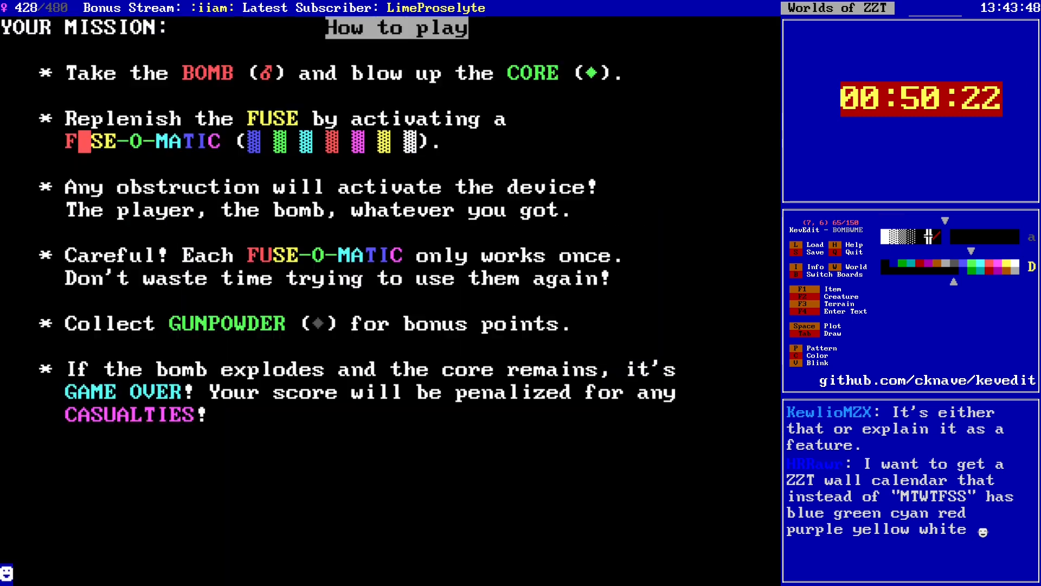
key("Page_Up")
key("Down")
key("Down")
key("Down")
key("Down")
key("Down")
key("Down")
key("Down")
key("Down")
key("Down")
key("Down")
key("Down")
key("Down")
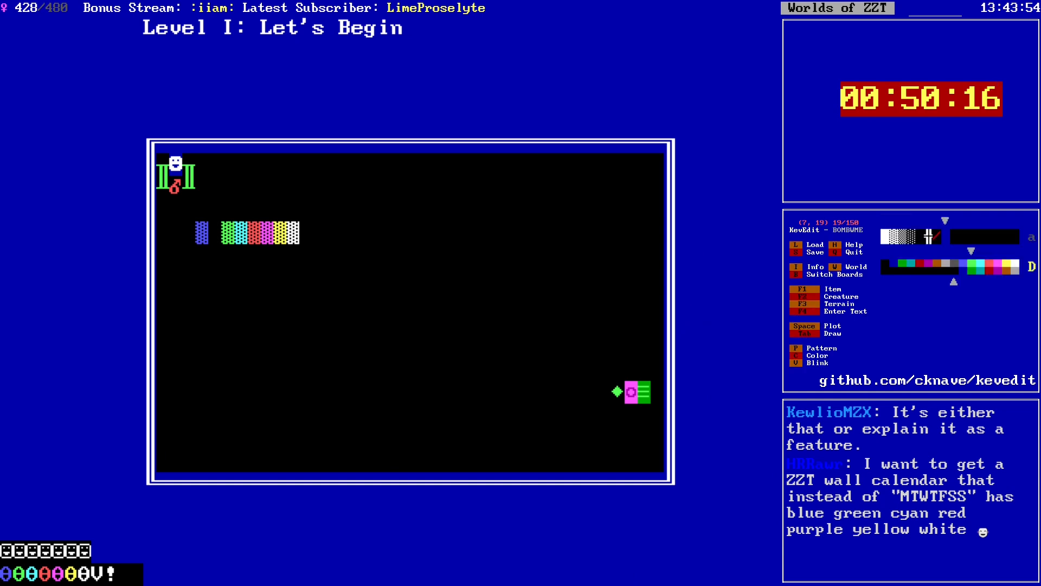
key("Right")
key("Right")
key("Right")
key("Right")
key("Right")
key("Right")
key("Right")
key("Right")
key("Right")
key("Right")
key("Right")
key("Right")
key("Right")
key("Right")
key("Right")
key("Right")
key("Right")
key("Right")
key("Right")
key("Right")
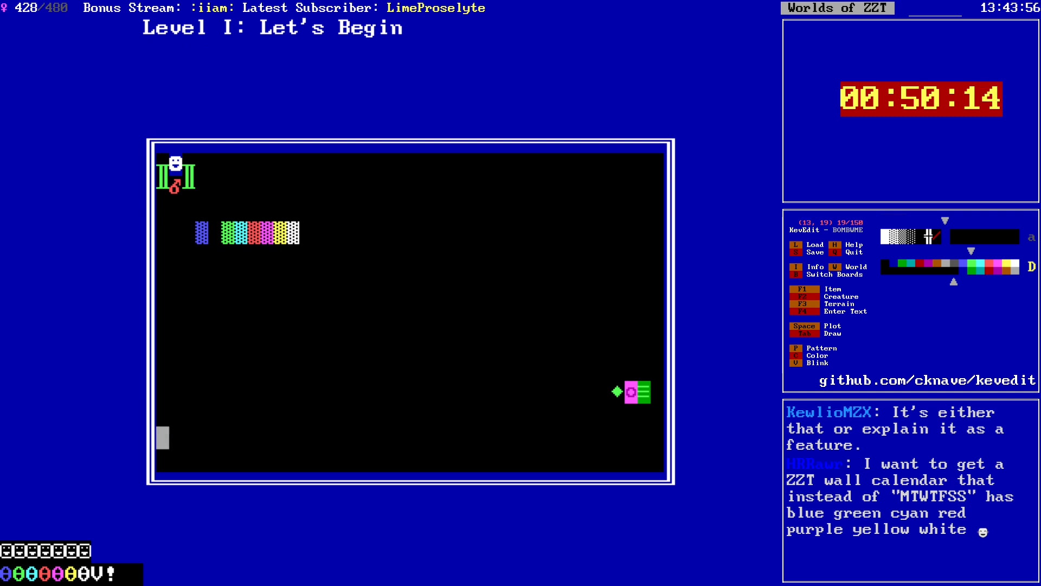
key("Up")
key("Up")
key("Up")
key("Up")
key("Up")
key("Up")
key("Up")
key("Up")
key("Up")
key("Up")
key("Up")
key("Up")
key("Up")
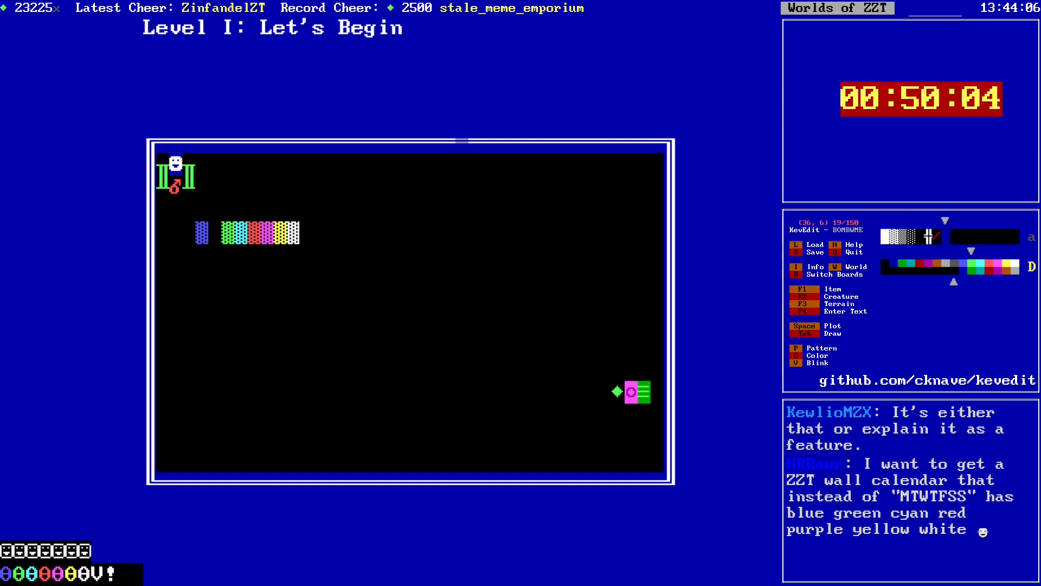
key("Left")
key("Left")
key("Left")
key("Left")
key("Left")
key("Left")
key("Left")
key("Left")
key("Left")
key("Left")
key("Left")
key("Left")
key("Left")
key("Left")
key("Left")
key("Left")
key("Left")
key("Left")
key("Left")
key("Left")
key("Left")
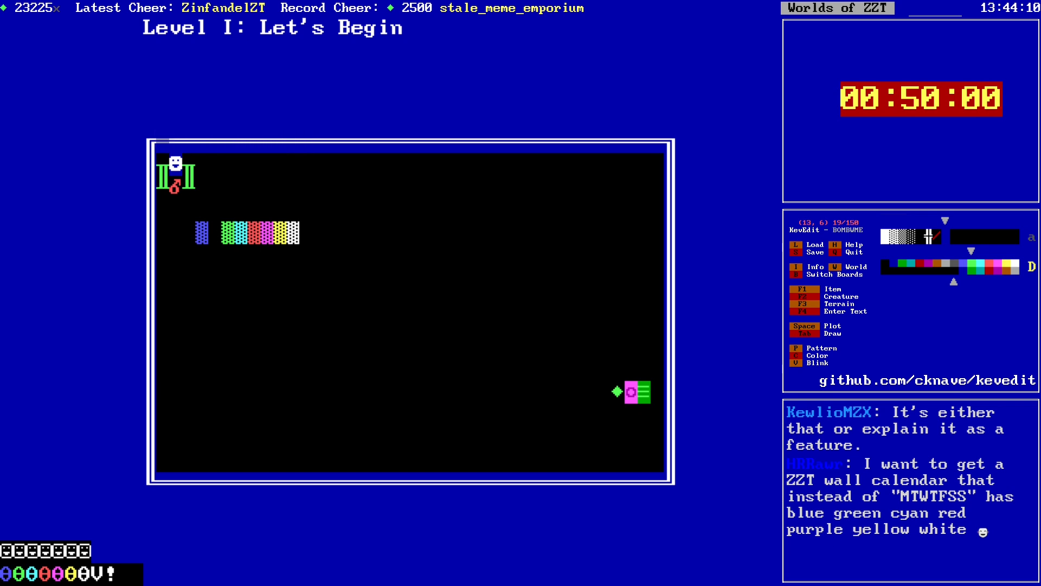
Step: Review the order of the Chk, Bomb, WinLose and Foo objects in the Level I board's stat list
key("Down")
key("Down")
key("Right")
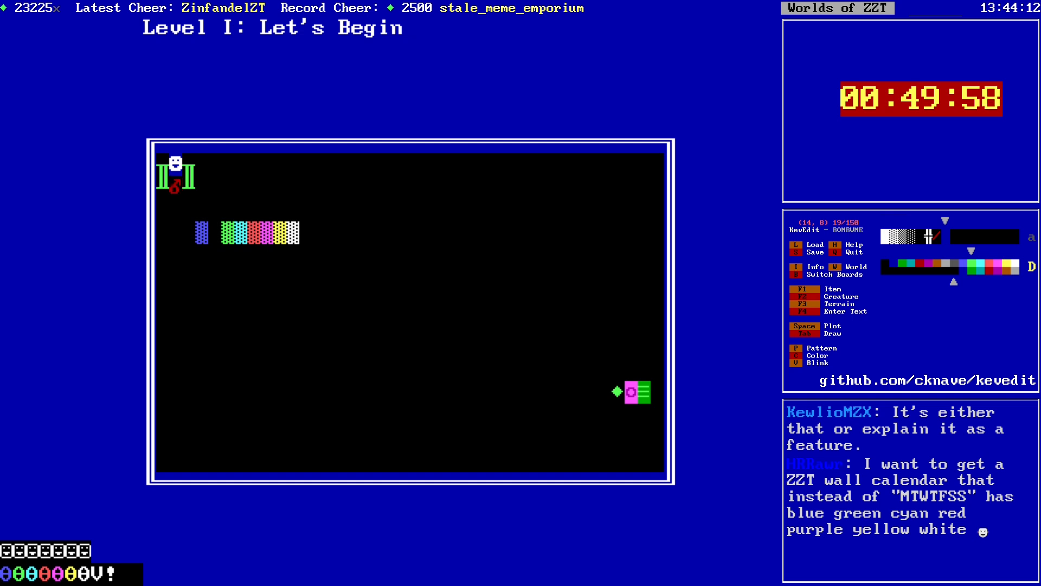
key("ctrl+s")
key("Page_Down")
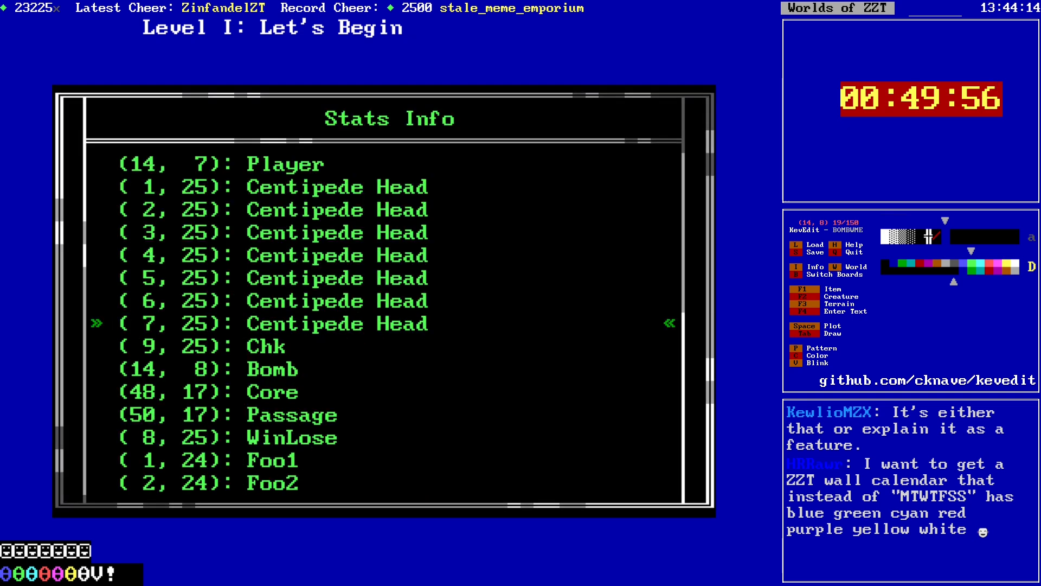
key("Down")
key("Down")
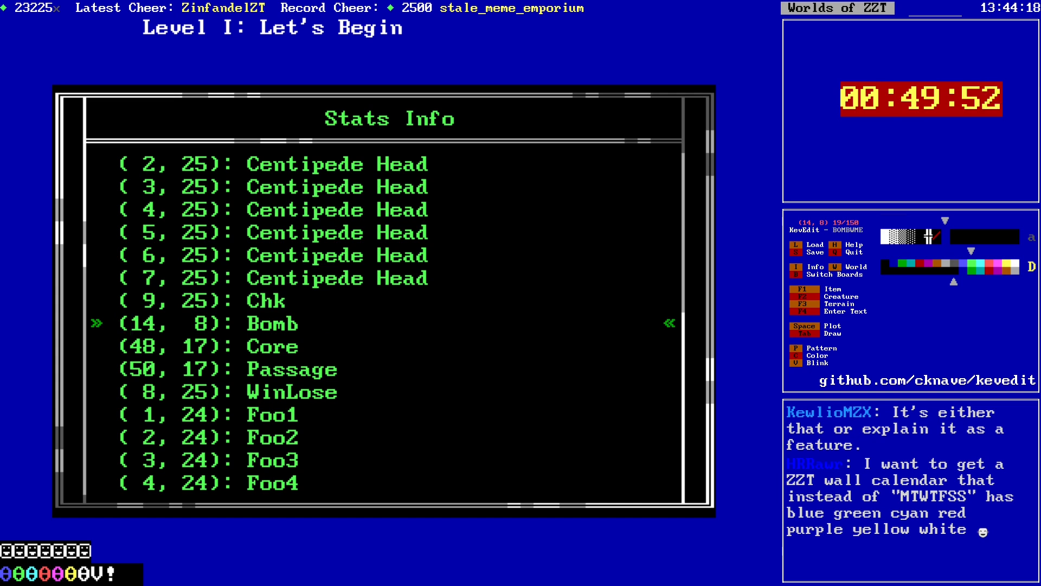
key("Escape")
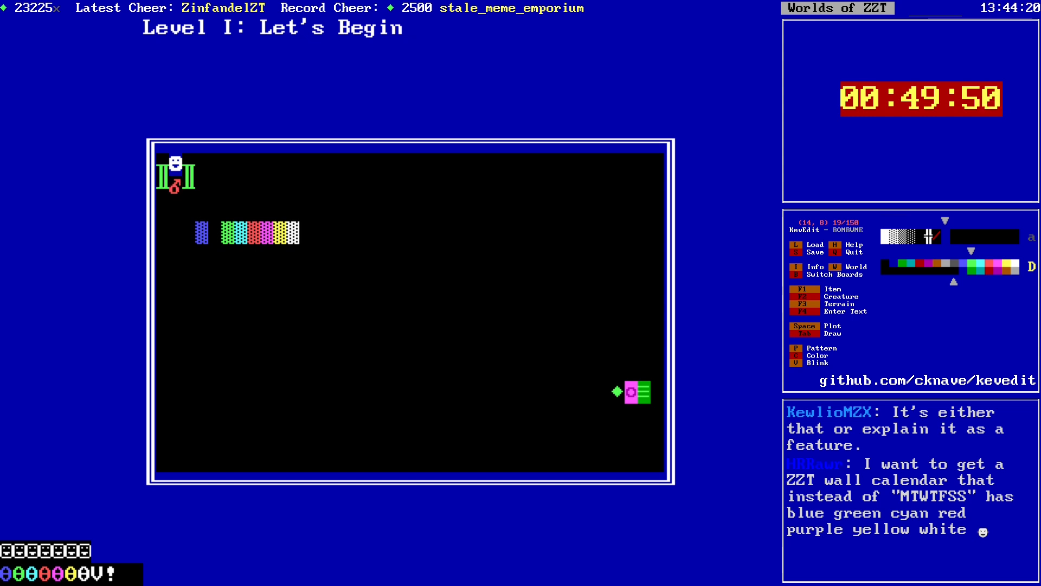
Step: Copy the white "!" Chk object at (9, 25) into the pattern buffer
key("Down")
key("Down")
key("Down")
key("Down")
key("Down")
key("Down")
key("Down")
key("Down")
key("Down")
key("Down")
key("Down")
key("Down")
key("Down")
key("Down")
key("Down")
key("Down")
key("Down")
key("Left")
key("Left")
key("Left")
key("Left")
key("Left")
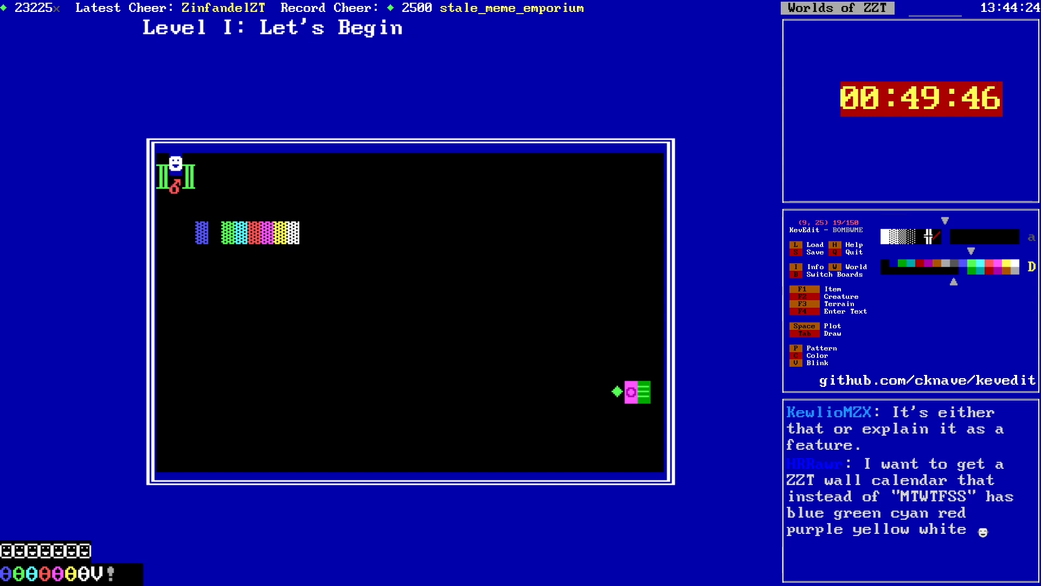
key("Insert")
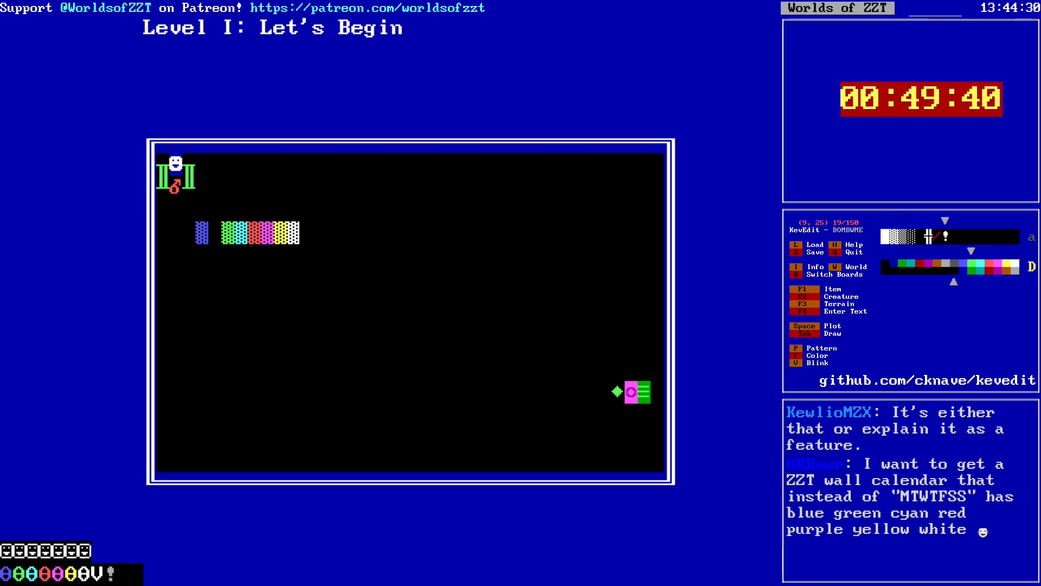
Step: Plot a copy of the Chk object at (1, 23), above the row of smiley objects
key("Up")
key("Left")
key("Left")
key("Left")
key("Left")
key("Left")
key("Left")
key("Left")
key("Left")
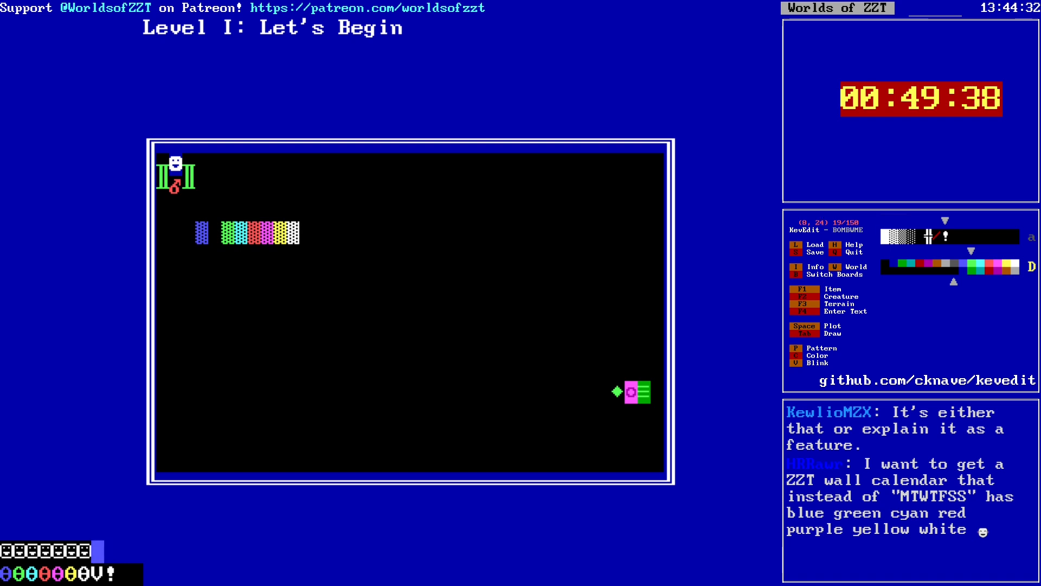
key("Up")
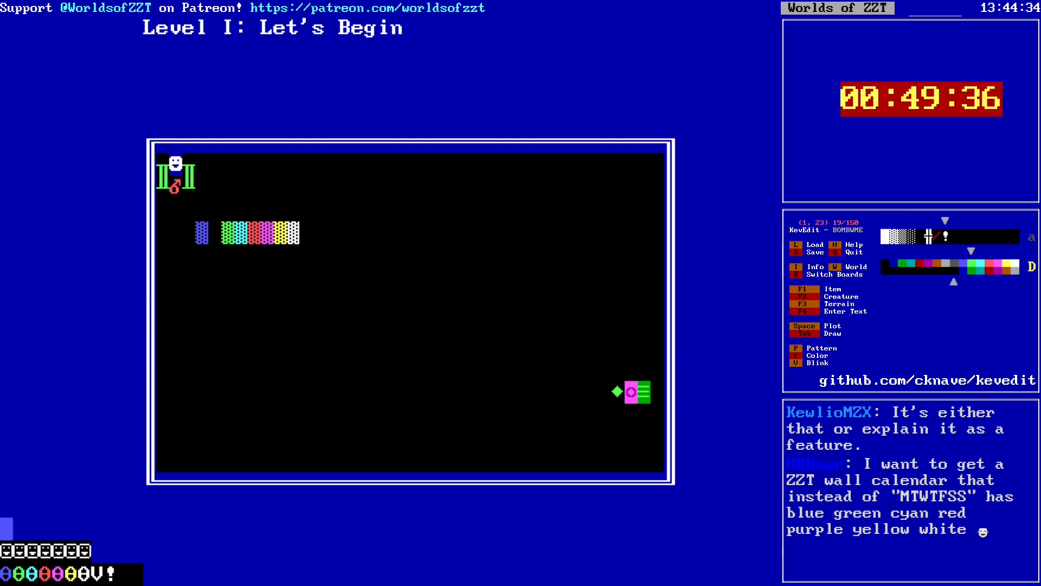
key("space")
key("Right")
key("Right")
key("Right")
key("Right")
key("Right")
key("Down")
key("p")
key("p")
key("Left")
key("Left")
key("Left")
key("Left")
key("Left")
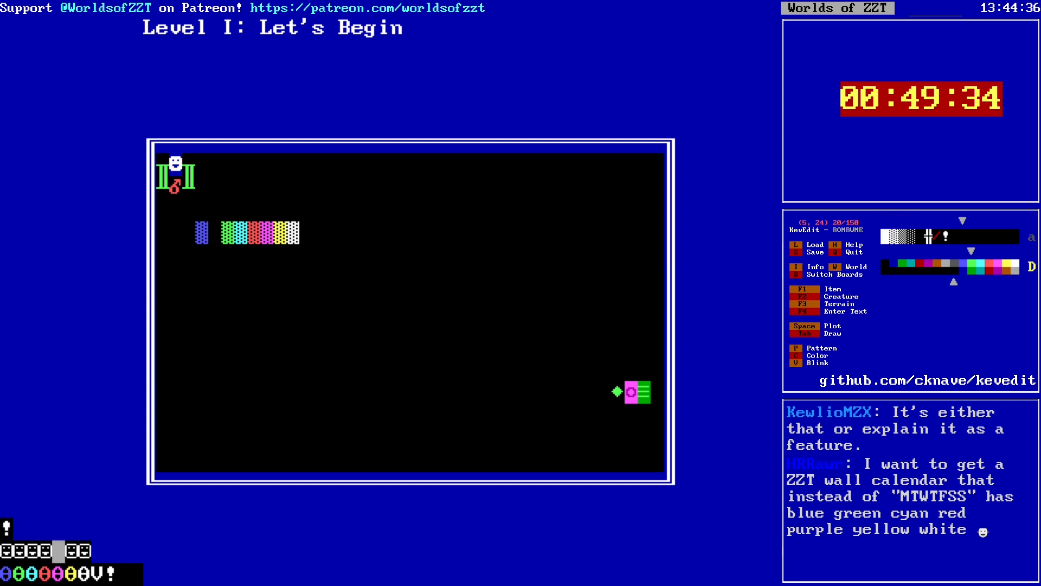
key("Right")
key("Right")
key("Right")
key("Right")
key("Right")
key("Right")
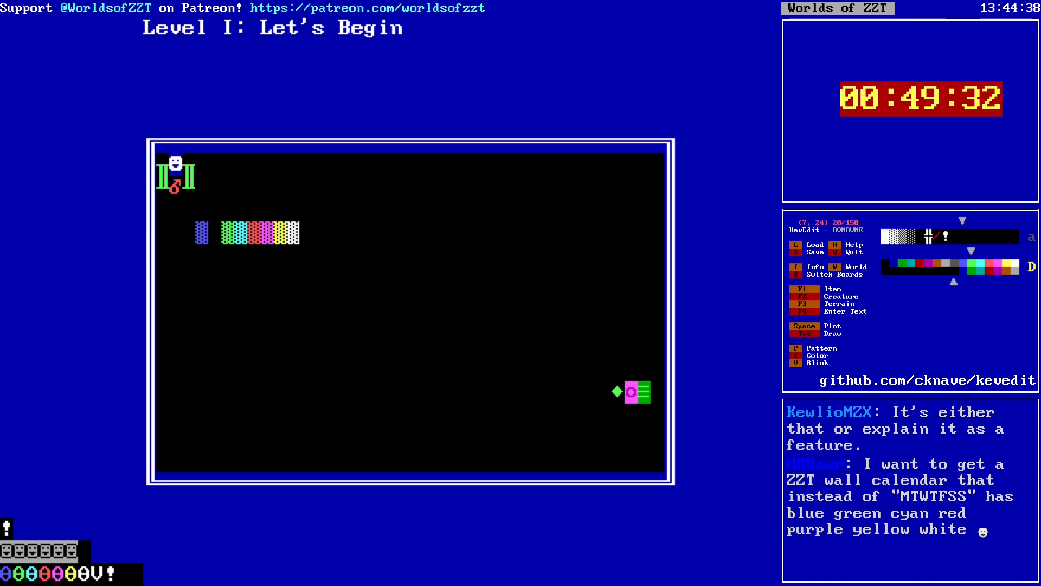
key("Return")
key("ctrl+z")
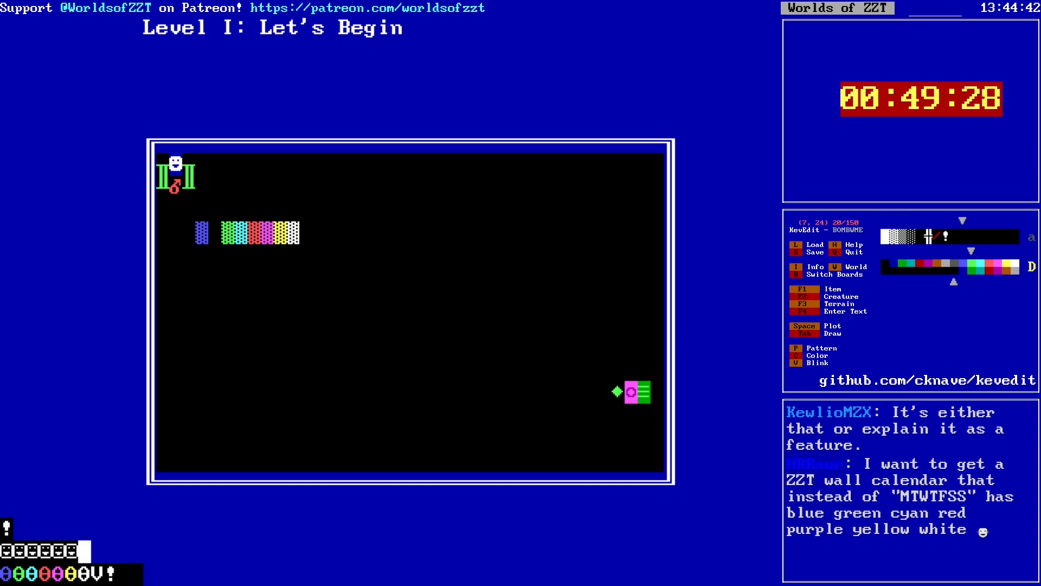
key("Right")
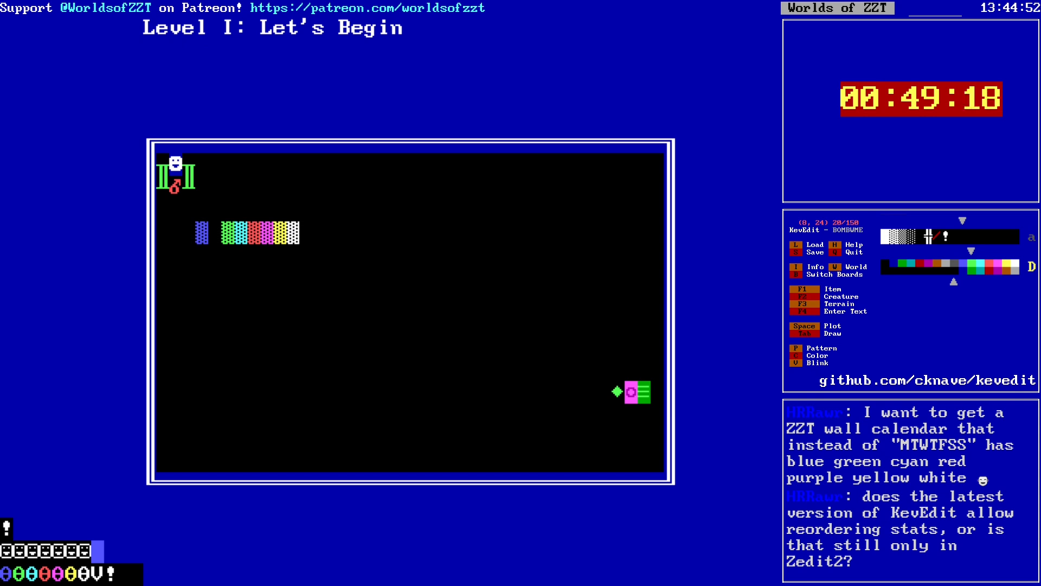
key("Down")
key("Right")
key("Right")
key("Right")
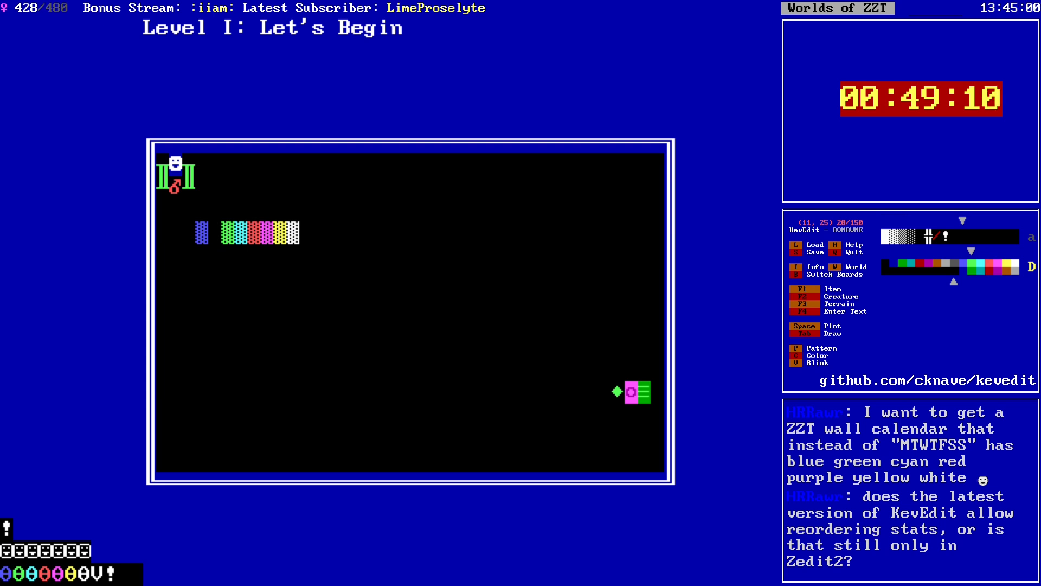
key("Left")
key("Left")
key("Left")
key("Left")
key("Left")
key("Left")
key("Left")
key("Left")
key("Left")
key("Left")
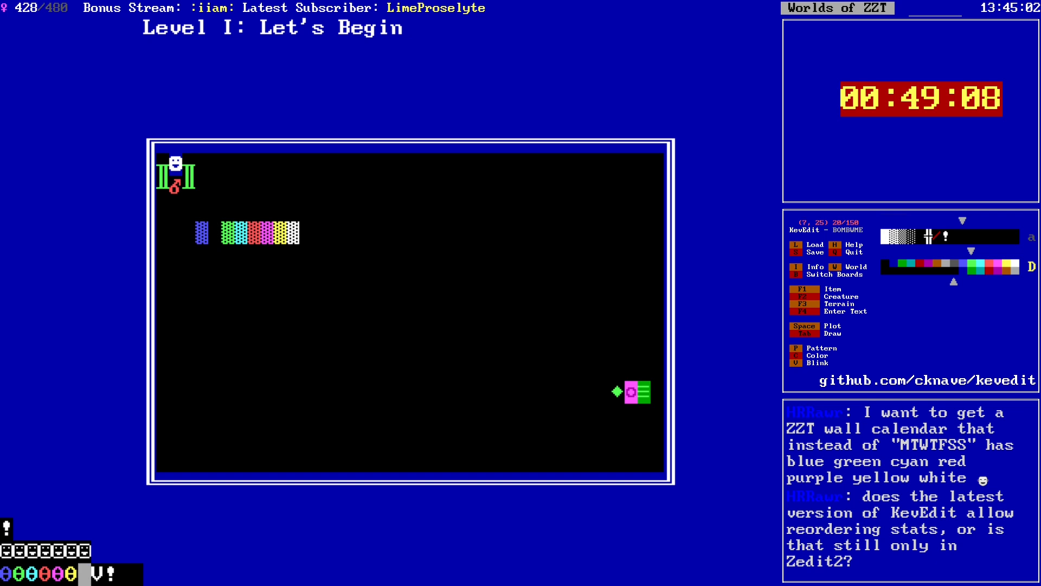
key("shift+Right")
key("shift+Right")
key("shift+Right")
key("shift+Right")
key("shift+Right")
key("shift+Right")
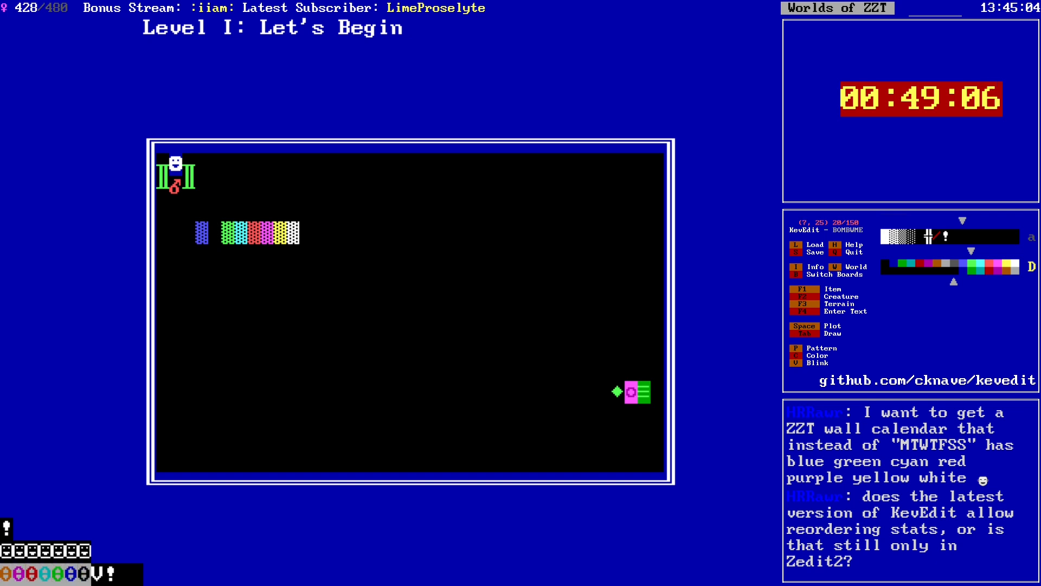
key("ctrl+x")
key("ctrl+v")
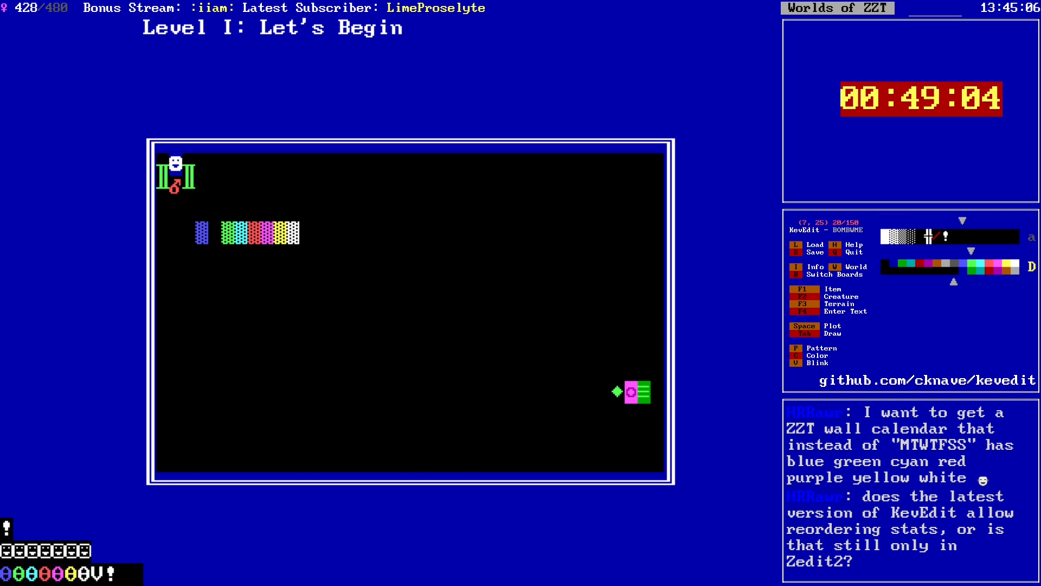
key("Up")
key("Up")
key("Up")
key("Up")
key("Up")
key("Up")
key("Up")
key("Up")
key("Up")
key("Up")
key("Up")
key("Up")
key("Up")
key("Up")
key("Up")
key("Up")
key("Up")
key("Right")
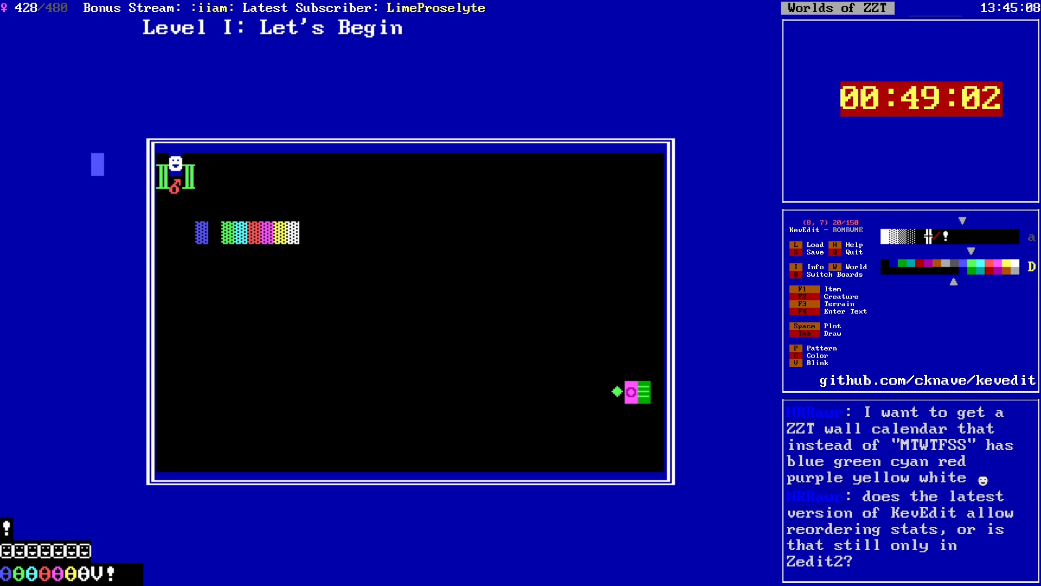
key("Down")
key("Down")
key("Down")
key("Down")
key("Down")
key("Down")
key("Down")
key("Down")
key("Down")
key("Down")
key("Down")
key("Down")
key("Down")
key("Down")
key("Down")
key("Down")
key("Down")
key("Right")
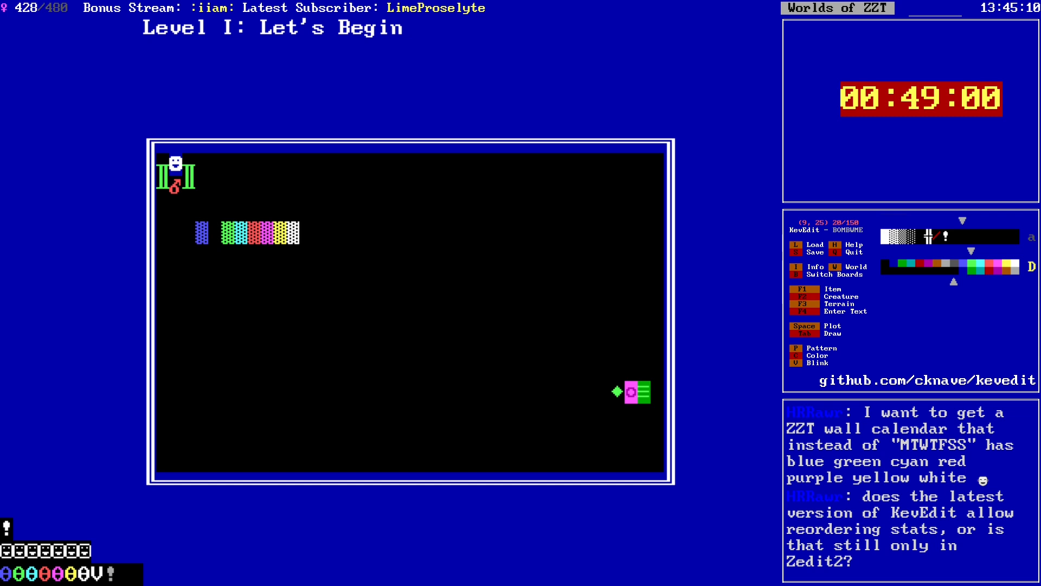
Step: Erase the duplicate "!" object at (1, 23) by plotting an empty tile over it
key("Up")
key("Left")
key("Left")
key("Up")
key("Left")
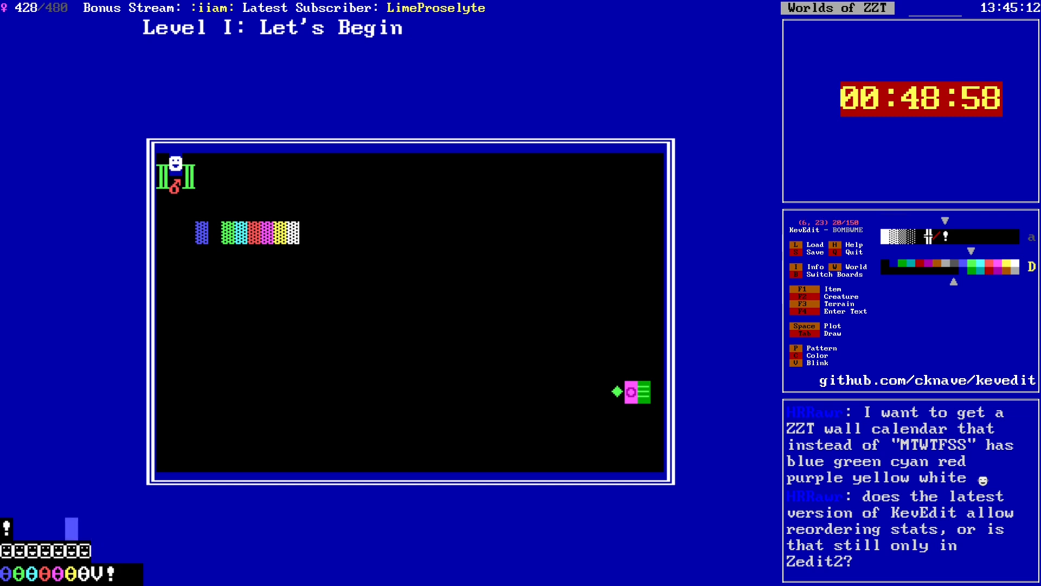
key("Left")
key("Left")
key("Left")
key("Left")
key("Left")
key("p")
key("p")
key("space")
key("Right")
key("Left")
key("Down")
key("space")
key("Right")
key("space")
key("Right")
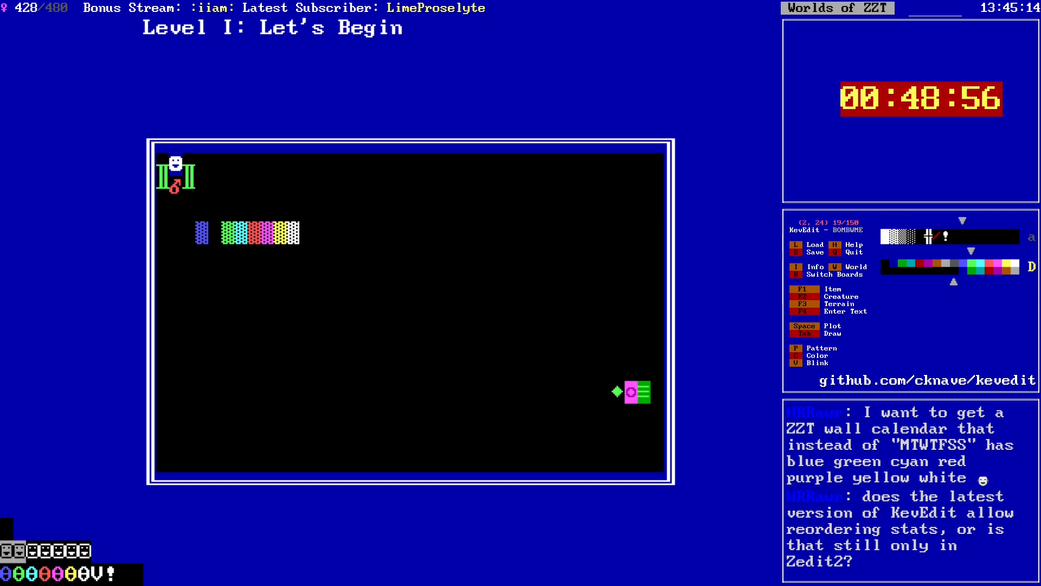
key("space")
key("Right")
key("space")
key("Right")
key("Right")
key("Right")
key("Escape")
Step: Re-plot the white "V" WinLose object in its own cell at (8, 25) to place it after the Foo objects in the stat order
key("Down")
key("Right")
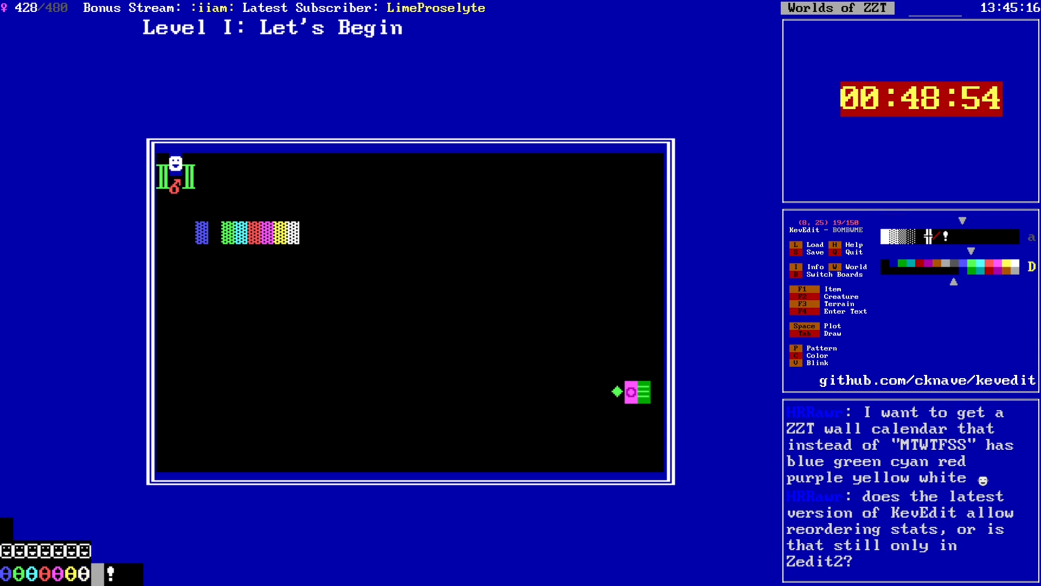
key("shift+p")
key("shift+p")
key("space")
key("Up")
key("Right")
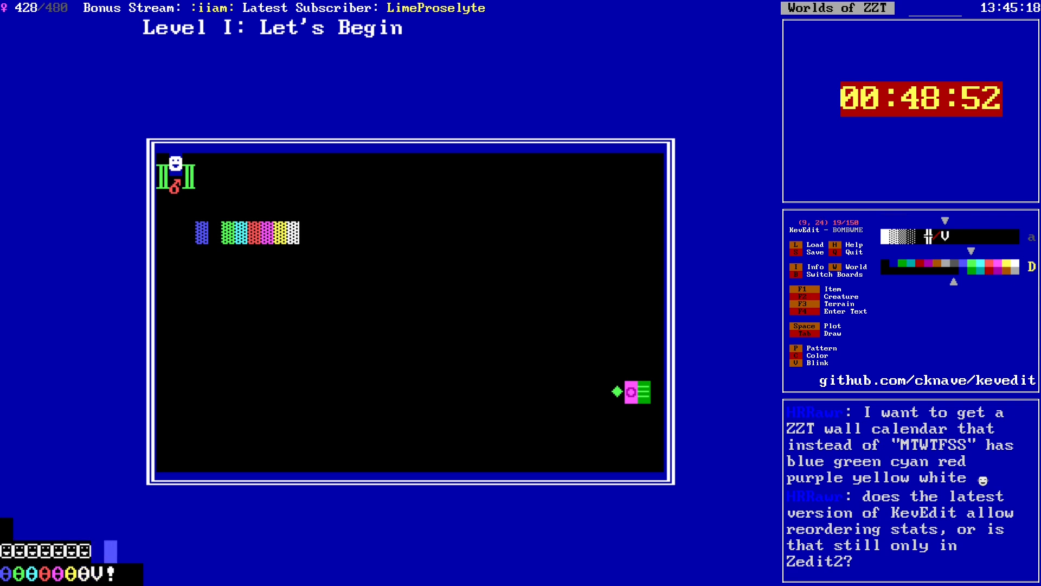
Step: Pick up the red bomb object at (14, 8) and re-plot it in the same cell to make it last in the stat order
key("Right")
key("Right")
key("Right")
key("Right")
key("Right")
key("Right")
key("Up")
key("Up")
key("Up")
key("Up")
key("Up")
key("Up")
key("Up")
key("Up")
key("Up")
key("Up")
key("Up")
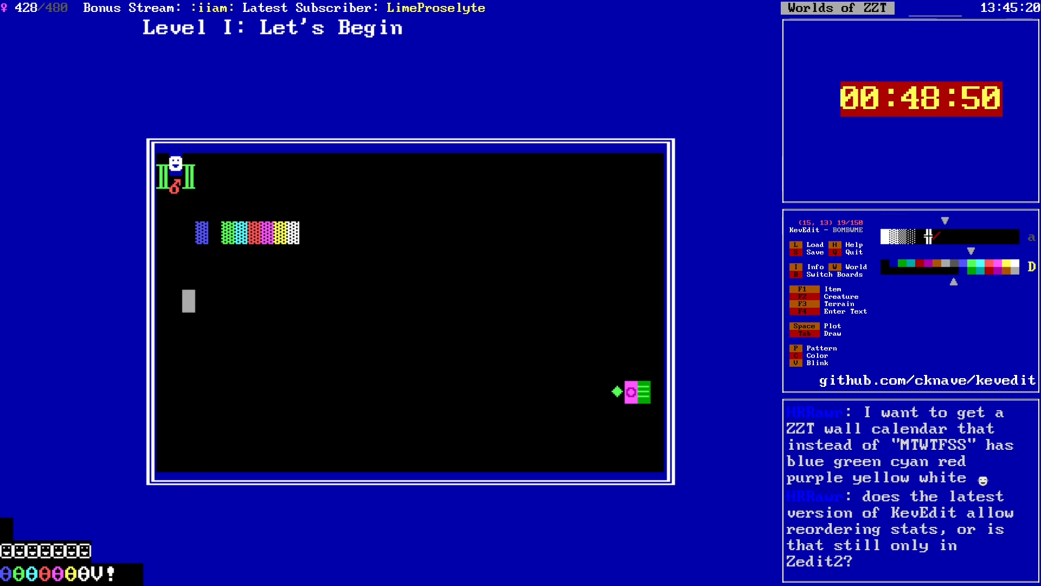
key("Up")
key("Up")
key("Up")
key("Left")
key("Up")
key("Up")
key("Return")
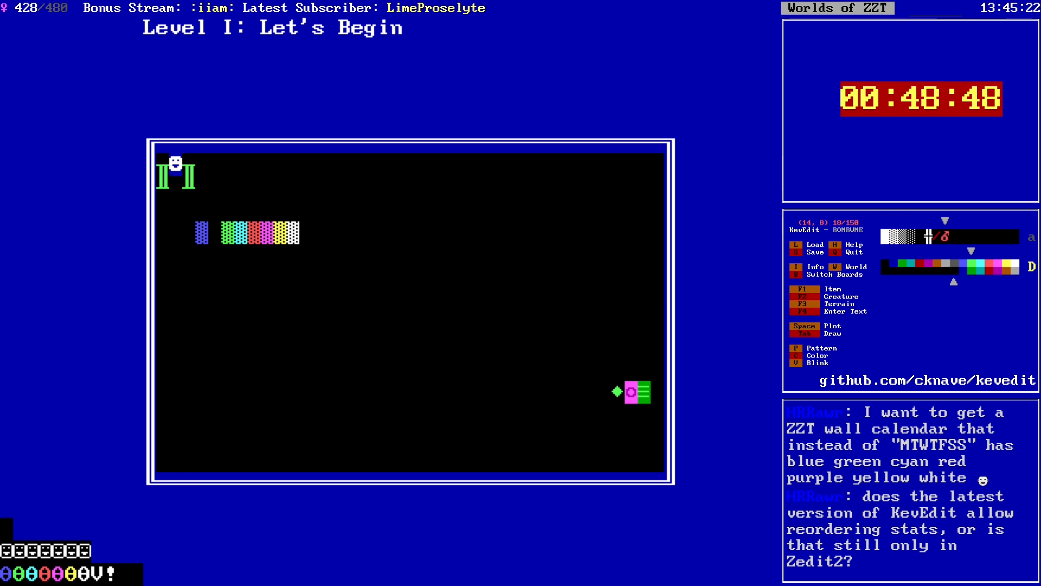
key("Down")
key("Down")
key("Down")
key("Return")
Step: Save the world as BOMBWME and exit the editor back to the game
key("s")
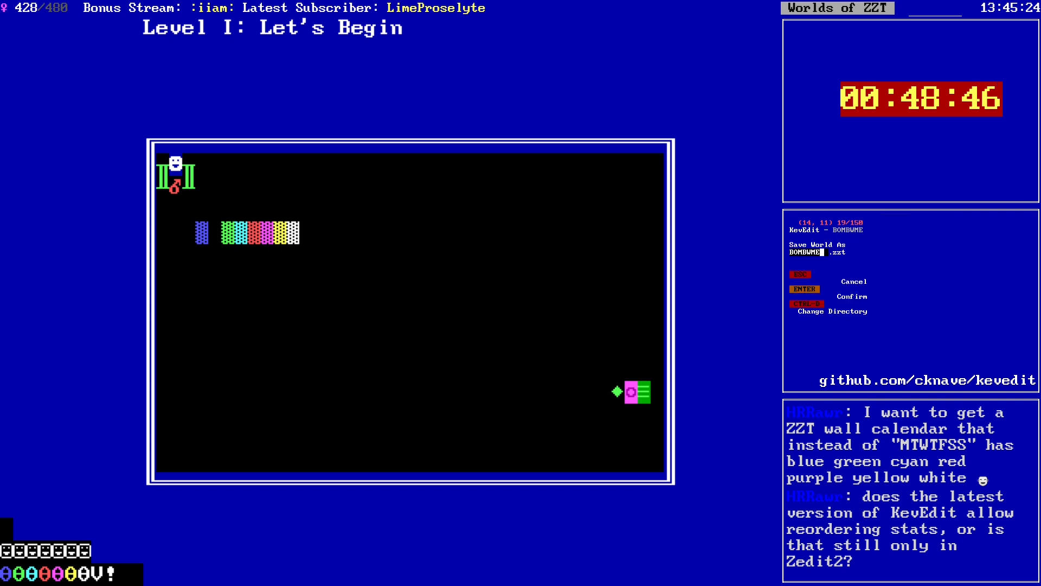
key("Return")
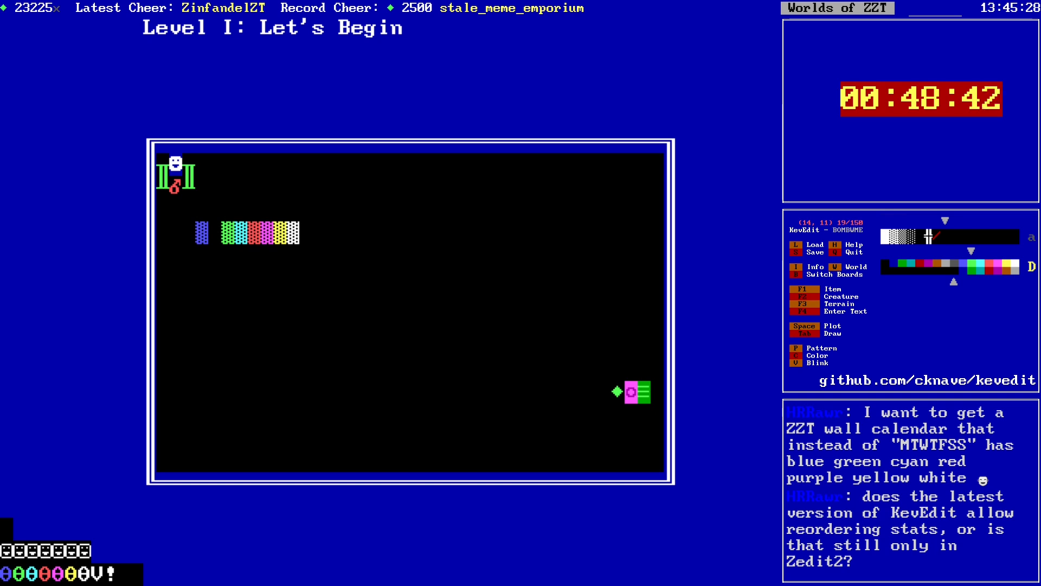
key("q")
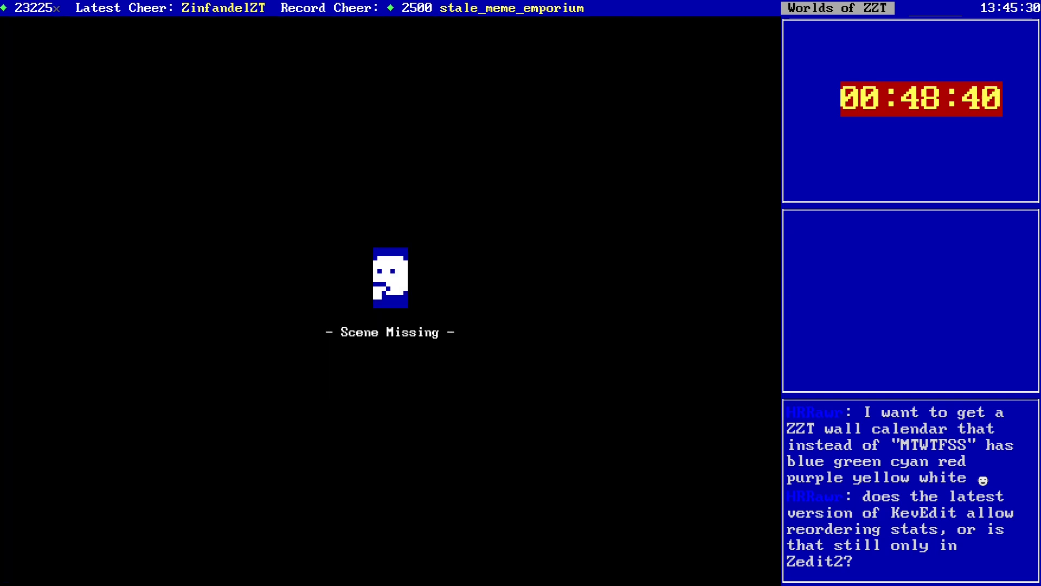
Step: Play-test Level I by pushing the bomb onto the blue and green Fuse-O-Matic tiles, and end the game
key("p")
key("Down")
key("Down")
key("Down")
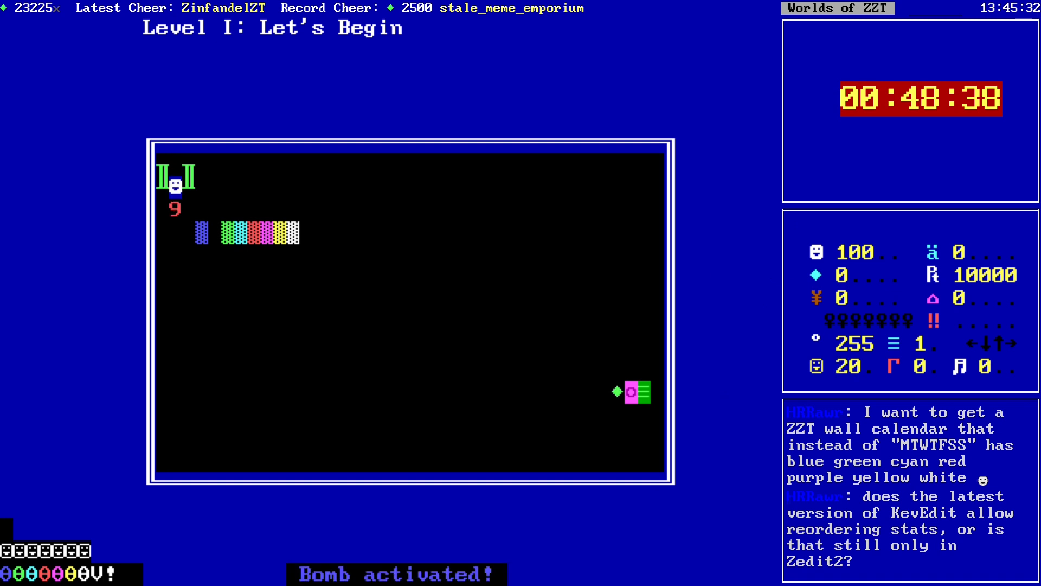
key("Right")
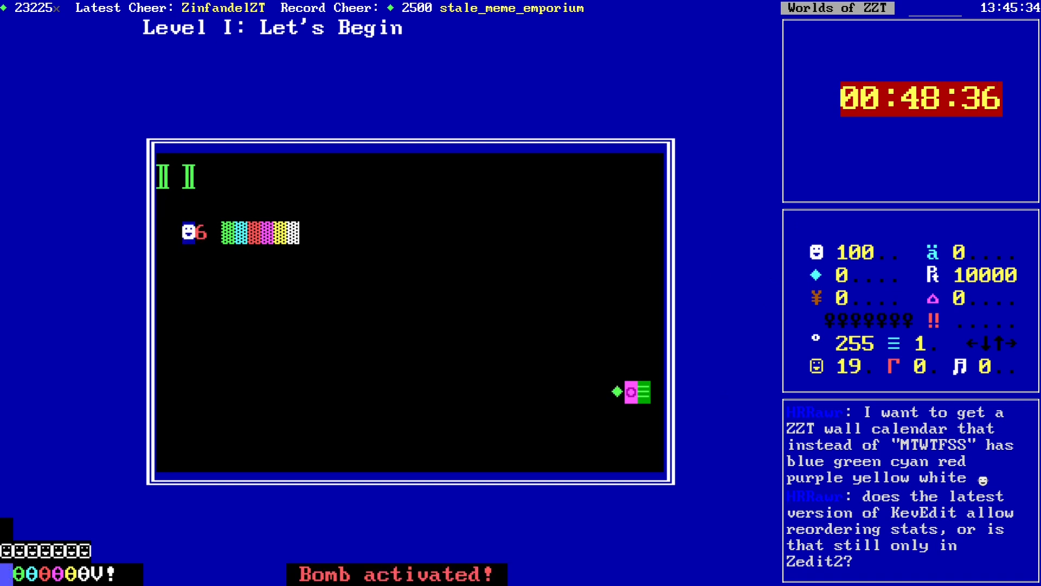
key("Right")
key("Right")
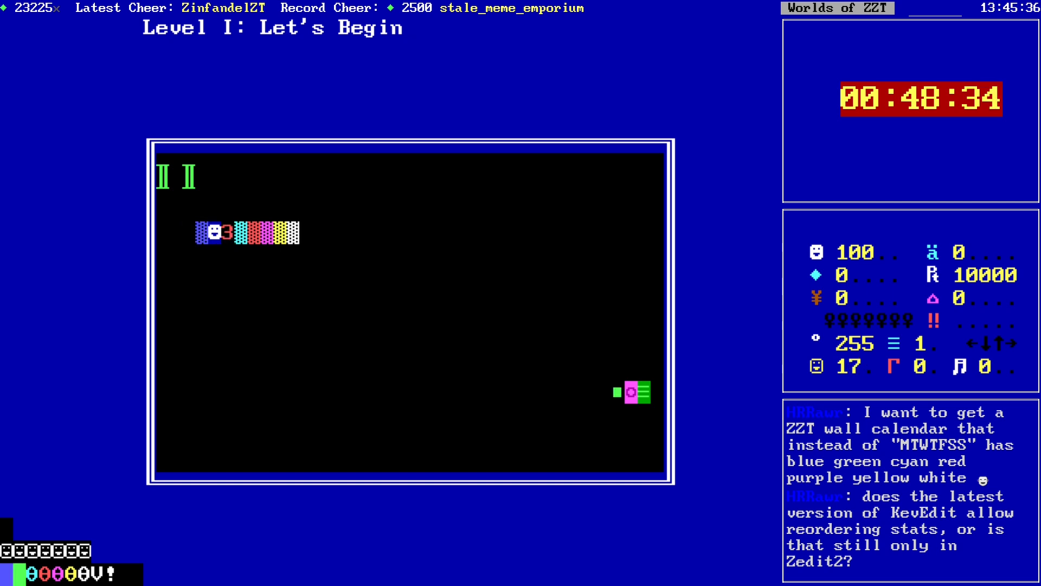
key("Down")
key("Down")
key("Escape")
key("y")
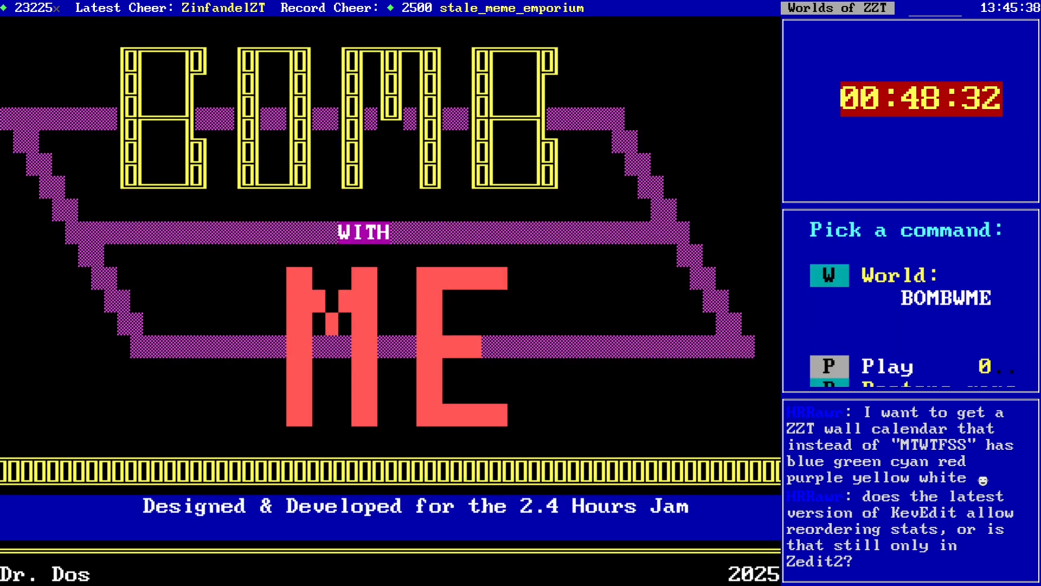
key("y")
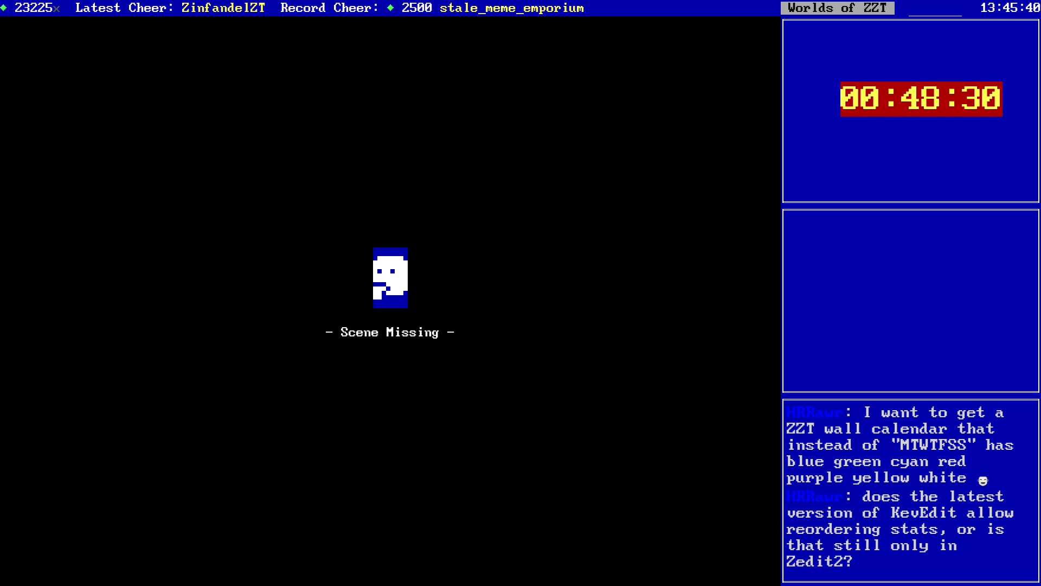
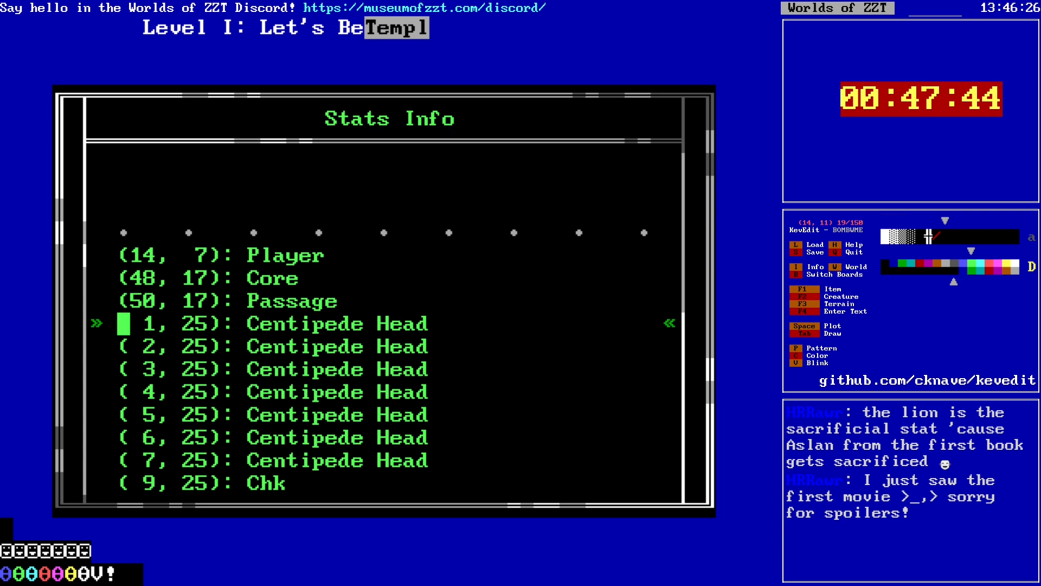
Step: Examine the stat order of the Centipede Head and Chk entries on the Template board
key("Up")
key("Up")
key("Down")
key("Down")
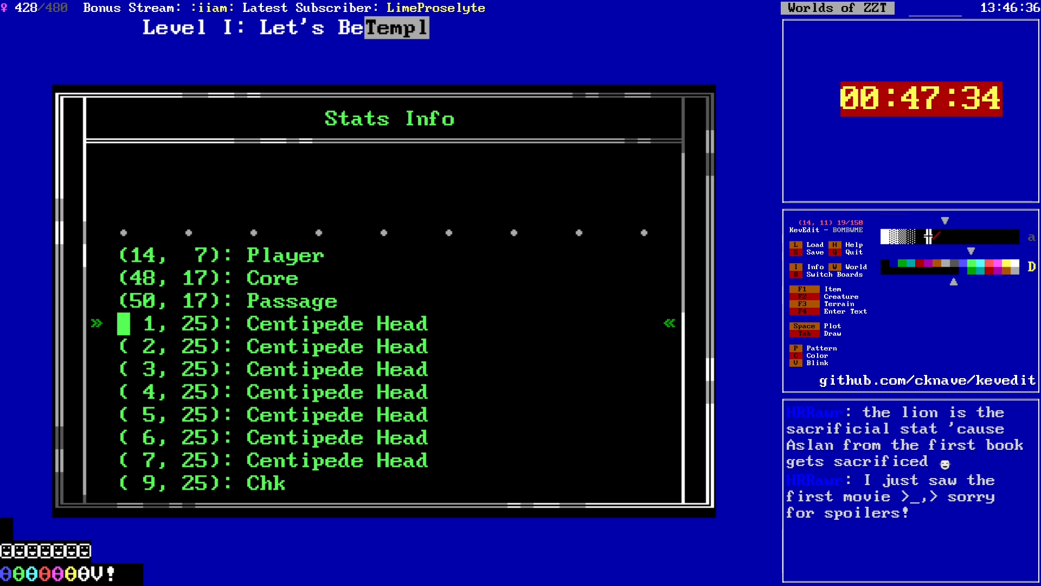
key("Down")
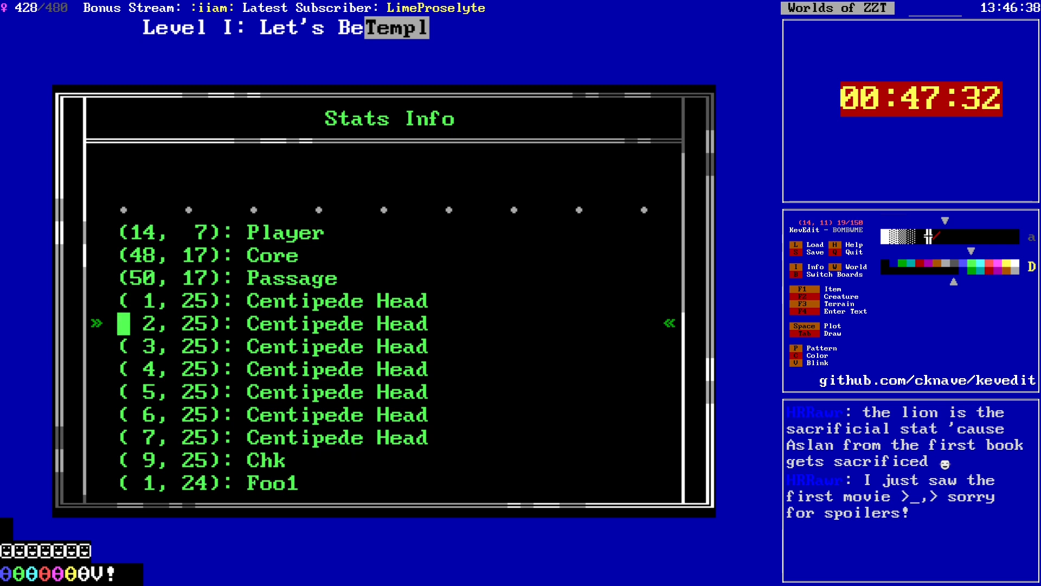
key("Down")
key("Down")
key("Down")
key("Down")
key("Down")
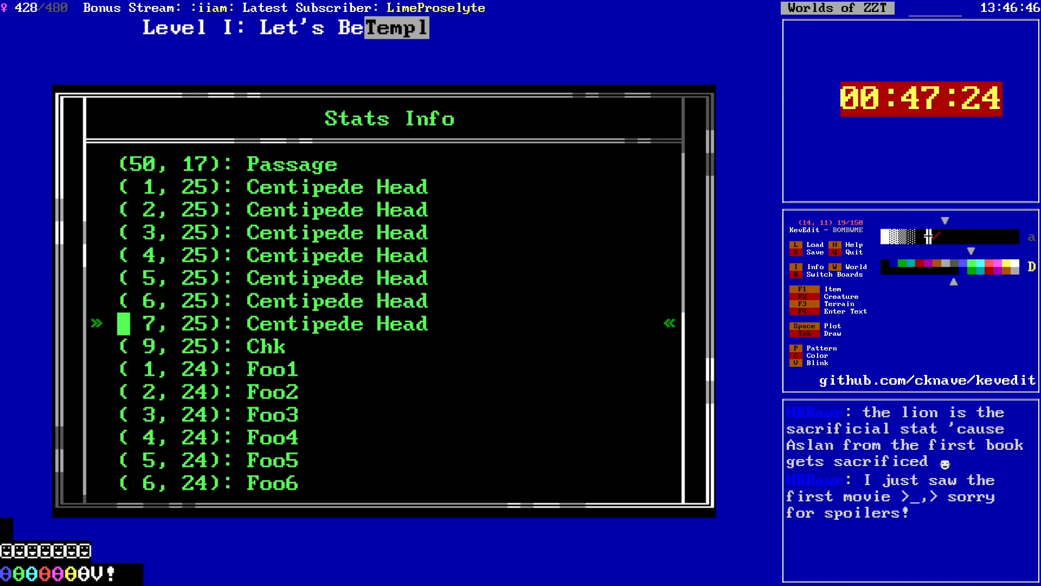
key("Page_Up")
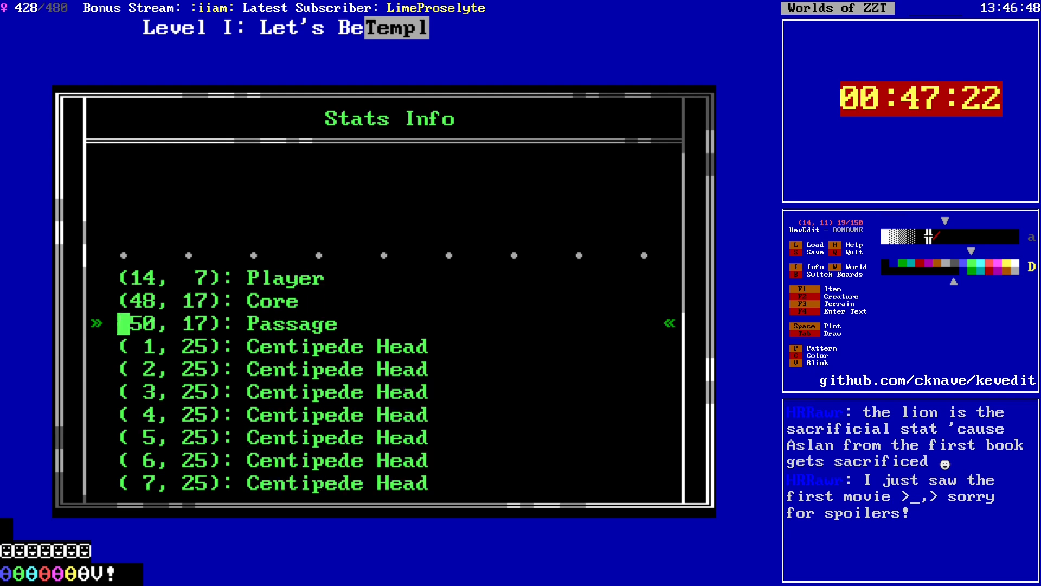
Step: Check the stat list of the L1 board for its Centipede Head, Chk, Foo, Bomb and WinLose order
key("Escape")
key("Page_Down")
key("Page_Down")
key("Page_Down")
key("Page_Up")
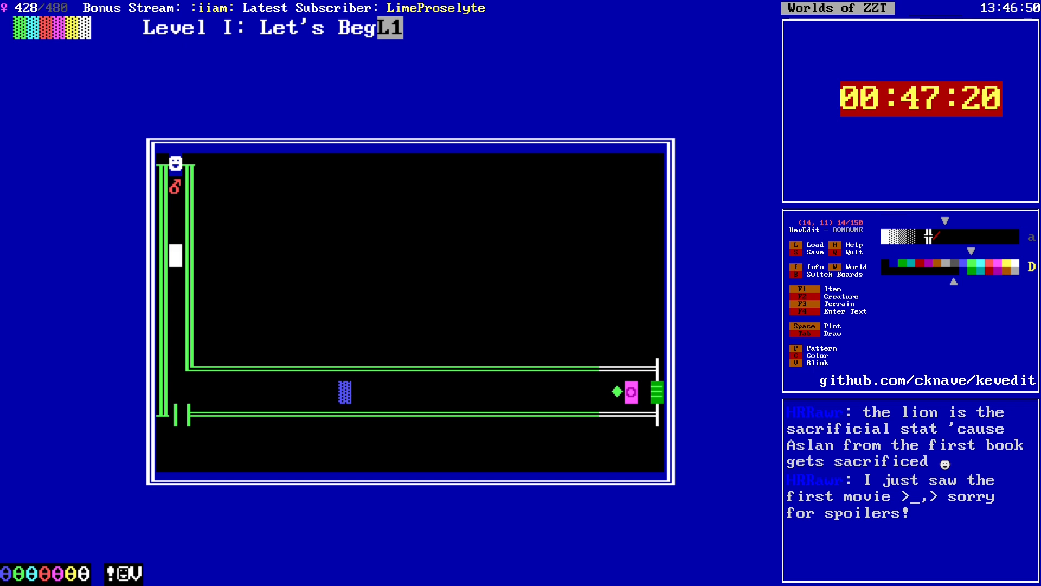
key("alt+i")
key("Down")
key("Down")
key("Down")
key("Down")
key("Down")
key("Down")
key("Down")
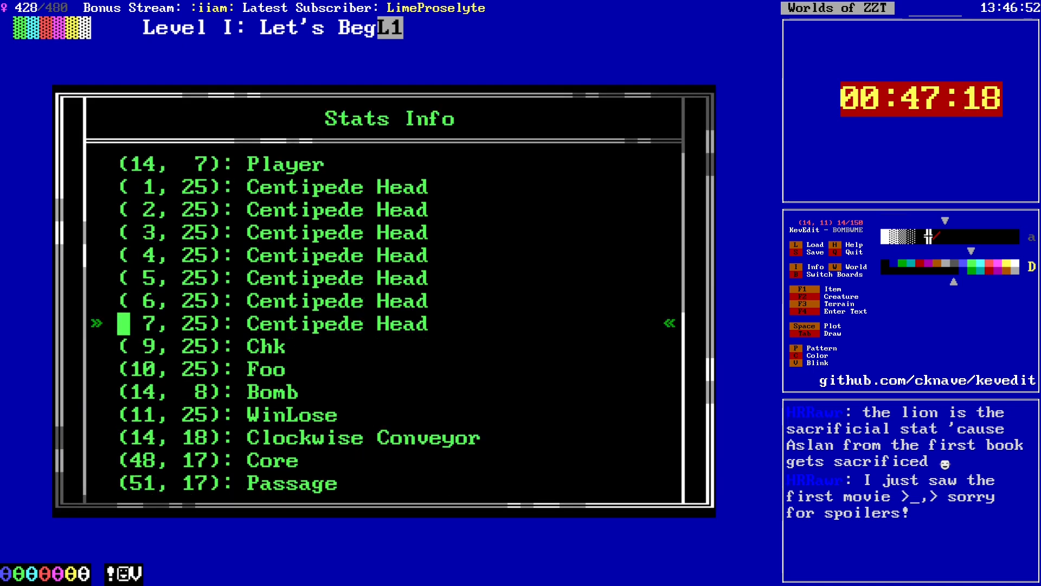
Step: Return to the Template board and review its stat list down through the Foo, WinLose and Bomb objects
key("Escape")
key("Page_Up")
key("Page_Up")
key("alt+i")
key("Down")
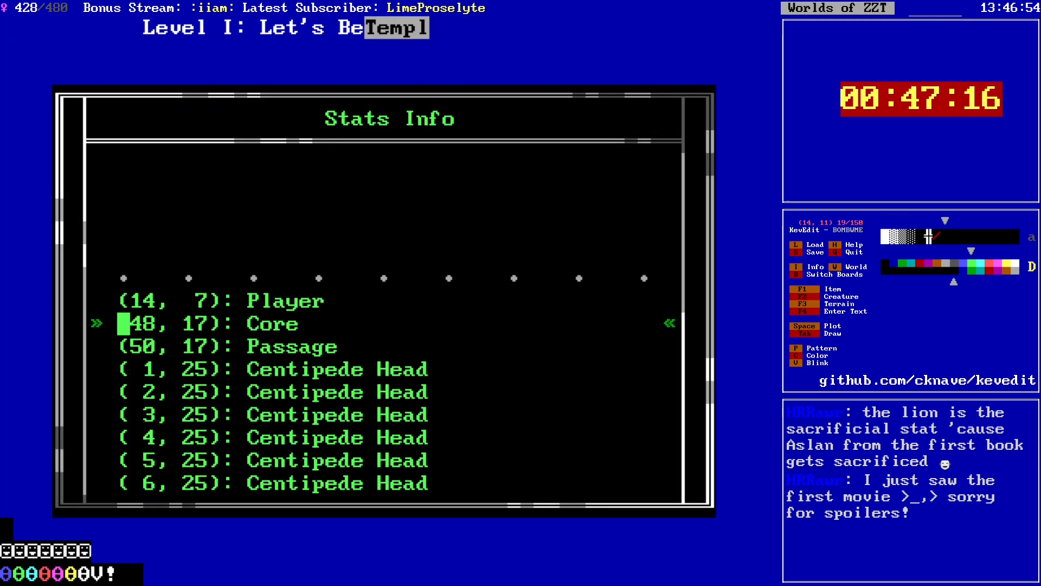
key("Down")
key("Down")
key("Down")
key("Down")
key("Down")
key("Down")
key("Down")
key("Down")
key("Down")
key("Down")
key("Down")
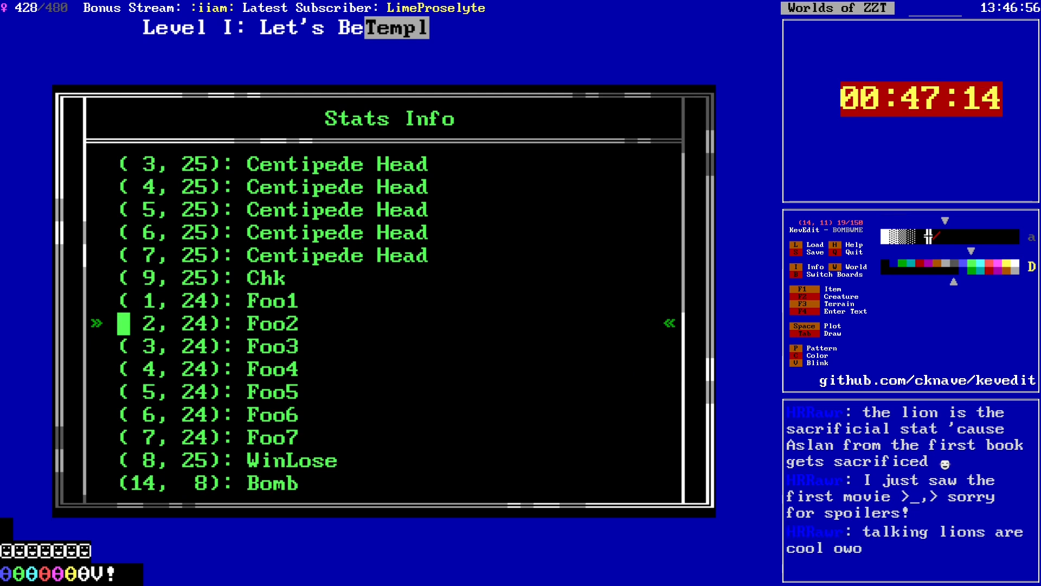
key("Down")
key("Down")
key("Down")
key("Down")
key("Escape")
Step: Inspect the object settings of several smiley Foo objects in row 24, including the one at (7, 24)
key("alt+Left")
key("alt+Down")
key("alt+Down")
key("alt+Down")
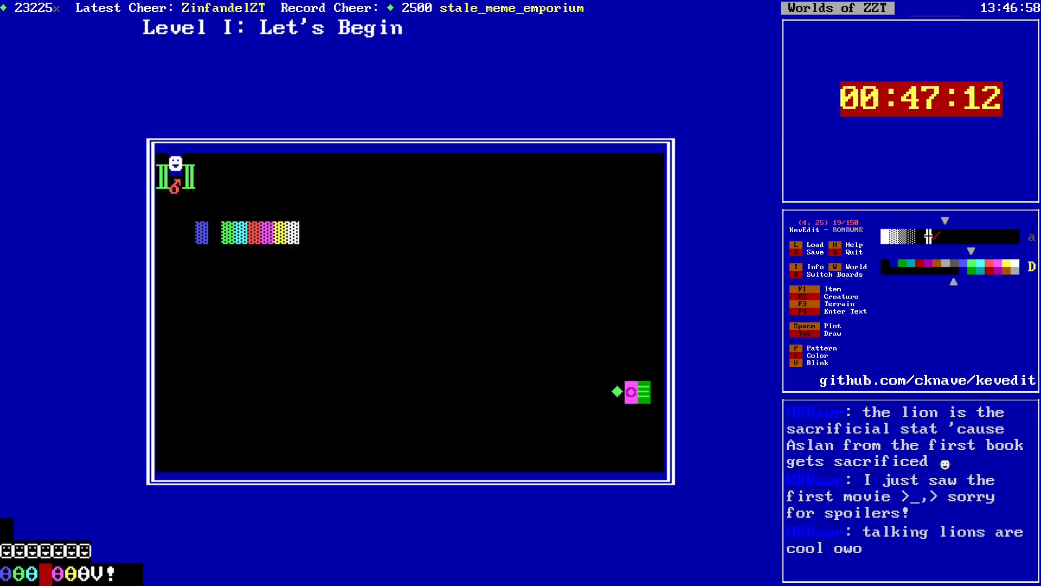
key("Left")
key("Left")
key("Up")
key("Return")
key("Escape")
key("Right")
key("Right")
key("Right")
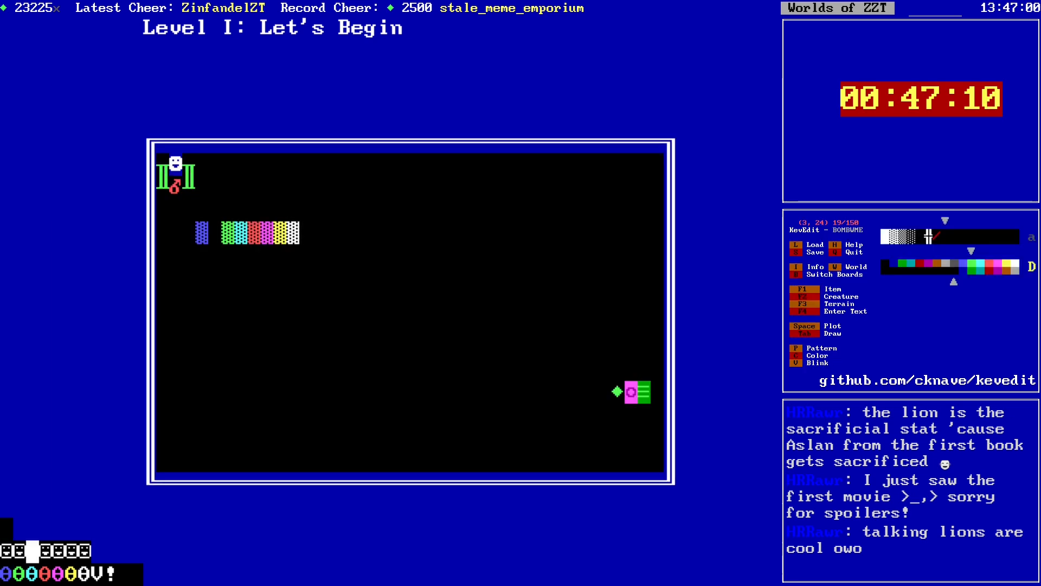
key("Right")
key("Return")
key("Escape")
key("Right")
key("Return")
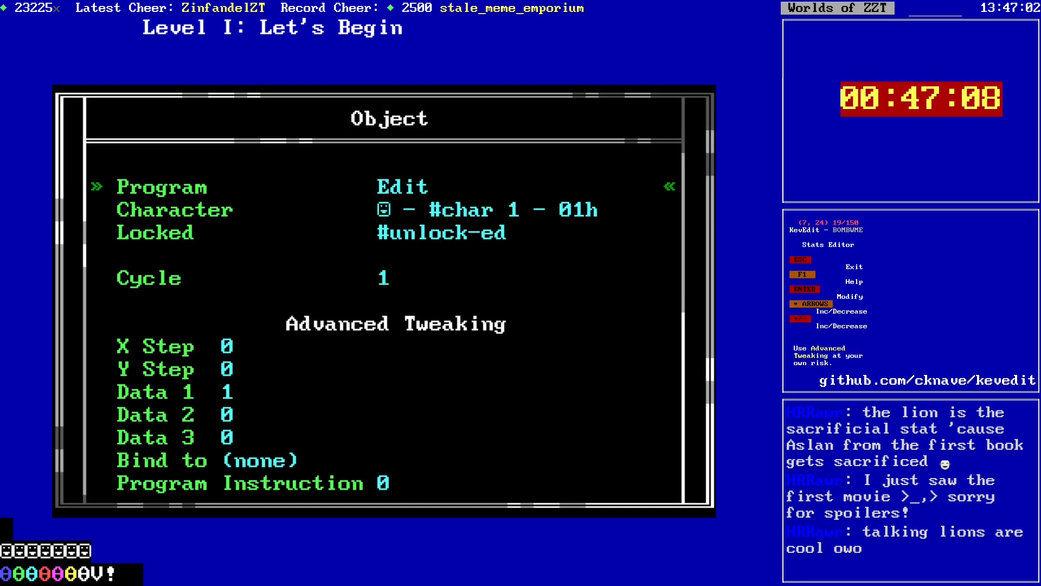
key("Escape")
key("Up")
key("Up")
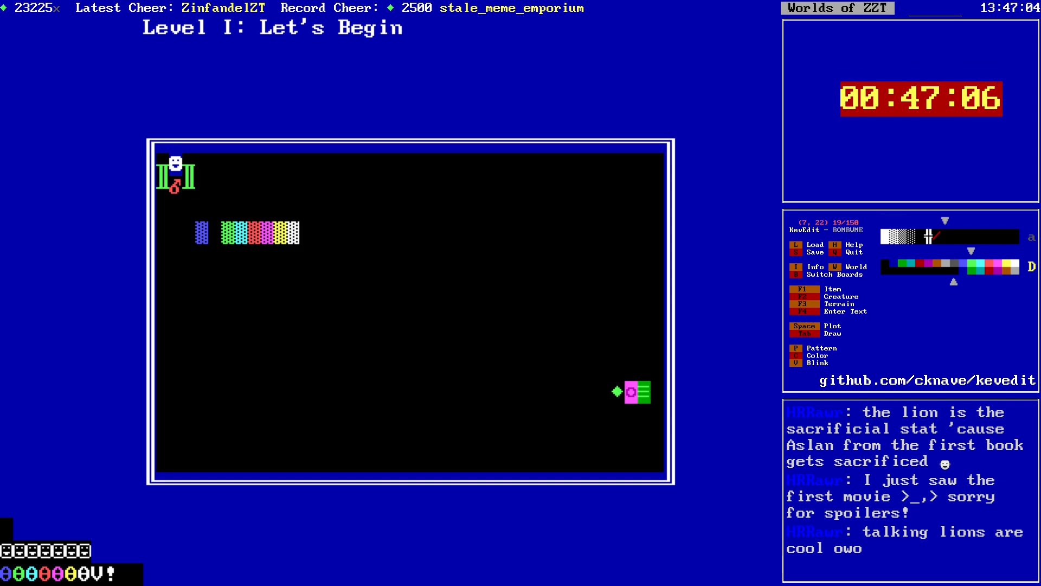
Step: Exit the editor, reload the BOMBWME world in the game and start playing it
key("q")
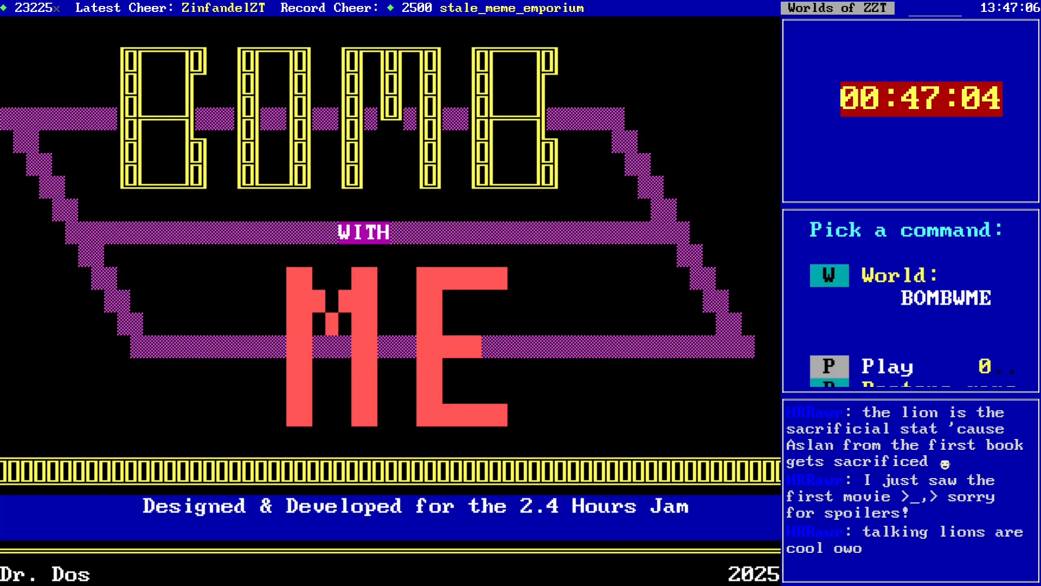
key("w")
key("Return")
key("p")
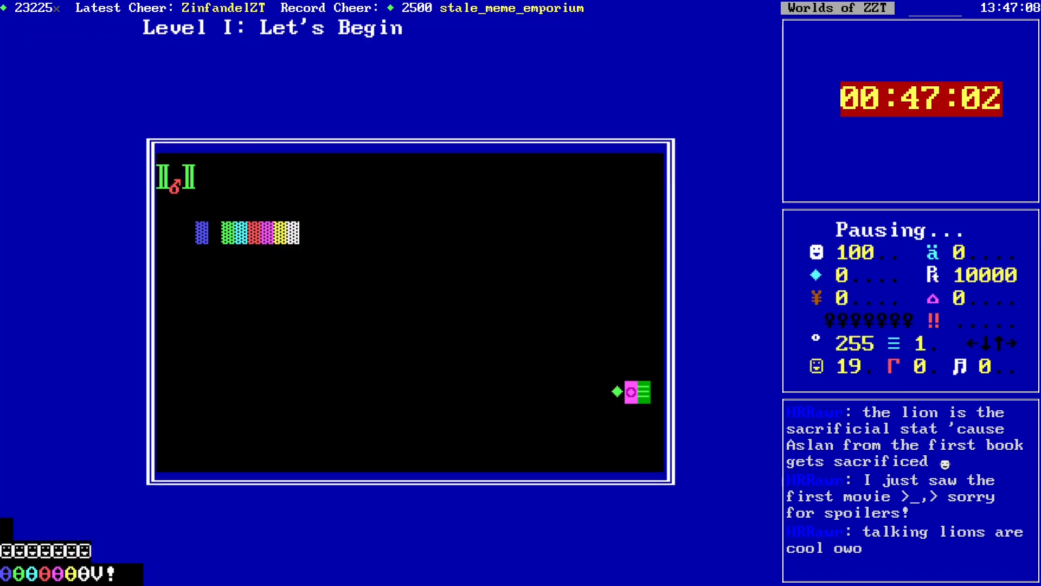
Step: Activate the bomb, push it across the blue and green Fuse-O-Matic tiles, and end the test game
key("Down")
key("Down")
key("Left")
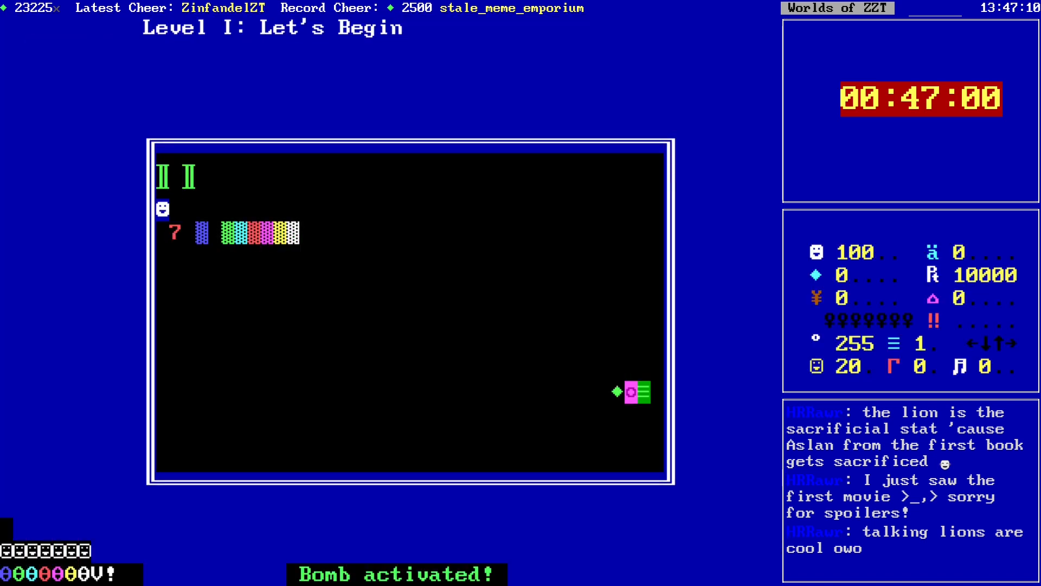
key("Down")
key("Right")
key("Right")
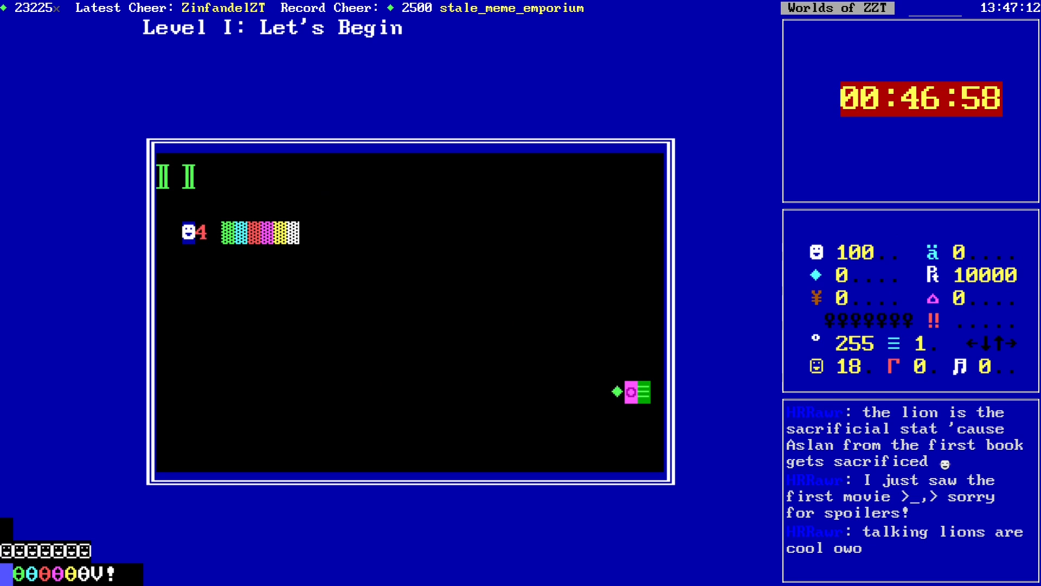
key("Right")
key("Right")
key("Down")
key("Escape")
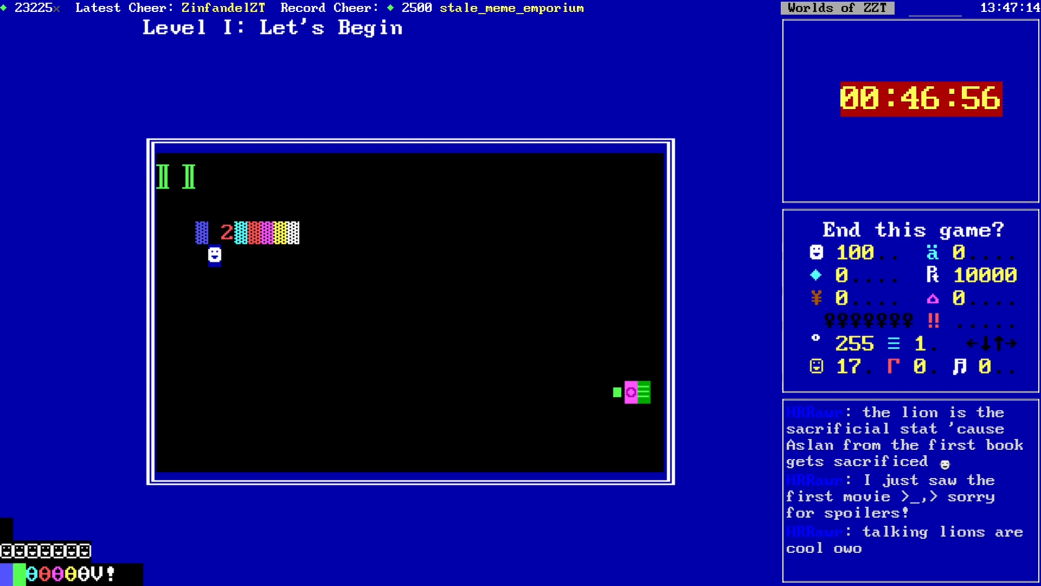
key("y")
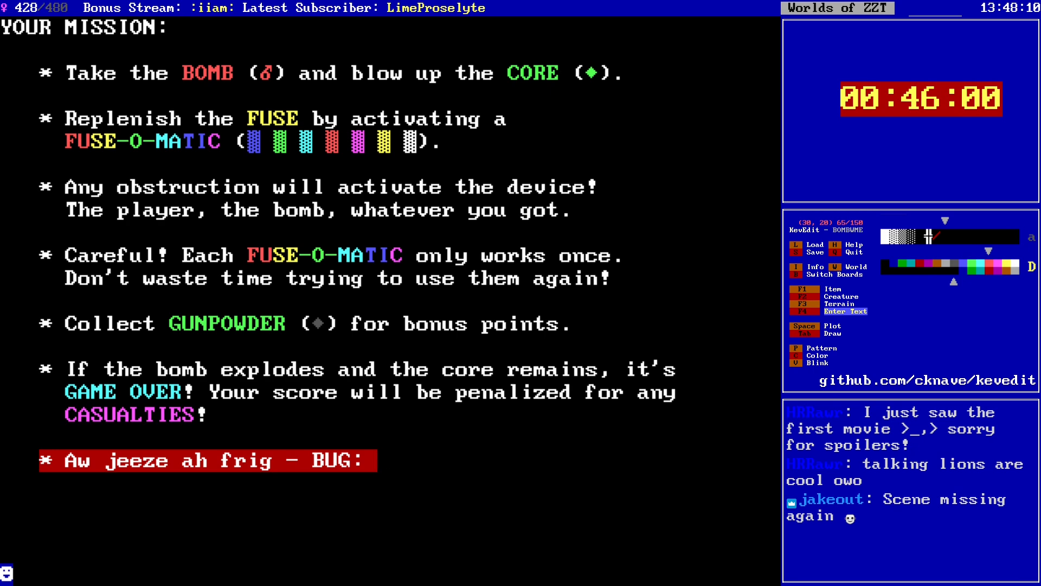
Step: Continue the red BUG line on the mission board with the text "Be wary of covering up"
type("Be wary")
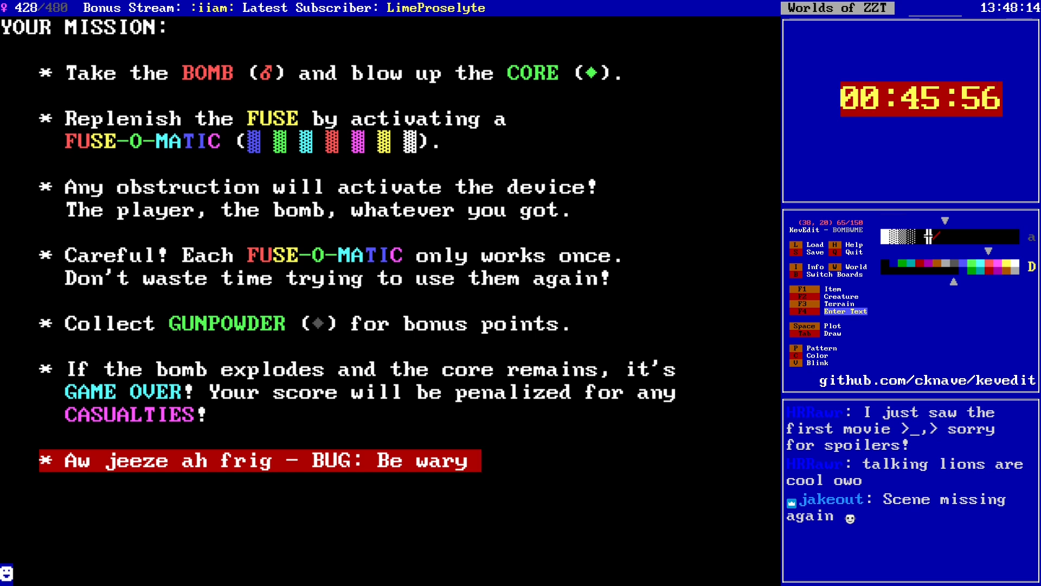
type(" of ")
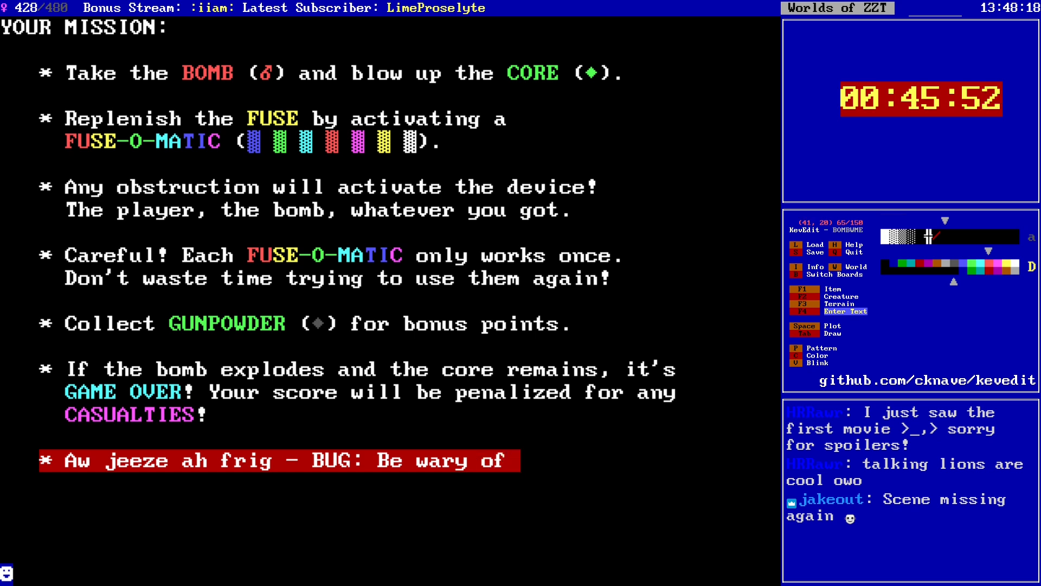
type("covering up")
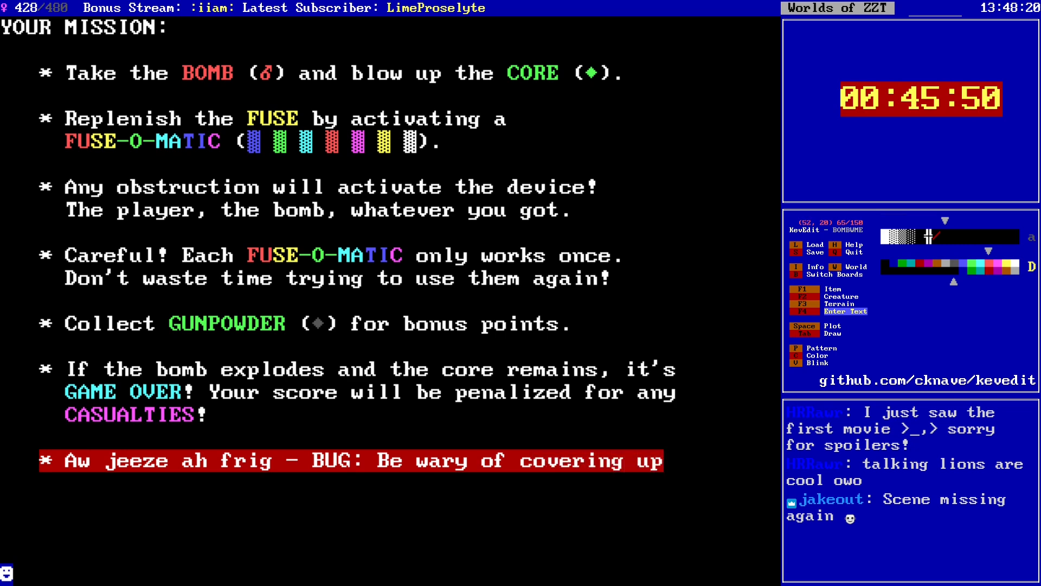
Step: Write "multiple fuse-o-matics at once!" as the second line of the bug note, indented beneath the first
key("Down")
key("Left")
key("Left")
key("Left")
key("Left")
key("Left")
key("Left")
key("Left")
key("Left")
key("Left")
key("Left")
key("Left")
key("Left")
key("Left")
key("Left")
key("Left")
key("Left")
key("Left")
key("Left")
key("Left")
key("Left")
key("Left")
key("Left")
key("Left")
key("Left")
key("Left")
key("Left")
key("Left")
key("Left")
key("Left")
key("Left")
key("Left")
key("Left")
key("Left")
key("Left")
key("Left")
key("Left")
key("Left")
key("Left")
key("Left")
key("Left")
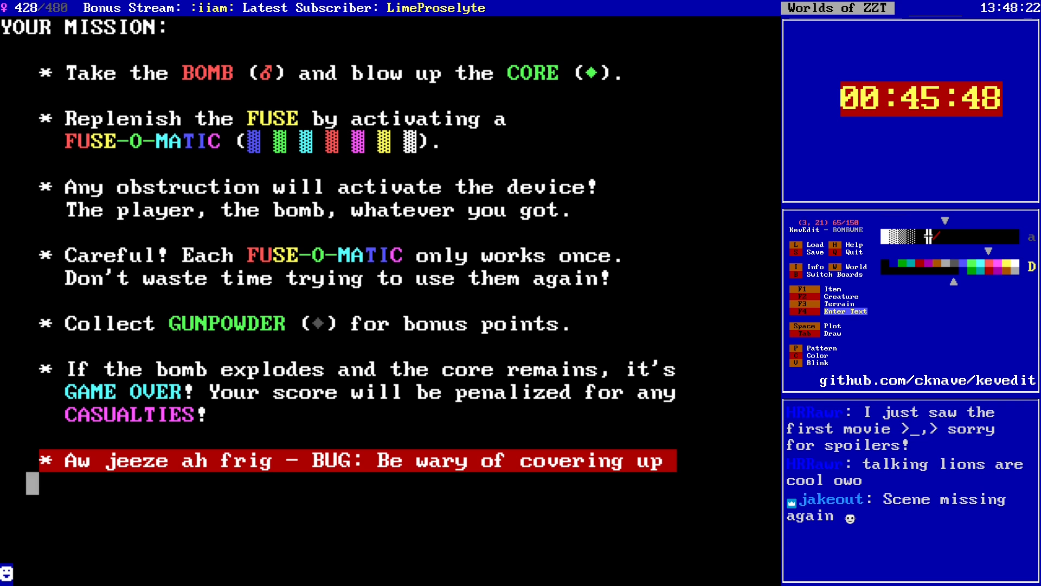
key("Right")
type("multile")
key("BackSpace")
key("BackSpace")
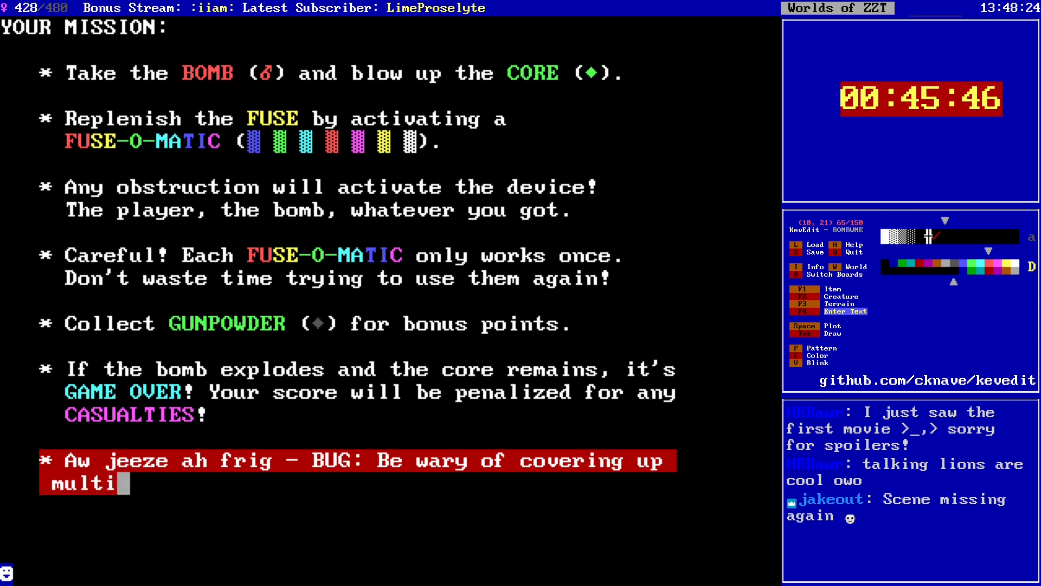
type("ple fuse-o-")
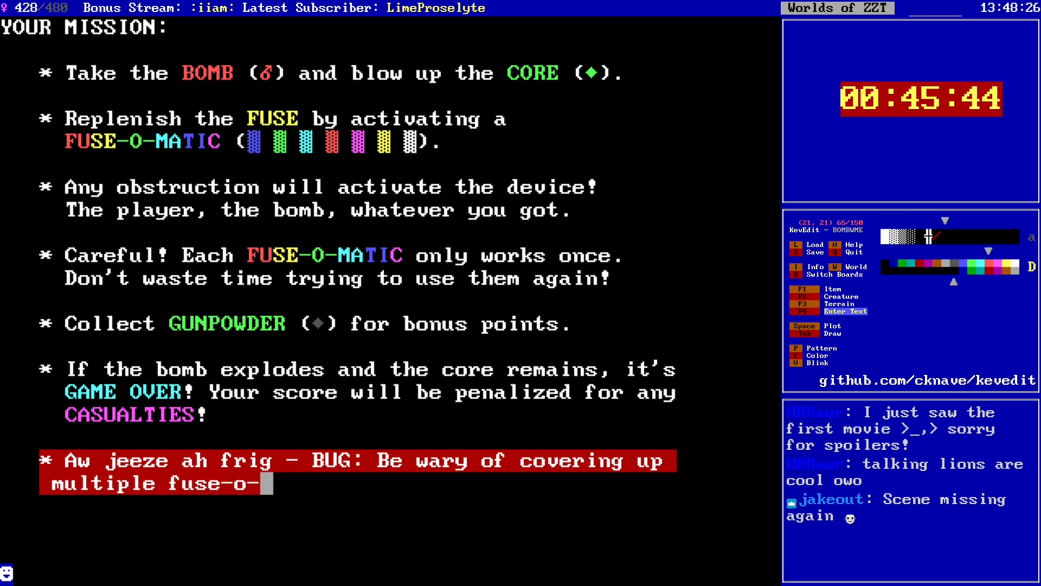
type("matics at once!")
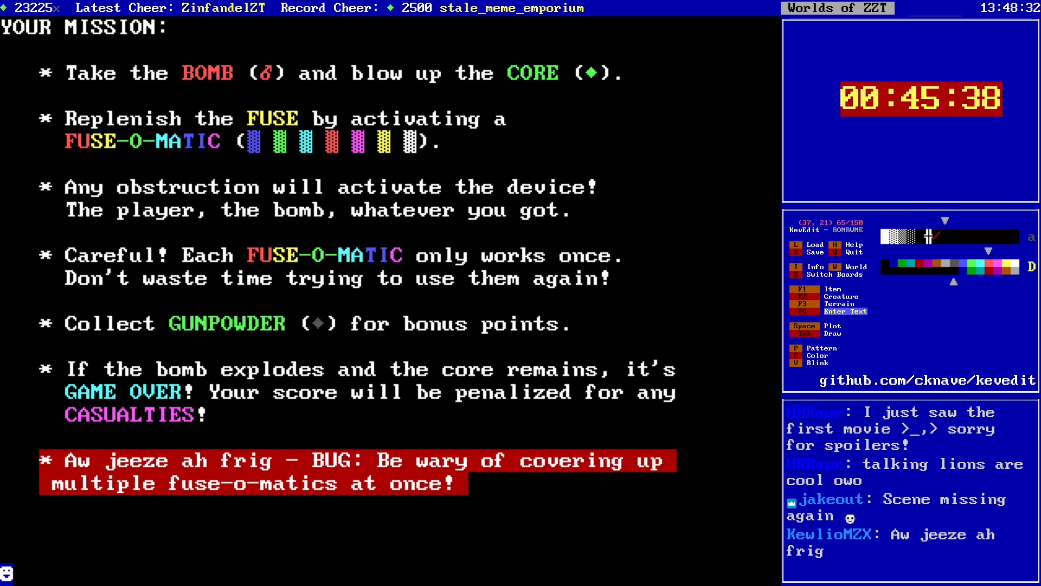
Step: Extend the bug note's second line with the words "The code can"
type("T")
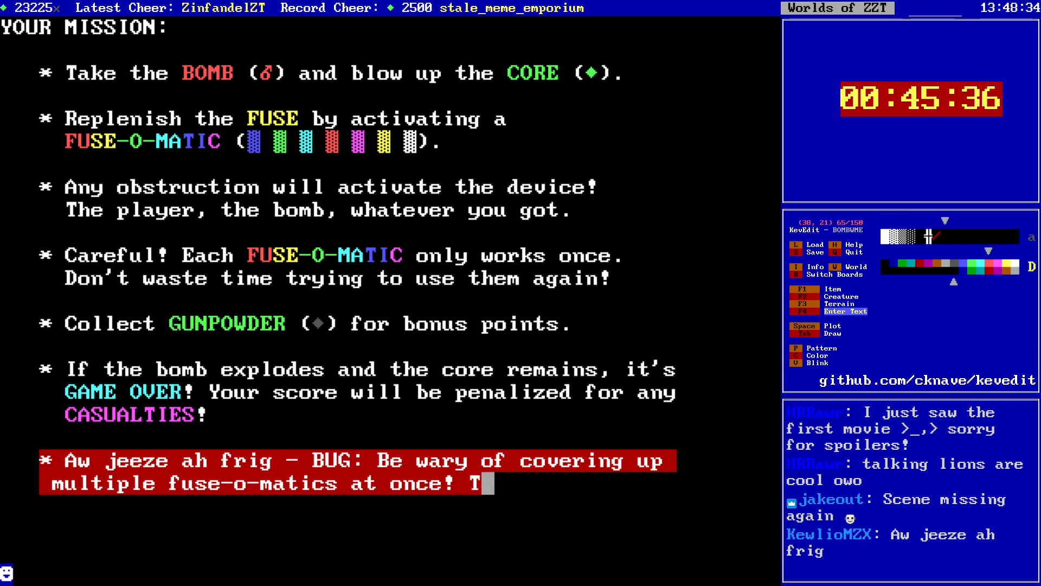
type("he code can caus")
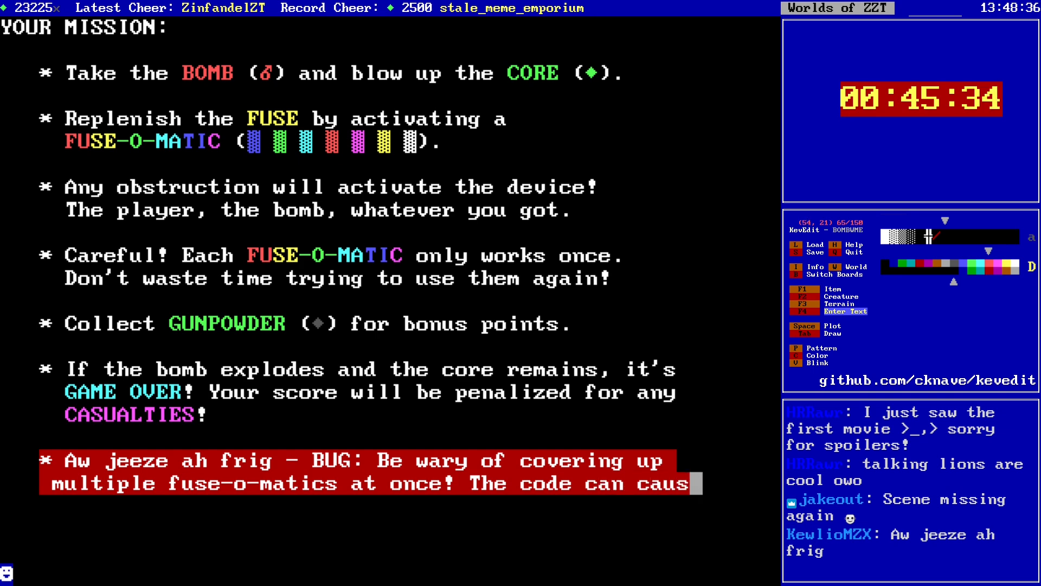
key("BackSpace")
key("BackSpace")
key("BackSpace")
key("BackSpace")
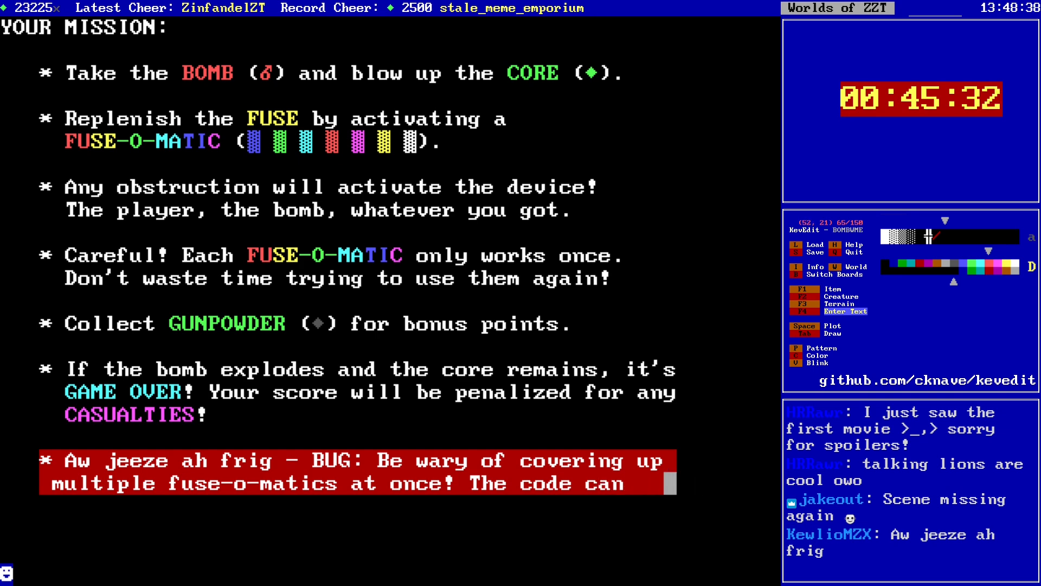
Step: Write "cause a FOM to not activate!" as the third line of the bug note
key("Down")
key("alt+Left")
key("alt+Left")
key("alt+Left")
key("alt+Left")
key("alt+Left")
key("Right")
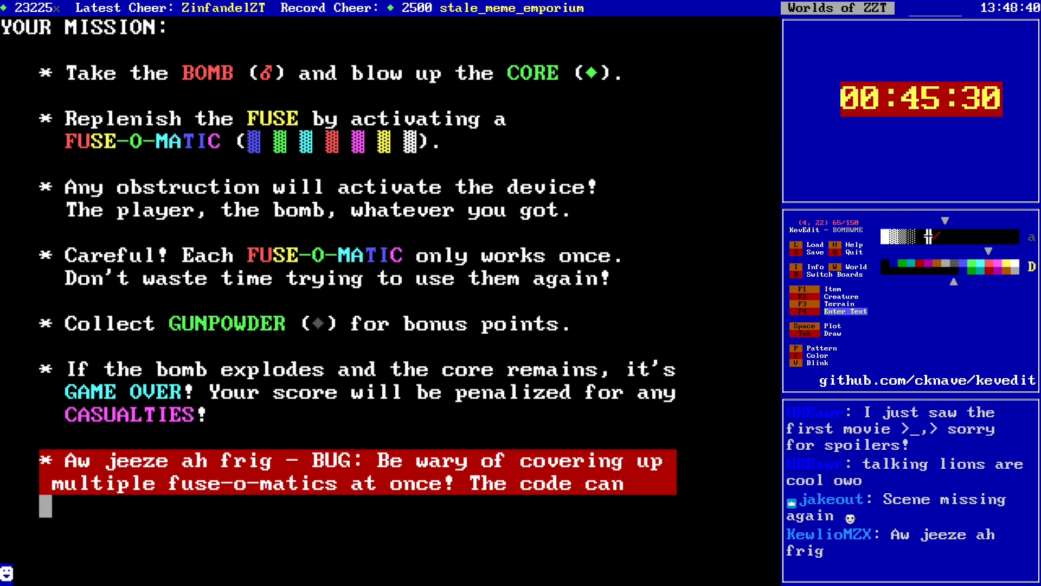
type("cause one")
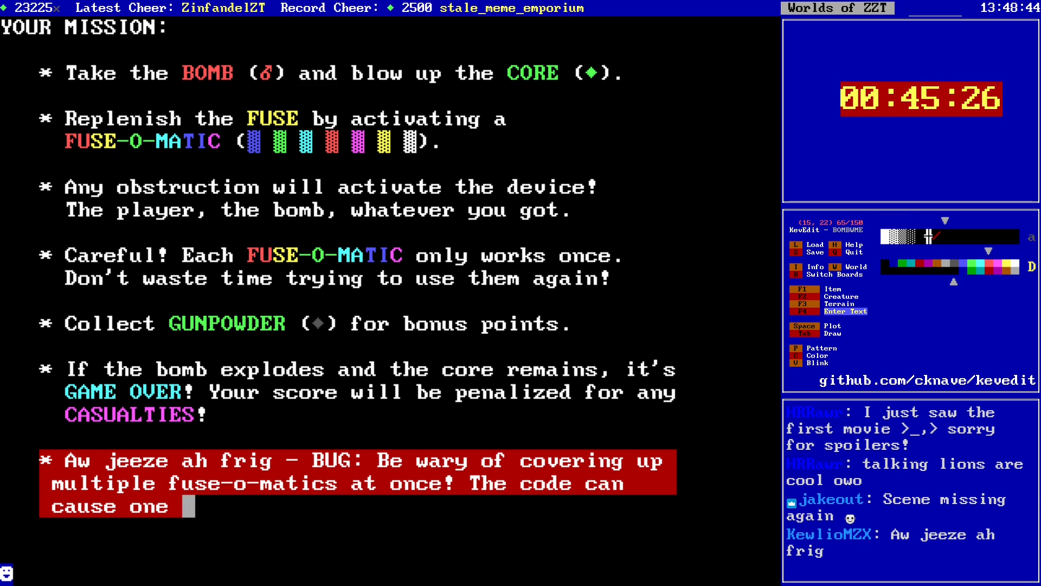
key("BackSpace")
key("BackSpace")
key("BackSpace")
key("BackSpace")
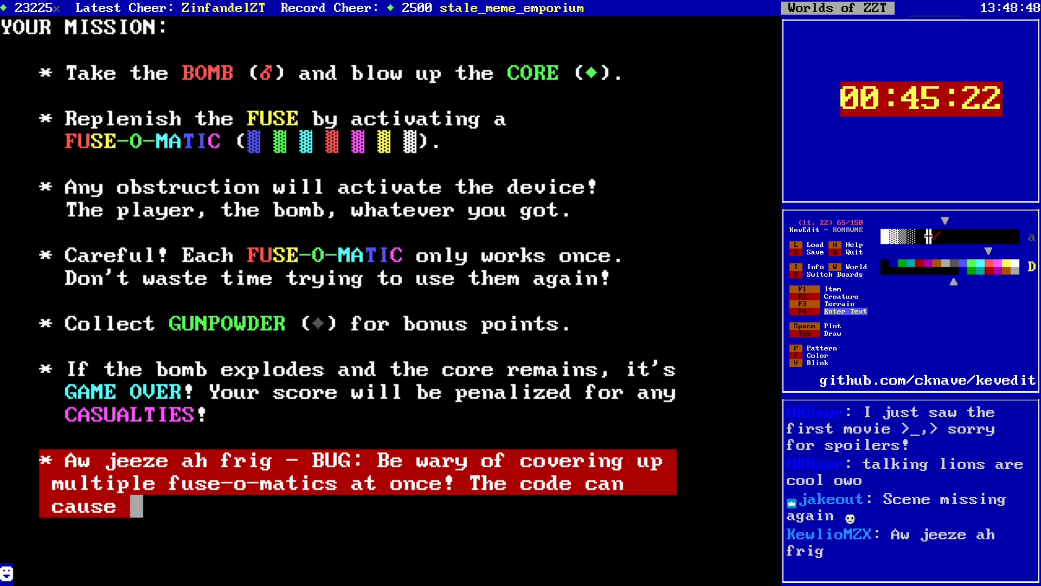
type("a FO")
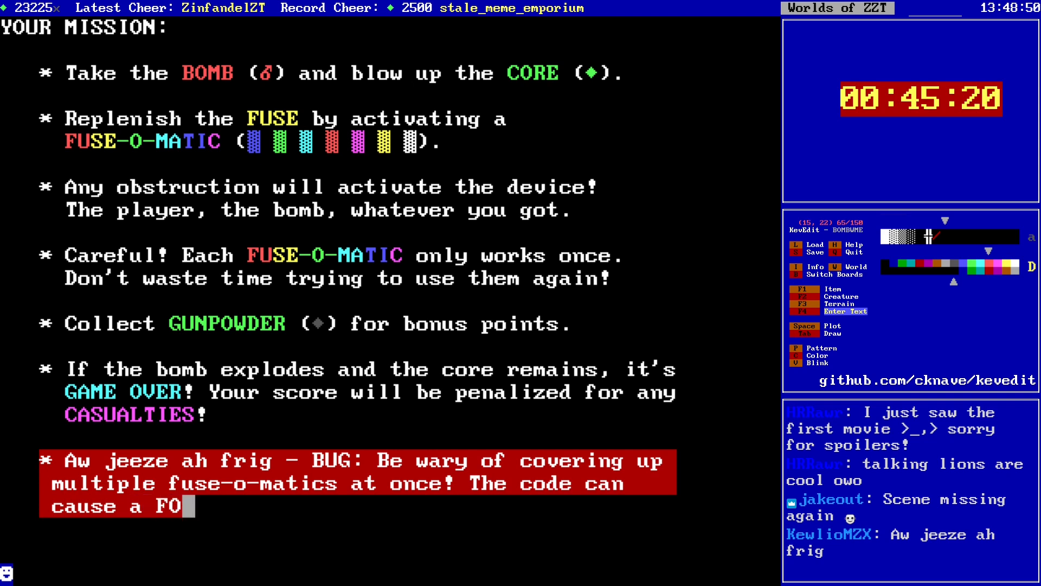
type("M to not ac")
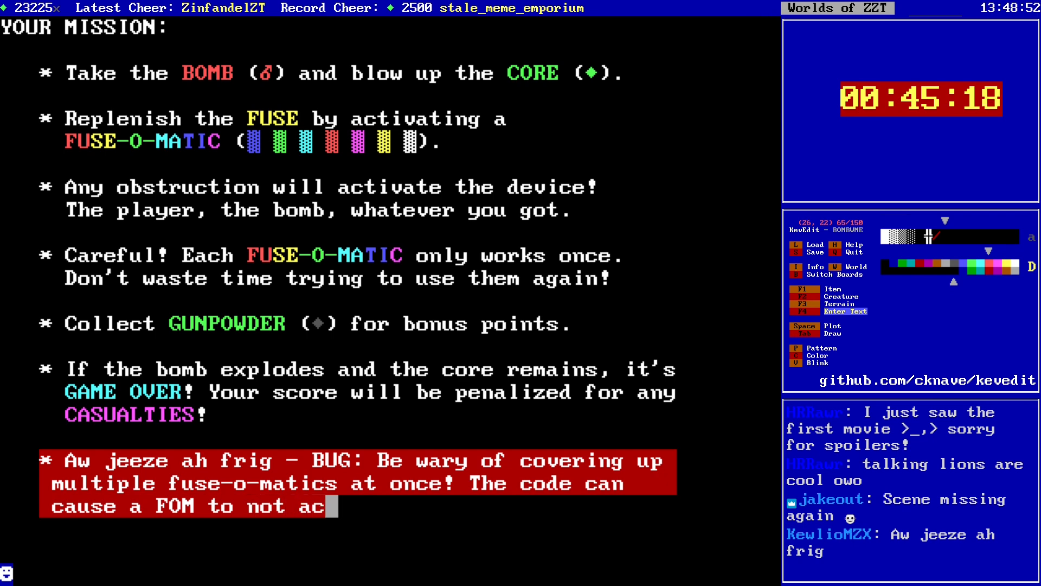
type("tivate")
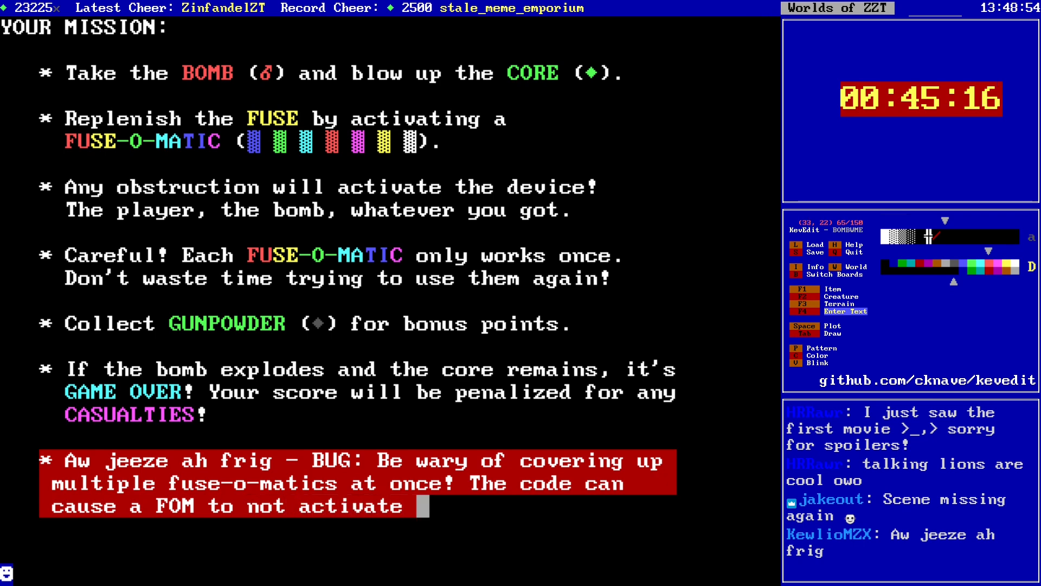
key("BackSpace")
type("!")
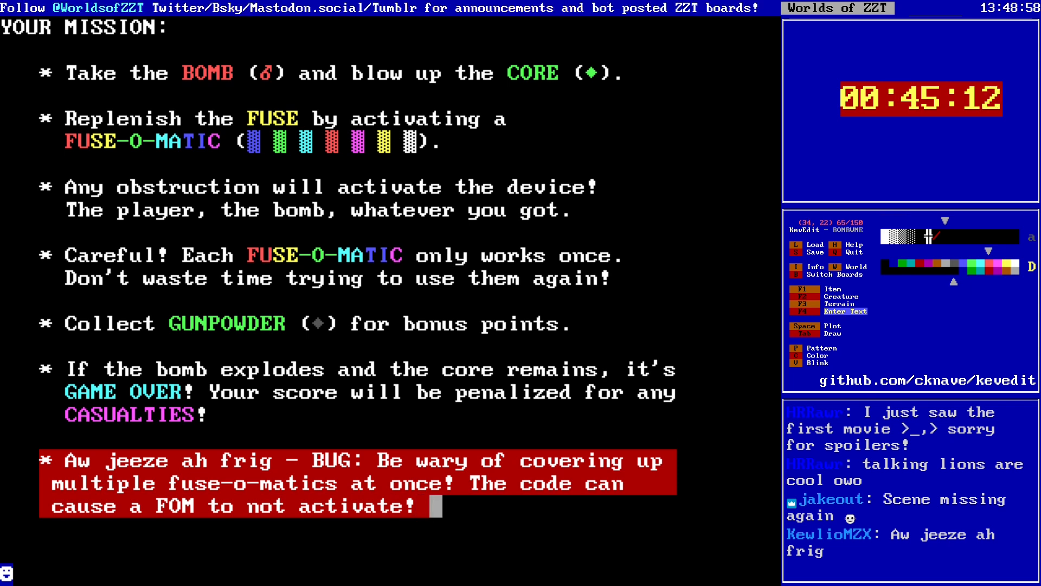
Step: Add a closing line quoting "That's 2.4 hours for ya", credited to the author with the year 2025, and finish text entry
key("Down")
key("alt+Left")
key("alt+Left")
key("alt+Left")
key("alt+Left")
key("alt+Left")
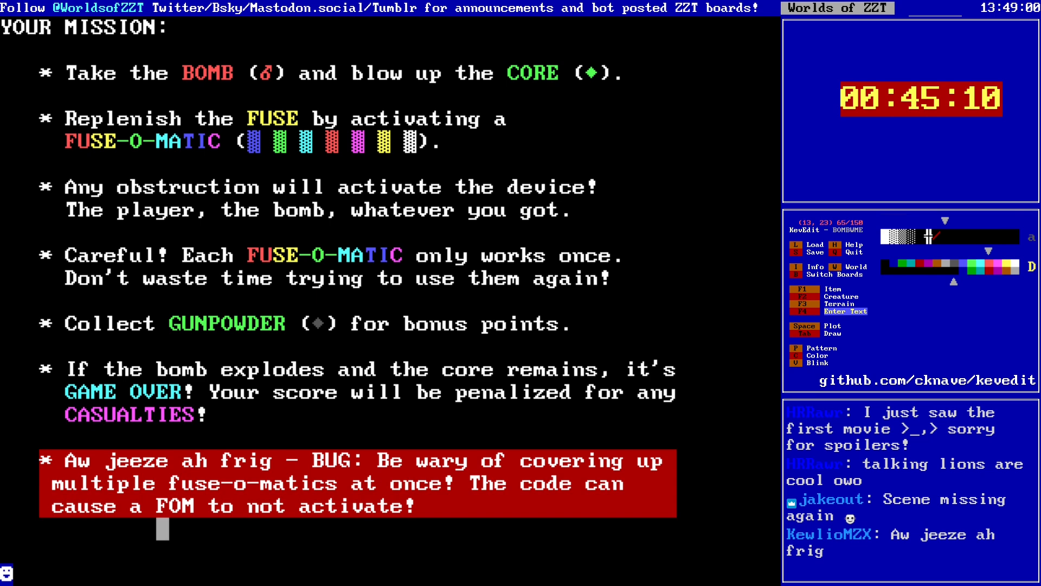
key("Right")
type("\"T")
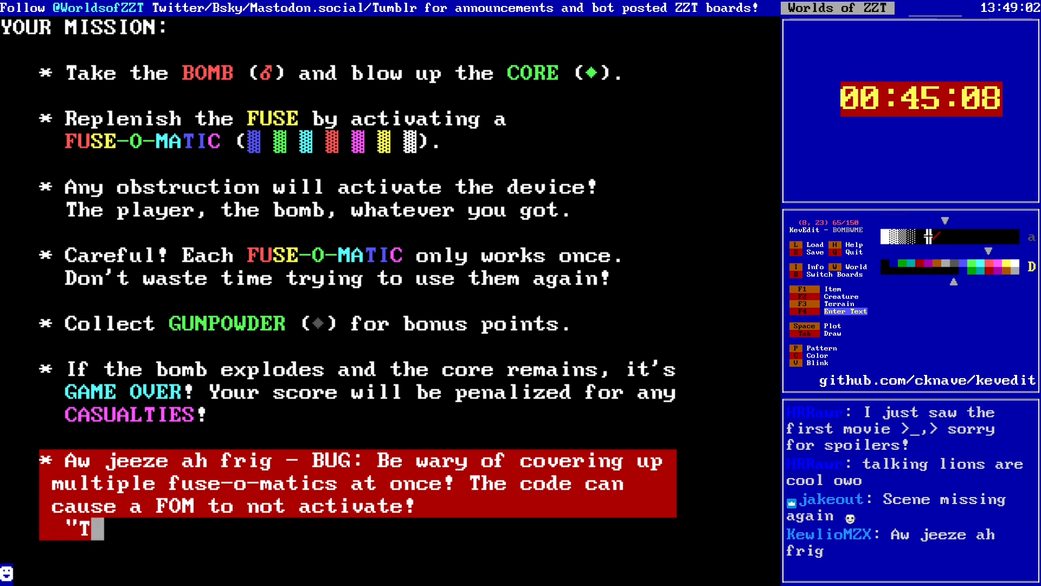
type("hat's 2.4 h")
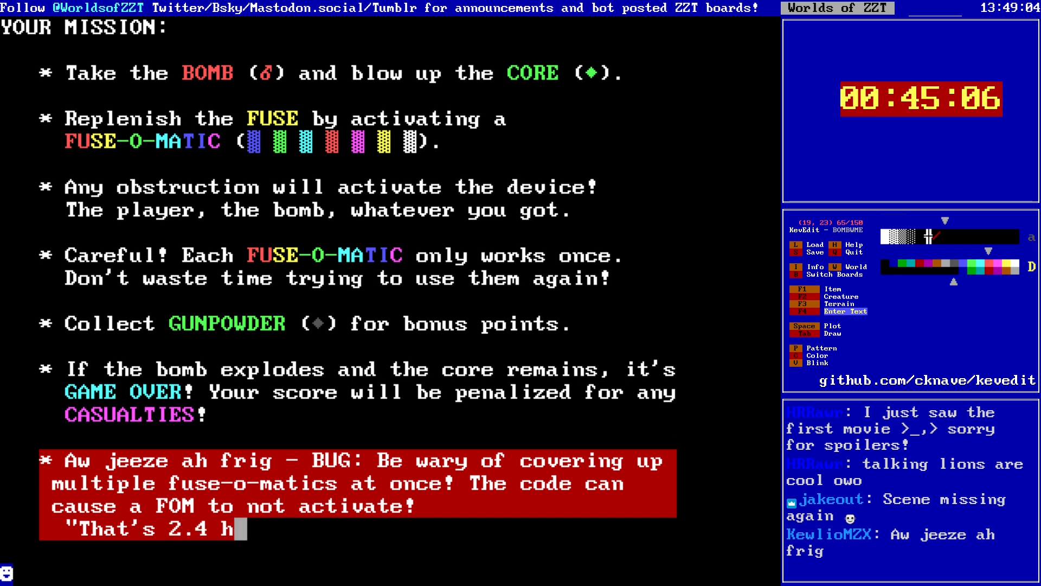
type("ours for ya\" - ")
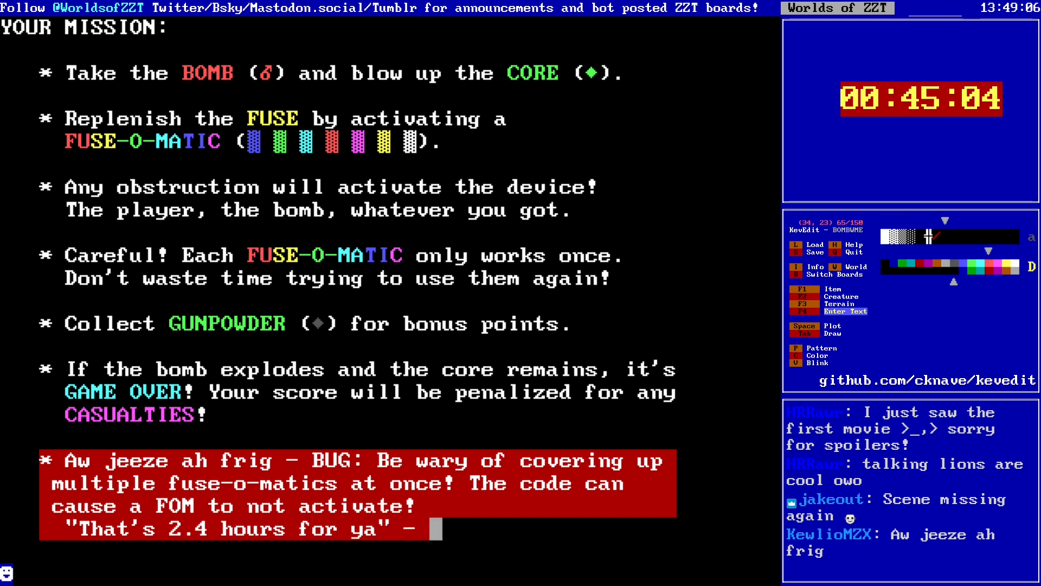
type("Dr. Dos")
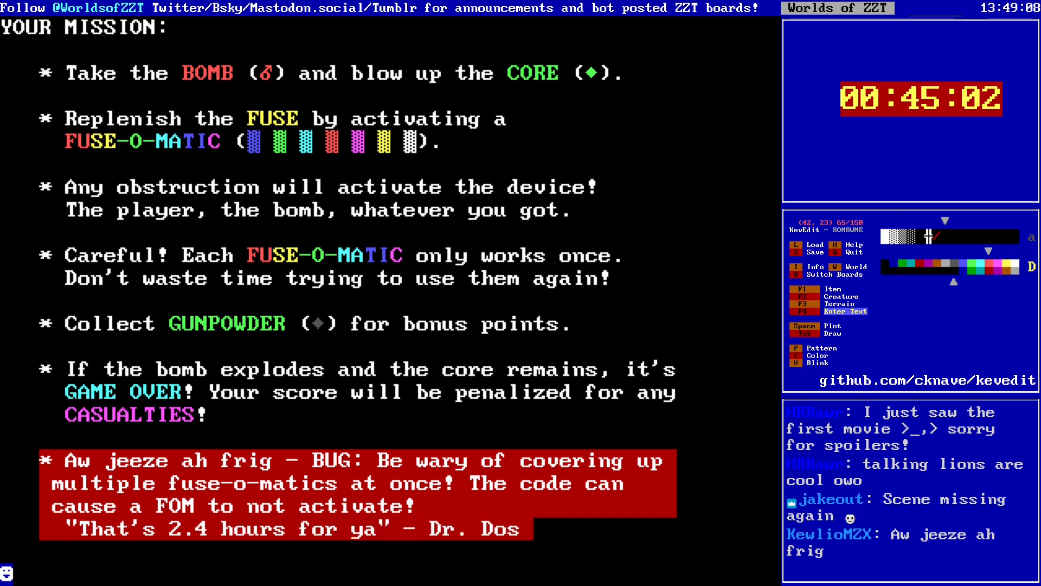
key("BackSpace")
type(", 2025")
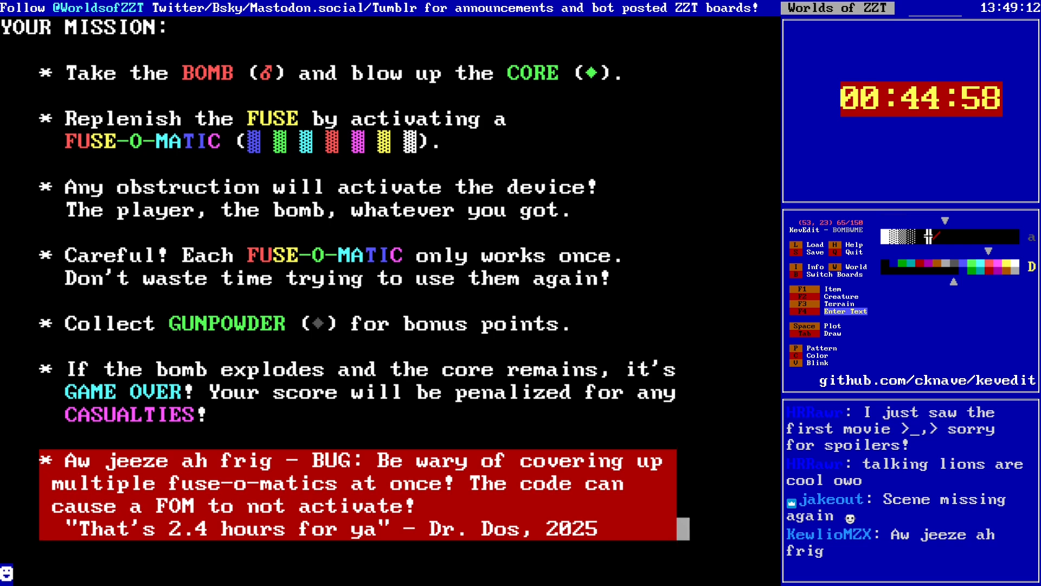
key("Escape")
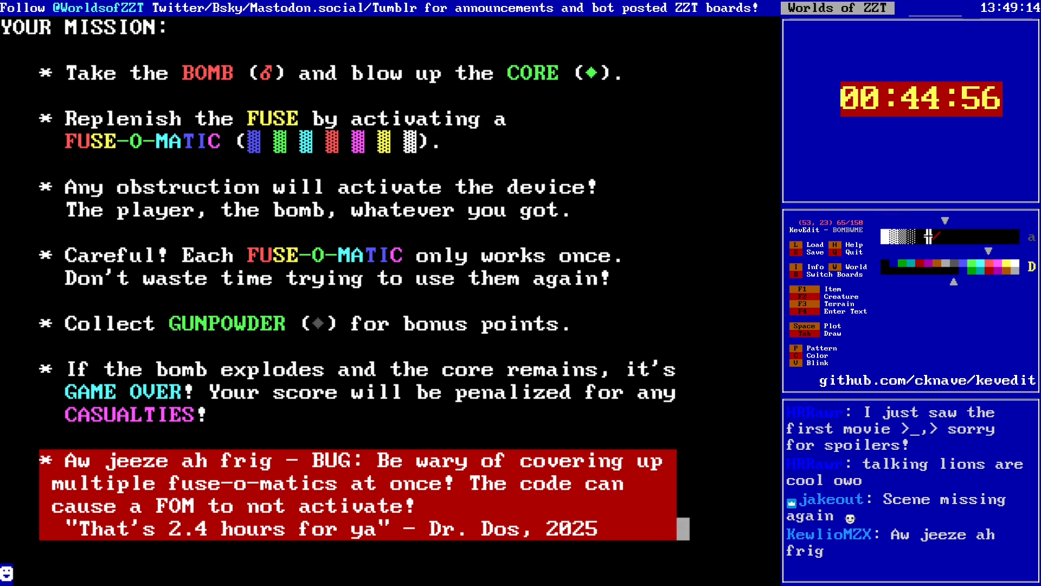
Step: Write "OOPS I BOKRE IT" in row 17 of the Template board, in the empty space before the green core
key("Page_Down")
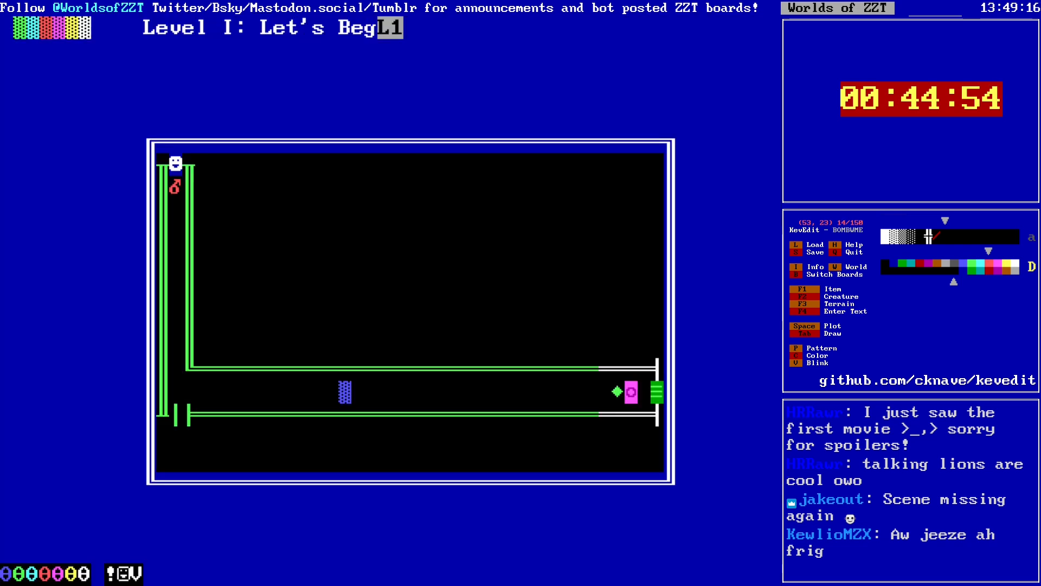
key("Page_Down")
key("Page_Up")
key("Page_Up")
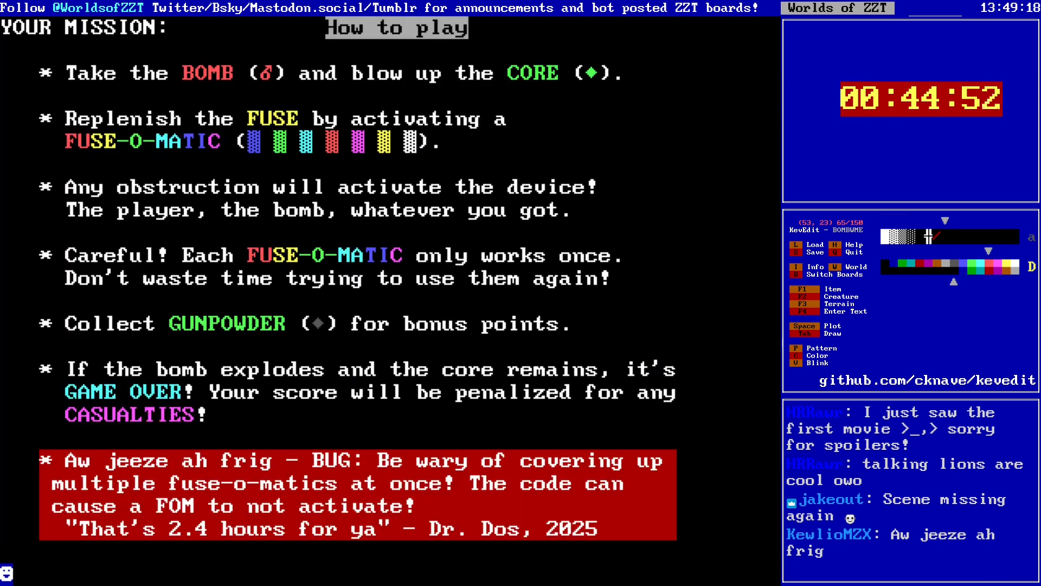
key("Page_Down")
key("Left")
key("Left")
key("Left")
key("Left")
key("Left")
key("Left")
key("Left")
key("Left")
key("Left")
key("Left")
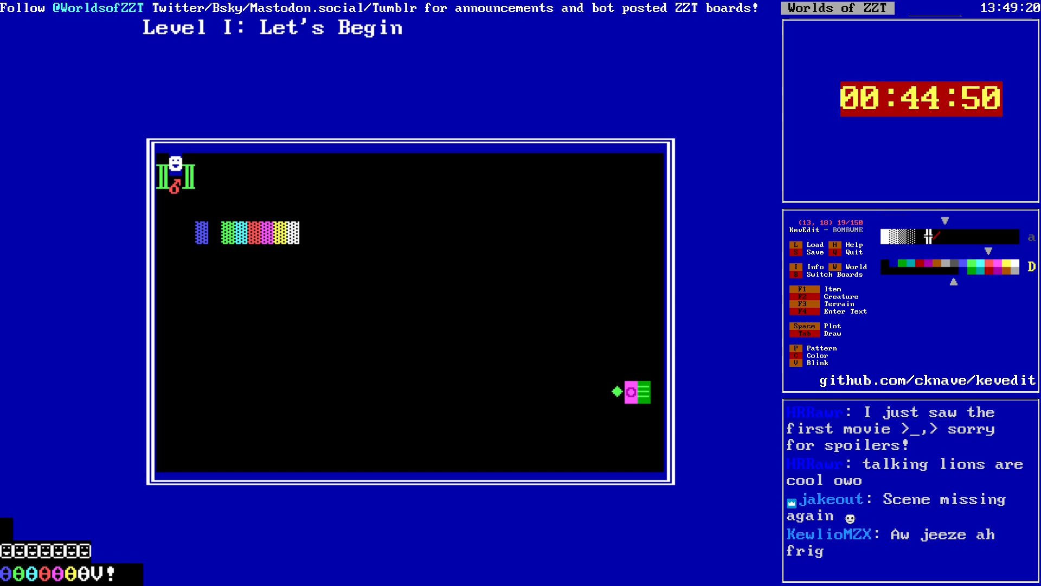
key("Up")
key("F4")
type("OOPS I BO")
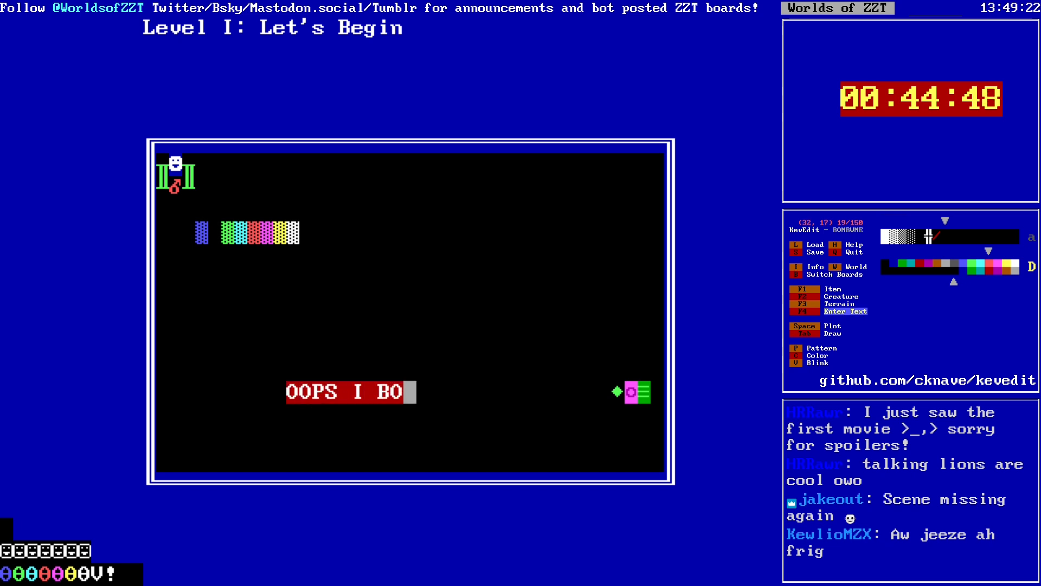
type("KRE IT")
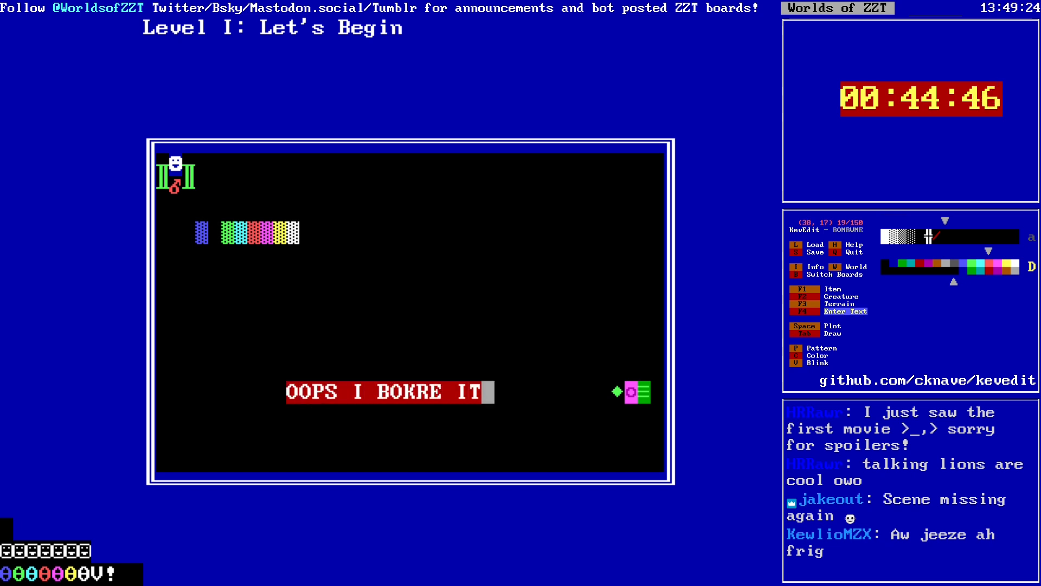
Step: Leave text entry and look through the level boards up to L4, returning to Level III: The Puppy Factory
key("F4")
key("Page_Down")
key("Page_Down")
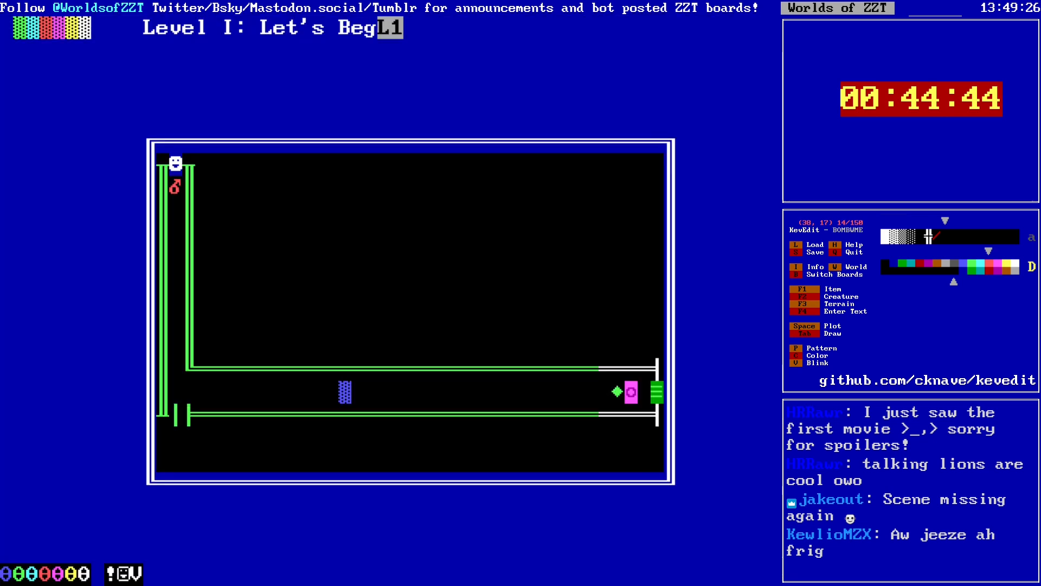
key("Page_Down")
key("Page_Down")
key("Page_Down")
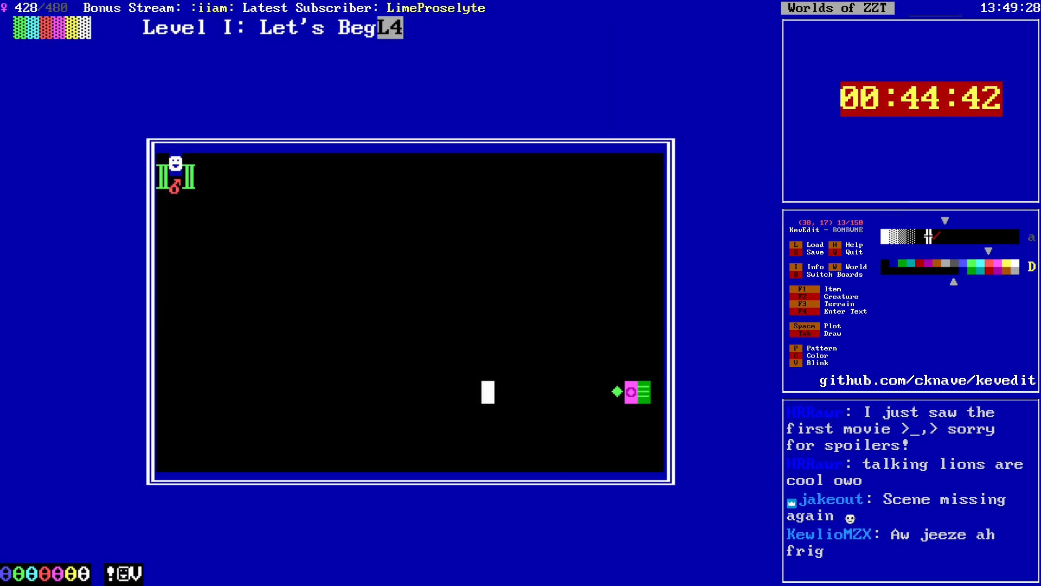
key("Page_Up")
key("Up")
key("Up")
key("Up")
key("Up")
key("Left")
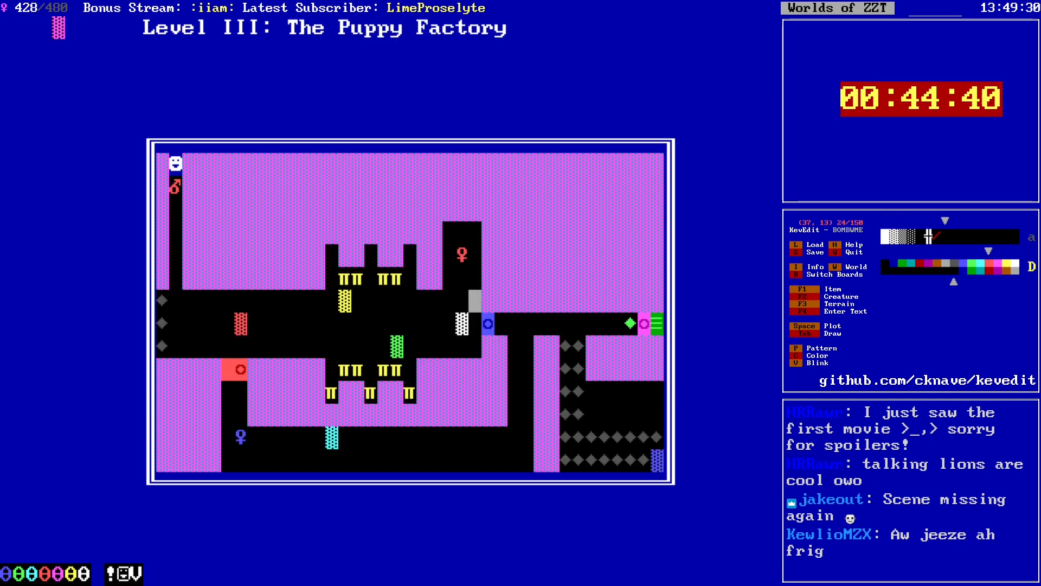
Step: Save the BOMBWME world, then exit the editor and end the running test game
key("Left")
key("s")
key("Return")
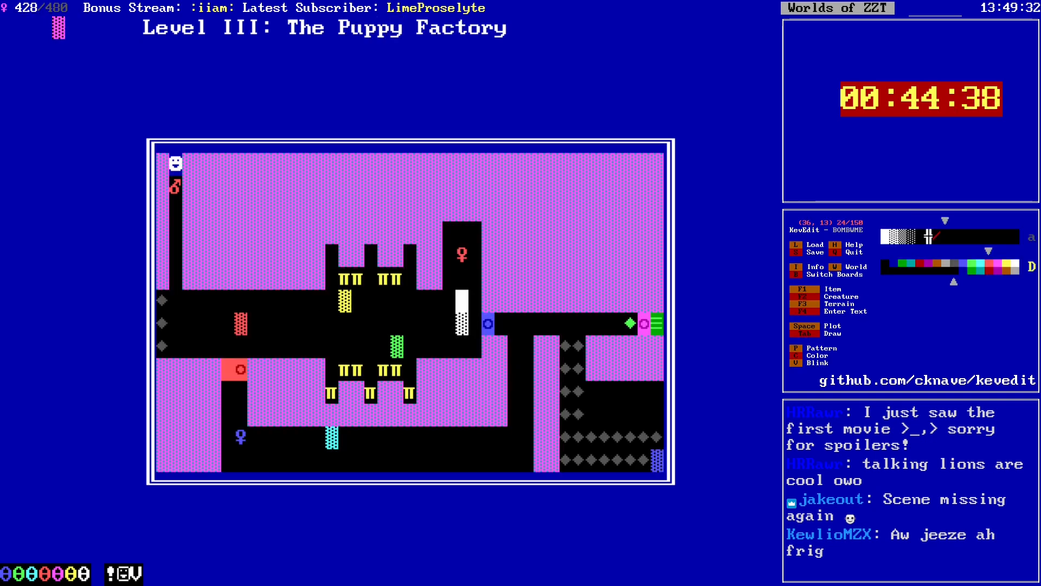
key("q")
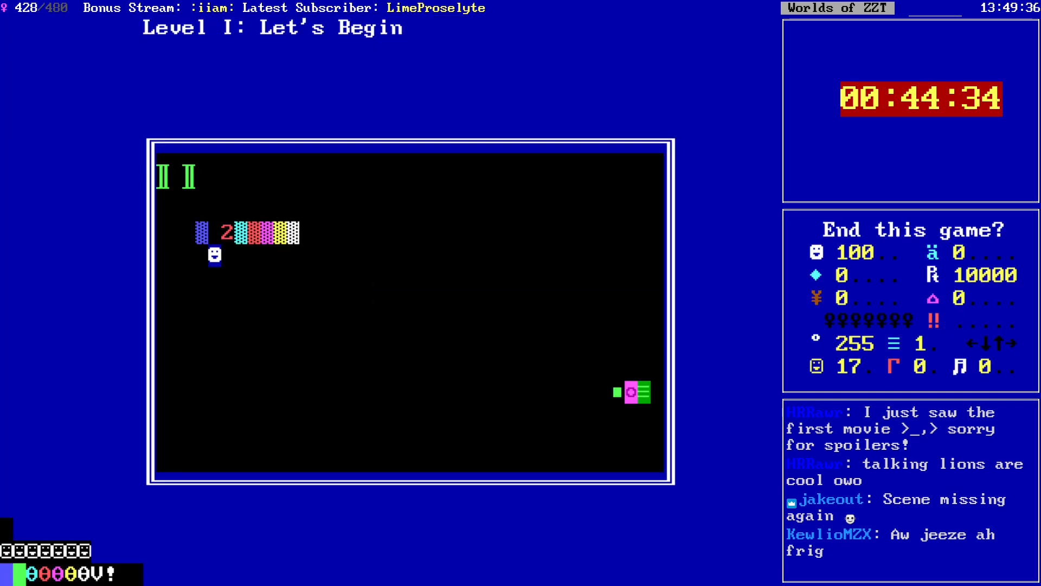
key("y")
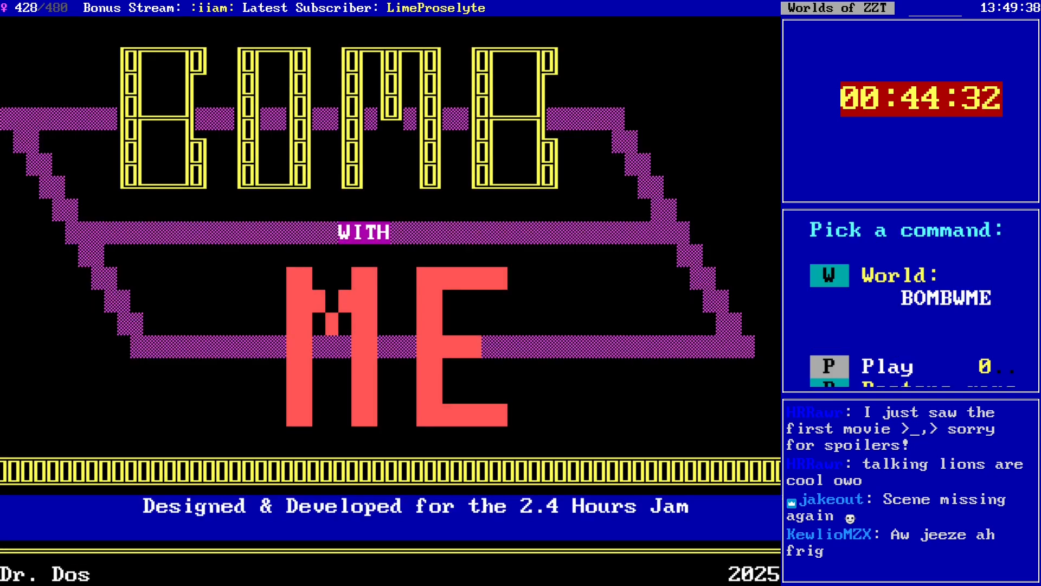
Step: Start a new playtest of BOMBWME and activate the bomb in the entry shaft of Level III: The Puppy Factory
key("p")
key("Down")
key("Down")
key("Down")
key("Down")
key("Down")
key("Down")
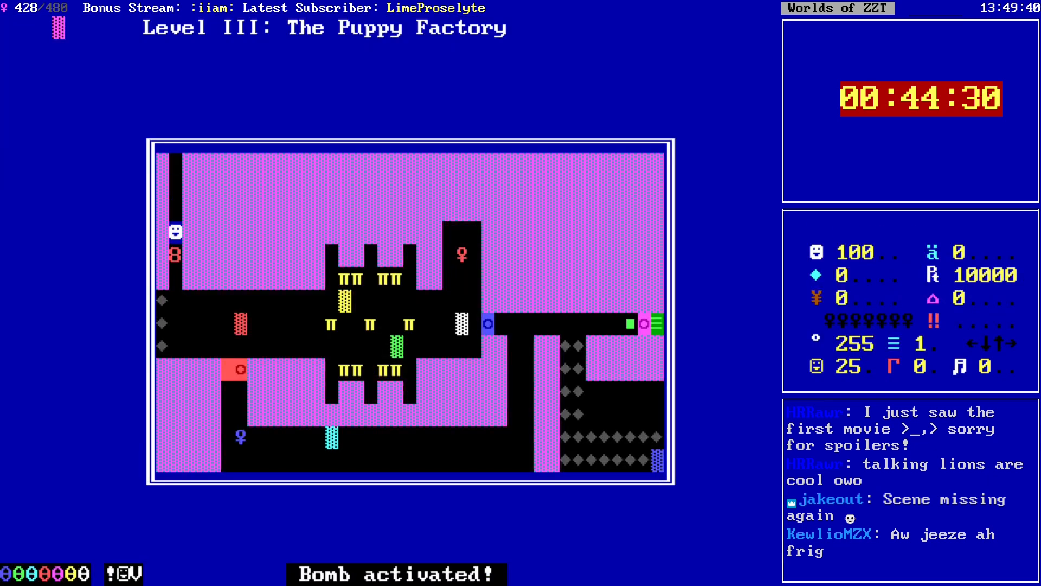
Step: Guide the activated bomb out of the entry shaft and push it east across the red patterned tile
key("Left")
key("Down")
key("Right")
key("Right")
key("Right")
key("Right")
key("Right")
key("Right")
key("Right")
key("Right")
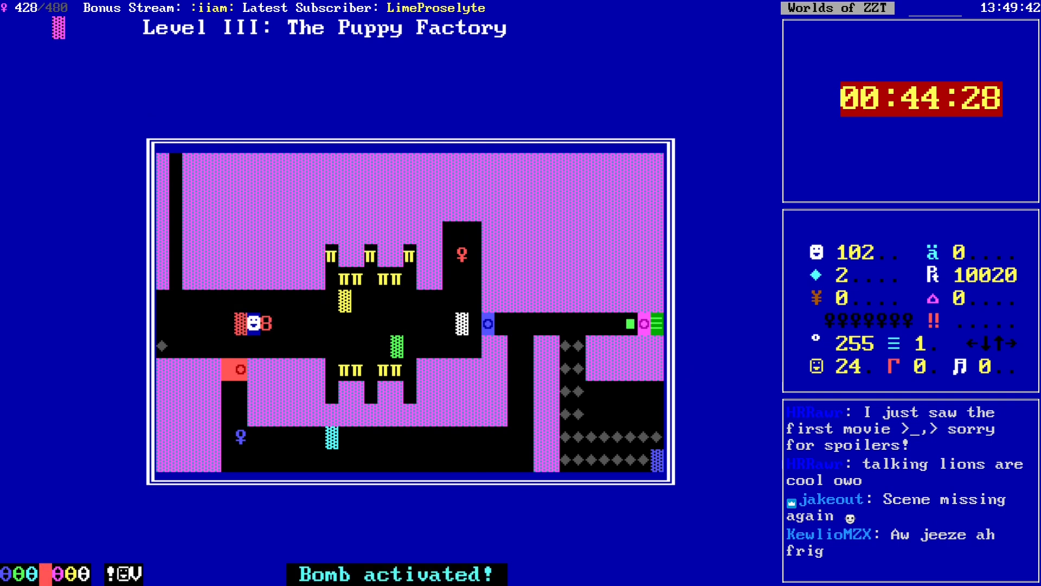
Step: Leave the bomb in the main hall and cross the yellow tile toward the red key's alcove
key("Up")
key("Right")
key("Right")
key("Right")
key("Right")
key("Right")
key("Right")
key("Right")
key("Right")
key("Right")
key("Right")
key("Right")
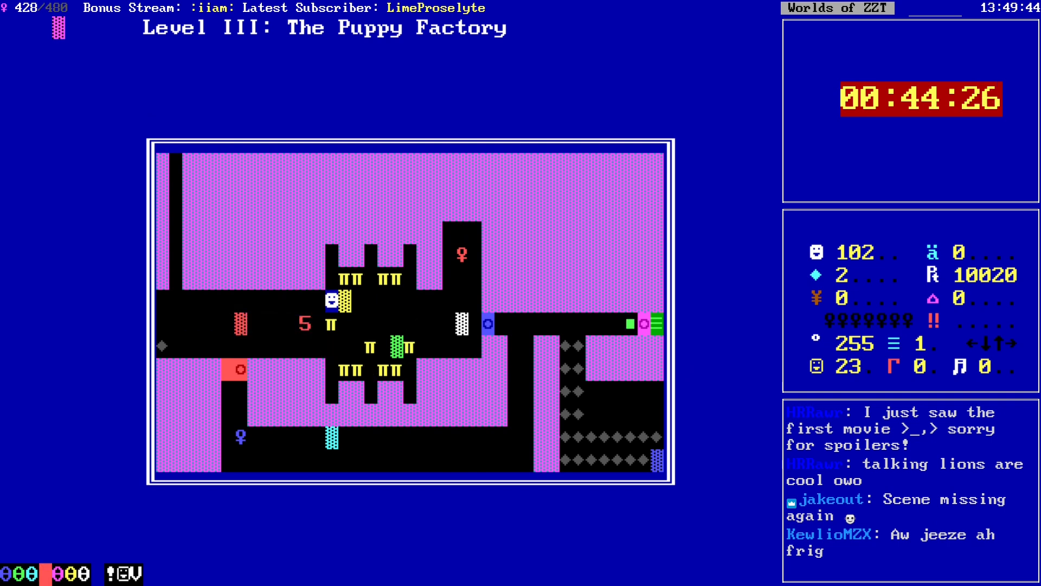
key("Right")
key("Up")
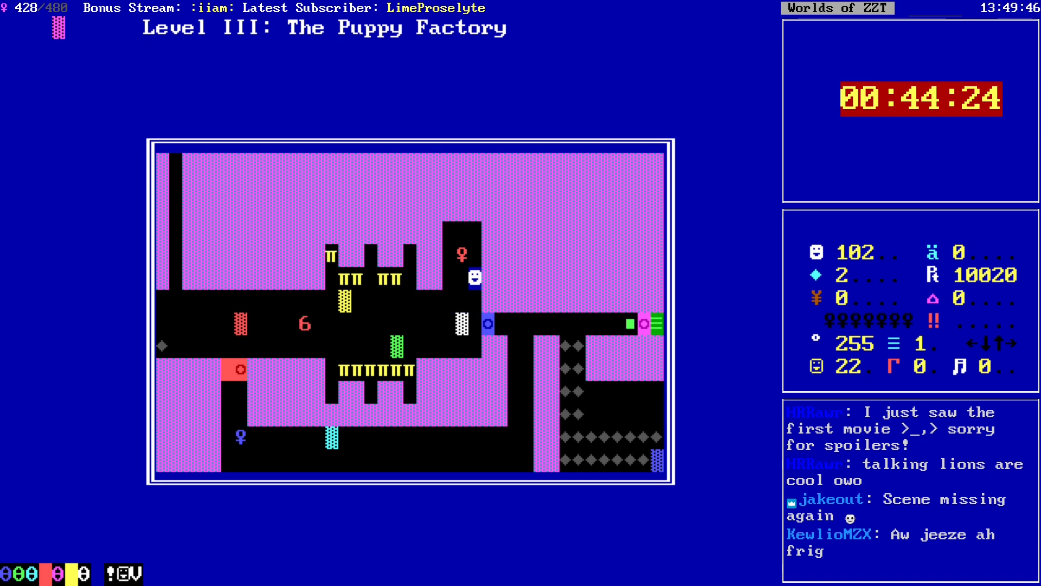
Step: Collect the red key and return over the white tile to the hall beside the green tile
key("Up")
key("Down")
key("Down")
key("Down")
key("Down")
key("Left")
key("Left")
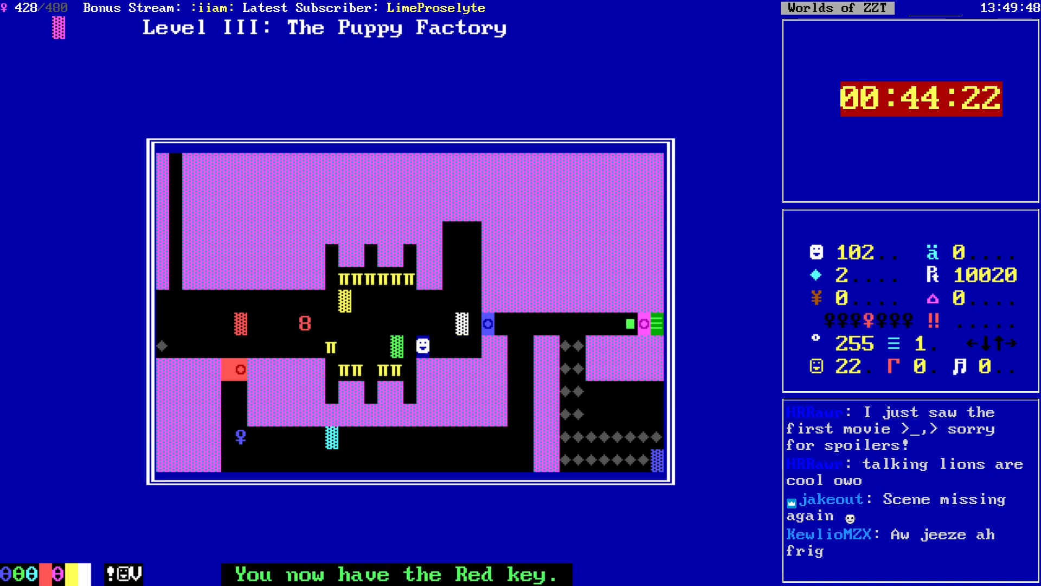
Step: Cross the green tile and unlock the red door to enter the passage below the hall
key("Left")
key("Left")
key("Left")
key("Left")
key("Left")
key("Left")
key("Left")
key("Down")
key("Down")
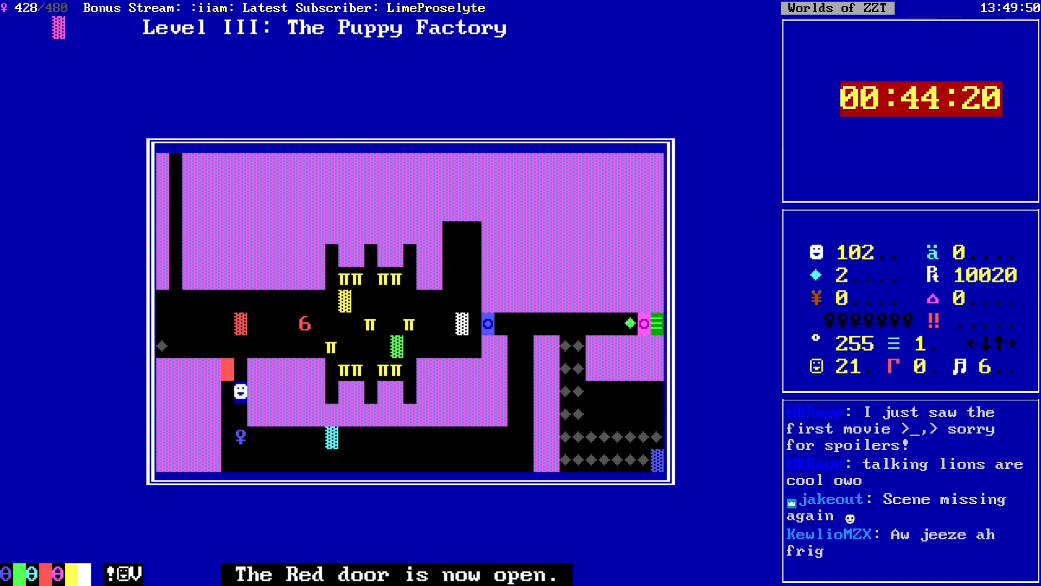
Step: Collect the blue key and run east along the lower corridor across the cyan tile
key("Down")
key("Down")
key("Right")
key("Right")
key("Right")
key("Right")
key("Right")
key("Right")
key("Right")
key("Right")
key("Right")
key("Right")
key("Right")
key("Right")
key("Right")
key("Right")
key("Right")
key("Right")
key("Right")
key("Right")
key("Right")
key("Right")
key("Right")
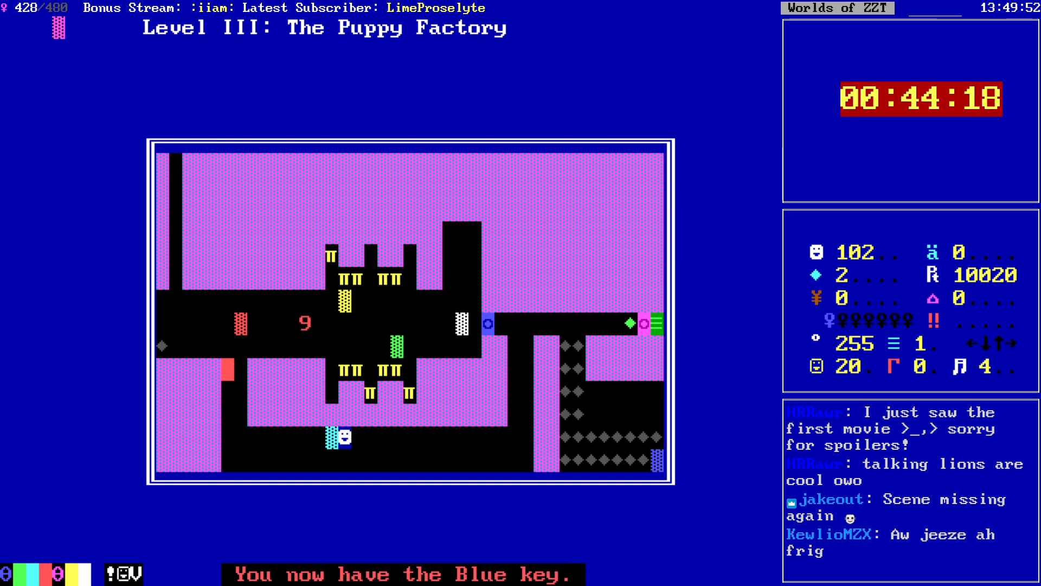
Step: Climb the eastern passage and unlock the blue door to get back into the main hall
key("Up")
key("Up")
key("Up")
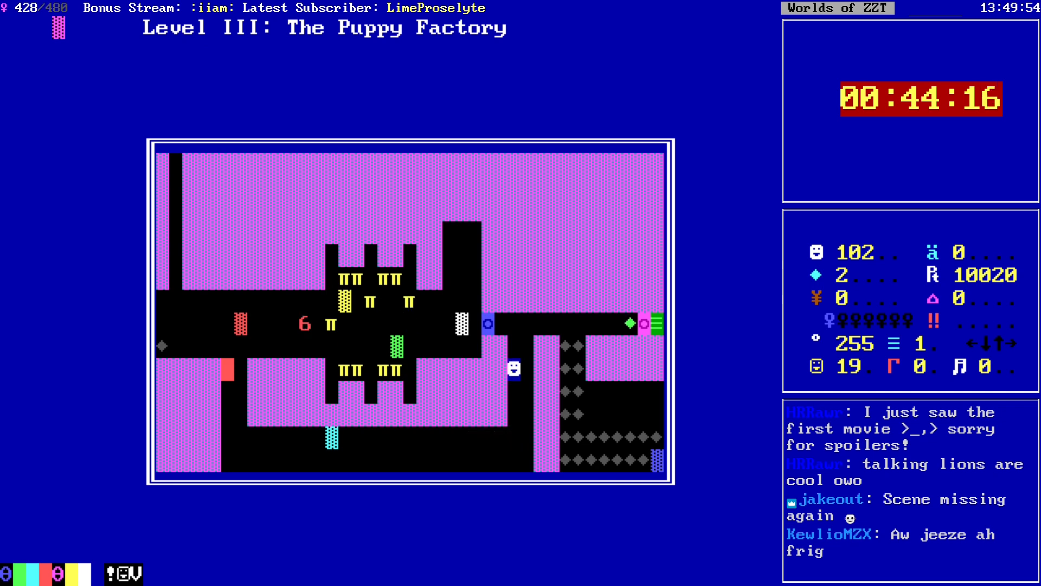
key("Up")
key("Up")
key("Left")
key("Left")
key("Left")
key("Left")
key("Left")
key("Left")
key("Left")
Step: End the current test game, start a fresh one, and activate the bomb in the entry shaft again
key("q")
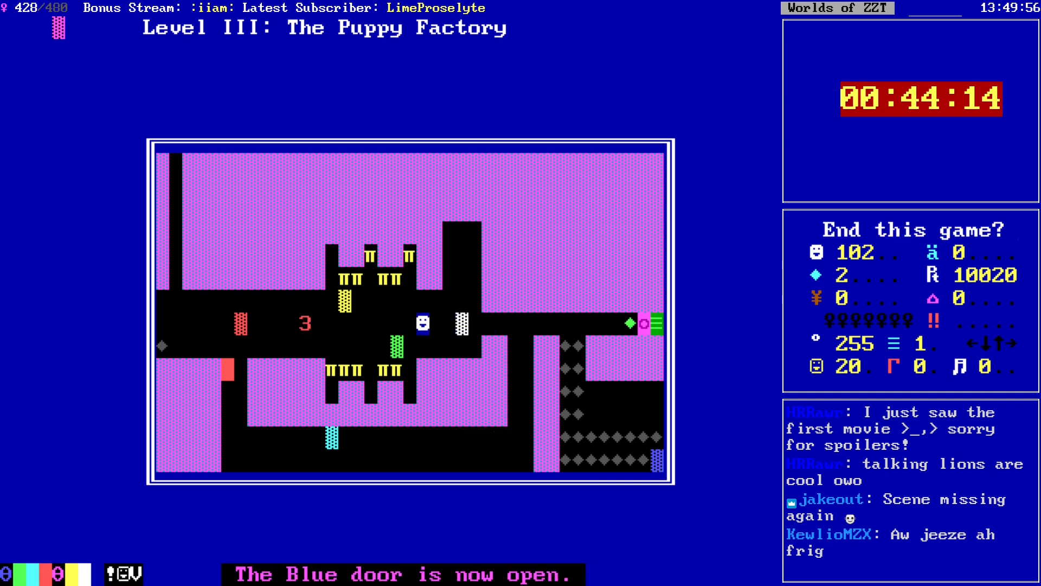
key("y")
key("Down")
key("Down")
key("Down")
key("Down")
key("Down")
key("Down")
key("Down")
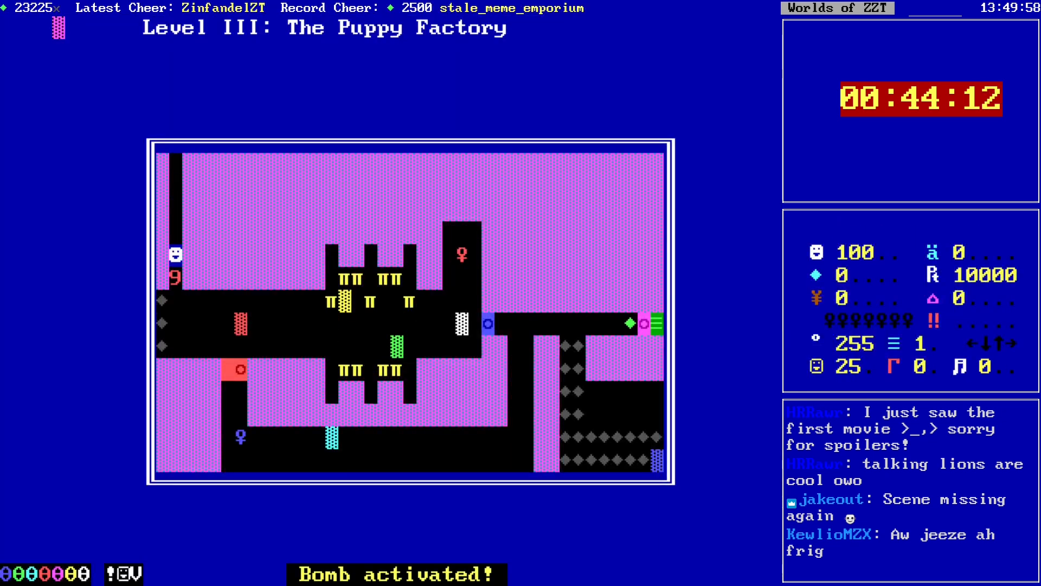
Step: Push the bomb east through the main hall, over the red tile and up to the white tile
key("Right")
key("Right")
key("Right")
key("Right")
key("Right")
key("Right")
key("Right")
key("Right")
key("Right")
key("Right")
key("Right")
key("Right")
key("Right")
key("Right")
key("Right")
key("Right")
key("Right")
key("Right")
key("Right")
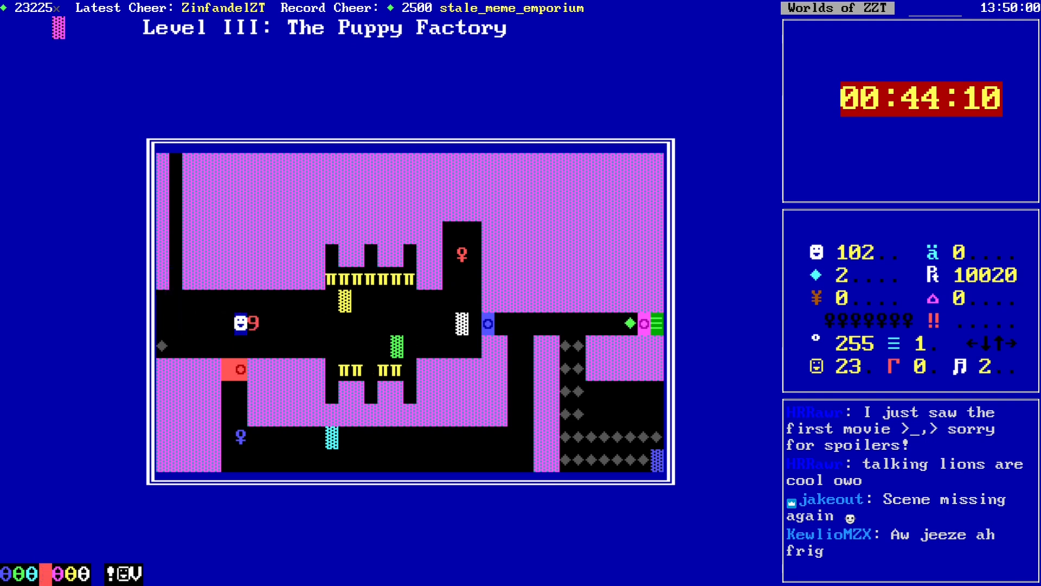
key("Right")
key("Right")
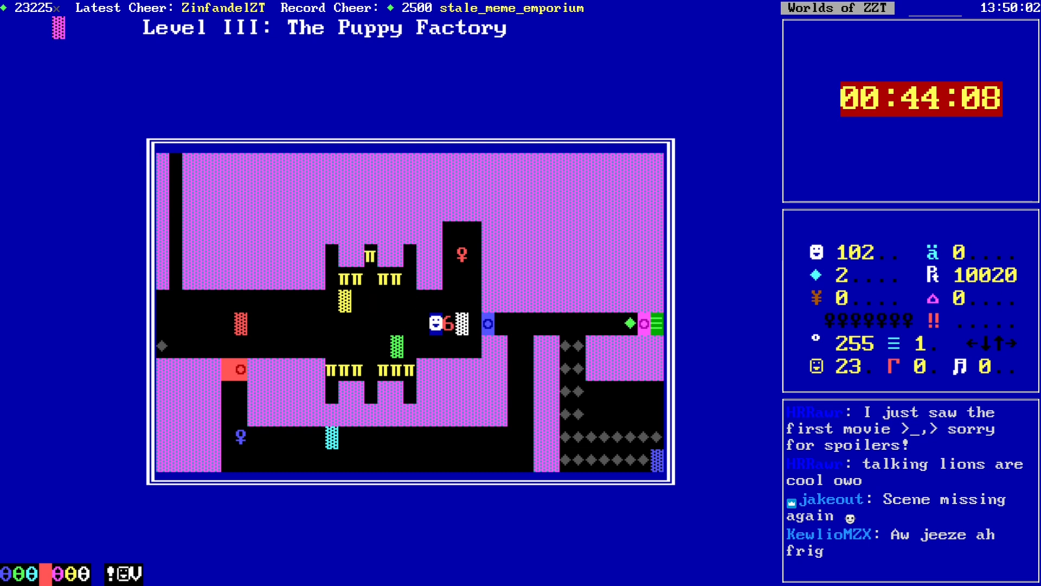
Step: Push the bomb past the white tile against the blue door and collect the red key from its alcove
key("Up")
key("Up")
key("Up")
key("Right")
key("Down")
key("Down")
key("Left")
key("Down")
key("Left")
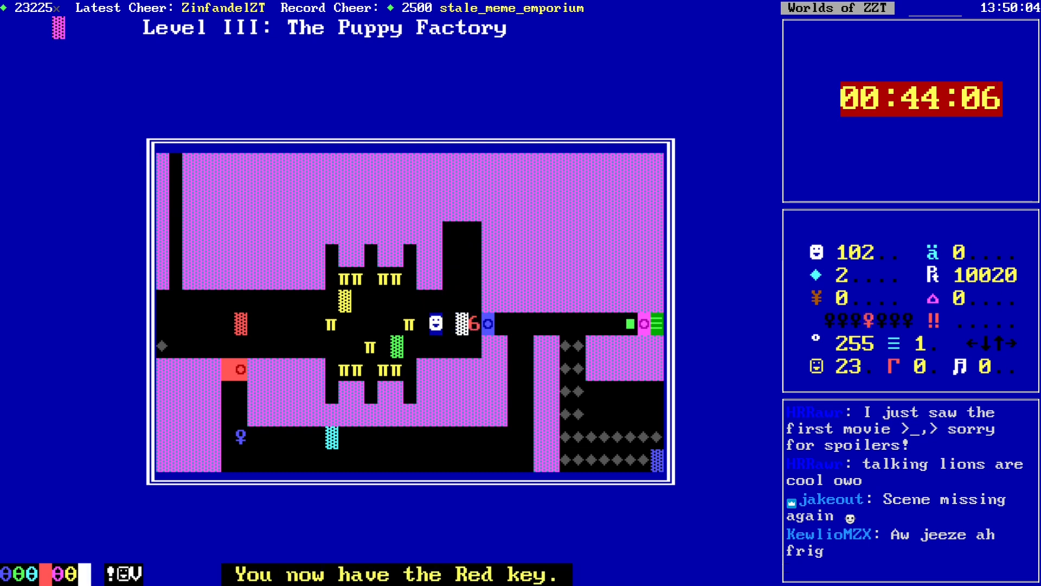
Step: Walk west across the green tile to the spot directly below the yellow tile
key("Down")
key("Left")
key("Left")
key("Left")
key("Left")
key("Left")
key("Left")
key("Left")
key("Up")
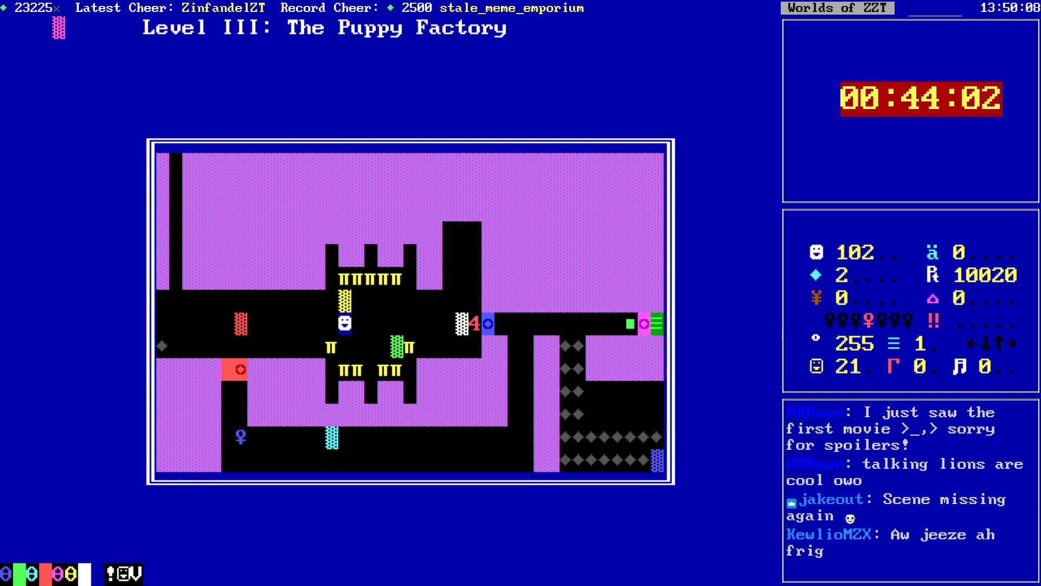
Step: Cross the yellow tile and walk west to the space directly above the red door
key("Left")
key("Up")
key("Left")
key("Left")
key("Left")
key("Left")
key("Left")
key("Left")
key("Down")
key("Down")
key("Left")
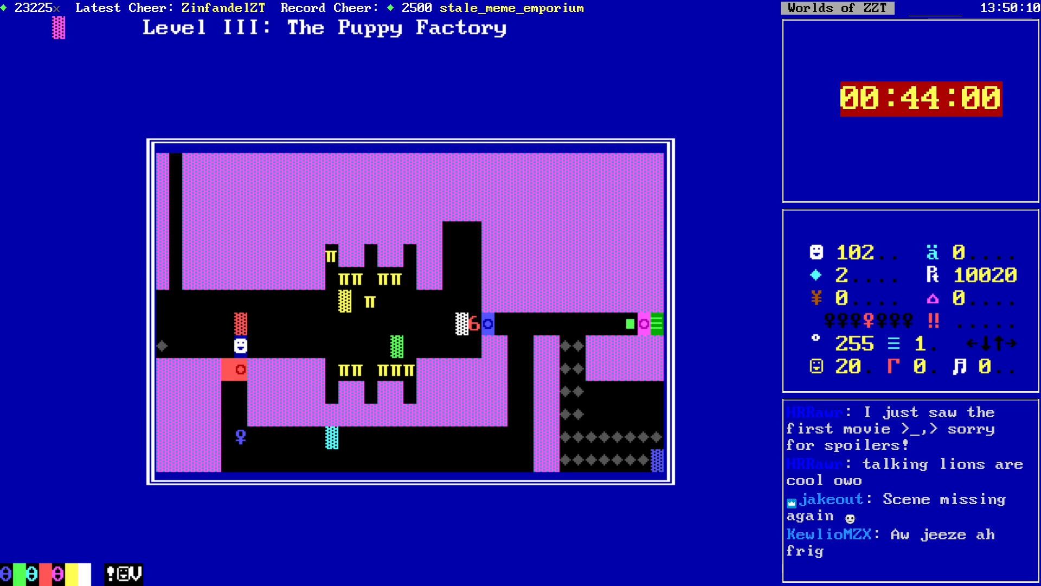
Step: Unlock the red door and walk down the shaft beneath it to collect the blue key
key("Down")
key("Down")
key("Down")
key("Down")
Step: Walk east along the lower corridor past the cyan tile and up to the passageway on the blue door's east side
key("Right")
key("Right")
key("Right")
key("Right")
key("Right")
key("Right")
key("Right")
key("Right")
key("Right")
key("Right")
key("Right")
key("Right")
key("Right")
key("Right")
key("Right")
key("Right")
key("Right")
key("Right")
key("Right")
key("Right")
key("Right")
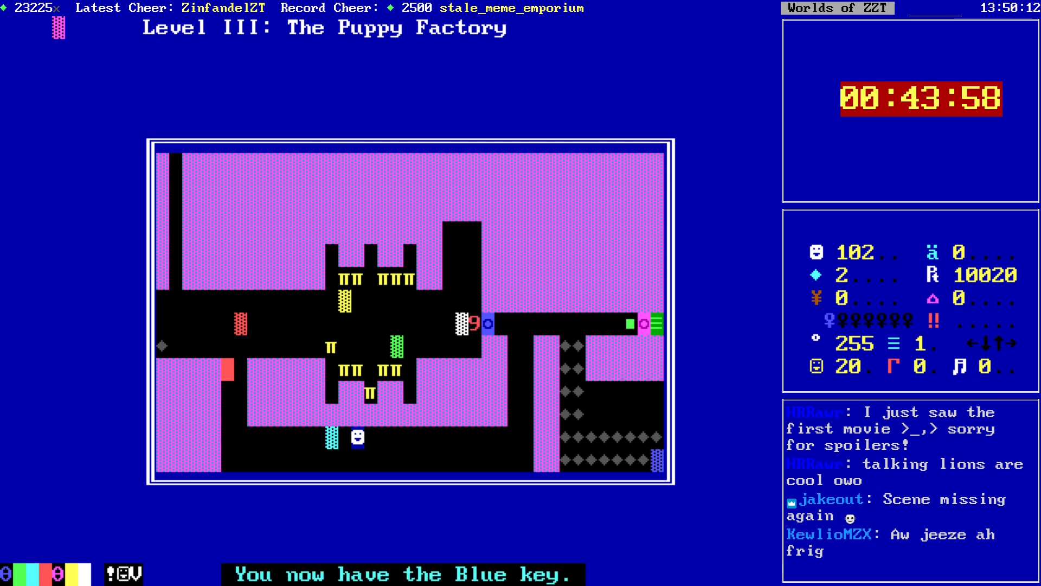
key("Up")
key("Up")
key("Up")
key("Up")
key("Up")
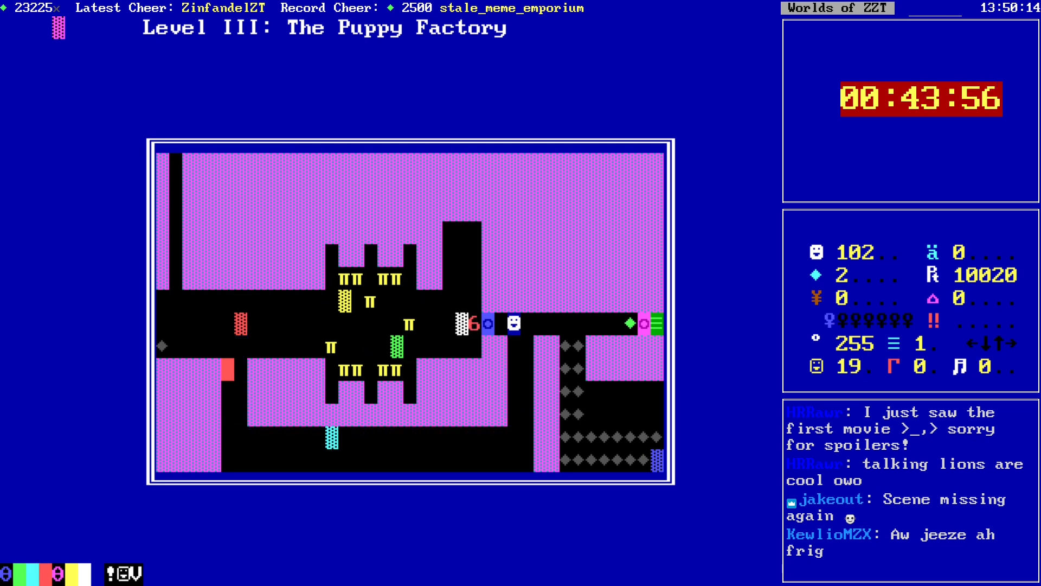
Step: Unlock the blue door from its east side, beside the bomb
key("Left")
key("Left")
key("Left")
Step: Walk back east along the corridor and collect the purple key in front of the purple door
key("Right")
key("Right")
key("Right")
key("Right")
key("Right")
key("Right")
key("Right")
key("Right")
key("Right")
key("Right")
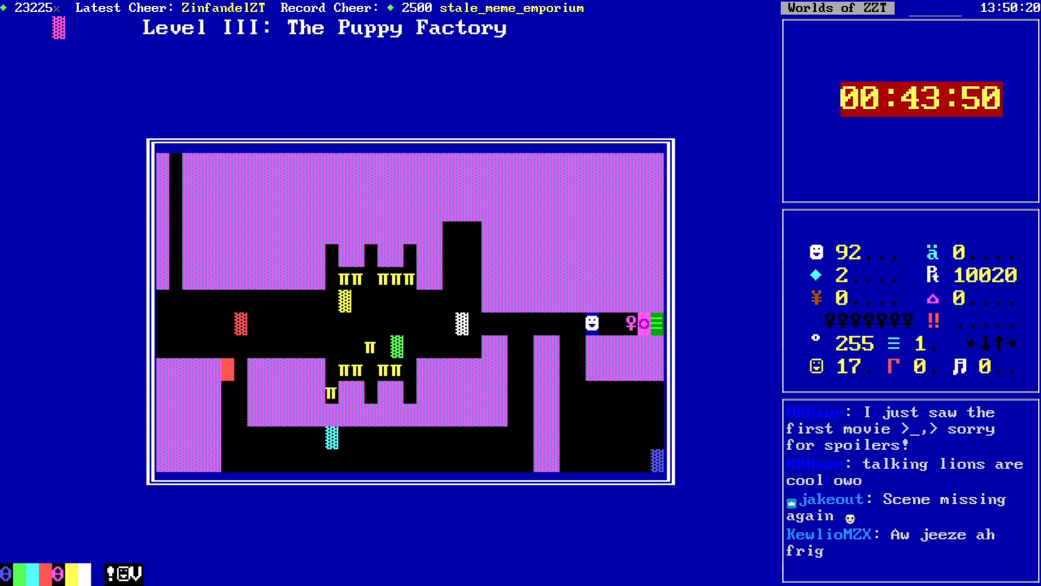
key("Right")
key("Right")
key("Right")
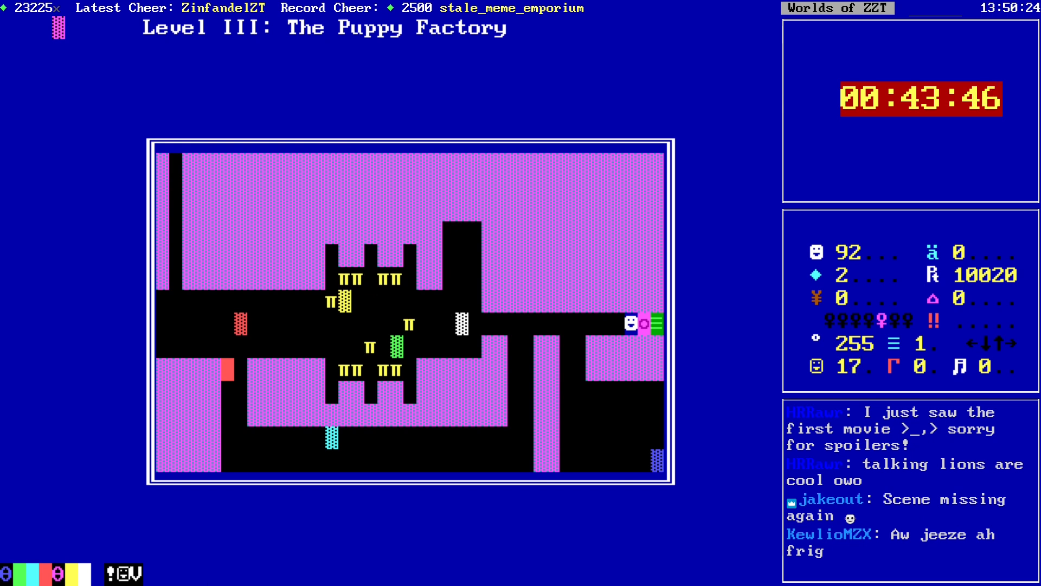
Step: Unlock the purple door, take the green passage to the next board and walk off its arrival point
key("Right")
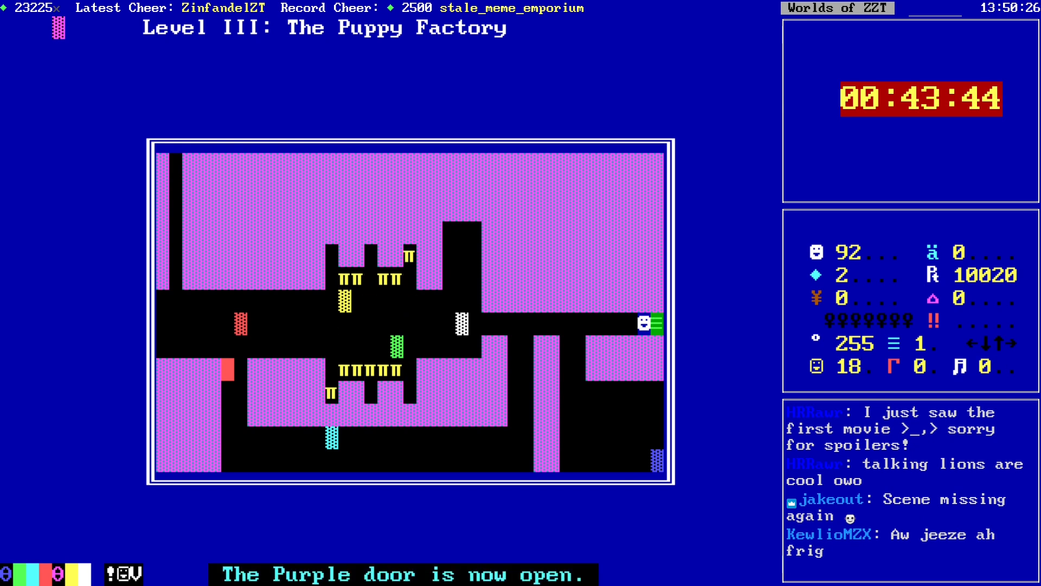
key("Right")
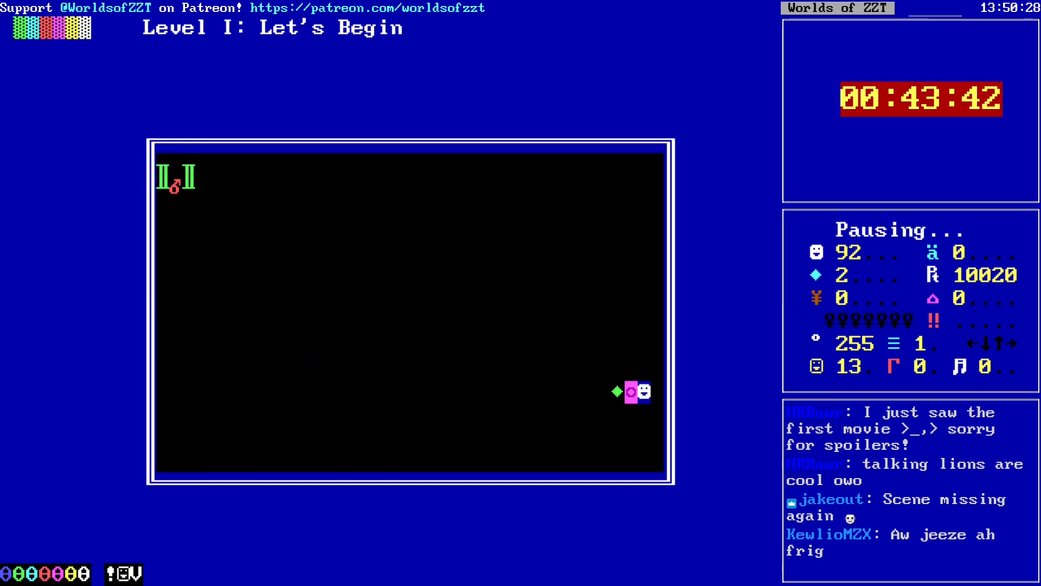
key("Down")
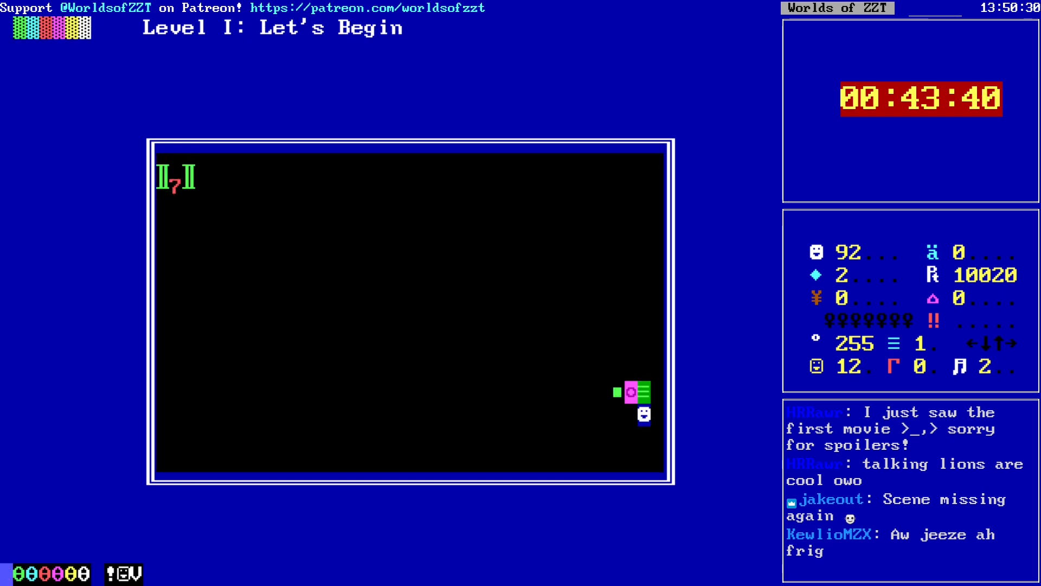
key("Down")
key("Left")
key("Left")
key("Left")
Step: End the playtest game and switch back to the KevEdit editor
key("Escape")
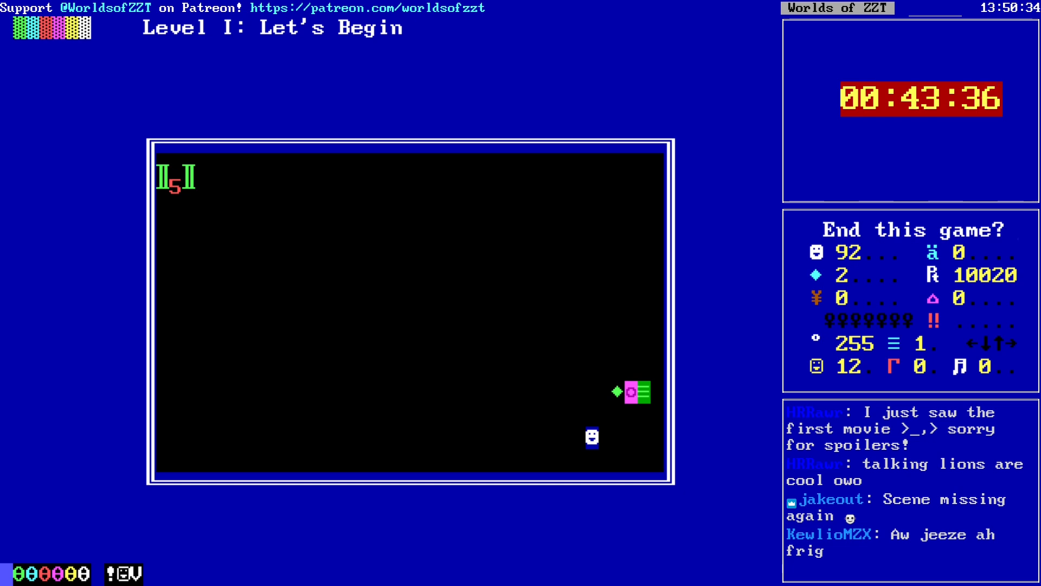
key("y")
key("alt+Tab")
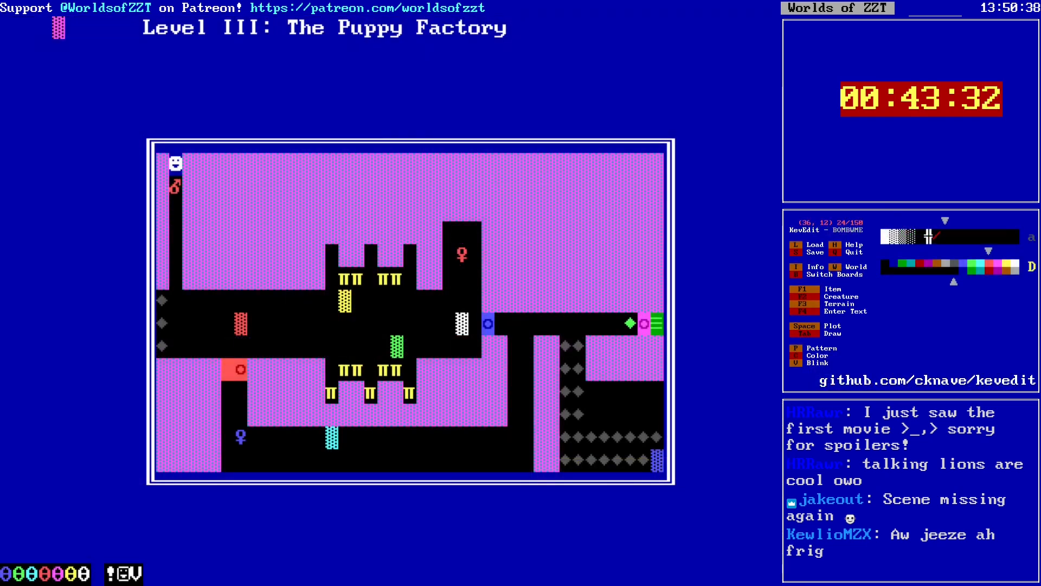
key("Down")
key("Down")
key("Down")
key("Down")
key("Left")
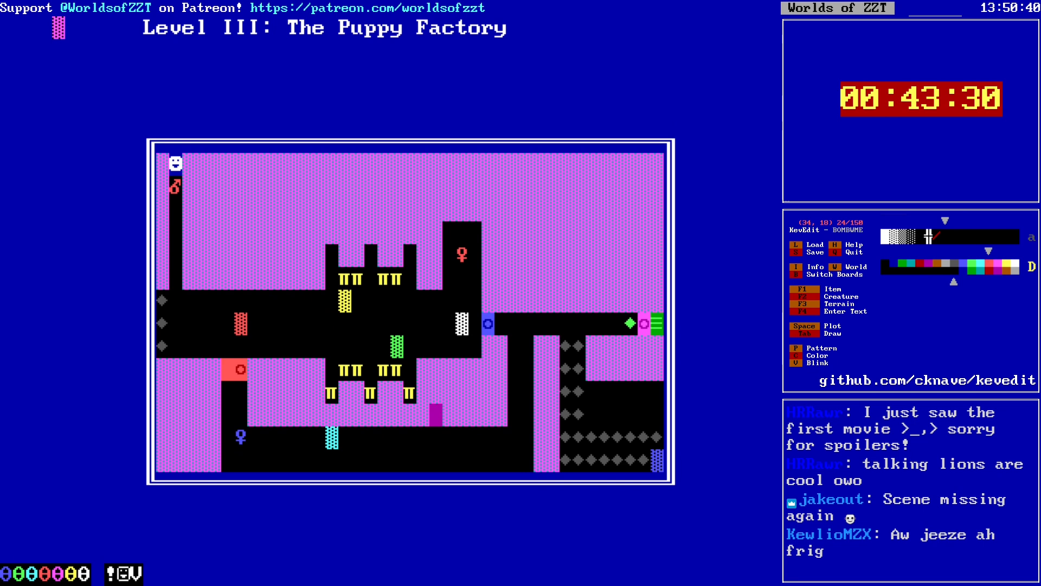
key("Left")
key("Left")
key("Left")
key("Left")
key("Left")
key("Left")
key("Left")
key("Left")
key("Left")
key("Left")
key("Left")
key("Left")
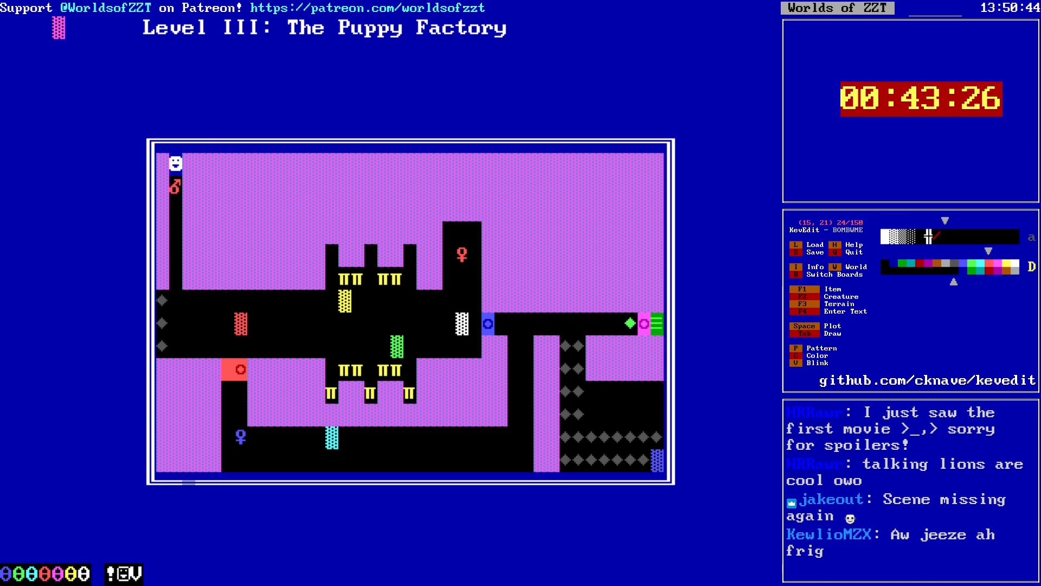
Step: Switch the editor to board L4
key("b")
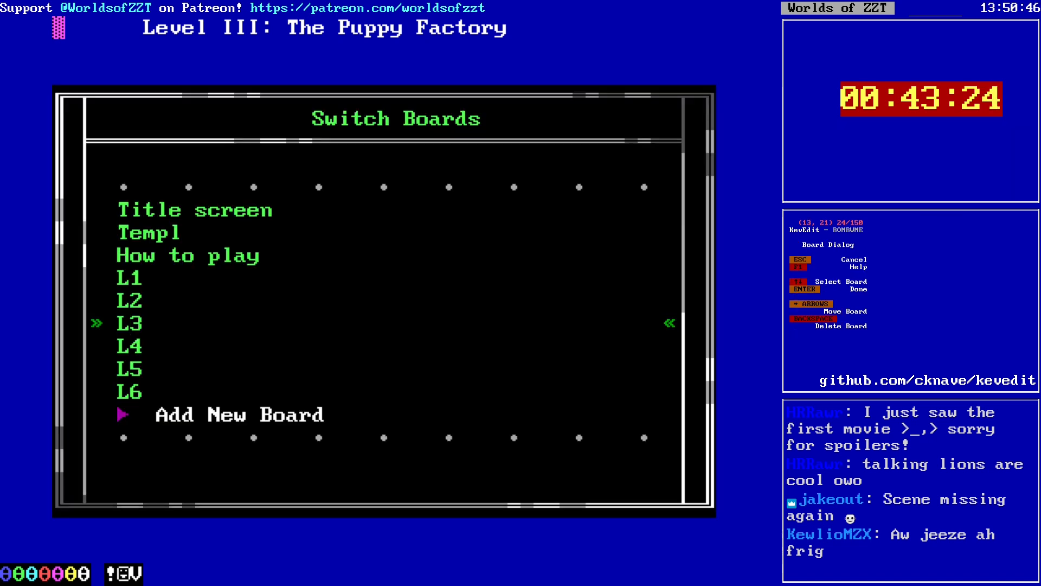
key("Down")
key("Return")
key("Up")
key("Up")
key("Up")
key("Up")
key("Up")
key("Up")
key("Up")
key("Up")
key("Up")
key("Up")
key("Up")
key("Up")
key("Up")
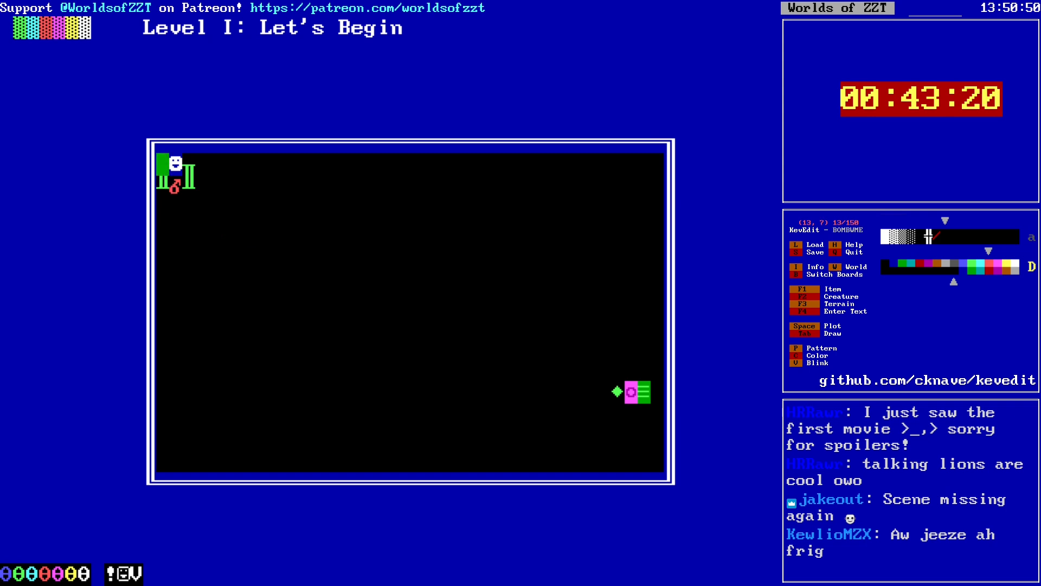
key("Down")
key("Down")
key("Down")
key("Down")
key("Down")
key("Down")
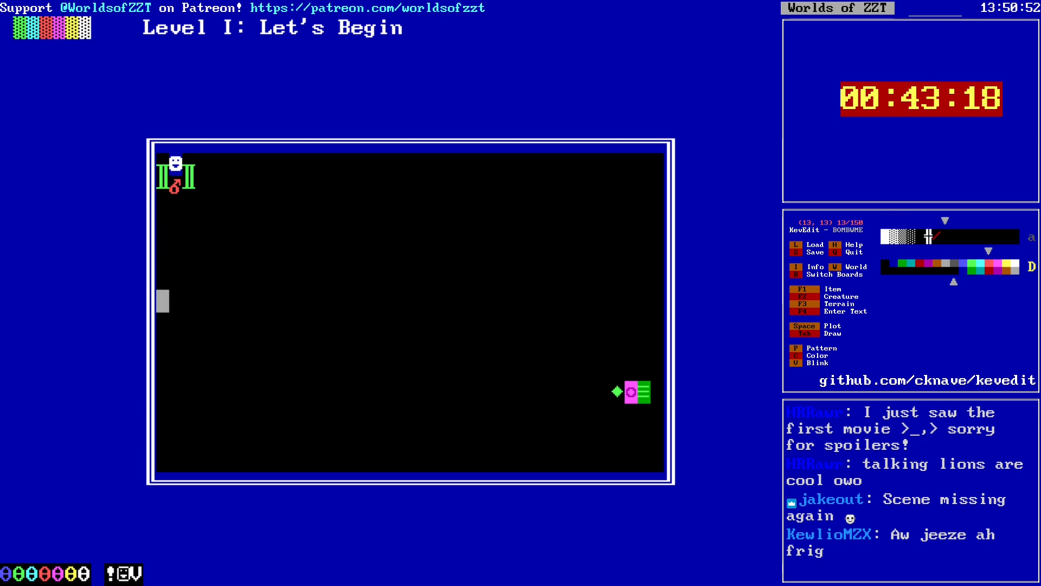
key("Down")
key("Right")
key("Right")
key("Right")
key("Right")
key("Right")
key("Right")
key("Right")
key("Right")
key("Right")
key("Right")
key("Right")
key("Right")
key("Right")
key("Right")
key("Right")
key("Right")
key("Right")
key("Right")
key("Right")
key("Right")
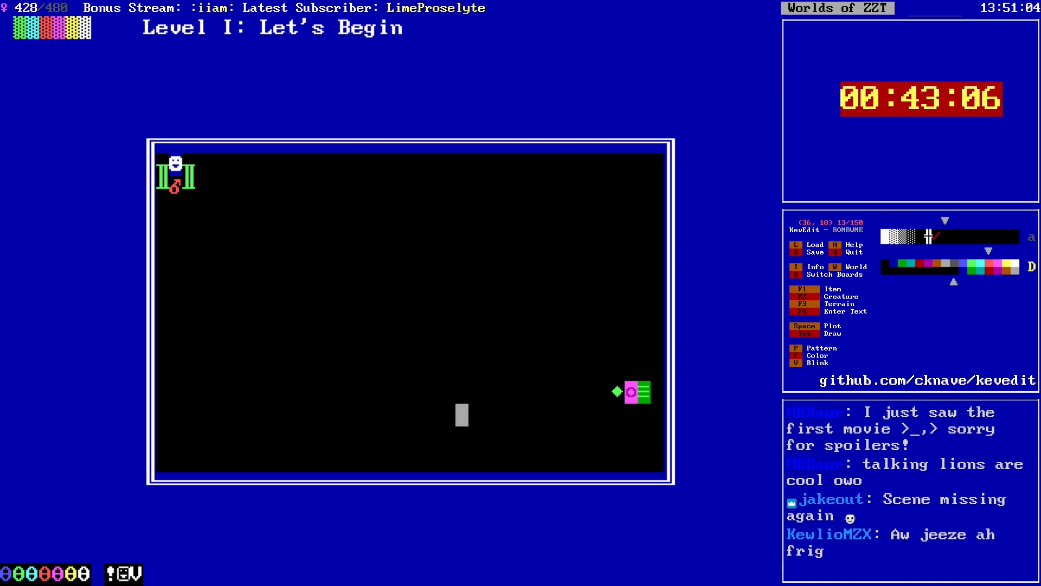
key("Left")
key("Left")
key("Left")
key("Left")
key("Left")
key("Left")
key("Left")
key("Left")
key("Up")
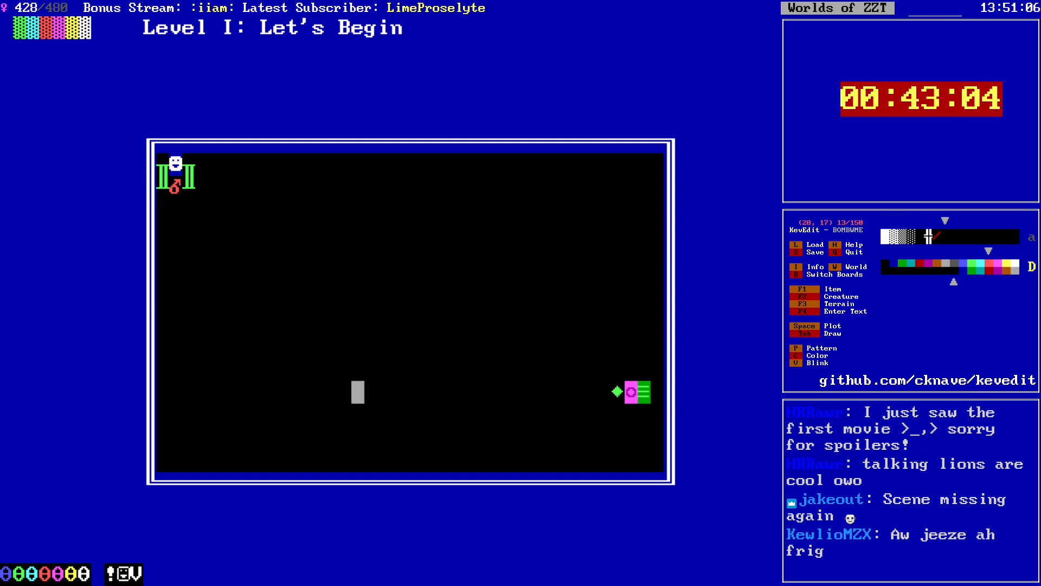
key("Left")
key("Up")
key("Left")
key("Up")
Step: Set the drawing color to dark gray on black
key("ctrl+v")
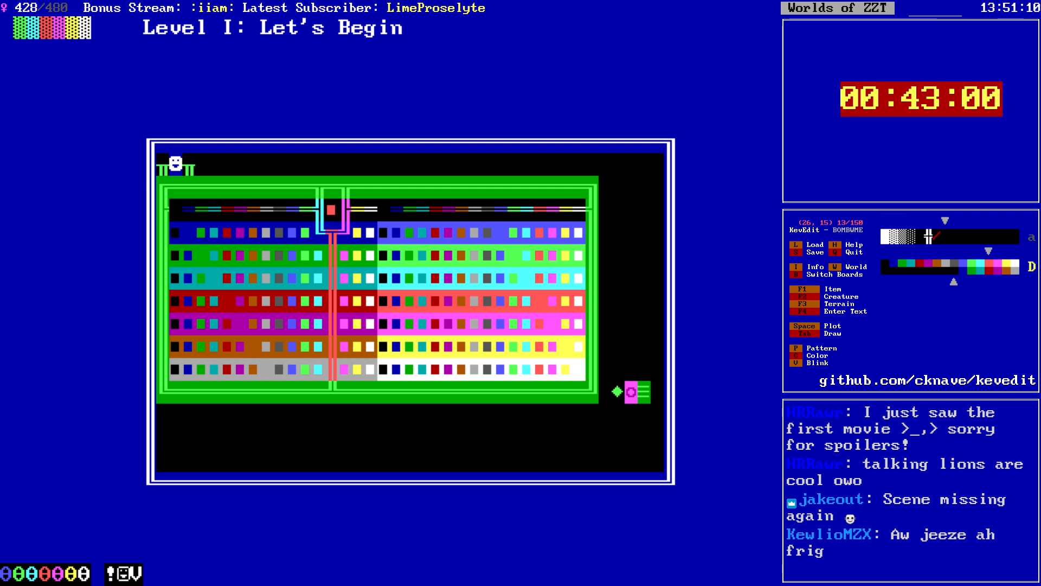
key("Left")
key("Left")
key("Left")
key("Left")
key("Return")
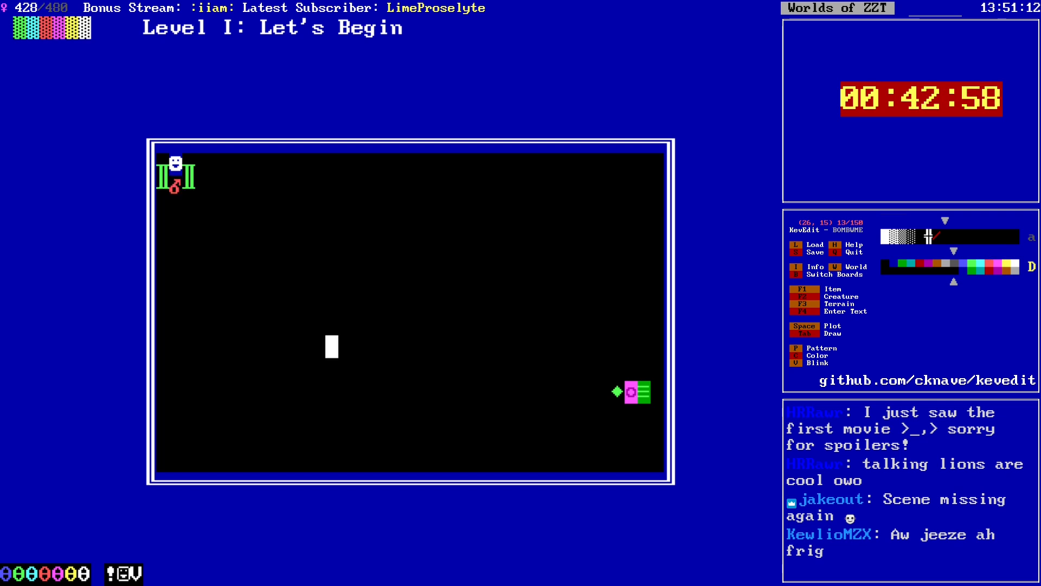
Step: Retitle the board heading to read "Level I: Nun Convention With Left Bomb"
key("Right")
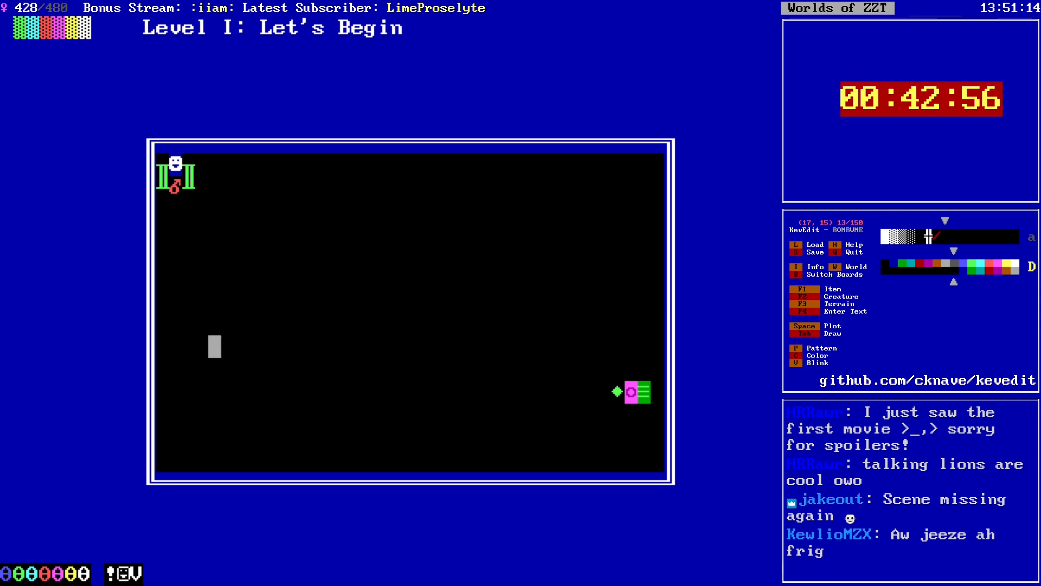
key("alt+Right")
key("alt+Up")
key("alt+Up")
key("alt+Up")
key("Left")
key("Left")
key("Left")
key("Left")
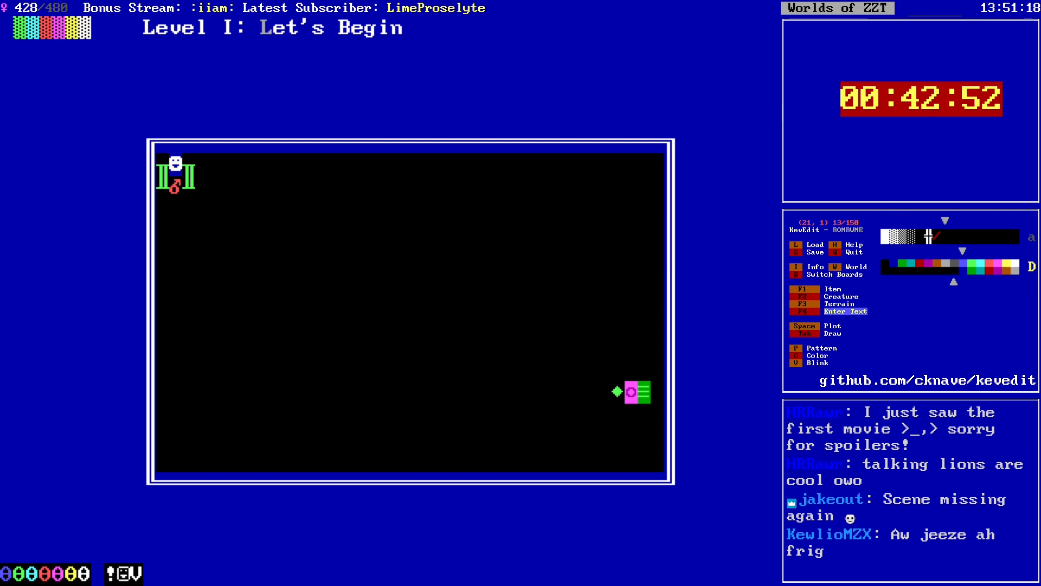
type("Conven")
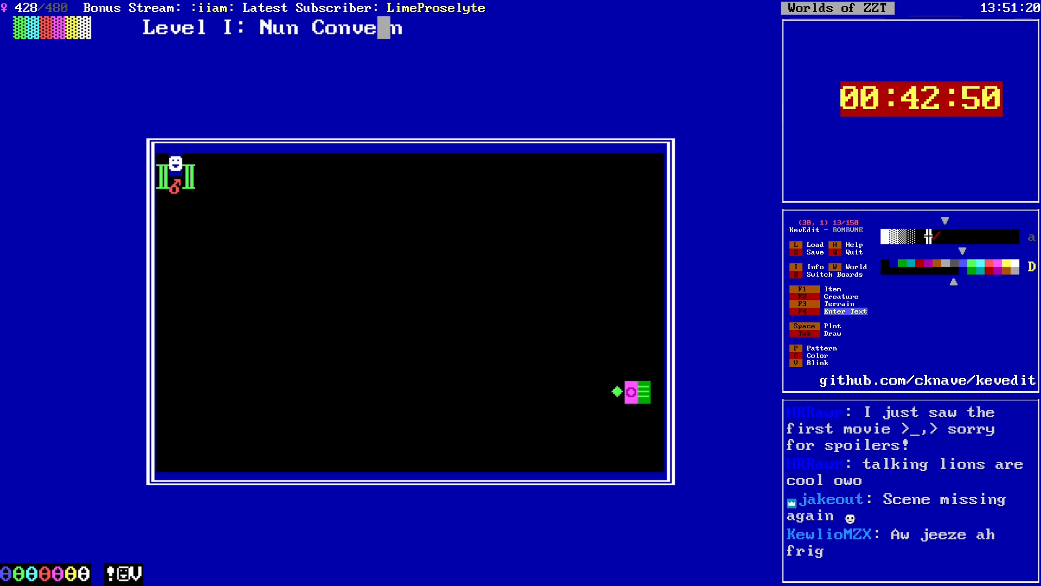
type("tion With L")
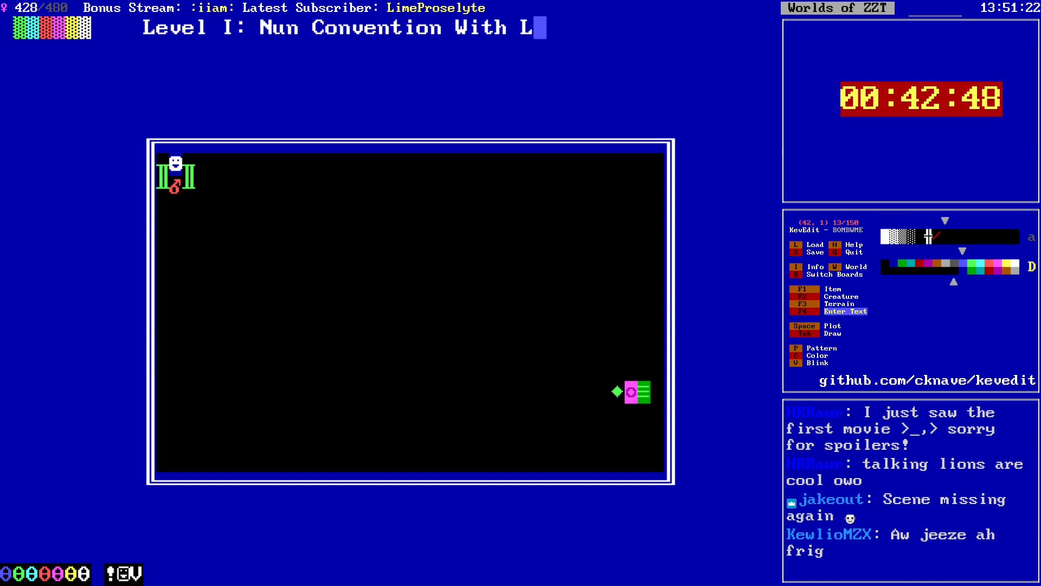
type("eft Bomb")
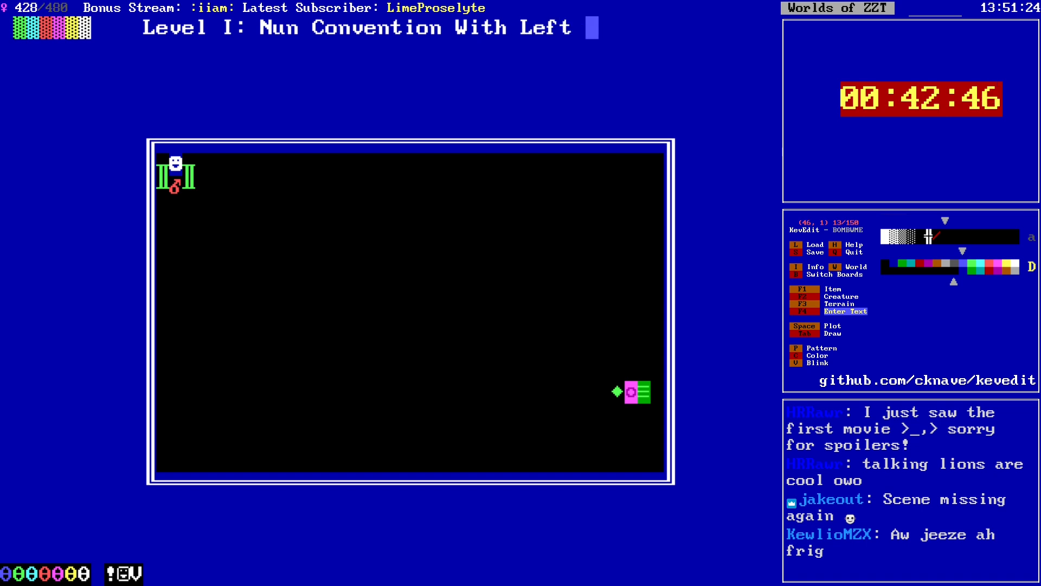
Step: Finish the heading text and save the world as BOMBWME.zzt
key("Down")
key("Down")
key("Down")
key("Down")
key("Down")
key("Left")
key("Left")
key("Left")
key("Left")
key("Left")
key("Left")
key("Left")
key("Left")
key("Left")
key("Left")
key("Left")
key("Left")
key("Left")
key("Left")
key("Left")
key("Left")
key("Left")
key("Left")
key("Left")
key("Left")
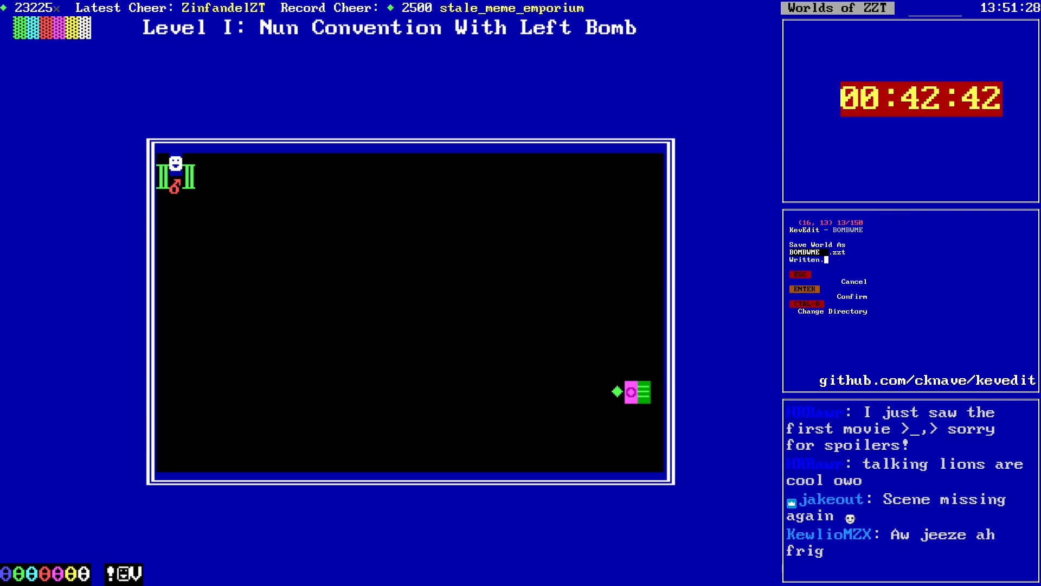
Step: Set the drawing color back to dark gray on black
key("c")
key("Left")
key("Return")
key("Right")
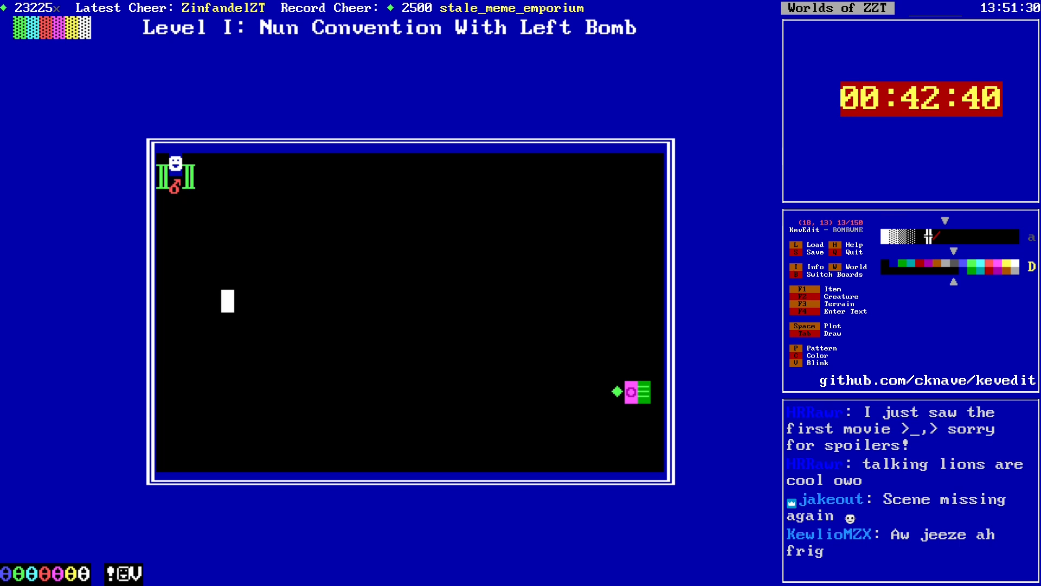
Step: Create a new object in the upper-left part of the black arena and give it the filled smiley character
key("Up")
key("Up")
key("Right")
key("F2")
key("o")
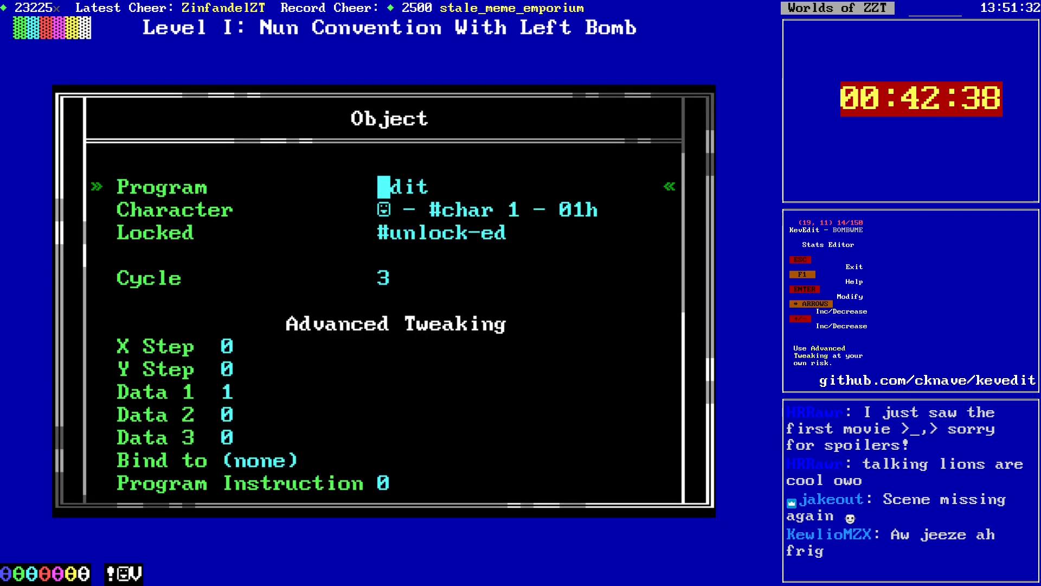
key("Down")
key("Down")
key("Down")
key("Return")
key("Up")
key("Up")
key("Return")
key("Right")
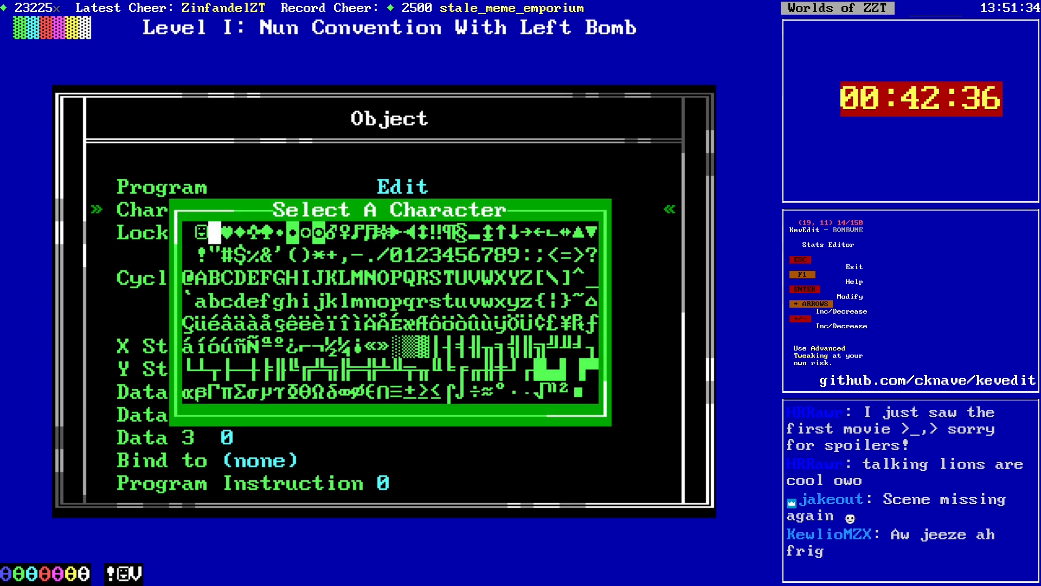
key("Return")
key("Up")
key("Return")
type("@Nun")
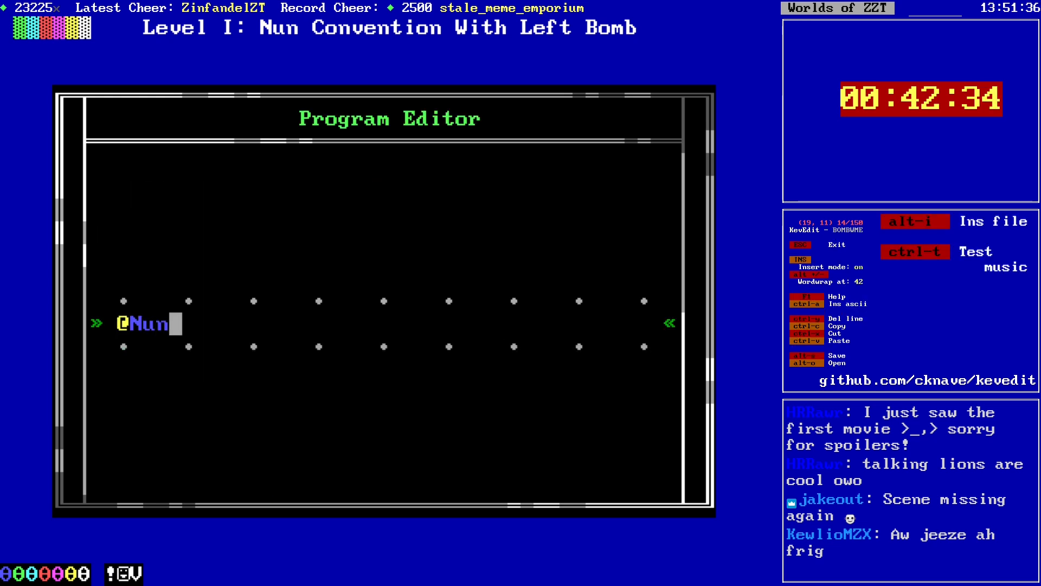
key("Return")
type("#end")
key("Return")
Step: Add a :bombed label with #take score 100 and #die to the nun's program
type(":bombed")
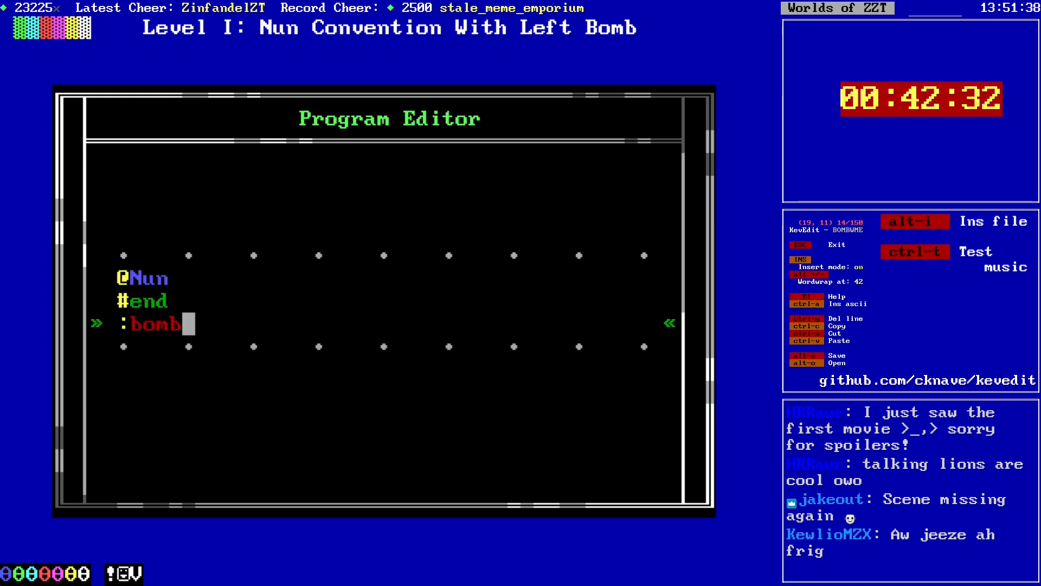
key("Return")
type("#tkae")
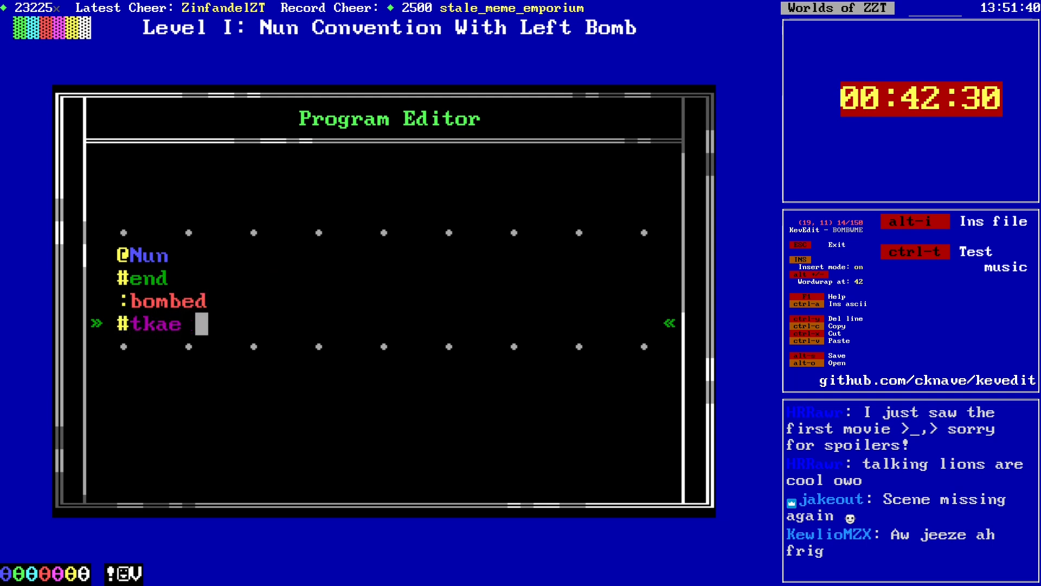
key("BackSpace")
key("BackSpace")
key("BackSpace")
key("BackSpace")
type("ake score 100")
key("Return")
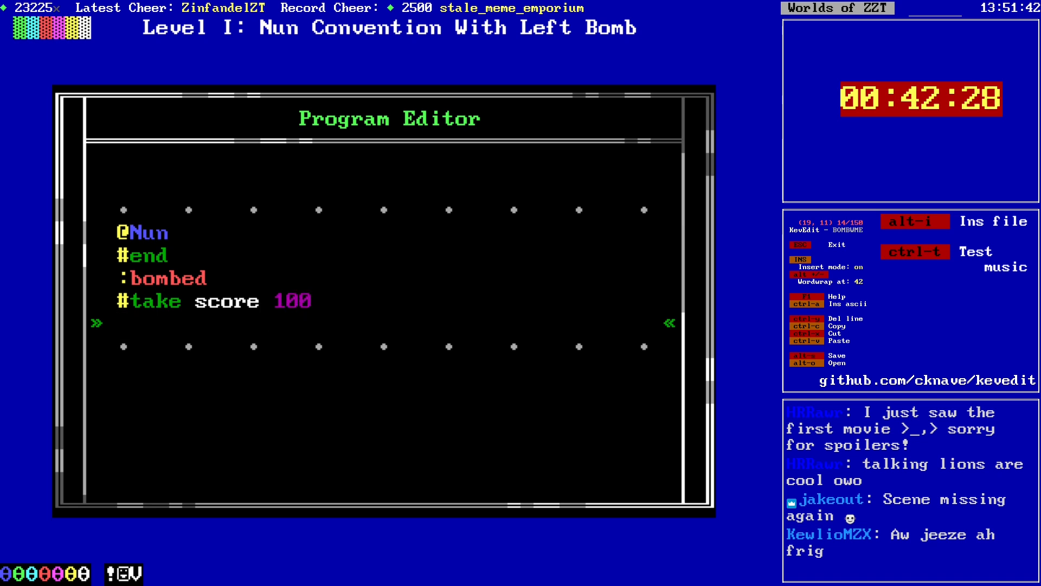
type("#die")
key("Escape")
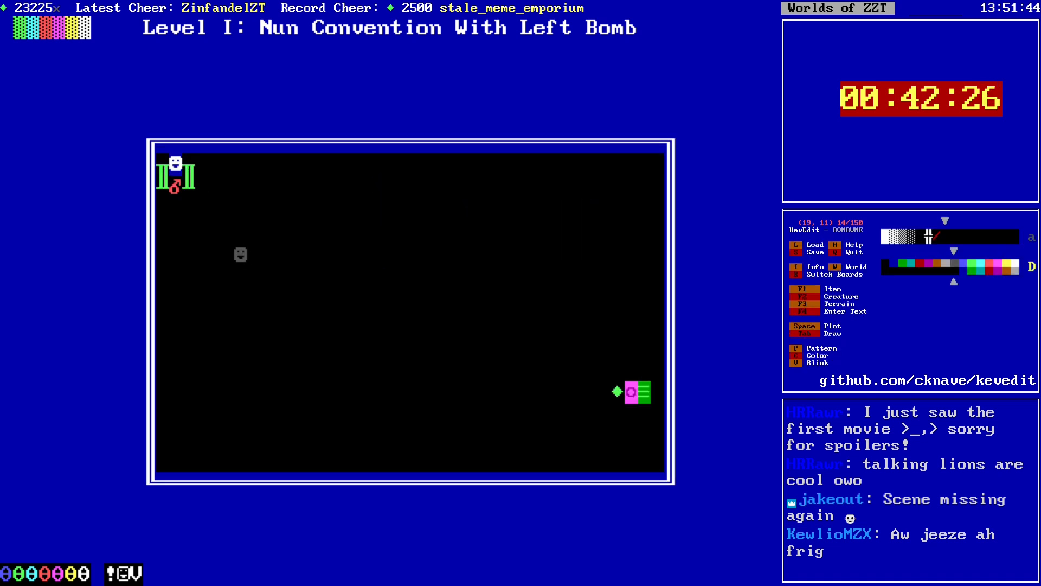
Step: Copy the nun object and place three copies across the lower-left and lower-middle of the arena
key("Down")
key("Down")
key("Down")
key("Down")
key("Down")
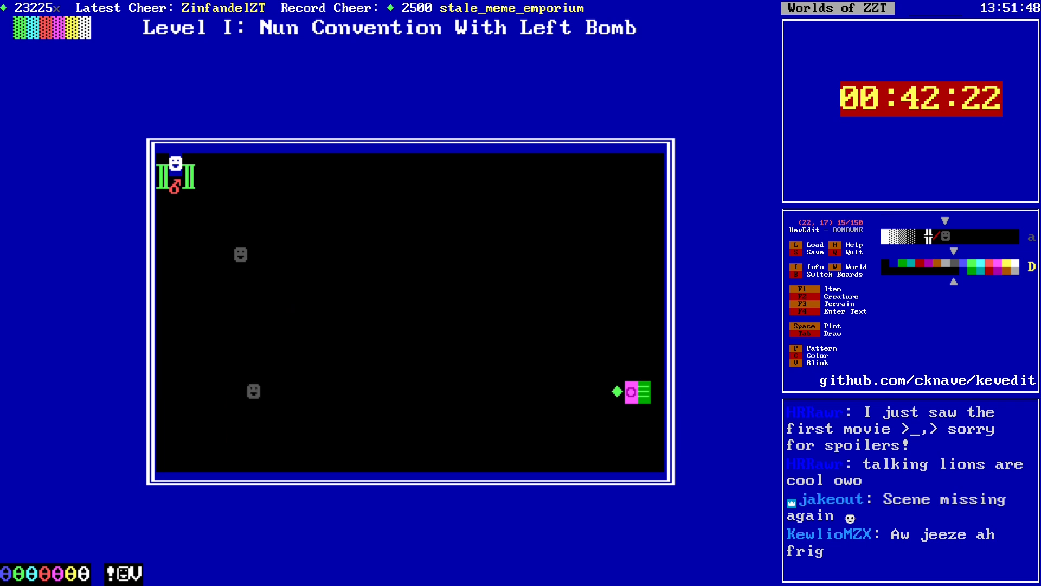
key("Up")
key("Right")
key("Right")
key("Right")
key("Up")
key("Right")
key("space")
key("Right")
key("Right")
key("Right")
key("Down")
key("Right")
key("Right")
key("Right")
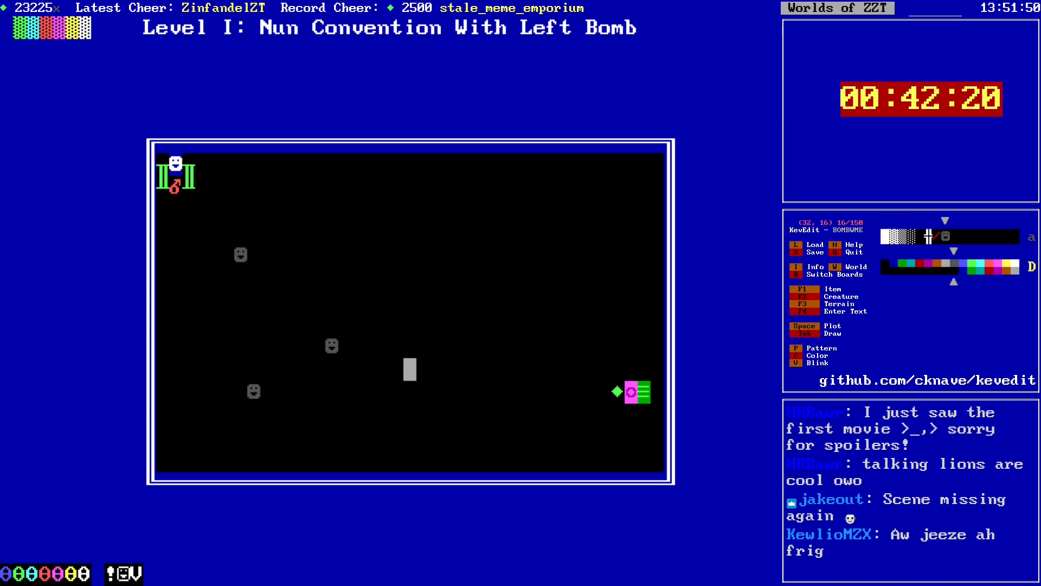
key("space")
Step: Place three more nun copies, one just right of the arena's center and two along its upper part
key("Right")
key("Right")
key("Up")
key("Up")
key("Up")
key("Up")
key("Right")
key("space")
key("Left")
key("Left")
key("Left")
key("Up")
key("Up")
key("Left")
key("Up")
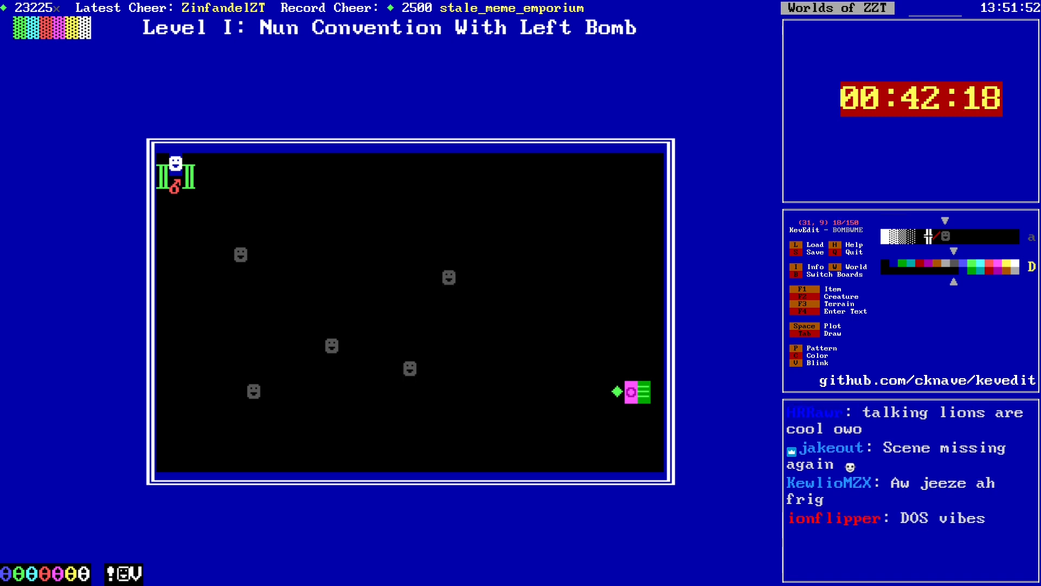
key("Down")
key("Left")
key("Left")
key("Left")
key("Left")
key("Left")
key("Left")
key("space")
key("Left")
key("Down")
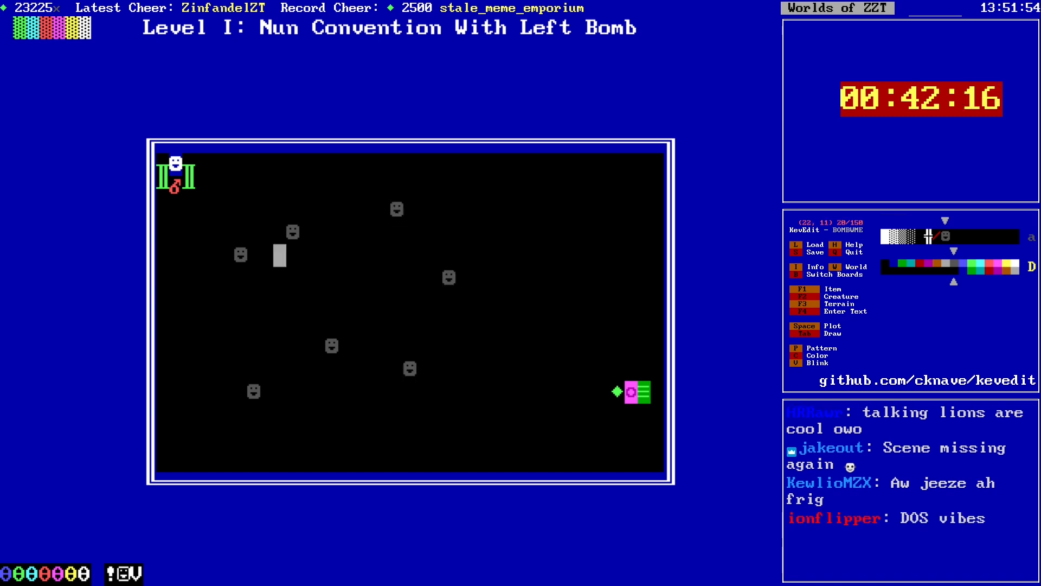
Step: Place two nun copies, one just up and left of the arena's center and one in the upper right-of-center area
key("Left")
key("Down")
key("Down")
key("Down")
key("Right")
key("Right")
key("Right")
key("Up")
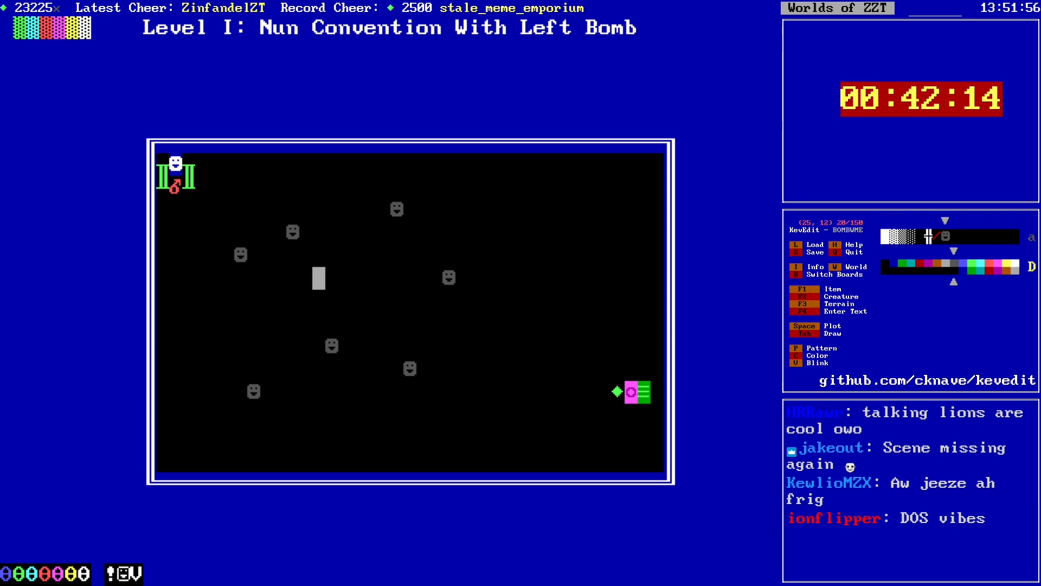
key("Right")
key("Right")
key("Right")
key("Right")
key("Right")
key("Right")
key("Right")
key("Right")
key("Right")
key("Right")
key("Right")
key("Up")
key("Up")
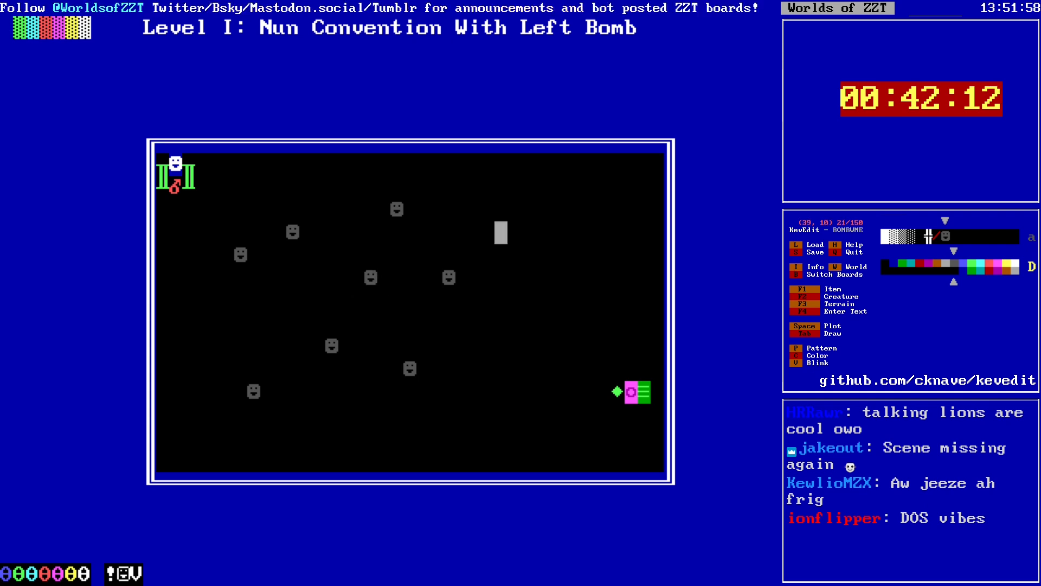
key("space")
Step: Place two more nun copies descending along the arena's right side, above the magenta and green objects
key("Right")
key("Right")
key("Down")
key("Right")
key("Right")
key("Right")
key("Right")
key("space")
key("Right")
key("Down")
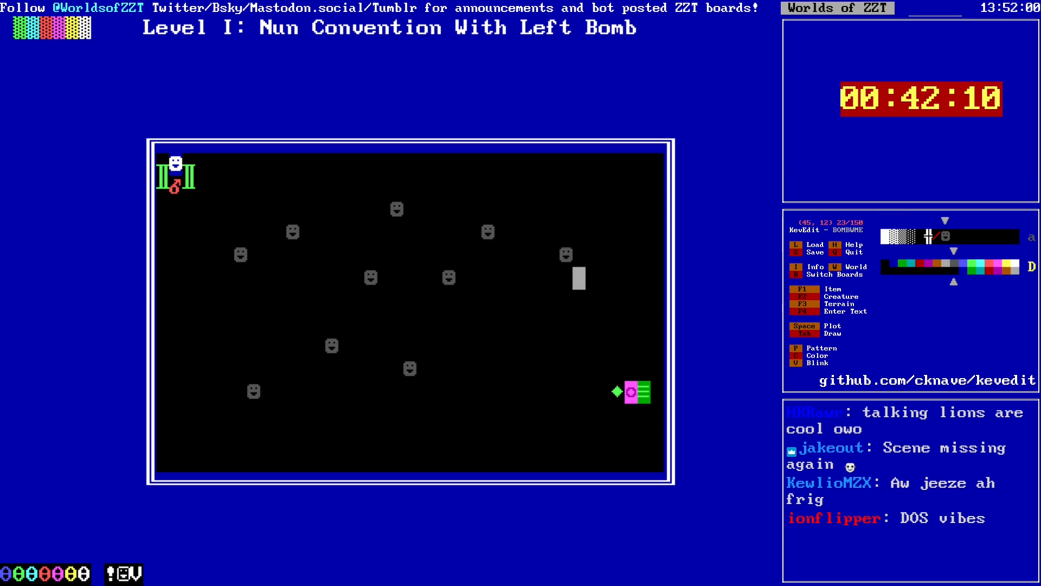
key("Right")
key("Down")
key("Right")
key("Right")
key("Left")
key("space")
Step: Place a nun copy right of the arena's center and another in the lower right, left of the green diamond
key("Down")
key("Left")
key("Left")
key("Left")
key("Left")
key("Left")
key("Left")
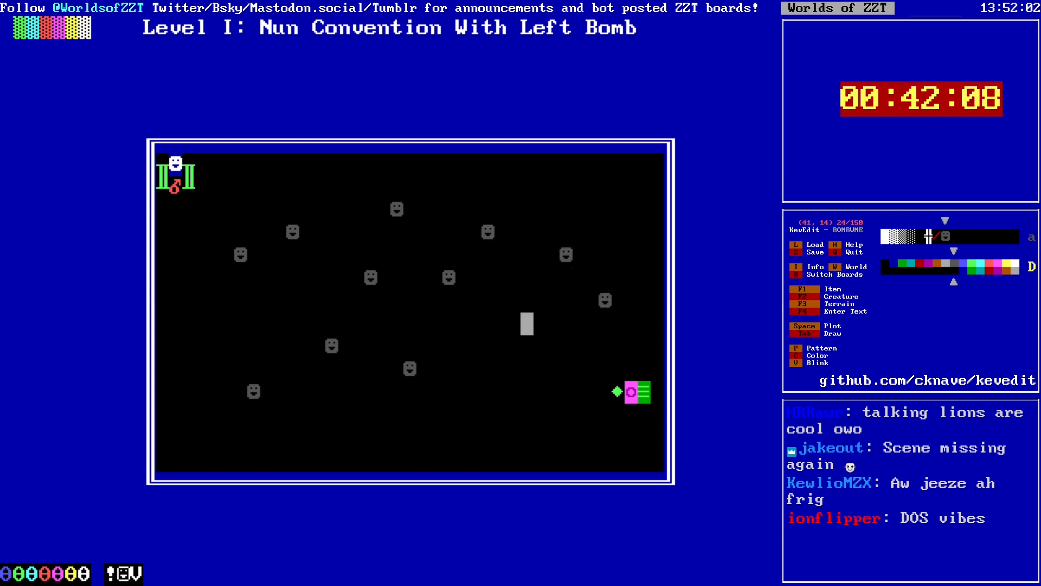
key("Left")
key("Left")
key("Left")
key("space")
key("Down")
key("Down")
key("Down")
key("Down")
key("Right")
key("Right")
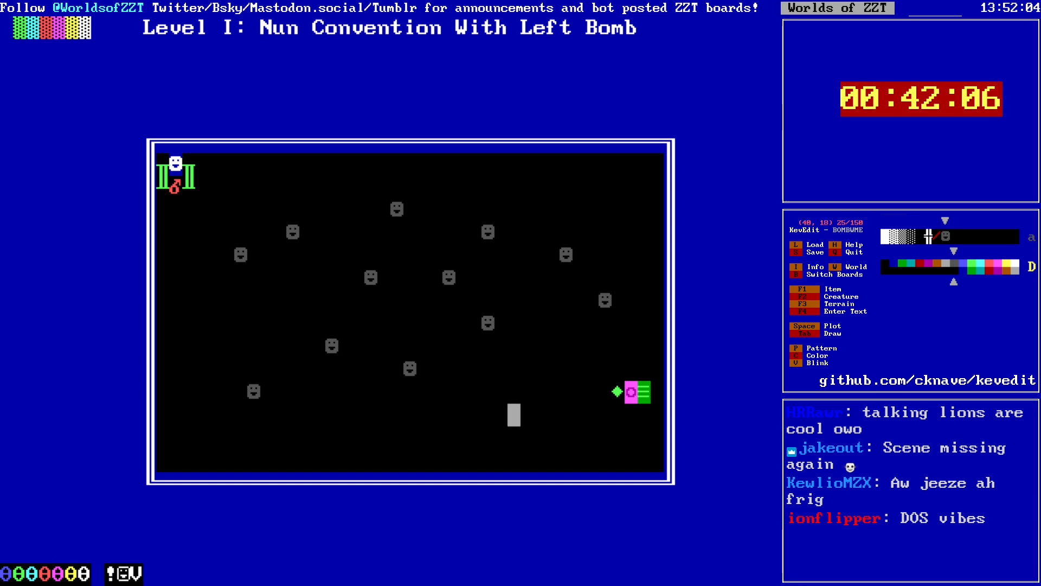
key("Right")
key("Up")
key("Right")
key("space")
Step: Place two nun copies low in the arena, one slightly right of the middle and one near the lower-left edge
key("Right")
key("Right")
key("Up")
key("Left")
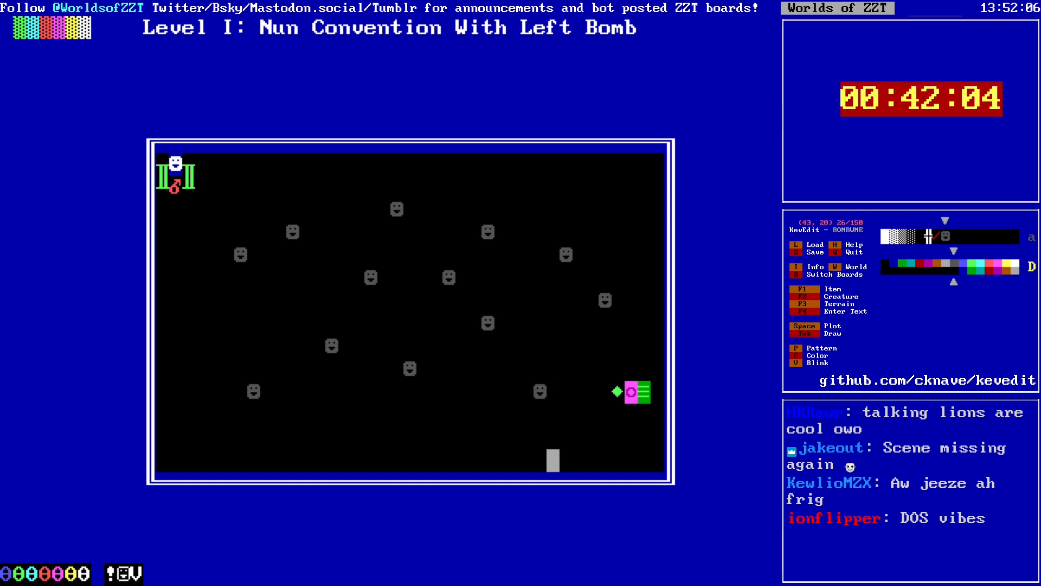
key("Left")
key("Left")
key("Up")
key("Left")
key("Left")
key("Left")
key("Left")
key("Up")
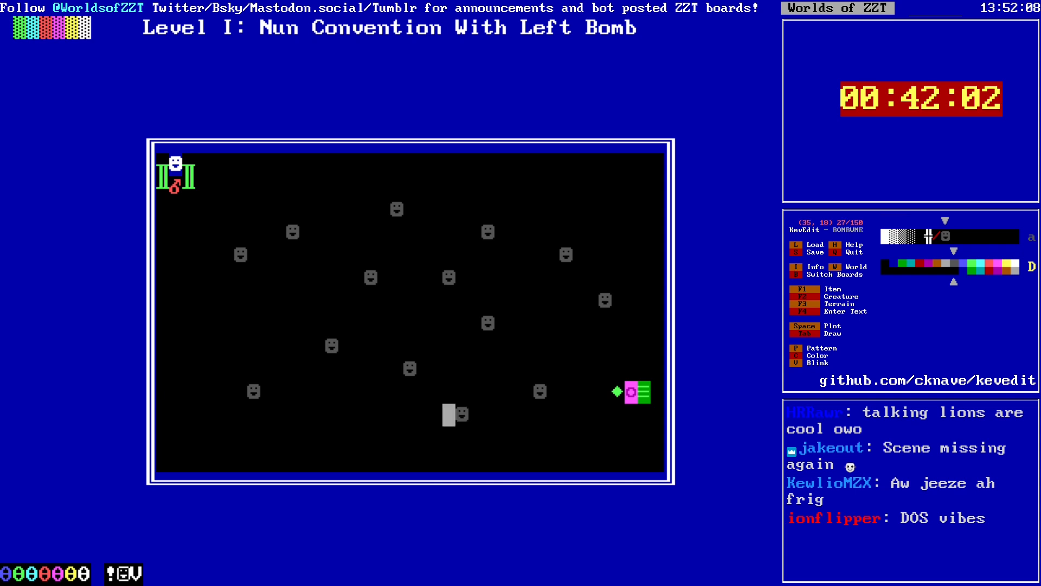
key("Left")
key("Left")
key("Left")
key("Left")
key("Left")
key("Left")
key("Left")
key("Left")
key("Left")
key("Left")
key("space")
Step: Place a nun copy near the arena's left wall, just below and left of the nearest upper-left nun
key("Left")
key("Up")
key("Up")
key("Left")
key("Up")
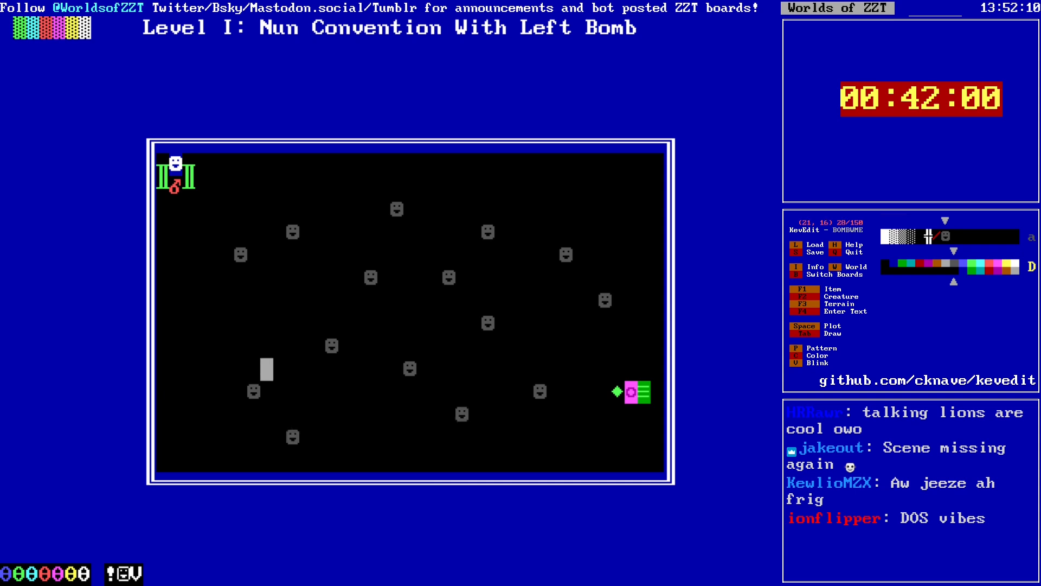
key("Left")
key("Up")
key("Left")
key("Left")
key("Up")
key("Left")
key("Up")
key("Up")
key("Left")
key("Left")
key("Right")
key("space")
Step: Place a nun copy in the left-middle gap, directly below the upper-left nun of the same column
key("Right")
key("Right")
key("Up")
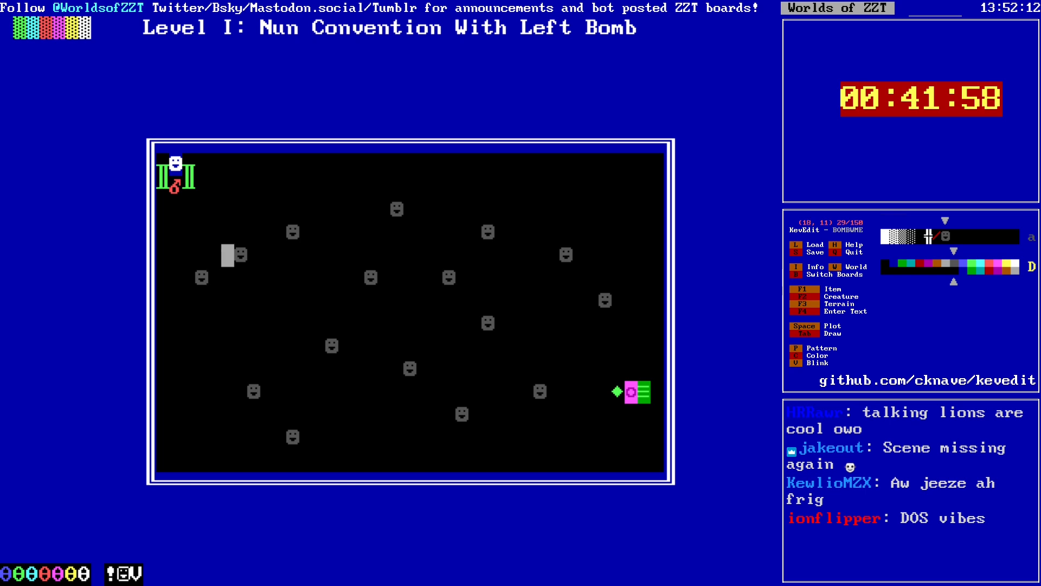
key("Right")
key("Right")
key("Right")
key("Right")
key("Right")
key("Right")
key("Right")
key("Right")
key("Up")
key("Up")
key("Left")
key("Down")
key("Down")
key("Left")
key("Left")
key("Down")
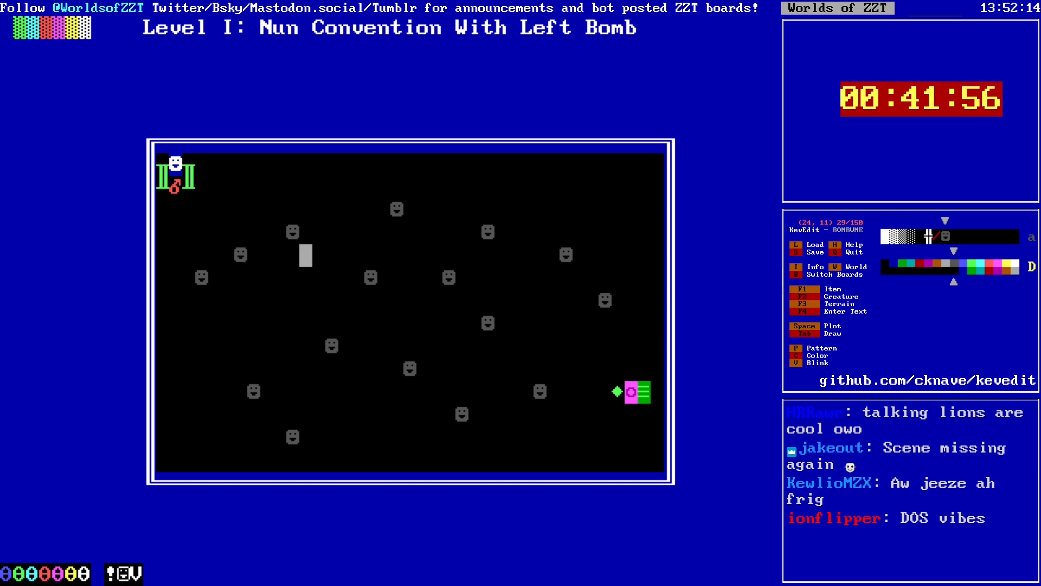
key("Left")
key("Down")
key("Left")
key("Down")
key("Right")
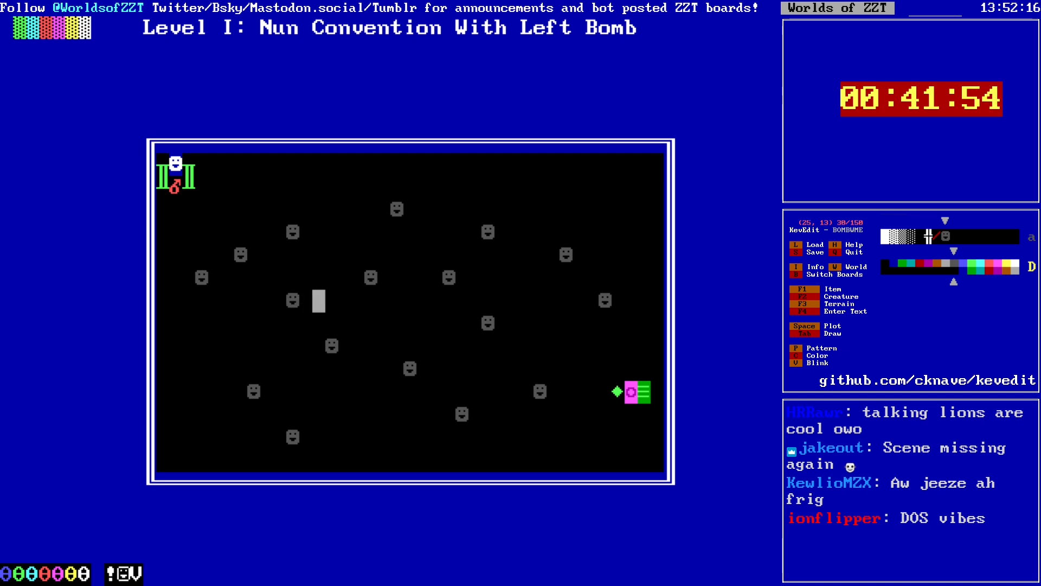
Step: Place one nun copy just up and right of the lower-right nun and another in the right-middle gap above it
key("Right")
key("Right")
key("Right")
key("Right")
key("Right")
key("Right")
key("Right")
key("Right")
key("Right")
key("Right")
key("Right")
key("Right")
key("Right")
key("Right")
key("Right")
key("Right")
key("Right")
key("Right")
key("Right")
key("Right")
key("Down")
key("Down")
key("Left")
key("Up")
key("Left")
key("Up")
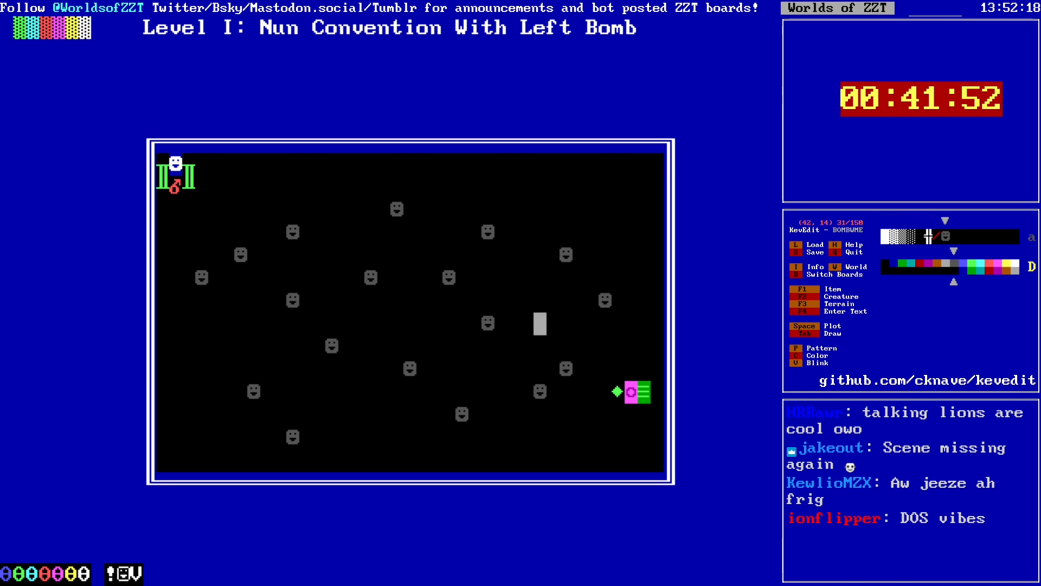
key("Left")
key("Up")
key("Up")
key("space")
Step: Place a nun copy in the upper-right gap, level with the row of nuns through the middle of the arena
key("Up")
key("Up")
key("Right")
key("Up")
key("Right")
key("Up")
key("Right")
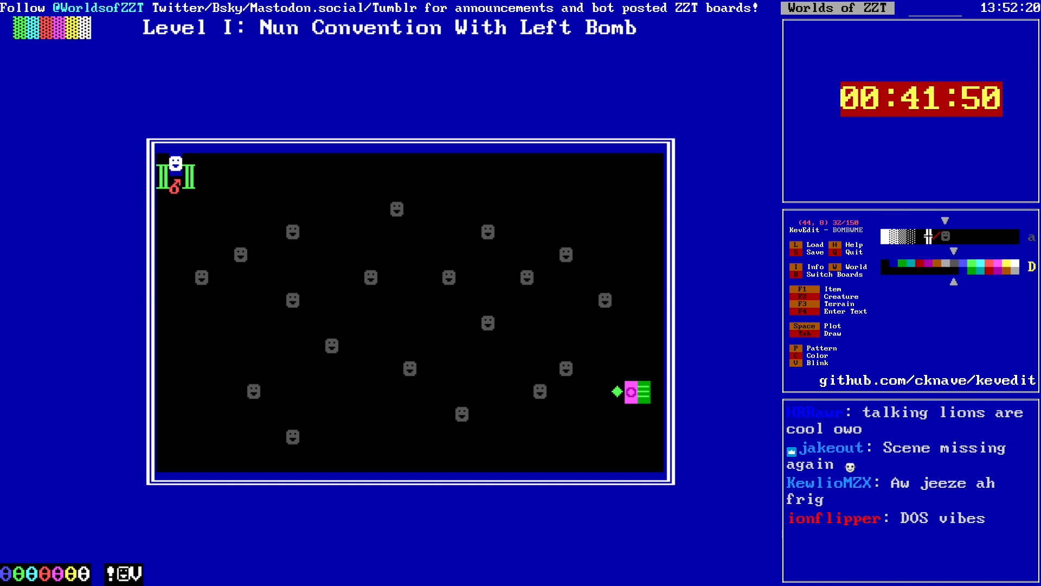
Step: Save the BOMBWME world over the existing file and go to the How to play board
key("s")
key("Return")
key("y")
key("Page_Up")
key("Page_Up")
key("Page_Up")
key("Page_Up")
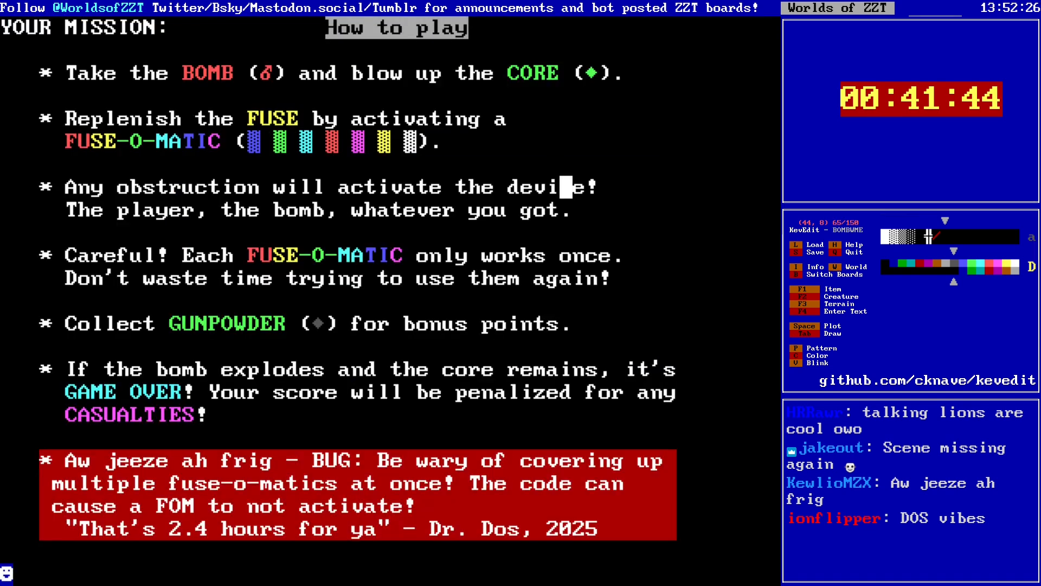
Step: Replace the gunpowder symbol in the "Collect GUNPOWDER" line with a light gray gem
key("alt+Left")
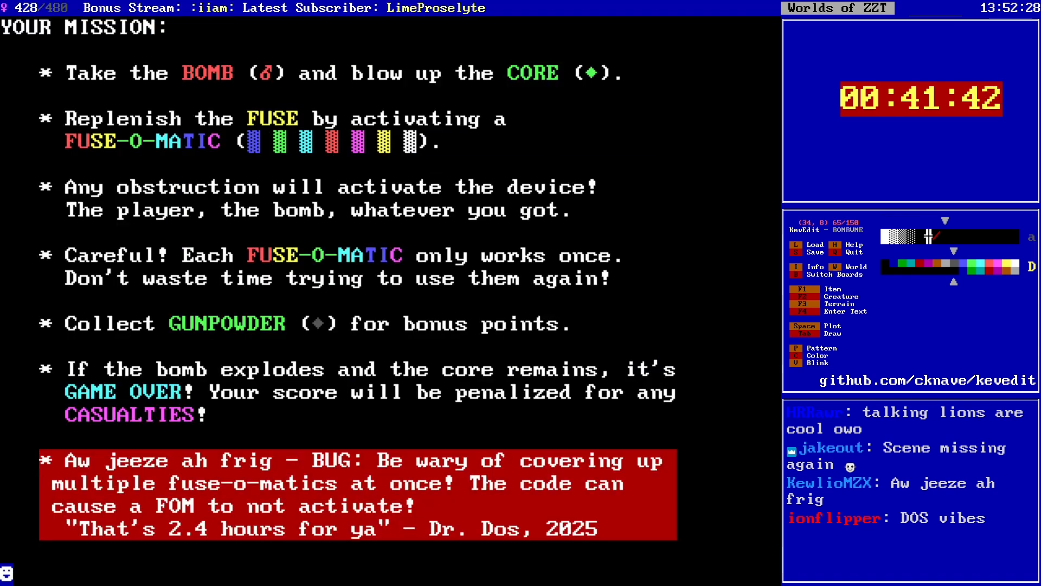
key("c")
key("Left")
key("Return")
key("alt+Down")
key("alt+Left")
key("Right")
key("Down")
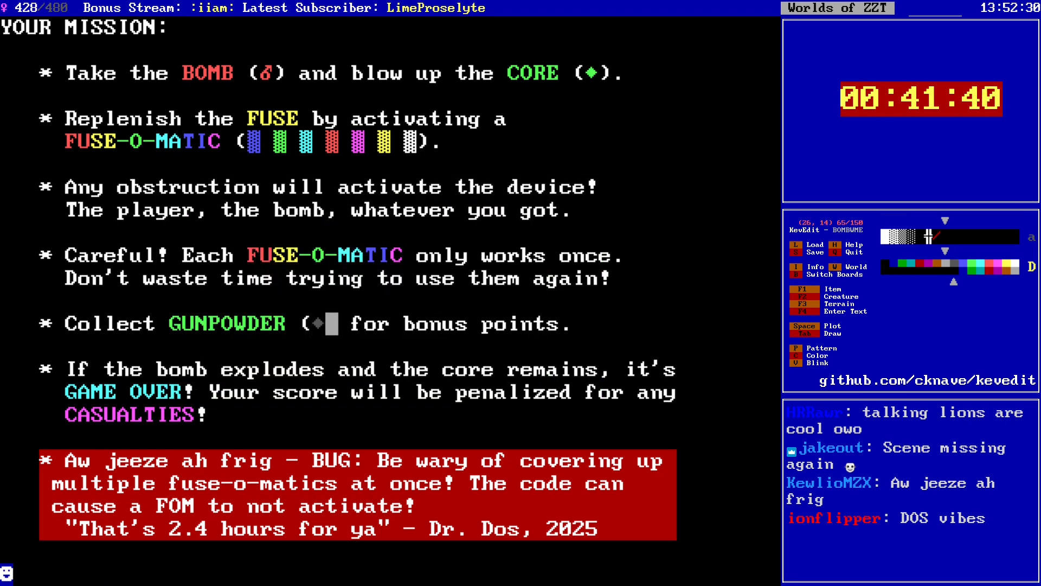
key("F1")
key("g")
key("Left")
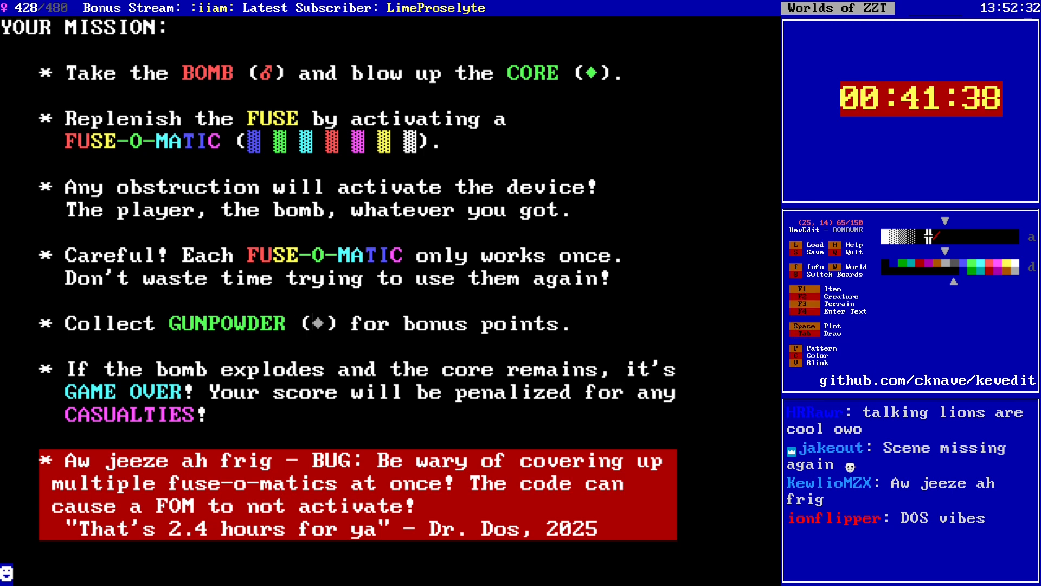
Step: On the Level II board, place a light gray gem over the upper-left gem of the lower-left gunpowder cluster
key("Page_Down")
key("Page_Down")
key("Down")
key("Down")
key("Left")
key("Left")
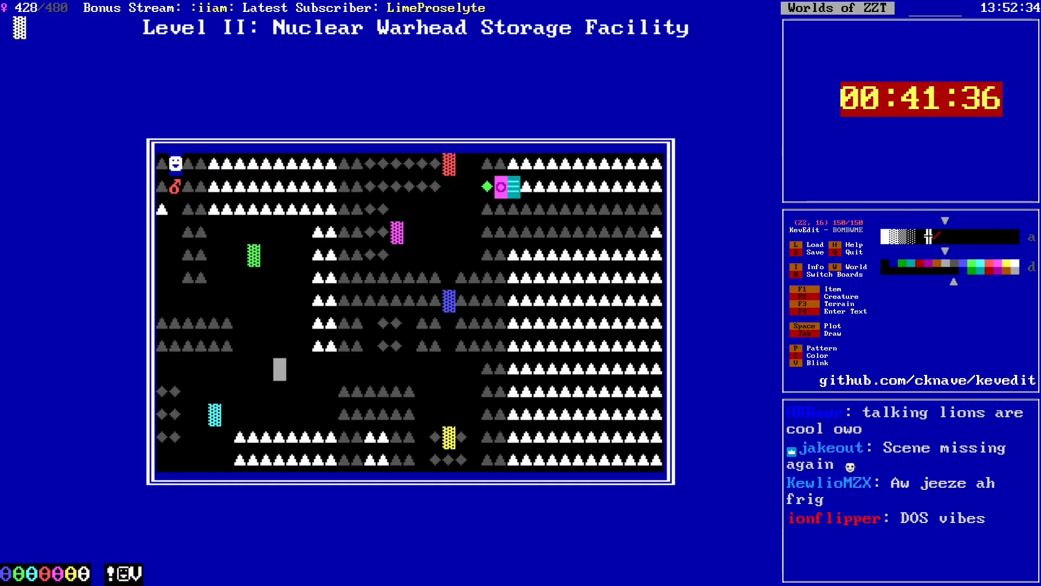
key("Left")
key("Left")
key("Down")
key("Left")
key("Left")
key("Left")
key("Left")
key("Right")
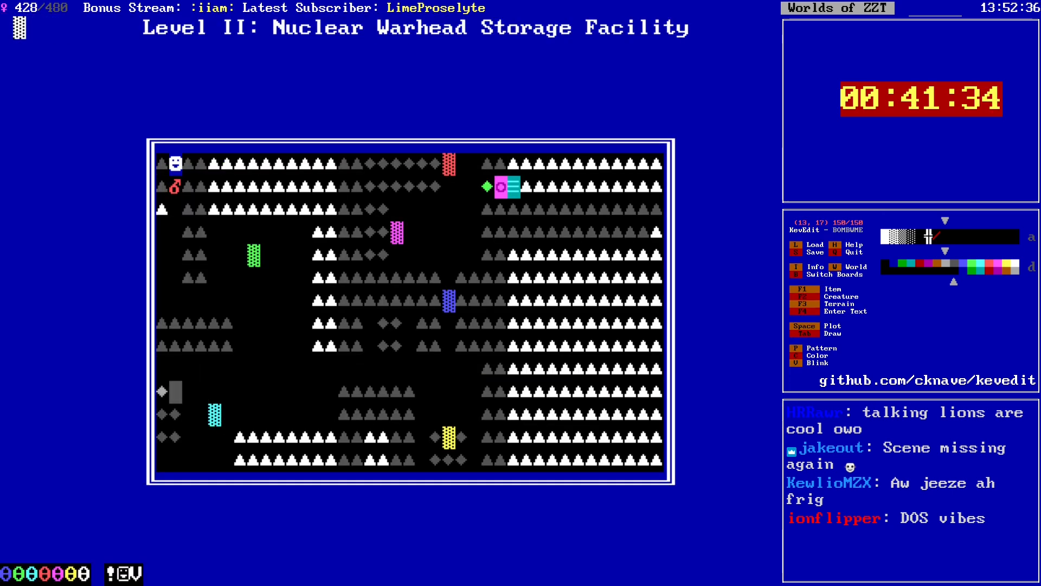
Step: Pick up the light gray gem and fill the rest of the lower-left gunpowder cluster with it
key("Left")
key("Return")
key("f")
key("Right")
key("Right")
key("Right")
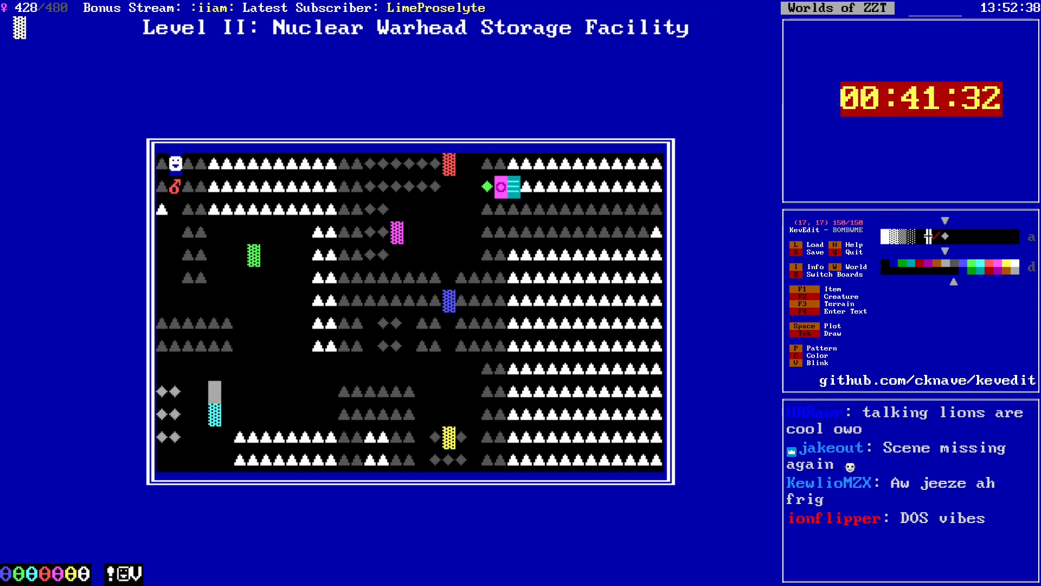
Step: Fill the gunpowder gems around the yellow fuse-o-matic with light gray gems
key("Up")
key("Up")
key("Left")
key("Left")
key("Up")
key("Up")
key("Up")
key("Left")
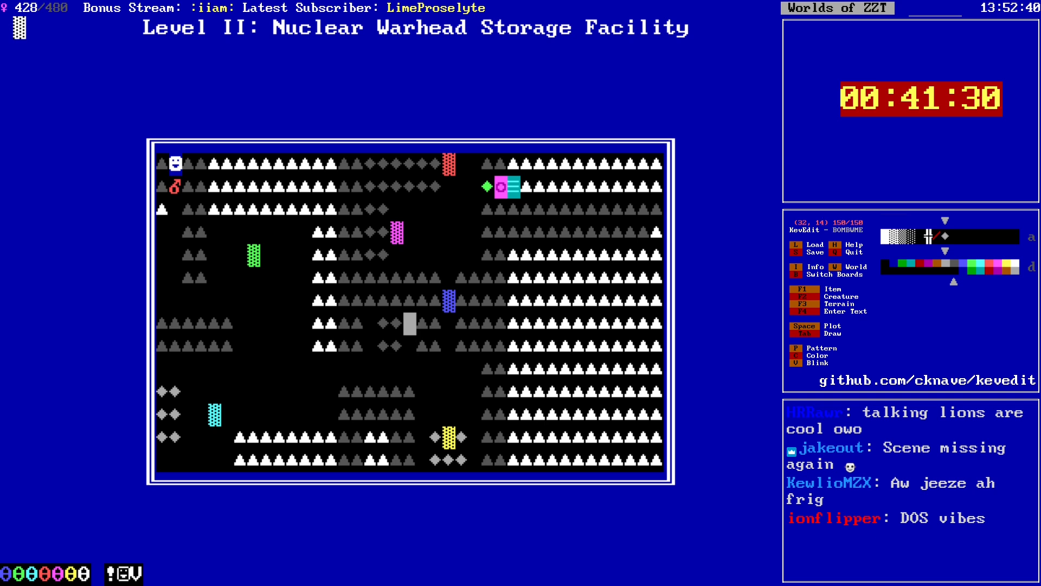
Step: Fill the small central gunpowder cluster and the large upper gunpowder cluster with light gray gems
key("Up")
key("Left")
key("Up")
key("Up")
key("Up")
key("Left")
key("Left")
key("Up")
key("Right")
key("Right")
key("Right")
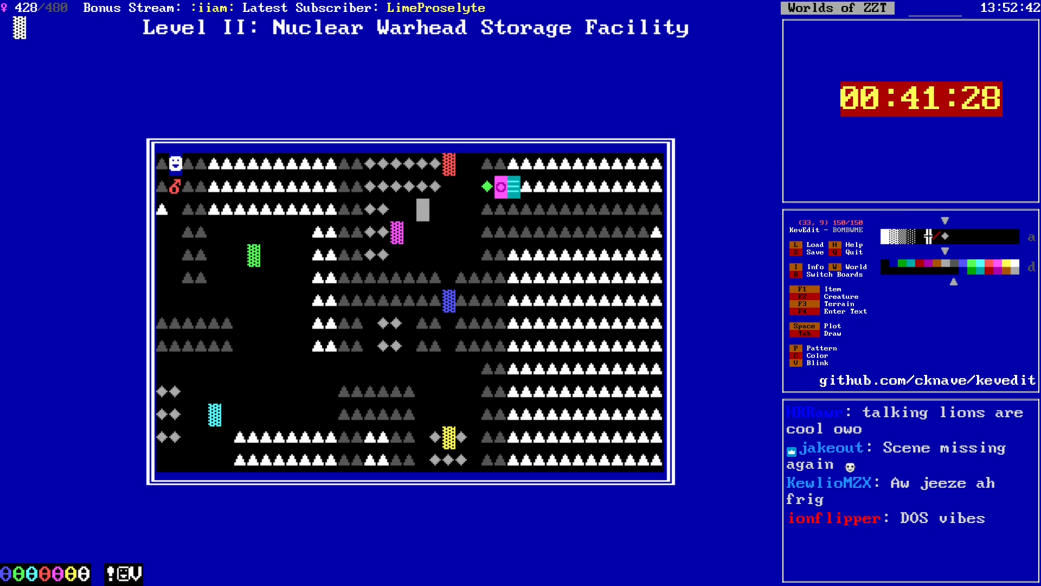
Step: On the Level III board, fill the lower-right gunpowder area with light gray gems and go to the gems along the left wall
key("Page_Down")
key("Down")
key("Left")
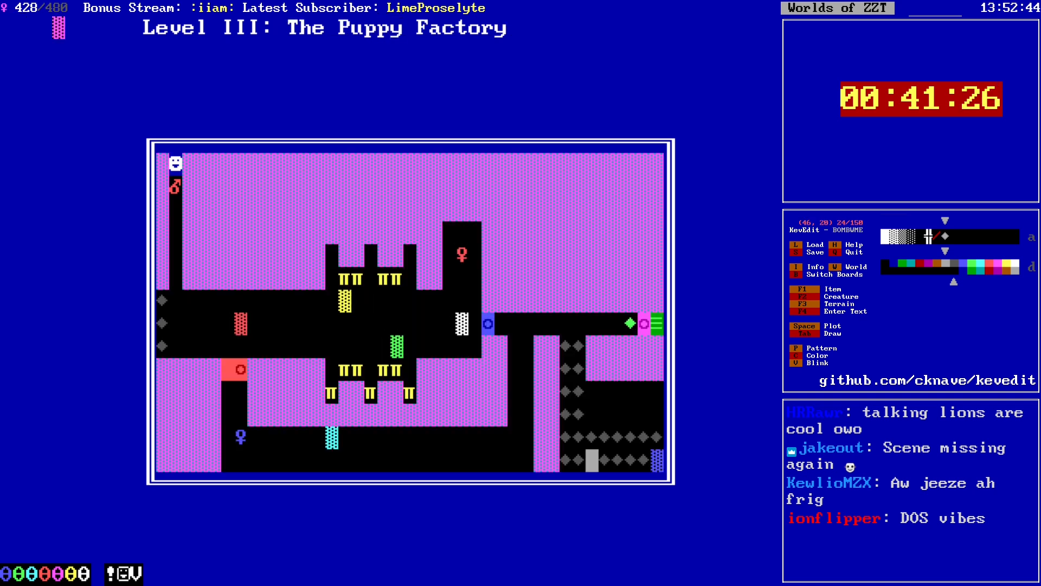
key("alt+Left")
key("alt+Left")
key("alt+Left")
key("alt+Up")
key("Left")
key("Left")
key("Left")
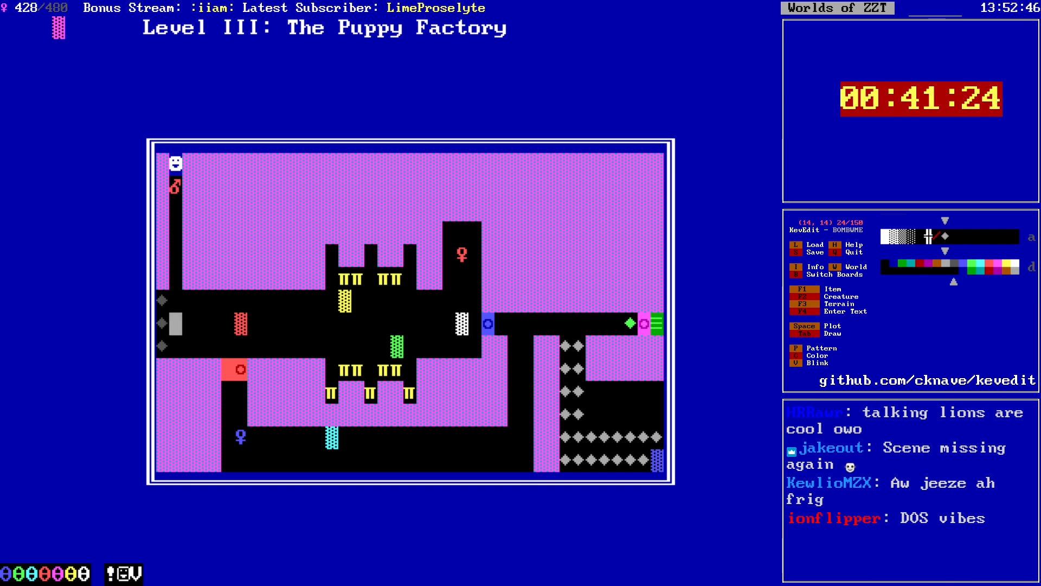
Step: Return to board L4, turn default color mode on, and save the world
key("Page_Up")
key("Page_Up")
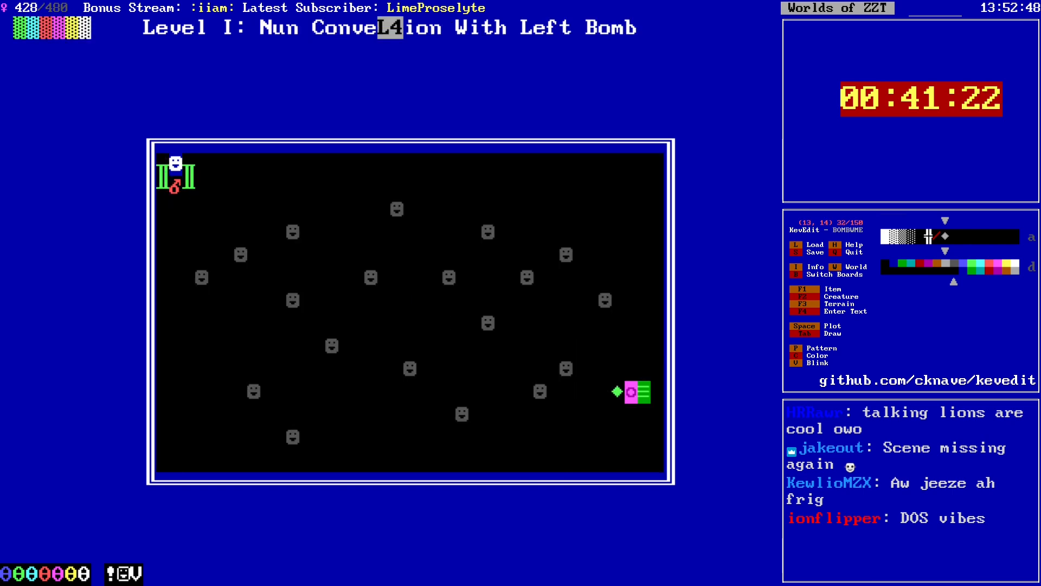
key("d")
key("s")
key("Return")
key("Return")
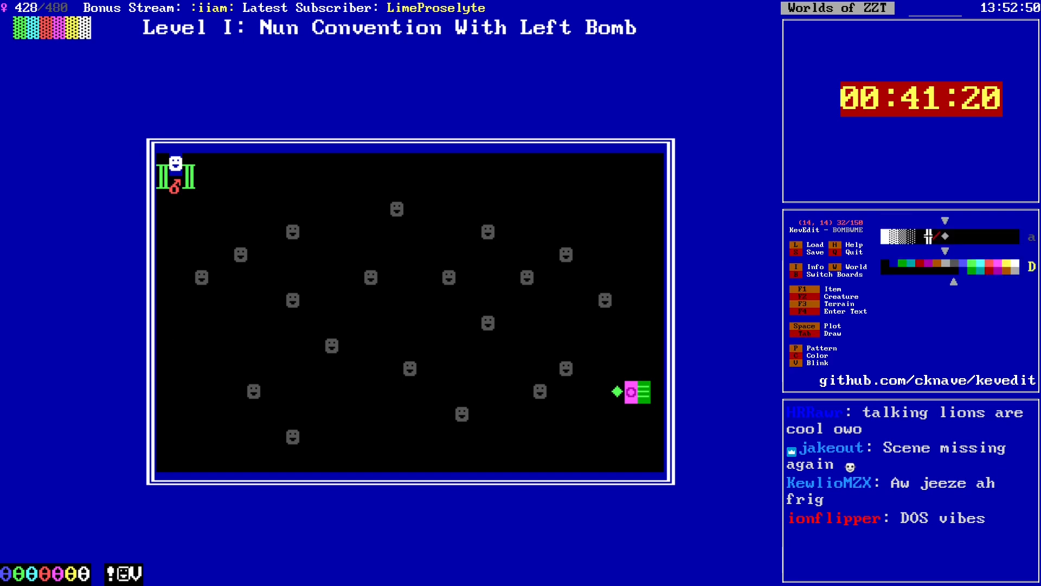
Step: Place a light gray gem near the arena's upper-left corner, a few tiles right of the green pillars
key("Right")
key("Right")
key("Right")
key("Right")
key("Right")
key("Right")
key("Up")
key("Up")
key("Right")
key("Up")
key("Up")
key("Up")
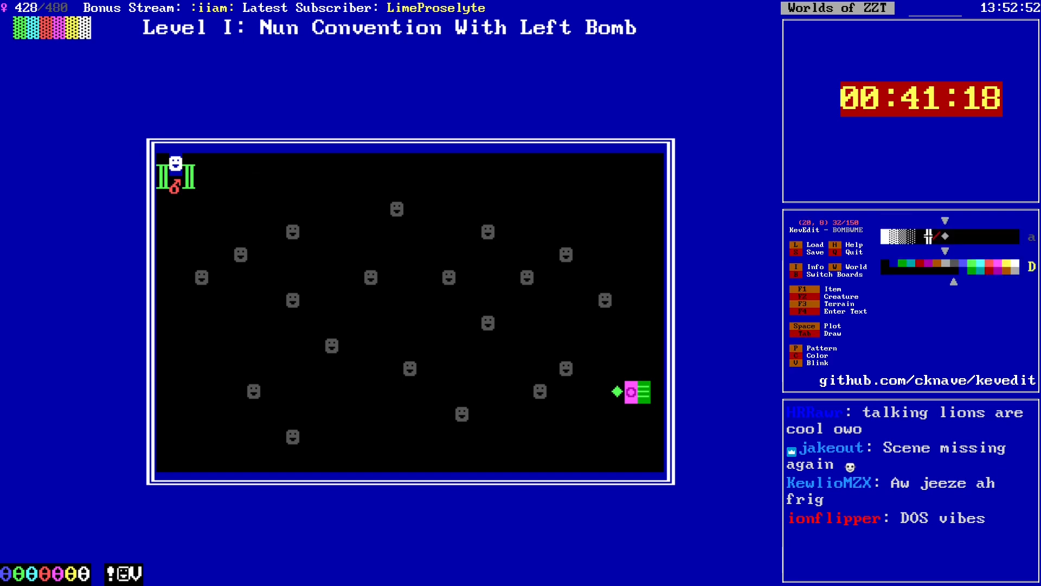
key("space")
Step: Place a light gray gem a few tiles left of the topmost nun, in the same row
key("Right")
key("Down")
key("Right")
key("Right")
key("Right")
key("Right")
key("Right")
key("Right")
key("space")
Step: Place a light gray gem near the arena's center, one row below and between the two middle nuns
key("Right")
key("Right")
key("Right")
key("Down")
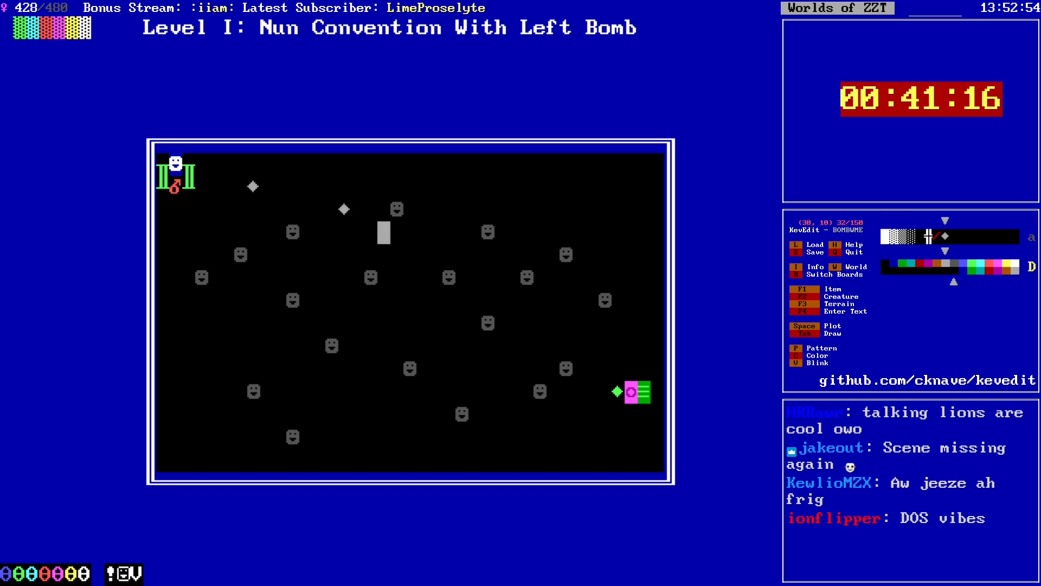
key("Right")
key("Down")
key("Down")
key("Down")
key("Right")
key("Right")
key("space")
Step: Place one light gray gem below left of the lower-middle nun and another between the two lower-left nuns
key("Left")
key("Down")
key("Down")
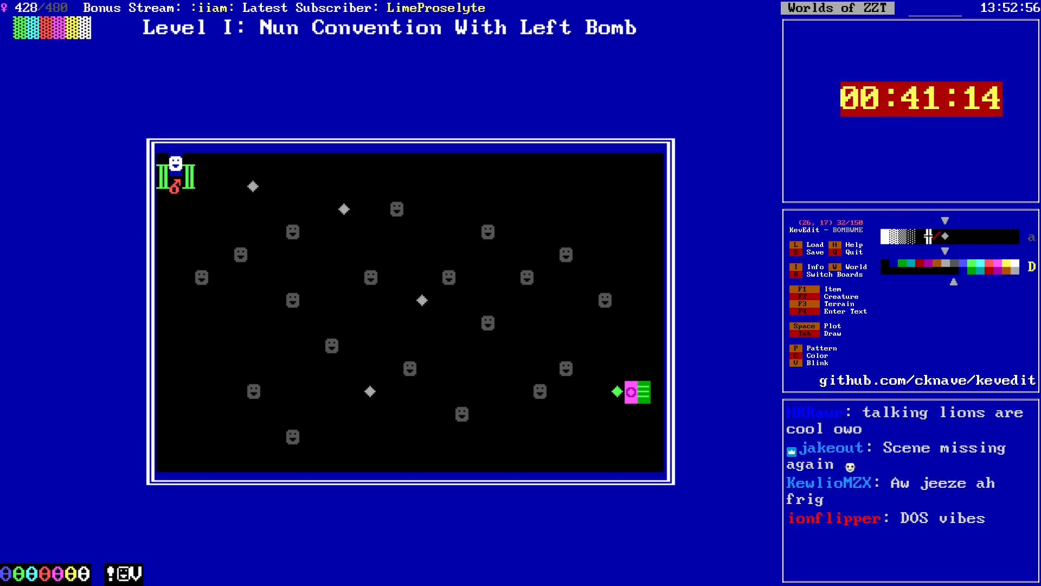
key("Left")
key("Down")
key("Left")
key("Left")
key("Left")
key("Left")
key("space")
Step: Place a light gray gem near the left wall, two rows below the leftmost nun
key("Left")
key("Up")
key("Up")
key("Up")
key("Left")
key("Left")
key("Left")
key("Up")
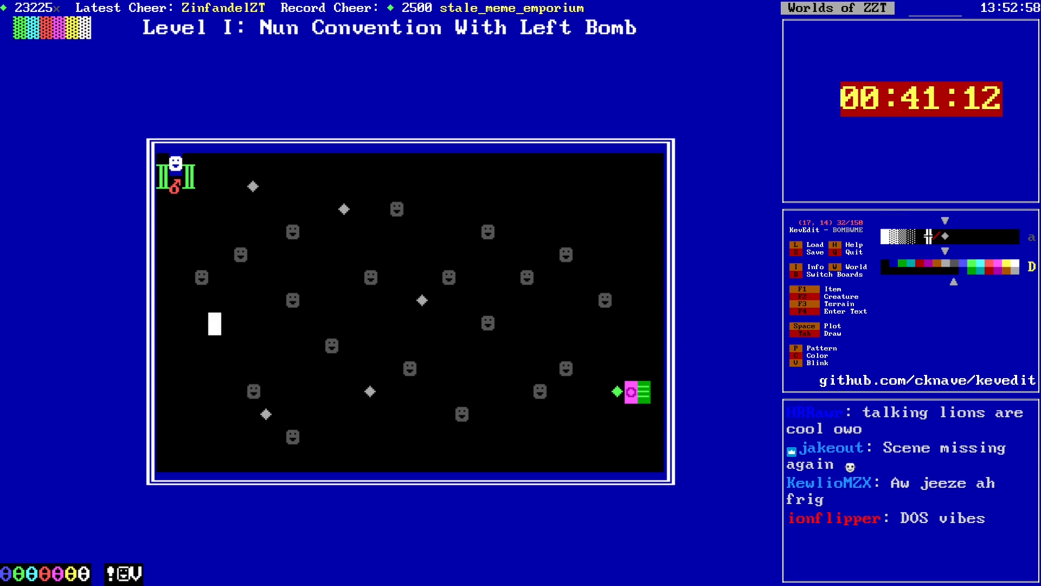
key("Down")
key("Down")
key("space")
Step: Place a light gray gem just above and right of the lowest nun in the arena's right half
key("Right")
key("Right")
key("Right")
key("Right")
key("Up")
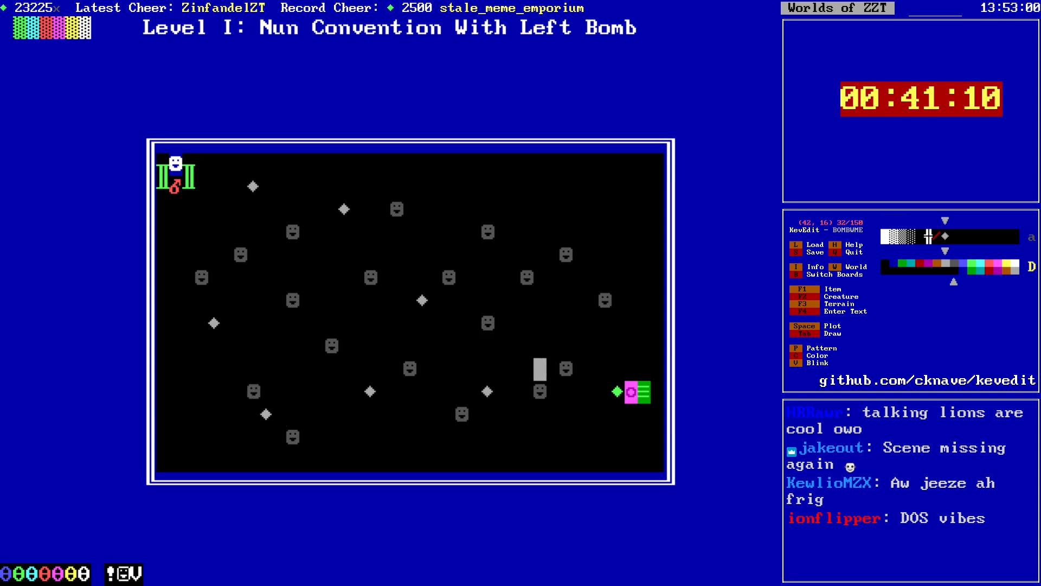
Step: Place a light gray gem two tiles left of the nun nearest the right wall
key("Right")
key("Up")
key("Up")
key("Right")
key("Right")
key("Up")
key("space")
Step: Place a light gray gem in the upper-right area, one row above and right of the upper nun
key("Left")
key("Up")
key("Left")
key("space")
key("Left")
key("Left")
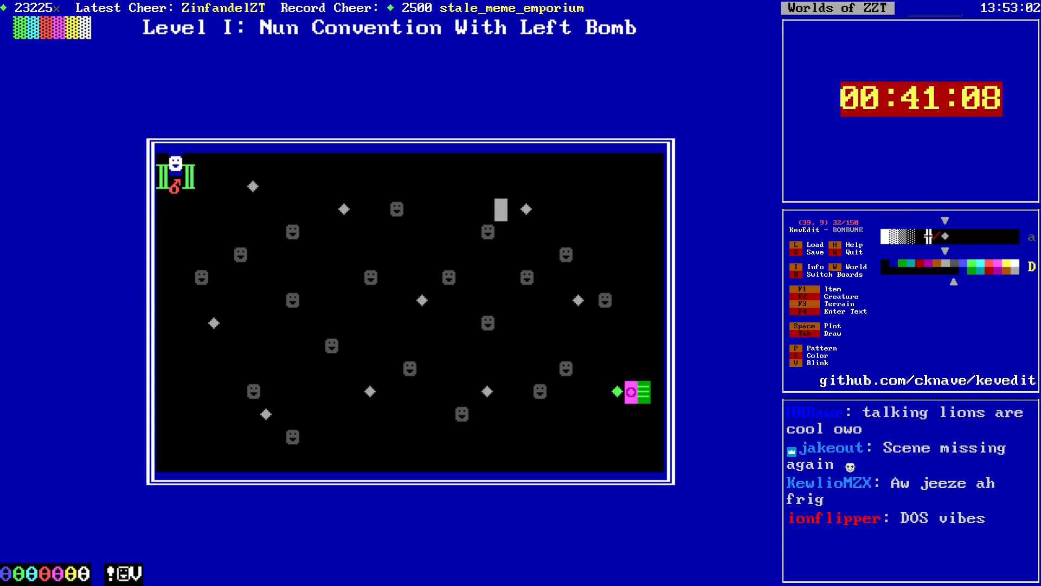
Step: Place a light gray gem near the arena's top wall, between the two uppermost nuns
key("Up")
key("Left")
key("Left")
key("Left")
key("Left")
key("space")
Step: Place a light gray gem near the right wall in the upper part of the arena, one row above the upper-right nun
key("alt+Right")
key("Right")
key("Down")
key("Right")
key("Right")
key("Right")
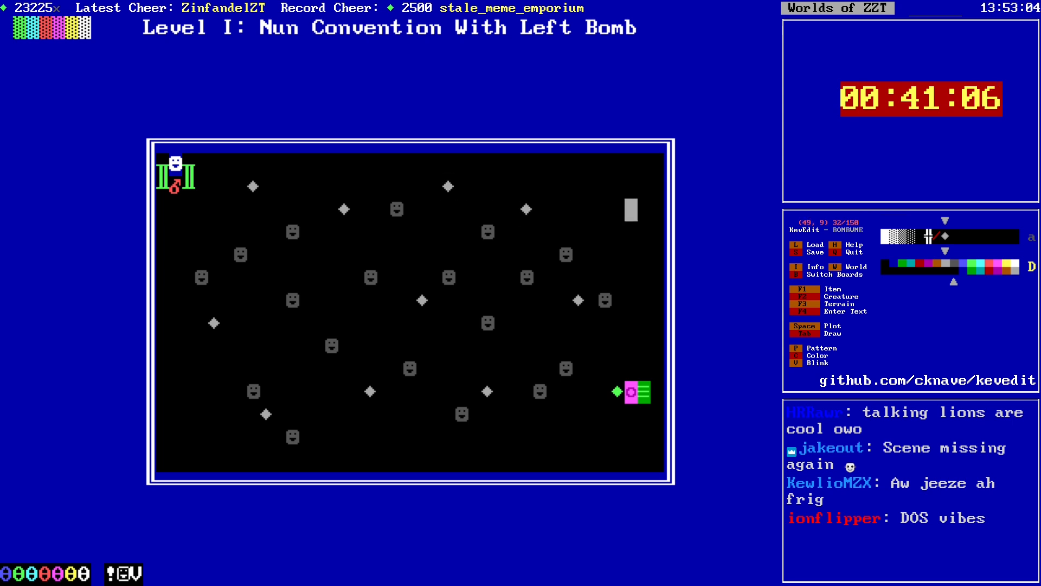
key("Down")
key("space")
Step: Place a light gray gem near the right wall, two rows above the magenta tile beside the exit passage
key("Down")
key("Down")
key("Down")
key("Down")
key("Down")
key("space")
Step: Place a light gray gem one row below and three tiles left of the green gem by the exit passage
key("Left")
key("Down")
key("Down")
key("Left")
key("Down")
key("Left")
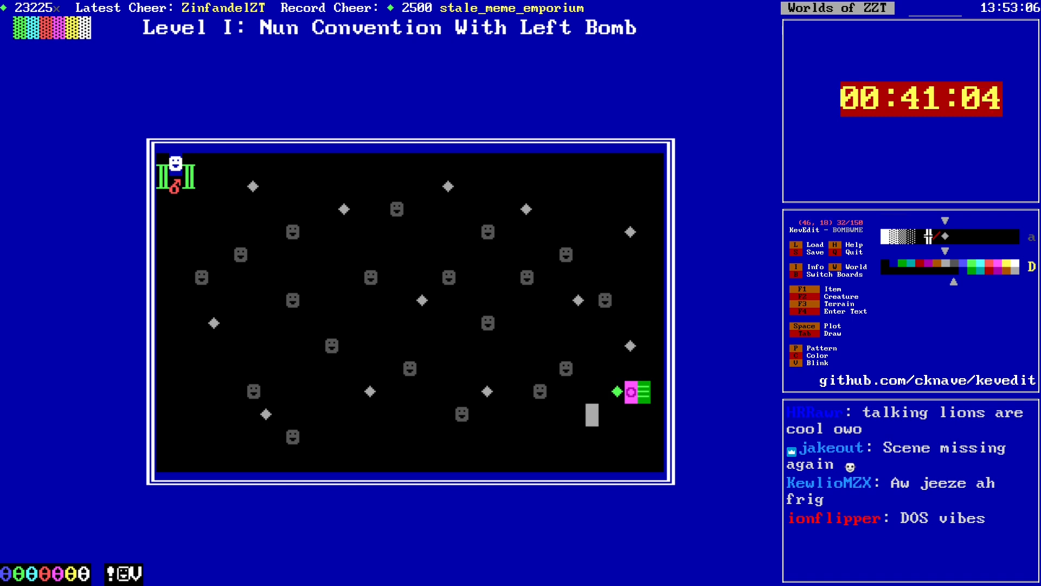
Step: Check the Level II board's passage color, change this level's exit passage background to cyan, and save the world
key("Page_Down")
key("Page_Up")
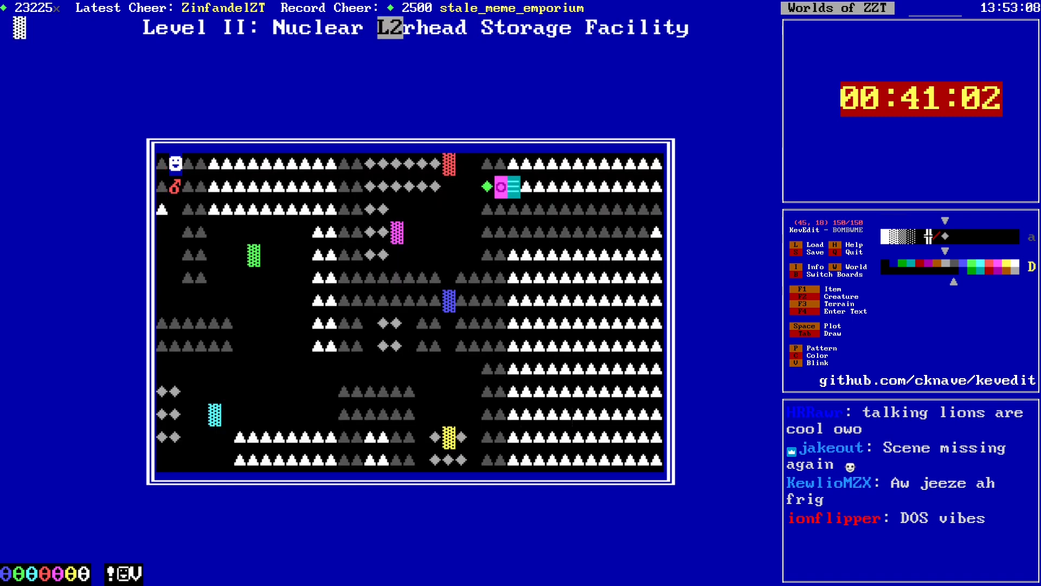
key("Page_Down")
key("Page_Down")
key("Right")
key("Right")
key("Right")
key("Right")
key("Right")
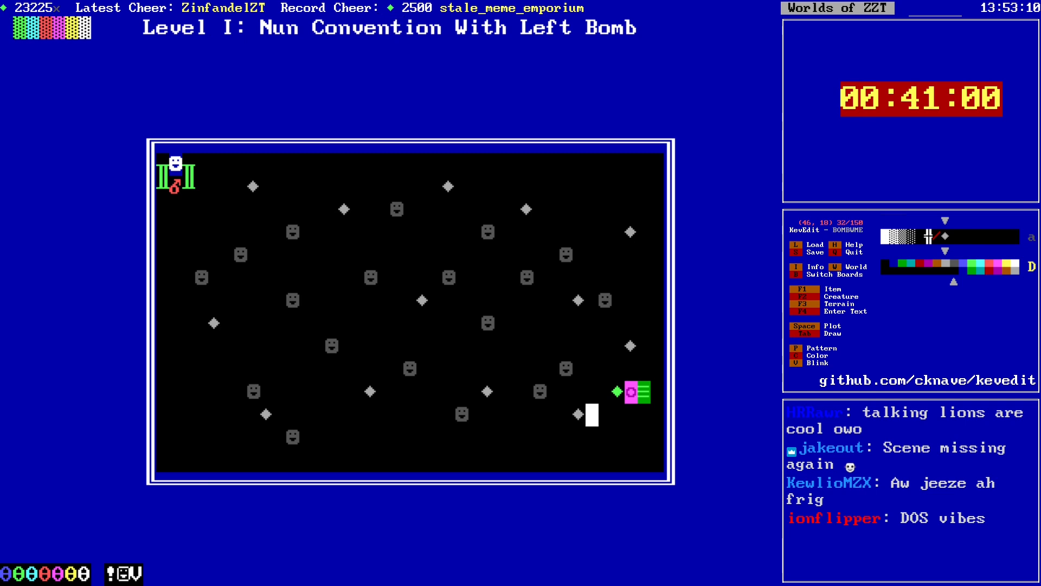
key("Up")
key("t")
key("Down")
key("Down")
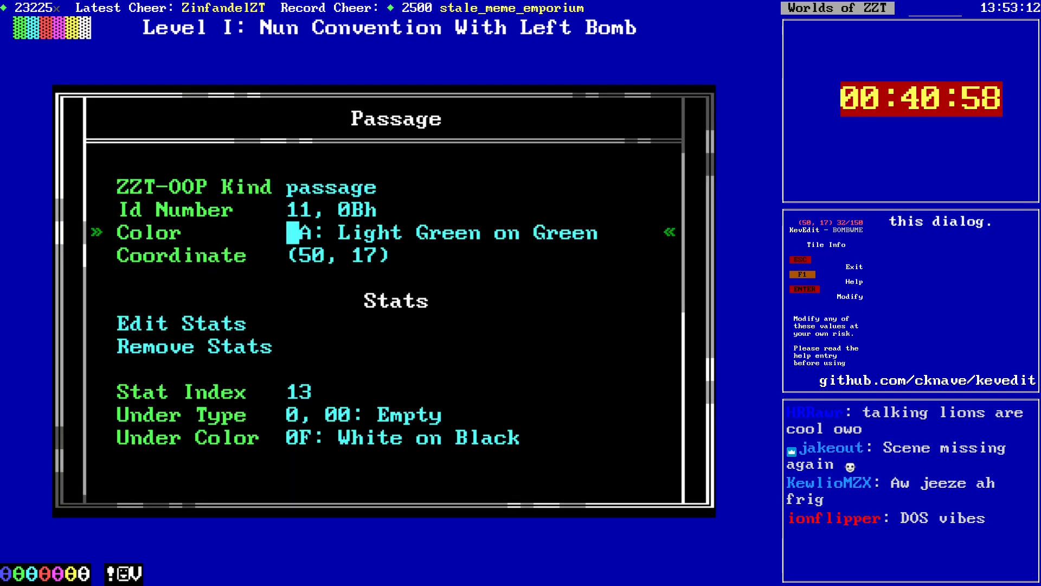
key("Return")
key("Down")
key("Return")
key("Escape")
key("Down")
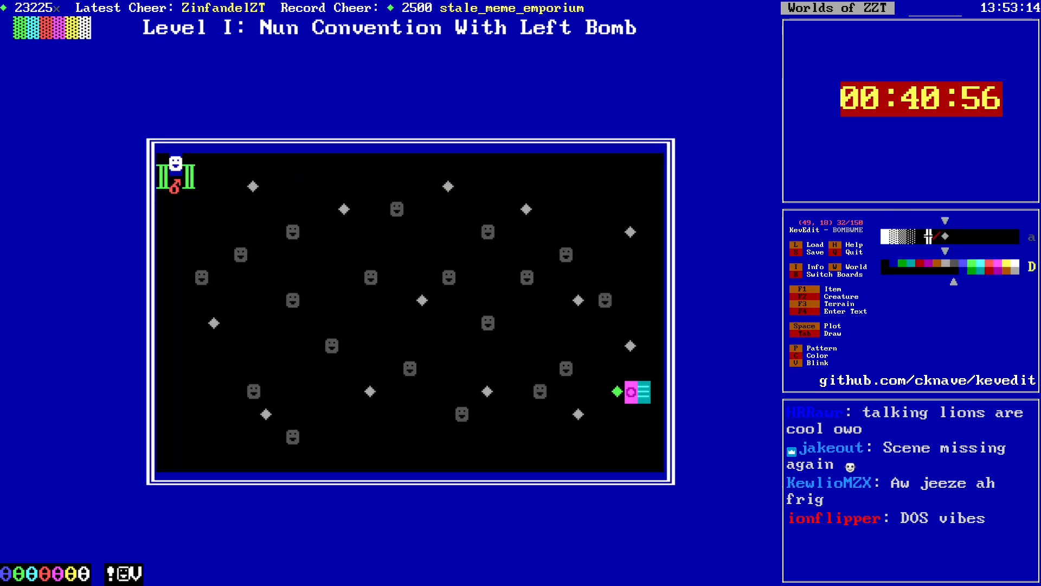
key("s")
key("Return")
Step: Place a light blue normal wall in the left half of the arena, four tiles left of the center-left nun
key("Left")
key("Up")
key("Up")
key("Up")
key("Up")
key("Up")
key("Left")
key("Left")
key("Left")
key("Left")
key("Left")
key("Left")
key("Left")
key("Left")
key("Left")
key("Left")
key("Left")
key("Left")
key("Left")
key("Left")
key("Left")
key("Left")
key("Left")
key("Left")
key("Left")
key("Left")
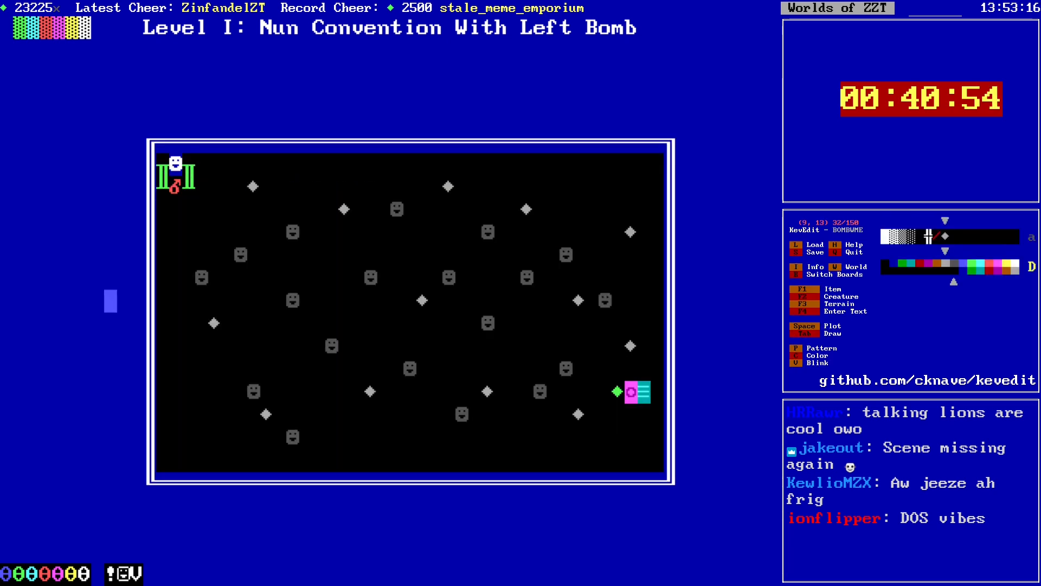
key("Right")
key("Right")
key("Right")
key("Right")
key("Right")
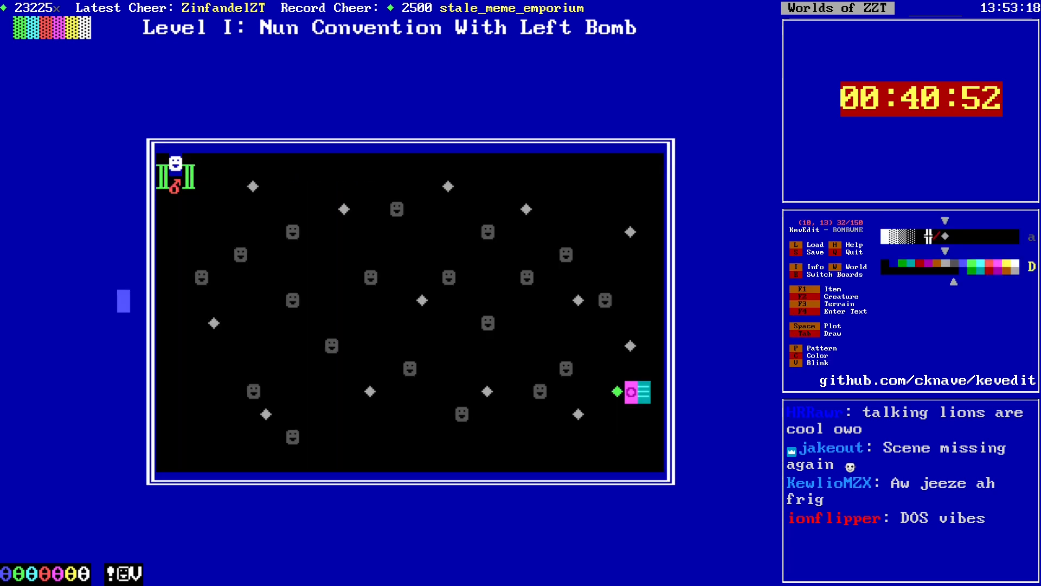
key("Right")
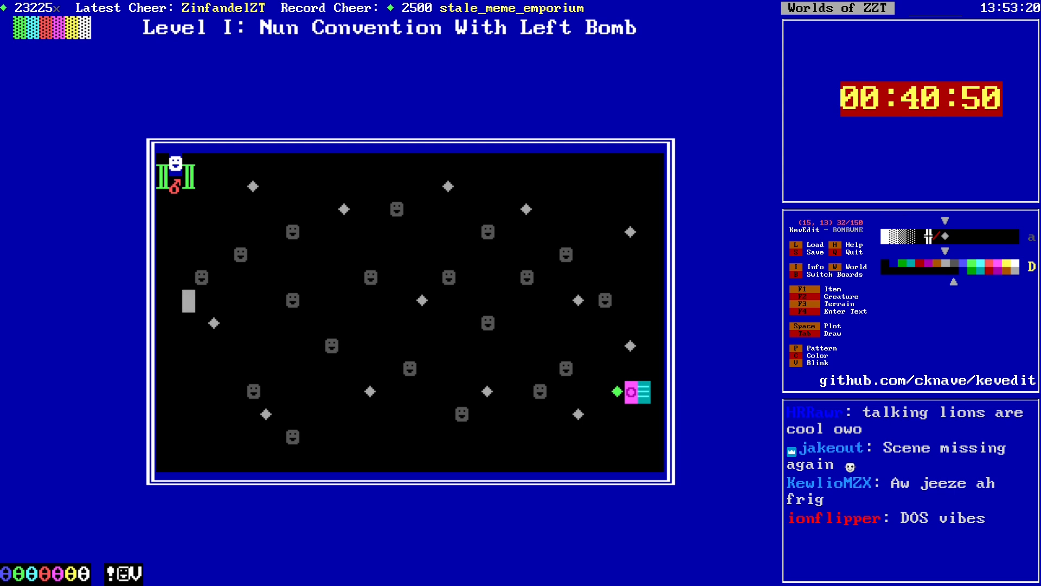
key("Right")
key("Right")
key("Right")
key("Right")
key("Right")
key("Right")
key("Right")
key("Right")
key("Right")
key("Right")
key("Right")
key("Right")
key("Left")
key("Left")
key("Left")
key("Up")
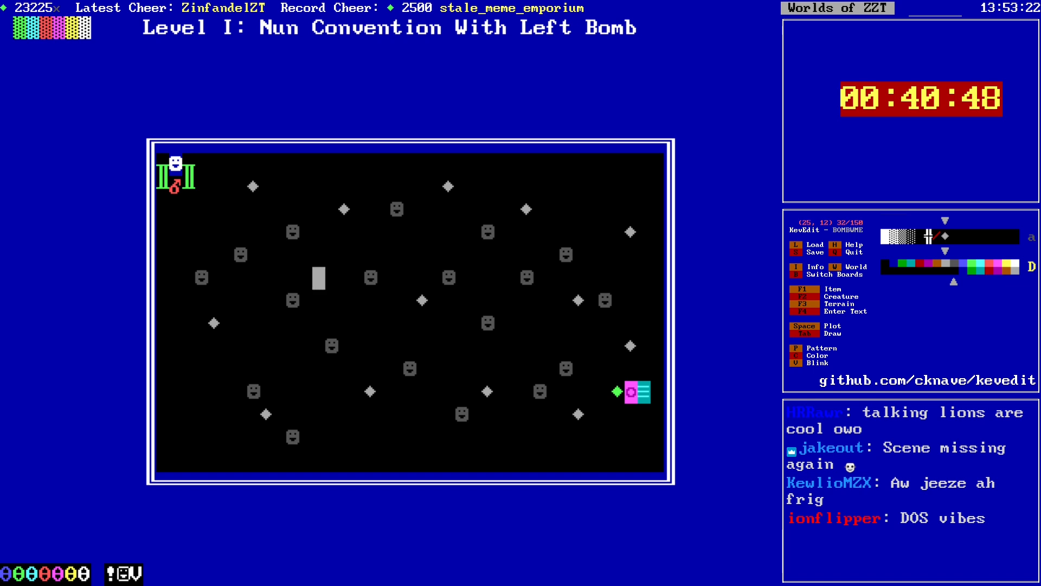
key("c")
key("Right")
key("Right")
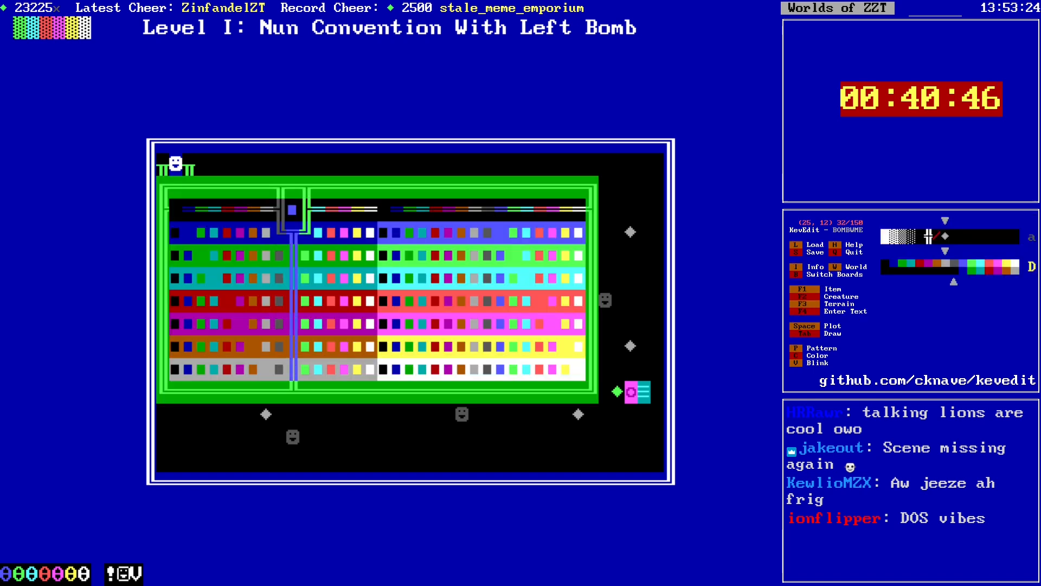
key("Return")
Step: Place a light green normal wall in the lower middle, diagonally above and left of the nun there
key("Right")
key("Right")
key("Right")
key("Right")
key("Right")
key("Right")
key("Right")
key("Right")
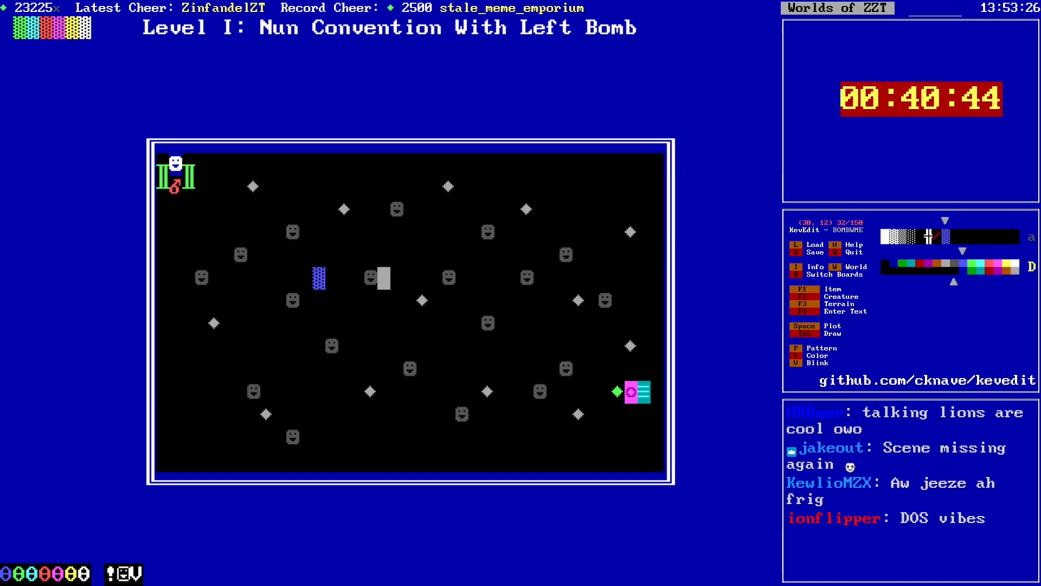
key("Down")
key("Down")
key("Down")
key("Down")
key("Down")
key("Right")
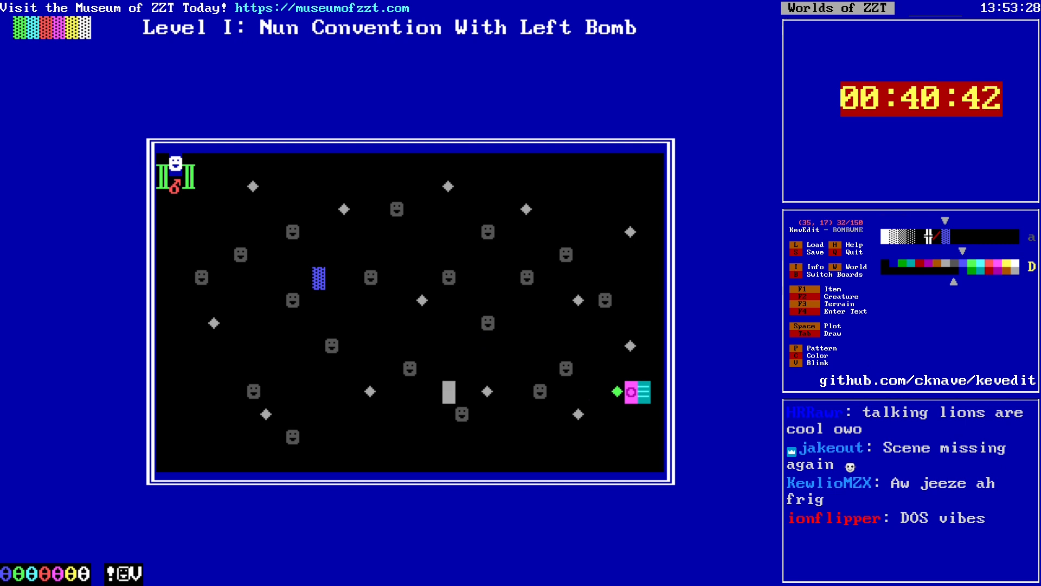
key("F3")
key("a")
Step: Place a light cyan normal wall directly left of the upper-left gem
key("Right")
key("Up")
key("Up")
key("Left")
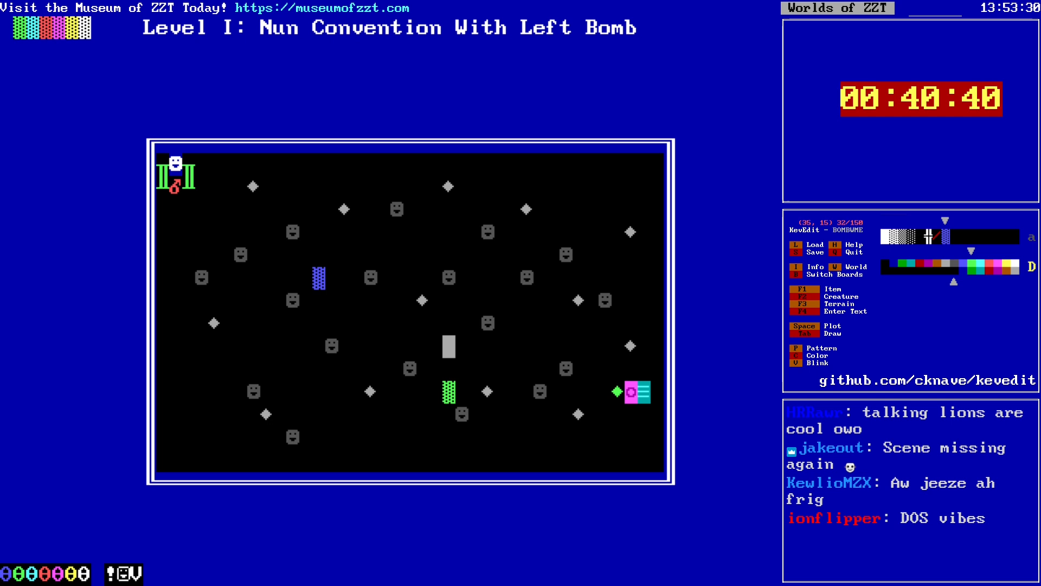
key("alt+Left")
key("alt+Left")
key("alt+Up")
key("Right")
key("Right")
key("Right")
key("Up")
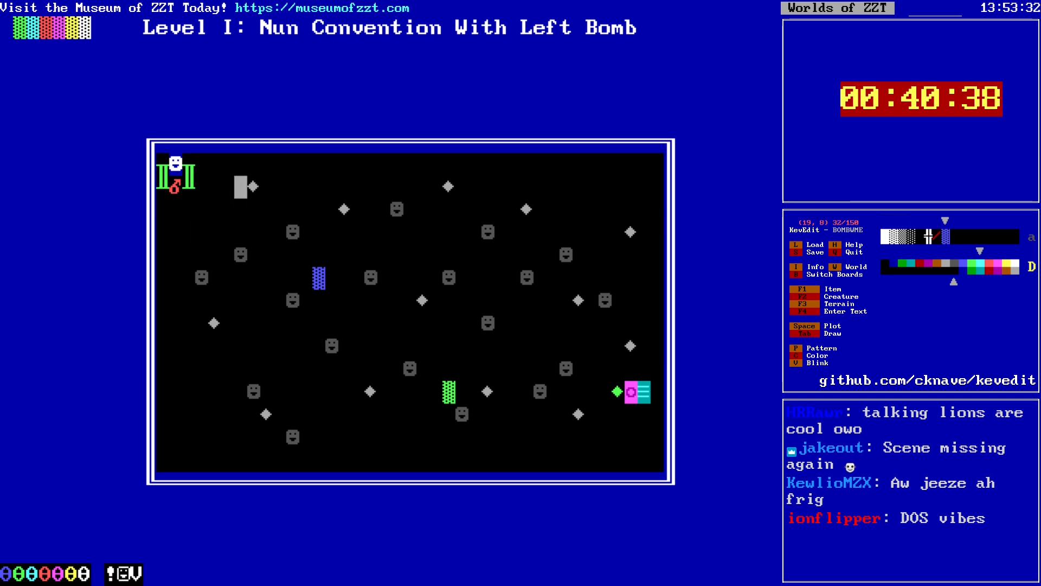
Step: Place a light red normal wall four tiles right of the upper-right gem, two rows above the nearby nun
key("alt+Right")
key("Left")
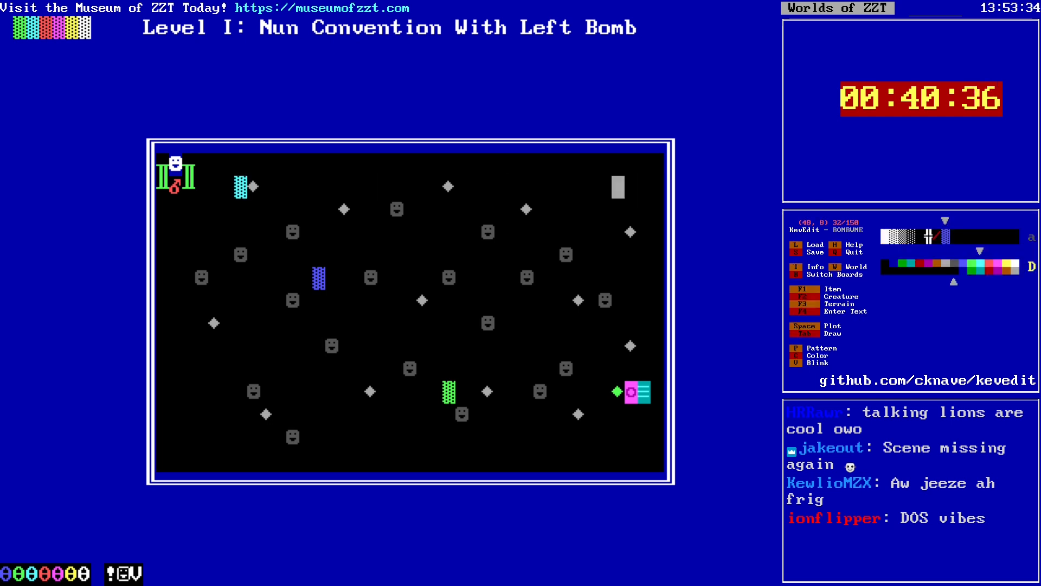
key("Left")
key("Left")
key("Left")
key("Down")
key("F3")
key("n")
Step: Place a light magenta normal wall three tiles right of the lowest nun
key("Down")
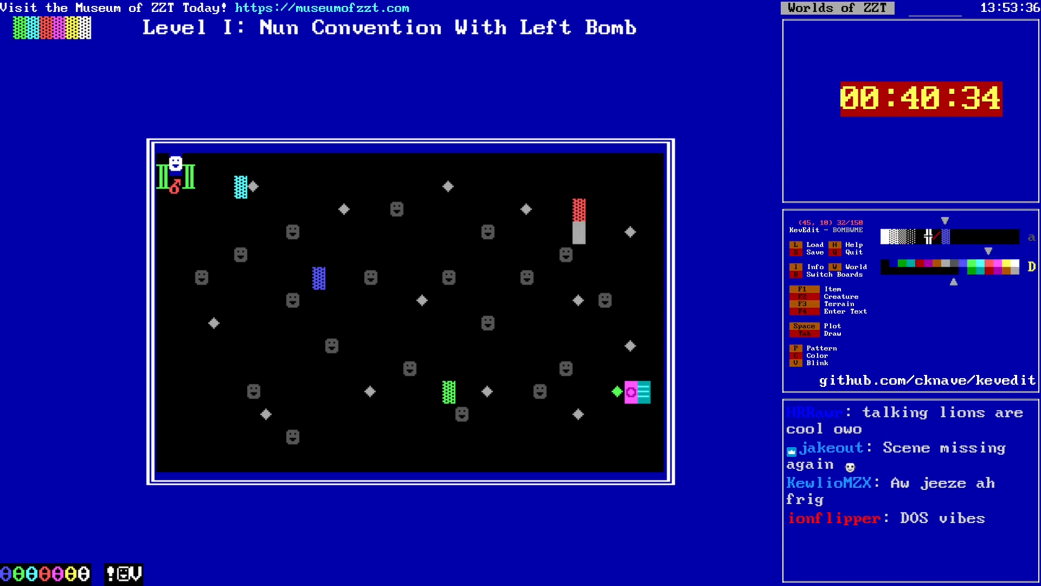
key("alt+Left")
key("alt+Left")
key("alt+Down")
key("Down")
key("Down")
key("Right")
key("Down")
key("Down")
key("c")
key("F3")
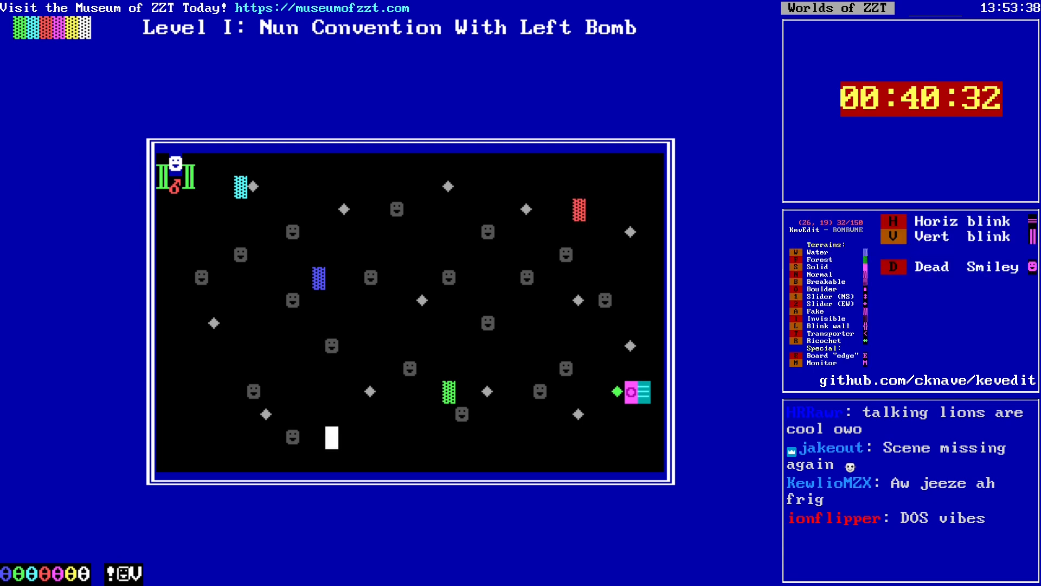
key("n")
Step: Place a yellow normal wall two rows below the nun nearest the exit passage on its row
key("alt+Right")
key("Right")
key("Right")
key("Right")
key("Right")
key("Right")
key("Right")
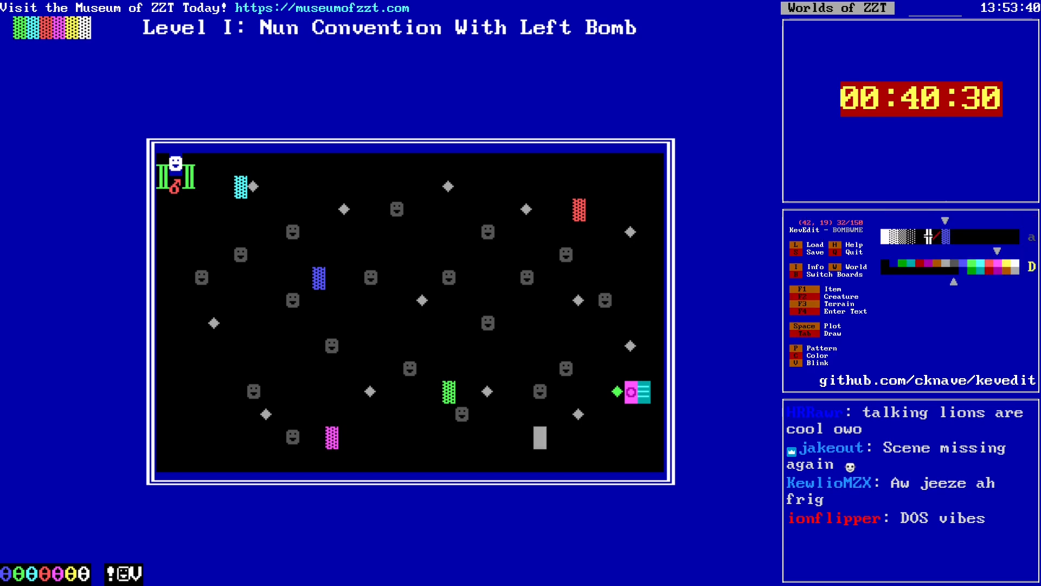
key("c")
key("F3")
key("n")
Step: Place a white normal wall in the upper middle of the room, four tiles left of the nun on its row
key("alt+Up")
key("alt+Up")
key("alt+Left")
key("Down")
key("Right")
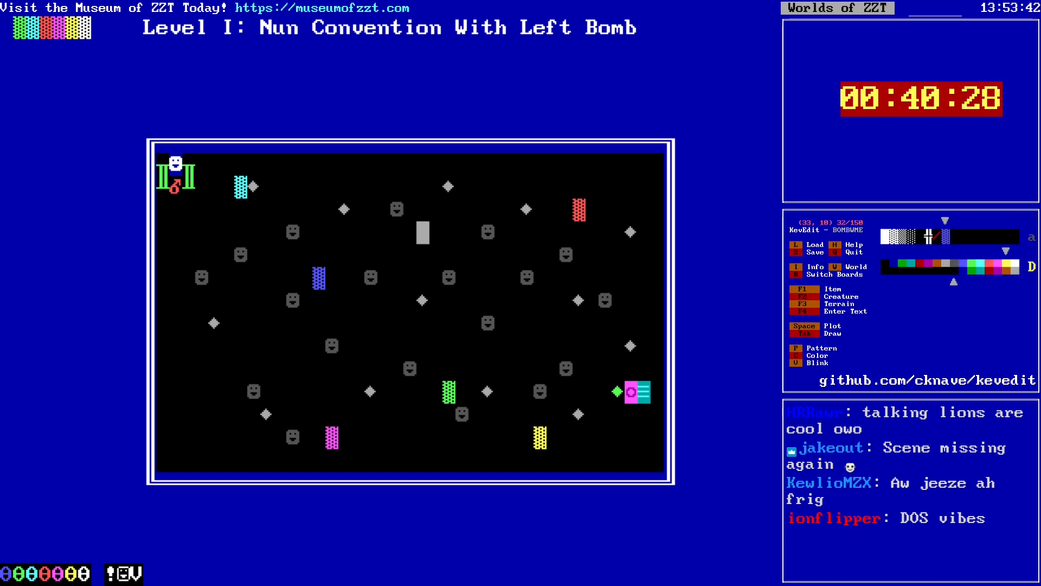
key("Right")
key("c")
key("F3")
key("n")
Step: Place a light cyan key five tiles left of the blue wall, on the same row
key("Down")
key("Down")
key("Down")
key("Down")
key("Down")
key("Down")
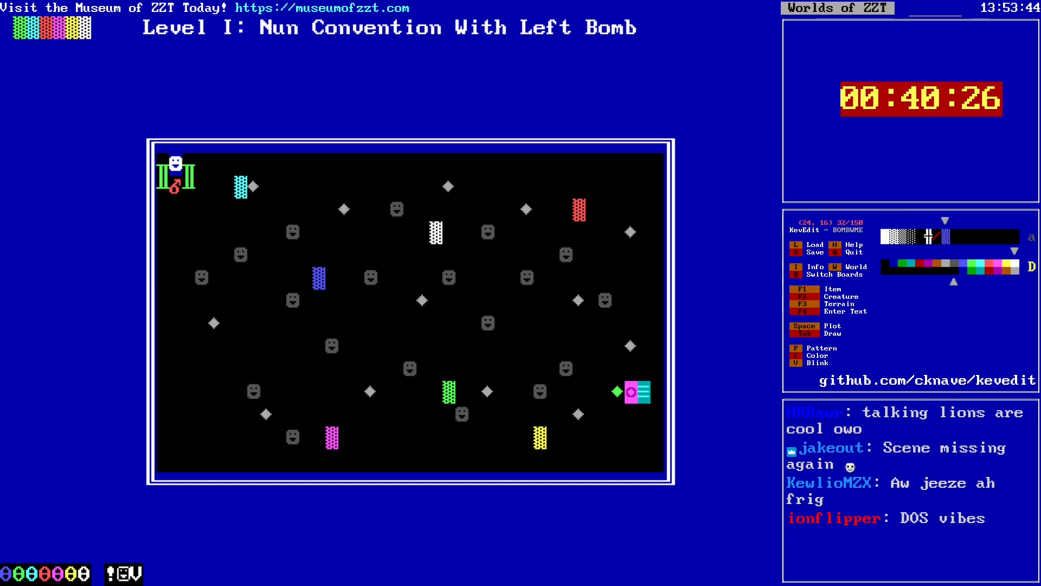
key("Left")
key("Left")
key("Left")
key("Left")
key("Left")
key("Left")
key("Left")
key("Left")
key("Left")
key("Left")
key("Left")
key("Left")
key("Left")
key("Up")
key("c")
key("Left")
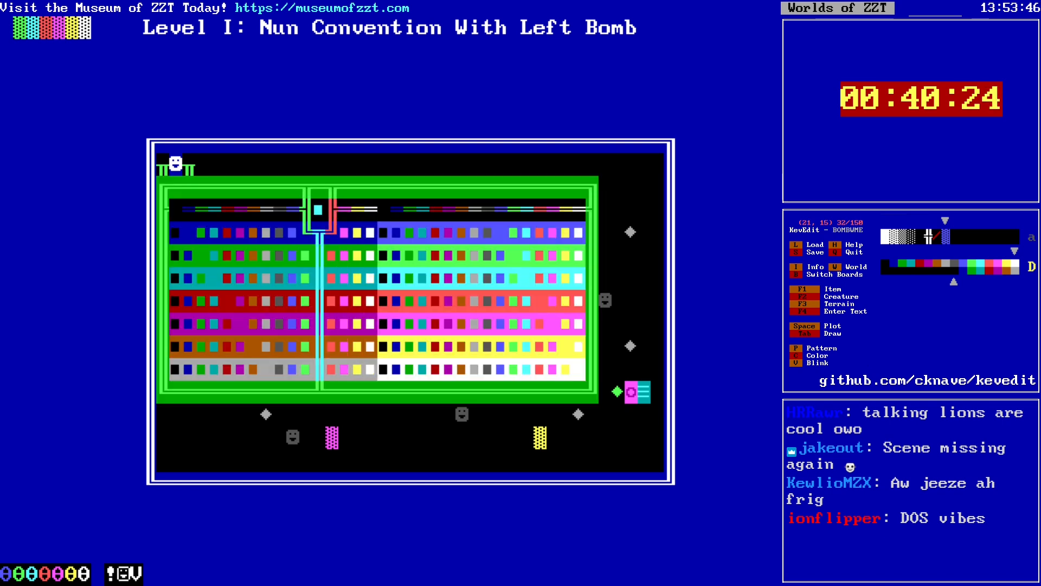
key("Return")
key("Left")
key("Up")
key("Up")
key("Up")
key("F3")
key("n")
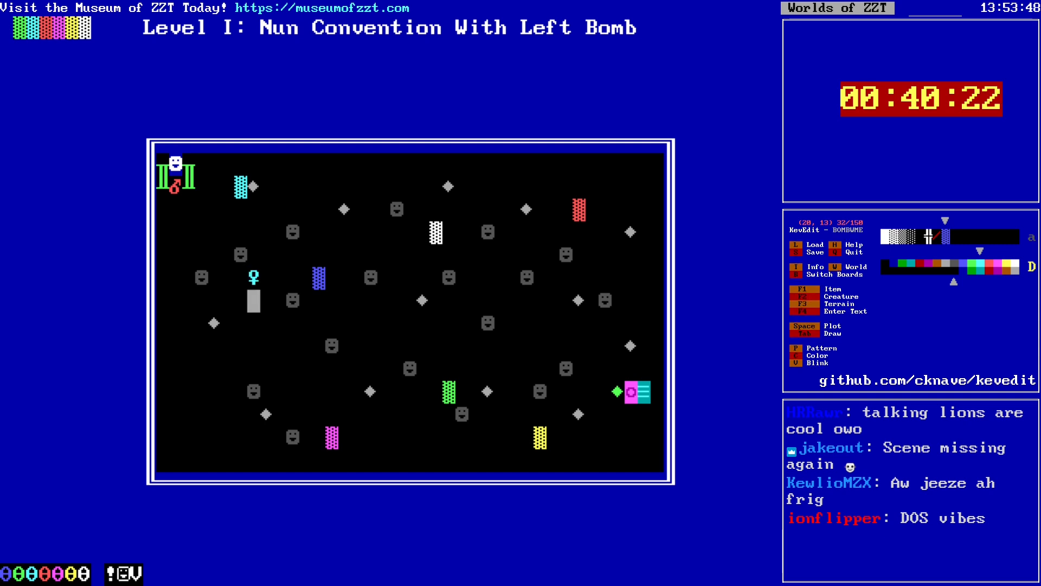
Step: Place a light blue key directly below the gem that lies six tiles left of the green wall
key("Down")
key("Right")
key("Right")
key("Down")
key("Down")
key("c")
key("Left")
key("Left")
key("Return")
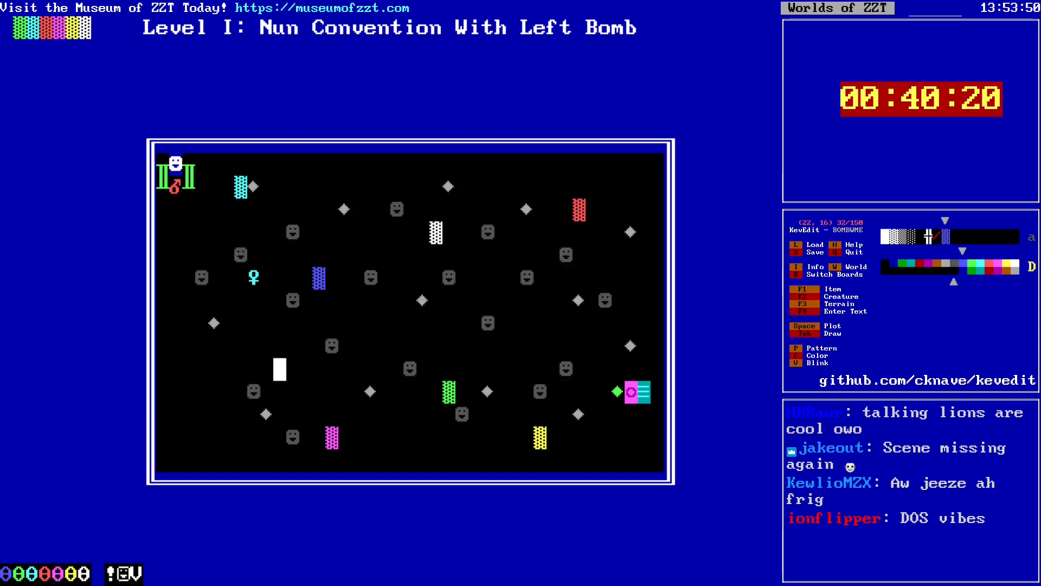
key("Down")
key("Left")
key("Down")
key("Left")
key("Left")
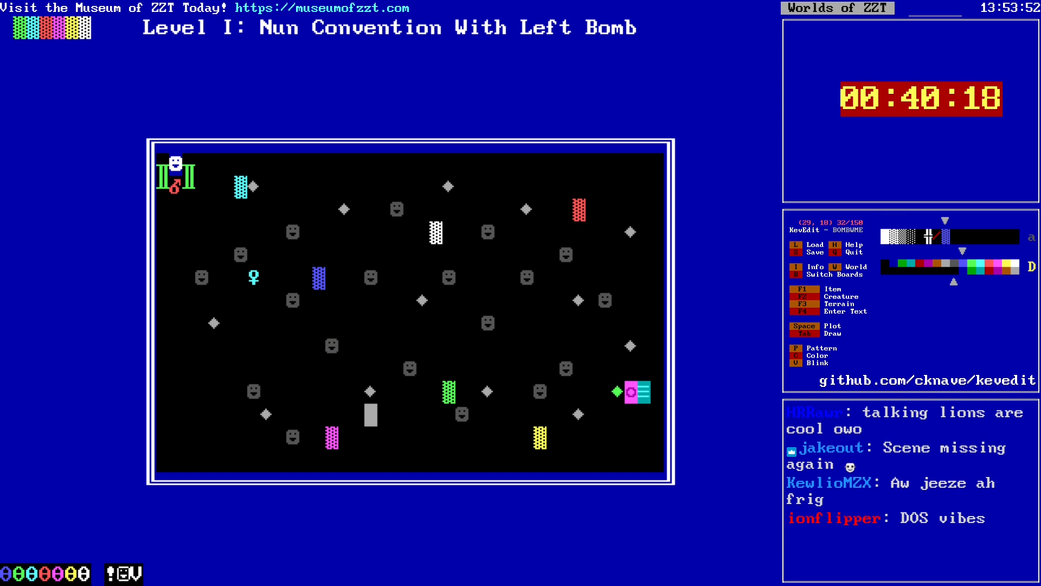
key("F3")
key("s")
Step: Place a yellow key one tile right of and one row below the gem nearest the red wall
key("Right")
key("alt+Right")
key("alt+Right")
key("alt+Up")
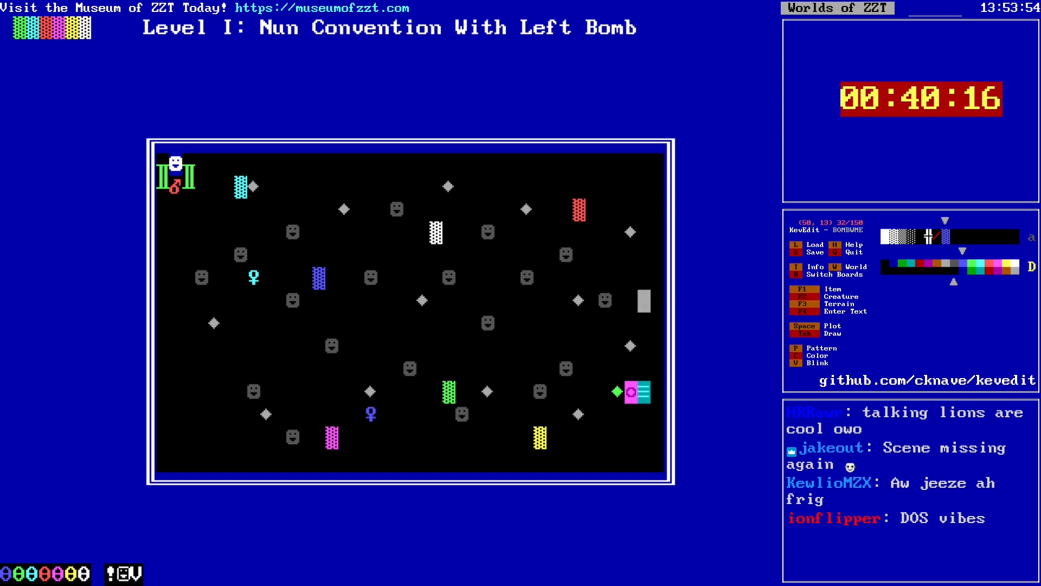
key("Left")
key("Left")
key("Left")
key("Left")
key("Left")
key("Left")
key("Up")
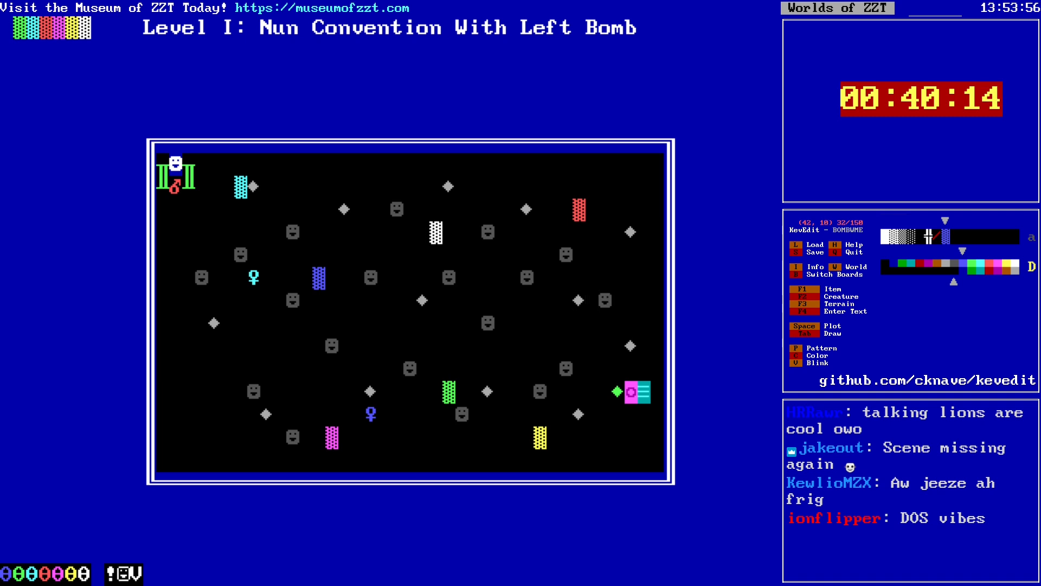
key("c")
key("Right")
key("Right")
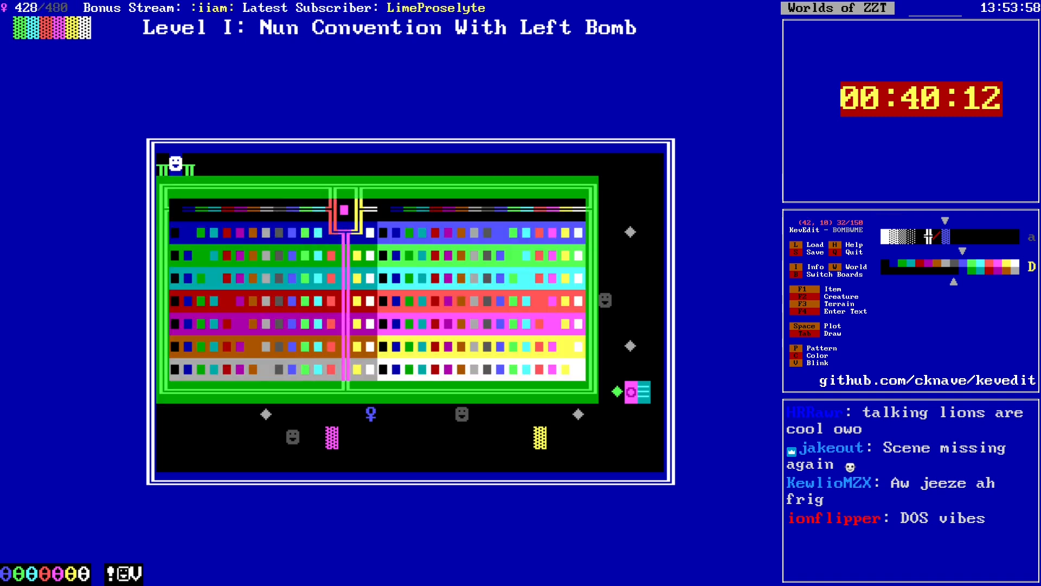
key("Right")
key("Return")
key("F1")
key("k")
key("Down")
key("Down")
key("Down")
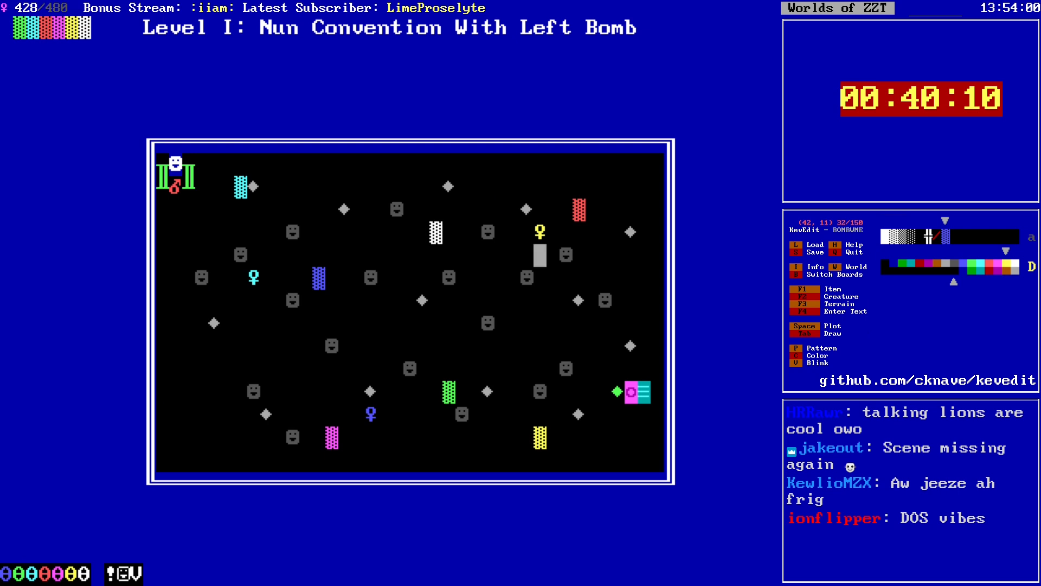
key("alt+Down")
key("alt+Right")
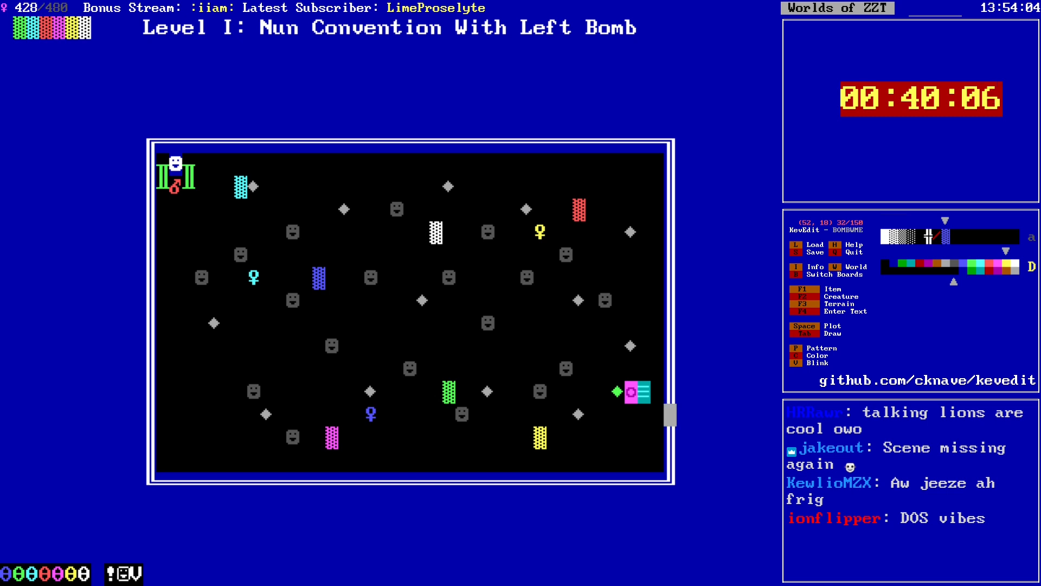
key("Left")
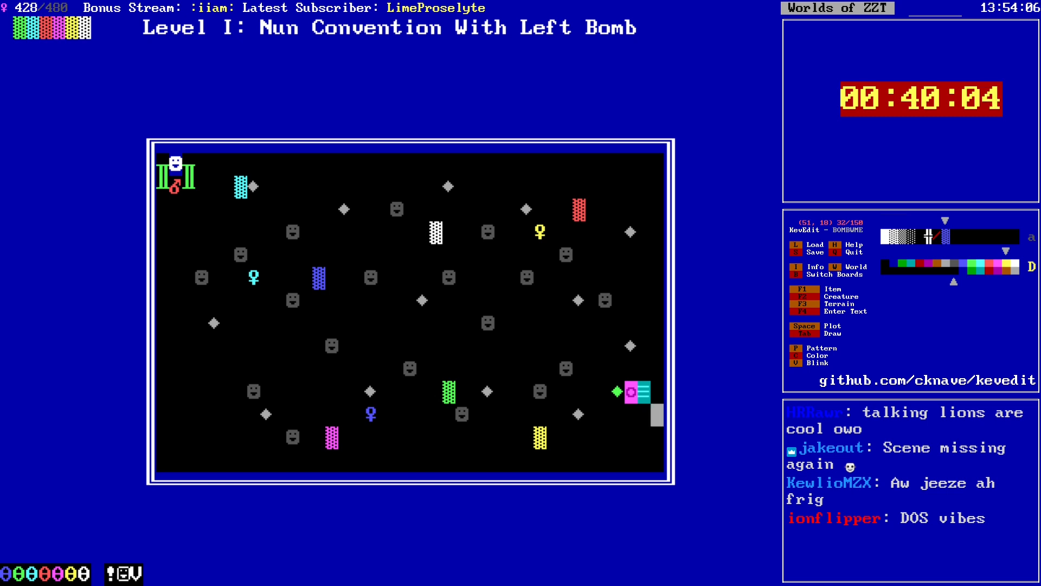
key("Left")
key("Left")
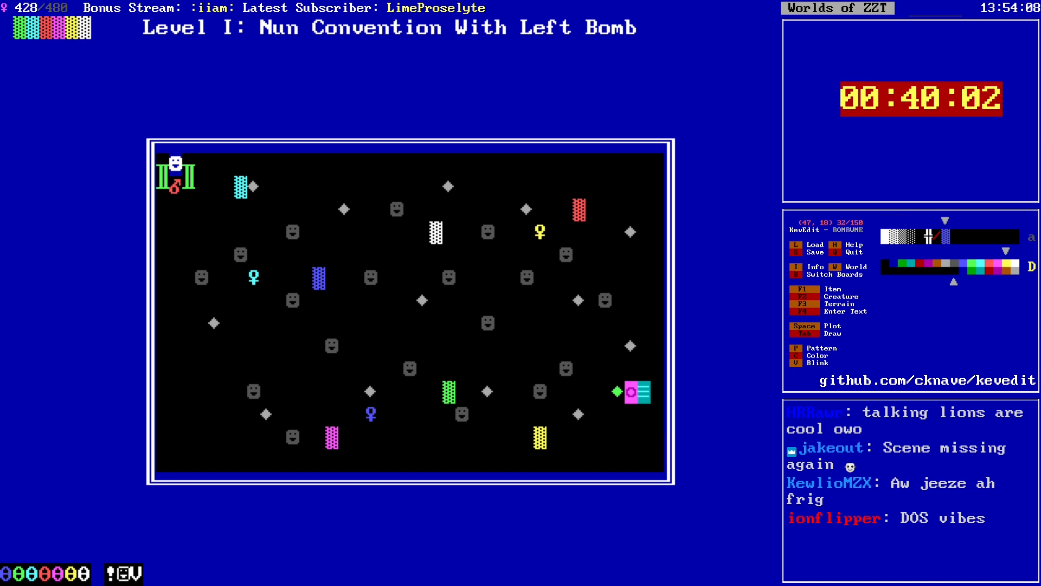
key("Left")
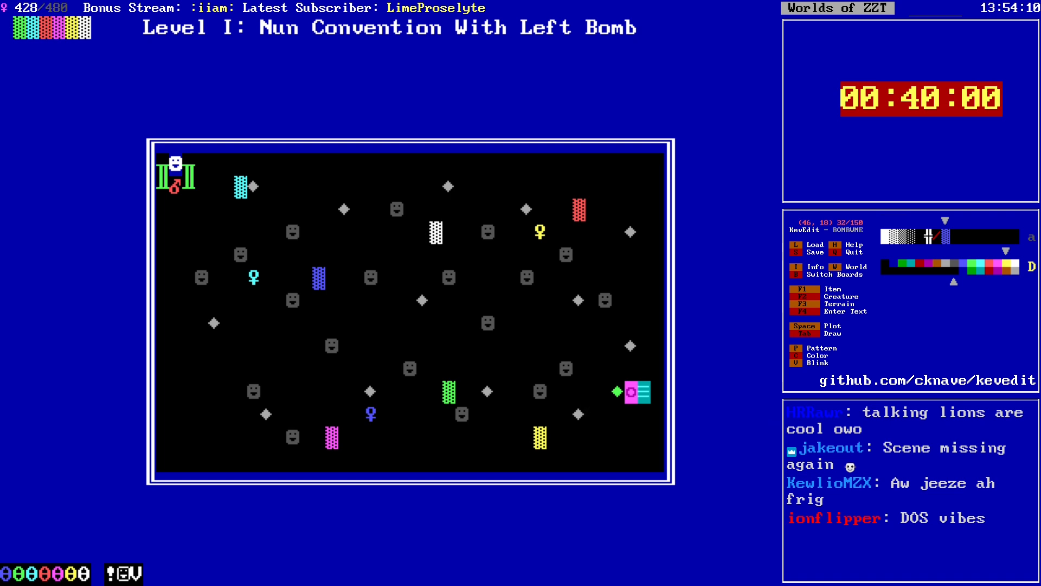
key("Left")
key("Left")
key("Left")
key("Left")
key("Left")
key("Left")
key("Left")
key("Left")
key("Left")
key("Left")
key("Left")
key("Left")
key("Left")
key("Left")
key("Left")
key("Left")
key("Left")
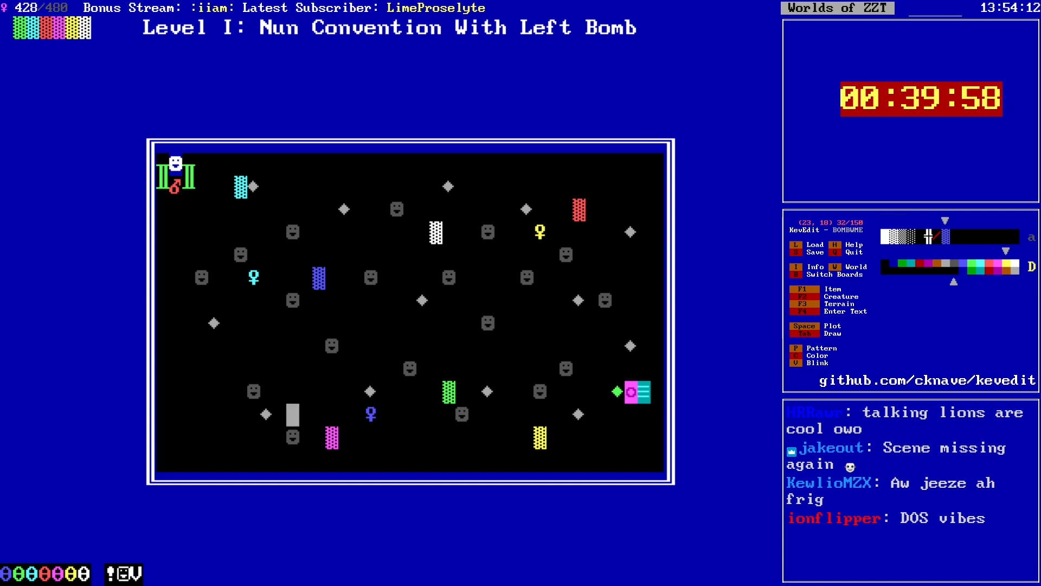
key("Right")
key("Right")
key("Right")
key("Right")
key("Right")
key("Right")
key("Right")
key("Right")
key("Right")
key("Right")
key("Right")
key("Right")
key("Right")
key("Right")
key("Right")
key("Right")
key("Right")
key("Right")
key("Right")
key("Right")
key("Right")
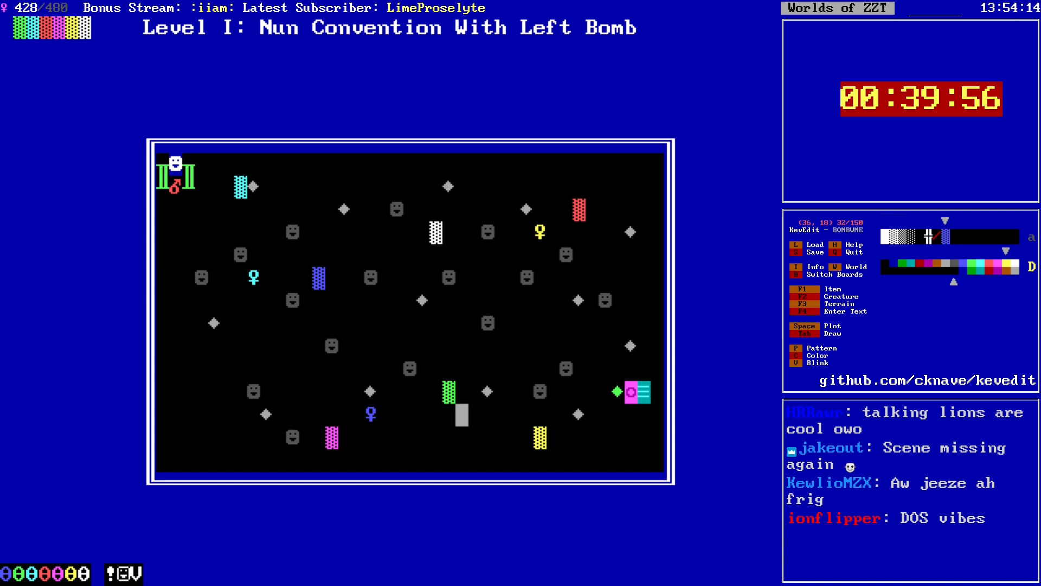
key("Left")
key("Left")
key("Left")
key("Left")
key("Left")
key("Left")
key("Left")
key("Left")
key("Left")
key("Left")
key("Left")
key("Left")
key("Left")
key("Left")
key("Left")
key("Left")
key("Left")
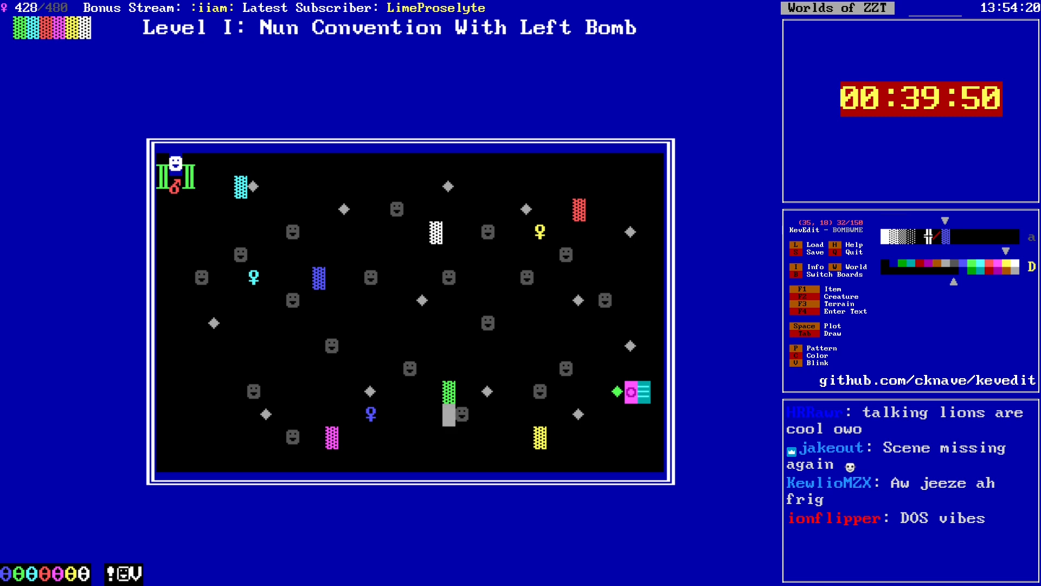
key("Left")
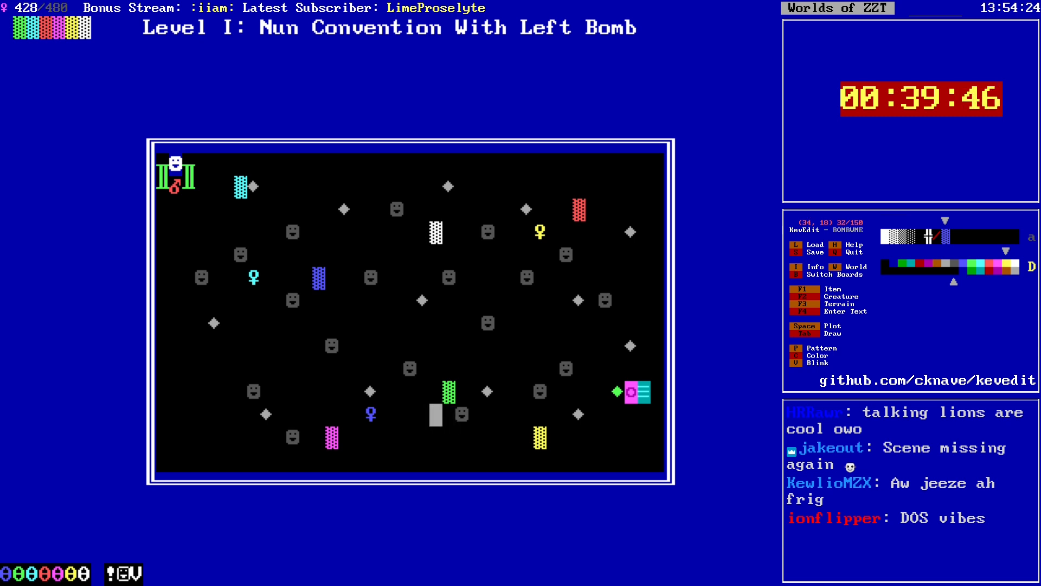
key("Up")
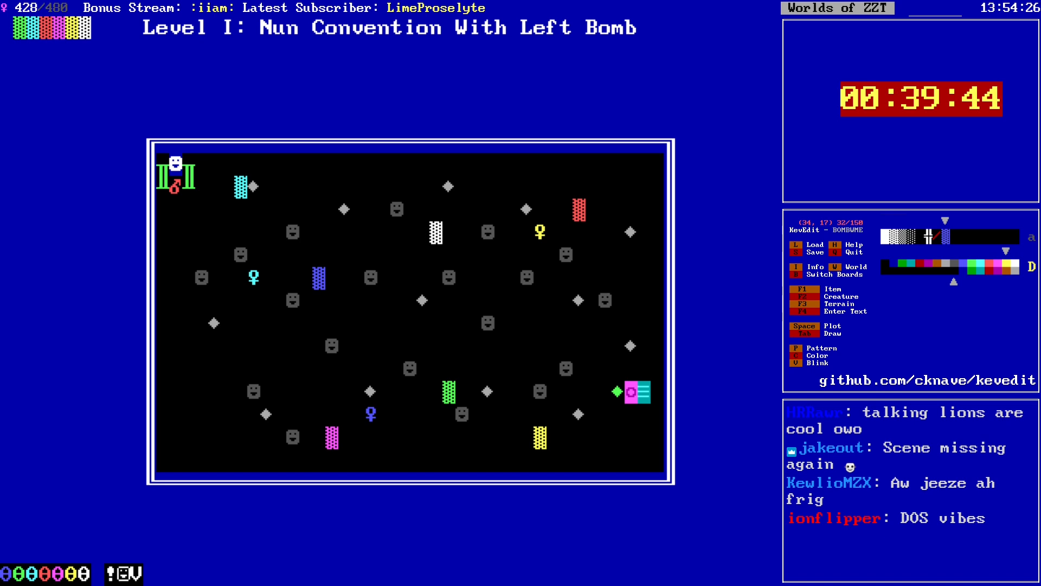
key("Left")
key("Left")
key("Left")
key("Left")
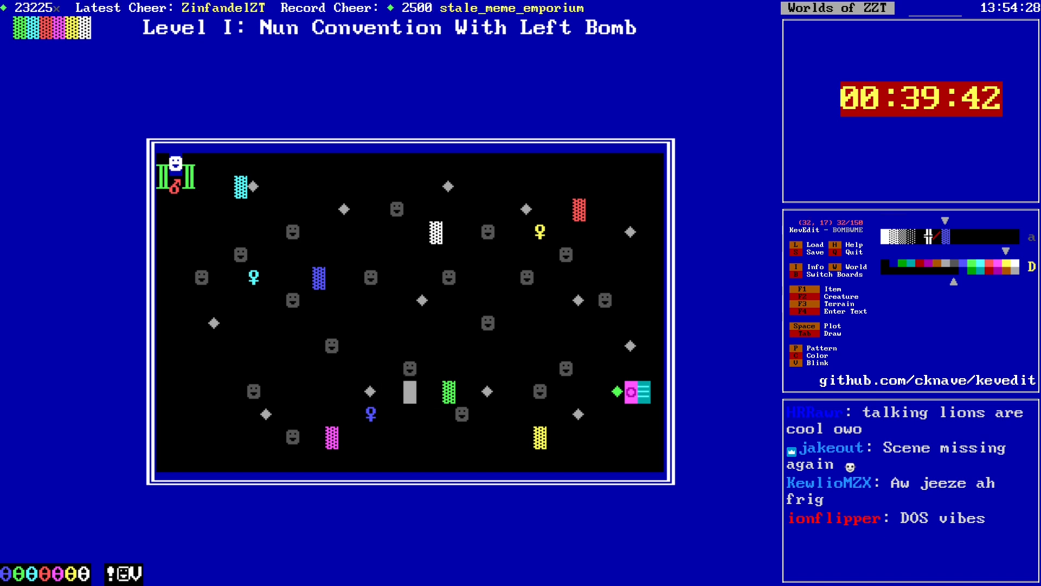
key("Right")
key("Right")
key("Right")
key("Right")
key("Right")
key("Right")
key("Right")
key("Right")
key("Right")
key("Right")
key("Right")
key("Right")
key("Right")
key("Right")
key("Left")
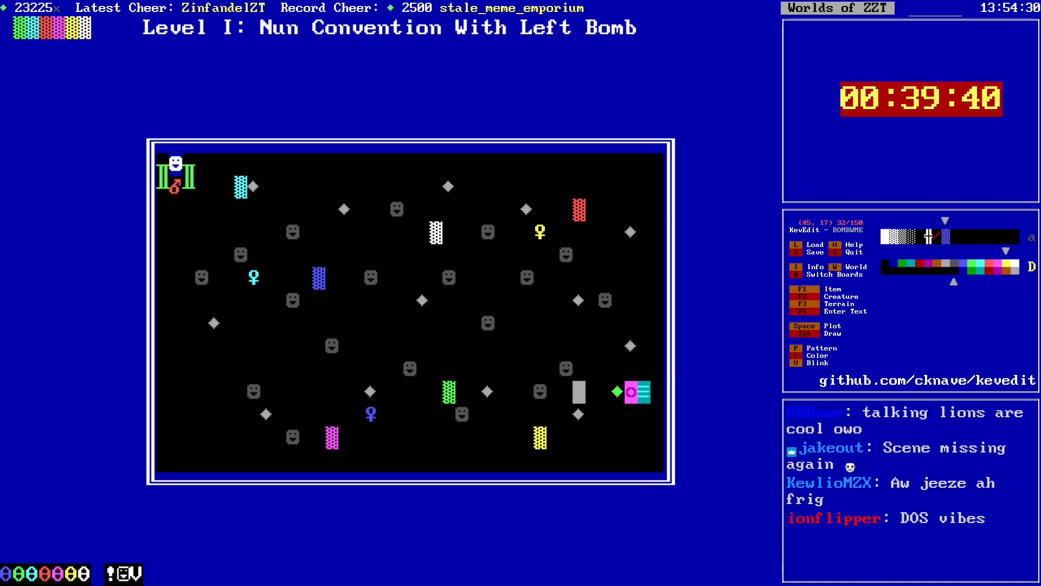
key("Left")
key("Left")
key("Left")
key("Left")
key("Left")
key("Left")
key("Left")
key("Left")
key("Left")
key("Left")
key("Left")
key("Left")
key("Left")
key("Left")
key("Left")
key("Left")
key("Left")
key("Left")
key("Left")
key("Left")
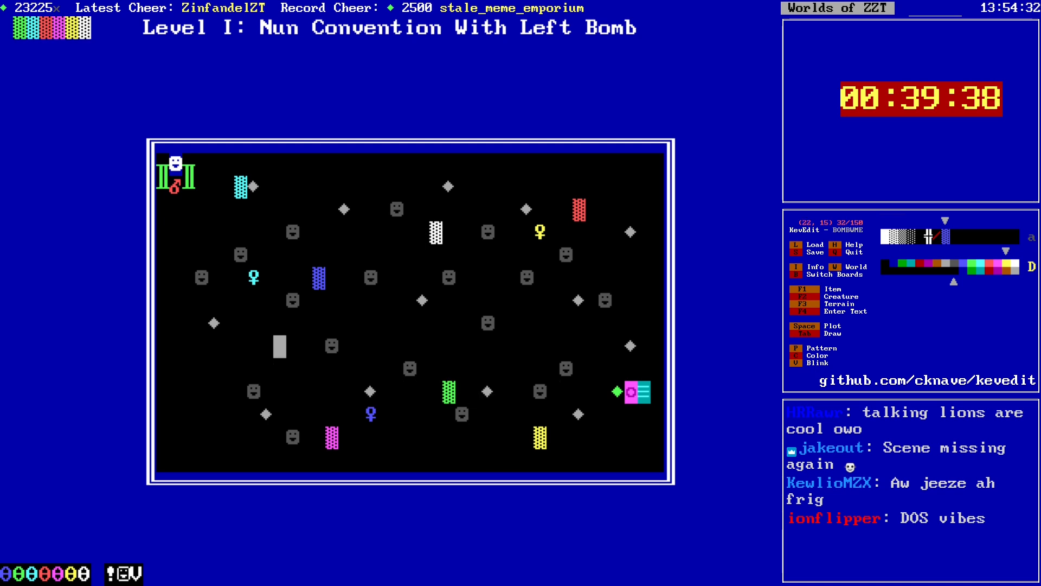
key("Right")
key("Right")
key("Right")
key("Right")
key("Right")
key("Right")
key("Right")
key("Right")
key("Right")
key("Right")
key("Right")
key("Right")
key("Right")
key("Right")
key("Right")
key("Right")
key("Right")
key("Right")
key("Right")
key("Right")
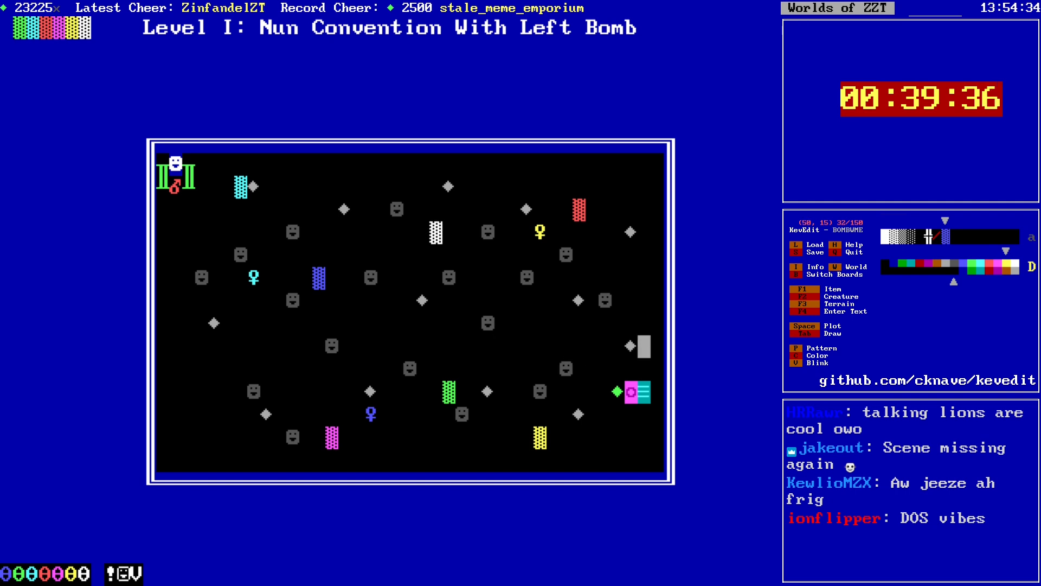
key("Left")
key("Left")
key("Left")
key("Left")
key("Left")
key("Left")
key("Left")
key("Left")
key("Left")
key("Left")
key("Left")
key("Left")
key("Left")
key("Left")
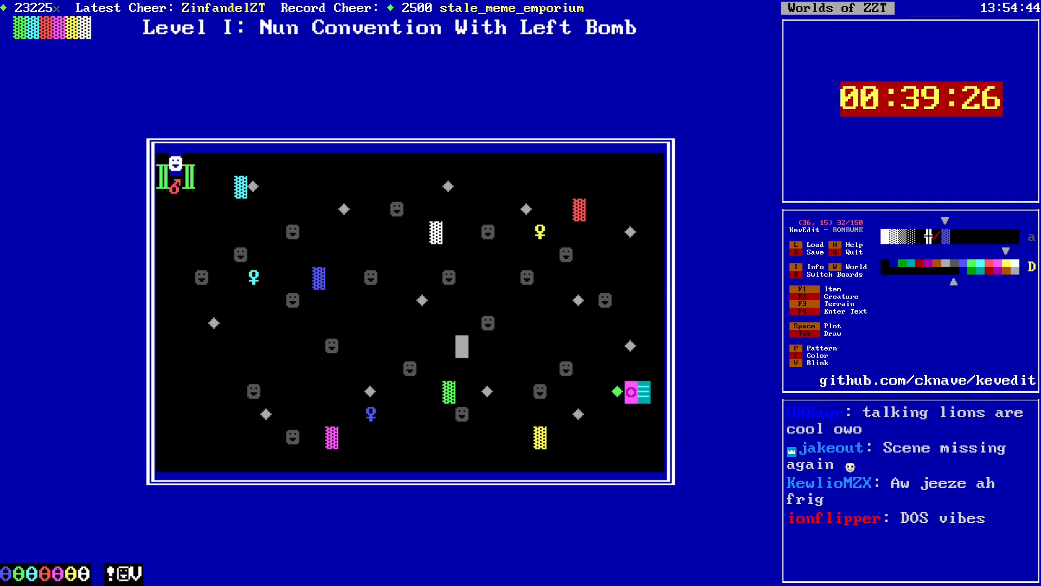
Step: Check the previous level's number and change this board's title numeral to "IV:" in matching text
key("Page_Up")
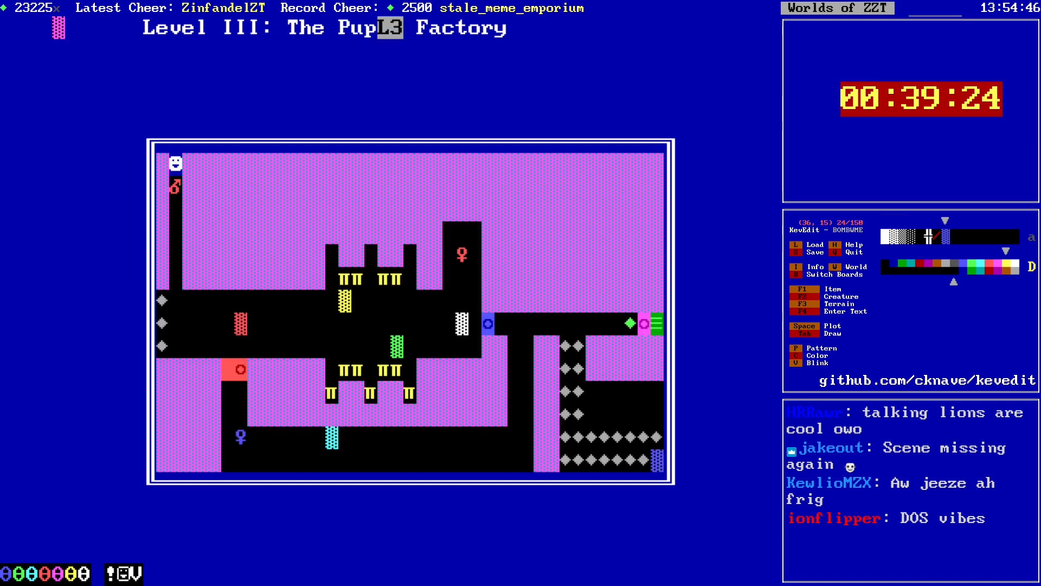
key("Page_Down")
key("alt+Left")
key("alt+Left")
key("alt+Up")
key("alt+Up")
key("alt+Up")
key("Right")
key("Right")
key("Right")
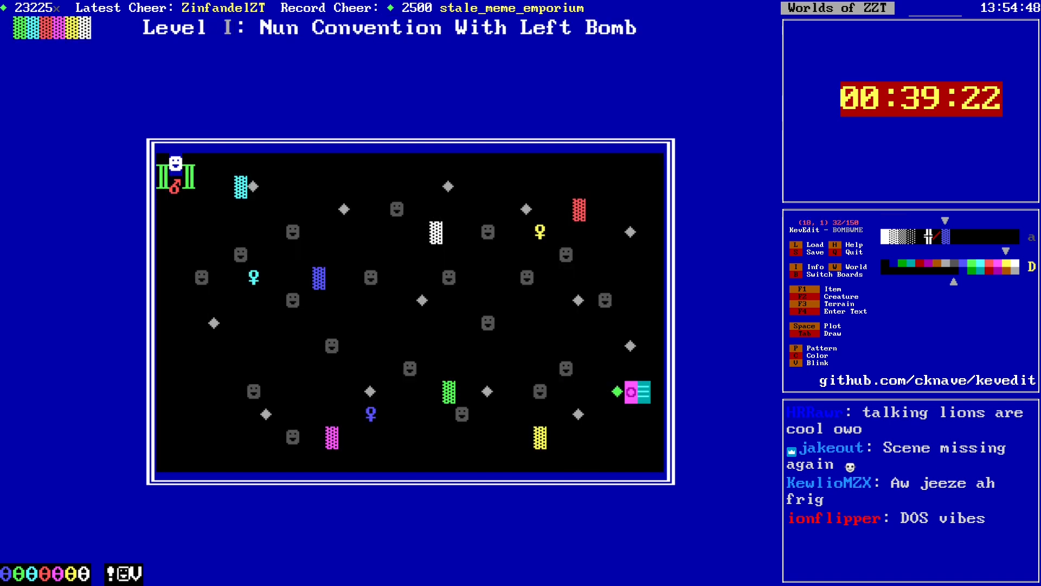
key("c")
key("Left")
key("Left")
key("Left")
key("Left")
key("Left")
key("Return")
key("F4")
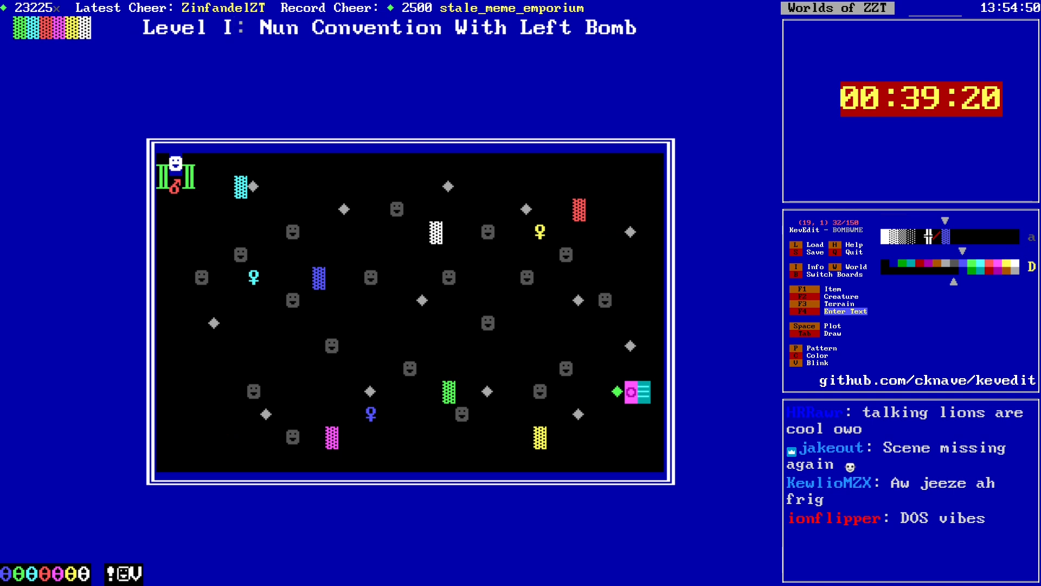
type("V:")
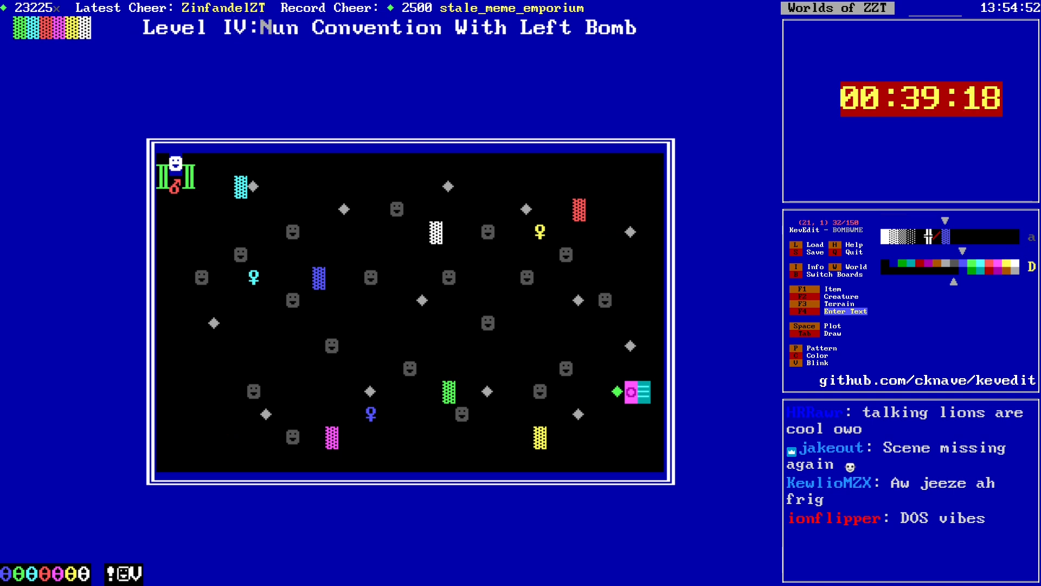
Step: Shift the title words "Nun Convention With Left Bomb" one tile right and clear the leftover tile after the colon
key("alt+m")
key("alt+Right")
key("alt+Right")
key("alt+Right")
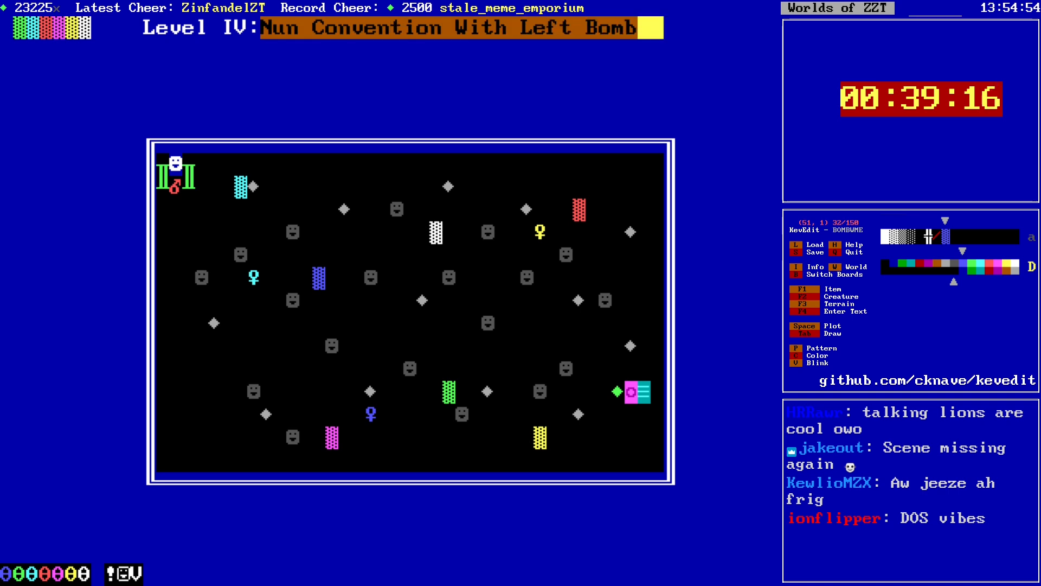
key("Return")
key("Right")
key("alt+Left")
key("alt+Left")
key("alt+Left")
key("Down")
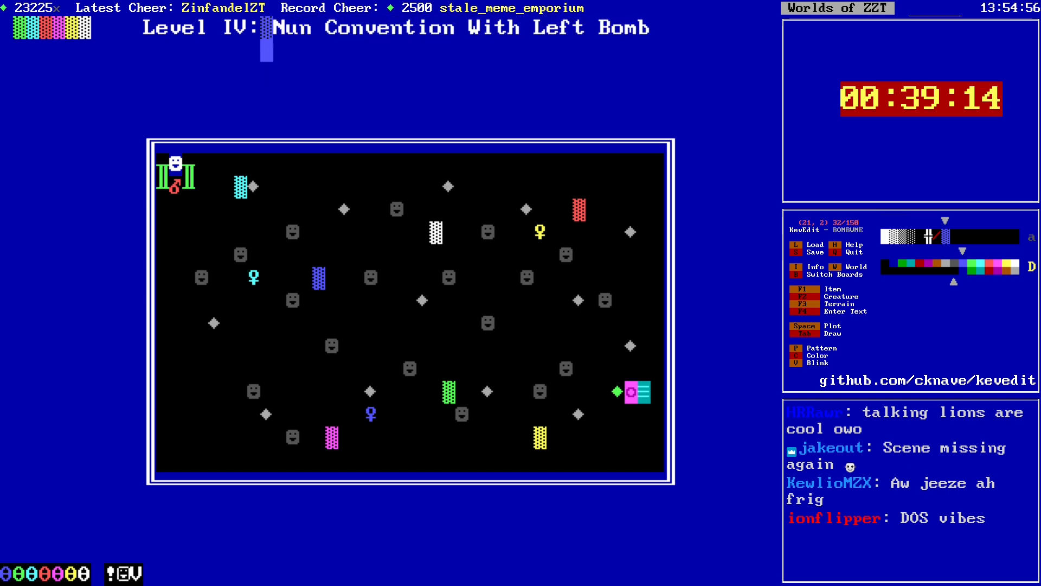
key("Return")
key("Up")
key("space")
Step: Save the world, overwriting the existing file
key("Down")
key("Down")
key("s")
key("Return")
key("y")
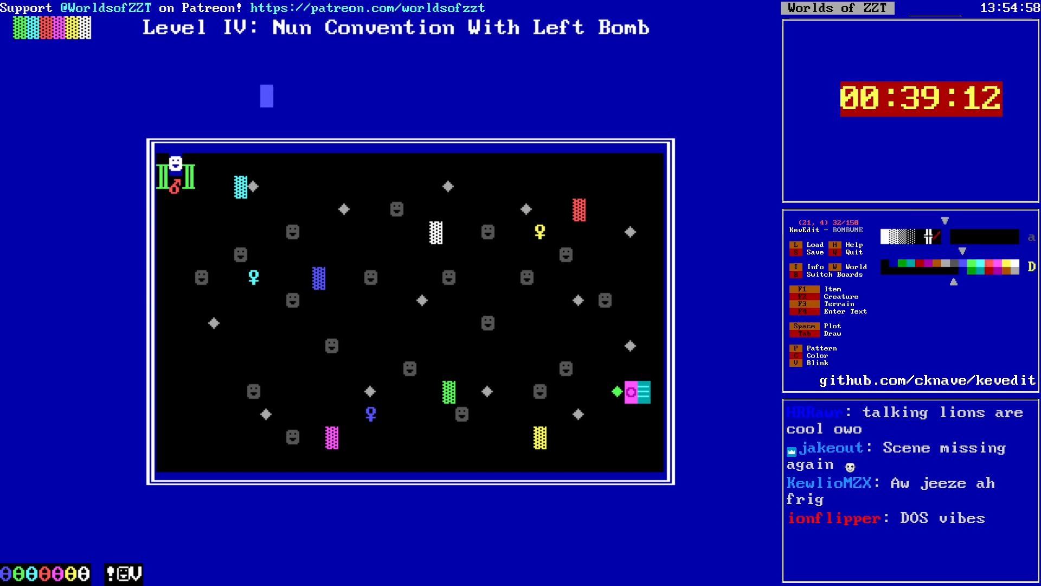
key("Down")
key("Down")
key("Down")
key("Down")
key("Down")
key("Down")
key("Down")
key("Down")
key("Down")
key("Down")
key("Down")
key("Down")
key("Down")
key("Right")
key("Right")
key("Right")
key("Right")
key("Right")
key("Right")
key("Right")
key("Right")
key("Right")
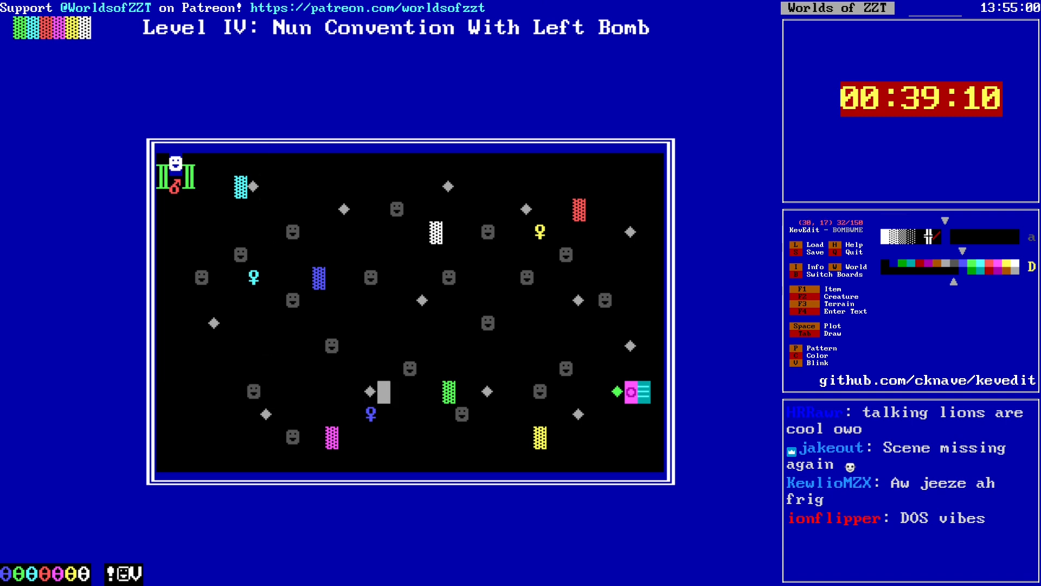
key("Right")
key("Right")
key("Right")
key("Right")
key("Right")
key("Right")
key("Right")
key("Right")
key("Right")
key("Right")
key("Right")
key("Right")
key("Up")
key("Right")
key("Right")
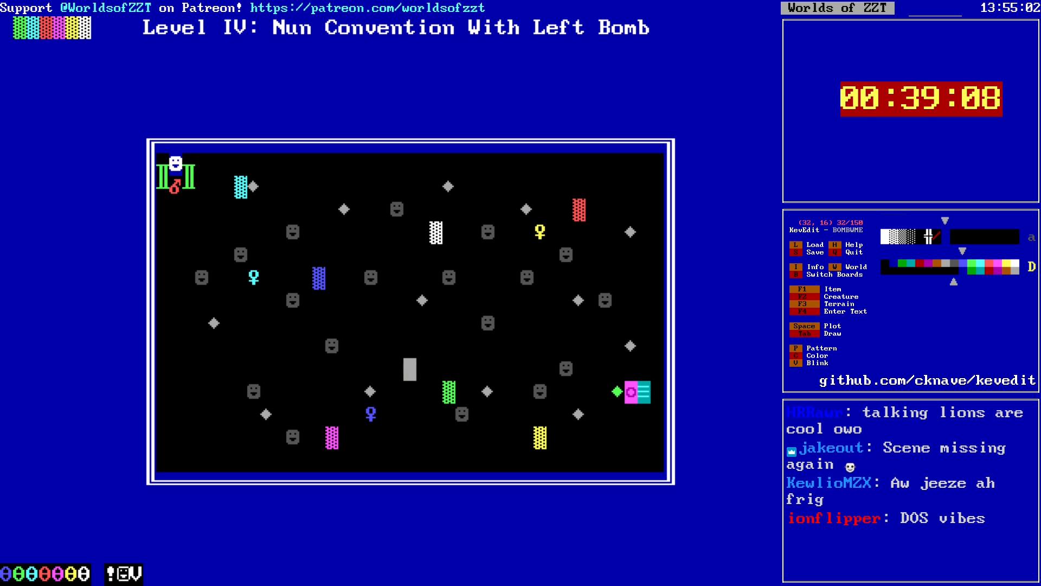
key("Left")
key("Up")
key("Left")
key("Left")
key("Up")
key("Left")
key("Left")
key("Up")
key("Left")
key("Up")
key("Left")
key("Up")
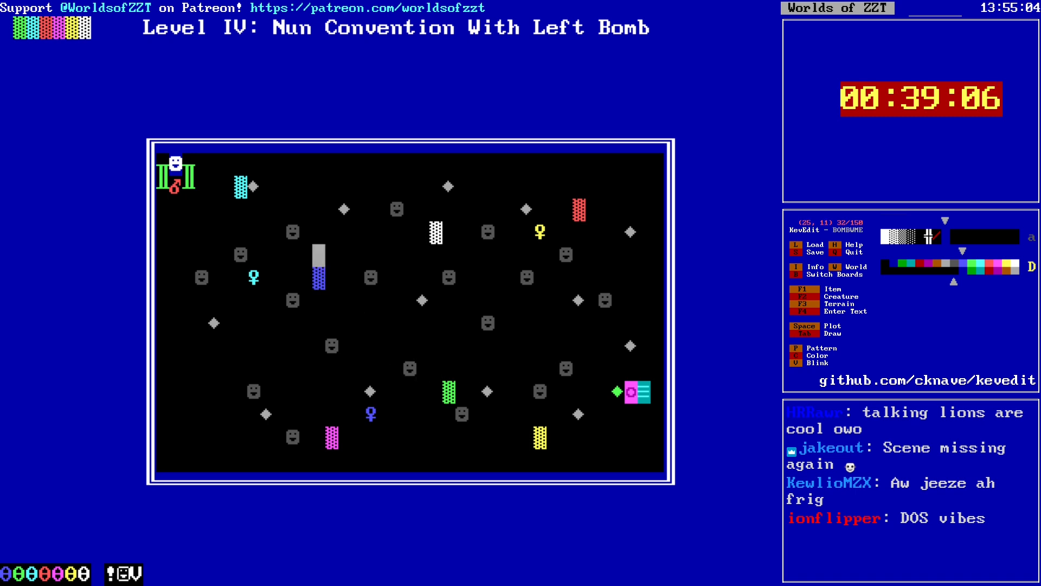
key("Right")
key("Down")
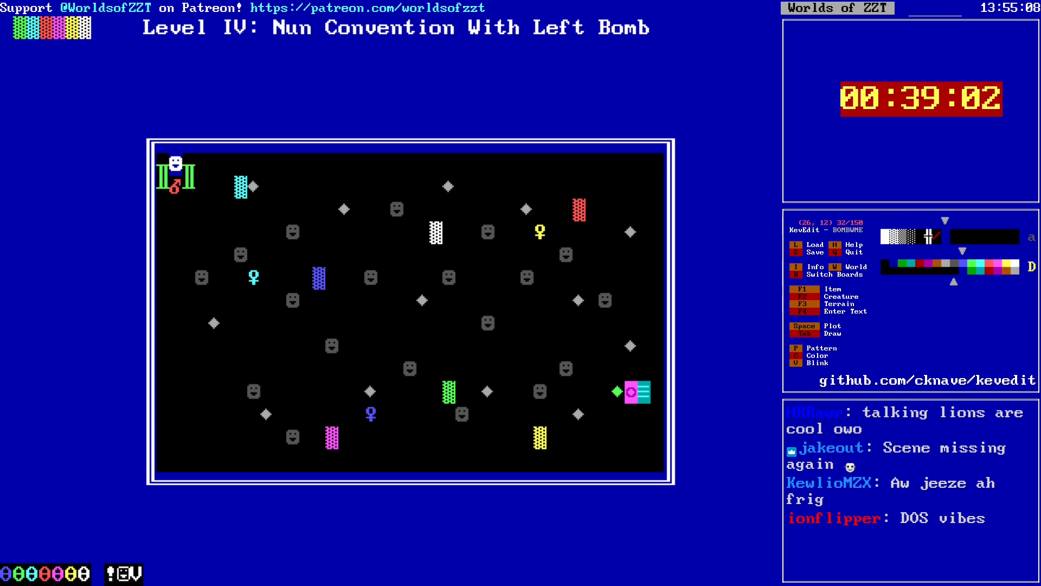
Step: Set the drawing color to light cyan
key("c")
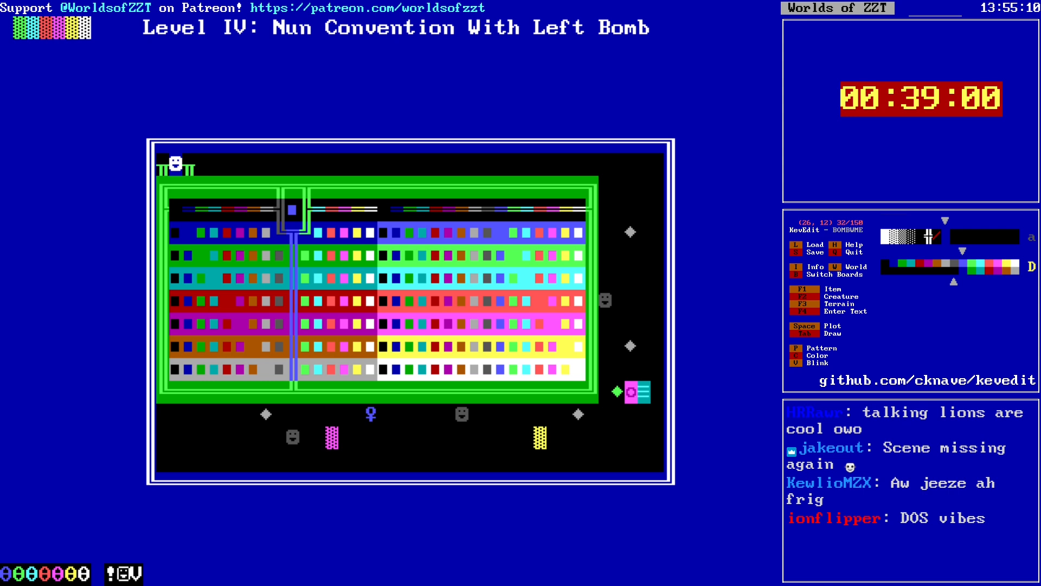
key("Right")
key("Return")
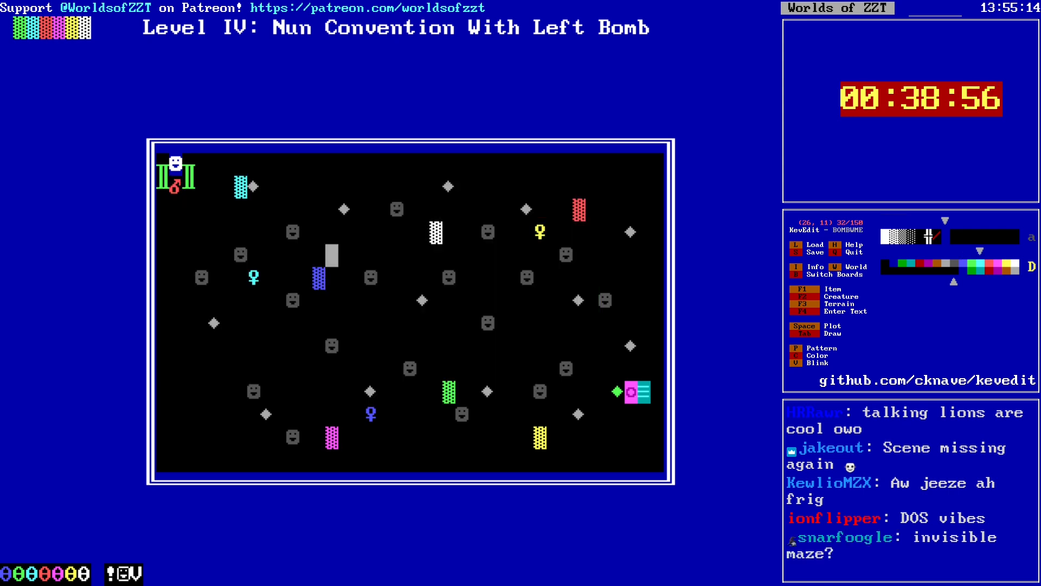
key("Left")
key("Up")
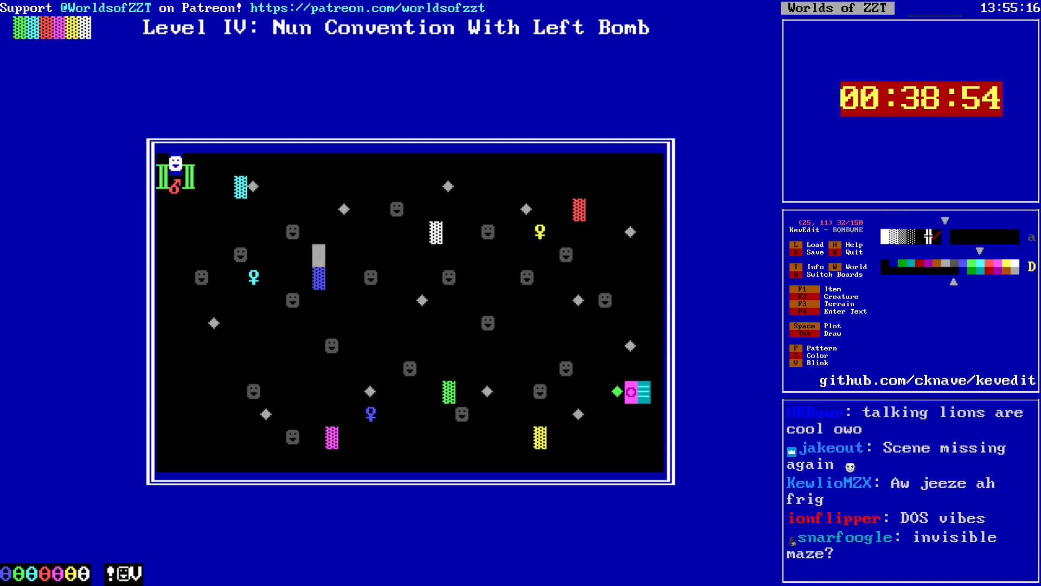
key("Right")
key("Right")
key("Right")
key("Right")
key("Right")
key("Right")
key("Right")
key("Right")
key("Right")
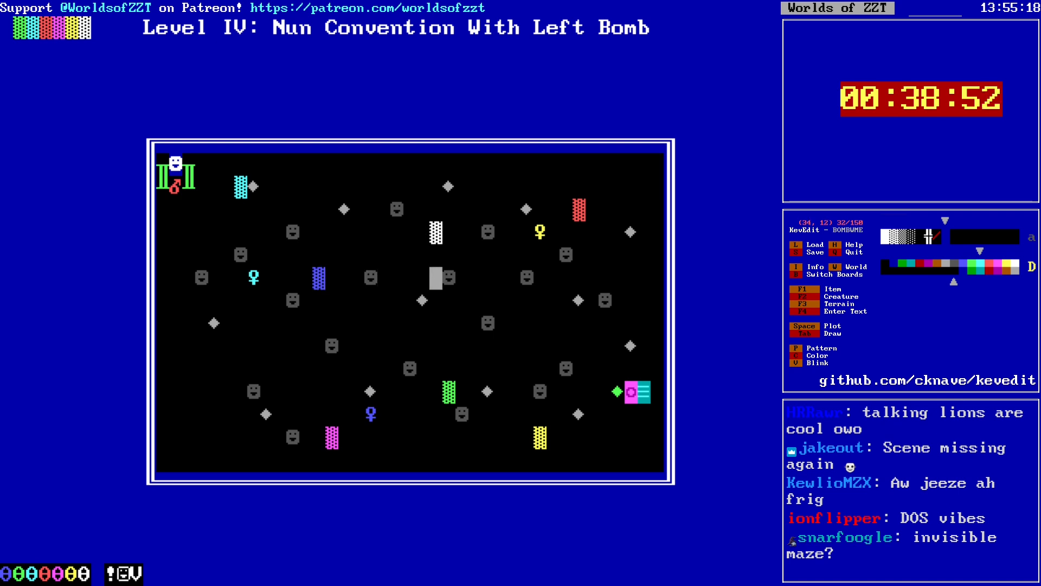
Step: Turn off default colors and place a light cyan door directly below the white patterned tile
key("F1")
key("Escape")
key("c")
key("Down")
key("Down")
key("Down")
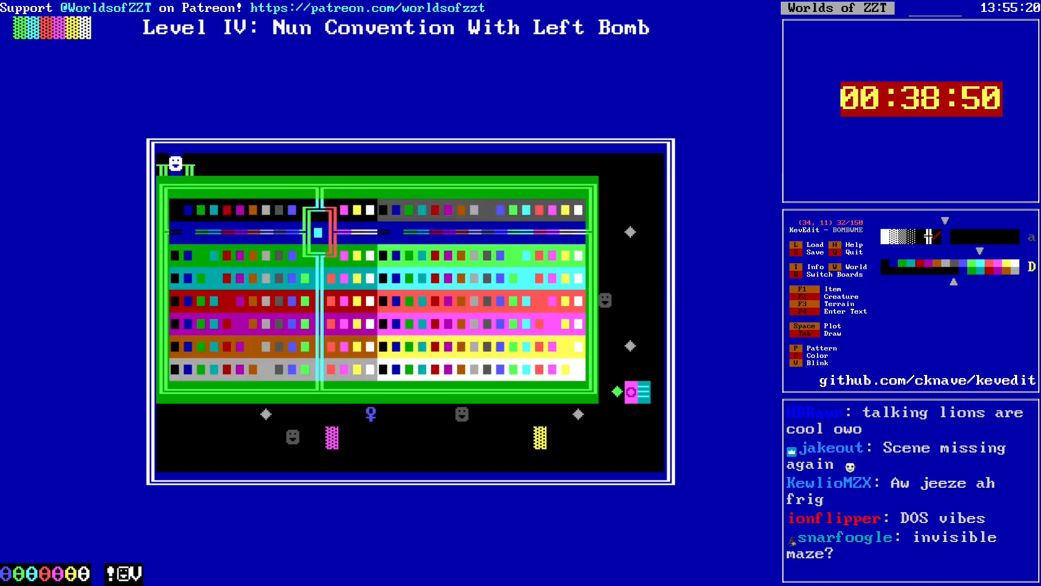
key("Return")
key("d")
key("F1")
key("d")
Step: Place a second light cyan door directly above the magenta patterned tile
key("Down")
key("Down")
key("Down")
key("Down")
key("Down")
key("Left")
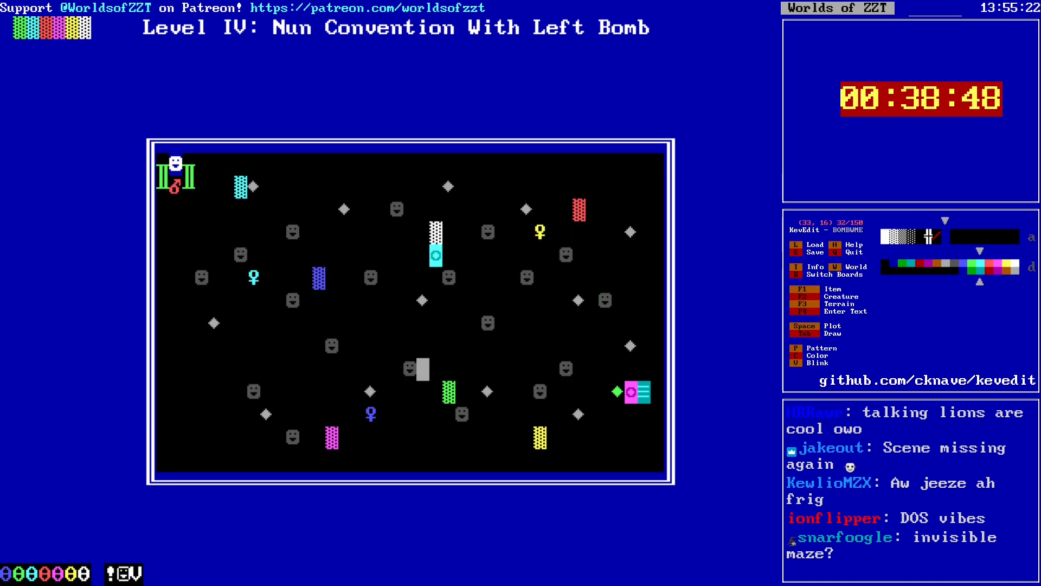
key("Down")
key("Down")
key("Left")
key("Left")
key("Left")
key("Left")
key("Left")
key("Left")
key("Left")
key("space")
Step: Change the drawing color to light blue and place a door directly above the lower yellow patterned tile
key("Right")
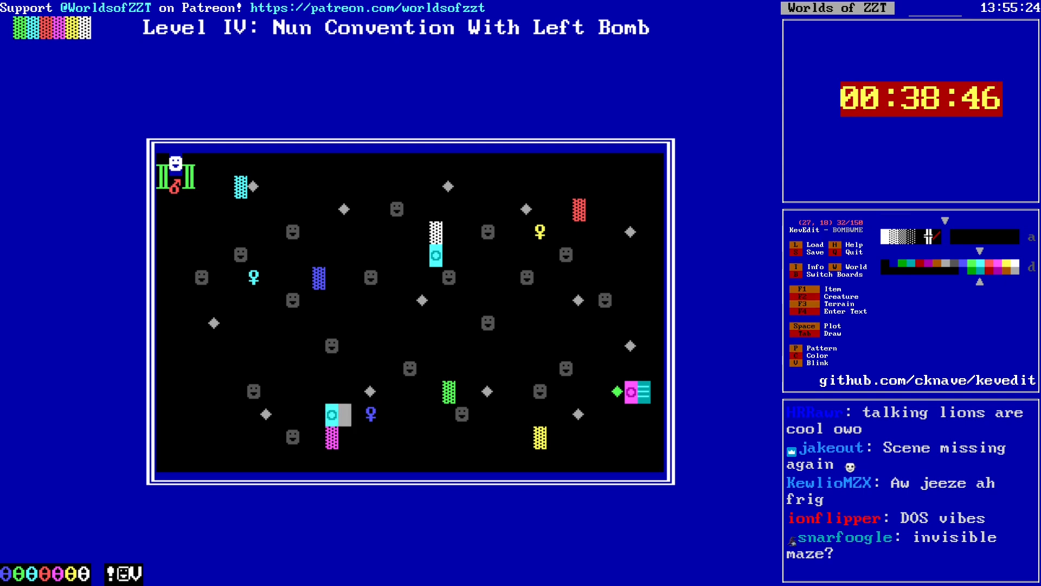
key("Right")
key("Right")
key("Right")
key("Right")
key("Right")
key("Right")
key("Right")
key("Right")
key("Right")
key("Right")
key("Right")
key("Right")
key("Right")
key("Right")
key("Right")
key("c")
key("Left")
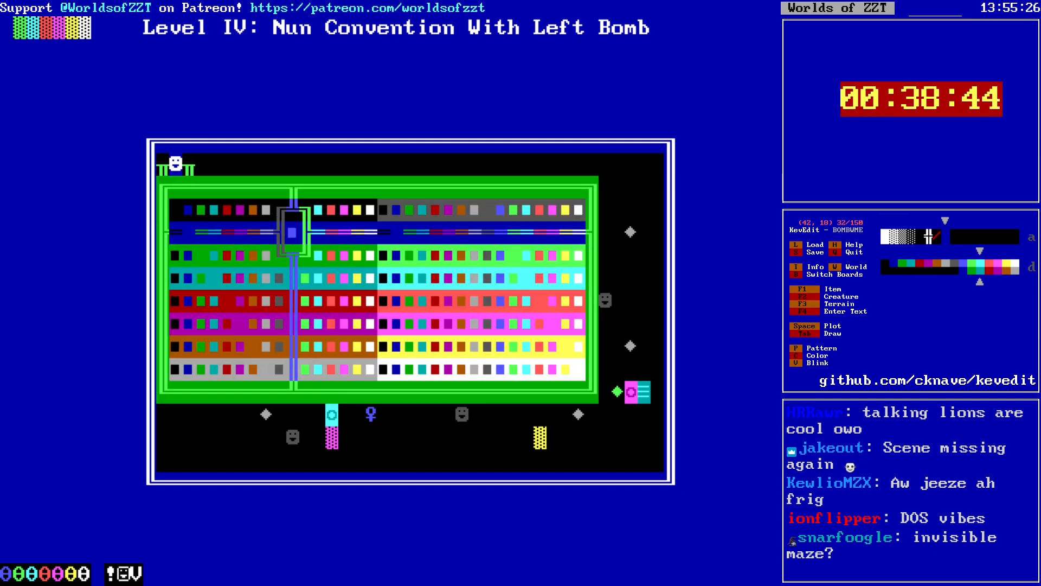
key("Return")
key("Left")
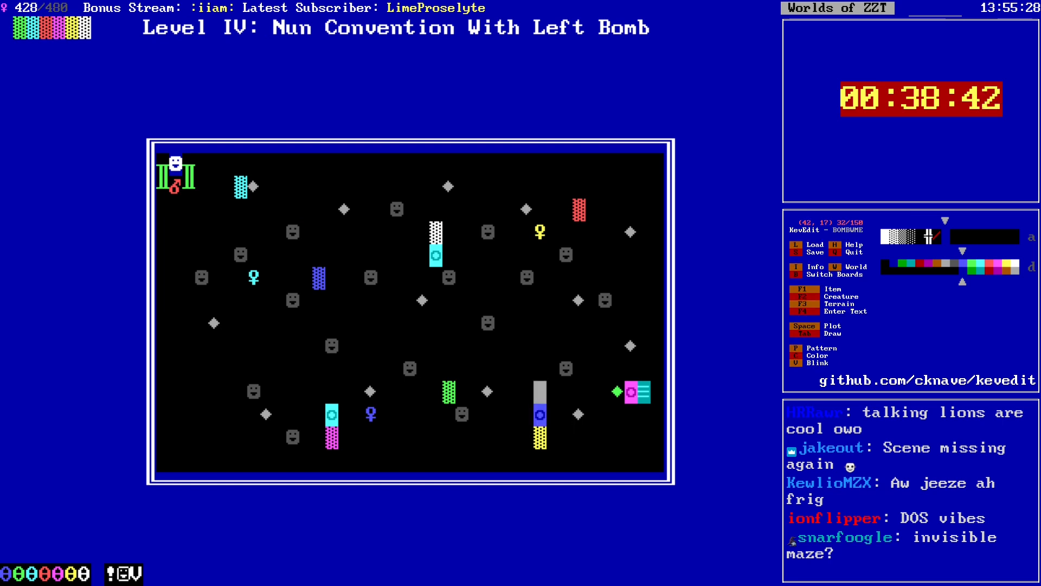
Step: Place another light blue door immediately west of the red patterned tile
key("Up")
key("Up")
key("Up")
key("Up")
key("Up")
key("Up")
key("Up")
key("Up")
key("Right")
key("Right")
key("Down")
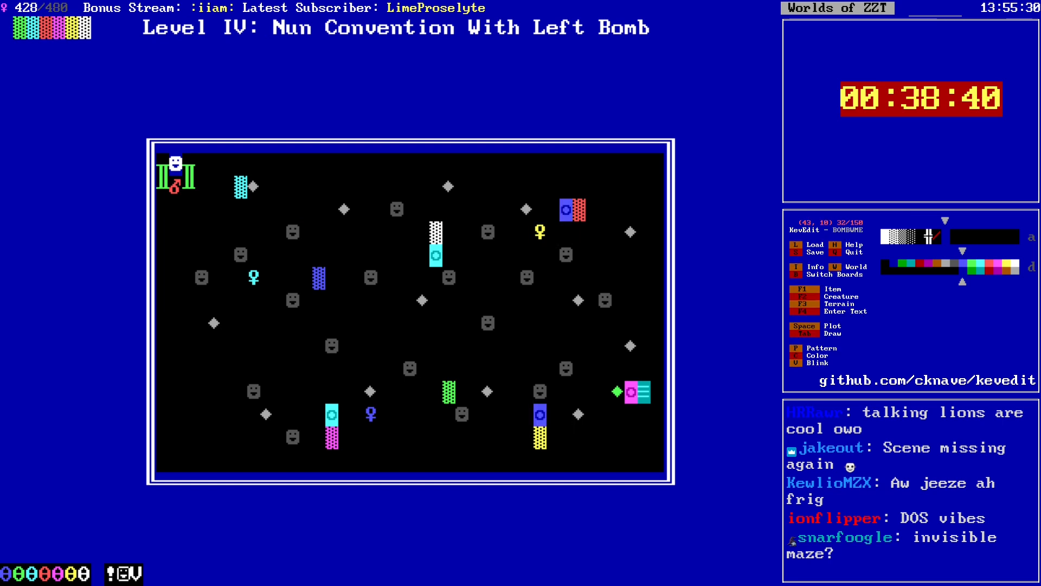
Step: Change the drawing color to yellow on blue and place a door immediately west of the green patterned tile
key("Left")
key("Left")
key("Left")
key("Left")
key("Left")
key("Left")
key("Left")
key("Left")
key("Left")
key("Left")
key("Down")
key("Down")
key("Down")
key("Down")
key("Down")
key("Down")
key("Down")
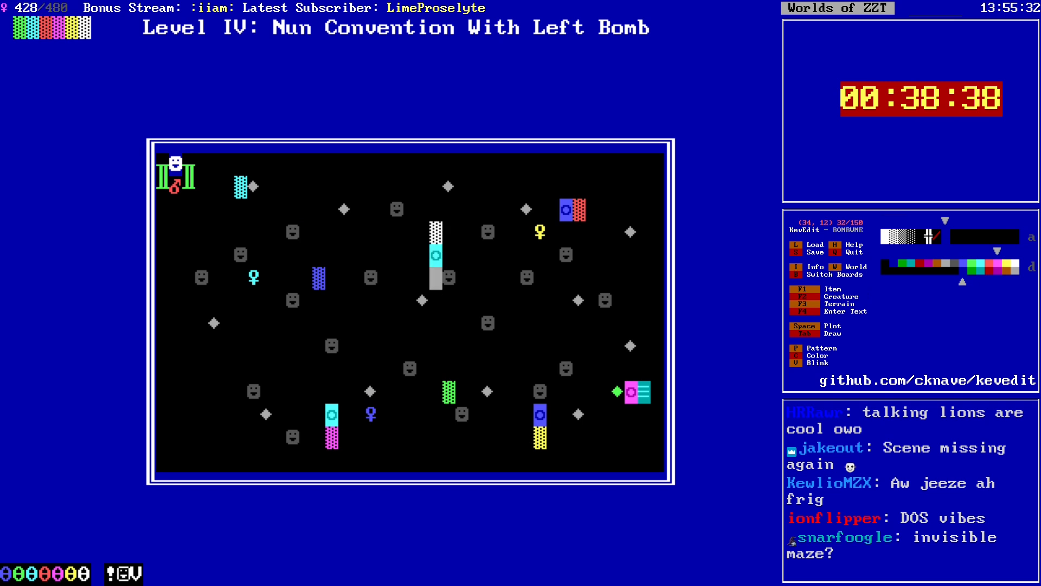
key("F1")
key("Escape")
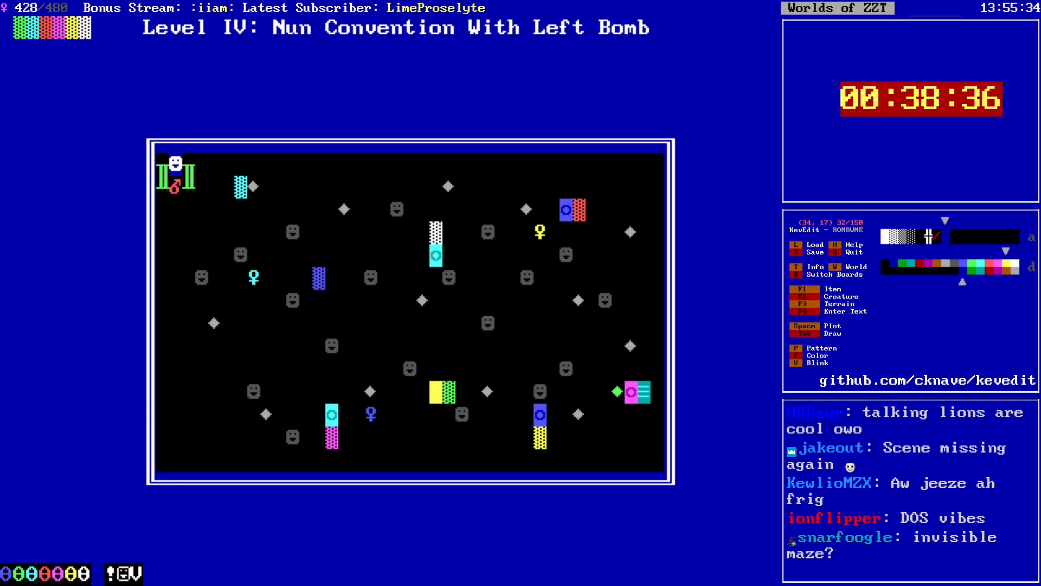
Step: Set the drawing background to brown and replace the door beside the green patterned tile with a yellow-on-brown one
key("c")
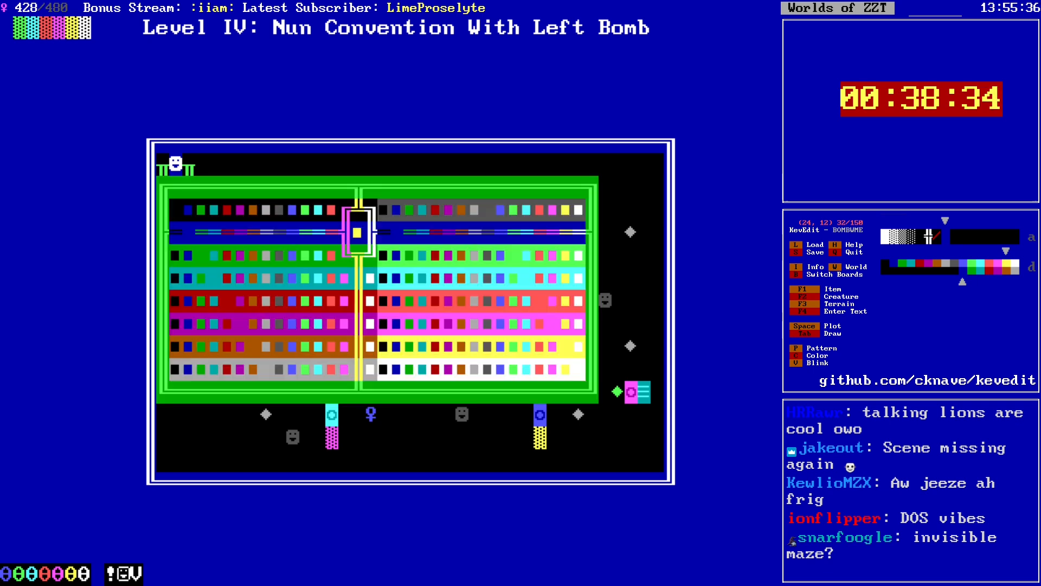
key("Down")
key("Down")
key("Down")
key("Down")
key("Return")
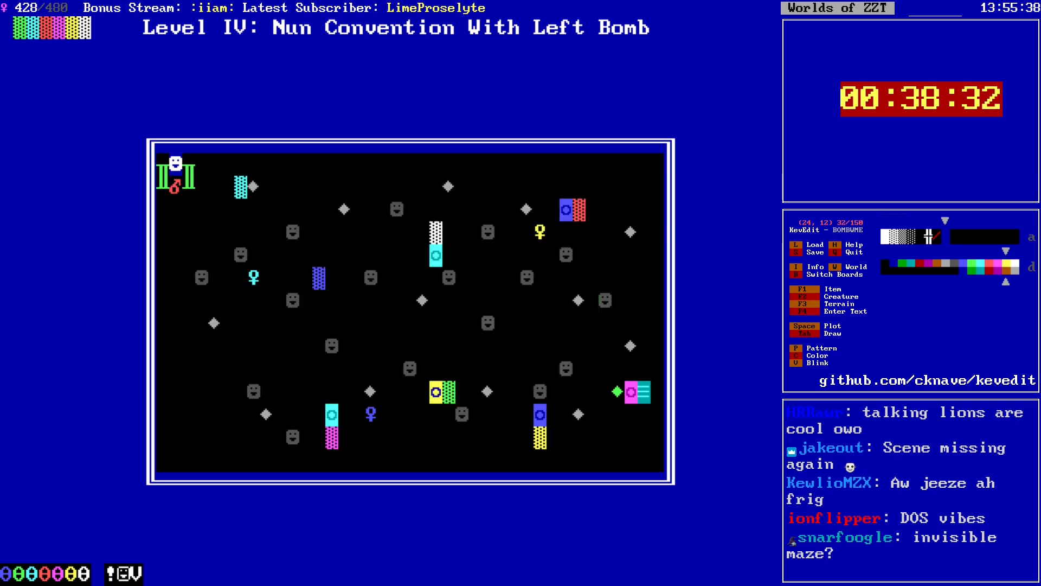
key("alt+Down")
key("alt+Right")
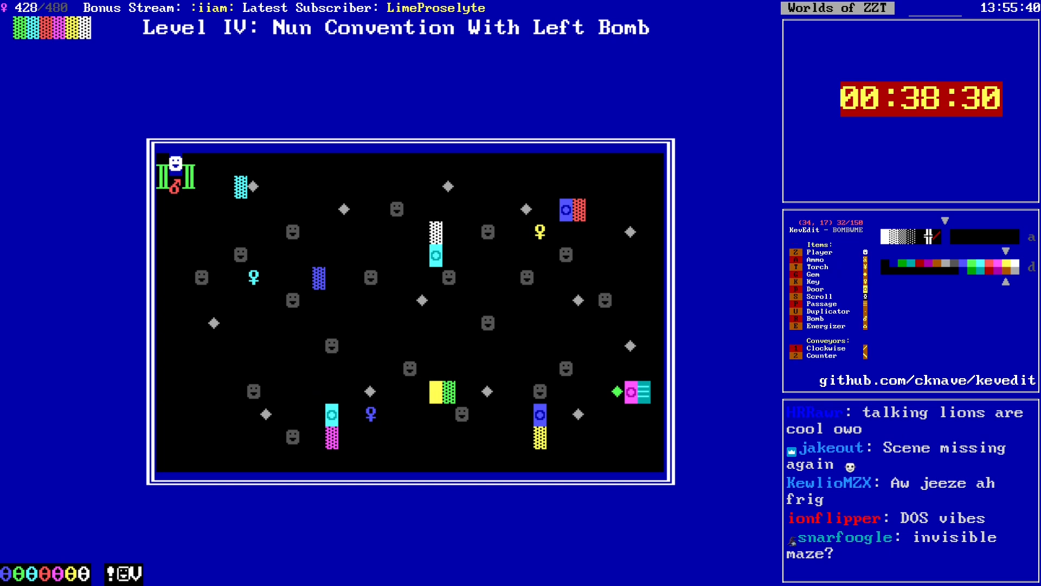
key("Left")
key("Left")
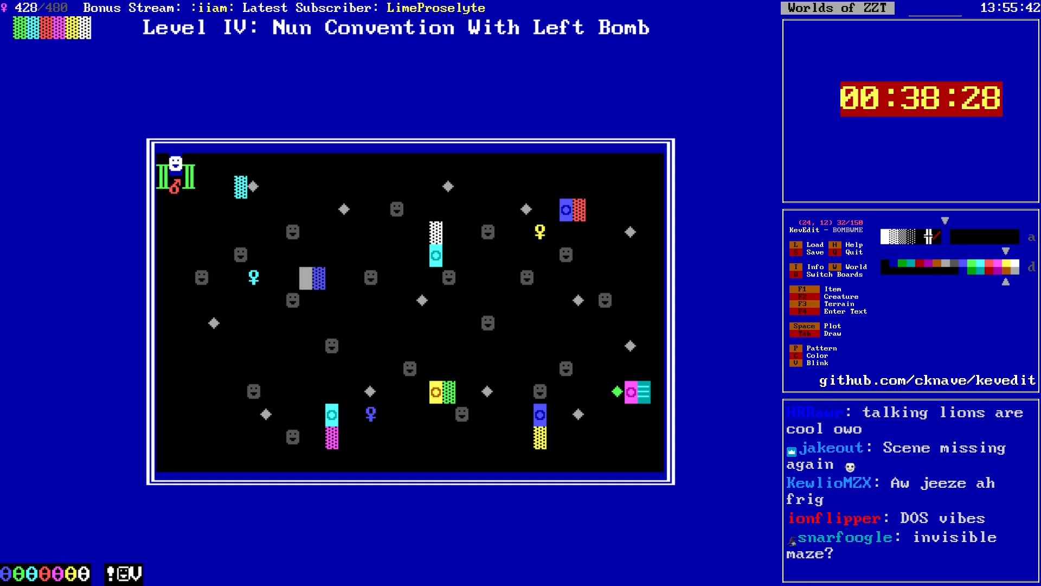
Step: Copy the yellow door beside the green tile and plot it over the cyan door below the white tile
key("Right")
key("Right")
key("Right")
key("Right")
key("Right")
key("Right")
key("Right")
key("Right")
key("Right")
key("Right")
key("Right")
key("Down")
key("Down")
key("Down")
key("Down")
key("Down")
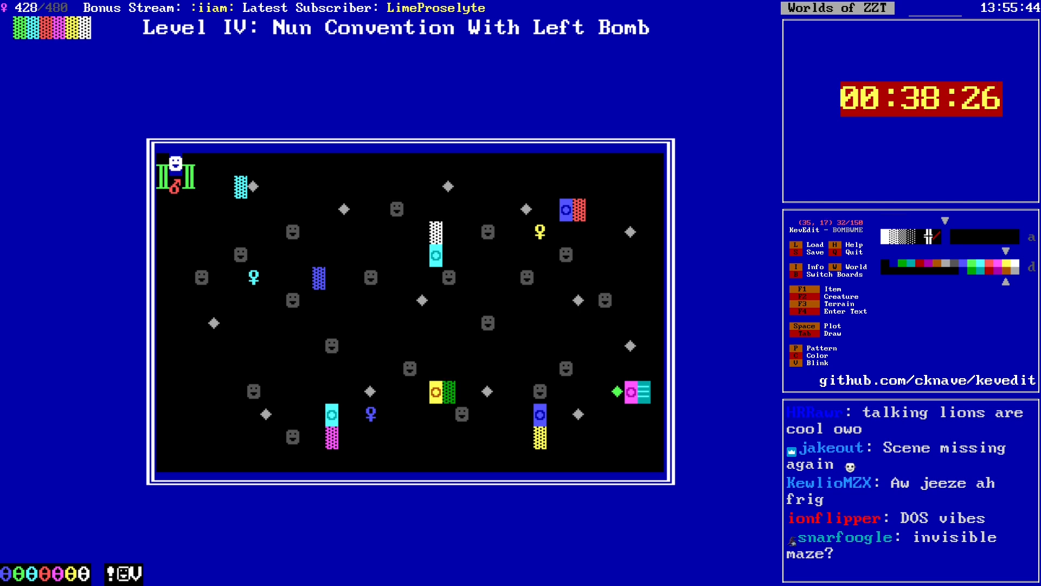
key("Left")
key("Return")
key("Up")
key("Up")
key("Up")
key("Up")
key("Up")
key("Up")
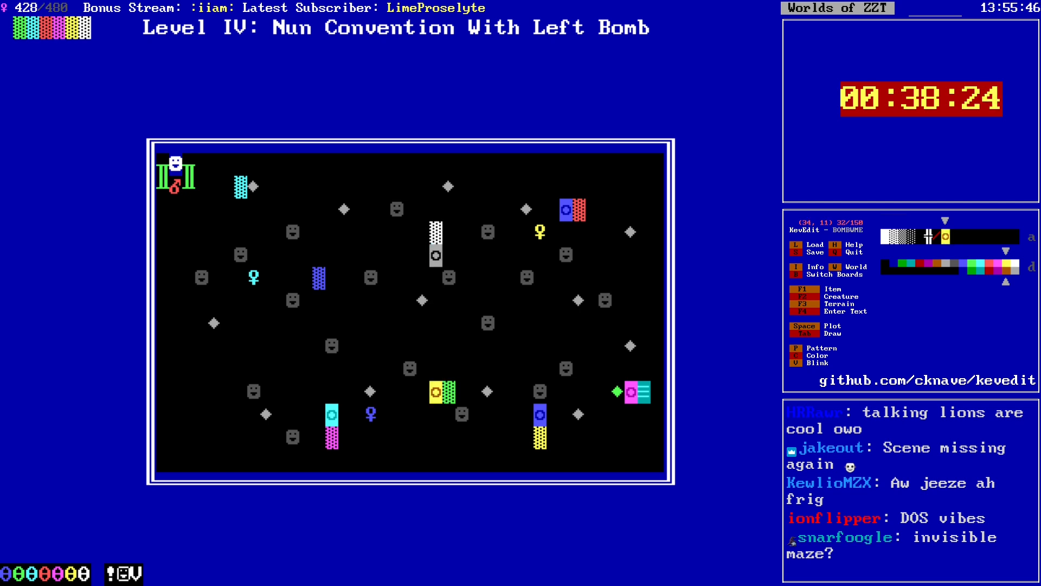
key("Left")
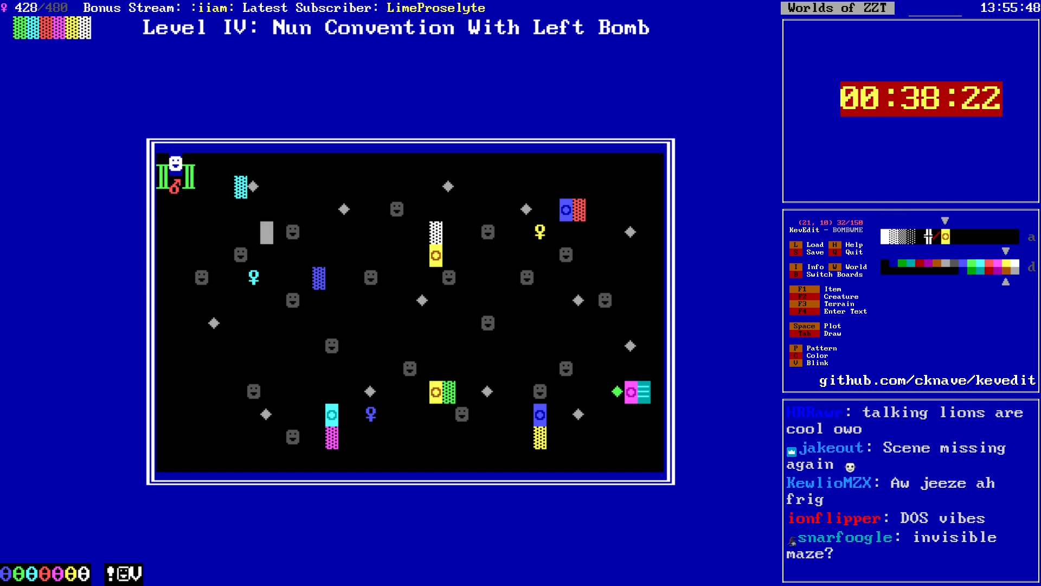
Step: Set the color to light cyan on cyan and plot a door immediately west of the cyan patterned tile
key("Left")
key("Up")
key("Left")
key("c")
key("Down")
key("Down")
key("Down")
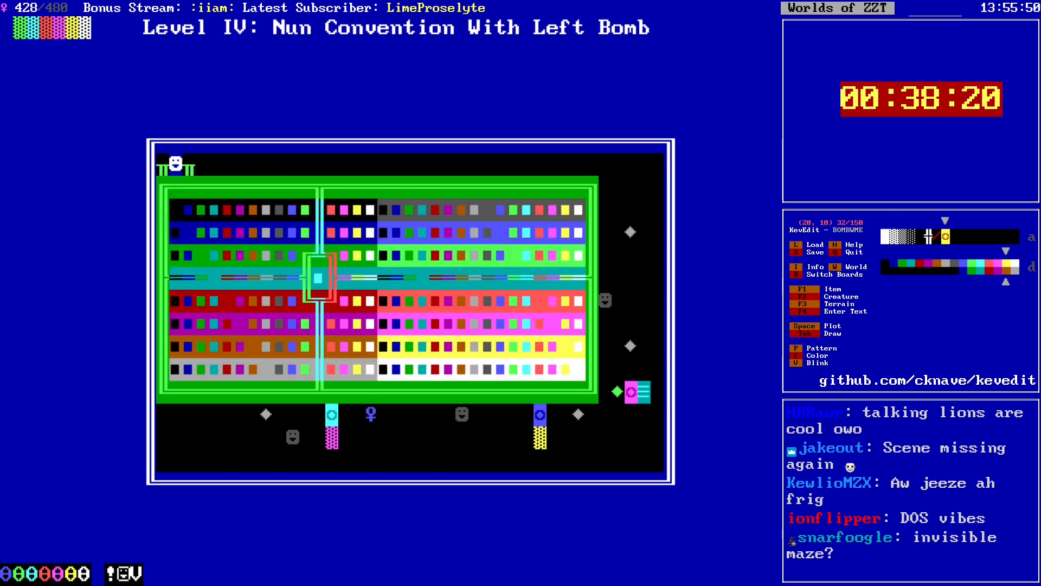
key("Return")
key("Left")
key("Up")
key("Left")
key("Up")
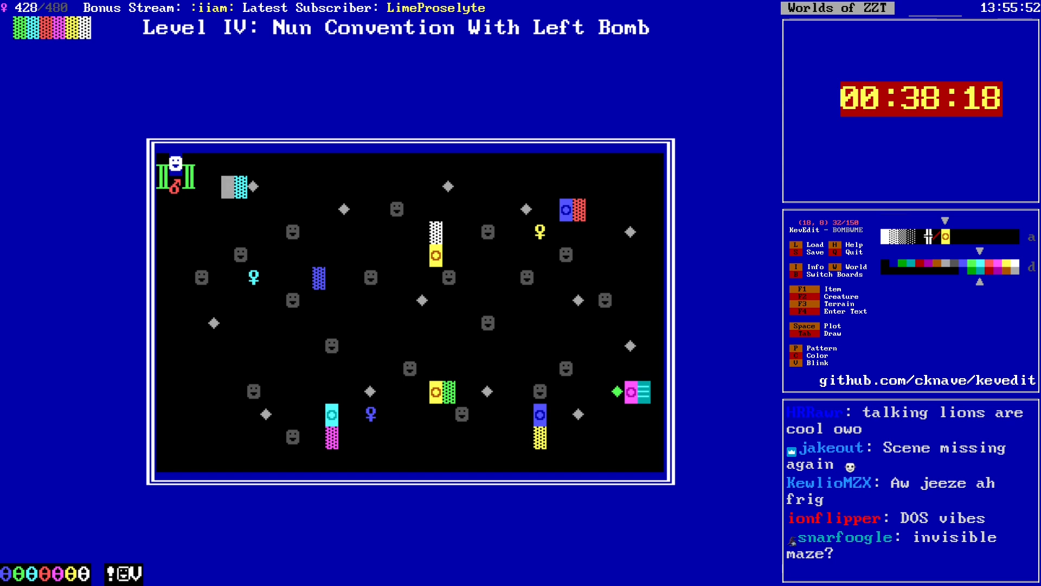
key("space")
Step: Draw light cyan solid walls four tiles long above and below the cyan door, patterned tile and diamond
key("Up")
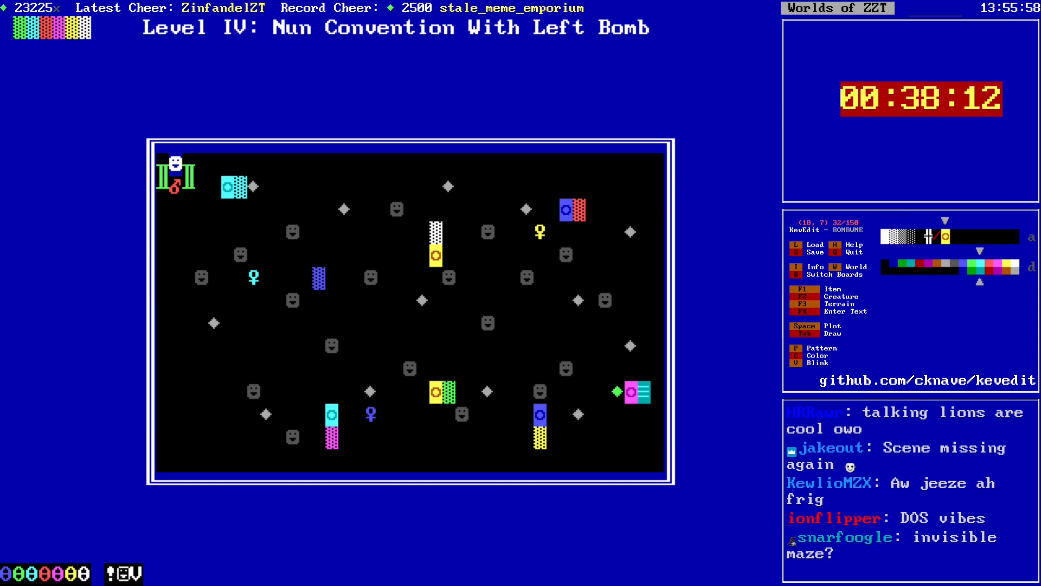
key("Tab")
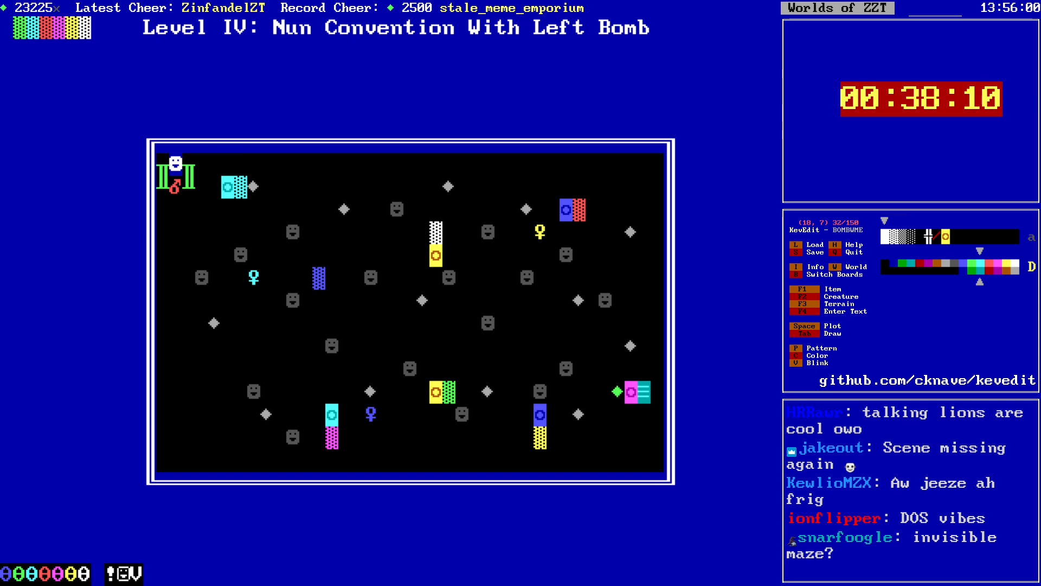
key("Right")
key("Right")
key("Right")
key("Down")
key("Down")
key("Tab")
key("Left")
key("Left")
key("Left")
key("Tab")
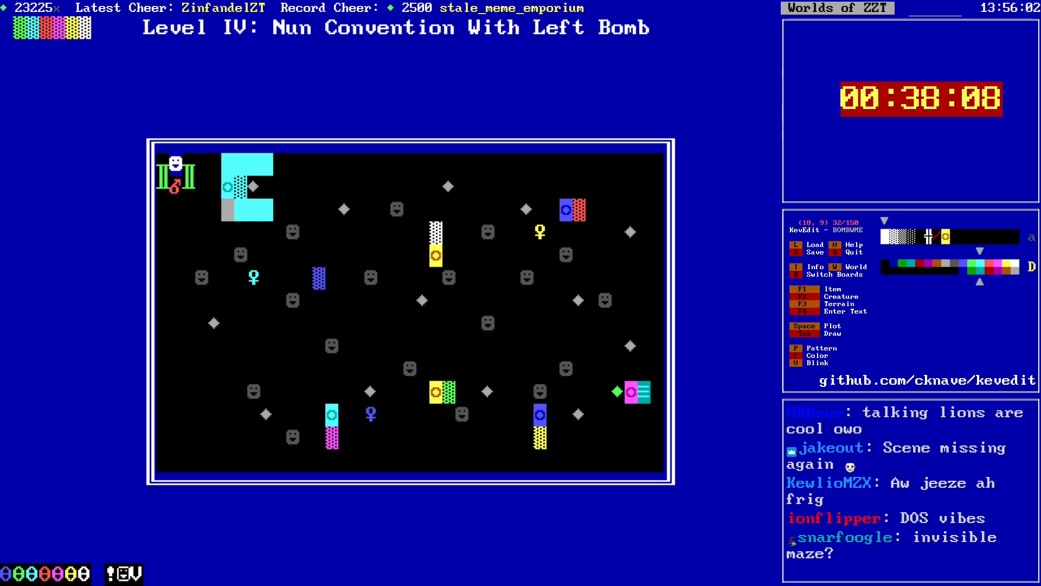
key("Right")
key("Right")
key("Down")
key("Up")
key("Right")
key("Up")
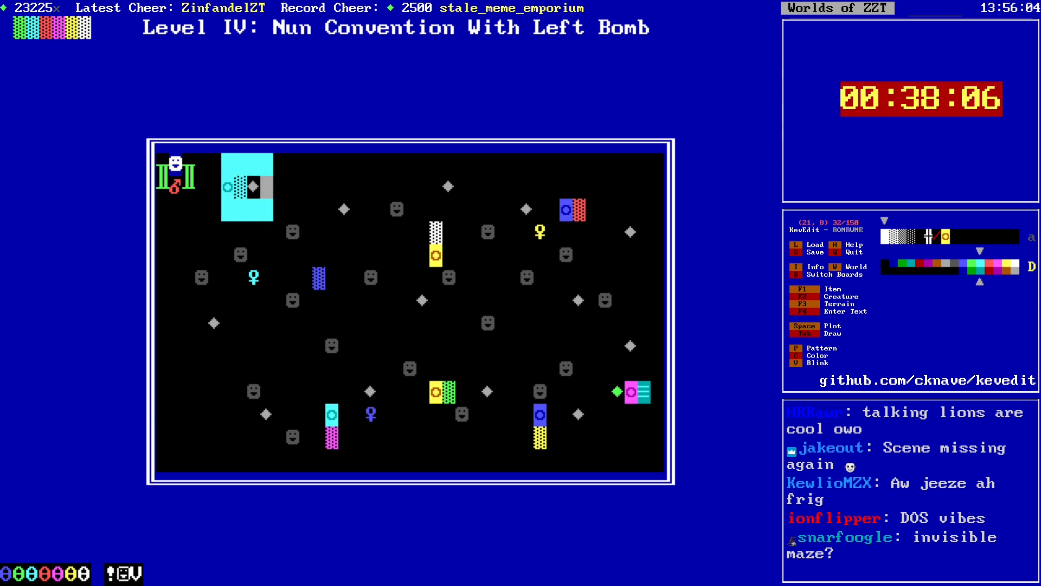
Step: Plot an east-facing light cyan on black transporter just east of the diamond between the cyan walls
key("F3")
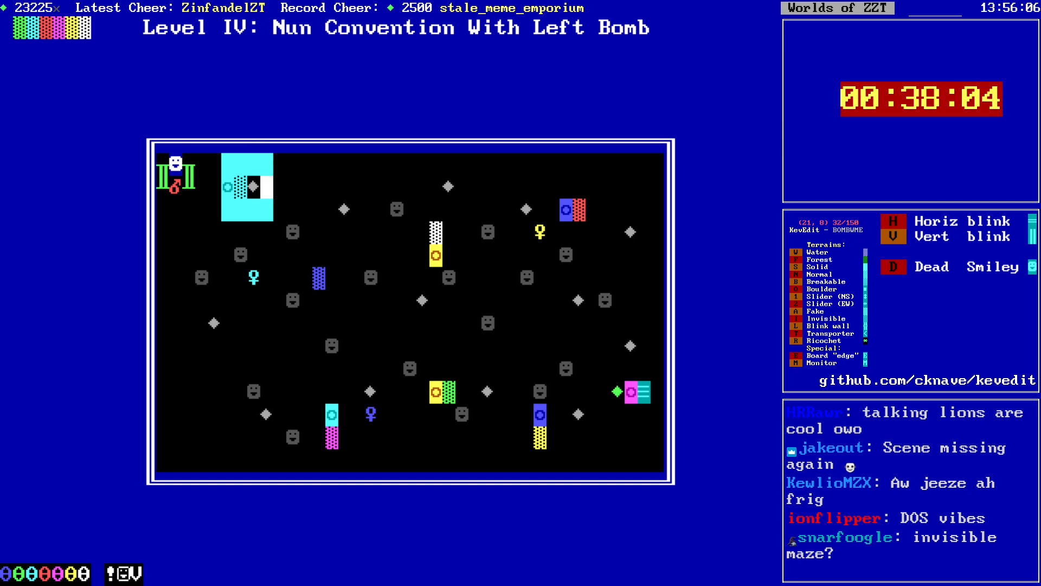
key("t")
key("Right")
key("Return")
key("c")
key("Up")
key("Up")
key("Up")
key("Return")
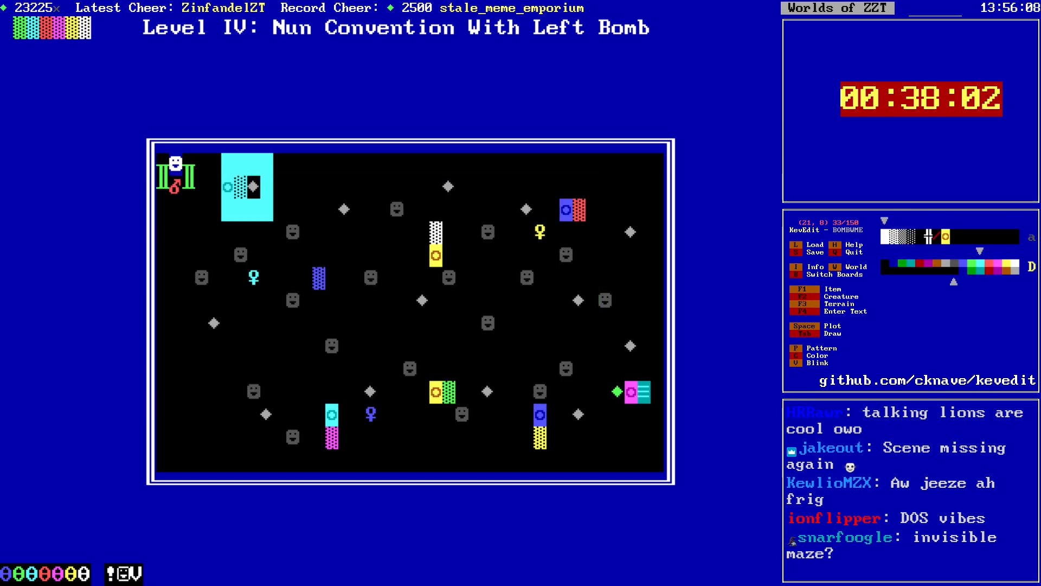
key("Return")
key("Right")
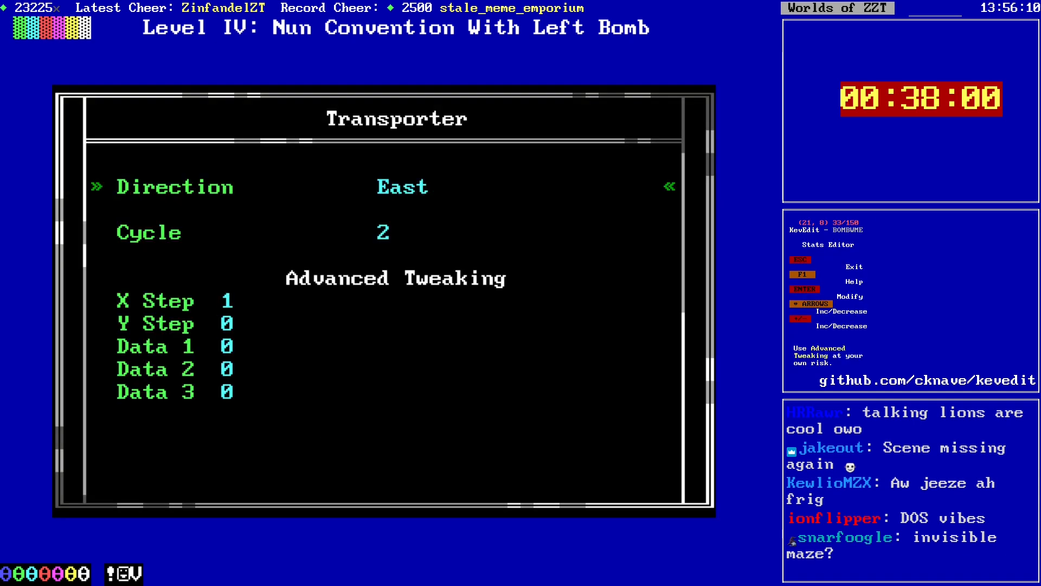
key("Escape")
Step: Plot an east-facing light cyan transporter immediately east of the magenta patterned tile
key("Down")
key("Down")
key("Down")
key("Down")
key("Down")
key("Down")
key("Down")
key("Down")
key("Down")
key("Right")
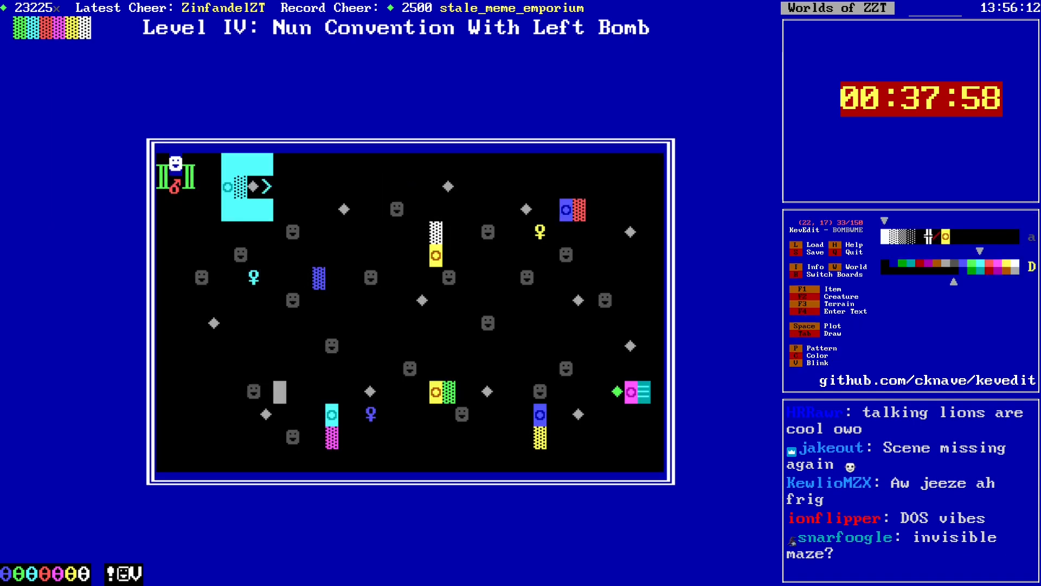
key("Right")
key("Right")
key("Right")
key("Right")
key("Right")
key("Down")
key("Down")
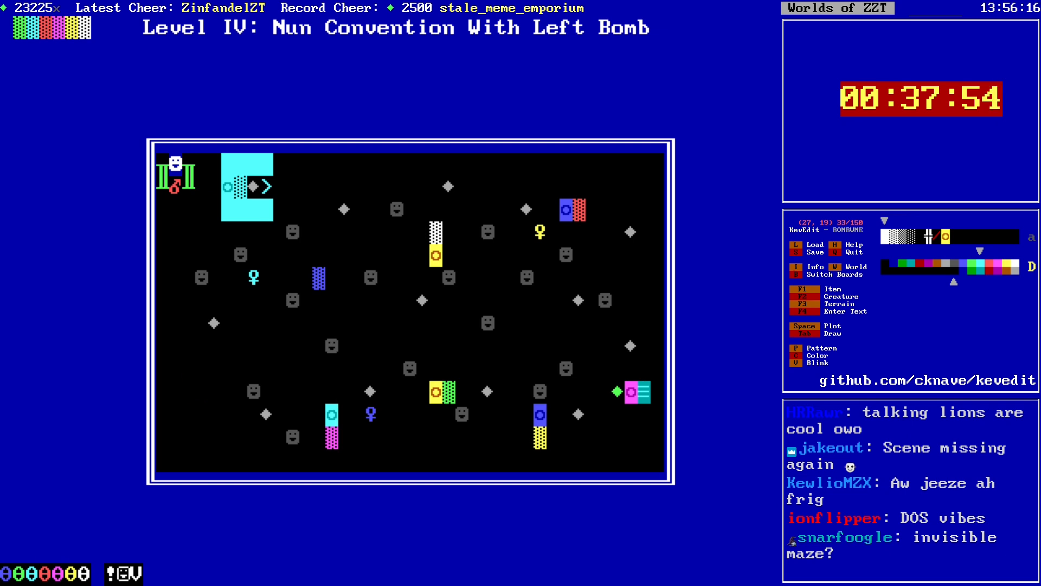
key("F1")
key("t")
key("Return")
key("Right")
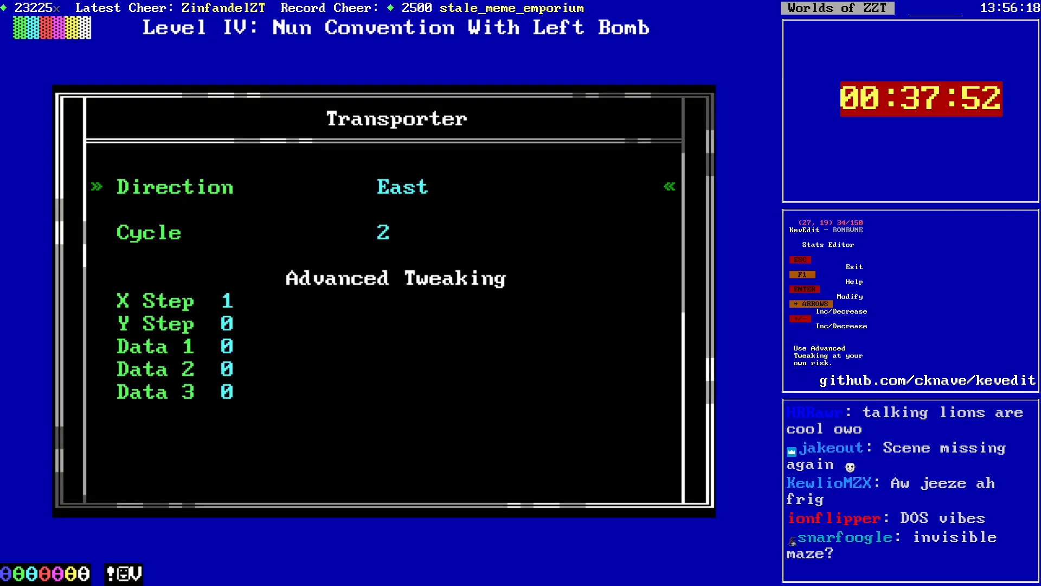
key("Escape")
Step: Set the color to light green and plot a north-facing transporter directly above the green patterned tile
key("Right")
key("Right")
key("Right")
key("Right")
key("Right")
key("Right")
key("Right")
key("Right")
key("Right")
key("Up")
key("Up")
key("Left")
key("Up")
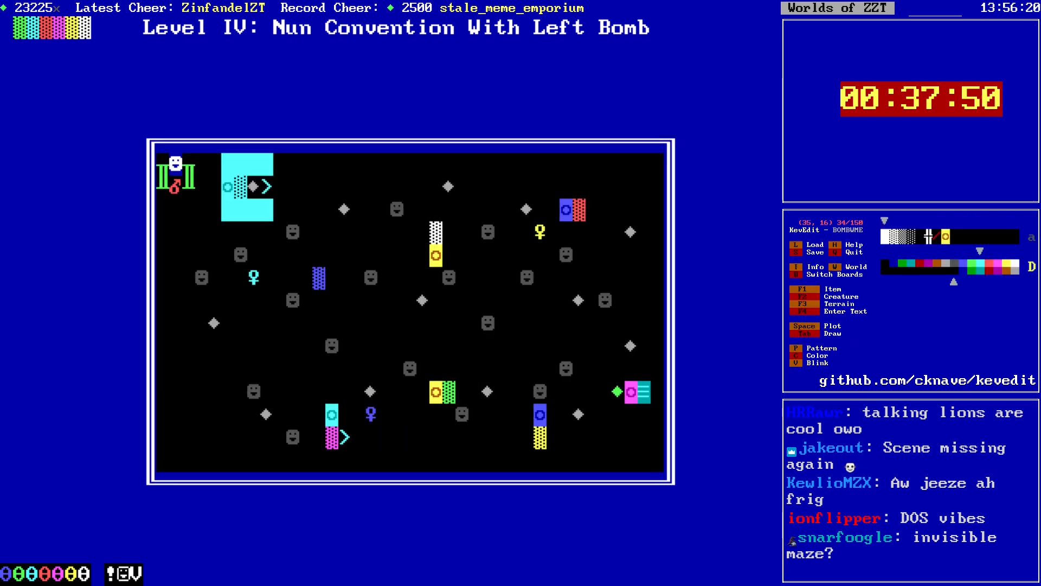
key("c")
key("Left")
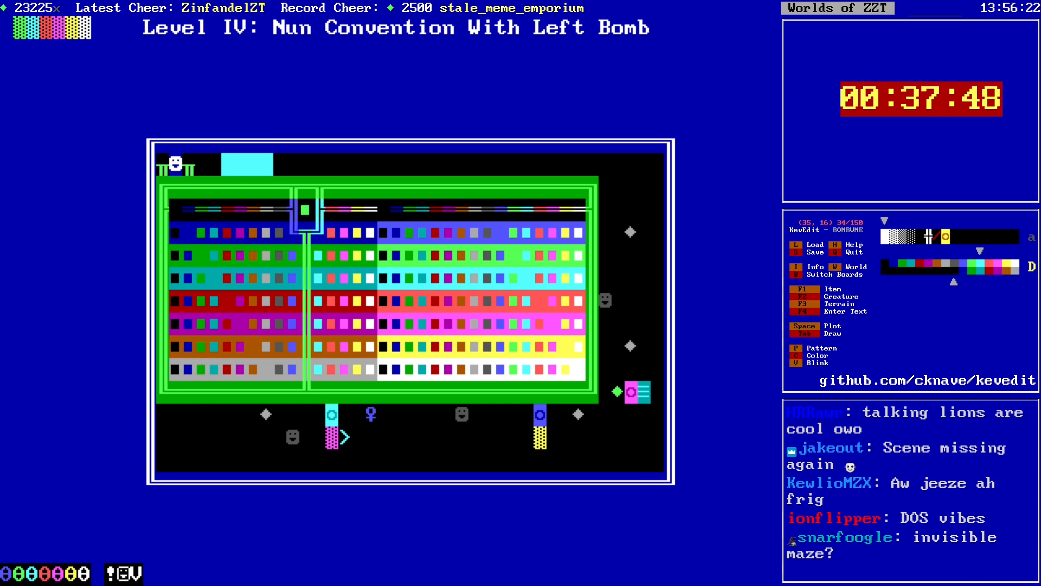
key("Return")
key("F3")
key("t")
Step: Set the color to yellow and plot an east-facing transporter diagonally northeast of the white patterned tile
key("Right")
key("Up")
key("Up")
key("Up")
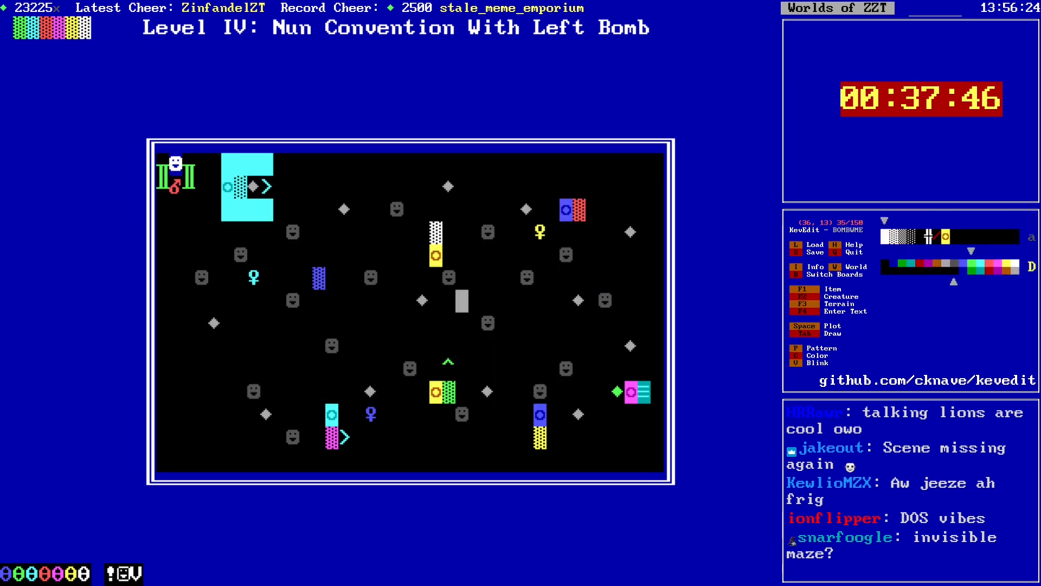
key("Up")
key("Up")
key("Left")
key("Up")
key("Up")
key("Left")
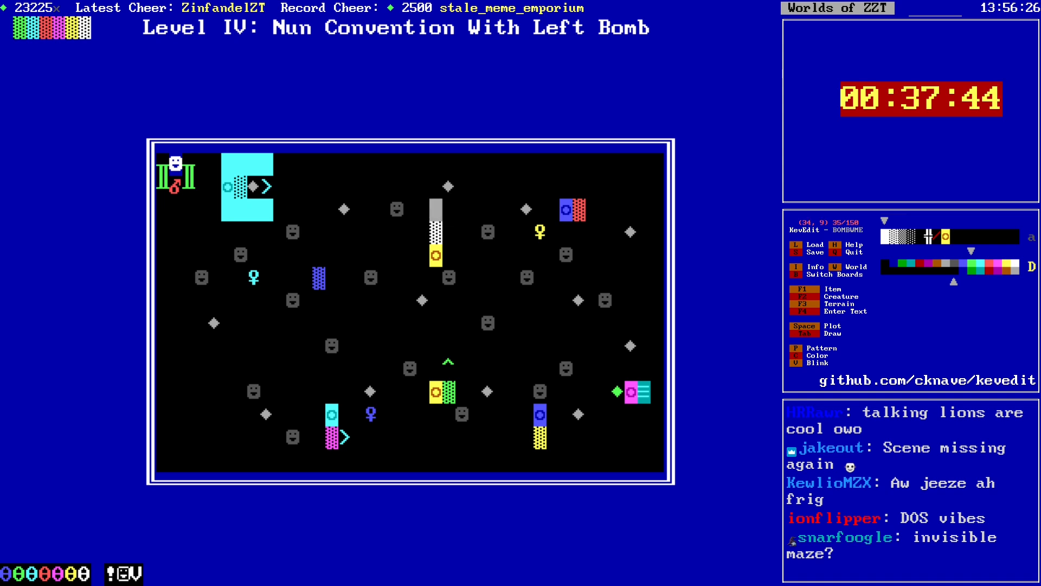
key("c")
key("Right")
key("F3")
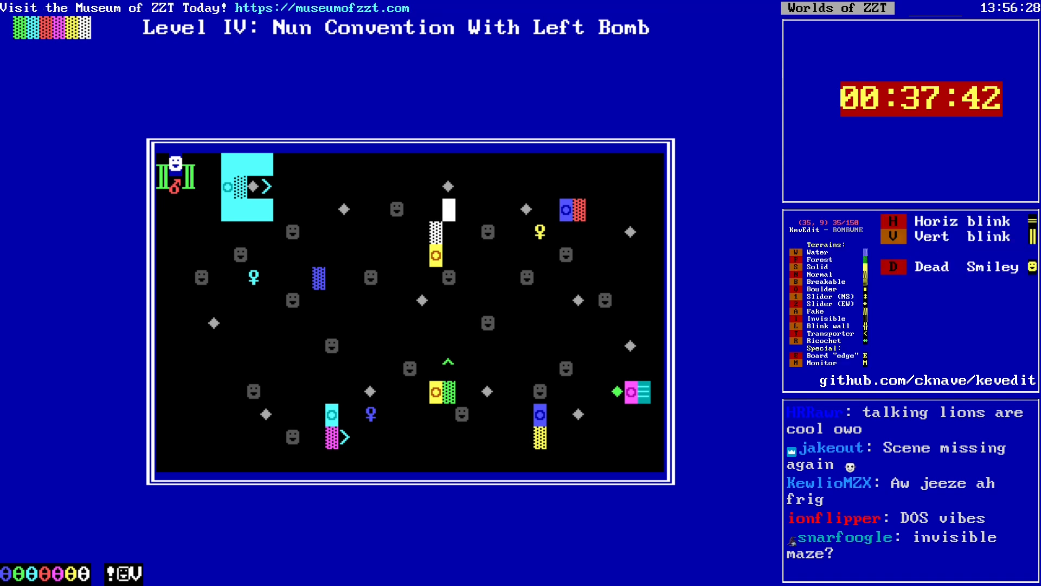
key("t")
key("Return")
key("Escape")
Step: Set the color to light blue and plot a south-facing transporter directly below the red patterned tile
key("Right")
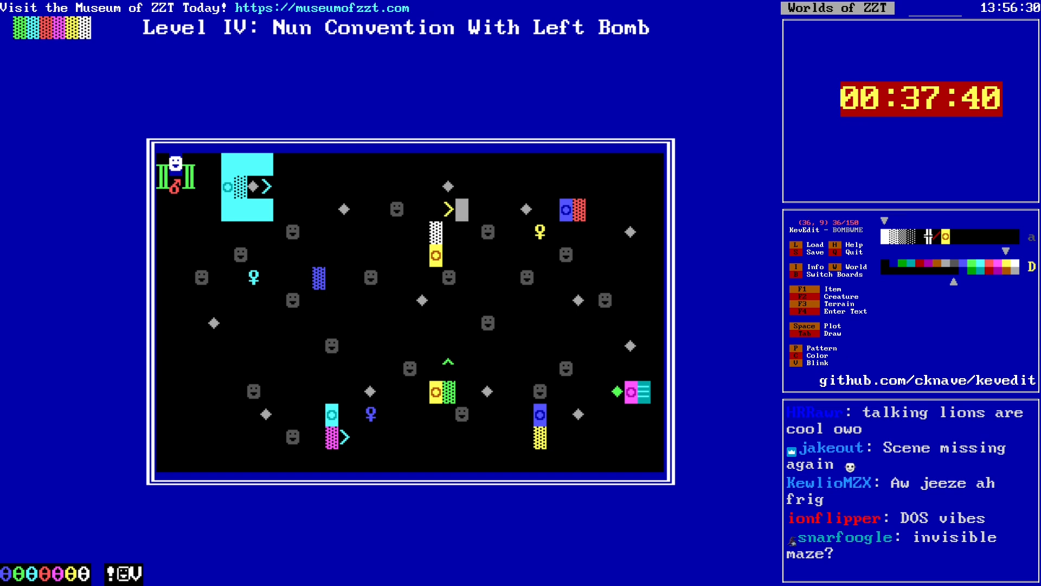
key("Right")
key("Right")
key("Right")
key("Right")
key("Right")
key("Right")
key("Down")
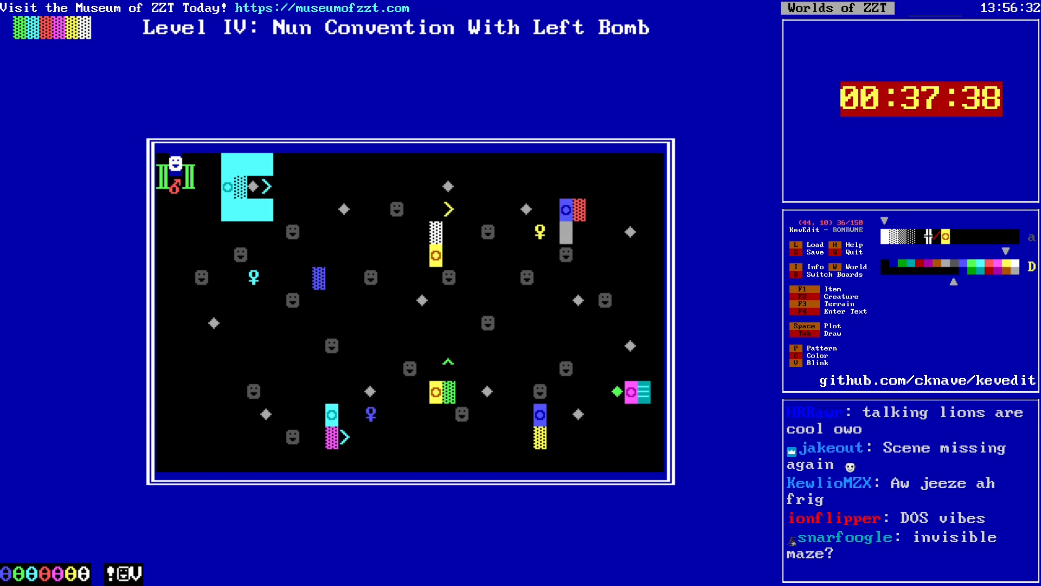
key("Right")
key("F3")
key("Escape")
key("c")
key("Left")
key("Left")
key("Left")
key("Left")
key("Left")
key("Return")
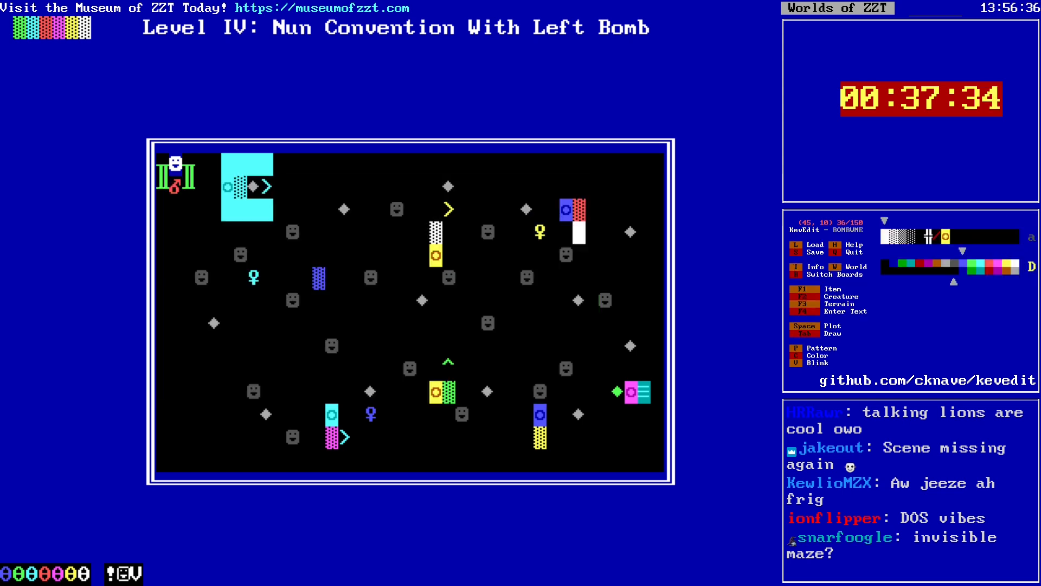
key("space")
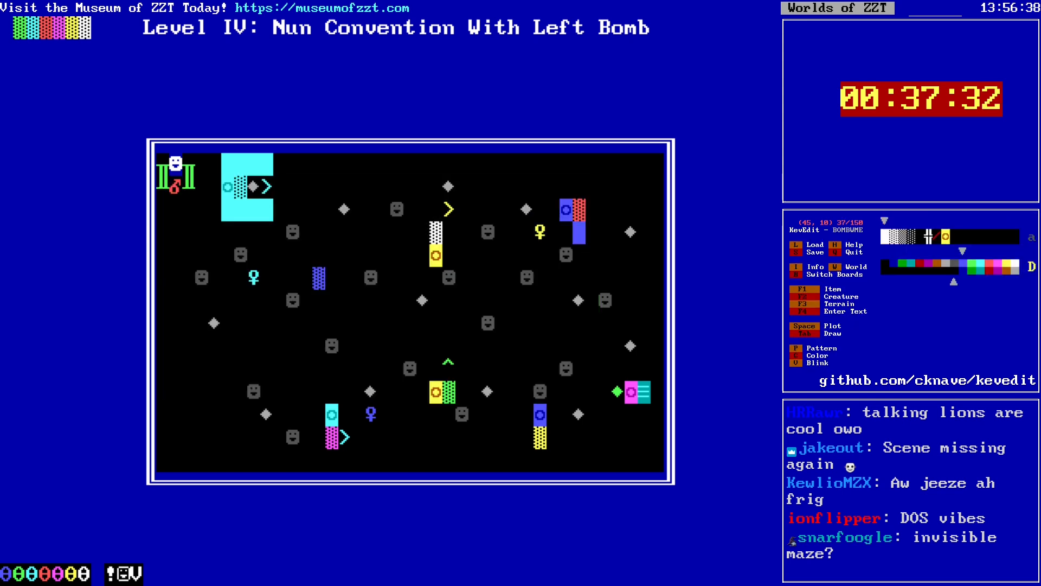
key("Return")
key("Right")
key("Escape")
Step: Plot an east-facing light blue transporter immediately east of the yellow patterned tile
key("Down")
key("Down")
key("Down")
key("Down")
key("Down")
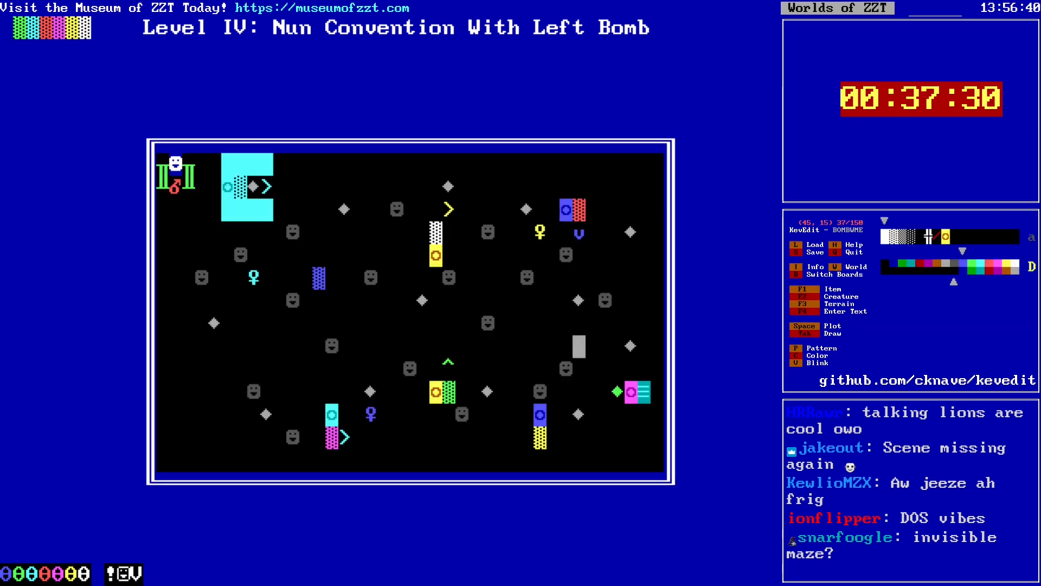
key("Down")
key("Left")
key("Left")
key("Down")
key("Down")
key("Down")
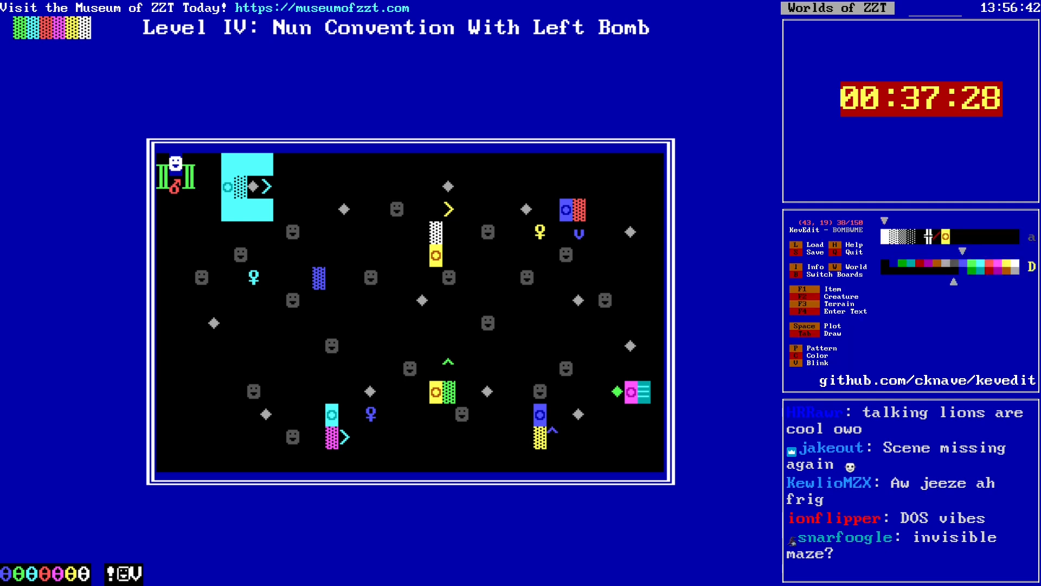
key("space")
key("Return")
key("Right")
key("Escape")
Step: Draw light blue solid walls around the blue door, yellow patterned tile and transporter, leaving the east side open
key("Down")
key("Left")
key("Left")
key("Up")
key("Up")
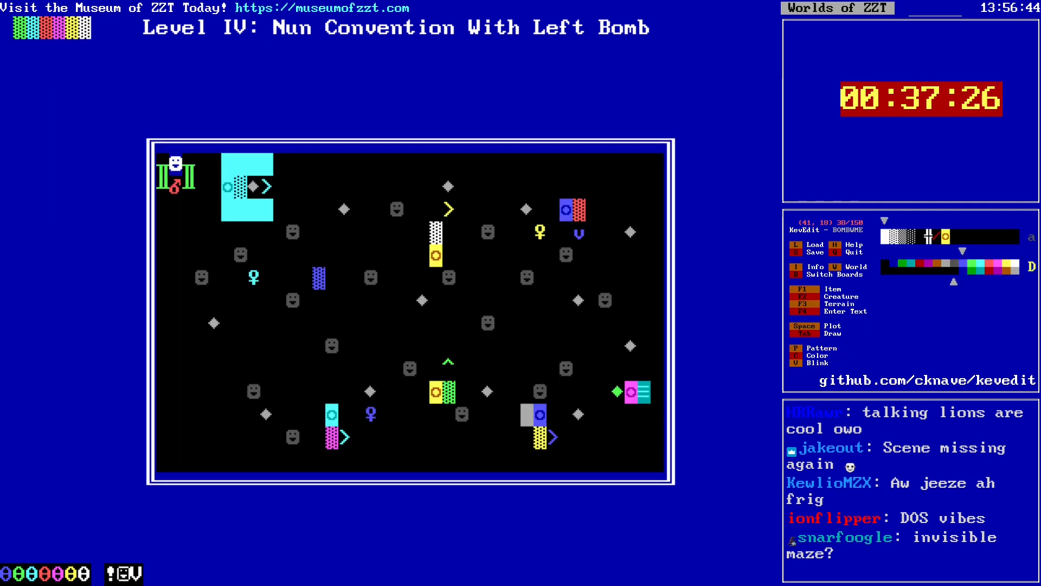
key("Tab")
key("Down")
key("Down")
key("Right")
key("Right")
key("Right")
key("Tab")
key("Up")
key("Up")
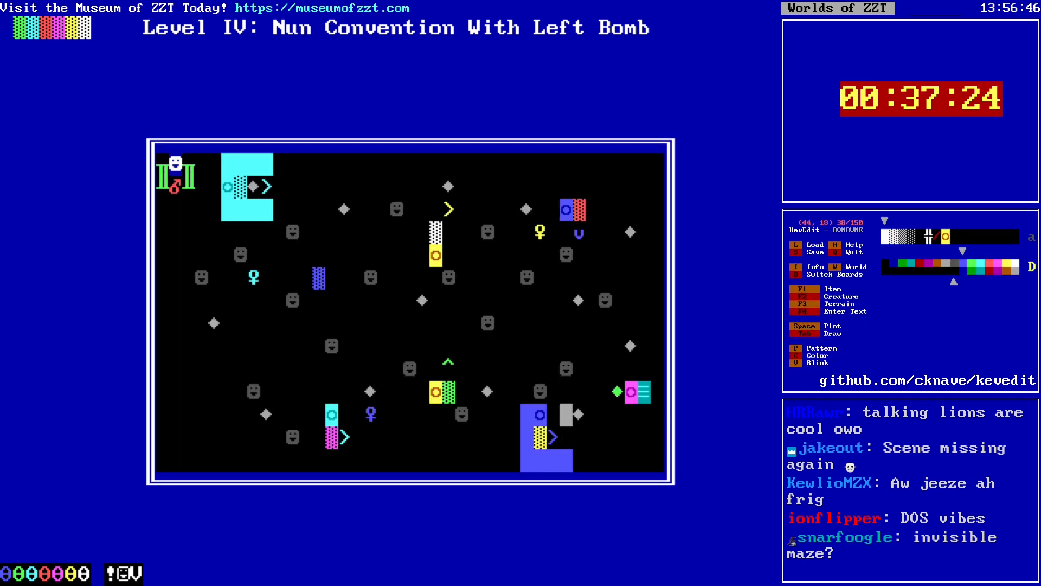
key("Tab")
key("Left")
key("Tab")
Step: Draw light blue solid walls around the blue door, red patterned tile and transporter, leaving the south side open
key("Left")
key("Up")
key("Up")
key("Up")
key("Up")
key("Up")
key("Up")
key("Up")
key("Right")
key("Right")
key("Up")
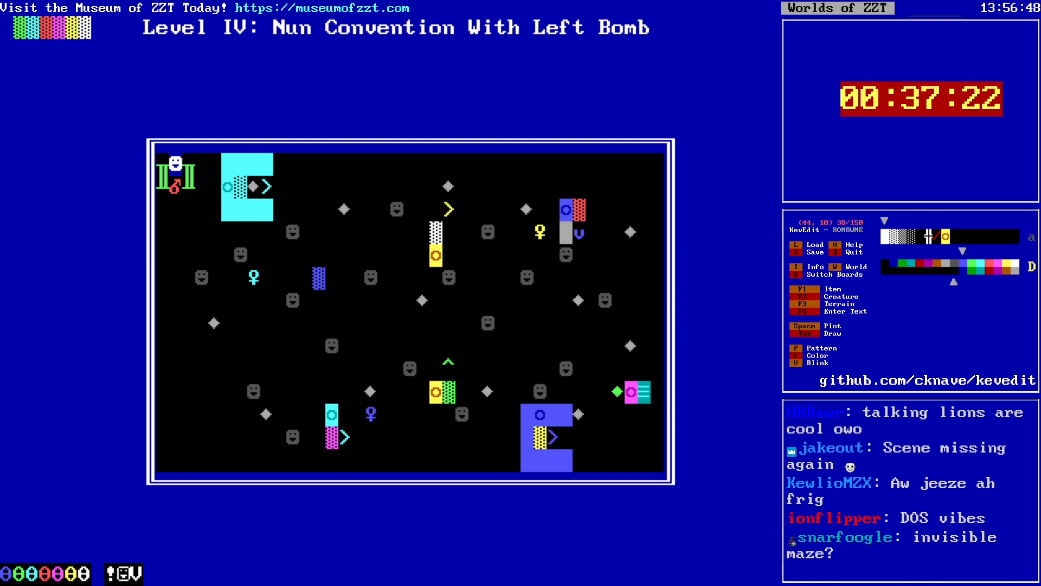
key("space")
key("Right")
key("Right")
key("Tab")
key("Up")
key("Up")
key("Left")
key("Left")
key("Left")
key("Left")
key("Down")
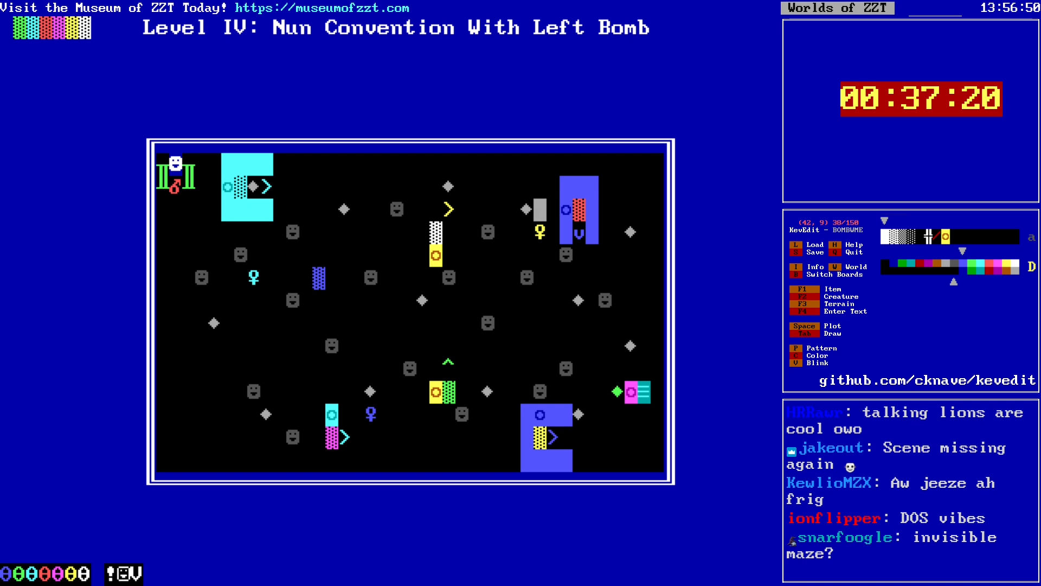
Step: Draw light cyan solid walls around the cyan door, purple patterned tile and transporter, leaving the east side open
key("Left")
key("Left")
key("Left")
key("Left")
key("Left")
key("Left")
key("Left")
key("Left")
key("Left")
key("Left")
key("Left")
key("Left")
key("Left")
key("Down")
key("Down")
key("Down")
key("Down")
key("Down")
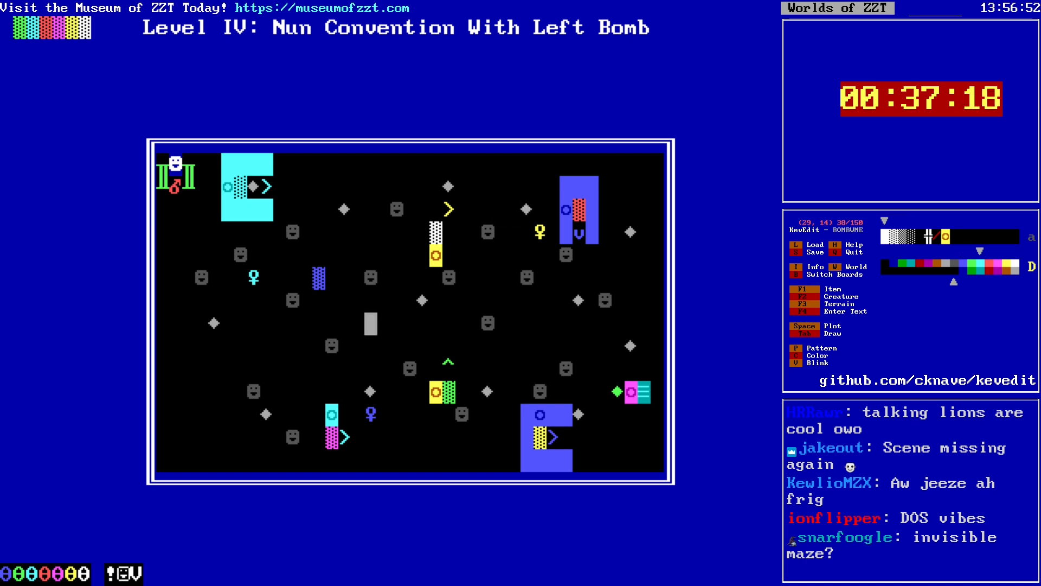
key("Right")
key("Right")
key("Right")
key("Down")
key("Down")
key("Down")
key("Right")
key("Right")
key("Right")
key("Down")
key("Tab")
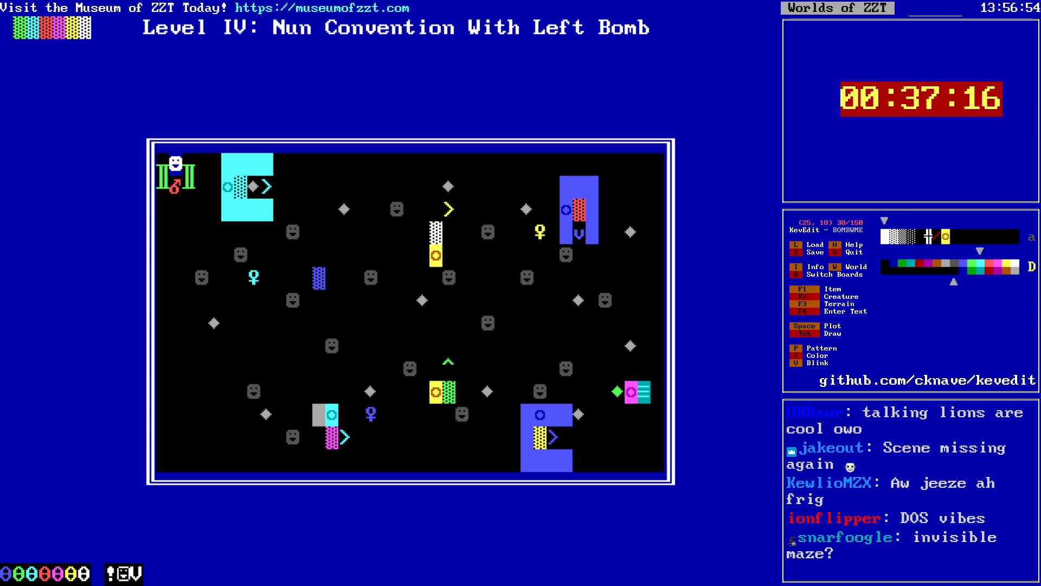
key("Down")
key("Down")
key("Right")
key("Right")
key("Right")
key("Tab")
Step: Erase the easternmost wall tiles from the light cyan and light blue enclosures along the board's lower edge, ending their walls level with the transporters
key("Up")
key("Up")
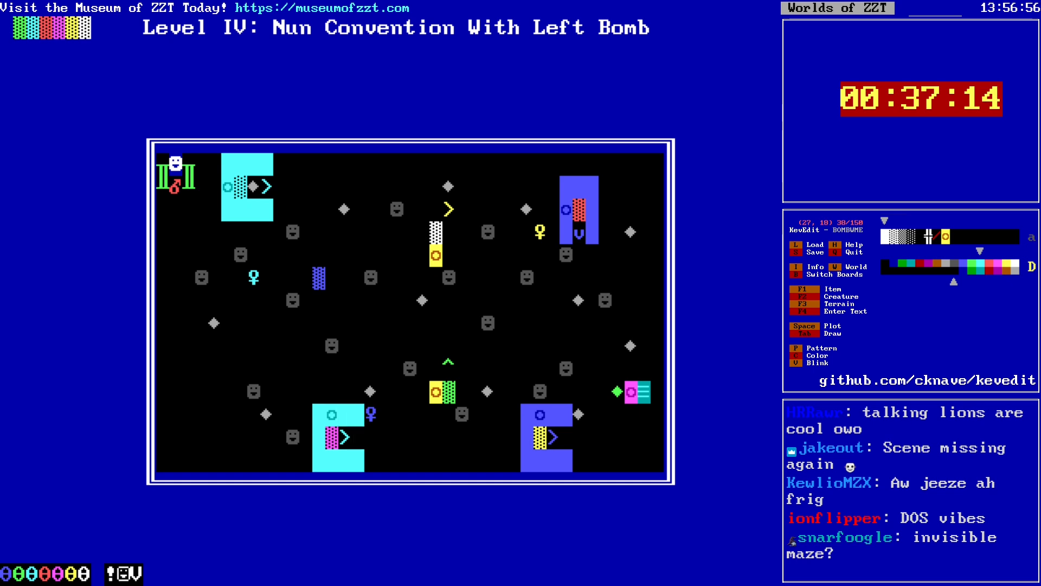
key("space")
key("Down")
key("Down")
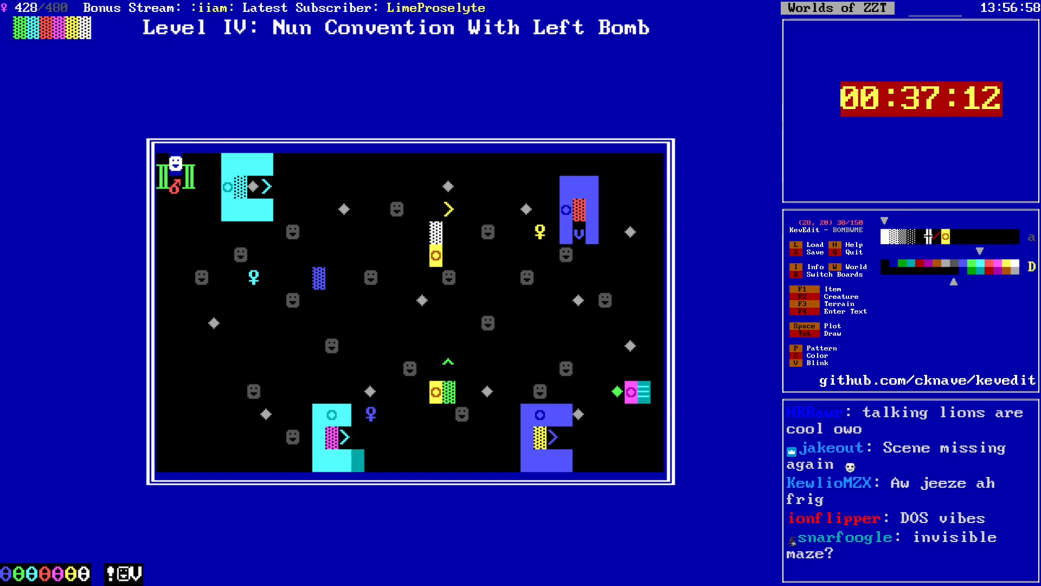
key("space")
Step: Set the color to yellow and recolor the north-facing transporter above the green patterned tile
key("alt+Right")
key("alt+Right")
key("Left")
key("Left")
key("Left")
key("Left")
key("Up")
key("Up")
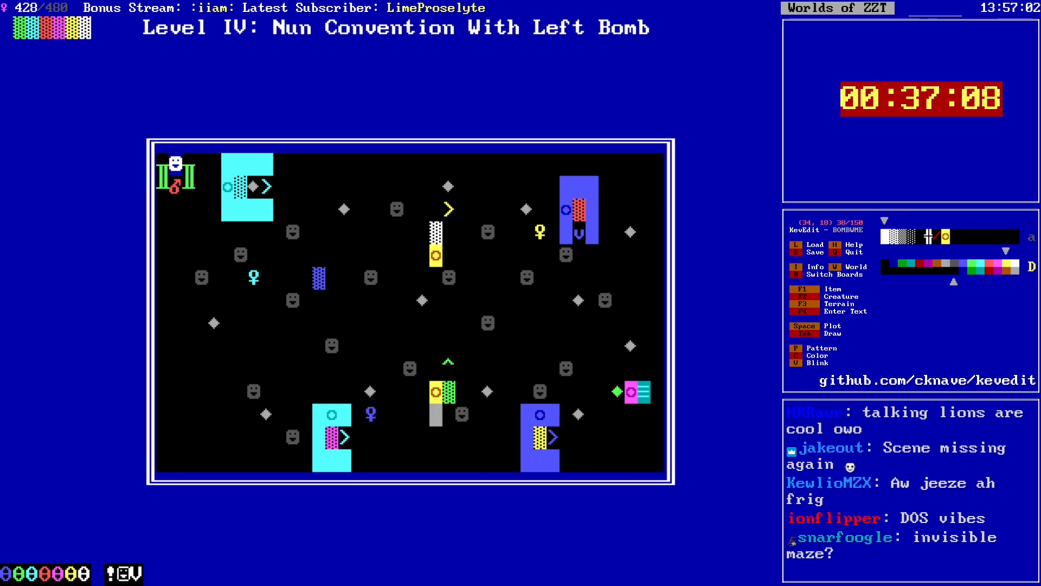
key("Up")
key("Up")
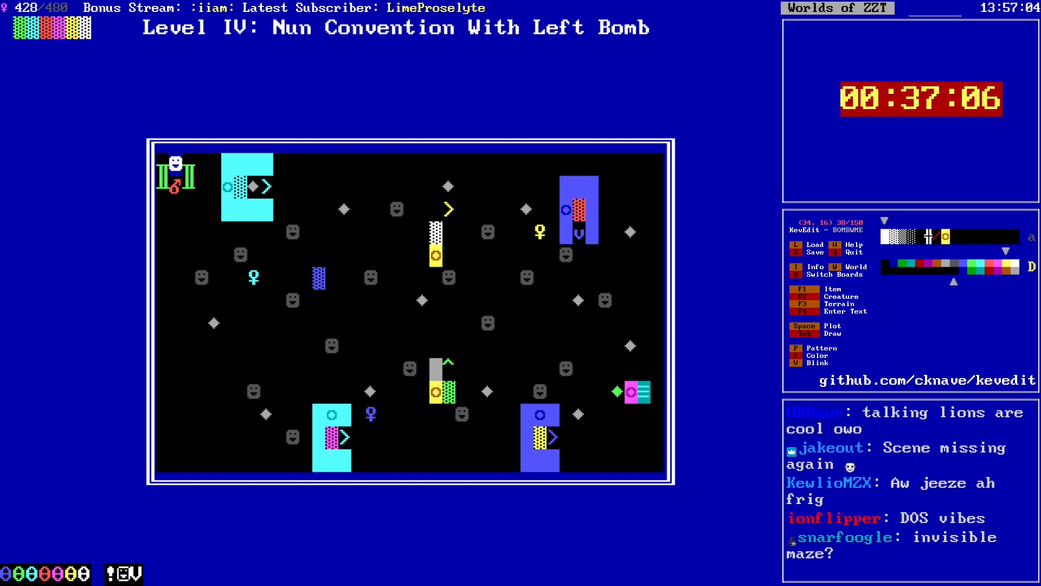
key("Right")
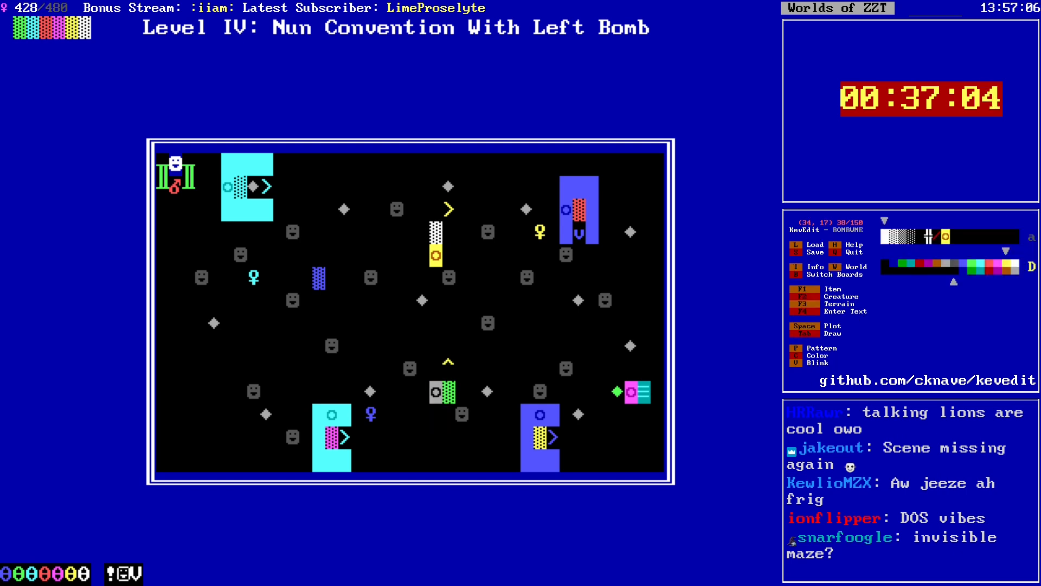
Step: Plot yellow solid walls around the yellow door, green patterned tile and north-facing transporter, leaving the north side open
key("Up")
key("Left")
key("Right")
key("space")
key("Down")
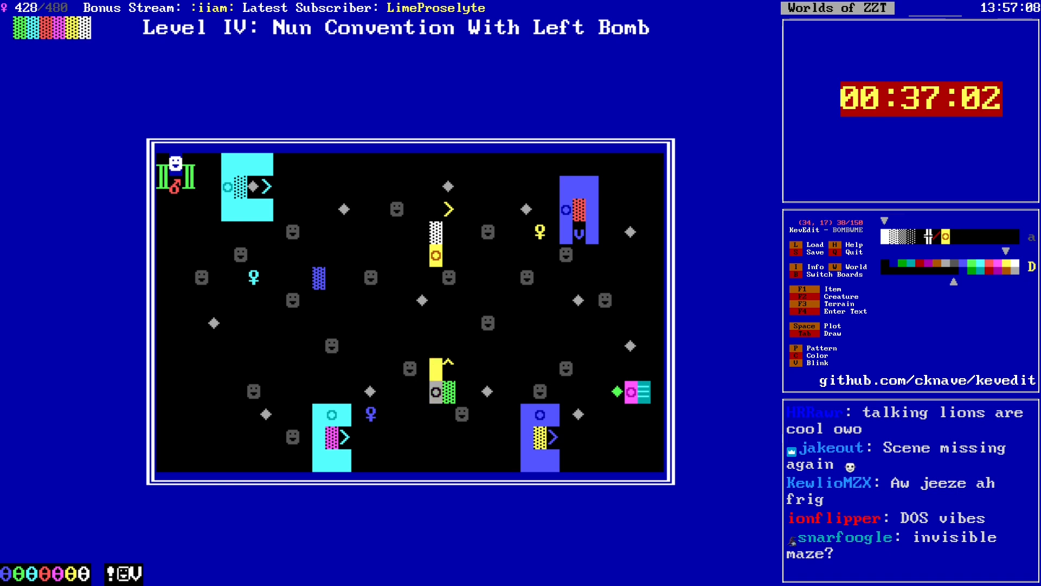
key("Down")
key("Right")
key("space")
key("Left")
key("space")
key("Right")
key("Right")
key("Up")
key("Up")
key("space")
key("Down")
key("space")
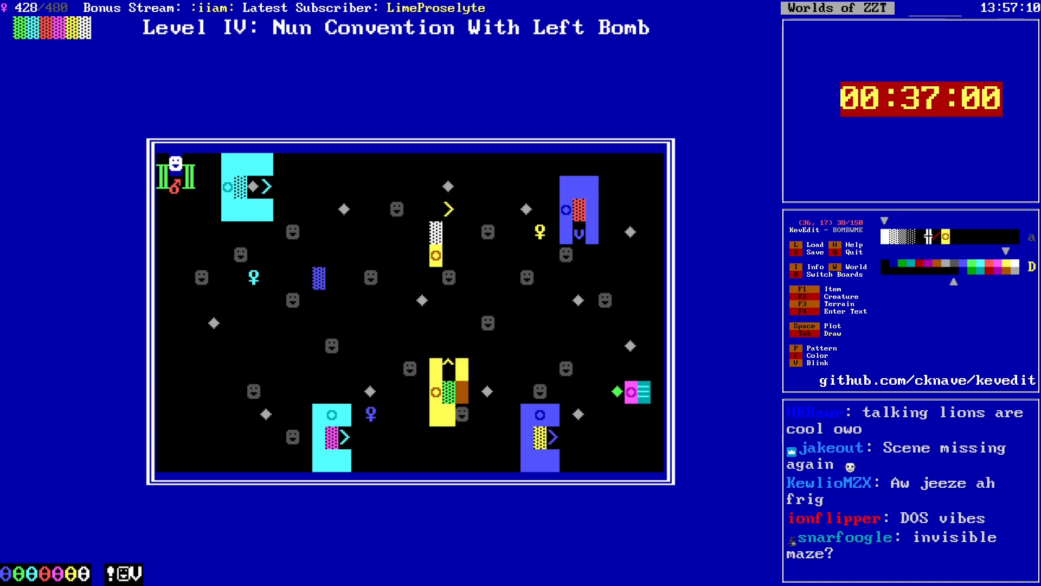
Step: Move the dark gray smiley one tile south and fill its former spot at the enclosure's southeast corner with yellow wall
key("Down")
key("Insert")
key("Delete")
key("Down")
key("space")
key("Up")
key("Up")
key("Insert")
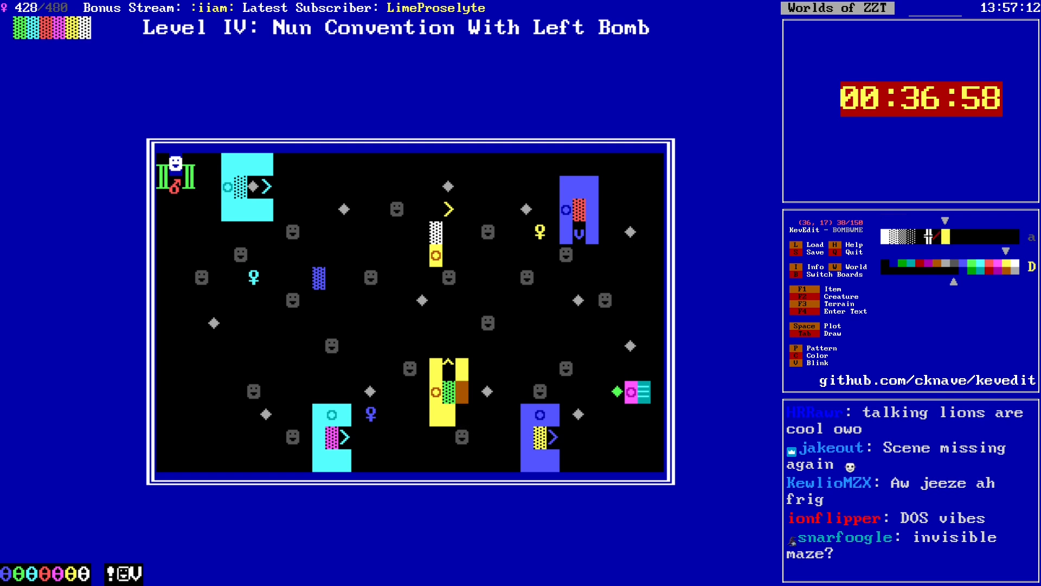
Step: Copy the yellow solid wall at the northwest corner of the green tile's enclosure as the current pattern
key("Right")
key("Up")
key("Up")
key("Up")
key("Left")
key("Up")
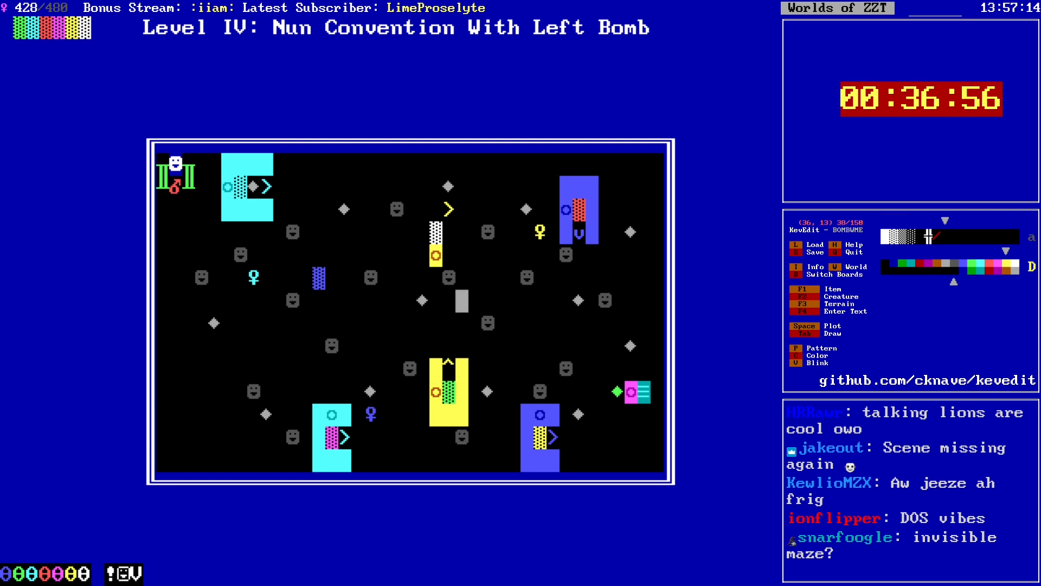
key("Left")
key("Up")
key("Up")
key("Down")
key("Down")
key("Down")
key("Left")
key("Down")
key("Down")
key("Insert")
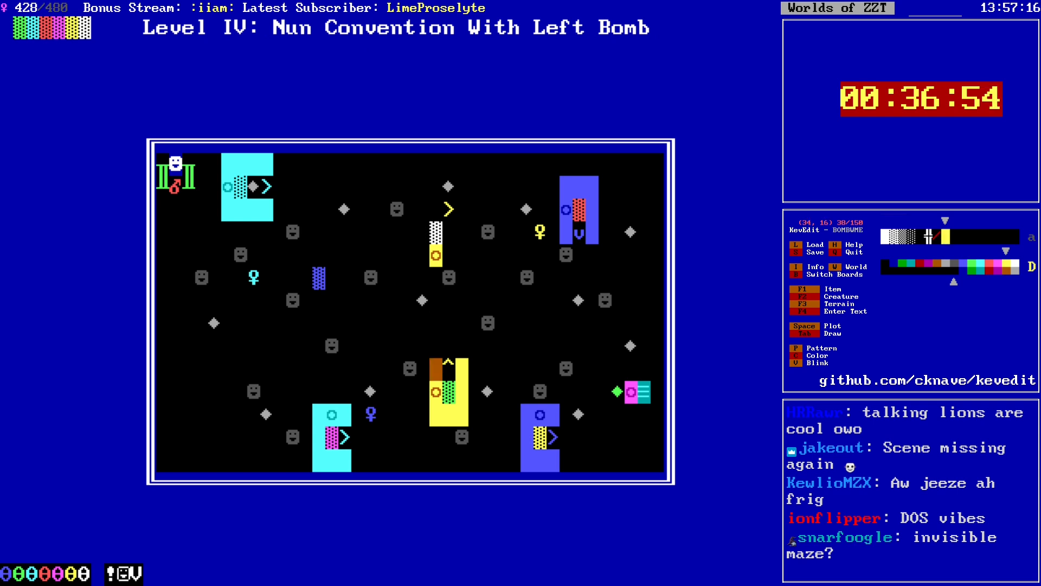
Step: Draw yellow solid walls around the yellow door, white patterned tile and transporter, leaving the transporter's east side open
key("Up")
key("Up")
key("Right")
key("Up")
key("Up")
key("Up")
key("Up")
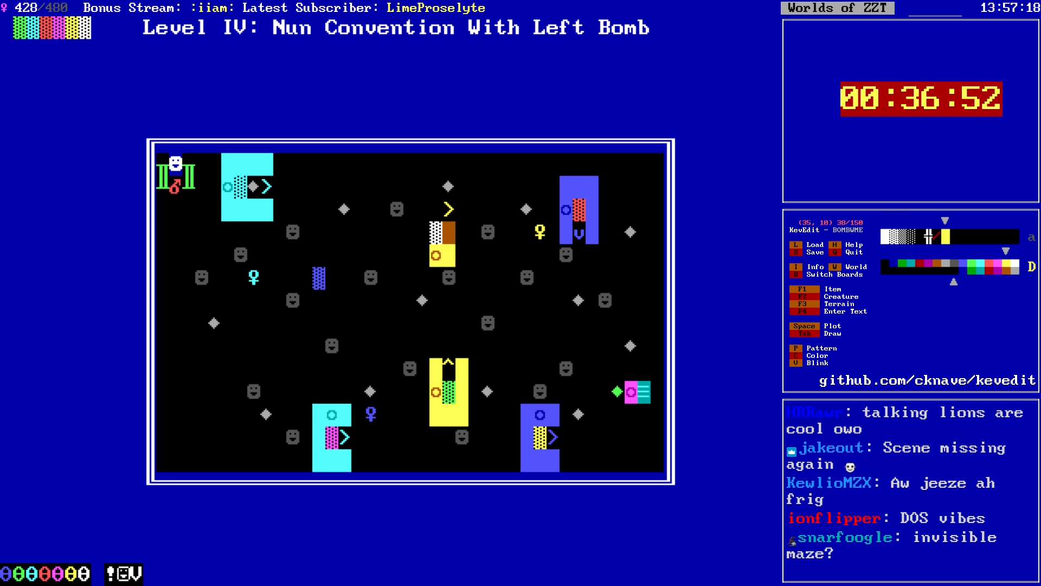
key("Up")
key("Up")
key("Left")
key("Tab")
key("Left")
key("Down")
key("Down")
key("Down")
key("Tab")
key("Up")
key("Right")
key("Right")
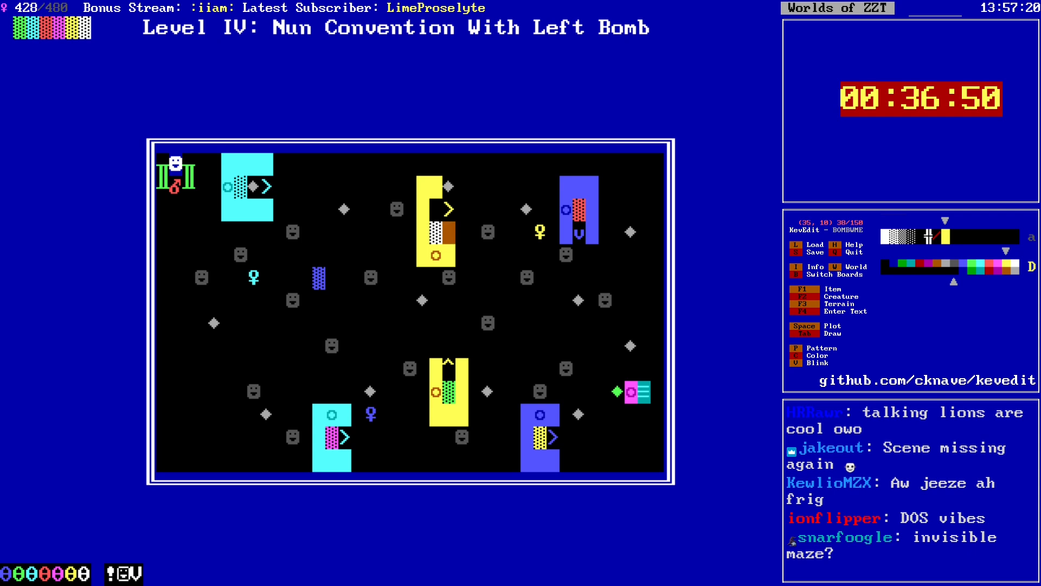
Step: Copy the gray diamond to the tile west of the yellow transporter and replace the original with a yellow solid wall
key("Up")
key("Up")
key("Insert")
key("Left")
key("Down")
key("space")
key("Up")
key("Right")
key("Left")
key("Insert")
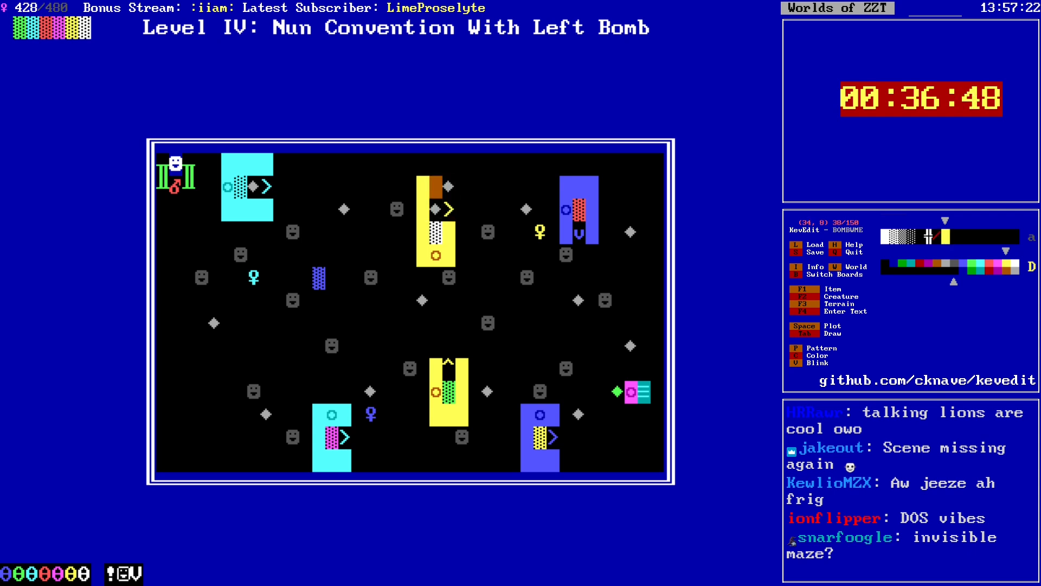
key("Right")
key("space")
key("Right")
key("Right")
key("Insert")
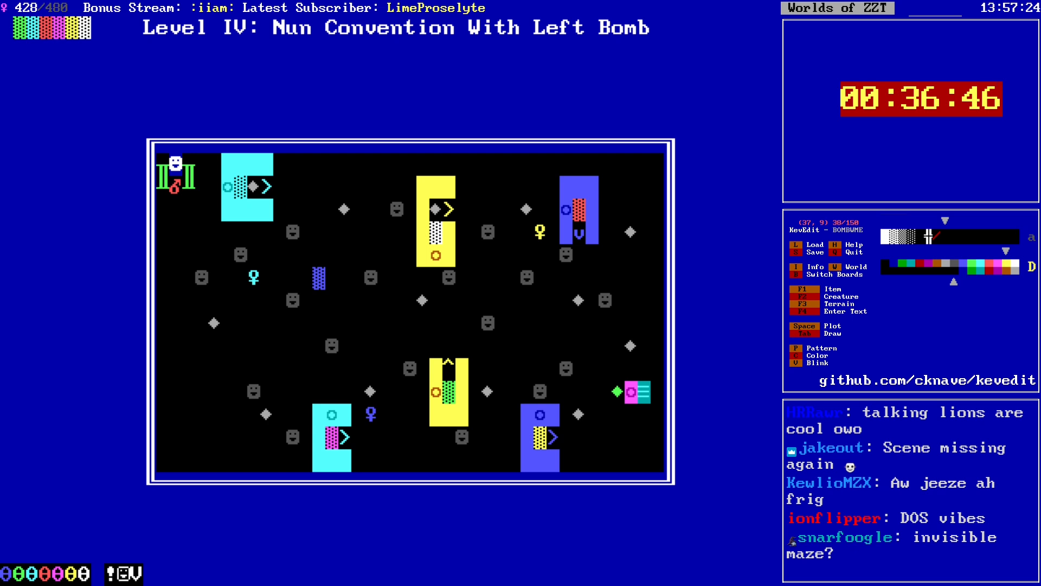
Step: Copy the cyan solid wall at the northwest corner of the magenta tile's enclosure as the current pattern
key("Down")
key("Down")
key("Down")
key("Down")
key("Down")
key("Down")
key("Down")
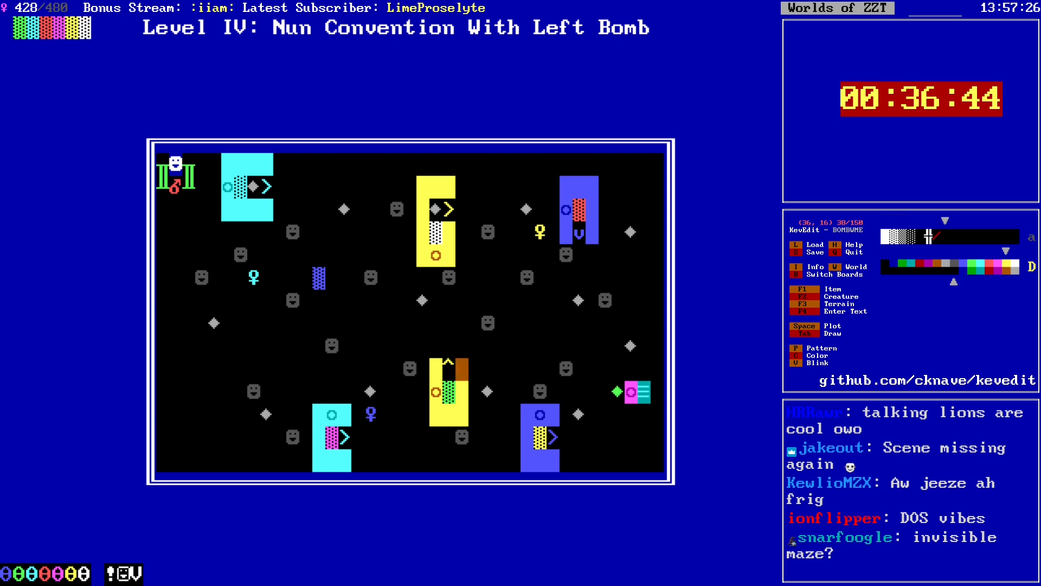
key("Left")
key("Left")
key("Left")
key("Left")
key("Left")
key("Left")
key("Left")
key("Left")
key("Left")
key("Left")
key("Left")
key("Left")
key("Down")
key("Down")
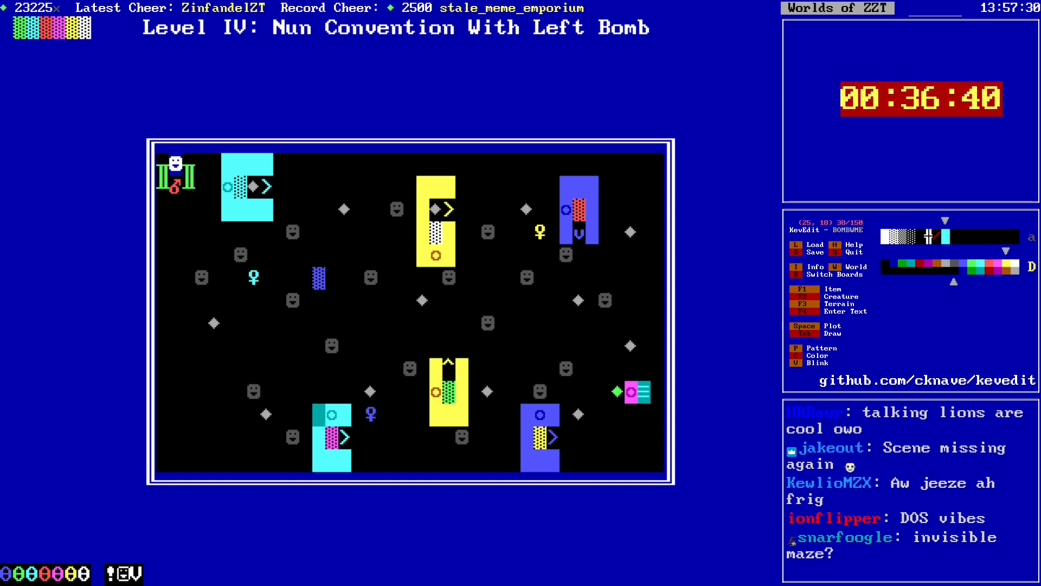
key("Up")
key("Up")
key("Up")
key("Right")
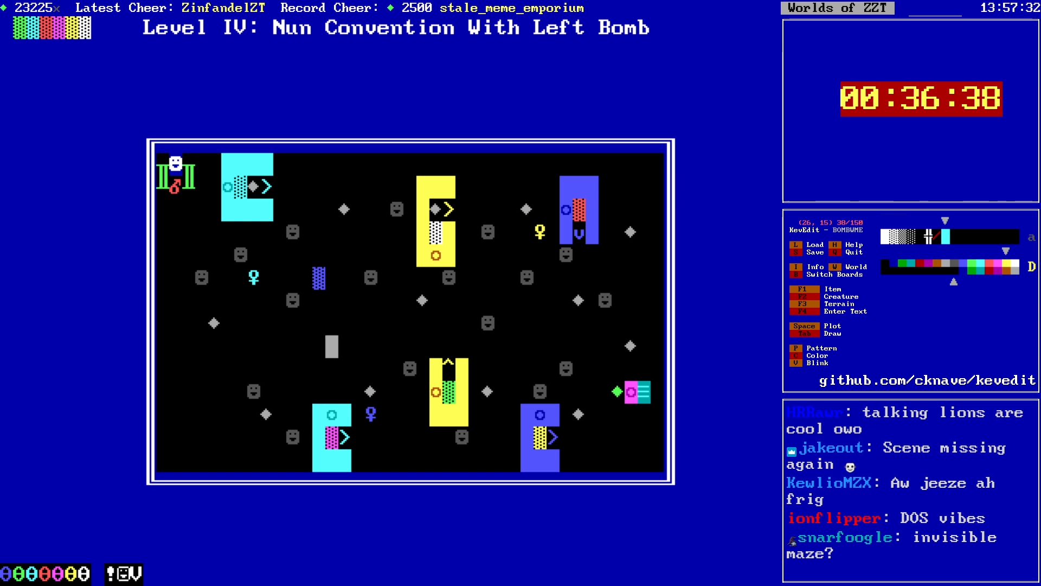
key("Right")
key("Right")
key("Right")
key("Right")
key("Right")
key("Right")
key("Right")
key("Right")
key("Right")
key("Right")
key("Right")
key("Right")
key("Up")
key("Left")
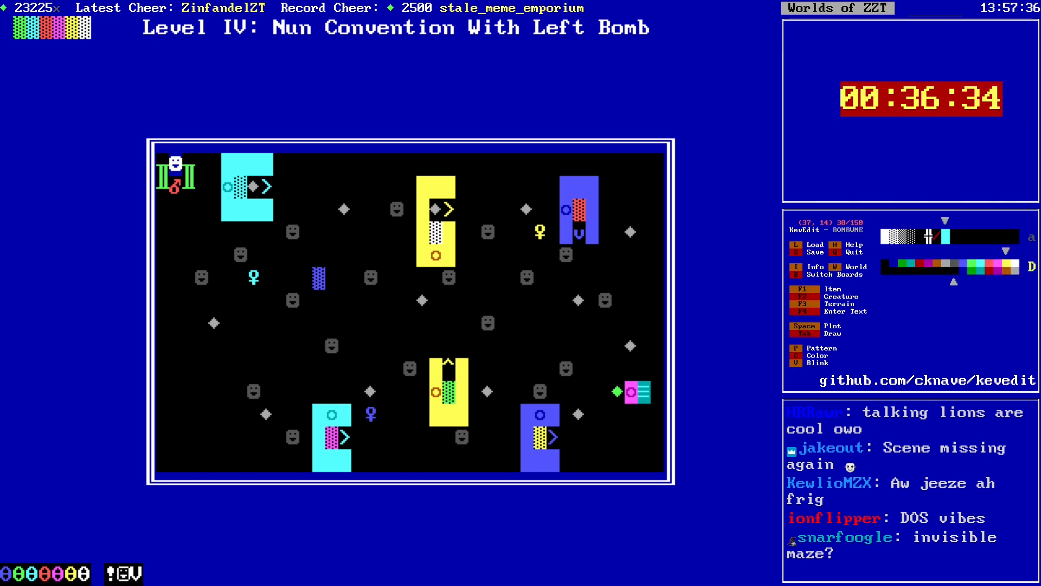
Step: Switch to ZZT, reload the BOMBWME world and start playing it on the Nun Convention board
key("alt+Tab")
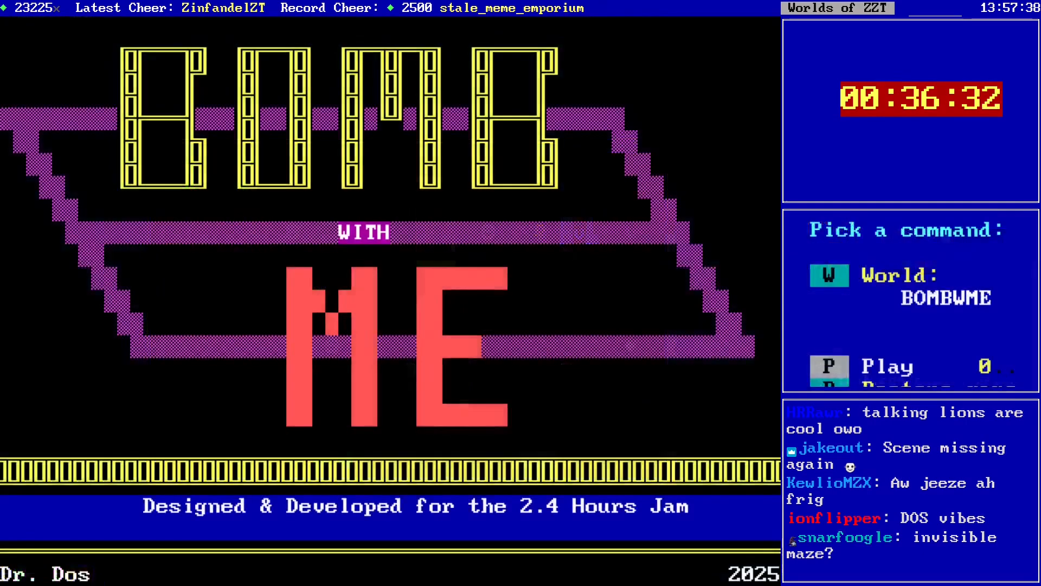
key("w")
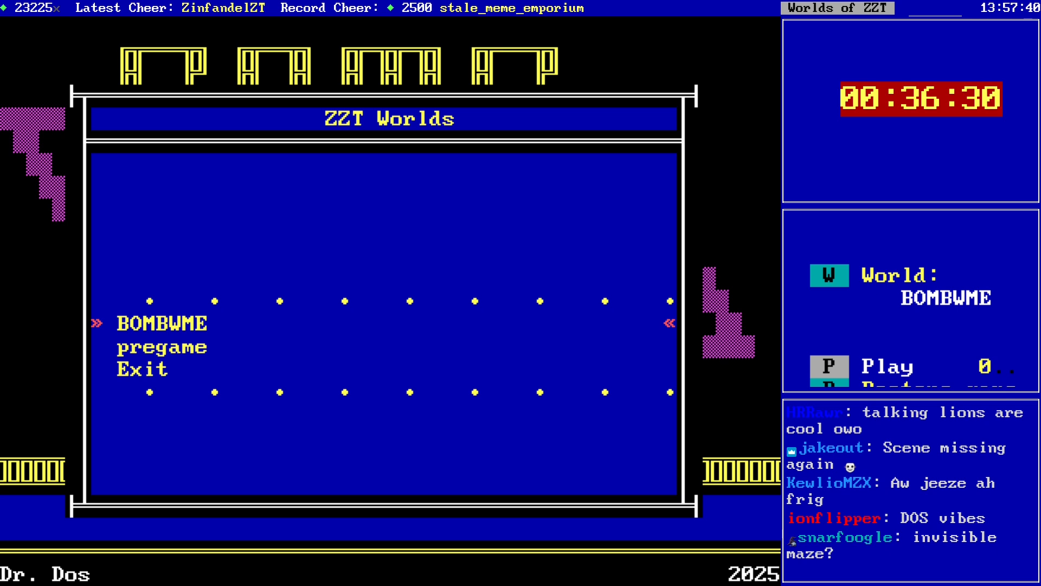
key("Return")
key("p")
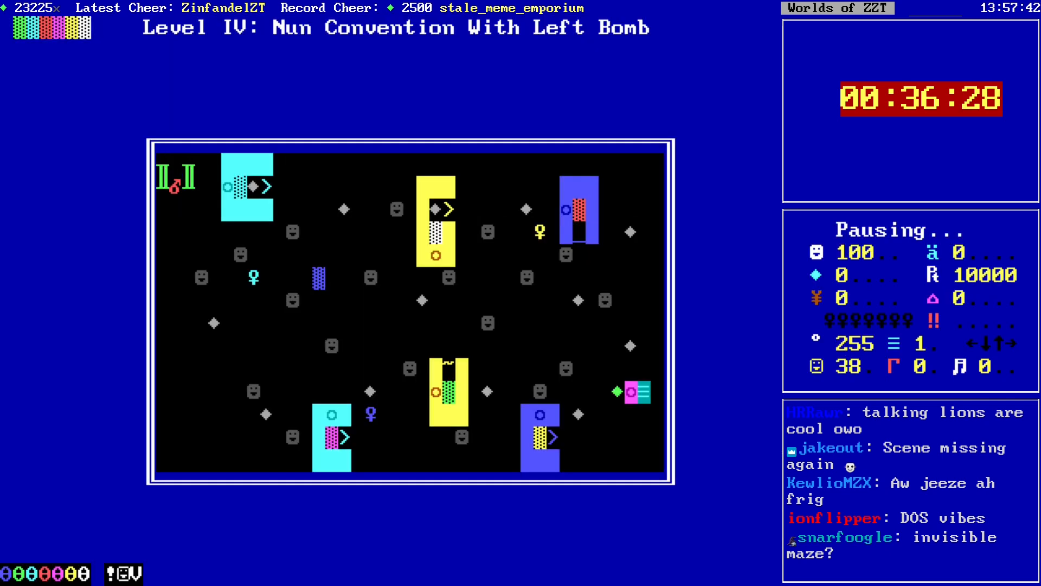
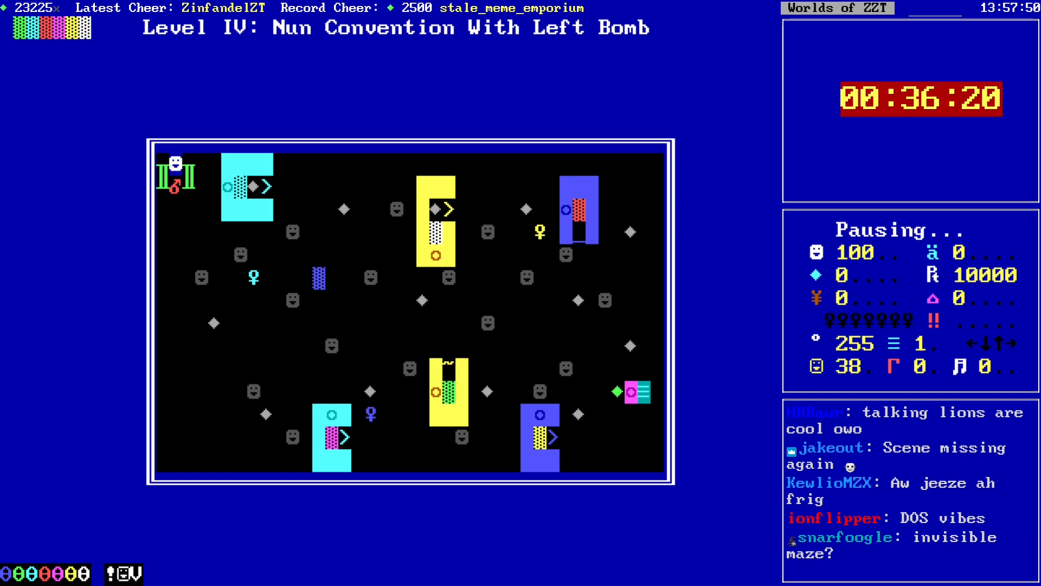
Step: Activate the red bomb between the green pillars and push it south about seven tiles along the board's west side
key("Down")
key("Down")
key("Down")
key("Down")
key("Down")
key("Down")
key("Down")
key("Down")
key("Down")
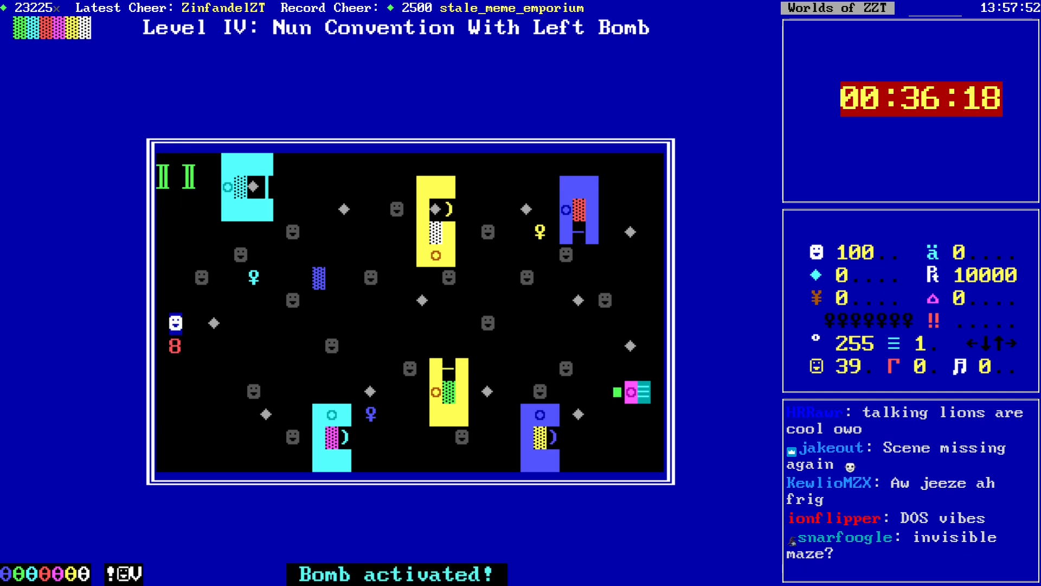
Step: Push the activated bomb down along the board's left wall and move around to its lower side
key("Down")
key("Left")
key("Down")
key("Down")
key("Right")
key("Up")
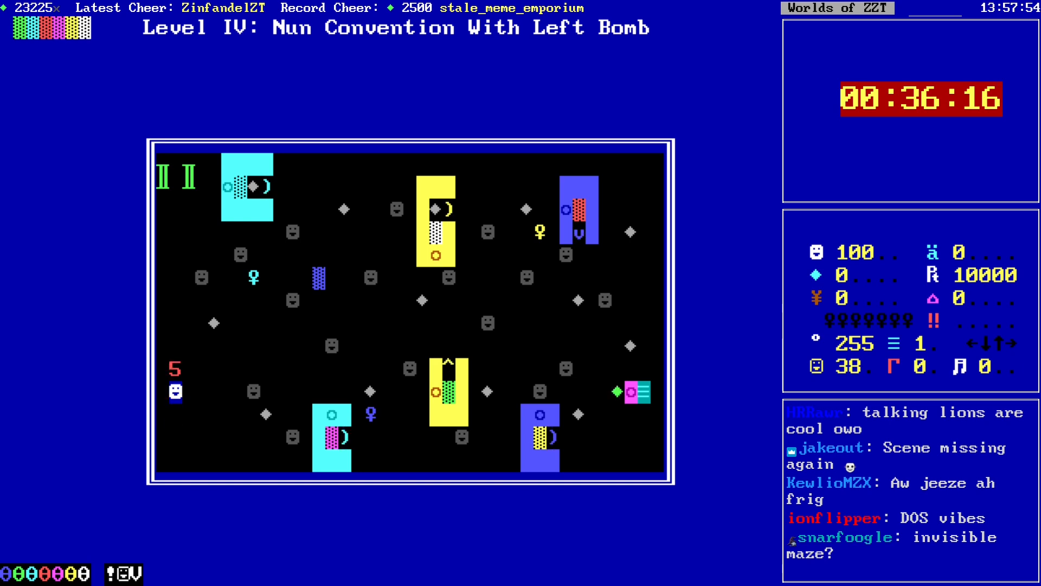
Step: Try to push the activated bomb right to the spot just below the grey face near the cyan enclosure
key("Left")
key("Up")
key("Right")
key("Right")
key("Right")
key("Right")
key("Right")
key("Right")
key("Right")
key("Right")
key("Right")
key("Right")
key("Right")
key("Right")
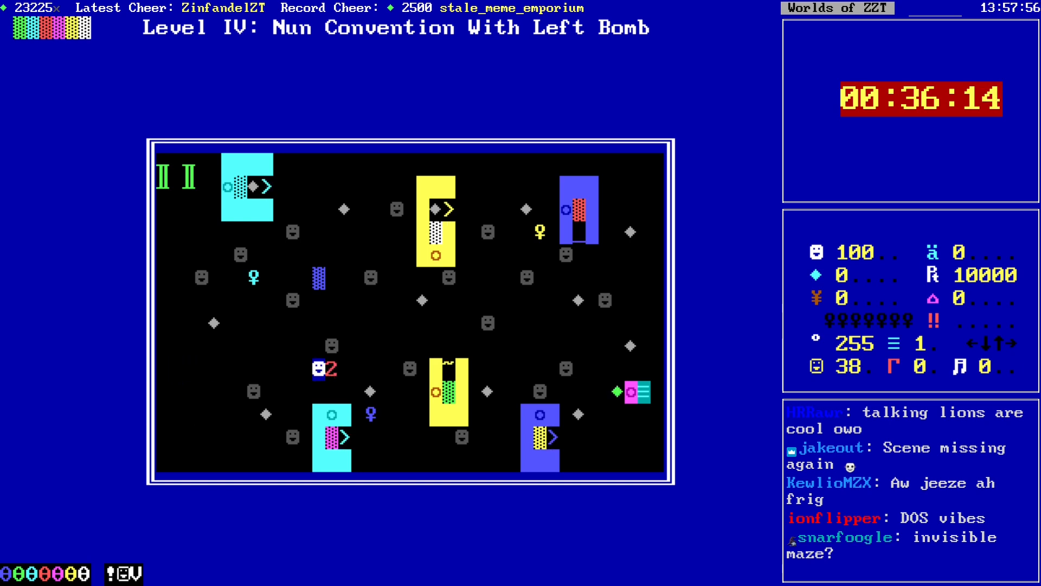
Step: End the test run, skip the high score name entry and restart the level's playtest
key("Up")
key("Up")
key("Escape")
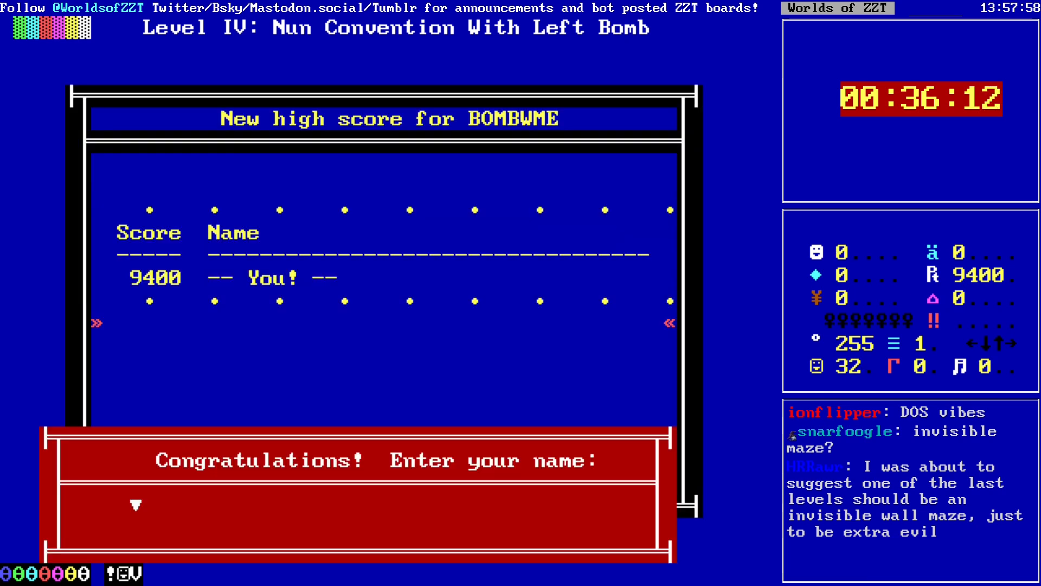
key("Escape")
key("p")
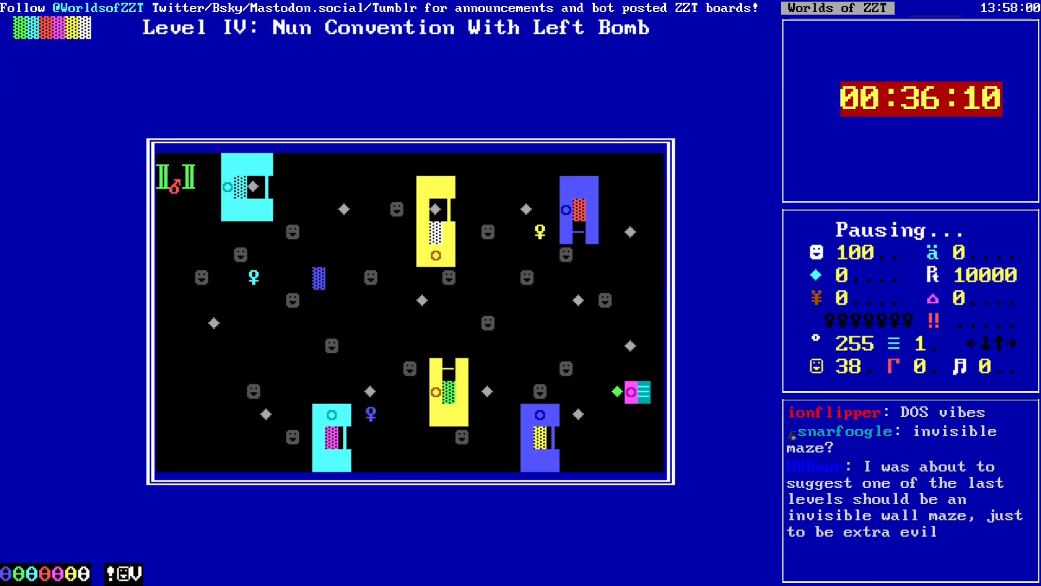
Step: Activate the bomb at the start gate and push it down along the board's left wall
key("Down")
key("Down")
key("Down")
key("Down")
key("Down")
key("Down")
key("Down")
key("Down")
key("Down")
key("Left")
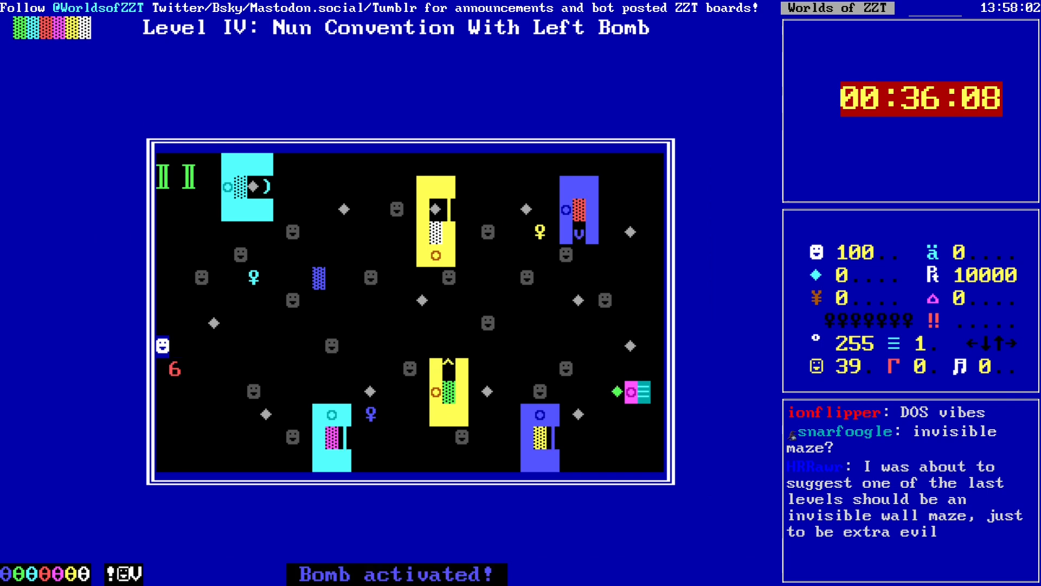
Step: Push the bomb right across the board to just below the grey face above the cyan enclosure
key("Down")
key("Right")
key("Right")
key("Right")
key("Right")
key("Right")
key("Right")
key("Right")
key("Right")
key("Right")
key("Right")
key("Right")
key("Right")
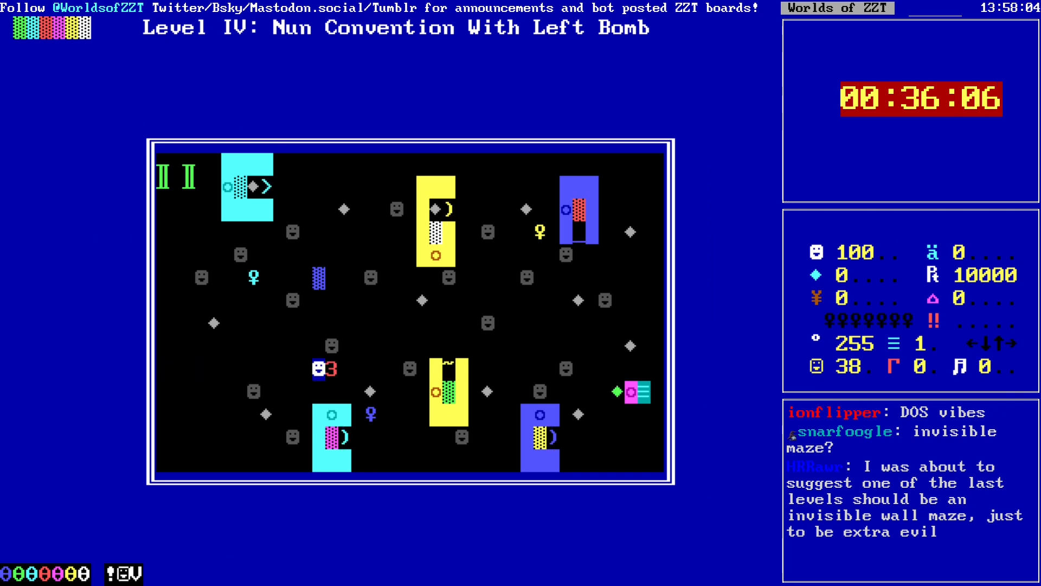
Step: Step up and back, and push the bomb further right past the grey gem above the blue key
key("Up")
key("Up")
key("Up")
key("Down")
key("Down")
key("Down")
key("Right")
key("Right")
key("Right")
key("Right")
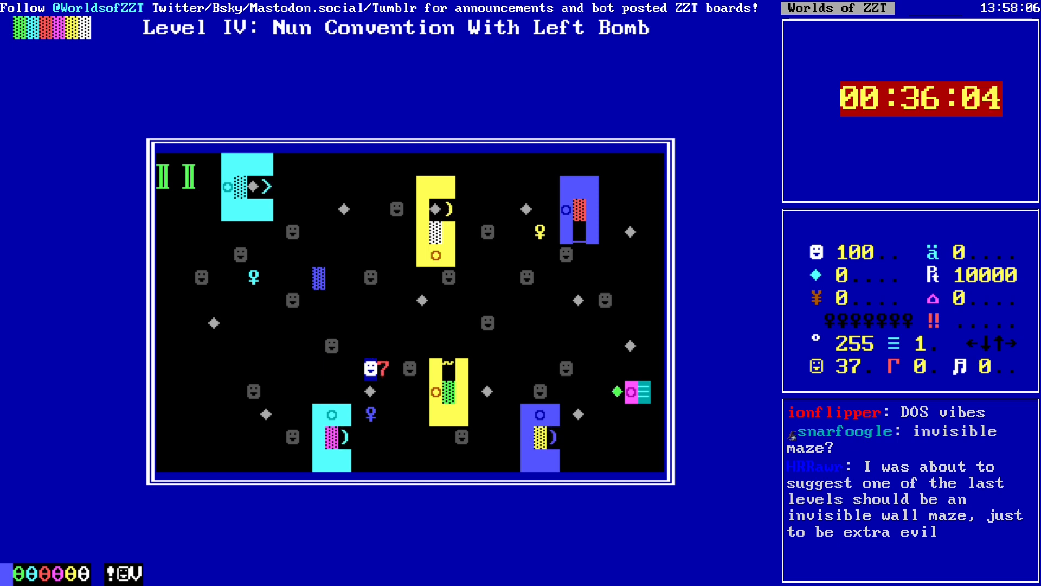
Step: Collect the gem and the blue key below it, and shift the bomb one row up from its path
key("Down")
key("Down")
key("Right")
key("Up")
key("Up")
key("Left")
key("Up")
key("Right")
key("Right")
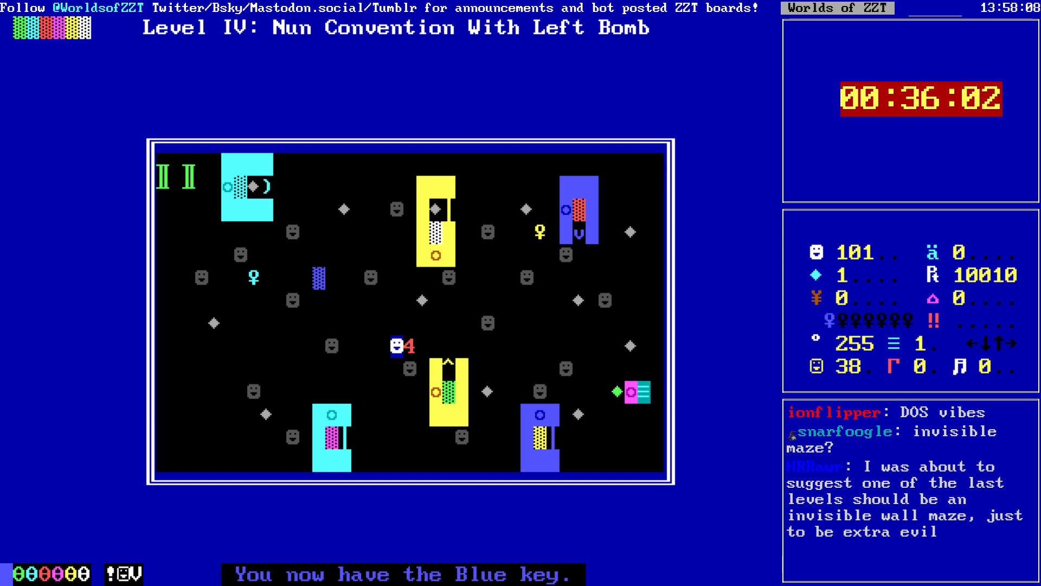
Step: Push the bomb right along its row to the area near the magenta key door and let it explode
key("Right")
key("Right")
key("Right")
key("Right")
key("Right")
key("Right")
key("Right")
key("Right")
key("Right")
key("Right")
key("Right")
key("Right")
key("Right")
key("Right")
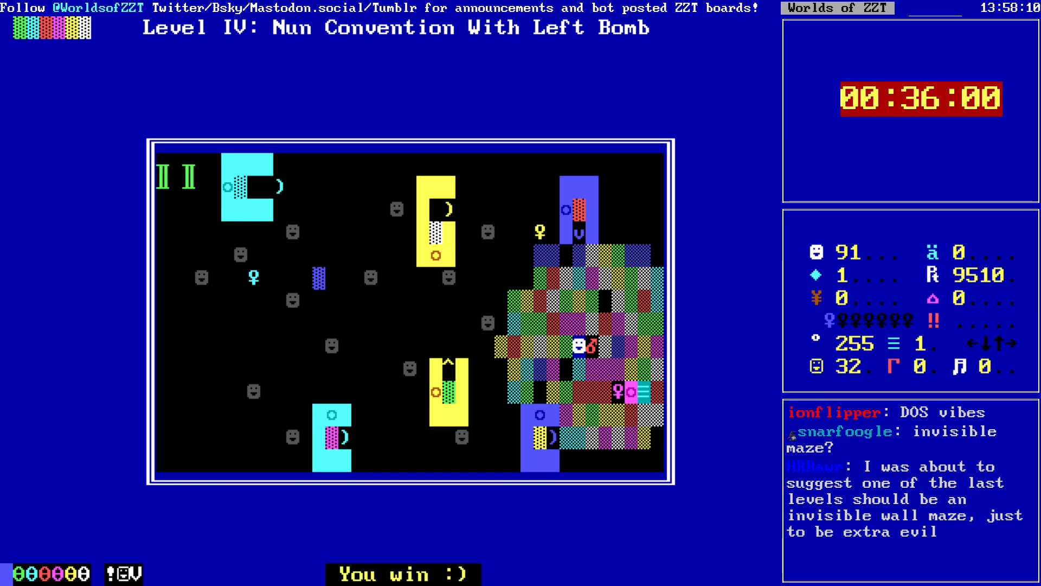
Step: Quit the test run, restart the playtest and switch to the KevEdit world editor
key("y")
key("p")
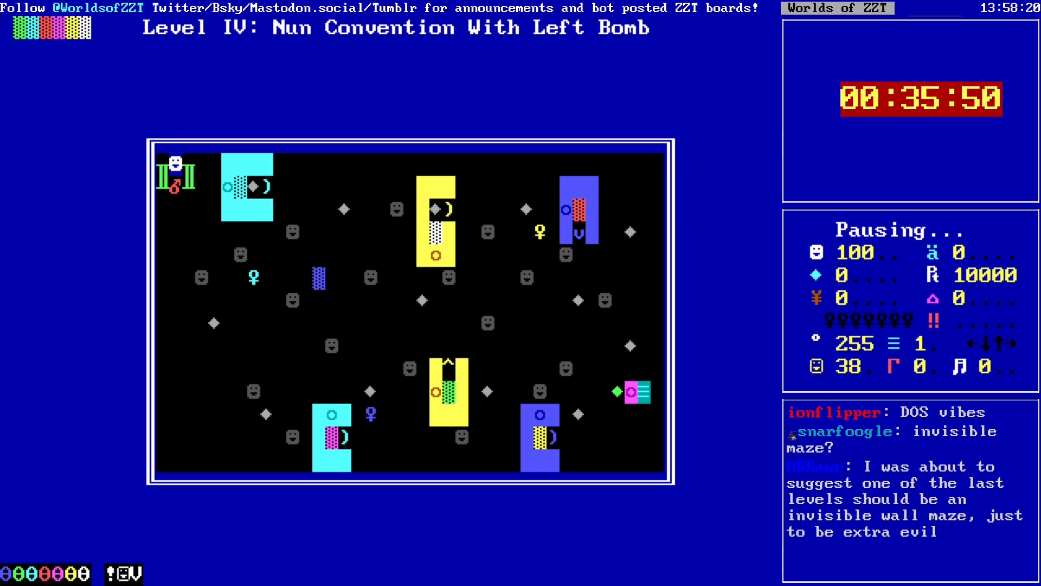
key("alt+Tab")
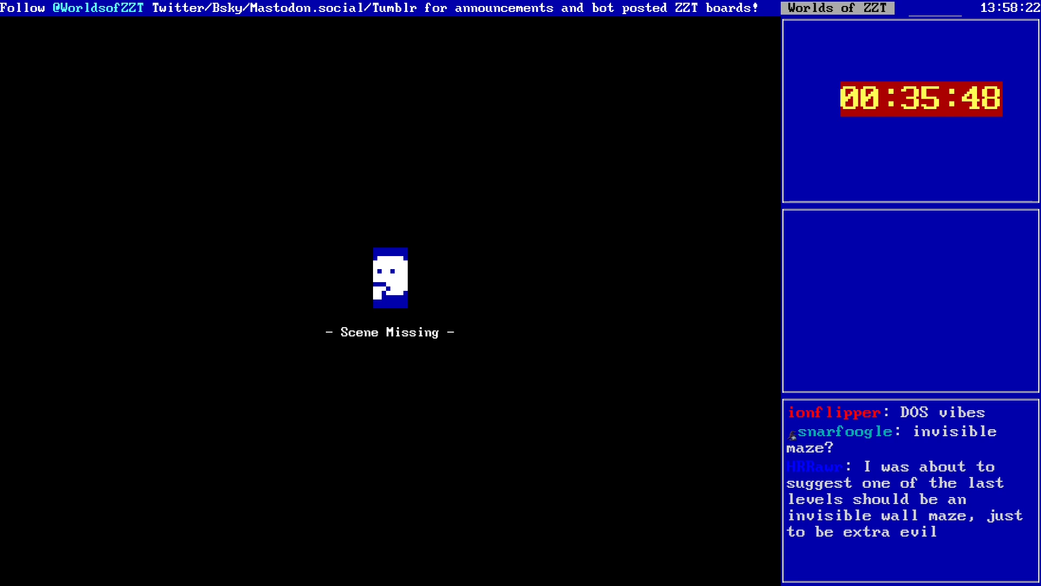
key("alt+Tab")
key("alt+Tab")
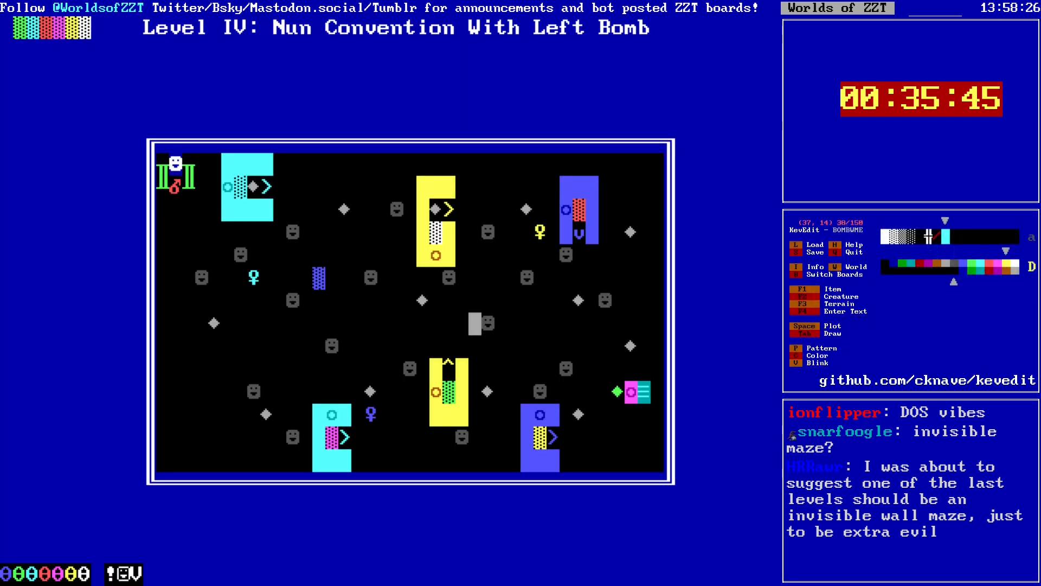
Step: Examine the board from its centre to the left wall, ending at cell (14, 12)
key("Left")
key("Left")
key("Left")
key("Left")
key("Left")
key("Left")
key("Left")
key("Left")
key("Left")
key("Left")
key("Left")
key("Left")
key("Left")
key("Left")
key("Left")
key("Left")
key("Left")
key("Left")
key("Left")
key("Left")
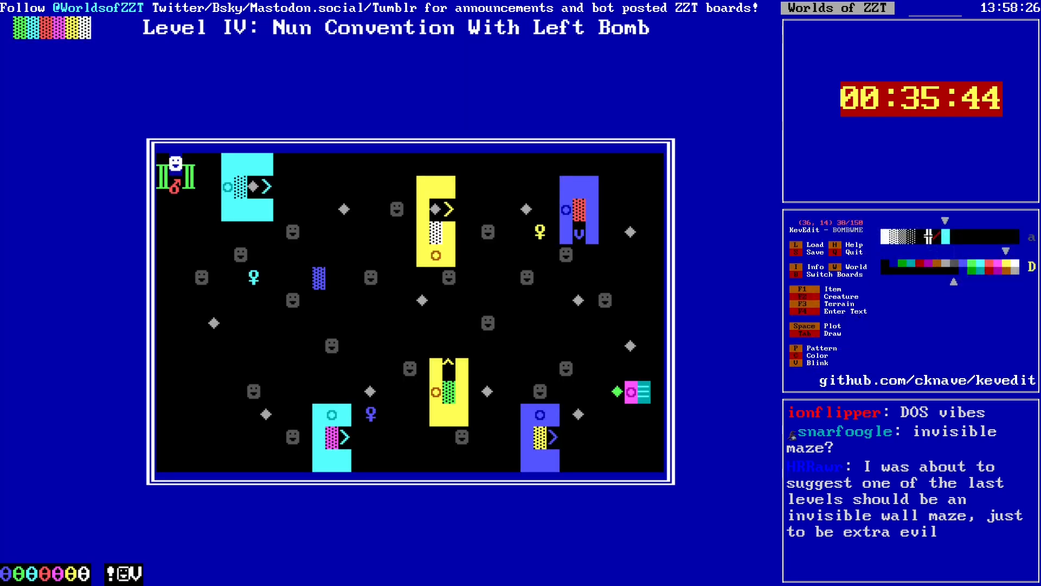
key("Up")
key("Up")
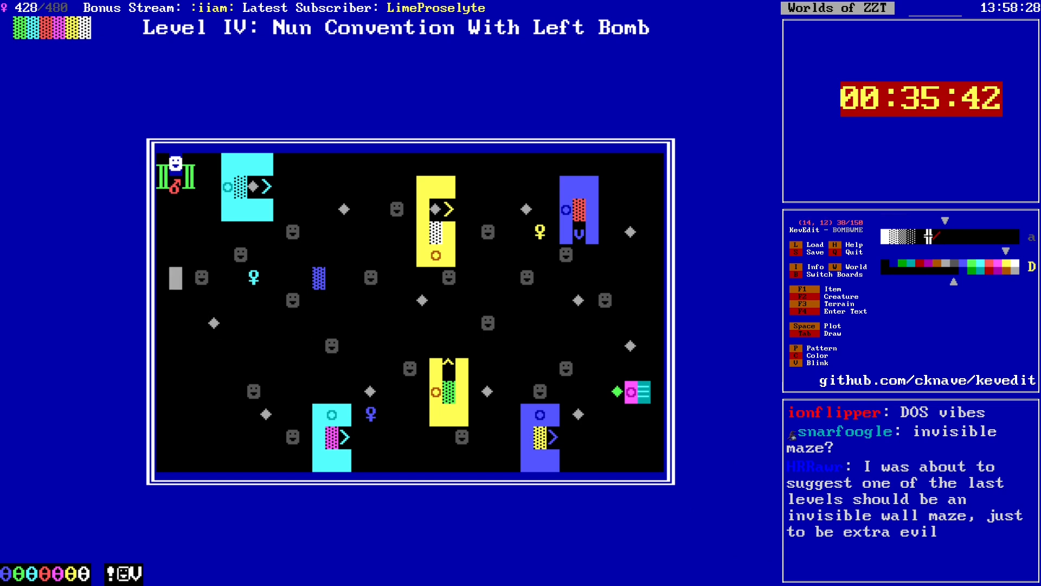
Step: Examine the row between the left wall and the blue breakable wall, including the cyan key
key("Up")
key("Right")
key("Down")
key("Right")
key("Right")
key("Right")
key("Right")
key("Right")
key("Right")
key("Right")
key("Right")
key("Right")
key("Right")
key("Right")
key("Right")
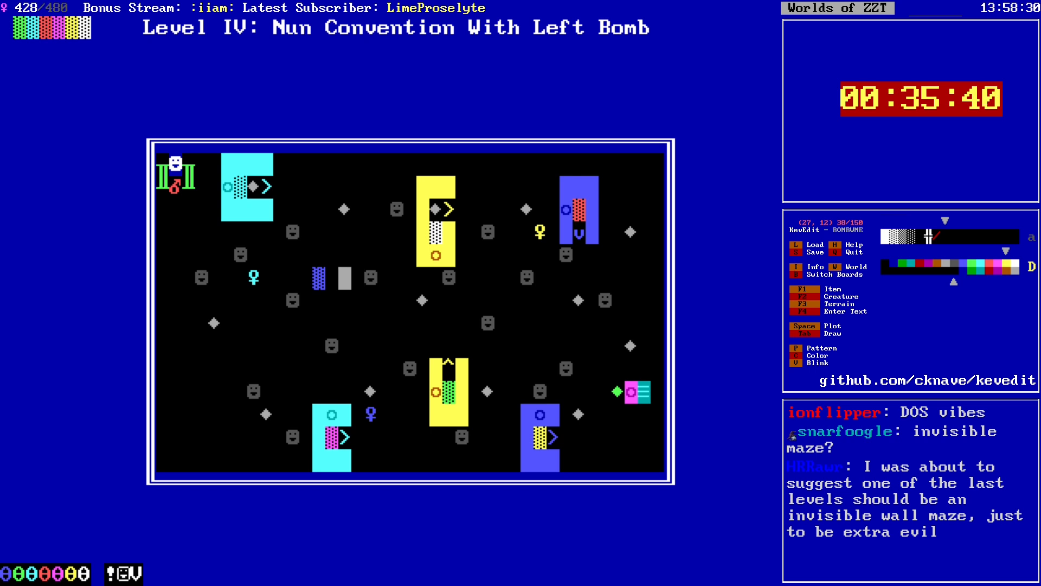
key("Left")
key("Left")
key("Left")
key("Left")
key("Left")
key("Left")
key("Left")
key("Right")
key("Right")
key("Right")
key("Right")
key("Right")
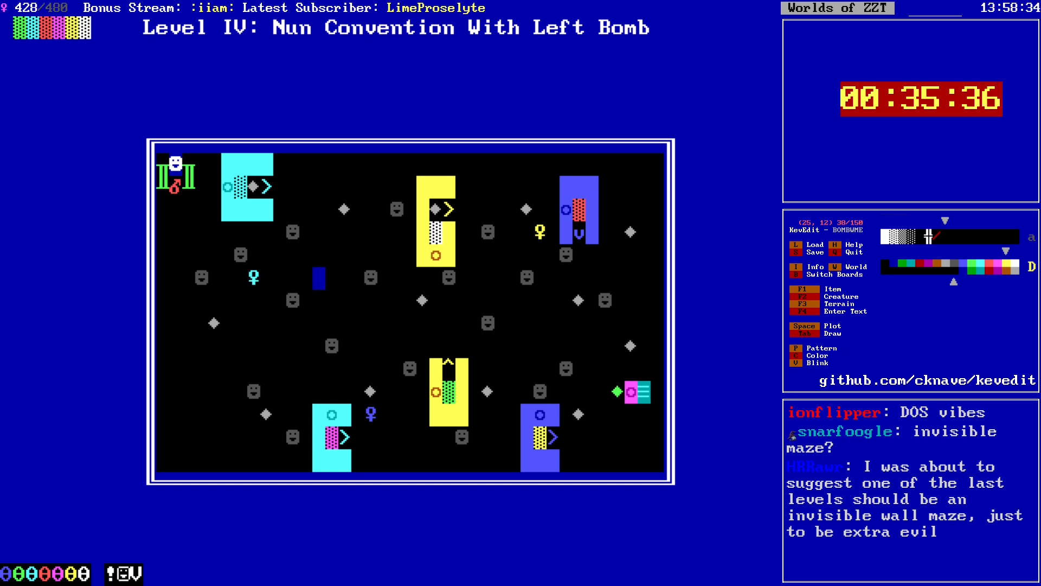
Step: Examine the open space below the blue breakable wall, between the lower cyan and yellow enclosures
key("Down")
key("Down")
key("Down")
key("Down")
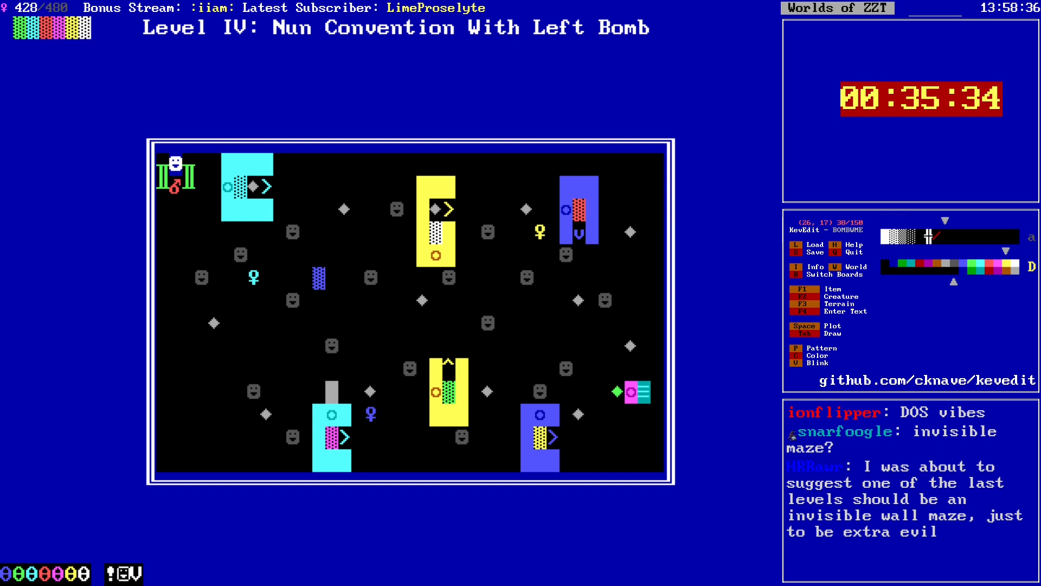
key("Right")
key("Right")
key("Right")
key("Right")
key("Right")
key("Right")
key("Right")
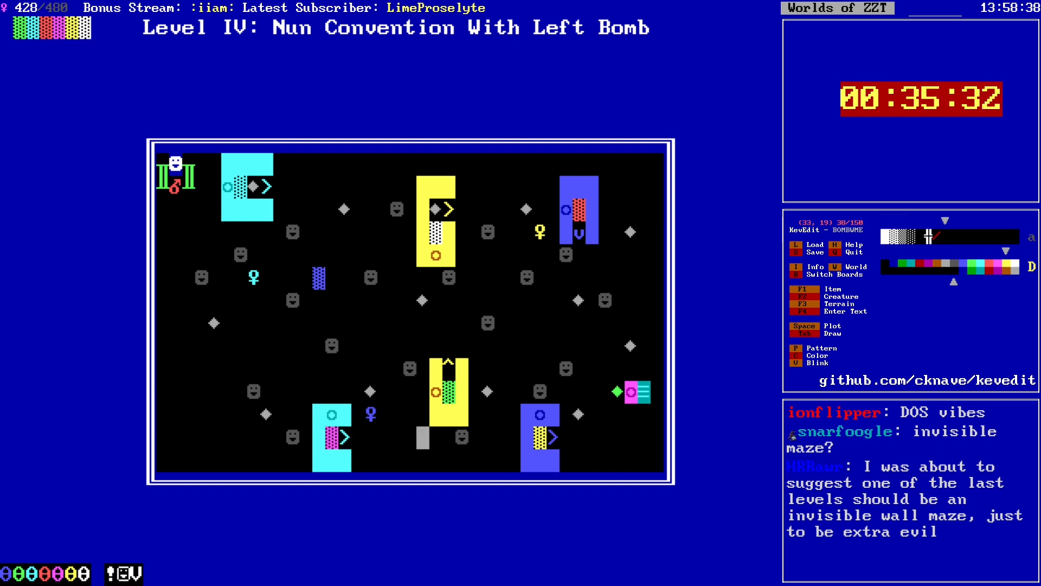
key("Left")
key("Left")
key("Left")
key("Left")
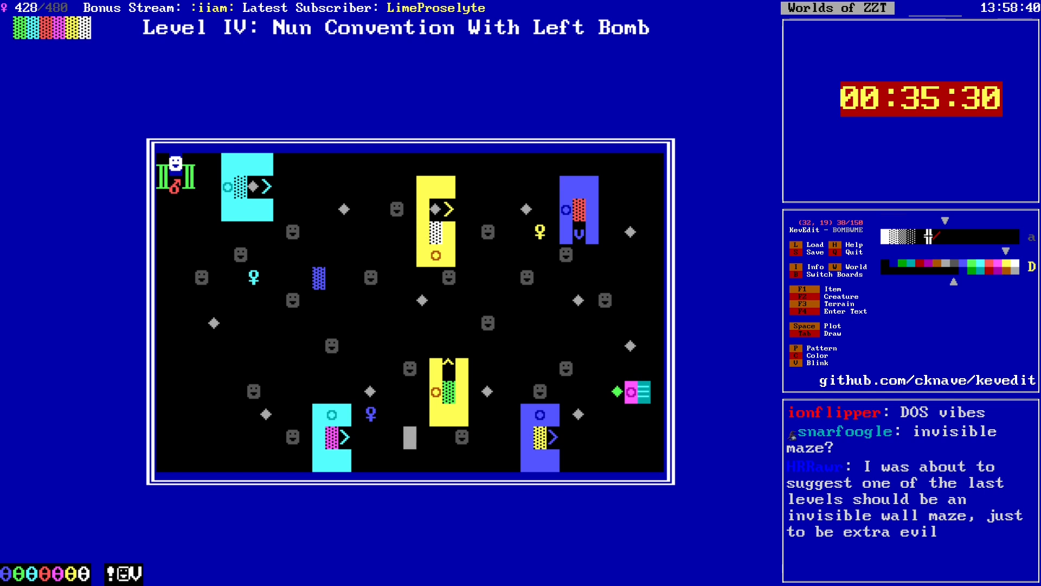
Step: Examine the row between the lower cyan enclosure and the lower blue enclosure
key("Right")
key("Right")
key("Right")
key("Right")
key("Right")
key("Right")
key("Right")
key("Right")
key("Right")
key("Right")
key("Right")
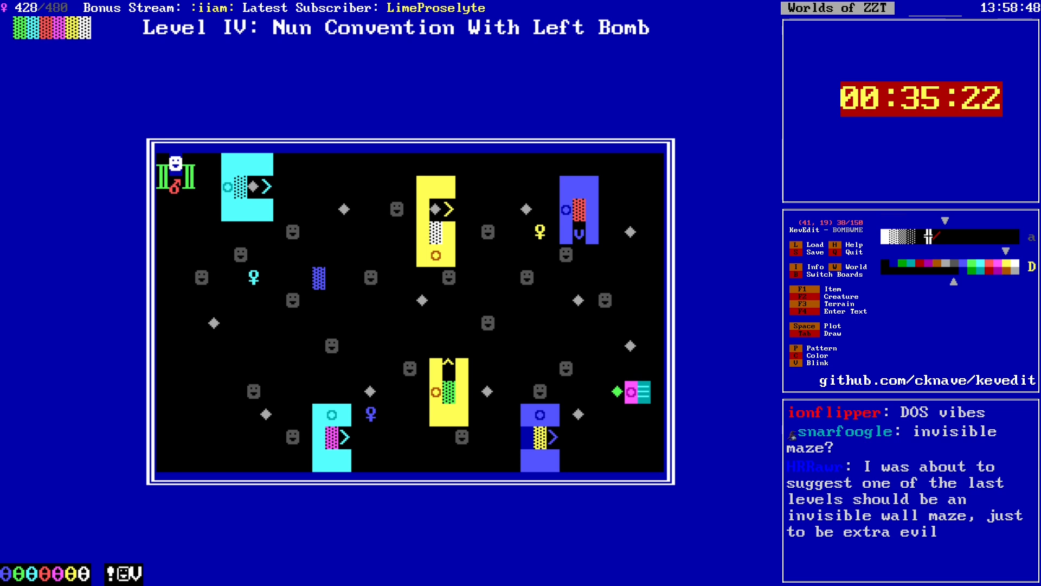
key("Left")
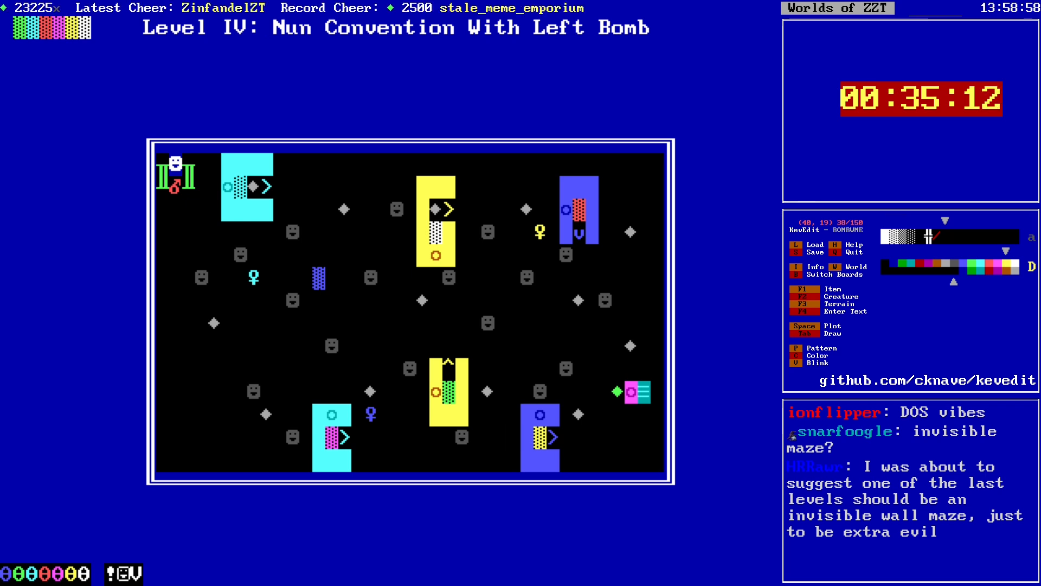
key("Left")
key("Left")
key("Left")
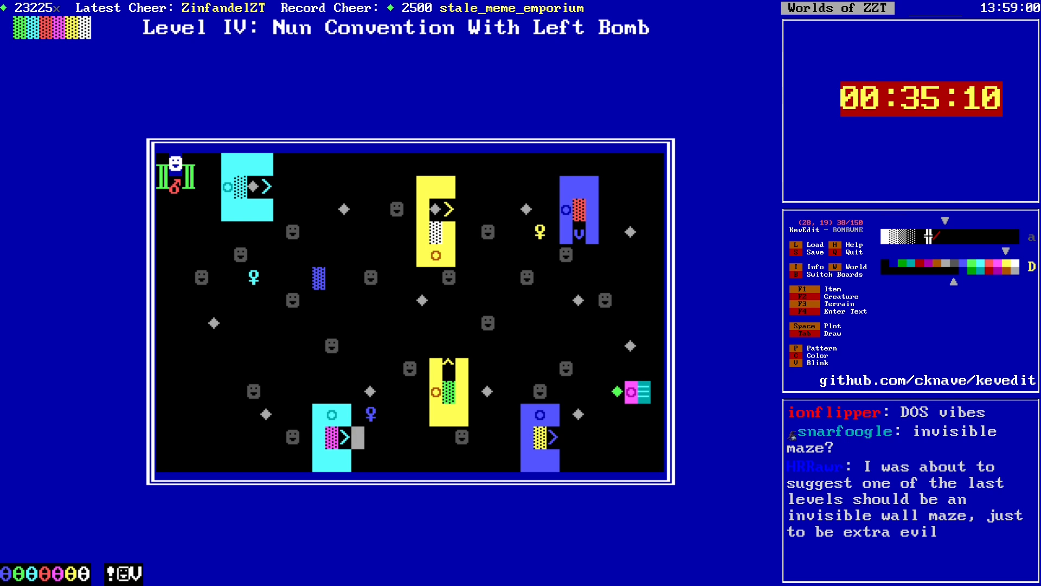
key("Right")
key("Right")
key("Right")
key("Right")
key("Right")
key("Right")
key("Right")
key("Right")
key("Right")
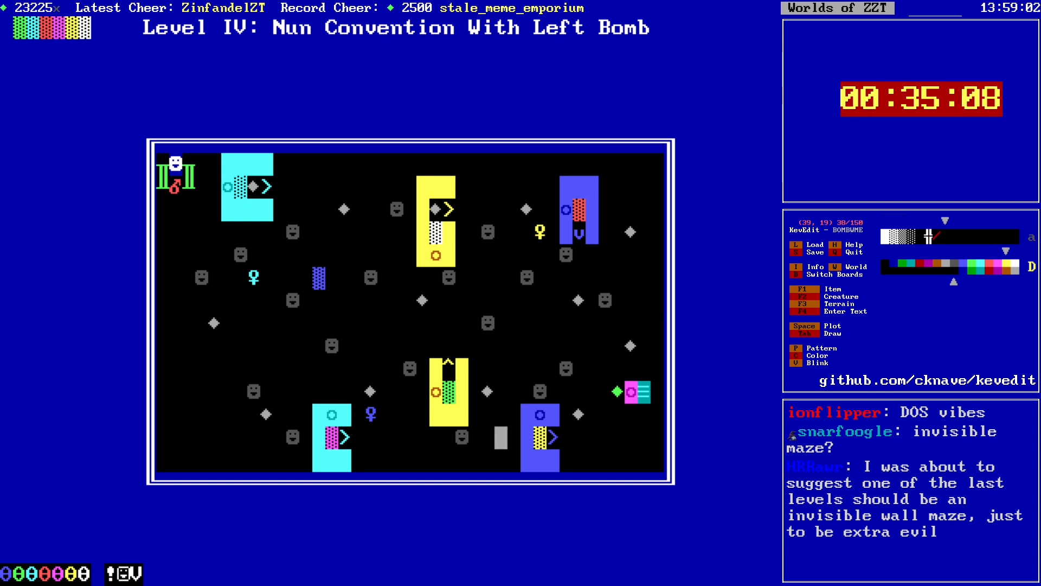
key("Right")
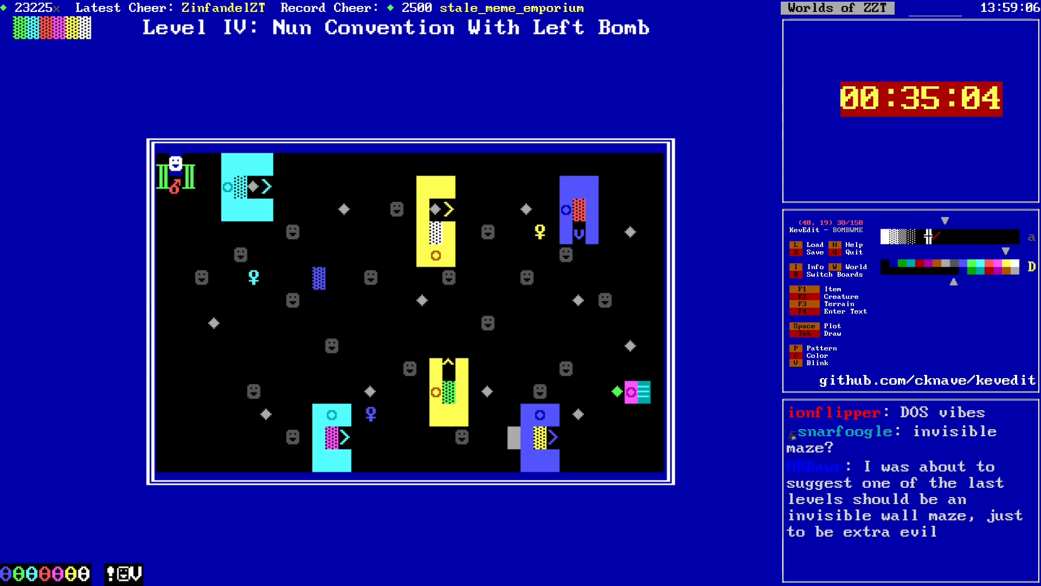
Step: Examine the column above the lower blue enclosure and the rows leading back to the green start gate
key("Up")
key("Up")
key("Up")
key("Up")
key("Up")
key("Up")
key("Up")
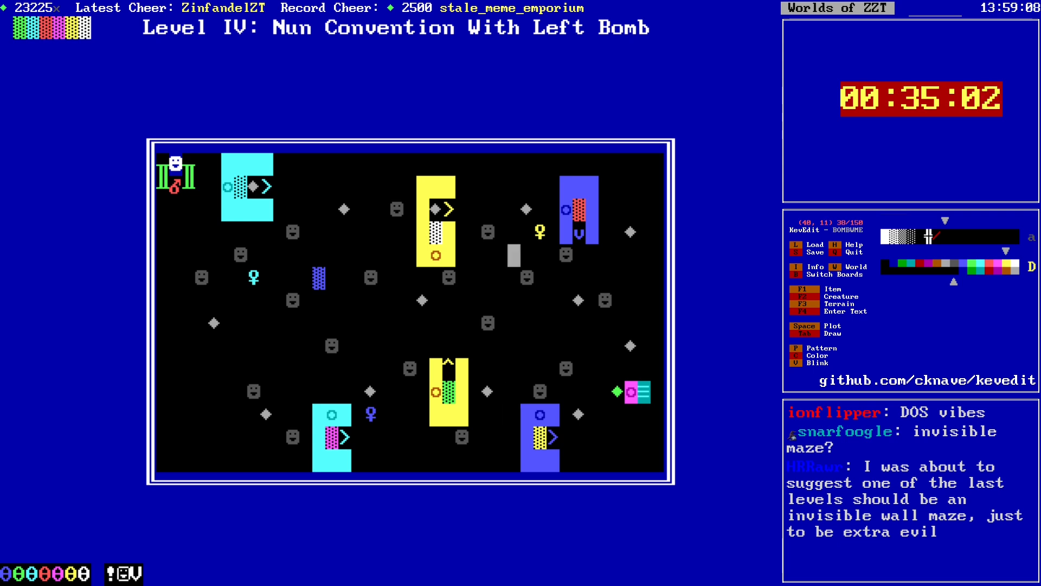
key("Left")
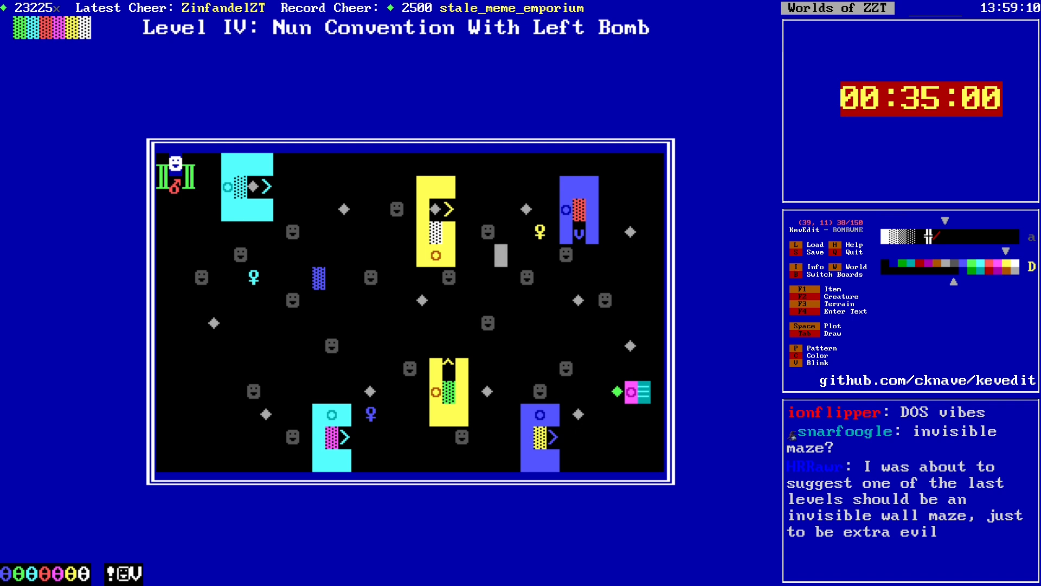
key("Left")
key("Left")
key("Left")
key("Left")
key("Left")
key("Left")
key("Left")
key("Left")
key("Left")
key("Left")
key("Left")
key("Left")
key("Left")
key("Left")
key("Left")
key("Left")
key("Left")
key("Left")
key("Left")
key("Left")
key("Up")
key("Up")
key("Up")
key("Up")
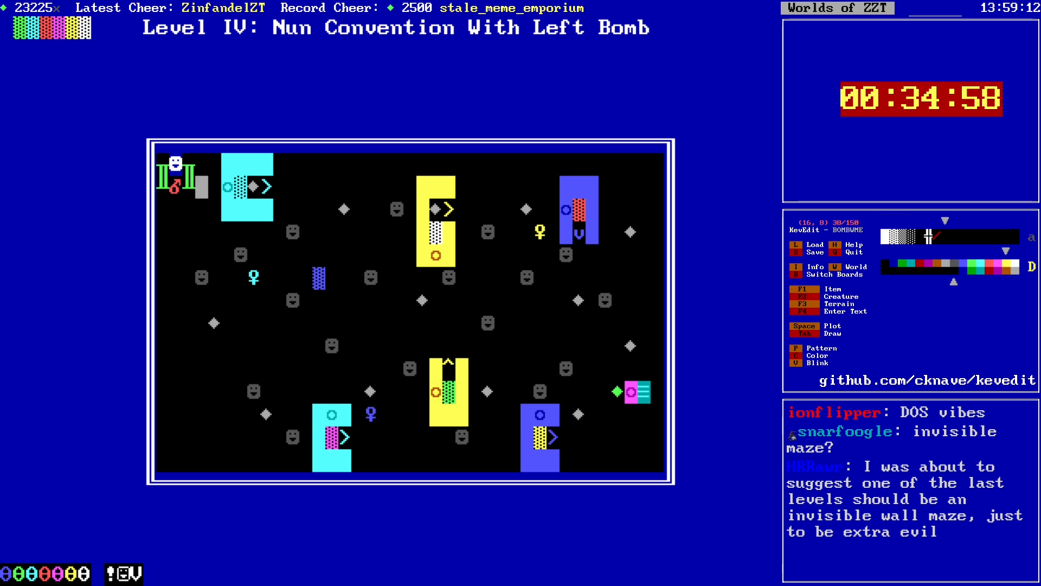
Step: Examine the coloured sample tiles and the area beneath the level title
key("p")
key("p")
key("alt+Left")
key("alt+Up")
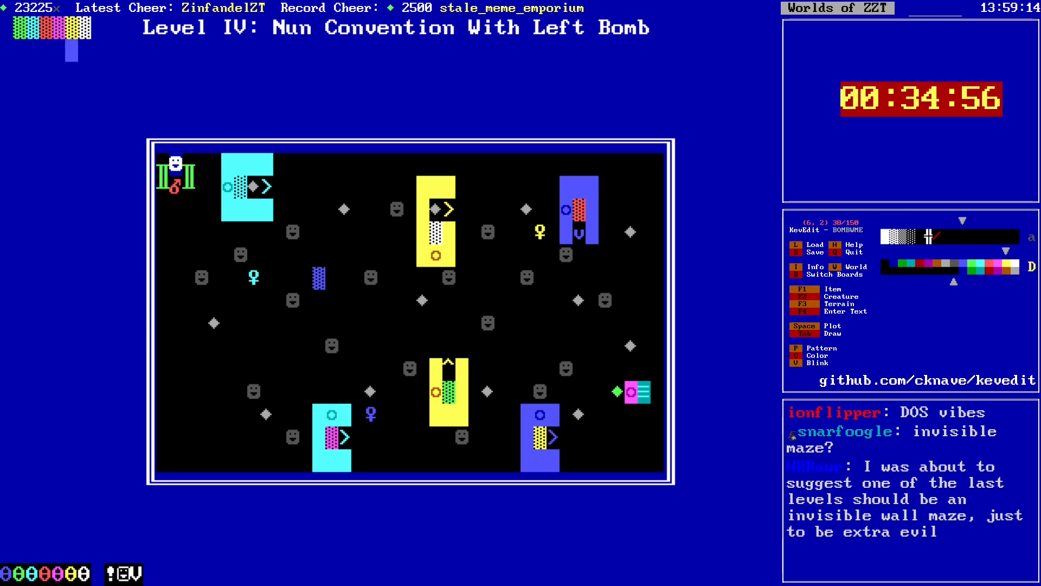
key("Up")
key("Left")
key("Left")
key("Right")
key("Right")
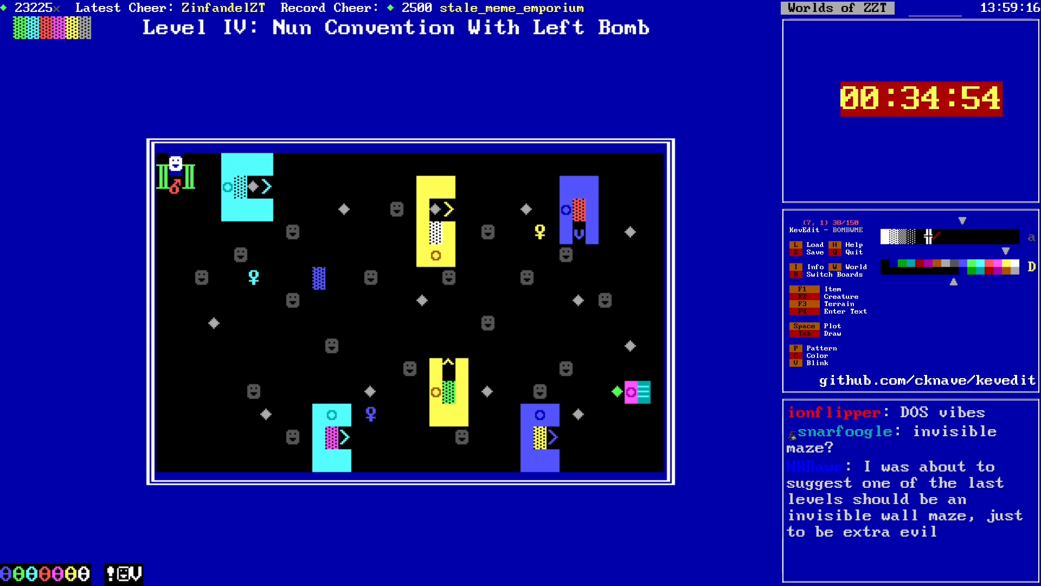
key("Left")
key("Left")
key("Left")
key("Left")
key("Left")
key("Down")
key("Right")
key("alt+Right")
key("alt+Right")
key("alt+Right")
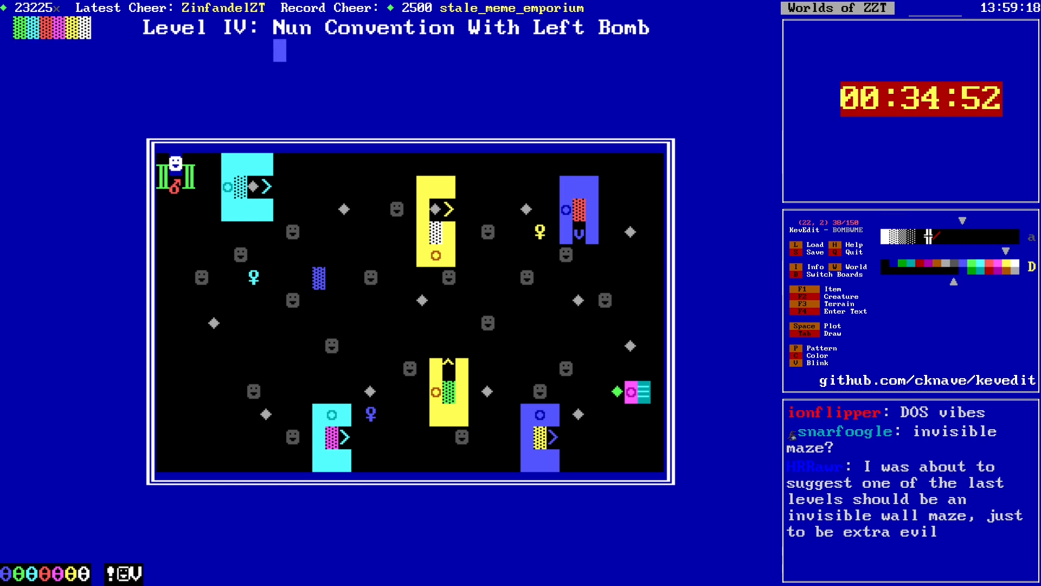
Step: Draw a solid bright magenta wall from cell (48, 16) to the board's right edge, down two rows and back beneath the green gem
key("alt+Down")
key("alt+Down")
key("alt+Down")
key("alt+Right")
key("alt+Right")
key("Left")
key("Left")
key("Up")
key("Left")
key("Left")
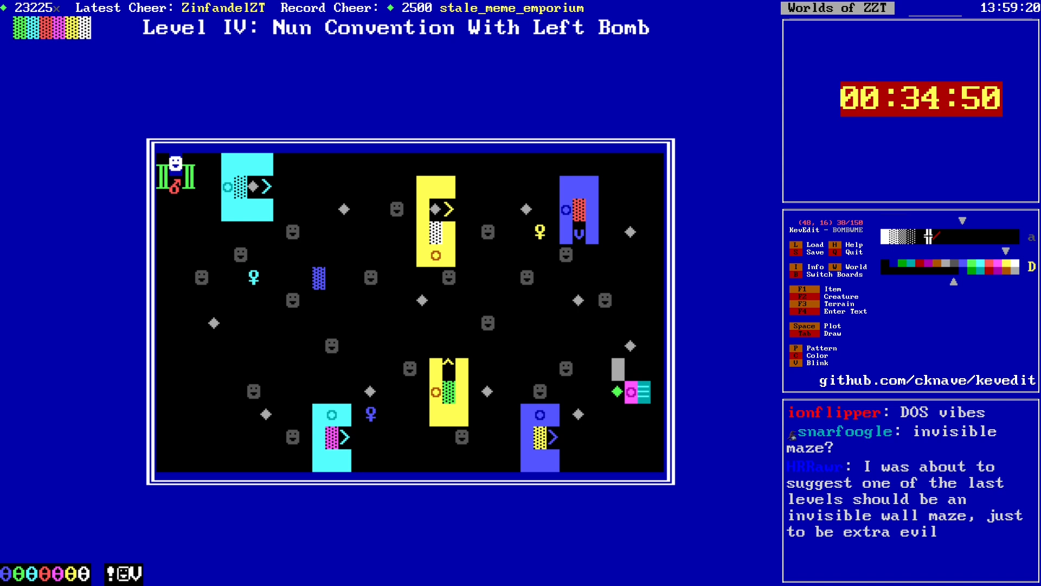
key("c")
key("Left")
key("Return")
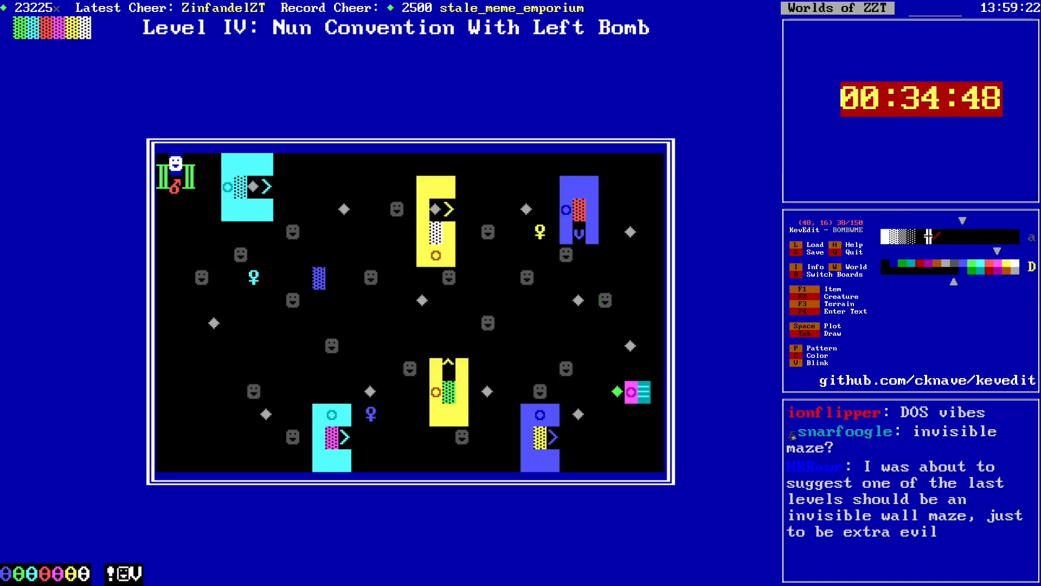
key("Tab")
key("Right")
key("Right")
key("Right")
key("Down")
key("Down")
key("Left")
key("Left")
key("Left")
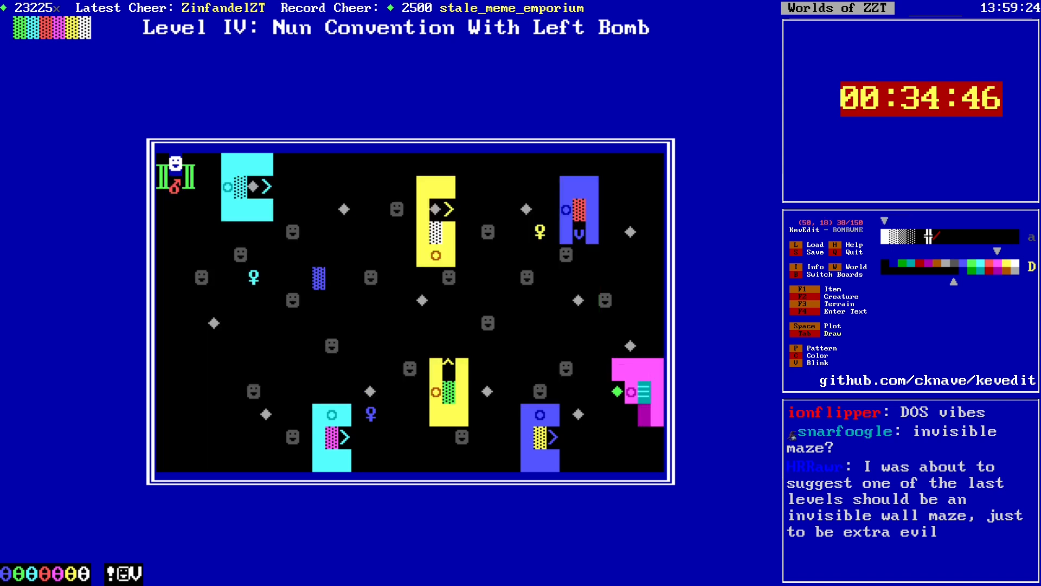
key("Left")
key("Tab")
Step: Plot a solid magenta wall at cell (47, 16) to complete the upper side of the enclosure
key("Up")
key("Up")
key("space")
key("Left")
key("Left")
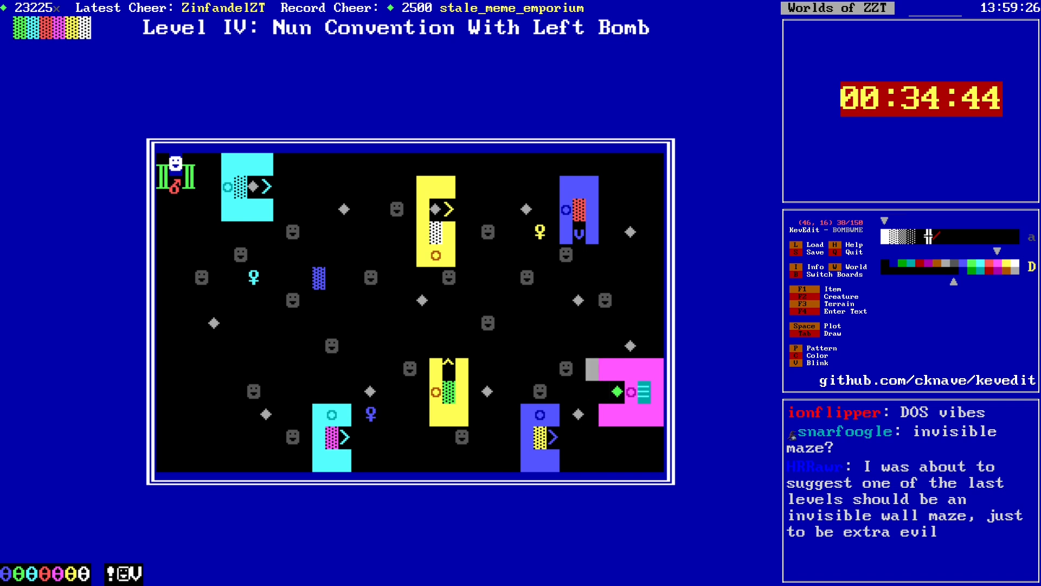
Step: Save the world with the magenta enclosure in place
key("Left")
key("Left")
key("Left")
key("Left")
key("Left")
key("Left")
key("Left")
key("Left")
key("Left")
key("Left")
key("Left")
key("Left")
key("Left")
key("Left")
key("Left")
key("Left")
key("Left")
key("Left")
key("Left")
key("Left")
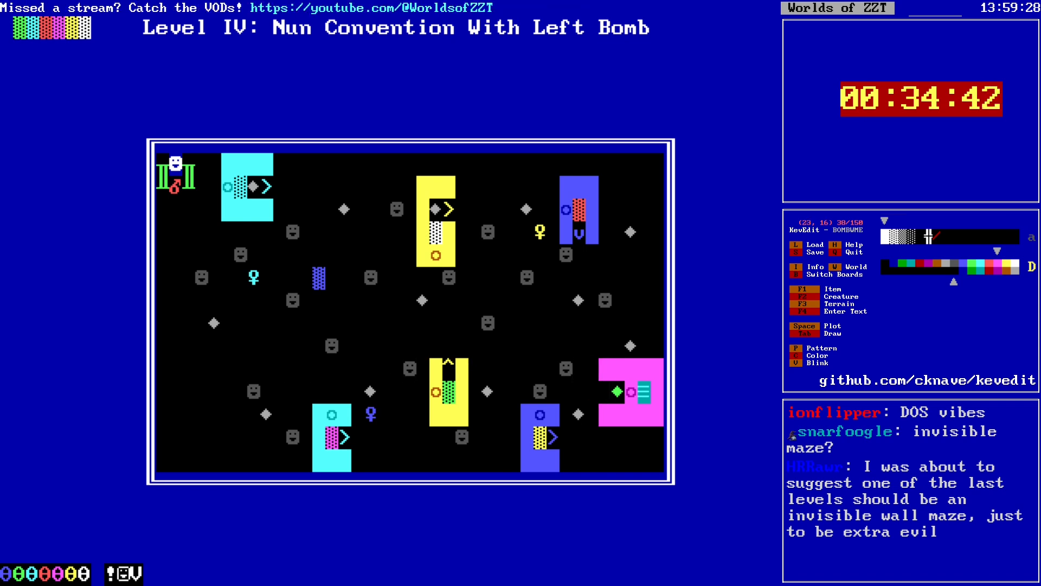
key("s")
key("Return")
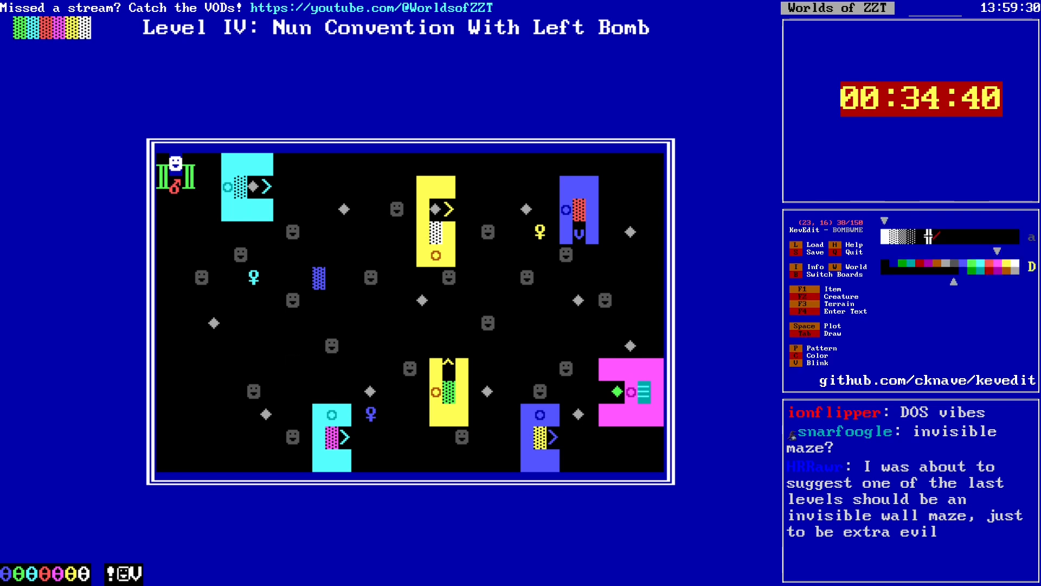
Step: Select the rectangular block between the green start gate and the magenta enclosure, over the playfield's full height, and clear its contents
key("Left")
key("Up")
key("Up")
key("Up")
key("Left")
key("Left")
key("Left")
key("Up")
key("Up")
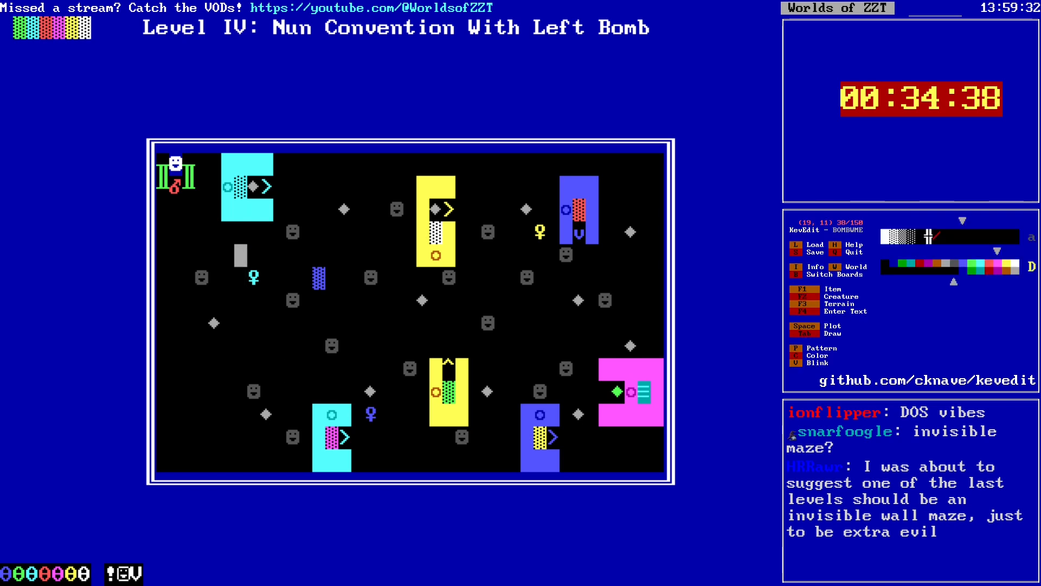
key("Left")
key("Left")
key("Up")
key("Left")
key("Up")
key("Up")
key("Up")
key("alt+b")
key("alt+Right")
key("alt+Down")
key("alt+Right")
key("alt+Down")
key("alt+Right")
key("alt+Down")
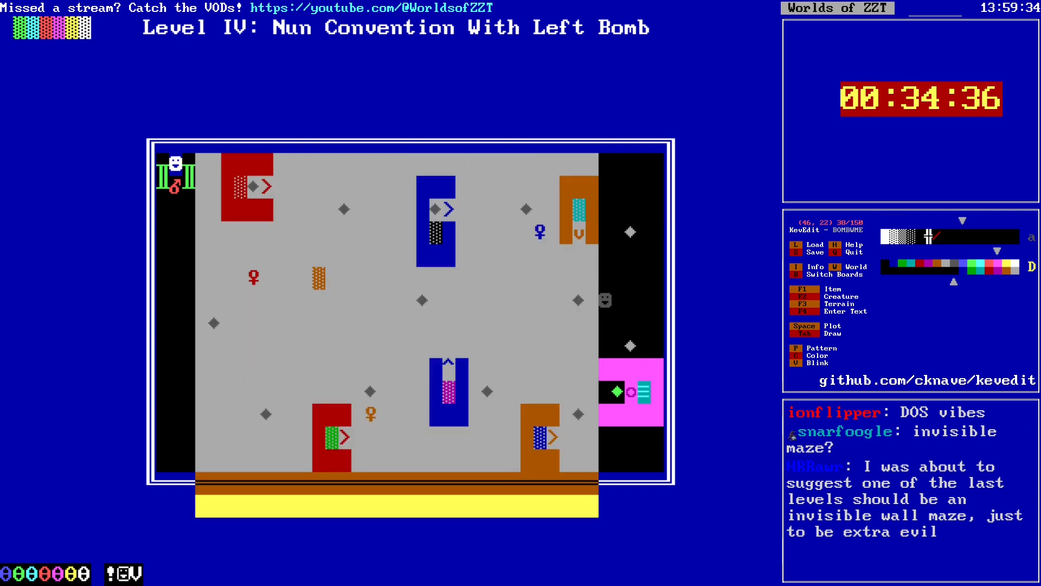
key("Up")
key("Up")
key("Delete")
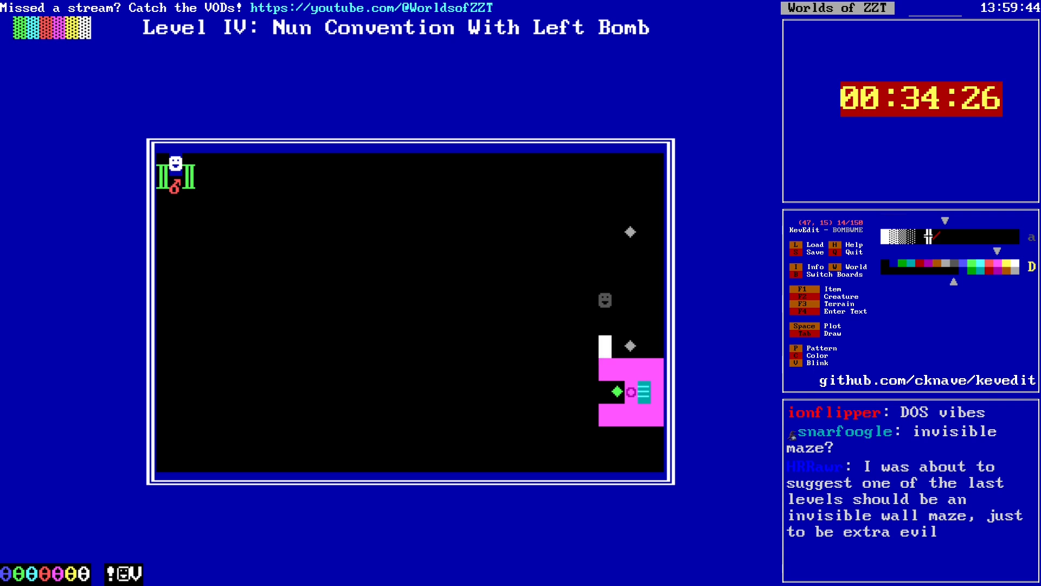
key("alt+Left")
key("alt+Left")
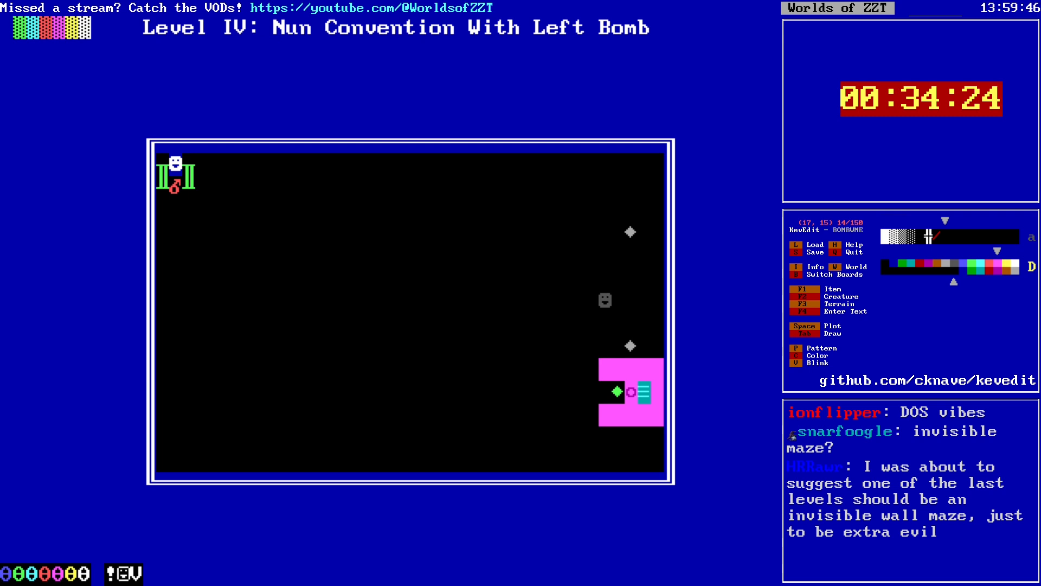
Step: Set the drawing colour to bright yellow on a black background
key("Right")
key("Right")
key("Right")
key("Right")
key("Right")
key("Right")
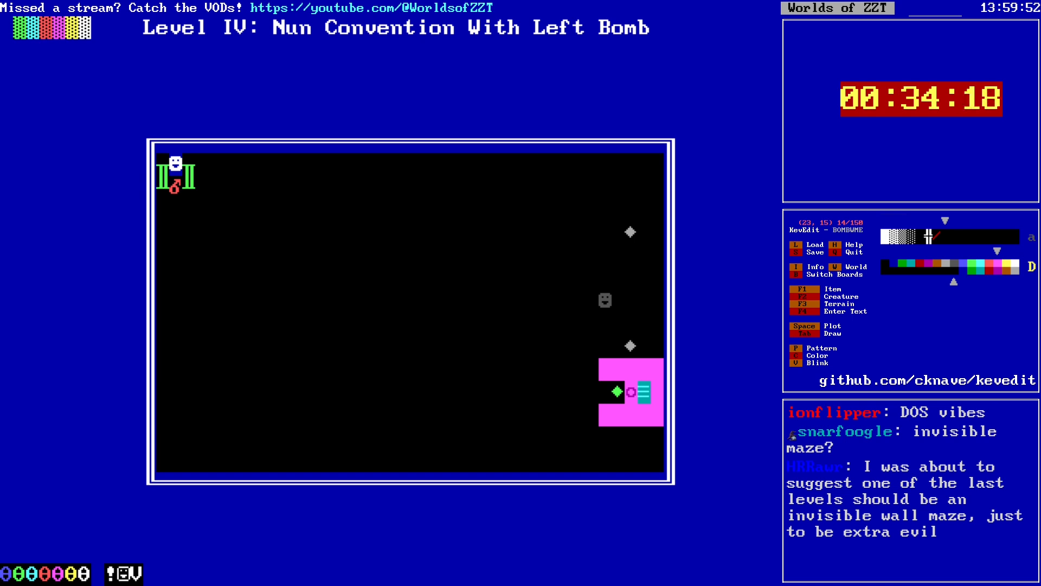
key("c")
key("Right")
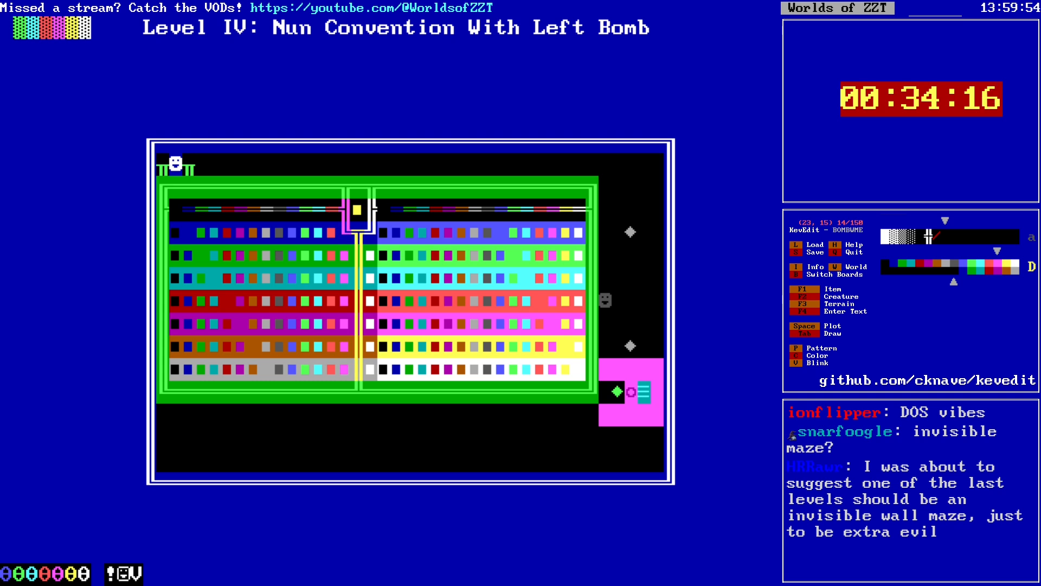
key("Return")
Step: Copy the strip of six coloured breakable walls at cells (2, 1) to (7, 1) into row 8, columns 18 to 23
key("Left")
key("Left")
key("Left")
key("Left")
key("Left")
key("Left")
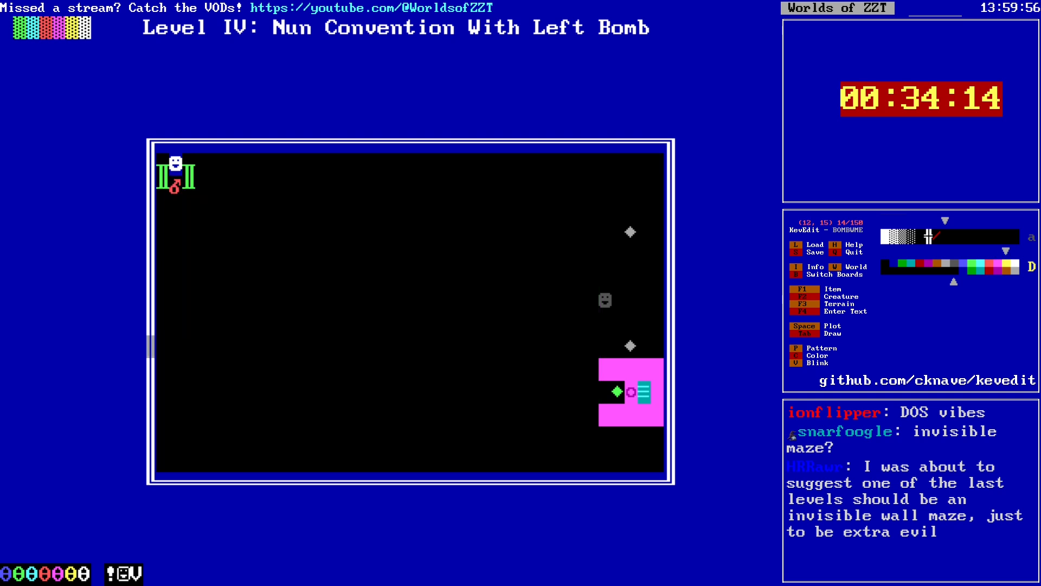
key("Left")
key("Left")
key("Up")
key("Right")
key("Up")
key("Up")
key("Up")
key("Right")
key("Right")
key("Up")
key("Right")
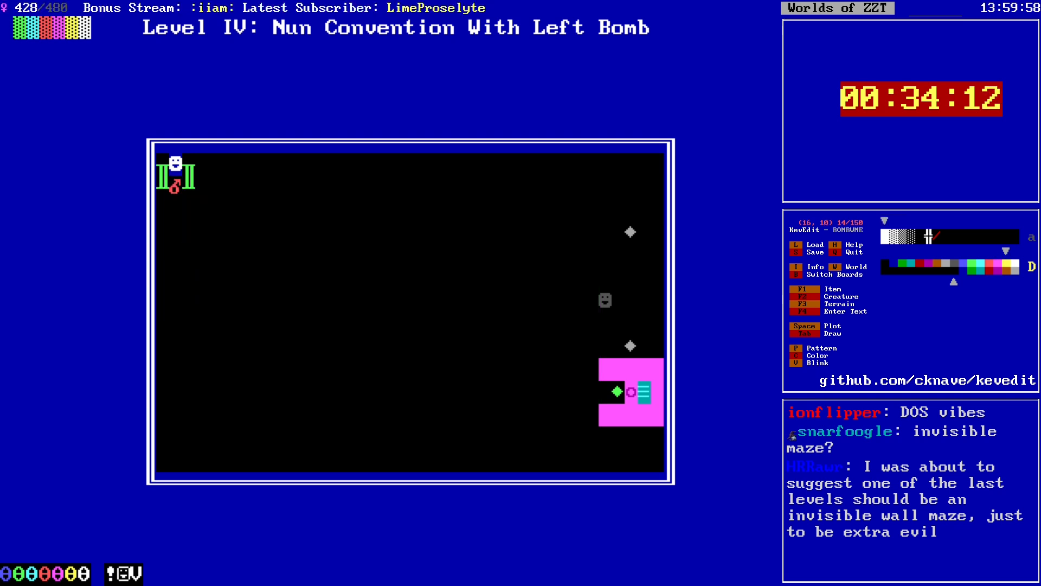
key("Up")
key("alt+Up")
key("alt+Up")
key("alt+Left")
key("Left")
key("Left")
key("Left")
key("Left")
key("Right")
key("Right")
key("Right")
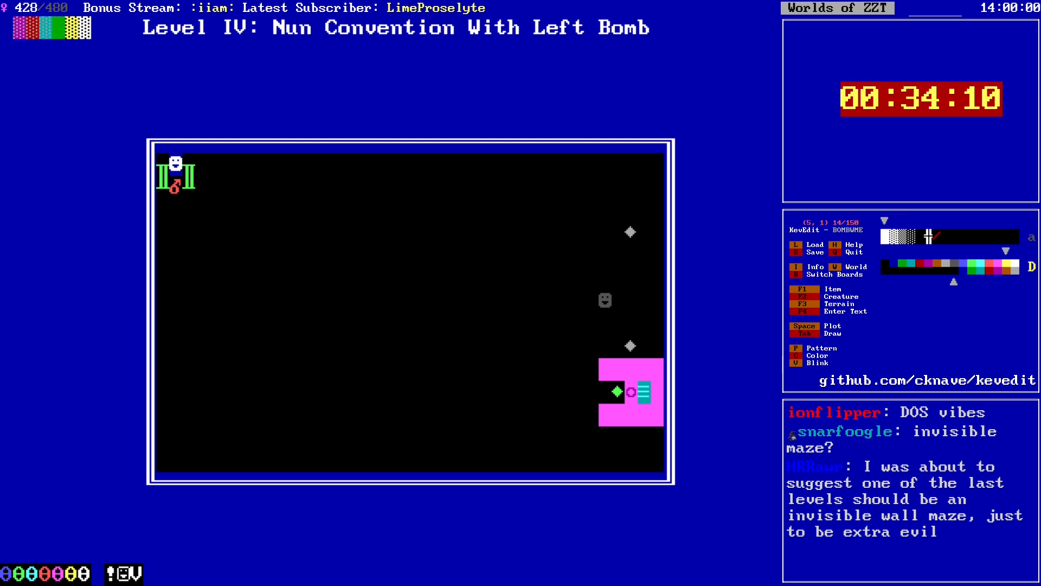
key("Right")
key("Right")
key("Return")
key("alt+Down")
key("alt+Down")
key("alt+Right")
key("Up")
key("Right")
key("Up")
key("Right")
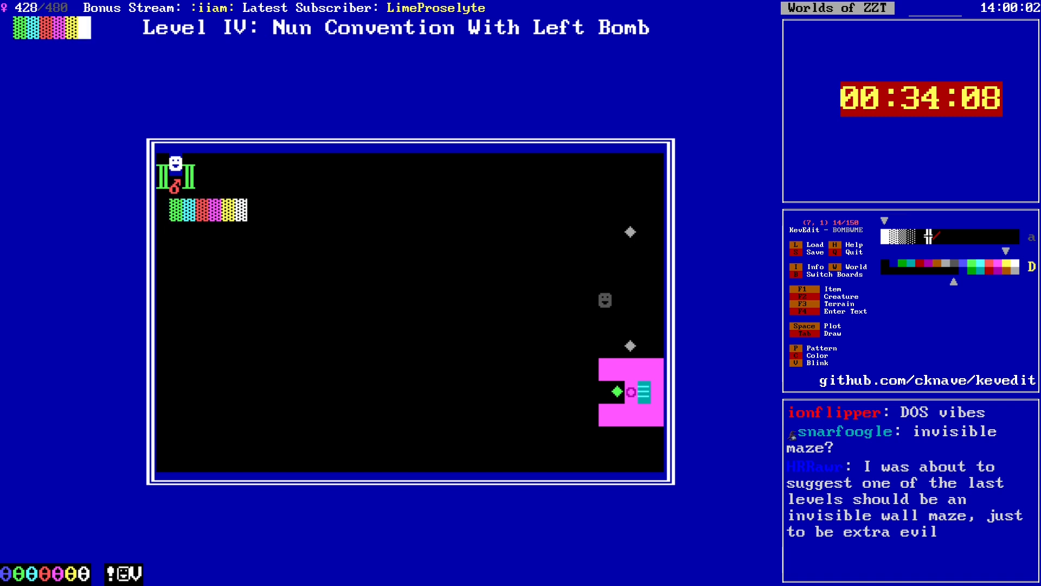
key("Up")
key("Right")
key("Right")
key("Right")
key("Right")
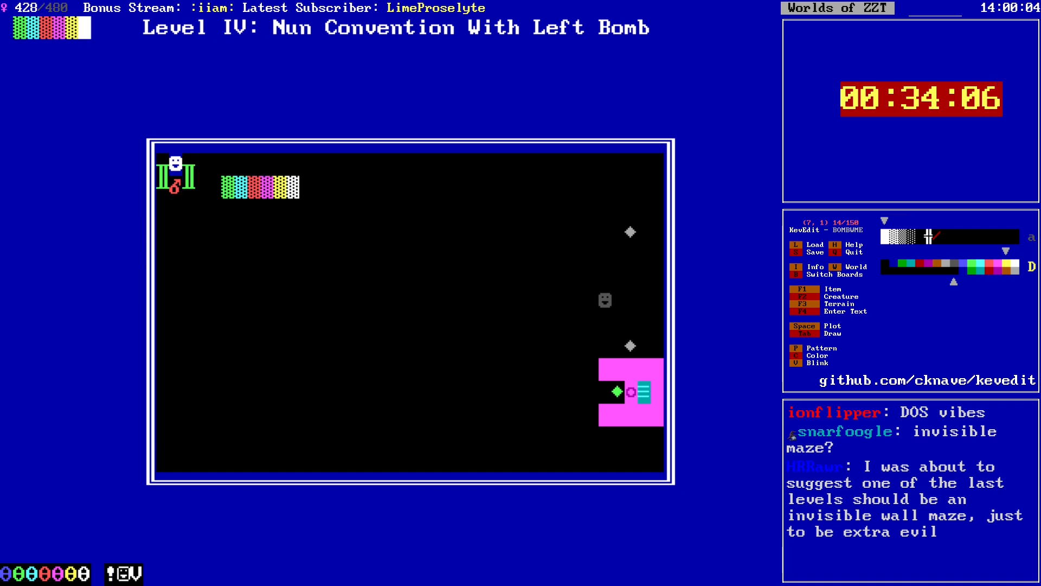
key("Left")
key("Right")
key("Return")
Step: Plot a bright blue breakable wall at cell (17, 8), in front of the copied strip
key("Down")
key("Right")
key("Right")
key("Down")
key("Right")
key("Down")
key("Right")
key("Down")
key("Right")
key("Down")
key("Right")
key("Down")
key("Right")
key("Down")
key("Right")
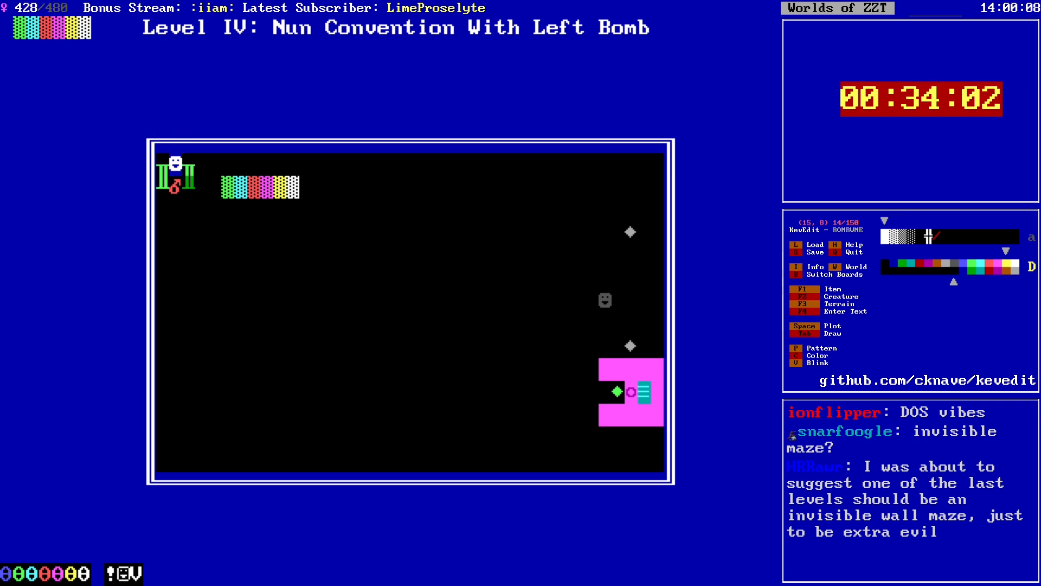
key("c")
key("Left")
key("Return")
key("Down")
key("Right")
key("Right")
key("Up")
key("F3")
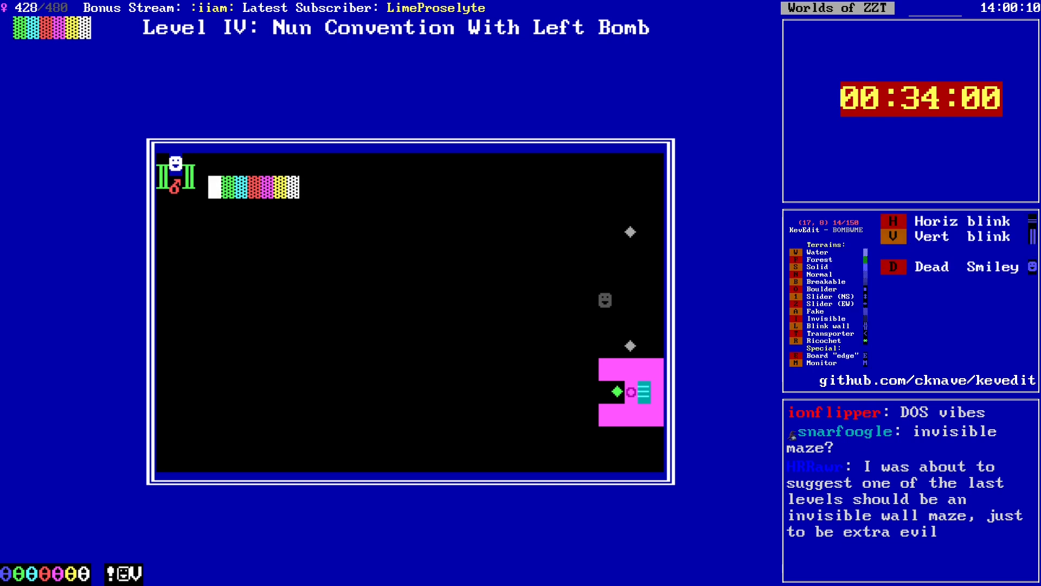
key("b")
Step: Pick up the start gate's green line wall and draw it from cell (15, 7) along to (24, 7) and down to (24, 8)
key("Left")
key("Left")
key("Up")
key("Down")
key("Down")
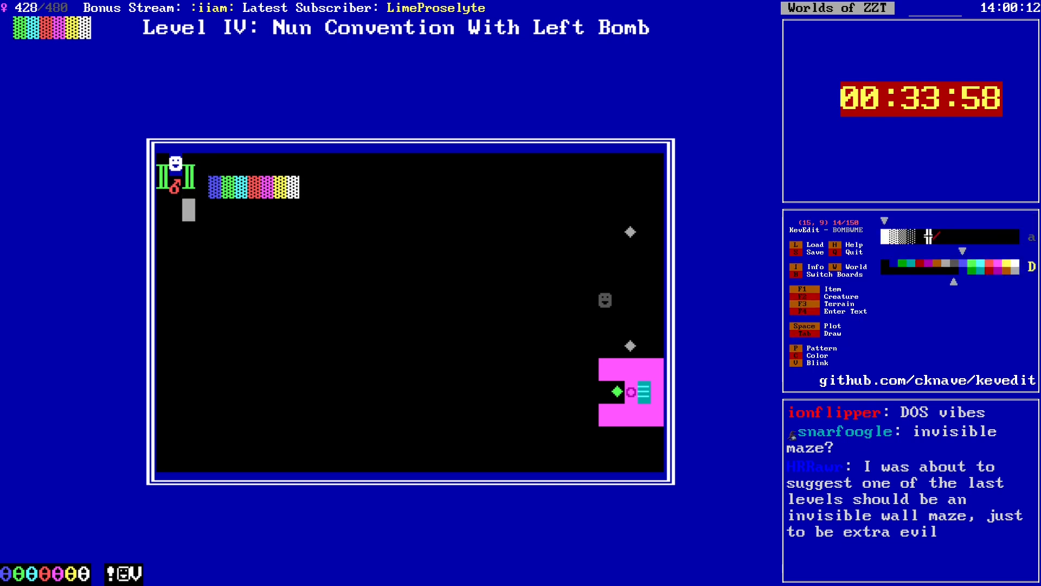
key("Left")
key("Left")
key("Up")
key("Return")
key("Right")
key("Right")
key("Right")
key("Up")
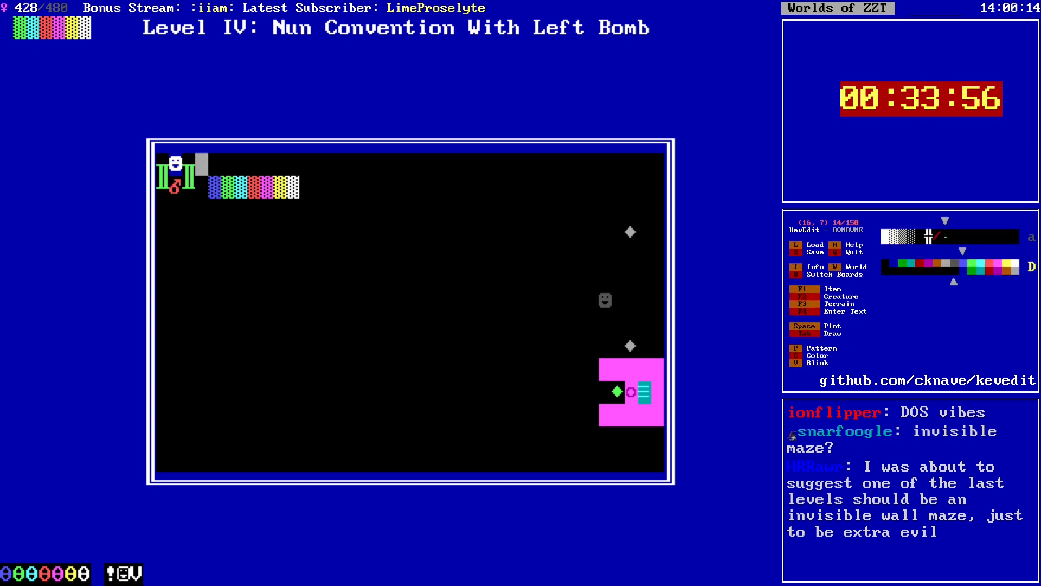
key("Right")
key("Left")
key("Left")
key("shift+Right")
key("shift+Right")
key("shift+Right")
key("shift+Right")
key("shift+Right")
key("shift+Right")
key("shift+Right")
key("shift+Right")
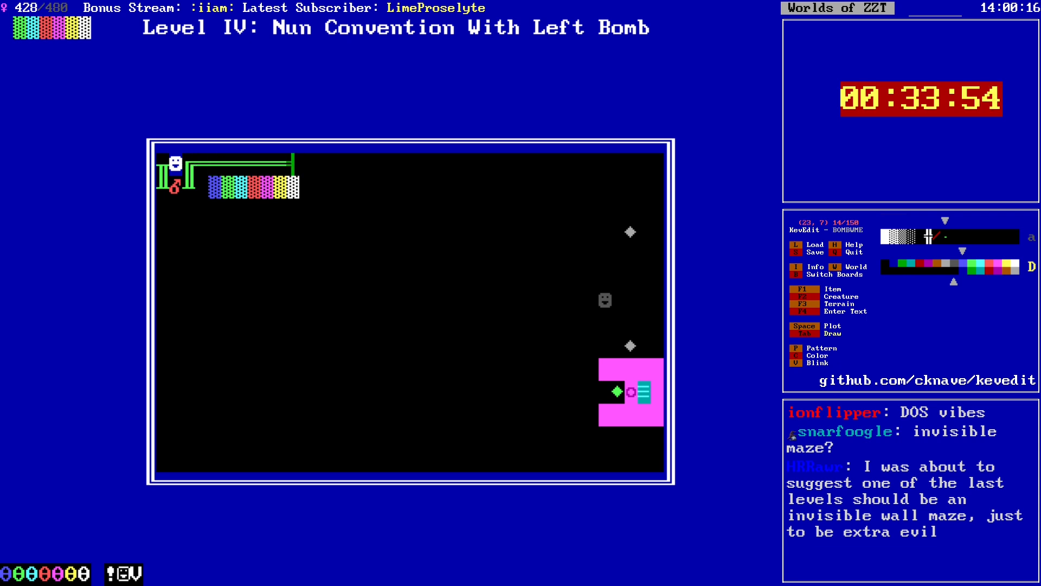
key("shift+Right")
key("shift+Down")
Step: Draw a green line wall along row 10 from column 24 back to 15, and plot a single piece at (13, 10)
key("Down")
key("Down")
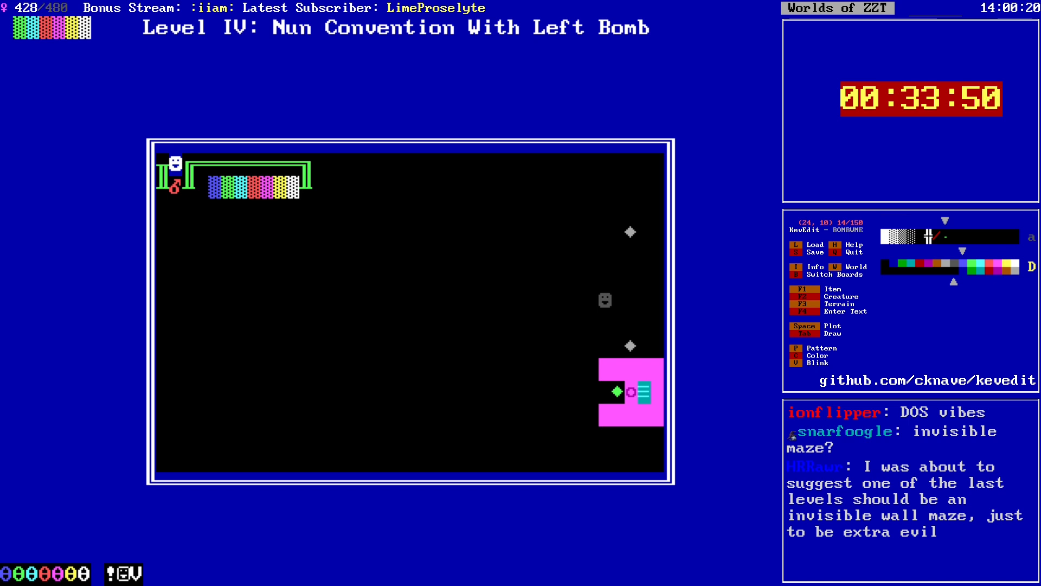
key("shift+Left")
key("shift+Left")
key("shift+Left")
key("shift+Left")
key("shift+Left")
key("shift+Left")
key("shift+Left")
key("shift+Left")
key("shift+Left")
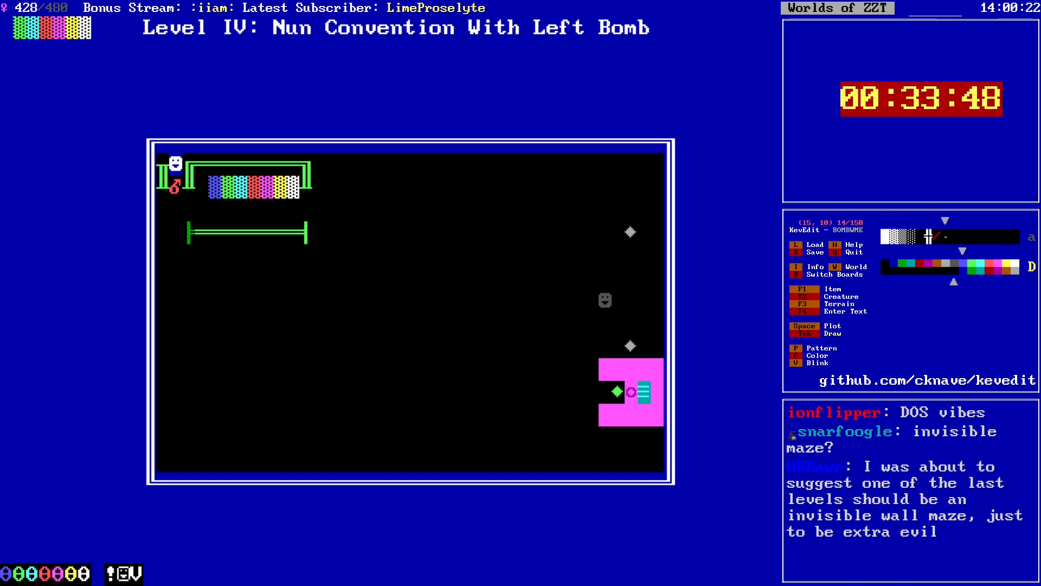
key("Left")
key("Left")
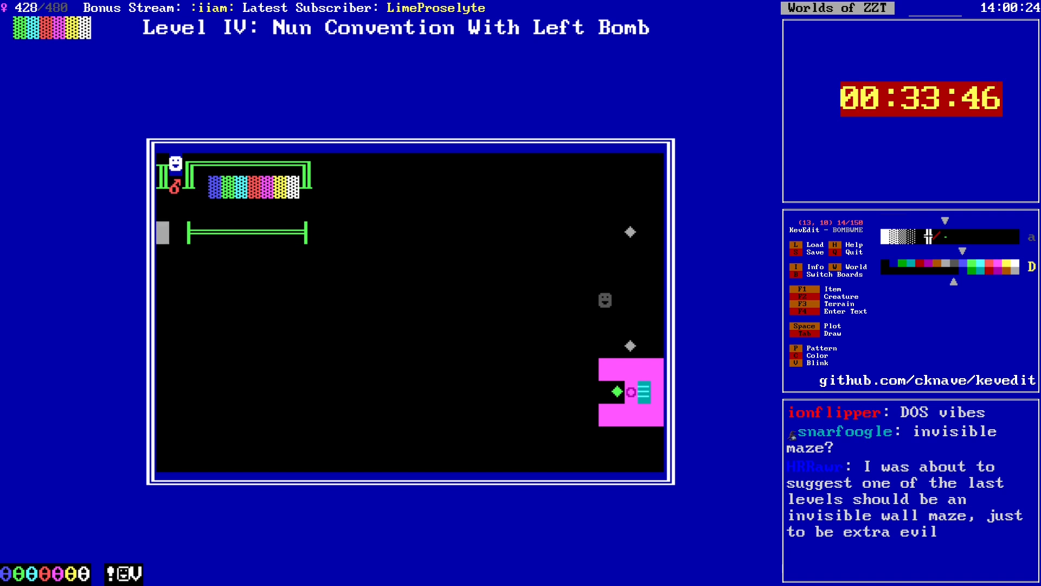
key("space")
Step: Erase the original strip of coloured breakable walls in row 1, from column 7 back to column 2
key("Right")
key("Left")
key("Left")
key("Left")
key("Left")
key("Left")
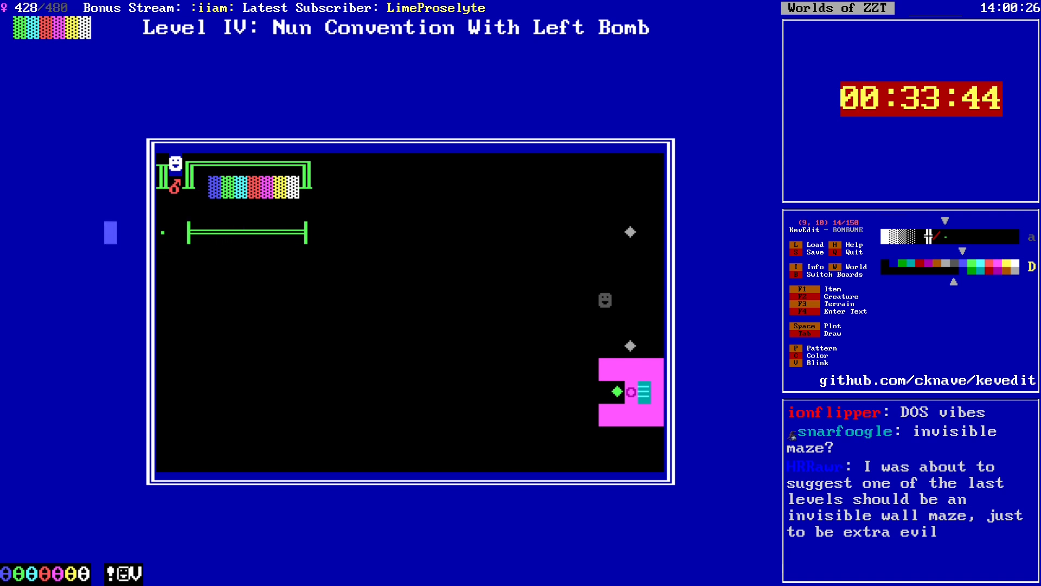
key("Up")
key("Up")
key("Up")
key("Up")
key("Up")
key("Up")
key("Up")
key("Up")
key("Up")
key("Left")
key("Left")
key("space")
key("Left")
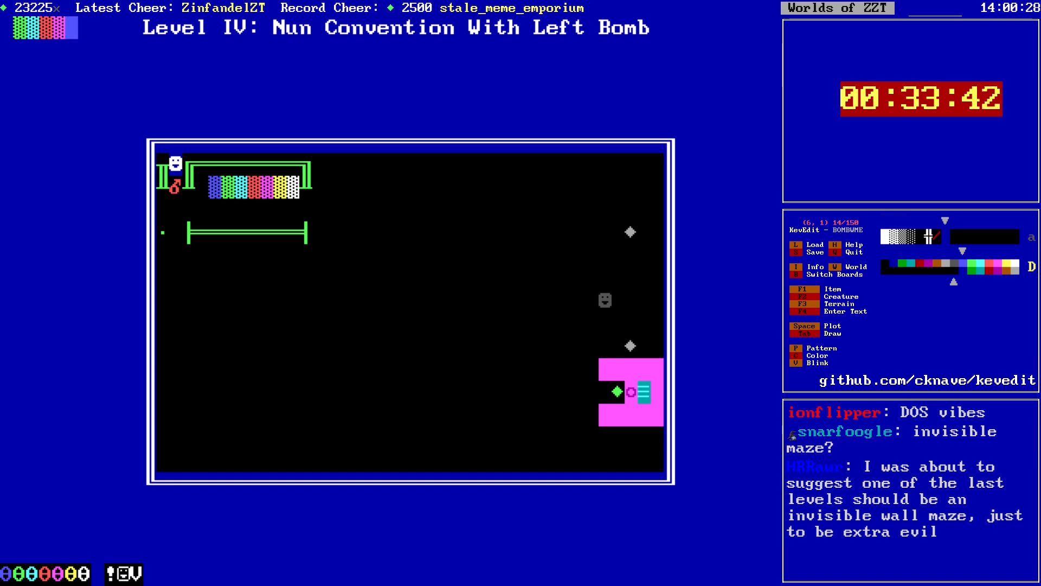
key("space")
key("Left")
key("space")
key("Left")
key("space")
key("Left")
key("space")
key("Left")
key("space")
Step: Save the world with the green line walls and the relocated breakable strip in place
key("alt+Down")
key("alt+Down")
key("alt+Right")
key("alt+Right")
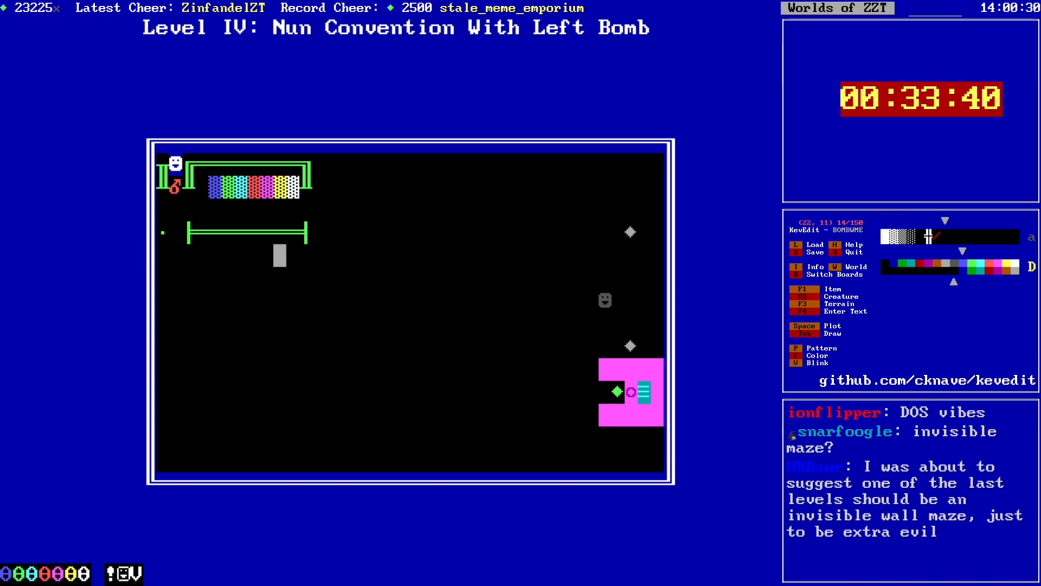
key("s")
key("Return")
key("Return")
Step: Place a light cyan transporter facing east at cell (24, 9)
key("Up")
key("Right")
key("Up")
key("Right")
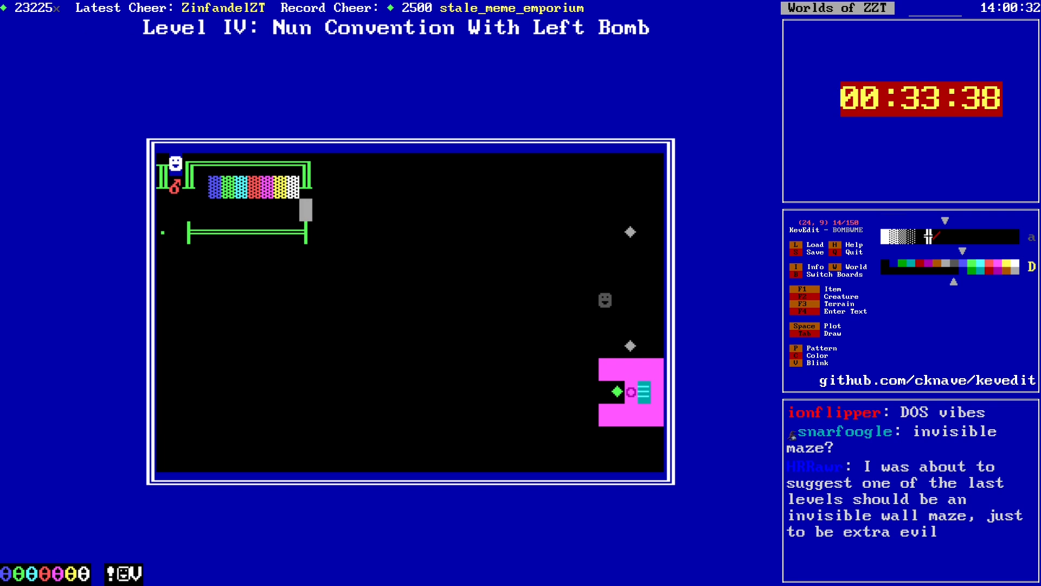
key("c")
key("Right")
key("Right")
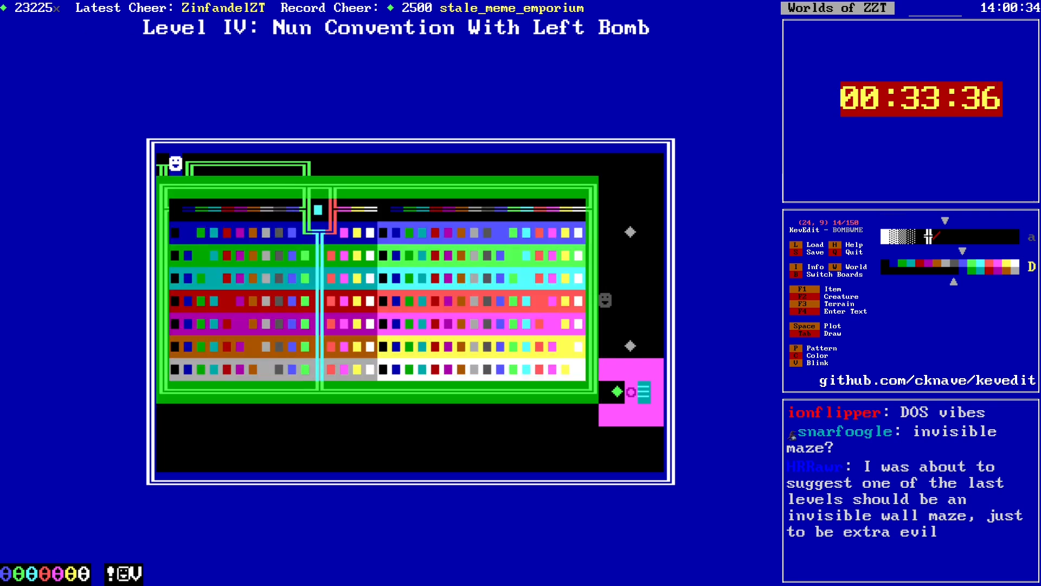
key("Return")
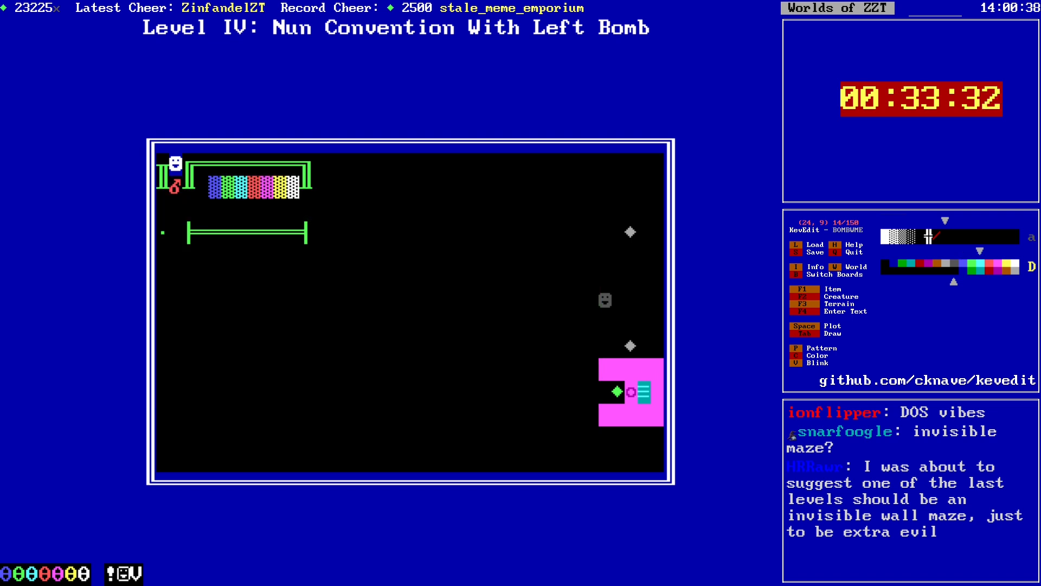
key("F3")
key("t")
key("Return")
key("Right")
key("Right")
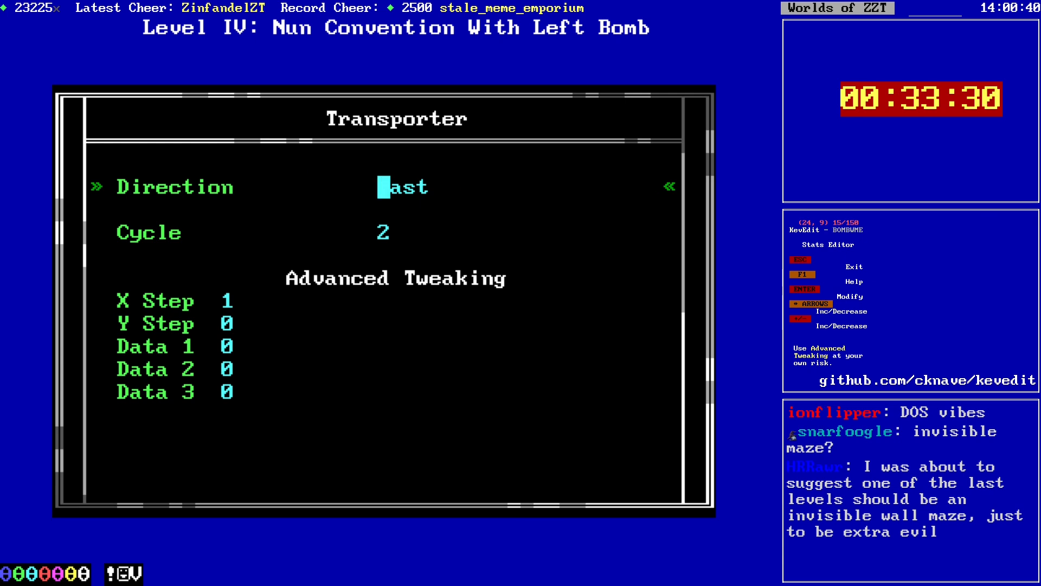
key("Right")
key("Right")
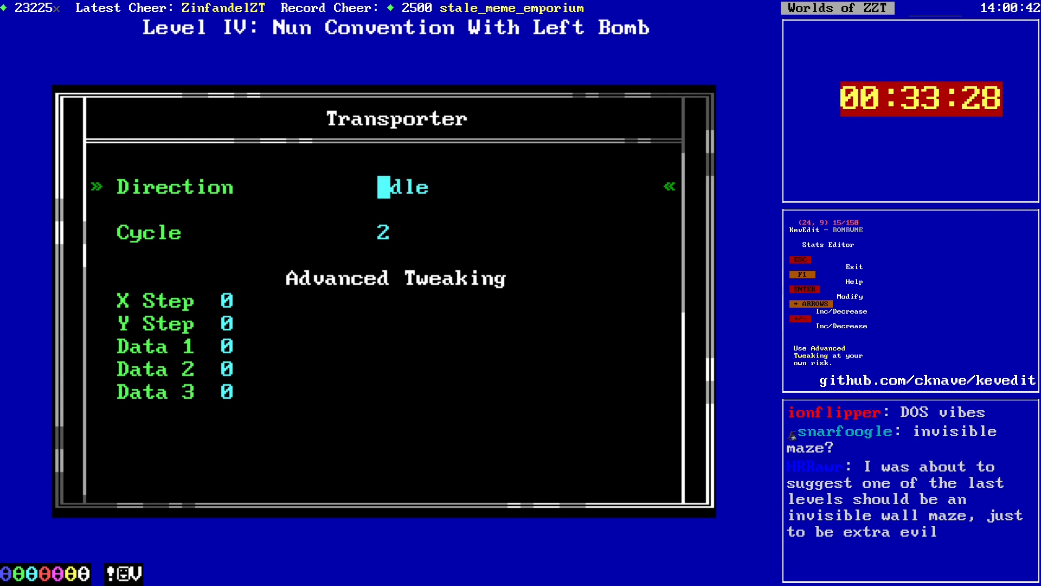
key("Right")
key("Right")
key("Right")
key("Escape")
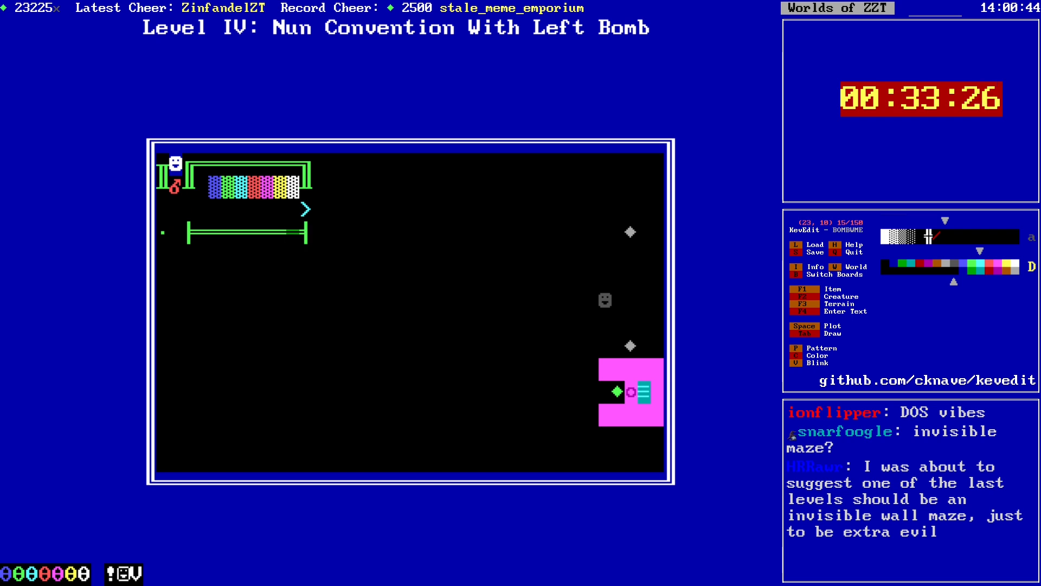
key("Up")
key("Left")
key("Left")
key("Left")
key("Left")
key("Left")
key("Right")
key("Right")
key("Right")
key("Right")
key("Right")
key("Right")
key("Right")
key("Right")
key("Right")
key("Right")
key("Right")
key("Right")
key("Right")
key("Right")
key("Right")
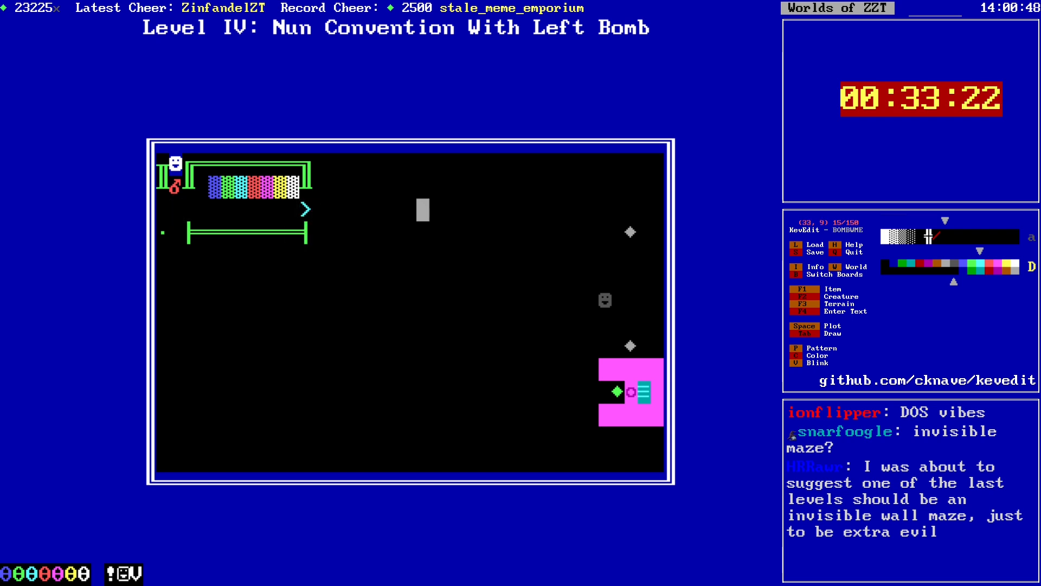
key("Down")
key("Left")
key("Left")
key("Left")
key("Left")
key("Left")
key("Left")
key("Left")
key("Left")
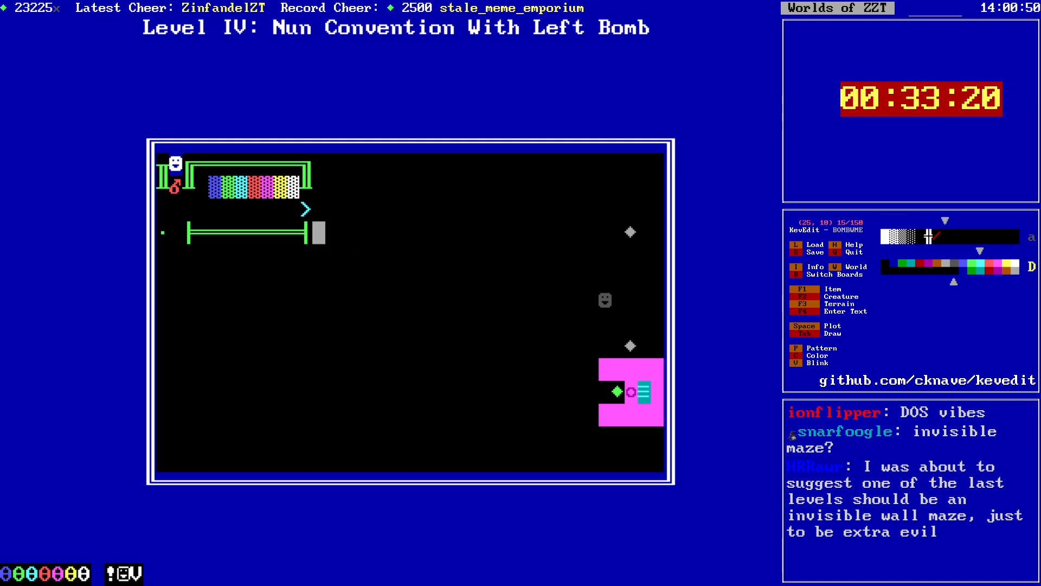
key("Right")
key("Right")
key("Right")
key("Right")
key("Right")
key("Right")
key("Up")
key("Right")
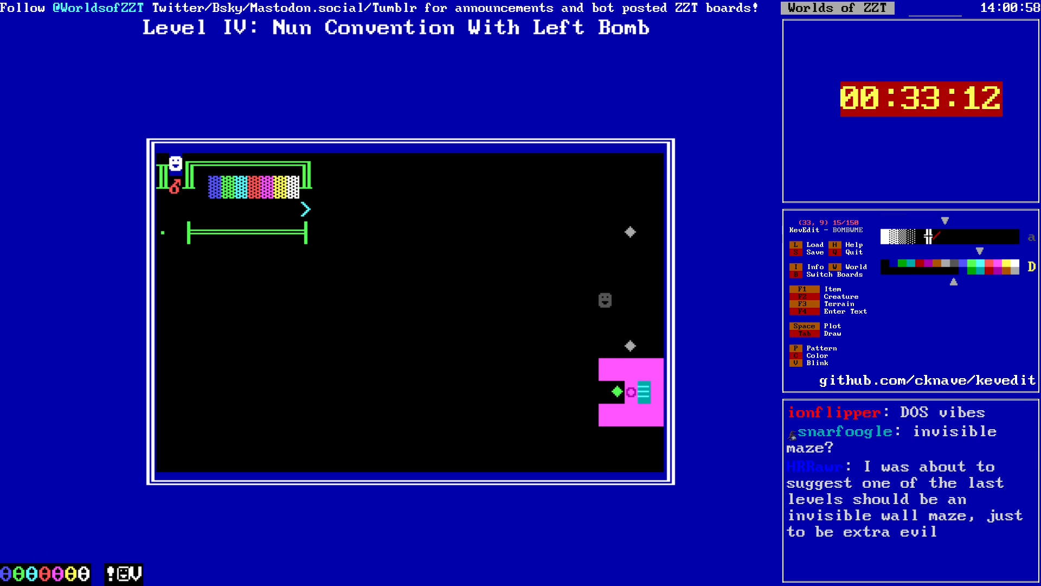
key("Down")
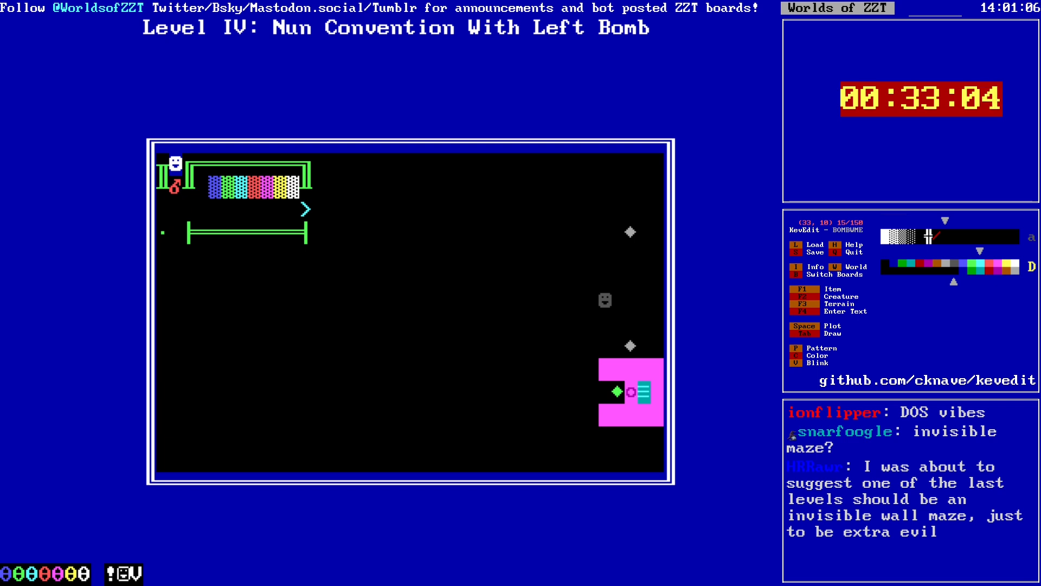
Step: Plot a green line wall piece at (15, 9) to close the gap on the box's west side
key("Left")
key("Left")
key("Left")
key("Left")
key("Left")
key("Left")
key("Left")
key("Left")
key("Left")
key("Left")
key("Left")
key("Left")
key("Left")
key("Left")
key("Left")
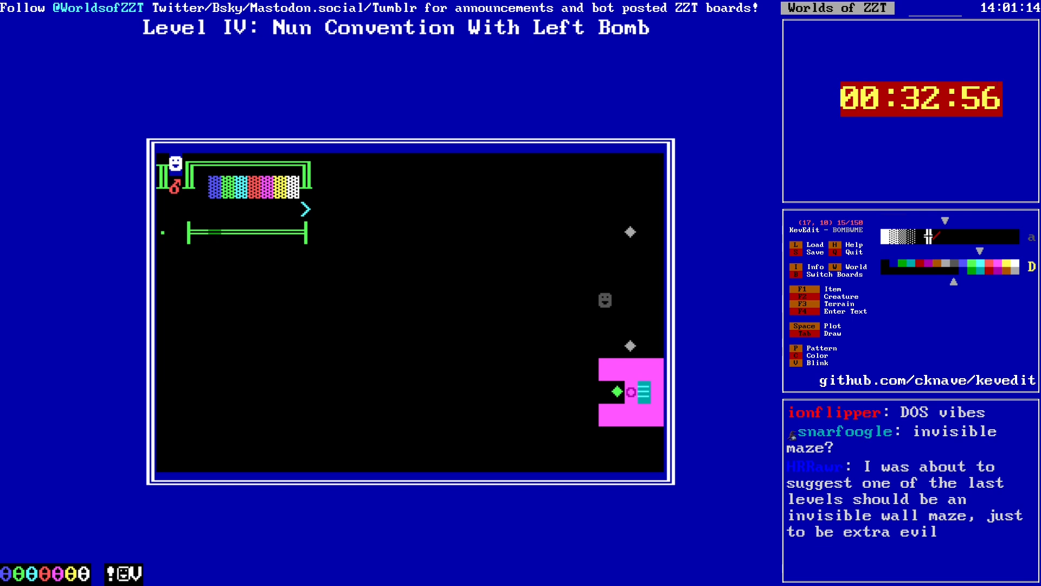
key("Up")
key("space")
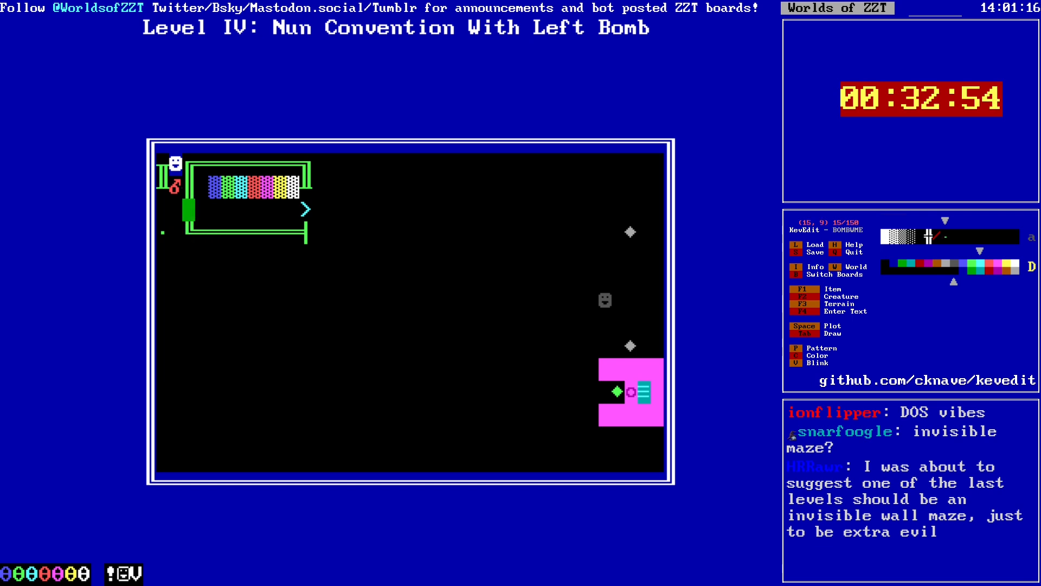
Step: Replace the transporter at (24, 9) with a green line wall piece to close the box's east side
key("Down")
key("Right")
key("Right")
key("Right")
key("Right")
key("Right")
key("Right")
key("Right")
key("Right")
key("Right")
key("Right")
key("Left")
key("Up")
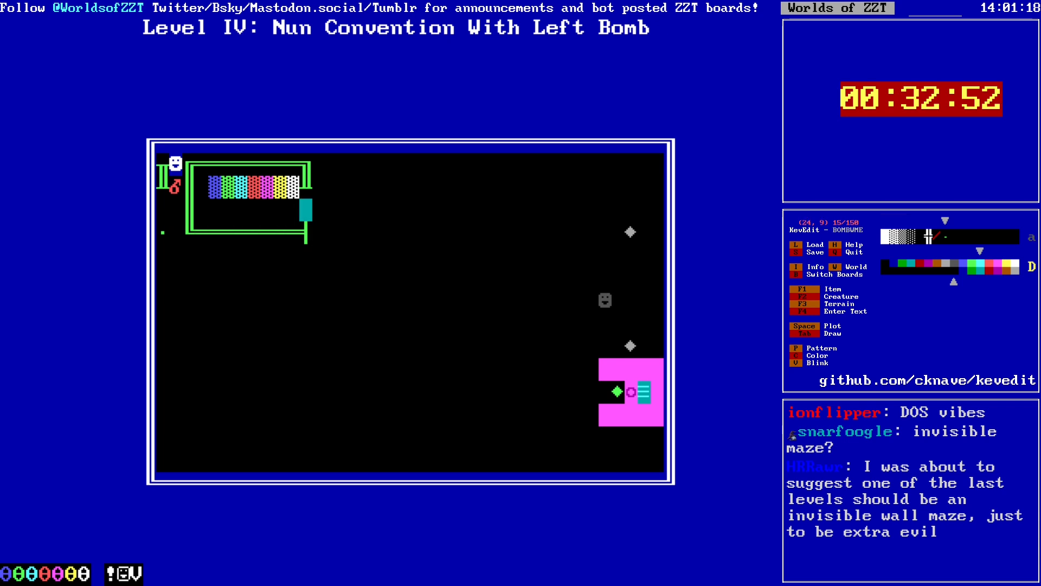
key("space")
Step: Erase the green line wall along row 10 from column 17 to column 23
key("Left")
key("Left")
key("Left")
key("Left")
key("Left")
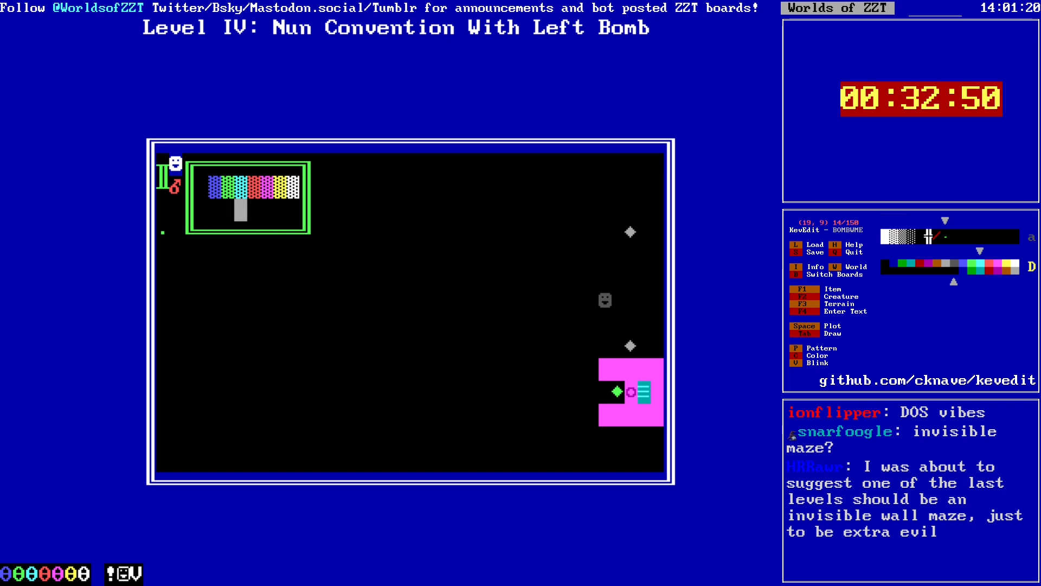
key("Left")
key("Left")
key("Down")
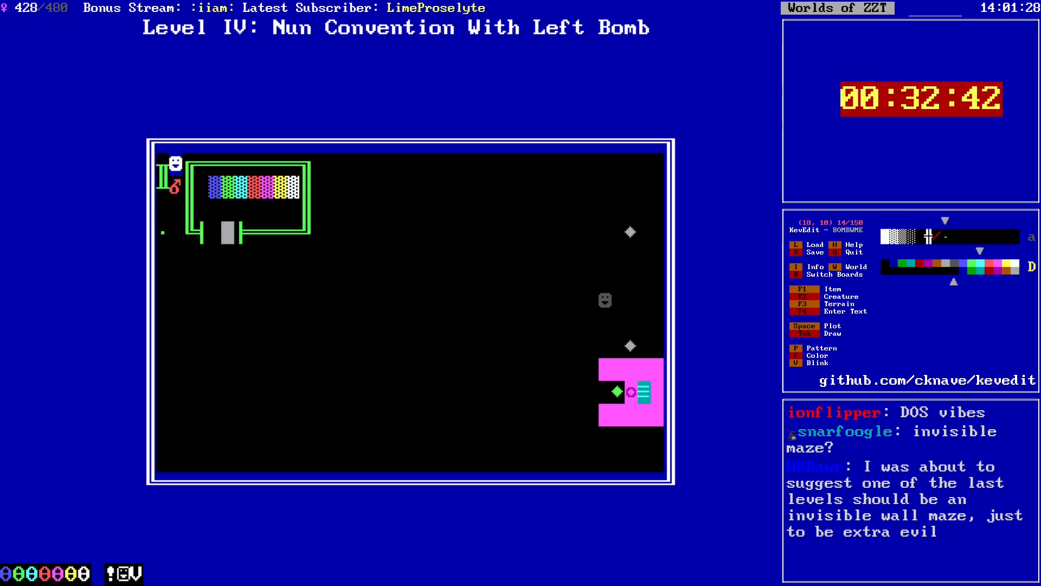
key("Right")
key("Delete")
key("Right")
key("Delete")
key("Right")
key("Delete")
key("Right")
key("Delete")
key("Right")
key("Delete")
key("Right")
key("Down")
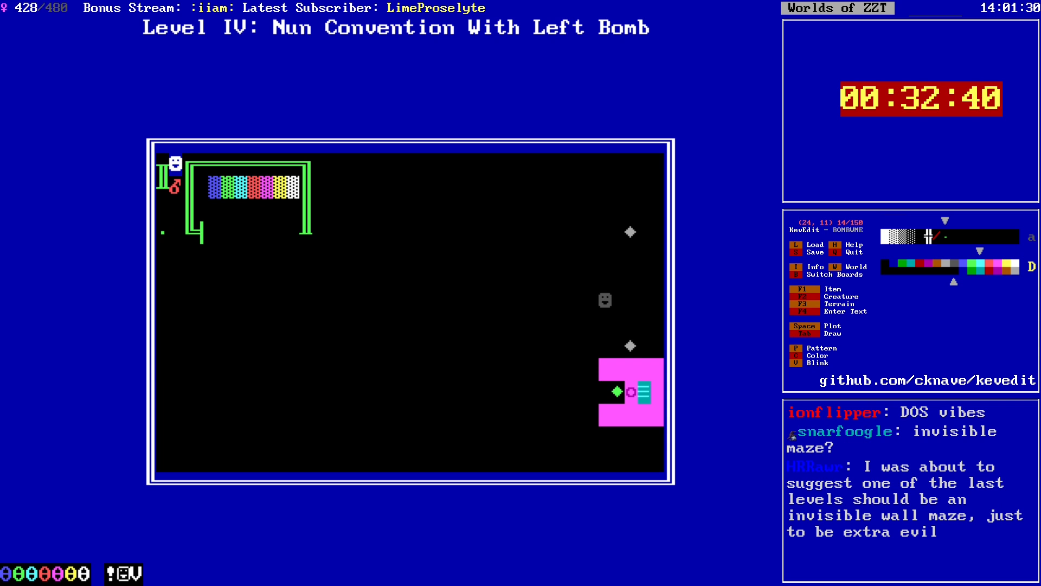
Step: Draw a green line wall along row 11 from column 24 back to column 15
key("Tab")
key("Left")
key("Left")
key("Left")
key("Left")
key("Left")
key("Left")
key("Left")
key("Left")
key("Left")
key("Tab")
Step: Erase the leftover green line wall piece inside the box at (16, 10)
key("Up")
key("Right")
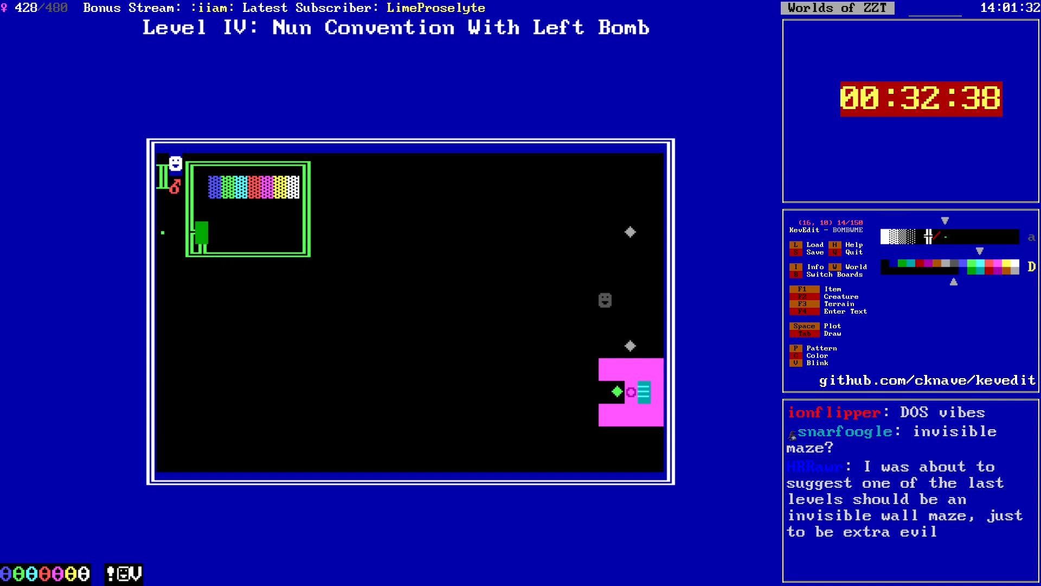
key("Delete")
key("Up")
key("Up")
key("Down")
key("Down")
key("Right")
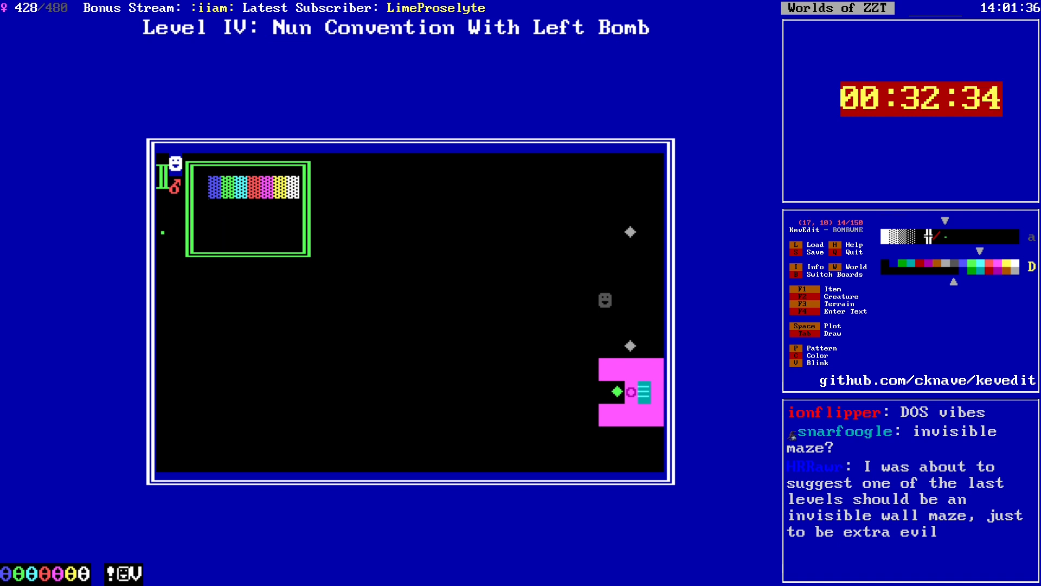
Step: Place a light cyan object with default settings at (17, 10)
key("F2")
key("o")
key("Return")
key("Escape")
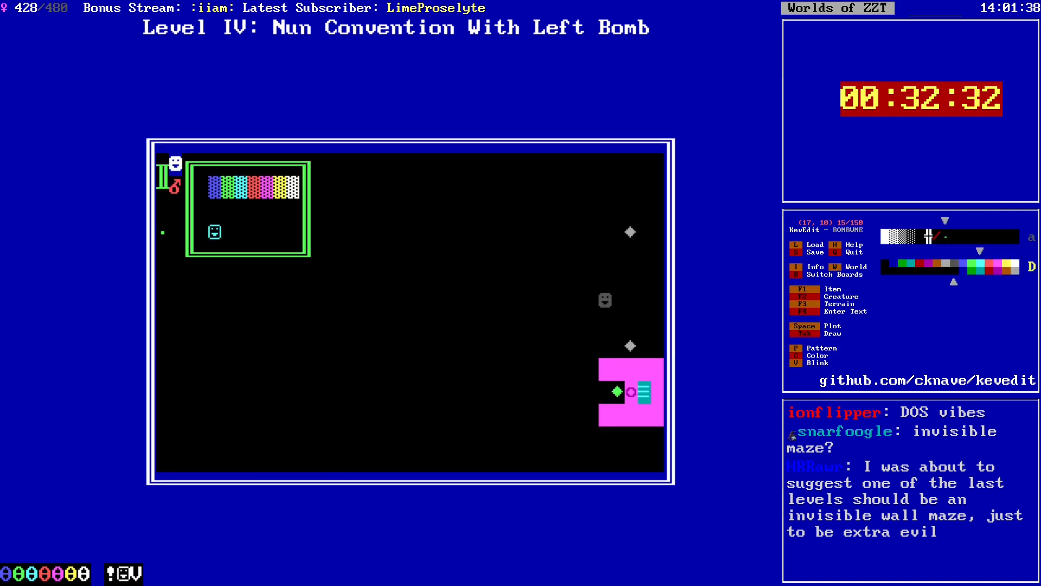
Step: Set the foreground drawing colour to light blue
key("c")
key("Left")
key("Left")
key("Return")
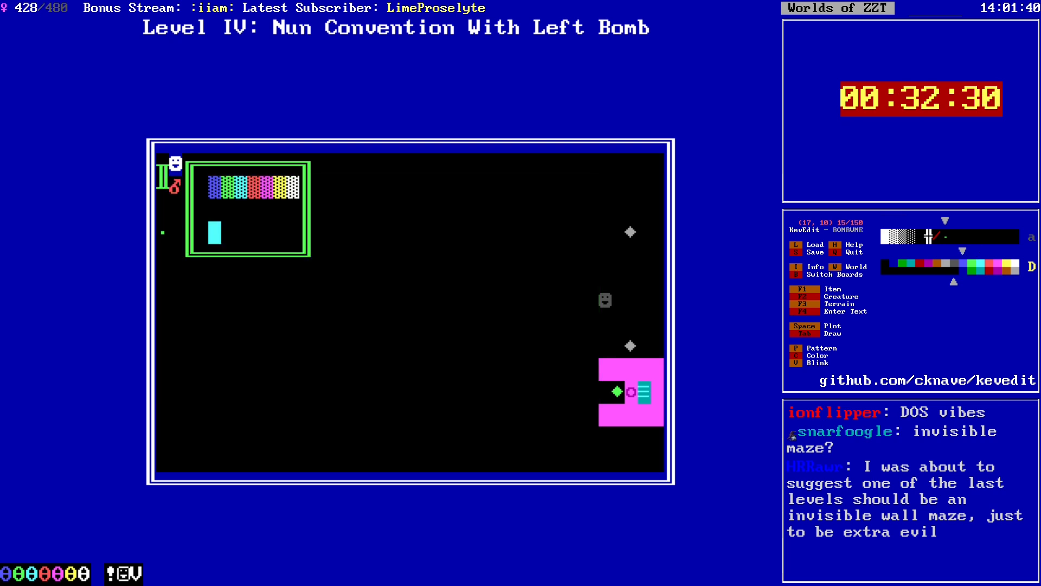
Step: Set the cycle of the object at (17, 10) to 1
key("F2")
key("o")
key("Return")
key("Down")
key("Down")
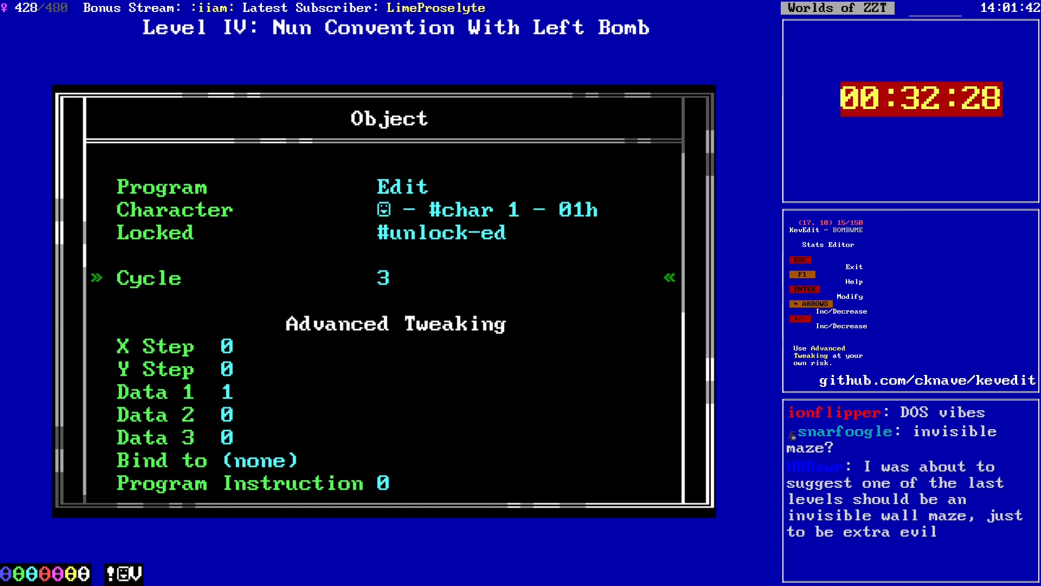
key("Left")
key("Left")
Step: Change the object's character to the up arrow, character 24
key("Up")
key("Up")
key("Return")
key("Right")
key("Right")
key("Right")
key("Right")
key("Right")
key("Right")
key("Right")
key("Right")
key("Right")
key("Right")
key("Right")
key("Right")
key("Right")
key("Right")
key("Right")
key("Right")
key("Right")
key("Right")
key("Right")
key("Right")
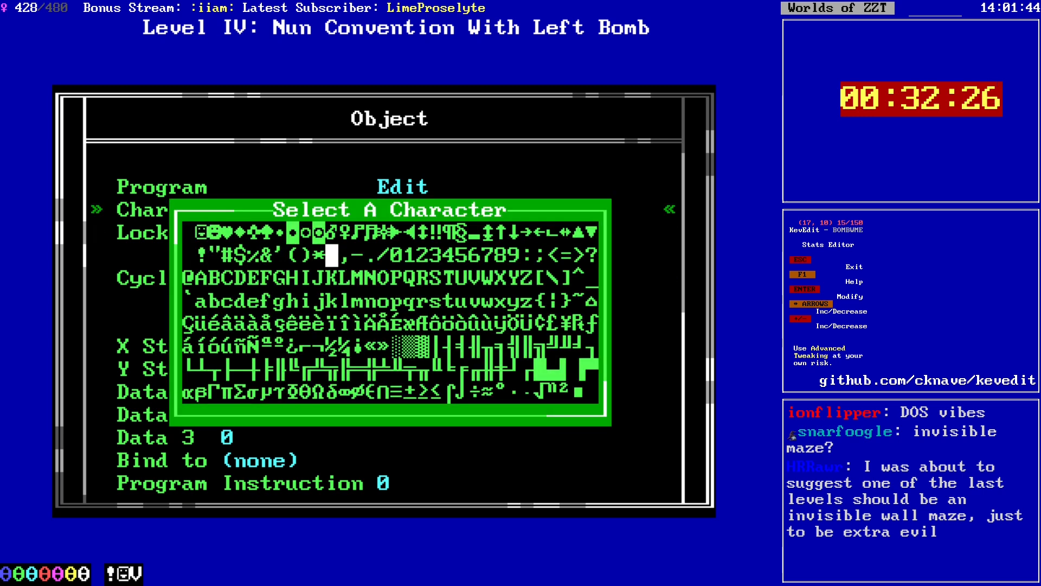
key("Left")
key("Left")
key("Left")
key("Return")
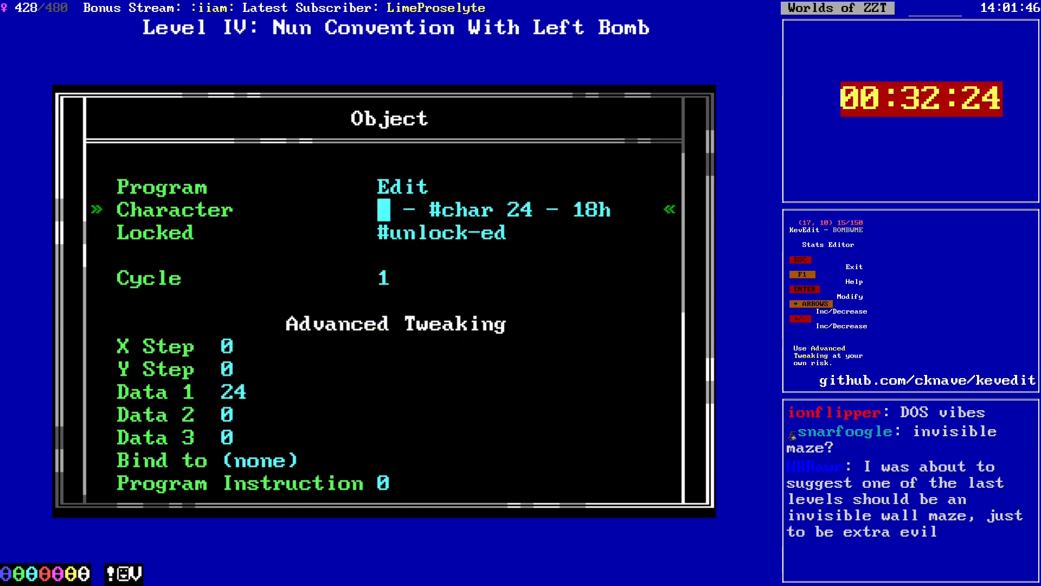
key("Up")
key("Return")
type("@g1")
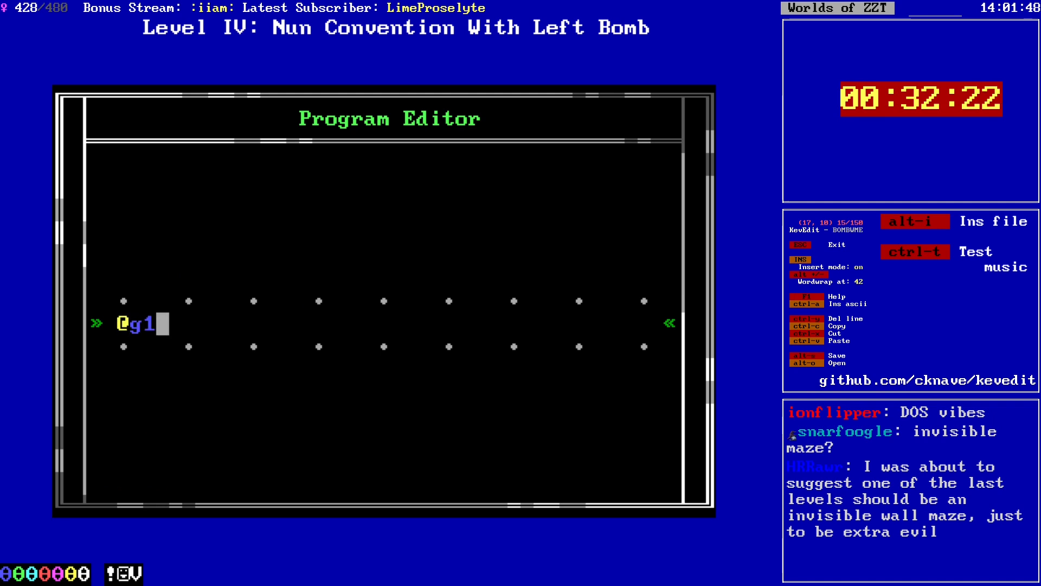
key("Return")
type("#end")
key("Return")
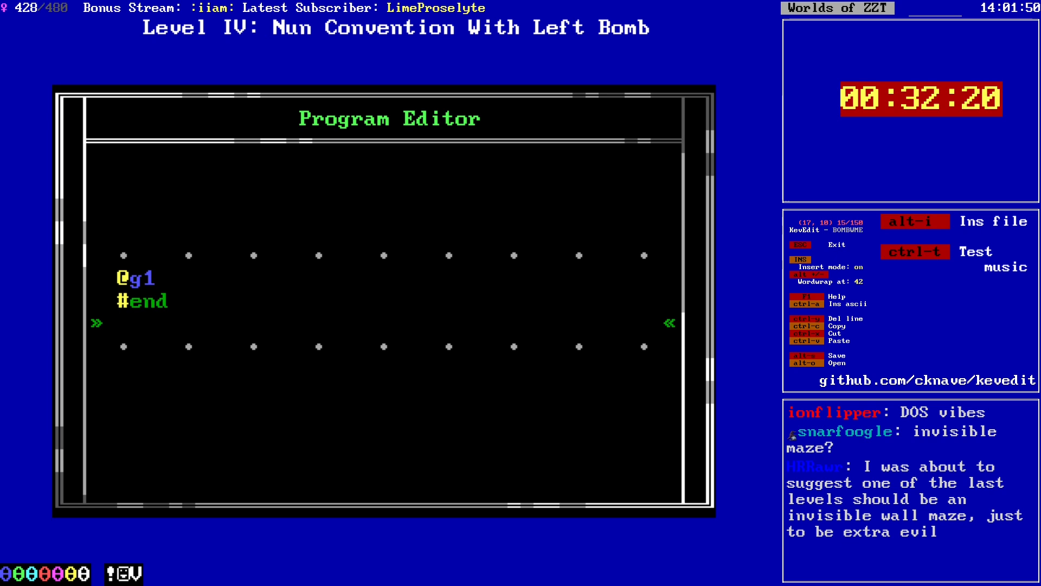
Step: Add a :shoot label with #shoot n and #end to the g1 program and close the object
type(":shoot")
key("Return")
type("3s")
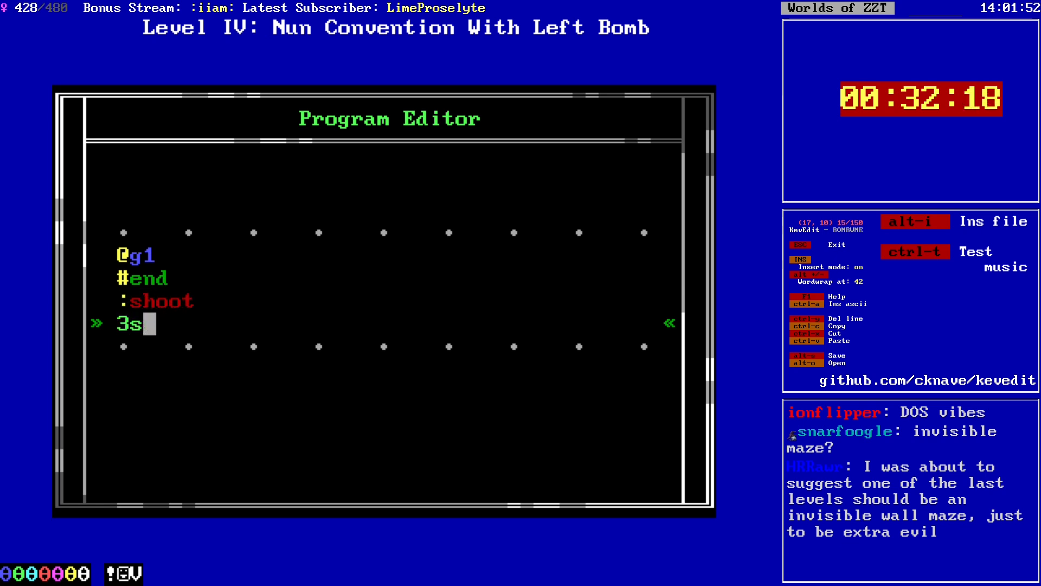
key("BackSpace")
key("BackSpace")
type("#shoot n")
key("Return")
type("#end")
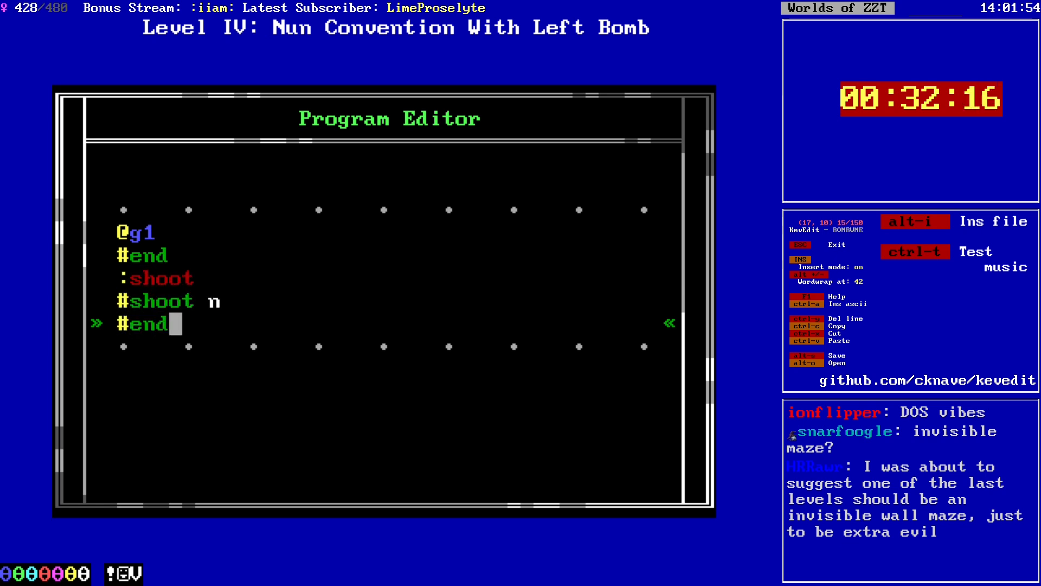
key("Escape")
Step: Copy the up-arrow object at (17, 10) into the six cells from (18, 10) to (23, 10)
key("Right")
key("Left")
key("Insert")
key("Right")
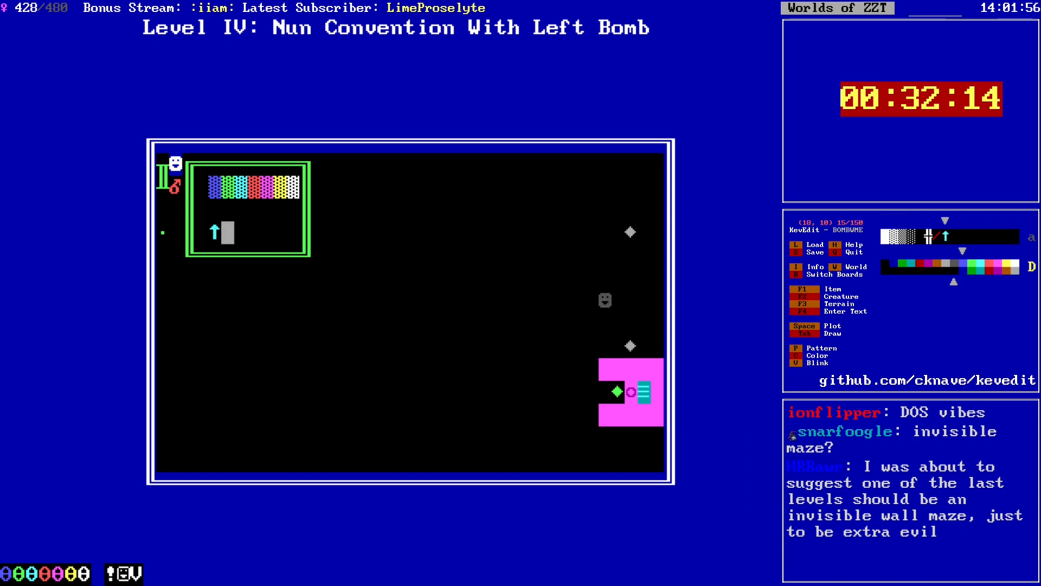
key("space")
key("Right")
key("space")
key("Right")
key("space")
key("Right")
key("space")
key("Right")
key("space")
key("Right")
key("Left")
key("Left")
key("Left")
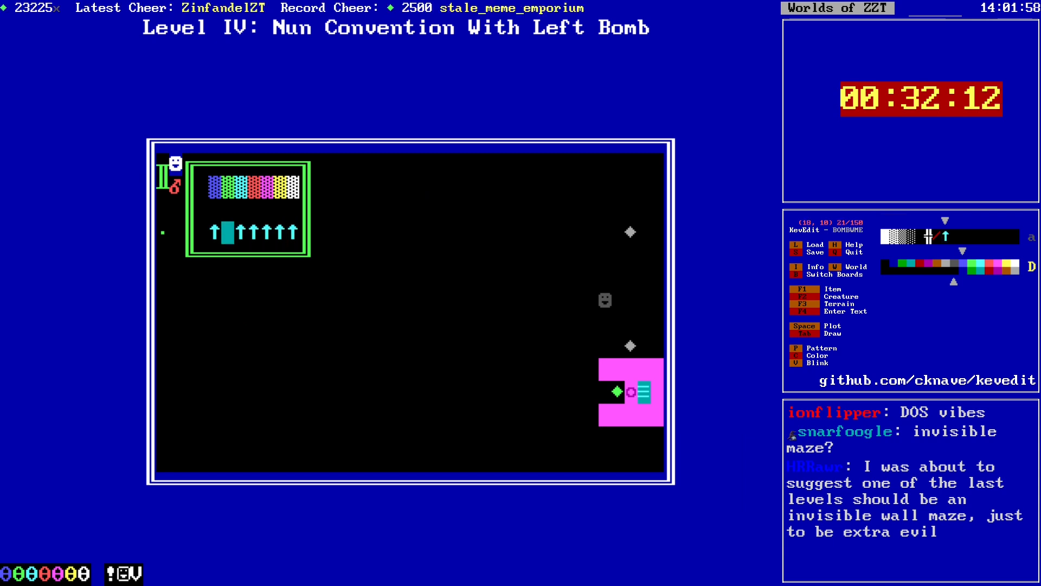
key("Return")
key("End")
key("BackSpace")
type("2")
key("Escape")
key("Right")
key("Return")
key("End")
key("BackSpace")
type("3")
key("Escape")
key("Right")
key("Return")
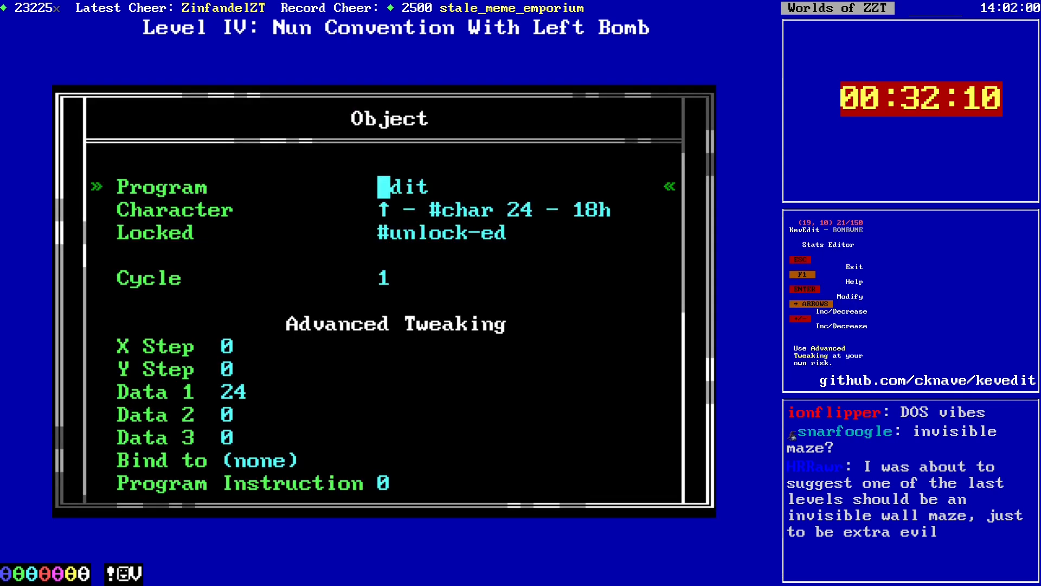
key("Return")
key("End")
key("BackSpace")
type("4")
key("Escape")
key("Right")
key("Return")
key("Return")
key("End")
key("BackSpace")
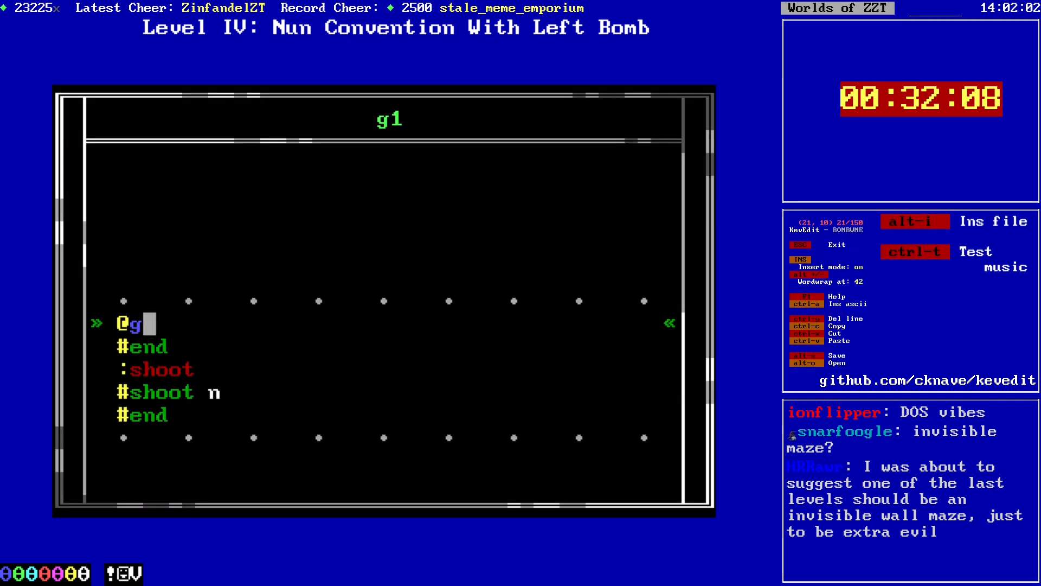
type("5")
key("Escape")
key("Right")
key("Return")
key("Return")
key("End")
key("BackSpace")
type("6")
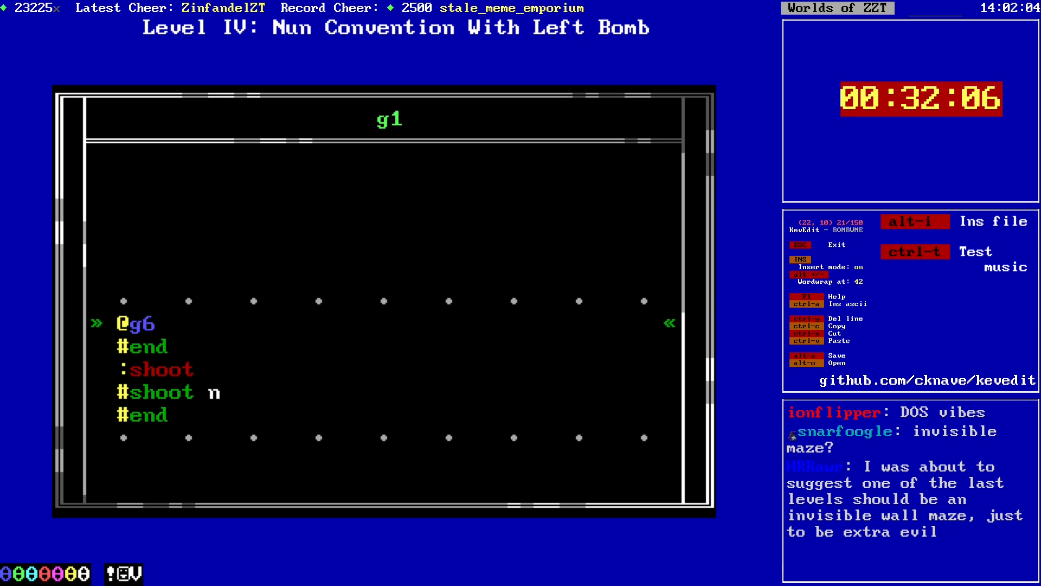
key("Escape")
key("Right")
key("Return")
key("Return")
key("End")
key("BackSpace")
type("7")
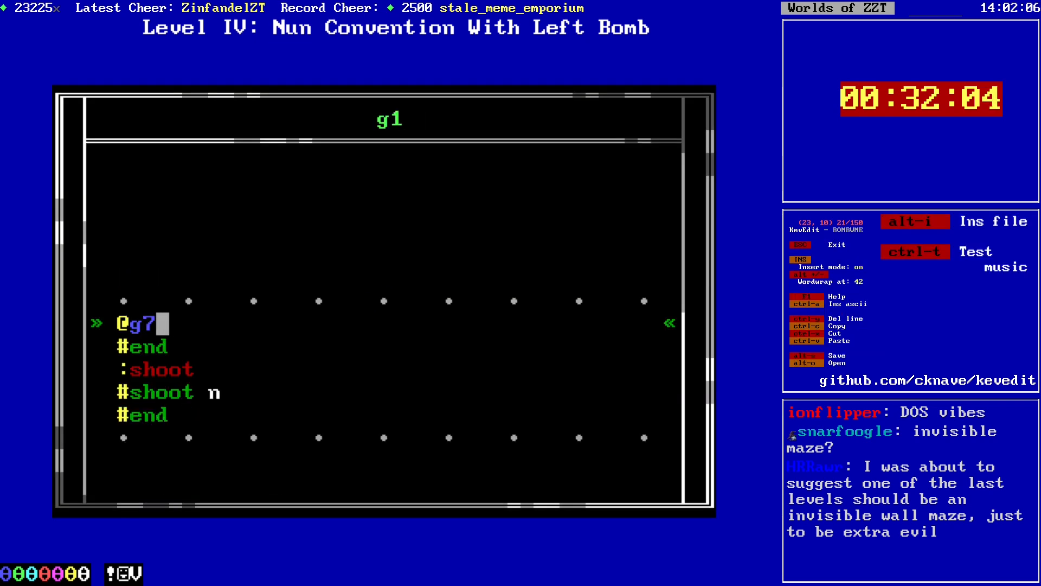
key("Escape")
key("Escape")
Step: Save the world over its existing file
key("Down")
key("Down")
key("Down")
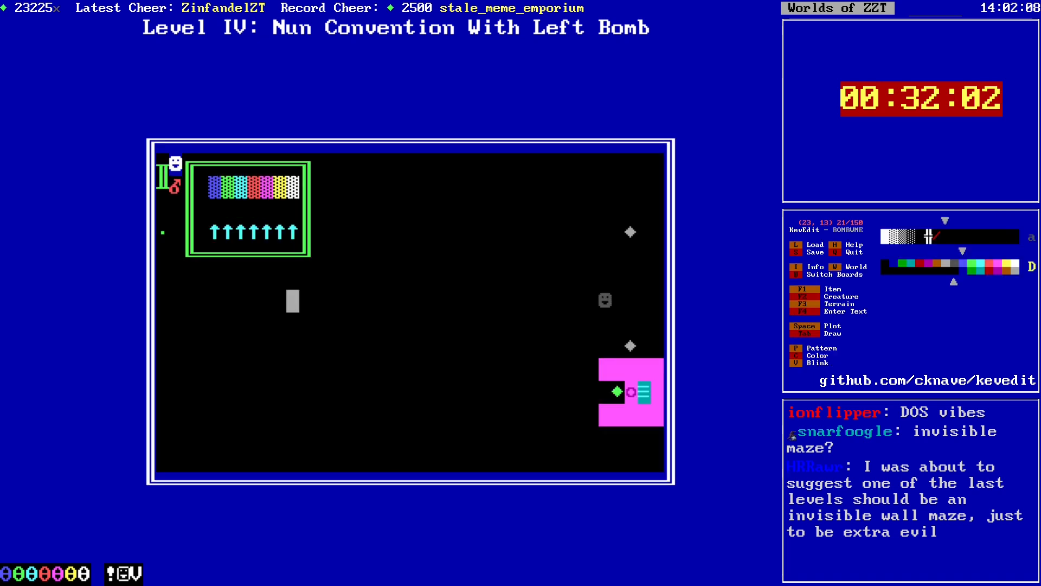
key("s")
key("Return")
key("y")
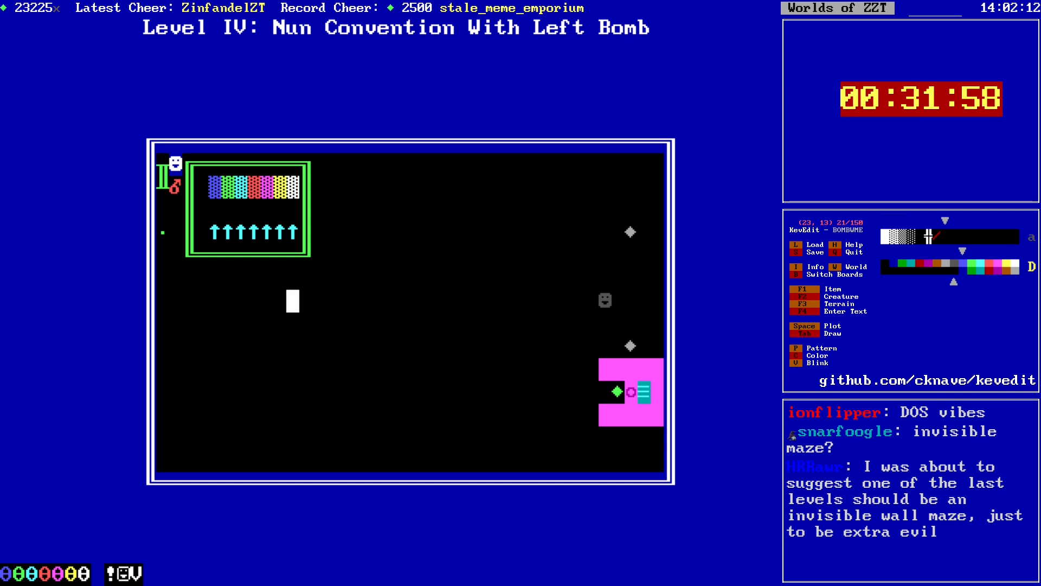
key("Left")
key("Left")
key("Left")
key("Left")
key("Left")
key("Left")
key("Up")
key("Up")
key("Up")
key("Up")
key("Up")
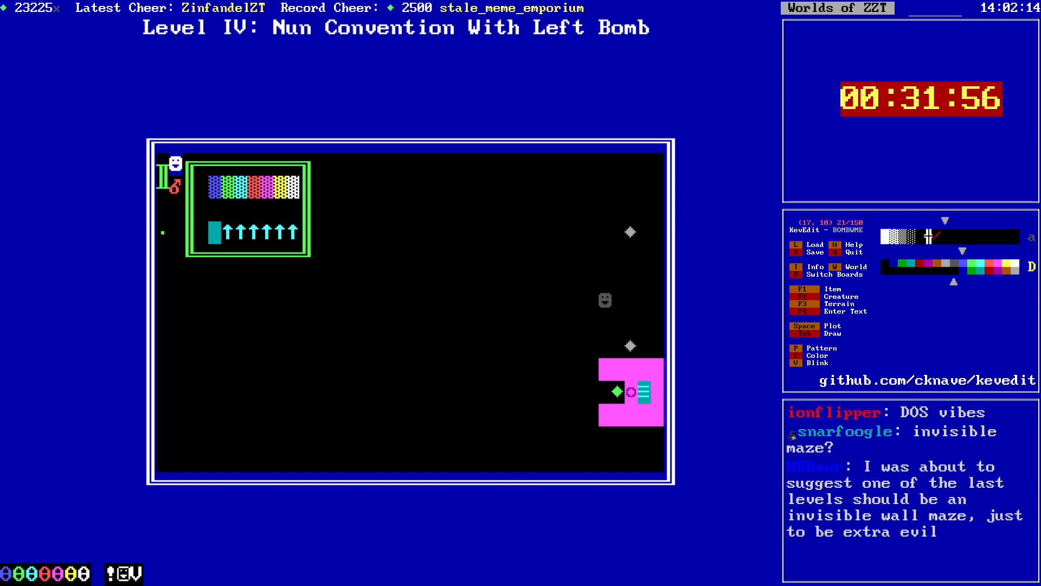
key("Down")
key("Down")
key("Down")
key("Down")
key("Down")
key("Down")
key("Down")
key("Down")
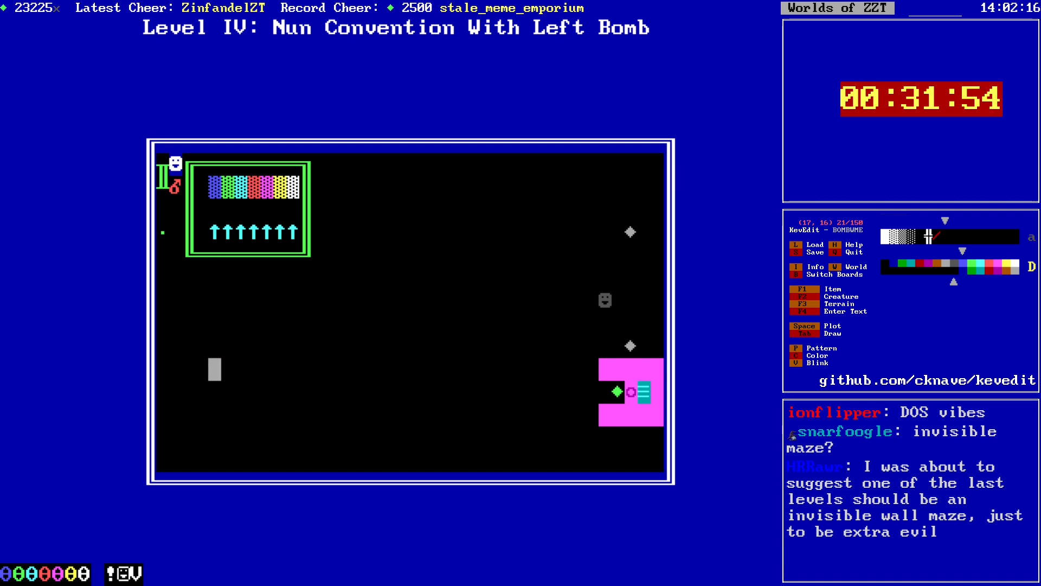
key("Right")
key("Right")
key("Right")
key("Right")
key("Right")
key("Right")
key("Right")
key("Right")
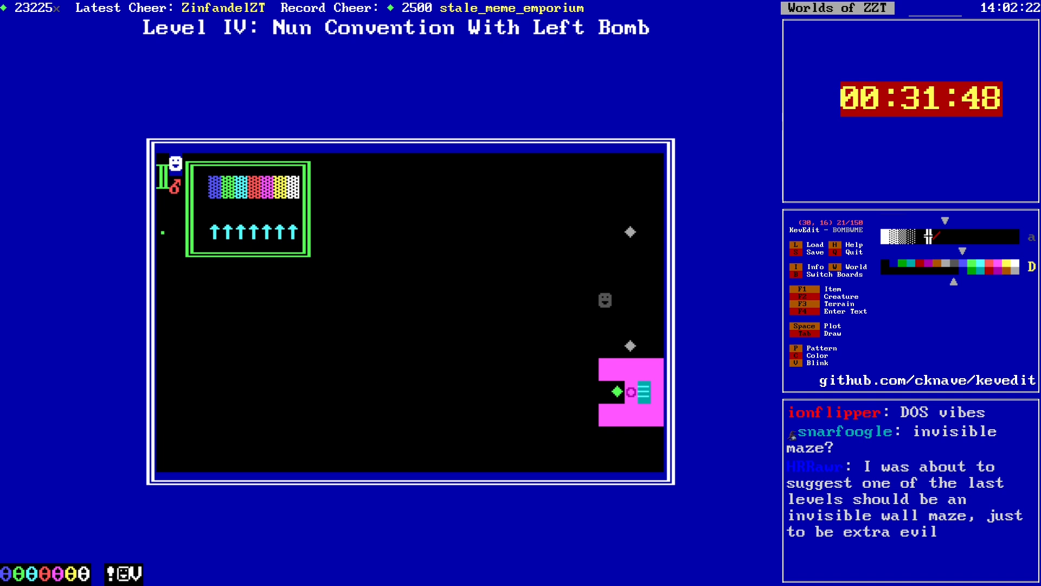
key("Down")
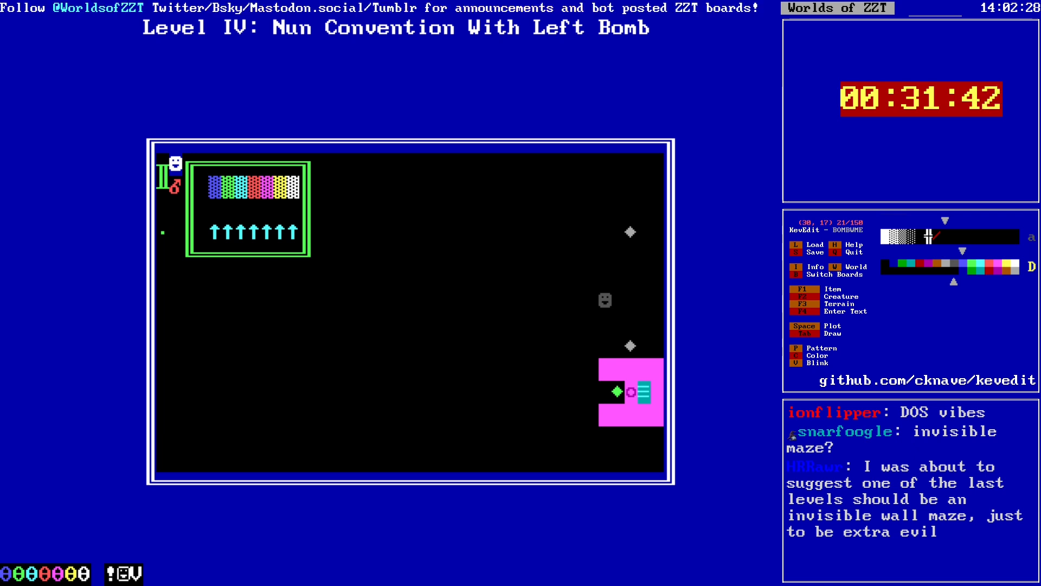
key("Left")
key("Left")
key("Left")
key("Left")
key("Left")
key("Left")
key("Left")
key("Left")
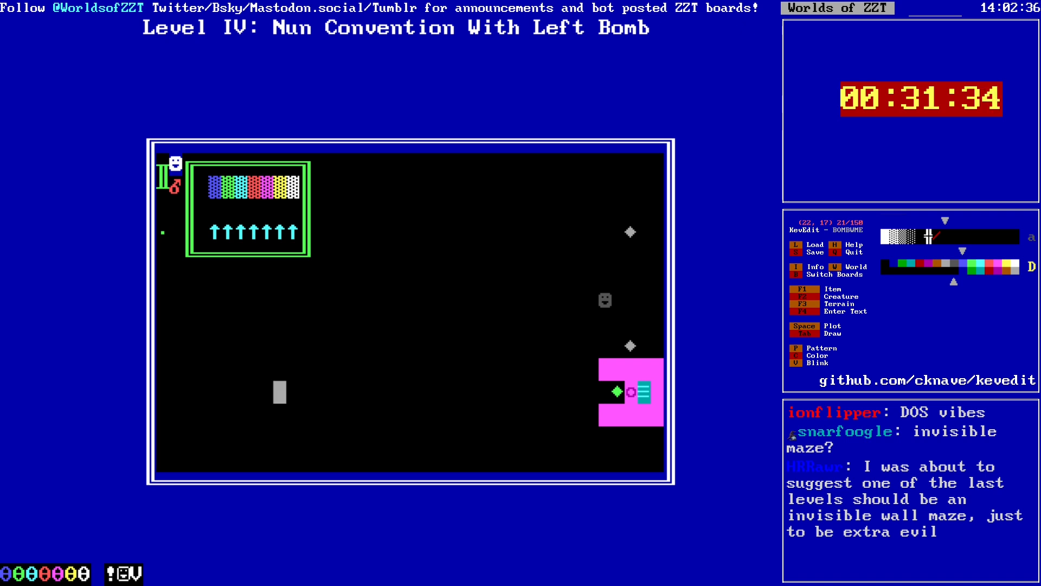
key("Up")
key("Up")
key("Up")
key("Up")
key("Up")
key("Up")
key("Up")
key("Up")
key("Up")
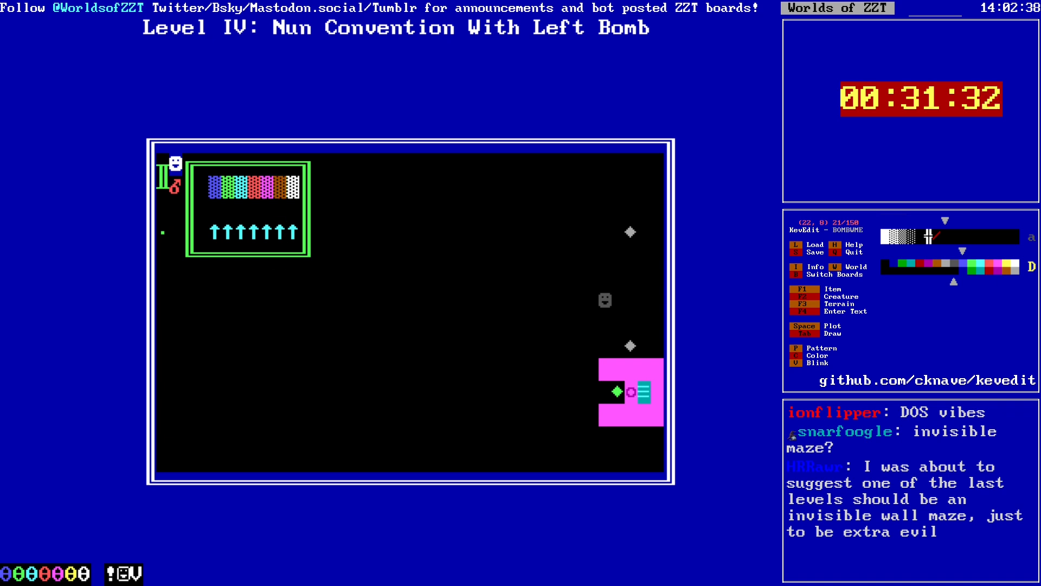
key("Down")
key("Down")
key("Down")
key("Down")
key("Down")
key("Down")
key("Down")
Step: Pick up the dark grey smiley object at (47, 13) as the current drawing pattern
key("Right")
key("Right")
key("Right")
key("Right")
key("Right")
key("Right")
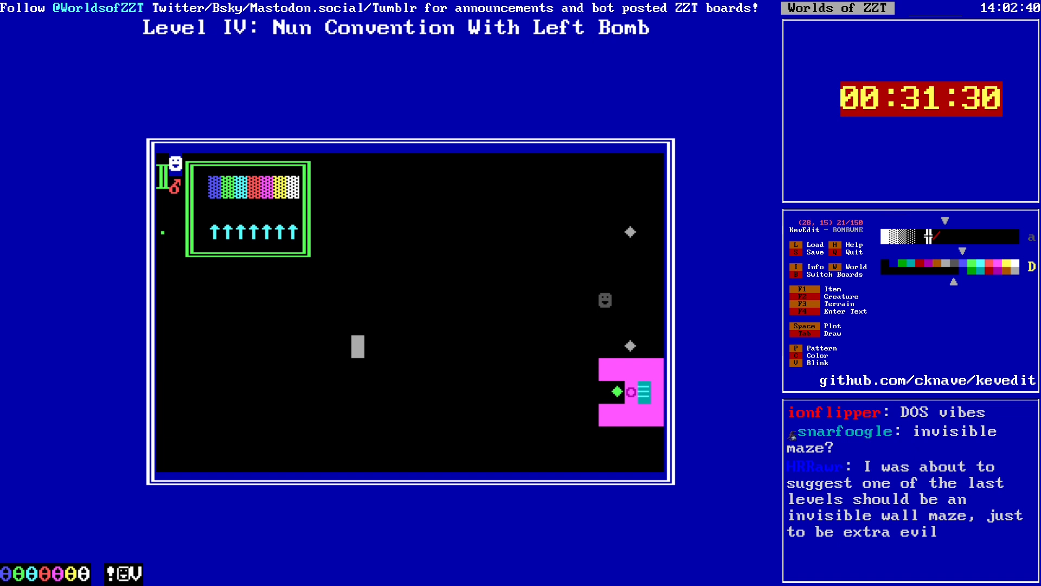
key("Right")
key("Right")
key("Right")
key("Right")
key("Right")
key("Right")
key("Right")
key("Right")
key("Right")
key("Right")
key("Right")
key("Right")
key("Right")
key("Right")
key("Right")
key("Right")
key("Right")
key("Right")
key("Right")
key("Up")
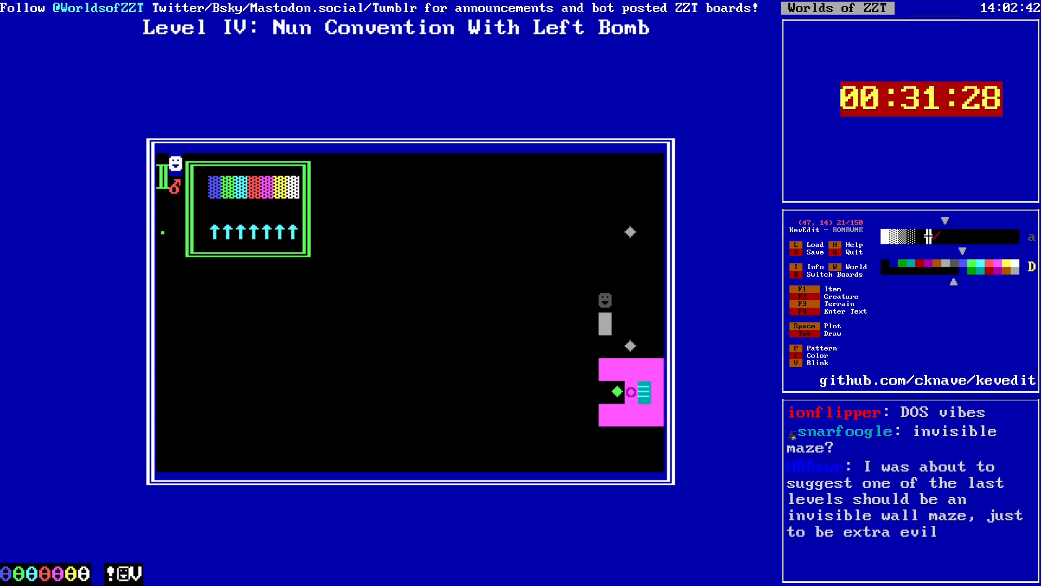
key("Up")
key("Return")
Step: Place object copies as an upper-left corner at (26, 12) to (28, 12), (26, 13) and (26, 14)
key("Left")
key("Left")
key("Left")
key("Left")
key("Left")
key("Left")
key("Left")
key("Left")
key("Left")
key("Left")
key("Left")
key("Left")
key("Left")
key("Left")
key("Left")
key("Left")
key("Left")
key("Left")
key("Left")
key("Left")
key("Up")
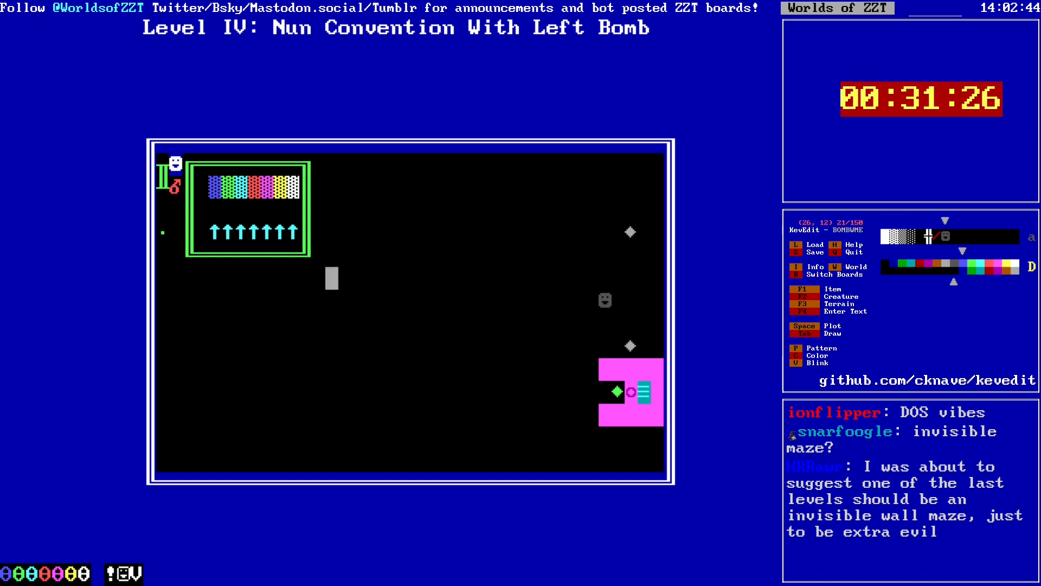
key("Right")
key("Right")
key("Right")
key("space")
key("Left")
key("space")
key("Left")
key("space")
key("Down")
key("space")
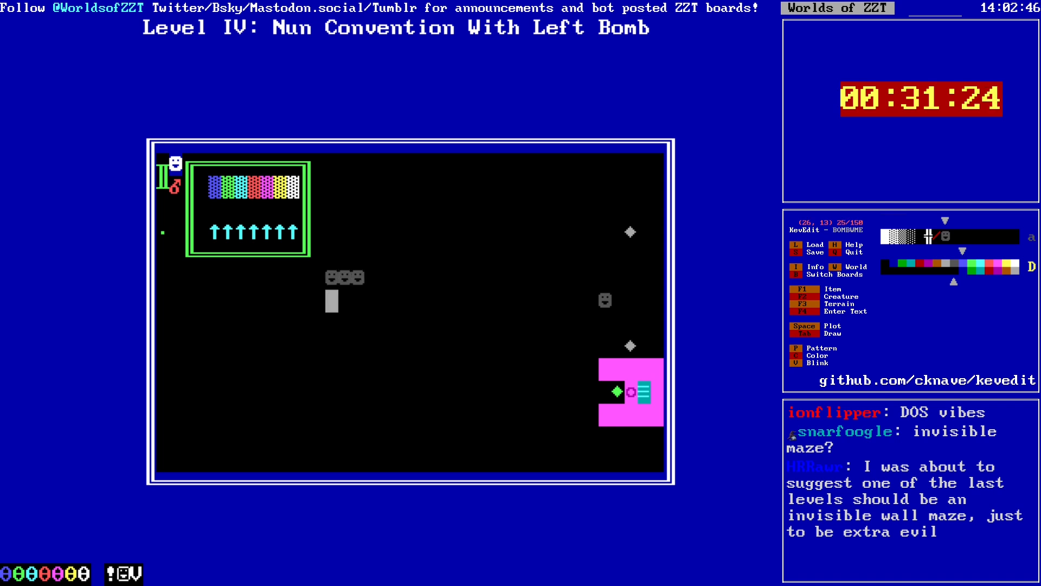
key("Down")
Step: Place object copies as a lower-left corner at (26, 17) and along row 18 from column 26 to 29
key("Down")
key("Down")
key("space")
key("Down")
key("space")
key("Right")
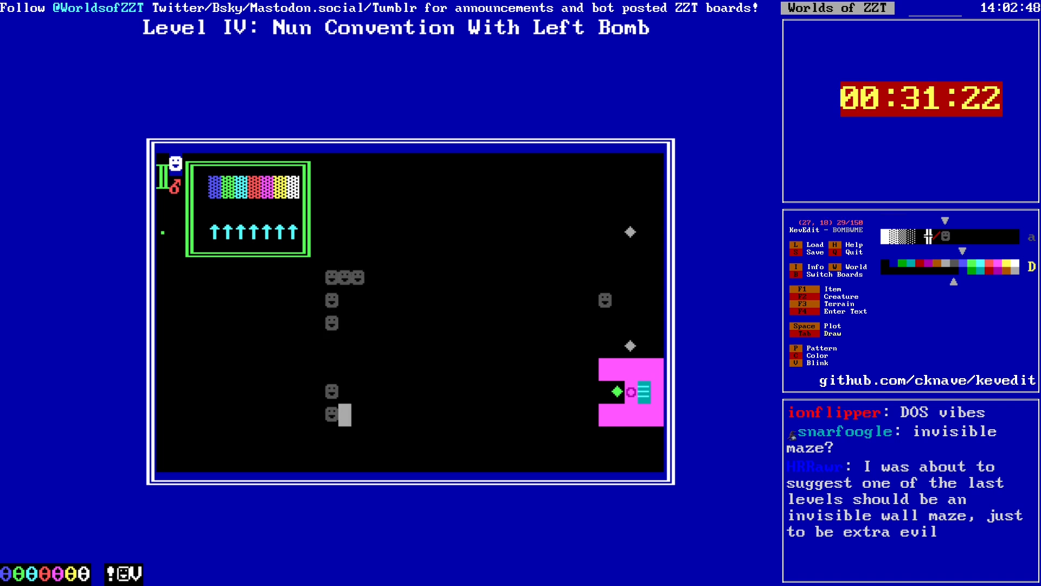
key("space")
key("Right")
key("space")
key("Right")
key("space")
Step: Place object copies as a lower-right corner along row 18 from column 33 to 36 and at (36, 17)
key("Right")
key("Right")
key("Right")
key("Right")
key("space")
key("Right")
key("space")
key("Right")
key("space")
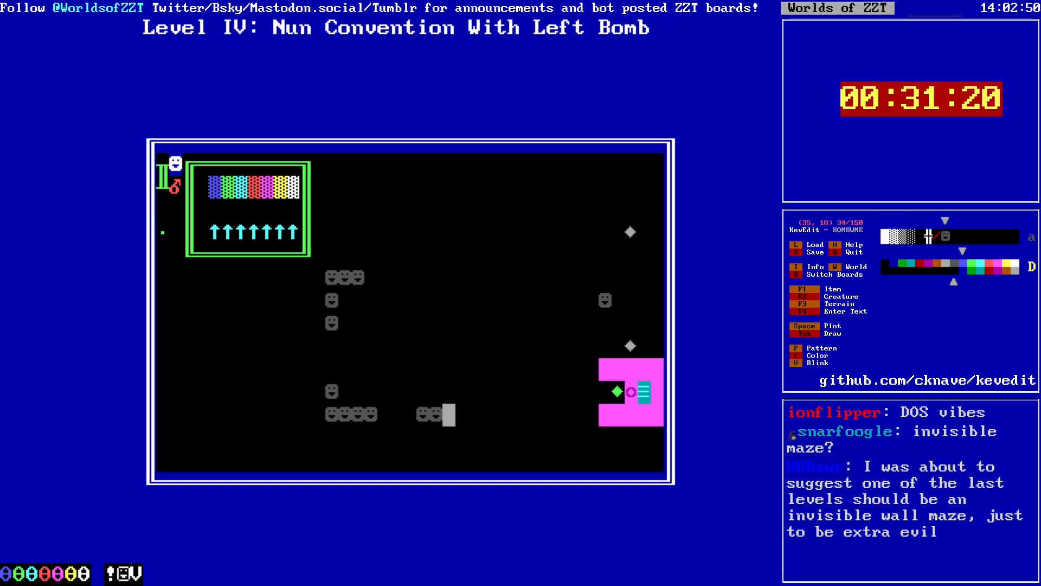
key("Right")
key("space")
key("Up")
key("space")
Step: Place object copies as an upper-right corner at (36, 14), (36, 13) and along row 12 from column 36 to 33
key("Up")
key("Up")
key("Up")
key("space")
key("Up")
key("space")
key("Up")
key("space")
key("Left")
key("space")
key("Left")
key("space")
key("Left")
key("space")
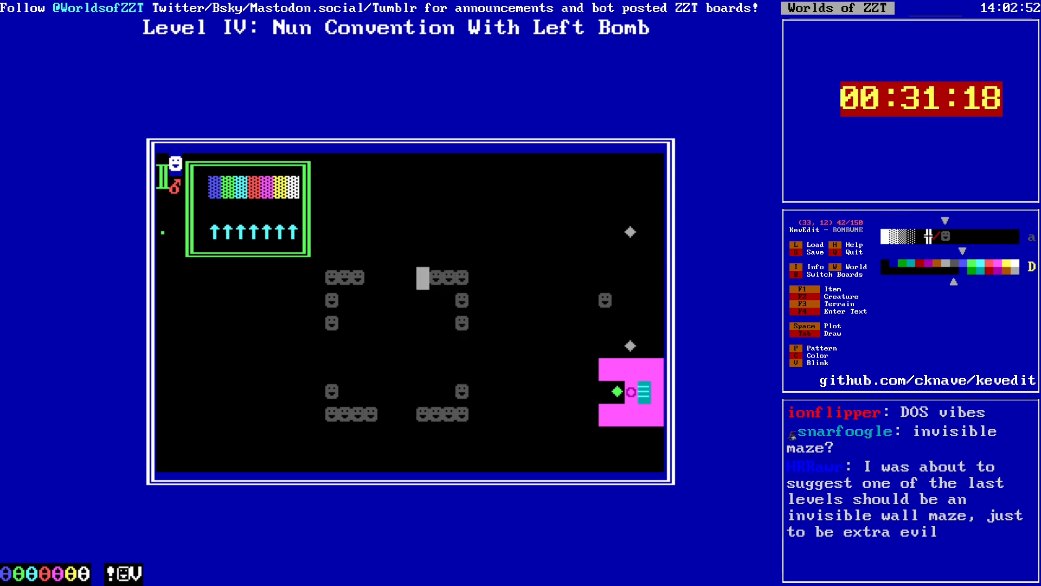
Step: Draw a light red solid wall around the upper-right objects, along row 11 from column 33 to 37 and down to (37, 14)
key("Down")
key("Right")
key("Left")
key("Left")
key("Up")
key("Up")
key("Right")
key("c")
key("c")
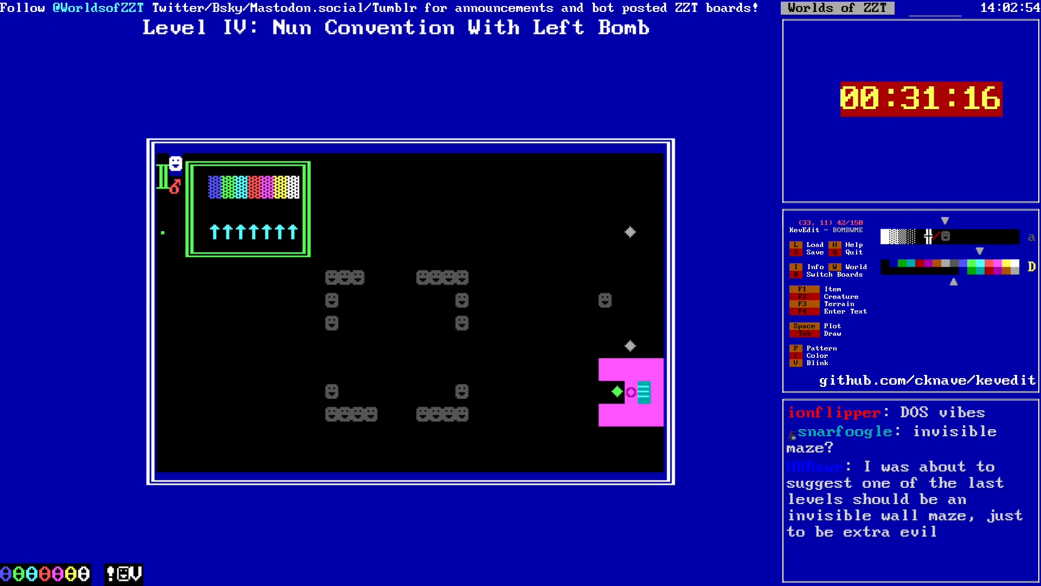
key("p")
key("Tab")
key("Right")
key("Right")
key("Right")
key("Right")
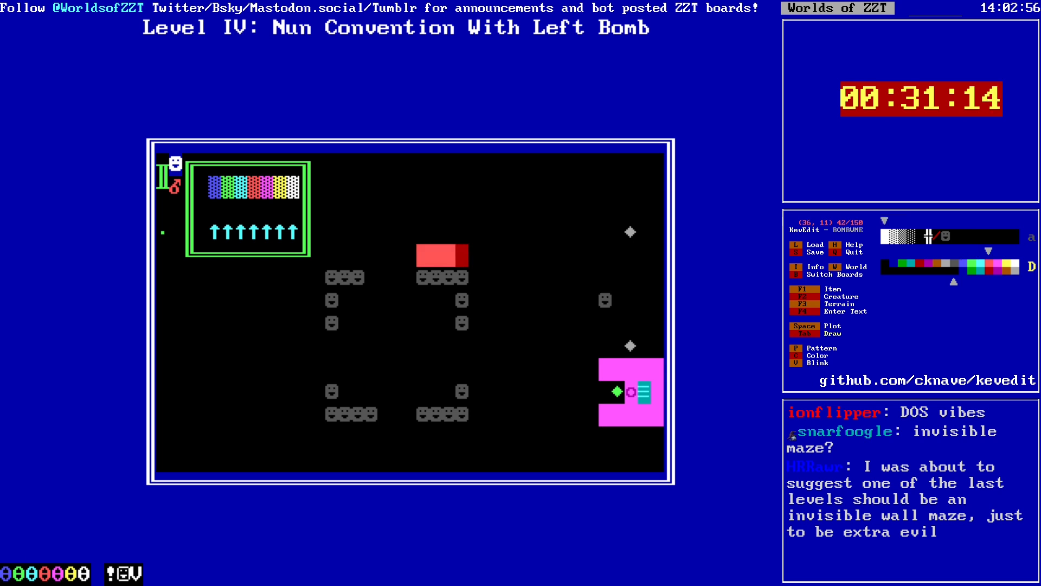
key("Down")
key("Down")
key("Down")
Step: Draw the lower-right light red wall from (37, 17) down to (37, 19) and along row 19 to column 33
key("Down")
key("Down")
key("Down")
key("Down")
key("Down")
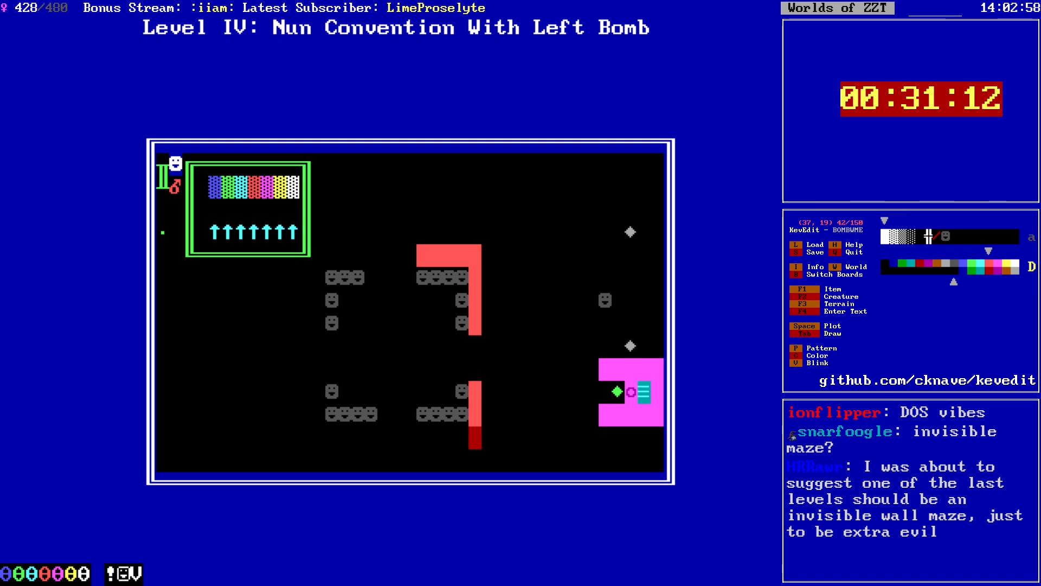
key("Left")
key("Left")
key("Left")
key("Left")
key("Tab")
Step: Finish the lower-right wall along row 19 to column 33, and draw the lower-left wall from (29, 19) to (25, 19) and up to (25, 17)
key("Left")
key("Left")
key("Left")
key("Left")
key("Tab")
key("Left")
key("Left")
key("Left")
key("Left")
key("Up")
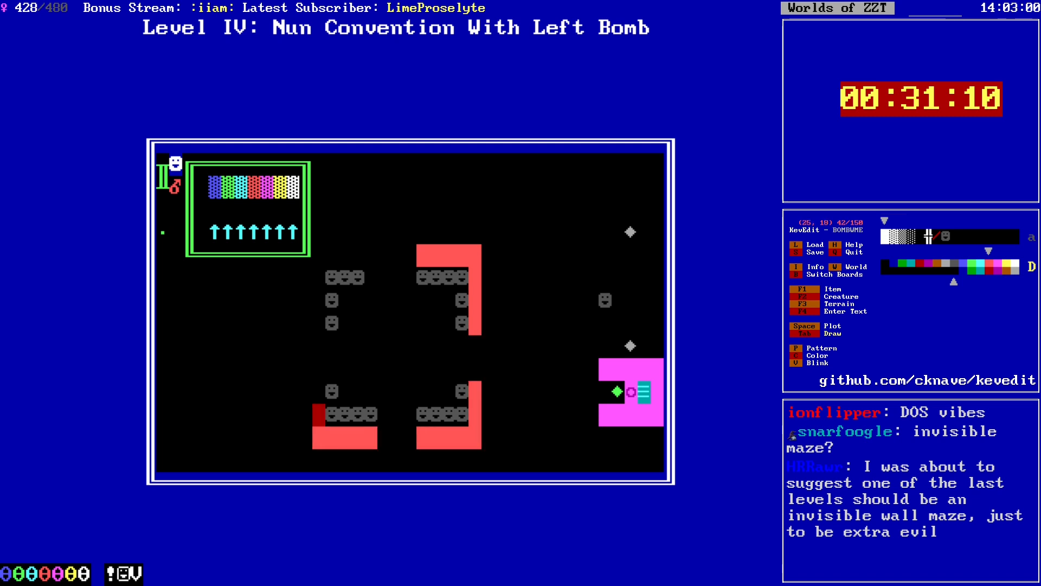
key("Up")
key("Tab")
Step: Draw the upper-left light red wall from (25, 14) up to (25, 11) and along row 11 to column 28
key("Up")
key("Up")
key("Up")
key("Tab")
key("Up")
key("Up")
key("Right")
key("space")
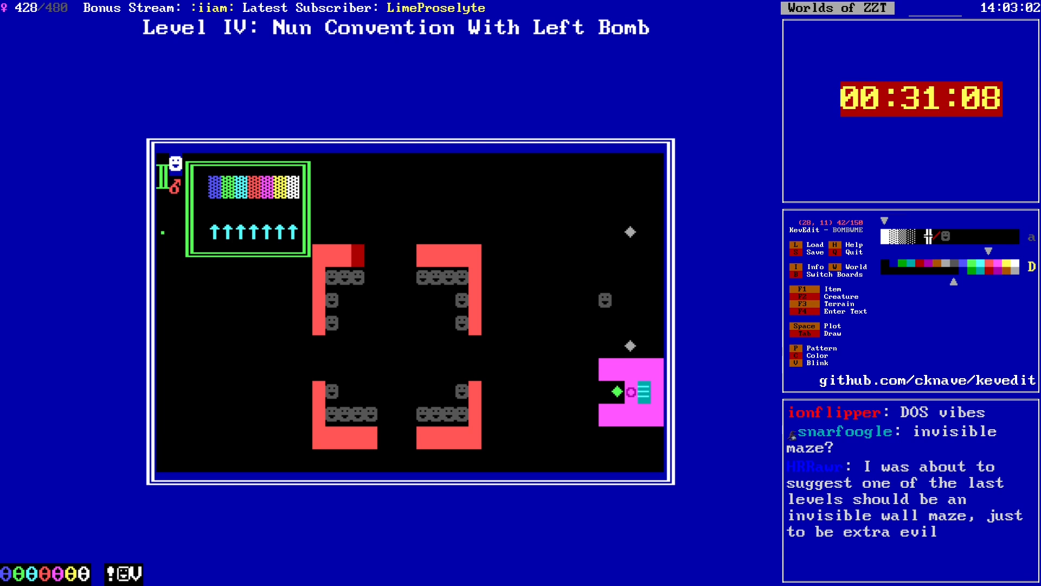
key("Right")
key("Right")
key("Right")
key("Right")
key("Right")
key("Right")
key("Right")
key("Right")
key("Right")
key("Right")
key("Right")
key("Right")
key("Down")
key("Right")
key("Right")
key("Right")
key("Right")
key("Right")
key("Right")
key("Right")
key("Right")
key("Right")
key("Right")
key("Right")
key("Right")
key("Right")
key("Right")
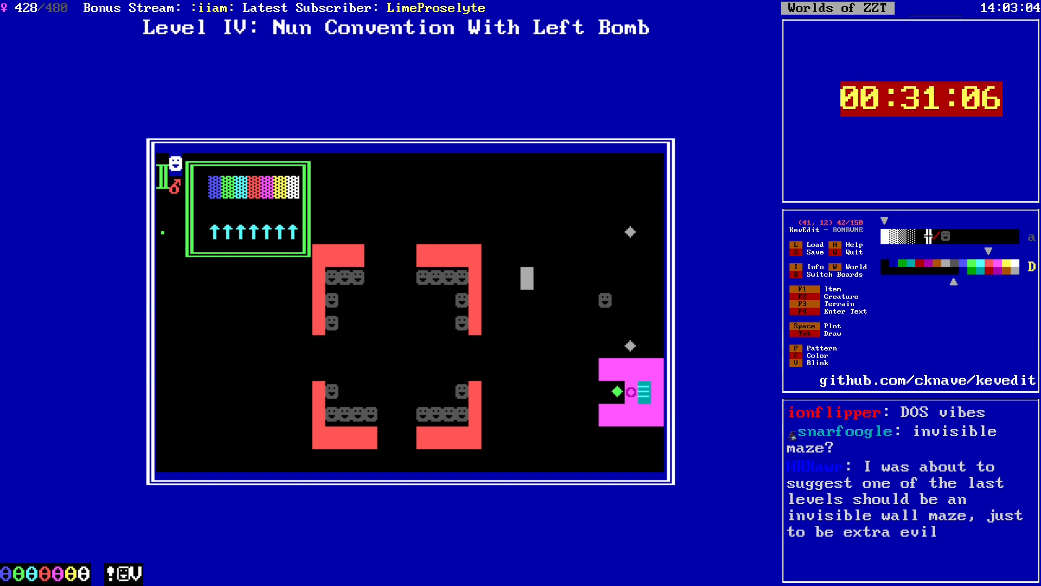
key("Left")
key("Left")
key("Left")
key("Left")
key("Left")
key("Left")
key("Left")
key("Left")
key("Left")
key("Left")
key("Left")
key("Left")
key("Left")
key("Left")
key("Left")
key("Left")
key("Left")
key("Left")
key("Left")
key("Left")
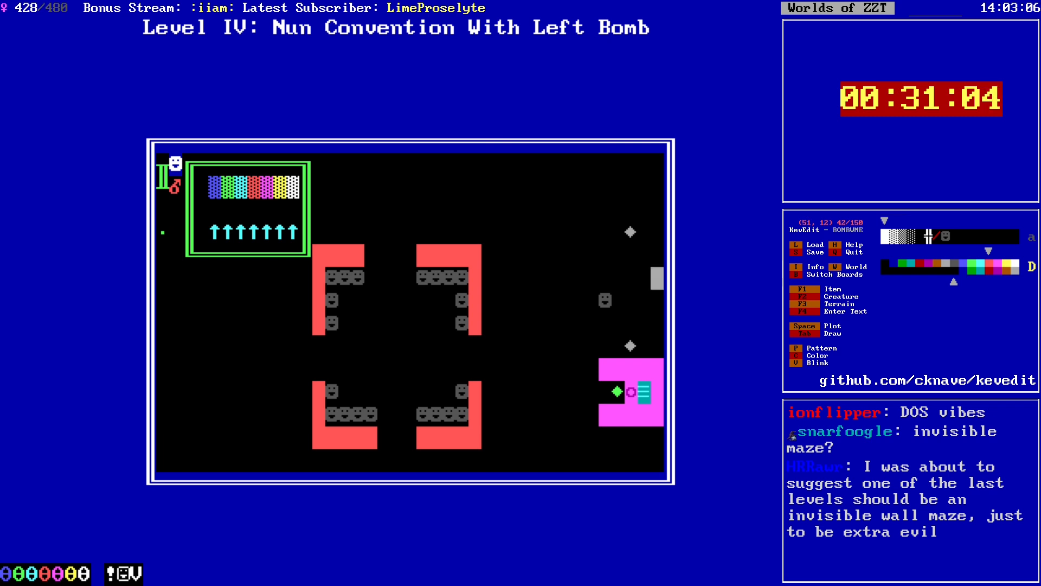
Step: Choose light cyan on black as the drawing colour and create a new object at (13, 14)
key("Left")
key("Left")
key("Down")
key("Down")
key("Down")
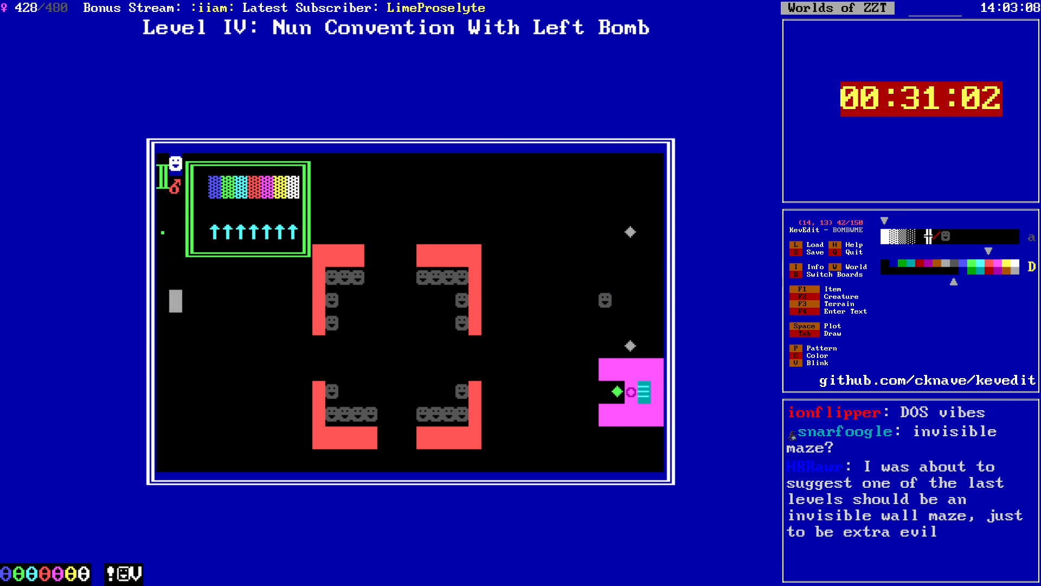
key("c")
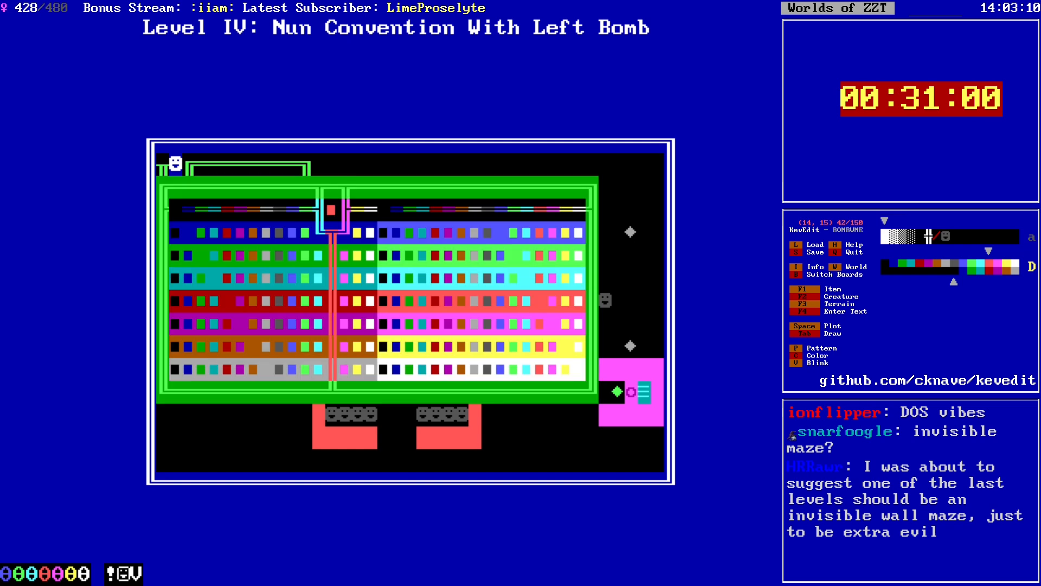
key("Left")
key("Return")
key("Left")
key("Up")
key("F2")
key("o")
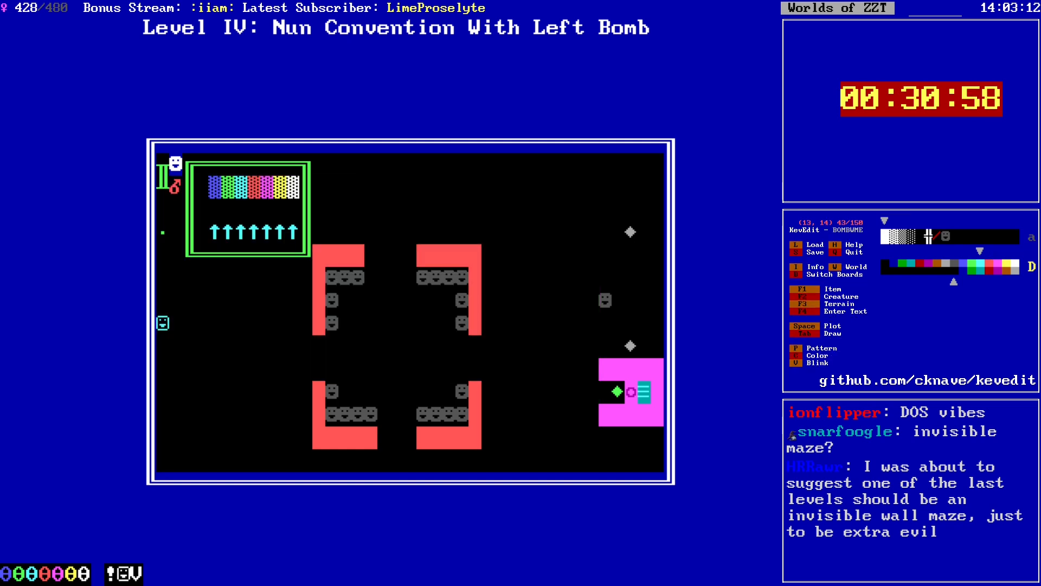
Step: Set the new object's character to the sun symbol, #char 15
key("Right")
key("Right")
key("Right")
key("Right")
key("Right")
key("Right")
key("Right")
key("Right")
key("Right")
key("Right")
key("Right")
key("Right")
key("Right")
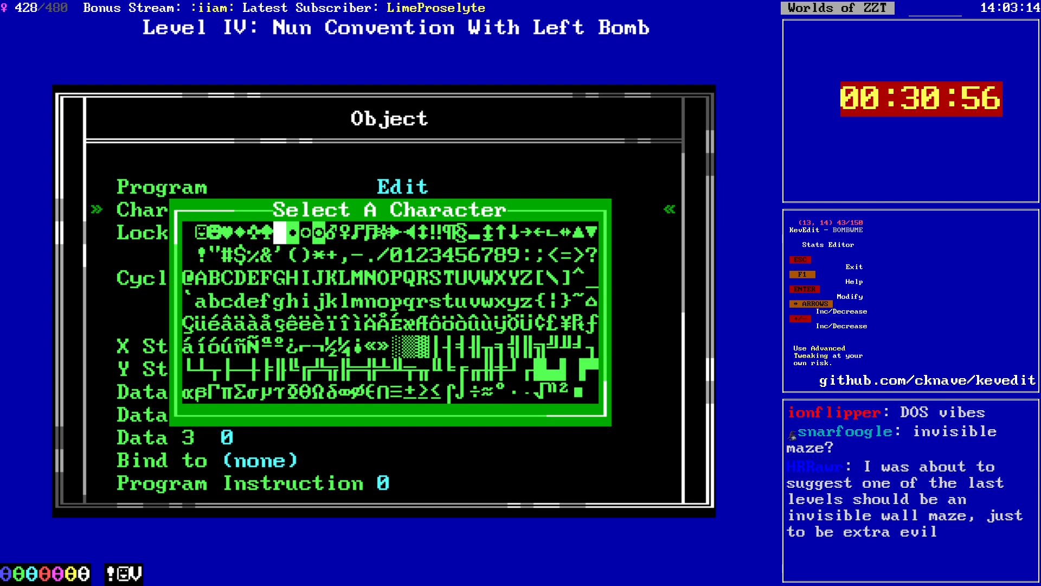
key("Return")
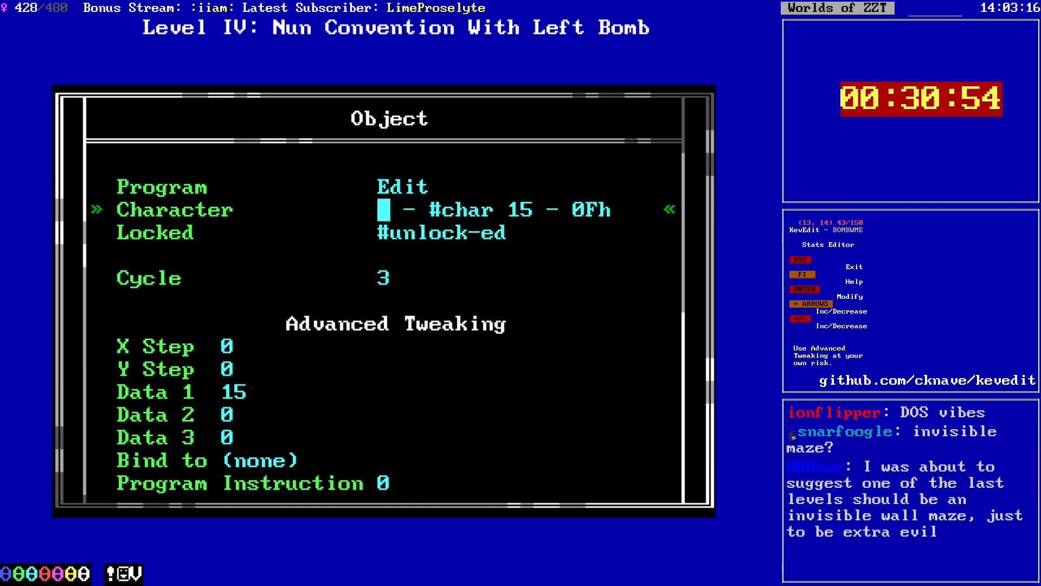
key("Up")
key("Down")
key("Down")
key("Down")
key("Left")
key("Left")
key("Up")
key("Up")
key("Up")
key("Return")
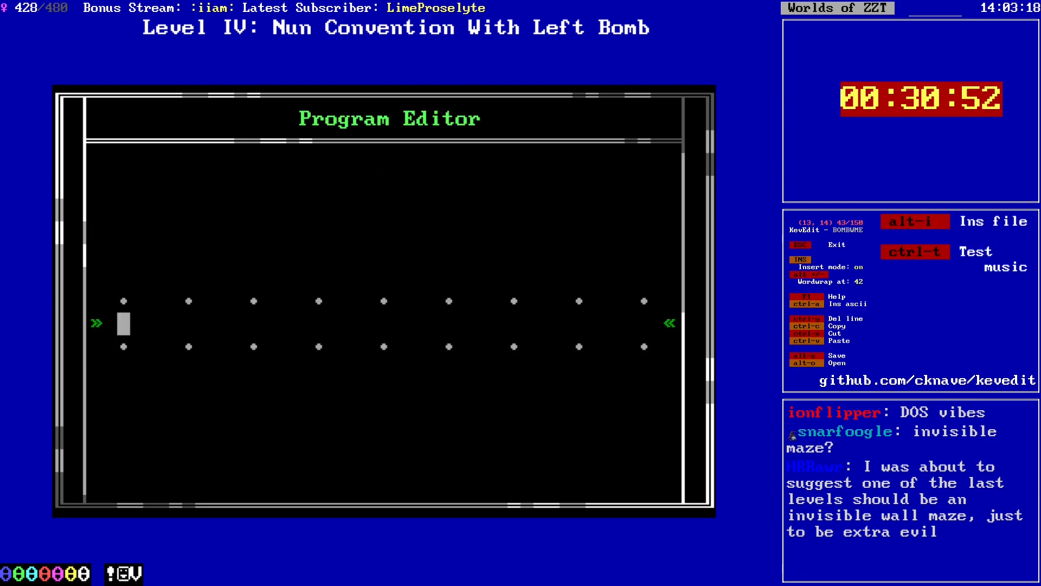
type("@Sw")
key("Return")
type("#end")
key("Return")
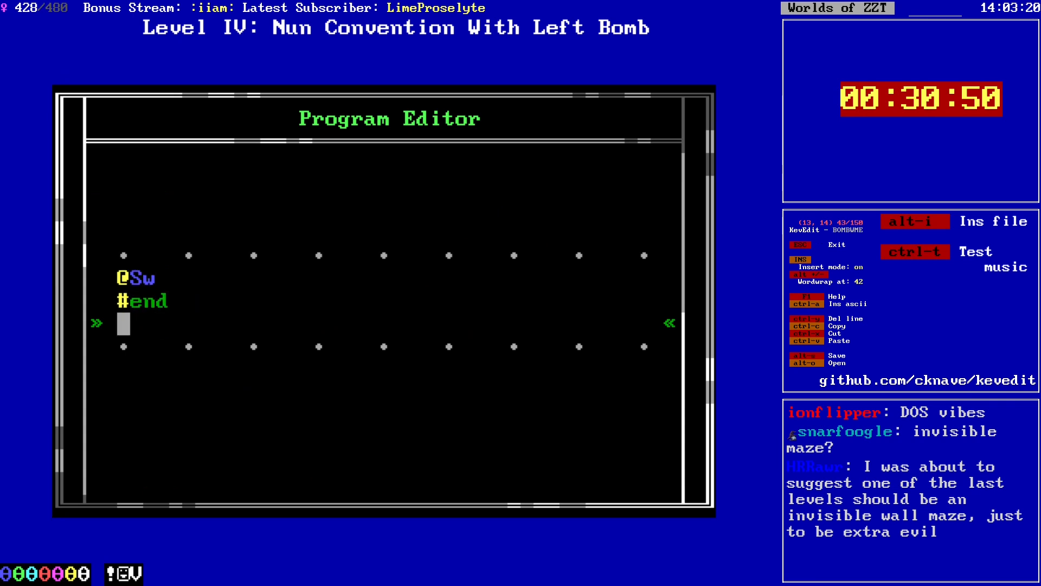
type(":touch")
key("Return")
type("#")
key("Escape")
key("Escape")
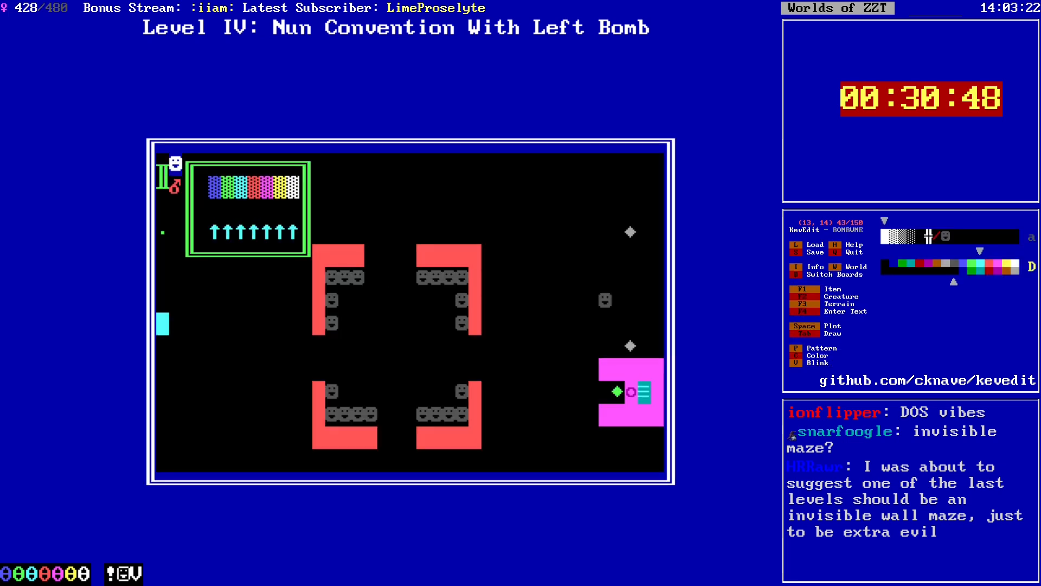
key("alt+Right")
key("alt+Up")
key("Left")
key("Left")
key("Down")
key("Return")
key("Return")
key("Escape")
key("Escape")
key("alt+Left")
key("alt+Down")
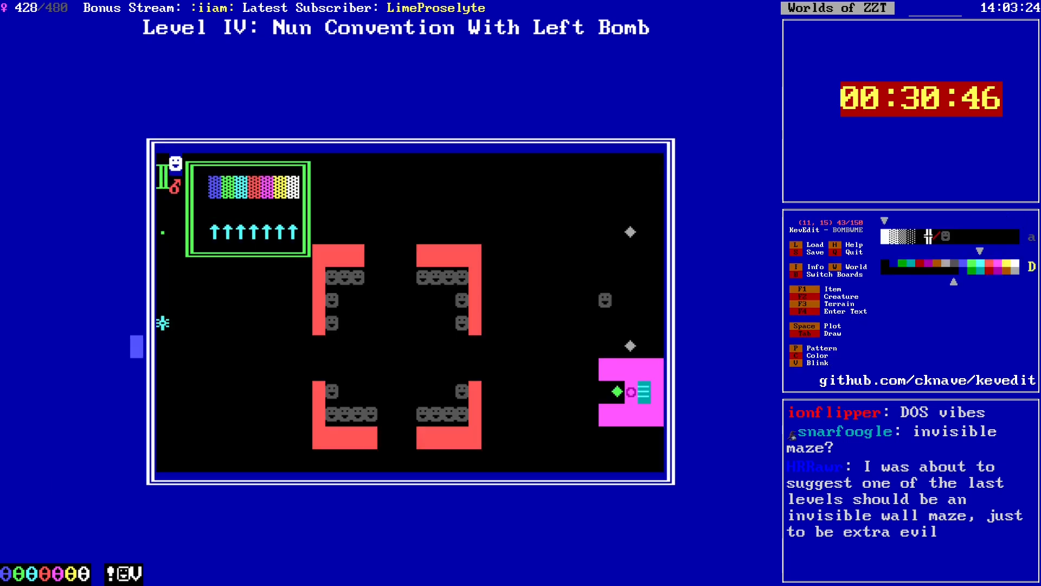
Step: Reopen the program of the object at (13, 14) and complete the last line as "#g1:shoot"
key("Up")
key("Right")
key("Right")
key("Return")
key("Return")
key("Page_Down")
key("End")
type("g1:shoot")
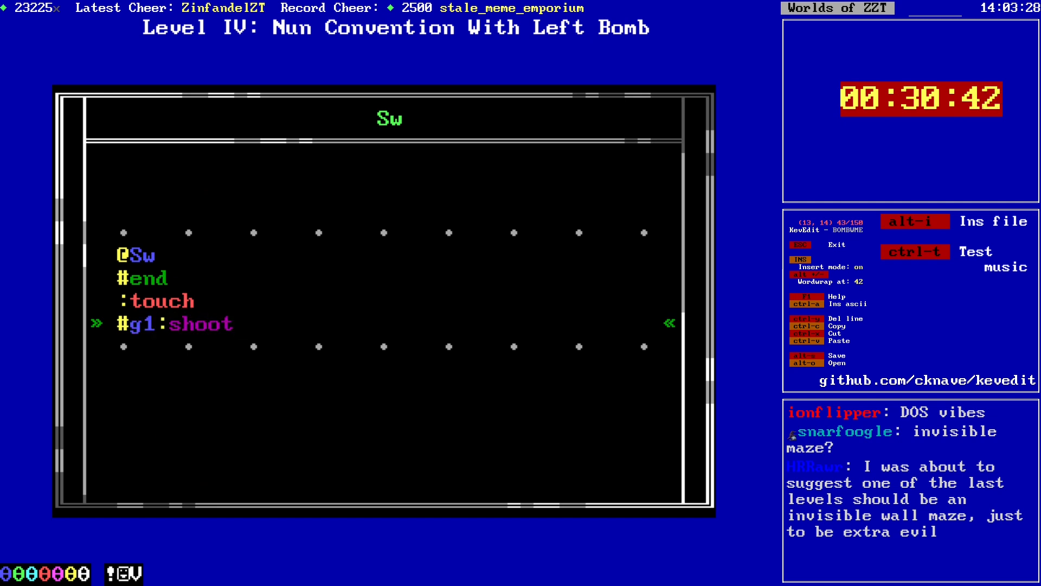
Step: Insert a "#lock" line directly below the ":touch" label in the Sw program
key("Up")
key("End")
key("Return")
type("#lock")
key("Return")
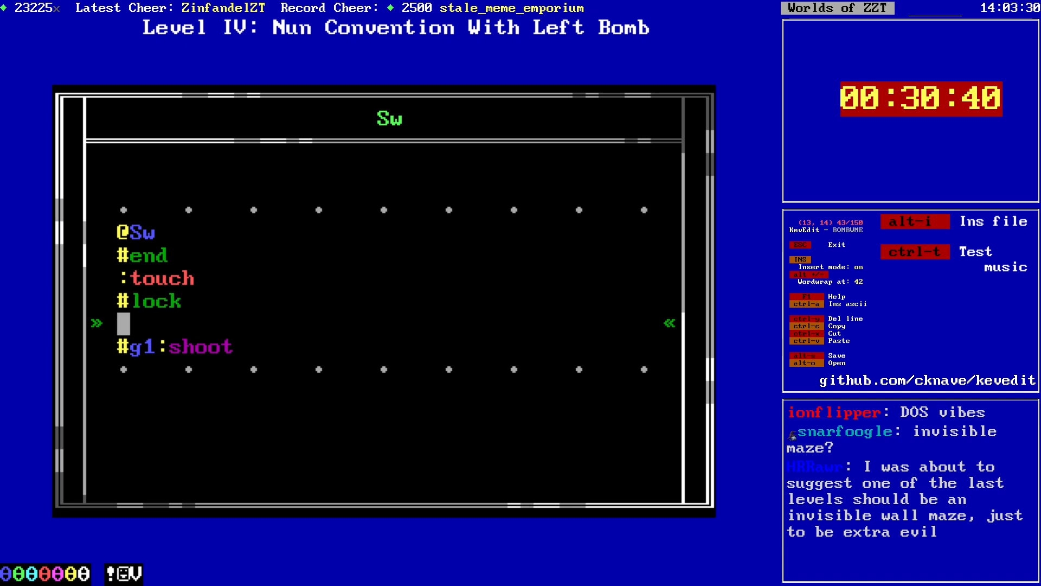
Step: Add a "#char 9" line between "#lock" and "#g1:shoot" and close the program
type("#cha")
key("ctrl+a")
key("Right")
key("Right")
key("Right")
key("Right")
key("Right")
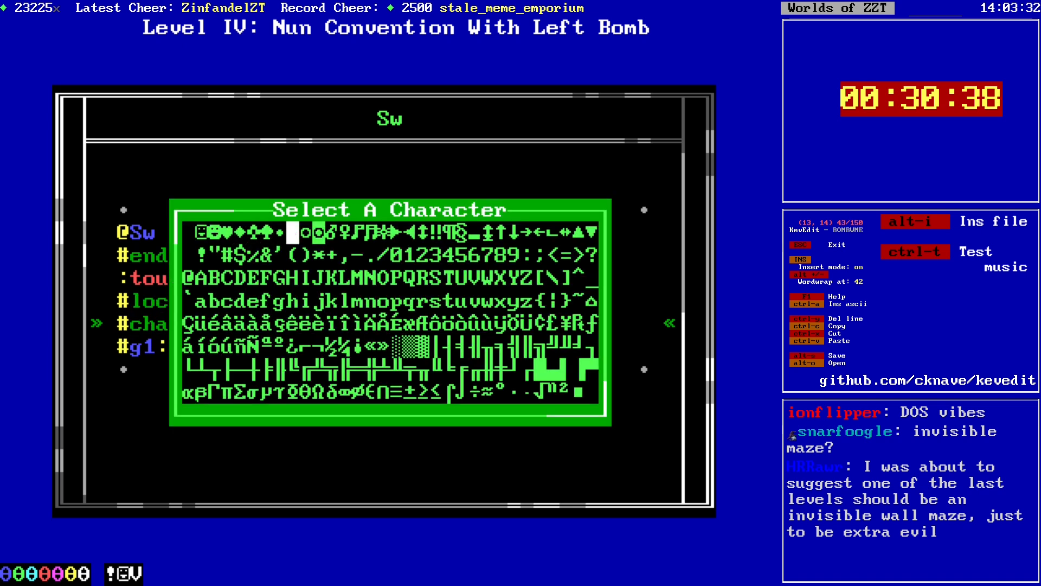
key("Return")
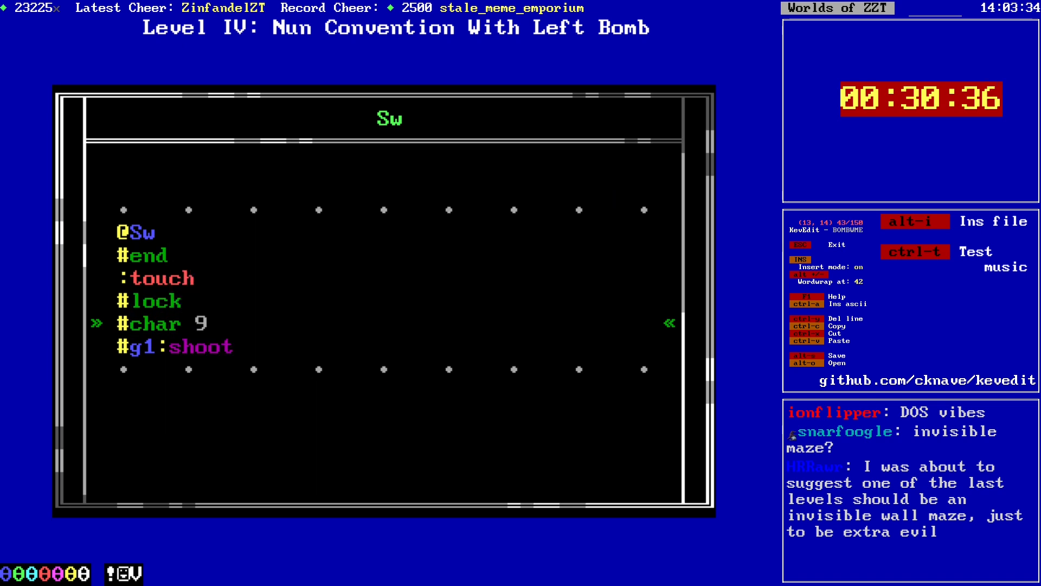
key("Escape")
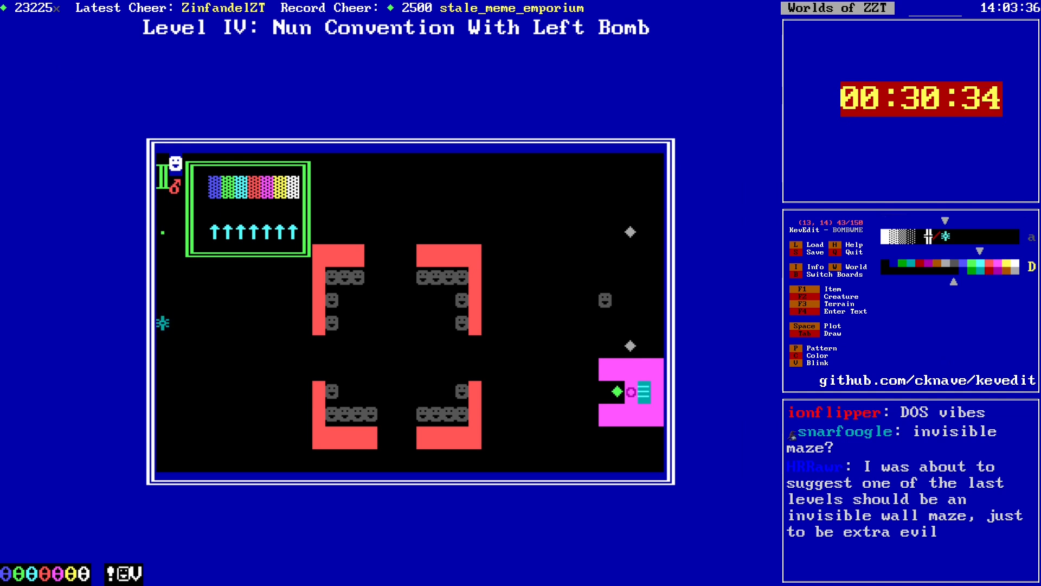
Step: Delete the Sw object from (13, 14) on the board
key("Delete")
key("Right")
key("Right")
key("Right")
key("Right")
key("Right")
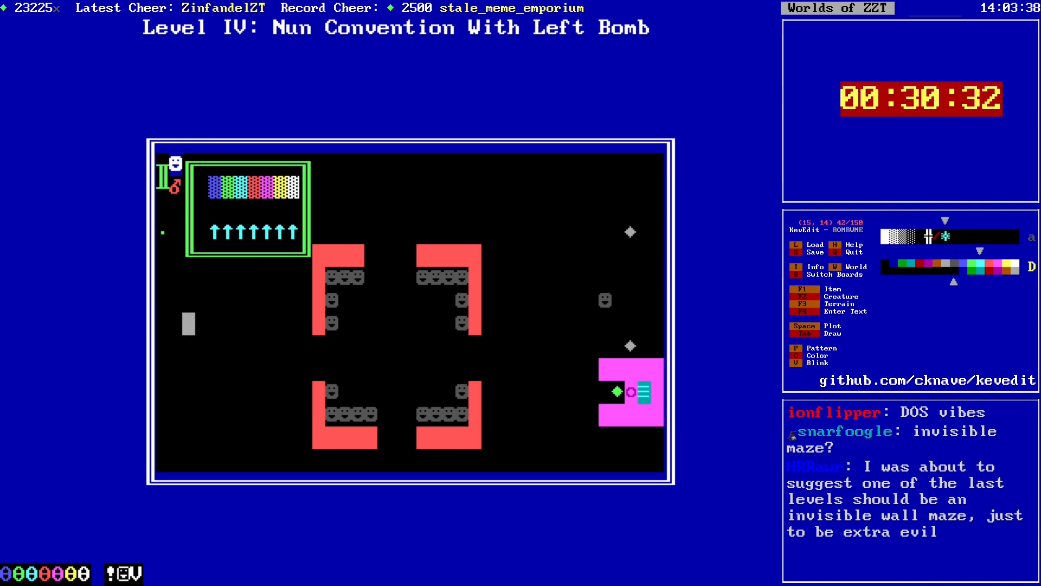
key("Left")
key("Left")
key("Left")
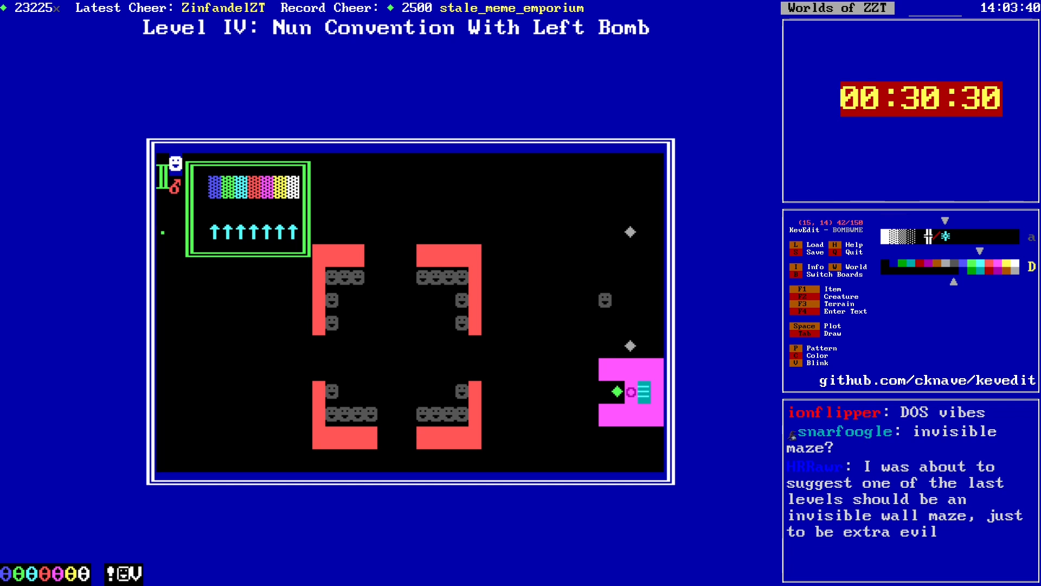
Step: Place a copy of the cyan Sw object on the board at (16, 14)
key("Right")
key("space")
key("Right")
key("Right")
key("Right")
key("Right")
key("Right")
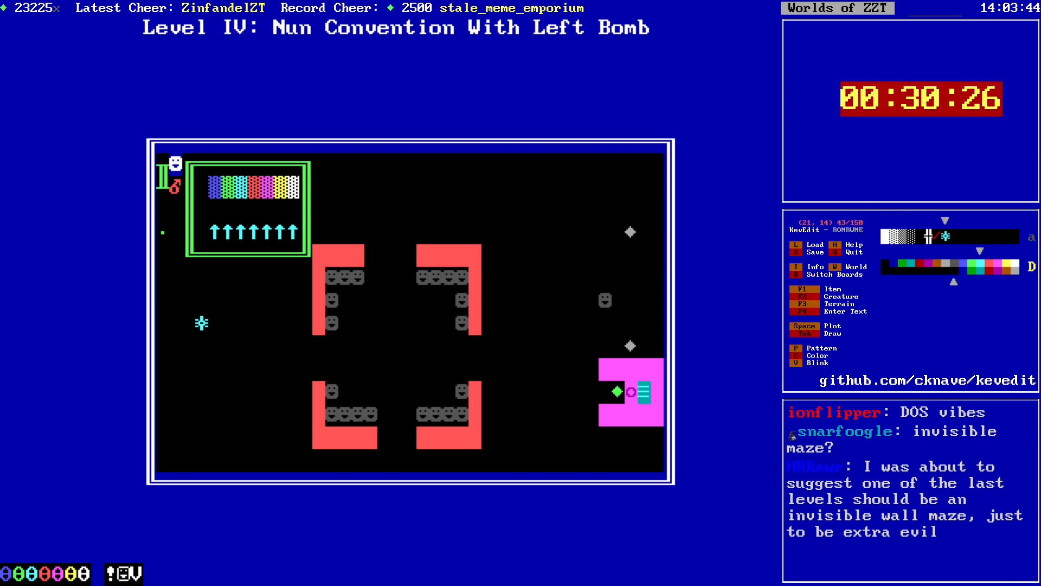
key("Left")
key("Left")
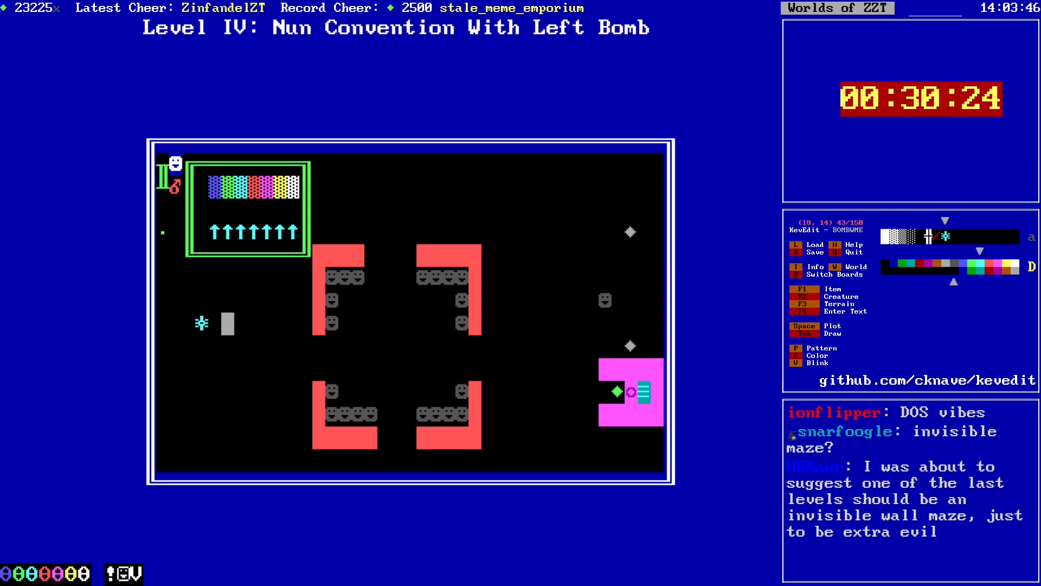
key("Left")
key("Left")
key("Left")
key("Left")
key("Down")
key("Right")
key("Left")
key("Right")
key("Right")
key("Right")
key("Right")
key("Right")
key("Right")
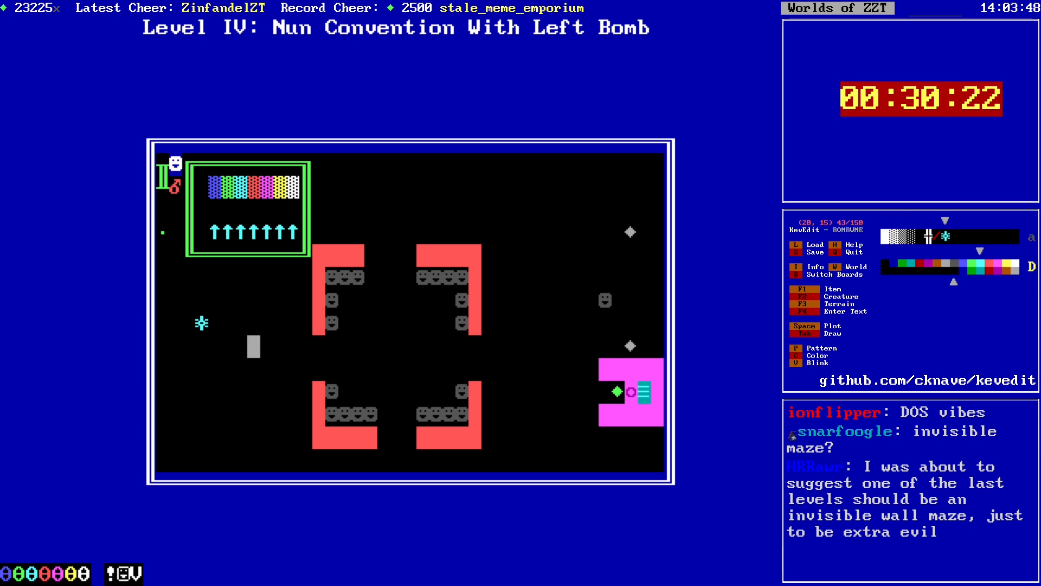
key("Right")
key("Right")
key("Right")
key("Right")
key("Right")
key("Right")
key("Right")
key("Right")
key("Right")
key("Right")
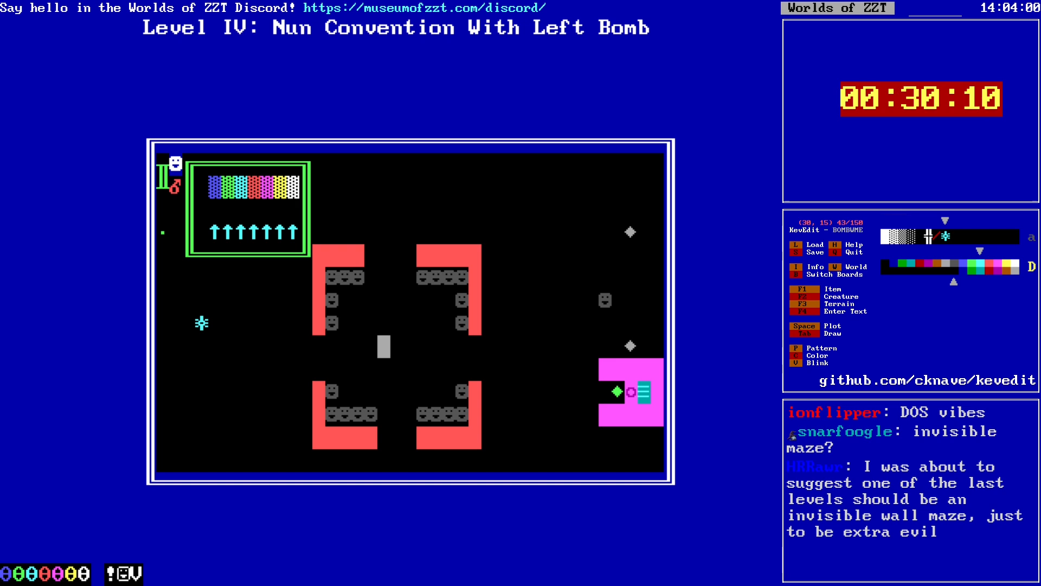
Step: Examine the layout of the "Level III: The Puppy Factory" board and return to the Level IV board
key("Page_Up")
key("Down")
key("Down")
key("Down")
key("Down")
key("Down")
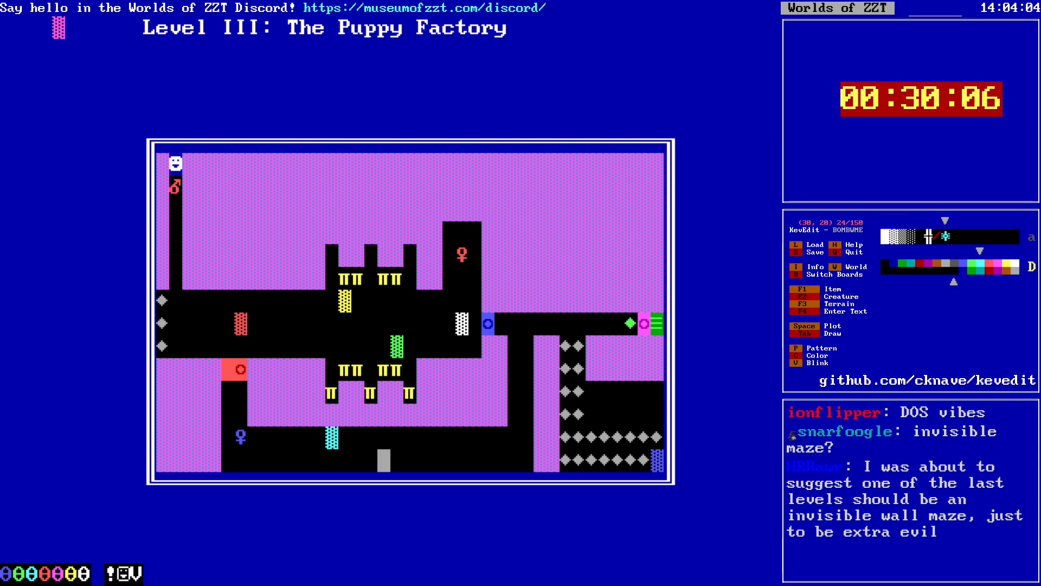
key("Up")
key("Up")
key("Up")
key("Up")
key("Up")
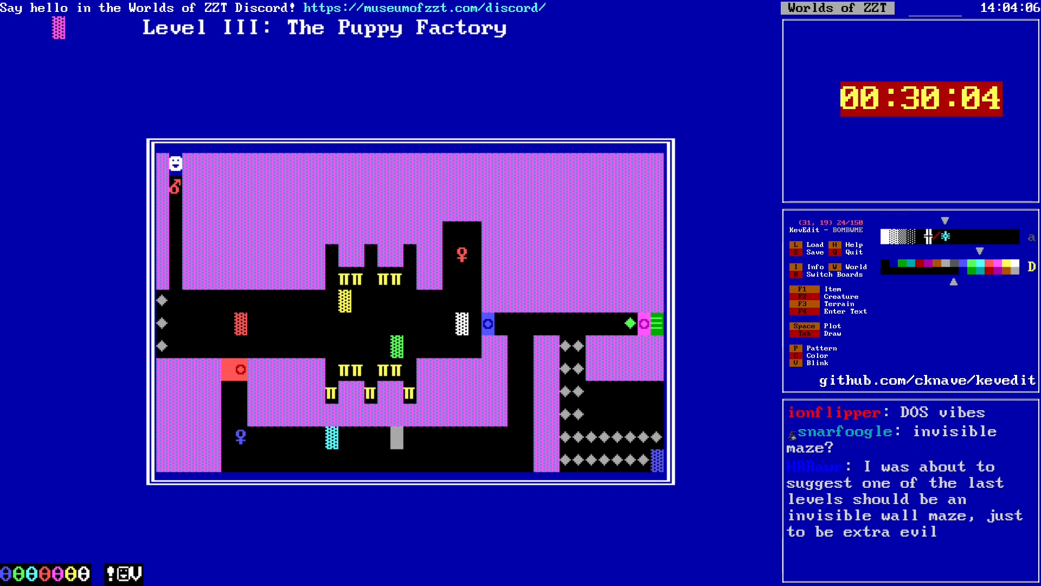
key("Left")
key("Left")
key("Left")
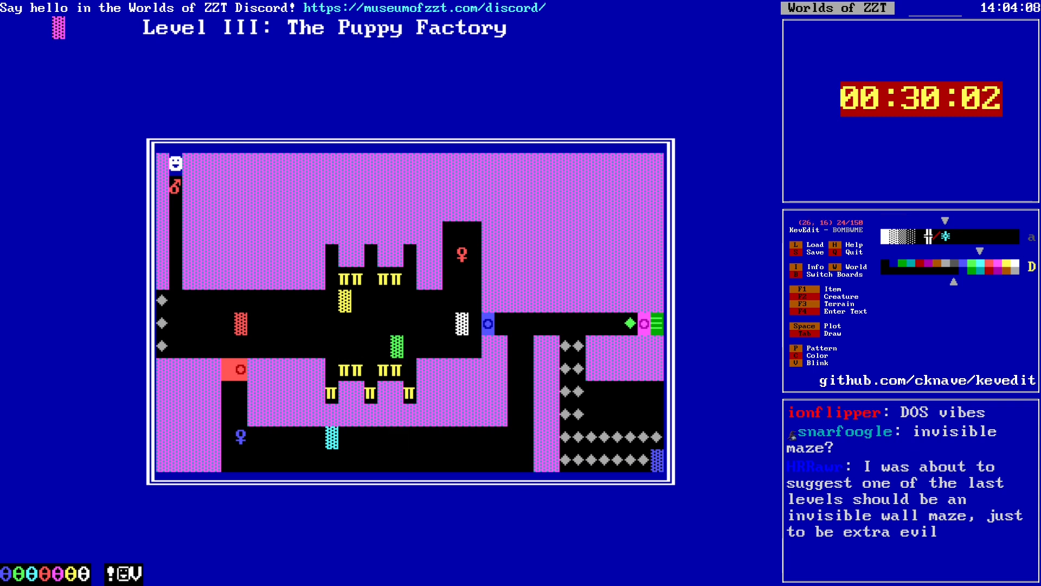
key("Down")
key("Down")
key("Down")
key("Right")
key("Right")
key("Right")
key("Right")
key("Right")
key("Right")
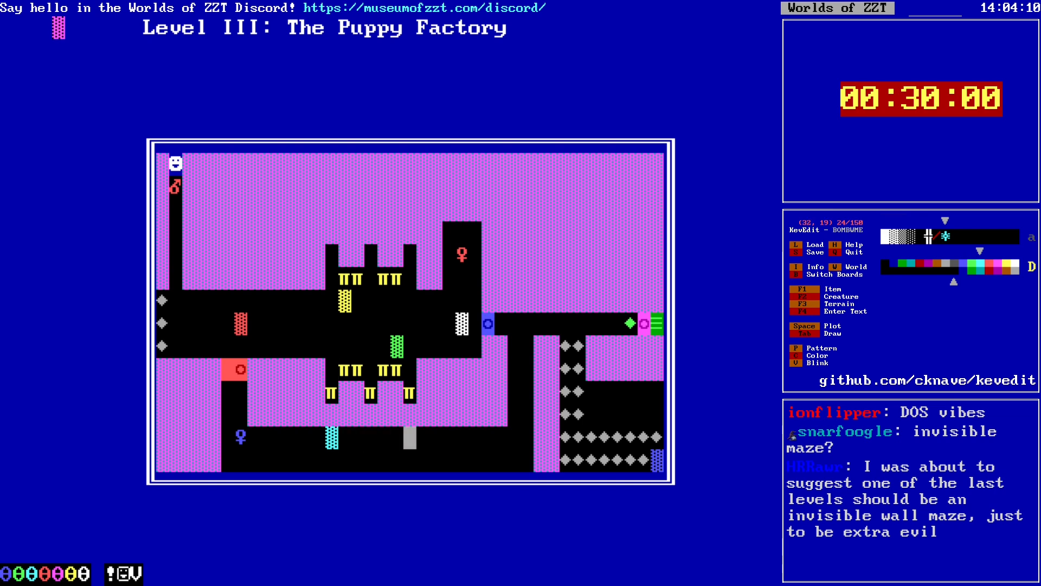
key("Right")
key("Right")
key("Right")
key("Right")
key("Right")
key("Right")
key("Right")
key("Right")
key("Right")
key("Right")
key("Right")
key("Up")
key("Up")
key("Up")
key("Up")
key("Up")
key("Up")
key("Left")
key("Page_Down")
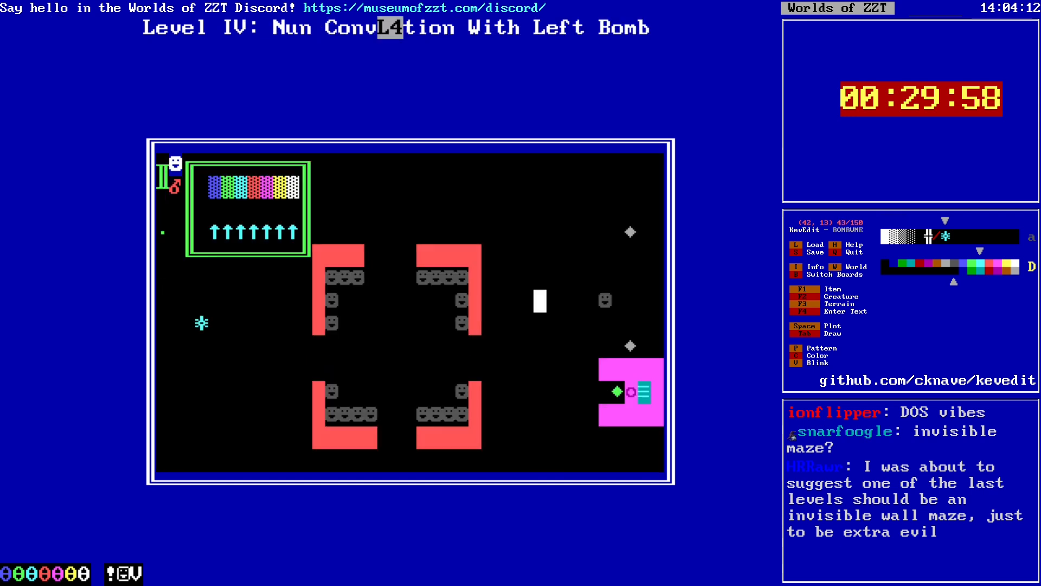
key("Left")
key("Left")
key("Left")
key("Left")
key("Left")
key("Left")
key("Left")
key("Left")
key("Left")
key("Left")
key("Left")
key("Left")
key("Left")
key("Left")
key("Left")
key("Left")
key("Left")
key("Left")
key("Left")
key("Left")
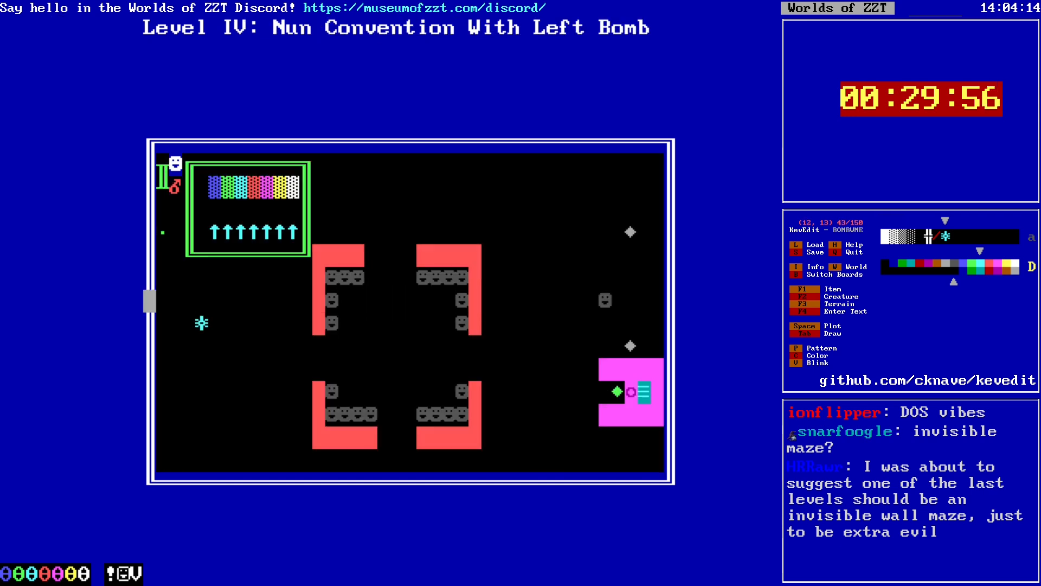
key("Down")
key("Right")
key("Right")
key("Right")
key("Right")
key("Right")
key("Right")
key("Right")
key("Right")
key("Right")
key("Right")
key("Right")
key("Right")
key("Right")
key("Right")
key("Right")
key("Right")
key("Right")
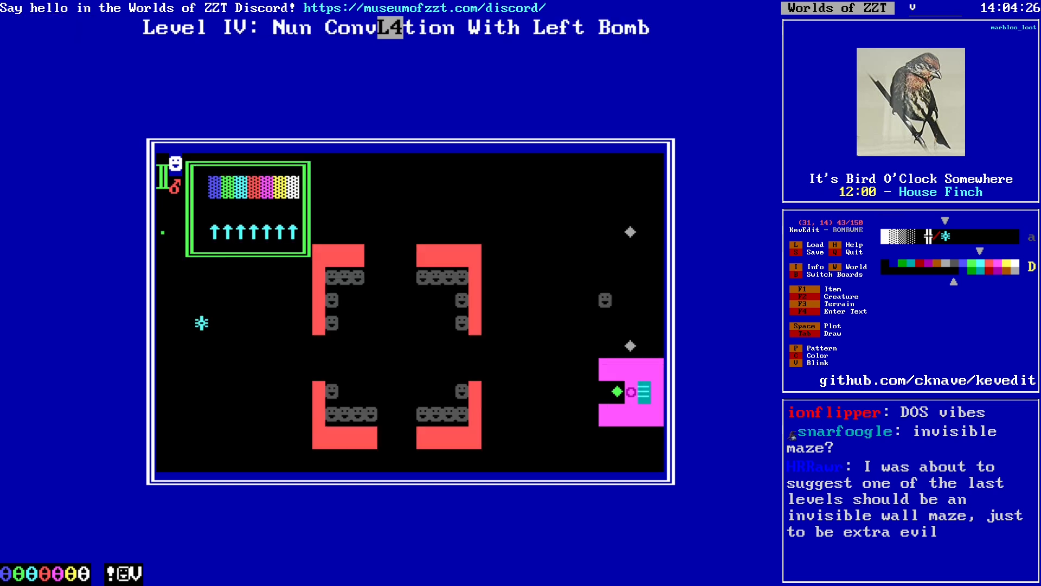
key("Page_Down")
key("Page_Up")
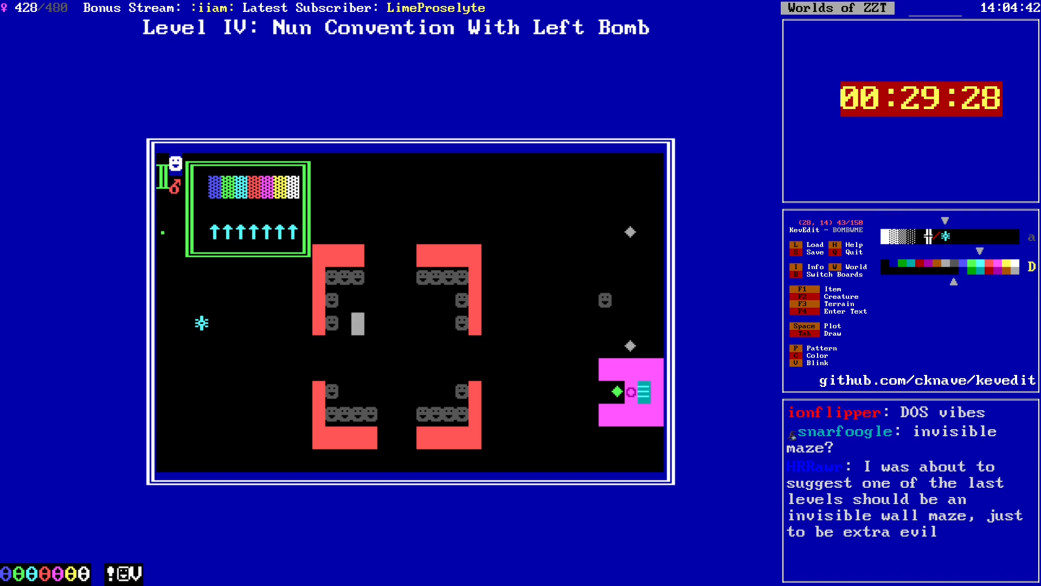
key("Right")
key("Right")
key("Right")
key("Up")
key("Up")
key("Up")
key("Left")
key("Up")
key("Left")
key("Left")
key("Left")
key("Left")
key("Left")
key("Left")
key("Left")
key("Left")
key("Left")
key("Left")
key("Left")
key("Left")
key("Left")
key("Left")
key("Left")
key("Left")
key("Left")
key("Down")
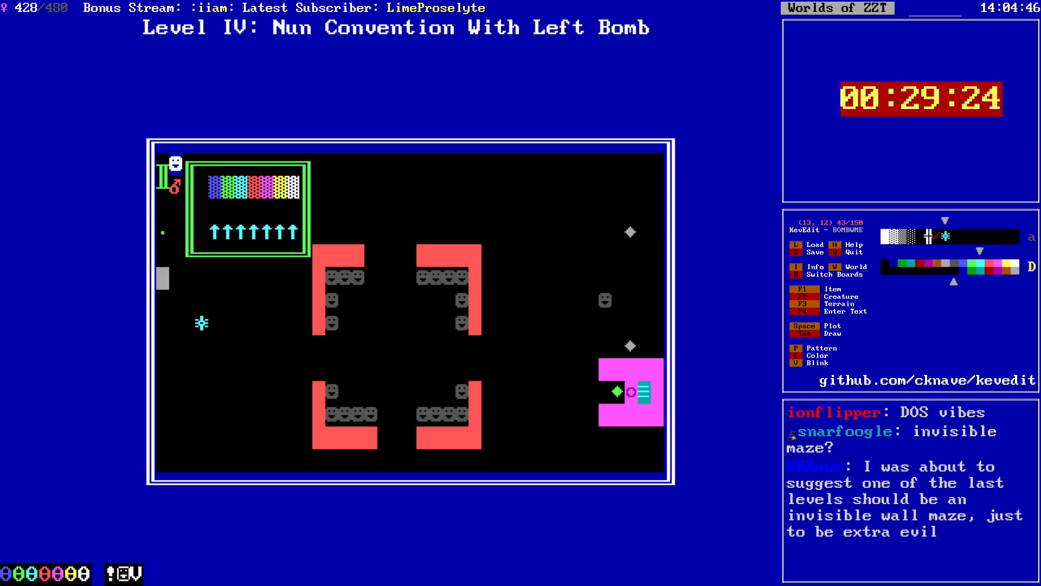
key("Down")
key("Right")
key("Right")
key("Right")
key("Right")
key("Right")
key("Right")
key("Right")
key("Right")
key("Right")
key("Right")
key("Right")
key("Right")
key("Right")
key("Right")
key("Right")
key("Right")
key("Right")
key("Right")
key("Right")
key("Right")
key("Right")
key("Right")
key("Right")
key("Right")
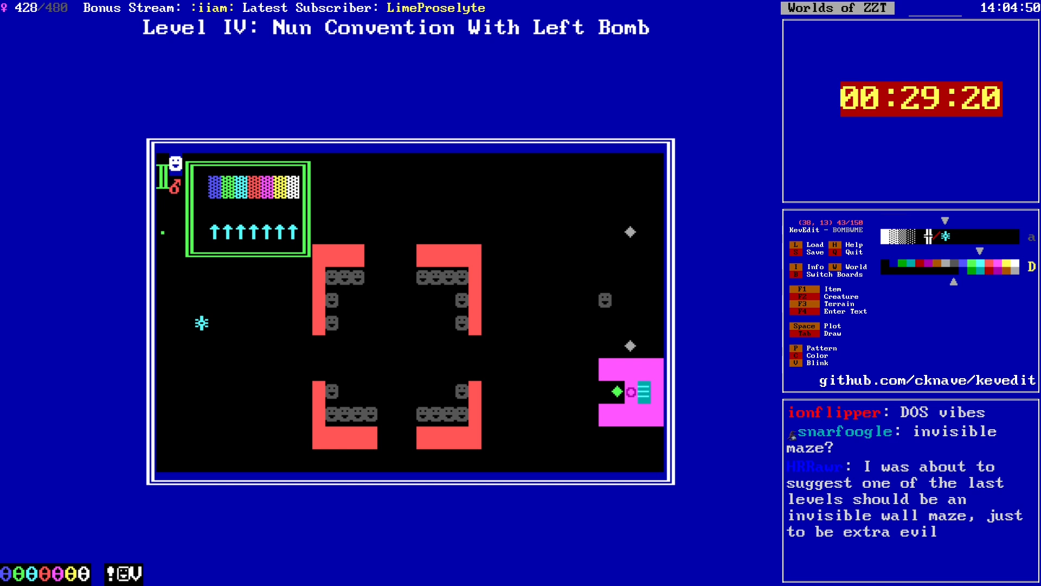
key("Down")
key("Left")
key("Left")
key("Left")
key("Left")
key("Left")
key("Left")
key("Left")
key("Left")
key("Left")
key("Left")
key("Left")
key("Left")
key("Left")
key("Left")
key("Left")
key("Left")
key("Left")
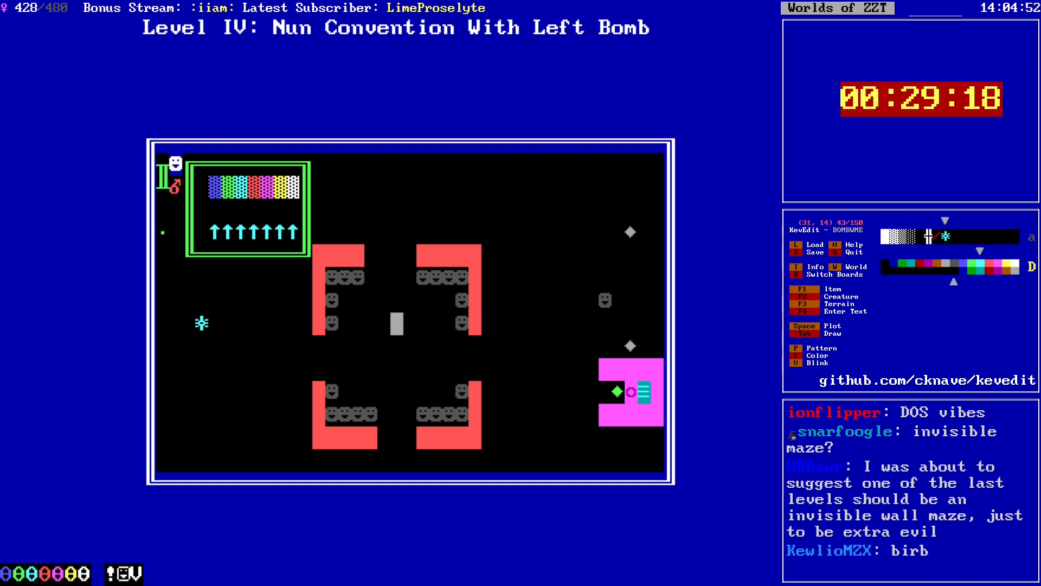
key("Right")
key("Right")
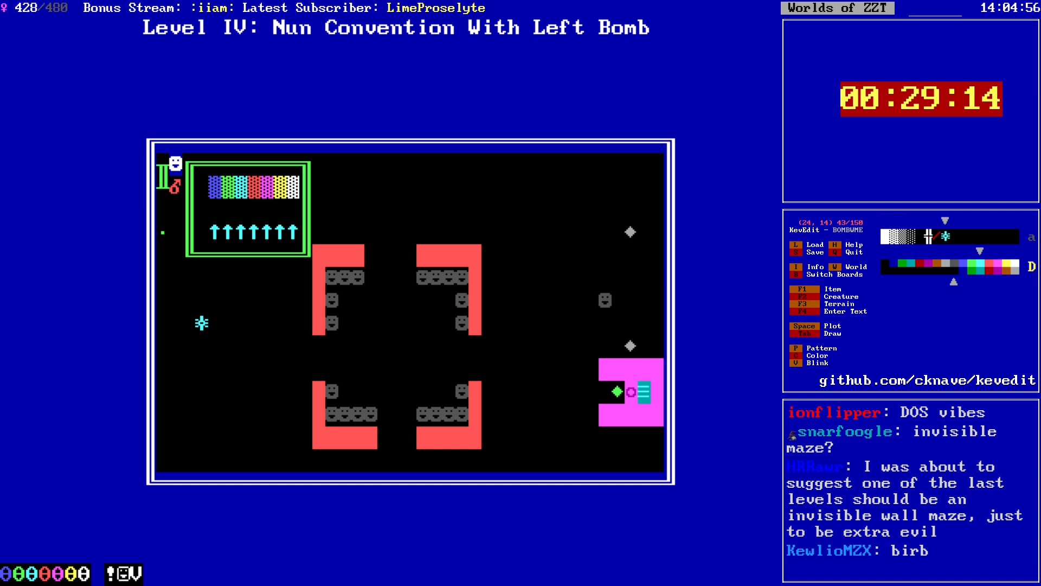
key("Right")
key("Right")
key("Right")
key("Right")
key("Right")
key("Right")
key("Right")
key("Right")
key("Right")
key("Right")
key("Right")
key("Right")
key("Left")
key("Left")
key("Left")
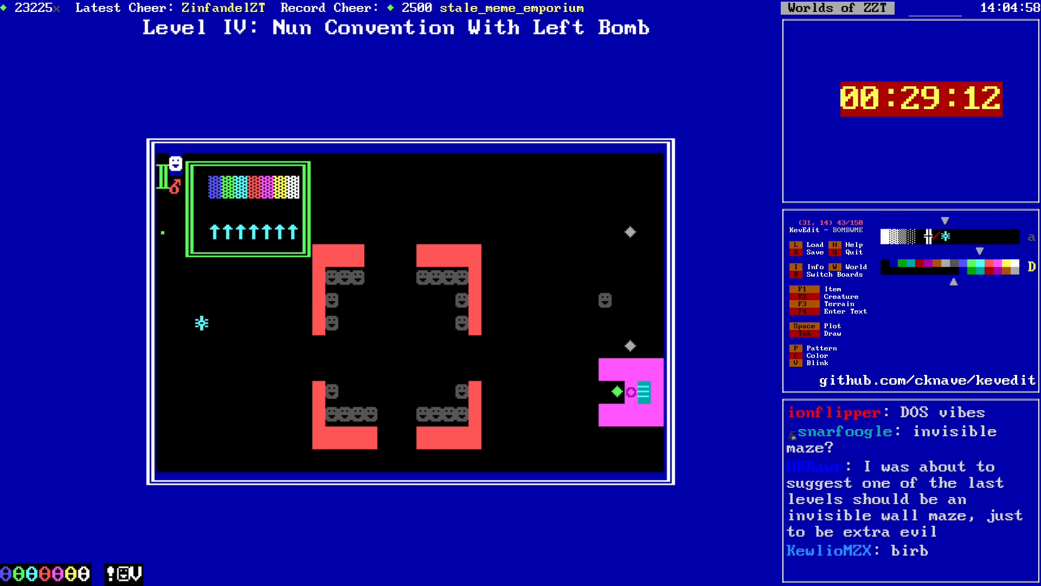
key("Right")
key("Right")
key("Right")
key("Right")
key("Right")
key("Right")
key("Right")
key("Right")
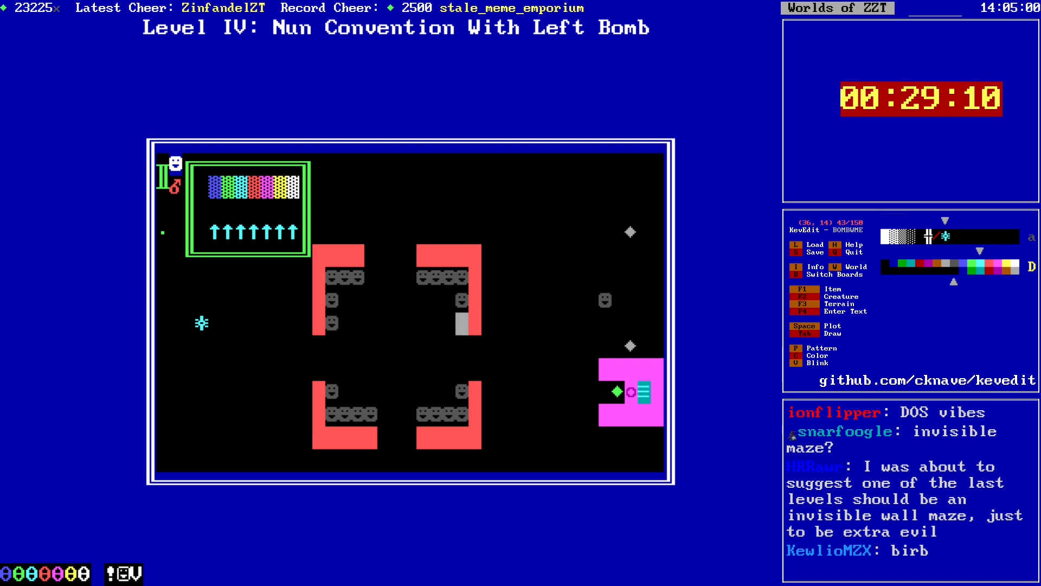
key("Left")
key("Left")
key("Left")
key("Left")
key("Left")
key("Left")
key("Left")
key("Left")
key("Left")
key("Left")
key("Up")
key("Up")
key("Up")
key("Up")
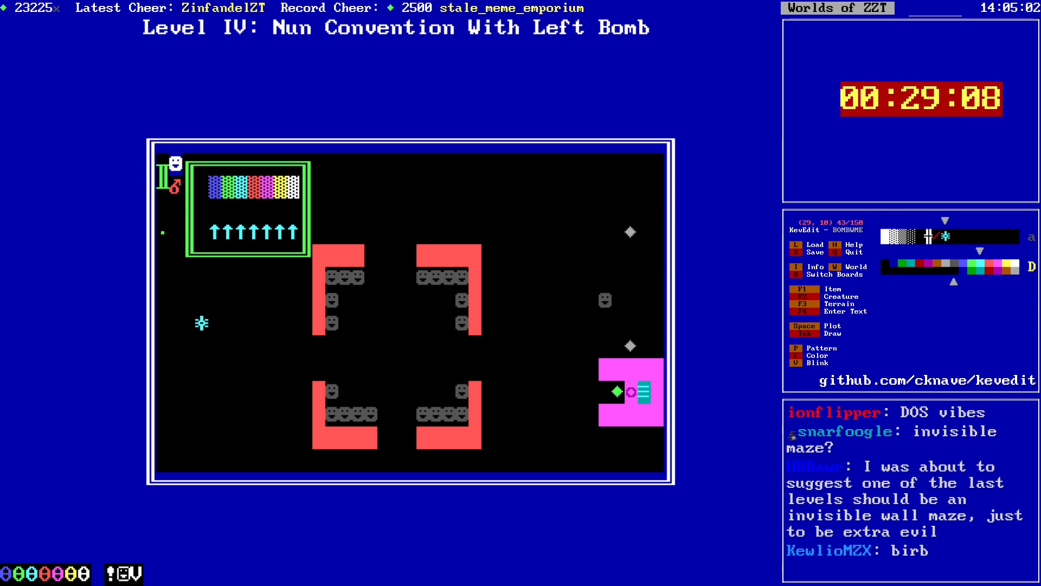
key("Down")
key("Left")
key("Left")
key("Left")
key("Left")
key("Left")
key("Left")
key("Left")
key("Left")
key("Left")
key("Left")
key("Left")
key("Left")
key("Left")
key("Left")
key("Left")
key("Left")
key("Left")
key("Left")
key("Right")
key("Right")
key("Right")
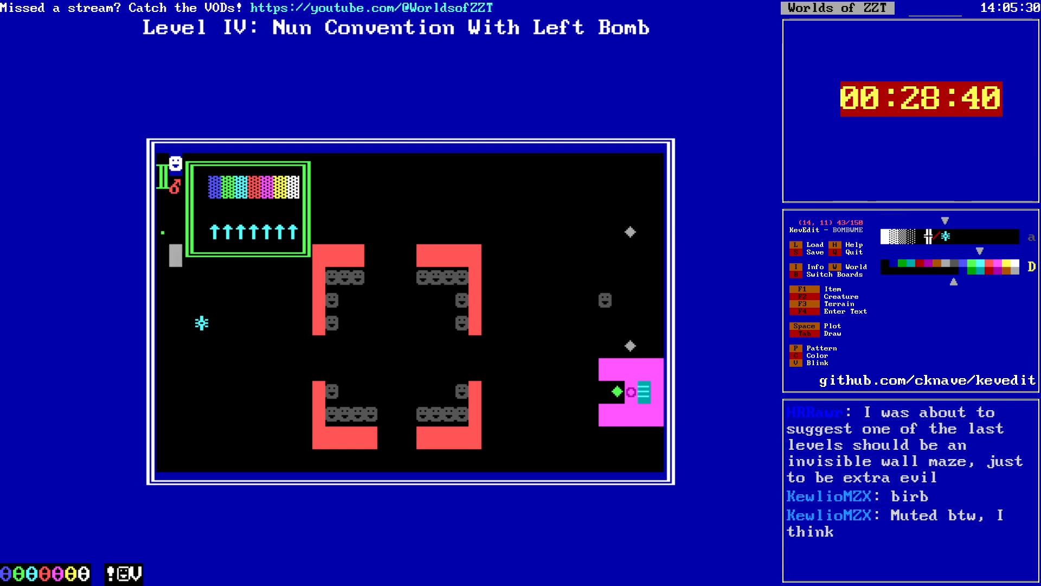
key("Down")
key("Down")
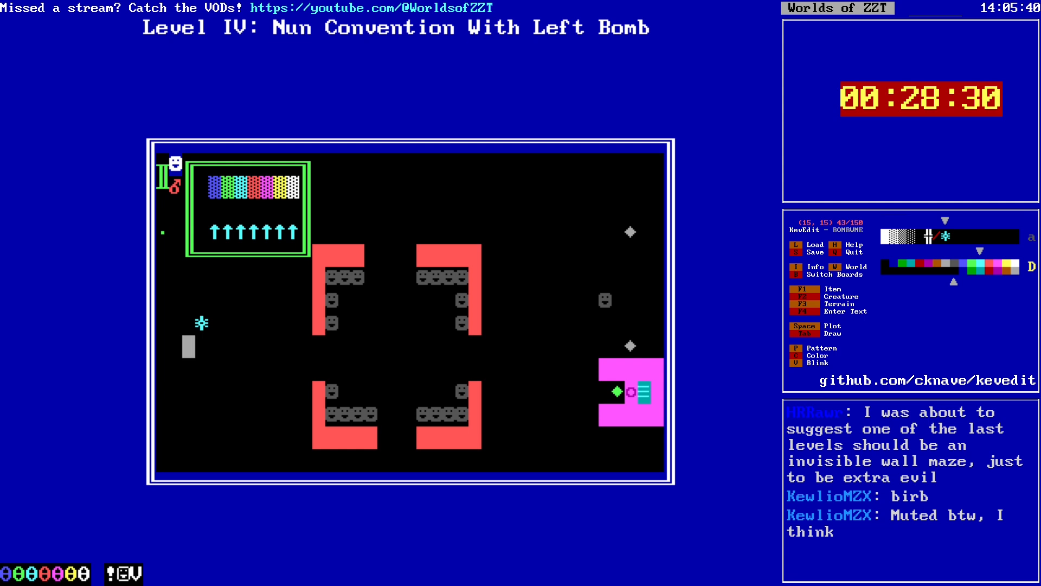
key("Right")
key("Right")
key("Right")
key("Right")
key("Right")
key("Right")
key("Right")
key("Right")
key("Right")
key("Right")
key("Right")
key("Right")
key("Right")
key("Right")
key("Right")
key("Right")
key("Right")
key("Left")
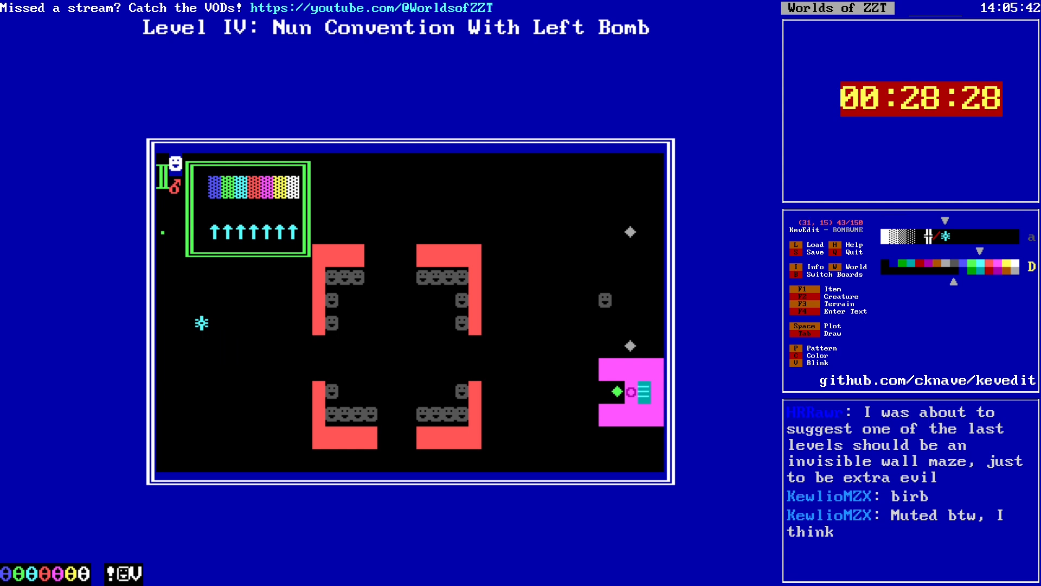
key("Up")
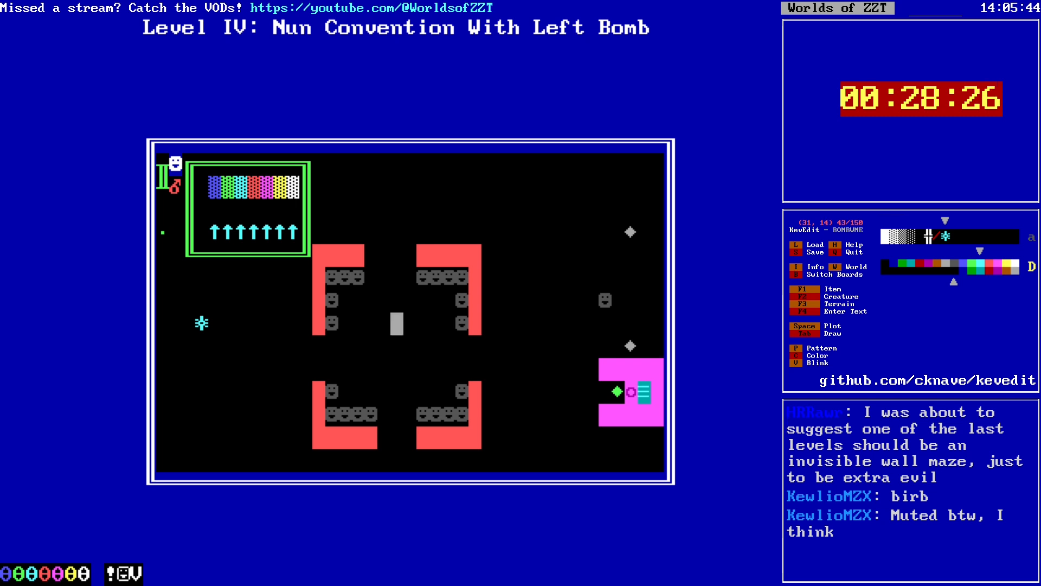
key("Up")
key("Up")
key("Up")
key("Up")
key("Up")
key("Down")
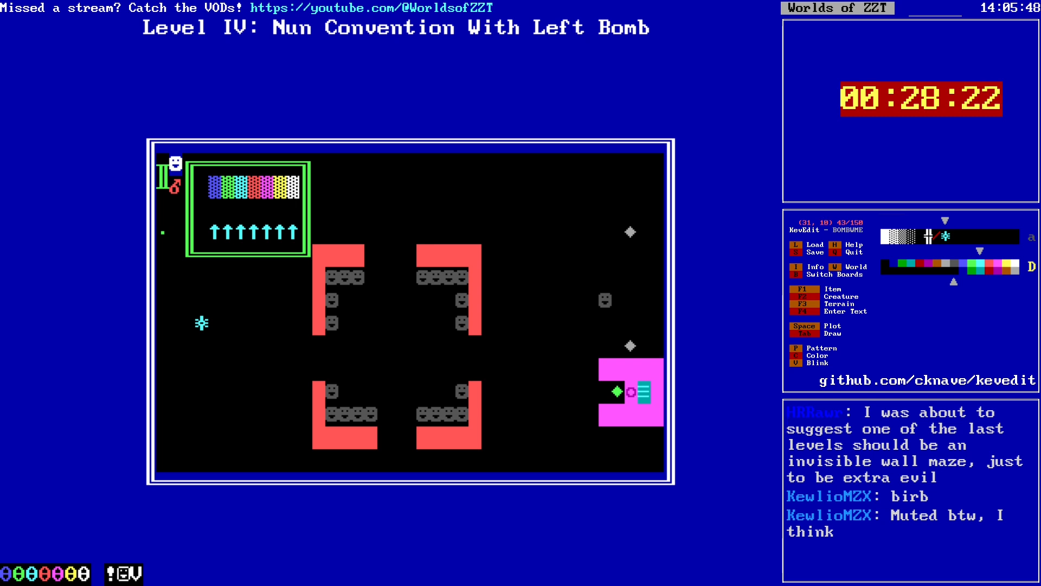
key("Down")
key("Down")
key("Down")
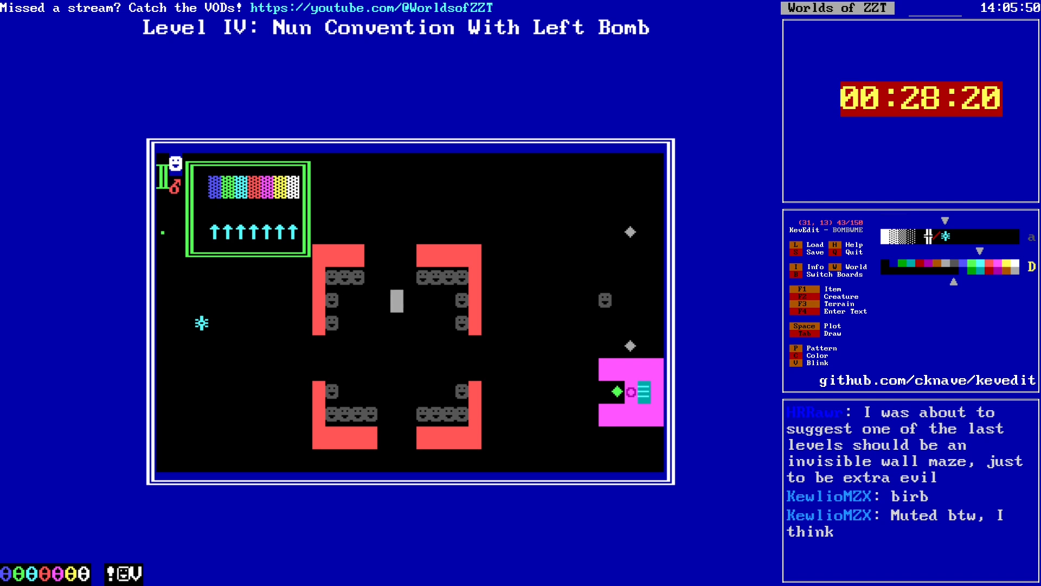
key("Down")
key("Right")
key("Right")
key("Right")
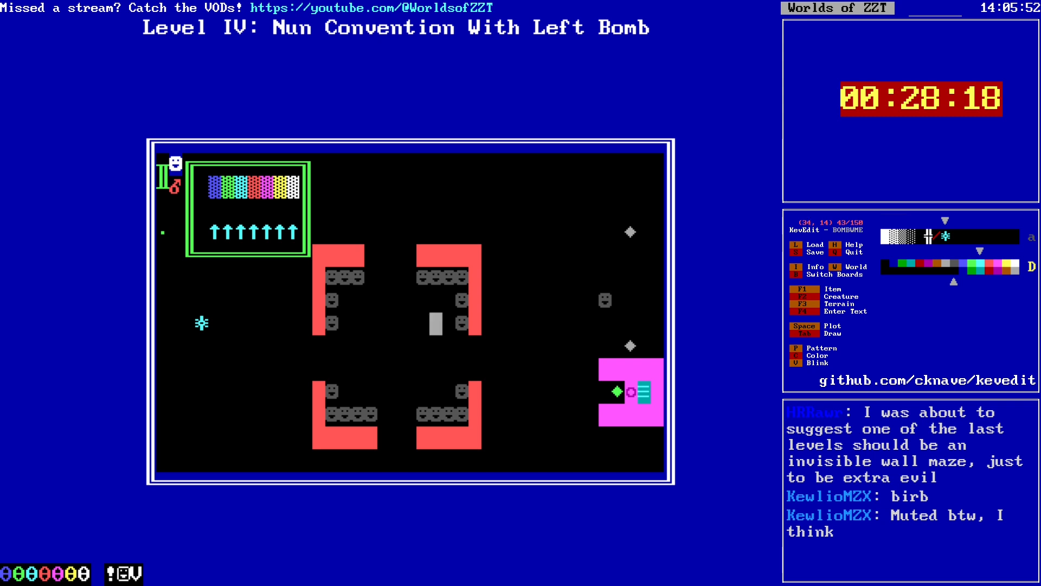
key("Right")
key("Down")
key("Down")
key("Left")
key("Left")
key("Left")
key("Left")
key("Left")
key("Left")
key("Left")
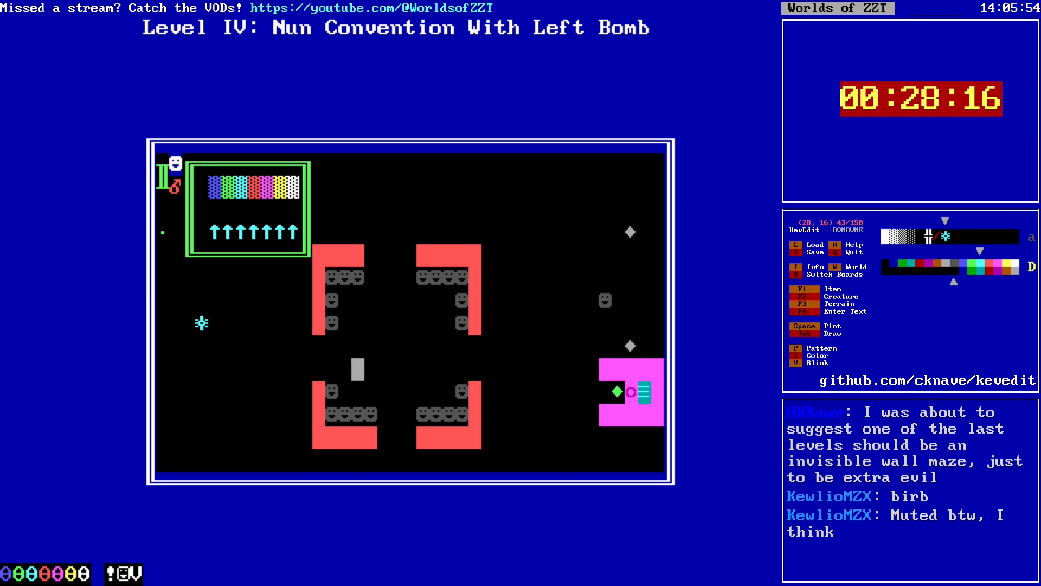
key("Up")
key("Right")
key("Right")
key("Right")
key("Right")
key("Right")
key("Right")
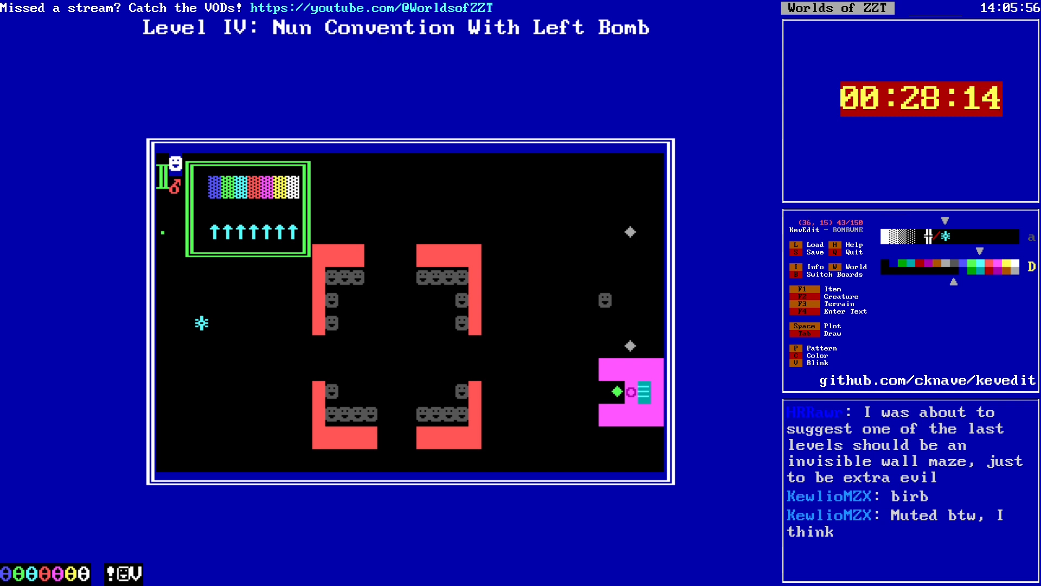
key("Left")
key("Left")
key("Left")
key("Left")
key("Left")
key("Left")
key("Left")
key("Left")
key("Down")
key("Right")
key("Right")
key("Right")
key("Right")
key("Right")
key("Right")
key("Right")
key("Right")
key("Right")
key("Right")
key("Right")
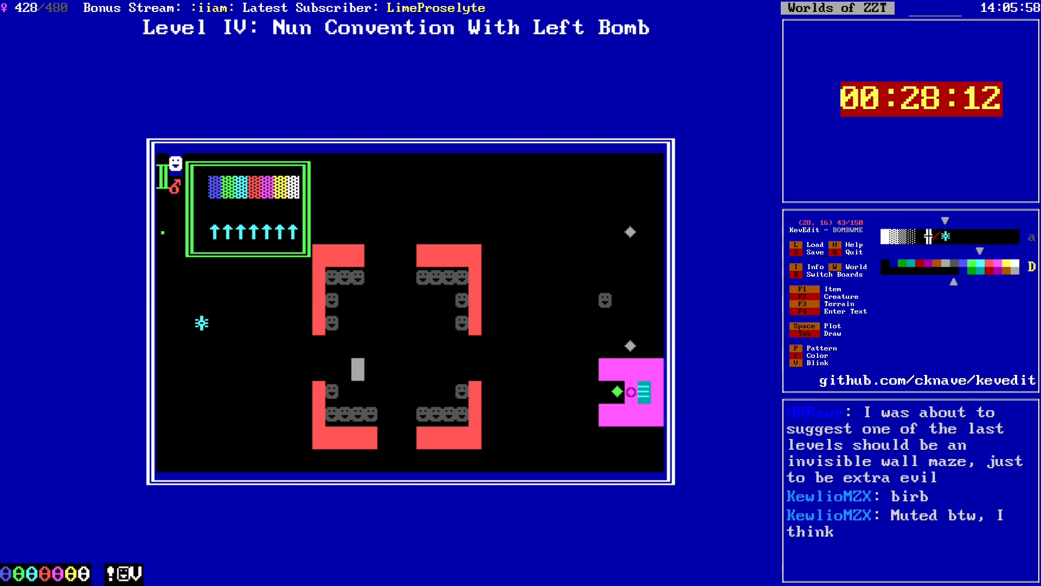
Step: Place copies of the cyan Sw object inside the walled square at (28, 14) and (33, 14)
key("Up")
key("Left")
key("Left")
key("Left")
key("Left")
key("Left")
key("Left")
key("Left")
key("Left")
key("Left")
key("Left")
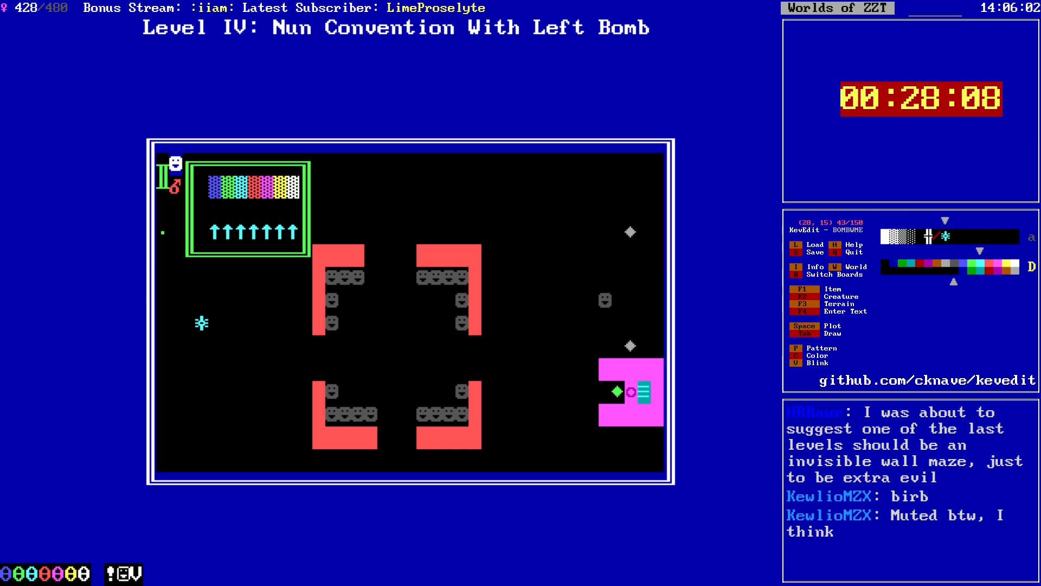
key("Up")
key("space")
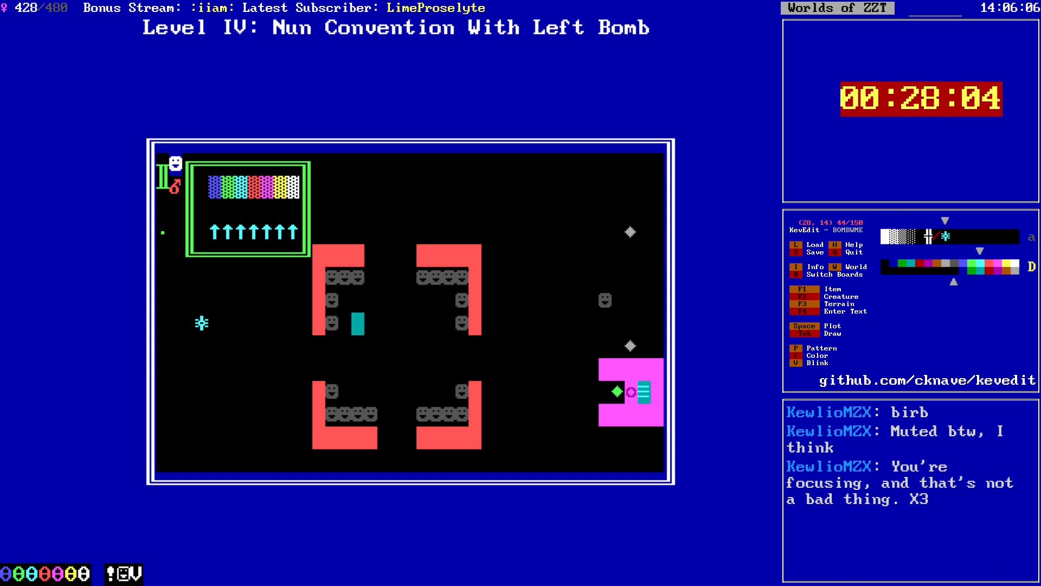
key("Right")
key("Right")
key("Right")
key("Right")
key("Right")
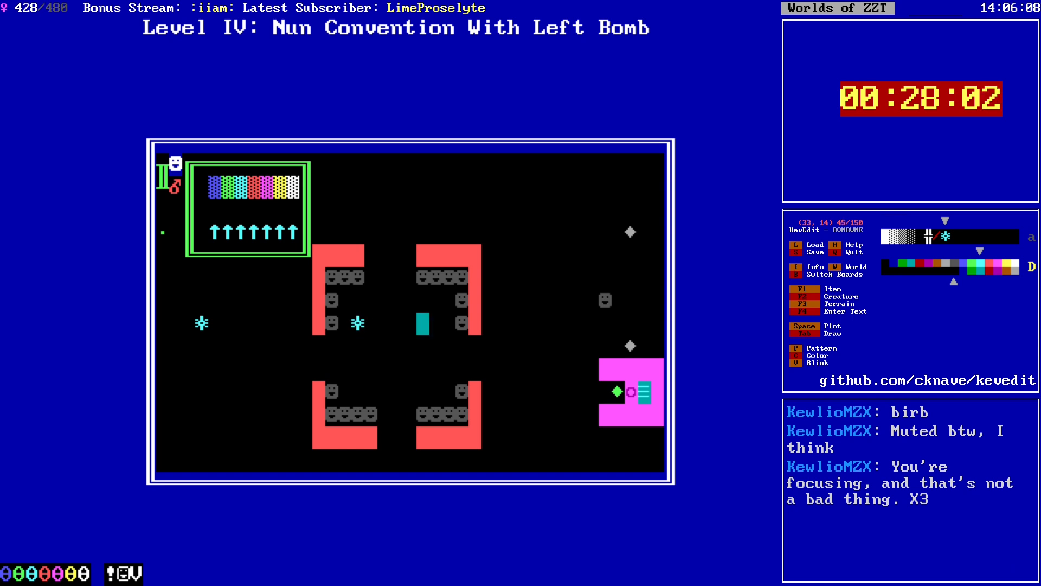
Step: Place two more copies of the cyan Sw object inside the walled square at (33, 17) and (28, 17)
key("Down")
key("Down")
key("Down")
key("space")
key("Left")
key("Left")
key("Left")
key("Left")
key("Left")
key("space")
Step: Replace the group number in the "#g1:shoot" line of the Sw object at (28, 14) and close the program
key("Up")
key("Up")
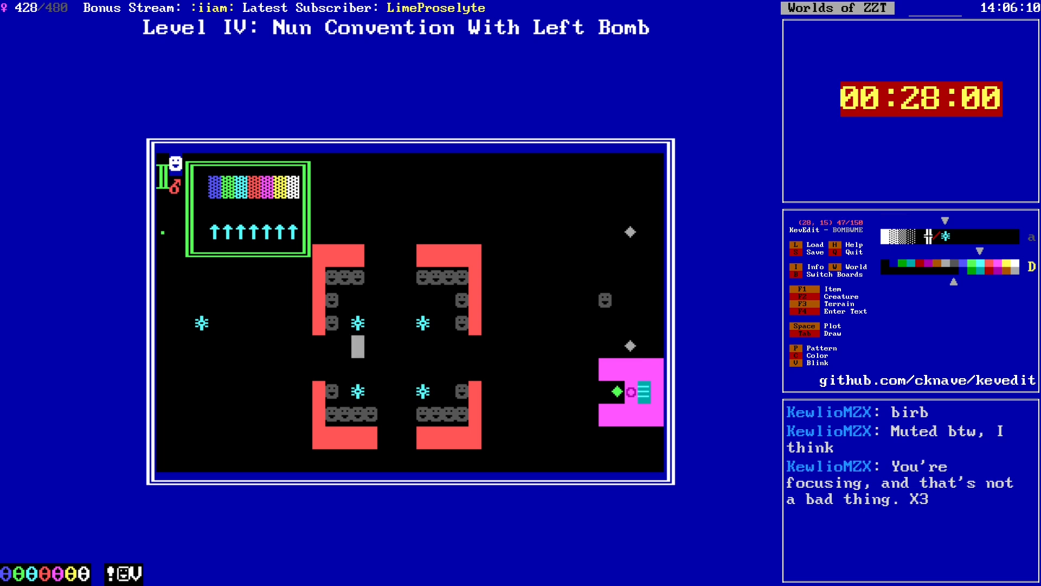
key("Up")
key("Return")
key("Right")
key("Right")
key("Right")
key("Down")
key("Down")
key("Down")
key("Down")
key("Down")
key("BackSpace")
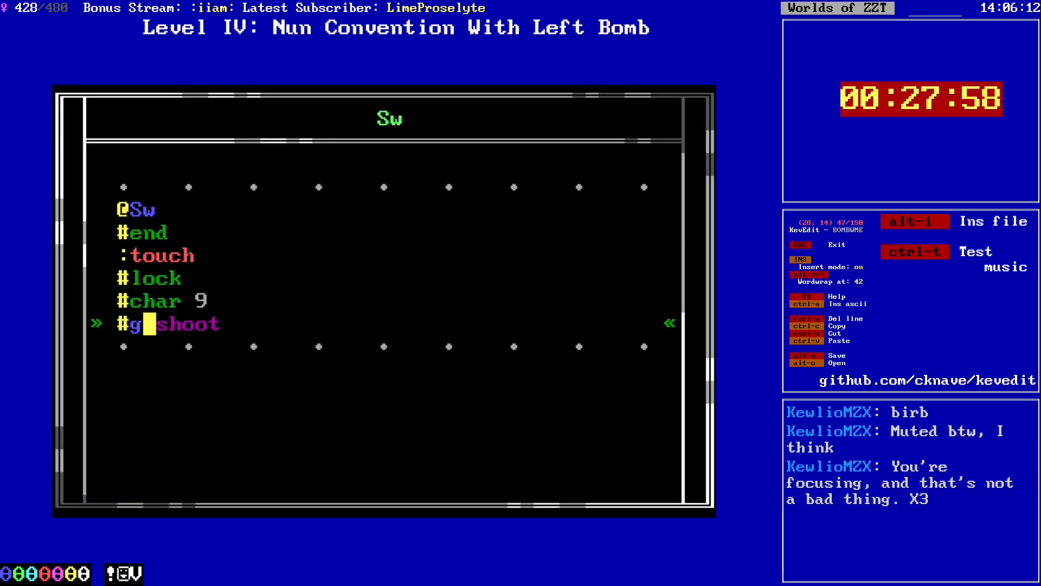
key("Escape")
Step: Replace the group number in the "#g1:shoot" line of the Sw object at (33, 14) and close the program
key("Right")
key("Right")
key("Right")
key("Right")
key("Right")
key("Return")
key("Down")
key("Down")
key("Down")
key("Down")
key("Down")
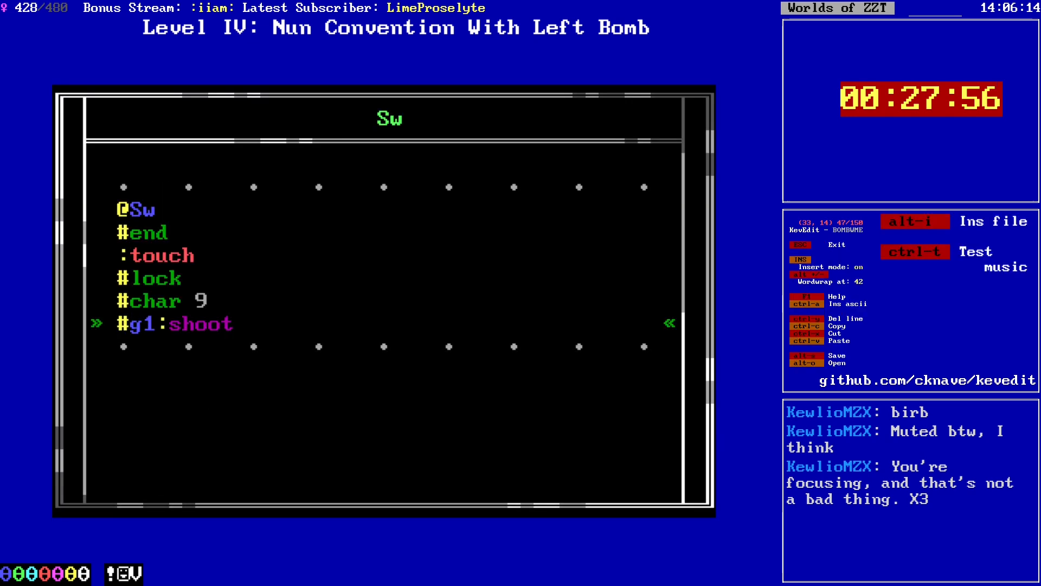
key("BackSpace")
key("Escape")
Step: Replace the group number in the "#g1:shoot" line of the Sw object at (33, 17) and close the program
key("Down")
key("Down")
key("Down")
key("Return")
key("Down")
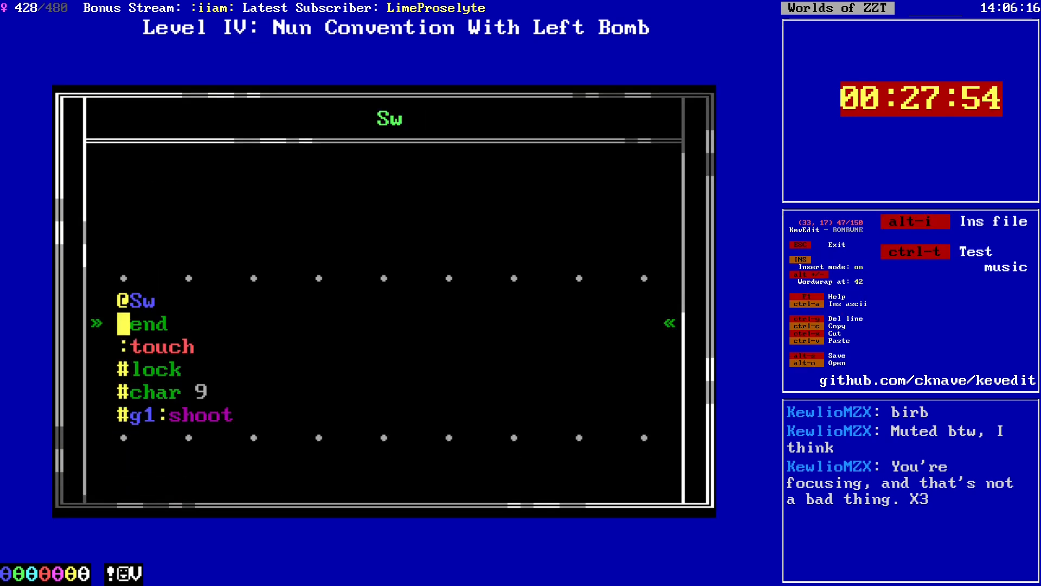
key("Down")
key("Down")
key("Down")
key("Down")
key("Right")
key("Right")
key("Right")
key("BackSpace")
key("Escape")
Step: Change the shoot line of the Sw object at (28, 17) to "#g5:shoot" and close the program
key("Left")
key("Left")
key("Left")
key("Left")
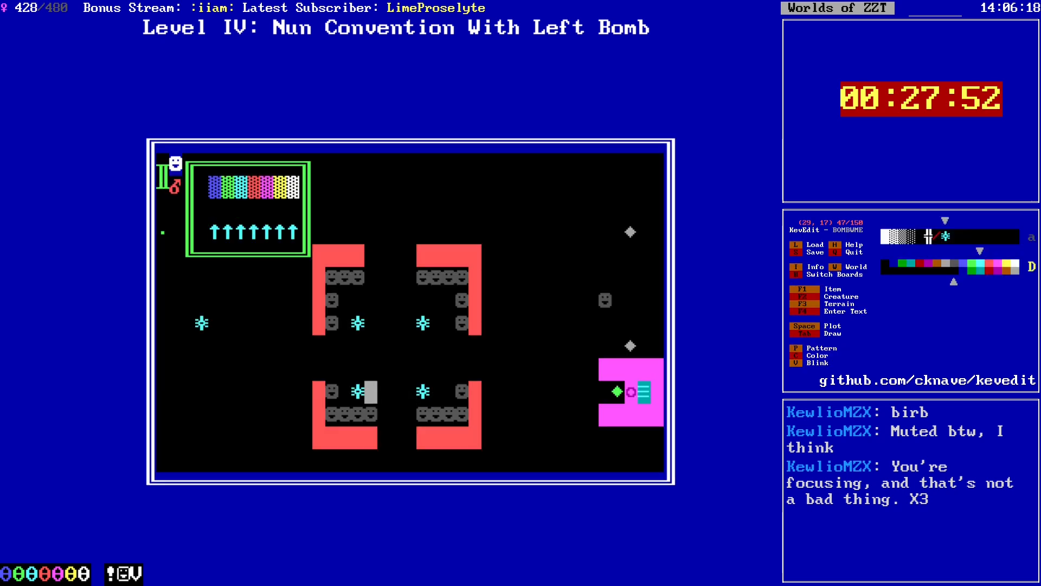
key("Left")
key("Return")
key("Down")
key("Down")
key("Down")
key("Down")
key("Down")
key("Right")
key("Right")
key("Right")
key("BackSpace")
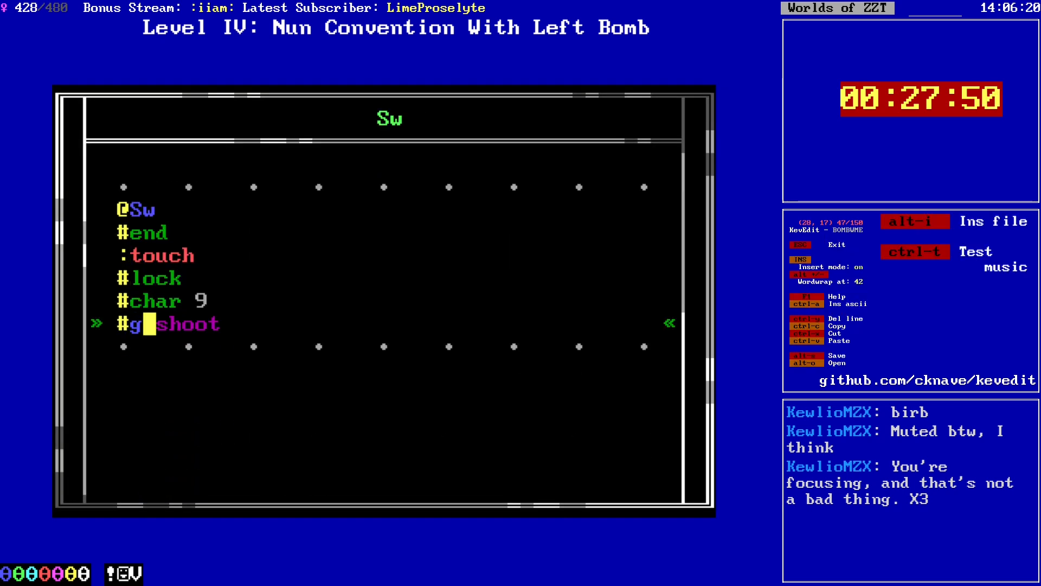
type("5")
key("Escape")
key("Right")
key("Right")
key("Right")
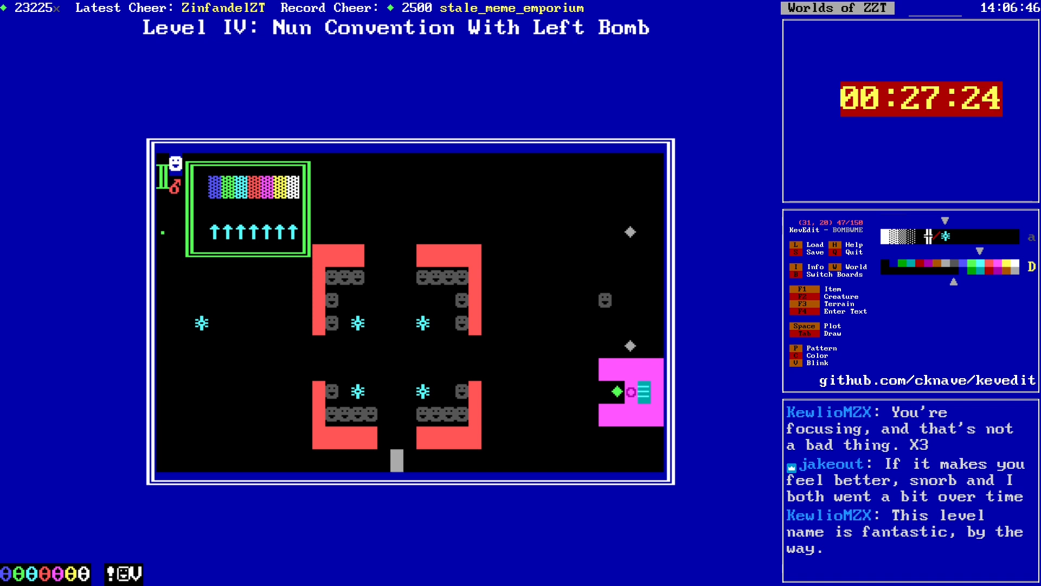
key("Up")
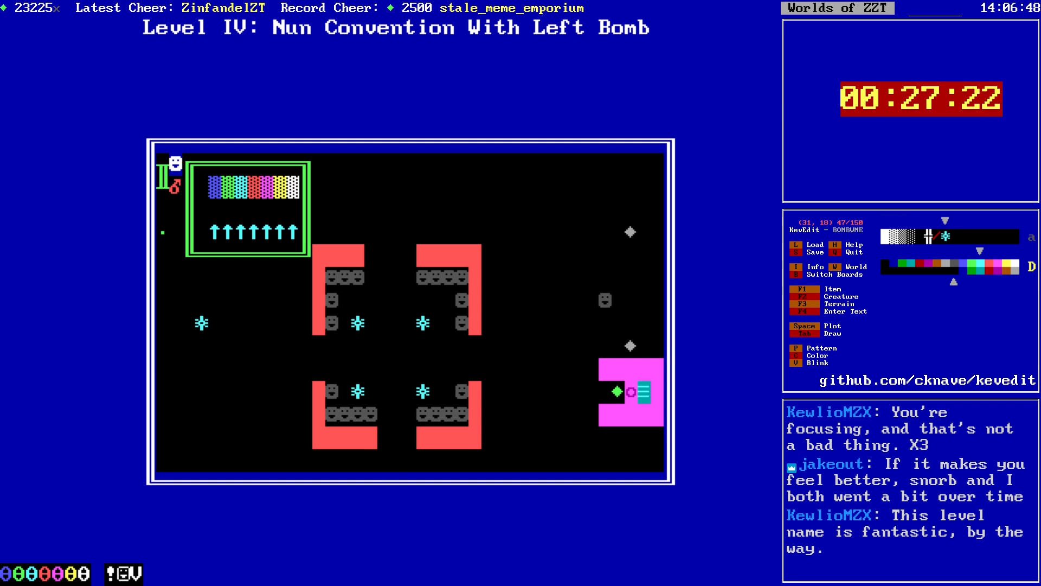
key("Up")
key("Up")
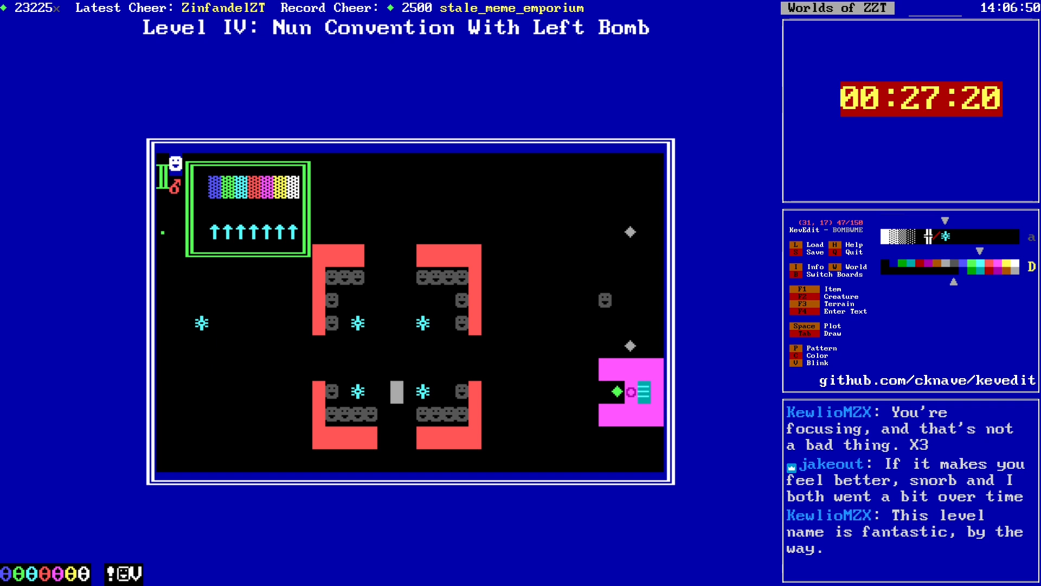
key("Up")
key("Up")
key("Left")
key("Left")
key("Left")
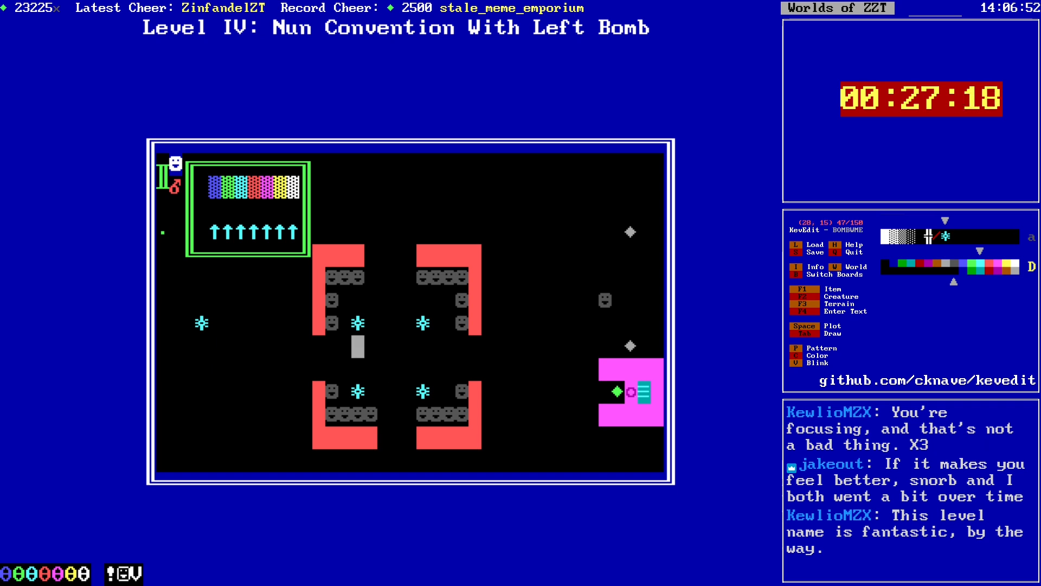
key("Right")
key("Right")
key("Right")
key("Right")
key("Right")
key("Down")
key("Left")
key("Left")
key("Left")
key("Left")
key("Left")
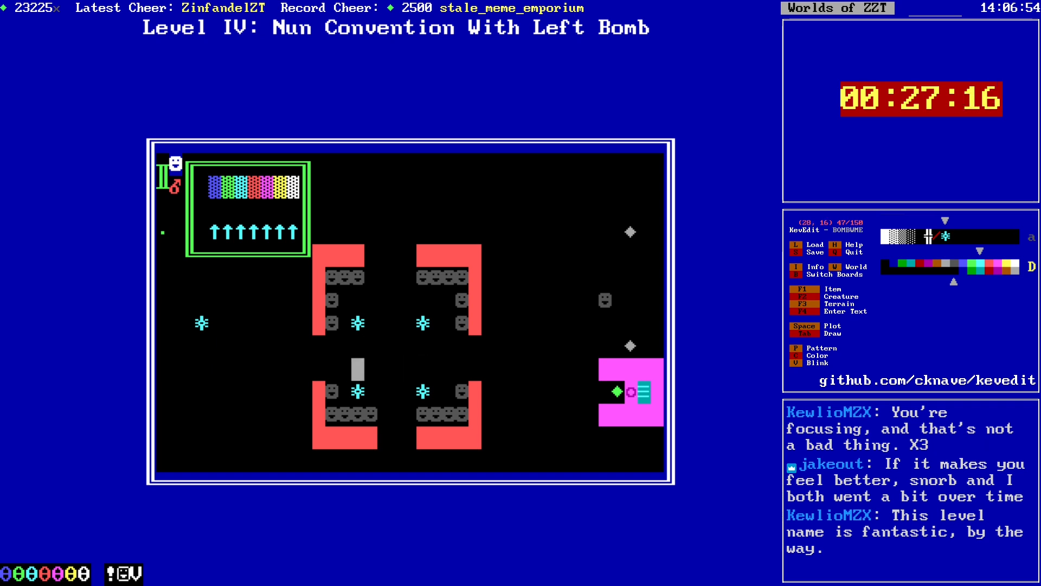
key("Right")
key("Right")
key("Right")
key("Right")
key("Right")
key("Right")
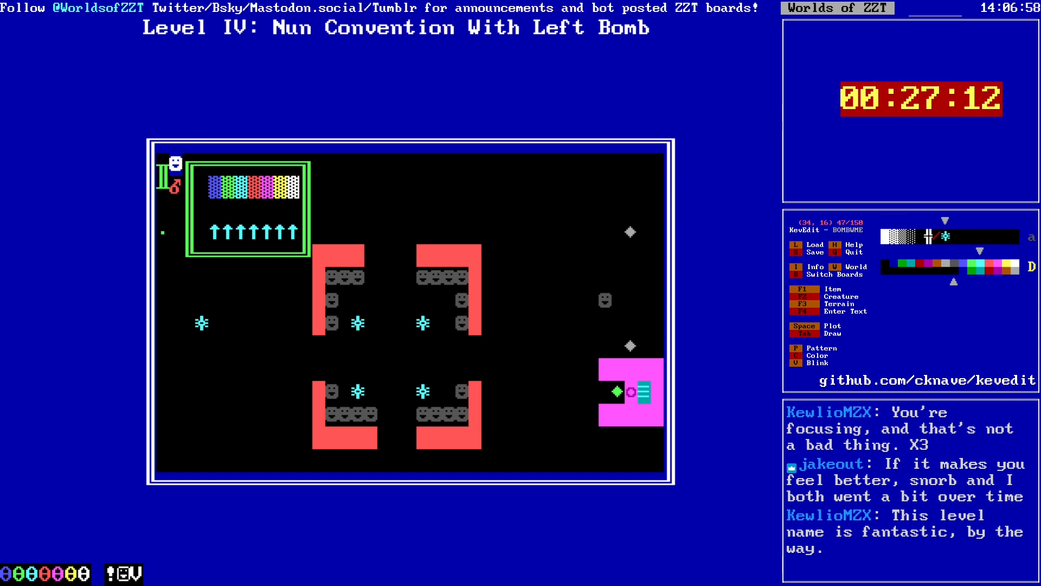
key("Left")
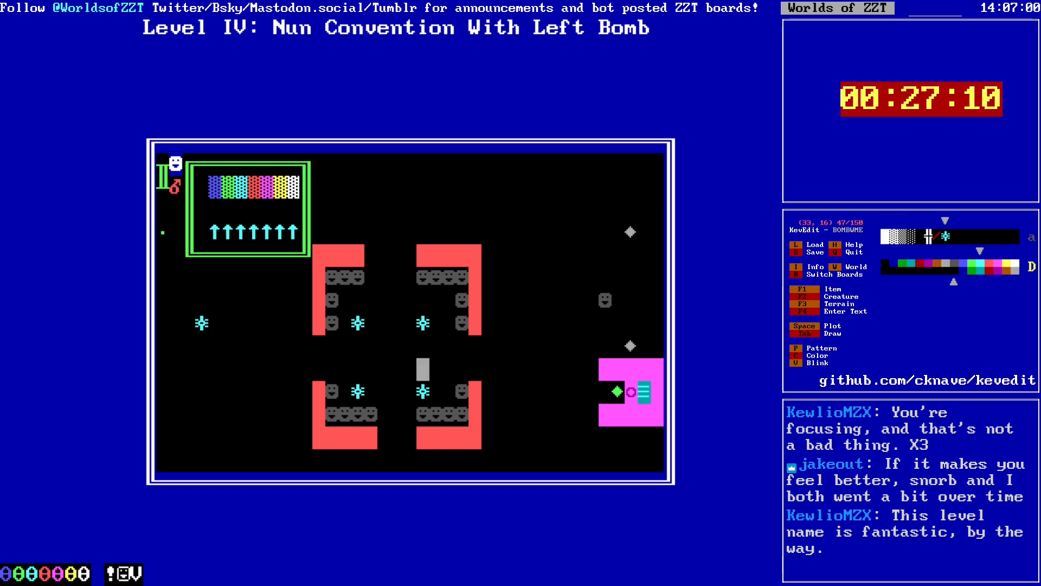
key("Left")
key("Left")
key("Left")
key("Left")
key("Left")
key("Left")
key("Left")
key("Left")
key("Left")
key("Left")
key("Left")
key("Left")
key("Left")
key("Left")
key("Left")
key("Left")
key("Left")
key("Left")
key("Left")
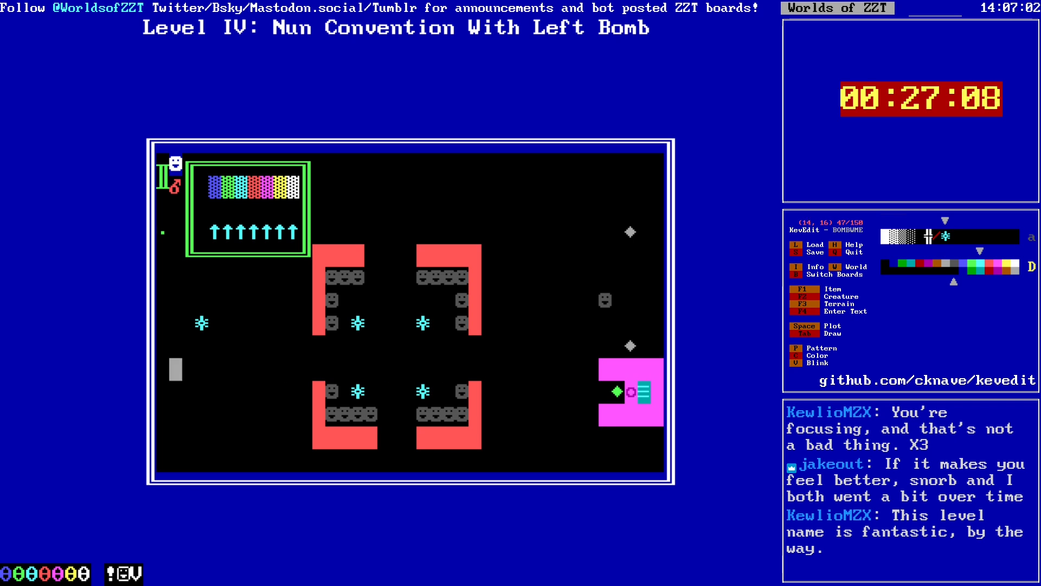
key("Up")
key("Up")
key("Up")
key("Up")
key("Up")
key("Up")
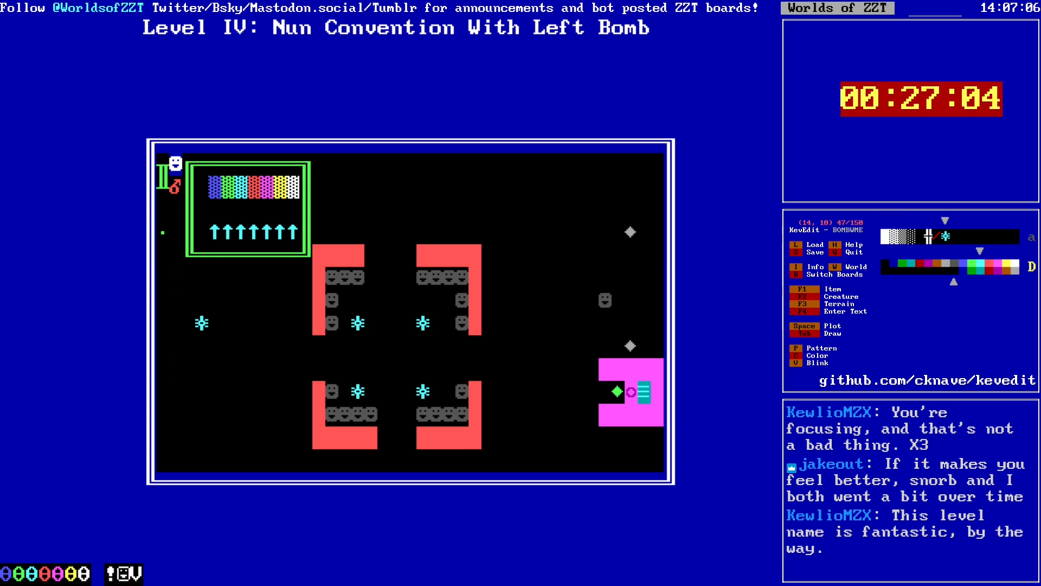
key("Down")
key("Down")
key("Down")
key("Down")
key("Down")
key("Down")
key("Down")
key("Down")
key("Down")
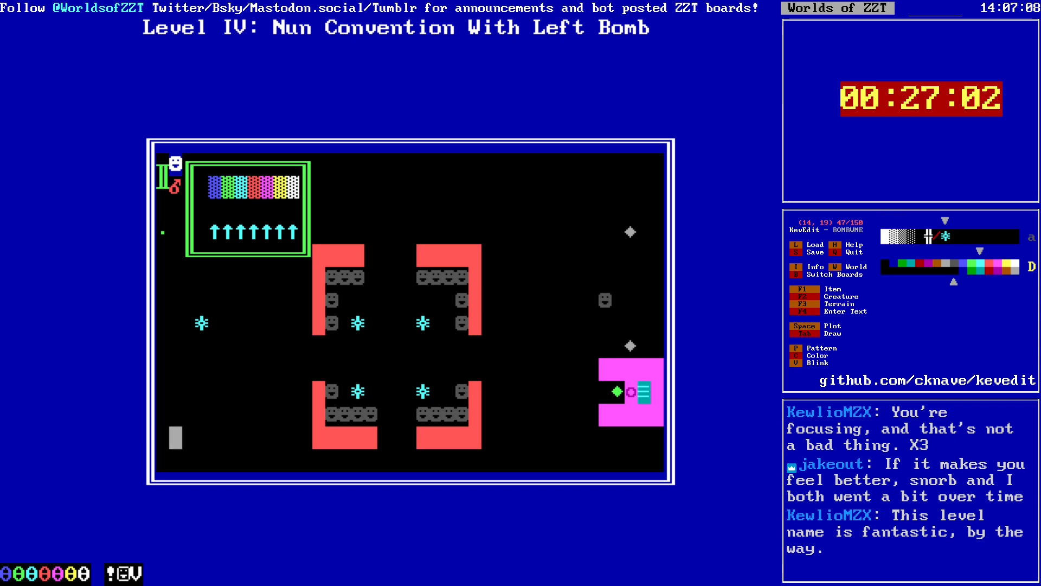
key("Up")
key("Up")
key("Up")
key("Up")
key("Up")
key("Up")
key("Up")
key("Up")
key("Up")
key("Up")
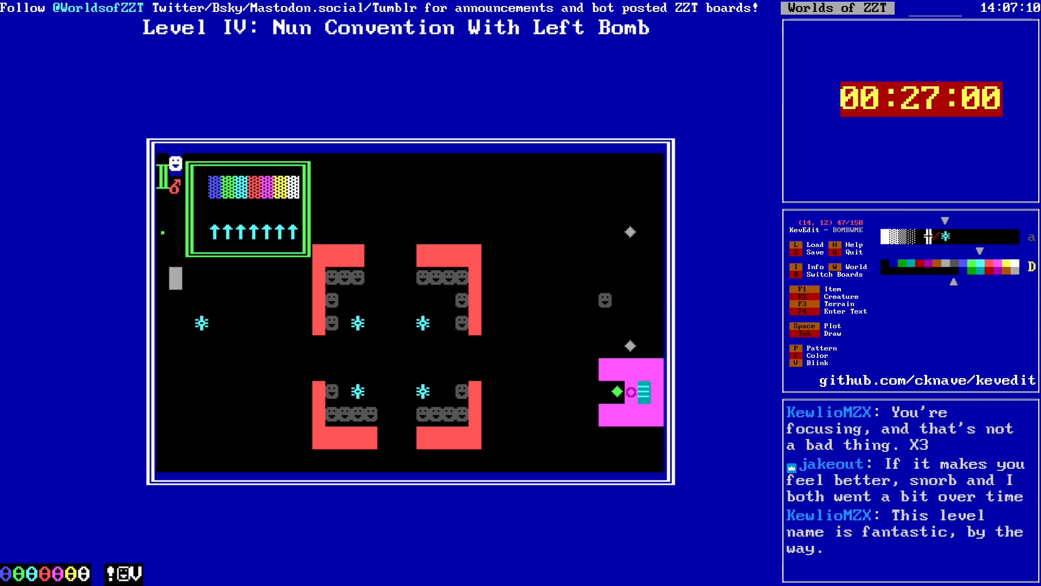
Step: Move the entire red-walled smiley square, the block from (25, 11) to (37, 19), up by two rows
key("alt+Right")
key("alt+Down")
key("Up")
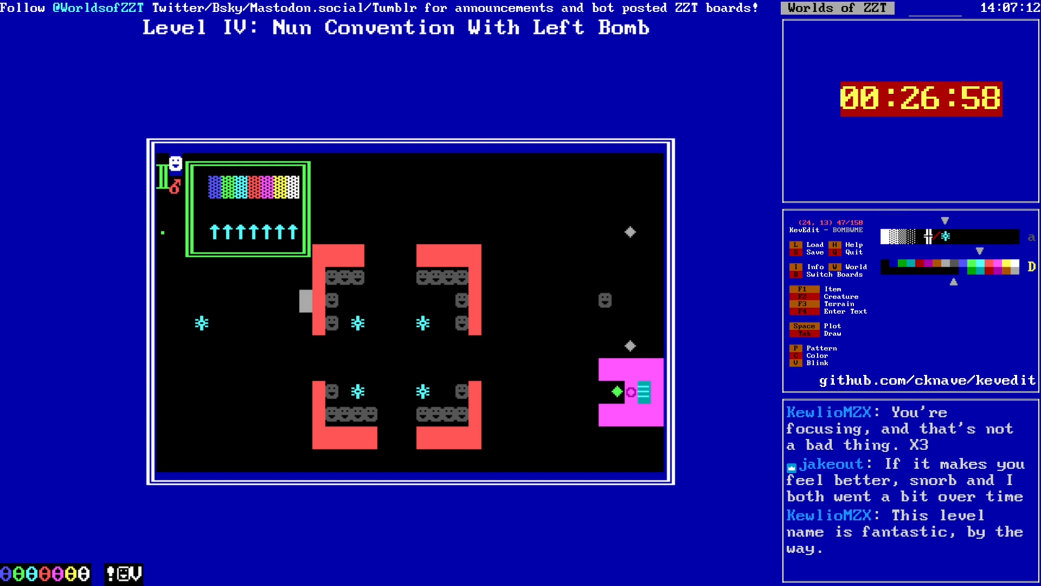
key("Right")
key("Up")
key("Up")
key("alt+b")
key("alt+Right")
key("alt+Down")
key("Right")
key("Down")
key("Right")
key("Down")
key("Down")
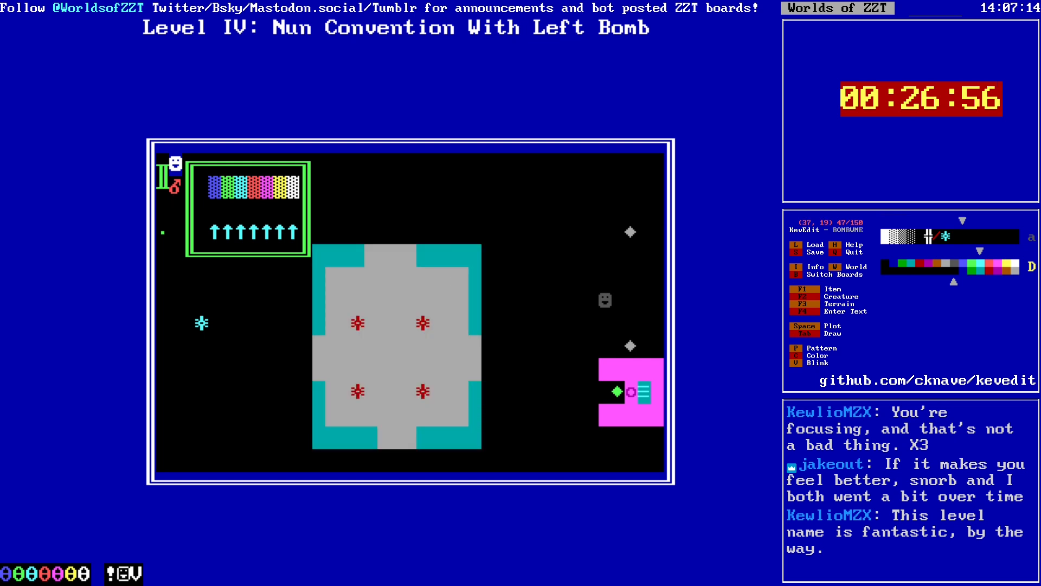
key("Return")
key("Up")
key("Up")
key("Up")
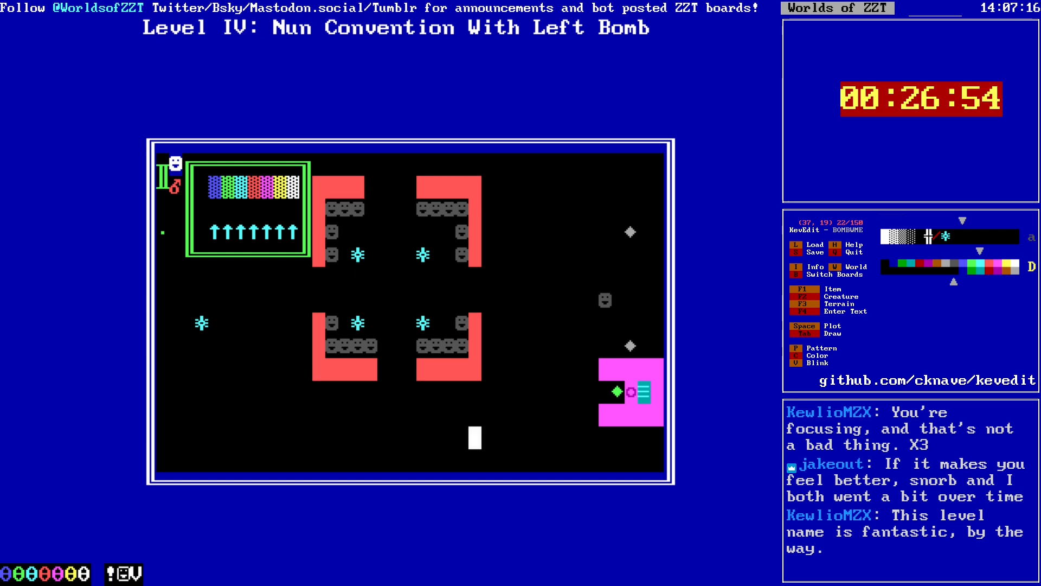
key("Down")
key("Return")
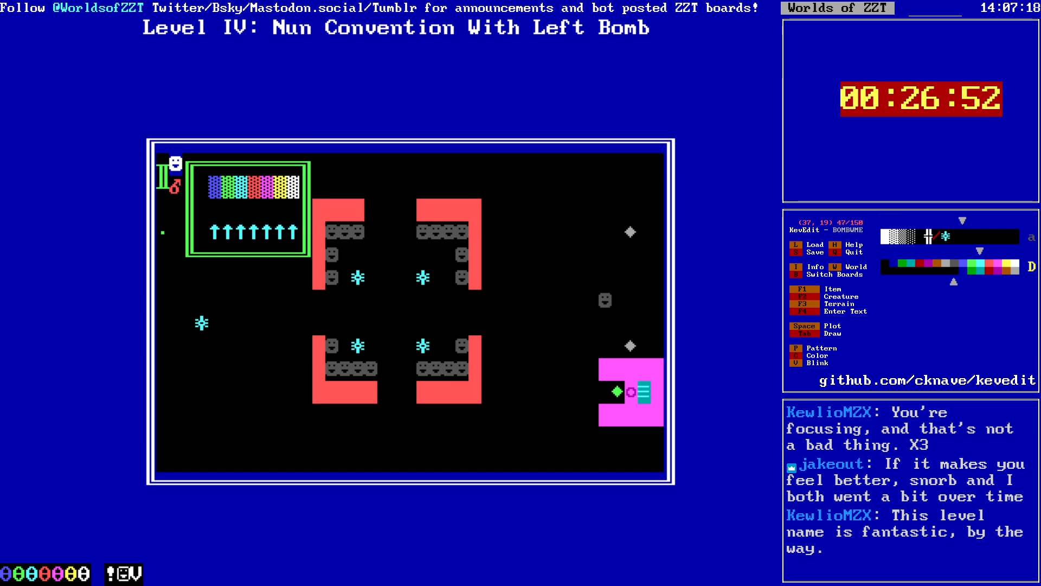
Step: Place a cyan transporter at (14, 10) and set its direction to South
key("alt+Left")
key("alt+Left")
key("Up")
key("Up")
key("Up")
key("Up")
key("Up")
key("Left")
key("Left")
key("Up")
key("Up")
key("Up")
key("Up")
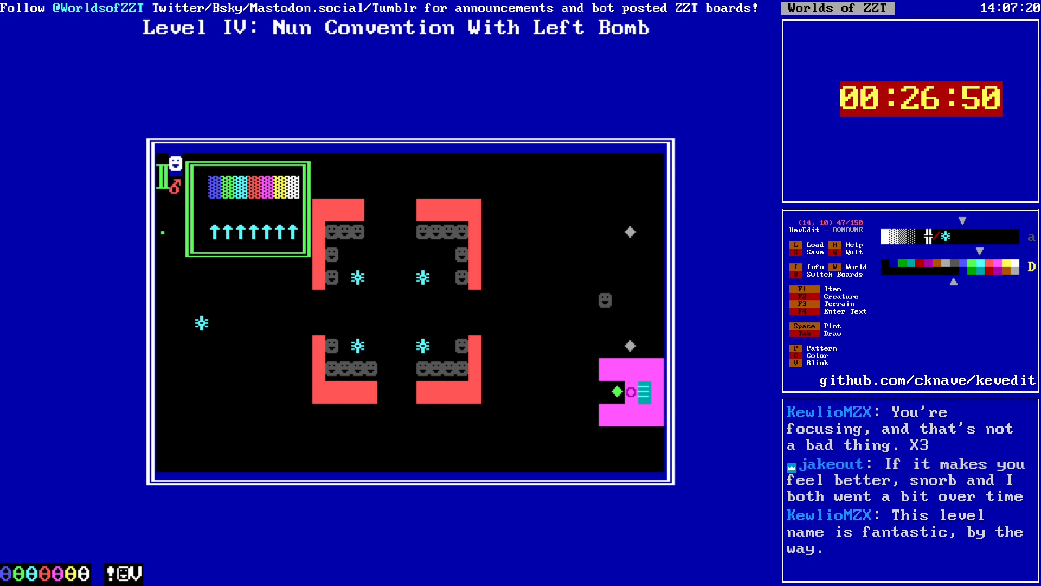
key("Left")
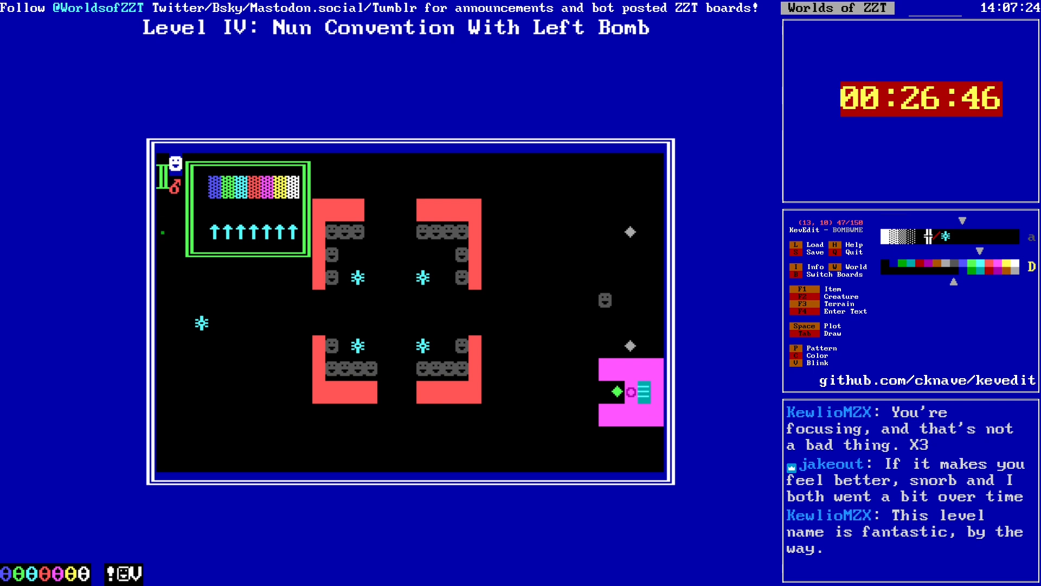
key("Right")
key("F1")
key("b")
key("Return")
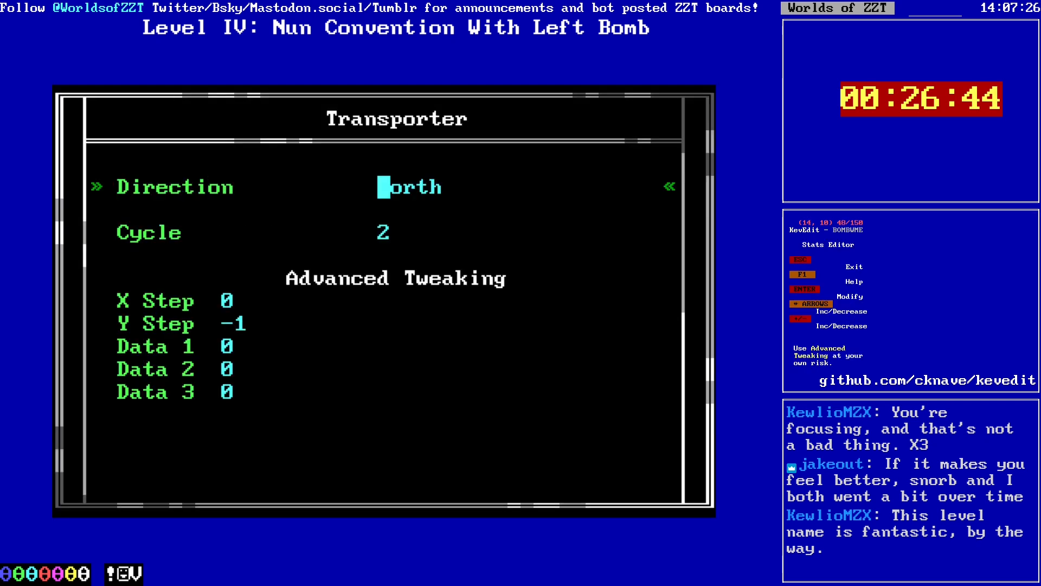
key("Right")
key("Escape")
Step: Place a cyan north-facing transporter at (14, 18), in the same column as the south-facing one
key("Down")
key("Down")
key("Down")
key("Down")
key("Down")
key("Down")
key("Down")
key("Down")
key("Down")
key("Down")
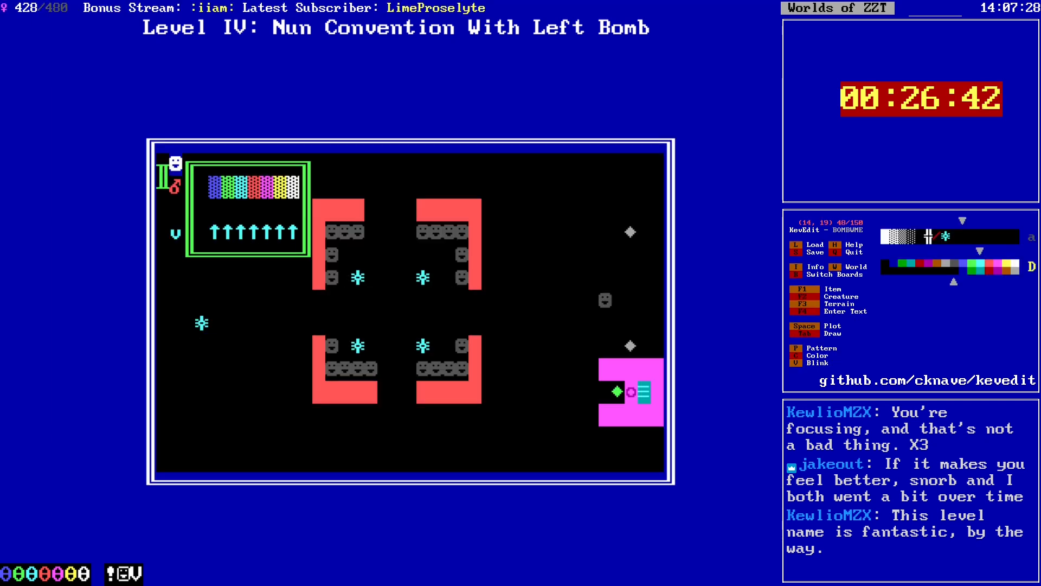
key("Up")
key("Up")
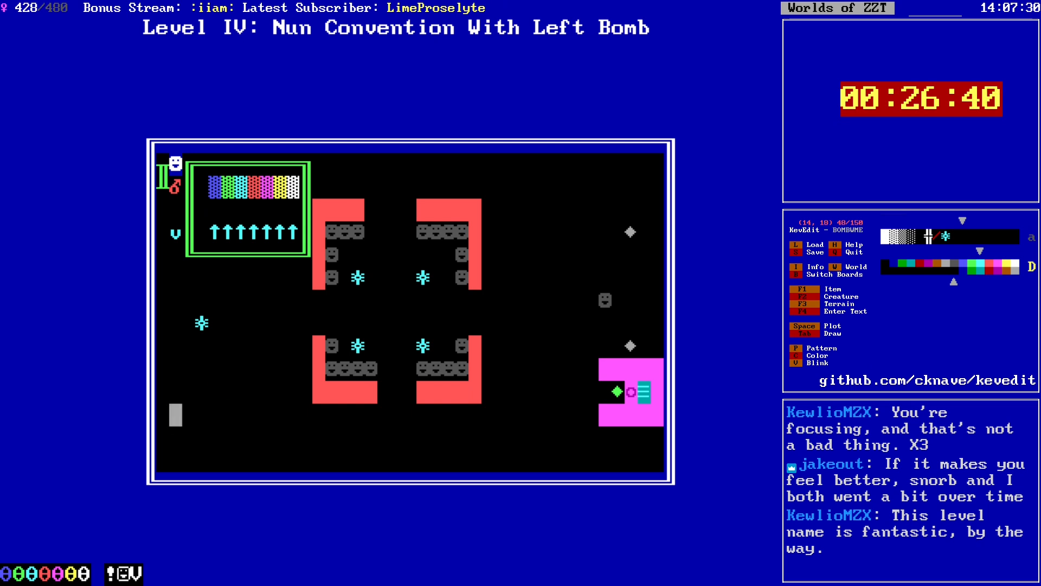
key("F3")
key("t")
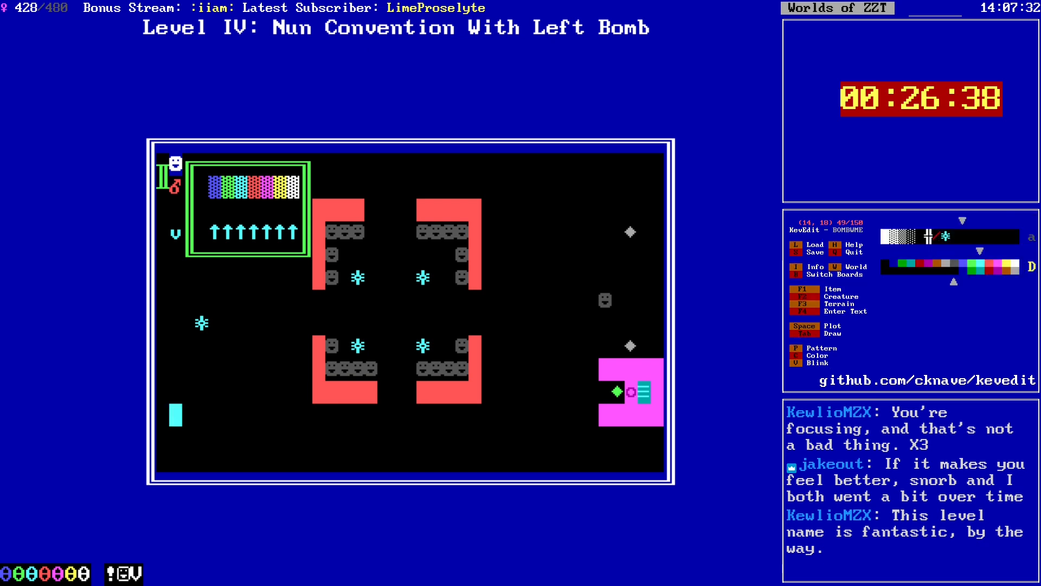
Step: Plot cyan solid tiles on both sides of the transporter in row 18, at (13, 18), (15, 18) and (16, 18)
key("p")
key("p")
key("p")
key("p")
key("p")
key("p")
key("p")
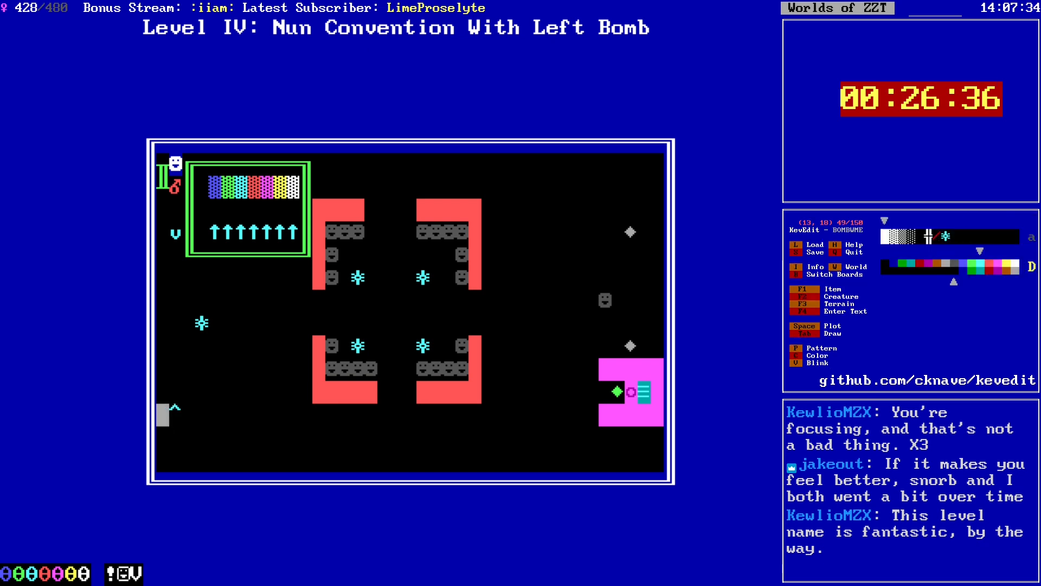
key("space")
key("Right")
key("Right")
key("space")
key("Right")
key("space")
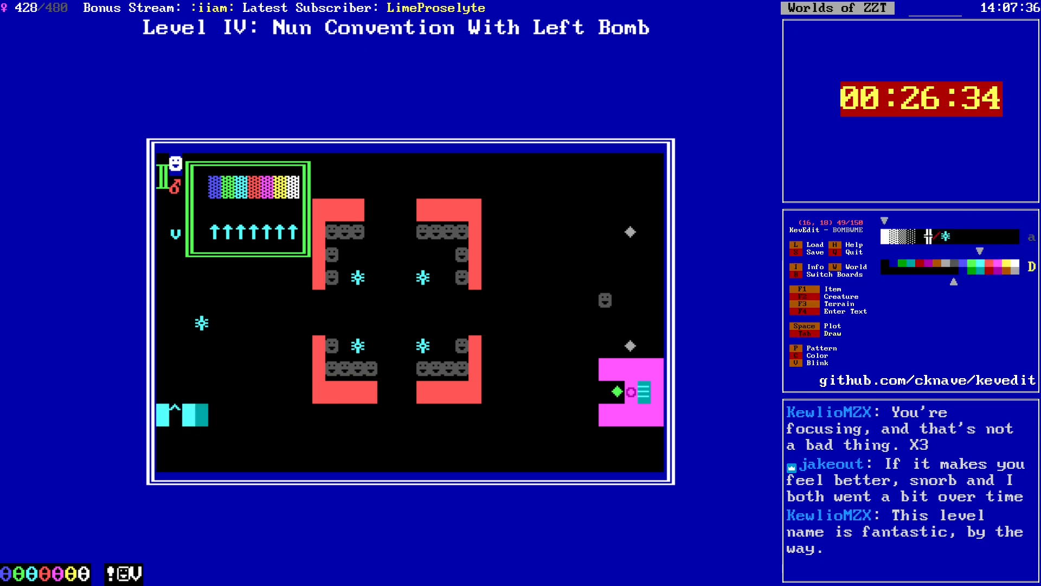
Step: Extend the cyan solid wall along row 18 to (46, 18), meeting the magenta block
key("Tab")
key("Right")
key("Right")
key("Right")
key("Right")
key("Right")
key("Right")
key("Right")
key("Right")
key("Right")
key("Right")
key("Right")
key("Right")
key("Right")
key("Right")
key("Right")
key("Right")
key("Right")
key("Right")
key("Right")
key("Right")
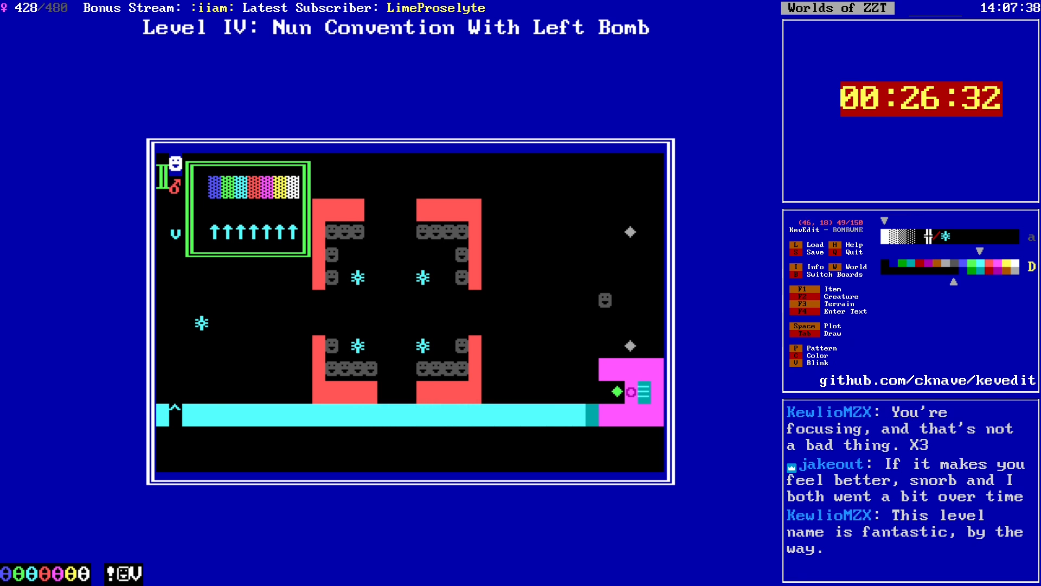
Step: Place a cyan north-south slider at (14, 19), directly below the transporter
key("shift+Left")
key("shift+Left")
key("shift+Left")
key("Down")
key("Left")
key("Left")
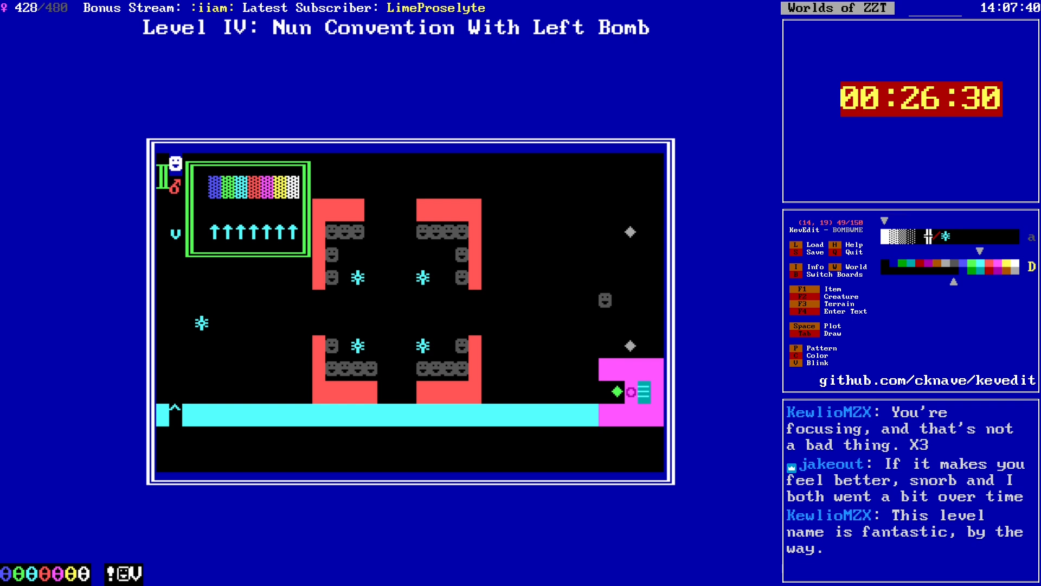
key("F3")
key("1")
Step: Place a red pusher at (13, 19), beside the slider, and make it face east
key("Down")
key("Down")
key("Left")
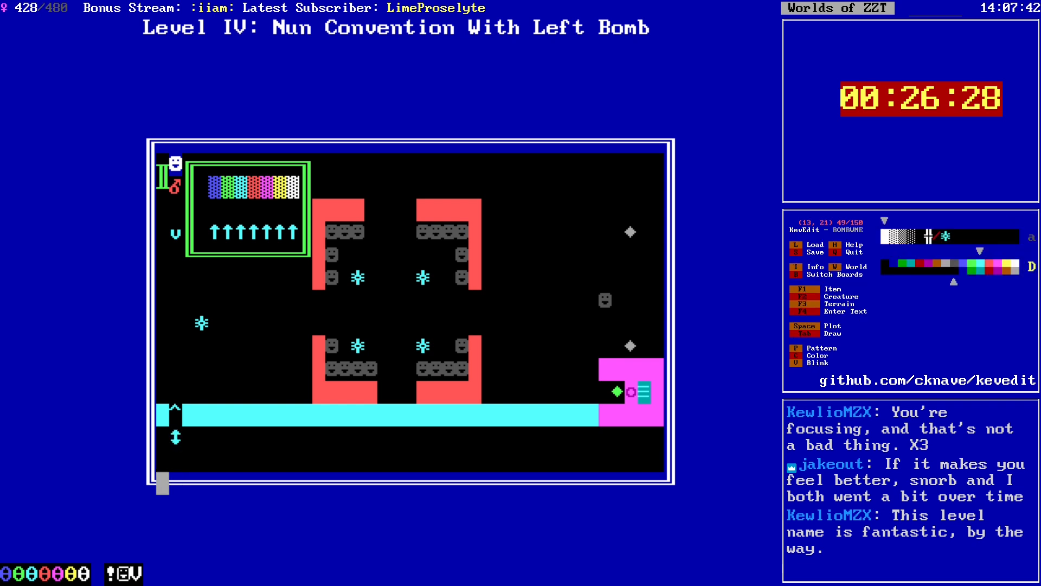
key("Up")
key("Up")
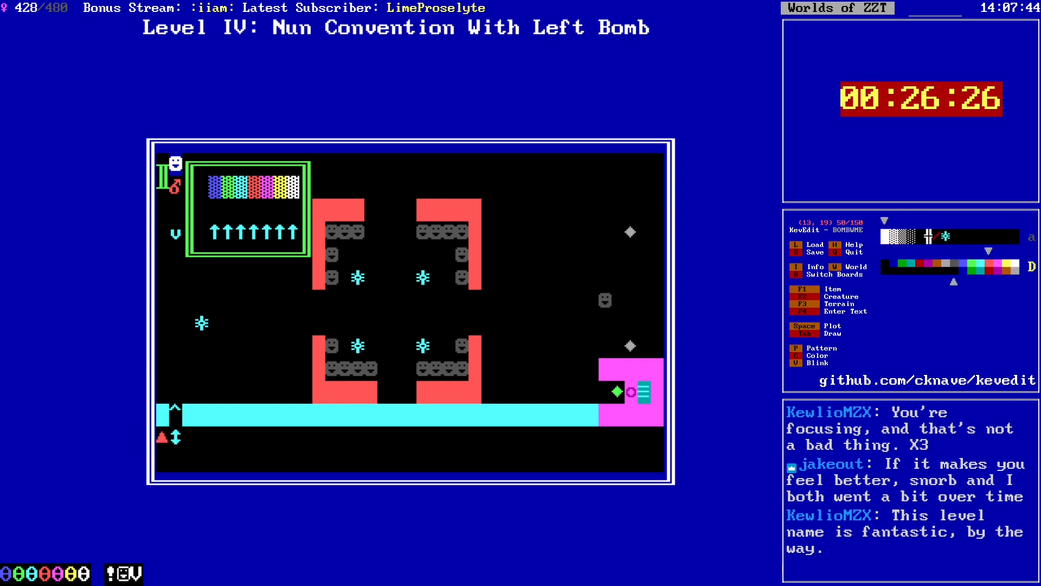
key("F2")
key("p")
key("Right")
key("Escape")
key("Right")
key("Right")
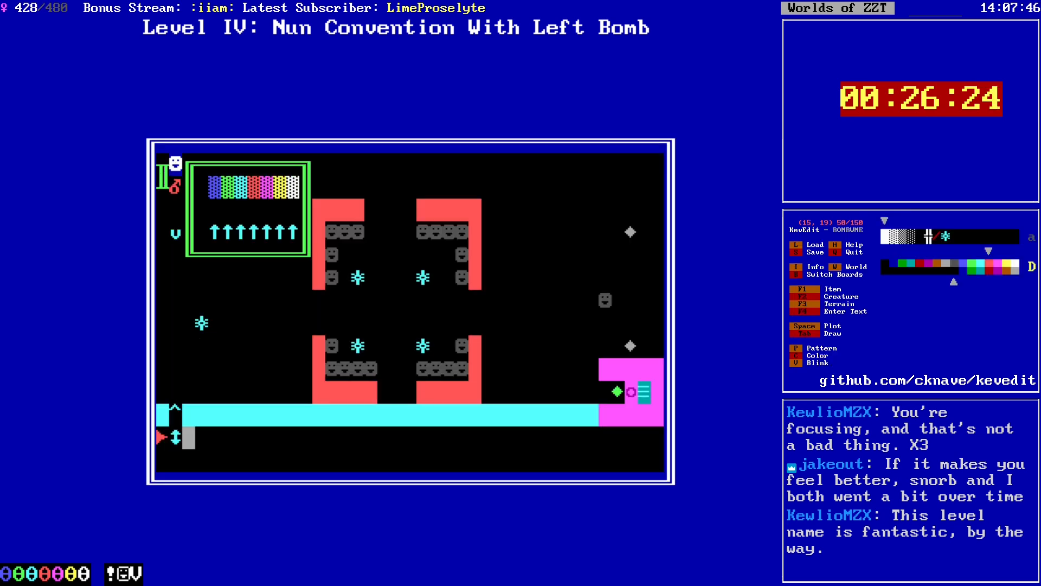
Step: Replace the south-facing transporter at (14, 10) with a red solid tile
key("Up")
key("Up")
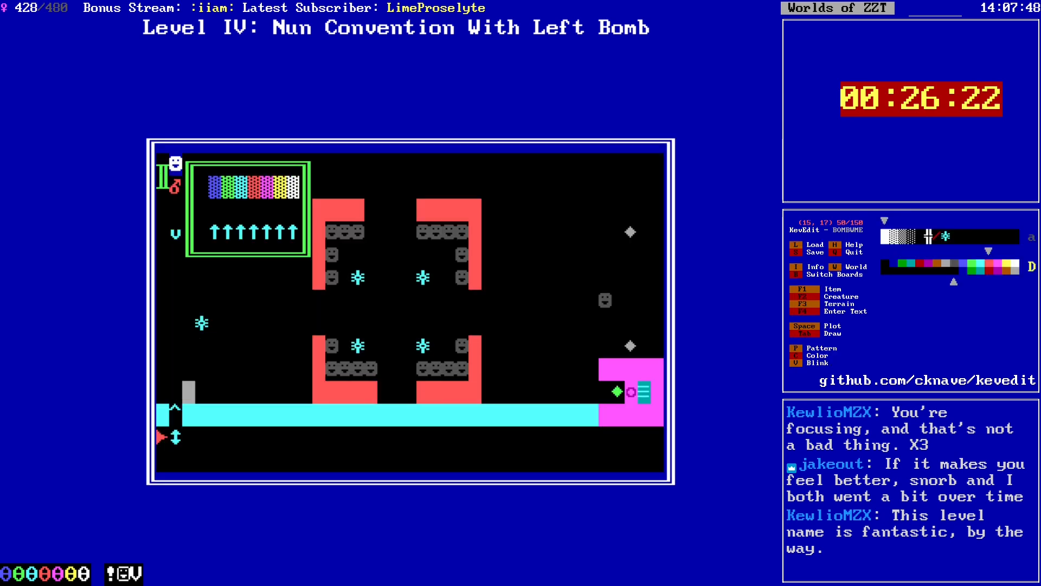
key("Up")
key("Up")
key("Up")
key("Up")
key("Up")
key("Up")
key("Up")
key("Up")
key("Down")
key("Down")
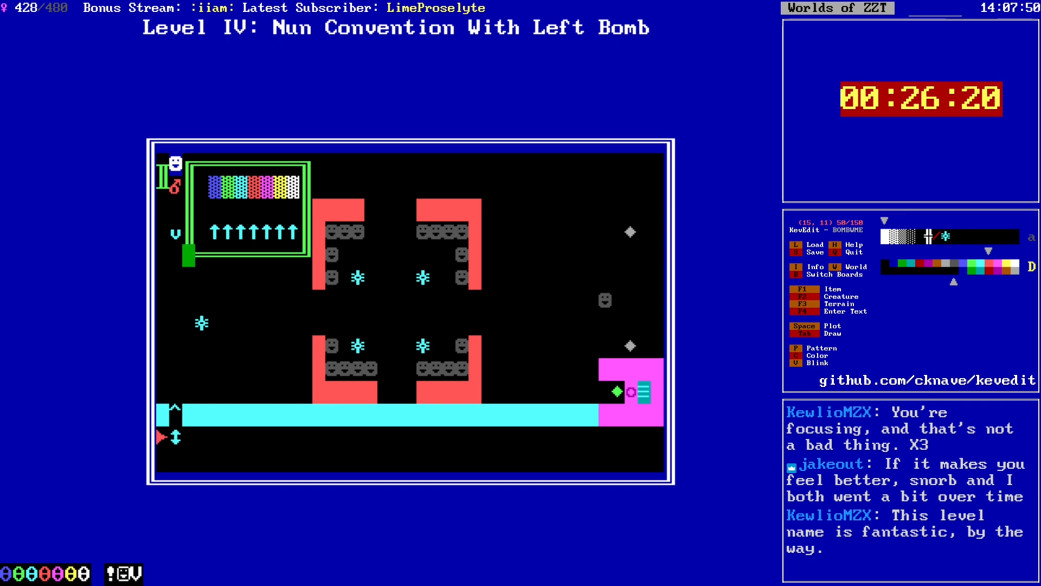
key("Left")
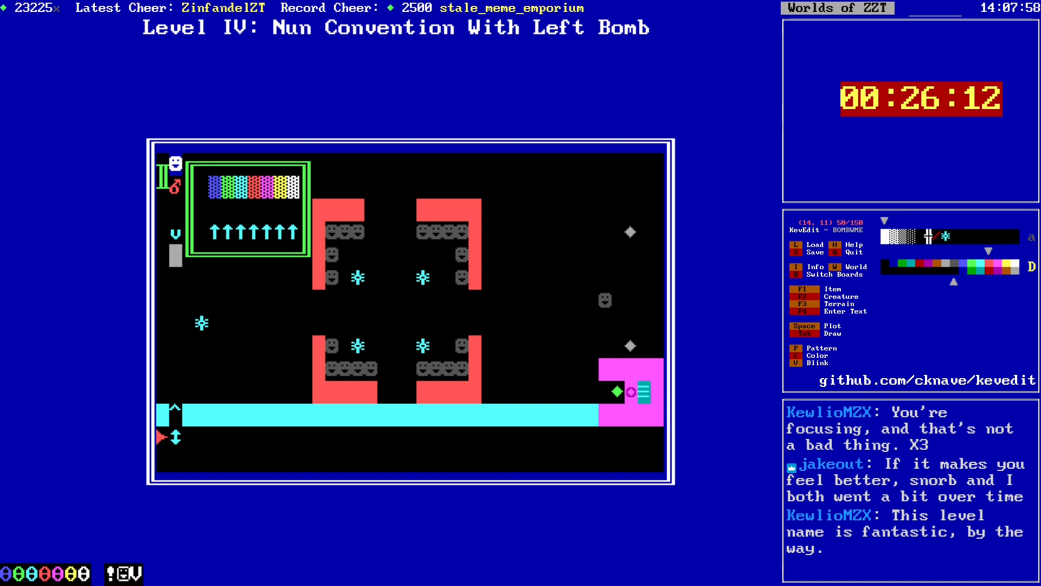
key("F3")
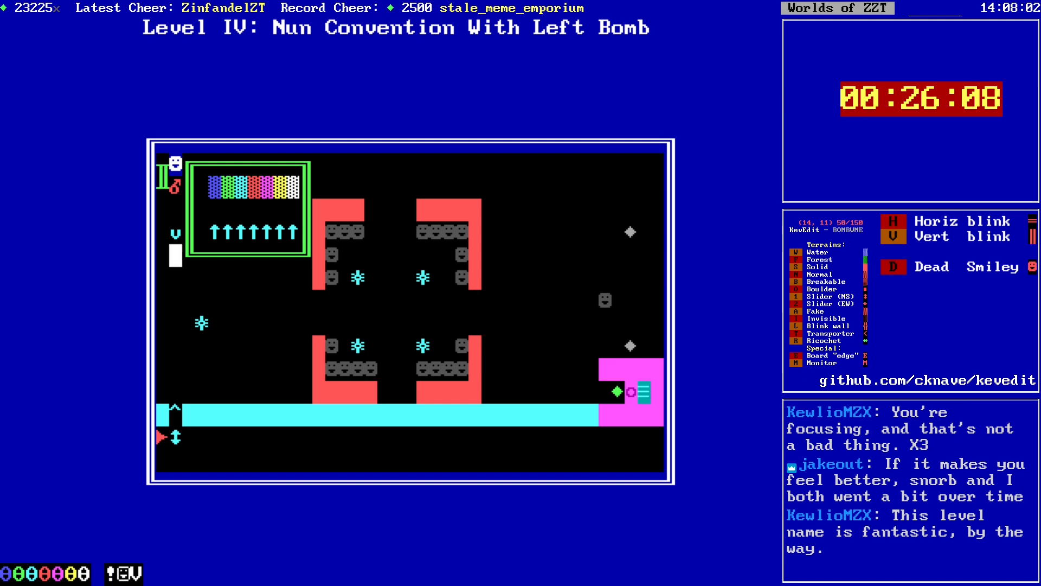
key("Escape")
key("Up")
key("Up")
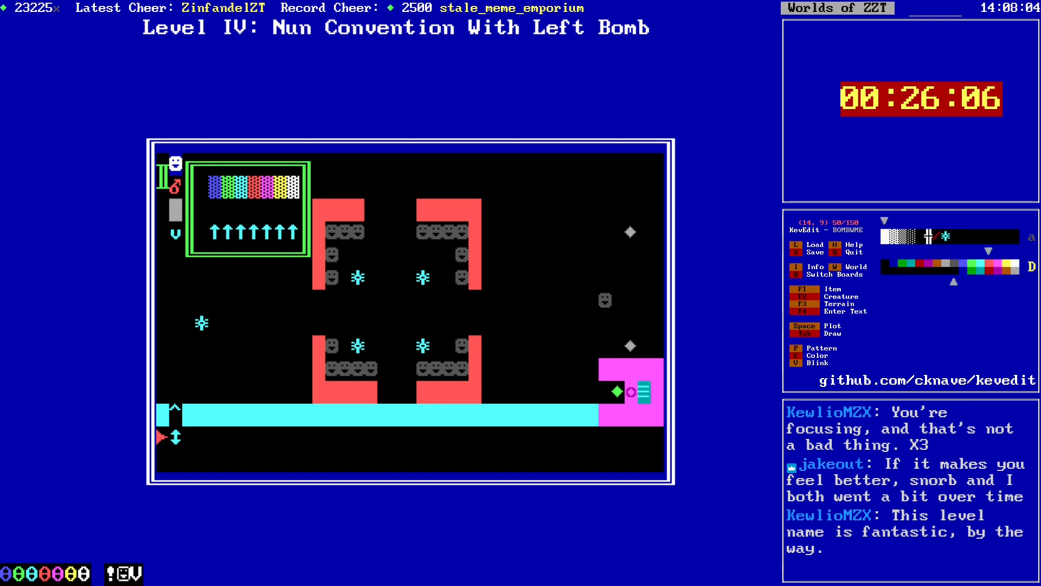
key("Down")
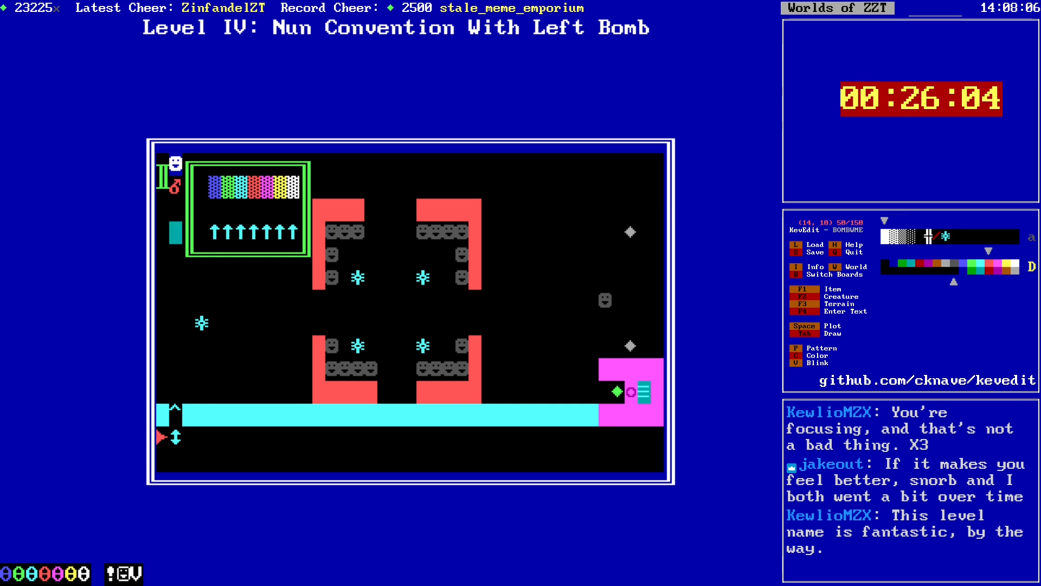
key("Down")
key("Down")
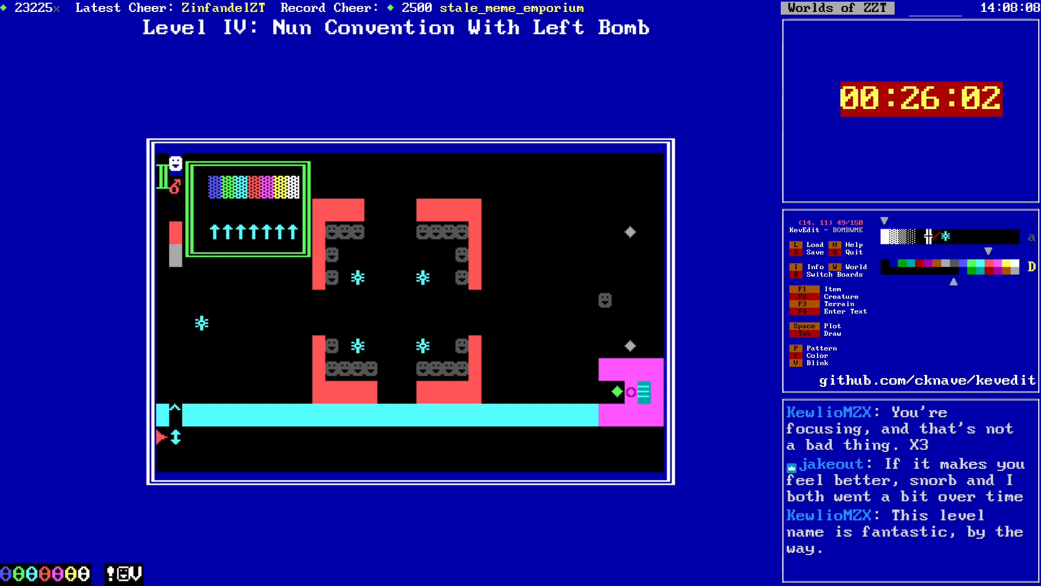
Step: Copy the north-facing transporter at (14, 18) into the pattern buffer
key("Down")
key("Down")
key("Insert")
key("Up")
key("Up")
key("Up")
key("Up")
key("Up")
key("Up")
key("Up")
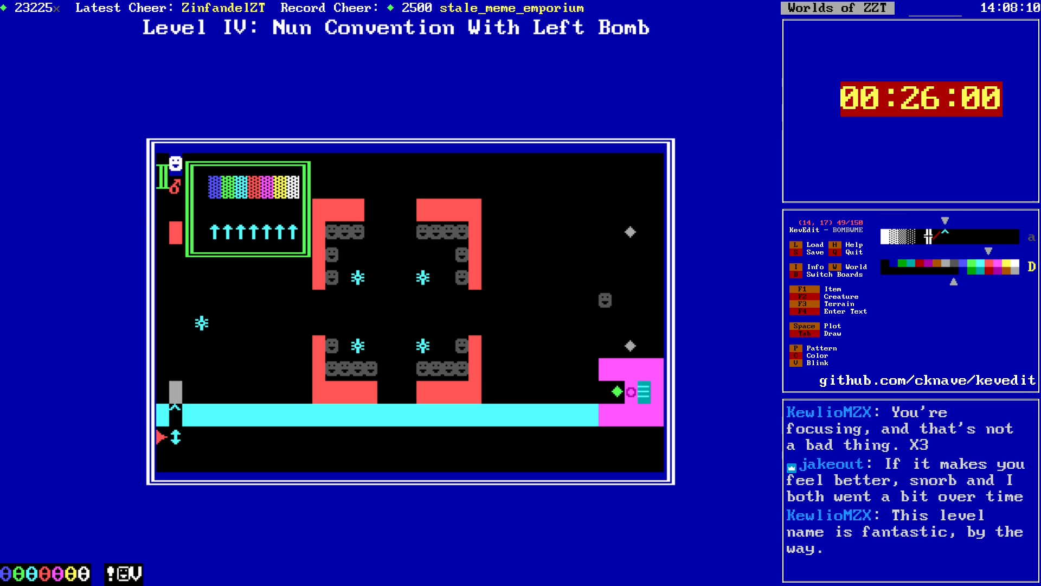
Step: Place a cyan south-facing transporter at (14, 10) and move the red solid tile to (14, 11), directly below it
key("Up")
key("space")
key("Return")
key("Right")
key("Escape")
key("Down")
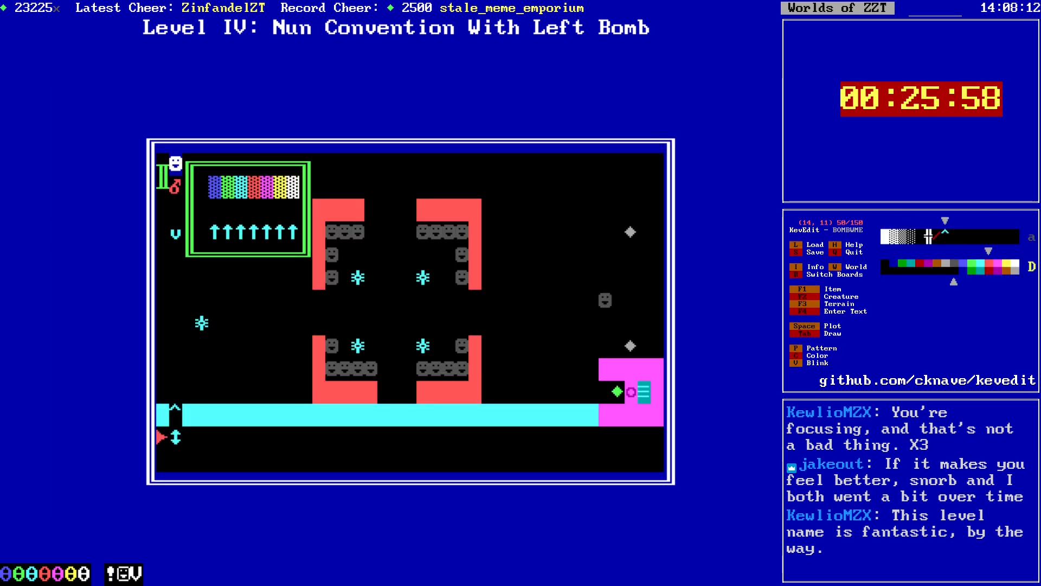
key("Up")
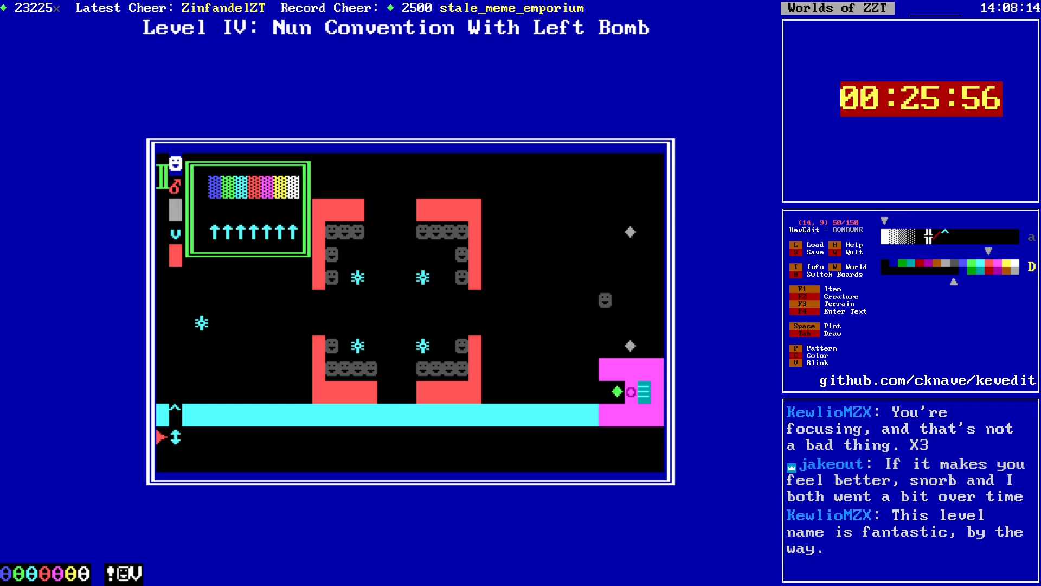
Step: Place a red solid tile at (14, 17), directly above the north-facing transporter
key("Left")
key("Down")
key("Down")
key("Down")
key("Down")
key("Down")
key("Down")
key("Down")
key("Down")
key("Down")
key("Down")
key("Down")
key("Right")
key("Right")
key("Up")
key("Up")
key("Up")
key("Up")
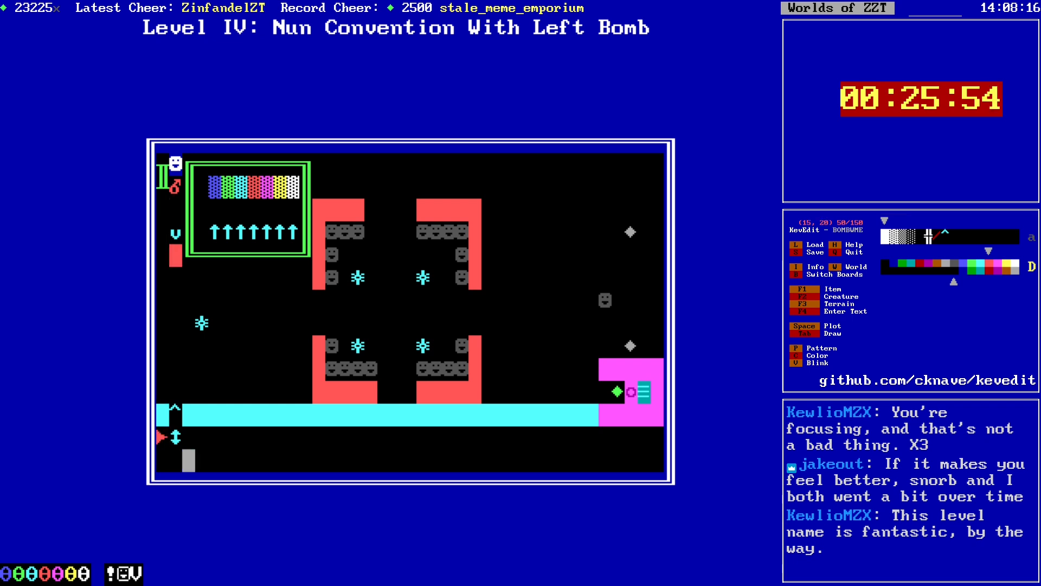
key("Left")
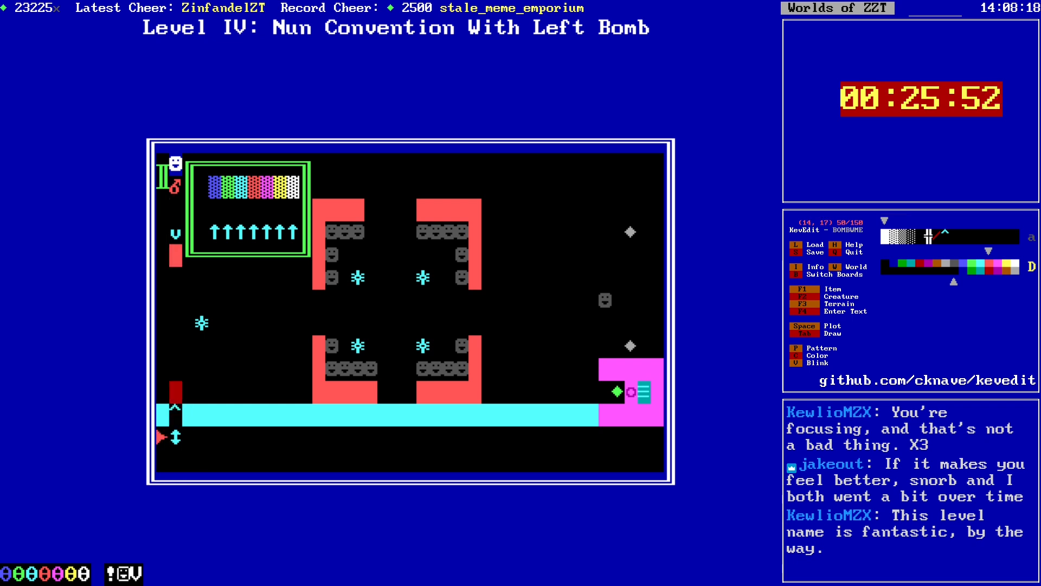
Step: Save the world as BOMBWME
key("Right")
key("Right")
key("Down")
key("Down")
key("Down")
key("Left")
key("s")
key("Return")
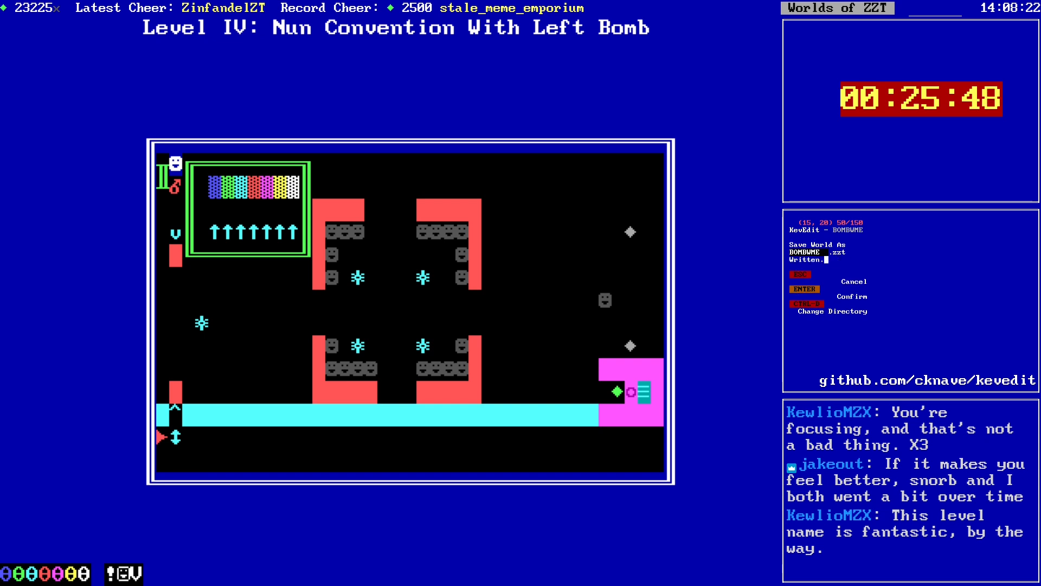
key("Up")
key("Up")
key("Up")
key("Up")
key("Left")
key("Up")
key("Up")
key("Up")
key("Up")
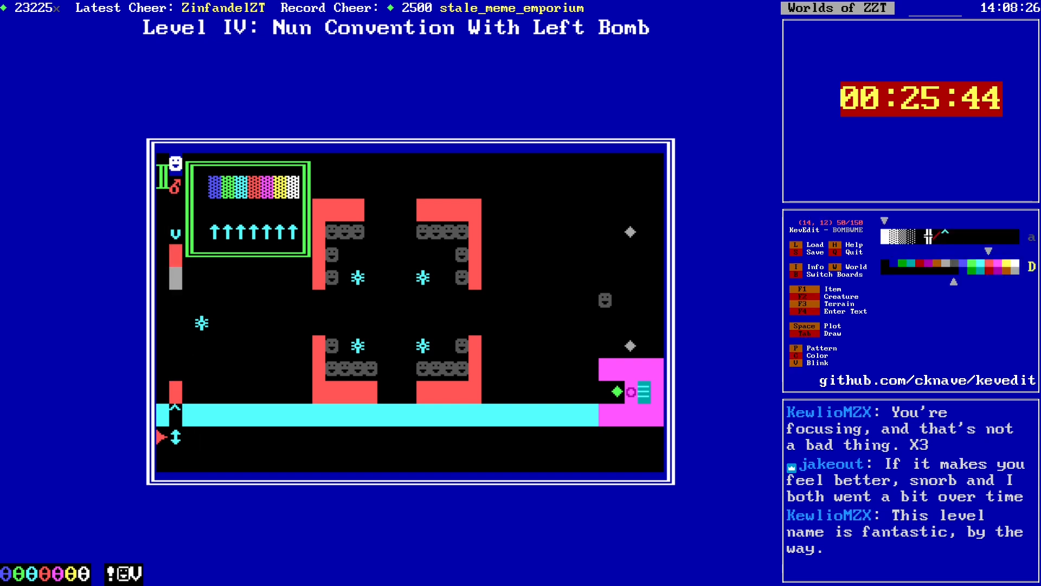
key("Down")
key("Down")
key("Right")
key("Right")
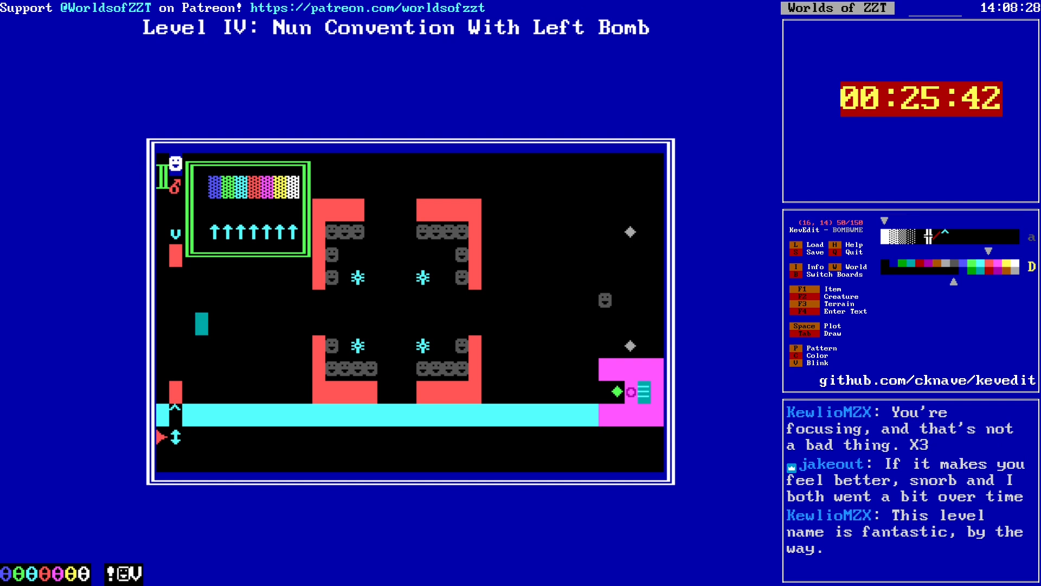
key("Right")
key("Right")
key("Right")
key("Right")
key("Right")
key("Right")
key("Right")
key("Right")
key("Right")
key("Right")
key("Right")
key("Right")
key("Up")
key("Up")
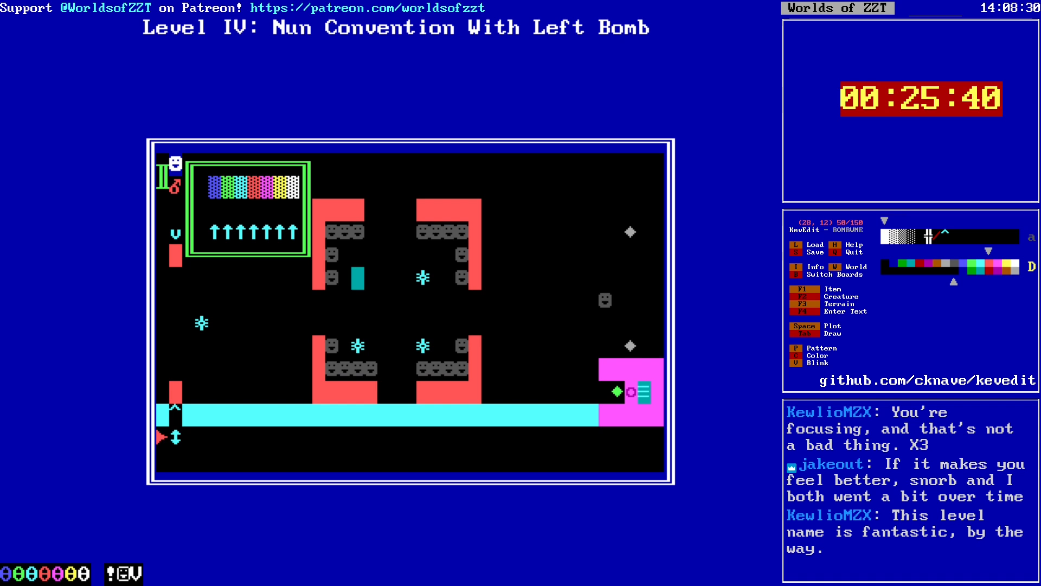
key("Left")
key("Left")
key("Up")
key("Up")
key("Left")
key("Left")
key("Left")
key("Left")
key("Left")
key("Left")
key("Left")
key("Left")
key("Left")
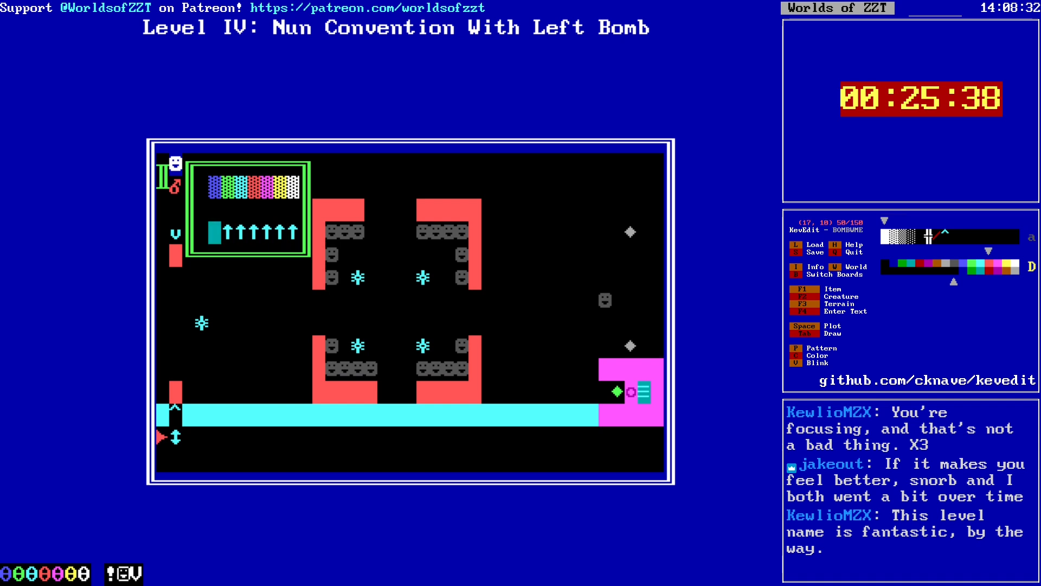
key("Right")
key("Right")
key("Right")
key("Right")
key("Right")
key("Right")
key("Right")
key("Right")
key("Right")
key("Right")
key("Right")
key("Right")
key("Right")
key("Right")
key("Right")
key("Right")
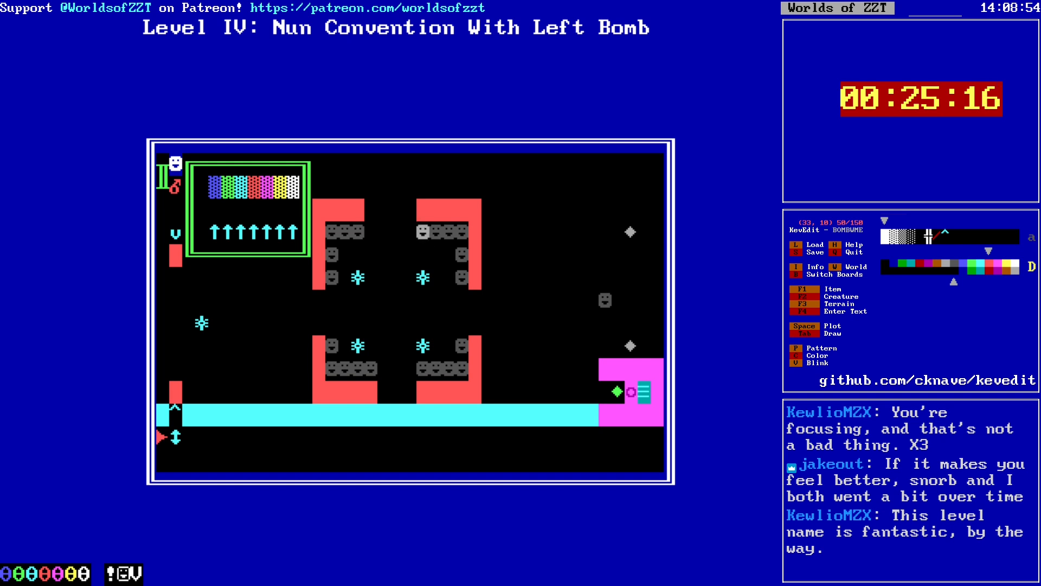
Step: Select the block from (25, 17) to (37, 9) and clear the whole walled smiley square with its cyan objects
key("alt+Left")
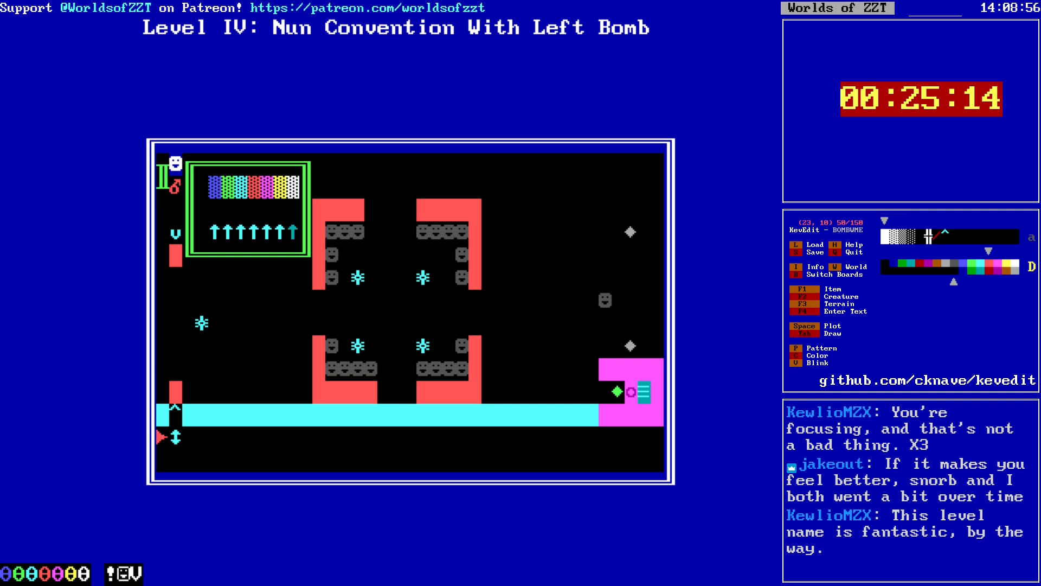
key("alt+Down")
key("Up")
key("Down")
key("Down")
key("Right")
key("Right")
key("Down")
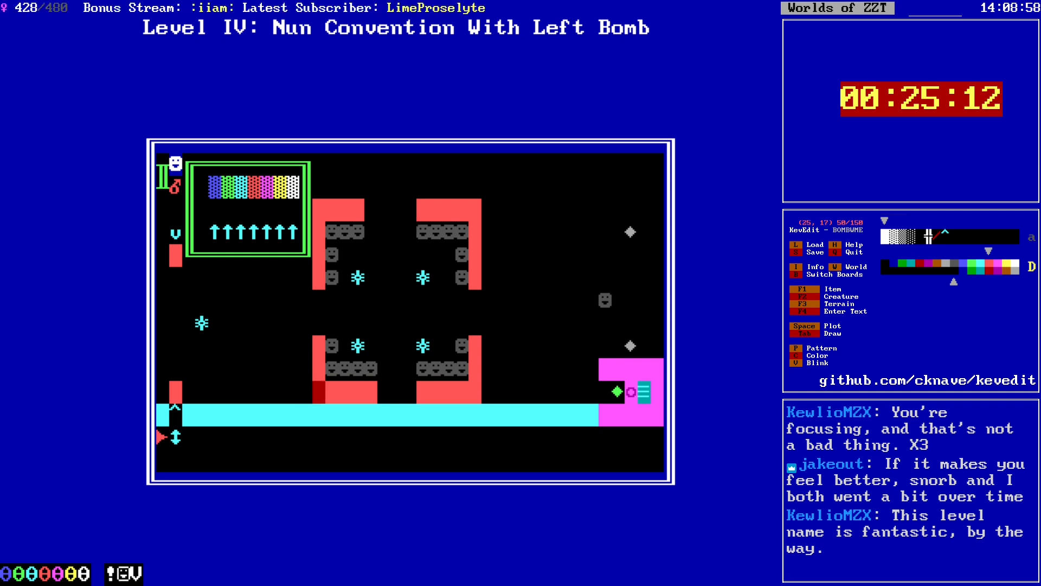
key("alt+b")
key("alt+Right")
key("alt+Up")
key("Up")
key("Right")
key("Right")
key("Up")
key("Up")
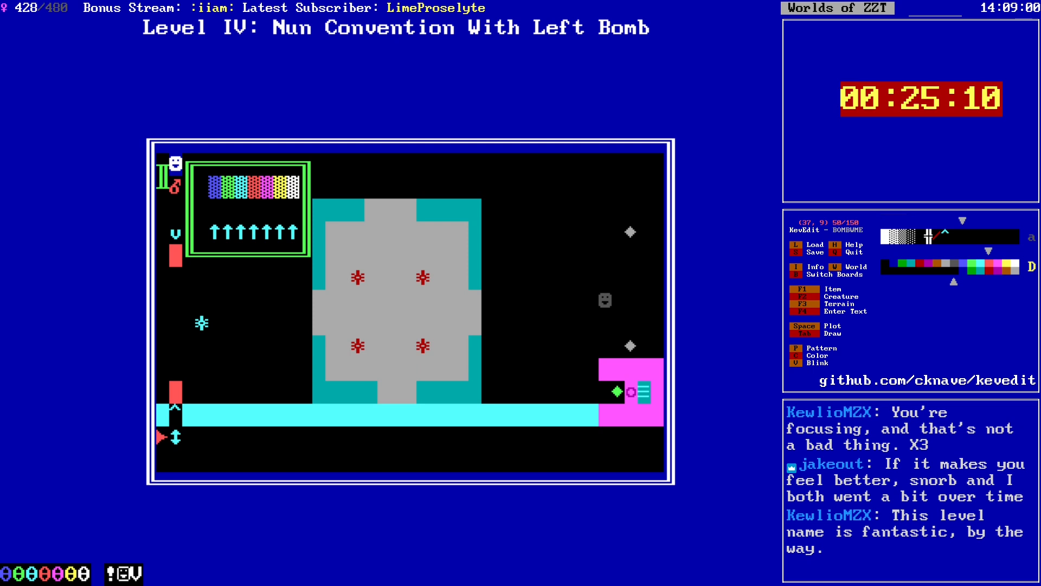
key("Delete")
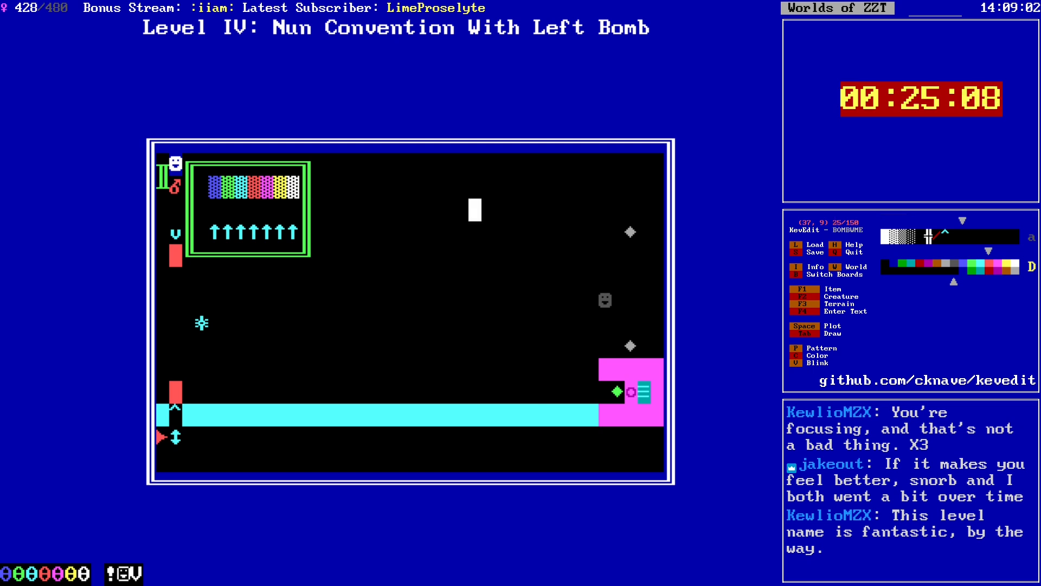
Step: Copy the empty tile at (37, 9) into the pattern buffer and save the world
key("Return")
key("s")
key("Return")
Step: Copy the red solid tile at (14, 17) and place it on both sides, at (13, 17) and (15, 17)
key("alt+Left")
key("alt+Left")
key("alt+Down")
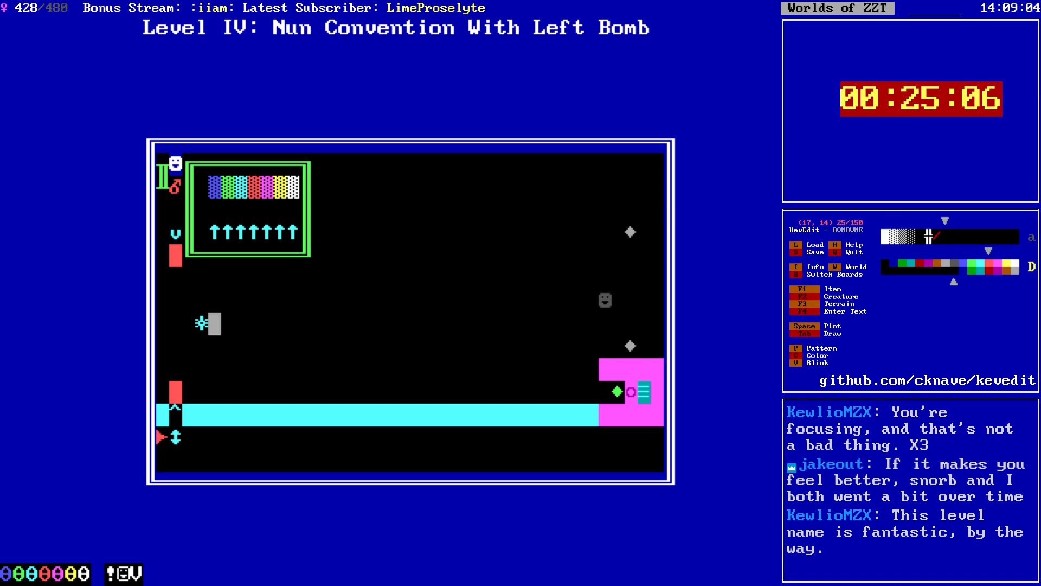
key("Left")
key("Down")
key("Left")
key("Down")
key("Left")
key("Down")
key("Return")
key("Left")
key("space")
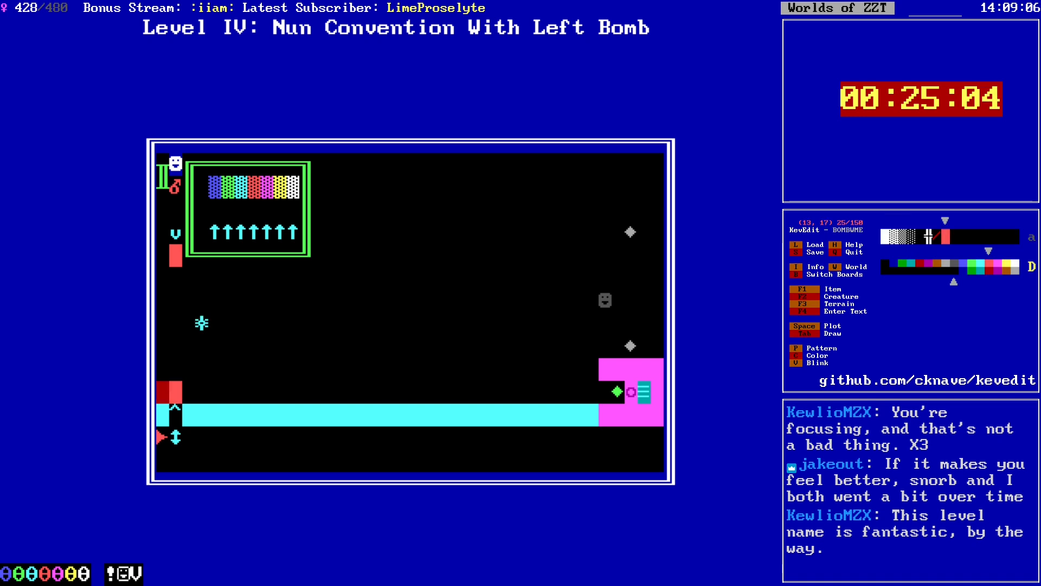
key("Right")
key("Right")
key("space")
Step: Toggle the Re-Enter When Zapped option in the L4 board information
key("i")
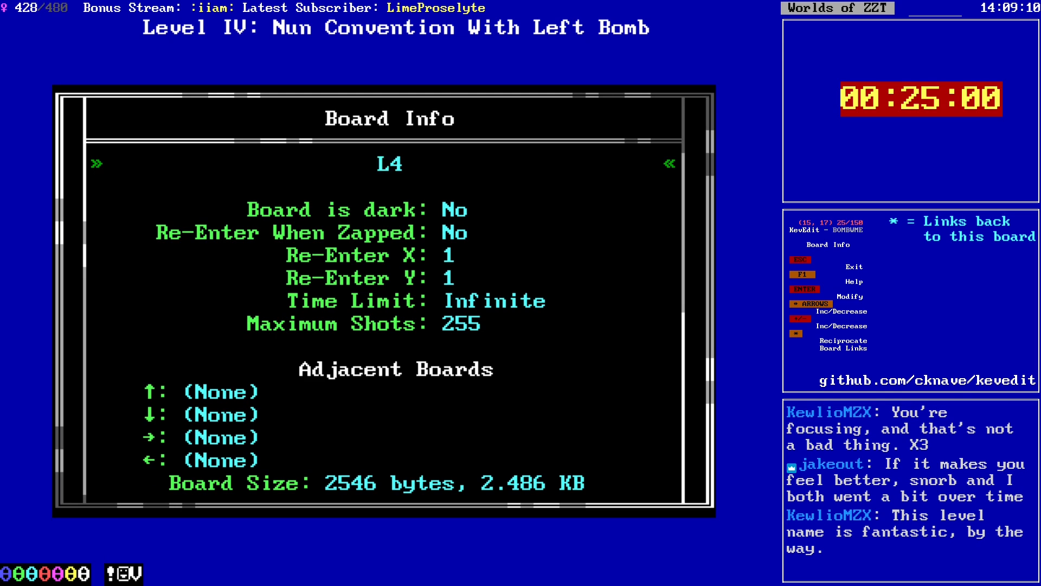
key("Down")
key("Down")
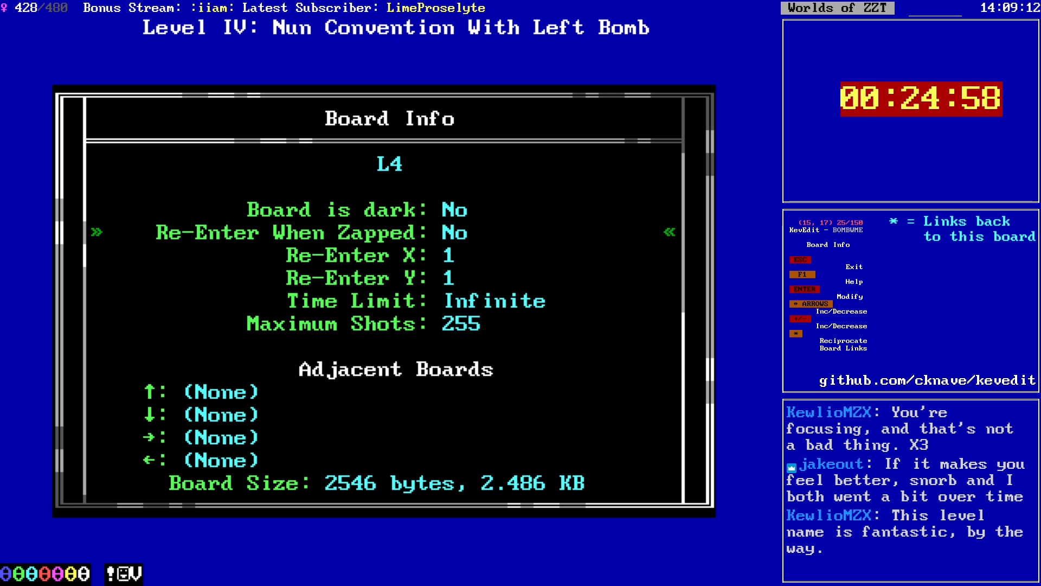
key("Return")
key("Escape")
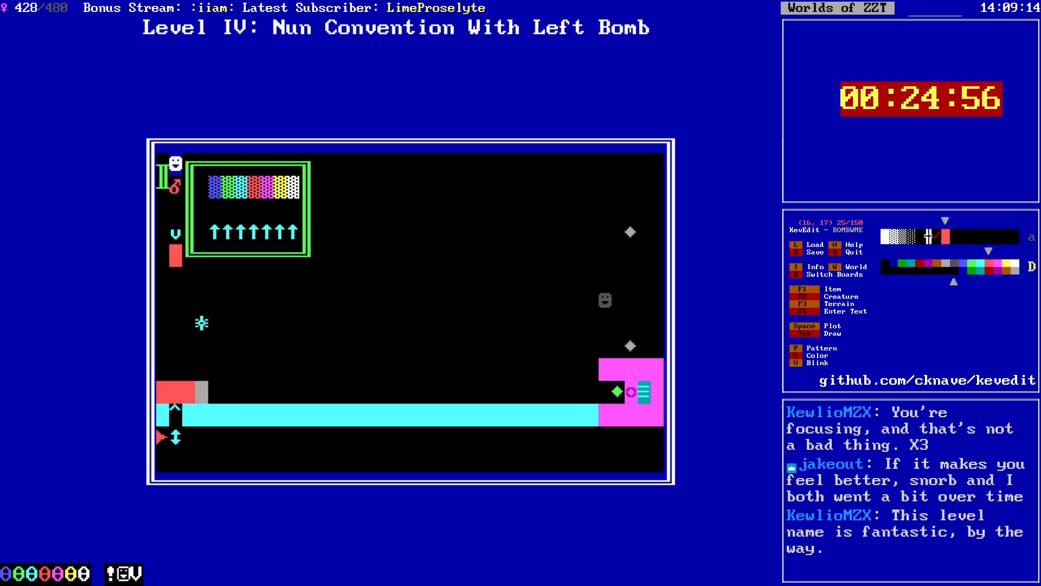
key("Right")
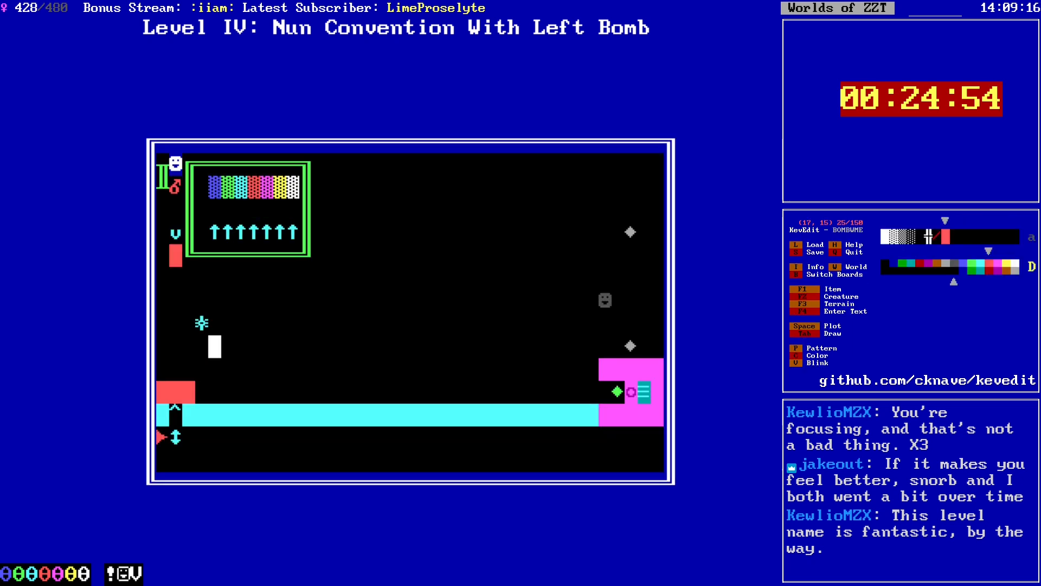
key("Right")
key("Right")
key("Right")
key("Right")
key("Right")
key("Right")
key("Right")
key("Right")
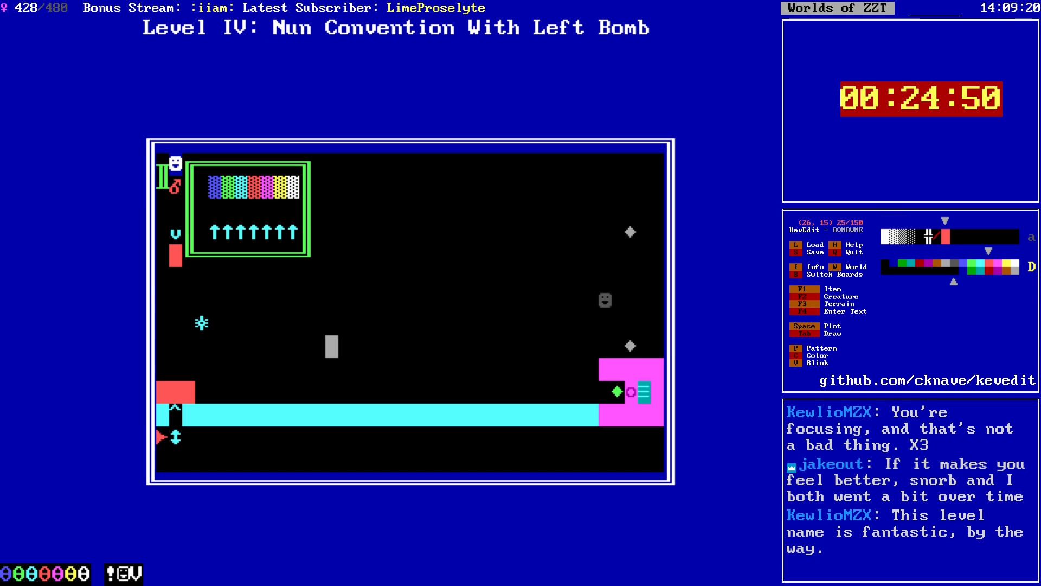
key("Left")
key("Left")
key("Left")
key("Left")
key("Left")
key("Up")
key("Left")
key("Up")
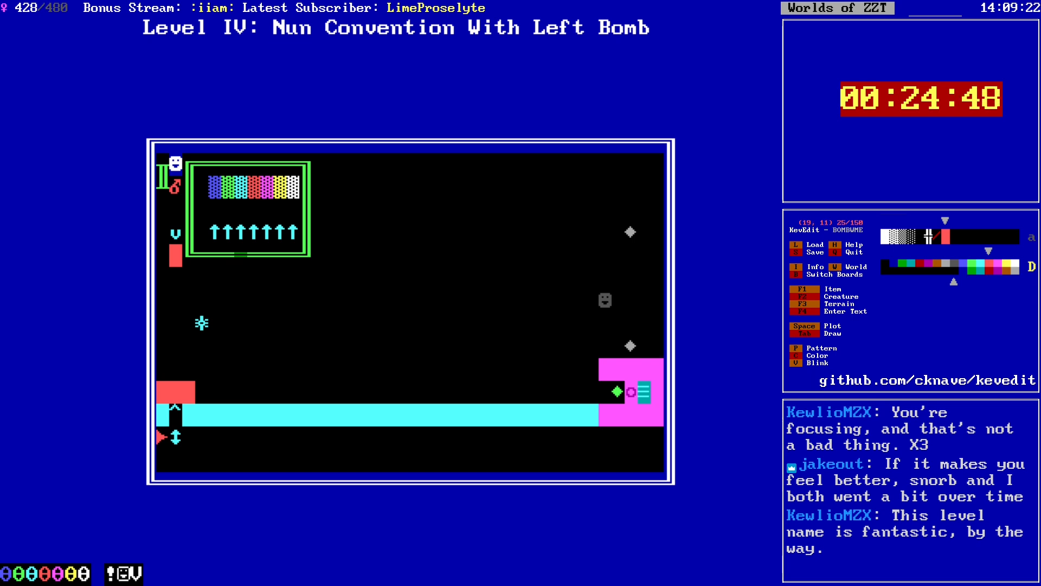
Step: Delete the cyan object at (16, 14), above the row of red solid tiles
key("Left")
key("Left")
key("Left")
key("Up")
key("Up")
key("Left")
key("Down")
key("Down")
key("Down")
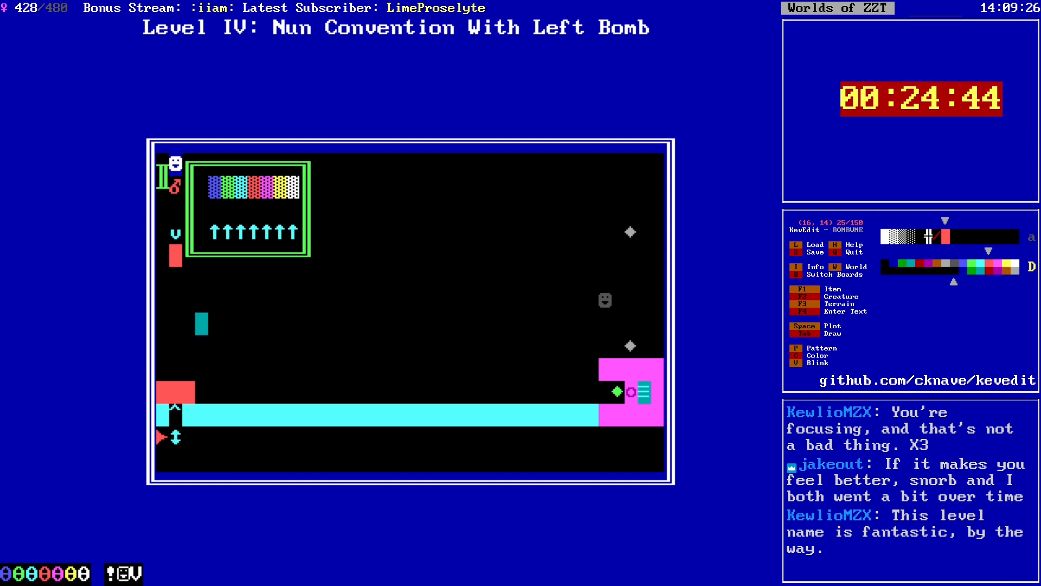
key("Down")
key("Down")
key("Down")
key("Left")
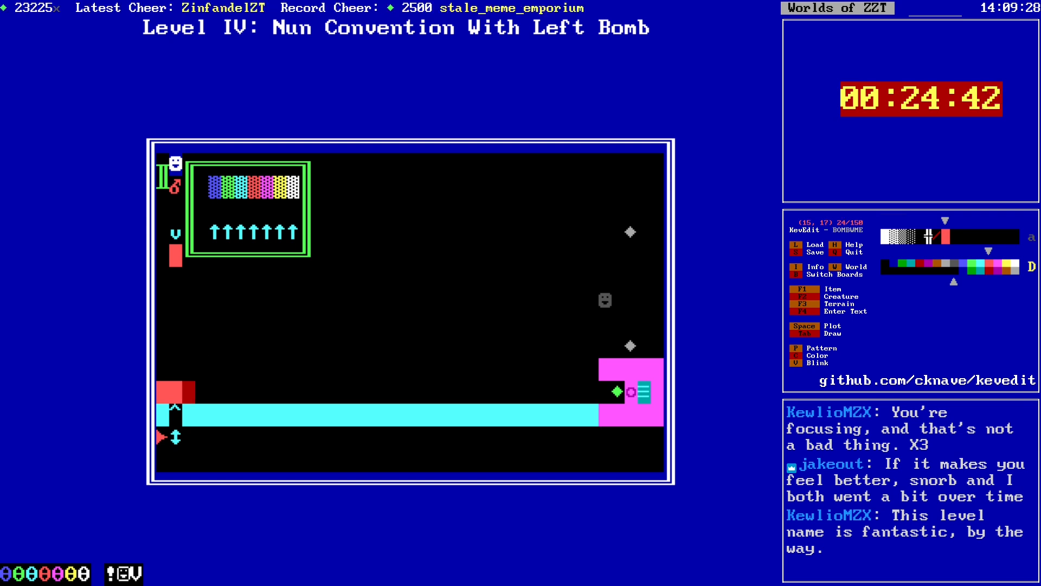
Step: Extend the red solid row along row 17 from (15, 17) to (24, 17)
key("Right")
key("Right")
key("Right")
key("Right")
key("Right")
key("Right")
key("Right")
key("Right")
key("Right")
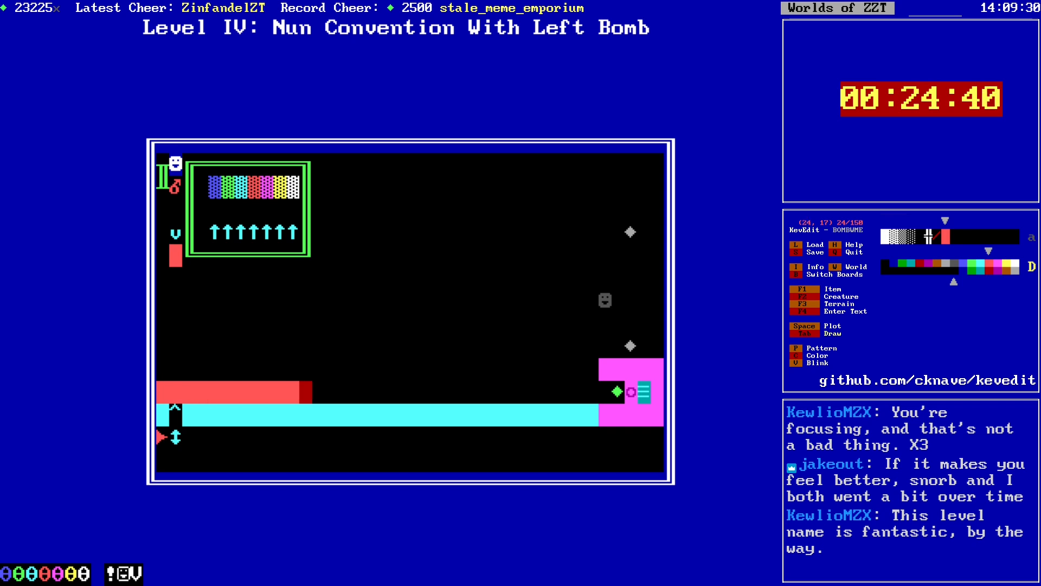
Step: Draw a red solid wall from (24, 17) up to (24, 12), and then back along row 12 to the short red wall at column 14
key("Up")
key("Up")
key("Up")
key("Up")
key("Up")
key("Left")
key("Left")
key("Left")
key("Left")
key("Left")
key("Left")
key("Left")
key("Left")
key("Left")
key("Left")
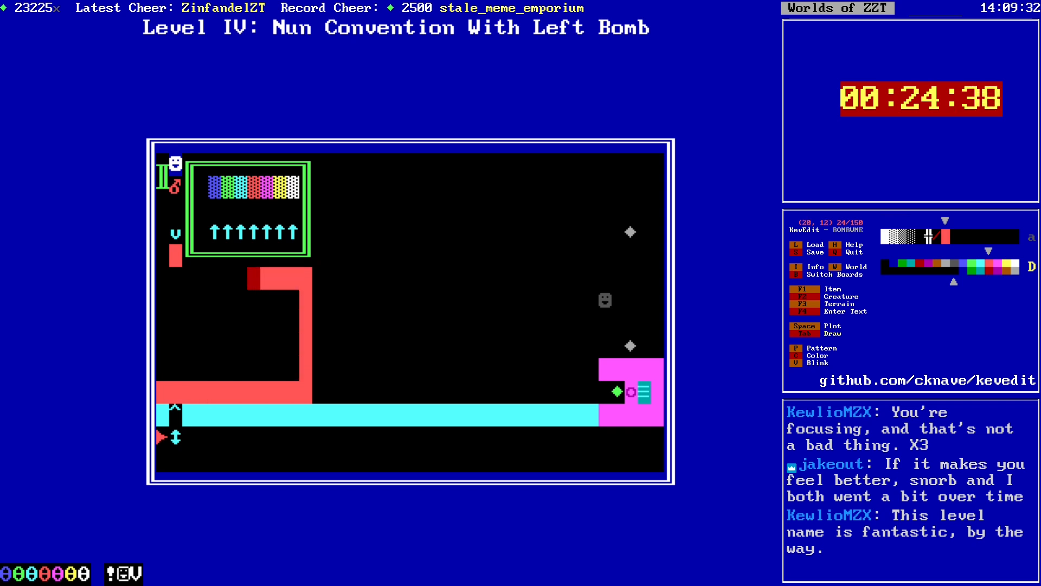
Step: Go to (24, 13) on the vertical red wall and change the drawing color to light cyan
key("Down")
key("Down")
key("Right")
key("Right")
key("Right")
key("Right")
key("Right")
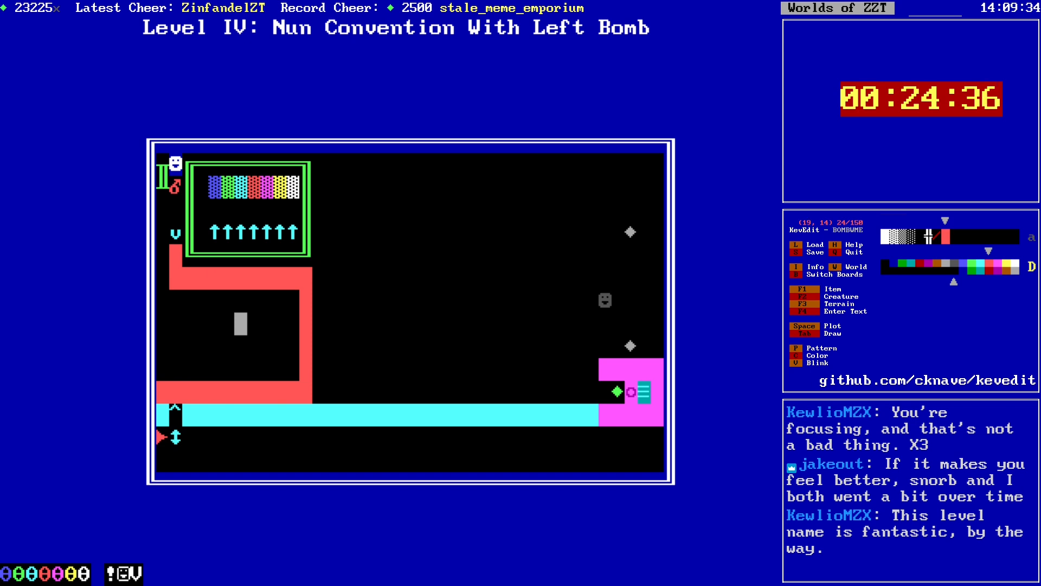
key("Right")
key("Right")
key("Right")
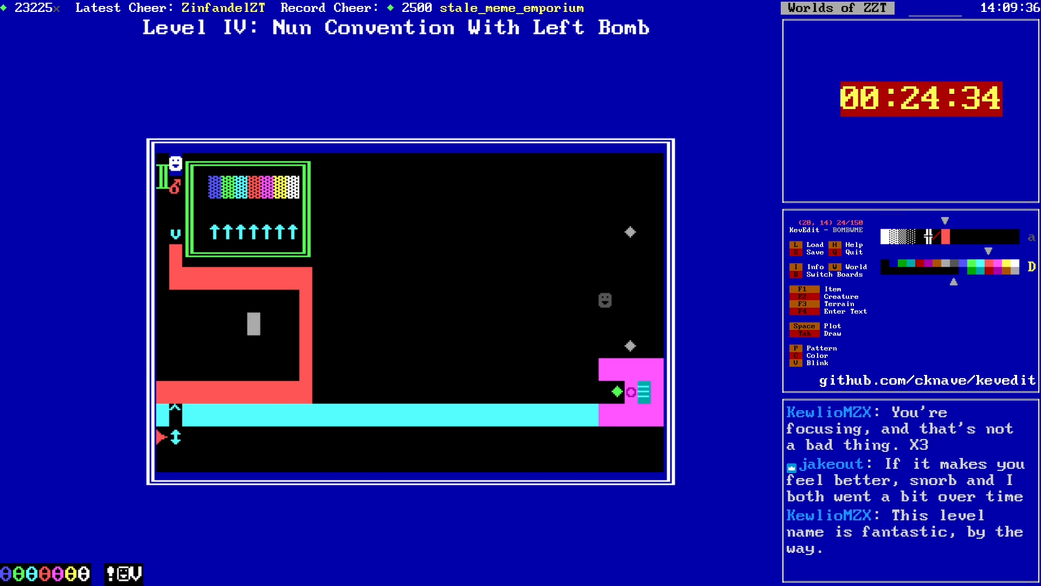
key("Right")
key("Right")
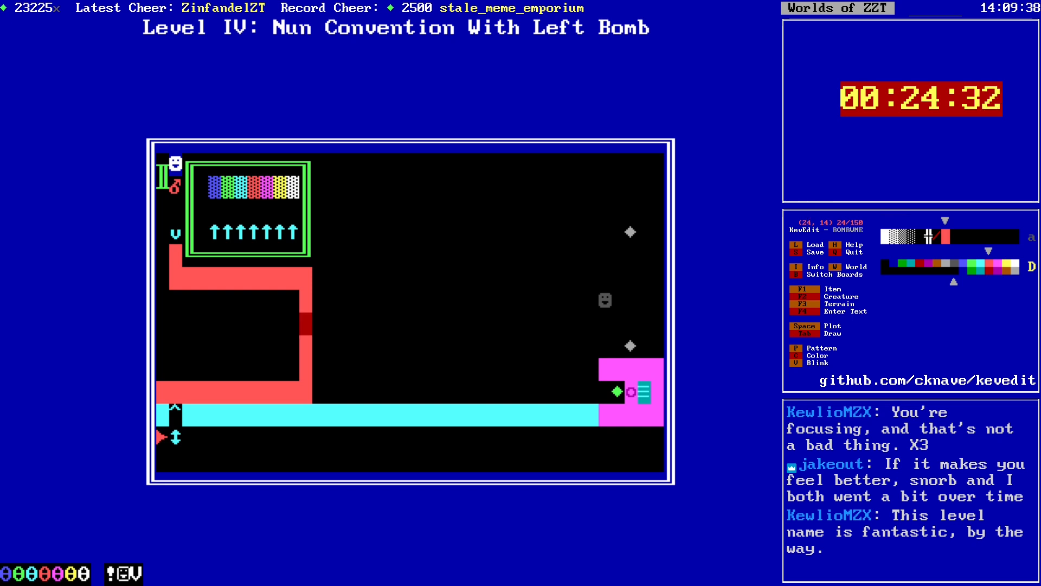
key("Up")
key("c")
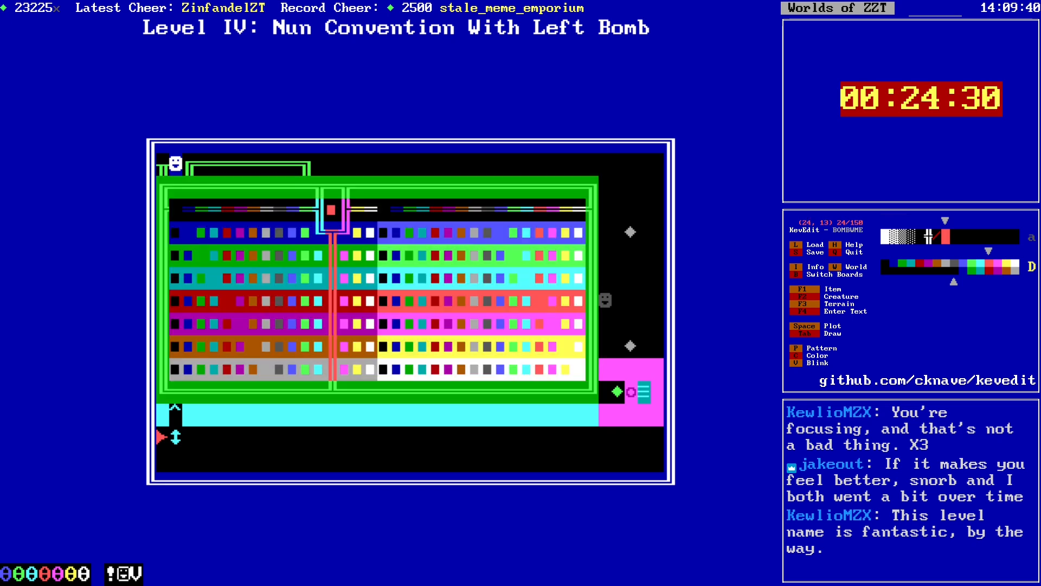
key("Left")
key("Return")
Step: Place a spinning gun at (24, 13), raising its intelligence by one notch and lowering its firing rate by two
key("Up")
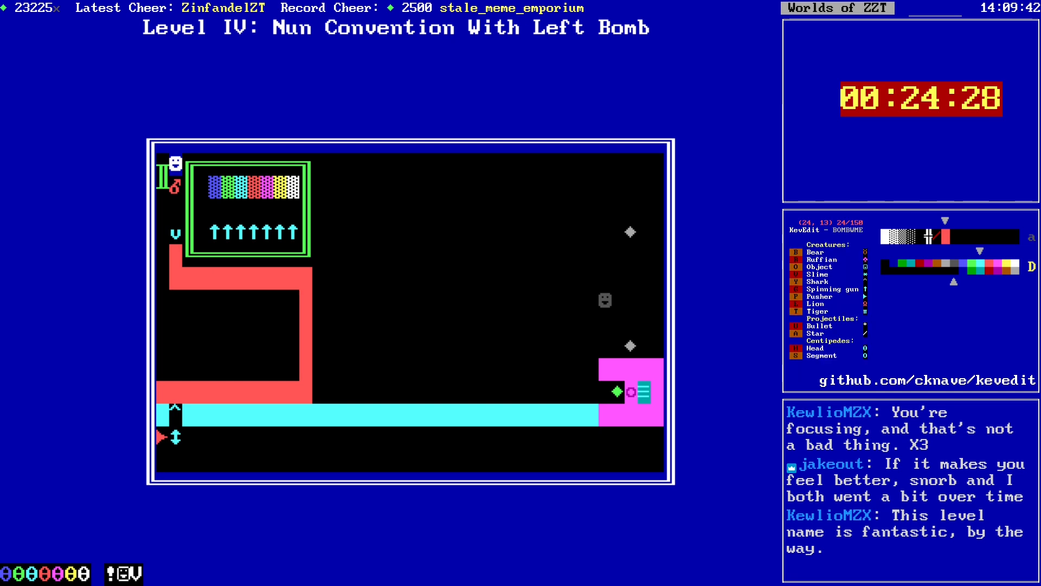
key("Return")
key("Down")
key("Up")
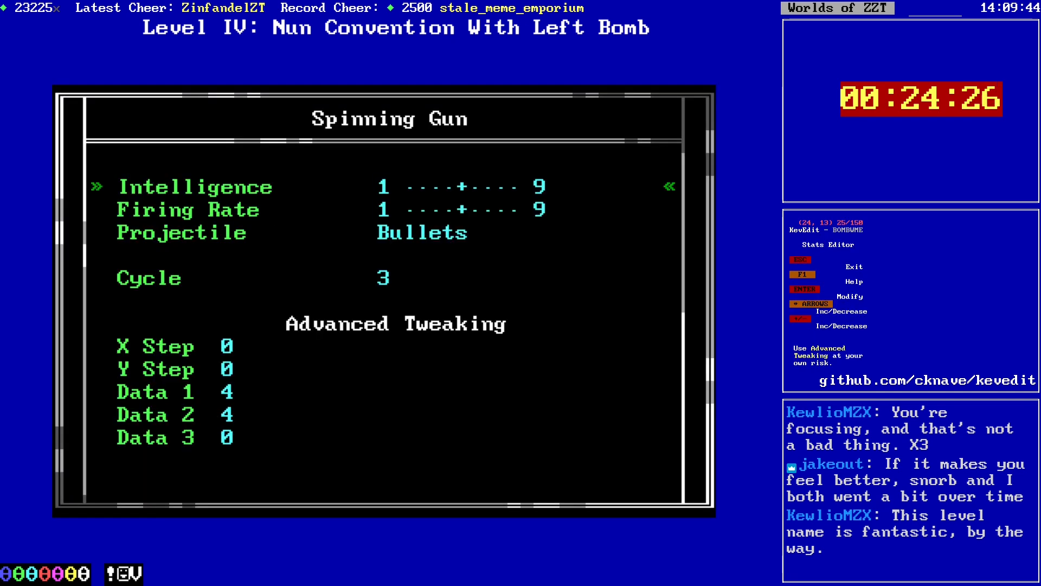
key("Right")
key("Down")
key("Left")
key("Left")
key("Escape")
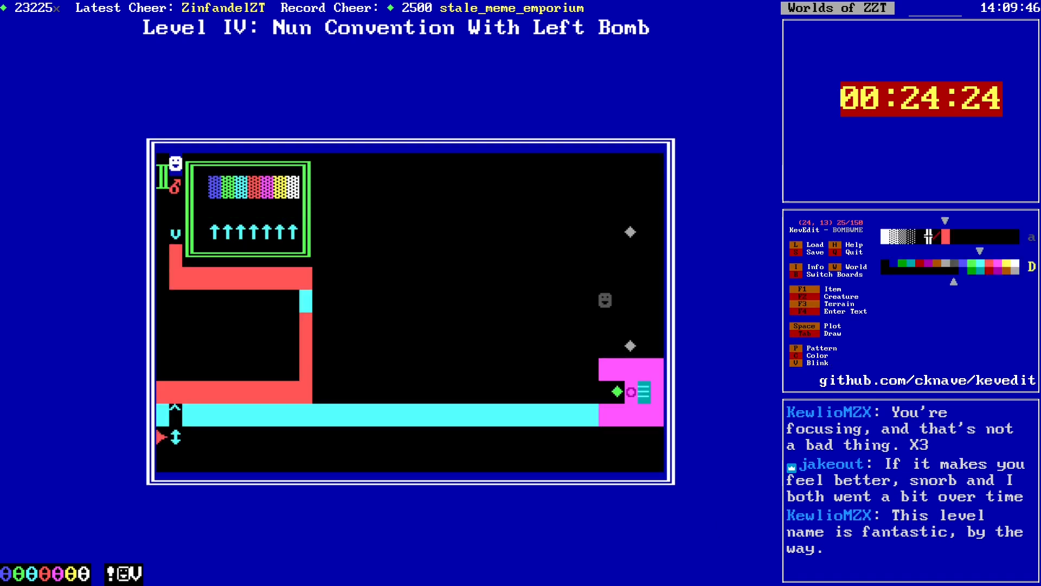
Step: Copy the spinning gun at (24, 13) and place it at (24, 14), (24, 15) and (24, 16)
key("Insert")
key("Down")
key("space")
key("Down")
key("space")
key("Down")
key("space")
Step: Copy the red solid tile at (24, 17) and build a wall behind the guns from (25, 17) to (25, 12)
key("Right")
key("Down")
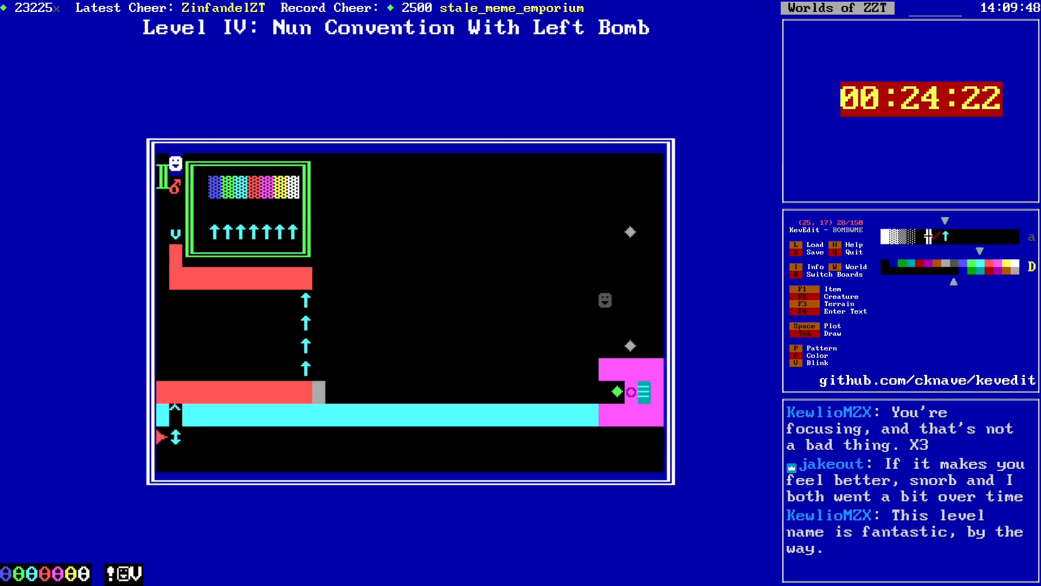
key("Left")
key("Insert")
key("Right")
key("space")
key("Up")
key("space")
key("Up")
key("space")
key("Up")
key("space")
key("Up")
key("space")
key("Up")
key("space")
Step: Place a light cyan object at (20, 12) in the upper red wall and set its cycle to 1
key("Left")
key("Left")
key("Left")
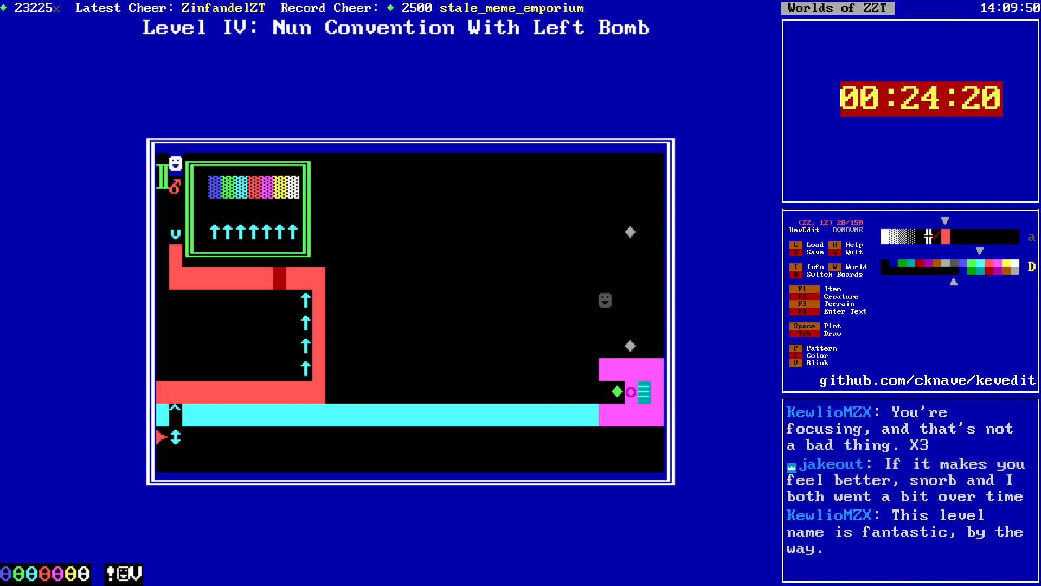
key("Right")
key("Down")
key("Down")
key("Down")
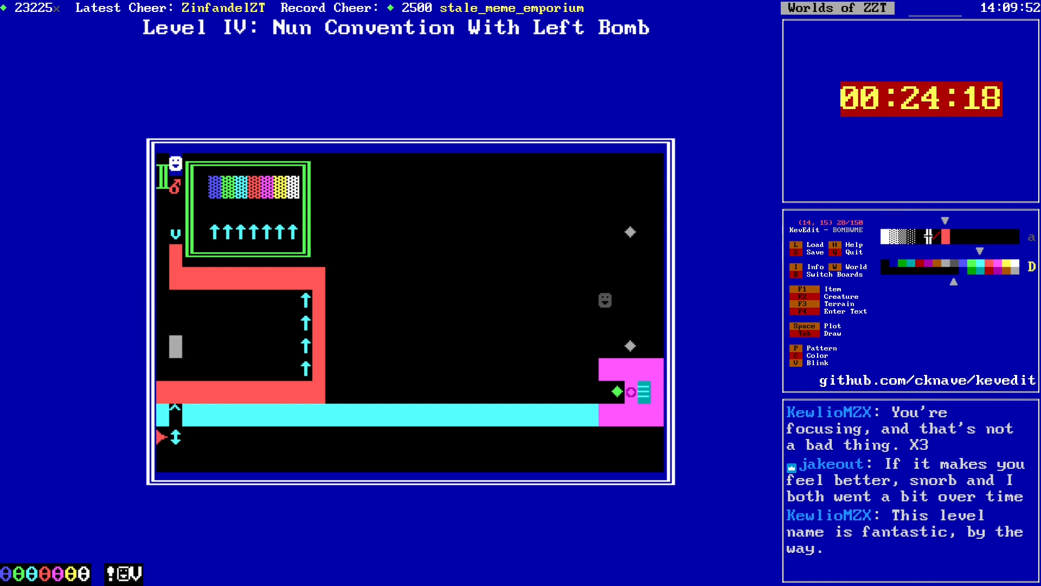
key("Right")
key("Right")
key("Right")
key("Right")
key("Right")
key("Up")
key("Up")
key("Up")
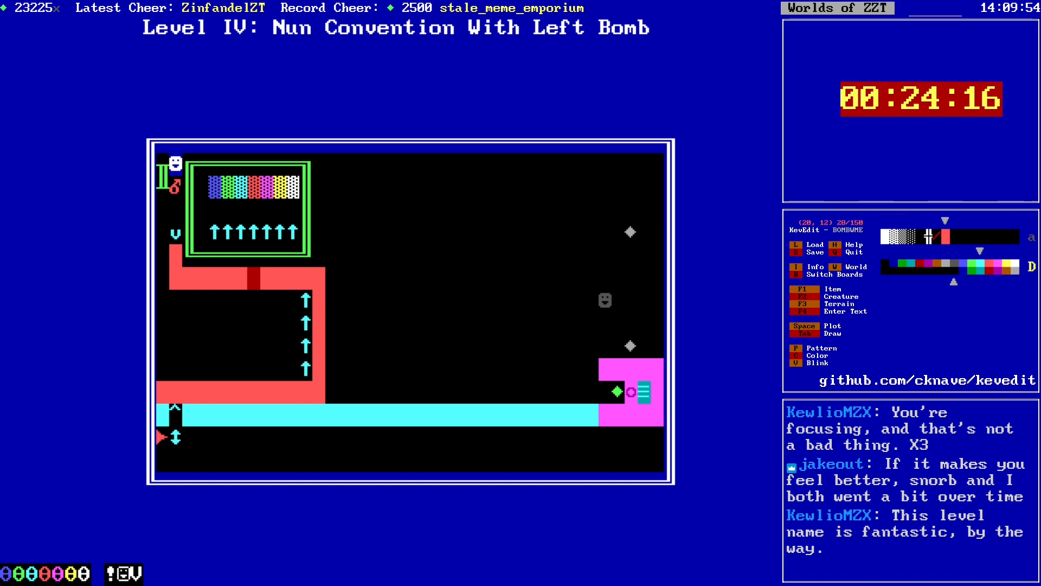
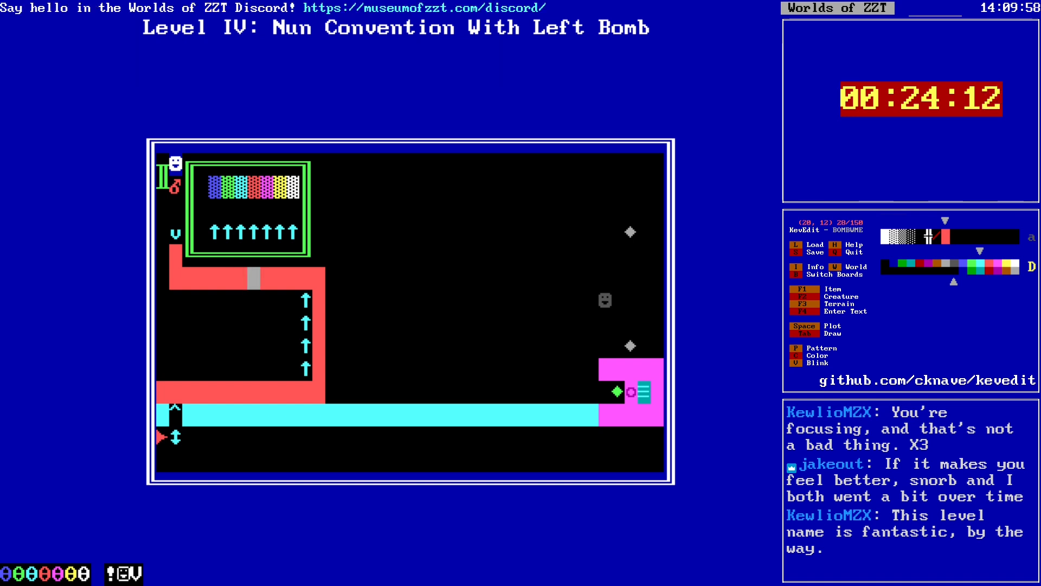
key("F2")
key("o")
key("Return")
key("Down")
key("Down")
key("Down")
key("Left")
key("Left")
key("Up")
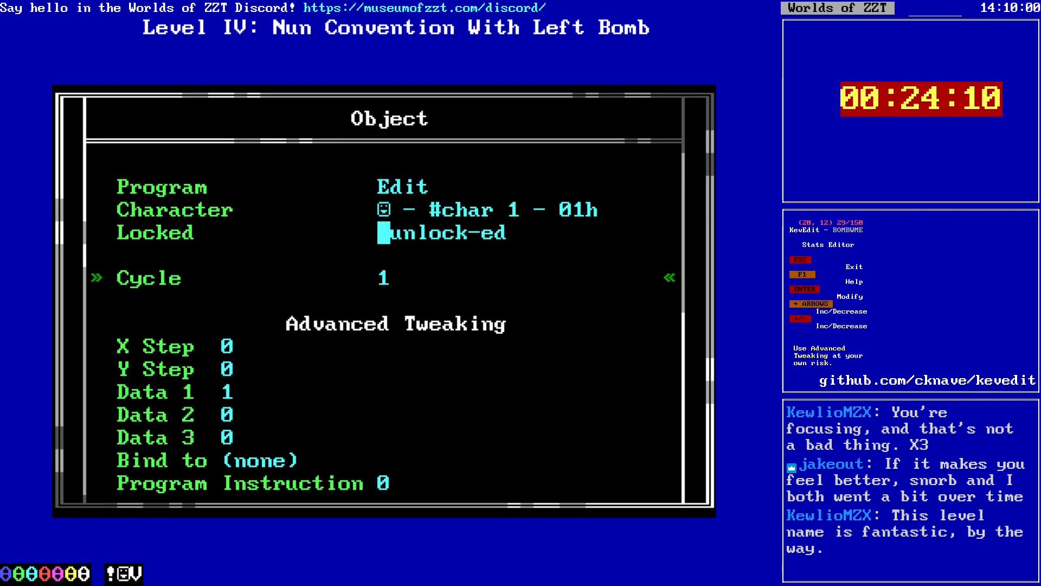
Step: Set the character of the object at (20, 12) to ☼
key("Up")
key("Return")
key("Down")
key("Right")
key("Right")
key("Right")
key("Right")
key("Right")
key("Right")
key("Right")
key("Right")
key("Right")
key("Right")
key("Right")
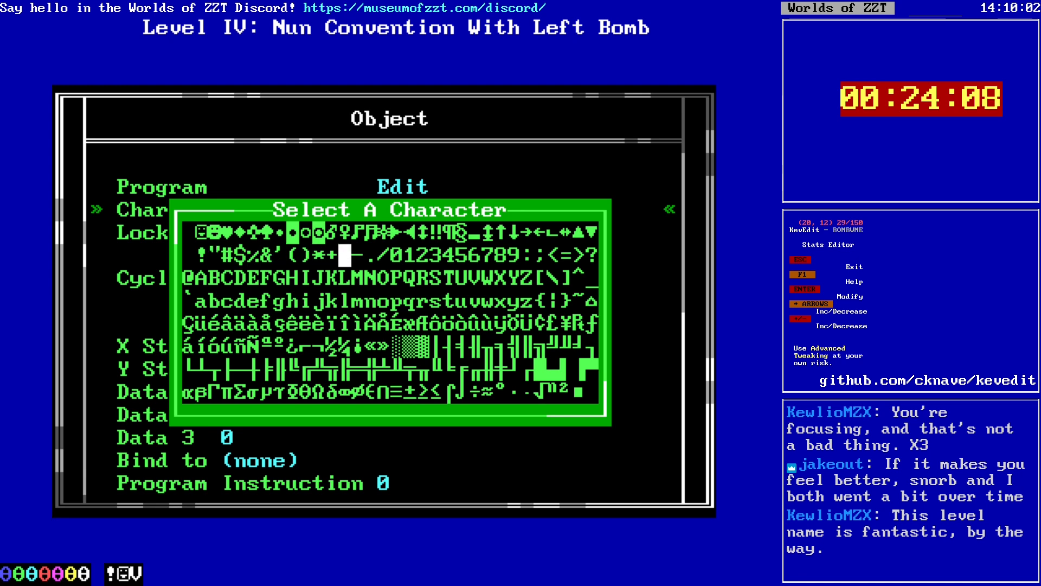
key("Up")
key("Right")
key("Right")
key("Right")
key("Return")
key("Up")
key("Return")
type("@Sw")
key("Return")
type("#ed")
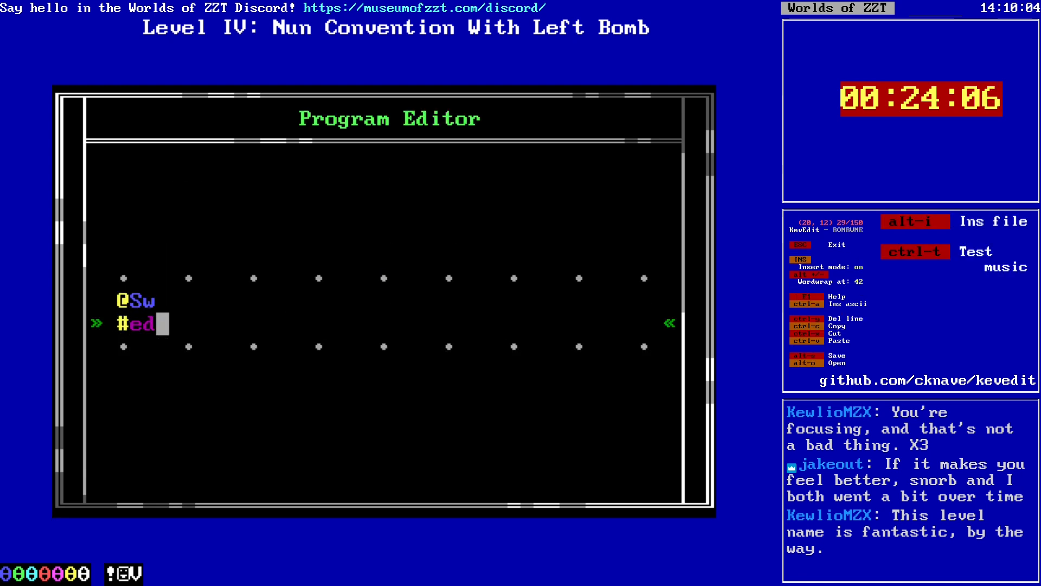
type("nd")
key("Return")
type(":touch")
key("Return")
type("#s")
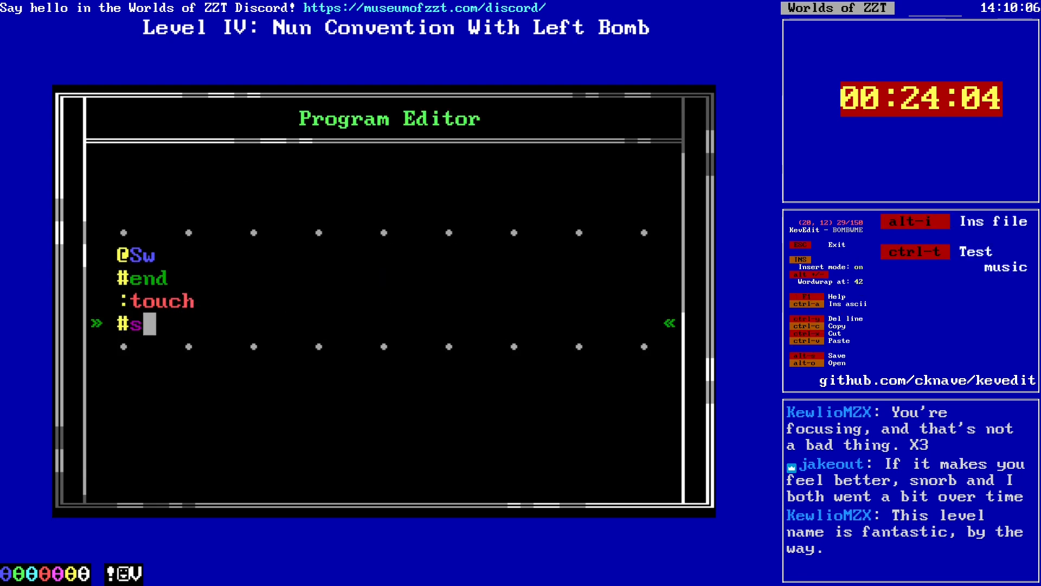
type("w")
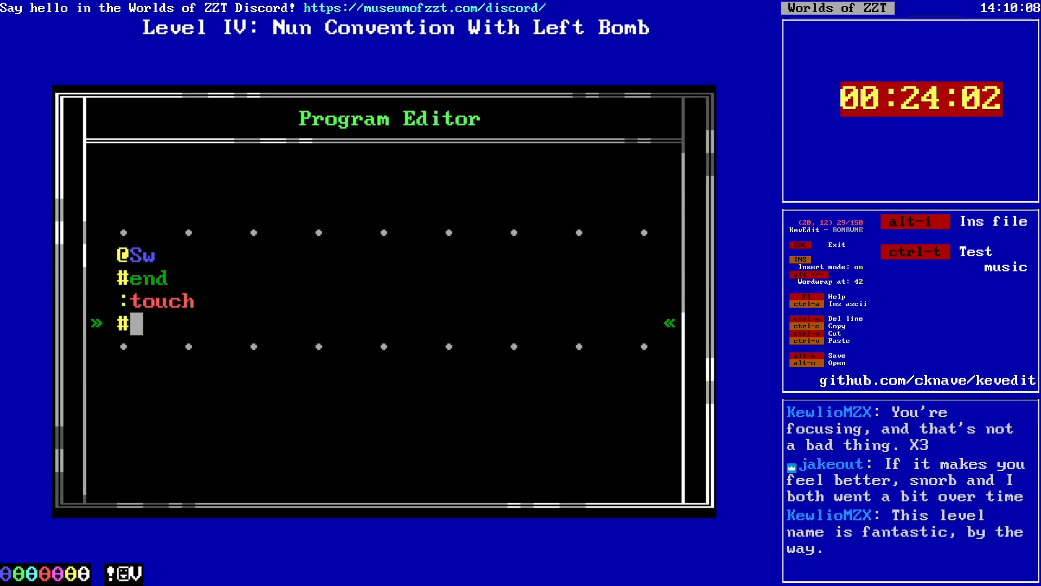
type("sw:shoot")
key("Escape")
key("Escape")
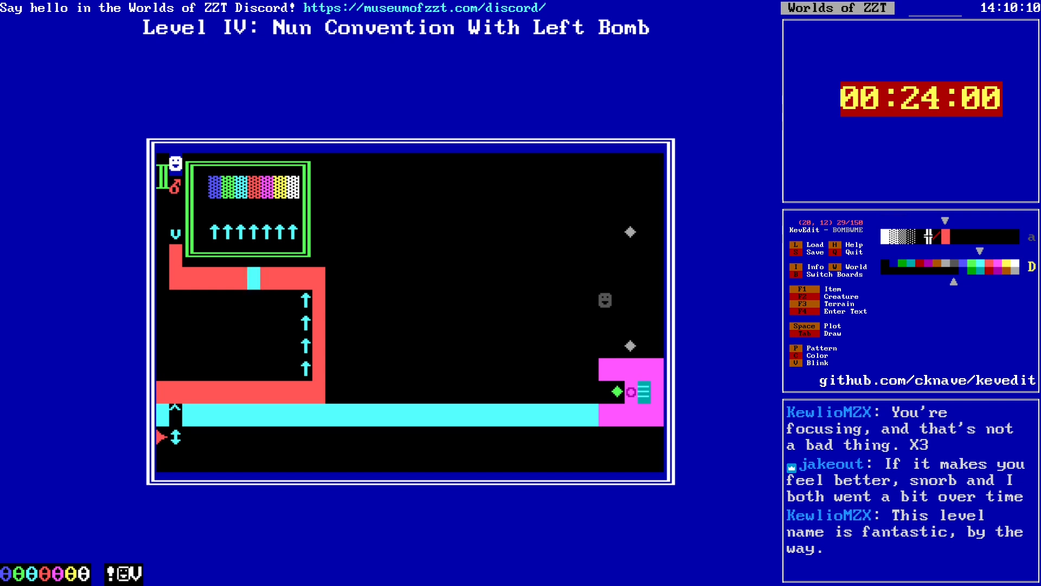
Step: Examine the character table for the Sw object, keeping ☼ as its character
key("Return")
key("Escape")
key("Return")
key("Down")
key("Return")
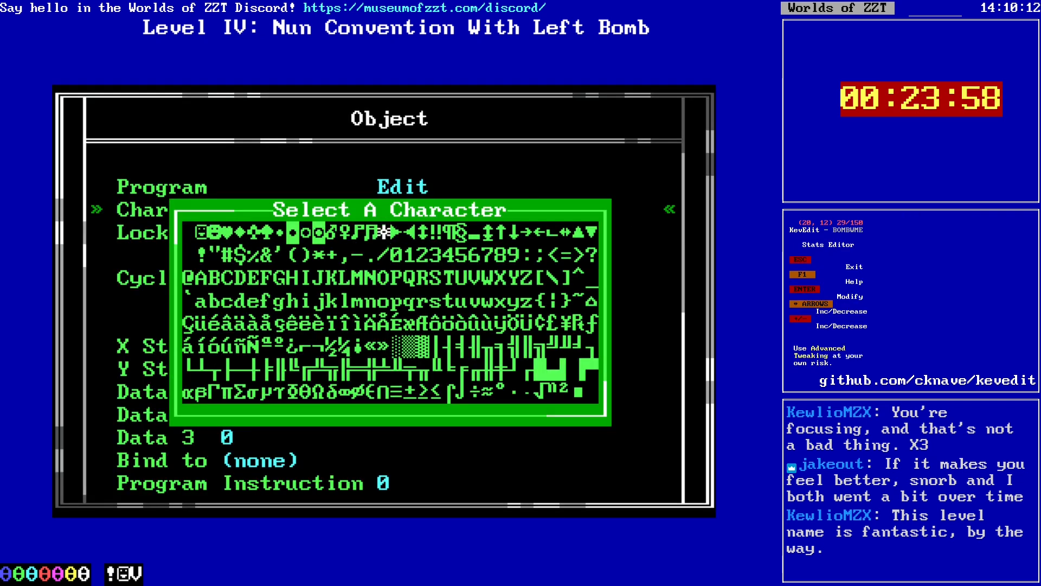
key("Right")
key("Right")
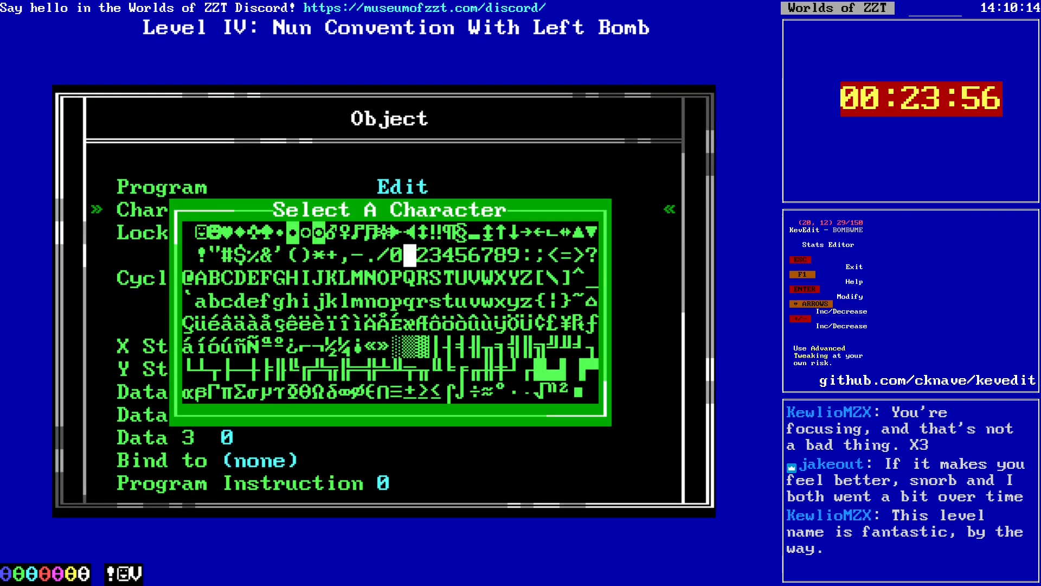
key("Up")
key("Left")
key("Left")
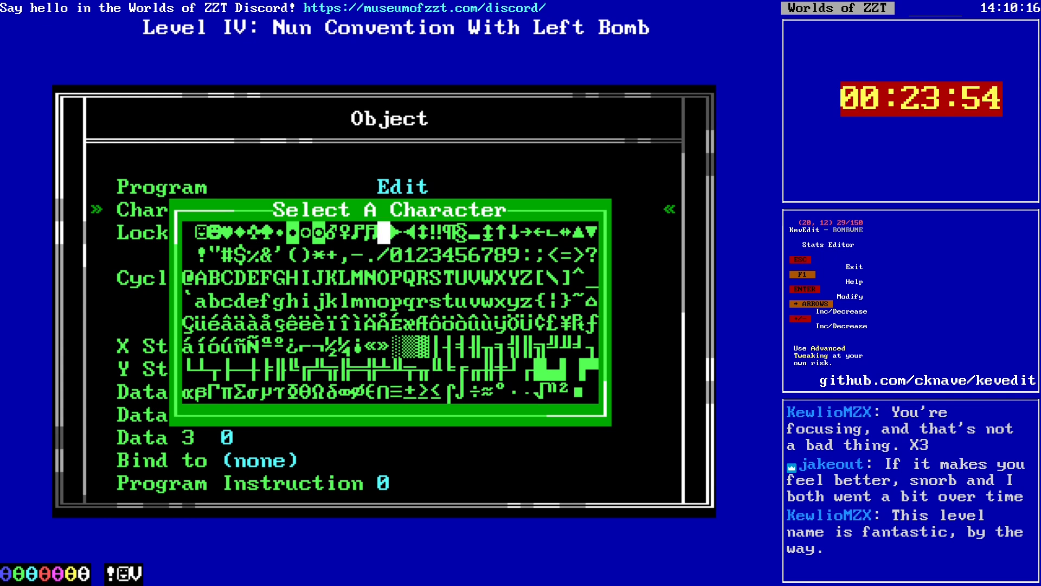
key("Return")
key("Escape")
Step: Insert the line #lock directly below :touch in the Sw object's program
key("Return")
key("Down")
key("Down")
key("Down")
key("End")
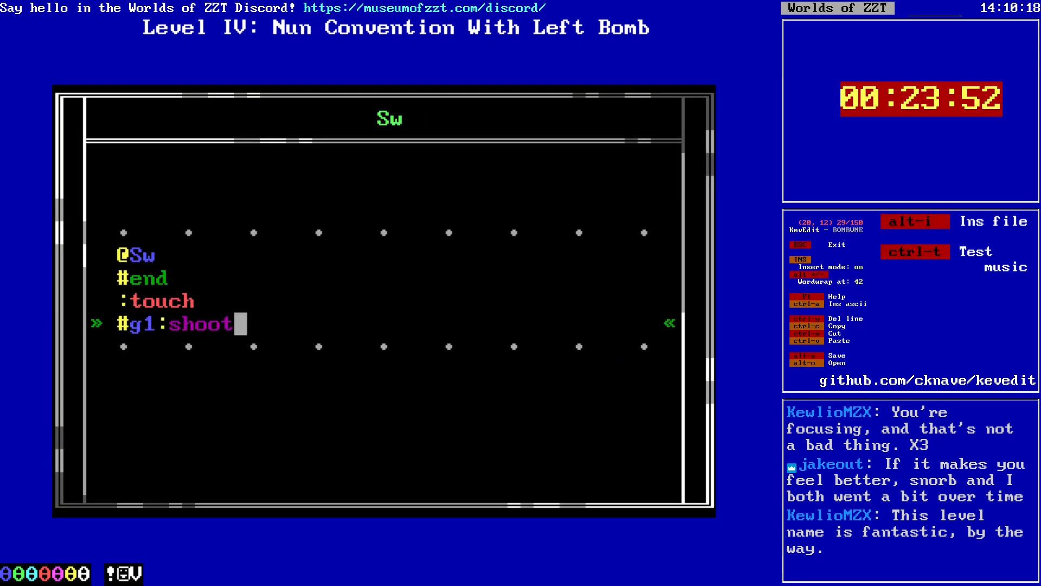
key("Home")
key("Return")
key("Up")
type("#lock")
key("Return")
Step: Add the line #char 120 below #lock, picking the character code from the character table
type("#char")
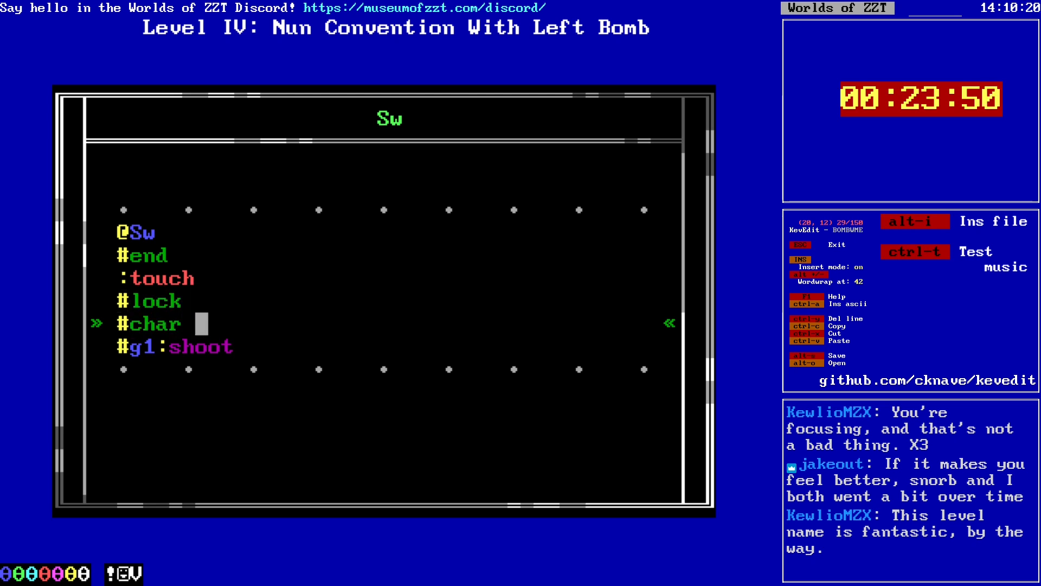
key("ctrl+a")
key("Down")
key("Right")
key("Right")
key("Right")
key("Right")
key("Right")
key("Right")
key("Right")
key("Right")
key("Right")
key("Right")
key("Right")
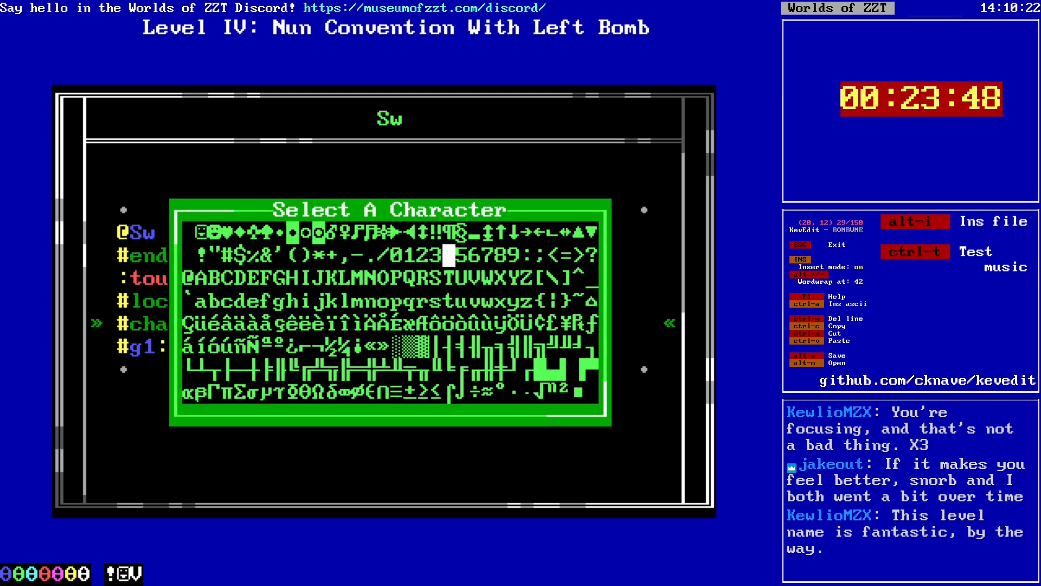
key("Right")
key("Right")
key("Right")
key("Right")
key("Down")
key("Down")
key("Return")
Step: Finish the Sw program with #end after the #g1:shoot line and return to the board
key("Down")
key("Return")
type("#end")
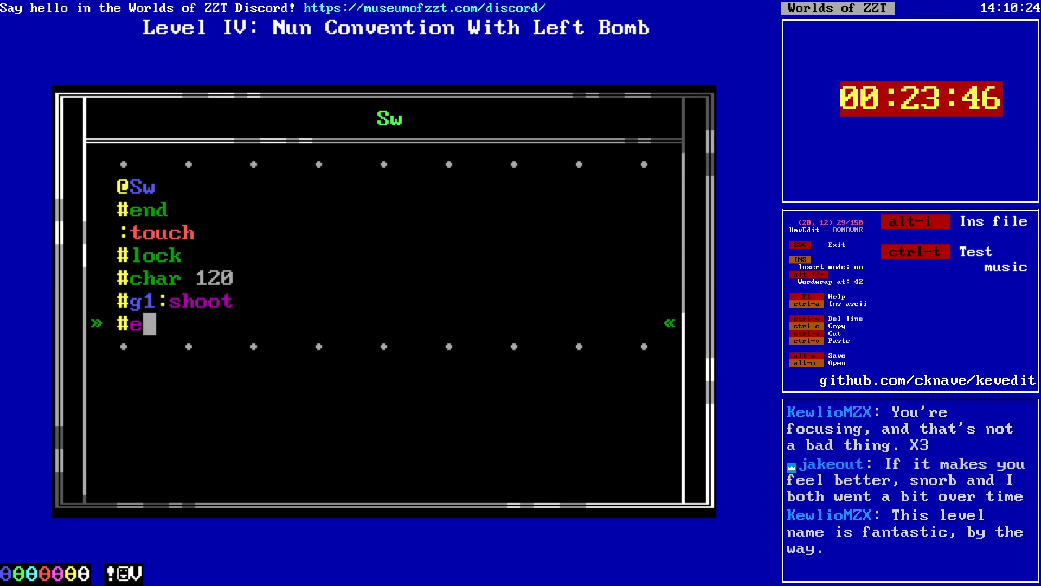
key("Escape")
key("Escape")
Step: Place copies of the Sw object in the lower red wall at (20, 17) and (19, 17)
key("Down")
key("Down")
key("Down")
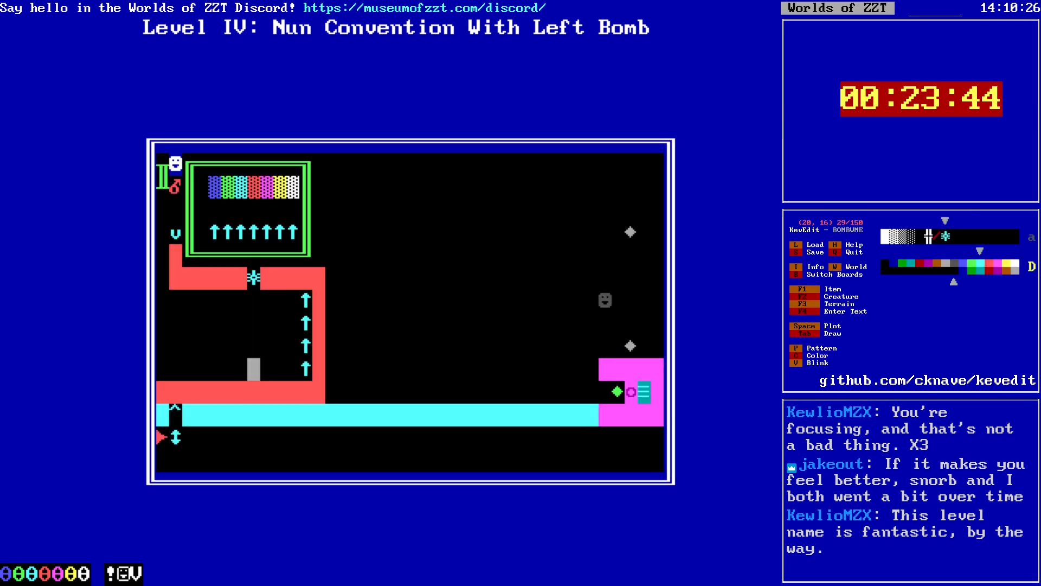
key("Down")
key("space")
key("Left")
key("space")
Step: Place more Sw copies at (19, 12) and (21, 12) in the upper red wall and at (21, 17) in the lower one
key("Up")
key("Up")
key("Up")
key("Up")
key("Up")
key("space")
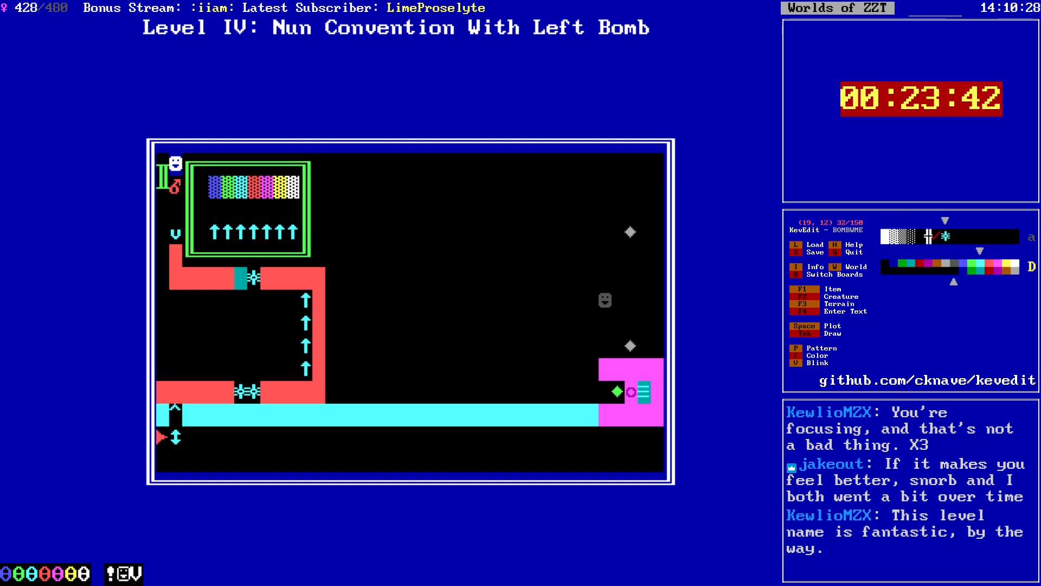
key("space")
key("Down")
key("Down")
key("Down")
key("Down")
key("Down")
key("space")
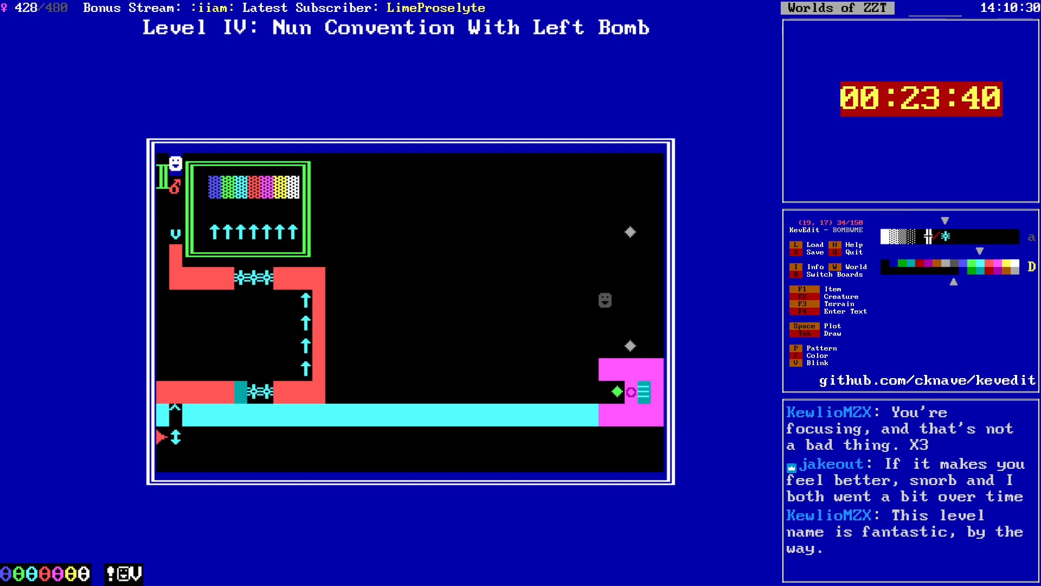
Step: Place another copy of the Sw object in the upper red wall at (17, 12)
key("Left")
key("Left")
key("Left")
key("Left")
key("Left")
key("Left")
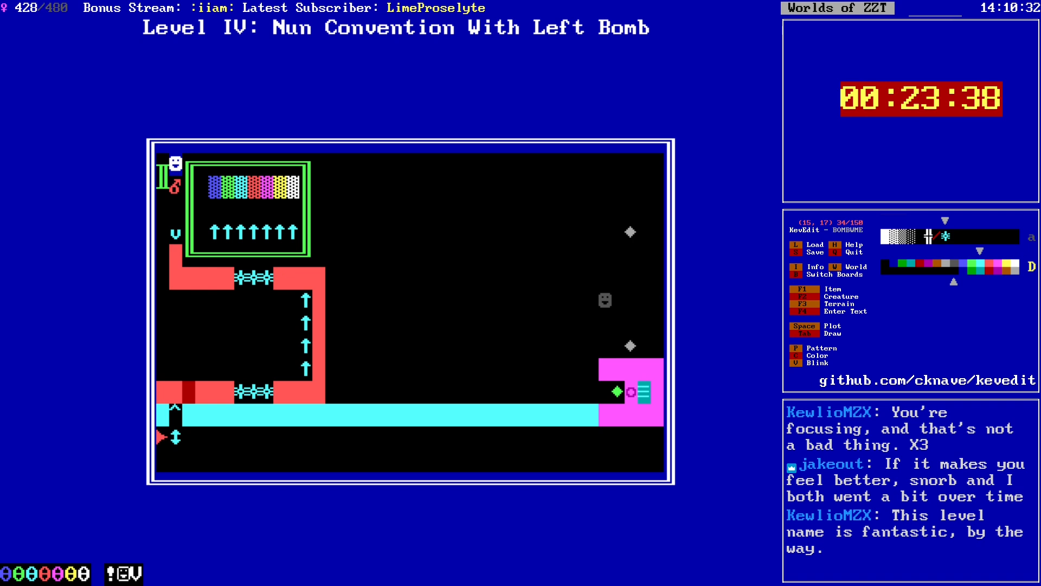
key("Up")
key("Up")
key("Up")
key("Up")
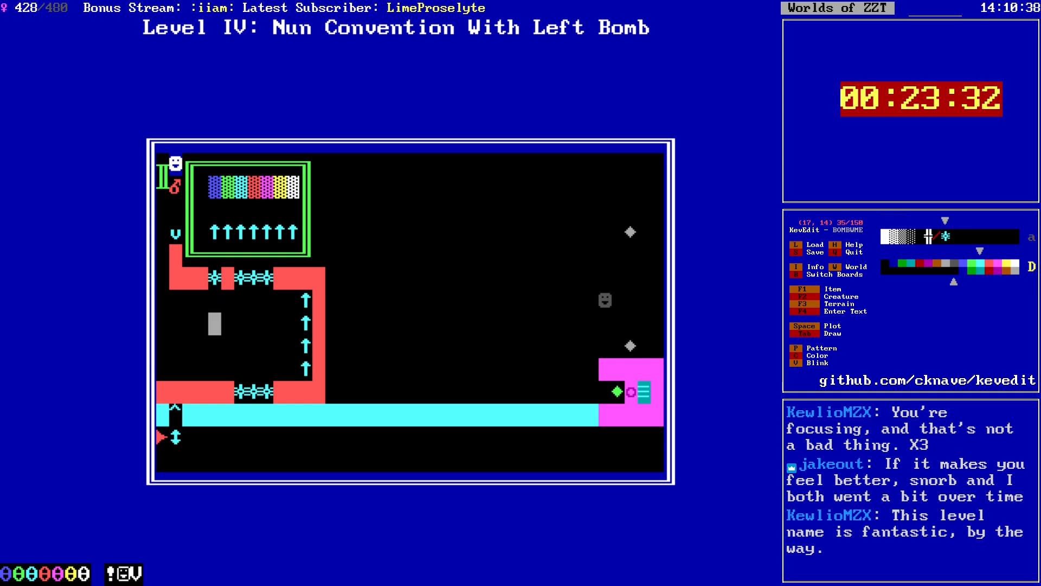
key("Down")
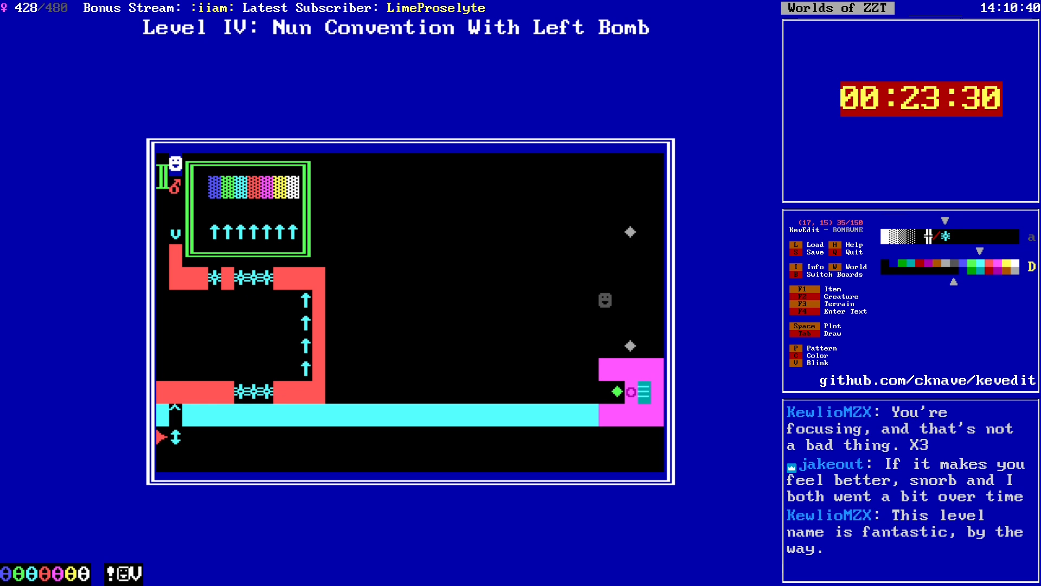
Step: Change the shoot line in the program of the Sw object at (20, 12) to #g2:shoot
key("Right")
key("Up")
key("Up")
key("Right")
key("Right")
key("Up")
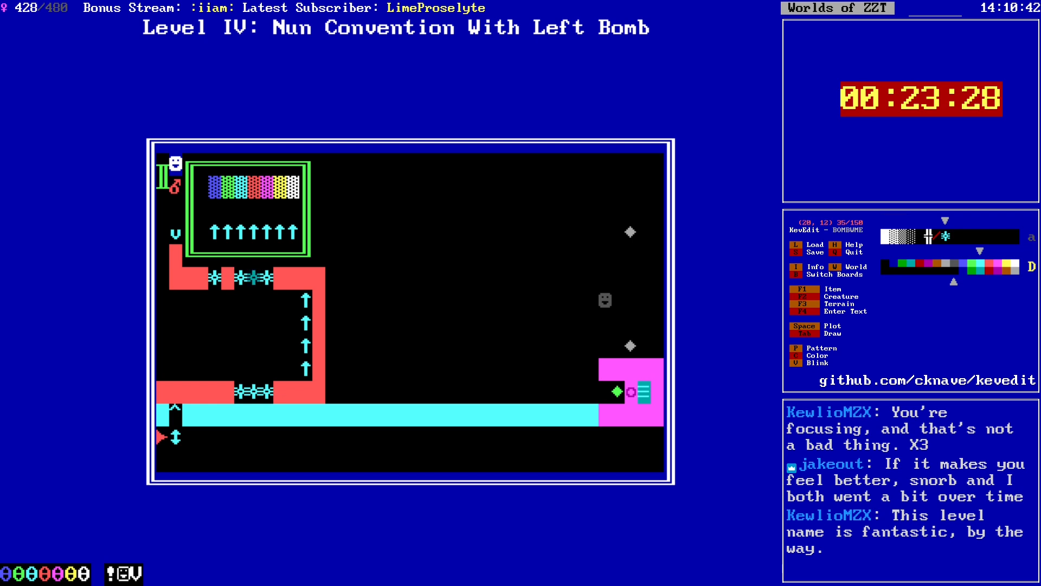
key("Return")
key("Down")
key("Down")
key("Down")
key("Down")
key("Down")
key("Down")
key("Up")
key("Right")
key("Right")
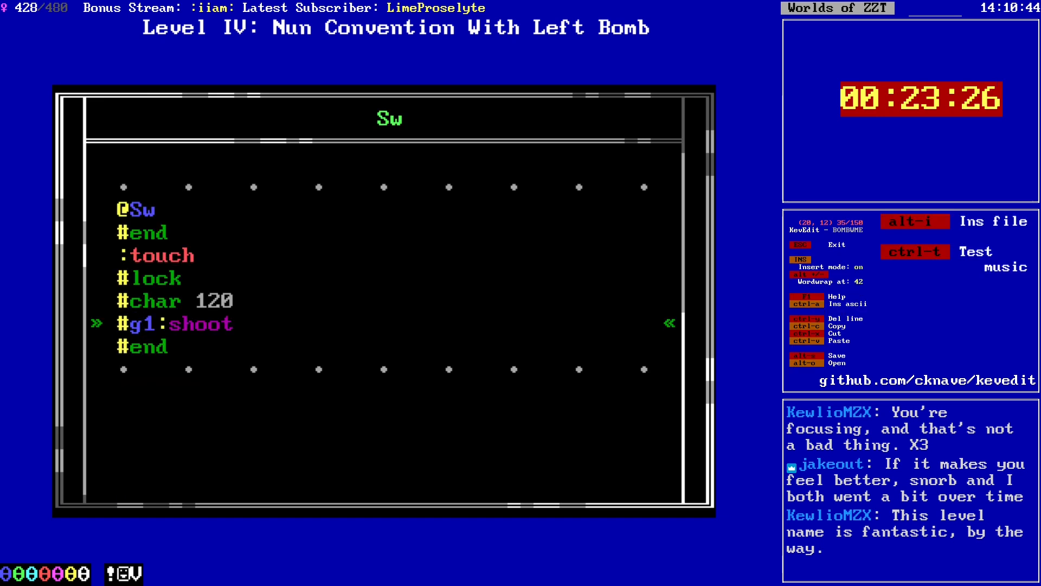
key("Delete")
type("2")
key("Escape")
key("Escape")
Step: Change the shoot line in the program of the Sw object at (21, 12) to #g3:shoot
key("Right")
key("Return")
key("Return")
key("Down")
key("Down")
key("Down")
key("Down")
key("Down")
key("Right")
key("Right")
key("Delete")
type("3")
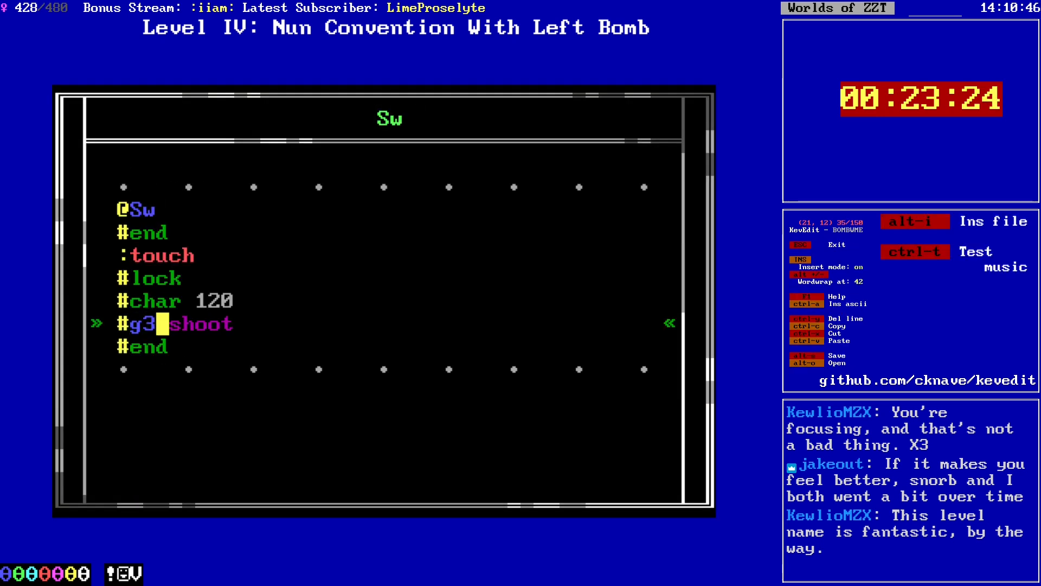
key("Escape")
key("Escape")
Step: Edit the gun number in the shoot line of the Sw object at (21, 17)
key("Down")
key("Down")
key("Down")
key("Down")
key("Down")
key("Return")
key("Return")
key("Down")
key("Down")
key("Down")
key("Down")
key("Down")
key("Down")
key("Up")
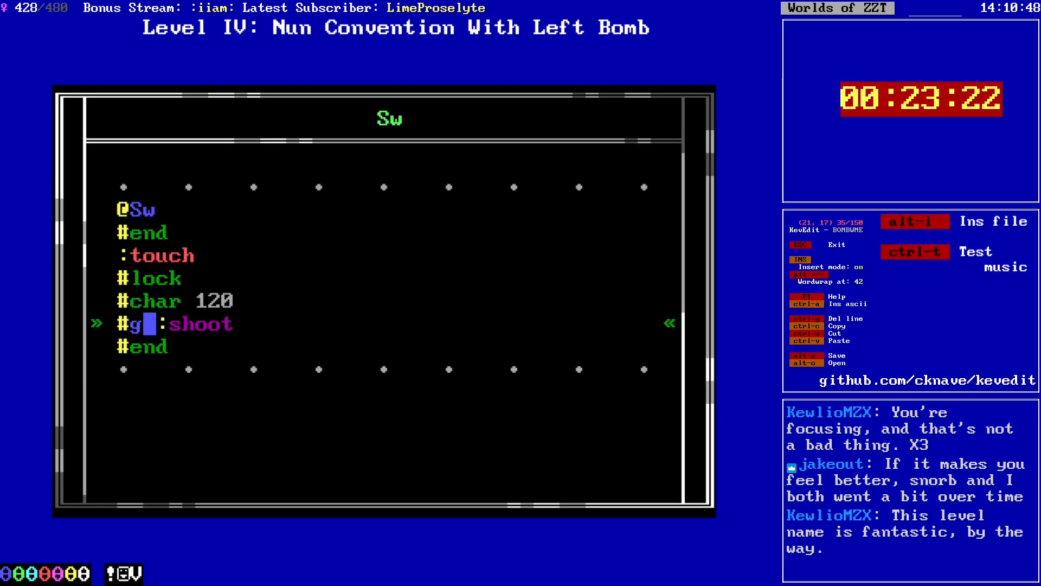
key("Escape")
key("Escape")
Step: Change the shoot line in the program of the Sw object at (20, 17) to #g4:shoot
key("Left")
key("Return")
key("Return")
key("Down")
key("Down")
key("Down")
key("Down")
key("Down")
key("Right")
key("Right")
key("Delete")
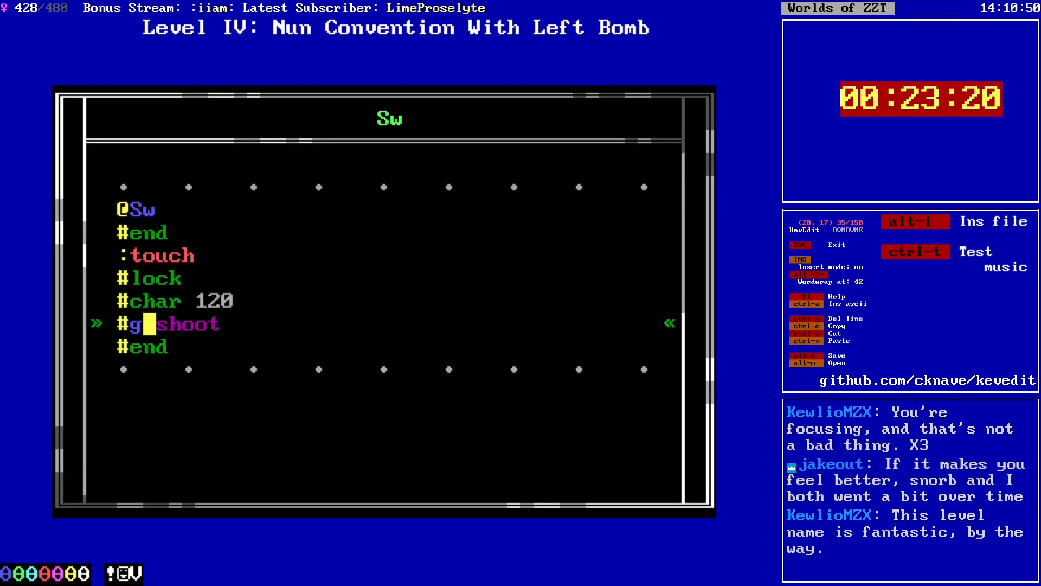
type("4")
key("Escape")
key("Escape")
Step: Change the shoot line in the program of the Sw object at (19, 17) to #g6:shoot
key("Left")
key("Return")
key("Return")
key("Down")
key("Down")
key("Down")
key("Down")
key("Down")
key("Right")
key("Right")
key("Delete")
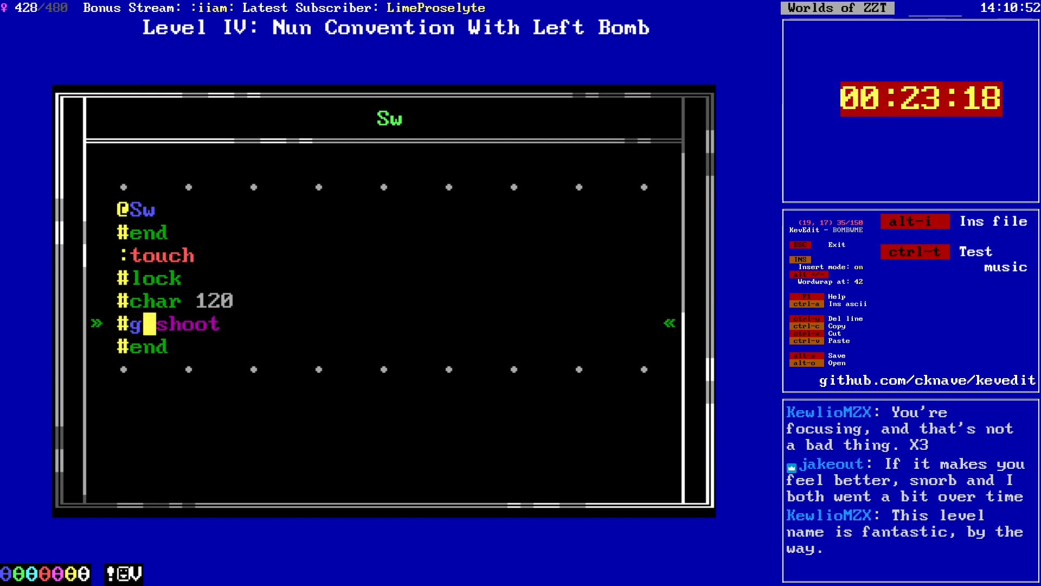
type("6")
key("Escape")
key("Escape")
Step: Change the shoot line in the program of the Sw object at (17, 12) to #g7:shoot
key("Up")
key("Up")
key("Up")
key("Up")
key("Up")
key("Left")
key("Left")
key("Return")
key("Return")
key("Down")
key("Down")
key("Down")
key("Down")
key("Down")
key("Down")
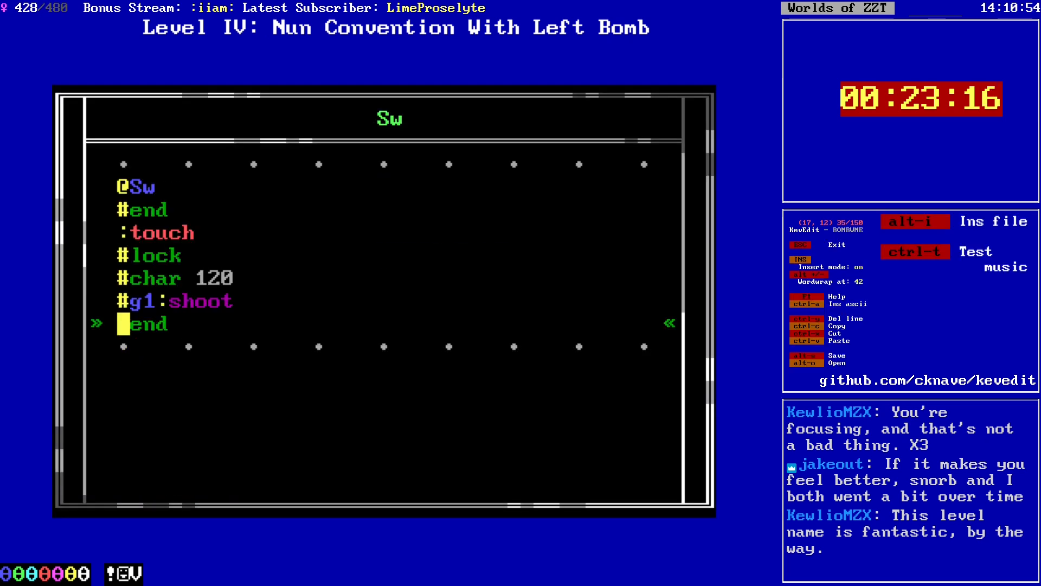
key("Up")
key("Right")
key("Right")
key("Delete")
type("7")
key("Escape")
key("Escape")
key("Down")
key("Down")
key("Down")
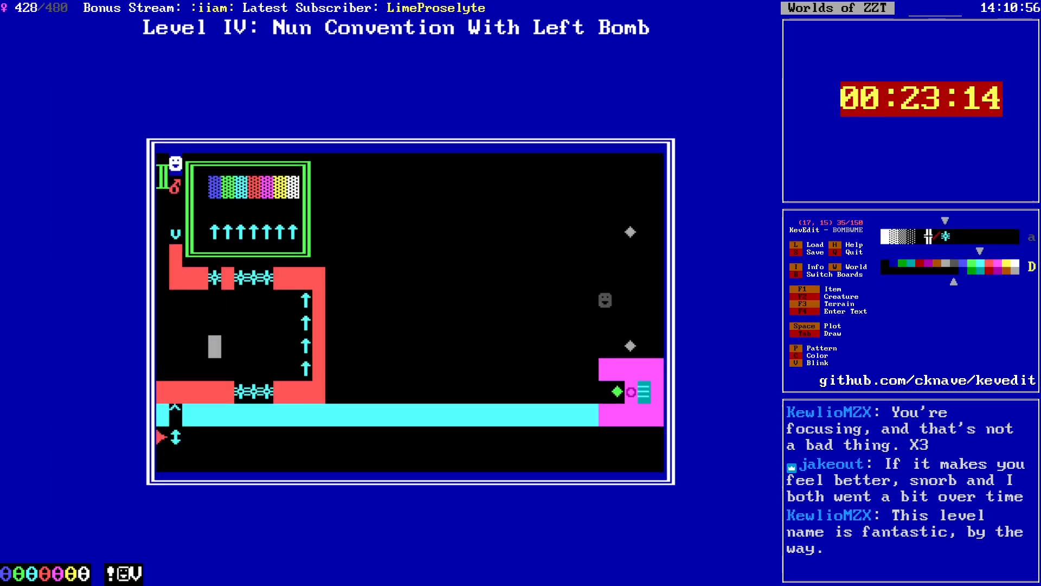
key("Left")
key("Left")
key("Down")
key("Down")
key("Down")
key("Down")
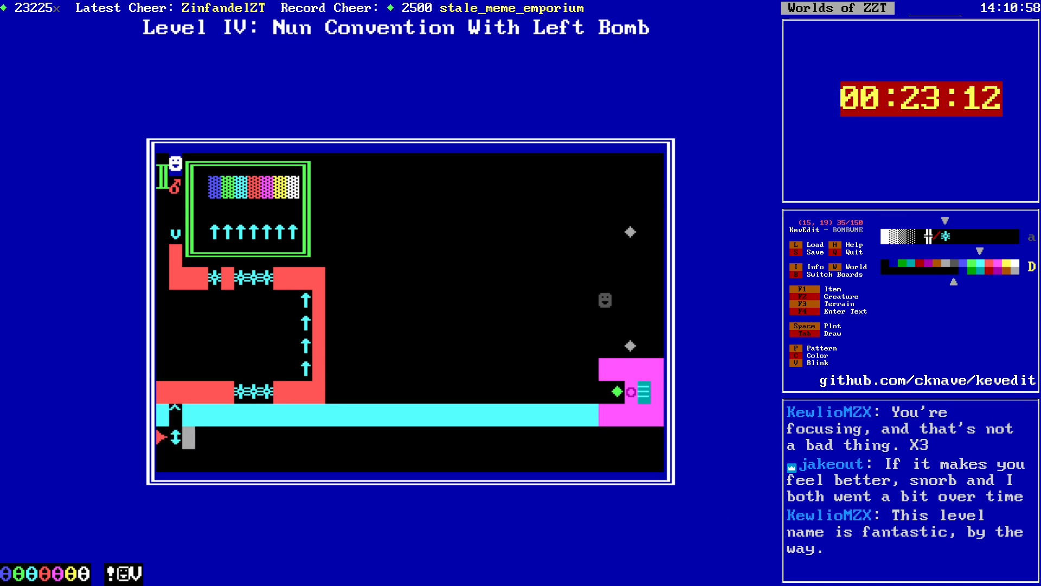
key("Right")
key("Right")
key("Right")
key("Right")
key("Right")
key("Right")
key("Right")
key("Right")
key("Right")
key("Right")
key("Right")
key("Right")
key("Right")
key("Right")
key("Right")
key("Right")
key("Right")
key("Right")
key("Right")
key("Right")
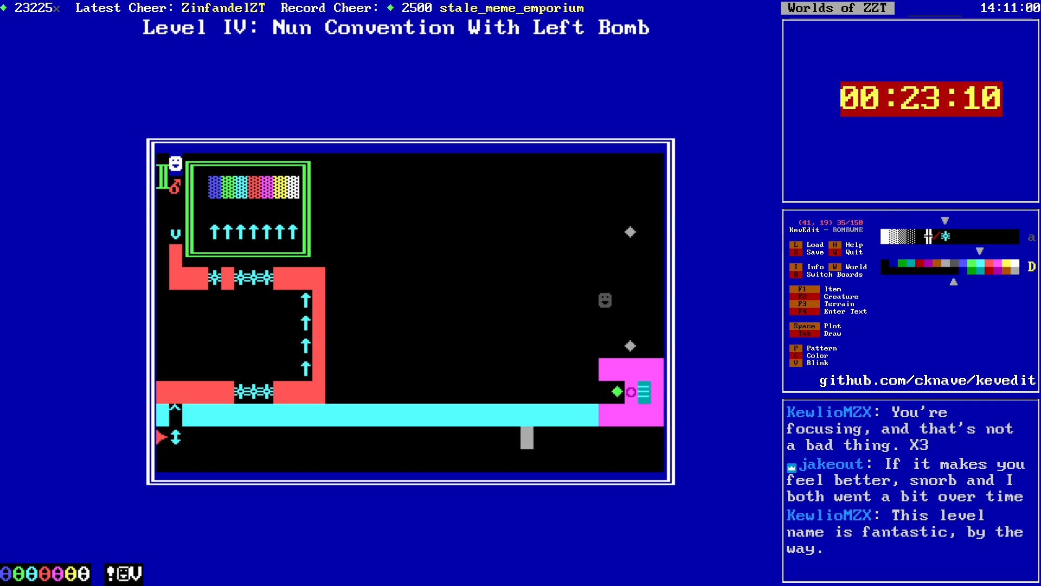
key("Left")
key("Left")
key("Left")
key("Left")
key("Left")
key("Left")
key("Left")
key("Left")
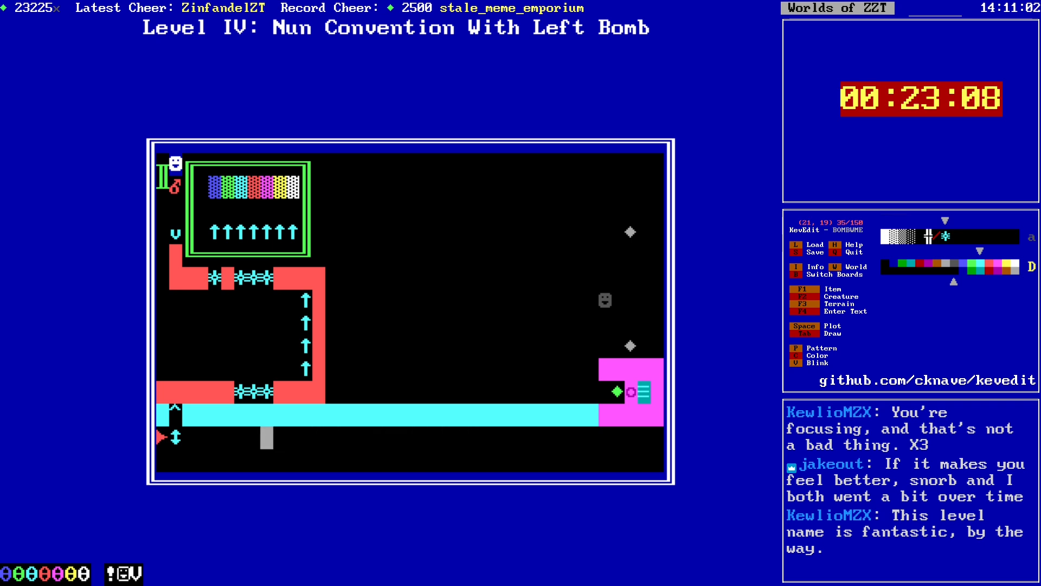
key("Left")
key("Up")
key("Up")
key("Up")
key("Up")
key("Up")
key("Left")
key("Left")
key("Left")
key("Down")
key("Down")
key("Right")
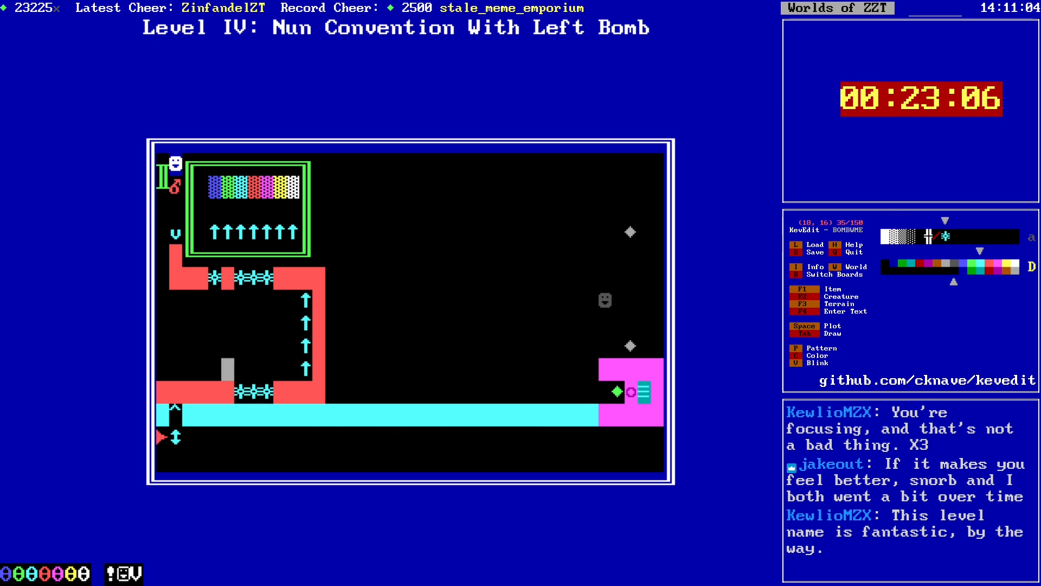
key("Up")
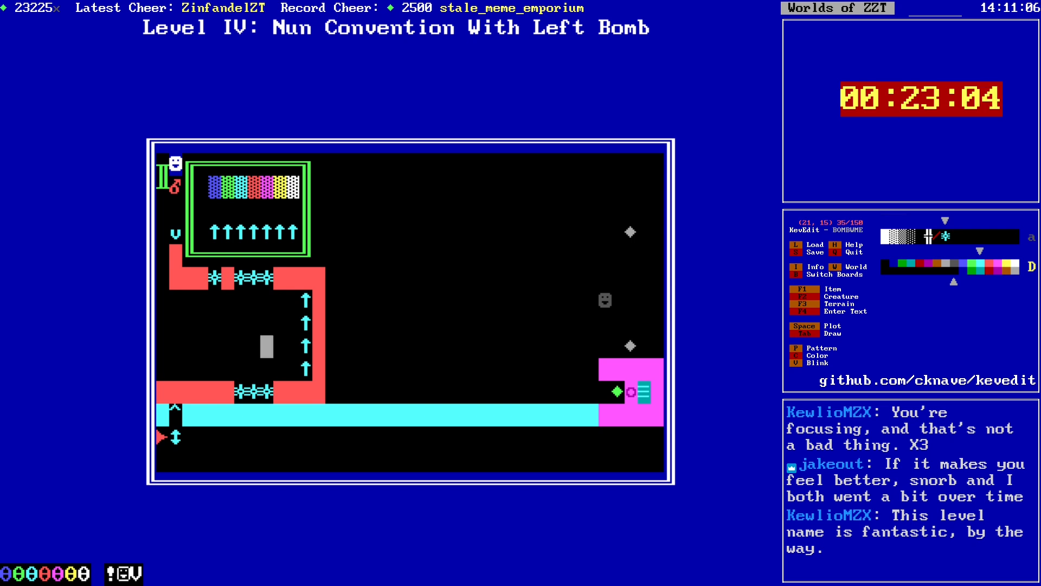
Step: Extend the pink wall block downward with the same pink wall, filling columns 49 to 51 of row 19 and columns 47 to 51 of row 20
key("Down")
key("Down")
key("Down")
key("Right")
key("Right")
key("Right")
key("Right")
key("Right")
key("Right")
key("Right")
key("Right")
key("Right")
key("Right")
key("Right")
key("Right")
key("Right")
key("Right")
key("Right")
key("Right")
key("Right")
key("Right")
key("Right")
key("Right")
key("Right")
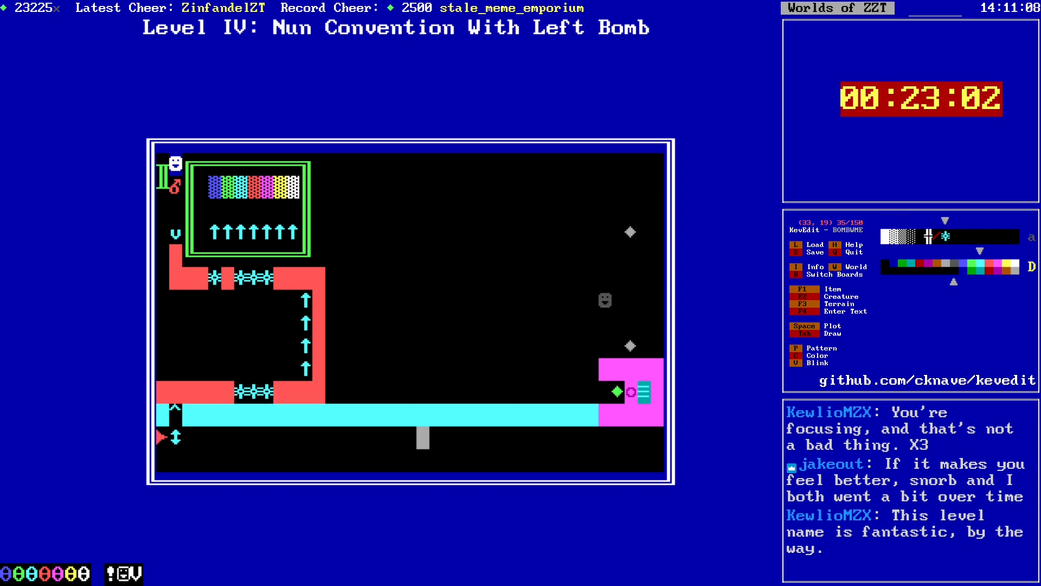
key("Left")
key("Up")
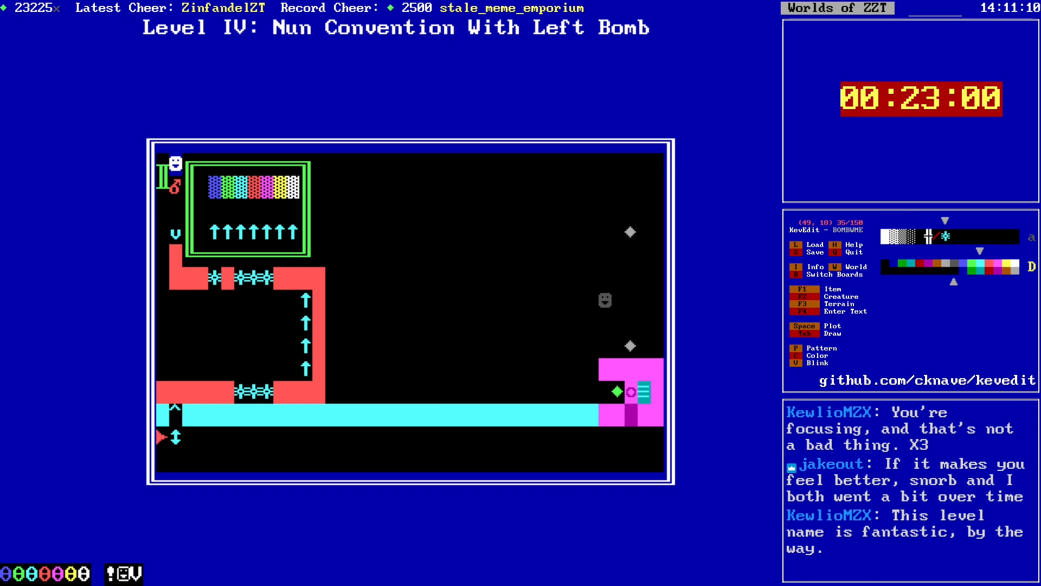
key("Down")
key("Tab")
key("Down")
key("Left")
key("Left")
key("Right")
key("Right")
key("Right")
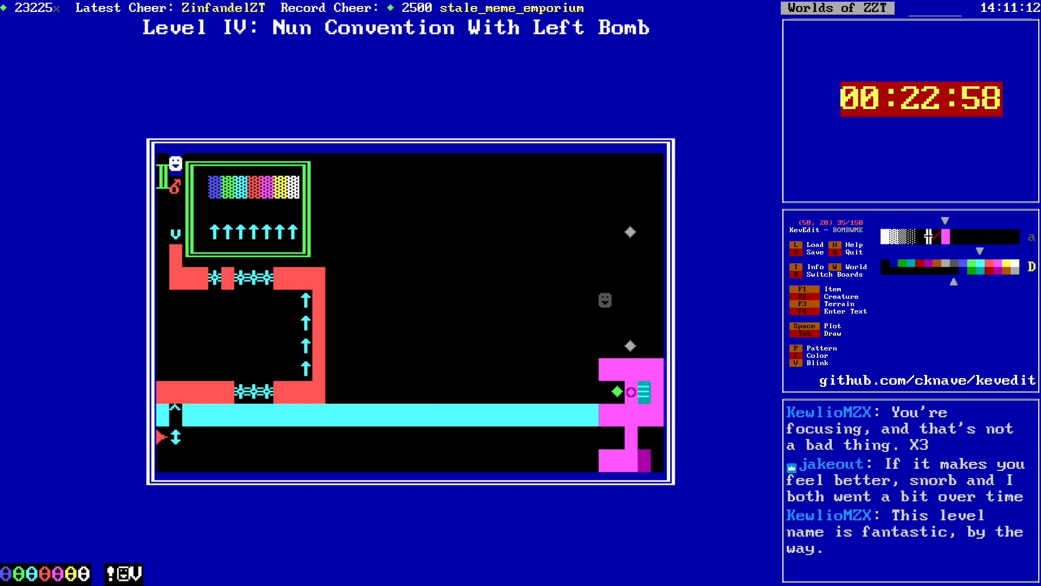
key("Right")
key("Up")
key("Left")
key("Down")
Step: Stop drawing the pink wall and save the BOMBWME world under its current file name
key("Left")
key("Left")
key("Left")
key("Left")
key("Left")
key("Left")
key("Left")
key("Left")
key("Left")
key("Left")
key("Left")
key("Left")
key("Left")
key("Left")
key("Left")
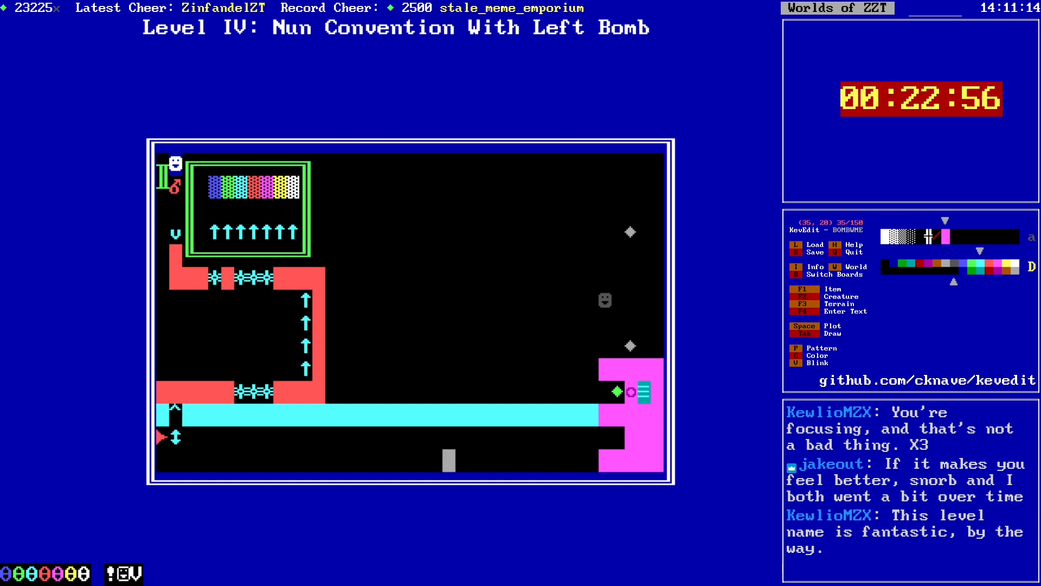
key("s")
key("Return")
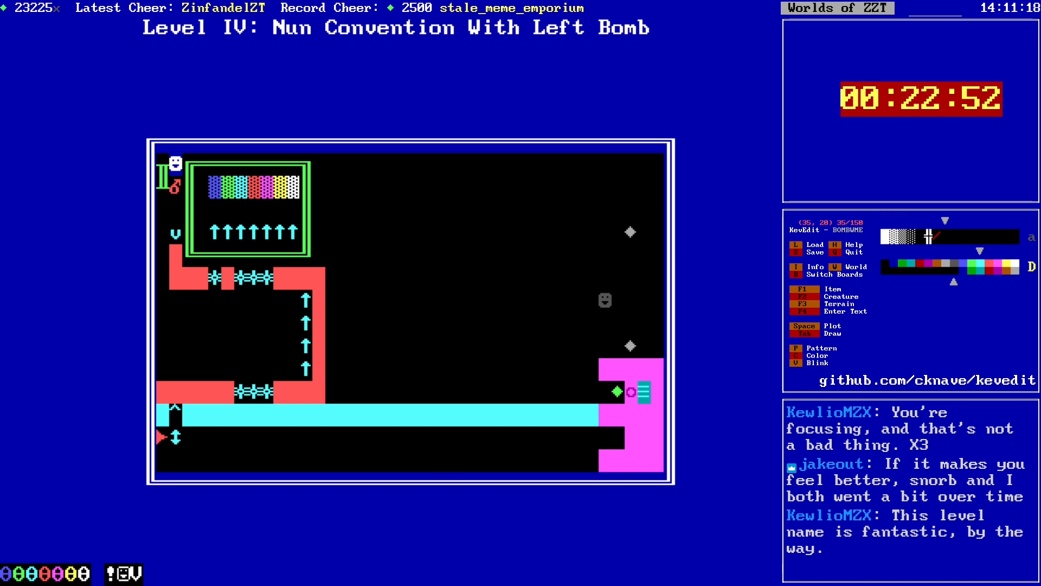
key("Left")
key("Left")
key("Left")
key("Left")
key("Left")
key("Left")
key("Left")
key("Left")
key("Left")
key("Left")
key("Left")
key("Left")
key("Left")
key("Left")
key("Left")
key("Left")
key("Left")
key("Left")
key("Left")
key("Left")
key("Right")
key("Right")
key("Right")
key("Right")
key("Right")
key("Right")
key("Right")
key("Right")
key("Right")
key("Right")
key("Right")
key("Right")
key("Right")
key("Right")
key("Right")
key("Right")
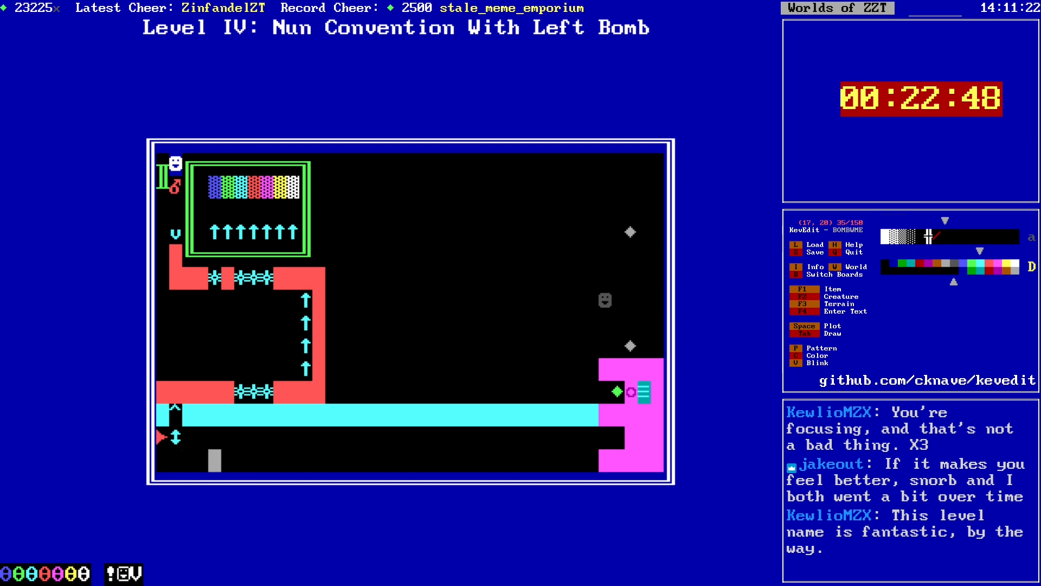
key("Right")
key("Right")
key("Right")
key("Right")
key("Right")
key("Right")
key("Right")
key("Right")
key("Right")
key("Right")
key("Right")
key("Right")
key("Right")
key("Right")
key("Right")
key("Right")
key("Right")
key("Right")
key("Right")
key("Right")
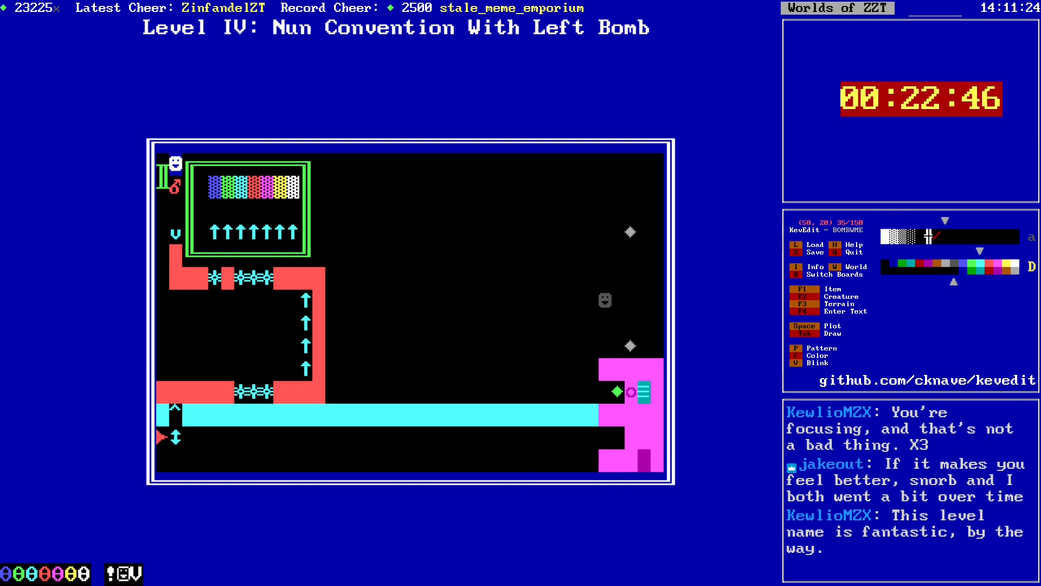
Step: Copy the dark gray smiley object at (47, 13) into the pattern buffer for drawing
key("Up")
key("Up")
key("Left")
key("Left")
key("Up")
key("Left")
key("Left")
key("Up")
key("Up")
key("Up")
key("Up")
key("Right")
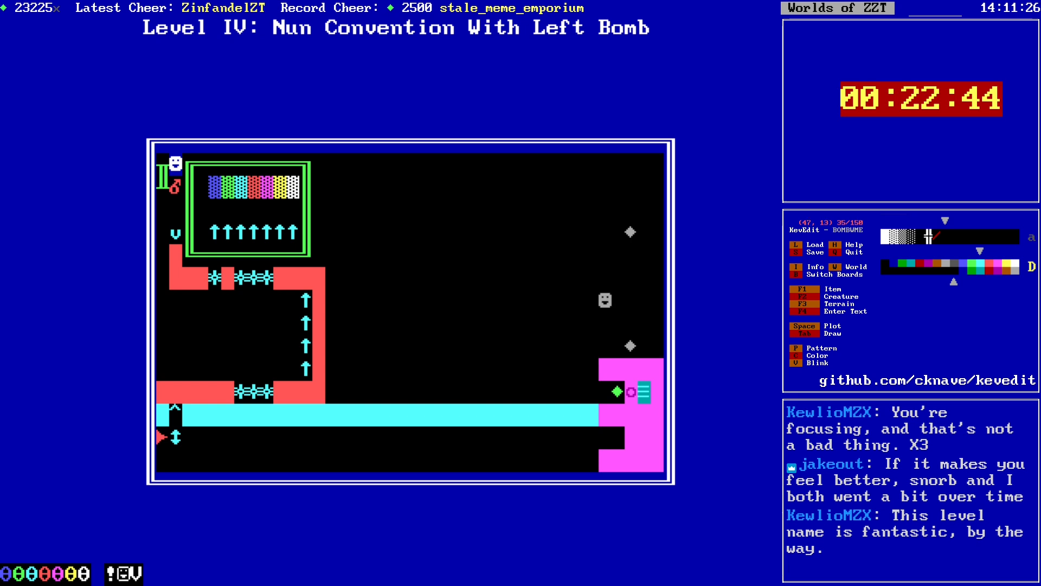
key("Down")
key("Down")
key("Down")
key("Down")
key("Down")
key("Left")
key("Left")
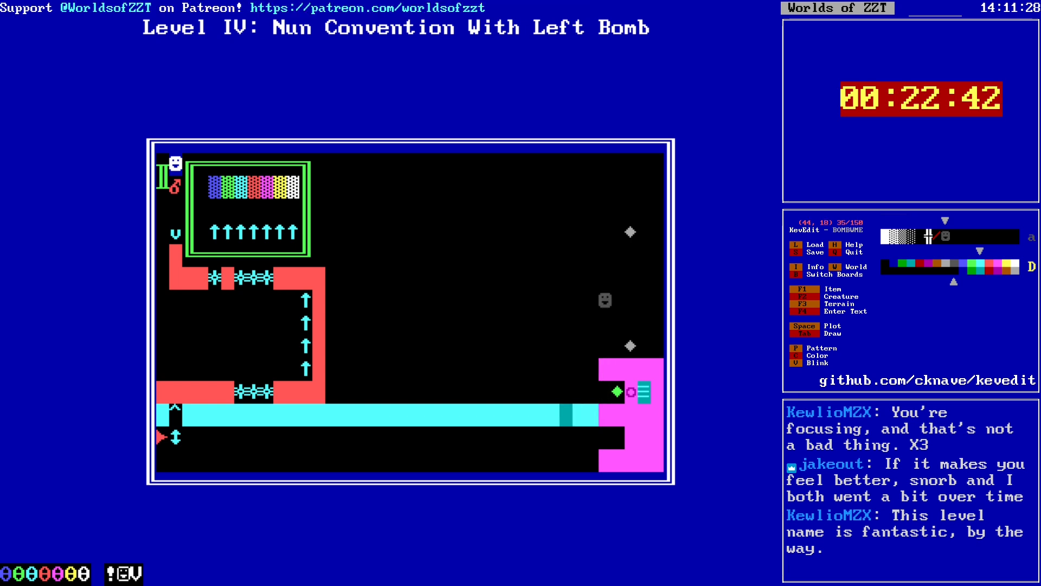
Step: Draw copies of the dark gray smiley object down column 26 from row 16 and along row 18 to column 41
key("Left")
key("Left")
key("Left")
key("Left")
key("Left")
key("Left")
key("Left")
key("Left")
key("Left")
key("Left")
key("Left")
key("Left")
key("Left")
key("Left")
key("Left")
key("Left")
key("Left")
key("Up")
key("Up")
key("Left")
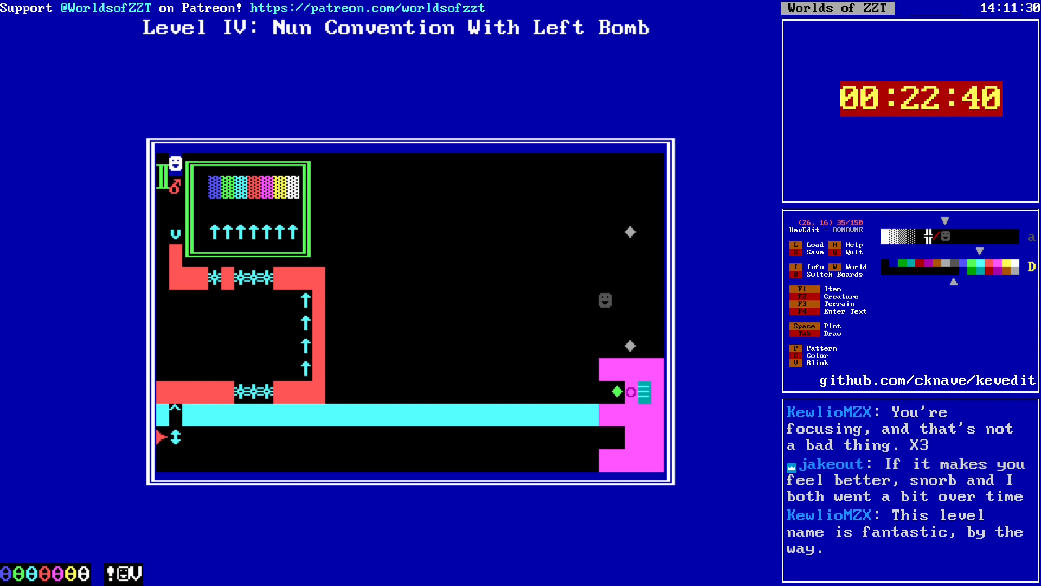
key("Tab")
key("Down")
key("Down")
key("Right")
key("Right")
key("Right")
key("Right")
key("Right")
key("Right")
key("Right")
key("Right")
key("Right")
key("Right")
key("Right")
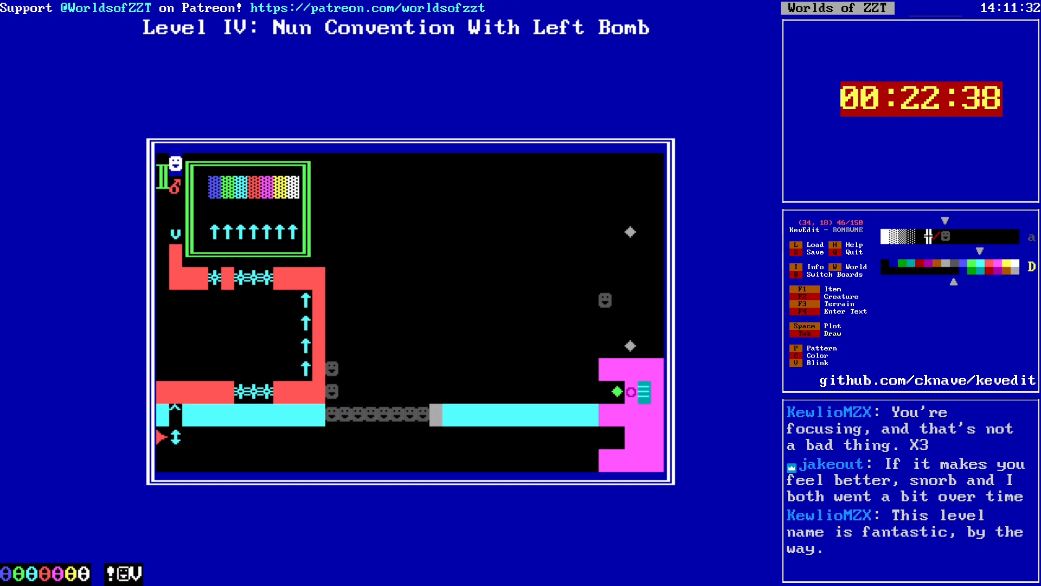
key("Right")
key("Right")
key("Right")
key("Right")
Step: Continue the smiley outline up column 41 through rows 17, 16, 14 and 13, leaving a gap at row 15
key("Up")
key("Up")
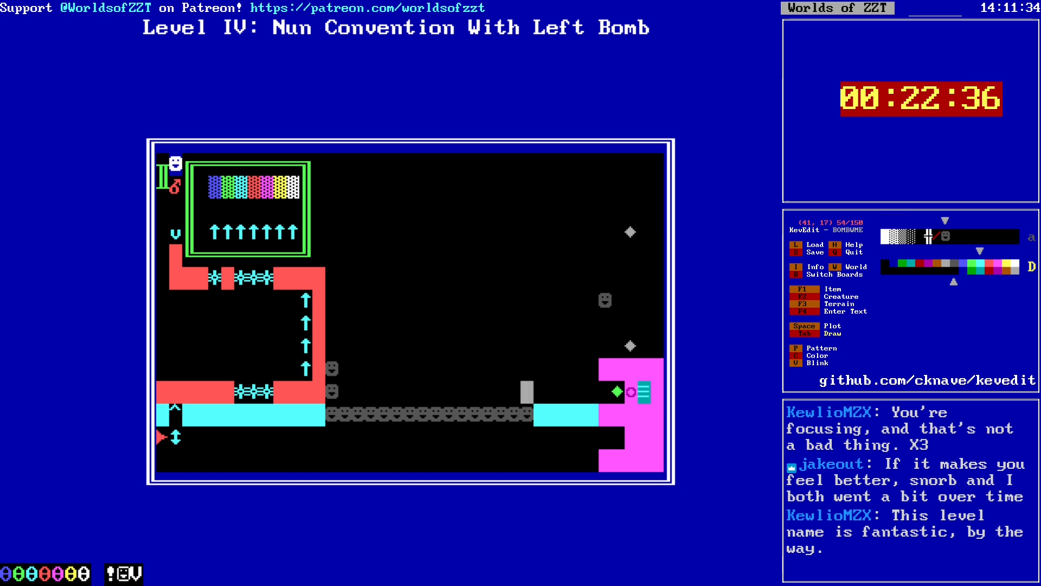
key("Right")
key("Right")
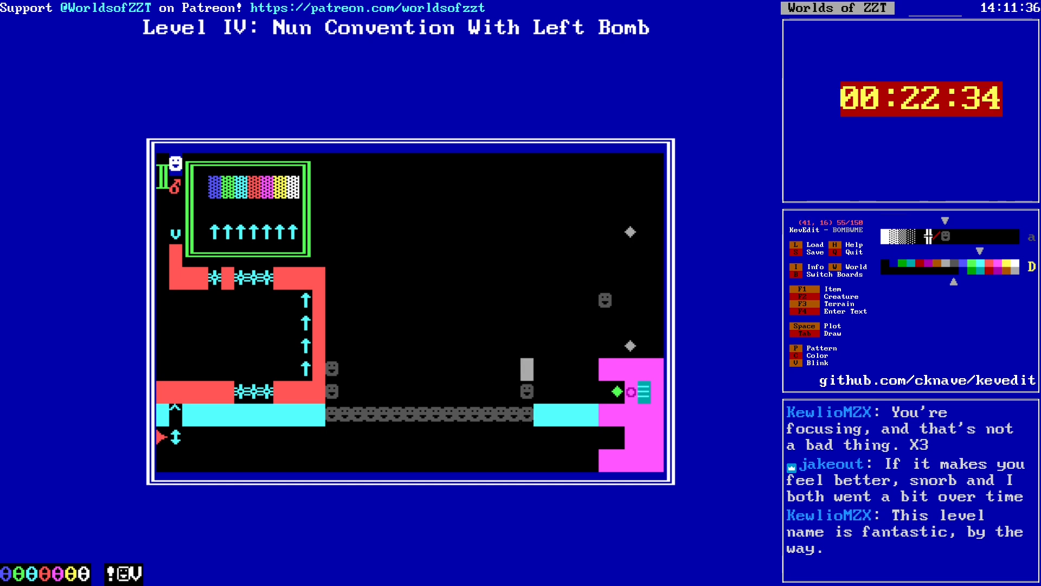
key("Down")
key("Left")
key("Left")
key("Up")
key("Up")
key("Down")
key("shift+Up")
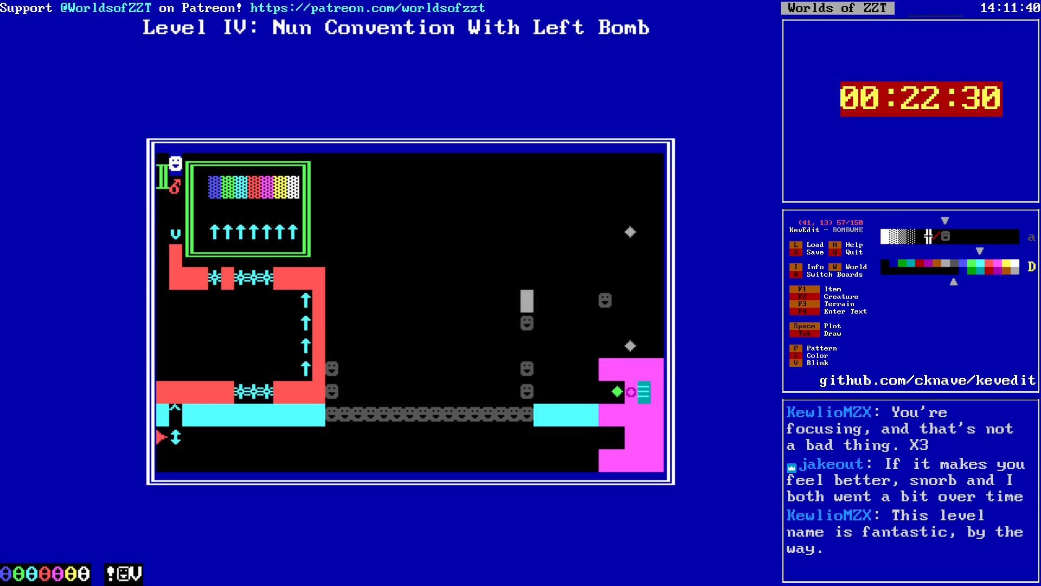
Step: Complete the smiley outline along row 12 from column 41 to 26 and down column 26 through row 14, leaving row 15 open
key("shift+Left")
key("shift+Left")
key("shift+Left")
key("shift+Left")
key("shift+Left")
key("shift+Left")
key("shift+Left")
key("shift+Left")
key("shift+Left")
key("shift+Left")
key("shift+Left")
key("shift+Left")
key("shift+Left")
key("shift+Down")
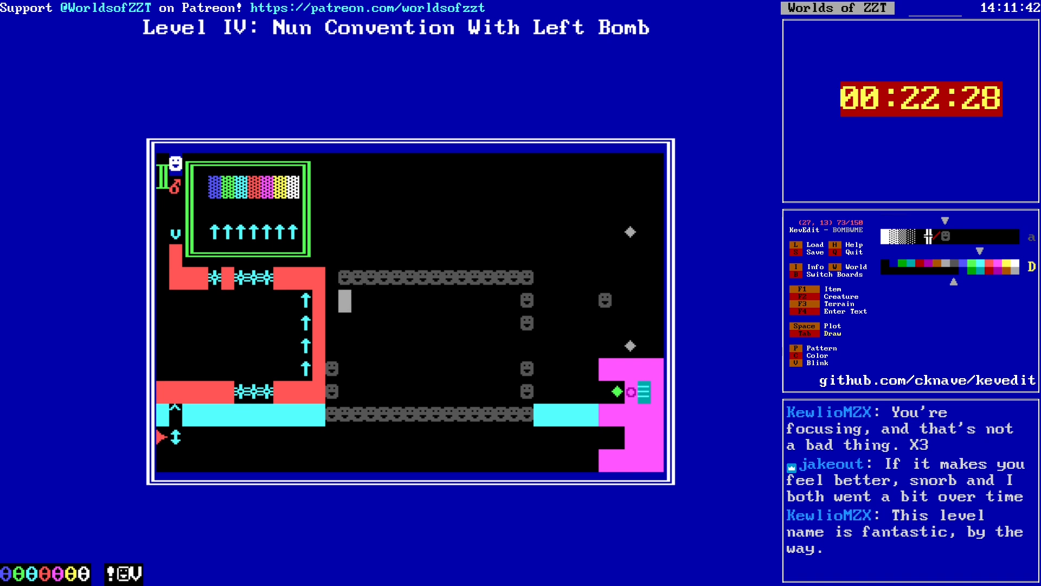
key("shift+Left")
key("shift+Down")
key("shift+Up")
key("shift+Up")
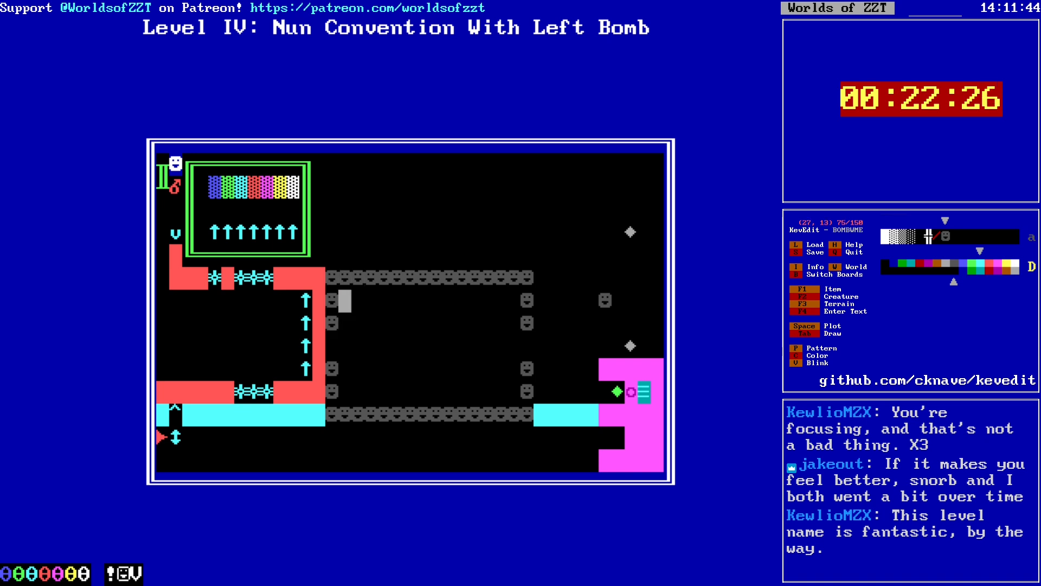
Step: Delete the original smiley object at (47, 13) and the gray diamonds at (49, 15) and (49, 10)
key("alt+Right")
key("alt+Right")
key("Delete")
key("Right")
key("Down")
key("Right")
key("Down")
key("Delete")
key("Up")
key("Up")
key("Up")
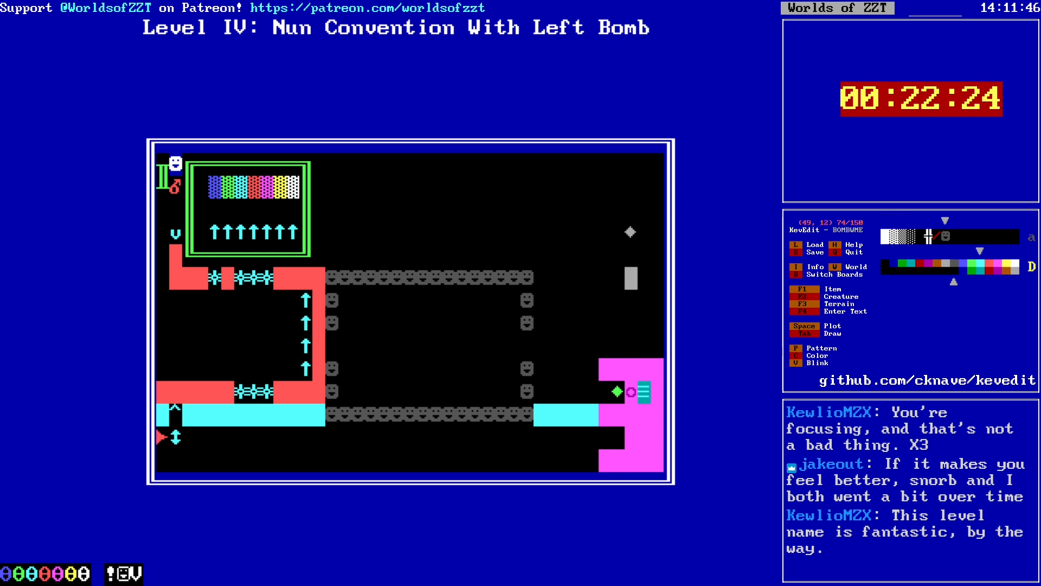
key("Up")
key("Up")
key("Delete")
key("alt+Left")
key("alt+Left")
key("alt+Down")
key("Right")
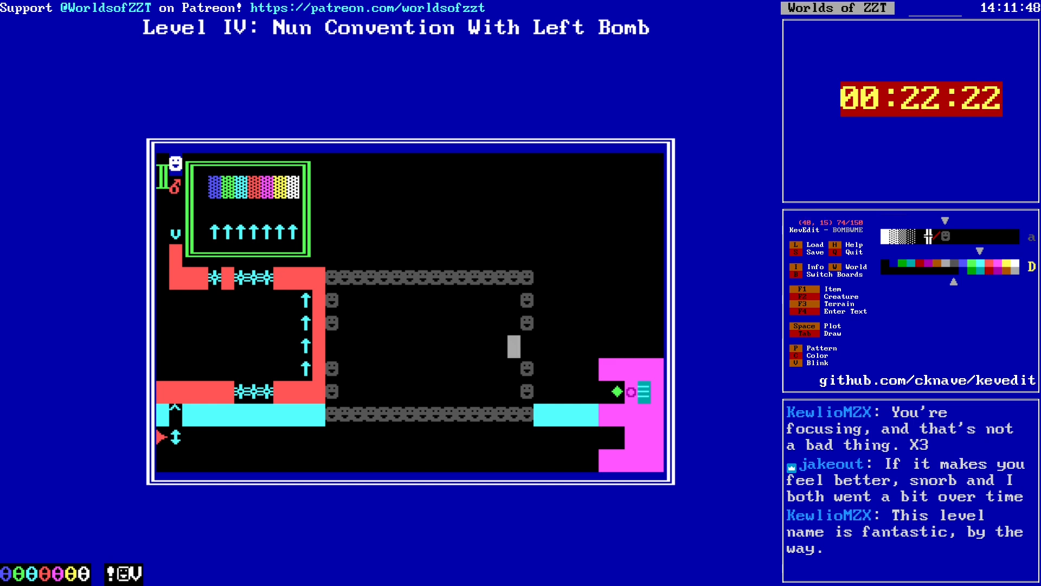
Step: Insert the line "#change spinninggun empty" after "#all:win" in the Core object's program
key("Right")
key("Right")
key("Right")
key("Right")
key("Right")
key("Right")
key("alt+Left")
key("alt+Left")
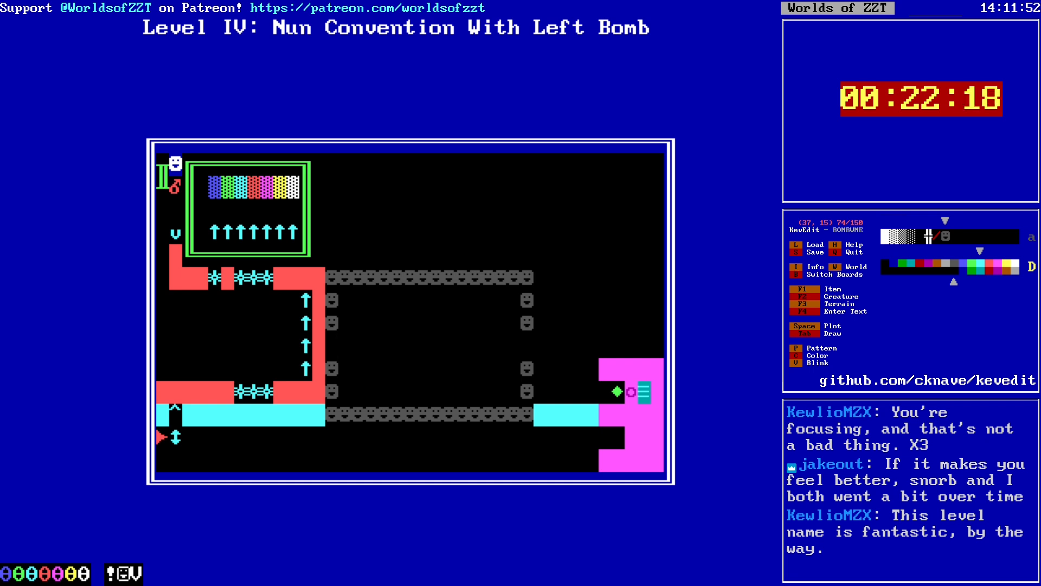
key("Return")
key("Down")
key("Down")
key("Down")
key("Down")
key("Down")
key("Down")
key("Down")
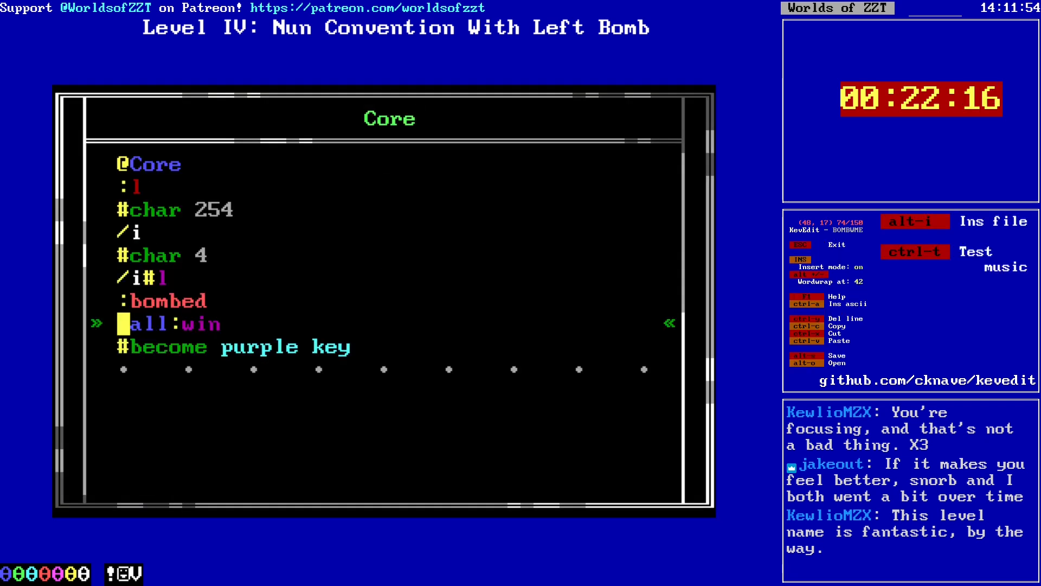
key("Down")
key("End")
key("Up")
key("Return")
type("#")
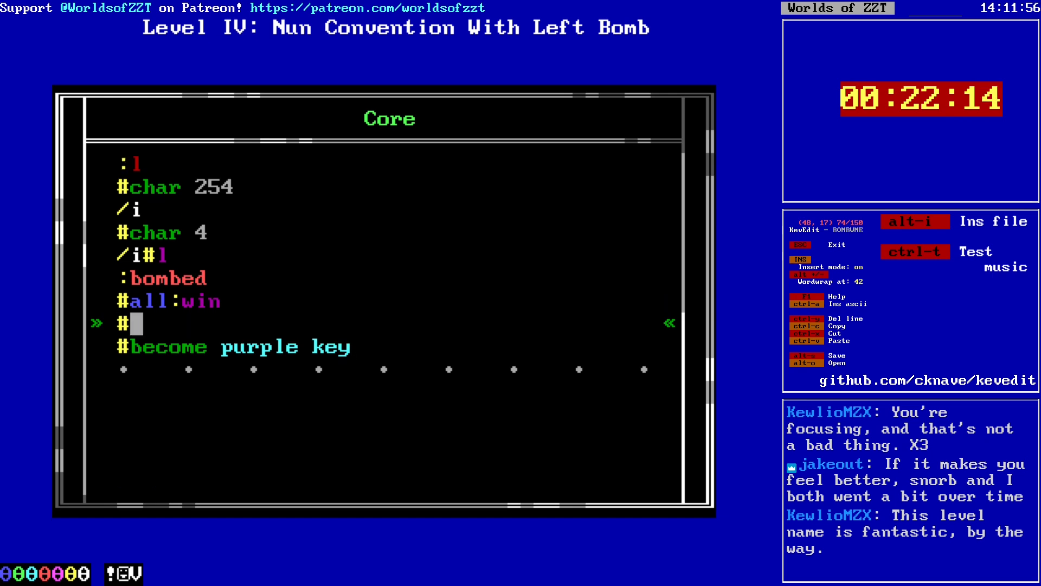
type("change spinning")
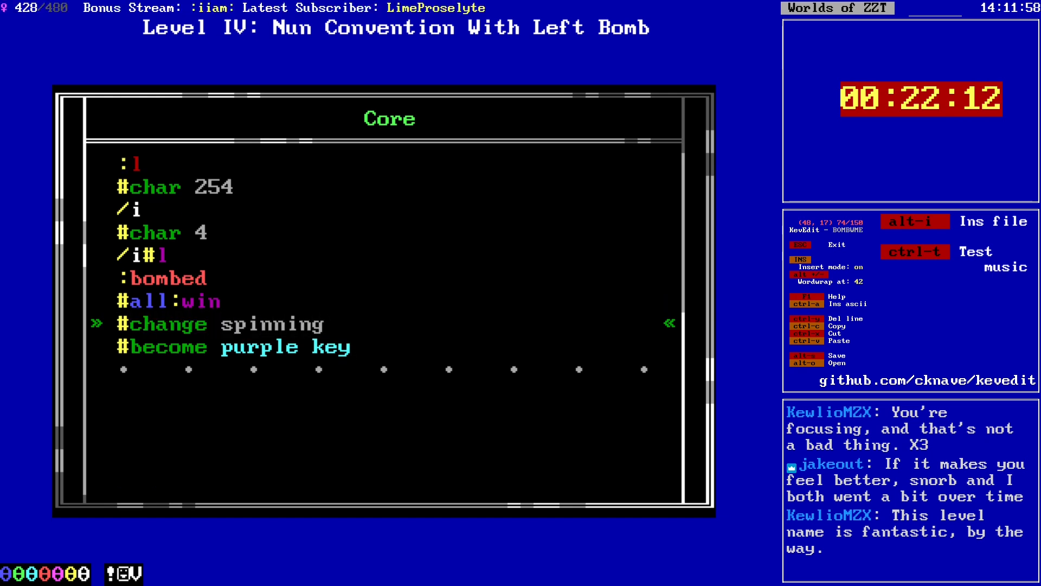
key("BackSpace")
type("ggun")
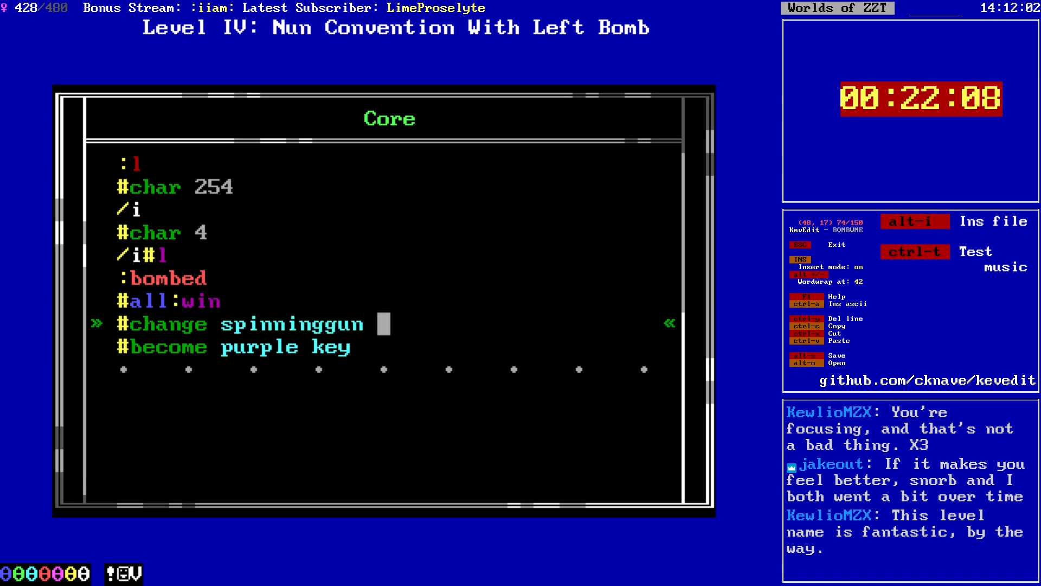
type(" empty")
key("Escape")
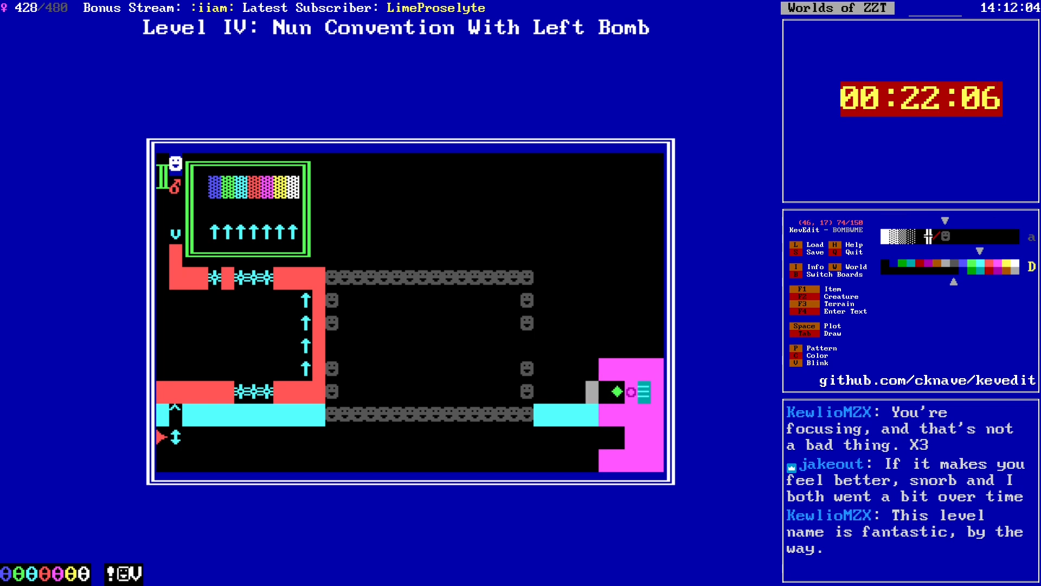
Step: Replace the solid red wall in column 25, rows 16 through 13, with red line walls
key("Left")
key("Left")
key("Left")
key("Left")
key("Left")
key("Left")
key("Left")
key("Left")
key("Left")
key("Left")
key("Left")
key("Left")
key("Left")
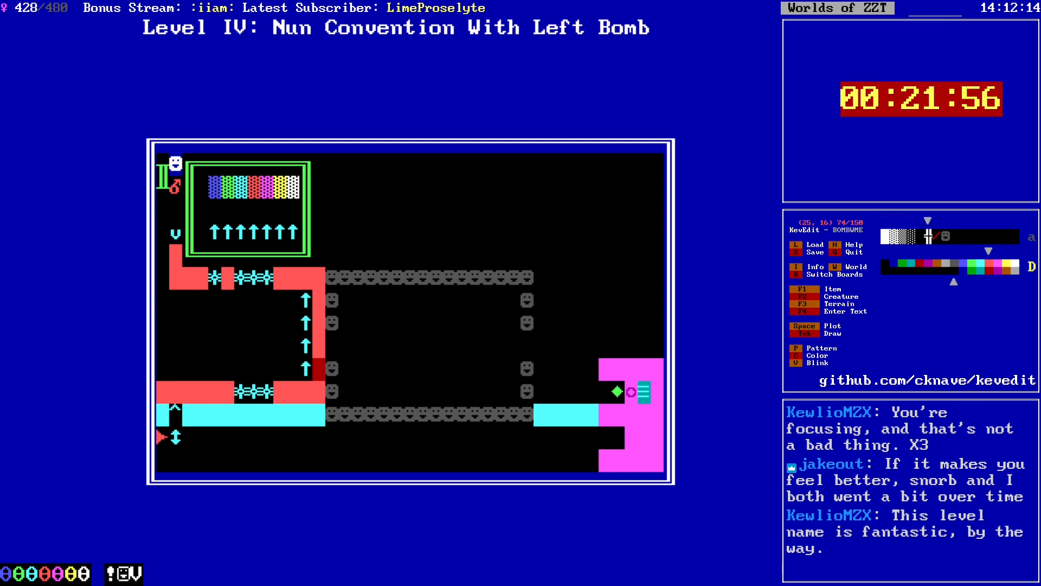
key("Up")
key("Up")
Step: Add "#change red line empty" below the spinninggun line in the Core object's program
key("alt+Right")
key("alt+Right")
key("alt+Down")
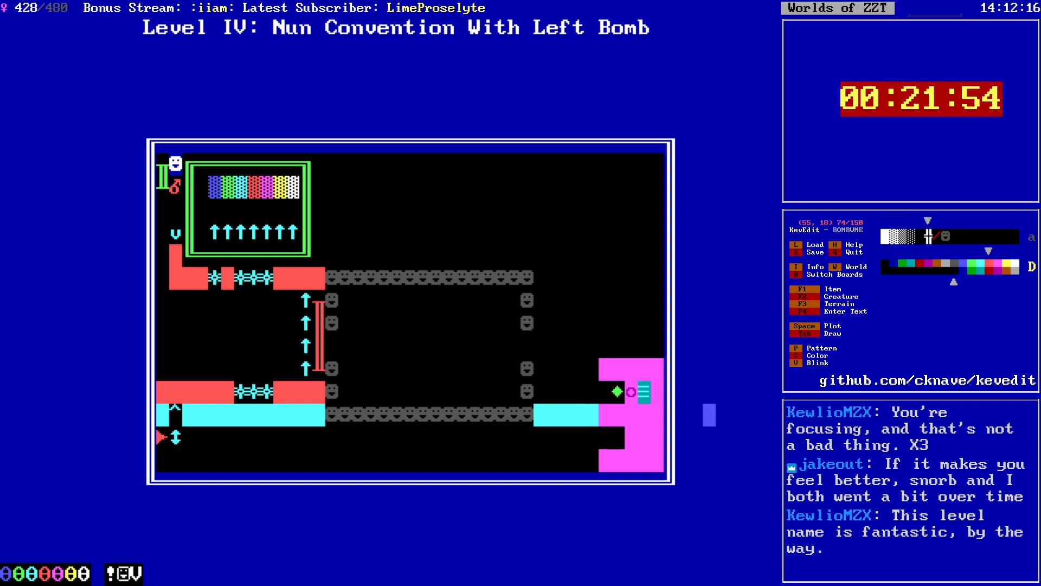
key("Left")
key("Left")
key("Up")
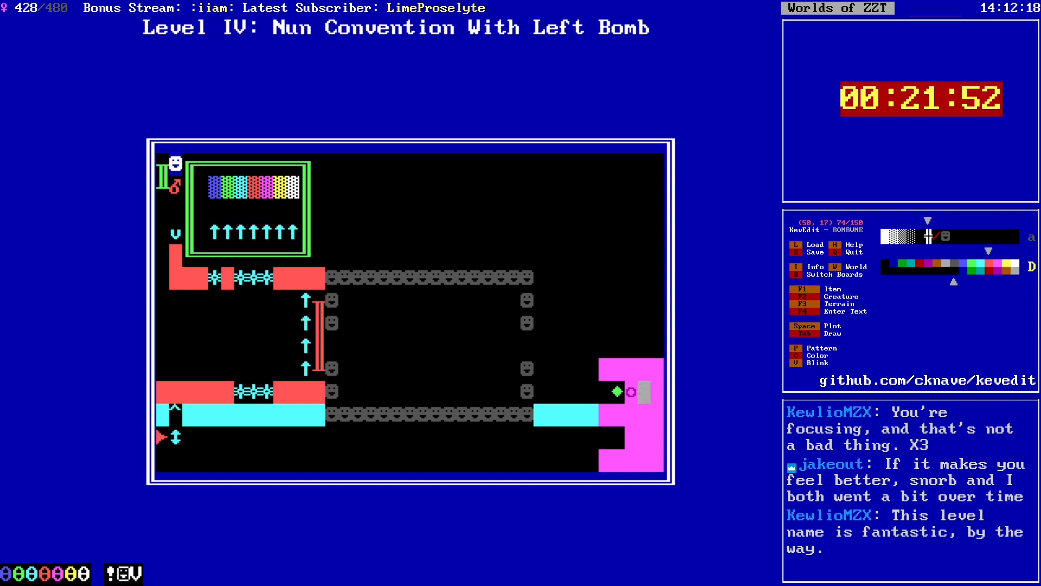
key("Left")
key("Left")
key("Return")
key("Down")
key("Down")
key("Down")
key("Down")
key("Down")
key("Down")
key("Down")
key("Down")
key("Down")
key("End")
key("Up")
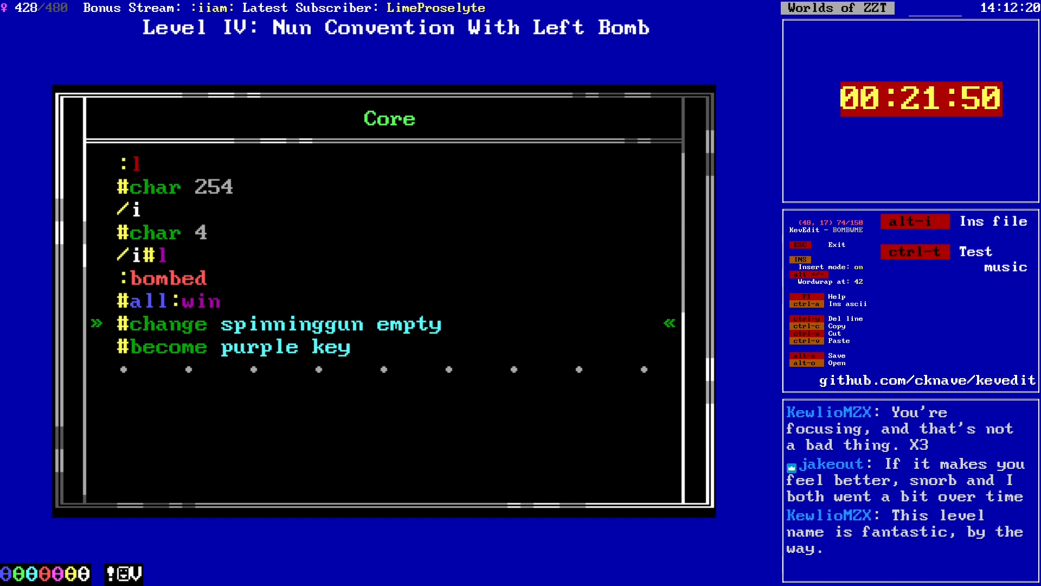
key("End")
key("Return")
type("#change red line empty")
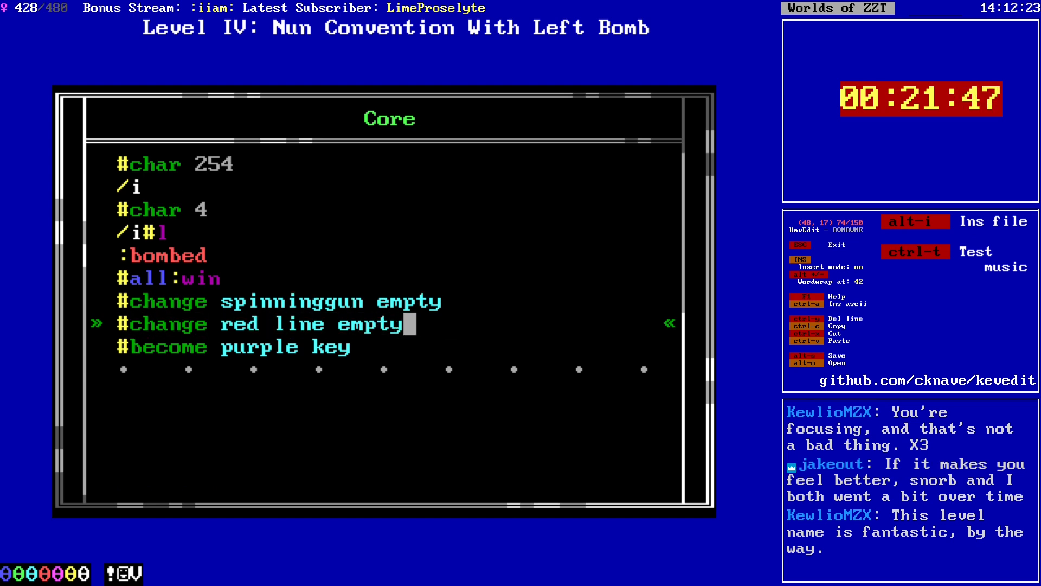
key("Escape")
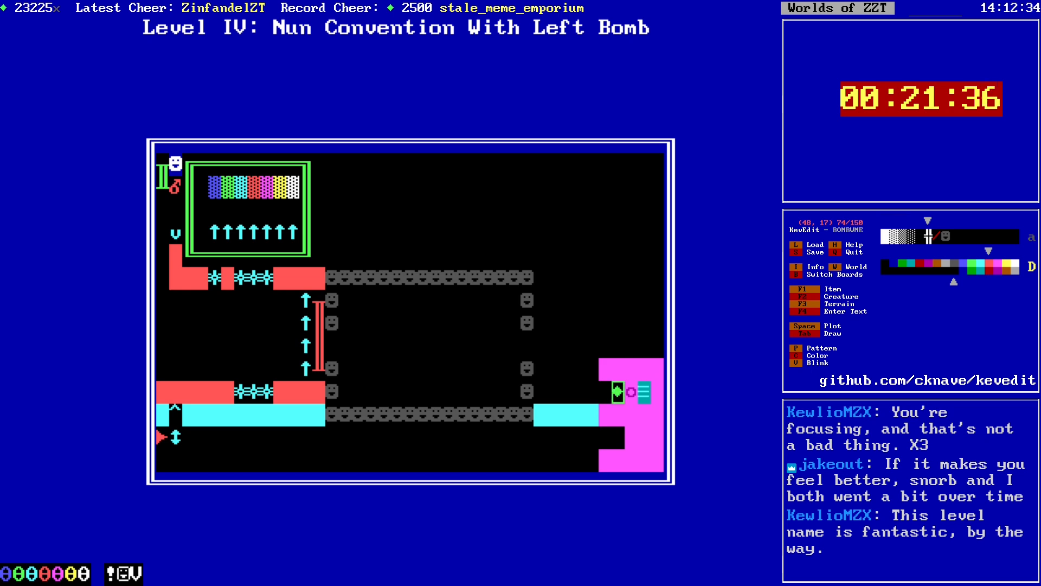
Step: Switch to ZZT, end the running game, reload the BOMBWME world and start playing it
key("alt+Tab")
key("Escape")
key("y")
key("w")
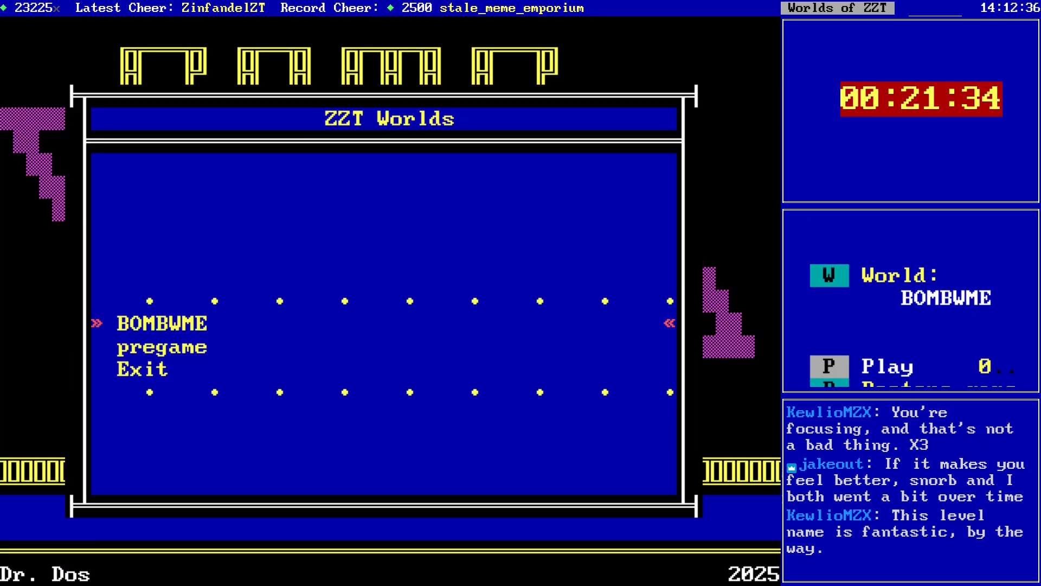
key("Return")
key("p")
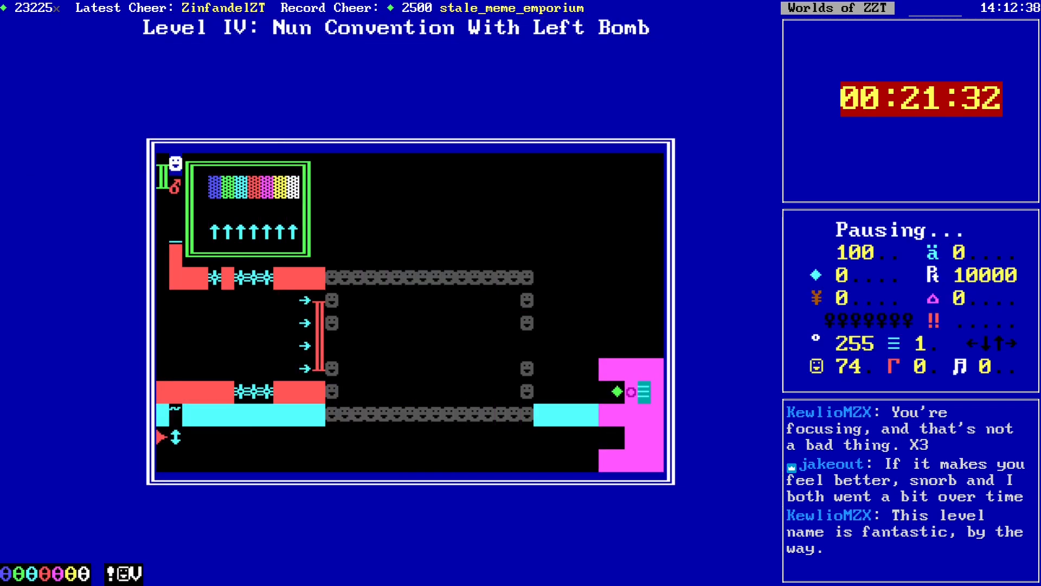
Step: Playtest the level by activating the bomb and walking down the far-left passage into the gun room
key("Up")
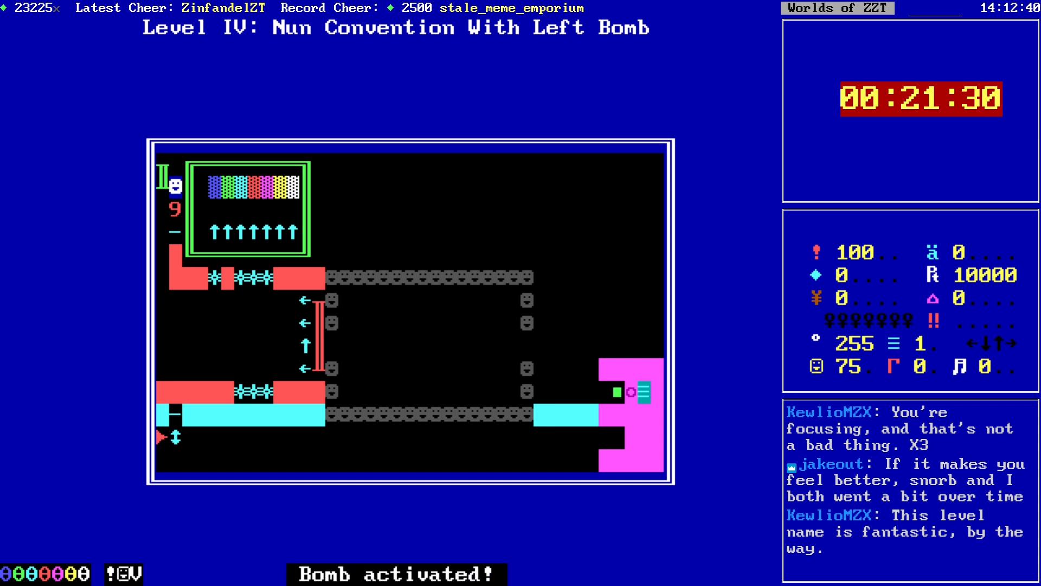
key("Left")
key("Down")
key("Down")
key("Down")
key("Down")
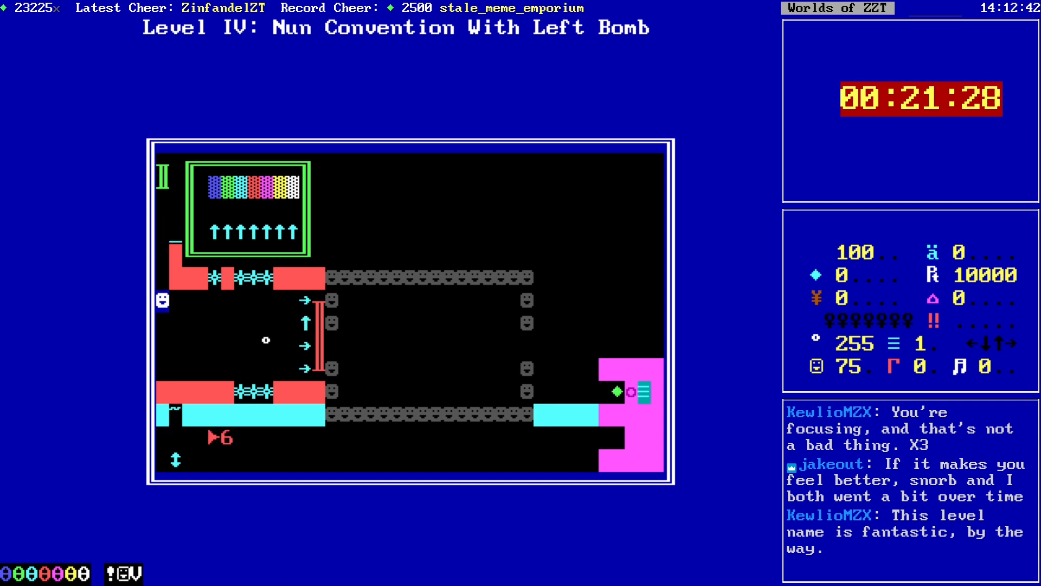
Step: Trigger the single switch in the gun room's upper wall while dodging bullets
key("Right")
key("Right")
key("Right")
key("Right")
key("Up")
key("Left")
key("Left")
key("Down")
key("Down")
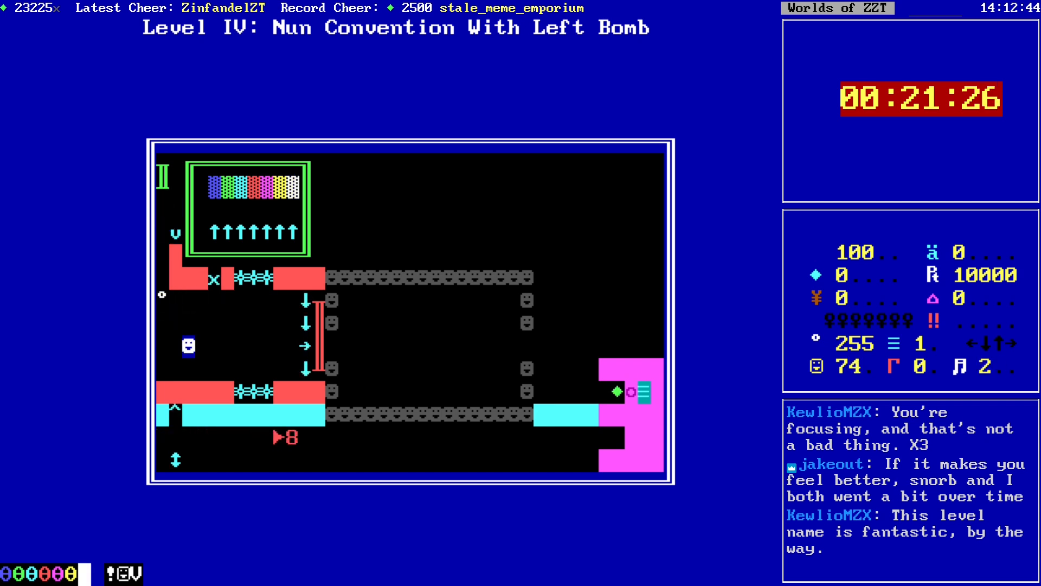
Step: Dodge the guns' bullets and trigger the first switch in the gun room's lower wall
key("Right")
key("Right")
key("Up")
key("Left")
key("Left")
key("Up")
key("Right")
key("Down")
key("Down")
key("Right")
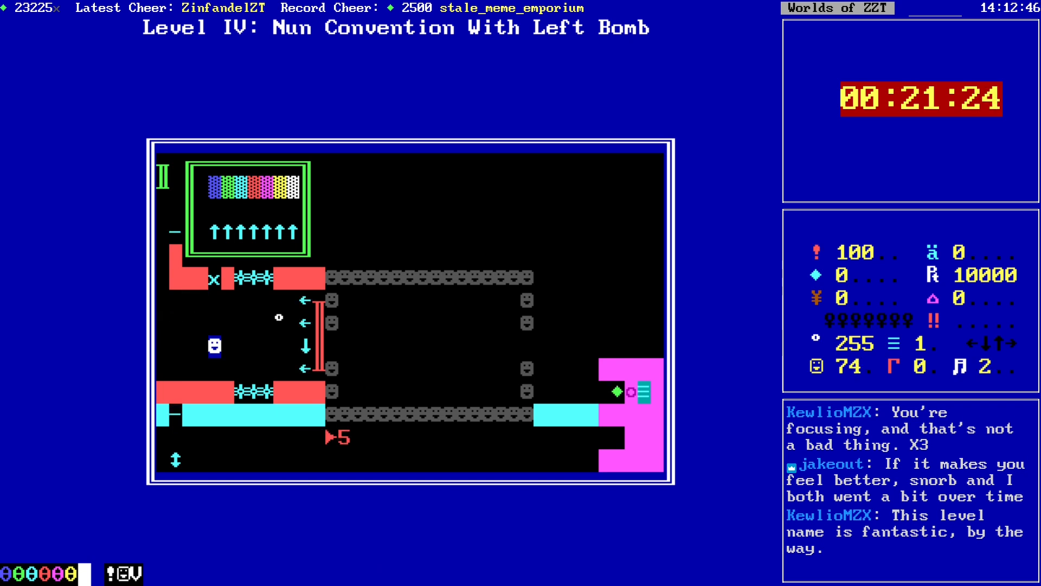
key("Down")
key("Right")
key("Right")
key("Up")
key("Left")
key("Left")
key("Right")
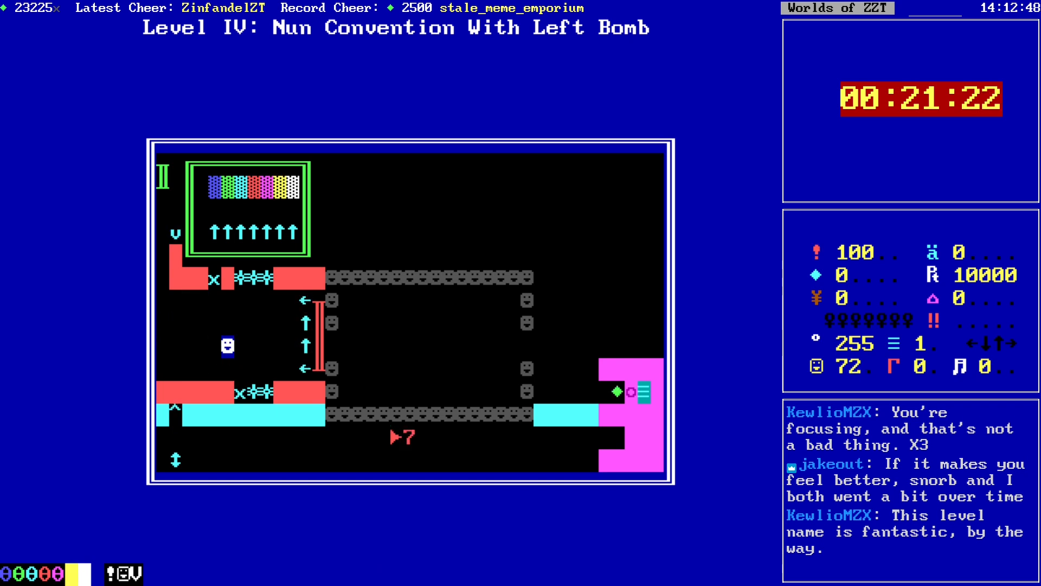
Step: Keep playtesting the gun room, trying to re-enter it under fire from the four spinning guns
key("Right")
key("Left")
key("Left")
key("Up")
key("Up")
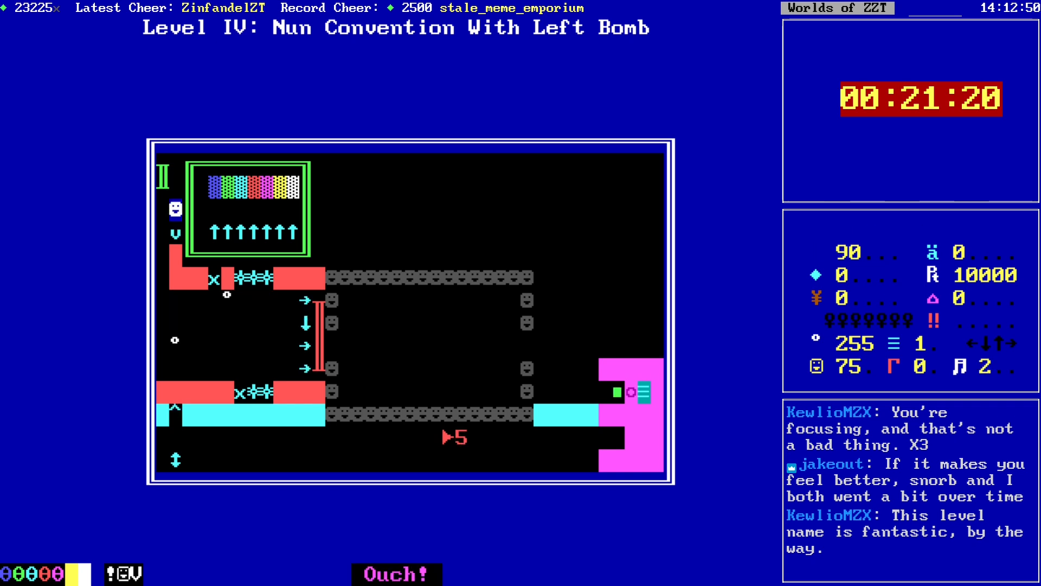
key("Up")
key("Down")
key("Down")
key("Down")
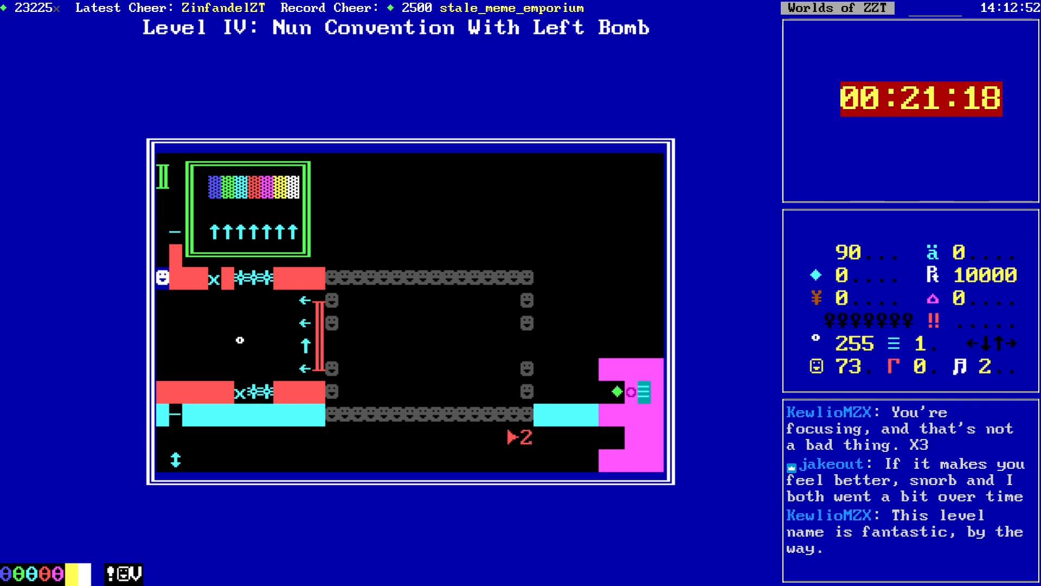
key("Down")
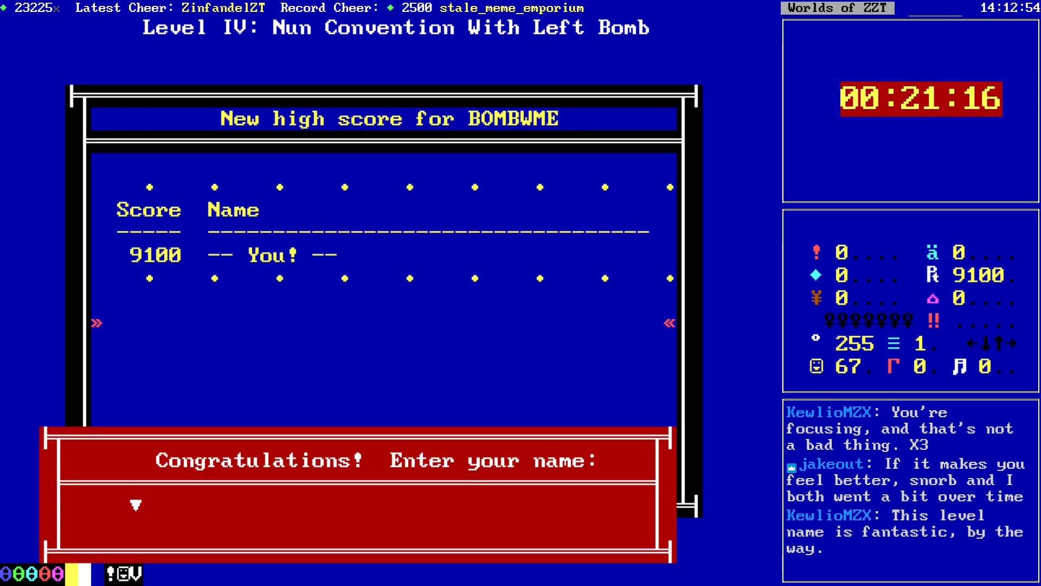
Step: Skip the high-score name entry and reload the BOMBWME world
key("Return")
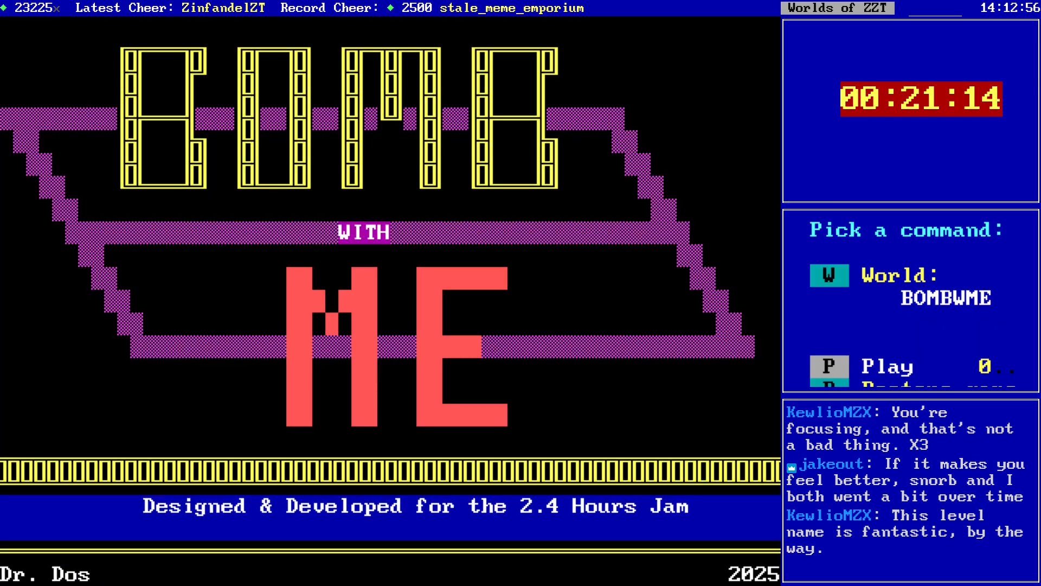
key("w")
key("Return")
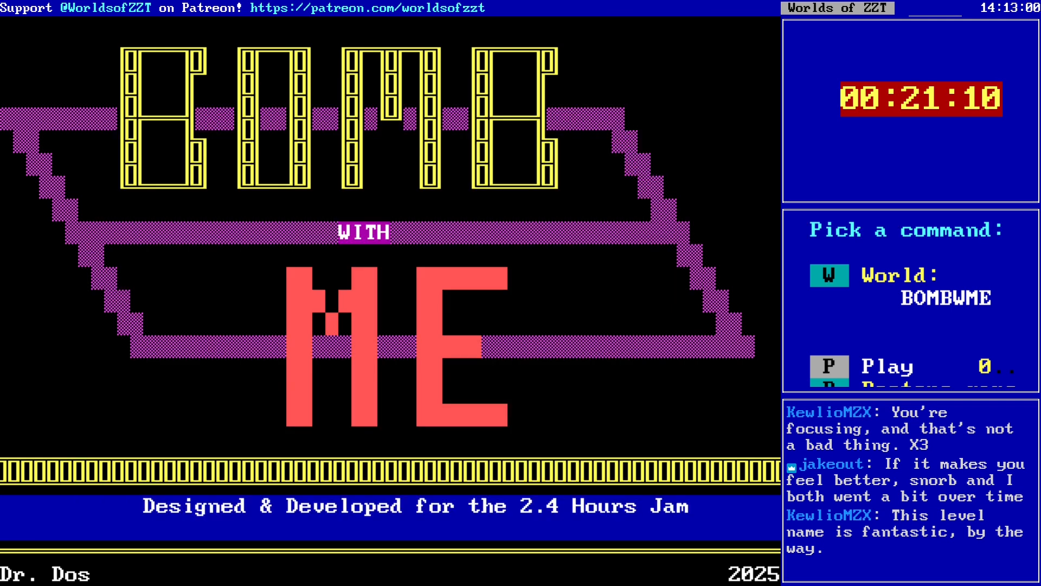
Step: Switch back to KevEdit and lower the firing rate of the spinning guns at (24, 16) and (24, 15) by one notch each
key("alt+Tab")
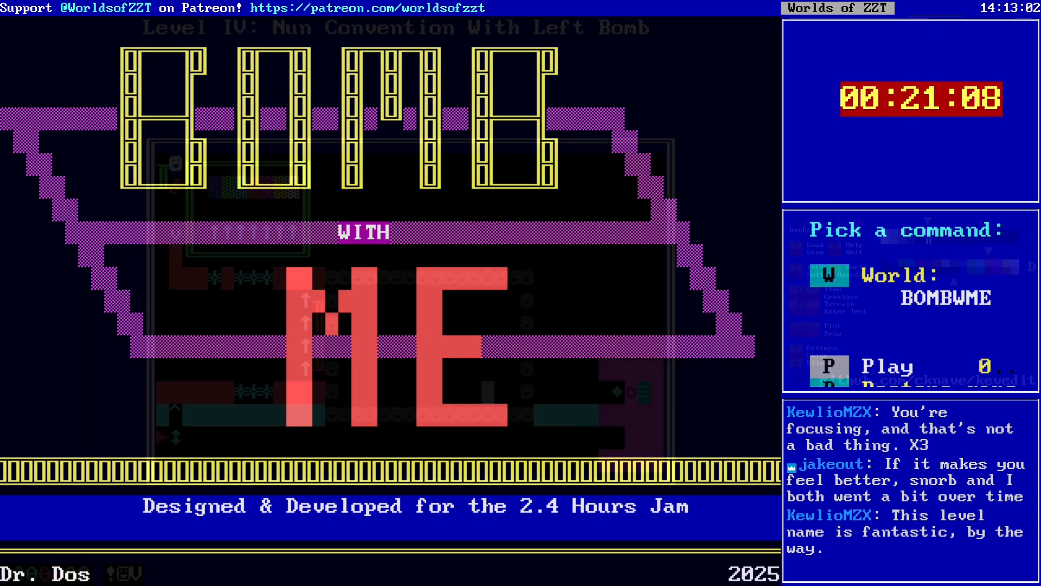
key("alt+Left")
key("Left")
key("Up")
key("Left")
key("Left")
key("Left")
key("Return")
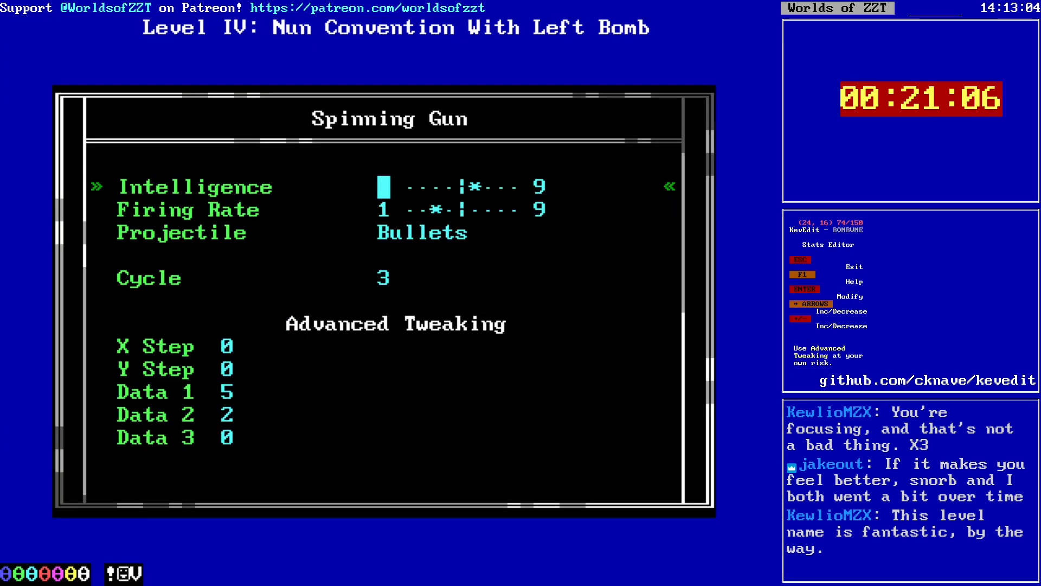
key("Down")
key("Left")
key("Escape")
key("Right")
key("Up")
key("Left")
key("Return")
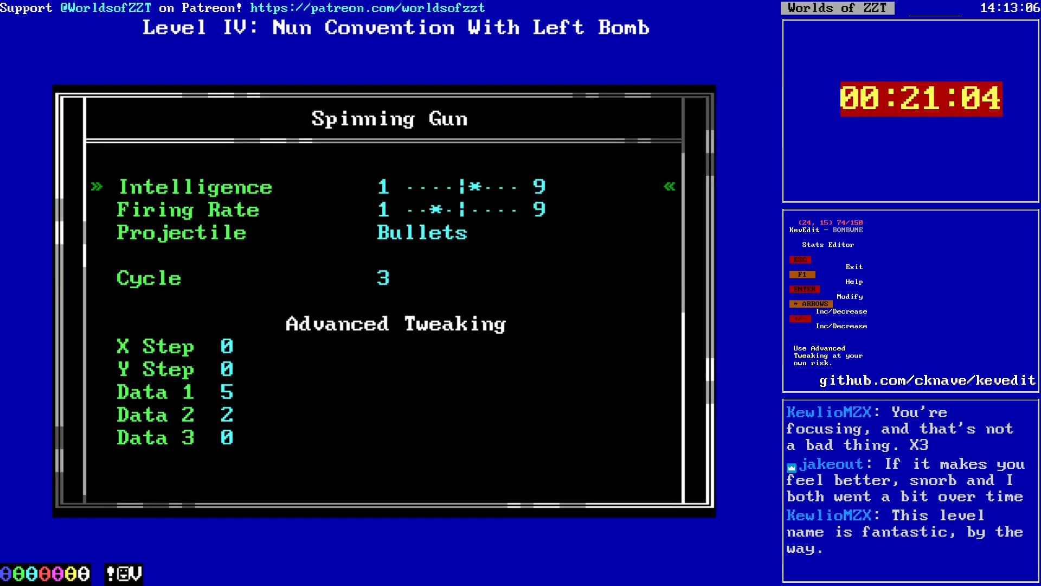
key("Down")
key("Left")
key("Escape")
Step: Lower the firing rate of the spinning guns at (24, 14) and (24, 13) by one notch each
key("Up")
key("Return")
key("Down")
key("Left")
key("Escape")
key("Up")
key("Return")
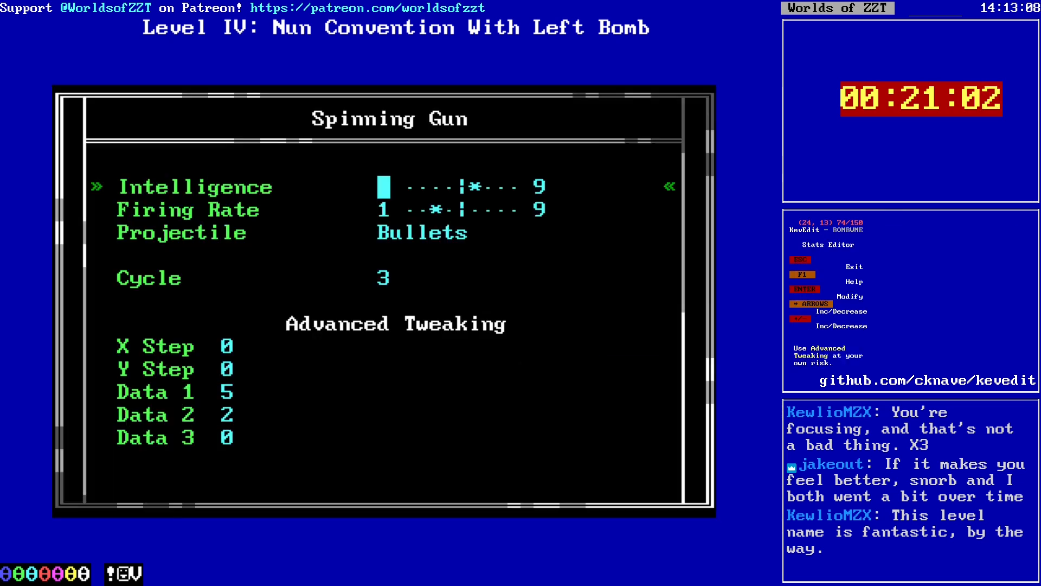
key("Down")
key("Left")
key("Escape")
key("Left")
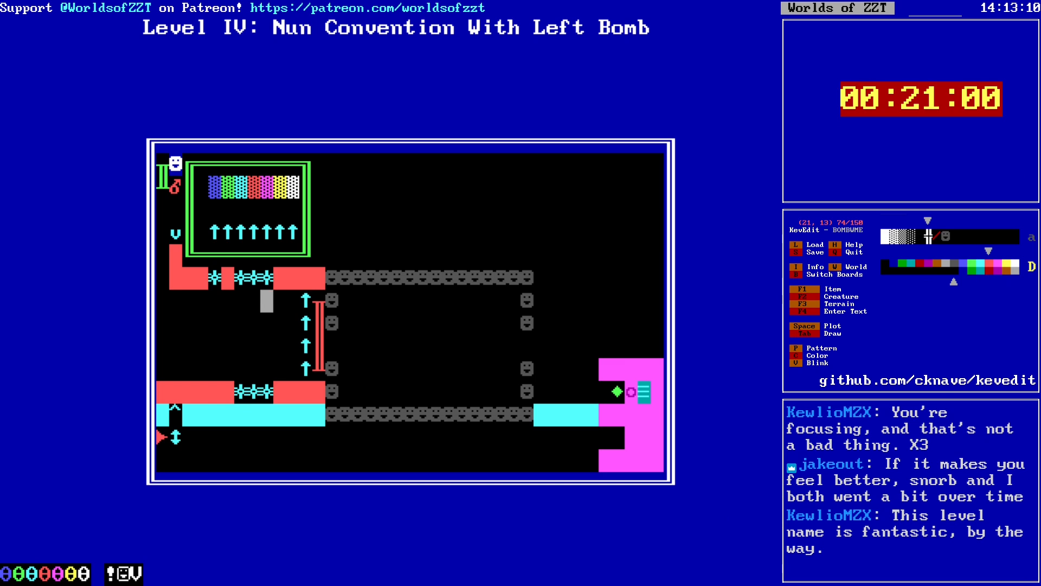
Step: Save the BOMBWME world with the slower guns
key("Left")
key("Down")
key("Left")
key("Left")
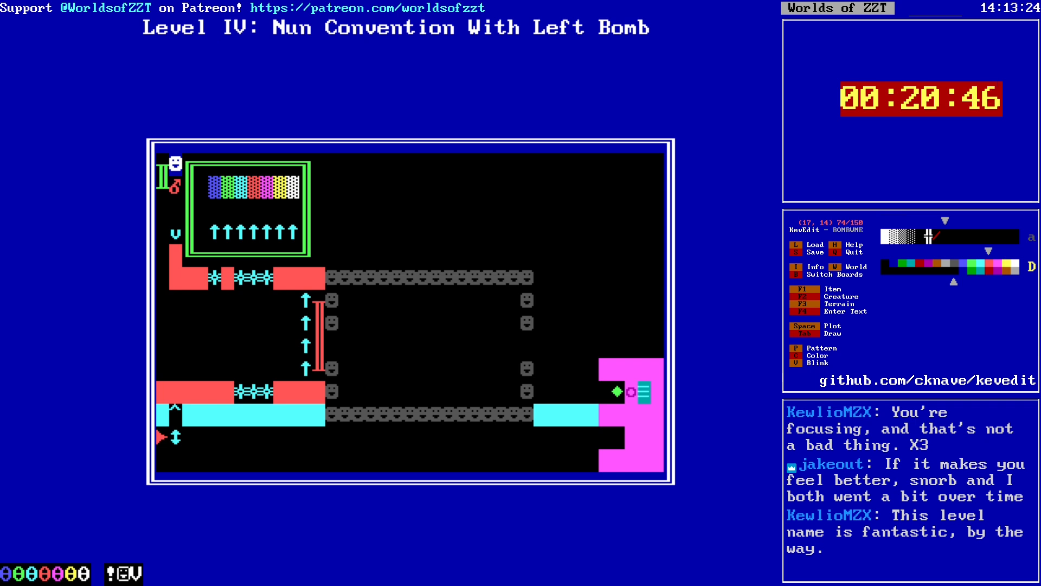
key("s")
key("Return")
key("Right")
key("Right")
key("Right")
key("Right")
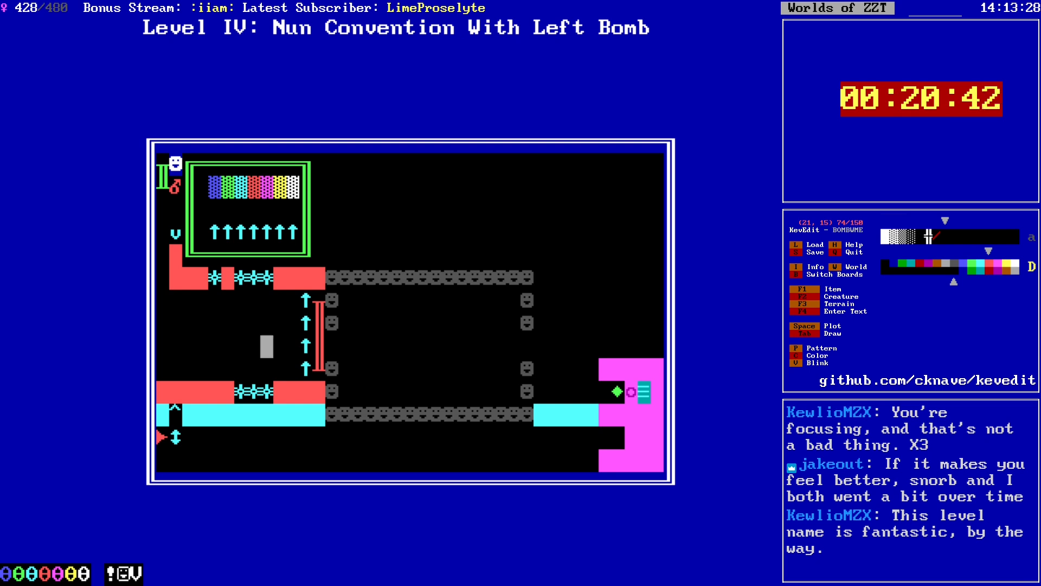
key("Left")
key("Left")
key("Left")
key("Left")
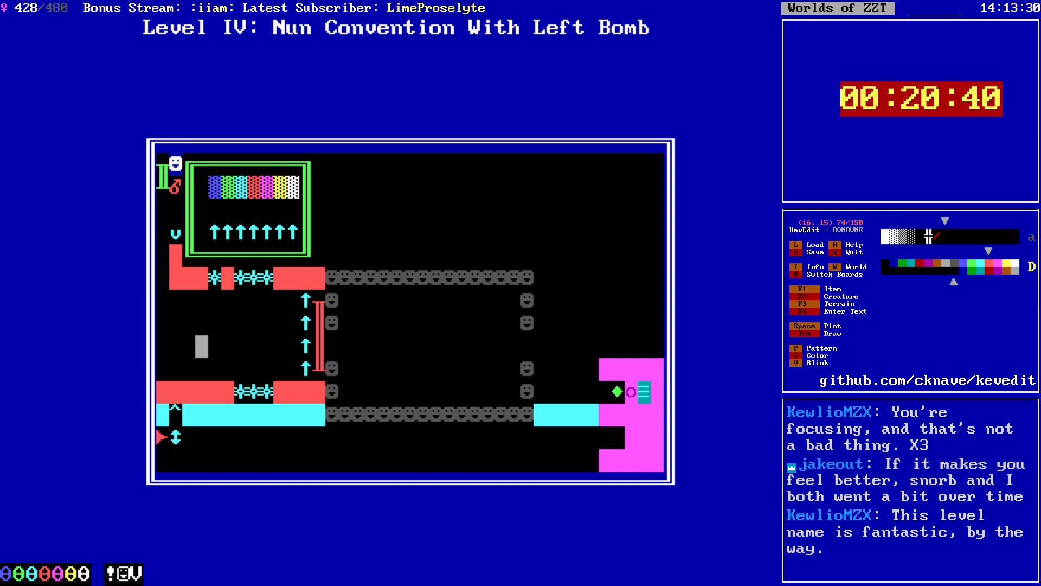
Step: Place two ammo pickups at the board's left edge, at (13, 12) and (13, 11)
key("Left")
key("Left")
key("Left")
key("Up")
key("Up")
key("Up")
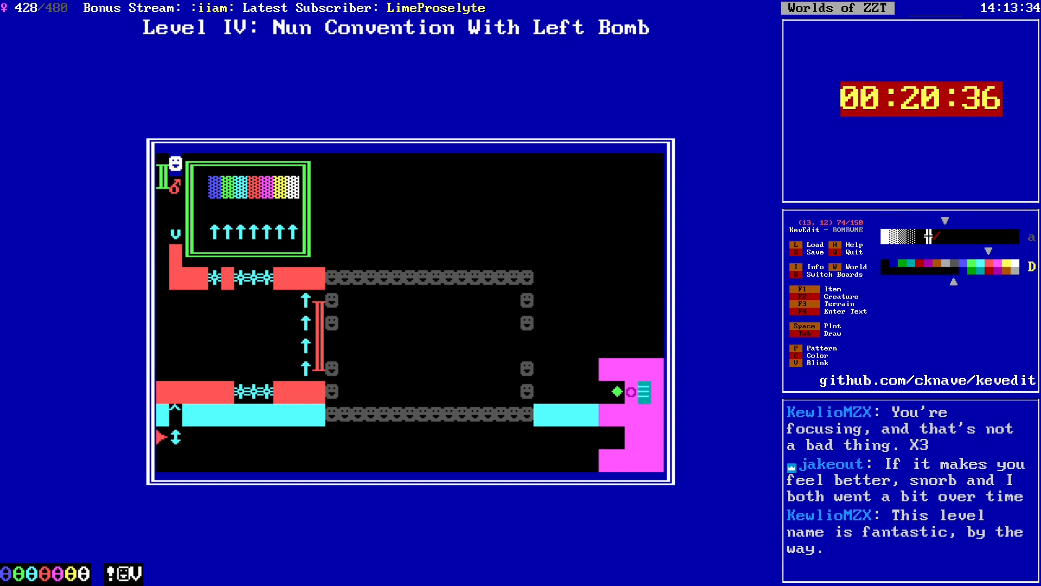
key("Up")
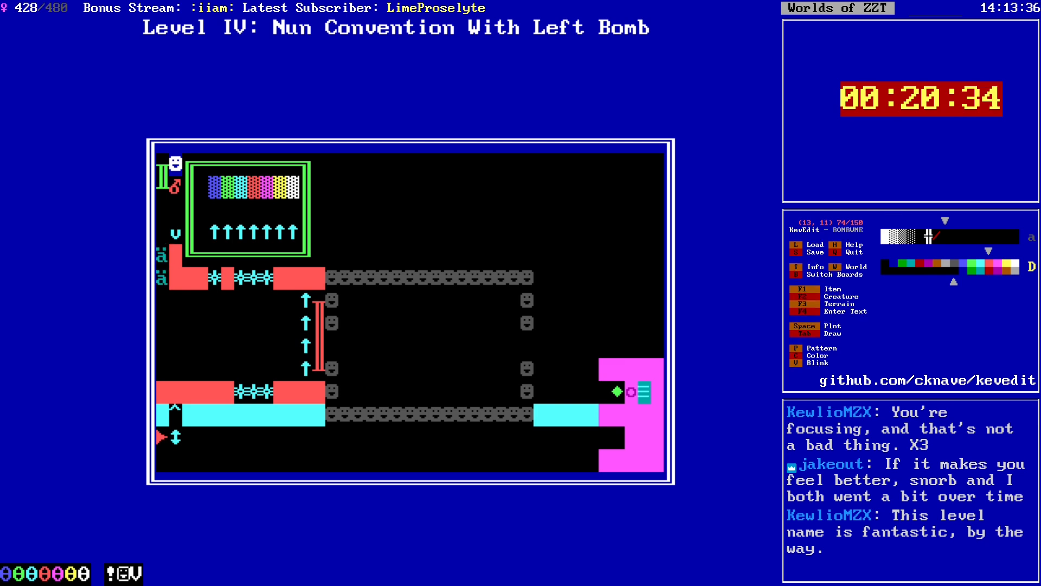
key("space")
Step: Move the block from (26, 12) to (31, 18), holding the left part of the nun frame, three columns right
key("Right")
key("Right")
key("Right")
key("Right")
key("Right")
key("Right")
key("Right")
key("Right")
key("Right")
key("Right")
key("Right")
key("Right")
key("Right")
key("Down")
key("shift+Down")
key("shift+Down")
key("shift+Down")
key("shift+Down")
key("shift+Down")
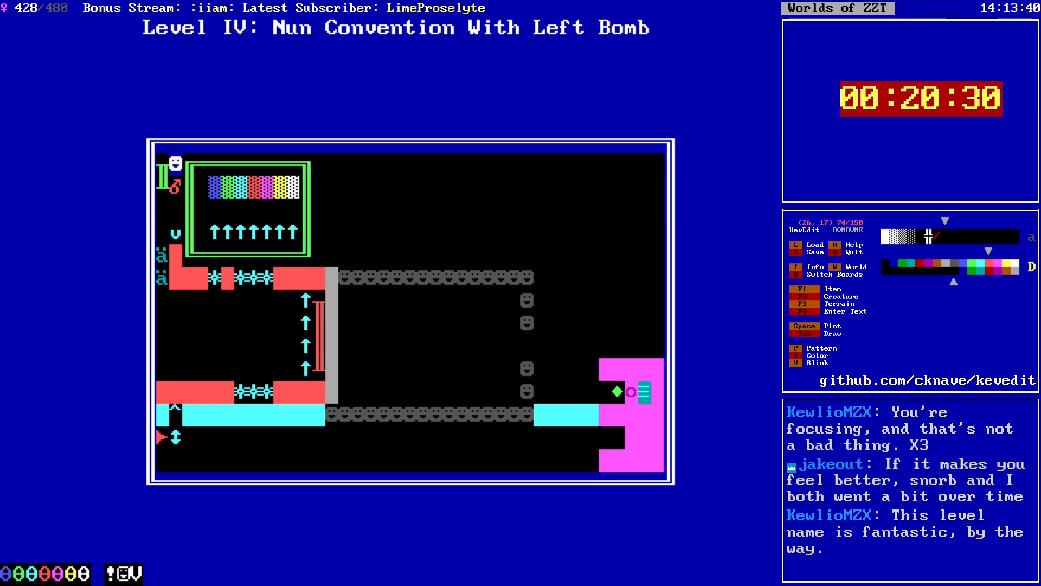
key("shift+Down")
key("shift+Right")
key("shift+Right")
key("shift+Right")
key("shift+Right")
key("shift+Right")
key("Return")
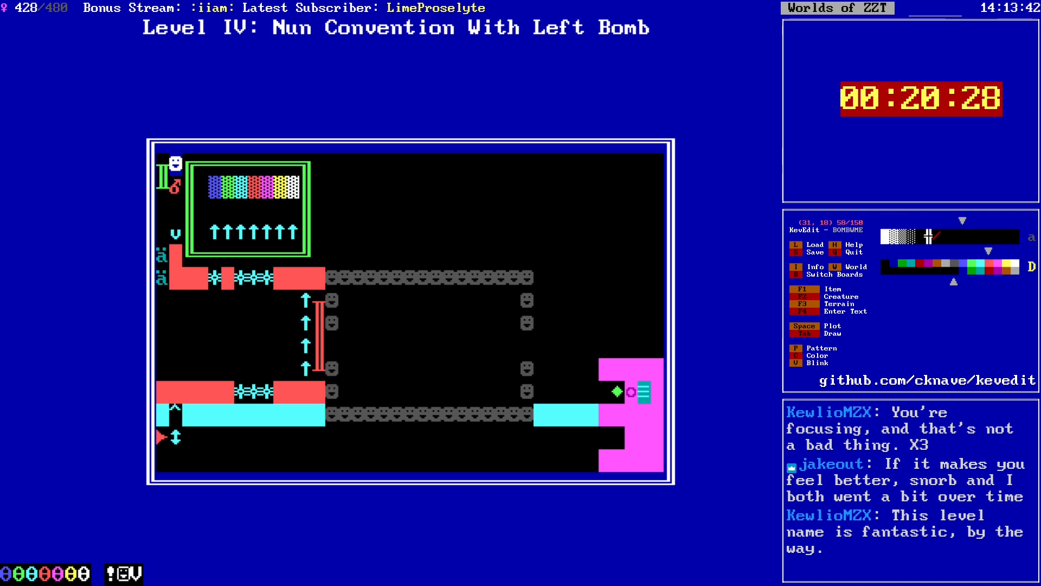
key("Right")
key("Right")
key("Right")
key("Return")
Step: Move the block from (22, 12) to (25, 18), with its spinning guns and red line walls, two columns right
key("shift+Left")
key("Right")
key("shift+Right")
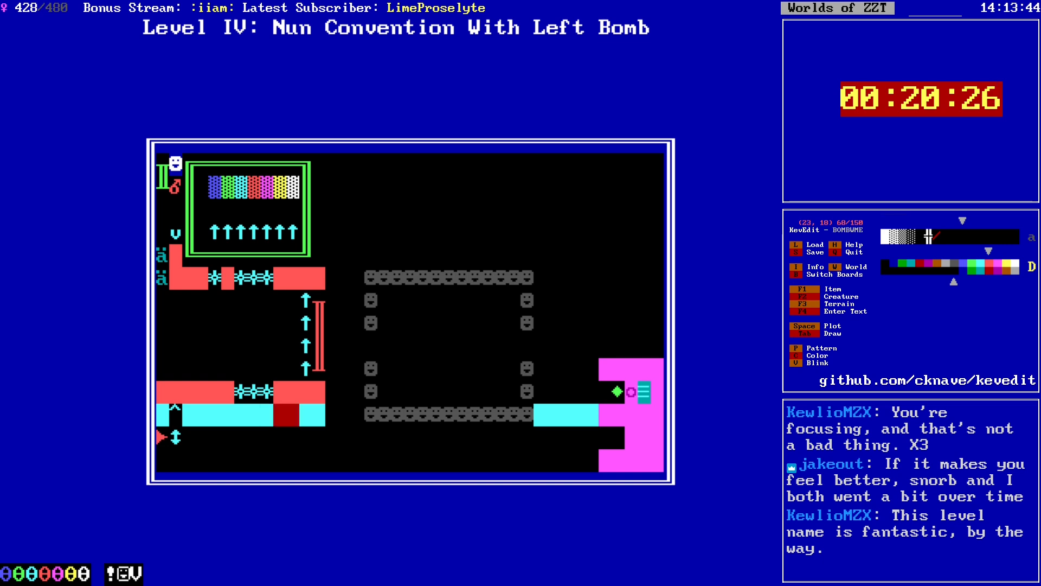
key("shift+Up")
key("shift+Up")
key("shift+Right")
key("shift+Up")
key("shift+Up")
key("shift+Up")
key("shift+Right")
key("shift+Up")
key("Return")
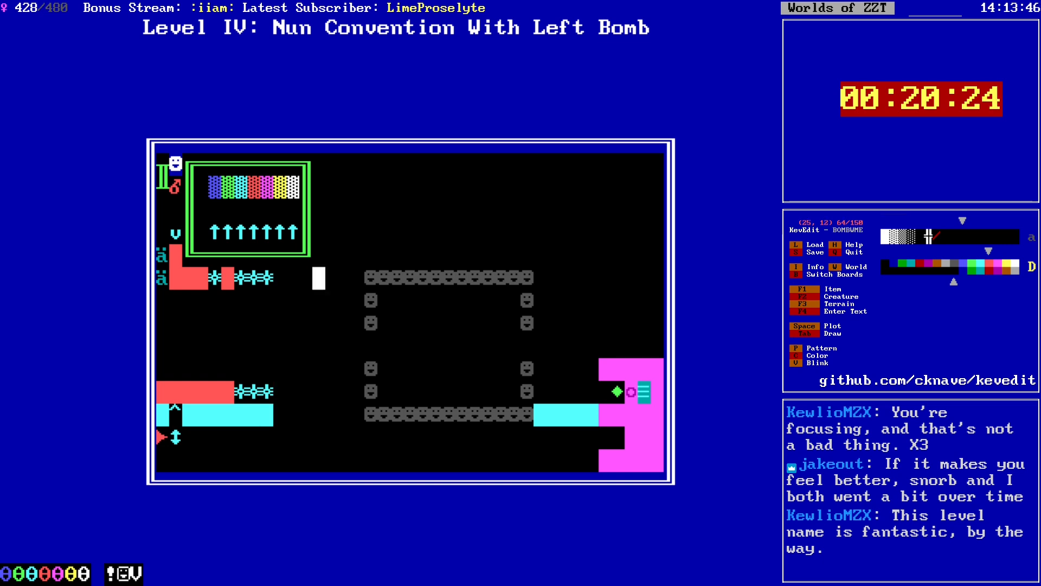
key("Right")
key("Right")
key("Return")
Step: Fill the two-tile gaps at columns 22 and 23 in the red walls on rows 12 and 17
key("Left")
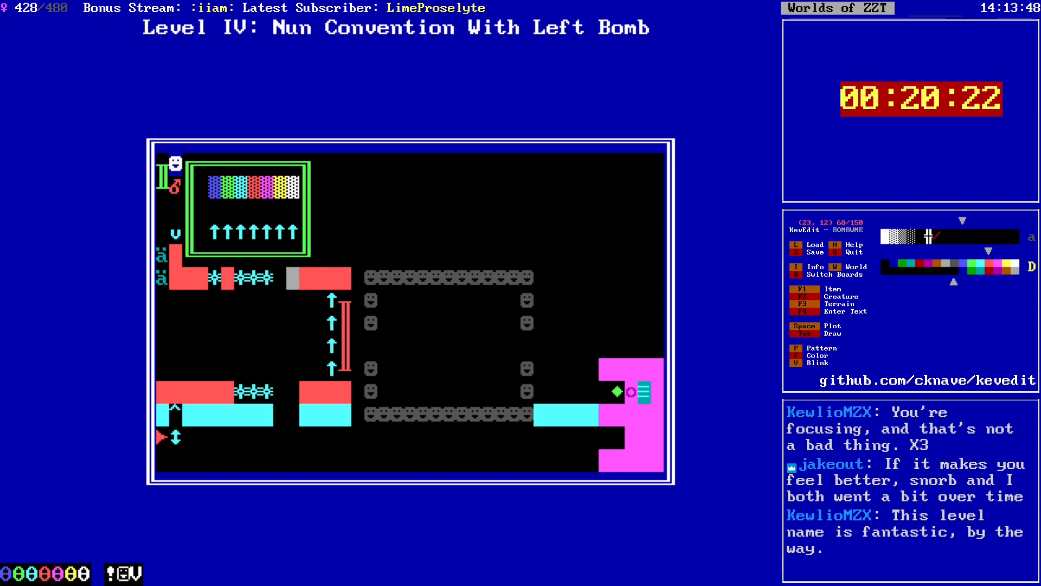
key("Right")
key("Return")
key("Left")
key("space")
key("Left")
key("space")
key("Down")
key("Down")
key("Down")
key("Down")
key("Down")
key("space")
key("Right")
key("space")
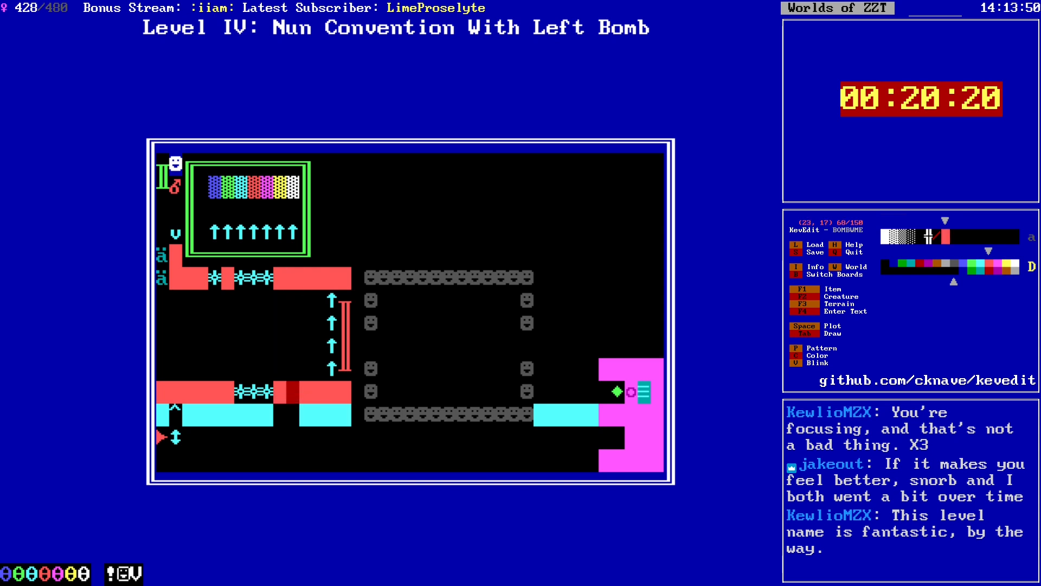
Step: Close the gaps in the cyan wall on row 18 at columns 22, 23 and 28
key("Down")
key("Right")
key("Return")
key("Left")
key("space")
key("Left")
key("space")
key("Right")
key("Right")
key("Right")
key("Right")
key("Right")
key("Right")
key("space")
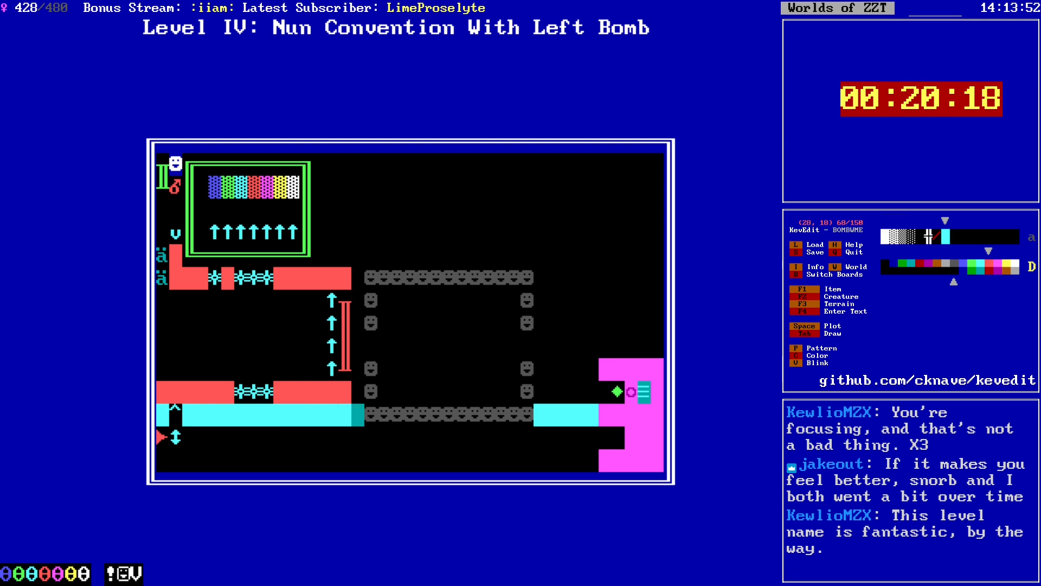
Step: Extend the red walls on rows 17 and 12 to column 28 so they meet the nun frame
key("Up")
key("Left")
key("Return")
key("Right")
key("space")
key("Up")
key("Up")
key("Up")
key("Up")
key("Up")
Step: Draw a red wall along row 12 from (42, 12) to the board's right edge
key("Right")
key("Right")
key("Right")
key("Right")
key("Right")
key("Right")
key("Right")
key("Right")
key("Right")
key("Right")
key("Right")
key("Right")
key("Right")
key("Right")
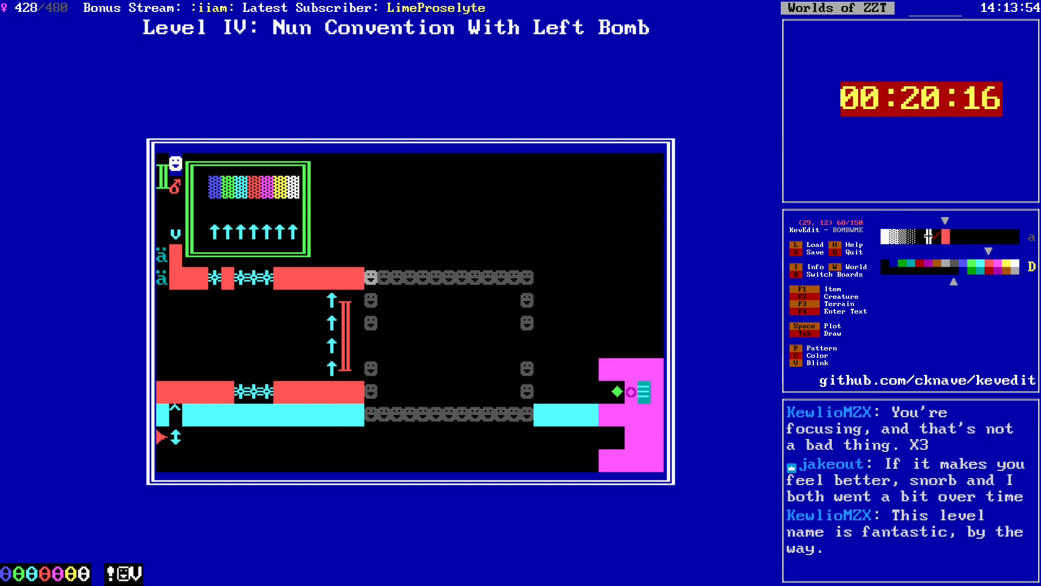
key("space")
key("Right")
key("shift+Right")
key("shift+Right")
key("shift+Right")
key("shift+Right")
key("shift+Right")
key("shift+Right")
key("shift+Right")
key("shift+Right")
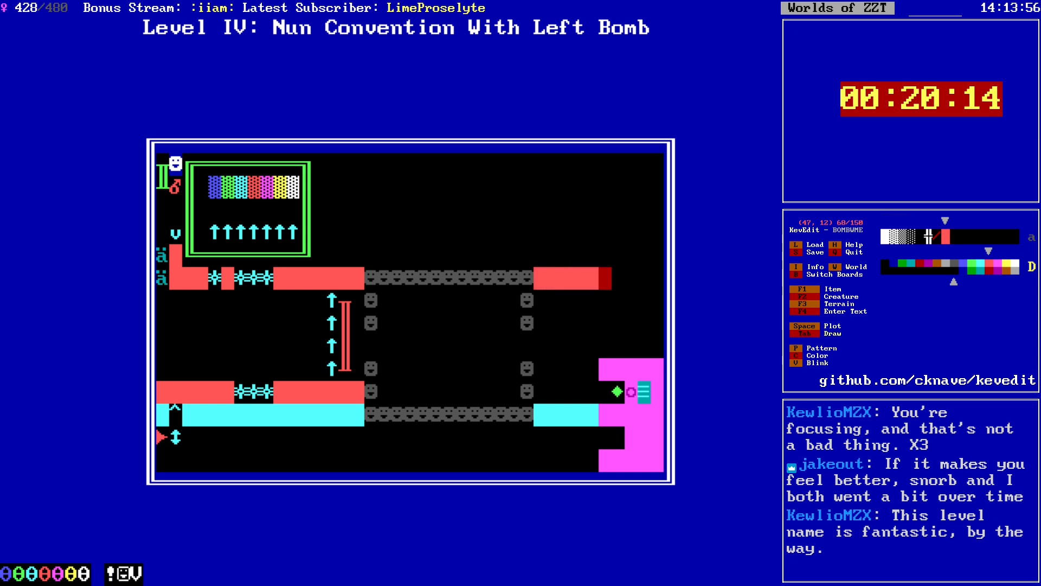
Step: Flood-fill the empty area above row 12, right of the green box, with the red wall
key("Up")
key("Left")
key("f")
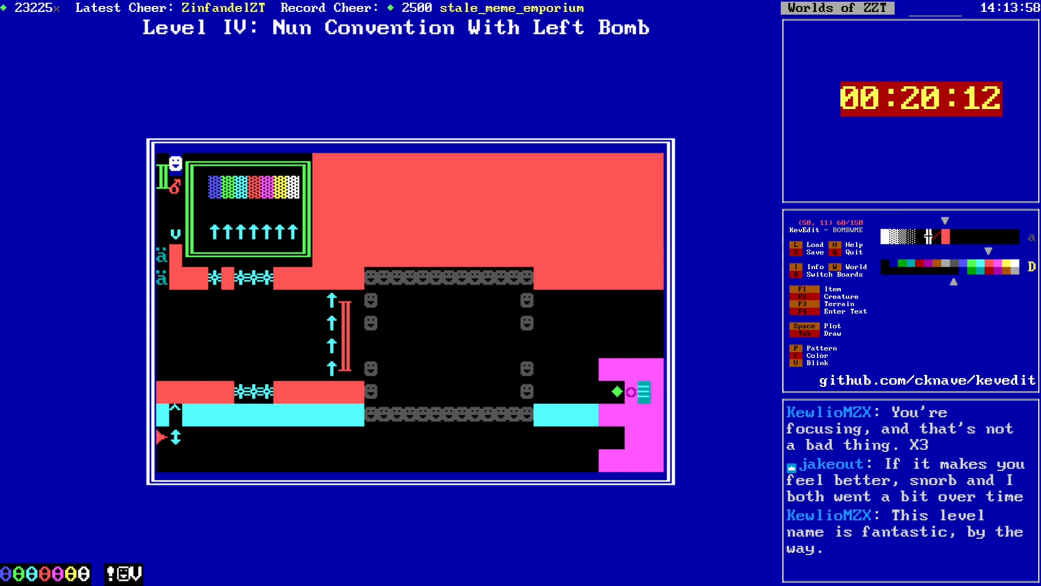
key("Down")
key("Down")
key("Down")
key("Down")
key("Down")
key("Left")
key("Left")
key("Left")
key("Left")
key("Left")
key("Left")
key("Left")
key("Left")
key("Left")
key("Left")
key("Left")
key("Left")
key("Left")
key("Left")
key("Left")
key("Left")
key("Left")
key("Left")
key("Left")
key("Left")
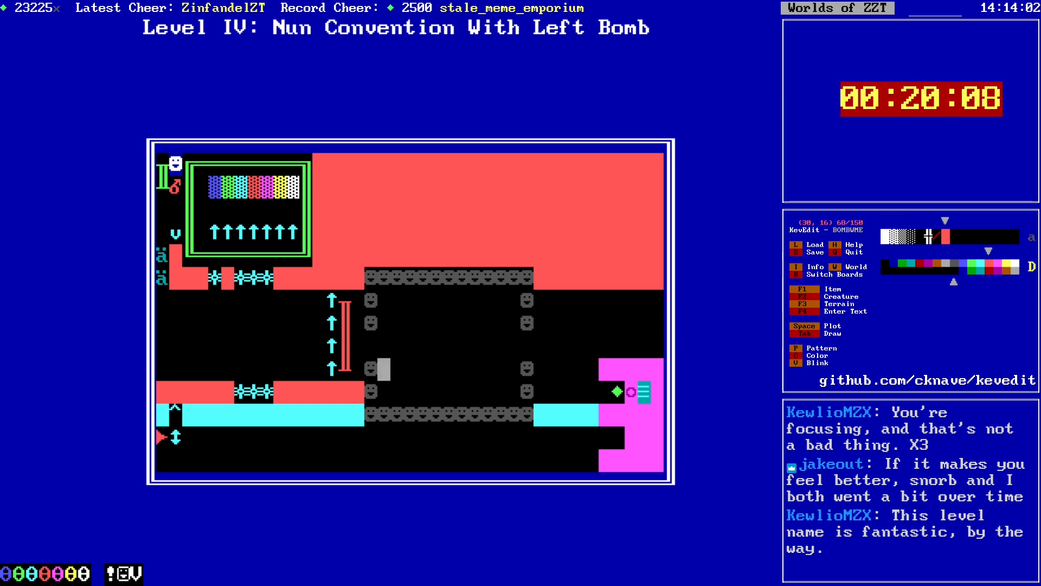
Step: Extend the magenta wall at the board's right edge up to row 13 from column 49, with a tooth to column 47 on row 14
key("Right")
key("Right")
key("Right")
key("Right")
key("Right")
key("Right")
key("Right")
key("Right")
key("Right")
key("Right")
key("Right")
key("Right")
key("Right")
key("Right")
key("Right")
key("Right")
key("Right")
key("Right")
key("Right")
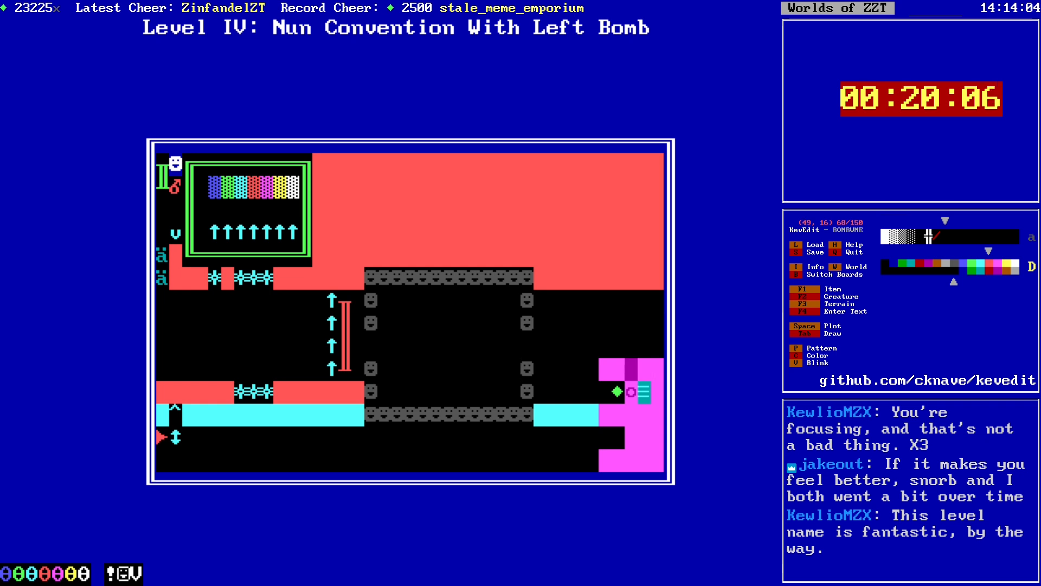
key("Up")
key("Tab")
key("Up")
key("Left")
key("Left")
key("Right")
key("Right")
key("Up")
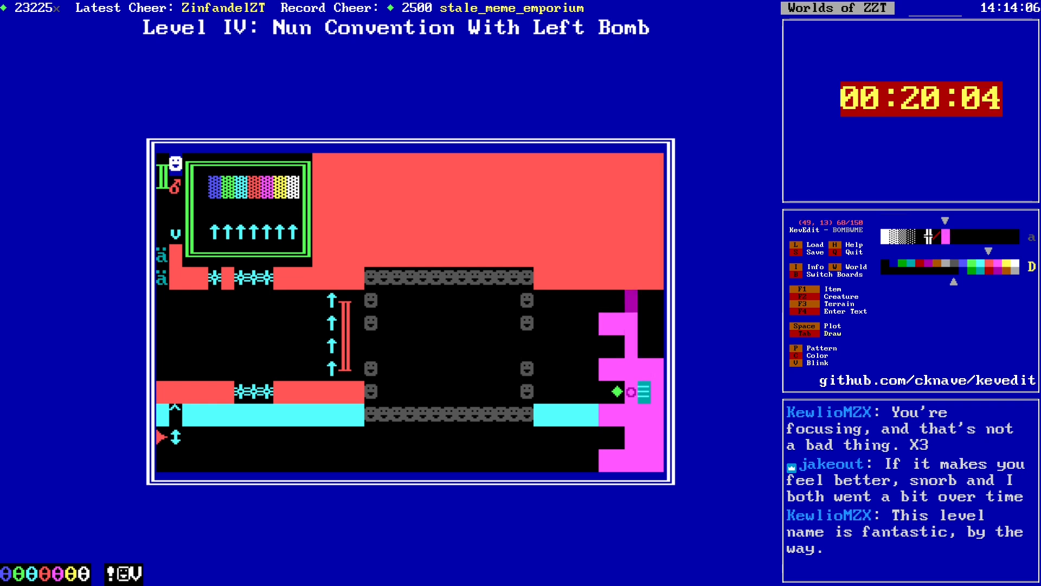
key("Right")
key("Right")
key("Down")
key("Left")
key("Down")
key("Tab")
key("Left")
key("Left")
key("Left")
key("Left")
key("Left")
key("Left")
key("Left")
key("Left")
key("Left")
key("Left")
key("Left")
key("Left")
key("Left")
key("Left")
key("Left")
key("Left")
key("Left")
key("Left")
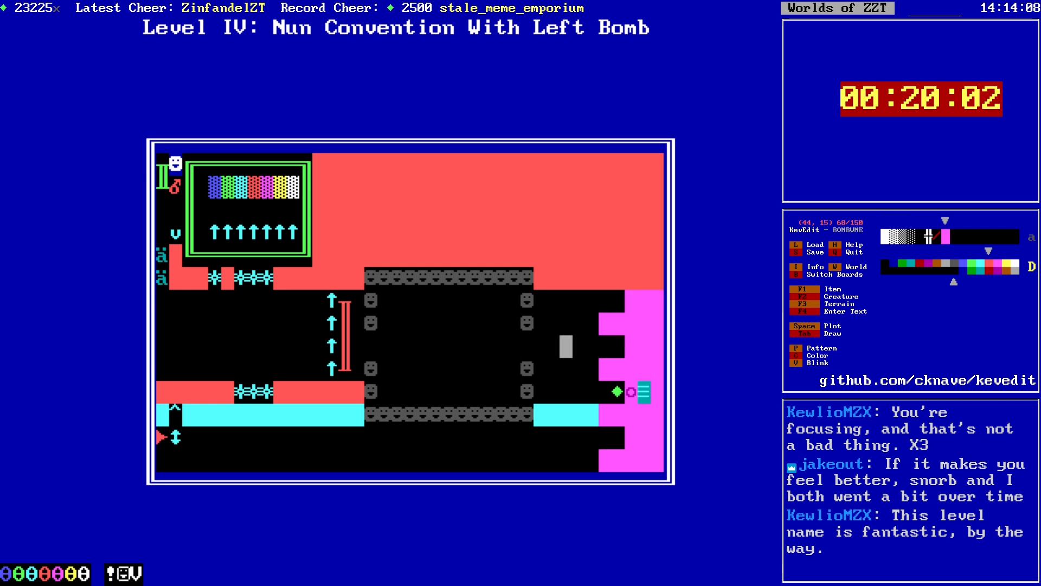
key("Left")
key("Left")
key("Left")
key("Left")
key("Left")
key("Left")
key("Left")
key("Left")
key("Left")
key("Left")
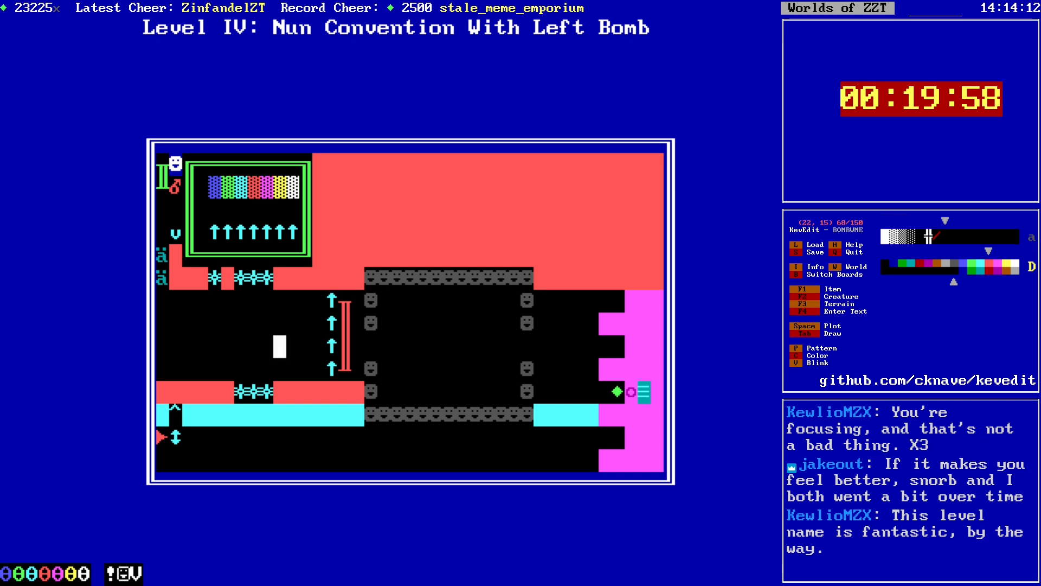
key("Left")
key("Left")
key("Left")
key("Left")
key("Left")
key("Left")
key("Left")
key("Left")
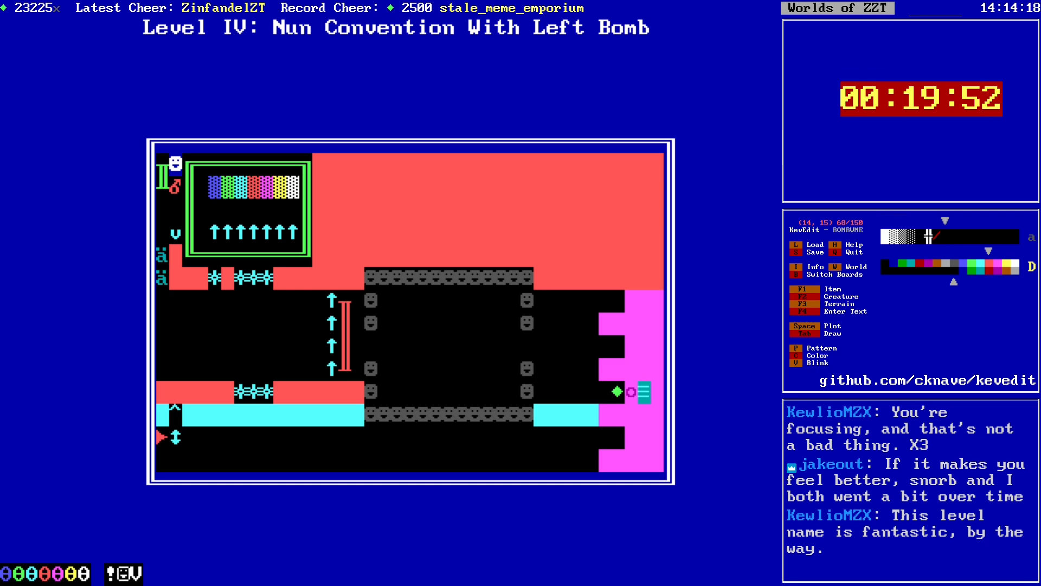
Step: Save the world and start a playtest of the board
key("s")
key("Return")
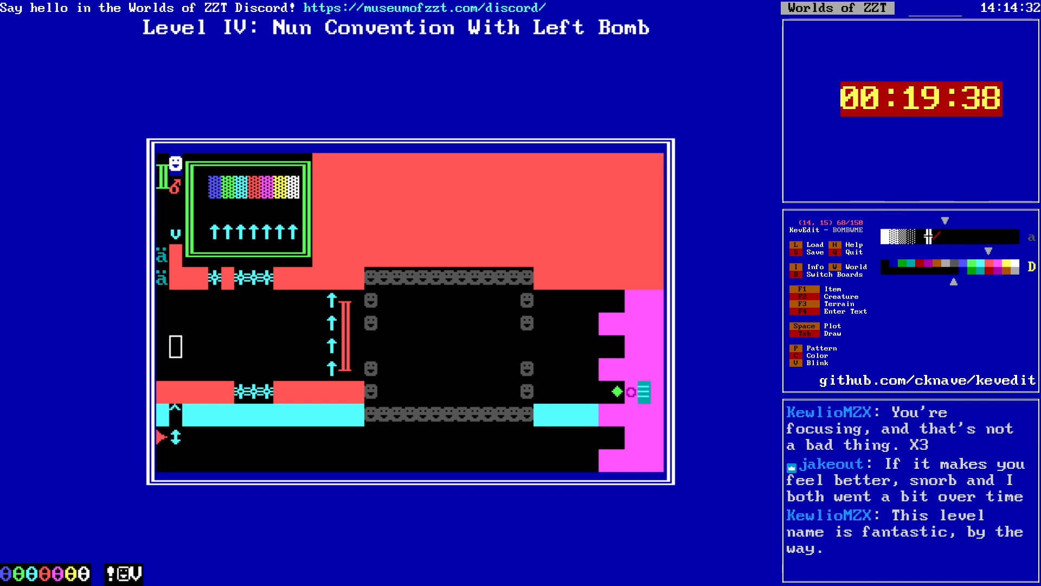
key("alt+t")
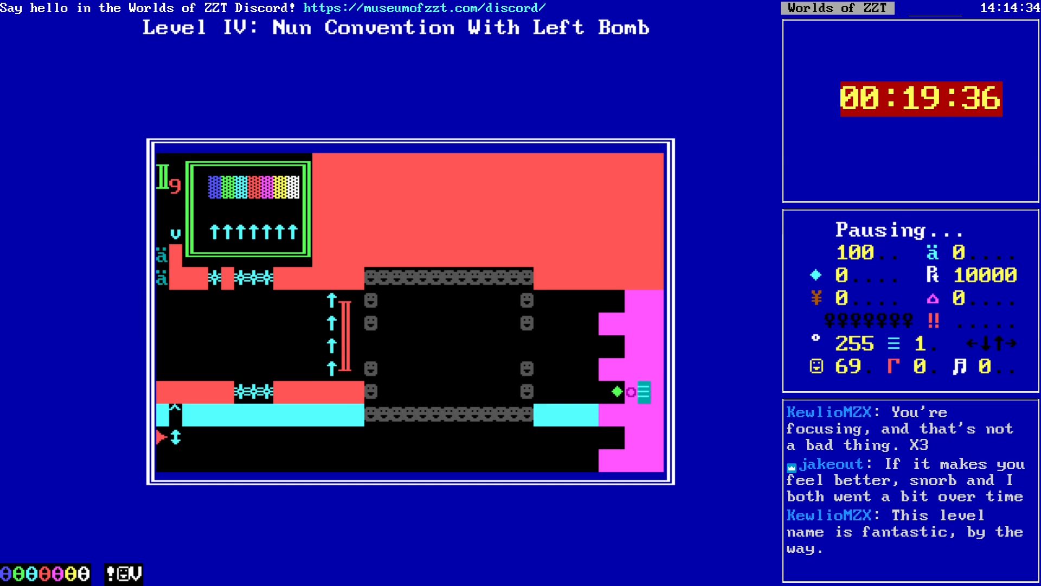
Step: Light the red bomb, send it through the transporter into the bottom corridor, and pick up the upper ammo container
key("Down")
key("Down")
key("Left")
key("Down")
key("Down")
key("Down")
key("Down")
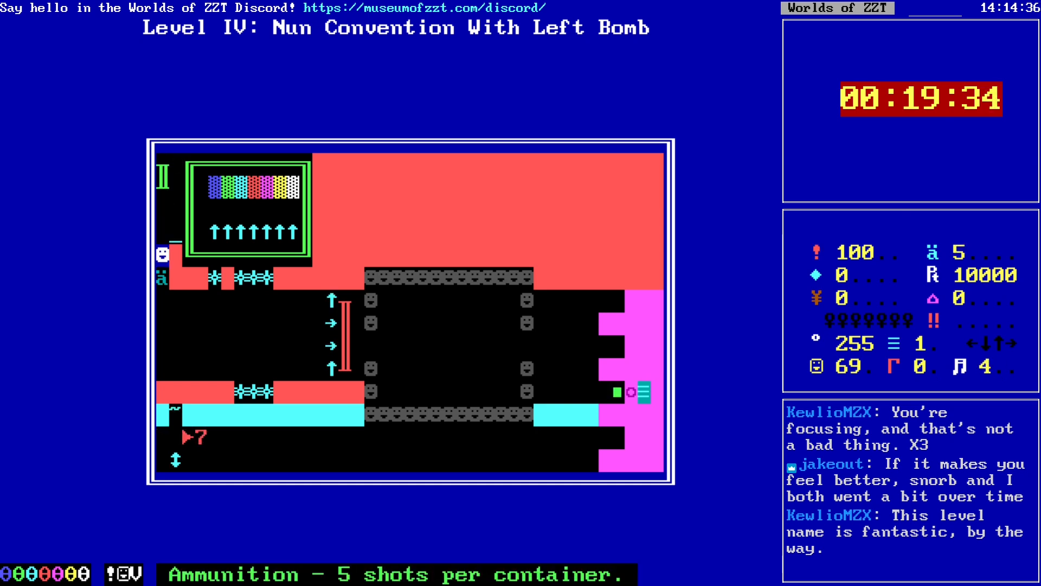
Step: Enter the gun section and touch the cyan star objects at (17, 12) and (19, 12) while avoiding the bullets
key("Right")
key("Right")
key("Right")
key("Right")
key("Down")
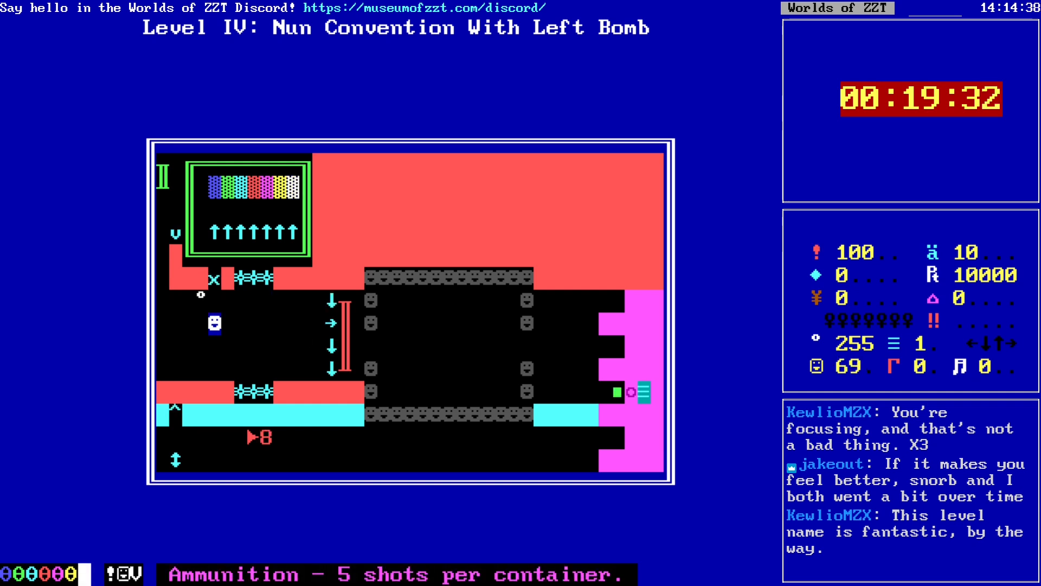
key("Right")
key("Right")
key("Up")
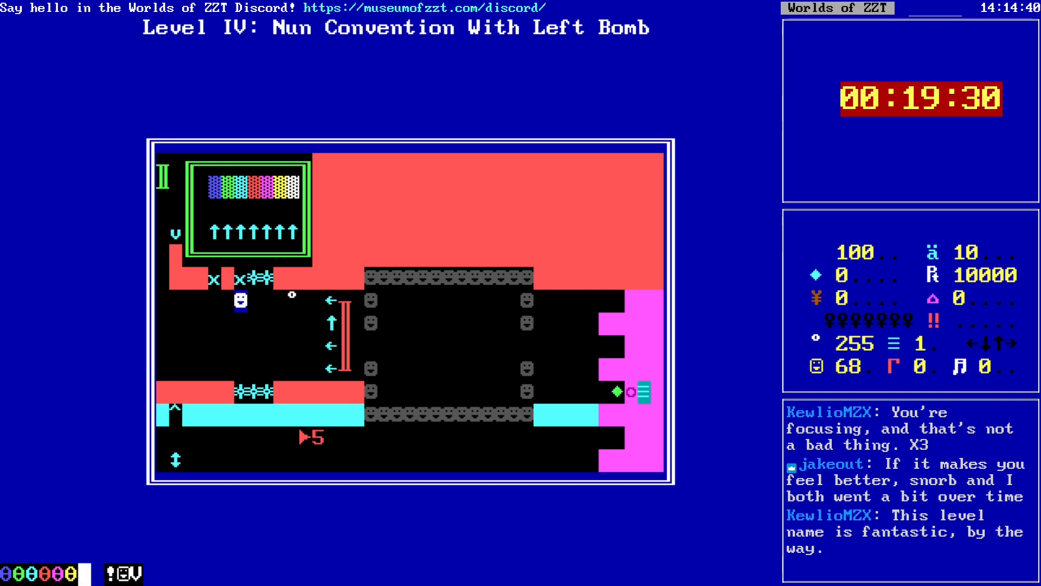
Step: Touch the cyan star objects at (20, 17) and (20, 12) while dodging the spinning guns' fire
key("Down")
key("Down")
key("Down")
key("Right")
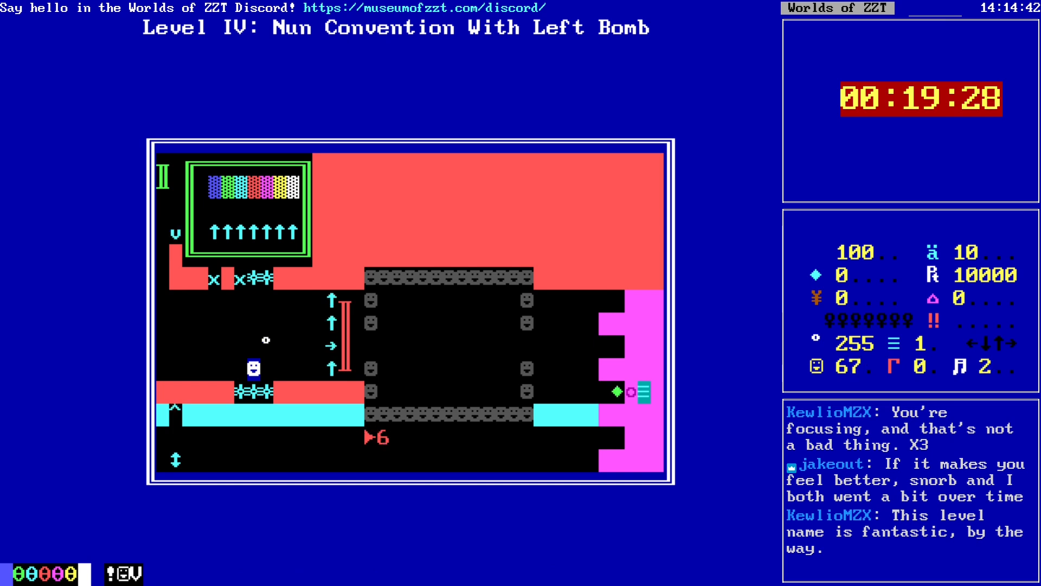
key("Up")
key("Up")
key("Up")
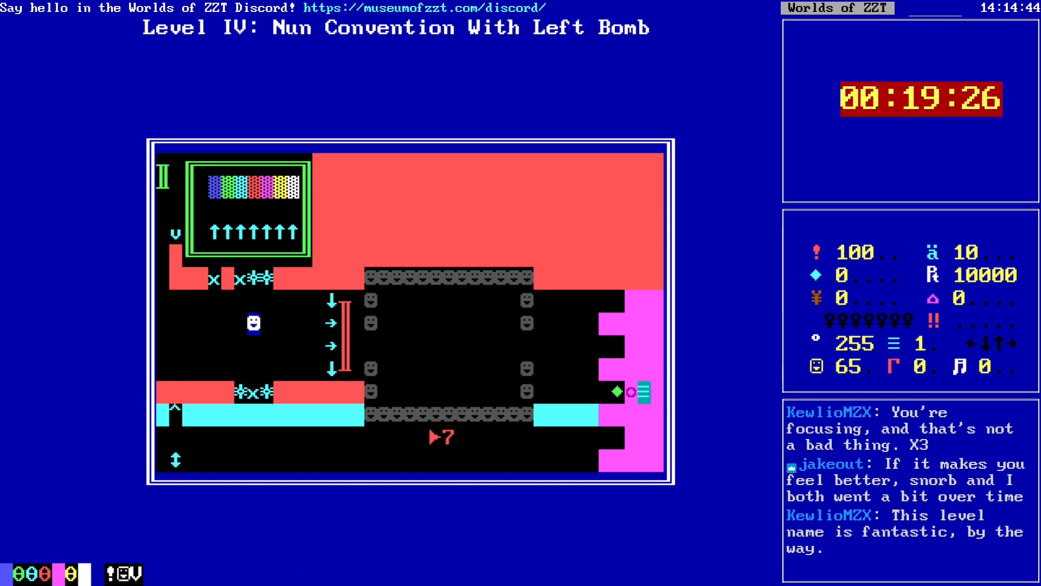
key("Down")
key("Down")
key("Down")
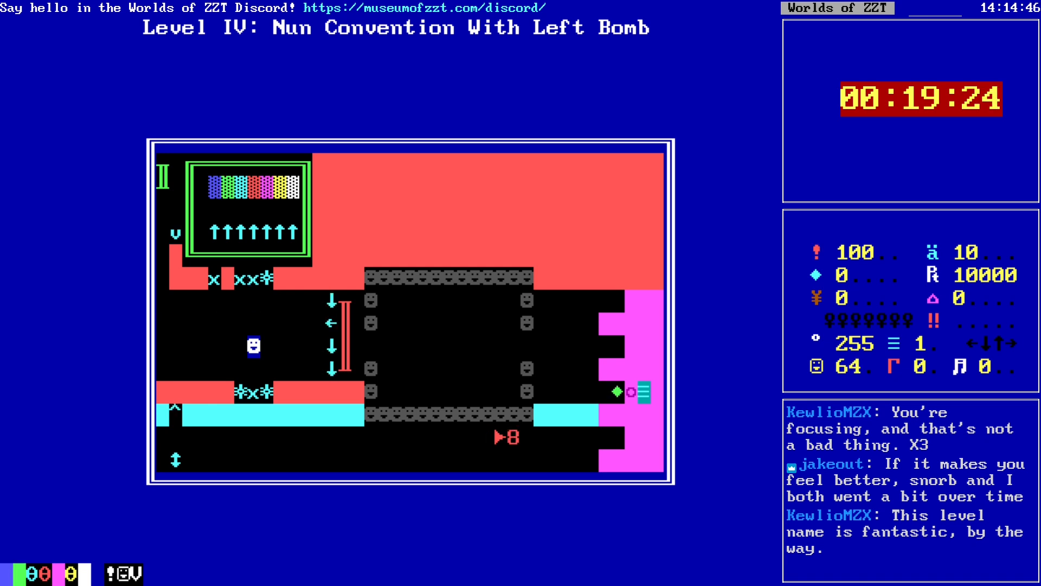
Step: Retreat to the far end of the gun section and dodge bullets while the bomb travels along the bottom corridor
key("Left")
key("Up")
key("Up")
key("Left")
key("Left")
key("Left")
key("Left")
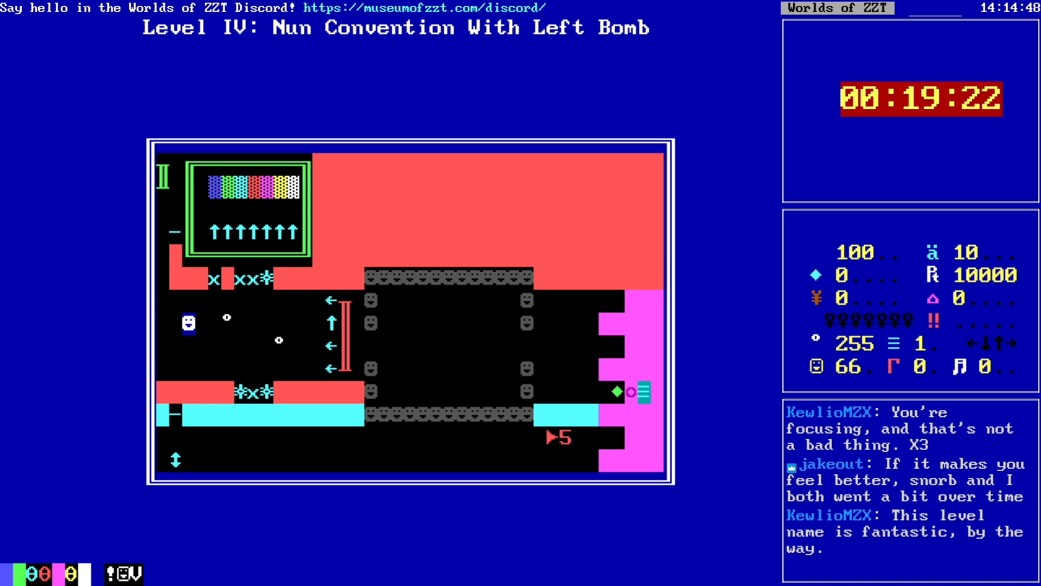
key("Down")
key("Up")
key("Right")
key("Right")
key("Right")
key("Down")
key("Down")
key("Left")
key("Left")
key("Left")
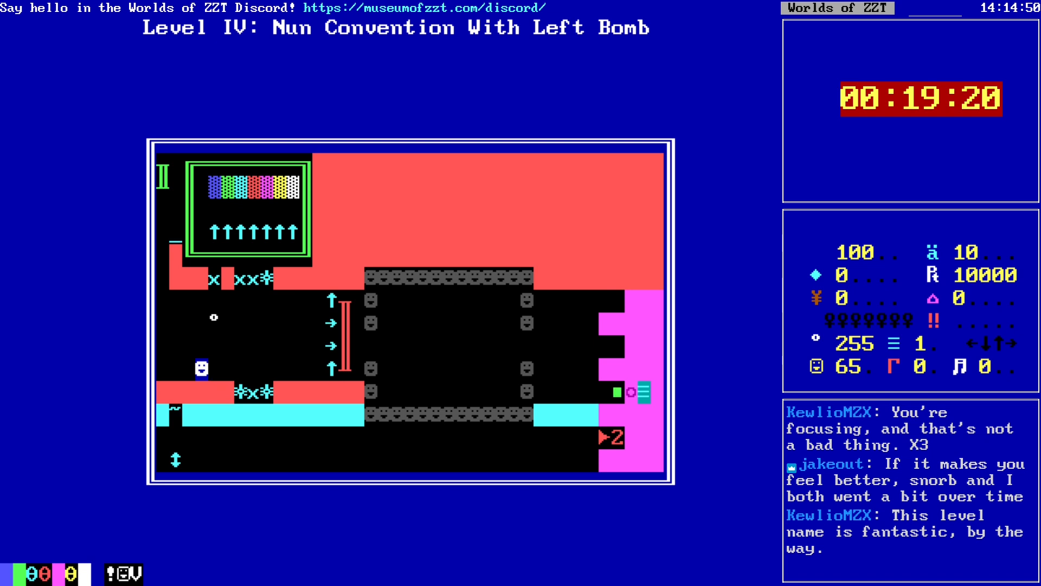
Step: Run the player back along row 15 toward the spinning guns and end the playtest
key("Up")
key("Right")
key("Right")
key("Right")
key("Right")
key("Right")
key("Right")
key("Right")
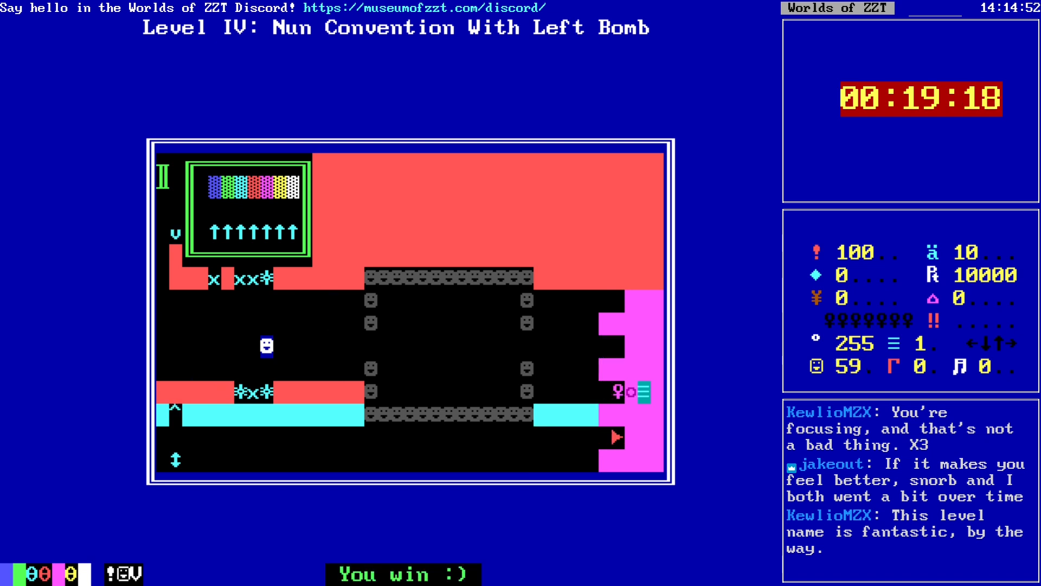
key("Escape")
key("y")
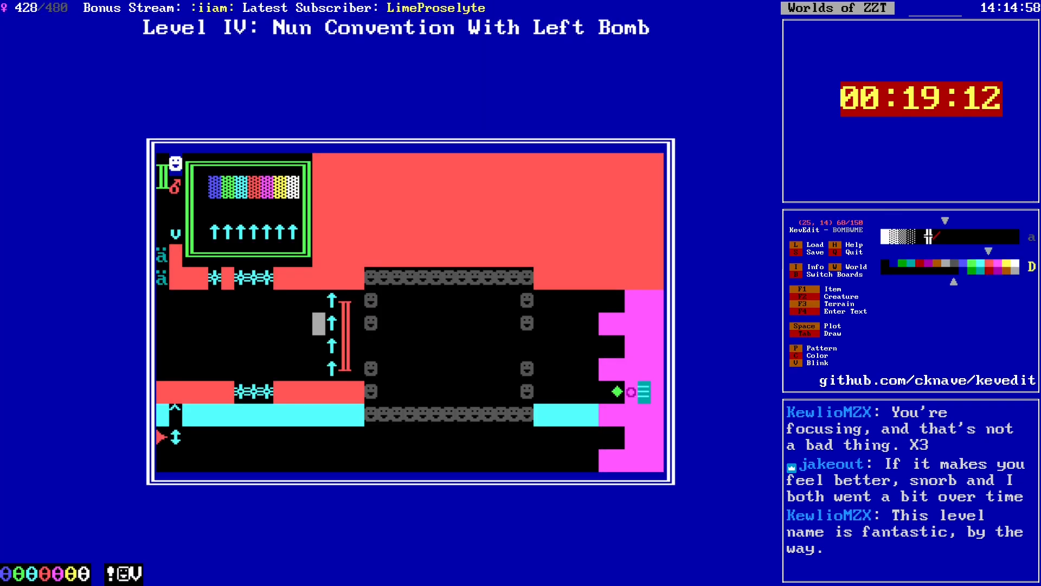
Step: Raise the firing rate of the spinning gun at (26, 13) by one notch
key("Up")
key("Right")
key("Return")
key("Down")
key("Right")
key("Escape")
Step: Raise the firing rate of the spinning guns at (26, 14) and (26, 15) by one notch each
key("Down")
key("Down")
key("Return")
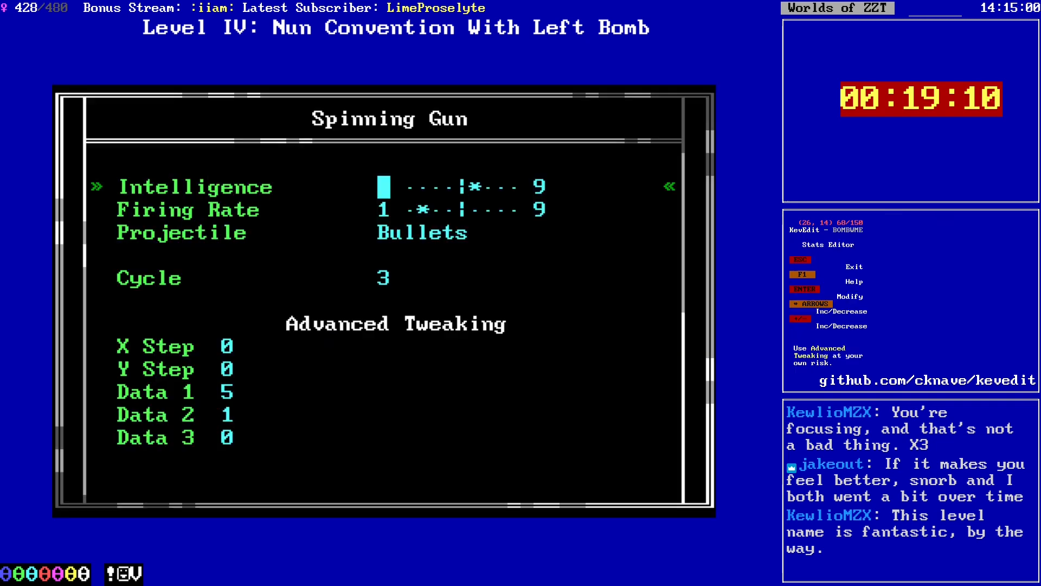
key("Down")
key("Escape")
key("Return")
key("Down")
key("Right")
key("Escape")
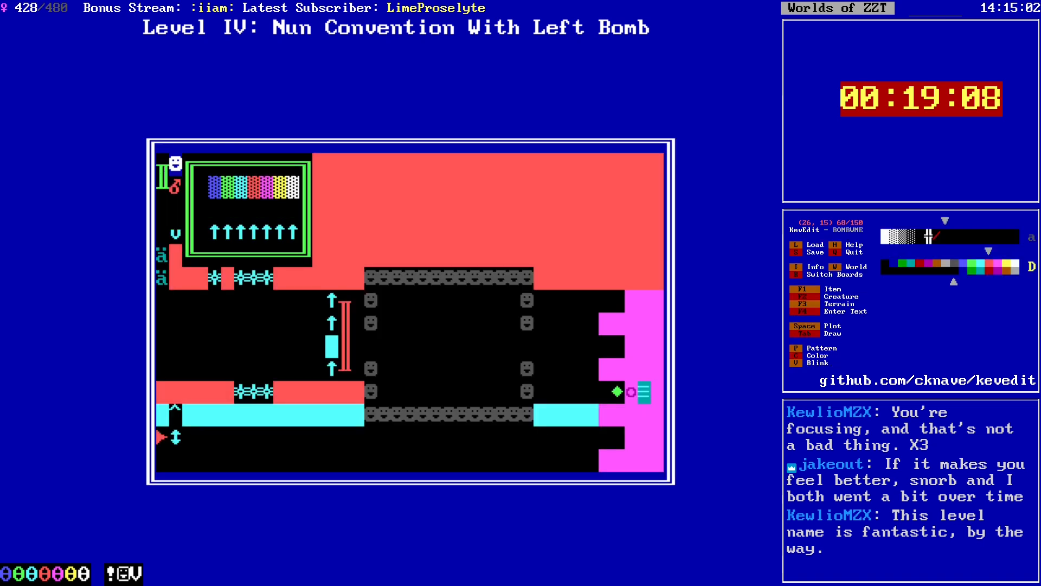
Step: Raise the firing rate of the lowest spinning gun, at (26, 16), by one notch
key("Down")
key("Return")
key("Down")
key("Right")
key("Escape")
Step: Remove the two ammo items at (13, 11) and (13, 12) and save the world
key("Left")
key("Left")
key("Left")
key("Left")
key("Left")
key("Left")
key("Left")
key("Left")
key("Left")
key("Left")
key("Left")
key("Left")
key("Left")
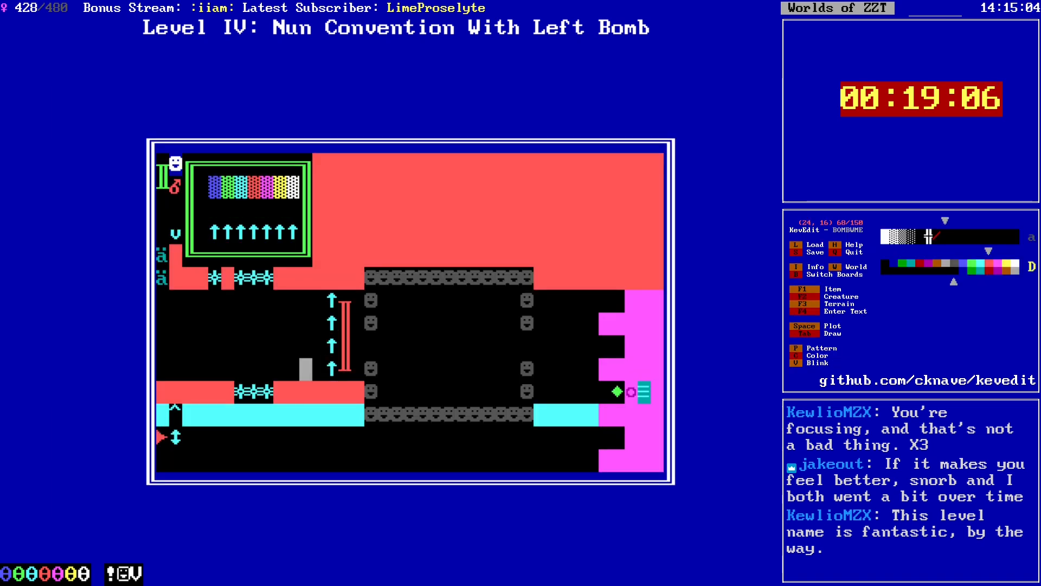
key("Up")
key("Up")
key("Up")
key("Up")
key("Up")
key("space")
key("Down")
key("Down")
key("Down")
key("Down")
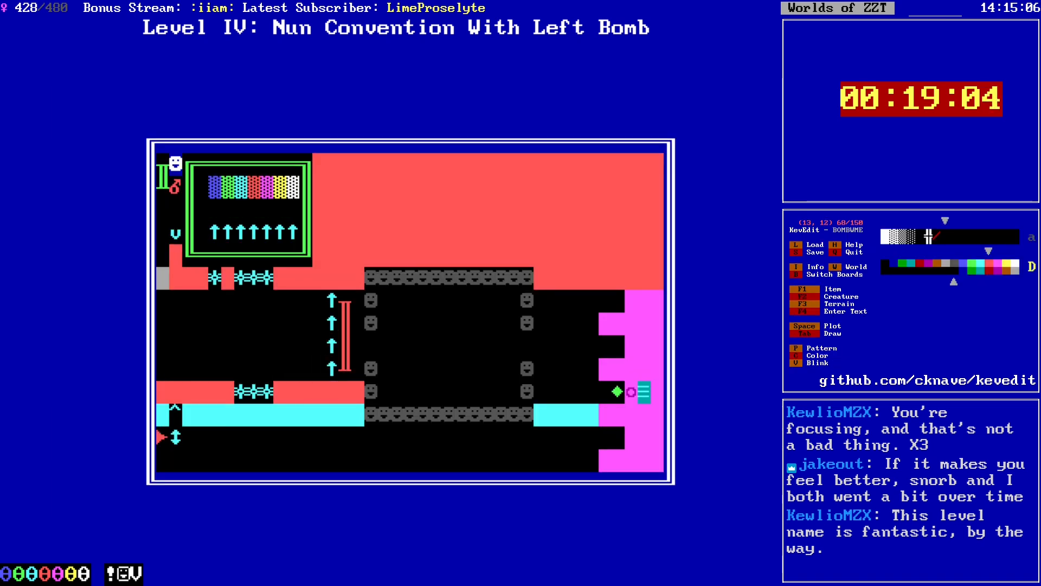
key("s")
key("Return")
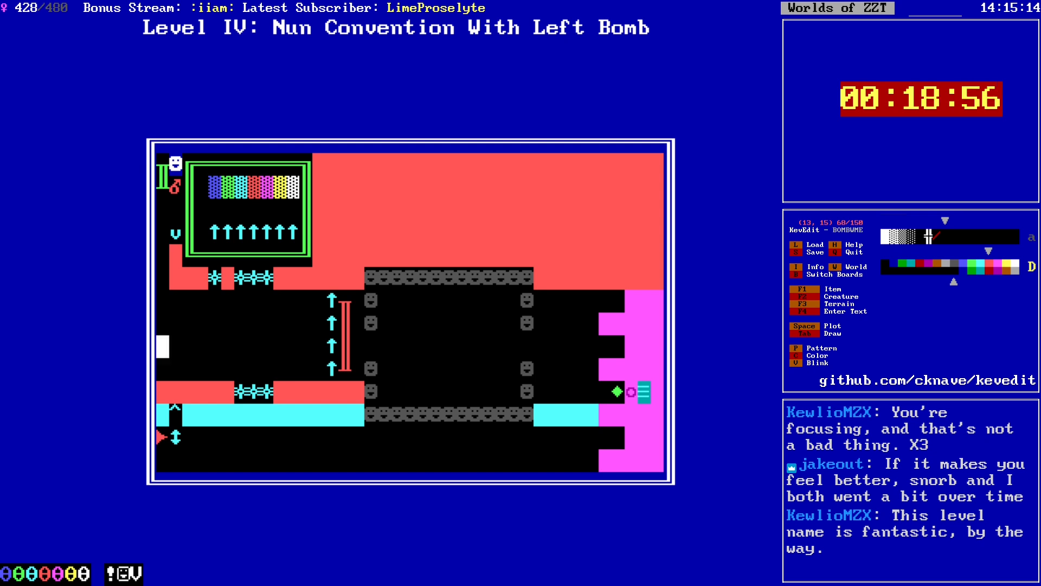
Step: End the old game, reload the BOMBWME world and start a new playtest
key("q")
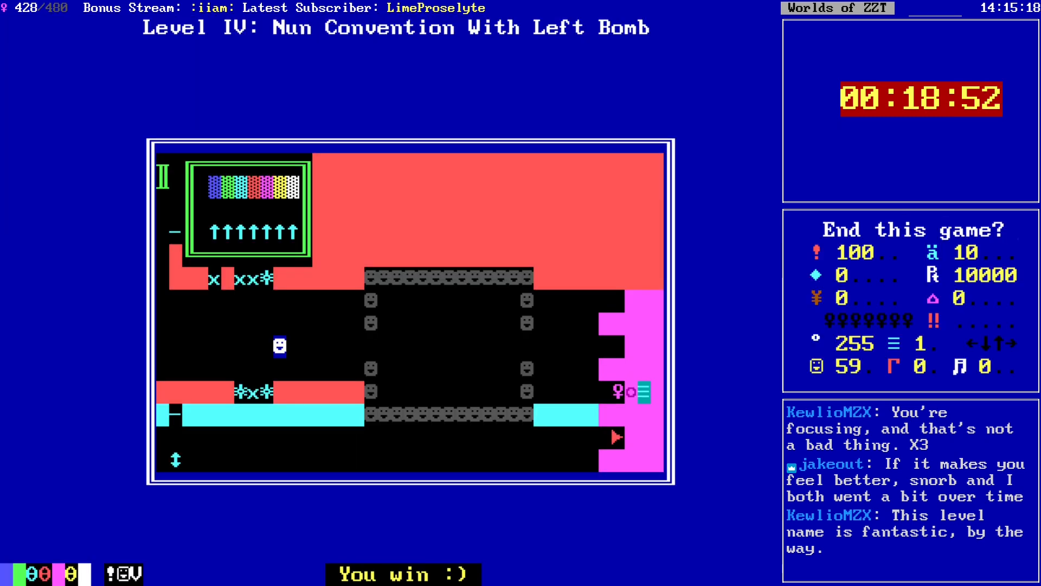
key("y")
key("w")
key("Return")
key("p")
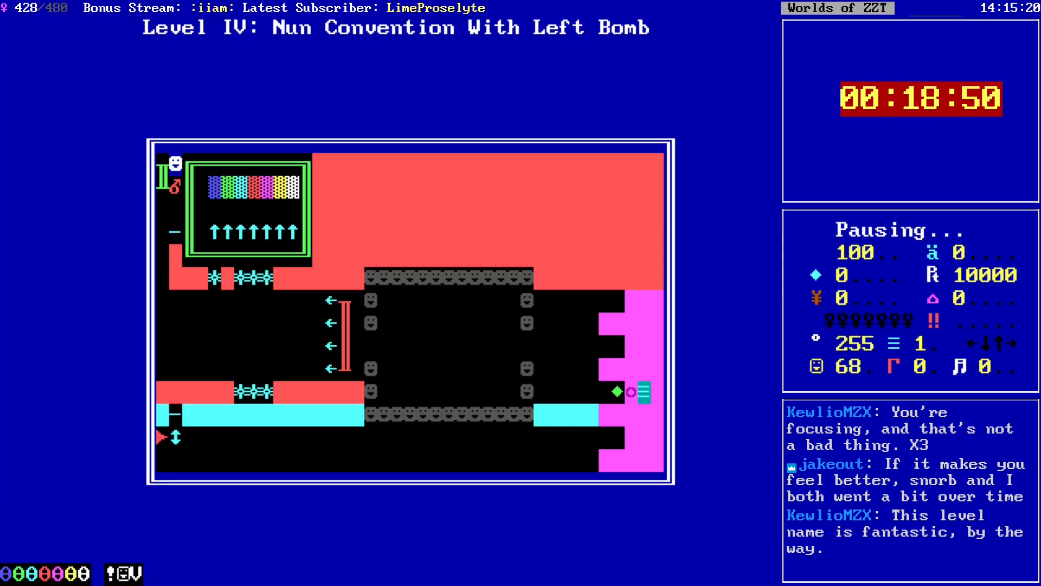
Step: Activate the bomb below the player start and run down the narrow passage into the spinning gun section
key("Down")
key("Down")
key("Down")
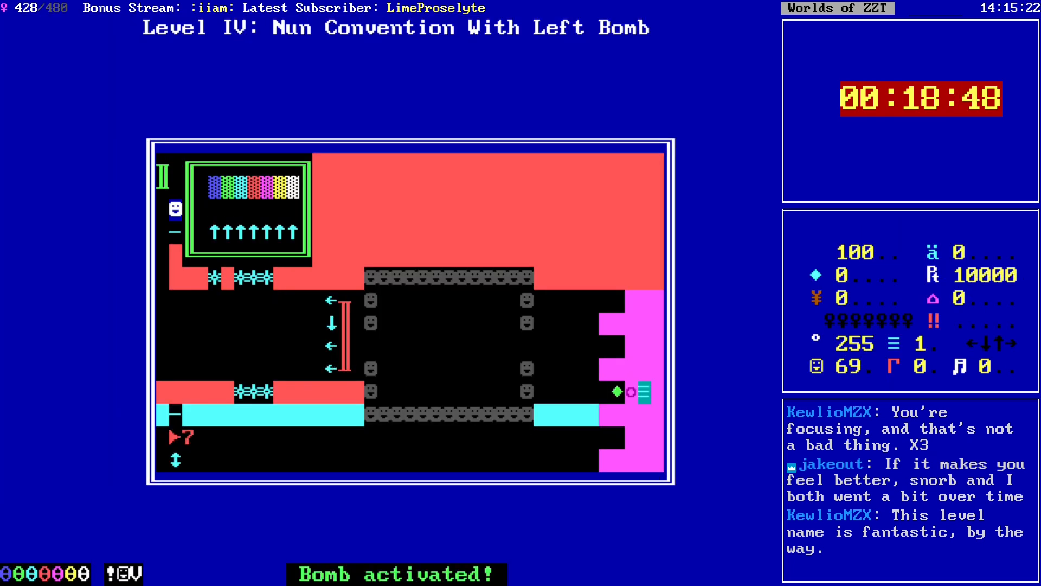
key("Left")
key("Down")
key("Down")
key("Down")
key("Down")
key("Right")
key("Right")
key("Right")
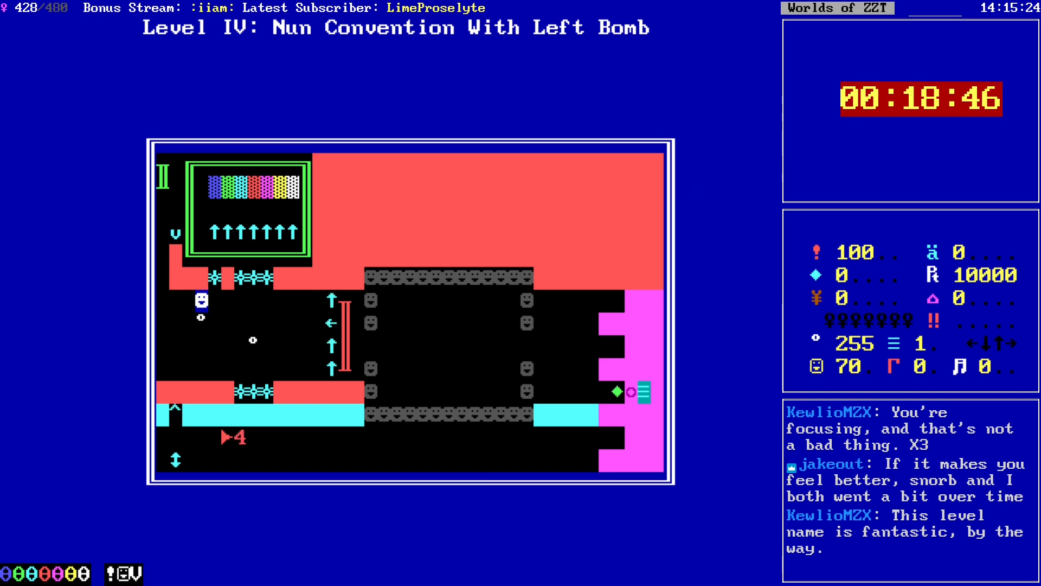
Step: Dodge the spinning guns' bullets and touch the cyan star object at (17, 12)
key("Down")
key("Right")
key("Right")
key("Left")
key("Up")
key("Up")
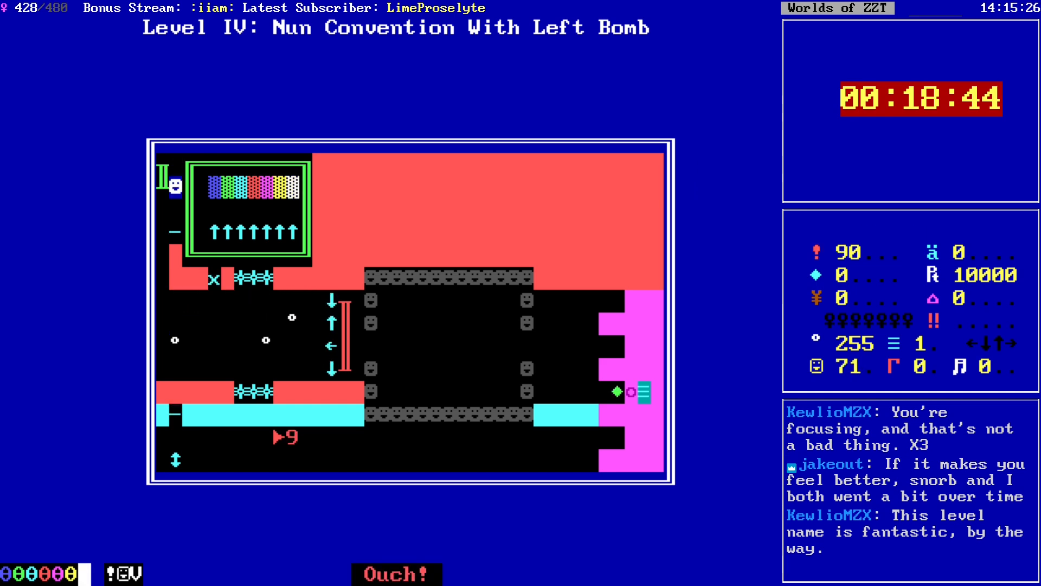
Step: Run from the board's entry point back into the gun section and touch the cyan star object at (19, 17)
key("Down")
key("Down")
key("Down")
key("Down")
key("Down")
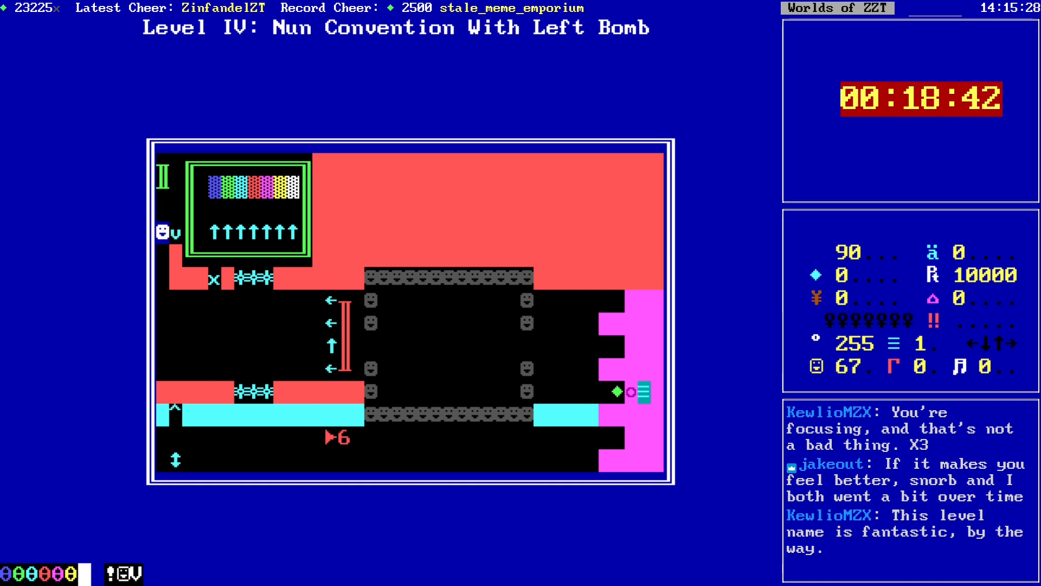
key("Down")
key("Right")
key("Right")
key("Right")
key("Right")
key("Down")
key("Right")
key("Down")
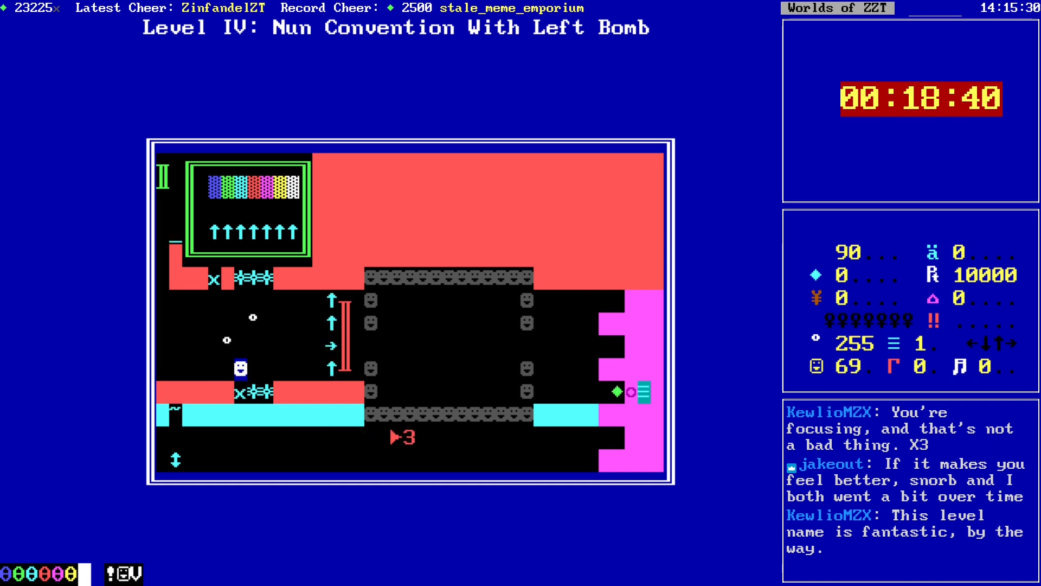
Step: Dodge bullets between the upper and lower walls and touch the cyan star object at (20, 17)
key("Up")
key("Up")
key("Down")
key("Right")
key("Up")
key("Up")
key("Left")
key("Left")
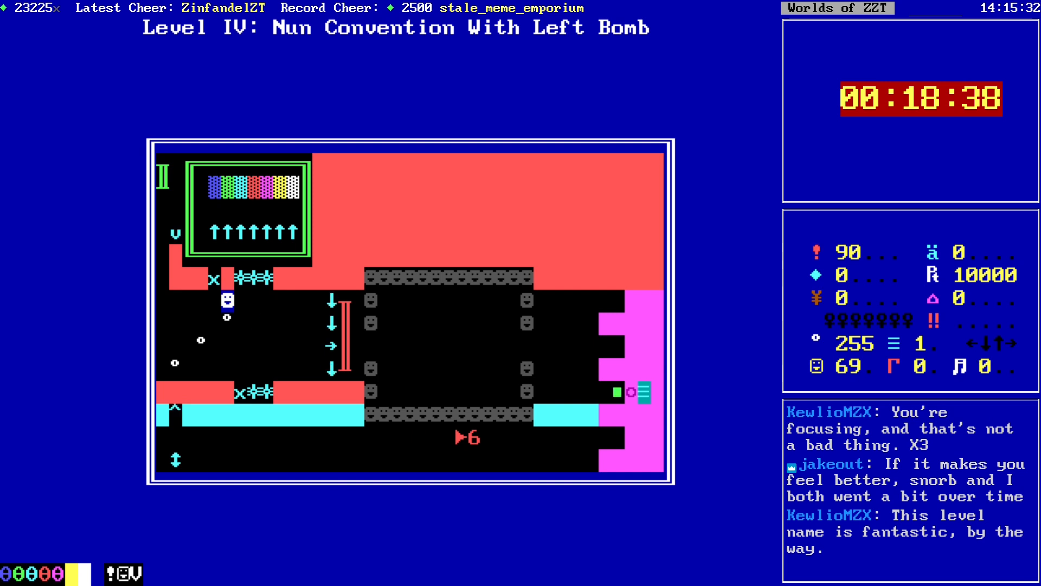
key("Down")
key("Down")
key("Down")
key("Right")
key("Up")
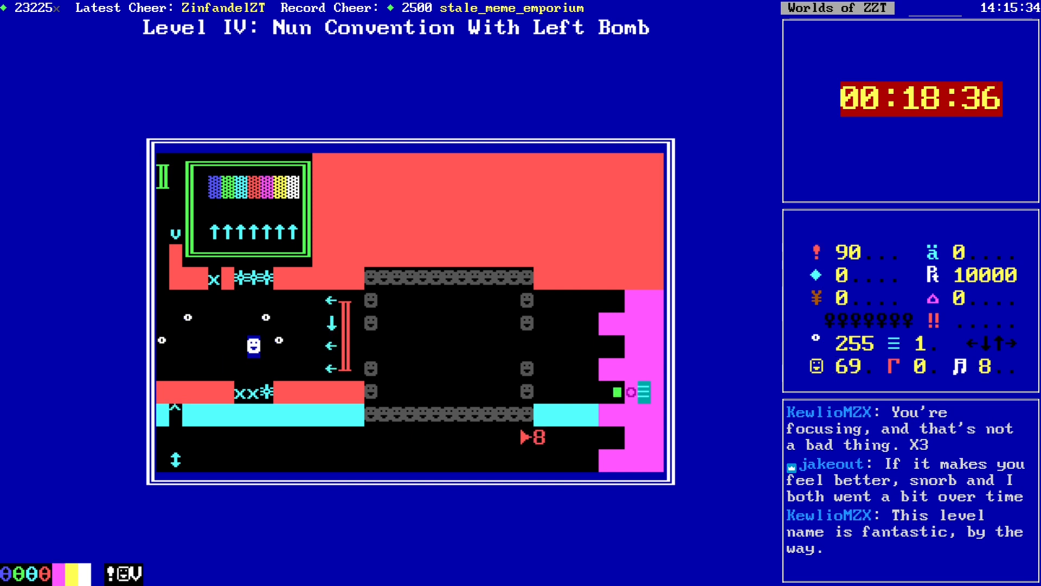
Step: Weave through the gunfire up to row 13, retreat away from the guns and end the playtest
key("Left")
key("Left")
key("Down")
key("Right")
key("Up")
key("Up")
key("Up")
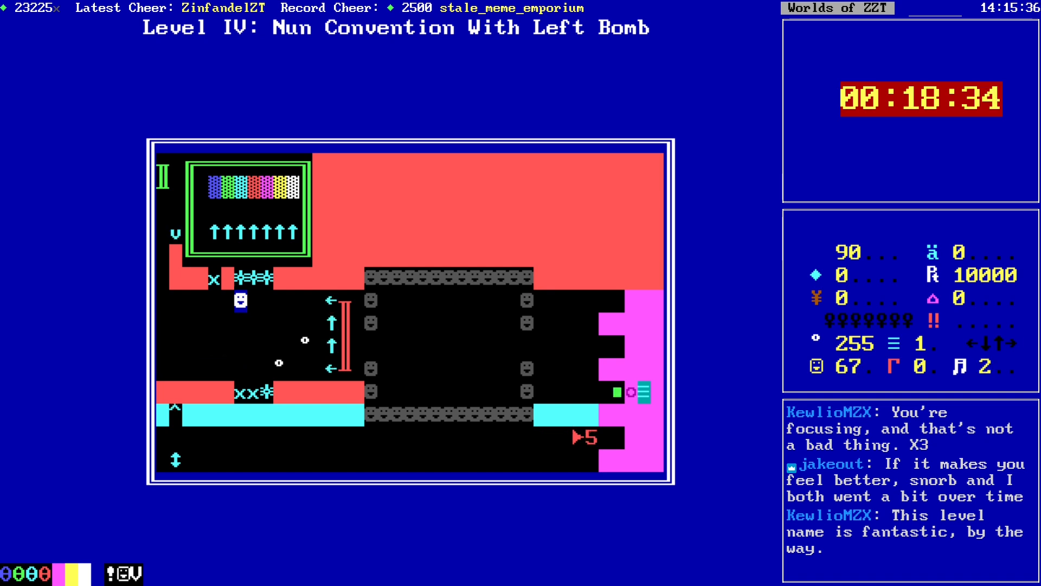
key("Left")
key("Left")
key("Left")
key("Left")
key("Escape")
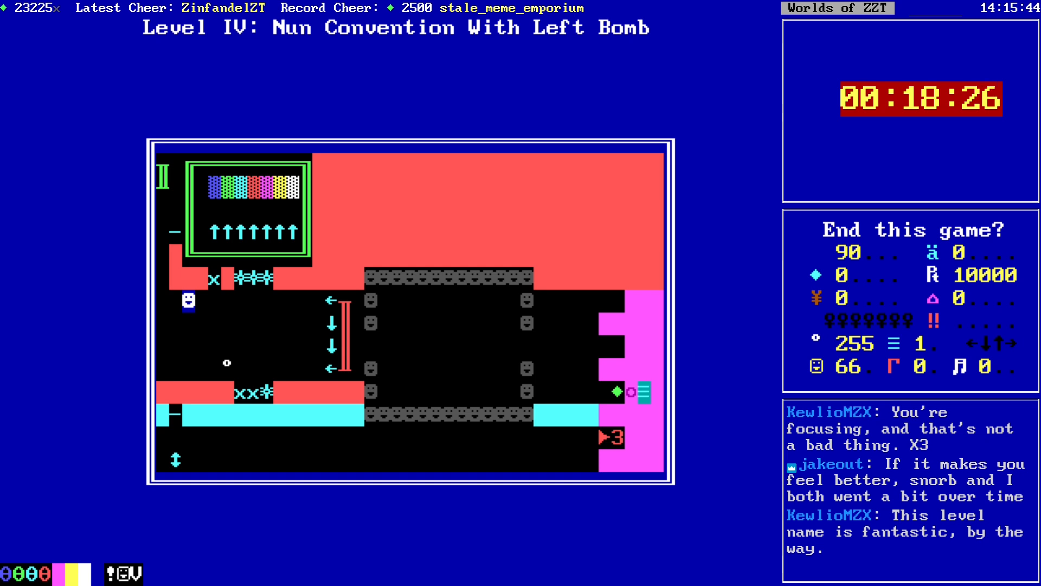
key("y")
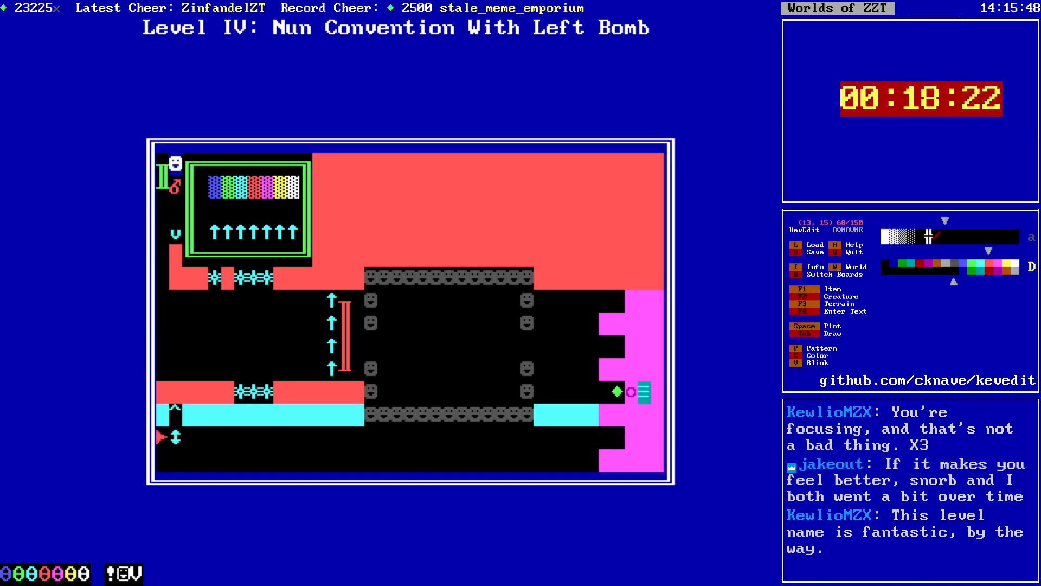
Step: Set the cycle of the east-facing pusher at (13, 19) to 6
key("Down")
key("Down")
key("Down")
key("Down")
key("Return")
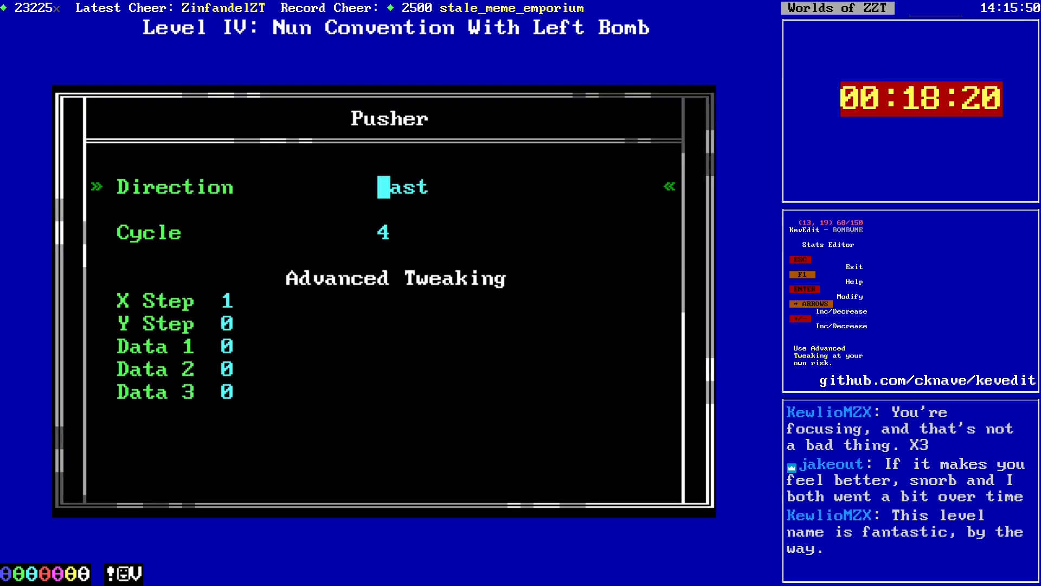
key("Down")
key("Right")
key("Right")
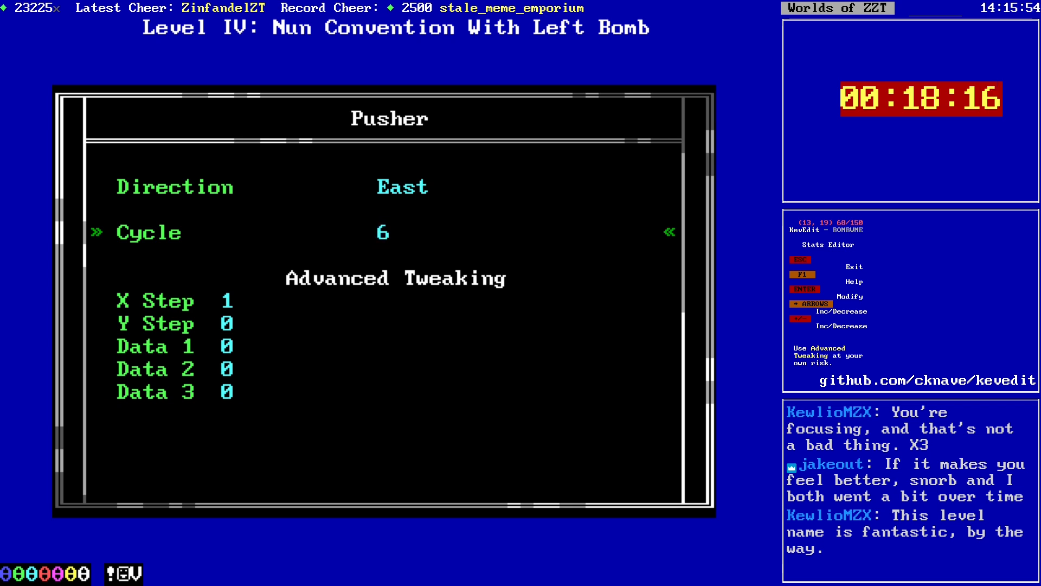
key("Escape")
Step: Place a red object directly below the pusher, at (13, 20)
key("Left")
key("Left")
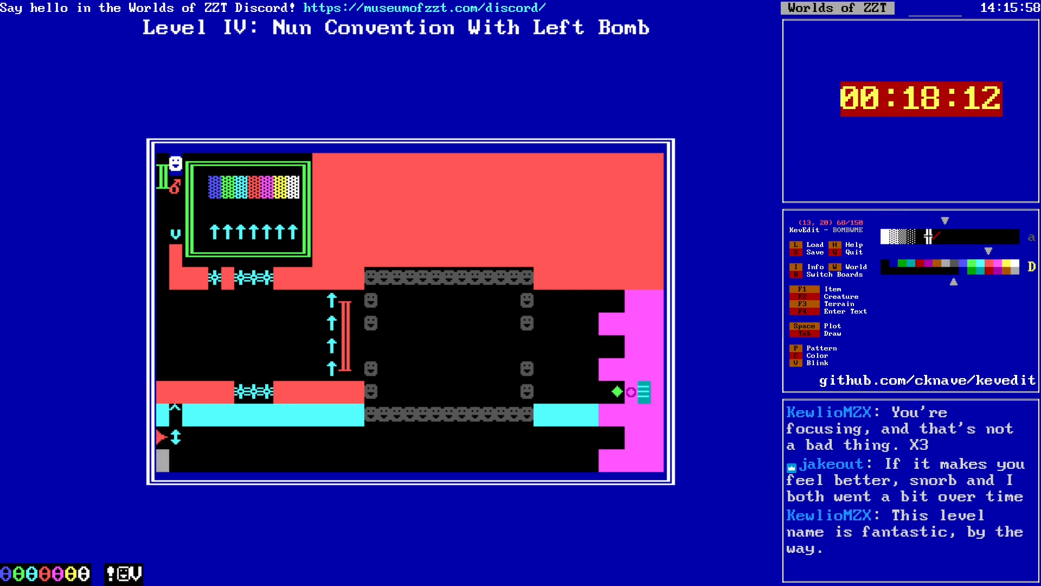
key("Right")
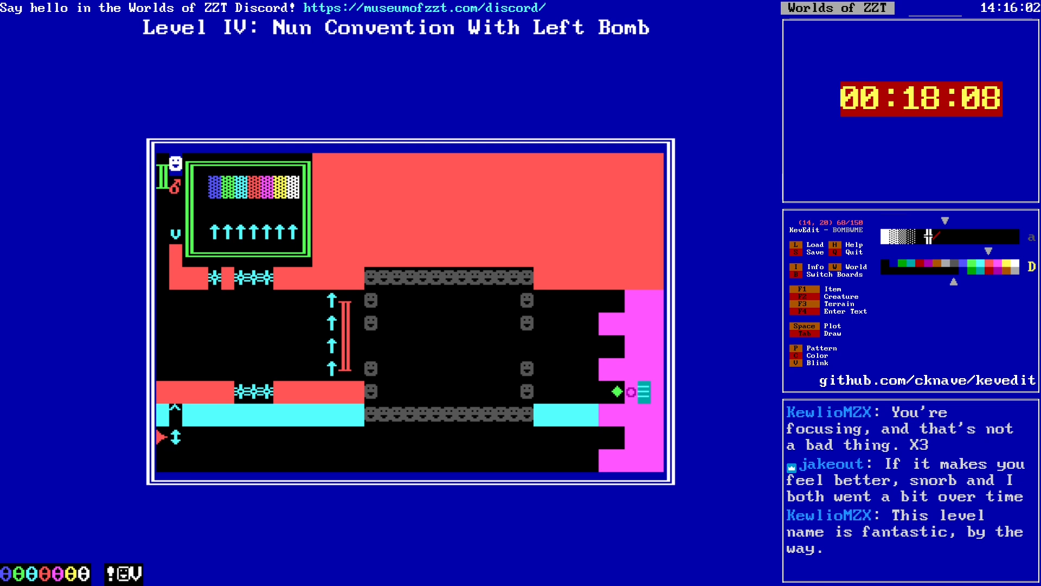
key("Left")
key("F2")
key("p")
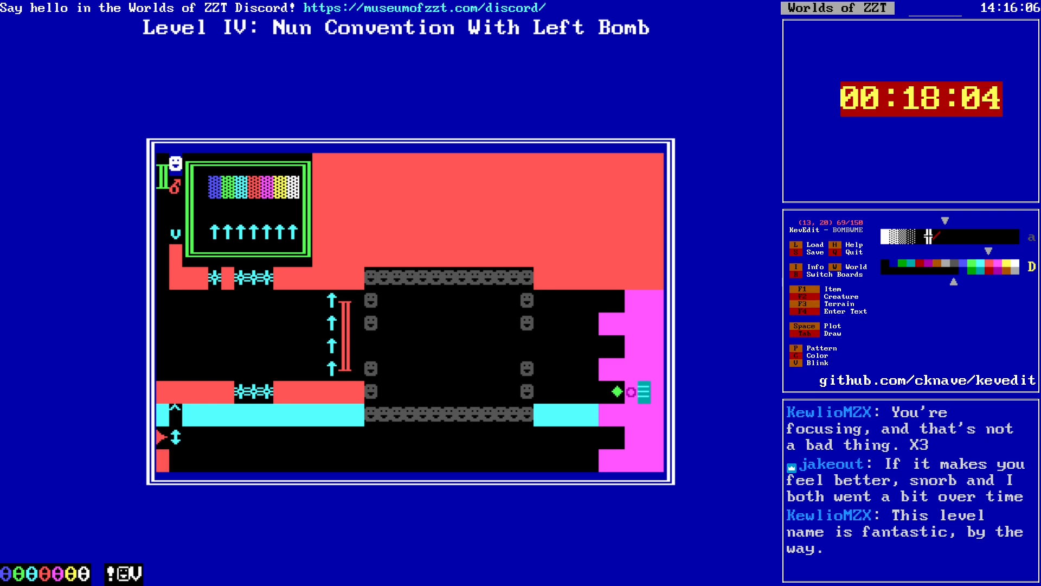
Step: Program the new object with "#if not blocked n #change transporter line" followed by "/i#restart"
key("Return")
key("Return")
type("#if ")
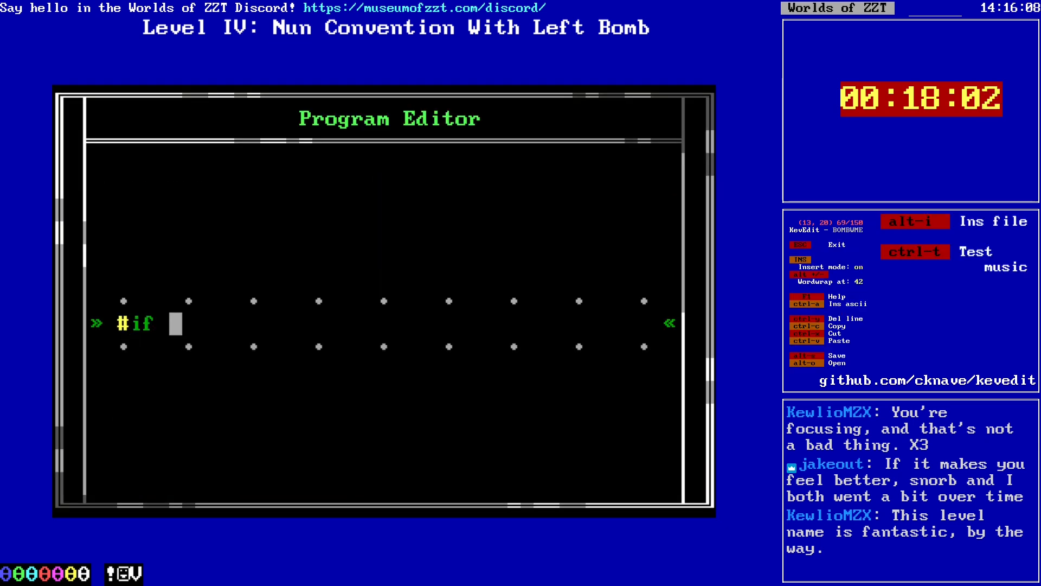
type("not blocked n #c")
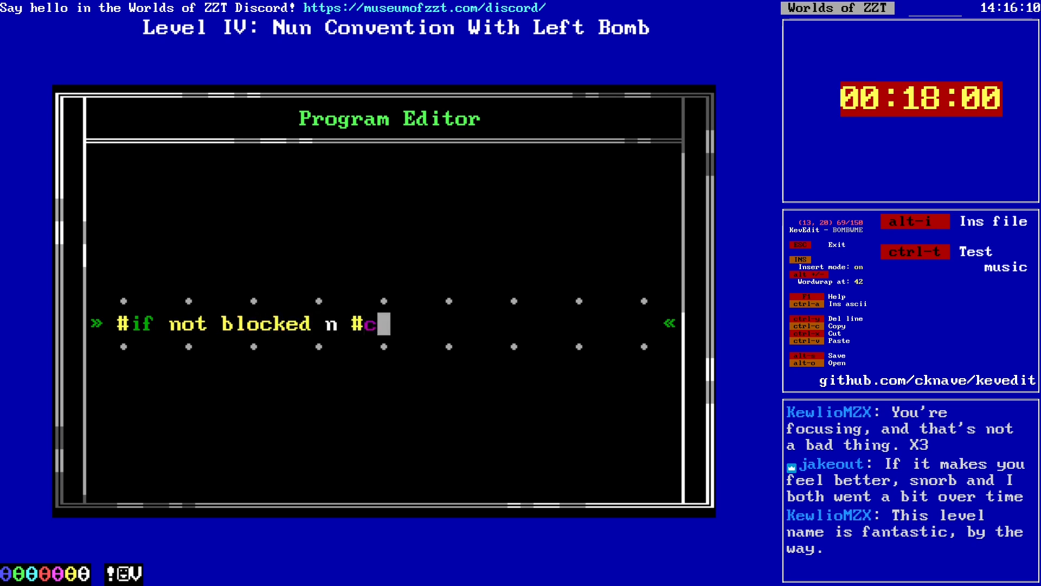
type("hange transporter sol")
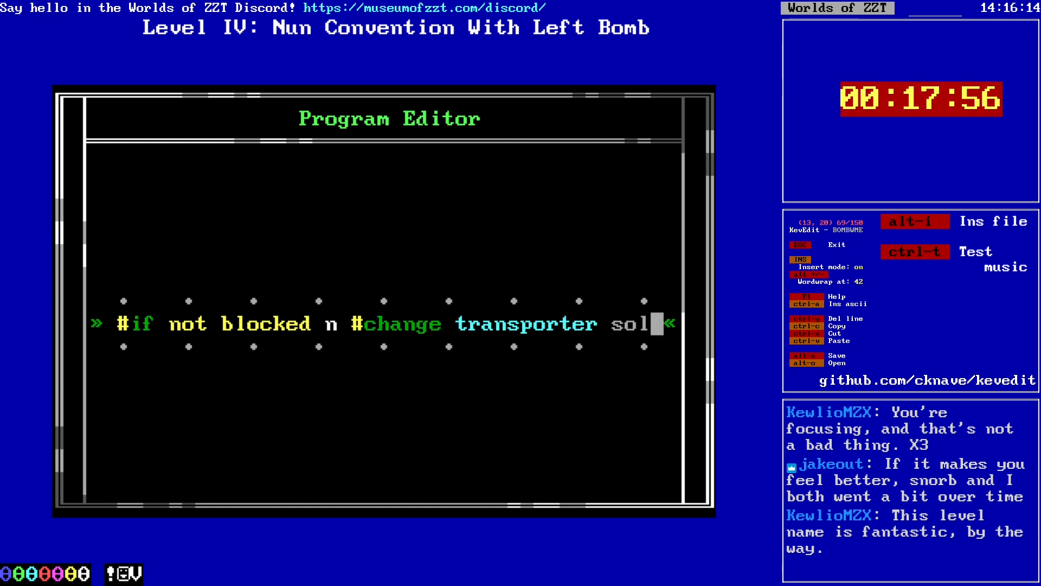
key("BackSpace")
key("BackSpace")
key("BackSpace")
type("line")
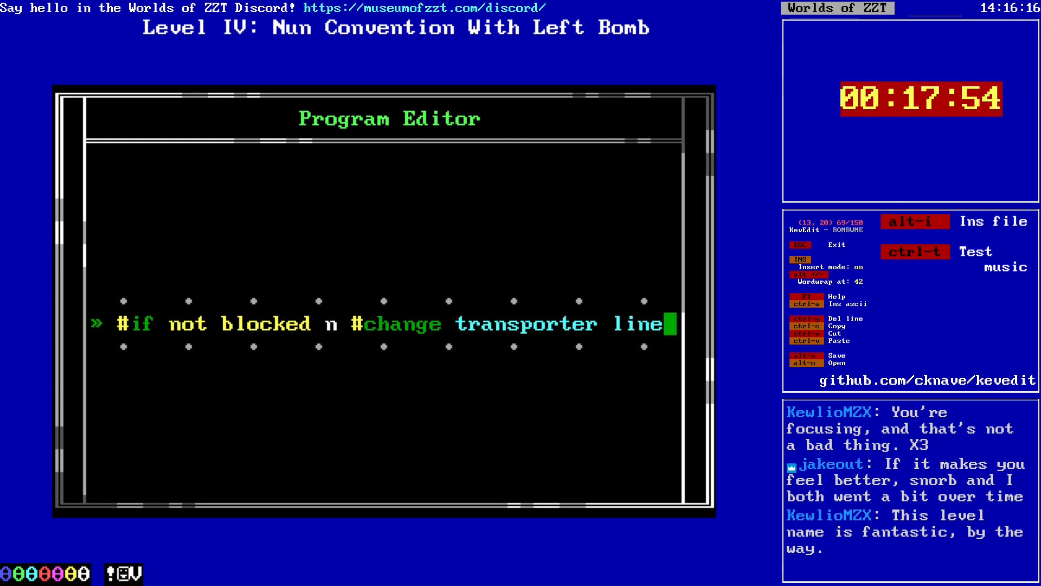
key("Return")
type("/i#restart")
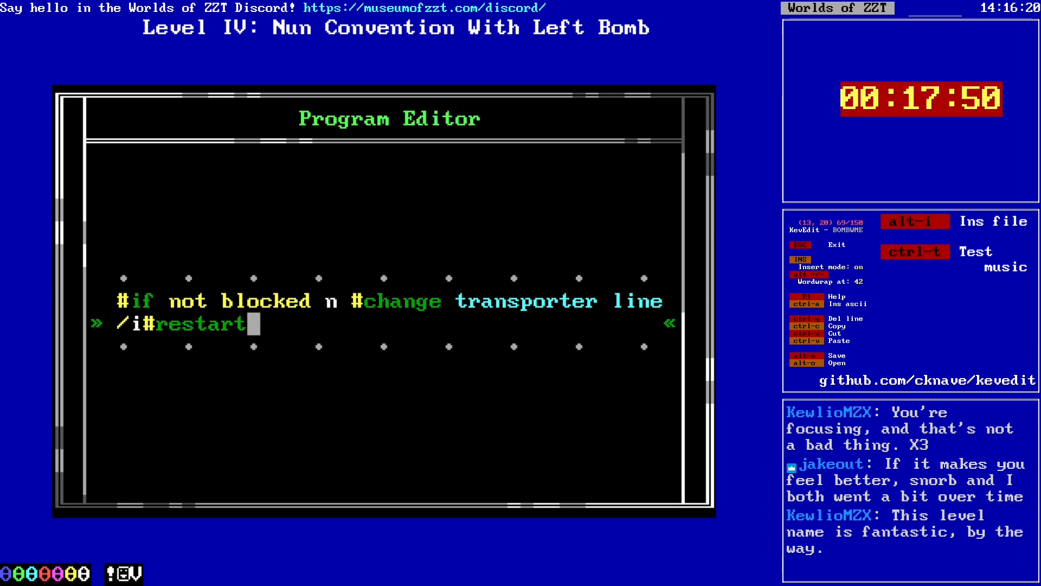
Step: Replace the inline change command in the object's #if line with a jump to "act"
key("Up")
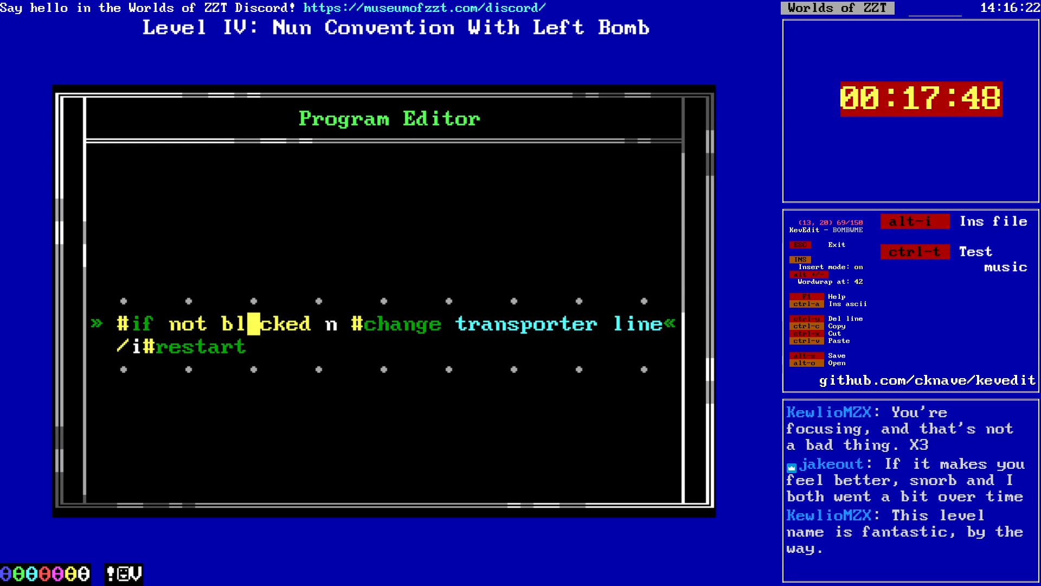
key("BackSpace")
key("BackSpace")
key("BackSpace")
key("BackSpace")
key("BackSpace")
key("BackSpace")
key("BackSpace")
key("BackSpace")
key("BackSpace")
key("BackSpace")
key("BackSpace")
key("BackSpace")
key("BackSpace")
key("BackSpace")
key("BackSpace")
key("BackSpace")
key("BackSpace")
key("BackSpace")
key("BackSpace")
key("BackSpace")
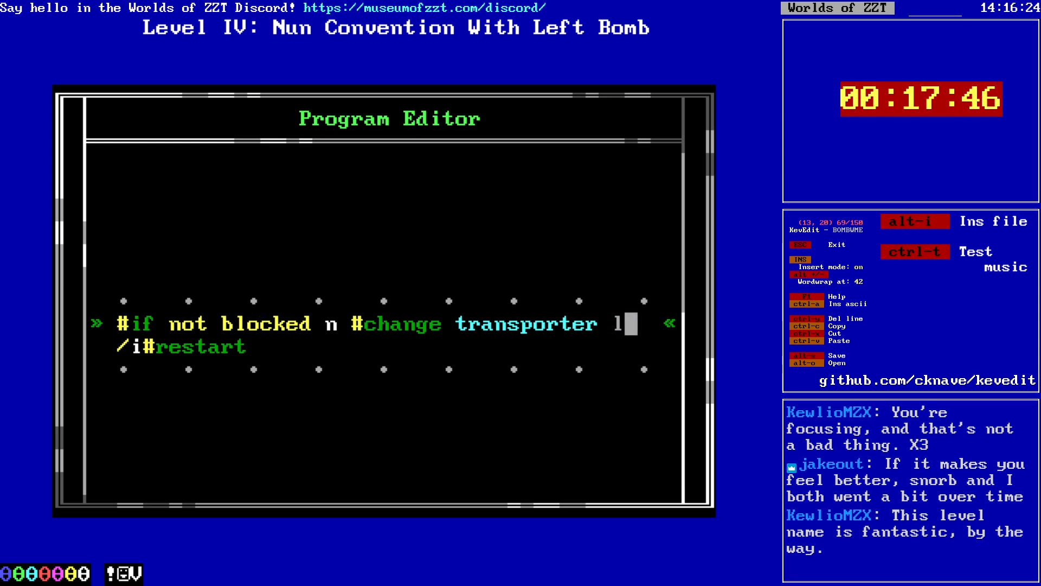
type("act")
key("Down")
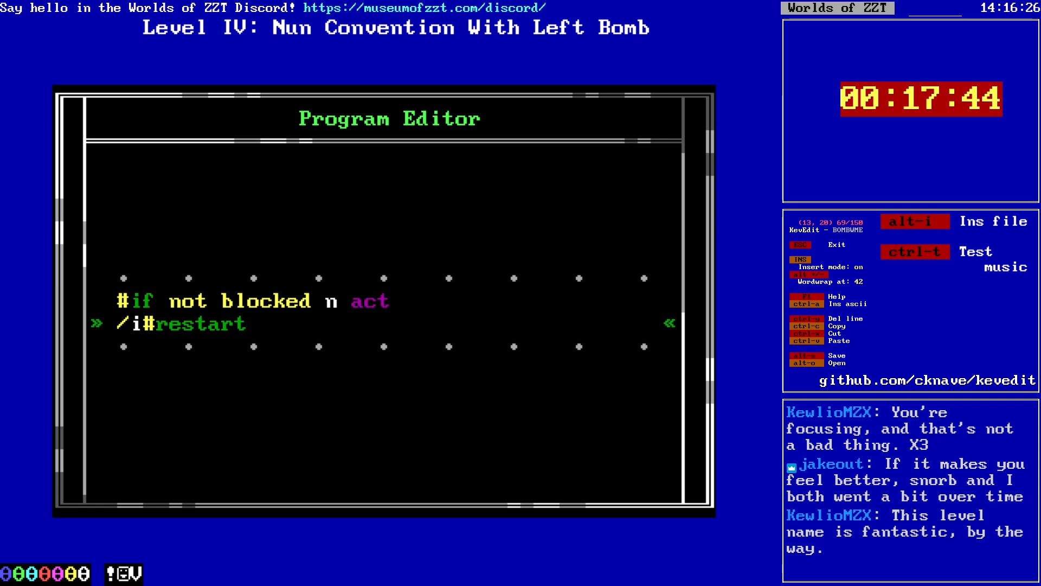
Step: Add an ":act" label below the restart line, followed by the command "#change transporter solid"
key("Return")
type(":act")
key("Return")
type("#change")
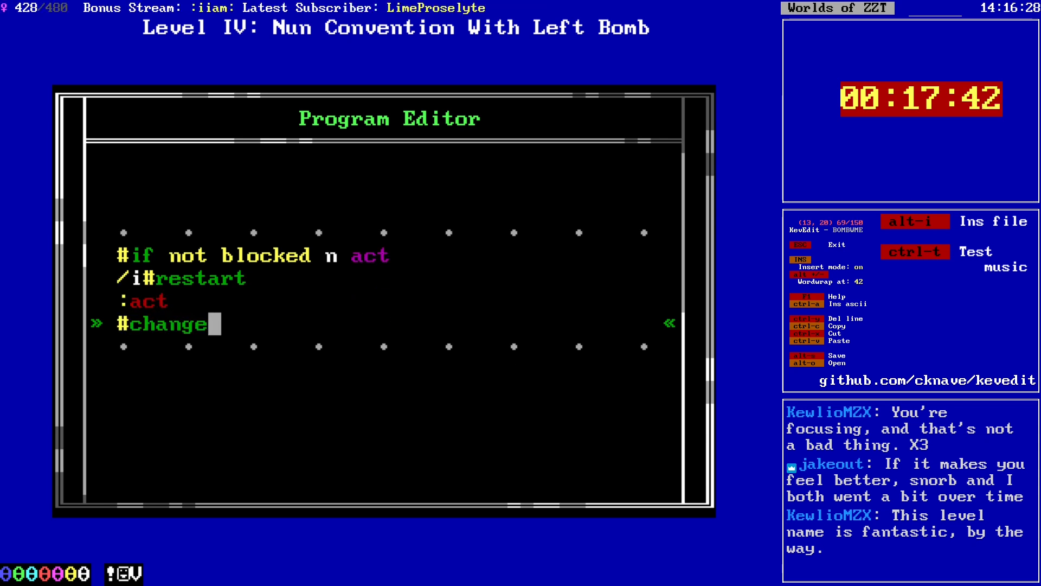
type(" transporter solid")
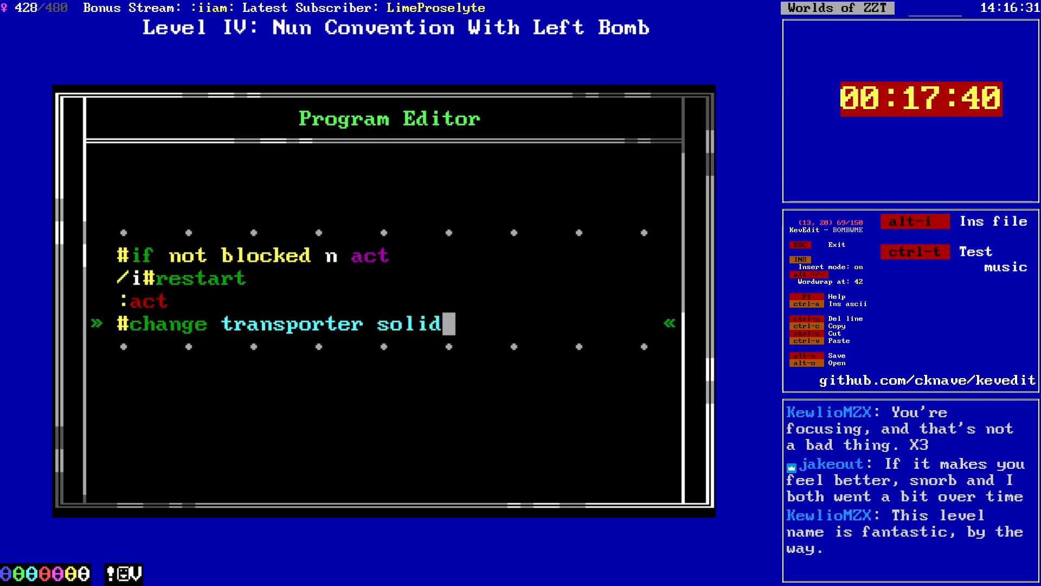
Step: Finish the object's program with a "#die" command after the change line and close its settings
key("Return")
type("#die")
key("Escape")
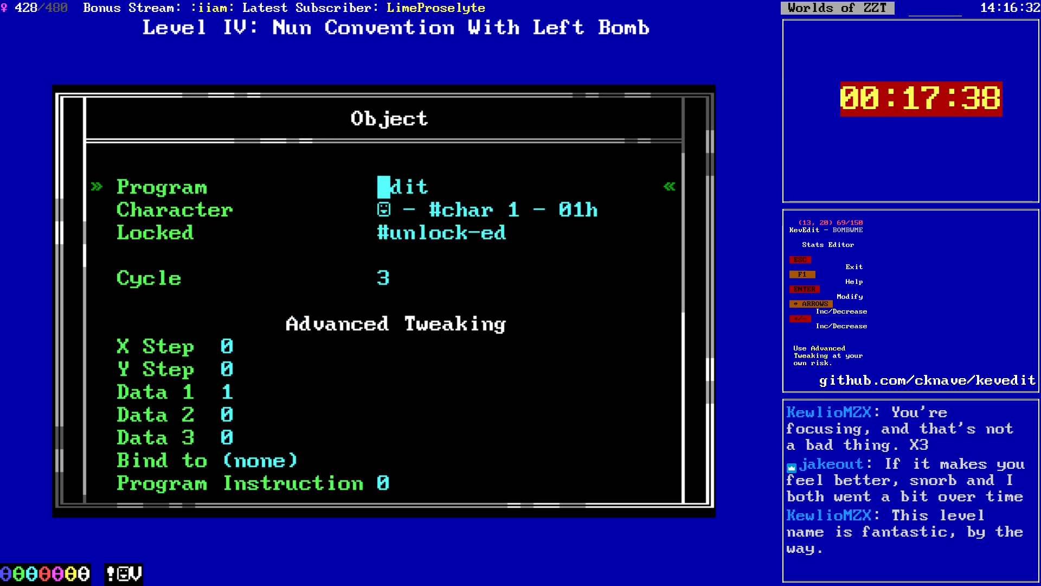
key("Escape")
key("Right")
key("Right")
key("Right")
key("Up")
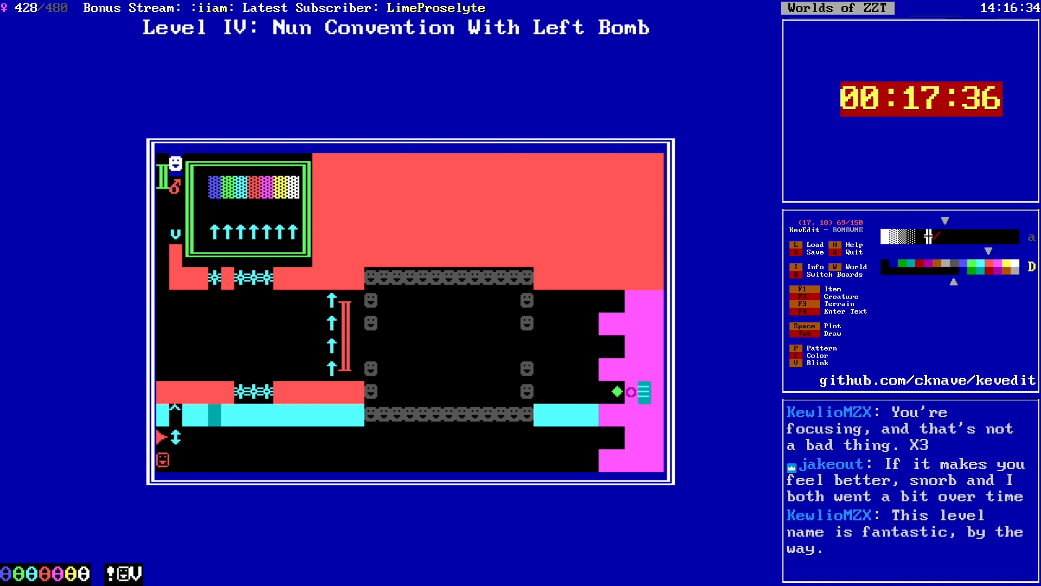
key("Up")
key("Up")
key("Up")
key("Up")
key("Up")
key("Up")
key("Up")
key("Up")
key("Left")
key("Left")
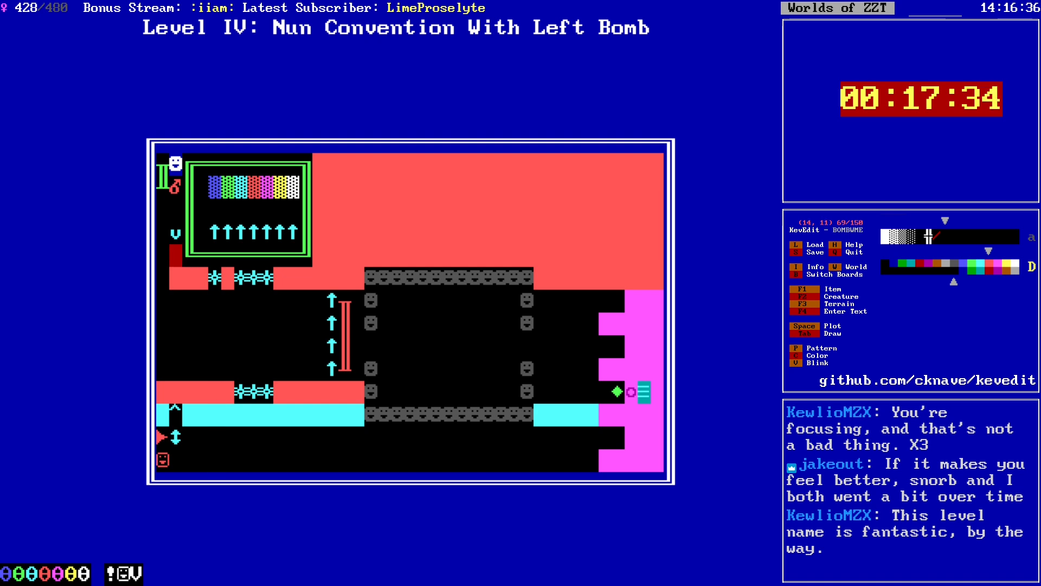
key("Down")
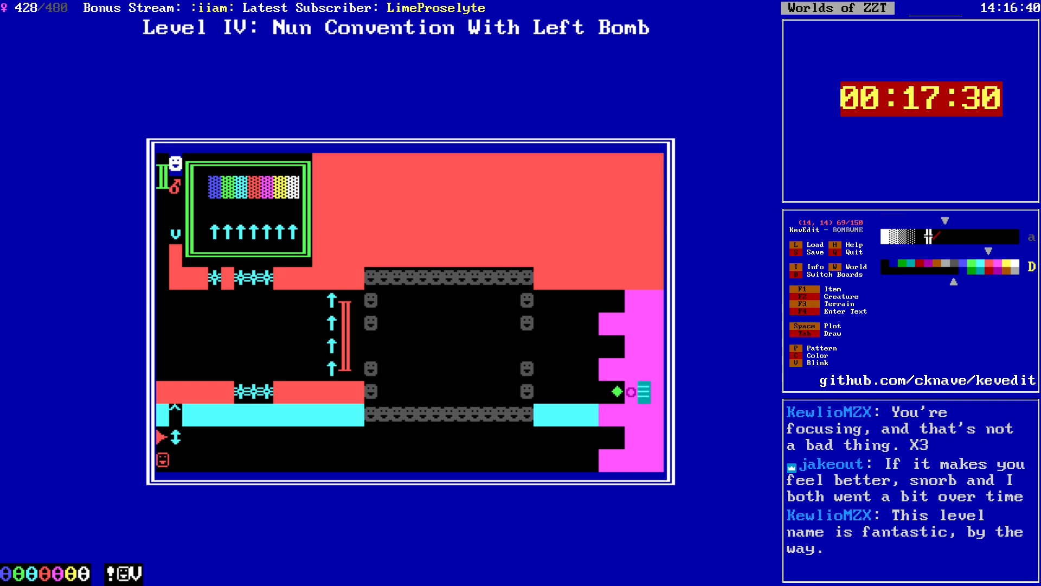
Step: Switch to the running ZZT game, end it, reload the BOMBWME world and start playing it
key("alt+Tab")
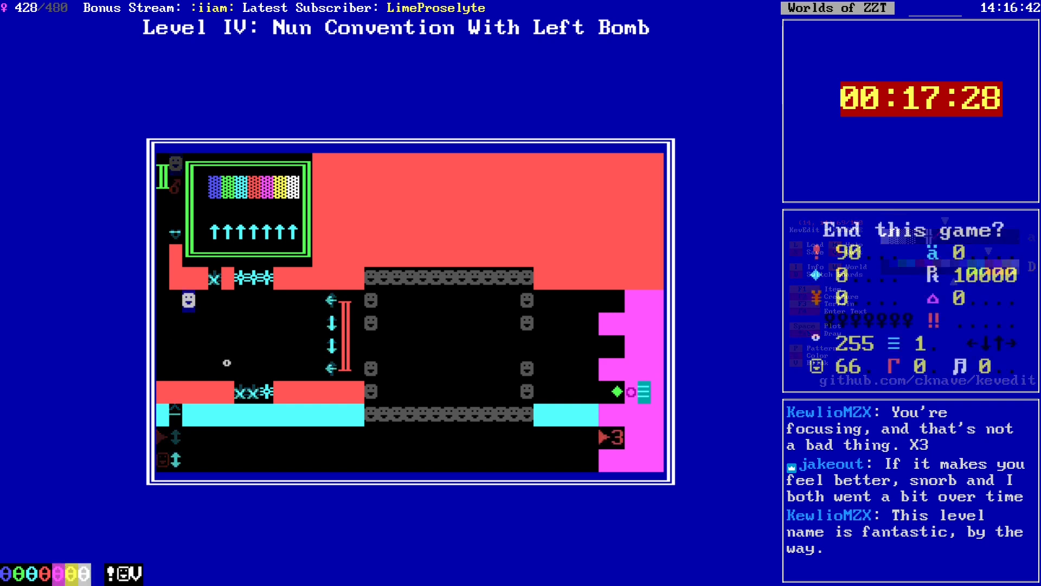
key("y")
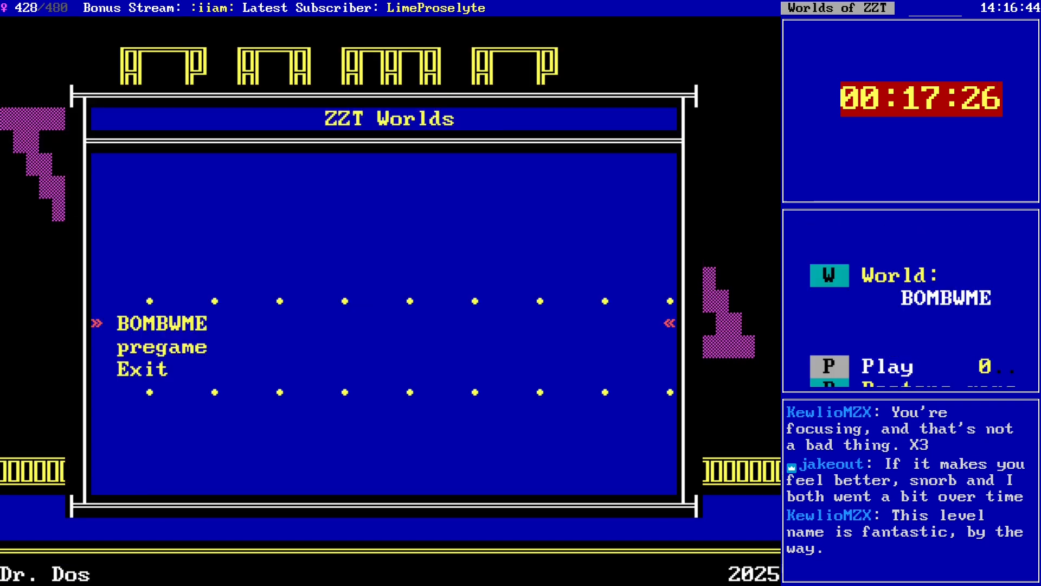
key("Return")
key("p")
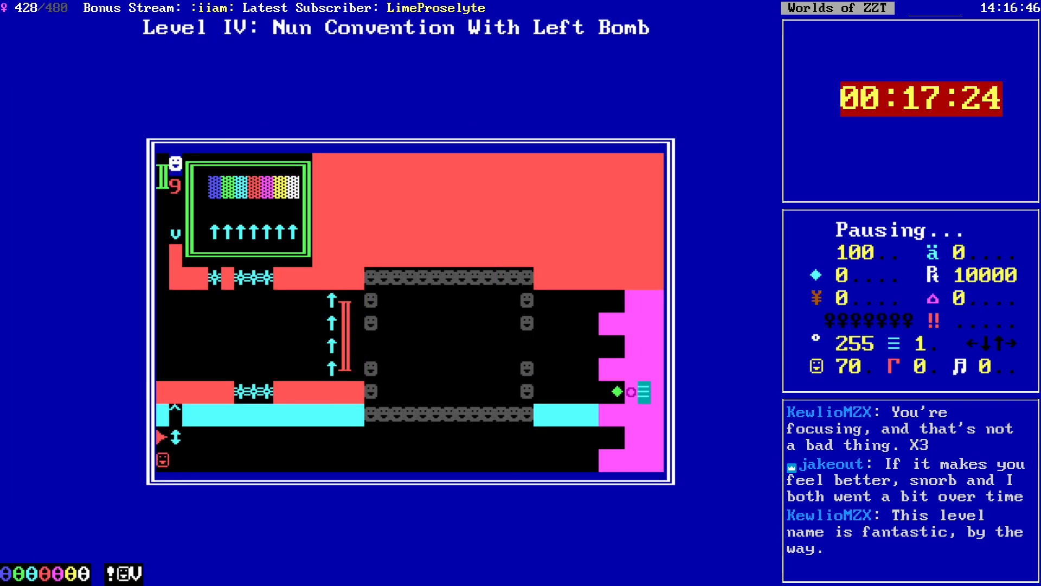
Step: Playtest the level's start by activating the bomb and walking down the corridor past the transporter
key("Down")
key("Down")
key("Left")
key("Down")
key("Down")
key("Down")
key("Down")
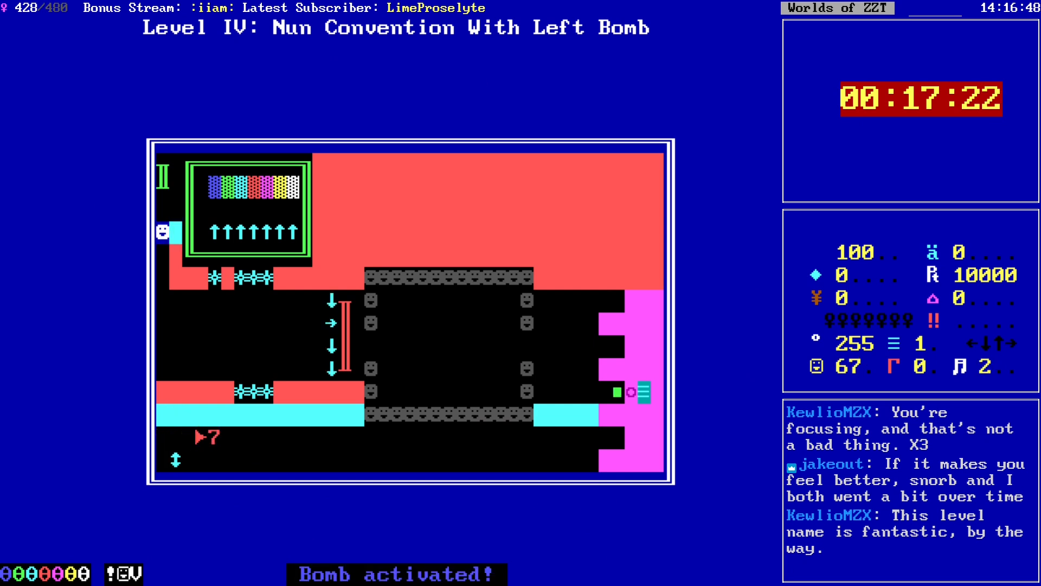
Step: Move the player into the spinning-gun room and touch the first cyan object in its upper wall
key("Down")
key("Right")
key("Right")
key("Right")
key("Right")
key("Up")
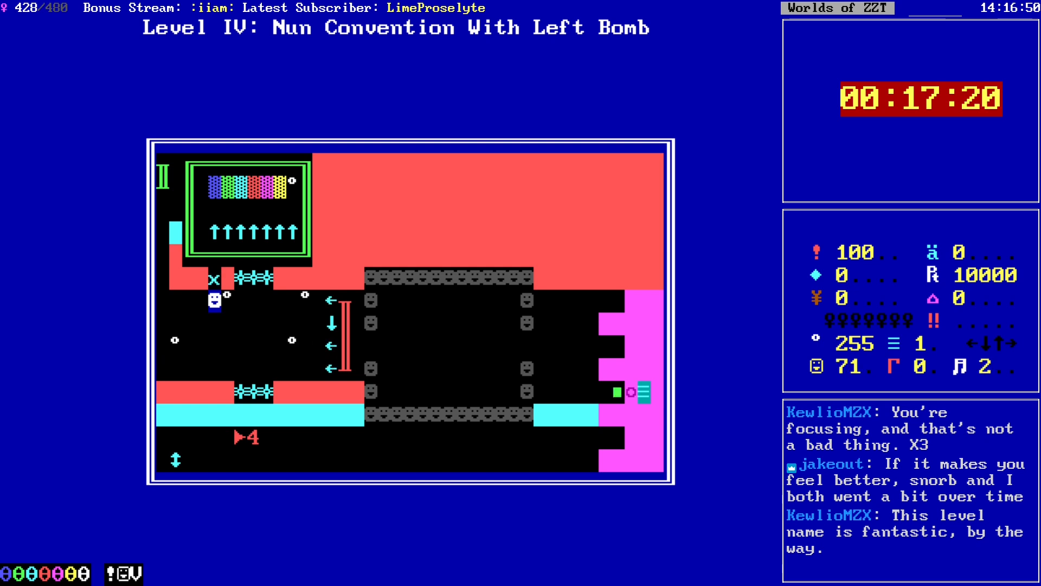
Step: Dodge the bullets across the gun room and touch the first cyan object in its lower wall
key("Down")
key("Right")
key("Right")
key("Down")
key("Left")
key("Left")
key("Up")
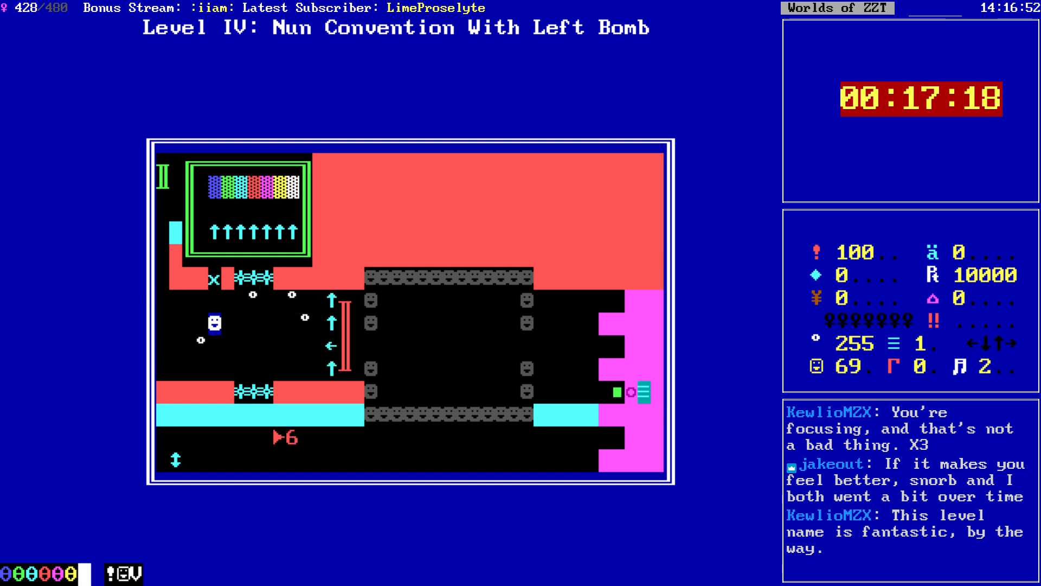
key("Right")
key("Down")
key("Down")
key("Right")
key("Up")
key("Left")
key("Left")
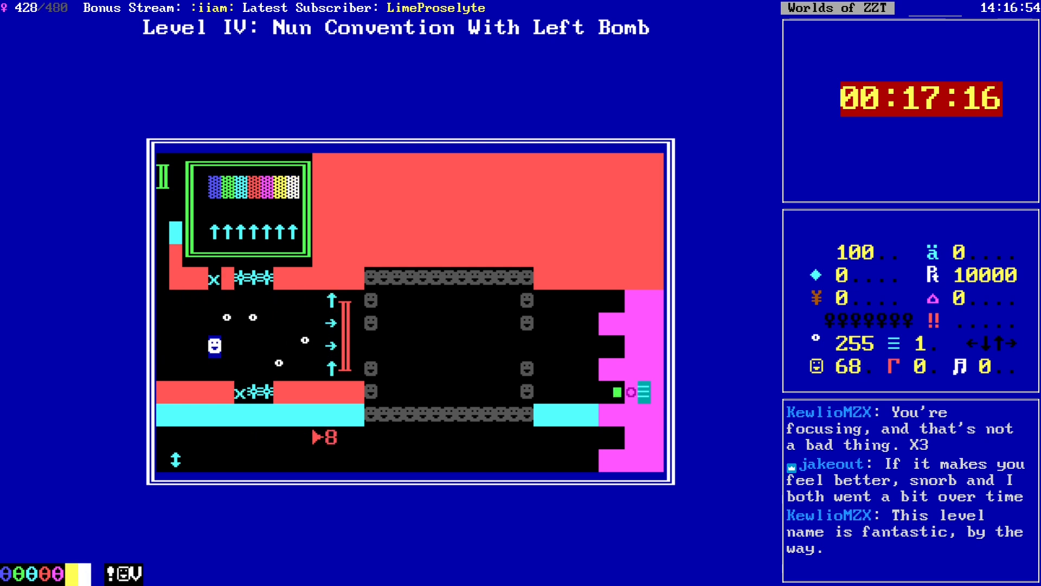
Step: Return to the upper wall and touch the second cyan object there
key("Up")
key("Up")
key("Right")
key("Right")
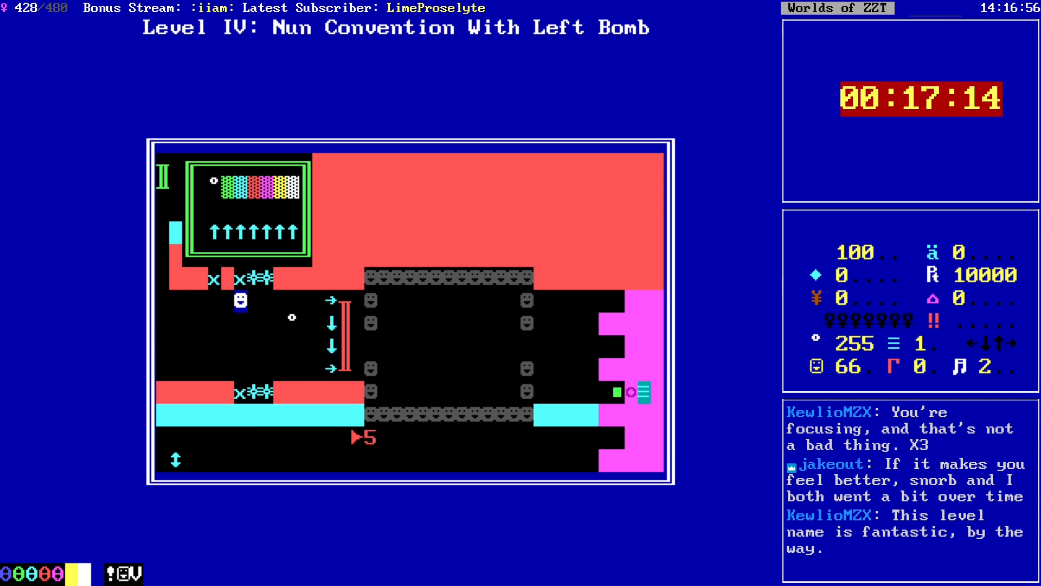
Step: Cross the gun room toward the lower wall again, dodging the spinning guns' bullets
key("Down")
key("Down")
key("Down")
key("Right")
key("Up")
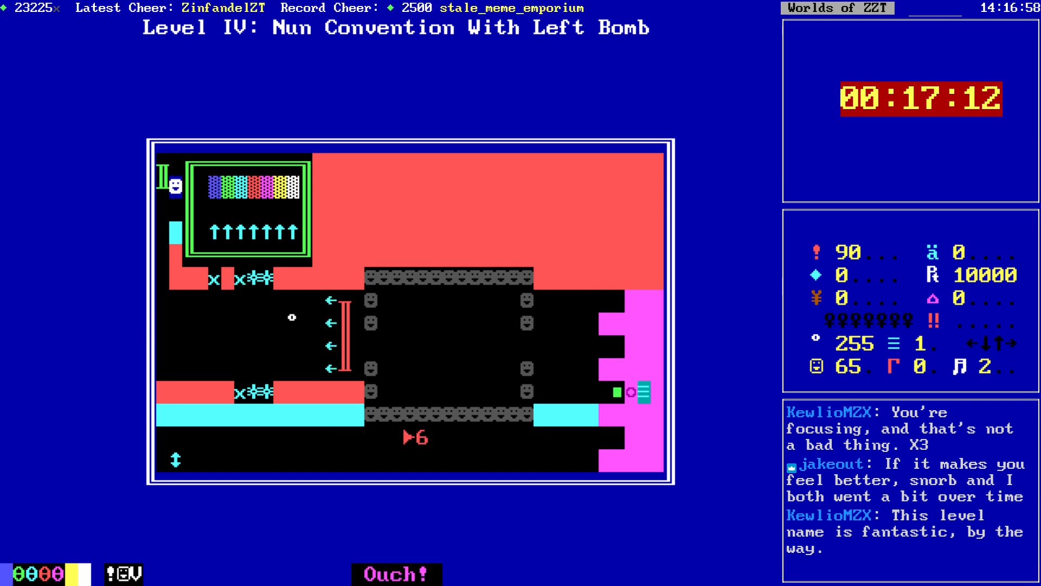
Step: Try to reach another gear switch in the Level IV arrow chamber to replenish the bomb's fuse
key("Left")
key("Down")
key("Down")
key("Down")
key("Down")
key("Right")
key("Right")
key("Right")
key("Right")
key("Down")
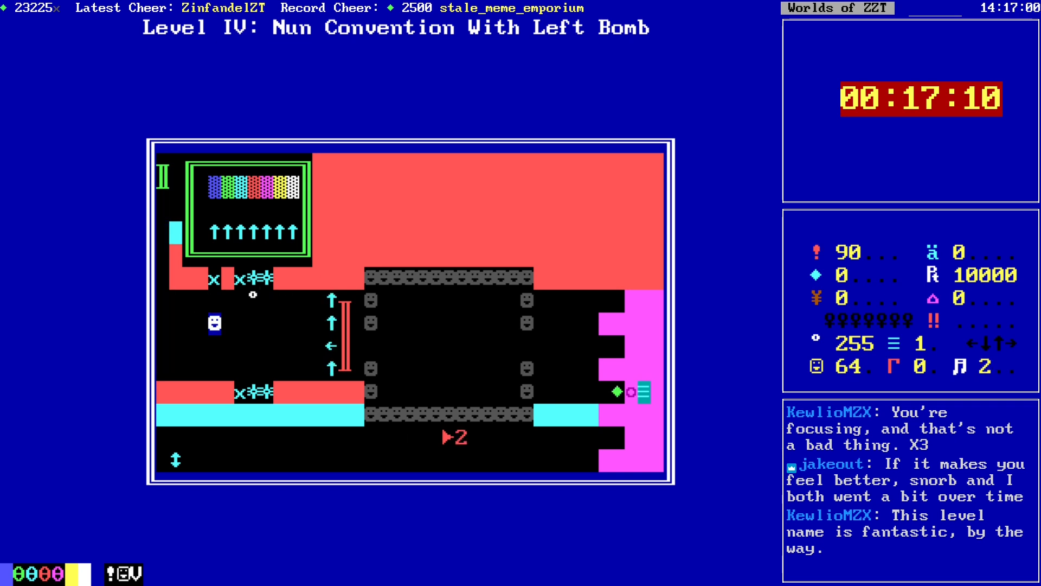
key("Right")
key("Down")
key("Right")
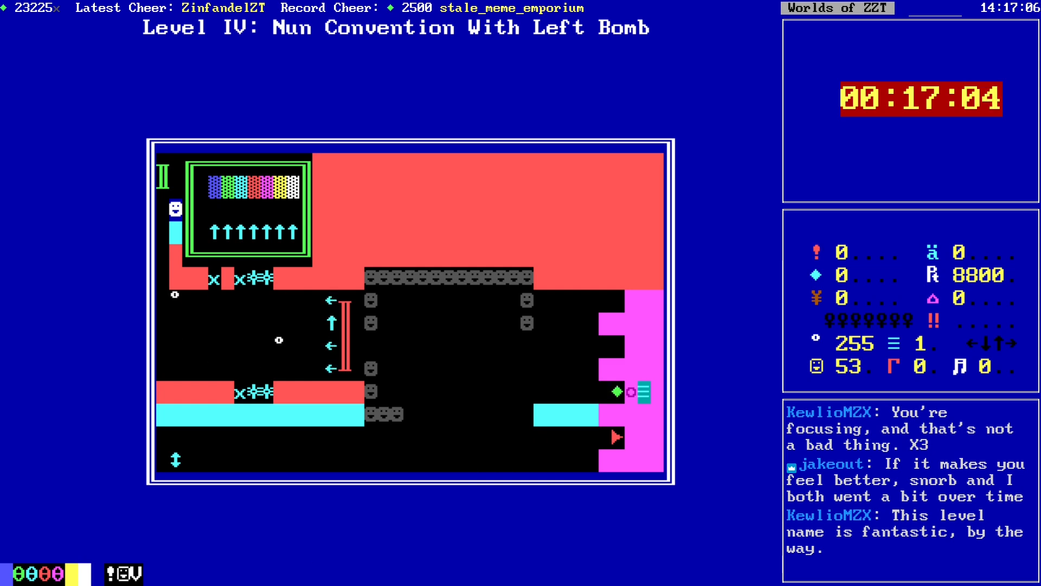
Step: Restart the Level IV playtest and push the bomb down into the transporter below the starting point
key("Escape")
key("Return")
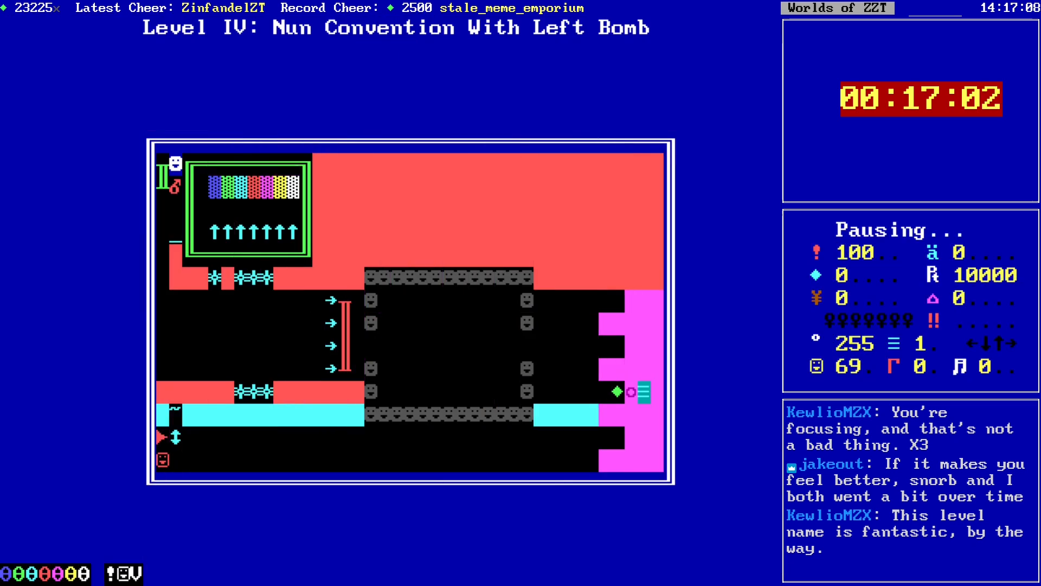
key("p")
key("Down")
key("Down")
key("Down")
key("Down")
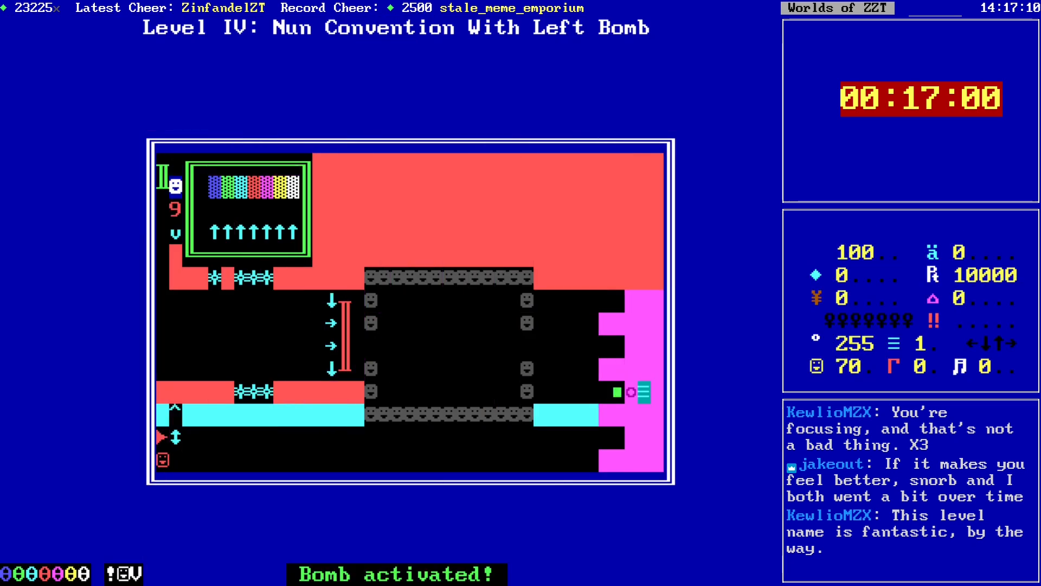
Step: Enter the arrow chamber and activate the lone gear switch in its upper wall
key("Left")
key("Down")
key("Down")
key("Down")
key("Right")
key("Right")
key("Right")
key("Right")
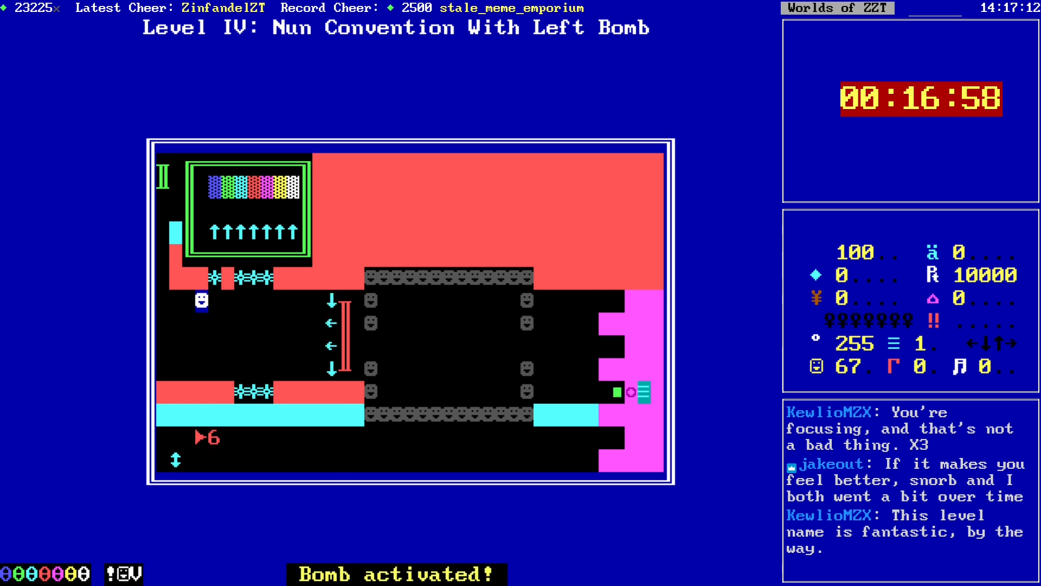
key("Up")
key("Down")
key("Right")
key("Right")
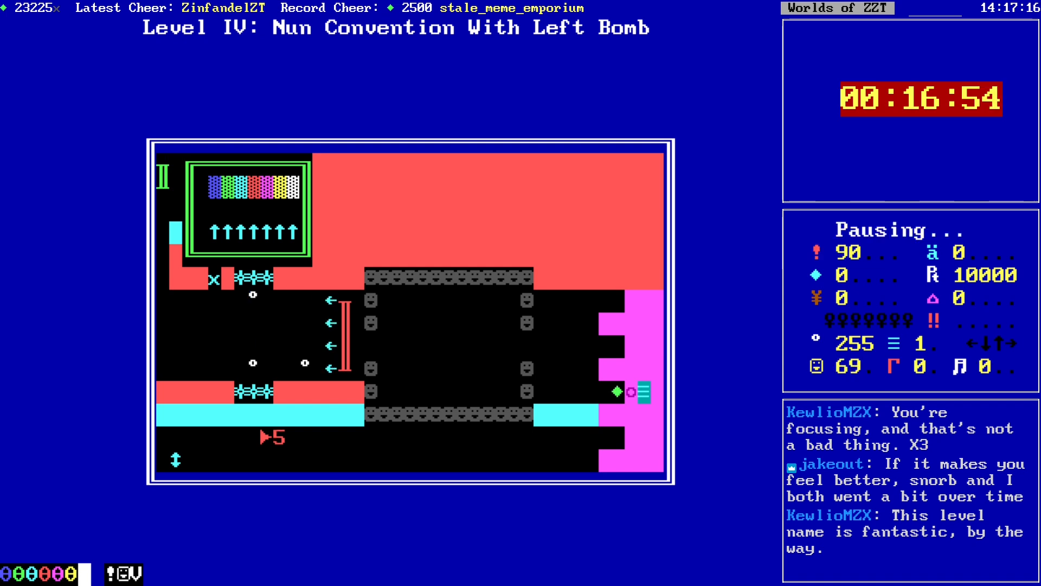
Step: Return to the arrow chamber and activate the first upper-group gear and the last gear in the lower wall
key("Down")
key("Down")
key("Left")
key("Down")
key("Down")
key("Down")
key("Down")
key("Right")
key("Right")
key("Right")
key("Right")
key("Right")
key("Right")
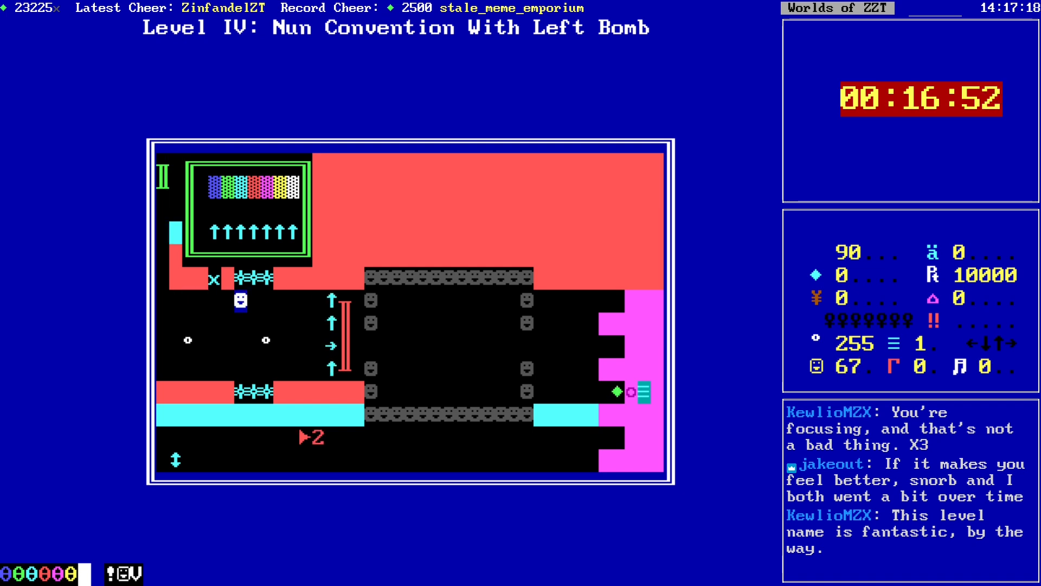
key("Down")
key("Down")
key("Right")
key("Right")
key("Down")
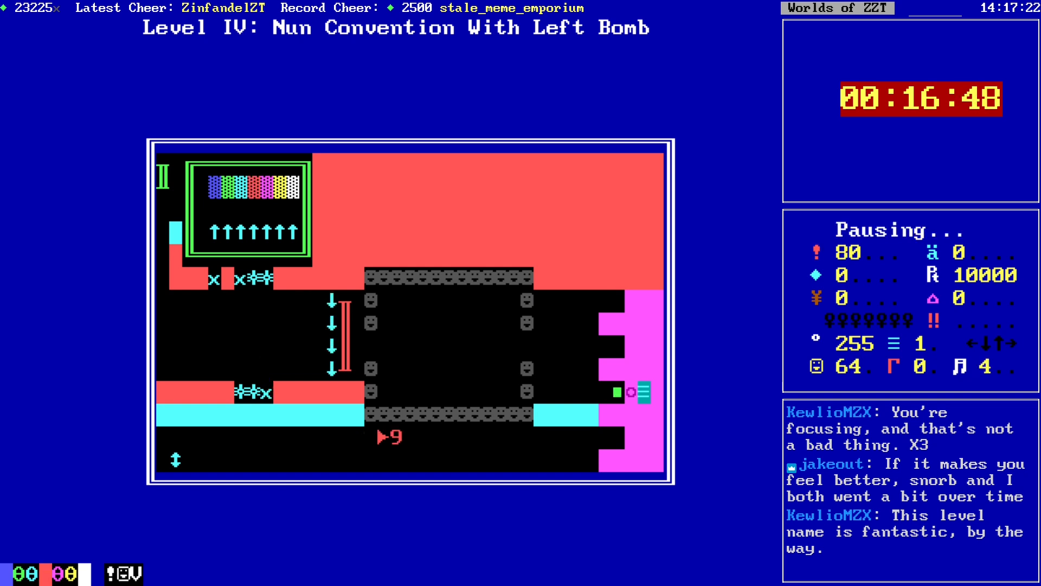
Step: Re-enter the arrow chamber and activate the first gear switch in the lower wall
key("Down")
key("Down")
key("Down")
key("Down")
key("Down")
key("Right")
key("Right")
key("Right")
key("Right")
key("Right")
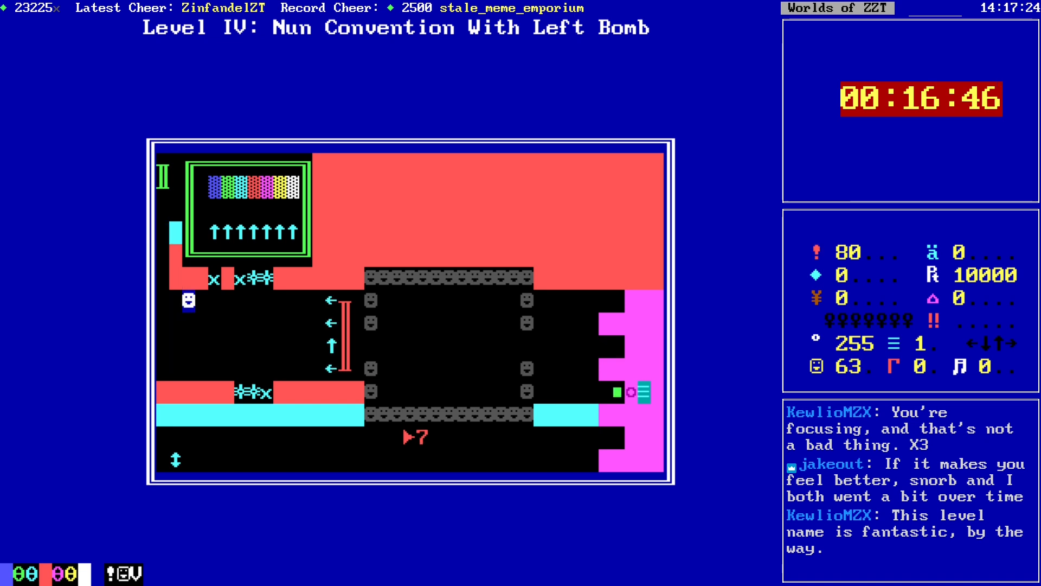
key("Down")
key("Down")
key("Down")
key("Right")
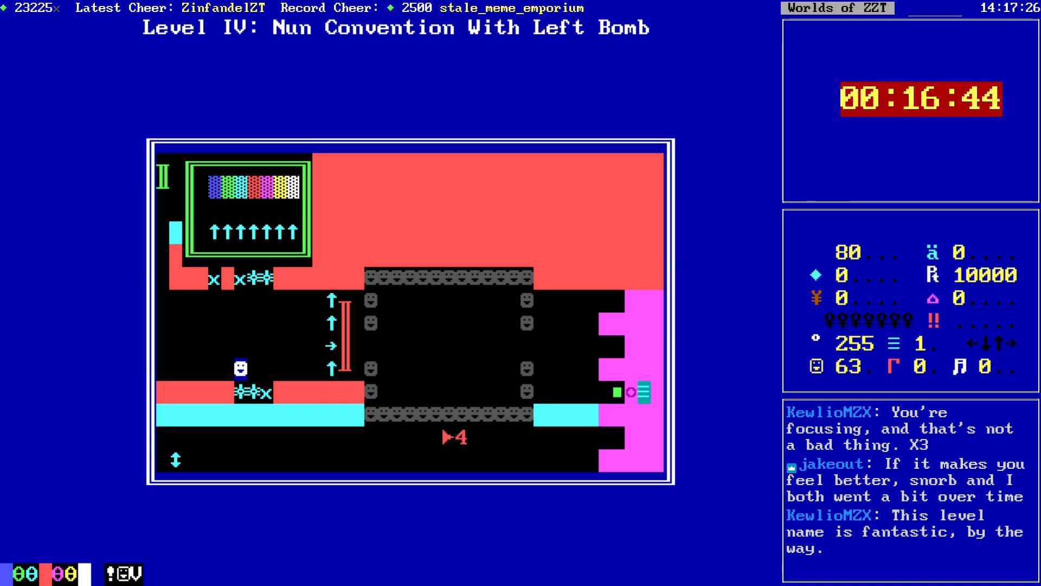
key("Up")
key("Up")
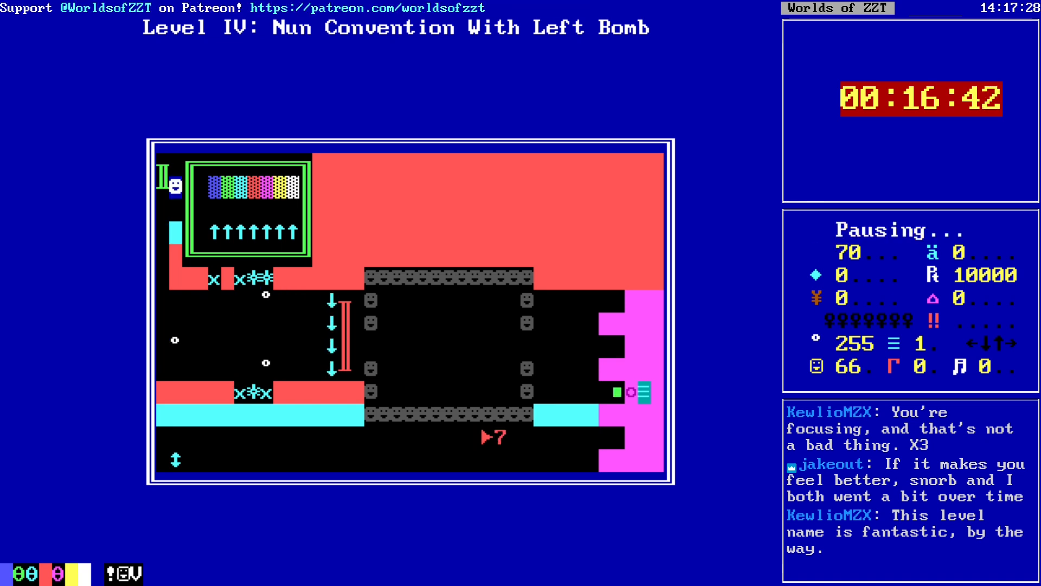
Step: Head back down into the arrow chamber while the bomb travels toward the core
key("Left")
key("Down")
key("Down")
key("Down")
key("Down")
key("Down")
key("Right")
key("Right")
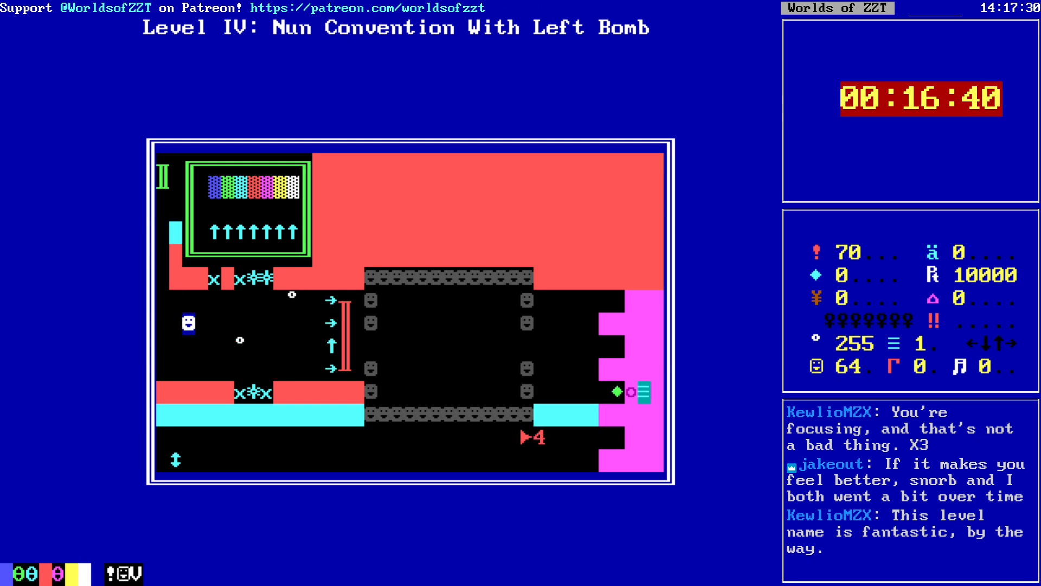
key("Down")
key("Down")
key("Down")
key("Left")
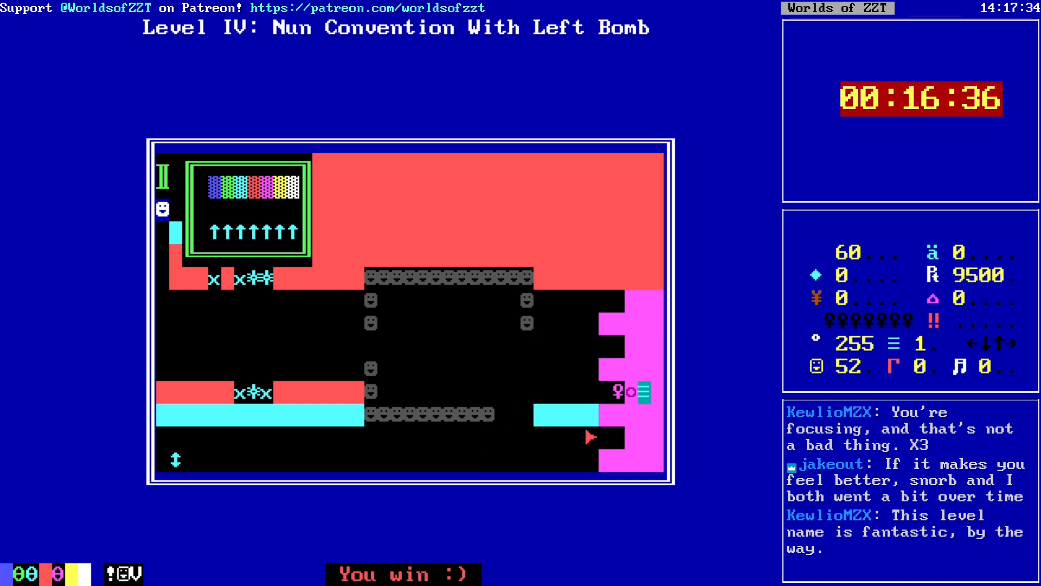
Step: Go down from the start and cross Level IV eastward through the smiley enclosure to the purple wall
key("Down")
key("Down")
key("Down")
key("Right")
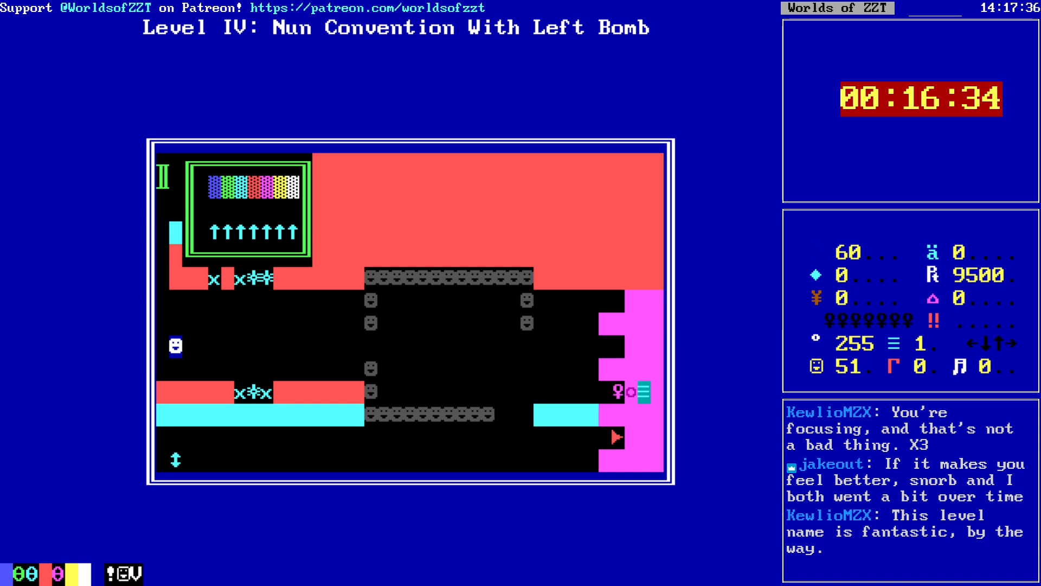
key("Right")
key("Right")
key("Right")
key("Right")
key("Right")
key("Right")
key("Right")
key("Right")
key("Right")
key("Right")
key("Right")
key("Right")
key("Right")
key("Right")
key("Right")
key("Right")
key("Right")
key("Right")
key("Right")
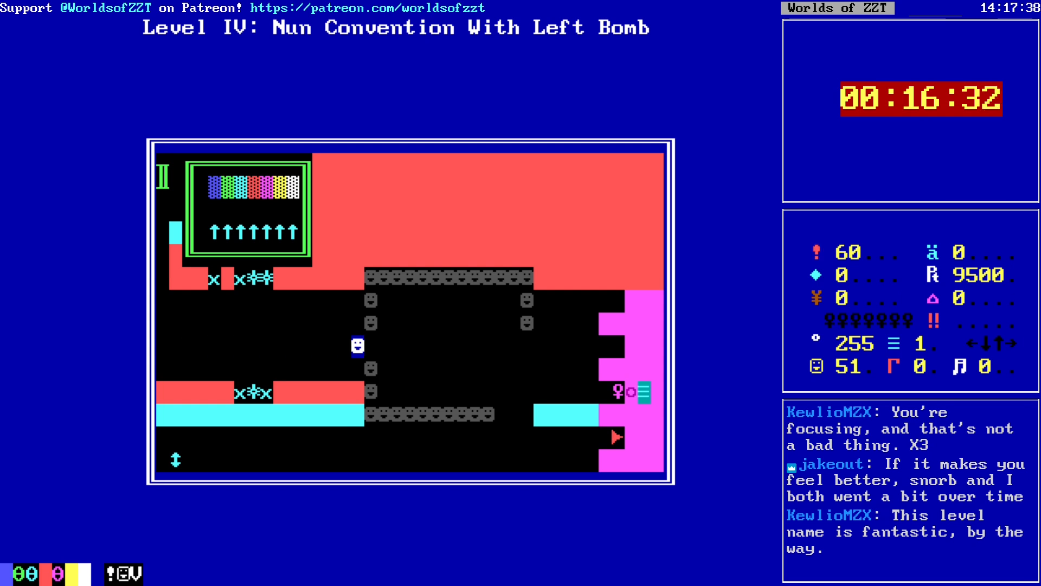
key("Right")
key("Right")
key("Right")
key("Right")
key("Right")
key("Right")
key("Right")
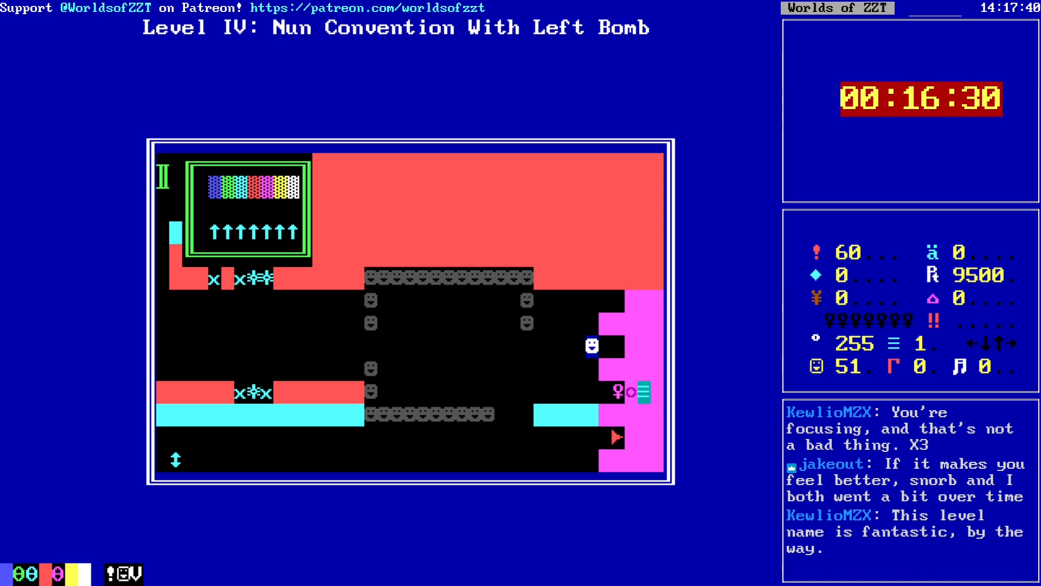
Step: Collect the purple key, pass through the purple door into the exit passage, and quit the playtest
key("Left")
key("Left")
key("Down")
key("Down")
key("Right")
key("Right")
key("Right")
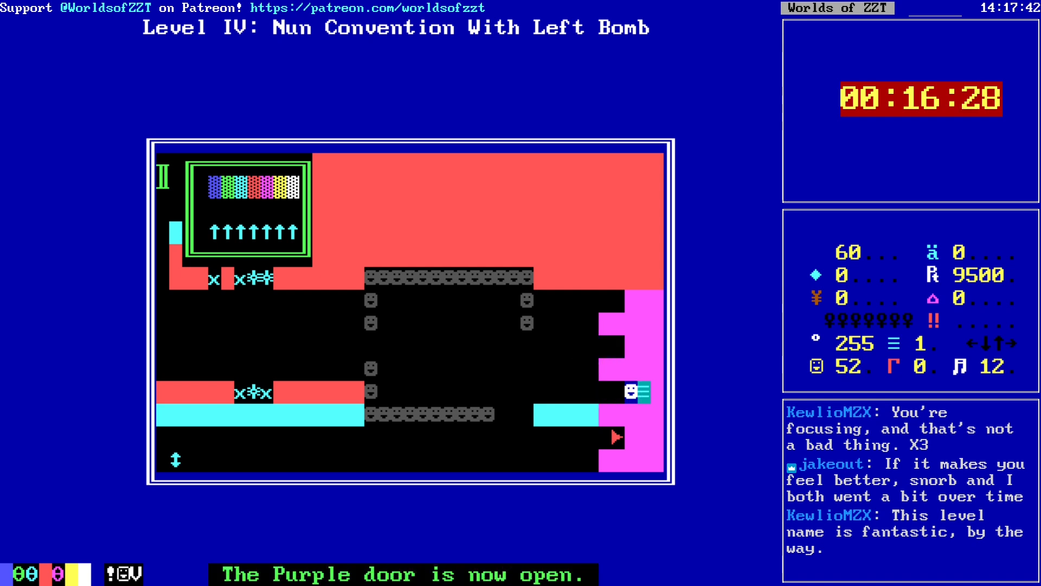
key("Right")
key("Down")
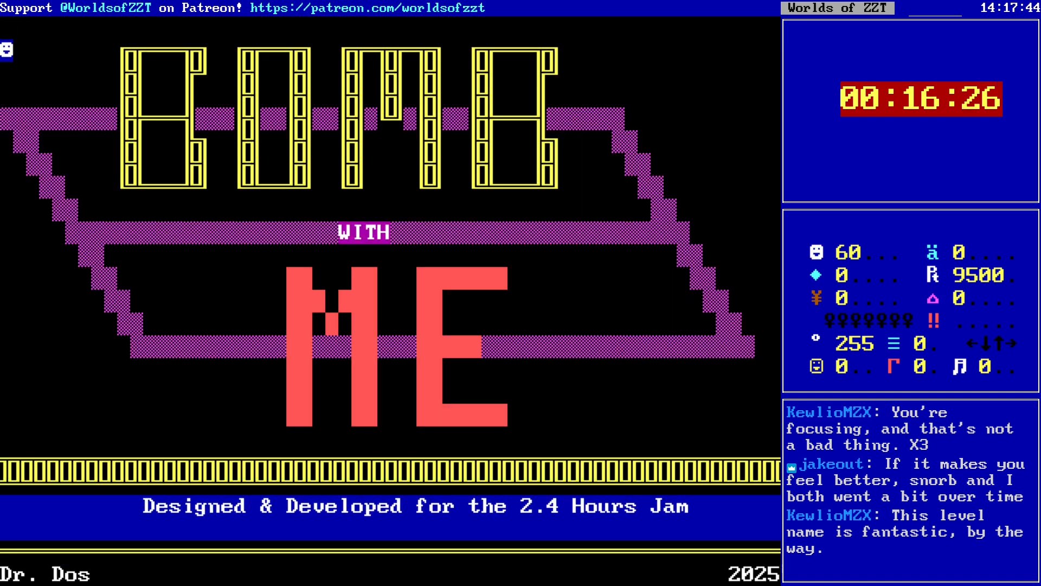
key("Escape")
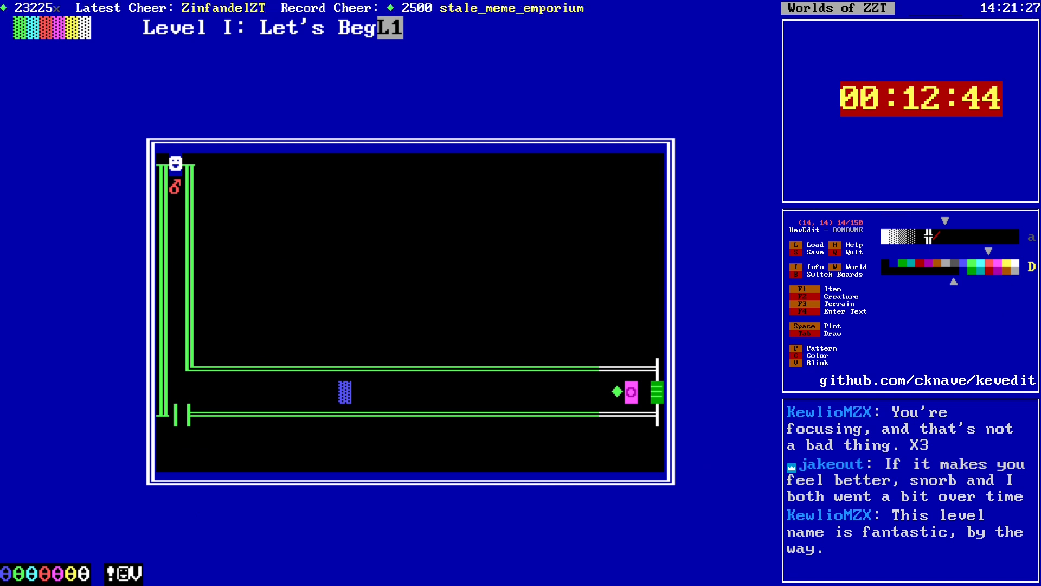
Step: View the How to play board, then check the destination of Level I's exit passage
key("Page_Up")
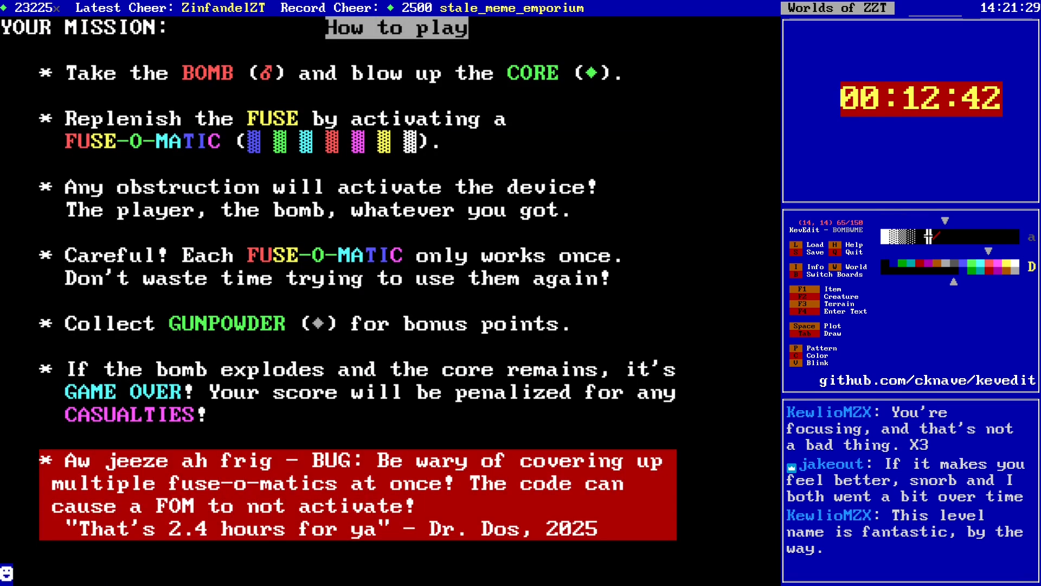
key("Page_Down")
key("alt+Right")
key("alt+Right")
key("alt+Right")
key("alt+Right")
key("alt+Down")
key("Left")
key("Left")
key("Up")
key("Up")
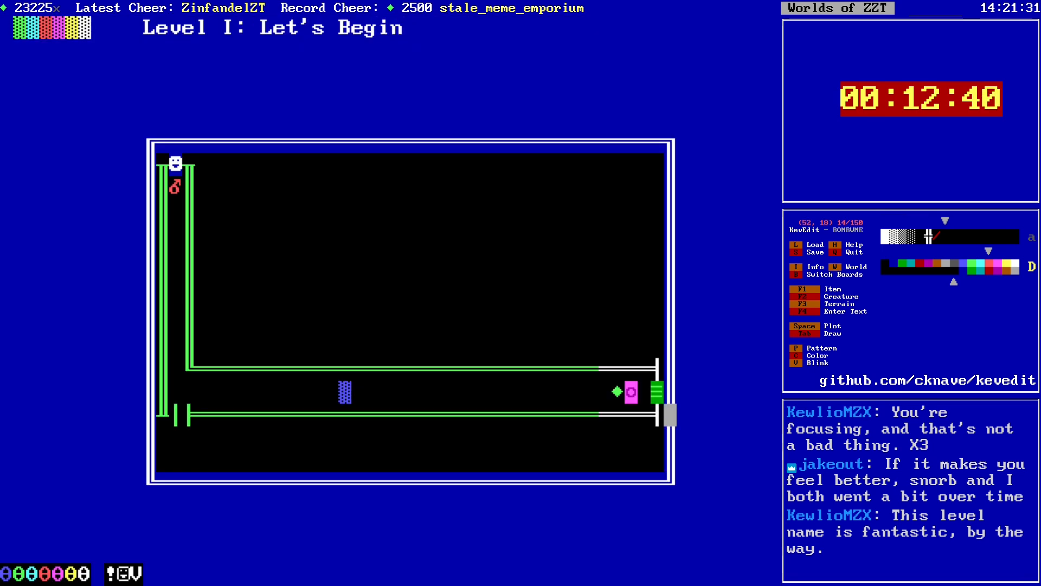
key("Left")
key("Return")
key("Escape")
Step: Switch to the Level II board and check the destination of its exit passage beside the purple door
key("Page_Down")
key("Up")
key("Up")
key("Up")
key("Left")
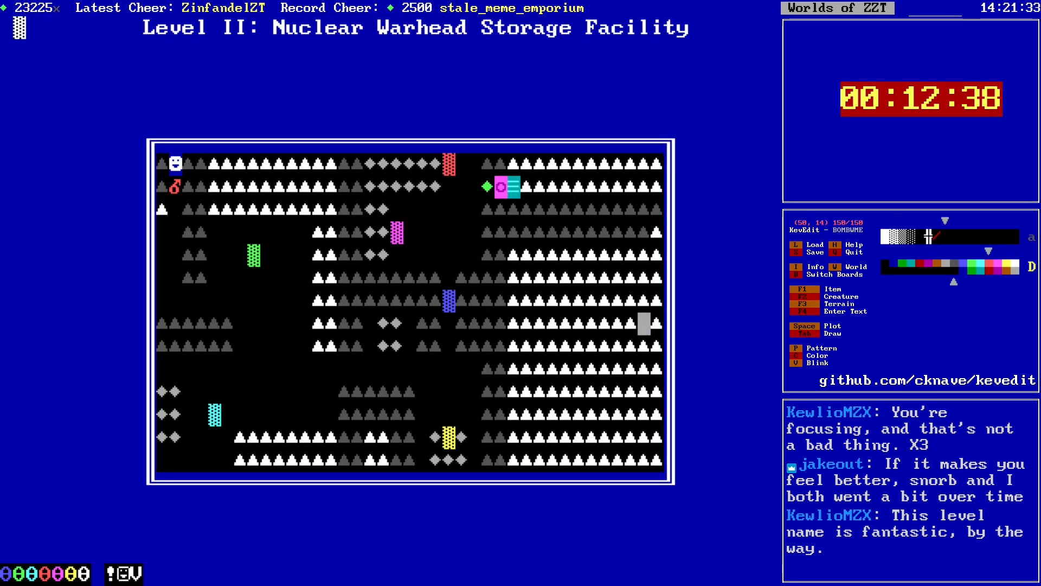
key("alt+Left")
key("alt+Up")
key("Left")
key("Up")
key("Right")
key("Return")
key("Escape")
Step: Switch to the Level III board and check the destination of its exit passage
key("Page_Down")
key("alt+Right")
key("alt+Down")
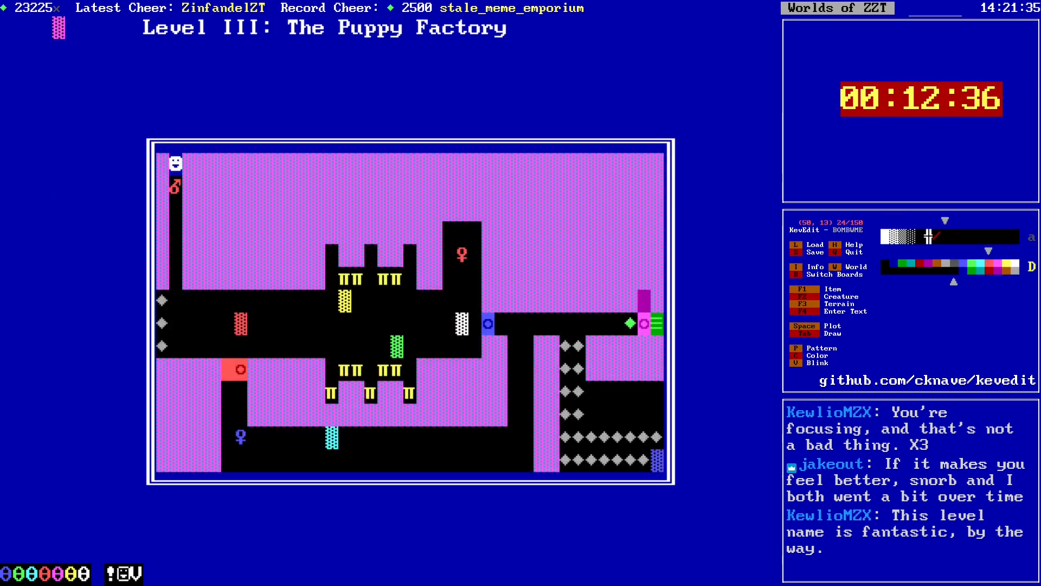
key("Return")
key("Escape")
Step: Look over the Level IV board around its exit passage and cyan wall, and return to the Level III board
key("Page_Down")
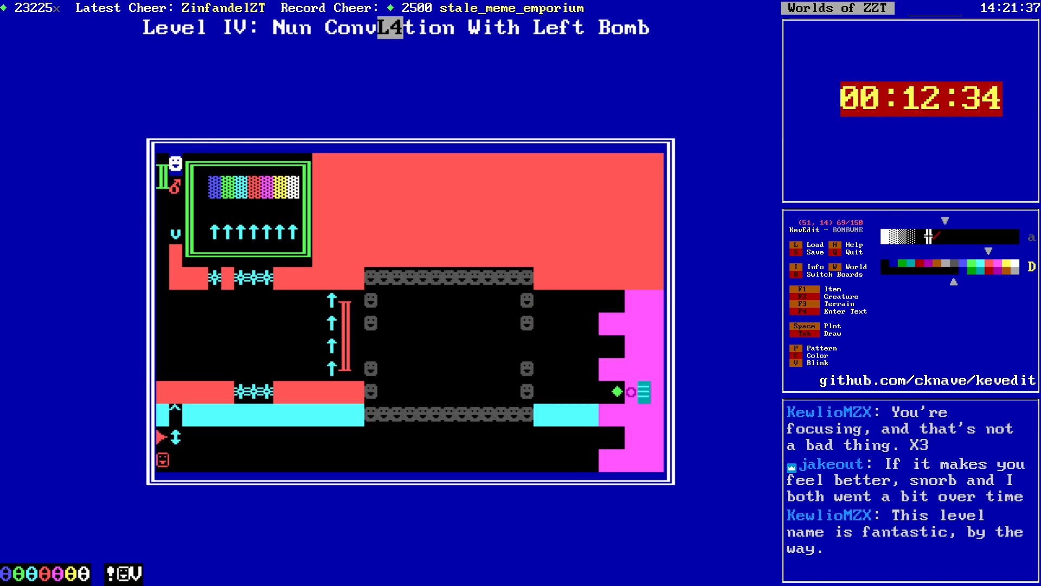
key("Left")
key("Down")
key("Down")
key("Down")
key("Down")
key("Down")
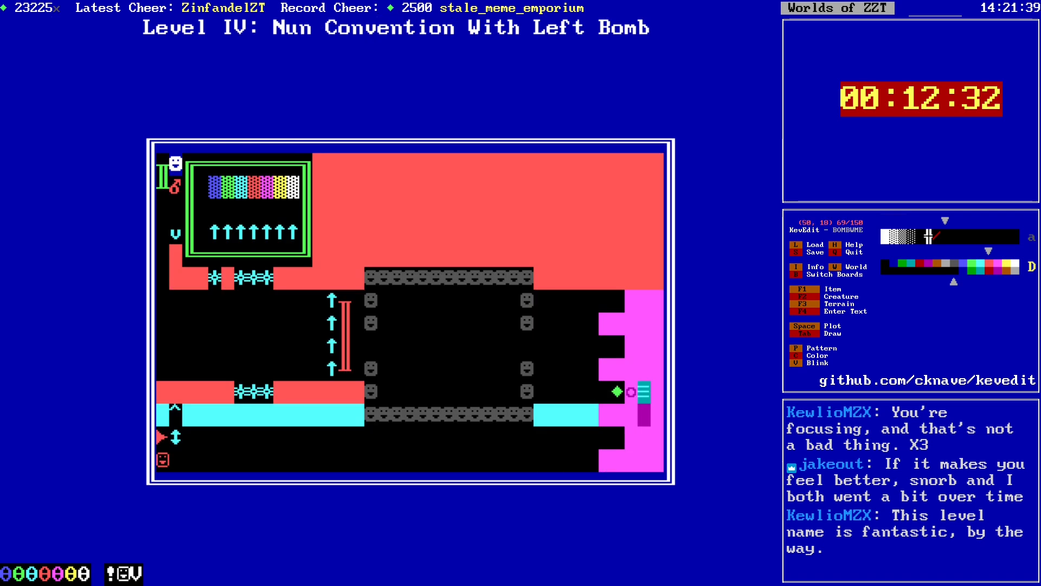
key("Left")
key("Left")
key("Left")
key("Left")
key("Left")
key("Left")
key("Left")
key("Left")
key("Left")
key("Left")
key("Left")
key("Left")
key("Left")
key("Left")
key("Left")
key("Left")
key("Left")
key("Left")
key("Left")
key("Left")
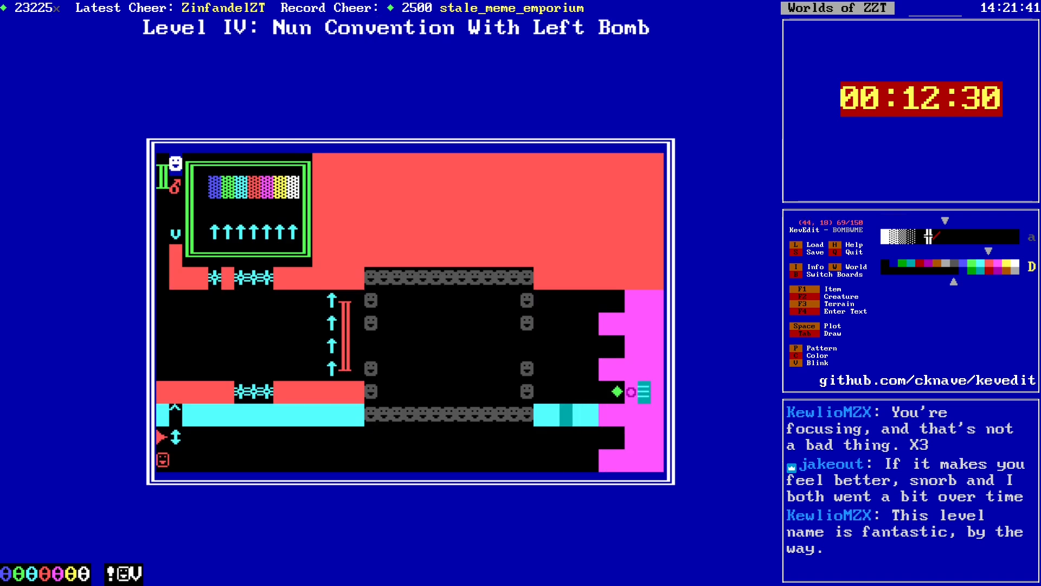
key("Page_Up")
key("Up")
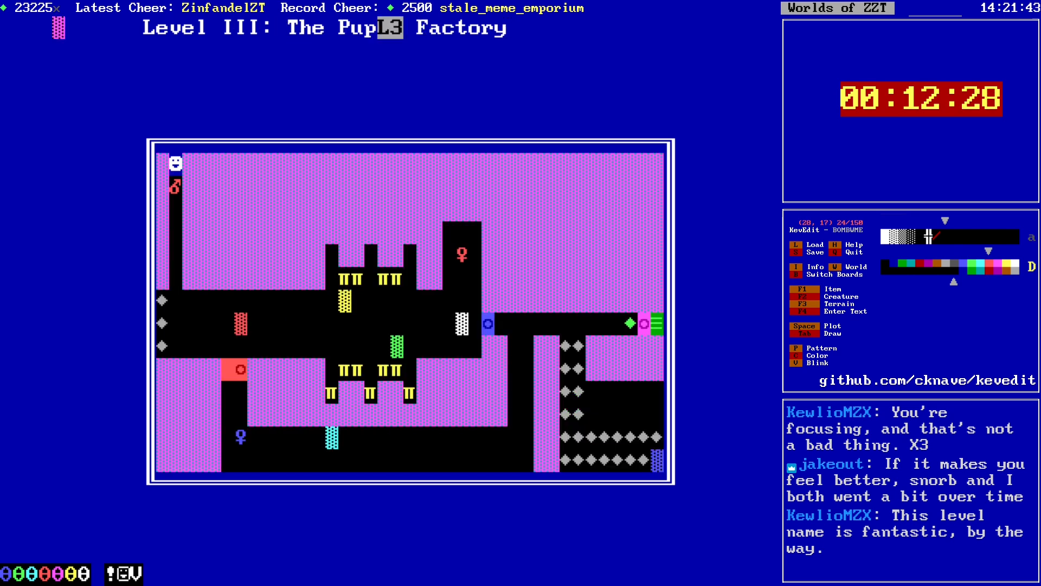
key("Down")
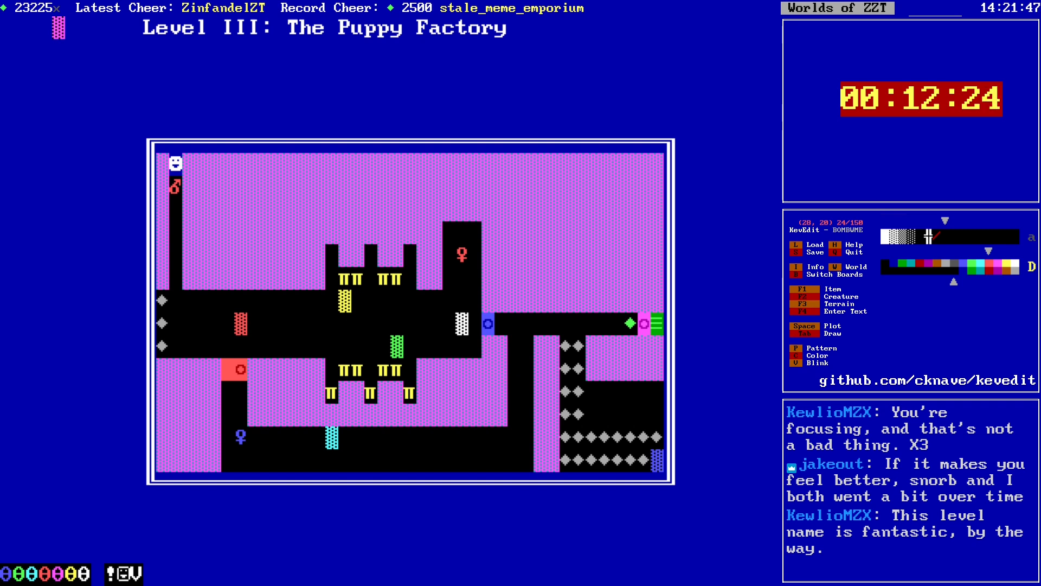
Step: Switch to the How to play board and go to the empty bottom row beside the player
key("b")
key("Down")
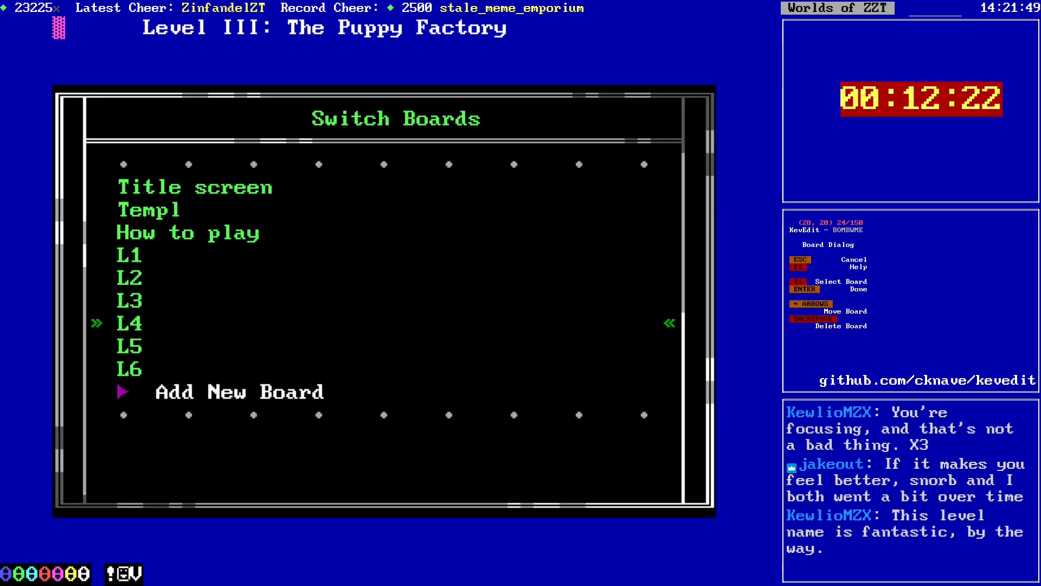
key("Up")
key("Up")
key("Up")
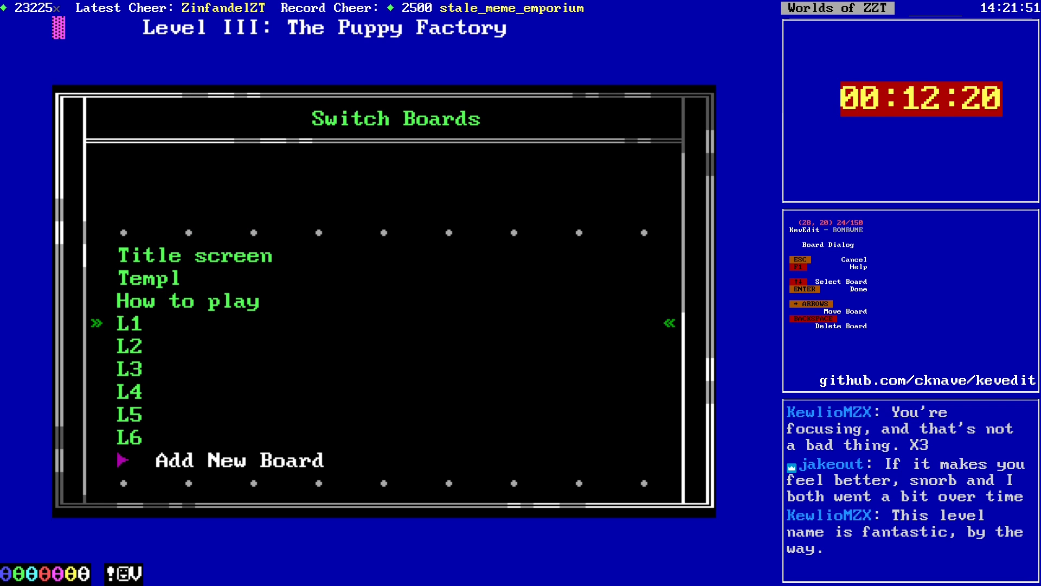
key("Up")
key("Return")
key("Right")
key("Right")
key("Right")
key("Right")
key("Right")
key("Right")
key("Right")
key("Right")
key("Right")
key("Right")
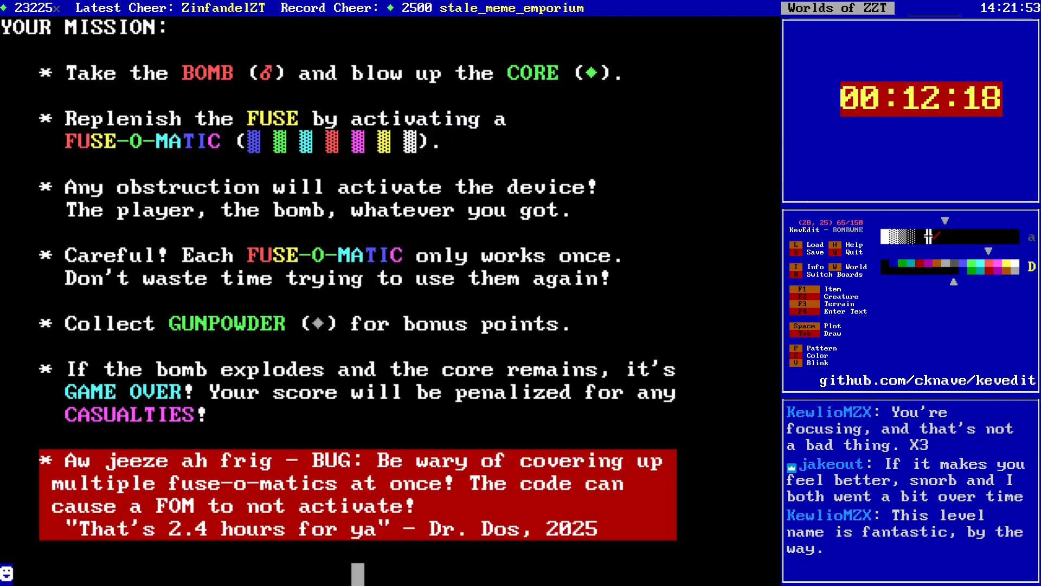
key("alt+Left")
key("alt+Left")
key("alt+Left")
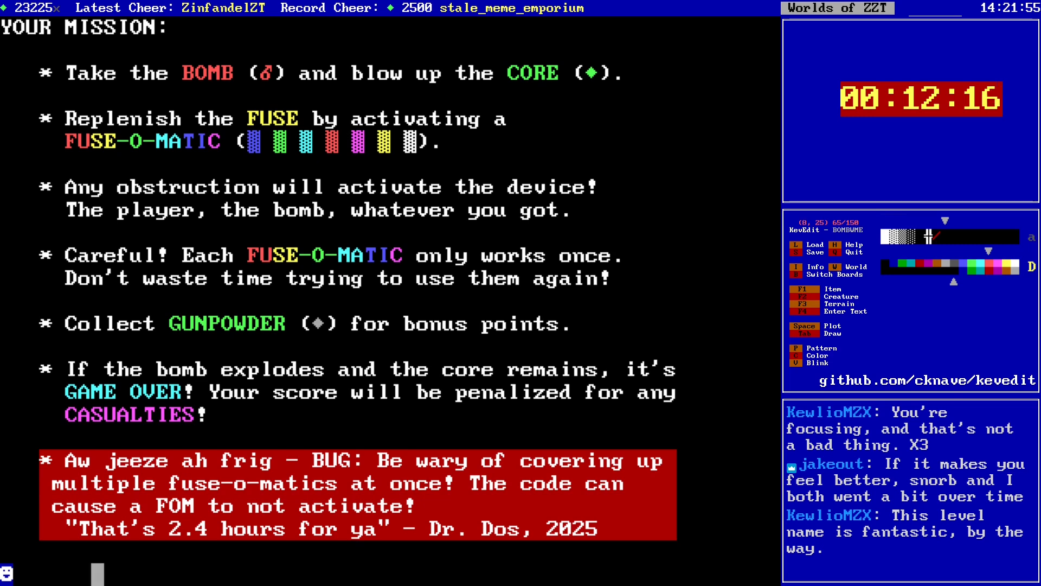
key("alt+Right")
key("Right")
key("Page_Down")
key("Page_Up")
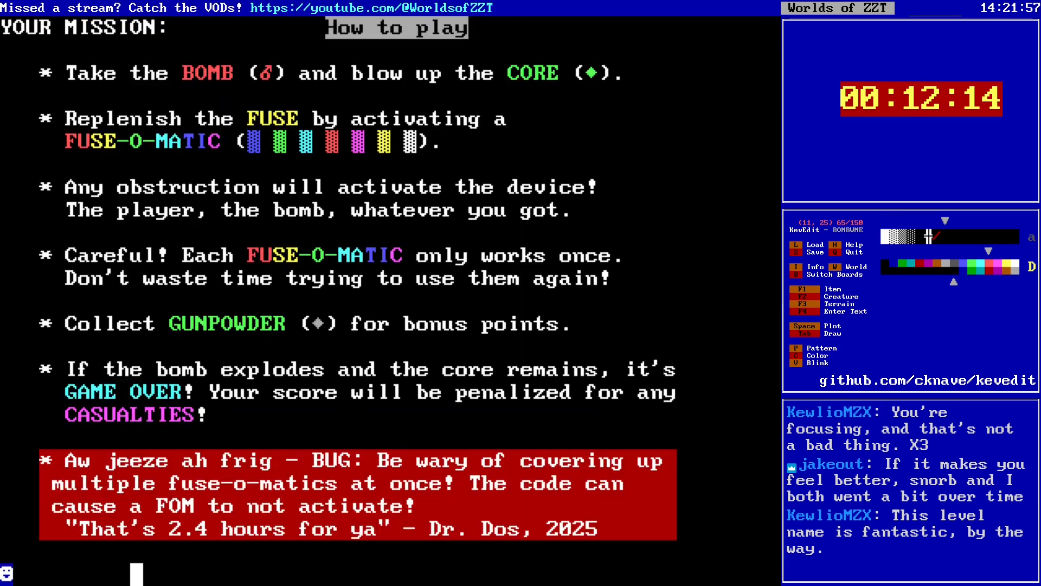
Step: Set the drawing colour to green and place a green passage in the bottom row, a few cells right of the player
key("c")
key("Left")
key("Down")
key("Left")
key("Down")
key("Down")
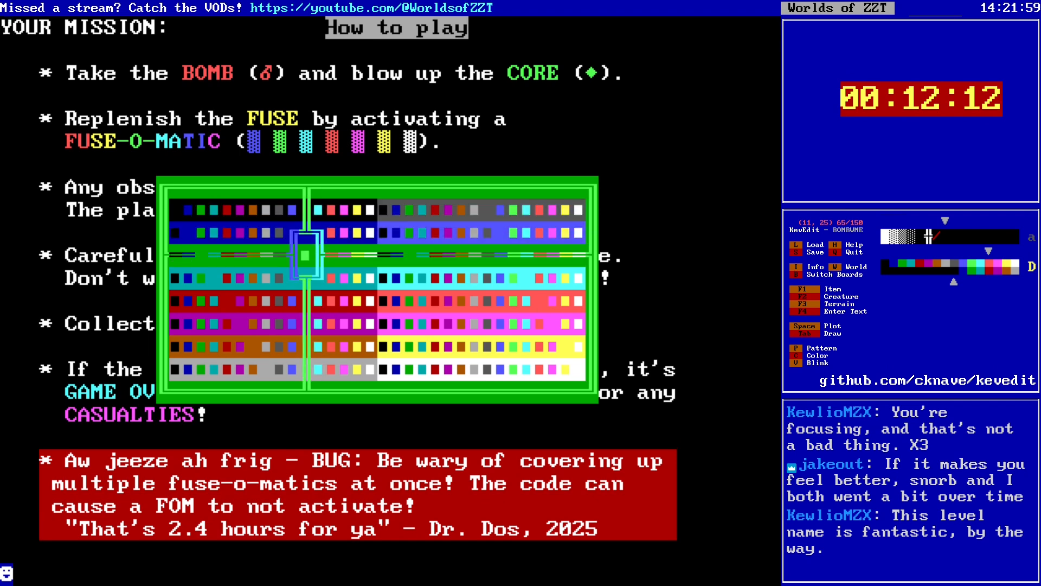
key("Return")
key("Left")
key("Left")
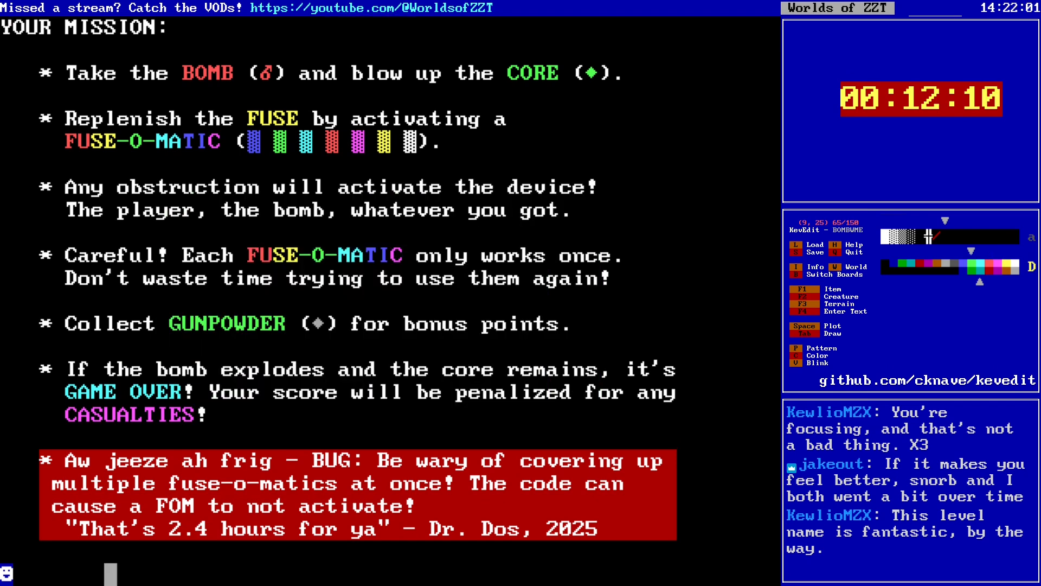
key("Left")
key("Left")
key("Left")
key("Left")
key("Left")
key("Right")
key("Right")
key("space")
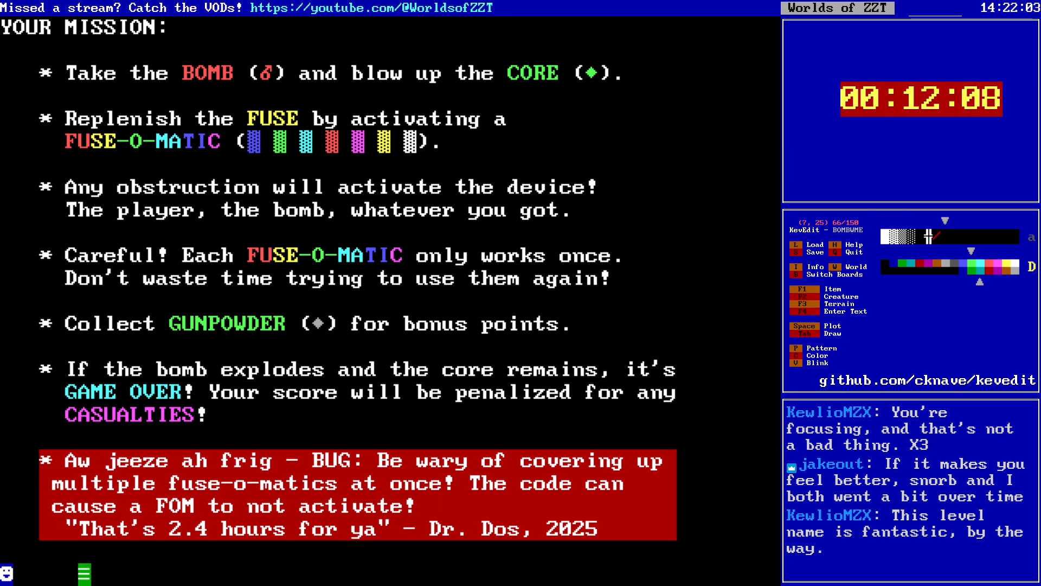
Step: Turn off default colour mode, set the foreground to light cyan and place a cyan passage at column 7 of the bottom row
key("d")
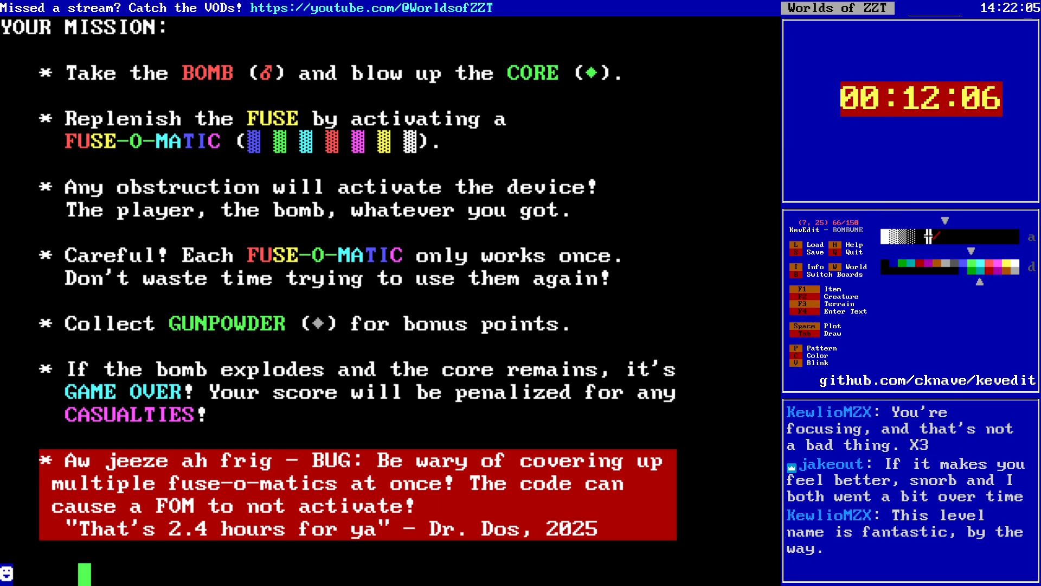
key("c")
key("Right")
key("Return")
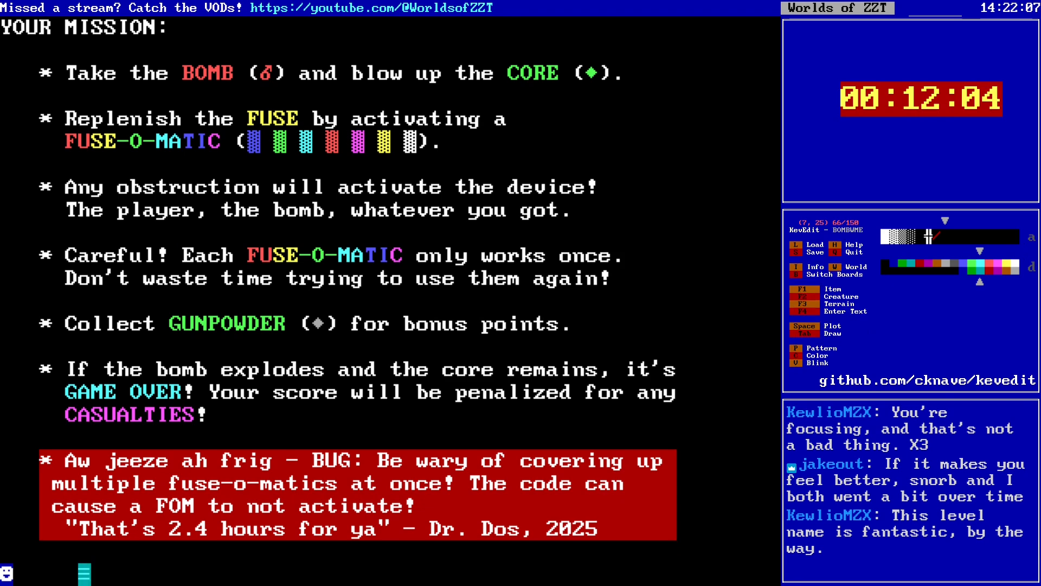
key("F1")
key("p")
key("Down")
key("Down")
key("Return")
Step: Draw a cyan line wall across the full row above the passage and flood-fill the bottom row right of the passage with it
key("Up")
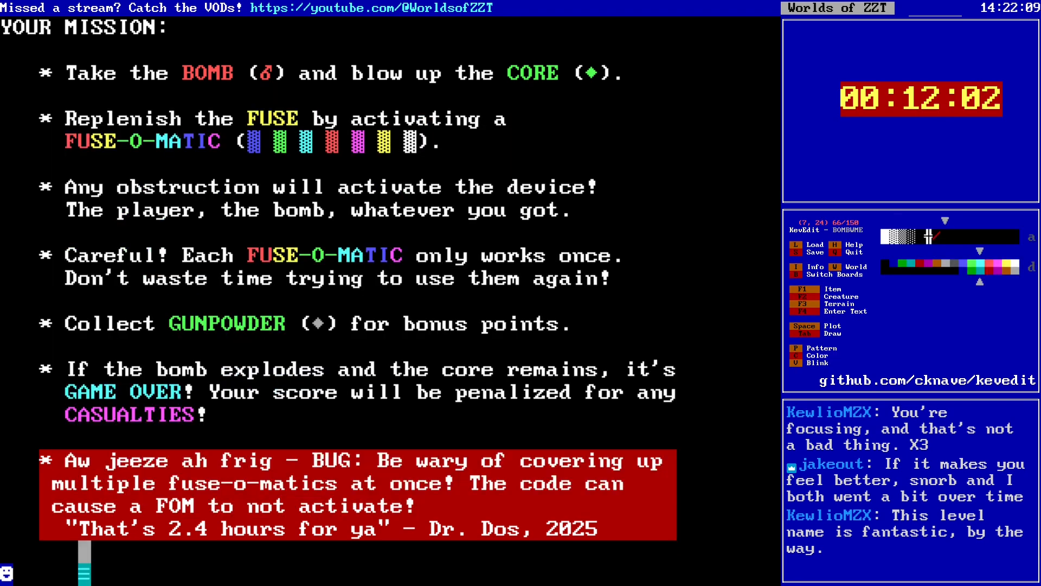
key("3")
key("Left")
key("Left")
key("Left")
key("Left")
key("Left")
key("Left")
key("Tab")
key("Right")
key("Right")
key("Right")
key("Right")
key("Right")
key("Right")
key("Right")
key("Right")
key("Right")
key("Right")
key("Right")
key("Right")
key("Right")
key("Right")
key("Right")
key("Right")
key("Right")
key("Right")
key("Right")
key("Right")
key("Down")
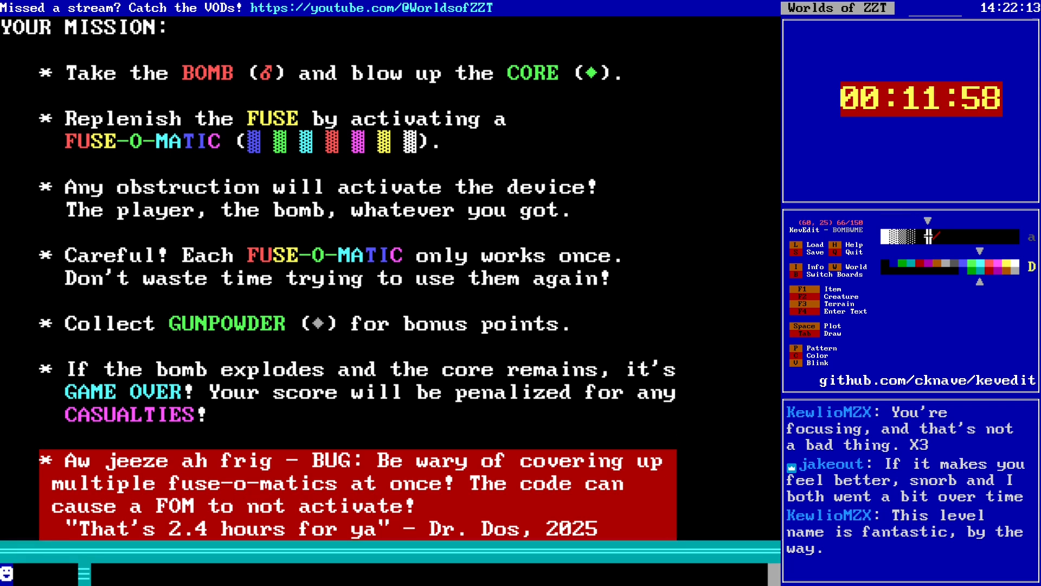
key("f")
Step: Examine the area around the red bug note and the cyan line walls beneath it
key("Left")
key("Left")
key("Left")
key("Left")
key("Left")
key("Left")
key("Left")
key("Left")
key("Left")
key("Left")
key("Up")
key("Up")
key("Up")
key("Up")
key("Up")
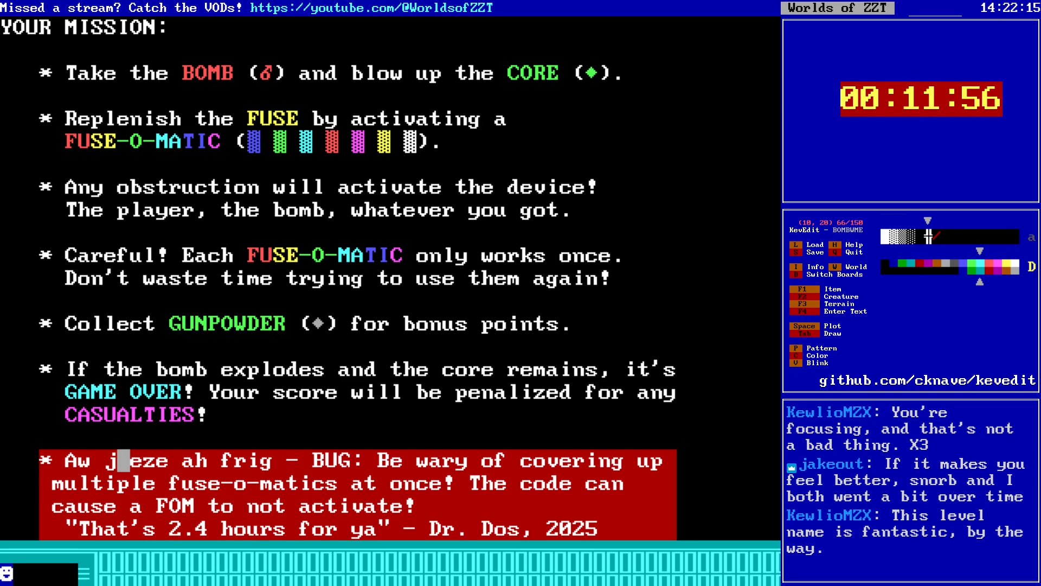
key("Down")
key("Down")
key("Down")
key("Down")
key("Down")
key("Right")
key("Right")
key("Right")
key("Right")
key("Right")
key("Right")
key("Right")
key("Right")
key("Right")
key("Right")
key("Right")
key("Up")
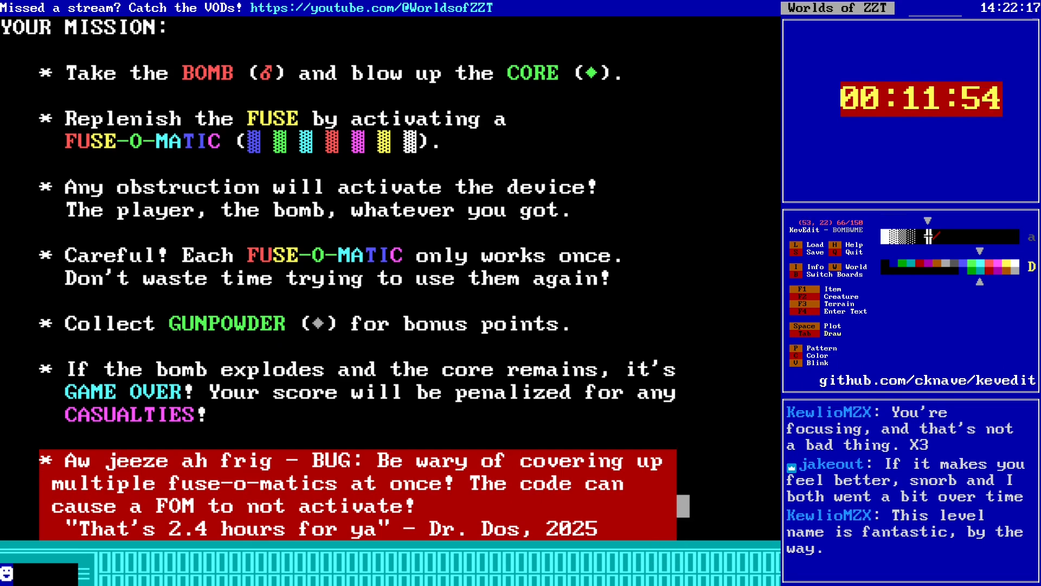
Step: Draw a vertical cyan line wall at column 53 beside the mission text and flood-fill the empty columns beyond it
key("shift+Down")
key("alt+Up")
key("alt+shift+Down")
key("alt+Up")
key("shift+Up")
key("shift+Up")
key("shift+Up")
key("shift+Up")
key("shift+Up")
key("shift+Up")
key("shift+Up")
key("shift+Up")
key("shift+Up")
key("shift+Up")
key("shift+Up")
key("shift+Up")
key("shift+Up")
key("shift+Up")
key("shift+Up")
key("shift+Up")
key("shift+Up")
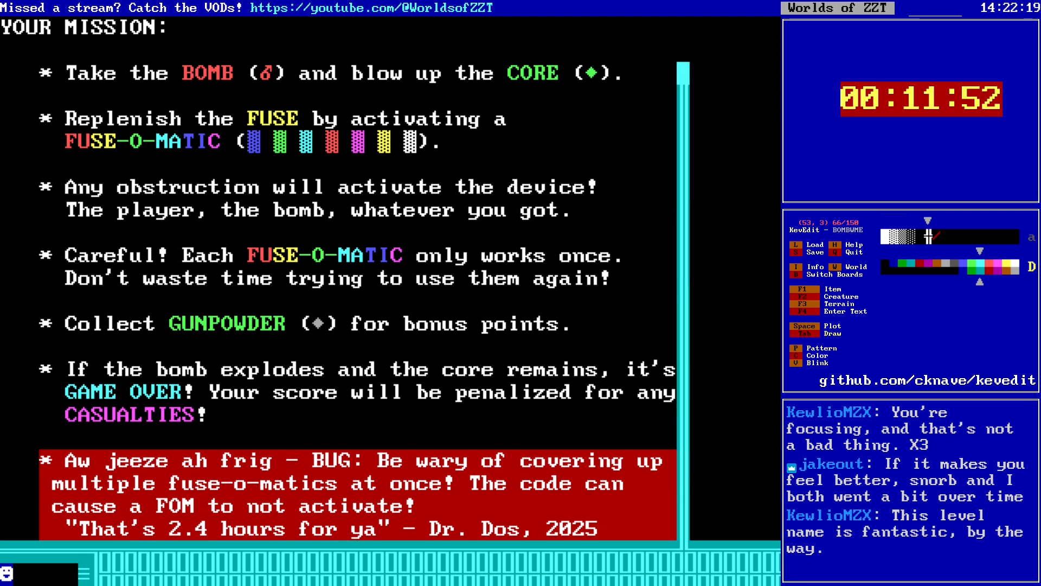
key("Right")
key("f")
Step: Choose the empty pattern and clear the cyan line walls beside the mission text, above the wall row
key("alt+Down")
key("alt+Down")
key("alt+Left")
key("alt+Left")
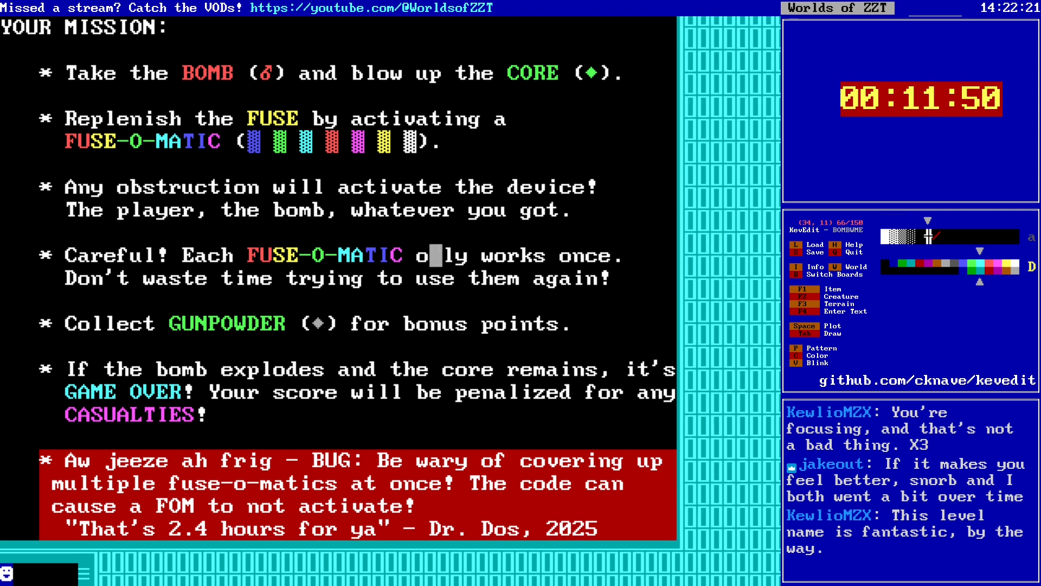
key("Right")
key("alt+Right")
key("alt+Down")
key("p")
key("p")
key("p")
key("p")
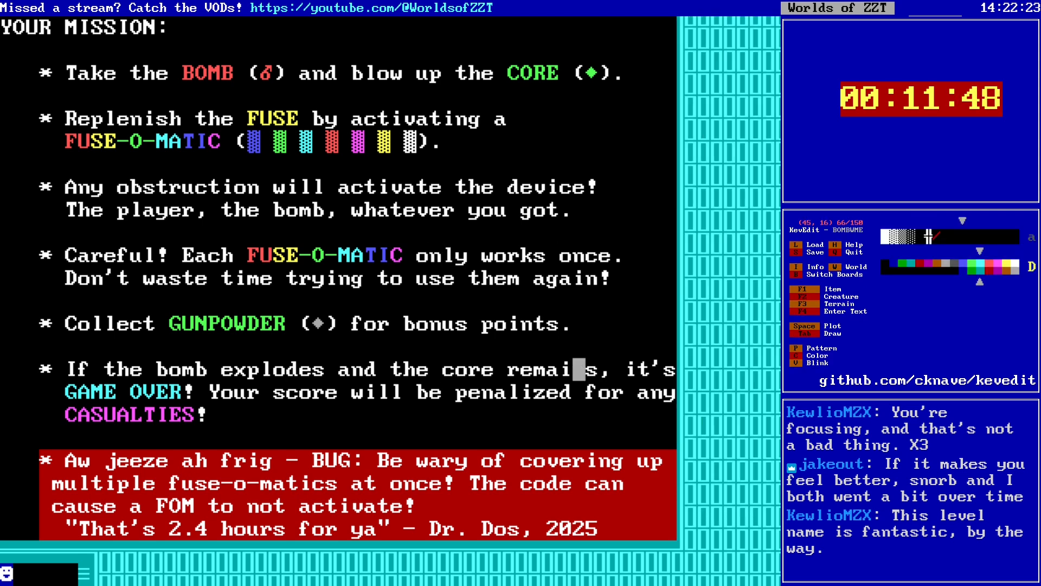
key("Down")
key("Down")
key("Right")
key("Right")
key("Right")
key("Right")
key("Right")
key("alt+b")
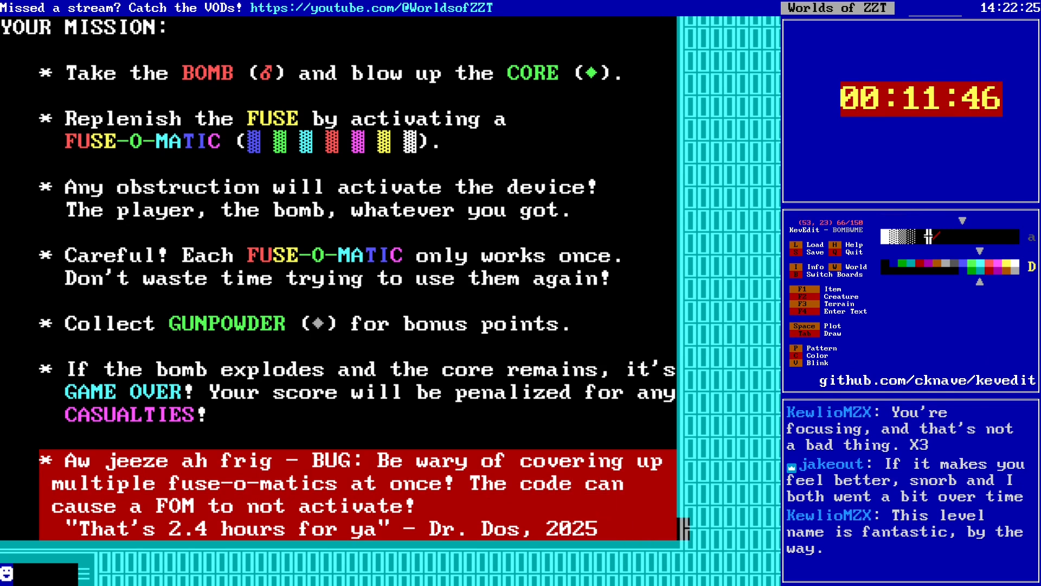
key("alt+Right")
key("alt+Up")
key("alt+Up")
key("alt+Up")
key("alt+Up")
key("alt+Up")
key("Return")
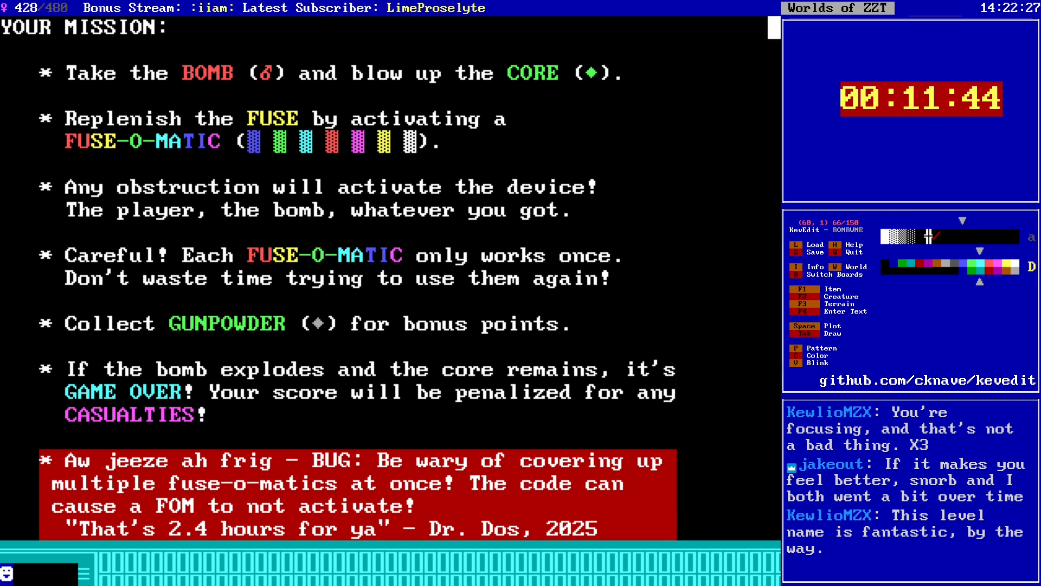
Step: Save the world and go through the level boards to Level IV
key("s")
key("Return")
key("Page_Down")
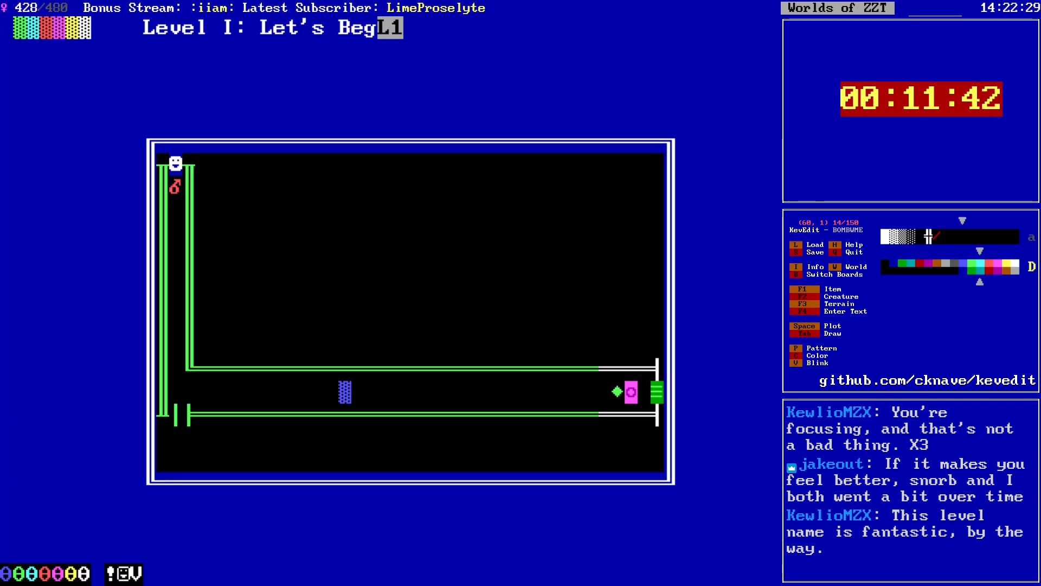
key("Page_Down")
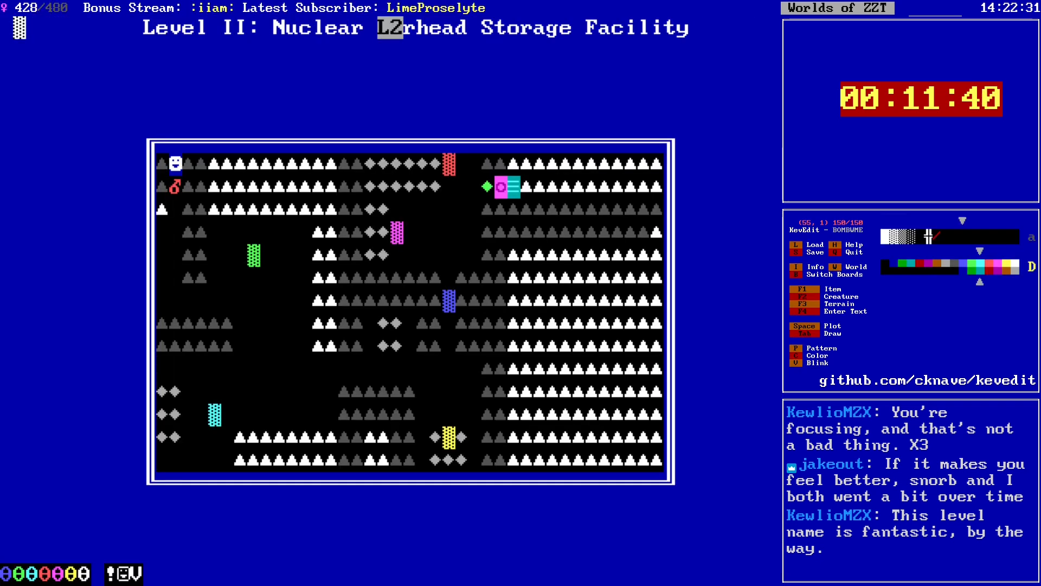
key("Page_Down")
key("Left")
key("Left")
key("Left")
key("Left")
key("Page_Down")
Step: Set the destination of the Level IV exit passage to a new board titled "The End No Moral"
key("Down")
key("Down")
key("Down")
key("Down")
key("Down")
key("Down")
key("Down")
key("Down")
key("Down")
key("Down")
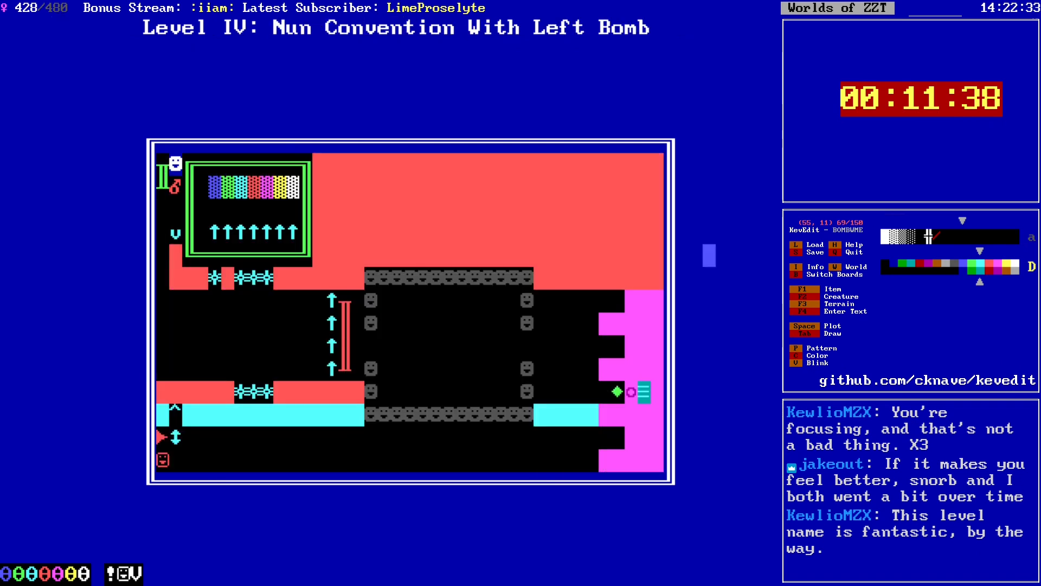
key("Up")
key("Up")
key("Up")
key("Up")
key("Up")
key("Left")
key("Left")
key("Return")
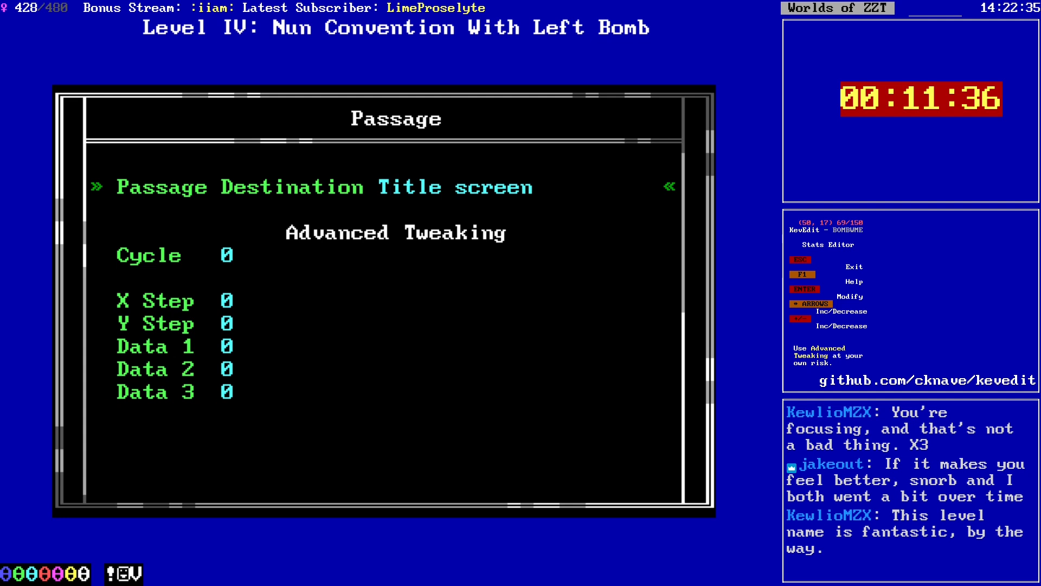
key("Return")
key("Down")
key("Down")
key("Down")
key("Down")
key("Down")
key("Down")
key("Down")
key("Down")
key("Down")
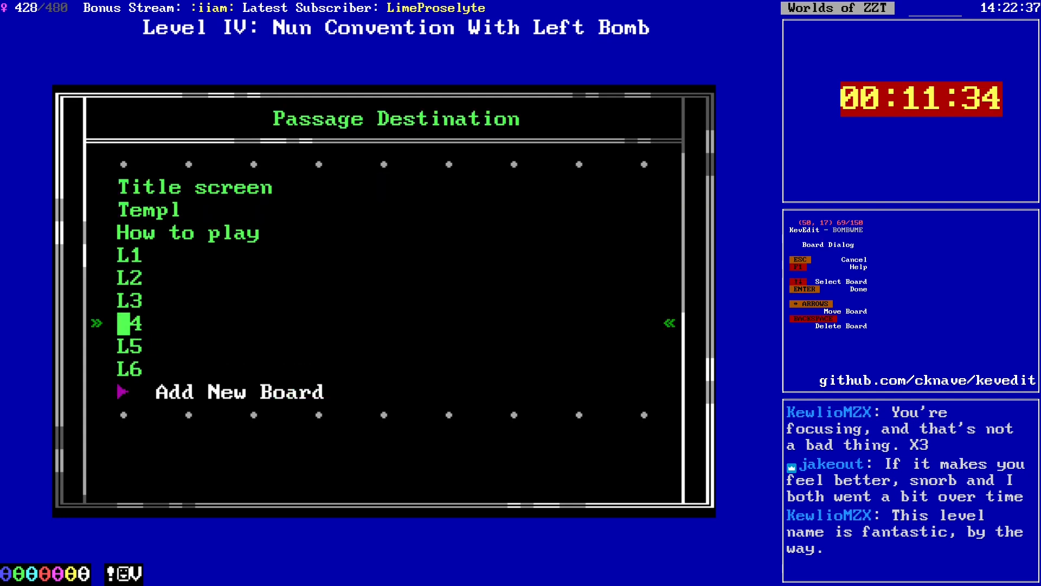
key("Return")
type("The End N oM")
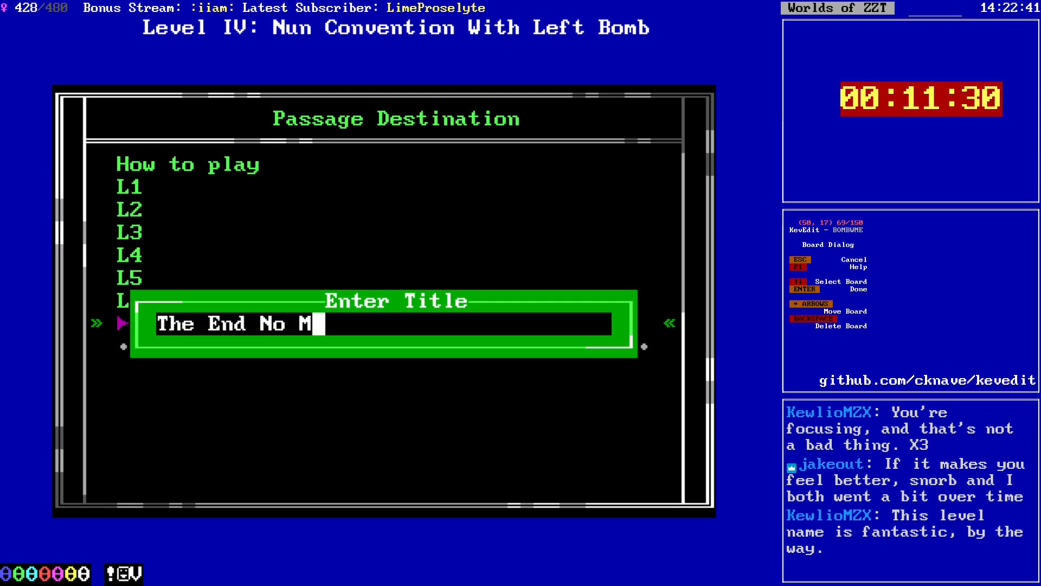
type("oral")
key("Return")
key("Escape")
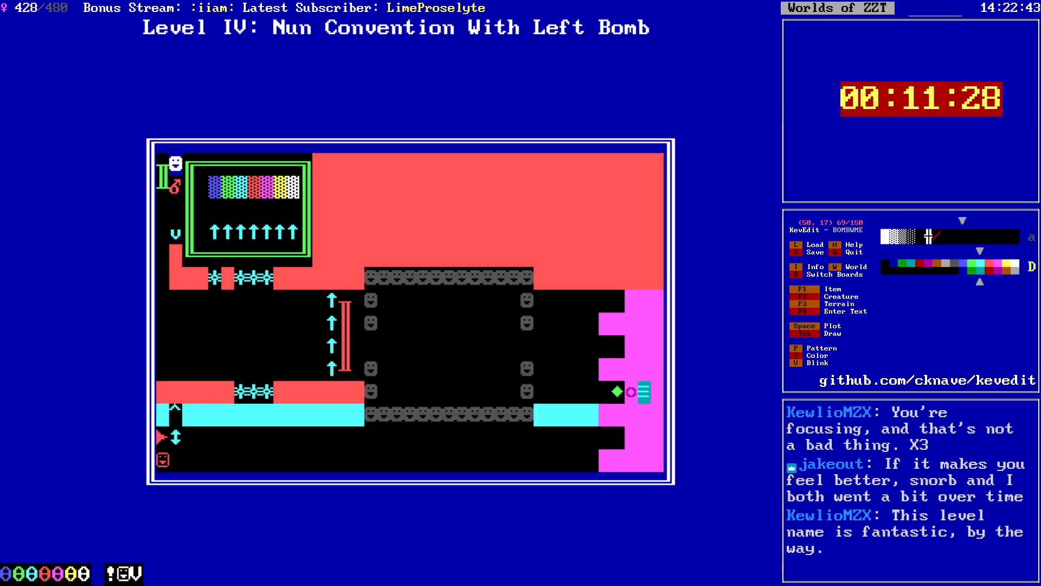
Step: View the new The End No Moral board and switch to the How to play board
key("Page_Down")
key("Page_Down")
key("b")
key("Page_Up")
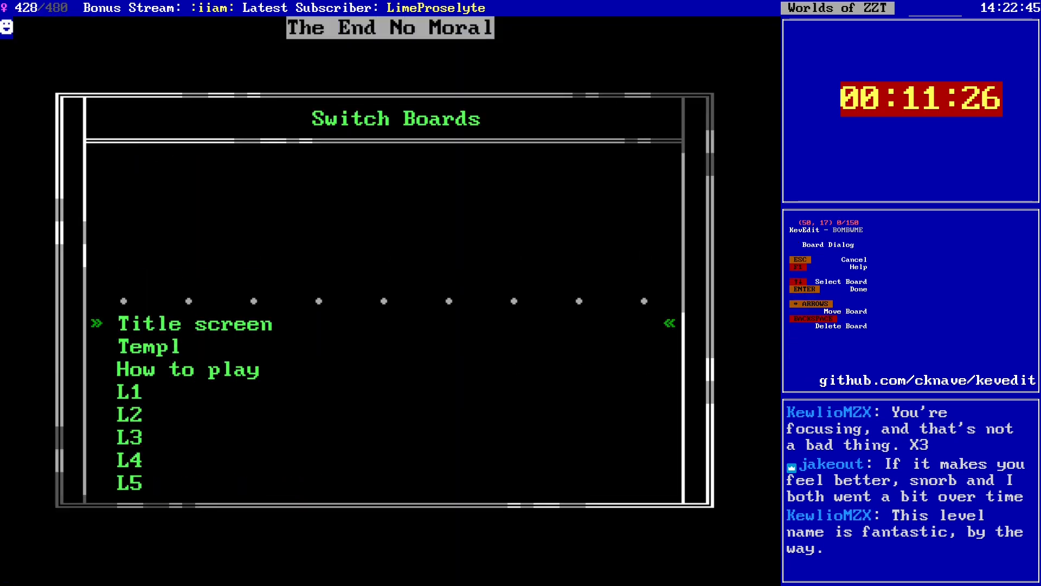
key("Down")
key("Return")
key("Page_Down")
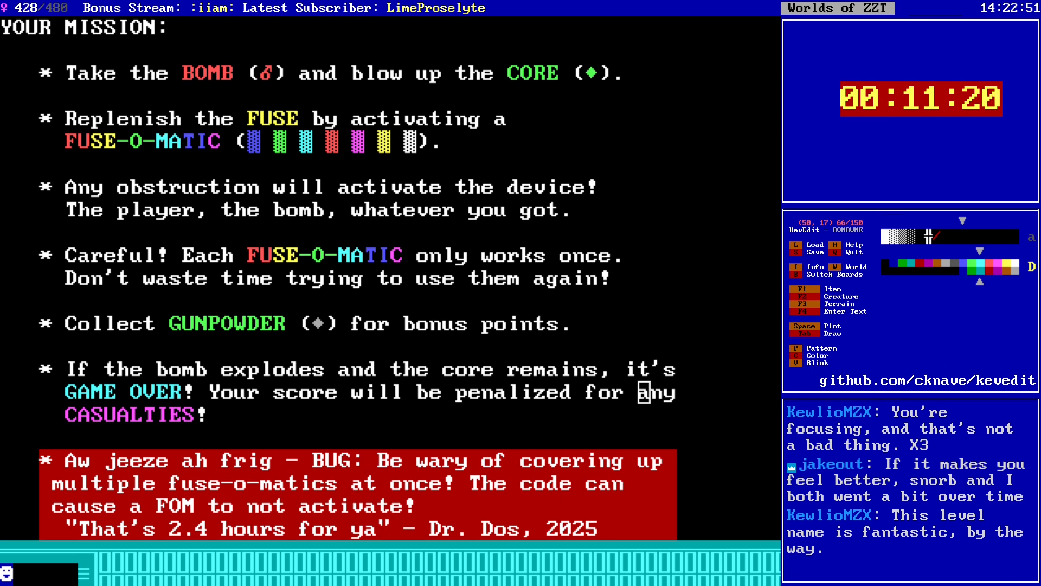
Step: Switch to ZZT, quit the running game, and reload the BOMBWME world to play it
key("alt+Tab")
key("Escape")
key("y")
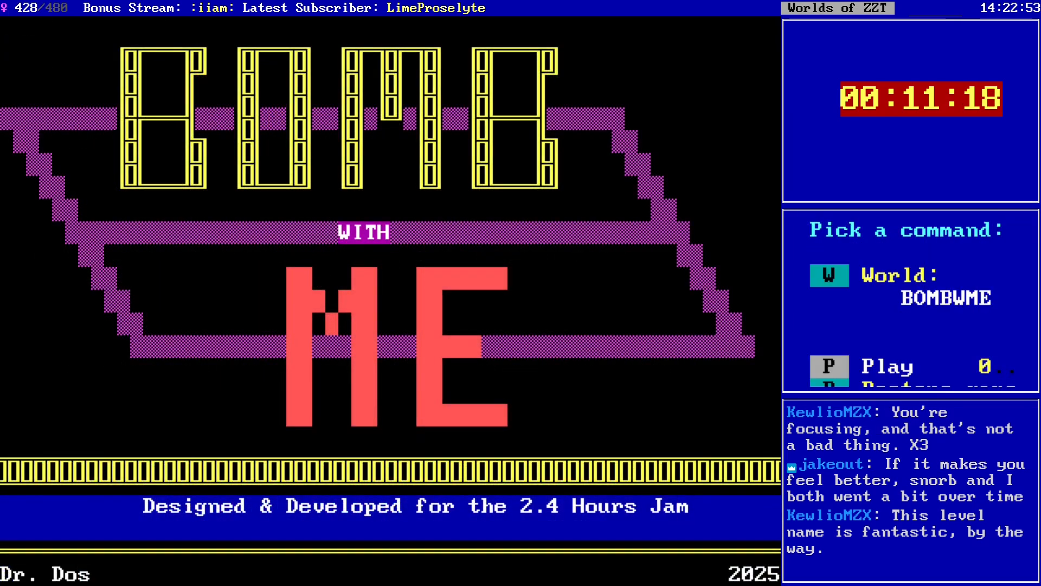
key("w")
key("Return")
key("p")
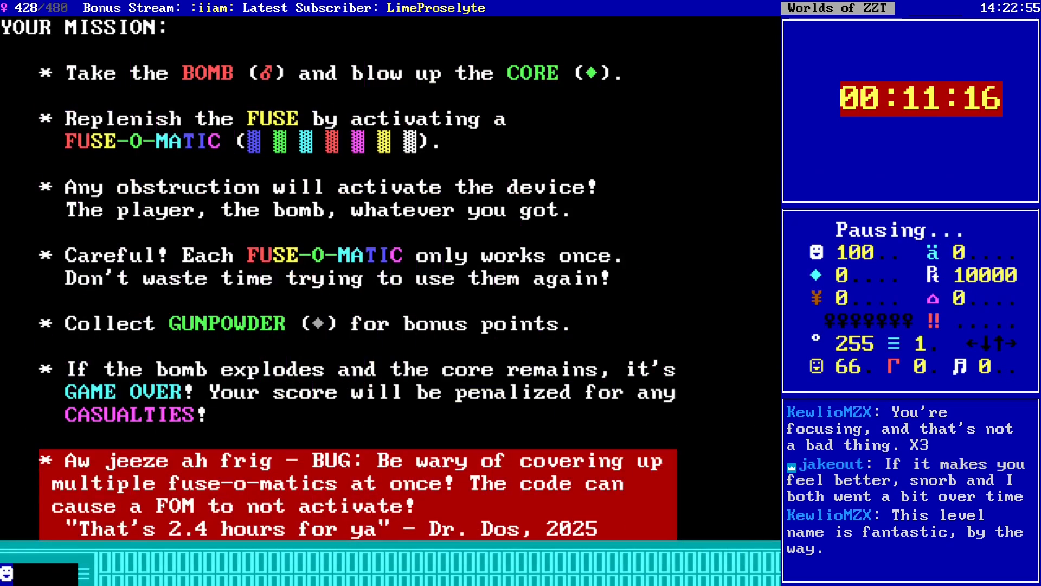
Step: Walk the player through the cyan passage on the How to play board into Level I
key("Right")
key("Right")
key("Right")
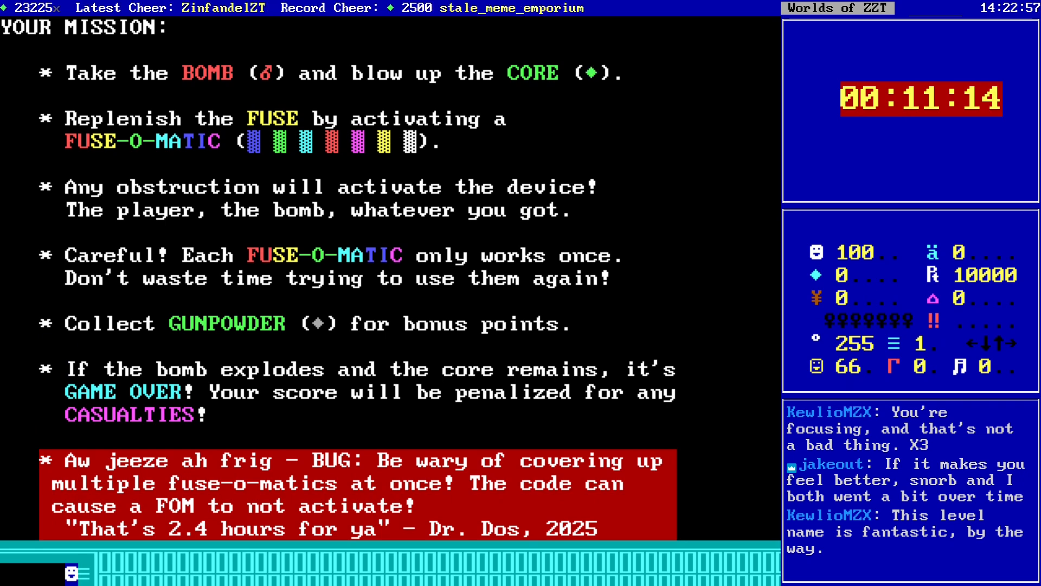
key("Return")
Step: Activate the Level I bomb and push it down the vertical green corridor
key("Down")
key("Down")
key("Down")
key("Down")
key("Down")
key("Down")
key("Down")
key("Down")
key("Down")
key("Down")
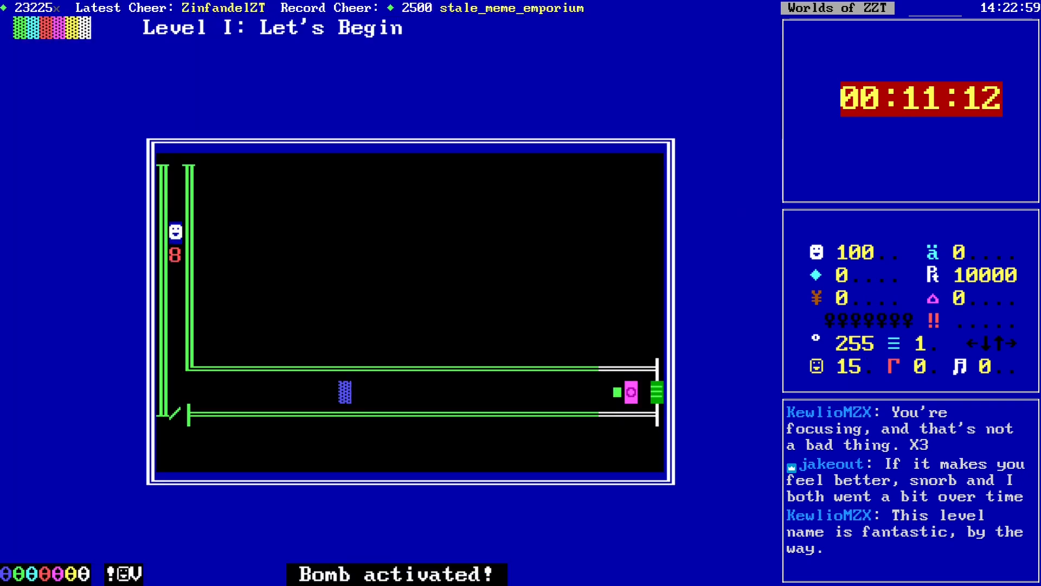
Step: Push the bomb right along the lower corridor past the blue Fuse-o-matic
key("Right")
key("Right")
key("Right")
key("Right")
key("Right")
key("Right")
key("Right")
key("Right")
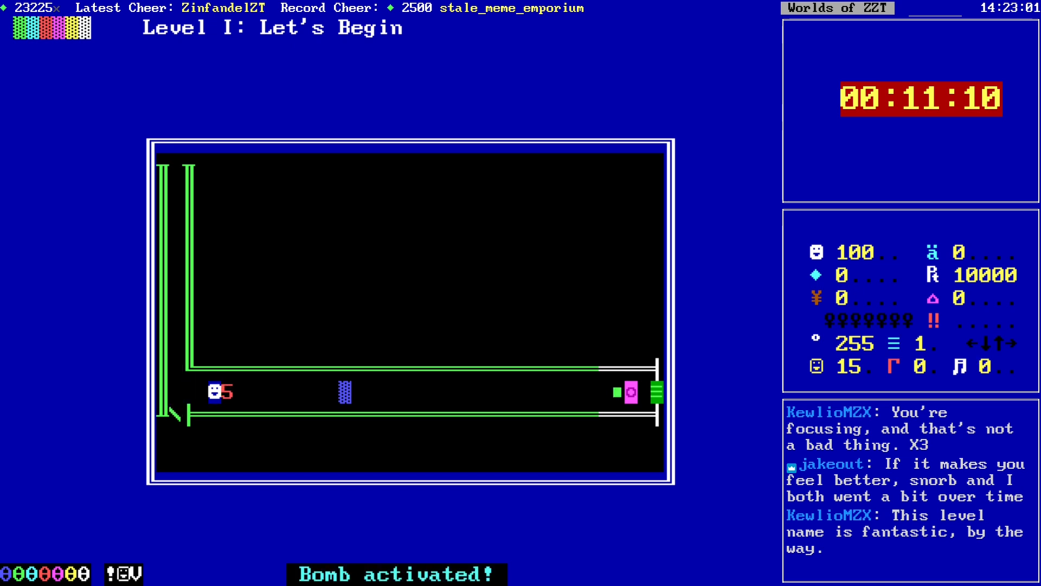
key("Right")
key("Right")
key("Right")
key("Right")
key("Right")
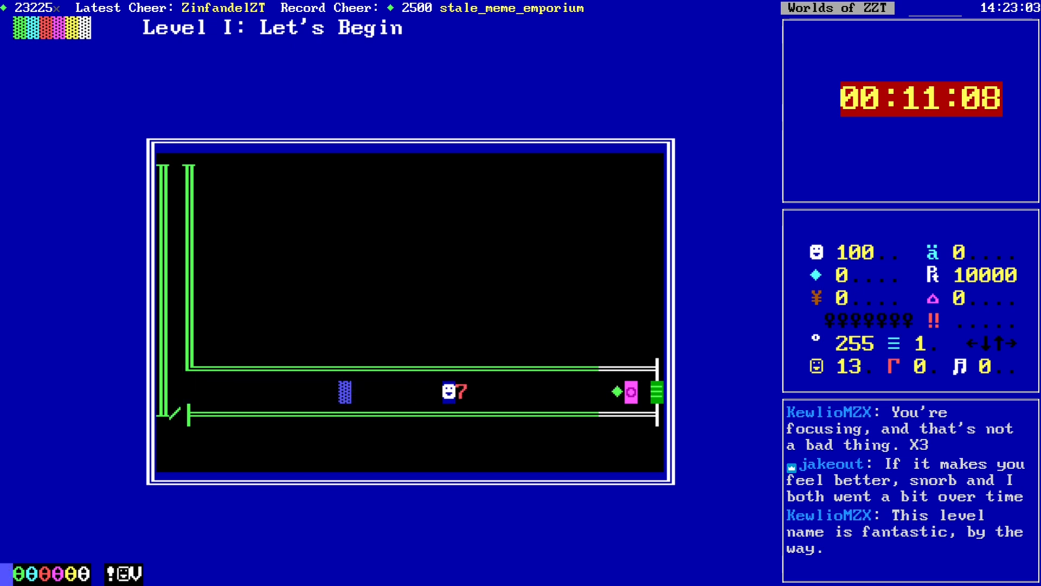
Step: Push the bomb up to the green core and back the player away to the left
key("Right")
key("Right")
key("Right")
key("Right")
key("Right")
key("Left")
key("Left")
key("Left")
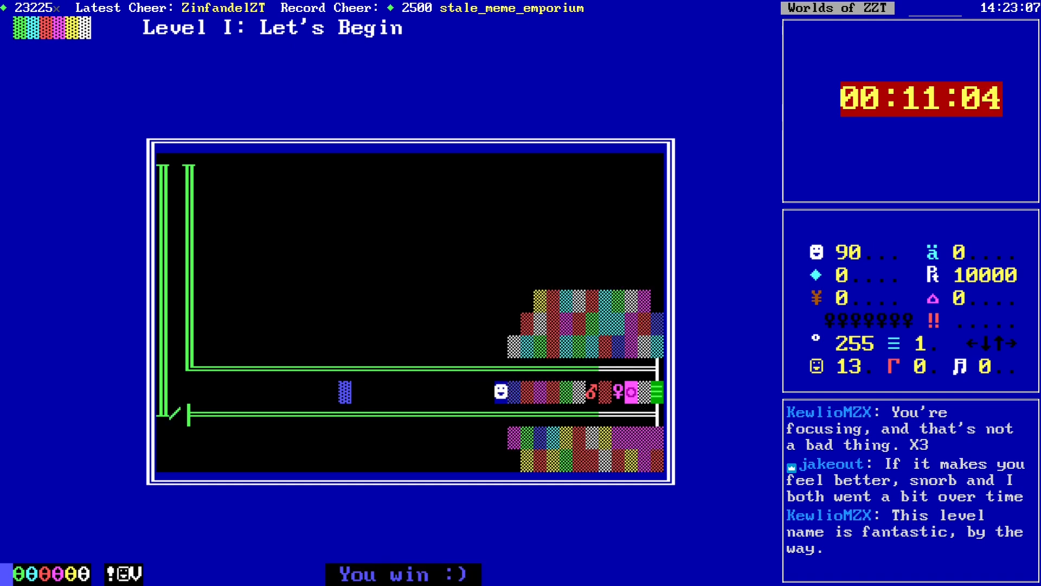
Step: Collect the purple key and walk through the purple door into the green exit passage
key("Right")
key("Right")
key("Right")
key("Right")
key("Right")
key("Right")
key("Right")
key("Right")
key("Right")
key("Right")
key("Right")
key("Right")
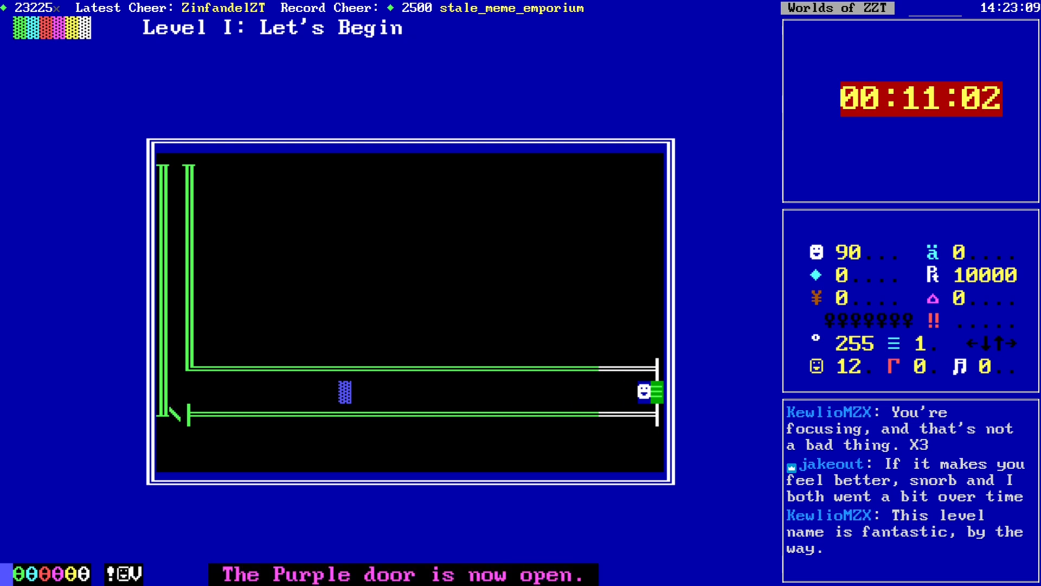
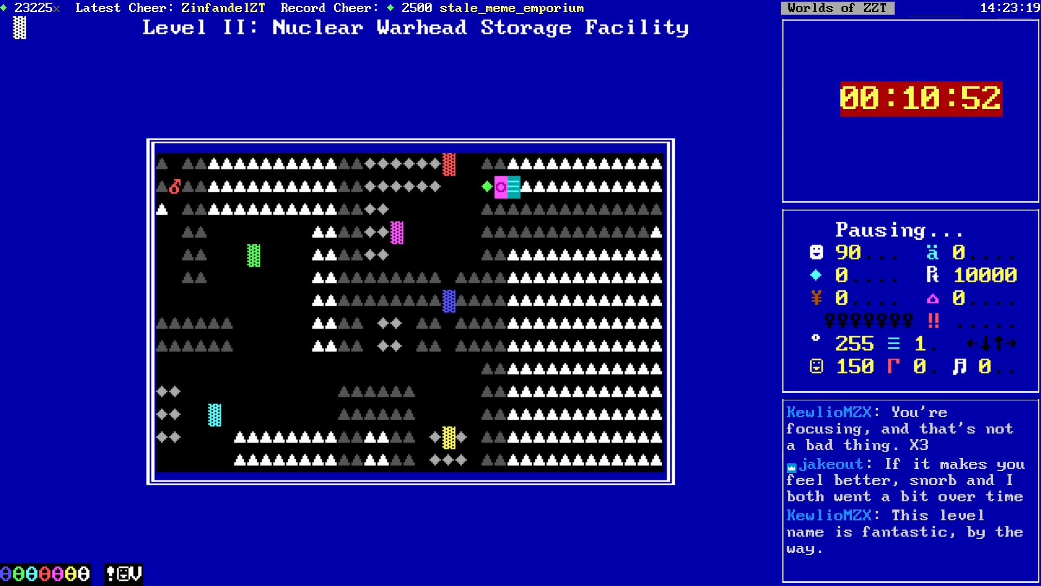
Step: Push the Level II bomb down the narrow starting corridor and right into the clearing below the green Fuse-o-matic
key("Down")
key("Down")
key("Down")
key("Down")
key("Down")
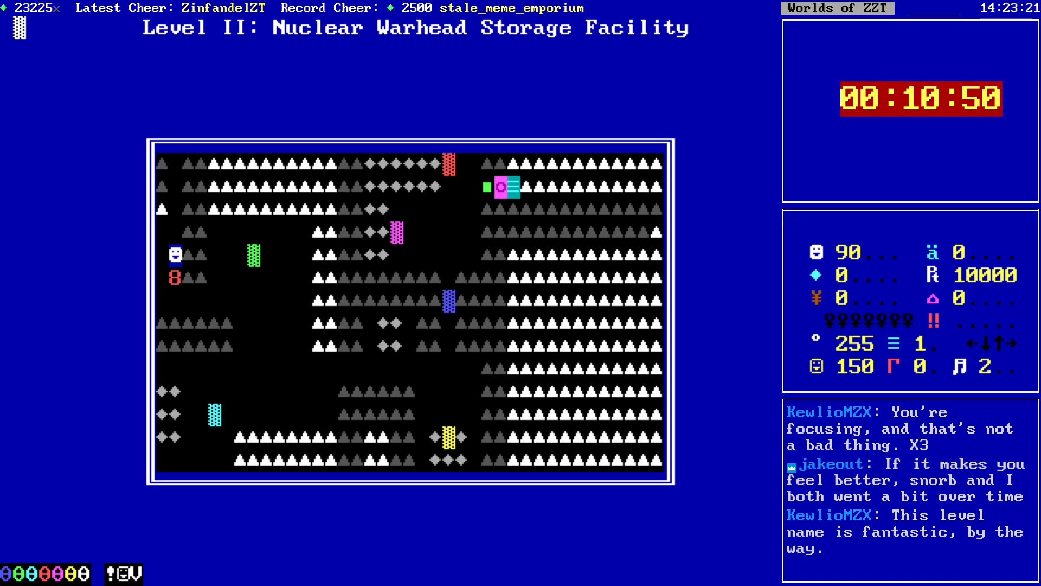
key("Right")
key("Right")
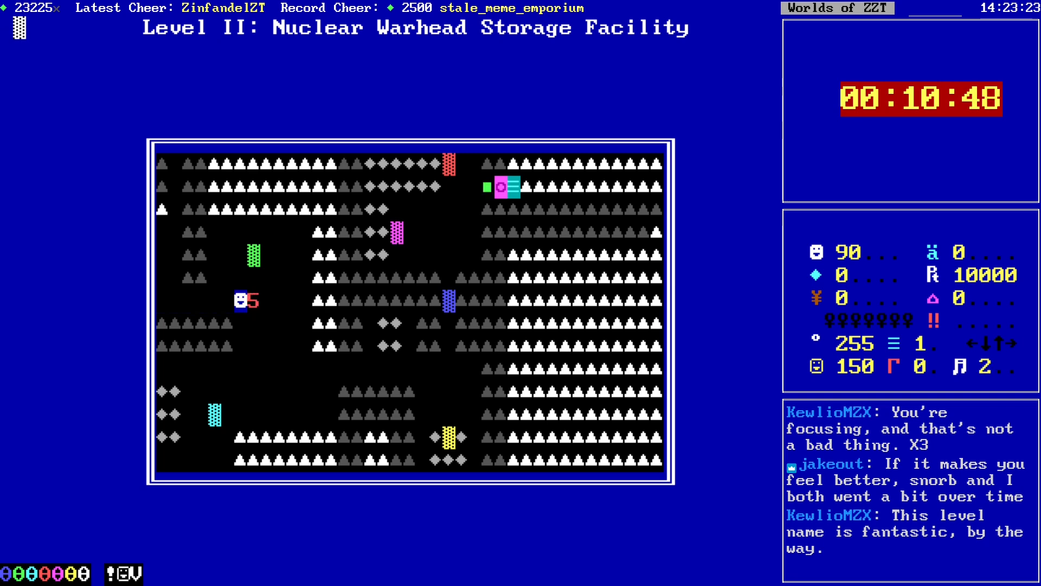
Step: Push the bomb down to the lower corridor and use the green Fuse-o-matic
key("Down")
key("Down")
key("Up")
key("Up")
key("Up")
key("Up")
key("Left")
key("Down")
key("Down")
key("Down")
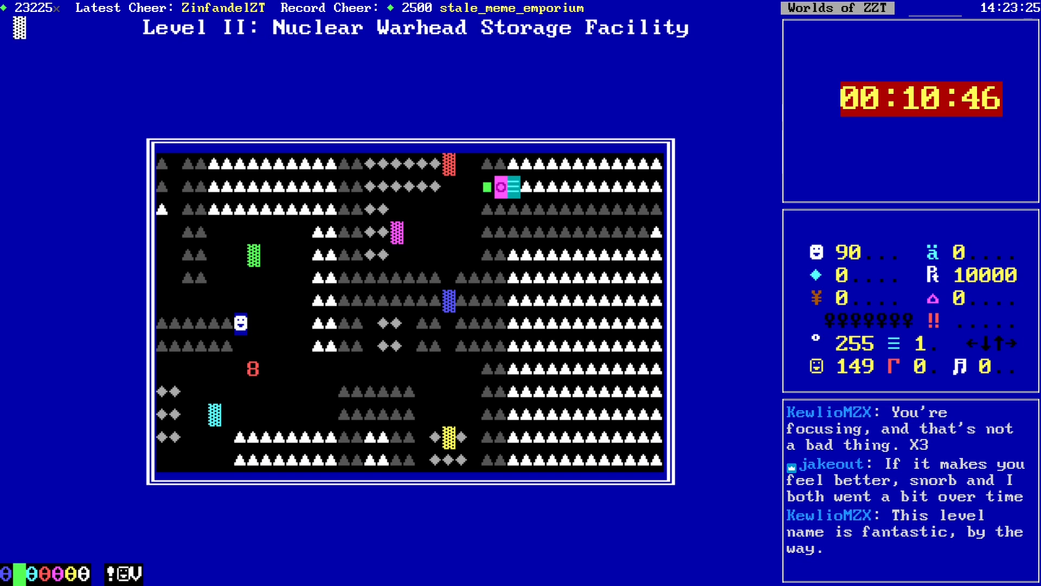
Step: Collect the six gems in the lower-left clearing, use the cyan Fuse-o-matic, and return to the bomb
key("Left")
key("Left")
key("Left")
key("Left")
key("Down")
key("Down")
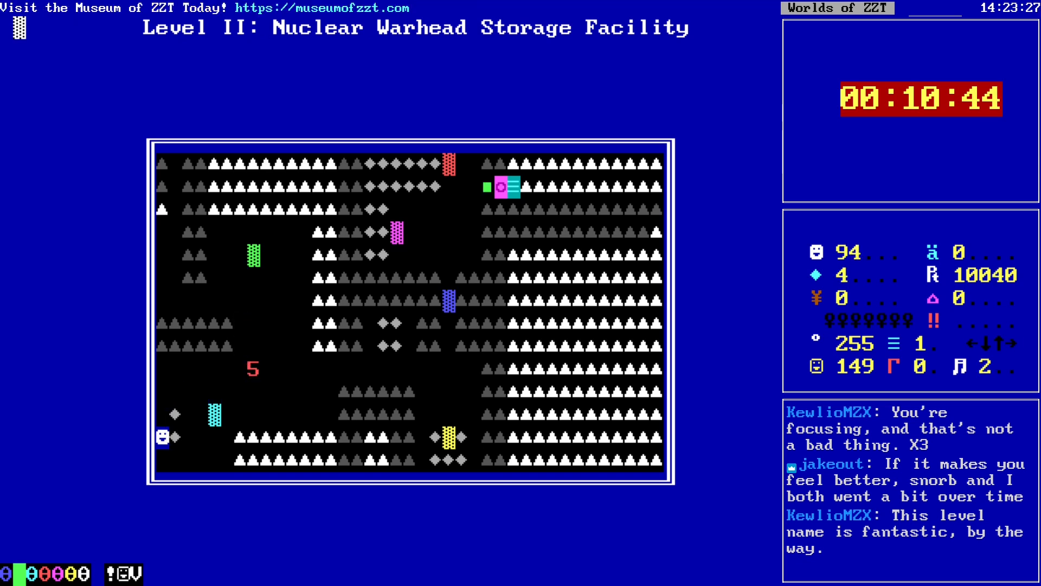
key("Right")
key("Up")
key("Right")
key("Right")
key("Right")
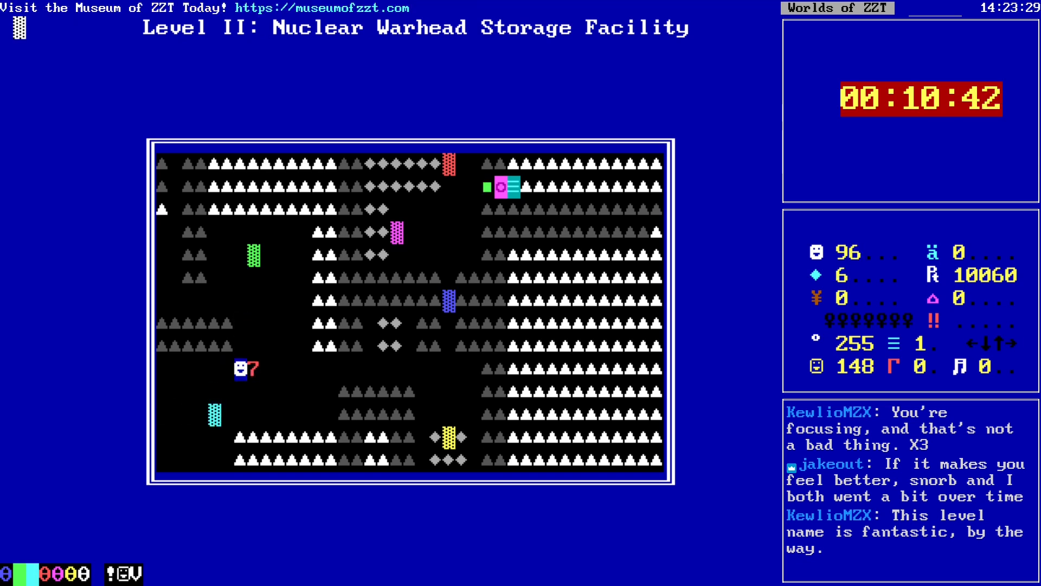
Step: Push the bomb right along the lower corridor to the column between the blue and yellow Fuse-o-matics
key("Right")
key("Right")
key("Right")
key("Right")
key("Right")
key("Right")
key("Right")
key("Right")
key("Right")
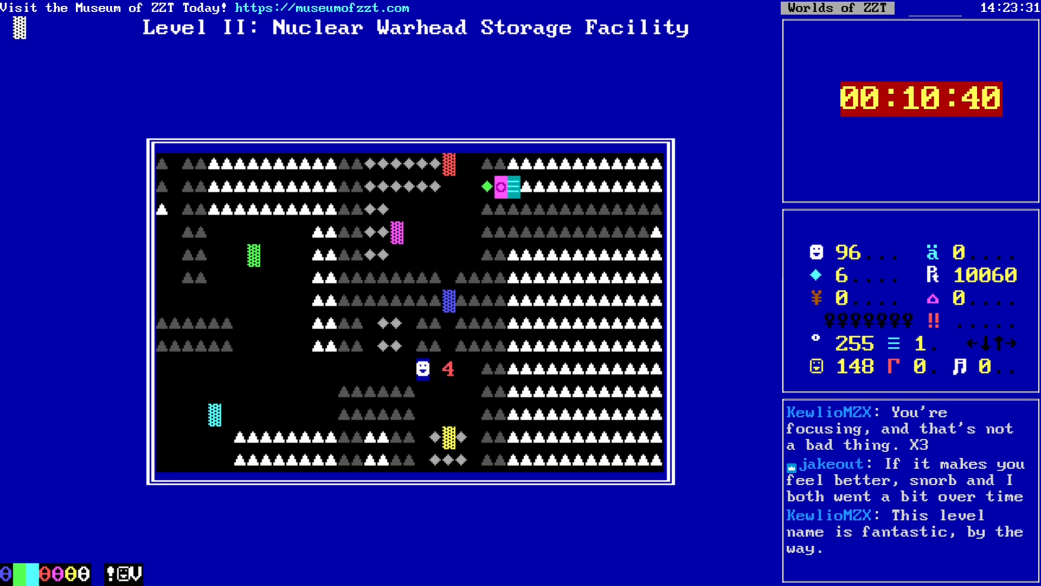
Step: Use the yellow Fuse-o-matic and stand directly below the bomb
key("Right")
key("Right")
key("Right")
key("Down")
key("Up")
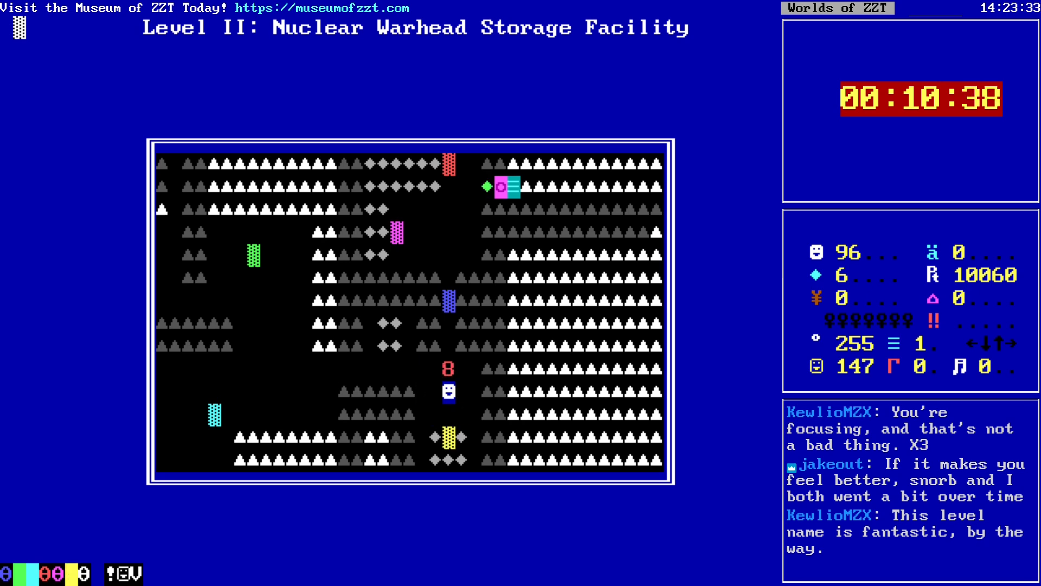
Step: Collect the four gems in the alcove above the lower corridor and head back toward the bomb
key("Left")
key("Left")
key("Up")
key("Left")
key("Left")
key("Left")
key("Up")
key("Up")
key("Right")
key("Down")
key("Down")
key("Right")
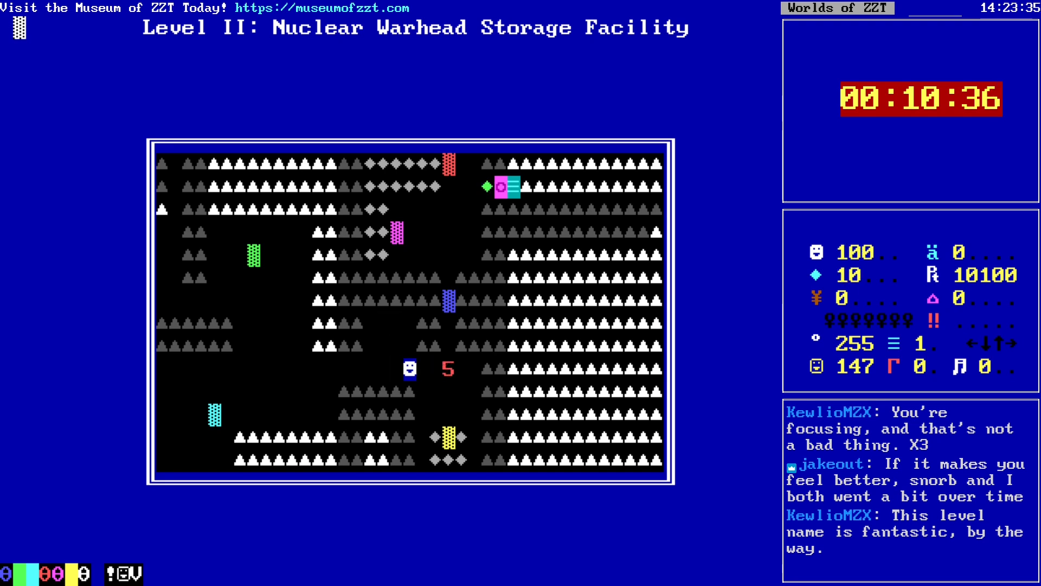
Step: Collect the five gems around the yellow Fuse-o-matic and return to the space below the bomb
key("Down")
key("Down")
key("Down")
key("Right")
key("Right")
key("Up")
key("Up")
key("Left")
key("Up")
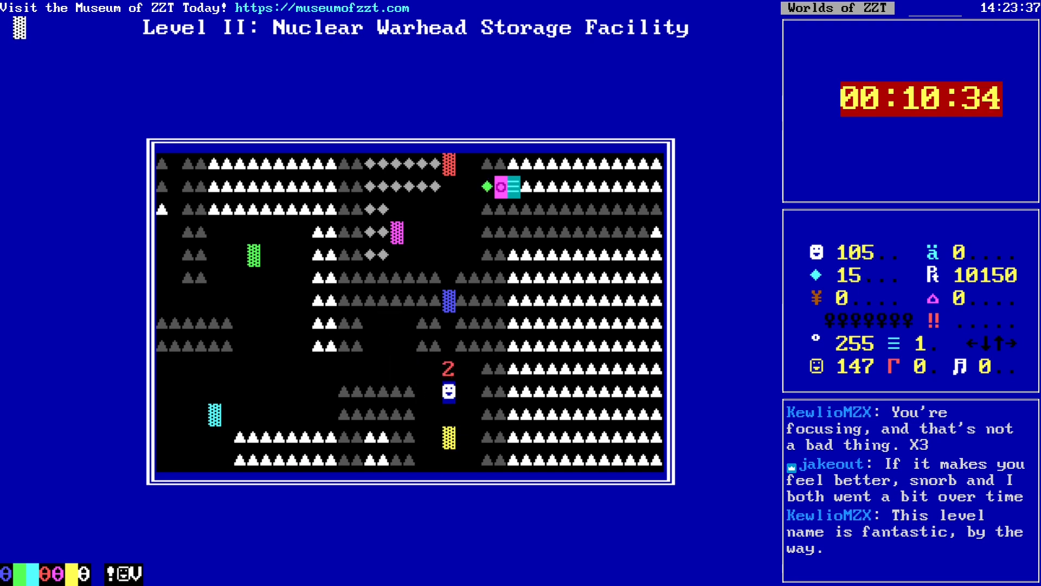
Step: Push the bomb up to the blue Fuse-o-matic, move it on toward the green core, and back the player away
key("Up")
key("Up")
key("Up")
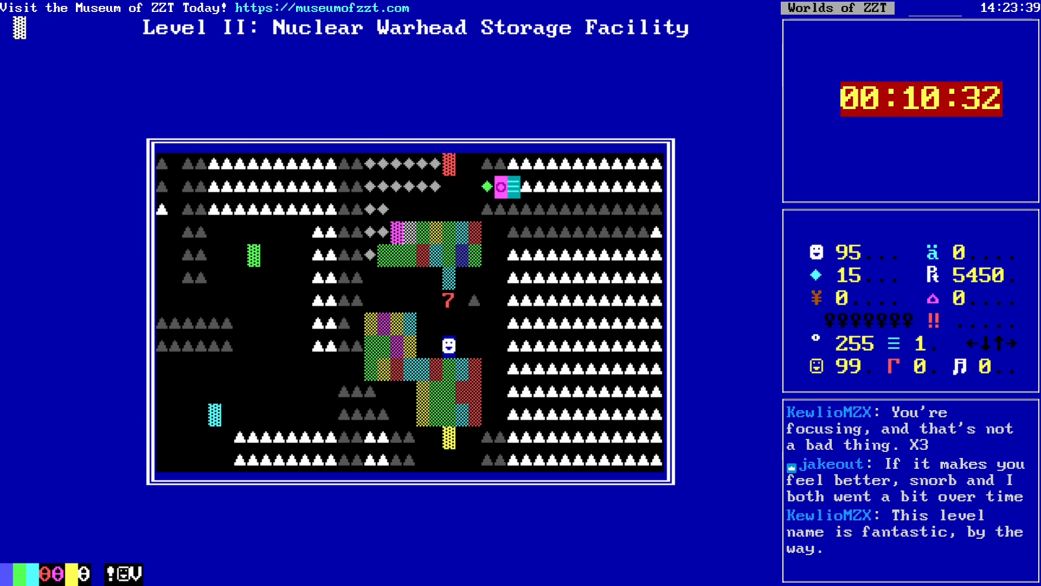
key("Up")
key("Right")
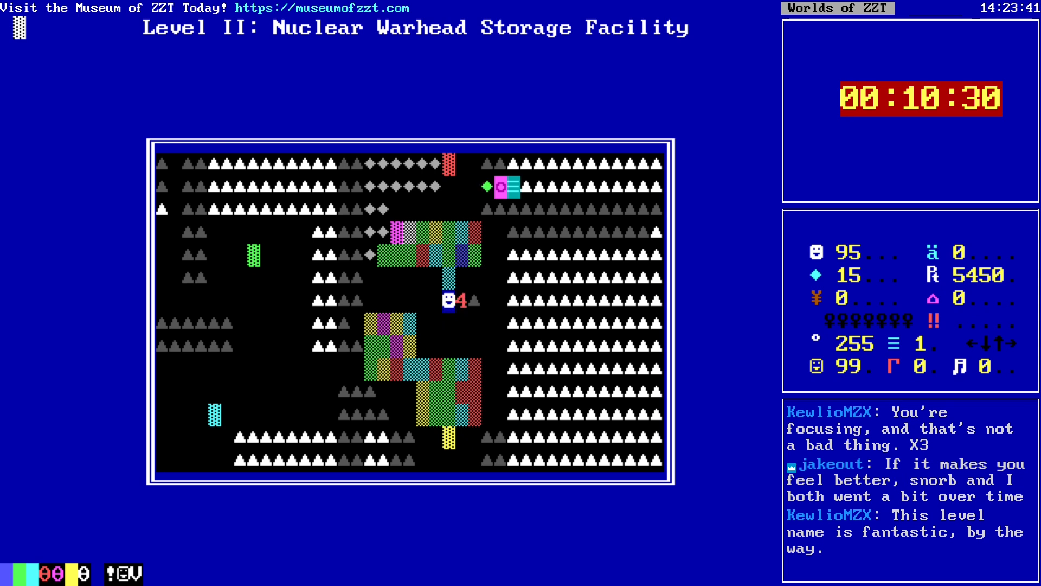
key("Right")
key("Right")
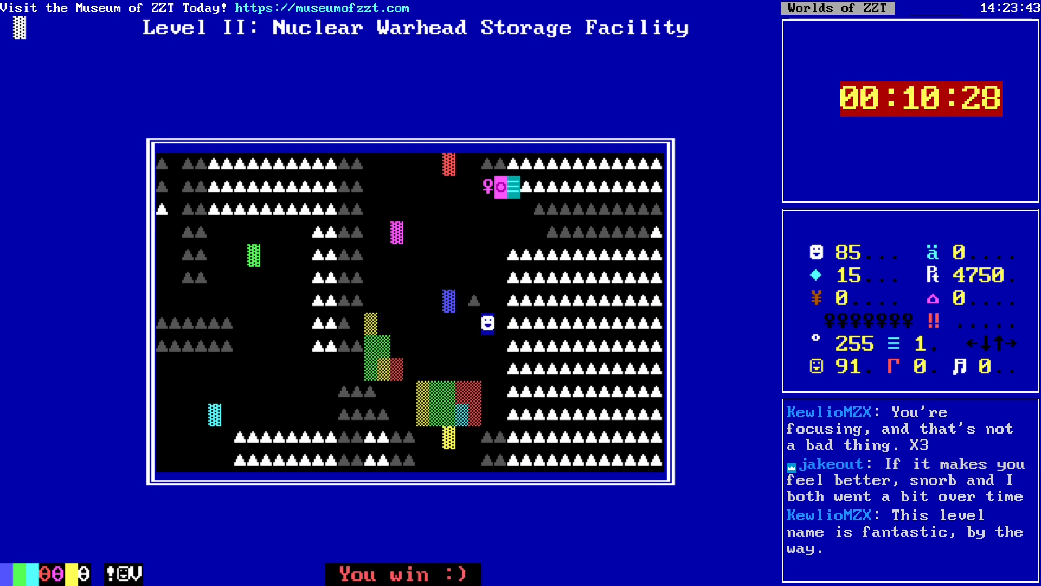
Step: Collect the purple key and walk through the purple door into the cyan exit passage
key("Up")
key("Up")
key("Up")
key("Up")
key("Up")
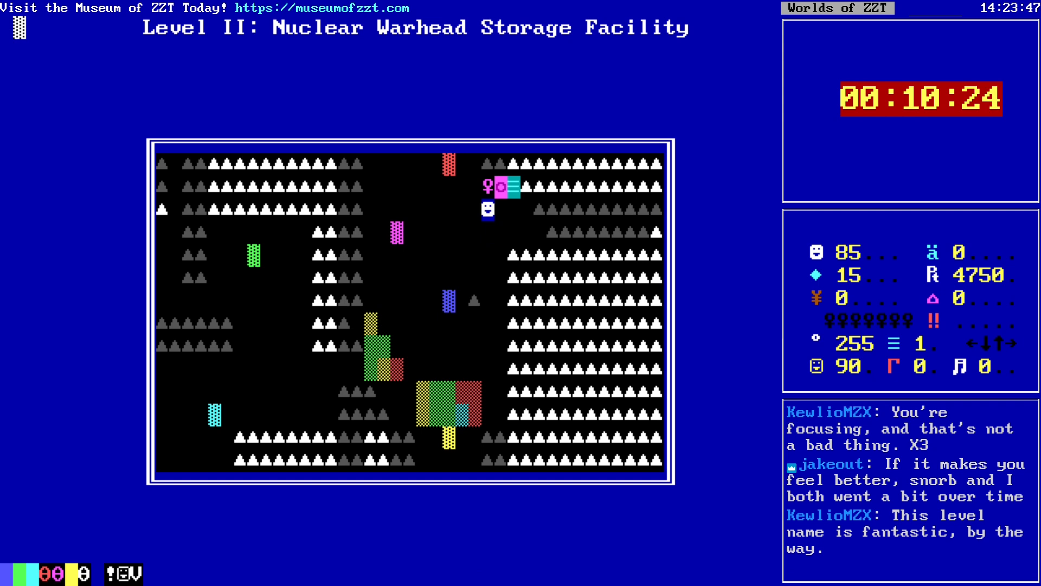
key("Up")
key("Right")
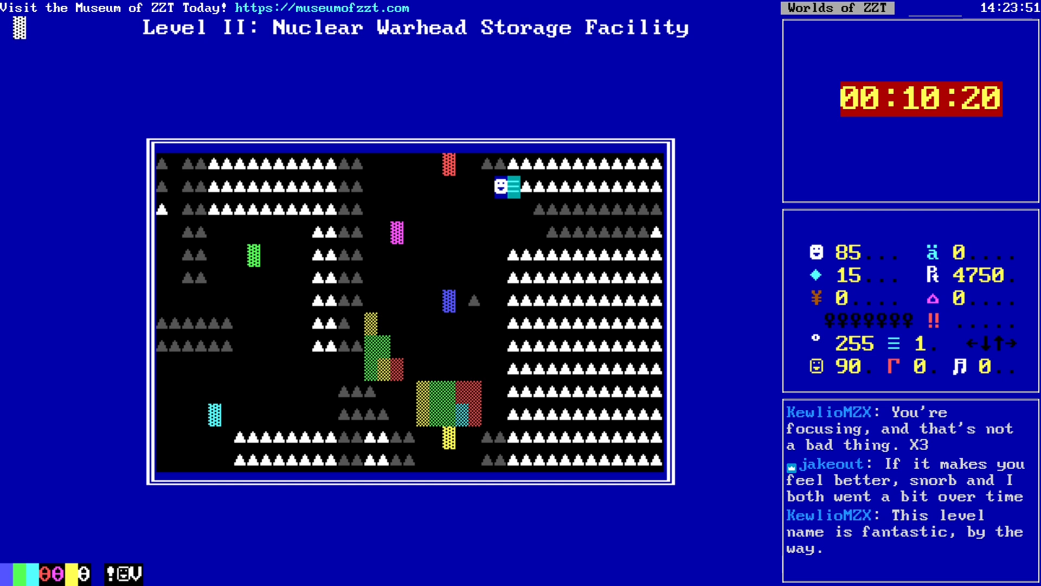
key("Right")
Step: Activate the Level III bomb and push it down the vertical entry corridor
key("Down")
key("Down")
key("Down")
key("Down")
key("Down")
key("Down")
key("Down")
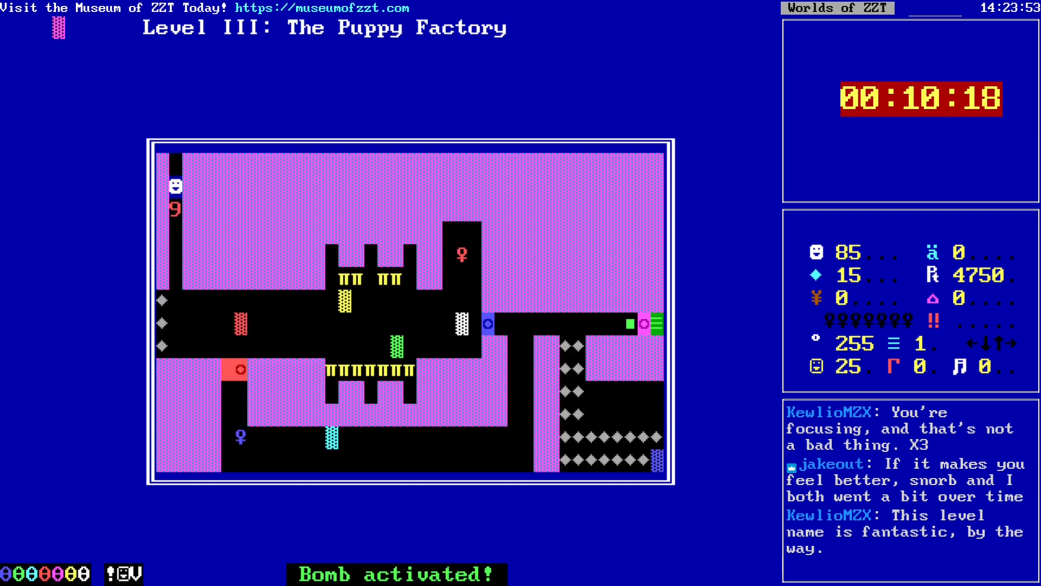
Step: Collect the three gems along the left wall of the Puppy Factory's main room
key("Left")
key("Down")
key("Down")
key("Up")
Step: Push the bomb right through the main room past the red Fuse-o-matic toward the blue door
key("Right")
key("Right")
key("Right")
key("Right")
key("Right")
key("Right")
key("Right")
key("Right")
key("Right")
key("Right")
key("Right")
key("Right")
key("Right")
key("Right")
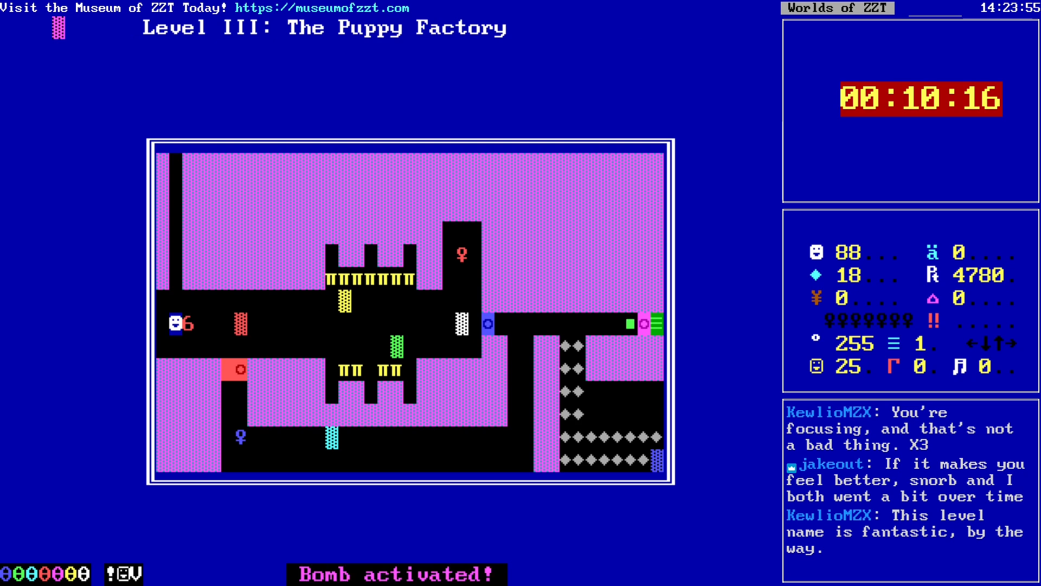
key("Right")
key("Right")
key("Right")
key("Right")
key("Right")
key("Right")
key("Right")
key("Right")
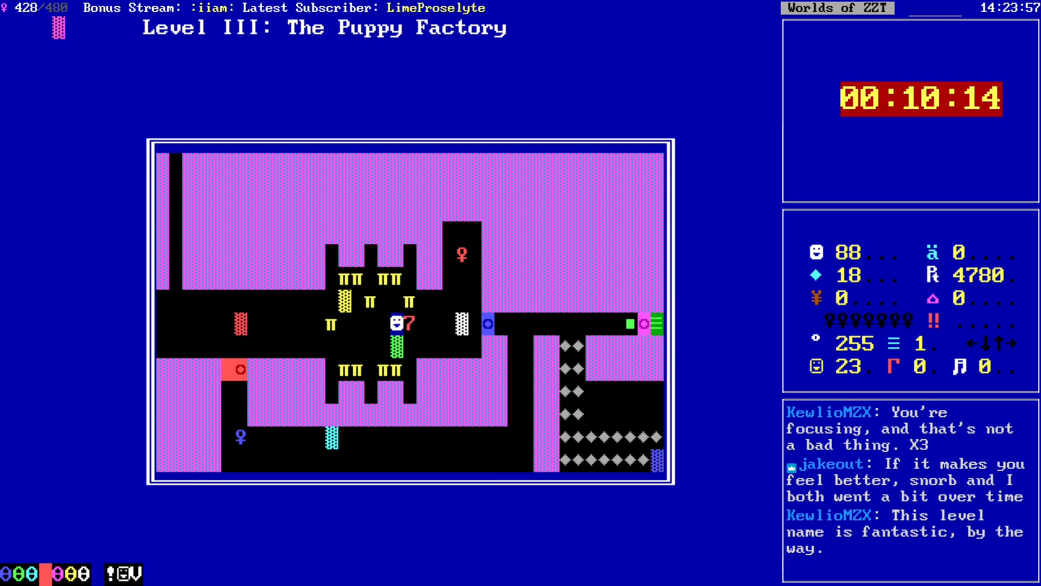
Step: Leave the bomb beside the blue door and collect the red key from the alcove above
key("Up")
key("Up")
key("Up")
key("Down")
key("Down")
Step: Walk back left across the main room, using the yellow Fuse-o-matic on the way to the red door
key("Left")
key("Left")
key("Left")
key("Left")
key("Left")
key("Left")
key("Left")
key("Left")
key("Left")
key("Left")
key("Left")
key("Left")
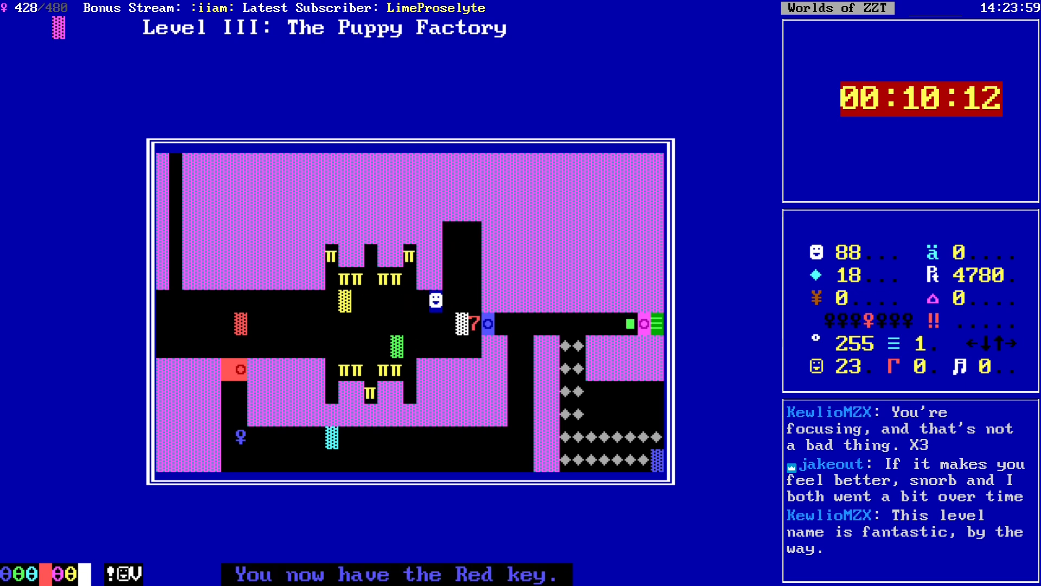
key("Down")
key("Down")
key("Left")
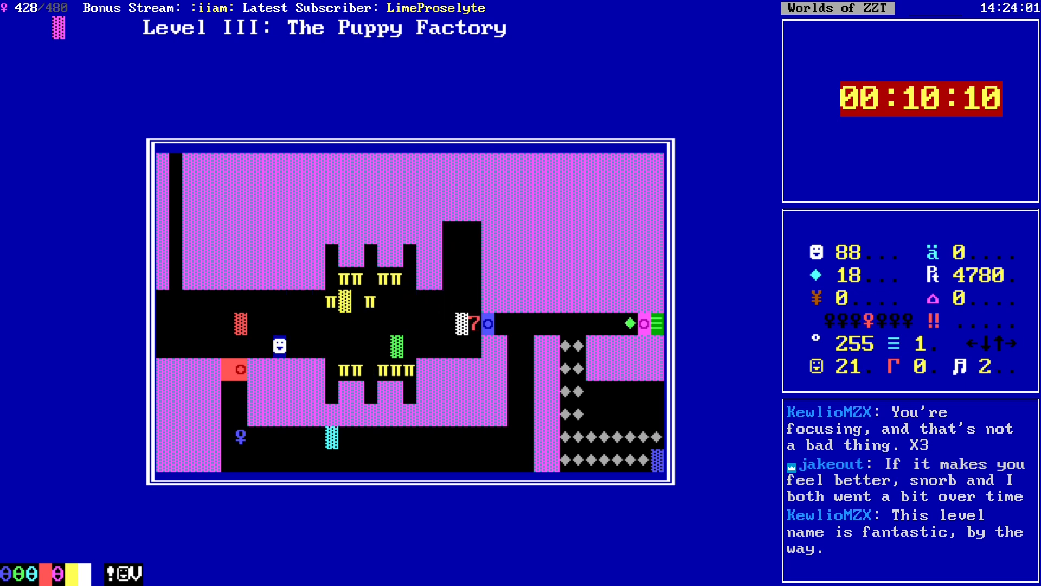
Step: Go down through the red door and collect the blue key
key("Left")
key("Left")
key("Left")
key("Down")
key("Down")
key("Down")
key("Down")
Step: Cross the lower corridor to the right, activating the cyan Fuse-o-matic on the way to the vertical shaft
key("Right")
key("Right")
key("Right")
key("Right")
key("Right")
key("Right")
key("Right")
key("Right")
key("Right")
key("Right")
key("Right")
key("Right")
key("Right")
key("Right")
key("Right")
key("Right")
key("Right")
key("Right")
key("Right")
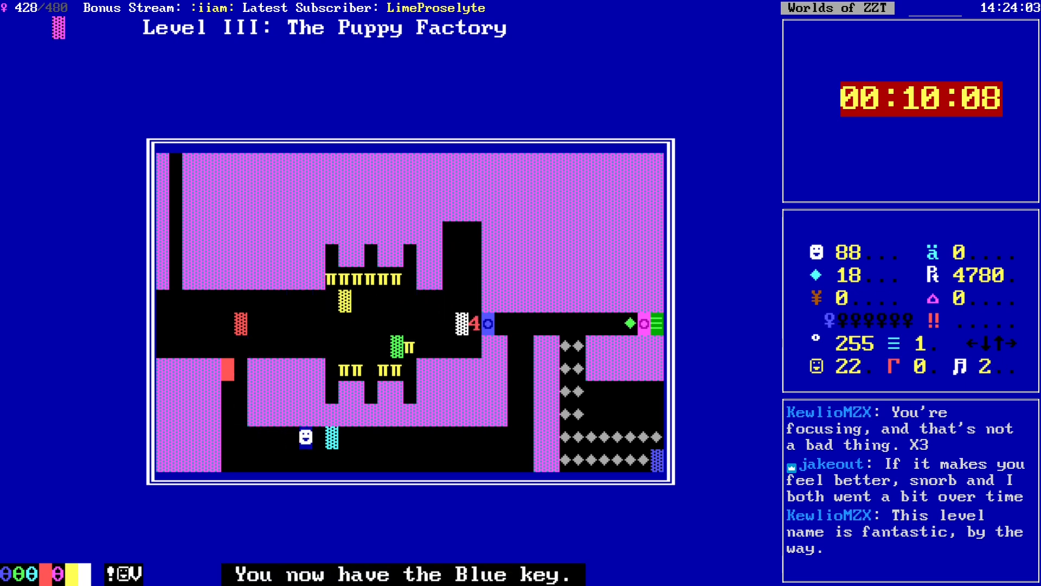
key("Right")
key("Right")
key("Up")
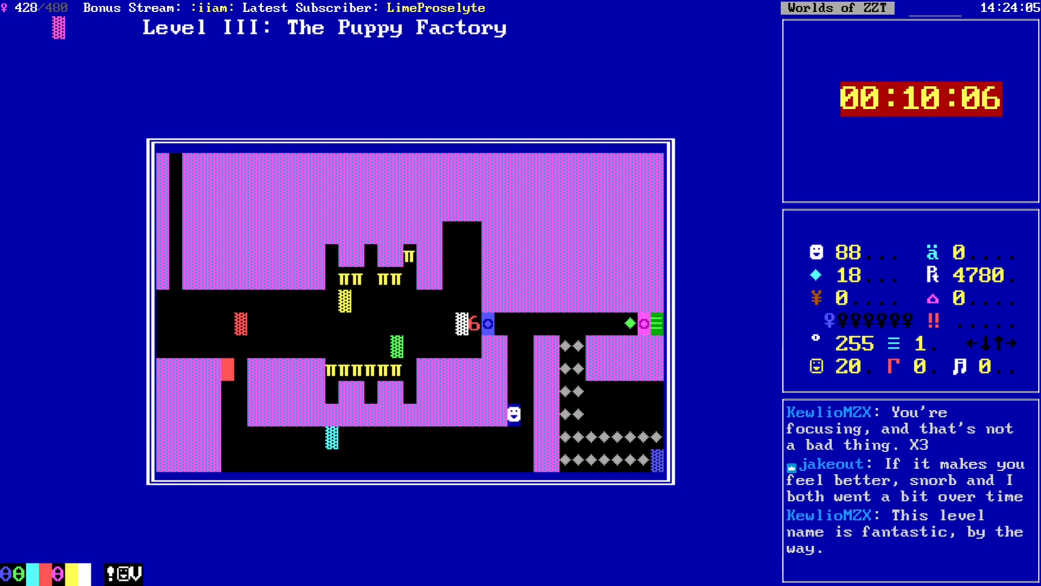
Step: Climb the shaft and go around into the gunpowder column, collecting gunpowder on the way down
key("Up")
key("Up")
key("Up")
key("Up")
key("Right")
key("Right")
key("Right")
key("Right")
key("Down")
key("Down")
key("Down")
key("Down")
key("Right")
key("Down")
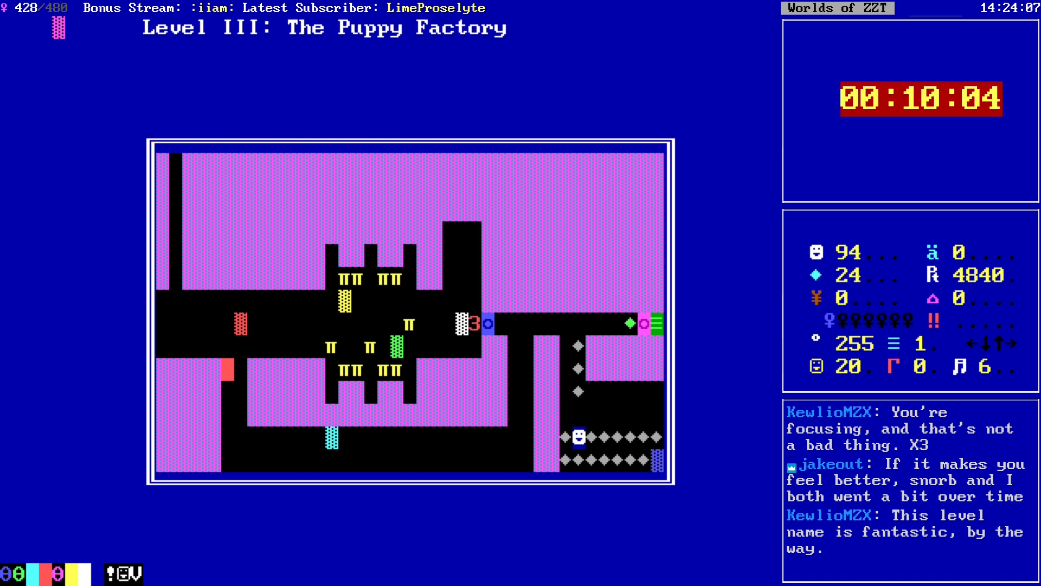
Step: Collect the two rows of gunpowder in the lower-right room and activate the blue Fuse-o-matic
key("Down")
key("Right")
key("Right")
key("Right")
key("Right")
key("Right")
key("Up")
key("Right")
key("Left")
key("Left")
key("Left")
key("Left")
key("Left")
key("Left")
key("Left")
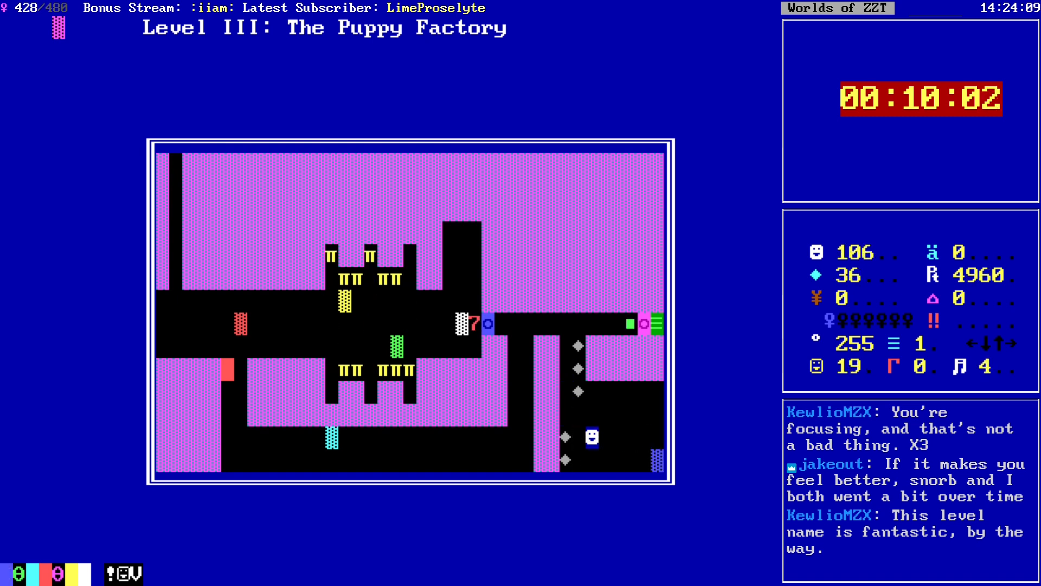
Step: Return through the blue door and push the bomb left onto the white Fuse-o-matic
key("Up")
key("Up")
key("Up")
key("Up")
key("Up")
key("Left")
key("Left")
key("Left")
key("Left")
key("Left")
key("Left")
key("Left")
key("Down")
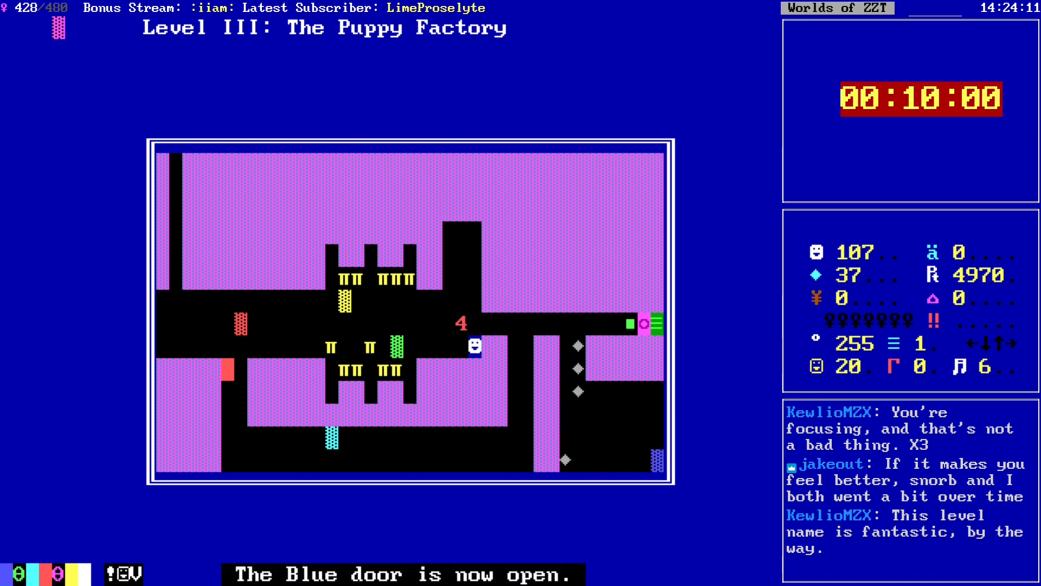
Step: Walk left across the main room to activate the green Fuse-o-matic
key("Left")
key("Left")
key("Left")
key("Left")
key("Left")
key("Up")
key("Left")
key("Down")
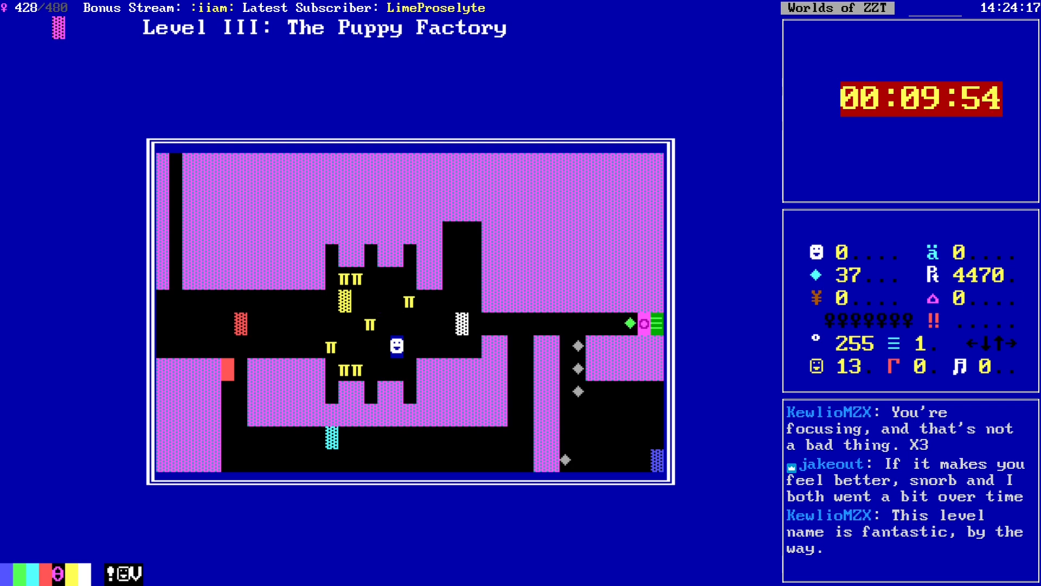
Step: End the current run, start a new game and pass through the mission screen into Level I
key("Escape")
key("Escape")
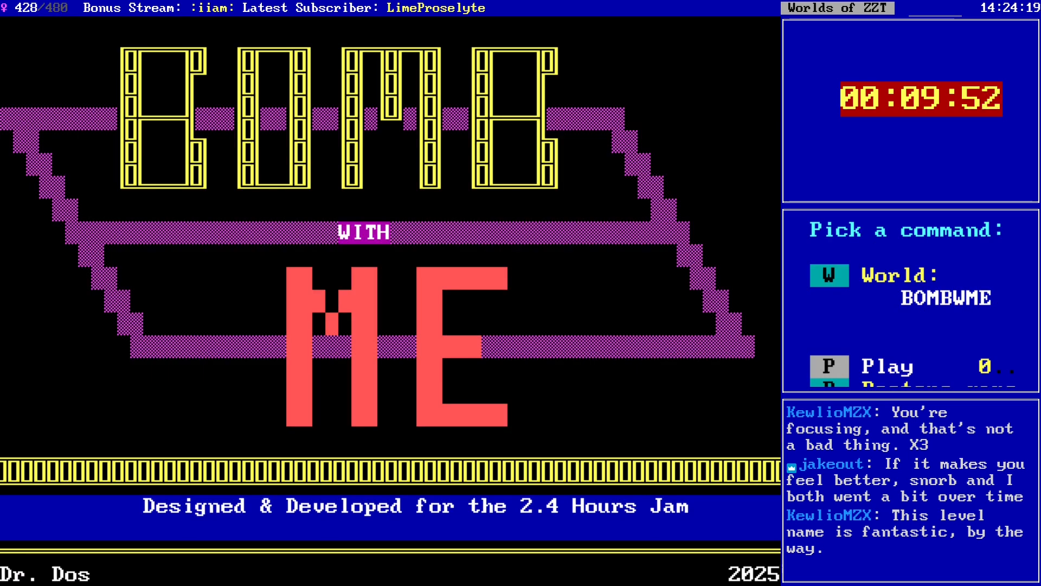
key("p")
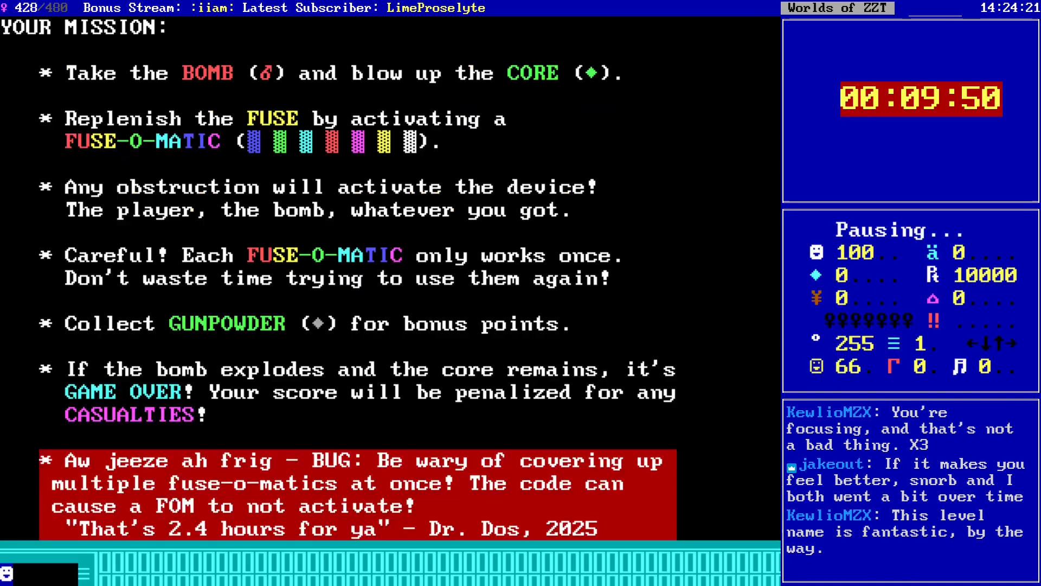
key("Right")
key("Right")
key("Right")
key("Right")
key("Right")
key("Right")
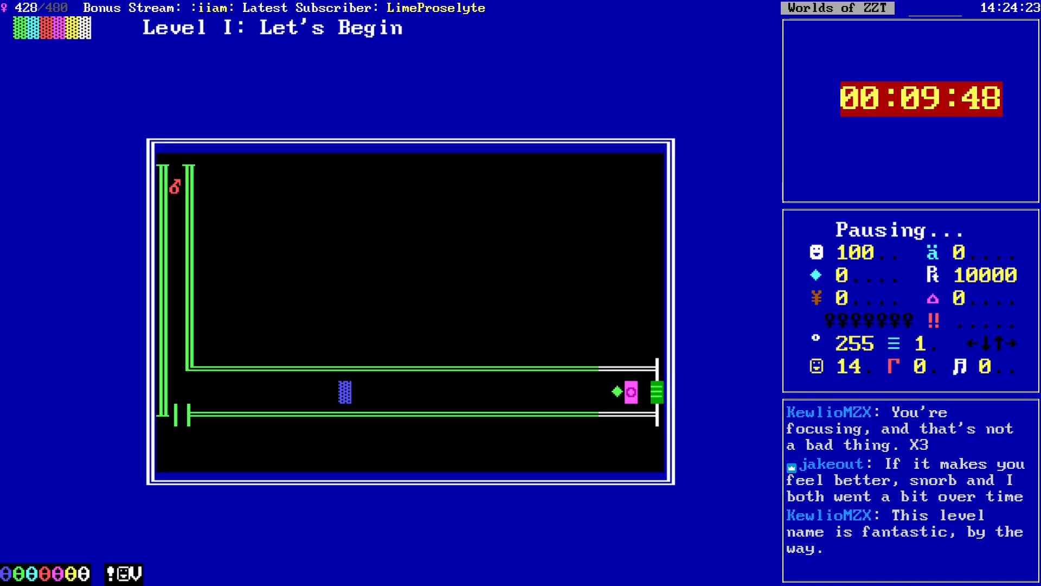
Step: Activate the Level I bomb and push it down the shaft to the start of the horizontal corridor
key("Down")
key("Down")
key("Down")
key("Down")
key("Down")
key("Down")
key("Down")
key("Down")
key("Down")
key("Down")
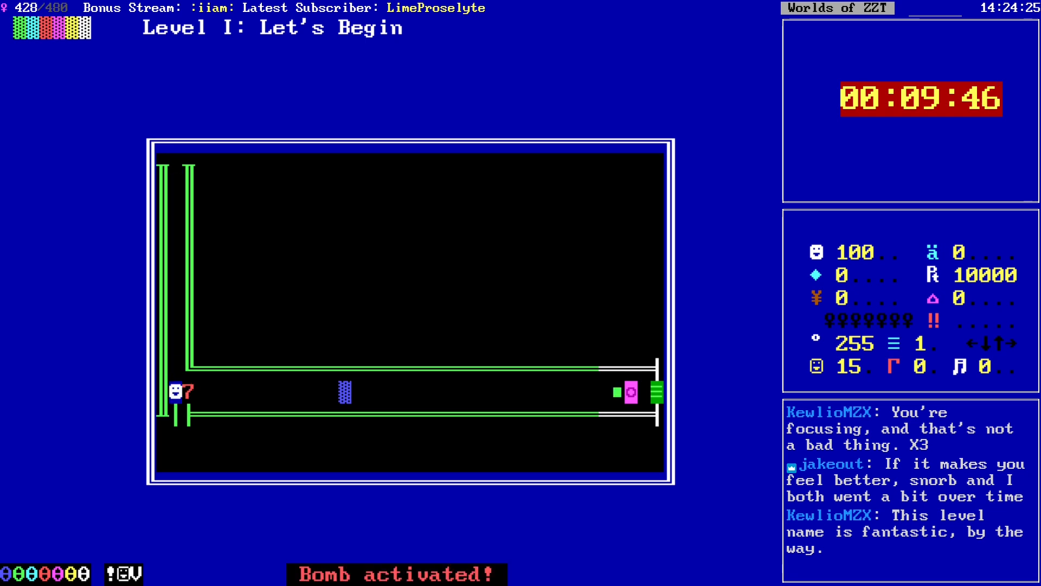
Step: Push the bomb right along the corridor past the blue Fuse-o-matic, activating it
key("Right")
key("Right")
key("Right")
key("Right")
key("Right")
key("Right")
key("Right")
key("Right")
key("Right")
key("Right")
key("Right")
key("Right")
key("Right")
key("Right")
key("Right")
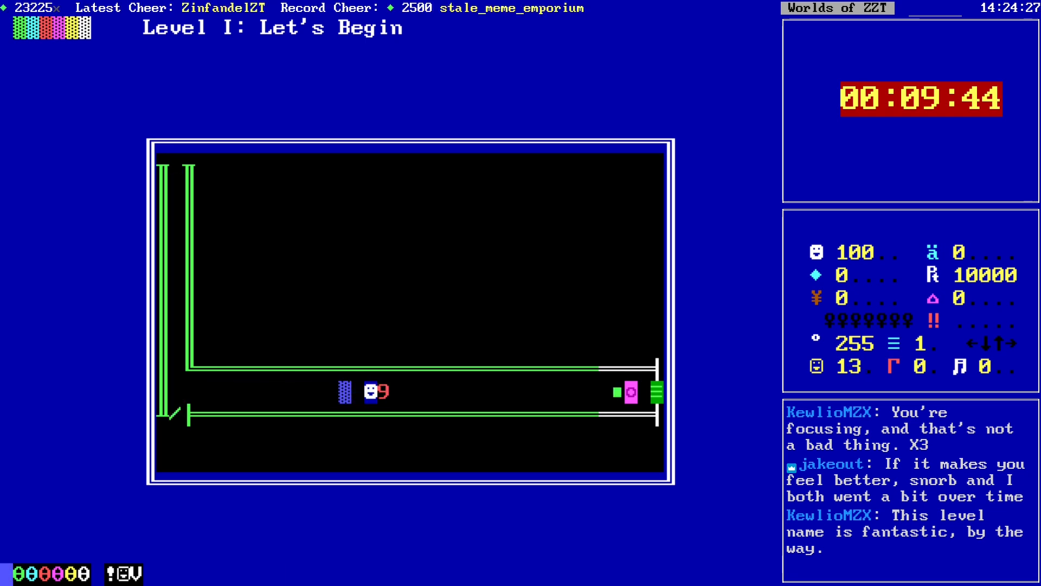
Step: Push the bomb the rest of the corridor up to the green core and stay back from the blast
key("Right")
key("Right")
key("Right")
key("Right")
key("Right")
key("Right")
key("Right")
key("Right")
key("Right")
key("Right")
key("Right")
key("Right")
key("Right")
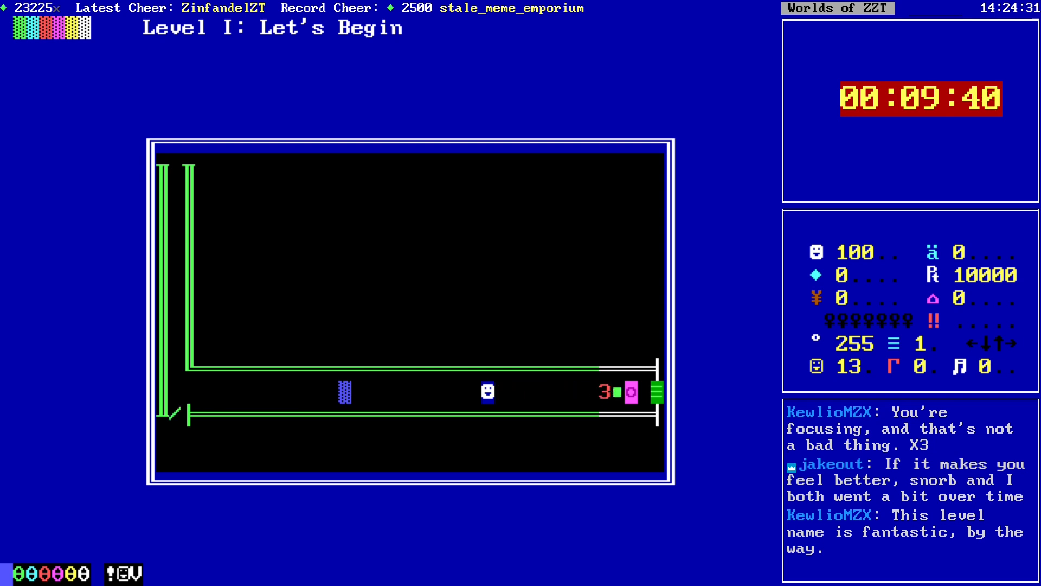
Step: Collect the purple key at the core's spot and exit through the purple door to Level II
key("Right")
key("Right")
key("Right")
key("Right")
key("Right")
key("Right")
key("Right")
key("Right")
key("Right")
key("Right")
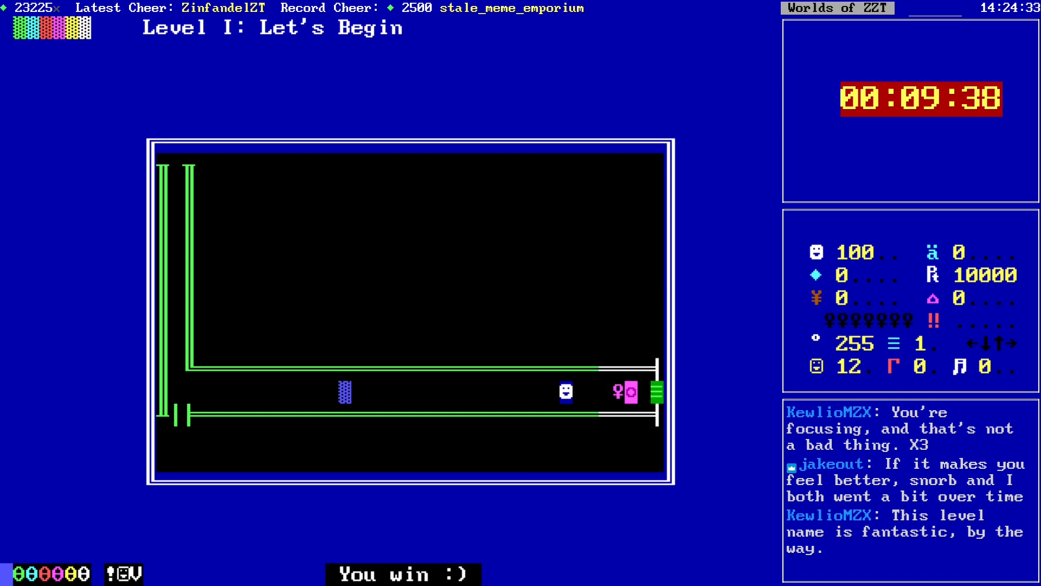
key("Right")
key("Right")
Step: Push the Level II bomb down toward the middle passage, activating the green Fuse-o-matic on the way
key("Down")
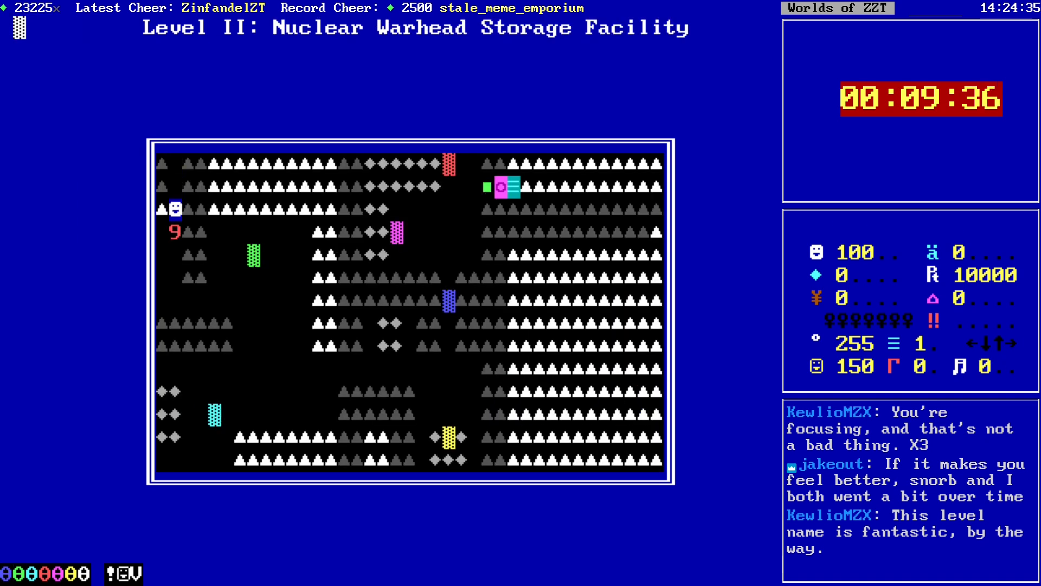
key("Right")
key("Right")
key("Right")
key("Right")
key("Right")
key("Up")
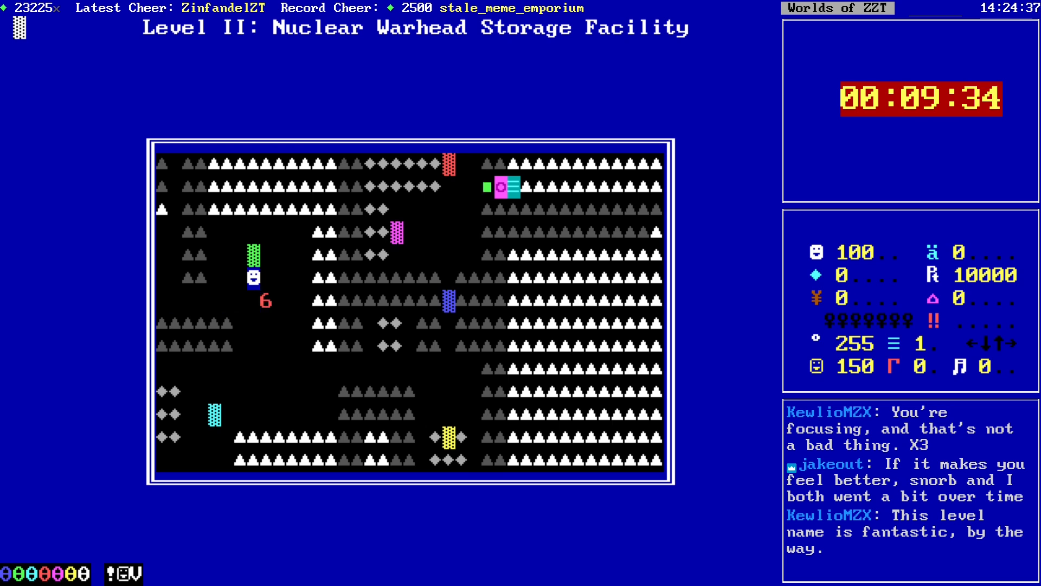
key("Right")
key("Up")
key("Right")
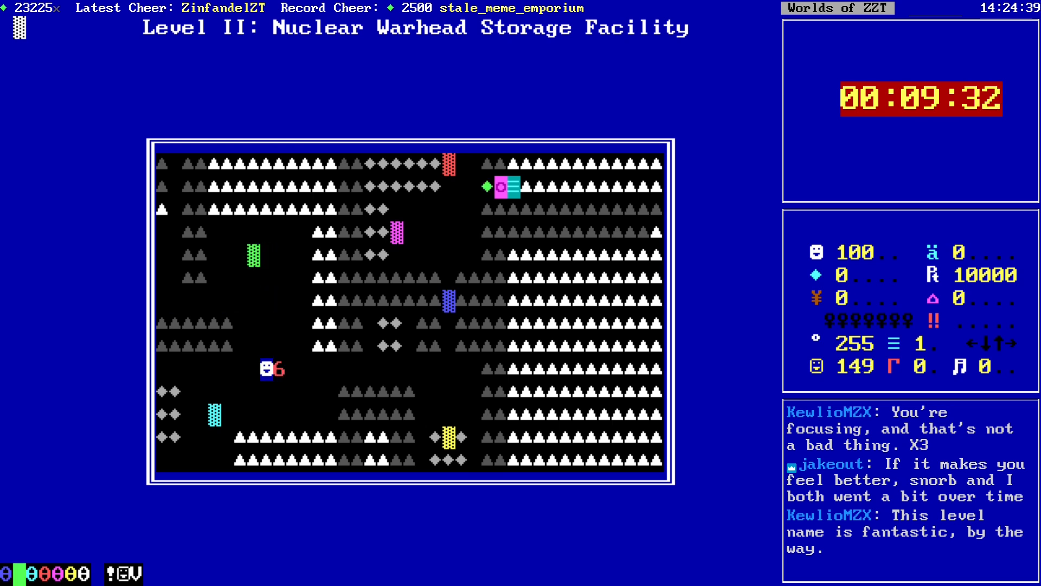
Step: Push the Level II bomb right along the middle passage to the vertical shaft and activate the yellow Fuse-o-matic
key("Right")
key("Right")
key("Right")
key("Right")
key("Right")
key("Right")
key("Right")
key("Down")
key("Down")
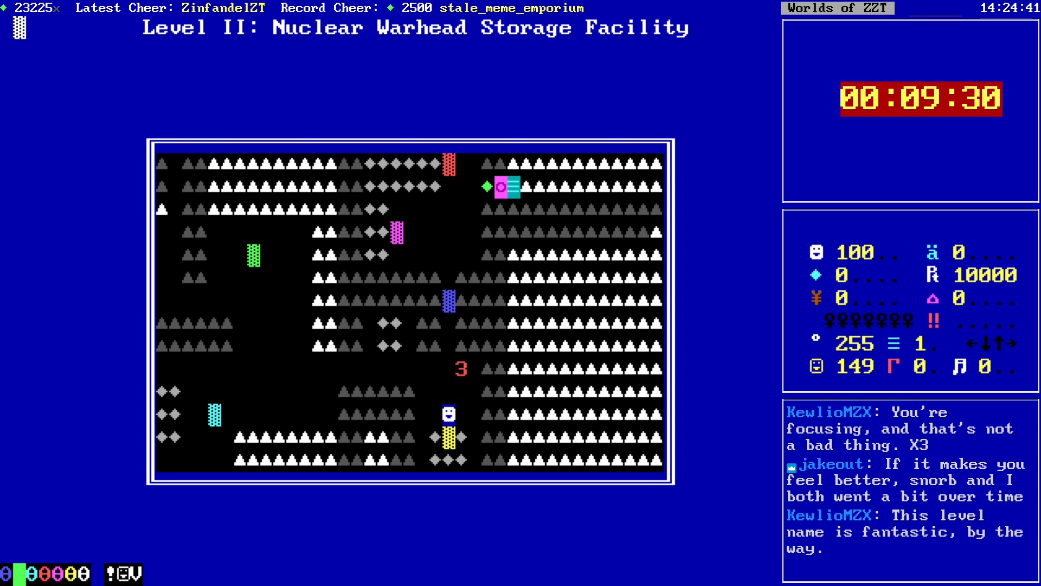
key("Right")
key("Down")
Step: Push the bomb up the shaft beside the red Fuse-o-matic, activating the blue Fuse-o-matic on the way
key("Up")
key("Up")
key("Up")
key("Up")
key("Up")
key("Up")
key("Up")
key("Up")
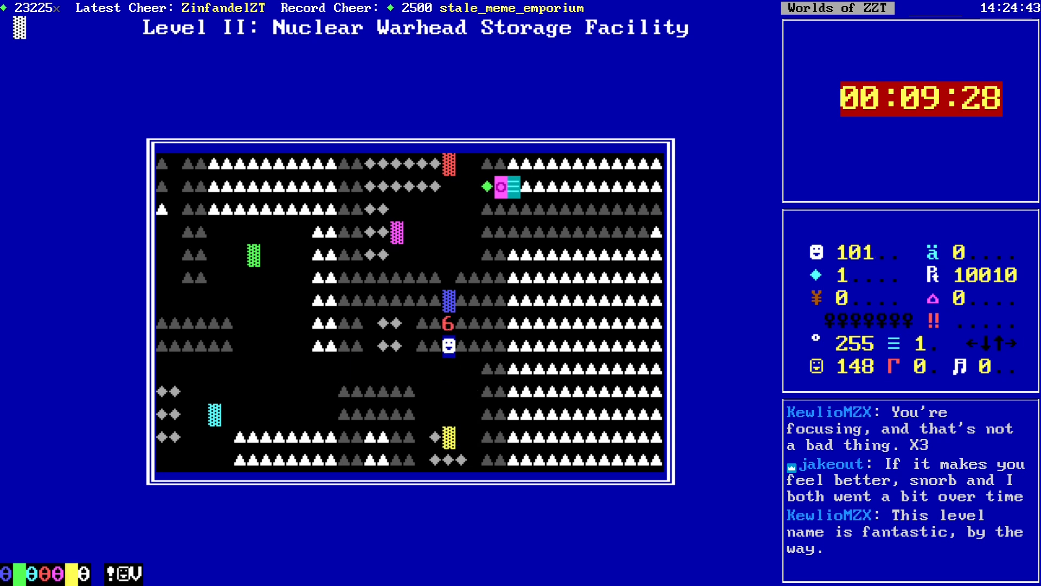
key("Left")
key("Left")
key("Left")
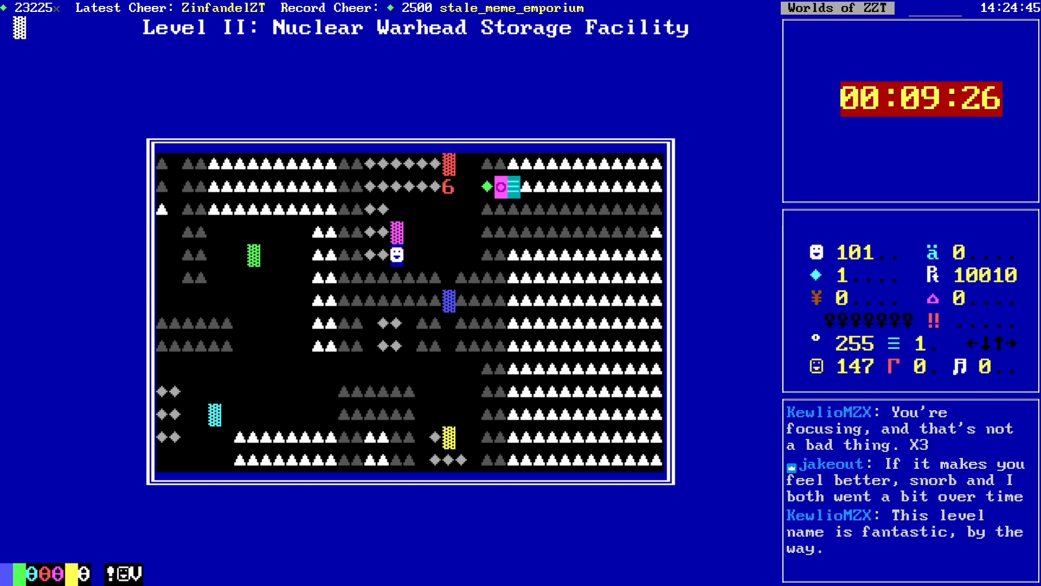
Step: Collect the gems beside the purple Fuse-o-matic and in the upper room
key("Left")
key("Left")
key("Up")
key("Right")
key("Up")
key("Left")
key("Up")
key("Up")
key("Right")
key("Down")
key("Right")
key("Right")
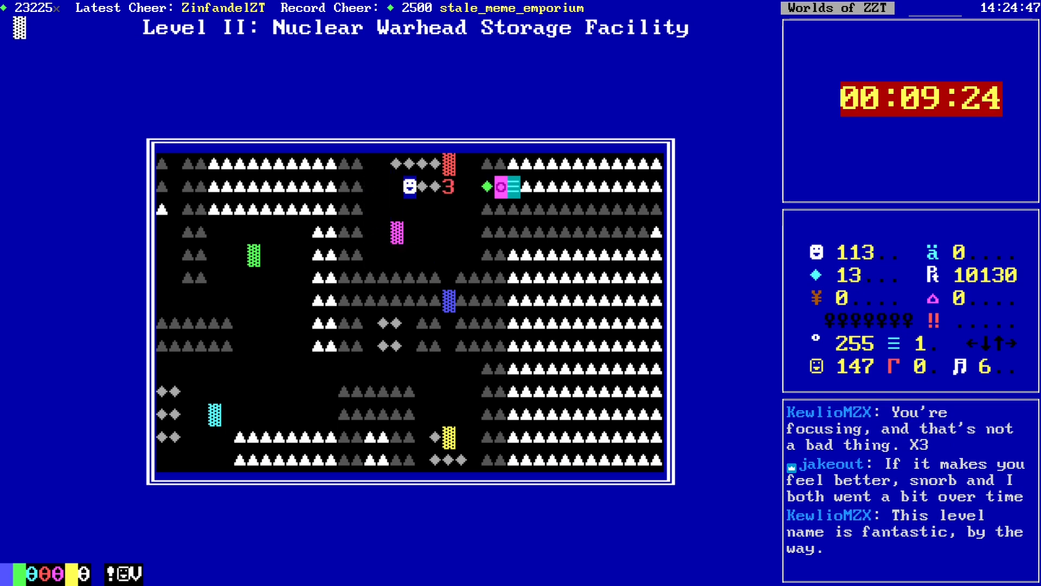
Step: Collect the remaining gems next to the bomb and activate the red Fuse-o-matic to extend its fuse
key("Right")
key("Up")
key("Right")
key("Right")
key("Down")
key("Left")
key("Up")
key("Left")
key("Left")
key("Left")
key("Down")
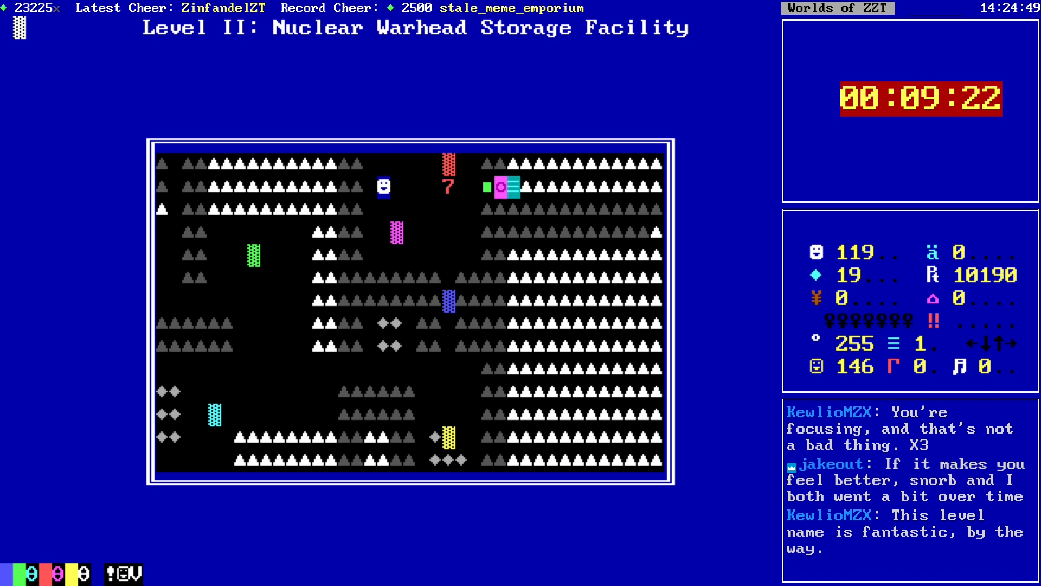
Step: Retreat down the shaft to the yellow Fuse-o-matic, away from the blast, collecting gems there
key("Right")
key("Down")
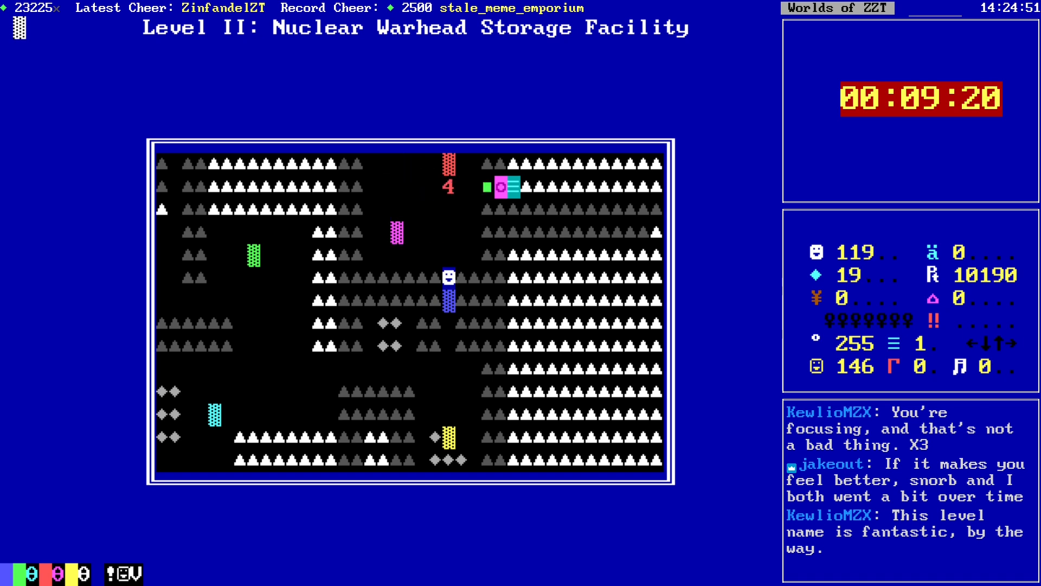
key("Down")
key("Down")
key("Down")
key("Right")
key("Left")
key("Left")
key("Up")
key("Up")
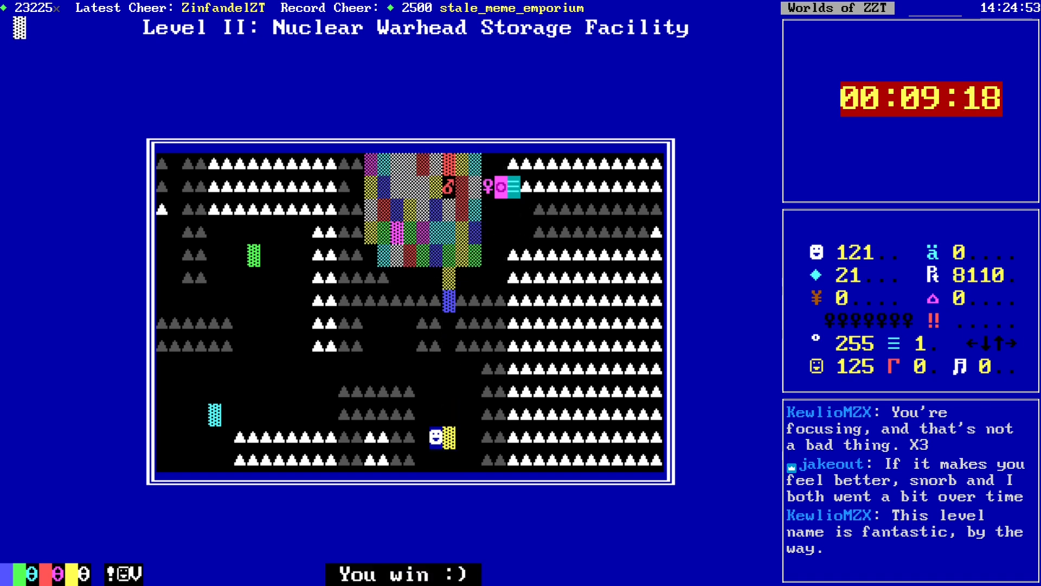
Step: Return to the core's spot, collect the purple key and exit through the purple door to Level III
key("Right")
key("Up")
key("Up")
key("Up")
key("Up")
key("Up")
key("Up")
key("Up")
key("Up")
key("Up")
key("Up")
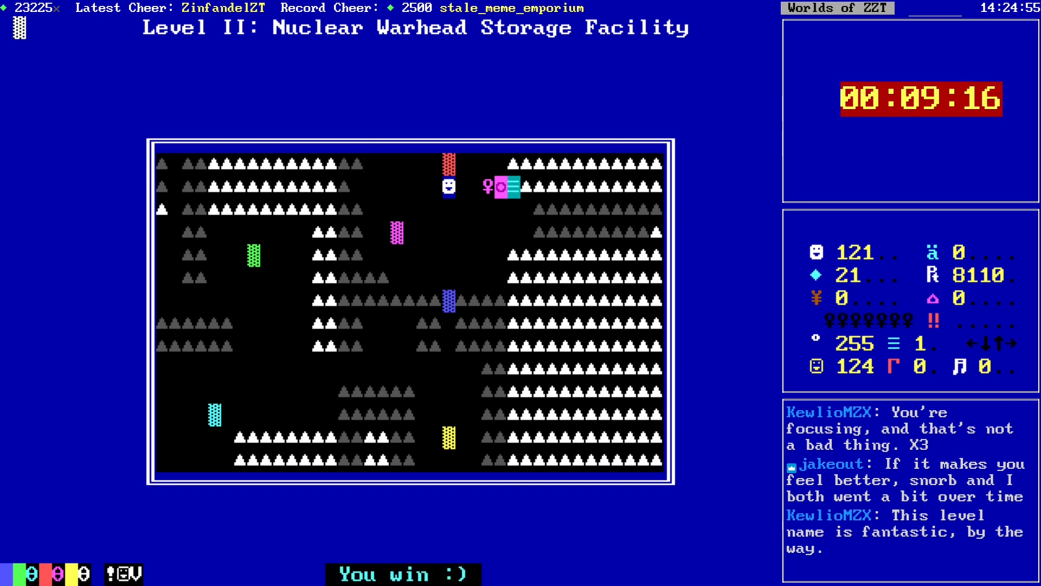
key("Down")
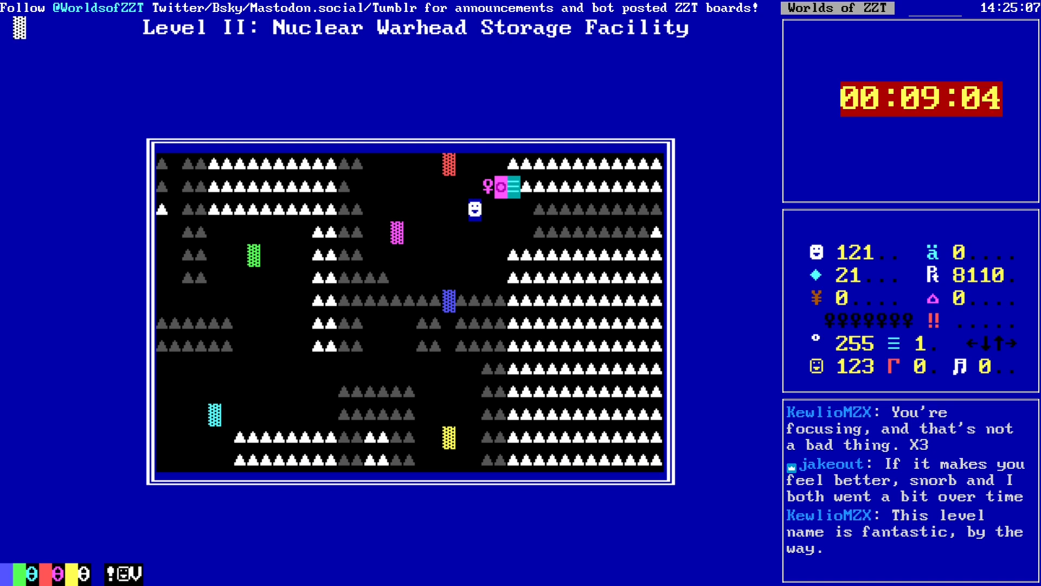
key("Up")
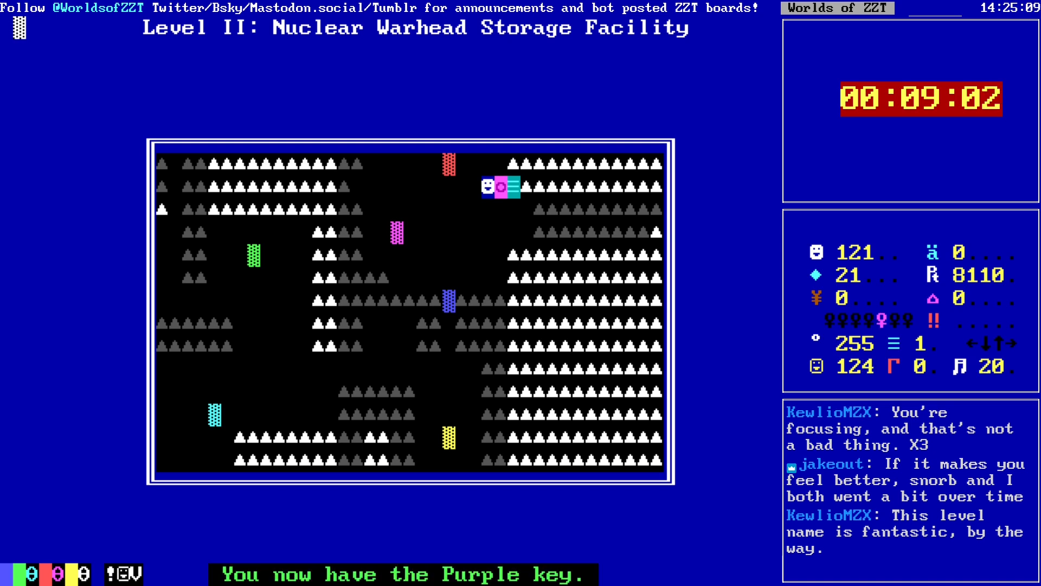
key("Right")
key("Right")
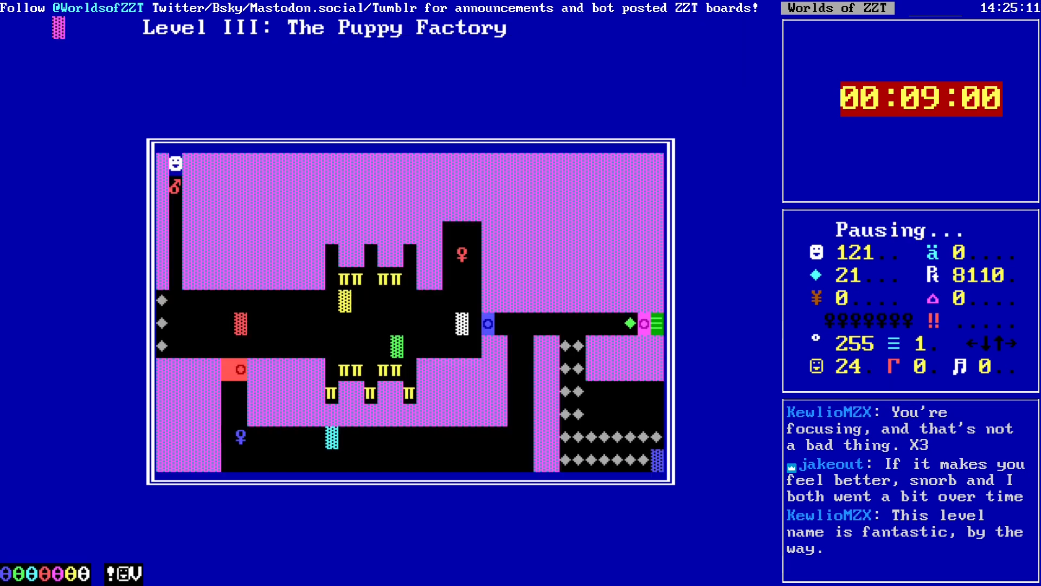
Step: Push the Level III bomb down the entry shaft into the corridor and get behind it, collecting gems
key("Down")
key("Down")
key("Down")
key("Down")
key("Down")
key("Down")
key("Down")
key("Left")
key("Down")
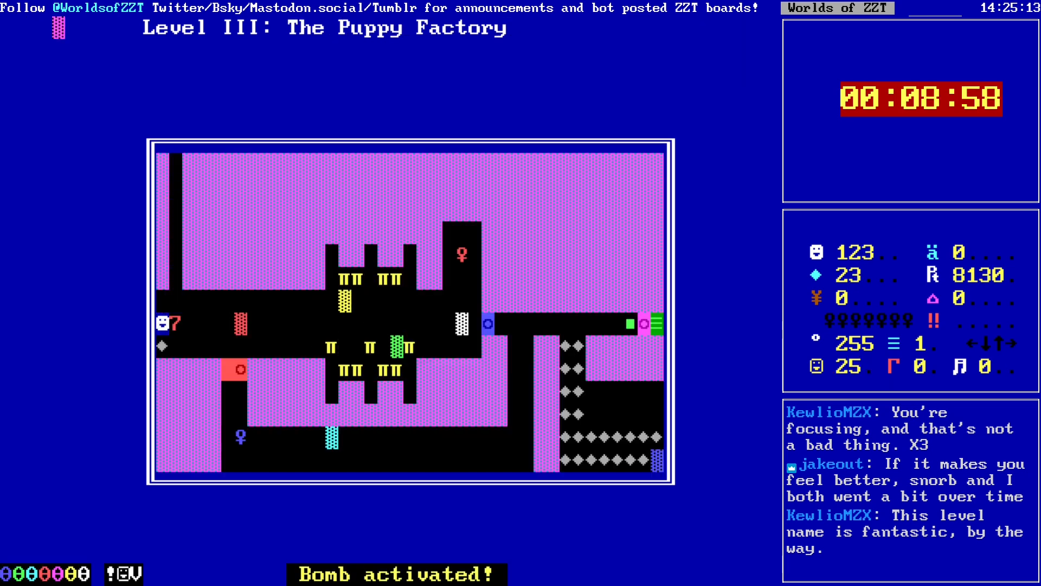
Step: Push the bomb right along the corridor past the red Fuse-o-matic, activating it, to below the yellow Fuse-o-matic
key("Right")
key("Right")
key("Right")
key("Right")
key("Right")
key("Right")
key("Right")
key("Right")
key("Right")
key("Right")
key("Right")
key("Right")
key("Right")
key("Right")
key("Right")
key("Right")
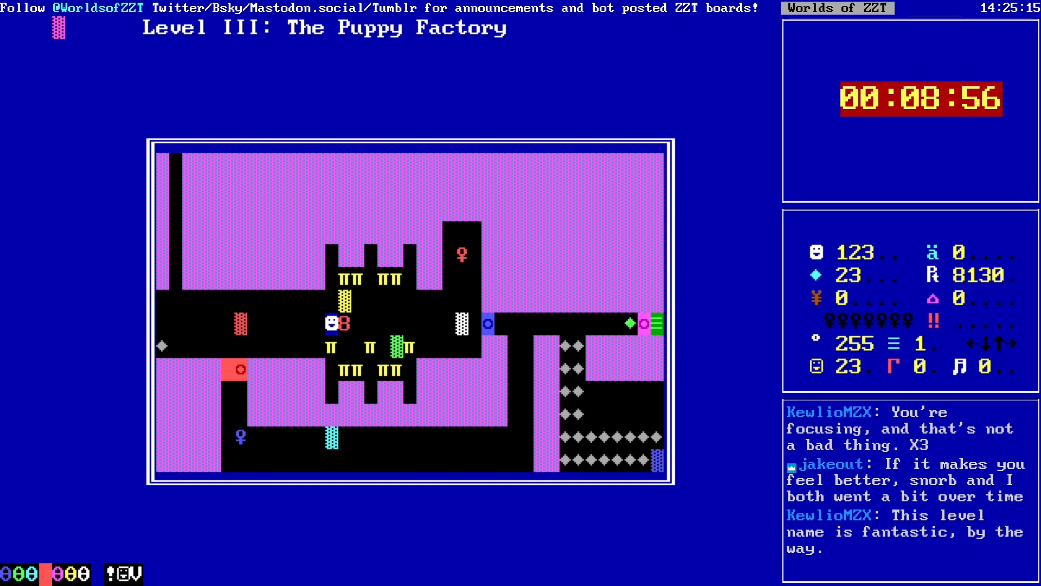
Step: Push the bomb right between the puppies until it rests against the white Fuse-o-matic
key("Right")
key("Right")
key("Right")
key("Right")
key("Right")
key("Up")
key("Right")
key("Right")
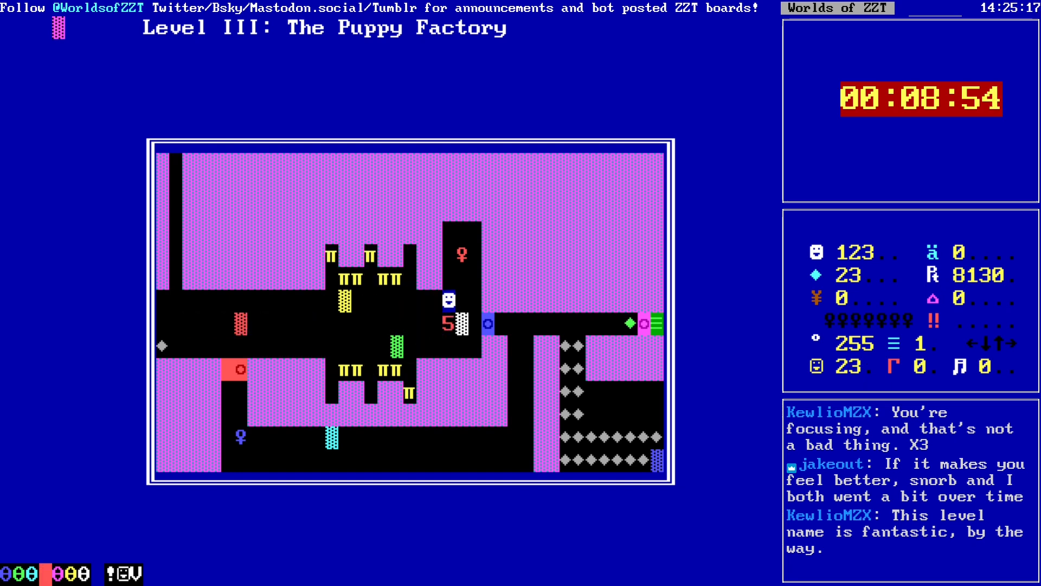
Step: Collect the red key from the alcove and activate the green Fuse-o-matic
key("Up")
key("Up")
key("Down")
key("Down")
key("Left")
key("Left")
key("Left")
key("Left")
key("Left")
key("Left")
key("Down")
key("Down")
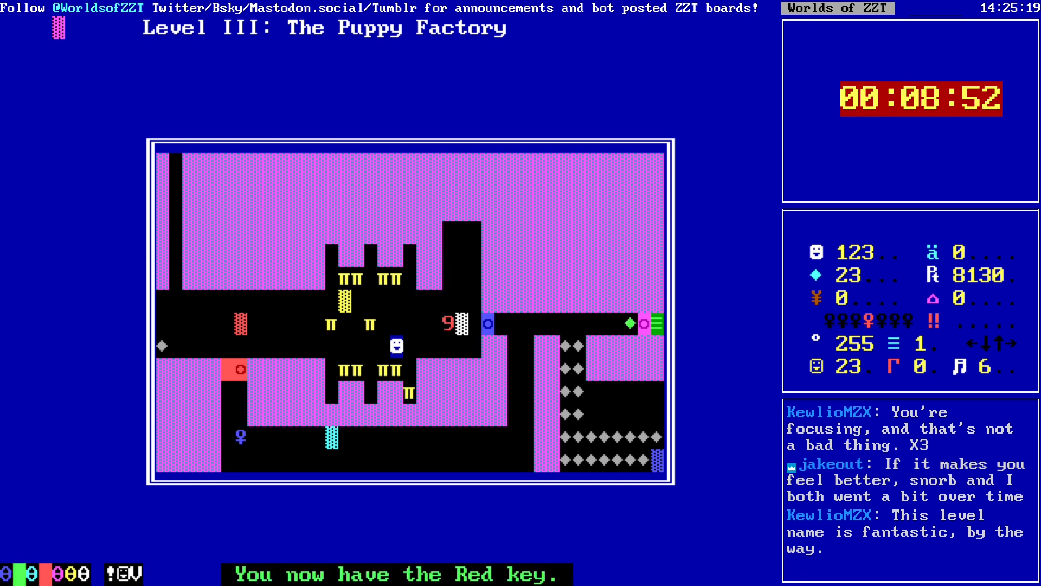
Step: Go back left along the corridor, unlock the red door and collect the blue key below it
key("Left")
key("Left")
key("Left")
key("Left")
key("Left")
key("Left")
key("Left")
key("Left")
key("Left")
key("Left")
key("Left")
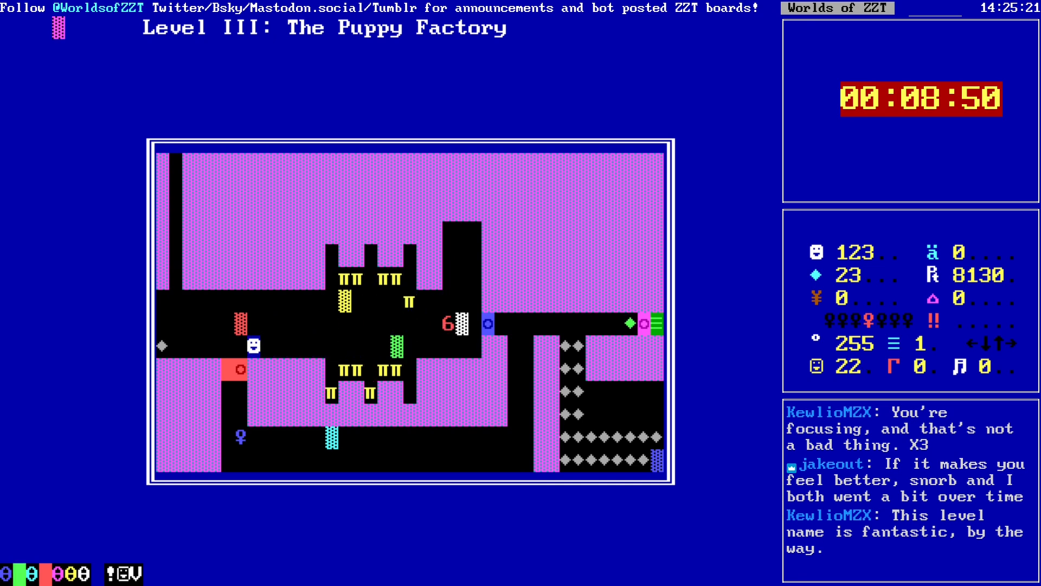
key("Down")
key("Down")
key("Down")
key("Down")
Step: Run right through the lower passage, activating the cyan Fuse-o-matic on the way
key("Right")
key("Right")
key("Right")
key("Right")
key("Right")
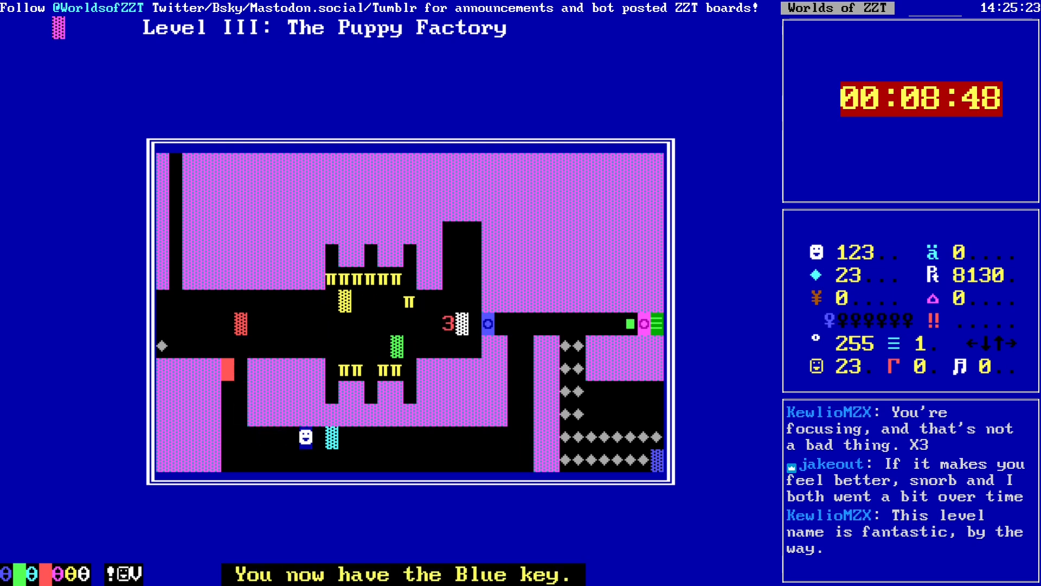
key("Right")
key("Right")
key("Right")
key("Right")
key("Right")
key("Right")
key("Right")
key("Right")
key("Right")
key("Right")
key("Right")
key("Right")
key("Right")
key("Right")
key("Right")
key("Right")
Step: Climb to the blue door, unlock it, activate the white Fuse-o-matic and get to the bomb's left side
key("Up")
key("Up")
key("Up")
key("Up")
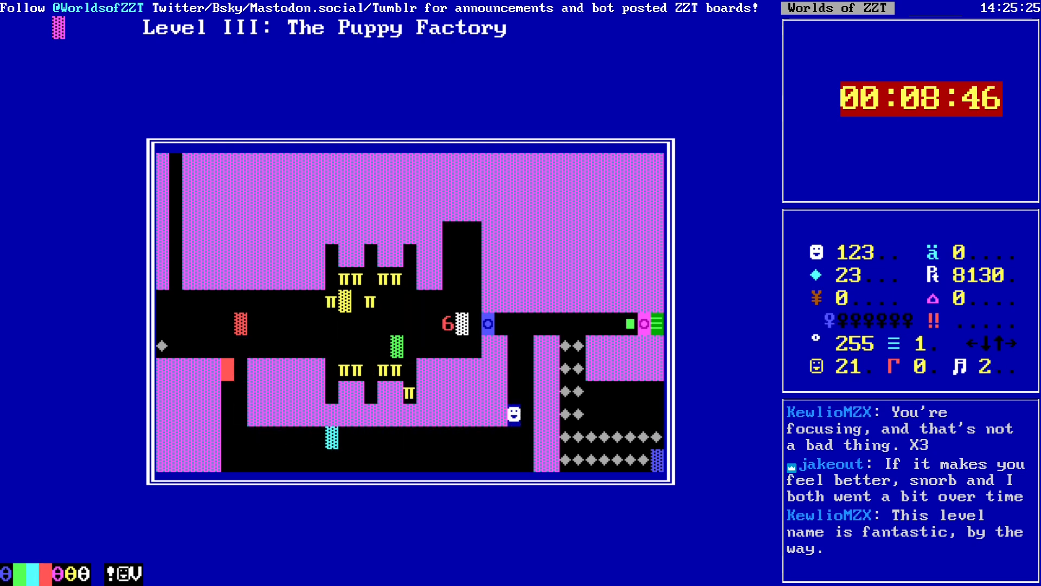
key("Up")
key("Left")
key("Left")
key("Left")
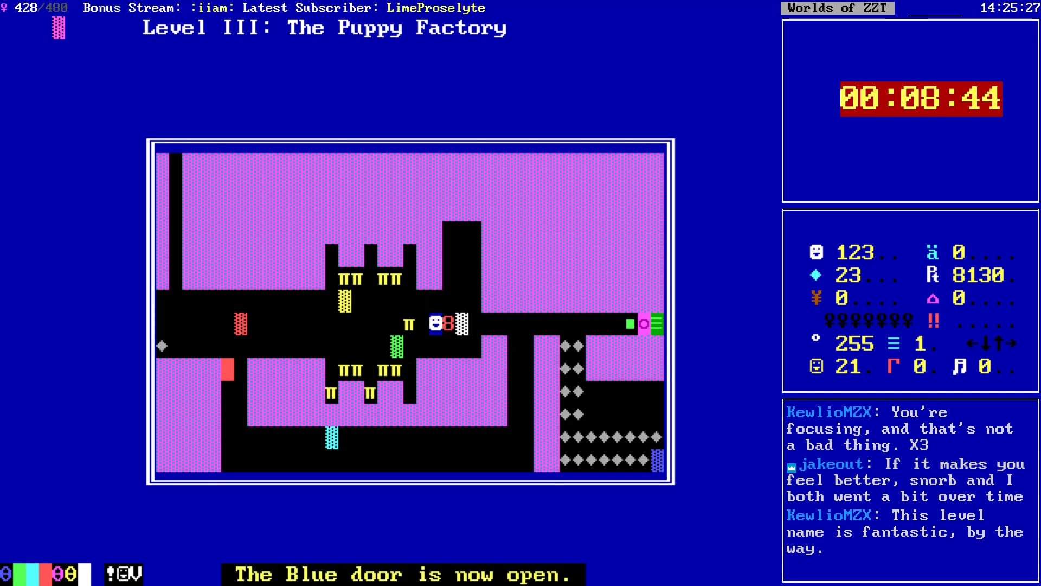
Step: Push the bomb right along the corridor toward the core
key("Right")
key("Right")
key("Right")
key("Right")
key("Right")
key("Right")
key("Right")
key("Right")
key("Right")
Step: Collect the gunpowder down the column below the corridor and along the upper row of the storage area
key("Down")
key("Down")
key("Down")
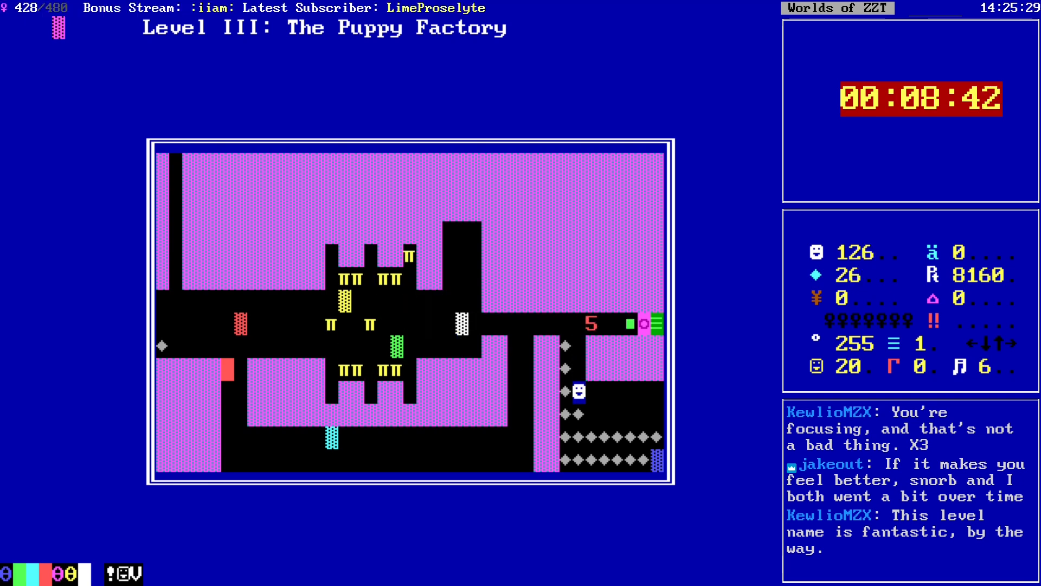
key("Down")
key("Down")
key("Right")
key("Right")
key("Right")
key("Right")
key("Right")
key("Right")
Step: Activate the blue Fuse-o-matic and collect gunpowder back along the bottom row
key("Left")
key("Down")
key("Left")
key("Left")
key("Left")
key("Left")
key("Left")
key("Left")
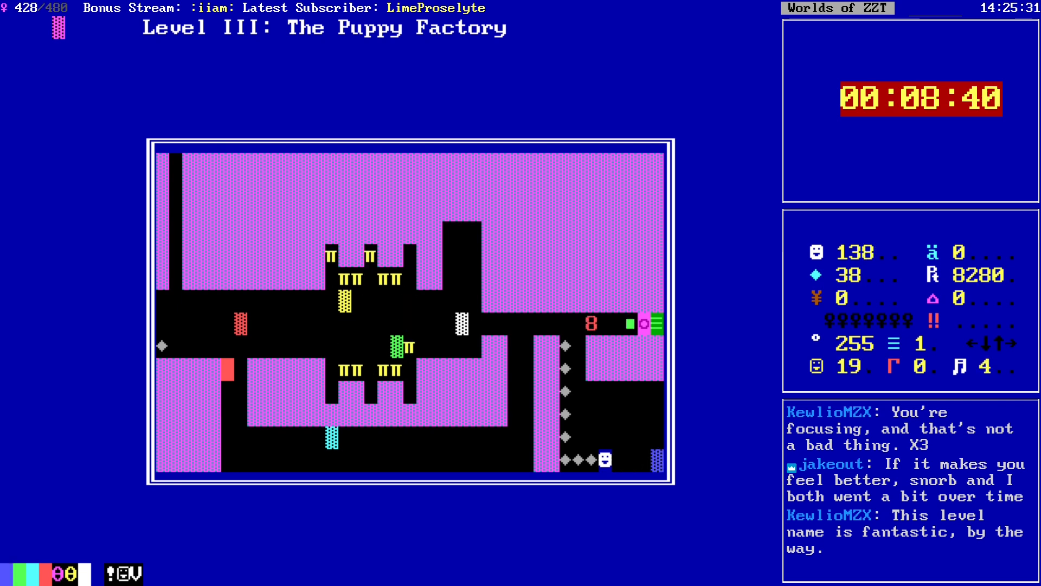
Step: Collect the remaining gunpowder in the storage area and push the bomb up against the core
key("Up")
key("Up")
key("Up")
key("Up")
key("Up")
key("Up")
key("Right")
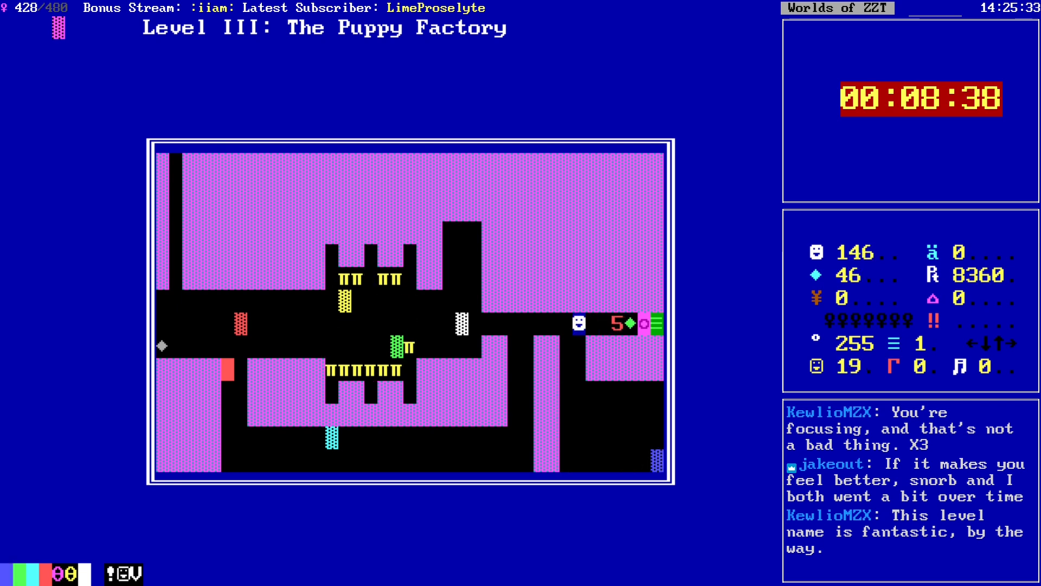
Step: Take cover in the lower storage area during the explosion and return to the corridor
key("Left")
key("Down")
key("Down")
key("Down")
key("Down")
key("Down")
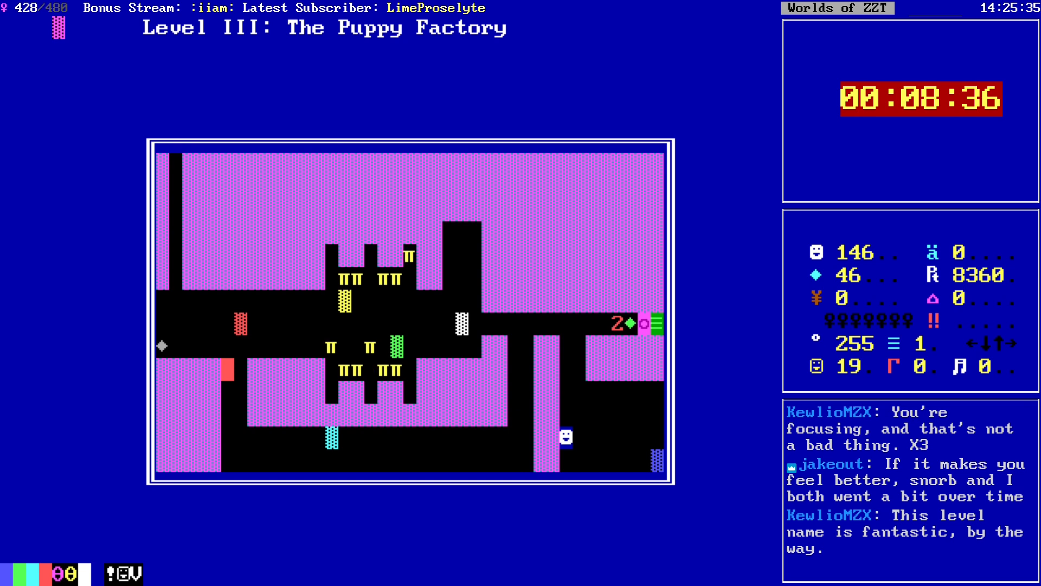
key("Up")
key("Up")
key("Up")
key("Up")
key("Up")
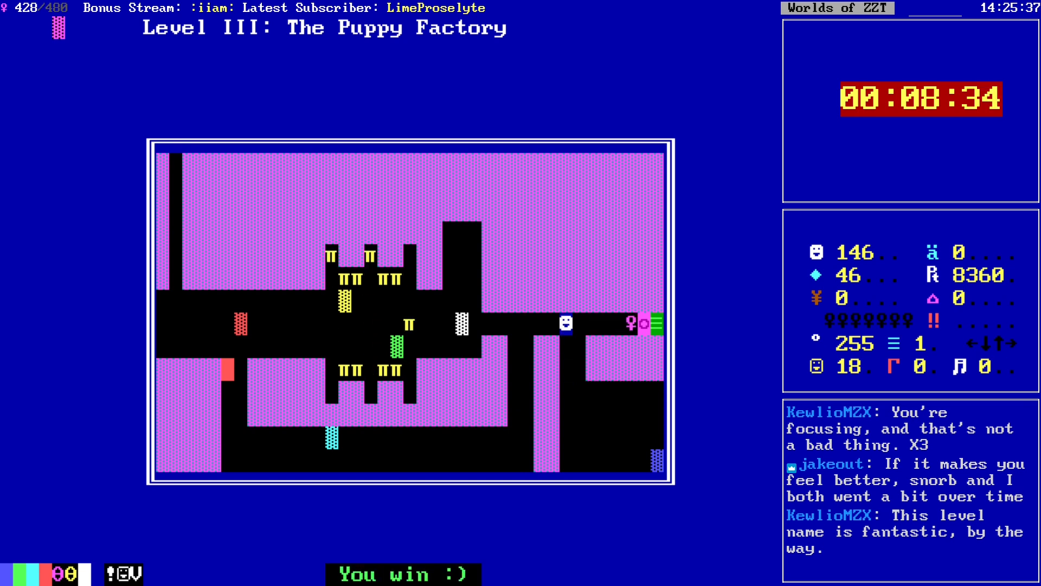
Step: Collect the purple key, unlock the purple door and take the green passage to Level IV
key("Right")
key("Right")
key("Right")
key("Right")
key("Right")
key("Right")
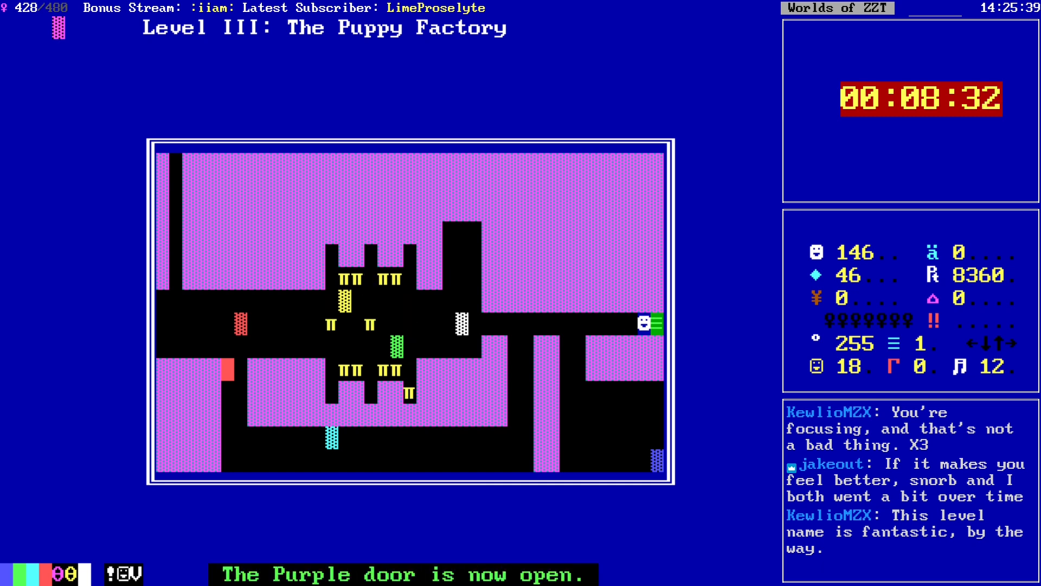
key("Right")
key("Right")
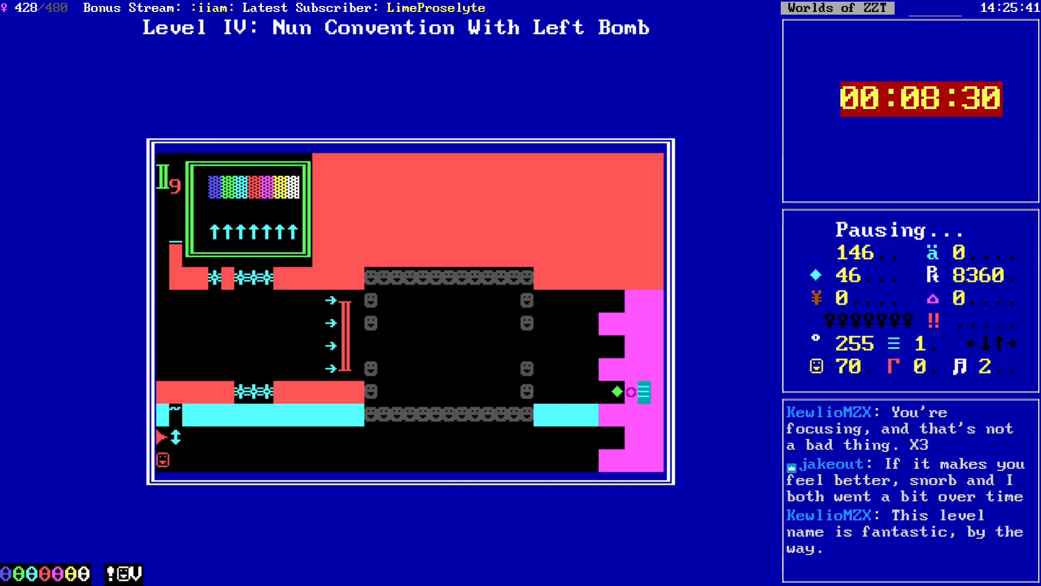
Step: Send the Level IV bomb down through the transporter and follow down the far-left shaft
key("Down")
key("Down")
key("Left")
key("Down")
key("Down")
key("Down")
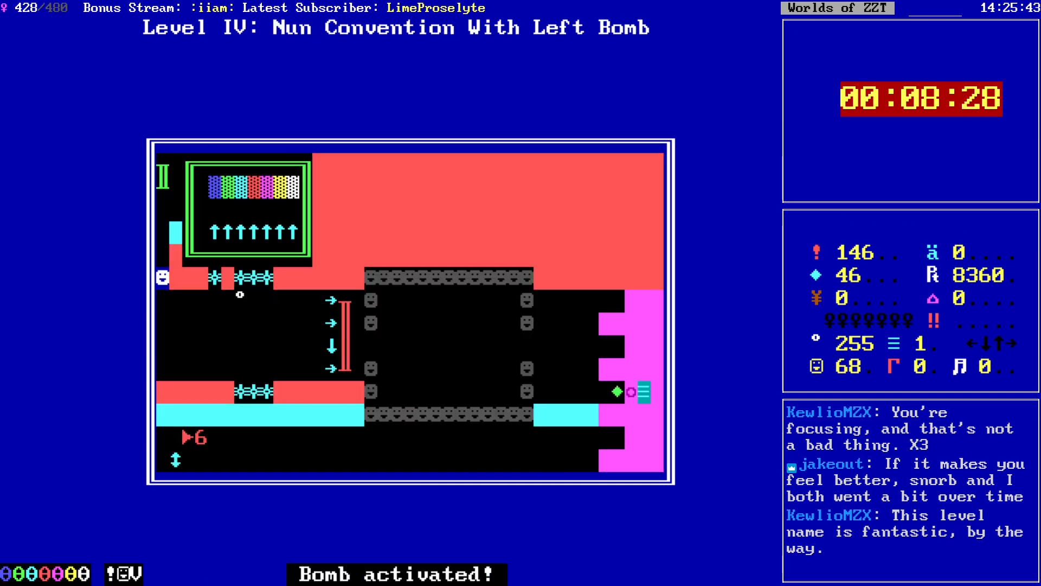
Step: Try to cross the room of spinning guns below the shaft
key("Down")
key("Down")
key("Down")
key("Right")
key("Right")
key("Right")
key("Up")
key("Right")
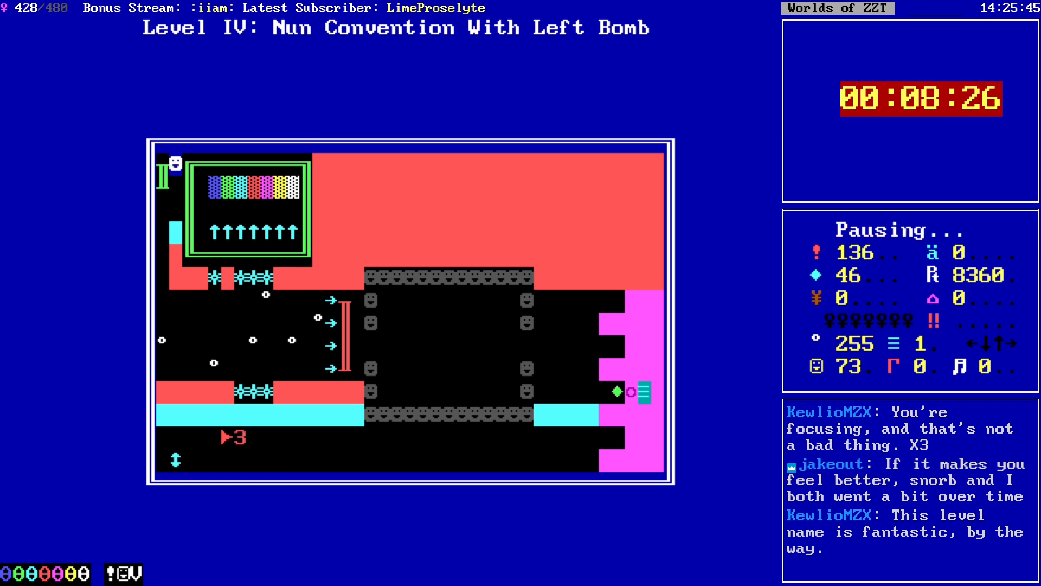
Step: Retry the run down the shaft into the gun room and end the game, returning to the title screen
key("Down")
key("Down")
key("Left")
key("Down")
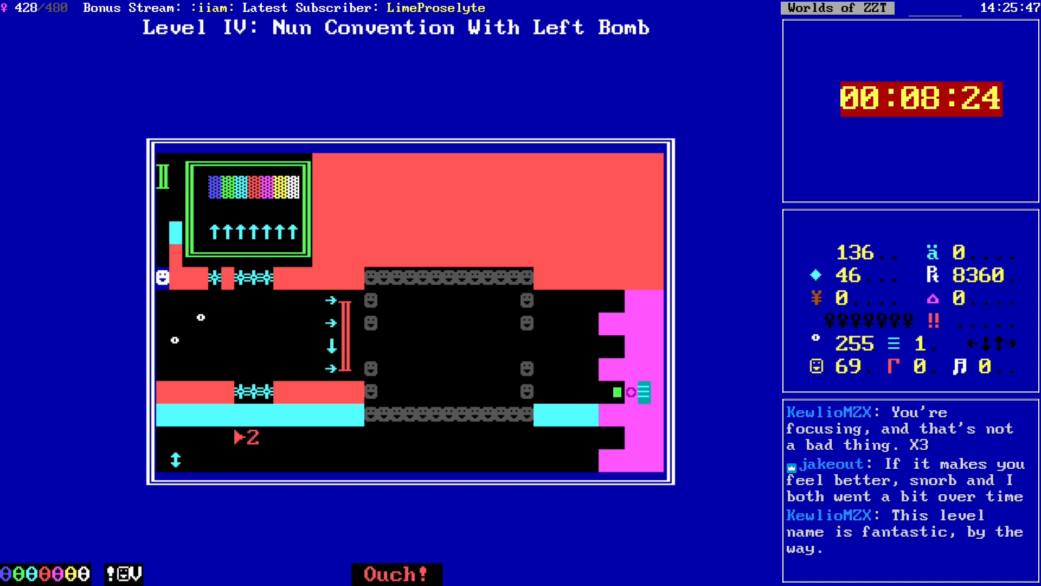
key("Down")
key("Down")
key("Down")
key("Right")
key("Right")
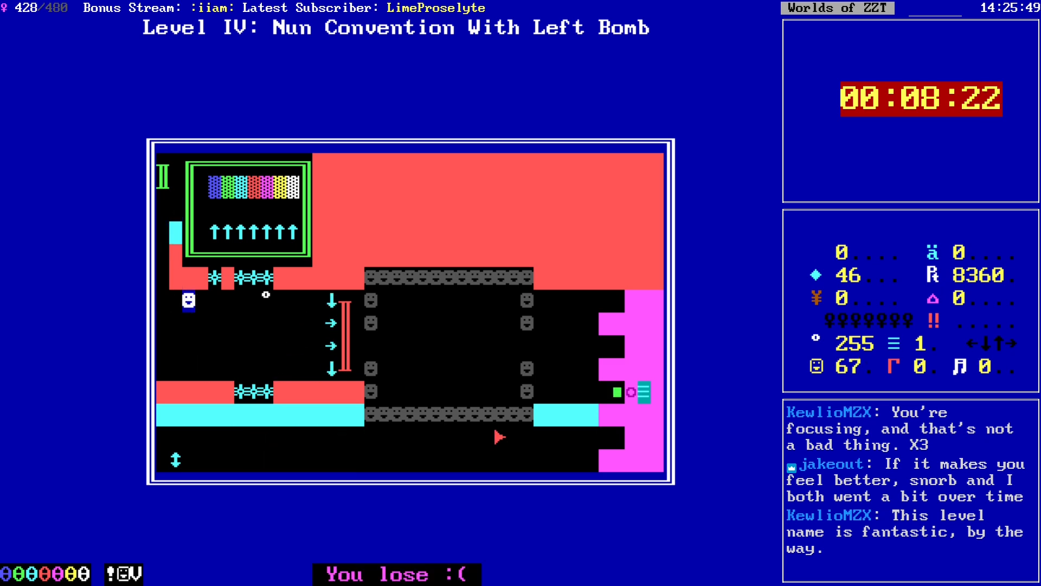
key("Escape")
key("Escape")
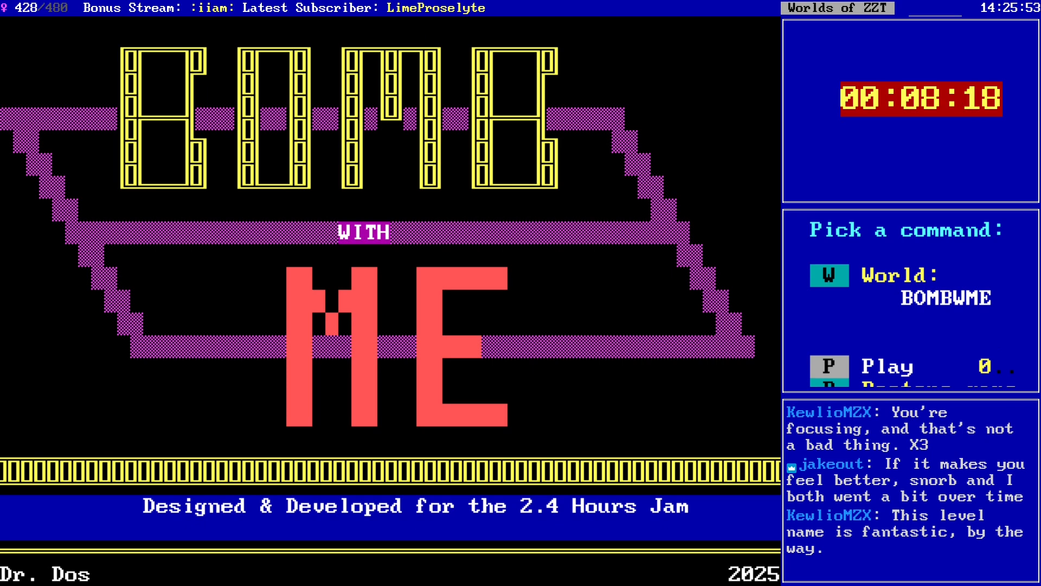
Step: Switch to KevEdit and page through the boards to Level III and back to How to play
key("alt+Tab")
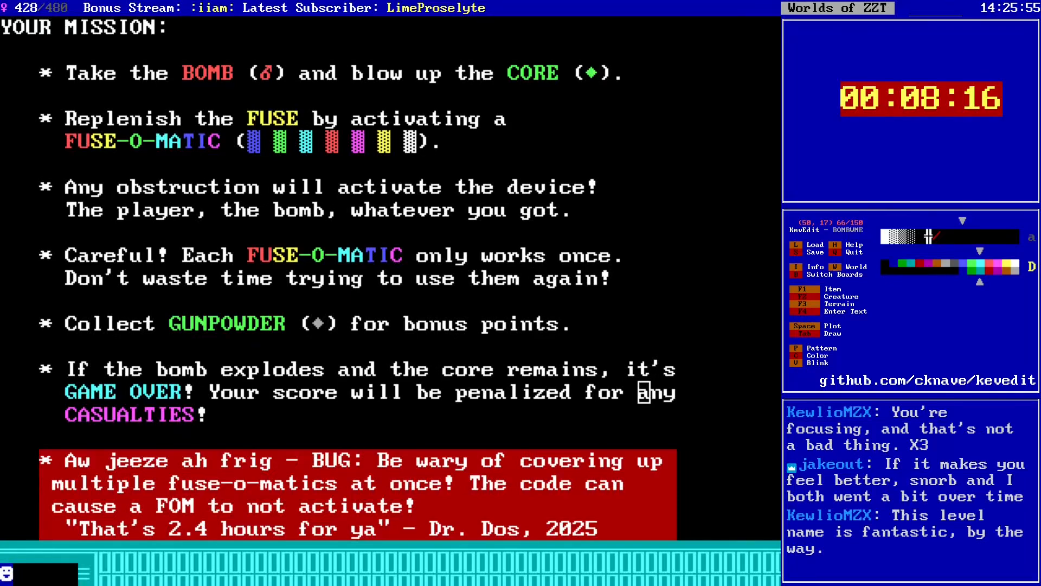
key("Page_Down")
key("Page_Down")
key("Page_Down")
key("Page_Down")
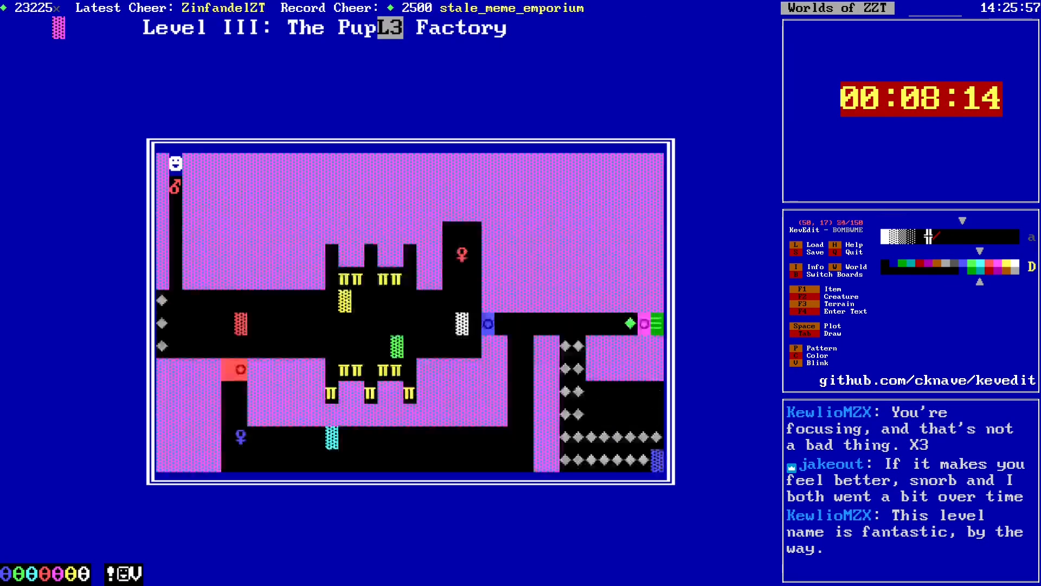
key("Page_Up")
key("Page_Up")
key("Page_Up")
key("Page_Up")
key("Page_Up")
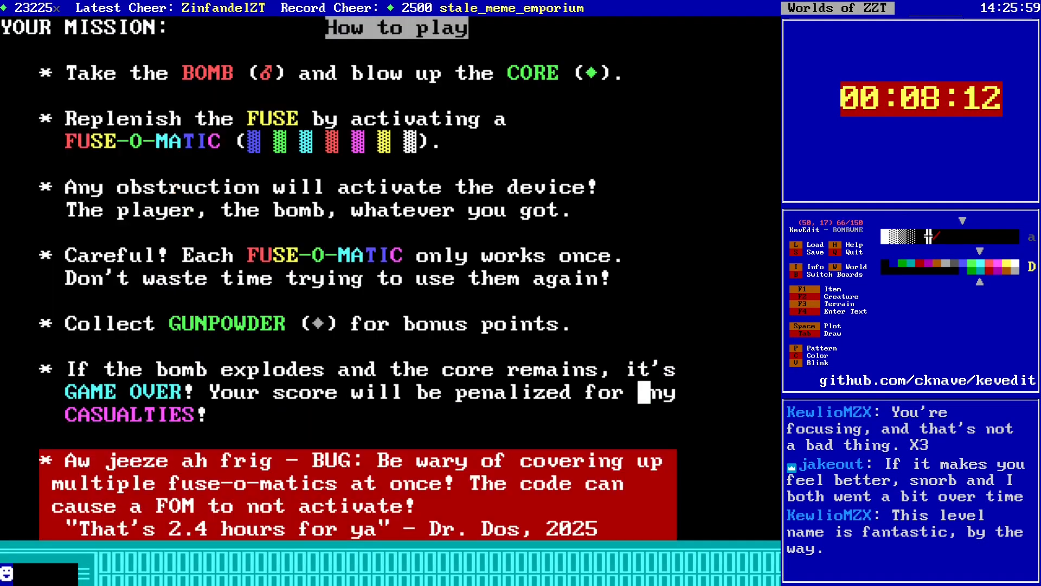
Step: Add the white note "* OH AND SAVE BETWEEN LEVELS" on the empty row below the CASUALTIES line
key("alt+Up")
key("alt+Left")
key("alt+Up")
key("alt+Left")
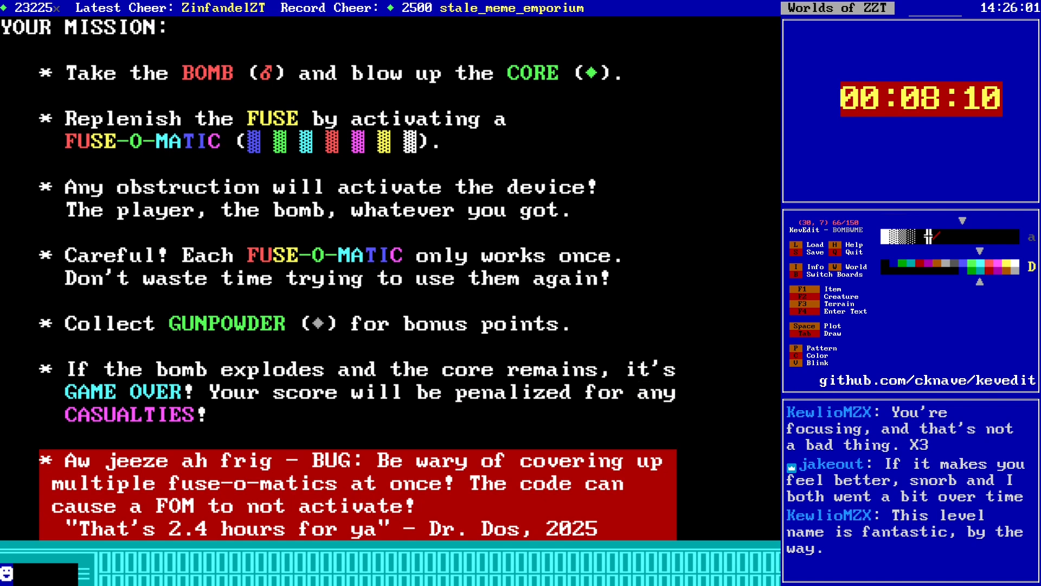
key("Right")
key("Right")
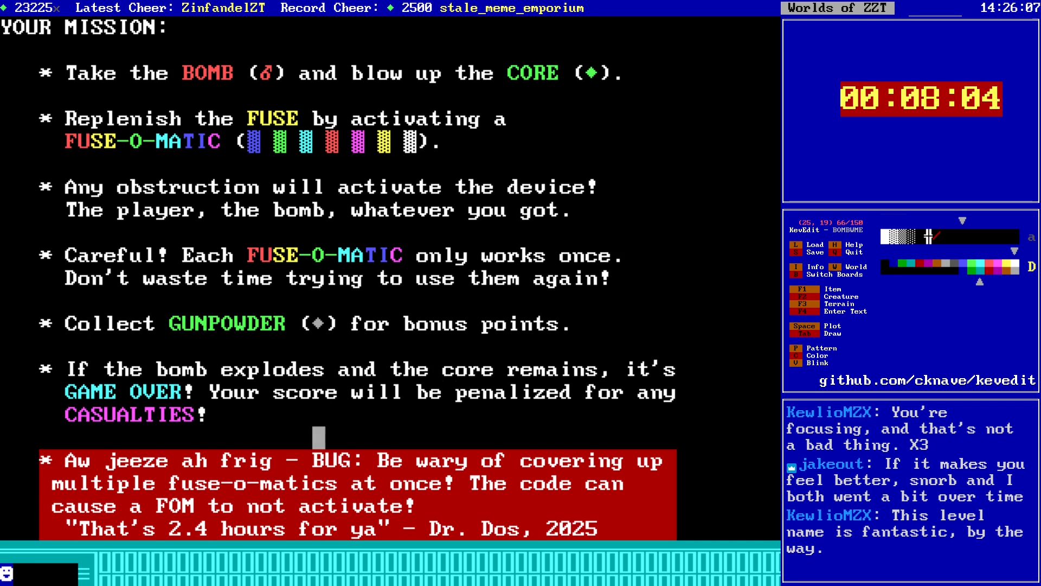
type("OH AND SA")
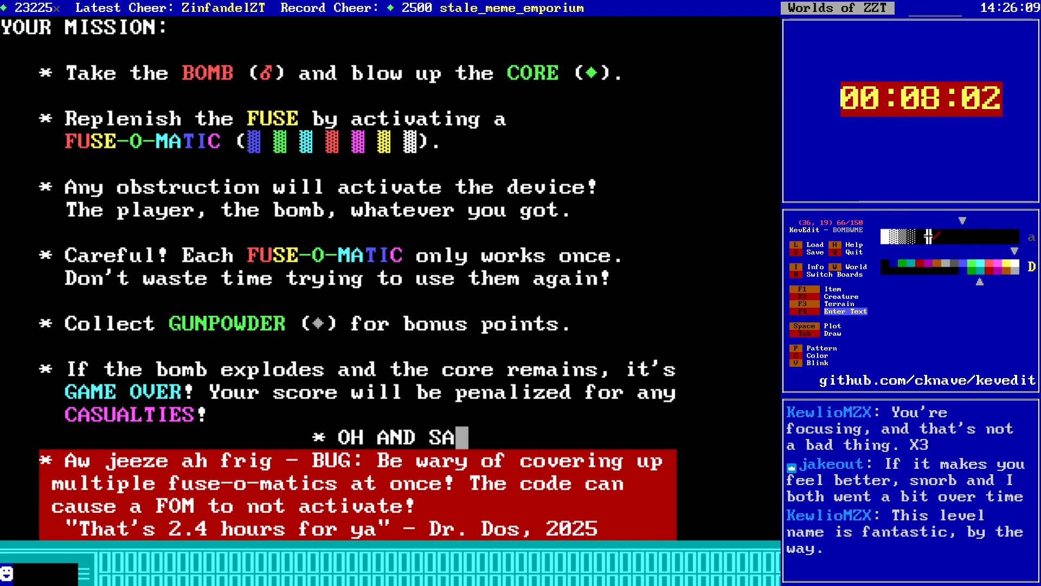
type("VE BETWEEN LEVELS")
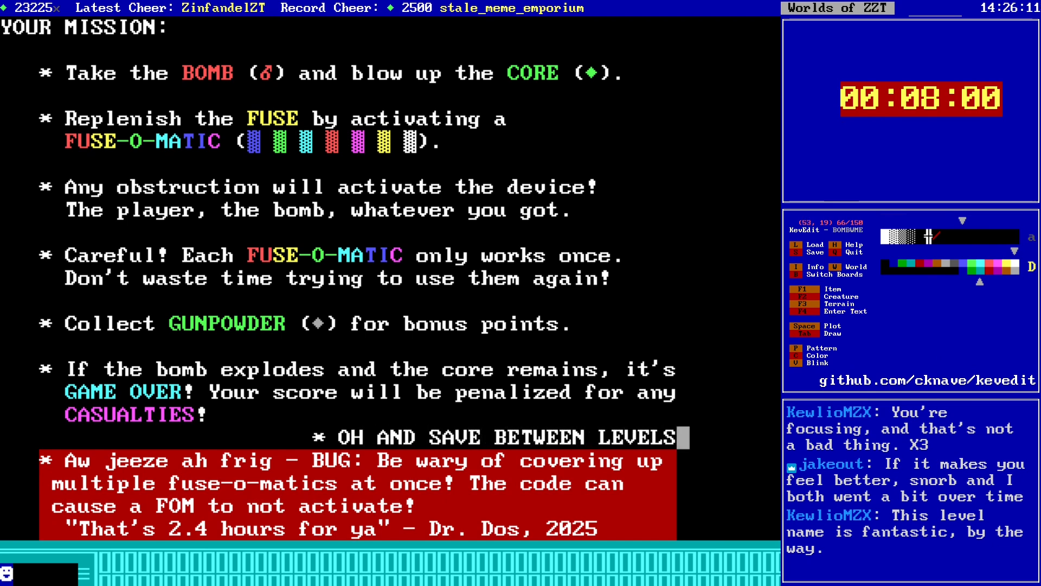
key("BackSpace")
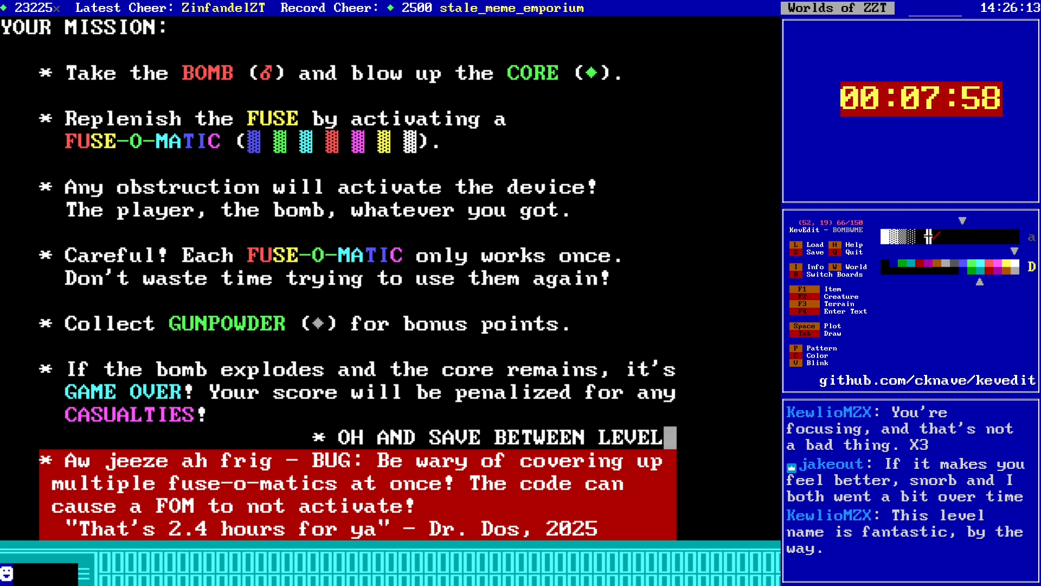
type("S")
Step: Set the colour to yellow on black and draw a short line-wall segment, about five cells long, directly before the note's asterisk
key("shift+Left")
key("shift+Left")
key("shift+Left")
key("shift+Left")
key("shift+Left")
key("shift+Left")
key("shift+Left")
key("shift+Left")
key("shift+Left")
key("shift+Left")
key("shift+Left")
key("shift+Left")
key("shift+Left")
key("shift+Left")
key("shift+Left")
key("shift+Left")
key("shift+Left")
key("shift+Left")
key("shift+Left")
key("shift+Left")
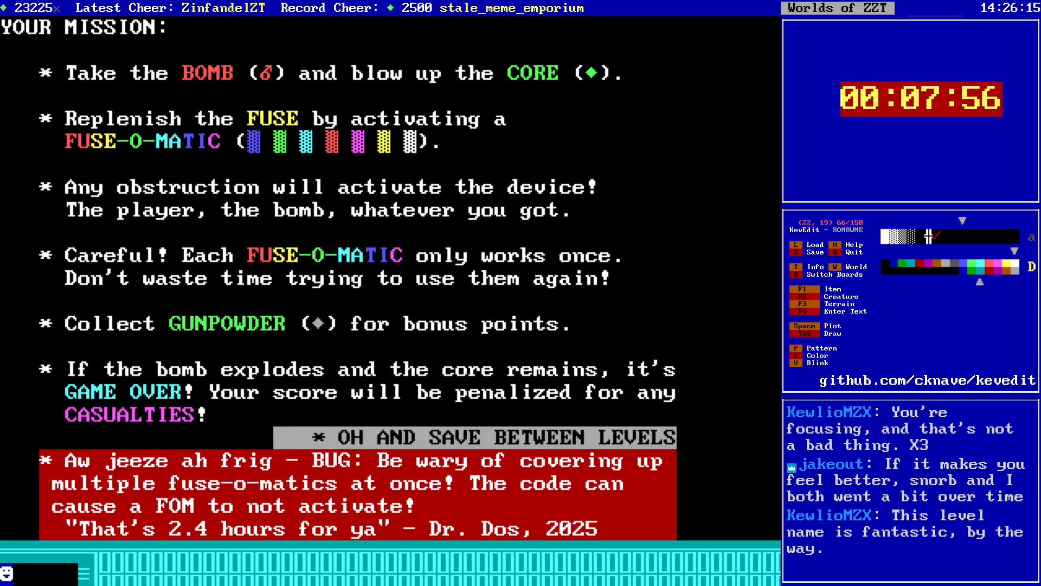
key("Return")
key("Right")
key("Right")
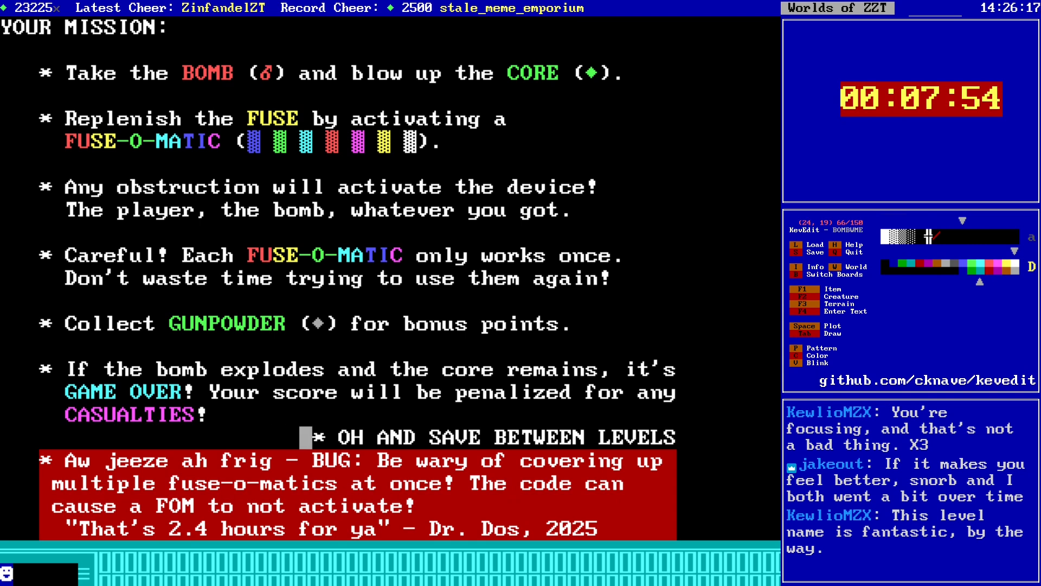
key("c")
key("Left")
key("Up")
key("Up")
key("Up")
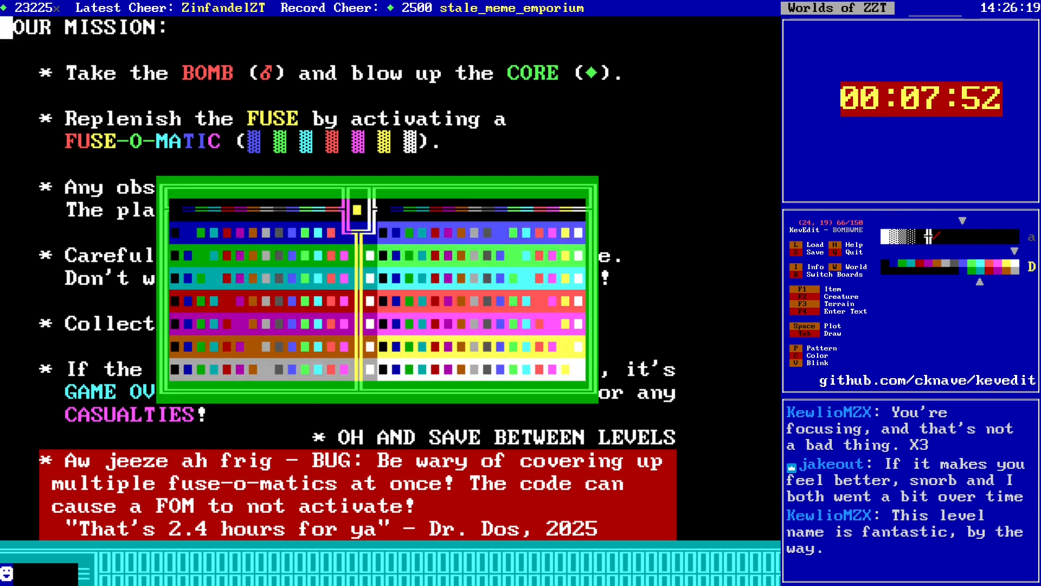
key("Return")
key("shift+p")
key("shift+p")
key("shift+p")
key("shift+p")
key("shift+p")
key("p")
key("Left")
key("Left")
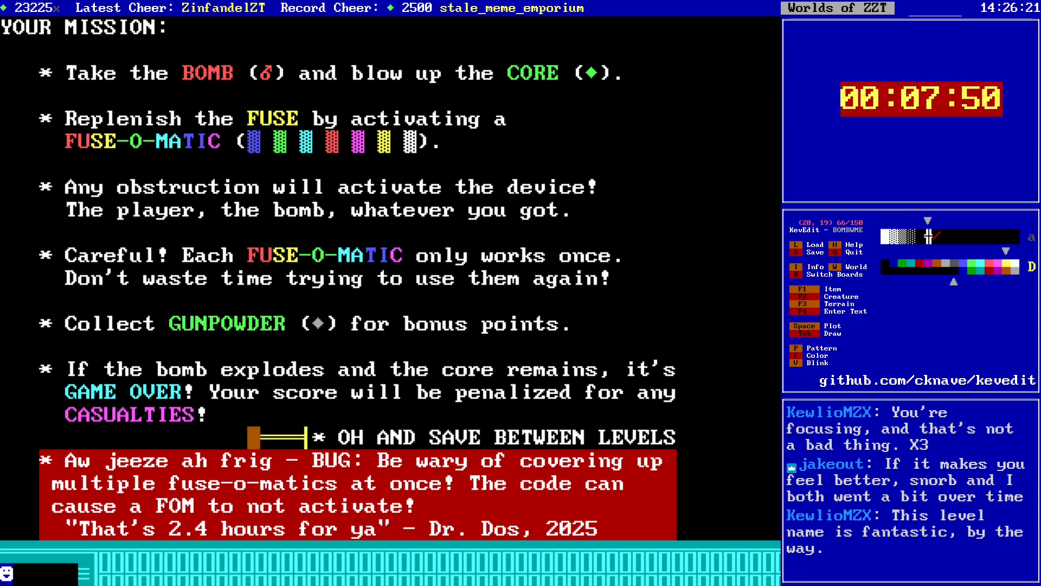
Step: Draw a matching yellow line-wall segment, about five cells long, directly after the word LEVELS in the save note
key("Right")
key("Right")
key("Right")
key("Right")
key("Right")
key("Right")
key("Right")
key("Right")
key("Right")
key("Right")
key("Right")
key("Right")
key("Right")
key("Right")
key("Right")
key("Right")
key("Right")
key("Right")
key("Right")
key("Right")
key("Right")
key("Right")
key("Right")
key("Right")
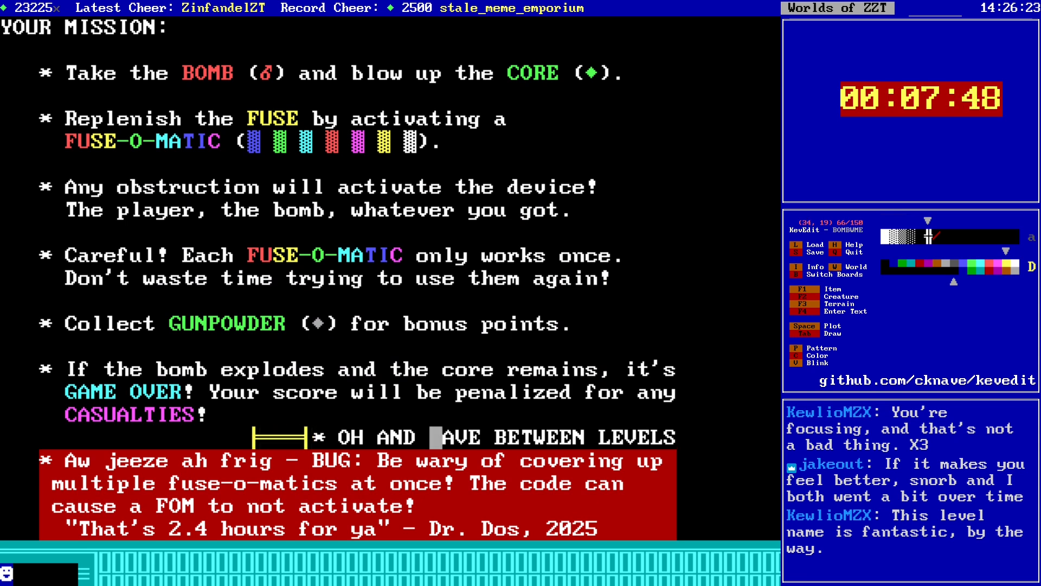
key("Left")
key("Tab")
key("Right")
key("Right")
key("Right")
key("Right")
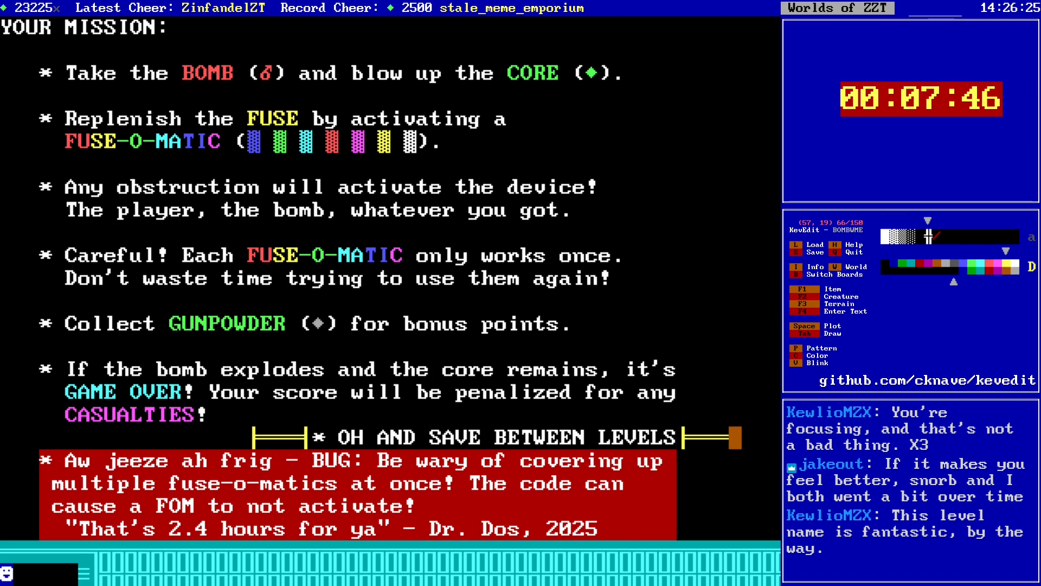
Step: Select the save note with both yellow wall segments and move it to the board's bottom row, just past the player and passage
key("shift+Left")
key("shift+Left")
key("shift+Left")
key("shift+Left")
key("shift+Left")
key("shift+Left")
key("shift+Left")
key("shift+Left")
key("shift+Left")
key("shift+Left")
key("shift+Left")
key("shift+Left")
key("shift+Left")
key("shift+Left")
key("shift+Left")
key("shift+Left")
key("shift+Left")
key("shift+Left")
key("shift+Left")
key("shift+Left")
key("Left")
key("Left")
key("Left")
key("Left")
key("Left")
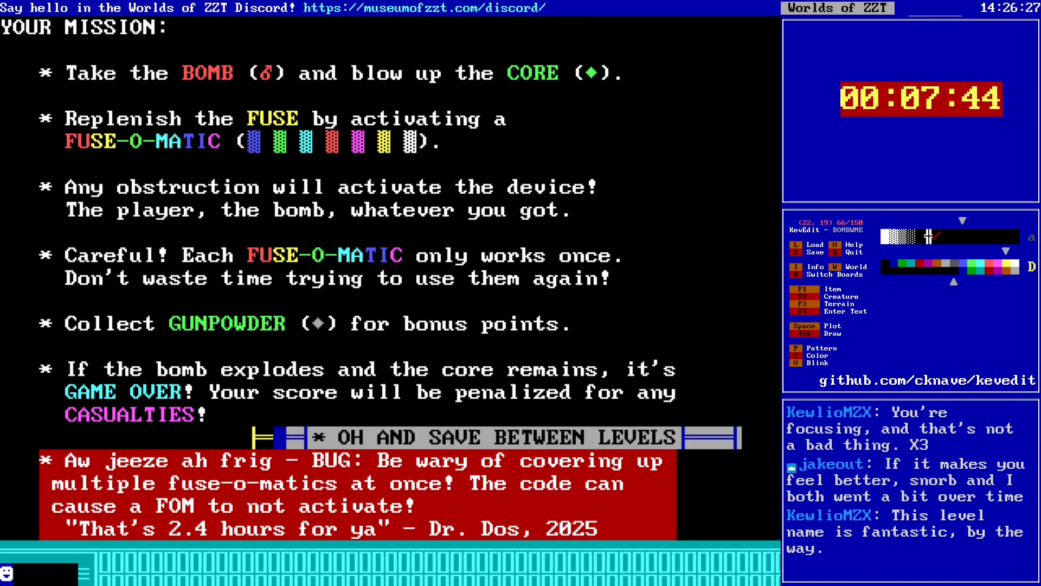
key("Escape")
key("Down")
key("Down")
key("Down")
key("Down")
key("Down")
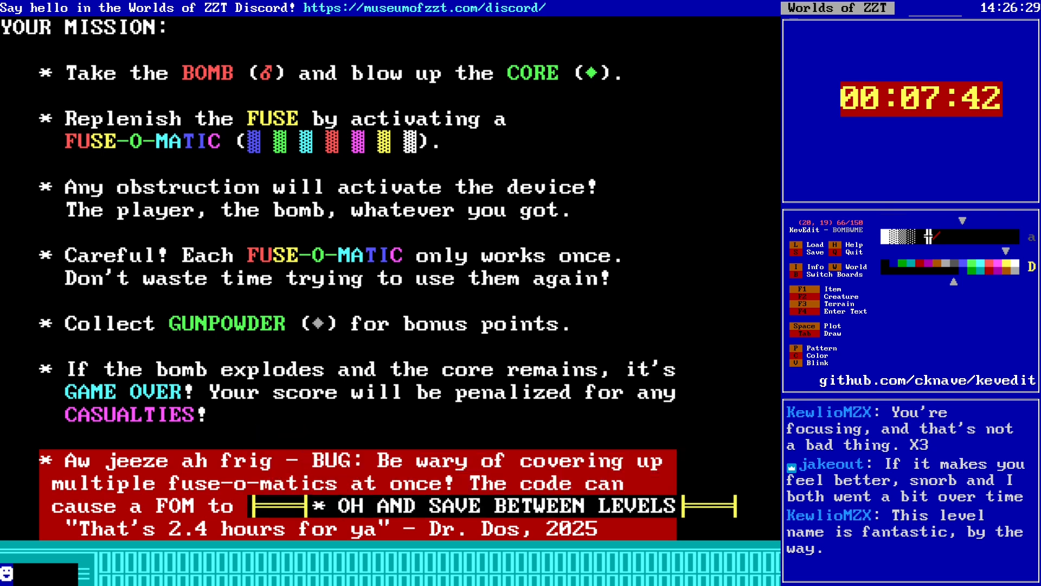
key("Left")
key("Left")
key("Left")
key("Left")
key("Left")
key("Left")
key("Left")
key("Down")
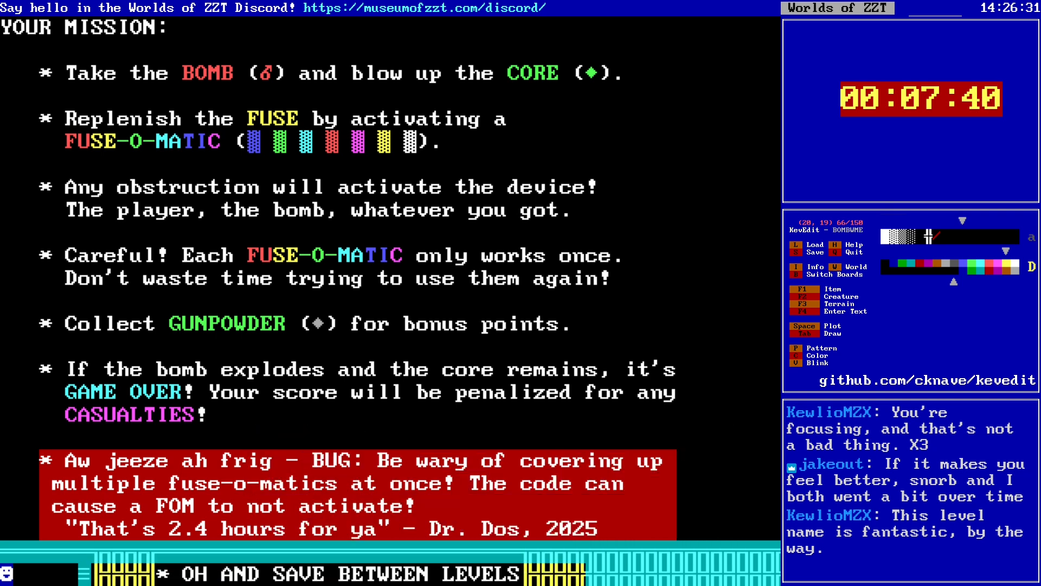
key("Left")
key("Left")
key("Left")
key("Left")
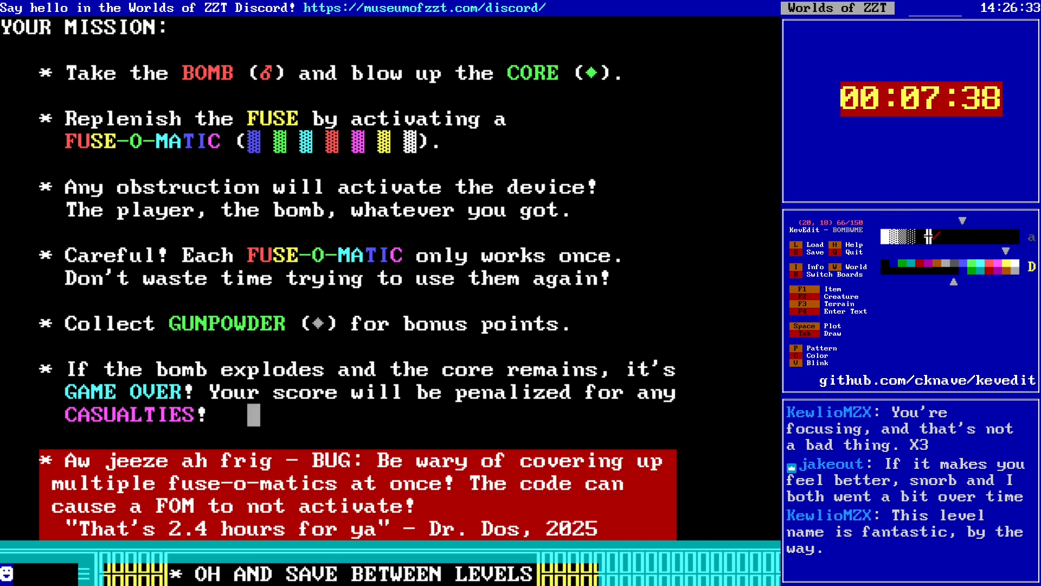
Step: Switch to the Level IV board and inspect the object between the green core and the passage
key("Up")
key("Up")
key("Down")
key("Down")
key("b")
key("Down")
key("Down")
key("Down")
key("Down")
key("Down")
key("Down")
key("Down")
key("Up")
key("Up")
key("Return")
key("alt+Right")
key("alt+Right")
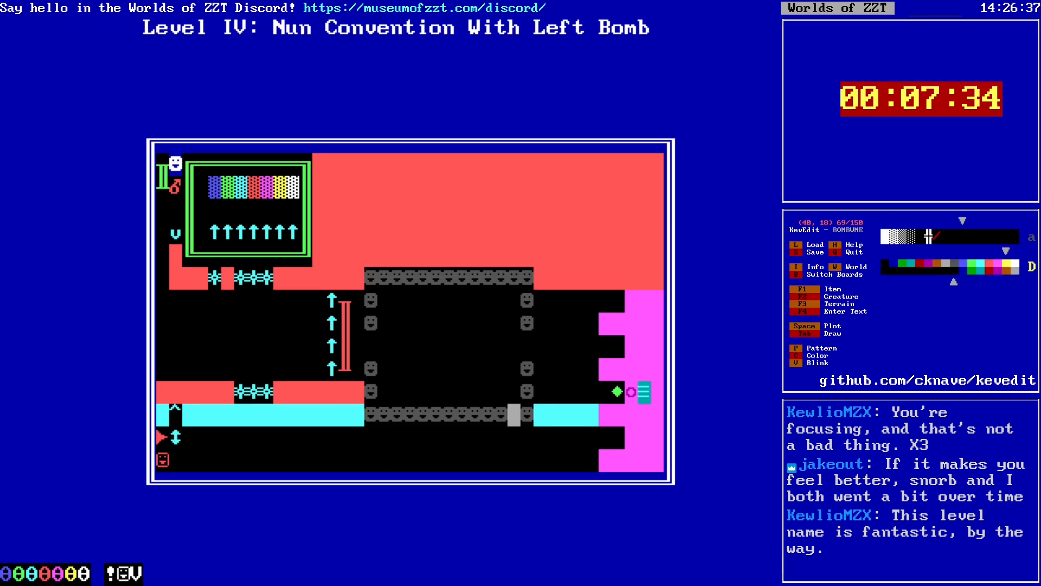
key("alt+Right")
key("alt+Down")
key("alt+Right")
key("alt+Up")
key("Left")
key("Left")
key("Left")
key("Left")
key("Left")
key("Left")
key("Left")
key("Left")
key("Left")
key("Left")
key("Up")
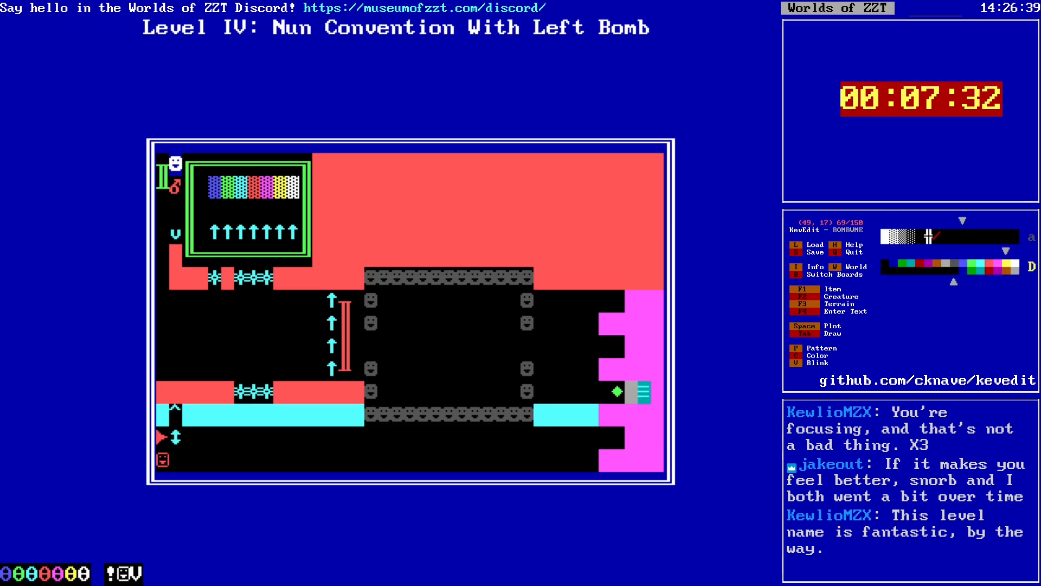
key("Return")
key("Escape")
Step: Switch to the board The End No Moral
key("b")
key("Down")
key("Down")
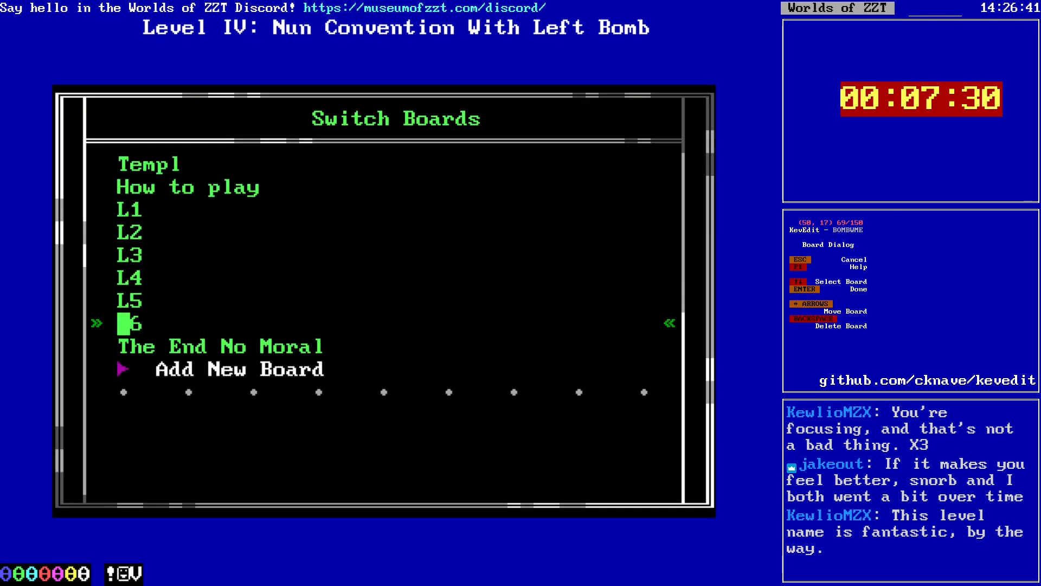
key("Down")
key("Return")
Step: Place a yellow bomb near the middle of the empty board and put the player directly below it
key("alt+Left")
key("alt+Left")
key("alt+Down")
key("alt+Left")
key("alt+Left")
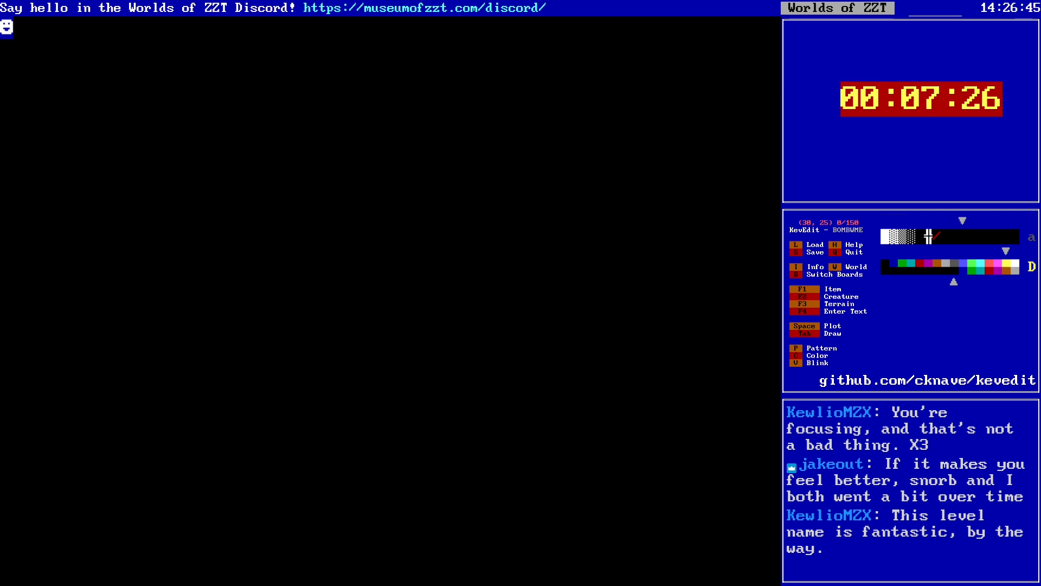
key("Right")
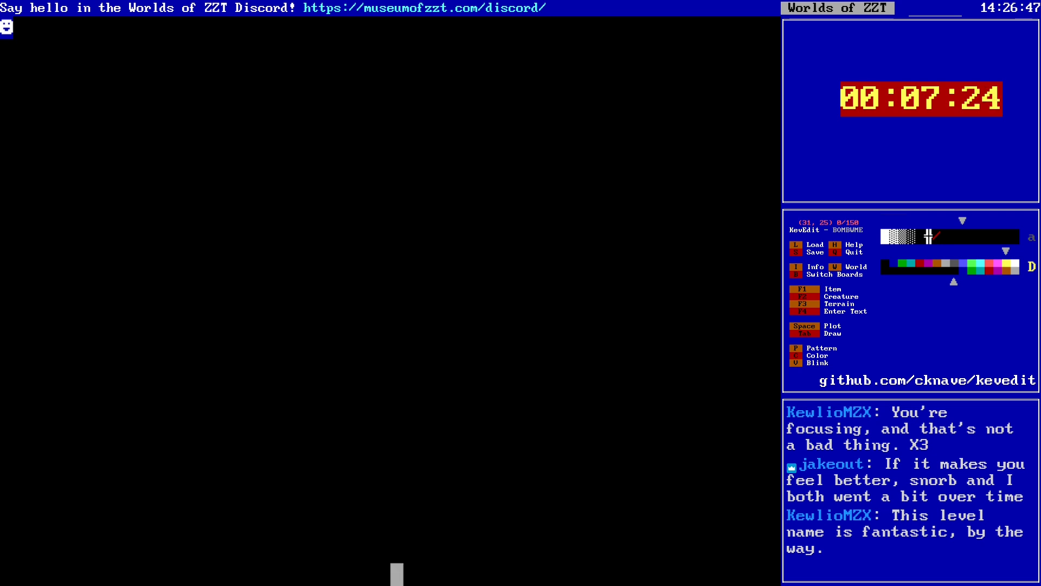
key("Up")
key("Up")
key("Up")
key("Up")
key("Up")
key("Up")
key("Up")
key("Up")
key("Up")
key("Up")
key("Up")
key("Up")
key("Up")
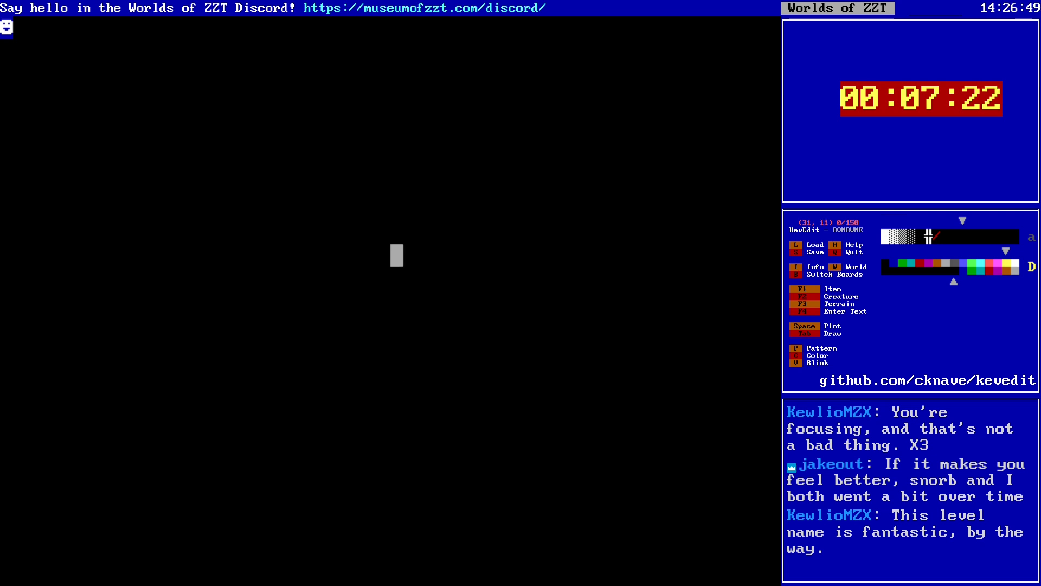
key("Down")
key("F1")
key("b")
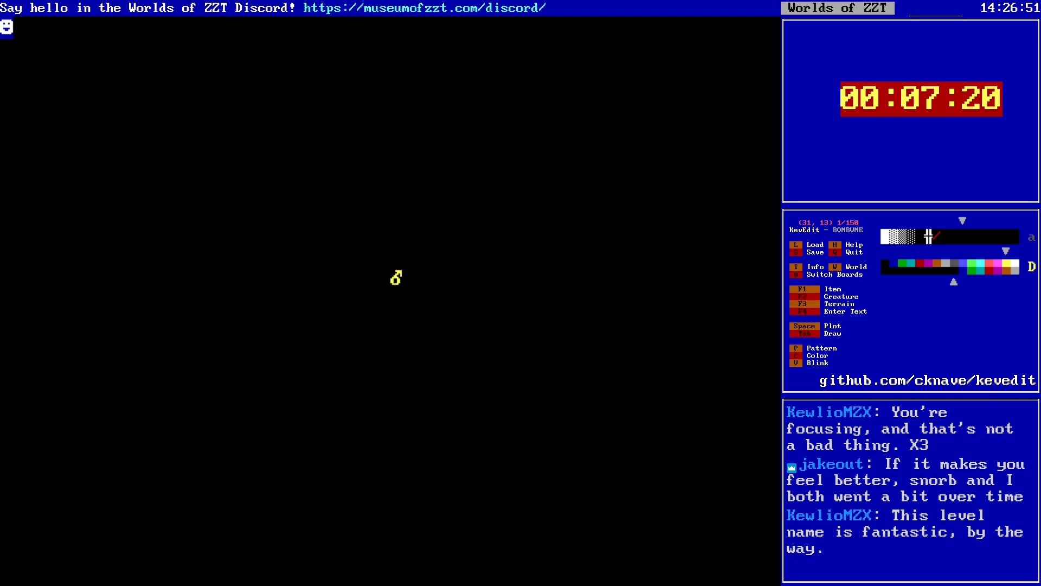
key("Down")
key("Left")
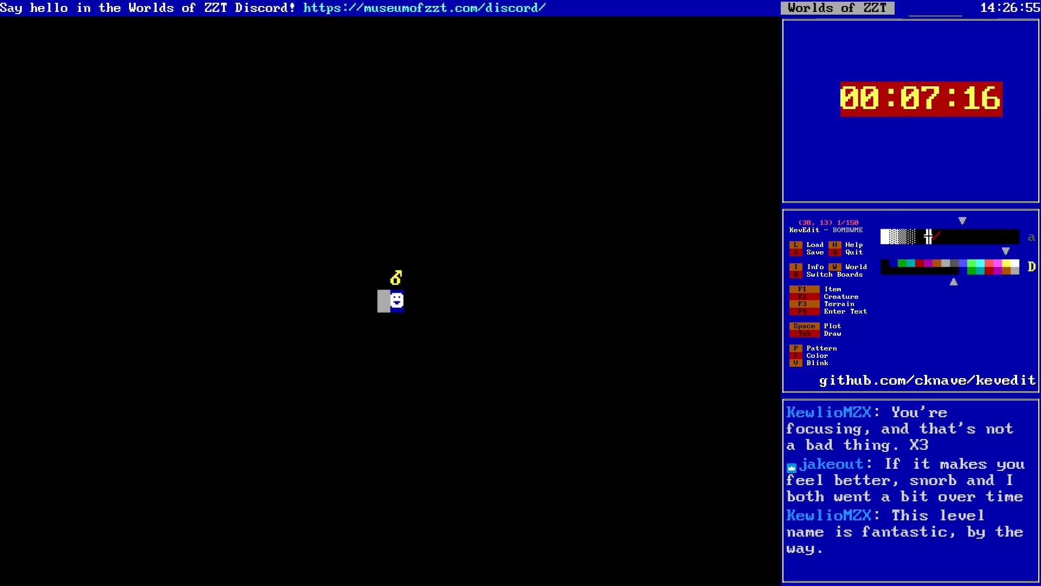
Step: Enclose the bomb and player in a yellow line-wall box three cells wide and five high, leaving one empty cell below the player
key("p")
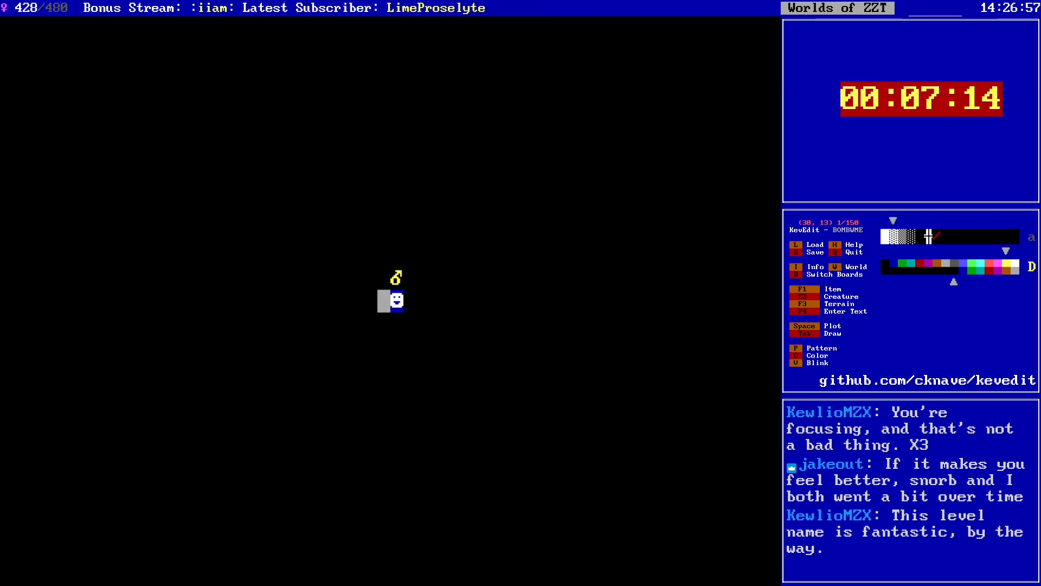
key("Tab")
key("Up")
key("Up")
key("Right")
key("Right")
key("Down")
key("Down")
key("Down")
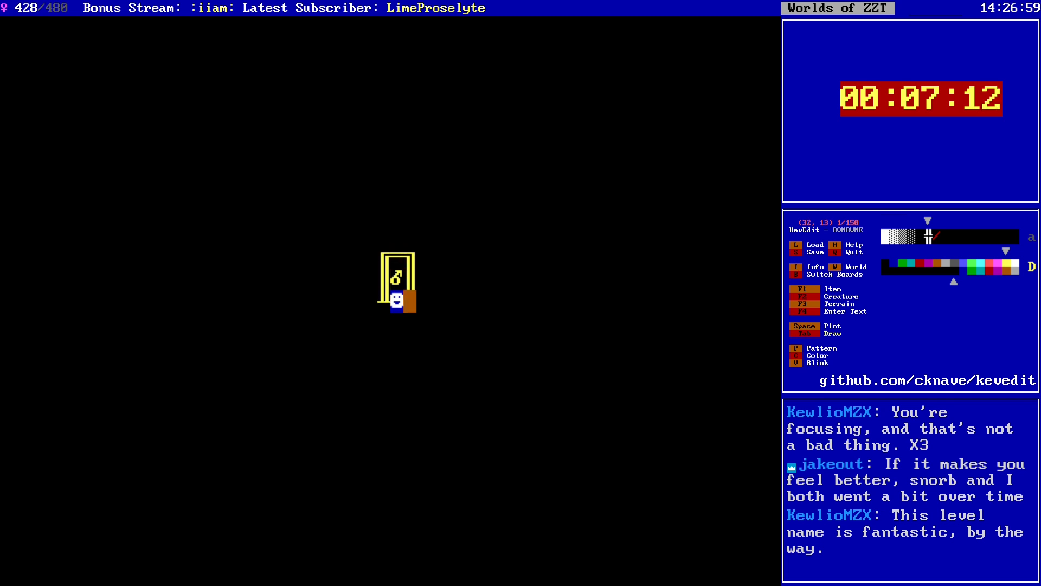
key("Left")
key("Left")
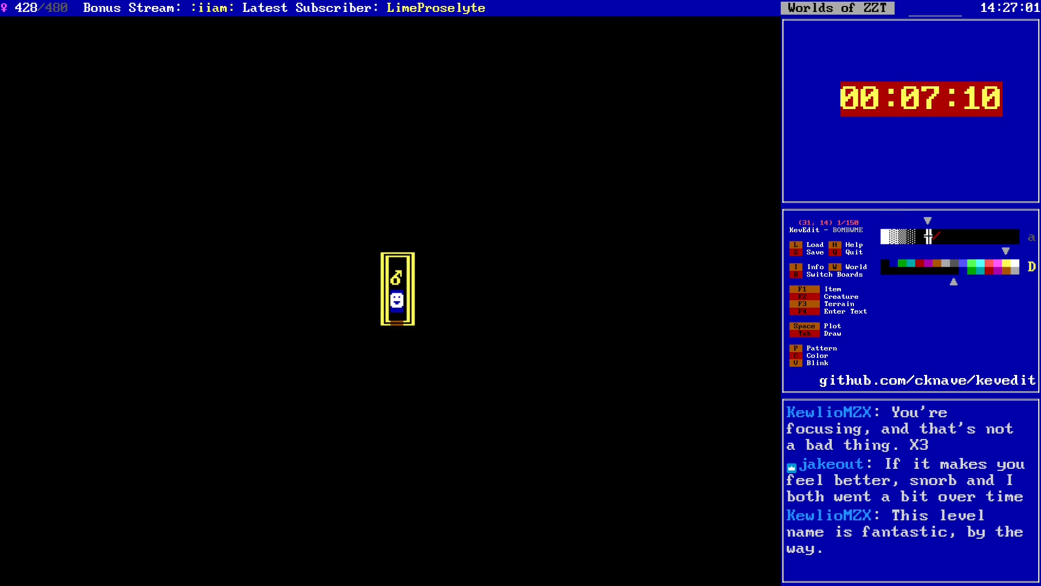
key("Down")
key("Right")
key("Right")
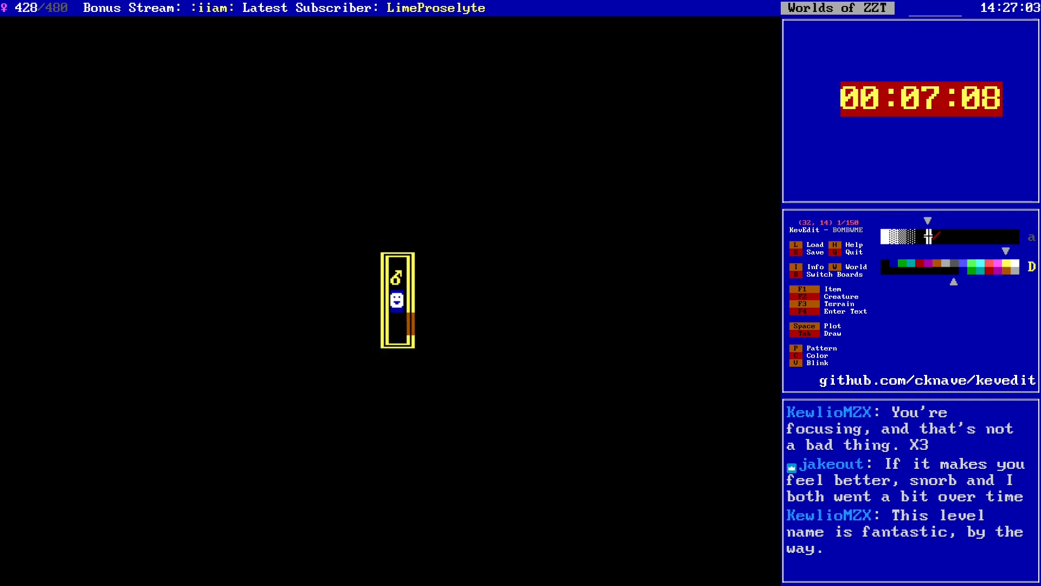
key("Tab")
Step: Write "Congratulations on your expert bomb dispoal techniques." in white text on row 3 of the board, starting at column 4
key("alt+Left")
key("alt+Left")
key("alt+Up")
key("alt+Up")
key("Left")
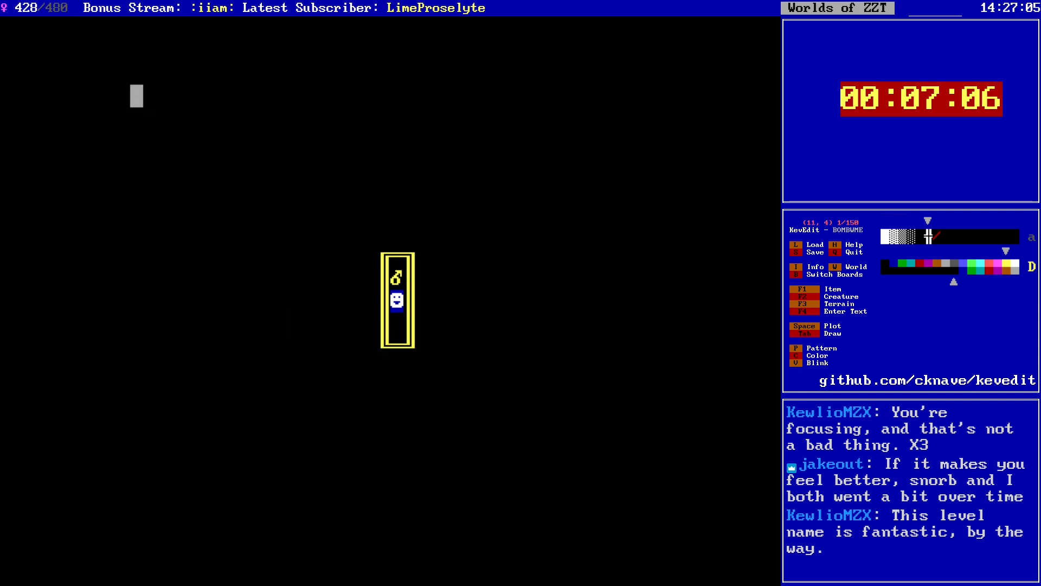
key("Left")
key("Left")
key("Left")
key("Left")
key("Left")
key("Left")
key("Left")
key("Up")
key("F4")
type("C")
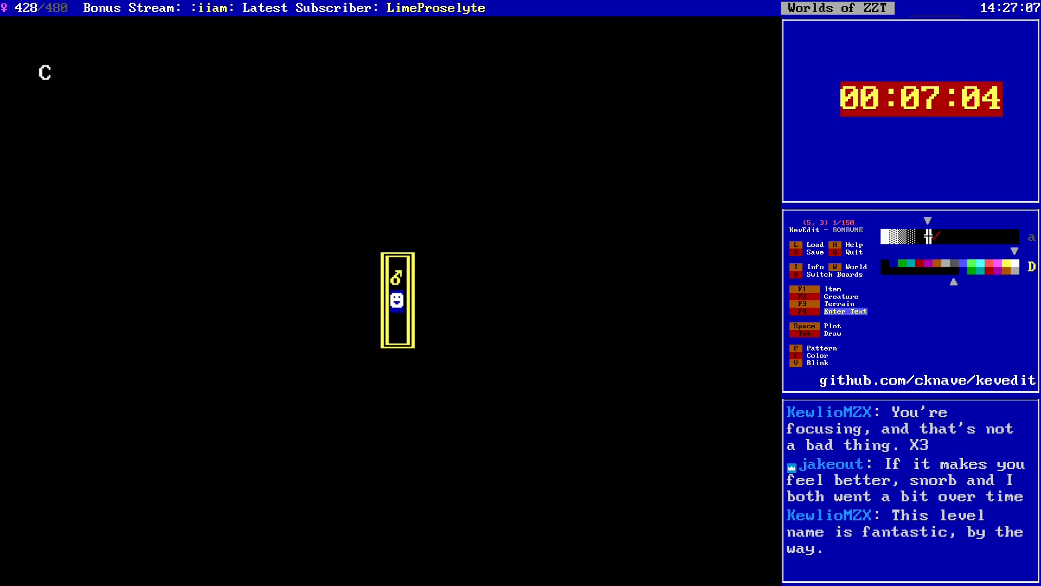
type("gonratu")
key("BackSpace")
key("BackSpace")
key("BackSpace")
key("BackSpace")
key("BackSpace")
key("BackSpace")
key("BackSpace")
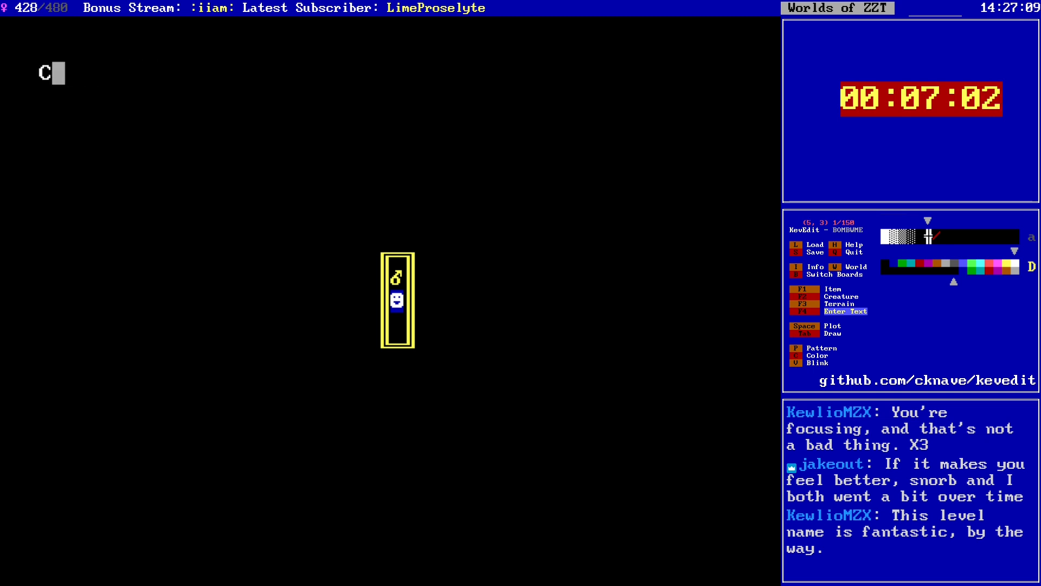
type("ongratulations on ")
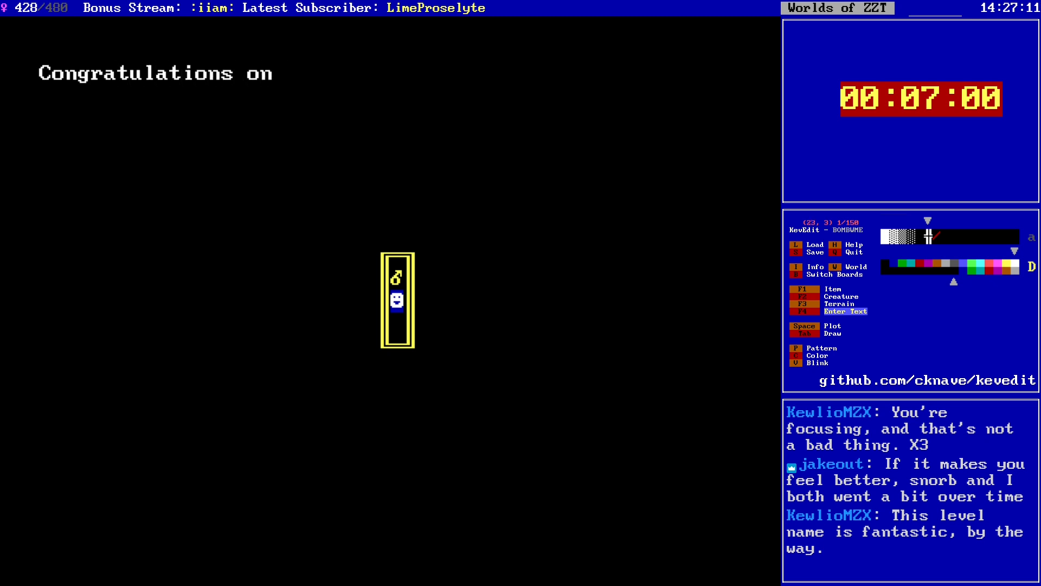
type("your ex")
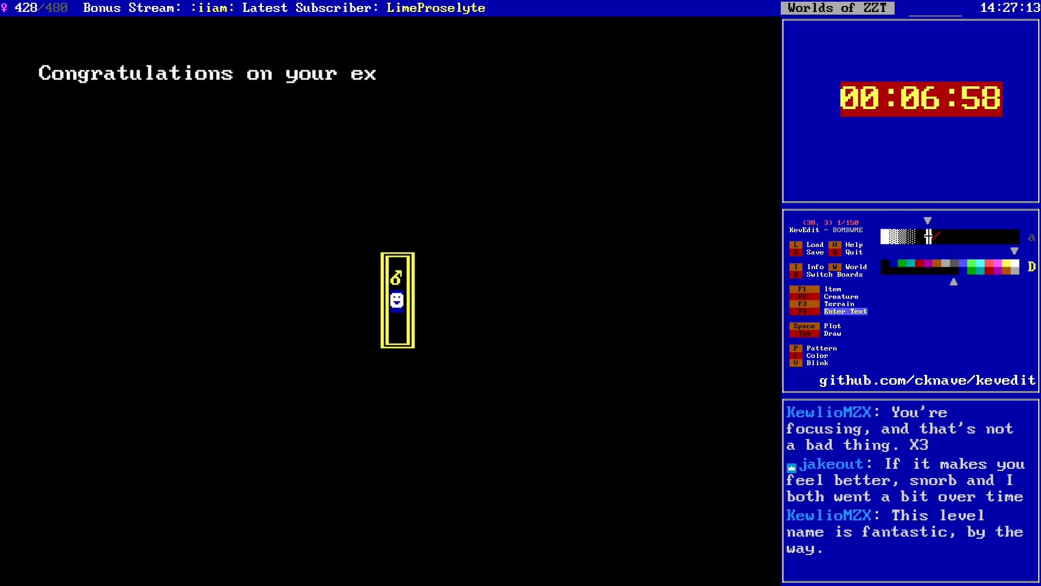
type("pert bomb dispoal")
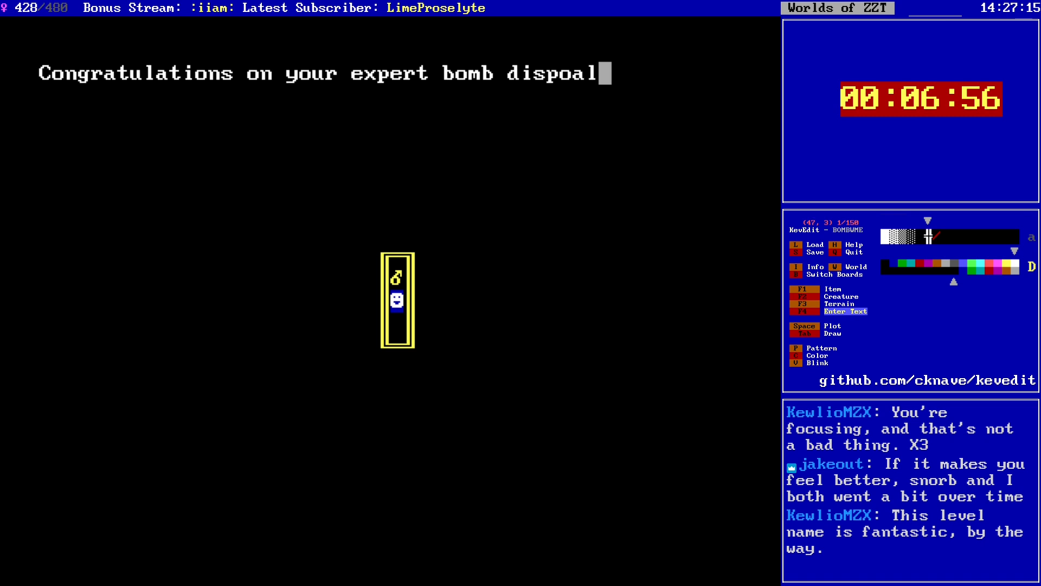
type(" techniques.")
Step: Write "By which I mean blowing them up." two rows below the congratulations line, aligned with its start
key("Down")
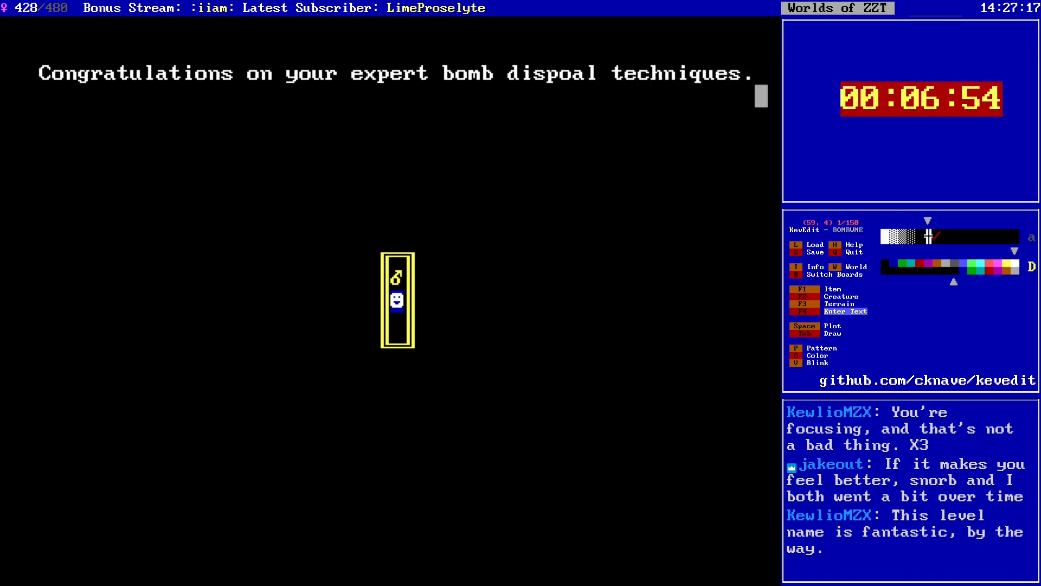
key("Down")
key("alt+Left")
key("alt+Left")
key("alt+Left")
key("alt+Left")
key("alt+Left")
key("alt+Left")
key("alt+Right")
key("Left")
key("Left")
key("Left")
key("Left")
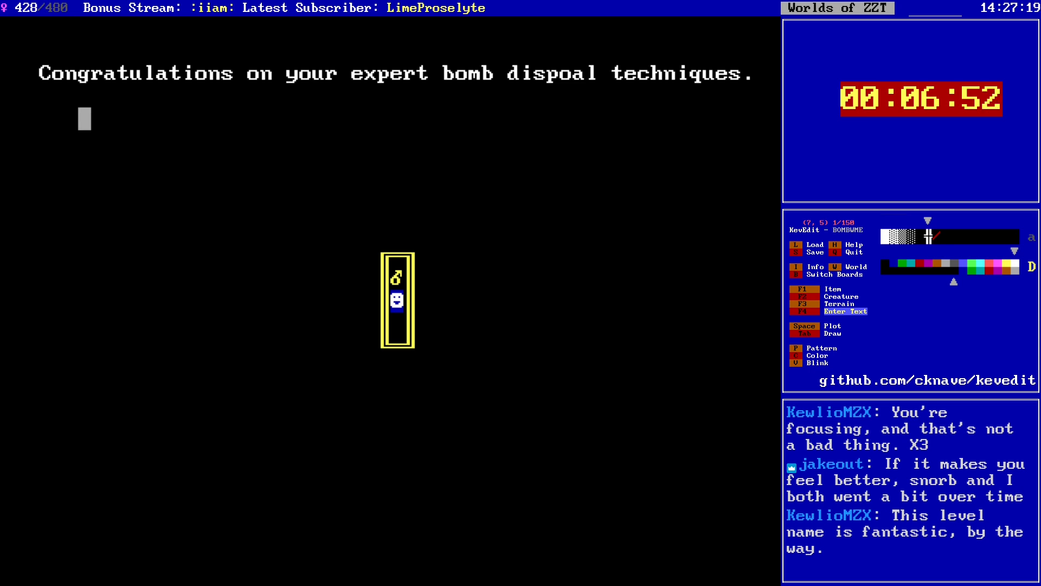
key("Left")
key("Left")
key("Left")
type("By which ")
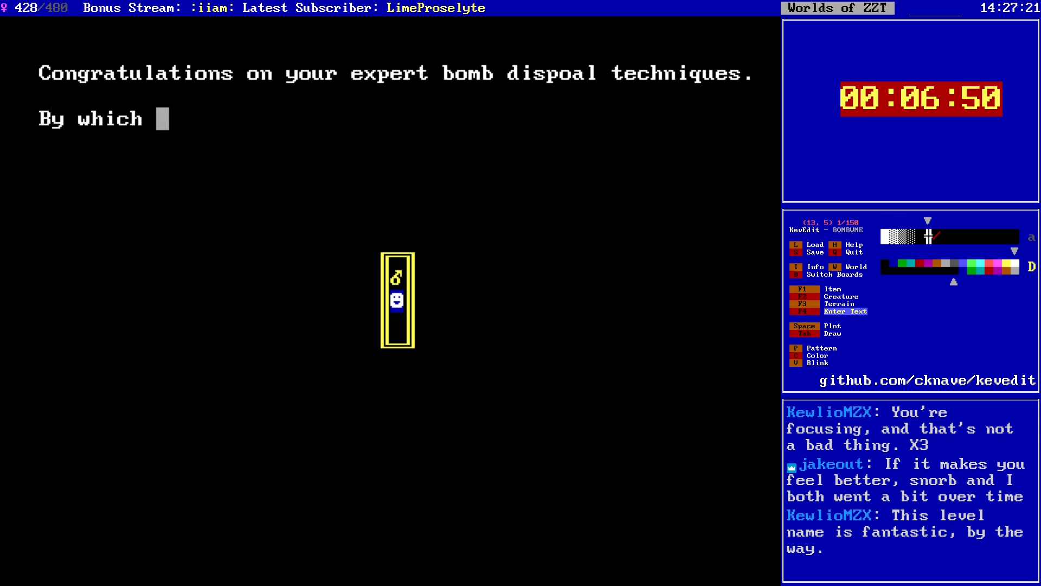
type("I mena blo")
key("BackSpace")
key("BackSpace")
key("BackSpace")
key("BackSpace")
key("BackSpace")
key("BackSpace")
type("an")
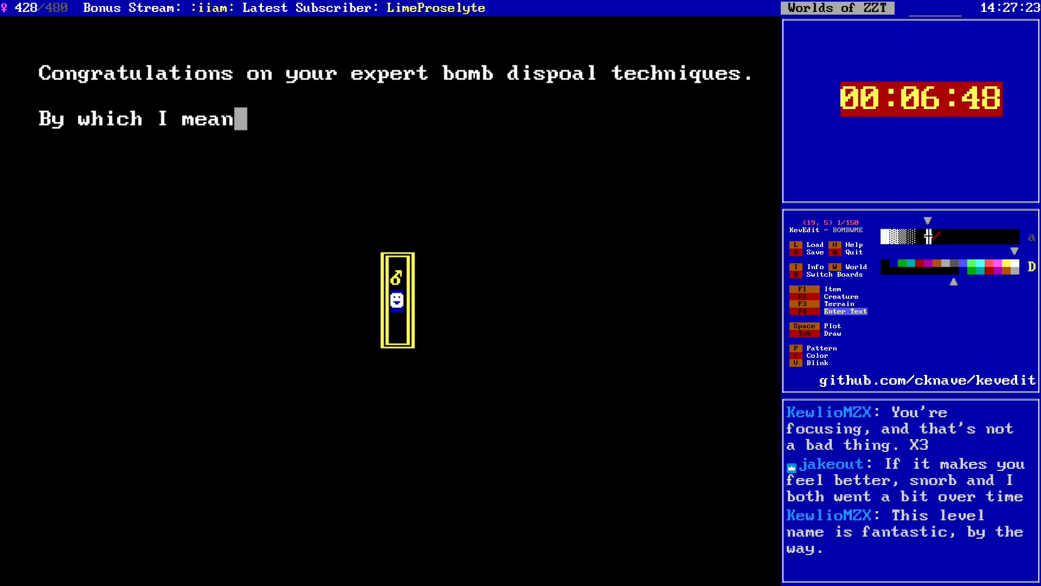
type(" blowing them y")
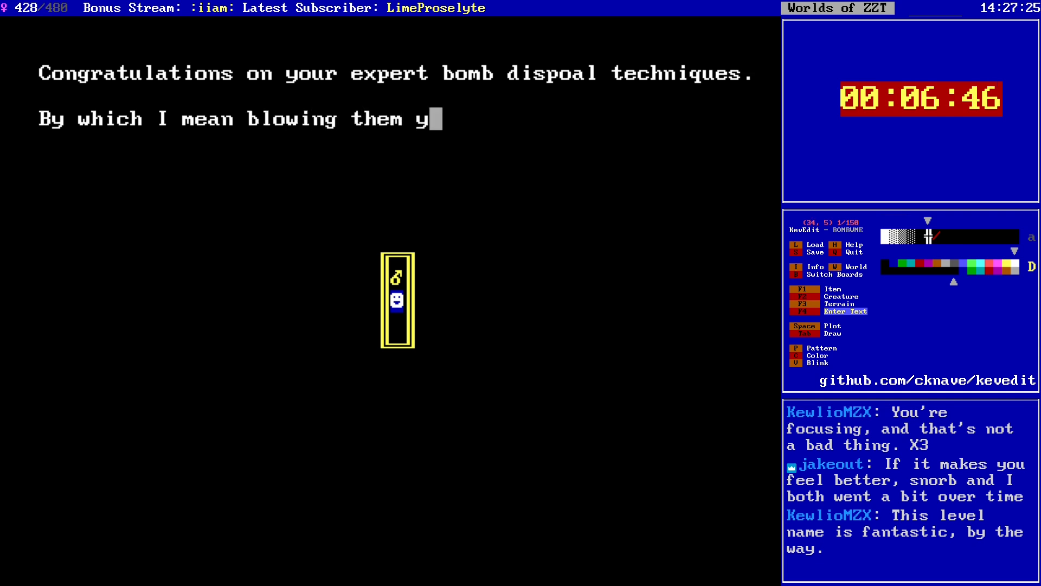
key("BackSpace")
type("up")
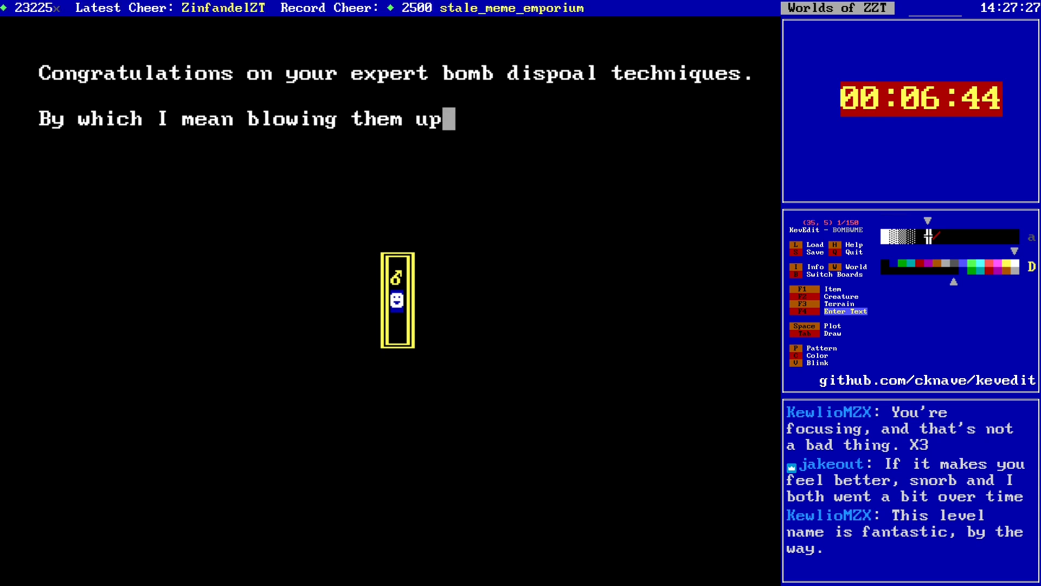
Step: Write "No nuns or puppies were hurt during the development of" on row 18 below the yellow box, aligned with the text above
key("Down")
key("Down")
key("Left")
key("Left")
key("Left")
key("Left")
key("Left")
key("Left")
key("Left")
key("Left")
key("Left")
key("Left")
key("Left")
key("Left")
key("Left")
key("Left")
key("Left")
key("Left")
key("Left")
key("Left")
key("Left")
key("Left")
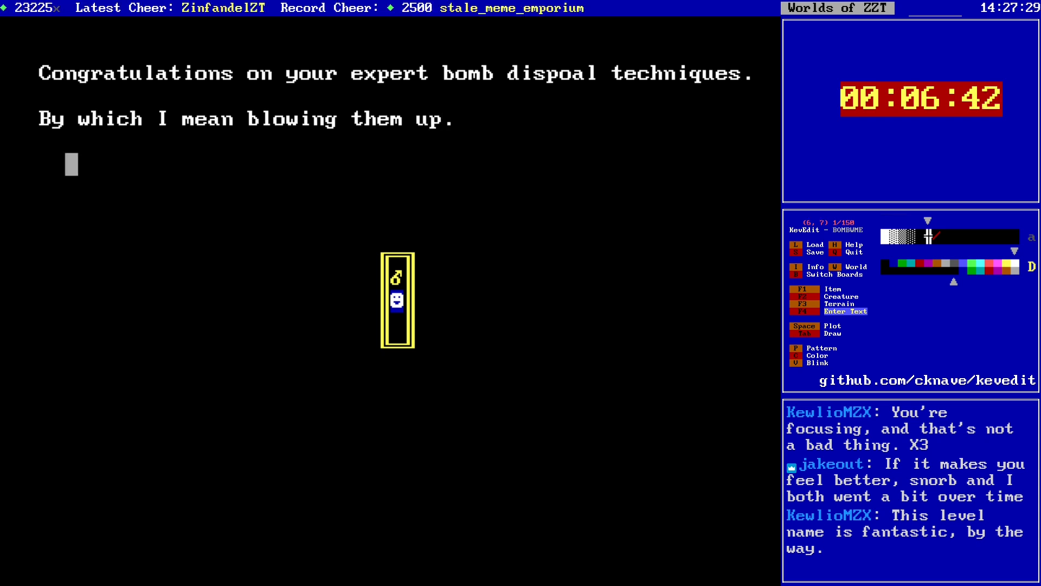
key("Down")
key("Down")
key("Down")
key("Down")
key("Down")
key("Left")
key("Down")
key("Down")
key("Down")
key("Down")
key("Down")
type("No")
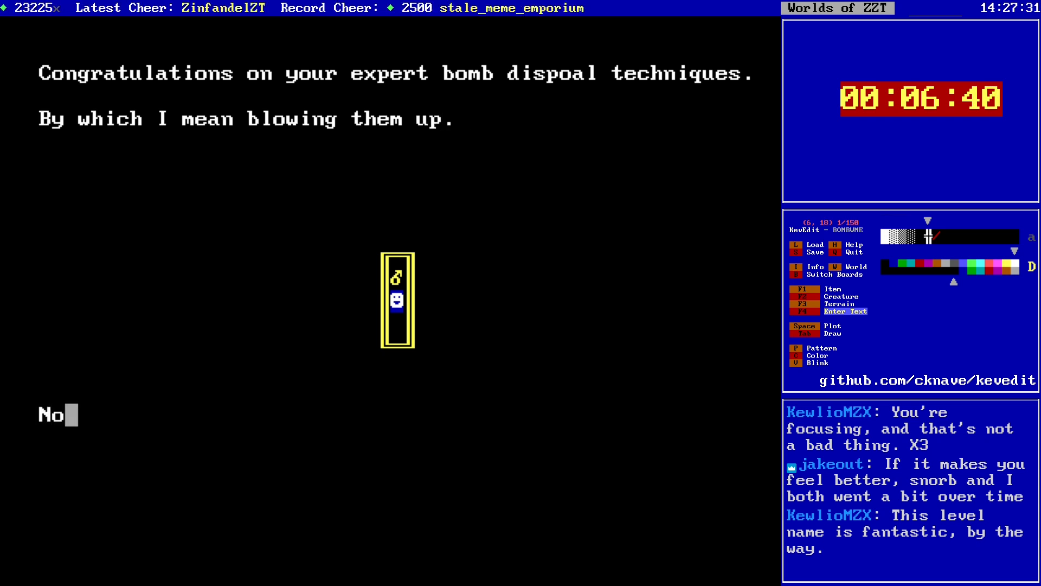
type(" nuns or puppies were hurt the")
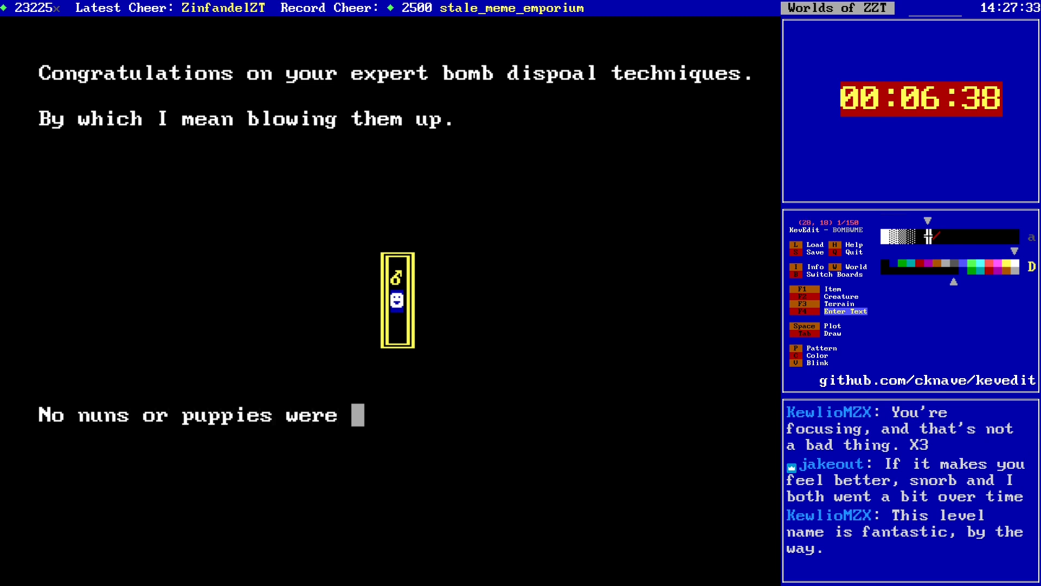
key("BackSpace")
key("BackSpace")
key("BackSpace")
type("during the development of")
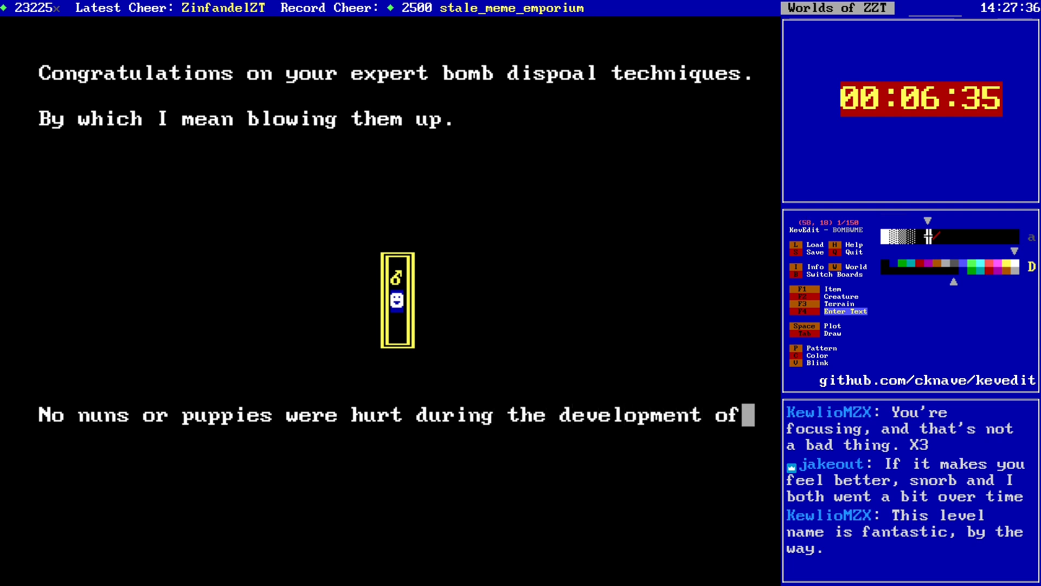
Step: Finish the nuns and puppies sentence with "this game." on the next row and leave text entry
key("Down")
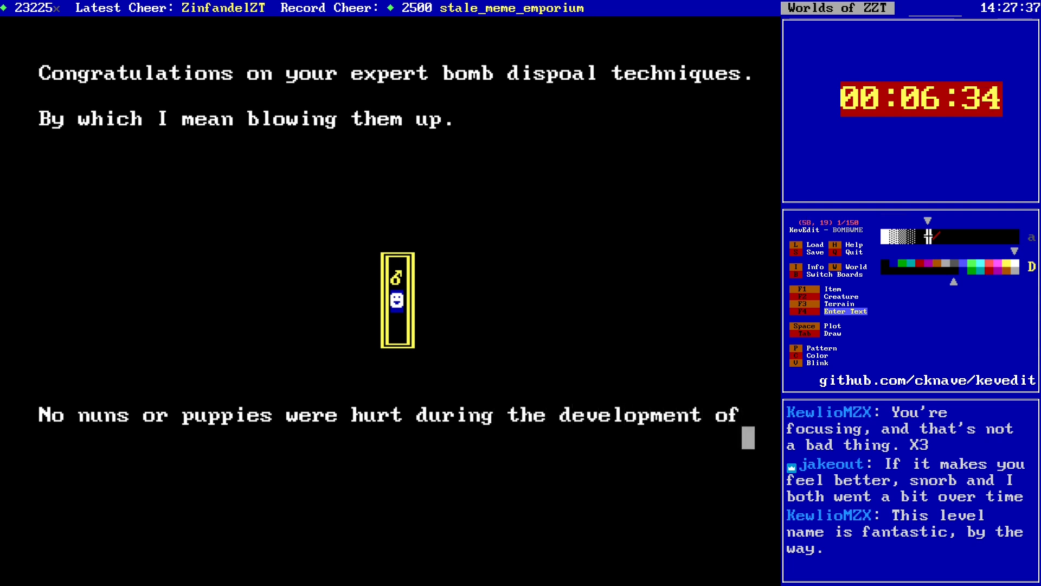
key("Left")
key("Left")
key("Left")
key("Left")
key("Left")
key("Left")
key("Left")
key("Left")
key("Left")
key("Left")
key("Left")
key("Left")
key("Left")
key("Left")
key("Left")
key("Left")
key("Left")
key("Left")
key("Left")
key("Left")
type("this game.")
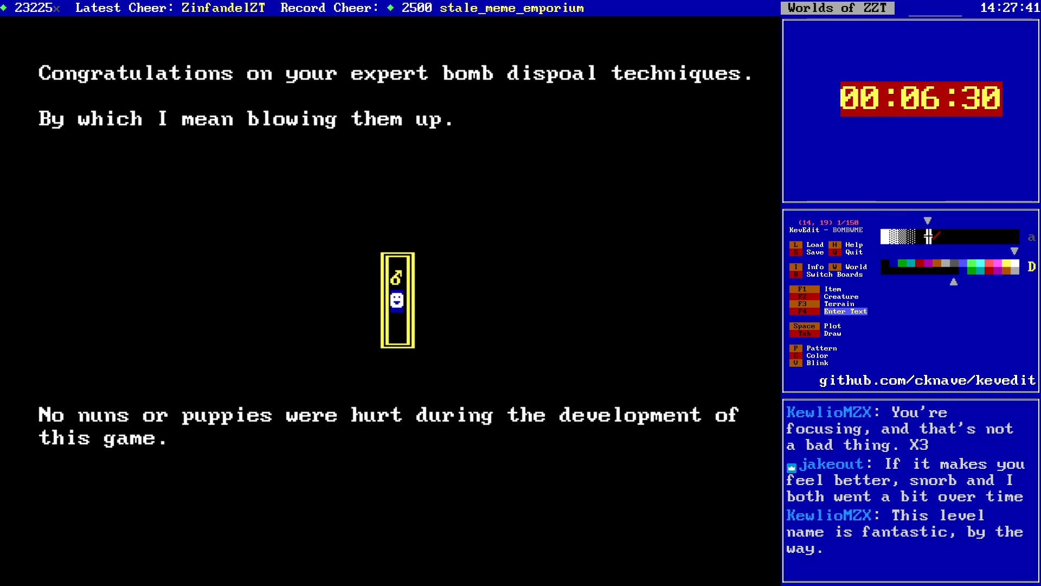
key("Escape")
Step: Place an object in the bottom-left corner of the board and choose its character
key("Down")
key("Down")
key("Down")
key("Down")
key("Down")
key("Down")
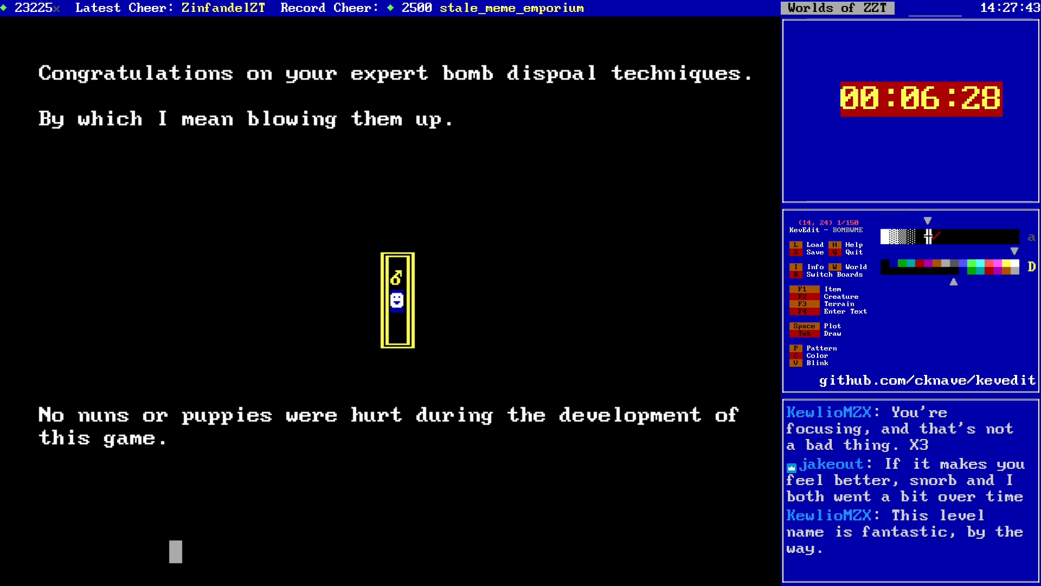
key("Left")
key("Left")
key("Left")
key("Left")
key("Left")
key("Left")
key("Left")
key("Left")
key("Left")
key("Left")
key("Left")
key("Left")
key("Left")
key("Return")
key("Down")
key("Down")
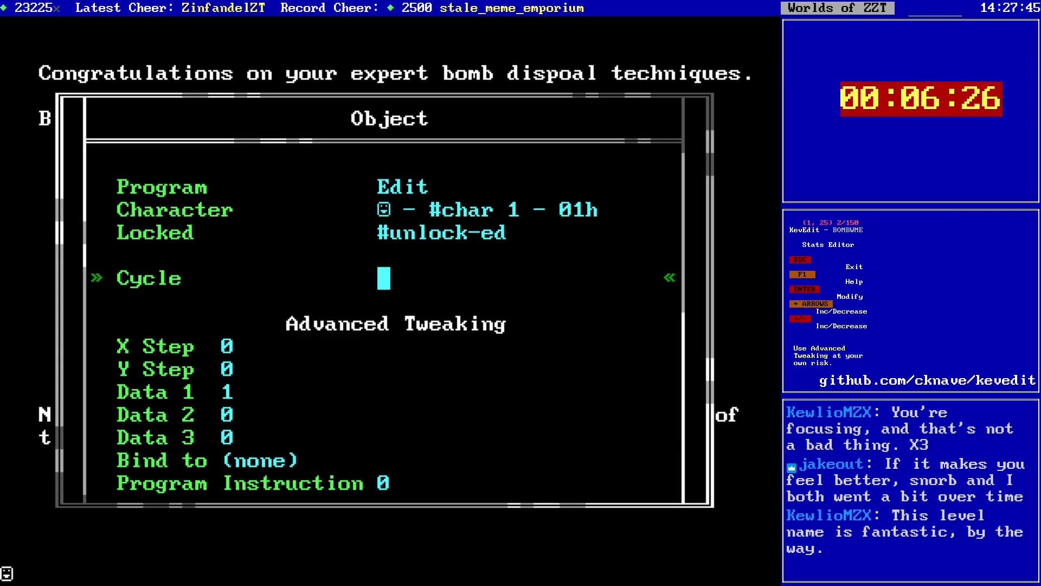
key("Up")
key("Up")
key("Return")
key("space")
key("Return")
Step: Open the new object's program, name the object "loop" and add an ":x" label on the second line
key("Up")
key("Return")
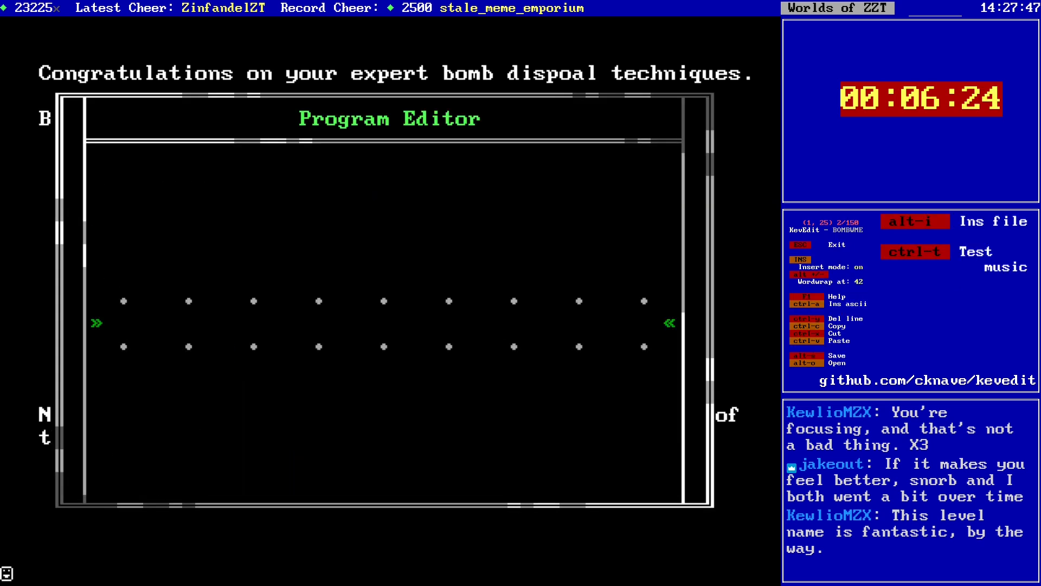
type("#")
key("BackSpace")
type("@loop")
key("Return")
type(":")
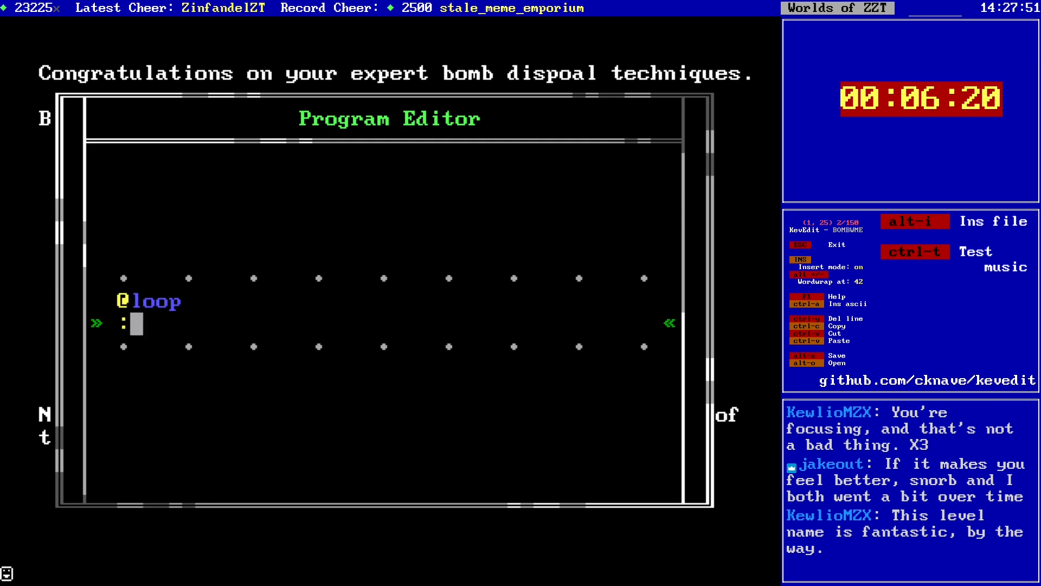
type("x")
key("Return")
Step: Add the condition "#if not any bomb done" below the :x label
type("#if not any bomb")
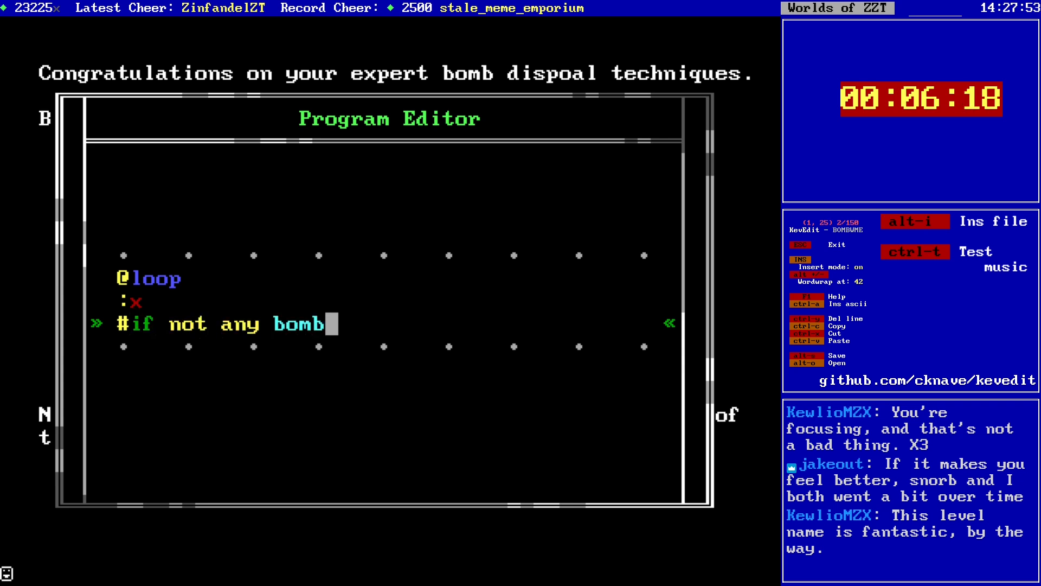
type(" dno")
key("BackSpace")
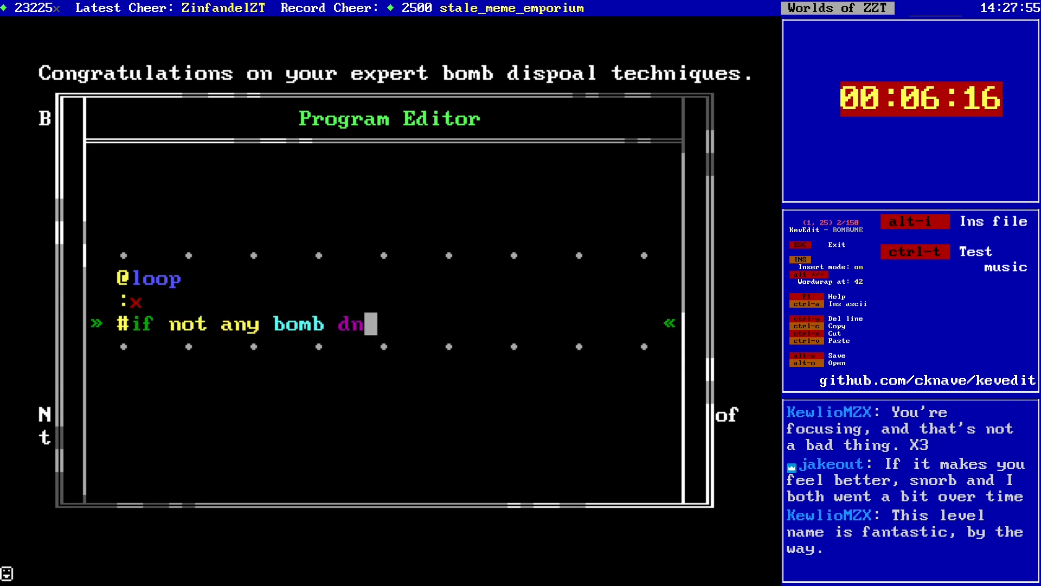
key("BackSpace")
type("one")
key("Return")
Step: Add the line "/i#x" below the bomb condition so the program loops back
type(":x")
key("Return")
type("/i")
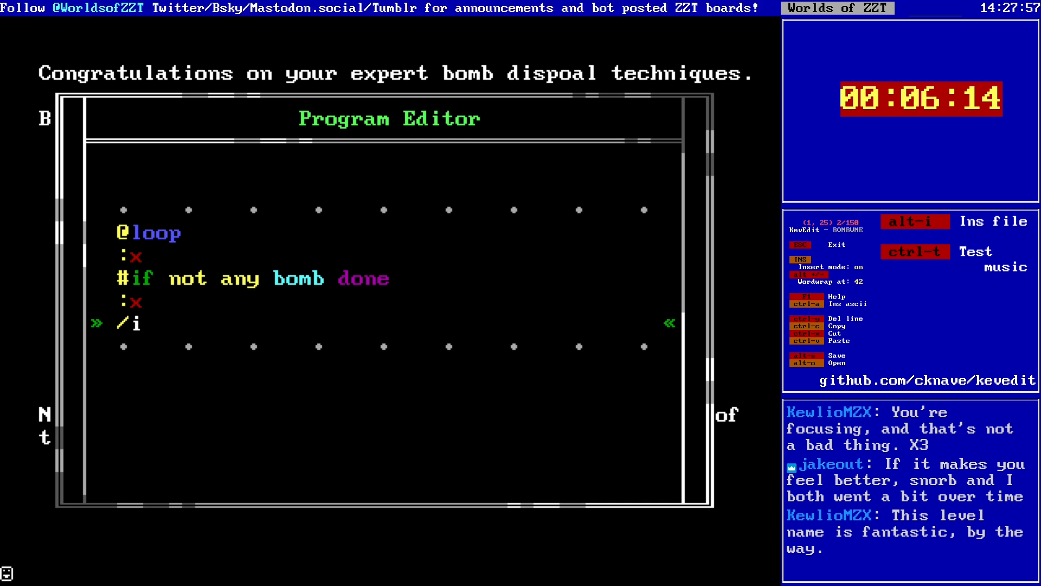
key("BackSpace")
key("BackSpace")
key("BackSpace")
key("BackSpace")
key("BackSpace")
type("/i#")
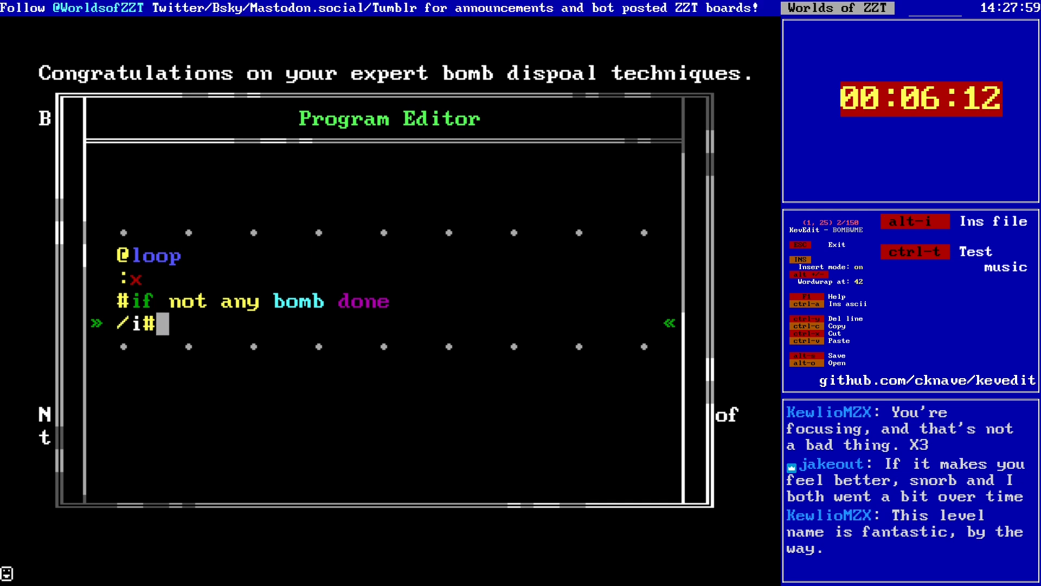
type("x")
key("Return")
Step: Add a ":done" label followed by the "#endgame" command at the end of the program
type(":done")
key("Return")
type("#endg")
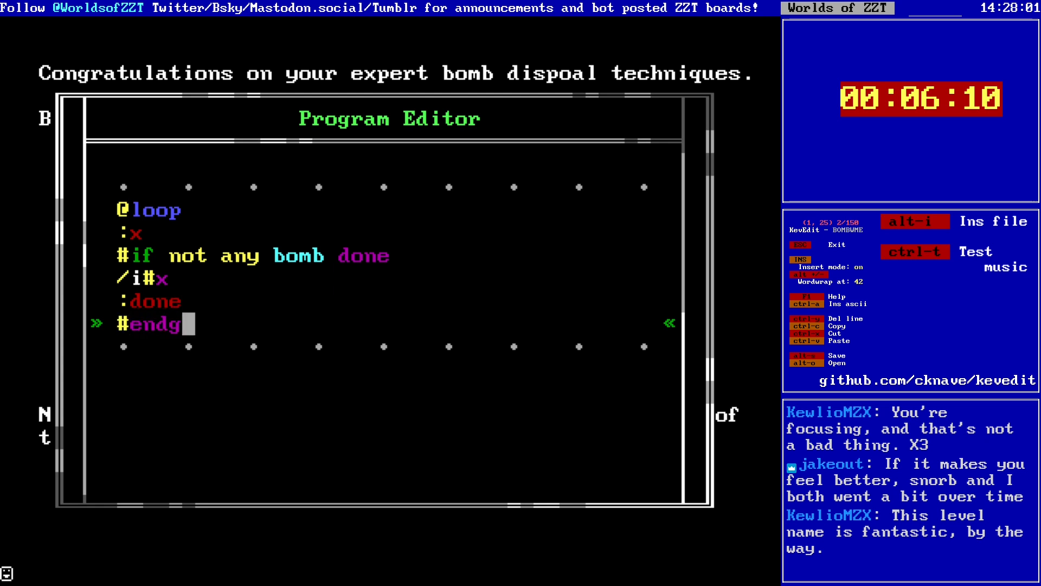
type("ame")
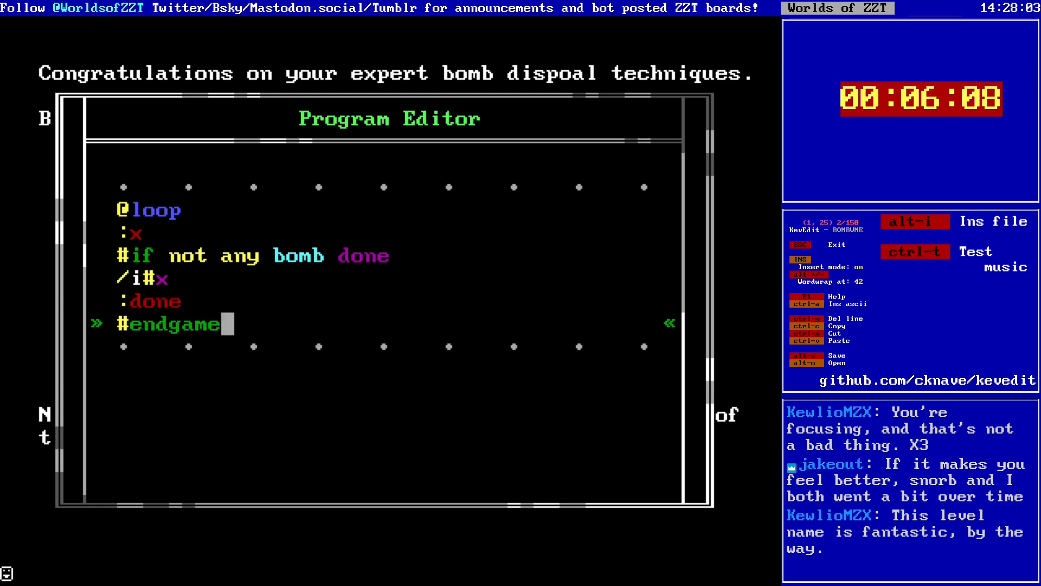
Step: Insert a "/i" line between the :done label and #endgame, and close the object's program
key("Up")
key("Return")
type("/i")
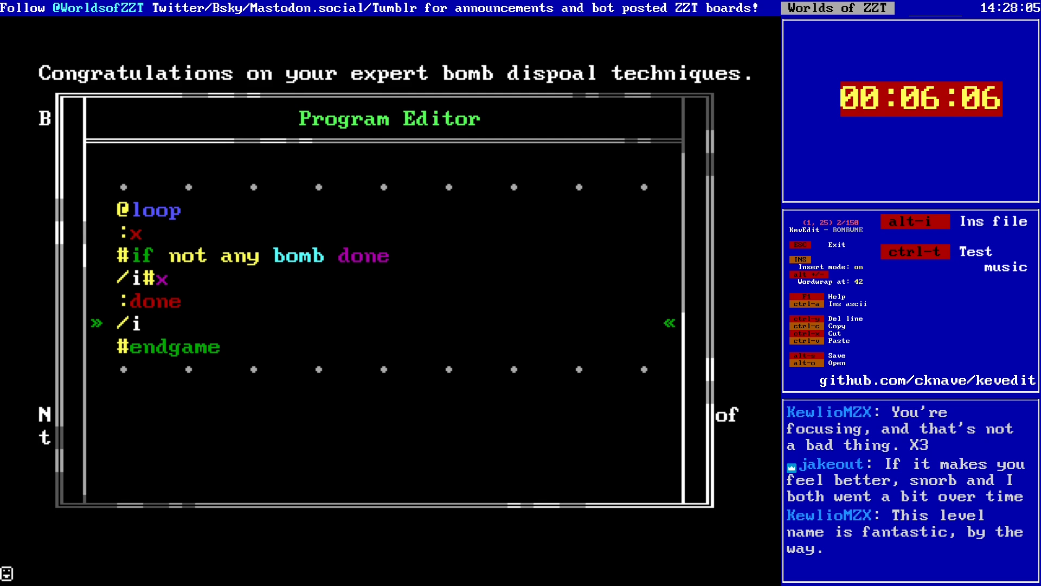
key("Down")
key("End")
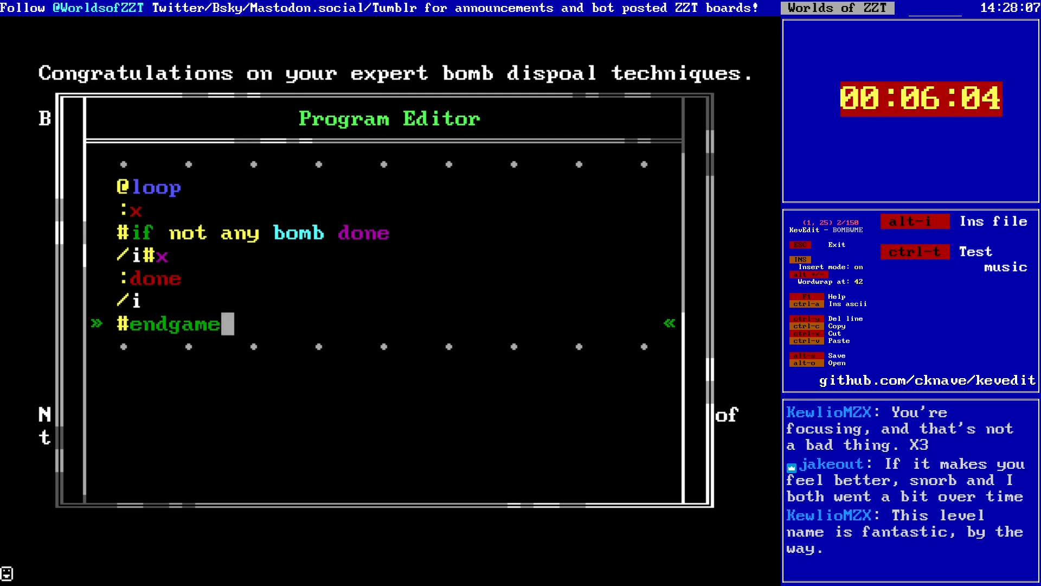
key("Escape")
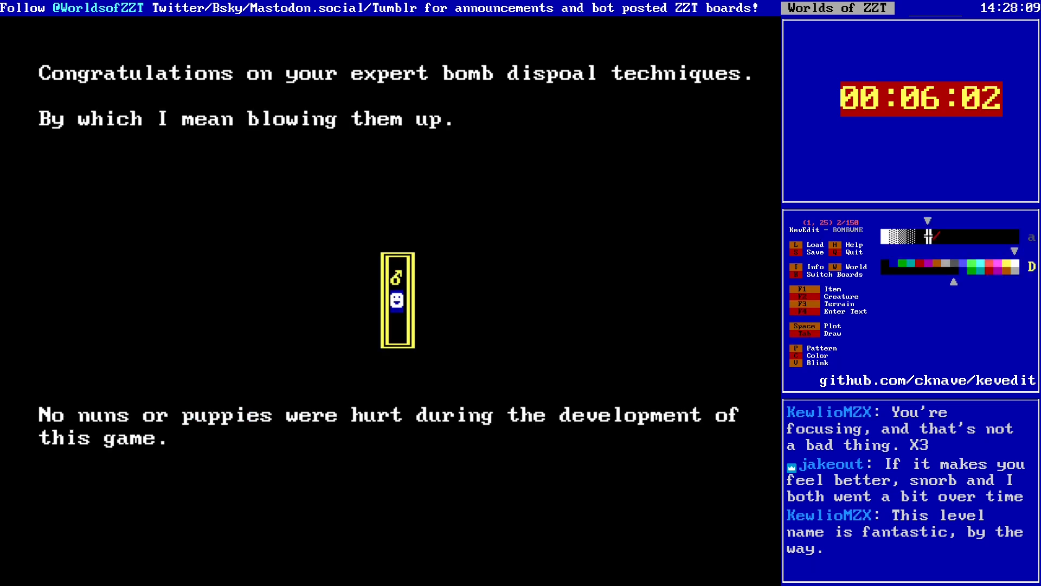
Step: Switch to the "Level I: Let's Begin" board and place the cursor at the lower-left end of the green walls
key("Page_Up")
key("Page_Up")
key("Page_Up")
key("Page_Up")
key("Page_Up")
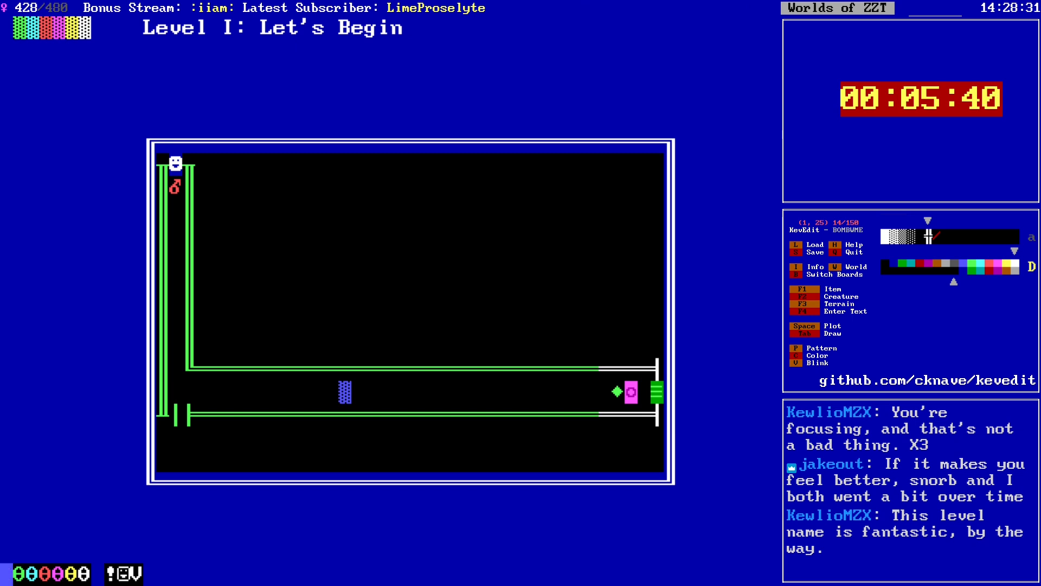
key("Right")
key("alt+Right")
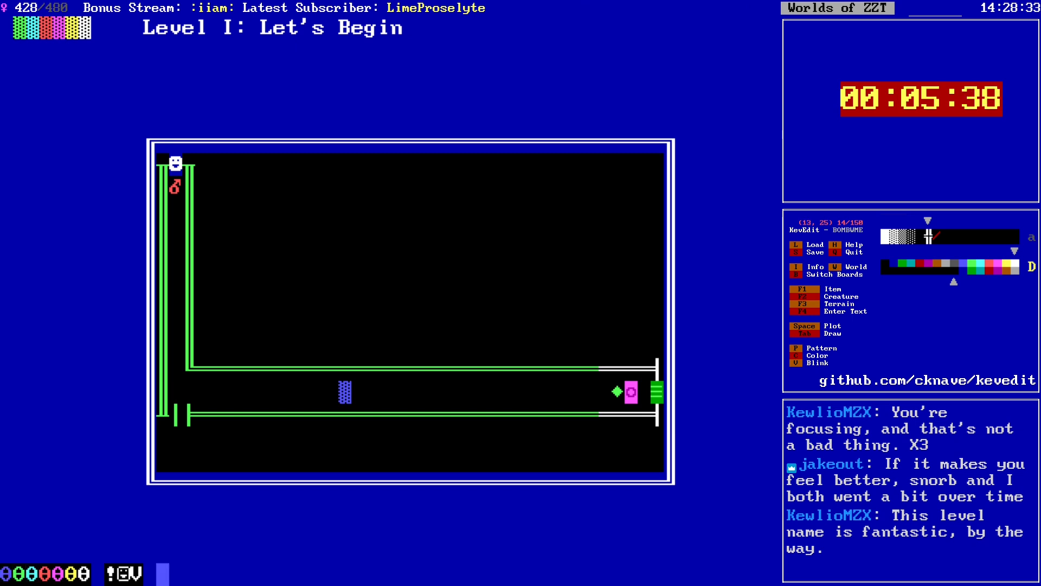
key("Up")
key("Up")
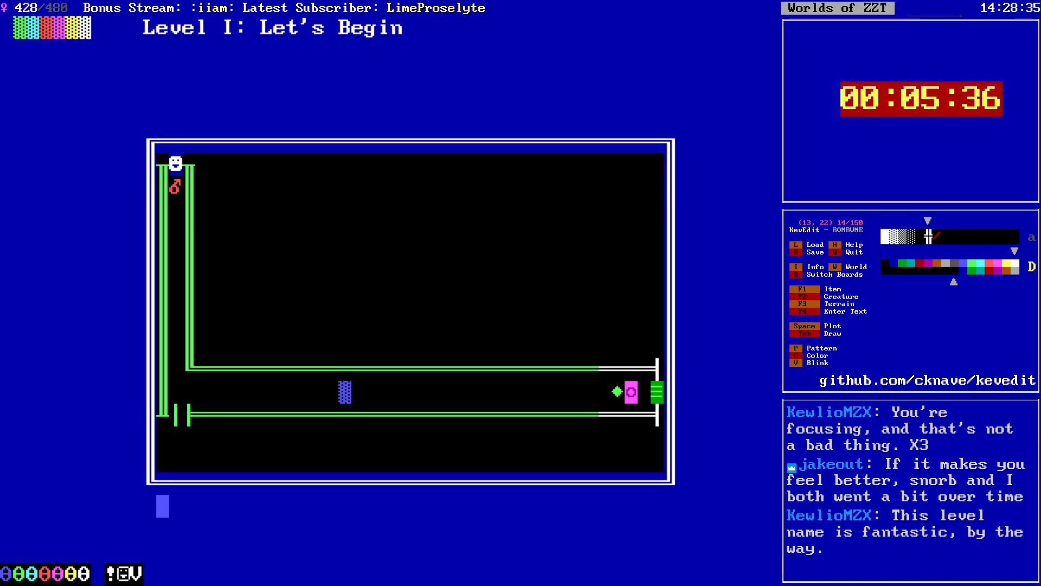
key("Up")
key("Up")
key("Up")
key("Up")
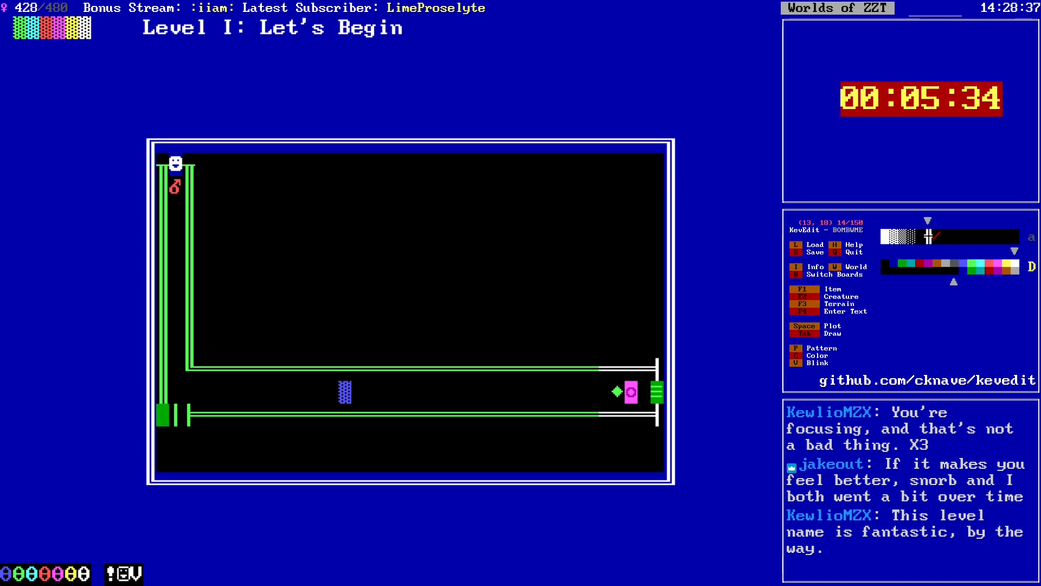
Step: Set the drawing colour to light blue on dark blue for the empty area below the walls
key("Down")
key("c")
key("Left")
key("Left")
key("Left")
key("Left")
key("Left")
key("Left")
key("Left")
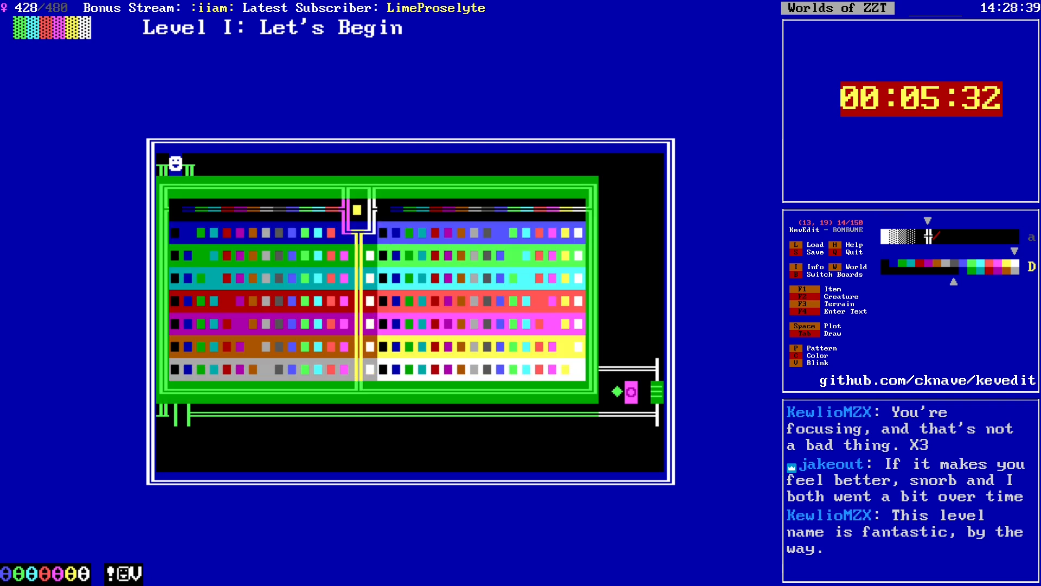
key("Right")
key("Down")
key("Down")
key("Down")
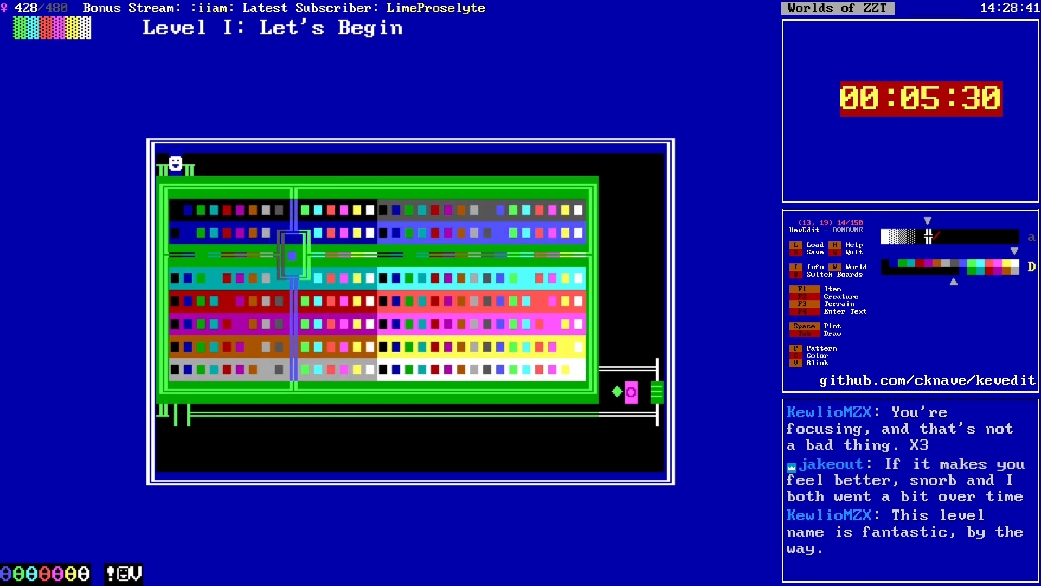
key("Up")
key("Up")
key("Return")
Step: Flood-fill the empty strip below the walls with the water pattern in light cyan on dark cyan
key("c")
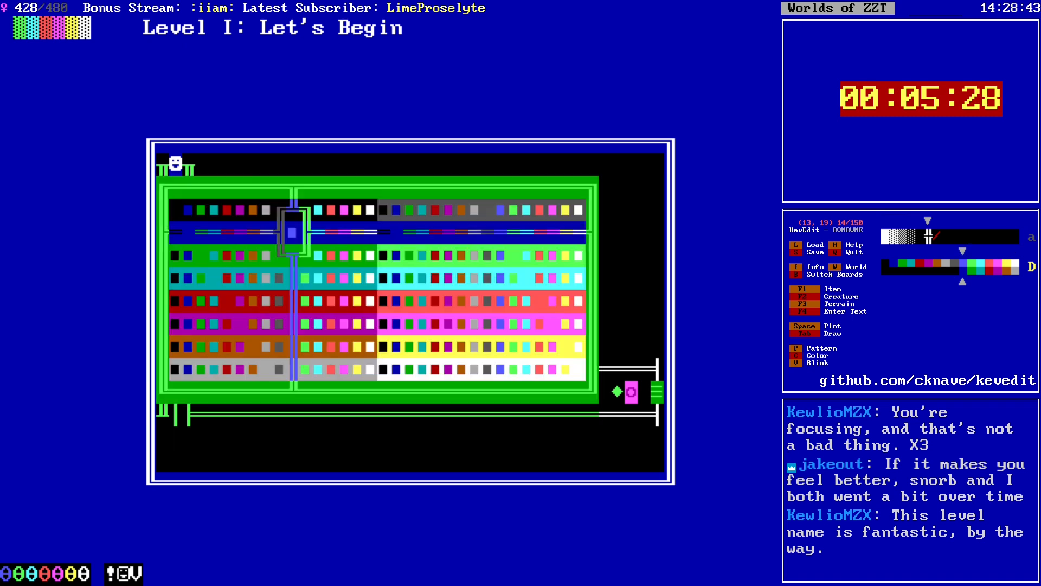
key("Right")
key("Down")
key("Down")
key("Right")
key("Return")
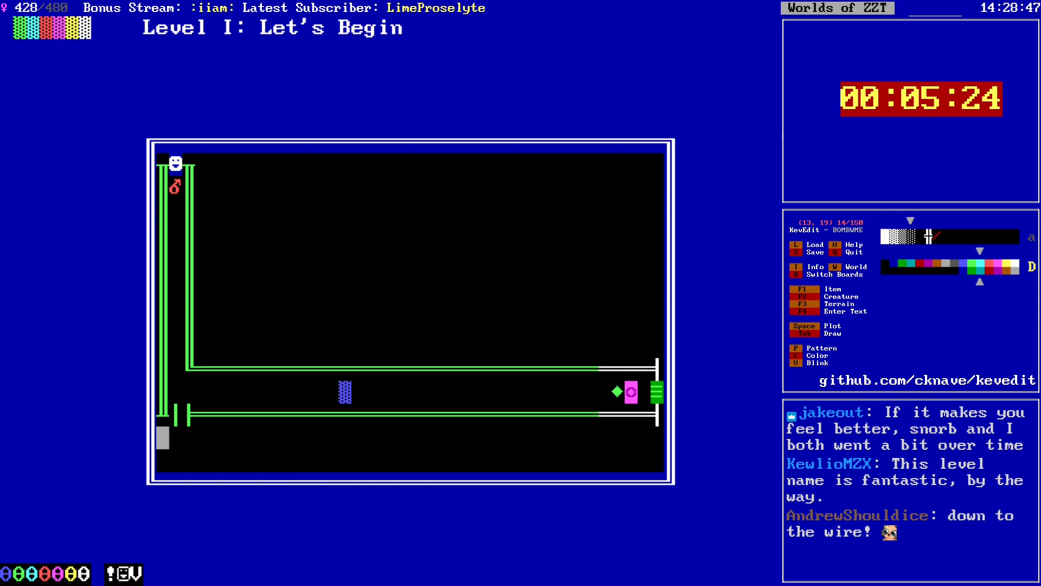
key("f")
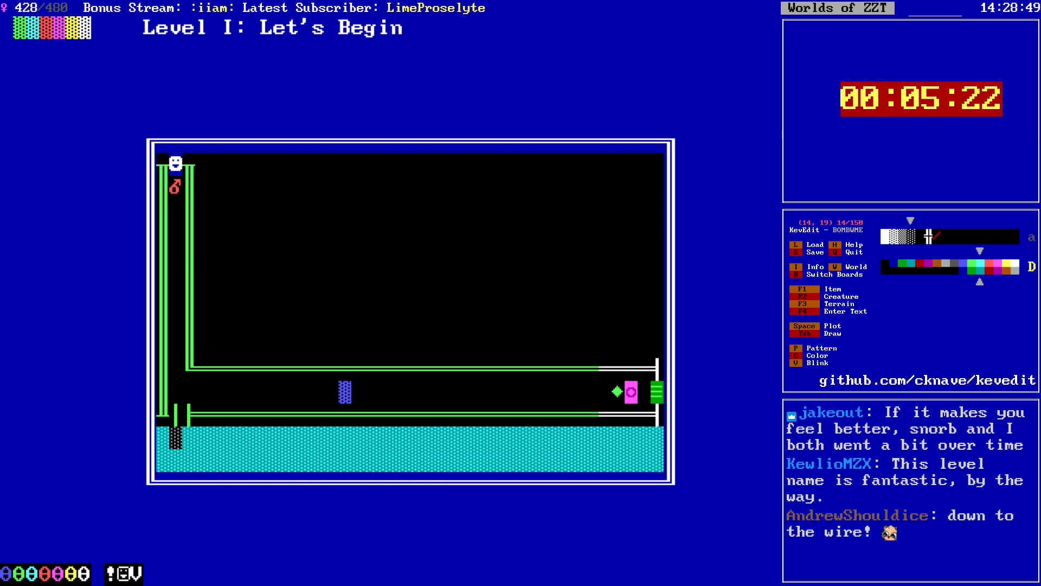
Step: Place a white-on-black lower half-block character at (13, 18), at the start of the row above the water
key("Up")
key("c")
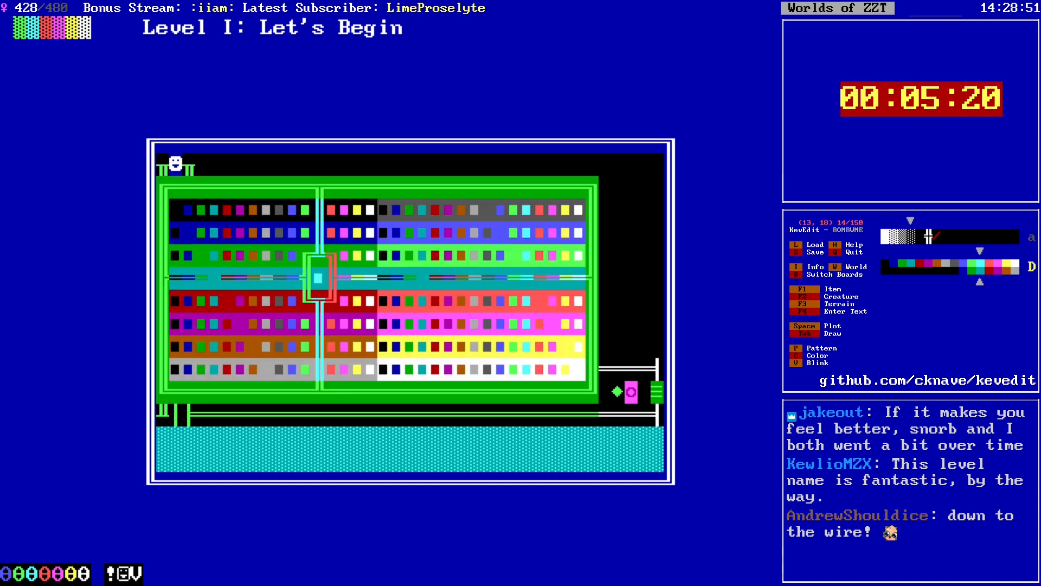
key("Right")
key("Right")
key("Up")
key("Up")
key("Return")
key("F4")
key("ctrl+a")
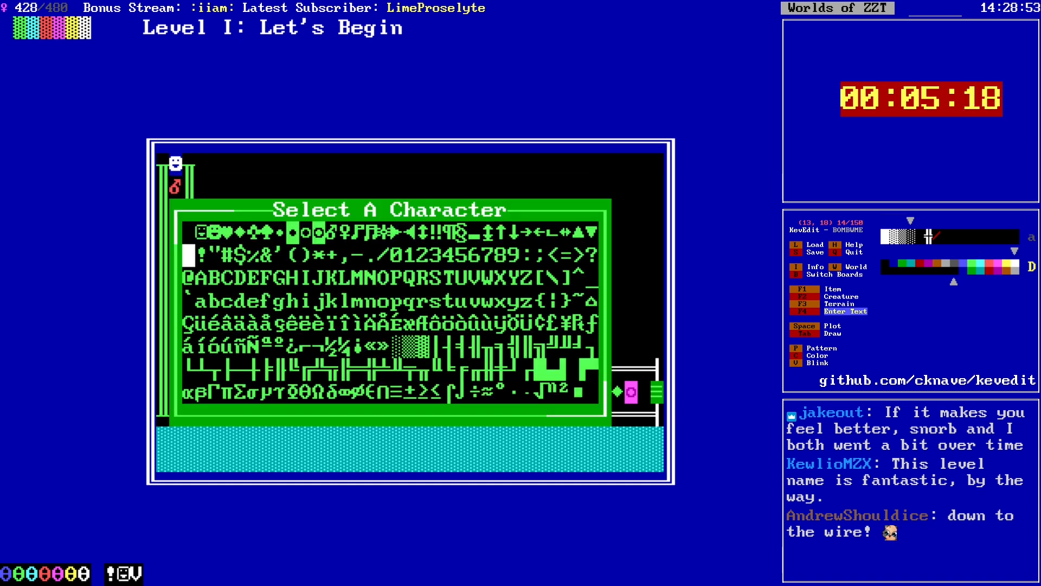
key("Left")
key("Left")
key("Return")
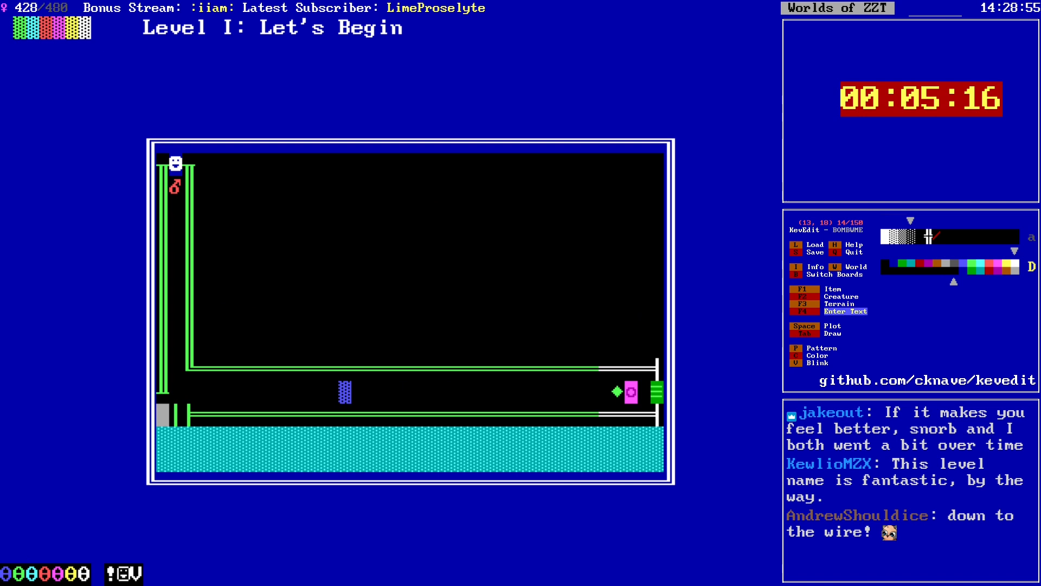
key("Right")
key("F4")
key("Left")
key("Left")
key("Return")
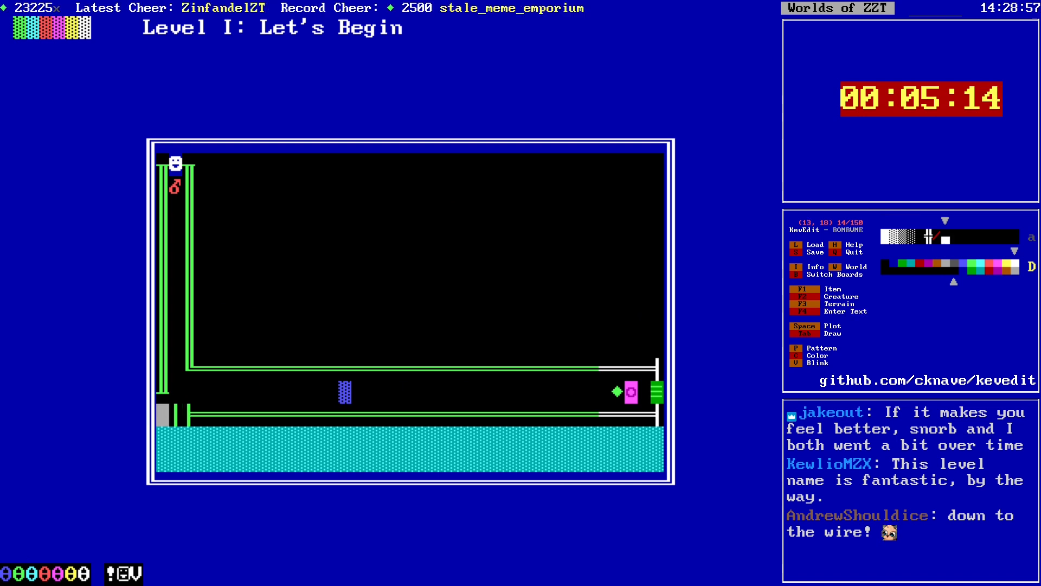
Step: Flood-fill the green horizontal wall directly above the water with the white half-block character
key("Right")
key("Right")
key("f")
Step: Flood-fill the white wall segment at the far end of the row above the water with the half-block character
key("Right")
key("Right")
key("Right")
key("Right")
key("Right")
key("Right")
key("Right")
key("Right")
key("Right")
key("Right")
key("Right")
key("Right")
key("Right")
key("Right")
key("Right")
key("Right")
key("Right")
key("Right")
key("Right")
key("Right")
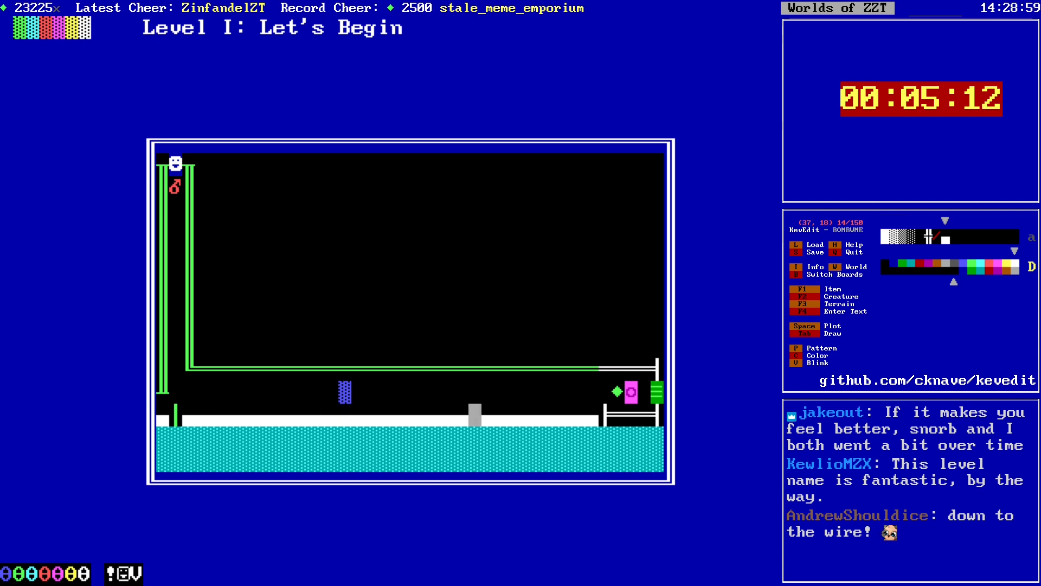
key("Right")
key("Right")
key("Right")
key("Right")
key("Right")
key("Right")
key("Right")
key("Right")
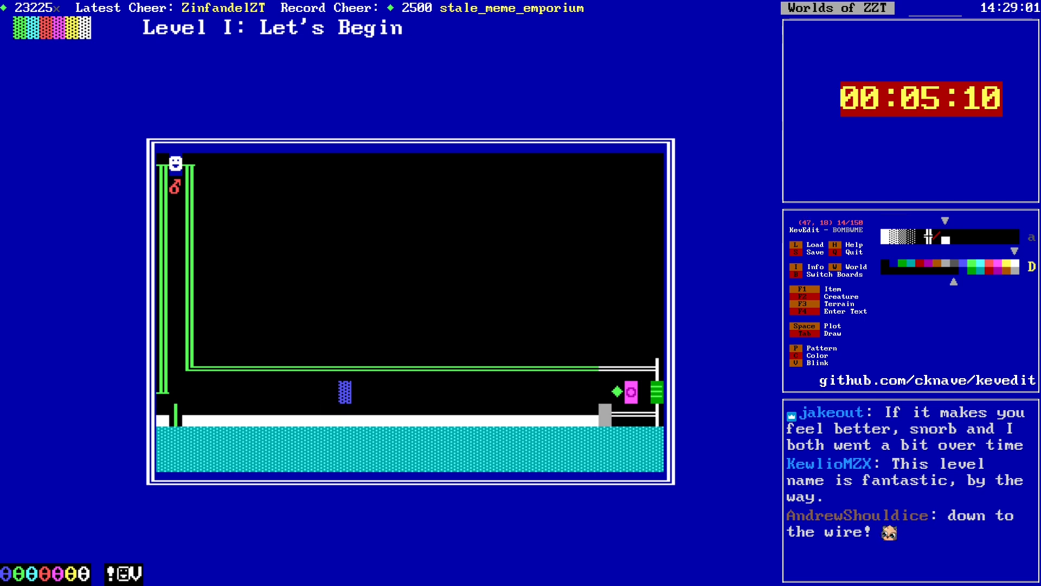
key("f")
Step: Draw a solid dark green line along row 15 from (51, 15) back to (21, 15)
key("Up")
key("Up")
key("Right")
key("Right")
key("Right")
key("Right")
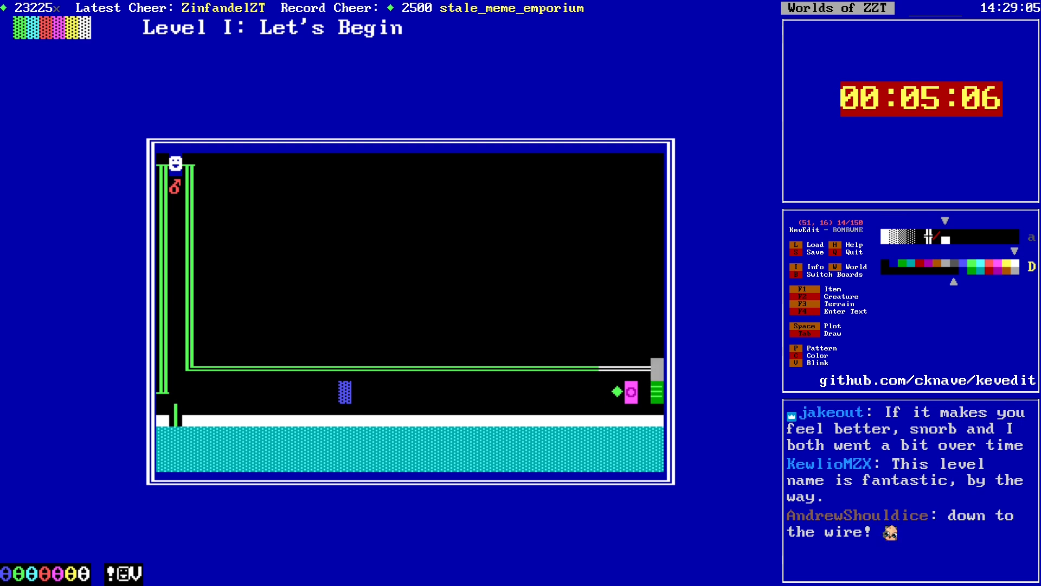
key("Down")
key("Left")
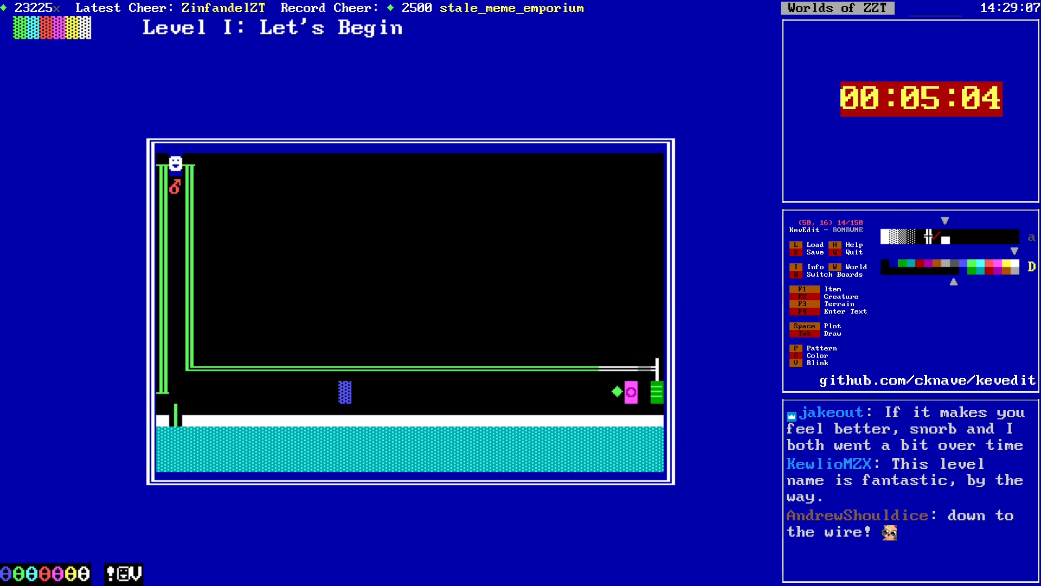
key("Up")
key("Right")
key("Right")
key("c")
key("Left")
key("Left")
key("Left")
key("Left")
key("Left")
key("Left")
key("Left")
key("Left")
key("Left")
key("Left")
key("Left")
key("Left")
key("Left")
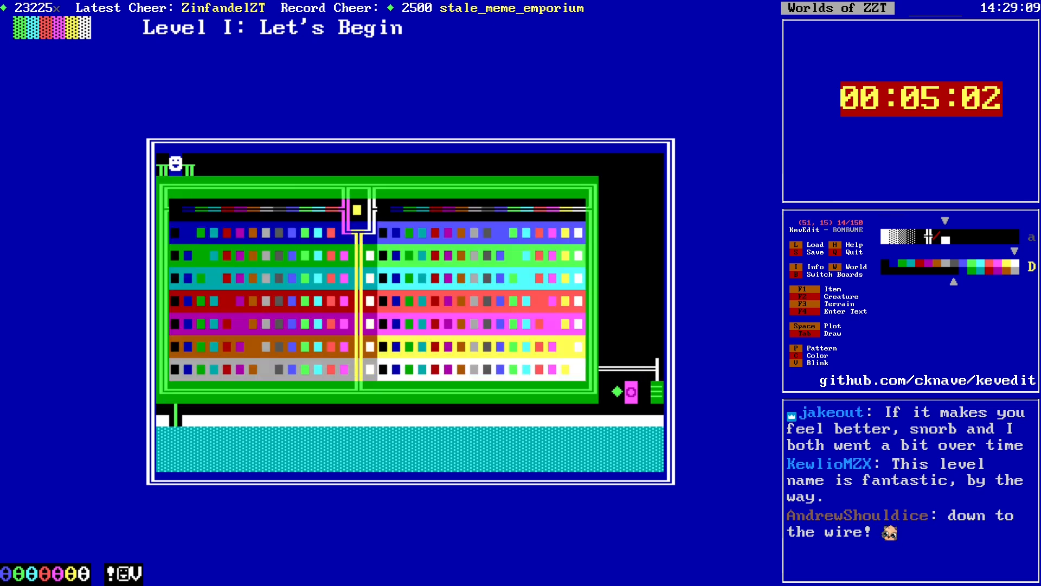
key("Return")
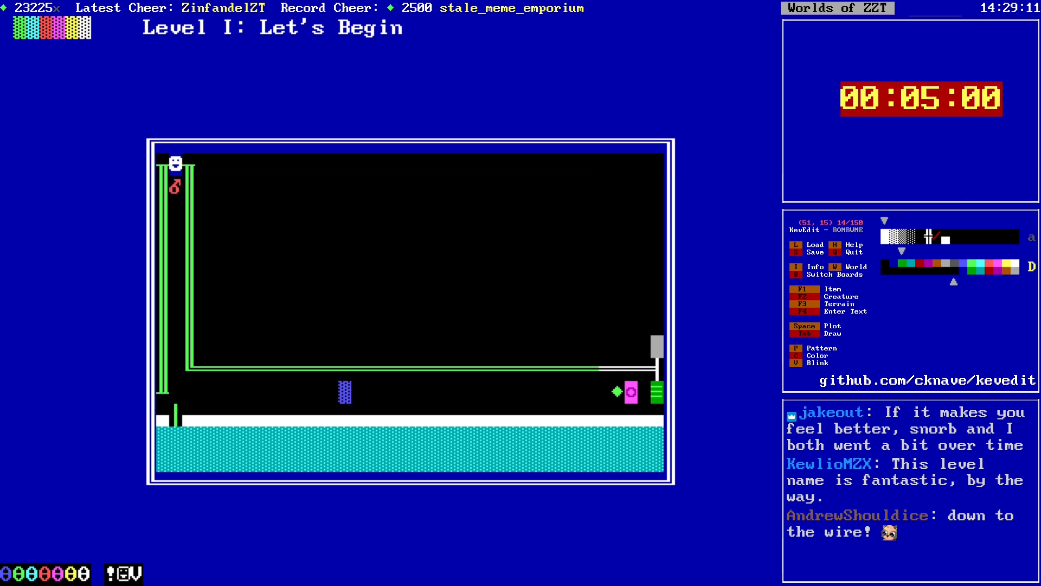
key("p")
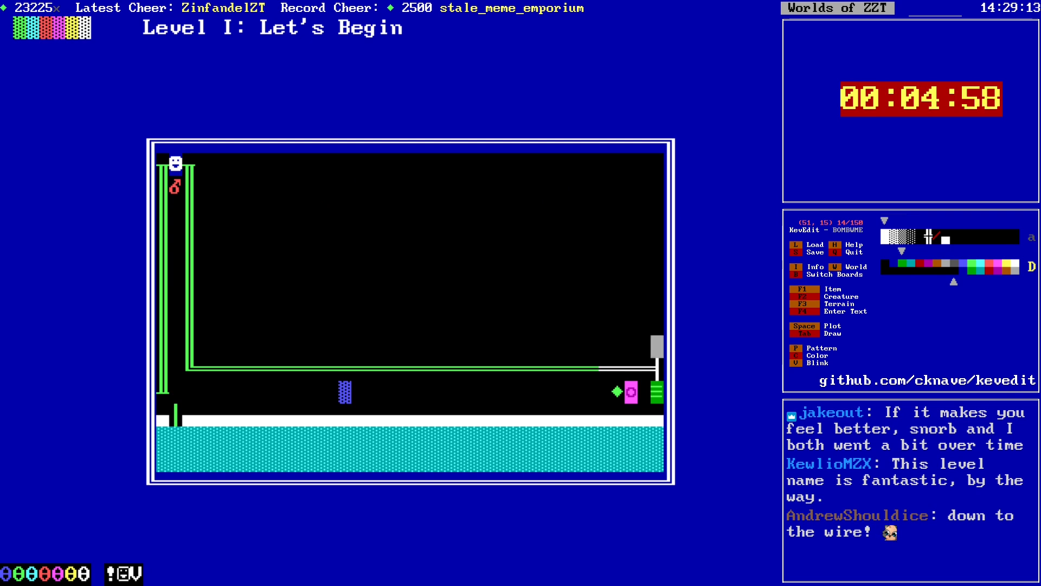
key("Tab")
key("Left")
key("Left")
key("Left")
key("Left")
key("Left")
key("Left")
key("Left")
key("Left")
key("Left")
key("Left")
key("Left")
key("Left")
key("Left")
key("Left")
key("Left")
key("Left")
key("Left")
key("Left")
key("Left")
key("Left")
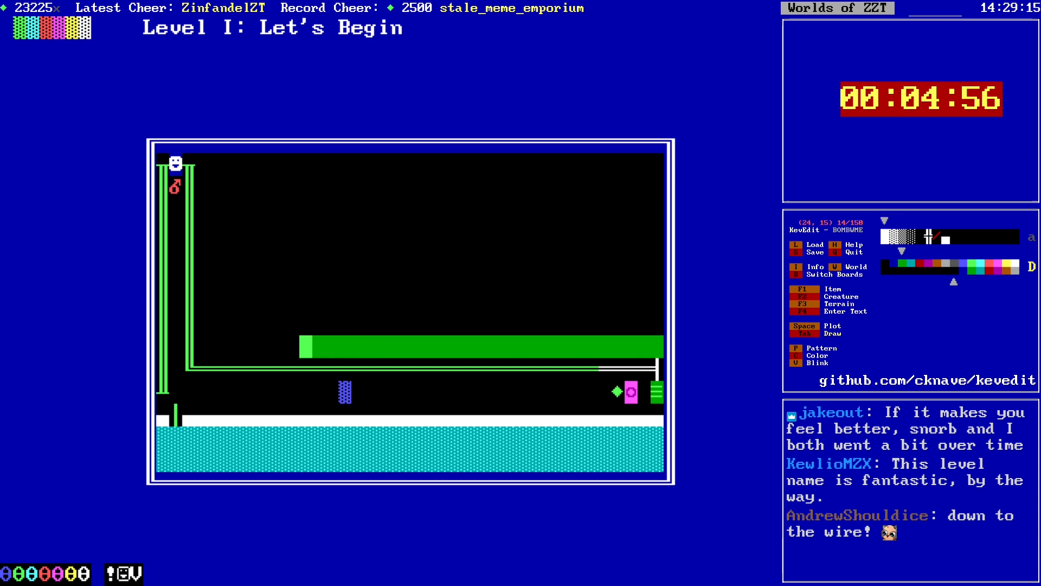
key("Left")
key("Left")
key("Left")
Step: Continue the solid dark green line in stair steps from (21, 15) up to the board's upper edge beside the vertical green wall
key("Up")
key("Left")
key("Up")
key("Left")
key("Left")
key("Up")
key("Left")
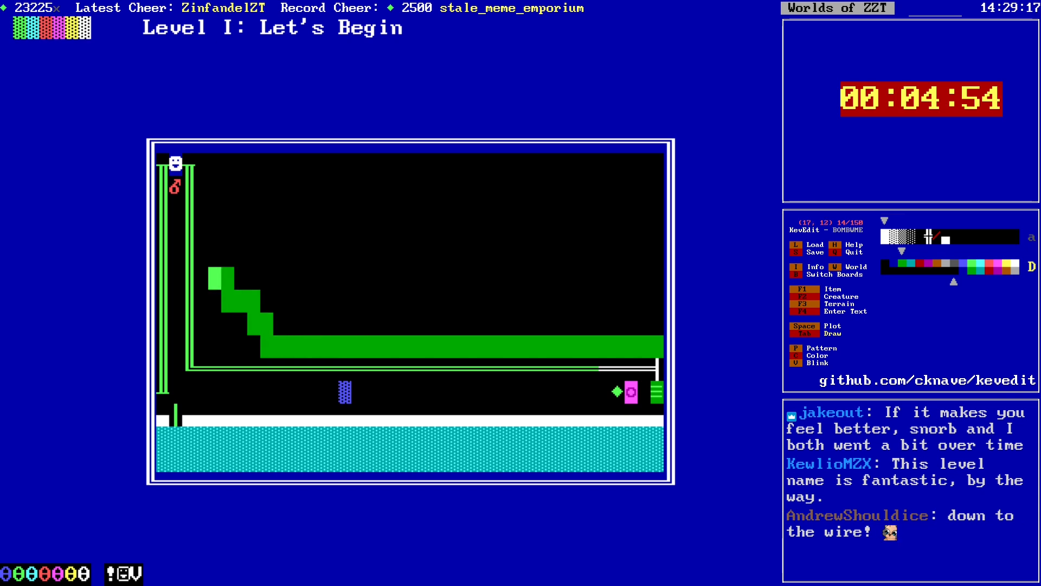
key("Up")
key("Left")
key("Up")
key("Up")
key("Up")
key("Up")
key("Left")
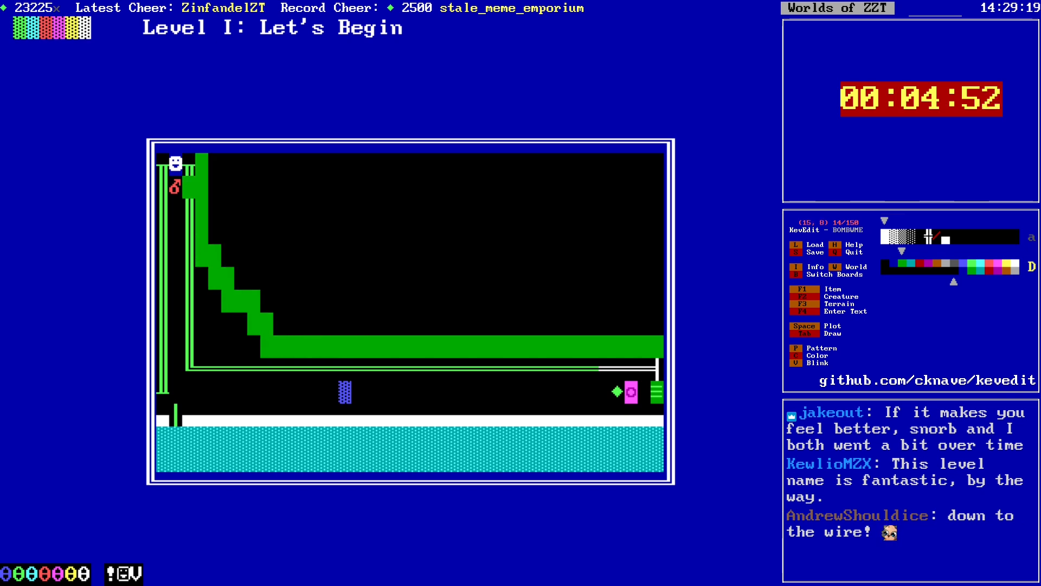
Step: Flood-fill the black area enclosed by the solid green line with the dark green dithered pattern
key("Down")
key("Right")
key("Right")
key("Right")
key("p")
key("f")
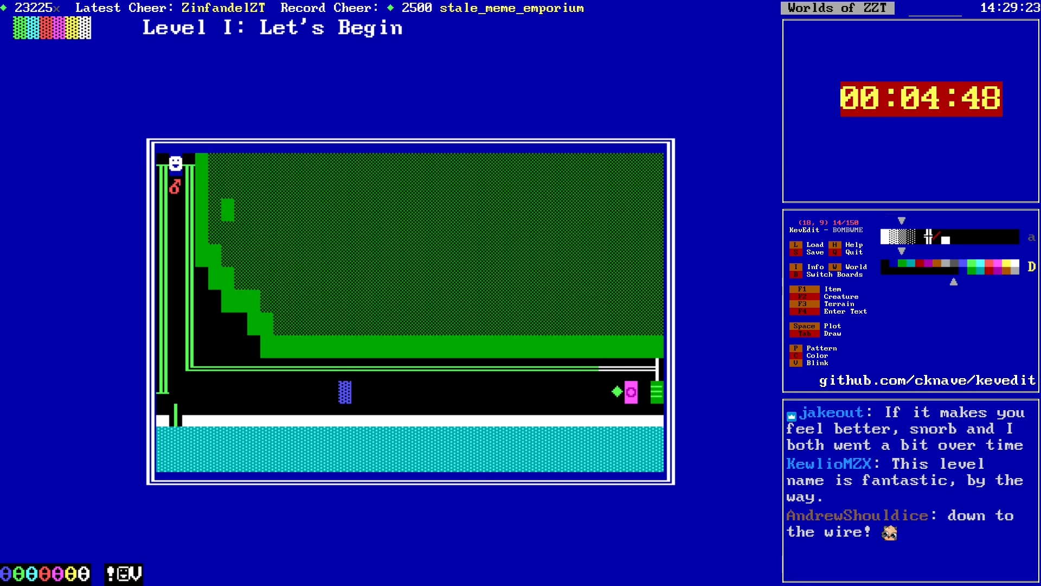
Step: Place a light red object in the horizontal green wall at (22, 16) and open its program for editing
key("Right")
key("Right")
key("Right")
key("Right")
key("Right")
key("Right")
key("Right")
key("Right")
key("Right")
key("Right")
key("Down")
key("Down")
key("Down")
key("Down")
key("Down")
key("Left")
key("Left")
key("Left")
key("Down")
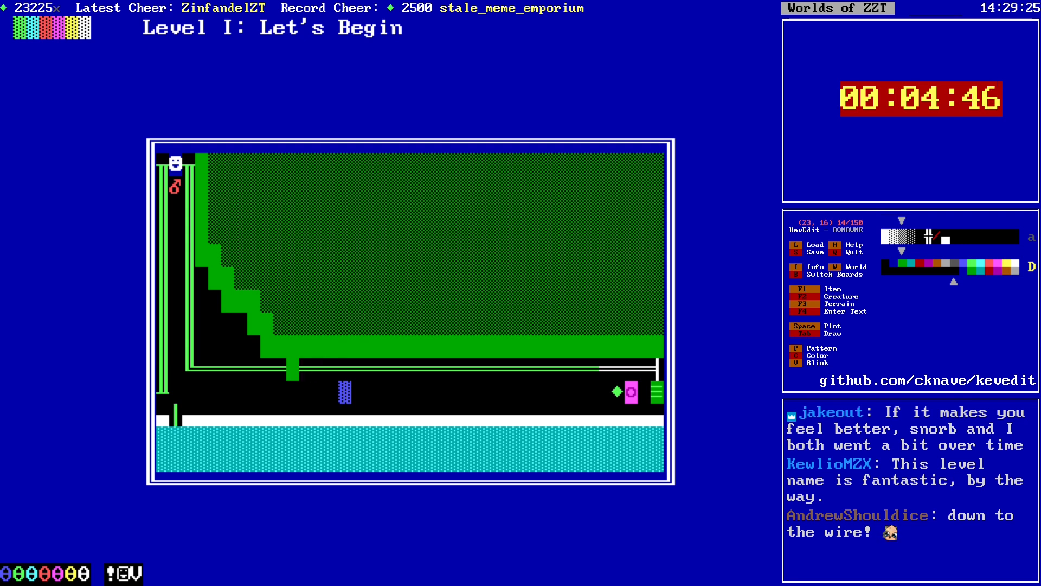
key("Left")
key("c")
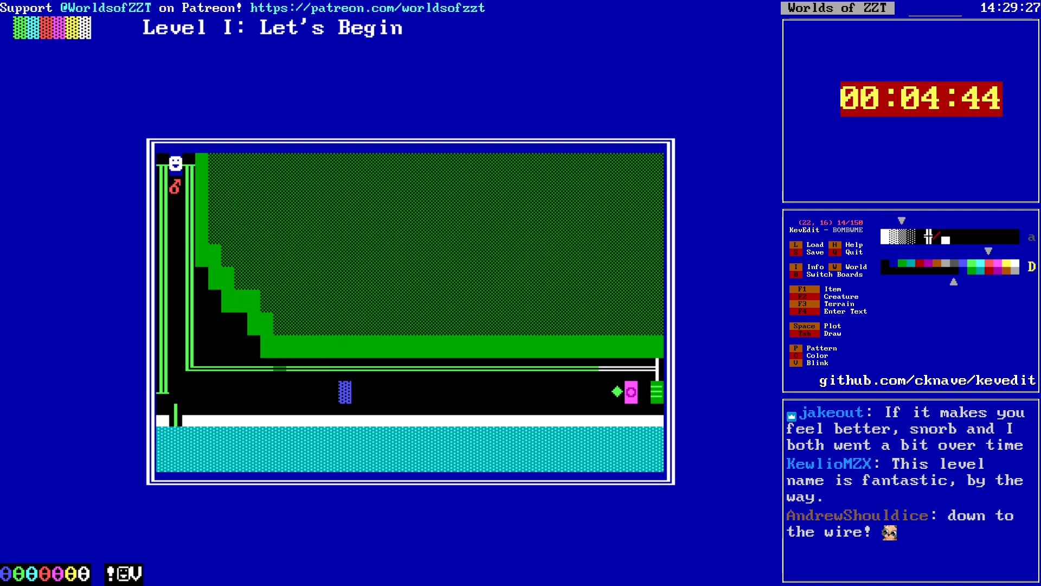
key("Return")
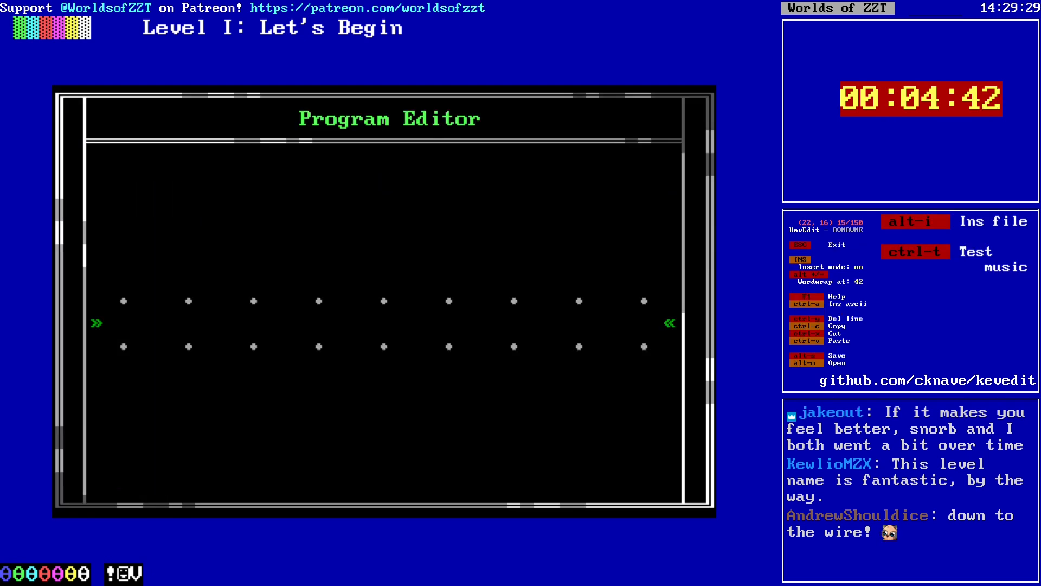
type("@ppl")
key("Return")
type("#end")
key("Return")
type(":bombed")
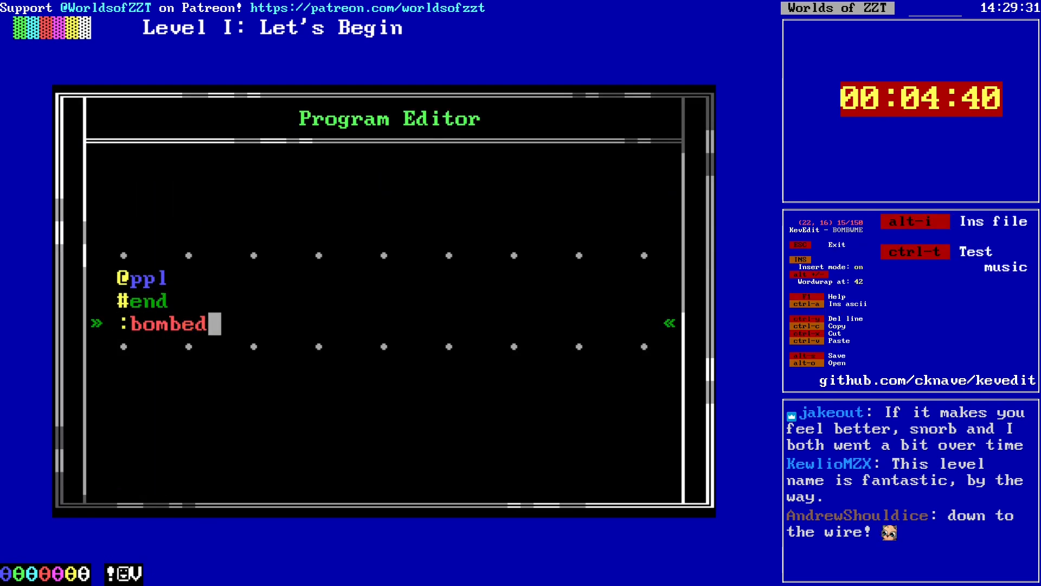
key("Return")
type("#take score 10")
key("Return")
type("#")
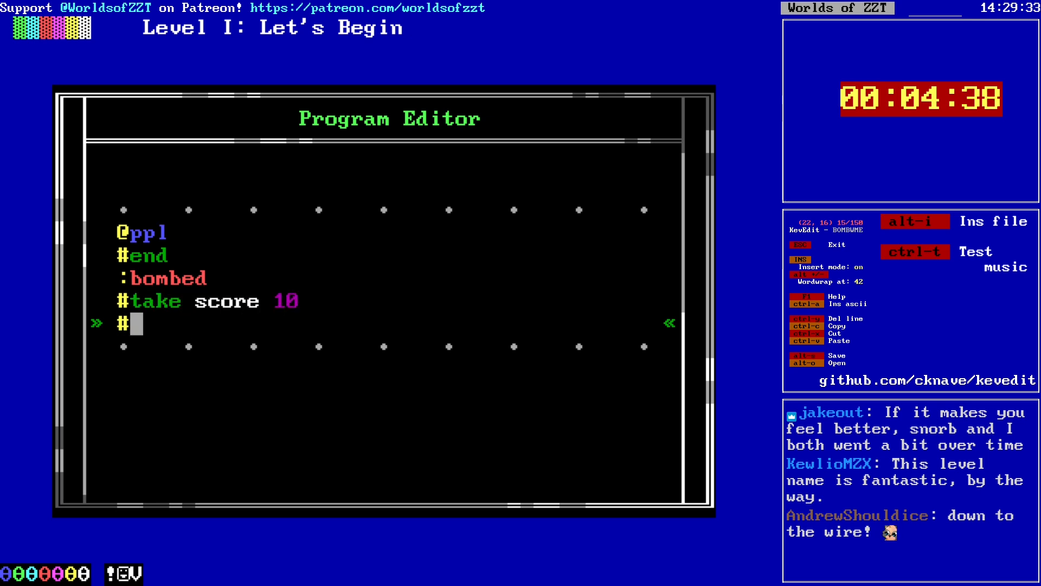
type("die")
key("Escape")
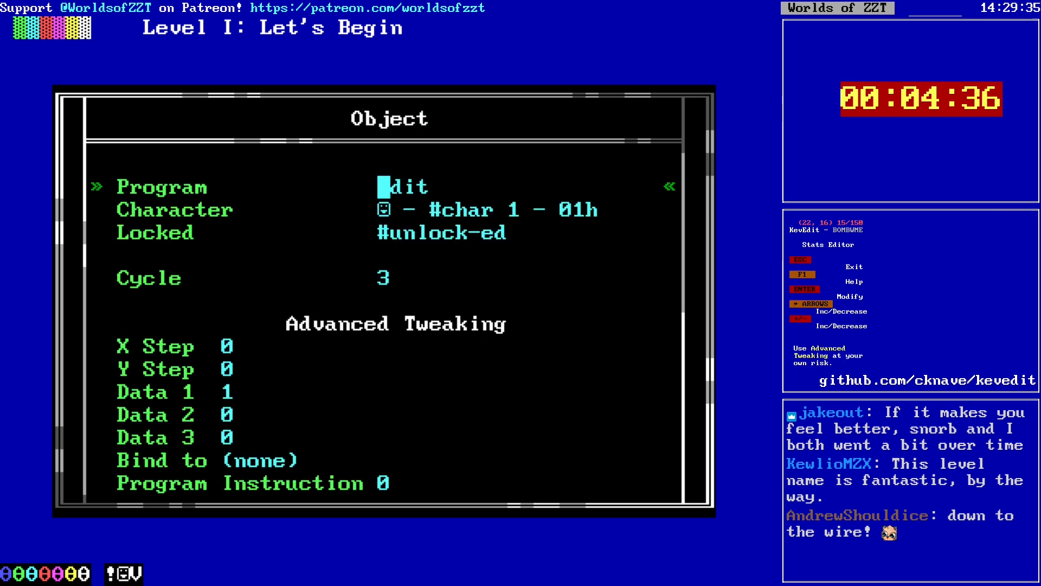
key("Escape")
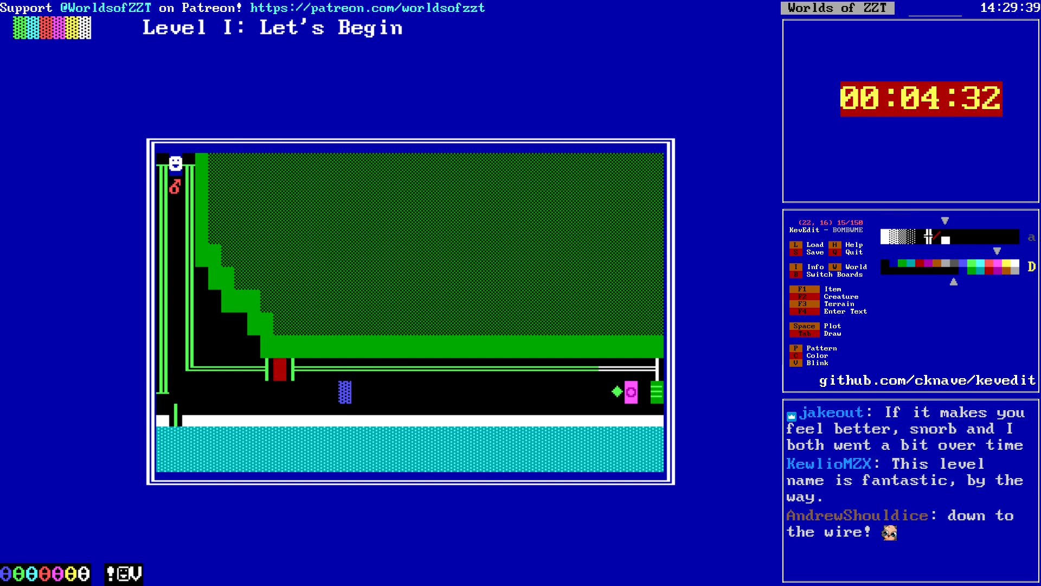
Step: Place a copy of the object at (23, 16) and reduce its program to the single line #bind ppl
key("Right")
key("Return")
key("Up")
key("Return")
type("#")
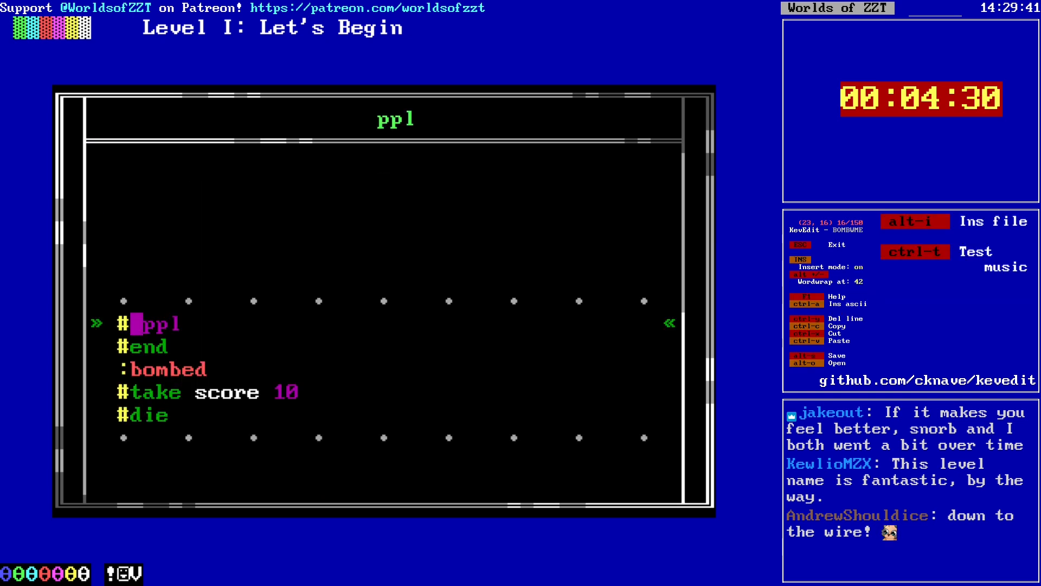
type("bind")
key("Delete")
key("Down")
key("ctrl+y")
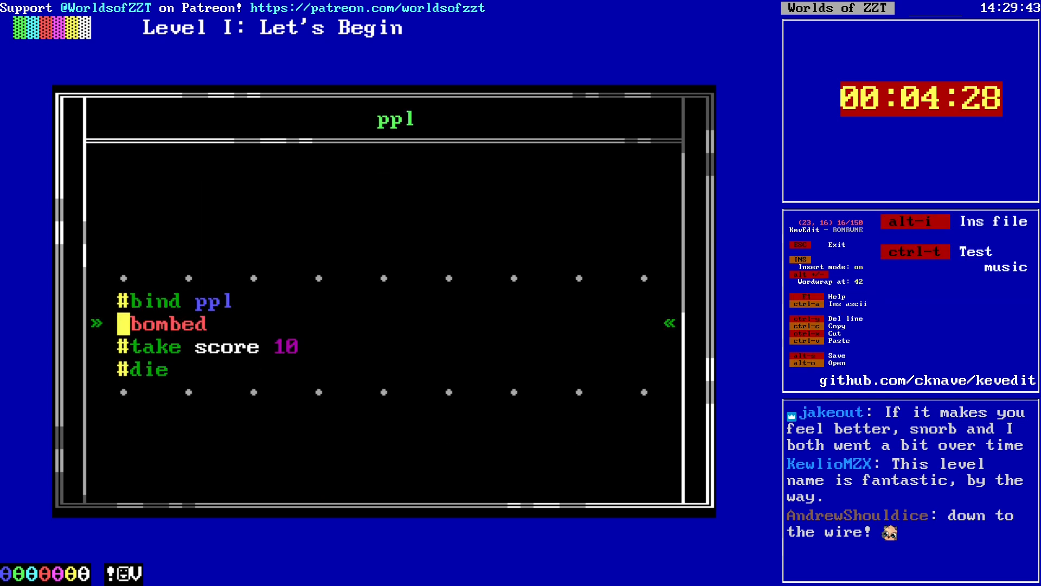
key("ctrl+y")
key("ctrl+y")
key("ctrl+y")
key("Escape")
Step: Set the cycle of the object at (23, 16) to 1
key("Down")
key("Down")
key("Down")
key("Return")
type("1")
key("Return")
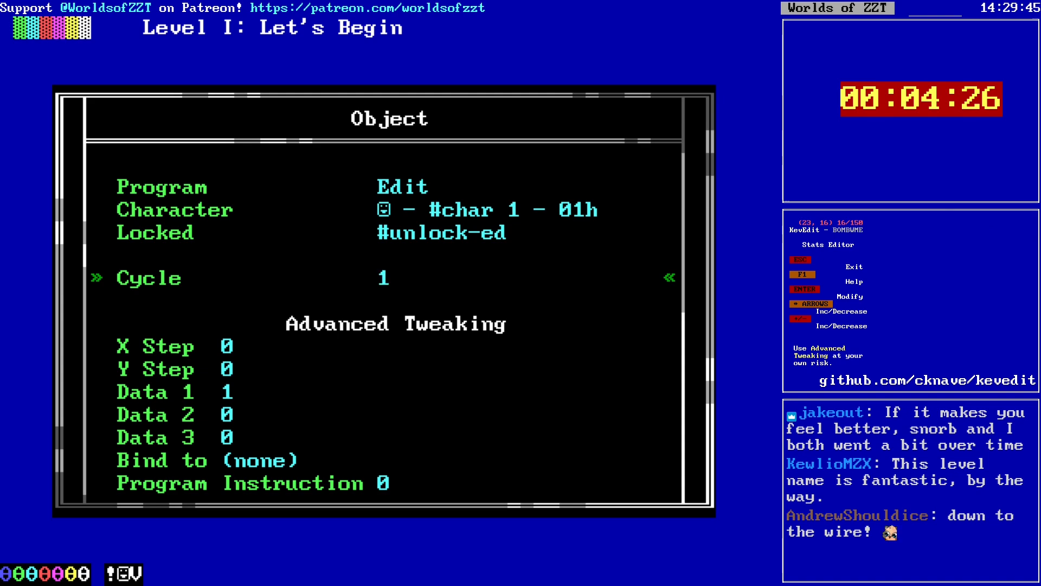
key("Escape")
Step: Set the cycle of the original ppl object at (22, 16) to 1
key("Left")
key("Return")
key("Return")
key("Escape")
key("Down")
key("Down")
key("Down")
key("Left")
key("Left")
key("Up")
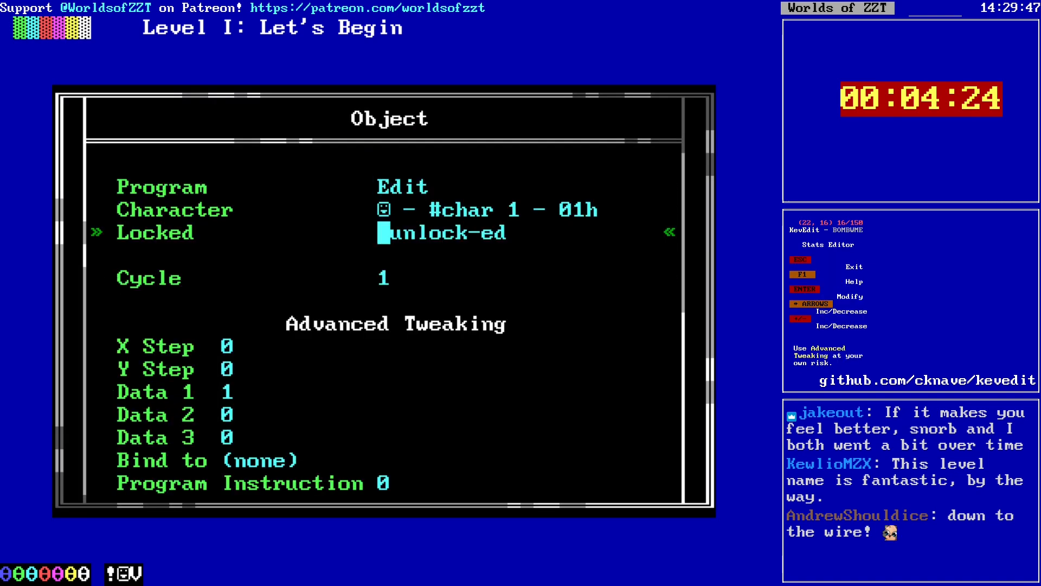
key("Up")
key("Up")
key("Escape")
Step: Change the character of the object at (23, 16) to the filled smiley face
key("Right")
key("Return")
key("Return")
key("Escape")
key("Escape")
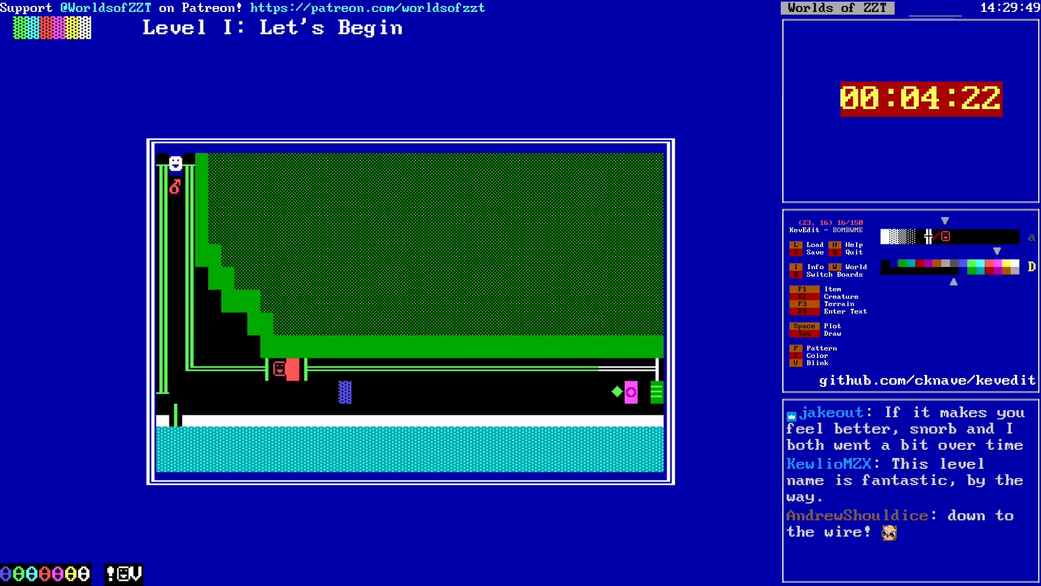
key("Return")
key("Down")
key("Return")
key("Right")
key("Return")
key("Escape")
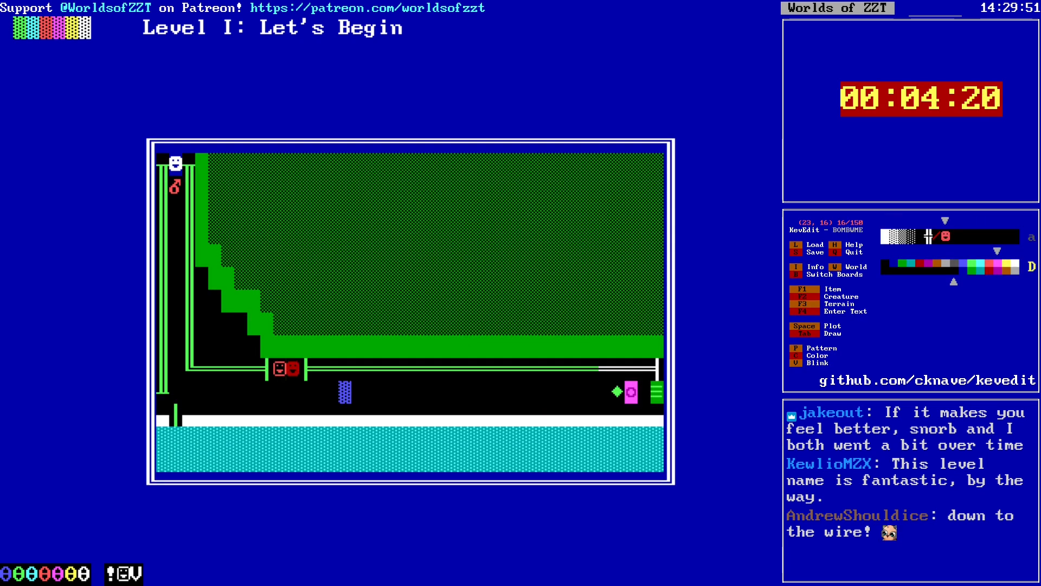
Step: Recolour the person object at (23, 16) to yellow
key("Left")
key("Left")
key("Right")
key("Right")
key("Right")
key("Right")
key("Right")
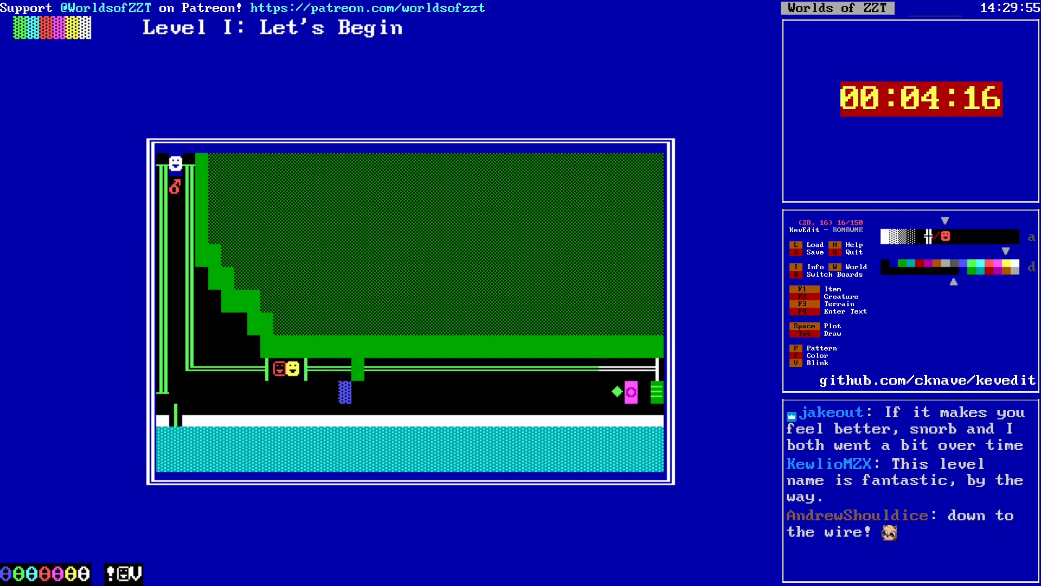
Step: Place a light green person object at (28, 16) and a light cyan one at (29, 16)
key("c")
key("Left")
key("Left")
key("Left")
key("Left")
key("Return")
key("space")
key("Right")
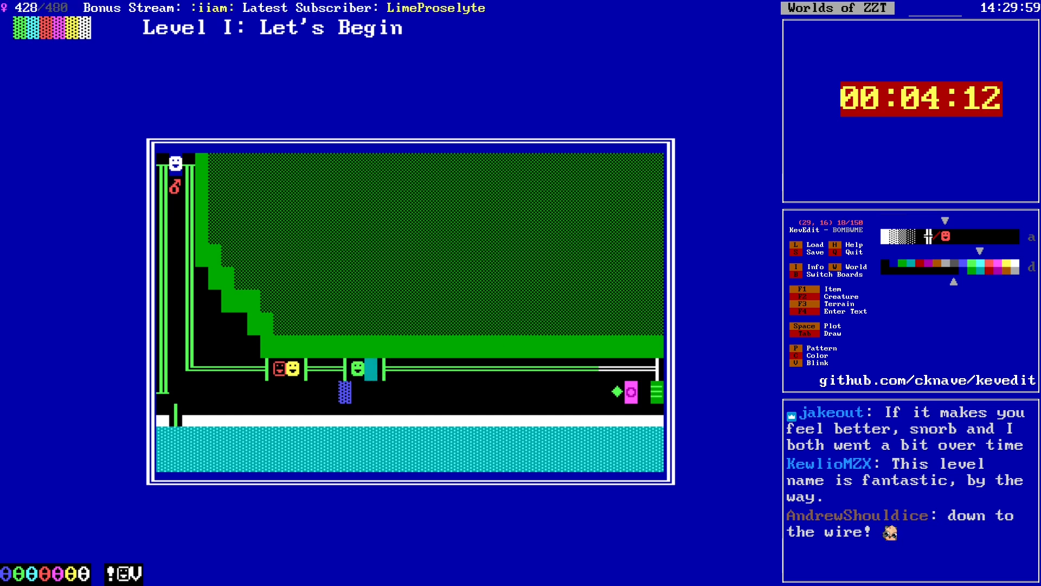
Step: Place another light cyan person object in the wall at (35, 16)
key("Right")
key("Right")
key("Right")
key("space")
key("Right")
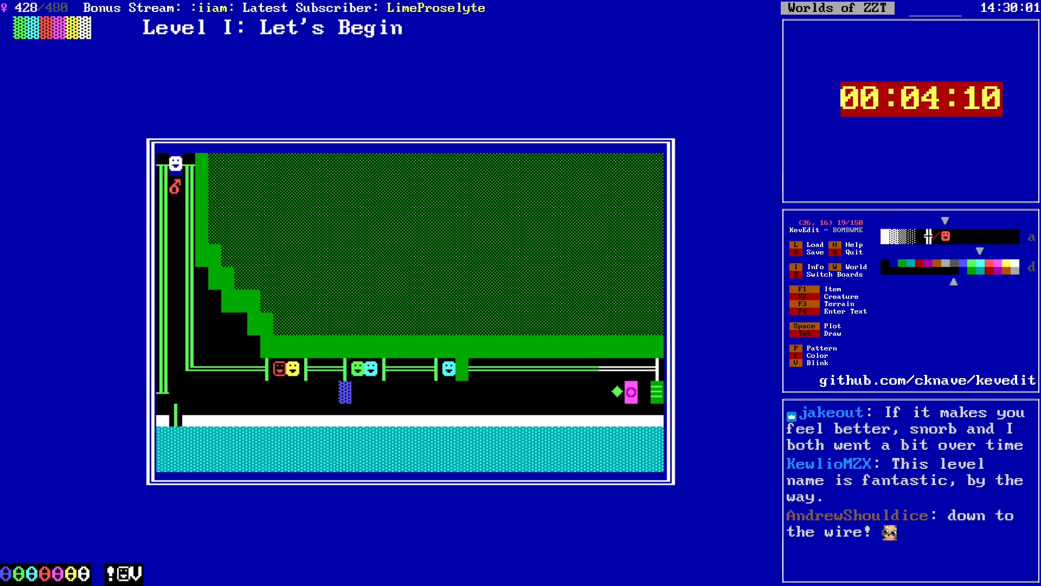
Step: Switch the drawing colour to yellow and place a person object at (36, 16)
key("c")
key("Left")
key("Right")
key("Right")
key("Right")
key("Right")
key("Right")
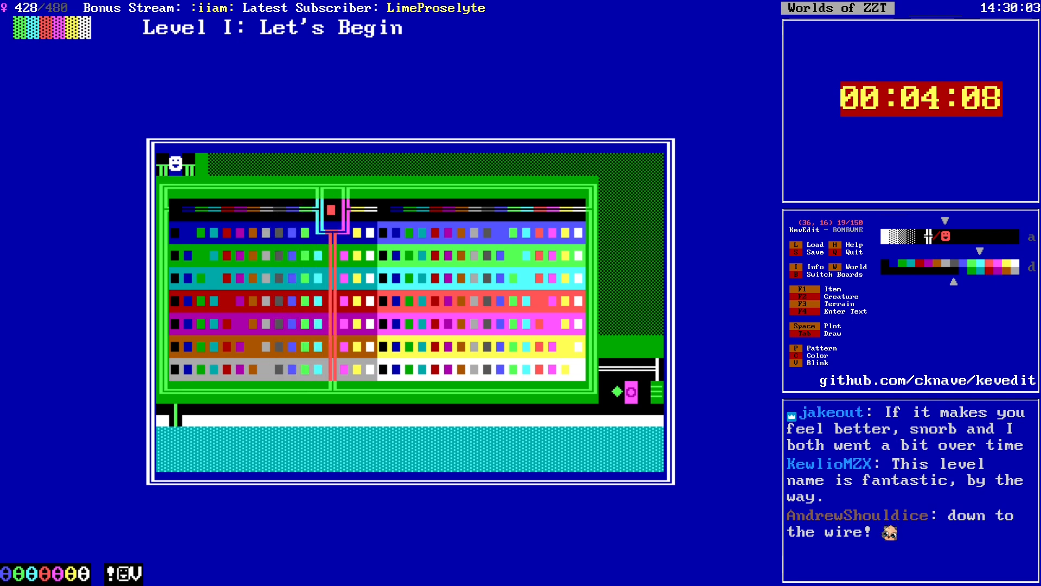
key("Return")
key("space")
key("Right")
key("Right")
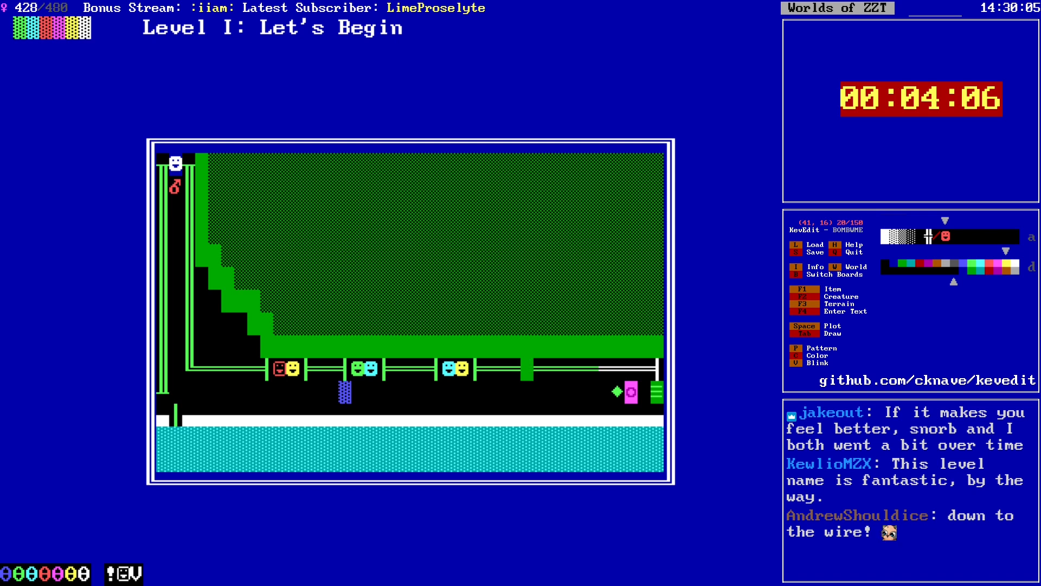
Step: Place yellow person objects side by side at (41, 16) and (42, 16)
key("space")
key("Right")
key("space")
key("Right")
key("Right")
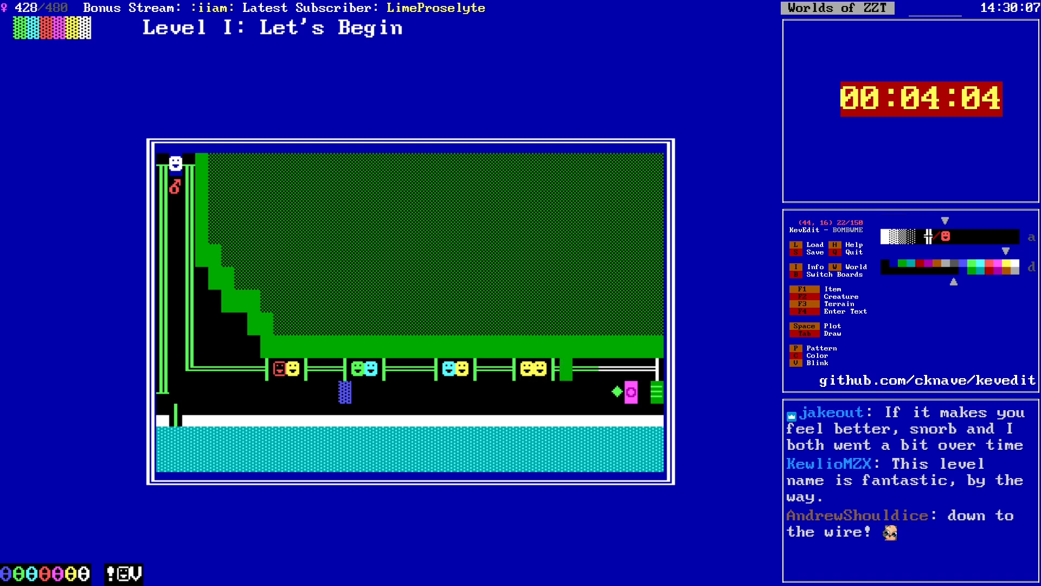
Step: Switch the drawing colour to light red and place a person object at (44, 16)
key("c")
key("Left")
key("Left")
key("Return")
key("Left")
key("space")
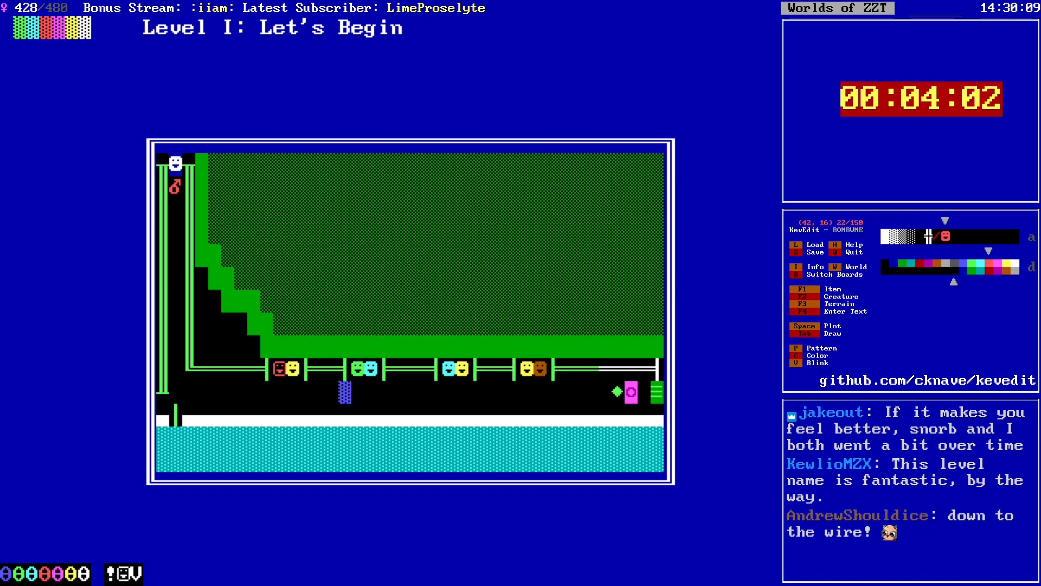
Step: Change the character of the yellow person object at (42, 16) to the hollow smiley face
key("Left")
key("Left")
key("Return")
key("Down")
key("Return")
key("Left")
key("Return")
key("Escape")
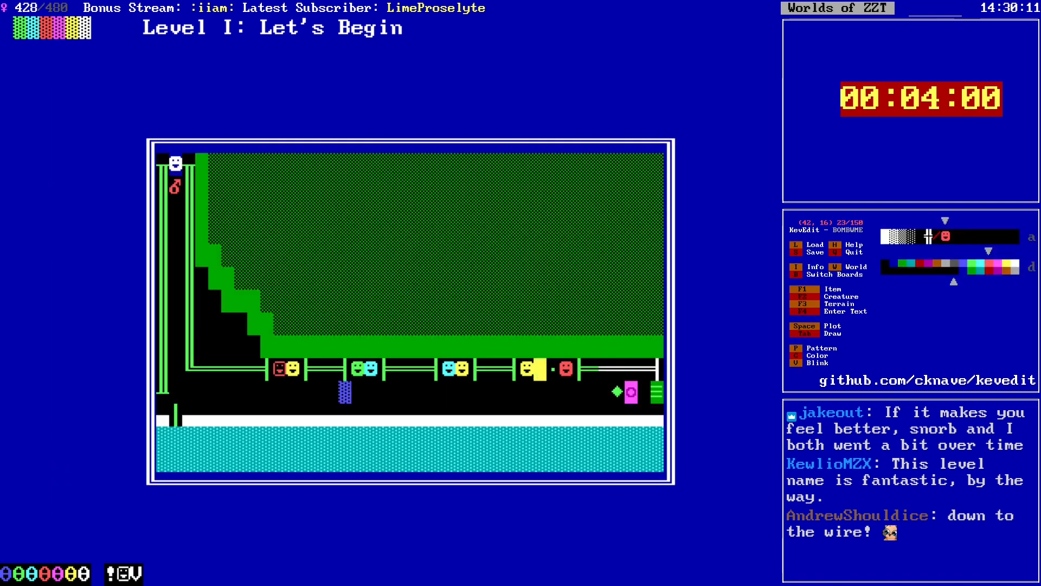
Step: Change the character of the cyan person object at (29, 16) to the hollow smiley face
key("Left")
key("Left")
key("Return")
key("Down")
key("Return")
key("Left")
key("Return")
key("Escape")
key("Left")
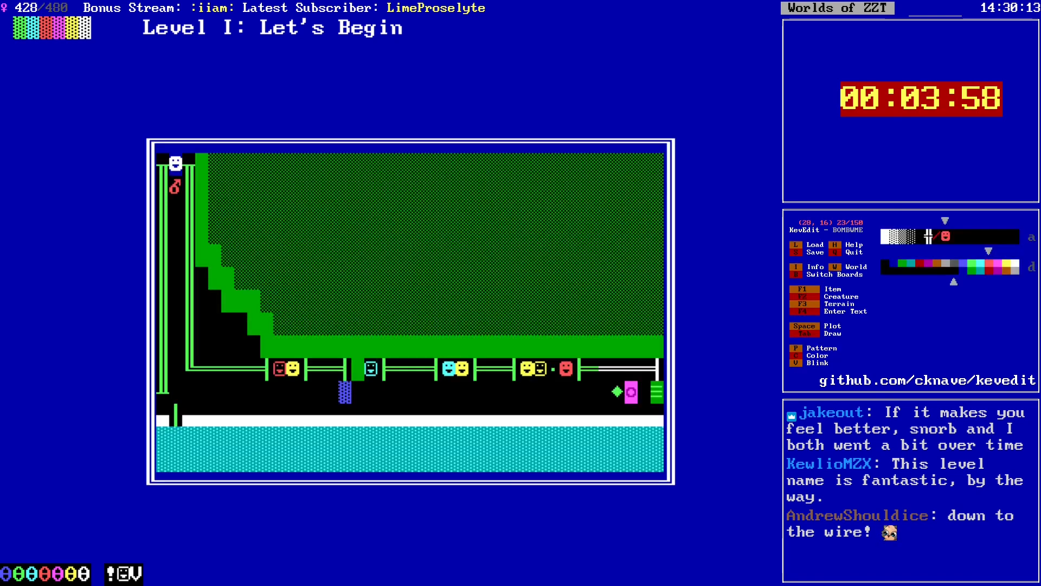
Step: Set the drawing colour to brown and the pattern to solid wall
key("Left")
key("Left")
key("Left")
key("Left")
key("Left")
key("Left")
key("Left")
key("c")
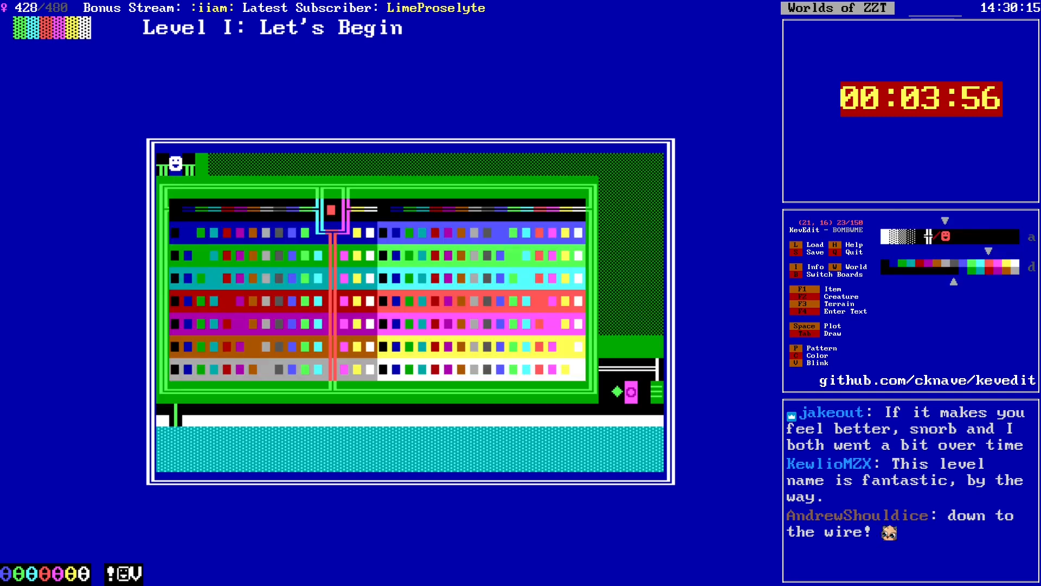
key("Left")
key("Left")
key("Left")
key("Left")
key("Return")
key("p")
key("p")
key("p")
key("p")
key("p")
key("p")
key("p")
key("p")
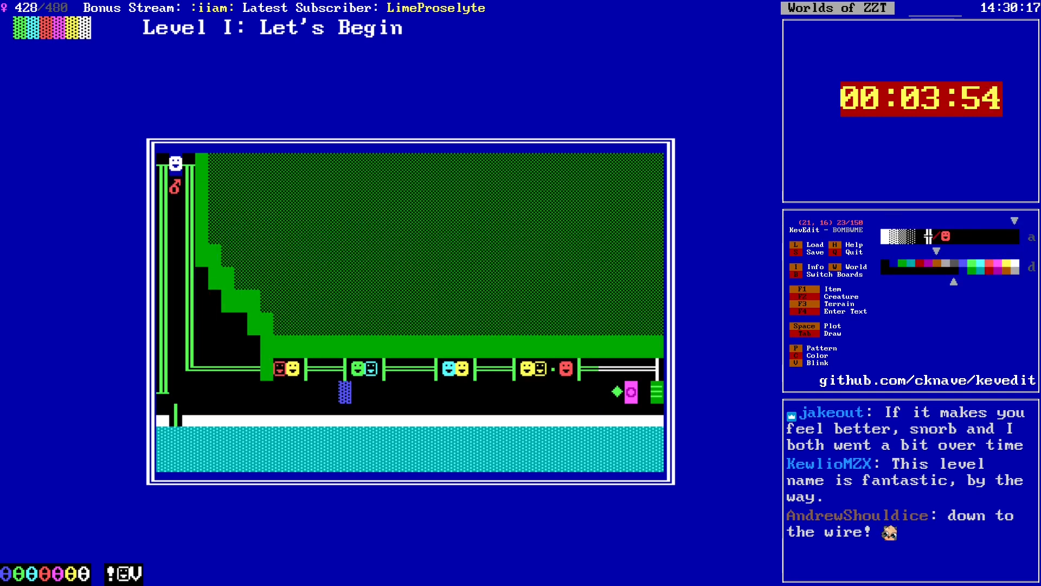
Step: Draw a brown solid arch from column 21 to 24 around the people at (22, 16) and (23, 16)
key("Tab")
key("Up")
key("Right")
key("Right")
key("Right")
key("Down")
key("Tab")
key("Right")
key("Right")
key("Right")
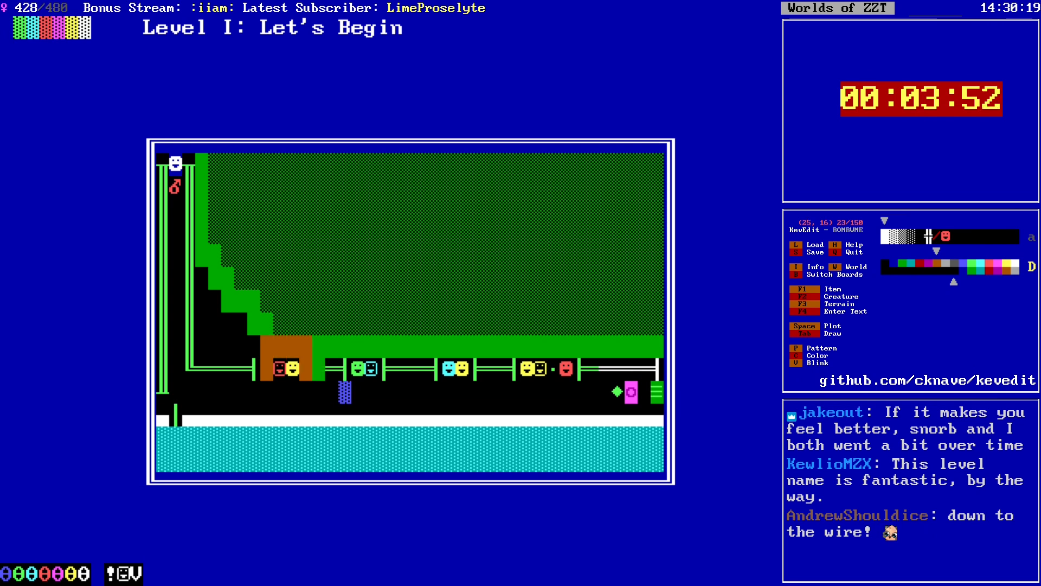
Step: Draw a brown solid arch from column 27 over the people at (28, 16) and (29, 16)
key("Tab")
key("Up")
key("Right")
key("Right")
key("Right")
key("Right")
key("Tab")
key("Left")
key("Down")
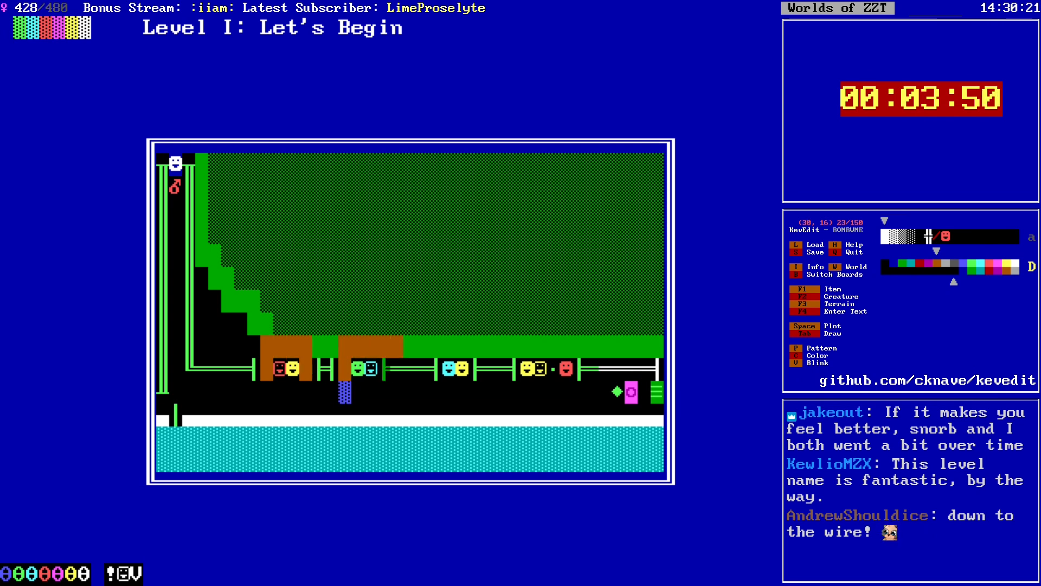
Step: Close the second arch with brown wall at (30, 16) and replace the excess brown at (31, 15) with green
key("space")
key("Right")
key("Right")
key("Up")
key("Return")
key("Left")
key("space")
key("Right")
key("Right")
key("Down")
key("Left")
key("Left")
key("Left")
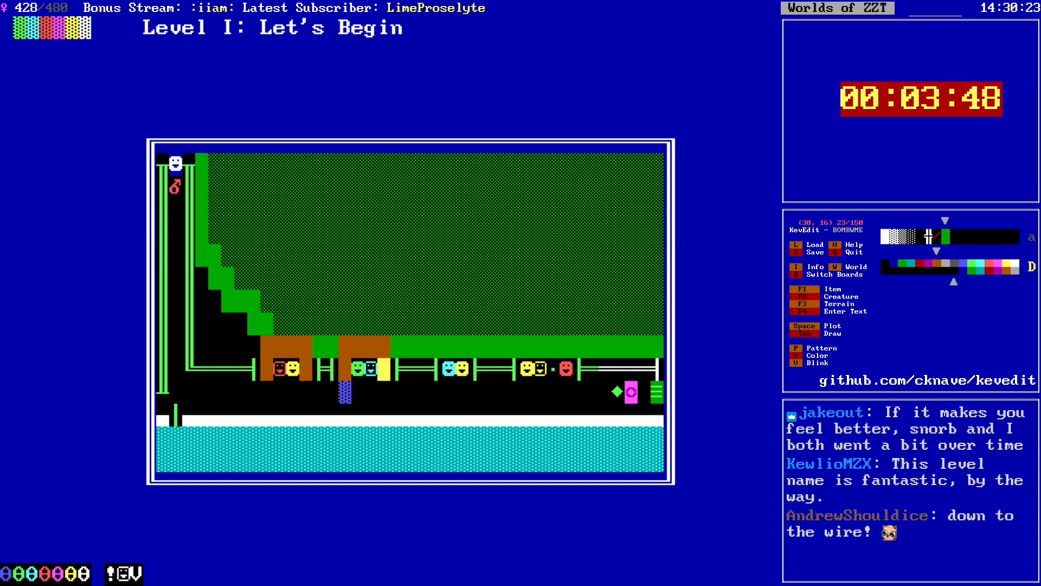
Step: Draw a brown solid arch from column 34 to 37 around the people at (35, 16) and (36, 16)
key("Return")
key("Right")
key("Right")
key("Right")
key("Right")
key("Tab")
key("Up")
key("Right")
key("Right")
key("Right")
key("Down")
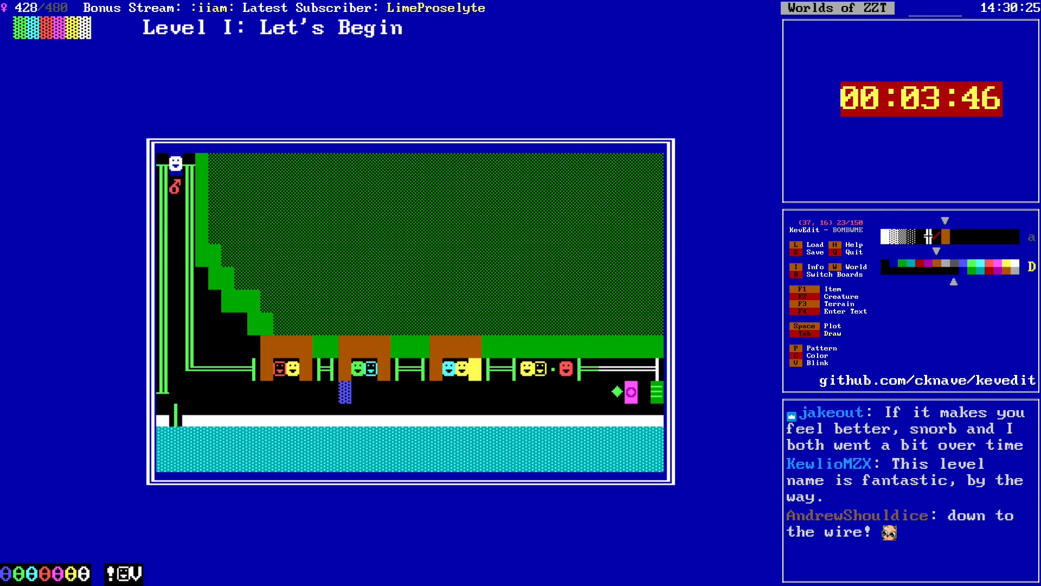
Step: Draw a brown solid arch from column 40 to 45 around the three people between (41, 16) and (44, 16)
key("Tab")
key("Up")
key("Right")
key("Right")
key("Right")
key("Right")
key("Right")
key("Down")
key("Tab")
Step: Clear the stray line wall dot at (43, 16) inside the widest arch
key("Left")
key("Left")
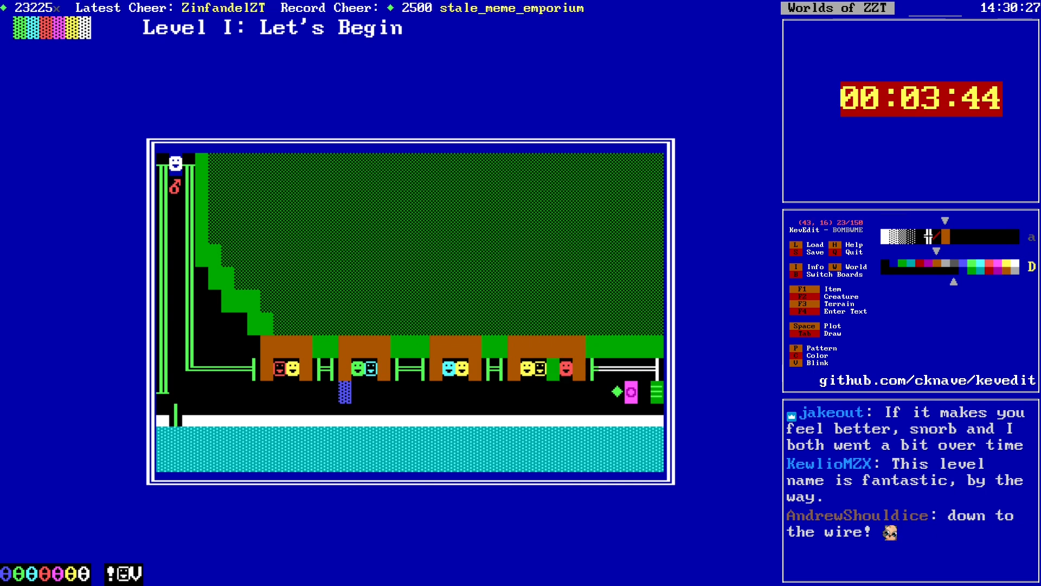
key("Left")
key("Left")
key("Left")
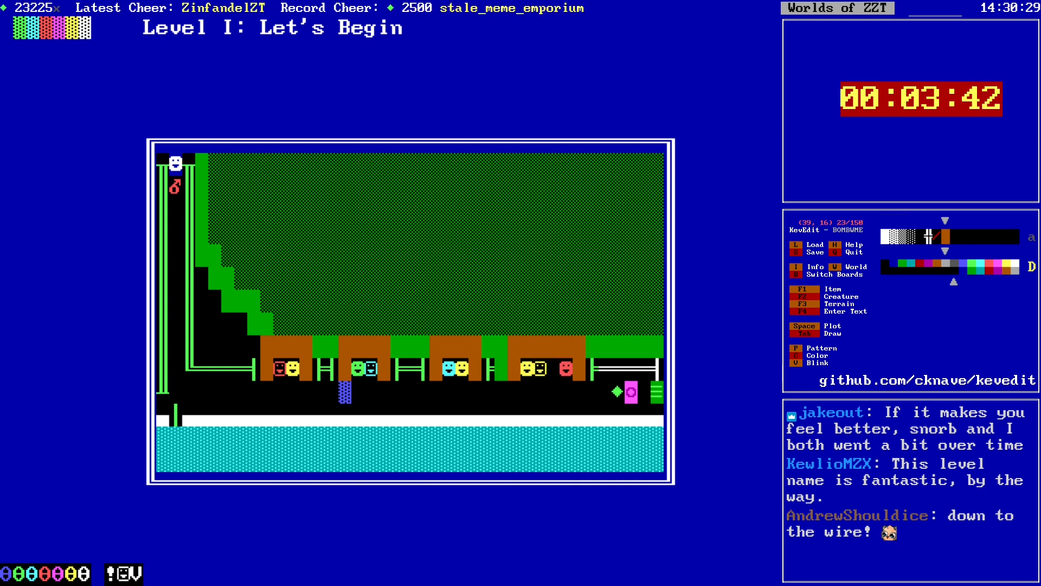
Step: Create a light green object at (39, 16) with the spade character, #char 6
key("F2")
key("o")
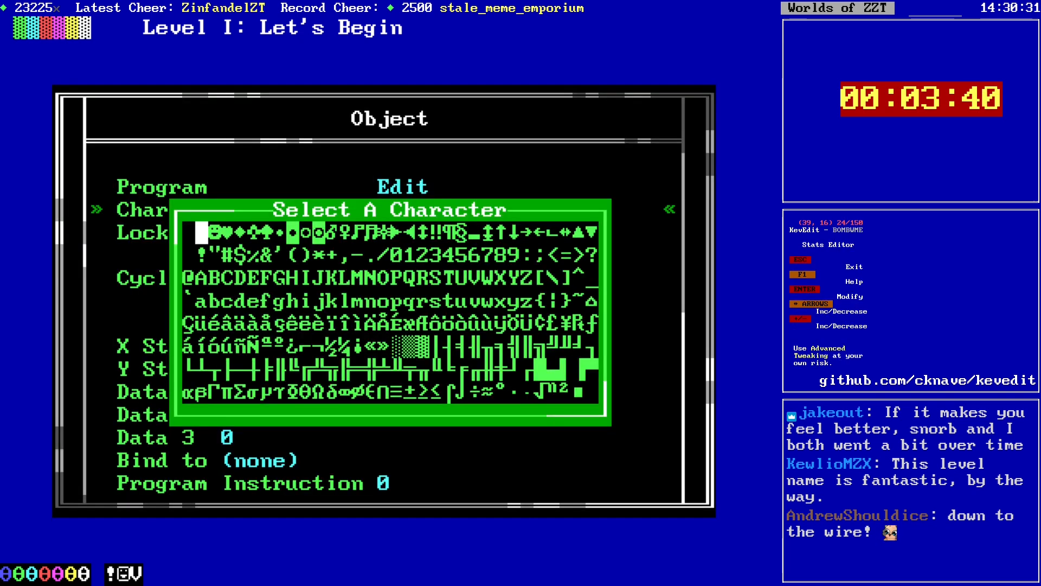
key("Right")
key("Right")
key("Right")
key("Right")
key("Return")
Step: Set the cycle of the spade tree object at (39, 16) to 1 and place a copy at (38, 16)
key("Down")
key("Down")
key("Return")
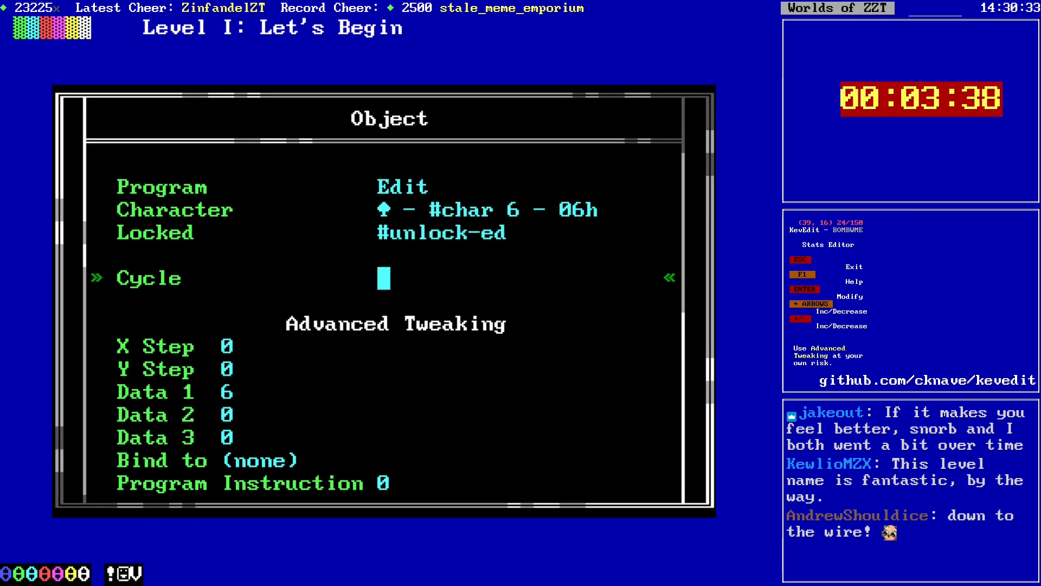
type("1")
key("Return")
key("Up")
key("Up")
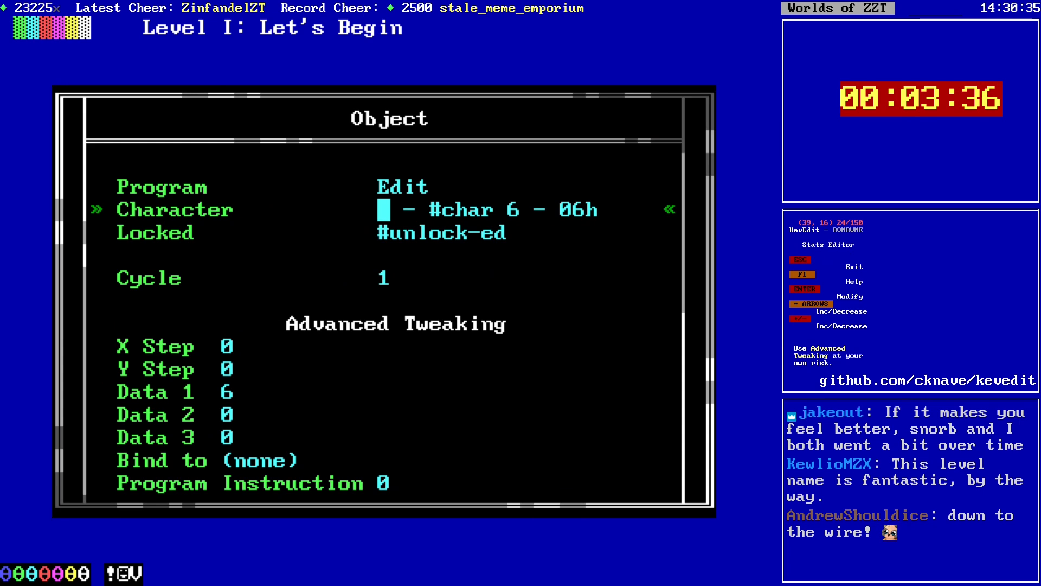
key("Escape")
key("Left")
key("space")
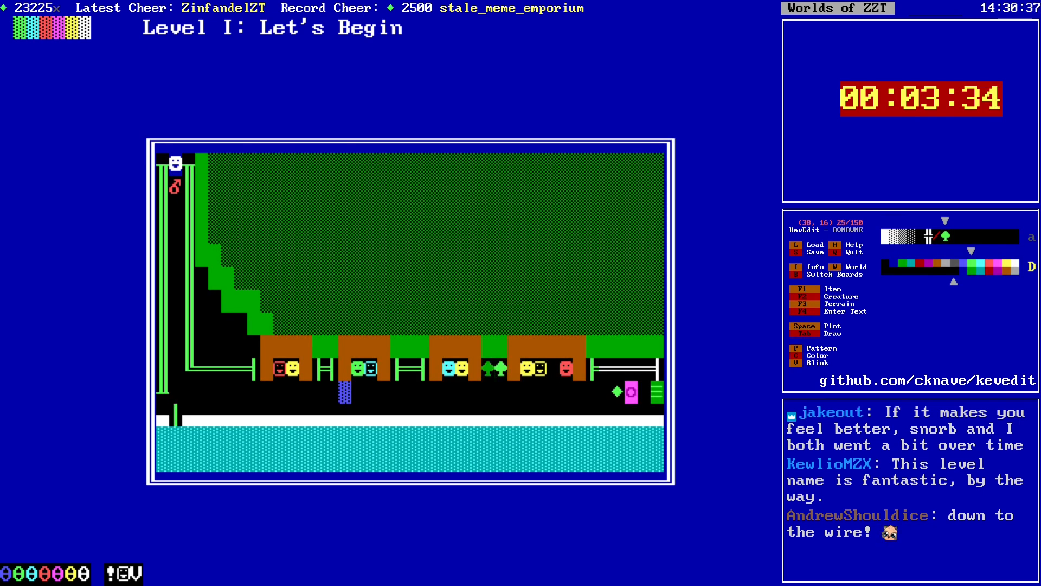
Step: Place copies of the spade tree object along row 16 from column 46 to column 51
key("Right")
key("Right")
key("Right")
key("Right")
key("Right")
key("Right")
key("Right")
key("Right")
key("Left")
key("space")
key("Right")
key("space")
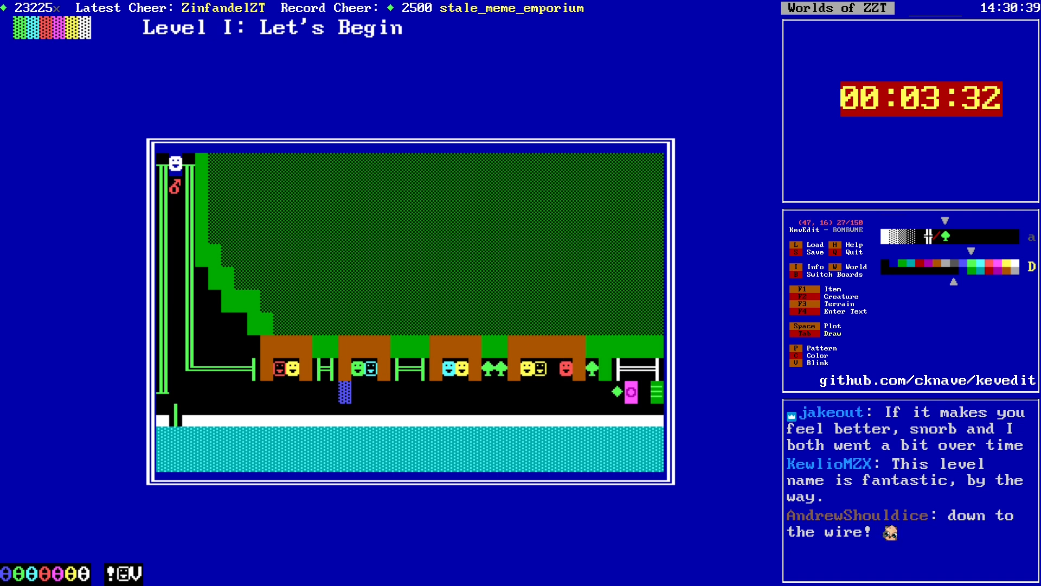
key("Right")
key("space")
key("Right")
key("space")
key("Right")
key("space")
Step: Replace the line walls between the second and third brown arches with spade trees at (33, 16), (32, 16) and (31, 16)
key("Left")
key("Left")
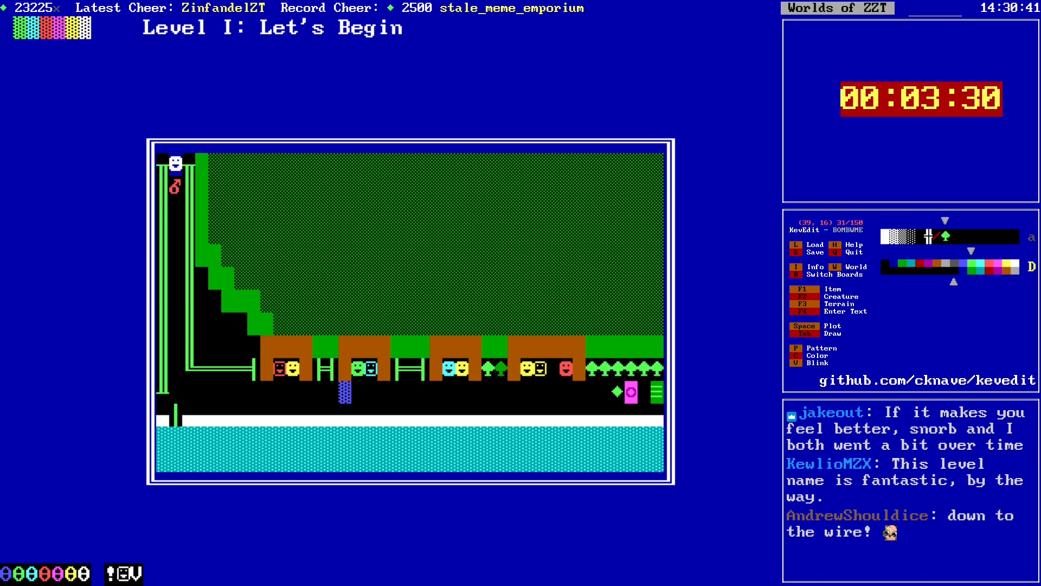
key("Left")
key("Left")
key("space")
key("Left")
key("space")
key("Left")
key("space")
Step: Place spade trees at (26, 16) and (25, 16) between the first two brown arches
key("Left")
key("Left")
key("Left")
key("Left")
key("Left")
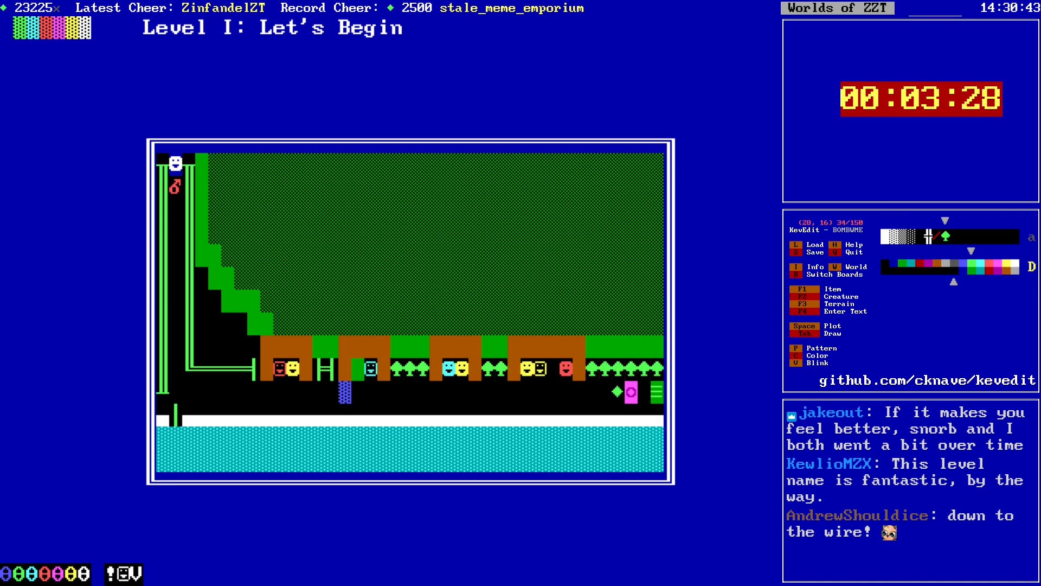
key("space")
key("Left")
key("Left")
key("space")
Step: Clear the green line walls along row 16 from column 20 to column 15, and the one at (15, 15)
key("Left")
key("Left")
key("Left")
key("Left")
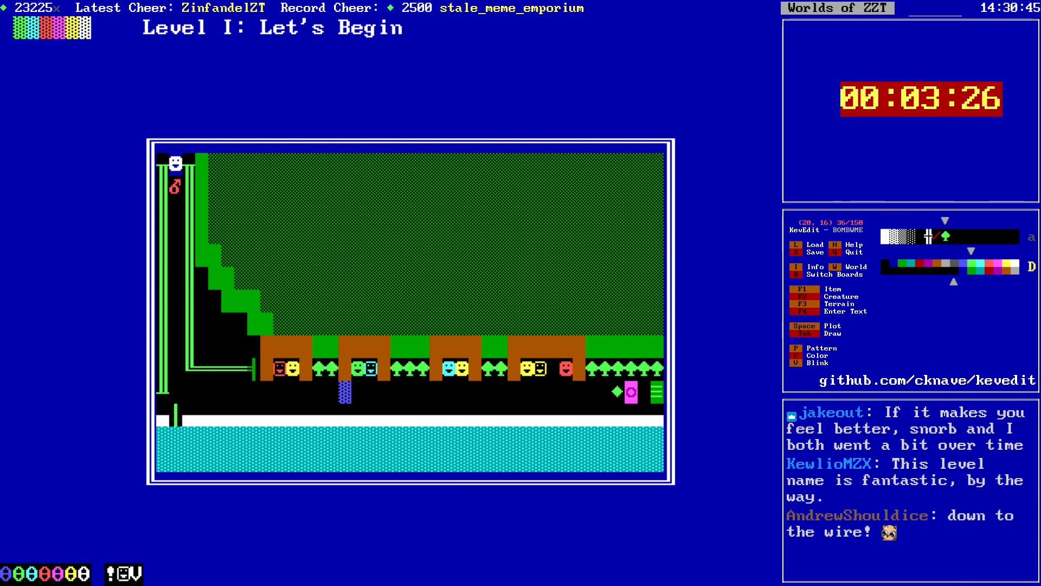
key("Delete")
key("Left")
key("Delete")
key("Left")
key("Delete")
key("Left")
key("Delete")
key("Left")
key("Delete")
key("Up")
key("Up")
key("Down")
key("Left")
key("Delete")
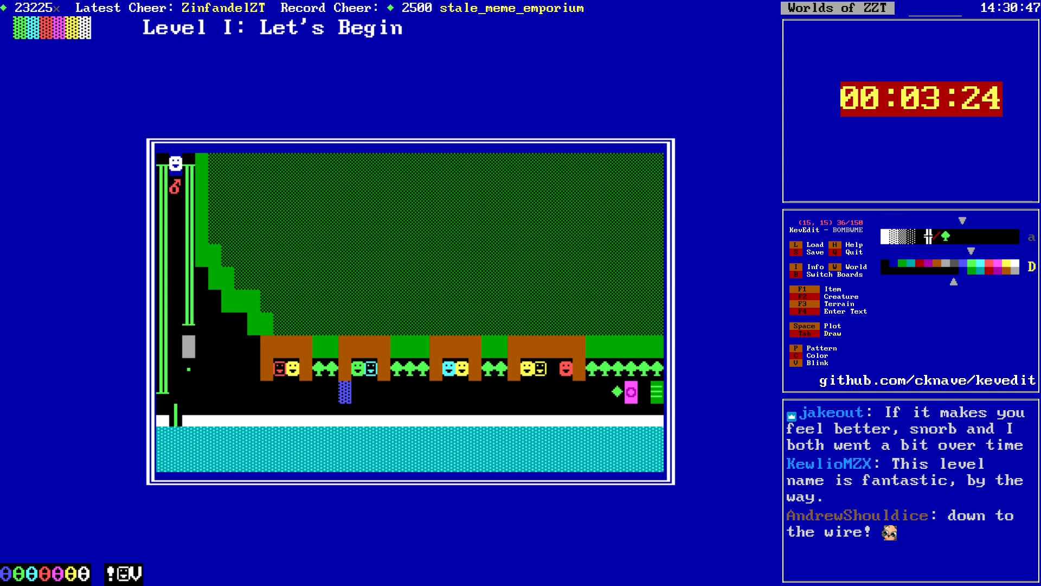
key("Down")
key("Delete")
Step: Clear the green line walls in column 15 from row 14 up to row 12
key("Up")
key("Up")
key("Delete")
key("Up")
key("Delete")
key("Up")
key("Delete")
Step: Flood fill the vertical line wall in column 13 with yellow line wall
key("Down")
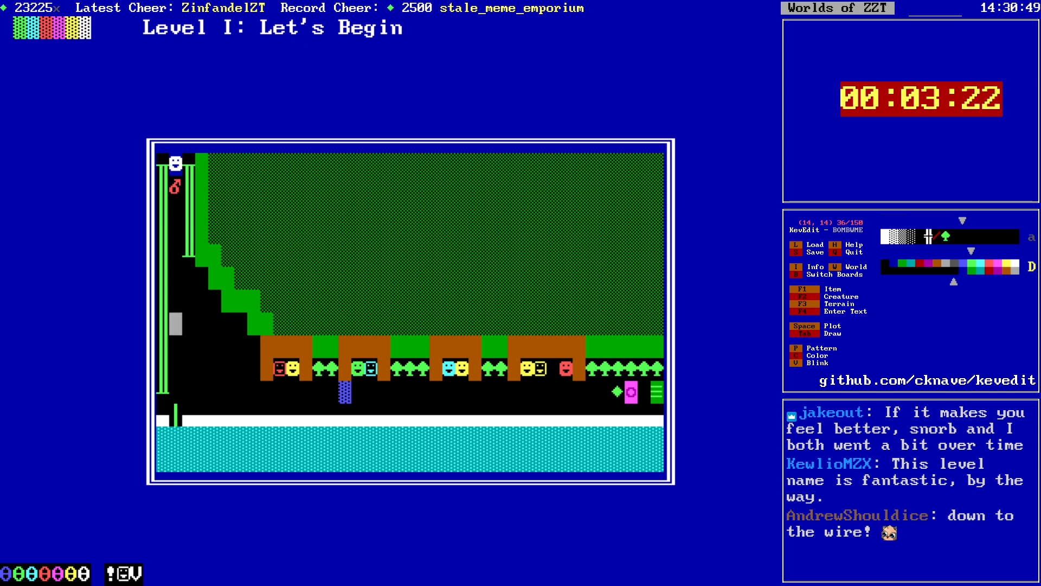
key("Down")
key("Down")
key("Down")
key("Left")
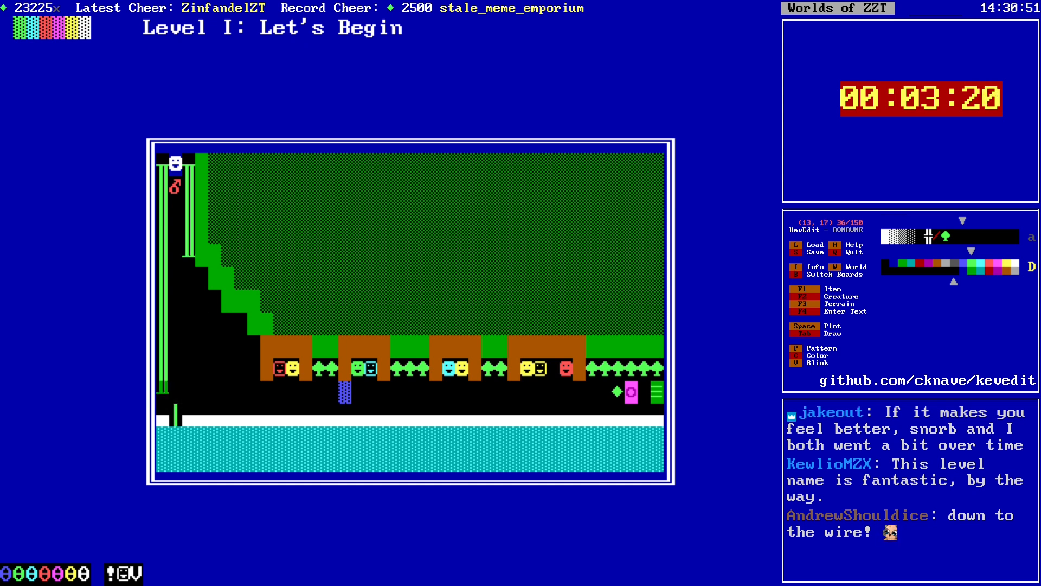
key("c")
key("Right")
key("Right")
key("Right")
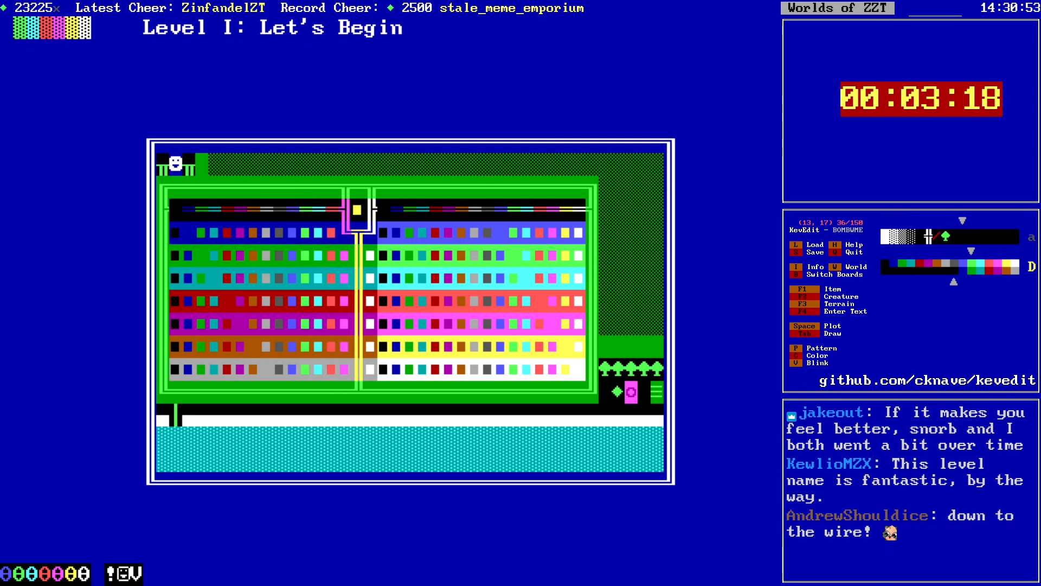
key("Return")
key("shift+p")
key("shift+p")
key("shift+p")
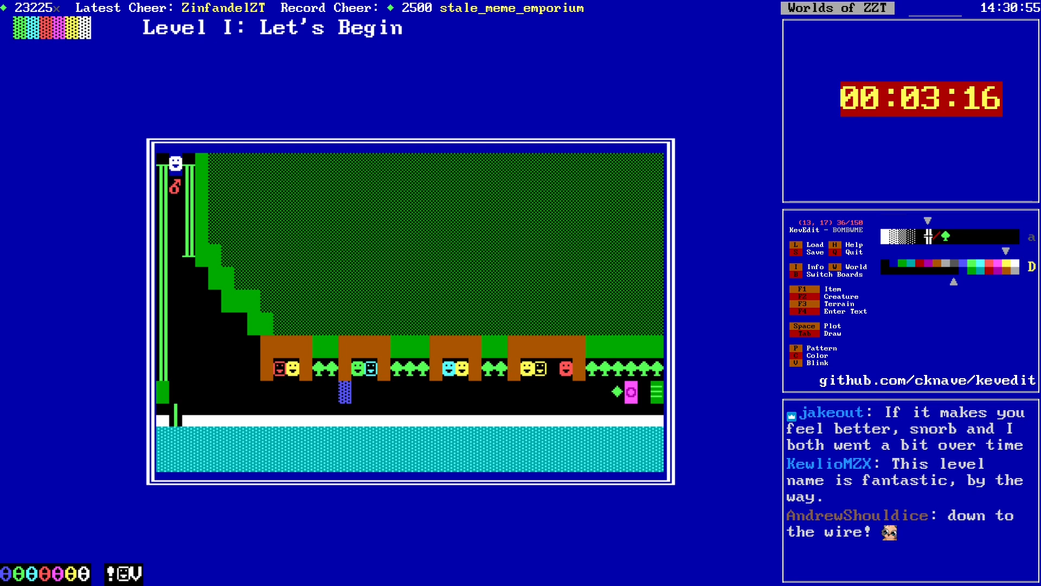
key("f")
Step: Clear the remaining green line walls in column 15 from row 11 up to row 8
key("Right")
key("Up")
key("Up")
key("Up")
key("Up")
key("Up")
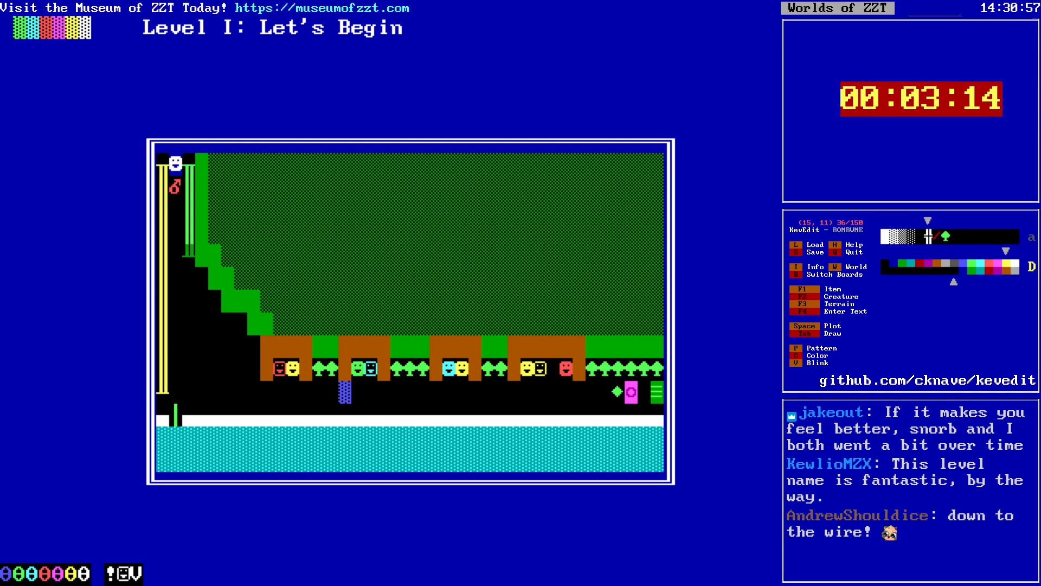
key("space")
key("Up")
key("space")
key("Up")
key("space")
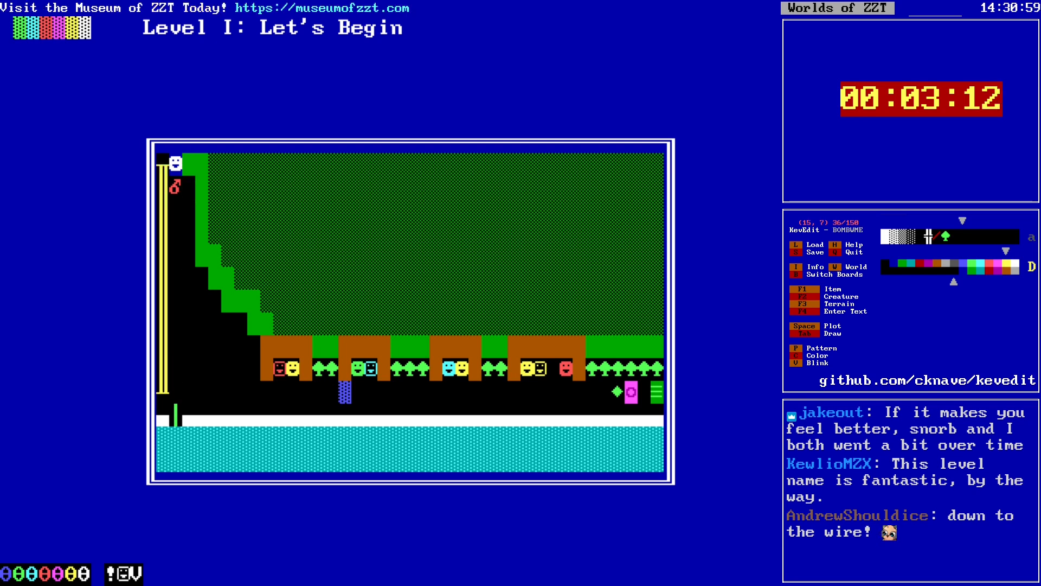
Step: Copy the solid green wall at (16, 7) and place it at (15, 7) and (15, 8) beside the player
key("Right")
key("Return")
key("Left")
key("space")
key("Down")
key("space")
Step: Pick up the dithered green tile at (19, 8) and set the drawing colour to dark green on black
key("Down")
key("Right")
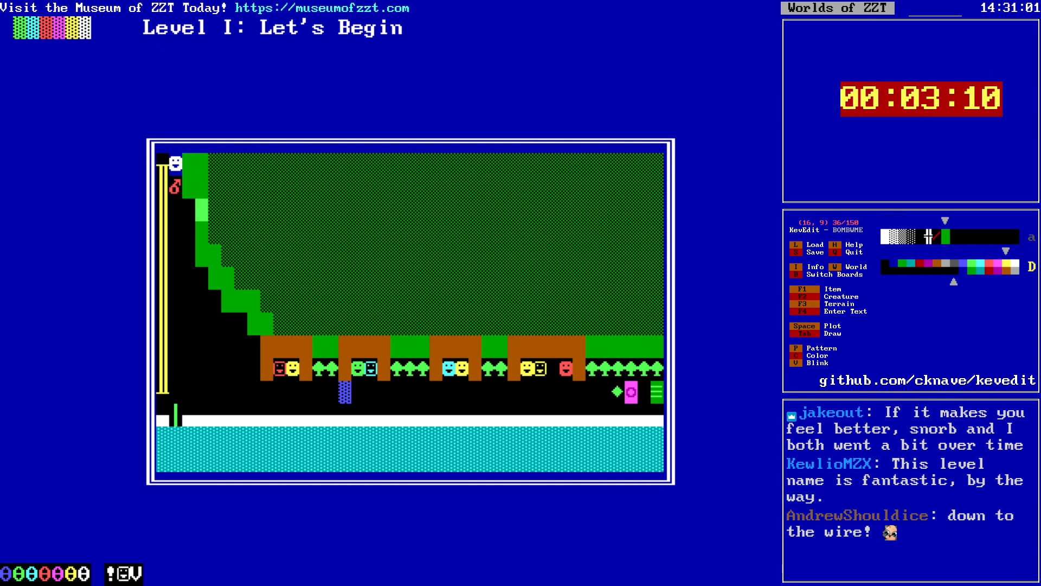
key("Left")
key("Right")
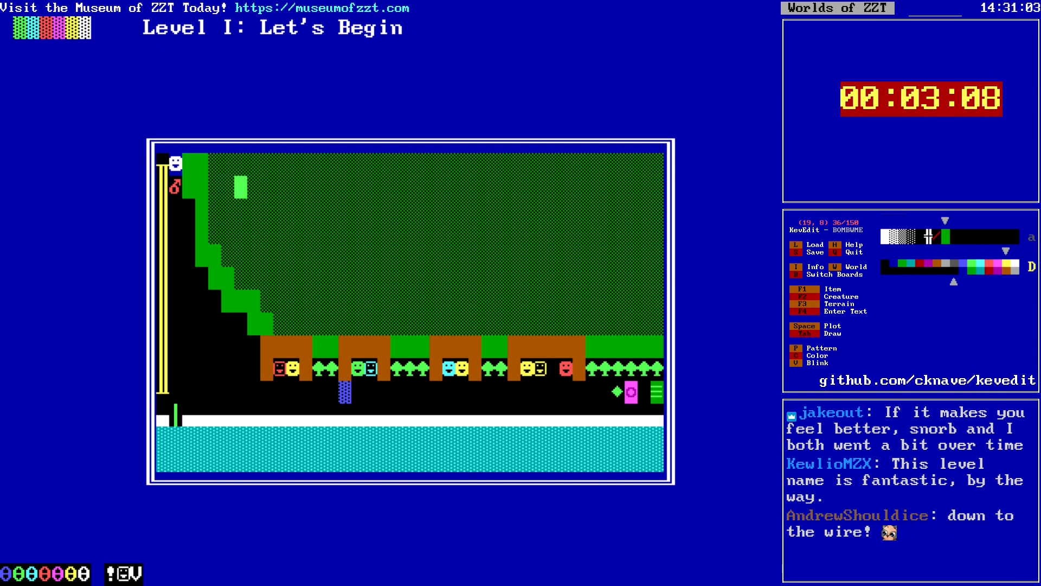
key("c")
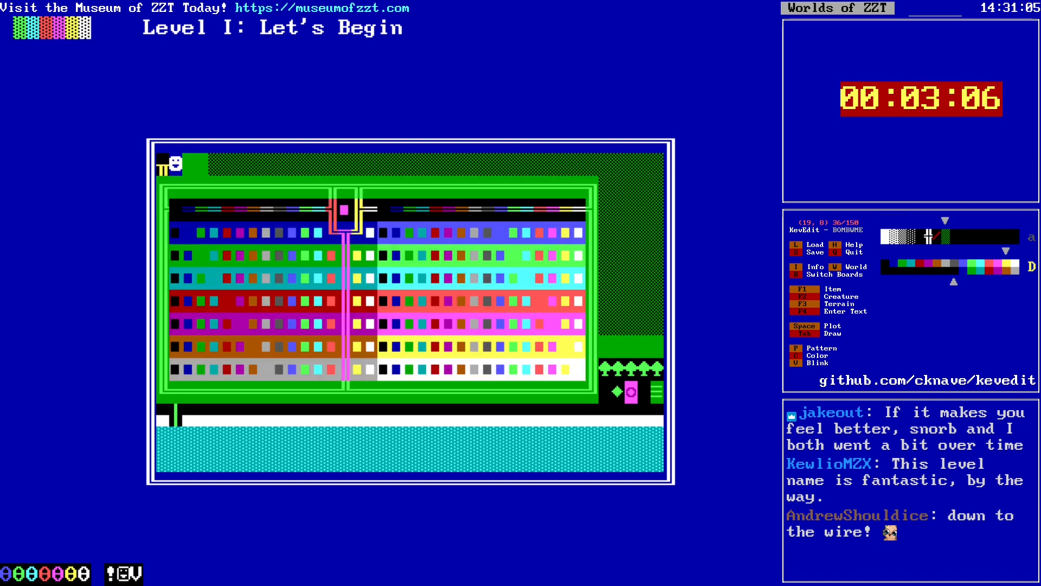
key("Left")
key("Left")
key("Left")
key("Left")
key("Left")
key("Left")
key("Left")
key("Left")
key("Left")
key("Left")
key("Left")
key("Left")
key("Return")
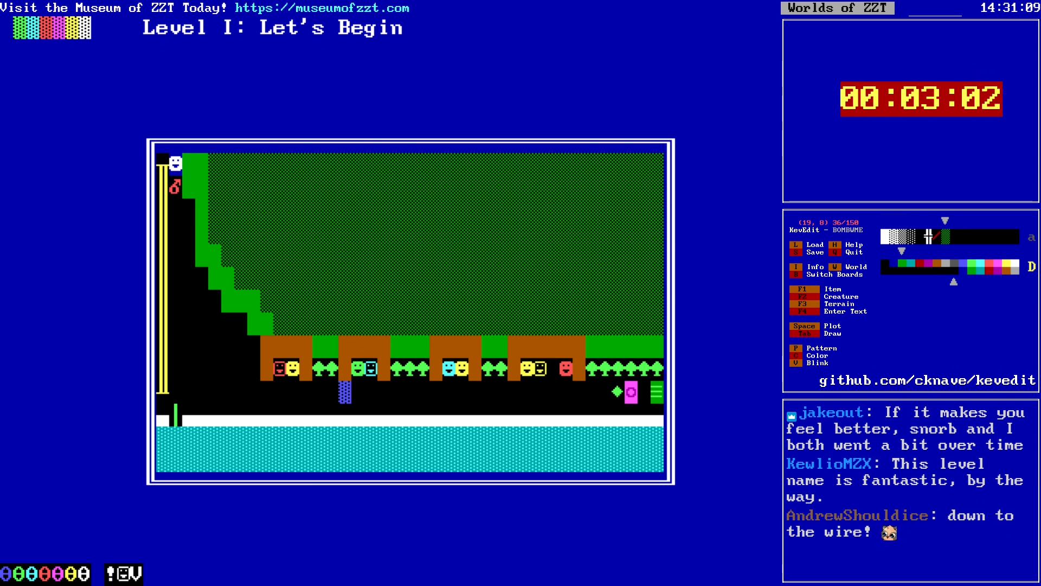
Step: Save the world
key("Down")
key("Down")
key("Down")
key("Down")
key("Down")
key("Down")
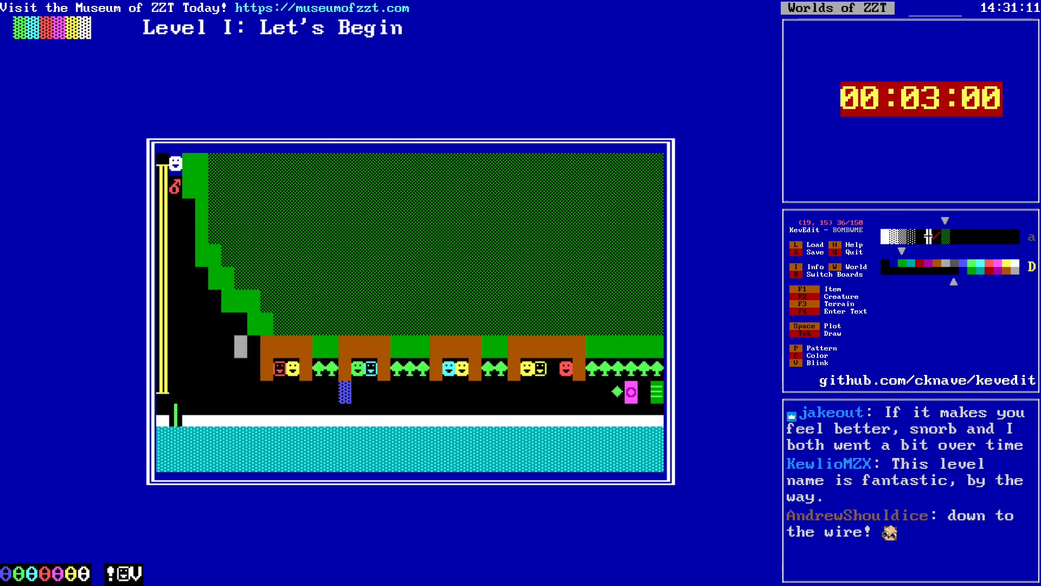
key("Left")
key("Down")
key("s")
key("Return")
Step: Pick up the green tree at (25, 16) as the drawing pattern
key("Right")
key("Right")
key("Right")
key("Right")
key("Right")
key("Right")
key("Right")
key("Right")
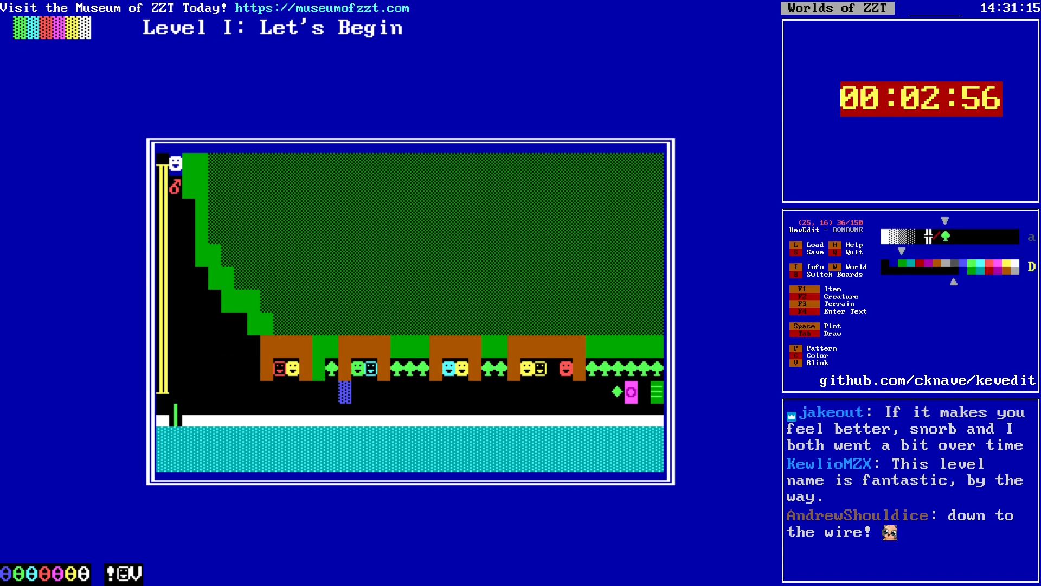
key("space")
Step: Place tree copies against the green slope at (16, 12) and (17, 13)
key("Left")
key("Left")
key("Left")
key("Left")
key("Left")
key("Left")
key("Left")
key("Left")
key("Left")
key("Left")
key("Up")
key("Up")
key("Up")
key("Up")
key("Right")
key("space")
key("Down")
key("Right")
key("space")
key("Down")
key("Right")
key("Right")
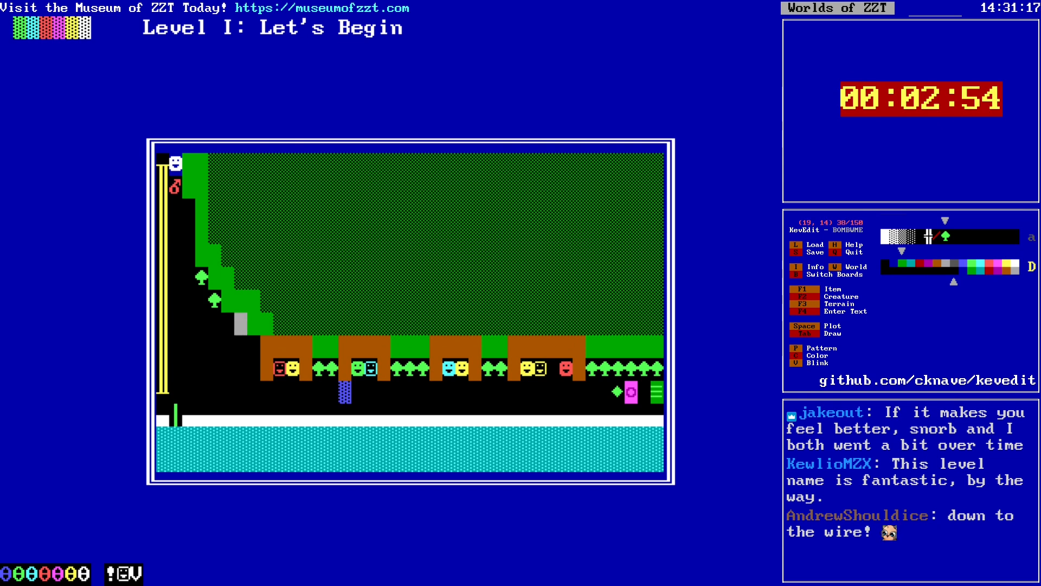
Step: Extend the trees along the slope at (18, 14), (19, 14) and (20, 15), and in column 15 from row 9 to row 11
key("space")
key("Down")
key("Right")
key("Right")
key("Up")
key("Up")
key("Left")
key("Left")
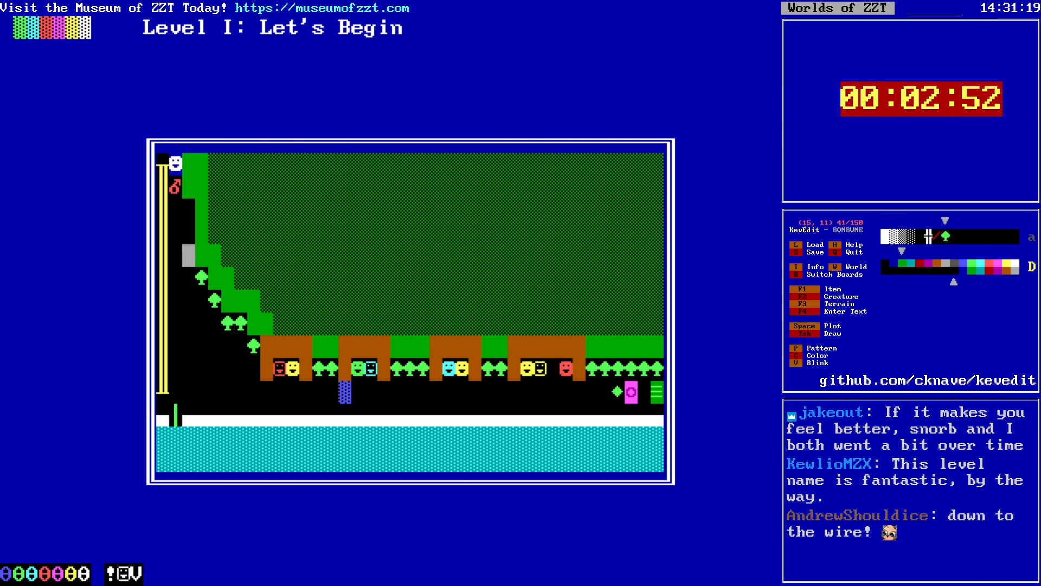
key("space")
Step: Recolour the green vertical line tile at (14, 18) light grey
key("Down")
key("Down")
key("Down")
key("Down")
key("Down")
key("Down")
key("Down")
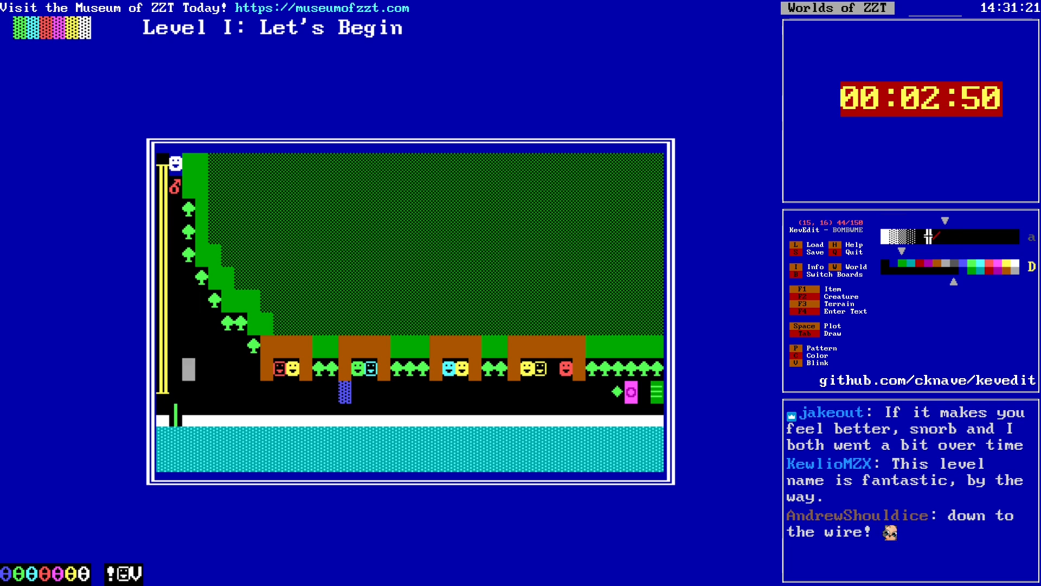
key("Down")
key("Left")
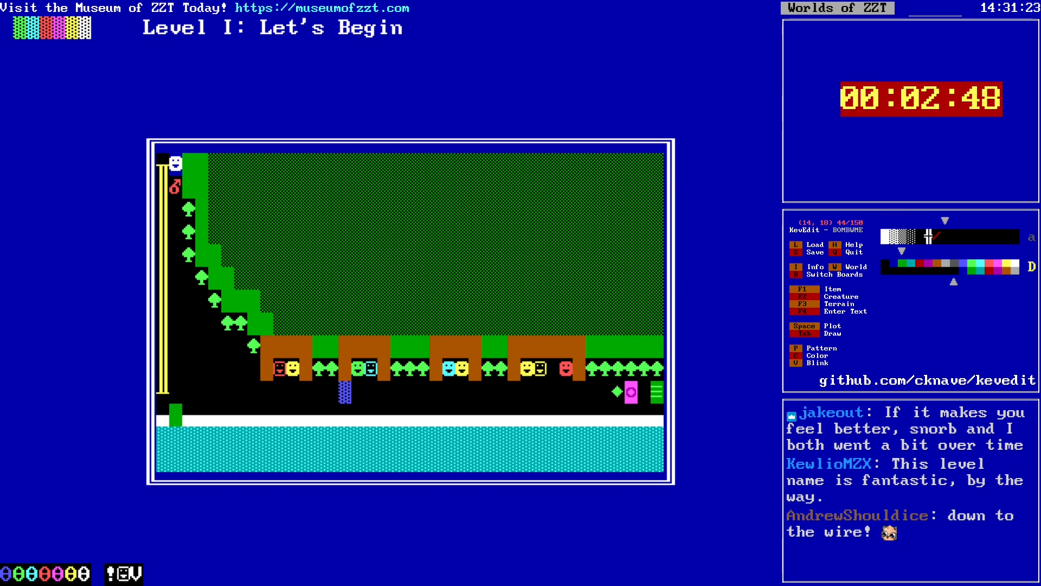
key("alt+m")
key("Down")
key("Down")
key("Return")
key("Left")
key("Left")
key("Left")
key("Return")
key("Escape")
key("Up")
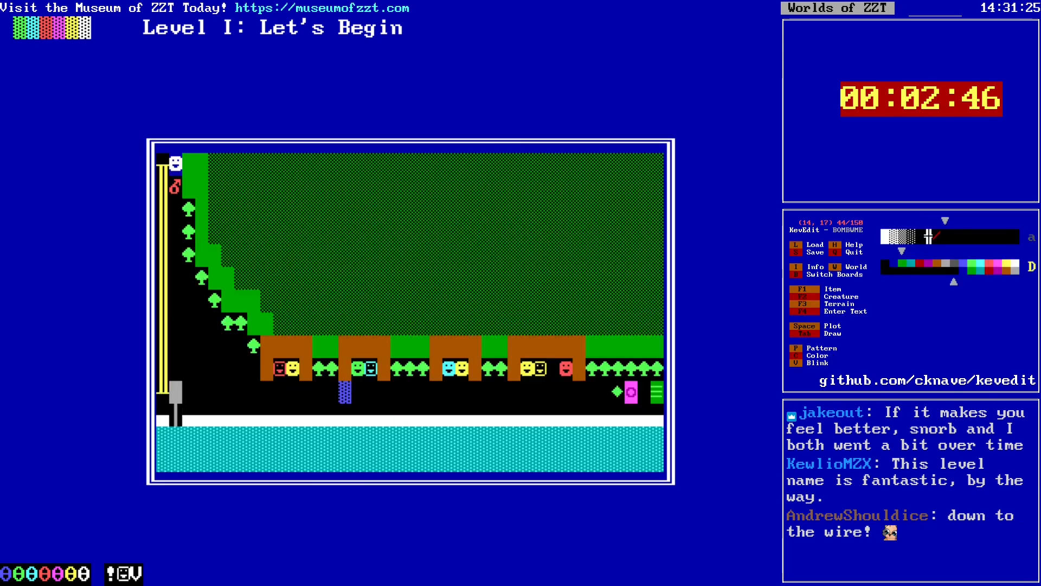
Step: Copy the grey gunpowder diamond from the How to play board and return to the Level I board
key("Up")
key("Up")
key("Right")
key("Up")
key("Page_Up")
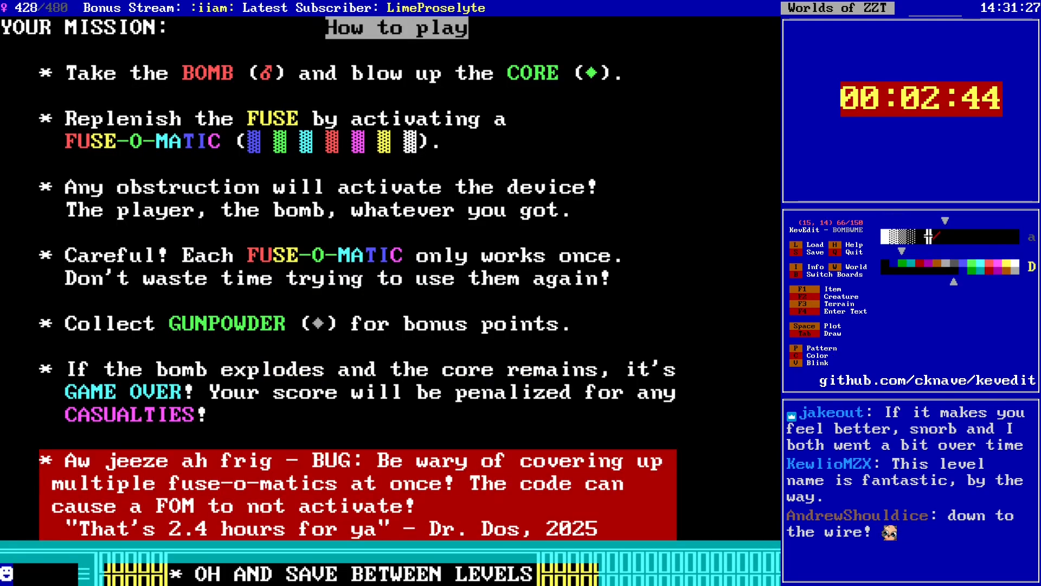
key("Page_Down")
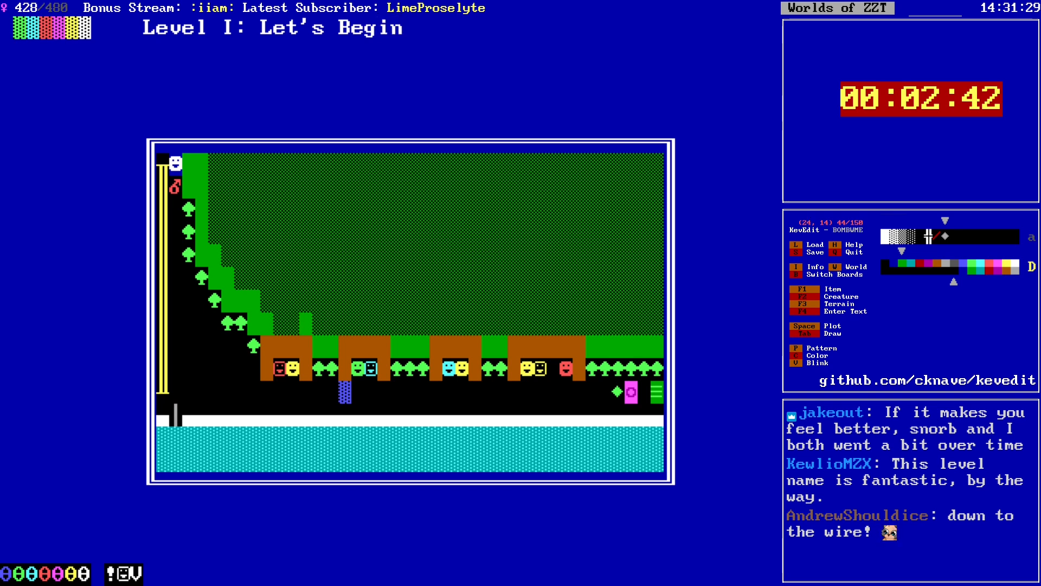
Step: Place four gunpowder diamonds in row 16 from column 18 to column 15, below the slope
key("Left")
key("Left")
key("Left")
key("Left")
key("Left")
key("Left")
key("Left")
key("Left")
key("Down")
key("Down")
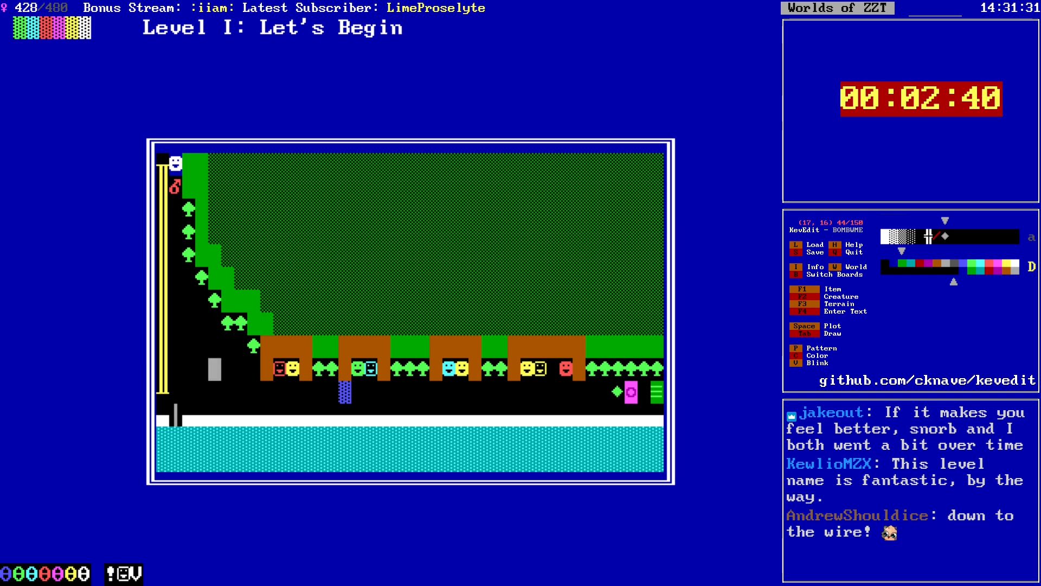
key("Right")
key("Right")
key("Left")
key("space")
key("Left")
key("space")
key("Left")
key("space")
key("Left")
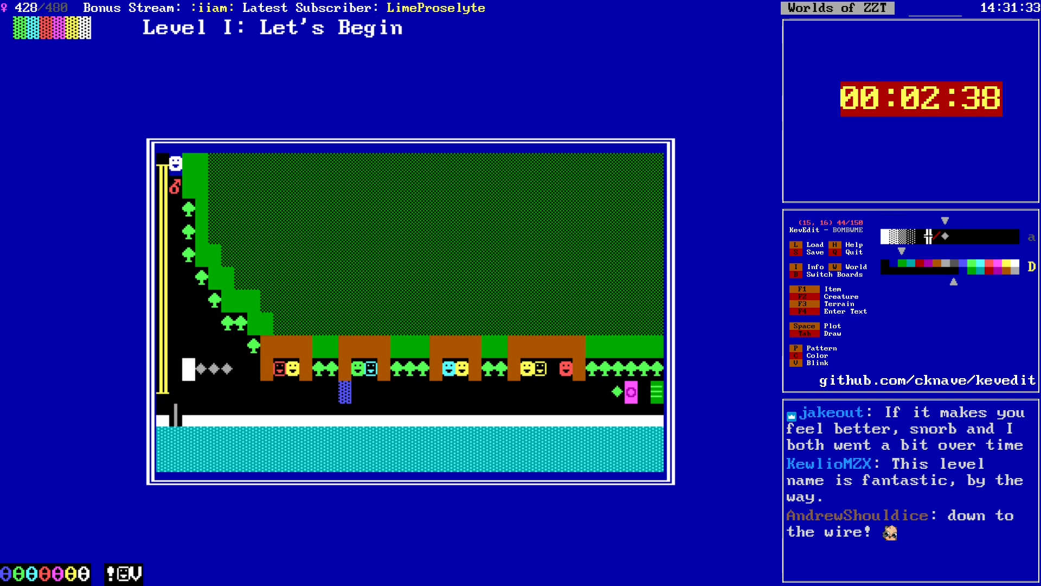
key("space")
Step: Add a second row of four gunpowder diamonds in row 15 from column 15 to column 18
key("Up")
key("space")
key("Right")
key("space")
key("Right")
key("space")
key("Right")
key("space")
key("Down")
key("Down")
key("Right")
key("Right")
key("Right")
key("Right")
key("Right")
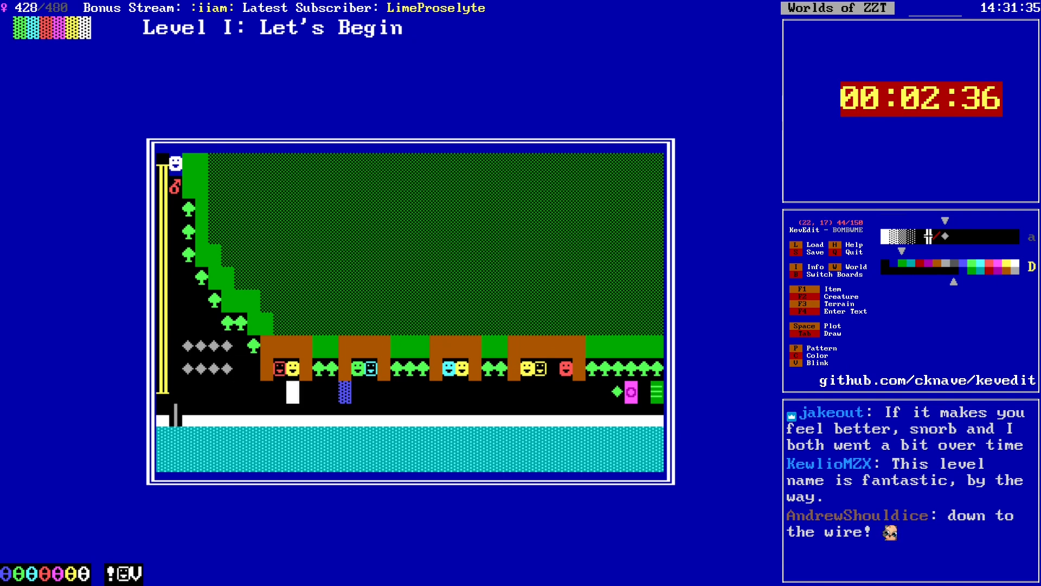
Step: Delete the four gunpowder diamonds in row 15 from column 18 to column 15
key("Left")
key("Left")
key("Left")
key("Left")
key("Up")
key("Up")
key("Left")
key("Delete")
key("Left")
key("Delete")
key("Left")
key("Delete")
key("Left")
key("Delete")
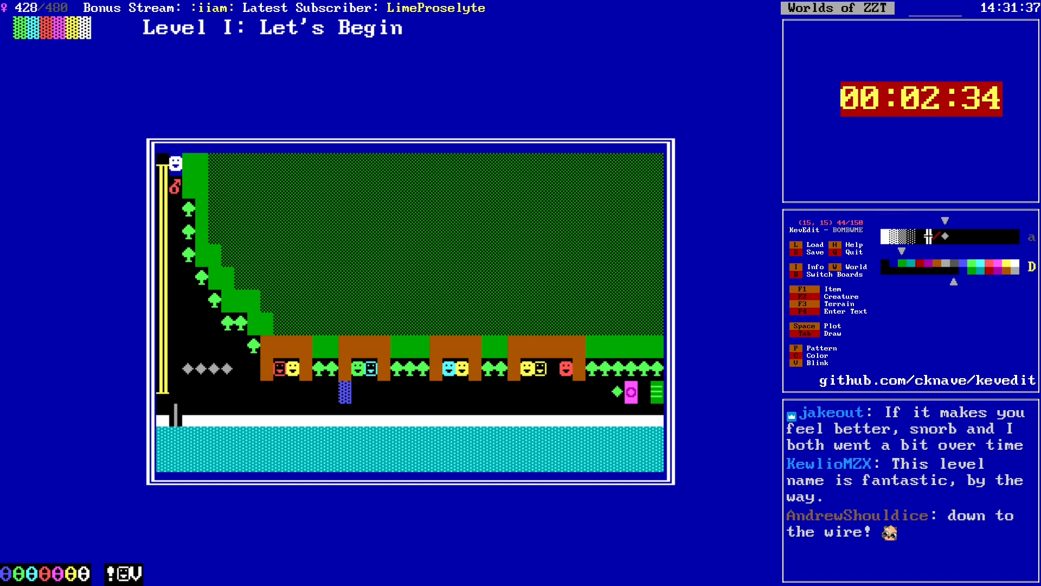
Step: Replace the three trees between the second and third brown arches with gunpowder at (31, 16) to (33, 16)
key("Down")
key("Left")
key("space")
key("Left")
key("space")
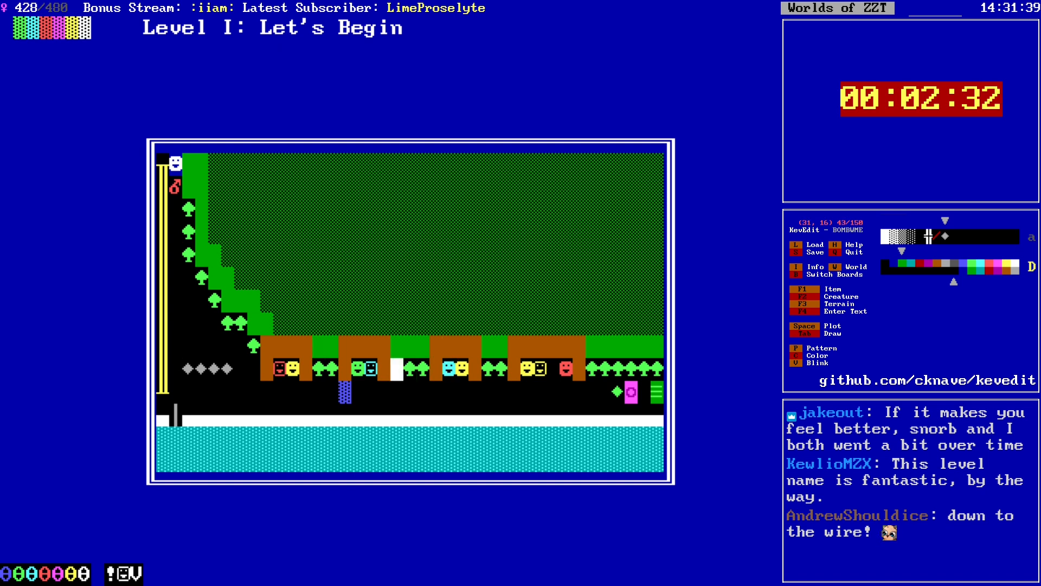
key("Right")
key("Right")
key("space")
key("Right")
key("Down")
key("Right")
key("alt+Right")
key("Right")
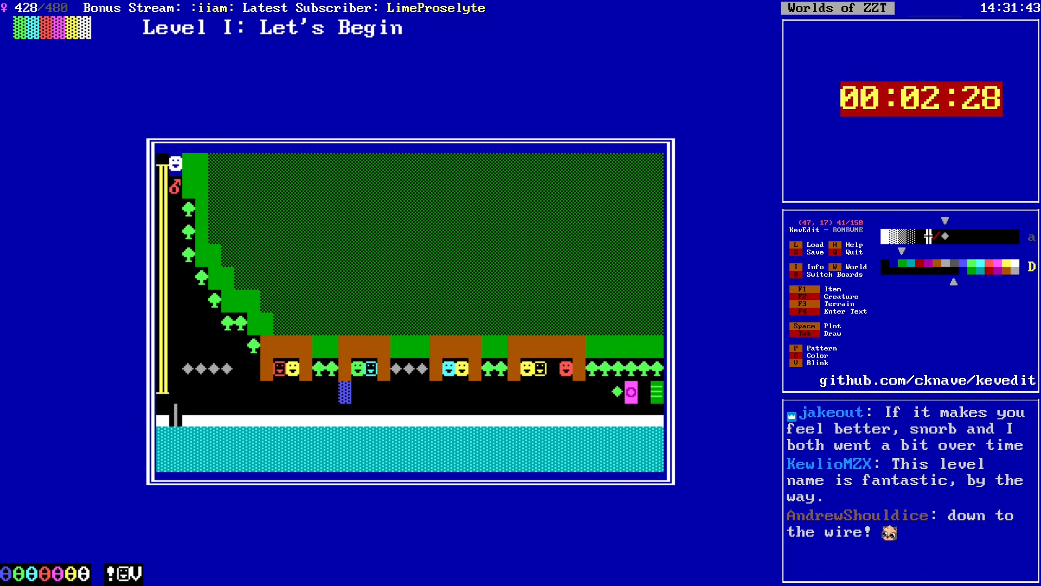
key("Left")
key("Left")
key("Left")
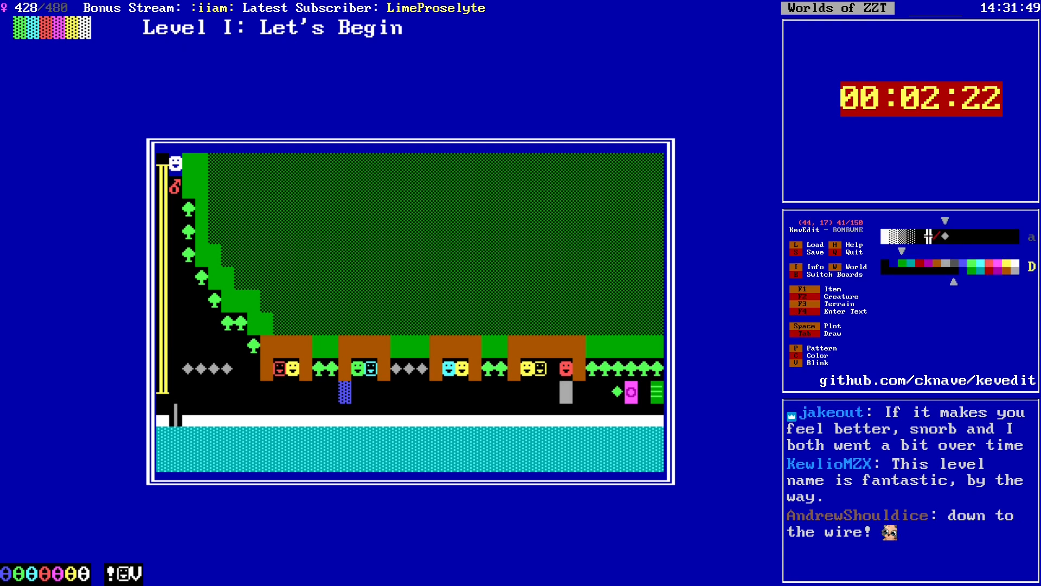
Step: Look through the following level boards, from Level II to Level IV
key("Page_Down")
key("Left")
key("Left")
key("Left")
key("Left")
key("Left")
key("Left")
key("Left")
key("Left")
key("Left")
key("Left")
key("Left")
key("Left")
key("Left")
key("Left")
key("Left")
key("Left")
key("Left")
key("Left")
key("Left")
key("Left")
key("Left")
key("Left")
key("Left")
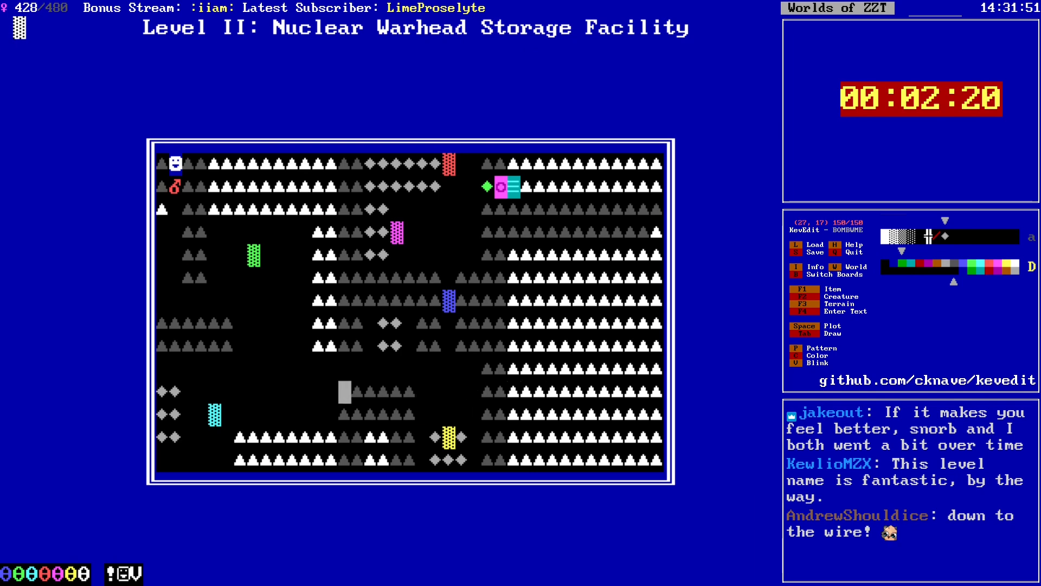
key("Page_Down")
key("Page_Down")
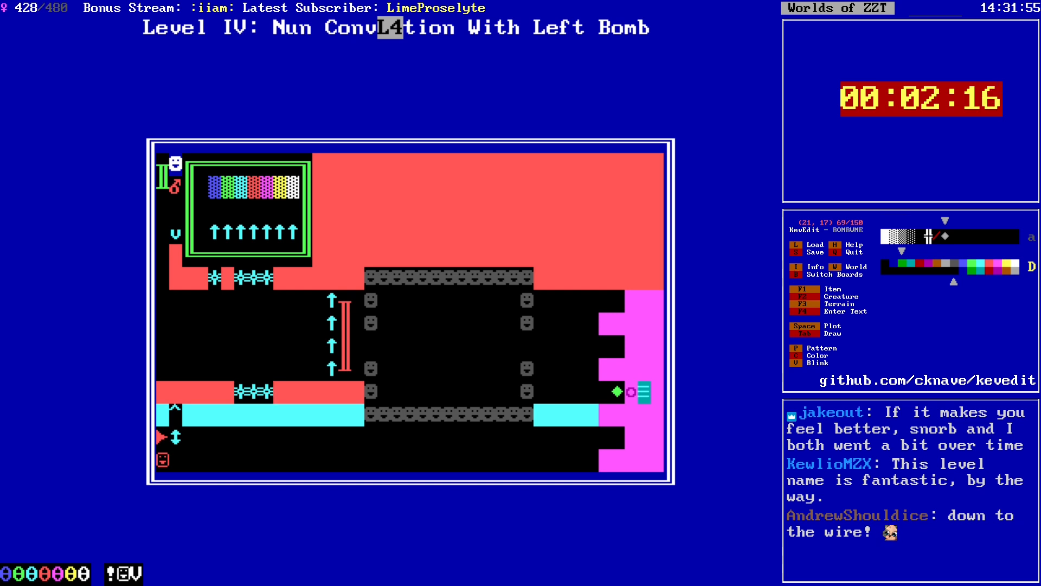
Step: Cut a one-tile-wide empty gap through the red wall at column 28, from row 12 up to row 7
key("Right")
key("Right")
key("Right")
key("Right")
key("Right")
key("Right")
key("Right")
key("Right")
key("Right")
key("Right")
key("Up")
key("Up")
key("Up")
key("Up")
key("Up")
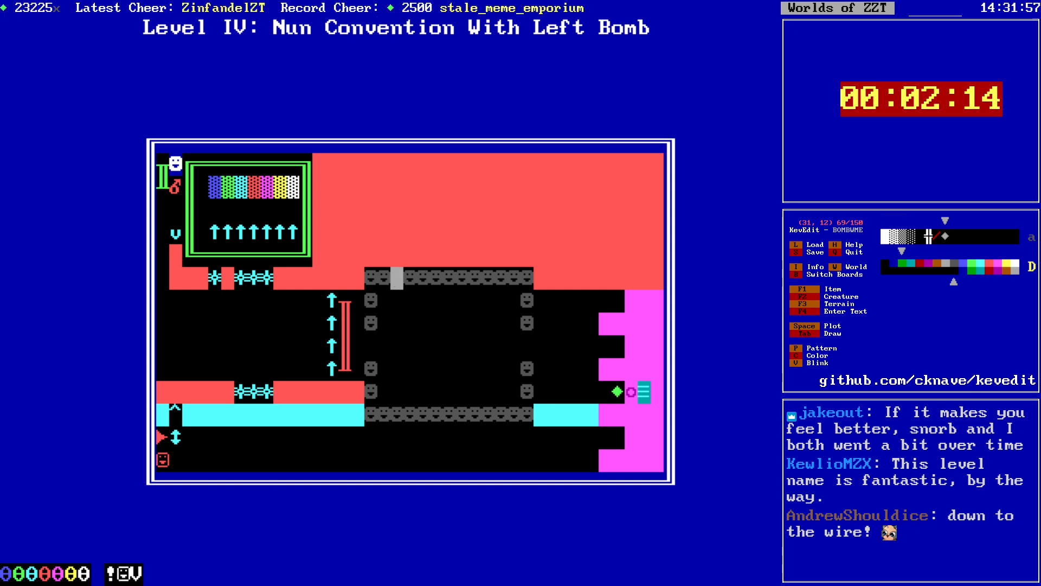
key("Left")
key("Left")
key("Left")
key("Left")
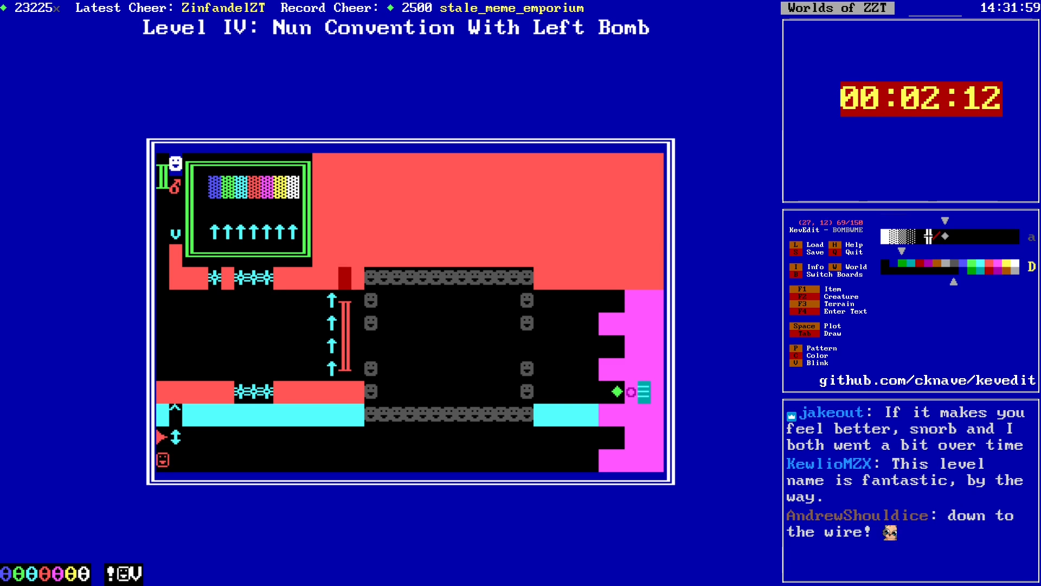
key("Up")
key("Right")
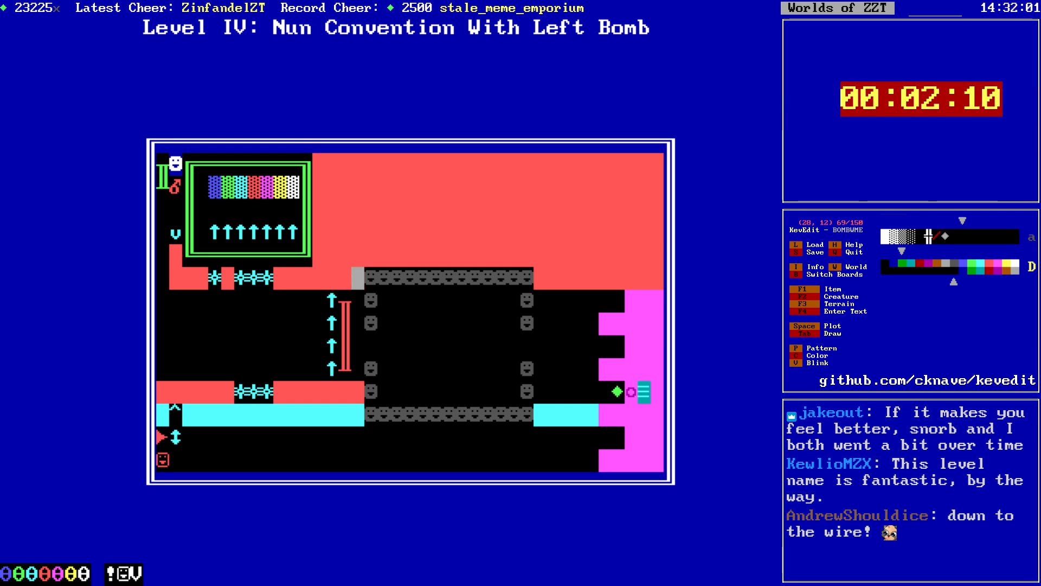
key("Tab")
key("Up")
key("Up")
key("Up")
key("Up")
key("Up")
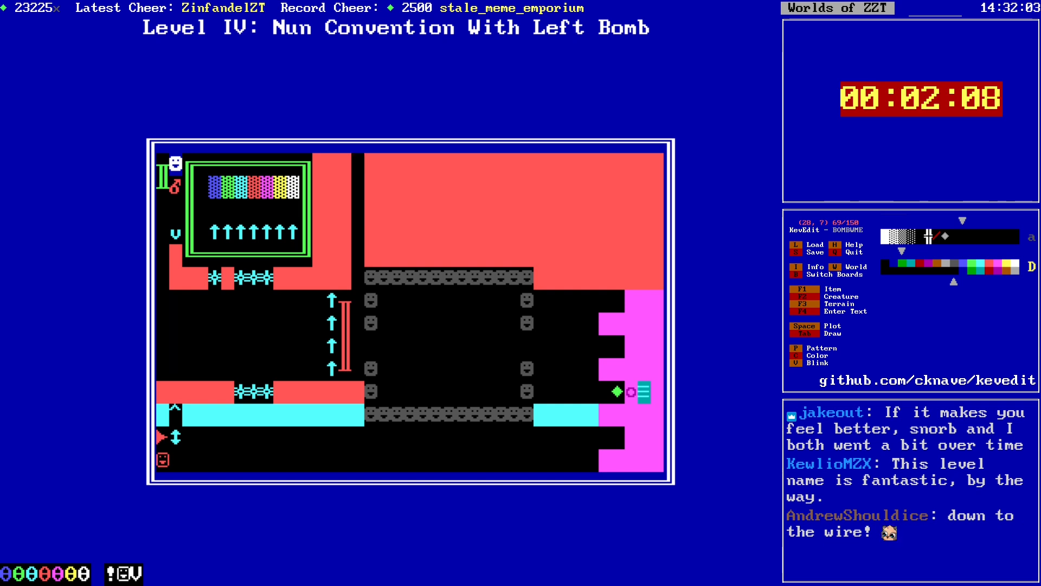
Step: Flood-fill the red wall above and right of the nun formation with empty space, and save the world as BOMBWME, overwriting the file
key("Down")
key("Down")
key("Right")
key("alt+Right")
key("alt+Down")
key("Up")
key("Up")
key("Right")
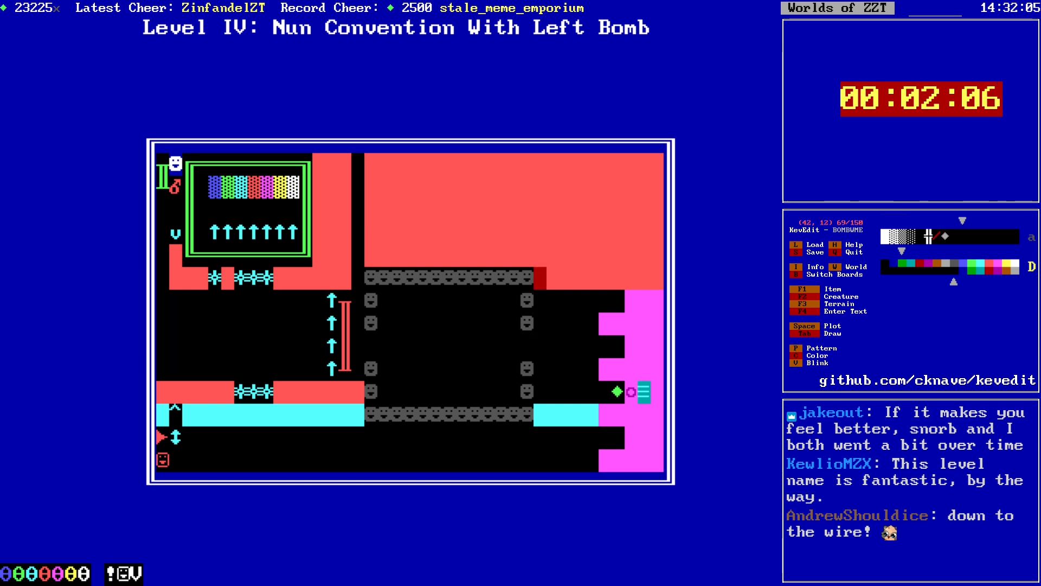
key("f")
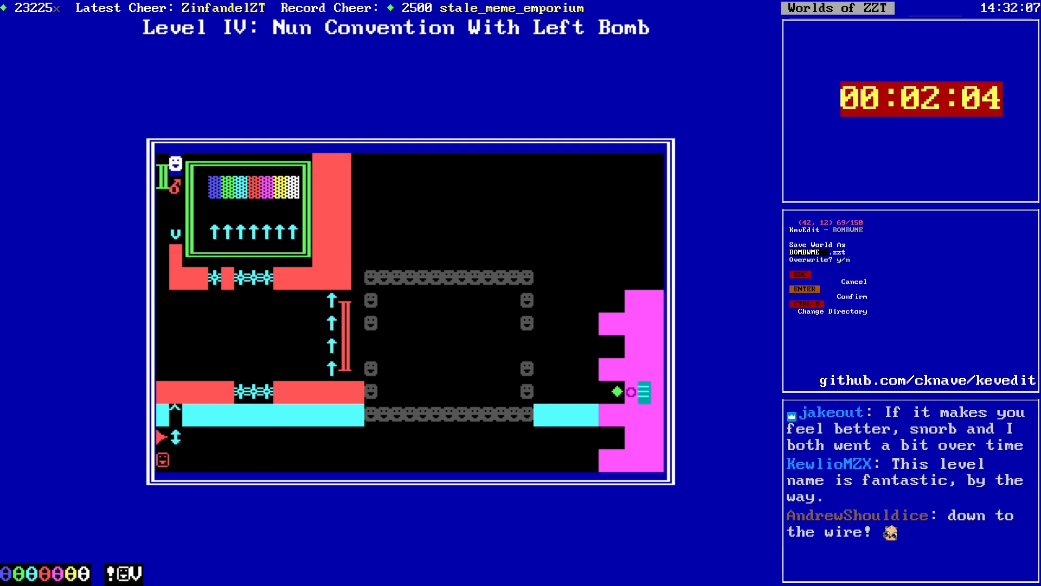
key("Right")
key("Right")
key("Right")
key("Right")
key("Right")
key("Right")
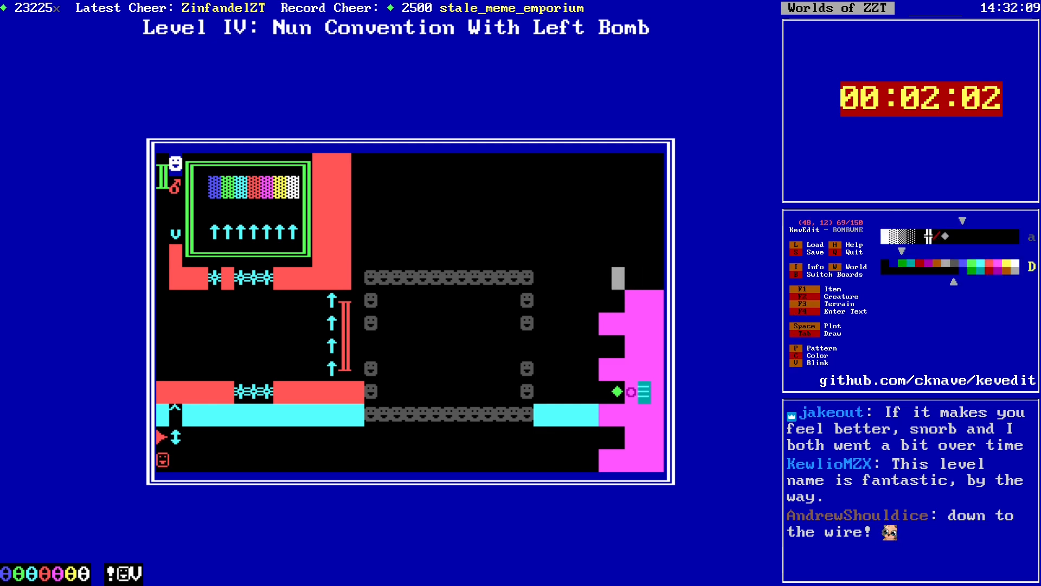
Step: Draw a solid brown wall around the nuns from (42, 14) up to row 11, across to column 28, and down to row 14
key("Left")
key("Left")
key("Left")
key("Left")
key("Down")
key("Left")
key("Down")
key("Left")
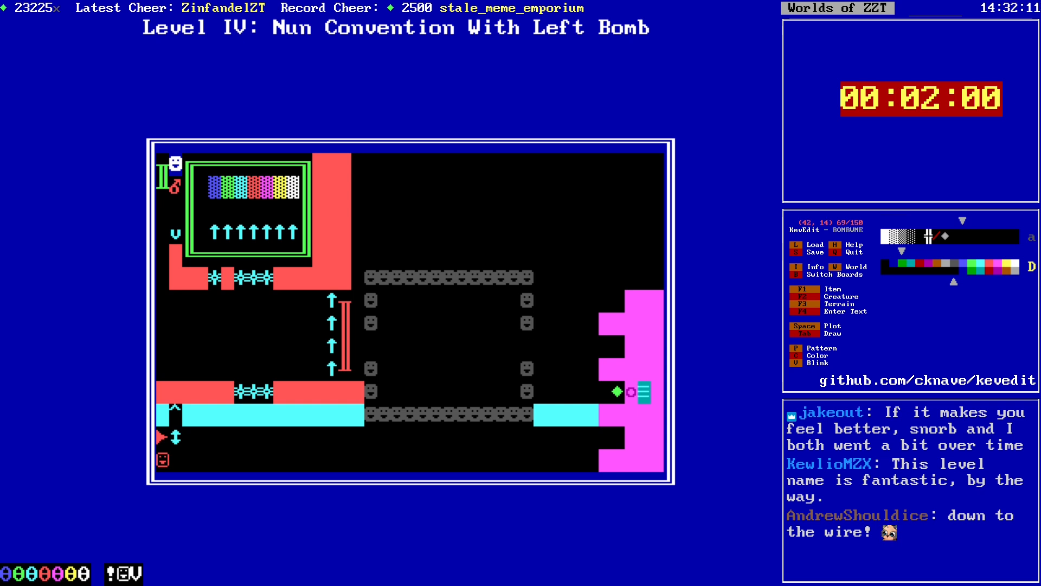
key("c")
key("c")
key("c")
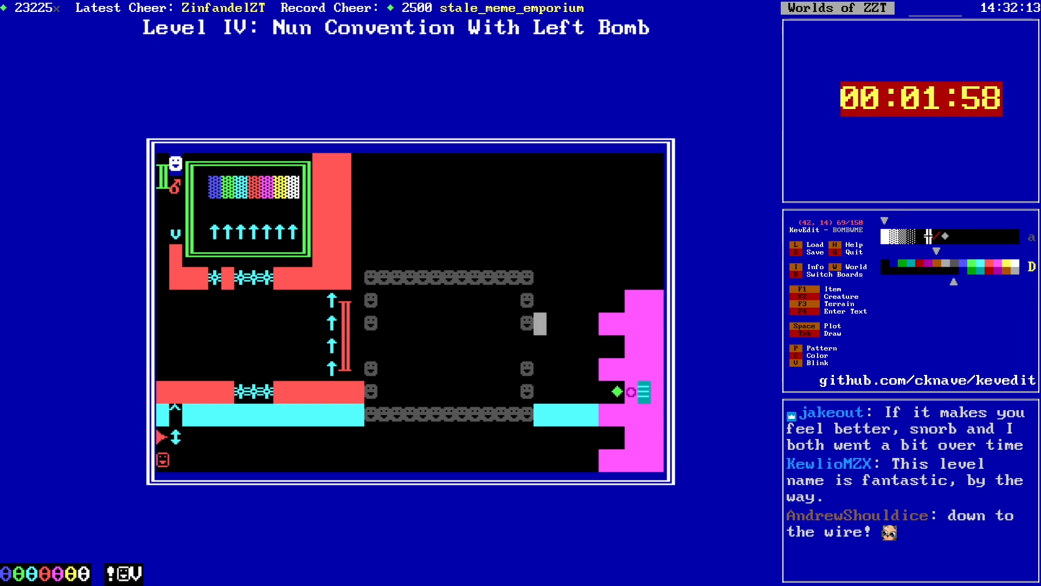
key("Tab")
key("Up")
key("Up")
key("Up")
key("Left")
key("Left")
key("Left")
key("Left")
key("Left")
key("Left")
key("Left")
key("Left")
key("Left")
key("Left")
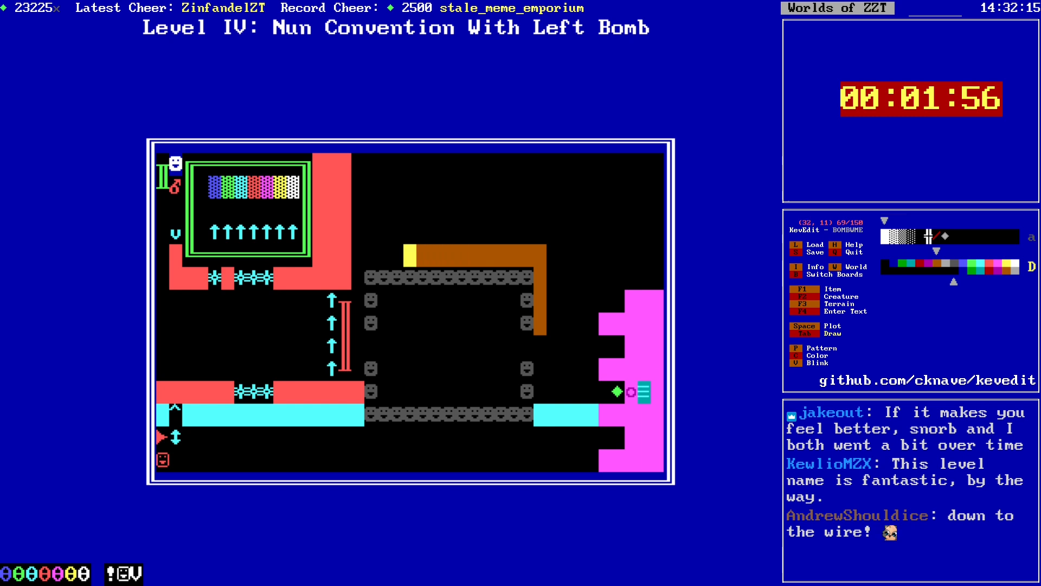
key("Left")
key("Left")
key("Left")
key("Left")
key("Down")
key("Down")
key("Down")
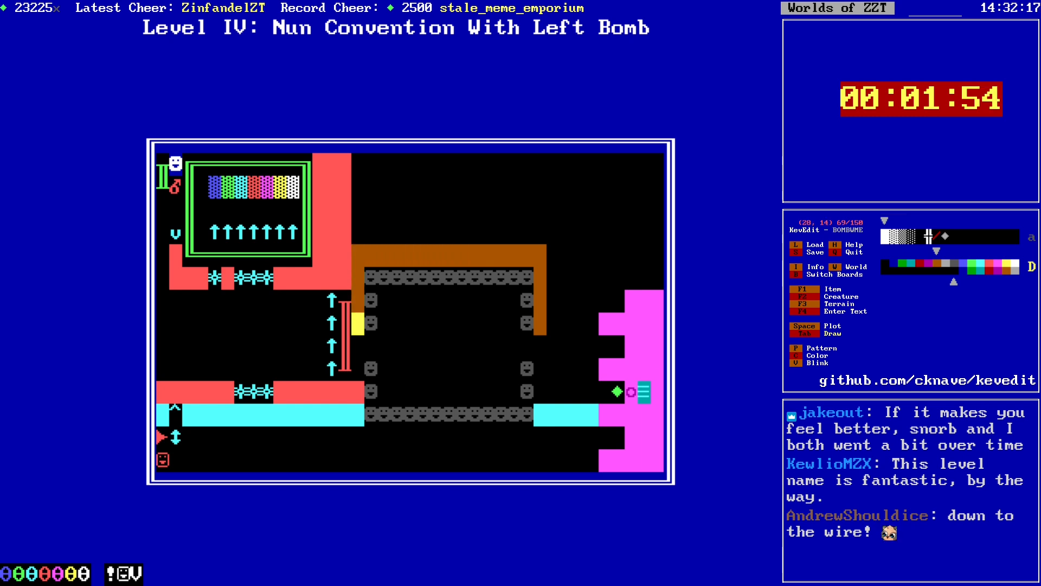
Step: Leave row 15 open and continue the brown wall down column 28 from row 16 to row 18
key("Down")
key("Tab")
key("Down")
key("Down")
key("Tab")
Step: Draw the matching solid brown wall section on the opposite side of the nuns, at column 42 from row 16 to row 18
key("Right")
key("alt+Right")
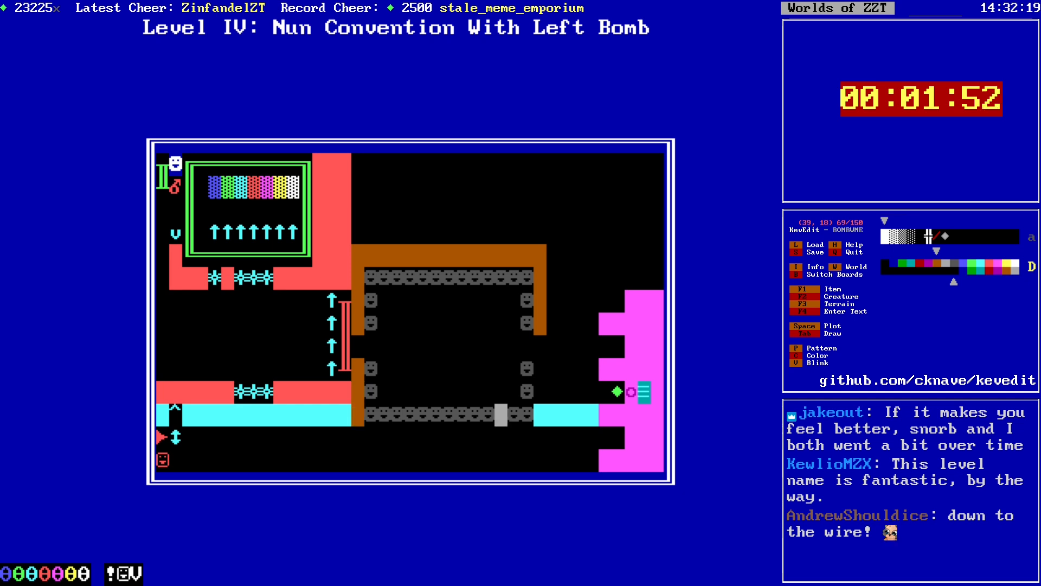
key("alt+Right")
key("Left")
key("Left")
key("Up")
key("Up")
key("Left")
key("Left")
key("Left")
key("Left")
key("Left")
key("Tab")
key("Down")
key("Down")
key("Tab")
key("Down")
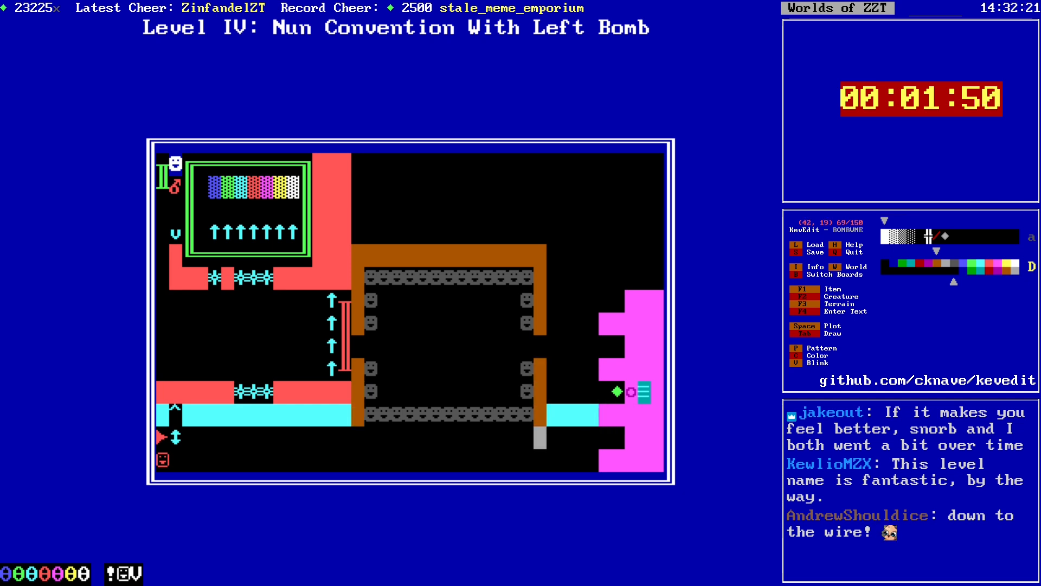
key("Left")
key("Left")
key("Left")
key("Left")
key("Left")
key("Left")
key("Left")
key("Left")
key("Left")
key("Left")
key("Left")
key("Left")
key("Left")
key("Left")
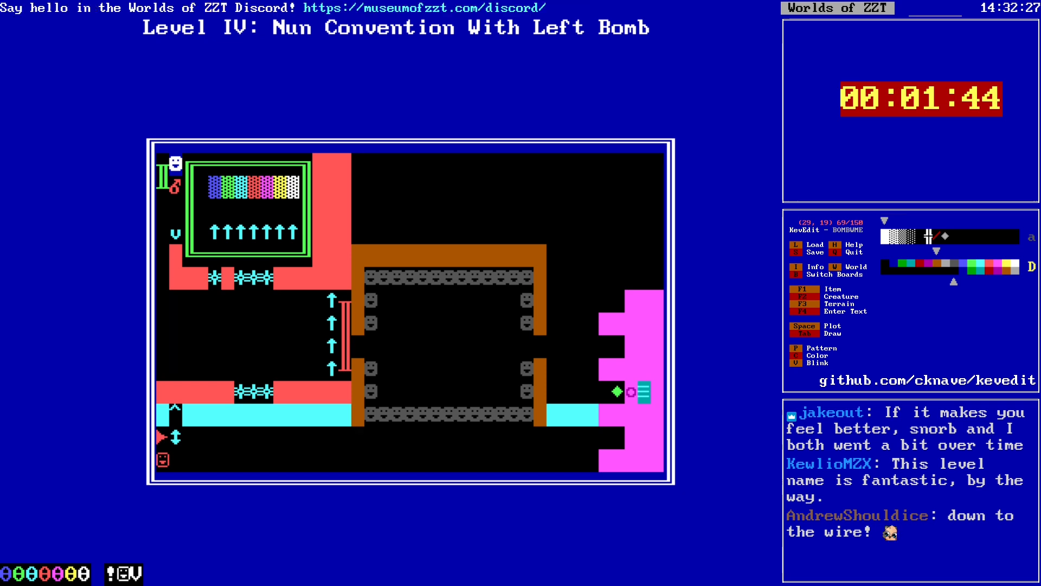
key("Right")
key("Right")
key("Right")
key("Right")
key("Right")
key("Right")
key("Right")
key("Right")
key("Right")
key("Right")
key("Right")
key("Right")
key("Right")
key("Right")
key("Right")
key("Right")
key("Right")
key("Left")
key("Left")
key("Left")
key("Left")
key("Left")
key("Left")
key("Left")
key("Left")
key("Left")
key("Left")
key("Left")
key("Left")
key("Left")
key("Left")
key("Left")
key("Left")
key("Left")
key("Left")
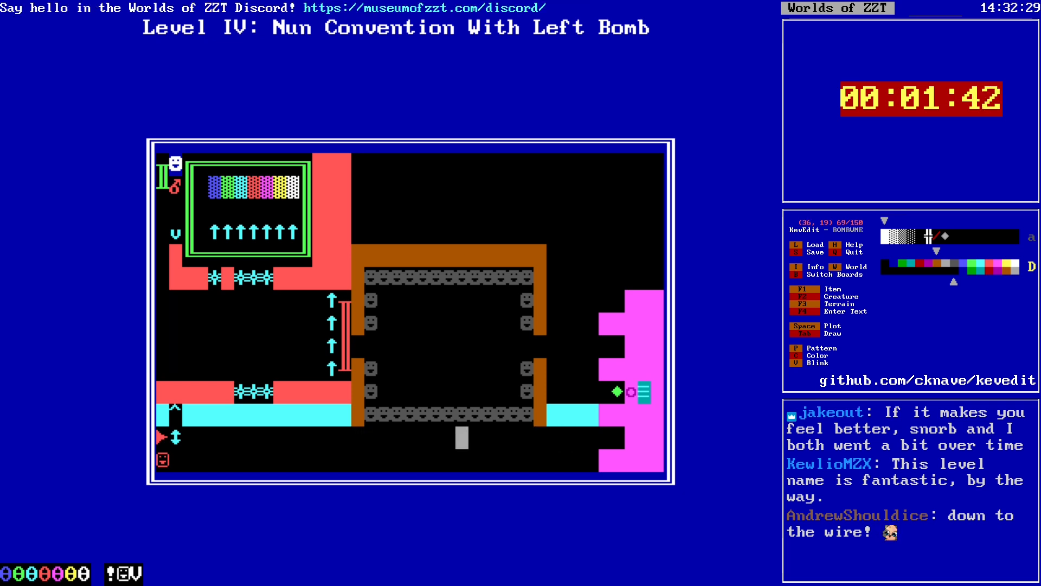
key("Right")
key("Right")
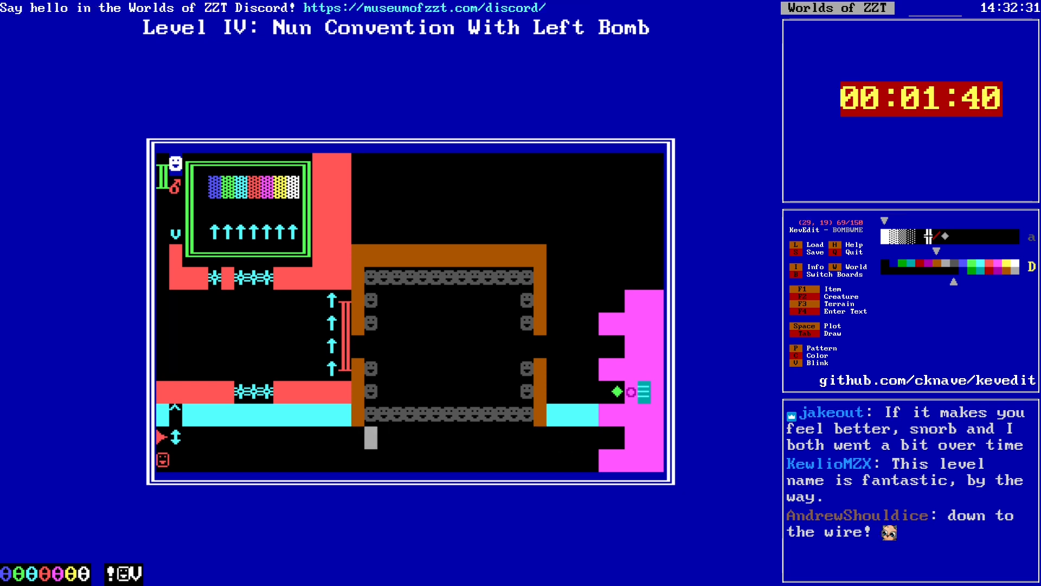
Step: Move the block with the brown walls and nuns, spanning columns 28 to 42 and rows 11 to 18, up one row
key("Left")
key("Up")
key("y")
key("alt+Up")
key("alt+Right")
key("alt+Right")
key("alt+Right")
key("alt+Right")
key("alt+Right")
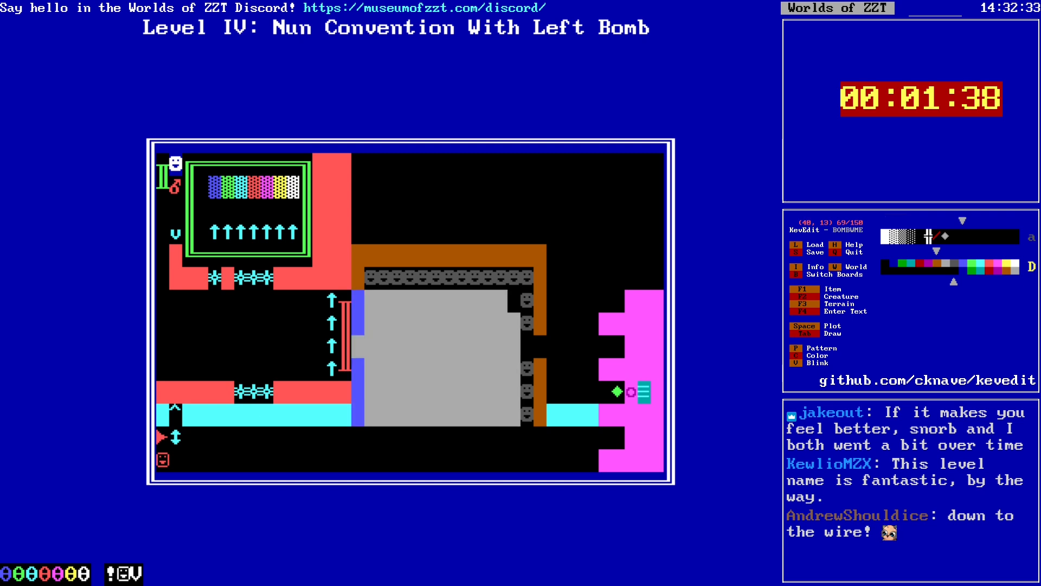
key("alt+Up")
key("Return")
key("ctrl+v")
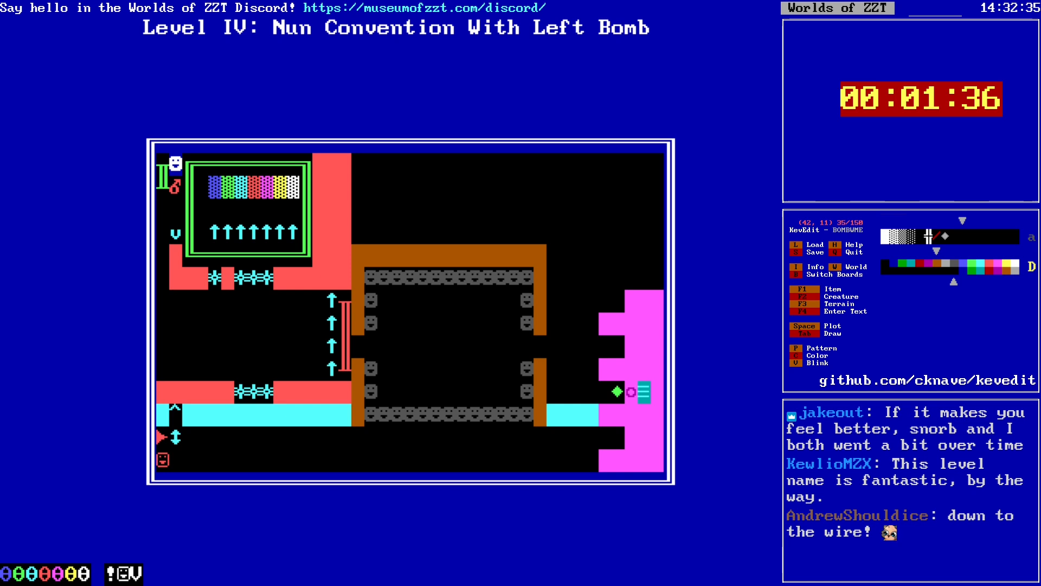
key("Up")
Step: Close the bottom of the nun room with a solid brown wall along row 18 from column 42 to column 28
key("Down")
key("Down")
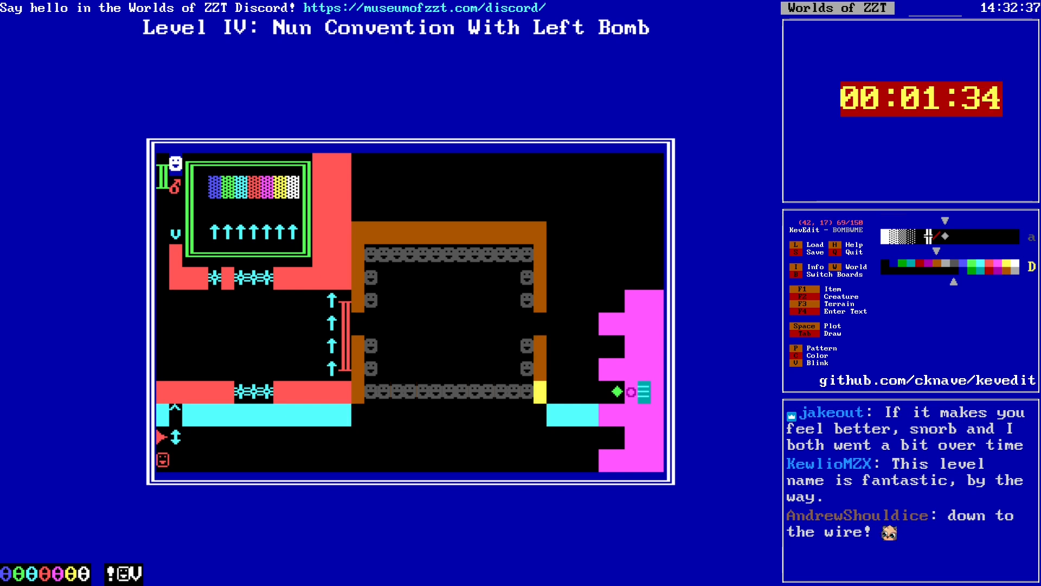
key("Return")
key("Down")
key("Tab")
key("alt+Left")
key("Left")
key("Left")
key("Left")
key("Left")
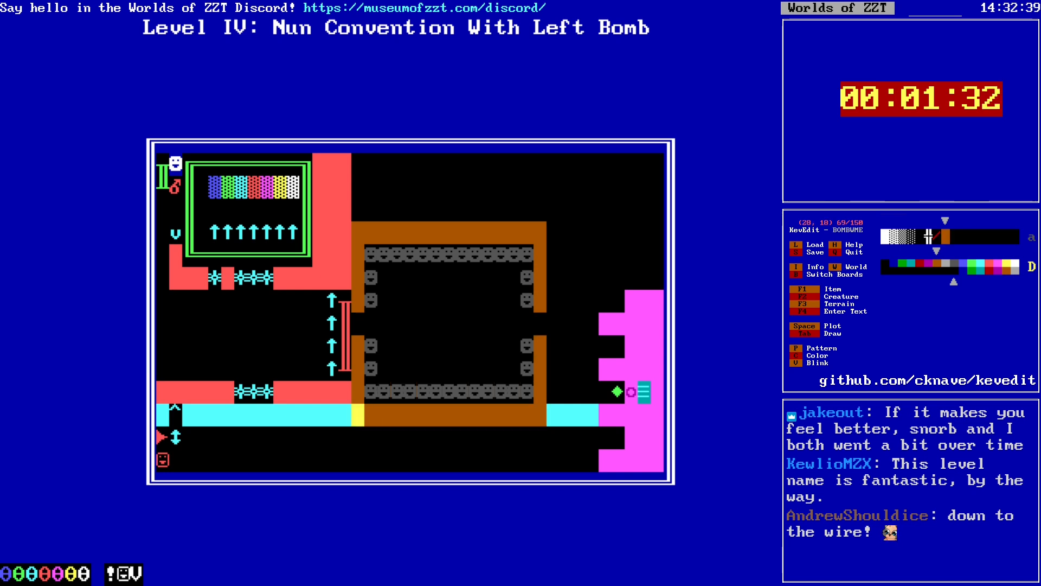
Step: Save the world as BOMBWME, overwriting the existing file
key("Right")
key("Right")
key("Right")
key("Up")
key("Up")
key("Return")
key("s")
key("Return")
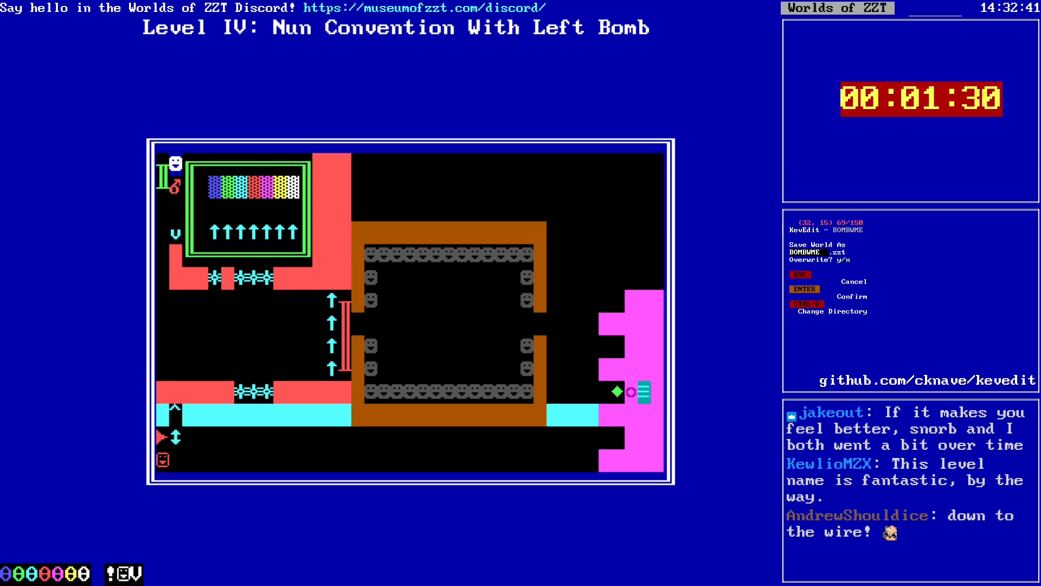
key("y")
Step: Draw a white breakable wall above the nun room along row 9 from column 42 to column 28
key("Right")
key("Right")
key("Right")
key("Right")
key("Right")
key("Right")
key("Right")
key("Right")
key("Right")
key("Right")
key("Right")
key("Up")
key("Up")
key("Up")
key("Up")
key("Up")
key("Up")
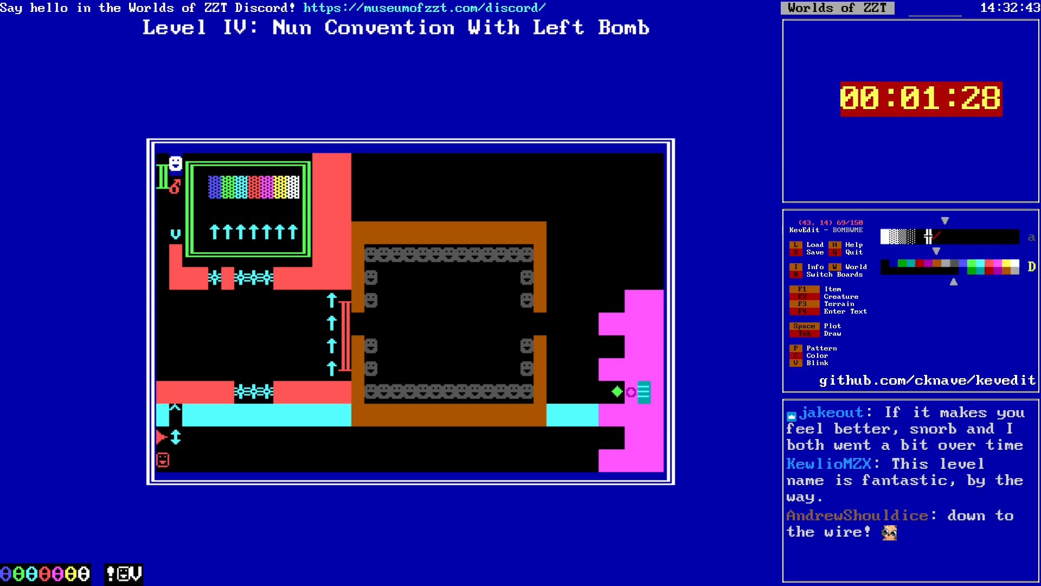
key("Left")
key("c")
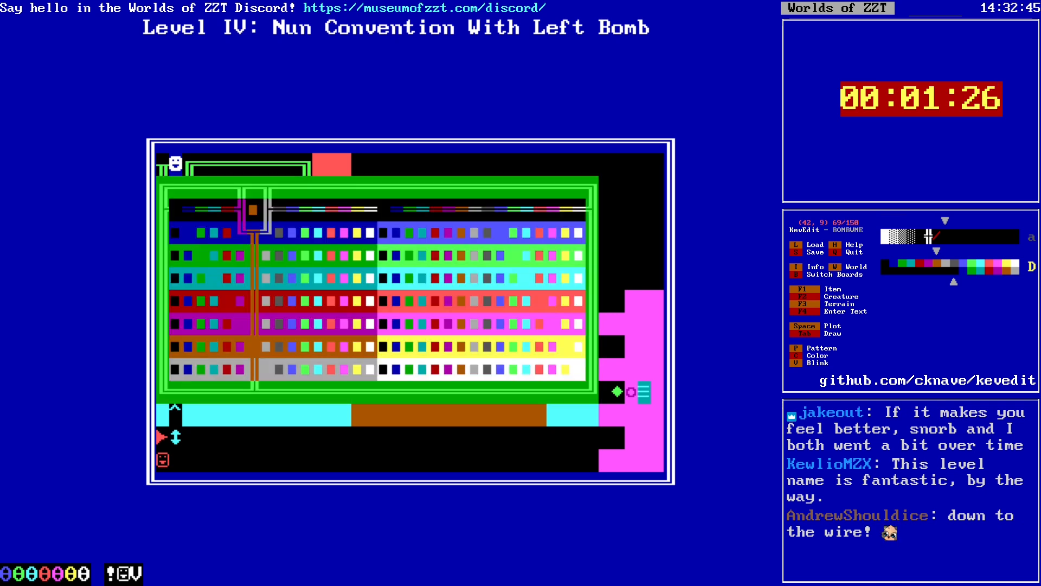
key("Right")
key("Right")
key("Right")
key("Right")
key("Right")
key("Right")
key("Right")
key("Right")
key("Return")
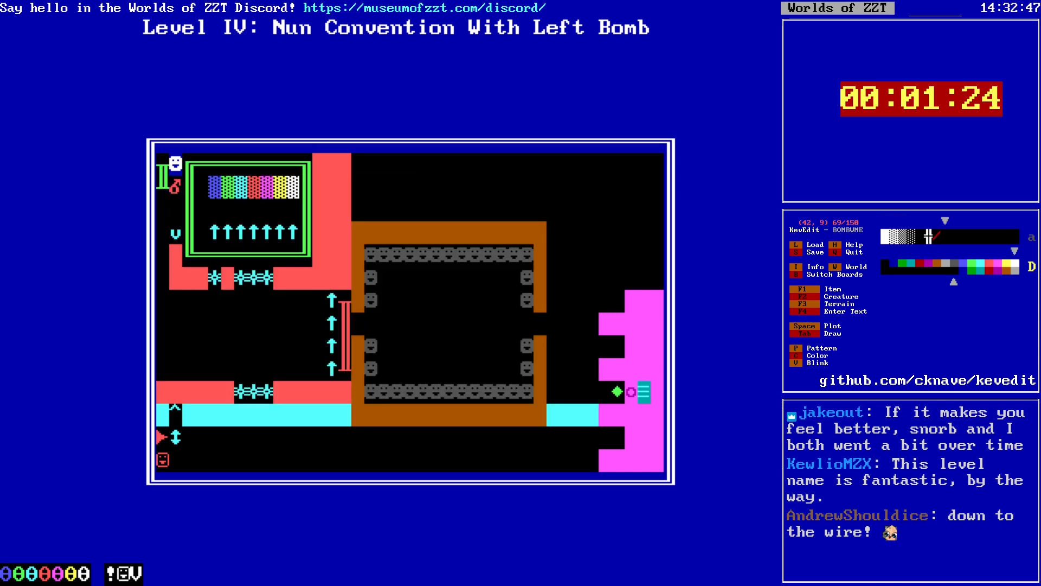
key("p")
key("p")
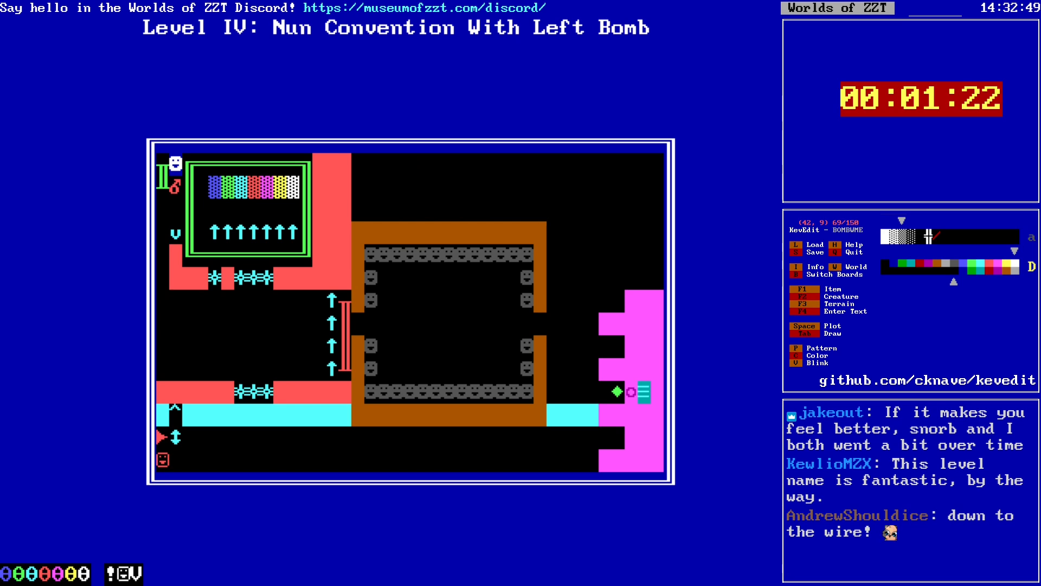
key("Tab")
key("Left")
key("Left")
key("Left")
key("Left")
key("Left")
key("Left")
key("Left")
key("Left")
key("Left")
key("Left")
key("Left")
key("Left")
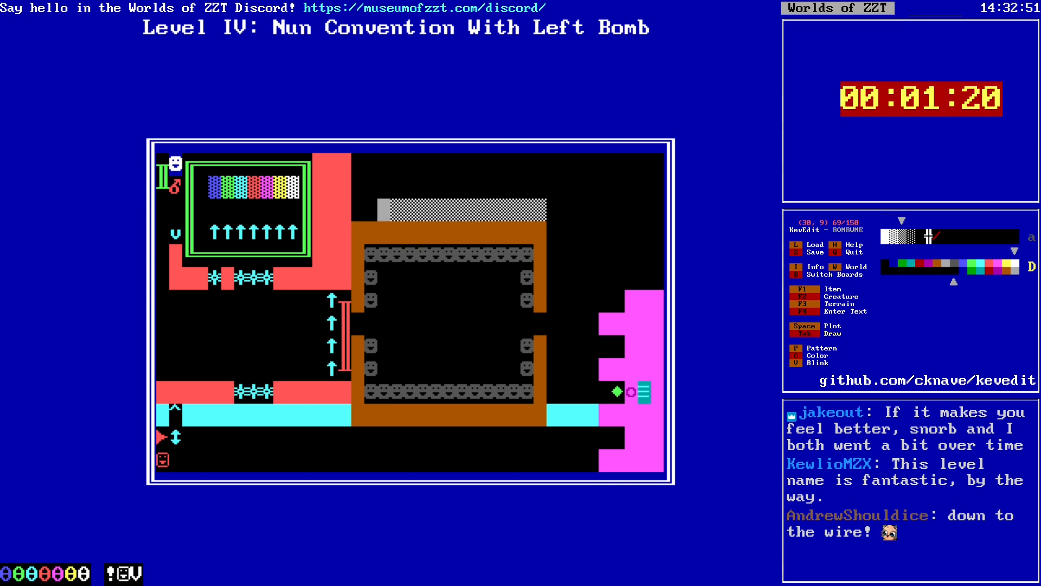
key("Left")
key("Left")
Step: Add a second line of white breakable wall along row 8 from column 28 to column 42
key("Up")
key("Right")
key("Right")
key("Right")
key("Right")
key("Right")
key("Right")
key("Right")
key("Right")
key("Right")
key("Right")
key("Right")
key("Right")
key("Right")
key("Right")
Step: Draw a white normal wall along the board's top row, row 7, from column 42 to column 28
key("Up")
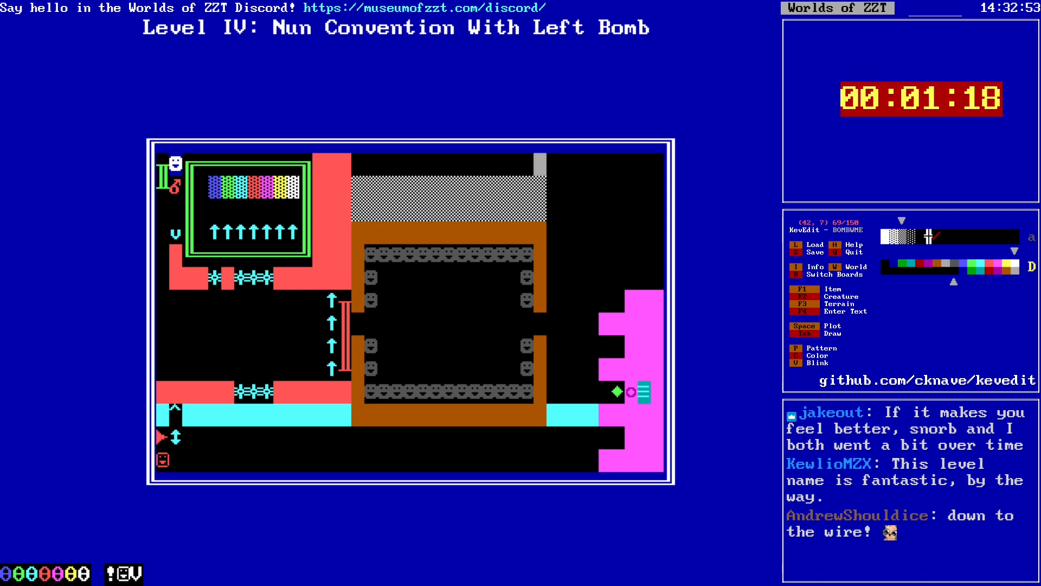
key("Left")
key("Left")
key("Left")
key("Left")
key("Left")
key("Left")
key("Left")
key("Left")
key("Left")
key("Left")
key("Left")
key("Left")
key("Left")
key("Left")
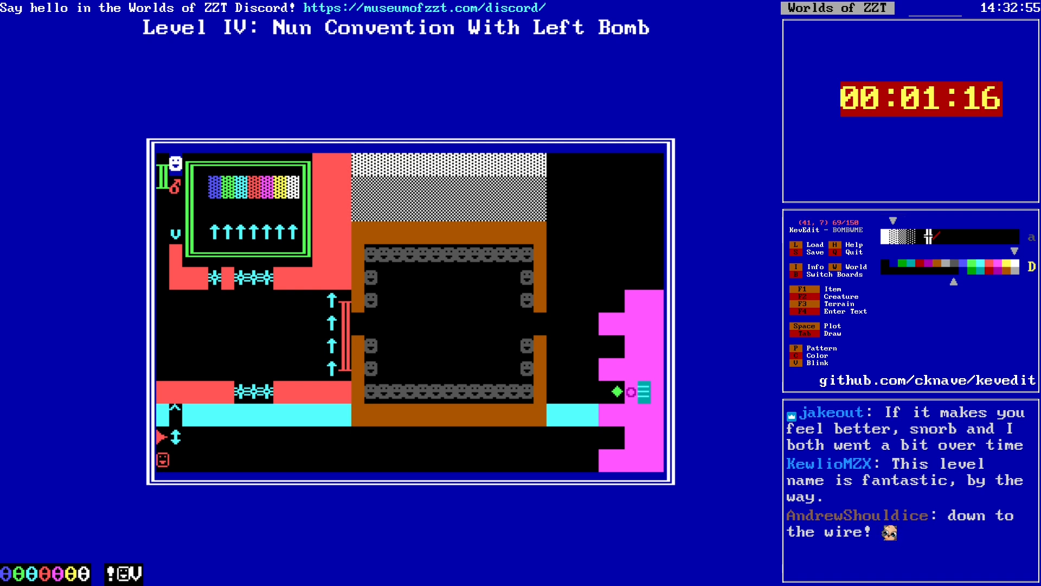
Step: Extend the white normal wall along row 7 to column 51 and down column 51 to row 20
key("Right")
key("Right")
key("Right")
key("Right")
key("Right")
key("Right")
key("Right")
key("Right")
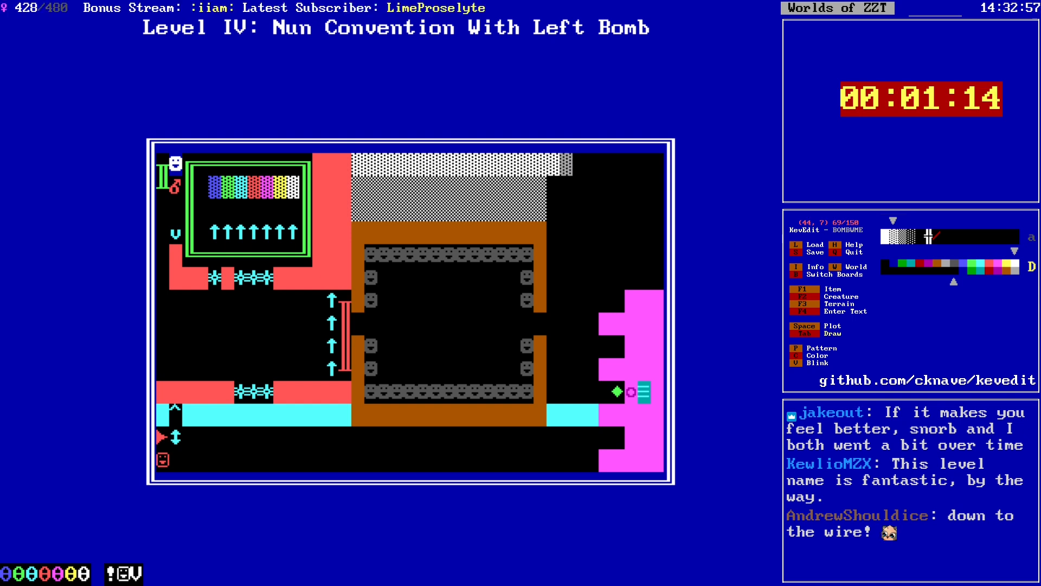
key("Down")
key("Down")
key("Down")
key("Down")
key("Down")
key("Down")
key("Down")
key("Down")
key("Down")
key("Down")
key("Down")
key("Down")
key("Down")
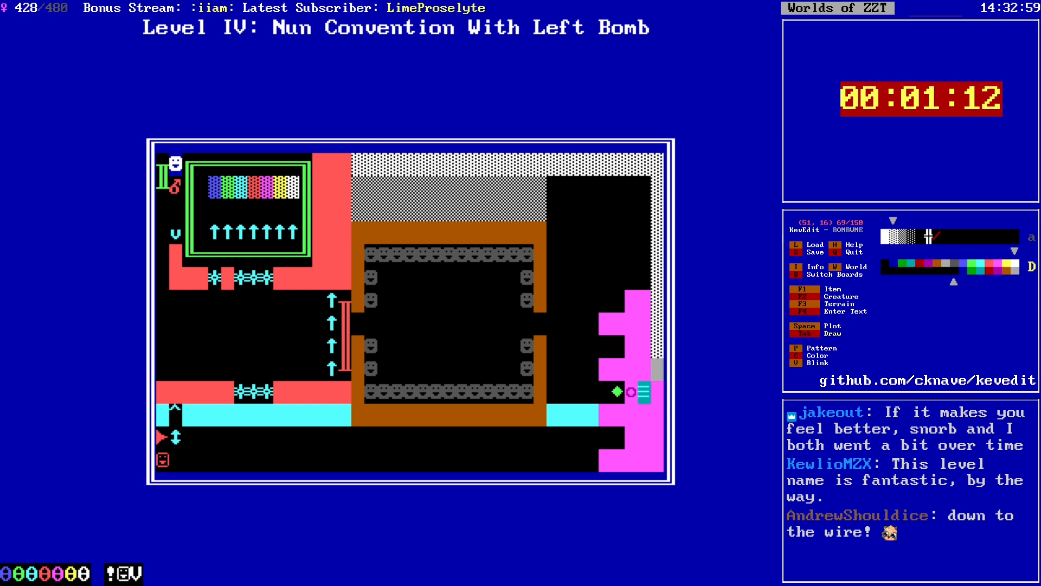
Step: Draw a white breakable wall along row 9 from column 50 to the existing breakable wall at column 42
key("Left")
key("Up")
key("Up")
key("Up")
key("Up")
key("Up")
key("Up")
key("Up")
key("Up")
key("Up")
key("Up")
key("Up")
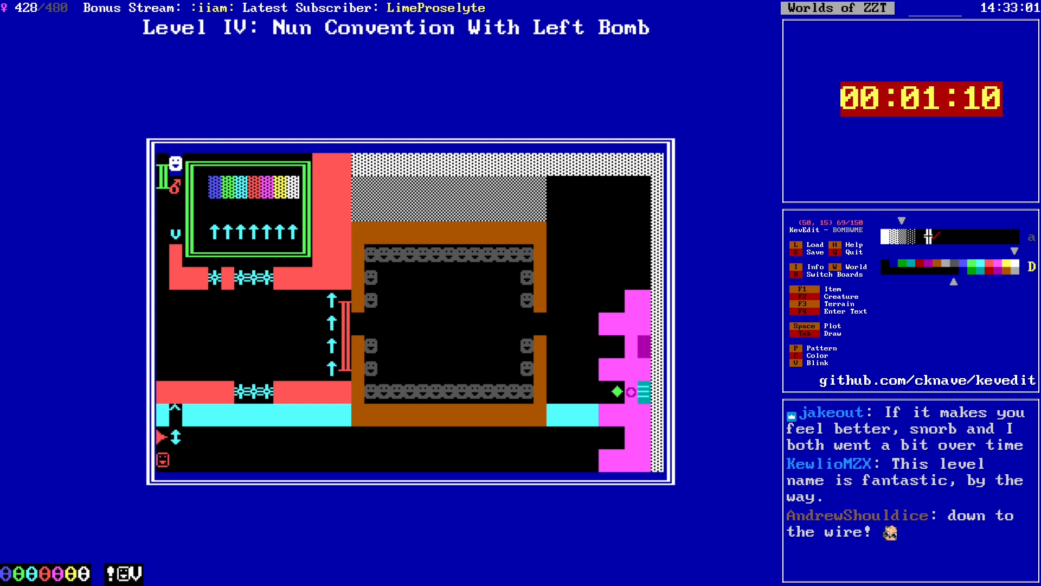
key("Tab")
key("Left")
key("Left")
key("Left")
key("Left")
key("Left")
key("Left")
key("Left")
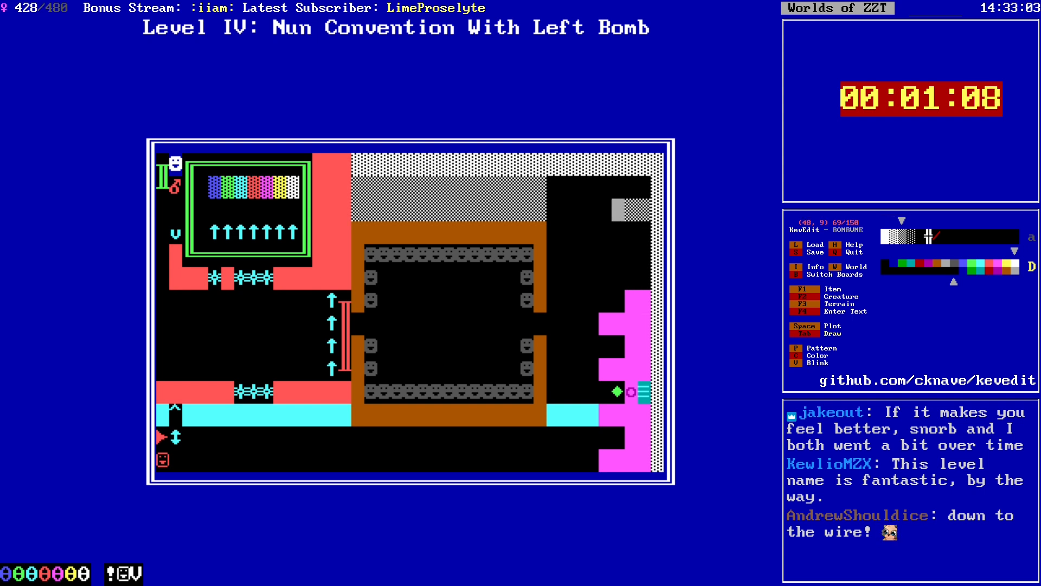
Step: Flood-fill the remaining empty gap in row 8, between columns 43 and 50, with white breakable wall
key("Tab")
key("Up")
key("Right")
key("f")
key("Down")
key("Right")
key("Down")
key("Right")
key("Right")
key("Right")
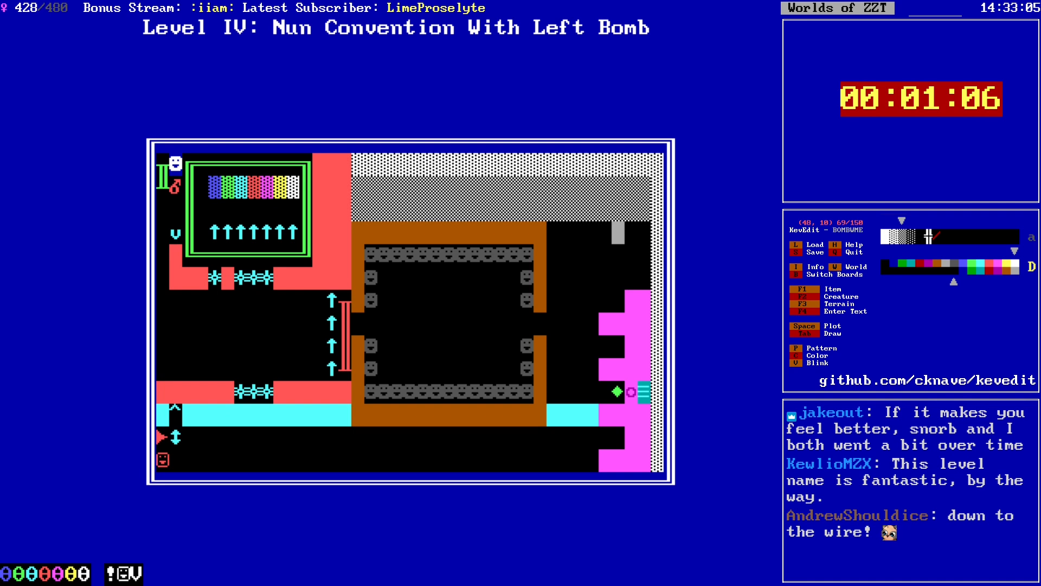
Step: Draw a white breakable wall down column 49 from row 10 to row 16 and back up column 50 to row 10
key("Right")
key("Tab")
key("Down")
key("Down")
key("Down")
key("Down")
key("Down")
key("Down")
key("Right")
key("Up")
key("Up")
key("Up")
key("Up")
key("Up")
key("Up")
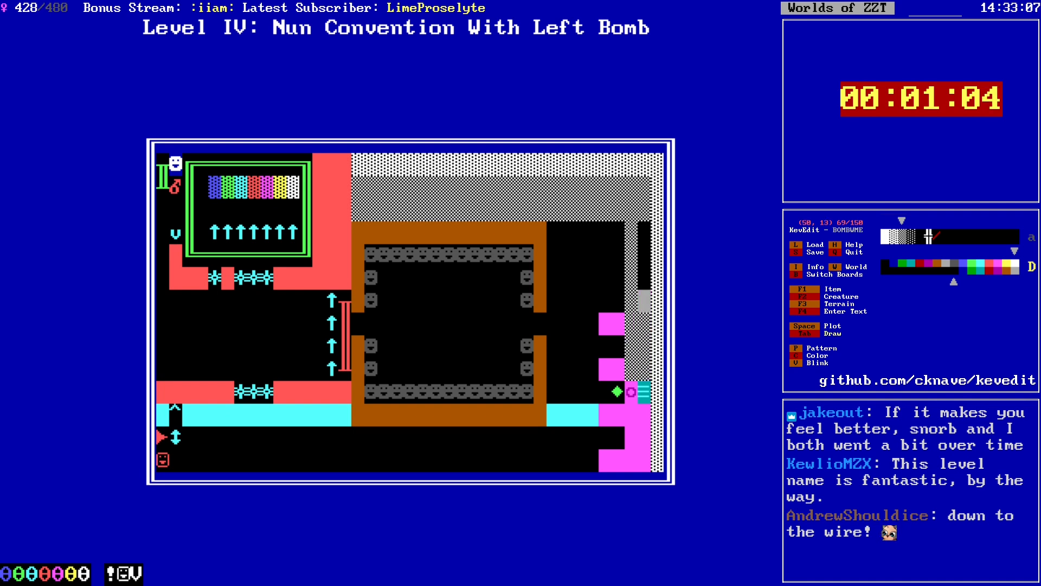
key("Tab")
Step: Fill columns 49 and 50 with white breakable wall from row 18 to row 20
key("Down")
key("Down")
key("Down")
key("Down")
key("Down")
key("Down")
key("Down")
key("Down")
key("Tab")
key("Left")
key("Down")
key("Right")
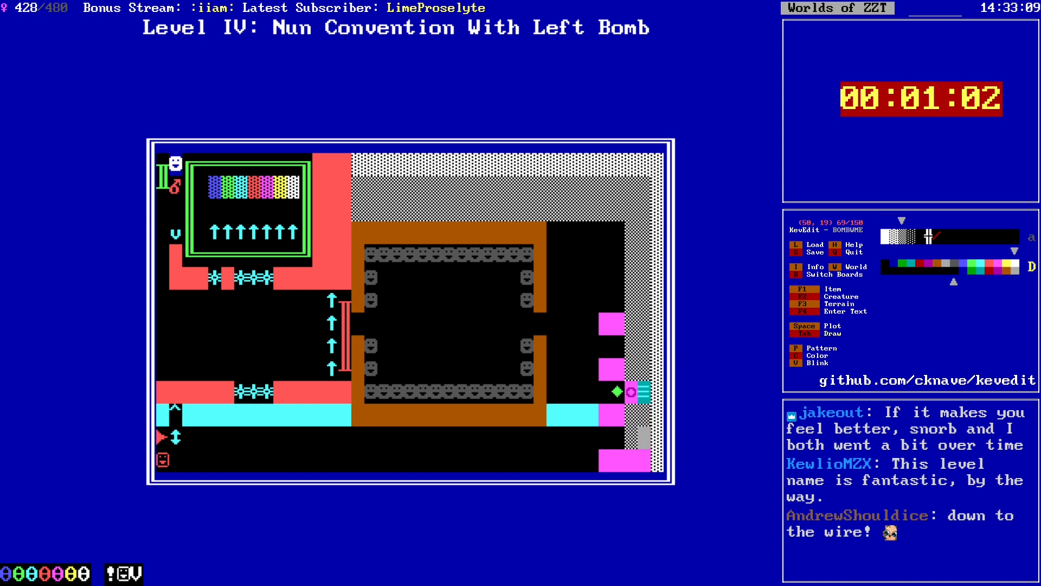
key("Down")
key("Left")
key("Tab")
key("Left")
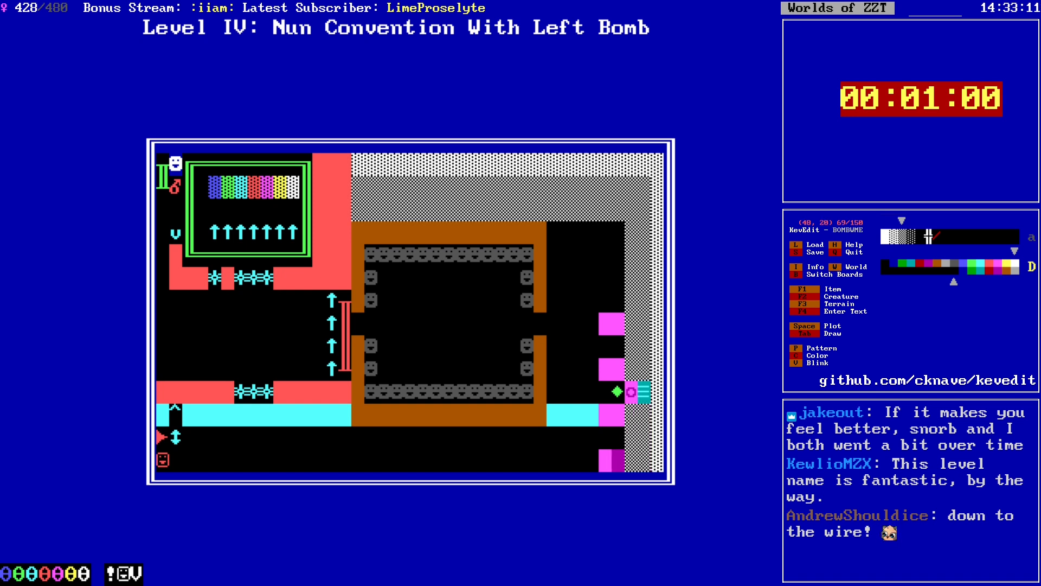
Step: Pick up the white normal wall and draw it along row 20 from column 50 to column 15
key("Right")
key("Right")
key("Return")
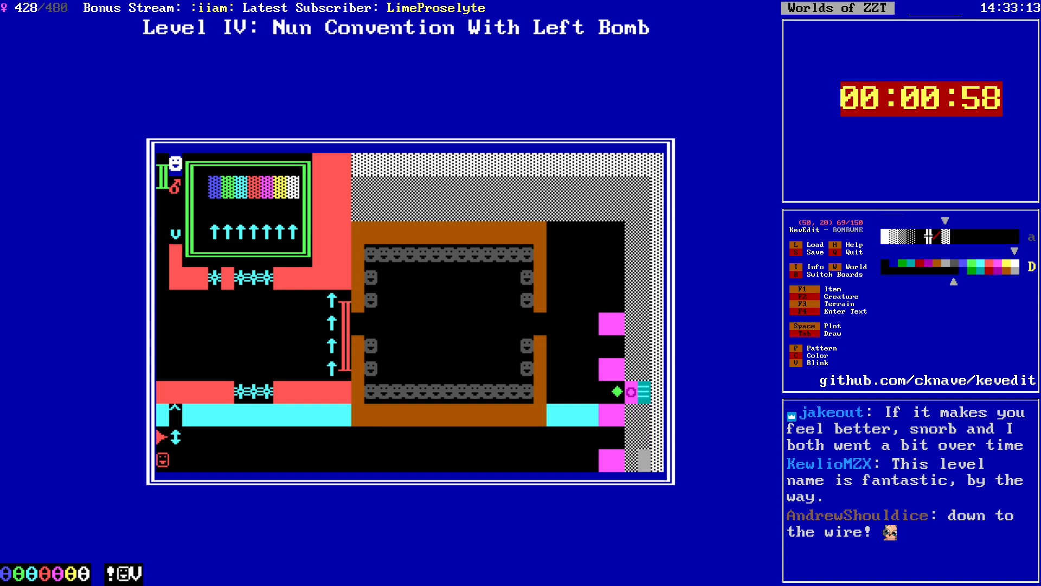
key("Tab")
key("alt+Left")
key("alt+Left")
key("alt+Left")
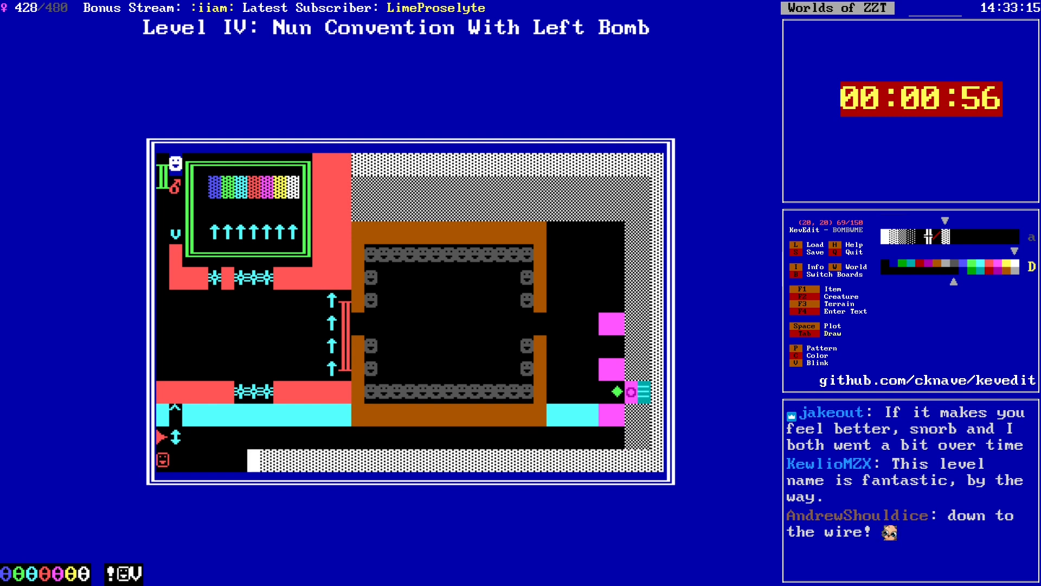
key("Left")
key("Left")
key("Left")
key("Left")
key("Left")
key("Tab")
Step: Save the world as BOMBWME
key("Up")
key("Up")
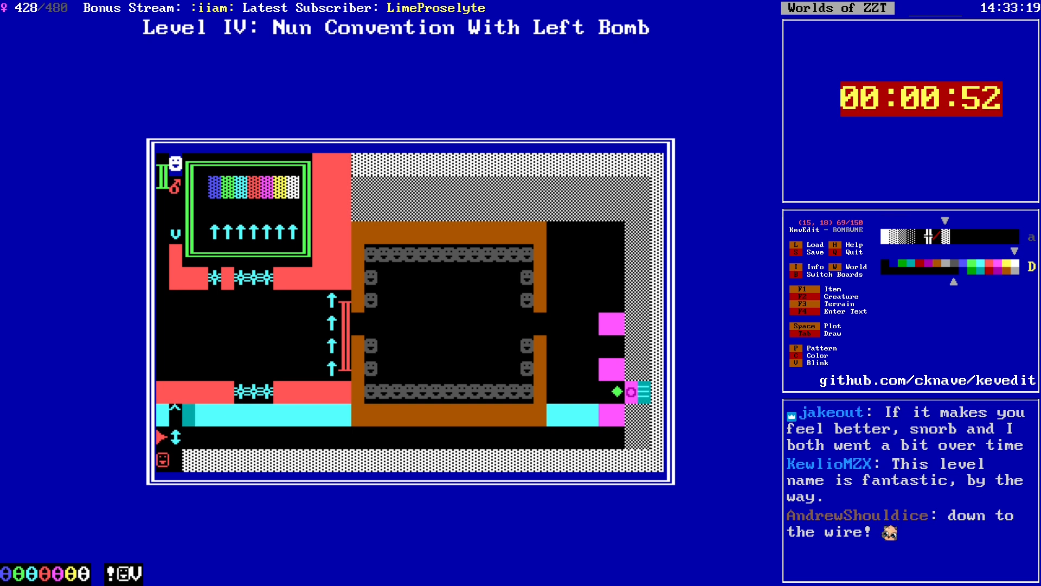
key("Right")
key("Right")
key("Right")
key("Right")
key("Right")
key("Right")
key("Right")
key("Right")
key("Right")
key("Right")
key("Right")
key("Right")
key("Right")
key("Right")
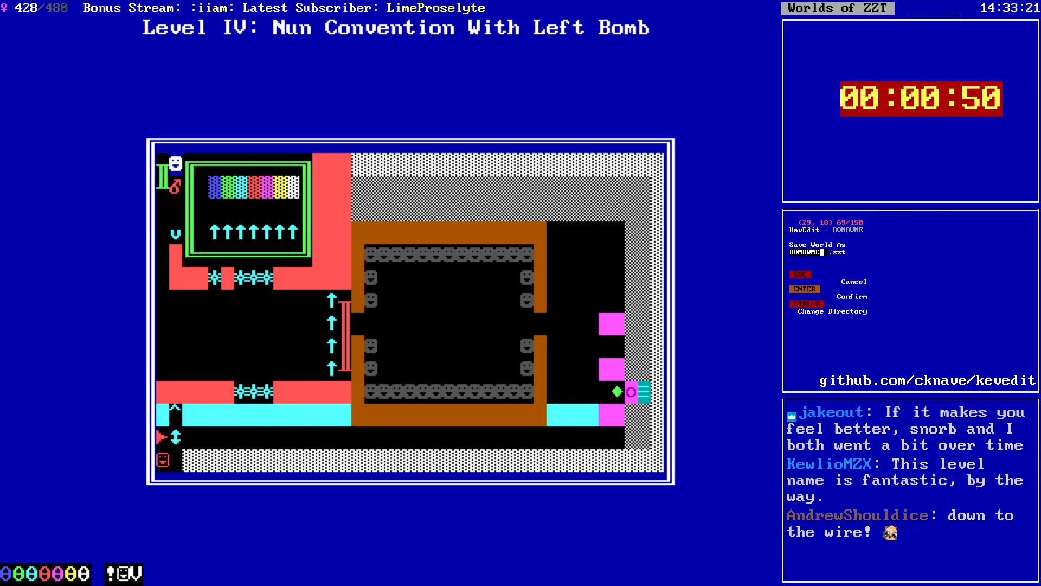
key("Up")
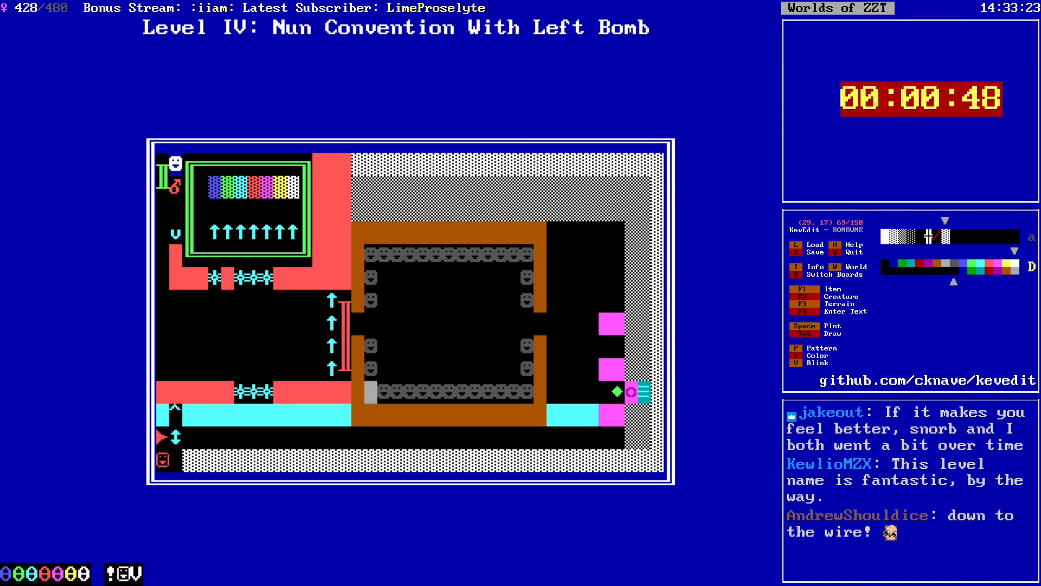
Step: Draw a white normal wall down column 27 from row 7 to row 18, leaving the red line wall in rows 13 to 16
key("Up")
key("Up")
key("Up")
key("Up")
key("Up")
key("Up")
key("Up")
key("Up")
key("Up")
key("Up")
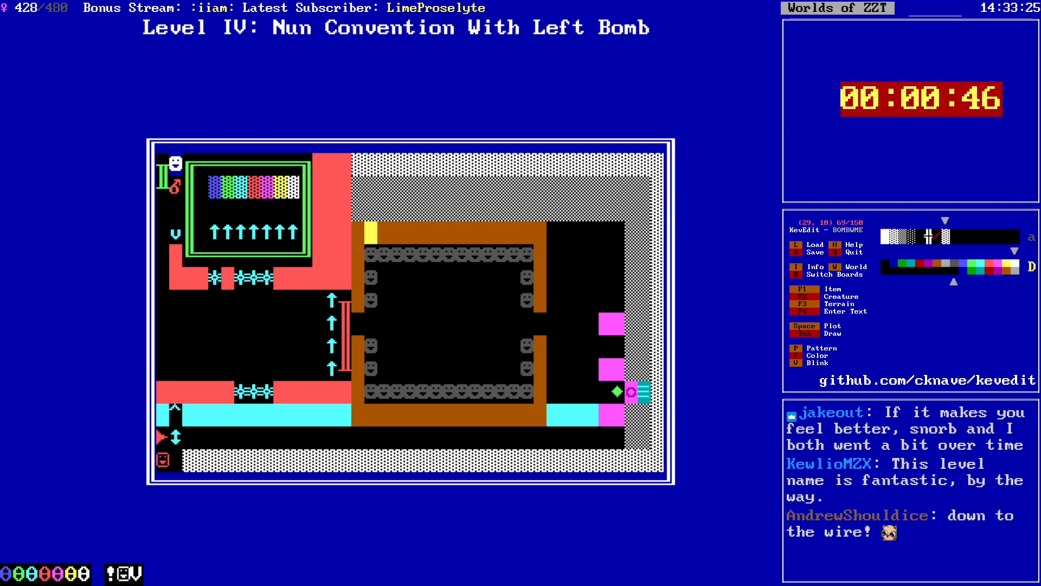
key("Left")
key("Left")
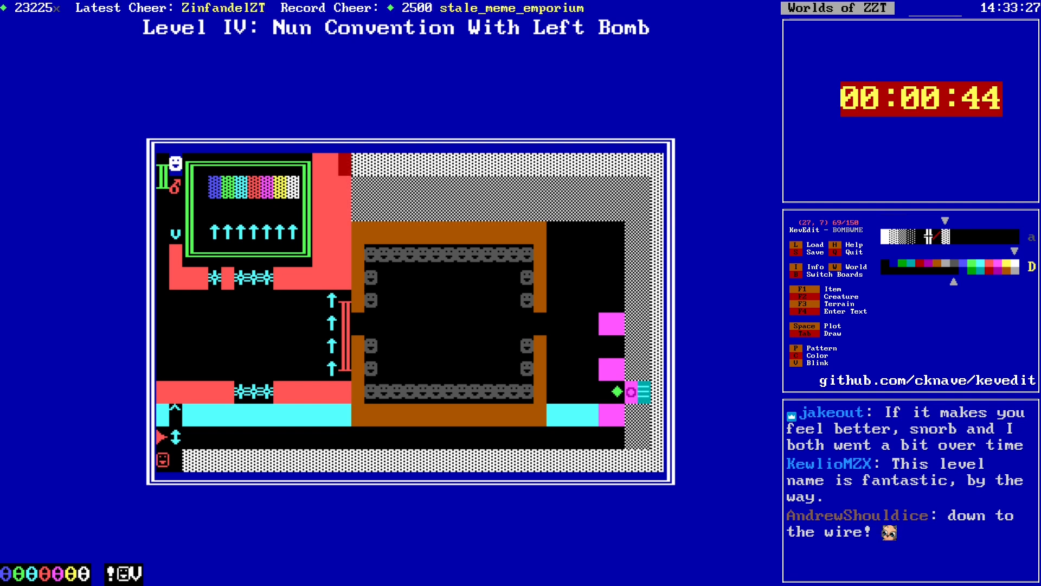
key("Tab")
key("Down")
key("Down")
key("Down")
key("Down")
key("Down")
key("Down")
key("Down")
key("Down")
key("Down")
key("Down")
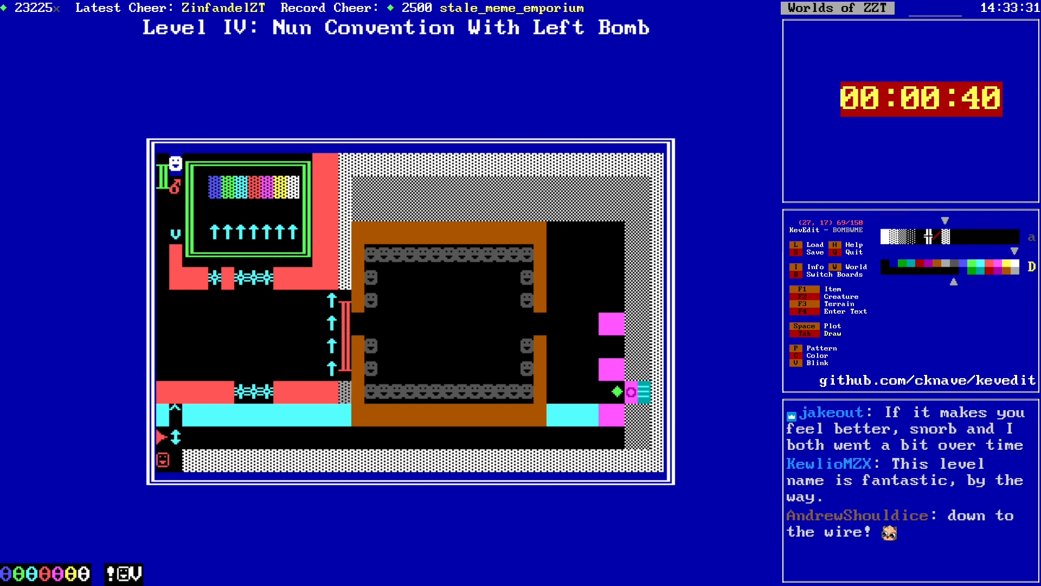
key("Down")
Step: Draw a white normal wall along row 18 from column 26 to column 15, over the cyan wall
key("Left")
key("Left")
key("Left")
key("Left")
key("Left")
key("Left")
key("Left")
key("Left")
key("Left")
key("Left")
key("Left")
key("Left")
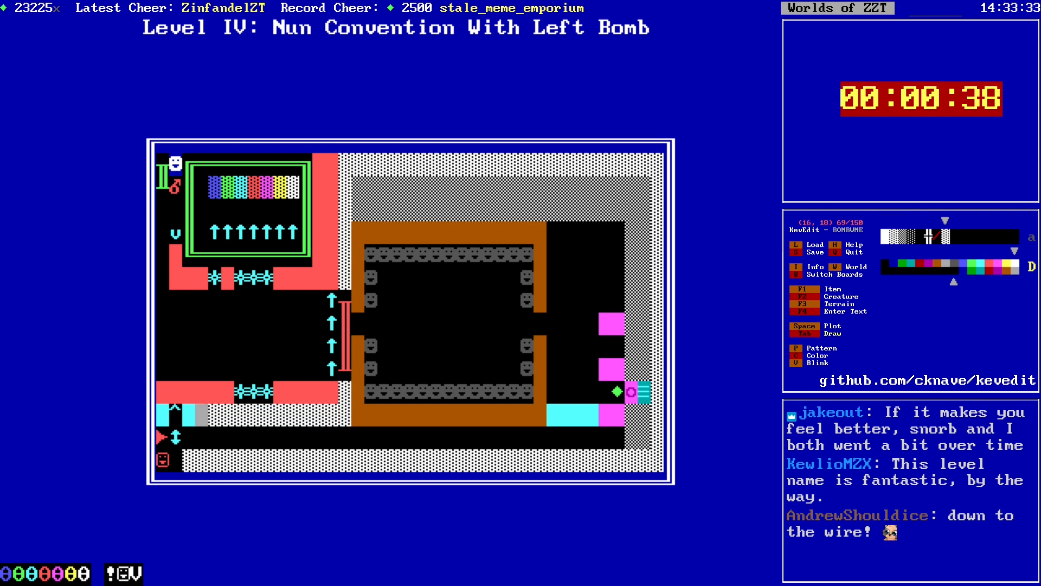
Step: Set the drawing colour to light red and flood-fill both solid red wall sections in row 17 with normal wall
key("Up")
key("Right")
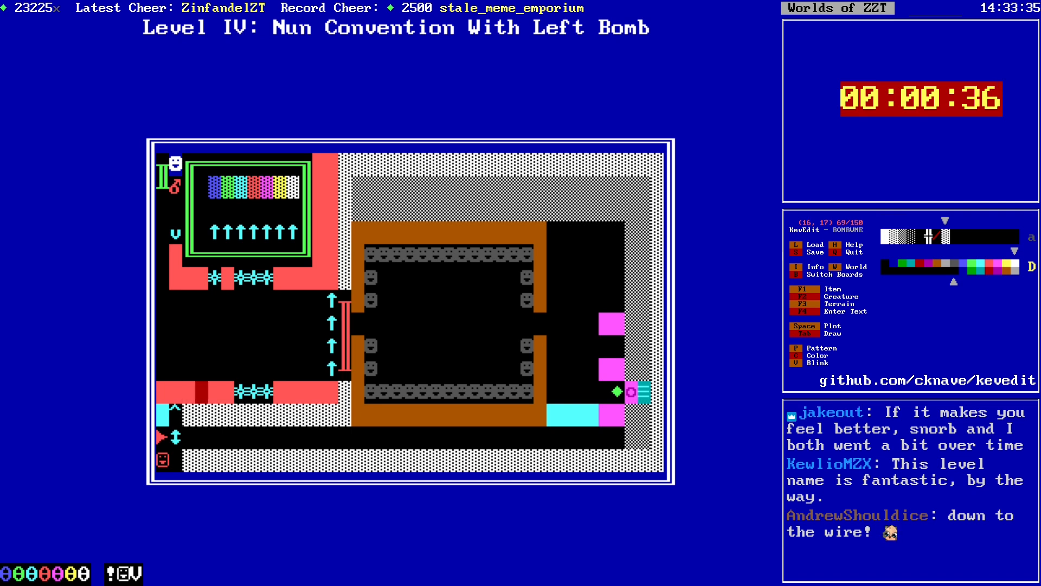
key("c")
key("Left")
key("Left")
key("Left")
key("Return")
key("Right")
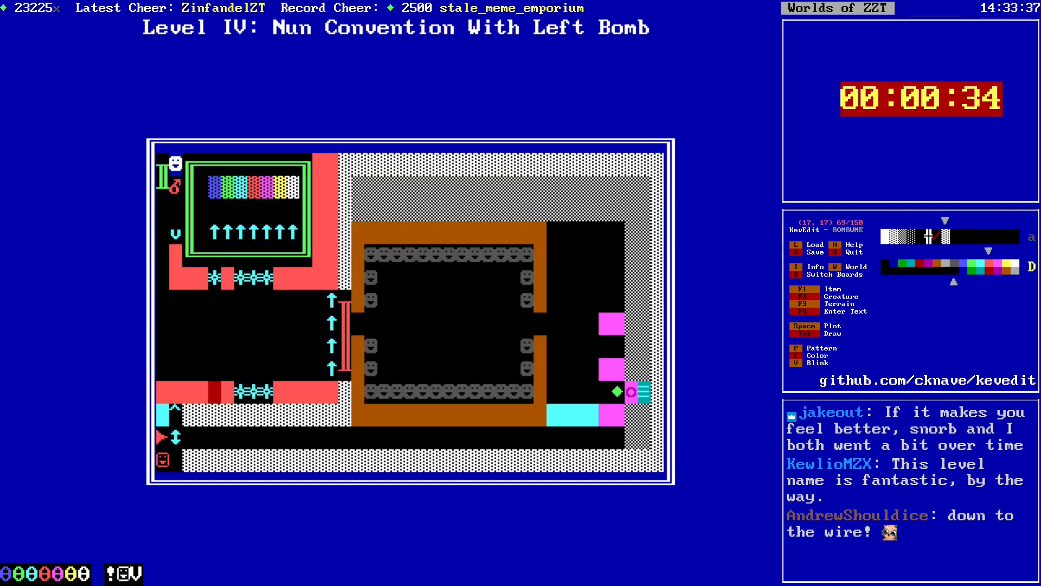
key("f")
key("alt+Right")
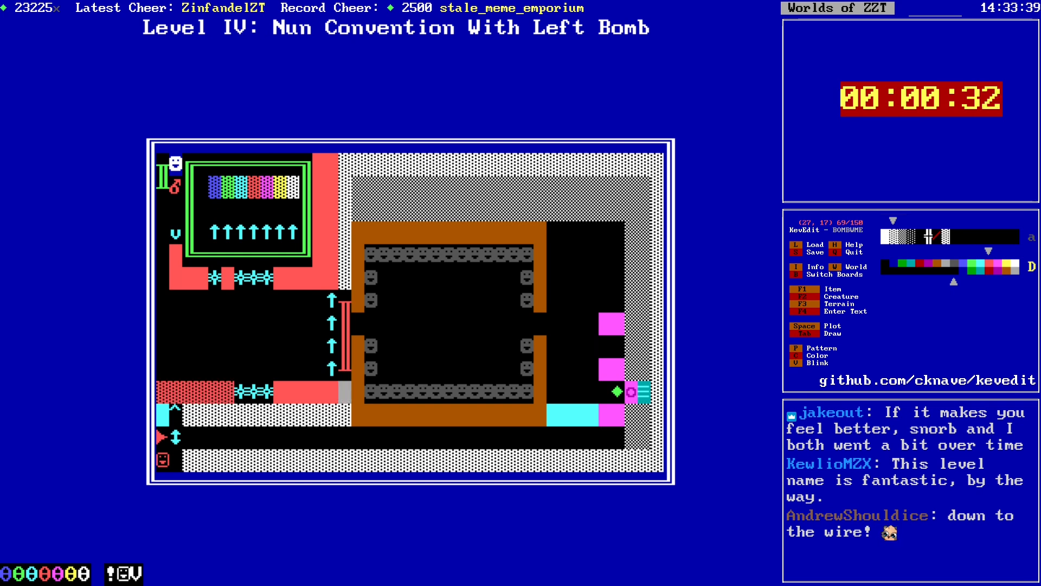
key("Left")
key("Left")
key("f")
Step: Flood-fill the solid red walls beside and below the green-bordered room with light red normal wall
key("Up")
key("Up")
key("Up")
key("Up")
key("Up")
key("f")
key("alt+Left")
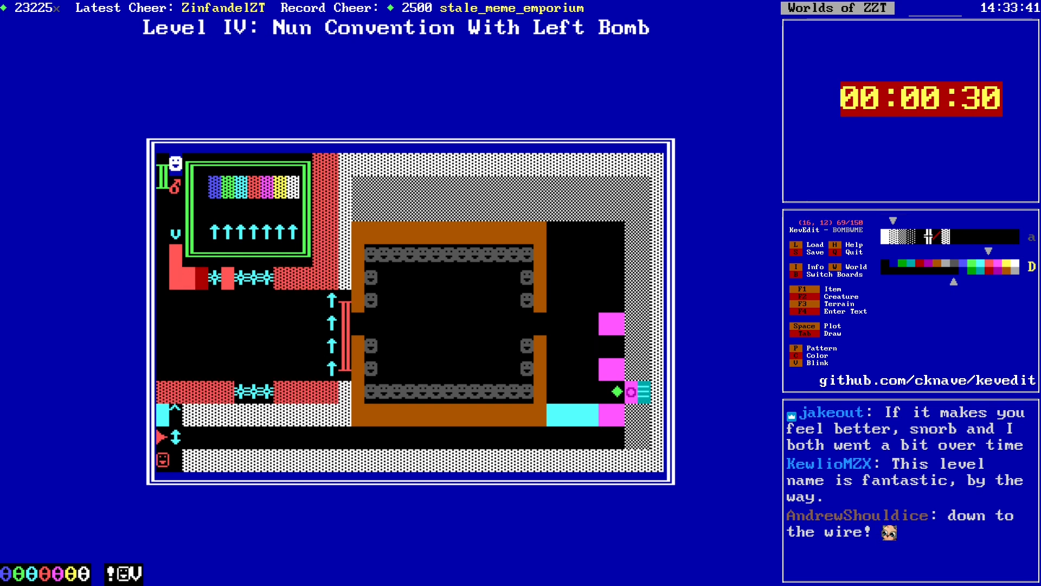
key("f")
key("Up")
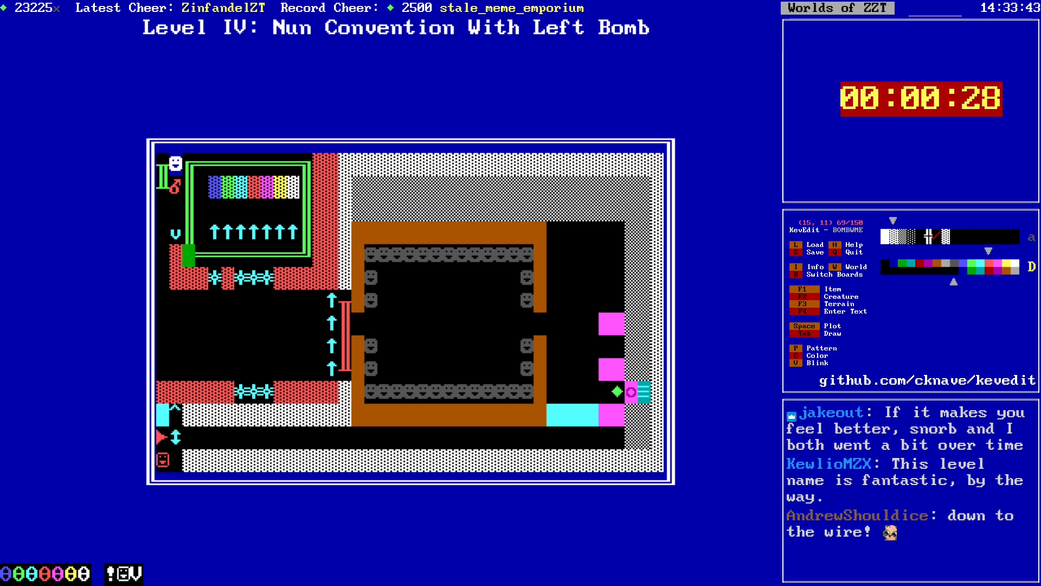
key("Left")
key("Left")
key("Up")
key("Up")
key("Up")
key("Right")
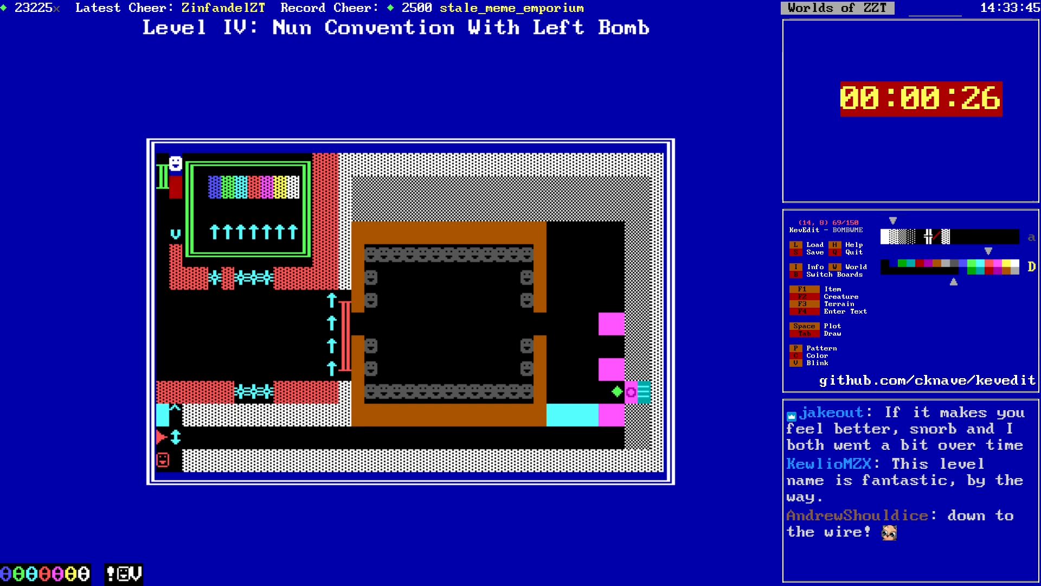
Step: Draw a light red normal wall along row 18 from column 13 to column 26, keeping the object in column 14
key("Down")
key("Down")
key("Down")
key("Down")
key("Down")
key("Down")
key("Left")
key("Down")
key("Down")
key("Down")
key("Down")
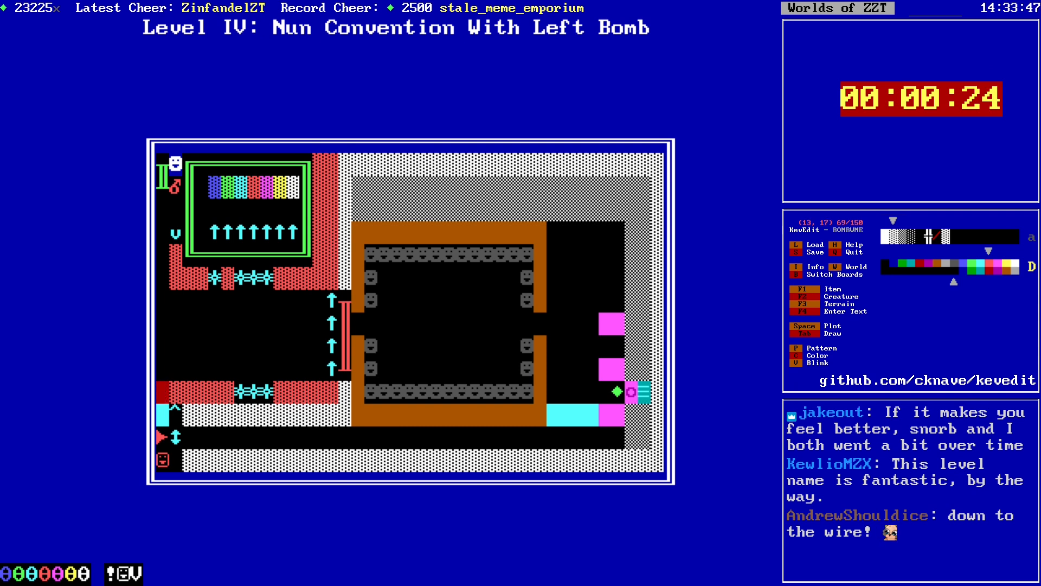
key("Tab")
key("Right")
key("Right")
key("Right")
key("Right")
key("Right")
key("Right")
key("Right")
key("Right")
key("Right")
key("Right")
key("Right")
key("Right")
key("Right")
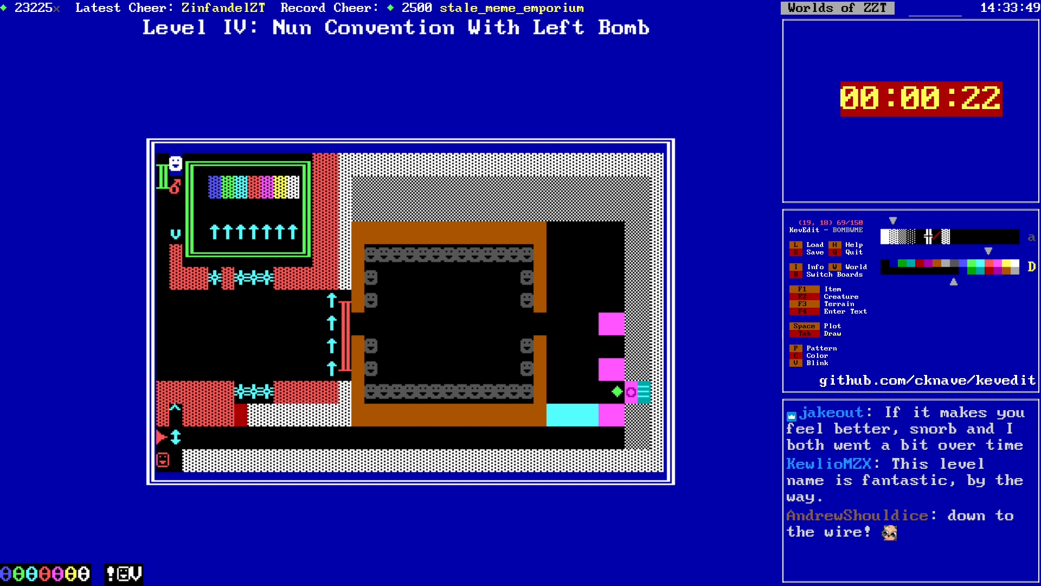
key("Tab")
key("Down")
key("Left")
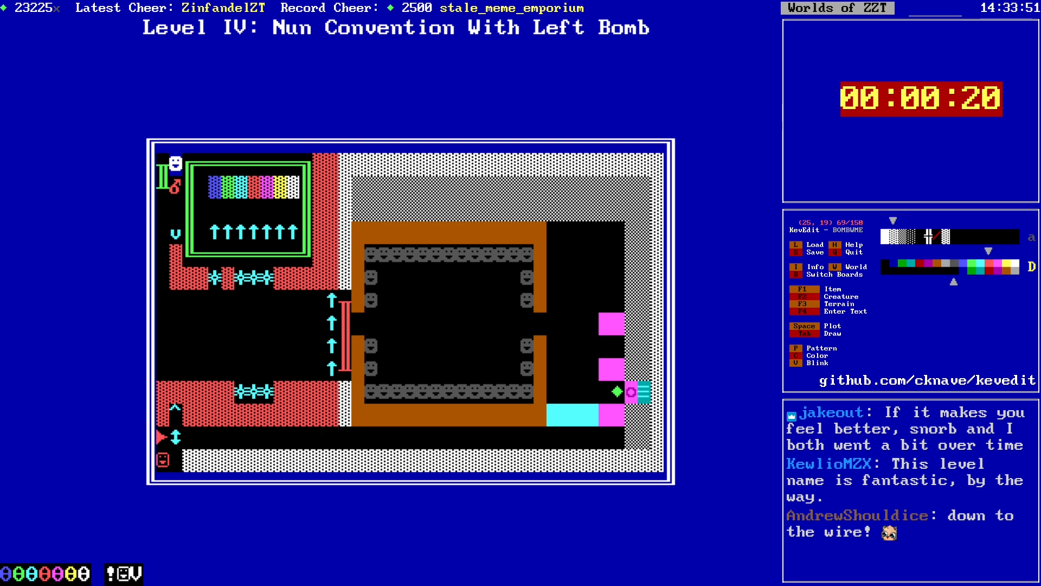
Step: Draw a light red normal wall along row 20 from column 26 to column 15, over the white wall
key("Right")
key("Right")
key("Down")
key("Tab")
key("Left")
key("Left")
key("Left")
key("Left")
key("Left")
key("Left")
key("Left")
key("Left")
key("Left")
key("Left")
key("Left")
key("Left")
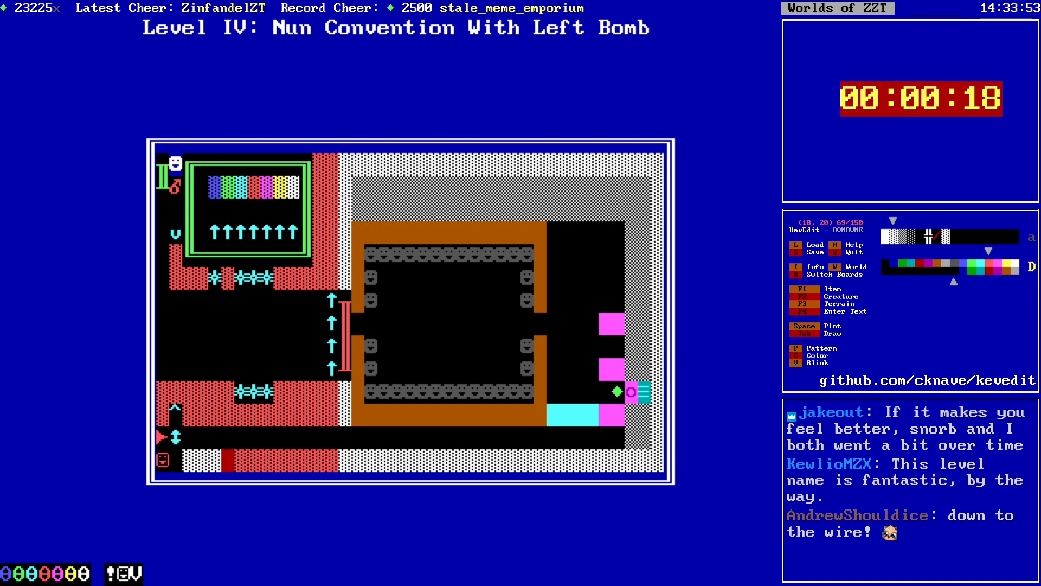
Step: Look over the Level II, III and IV boards, then go back to the How to play board
key("Up")
key("Up")
key("Up")
key("Up")
key("Up")
key("Page_Up")
key("Page_Up")
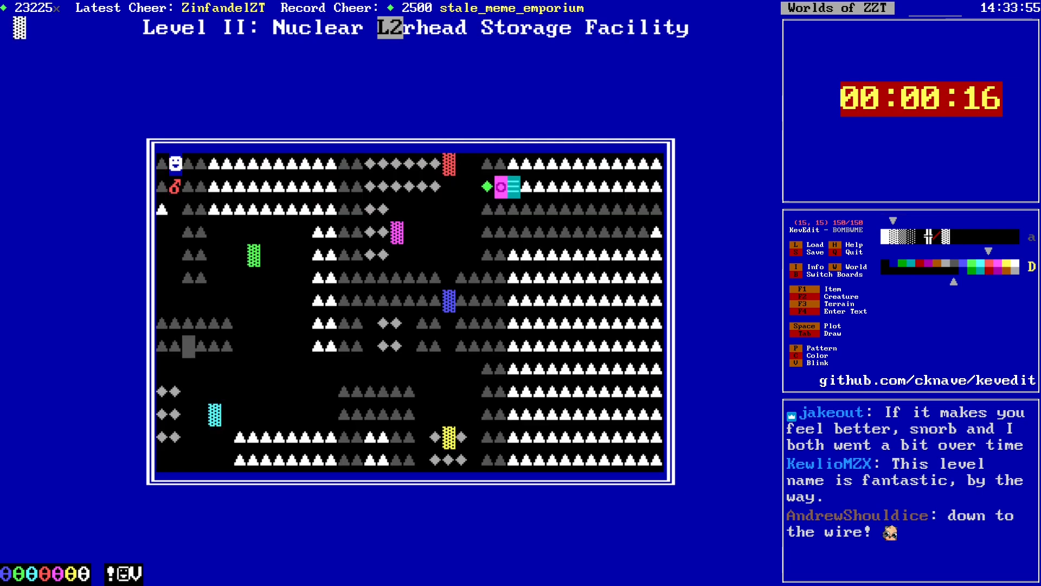
key("Left")
key("Page_Down")
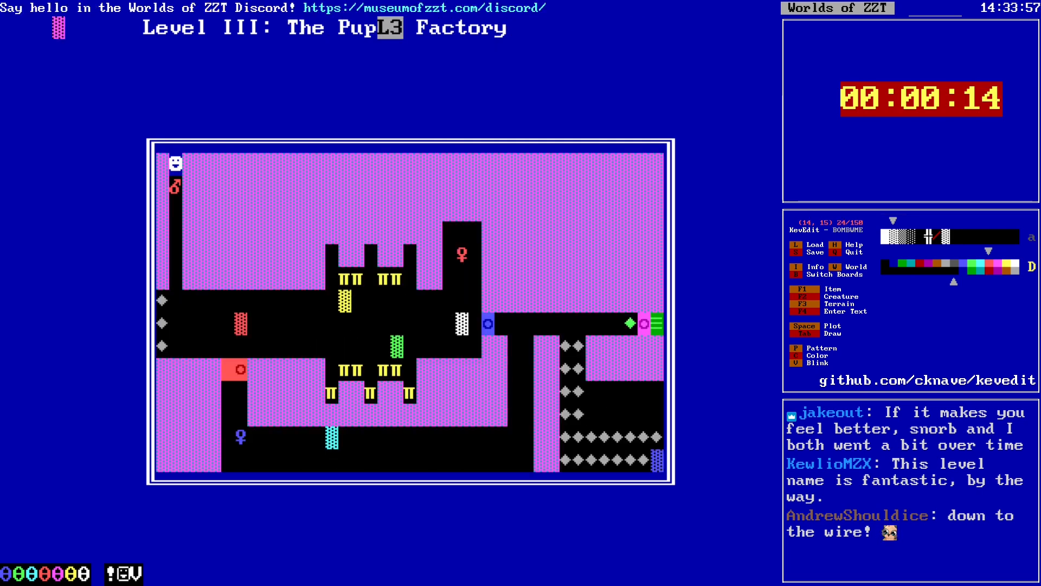
key("Page_Down")
key("Page_Down")
key("Page_Up")
key("Page_Up")
key("Page_Up")
key("Page_Up")
key("Page_Up")
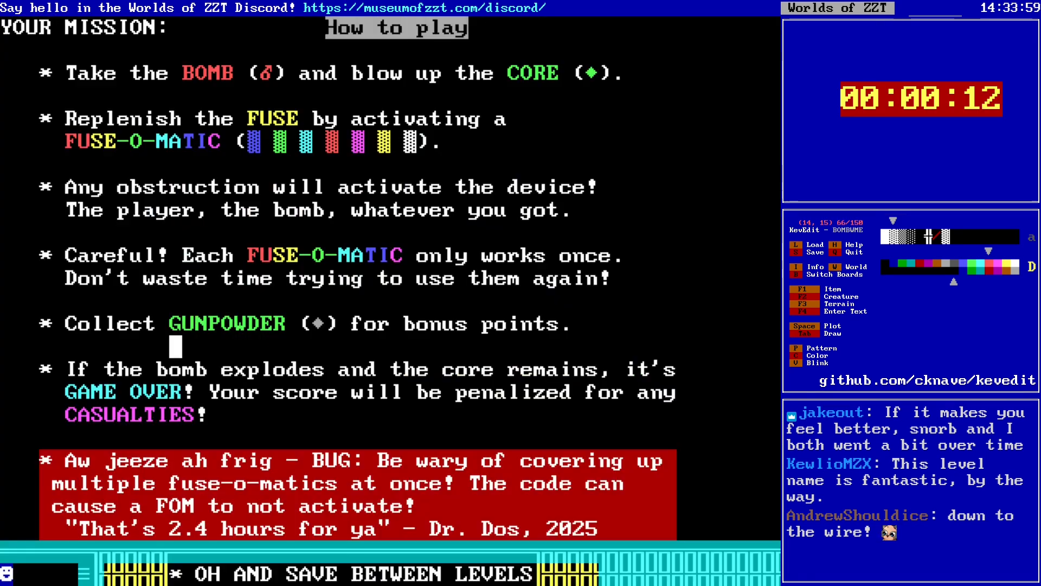
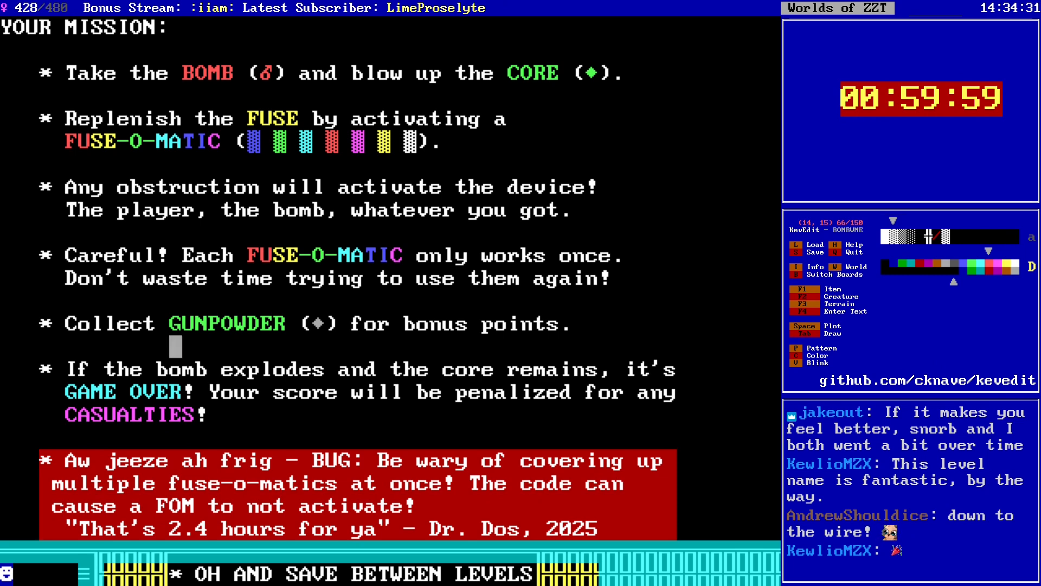
Step: Open the Title screen board from the board list and page through the boards that follow it
key("b")
key("Up")
key("Up")
key("Return")
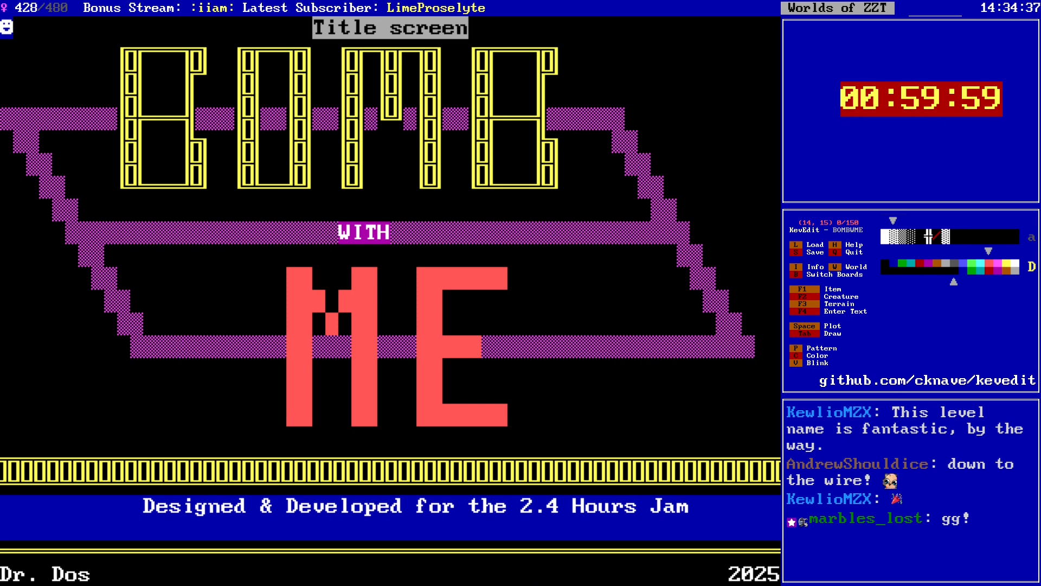
key("Page_Down")
key("Page_Down")
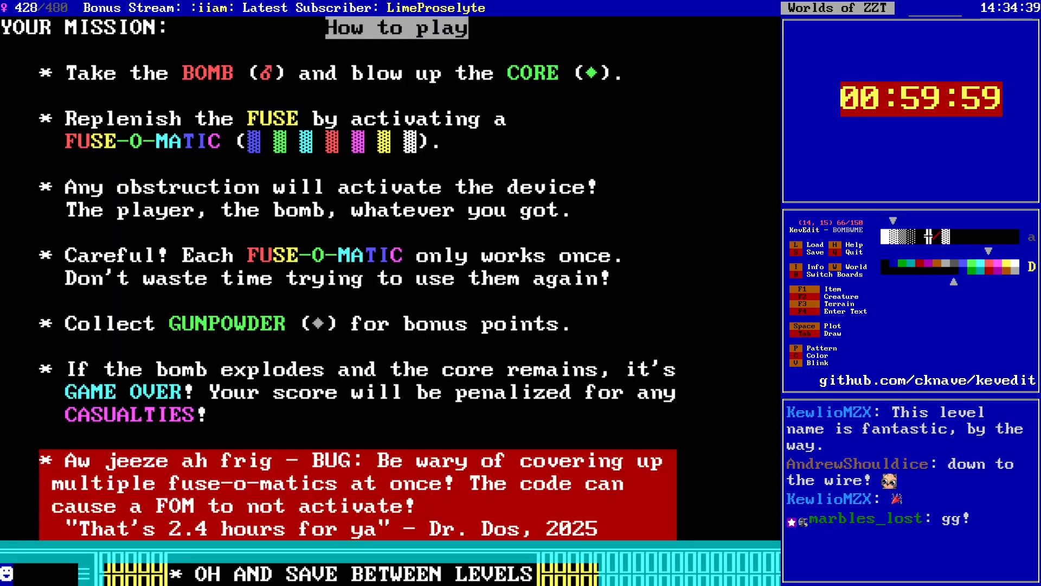
key("Page_Up")
key("Page_Down")
key("Page_Down")
key("Page_Down")
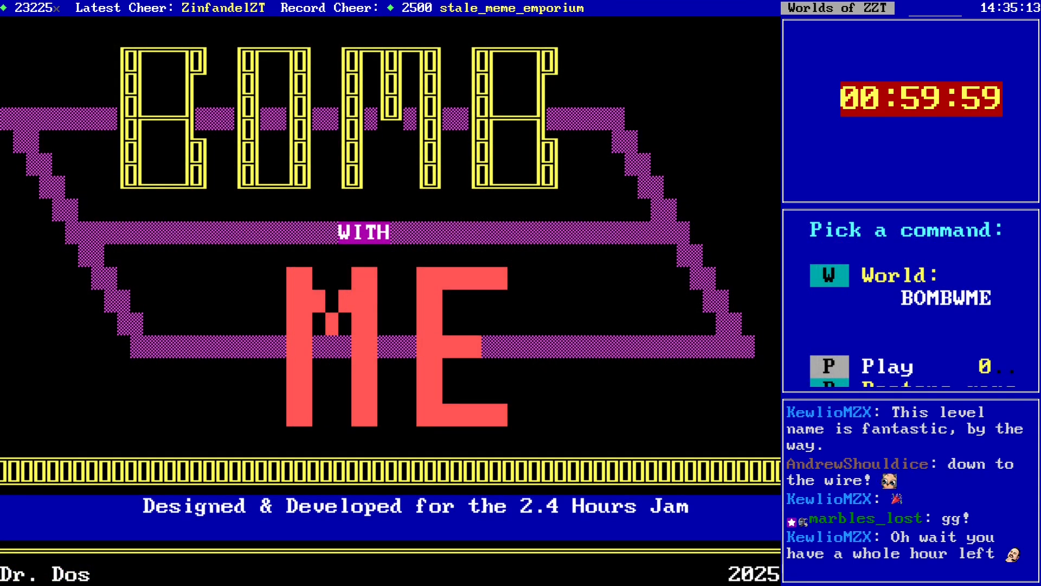
Step: Switch to ZZT, start playing the BOMBWME world and walk through the instructions board's passage into Level I
key("p")
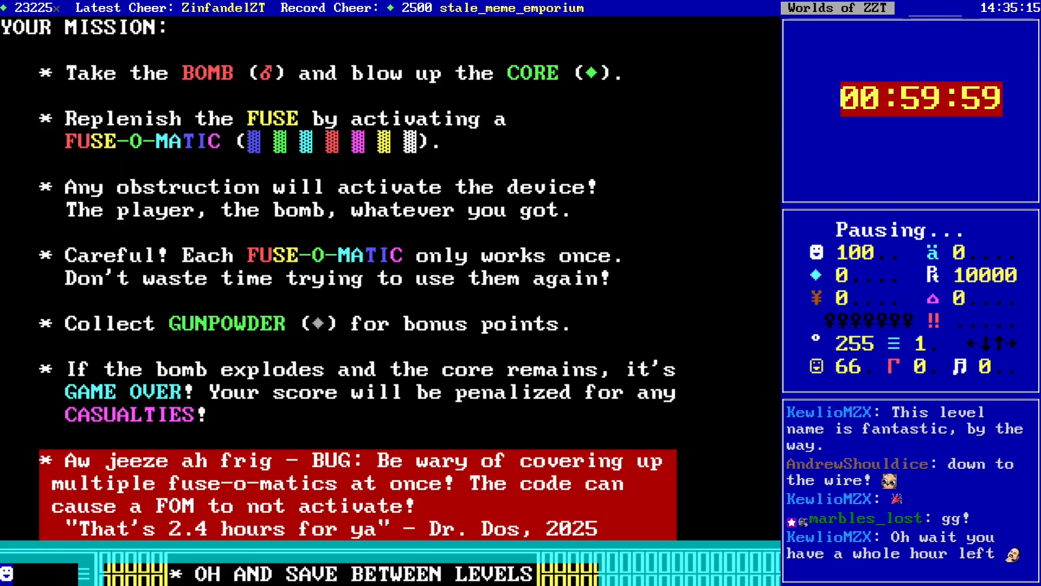
key("Right")
key("Right")
key("Right")
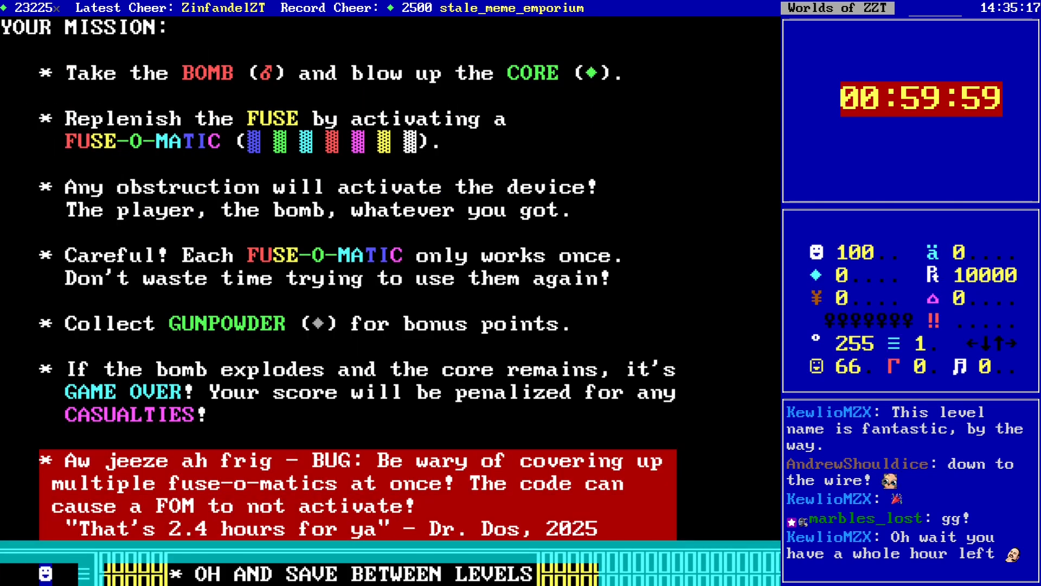
key("Right")
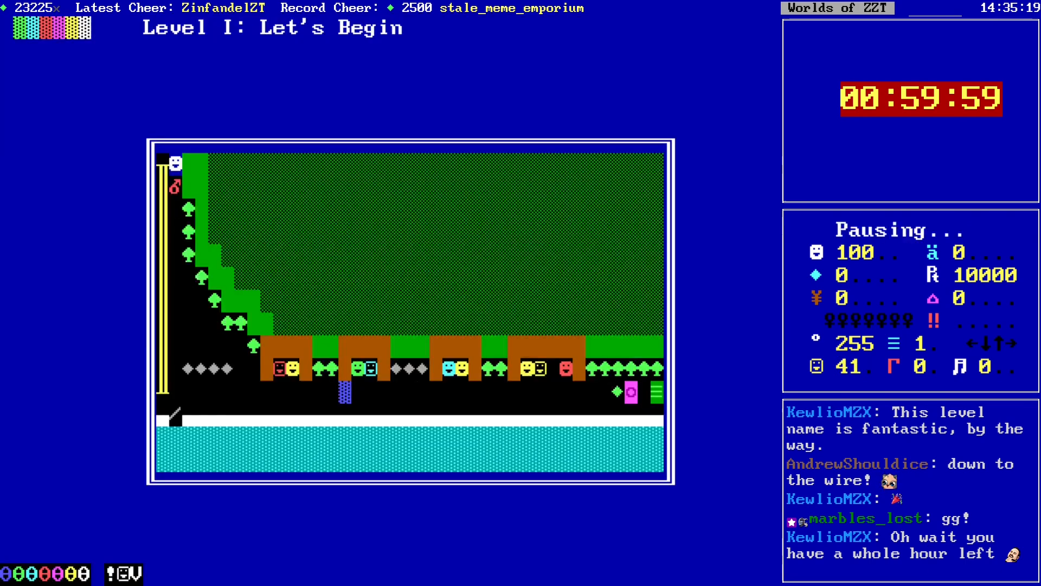
Step: Activate the Level I bomb and push it down the corridor beside the yellow wall
key("Down")
key("Down")
key("Down")
key("Down")
key("Down")
key("Down")
key("Down")
key("Down")
key("Down")
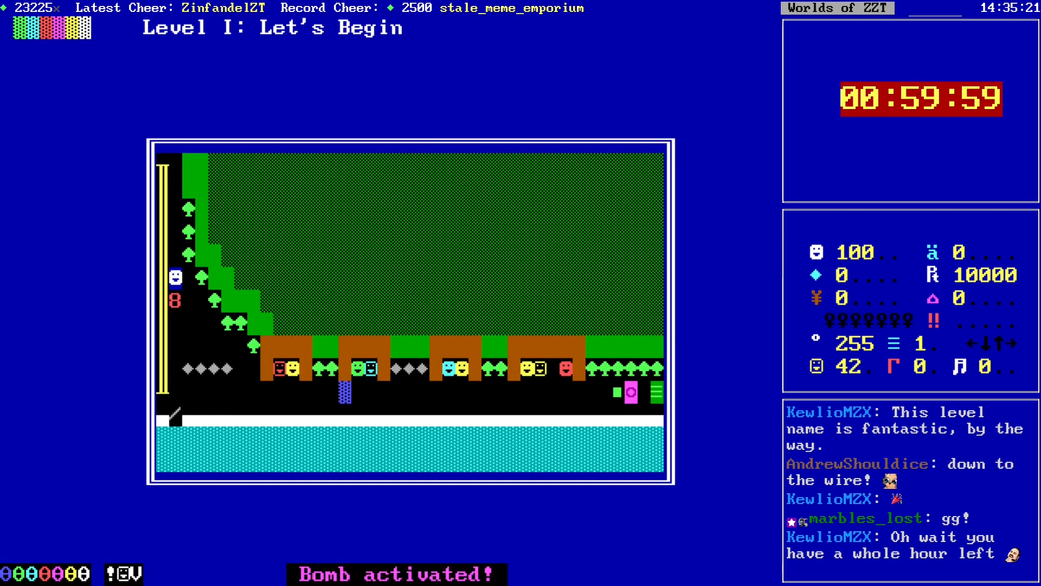
Step: Collect the four gunpowder pieces before the first brown building and start pushing the bomb right along the road
key("Right")
key("Right")
key("Right")
key("Right")
key("Left")
key("Left")
key("Left")
key("Left")
key("Down")
key("Right")
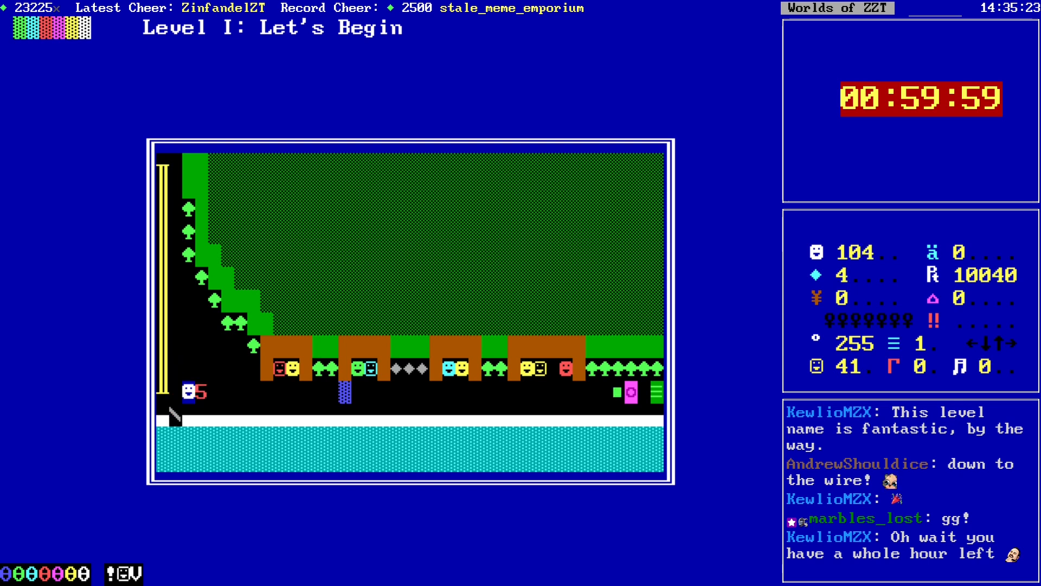
Step: Push the bomb right past the blue Fuse-O-Matic, activating it to replenish the fuse
key("Right")
key("Right")
key("Right")
key("Right")
key("Right")
key("Right")
key("Right")
key("Right")
key("Right")
key("Right")
key("Right")
key("Right")
key("Right")
key("Right")
key("Right")
key("Right")
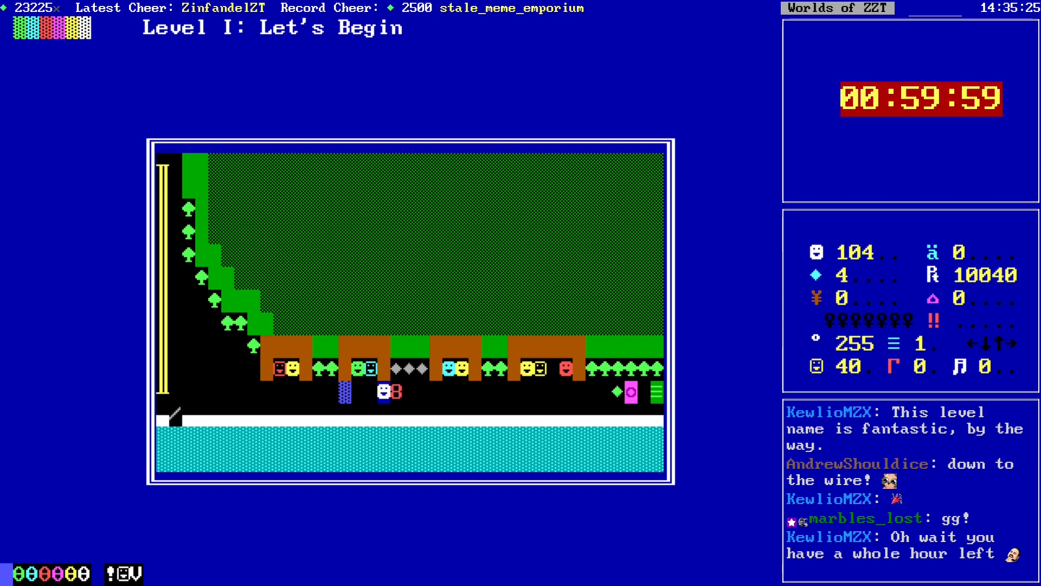
Step: Collect the three gunpowder pieces between the second and third buildings and push the bomb on along the road
key("Up")
key("Right")
key("Right")
key("Left")
key("Left")
key("Down")
key("Right")
key("Right")
key("Right")
key("Right")
key("Right")
key("Right")
key("Right")
key("Right")
key("Right")
key("Right")
key("Right")
key("Right")
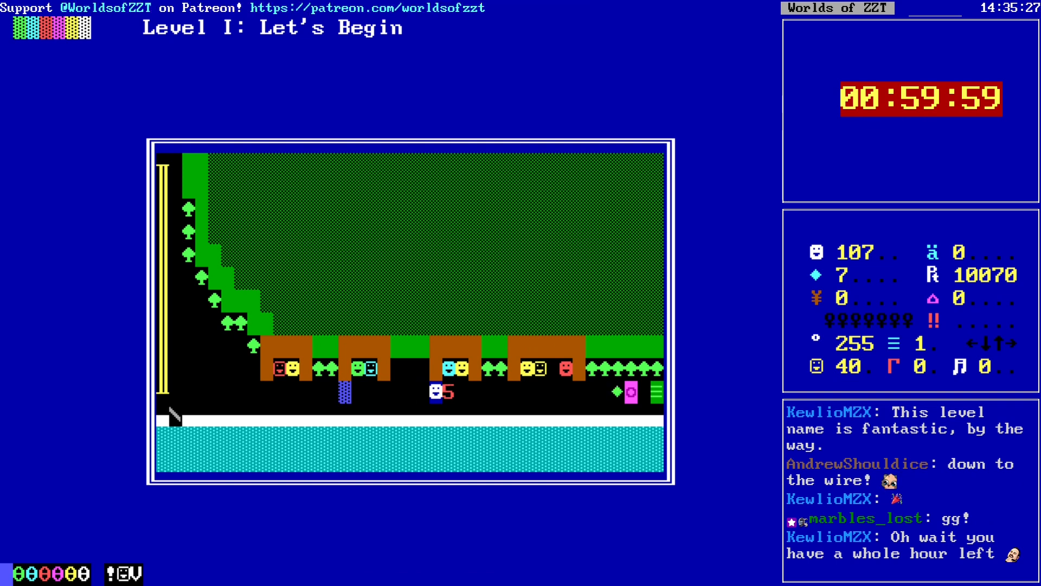
Step: Push the bomb against the green core and retreat left along the road to blow the core up
key("Right")
key("Right")
key("Left")
key("Left")
key("Left")
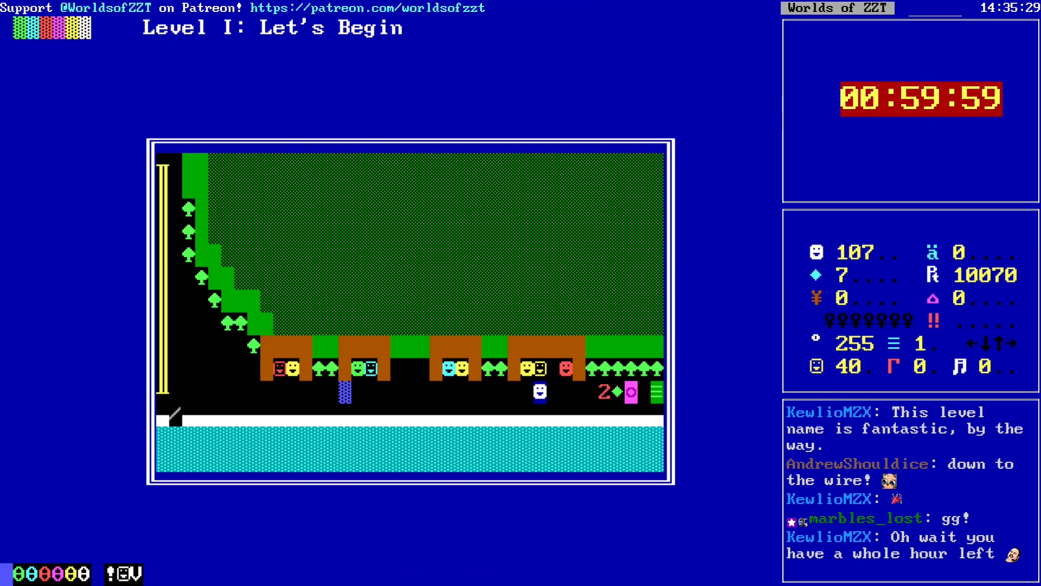
key("Left")
key("Left")
key("Left")
key("Right")
key("Right")
key("Right")
key("Right")
key("Right")
key("Right")
key("Right")
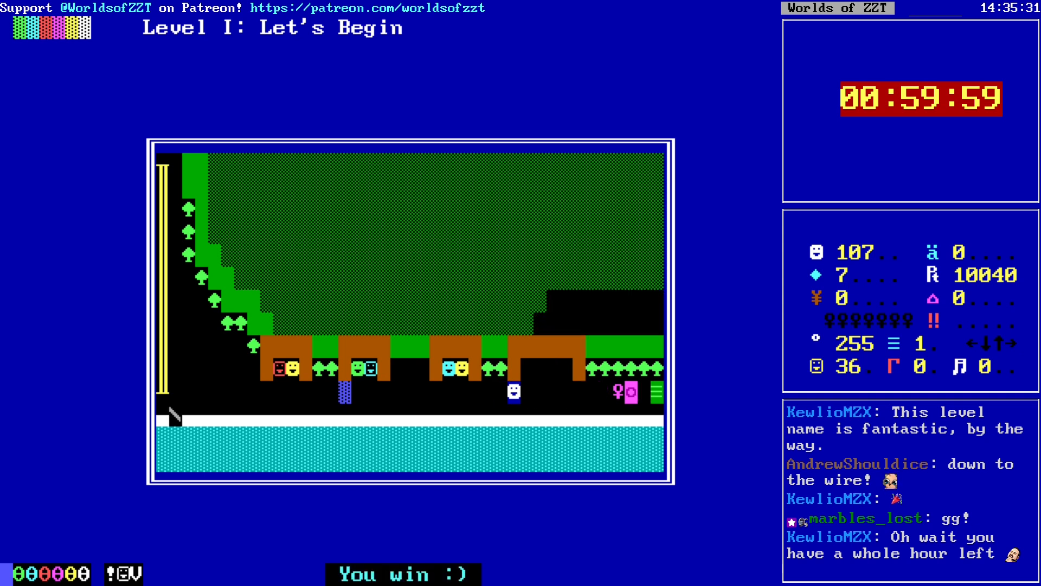
Step: Pick up the purple key, unlock the purple door and take the passage to Level II
key("Right")
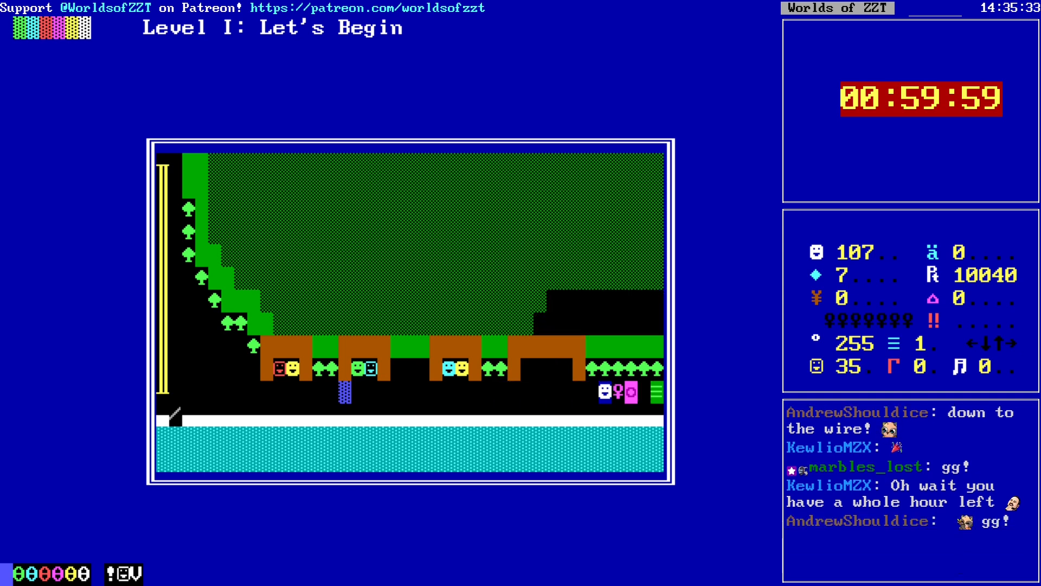
key("Right")
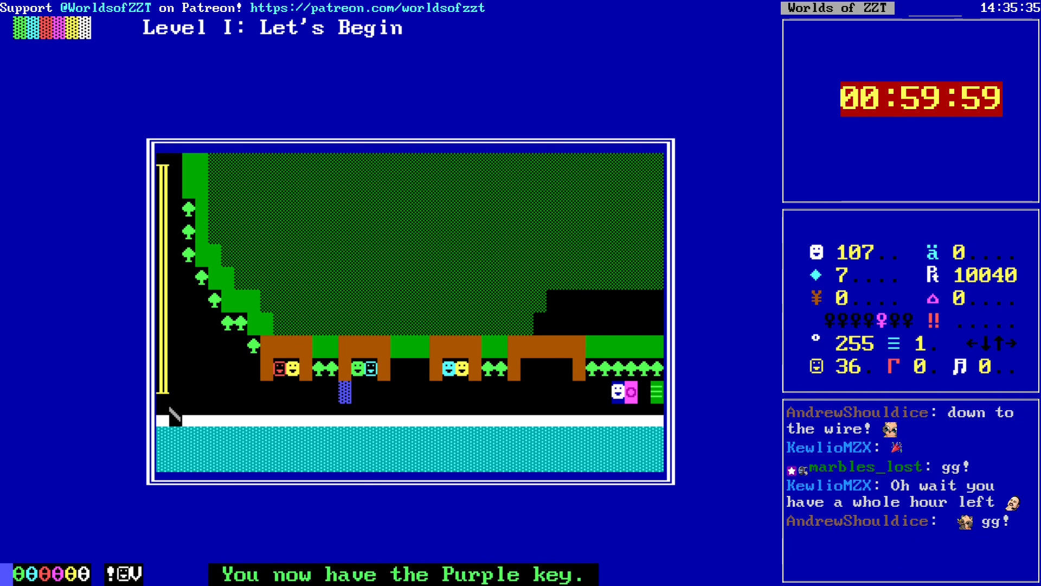
key("Right")
key("Right")
key("Right")
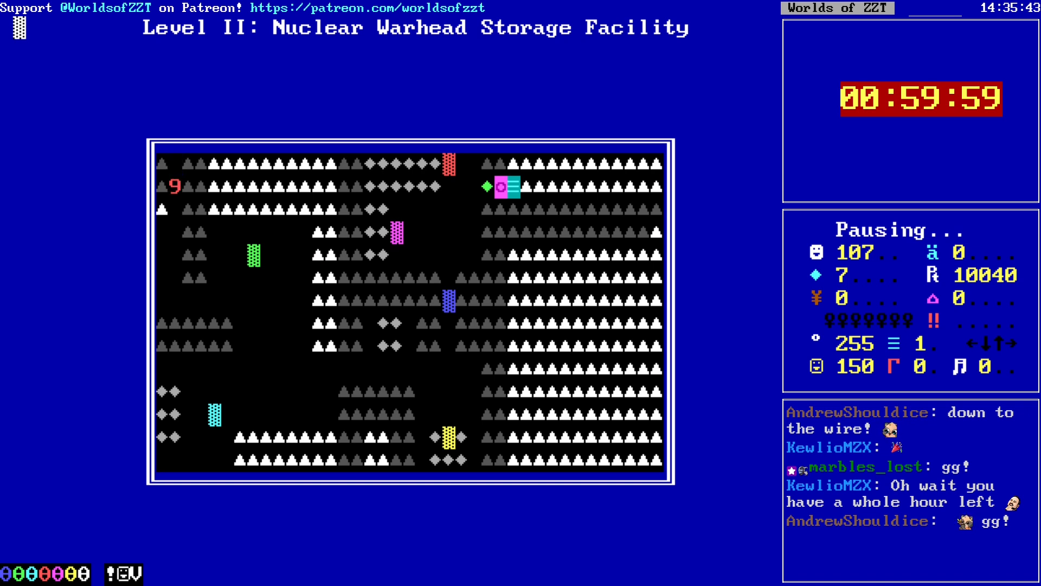
Step: Push the Level II bomb down the gap in the mountains and right to below the green Fuse-O-Matic
key("Down")
key("Down")
key("Down")
key("Down")
key("Down")
key("Down")
key("Right")
key("Right")
key("Right")
key("Right")
key("Right")
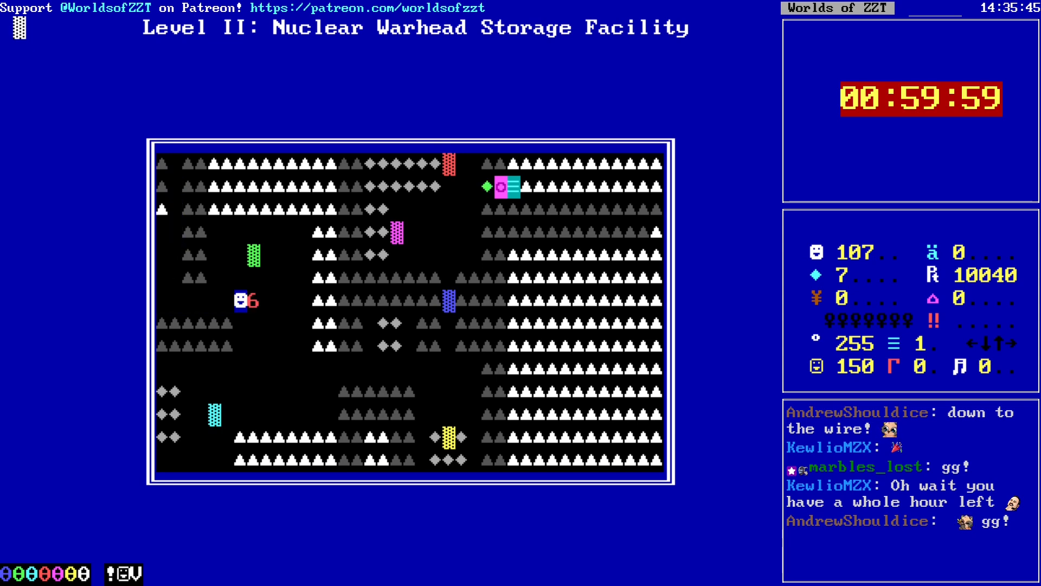
Step: Activate the green Fuse-O-Matic with the bomb, then push the bomb down into the open area below
key("Up")
key("Up")
key("Right")
key("Down")
key("Down")
key("Down")
key("Down")
key("Down")
key("Left")
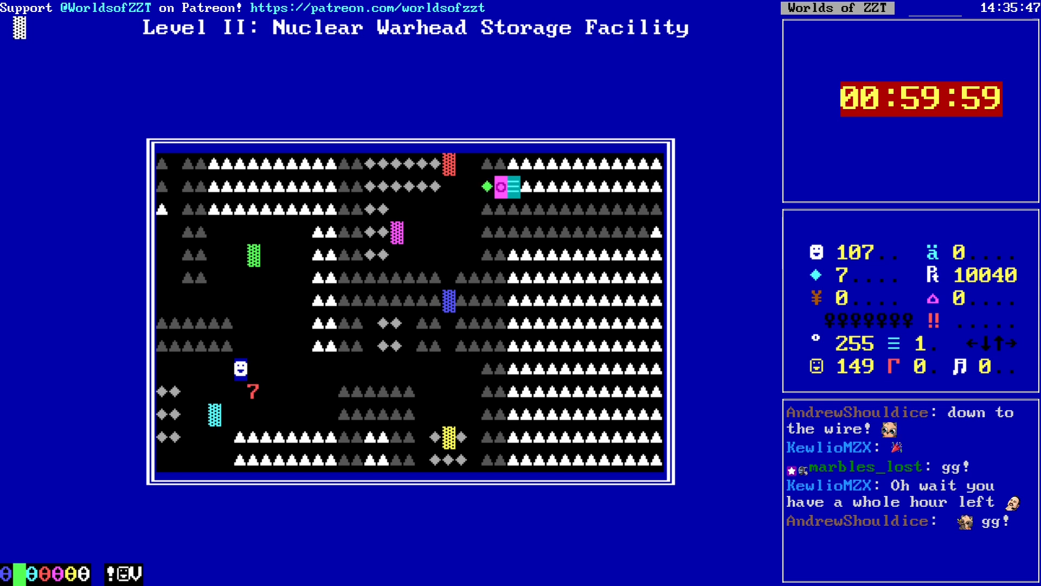
Step: Leave the bomb and collect the six gunpowder pieces beside the cyan Fuse-O-Matic
key("Left")
key("Left")
key("Left")
key("Left")
key("Down")
key("Left")
key("Left")
key("Down")
key("Down")
key("Right")
key("Up")
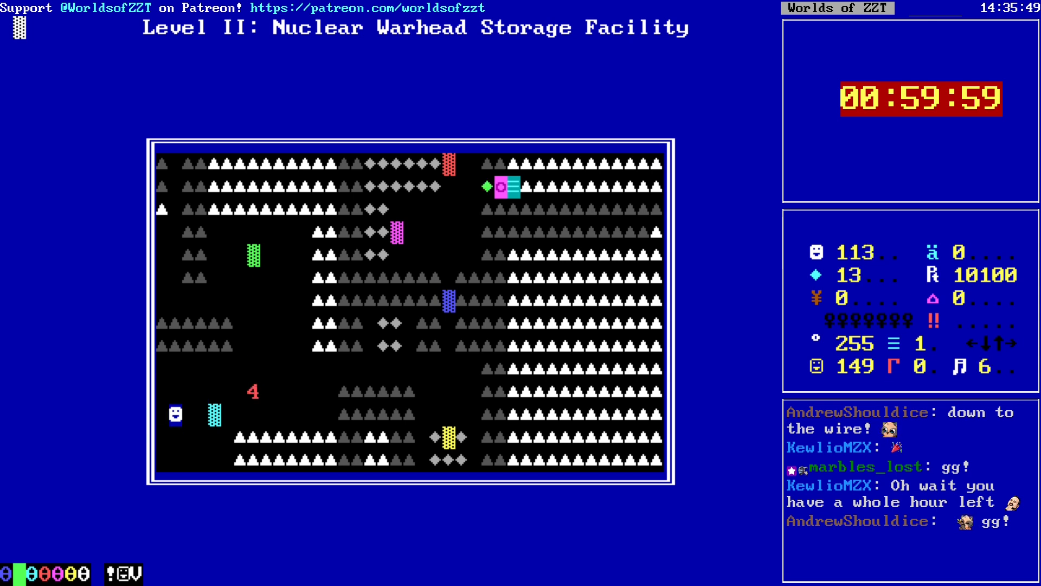
Step: Activate the cyan Fuse-O-Matic, return to the bomb and move it up one row
key("Right")
key("Right")
key("Right")
key("Right")
key("Right")
key("Right")
key("Up")
key("Left")
key("Up")
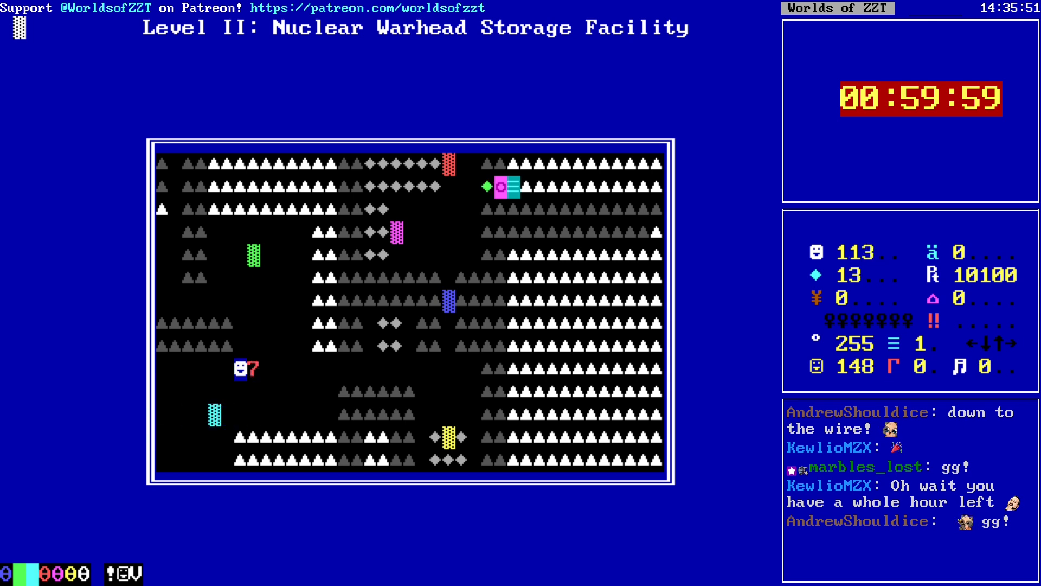
Step: Push the Level II bomb right along the open corridor to below the gunpowder pocket in the mountains
key("Right")
key("Right")
key("Right")
key("Right")
key("Right")
key("Right")
key("Right")
key("Right")
key("Right")
key("Right")
key("Right")
key("Right")
Step: Collect the four gunpowder pieces in the mountain pocket above the corridor and try to get back to the bomb
key("Up")
key("Up")
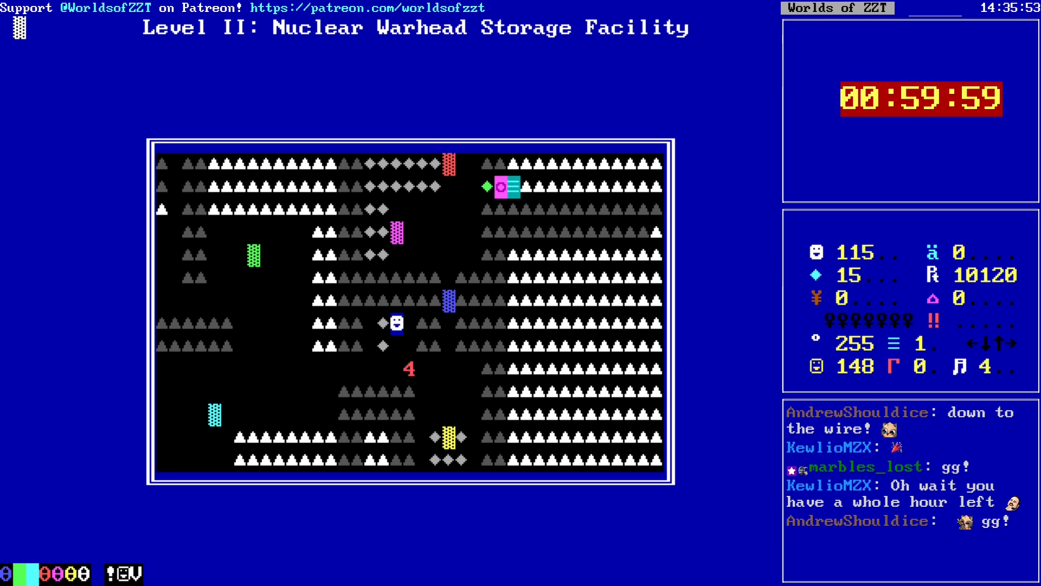
key("Left")
key("Down")
key("Right")
key("Right")
key("Left")
key("Down")
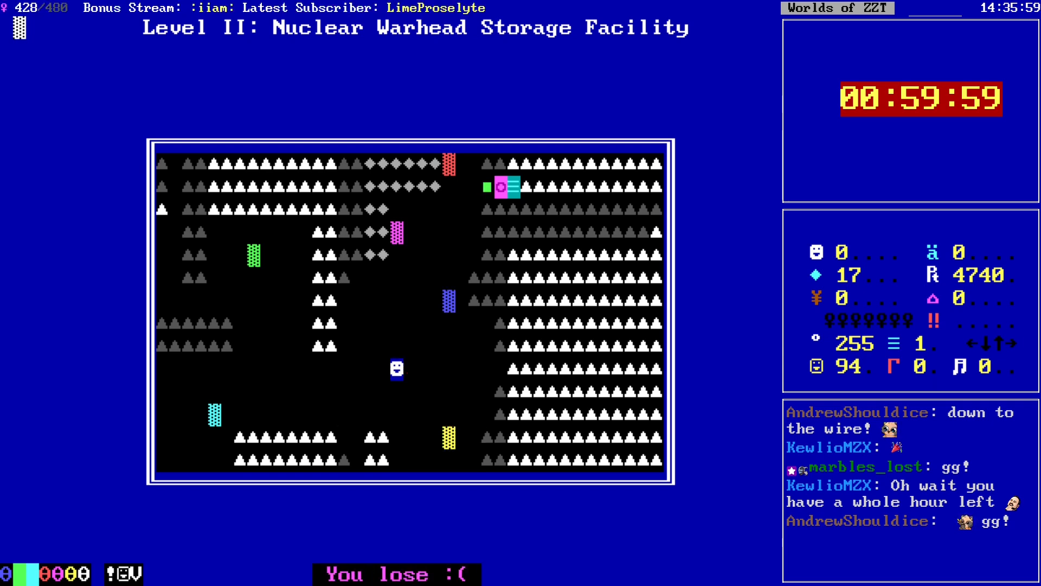
Step: Start a new game after the loss and continue past the mission briefing into Level I
key("Return")
key("p")
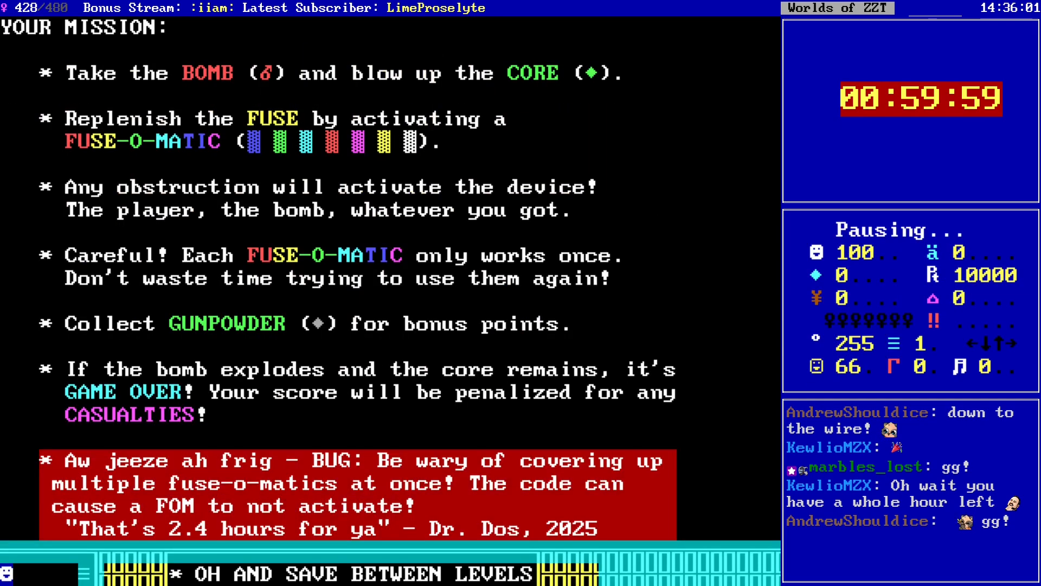
key("Return")
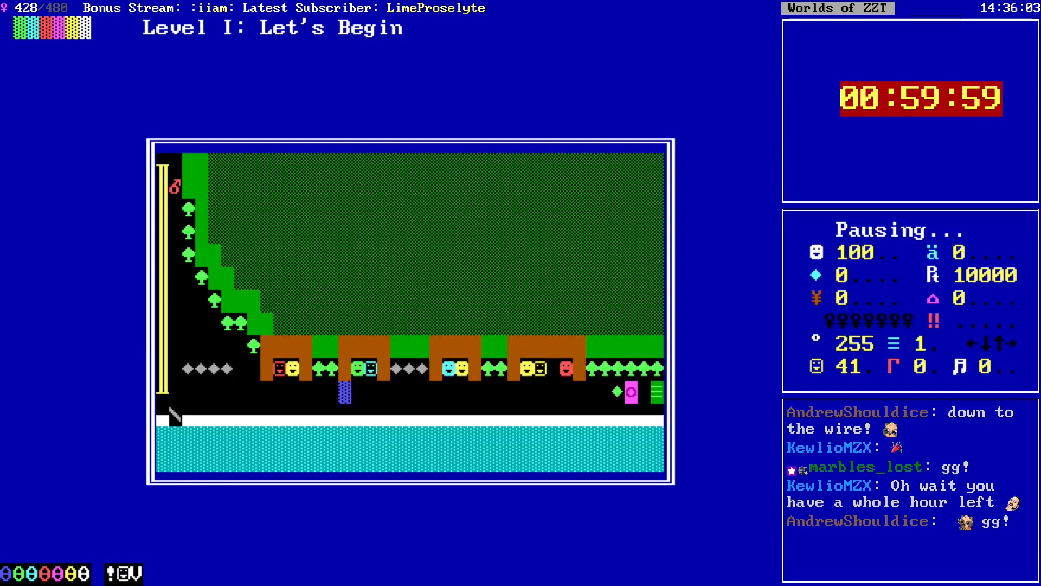
Step: Activate the Level I bomb, move it down the narrow path and get behind it in the street
key("Down")
key("Down")
key("Down")
key("Down")
key("Down")
key("Down")
key("Down")
key("Down")
key("Down")
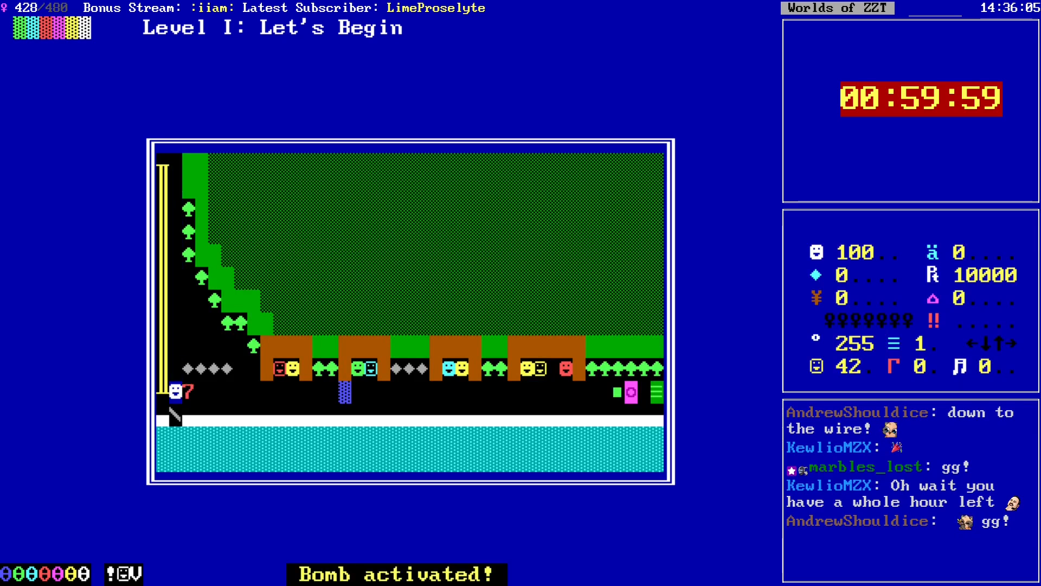
Step: Push the bomb right along the street and over the blue Fuse-O-Matic
key("Right")
key("Right")
key("Right")
key("Right")
key("Right")
key("Right")
key("Right")
key("Right")
key("Right")
key("Right")
key("Right")
key("Right")
key("Right")
key("Right")
key("Right")
key("Right")
key("Right")
key("Right")
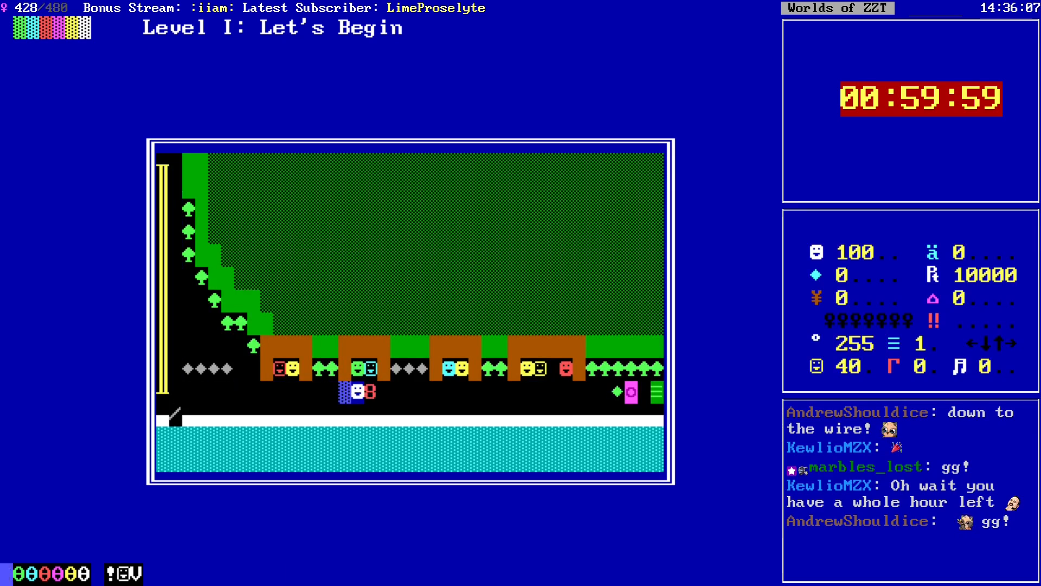
Step: Push the bomb further right and leave it just short of the green core
key("Right")
key("Right")
key("Right")
key("Right")
key("Right")
key("Right")
key("Right")
key("Right")
key("Right")
key("Right")
key("Right")
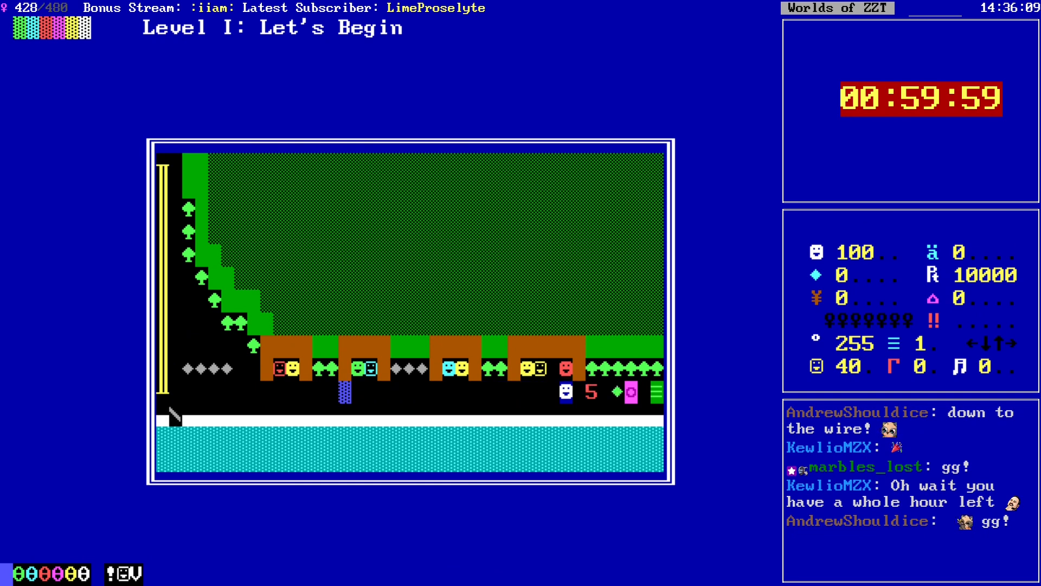
Step: Run back left and collect the three gunpowder pieces between the houses
key("Left")
key("Left")
key("Left")
key("Left")
key("Left")
key("Left")
key("Left")
key("Left")
key("Left")
key("Left")
key("Up")
key("Left")
key("Left")
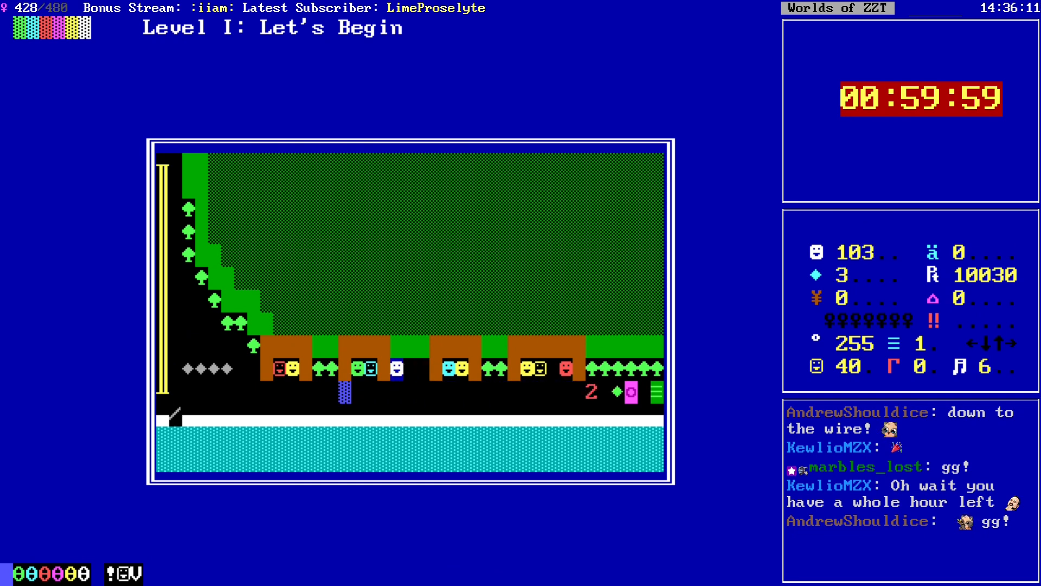
Step: Return right along the street as the bomb blows up the core and proceed to Level II
key("Down")
key("Right")
key("Right")
key("Right")
key("Right")
key("Right")
key("Right")
key("Right")
key("Right")
key("Right")
key("Right")
key("Right")
key("Right")
key("Right")
key("Right")
key("Right")
key("Right")
key("Right")
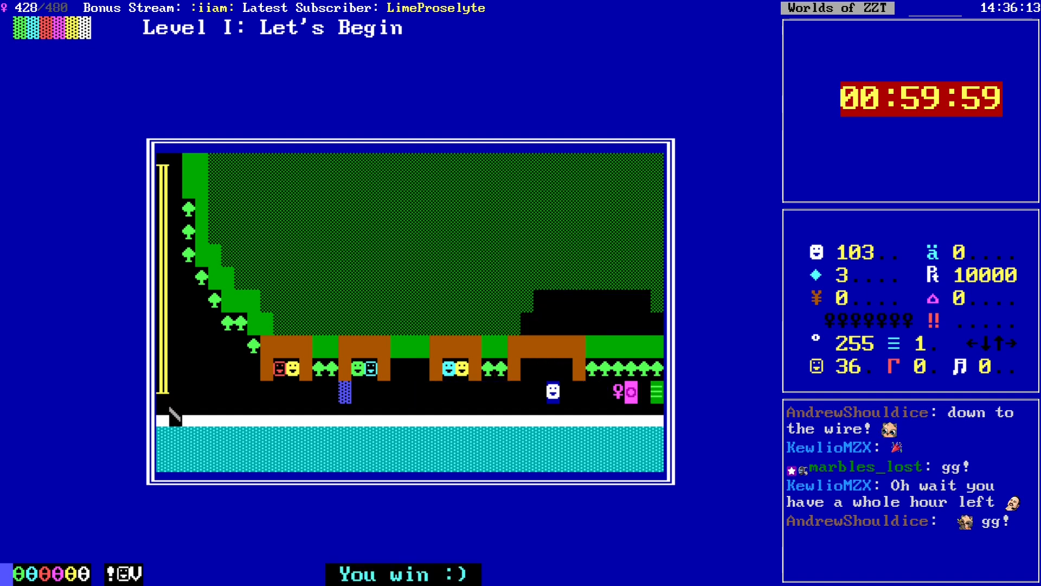
key("Right")
Step: Push the Level II bomb down the gap between the mountains
key("Down")
key("Down")
key("Down")
key("Down")
key("Down")
key("Down")
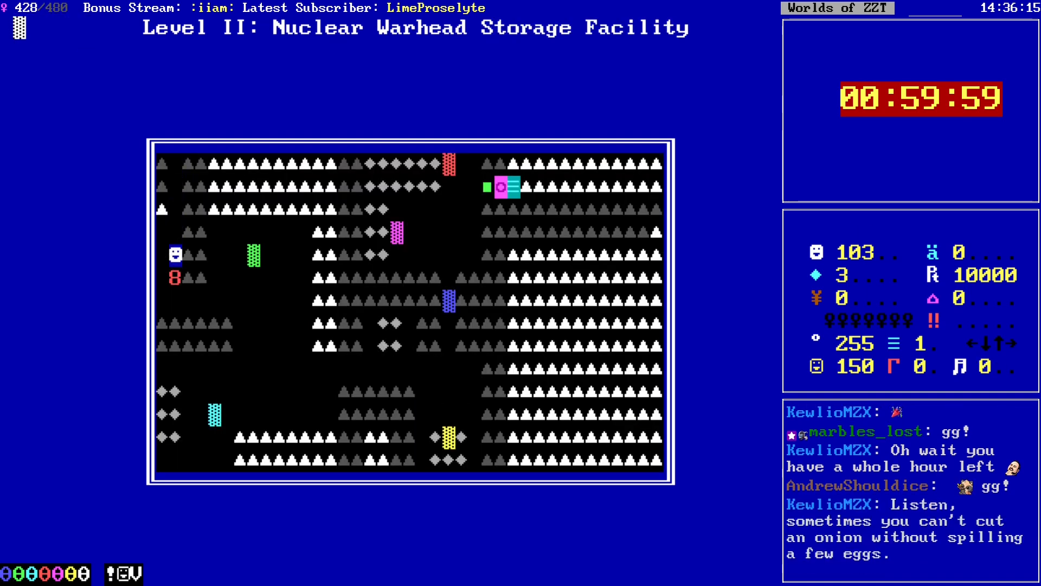
Step: Move the bomb right to below the green Fuse-O-Matic and activate the device by stepping onto it
key("Left")
key("Down")
key("Right")
key("Right")
key("Right")
key("Right")
key("Up")
key("Up")
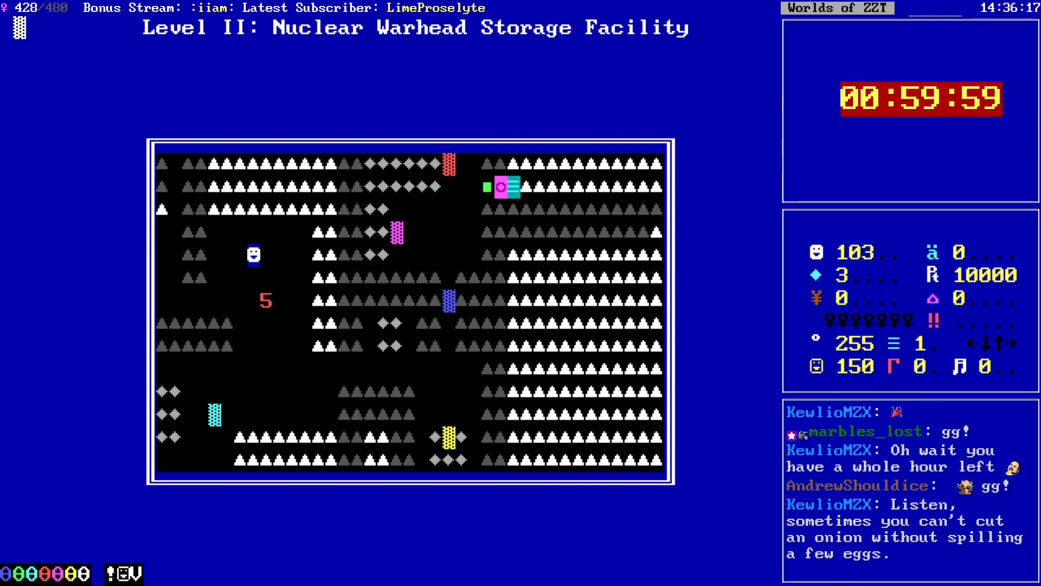
Step: Return to the bomb, push it down into the open corridor and get behind it on its left side
key("Down")
key("Right")
key("Down")
key("Down")
key("Down")
key("Left")
key("Down")
Step: Push the bomb right along the corridor until it sits in line with the blue and yellow Fuse-O-Matics
key("Right")
key("Right")
key("Right")
key("Right")
key("Right")
key("Right")
key("Right")
key("Right")
key("Right")
key("Right")
key("Right")
key("Right")
key("Right")
key("Right")
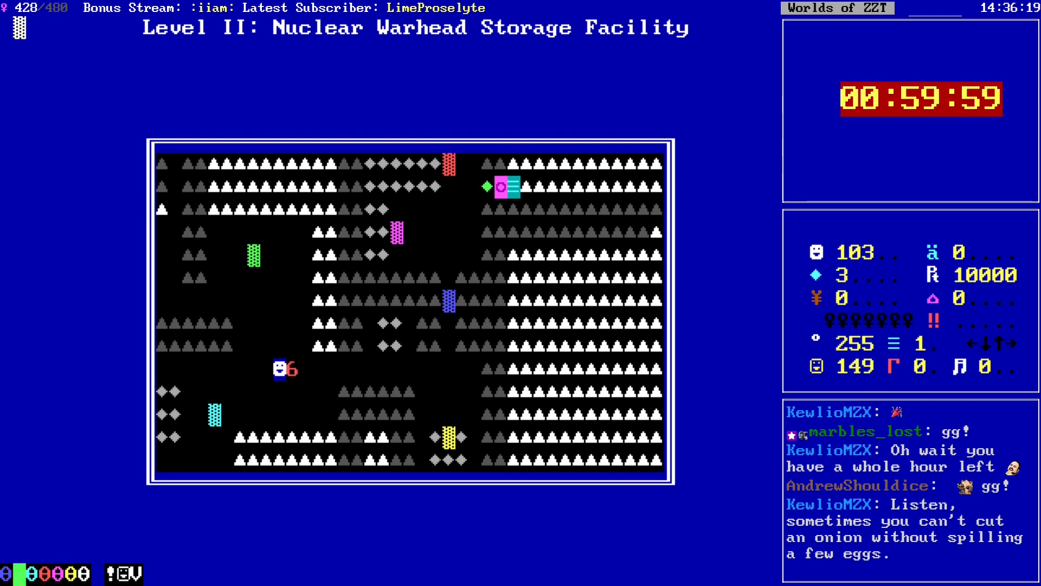
Step: Leave the bomb and collect three gunpowder pieces left of and below the yellow Fuse-O-Matic
key("Down")
key("Down")
key("Down")
key("Down")
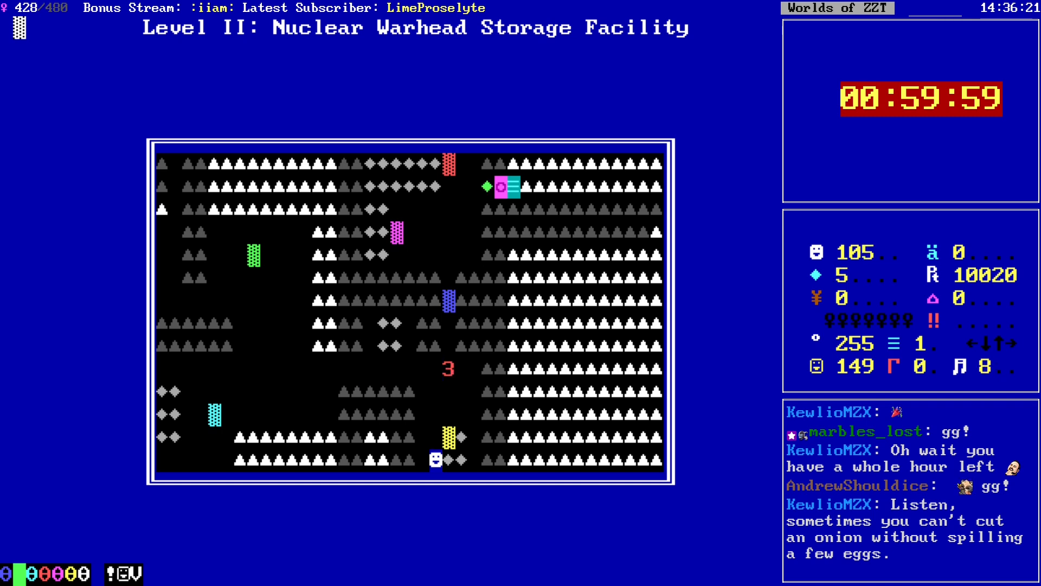
key("Right")
Step: Activate the yellow Fuse-O-Matic and push the bomb up over the blue one to just below the red one
key("Up")
key("Up")
key("Up")
key("Up")
key("Up")
key("Up")
key("Up")
key("Up")
key("Up")
key("Up")
key("Up")
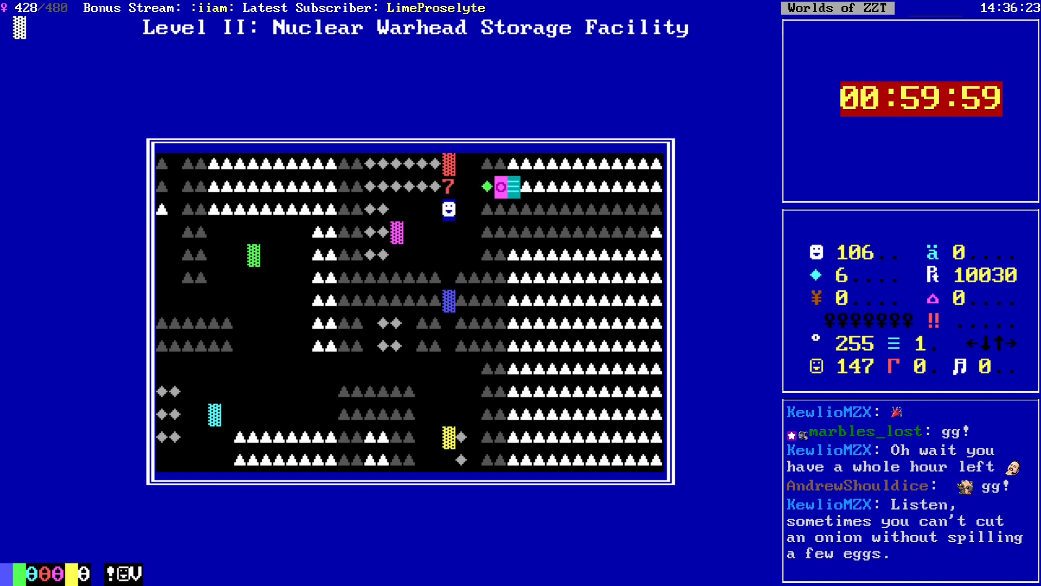
Step: Leave the bomb below the red Fuse-O-Matic and collect the two rows of gunpowder to its left
key("Left")
key("Up")
key("Up")
key("Left")
key("Down")
key("Left")
key("Up")
key("Left")
key("Down")
key("Left")
key("Up")
key("Left")
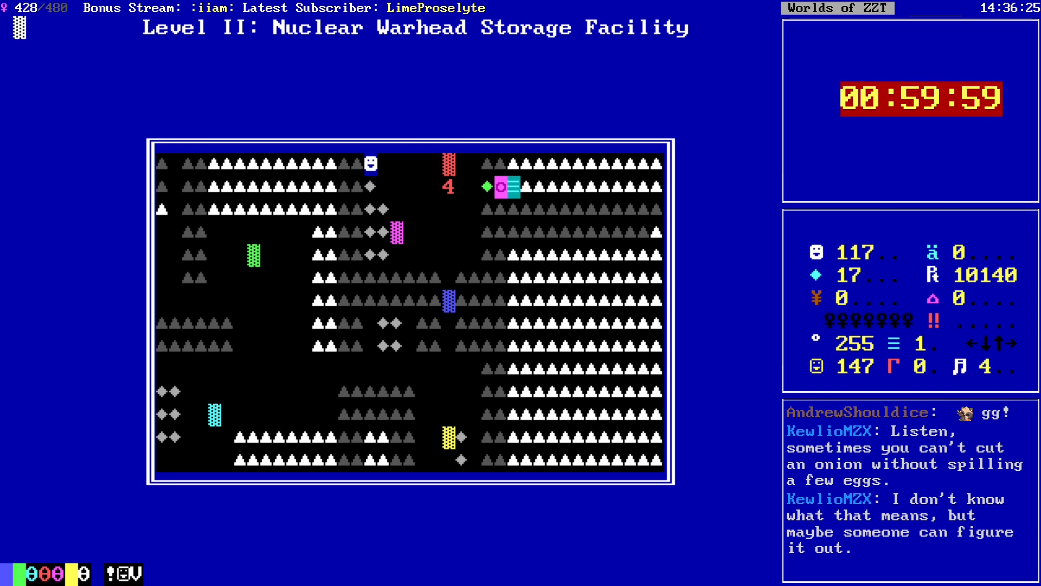
Step: Collect the gunpowder pieces running down the two columns beside the purple Fuse-O-Matic
key("Down")
key("Right")
key("Down")
key("Left")
key("Down")
key("Right")
key("Down")
key("Left")
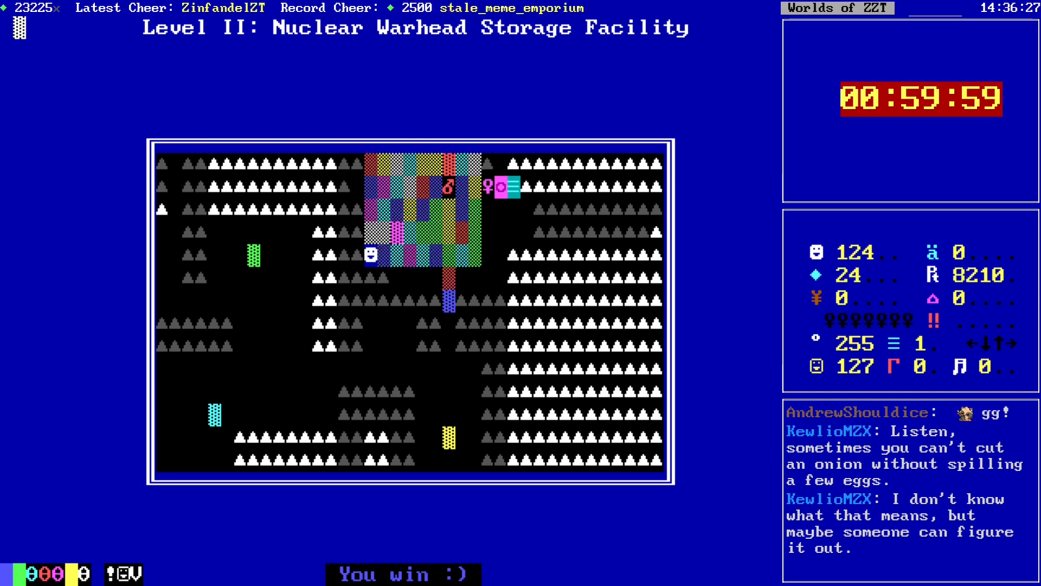
Step: Pick up the purple key, open the purple door and enter the passage to Level III
key("Up")
key("Up")
key("Up")
key("Right")
key("Right")
key("Right")
key("Right")
key("Right")
key("Right")
key("Right")
key("Right")
key("Right")
key("Right")
key("Right")
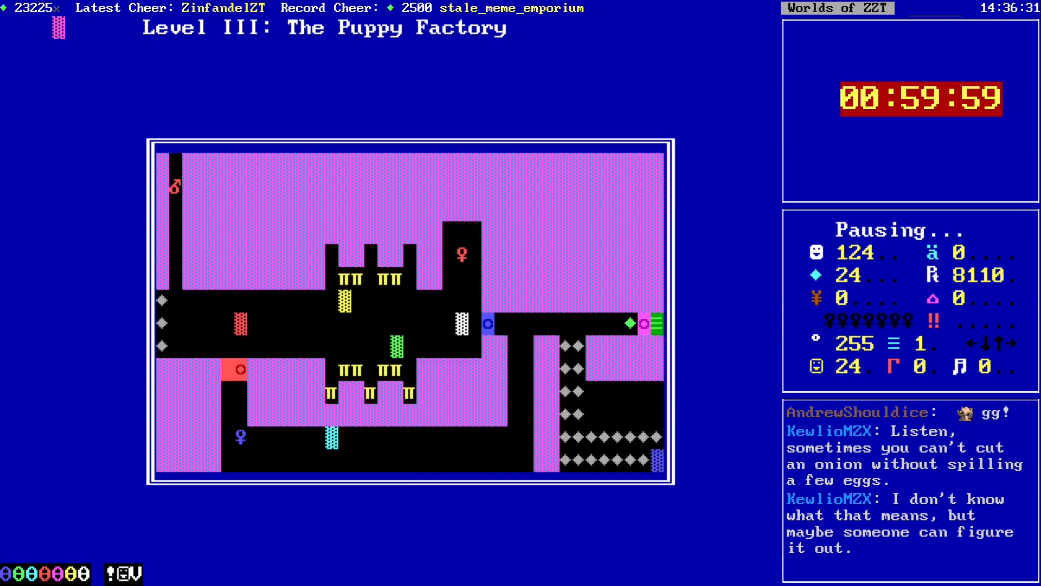
Step: Activate the bomb and push it down the narrow shaft into the main hall
key("Down")
key("Down")
key("Down")
key("Down")
key("Down")
key("Down")
key("Down")
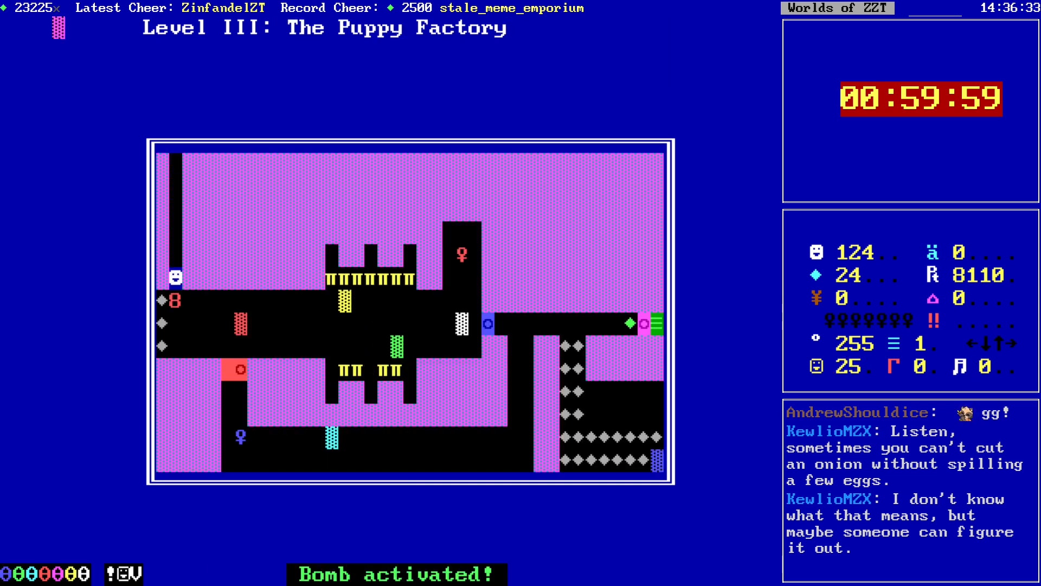
Step: Collect the three gunpowder pieces at the hall's left end and push the bomb right over the red Fuse-O-Matic, up to the white one
key("Left")
key("Down")
key("Down")
key("Up")
key("Right")
key("Right")
key("Right")
key("Right")
key("Right")
key("Right")
key("Right")
key("Right")
key("Right")
key("Right")
key("Right")
key("Right")
key("Right")
key("Right")
key("Right")
key("Right")
key("Right")
key("Right")
key("Right")
key("Right")
key("Right")
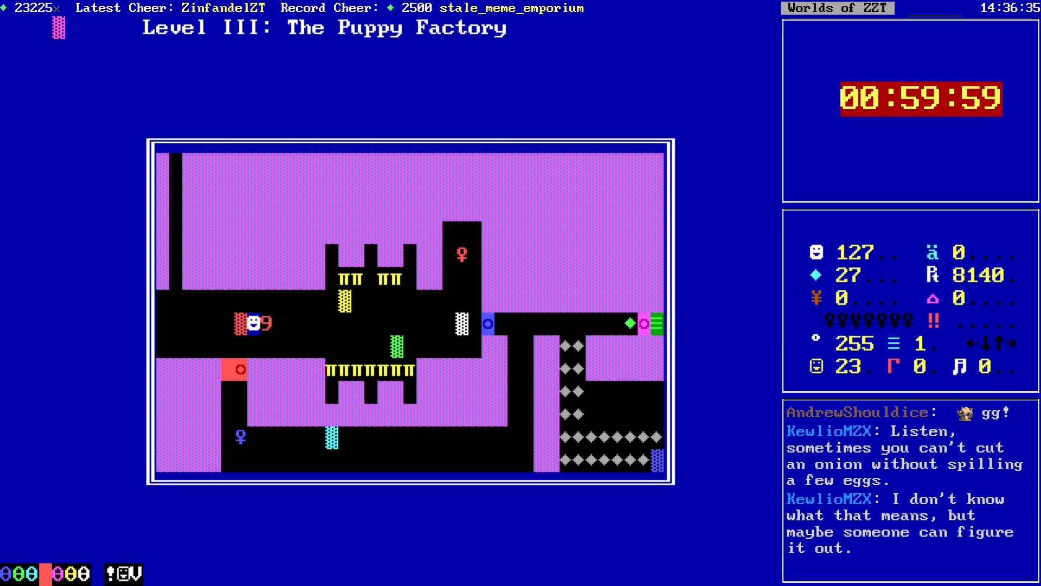
Step: Leave the bomb, collect the red key from the alcove above and activate the white Fuse-O-Matic
key("Up")
key("Right")
key("Right")
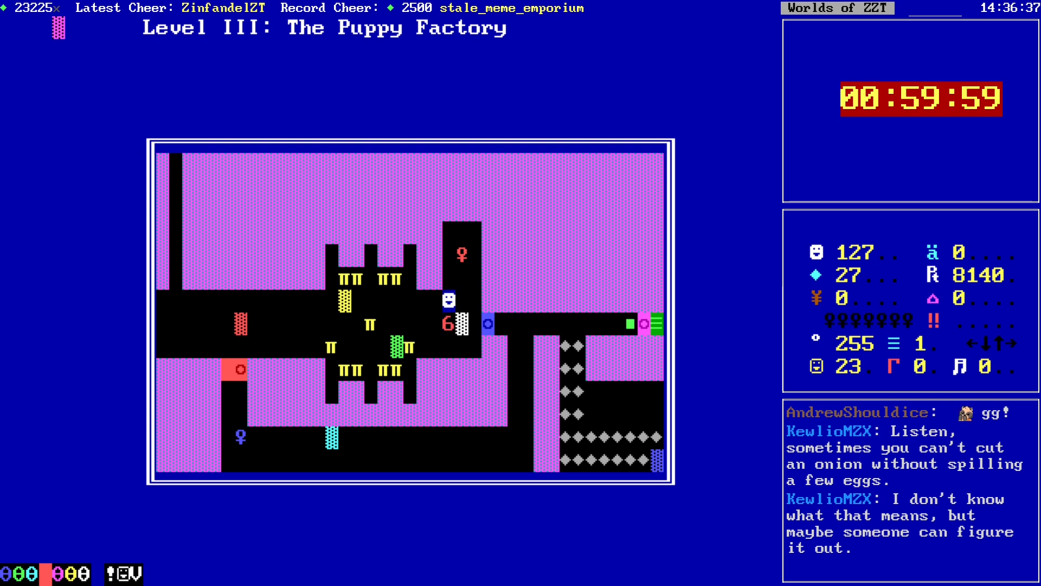
key("Up")
key("Up")
key("Down")
key("Down")
key("Down")
key("Down")
Step: Go around the bomb and back left through the puppy hall to activate the yellow Fuse-O-Matic
key("Left")
key("Left")
key("Left")
key("Up")
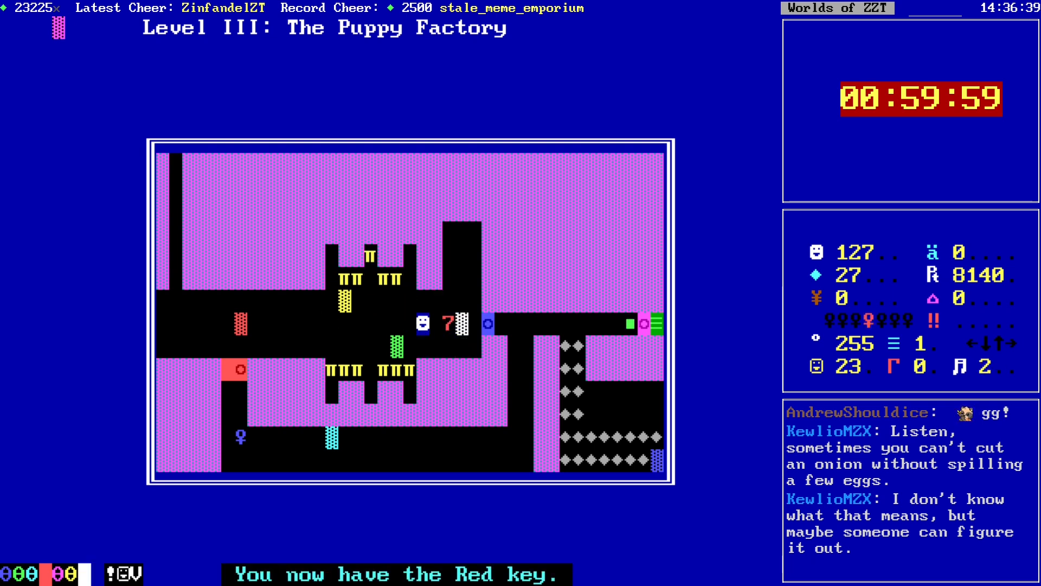
key("Left")
key("Left")
key("Left")
key("Left")
key("Left")
key("Left")
key("Left")
key("Left")
Step: Open the red door below the hall and collect the blue key in the room beneath it
key("Down")
key("Left")
key("Left")
key("Left")
key("Left")
key("Left")
key("Left")
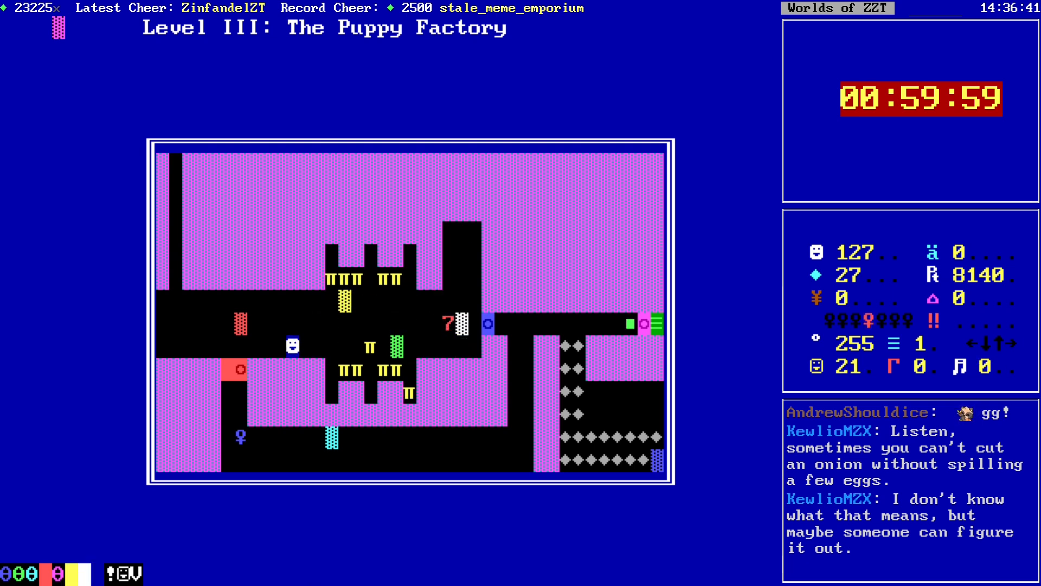
key("Down")
key("Down")
key("Down")
key("Down")
Step: Activate the cyan Fuse-O-Matic and continue along the lower corridor to its right end
key("Right")
key("Right")
key("Right")
key("Right")
key("Right")
key("Right")
key("Right")
key("Right")
key("Right")
key("Right")
key("Right")
key("Right")
key("Right")
key("Right")
key("Right")
key("Right")
key("Right")
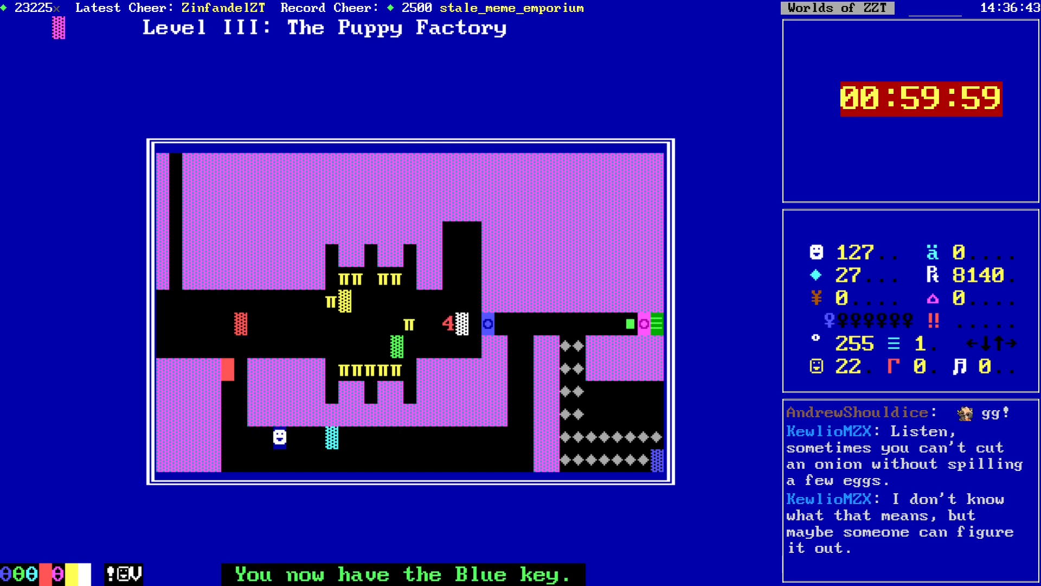
key("Right")
key("Right")
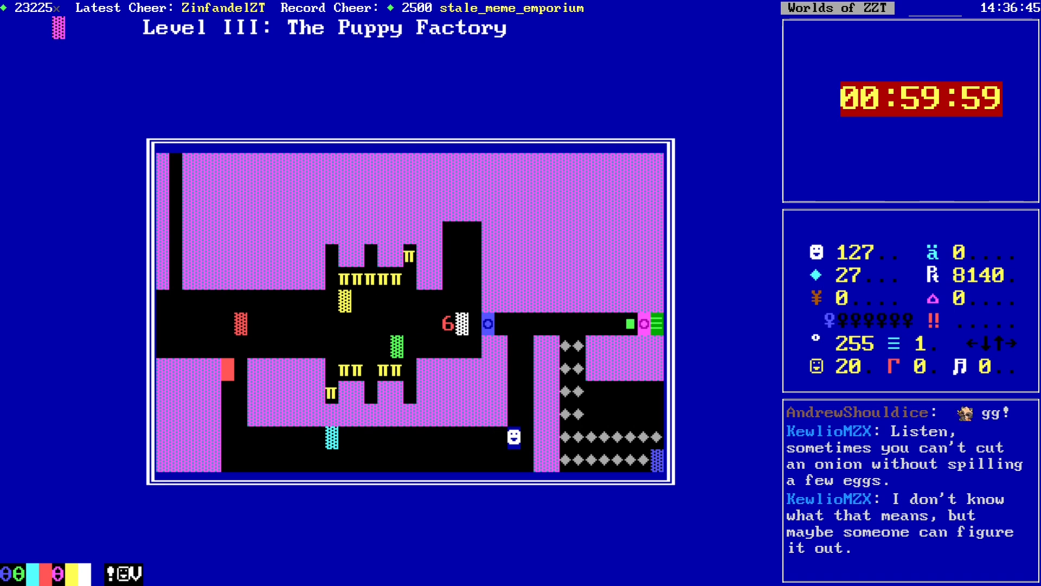
Step: Go up to the corridor behind the blue door and down into the gunpowder storeroom, collecting four pieces on the way
key("Up")
key("Up")
key("Up")
key("Up")
key("Up")
key("Right")
key("Right")
key("Down")
key("Down")
key("Right")
key("Down")
key("Right")
key("Right")
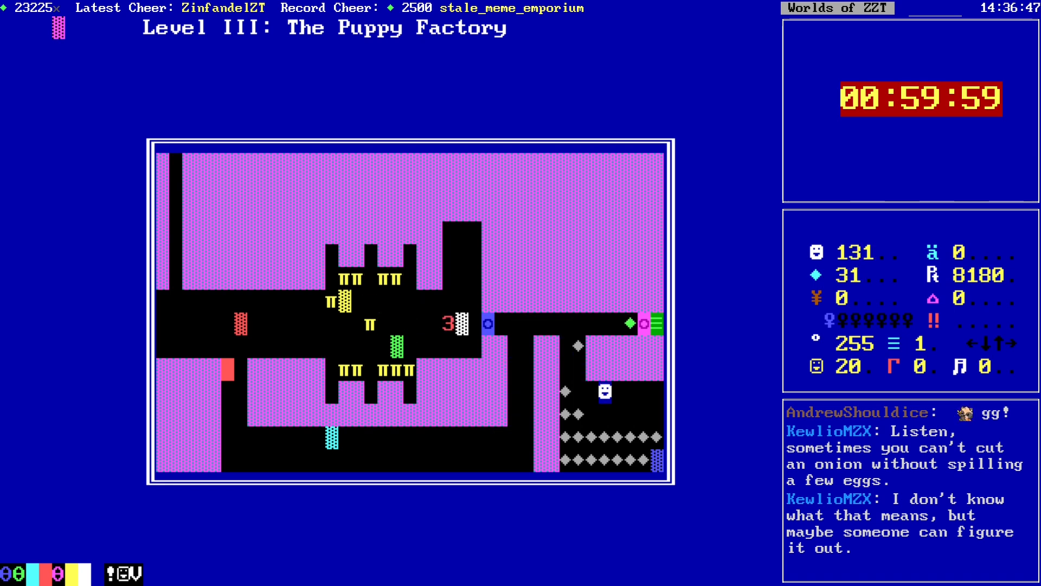
Step: Cut through the gunpowder rows, collecting four pieces, and activate the blue Fuse-O-Matic in the storeroom's lower right corner
key("Right")
key("Down")
key("Right")
key("Down")
key("Right")
key("Down")
key("Right")
Step: Return through the storeroom to the corridor above, collecting two gunpowder pieces on the way
key("Up")
key("Up")
key("Left")
key("Left")
key("Left")
key("Left")
key("Left")
key("Left")
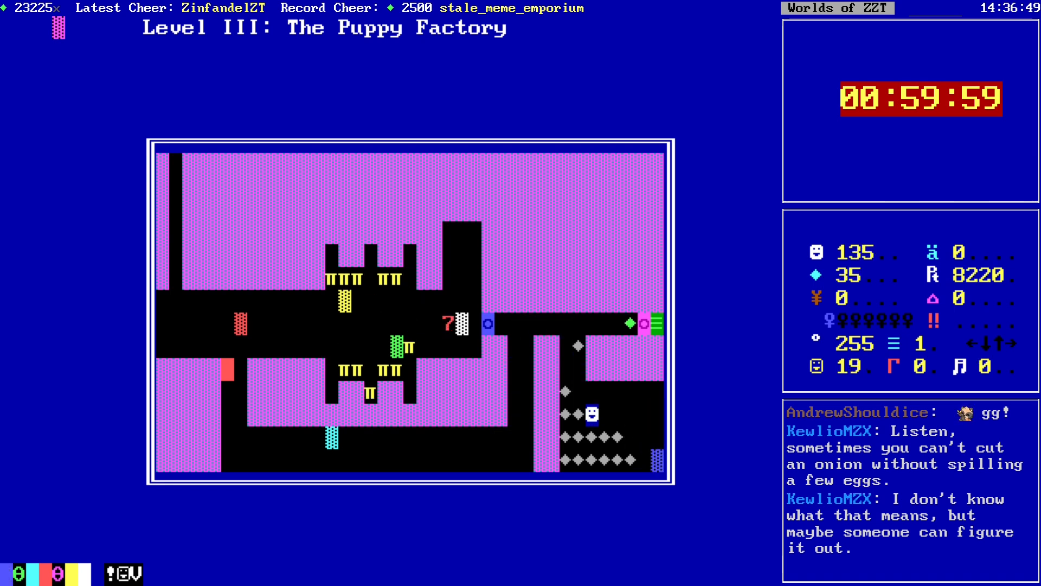
key("Up")
key("Up")
key("Up")
key("Up")
Step: Open the blue door with the key and walk through to the right side of the bomb
key("Left")
key("Left")
key("Left")
key("Left")
key("Left")
key("Left")
key("Left")
key("Left")
key("Left")
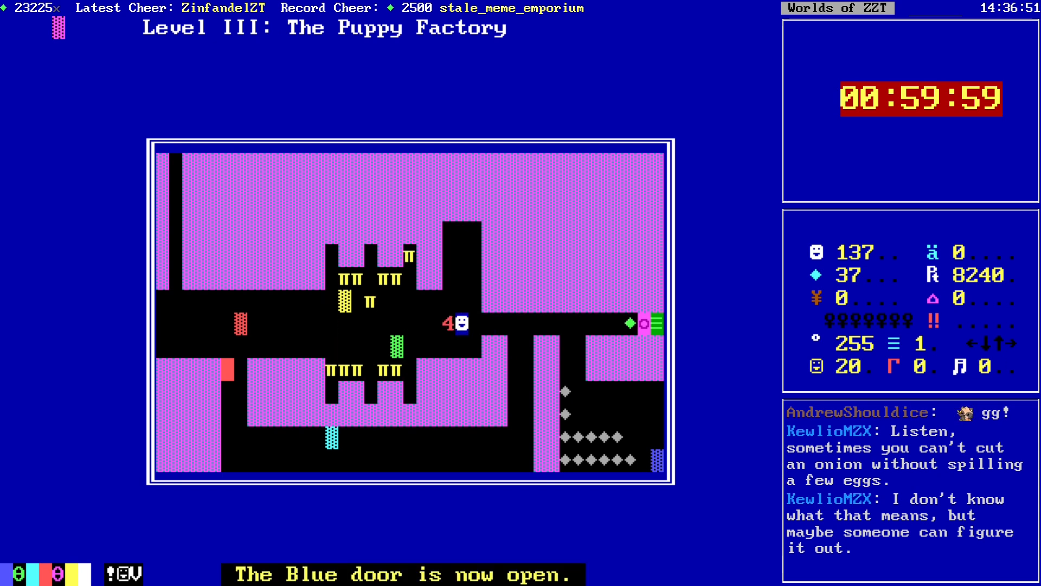
Step: Push the bomb two spaces left, activate the green Fuse-O-Matic below it and move around to the bomb's left side
key("Left")
key("Left")
key("Down")
key("Left")
key("Left")
key("Left")
key("Up")
Step: Push the bomb right along the corridor until it sits against the green diamond beside the exit
key("Right")
key("Right")
key("Right")
key("Right")
key("Right")
key("Right")
key("Right")
key("Right")
key("Right")
key("Right")
key("Right")
key("Right")
key("Right")
key("Right")
key("Right")
key("Right")
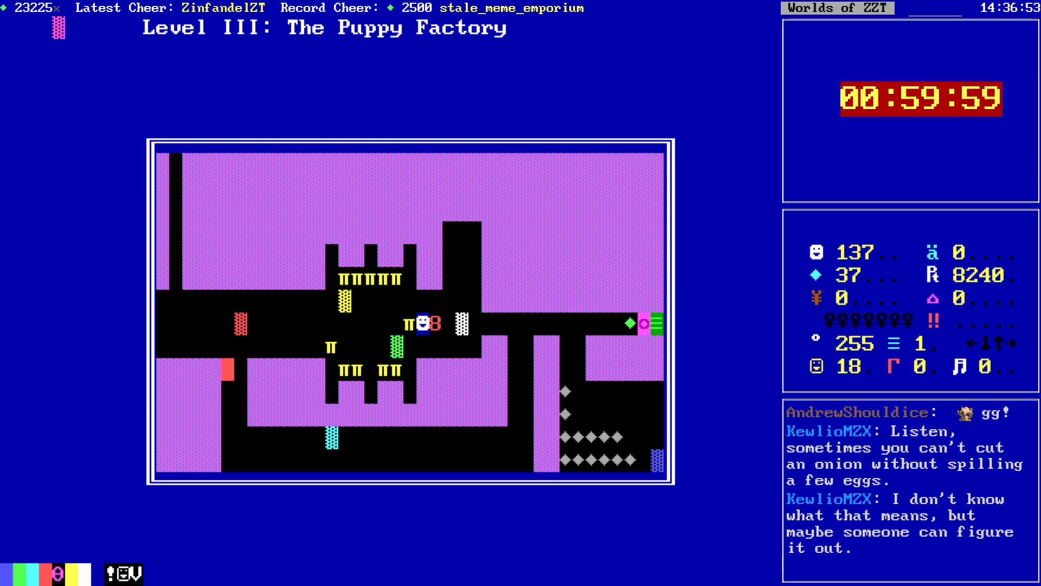
Step: Retreat from the bomb down into the storeroom and collect ten gunpowder pieces while the fuse runs out
key("Left")
key("Left")
key("Down")
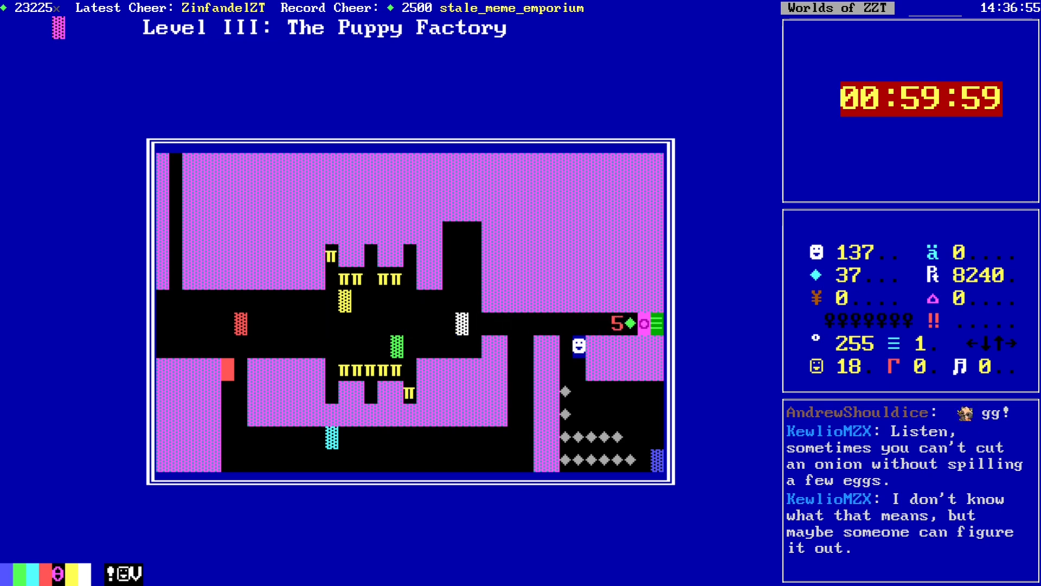
key("Down")
key("Left")
key("Down")
key("Down")
key("Down")
key("Right")
key("Right")
key("Right")
key("Right")
key("Down")
key("Left")
key("Left")
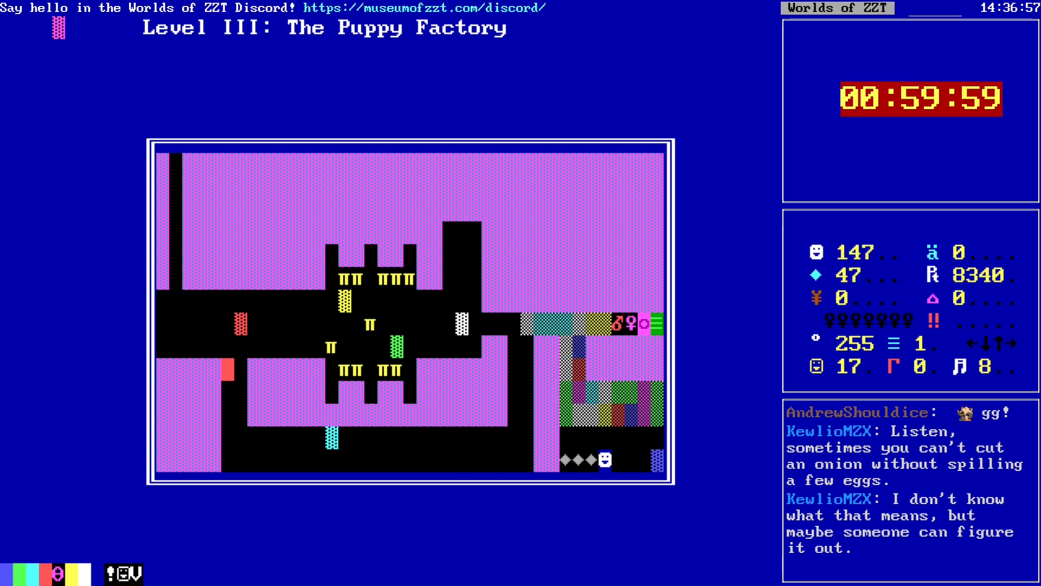
Step: Leave the storeroom for the corridor above and go right through the exit to Level IV
key("Left")
key("Left")
key("Up")
key("Up")
key("Up")
key("Up")
key("Up")
key("Up")
key("Right")
key("Right")
key("Right")
key("Right")
key("Right")
key("Right")
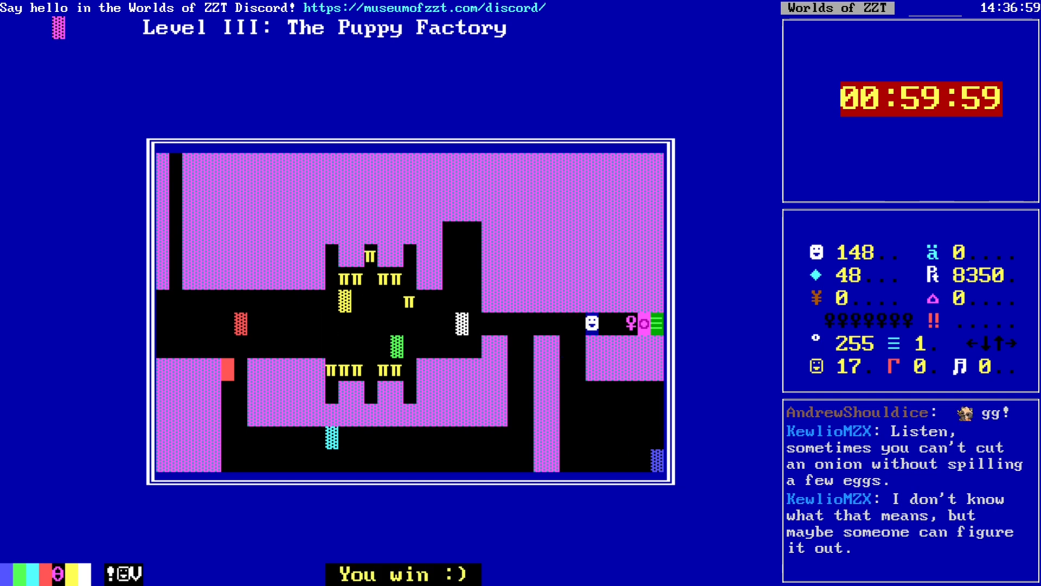
key("Right")
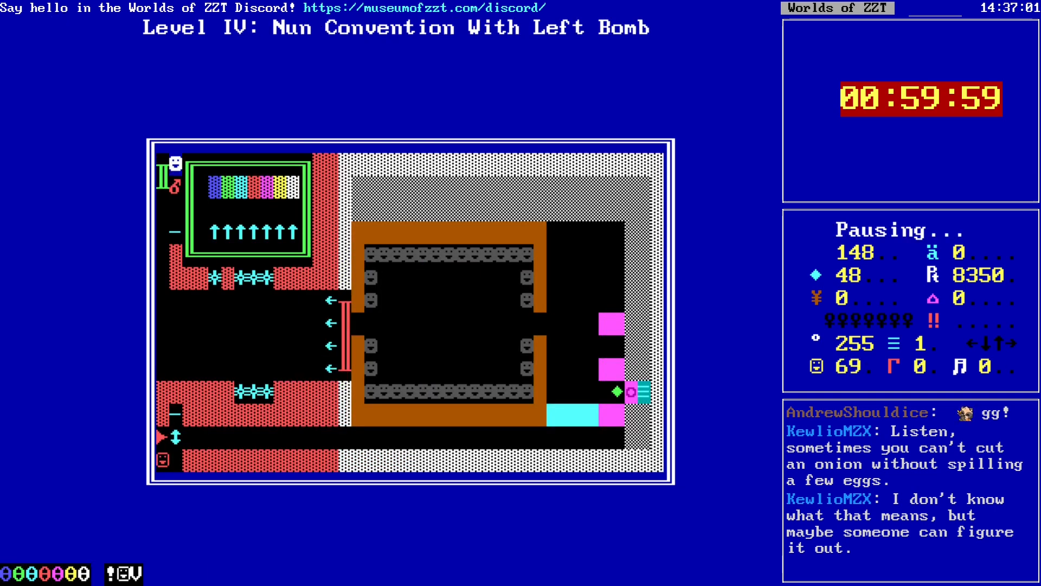
Step: Activate the Level IV bomb, push it down through the transporter and head down the passage along the left wall
key("Down")
key("Down")
key("Left")
key("Down")
key("Down")
key("Down")
key("Down")
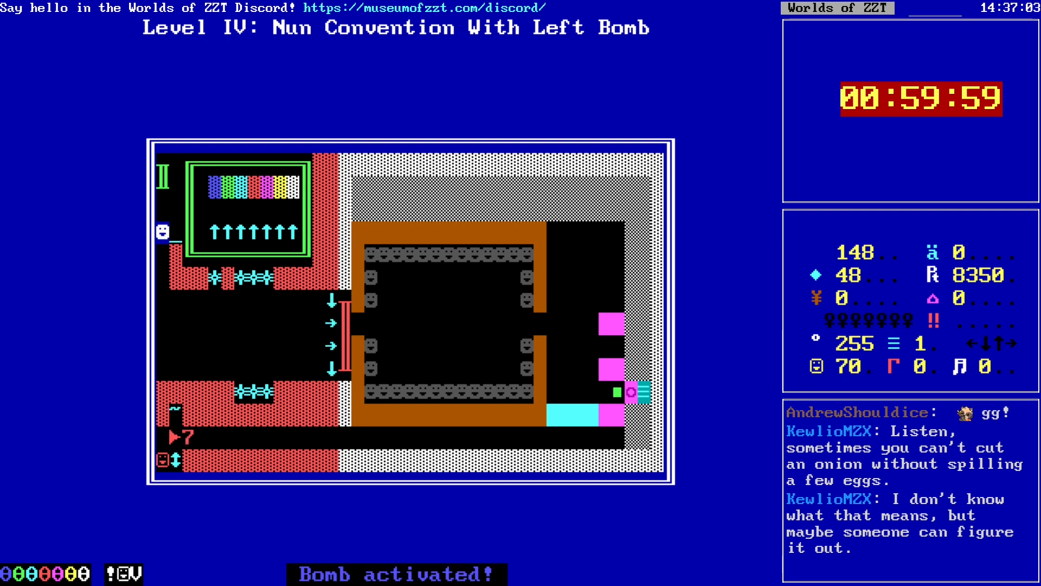
Step: Enter the red-walled gun room and trigger the leftmost cyan switch in its upper wall
key("Right")
key("Right")
key("Right")
key("Down")
key("Right")
key("Up")
key("Up")
key("Down")
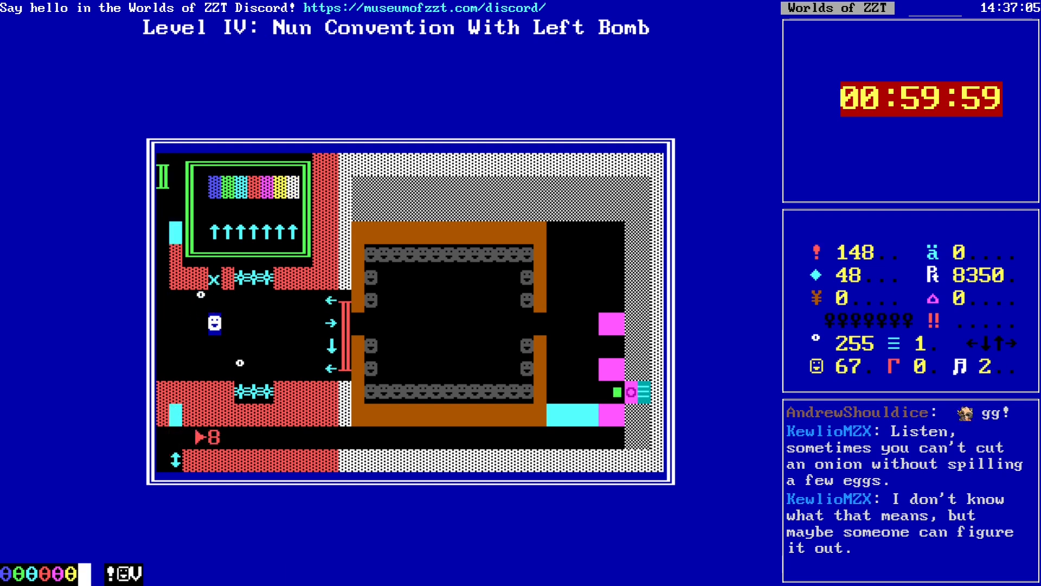
Step: Try to dodge the spinning guns' bullets and cross the room to the cyan switches in its lower wall
key("Right")
key("Down")
key("Right")
key("Up")
key("Left")
key("Left")
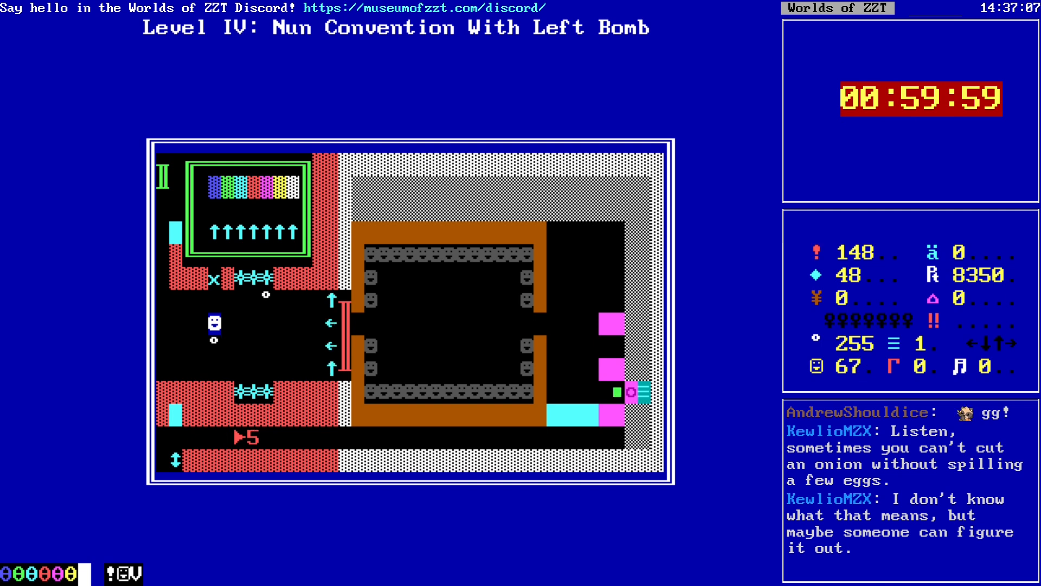
key("Right")
key("Down")
key("Down")
key("Right")
key("Right")
key("Down")
key("Left")
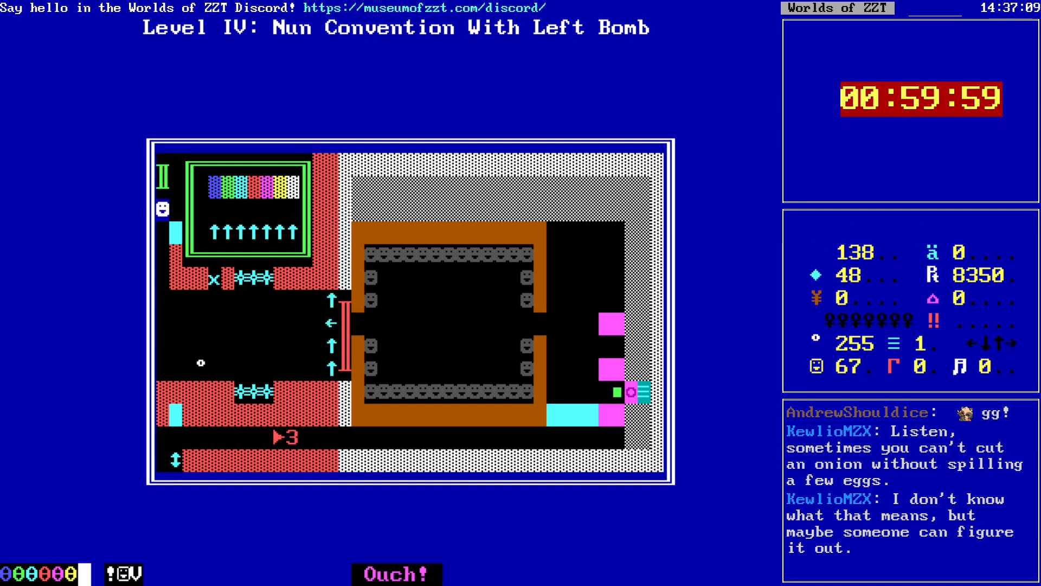
Step: Return to the gun room from the level start and trigger the second cyan switch in its upper wall
key("Down")
key("Down")
key("Down")
key("Down")
key("Right")
key("Right")
key("Right")
key("Right")
key("Right")
key("Right")
key("Up")
key("Down")
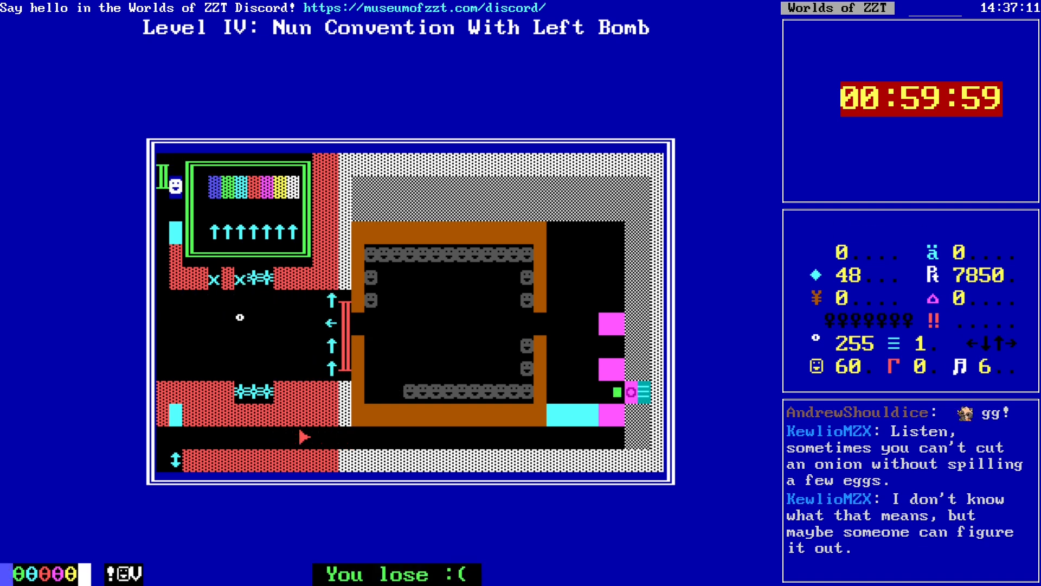